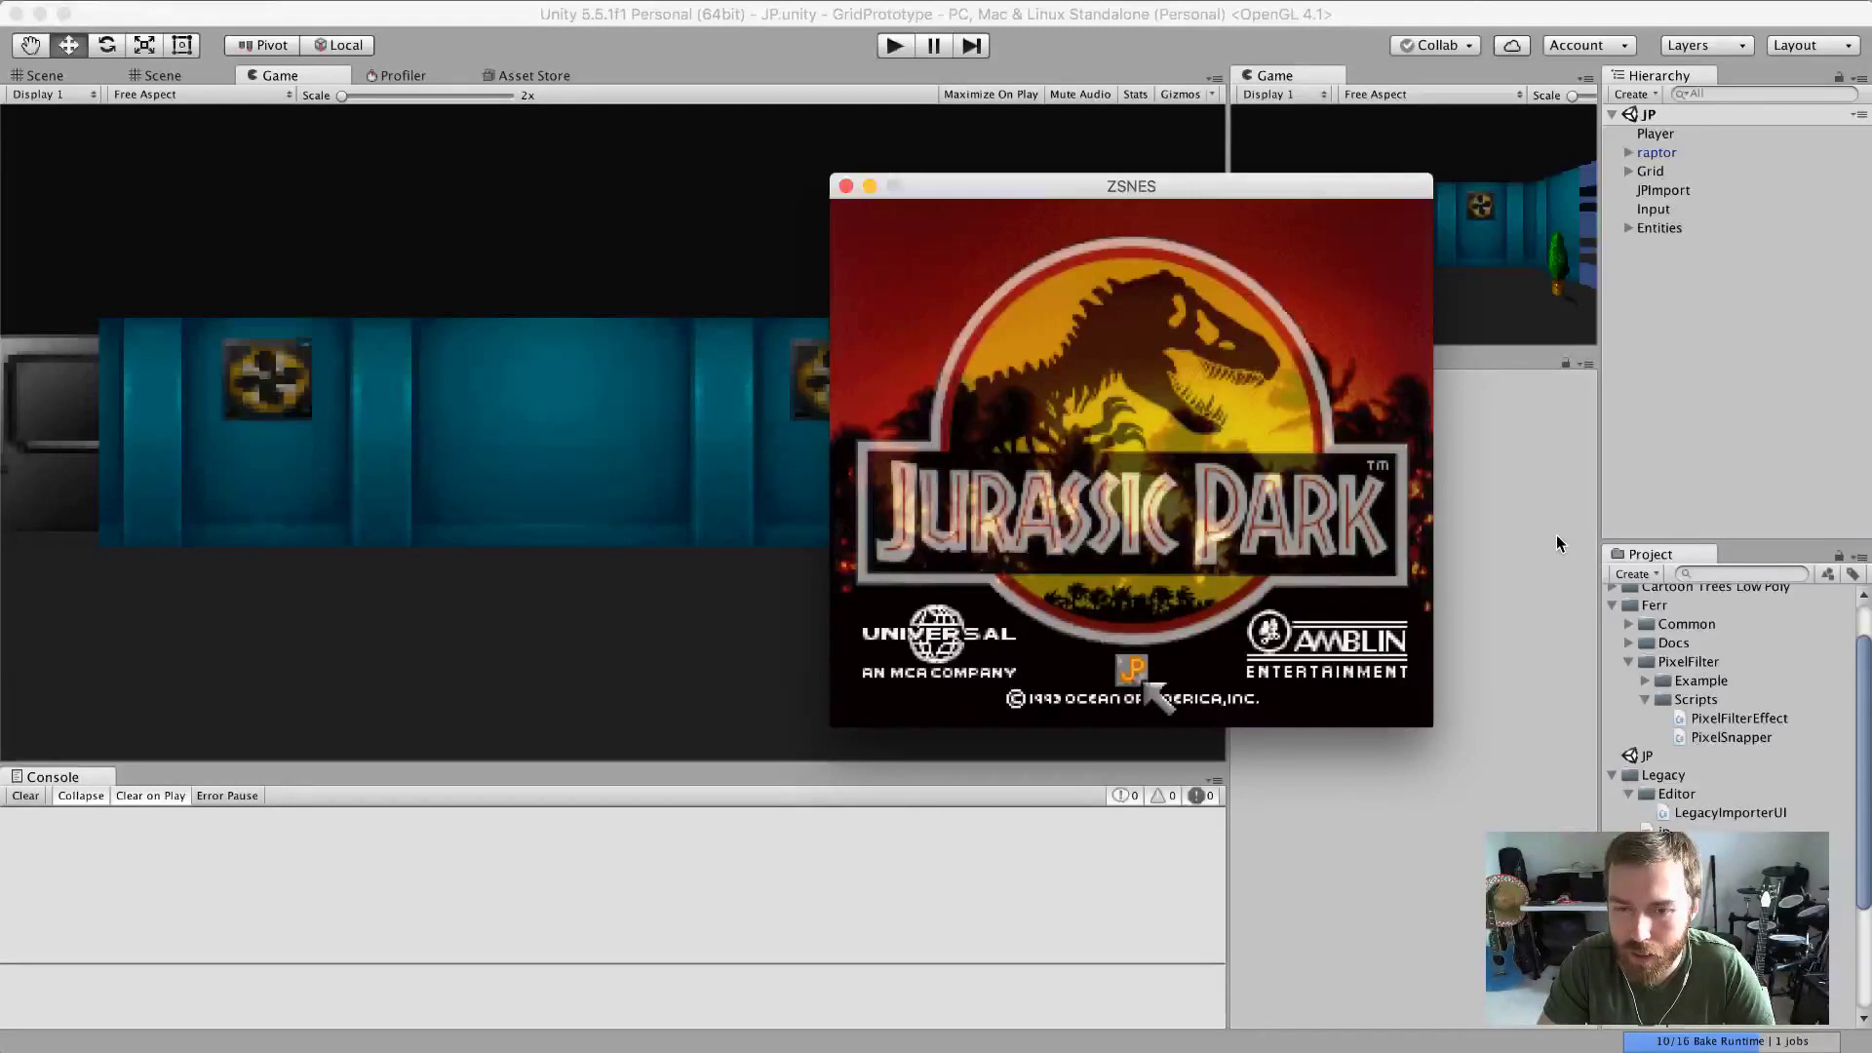
Start a new Jurassic Park game from the title screen and walk the character north through the park entrance gate.
{"action": "key", "text": "Return"}
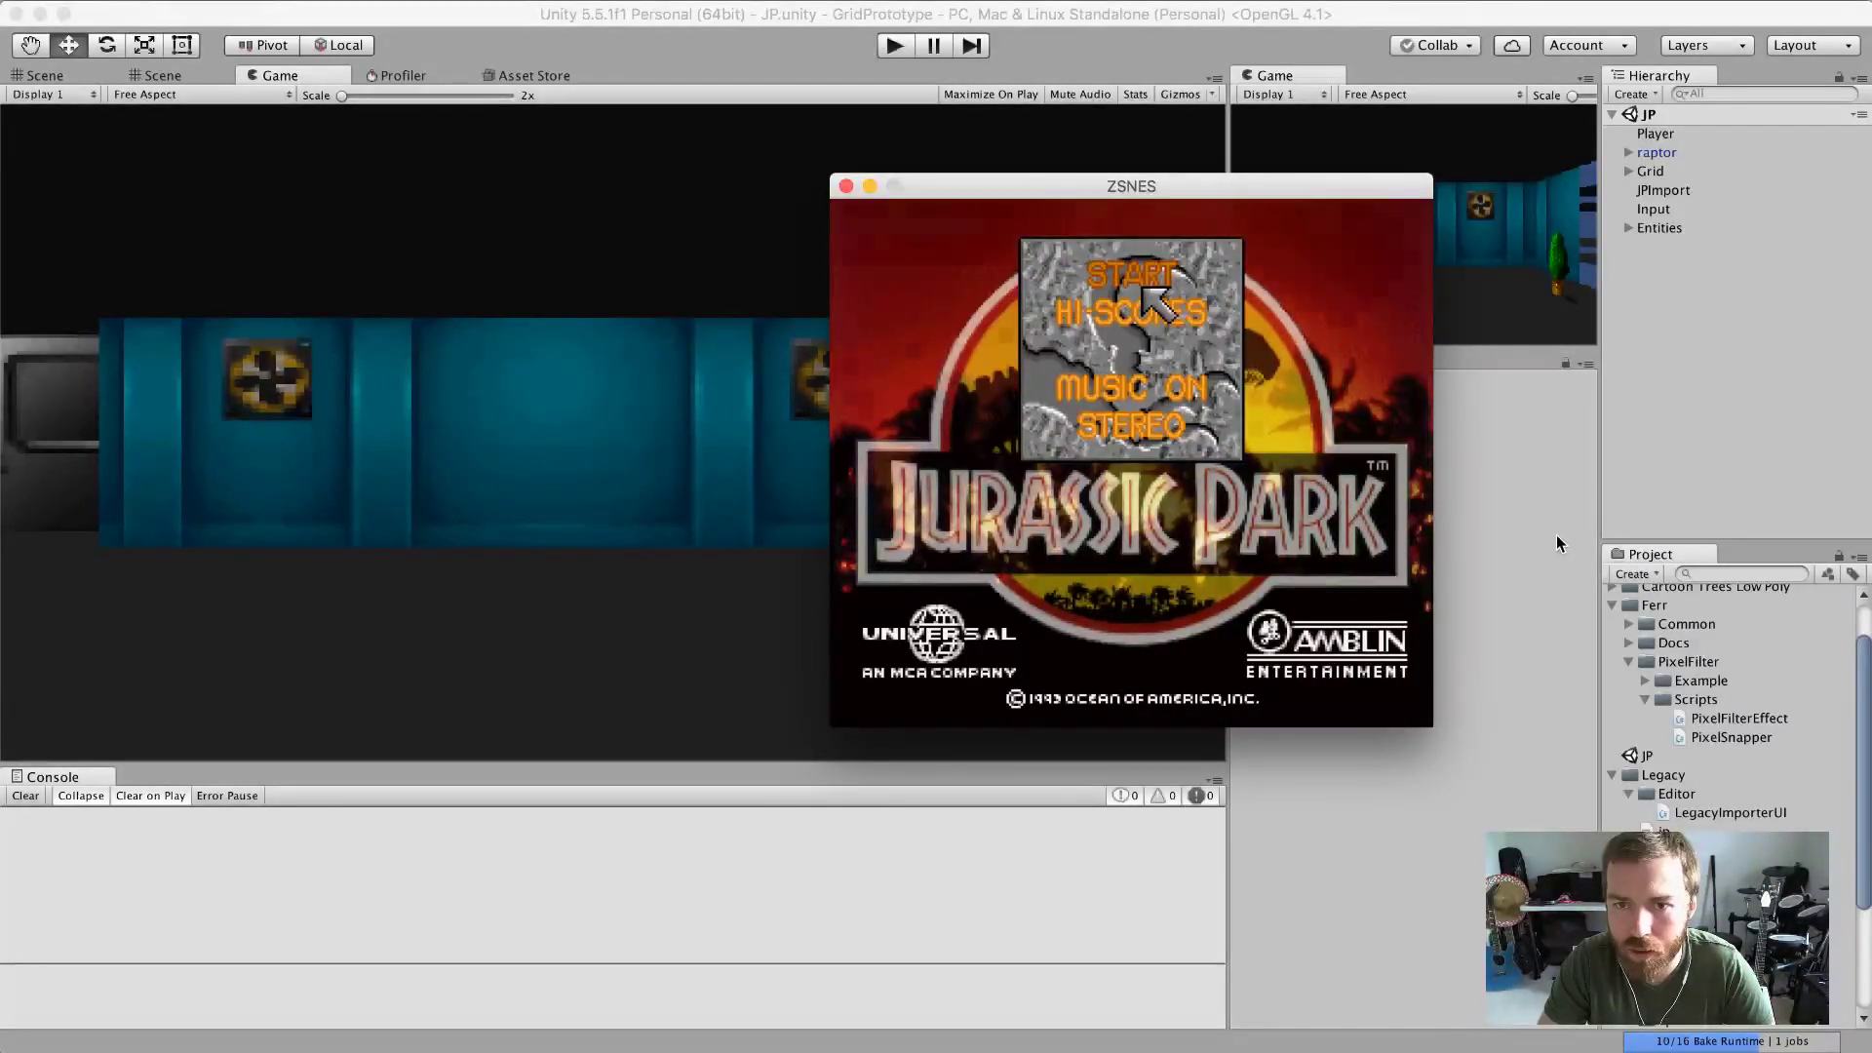
{"action": "key", "text": "Return"}
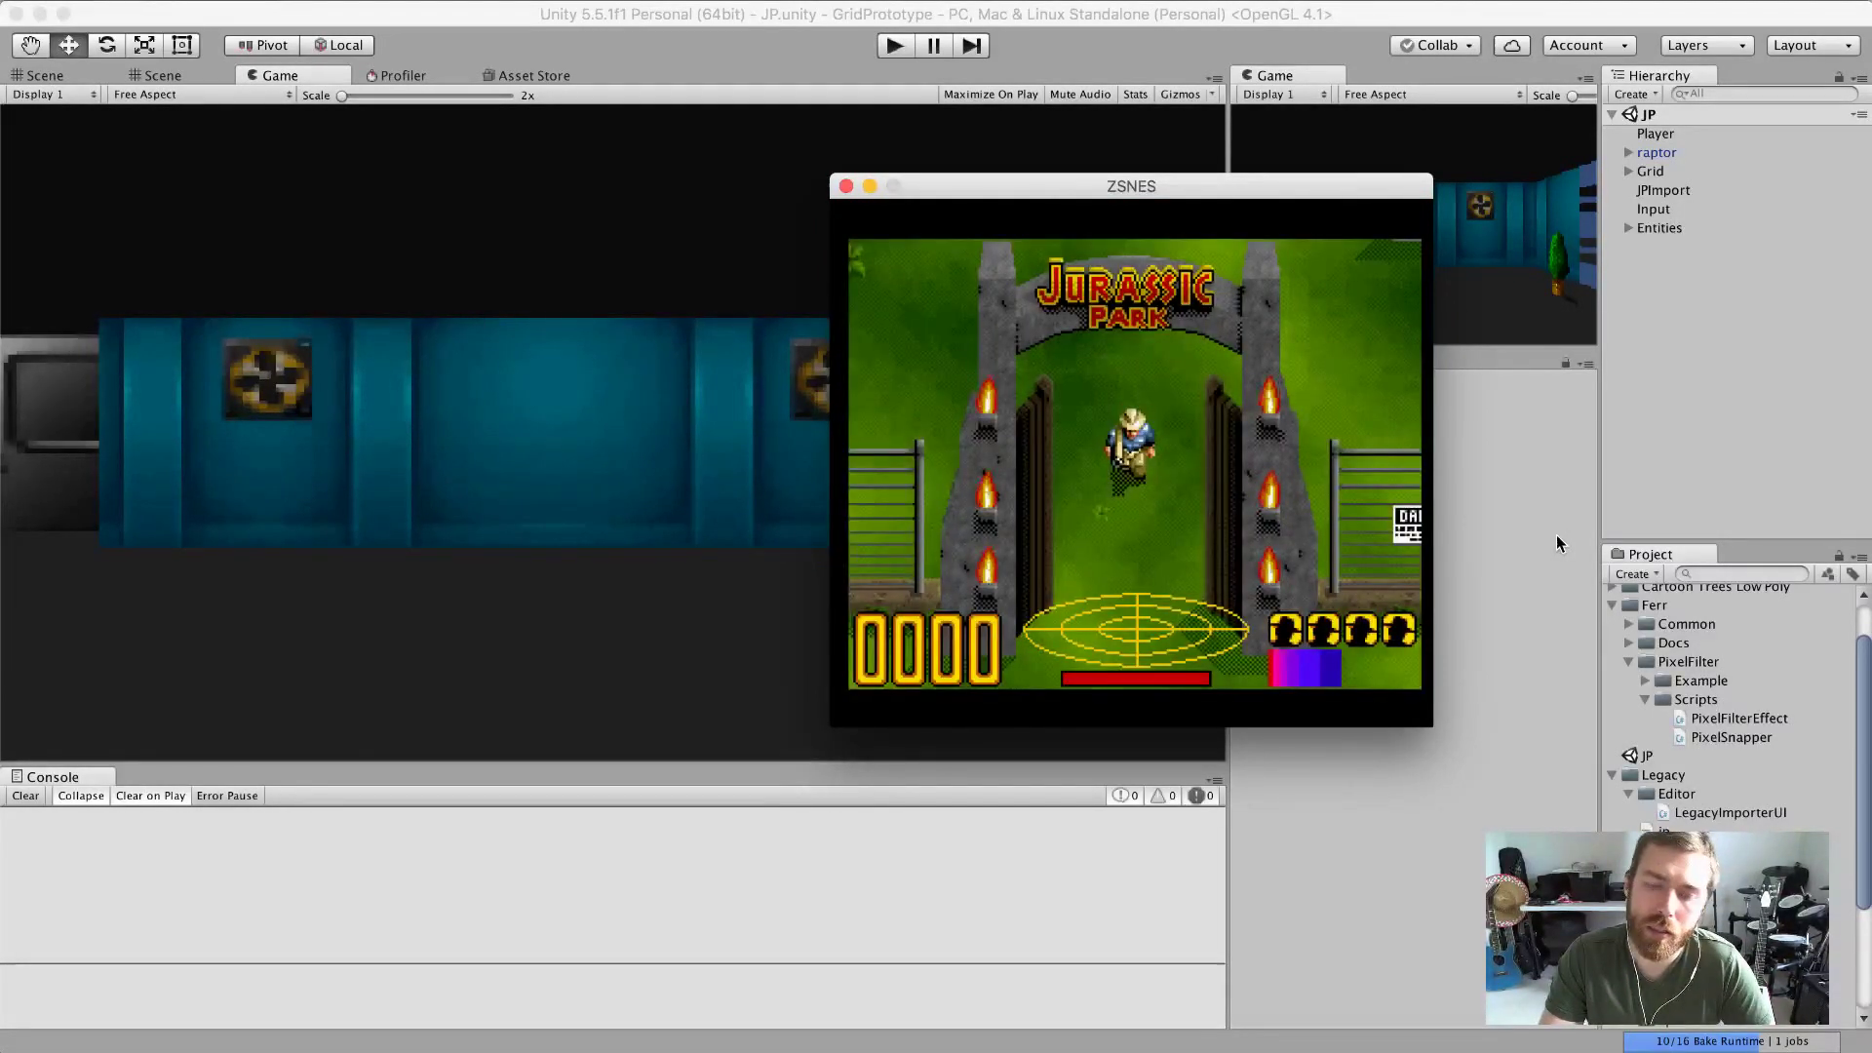
{"action": "key", "text": "Up"}
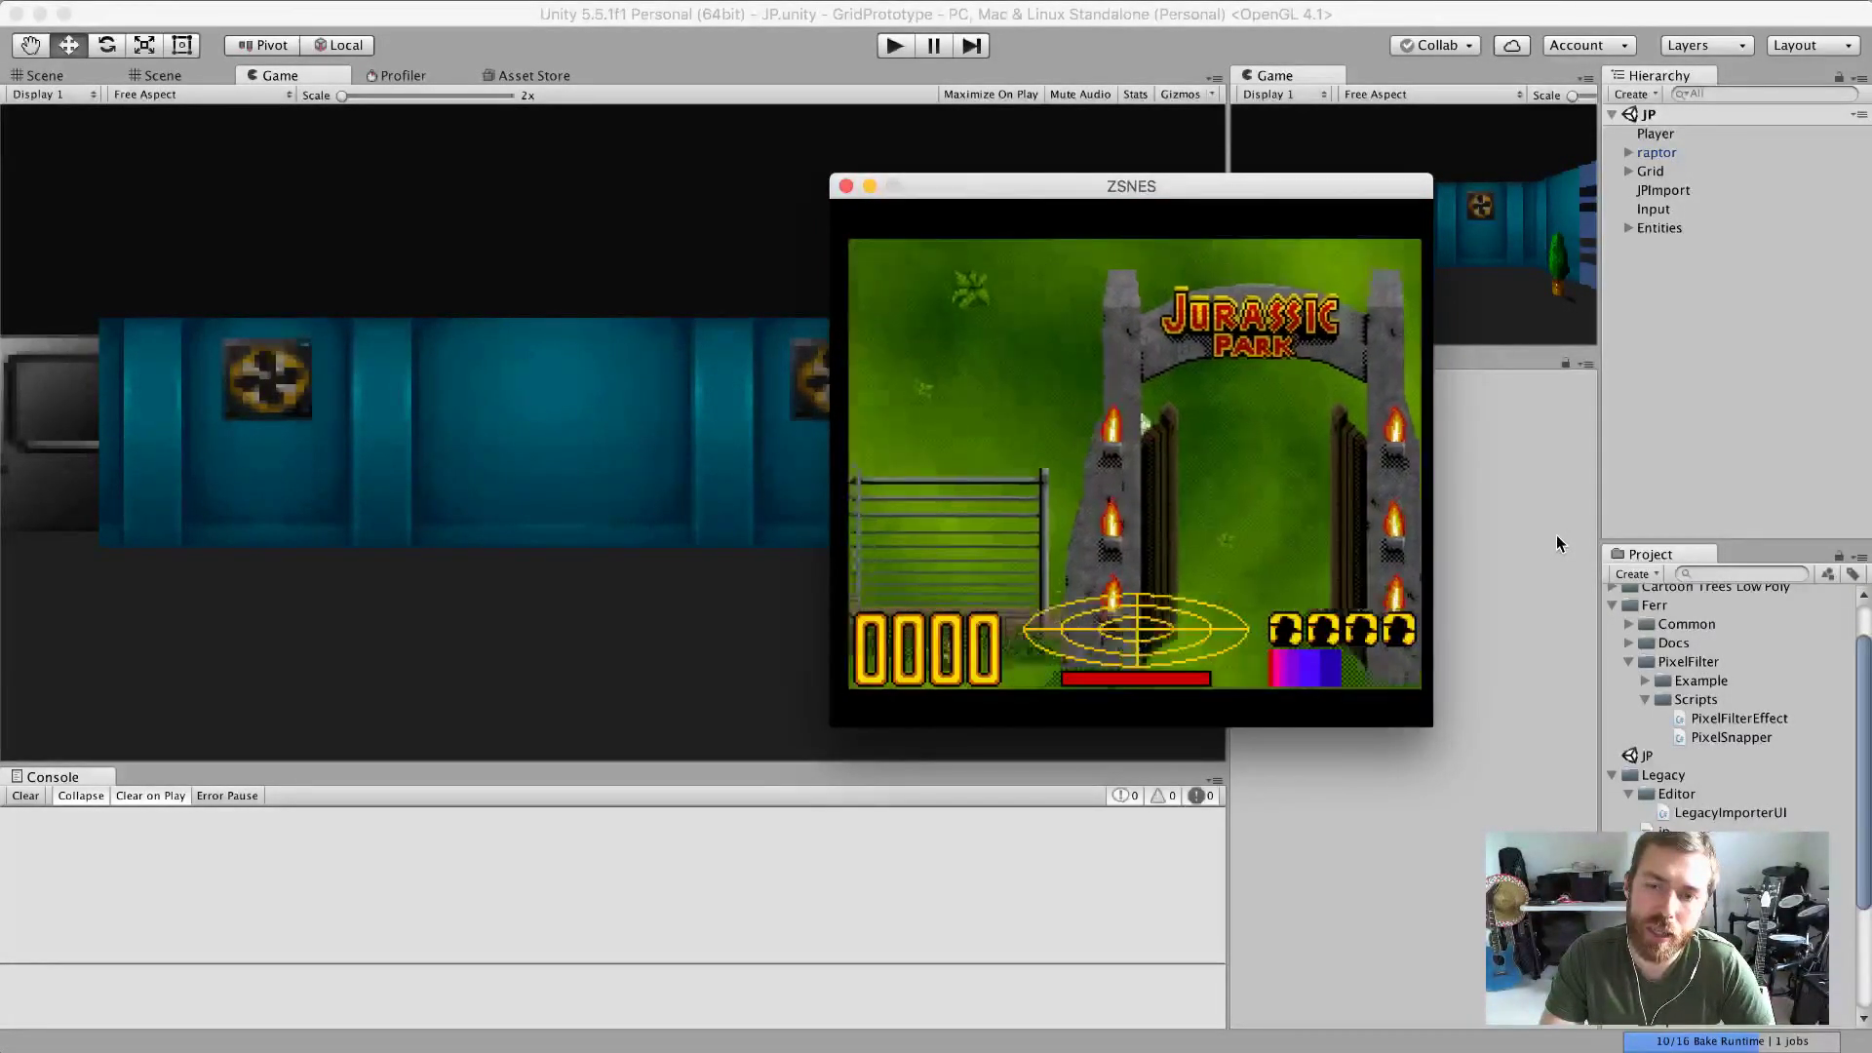
{"action": "key", "text": "Up"}
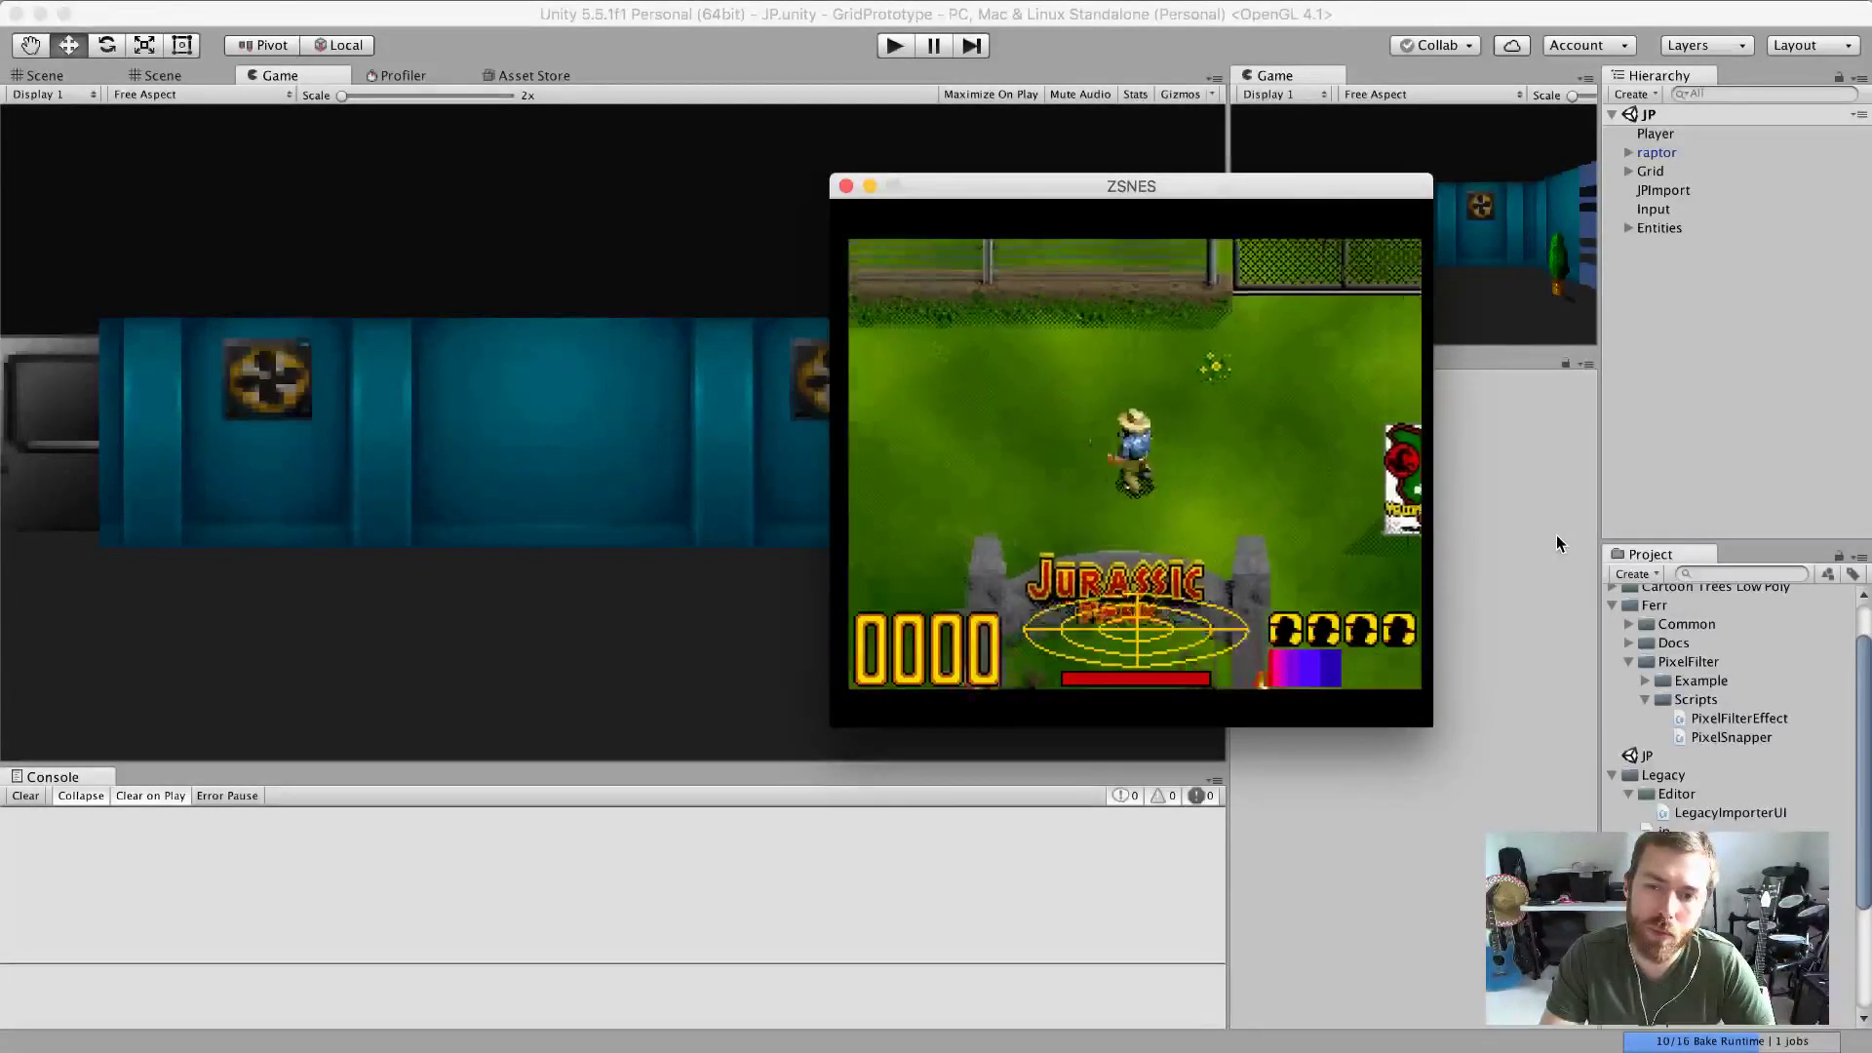
Walk the character across the grass to the electric fence gate beside the danger sign and pass through it.
{"action": "key", "text": "Left"}
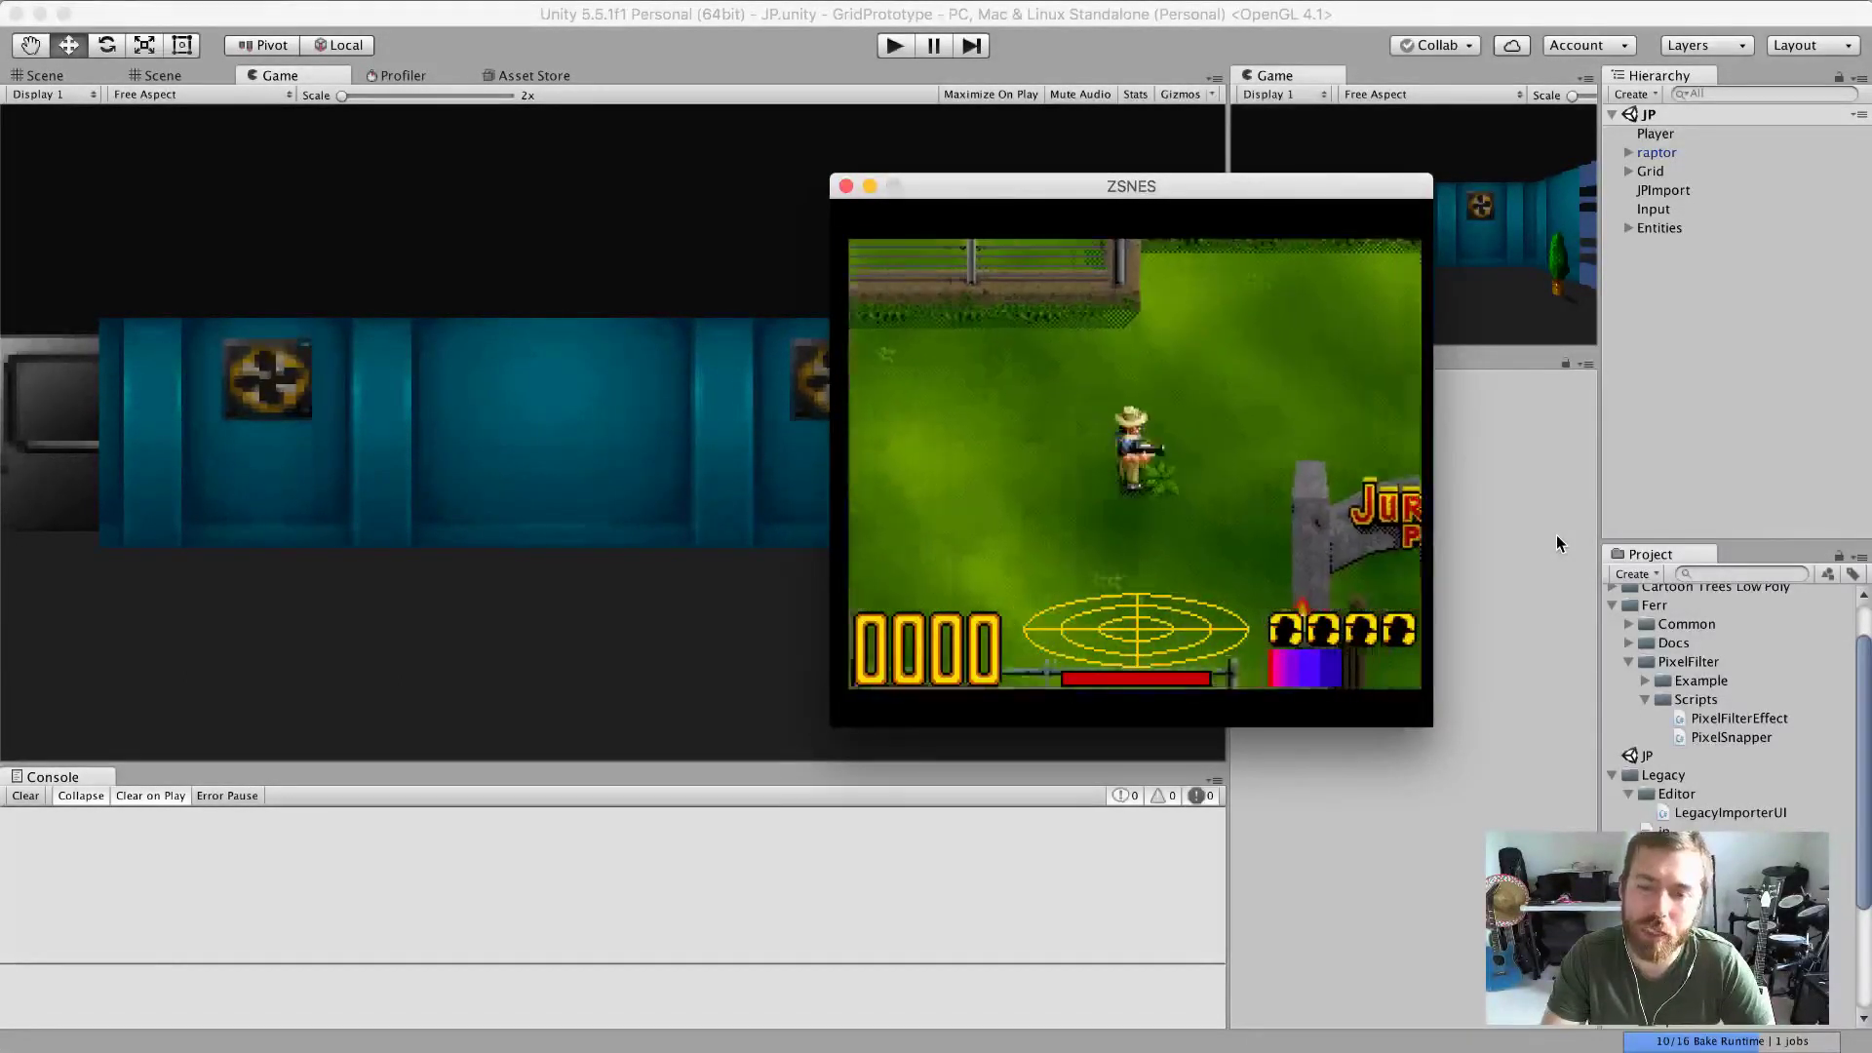
{"action": "key", "text": "Down"}
{"action": "key", "text": "Left"}
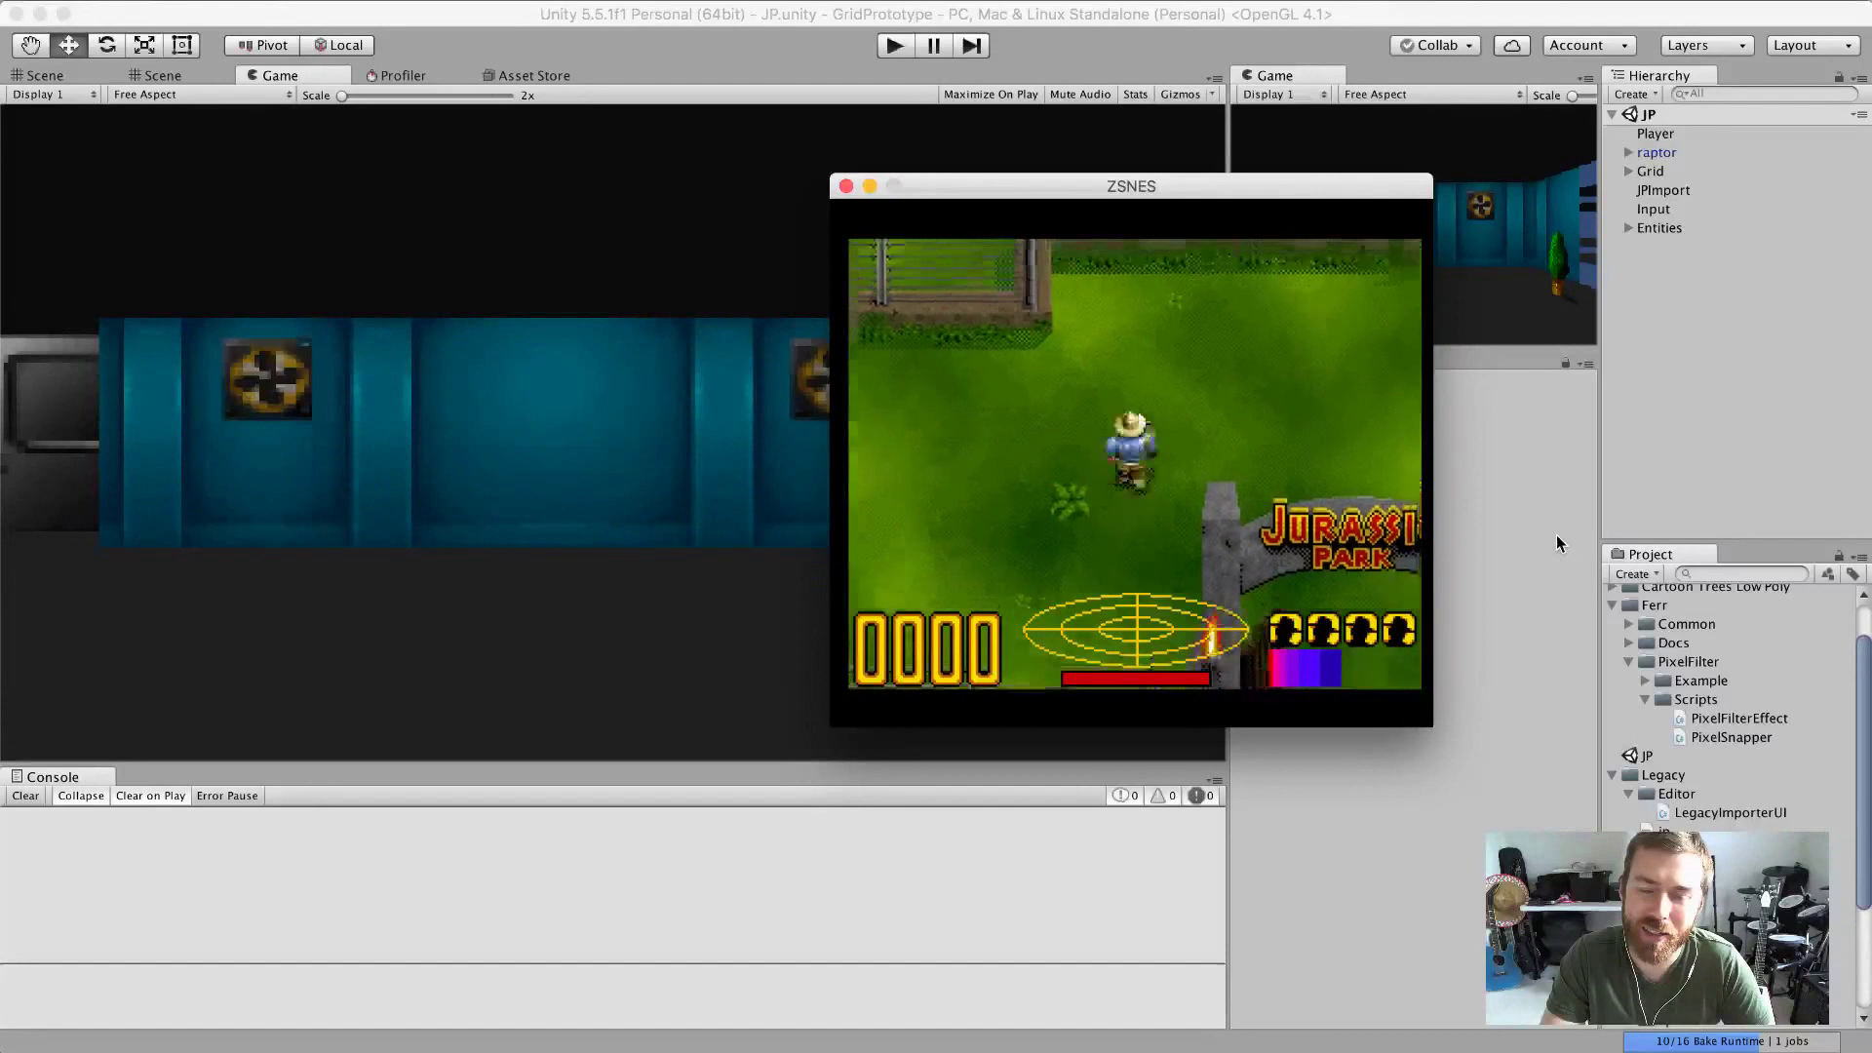
{"action": "key", "text": "Down"}
{"action": "key", "text": "Right"}
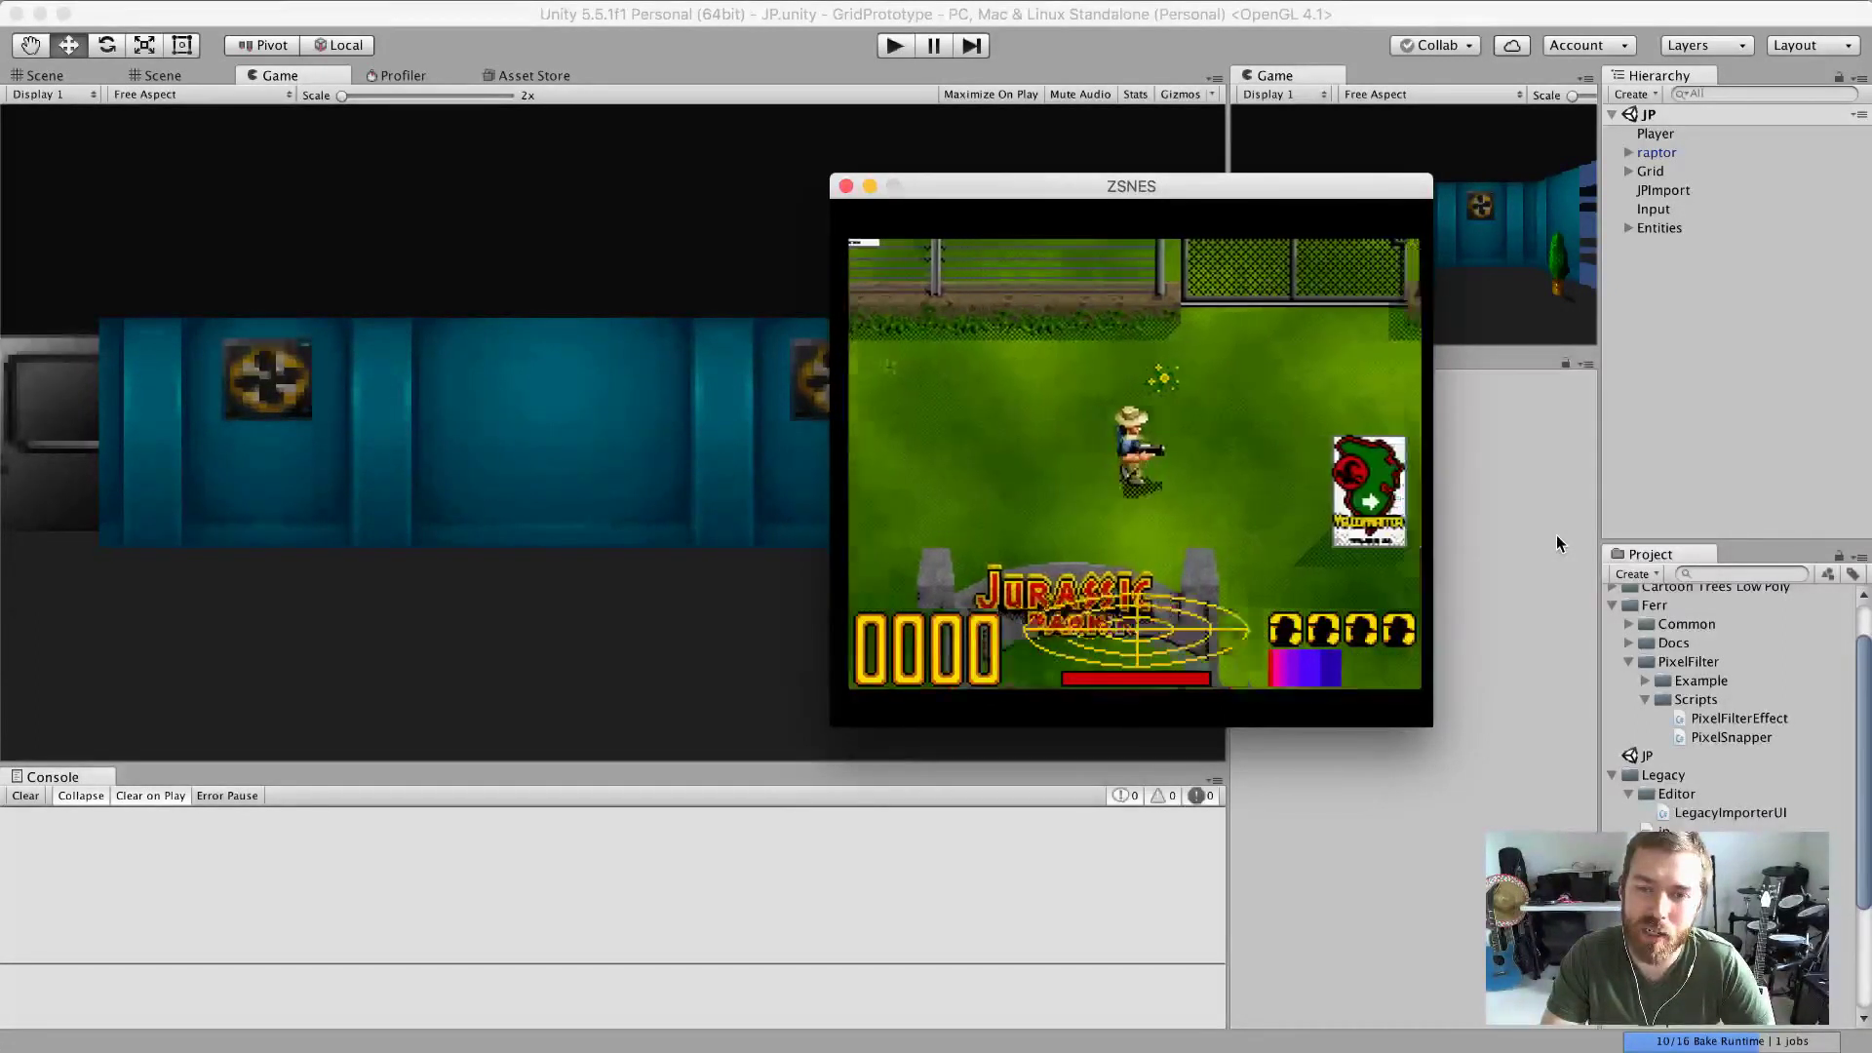
{"action": "key", "text": "Up"}
{"action": "key", "text": "Right"}
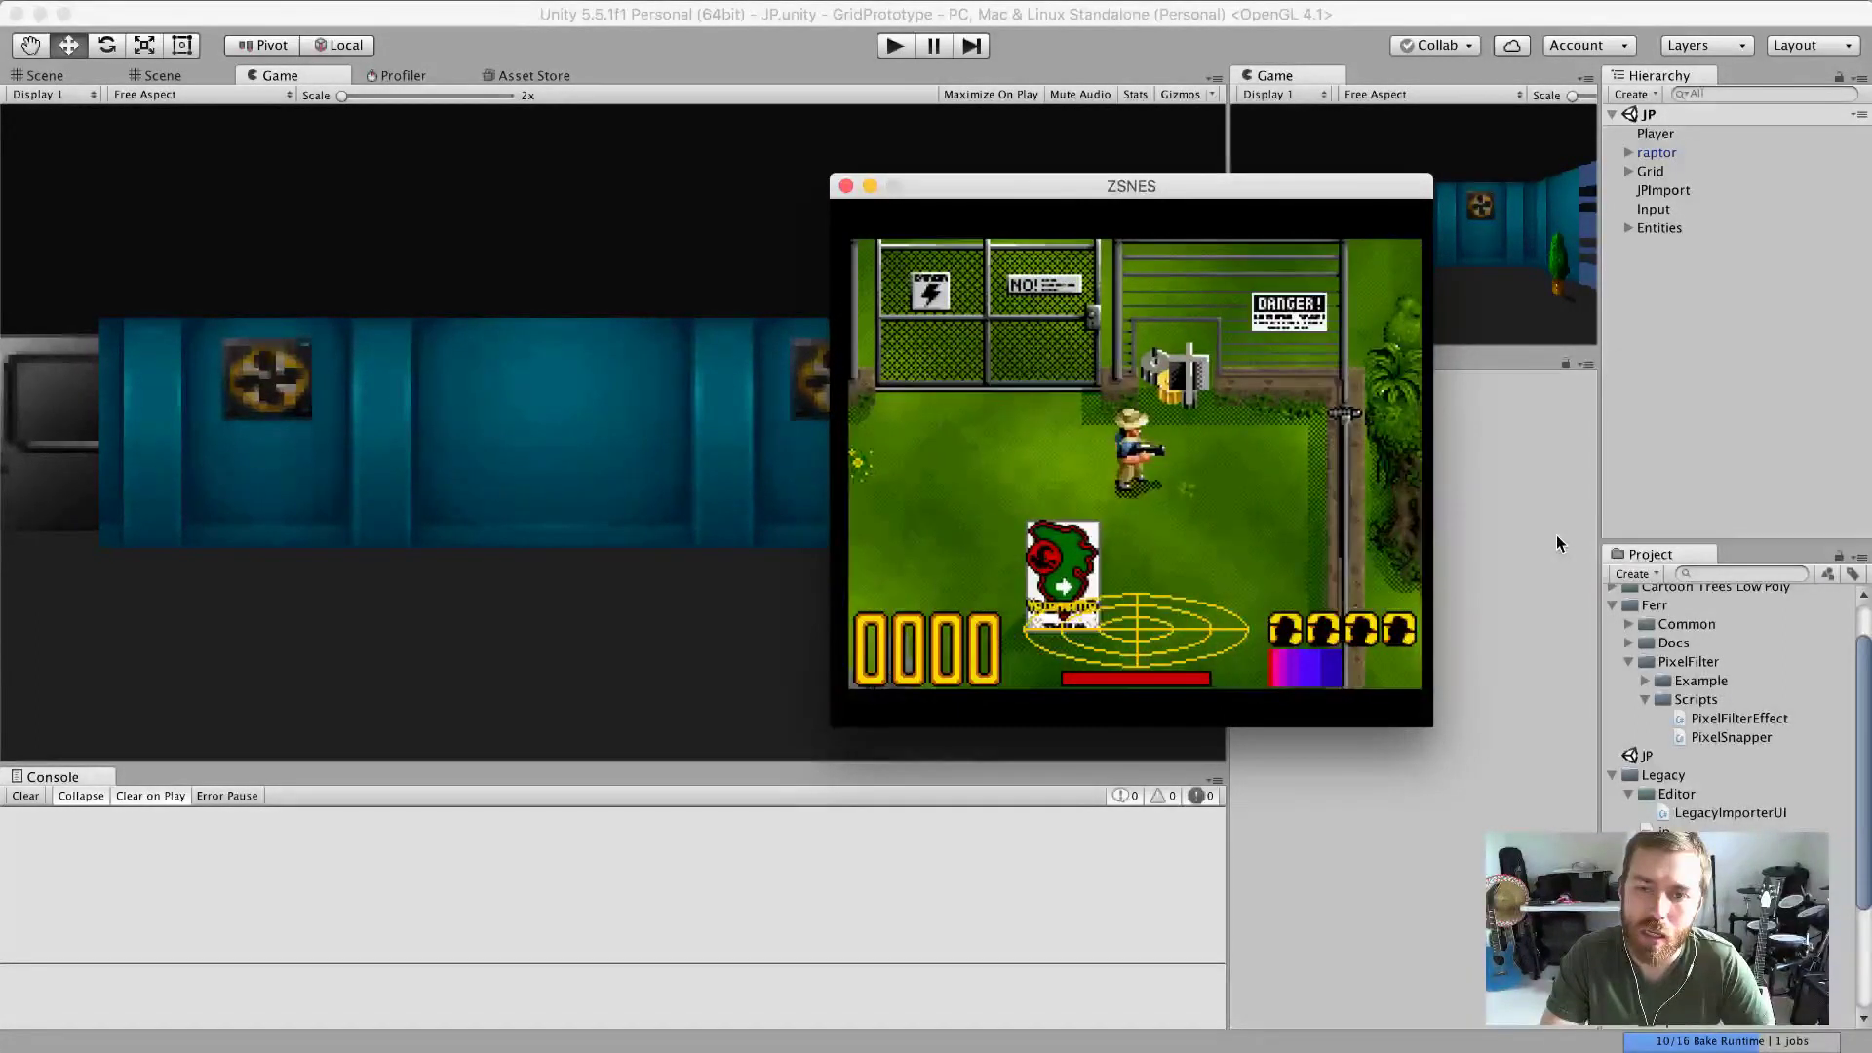
{"action": "key", "text": "Up"}
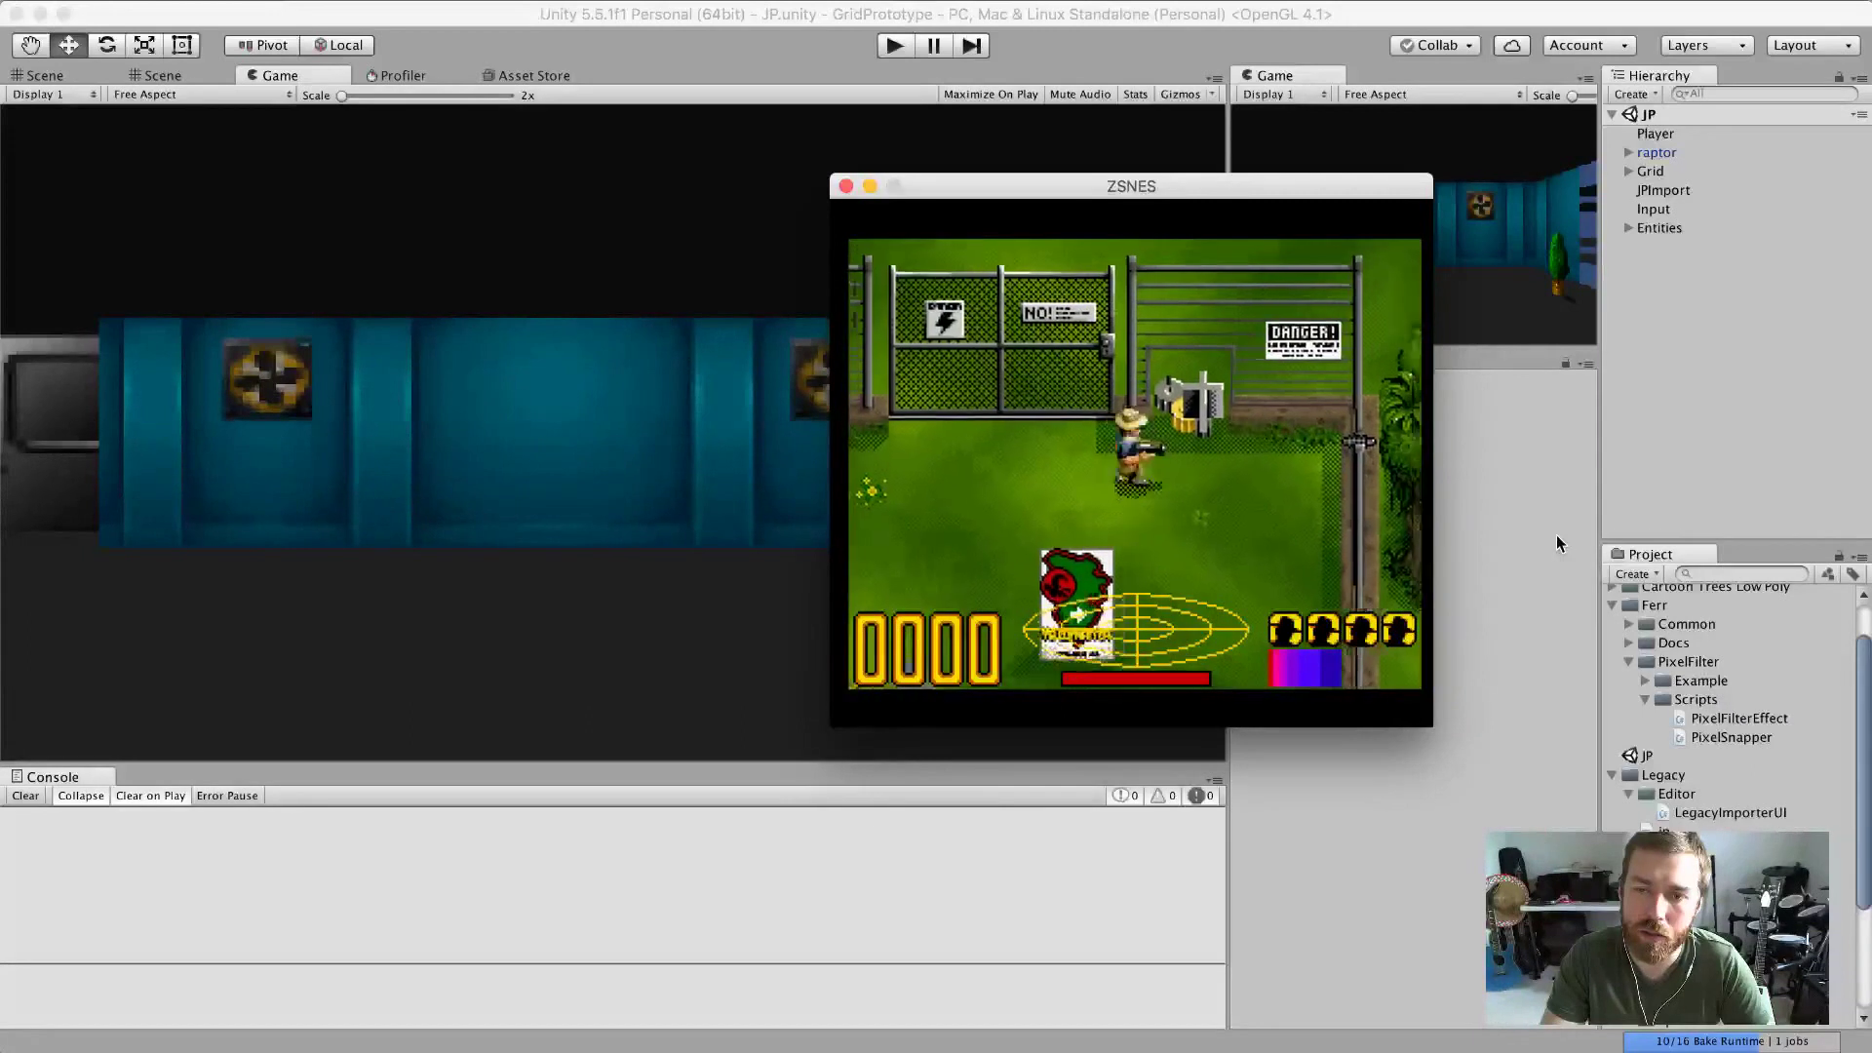
{"action": "key", "text": "Right"}
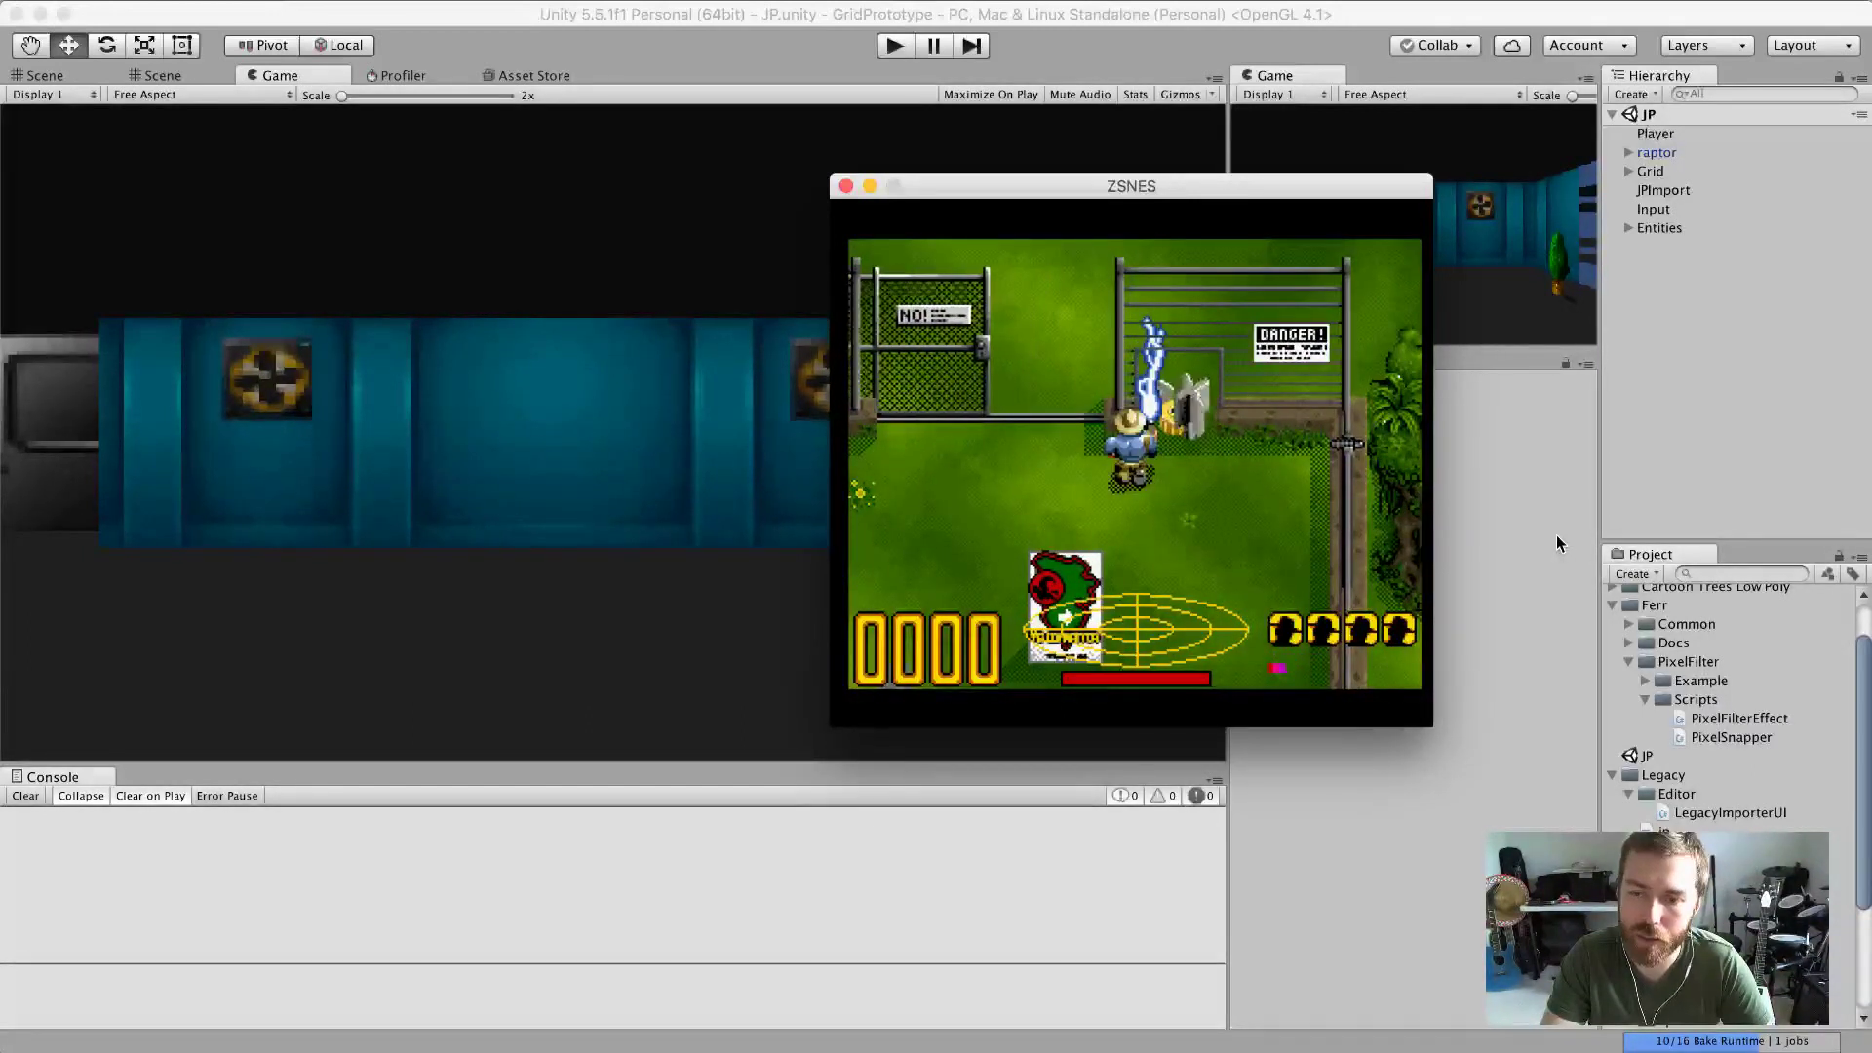
{"action": "key", "text": "Up"}
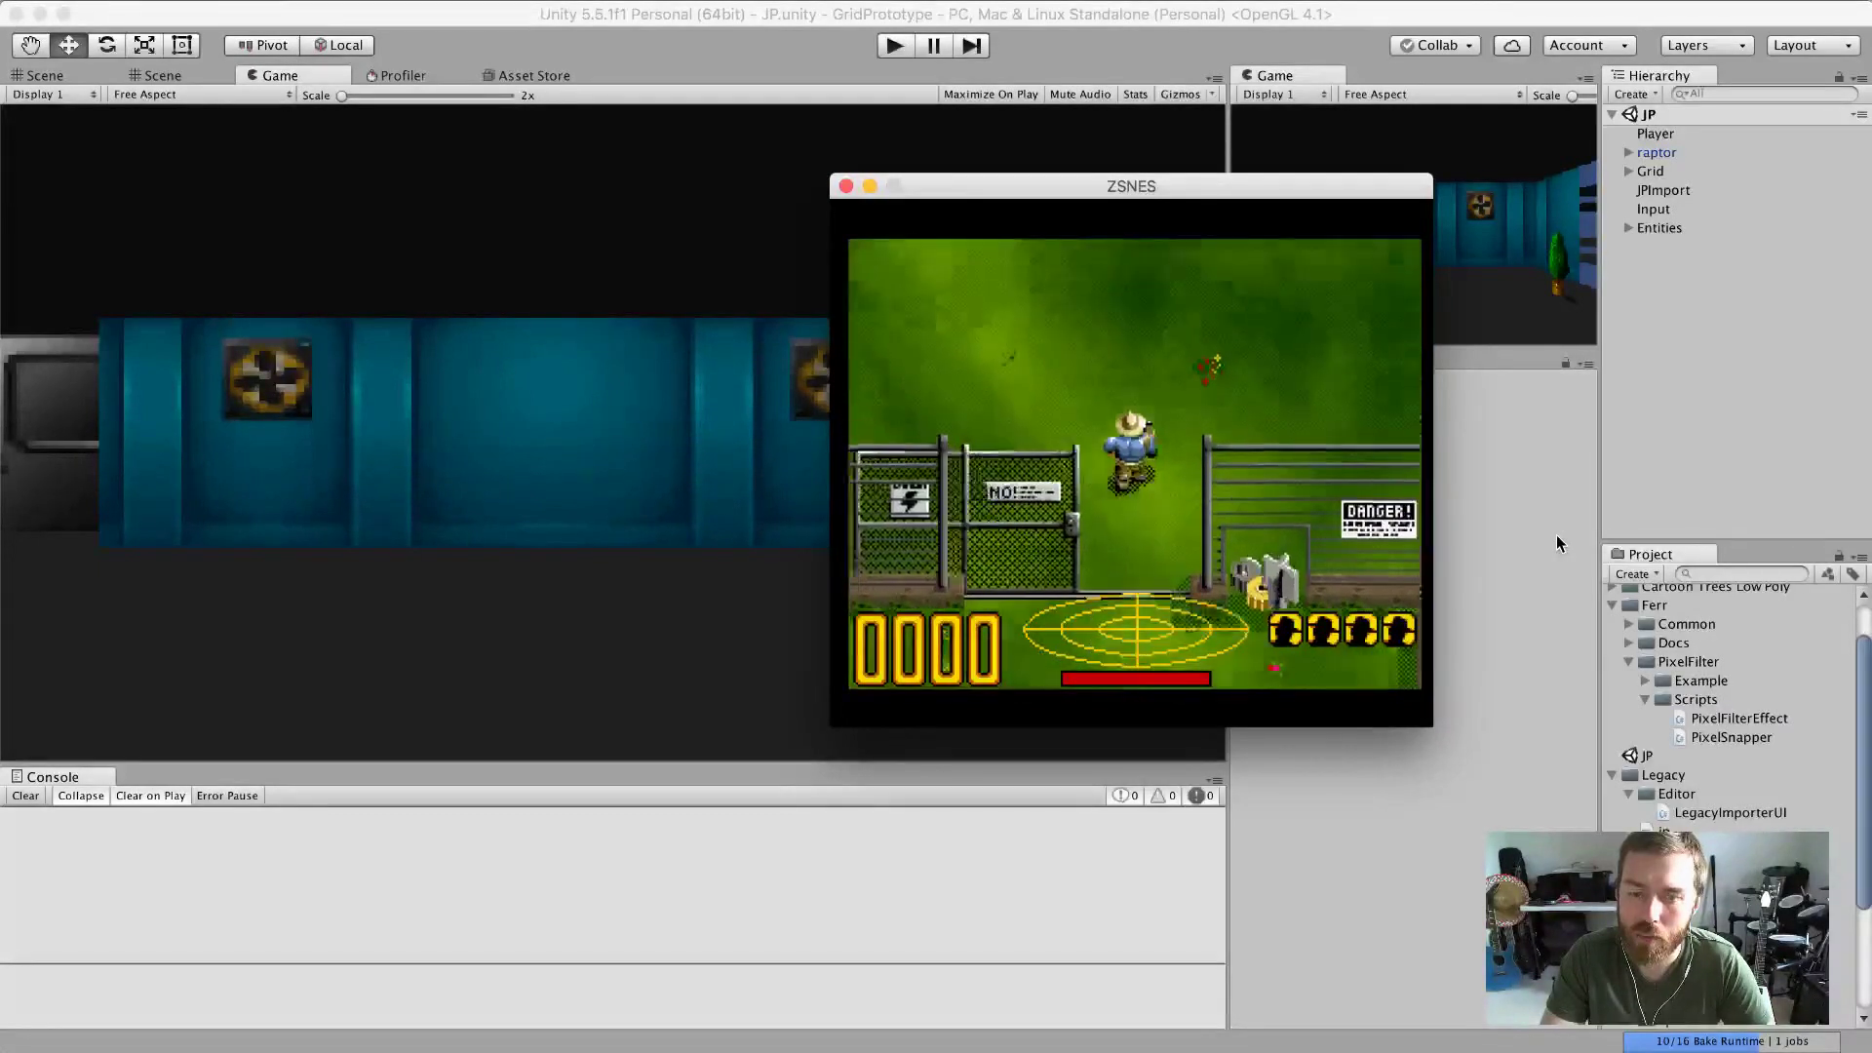
Cross the field beyond the fence, climb the stone steps and enter the Visitor Center doorway.
{"action": "key", "text": "Up"}
{"action": "key", "text": "Left"}
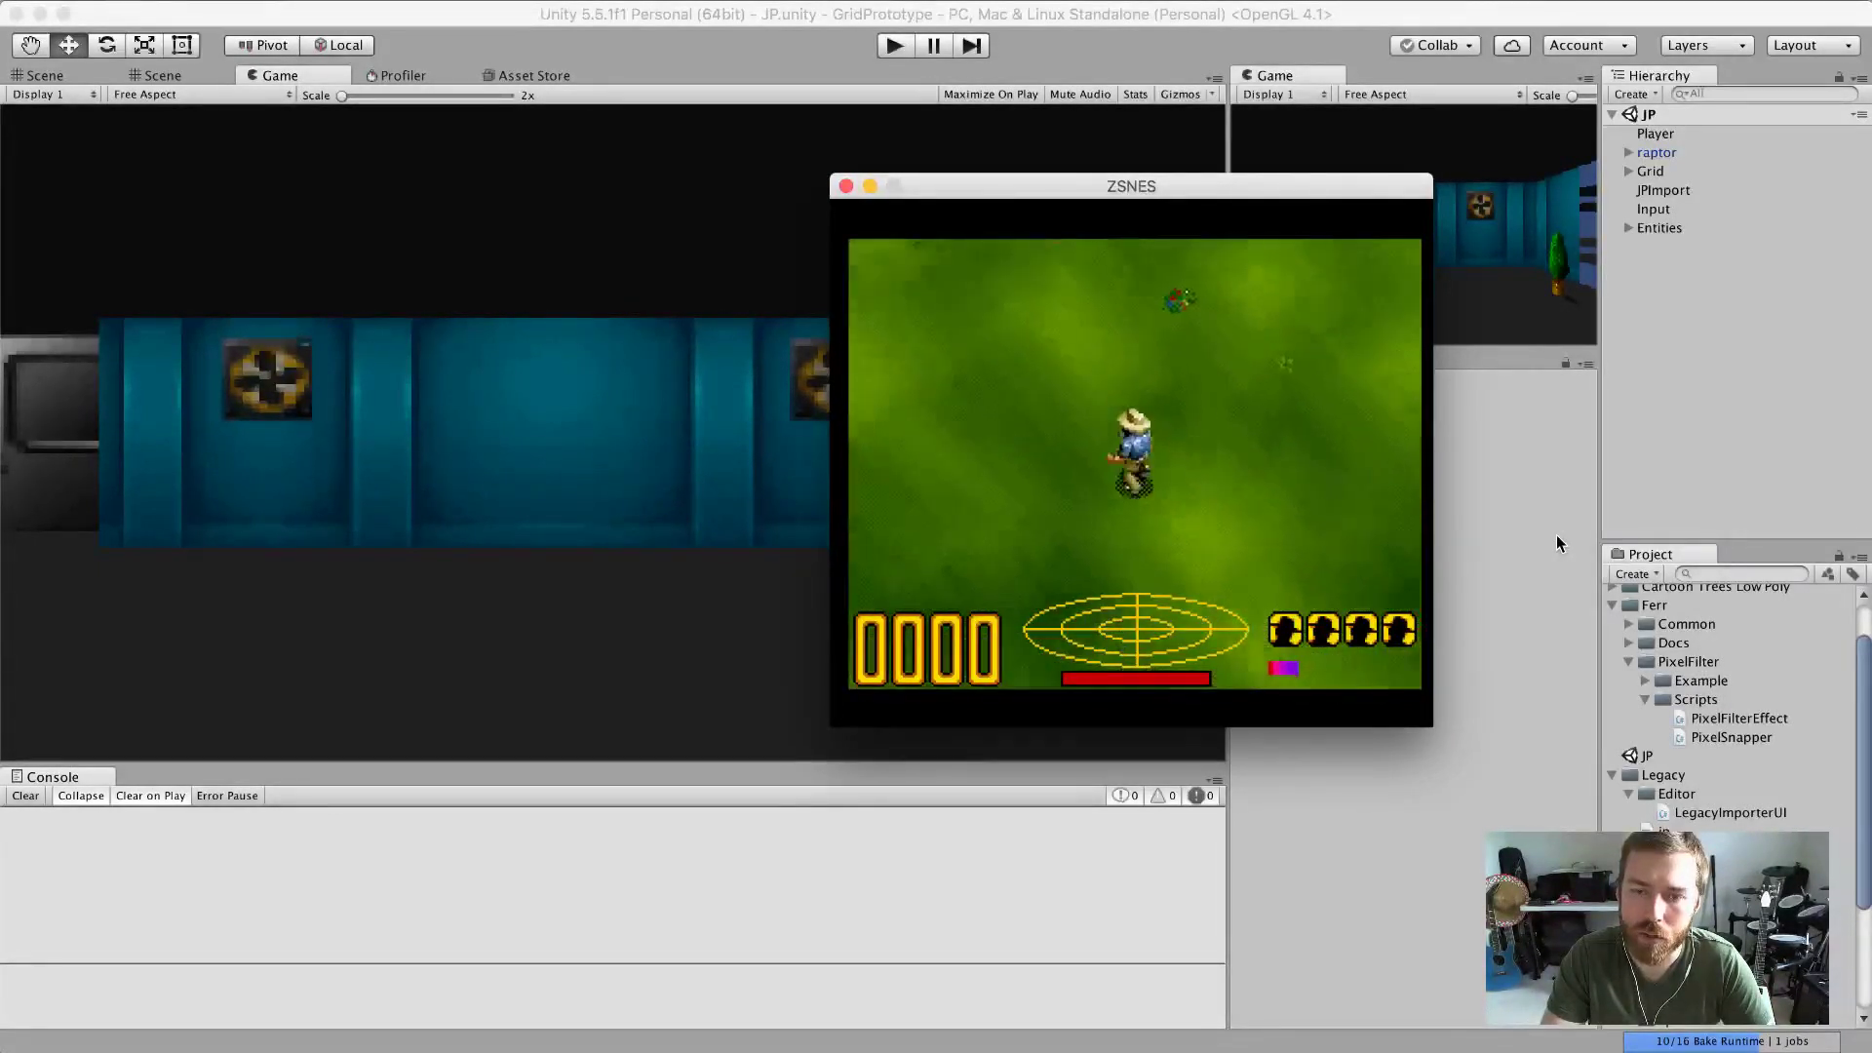
{"action": "key", "text": "Left"}
{"action": "key", "text": "Left"}
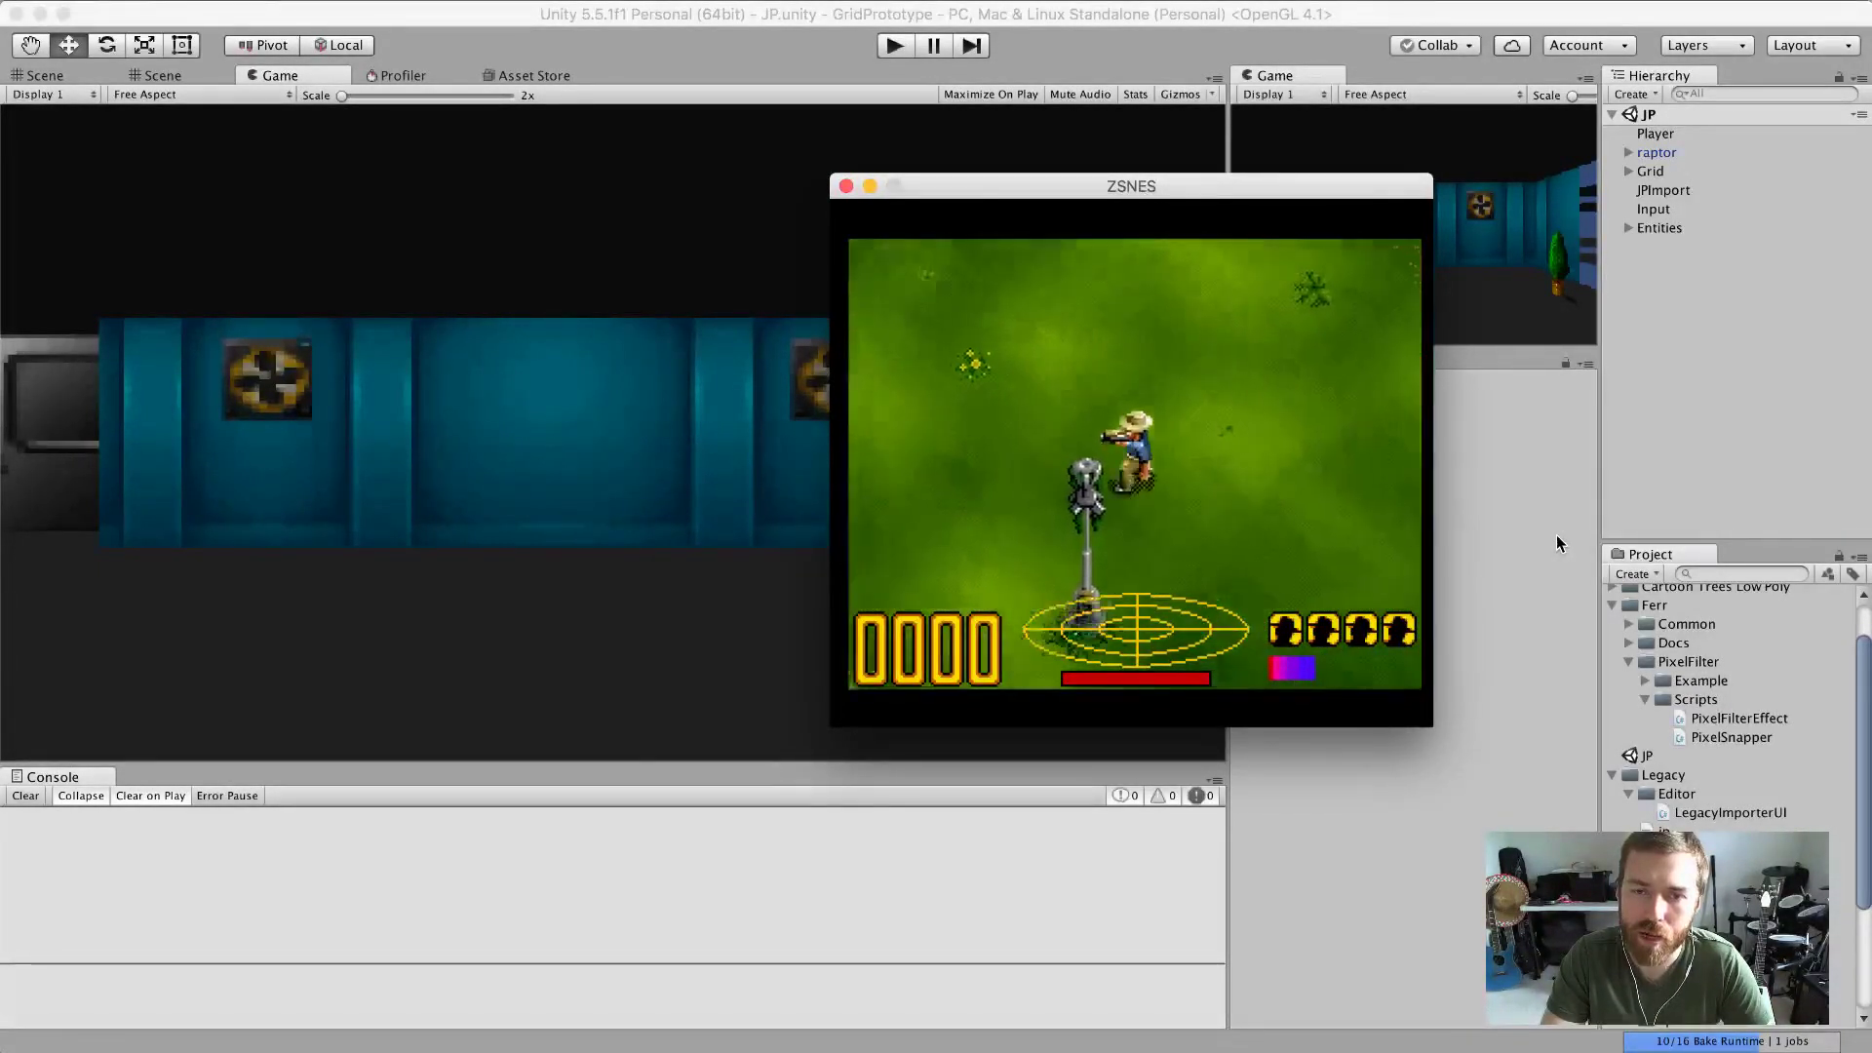
{"action": "key", "text": "Up"}
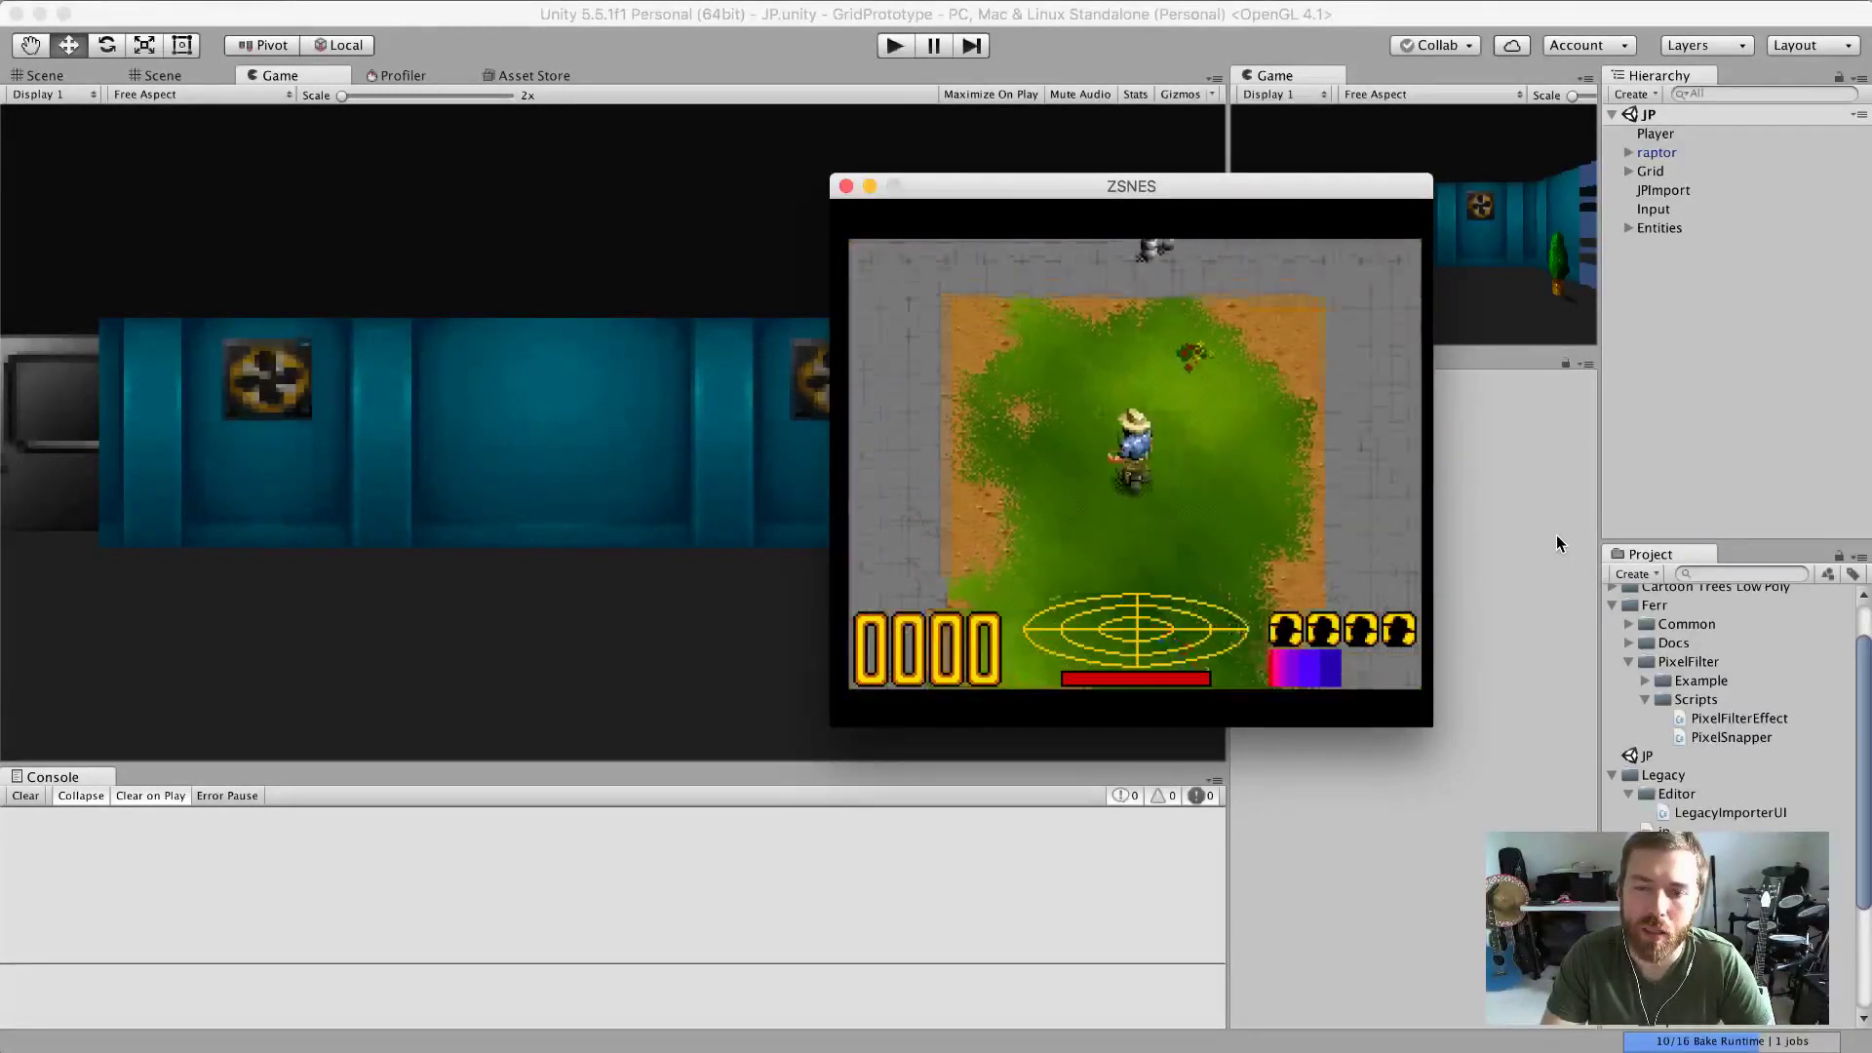
{"action": "key", "text": "Up"}
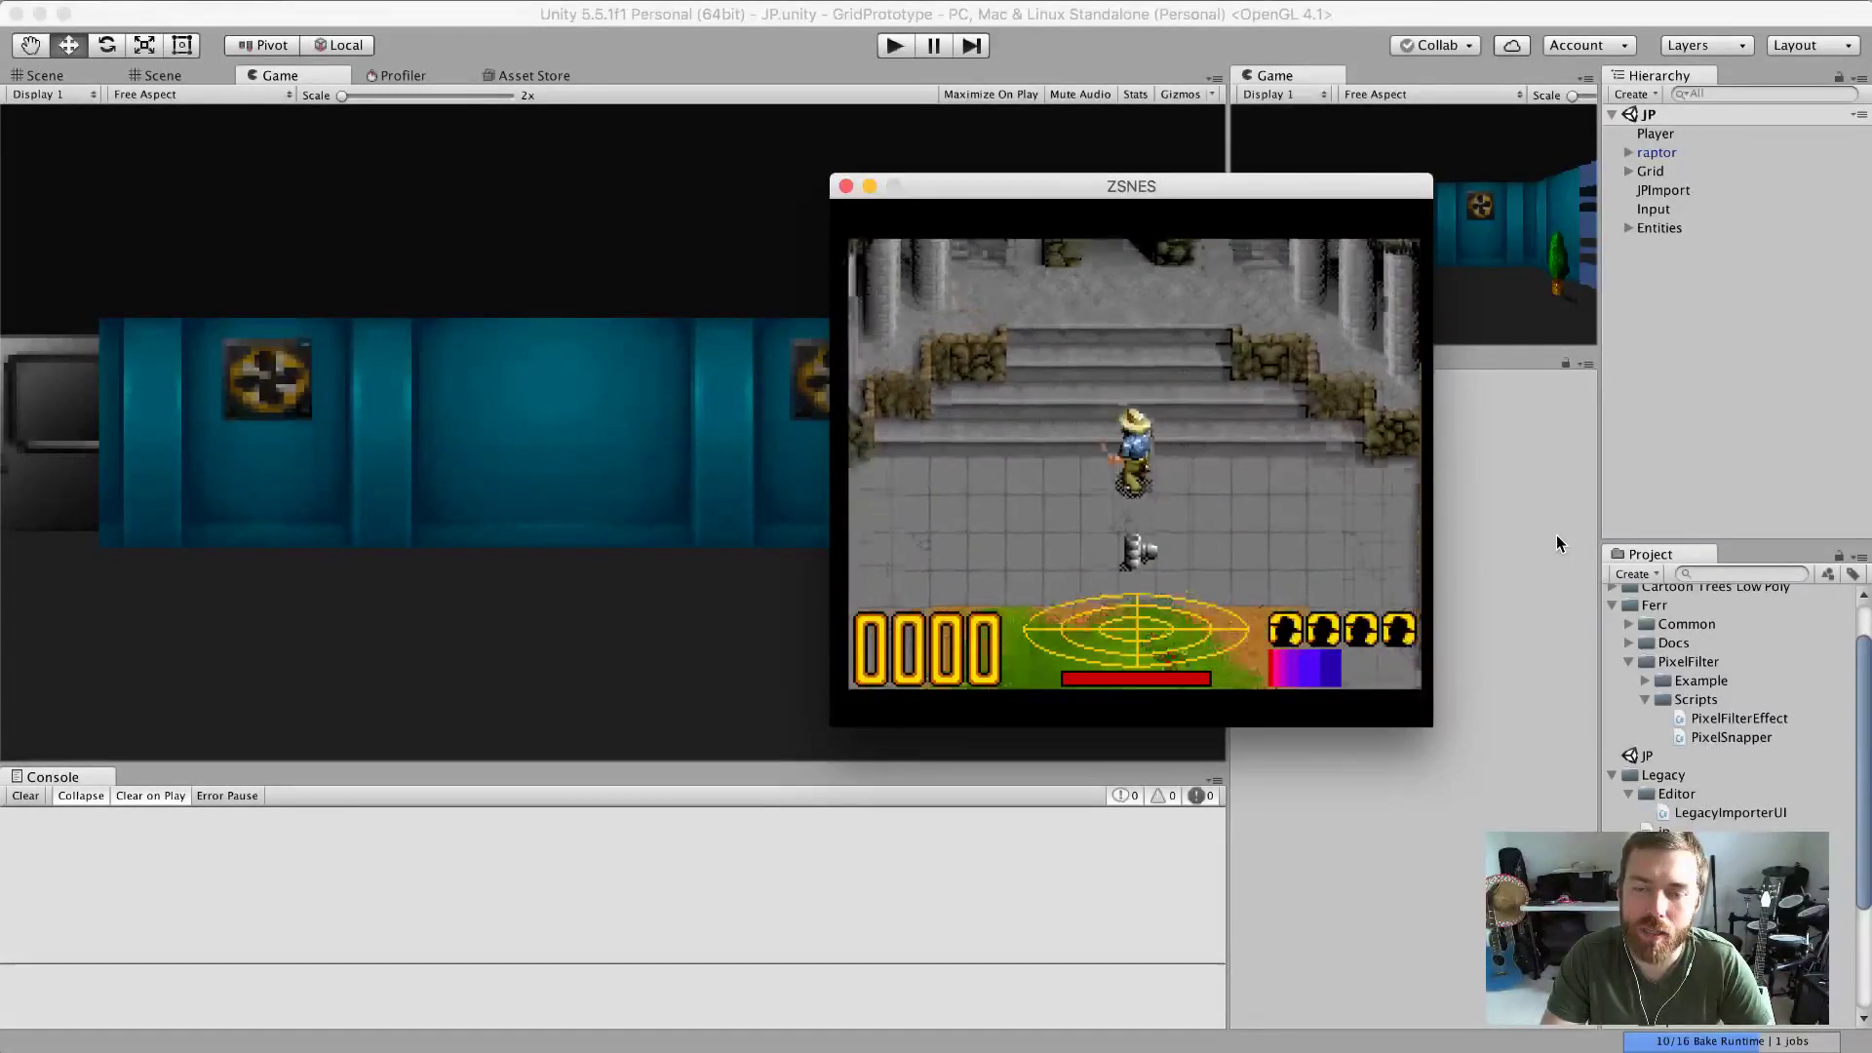
{"action": "key", "text": "Up"}
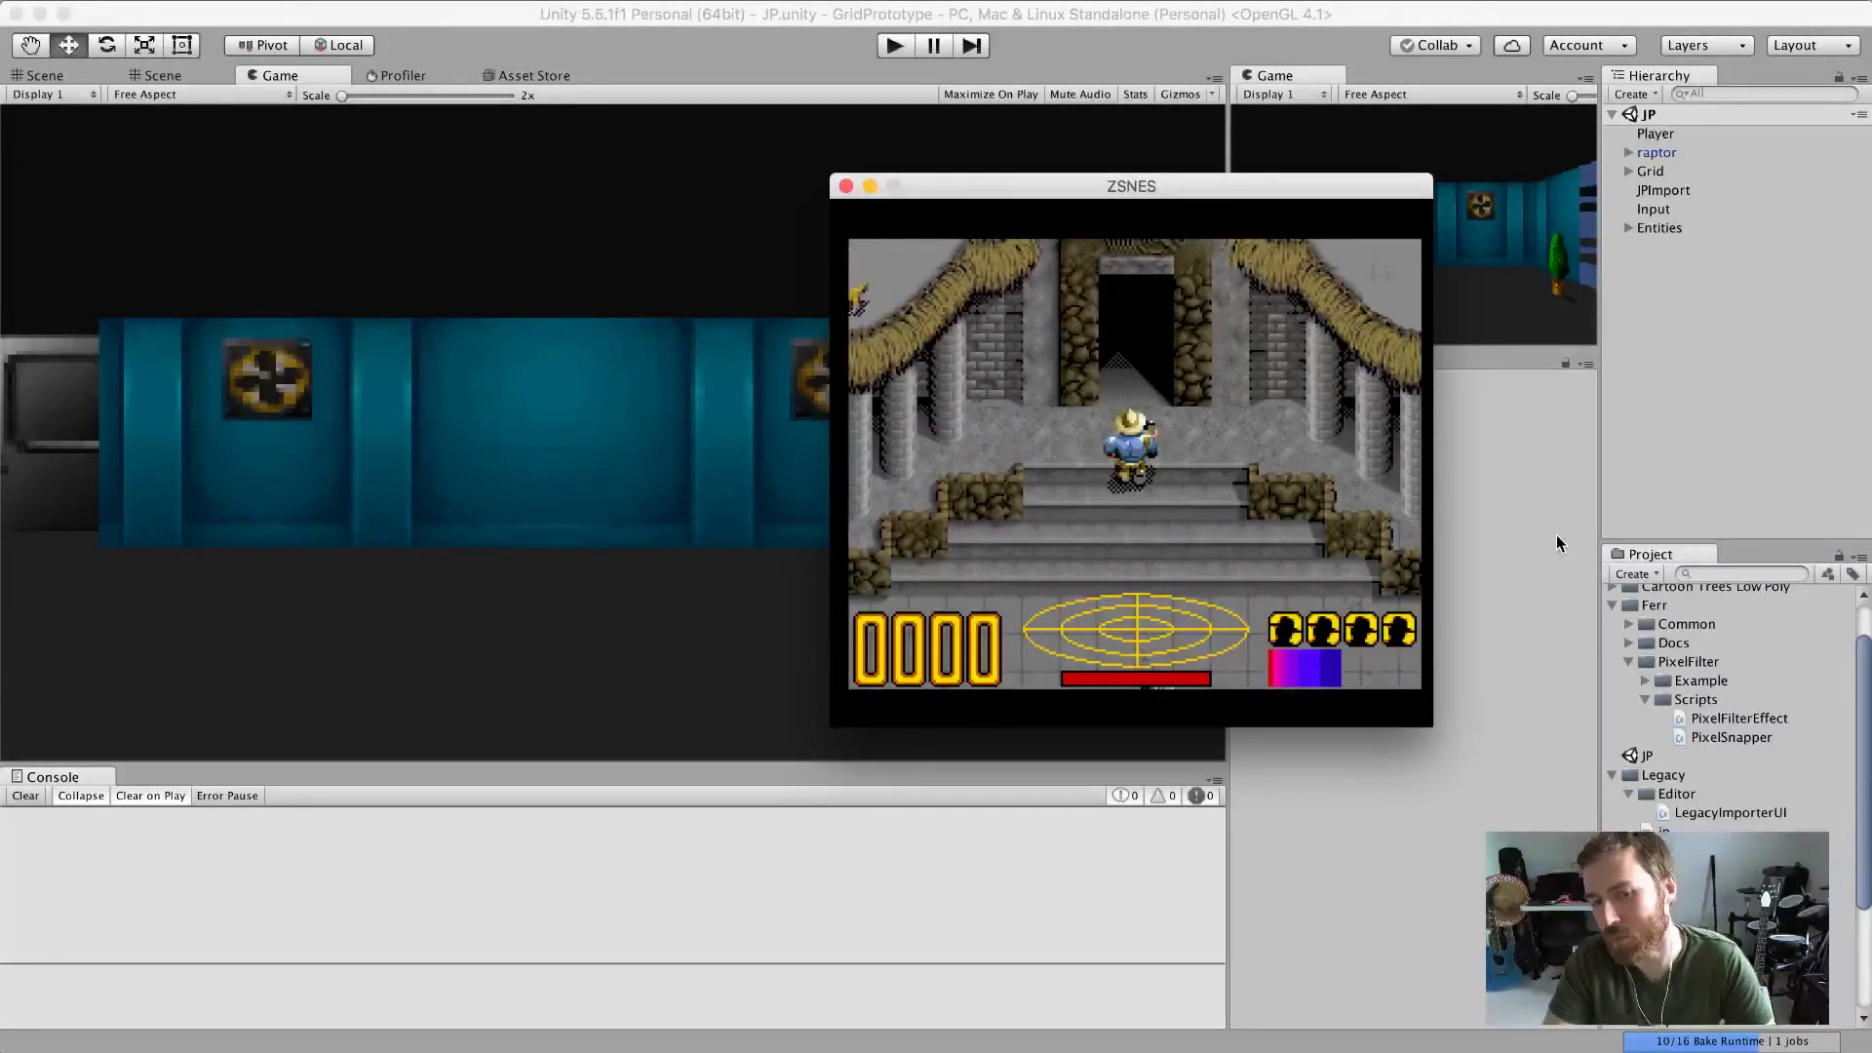
{"action": "key", "text": "Up"}
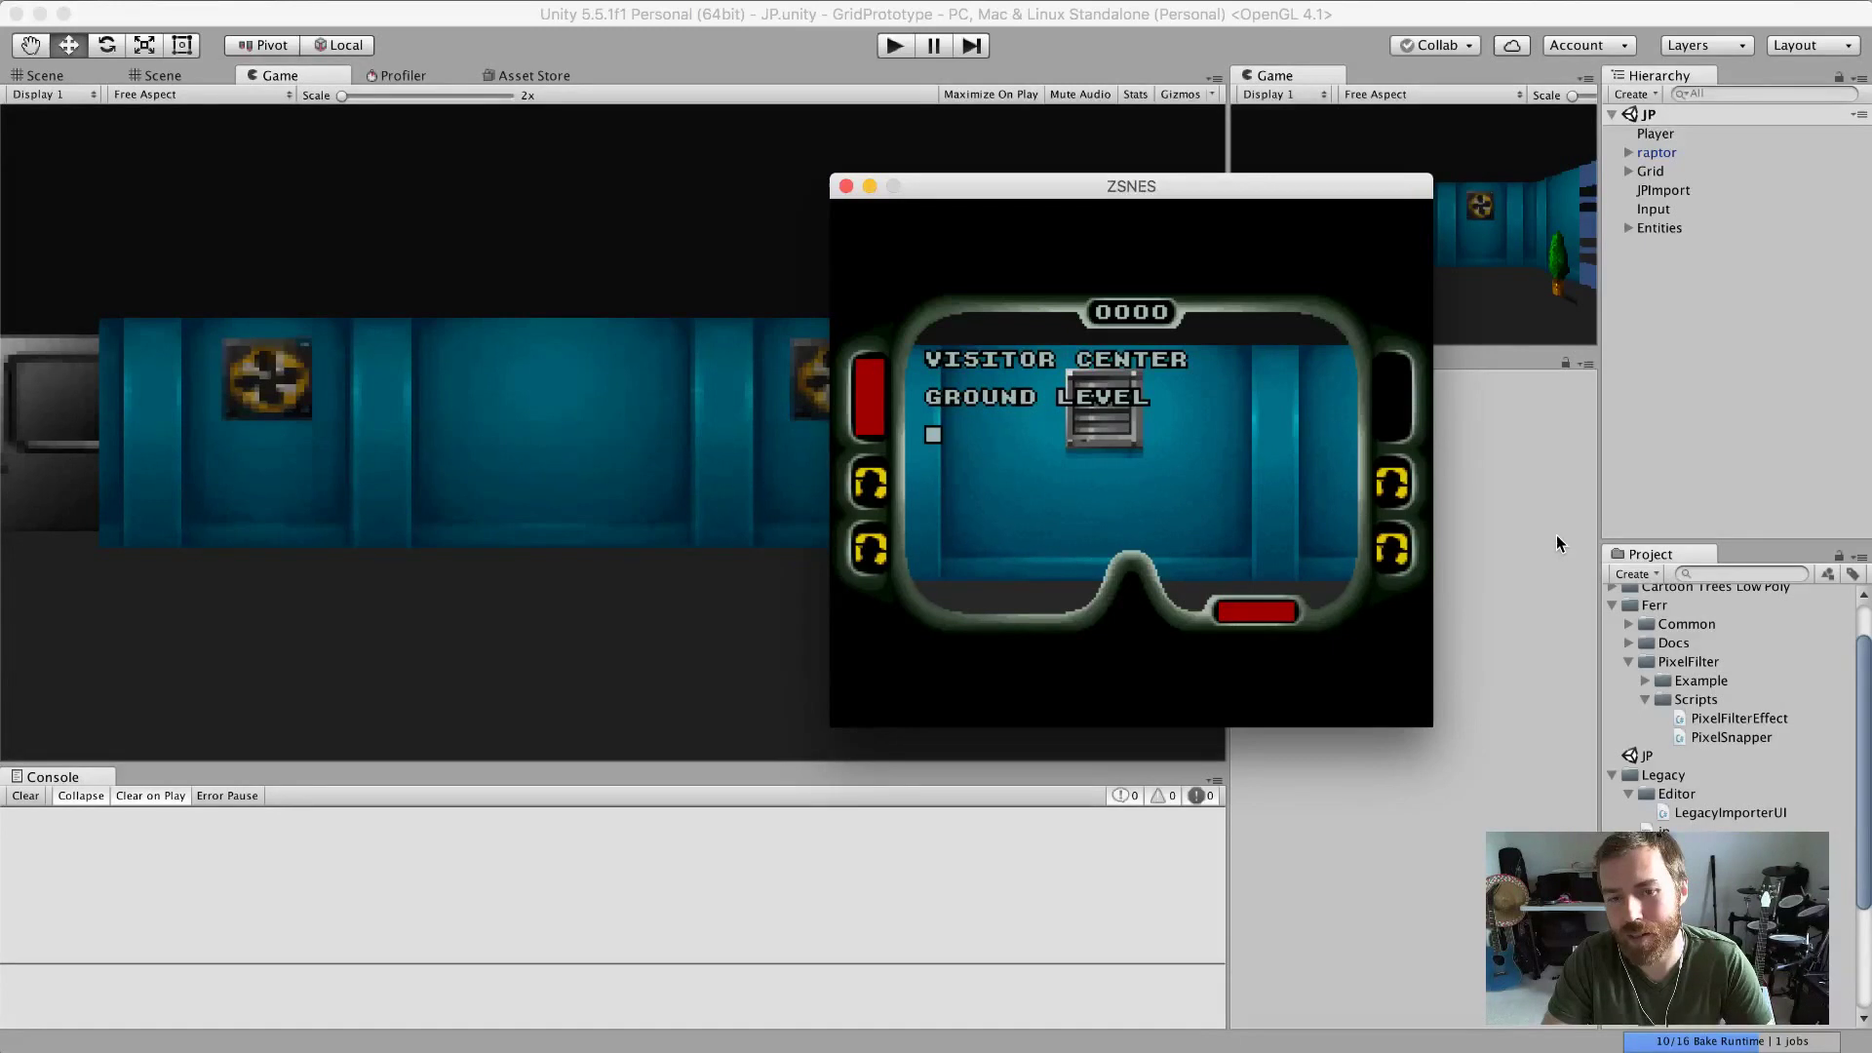
Explore the Visitor Center ground level in first-person view and pick up the food on the floor.
{"action": "key", "text": "Left"}
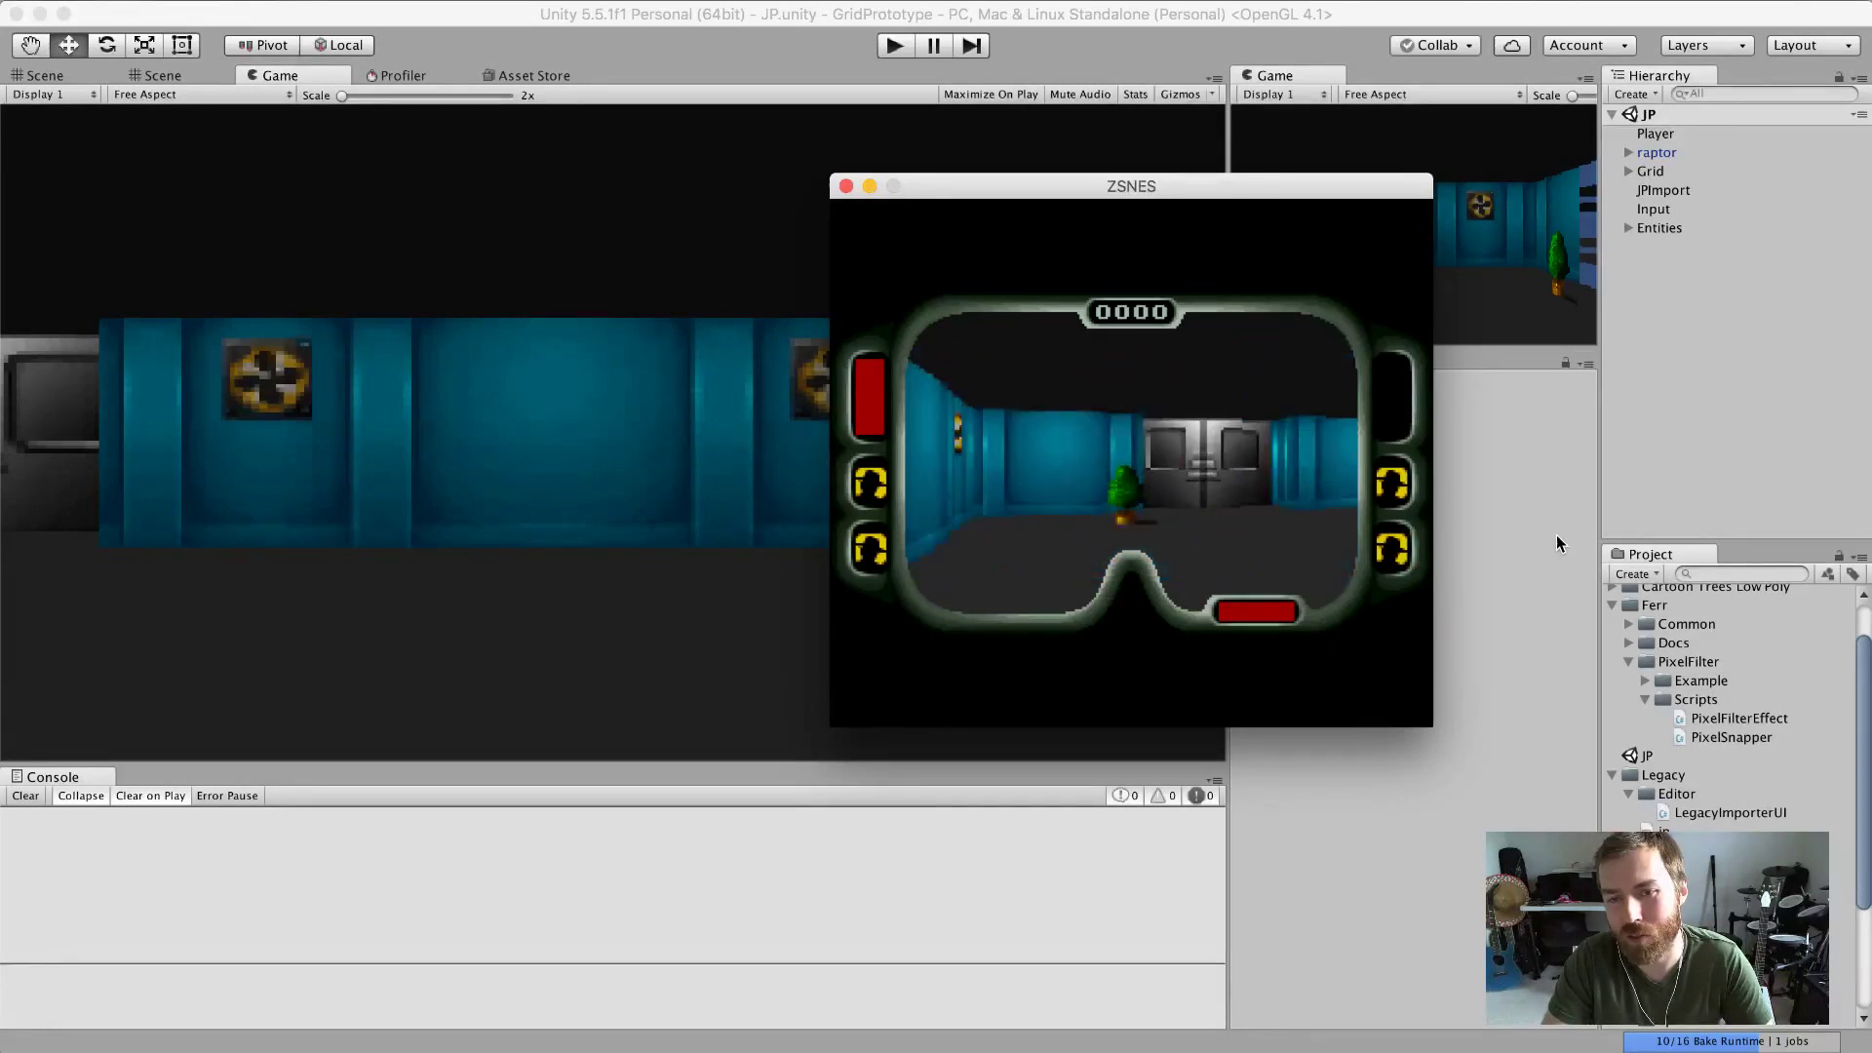
{"action": "key", "text": "Up"}
{"action": "key", "text": "Right"}
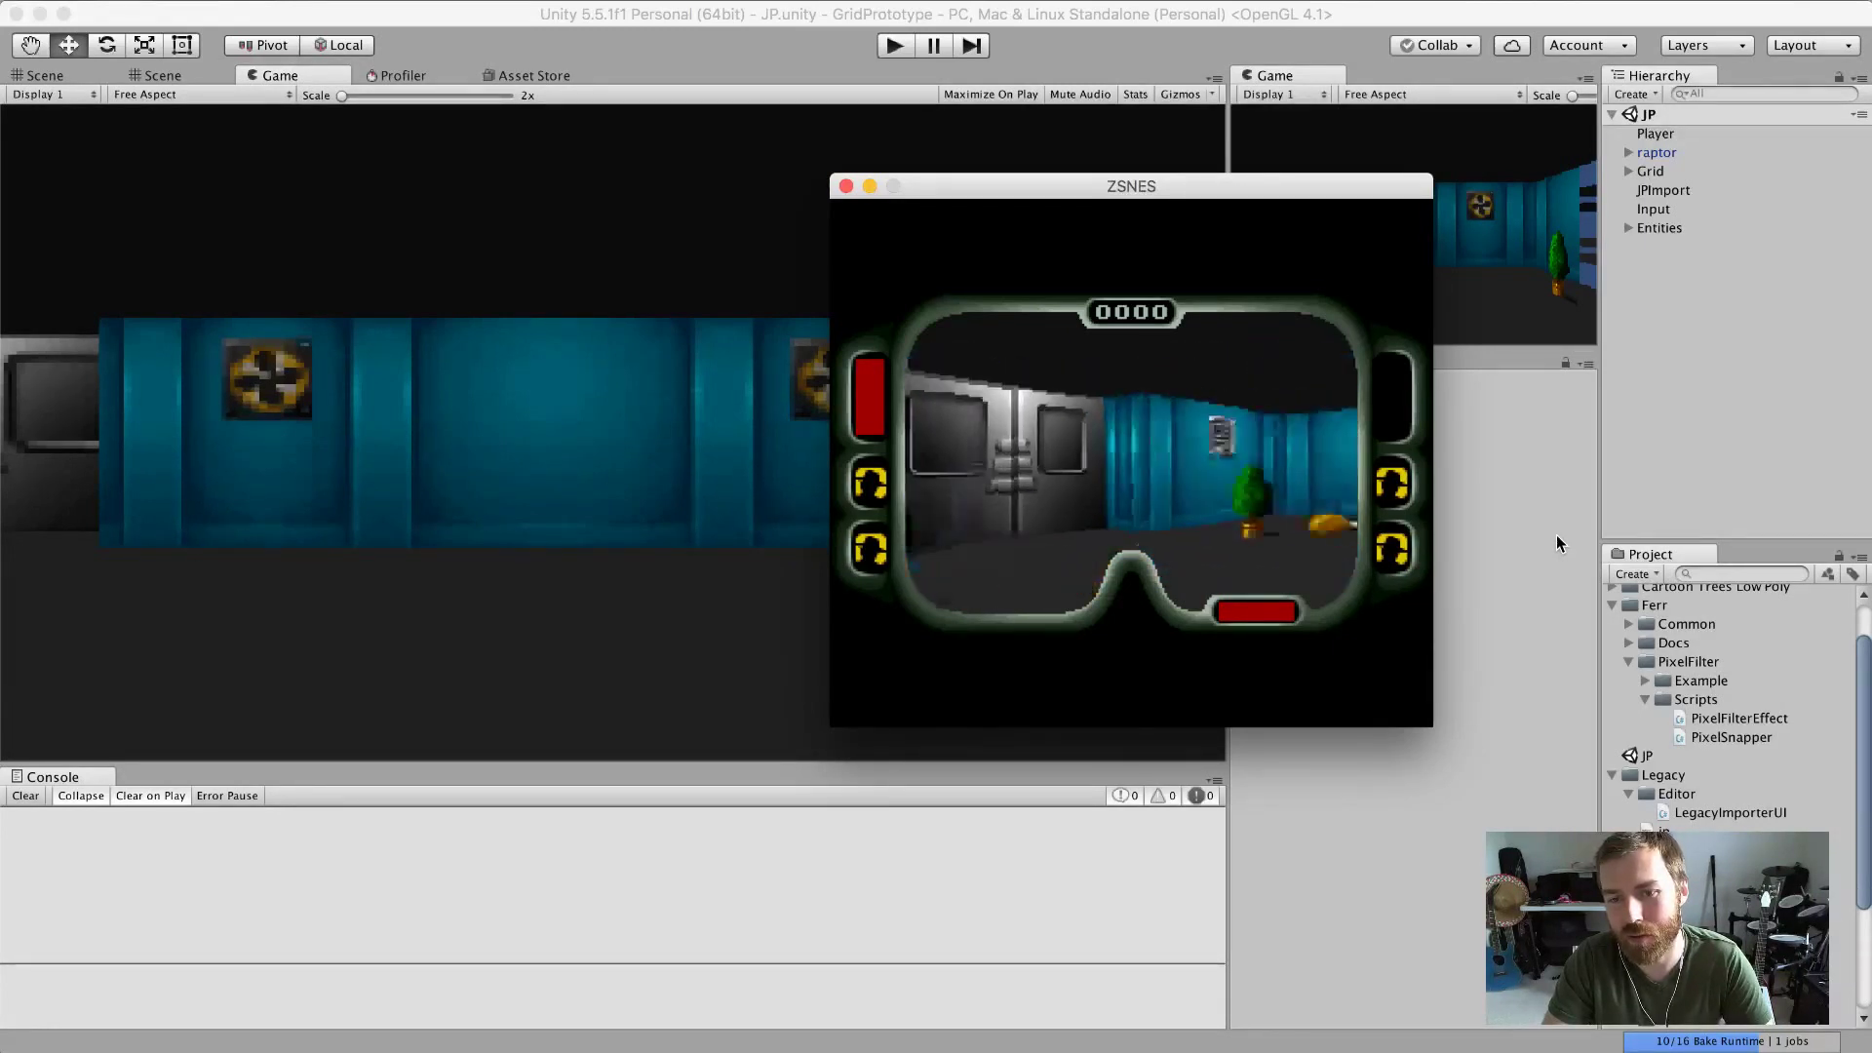
{"action": "key", "text": "Right"}
{"action": "key", "text": "Left"}
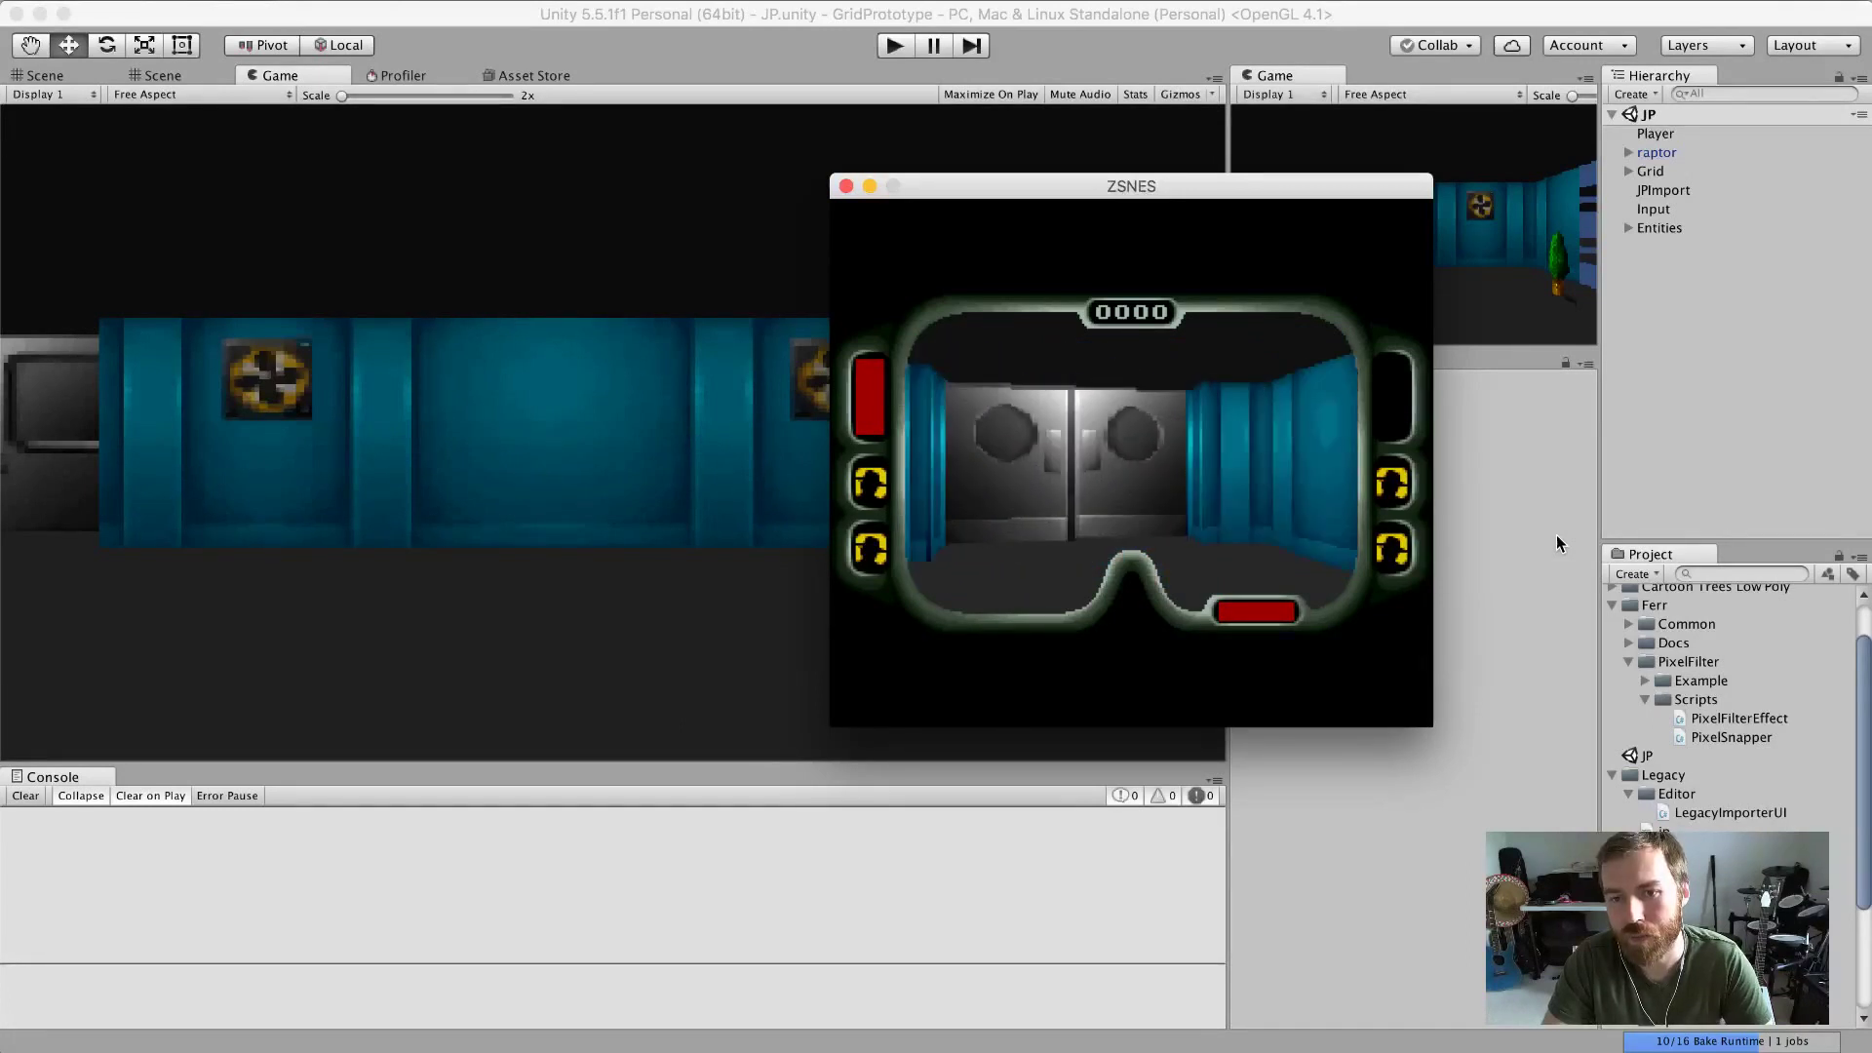
{"action": "key", "text": "Left"}
{"action": "key", "text": "Right"}
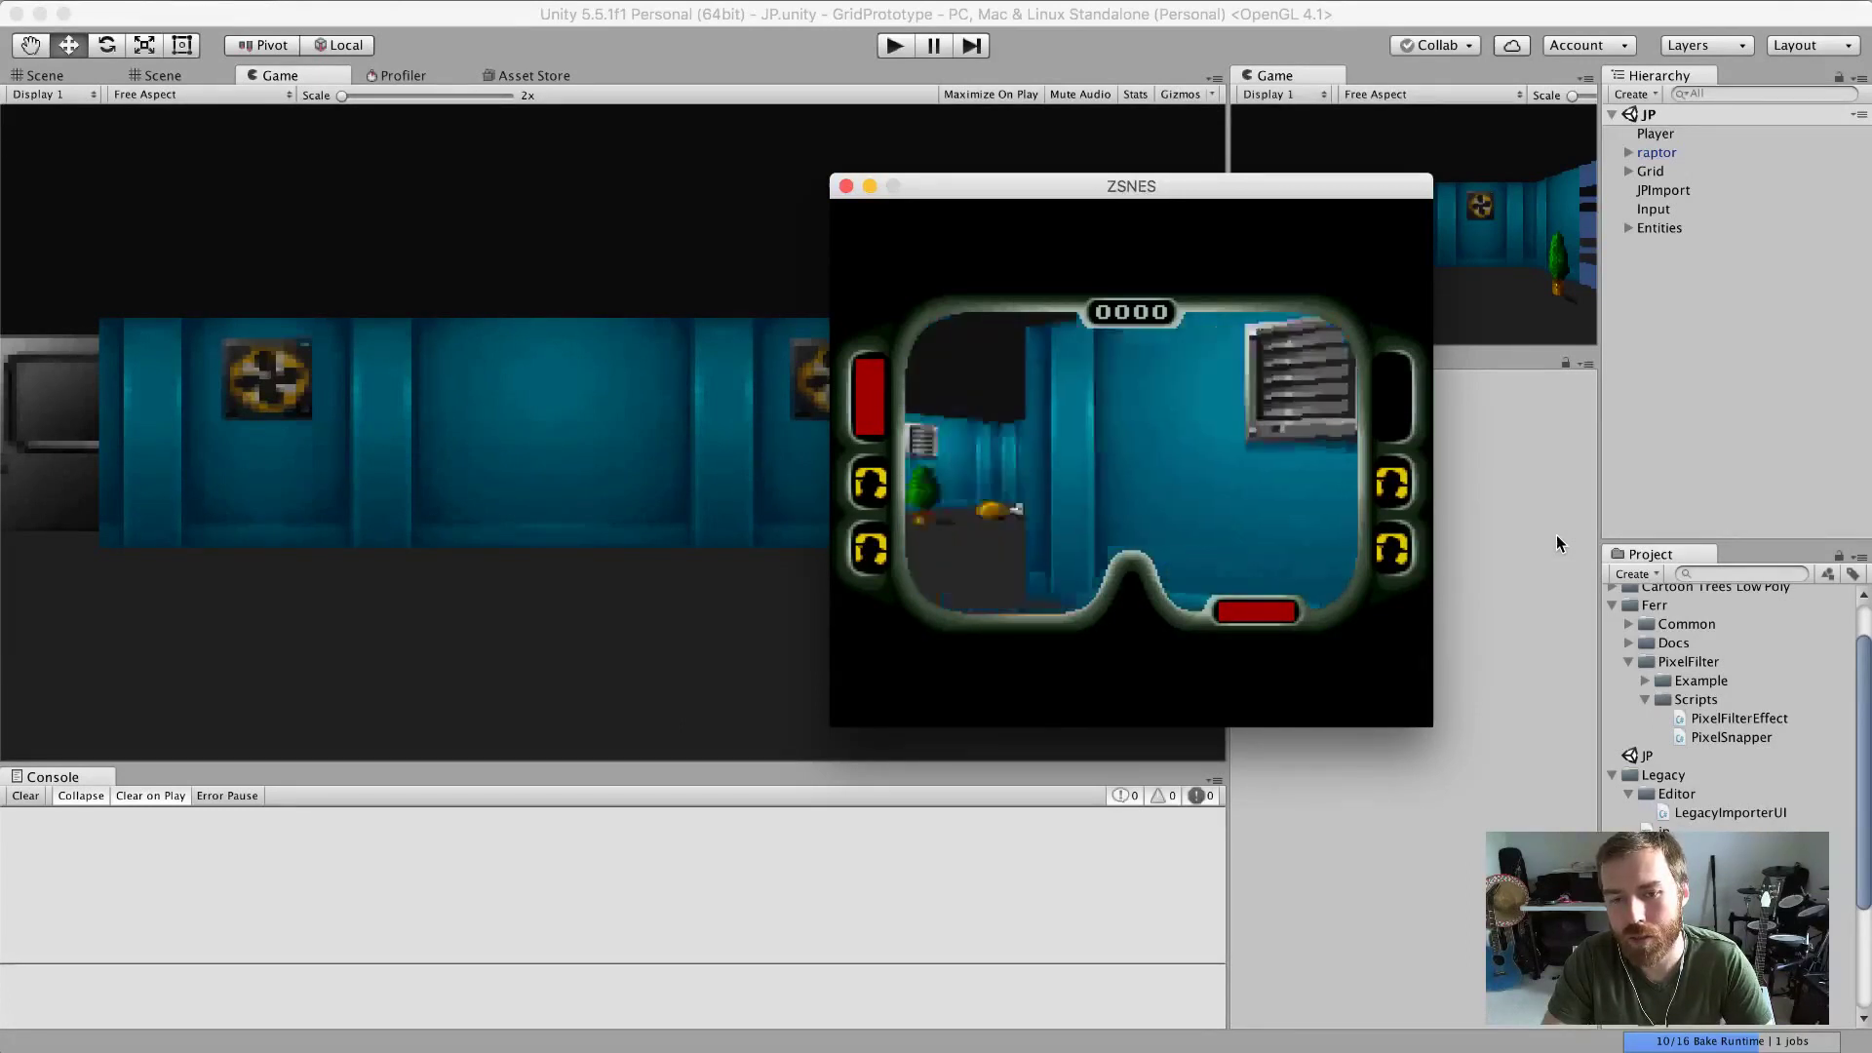
{"action": "key", "text": "Right"}
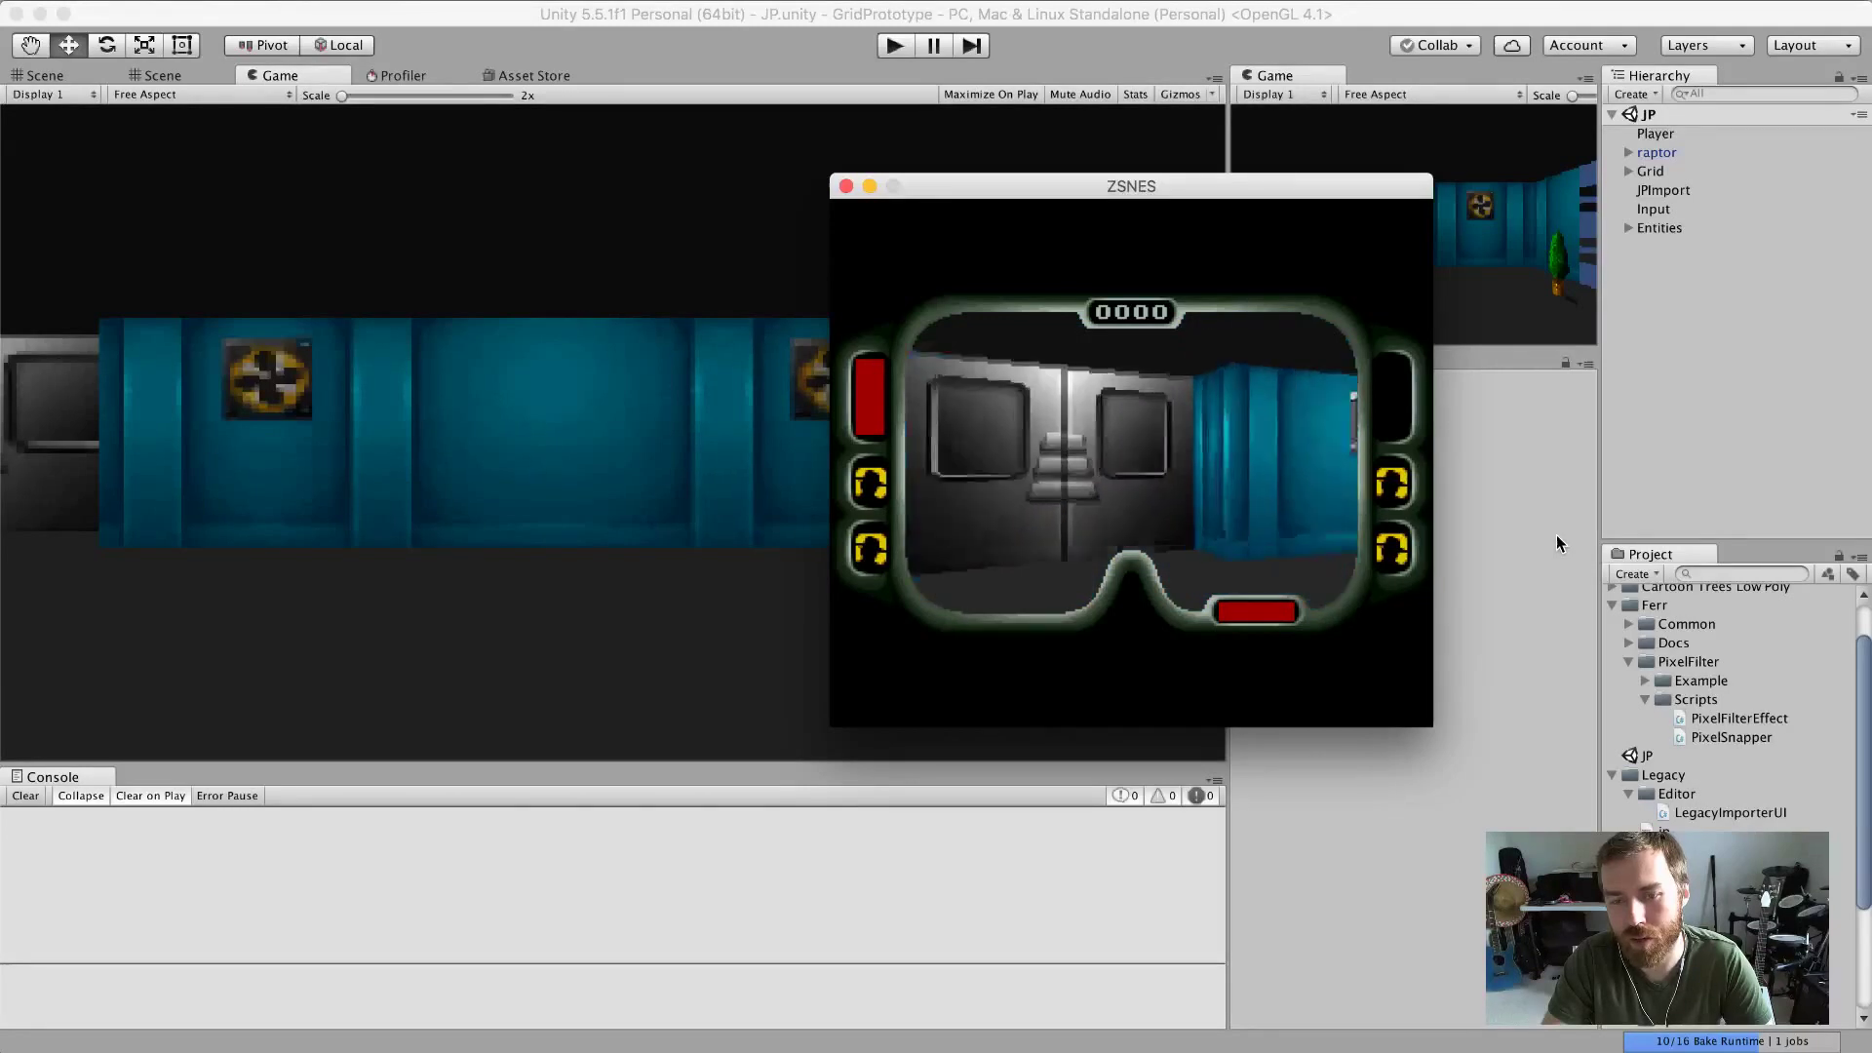
{"action": "key", "text": "Up"}
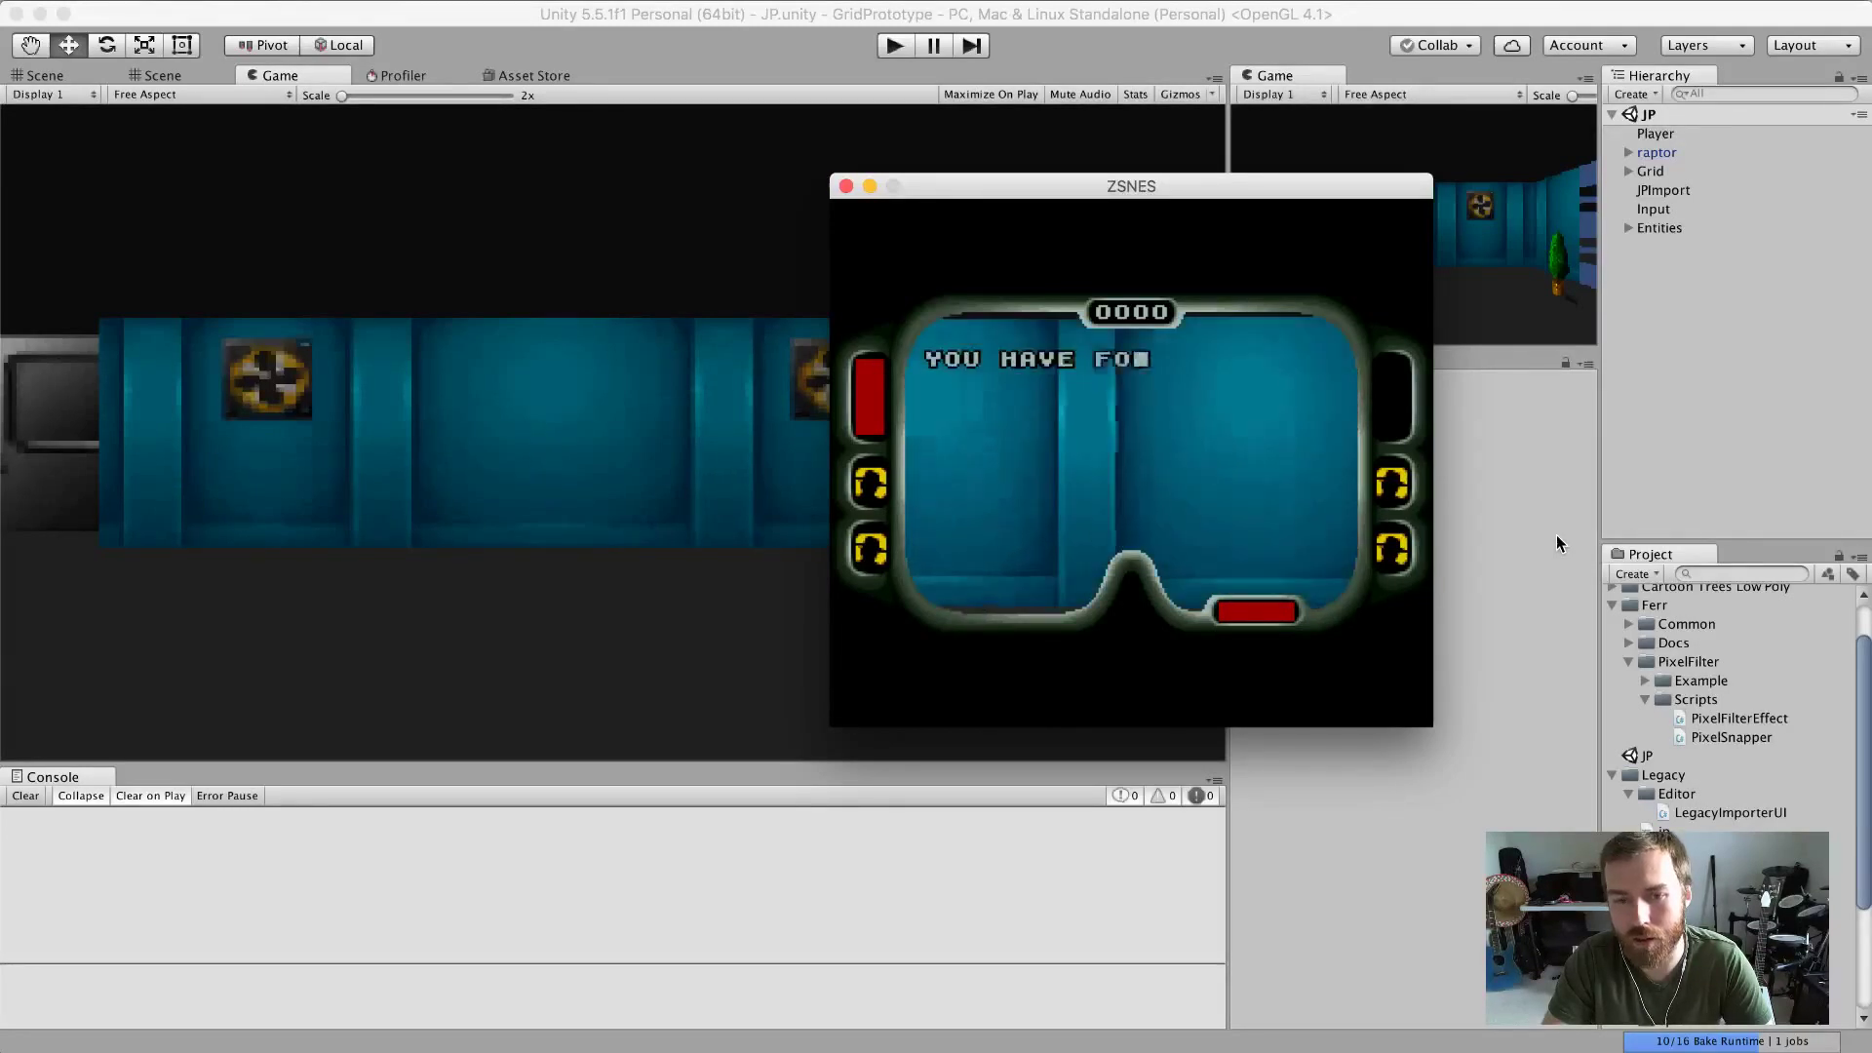
{"action": "key", "text": "Left"}
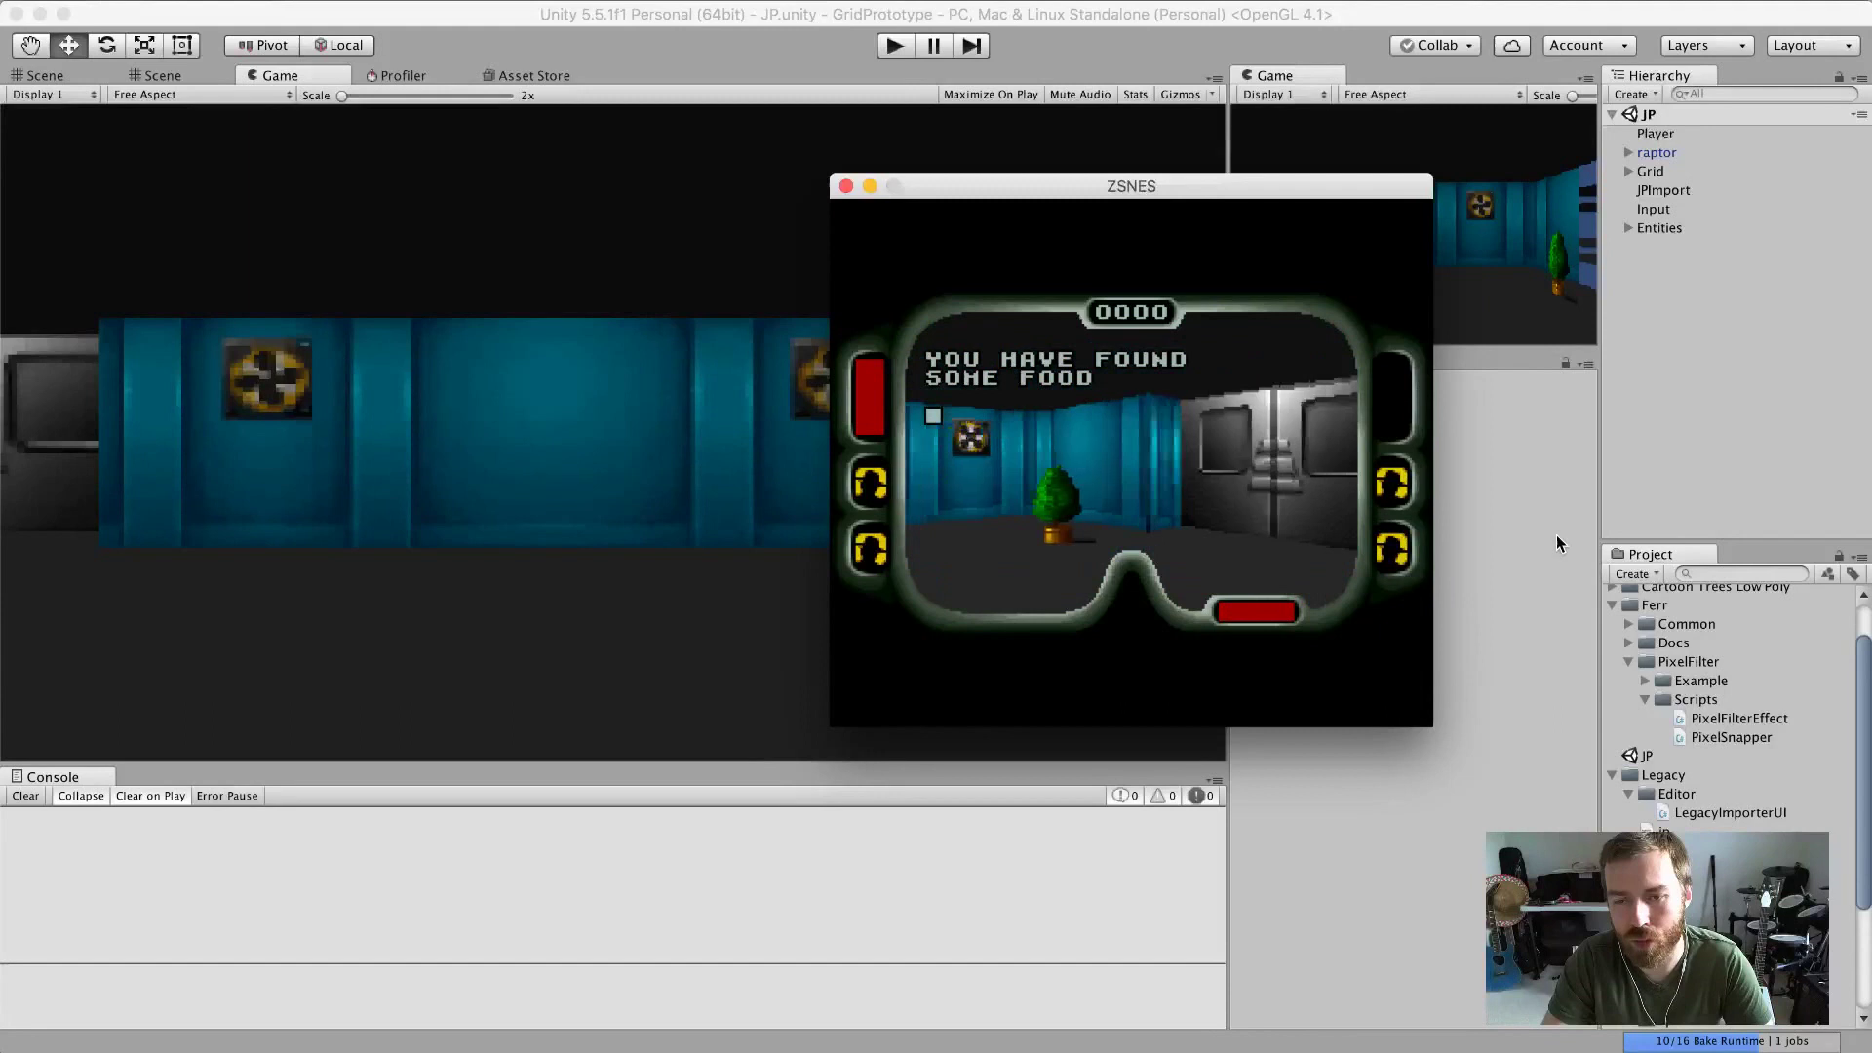
Enter the restaurant through the grey double doors and advance towards the raptor between the tables.
{"action": "key", "text": "Right"}
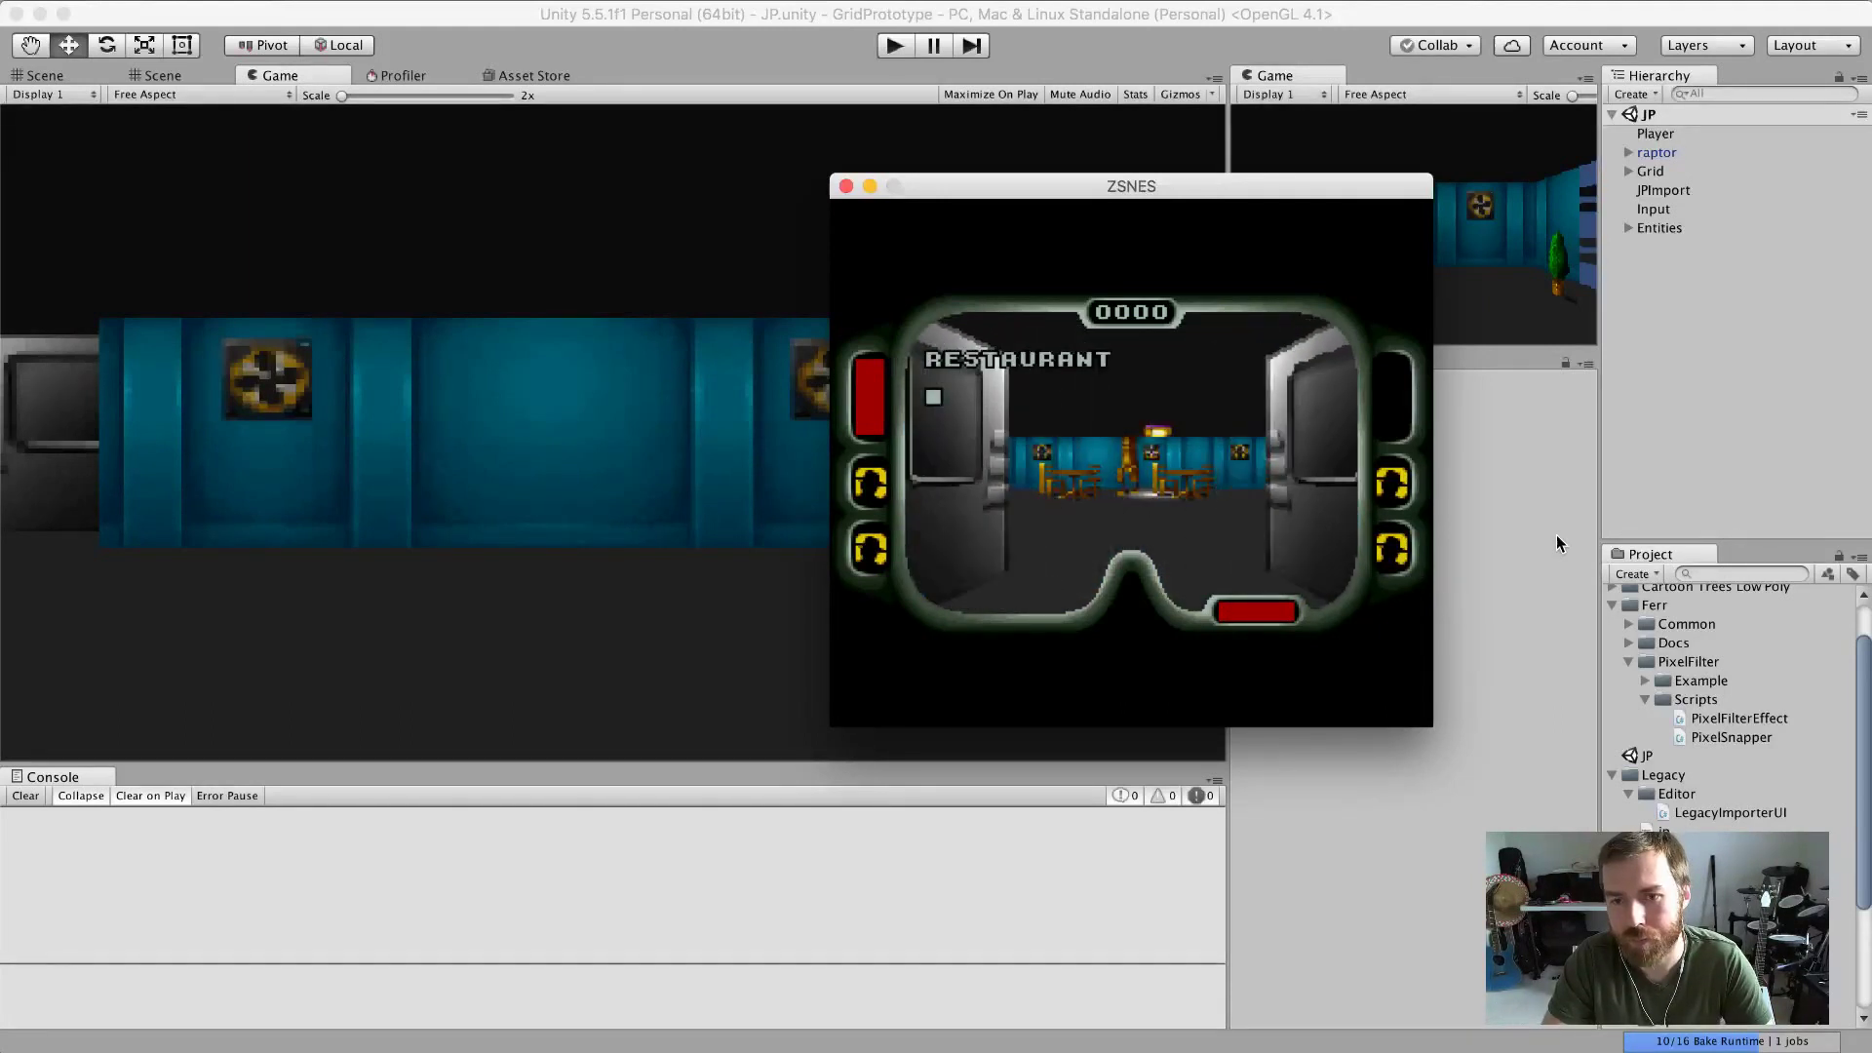
{"action": "key", "text": "Up"}
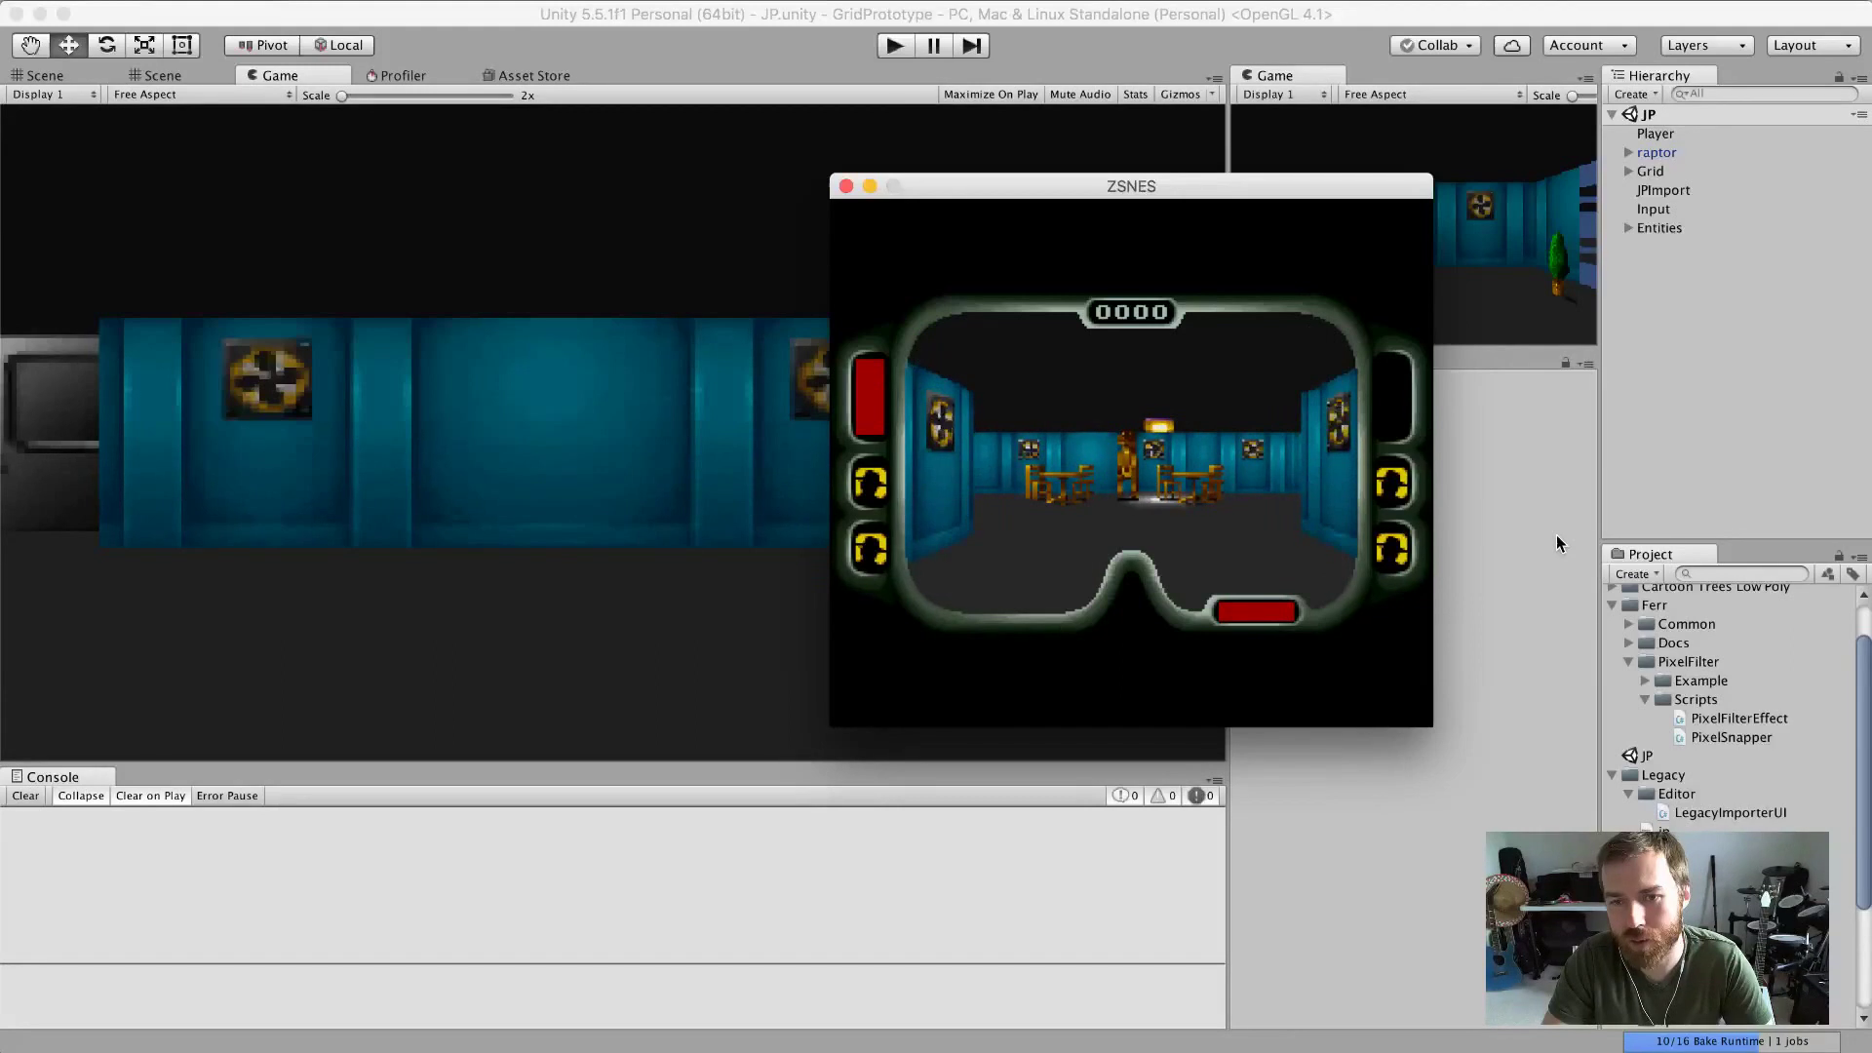
{"action": "key", "text": "Up"}
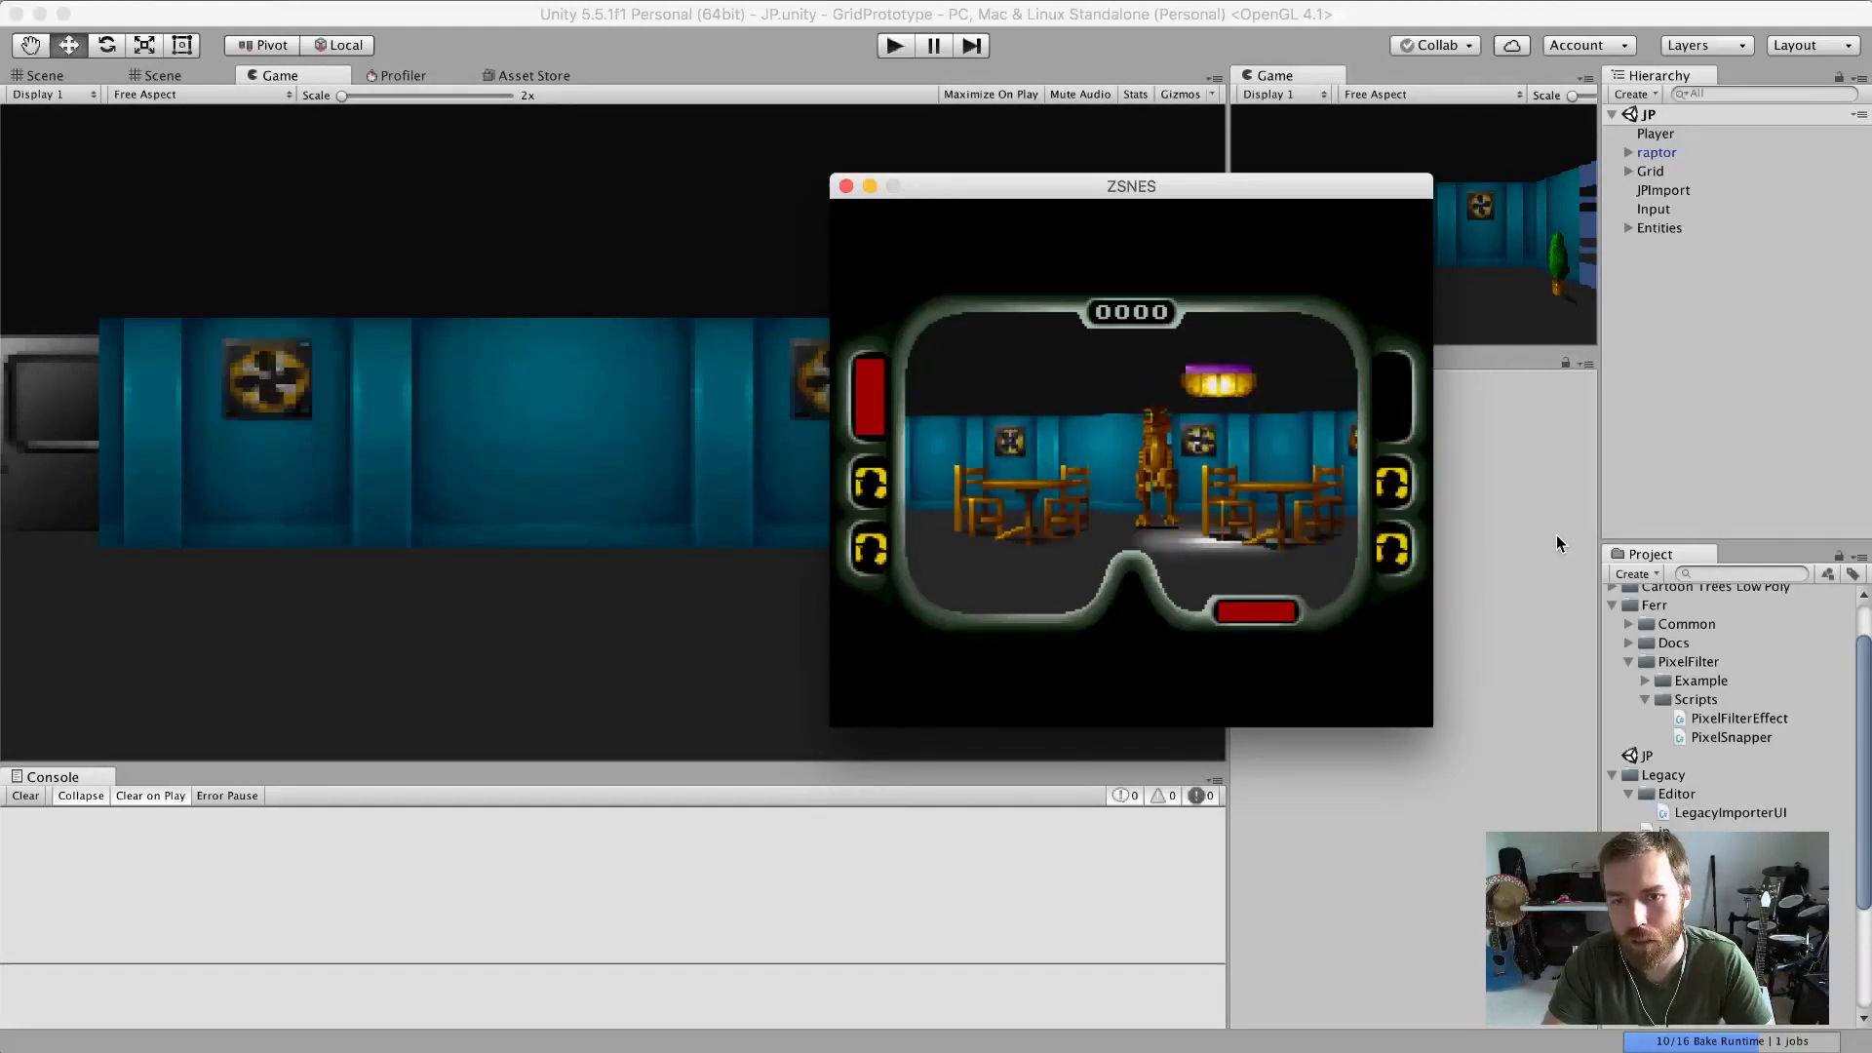
{"action": "key", "text": "Up"}
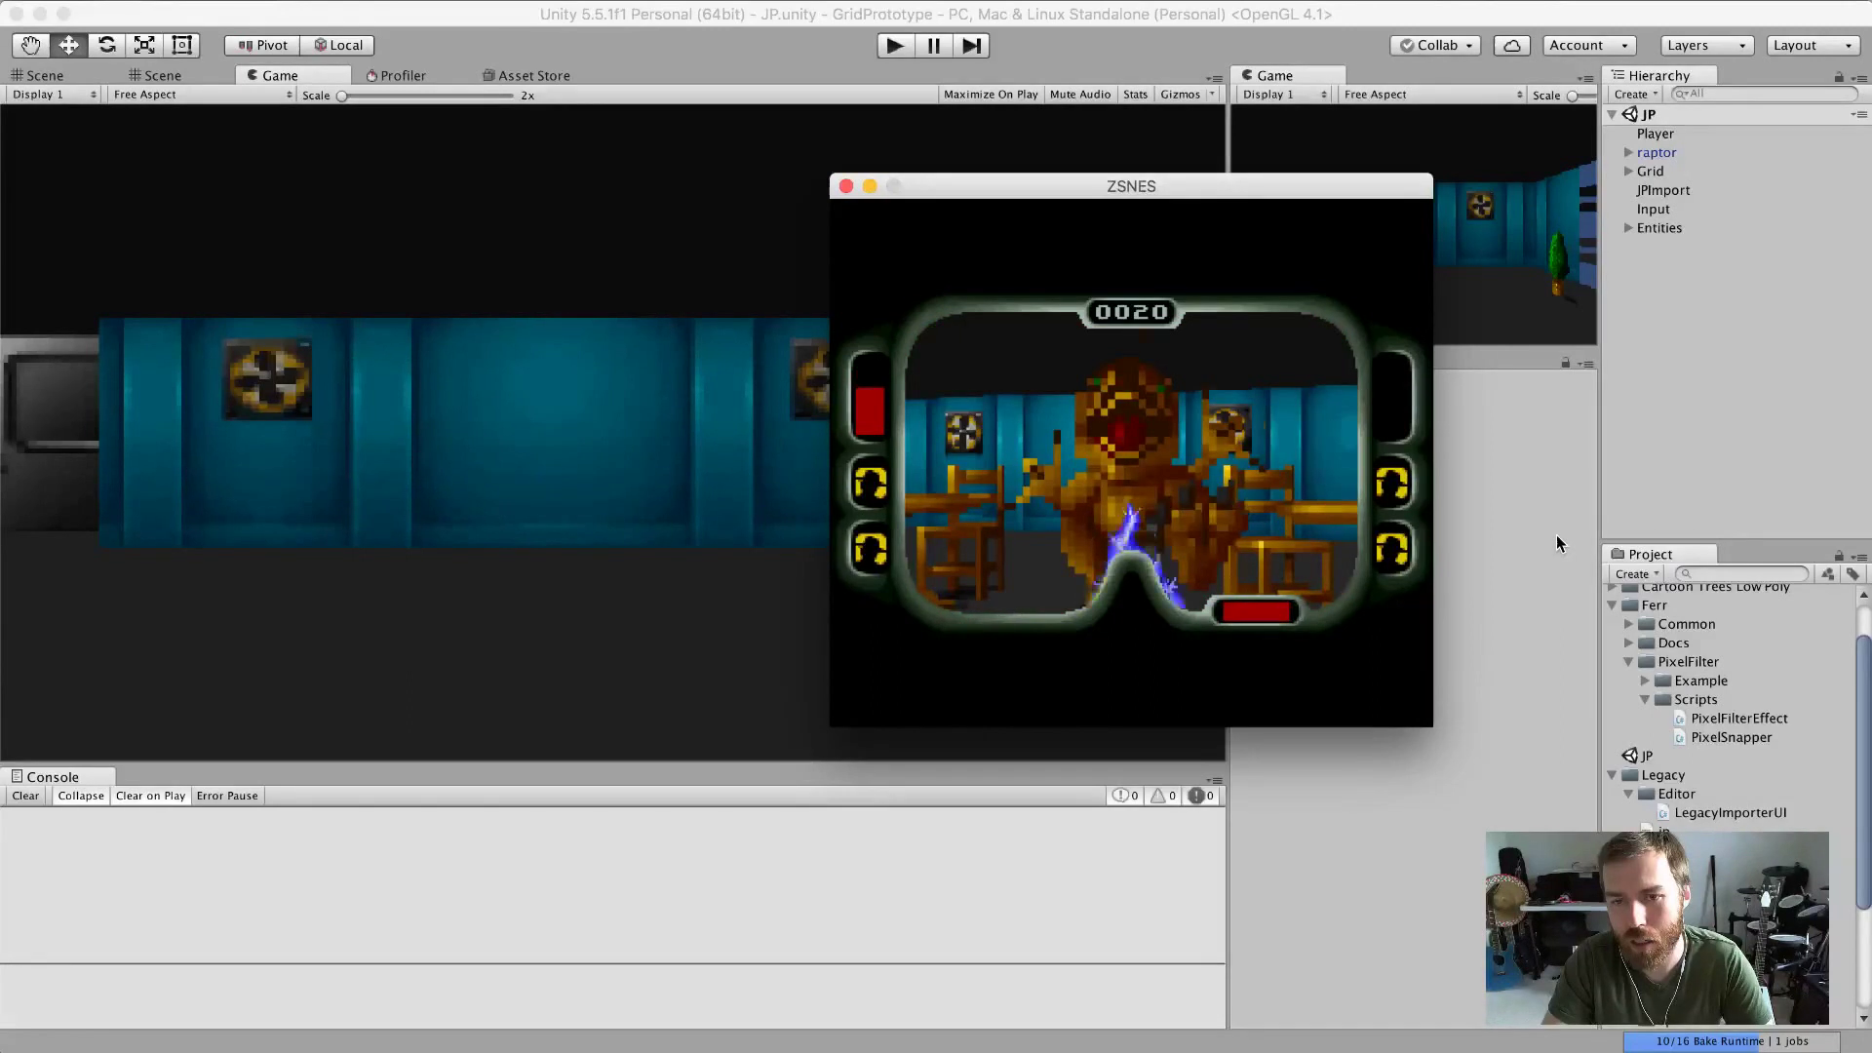
Back away and turn to face the attacking raptor in the restaurant, shooting it with the electric weapon.
{"action": "key", "text": "Down"}
{"action": "key", "text": "Left"}
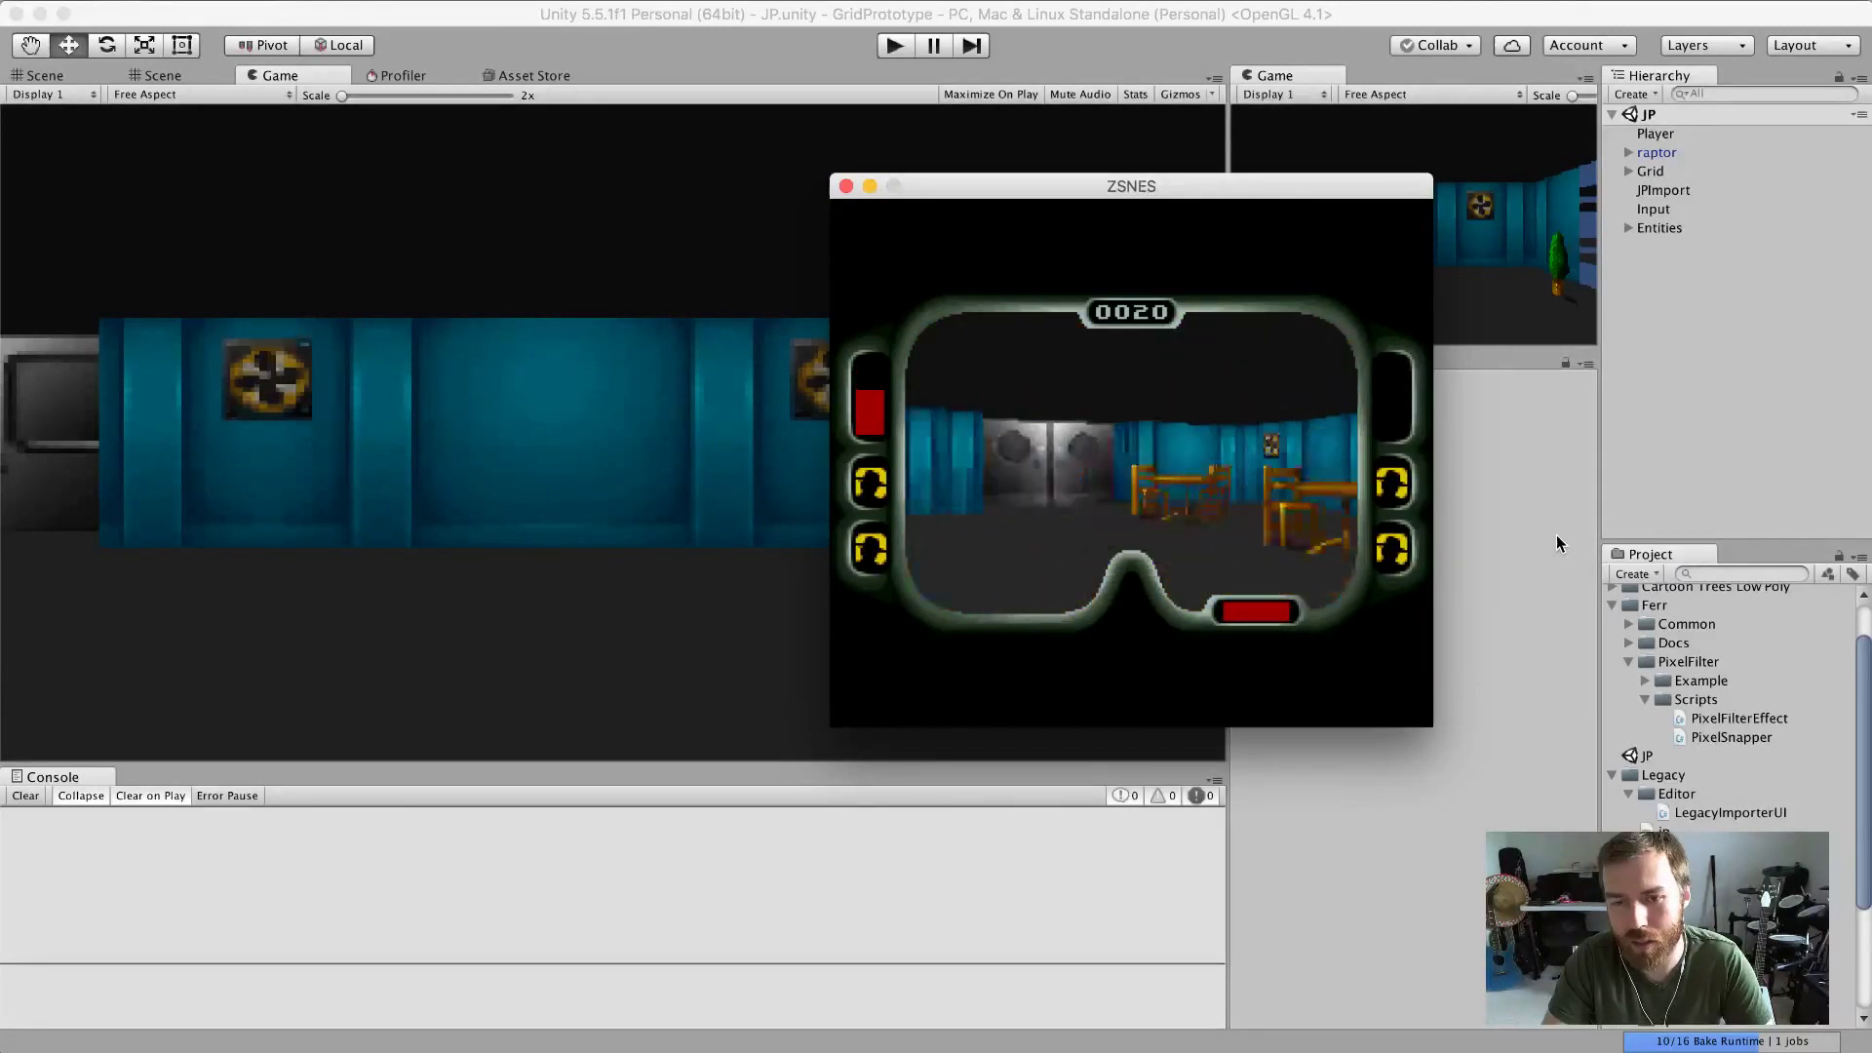
{"action": "key", "text": "Left"}
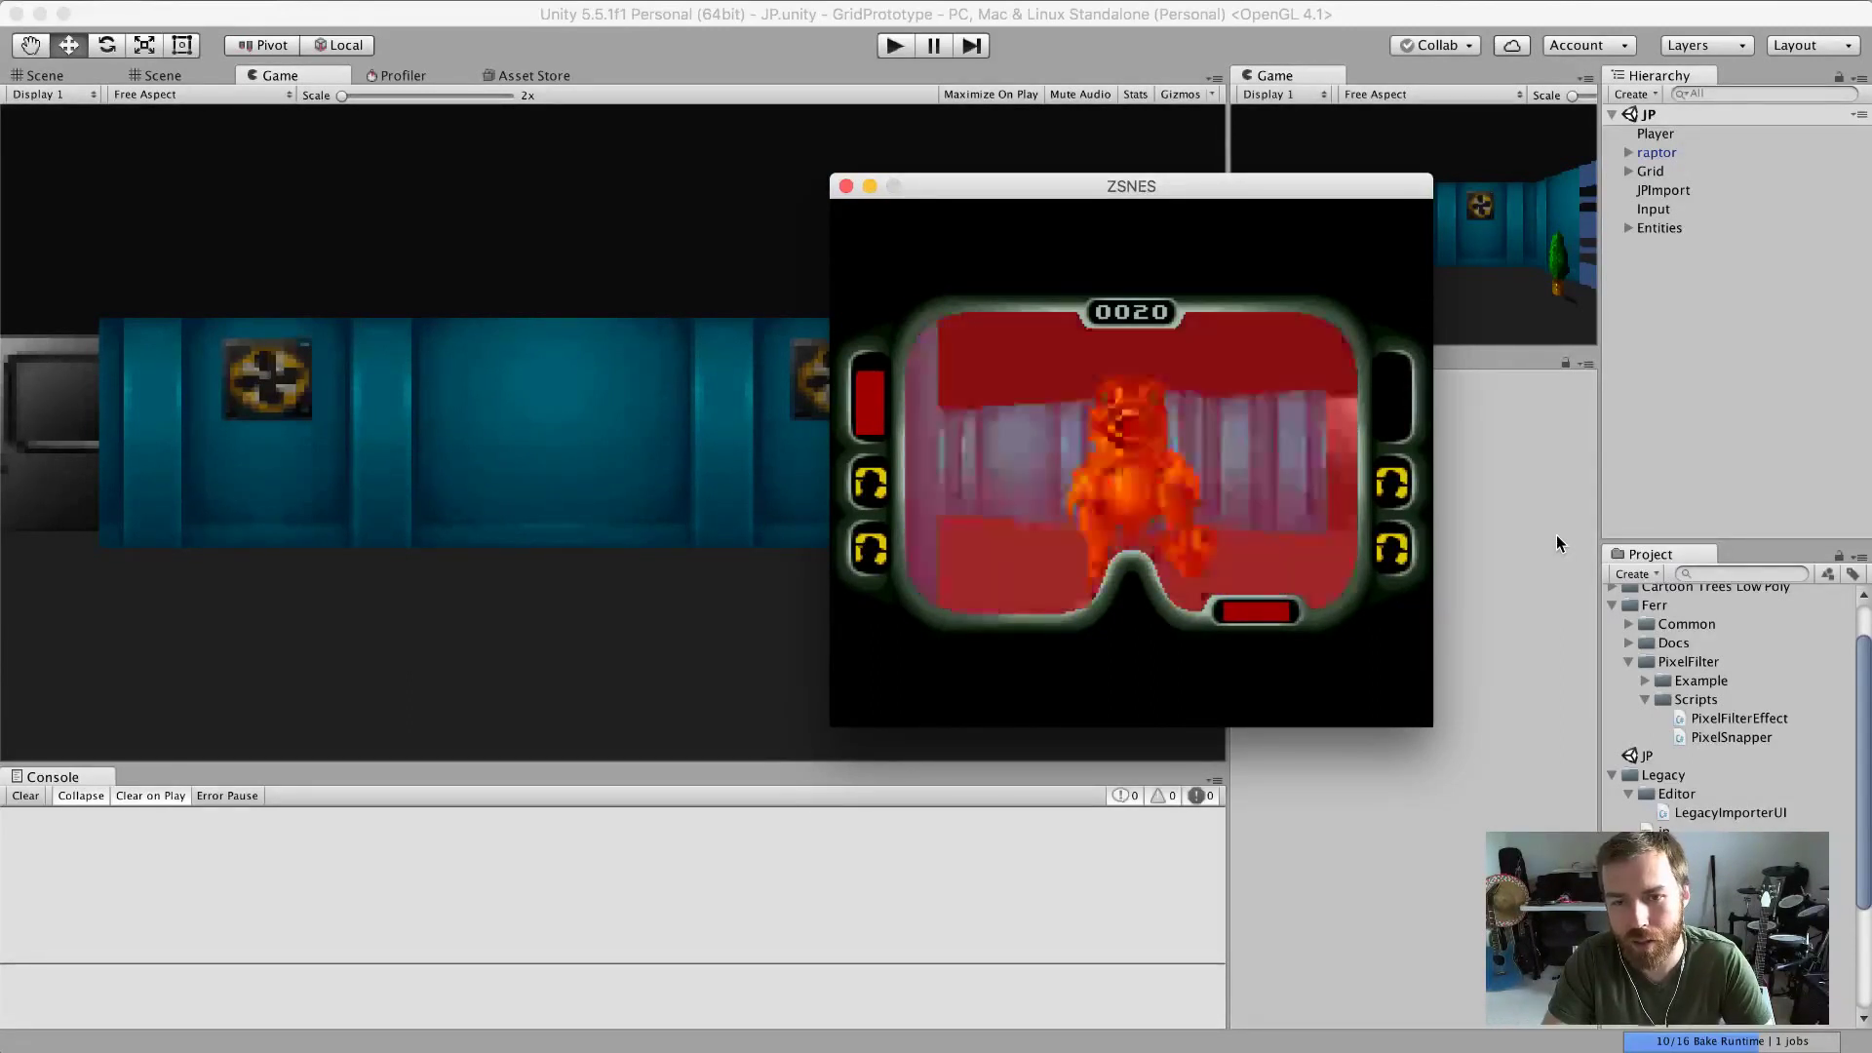
{"action": "key", "text": "z"}
{"action": "key", "text": "Right"}
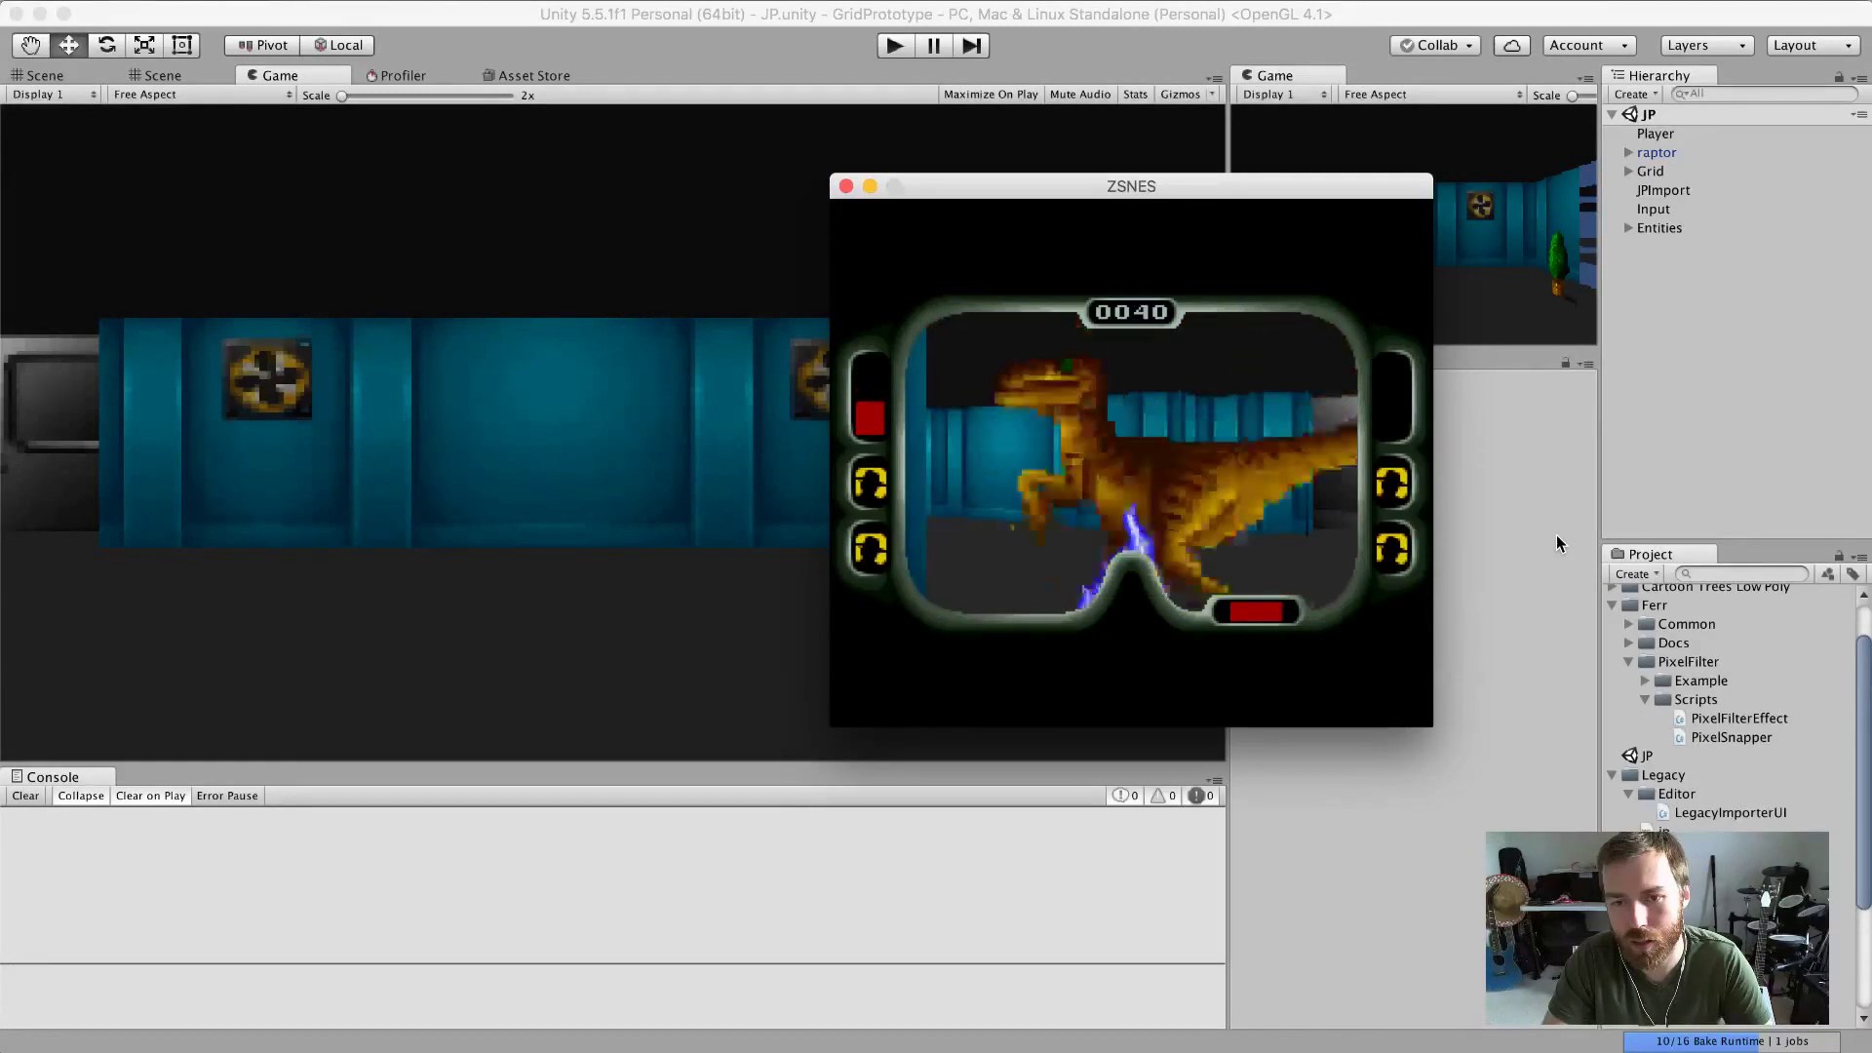
{"action": "key", "text": "Left"}
{"action": "key", "text": "Left"}
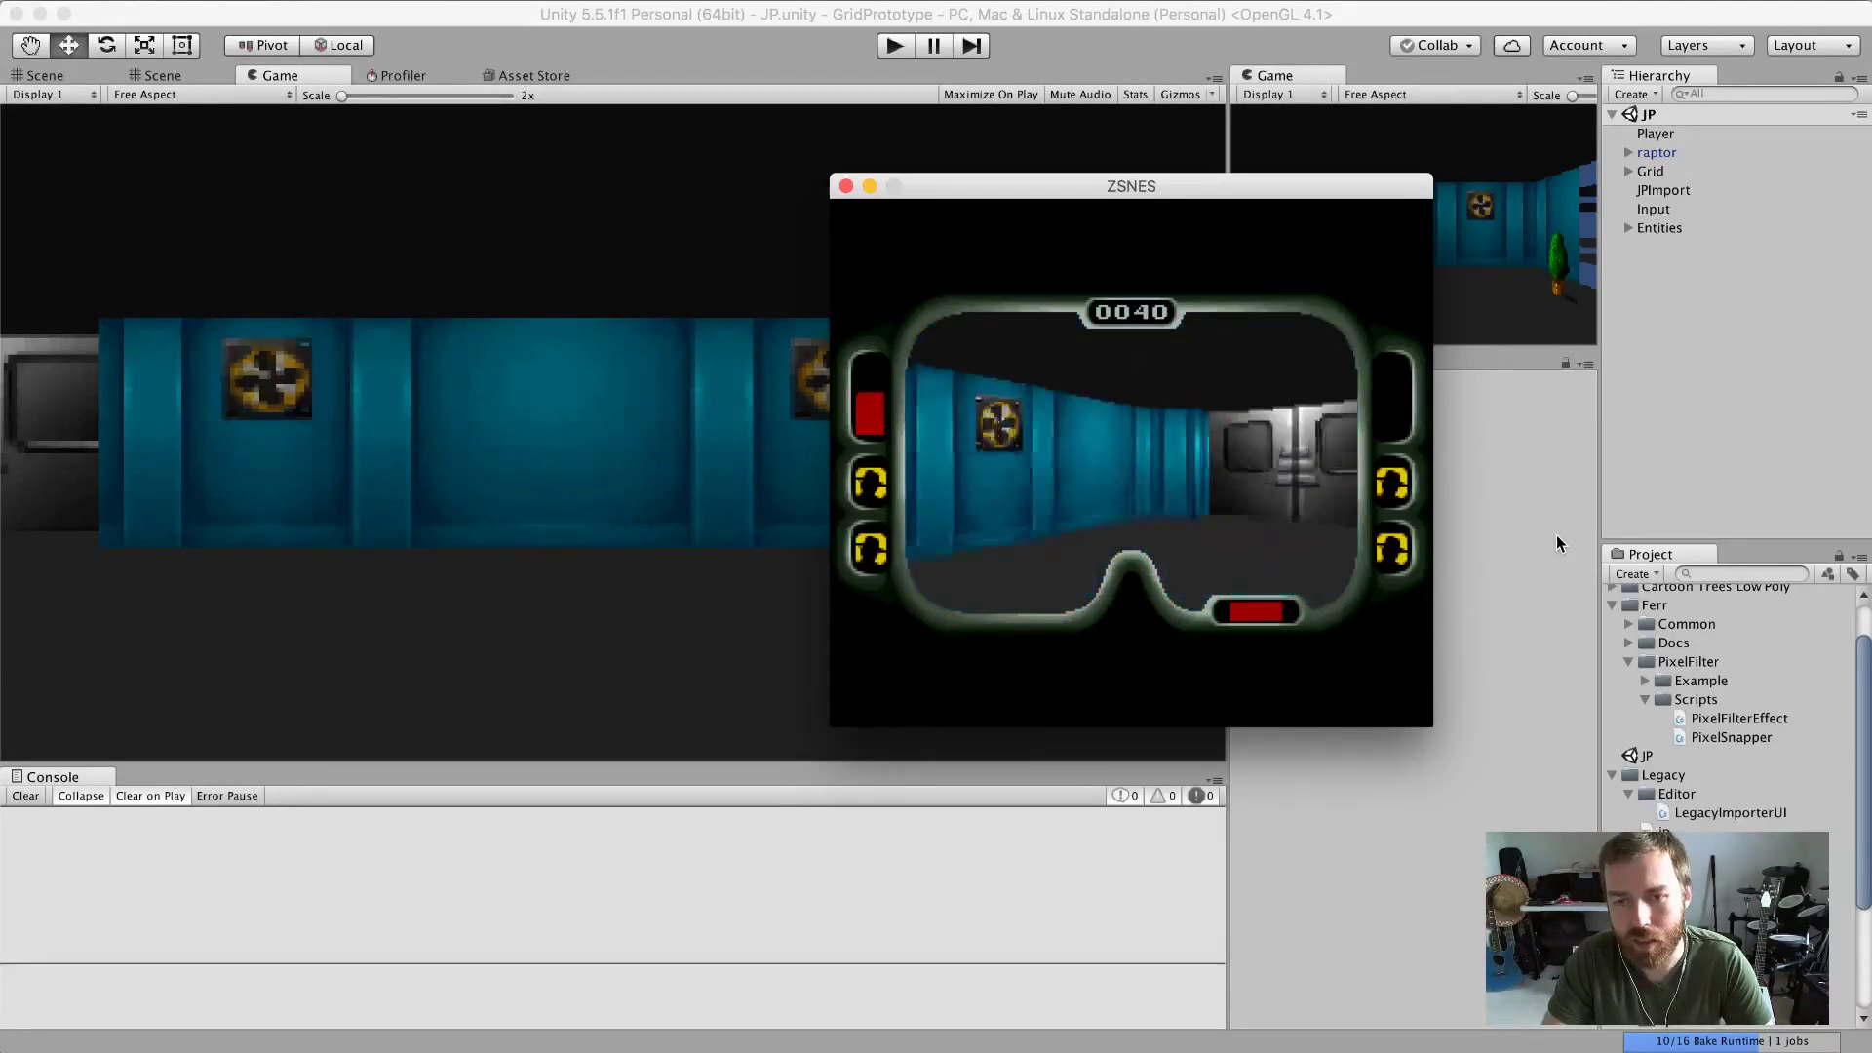
Turn away from the restaurant tables and move along the blue wall to the open double doors.
{"action": "key", "text": "Right"}
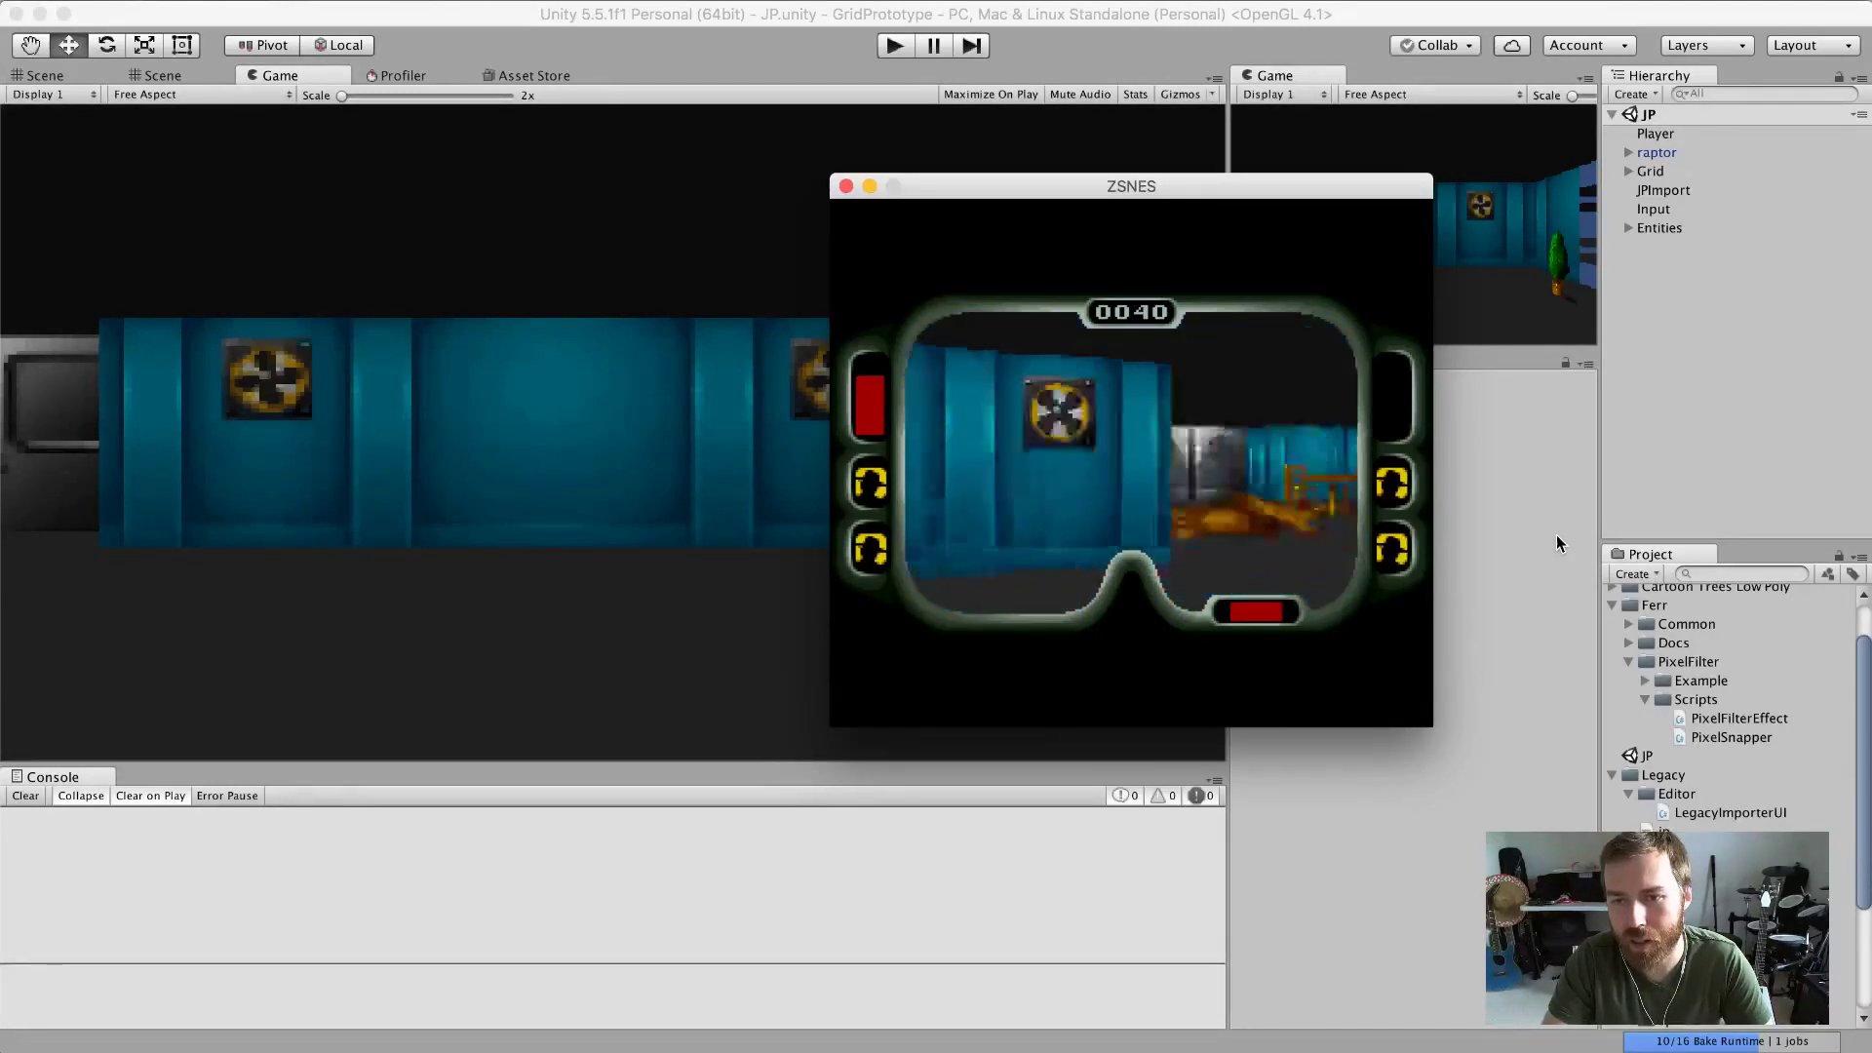
{"action": "key", "text": "Right"}
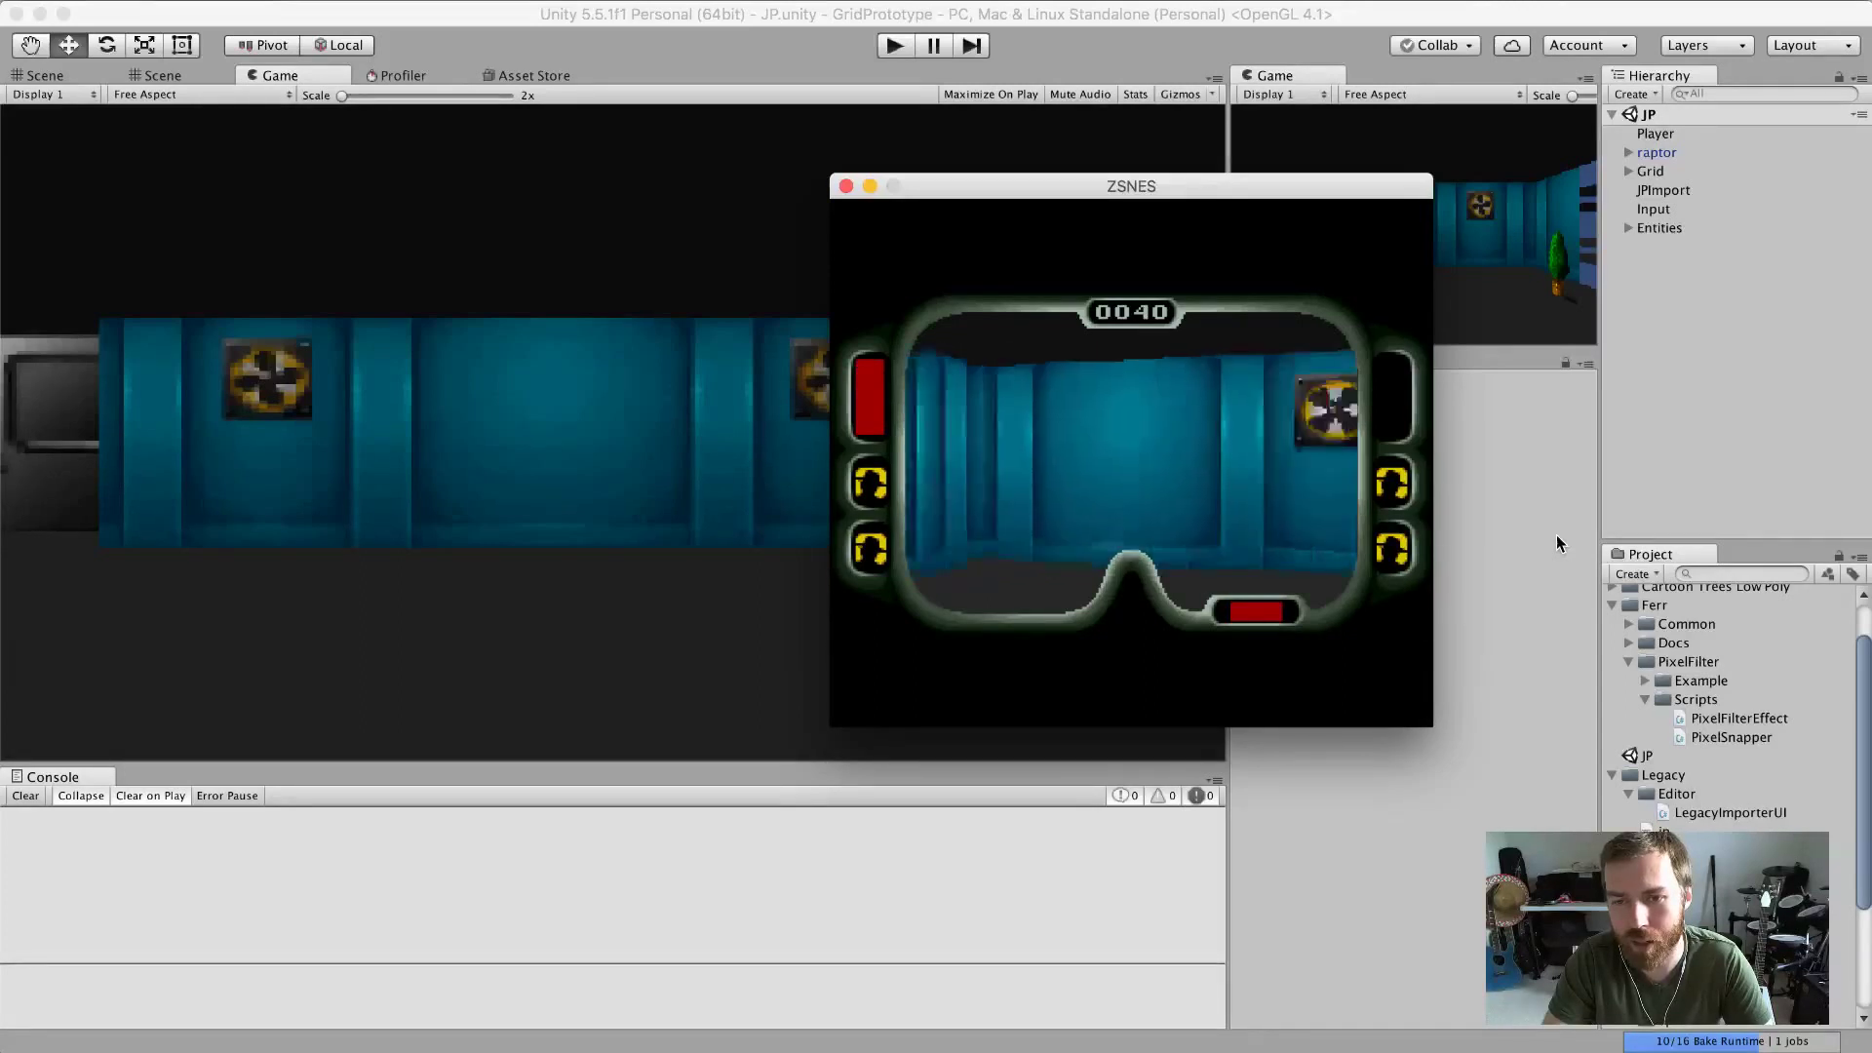
{"action": "key", "text": "Left"}
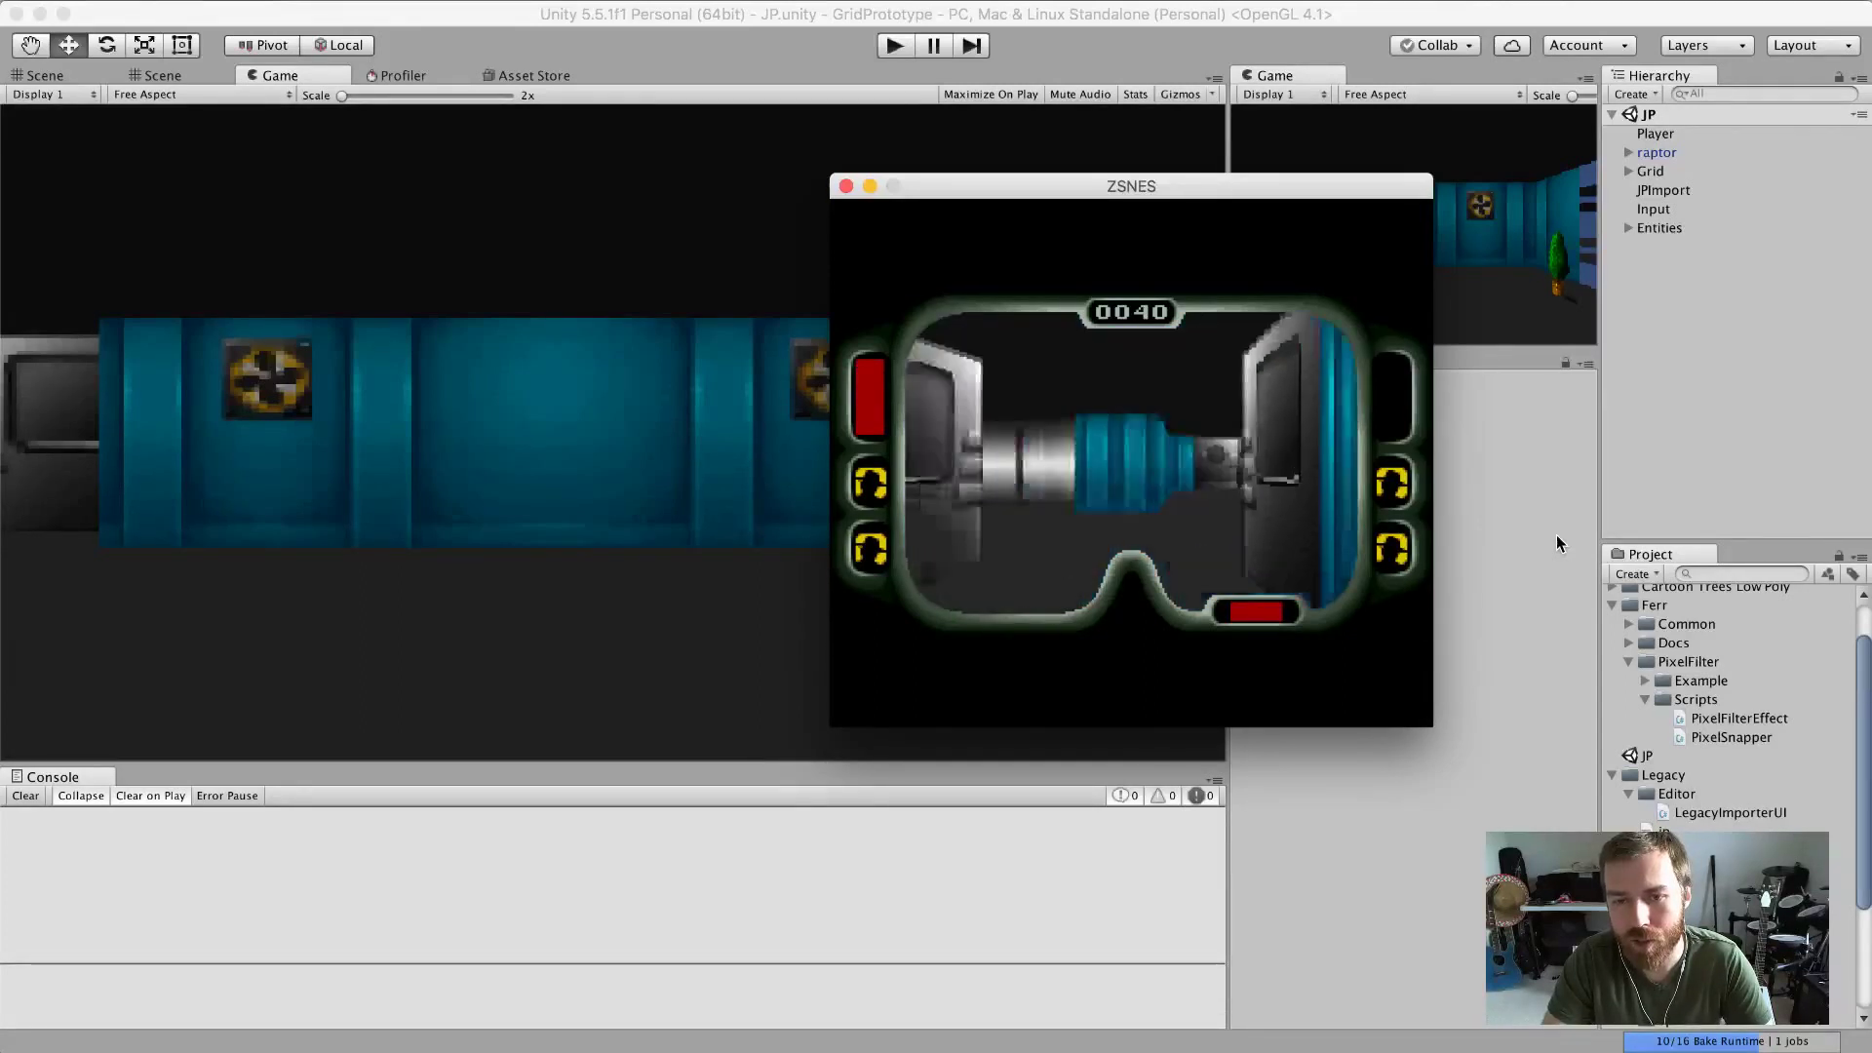
Leave through the open double doors, cross the blue hall past the exit sign, and open the round-windowed double doors to the kitchen.
{"action": "key", "text": "Up"}
{"action": "key", "text": "Right"}
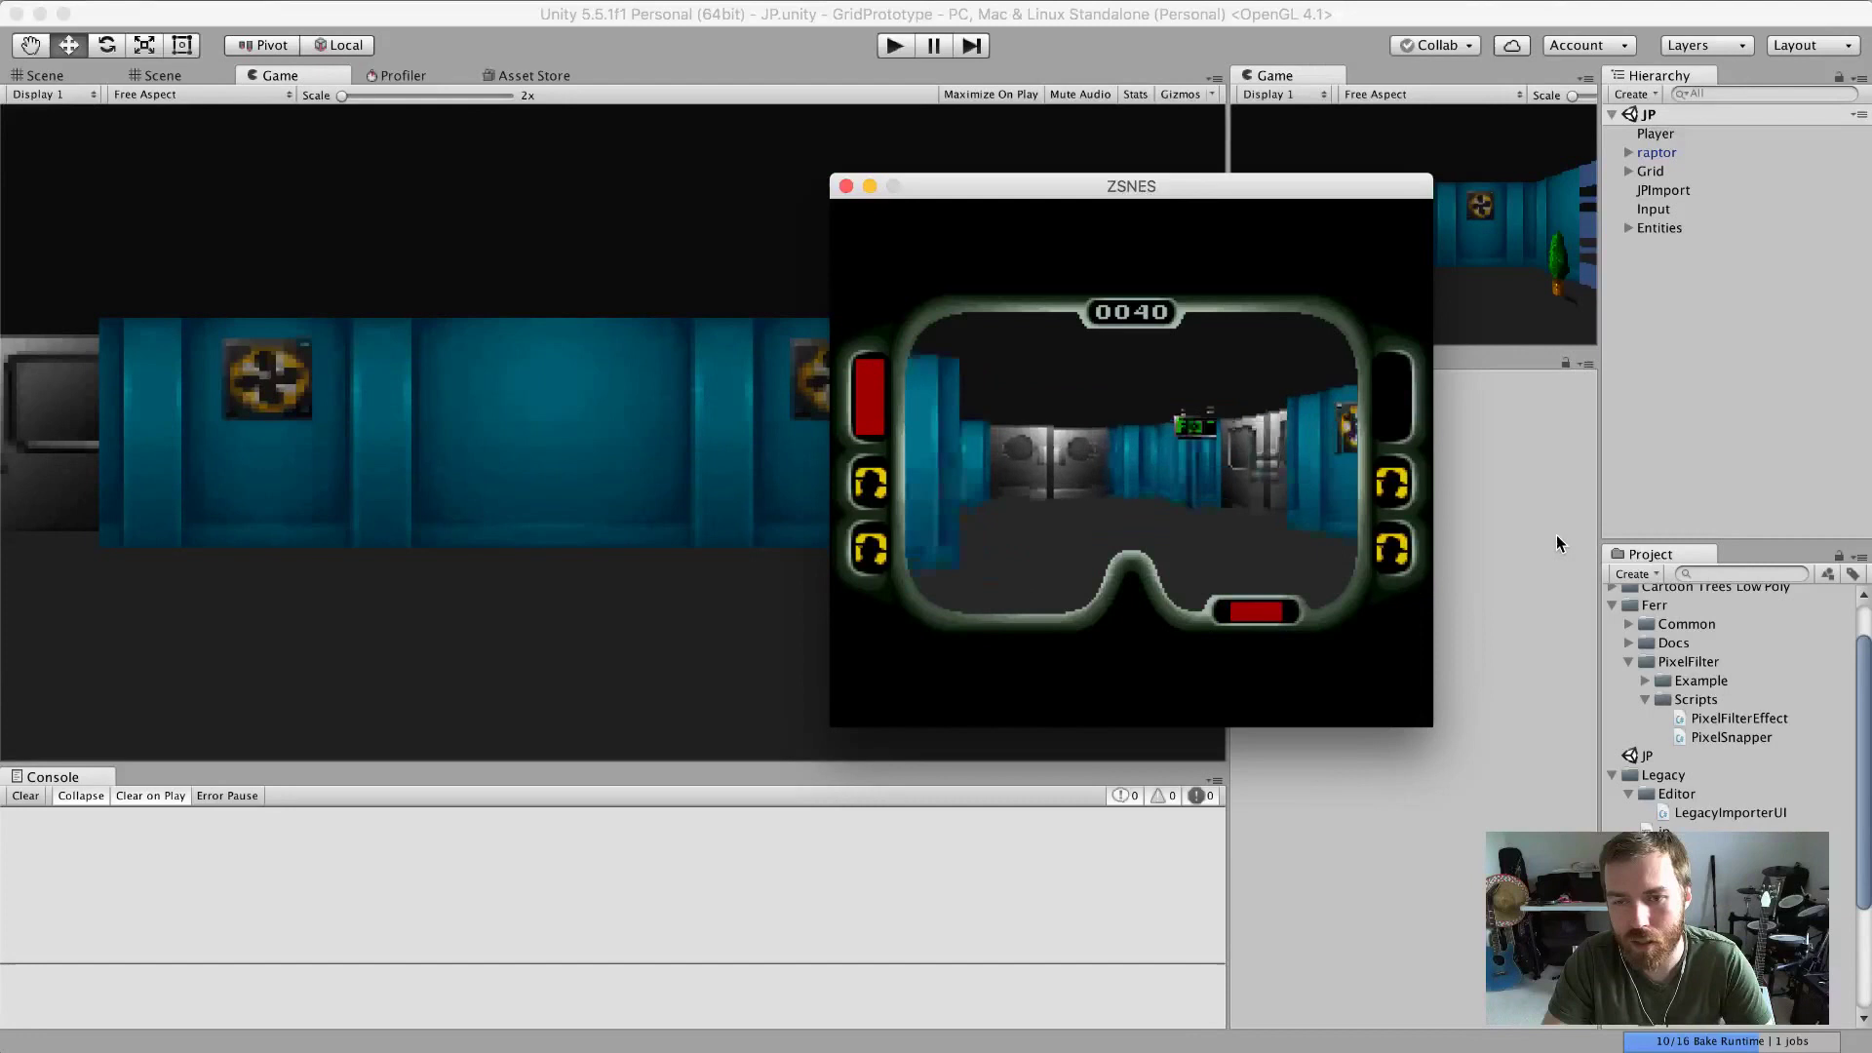
{"action": "key", "text": "Right"}
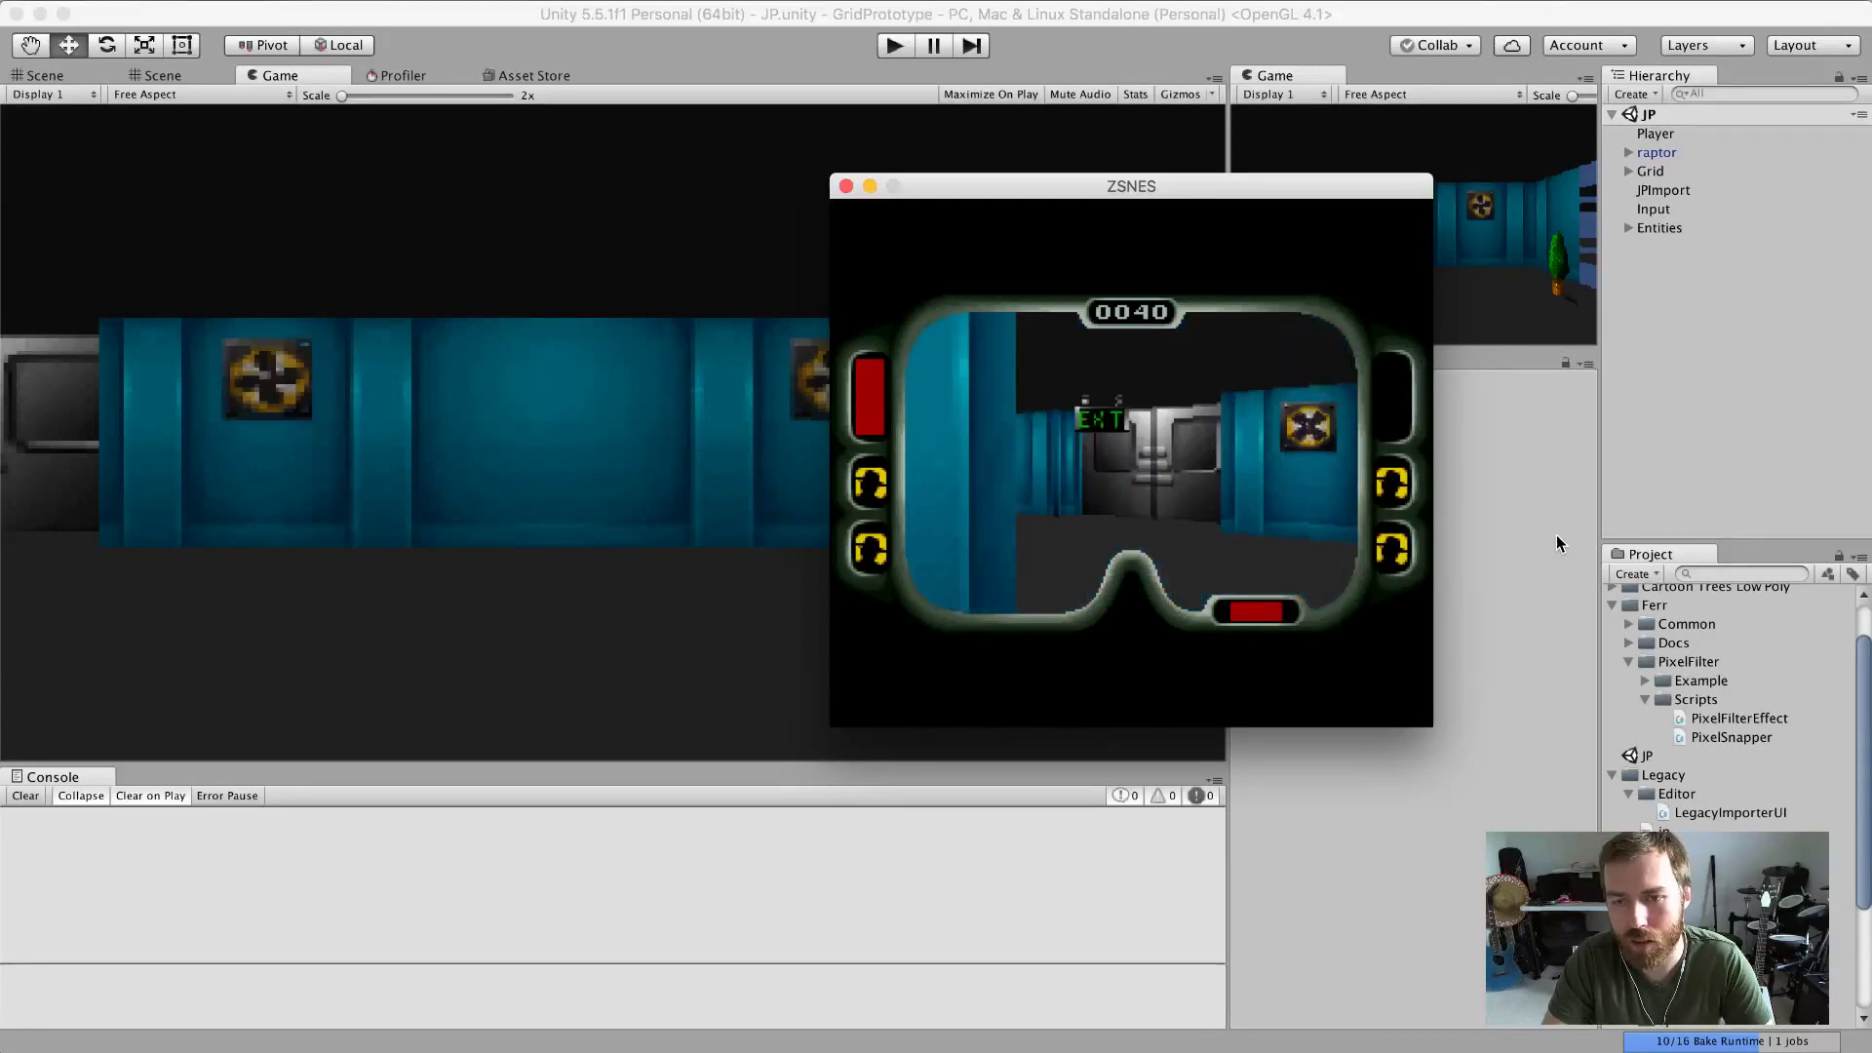
{"action": "key", "text": "Up"}
{"action": "key", "text": "Left"}
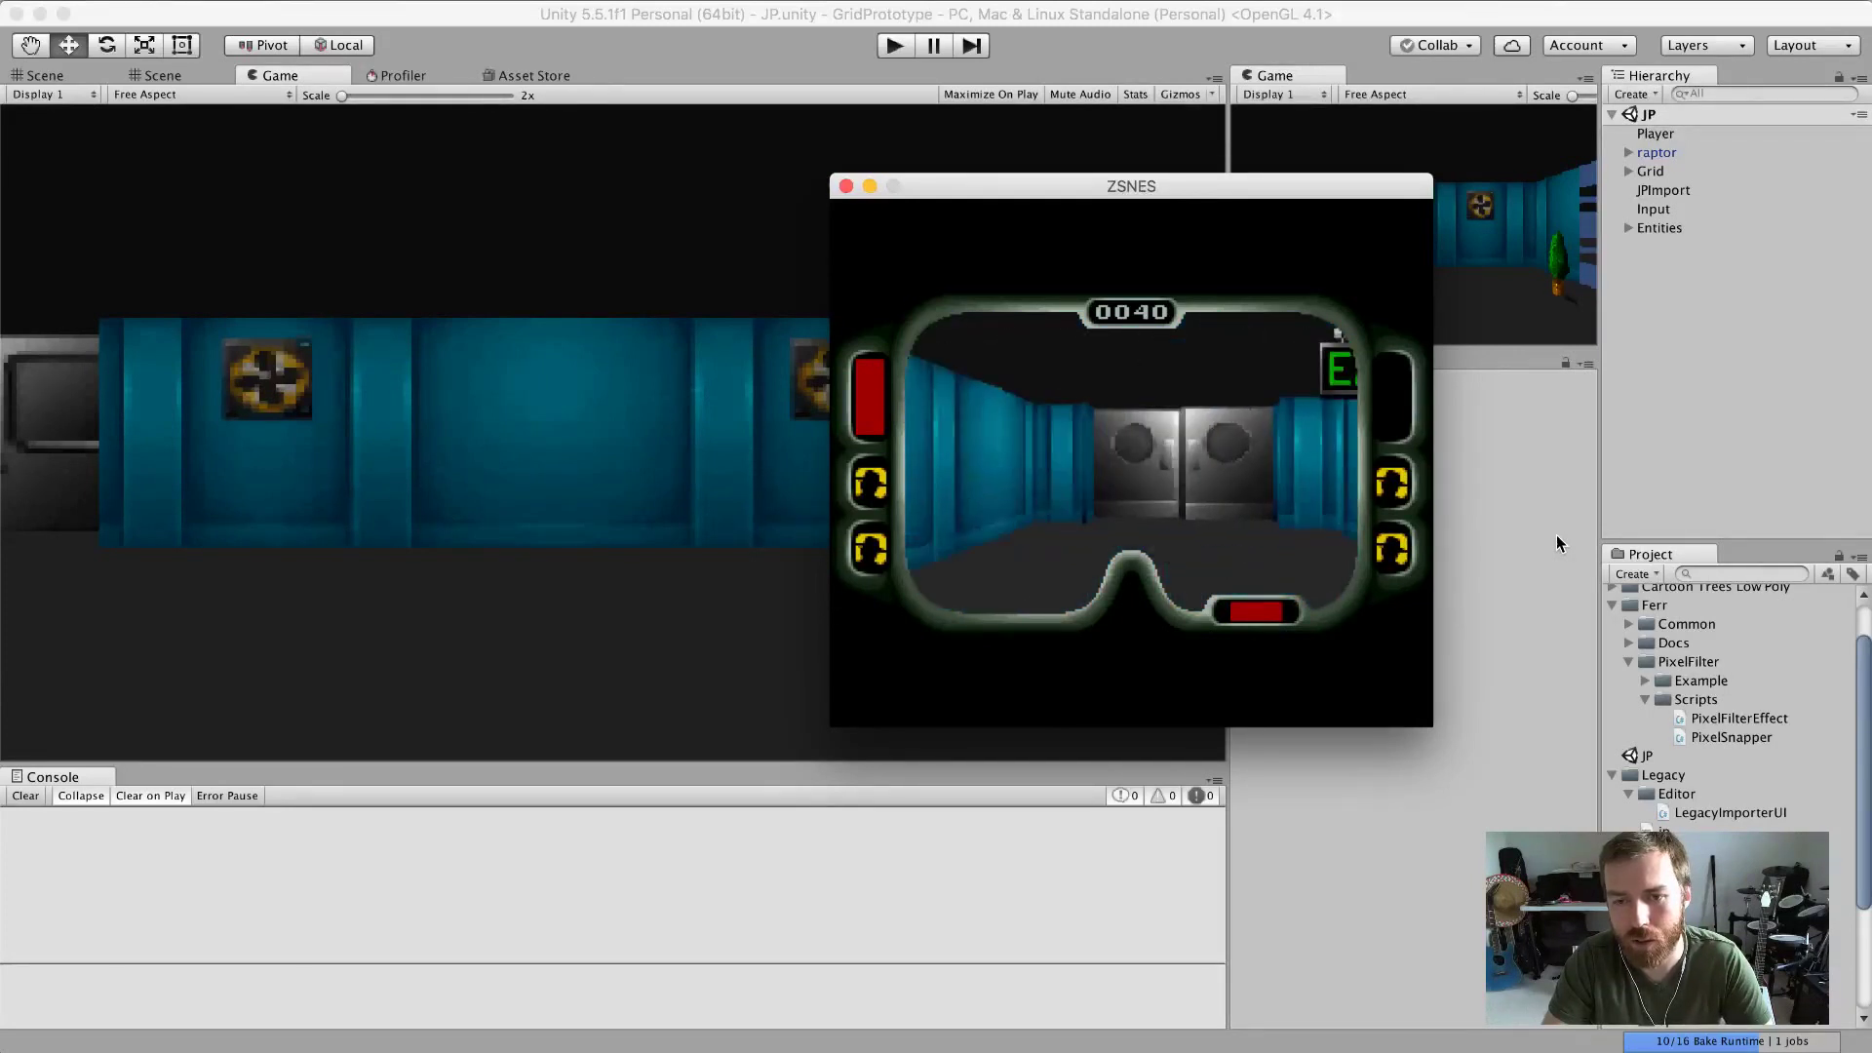
{"action": "key", "text": "Up"}
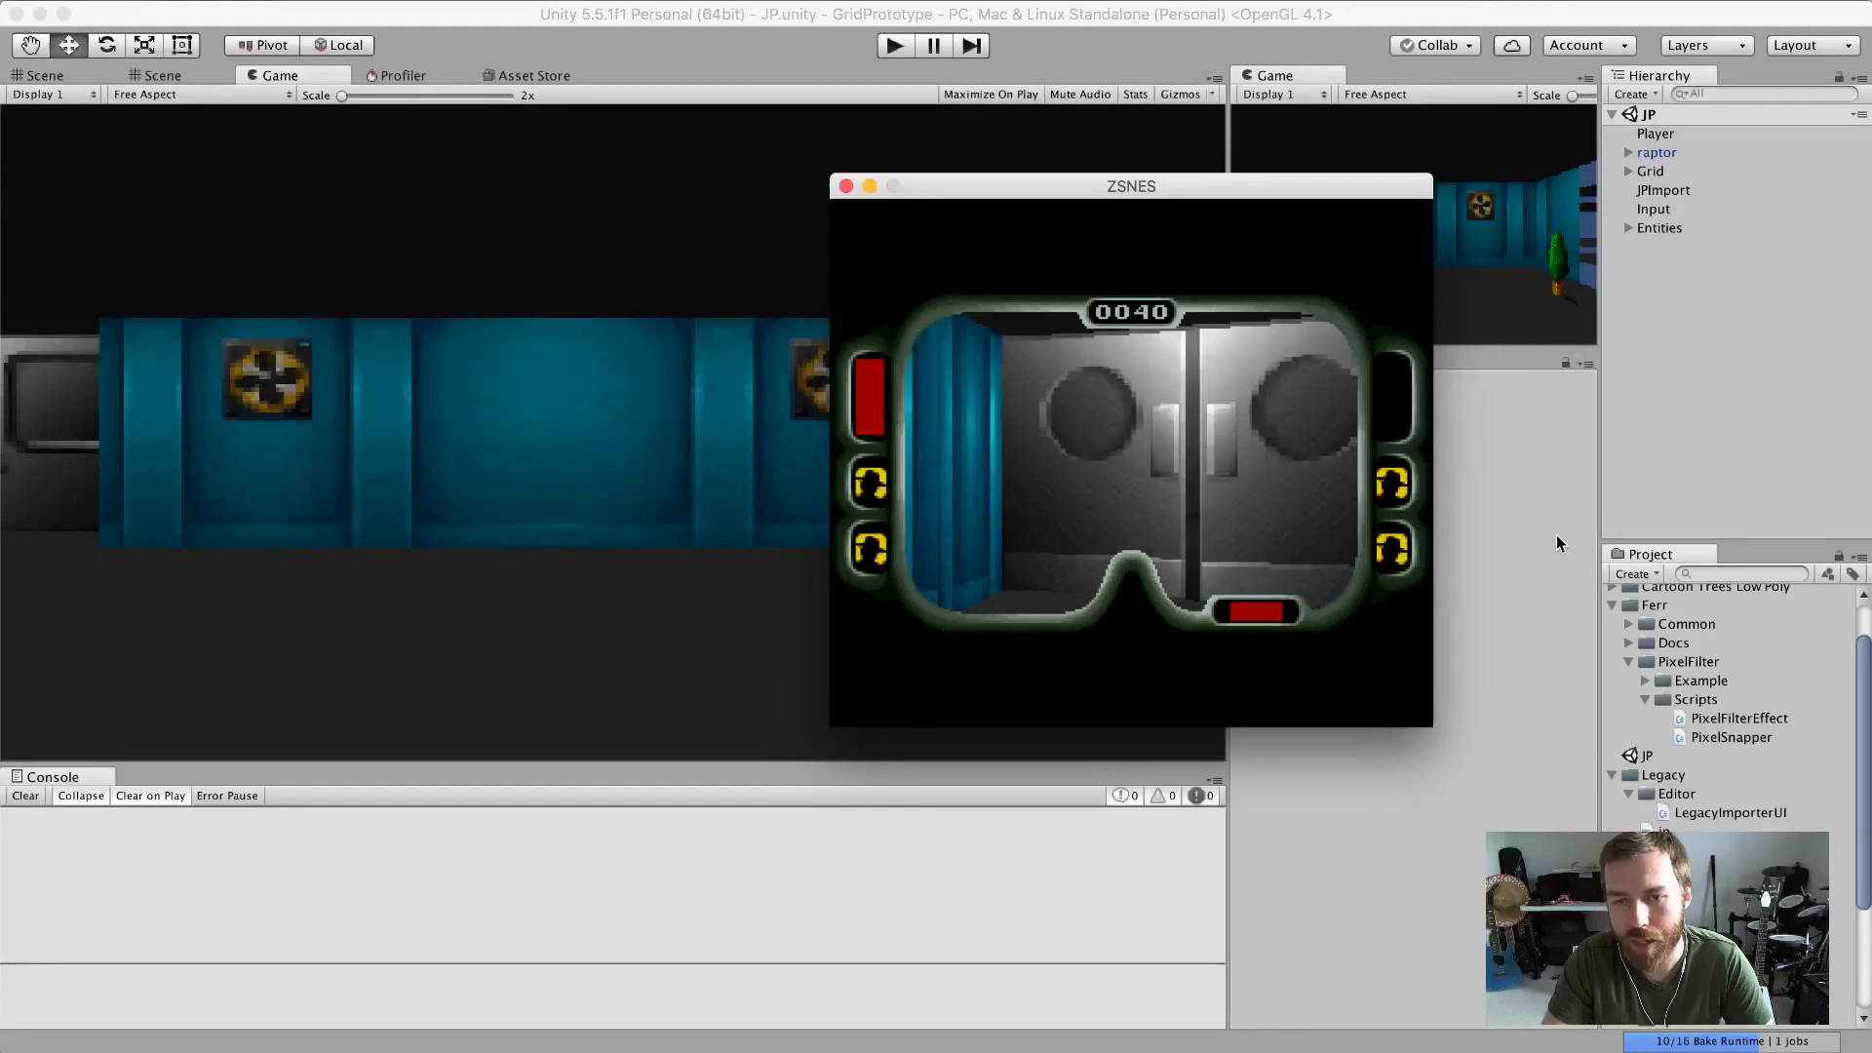
{"action": "key", "text": "Up"}
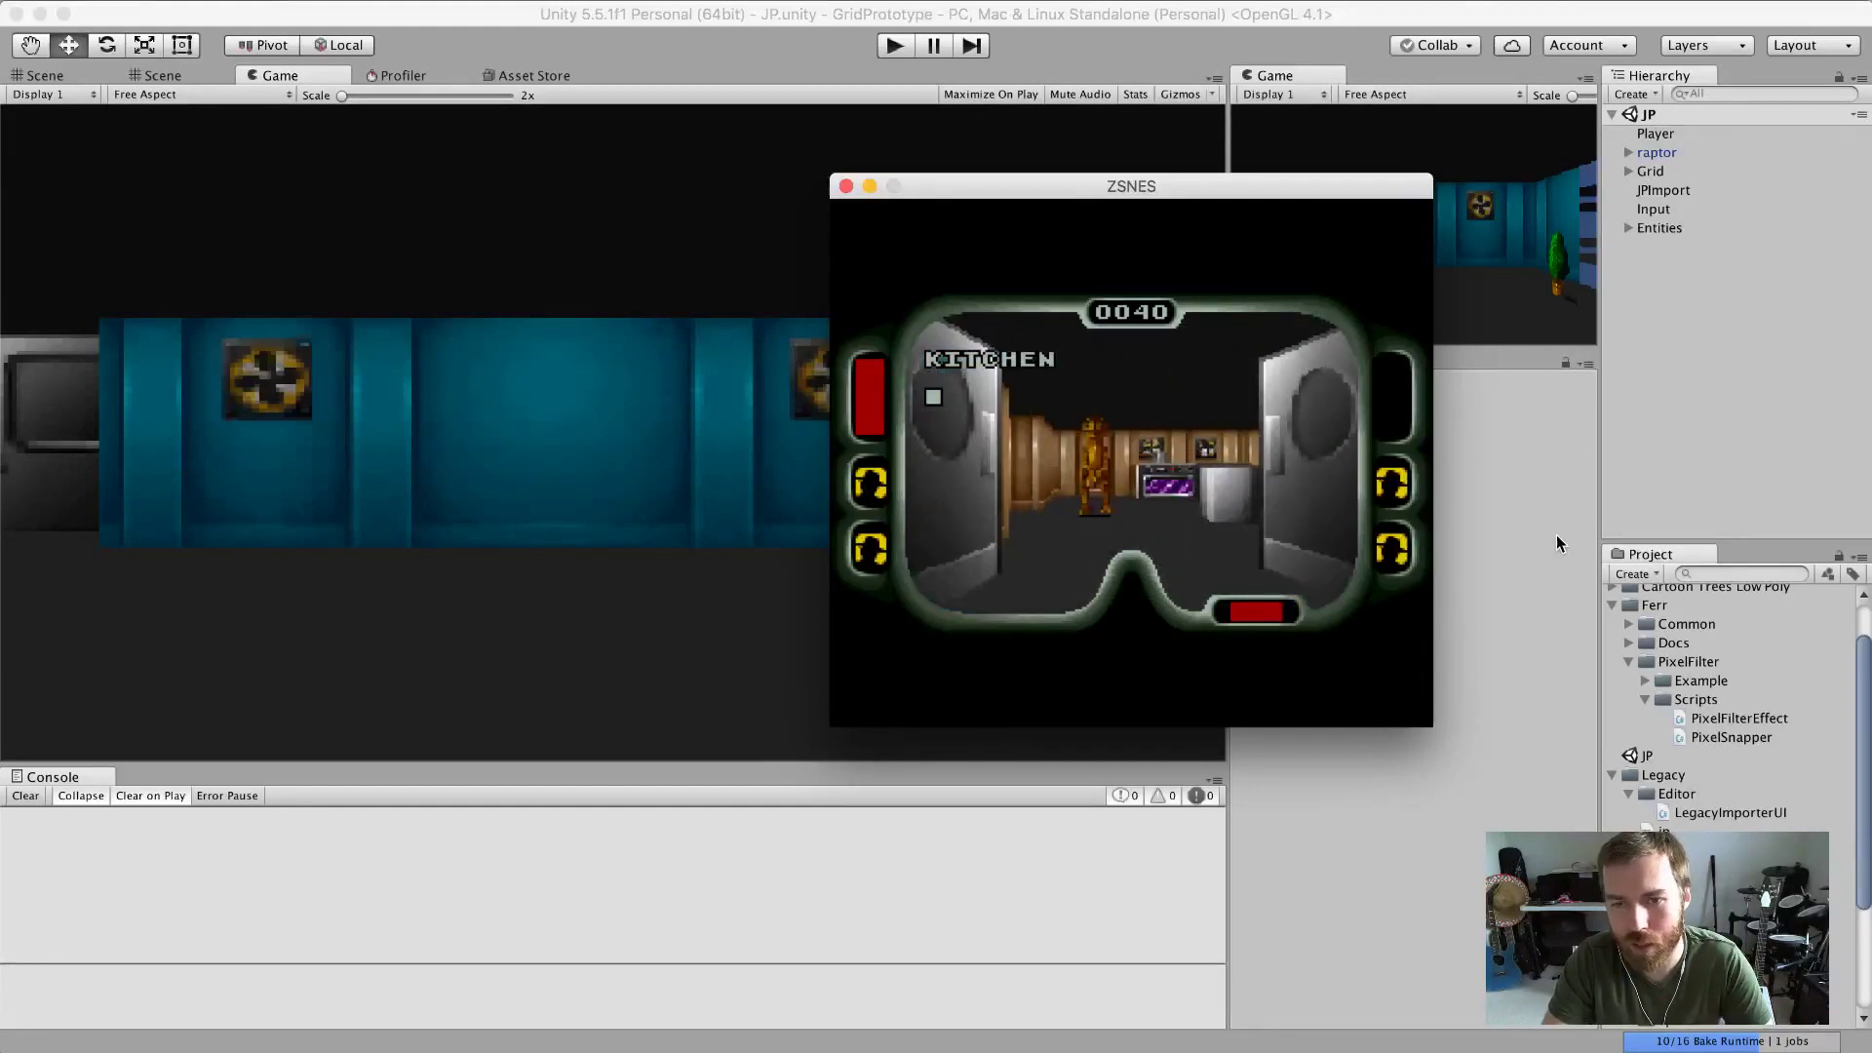
Fight the raptor near the kitchen entrance with the electric weapon and turn towards the green dilophosaur.
{"action": "key", "text": "Left"}
{"action": "key", "text": "z"}
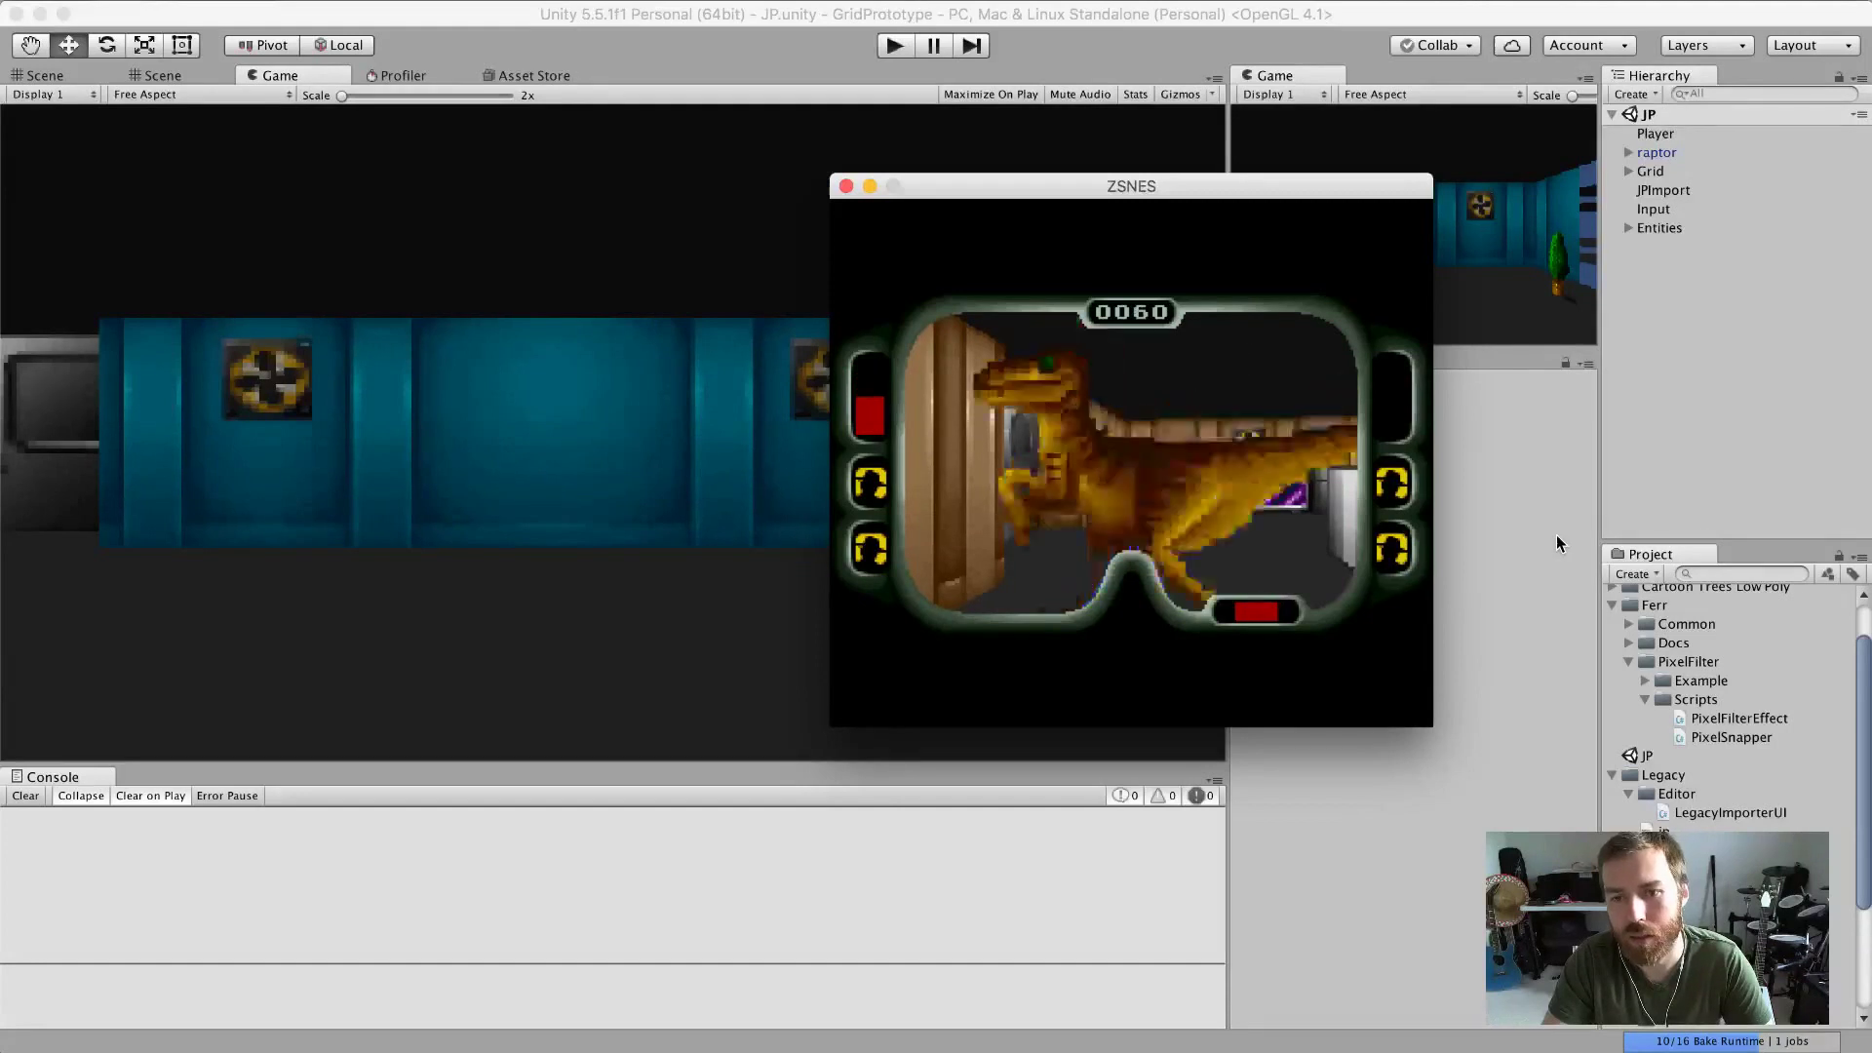
{"action": "key", "text": "Left"}
{"action": "key", "text": "Right"}
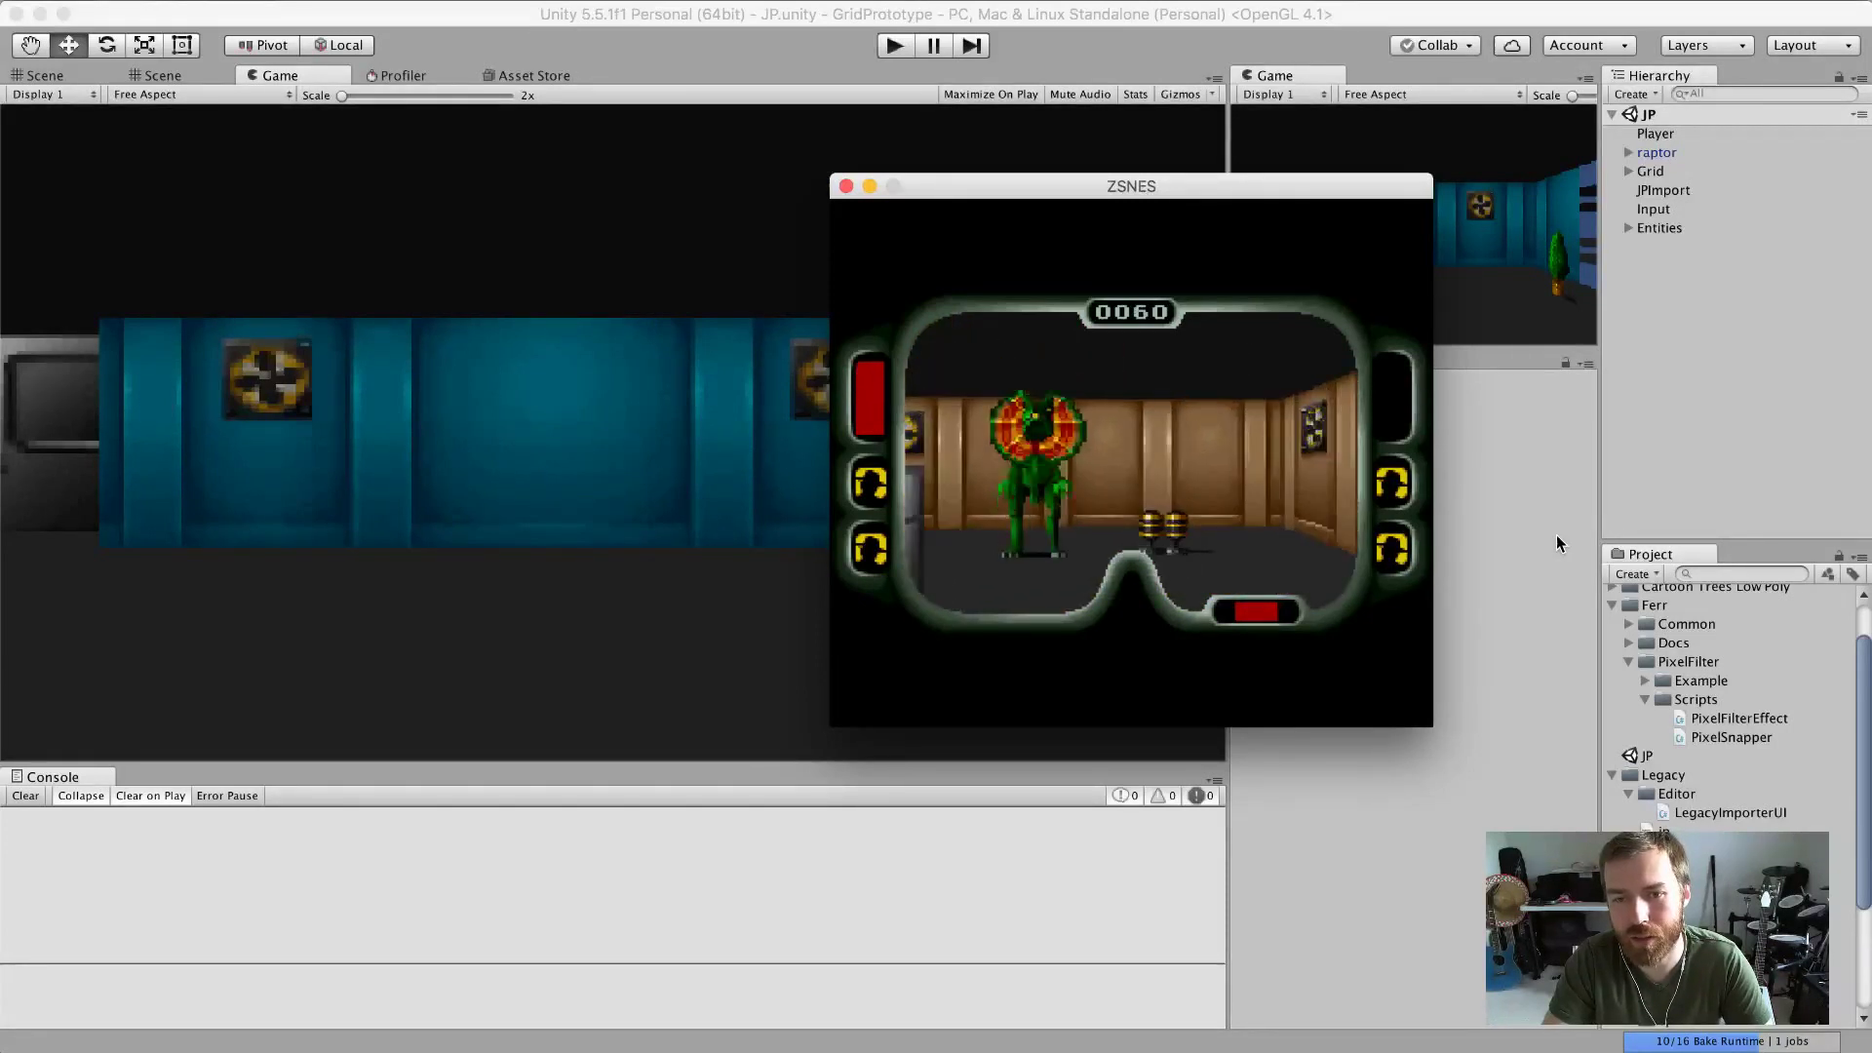
Shoot the green dilophosaur in the kitchen and pick up the rocket launcher ammunition beside it.
{"action": "key", "text": "Left"}
{"action": "key", "text": "Up"}
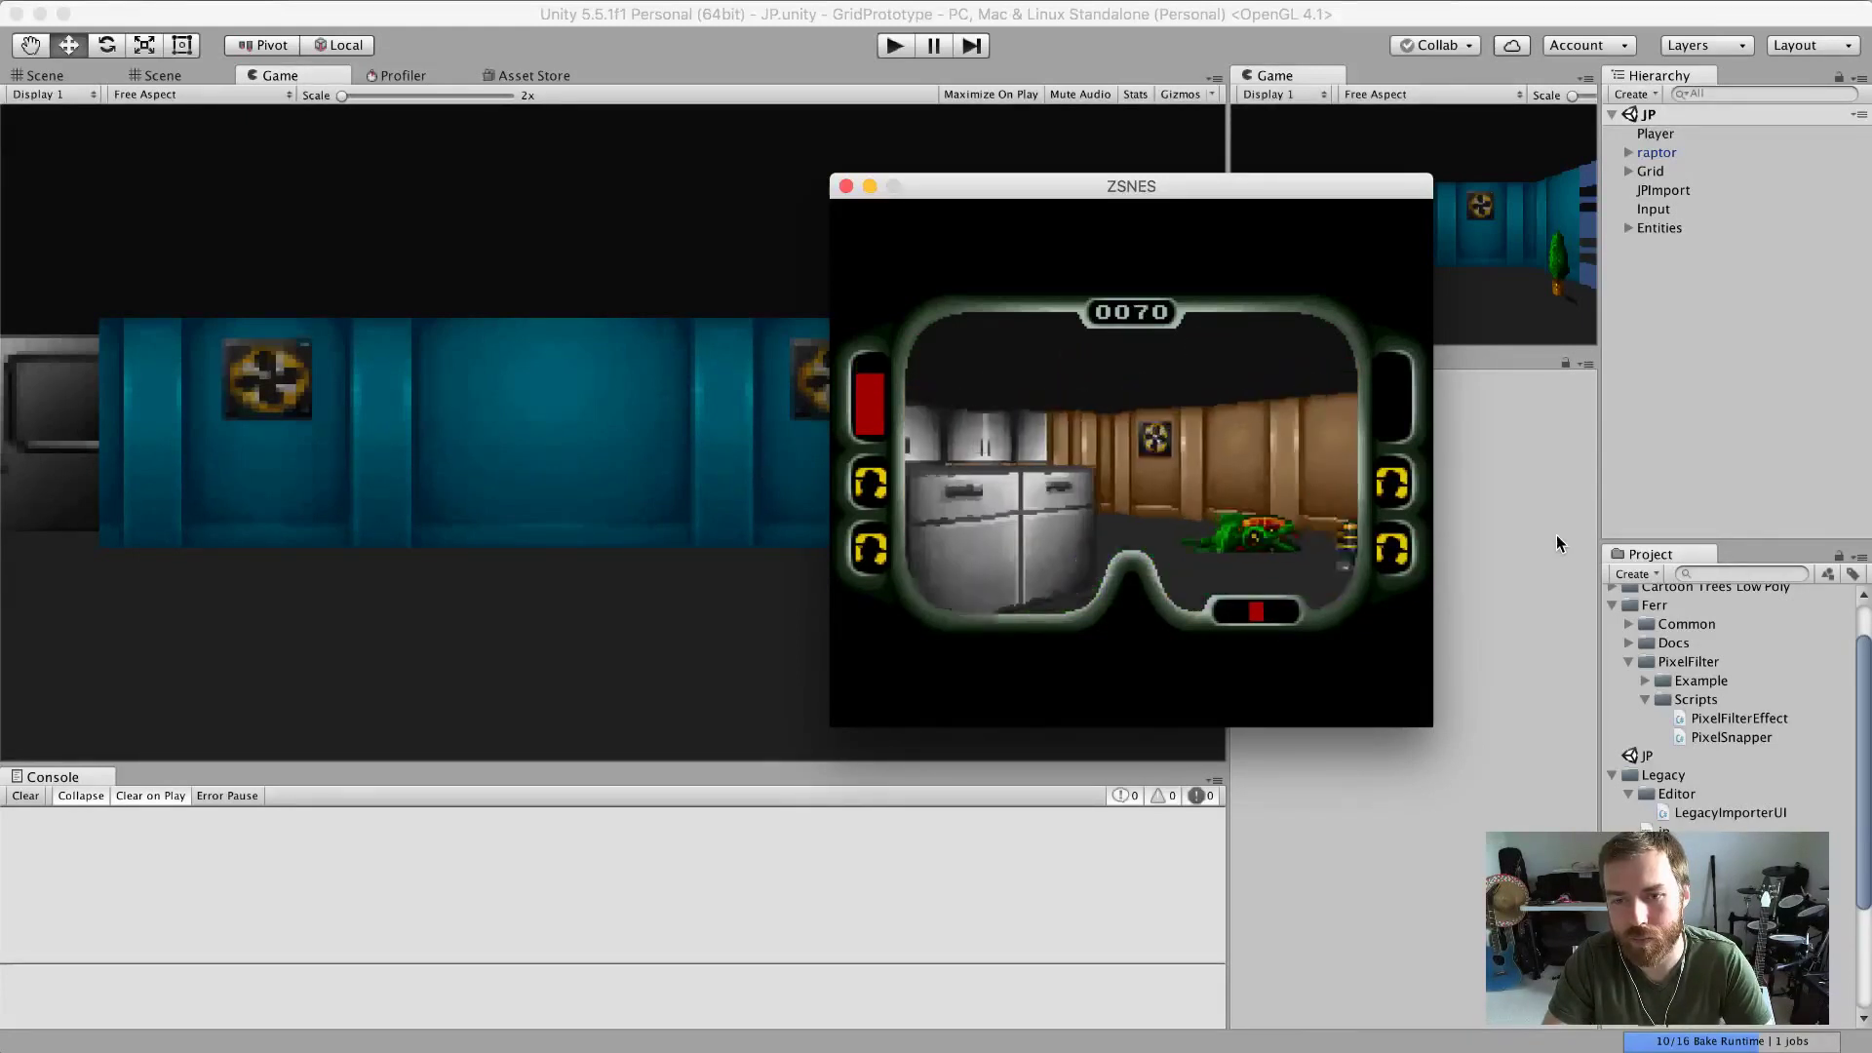
{"action": "key", "text": "Up"}
{"action": "key", "text": "Left"}
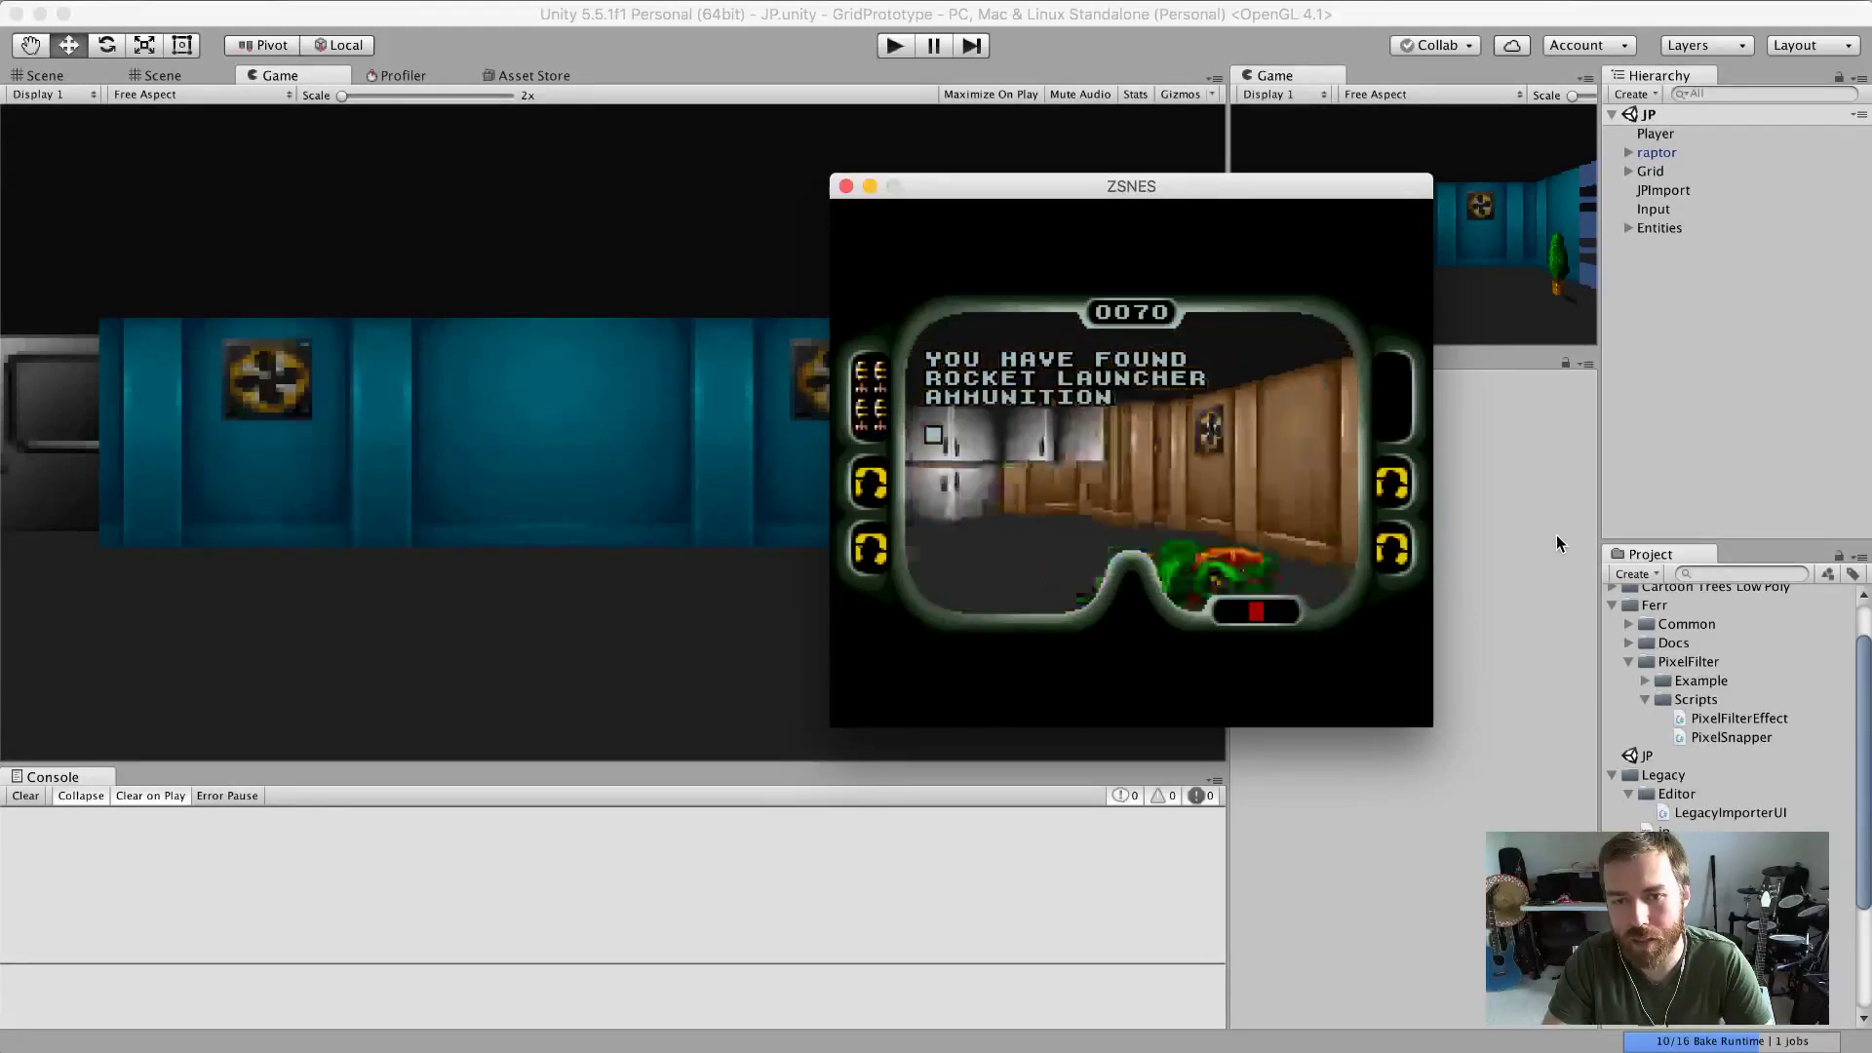
Turn to face the second attacking raptor in the kitchen and shoot it.
{"action": "key", "text": "Left"}
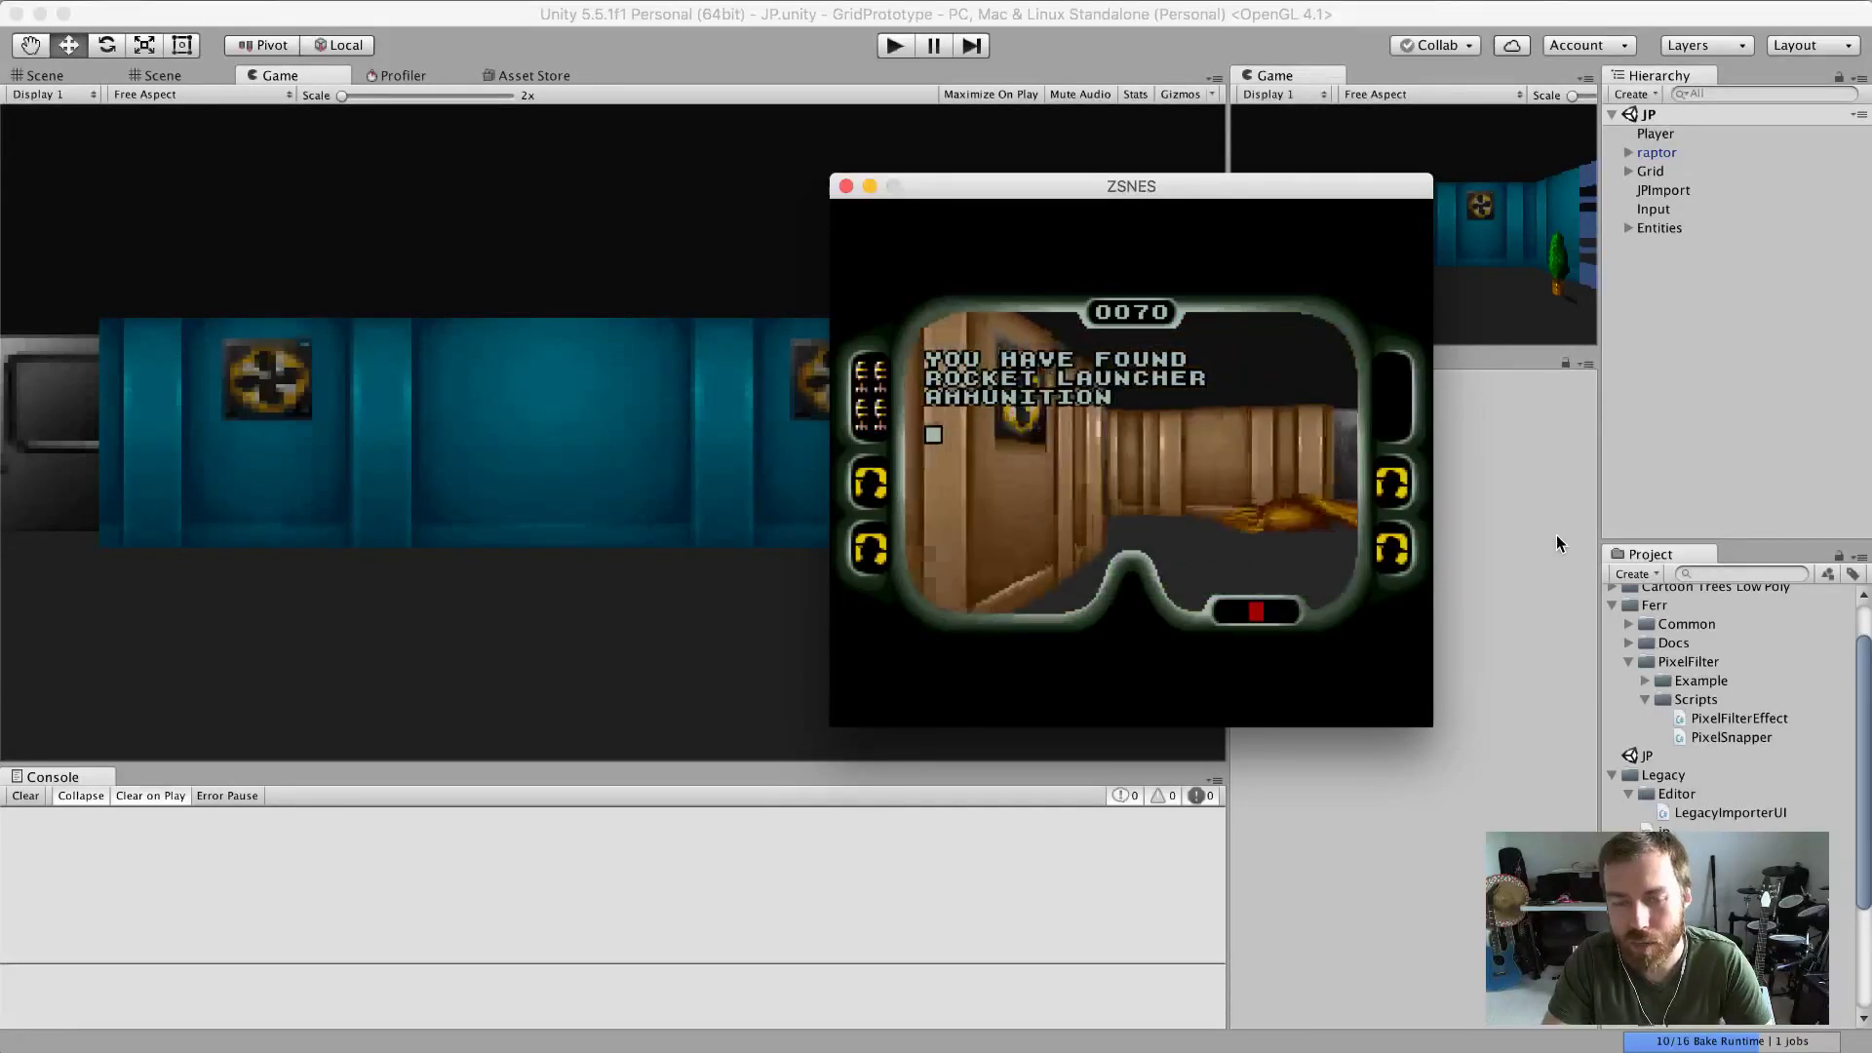
{"action": "key", "text": "Left"}
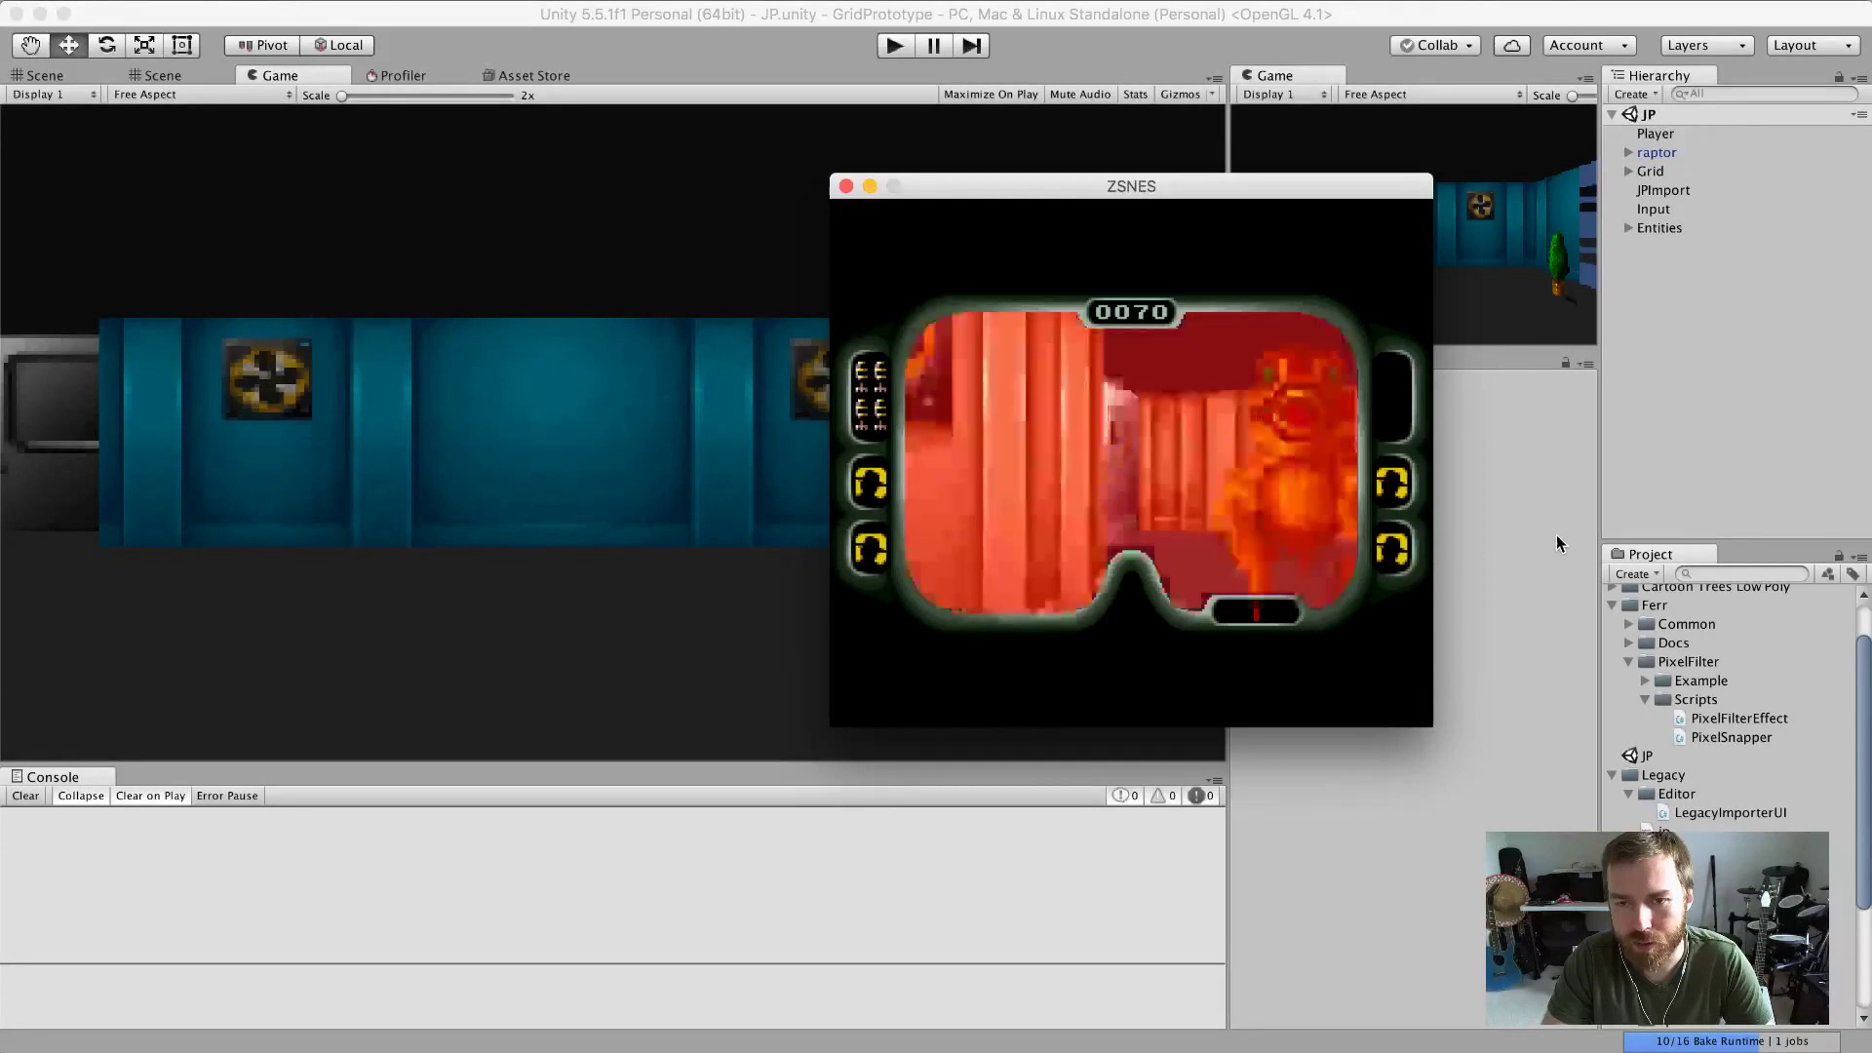
{"action": "key", "text": "x"}
{"action": "key", "text": "Right"}
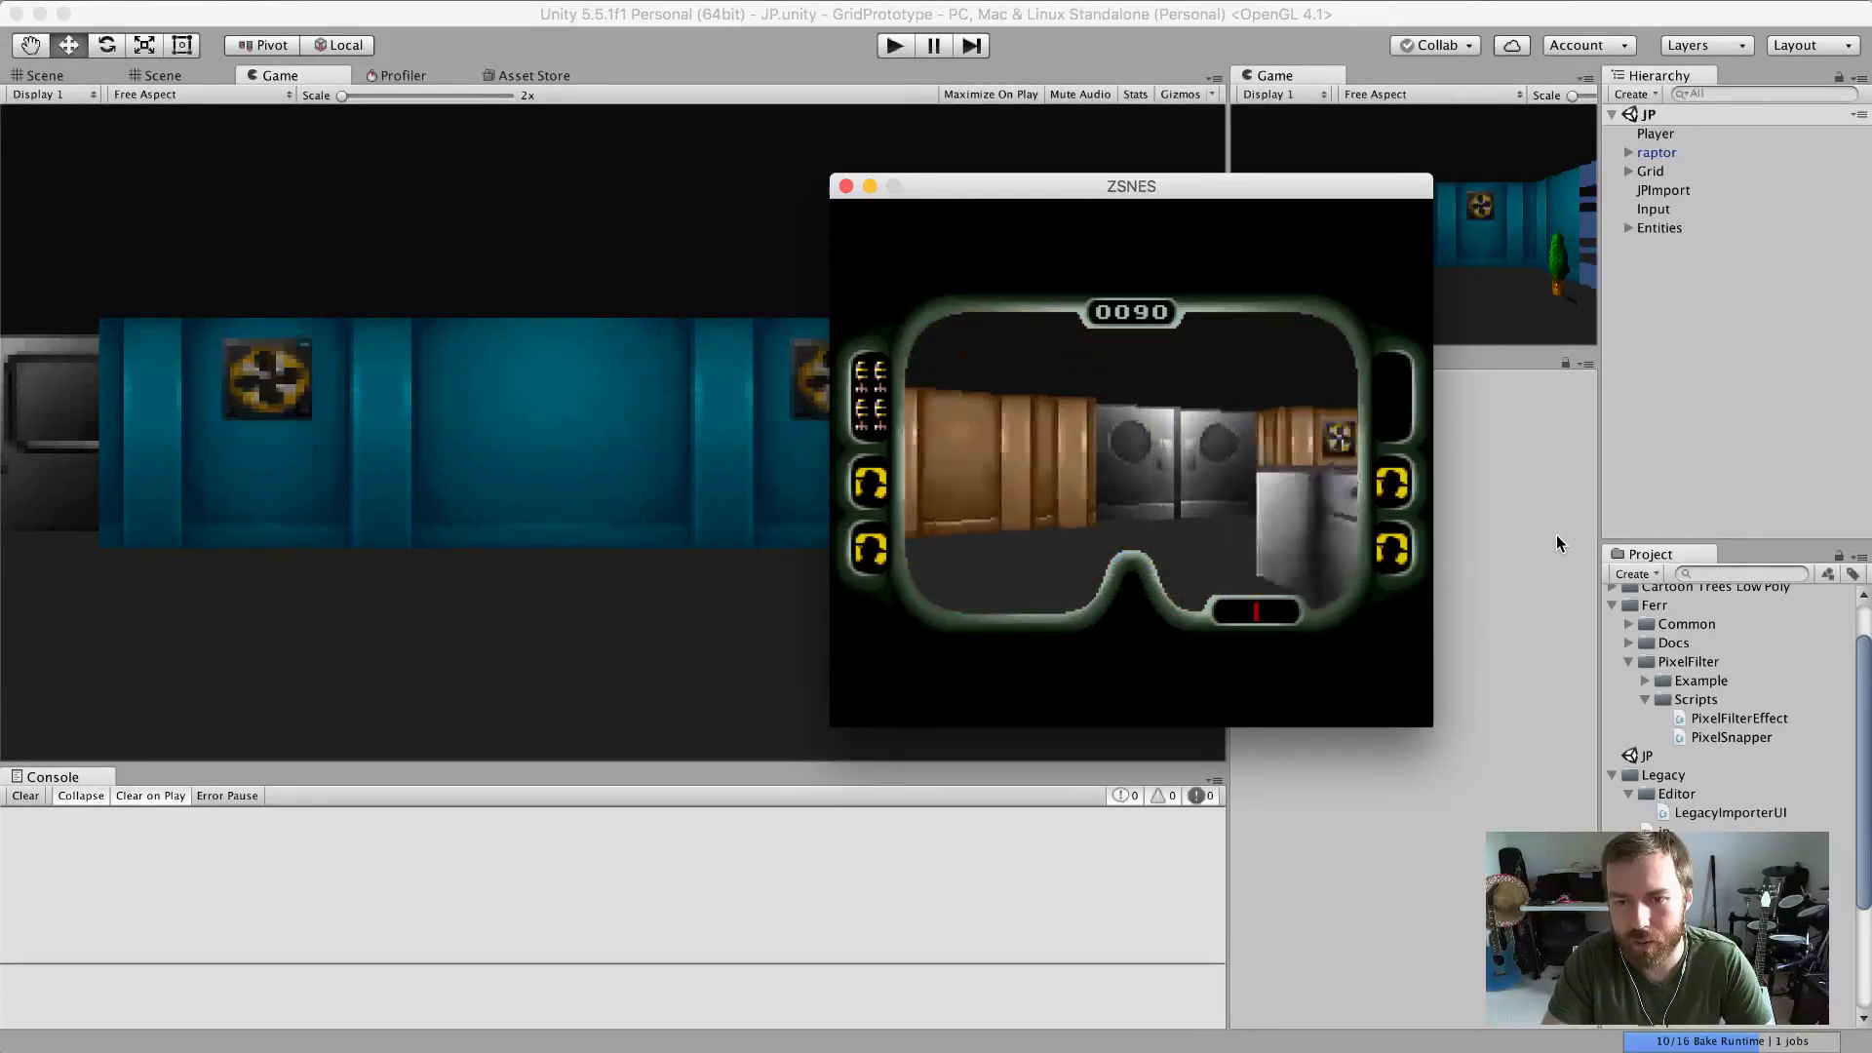
Look around the kitchen to examine the metal counters, the wooden walls and the defeated dilophosaur from different angles.
{"action": "key", "text": "Right"}
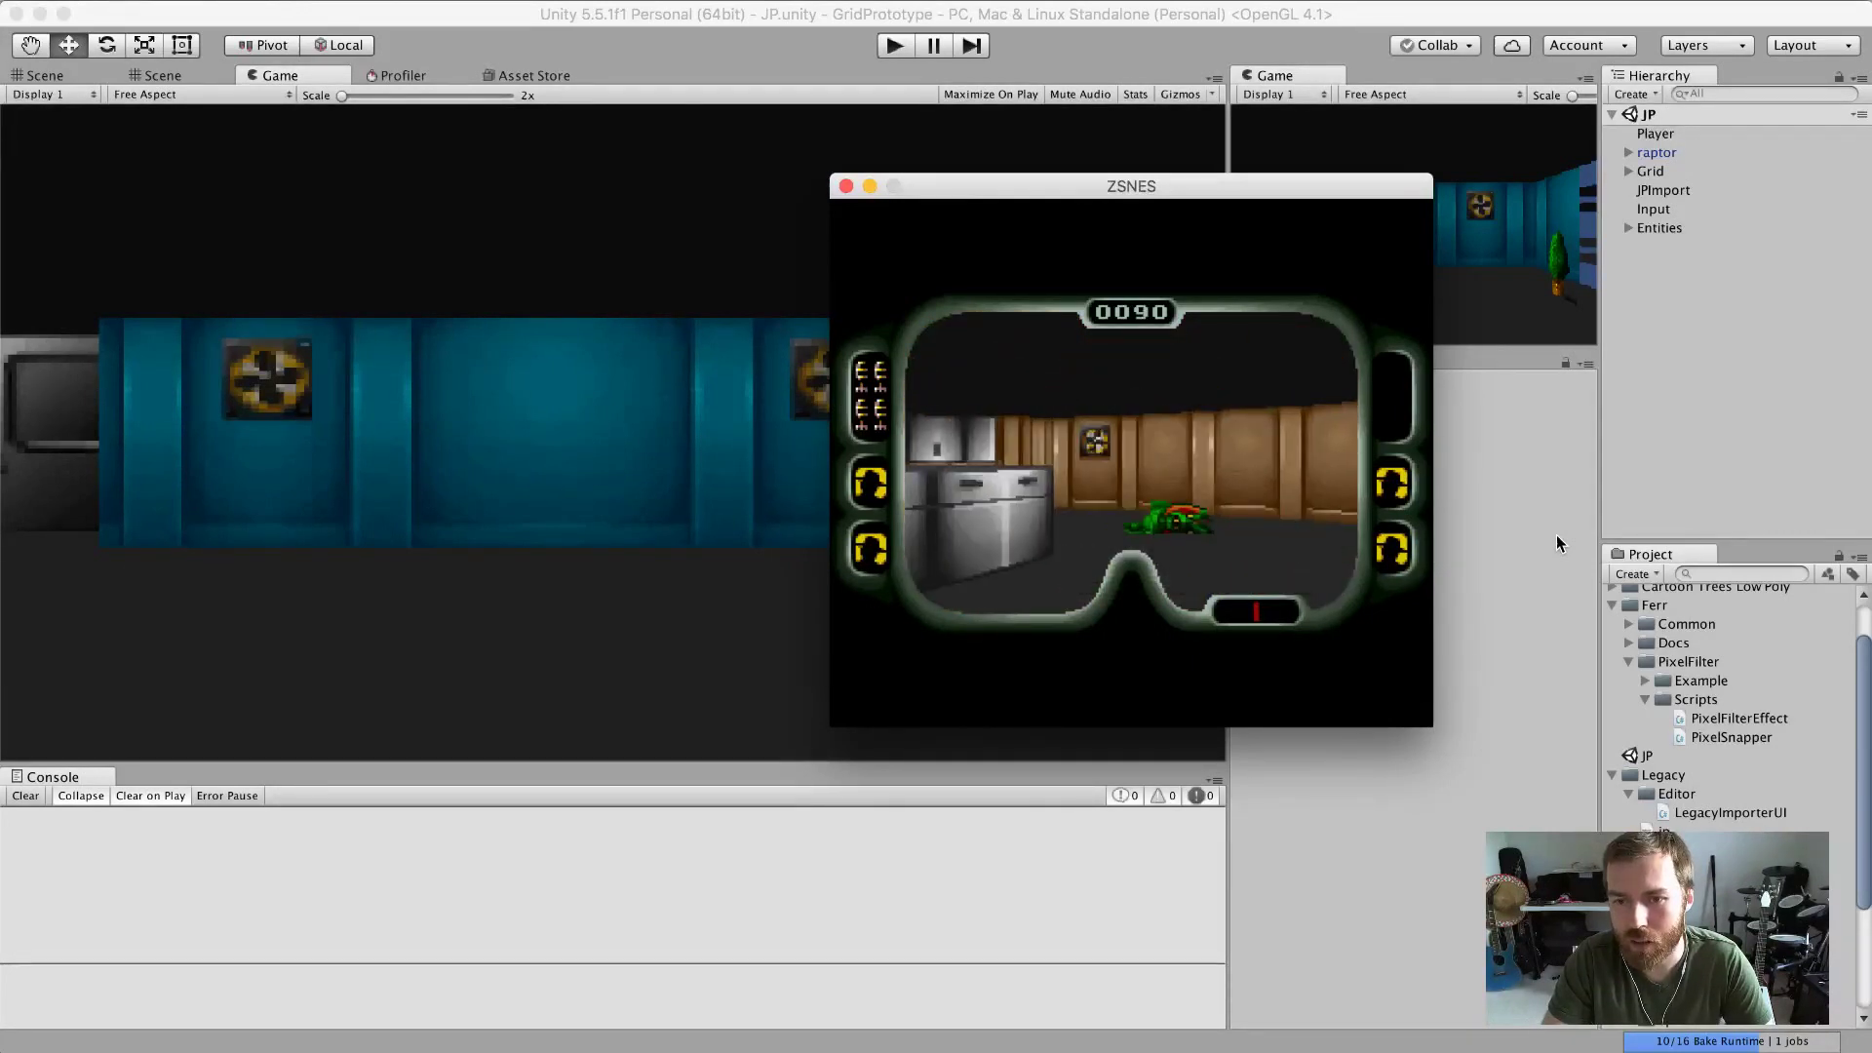
{"action": "key", "text": "Right"}
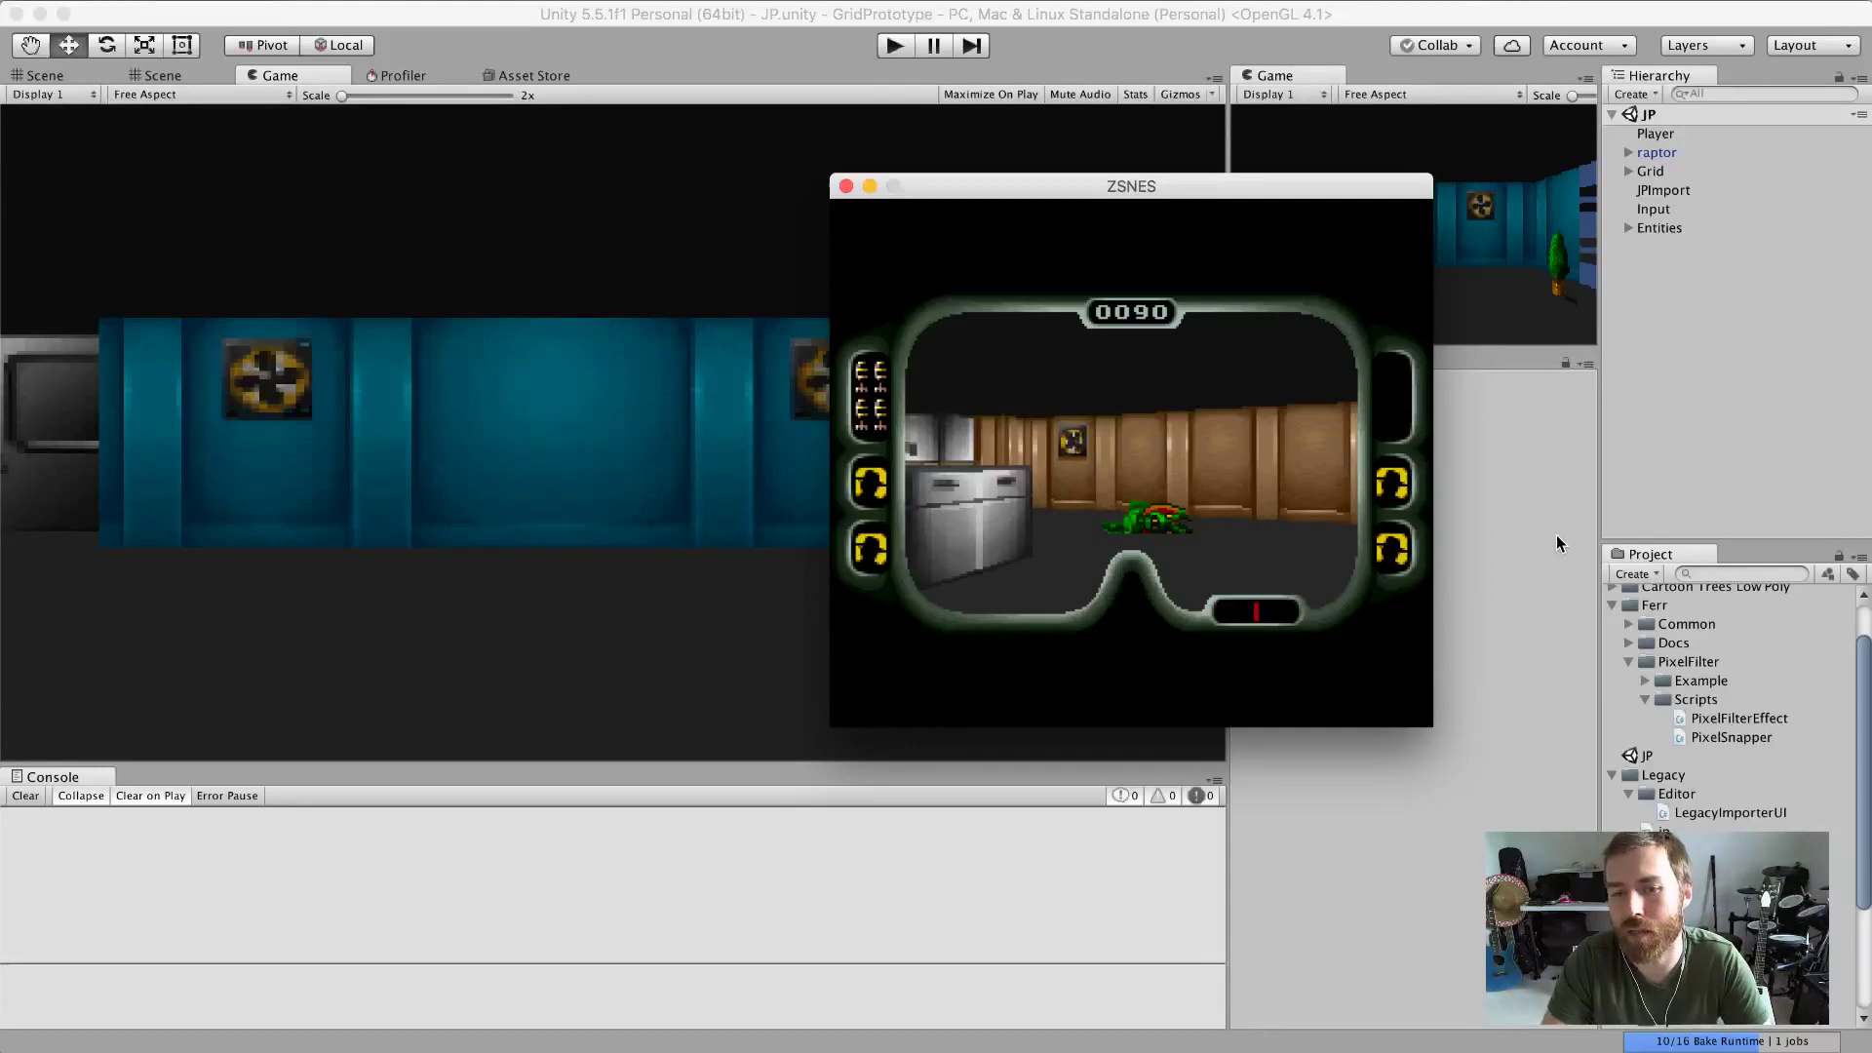
{"action": "key", "text": "Right"}
{"action": "key", "text": "Left"}
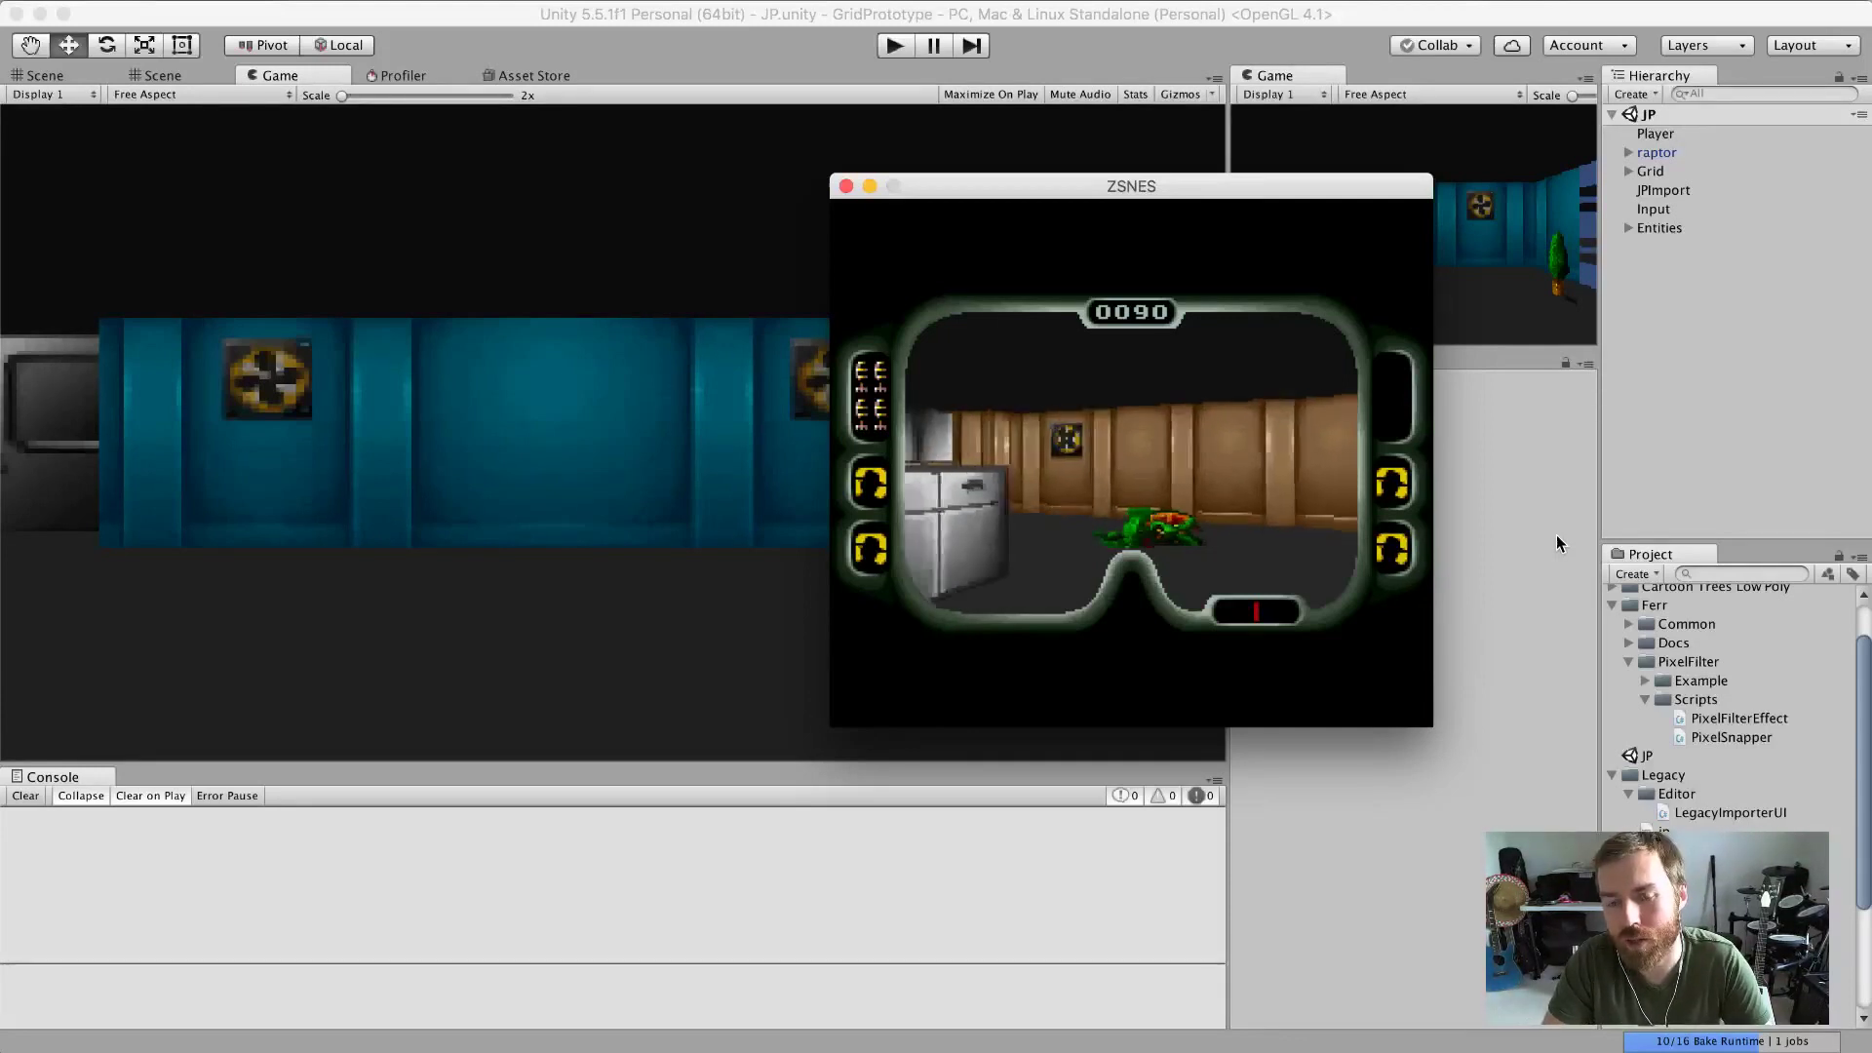
{"action": "key", "text": "Left"}
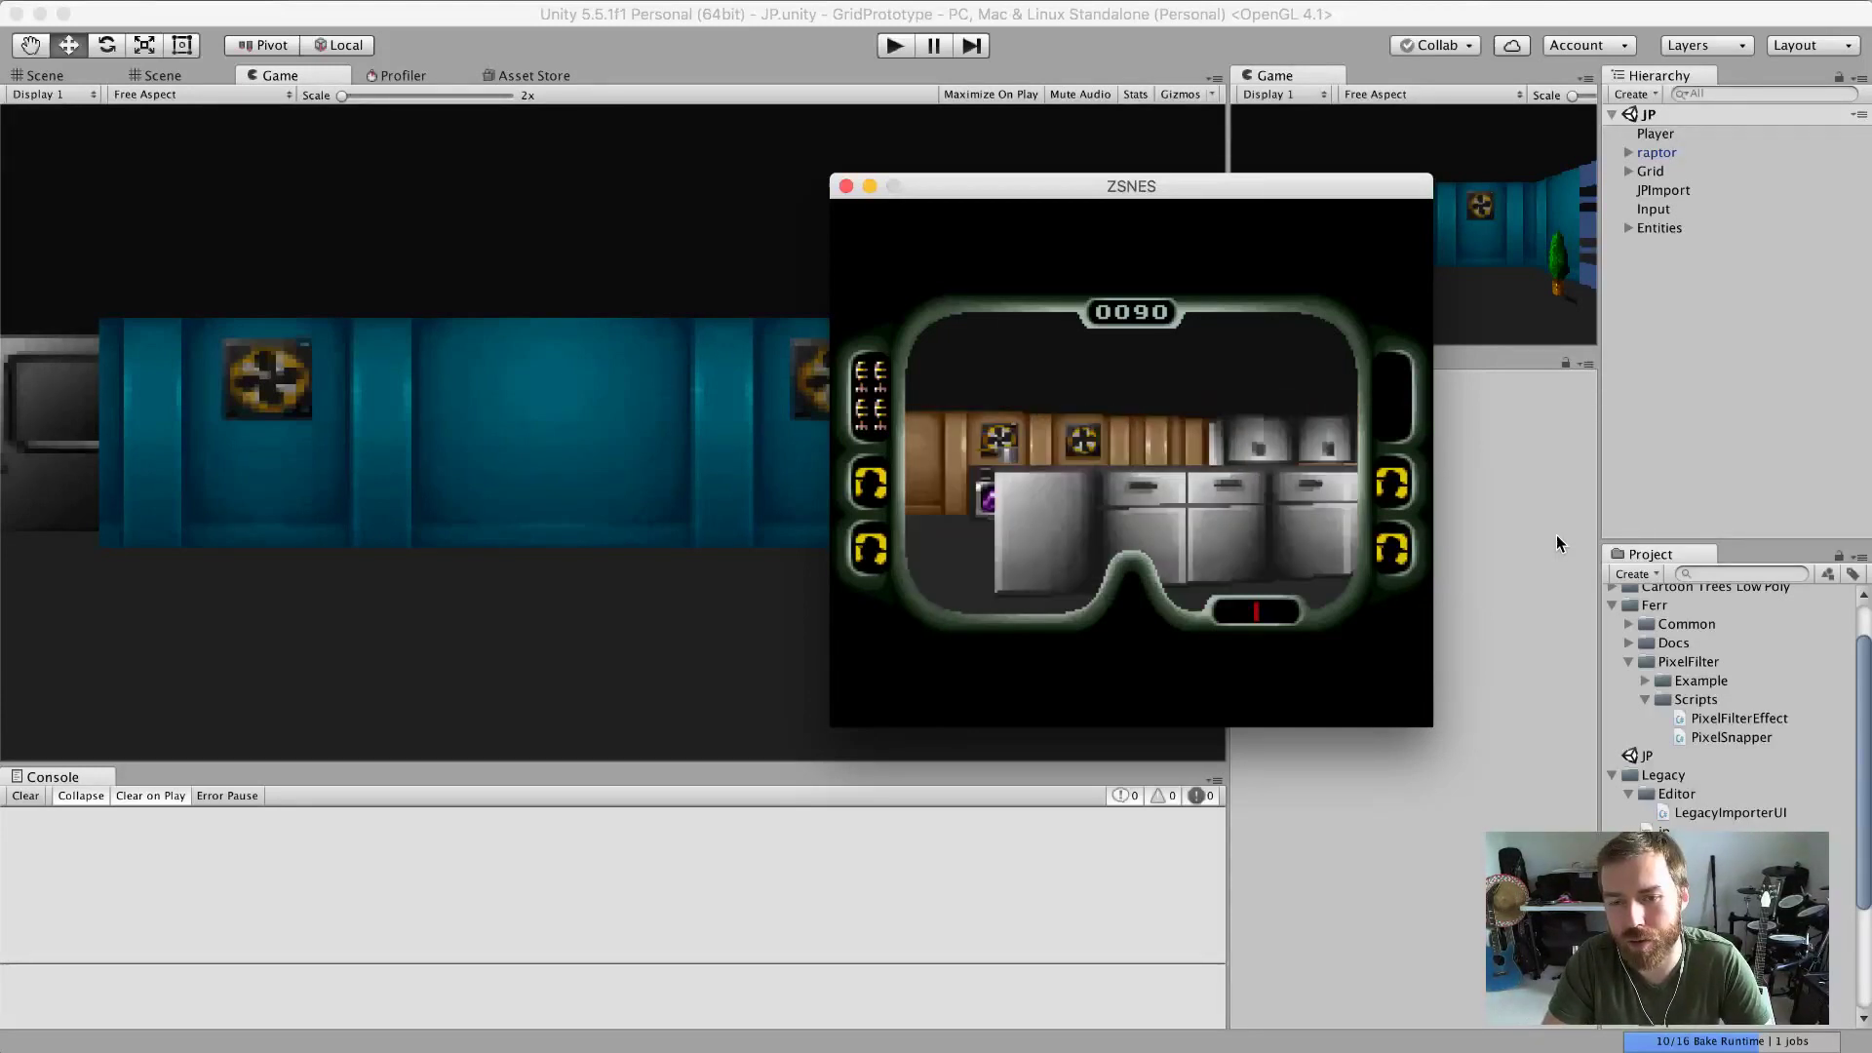
{"action": "key", "text": "Right"}
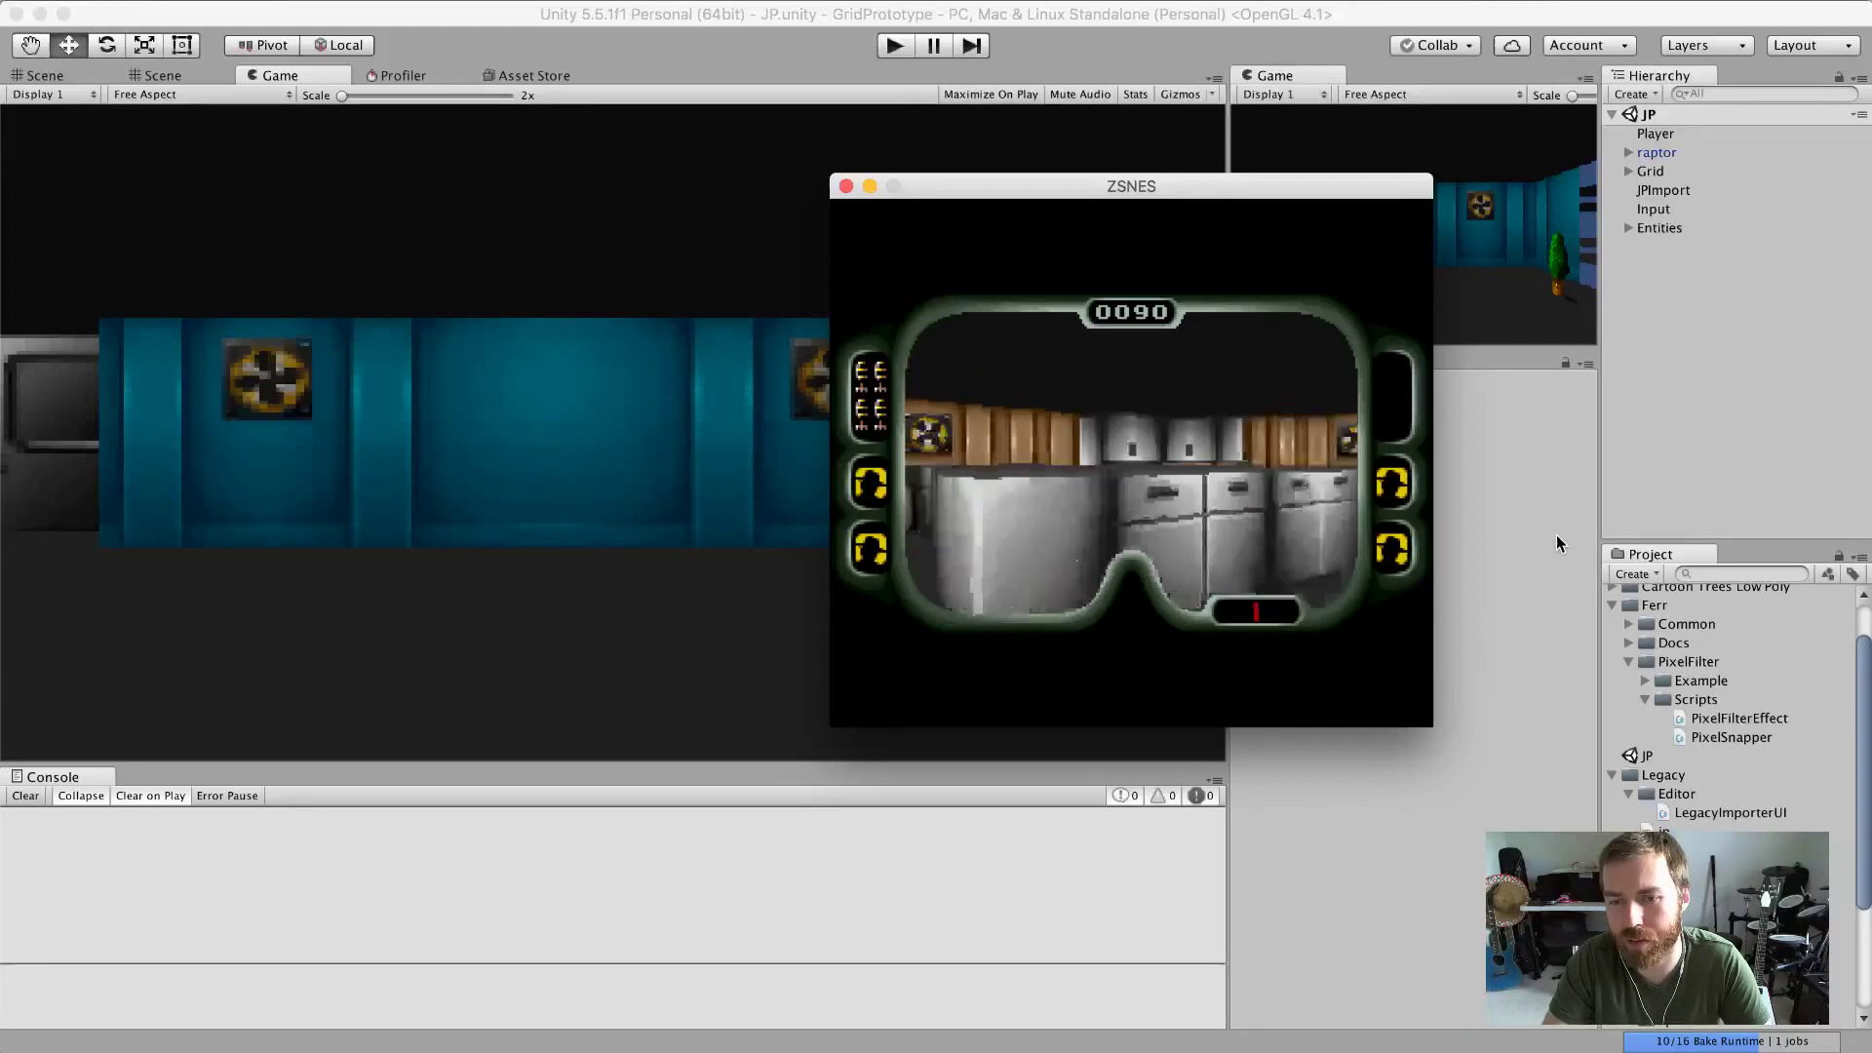
{"action": "key", "text": "Left"}
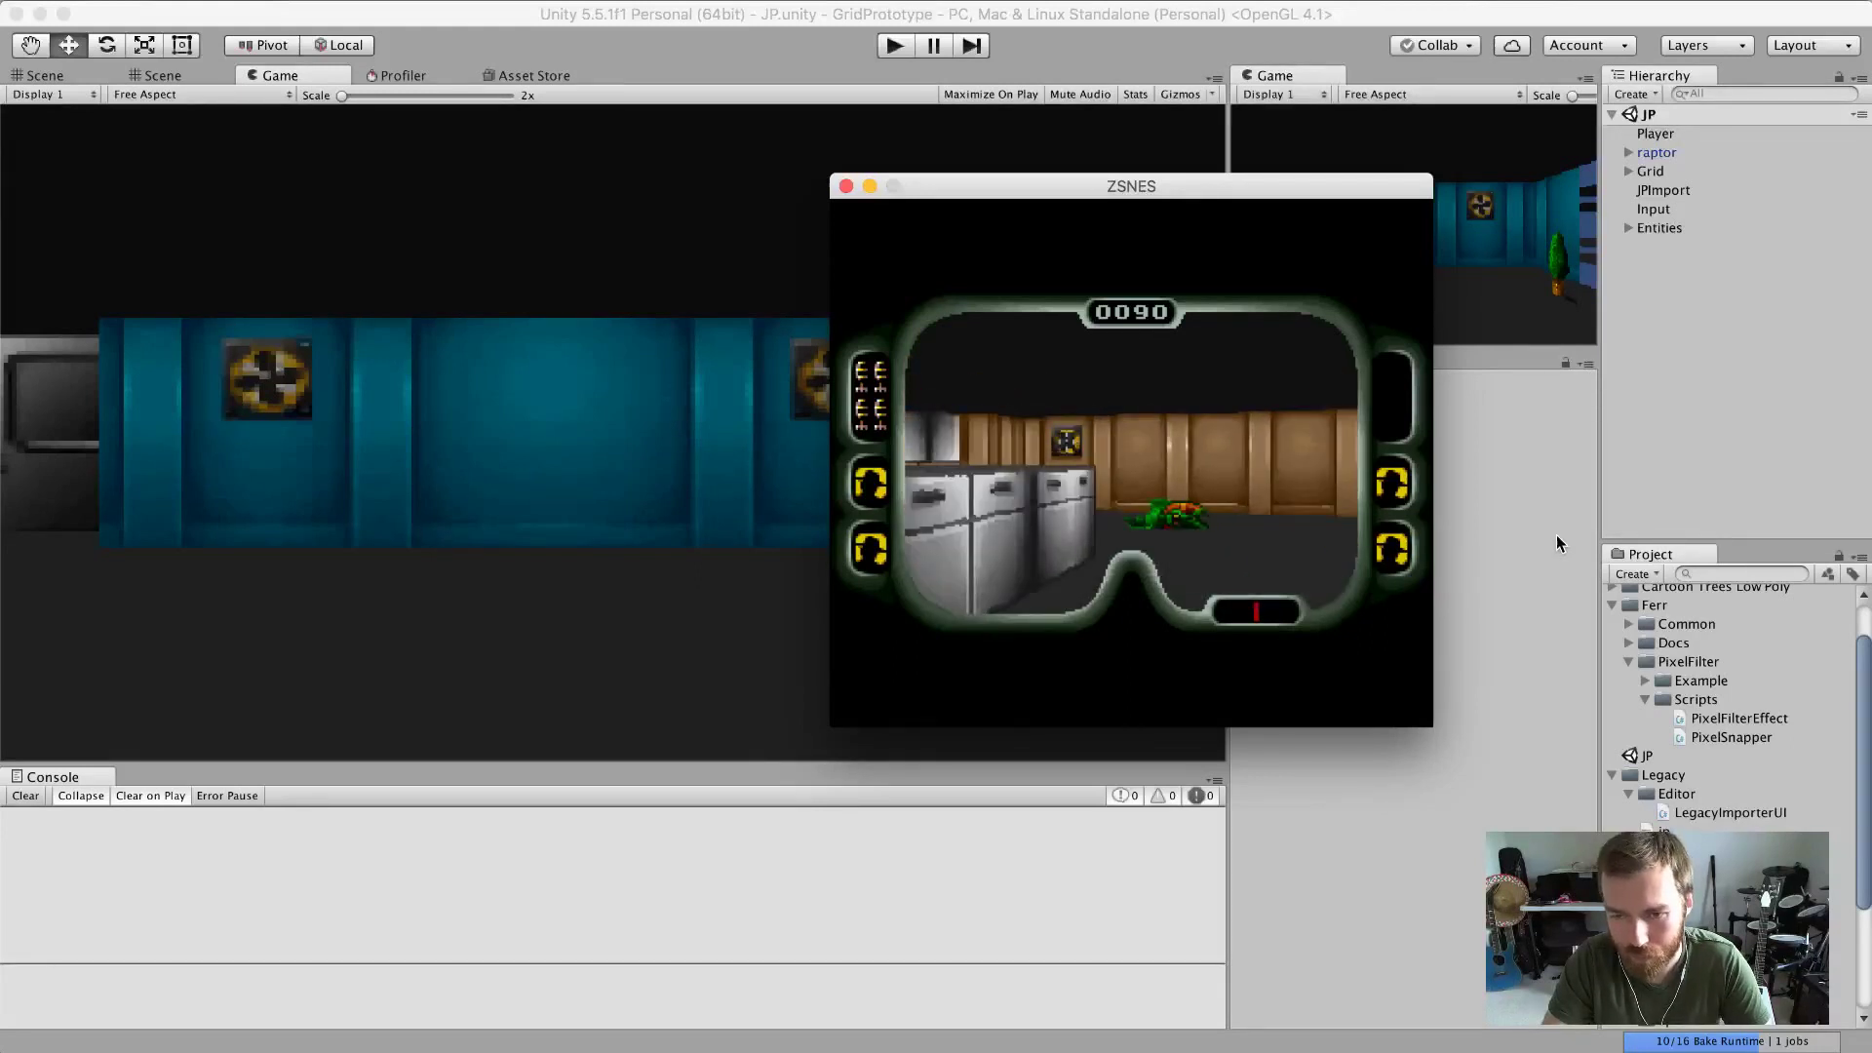
Fire the rocket launcher in the kitchen and leave through the grey double doors into the blue hall.
{"action": "key", "text": "Right"}
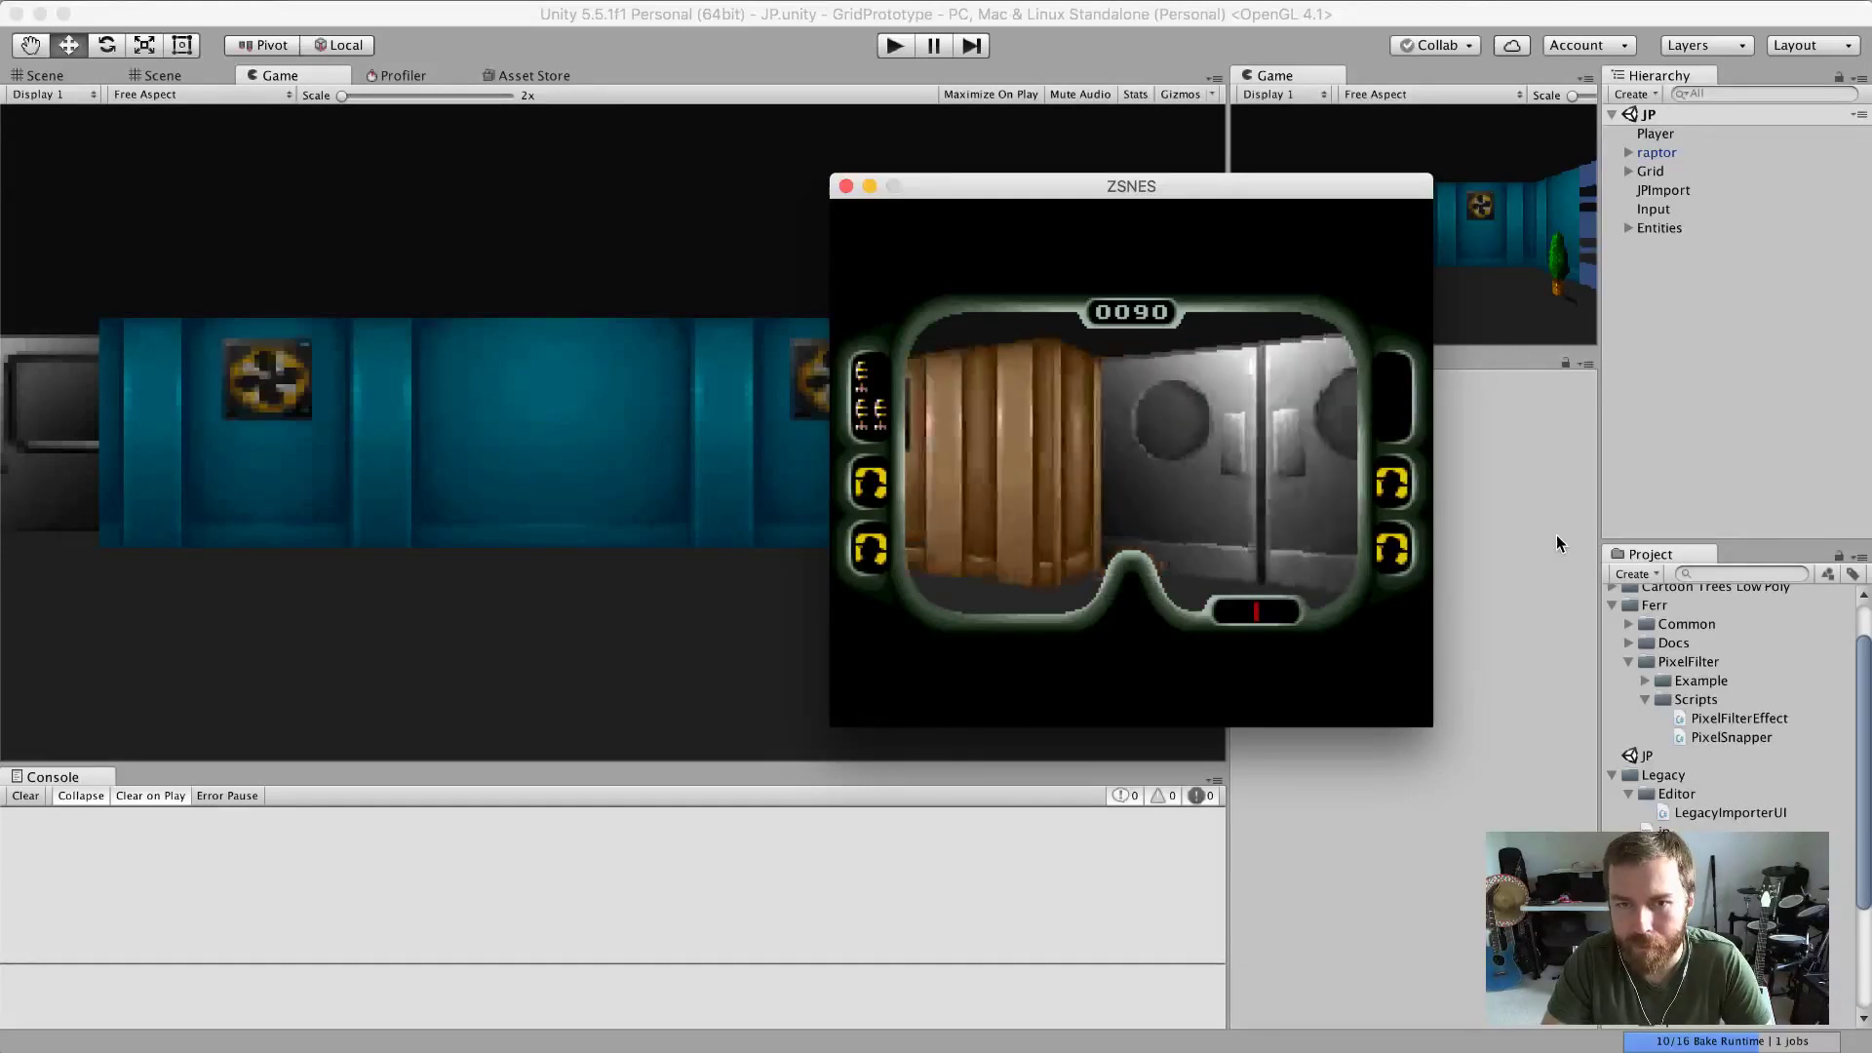
{"action": "key", "text": "Left"}
{"action": "key", "text": "Right"}
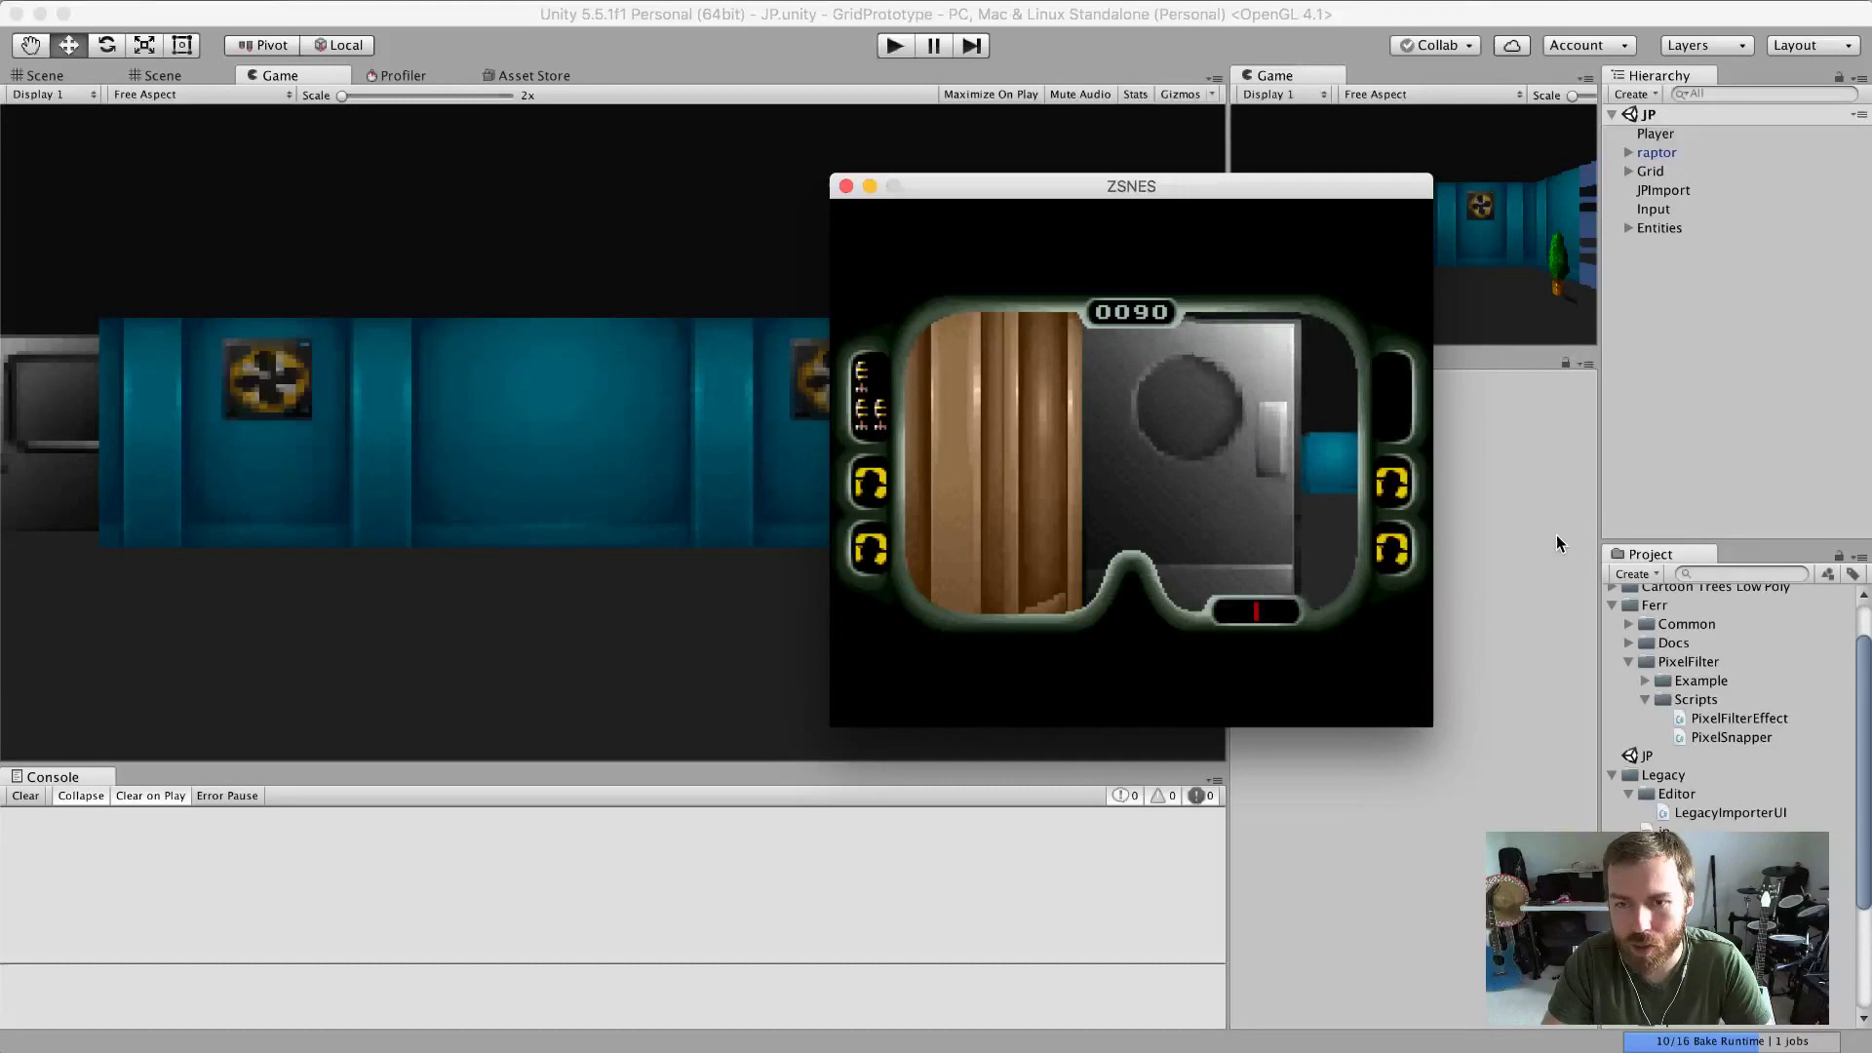
{"action": "key", "text": "Up"}
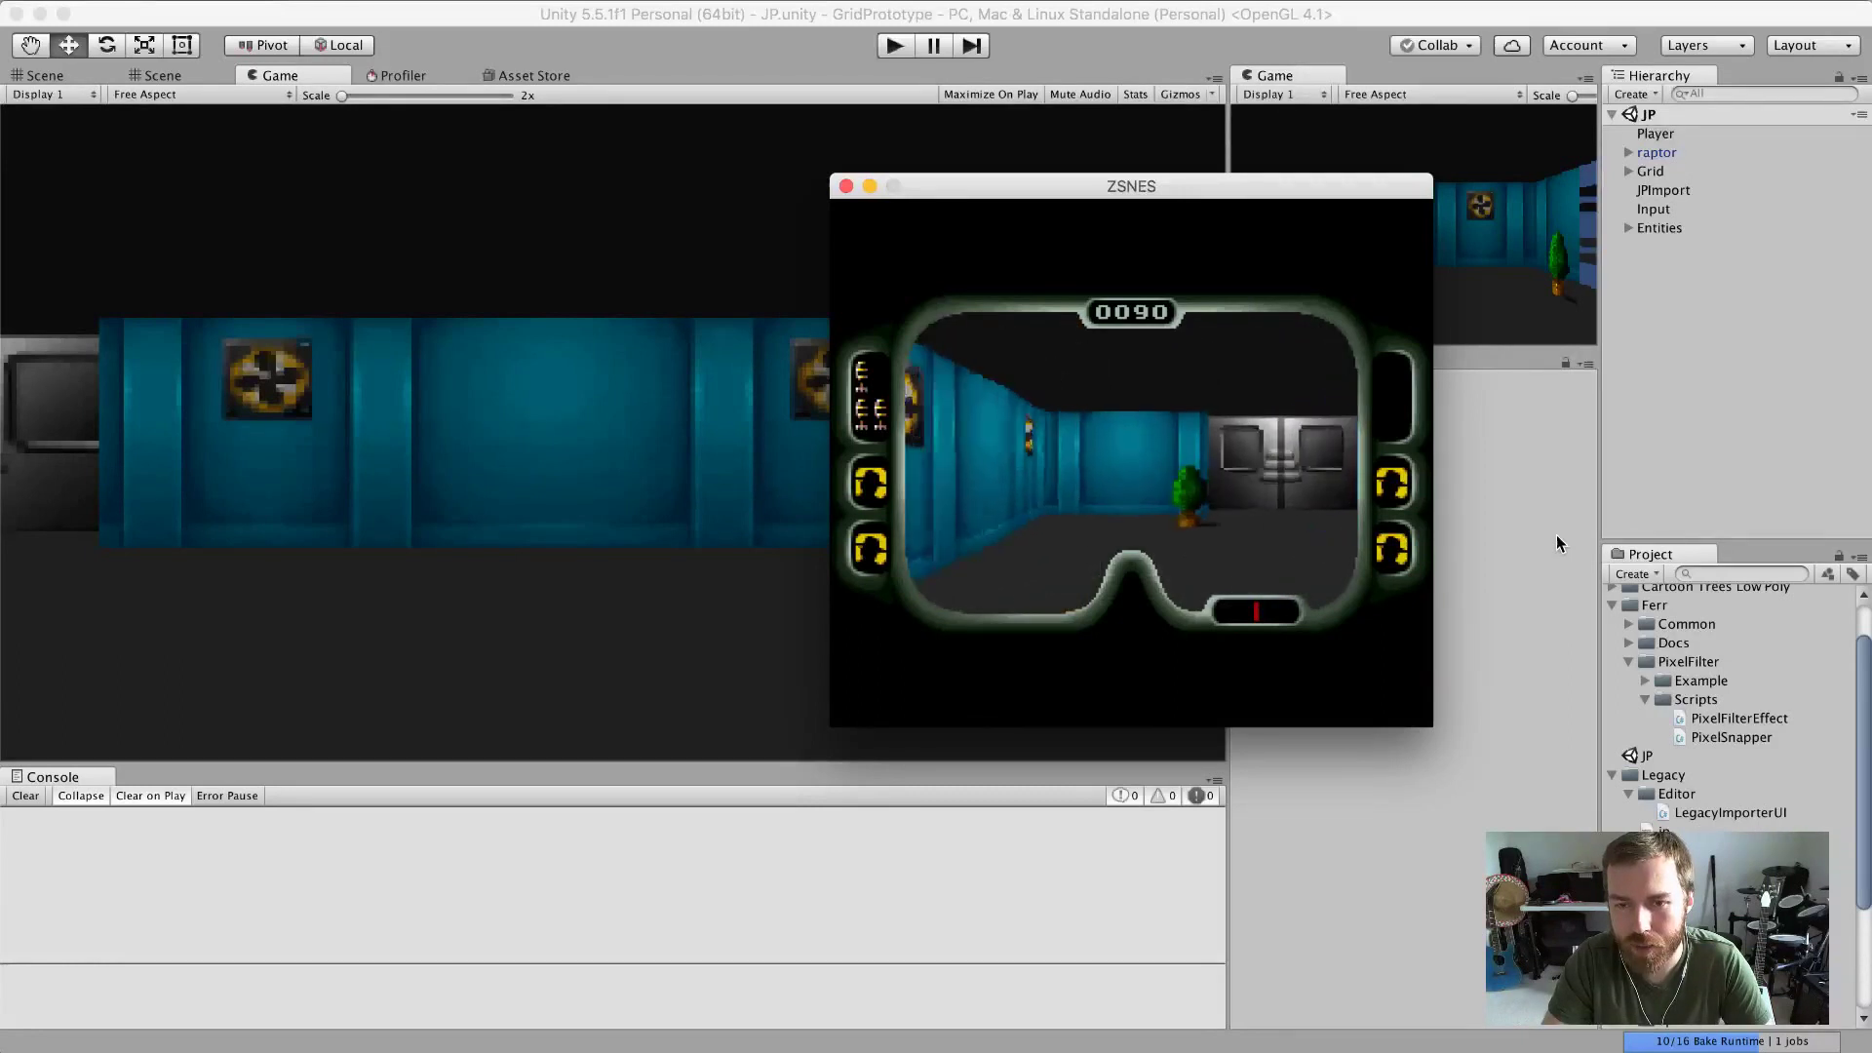
Walk around the blue hall past the potted plant and return to open the kitchen's double doors.
{"action": "key", "text": "Up"}
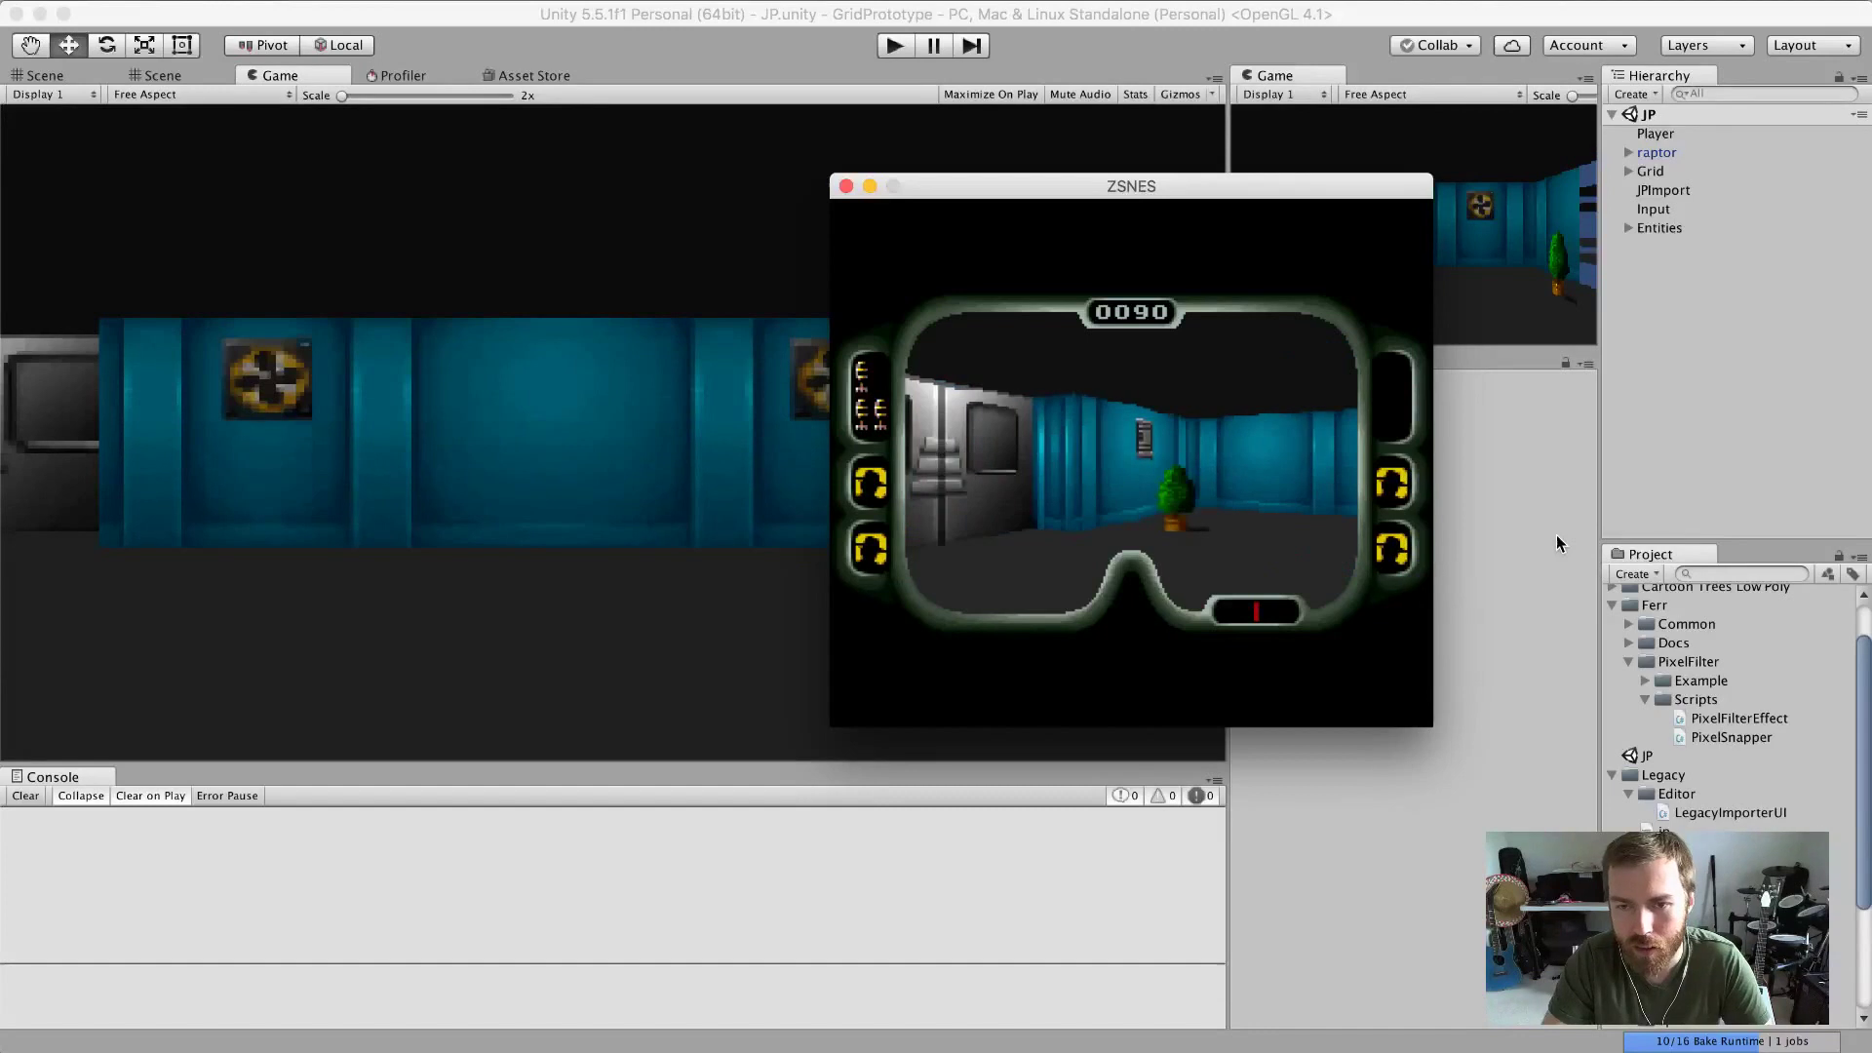
{"action": "key", "text": "Left"}
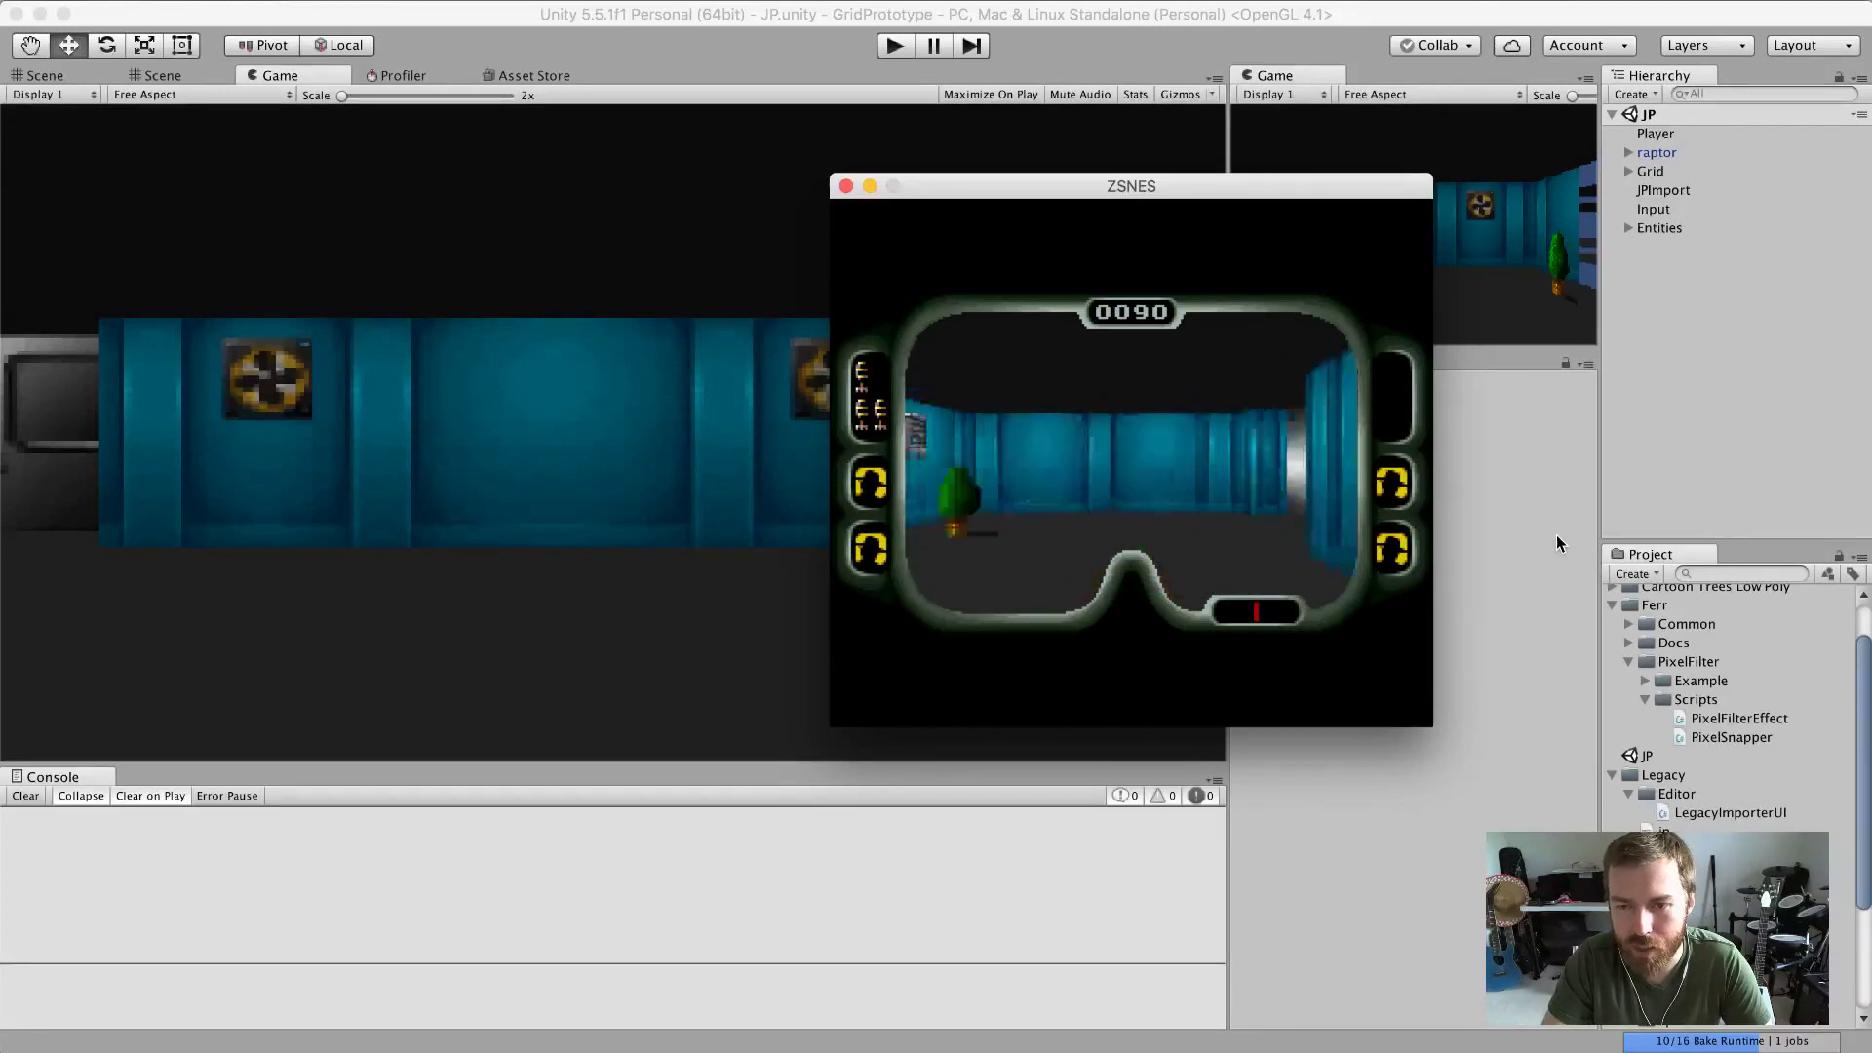
{"action": "key", "text": "Right"}
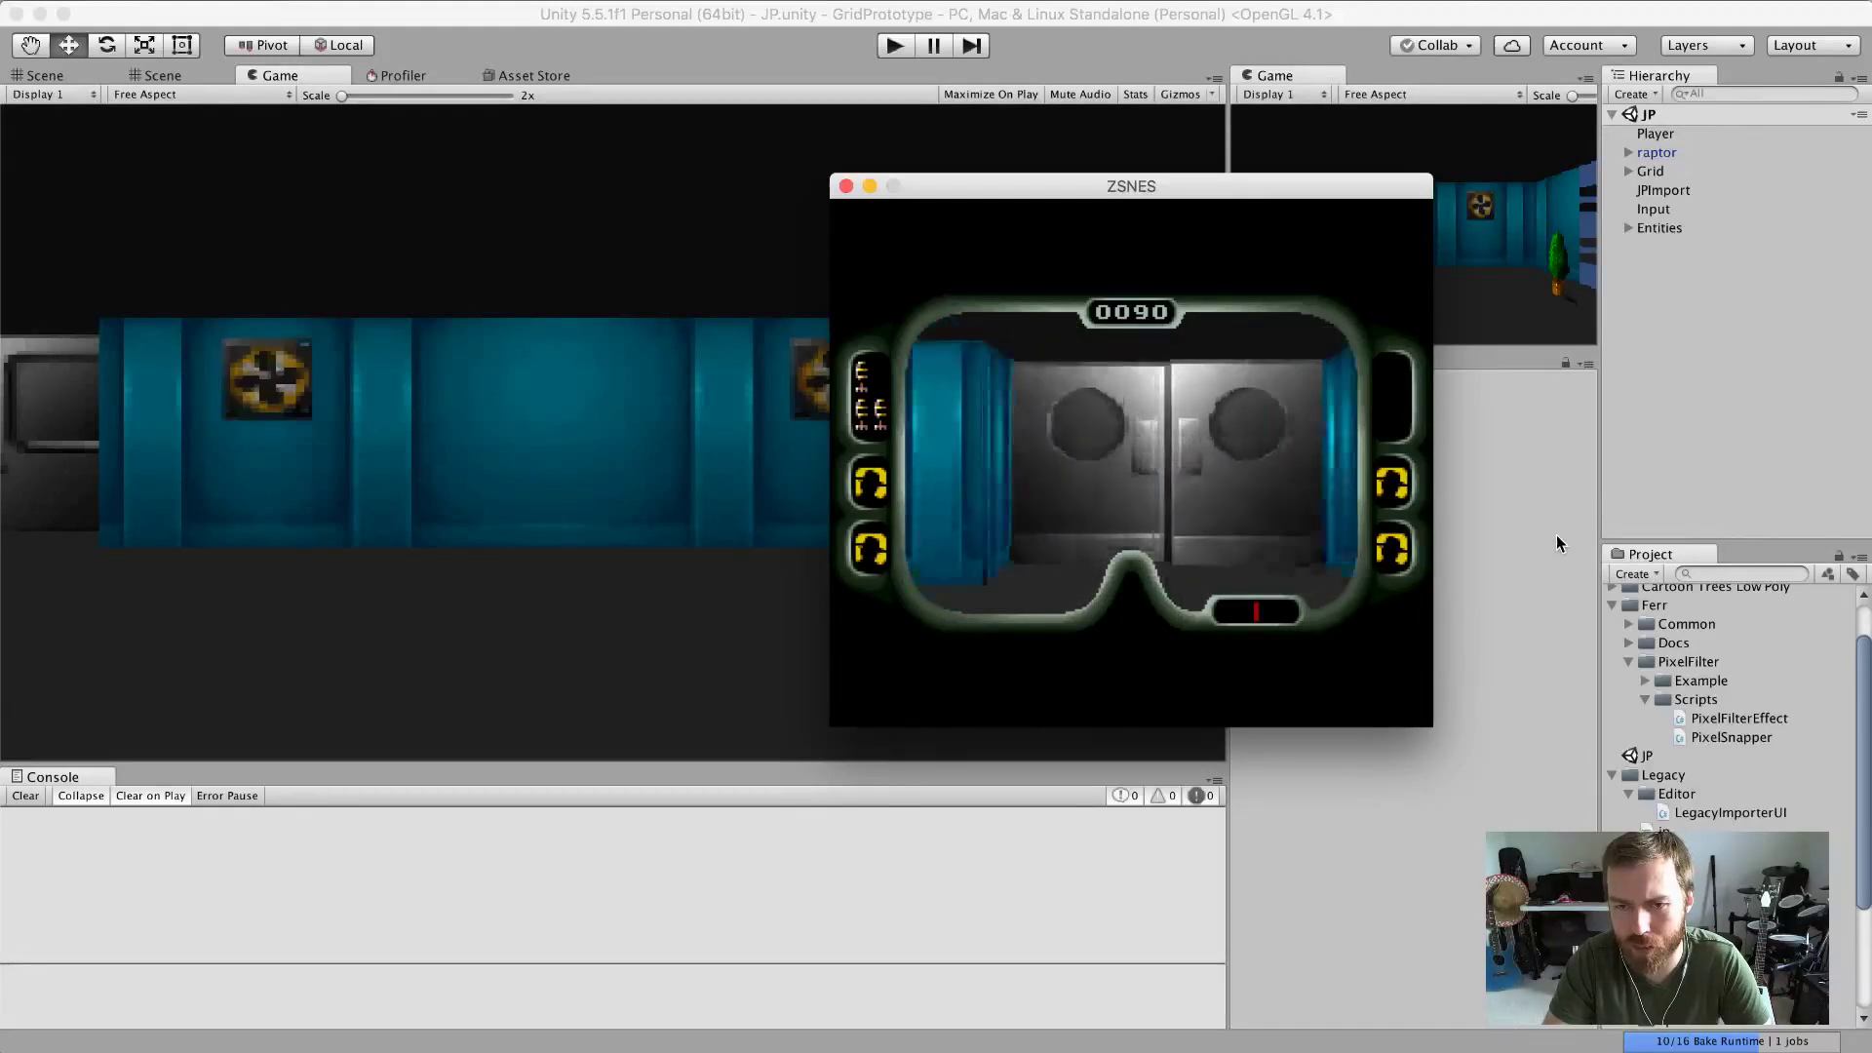
{"action": "key", "text": "Up"}
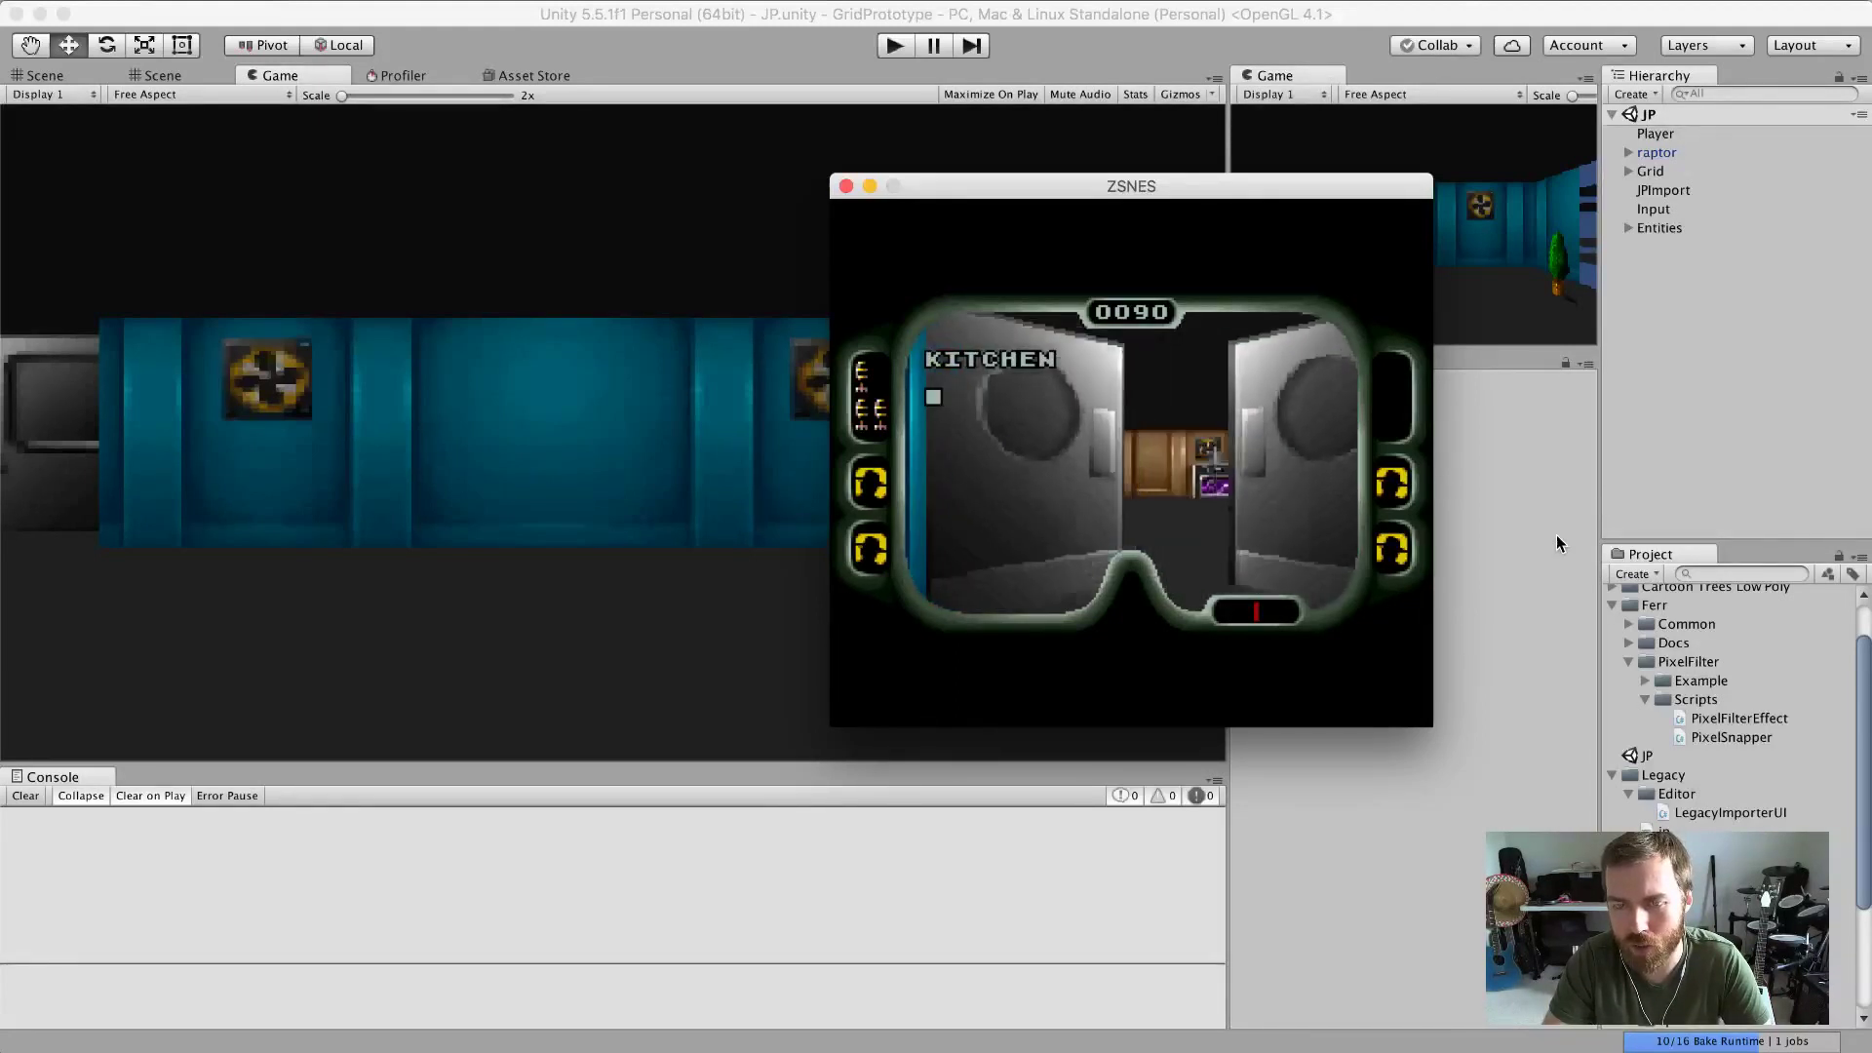
Turn away from the kitchen doors and cross the blue hall to the potted plant at its far end.
{"action": "key", "text": "Right"}
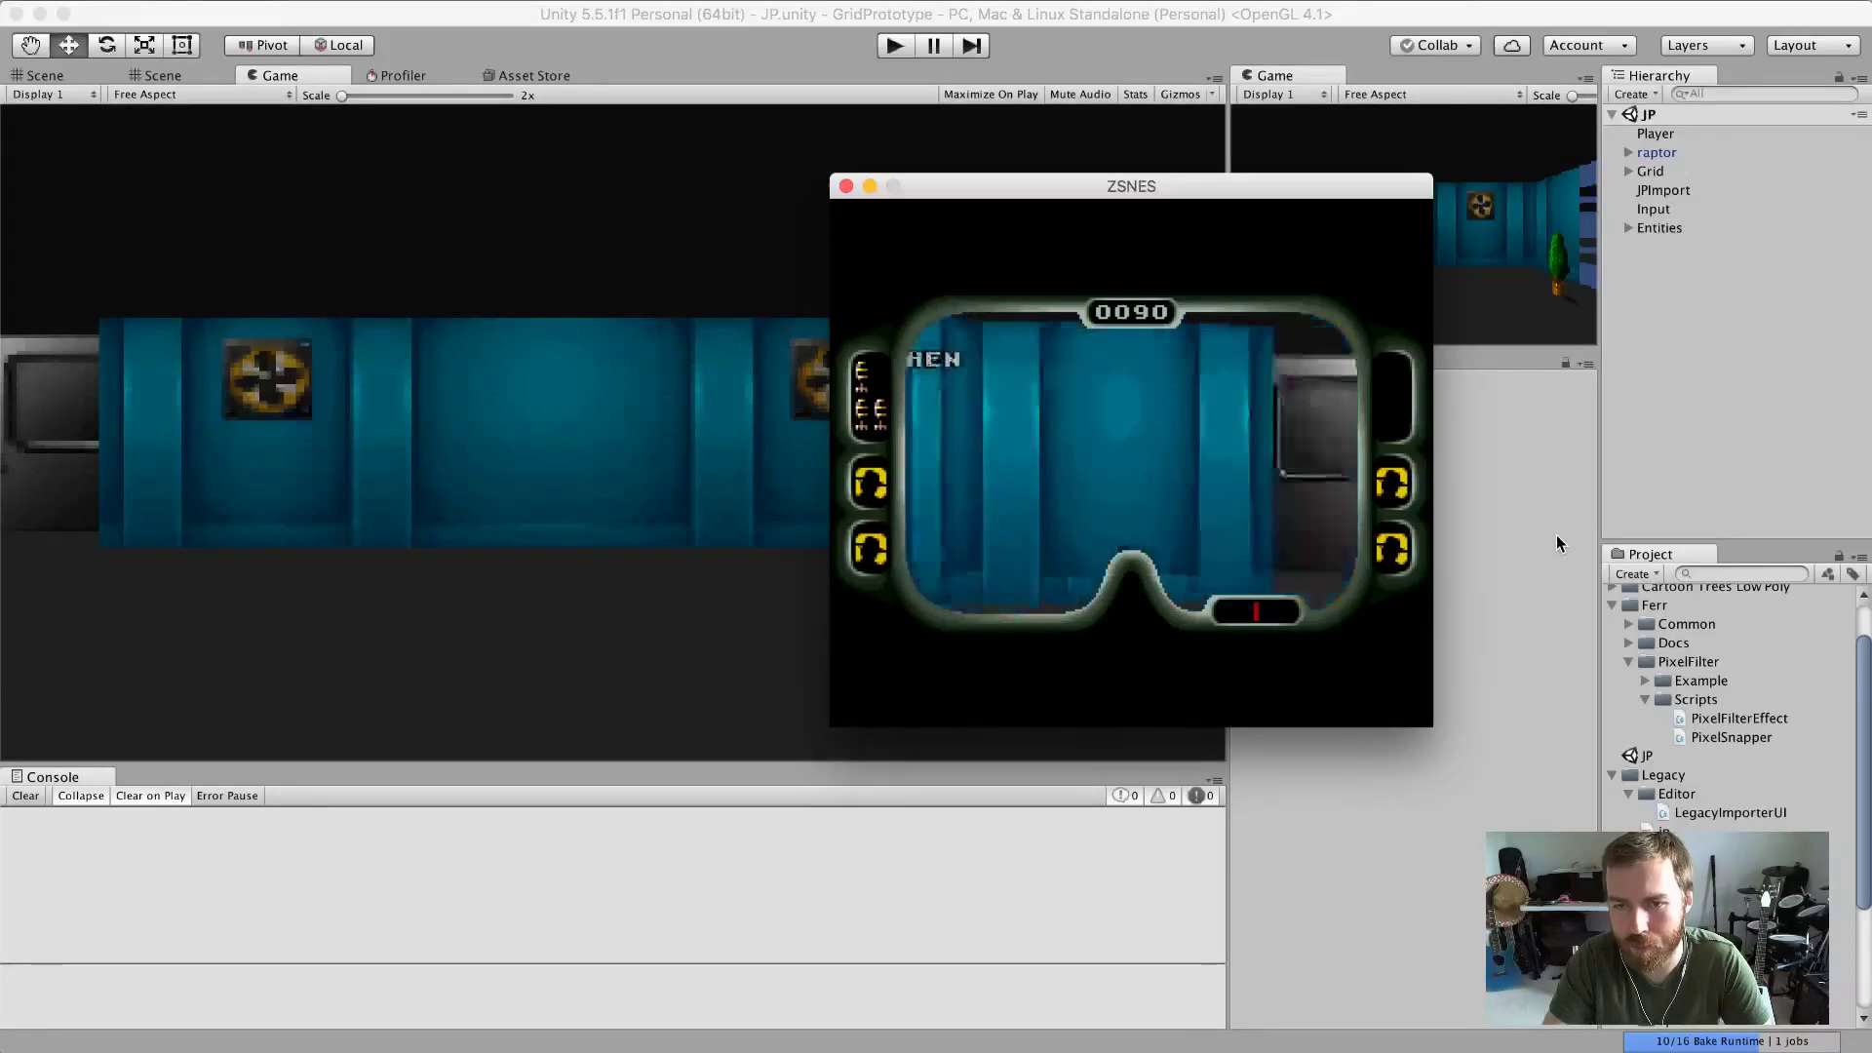
{"action": "key", "text": "Right"}
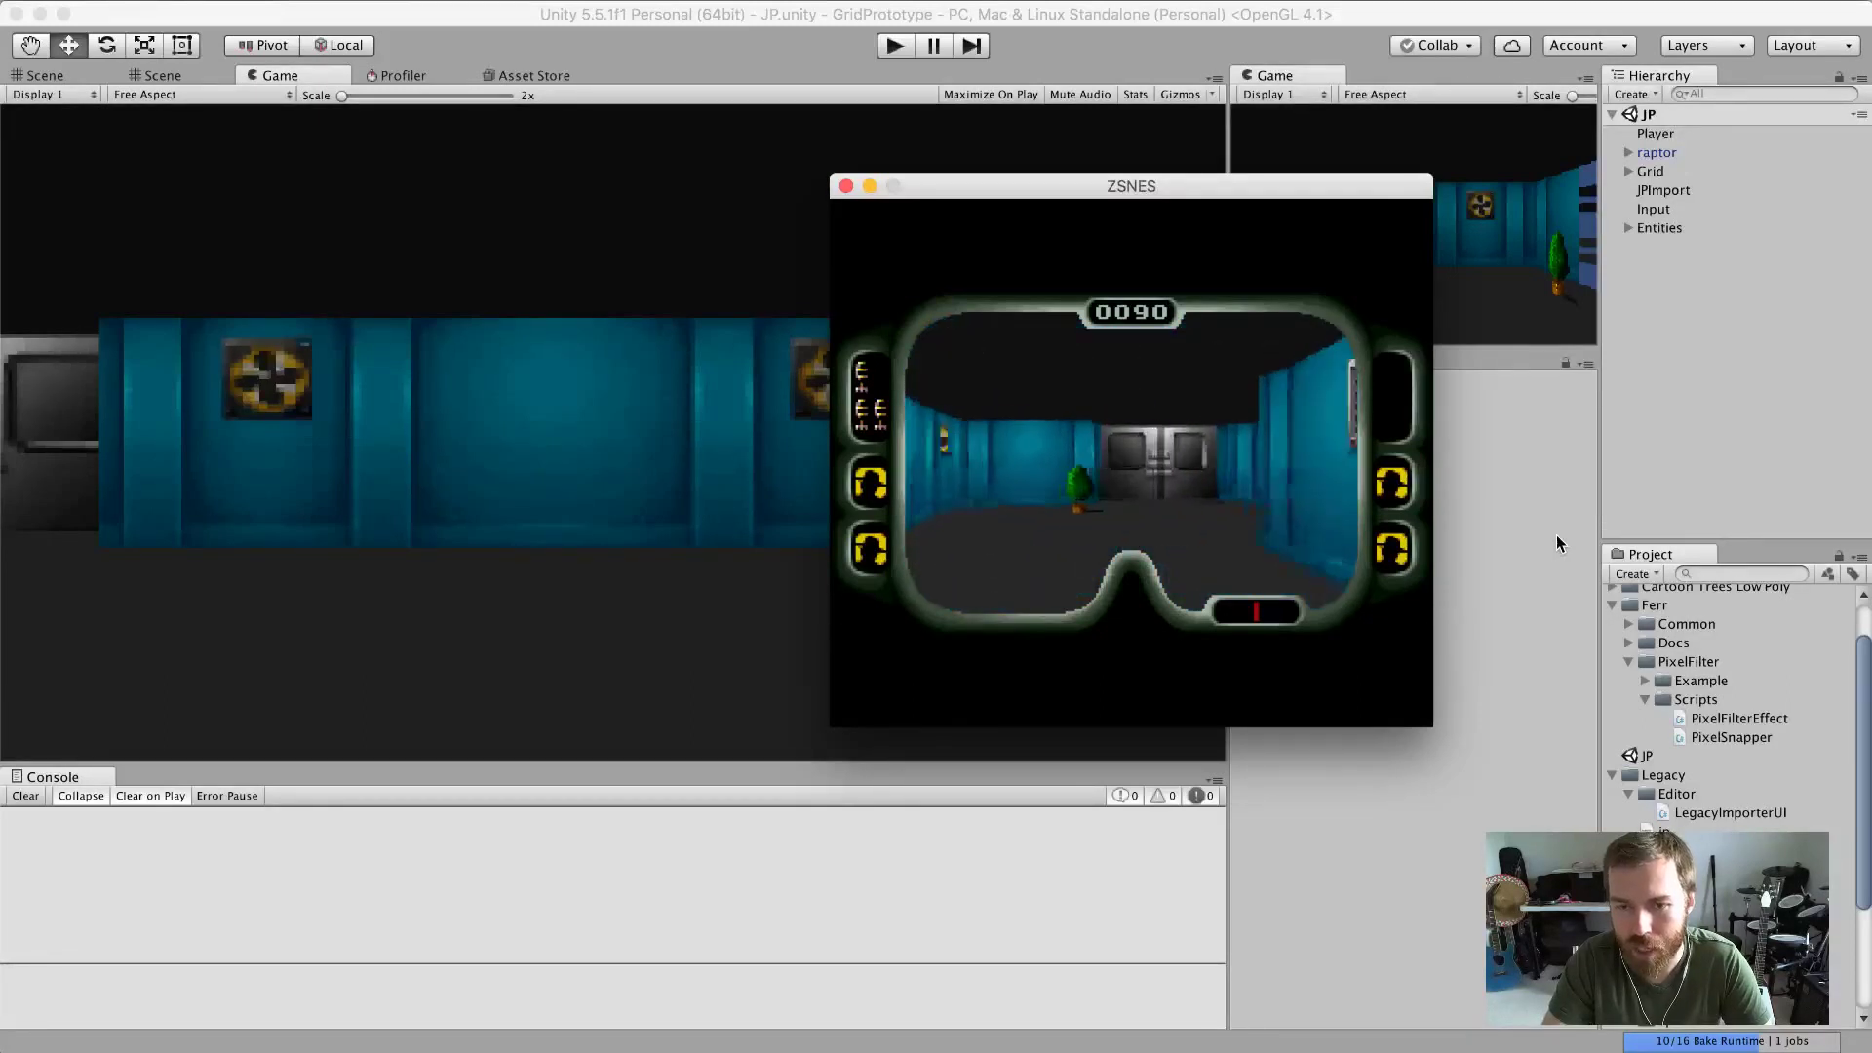
{"action": "key", "text": "Right"}
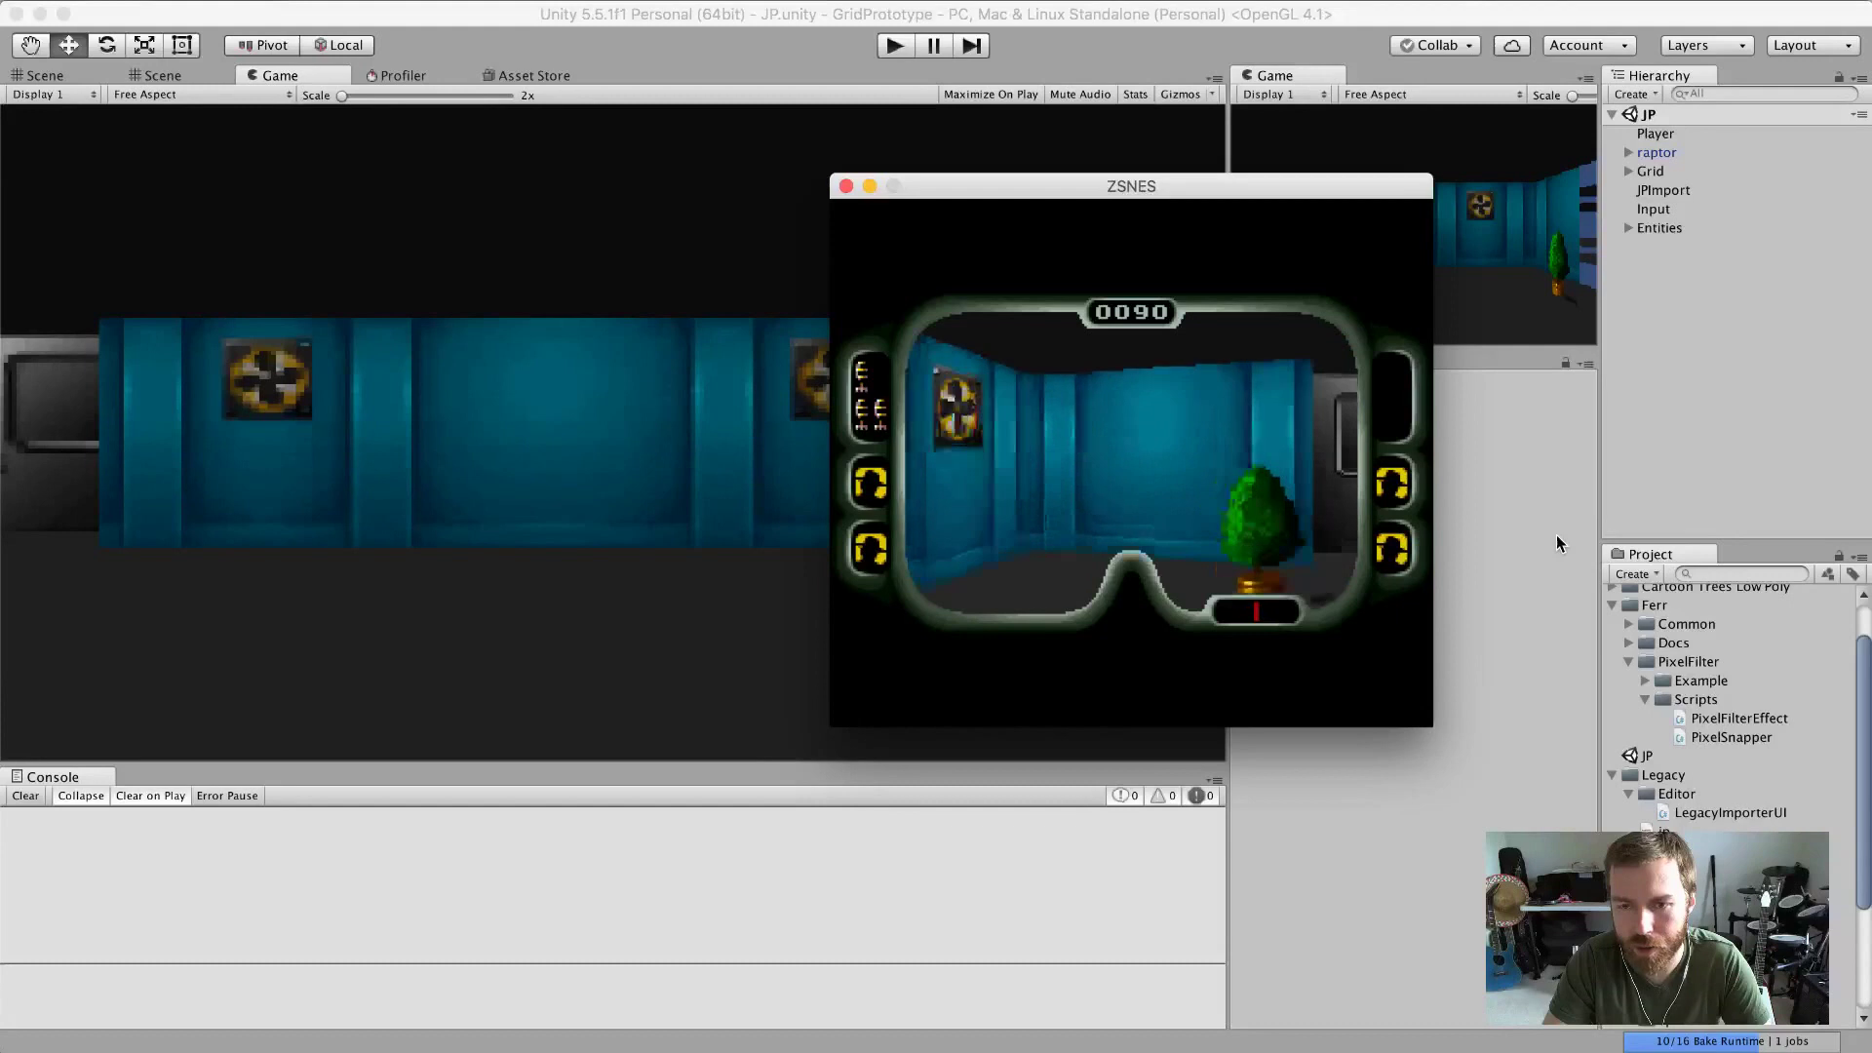
Look around the blue hall to examine the wall vents, potted plant, exit sign and double doors while turning.
{"action": "key", "text": "Right"}
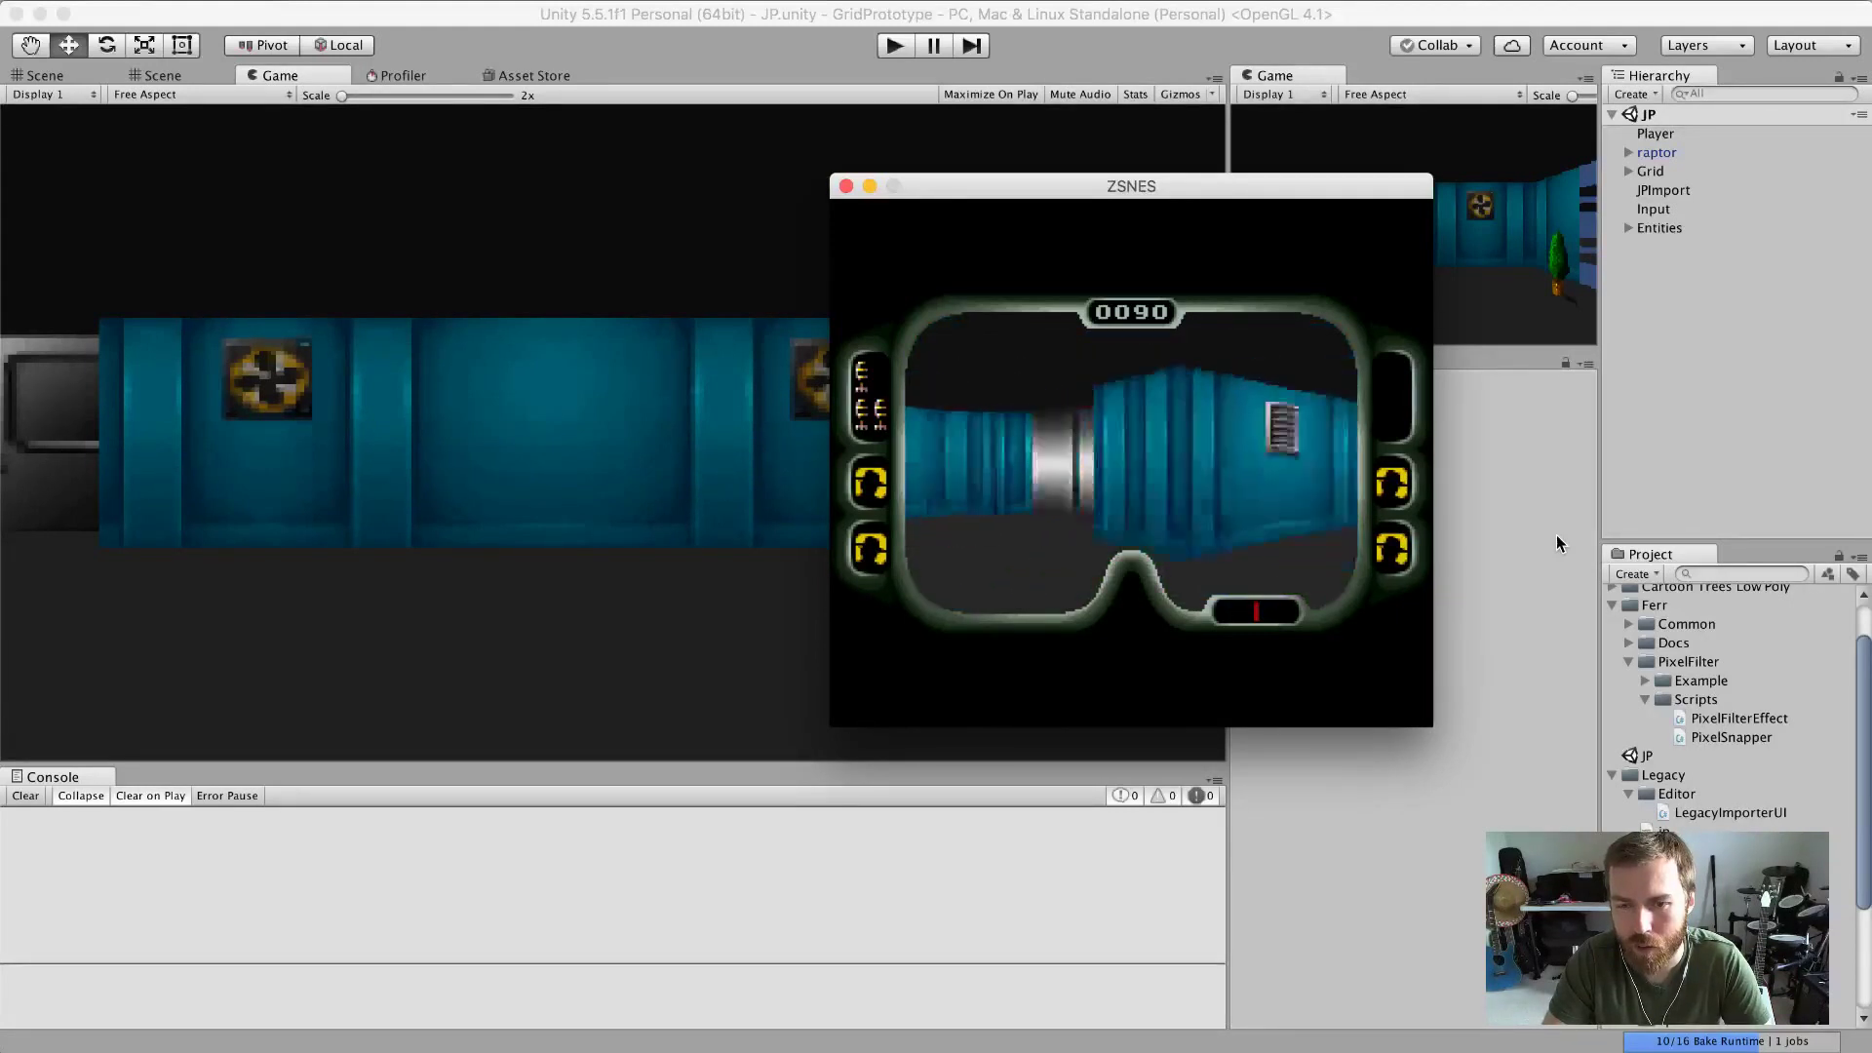
{"action": "key", "text": "Left"}
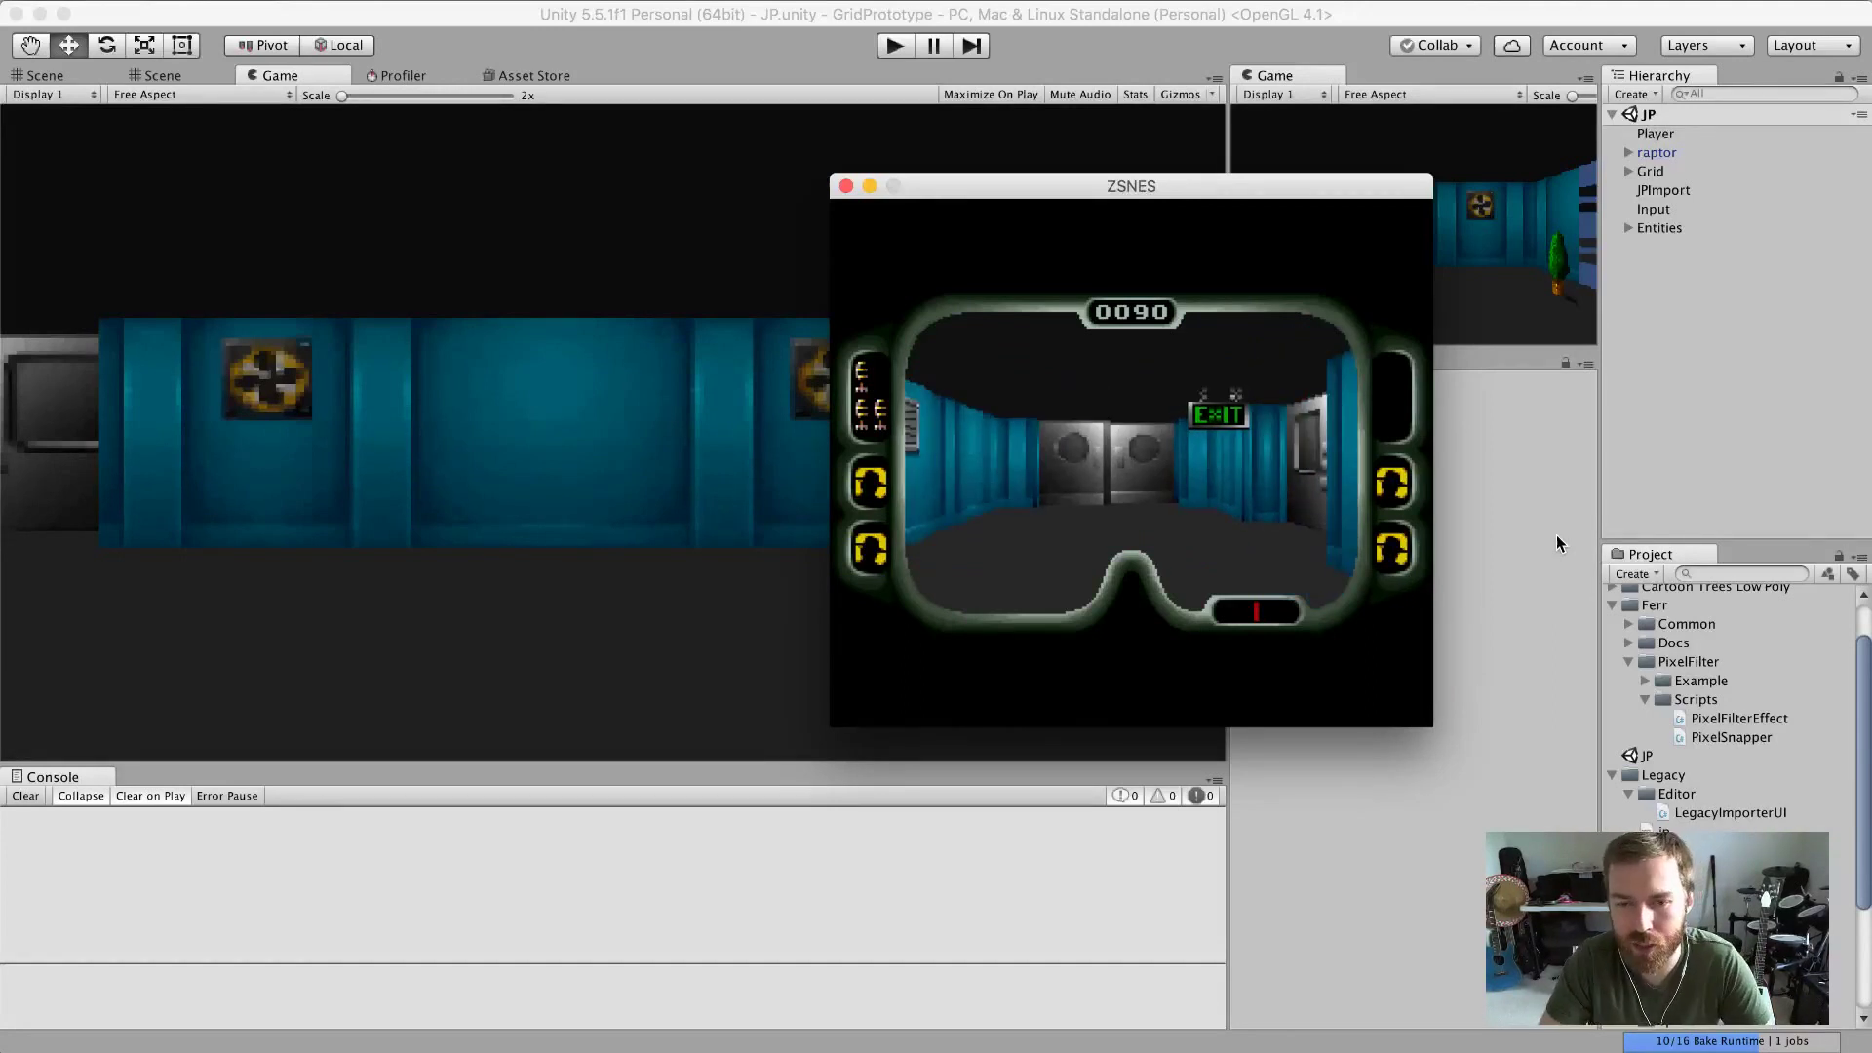
{"action": "key", "text": "Left"}
{"action": "key", "text": "Left"}
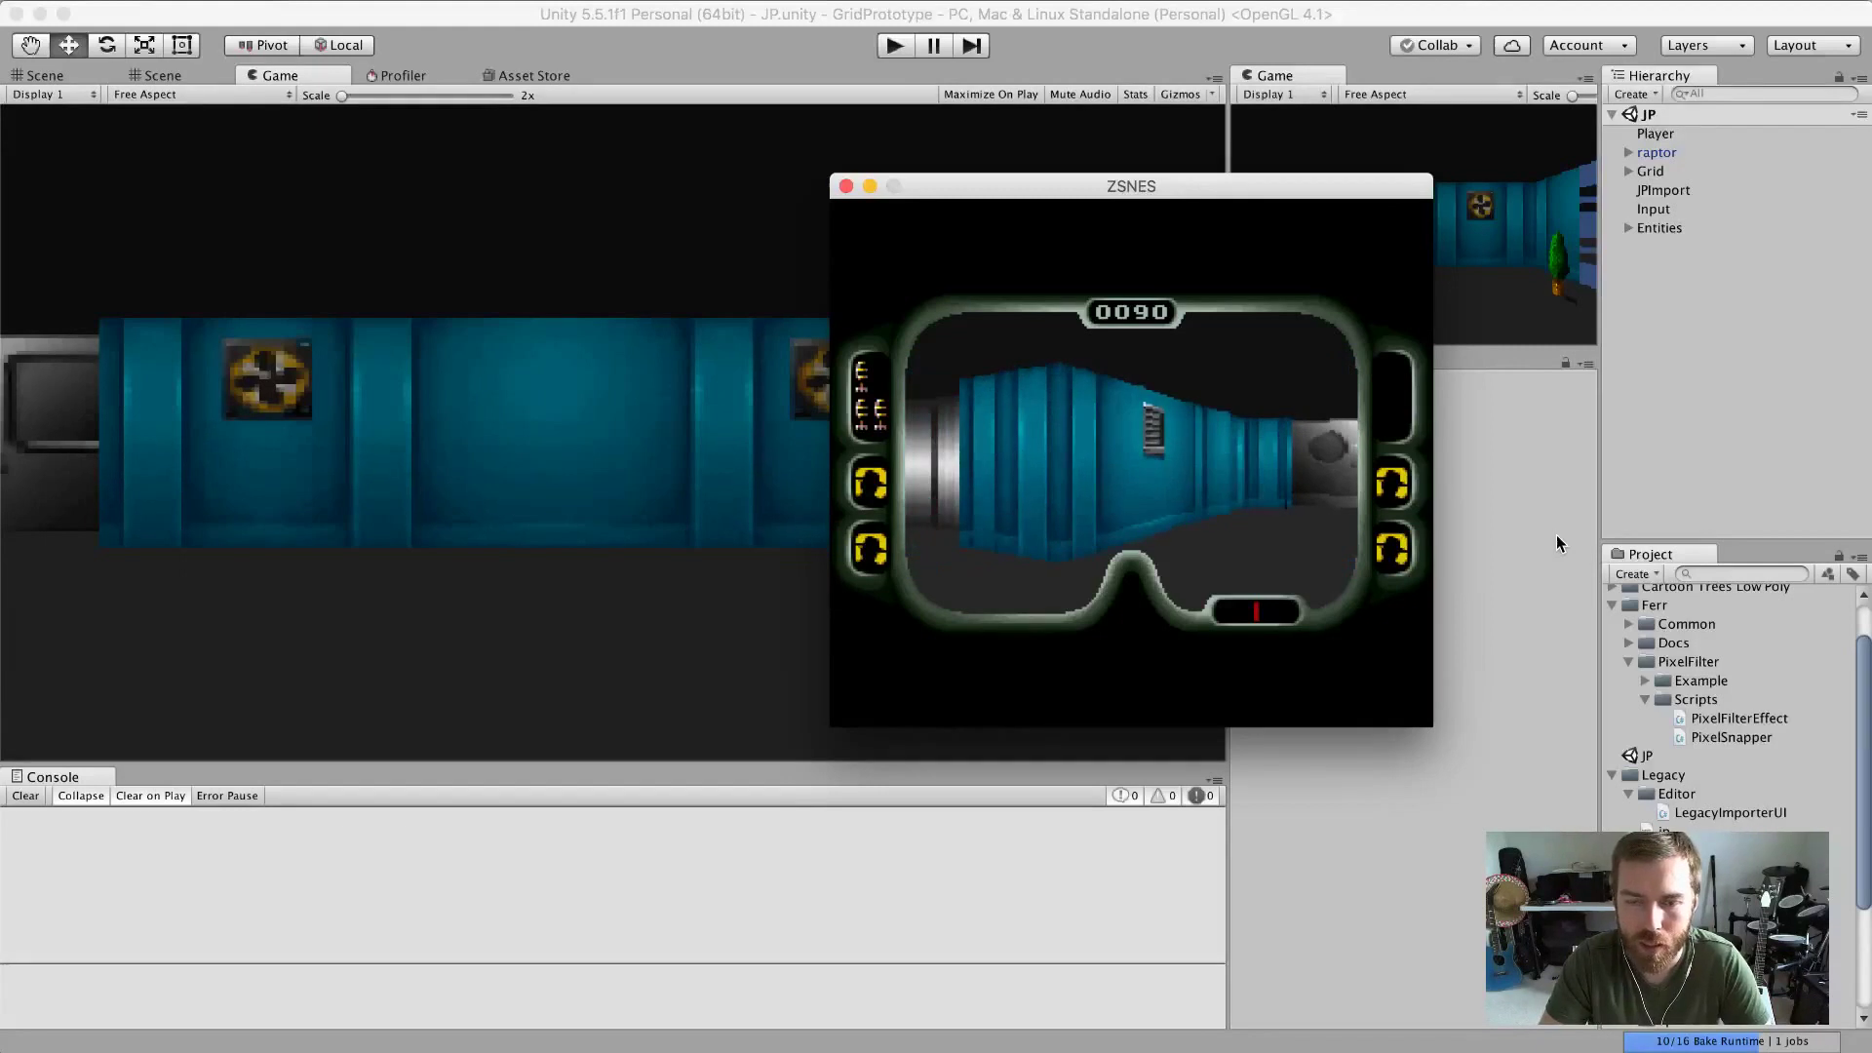
{"action": "key", "text": "Left"}
{"action": "key", "text": "Left"}
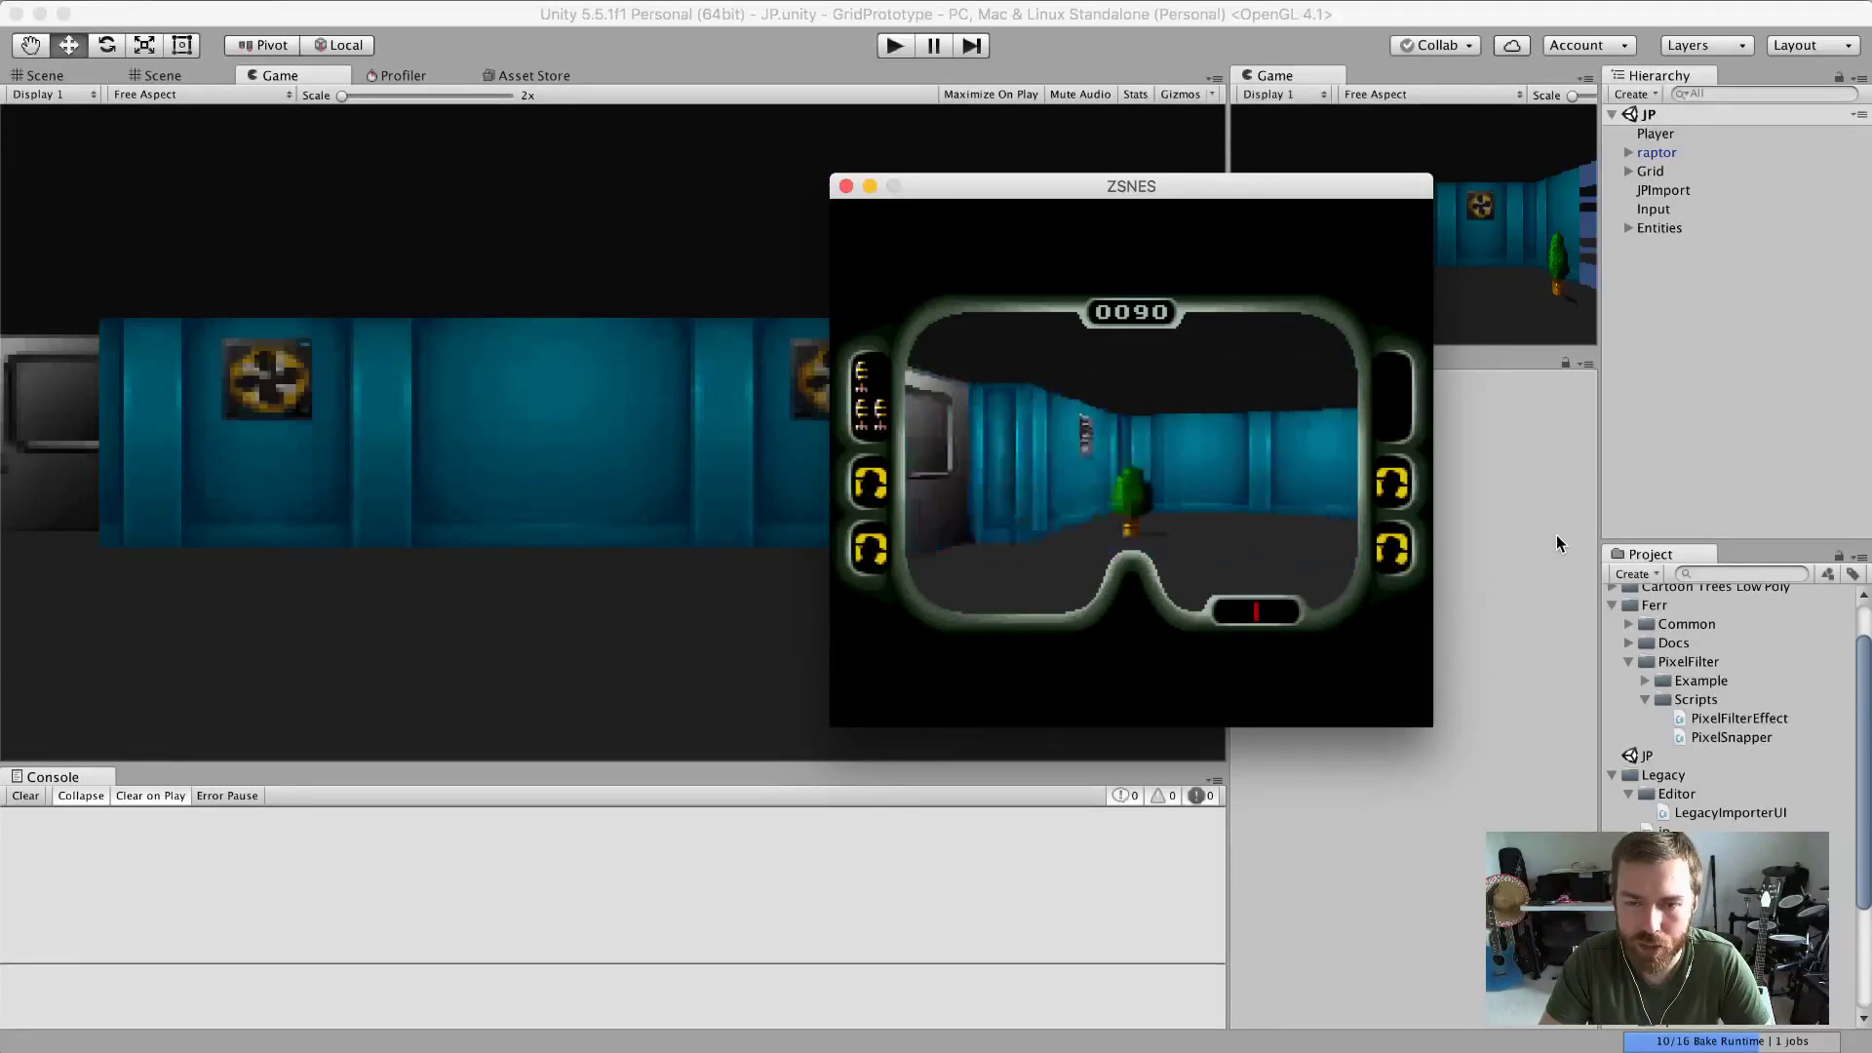
{"action": "key", "text": "Right"}
{"action": "key", "text": "Left"}
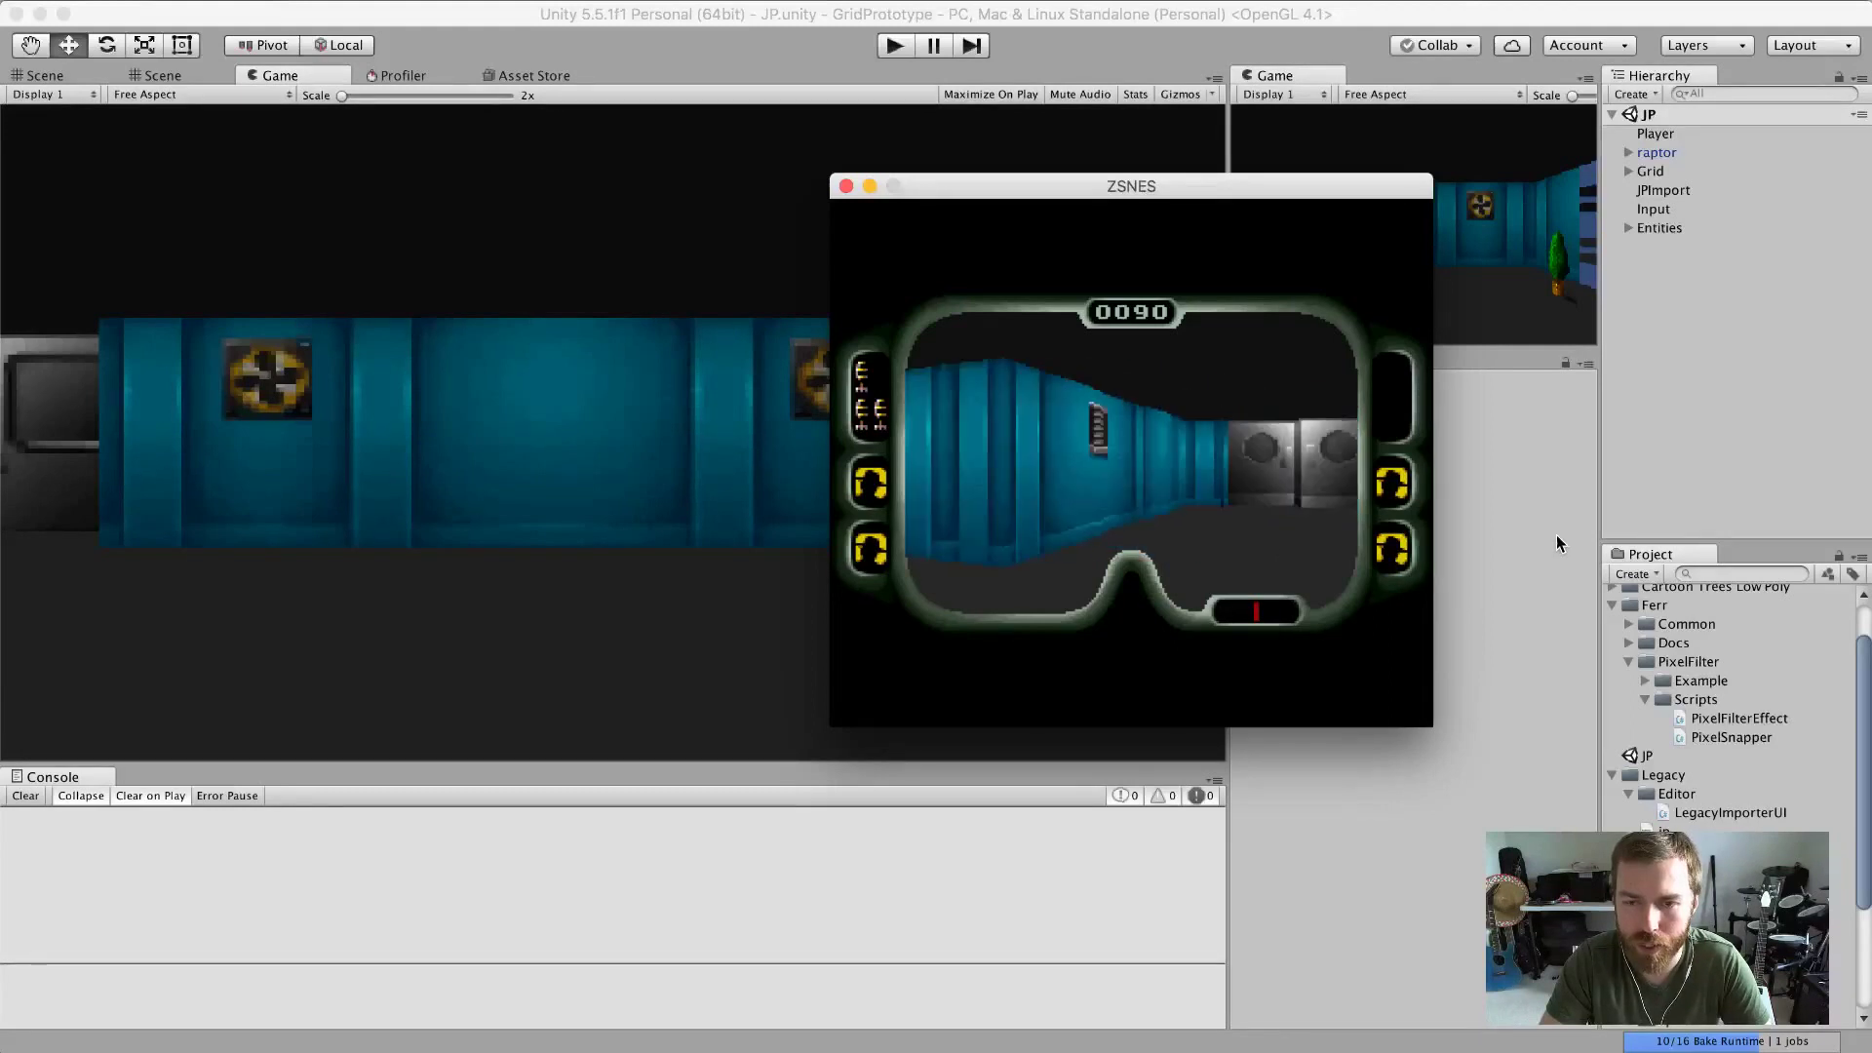
Move up the blue hall to the round-windowed grey double doors and turn towards the adjoining wall.
{"action": "key", "text": "Right"}
{"action": "key", "text": "Up"}
{"action": "key", "text": "Up"}
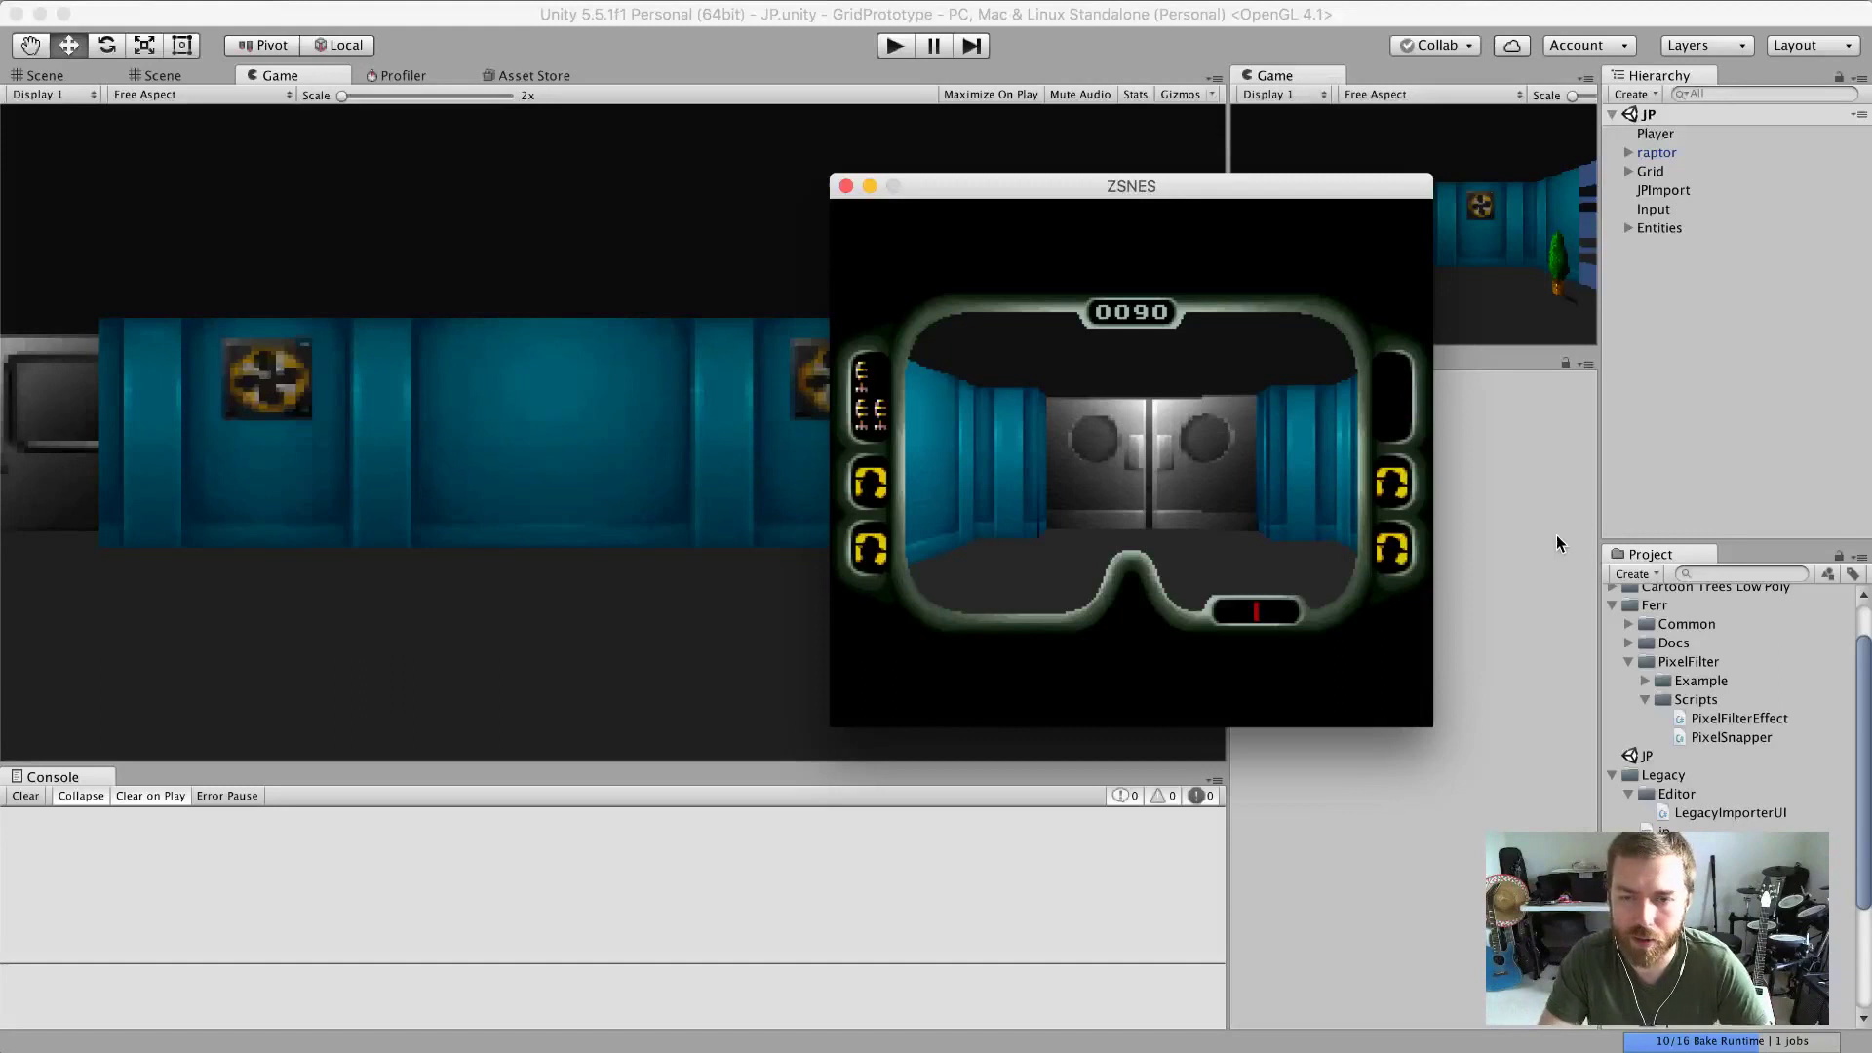
{"action": "key", "text": "Left"}
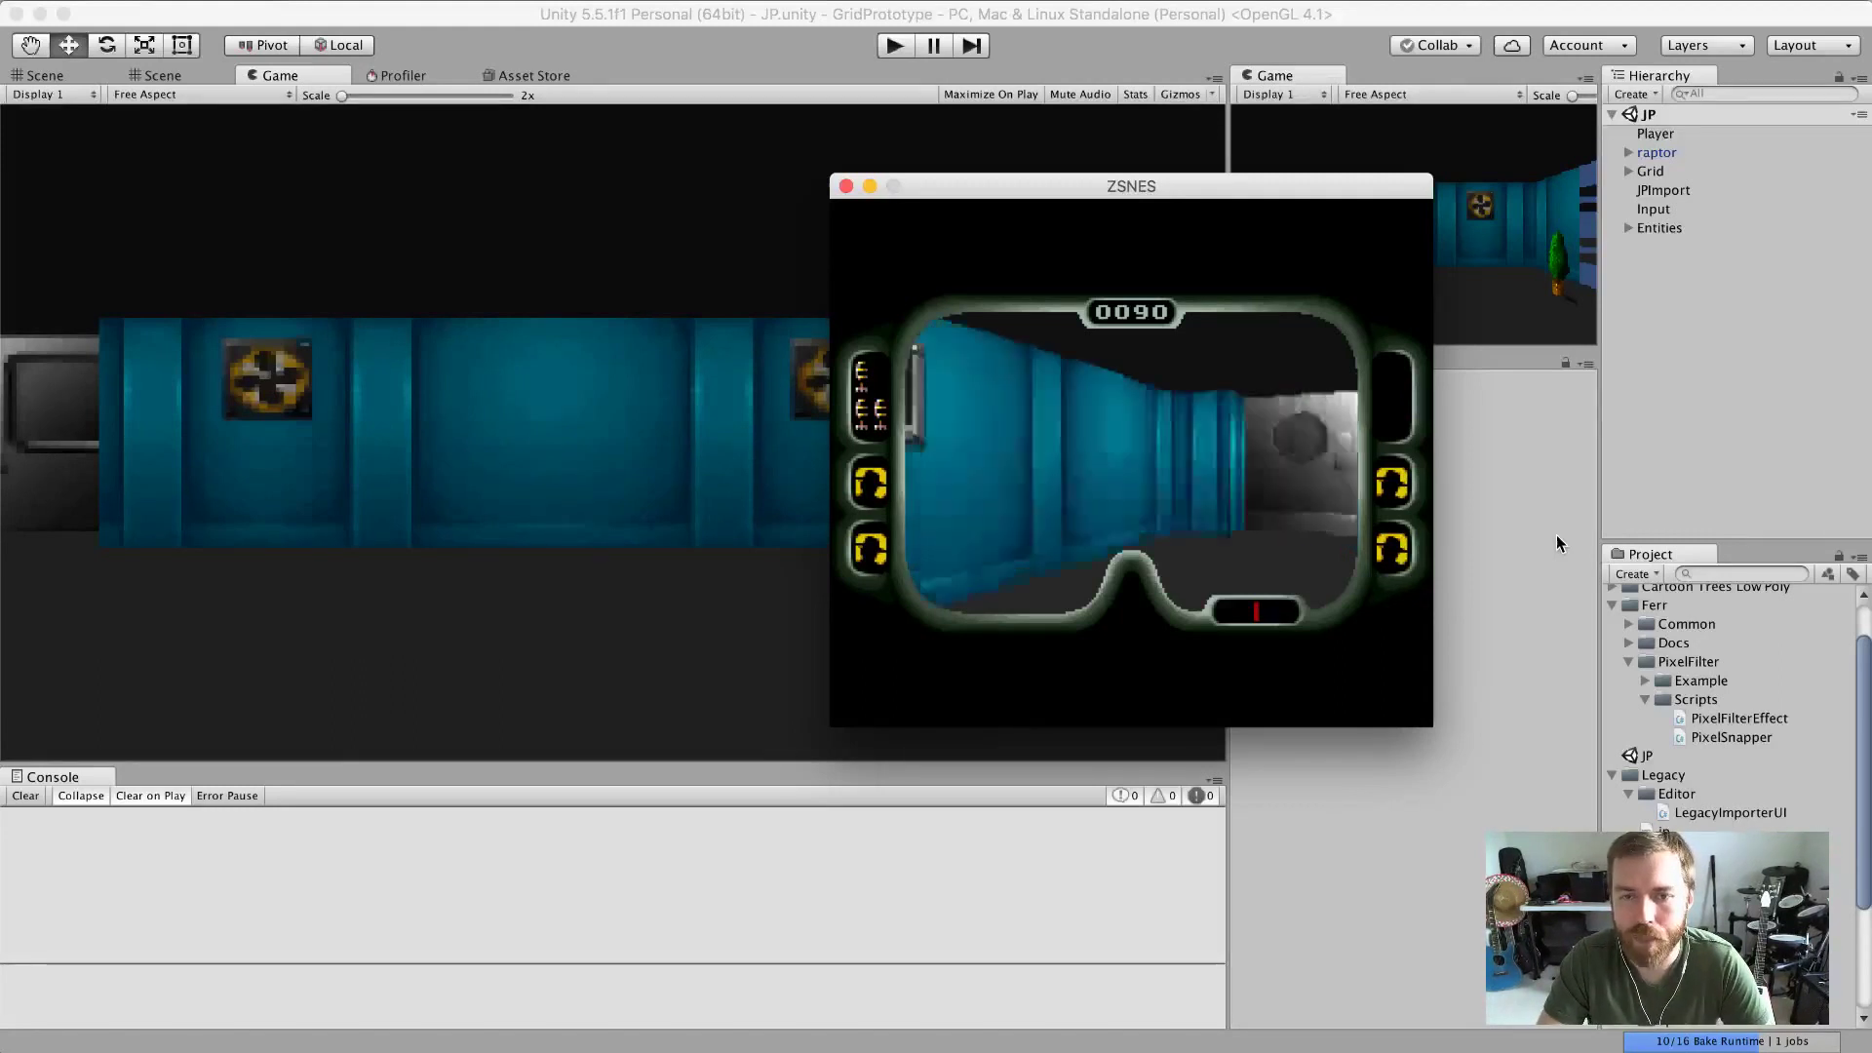
Walk back along the blue hall past the potted plant and look around the square-windowed grey double doors.
{"action": "key", "text": "Left"}
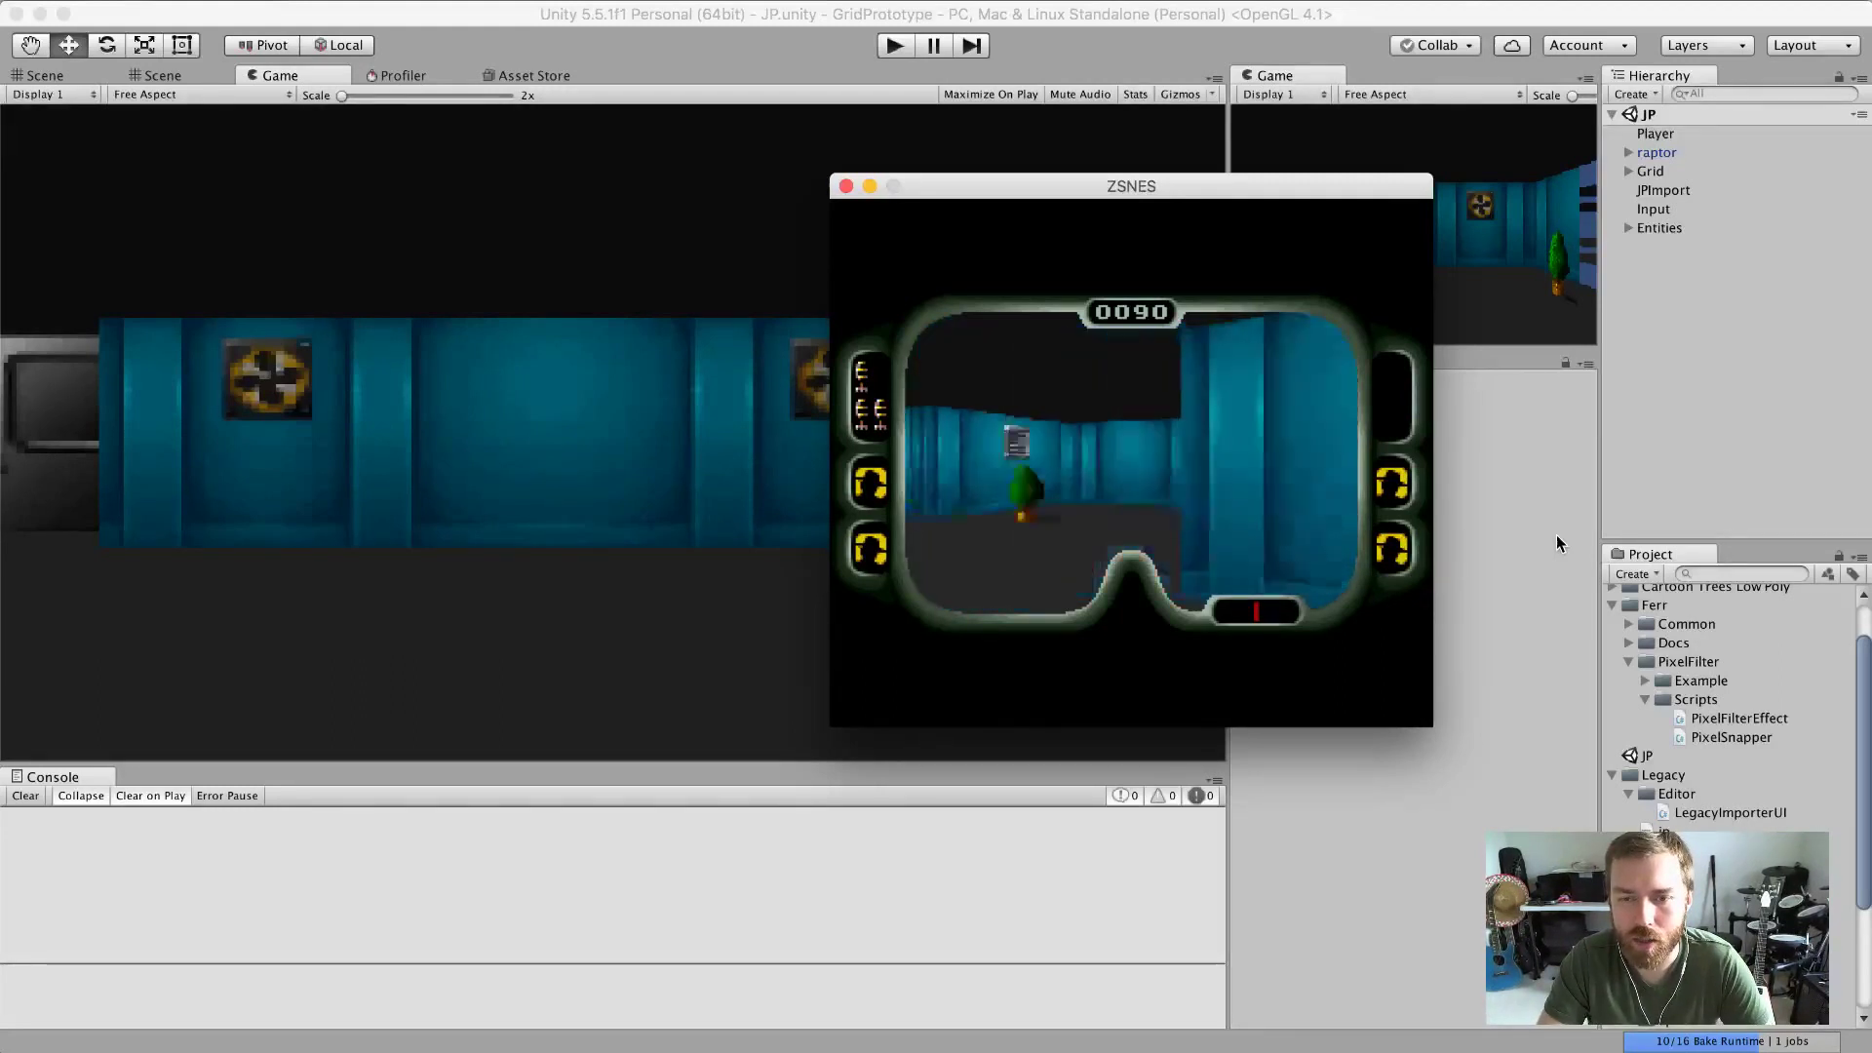
{"action": "key", "text": "Right"}
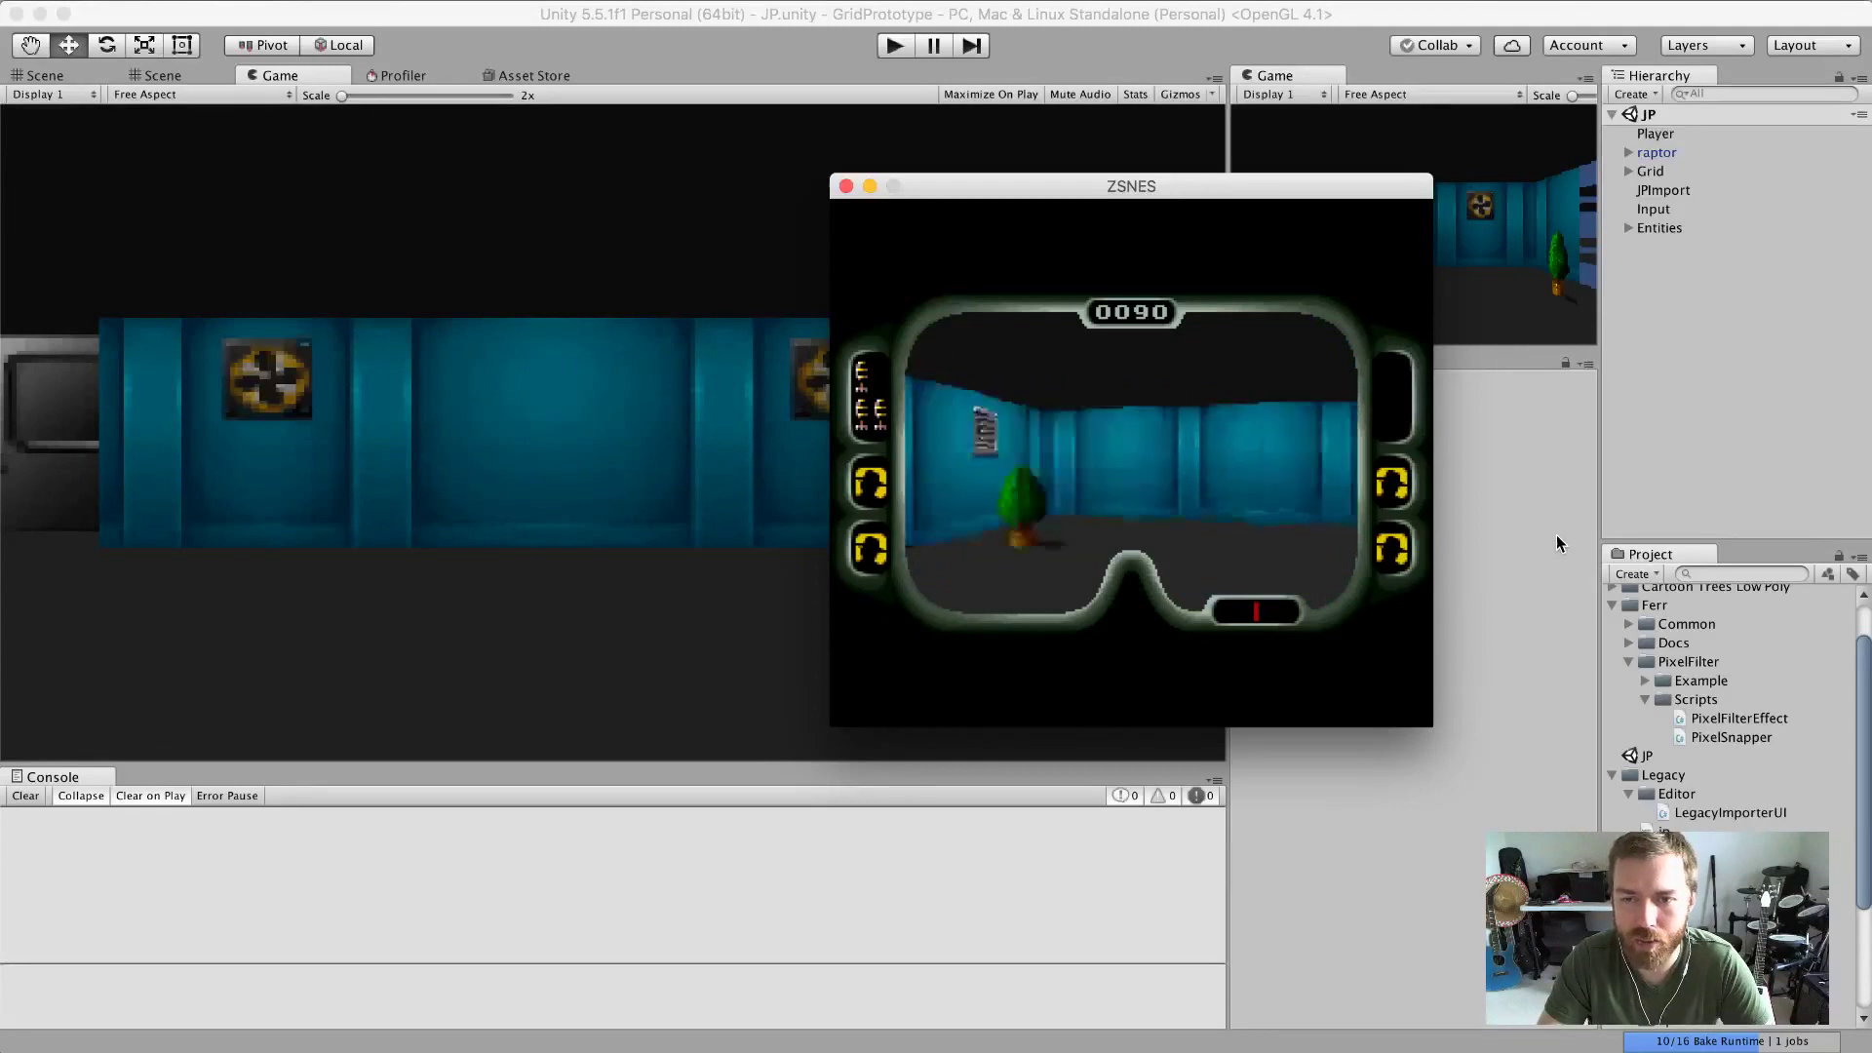
{"action": "key", "text": "Left"}
{"action": "key", "text": "Up"}
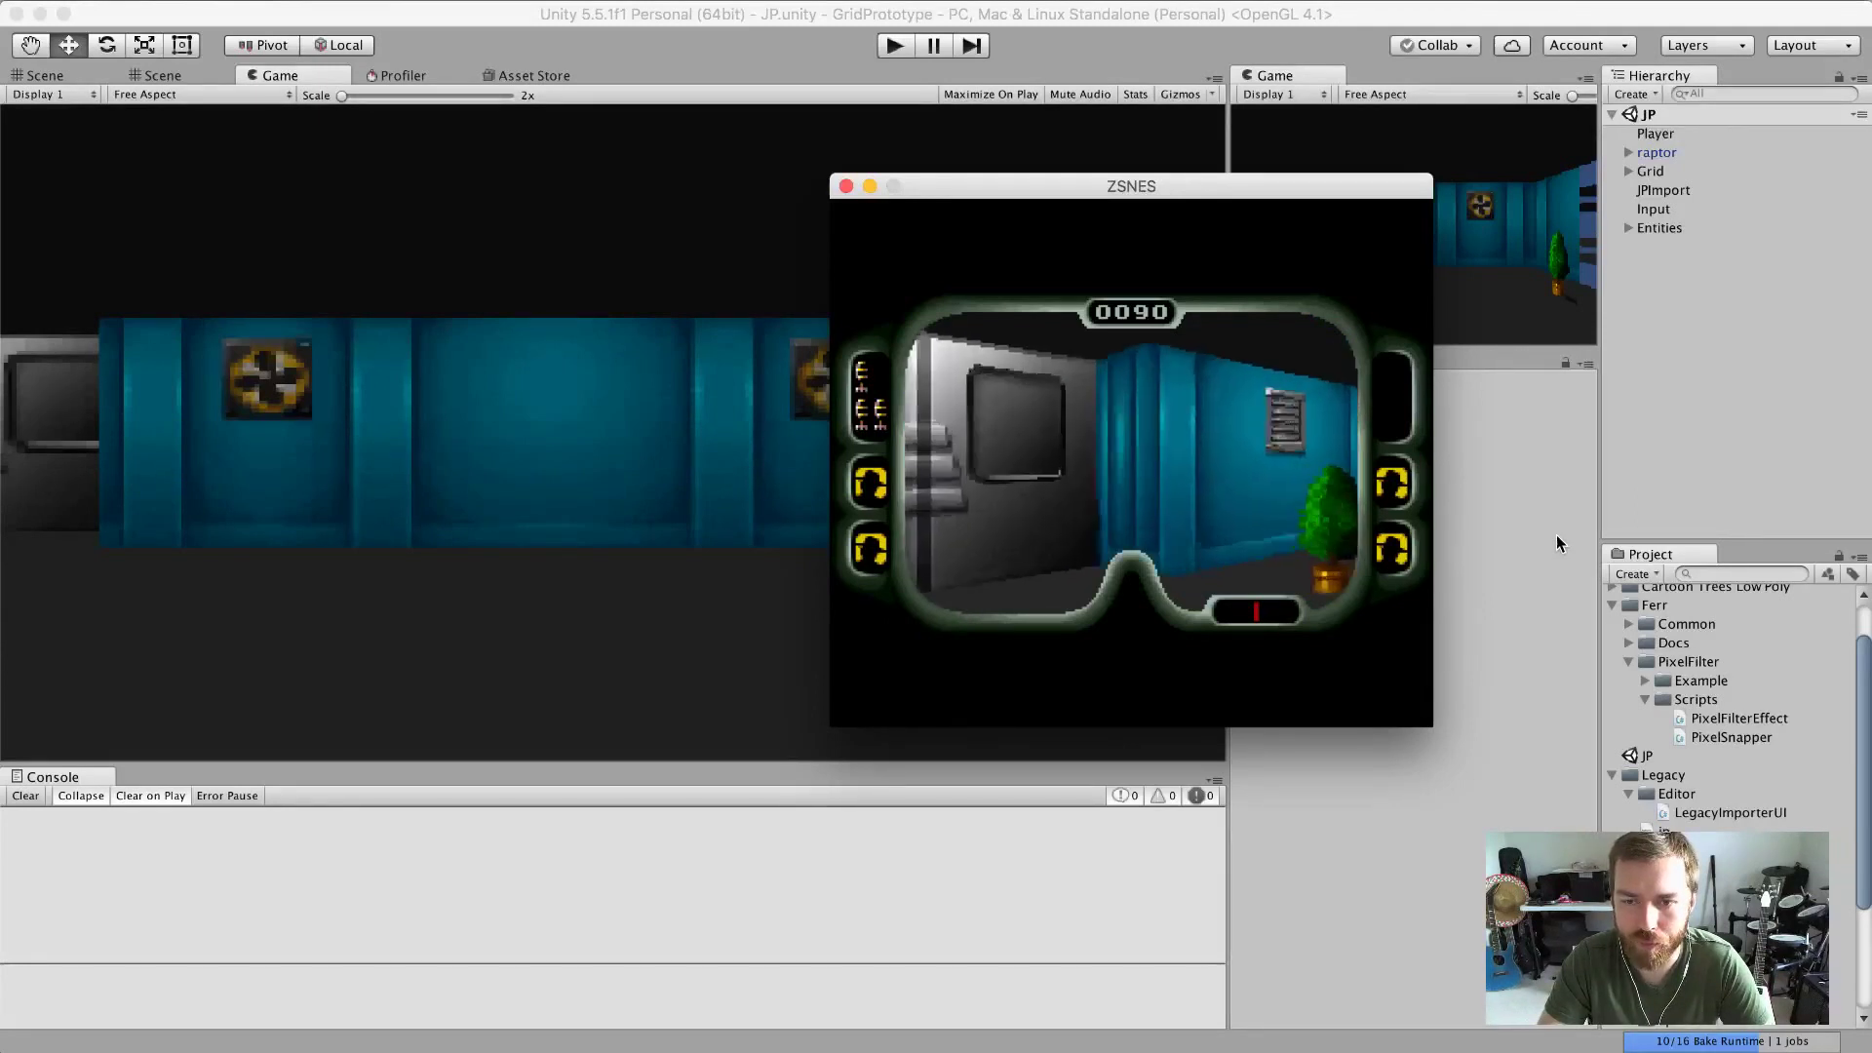
{"action": "key", "text": "Left"}
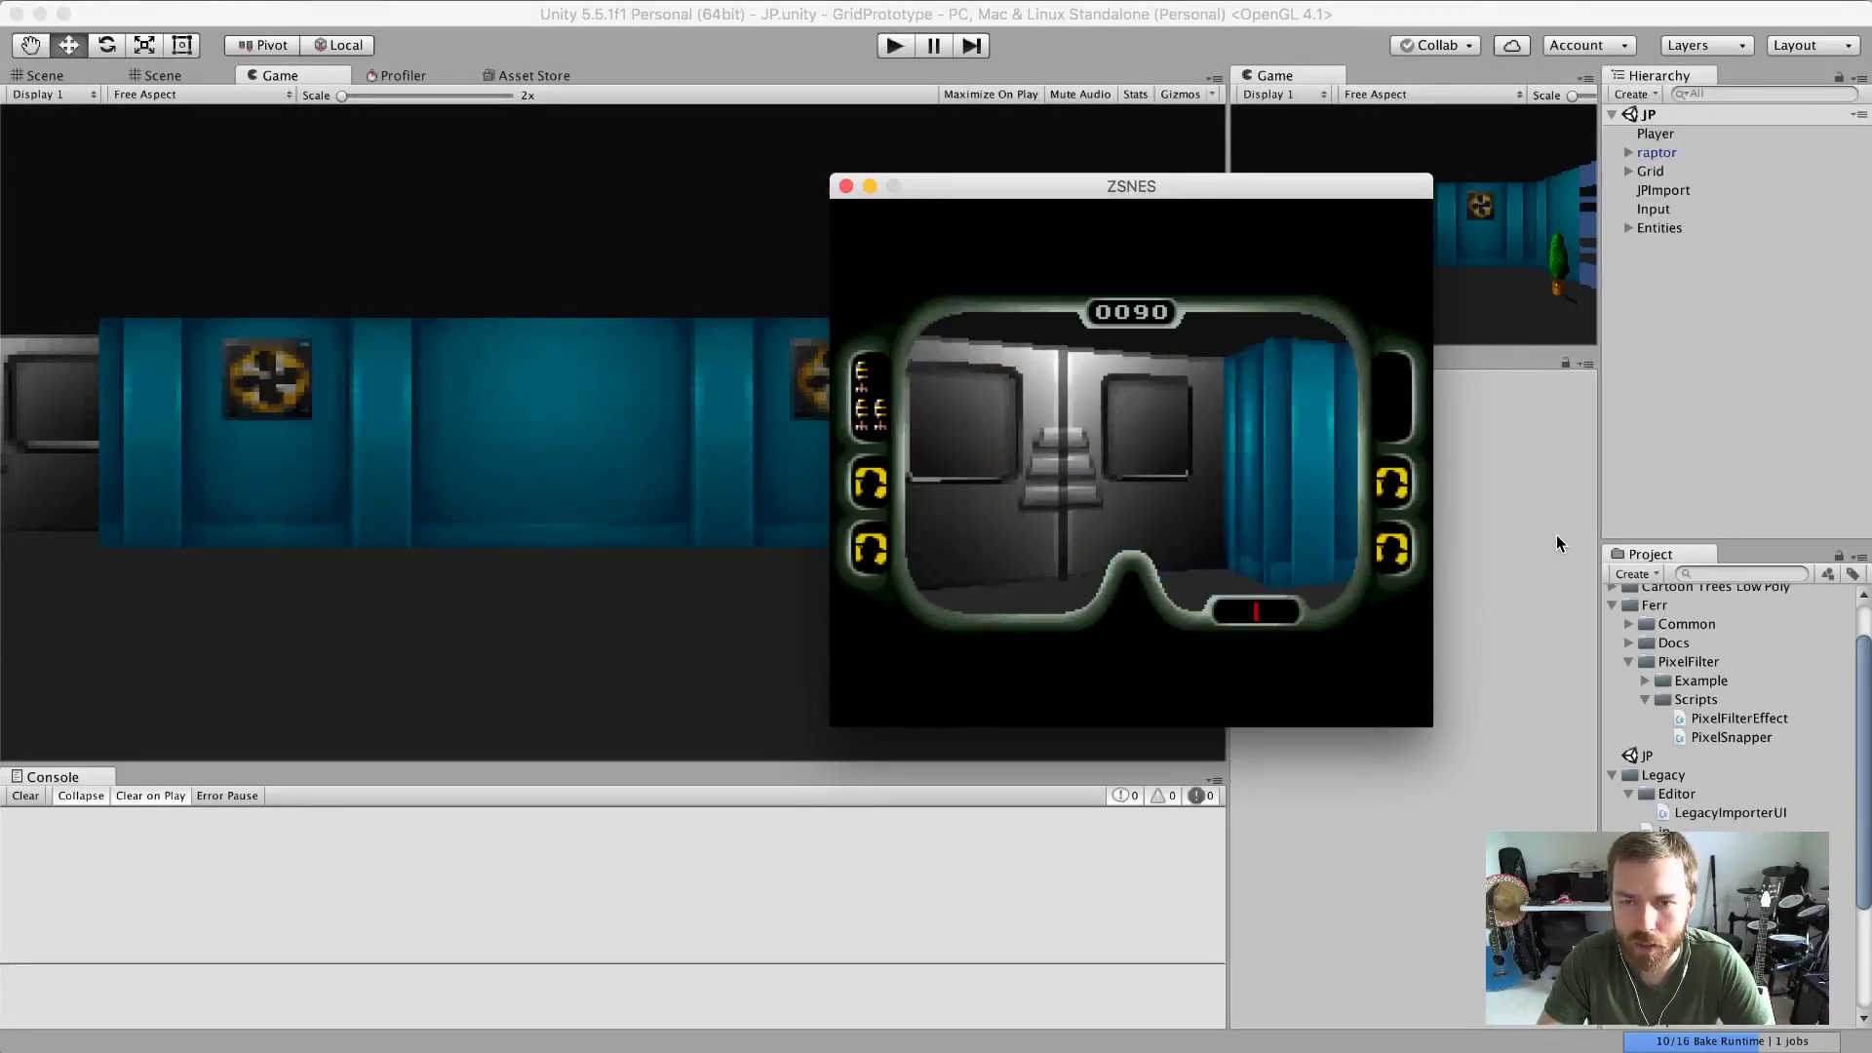
{"action": "key", "text": "Right"}
{"action": "key", "text": "Left"}
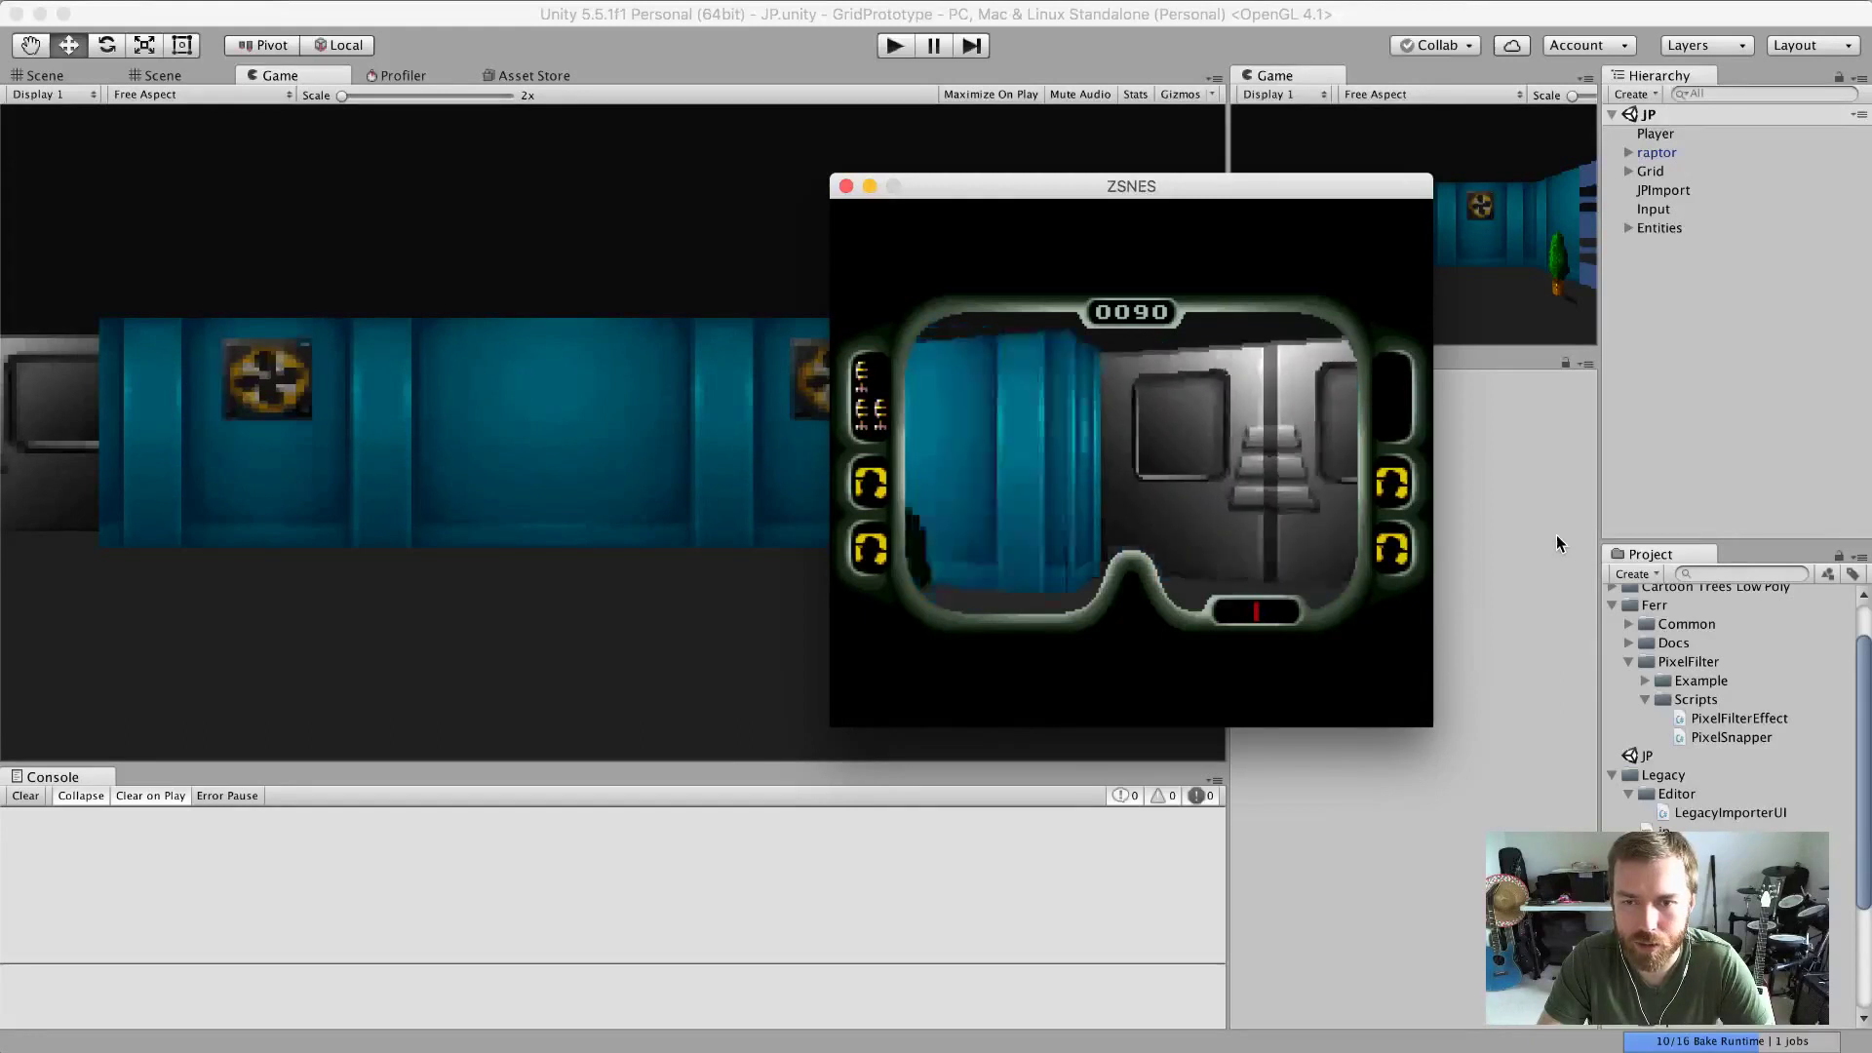
Cross the blue hall past the wall fans and open the restaurant's double doors.
{"action": "key", "text": "Left"}
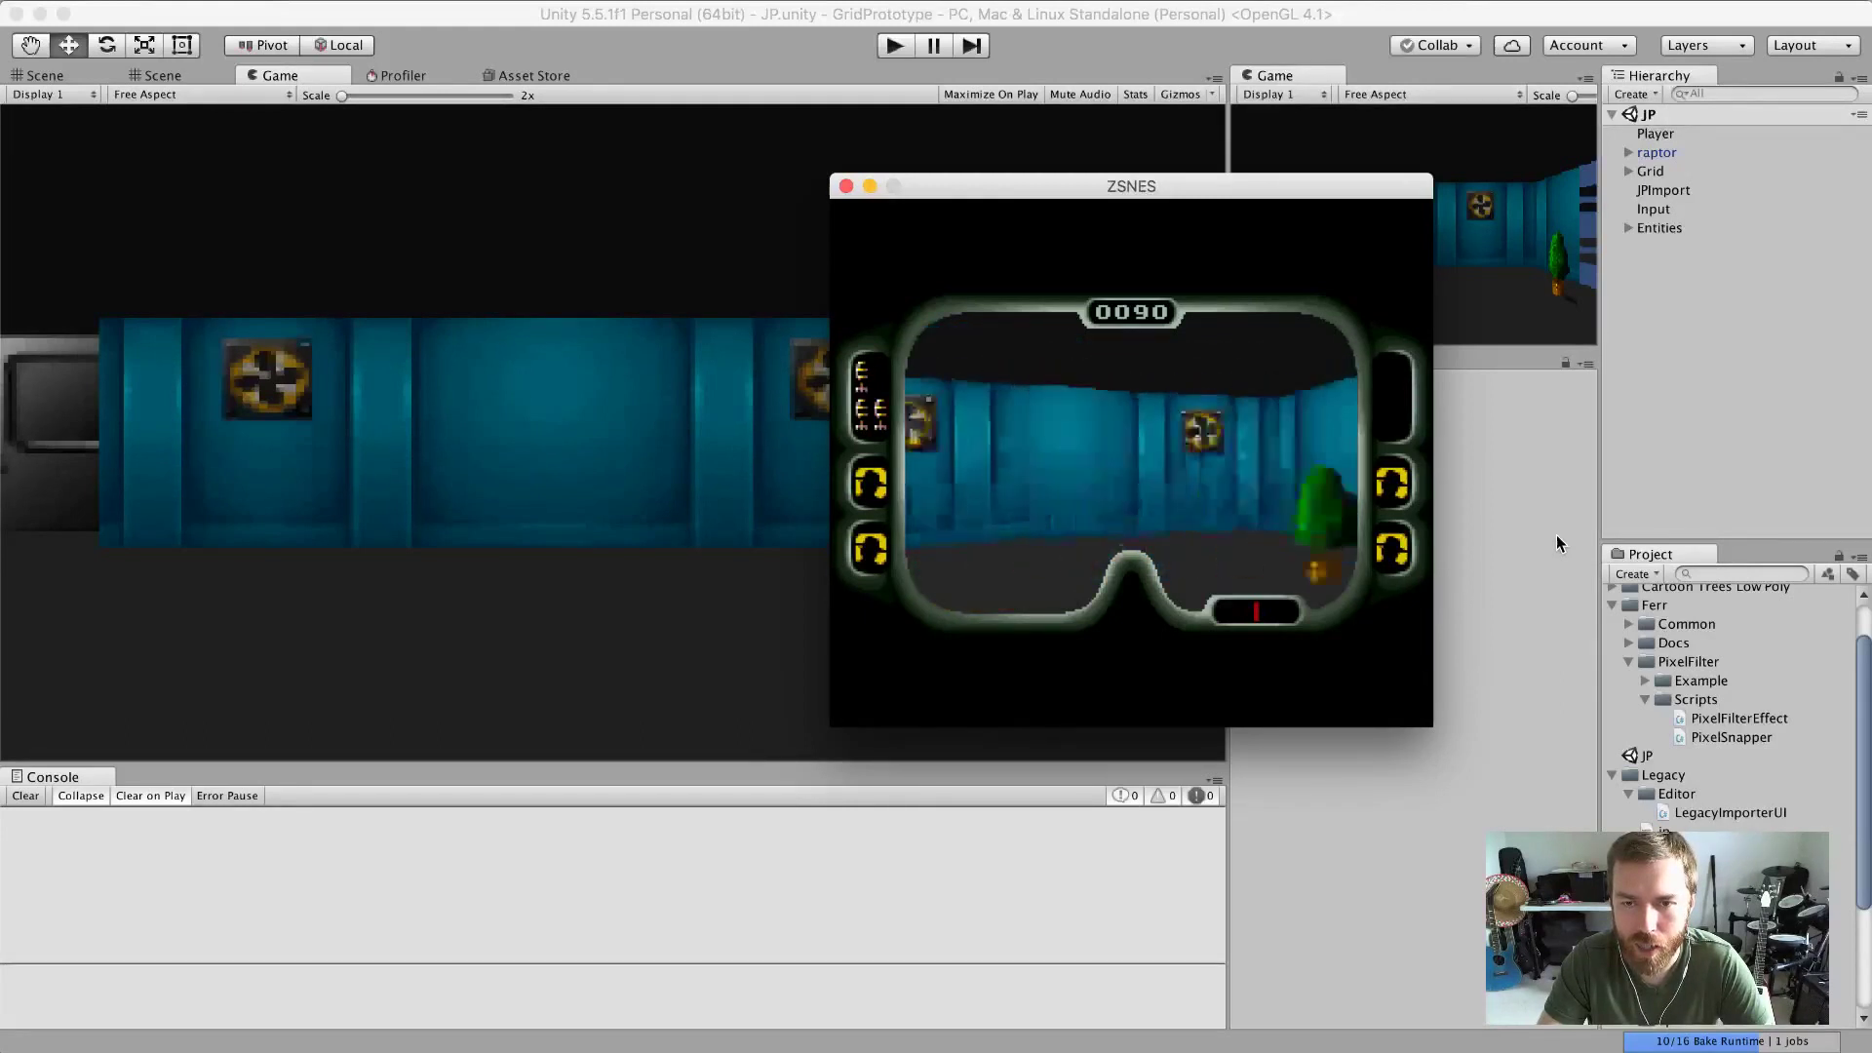
{"action": "key", "text": "Up"}
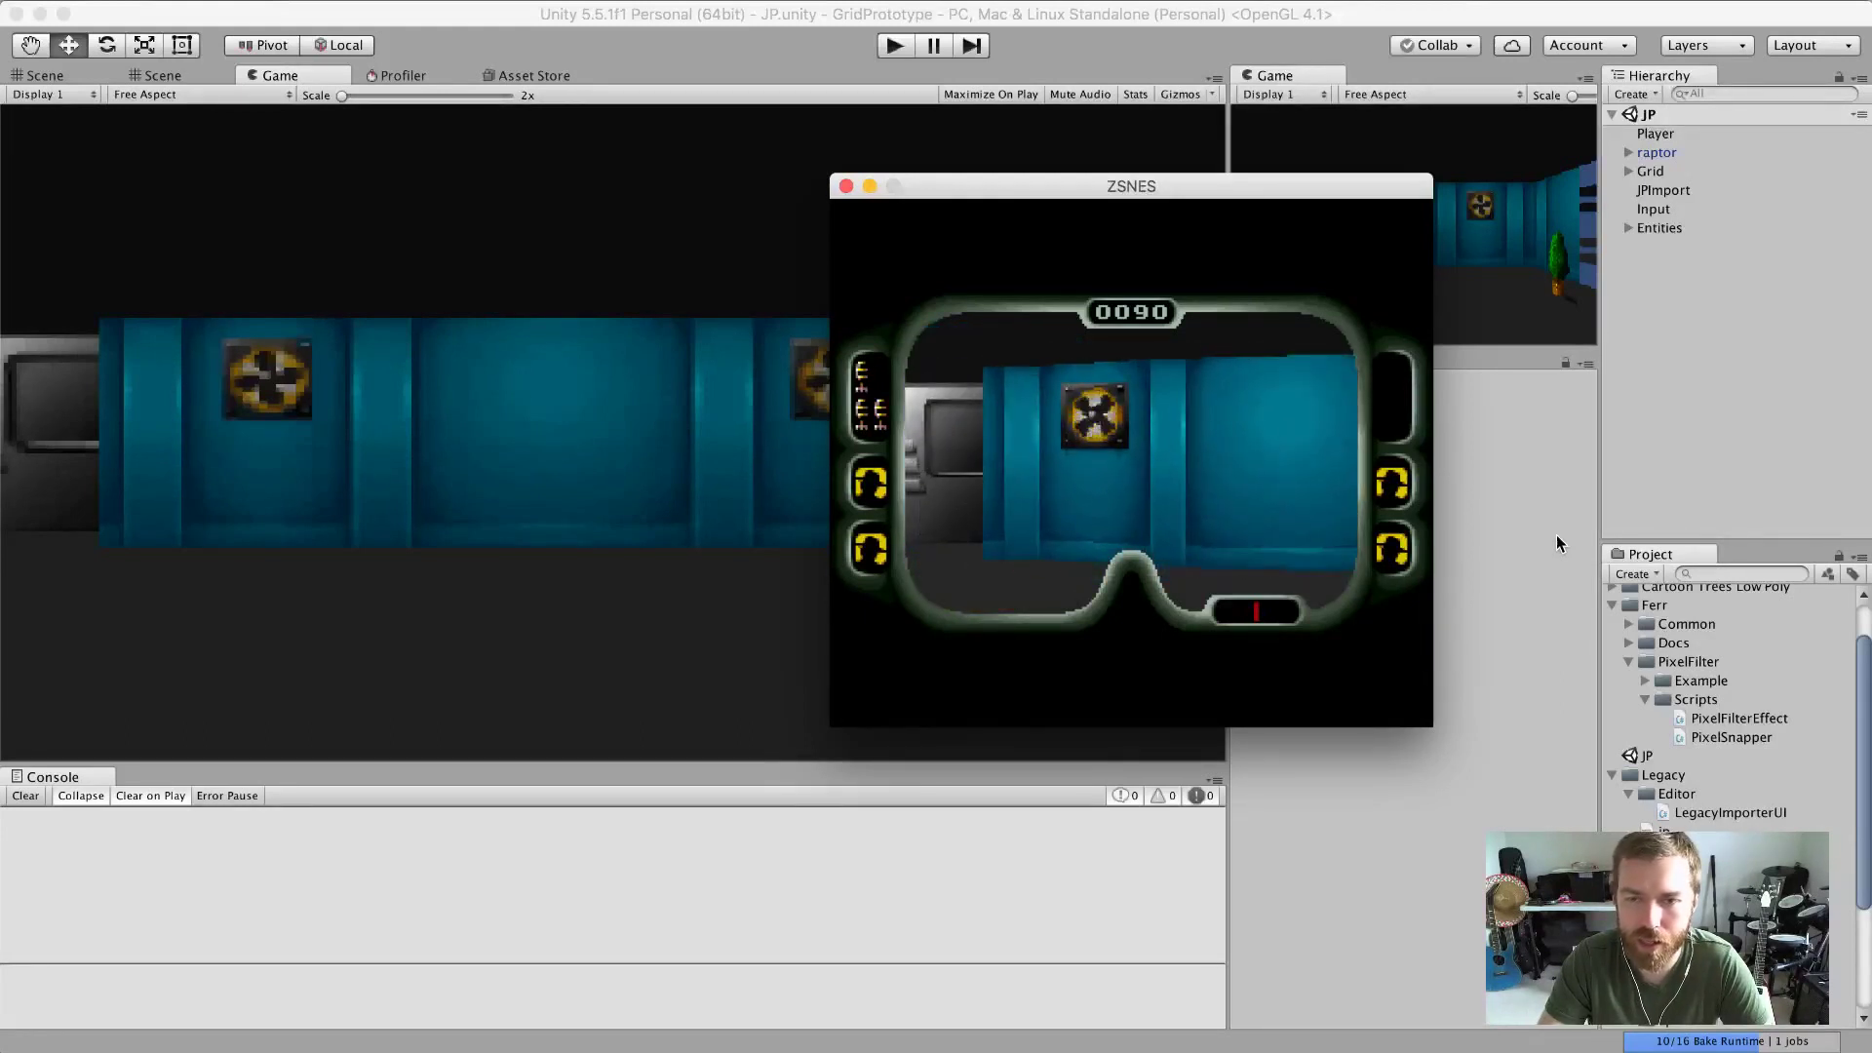
{"action": "key", "text": "Right"}
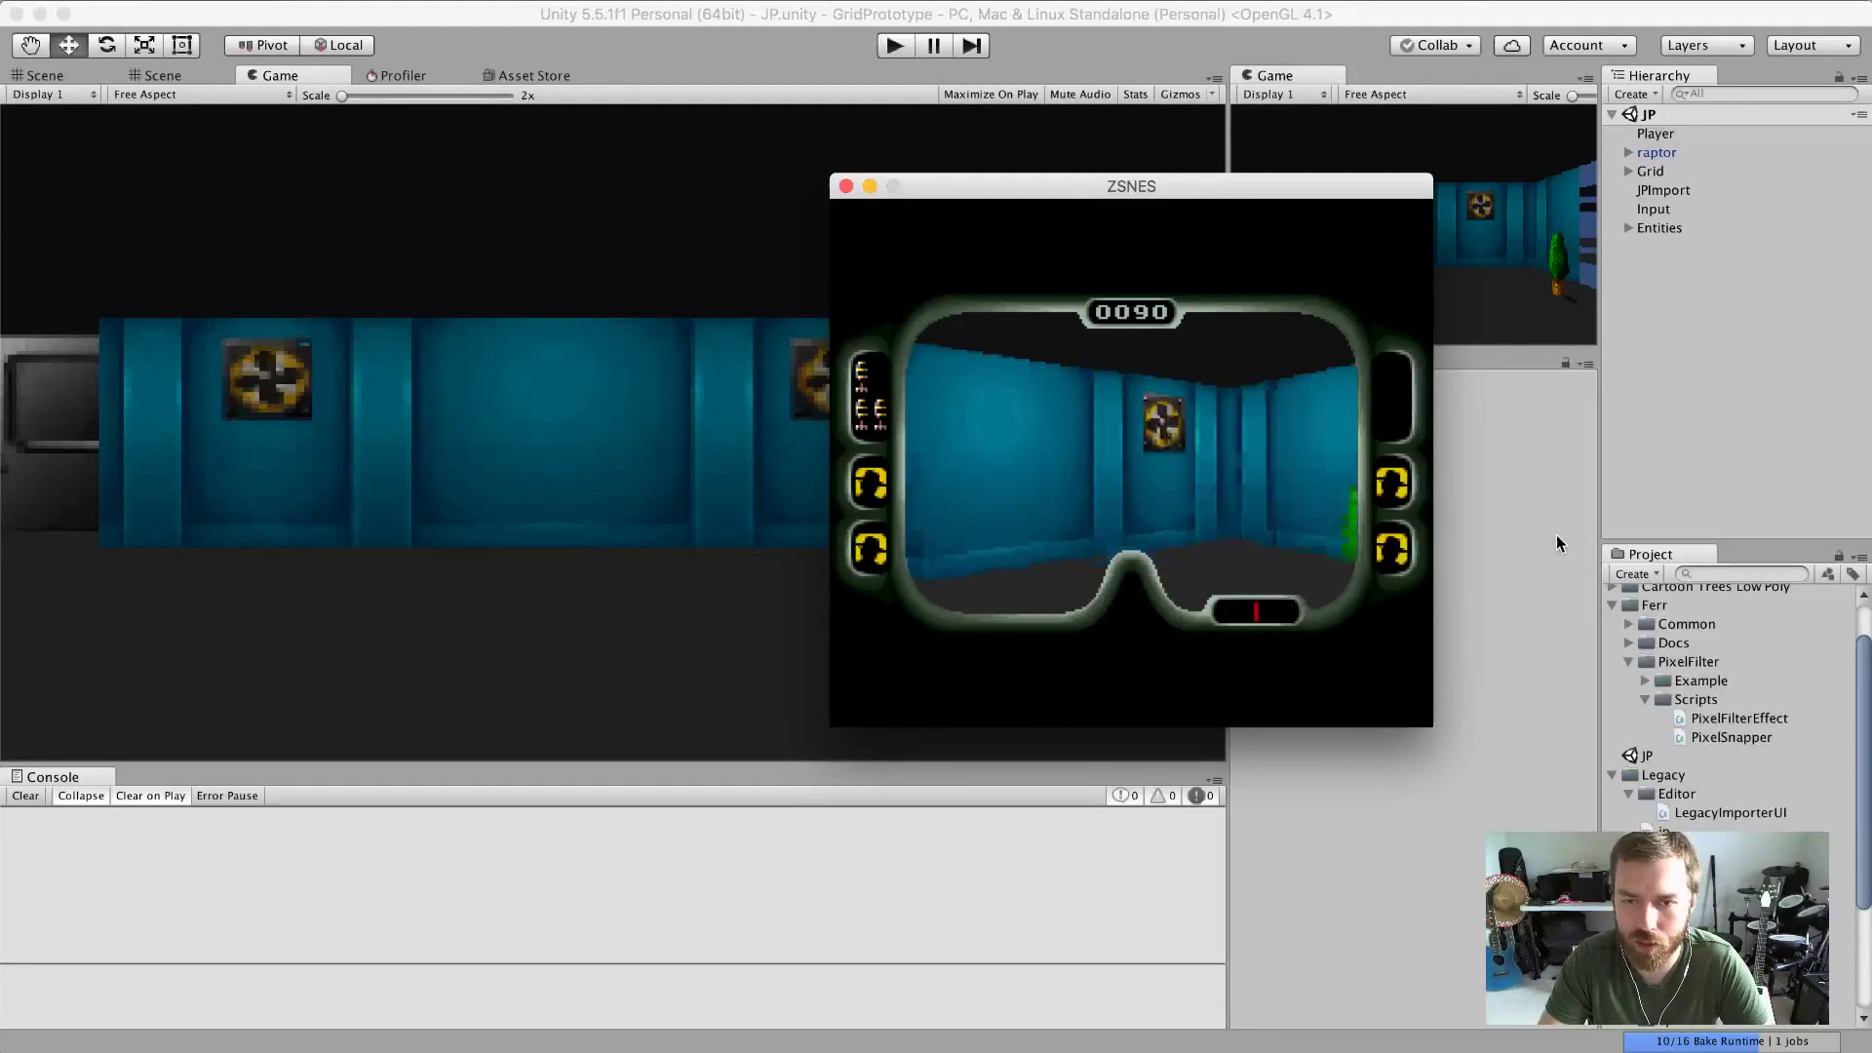
{"action": "key", "text": "Up"}
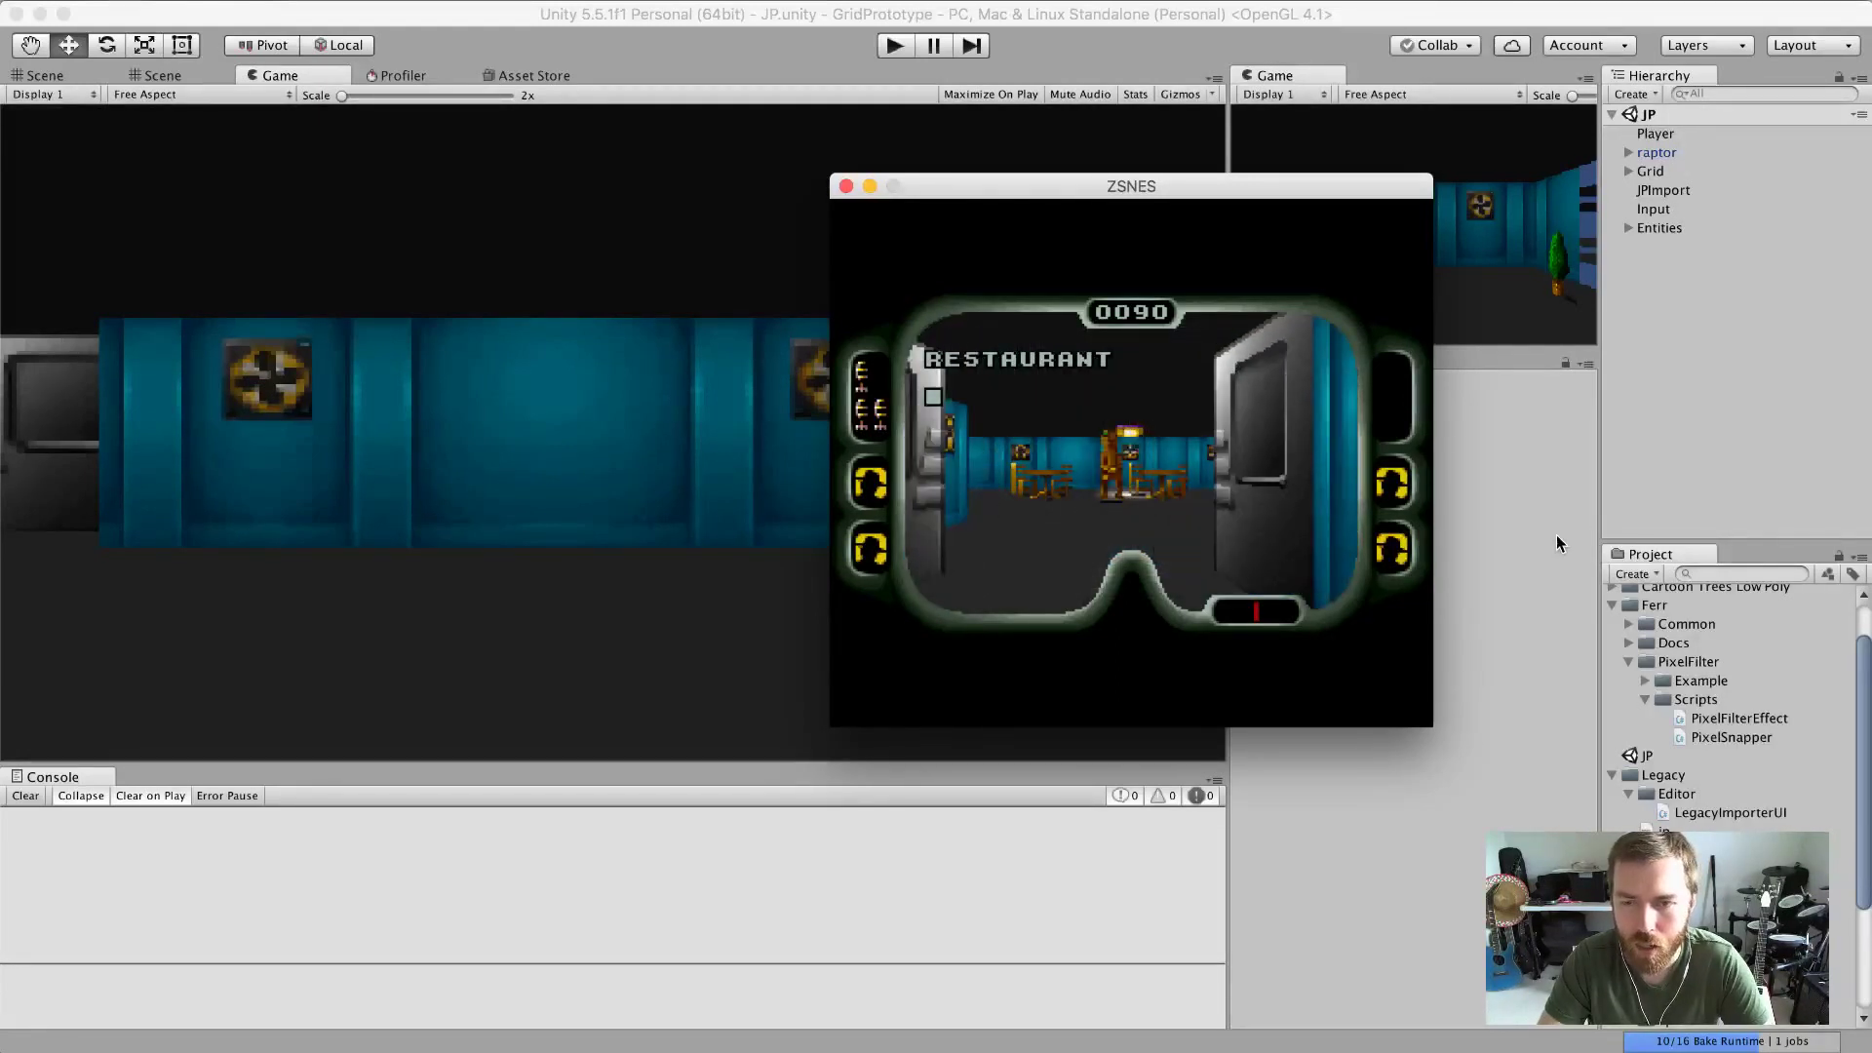
Enter the restaurant, shoot the enemy between the tables, and return to the steps outside the Visitor Center.
{"action": "key", "text": "Left"}
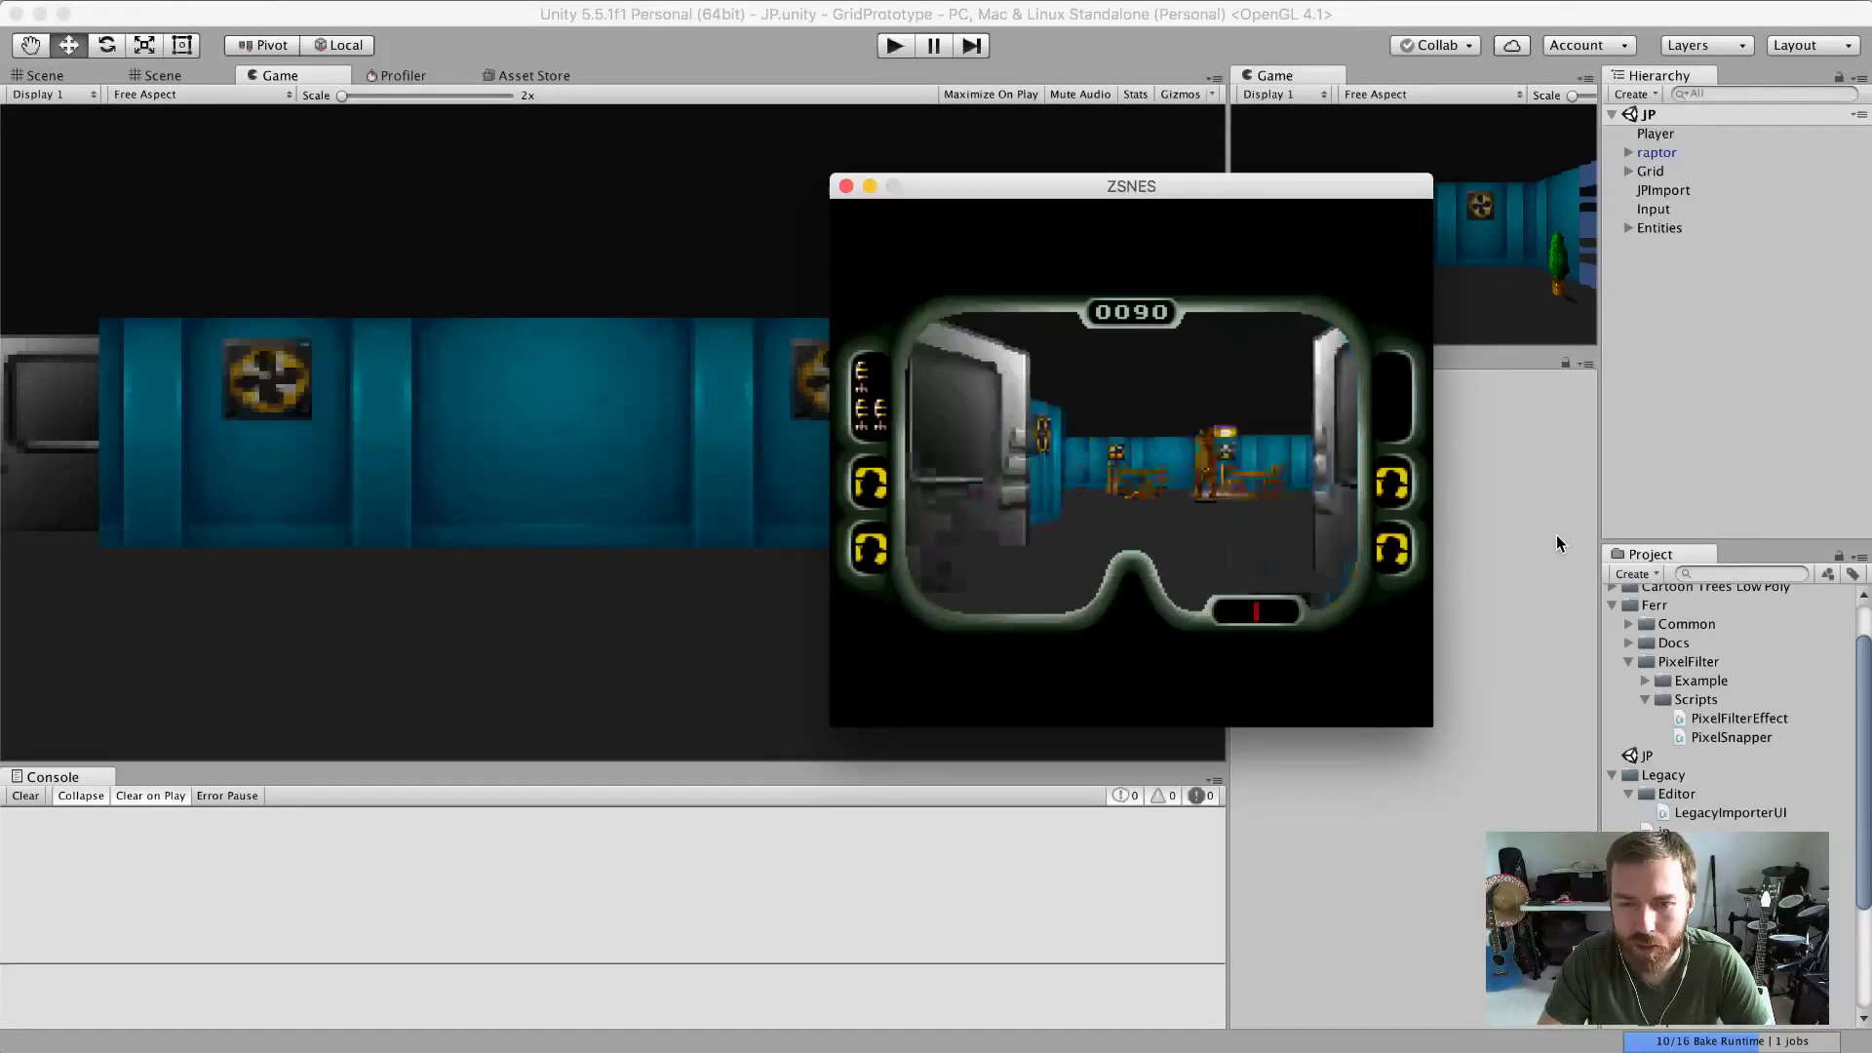
{"action": "key", "text": "Up"}
{"action": "key", "text": "Left"}
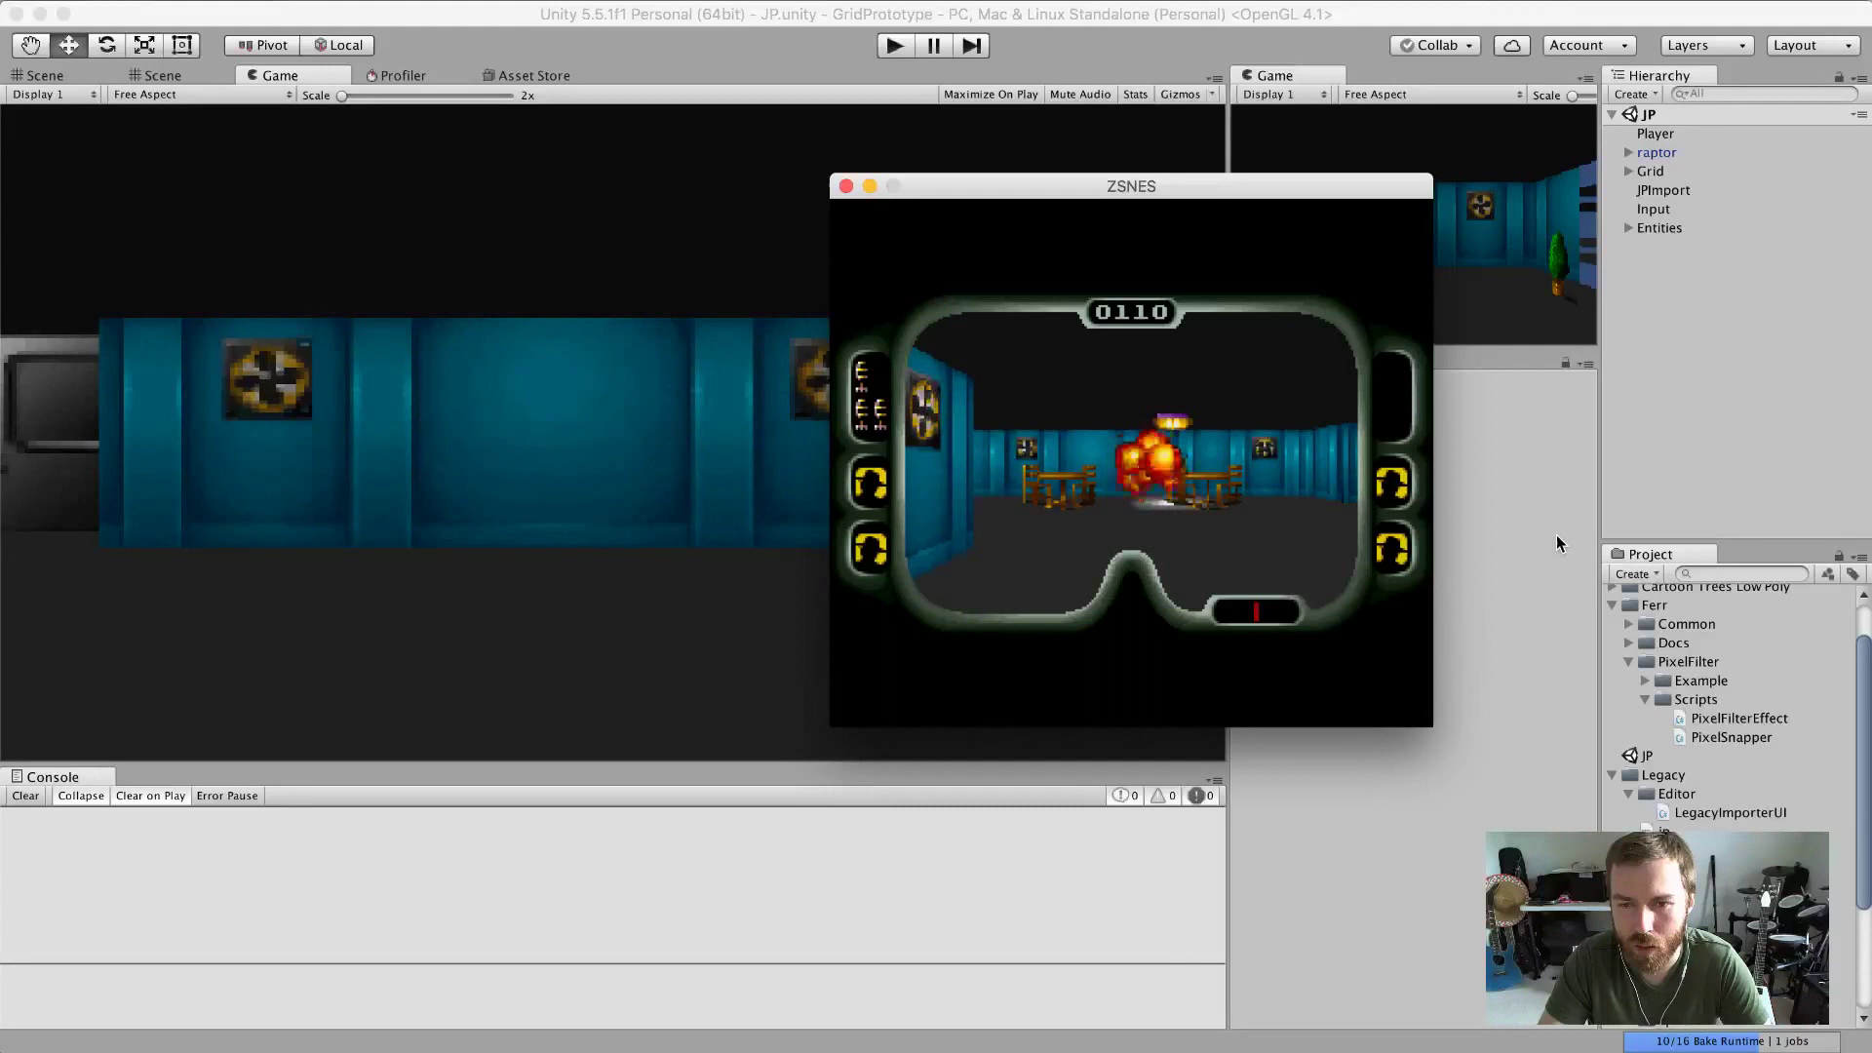
{"action": "key", "text": "Right"}
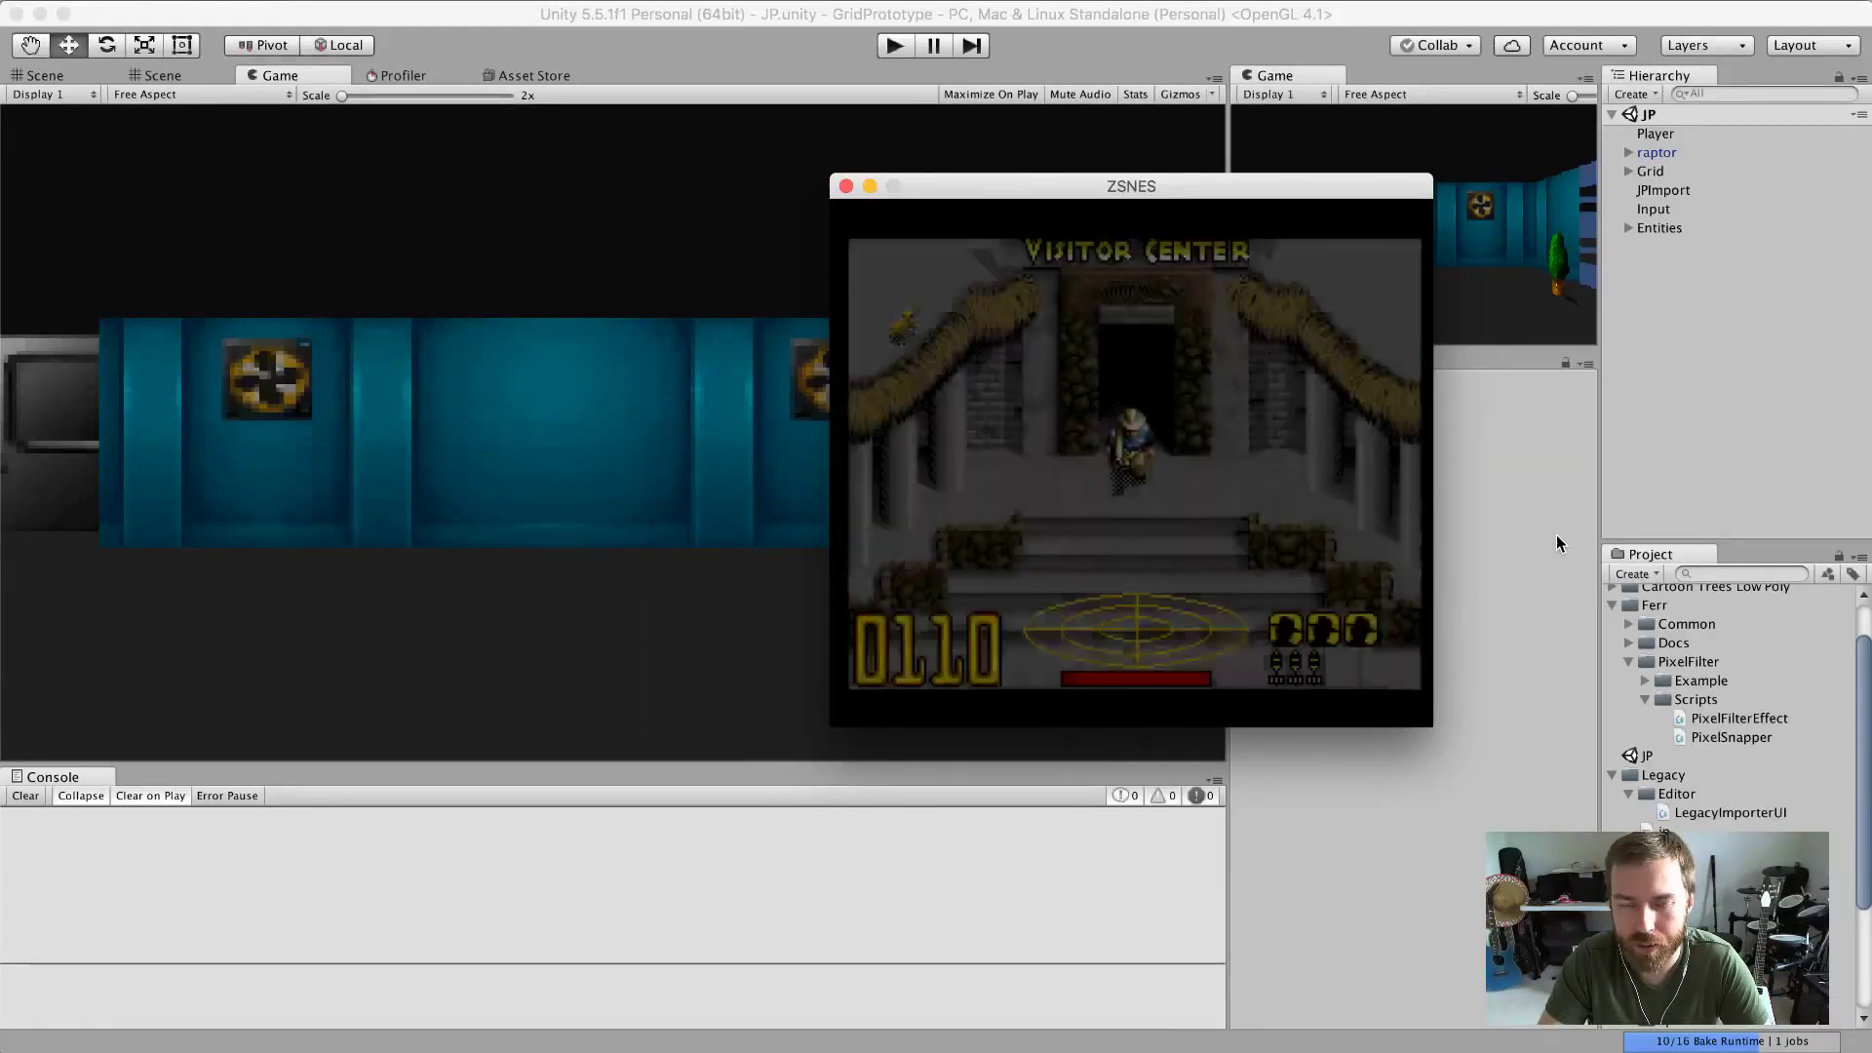
{"action": "key", "text": "Up"}
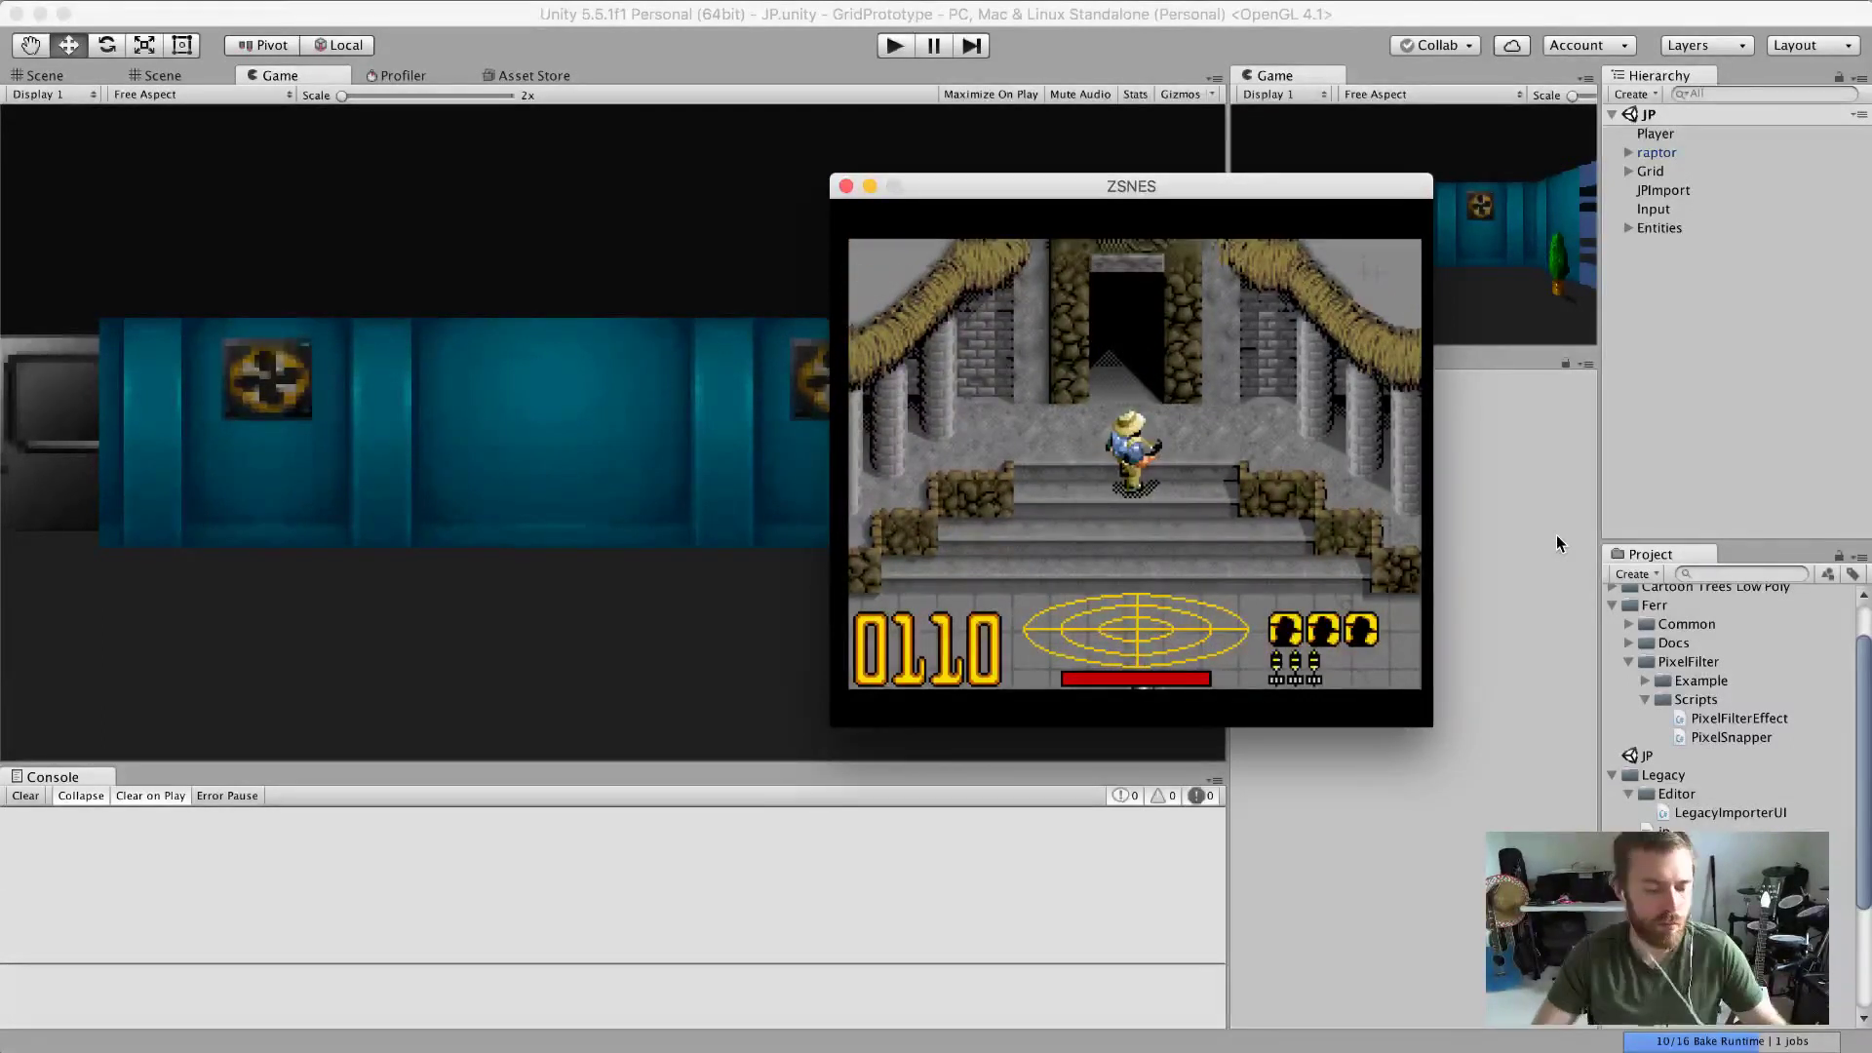
Switch back to the ZSNES emulator and quit it to return to the Unity project.
{"action": "left_click", "coordinate": [580, 234]}
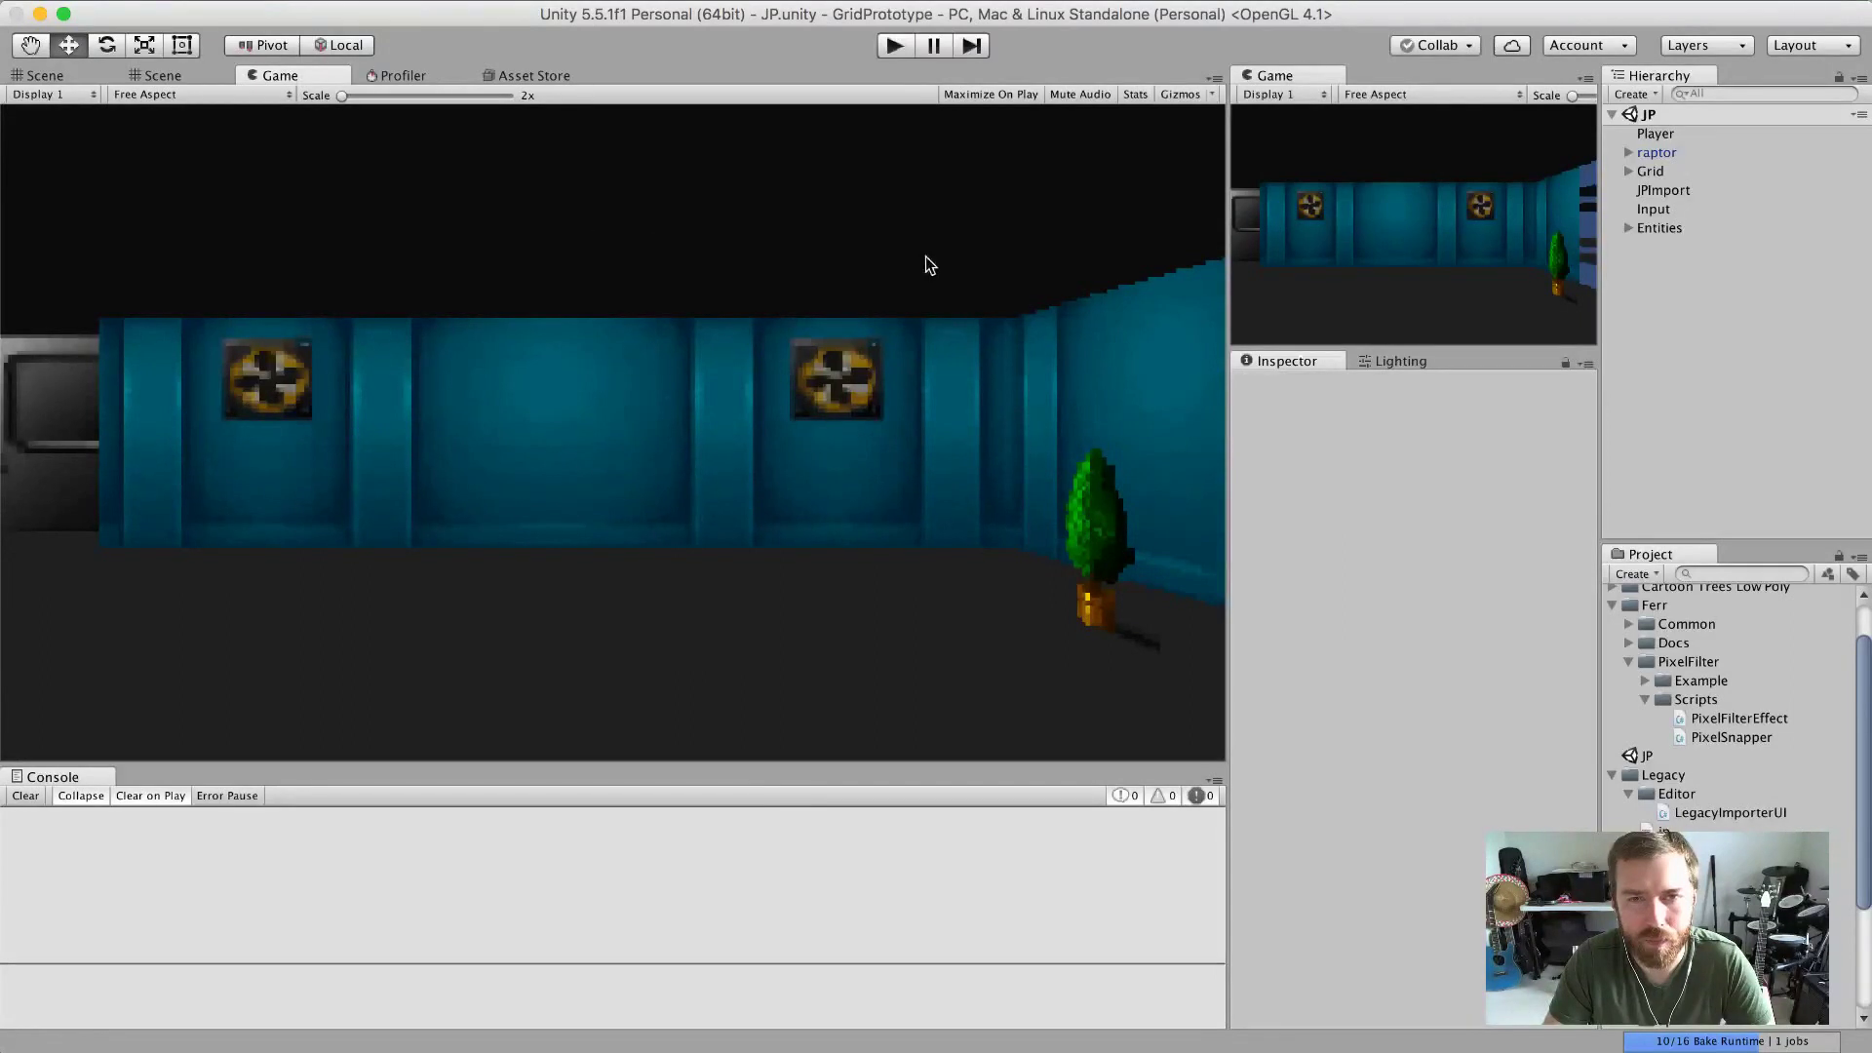
{"action": "key", "text": "super+Tab"}
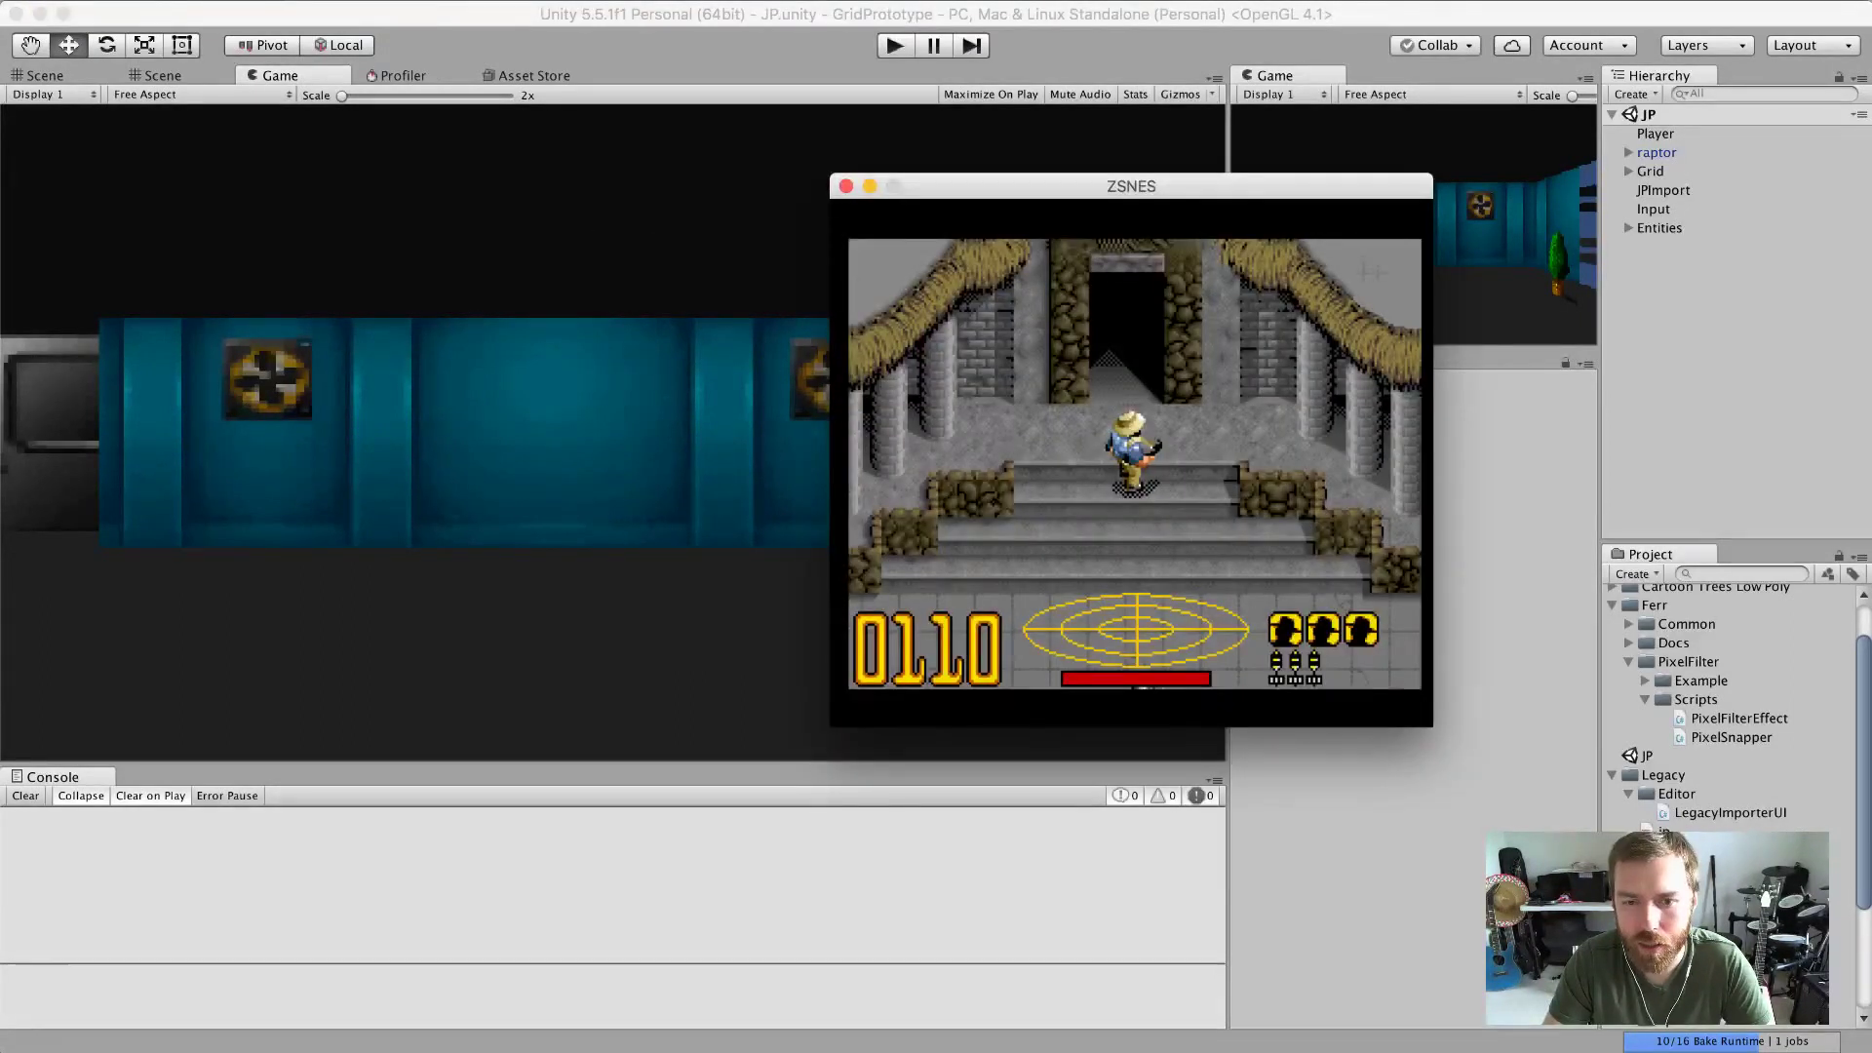
{"action": "key", "text": "Escape"}
{"action": "key", "text": "Up"}
{"action": "key", "text": "Return"}
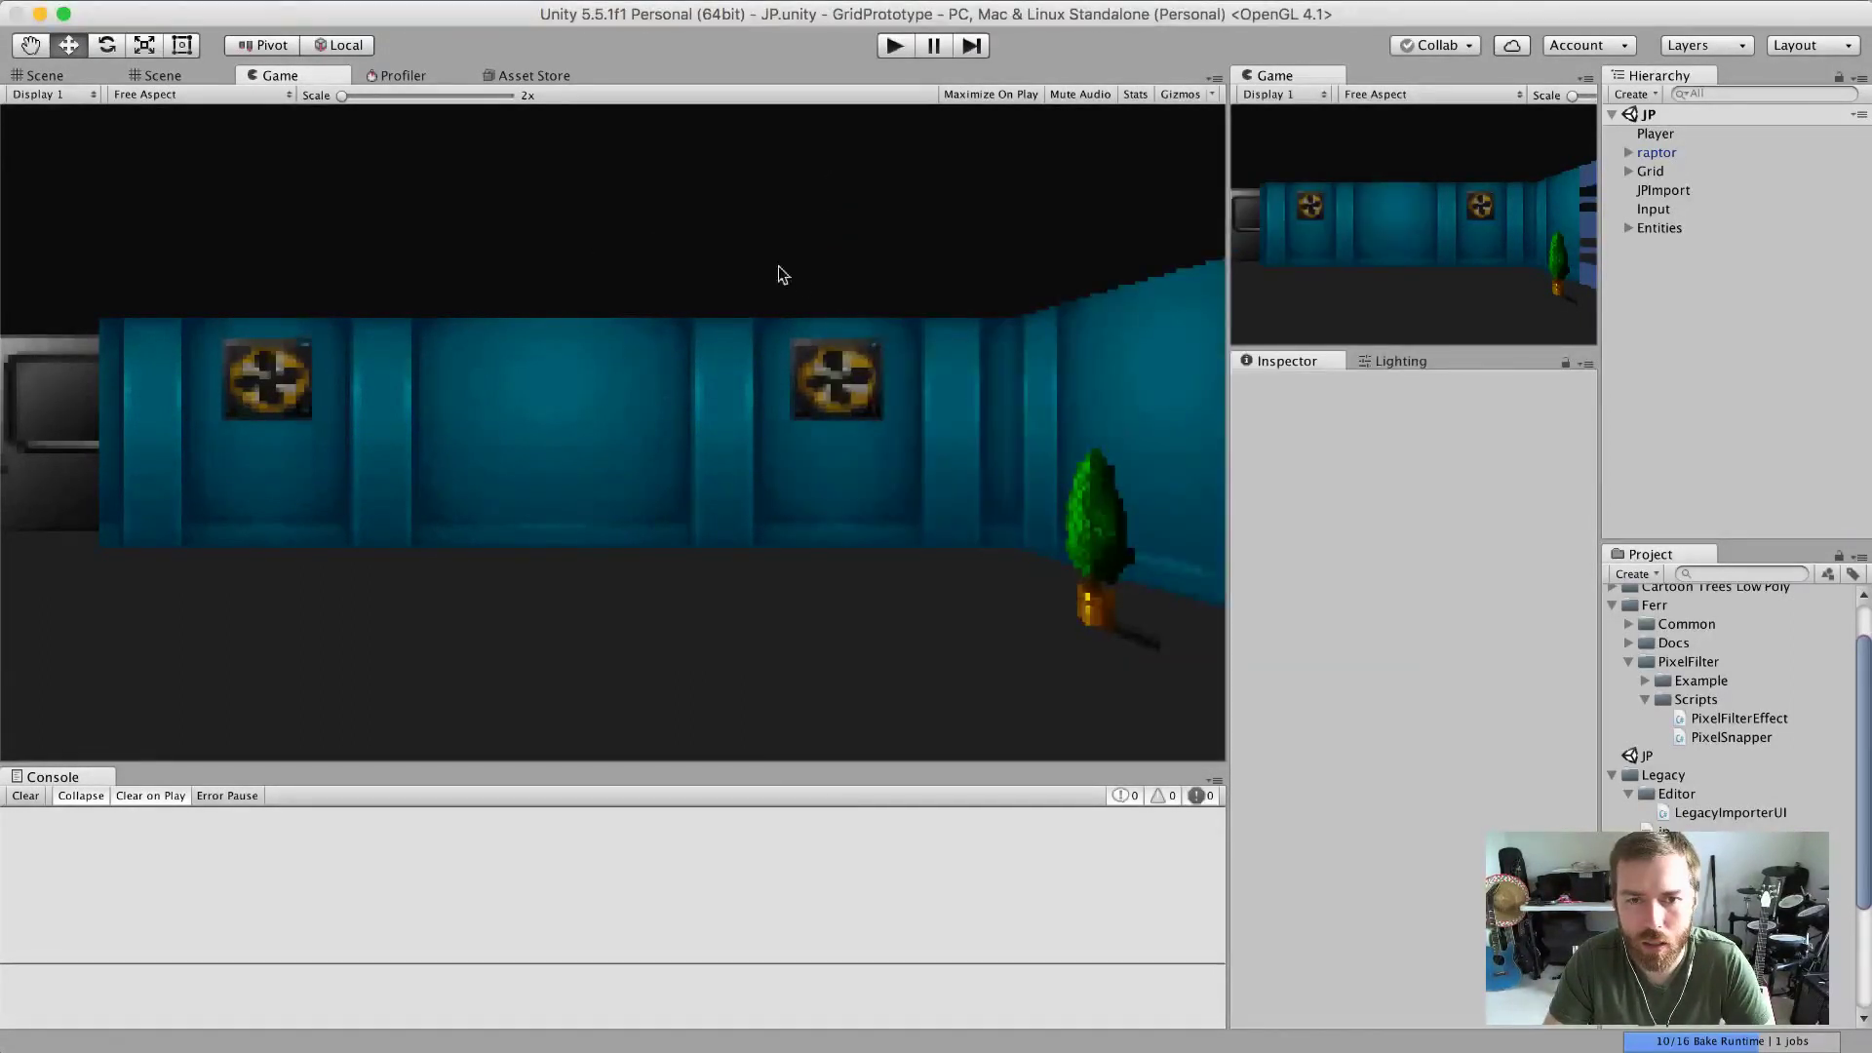
Run the Unity prototype and walk down the blue hall to the round-windowed double doors.
{"action": "left_click", "coordinate": [895, 46]}
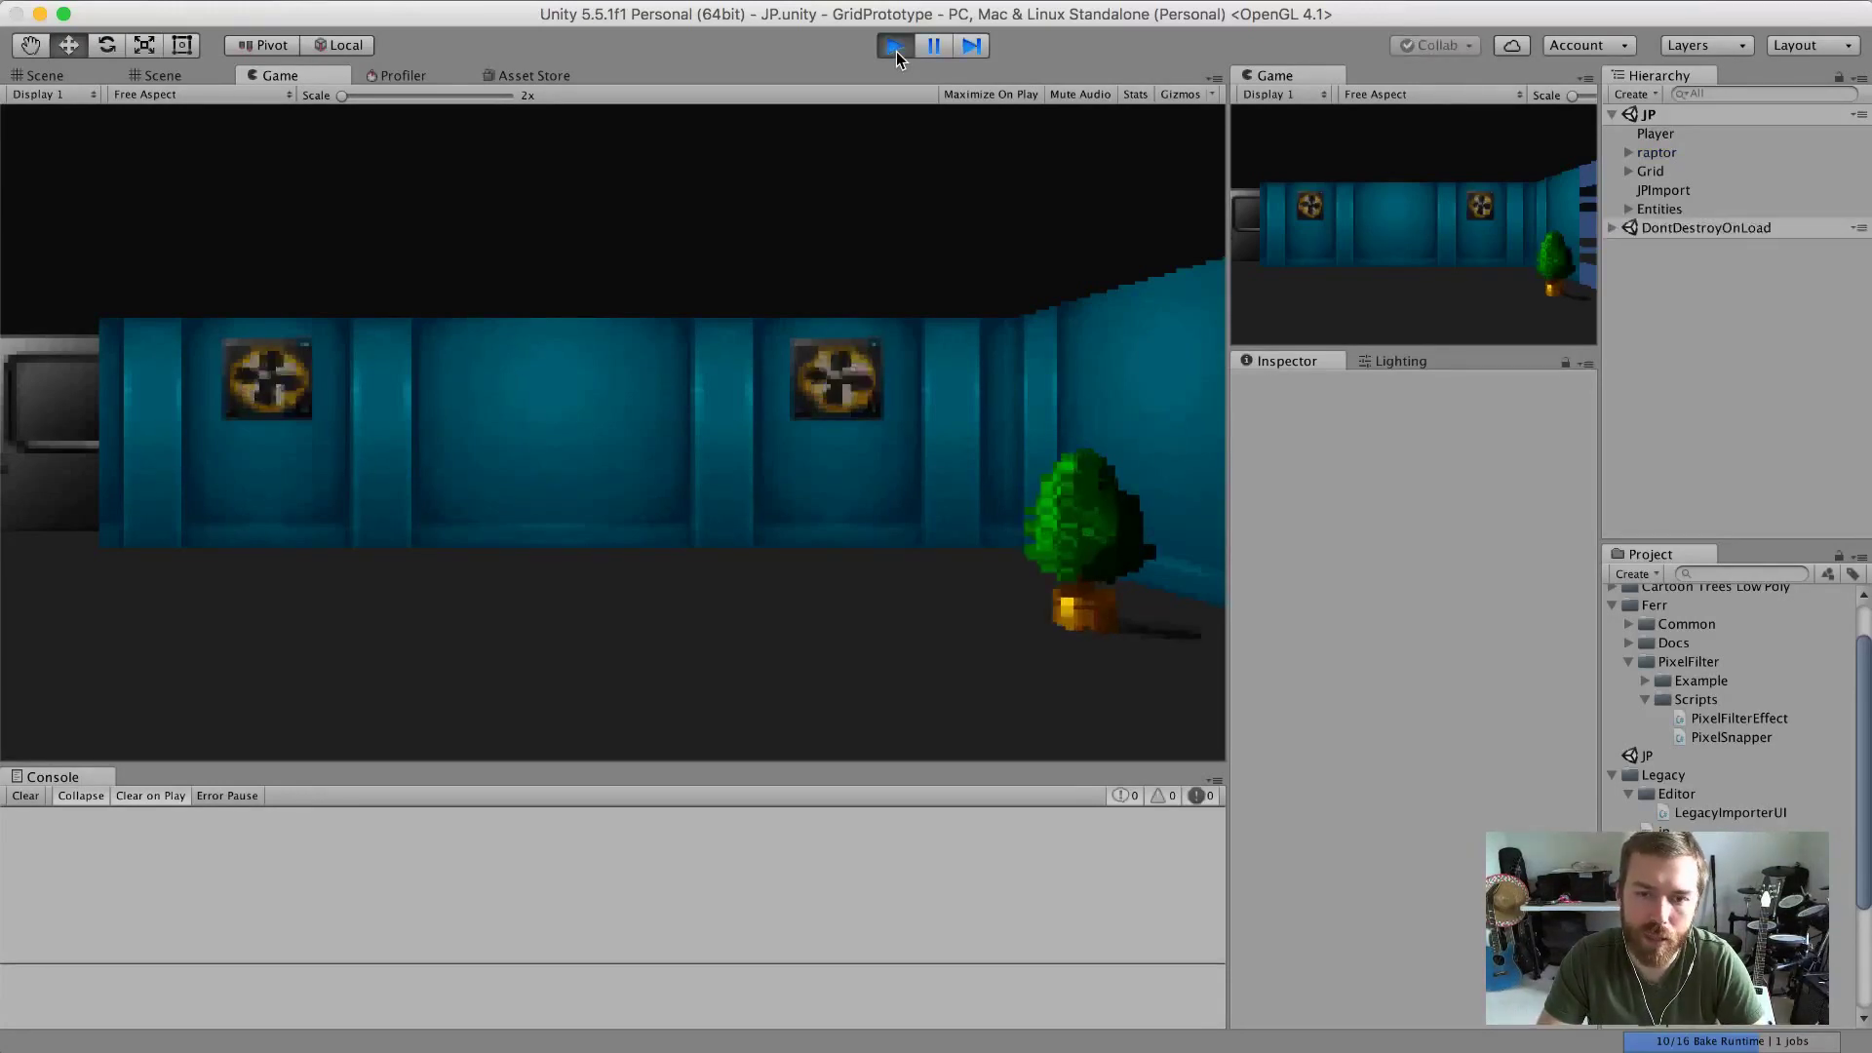
{"action": "key", "text": "Left"}
{"action": "key", "text": "Up"}
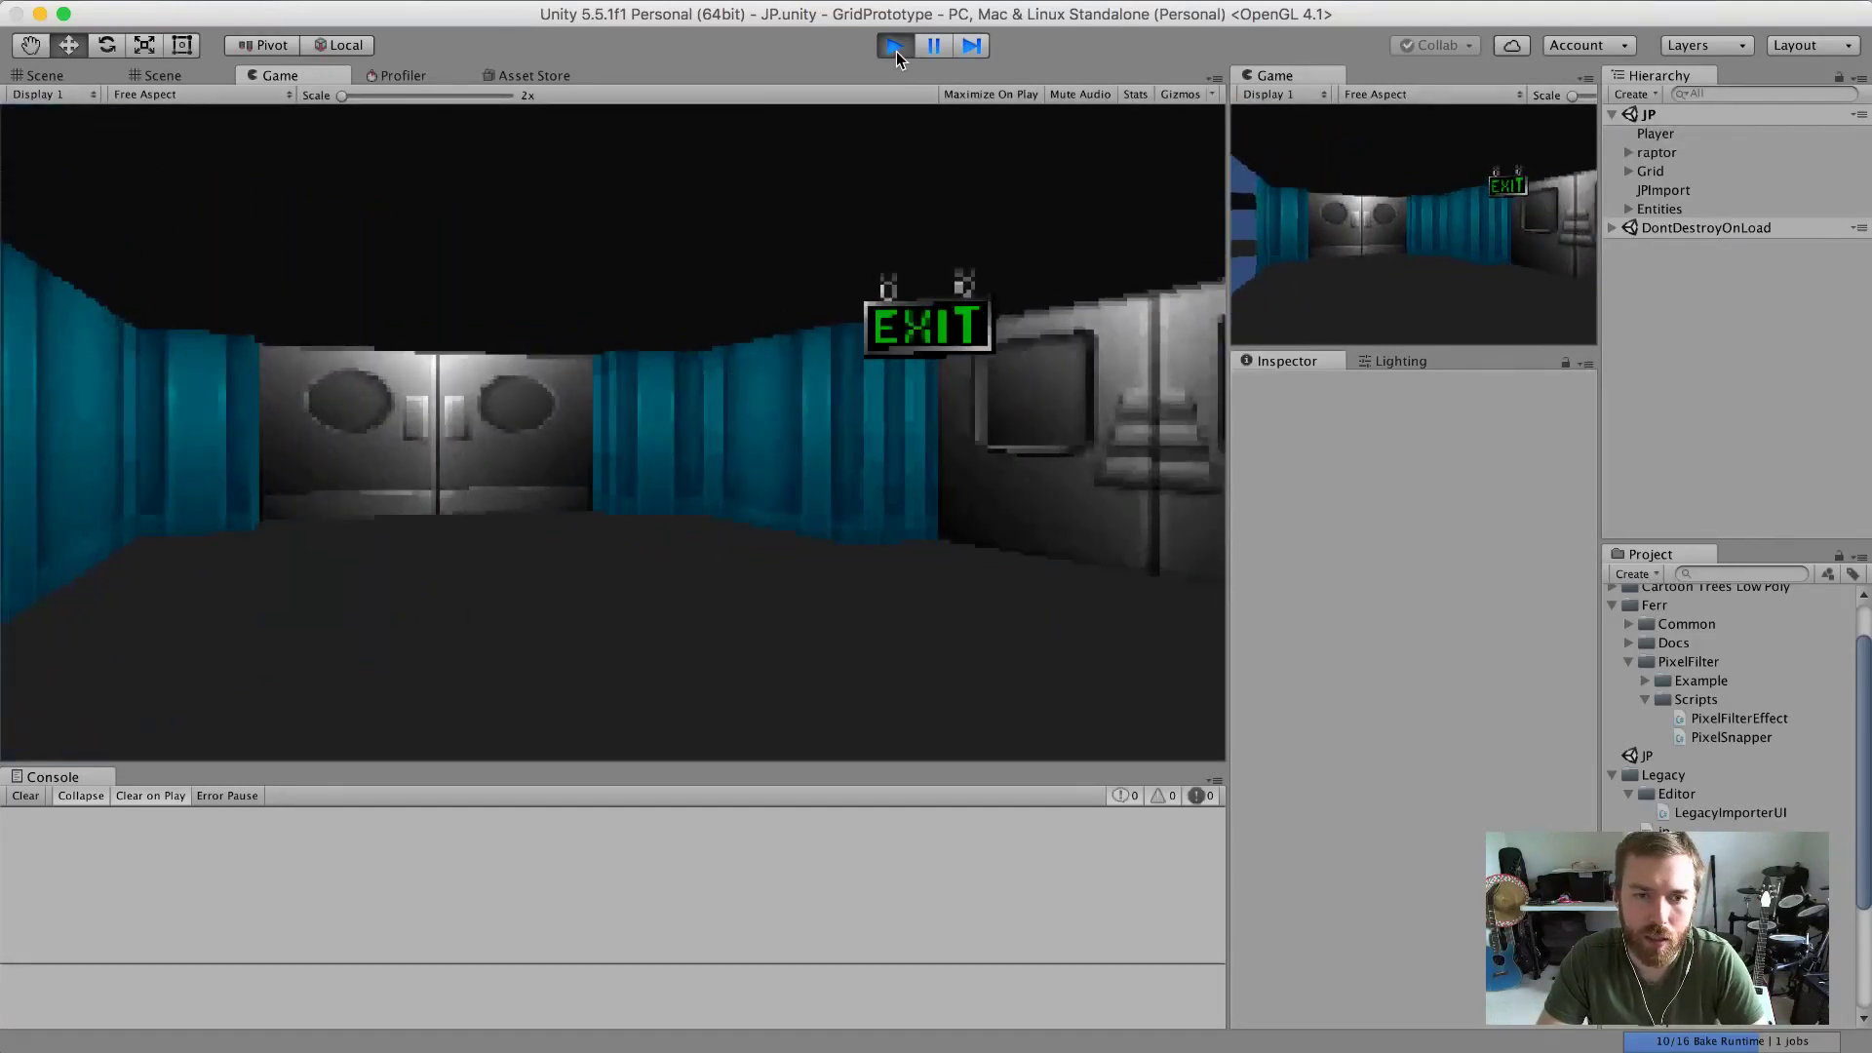
{"action": "key", "text": "Up"}
{"action": "key", "text": "Up"}
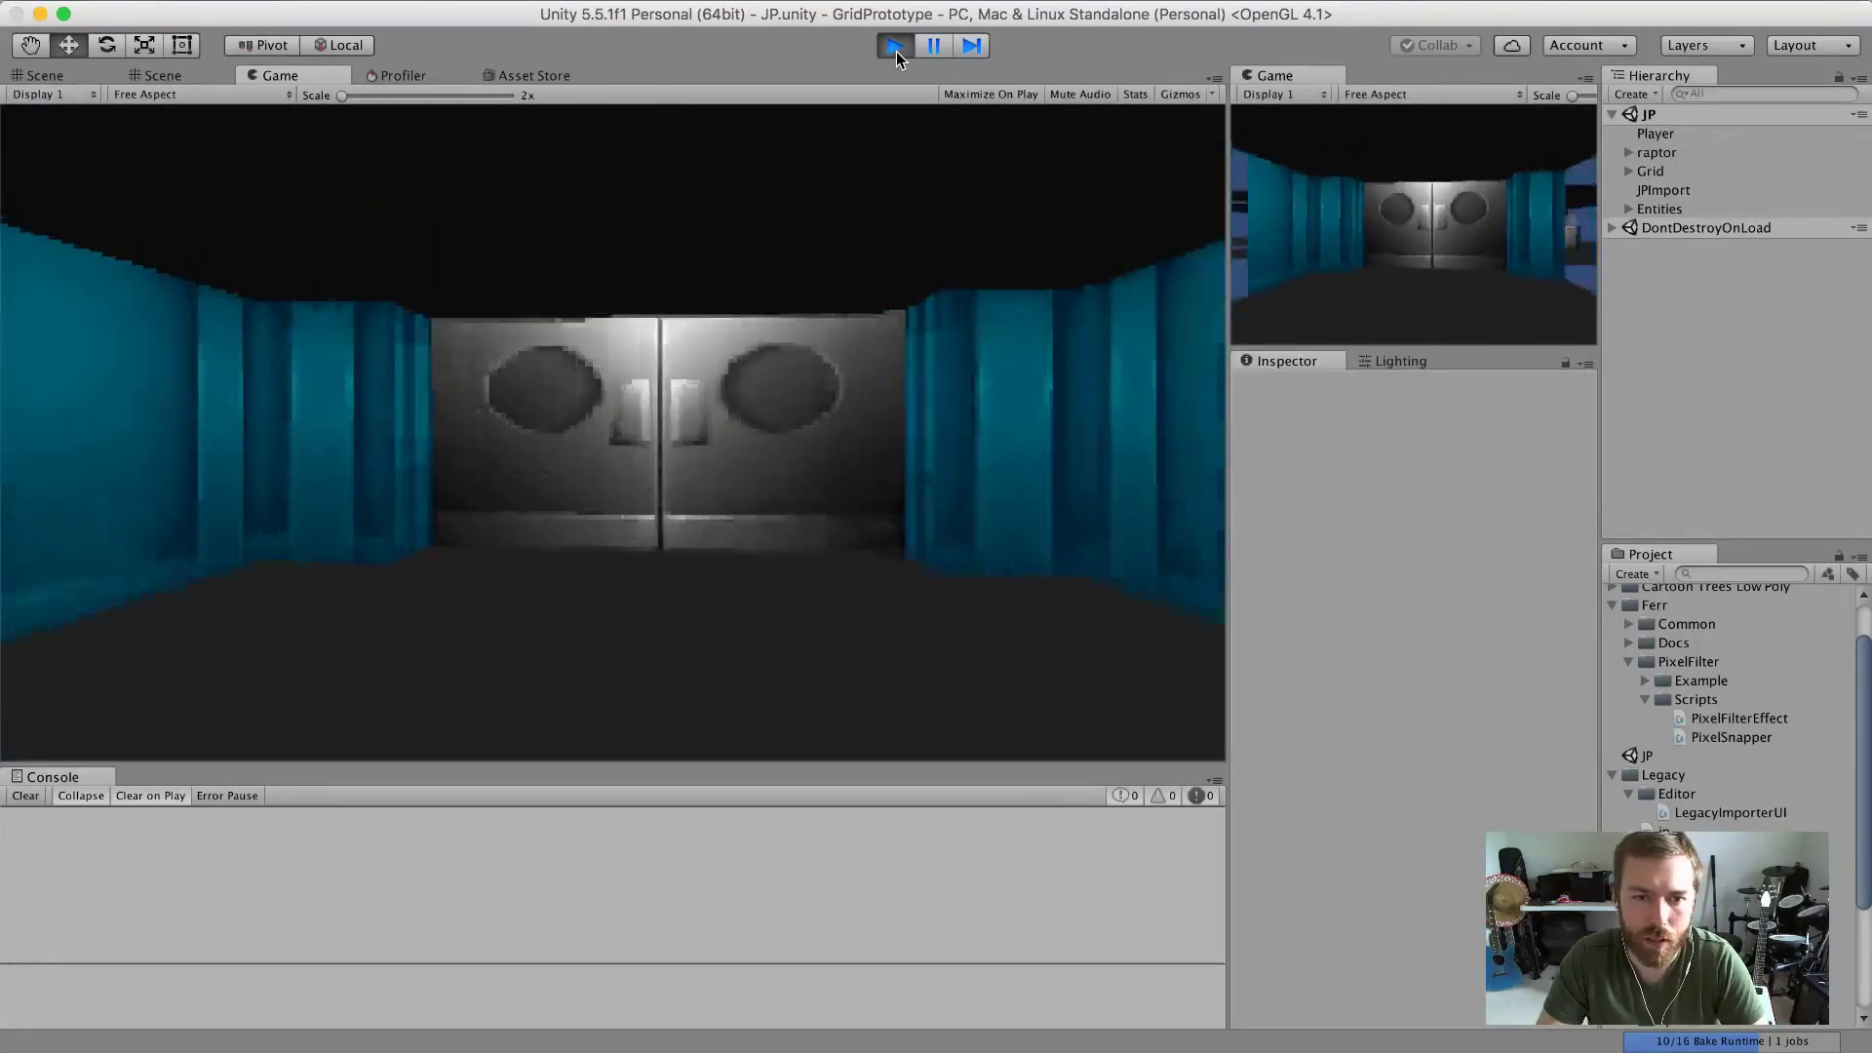
Explore the prototype's blue hall, moving past the fans, potted plants and drumstick to the corner with the wall vent.
{"action": "key", "text": "Right"}
{"action": "key", "text": "Left"}
{"action": "key", "text": "Up"}
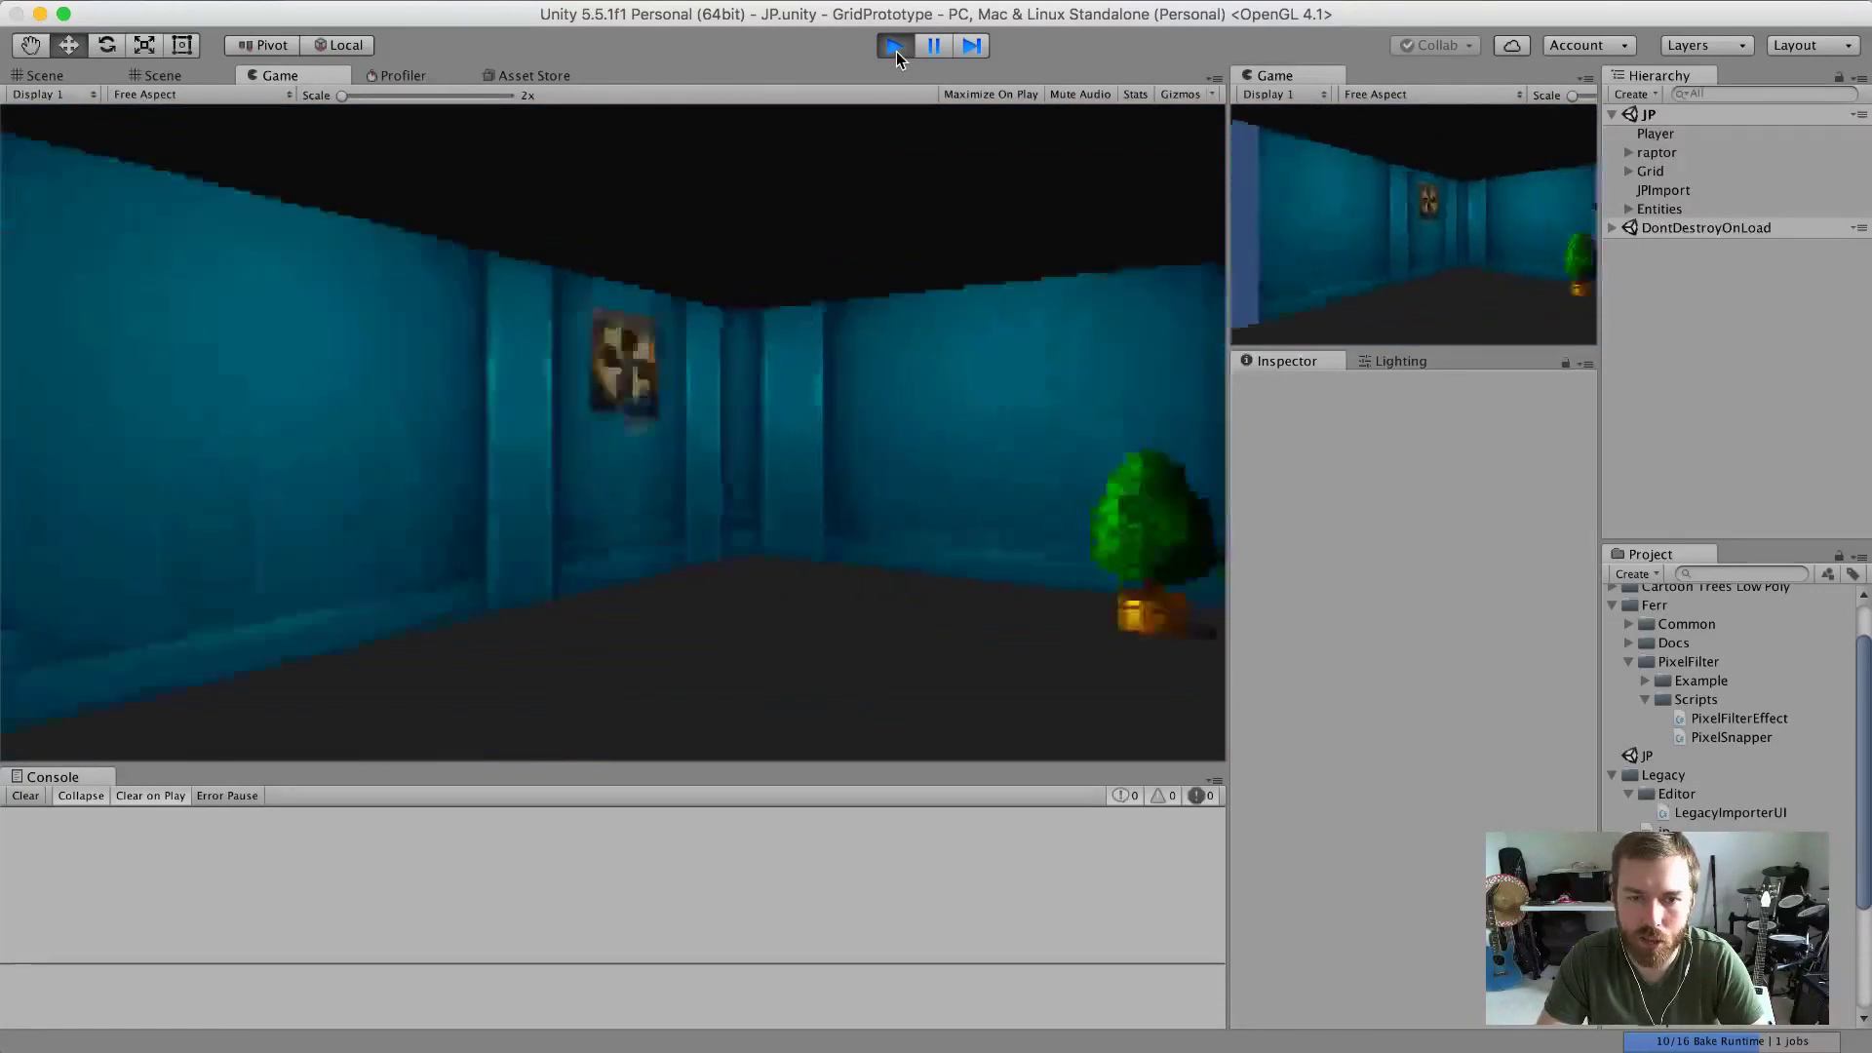
{"action": "key", "text": "Right"}
{"action": "key", "text": "Down"}
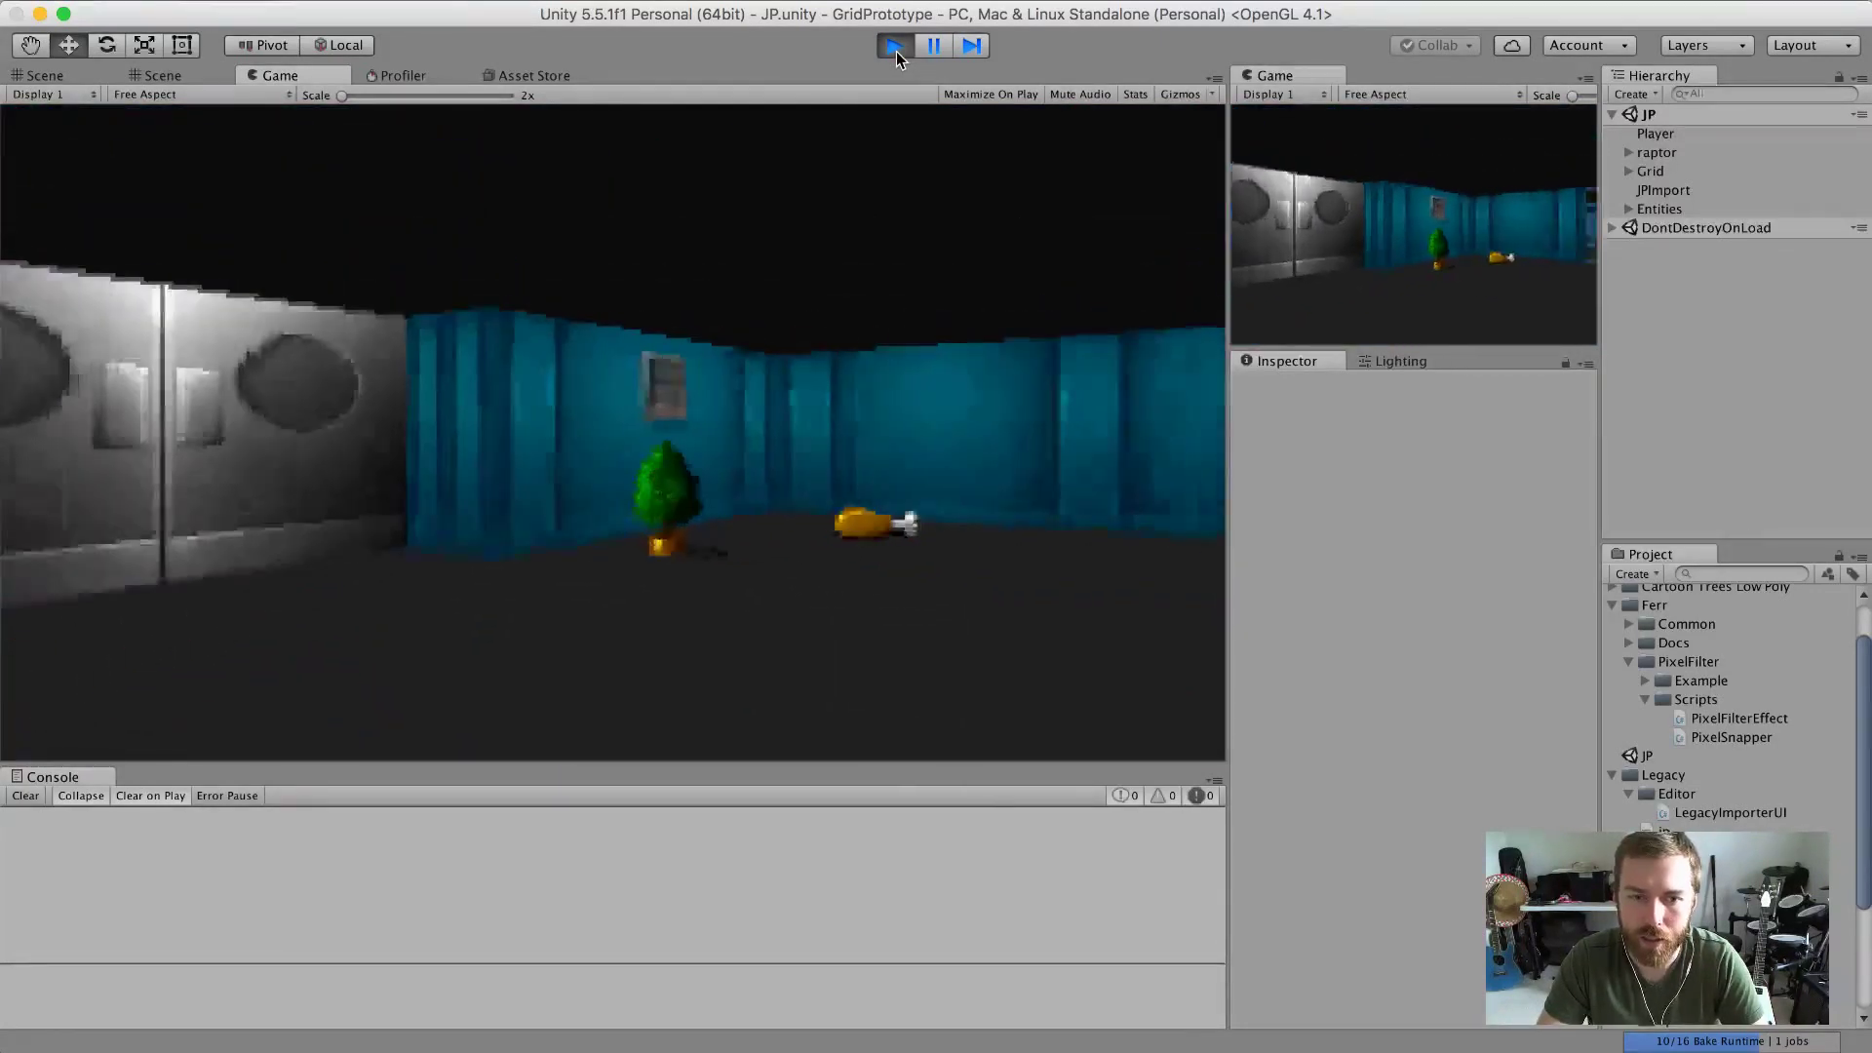
{"action": "key", "text": "Up"}
{"action": "key", "text": "Down"}
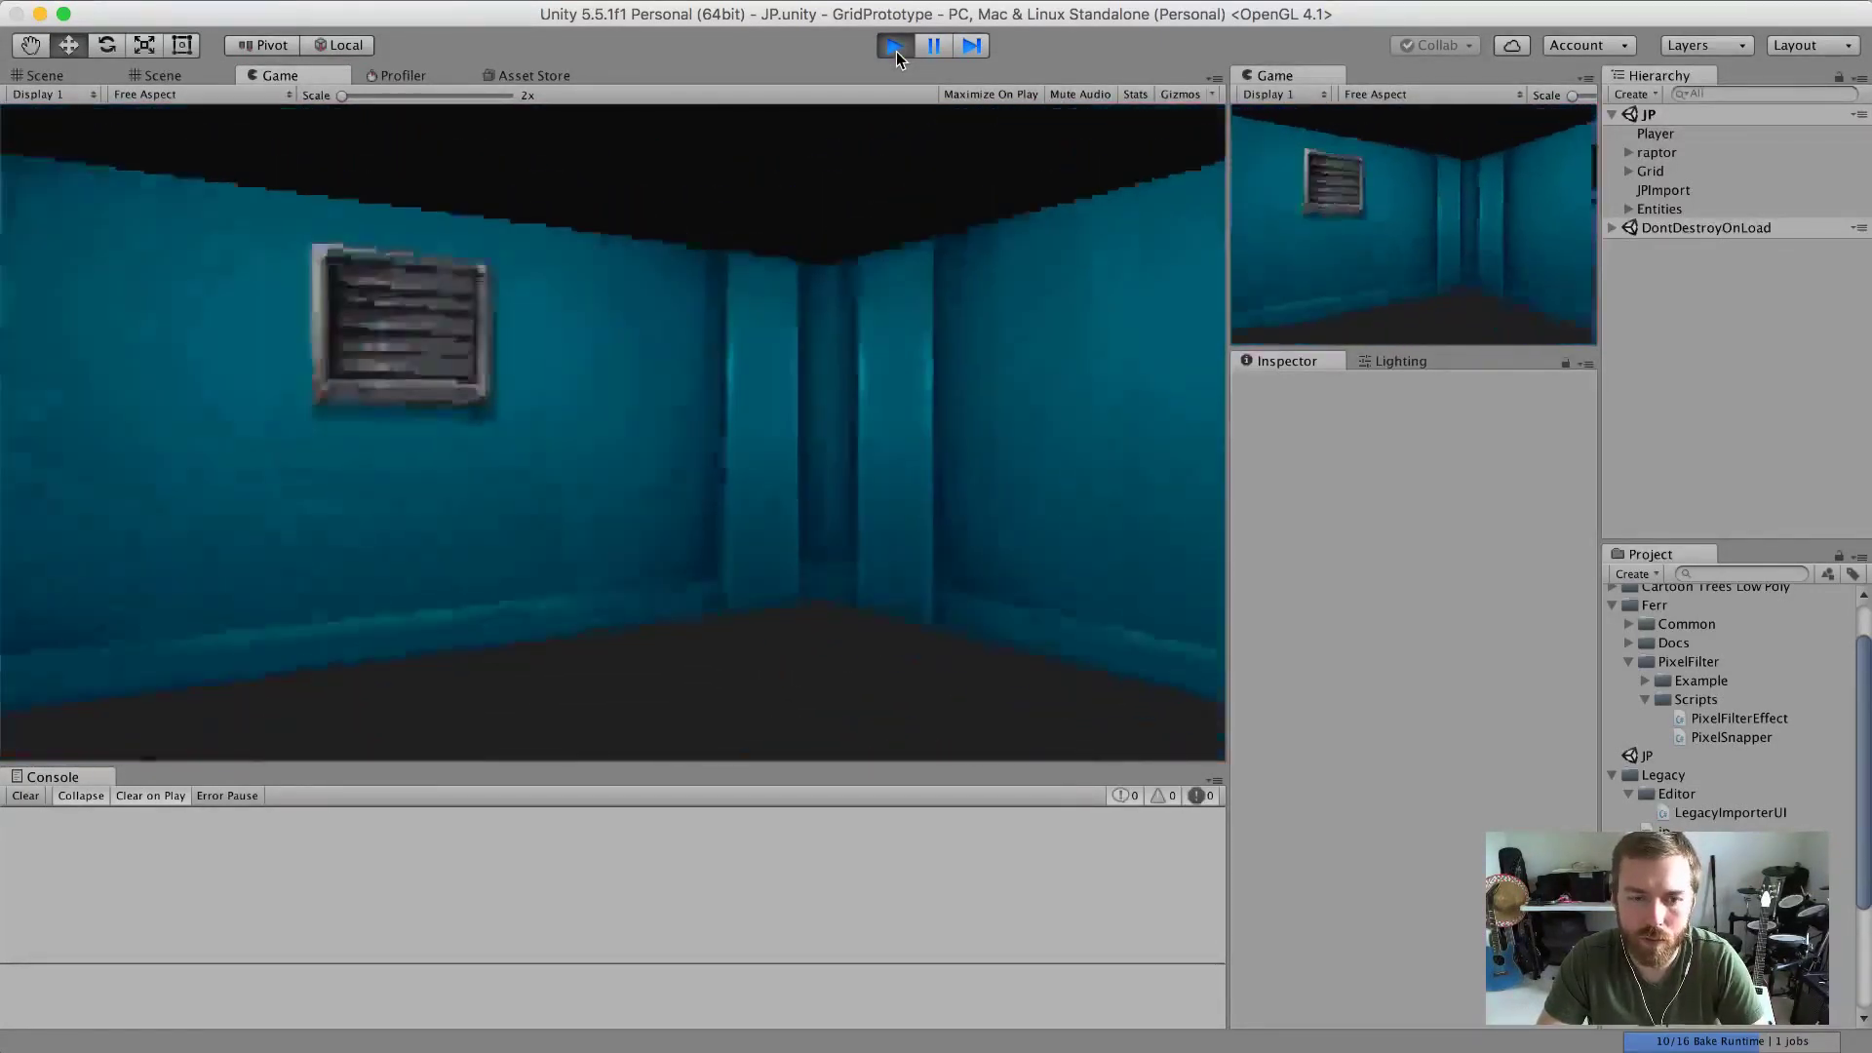
Turn away from the vented corner and open the round-windowed double doors to the prototype's restaurant.
{"action": "key", "text": "Left"}
{"action": "key", "text": "Right"}
{"action": "key", "text": "Up"}
{"action": "key", "text": "Up"}
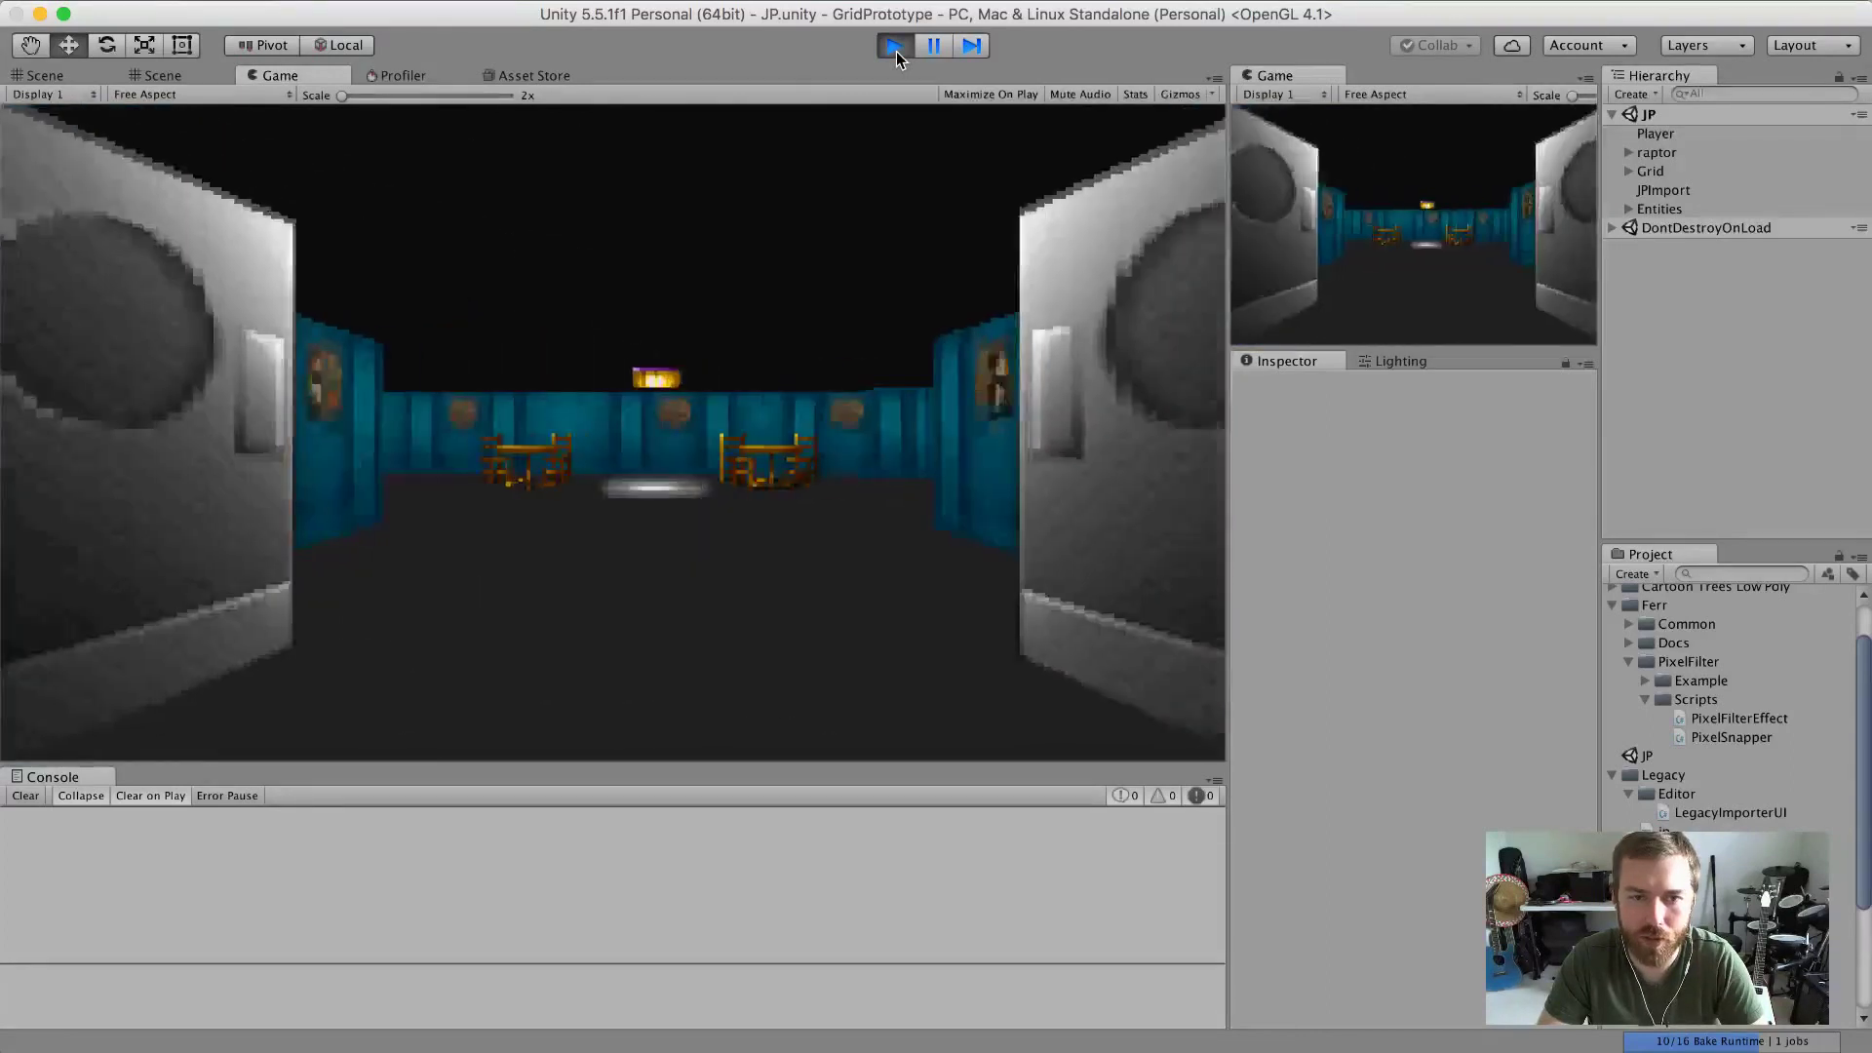
Move around the restaurant to examine its tables, hanging lamp, floor light and wall fans.
{"action": "key", "text": "Right"}
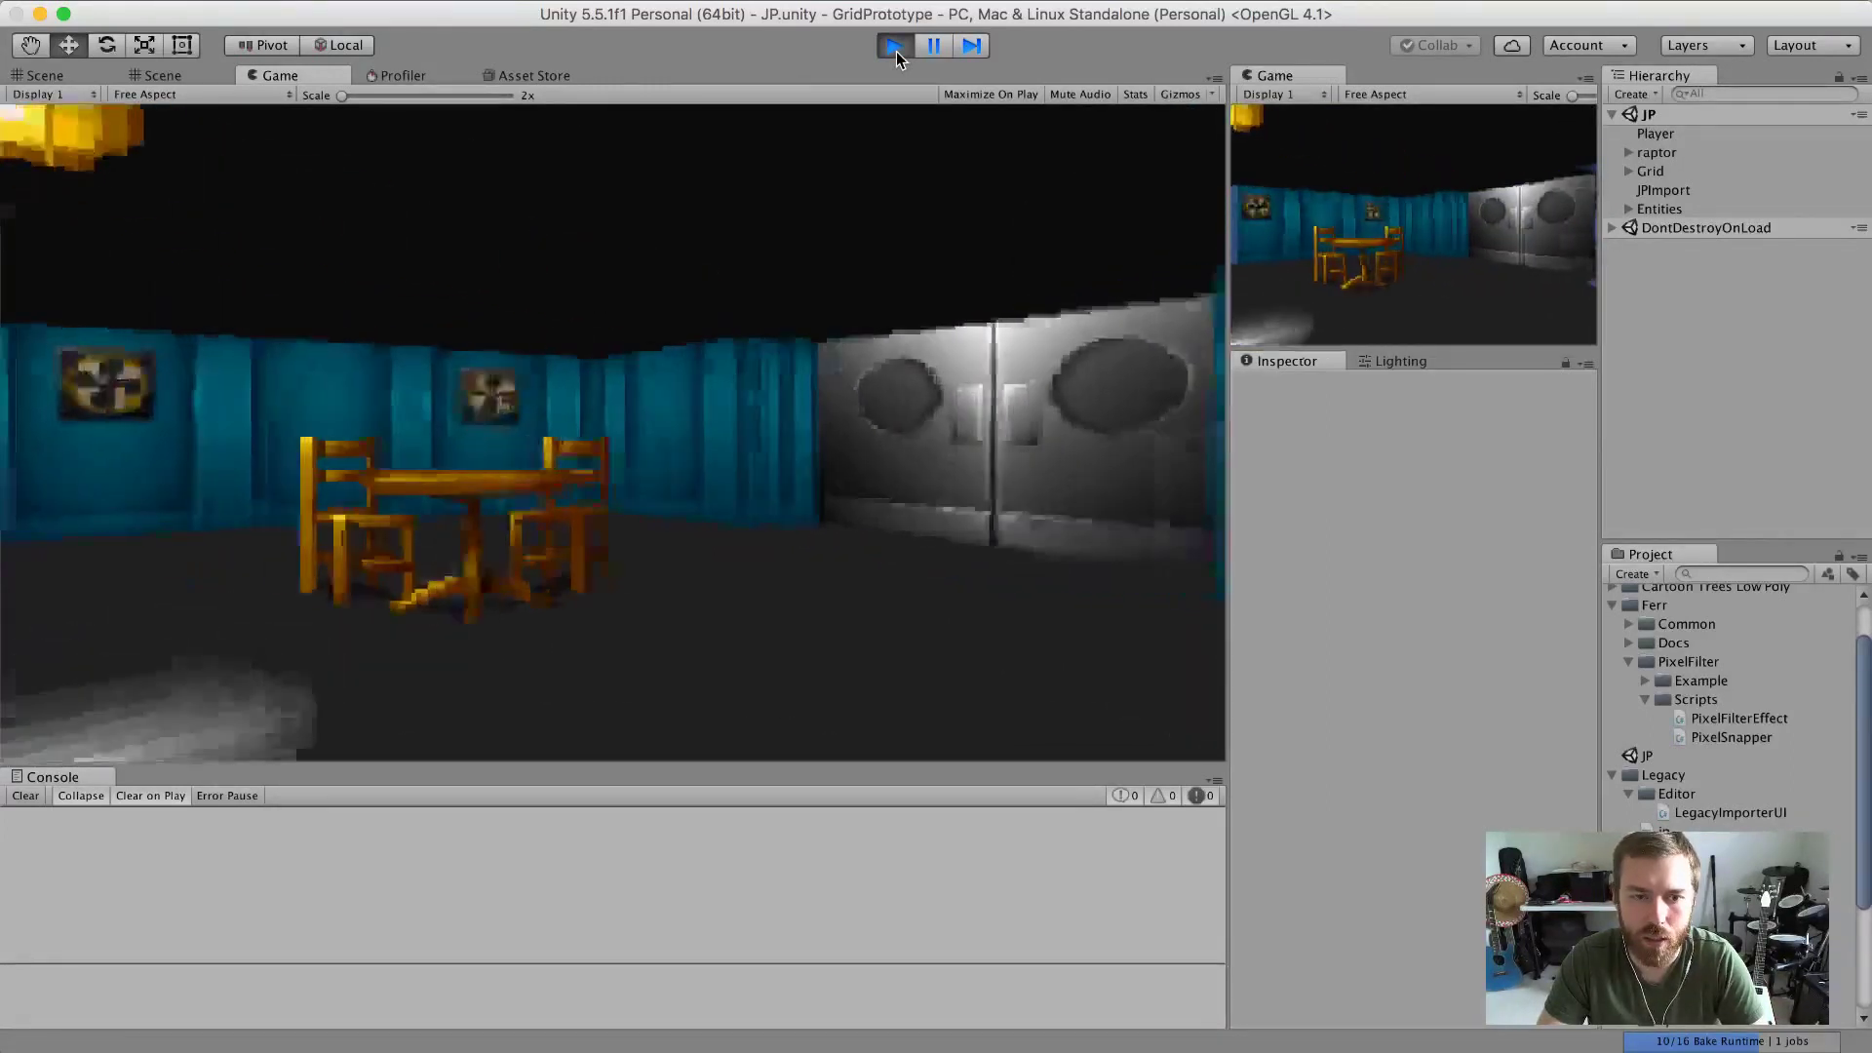
{"action": "key", "text": "Right"}
{"action": "key", "text": "Right"}
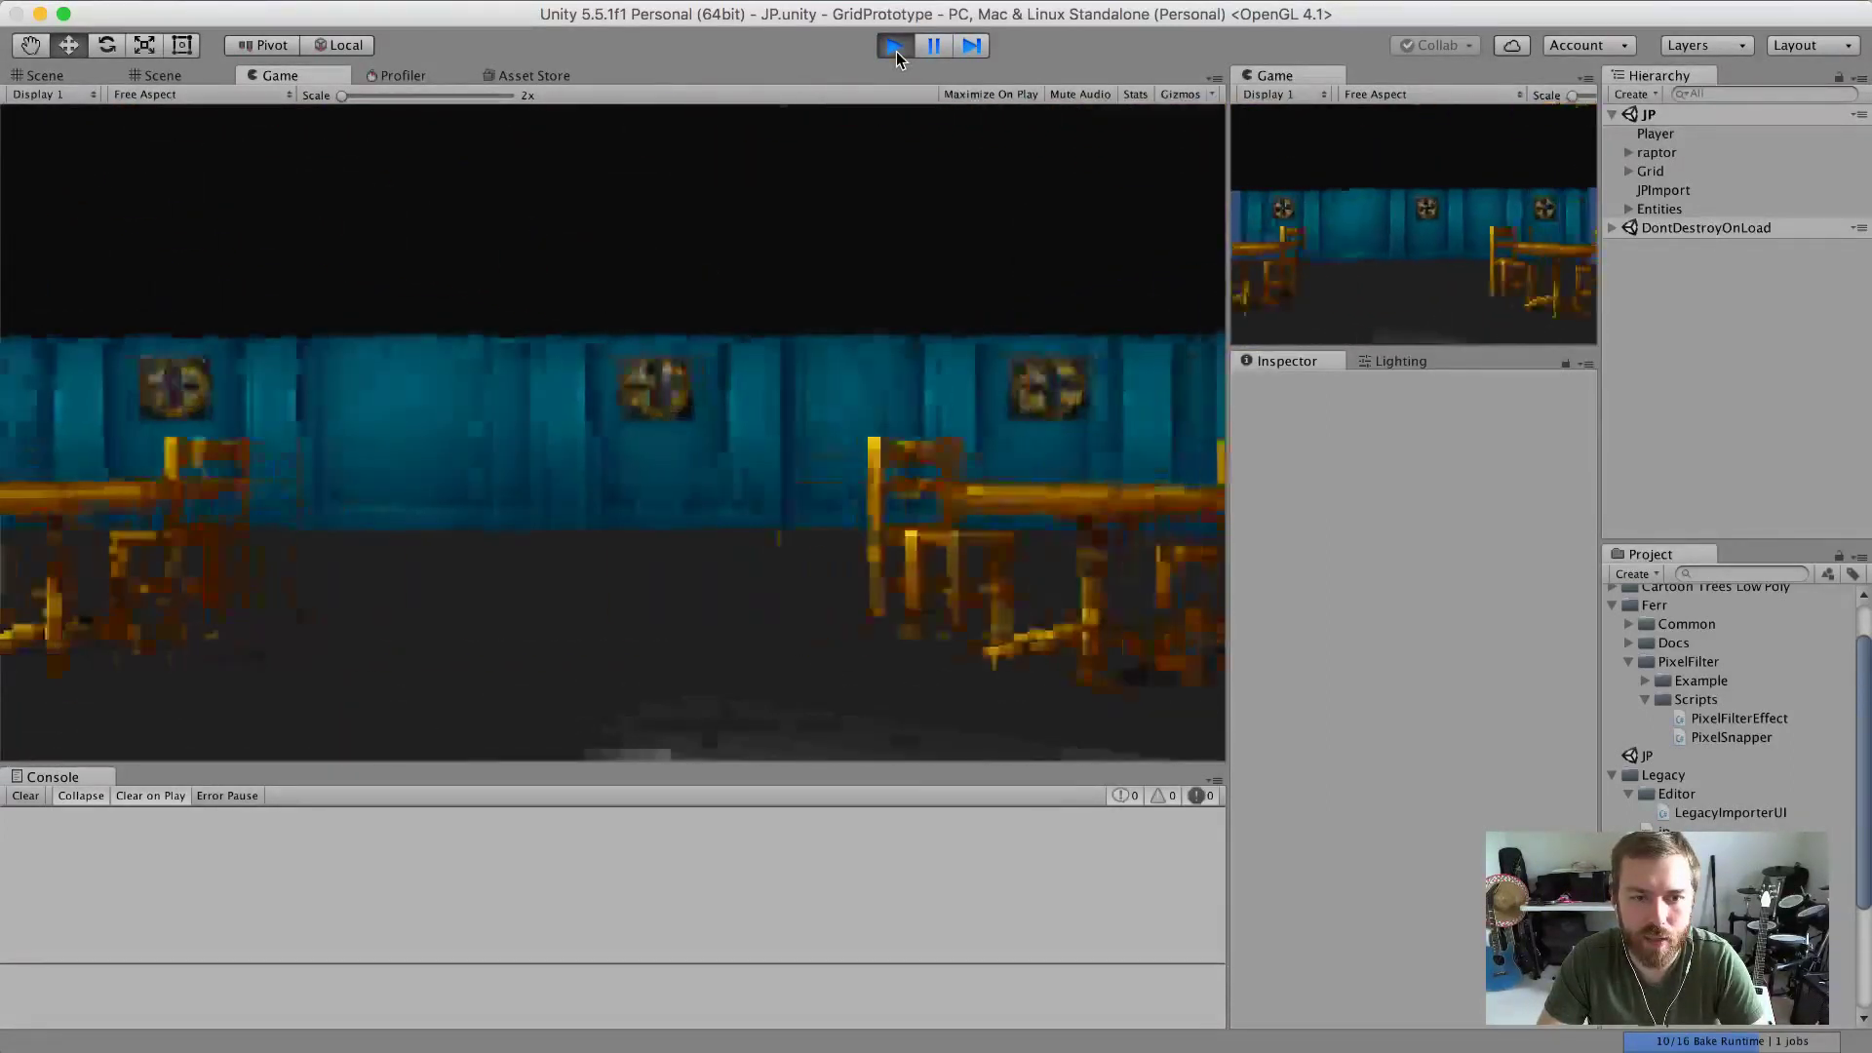
{"action": "key", "text": "Up"}
{"action": "key", "text": "Down"}
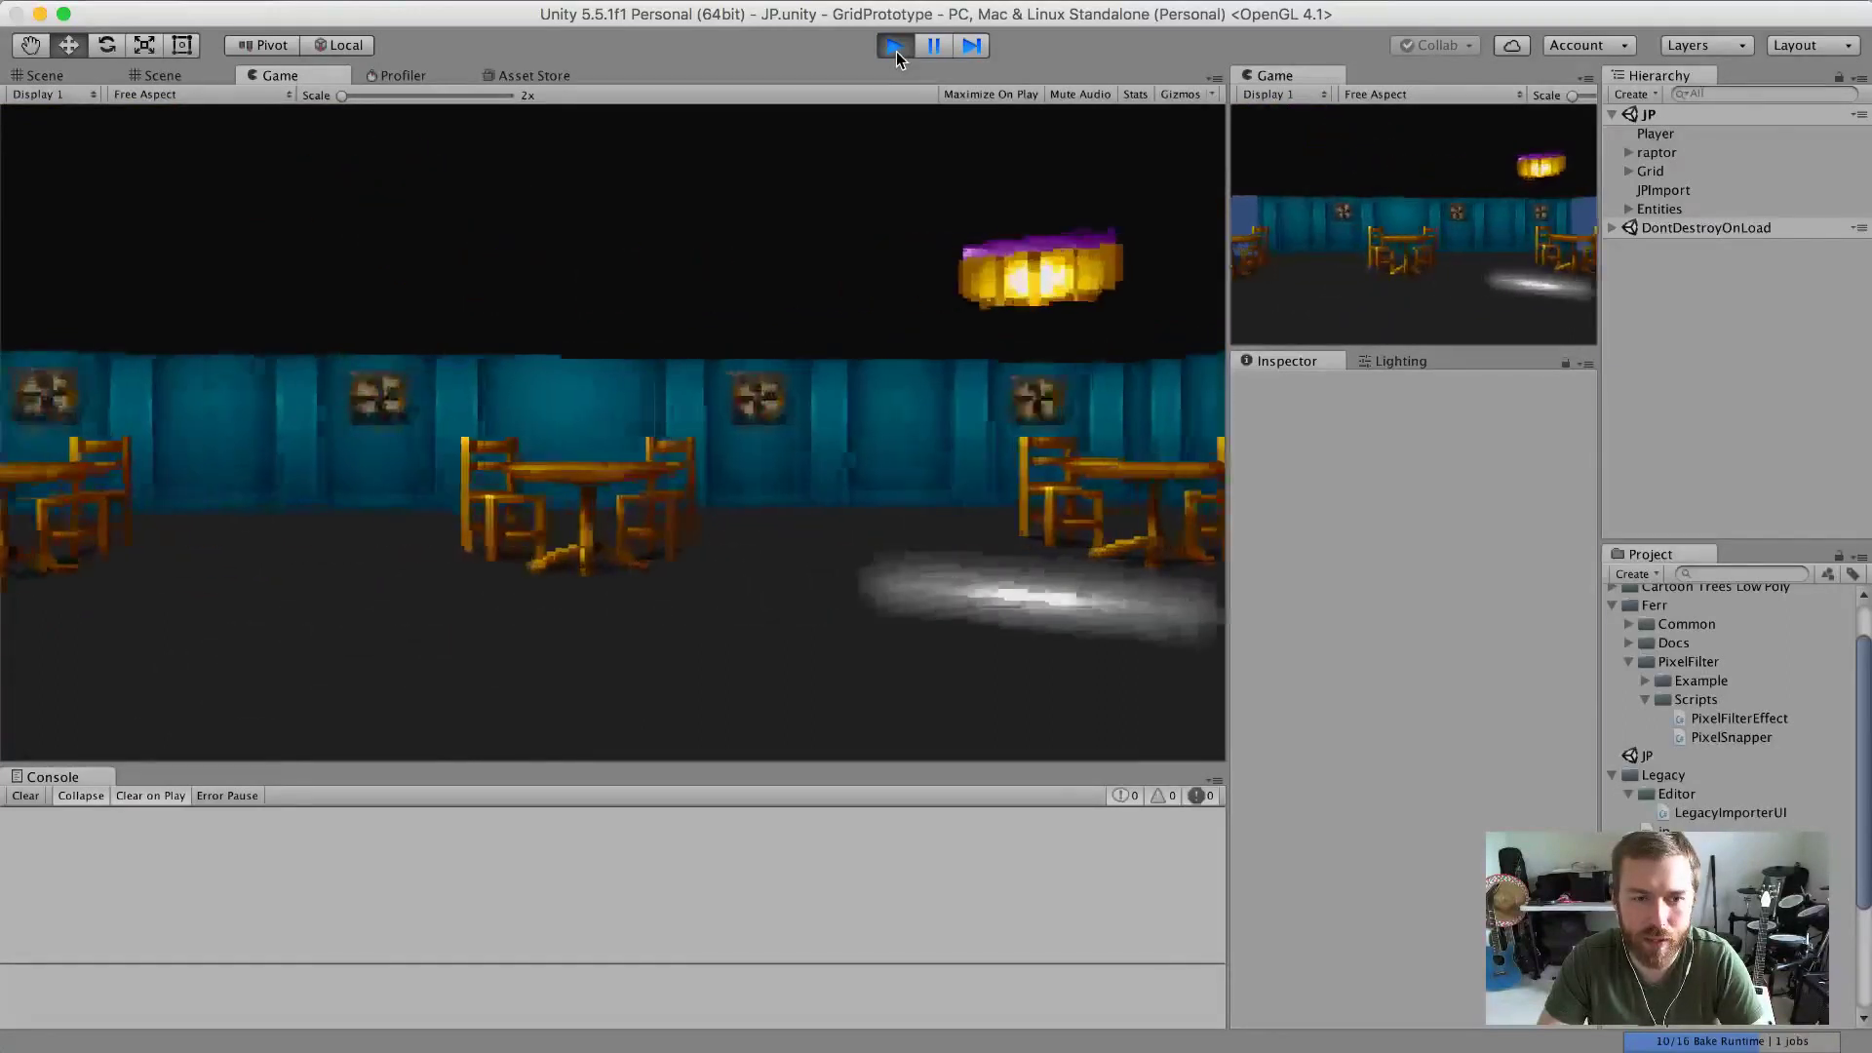
{"action": "key", "text": "Right"}
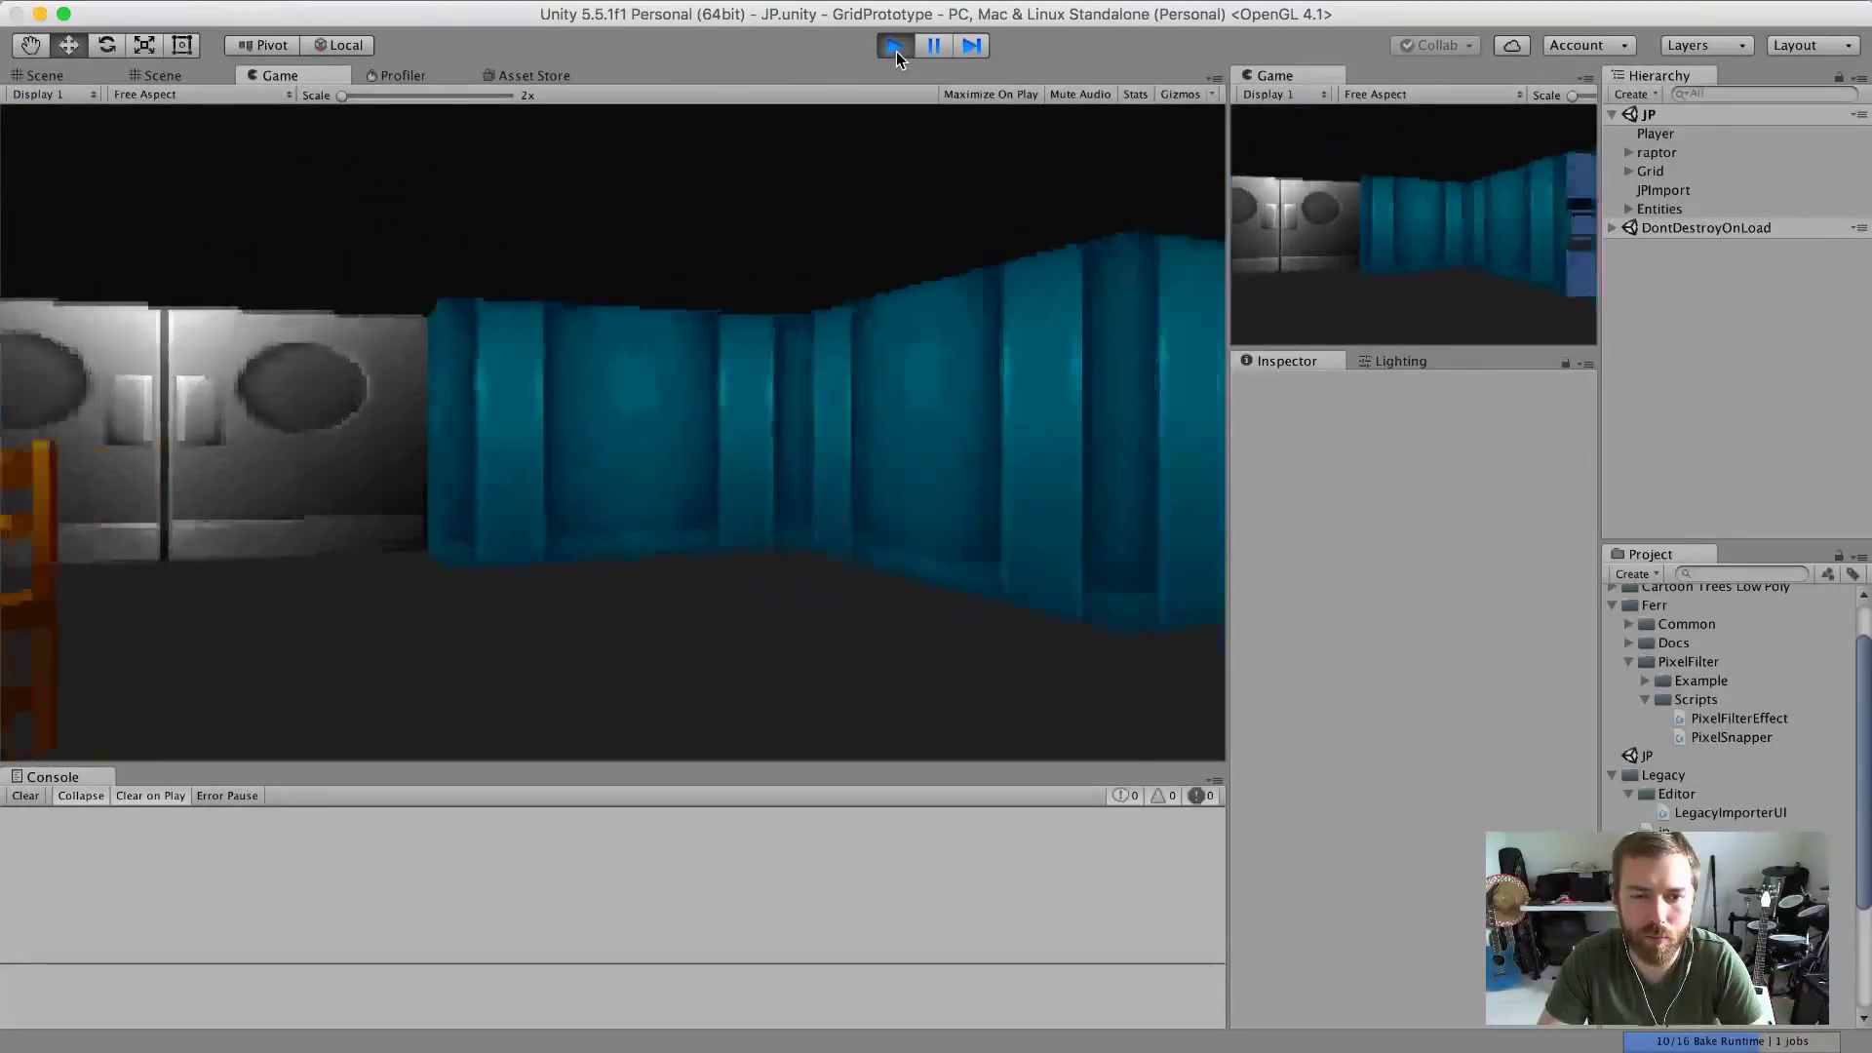
Leave the restaurant for the corridor with the biohazard sign and turn past the table lamp towards its far doors.
{"action": "key", "text": "Right"}
{"action": "key", "text": "Right"}
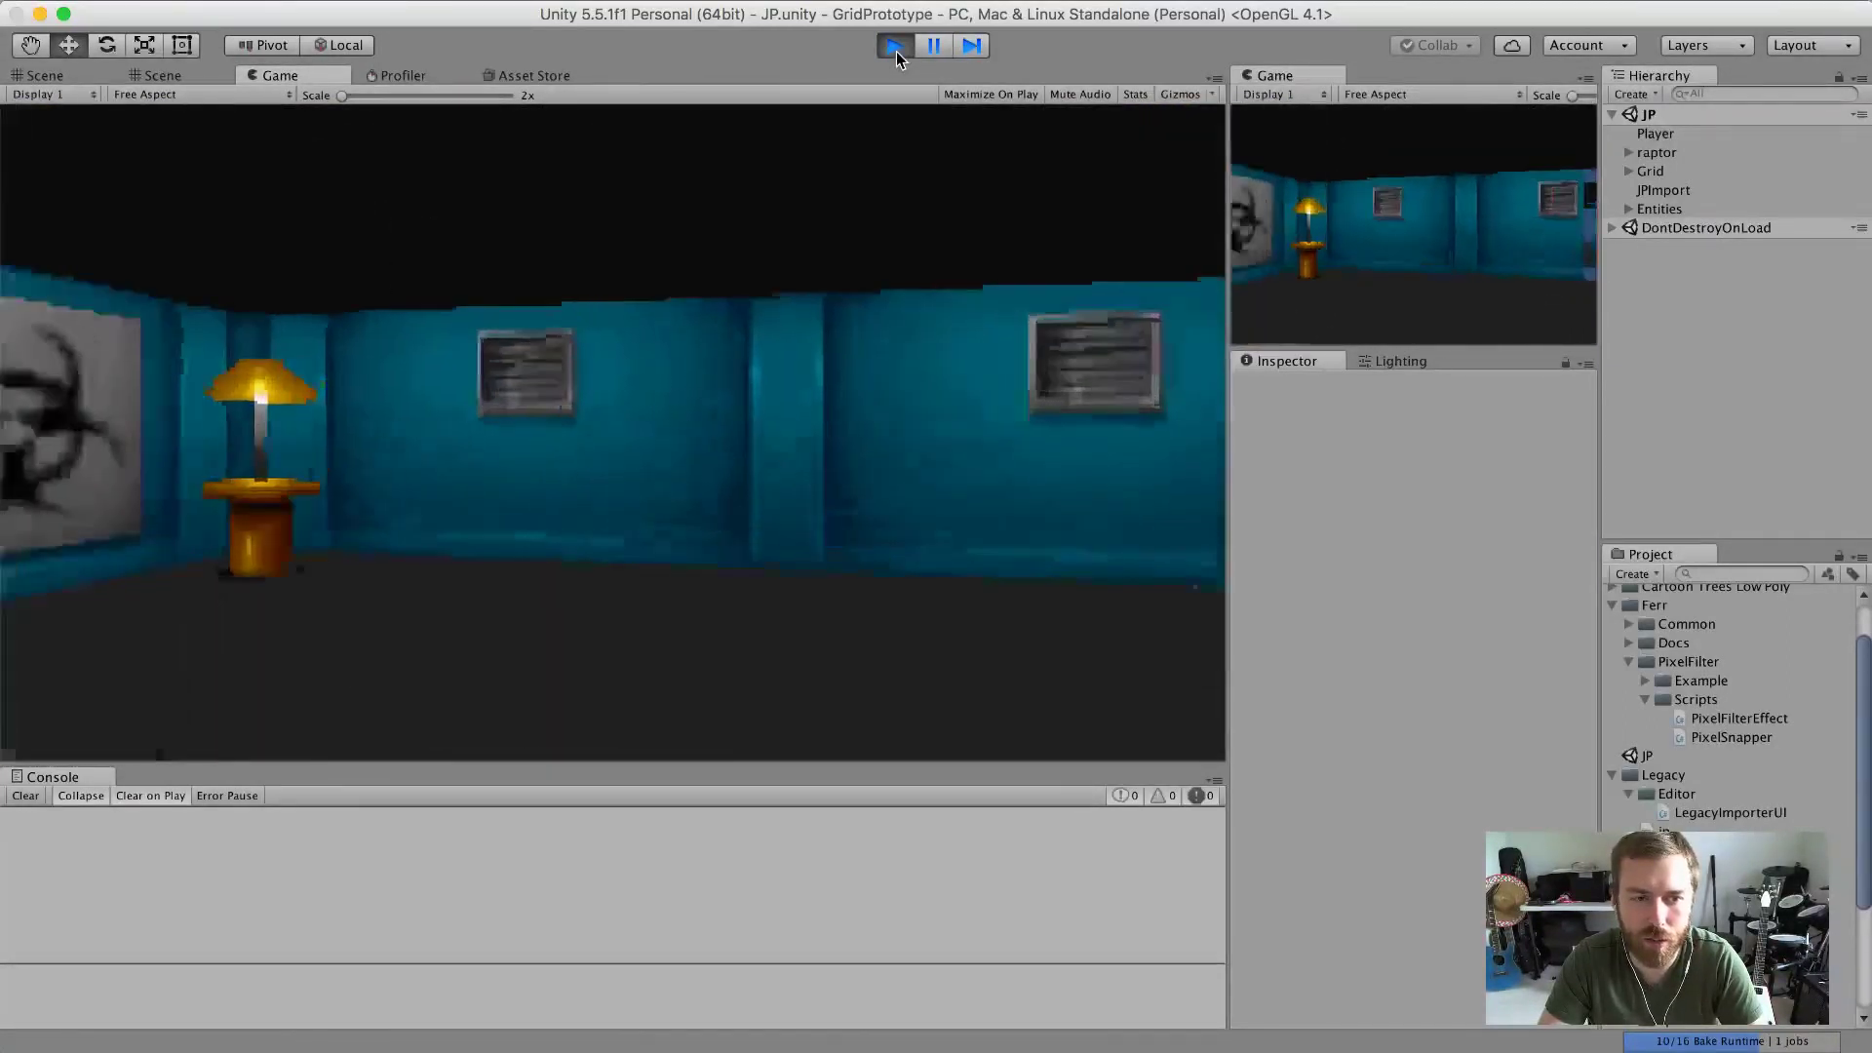
{"action": "key", "text": "Right"}
{"action": "key", "text": "Up"}
{"action": "key", "text": "Up"}
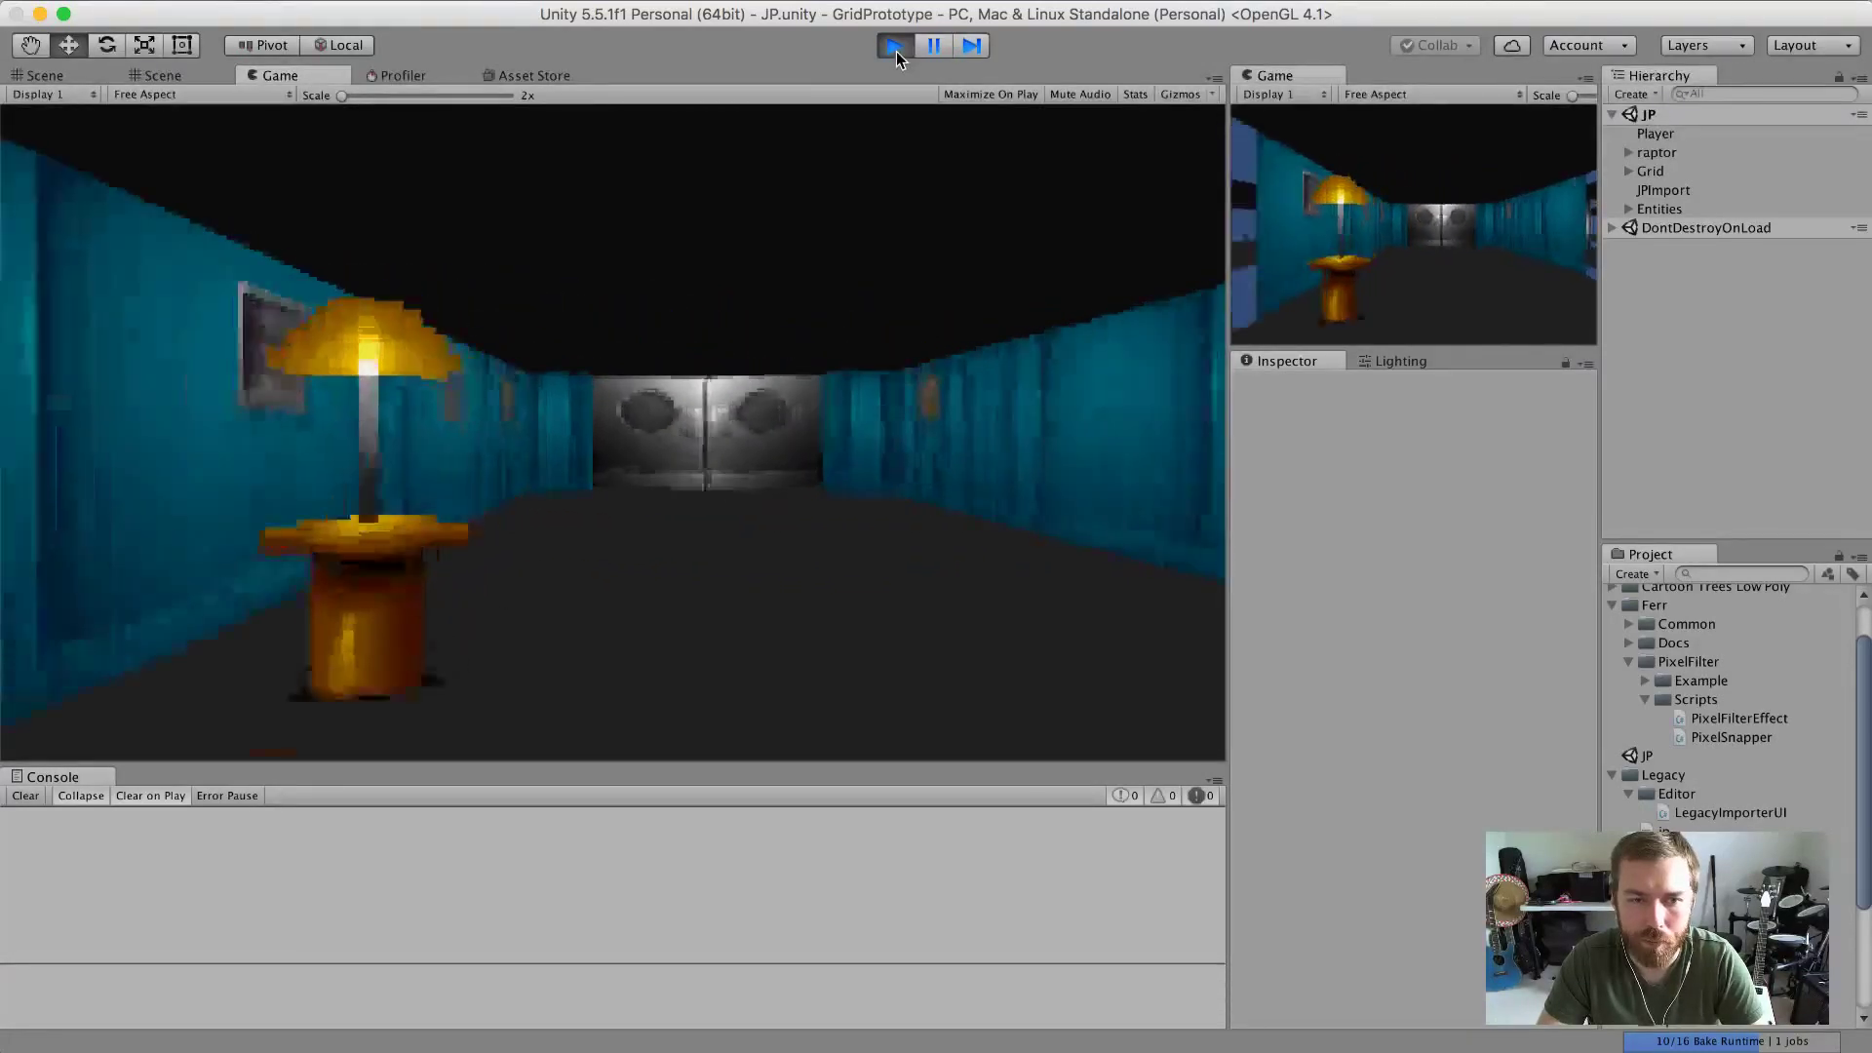
Walk down the corridor and pass through the round-windowed double doors at its far end.
{"action": "key", "text": "Up"}
{"action": "key", "text": "Up"}
{"action": "key", "text": "Up"}
{"action": "key", "text": "Right"}
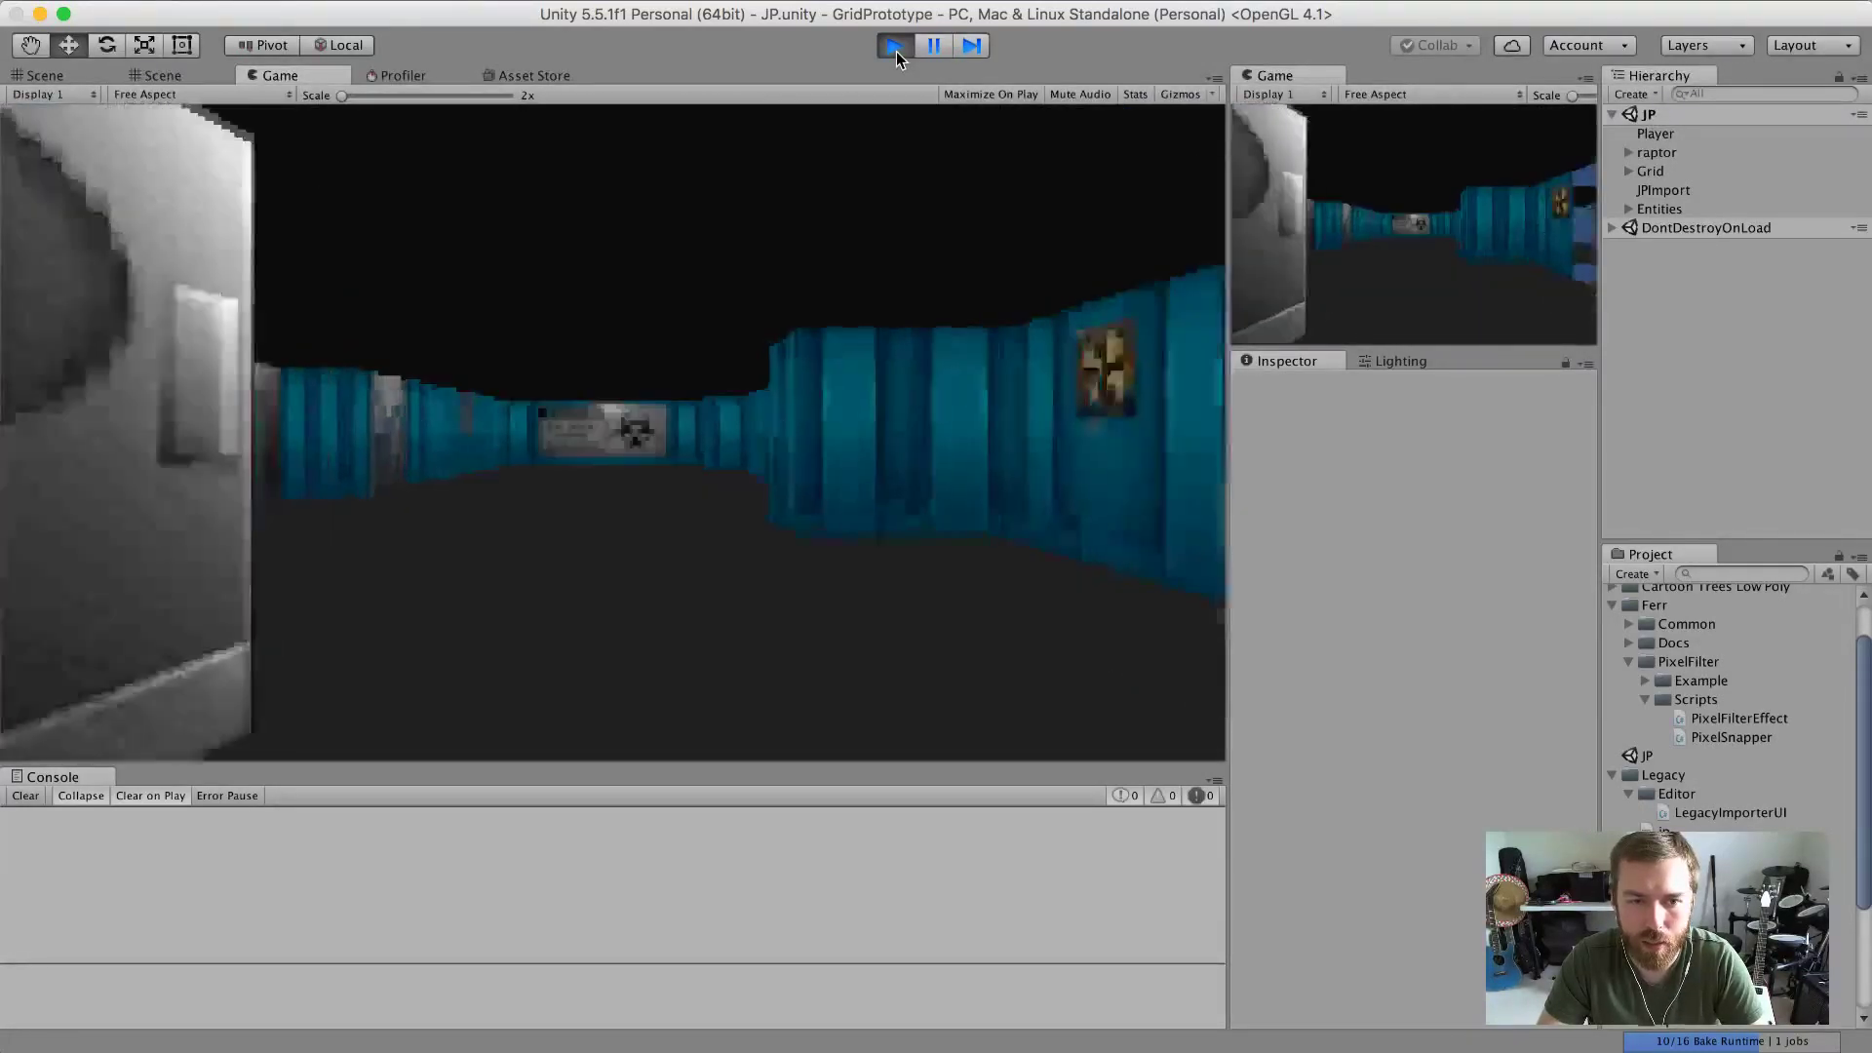
Continue through the hall towards the biohazard sign and open the side double doors to the room with the raptor.
{"action": "key", "text": "Up"}
{"action": "key", "text": "Right"}
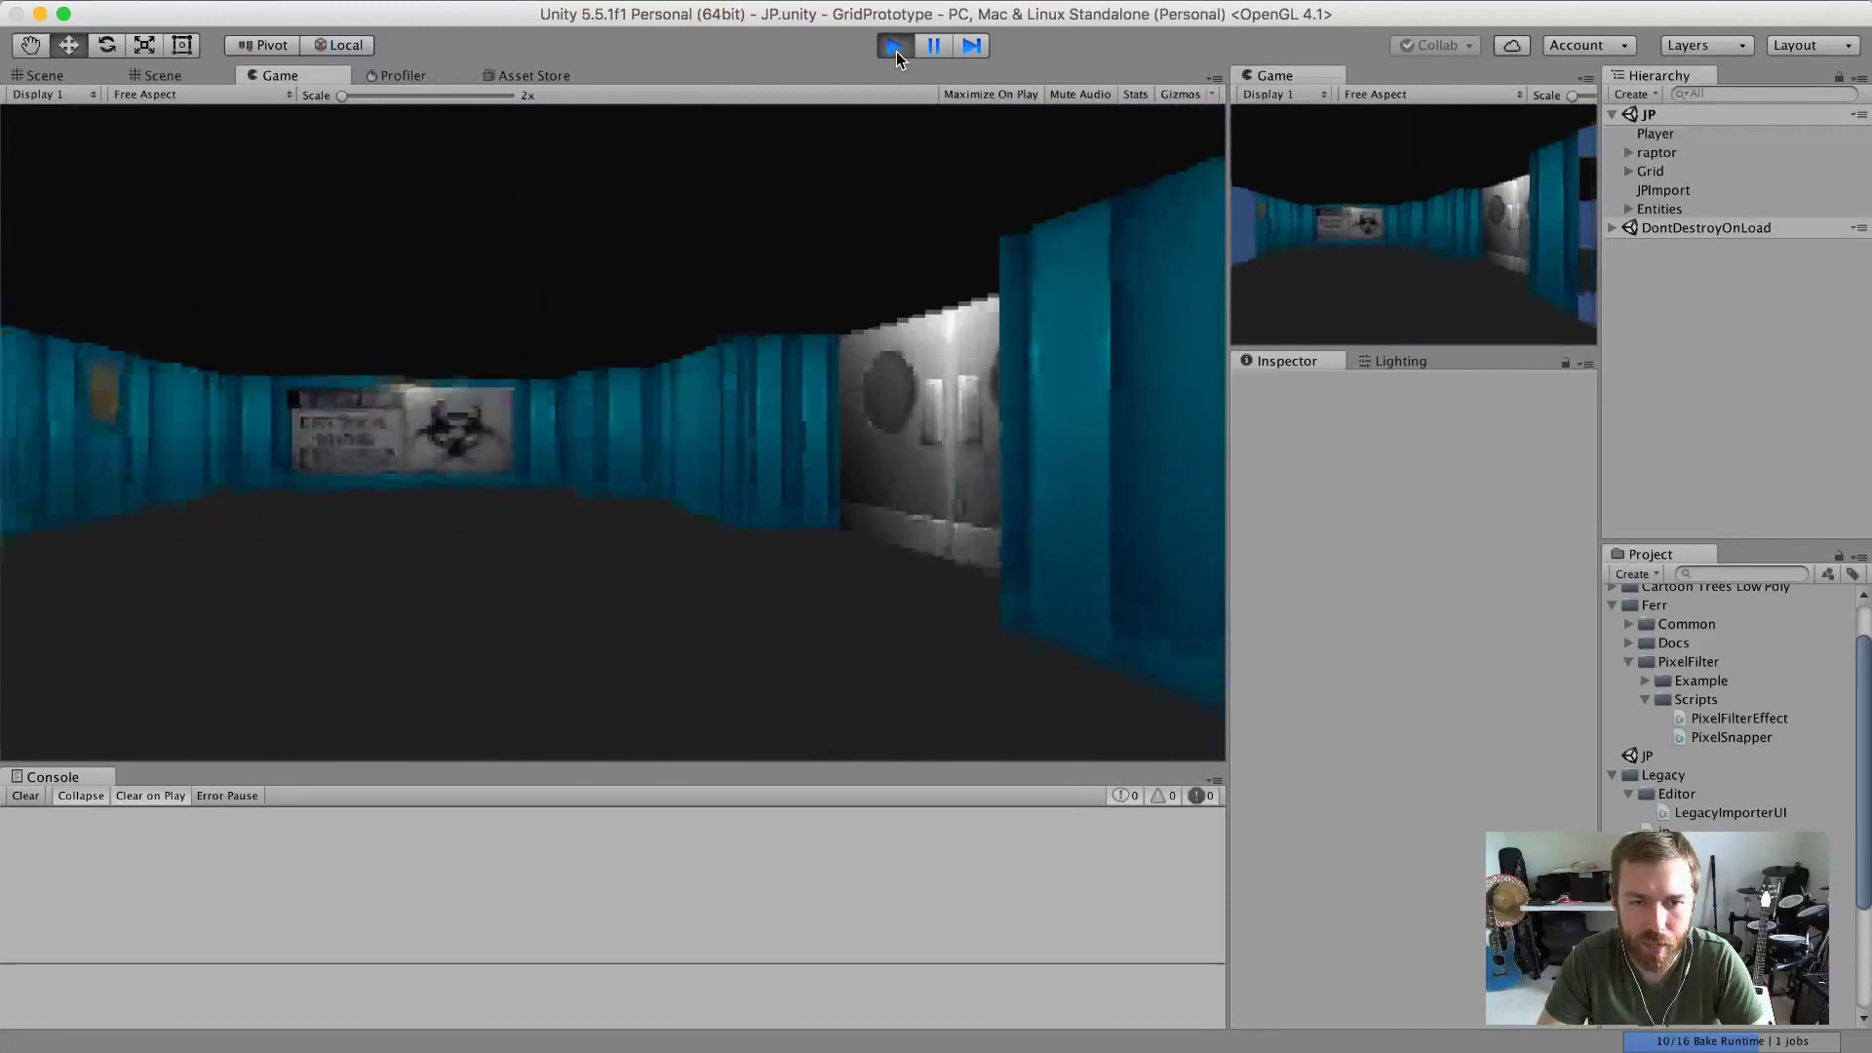
{"action": "key", "text": "Right"}
{"action": "key", "text": "Up"}
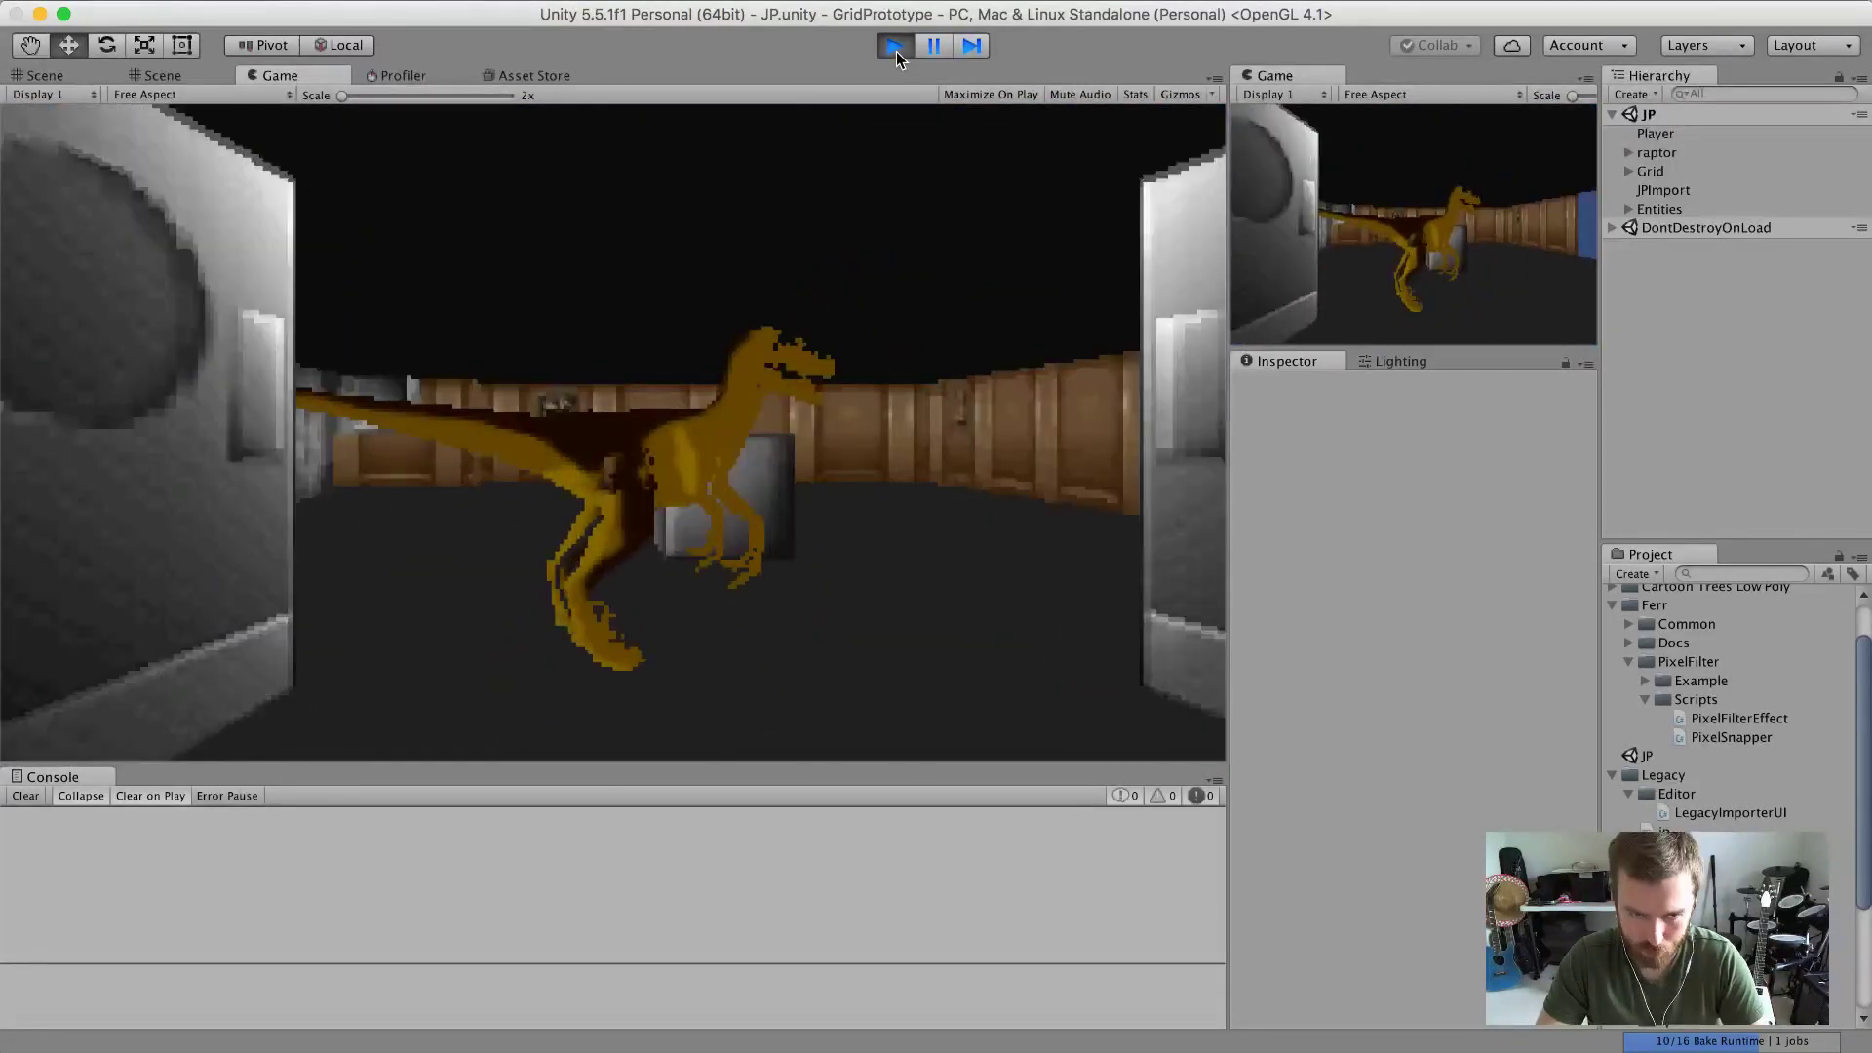
Enter the brown-walled kitchen and move around the raptor to view it and the appliances from several angles.
{"action": "key", "text": "Up"}
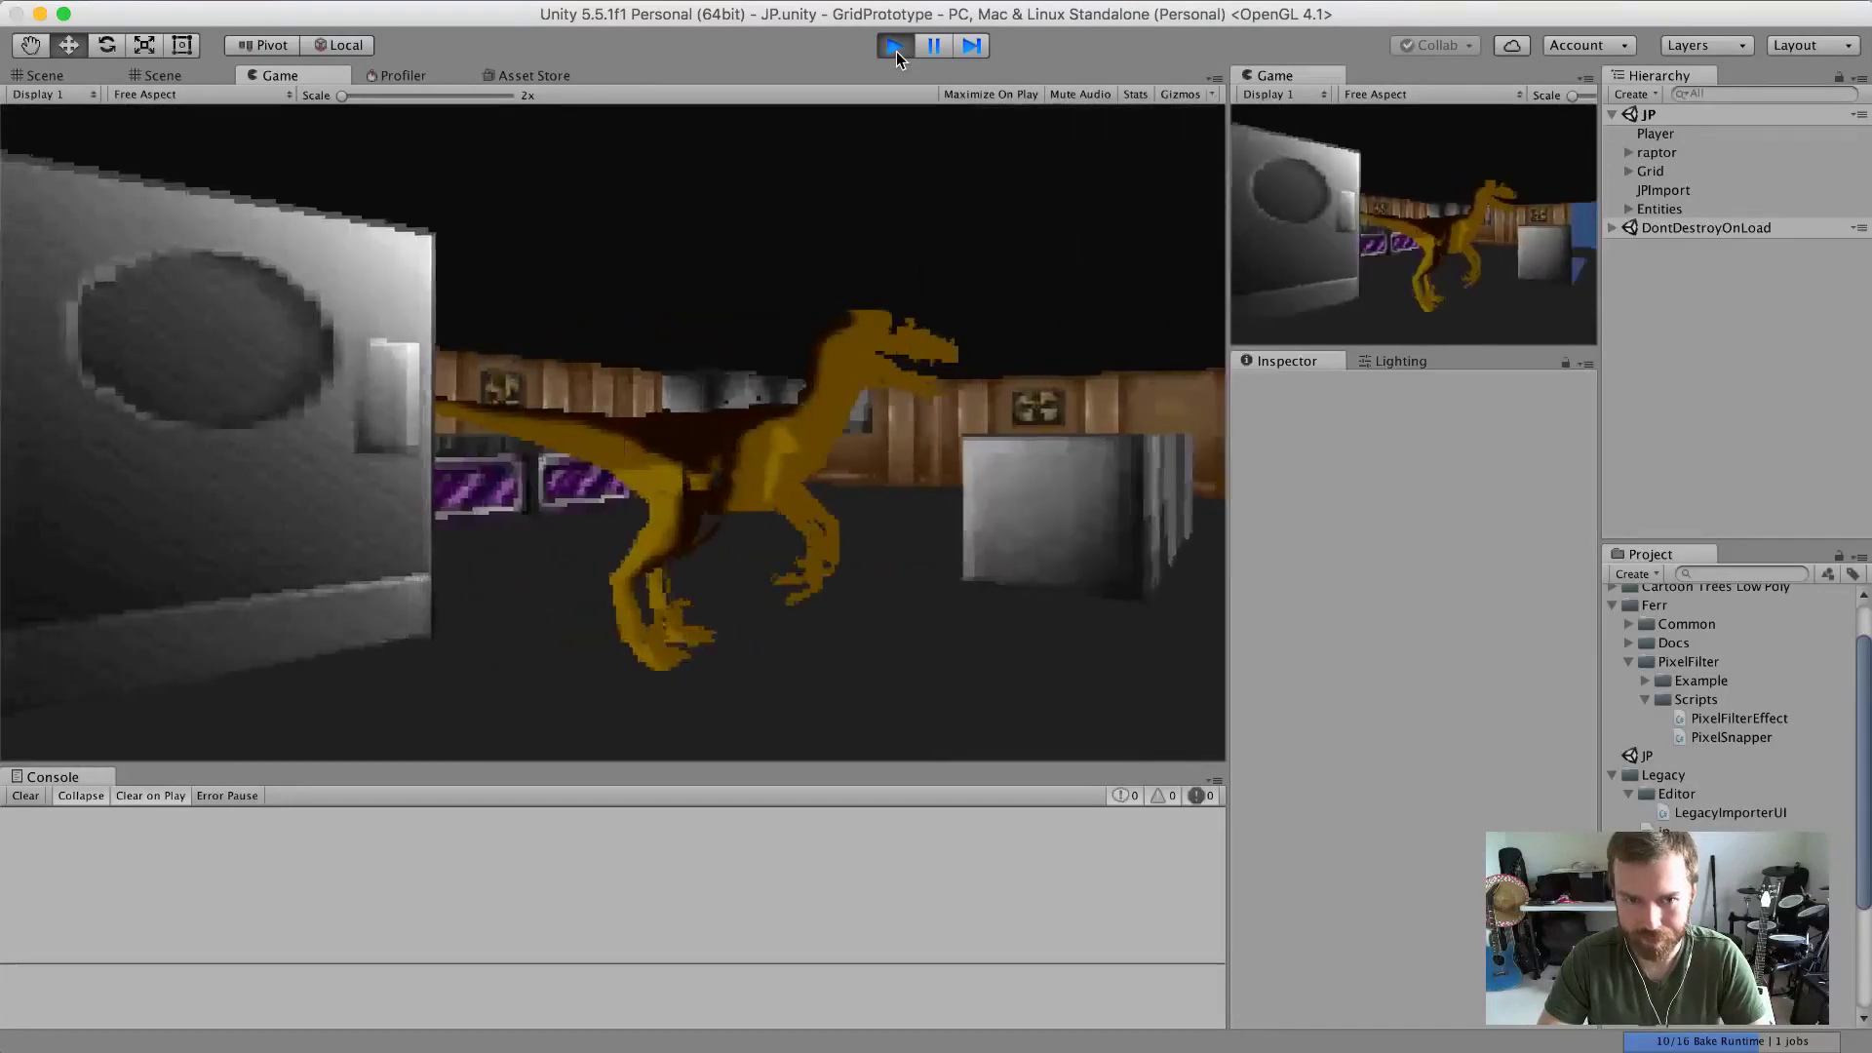
{"action": "key", "text": "Left"}
{"action": "key", "text": "Right"}
{"action": "key", "text": "Right"}
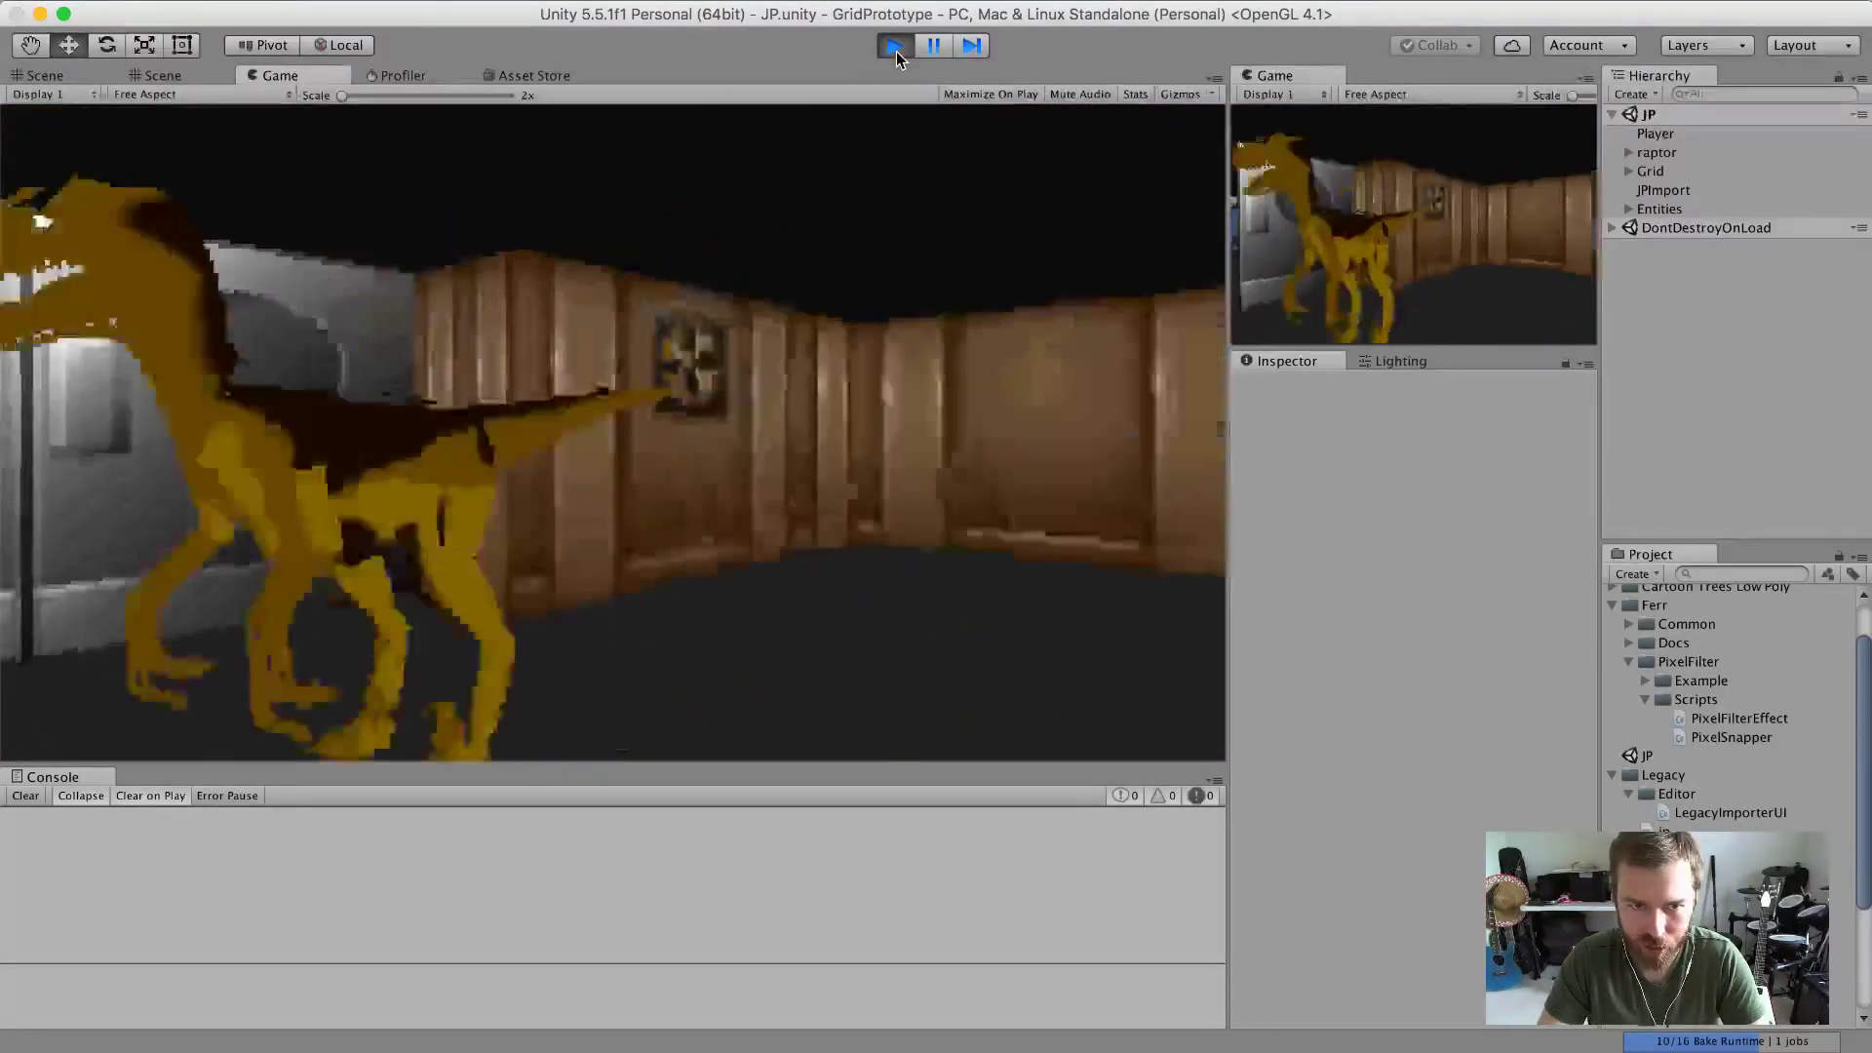
{"action": "key", "text": "Down"}
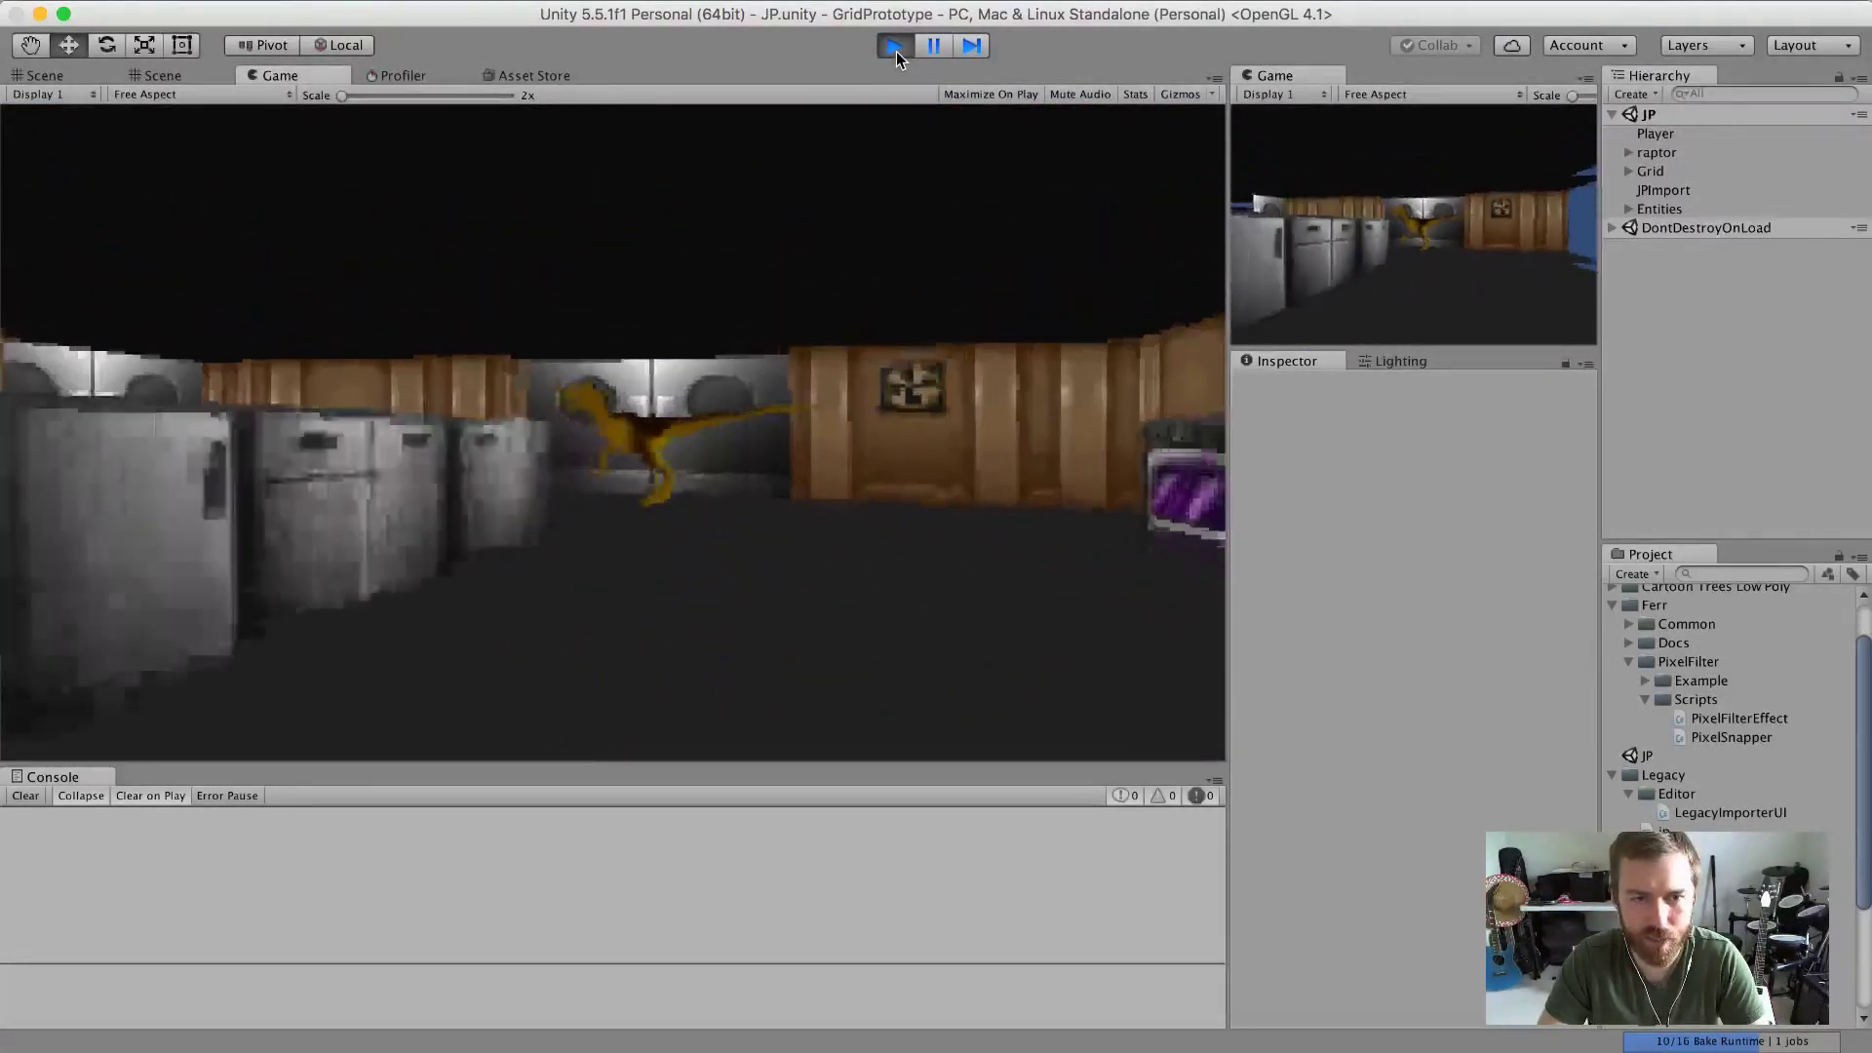
Move back and forth across the kitchen between the brown wall and the purple-windowed ovens to view the raptor by the double doors.
{"action": "key", "text": "Right"}
{"action": "key", "text": "Up"}
{"action": "key", "text": "Left"}
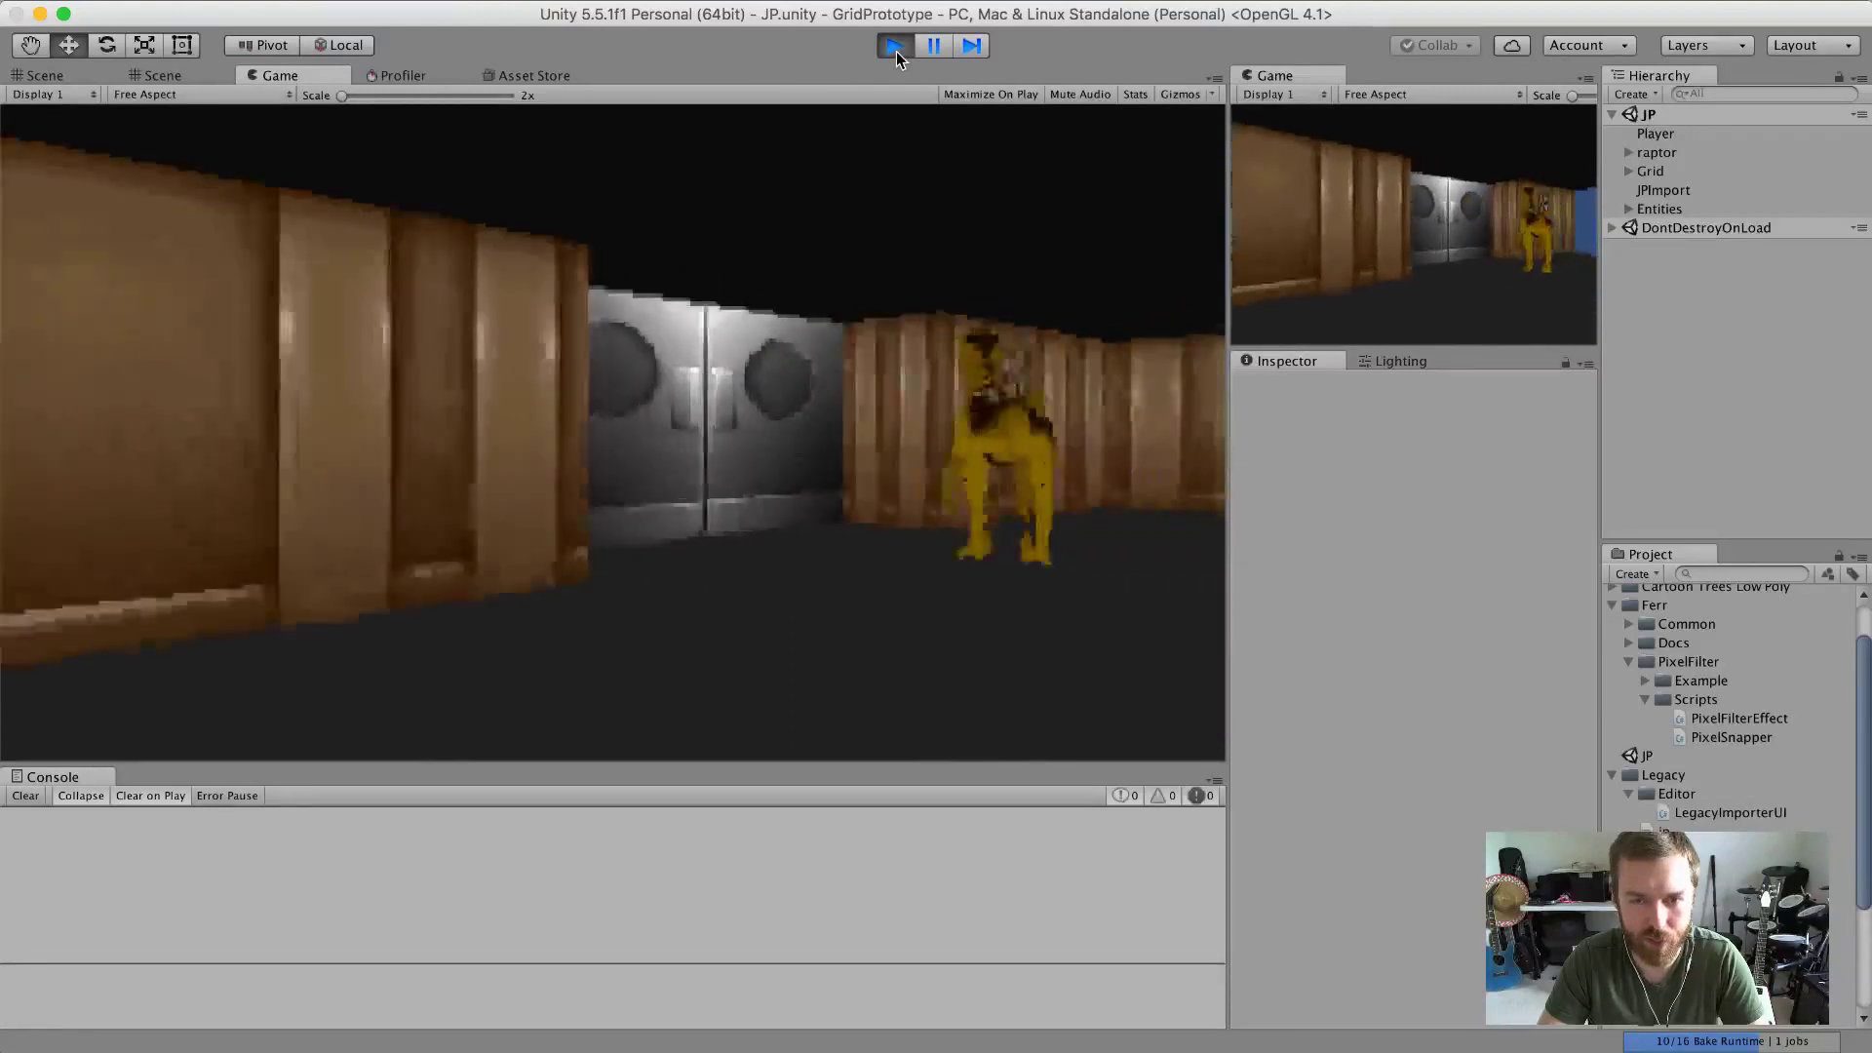
{"action": "key", "text": "Right"}
{"action": "key", "text": "Left"}
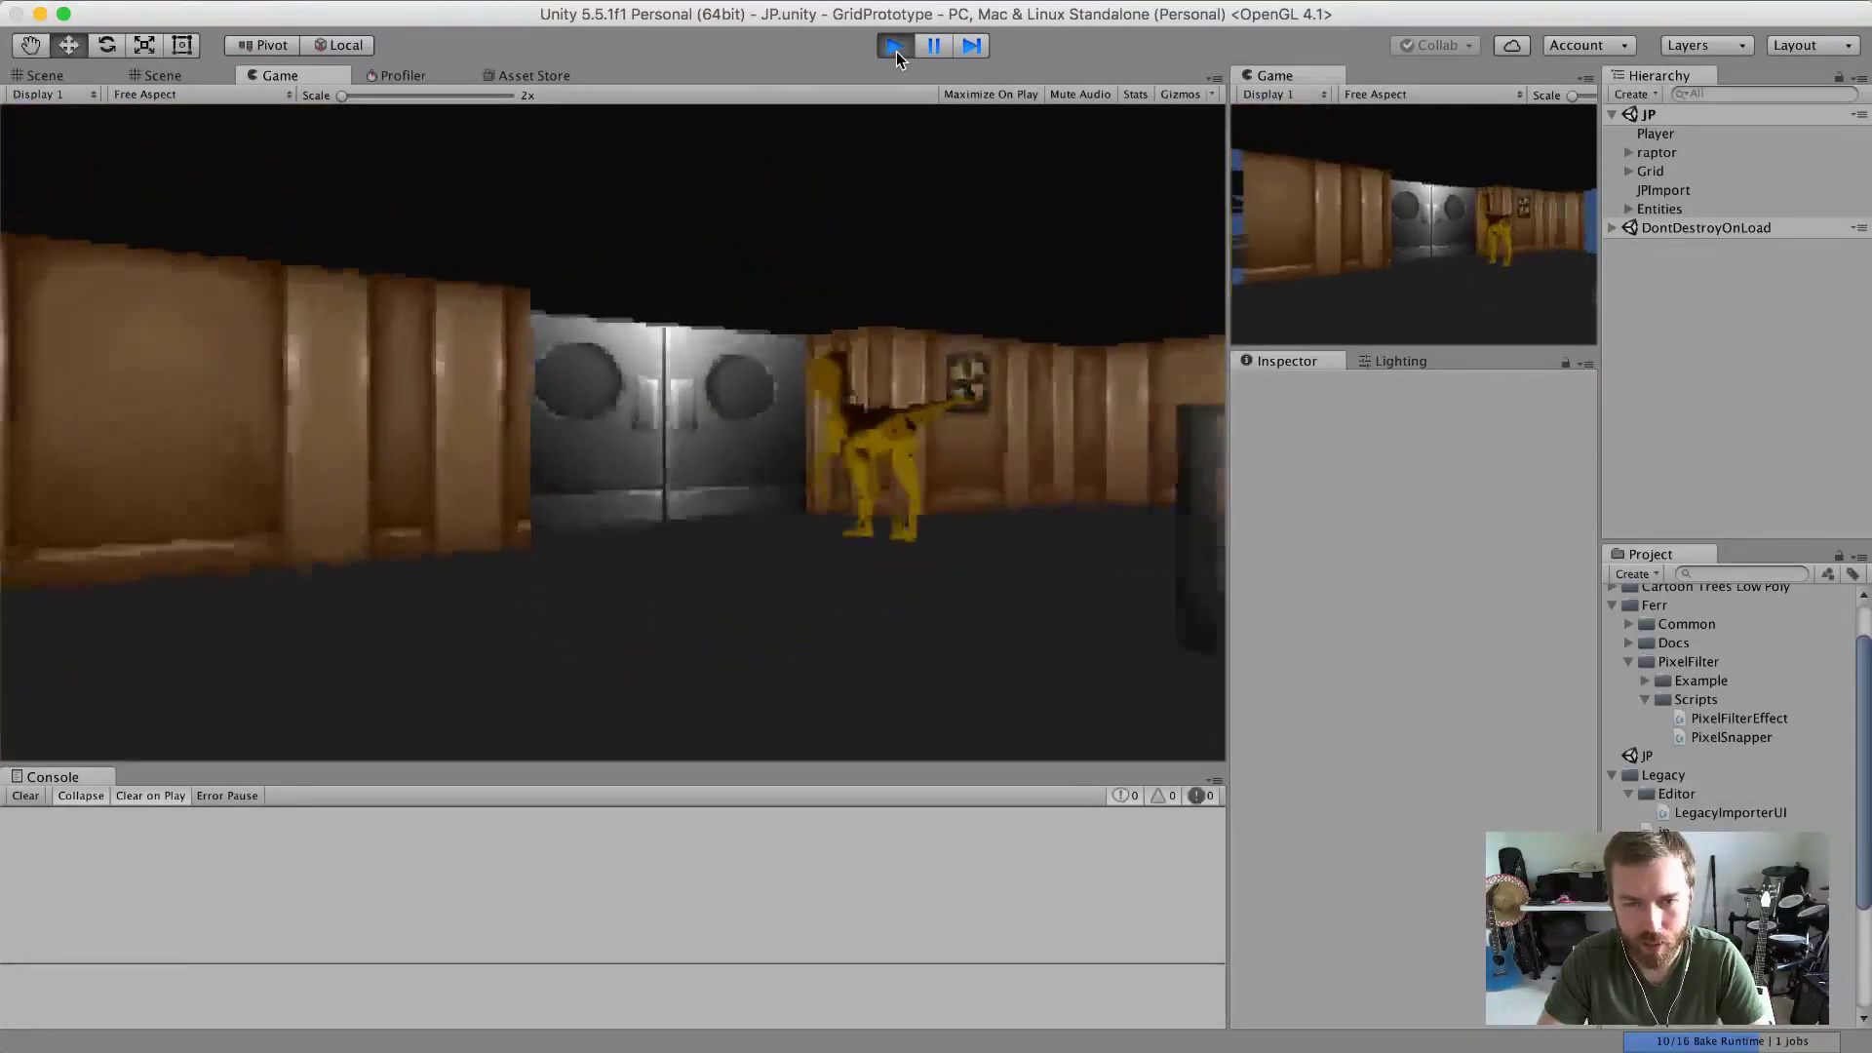
{"action": "key", "text": "Right"}
{"action": "key", "text": "Right"}
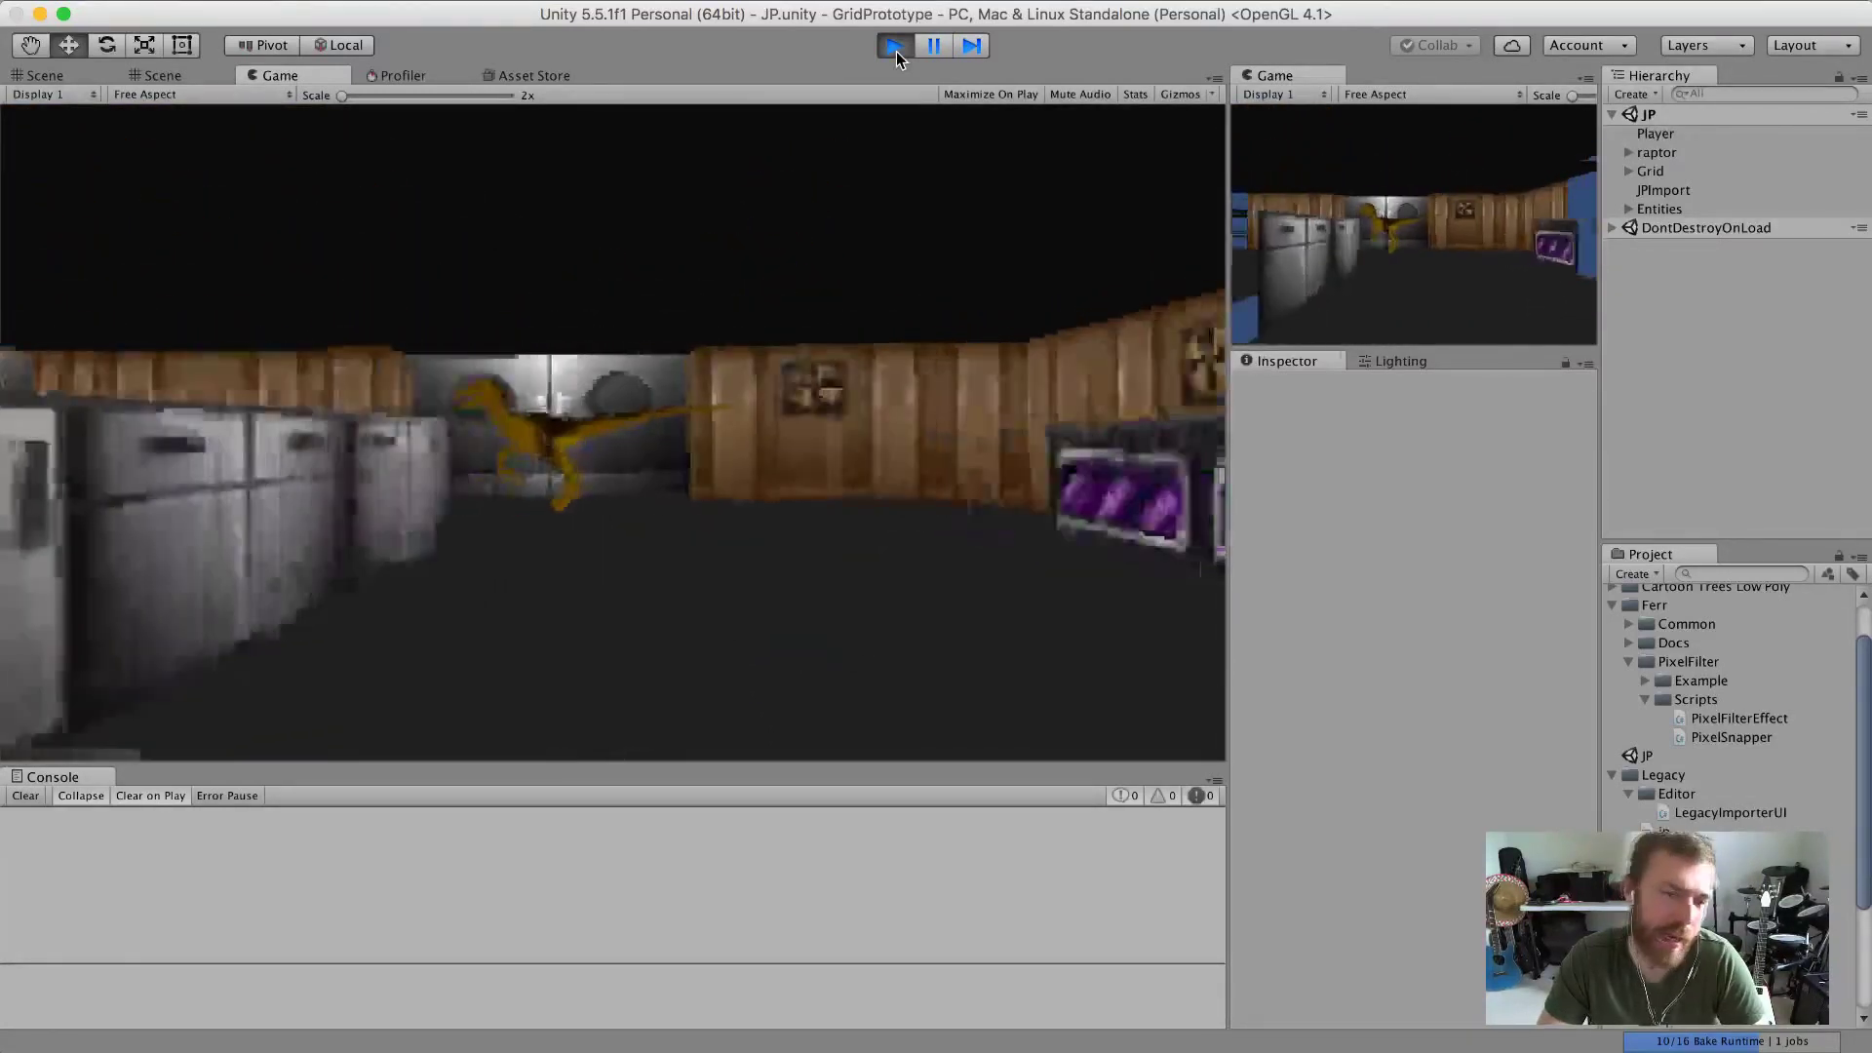
{"action": "key", "text": "Right"}
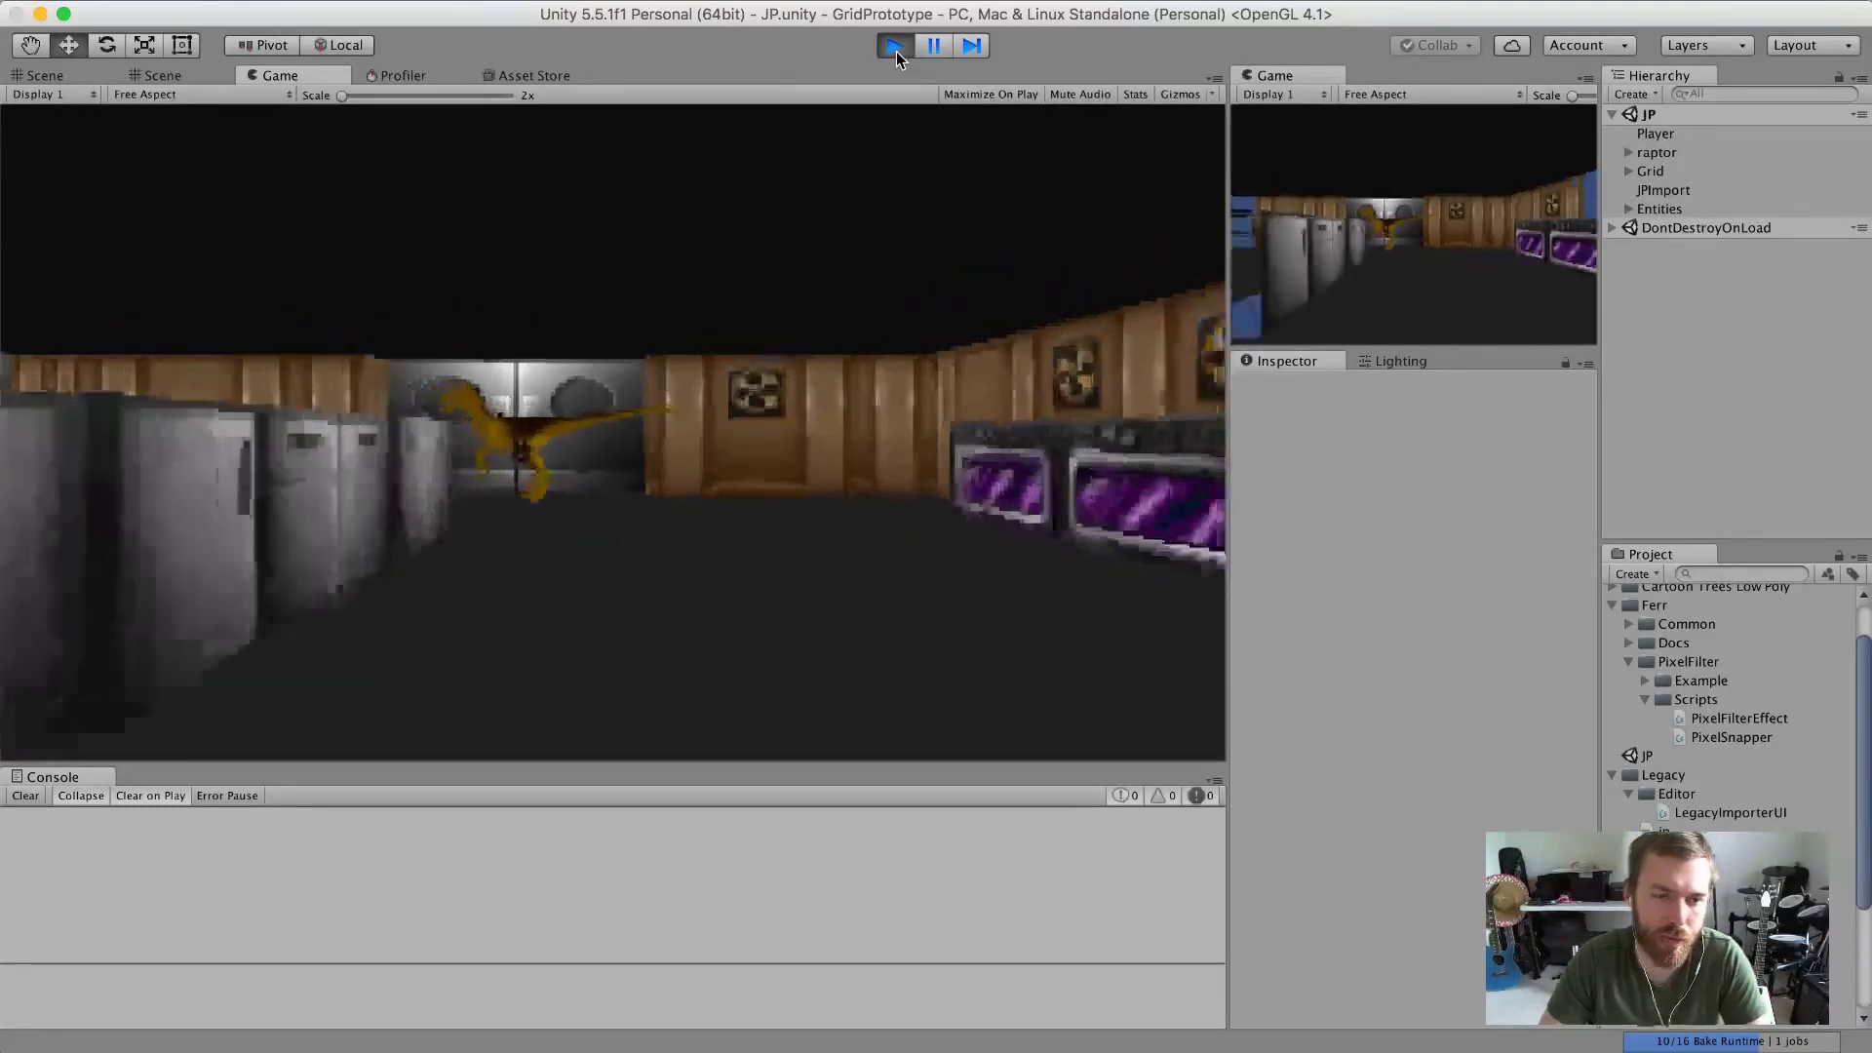
Circle the row of fridges to view the raptor from both sides of the appliances.
{"action": "key", "text": "Left"}
{"action": "key", "text": "Left"}
{"action": "key", "text": "Up"}
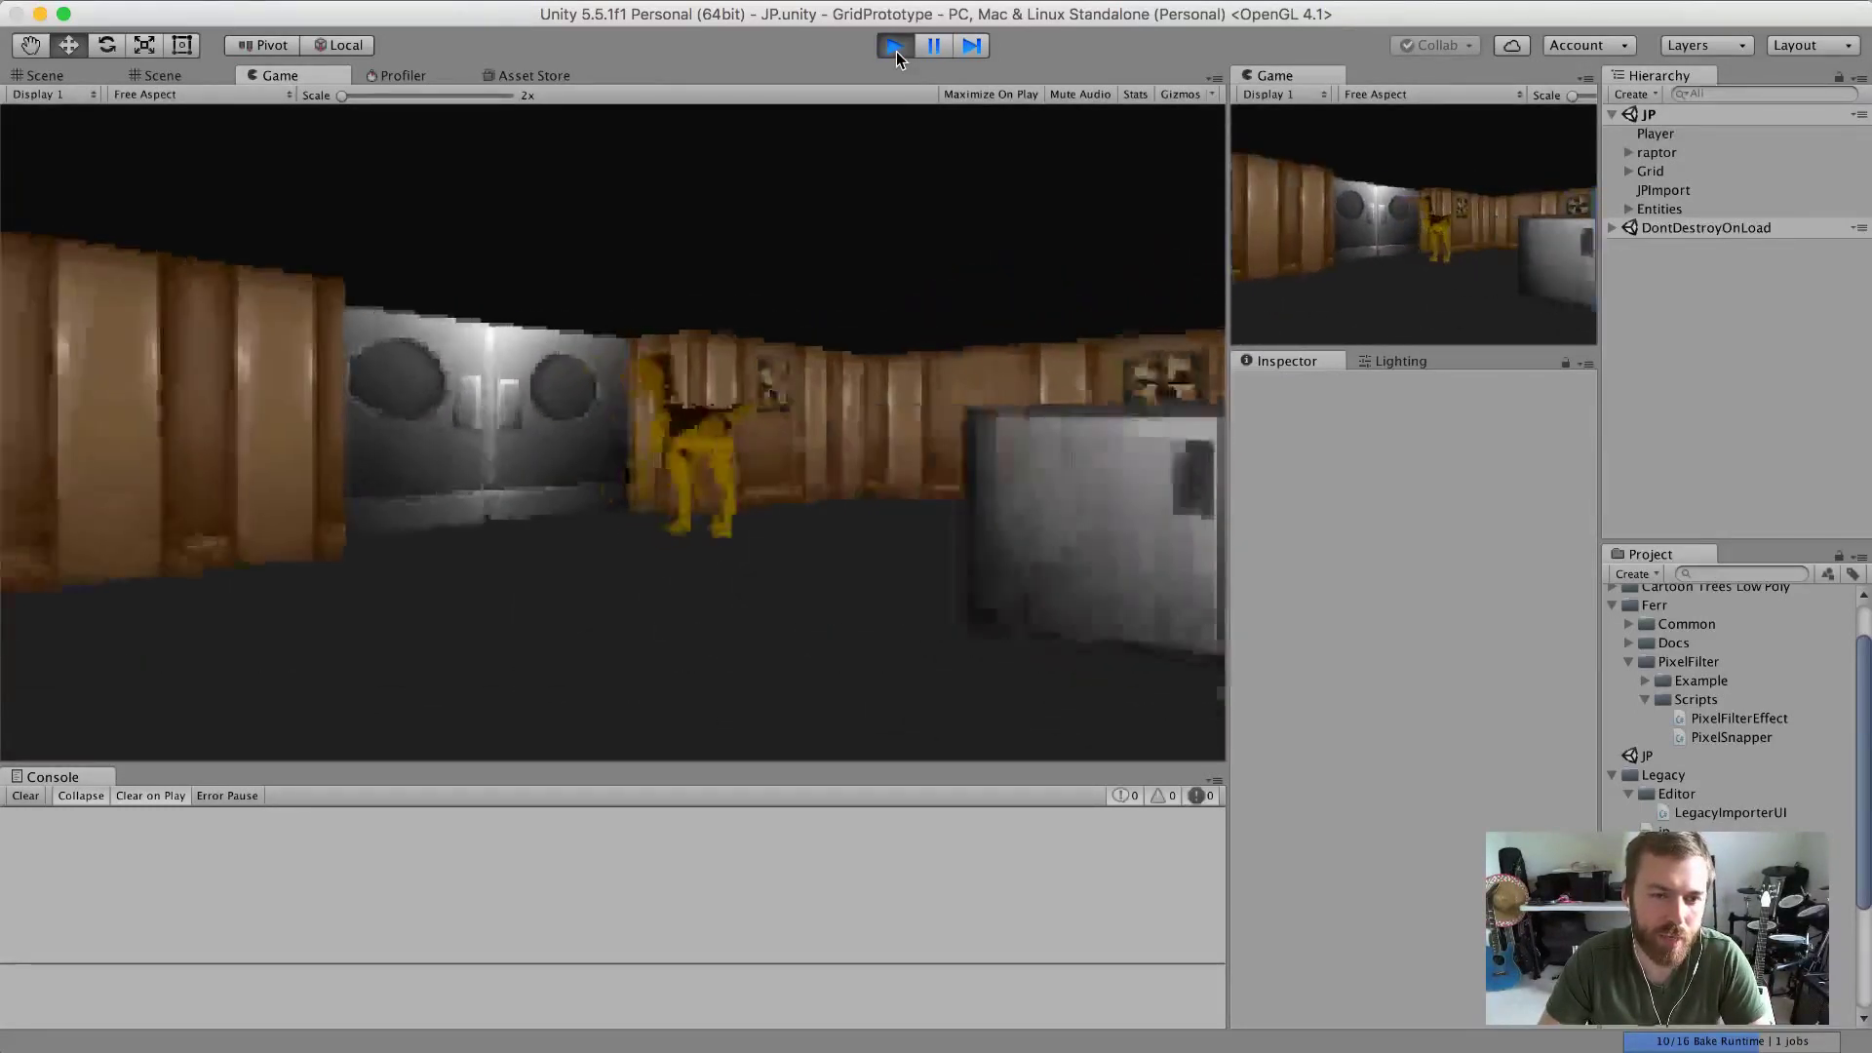
{"action": "key", "text": "Right"}
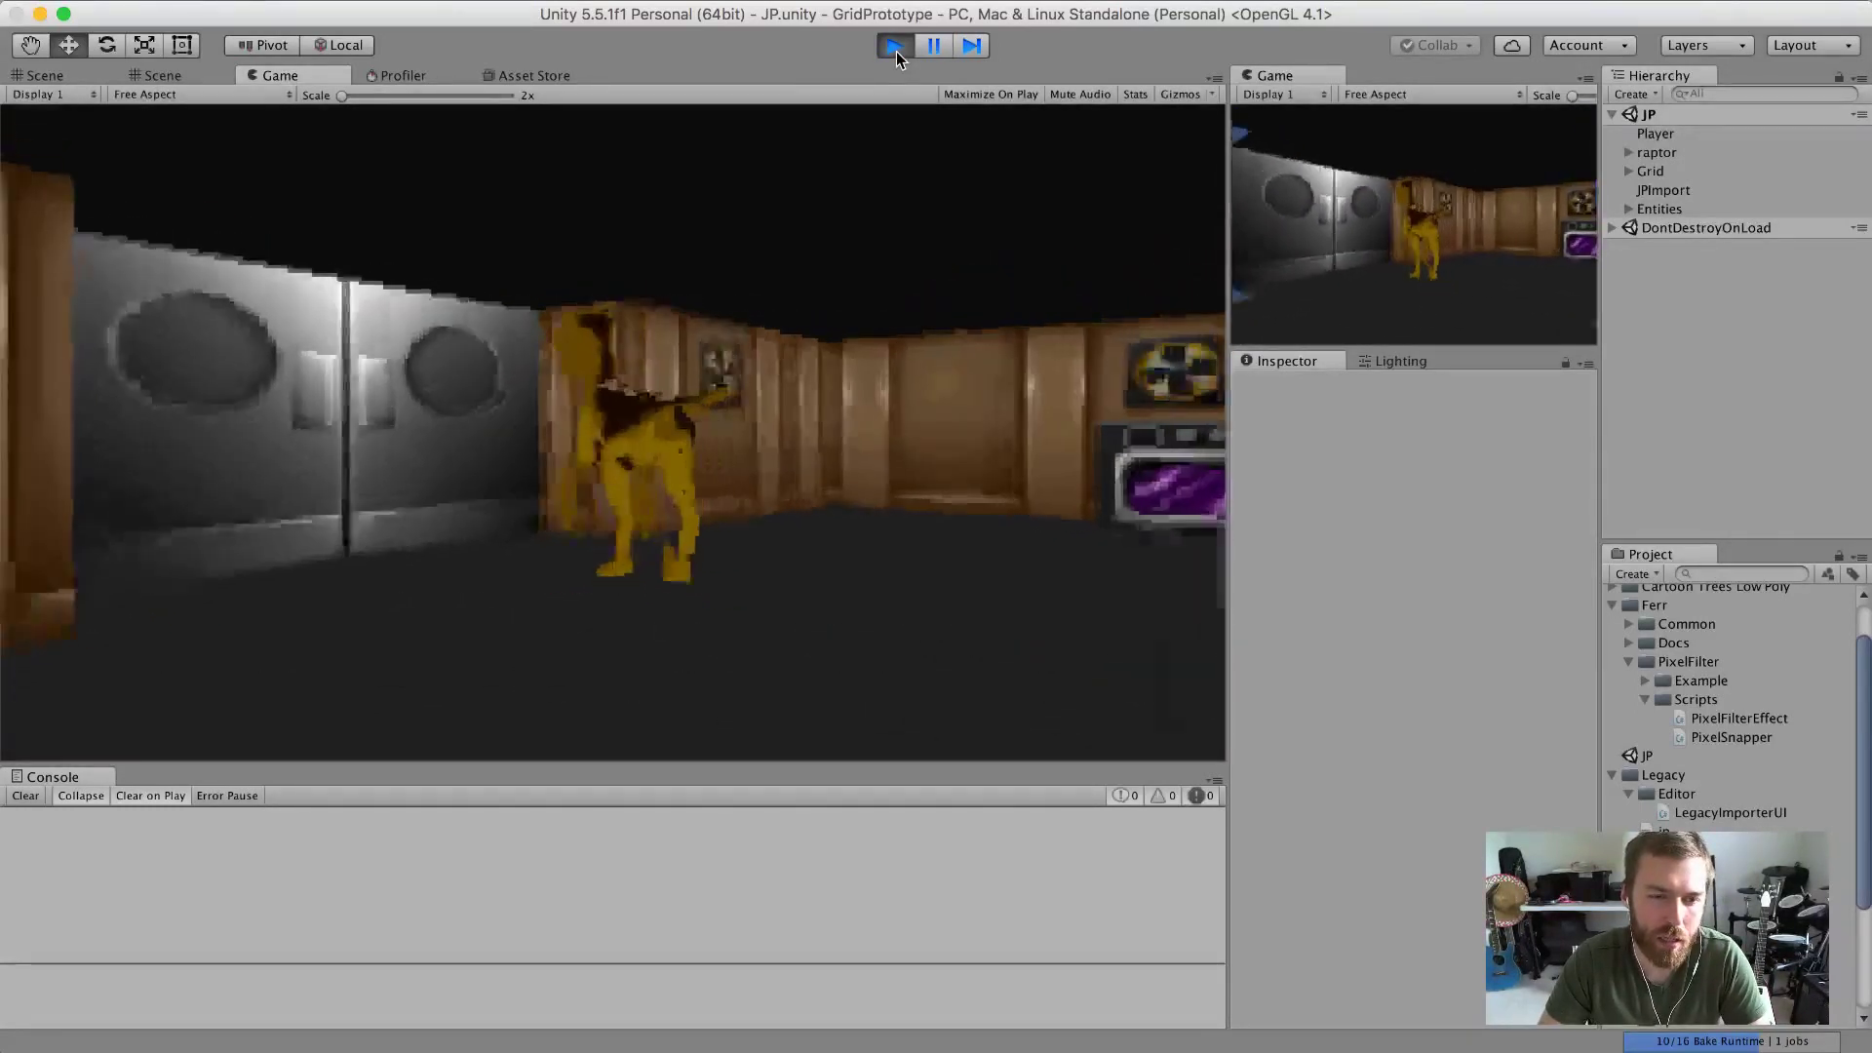
{"action": "key", "text": "Left"}
{"action": "key", "text": "Right"}
{"action": "key", "text": "Right"}
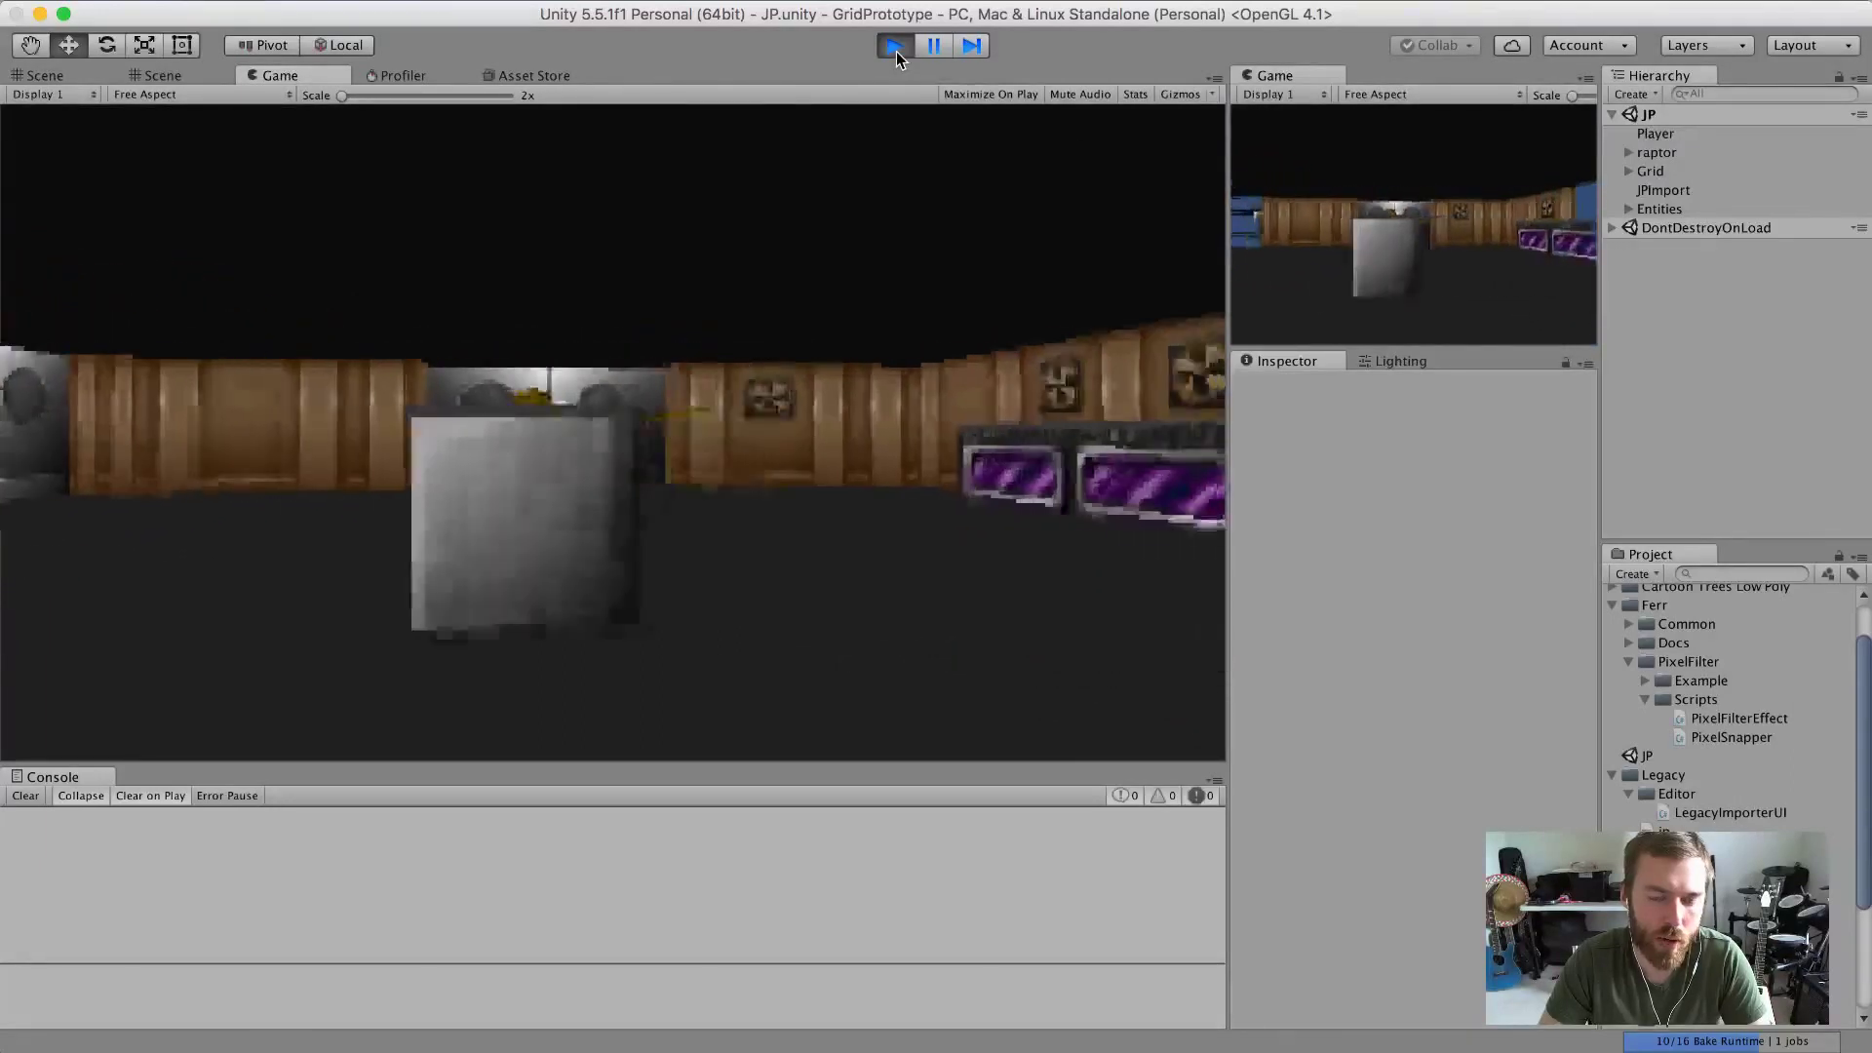
{"action": "key", "text": "Left"}
{"action": "key", "text": "Left"}
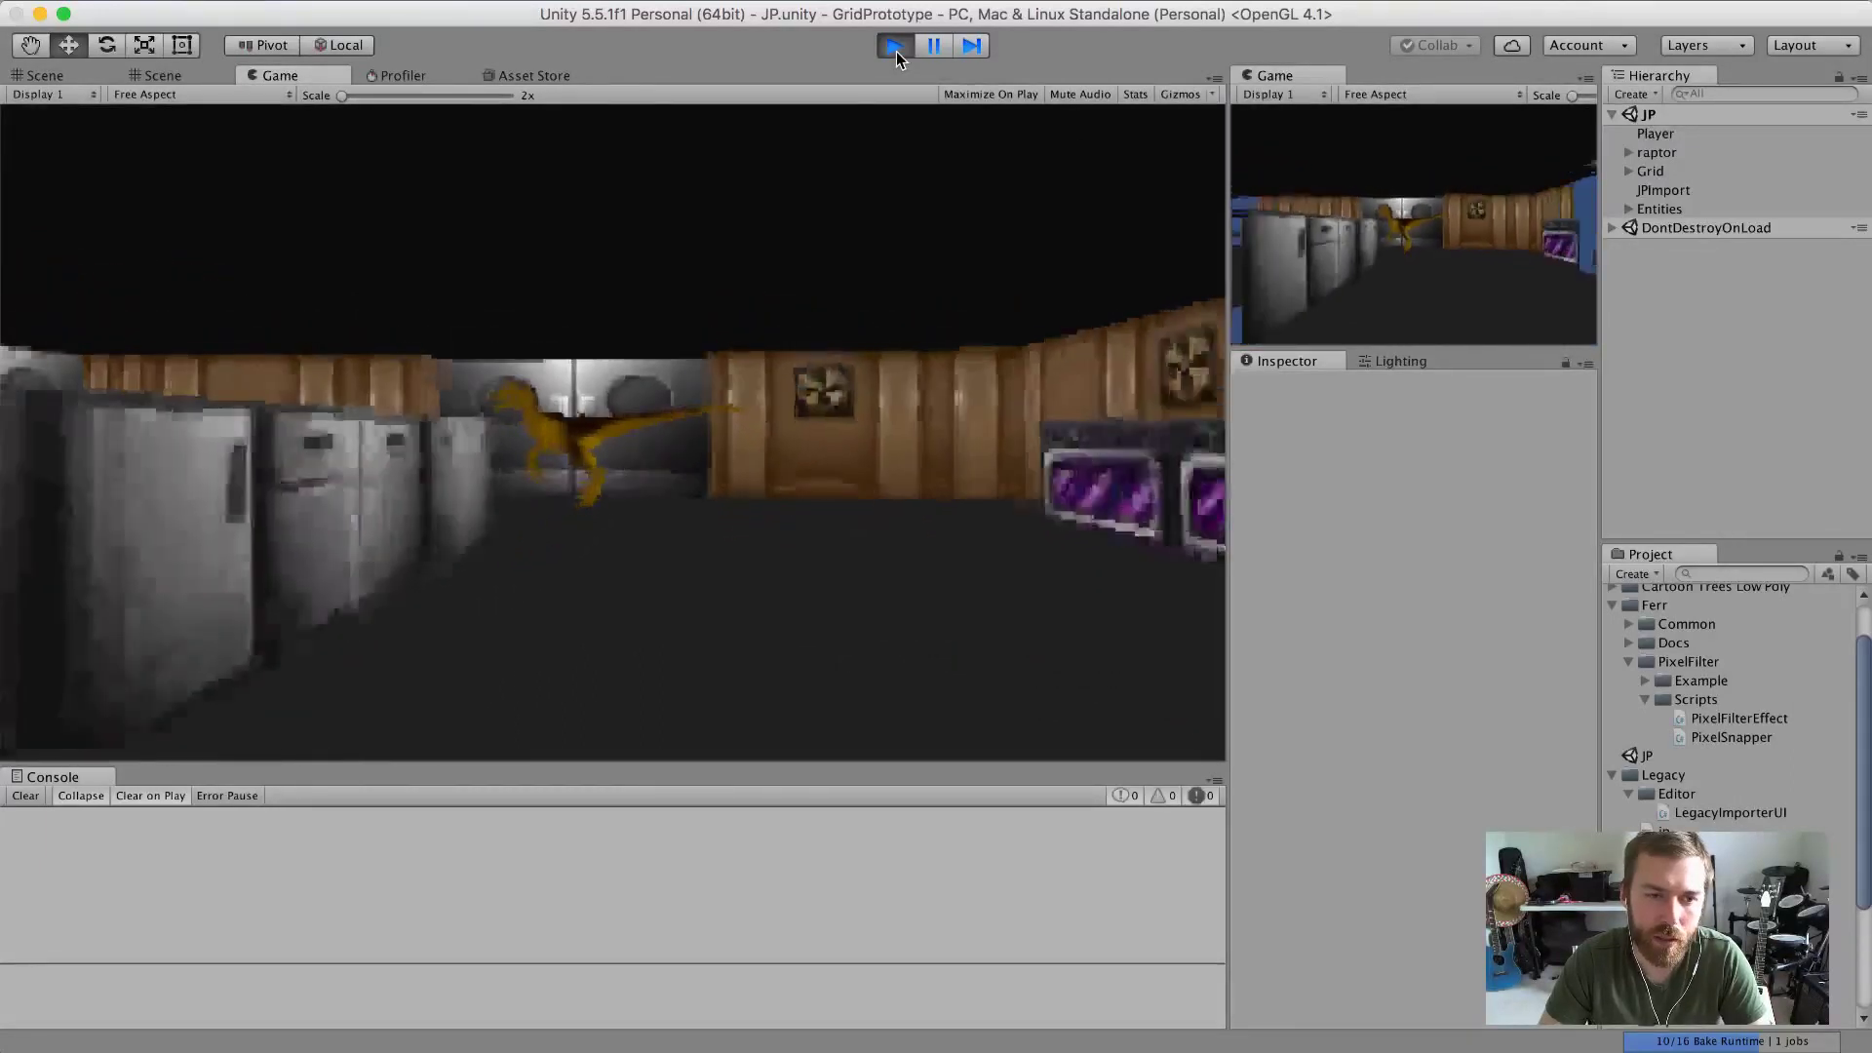
{"action": "key", "text": "Right"}
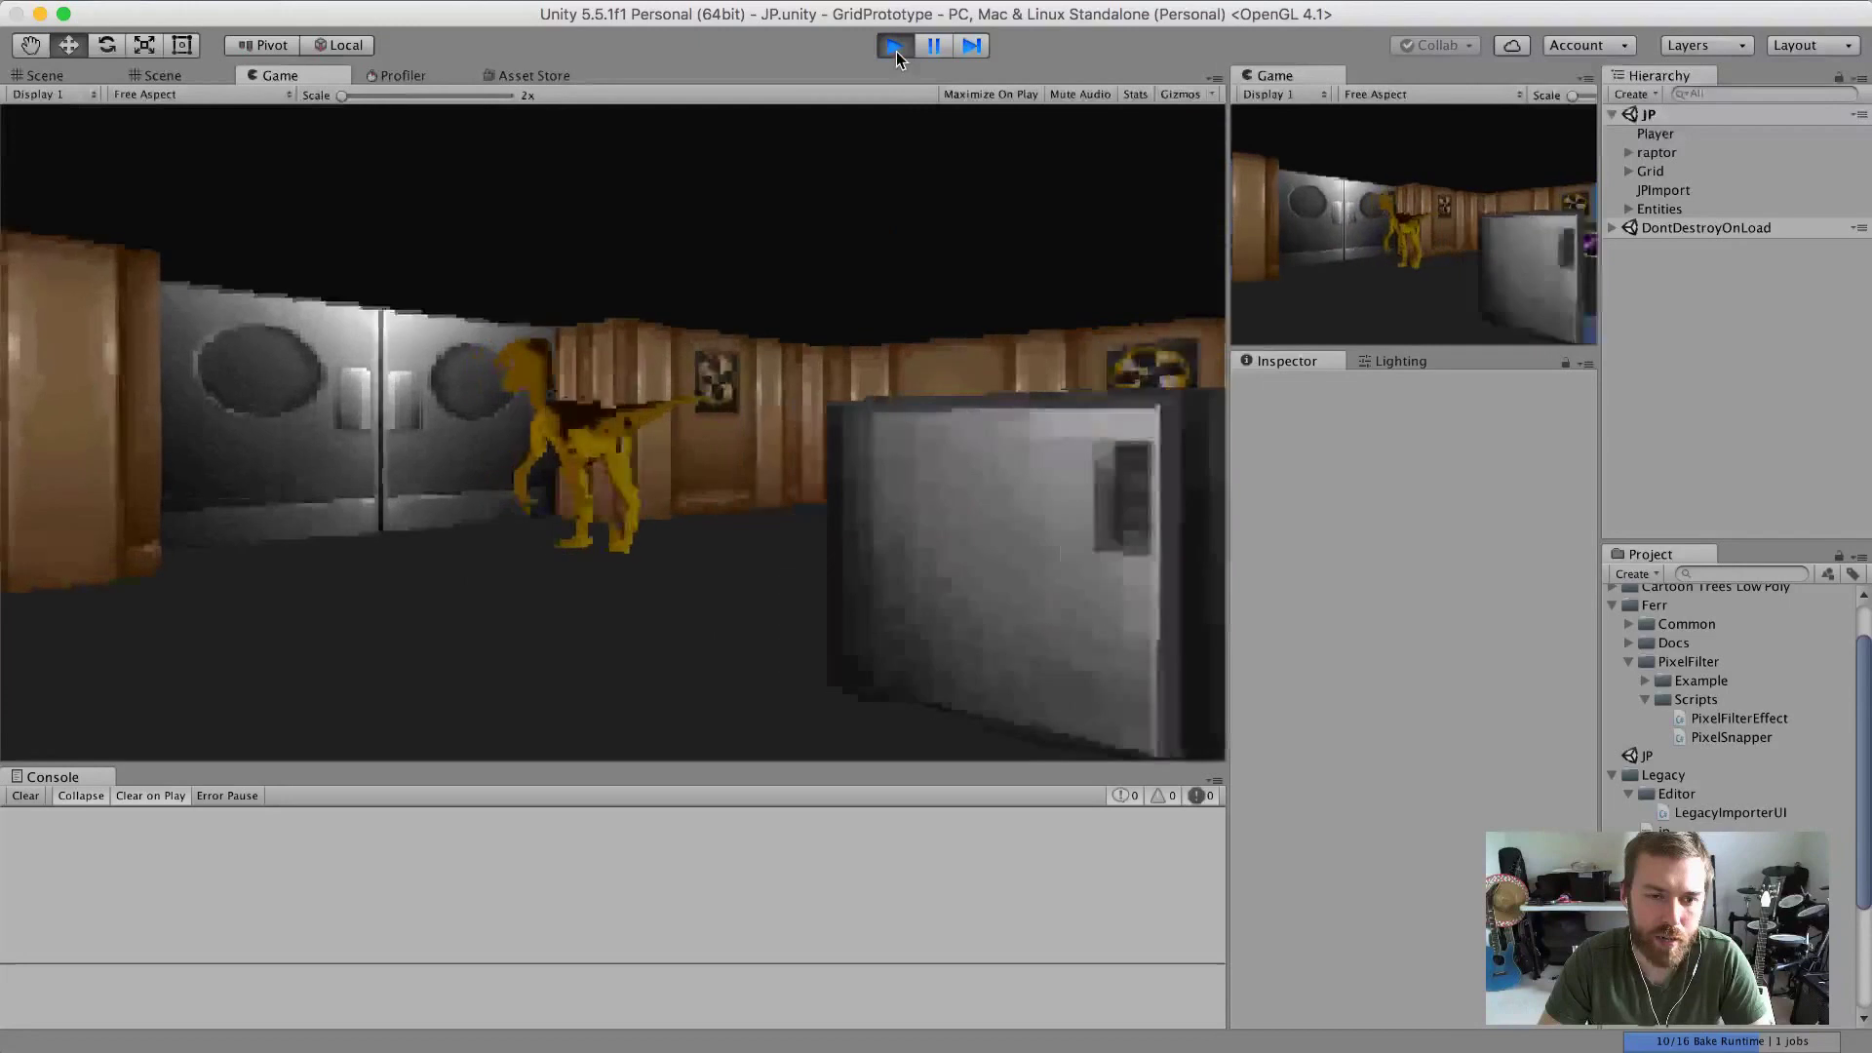
Approach the raptor and shift around it to examine its body close up against the double doors.
{"action": "key", "text": "Left"}
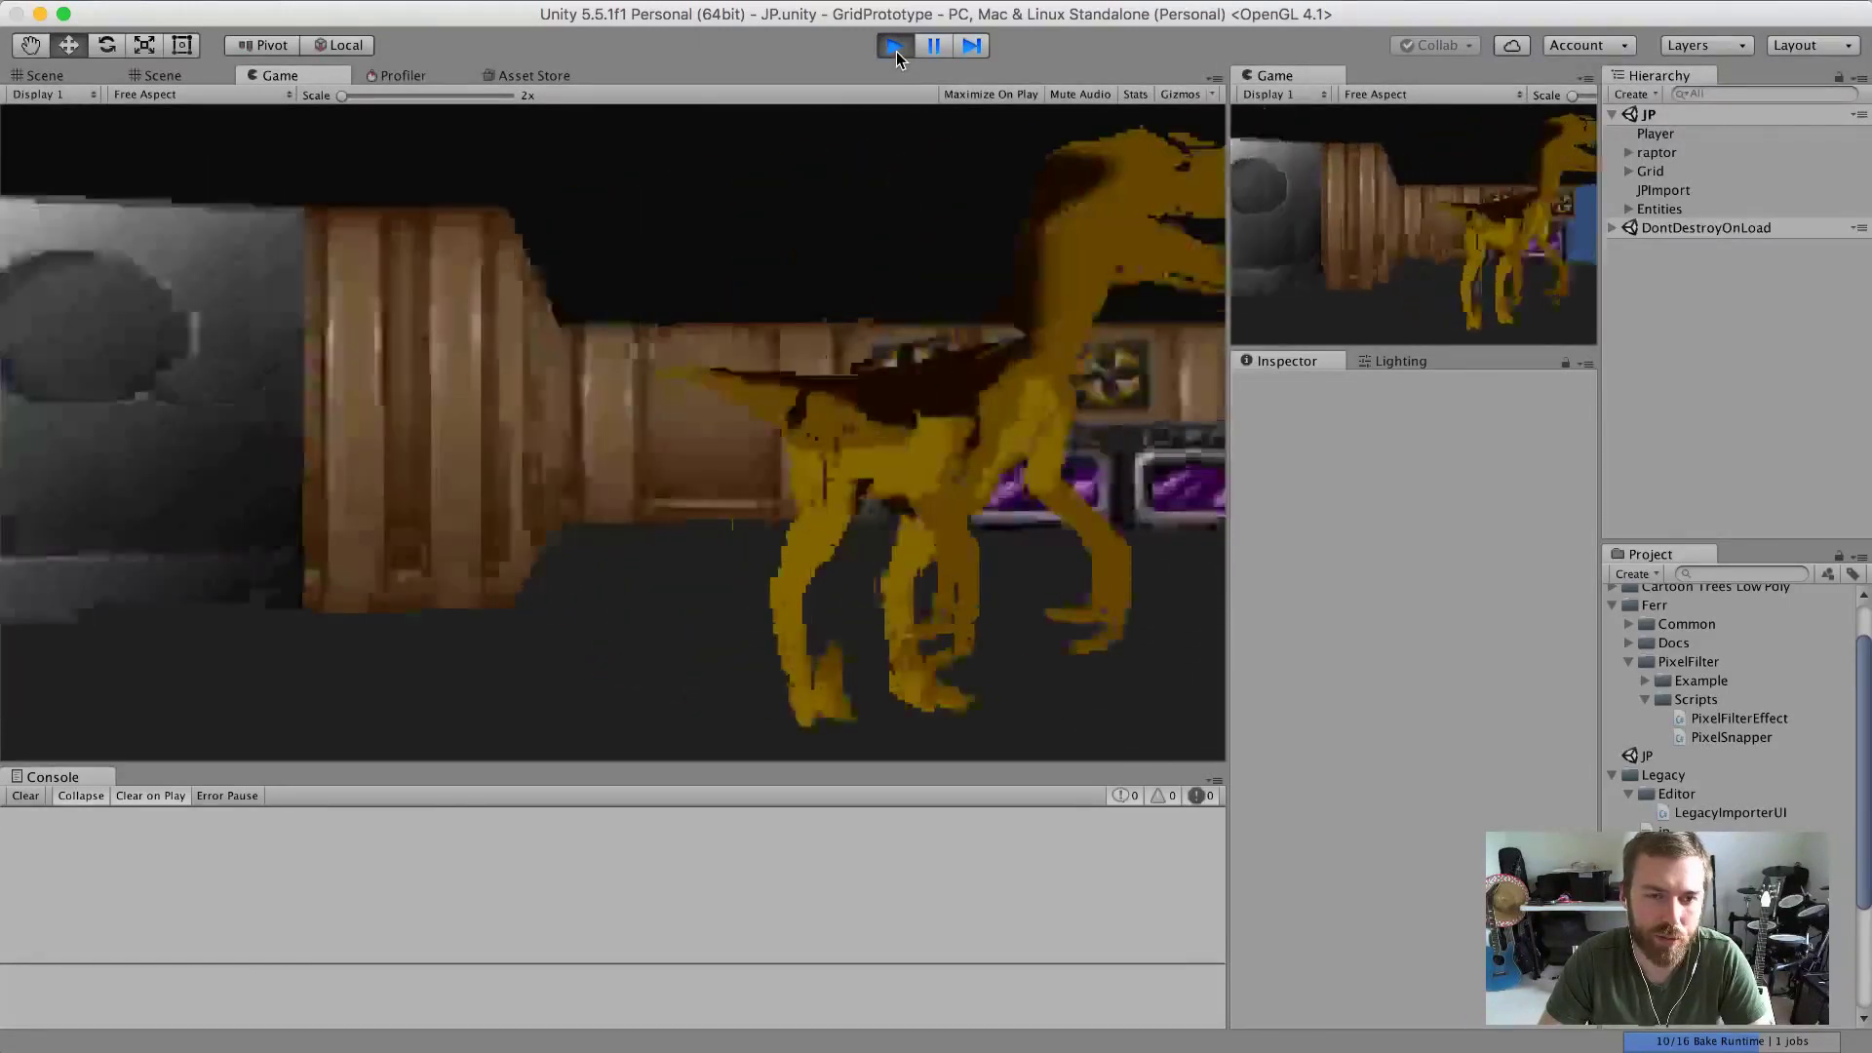
{"action": "key", "text": "Right"}
{"action": "key", "text": "Up"}
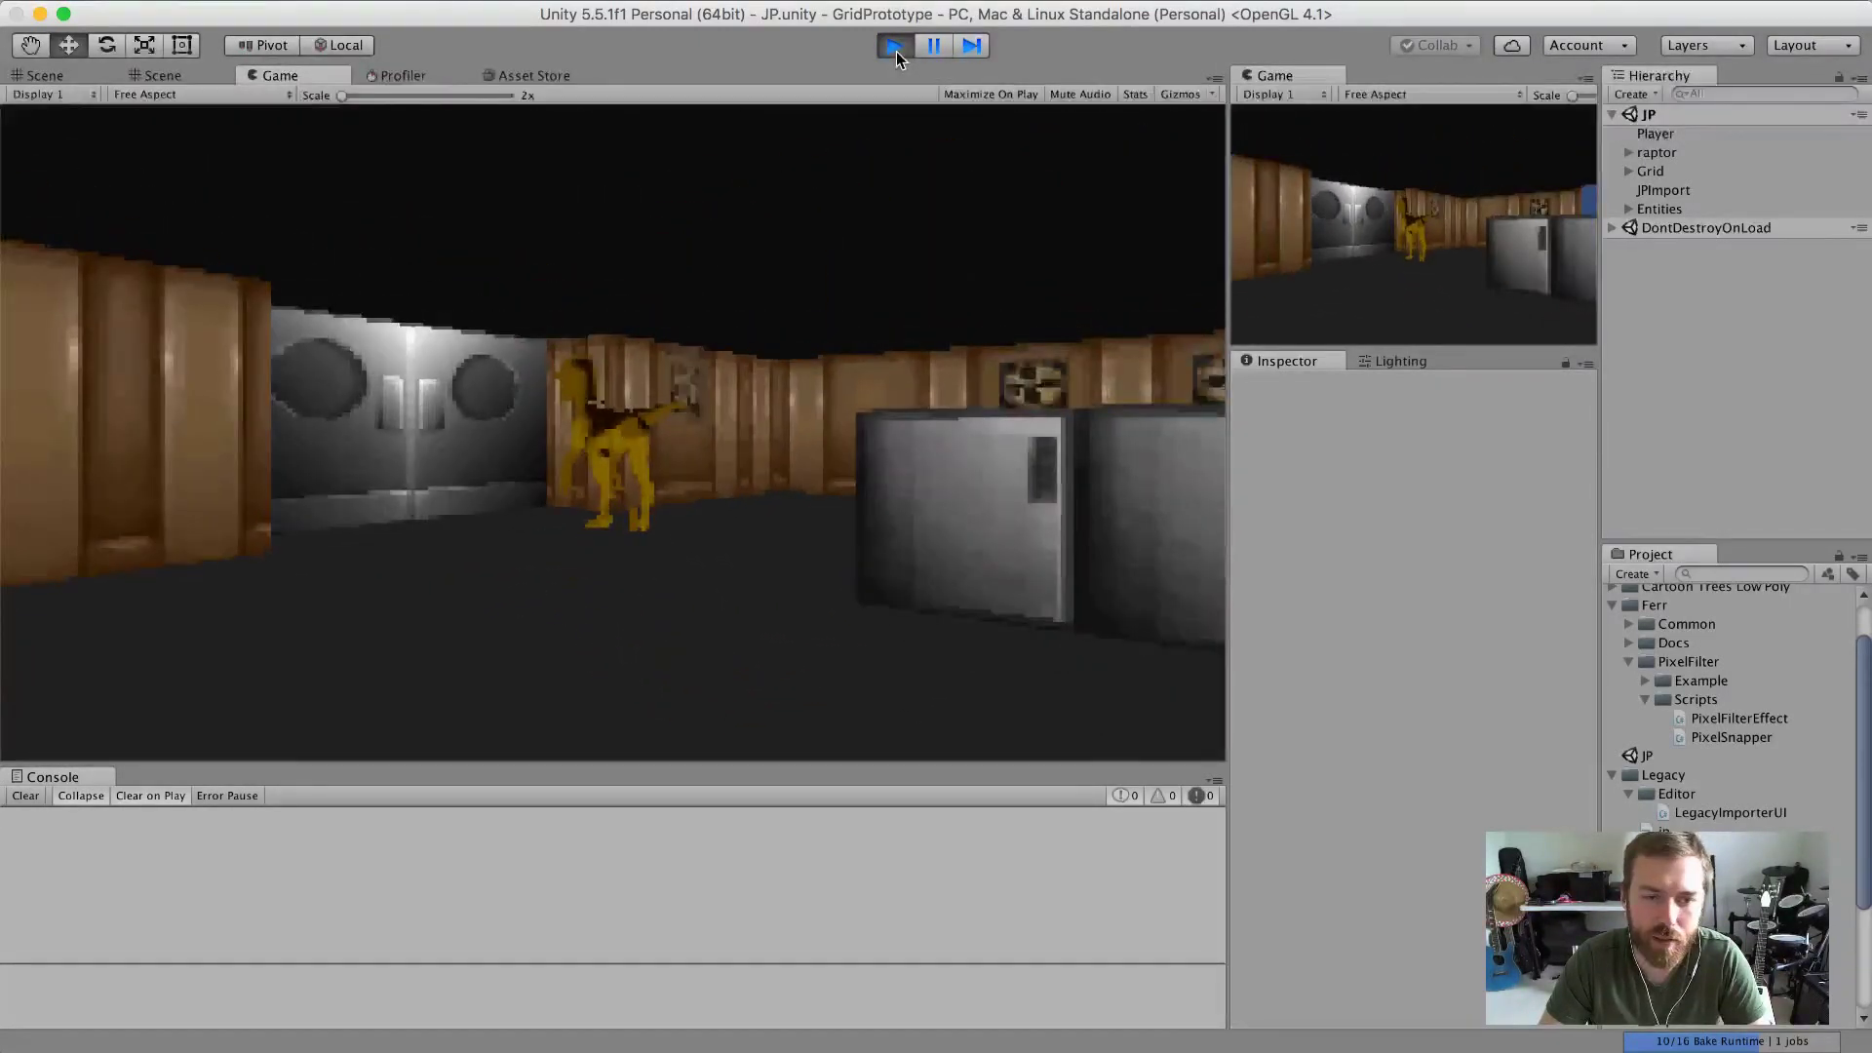
{"action": "key", "text": "Left"}
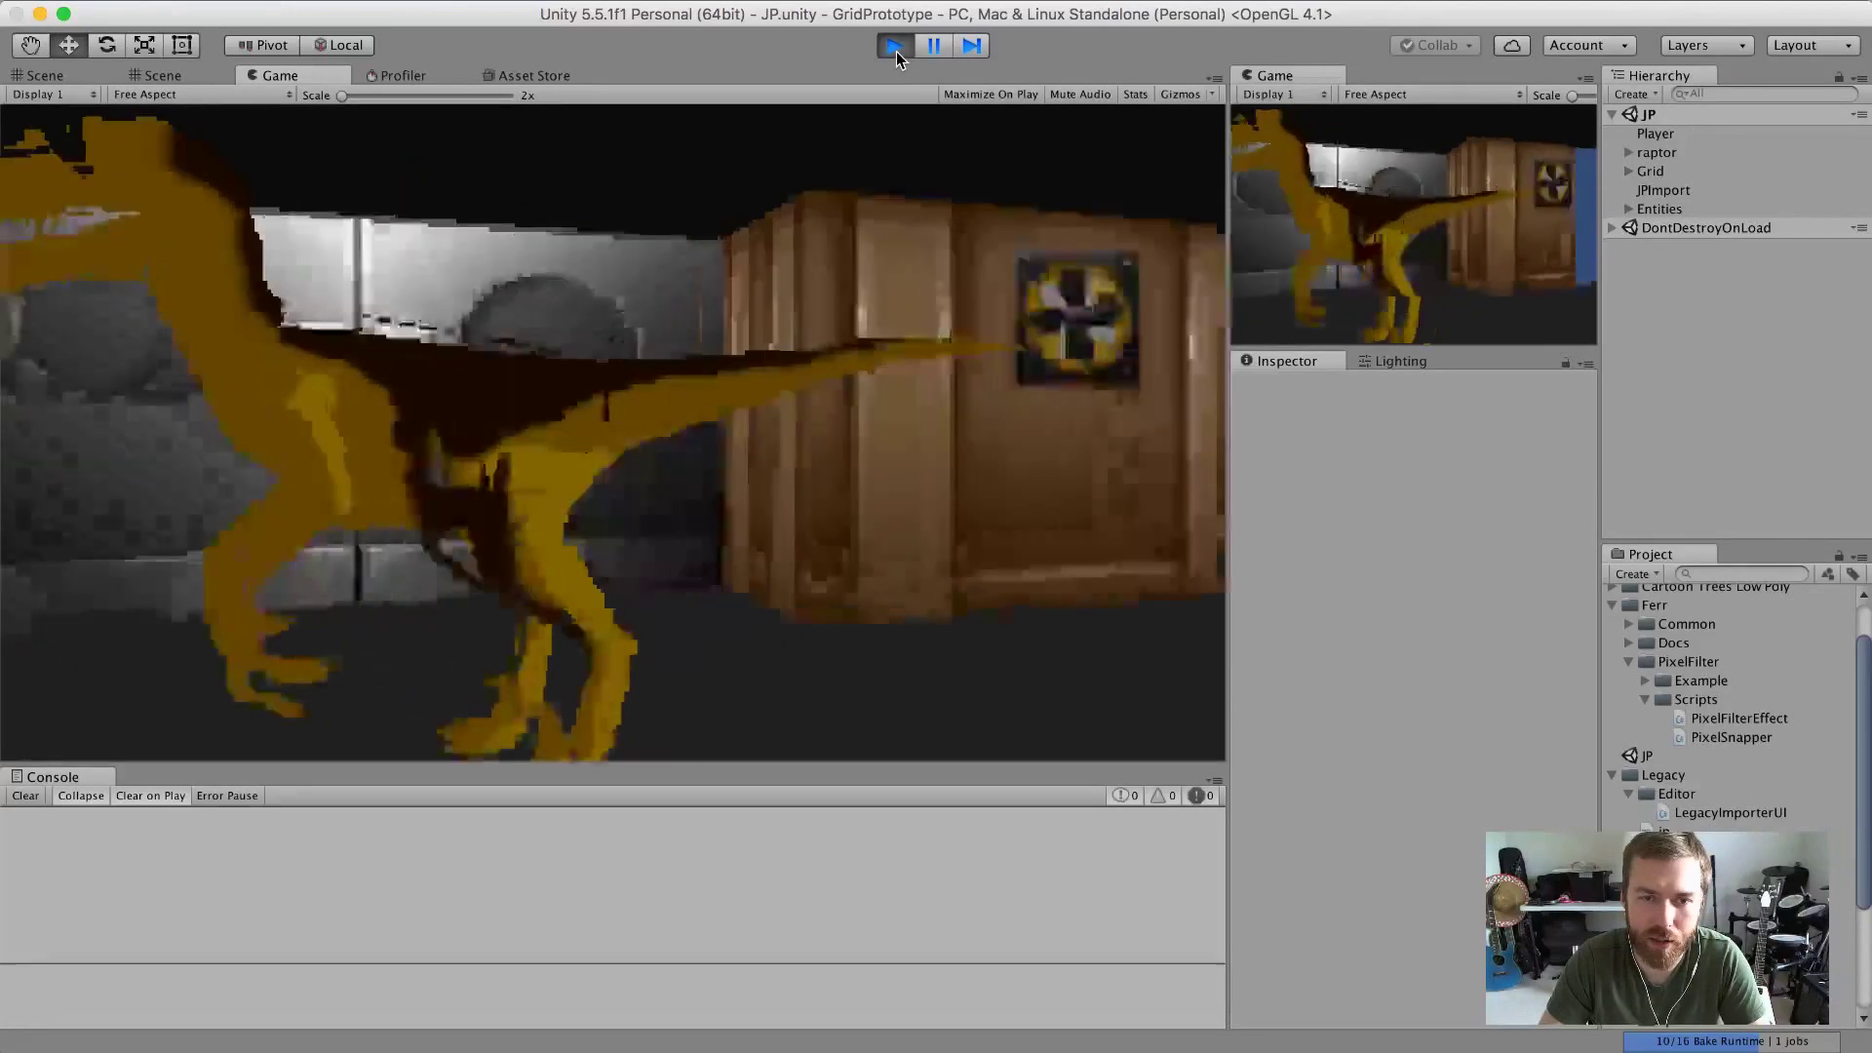
{"action": "key", "text": "Right"}
{"action": "key", "text": "Down"}
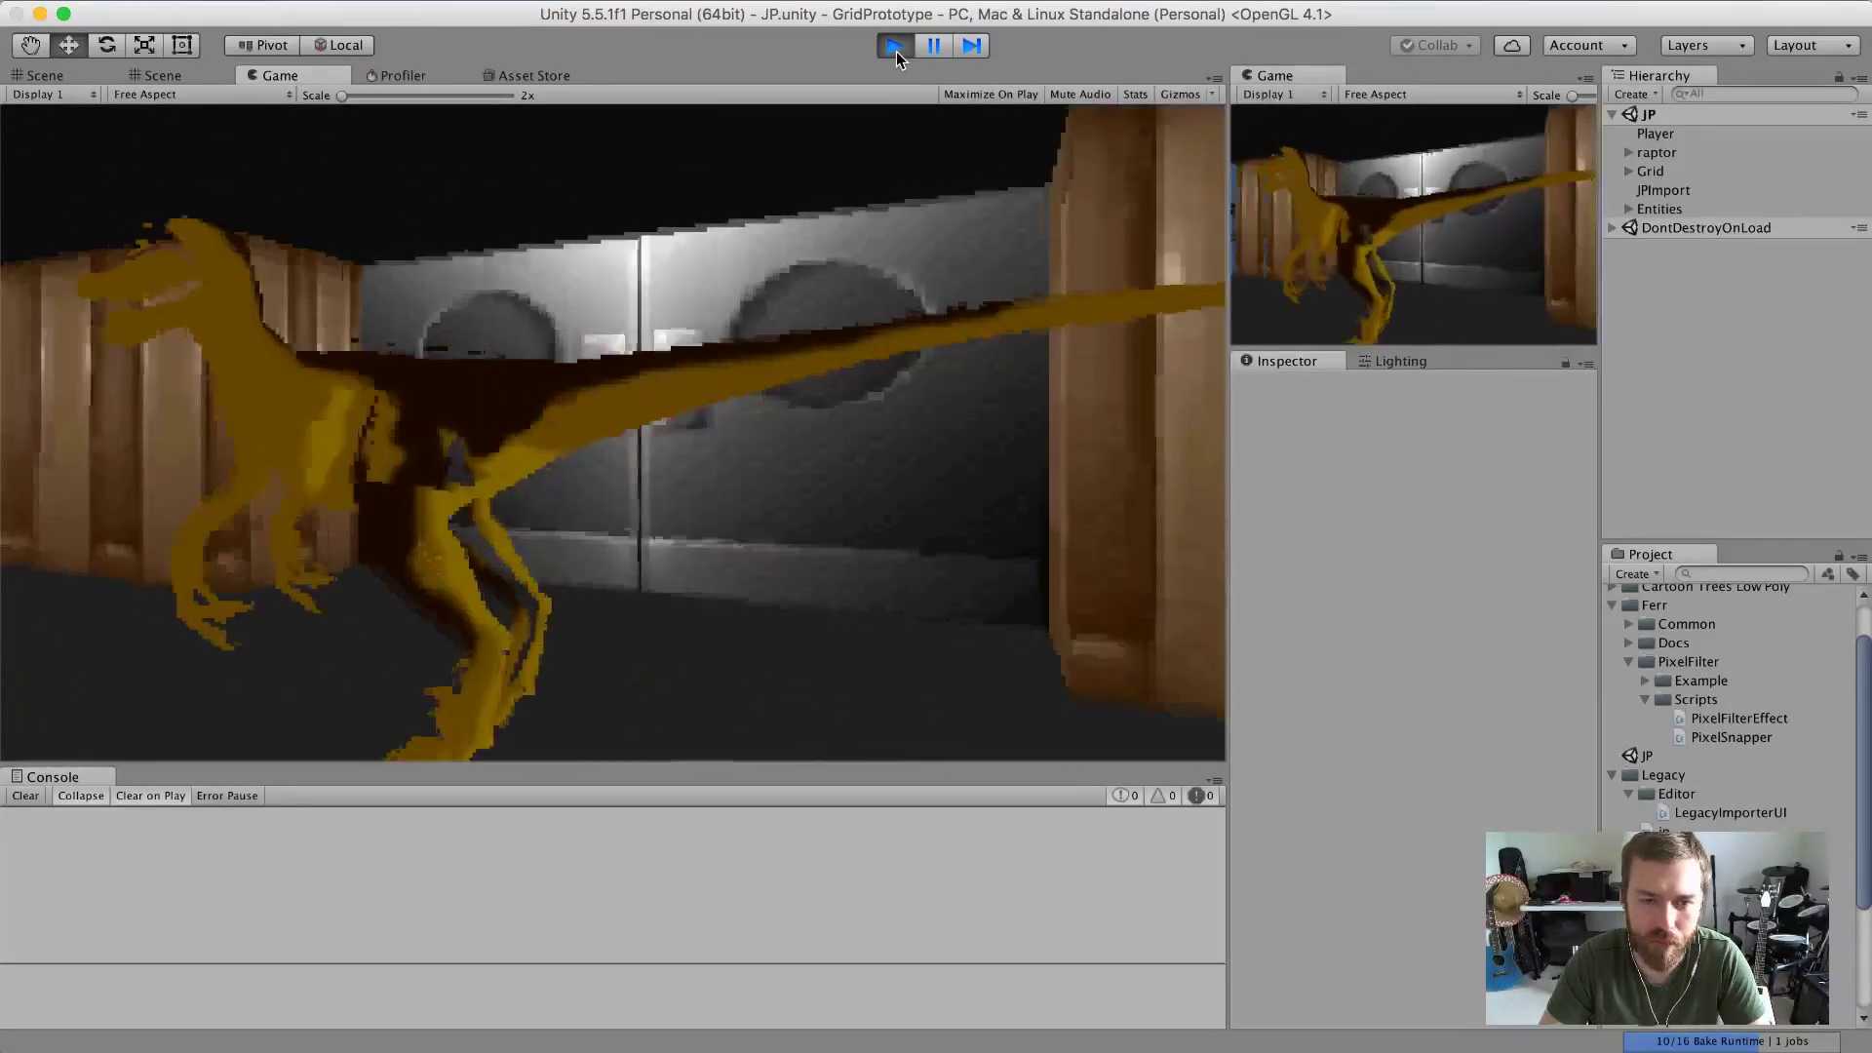
{"action": "key", "text": "Up"}
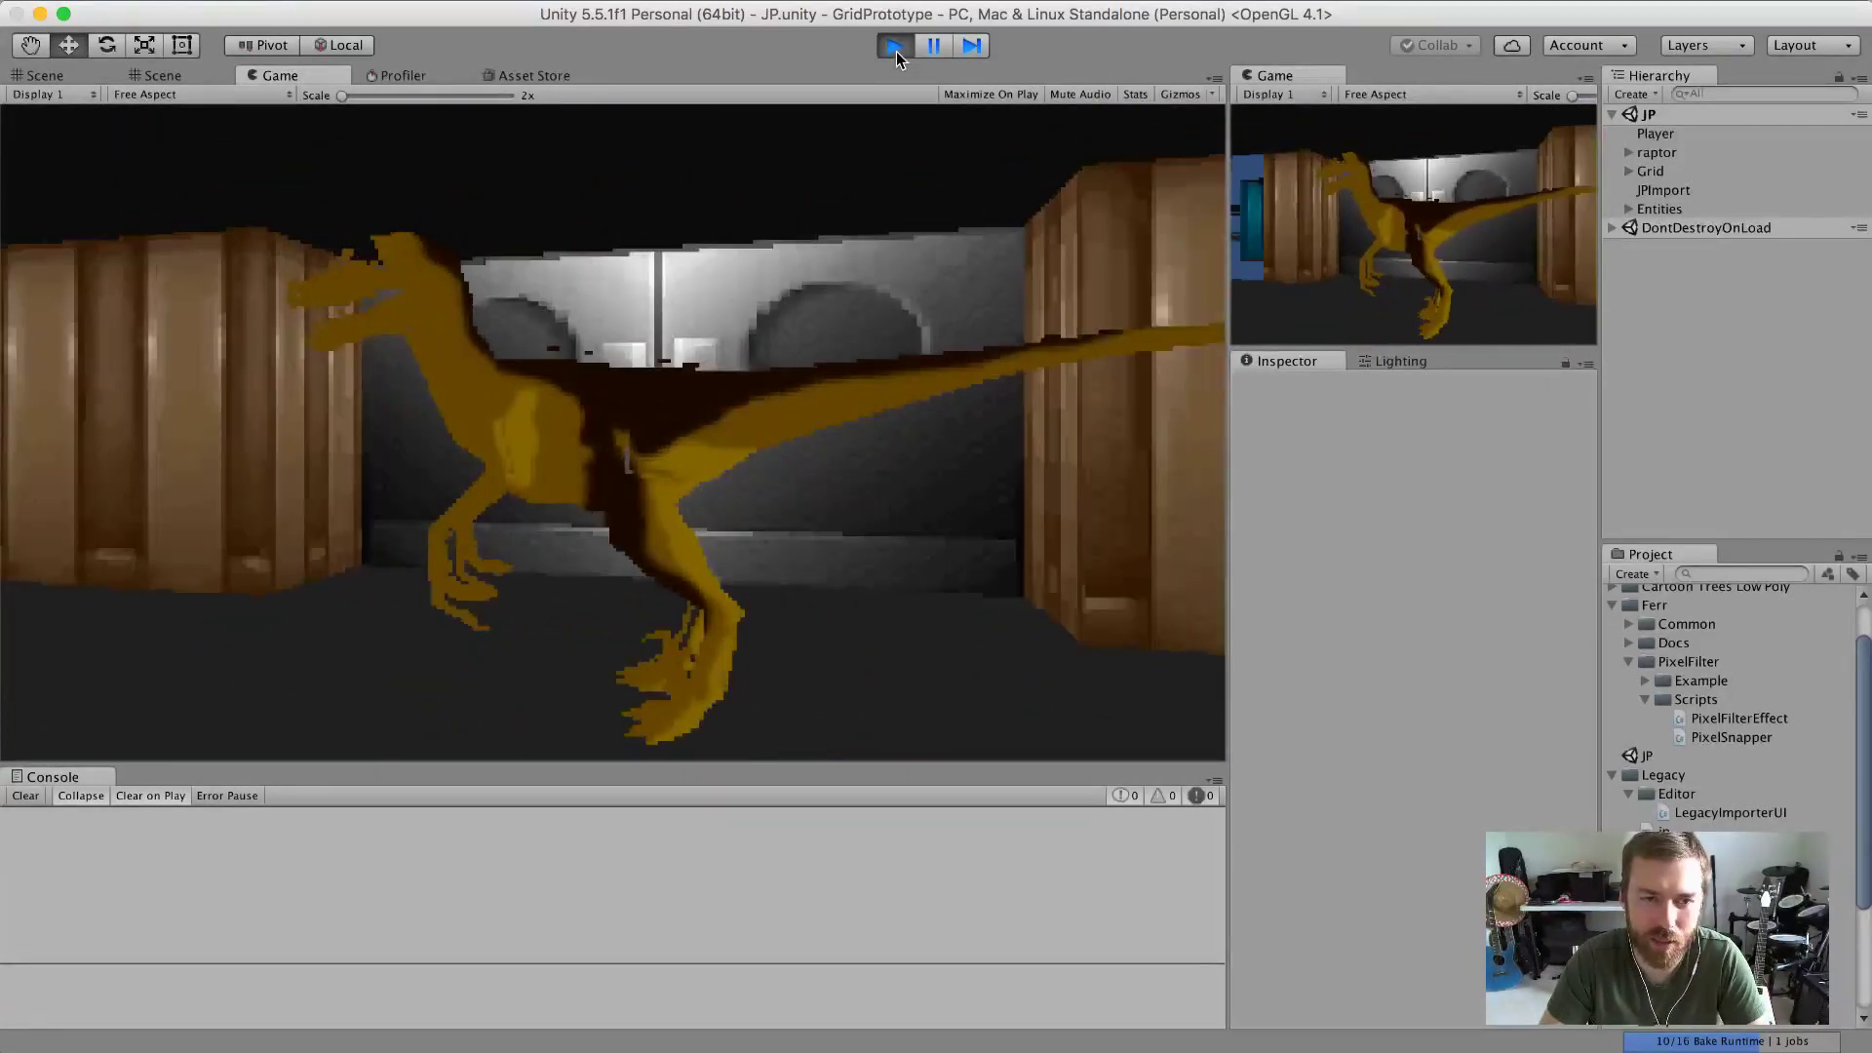
{"action": "key", "text": "Right"}
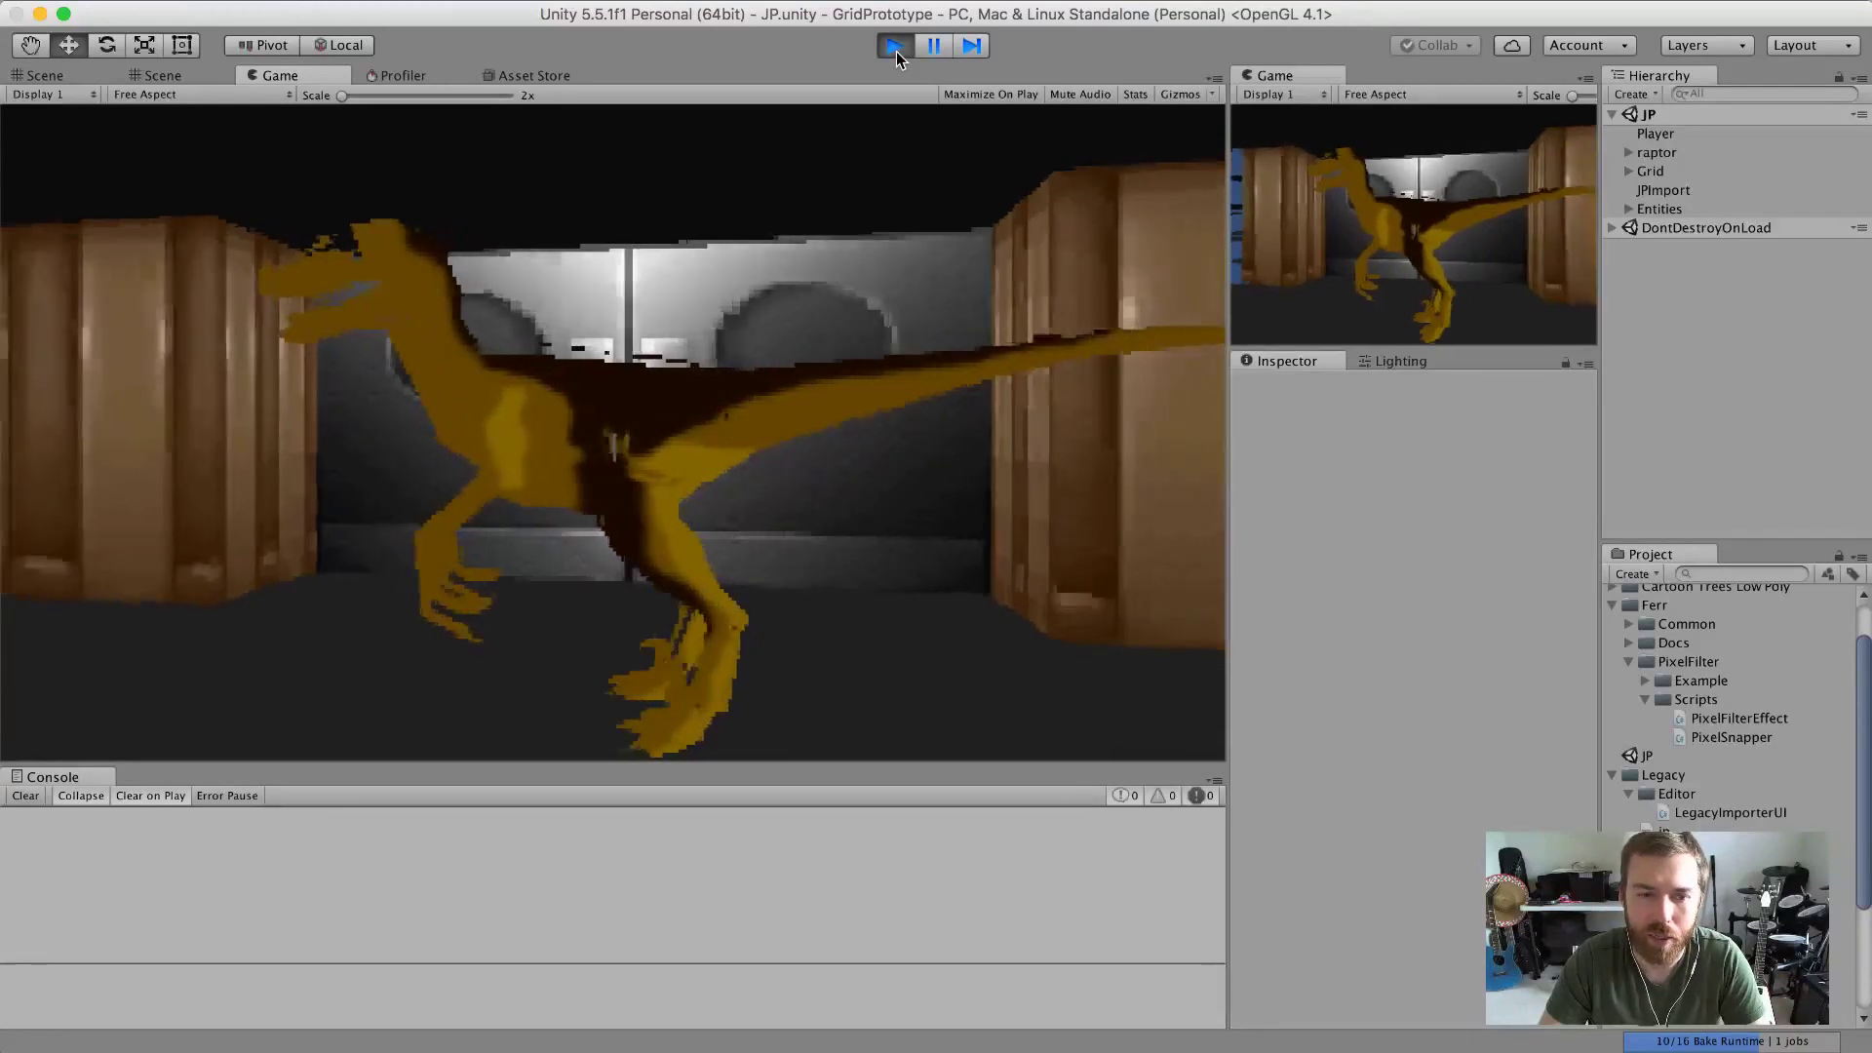
{"action": "key", "text": "Right"}
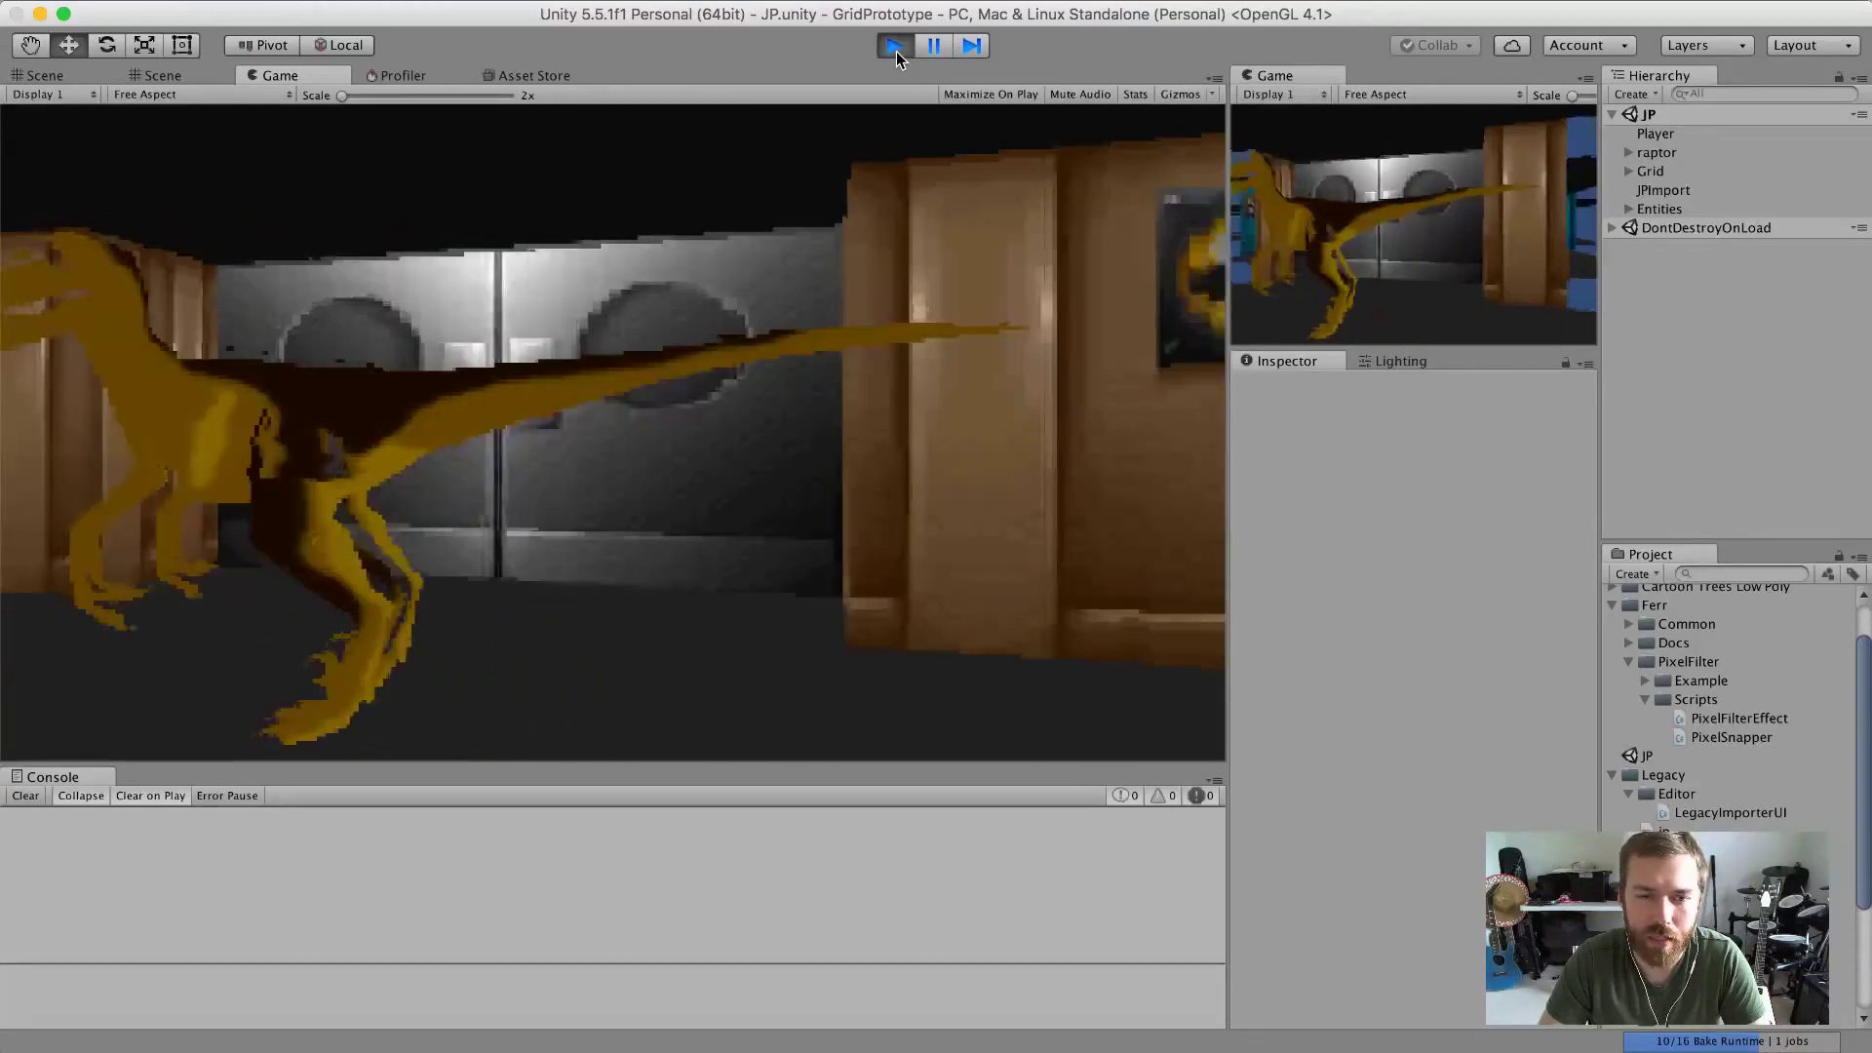
Back away towards the fridges and circle the raptor to compare its side and rear views at different distances.
{"action": "key", "text": "Left"}
{"action": "key", "text": "Down"}
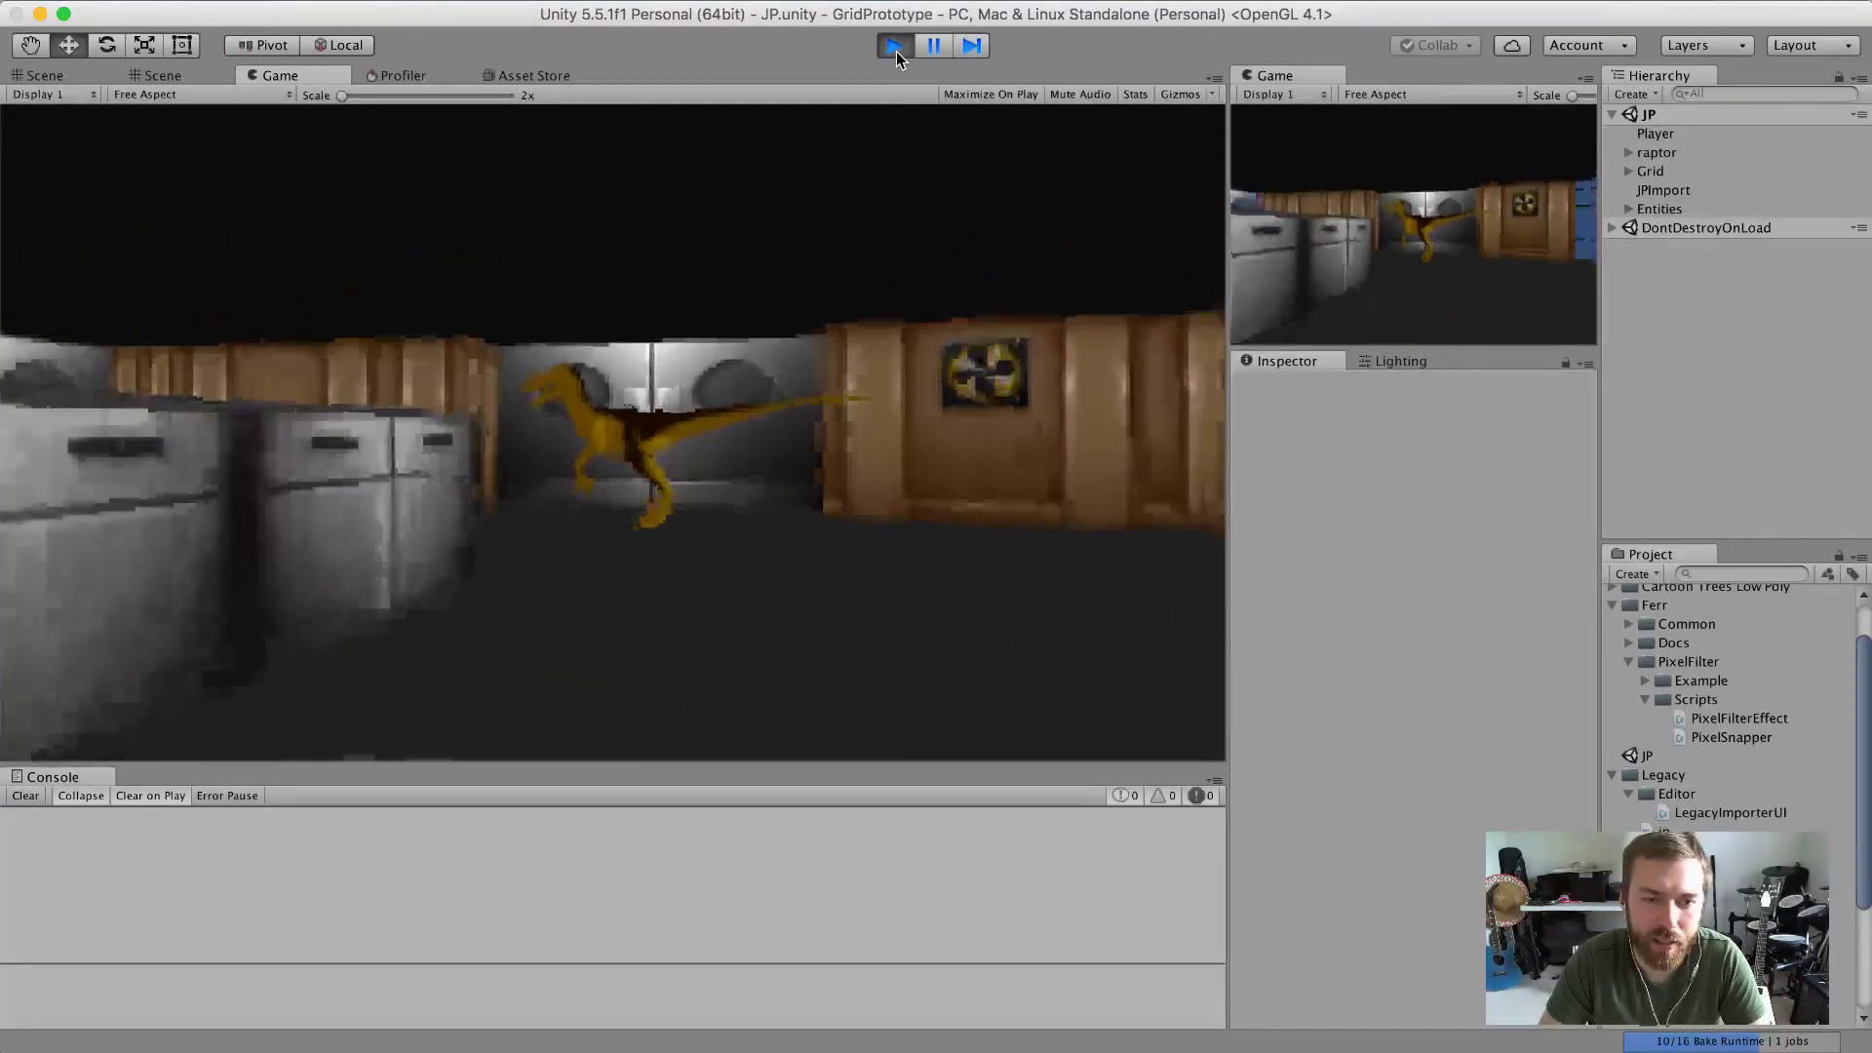
{"action": "key", "text": "Up"}
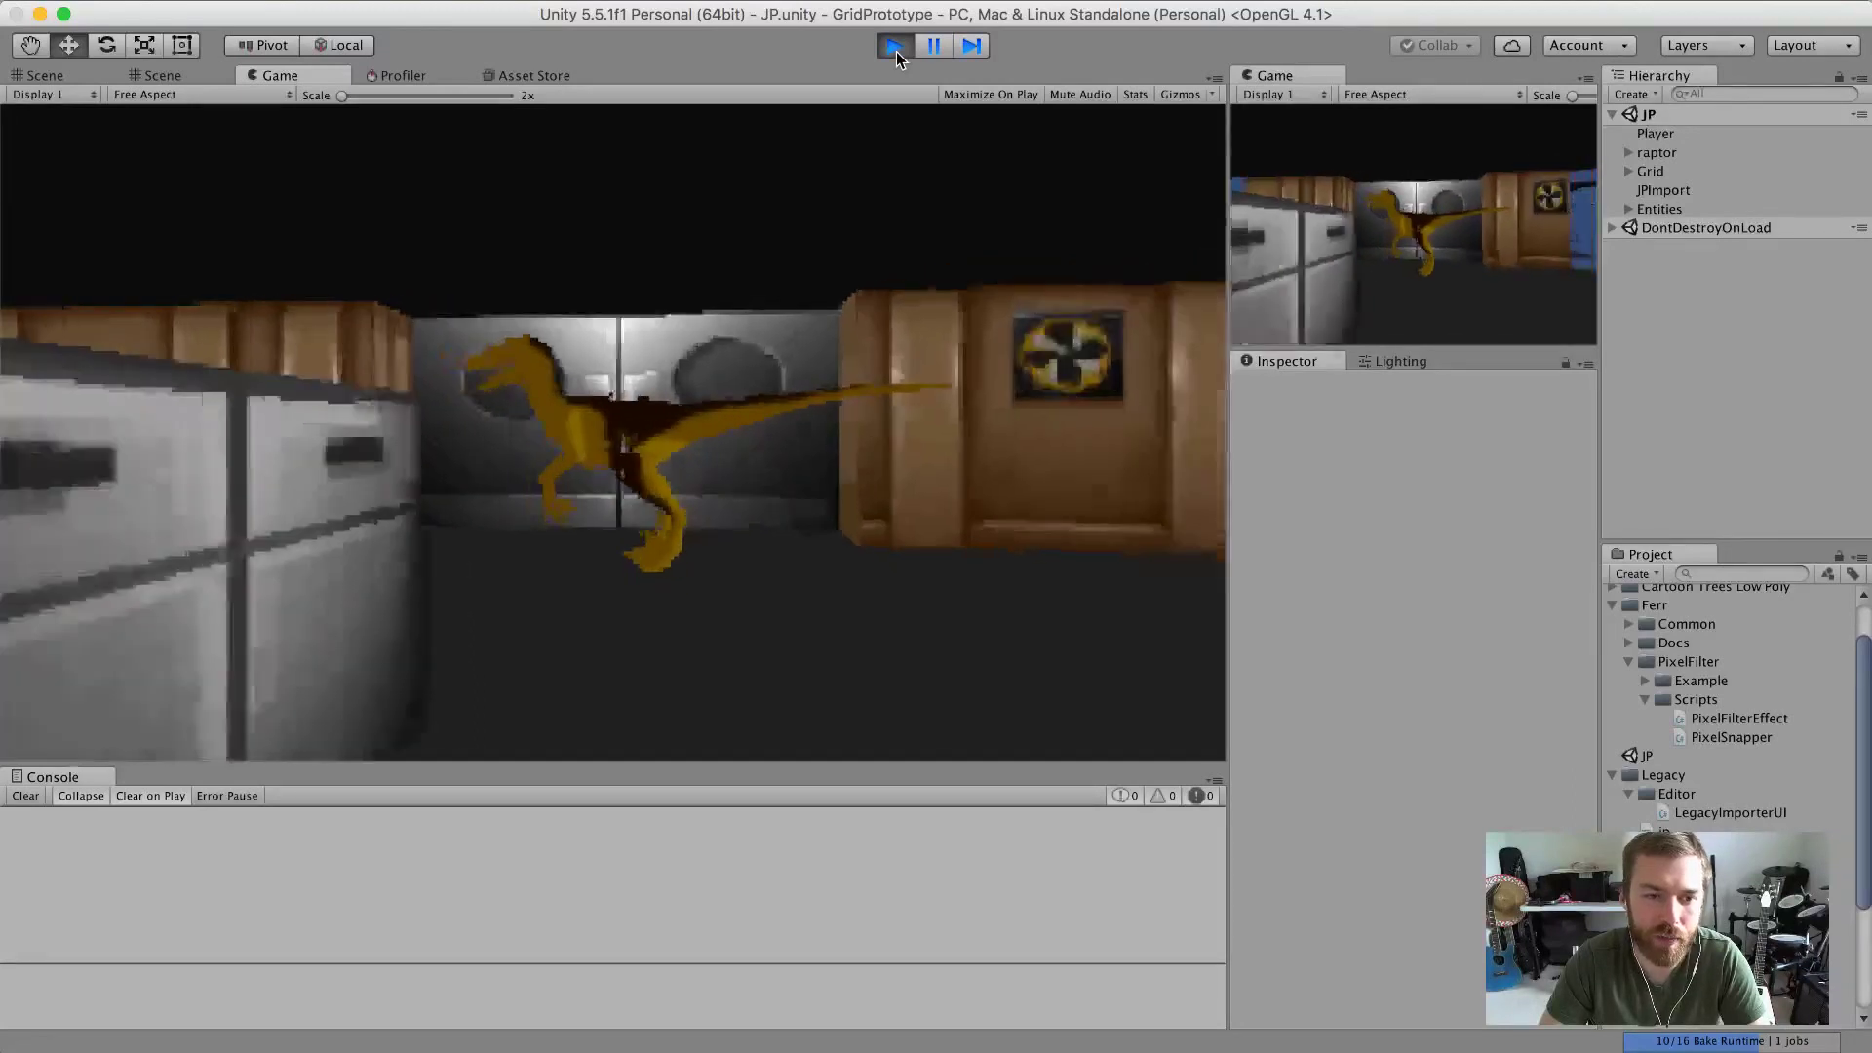
{"action": "key", "text": "Right"}
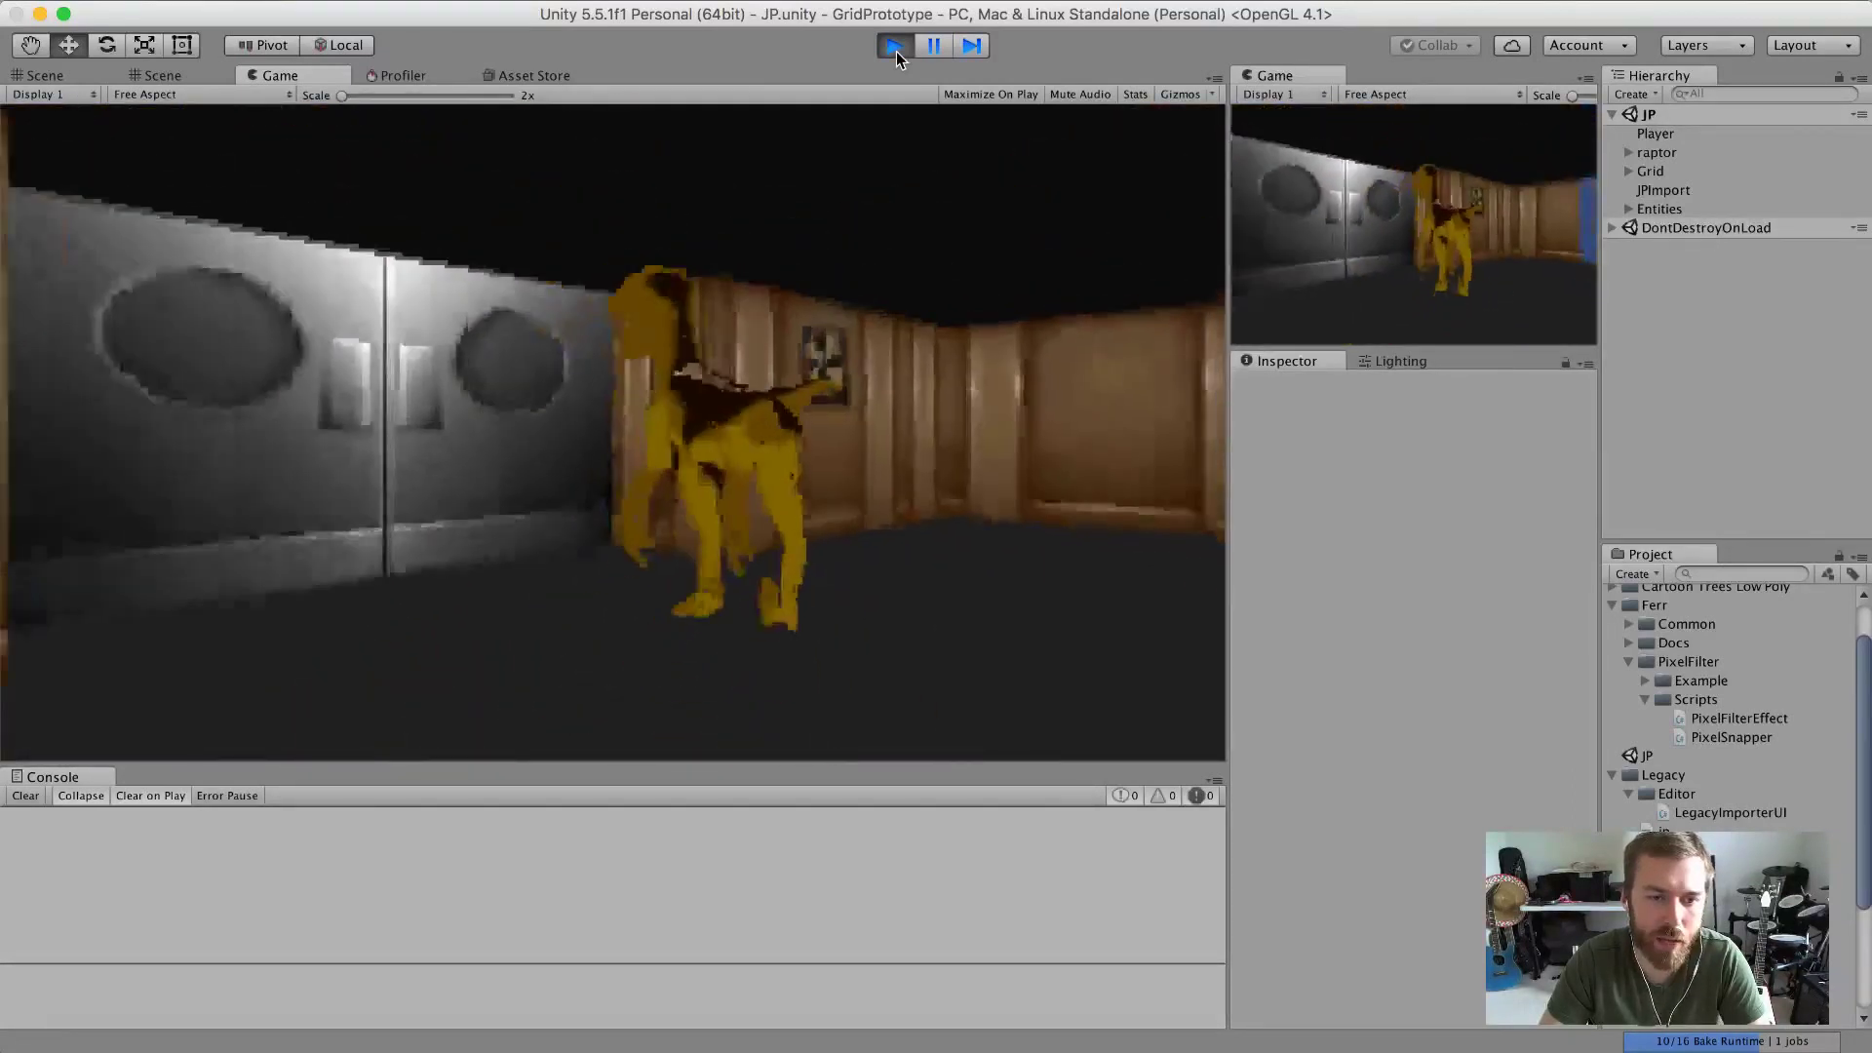
{"action": "key", "text": "Right"}
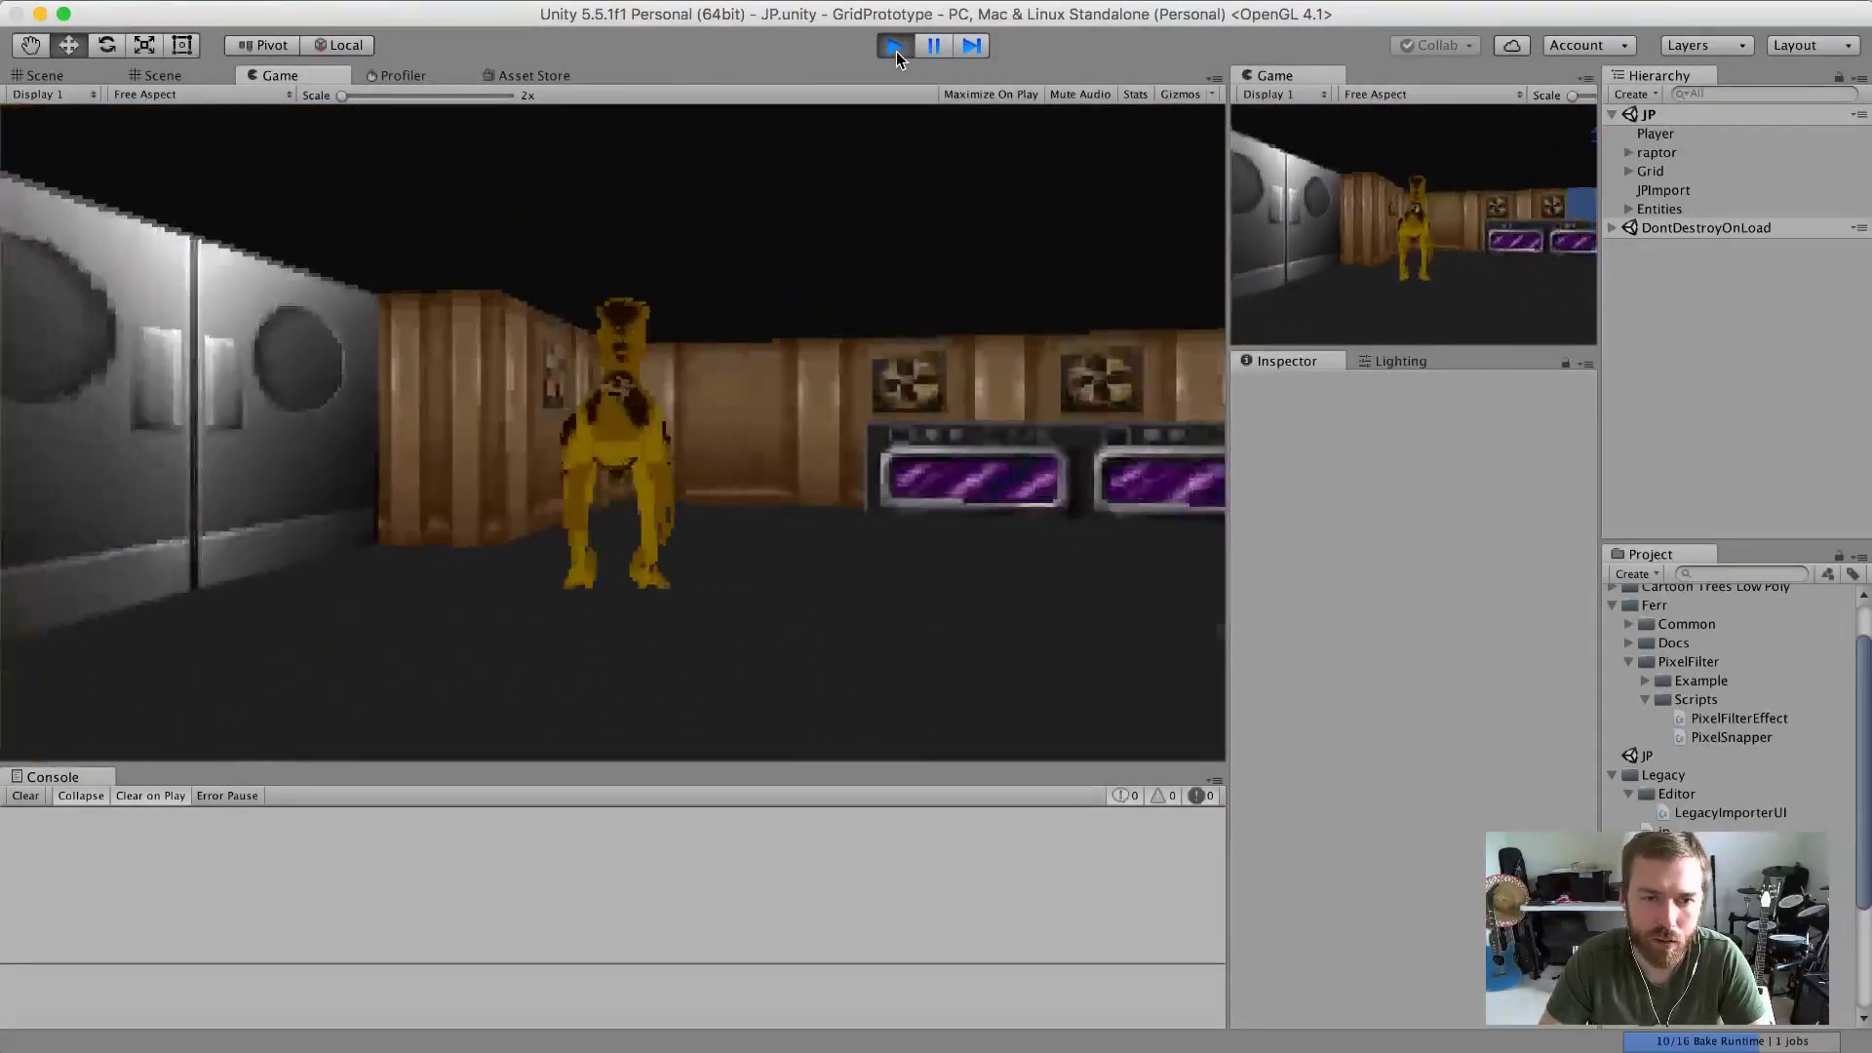
{"action": "key", "text": "Up"}
{"action": "key", "text": "Right"}
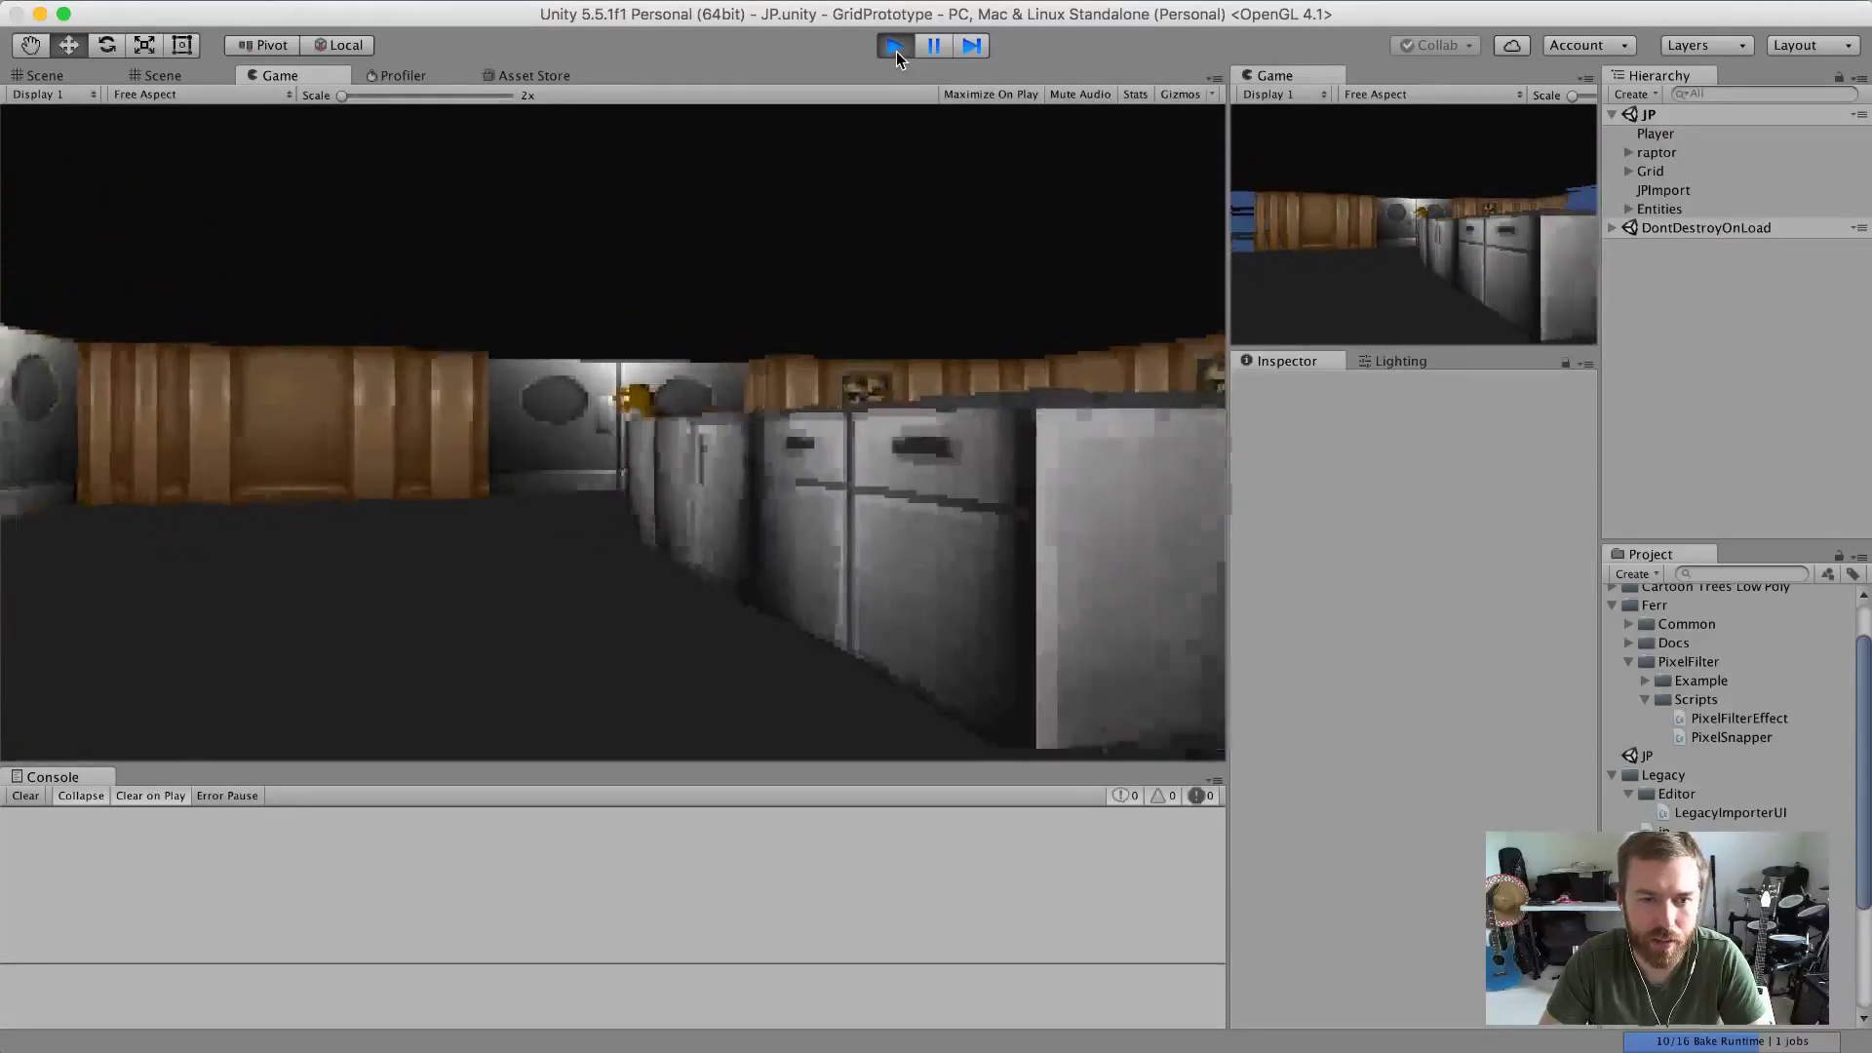
{"action": "key", "text": "Up"}
{"action": "key", "text": "Up"}
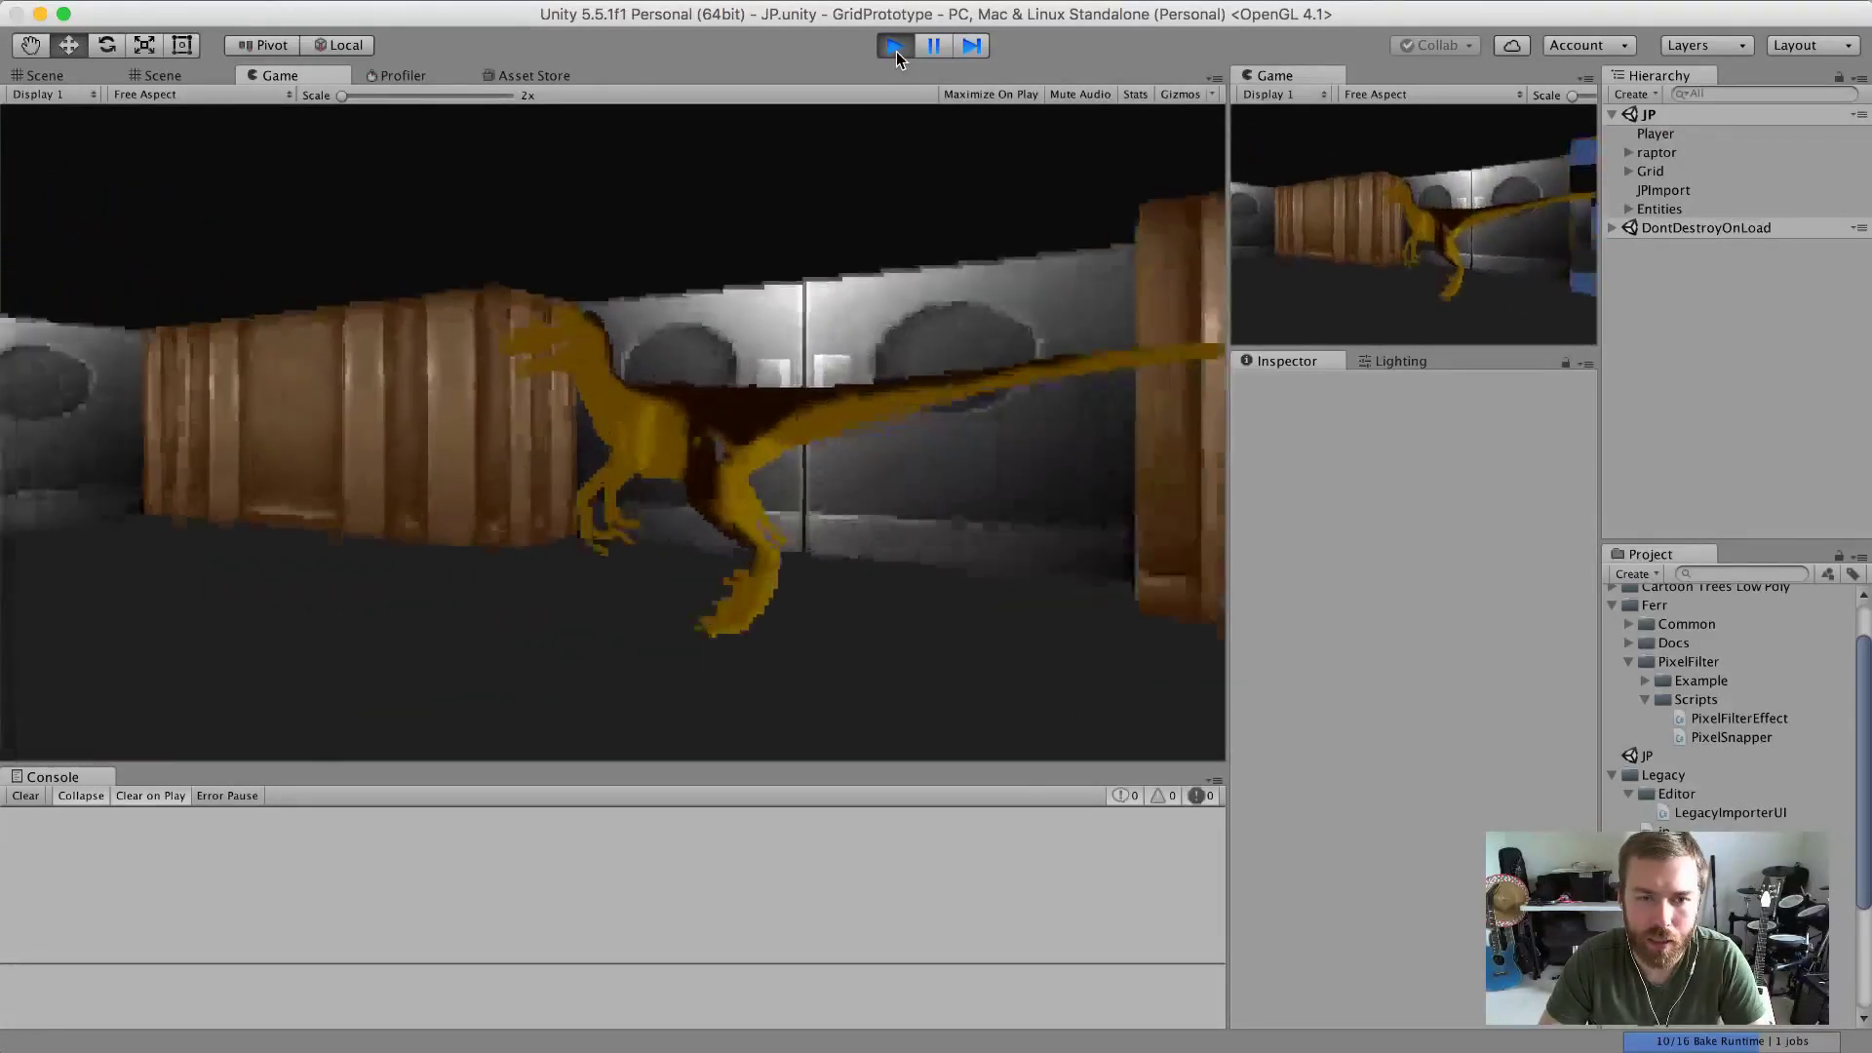
{"action": "key", "text": "Right"}
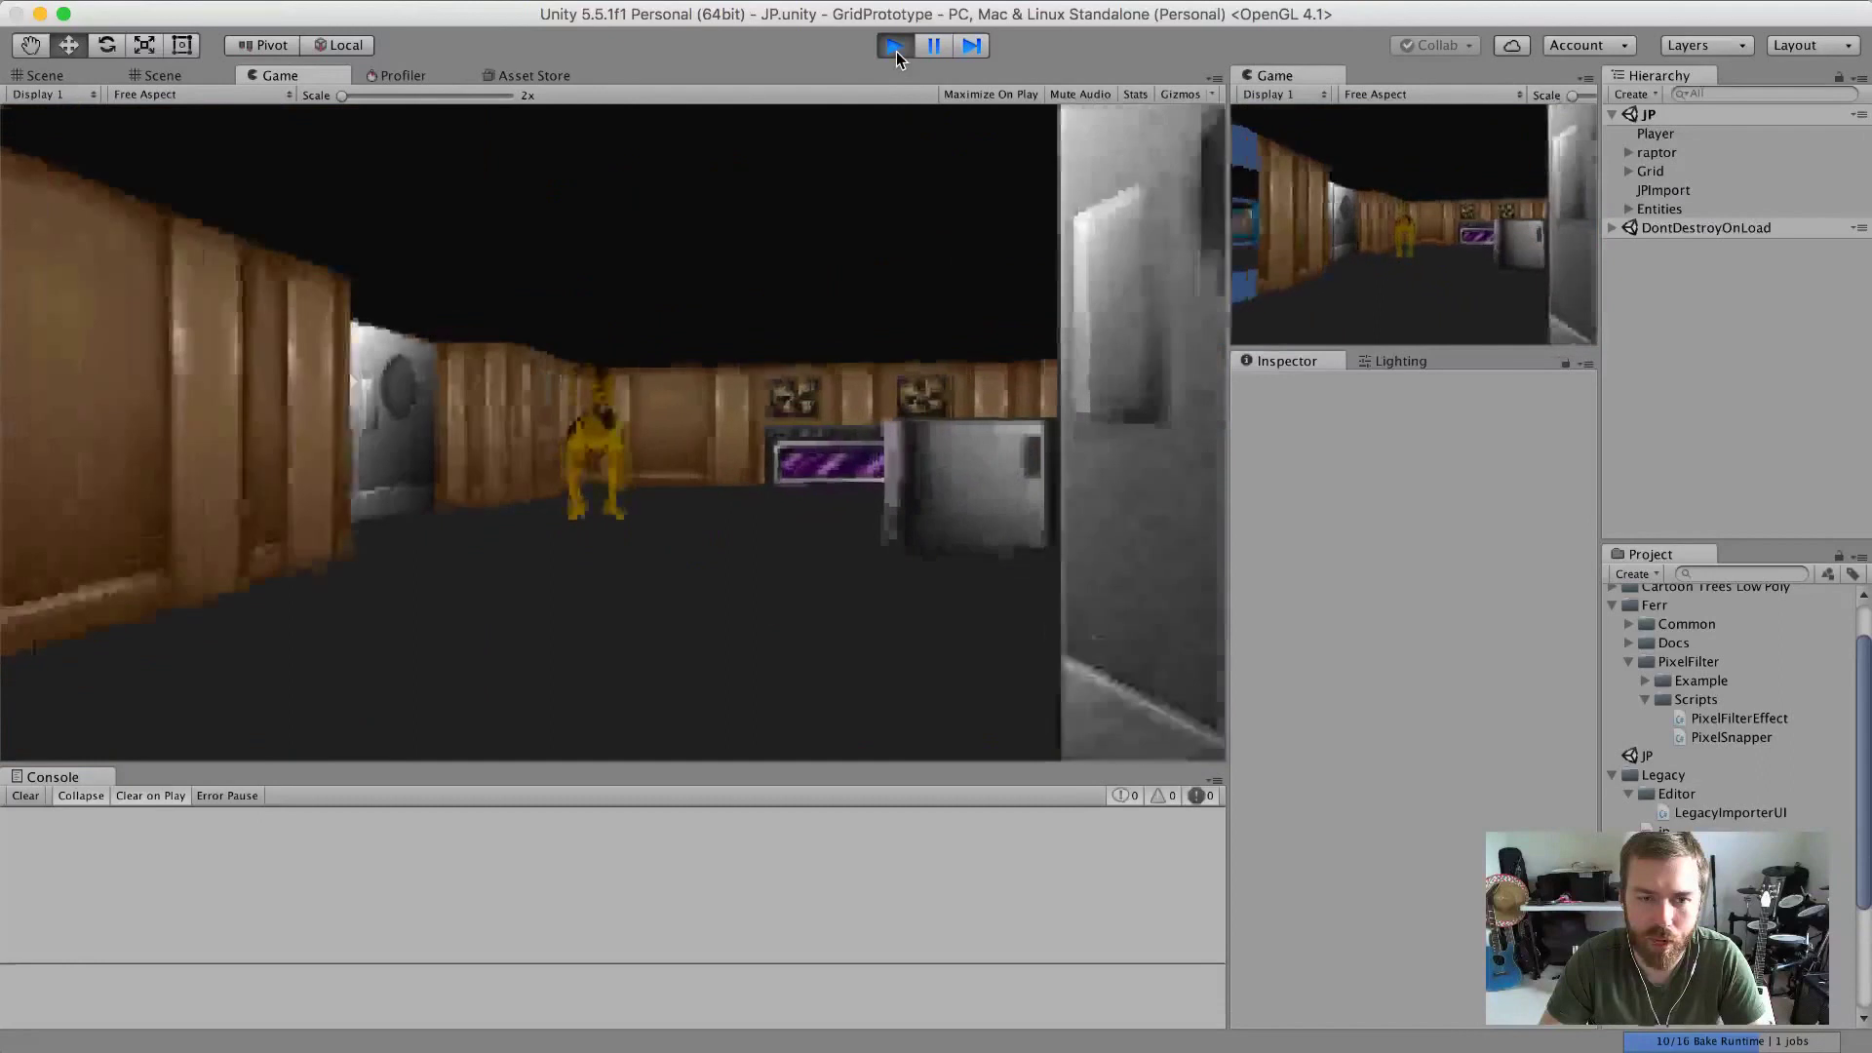
Walk up along the double doors towards the raptor and view it from behind and from its side.
{"action": "key", "text": "Left"}
{"action": "key", "text": "Right"}
{"action": "key", "text": "Up"}
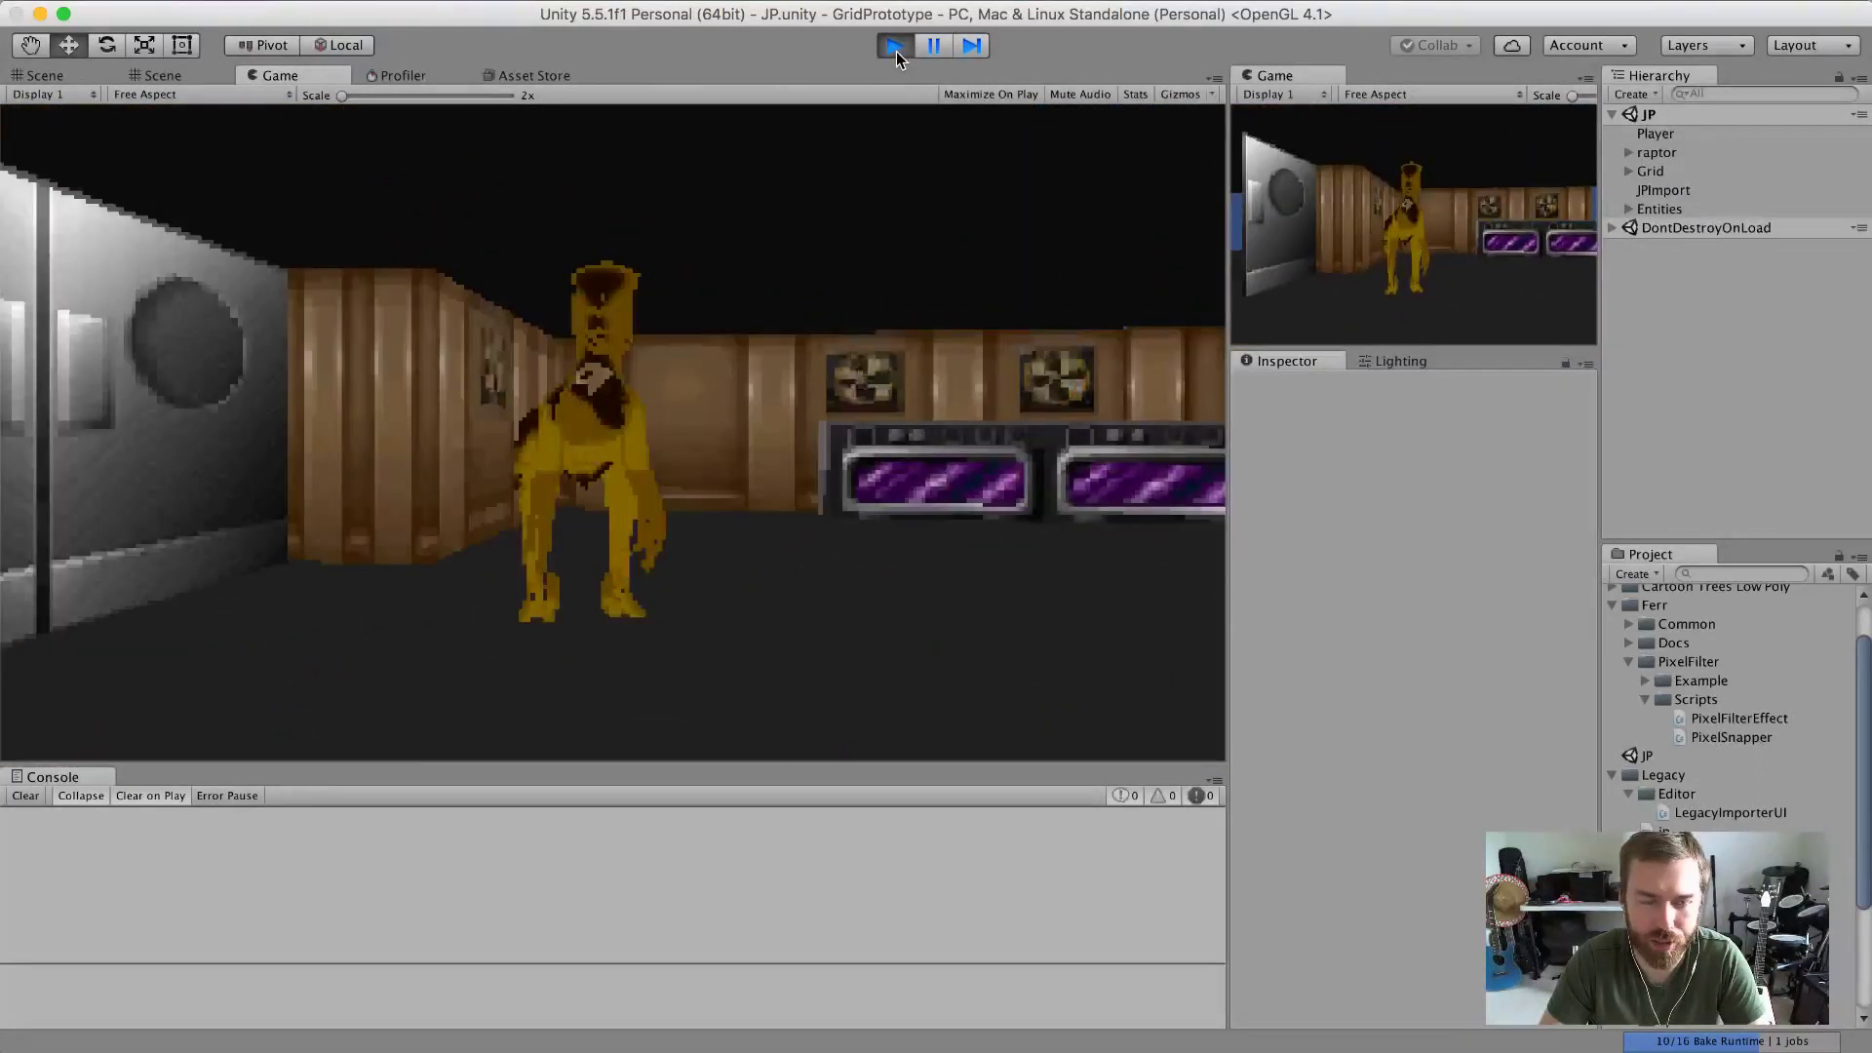
{"action": "key", "text": "Up"}
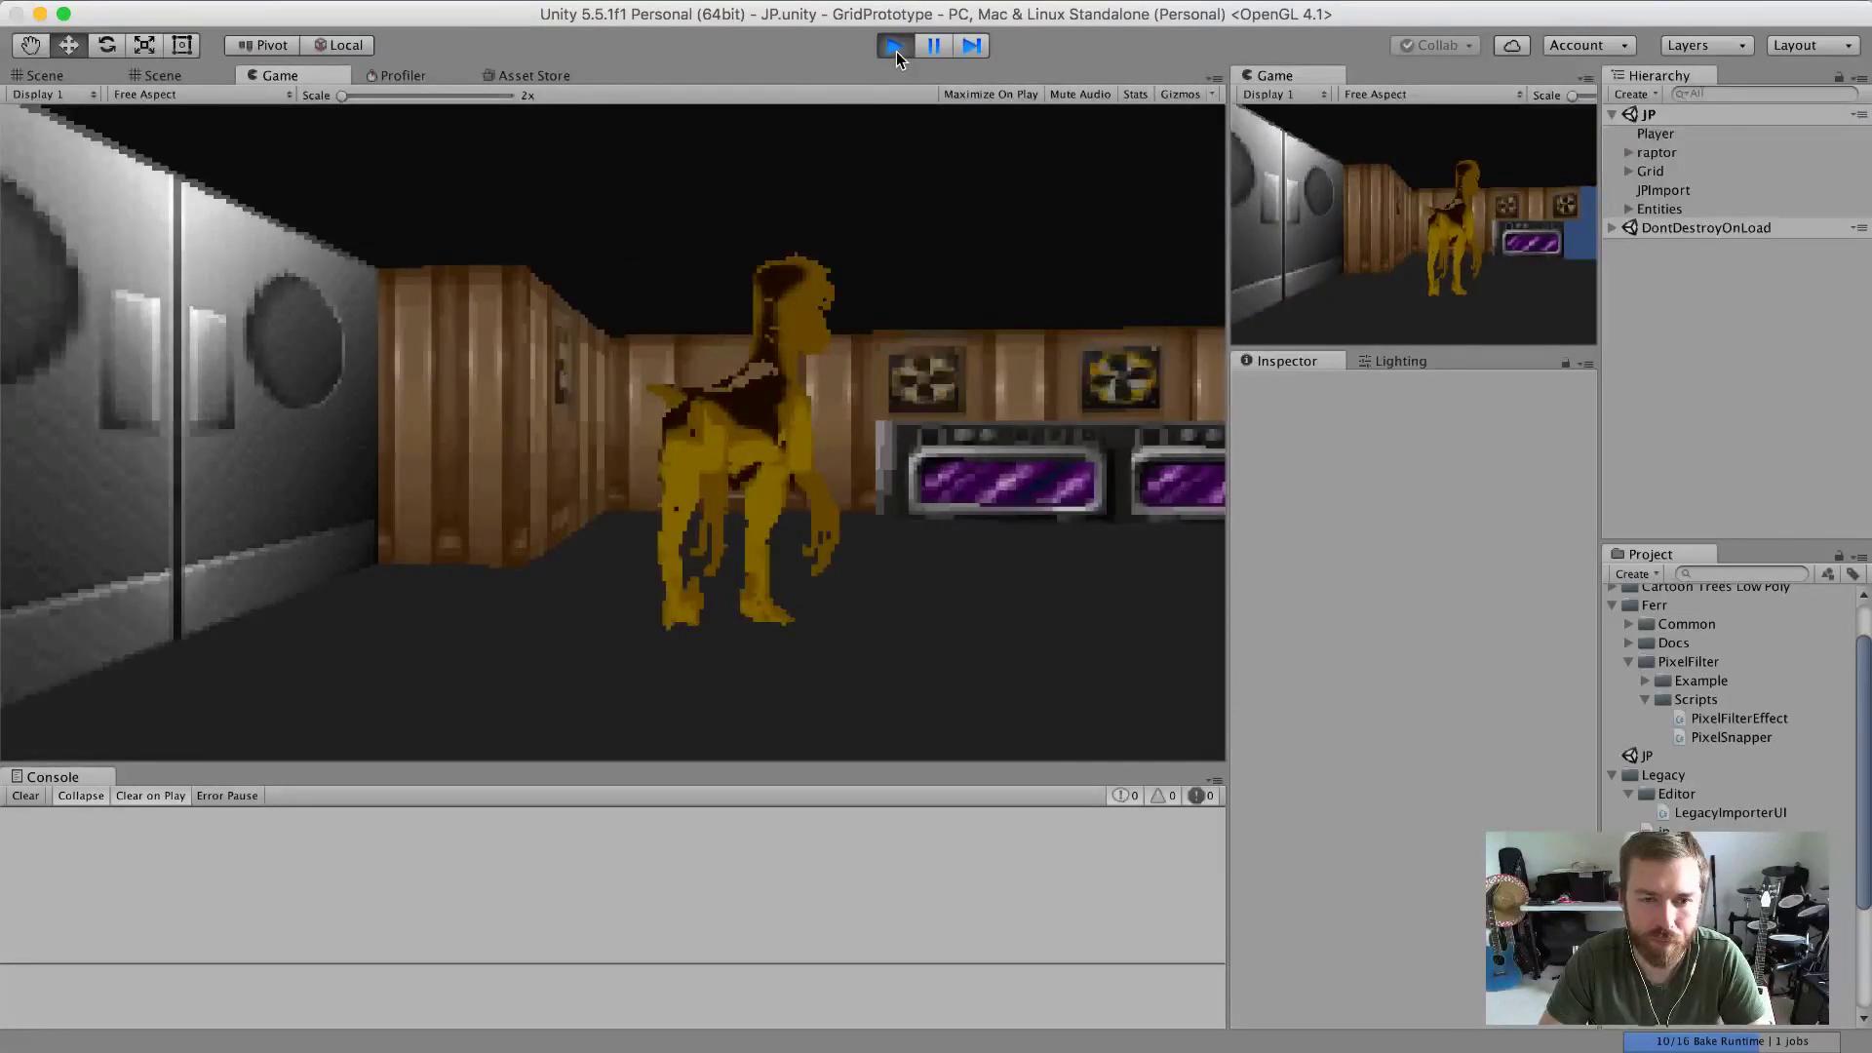
{"action": "key", "text": "Right"}
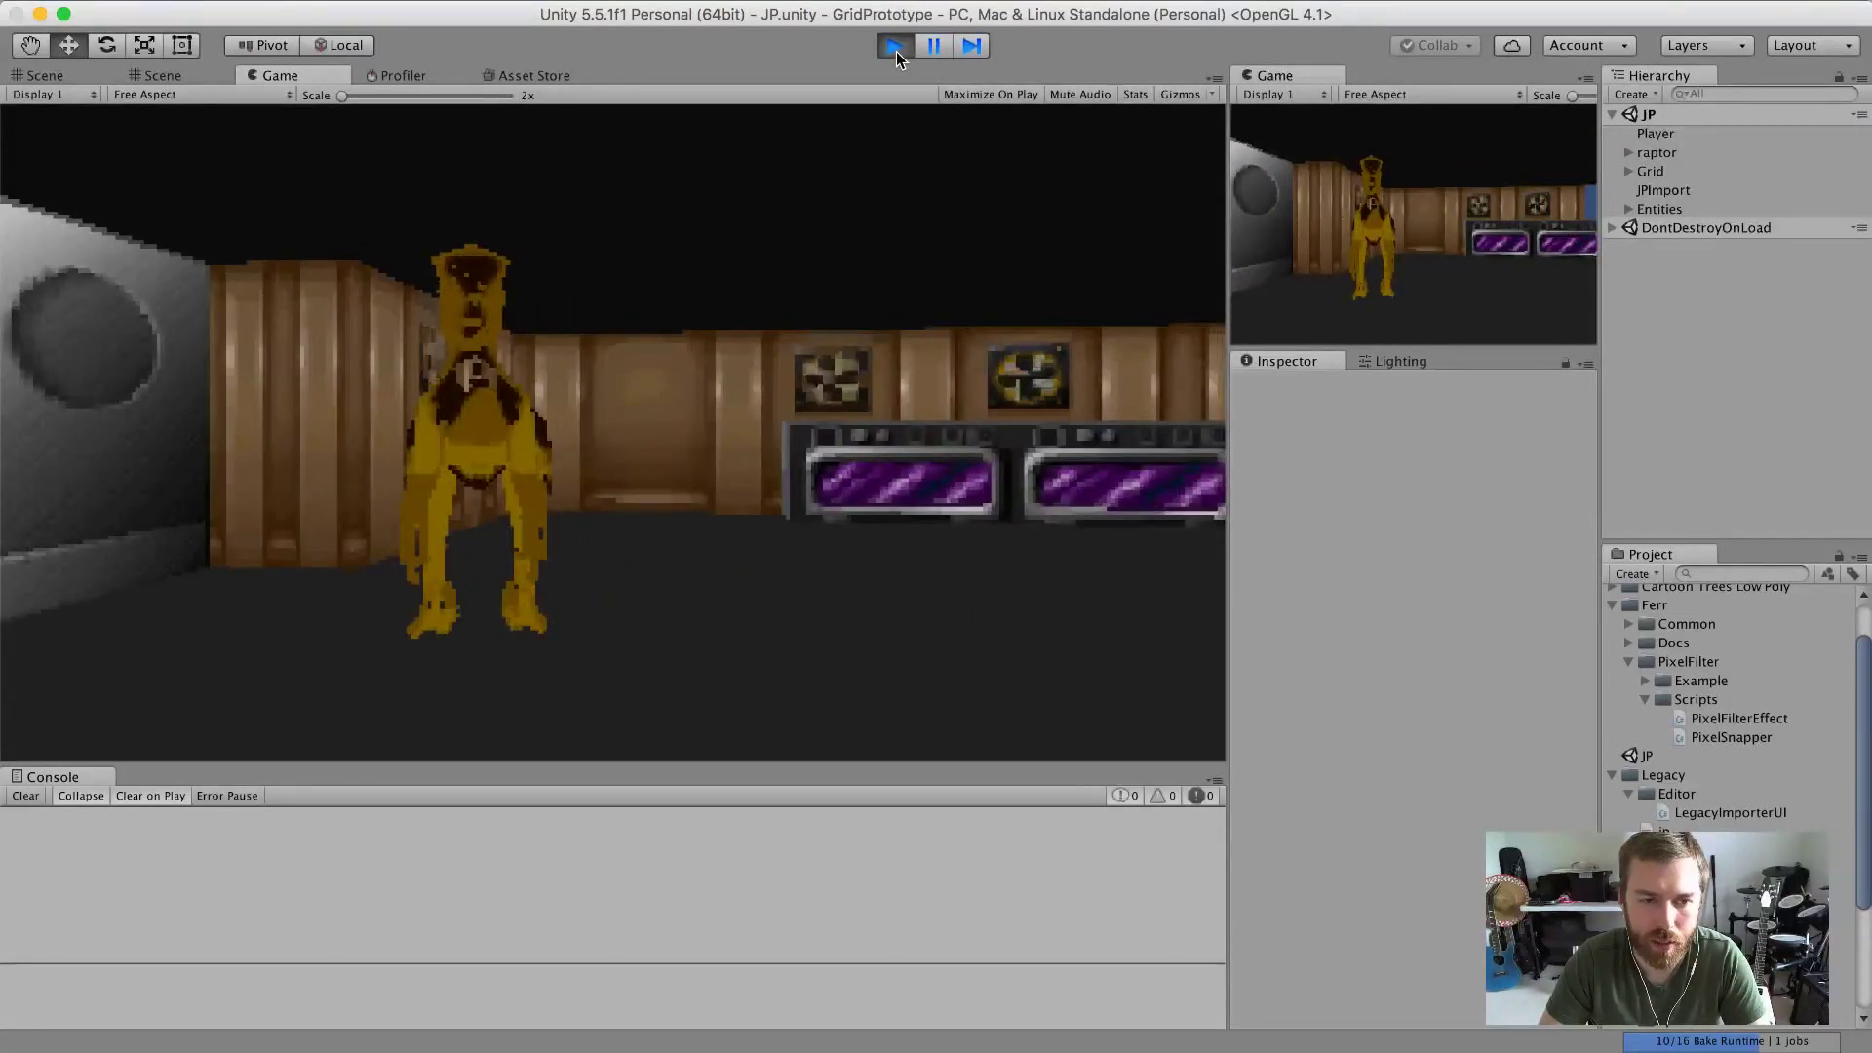
{"action": "key", "text": "Left"}
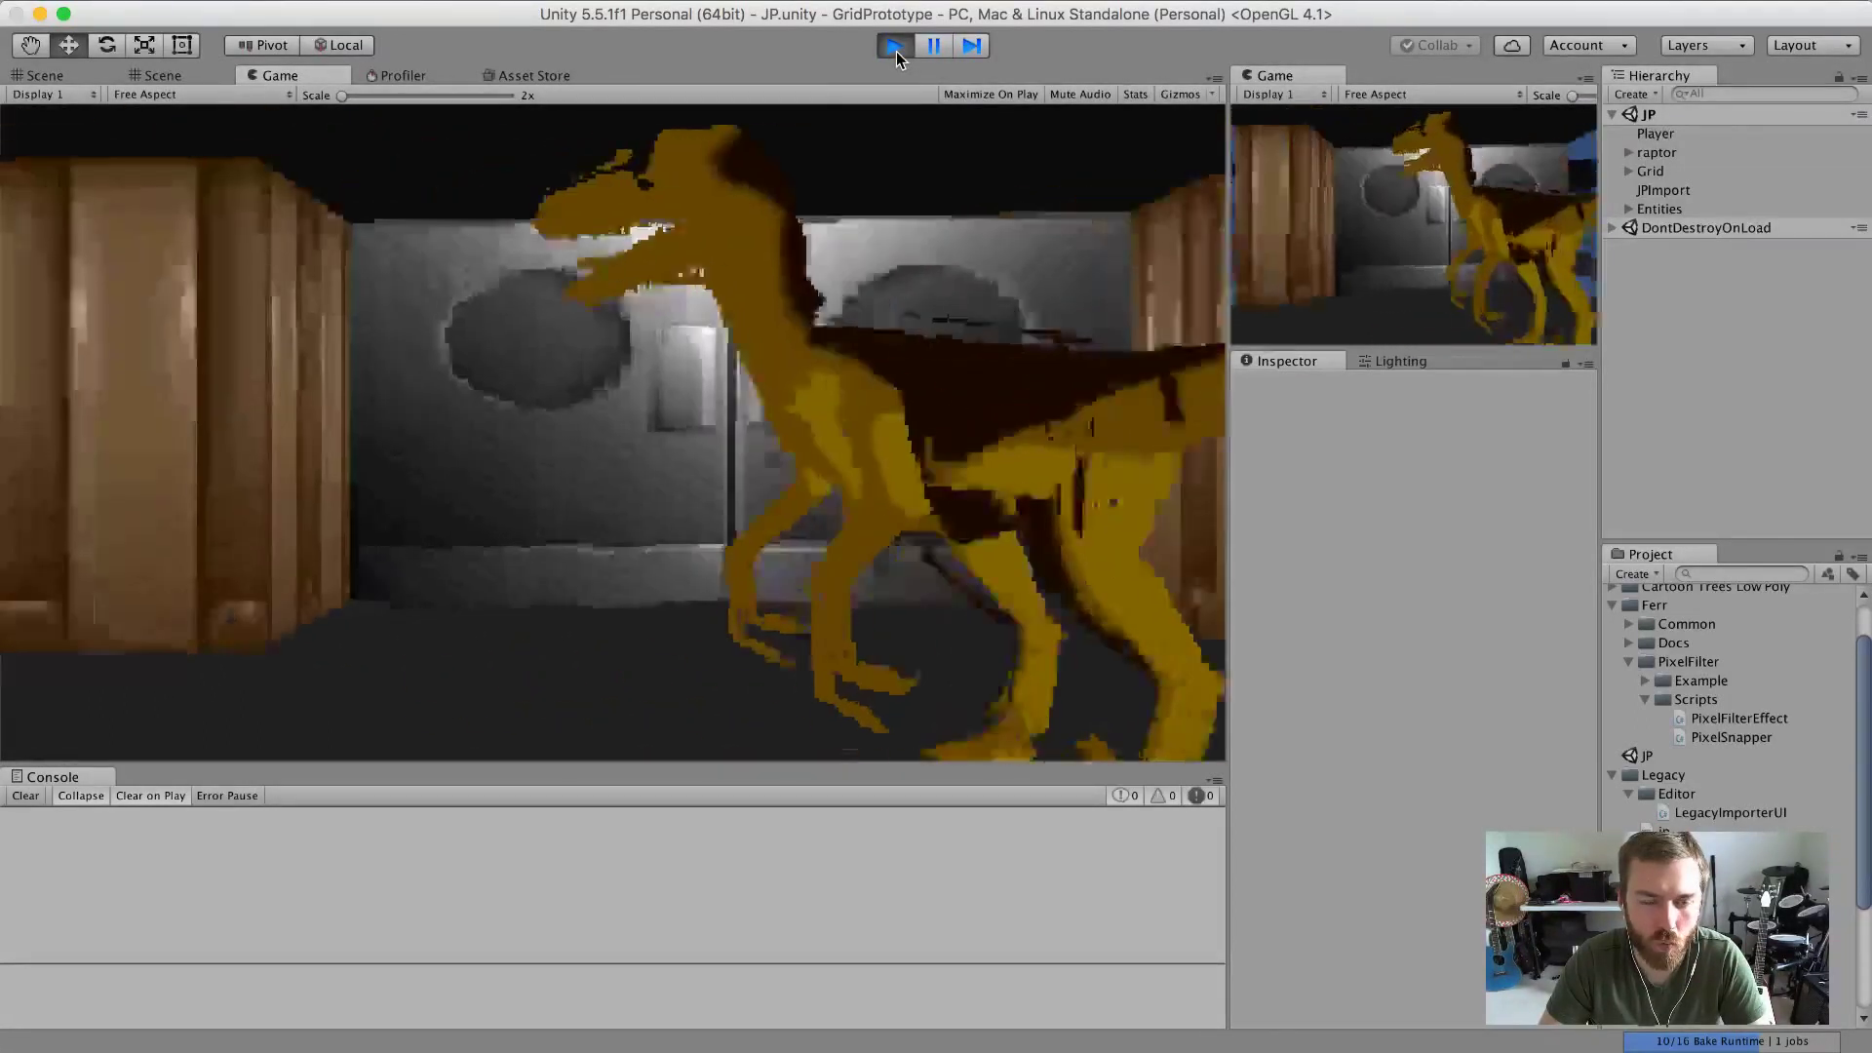
{"action": "key", "text": "Right"}
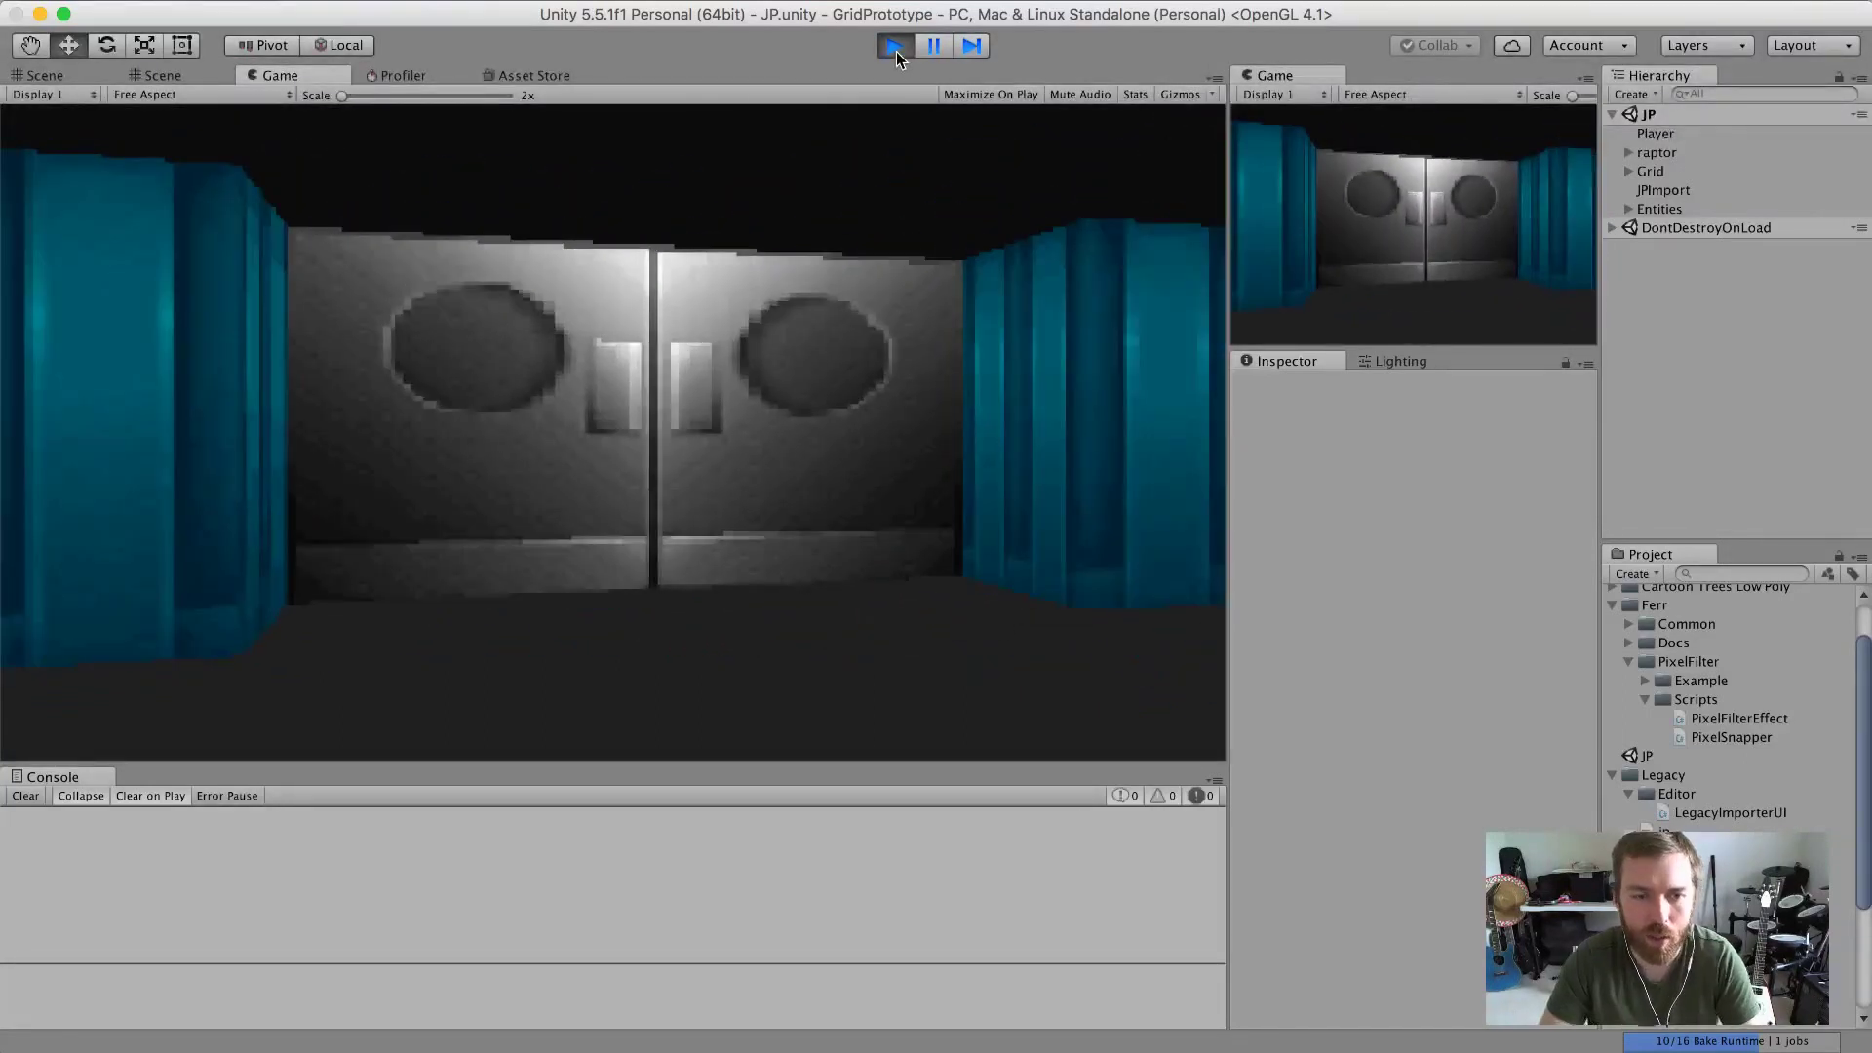
Stop the prototype's play mode and resume the paused Jurassic Park game in ZSNES.
{"action": "left_click", "coordinate": [898, 50]}
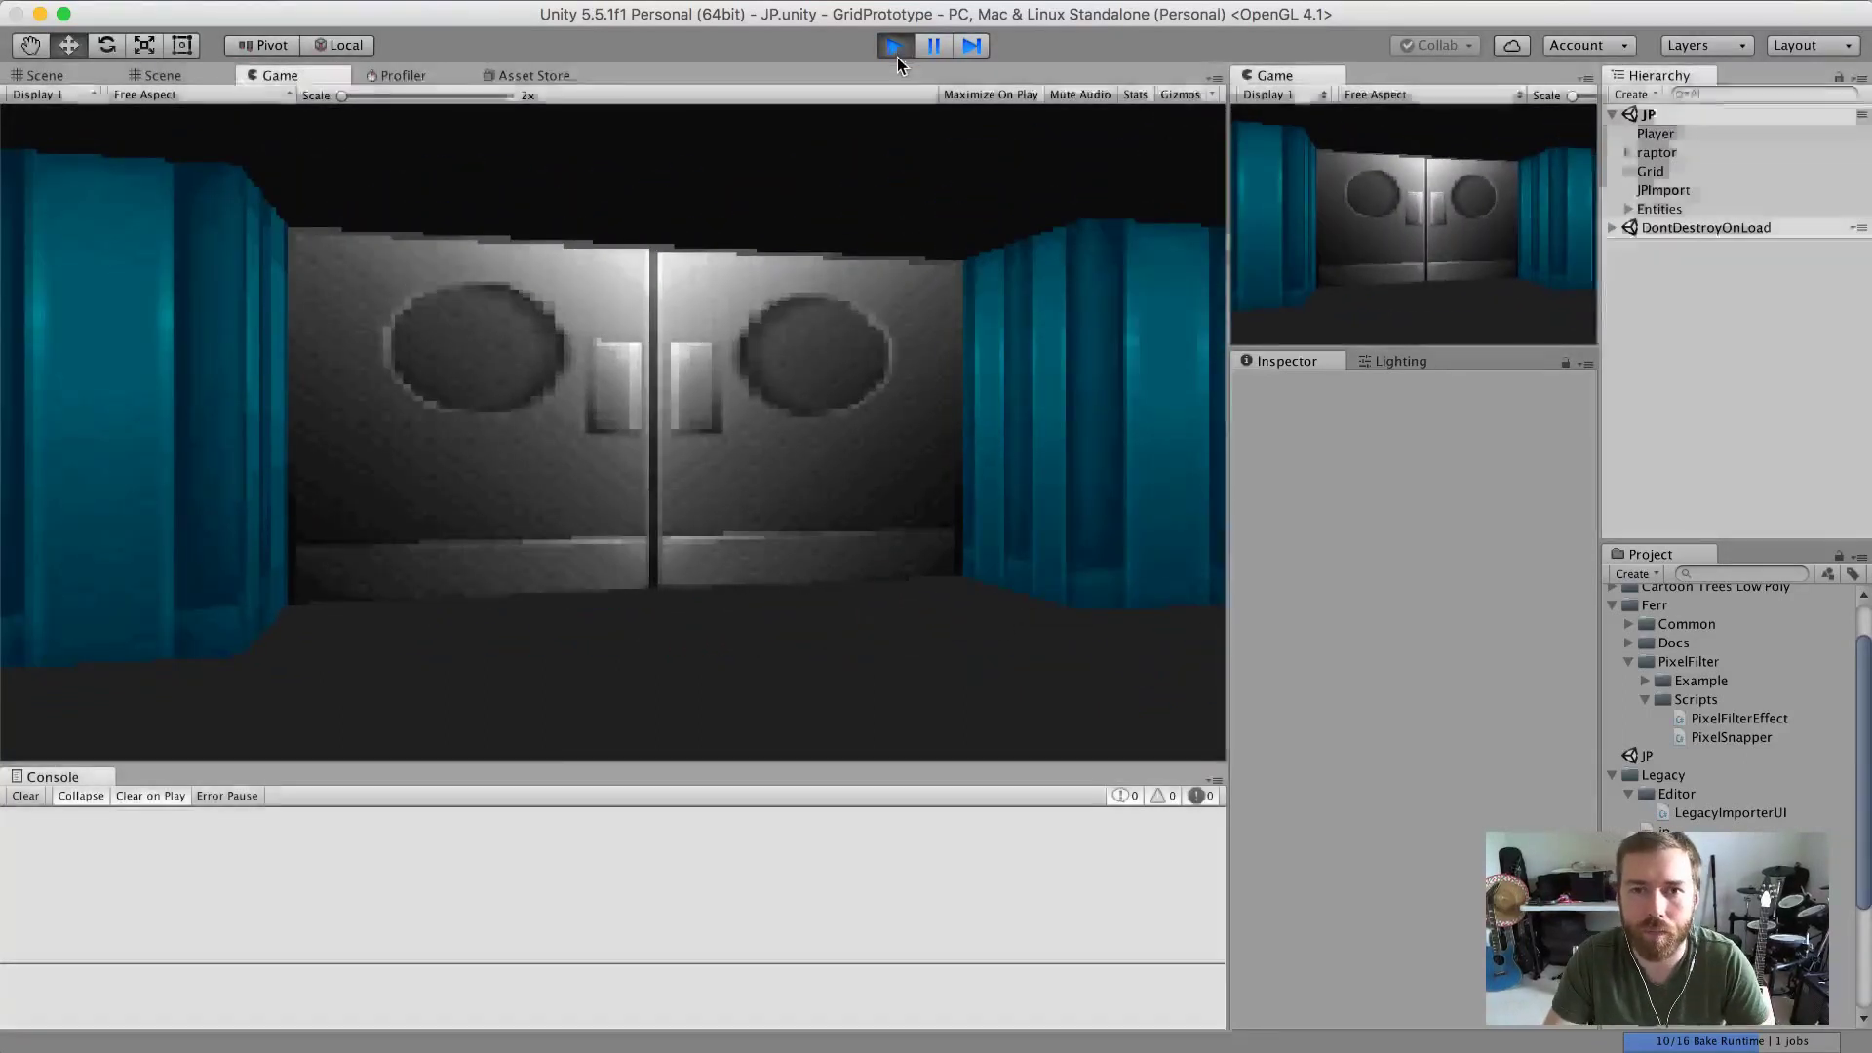
{"action": "key", "text": "super+Tab"}
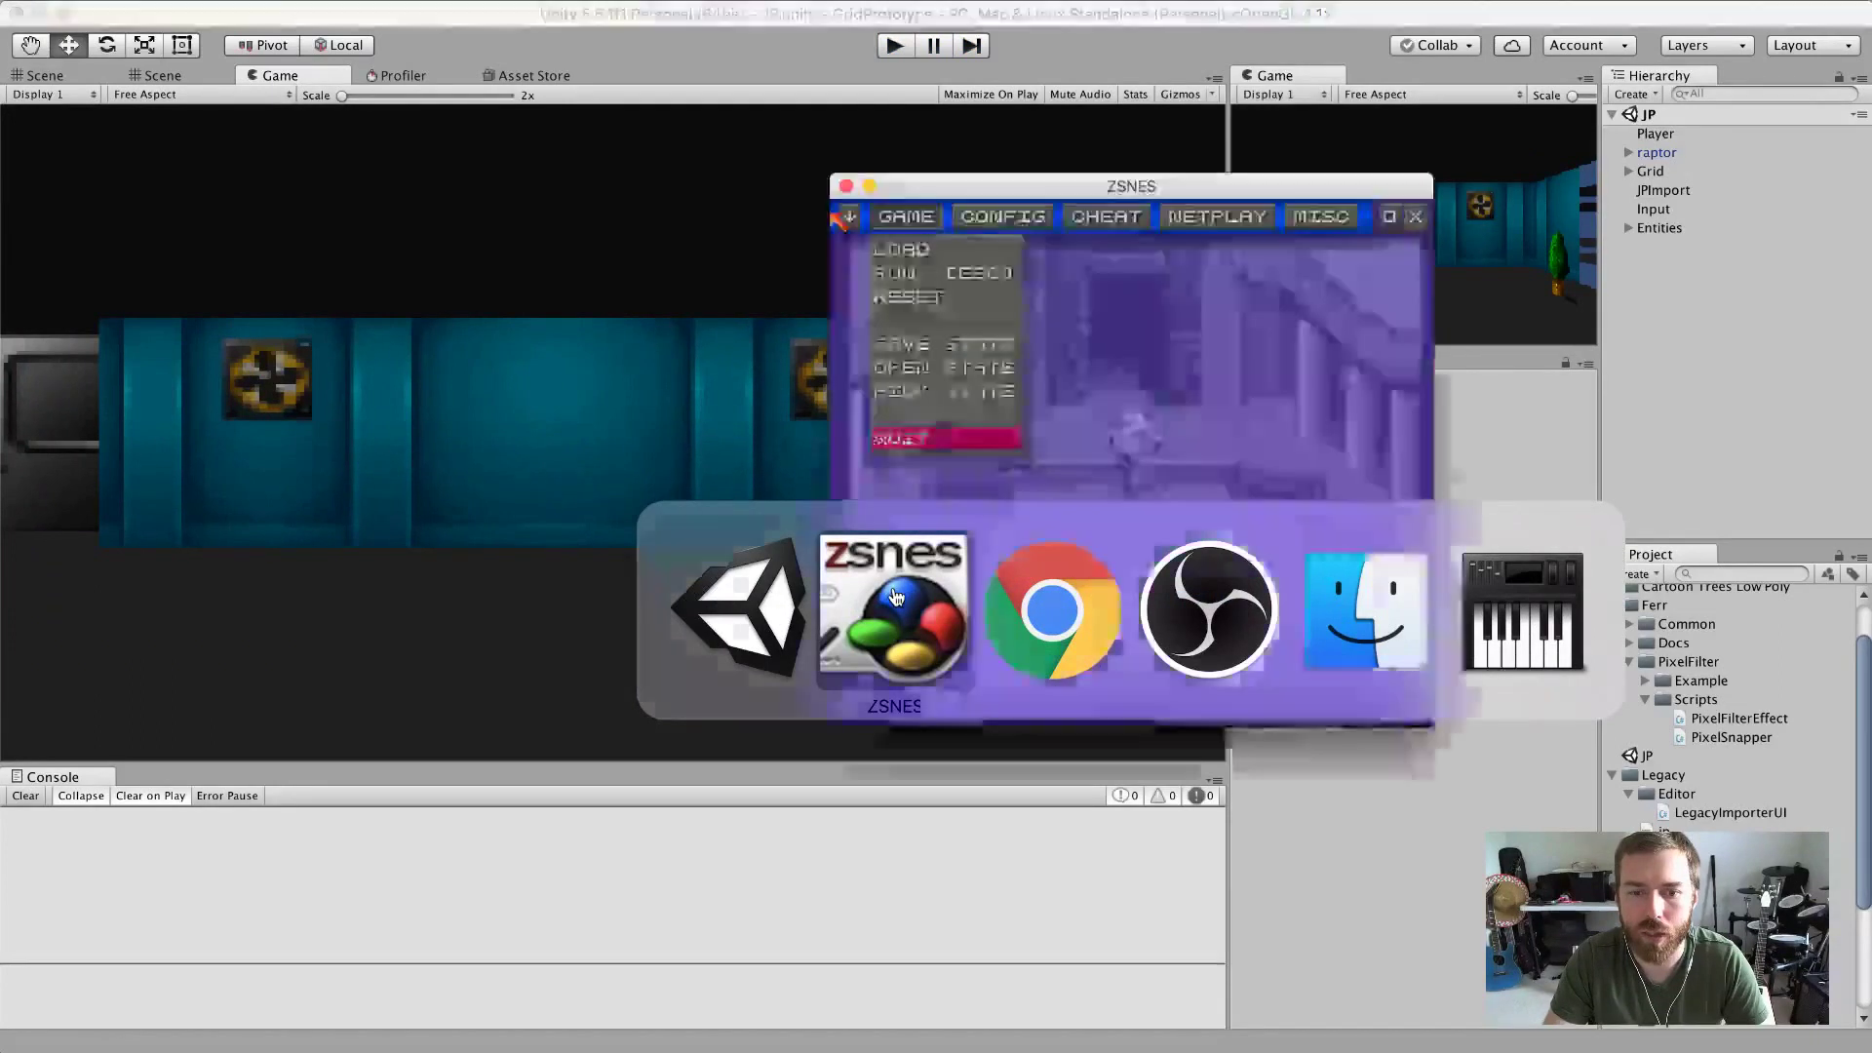
{"action": "key", "text": "Escape"}
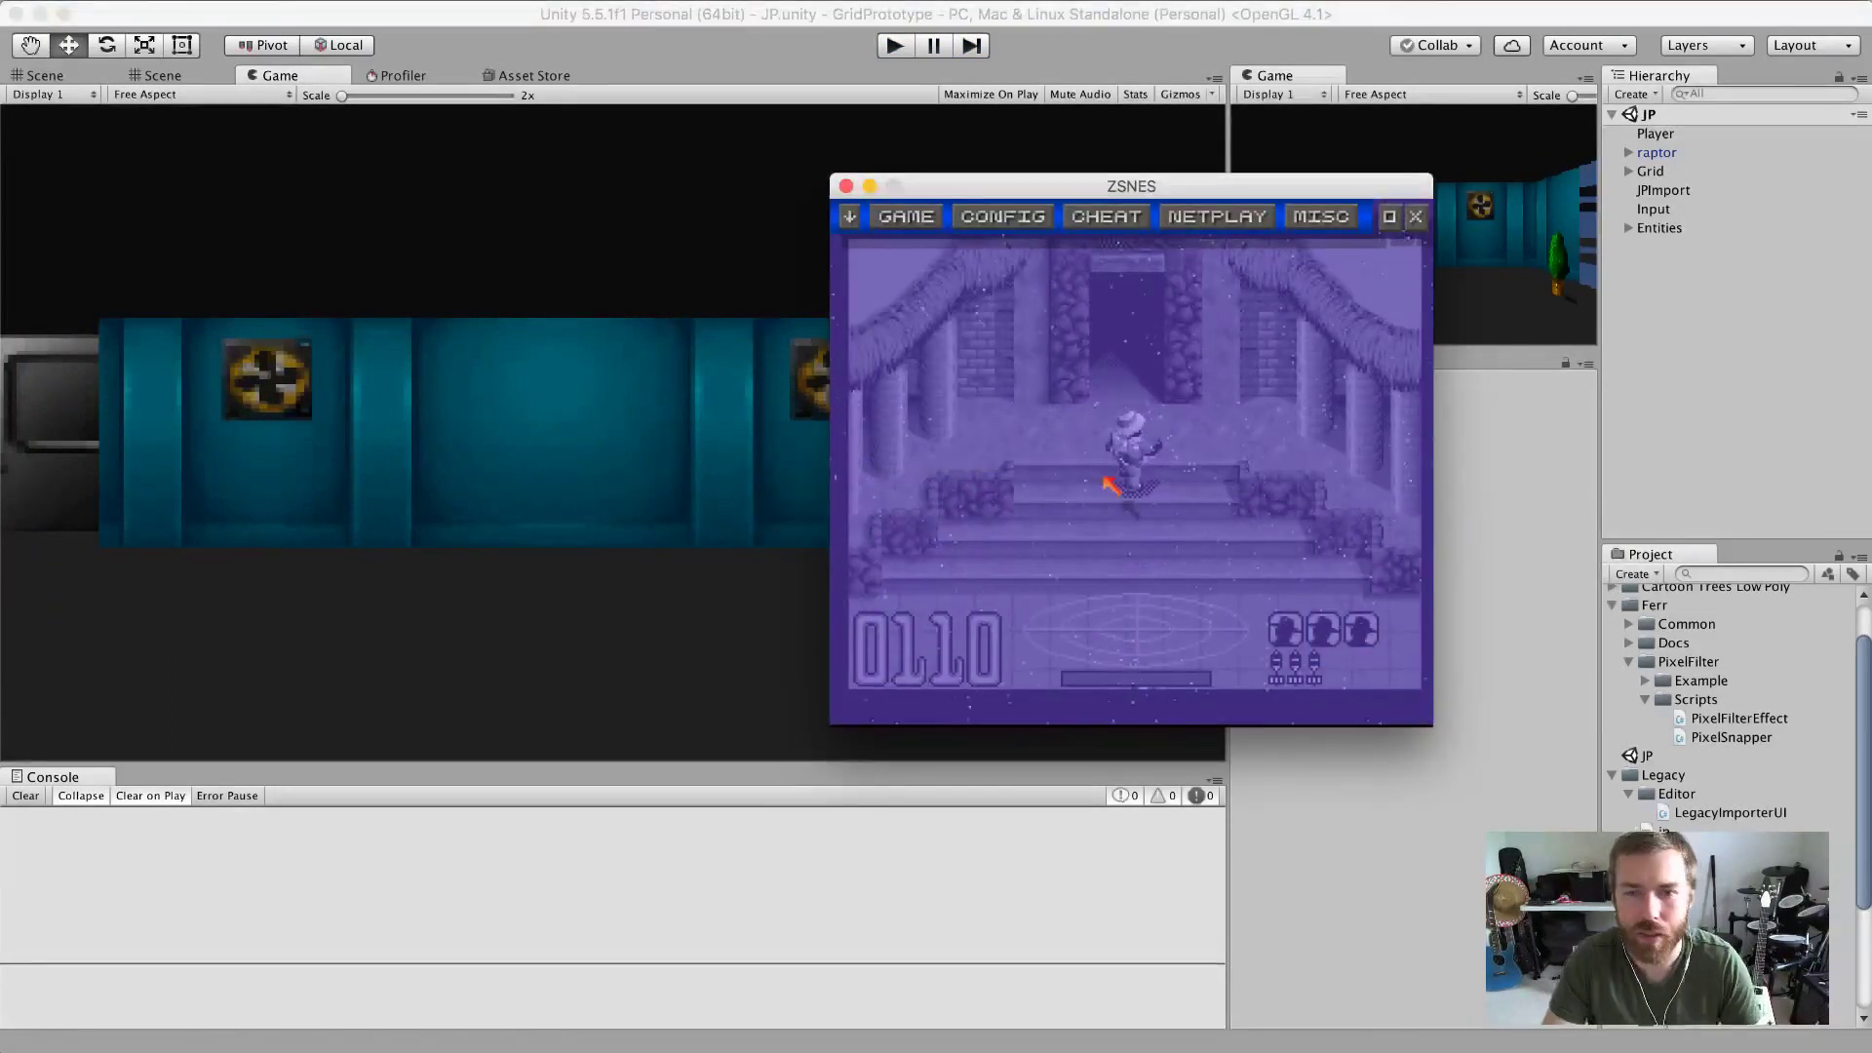
{"action": "key", "text": "Escape"}
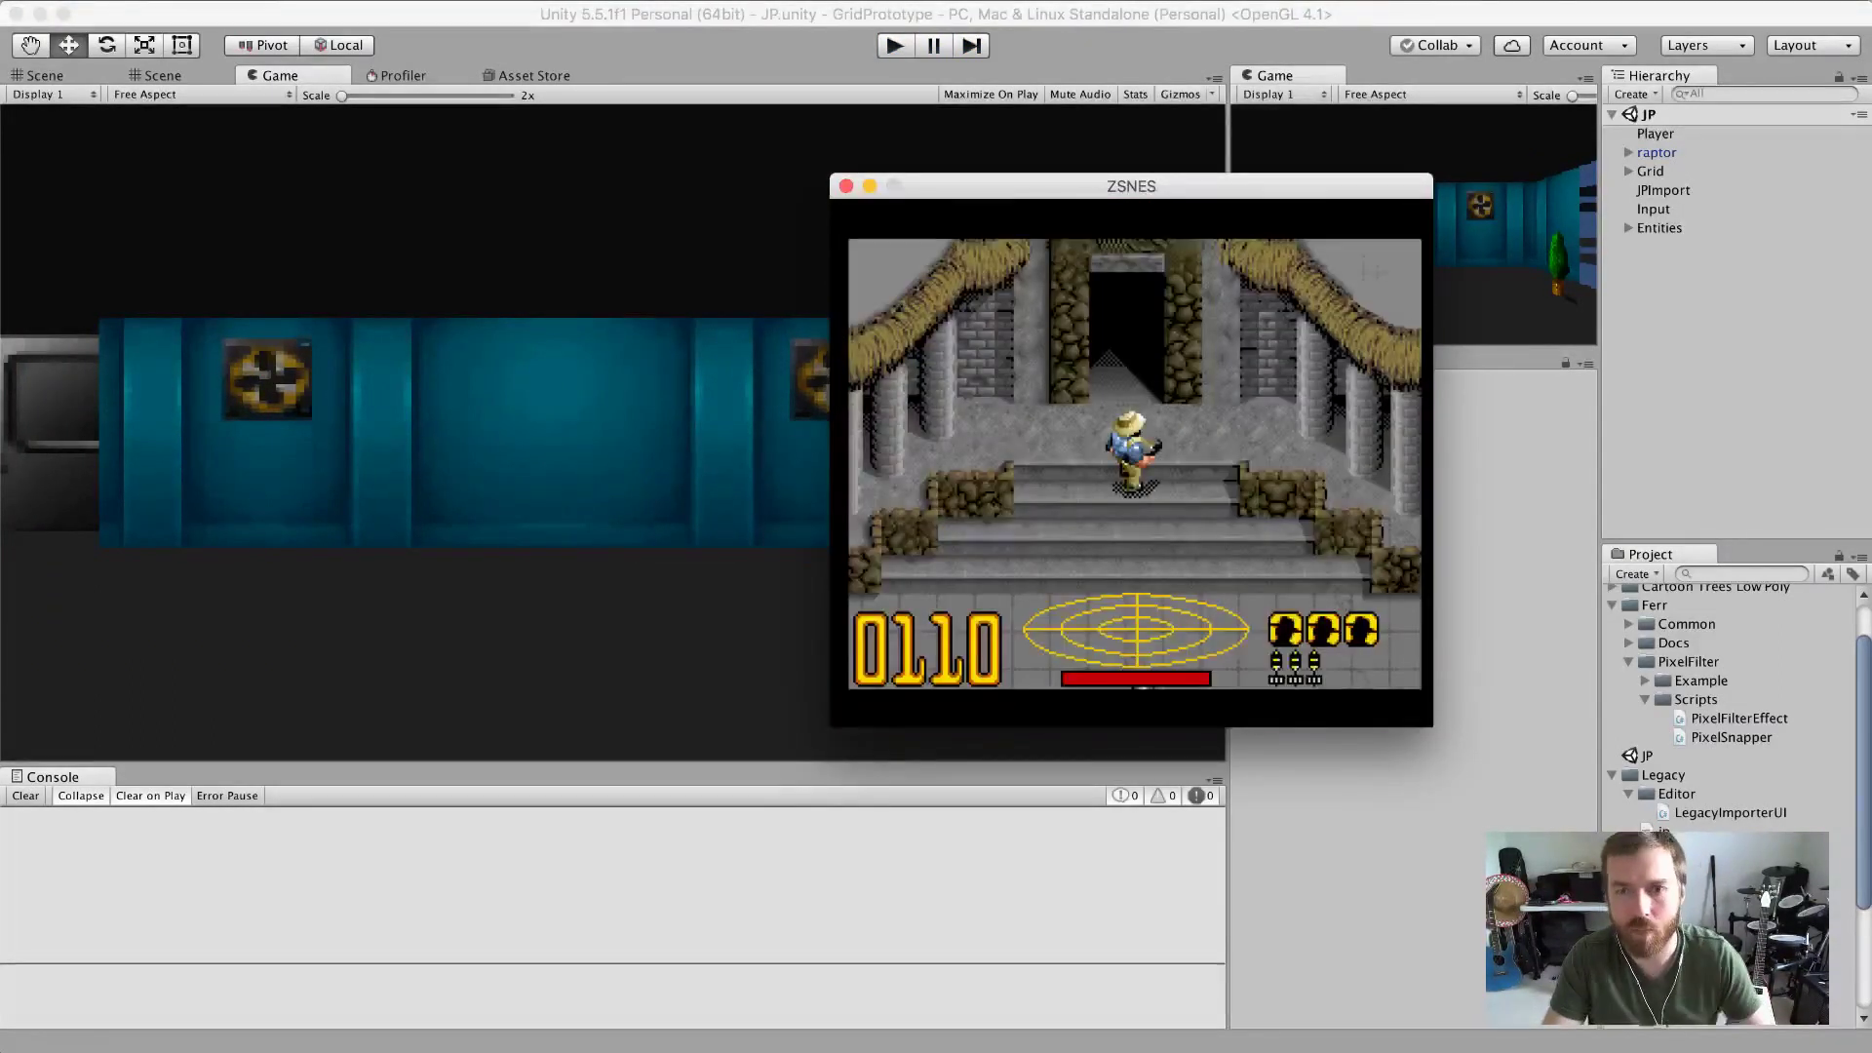
Enter the Visitor Center and look around the blue-walled room with the goggles overlay hidden.
{"action": "key", "text": "Up"}
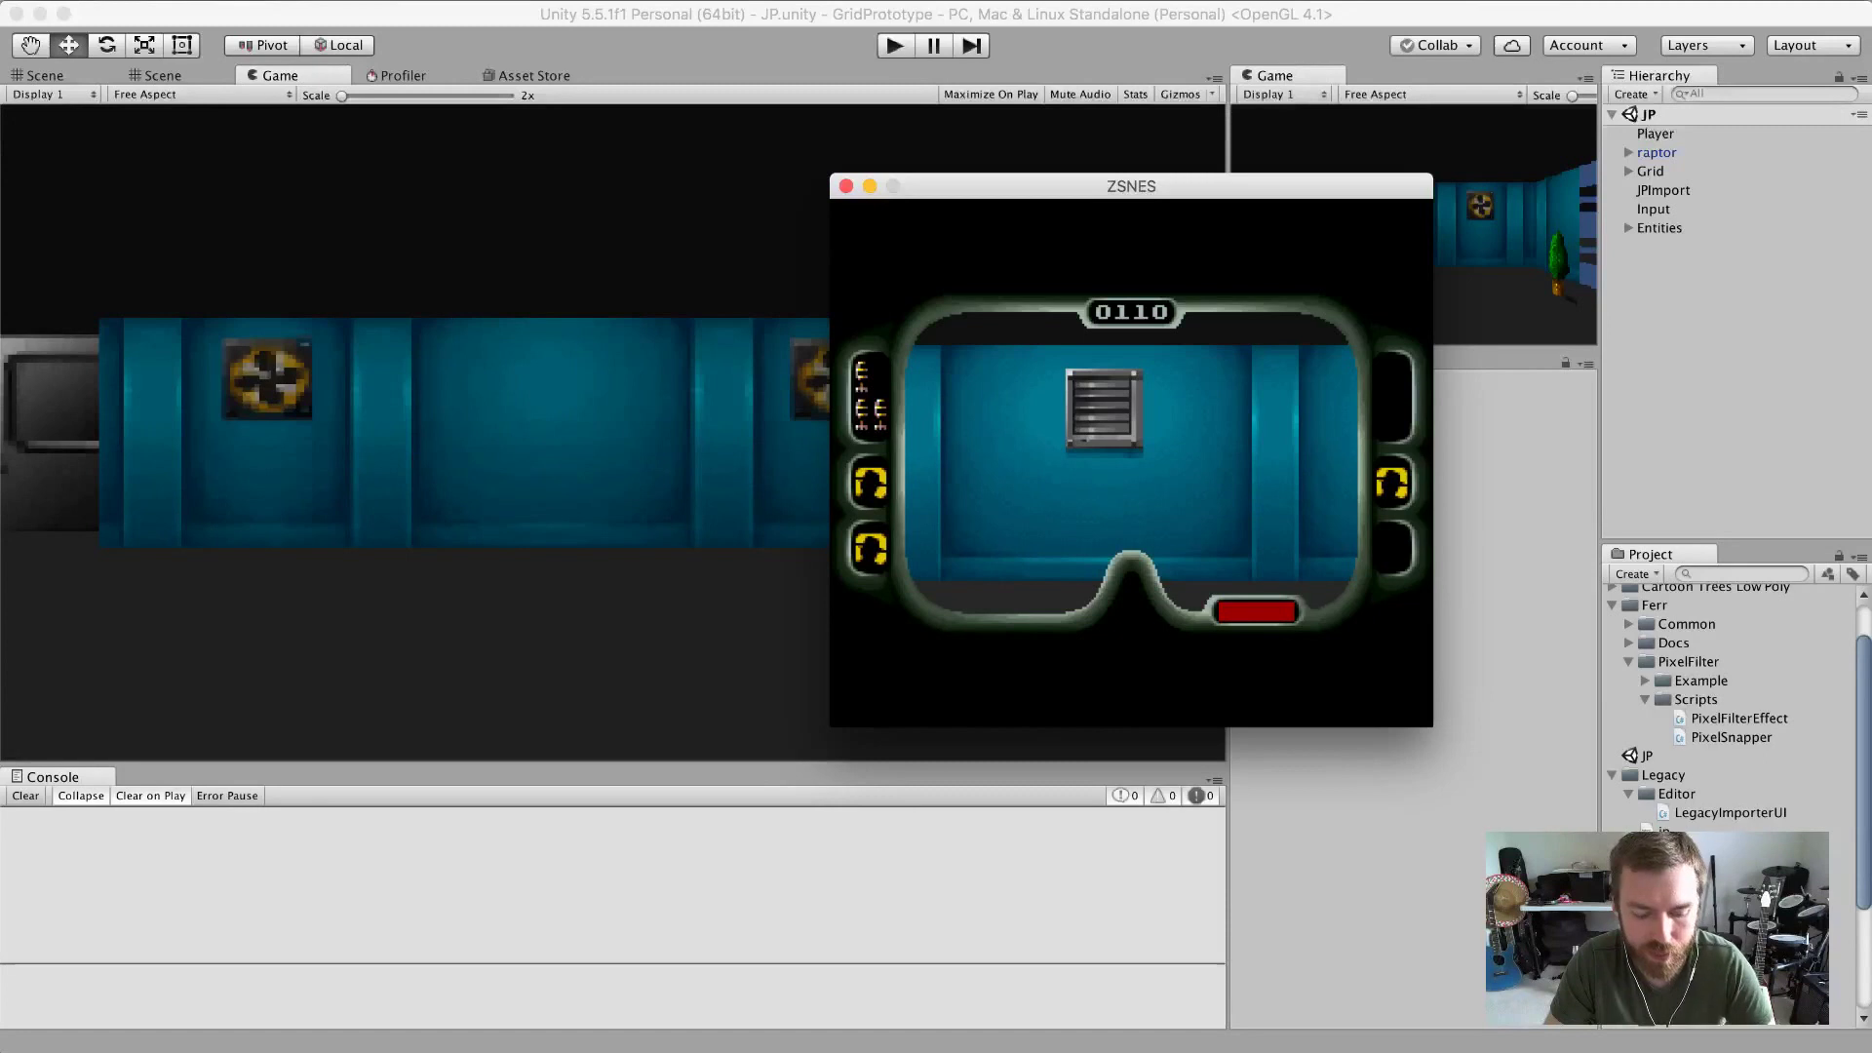
{"action": "key", "text": "5"}
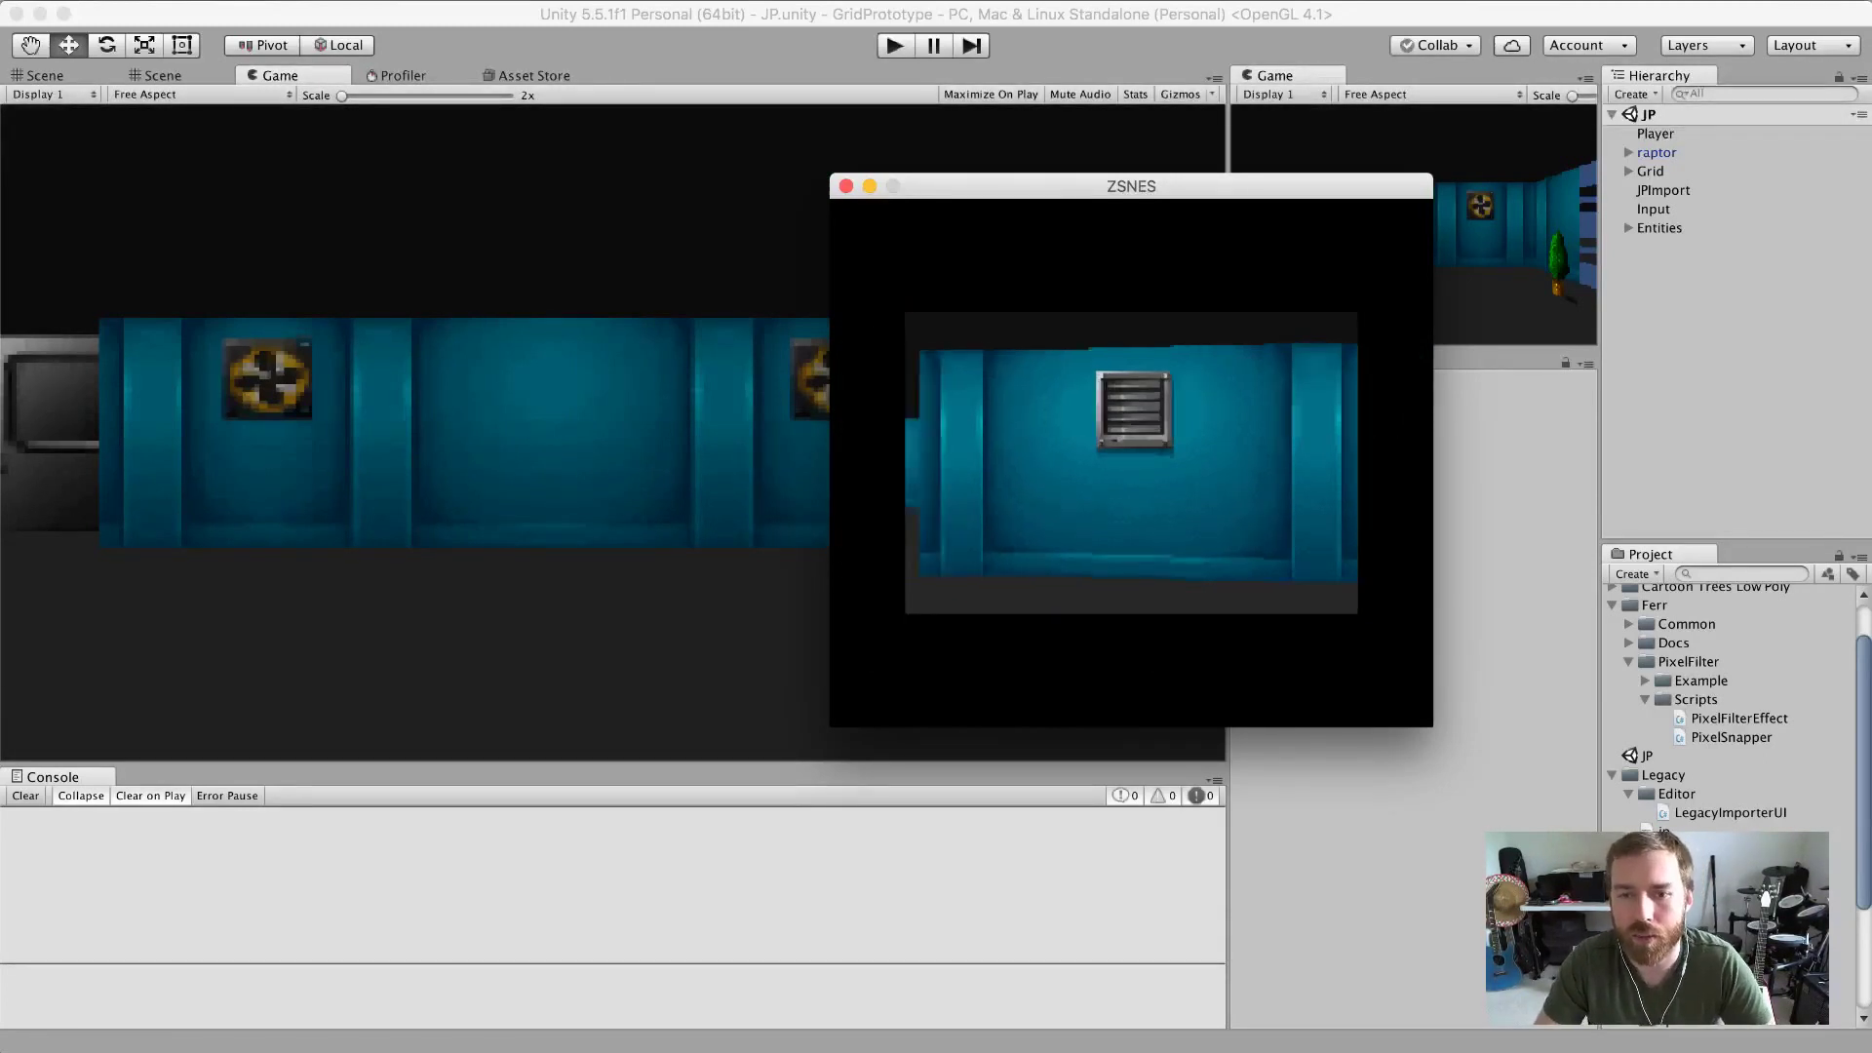
{"action": "key", "text": "Left"}
{"action": "key", "text": "Right"}
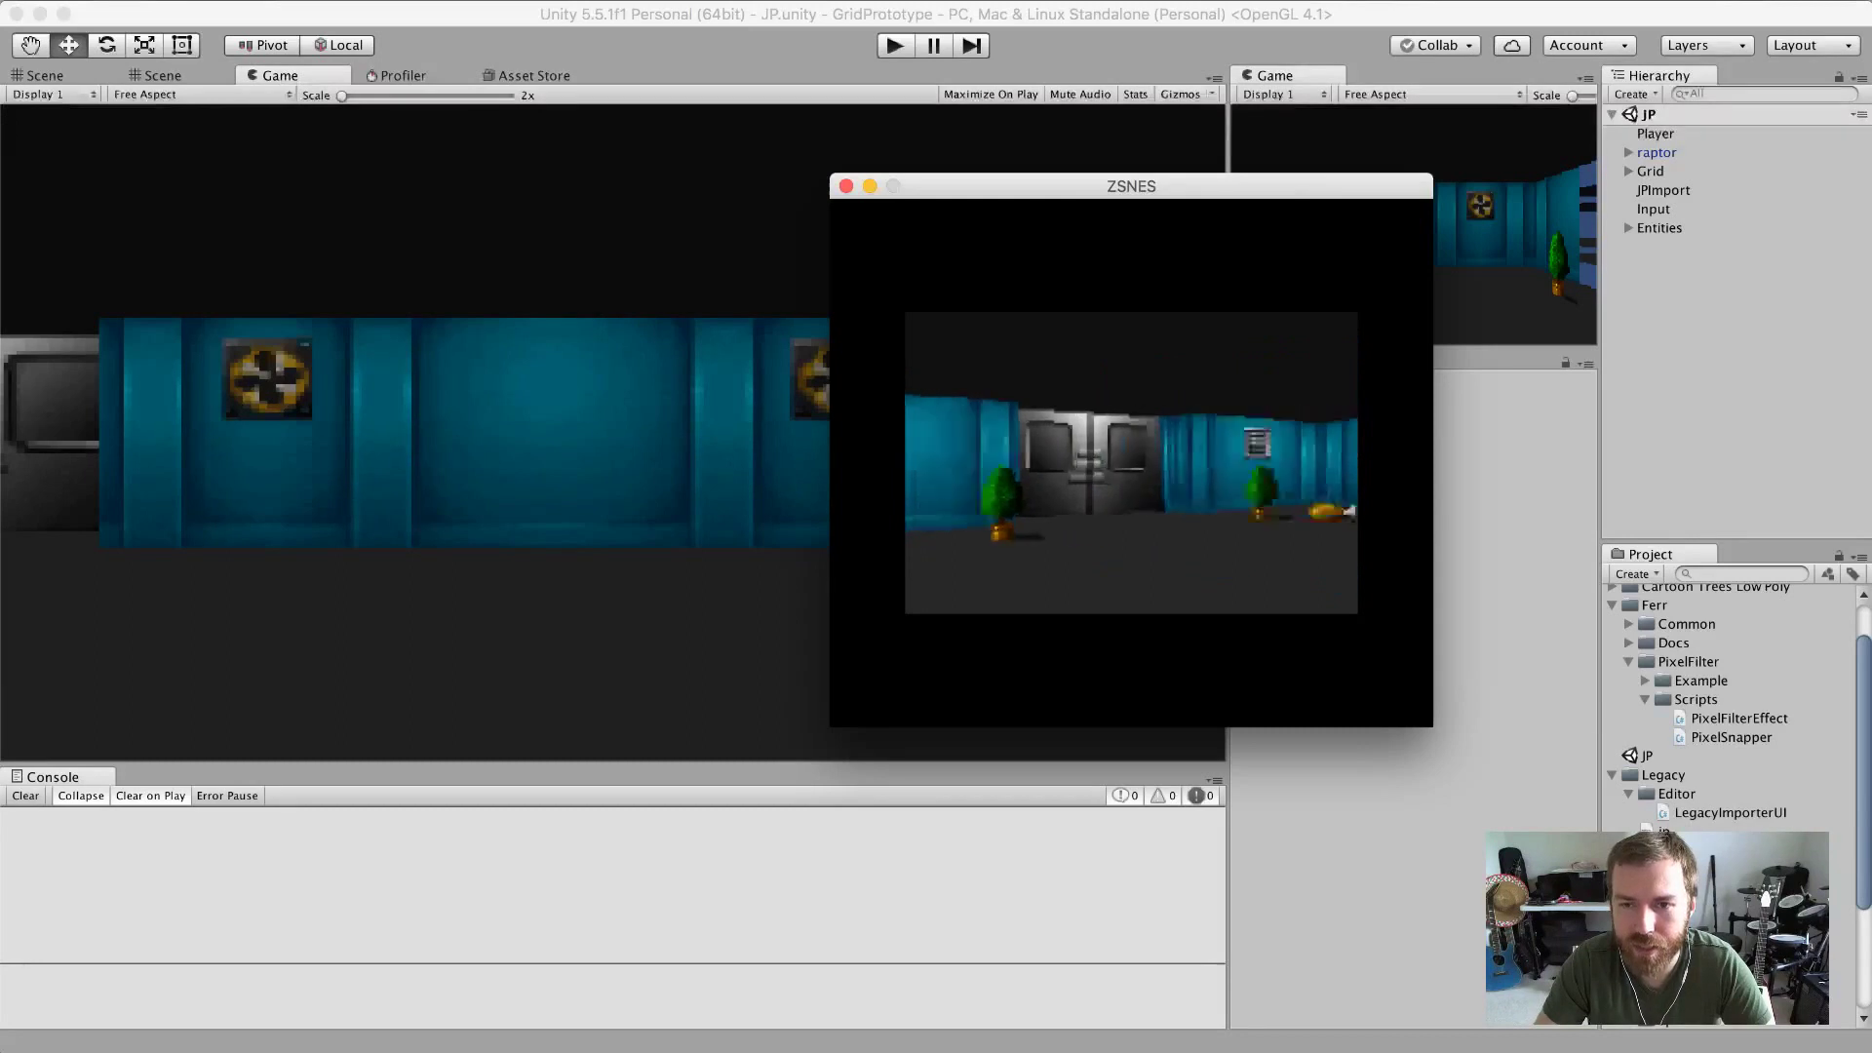
Walk up to the blue wall with the vent and step back and forth to examine how its texture scales.
{"action": "key", "text": "Up"}
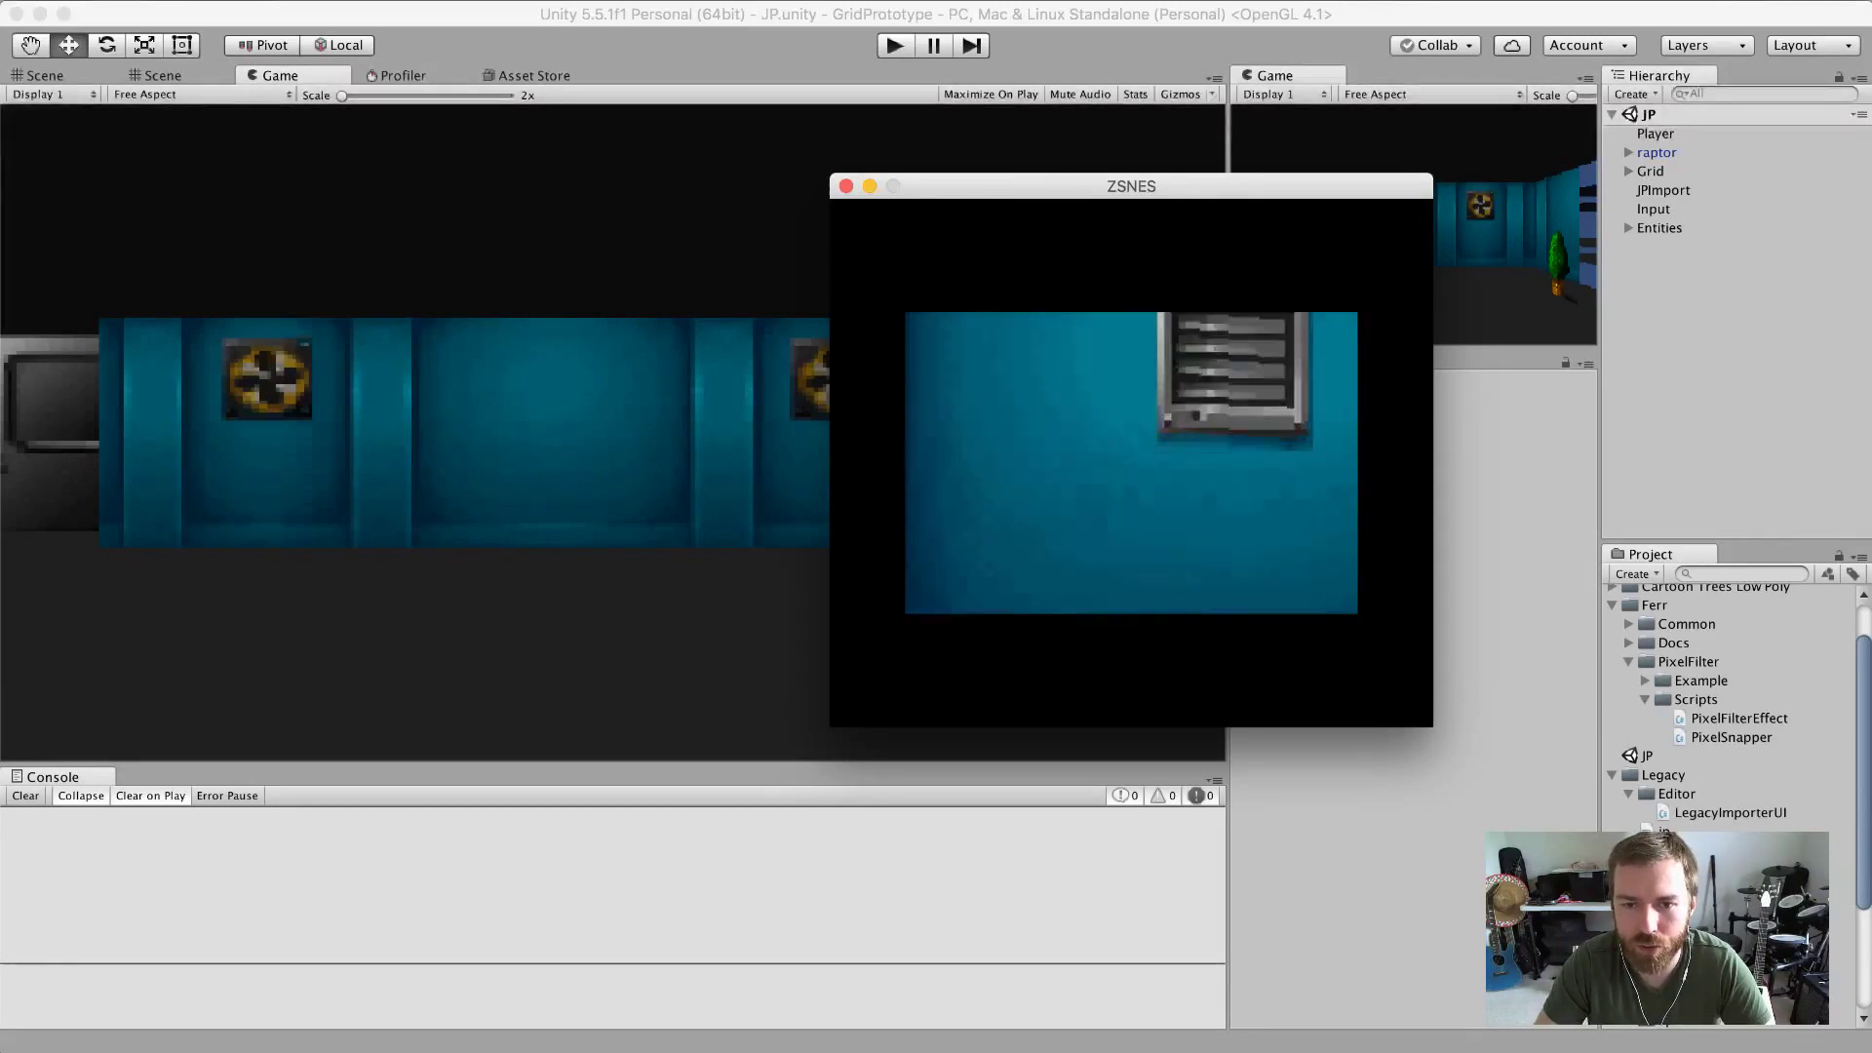
{"action": "key", "text": "Down"}
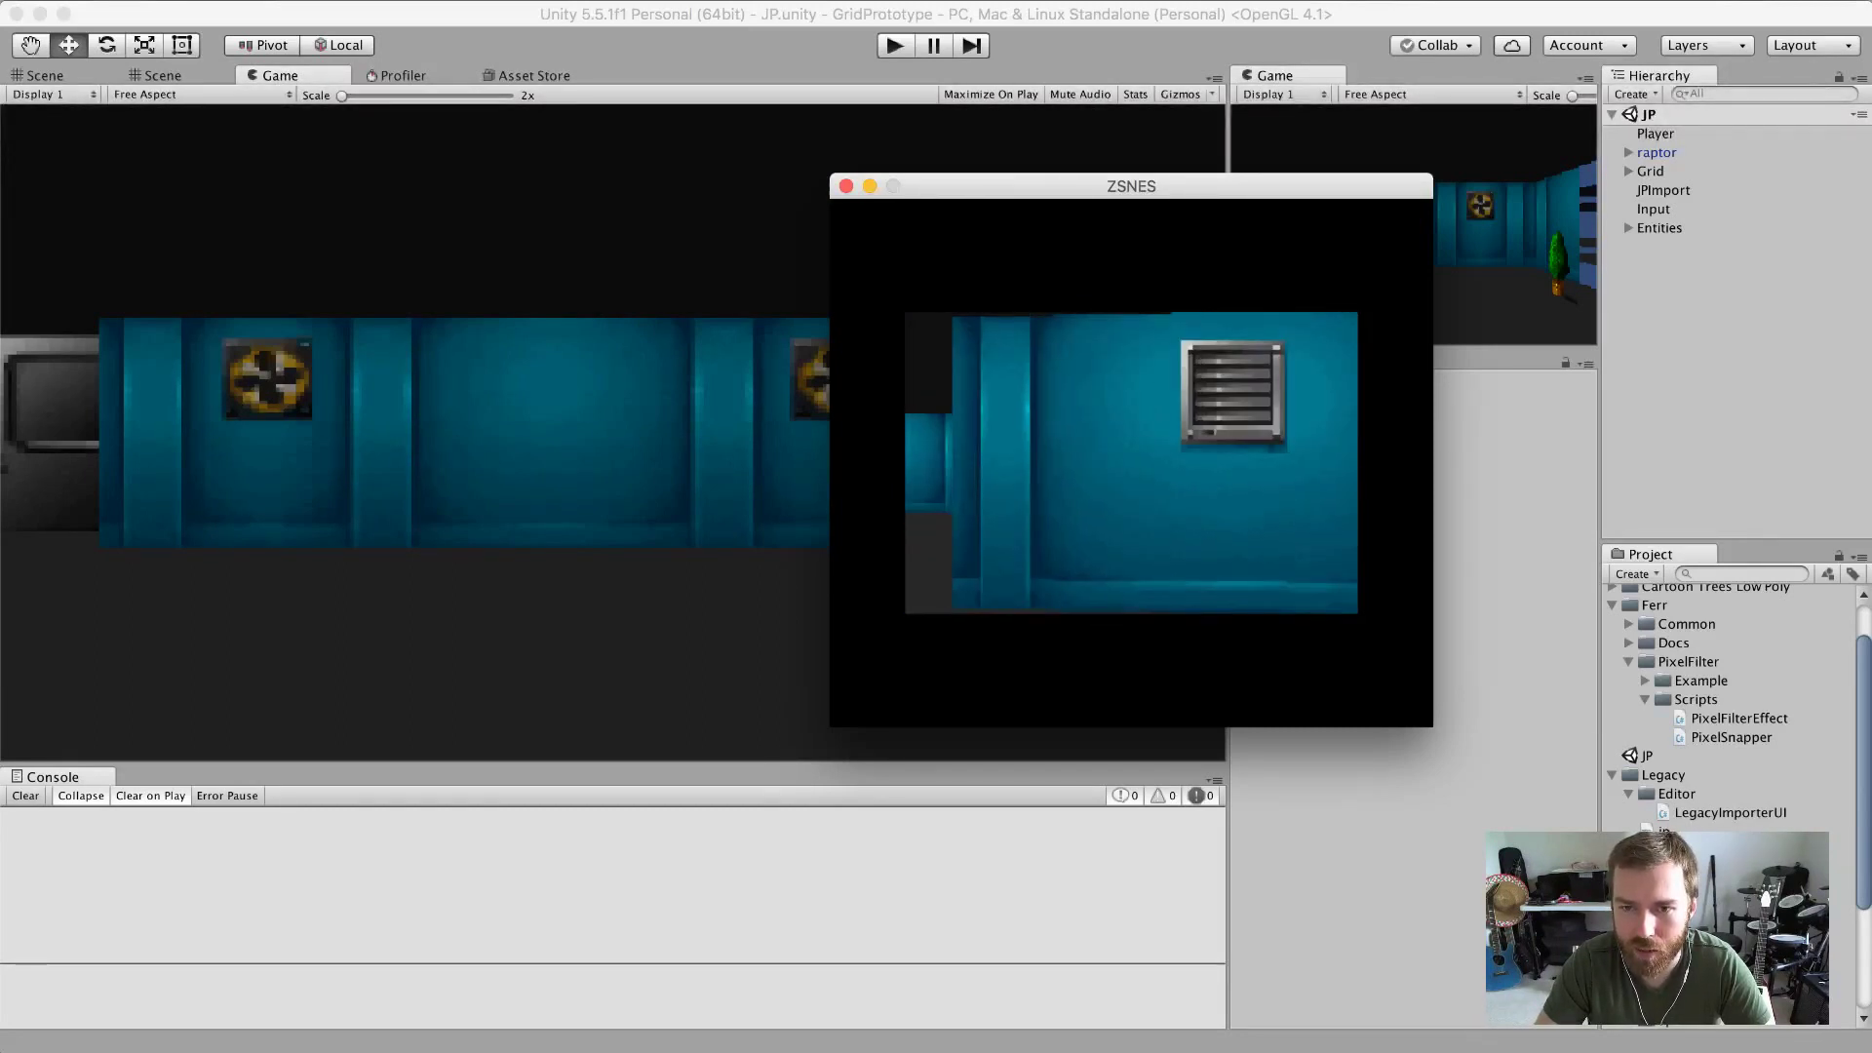
{"action": "key", "text": "Right"}
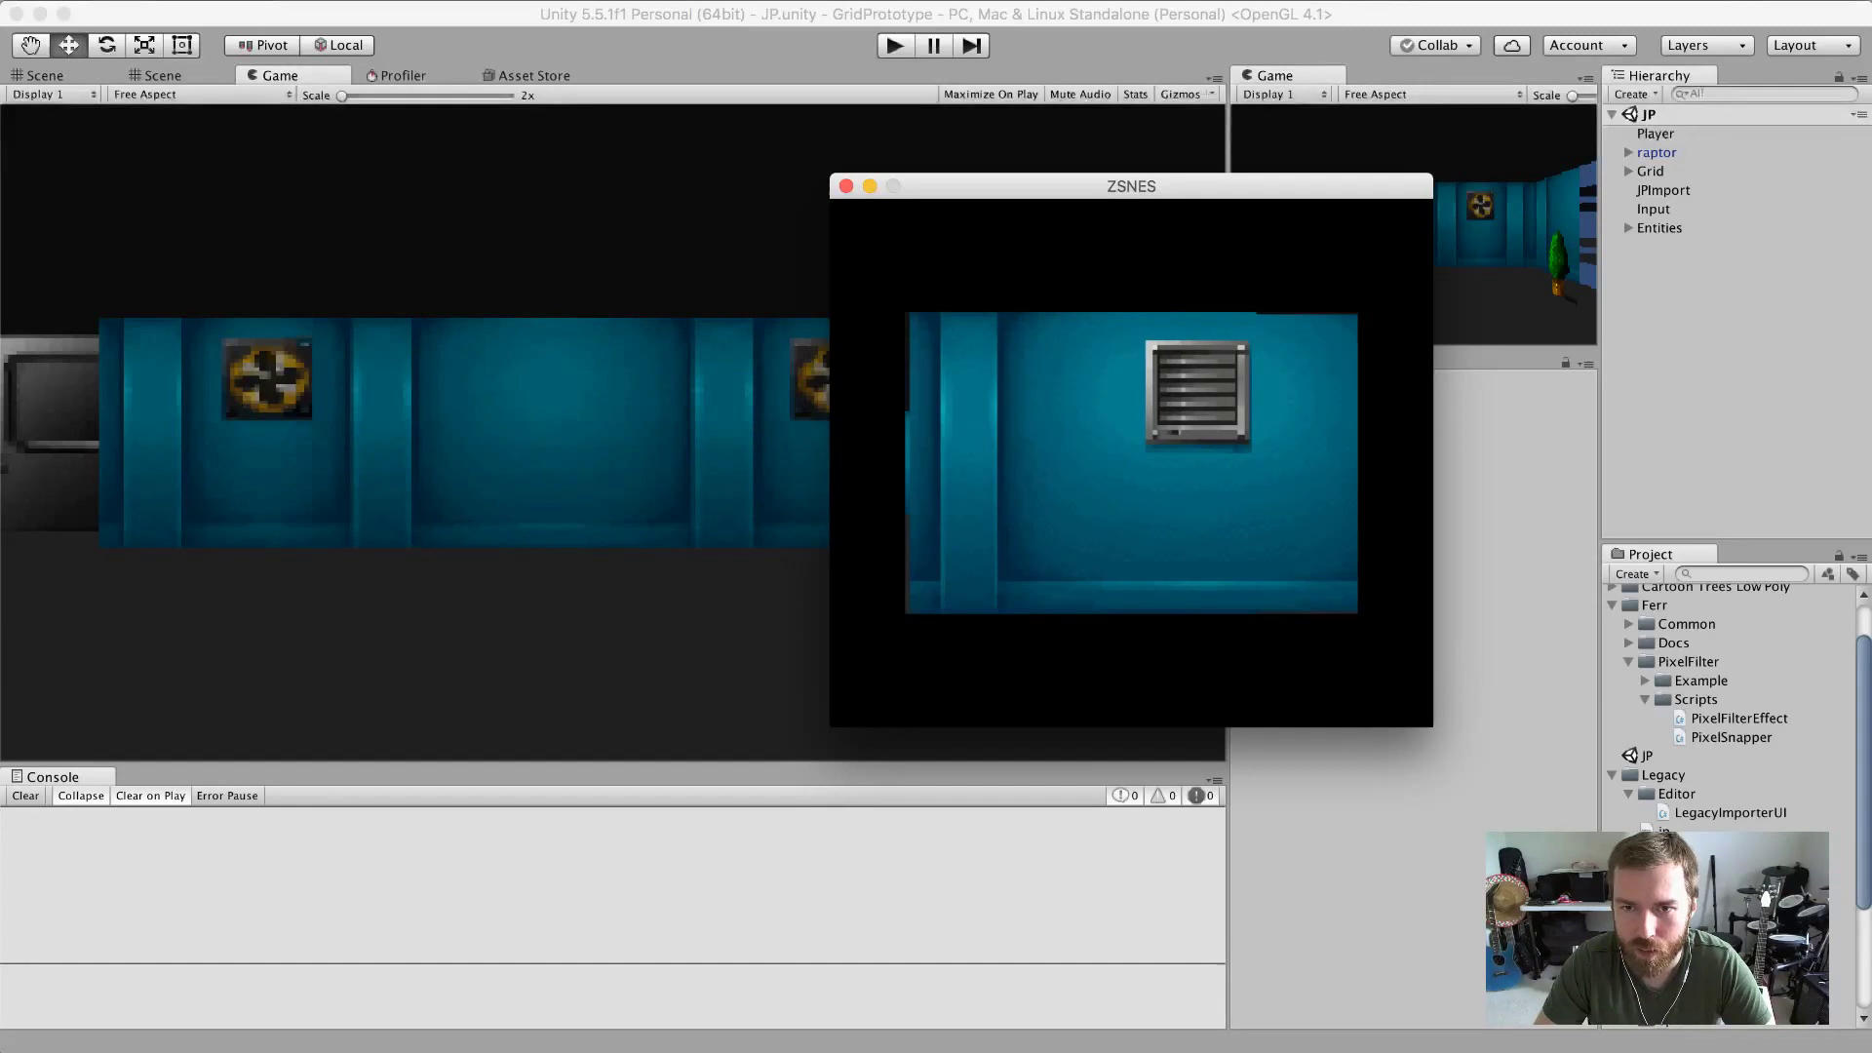
{"action": "key", "text": "Down"}
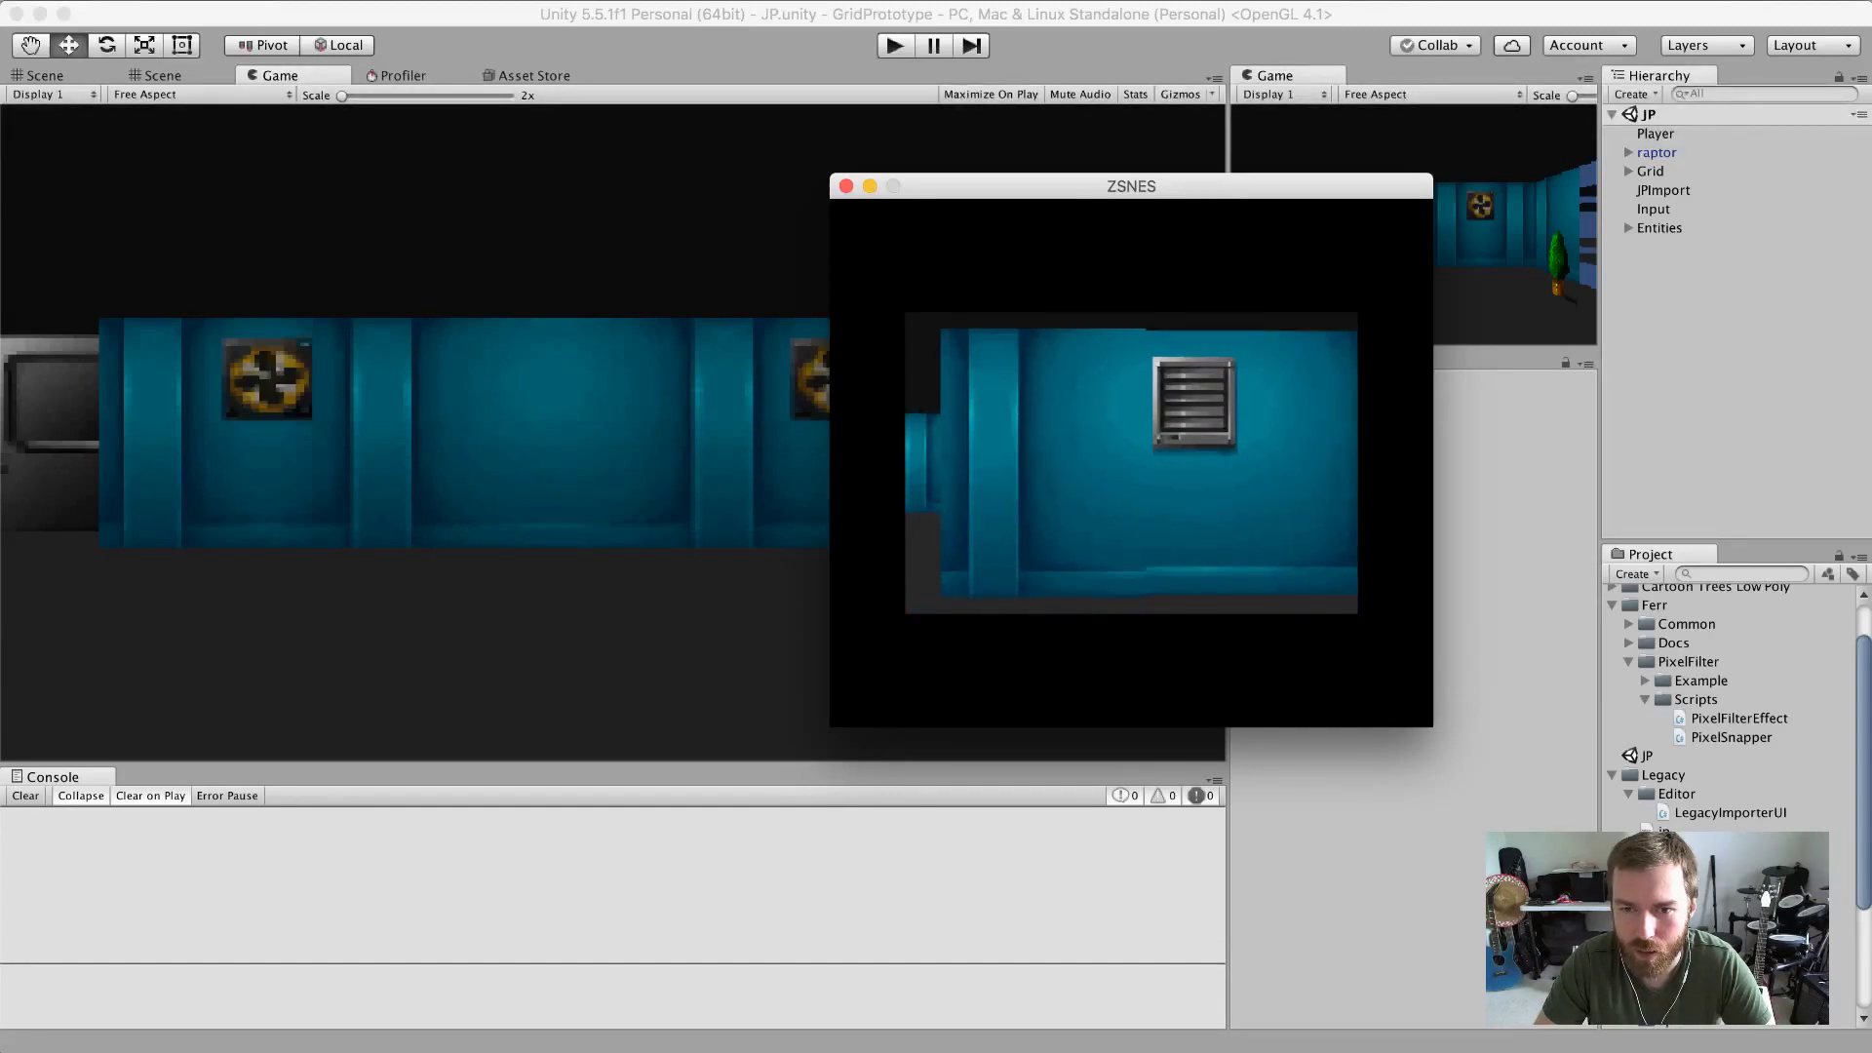
{"action": "key", "text": "Up"}
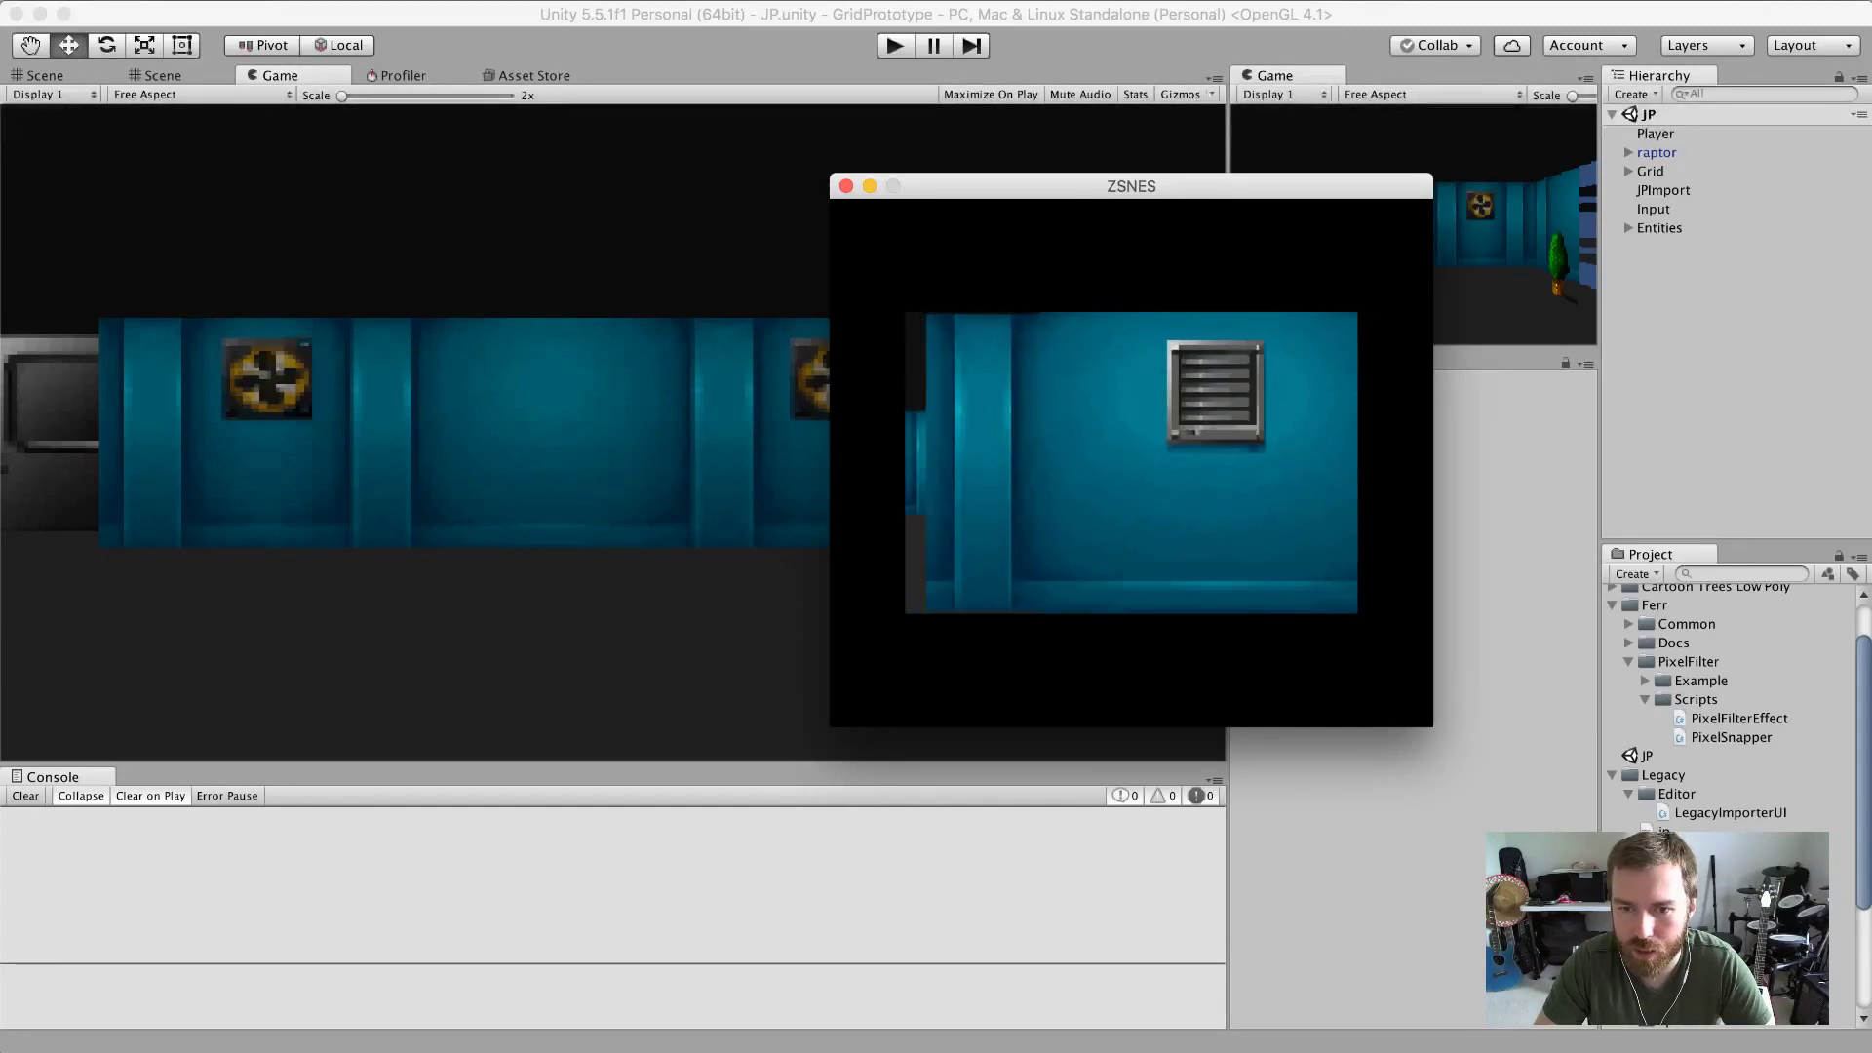
{"action": "key", "text": "Down"}
{"action": "key", "text": "Up"}
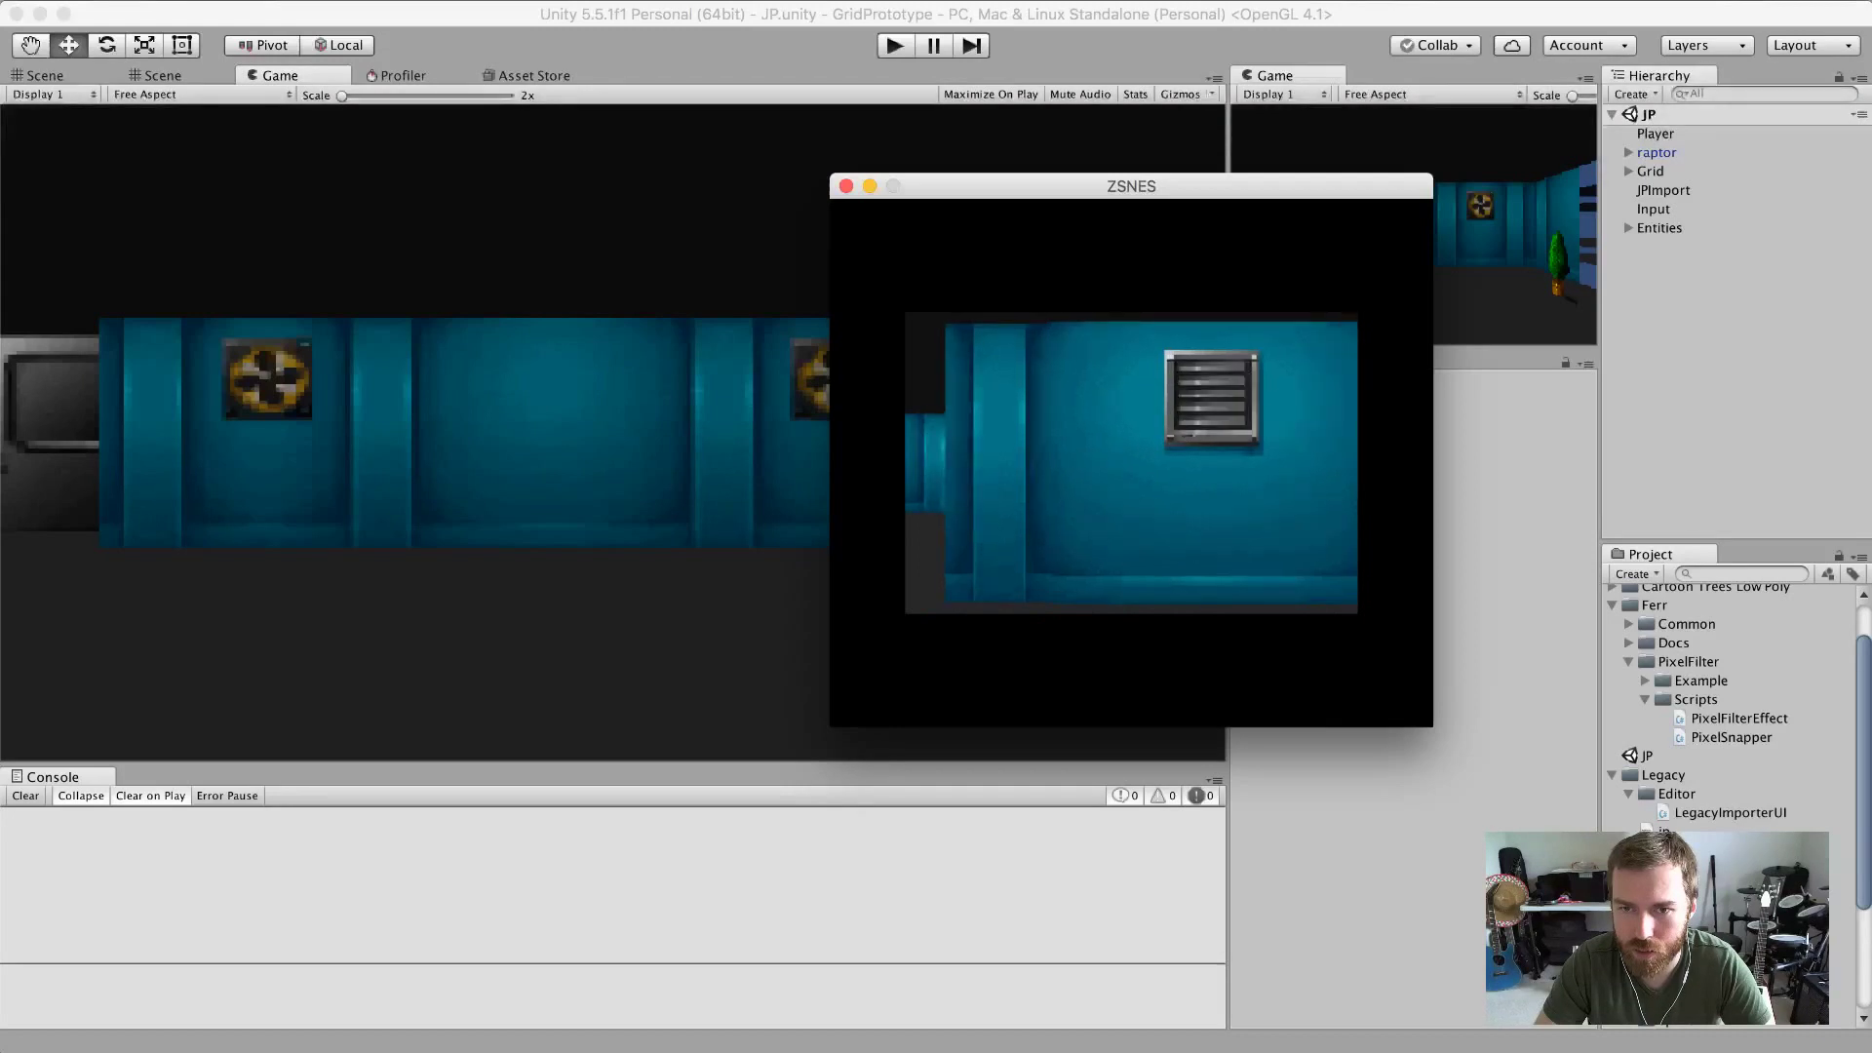
{"action": "key", "text": "Up"}
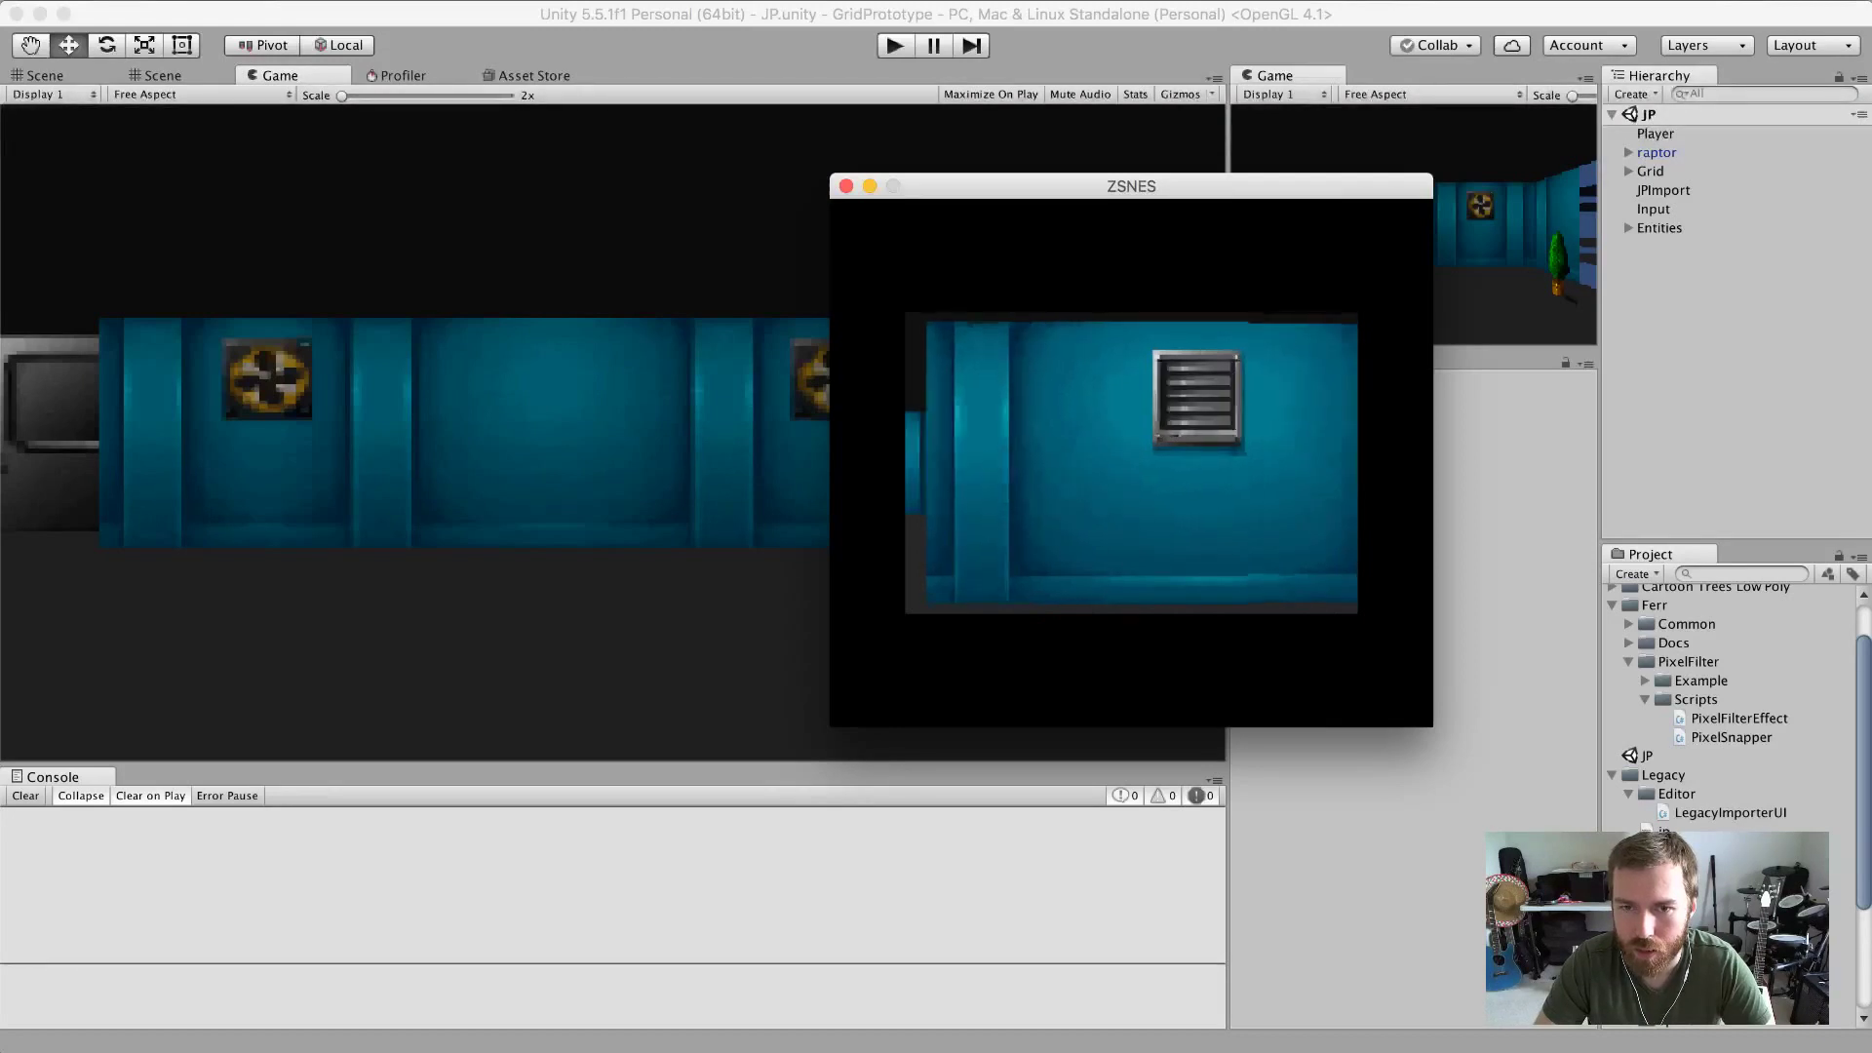
{"action": "key", "text": "Down"}
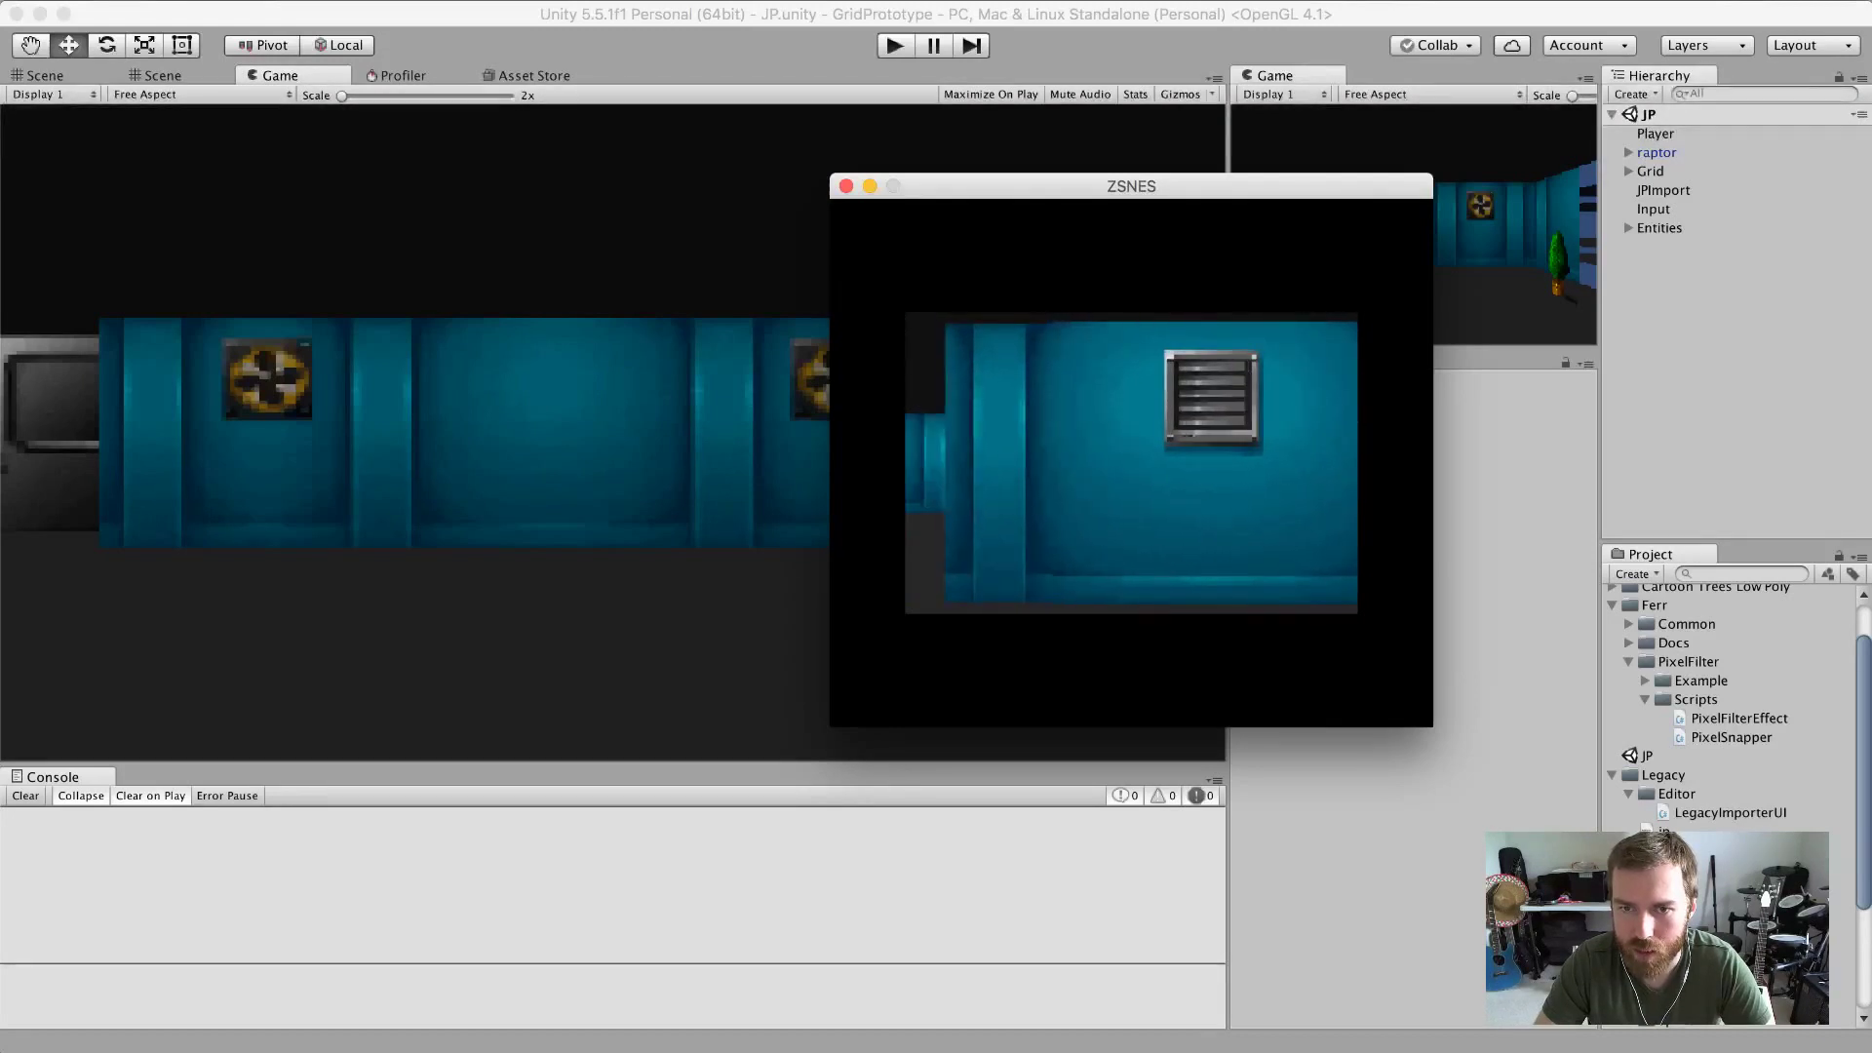
Turn slightly from side to side before the vent to examine the wall's edges at different angles.
{"action": "key", "text": "Right"}
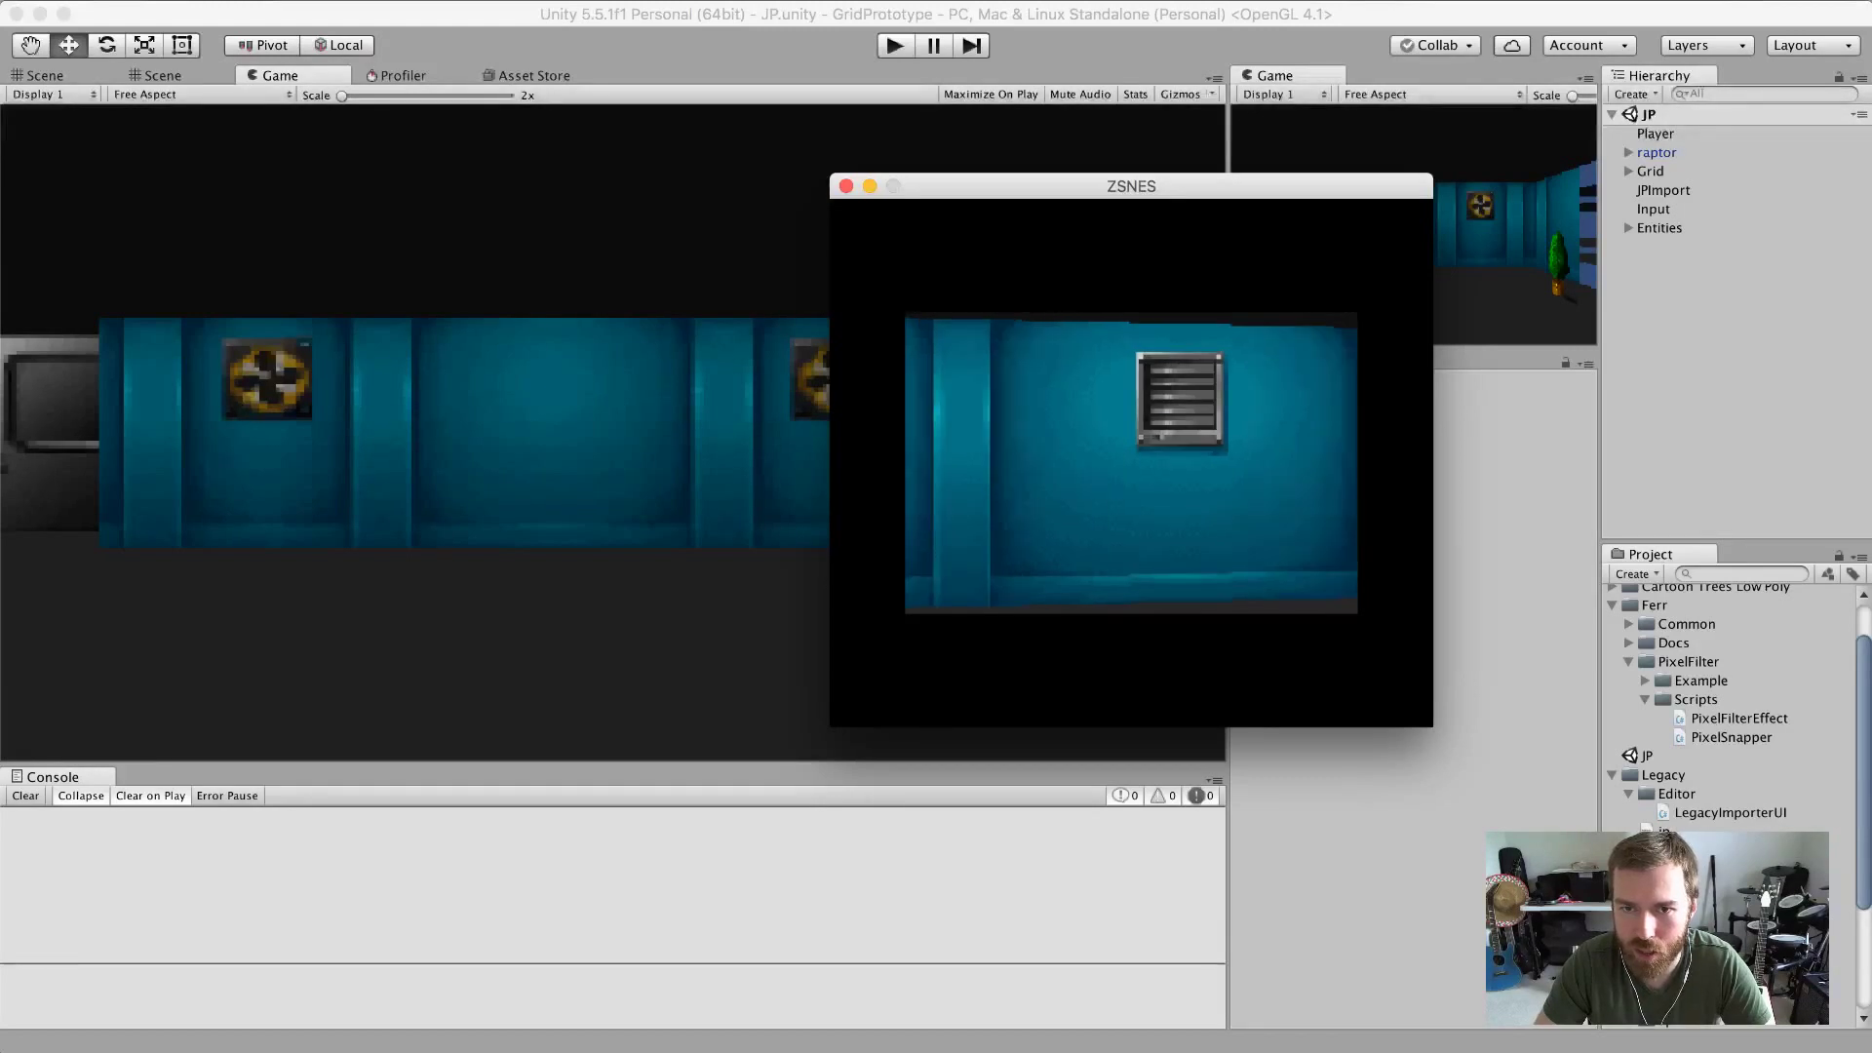
{"action": "key", "text": "Left"}
{"action": "key", "text": "Right"}
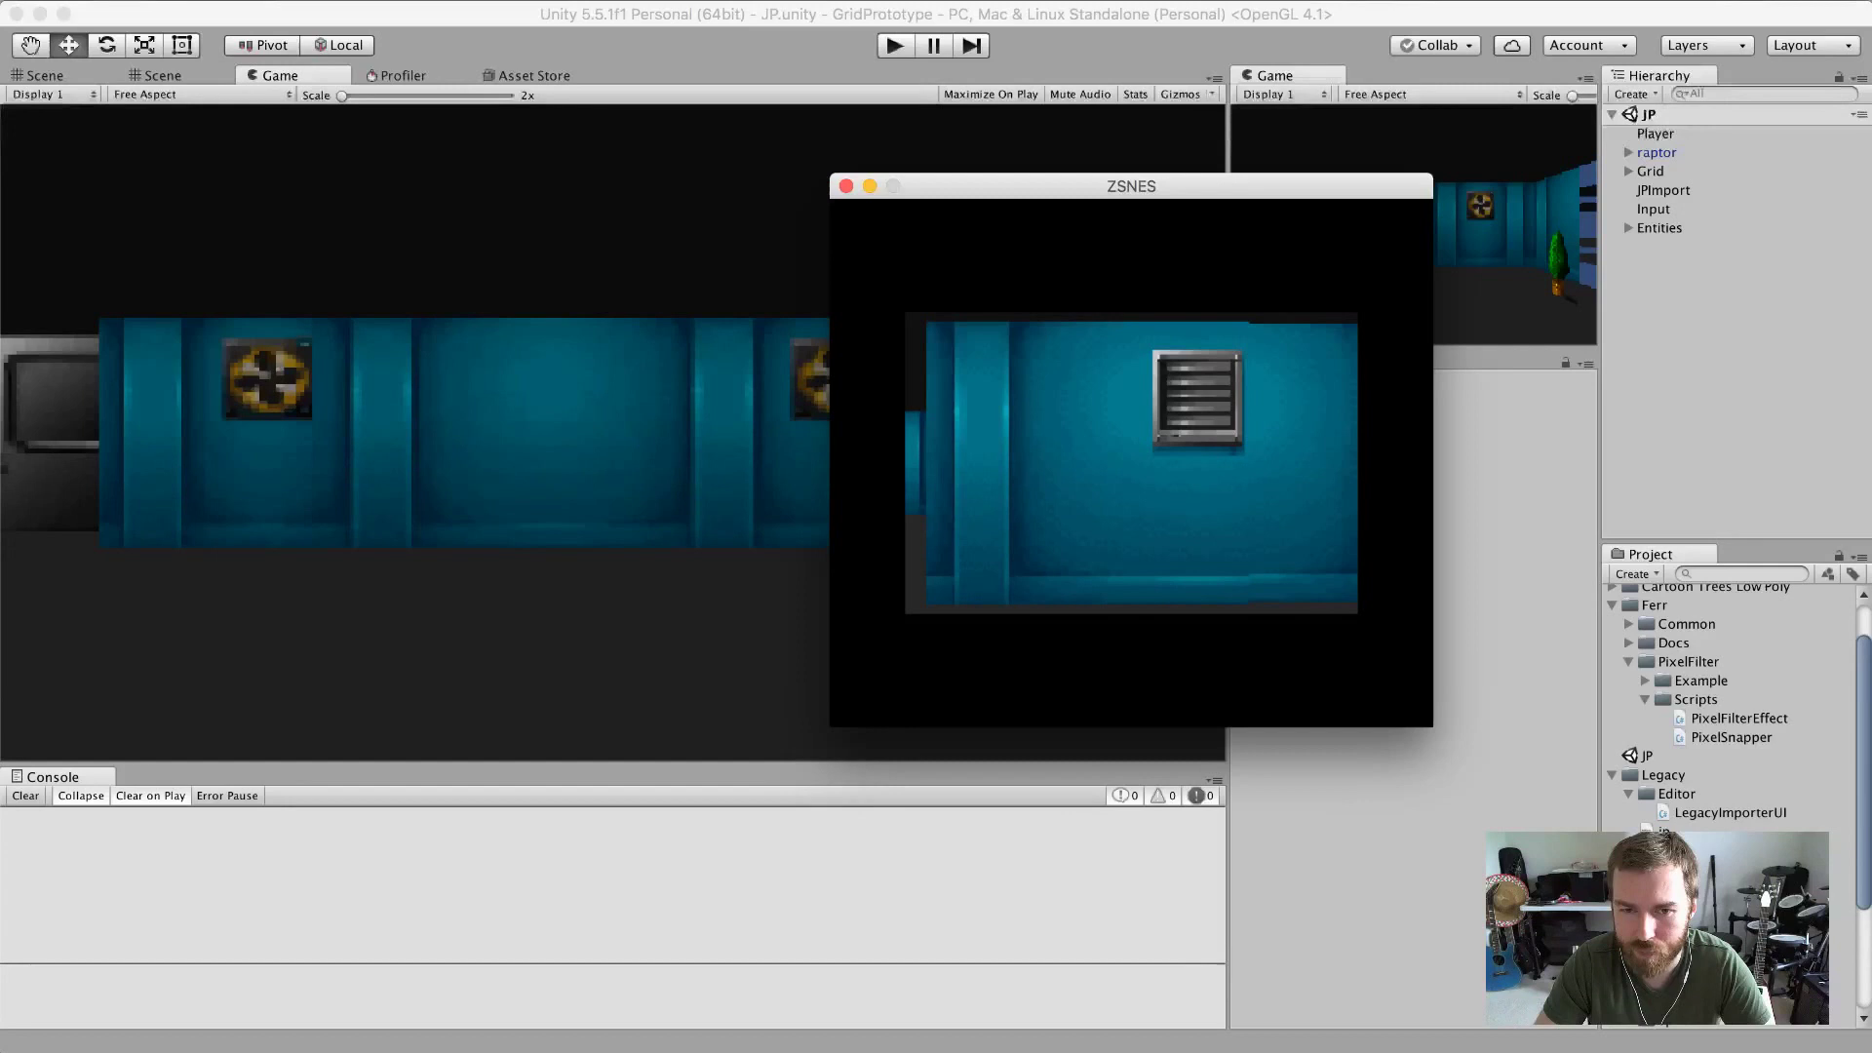
Turn away from the vent and walk through the grey double doors into the room with tables and chairs.
{"action": "key", "text": "Left"}
{"action": "key", "text": "Up"}
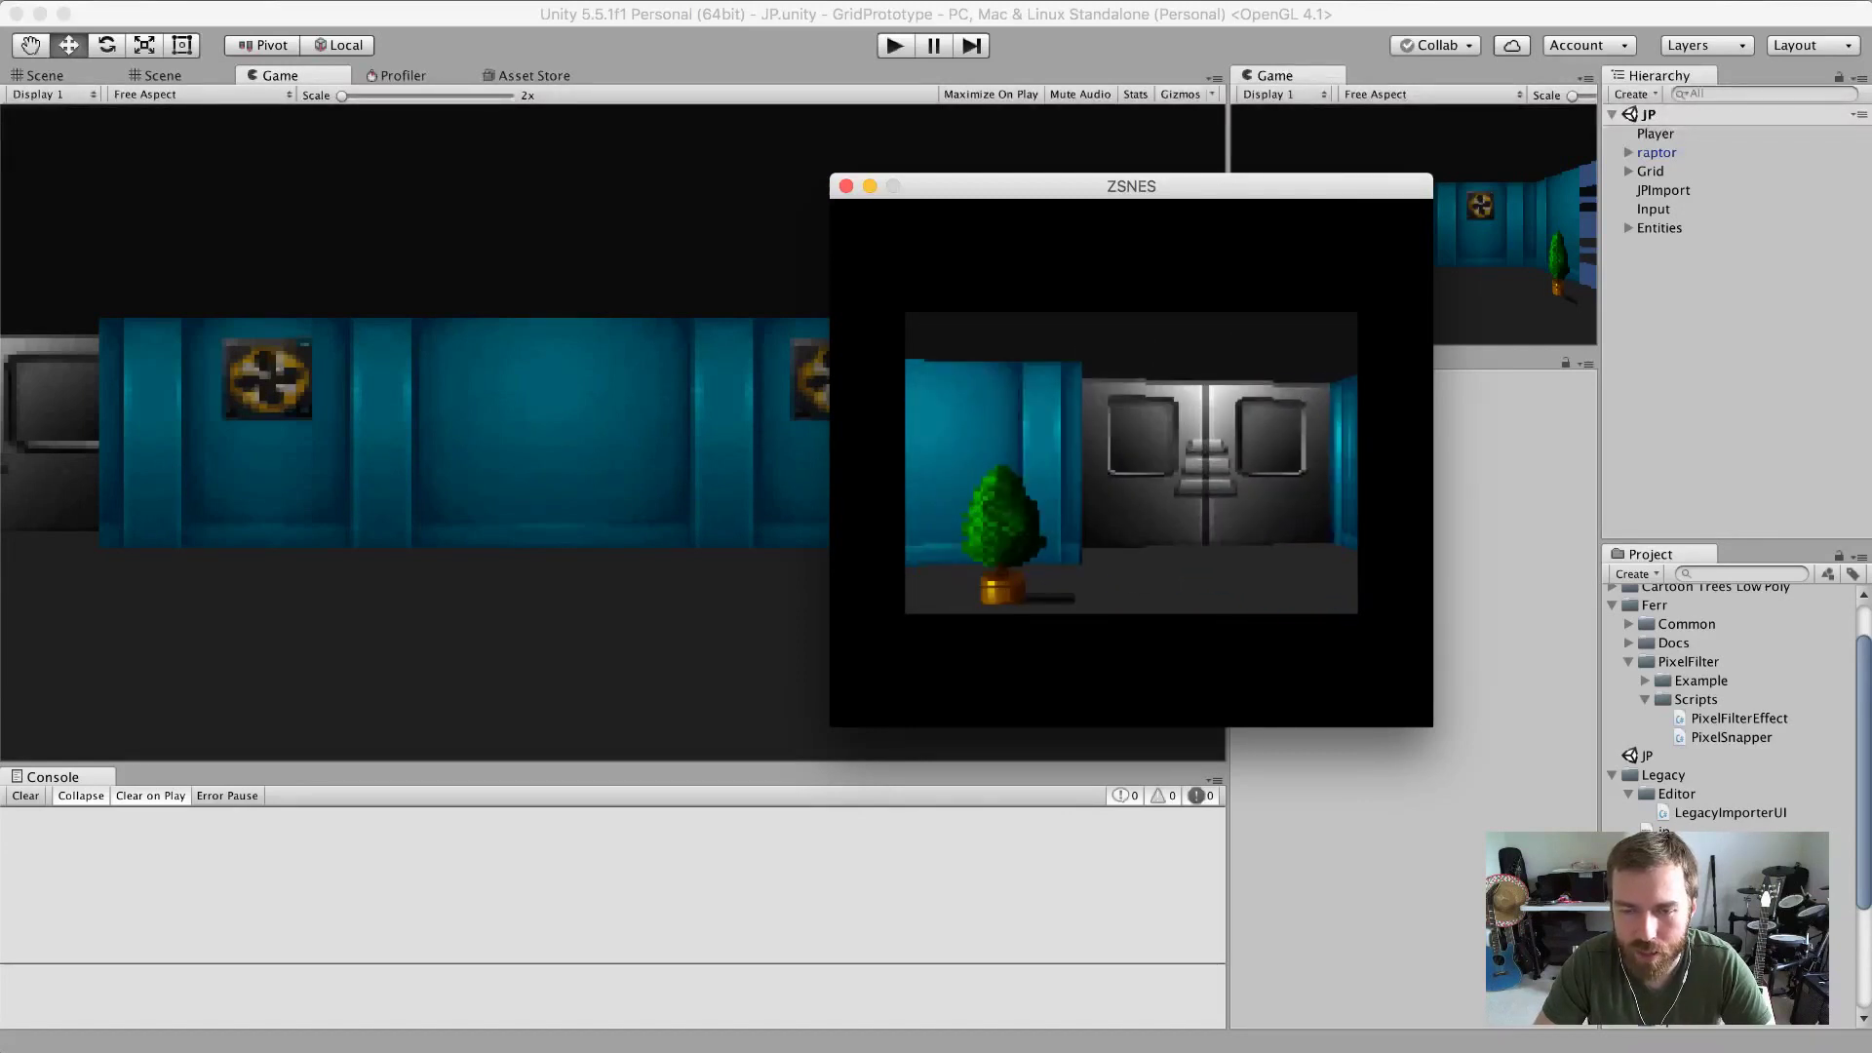
{"action": "key", "text": "Right"}
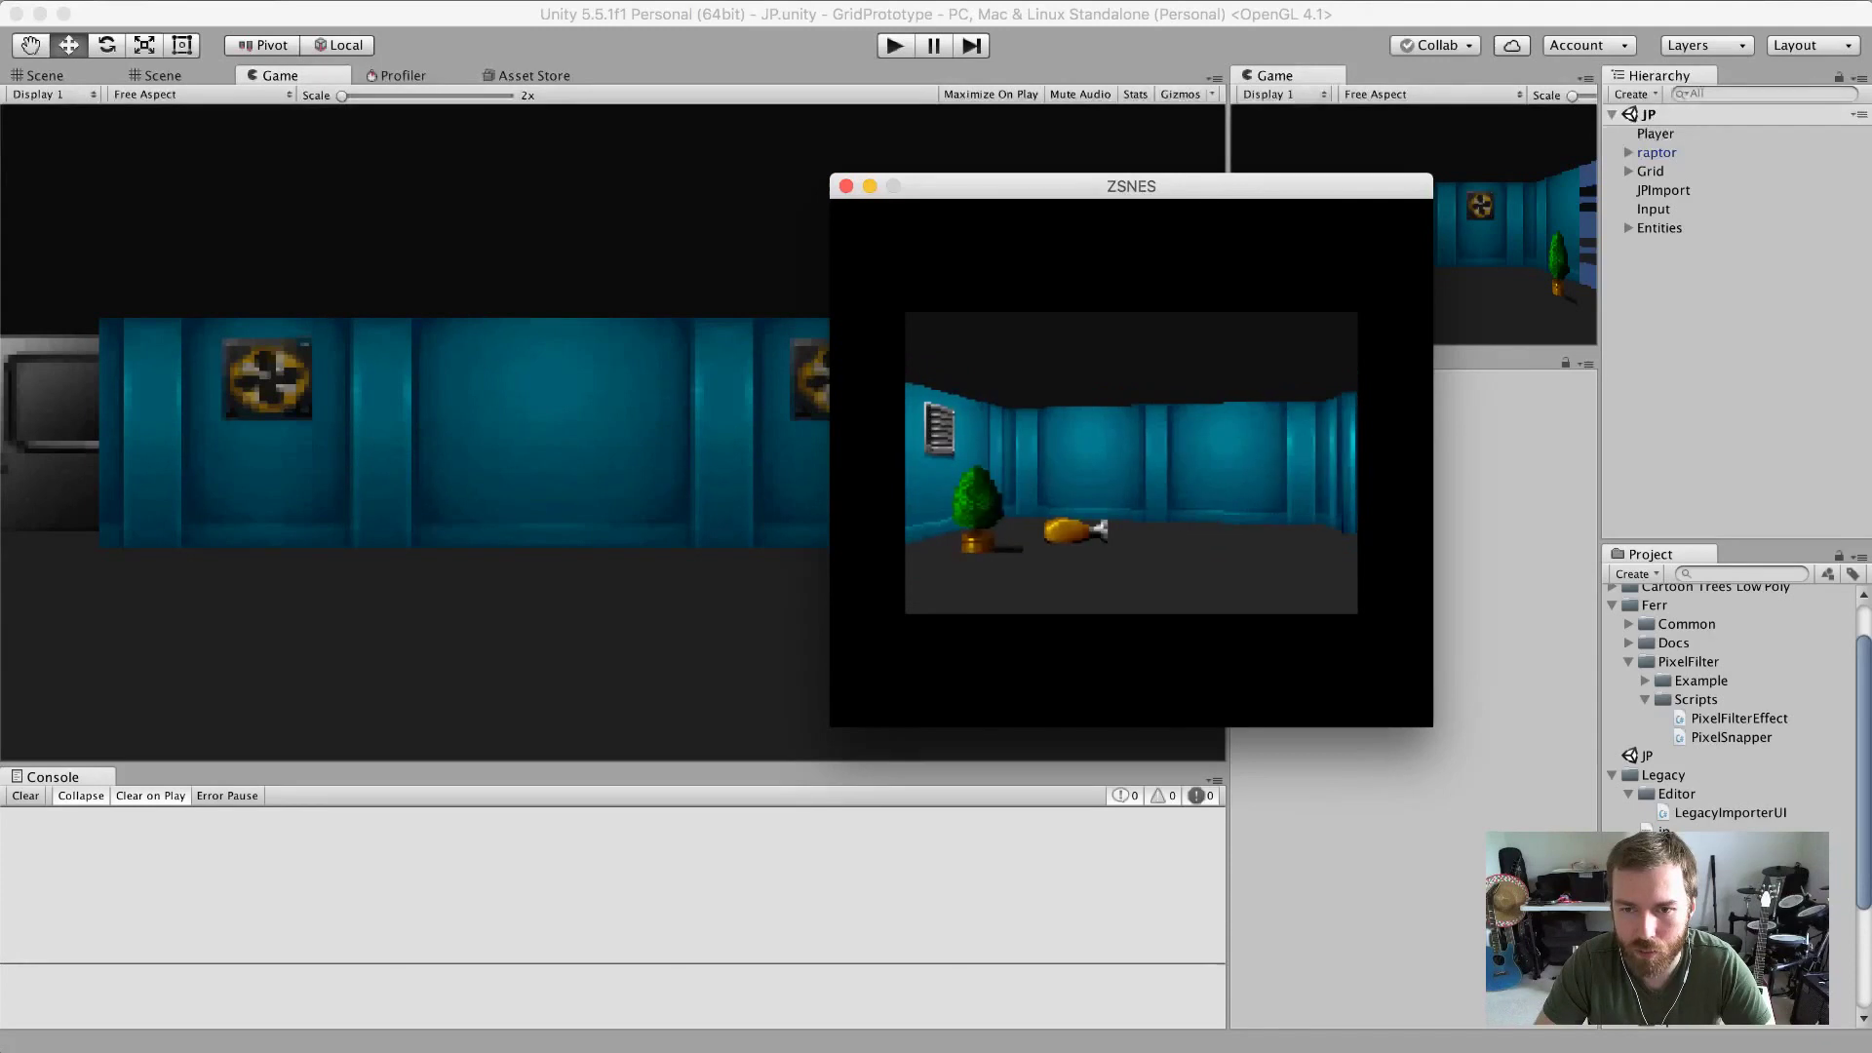
{"action": "key", "text": "Left"}
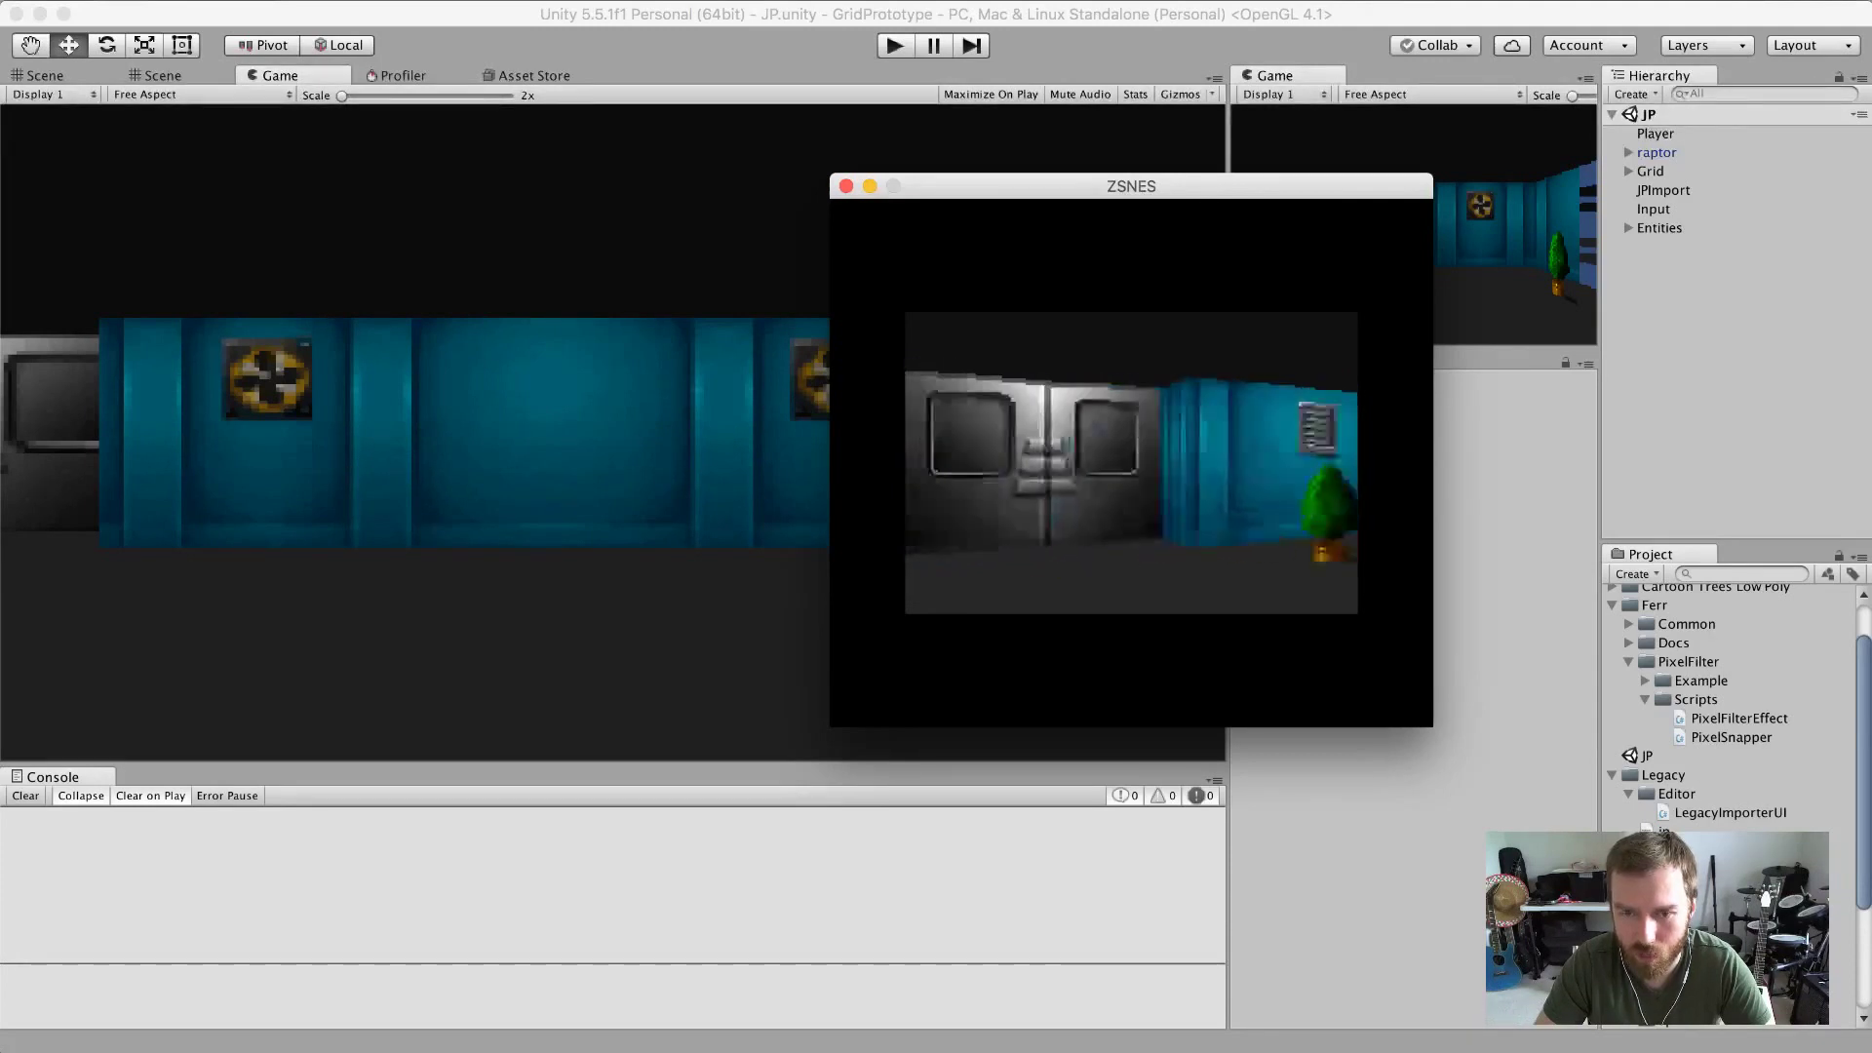
{"action": "key", "text": "Up"}
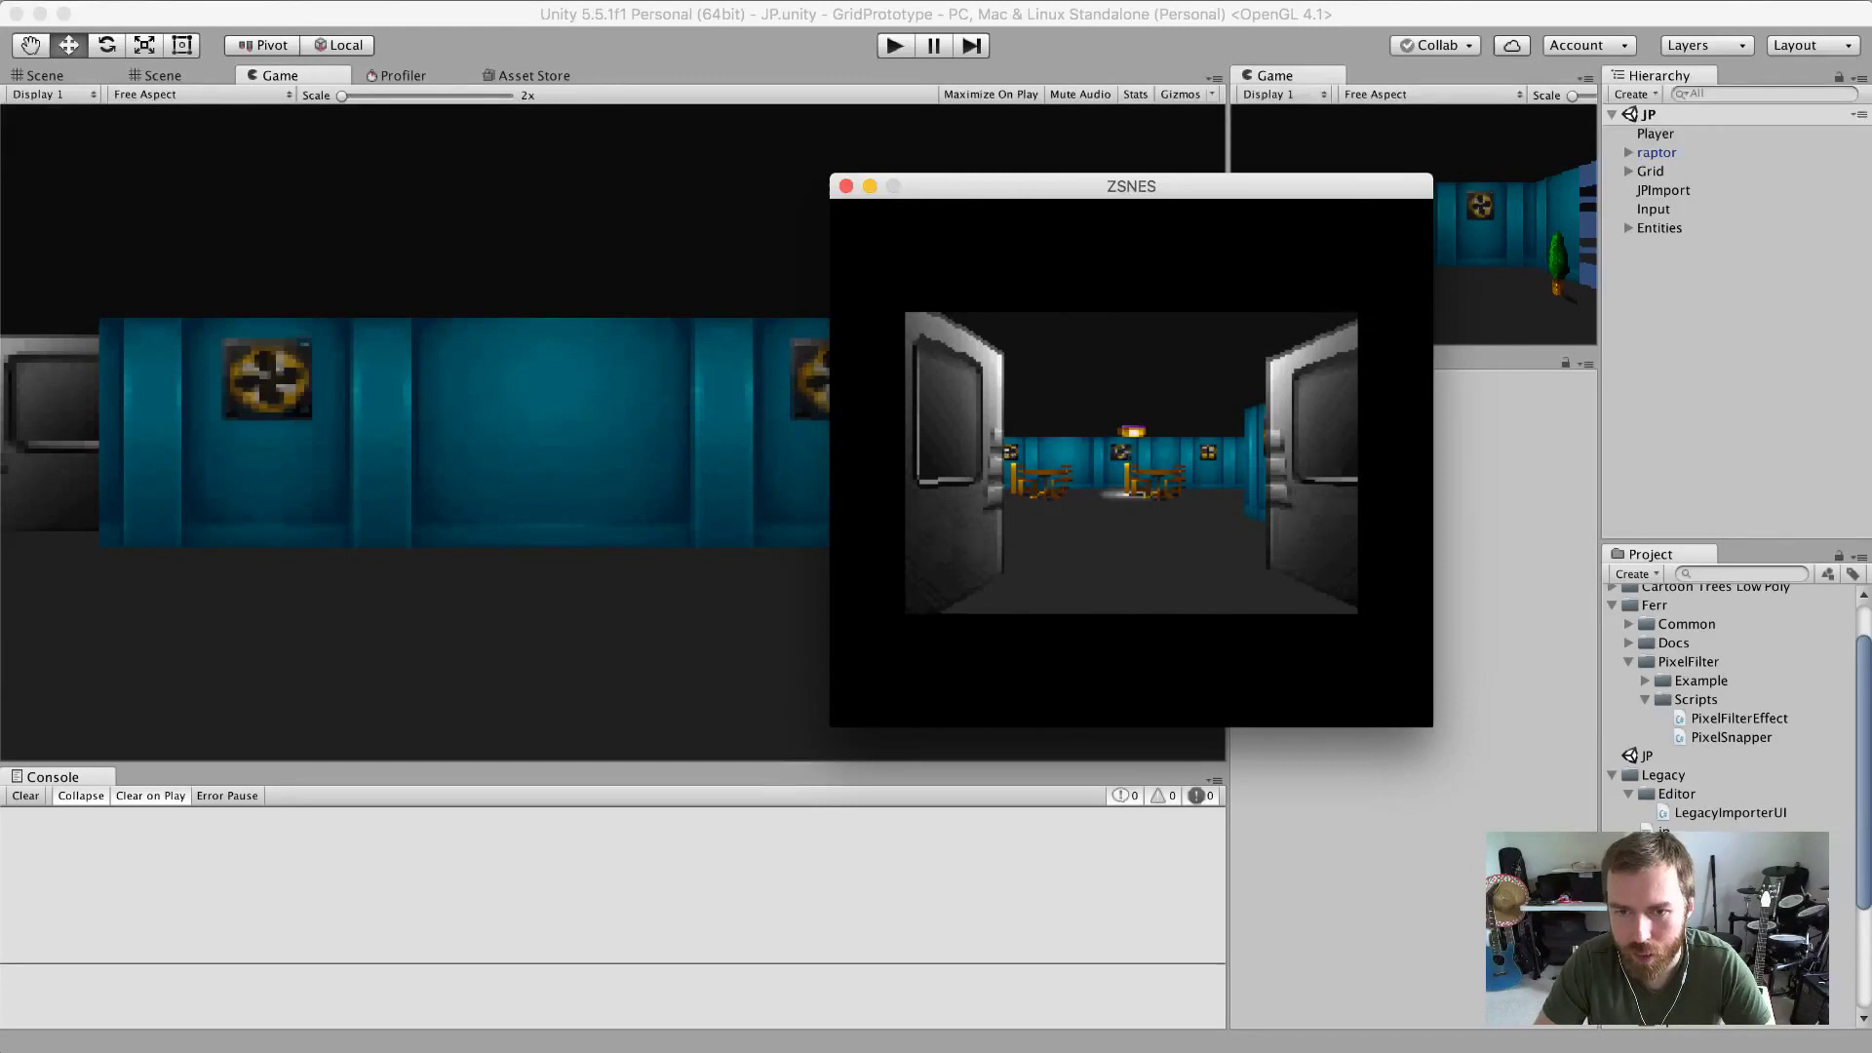
{"action": "key", "text": "Up"}
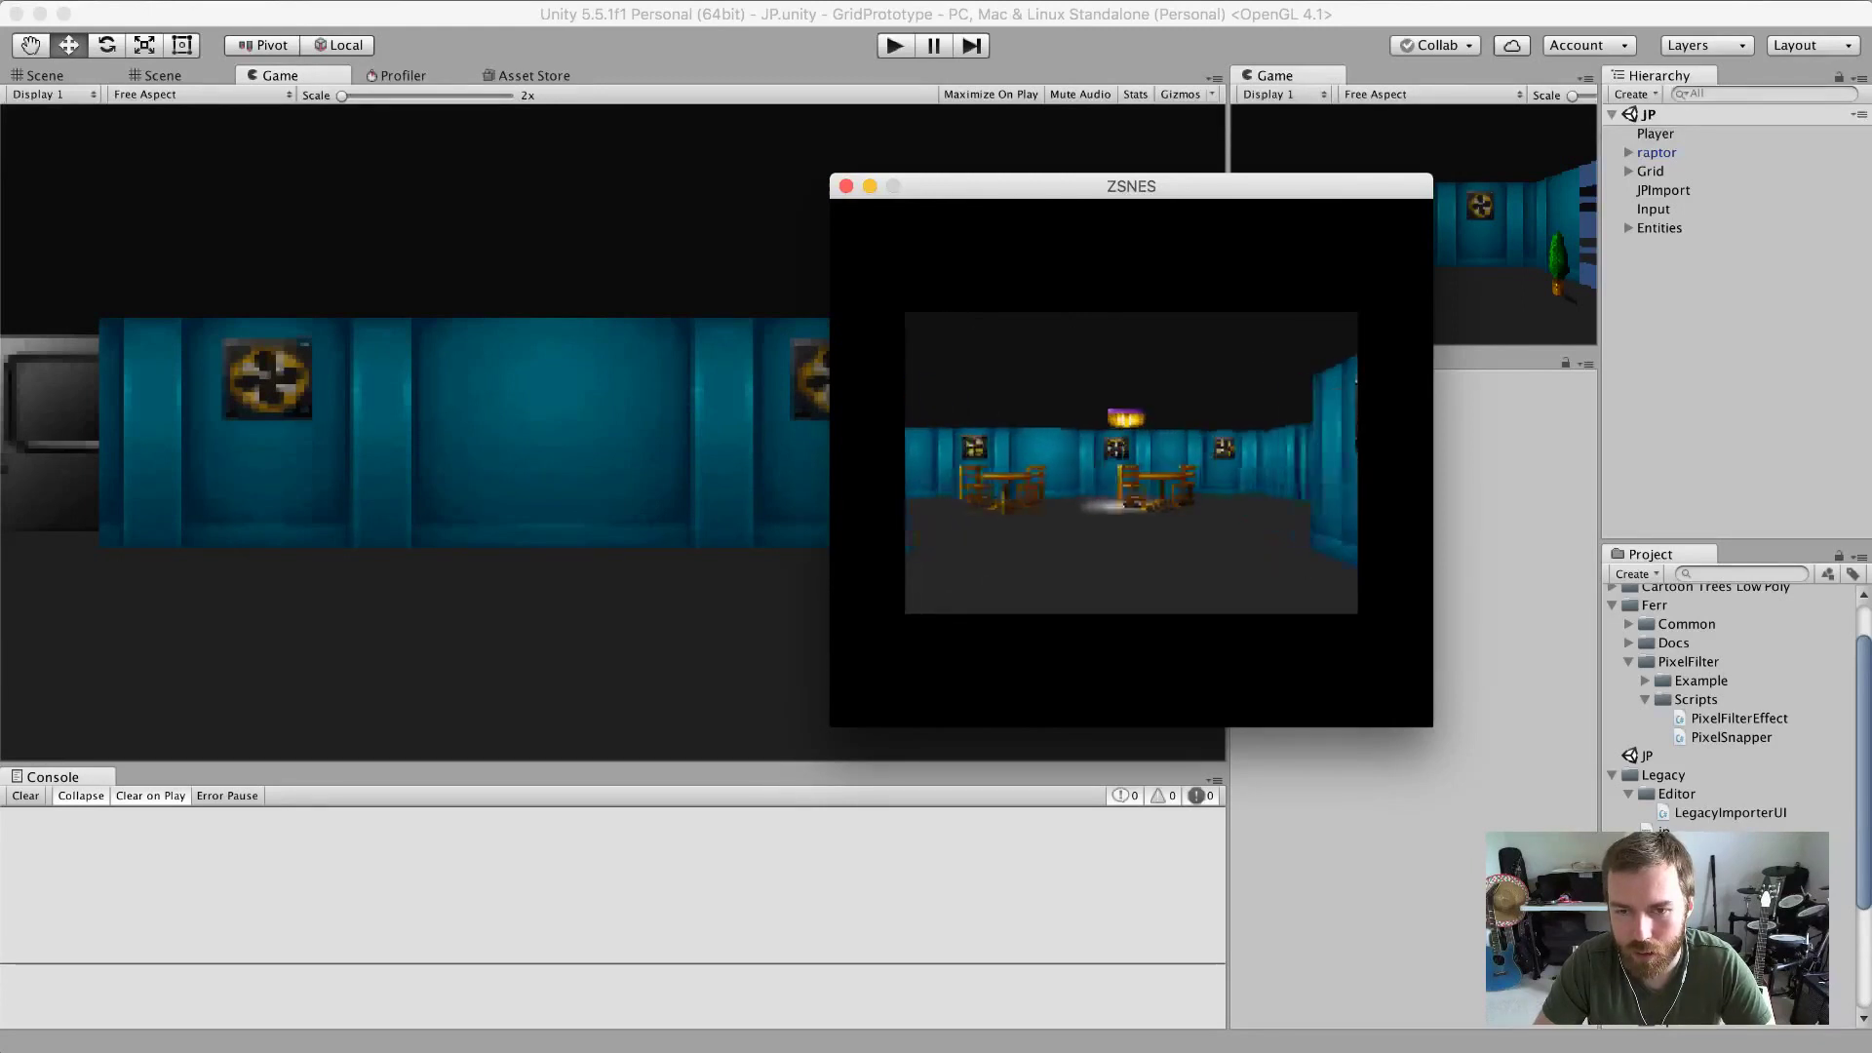
{"action": "key", "text": "Up"}
Turn back and forth between the raptor at the blue wall's corner, the tables and the surrounding walls.
{"action": "key", "text": "Left"}
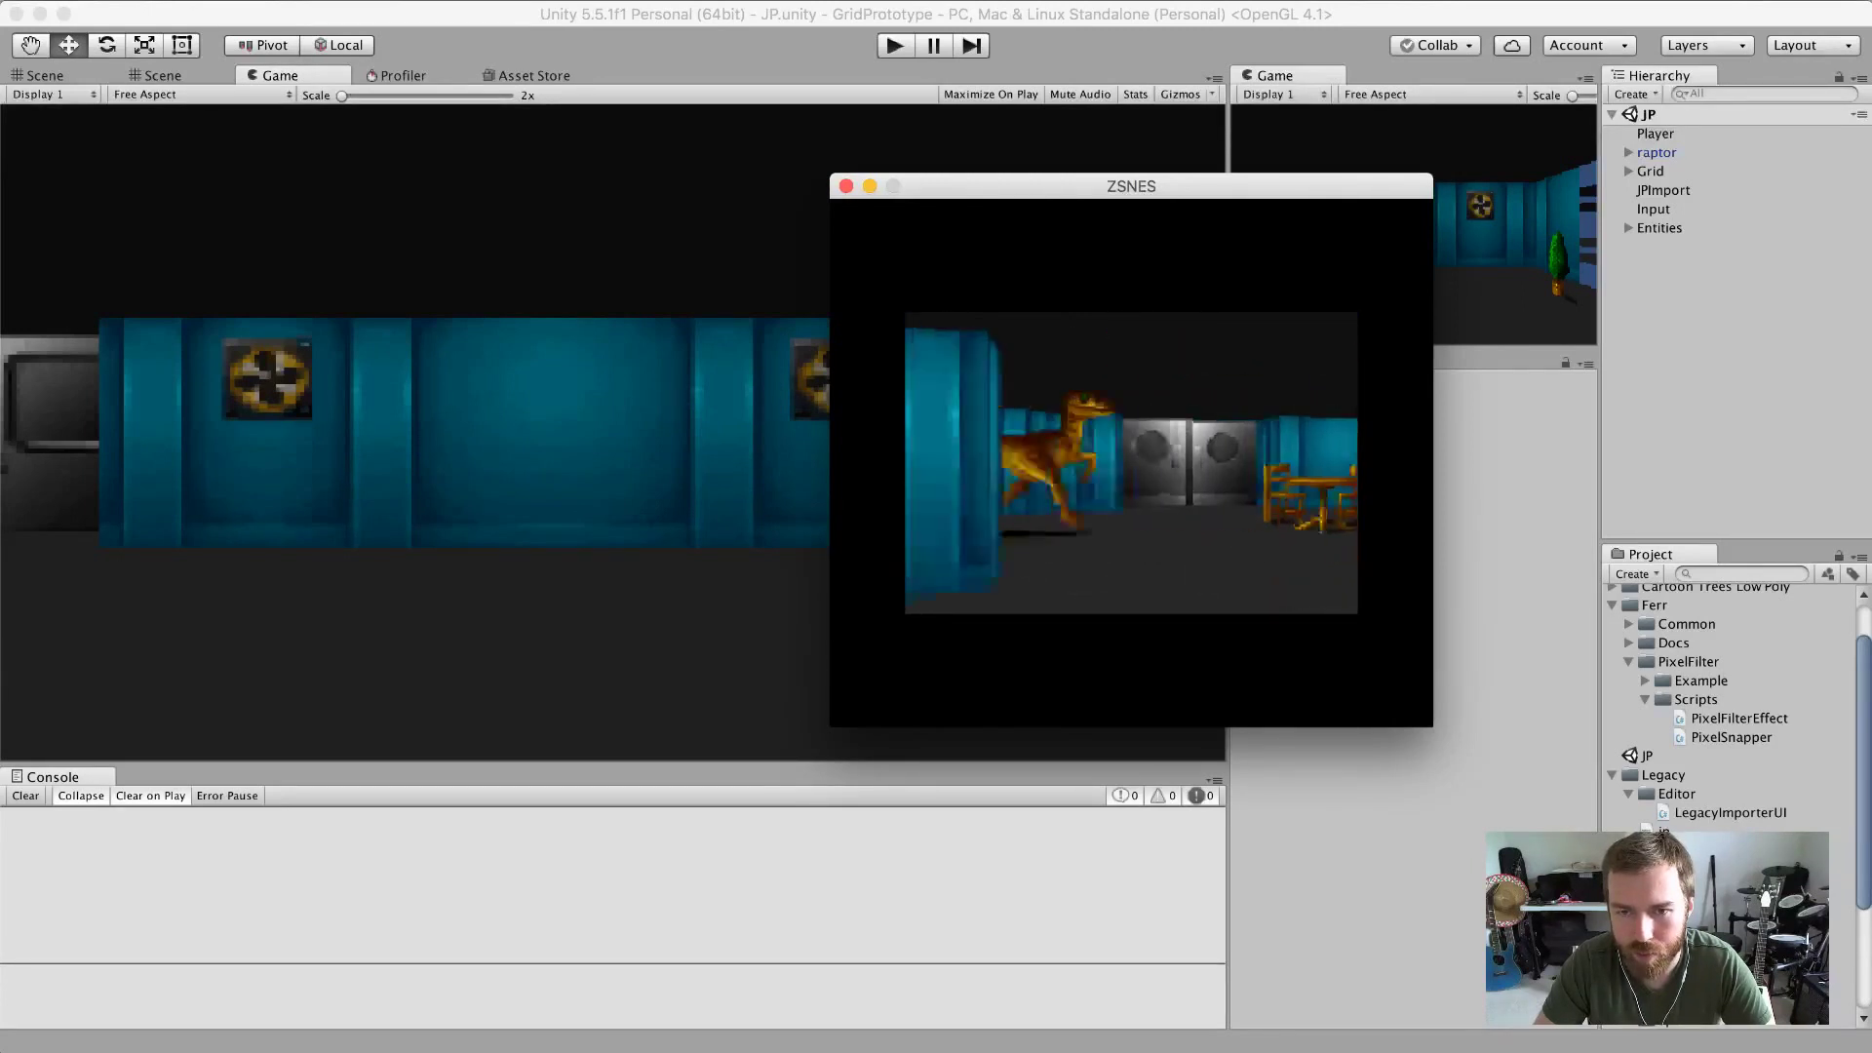
{"action": "key", "text": "Left"}
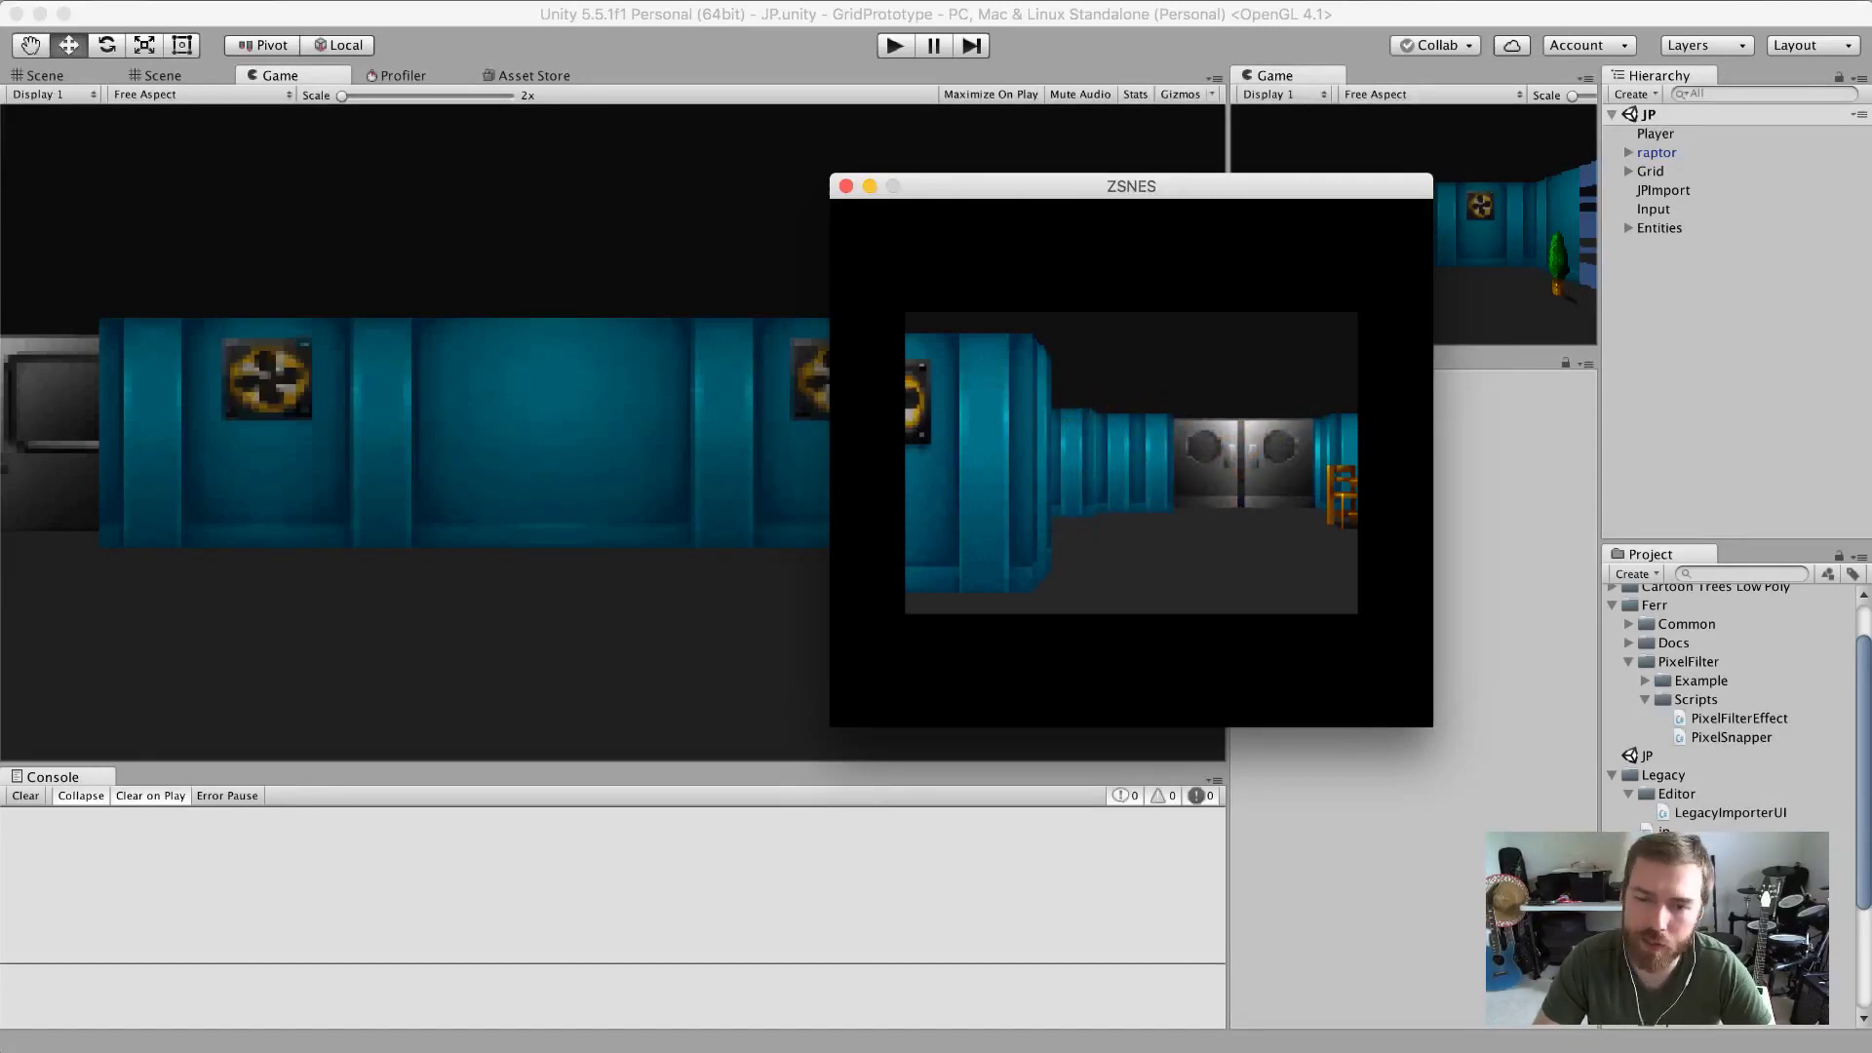
{"action": "key", "text": "Right"}
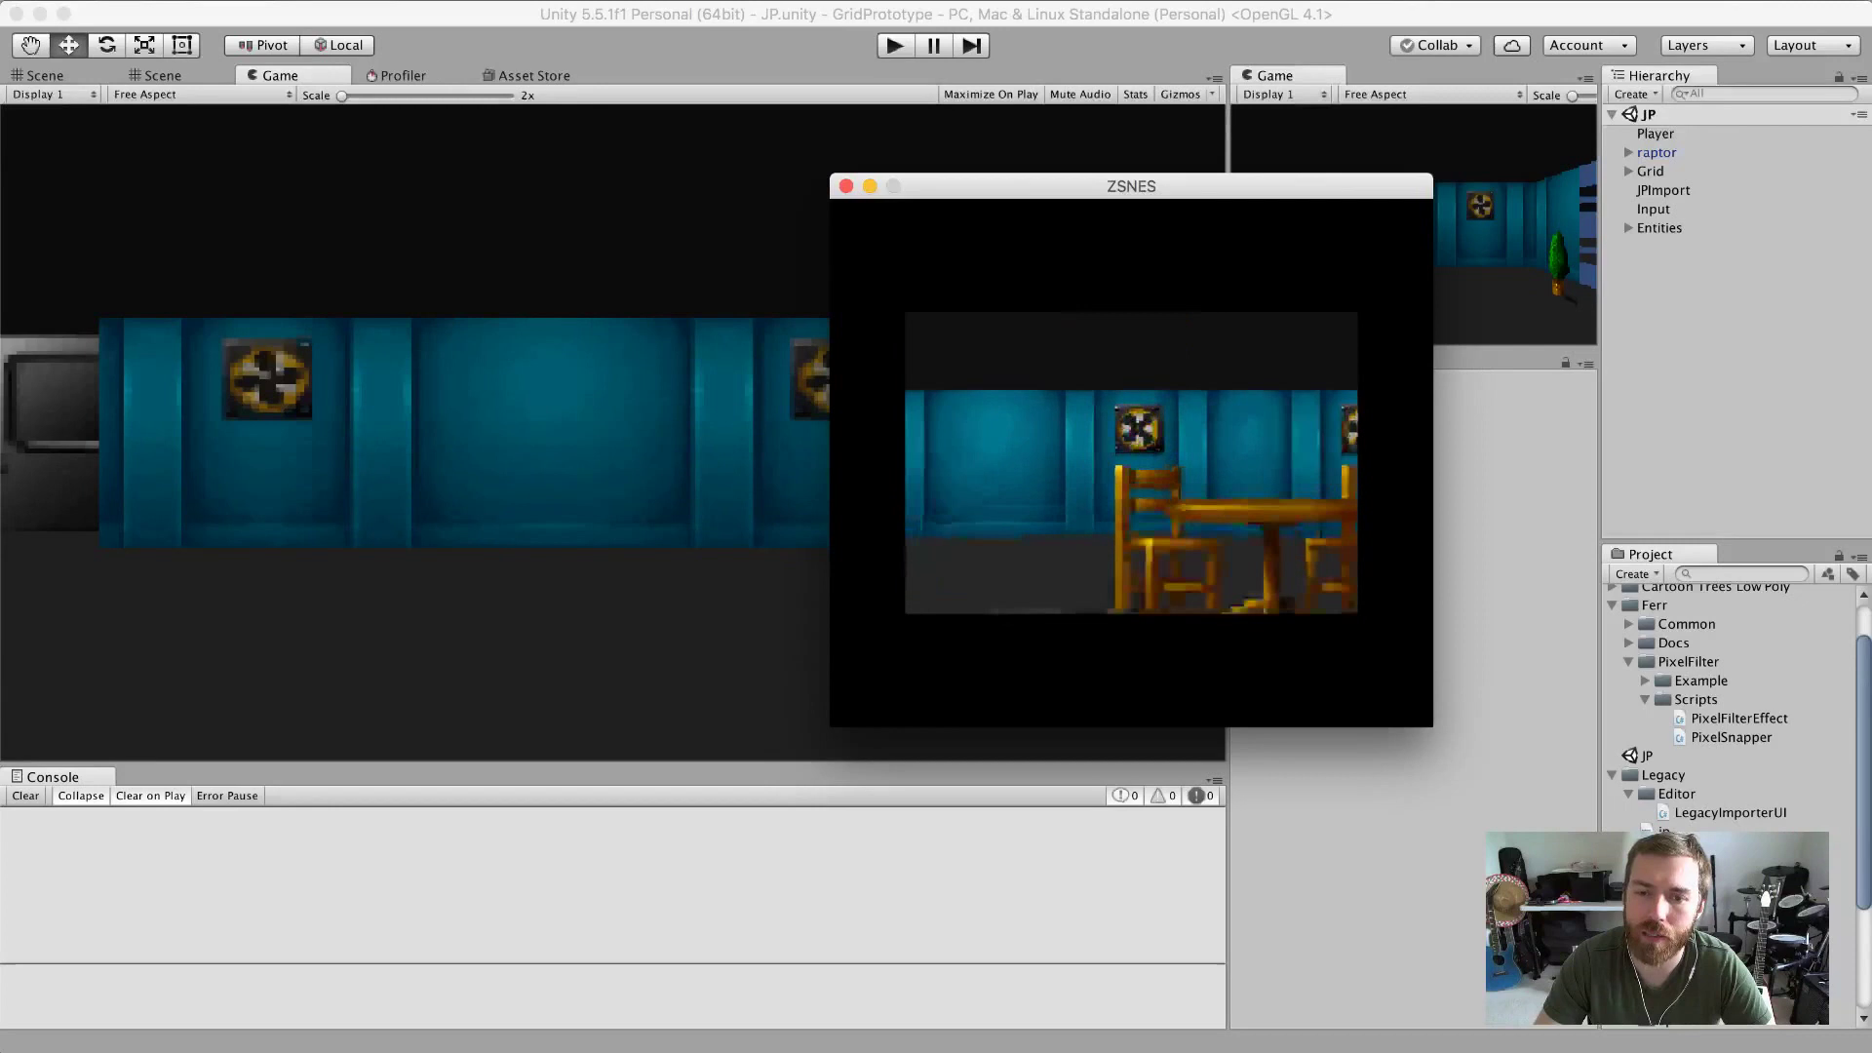
{"action": "key", "text": "Left"}
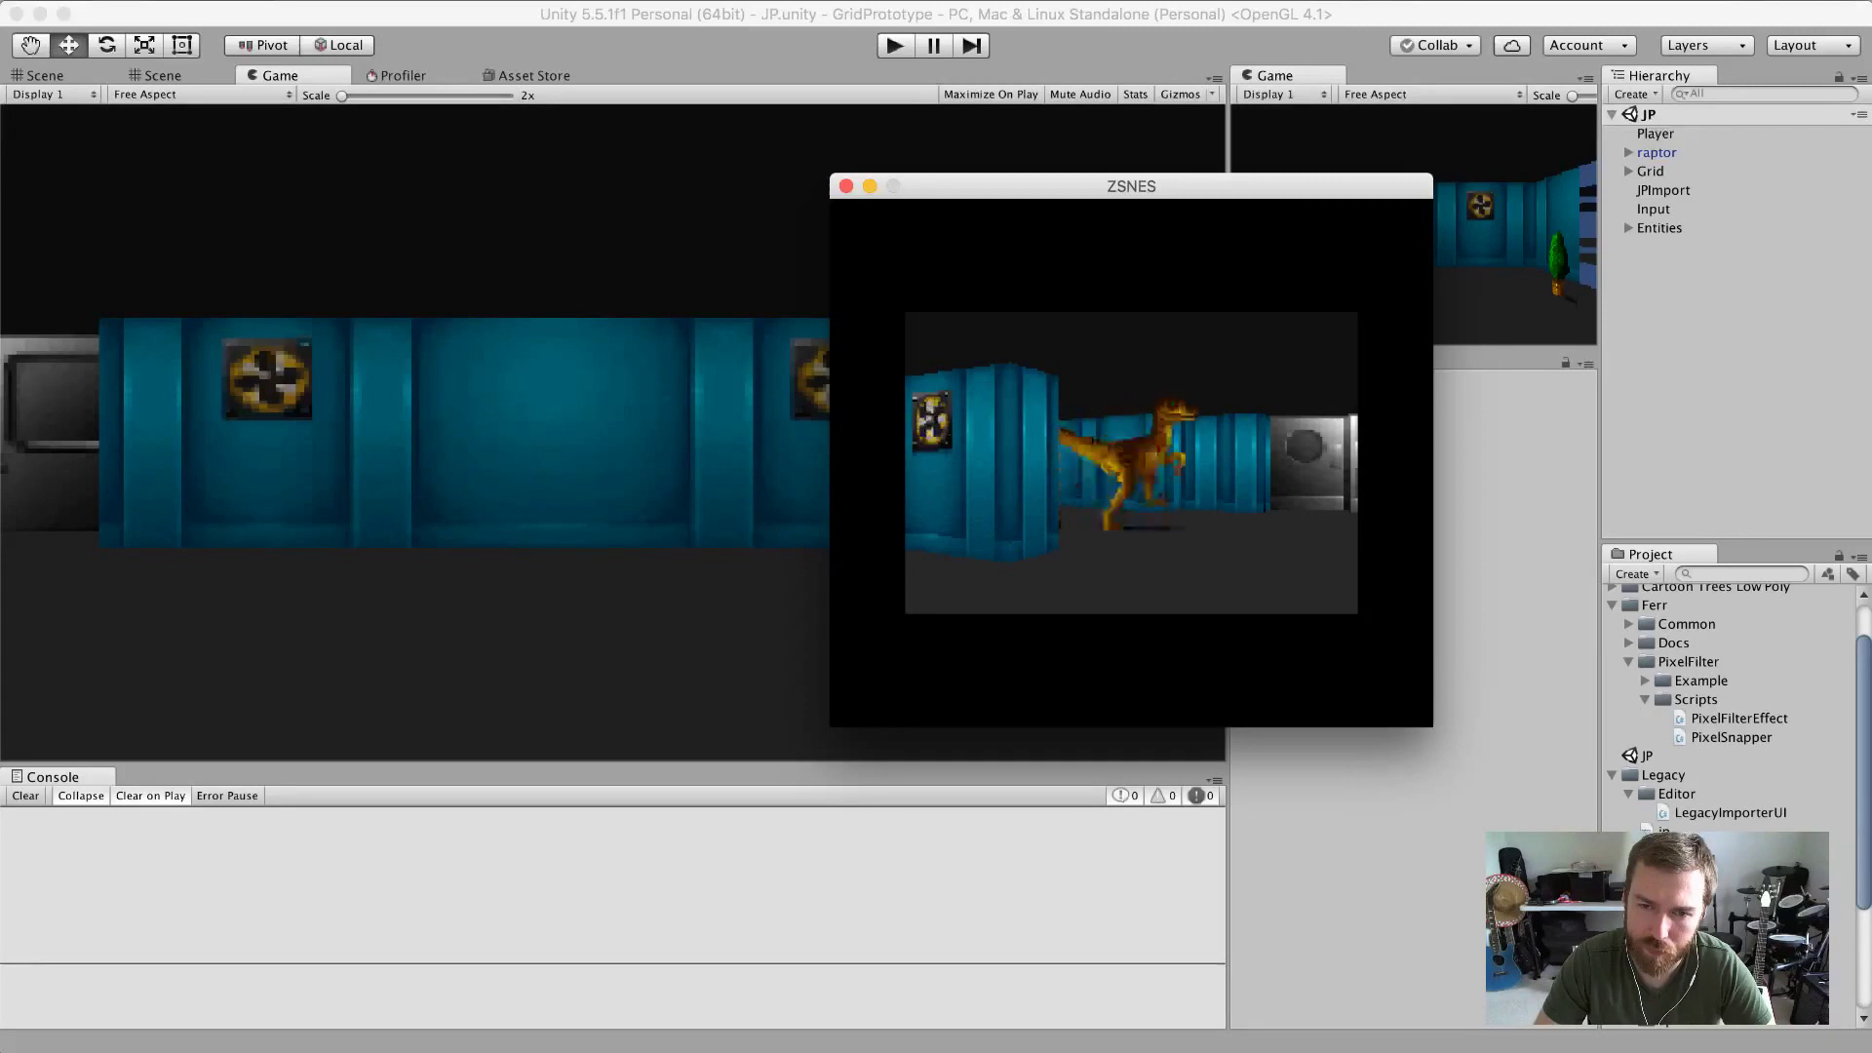
{"action": "key", "text": "Right"}
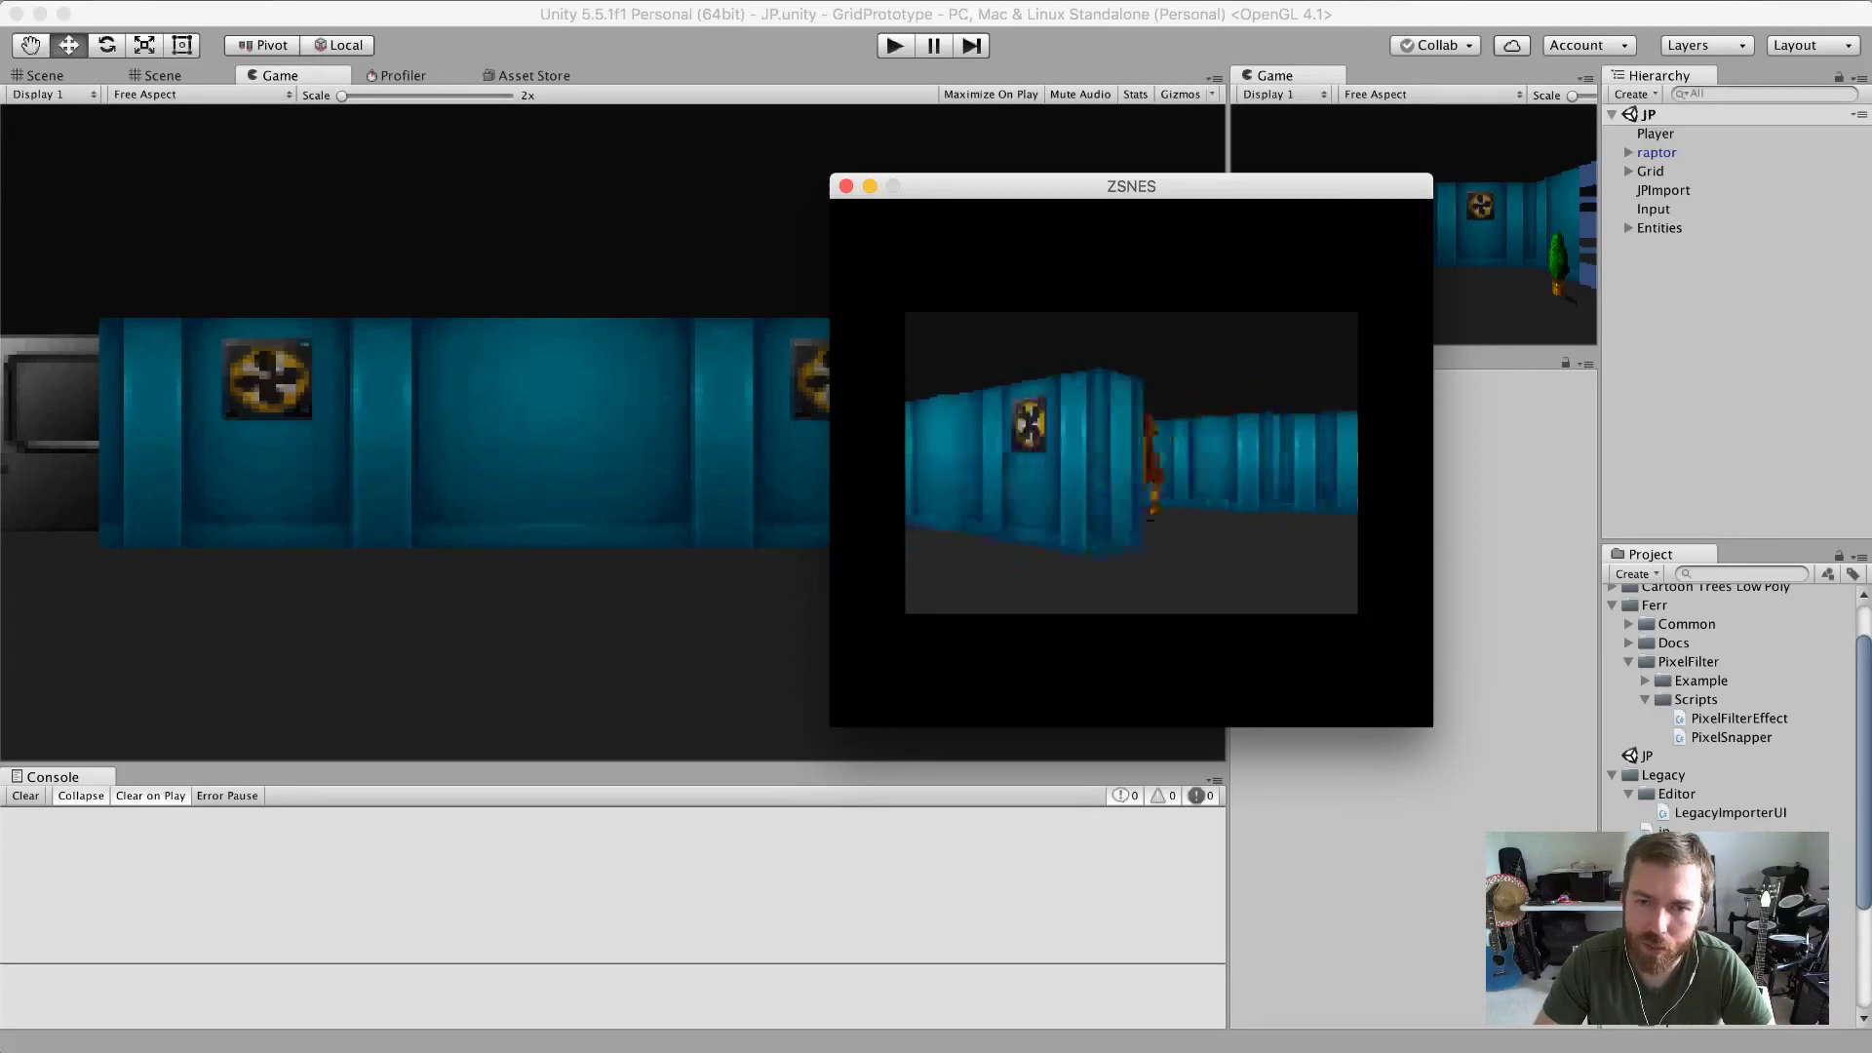
{"action": "key", "text": "Left"}
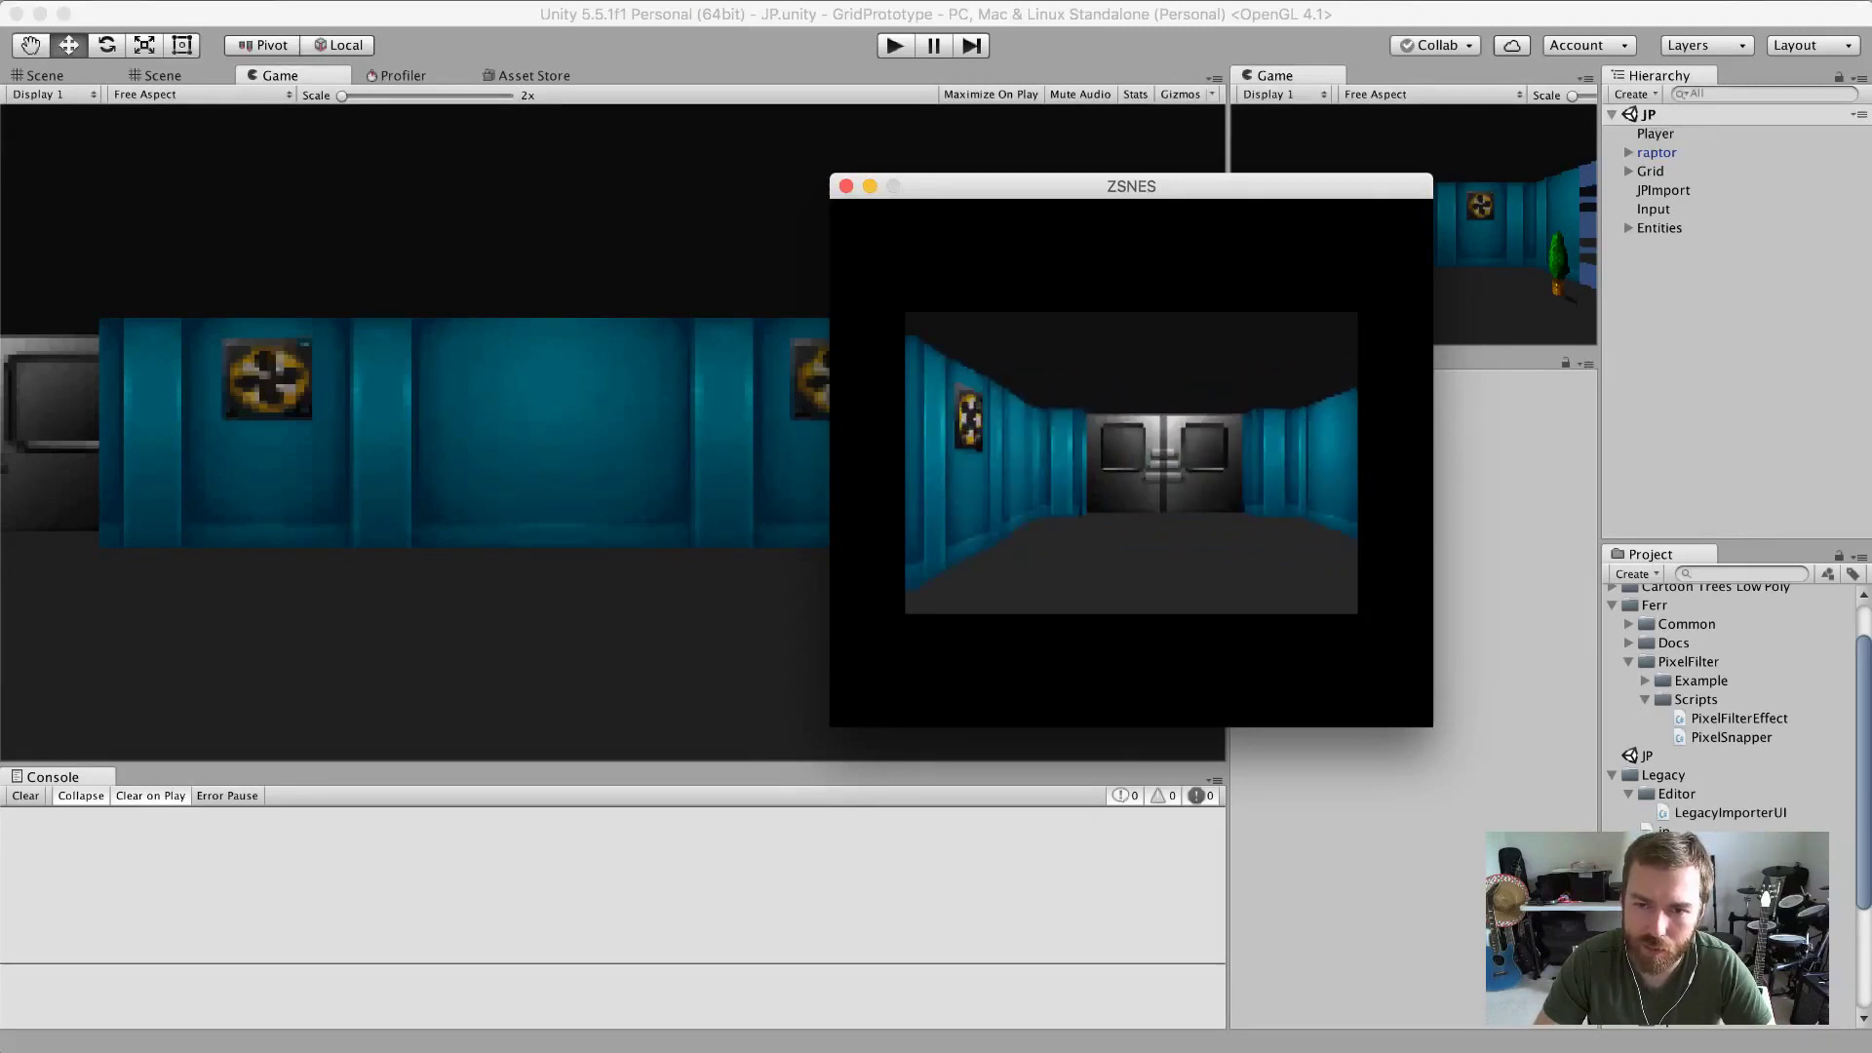
Step back and forth along the blue corridor facing the grey double doors to examine the forward movement.
{"action": "key", "text": "Up"}
{"action": "key", "text": "Down"}
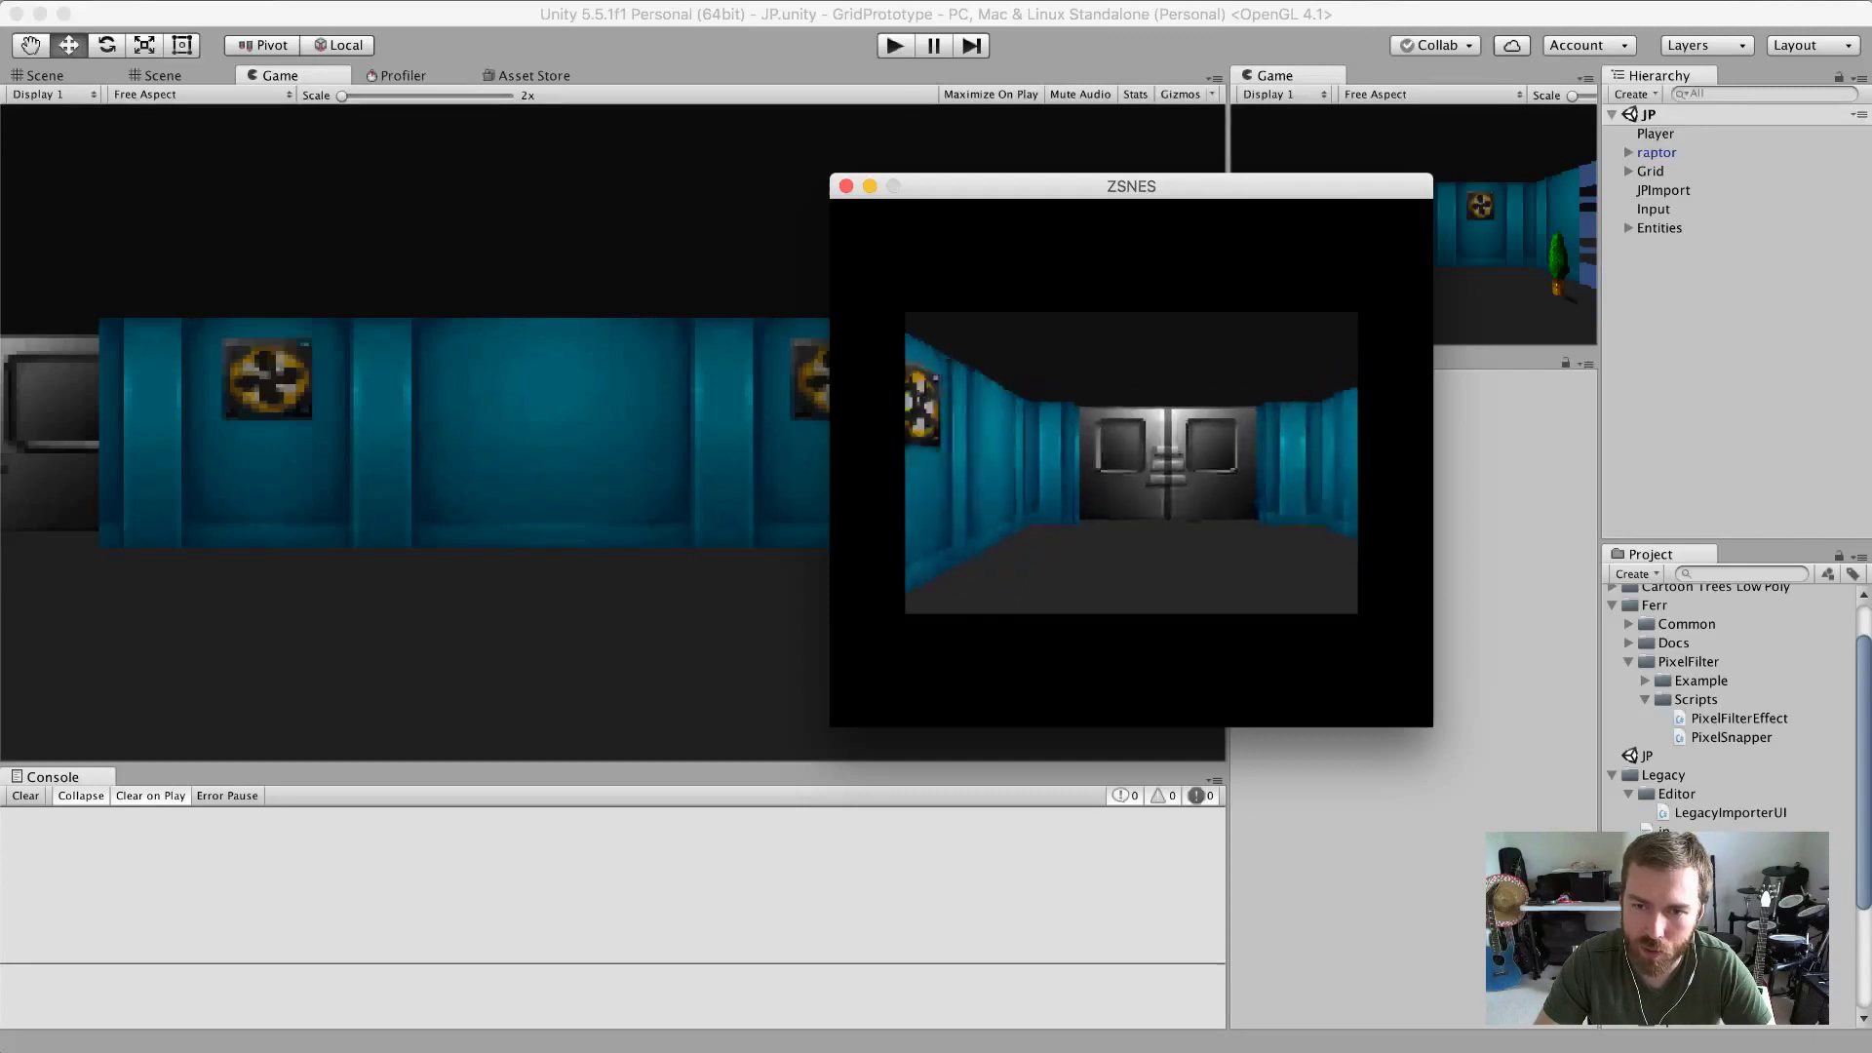
{"action": "key", "text": "Up"}
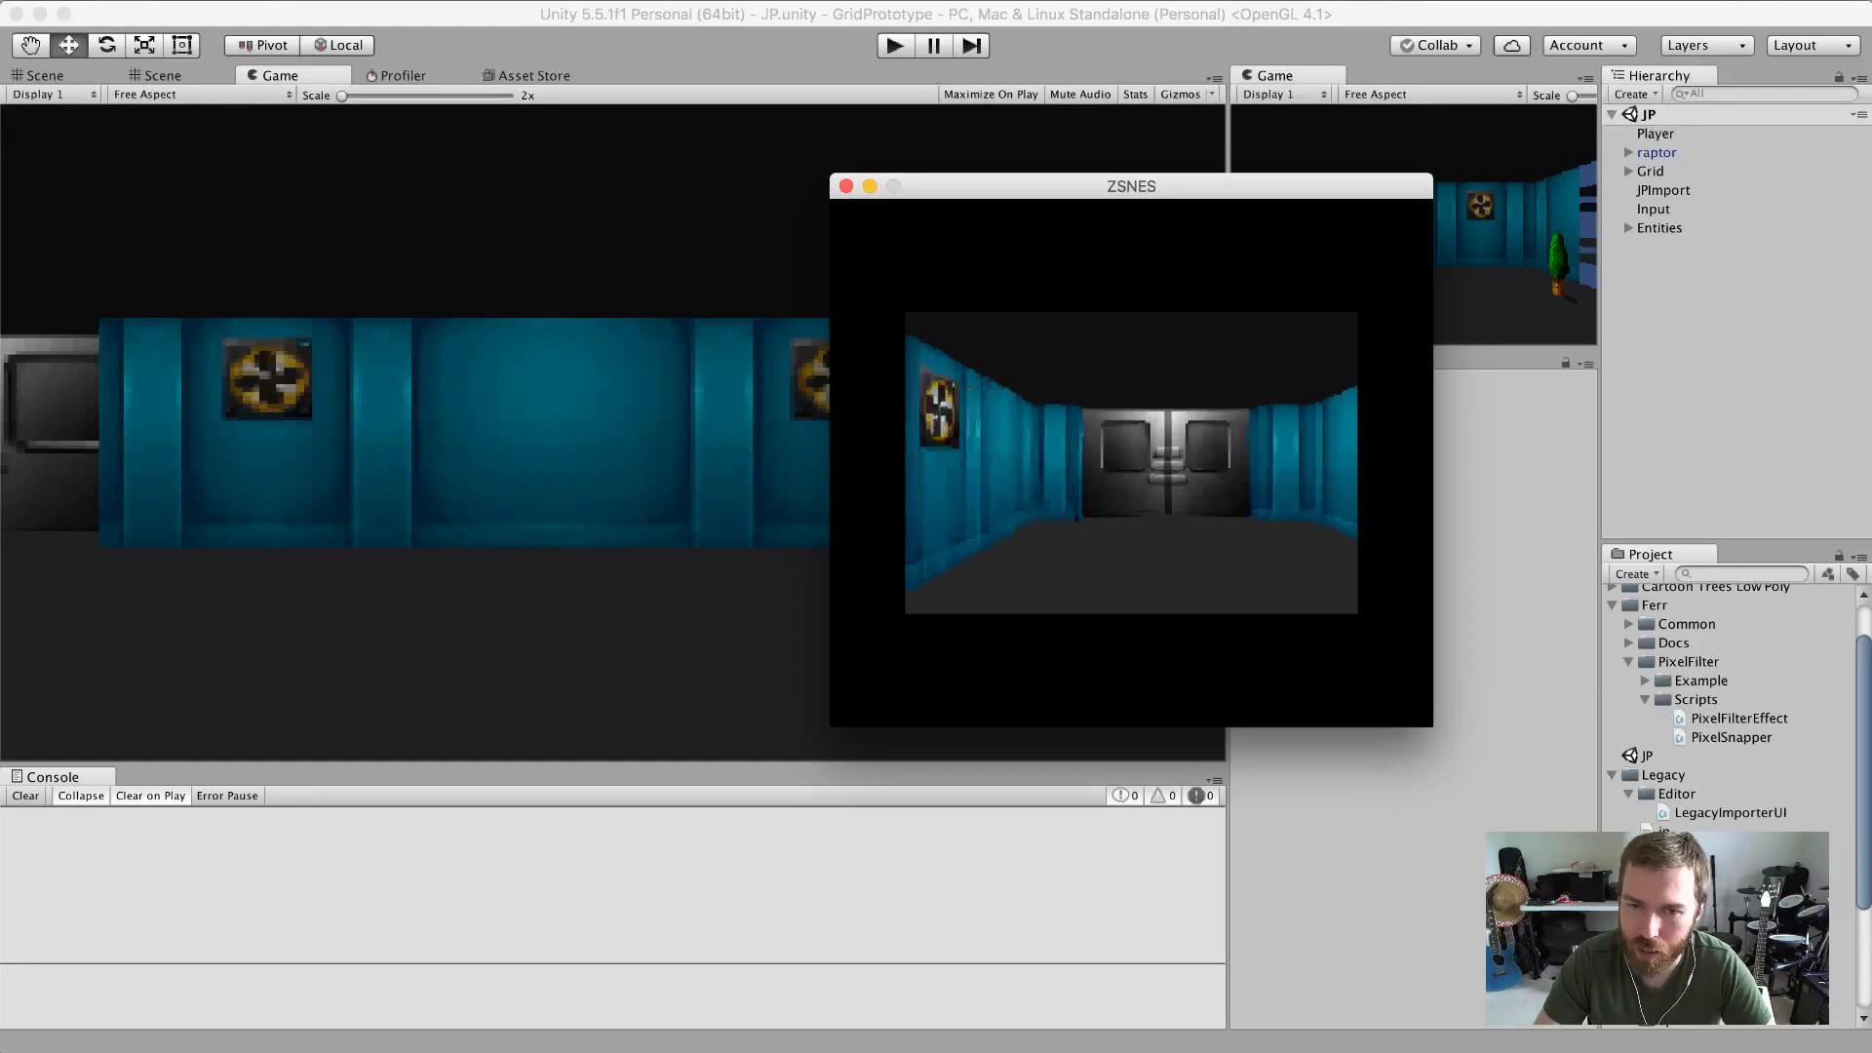
{"action": "key", "text": "Up"}
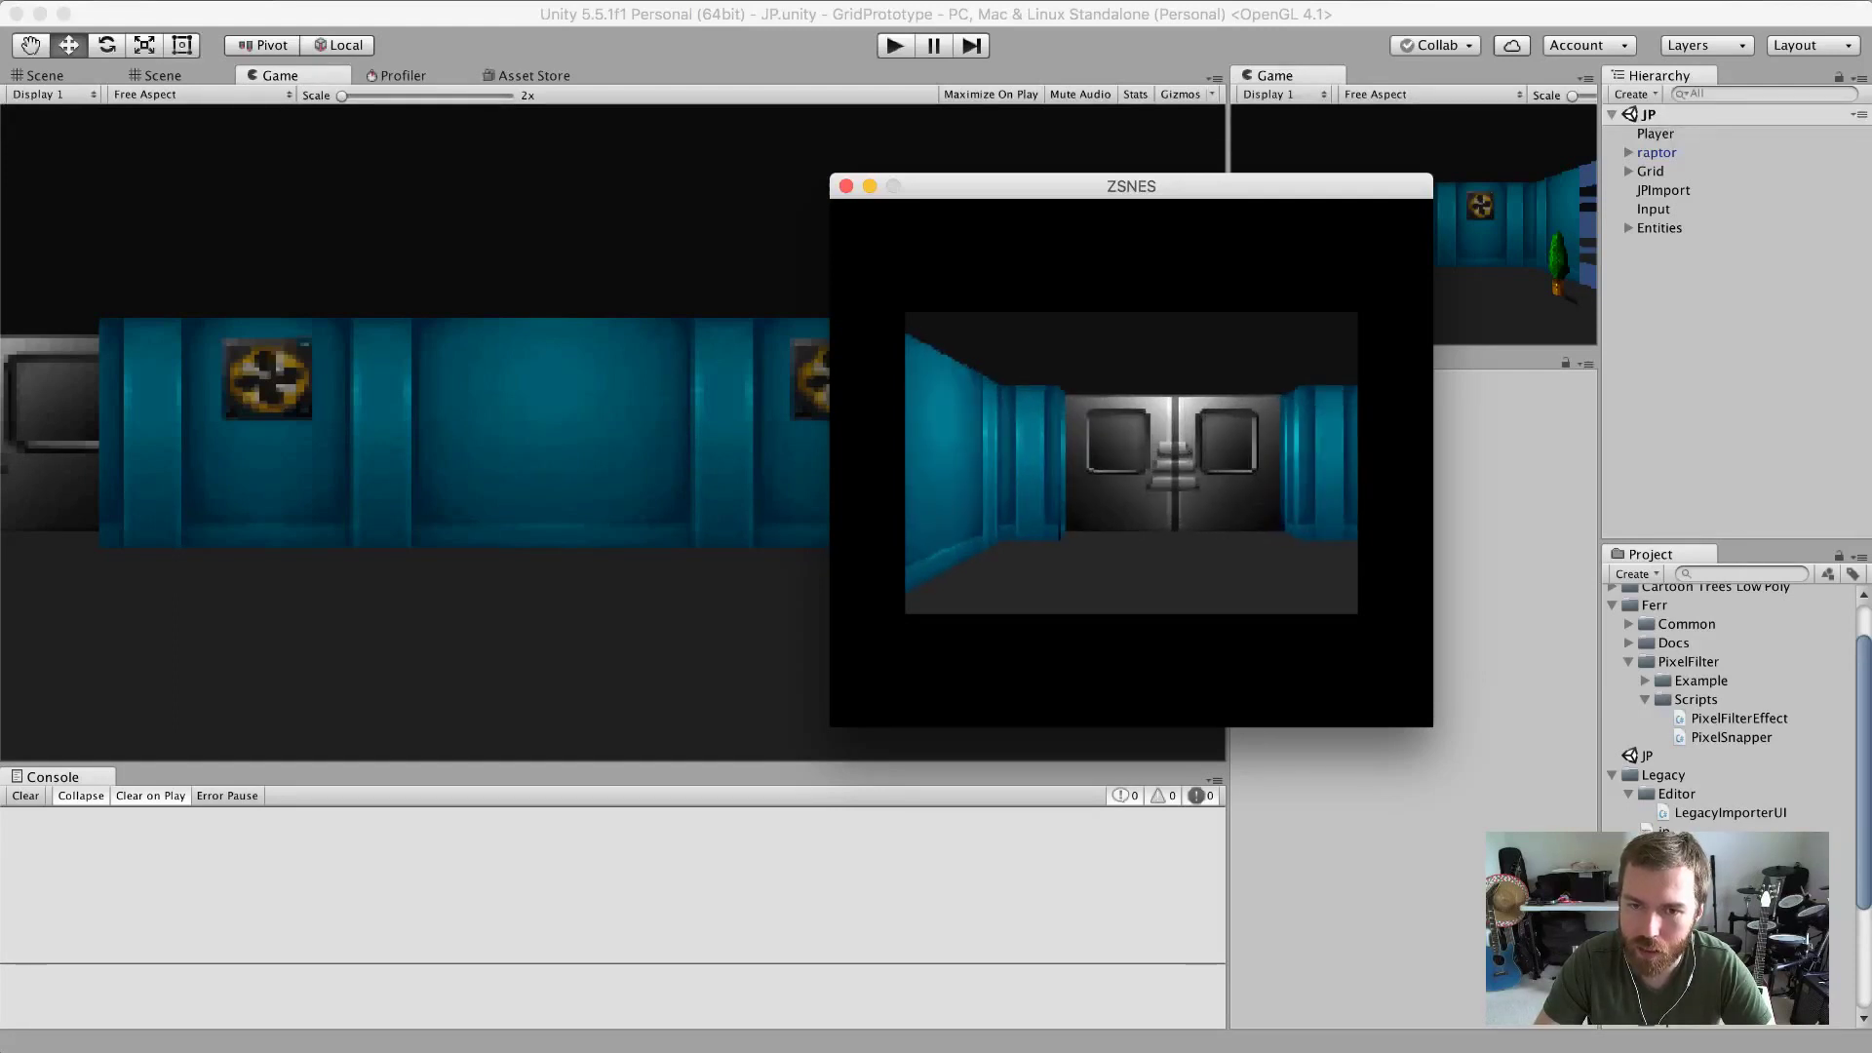
{"action": "key", "text": "Down"}
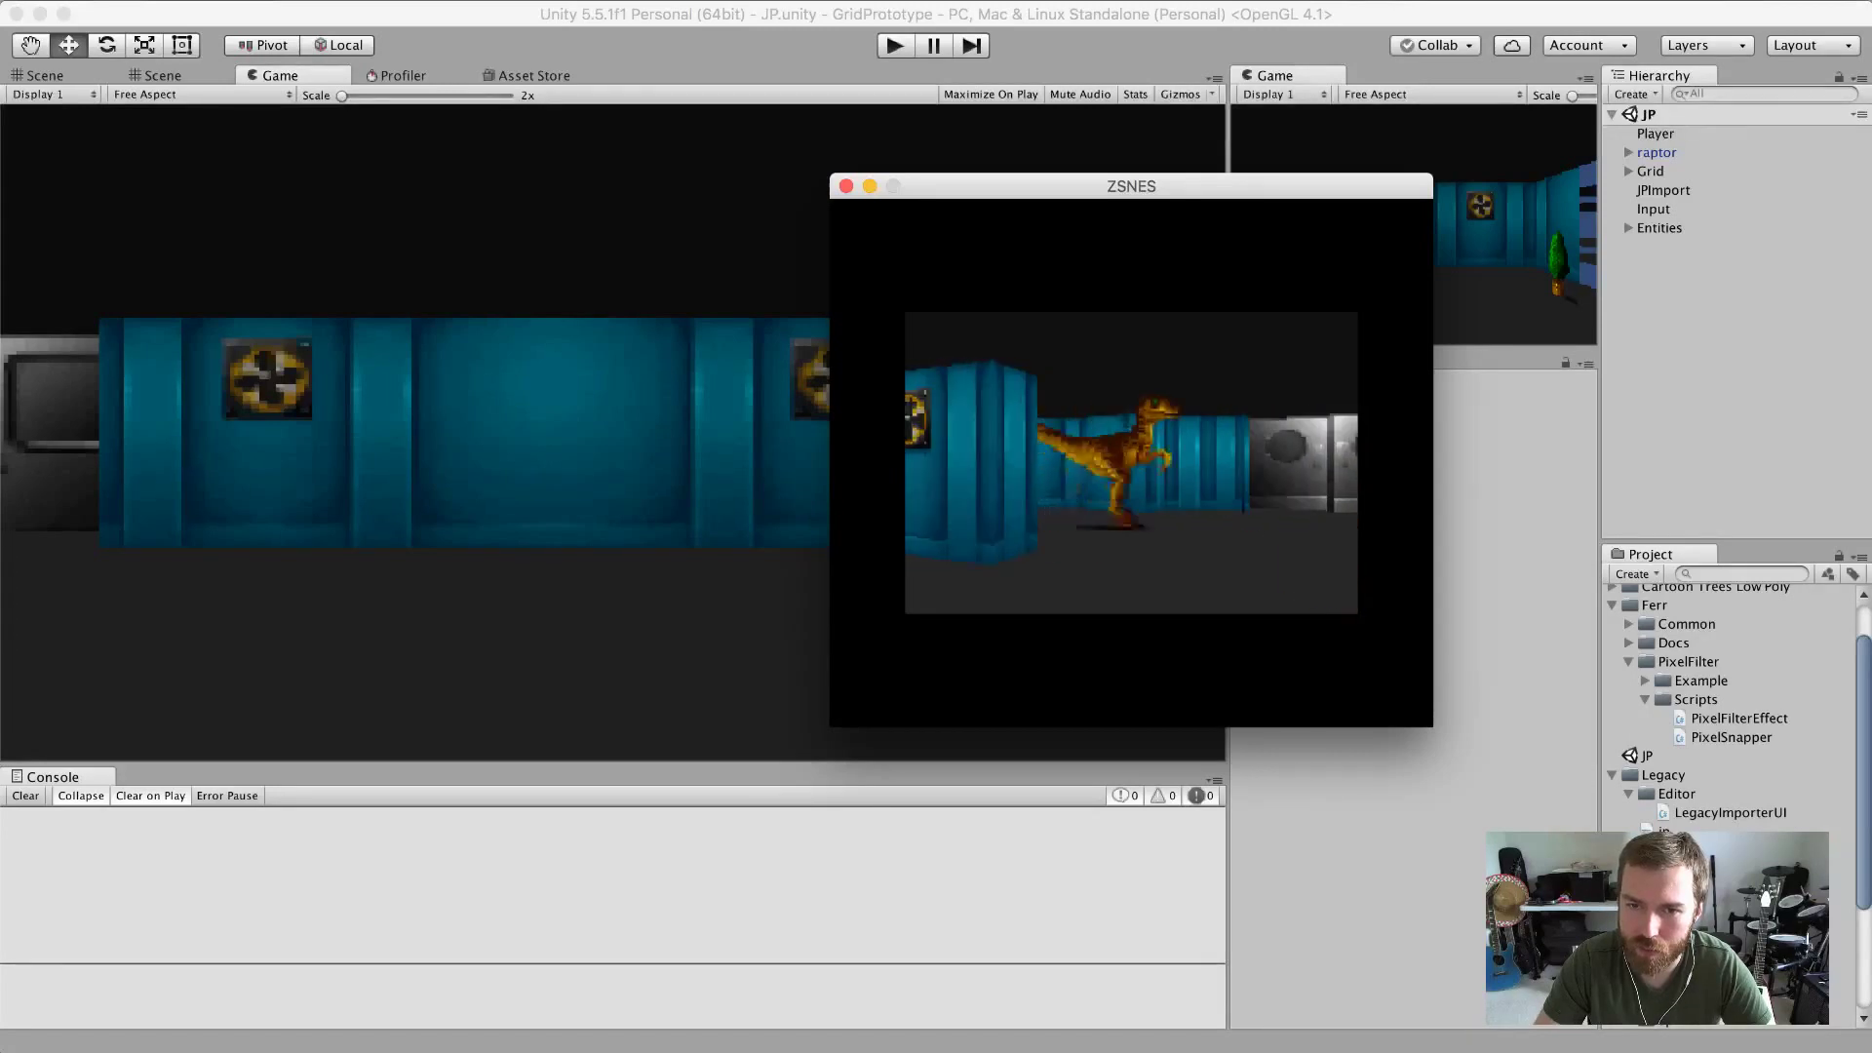
Look around the dining room and walk along the fan-lined wall to view the raptor behind the tables.
{"action": "key", "text": "Left"}
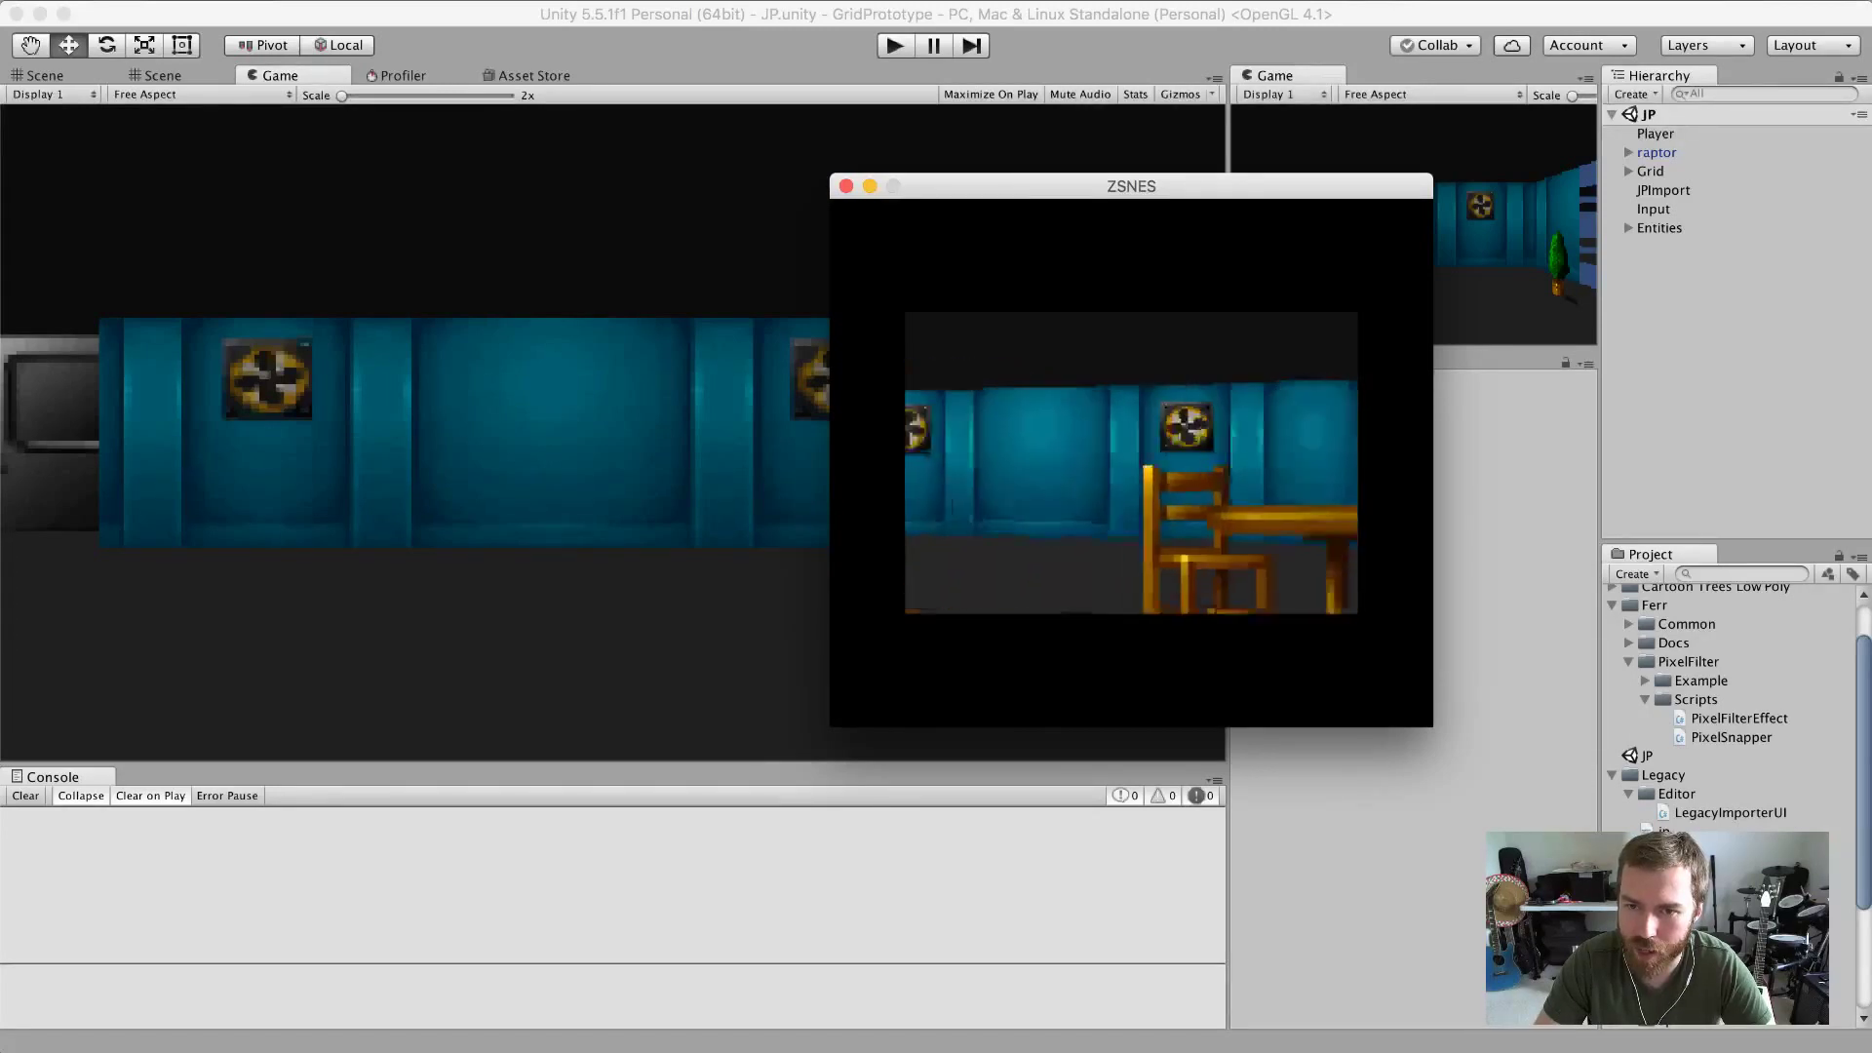
{"action": "key", "text": "Right"}
{"action": "key", "text": "Right"}
{"action": "key", "text": "Right"}
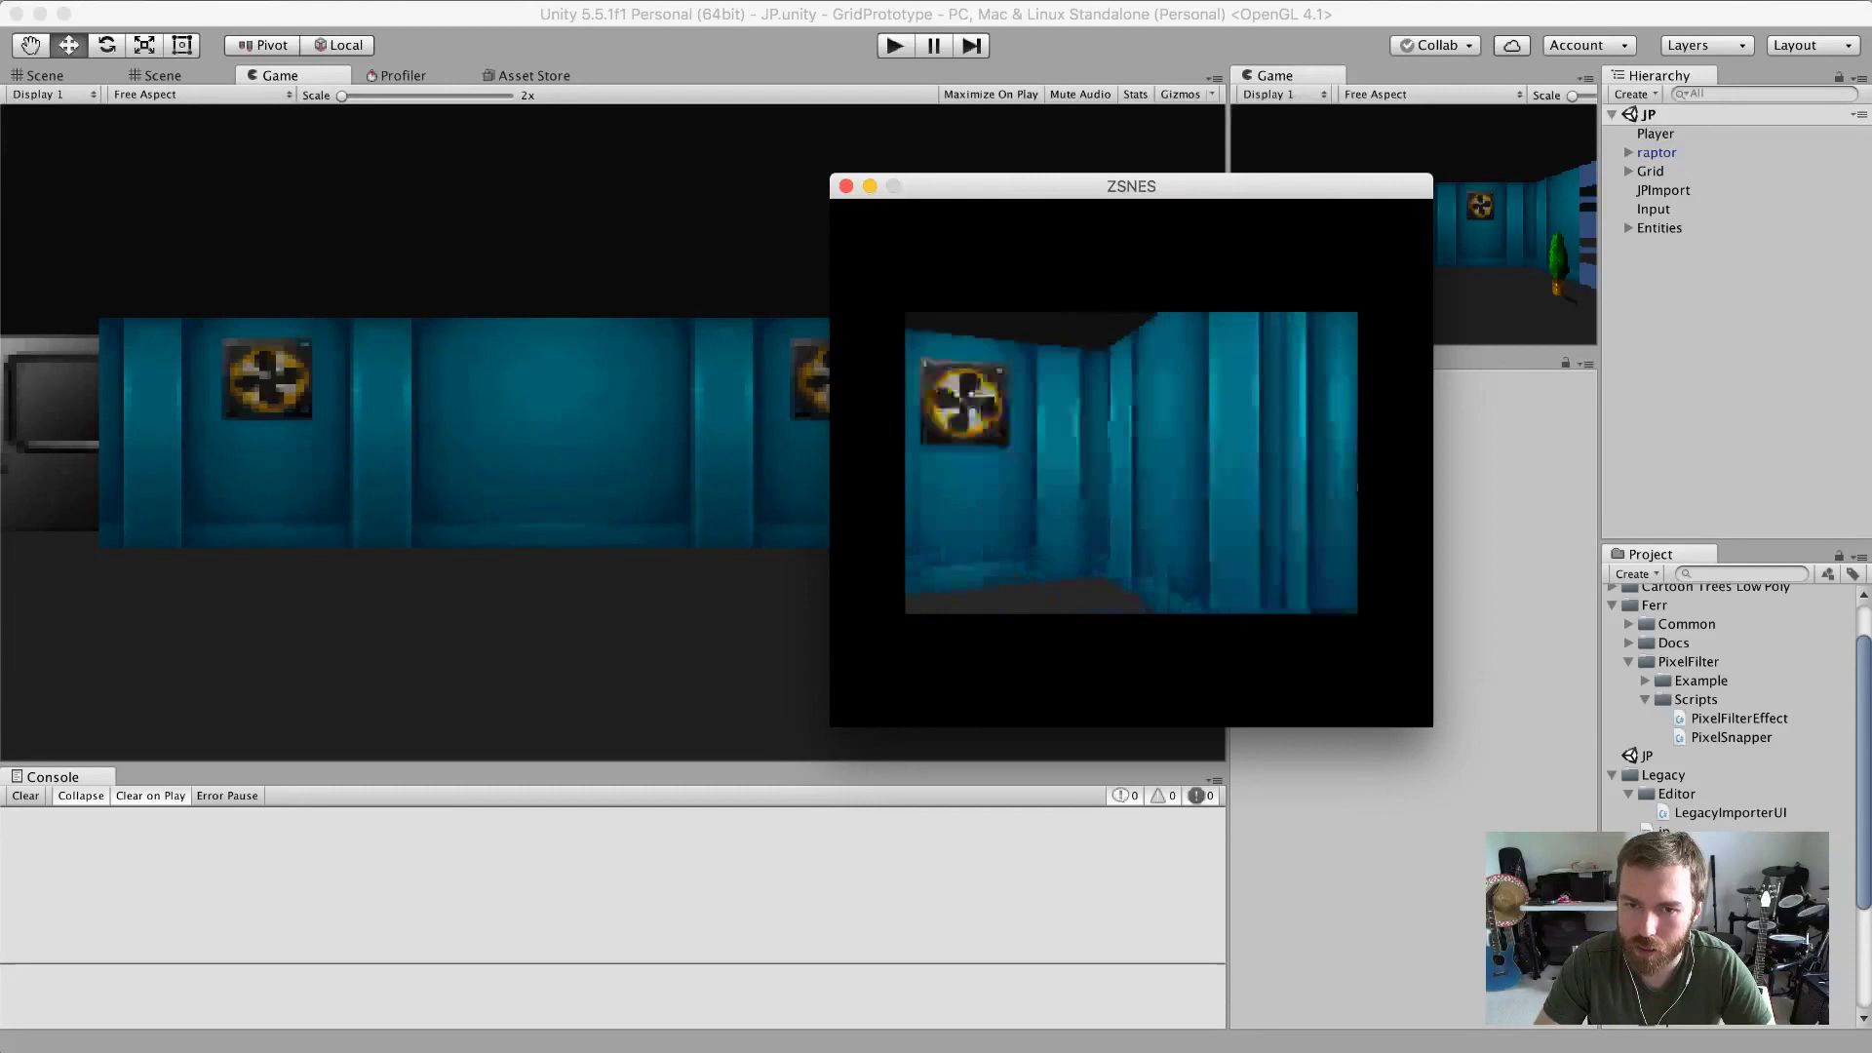
{"action": "key", "text": "Left"}
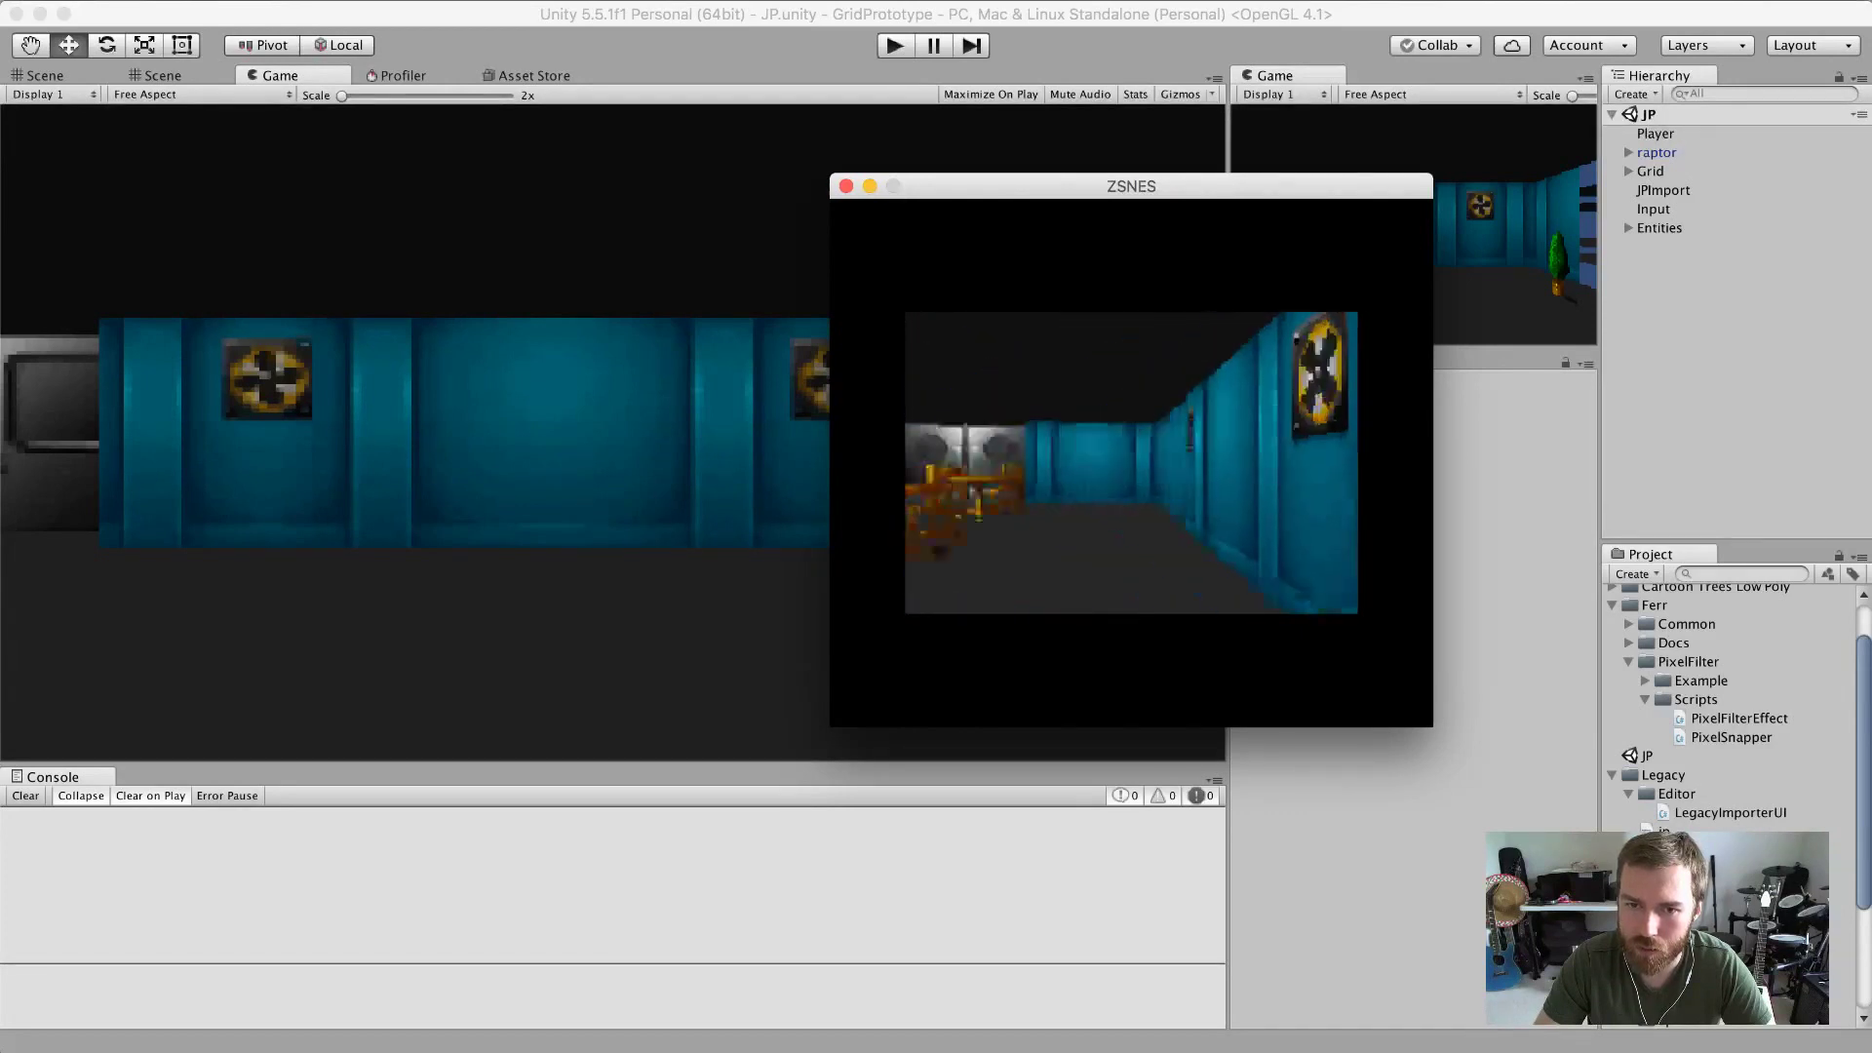
{"action": "key", "text": "Up"}
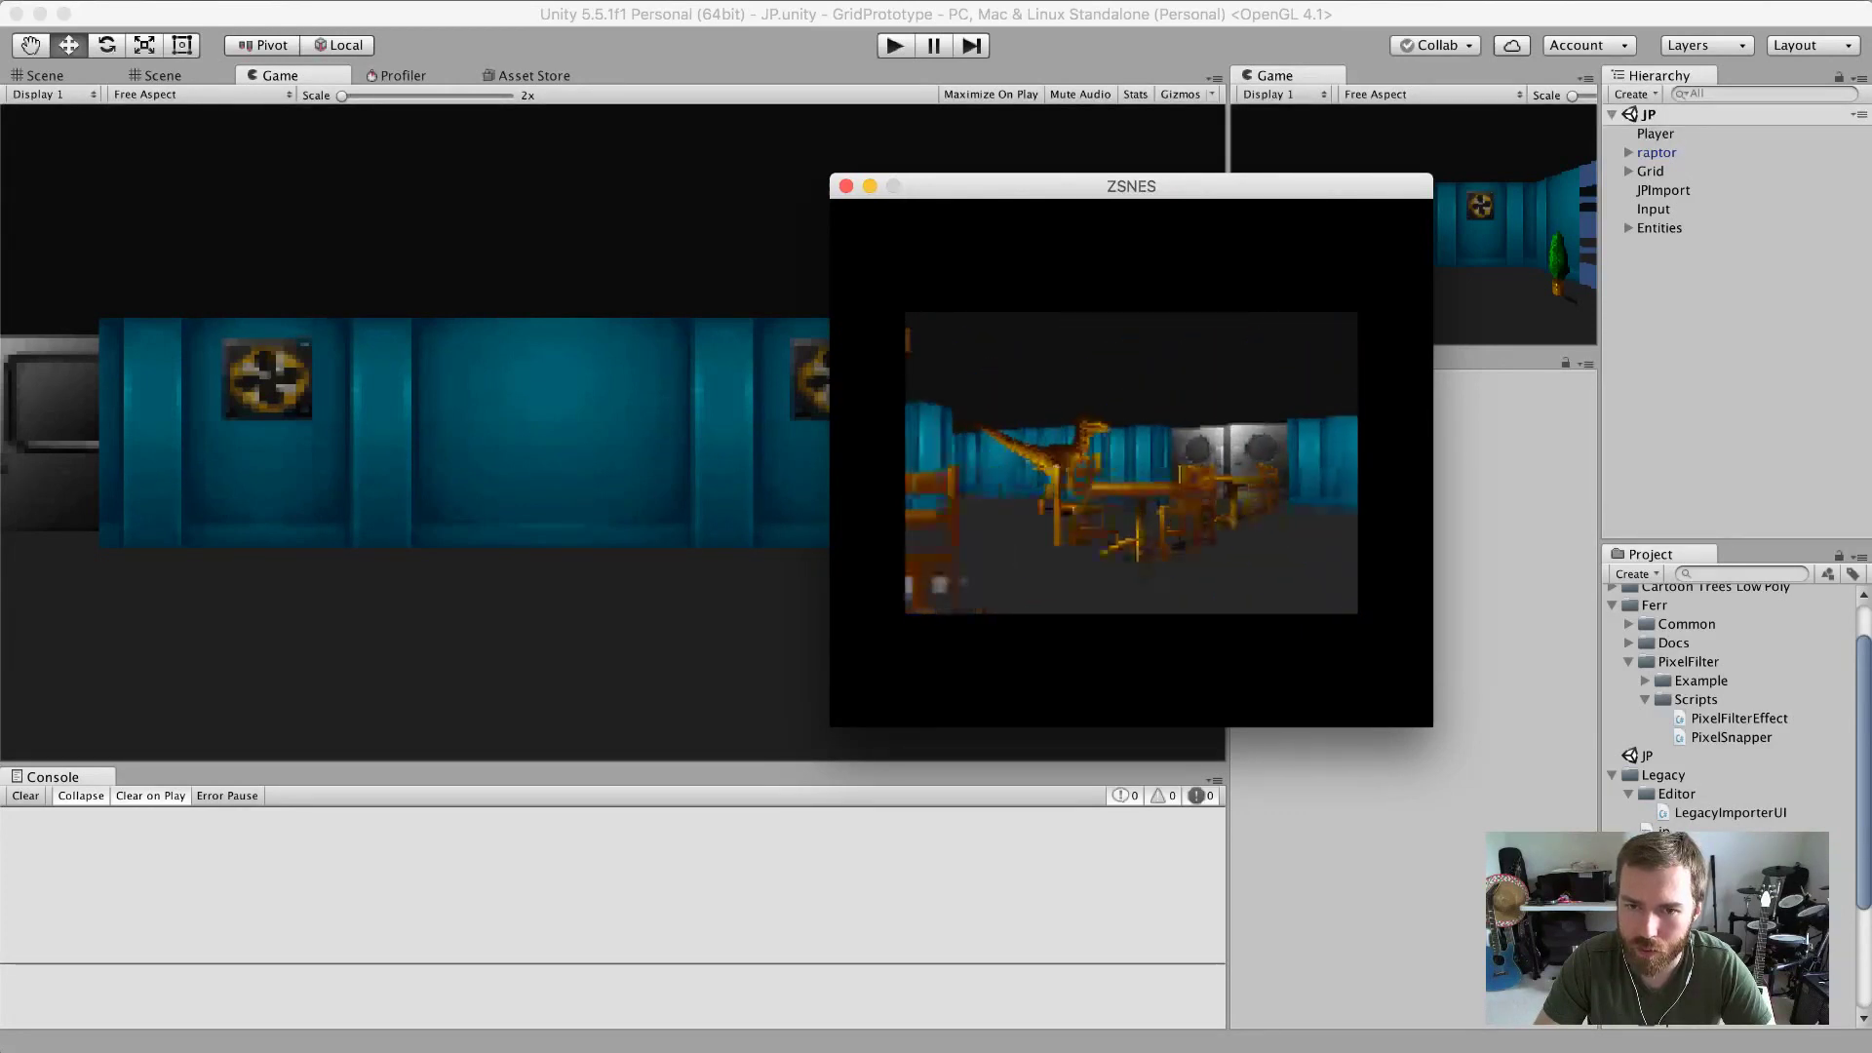
{"action": "key", "text": "Left"}
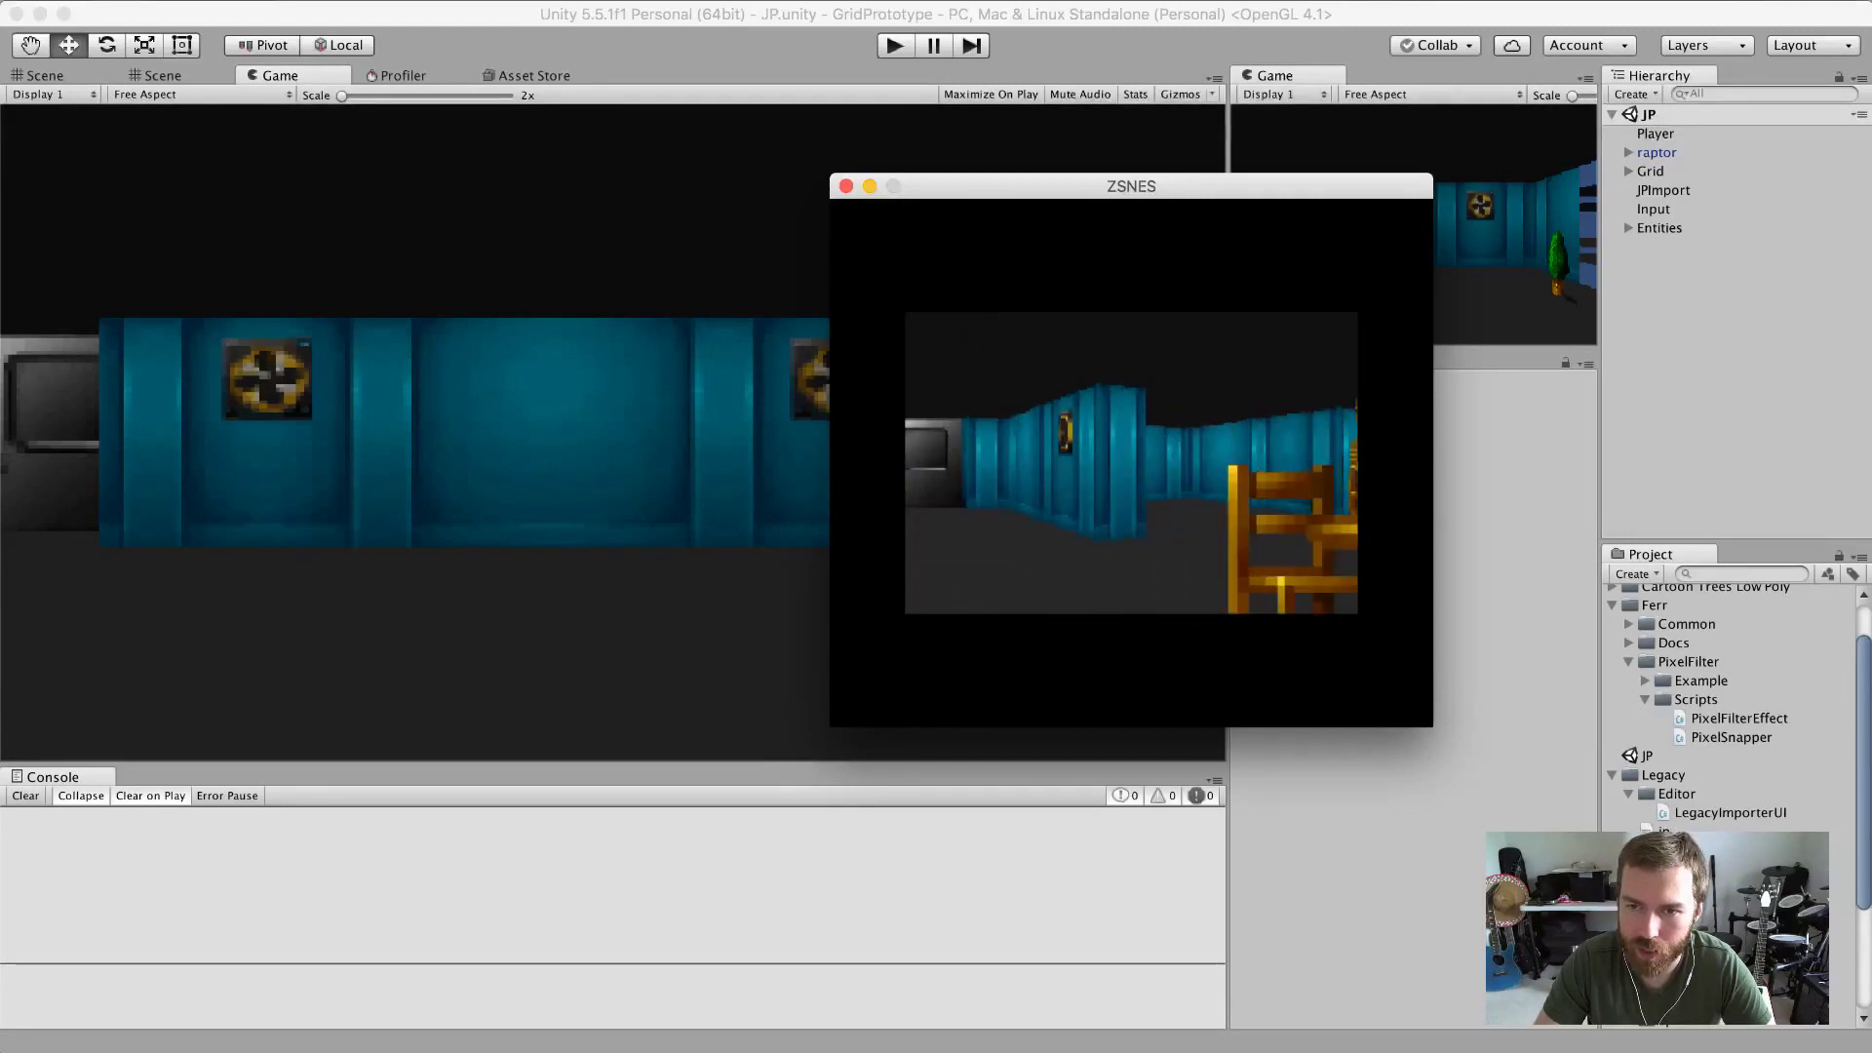
{"action": "key", "text": "Right"}
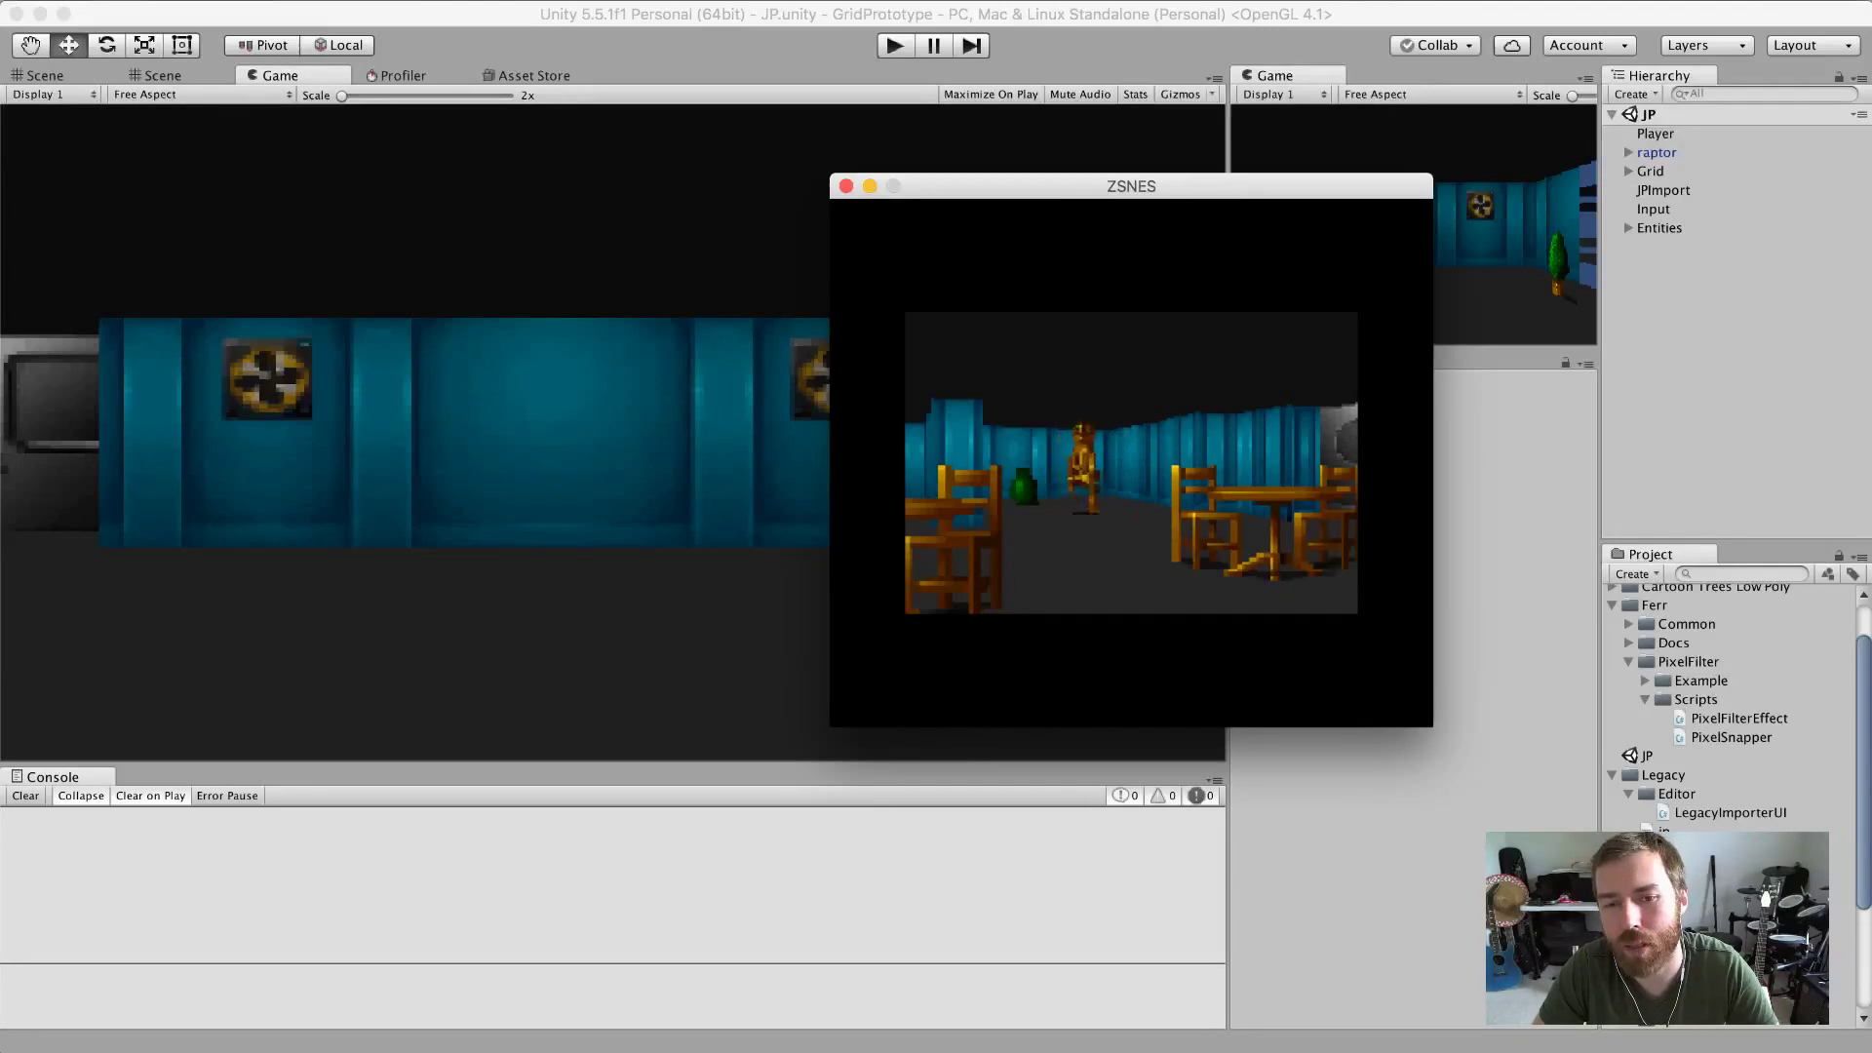
Approach the table near the double doors and turn to view the raptor standing behind the furniture.
{"action": "key", "text": "Left"}
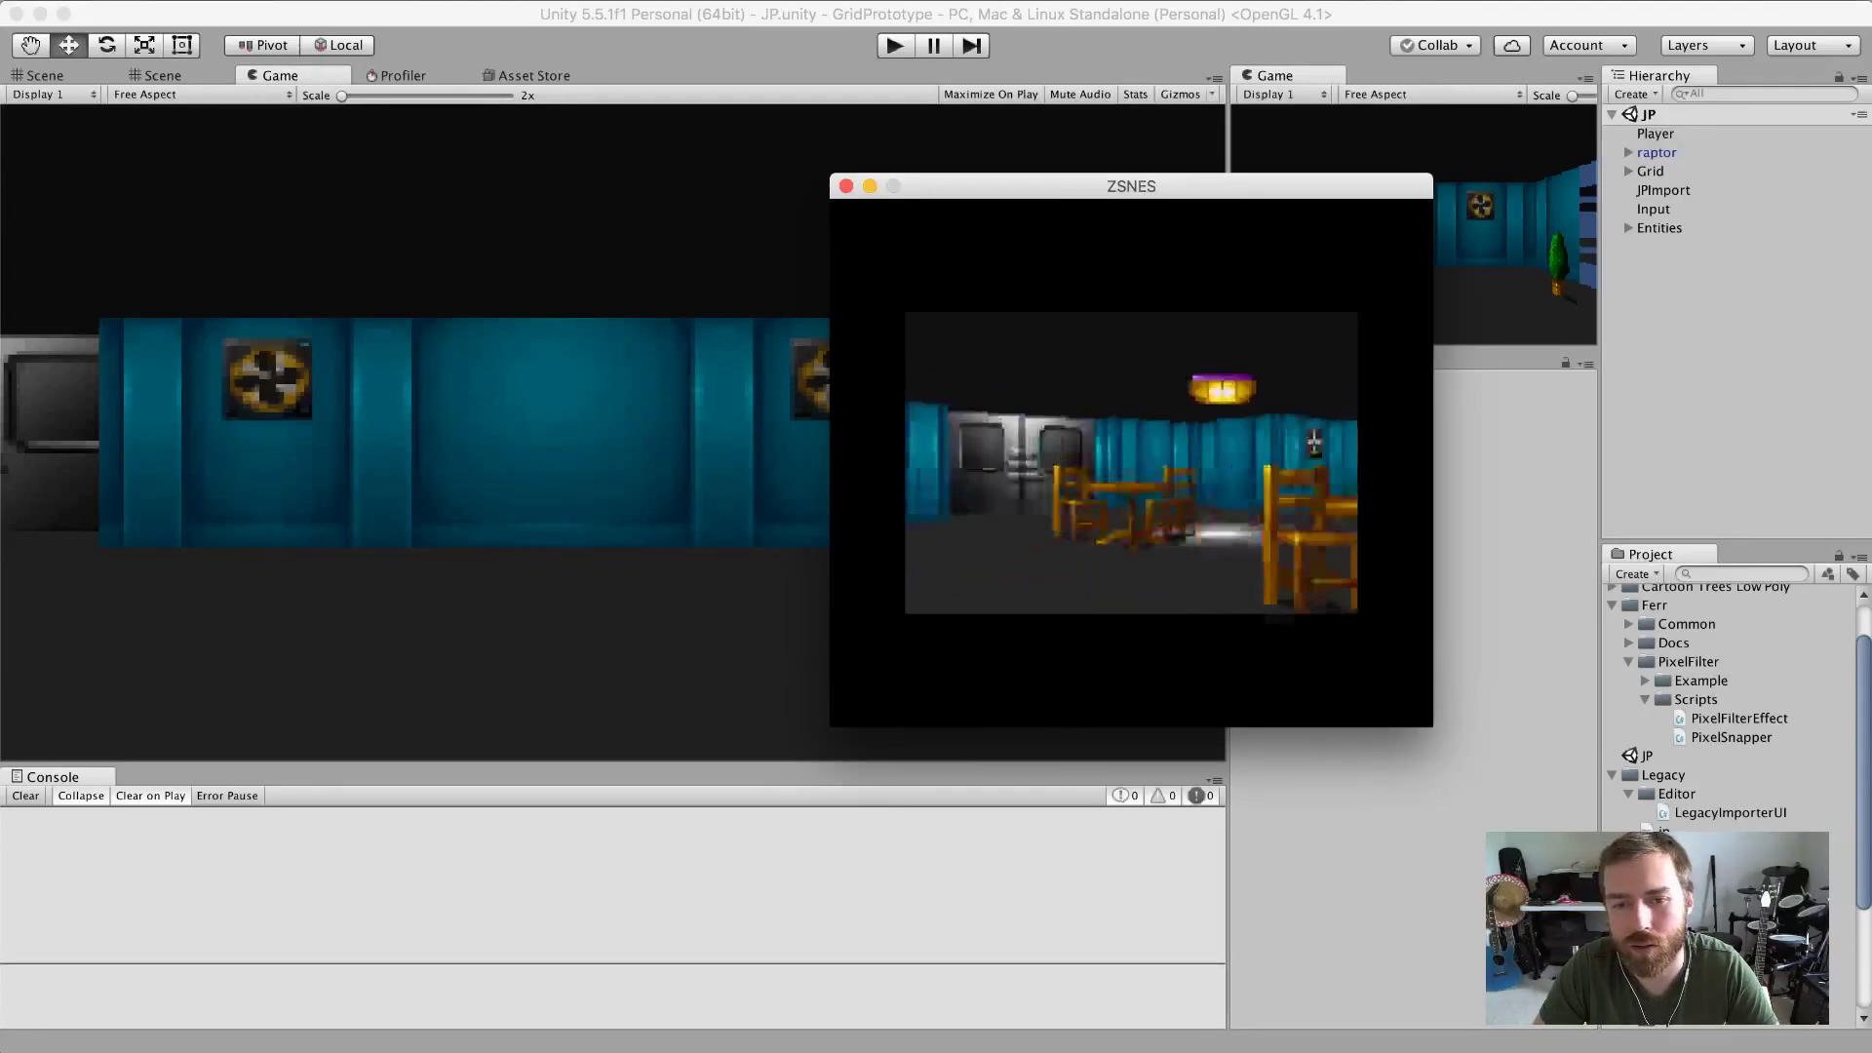
{"action": "key", "text": "Left"}
{"action": "key", "text": "Up"}
{"action": "key", "text": "Right"}
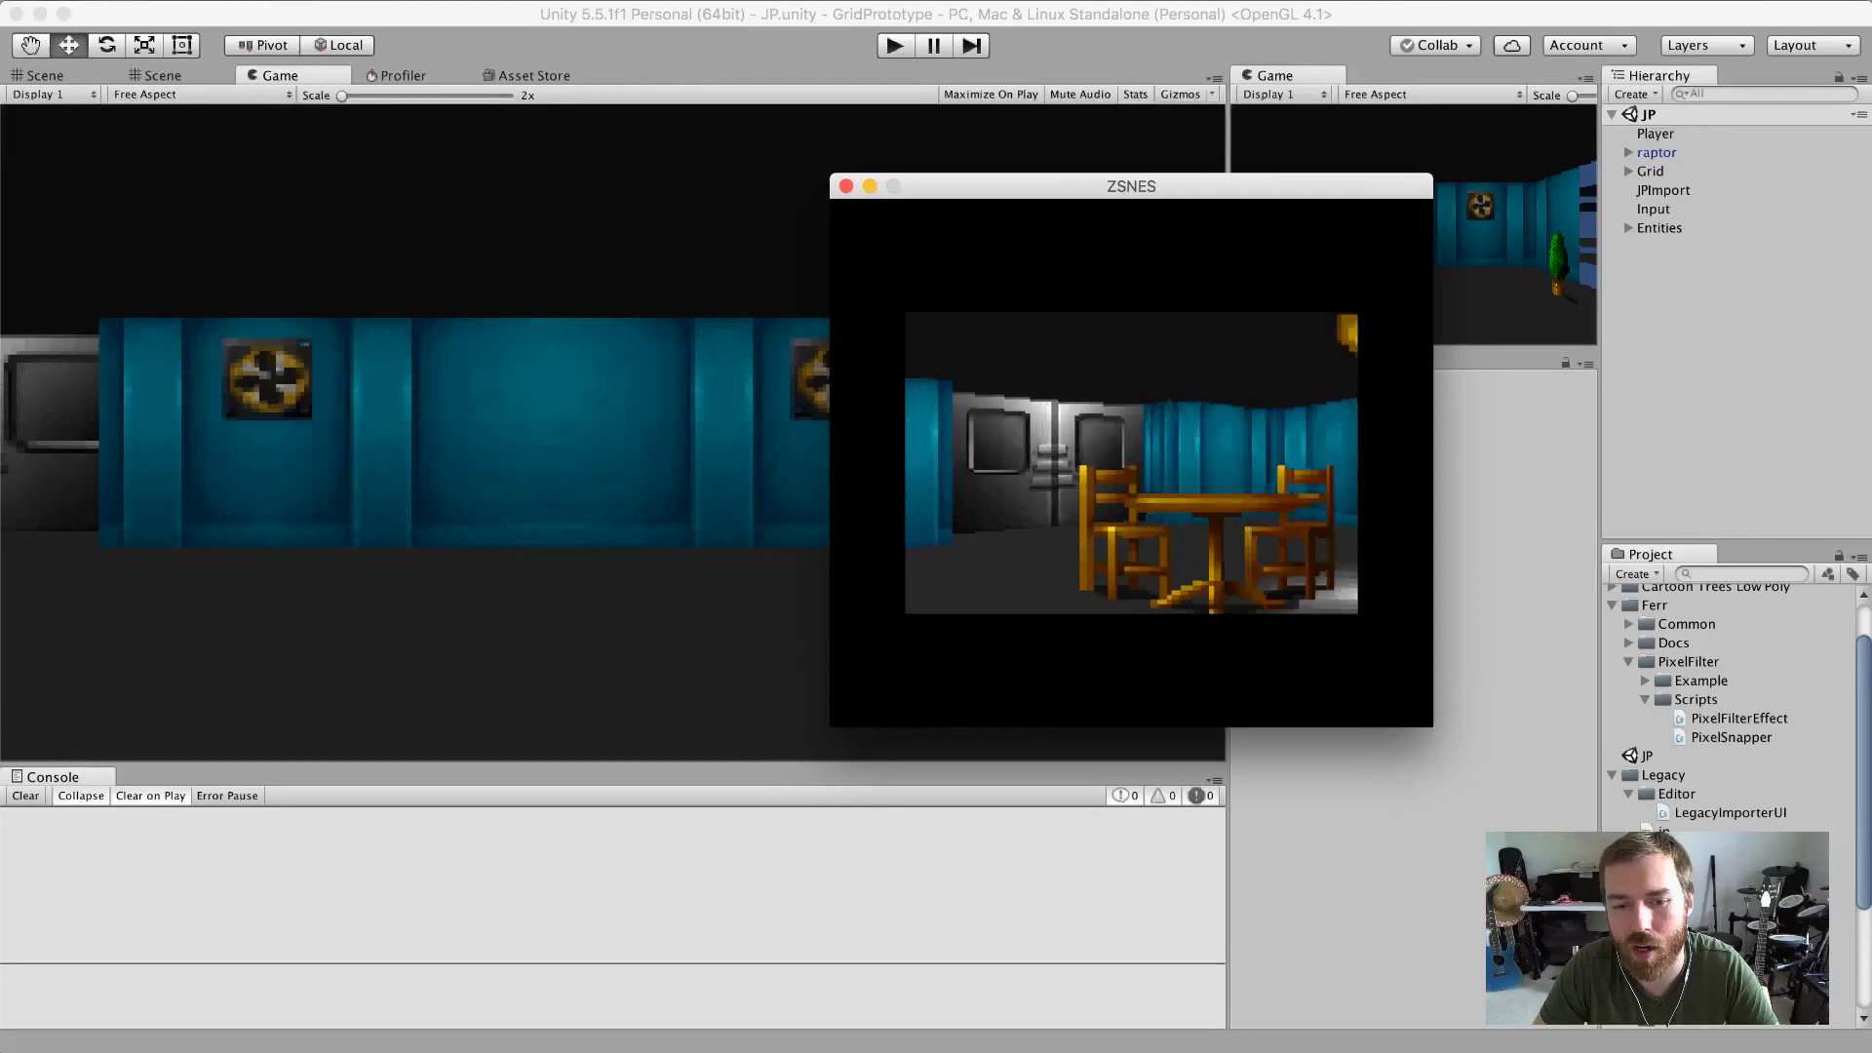
{"action": "key", "text": "Right"}
{"action": "key", "text": "Right"}
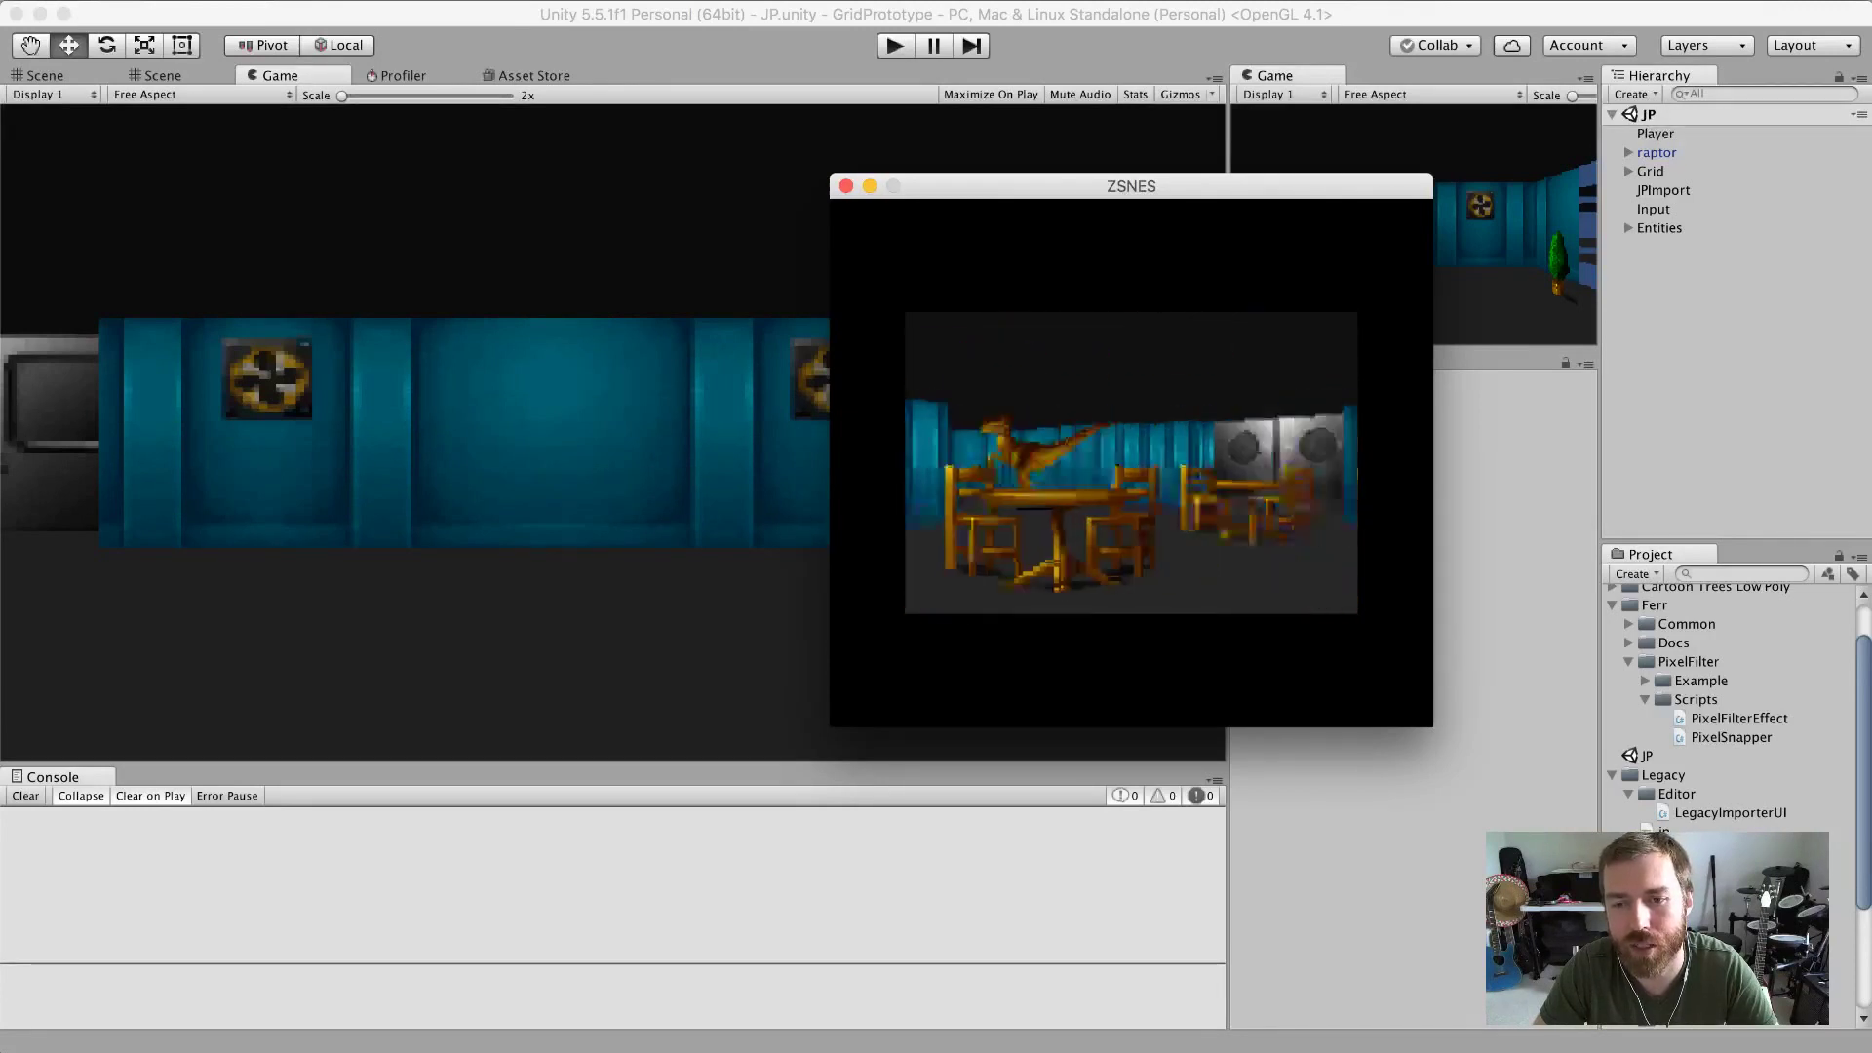
{"action": "key", "text": "Left"}
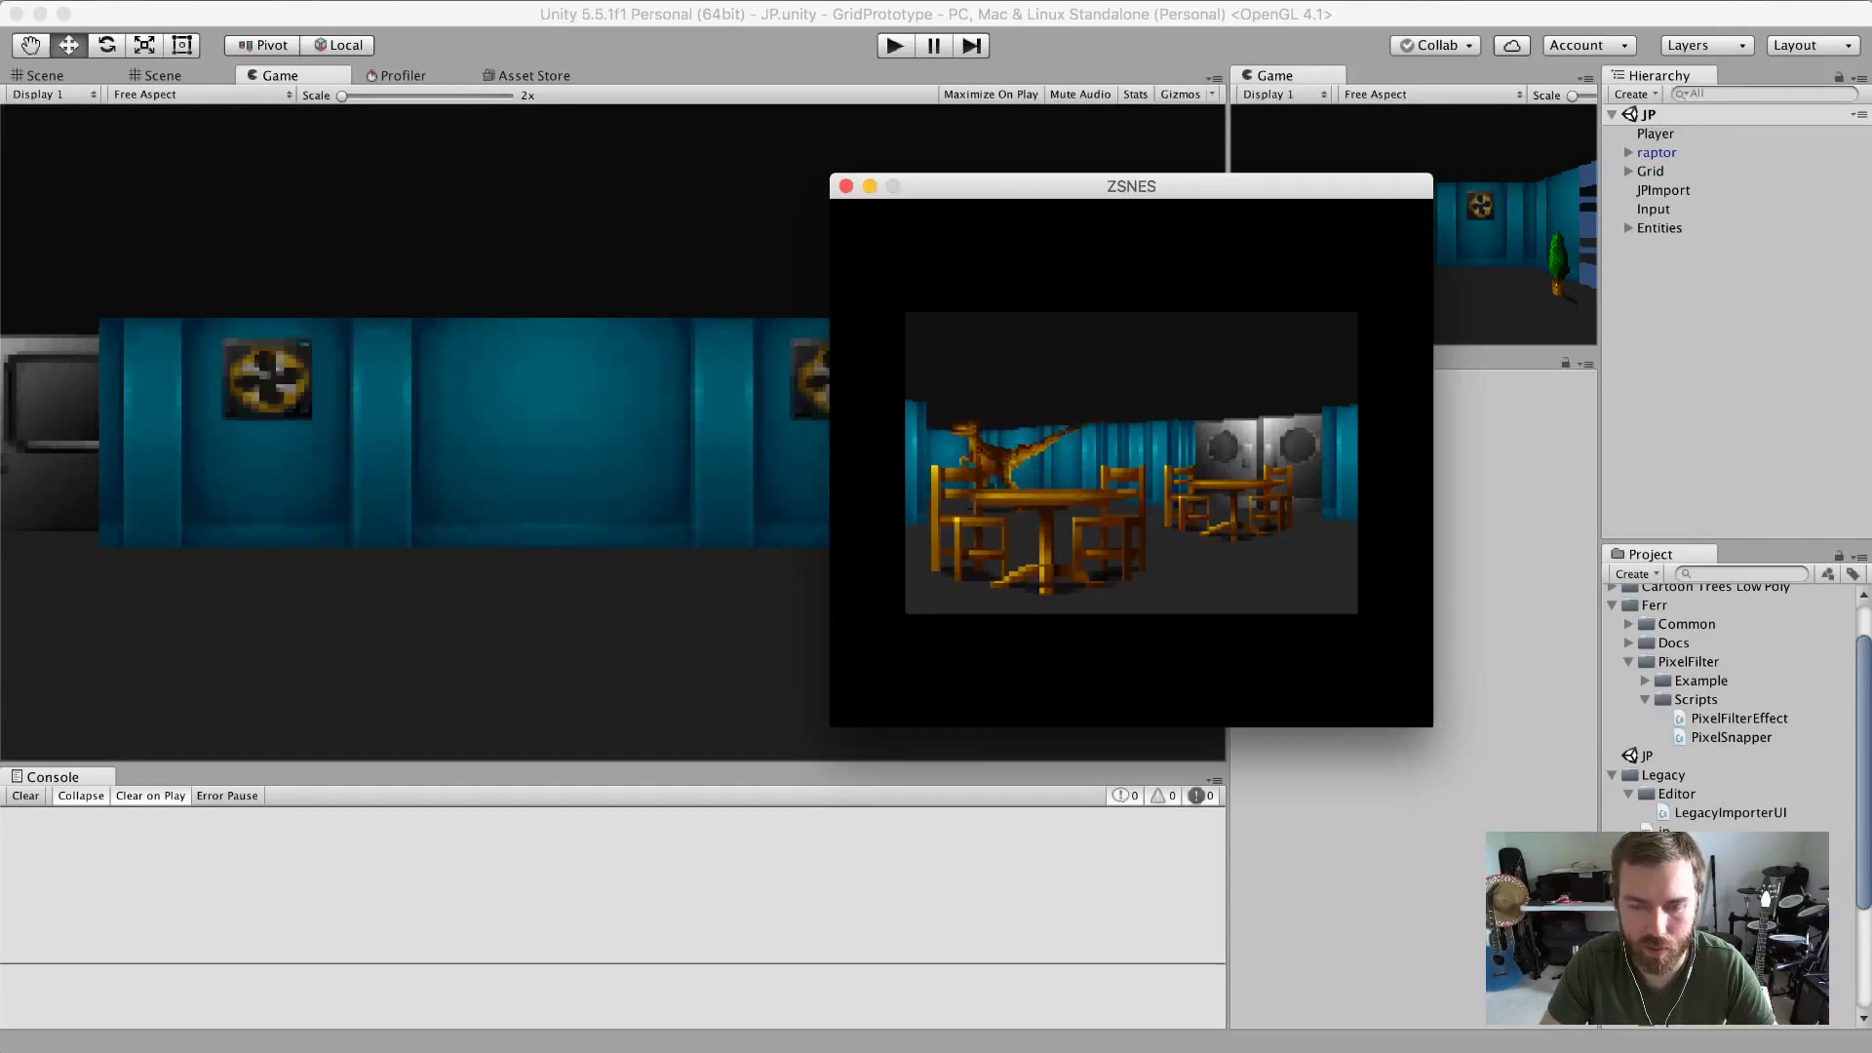
Switch to Finder, move the Screenshots window clear of the game, and view the captured Jurassic Park bitmap before closing its preview.
{"action": "key", "text": "super+Tab"}
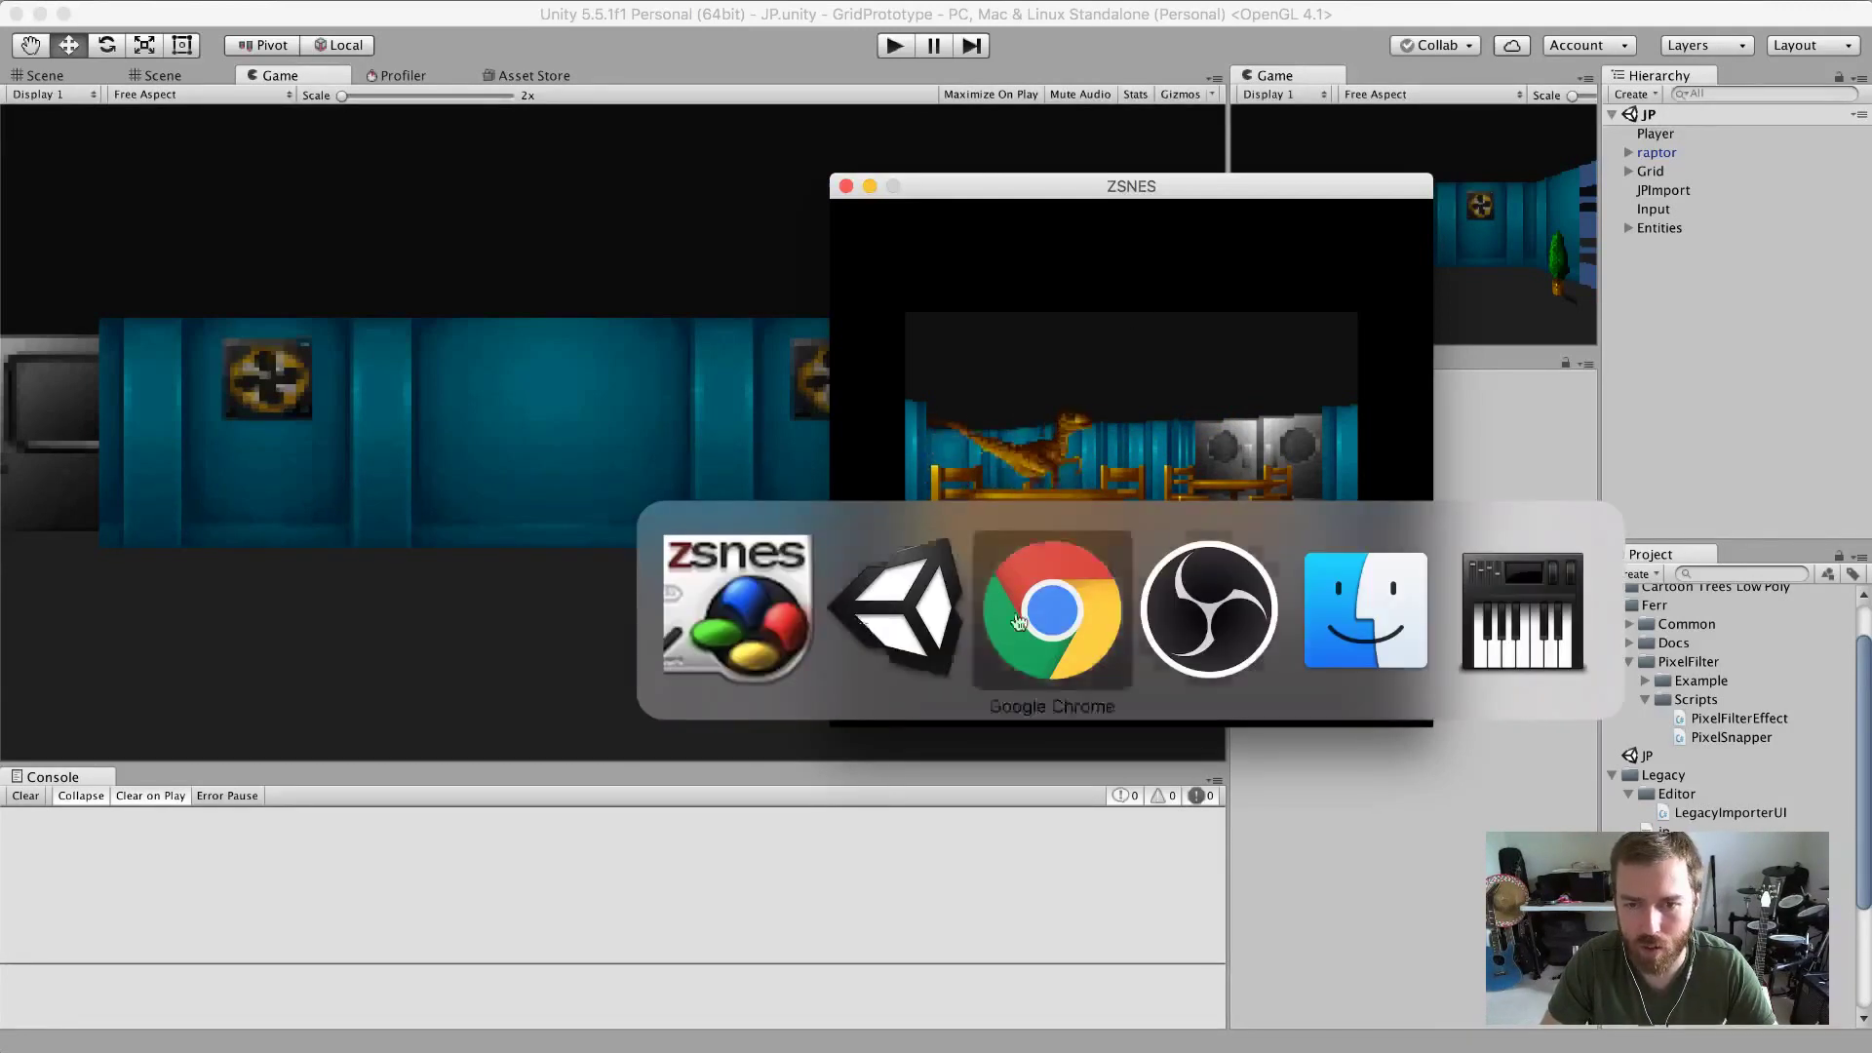
{"action": "left_click", "coordinate": [1377, 661]}
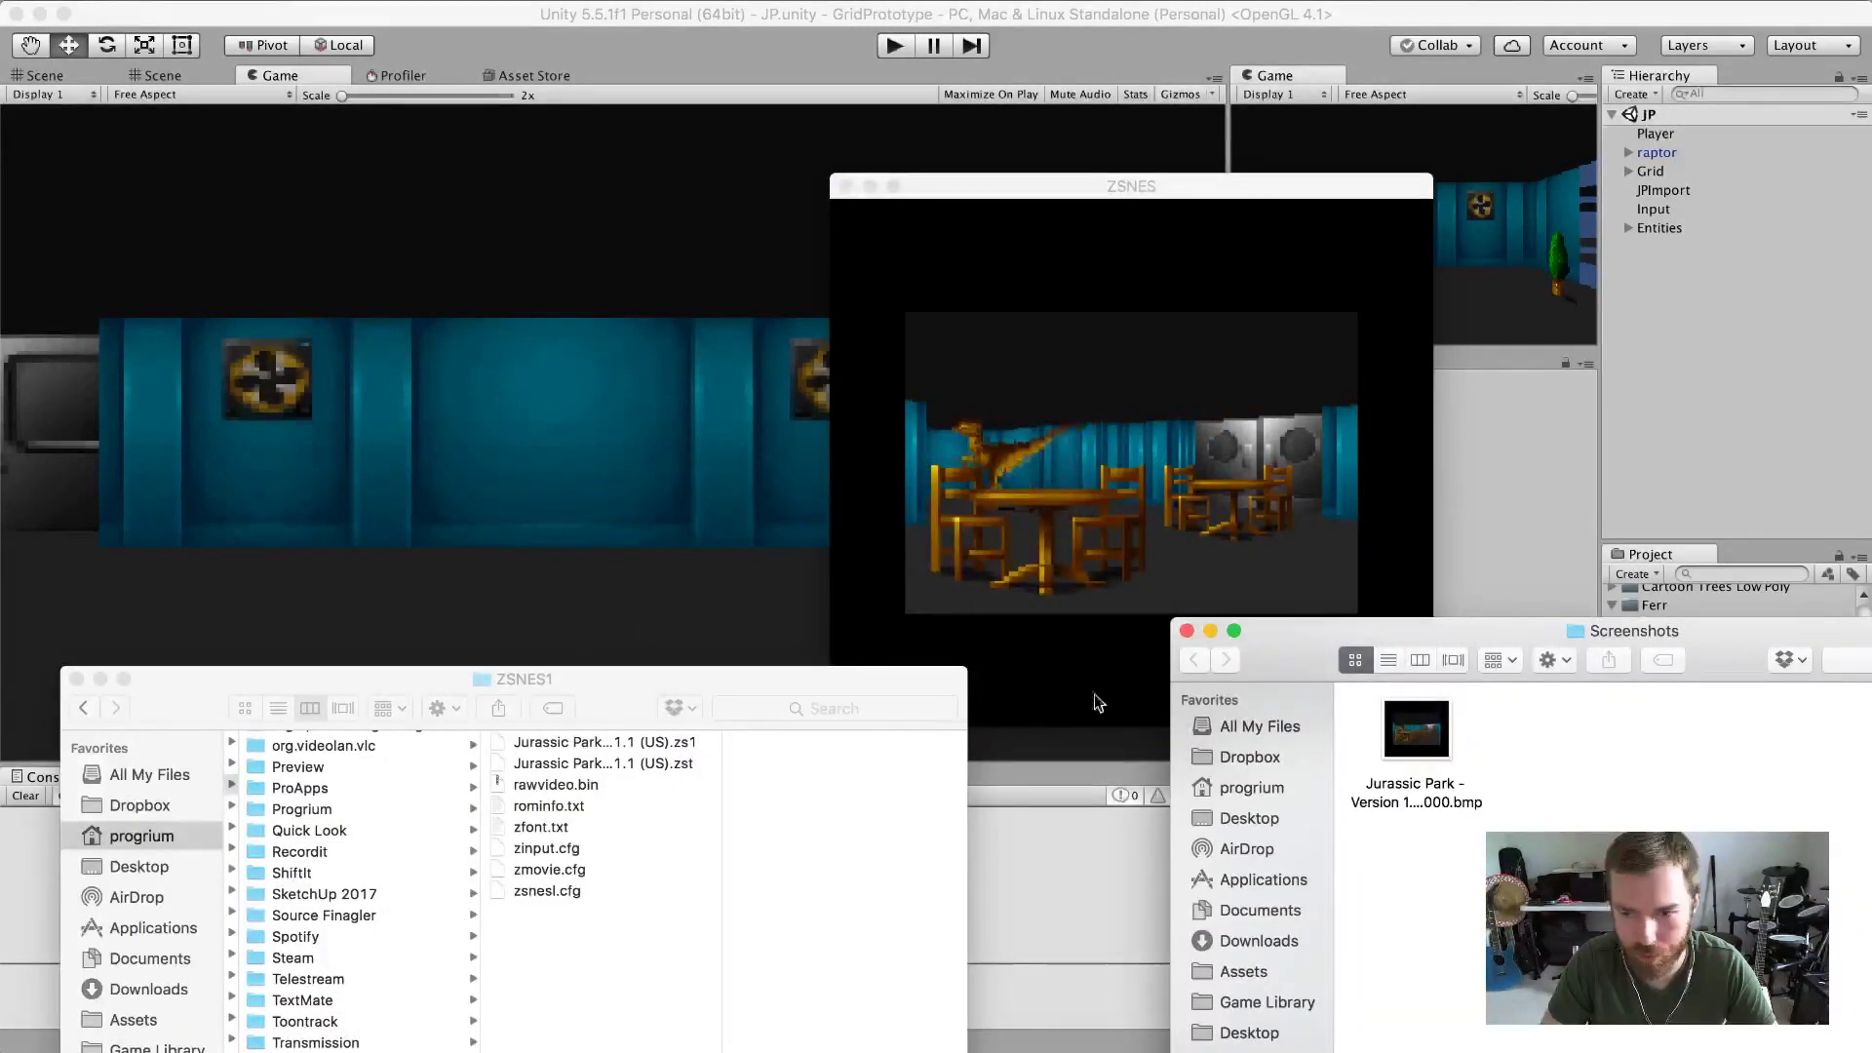
{"action": "left_click_drag", "start_coordinate": [1315, 635], "coordinate": [223, 291]}
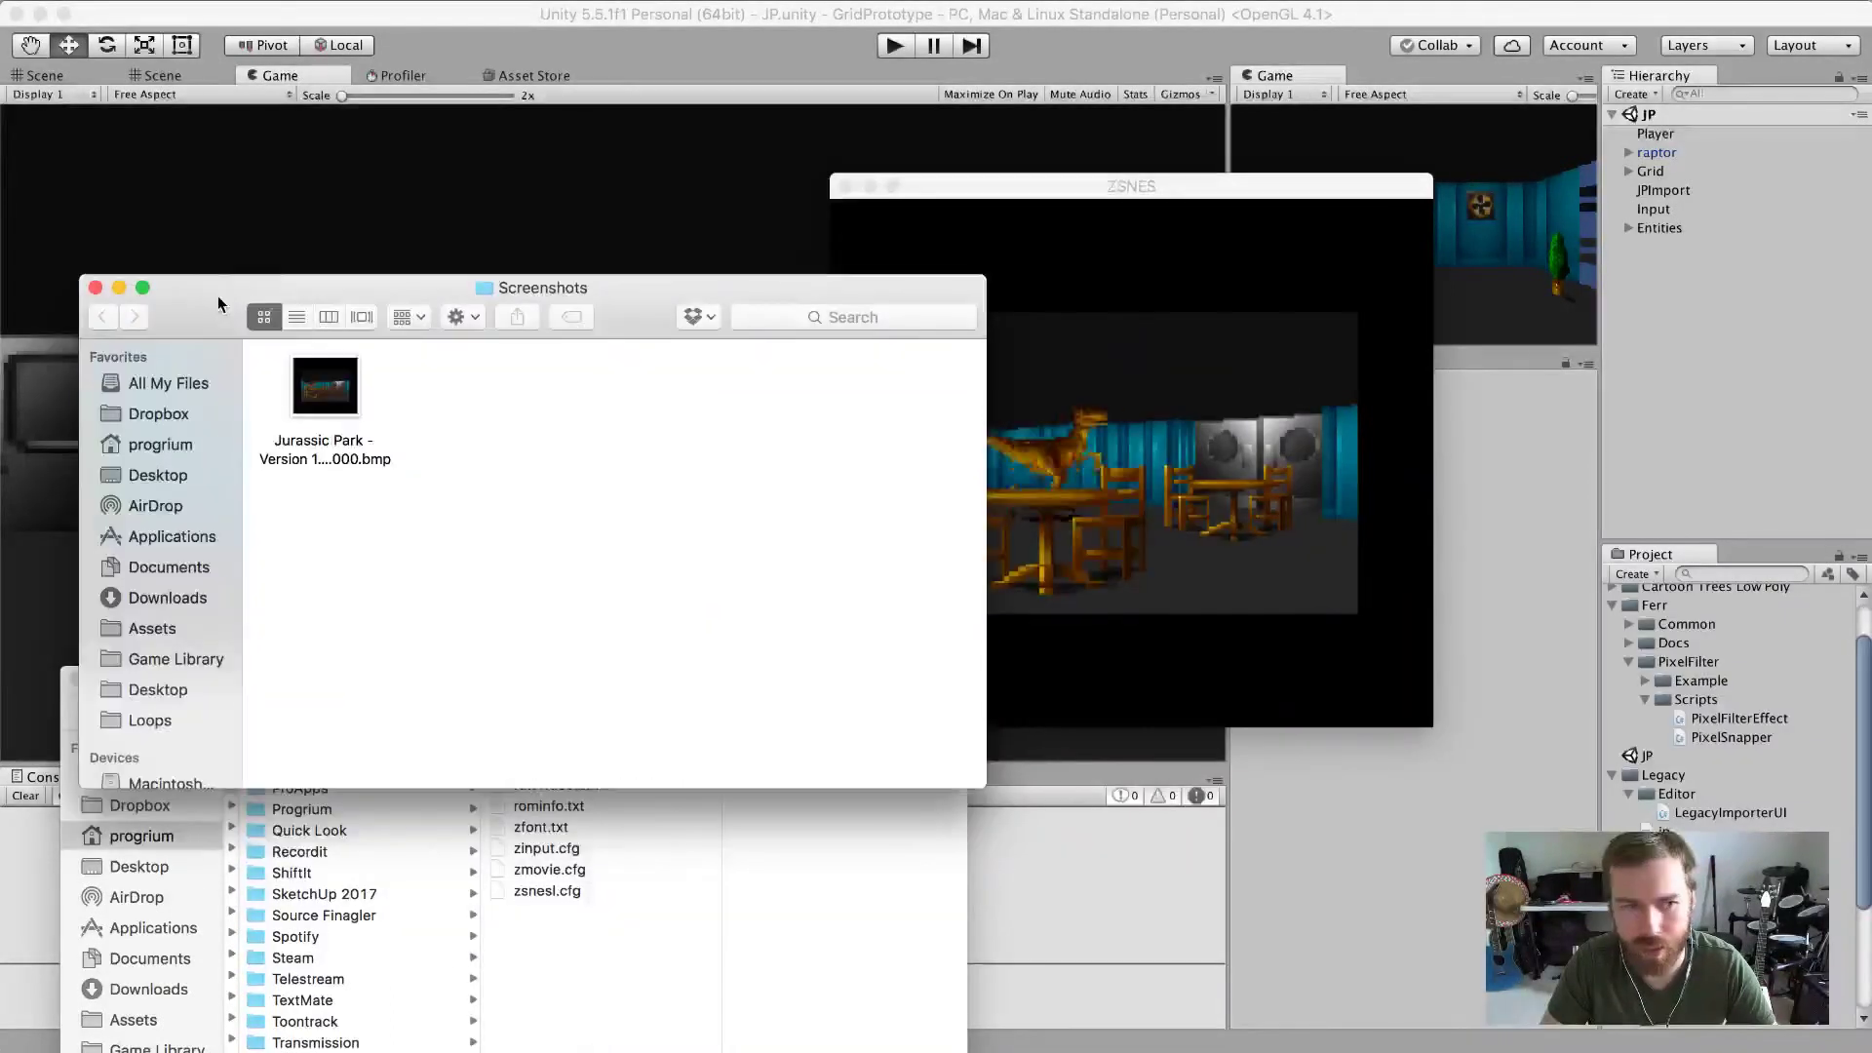
{"action": "double_click", "coordinate": [337, 400]}
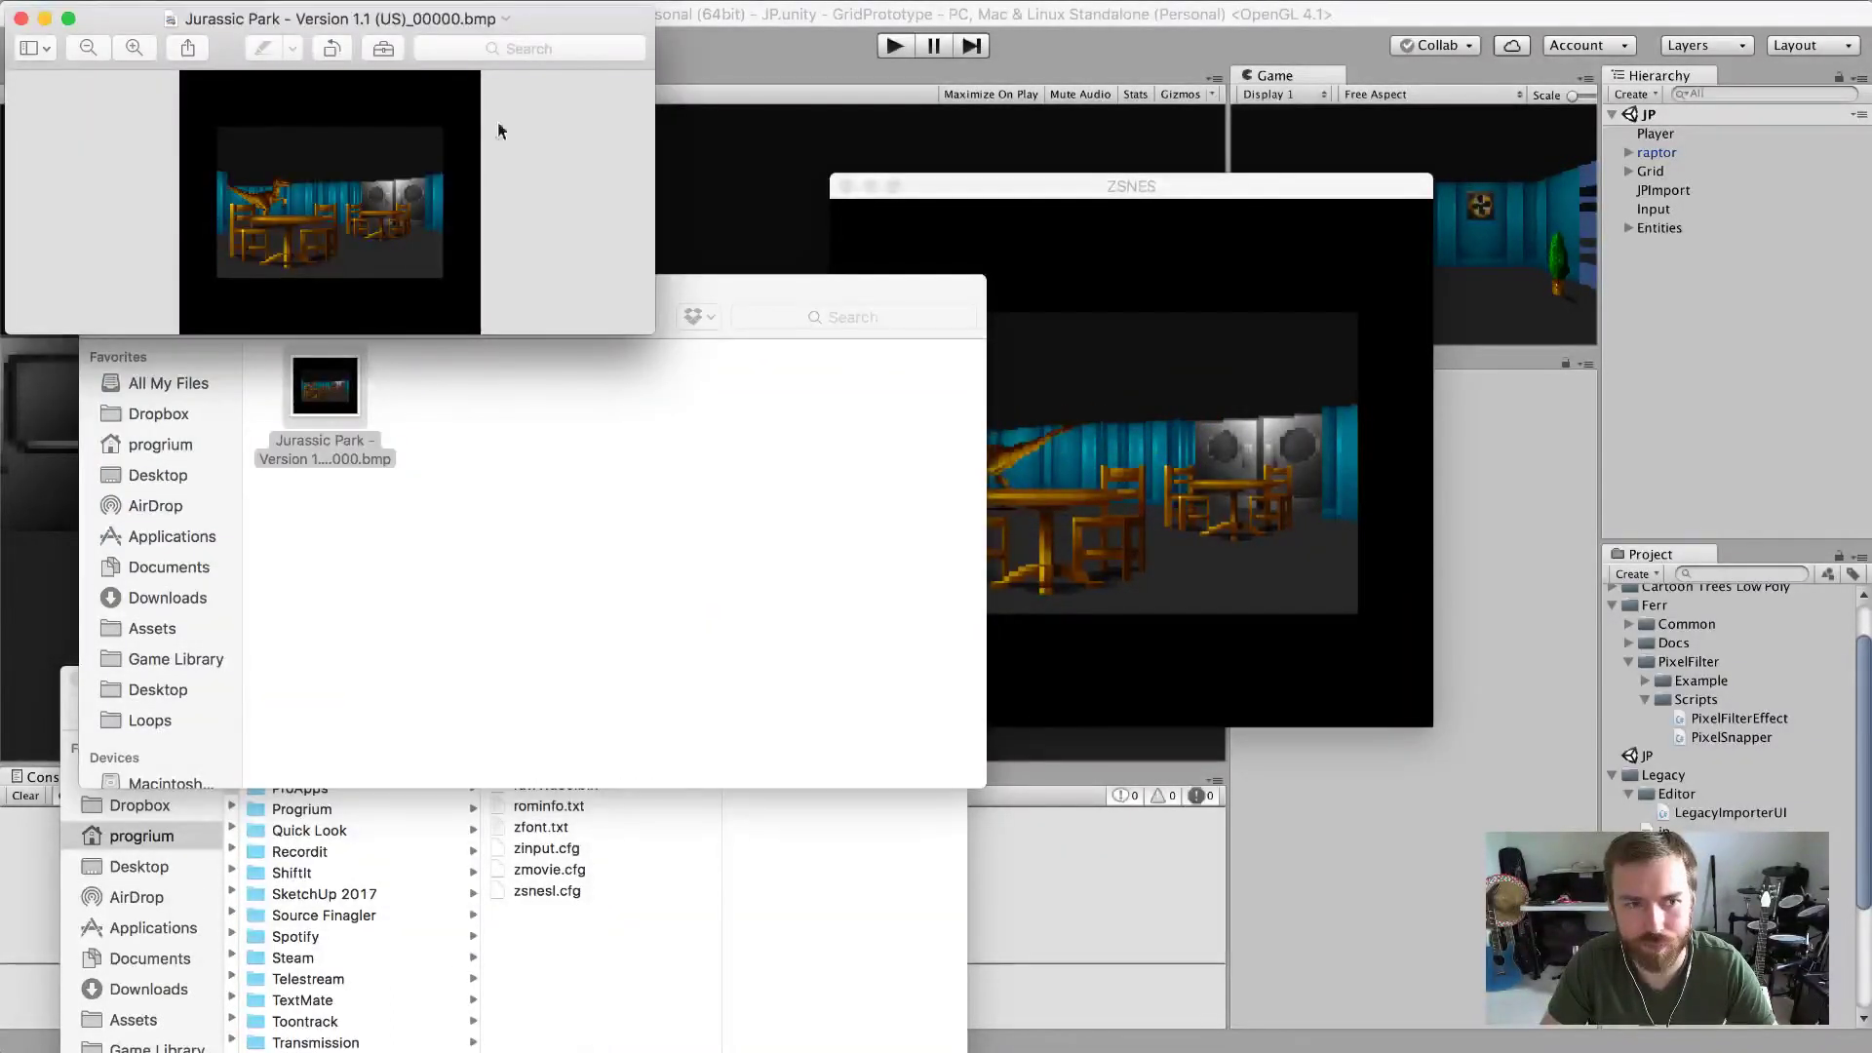
{"action": "key", "text": "super+w"}
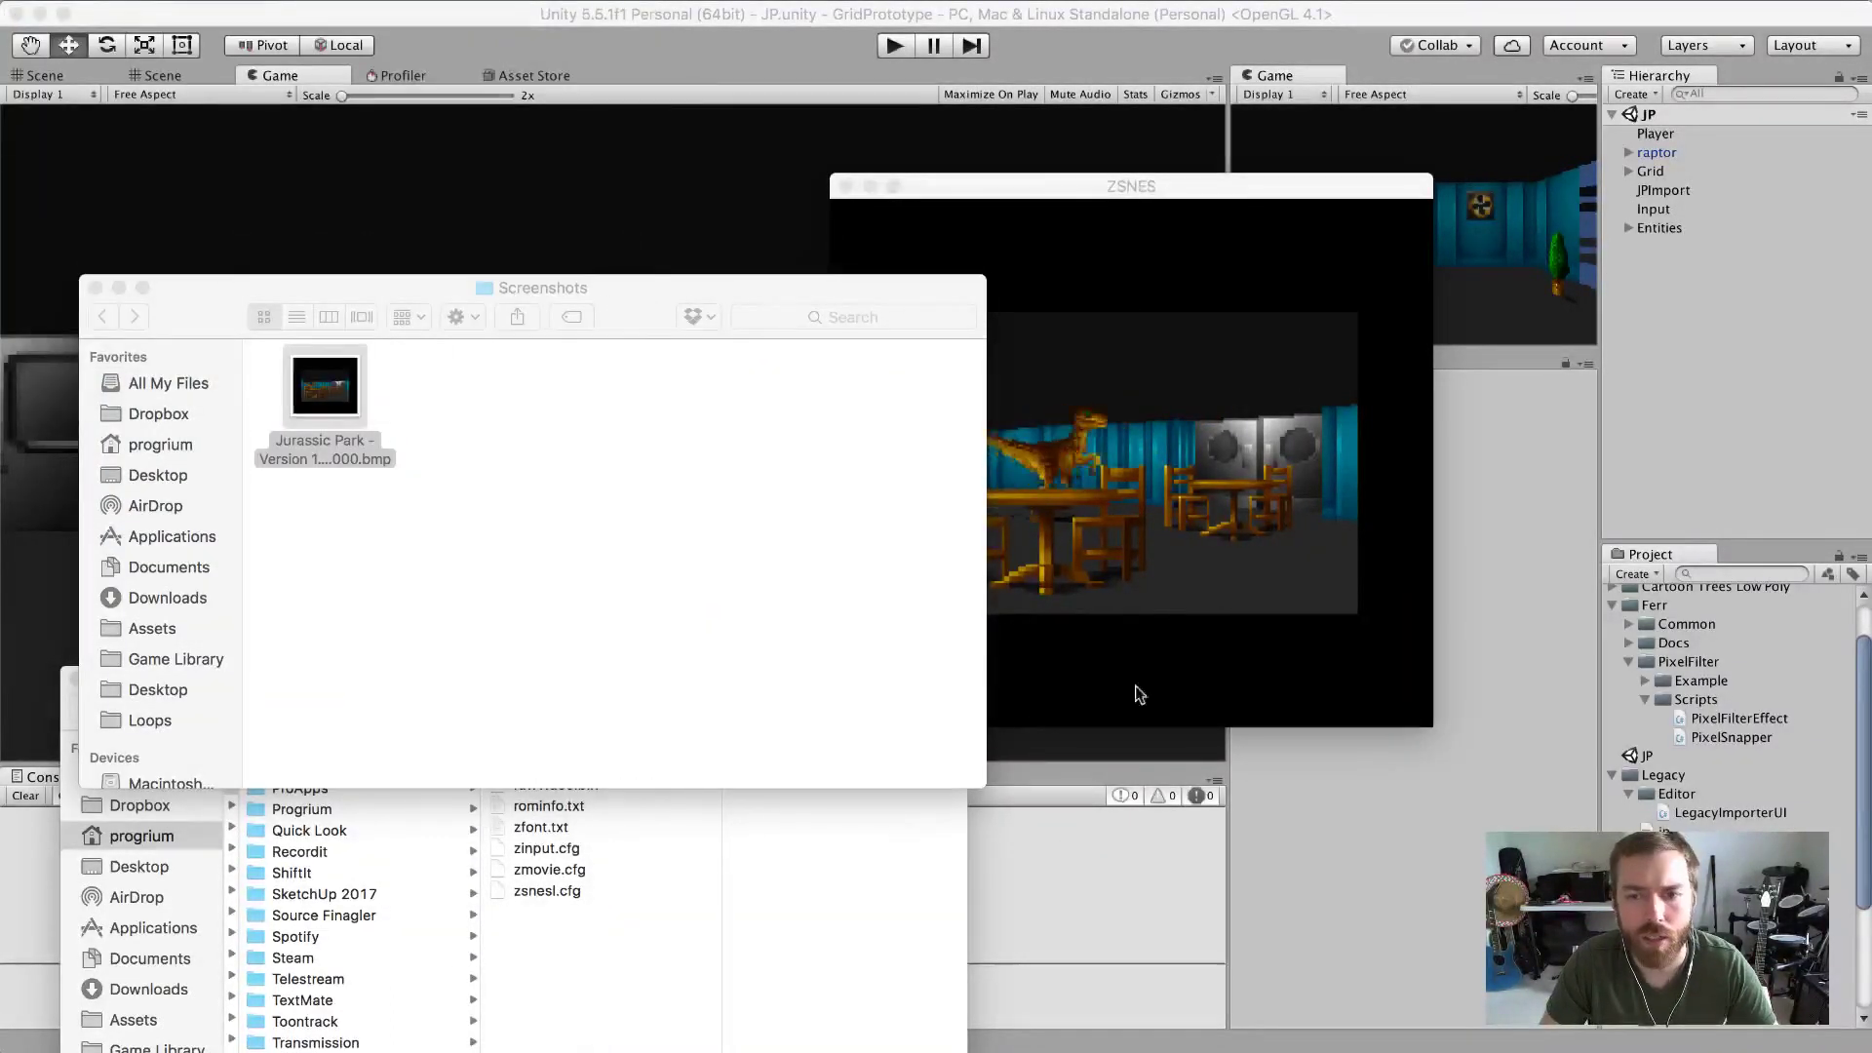
Return to ZSNES and check the first player's input device key assignments.
{"action": "left_click", "coordinate": [1139, 666]}
{"action": "key", "text": "Escape"}
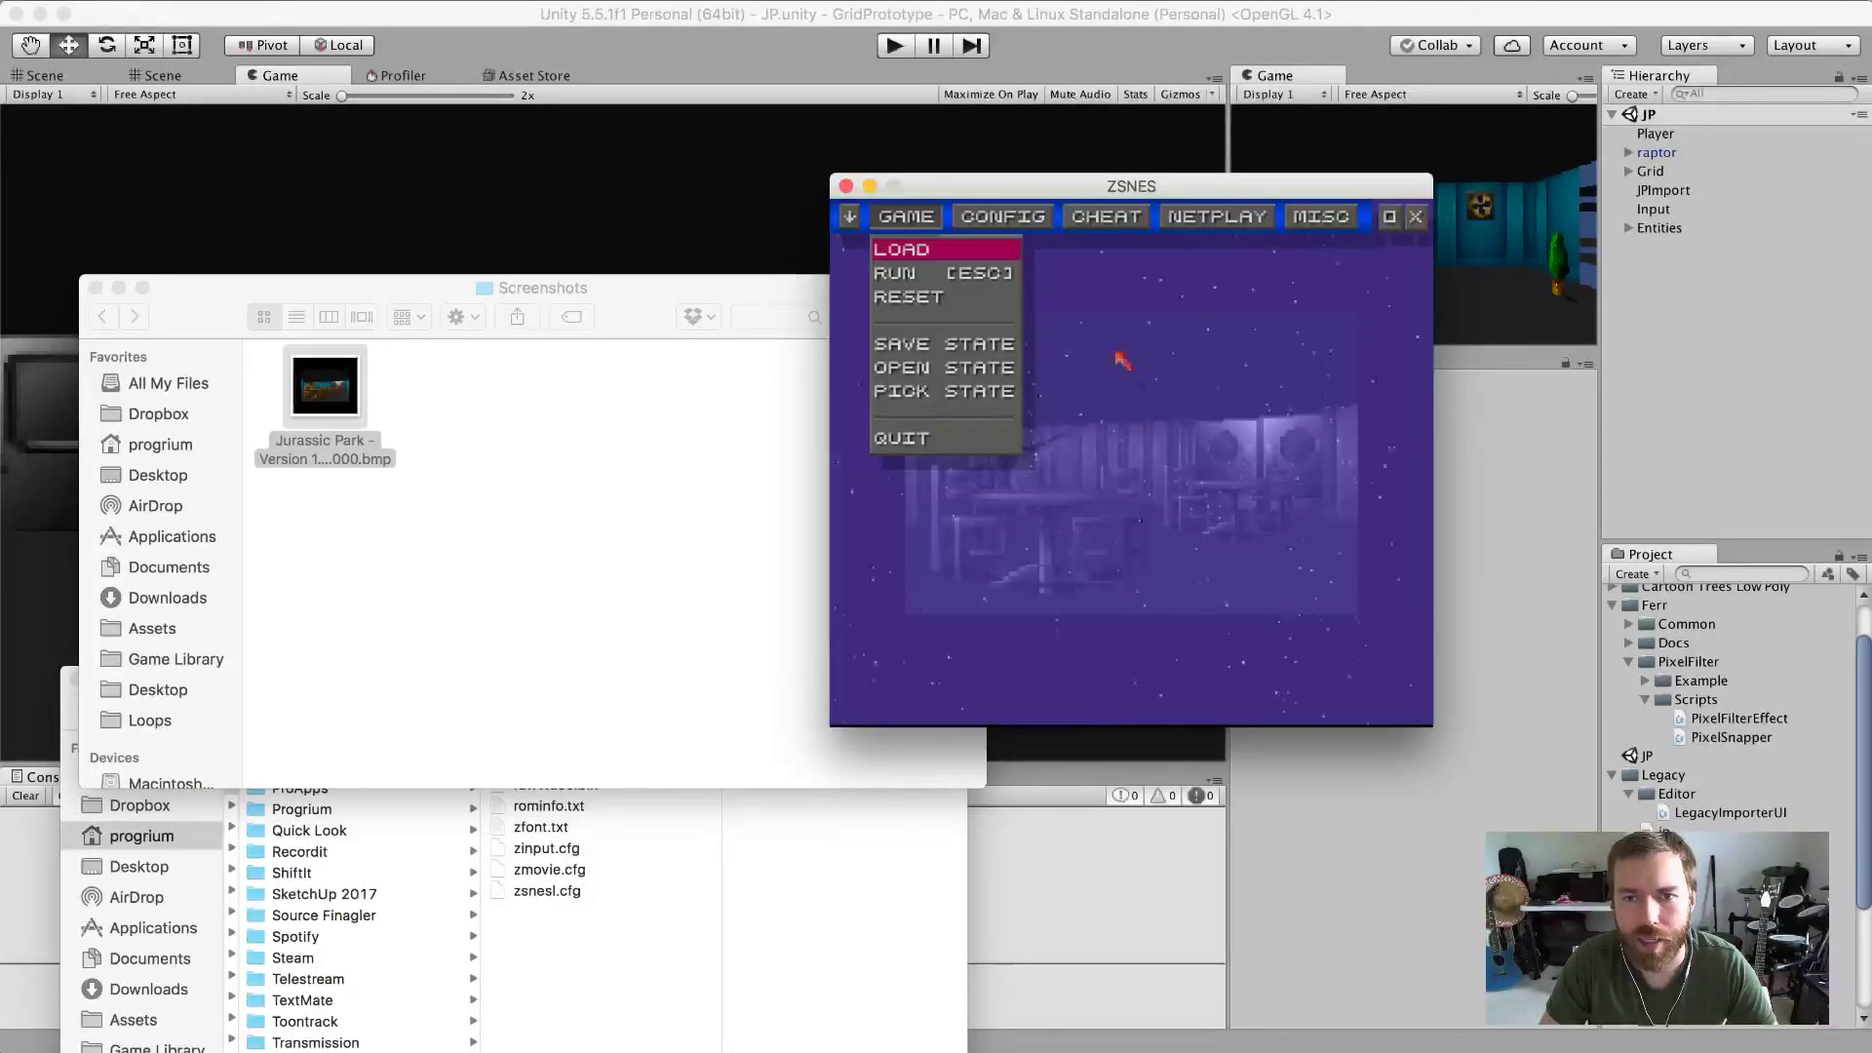
{"action": "left_click", "coordinate": [1042, 216]}
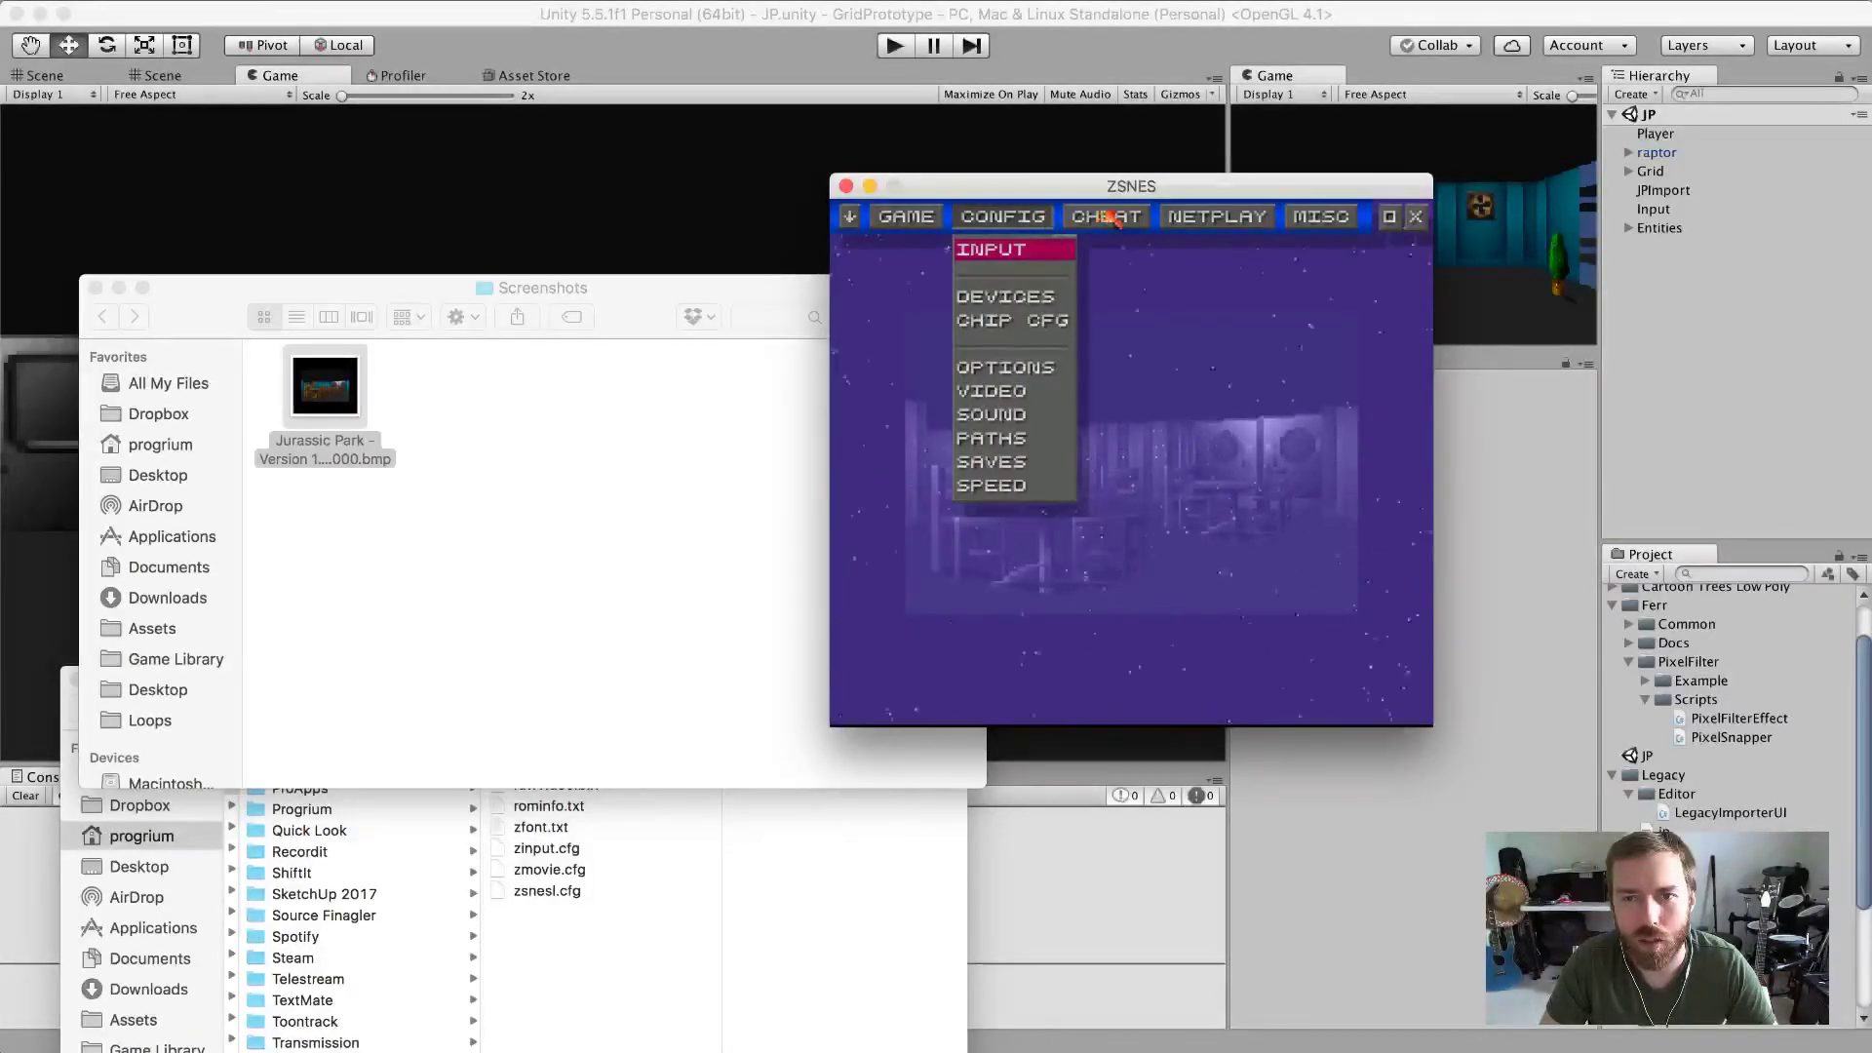
{"action": "left_click", "coordinate": [992, 249]}
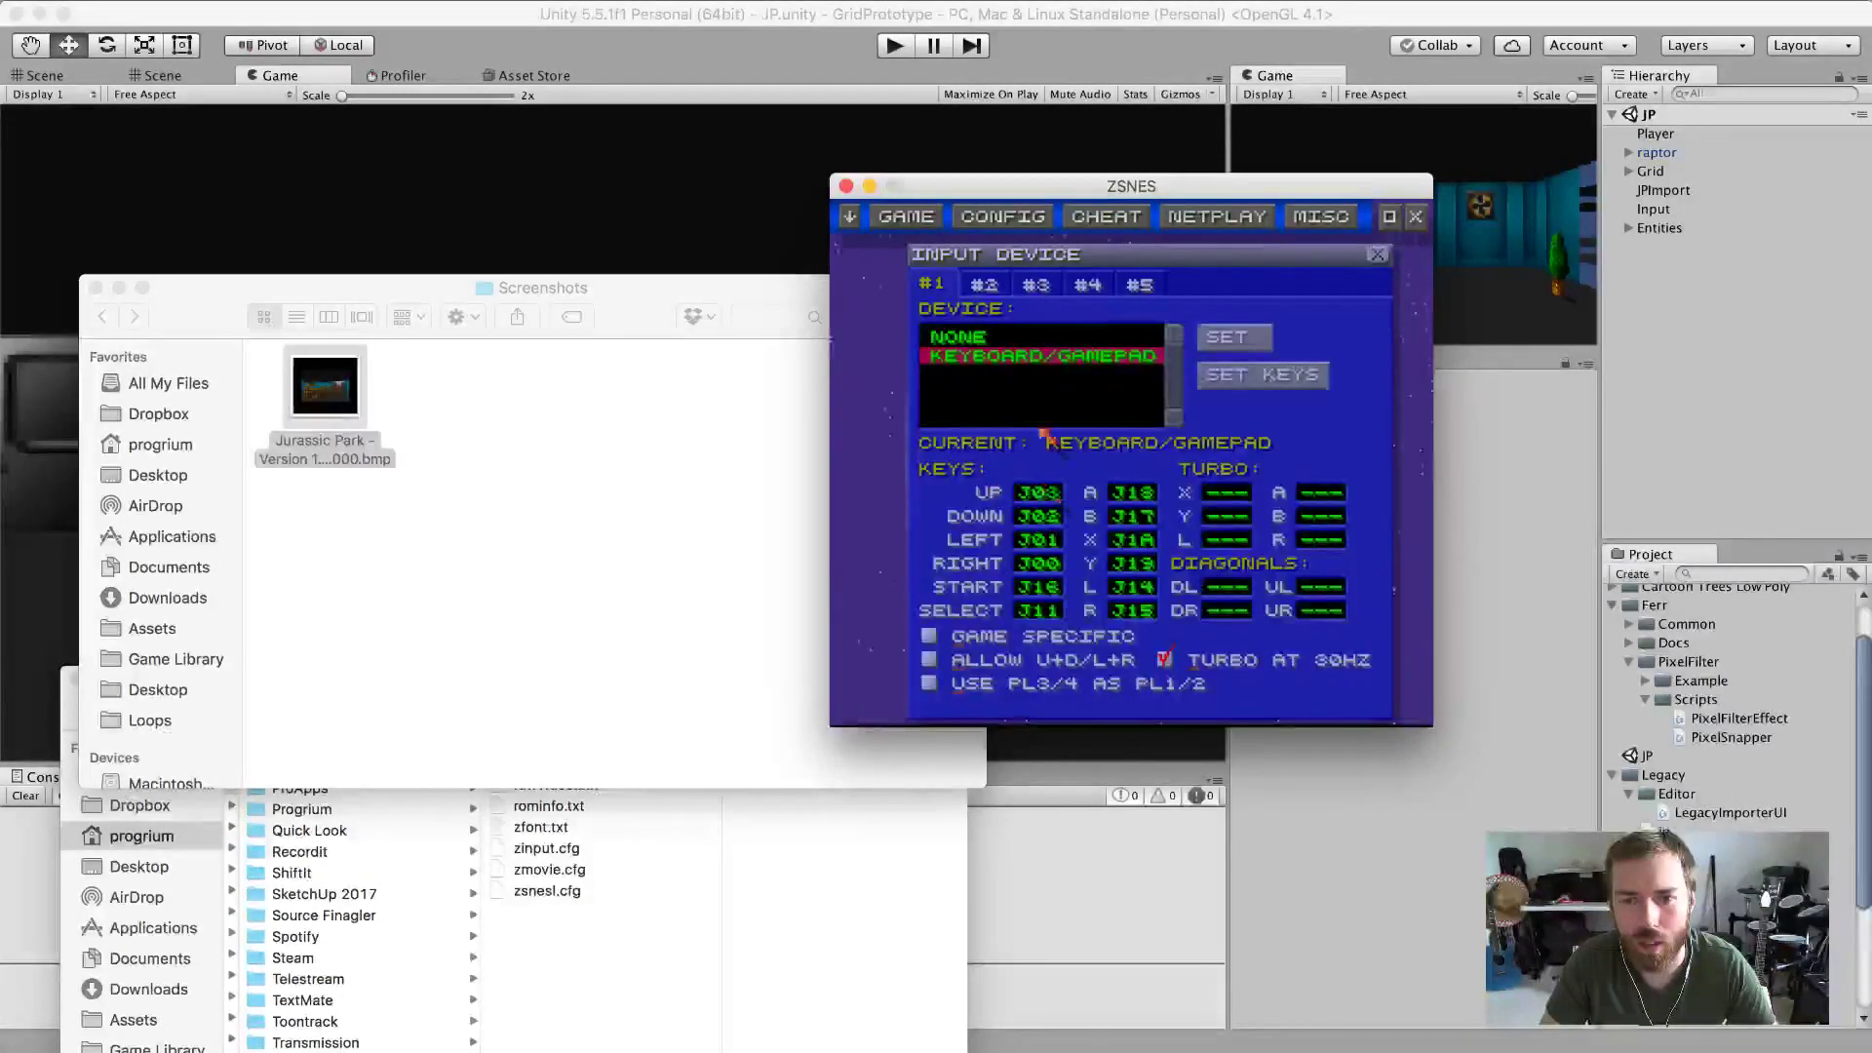
{"action": "left_click", "coordinate": [1375, 257]}
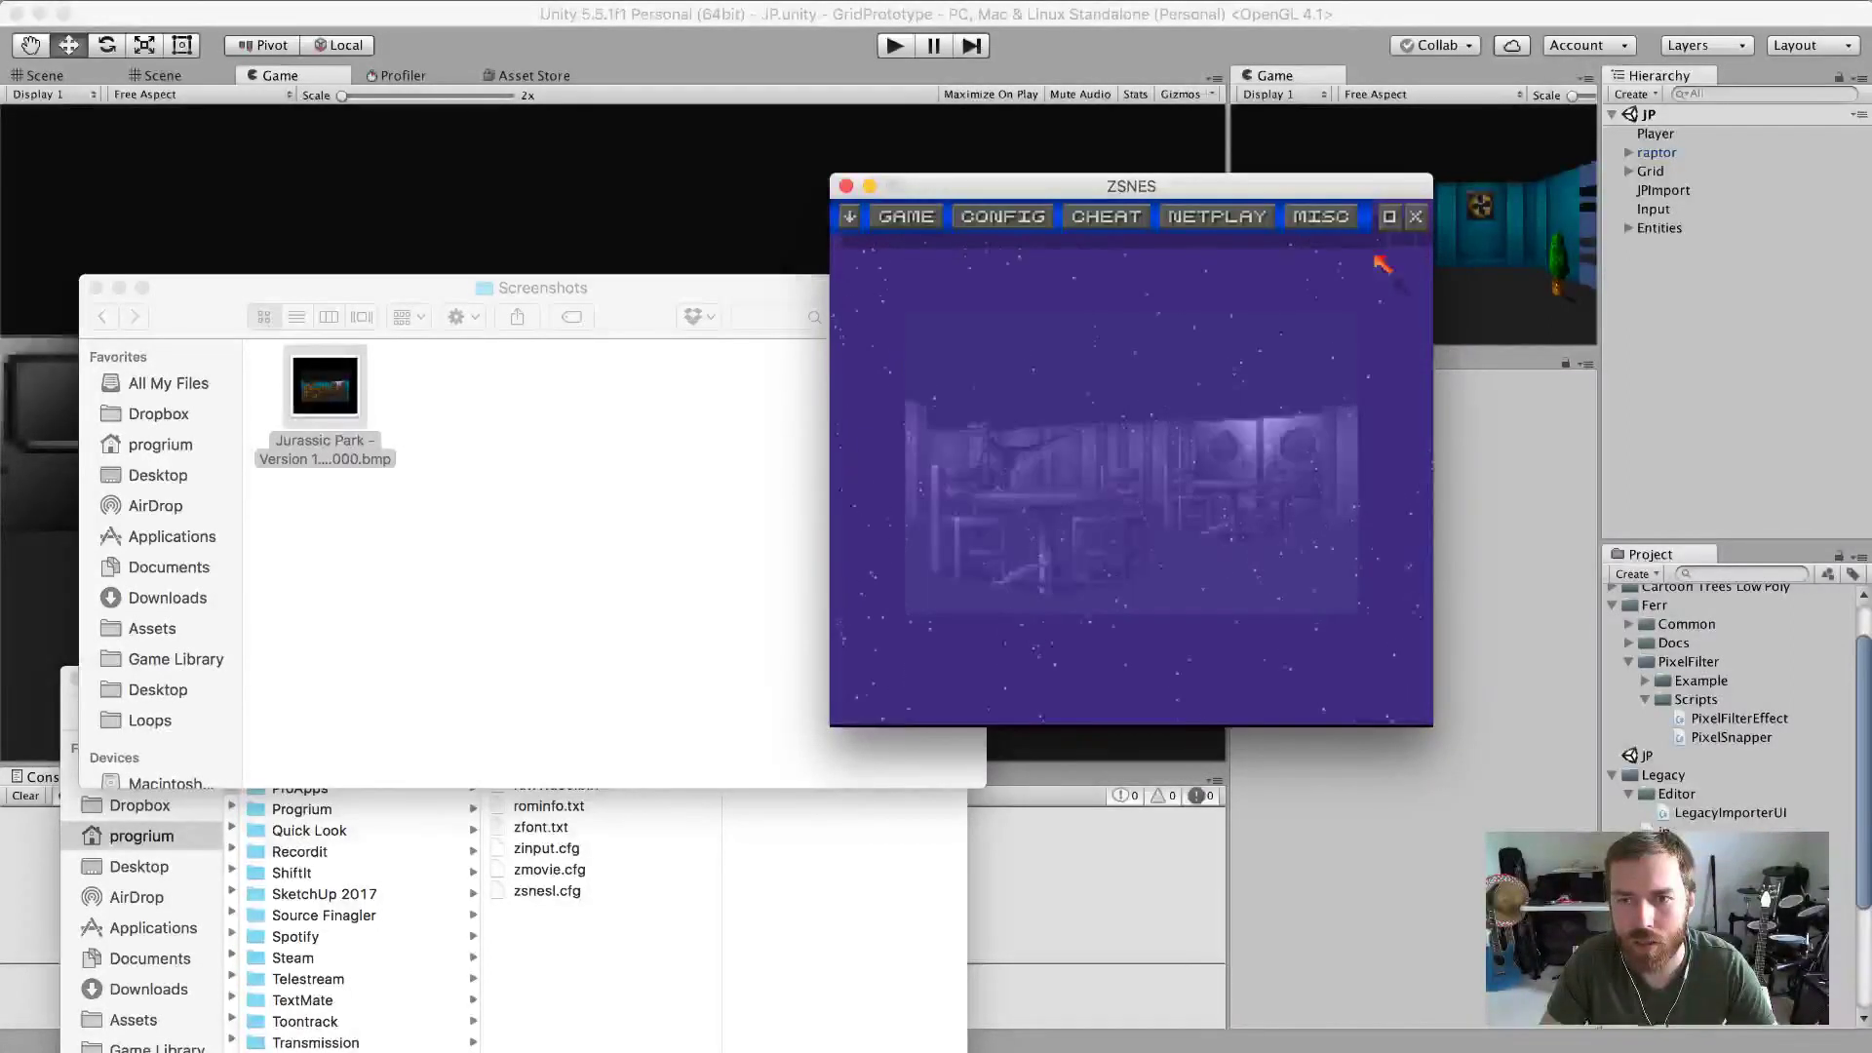
Assign J09 as the Incr Frame shortcut in the emulator's speed options and resume the game.
{"action": "left_click", "coordinate": [1029, 220]}
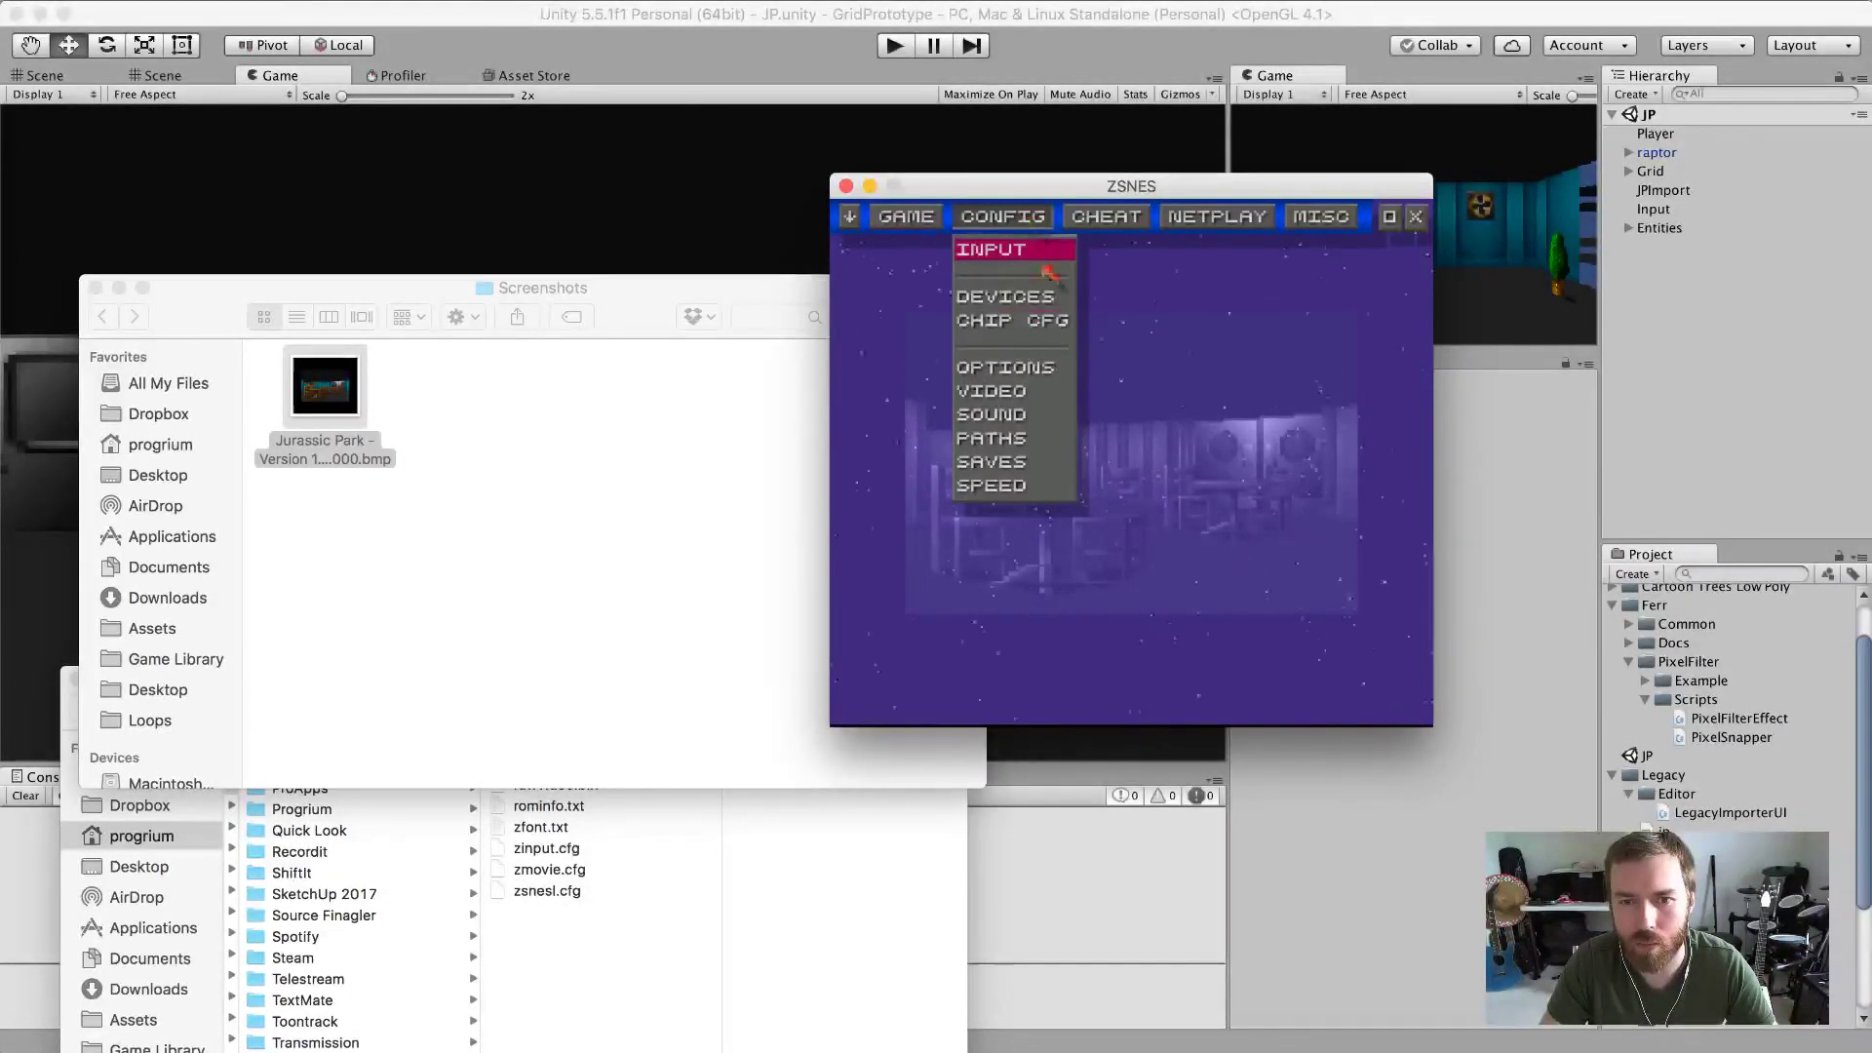
{"action": "left_click", "coordinate": [1012, 486]}
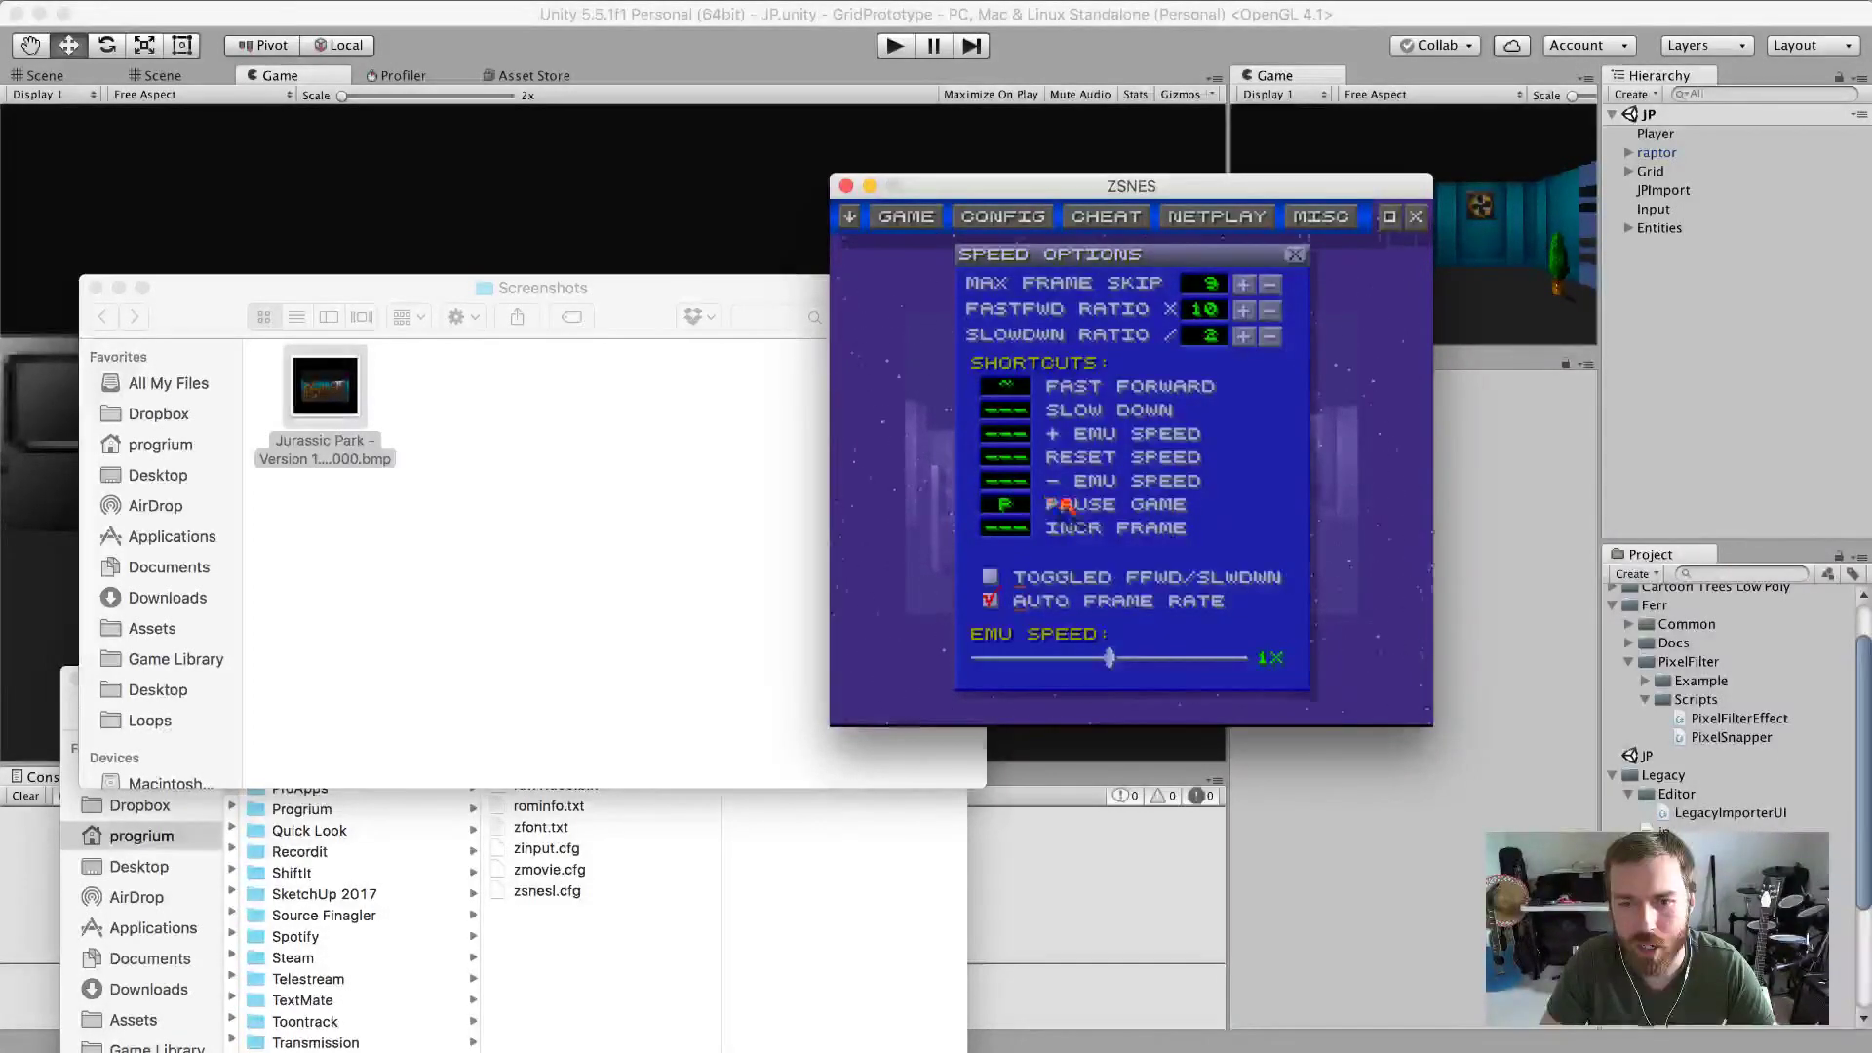
{"action": "left_click", "coordinate": [1022, 531]}
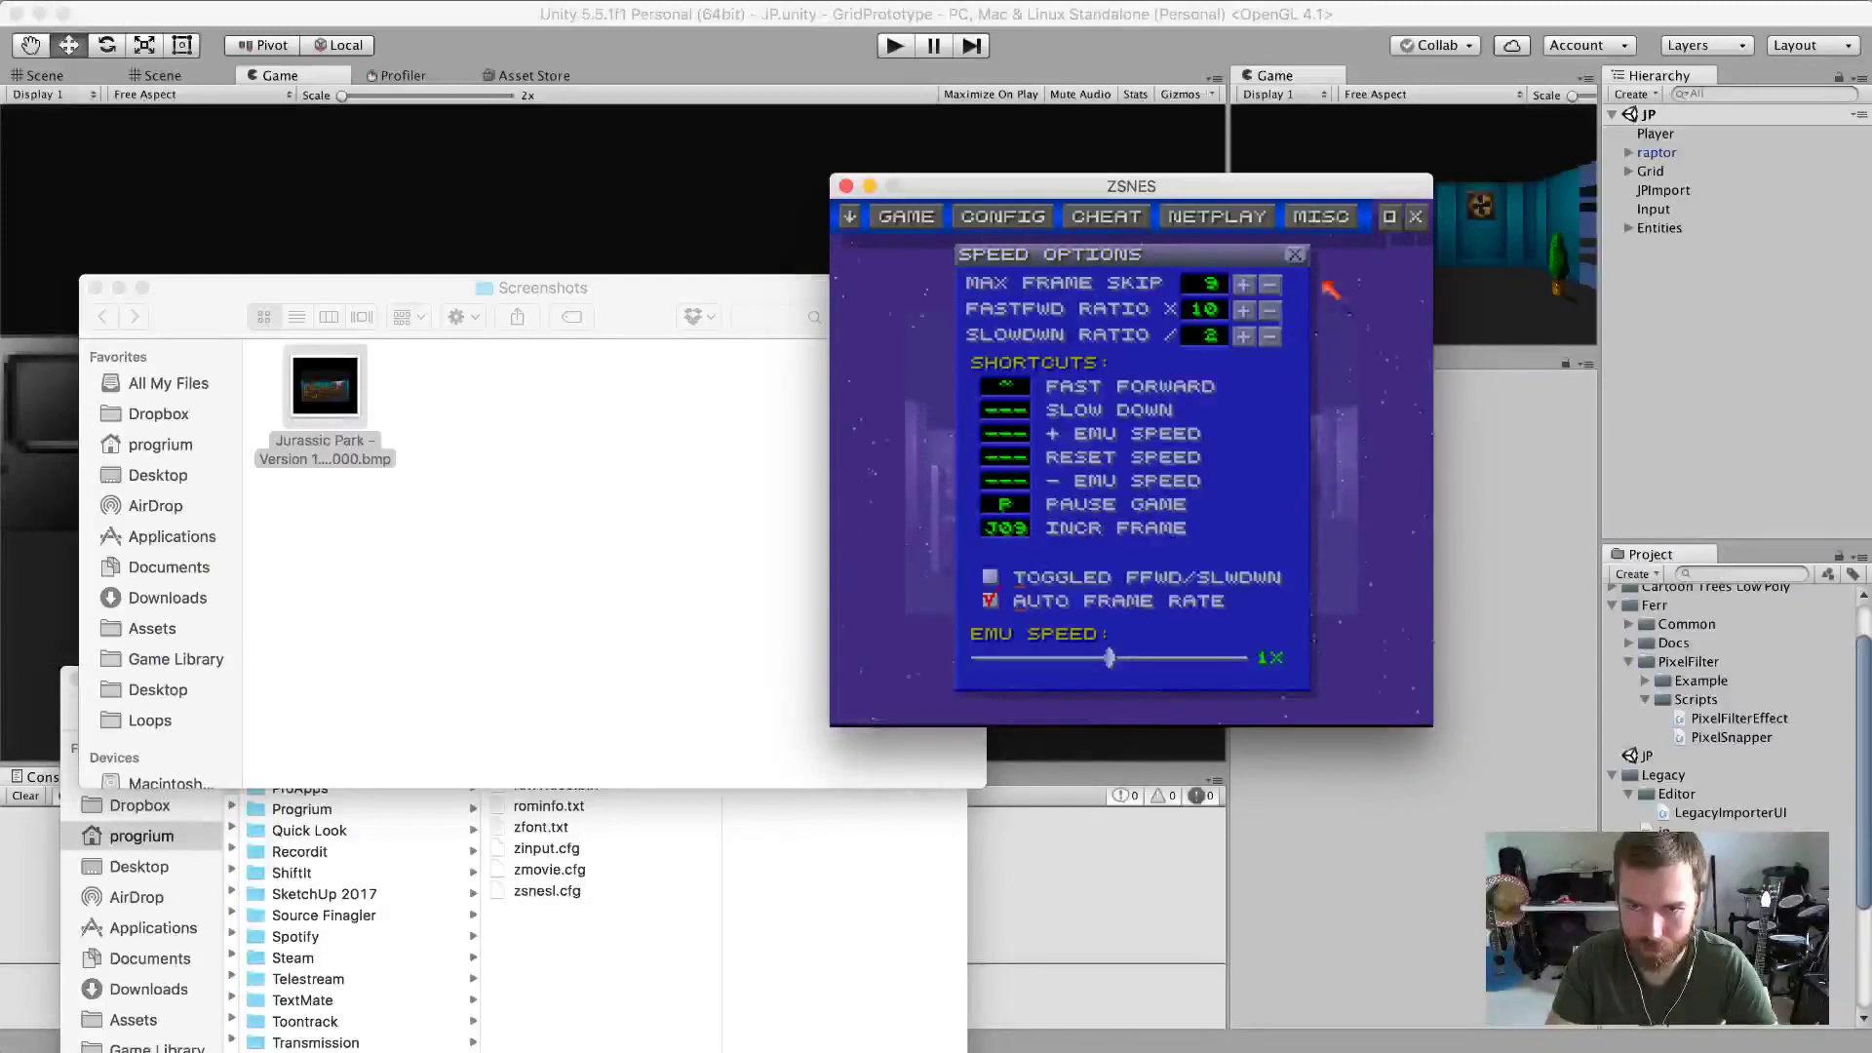
{"action": "left_click", "coordinate": [1295, 254]}
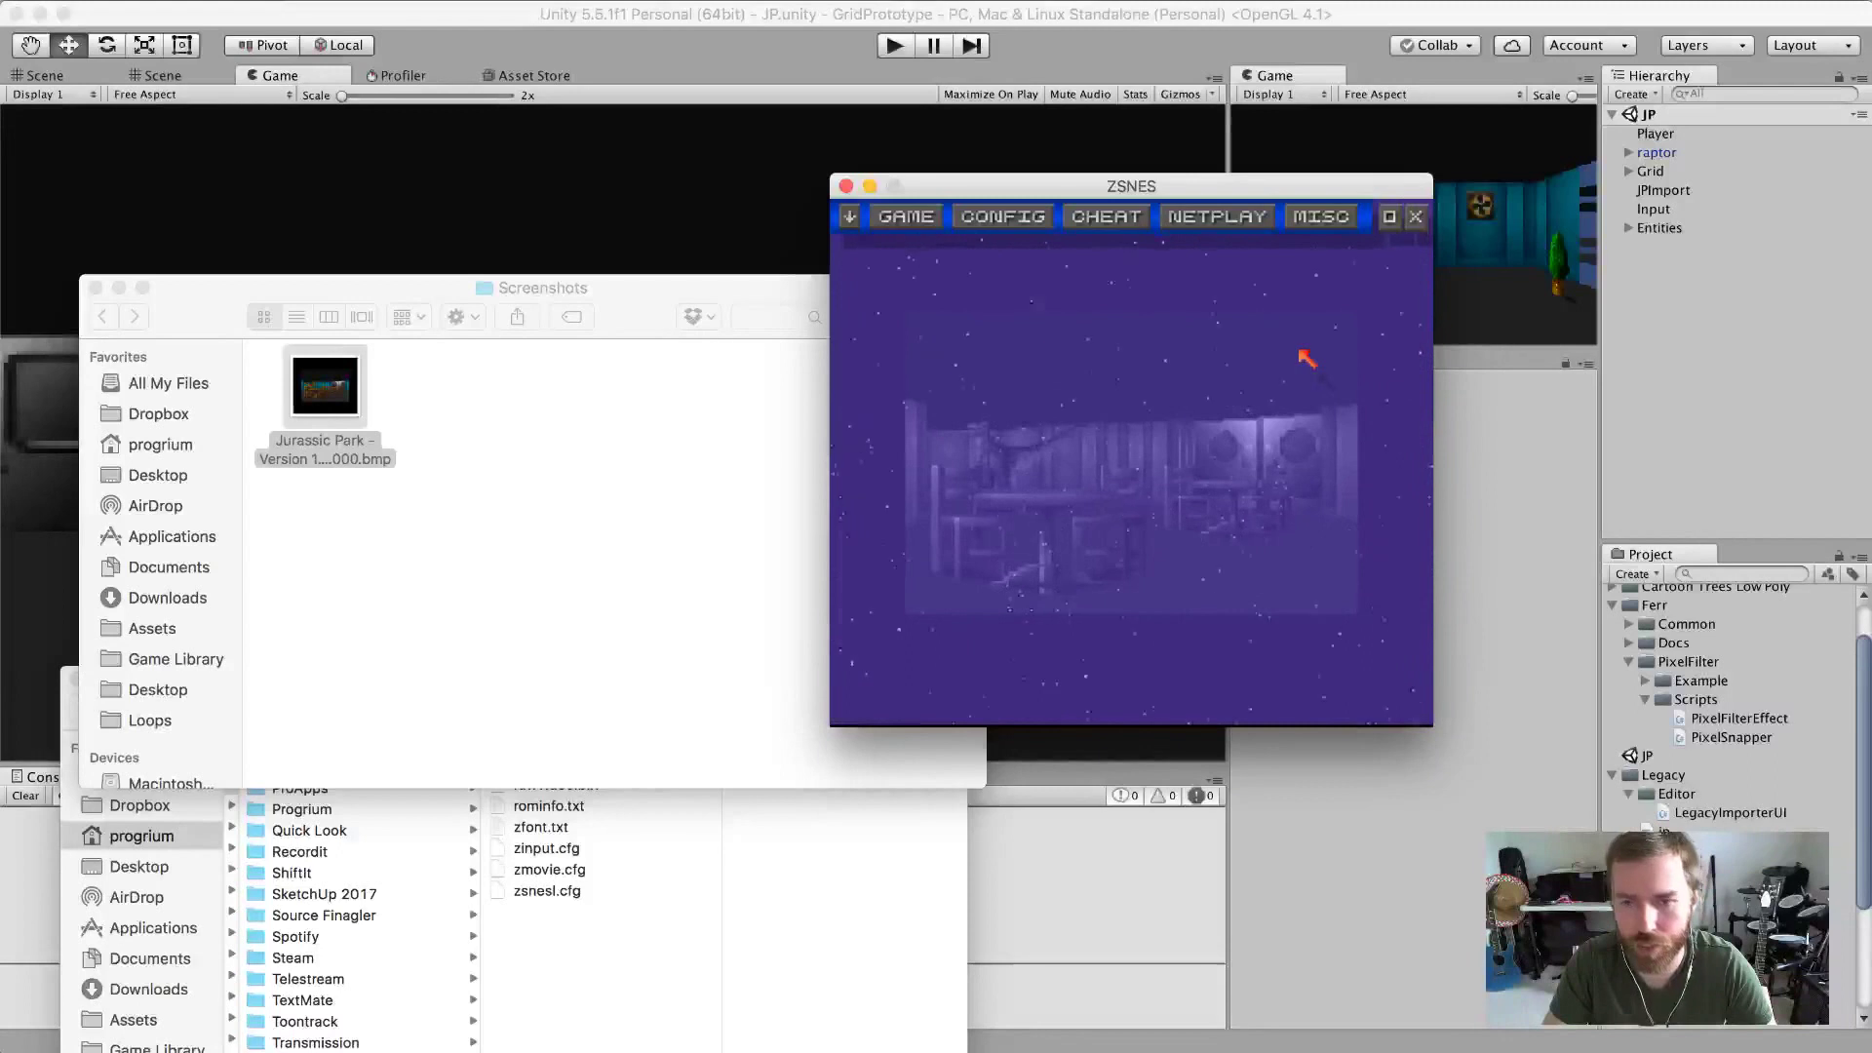
{"action": "key", "text": "Escape"}
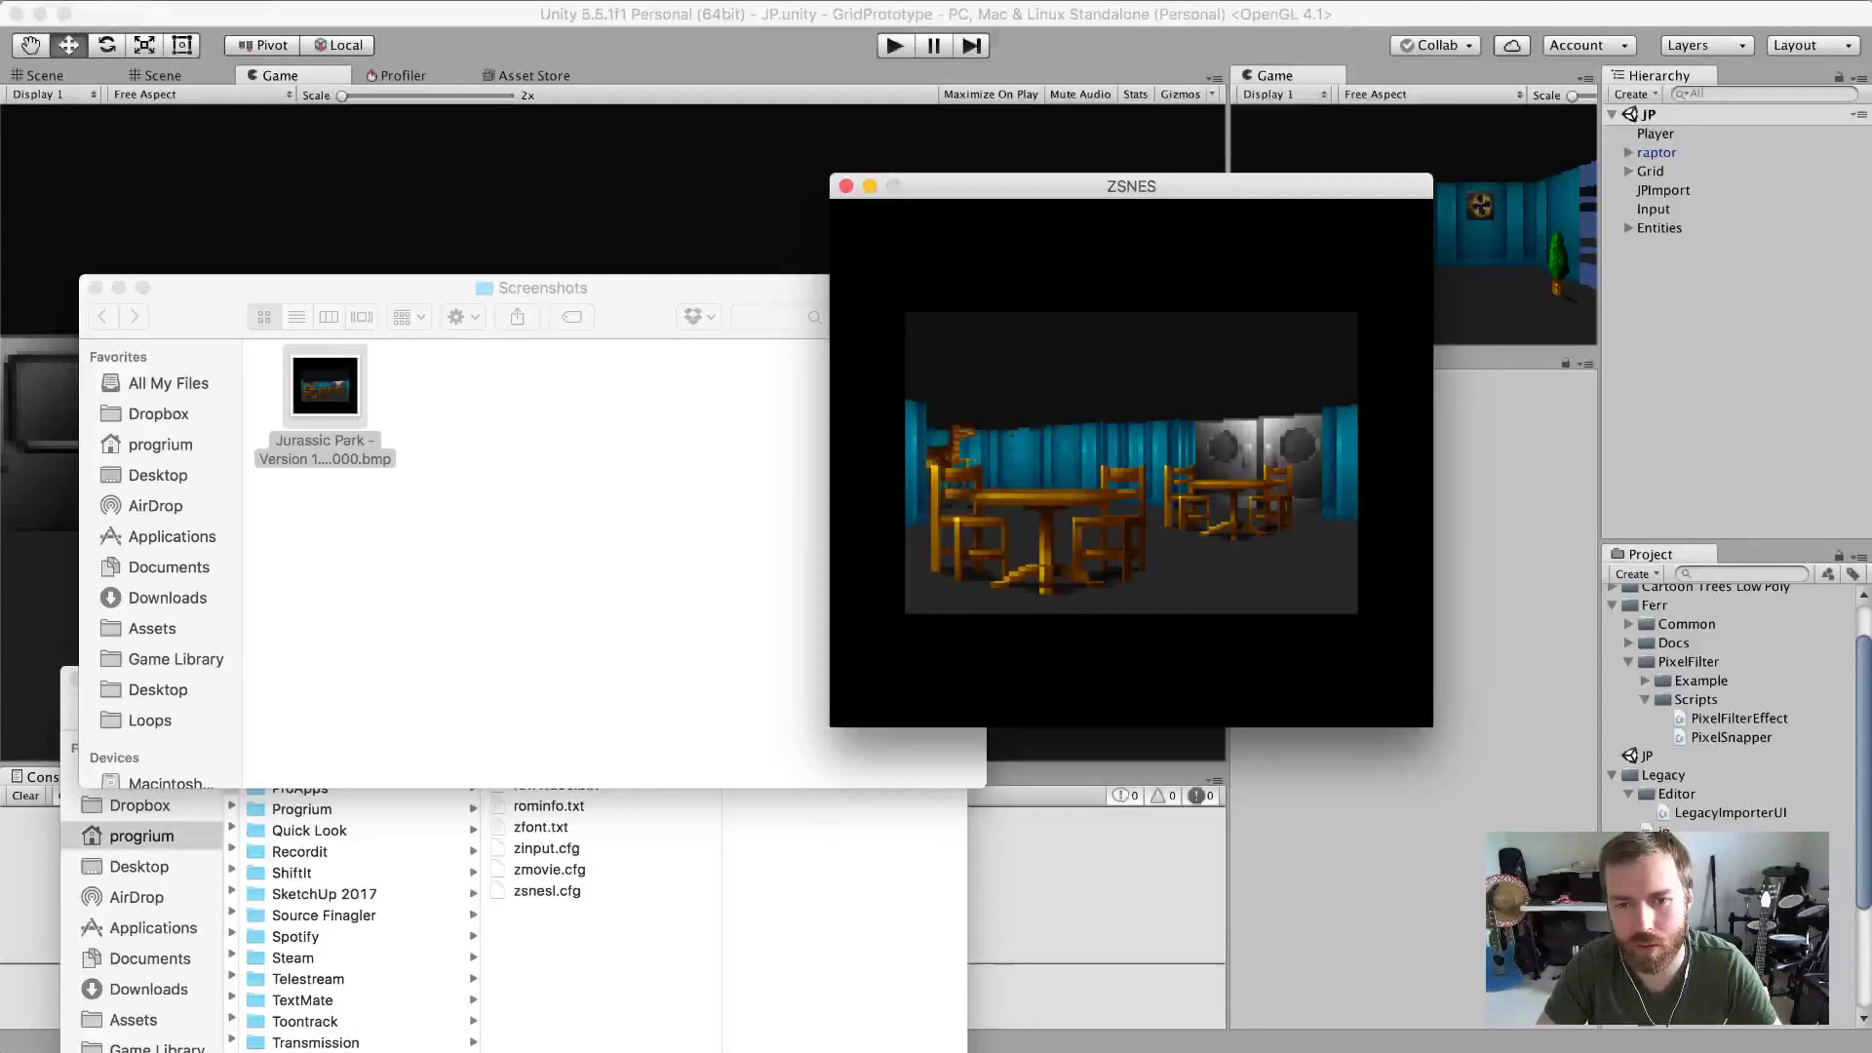
Walk from the dining room through the grey double doors and the round-windowed doors into the wood-panelled kitchen.
{"action": "key", "text": "Right"}
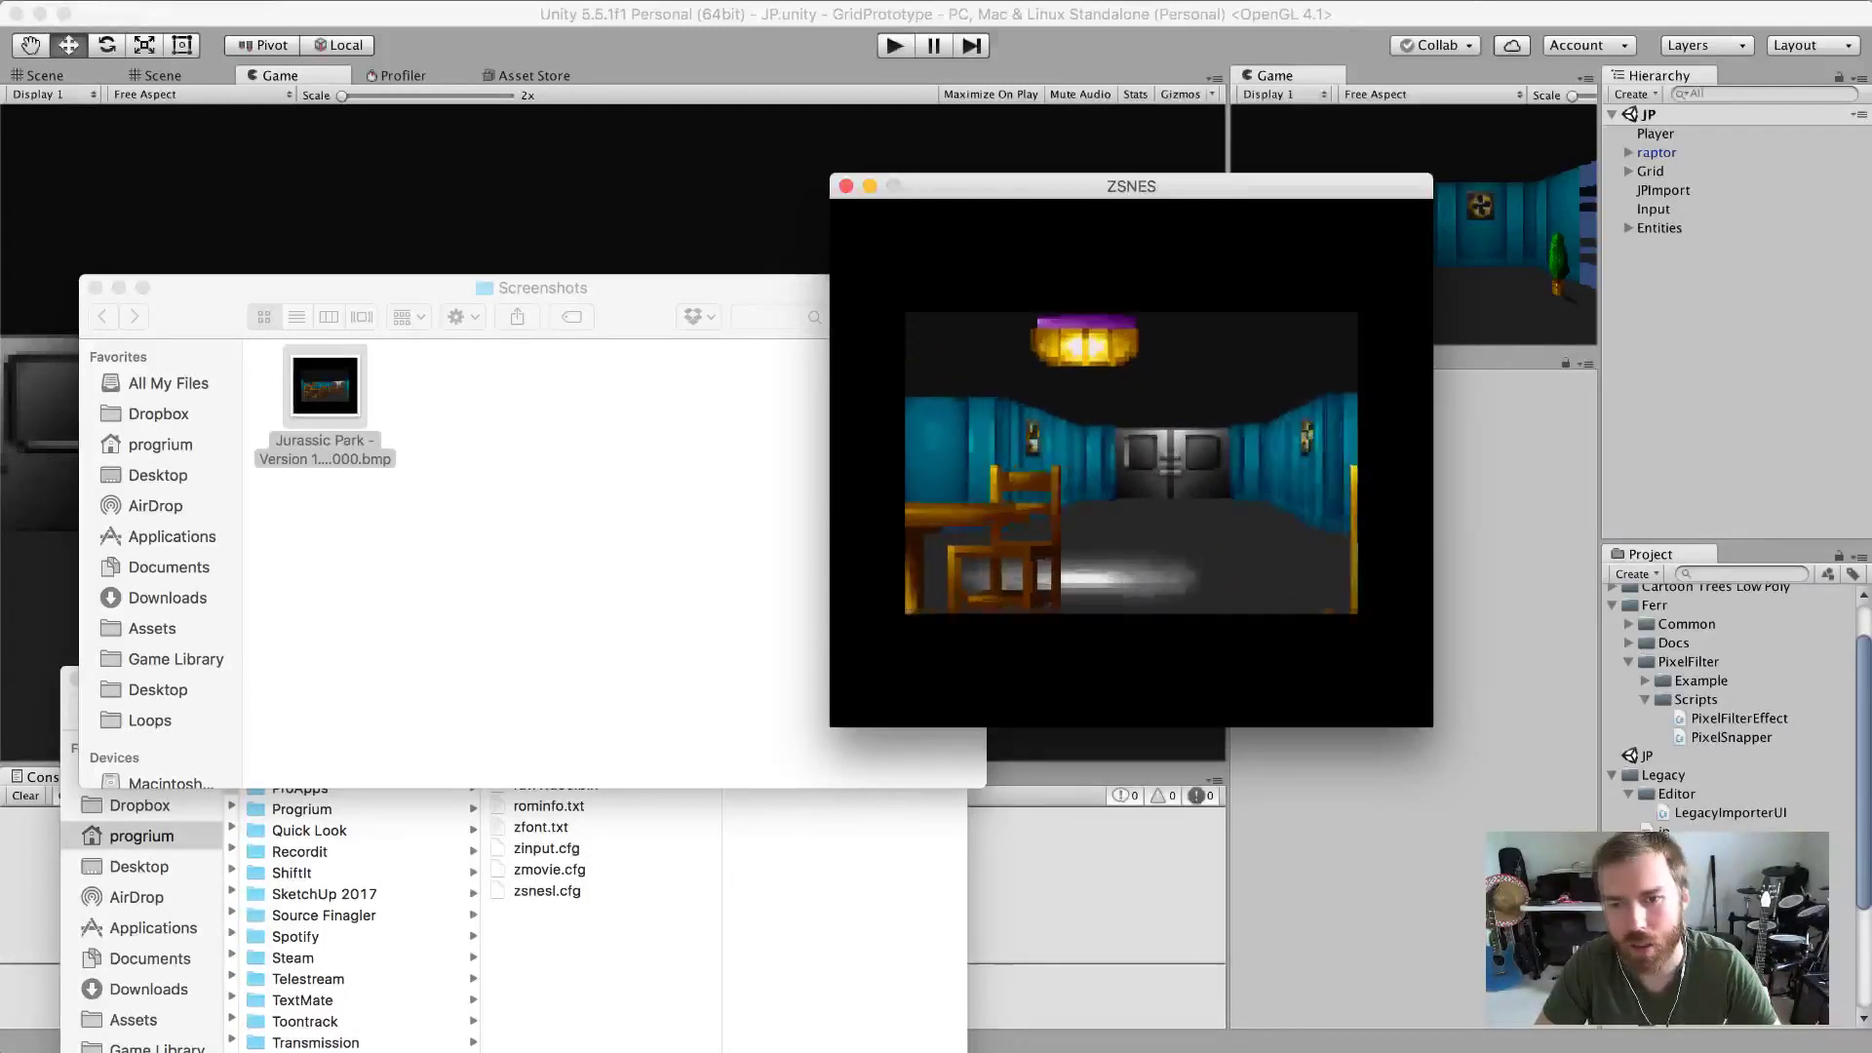
{"action": "key", "text": "Right"}
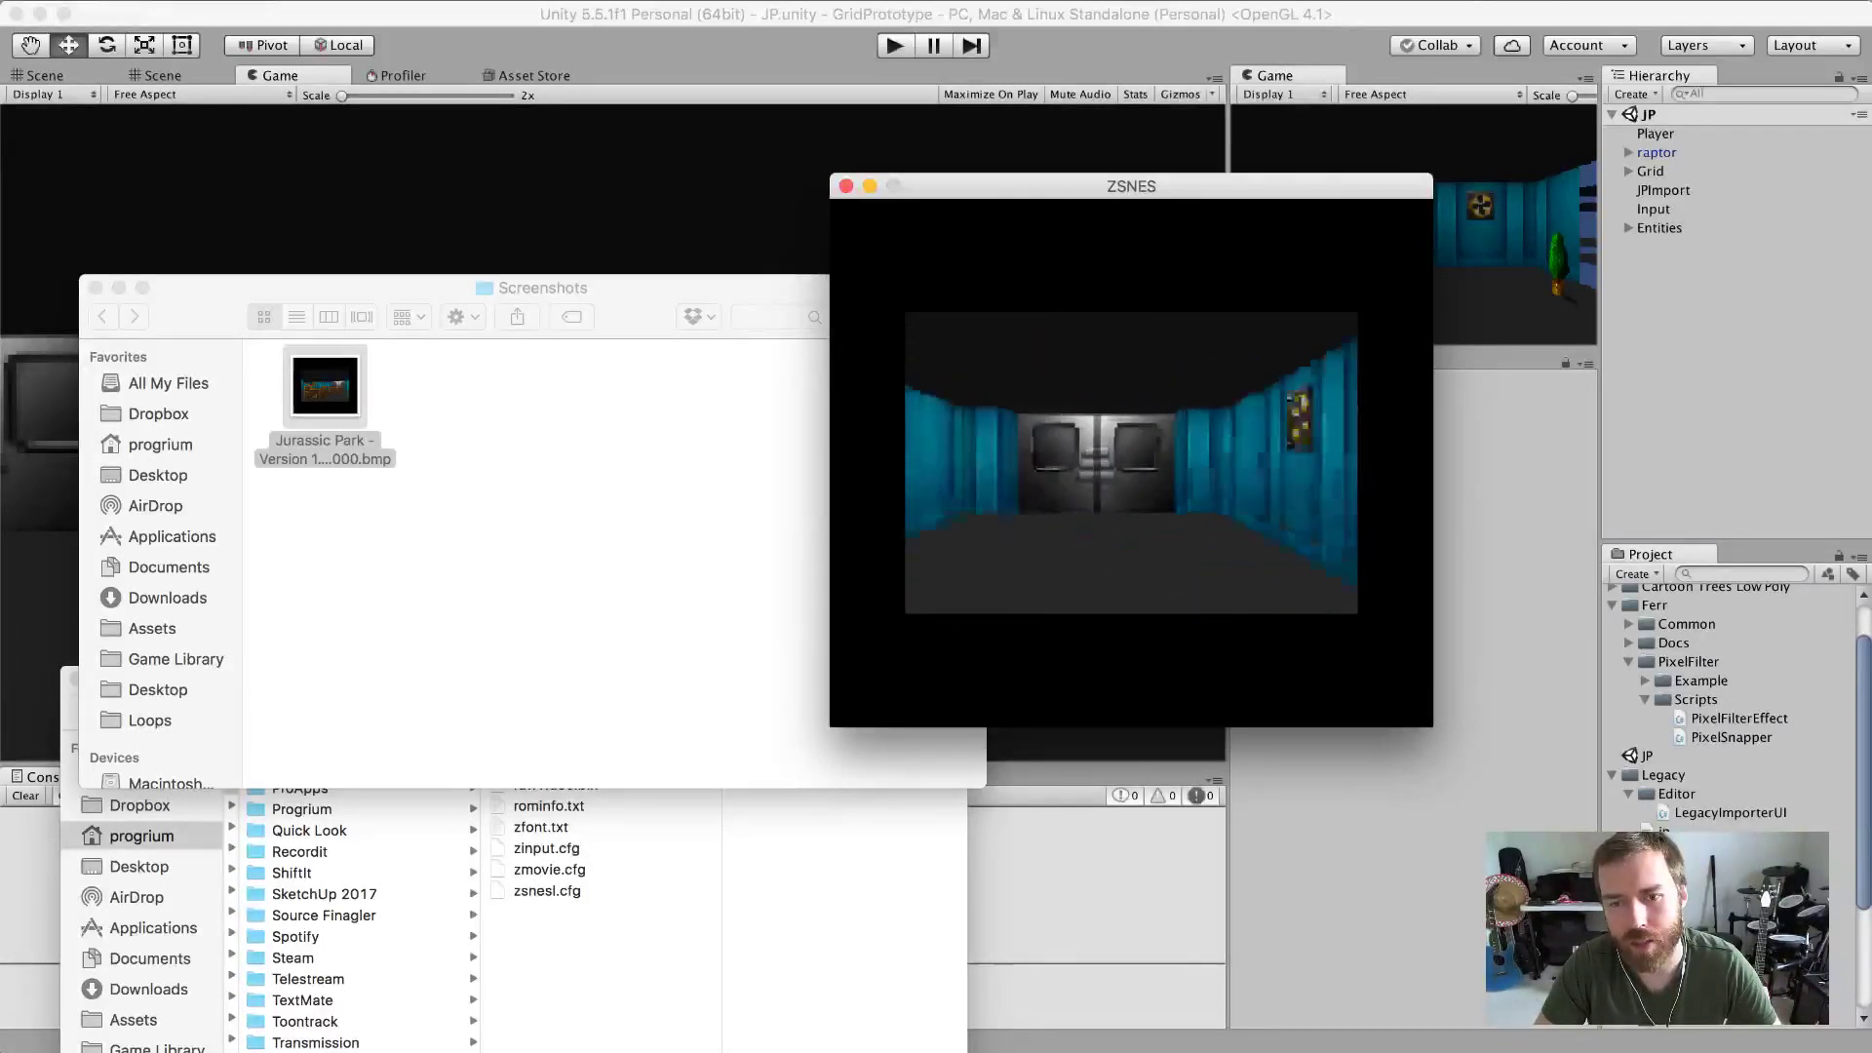
{"action": "key", "text": "Up"}
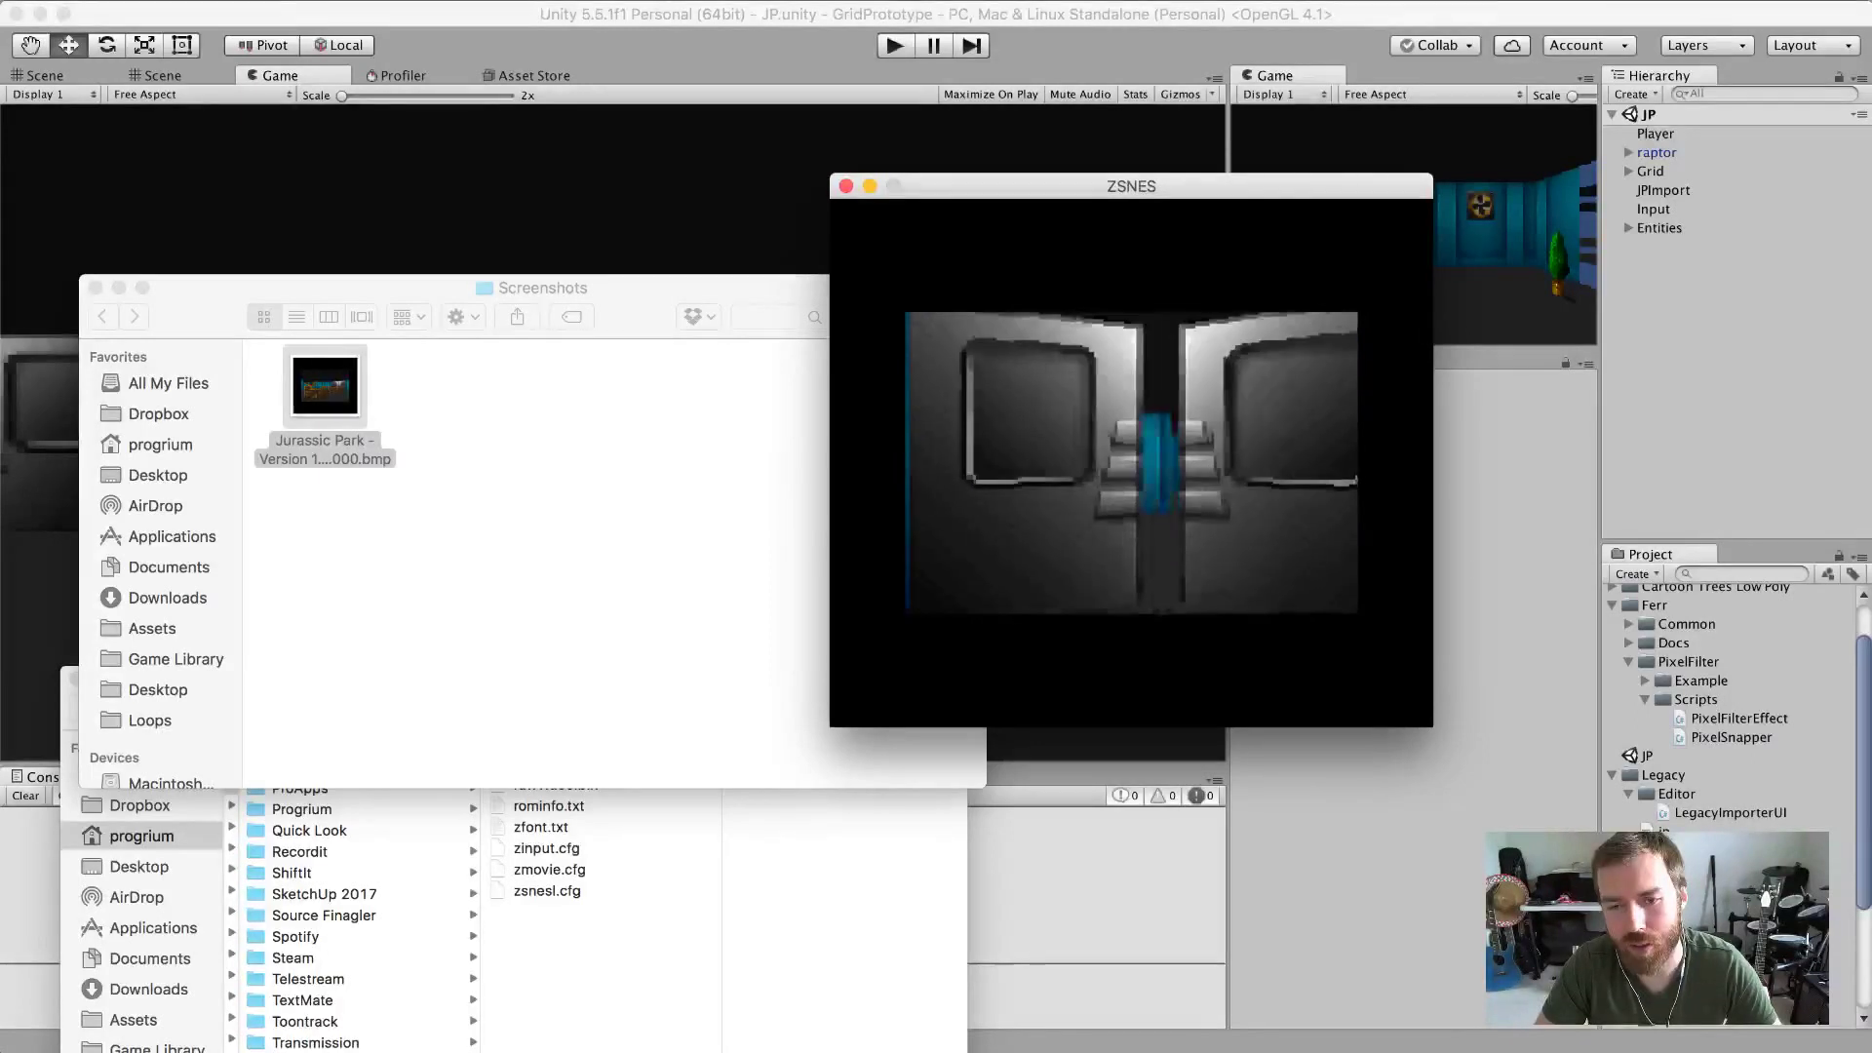
{"action": "key", "text": "Up"}
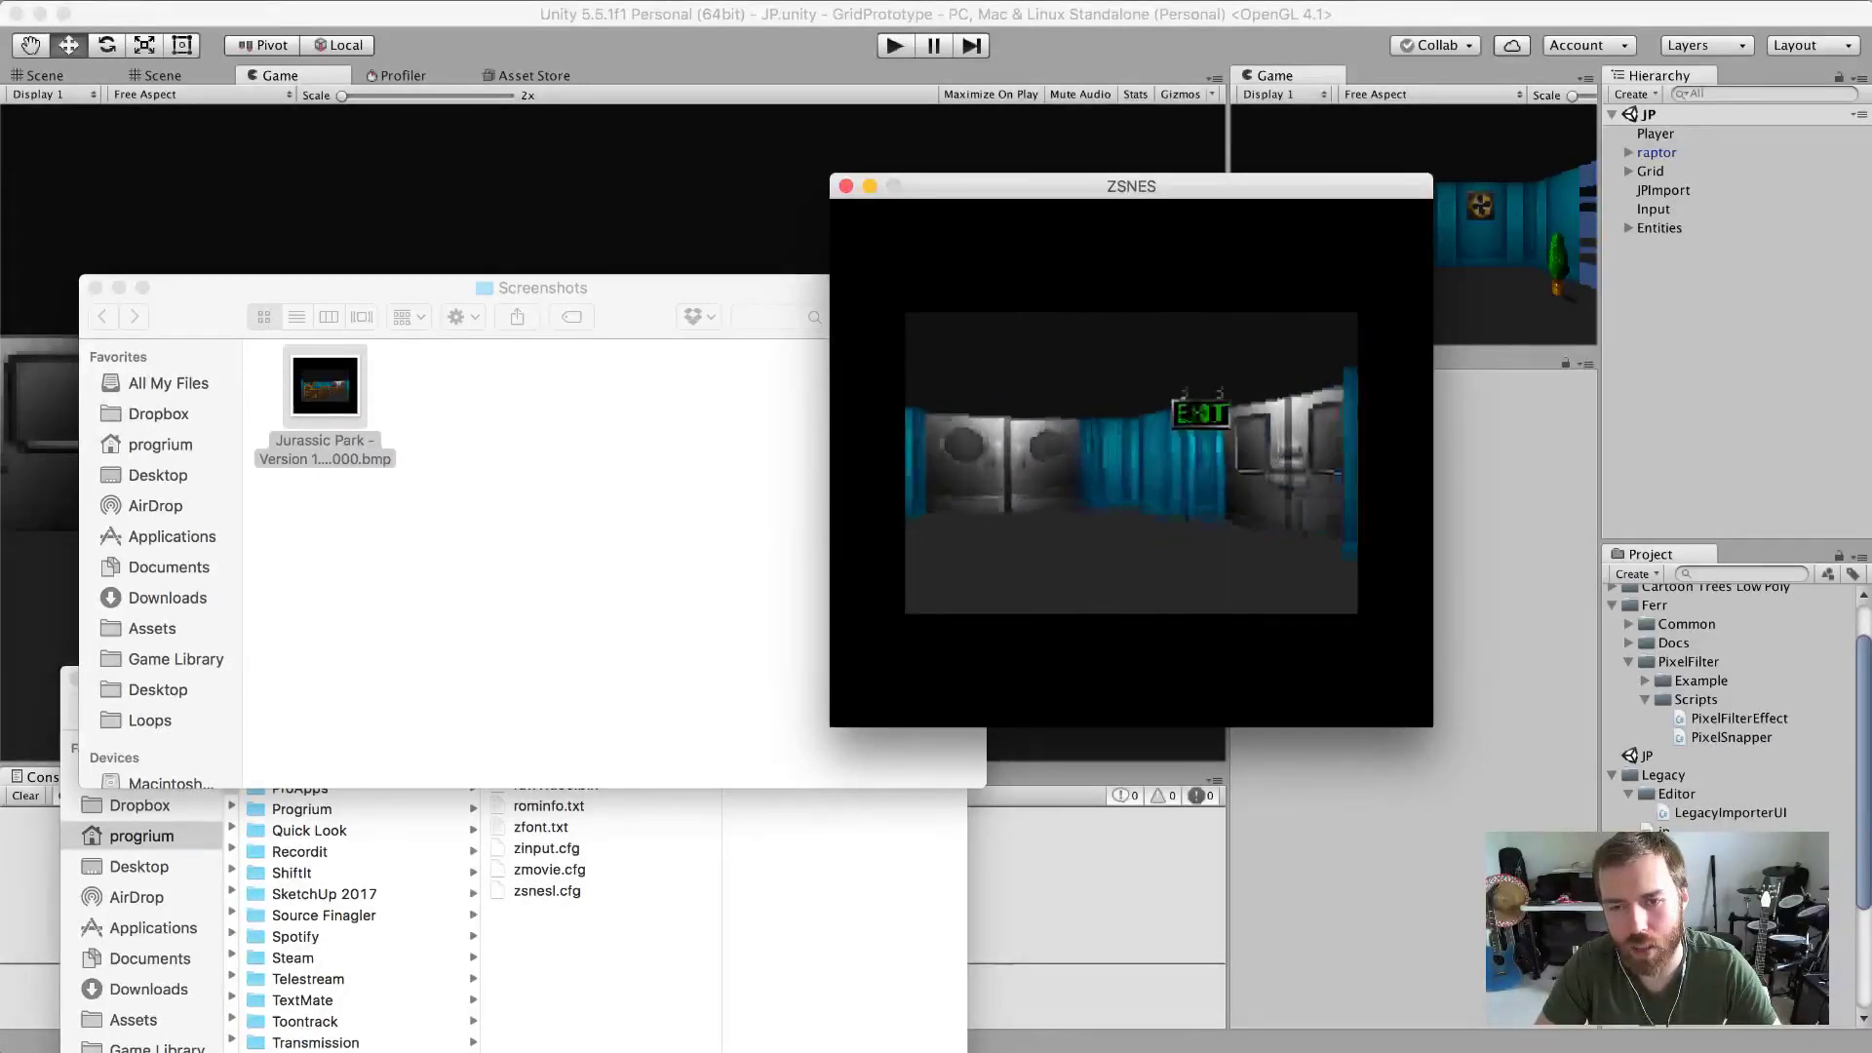
{"action": "key", "text": "Up"}
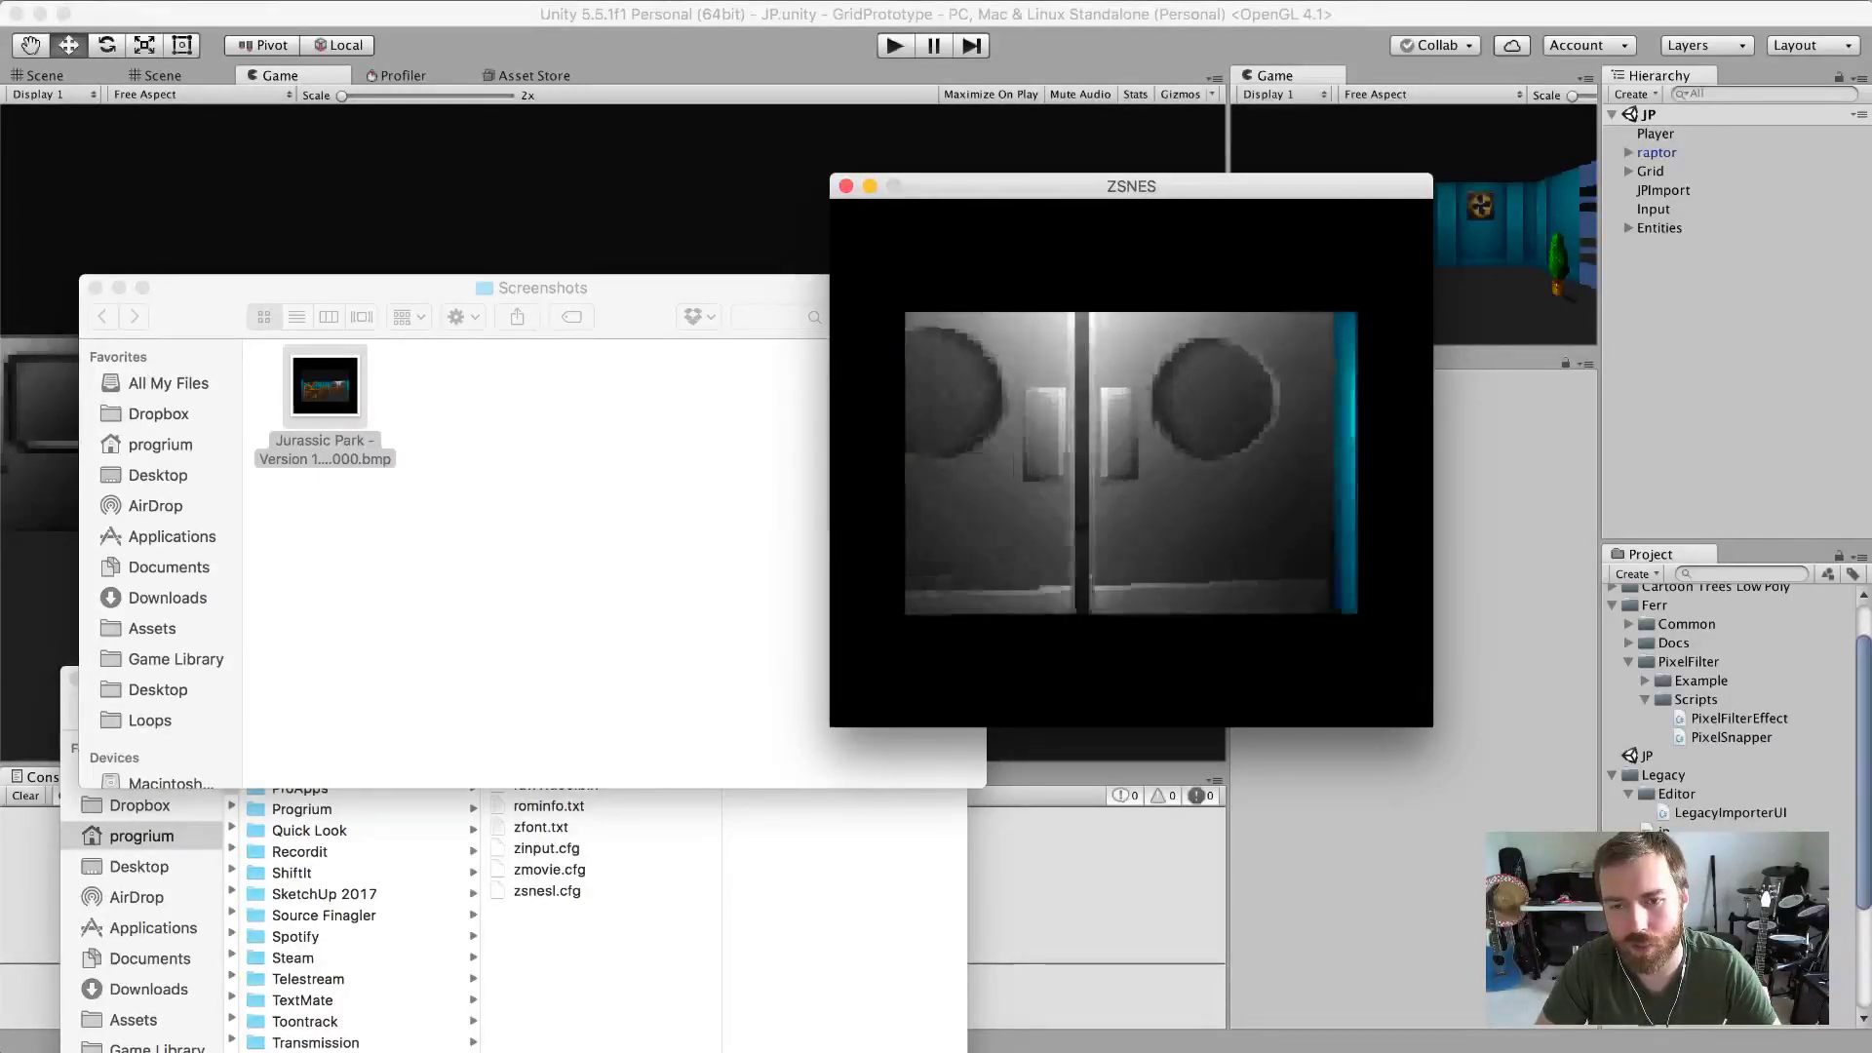
{"action": "key", "text": "Up"}
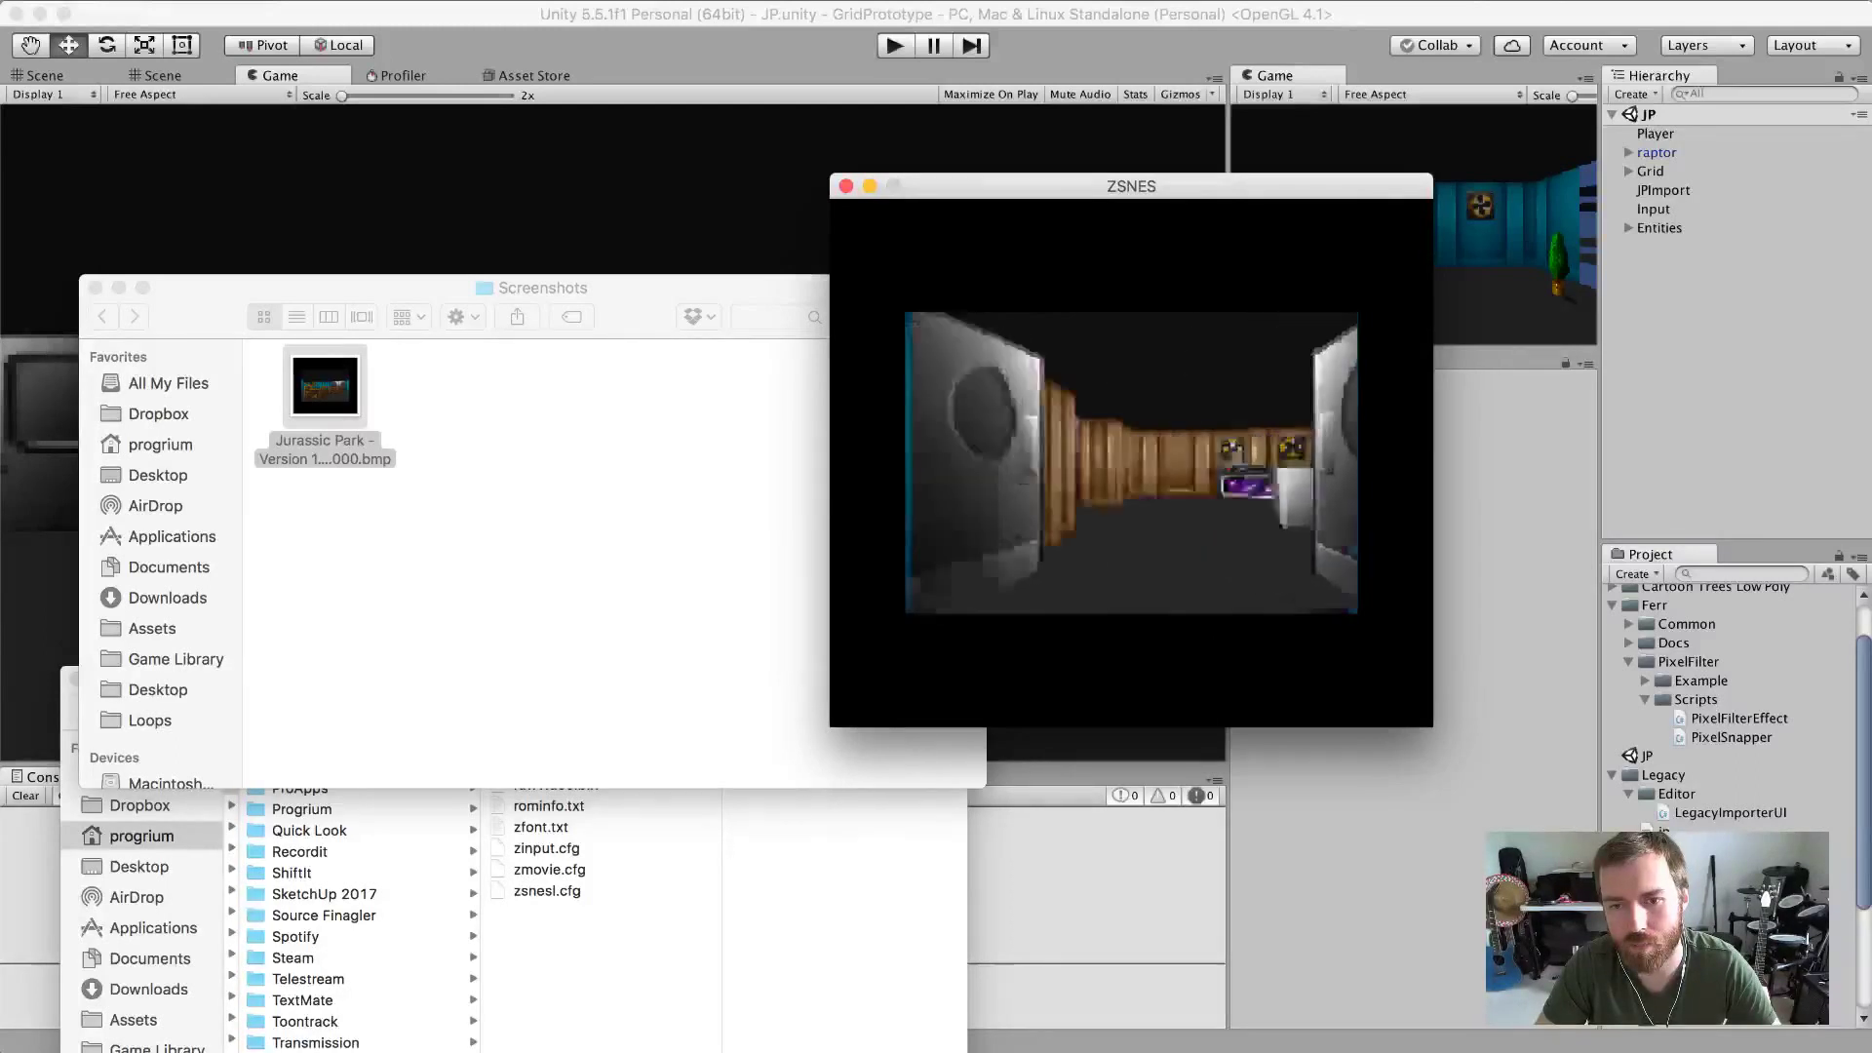
Look around the wood-panelled kitchen and approach the protruding wall beside the round-windowed doors.
{"action": "key", "text": "Left"}
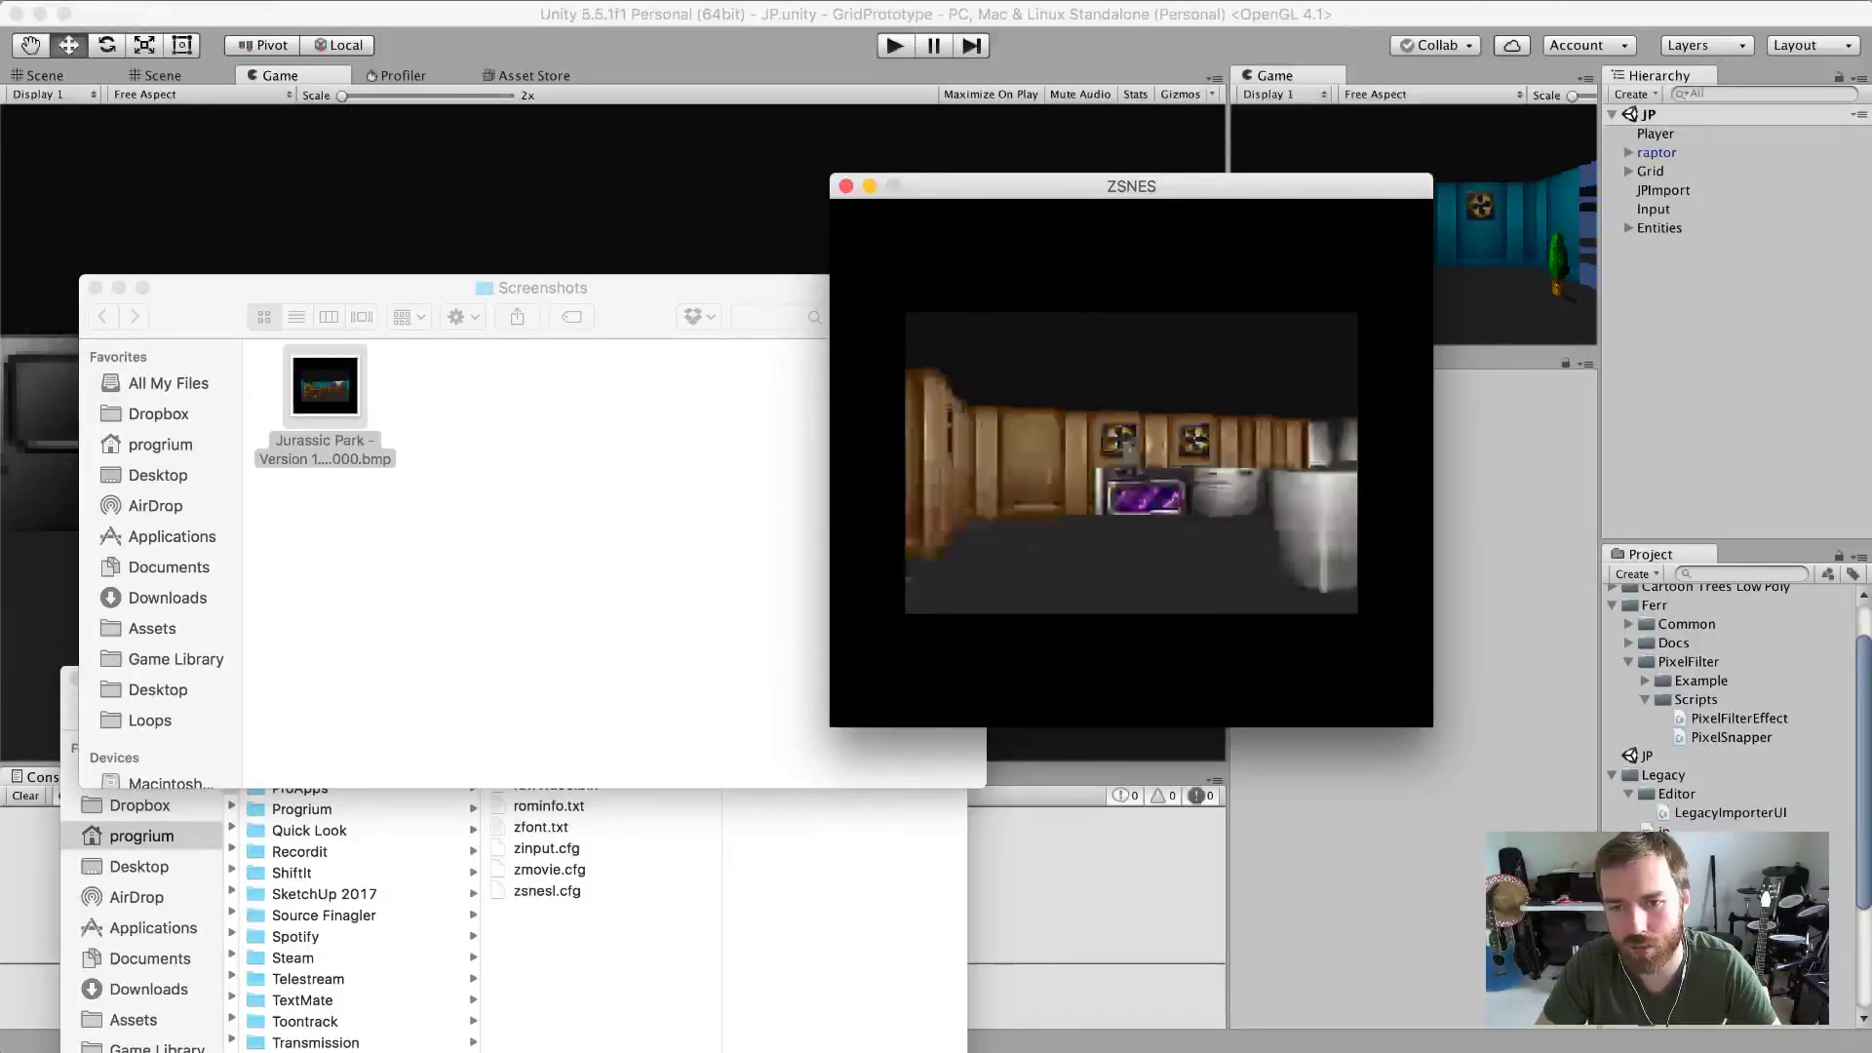
{"action": "key", "text": "Right"}
{"action": "key", "text": "Up"}
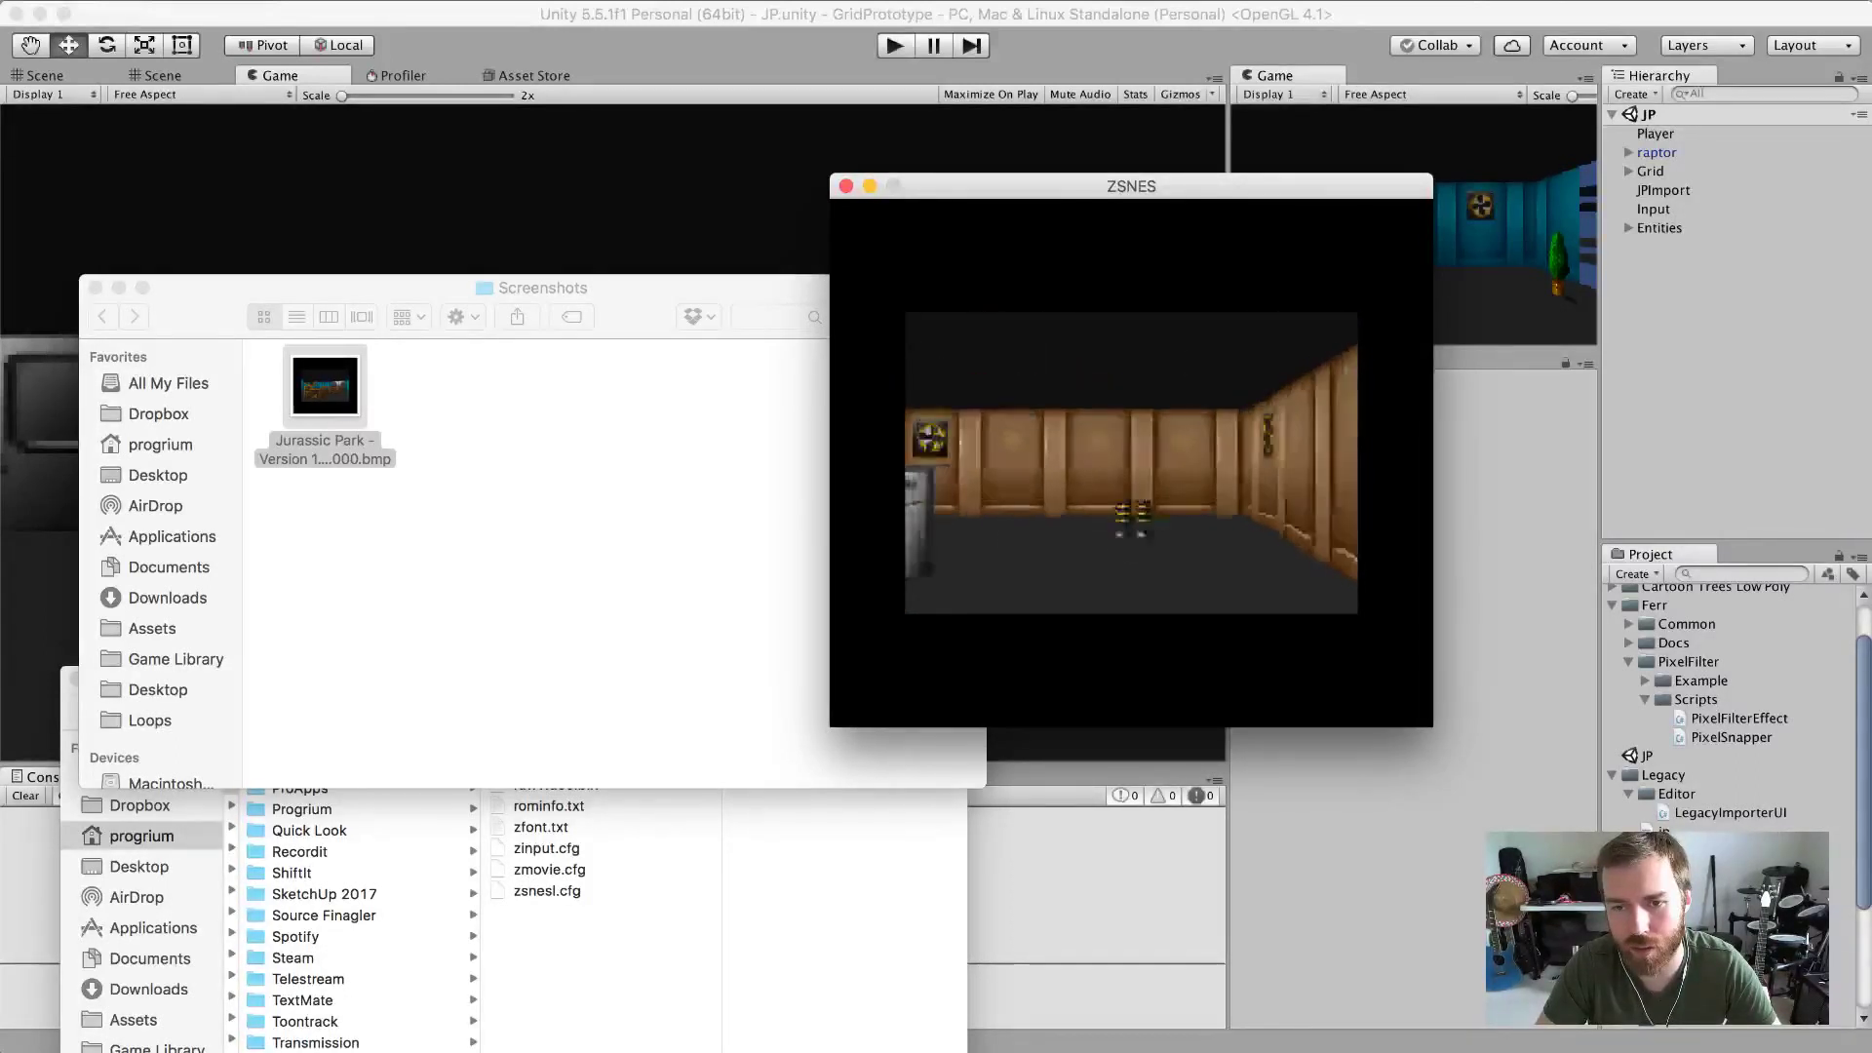
{"action": "key", "text": "Left"}
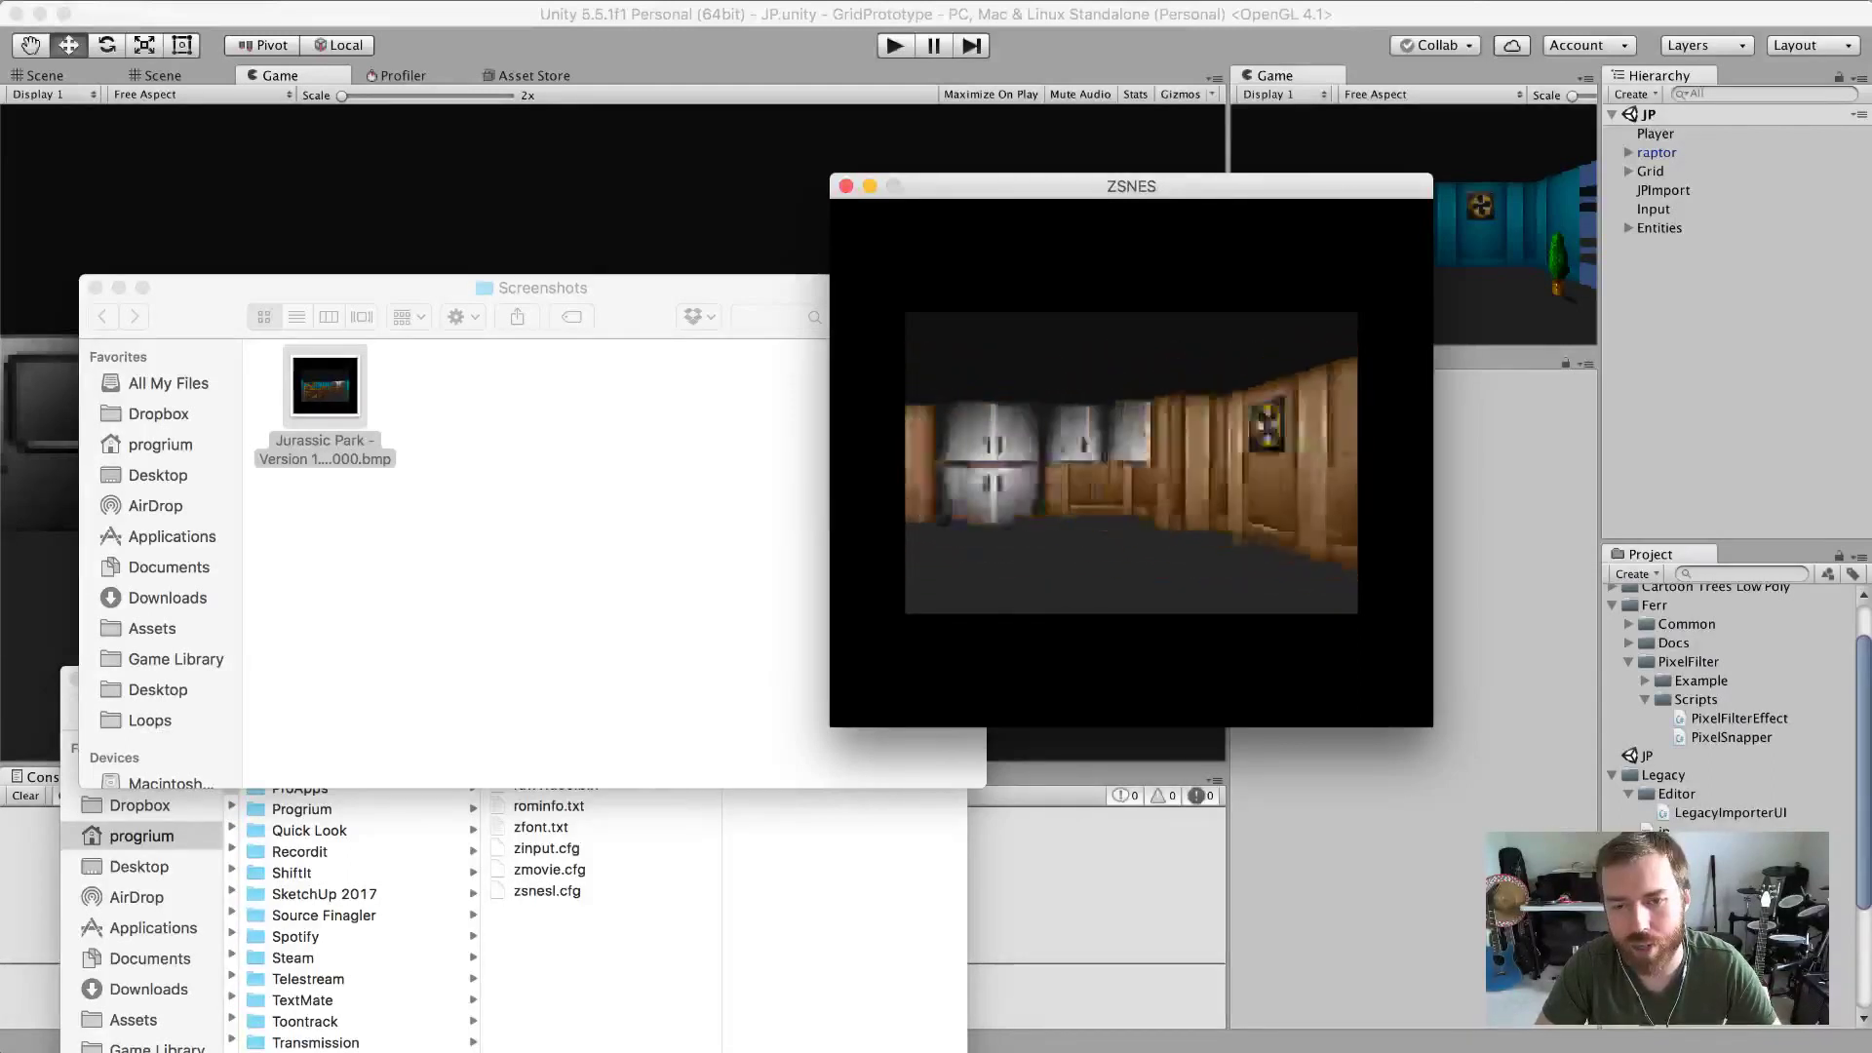
{"action": "key", "text": "Left"}
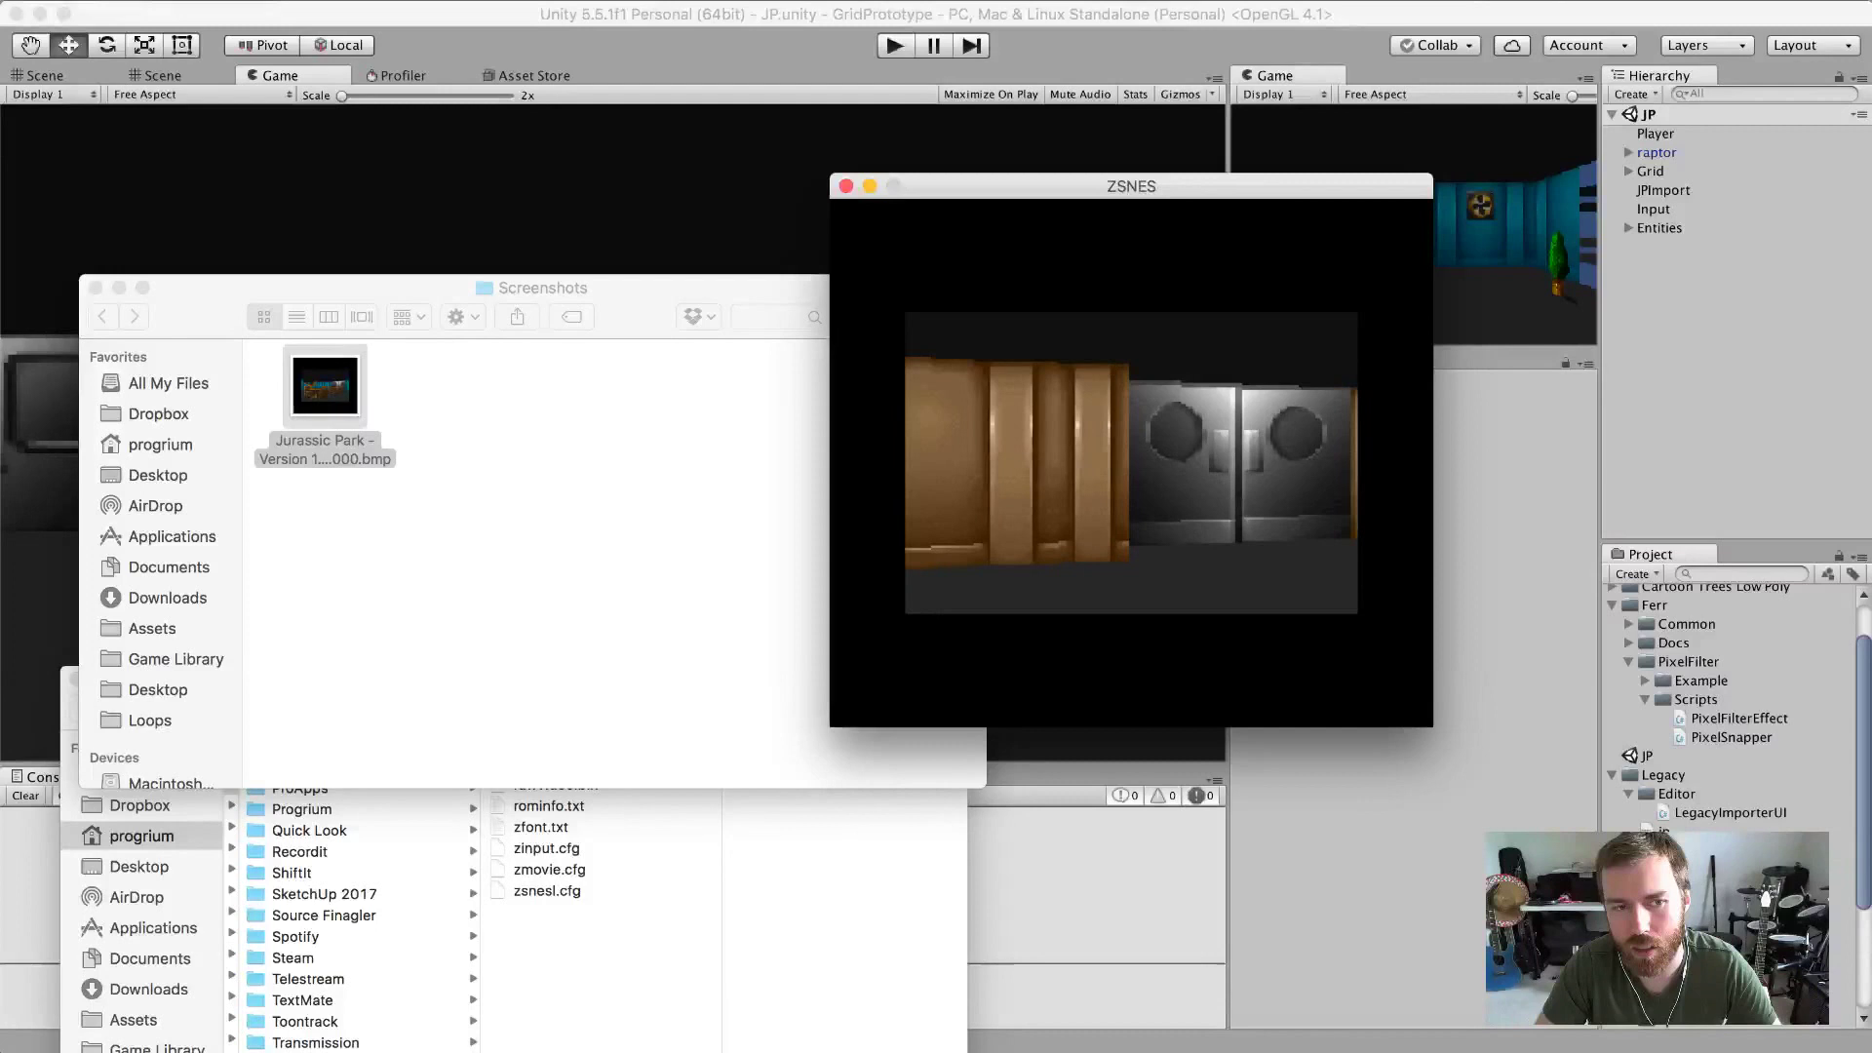
{"action": "key", "text": "Up"}
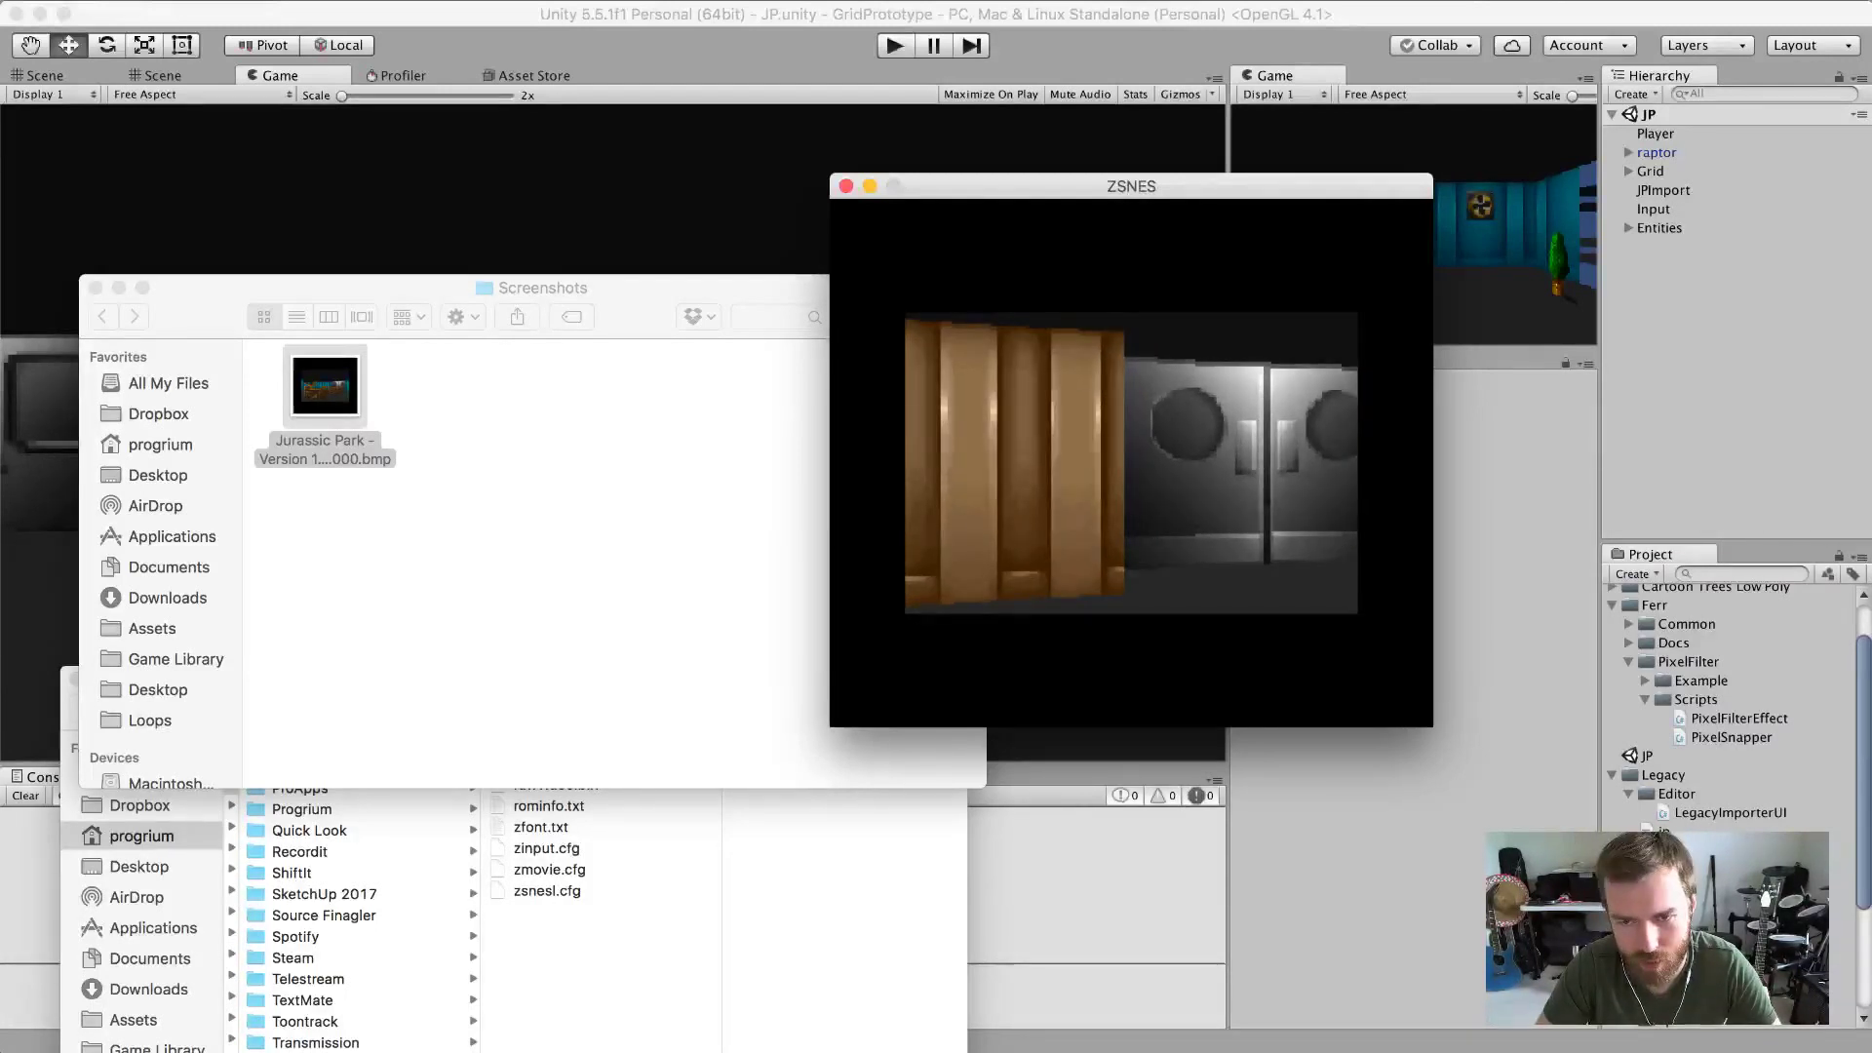
Turn back and forth between the wooden wall's corner and the round-windowed double doors to examine how their perspective is rendered.
{"action": "key", "text": "Right"}
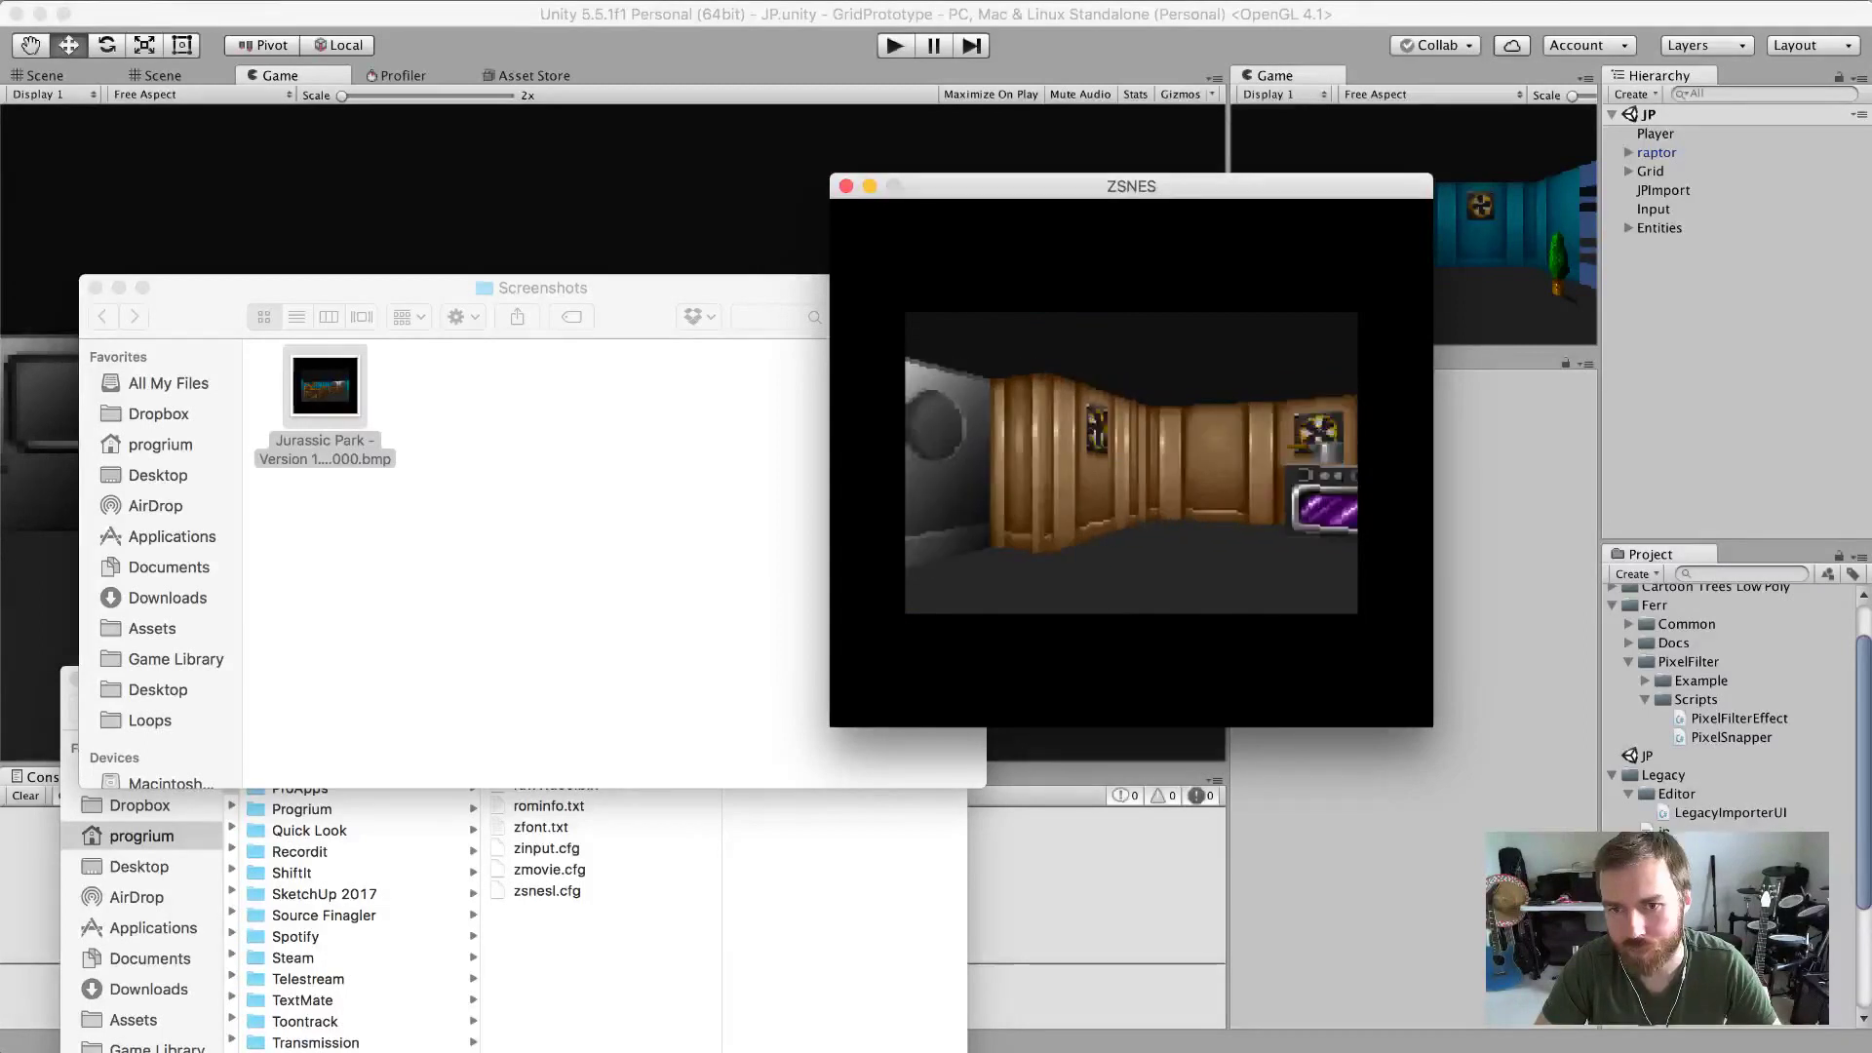
{"action": "key", "text": "Left"}
{"action": "key", "text": "Left"}
{"action": "key", "text": "Right"}
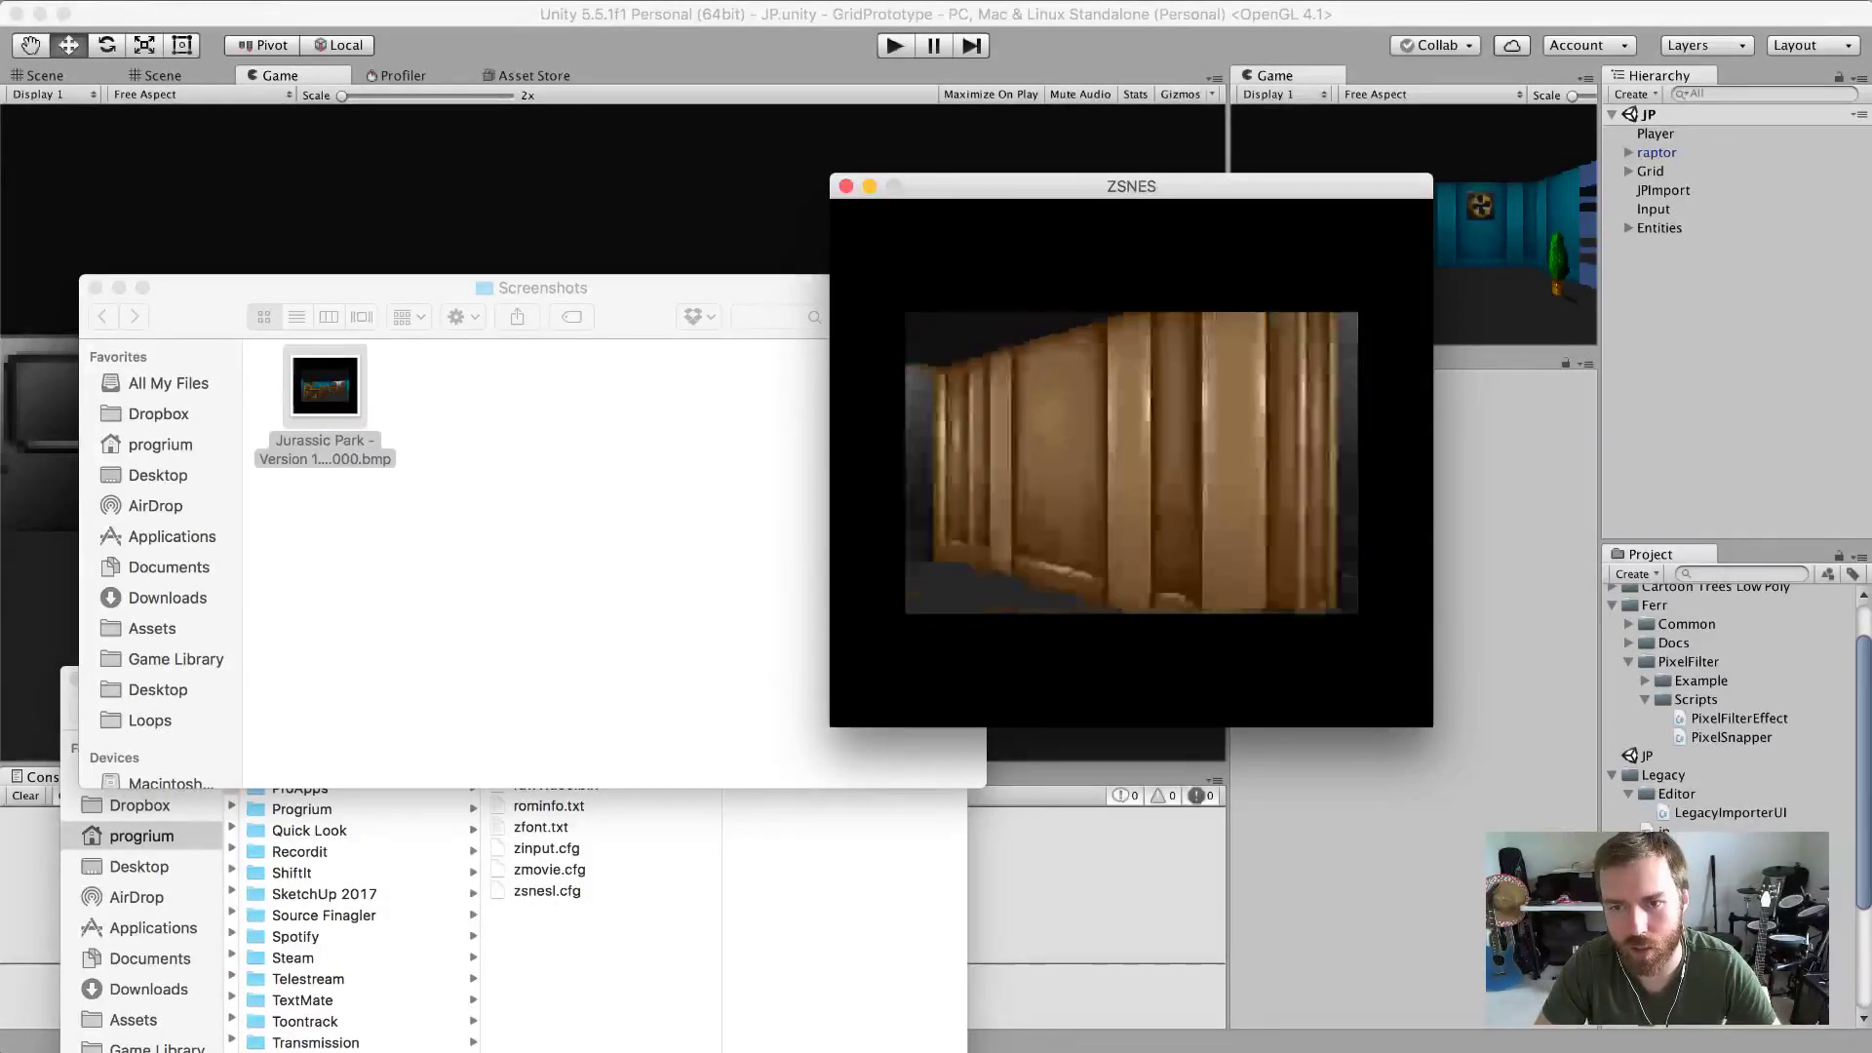
{"action": "key", "text": "Right"}
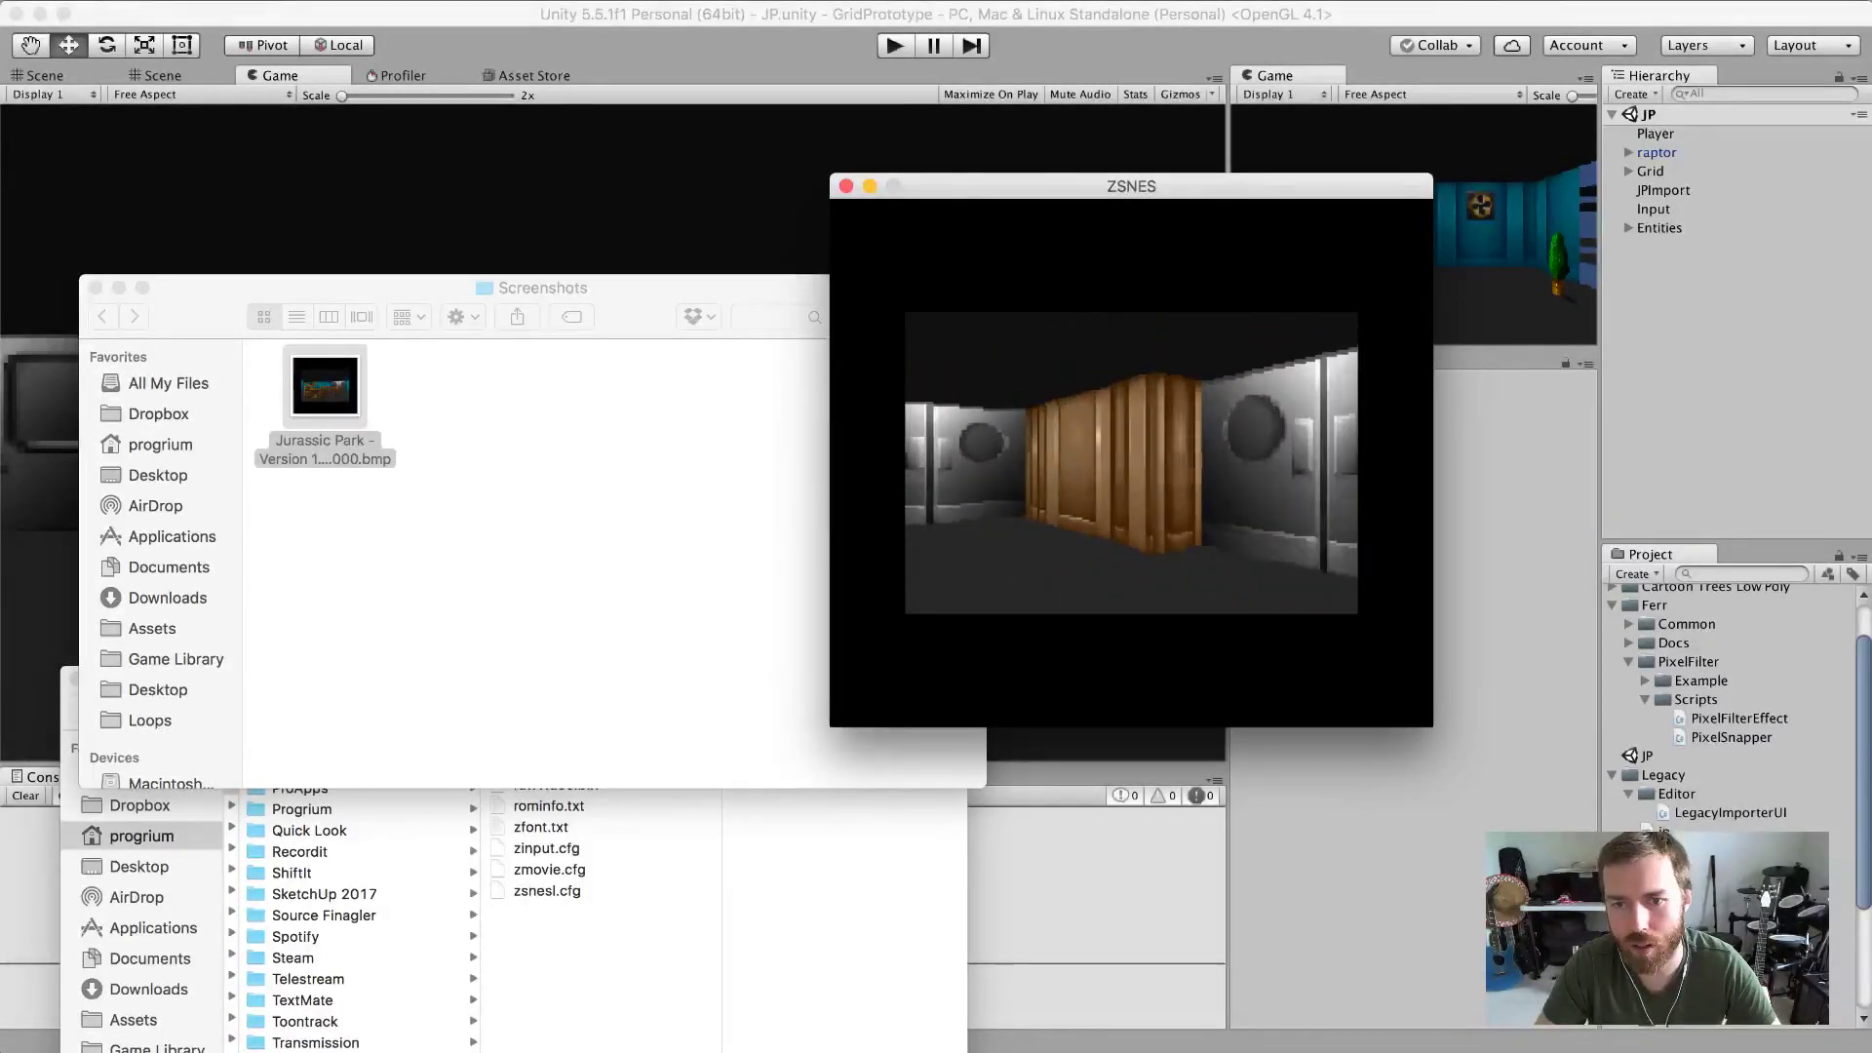
{"action": "key", "text": "Up"}
{"action": "key", "text": "Right"}
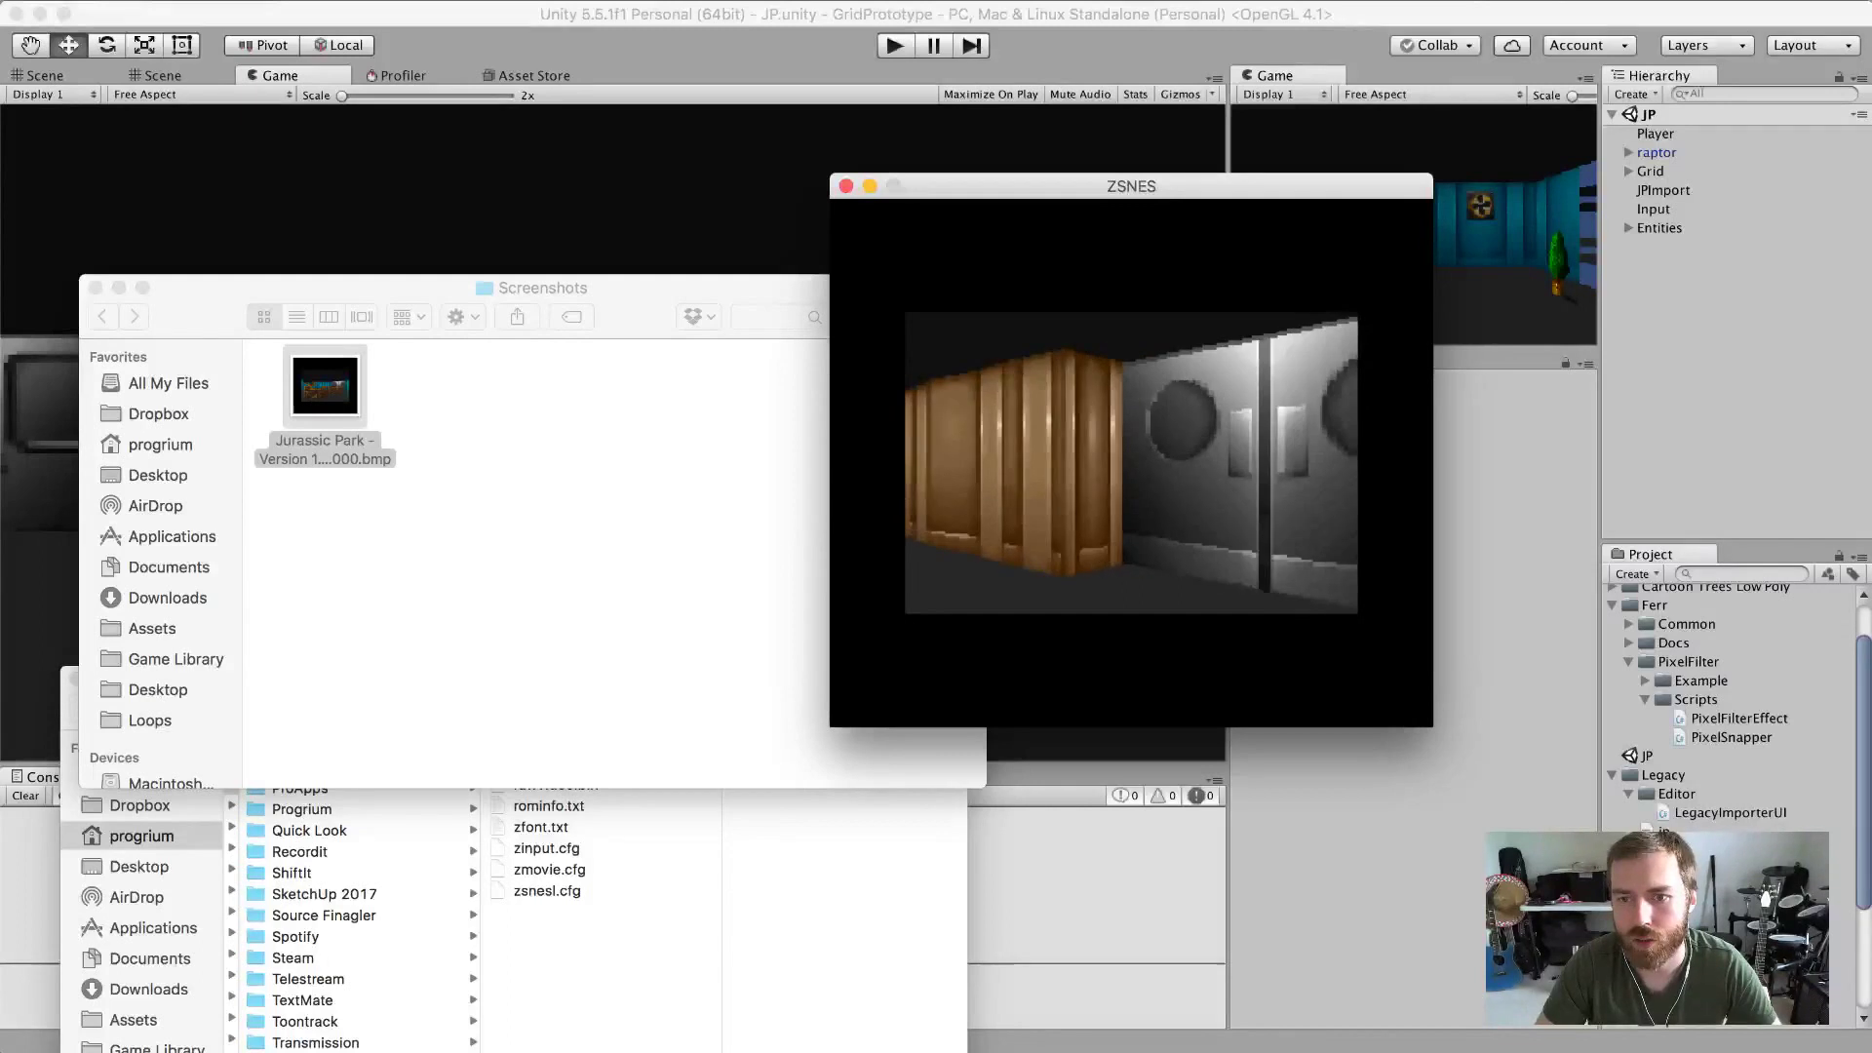
{"action": "key", "text": "Right"}
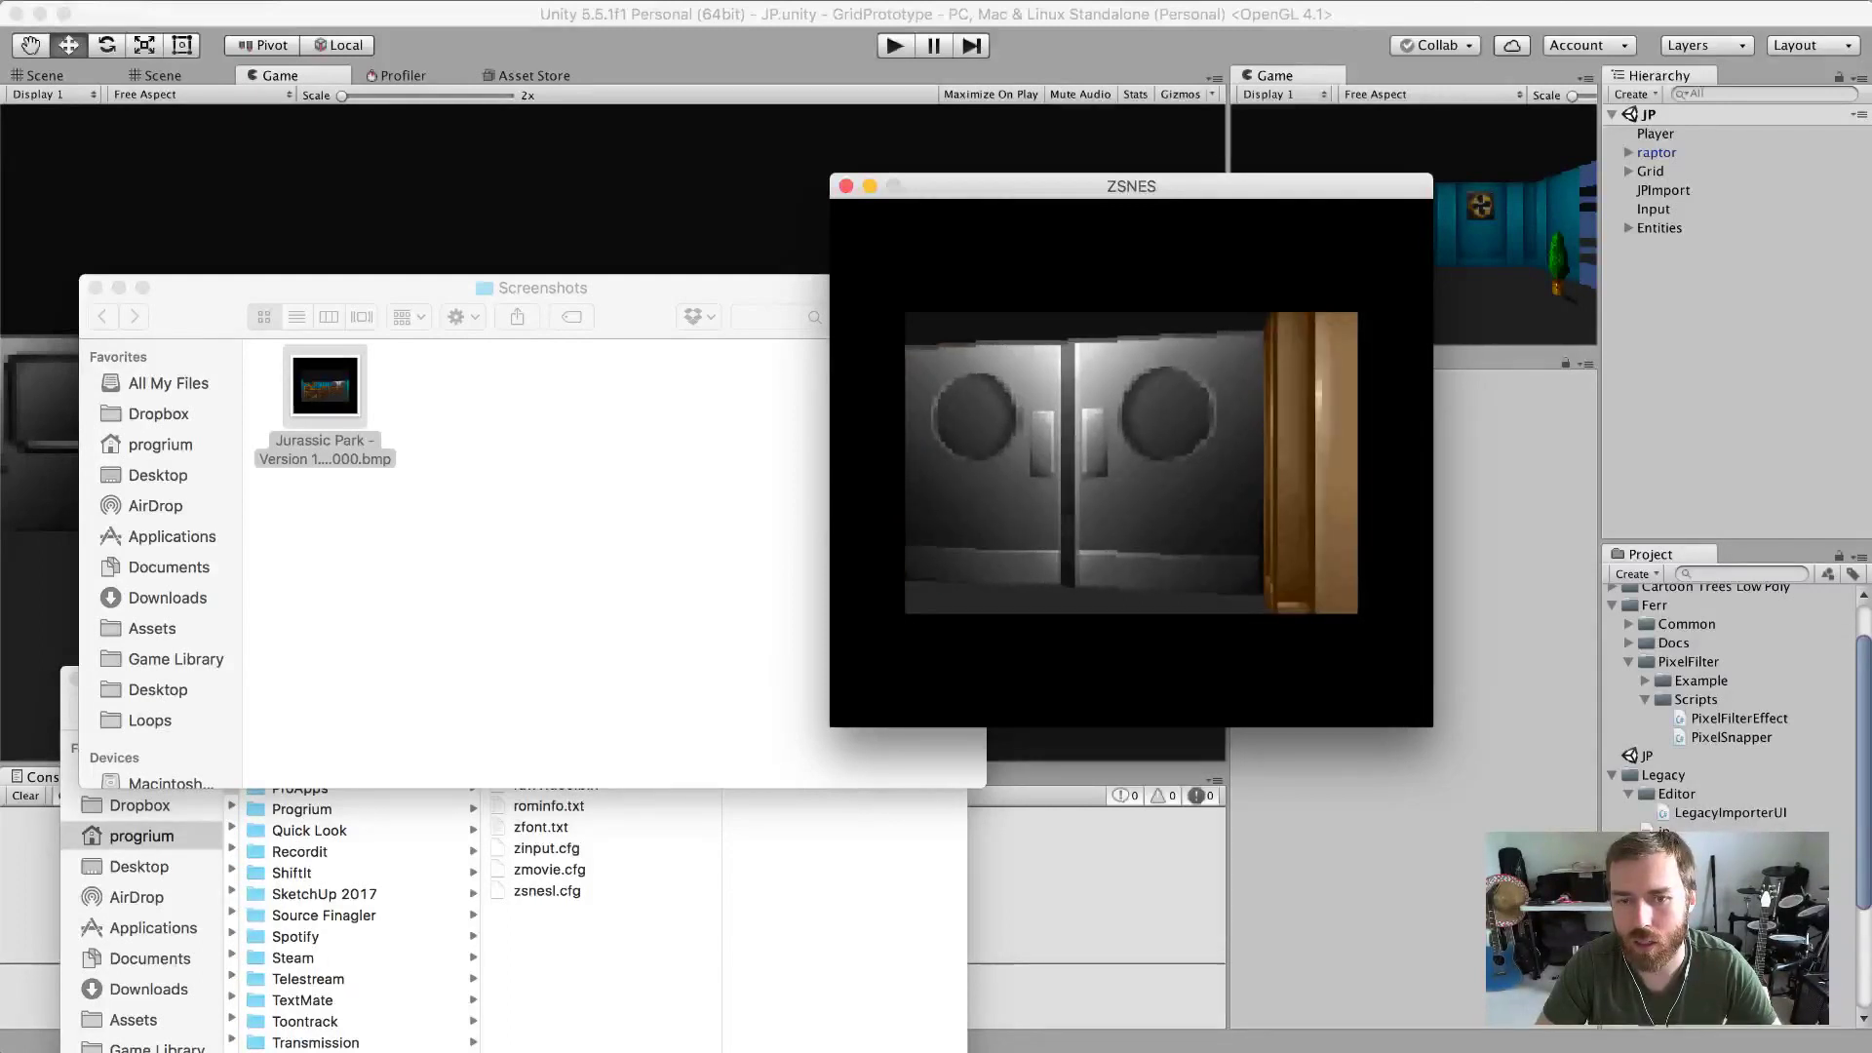
{"action": "key", "text": "Left"}
{"action": "key", "text": "Left"}
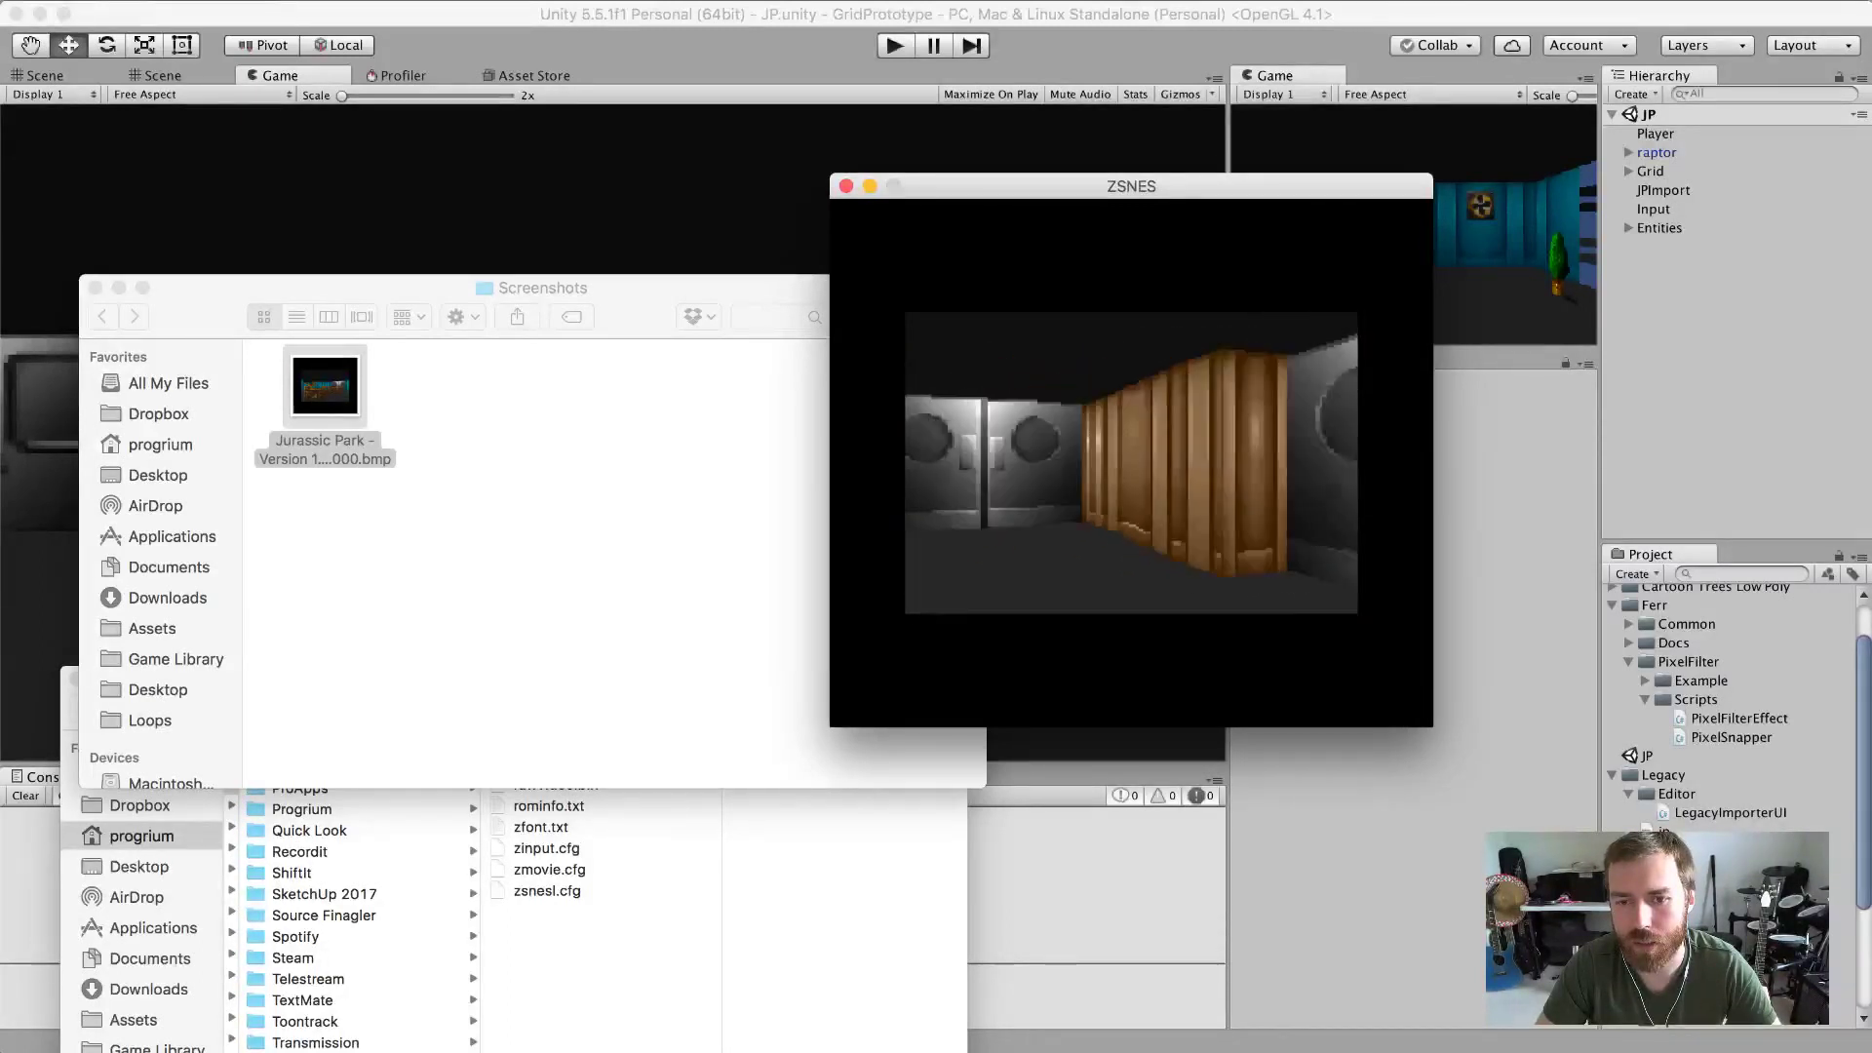
{"action": "key", "text": "Right"}
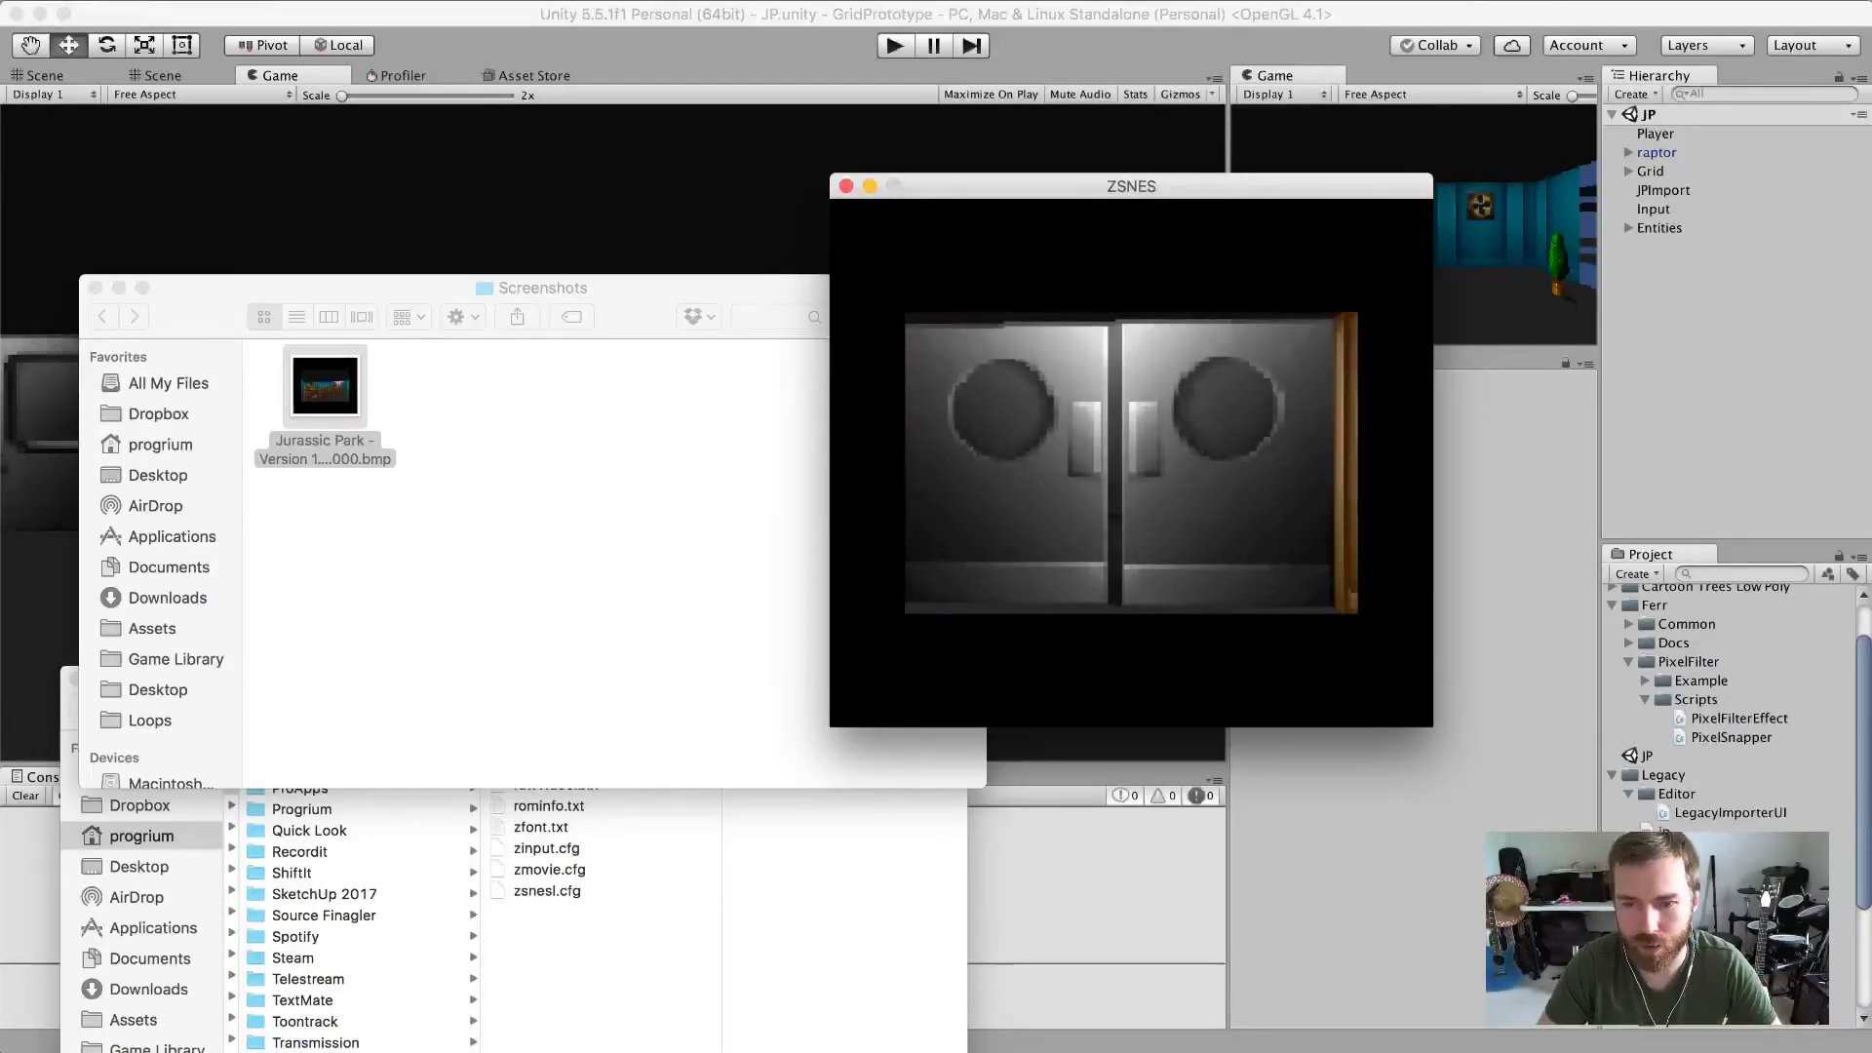
{"action": "key", "text": "Left"}
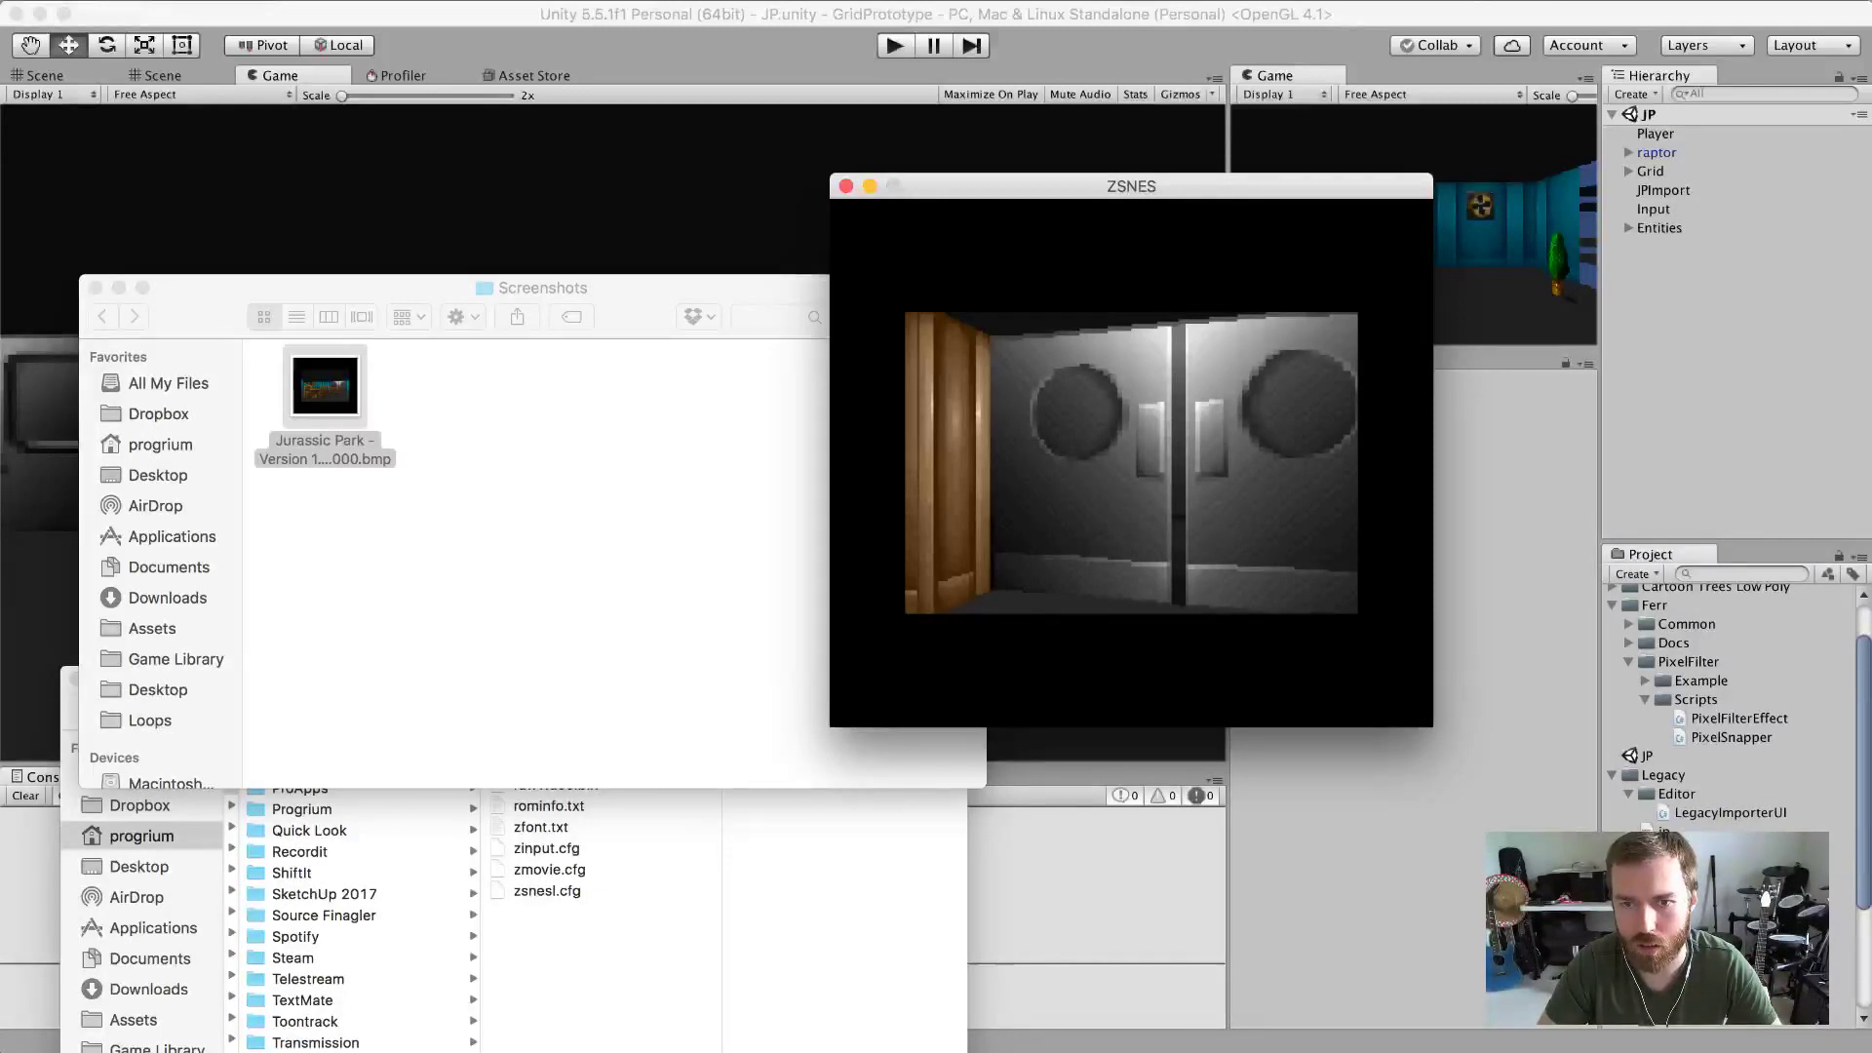
Assign R as the Reset Speed shortcut in the emulator's speed options.
{"action": "key", "text": "Escape"}
{"action": "key", "text": "Up"}
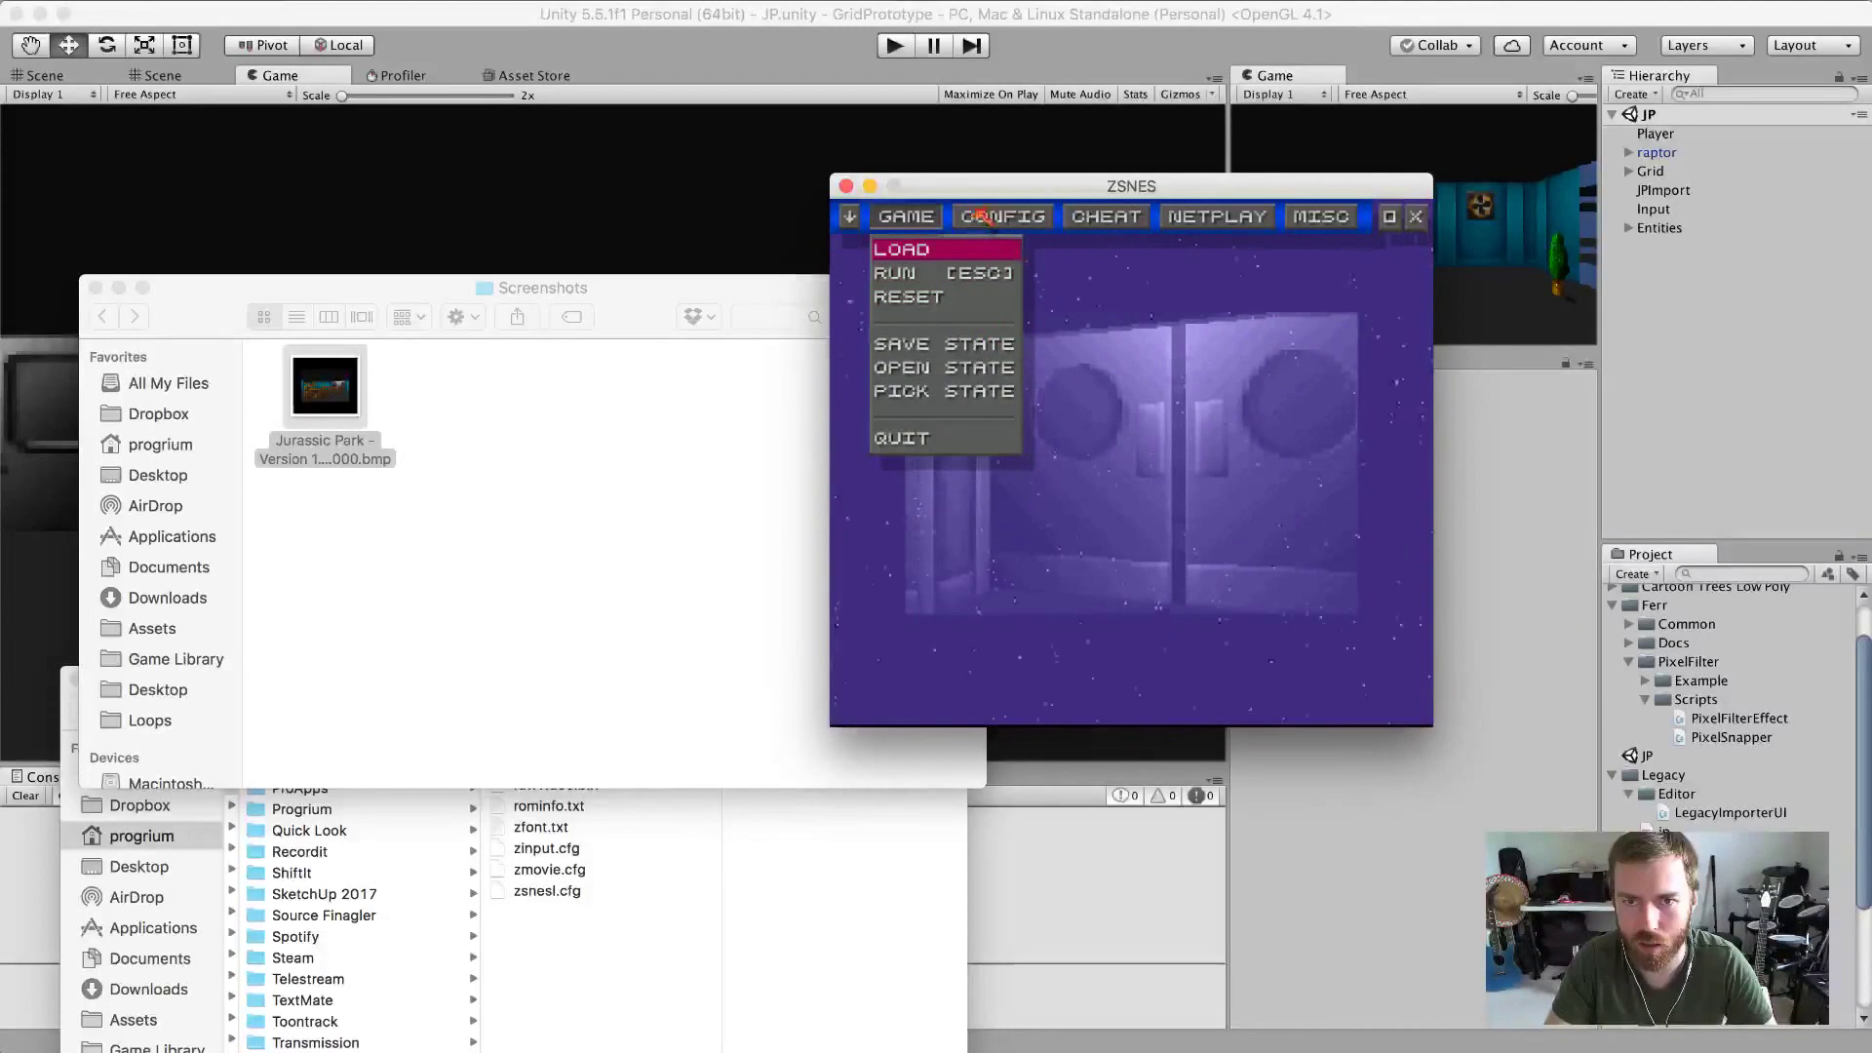
{"action": "key", "text": "Right"}
{"action": "key", "text": "Down"}
{"action": "key", "text": "Down"}
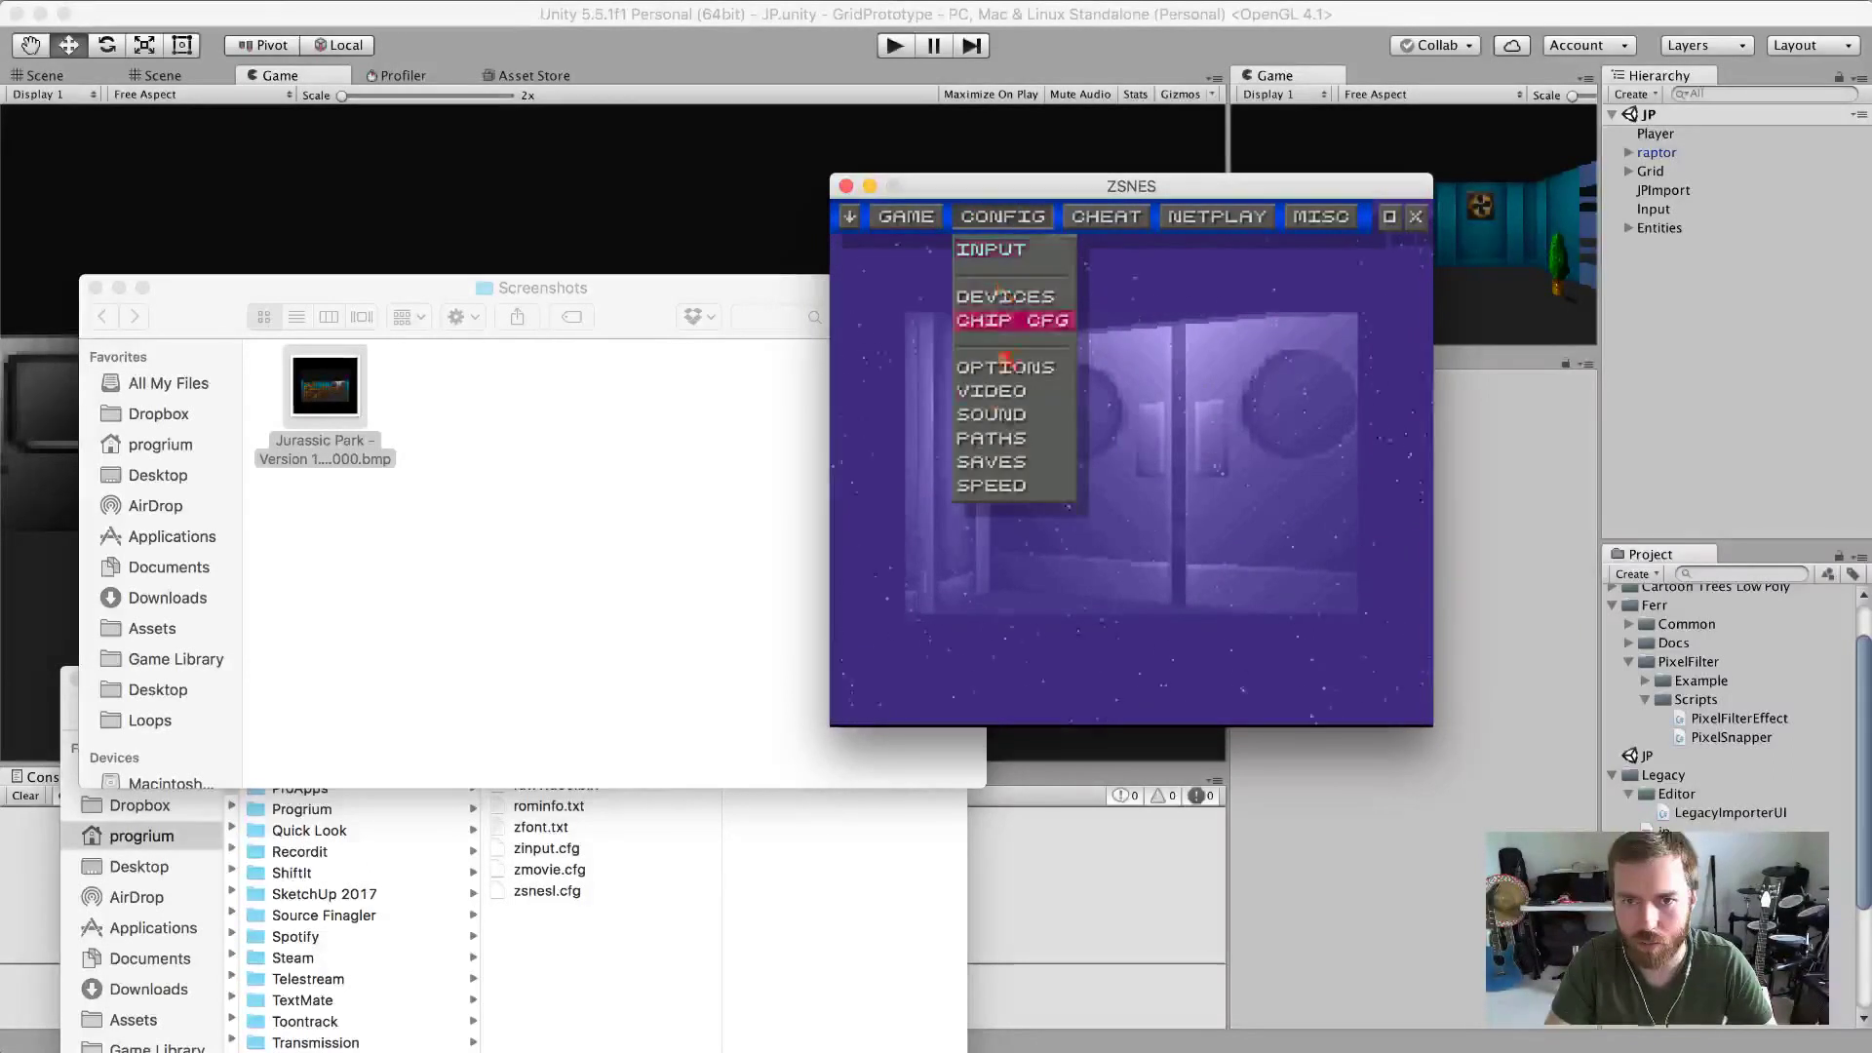
{"action": "left_click", "coordinate": [989, 485]}
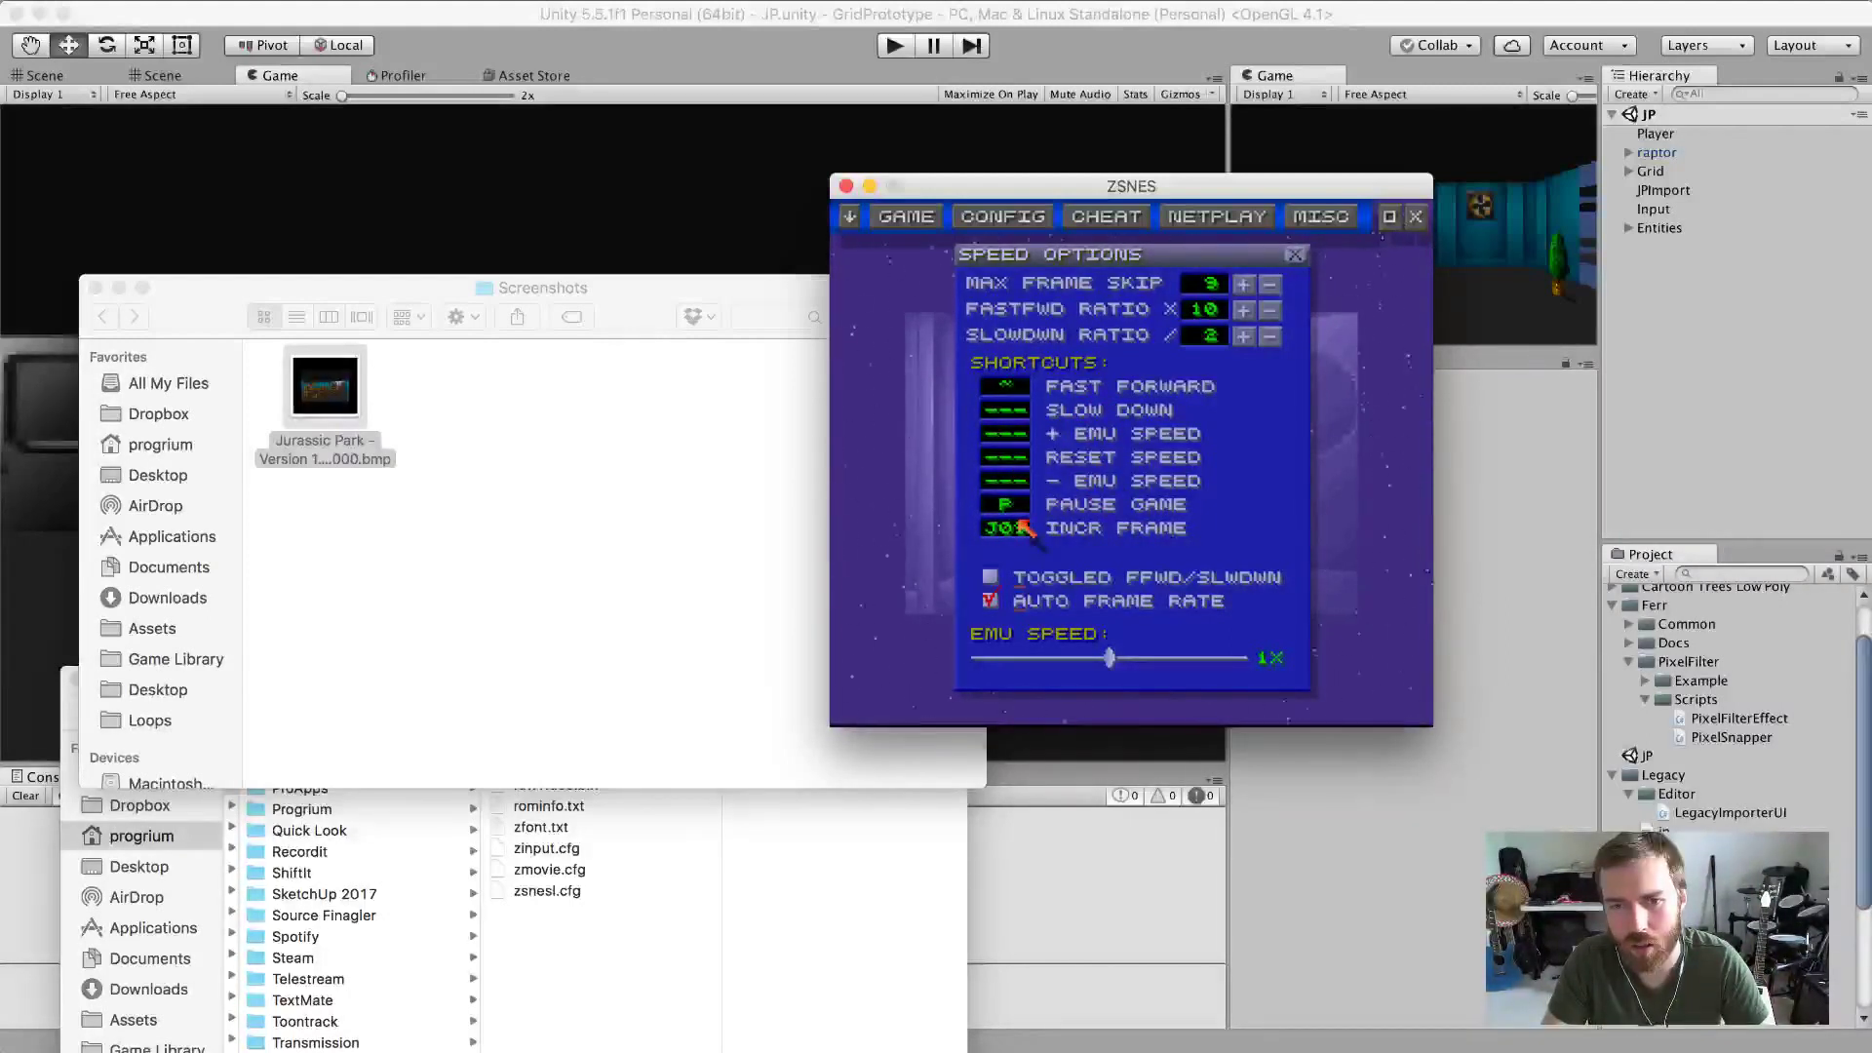
{"action": "left_click", "coordinate": [1025, 460]}
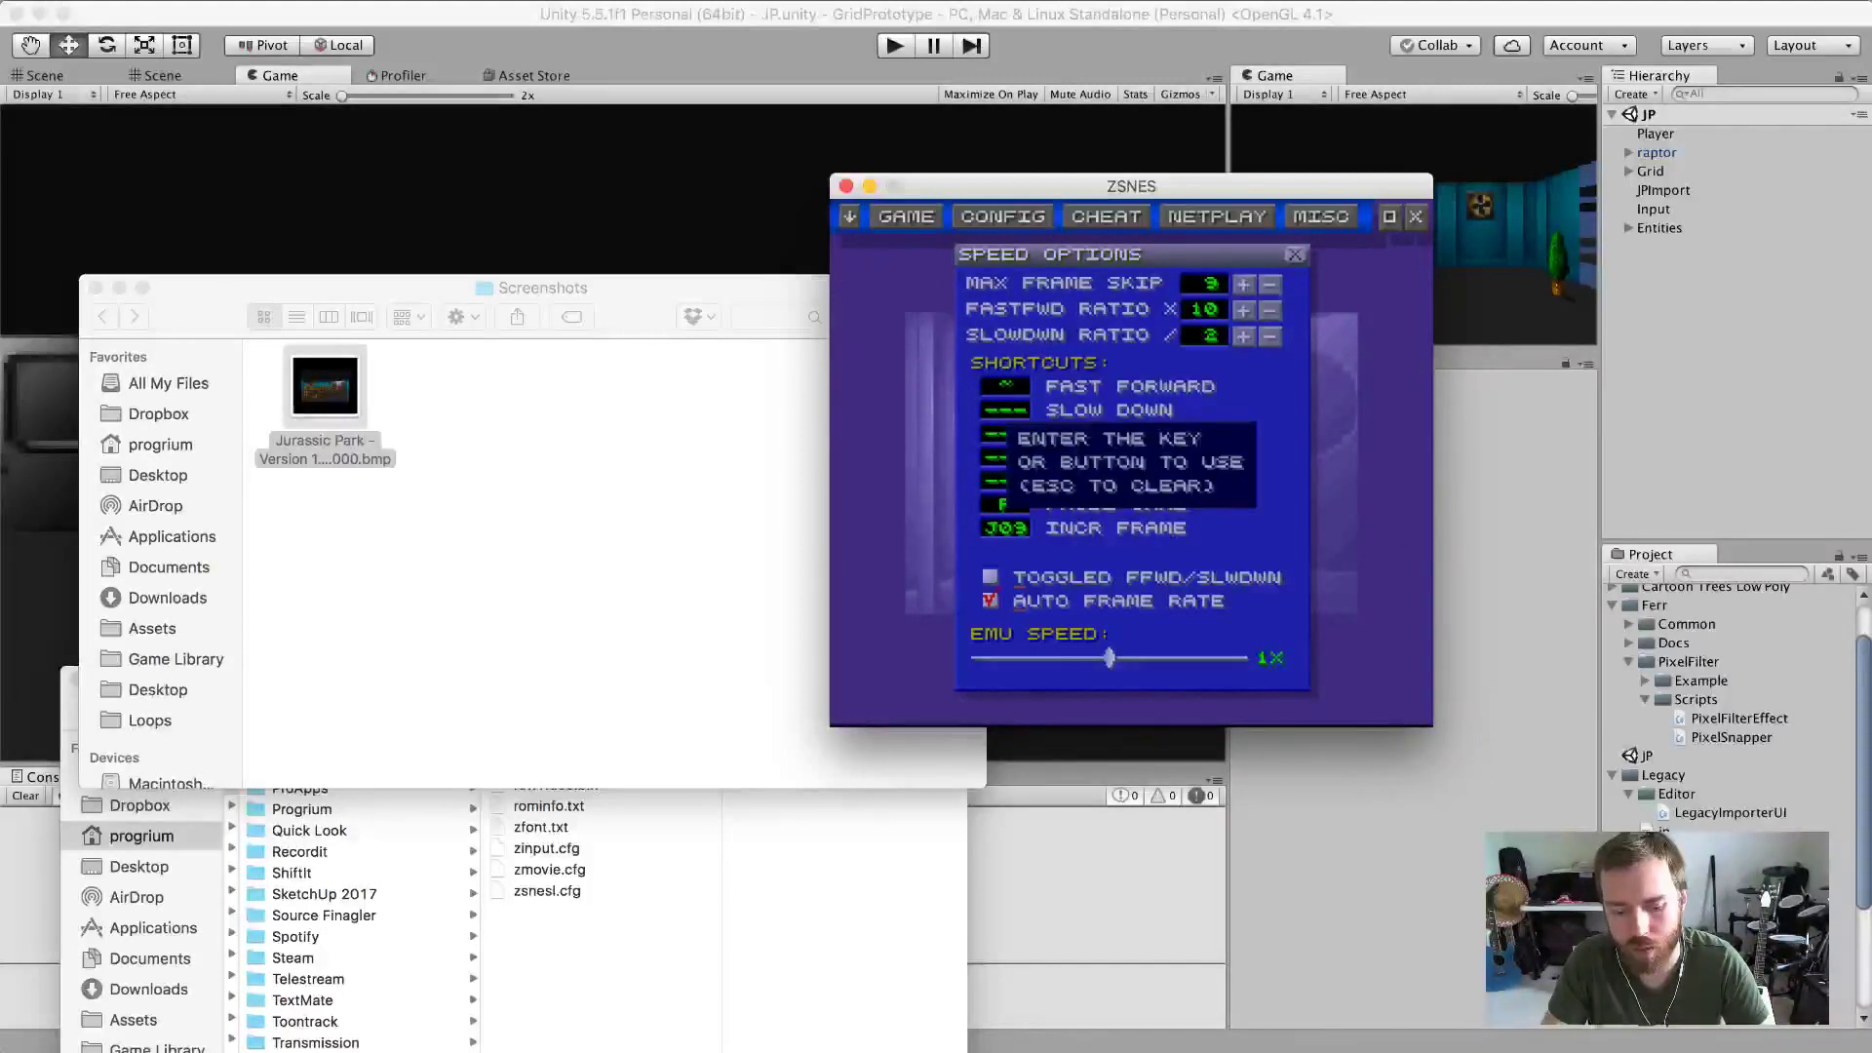
{"action": "key", "text": "r"}
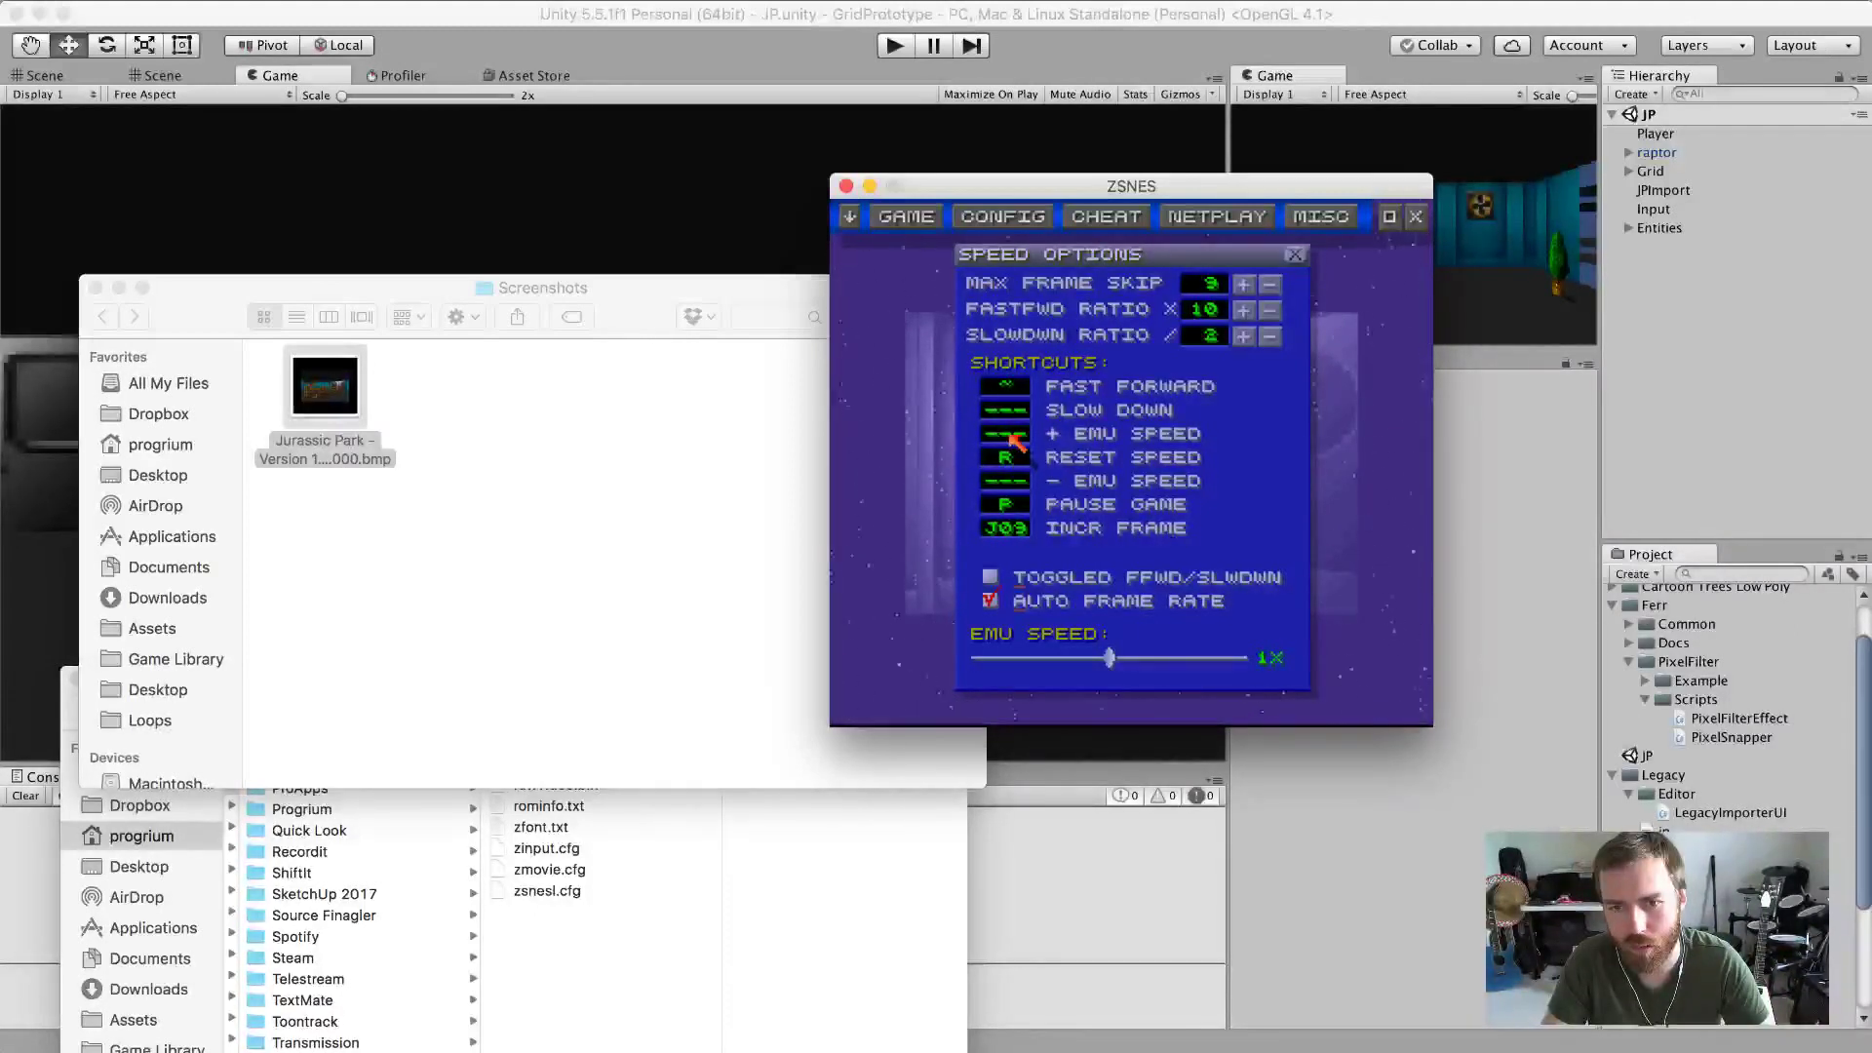
Assign [ as the - Emu Speed shortcut and ] as the + Emu Speed shortcut.
{"action": "left_click", "coordinate": [1009, 436]}
{"action": "key", "text": "c"}
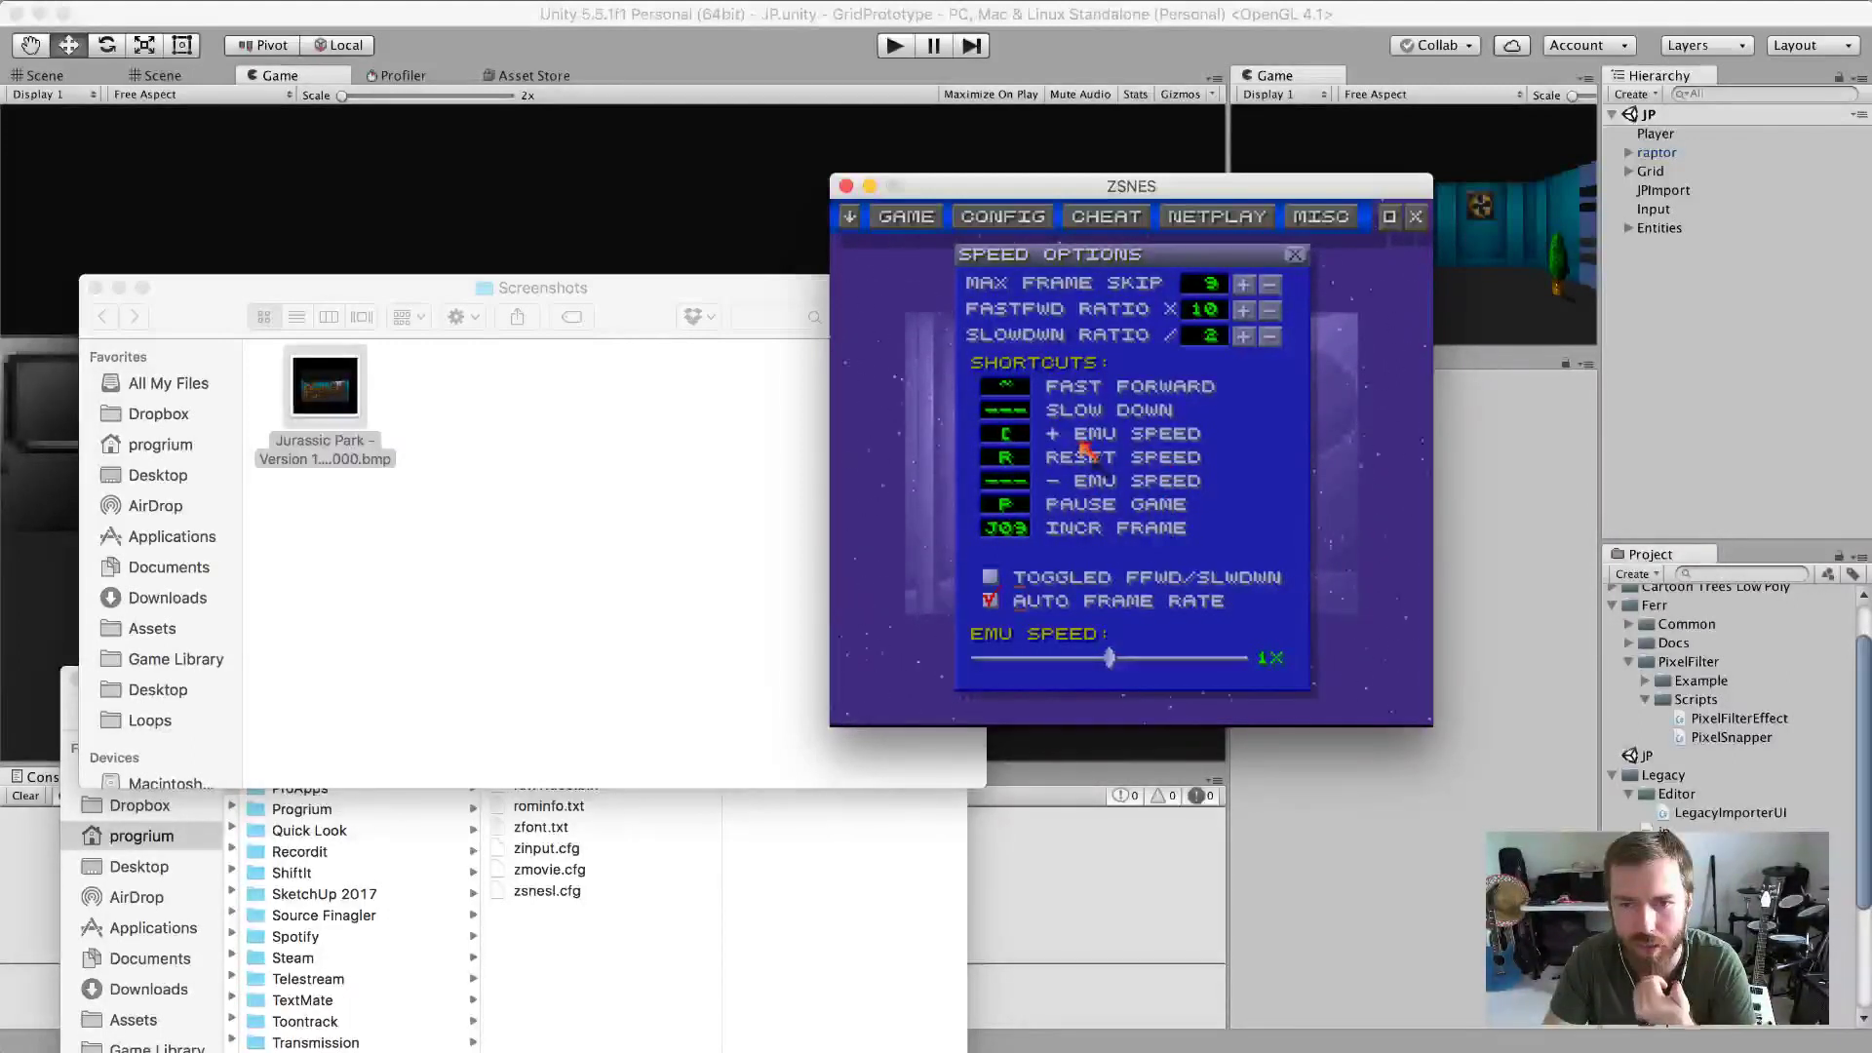
{"action": "left_click", "coordinate": [1012, 479]}
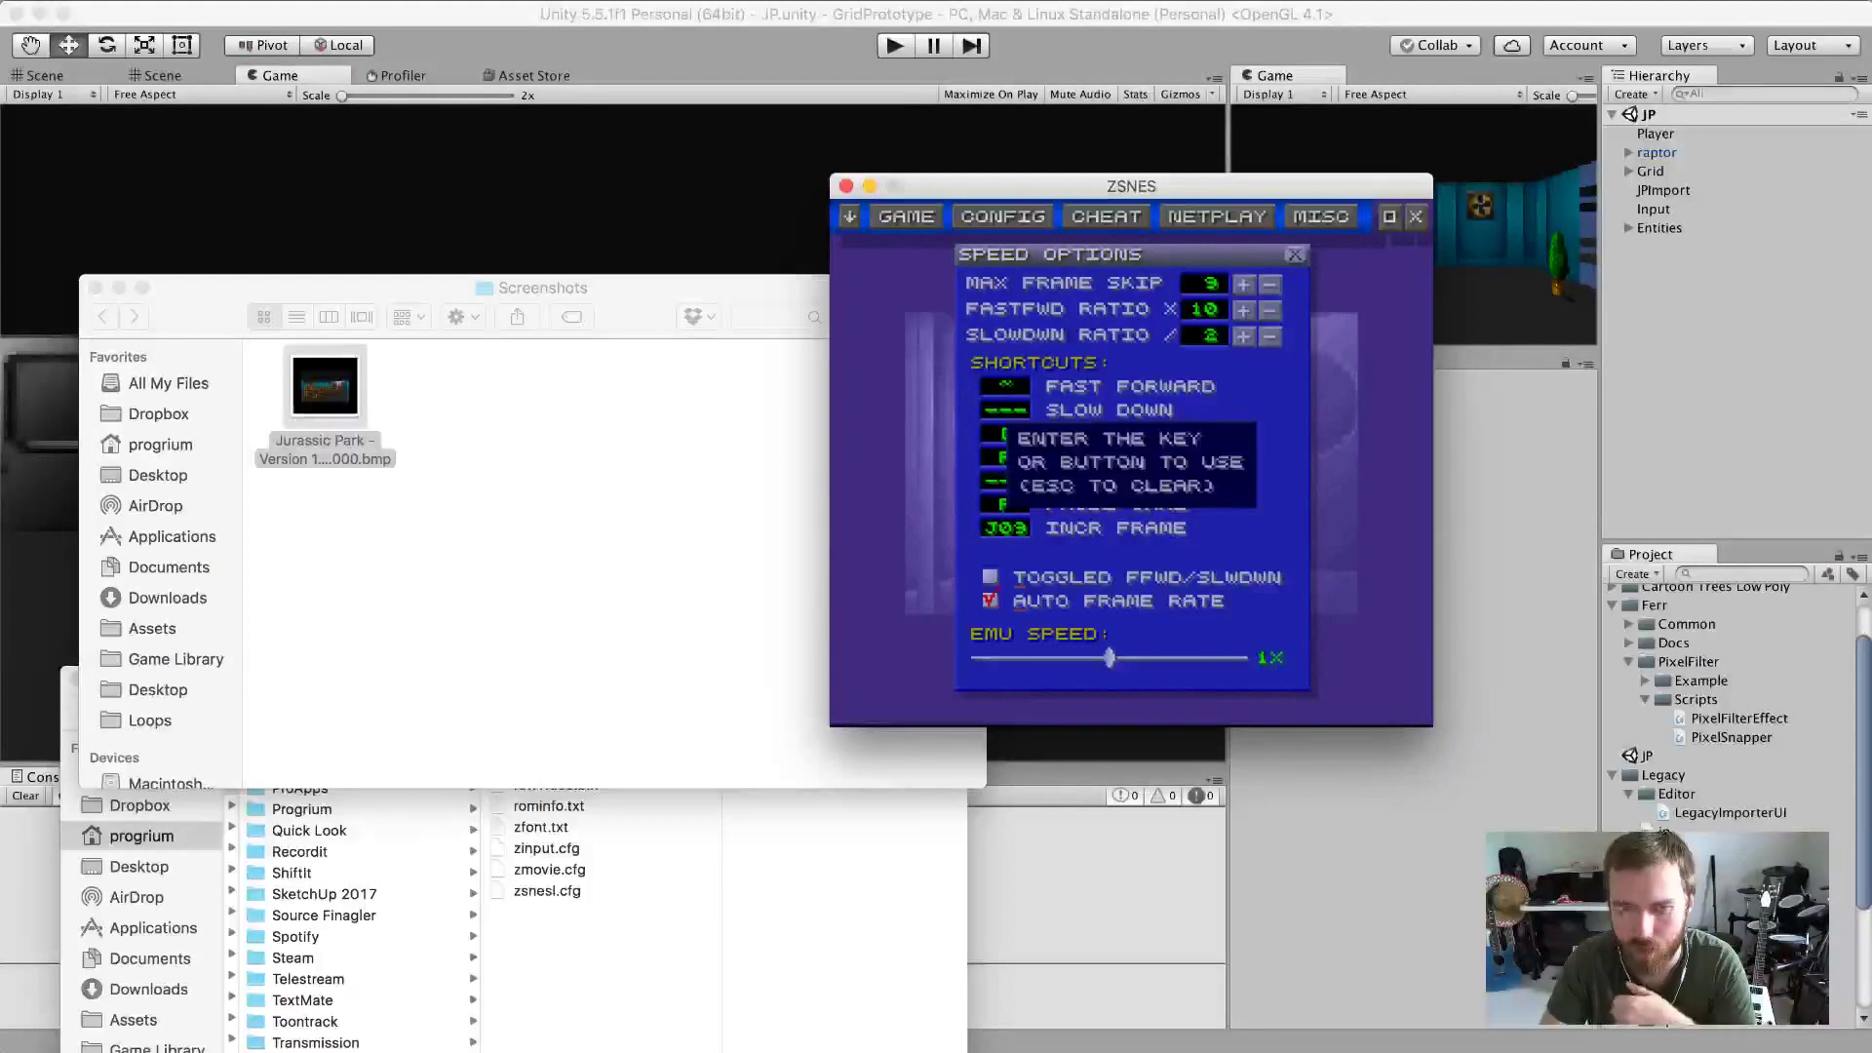
{"action": "key", "text": "["}
{"action": "left_click", "coordinate": [1017, 435]}
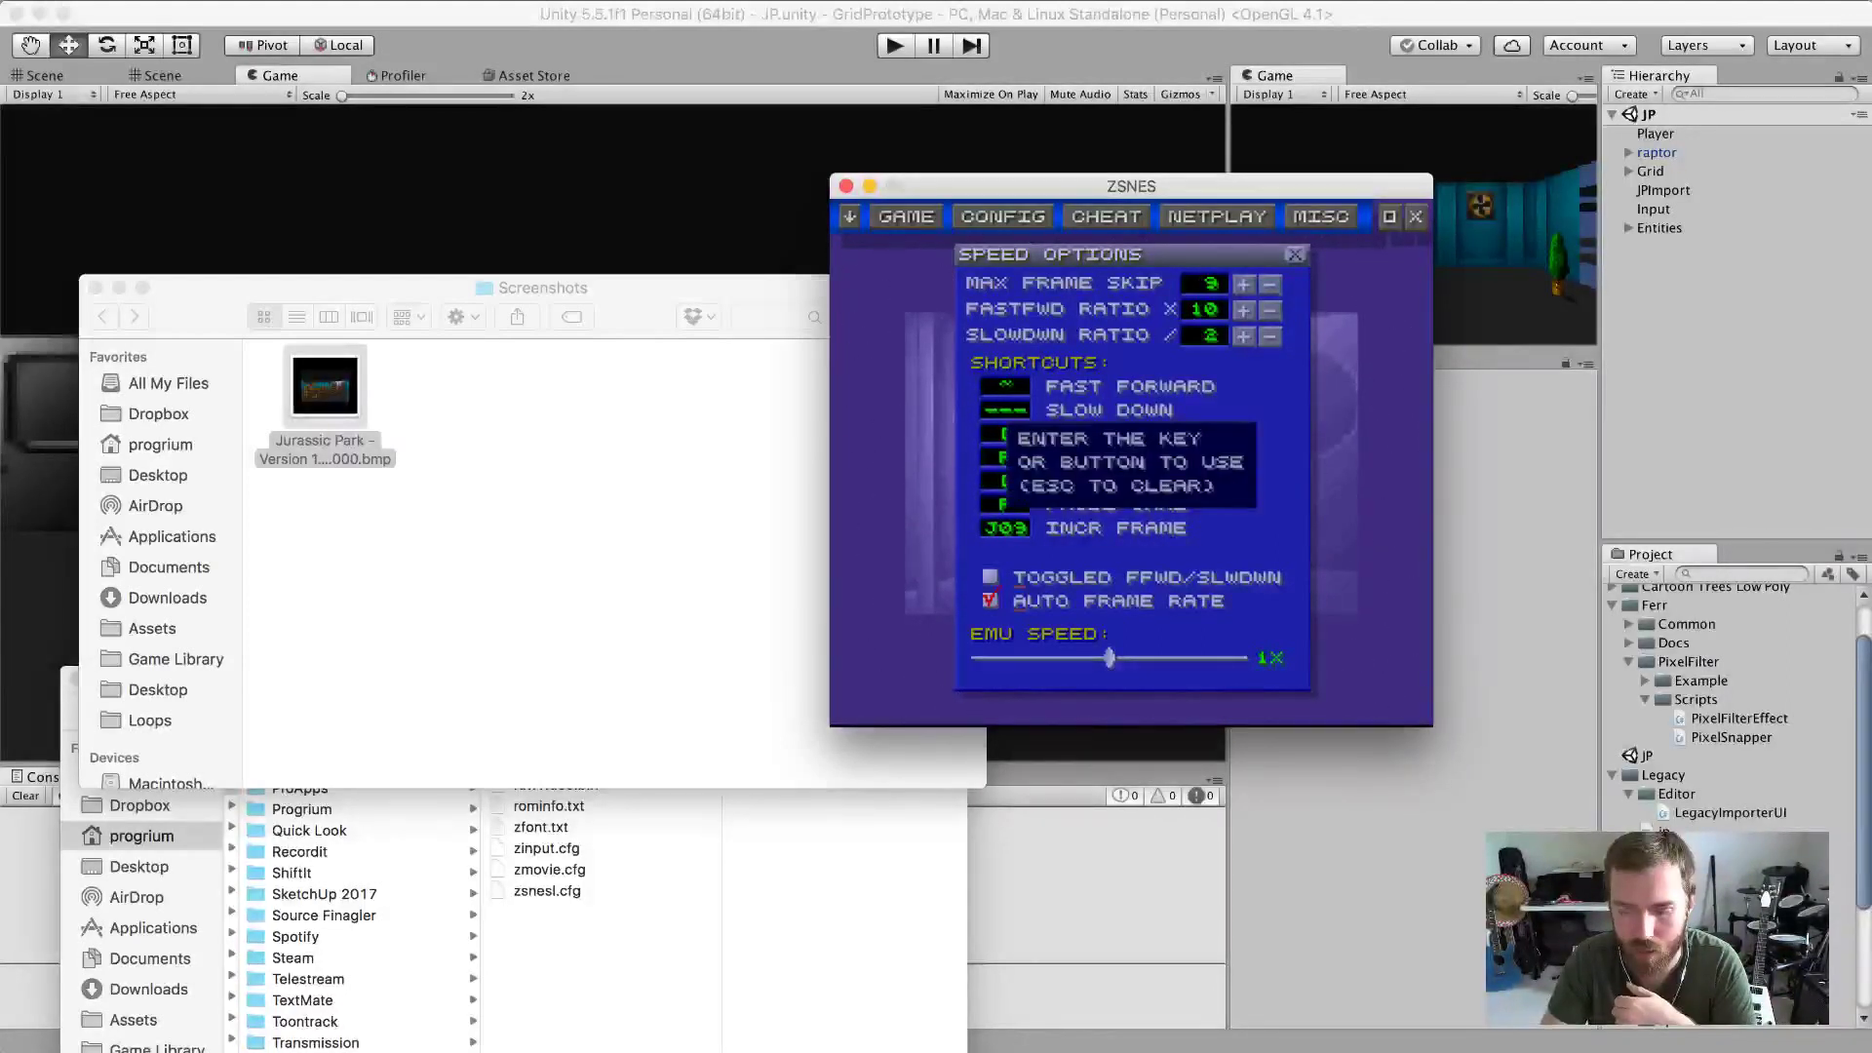
{"action": "key", "text": "bracketright"}
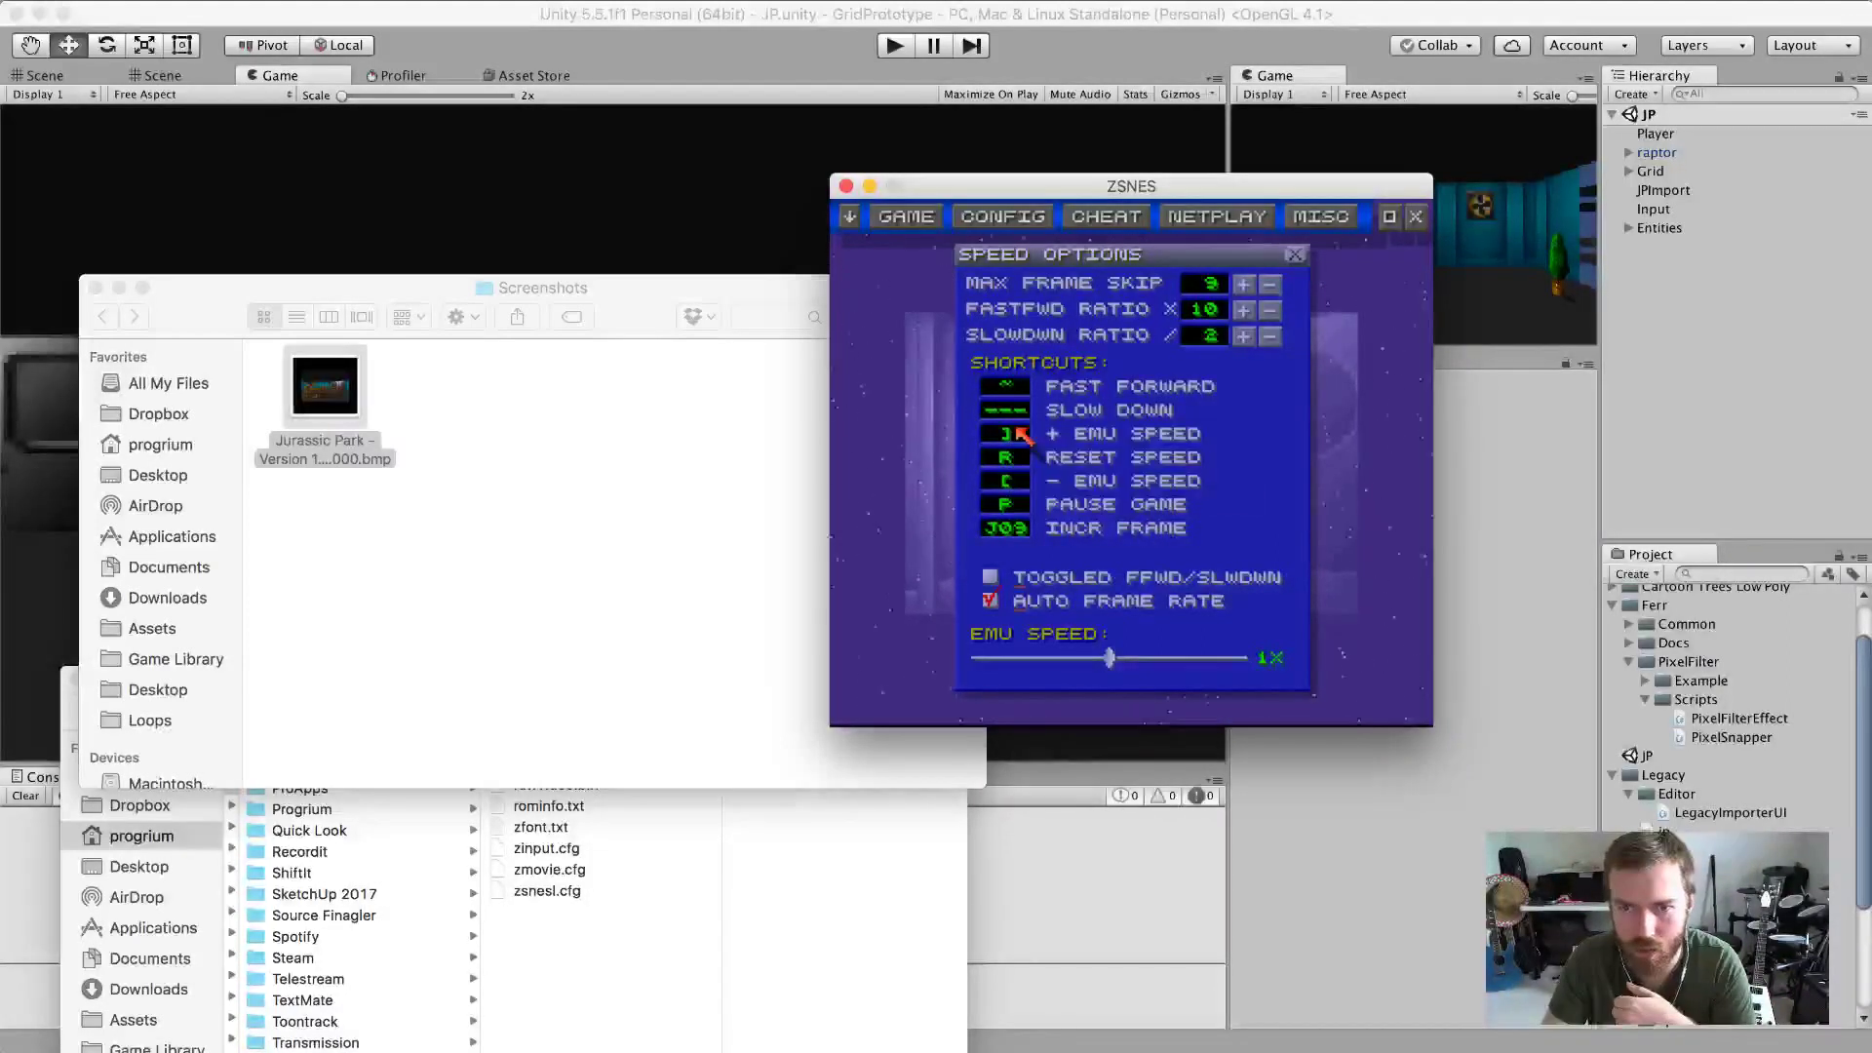
Assign the backslash as the Incr Frame shortcut and resume the game.
{"action": "left_click", "coordinate": [1004, 529]}
{"action": "key", "text": "backslash"}
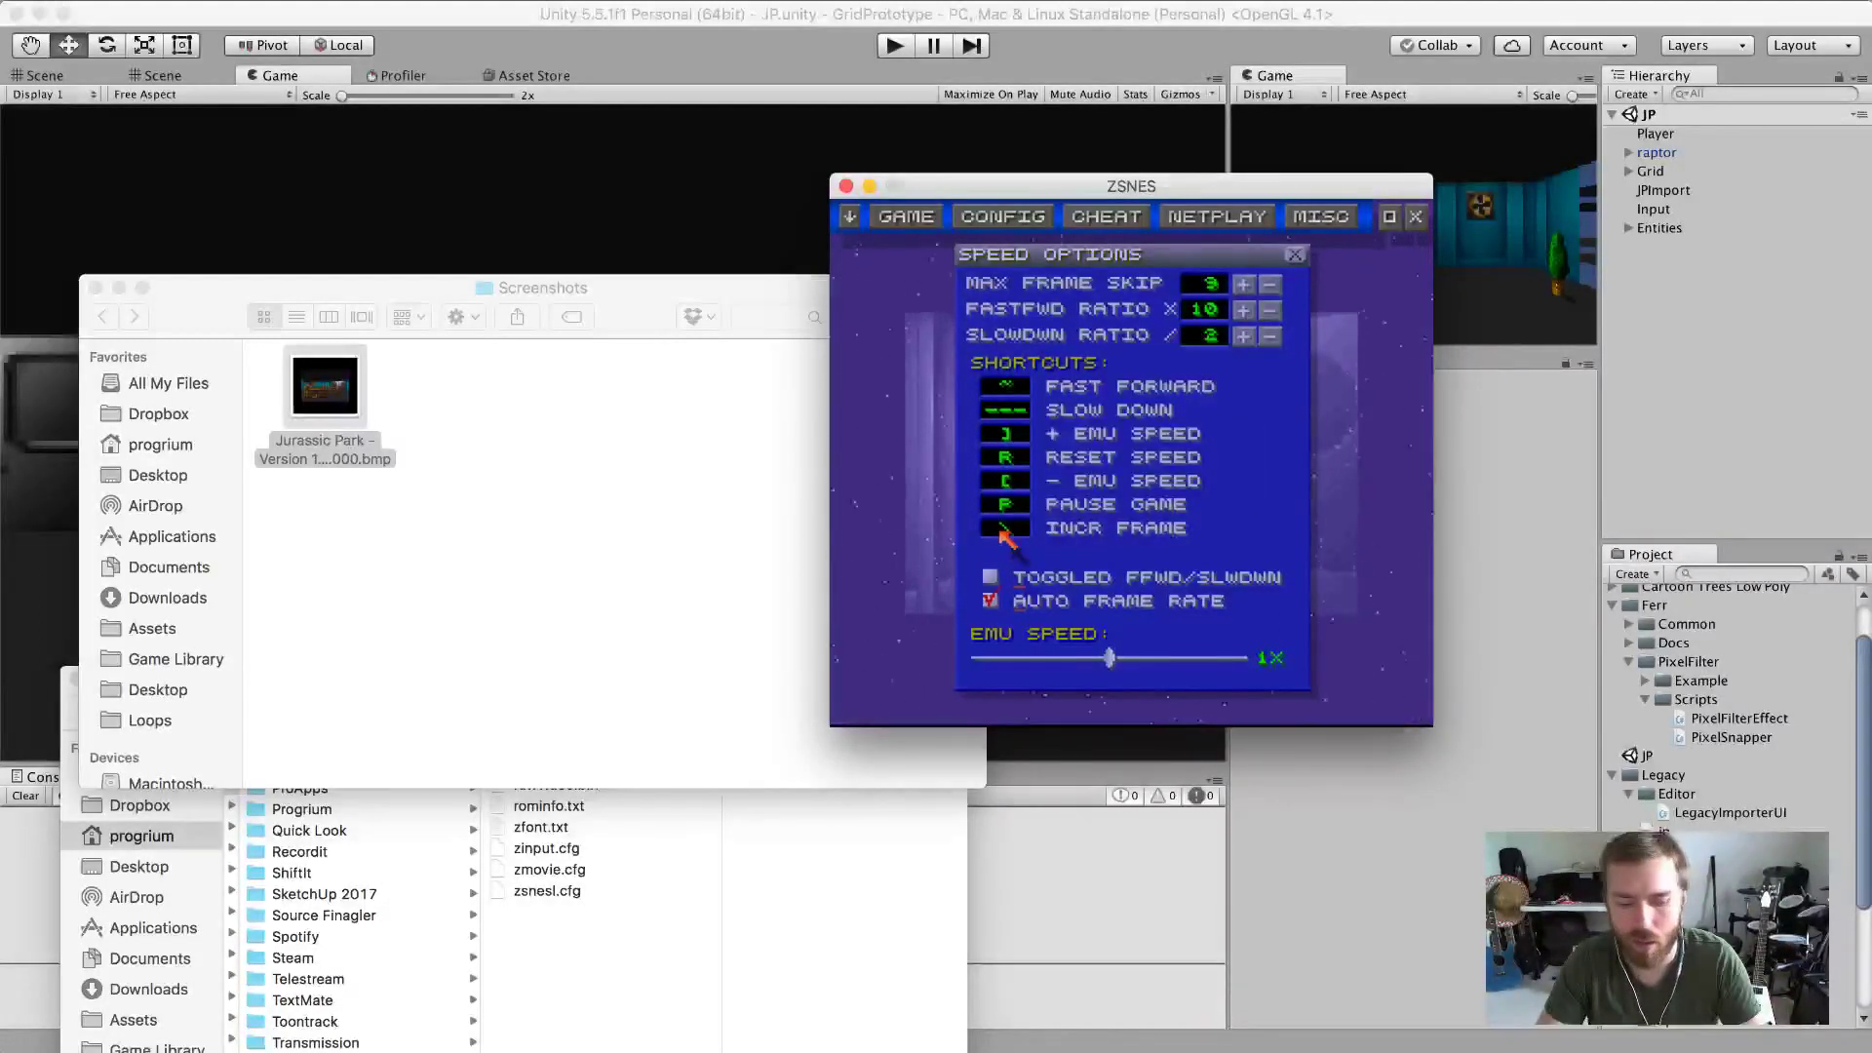
{"action": "key", "text": "Escape"}
{"action": "key", "text": "Escape"}
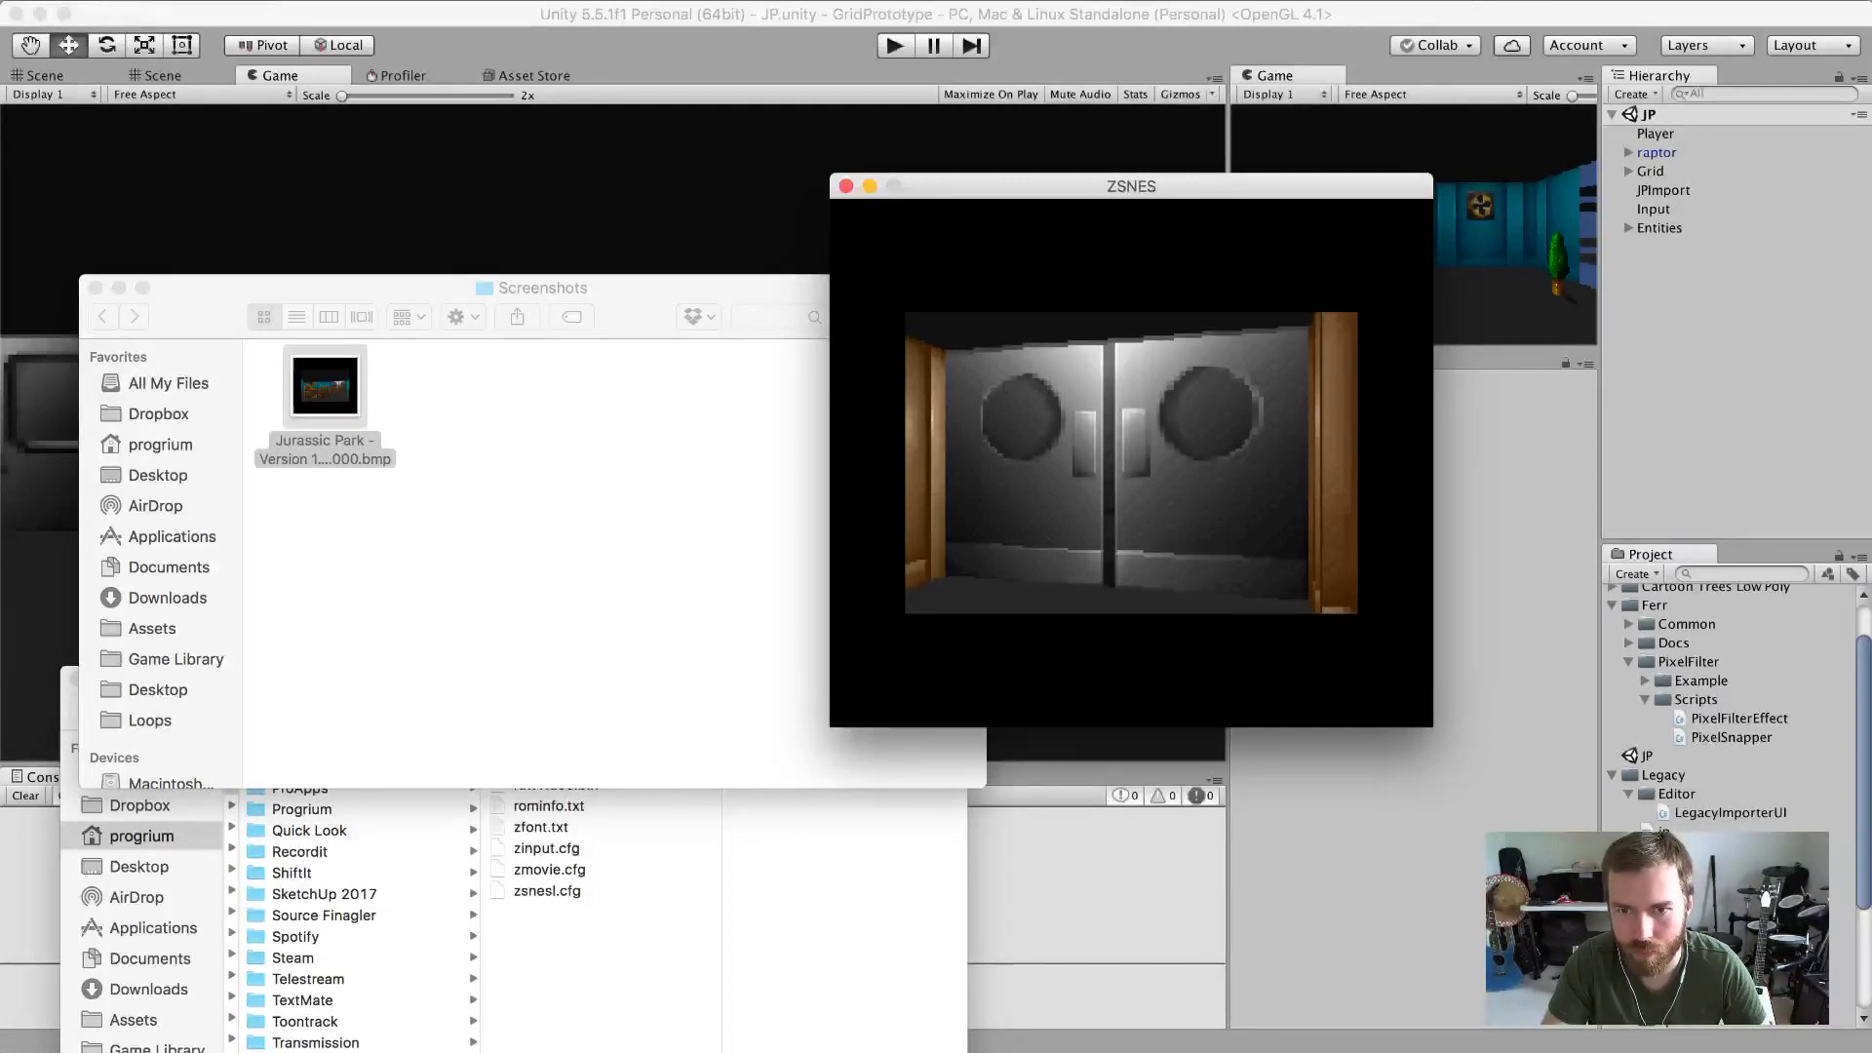
Back away from the round-windowed doors into the kitchen, moving back and forth to examine how the walls and appliances scale.
{"action": "key", "text": "Right"}
{"action": "key", "text": "Down"}
{"action": "key", "text": "Down"}
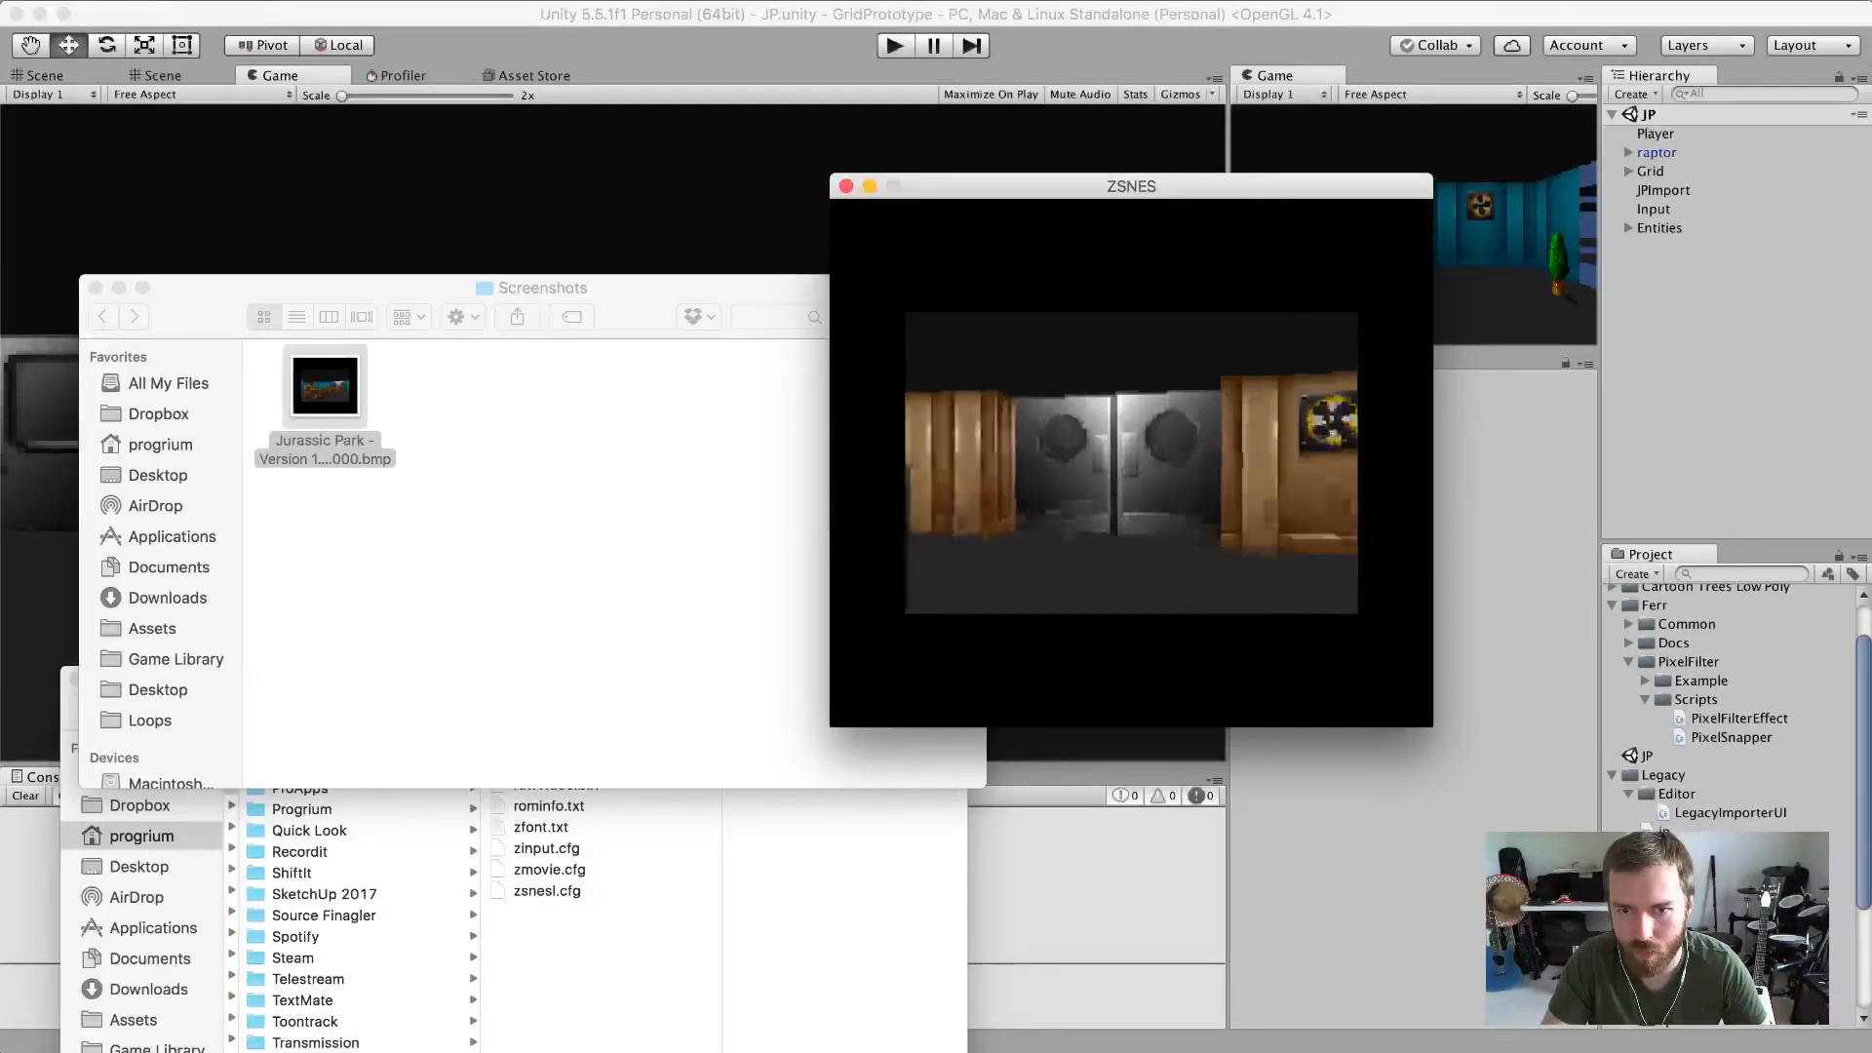
{"action": "key", "text": "Up"}
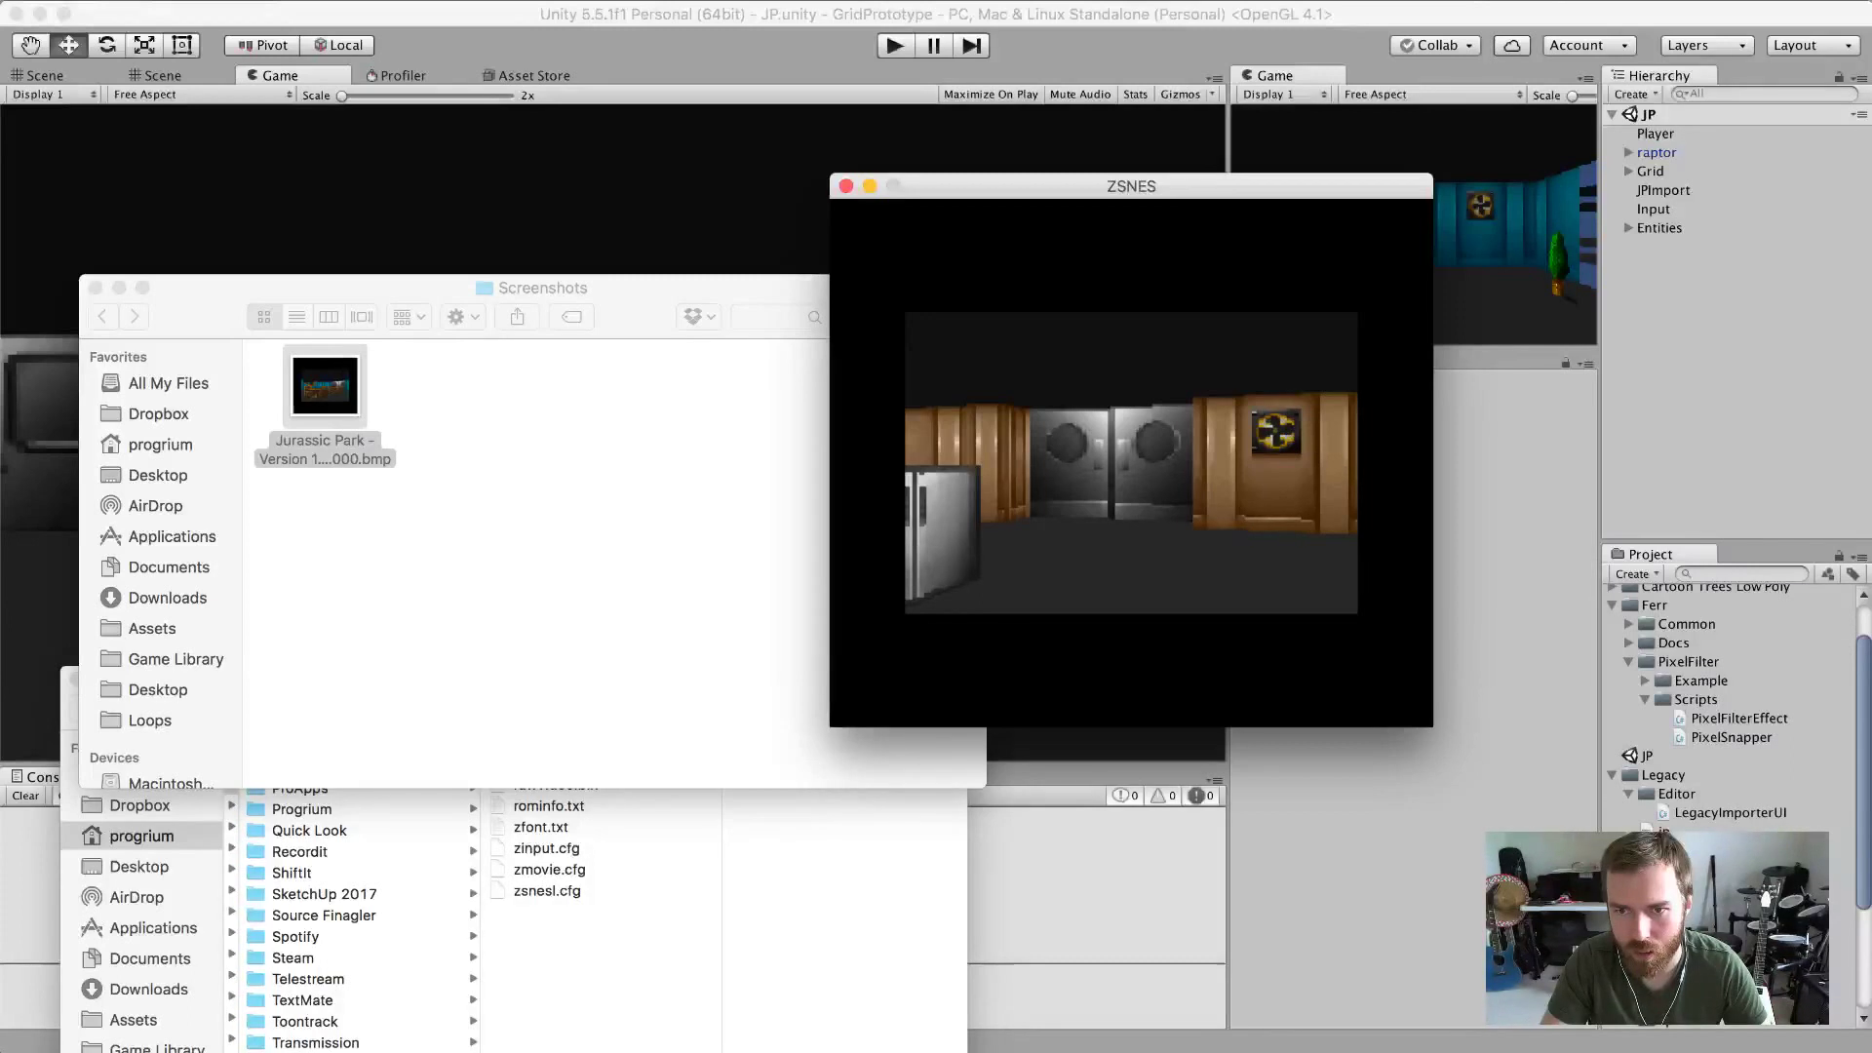
{"action": "key", "text": "Up"}
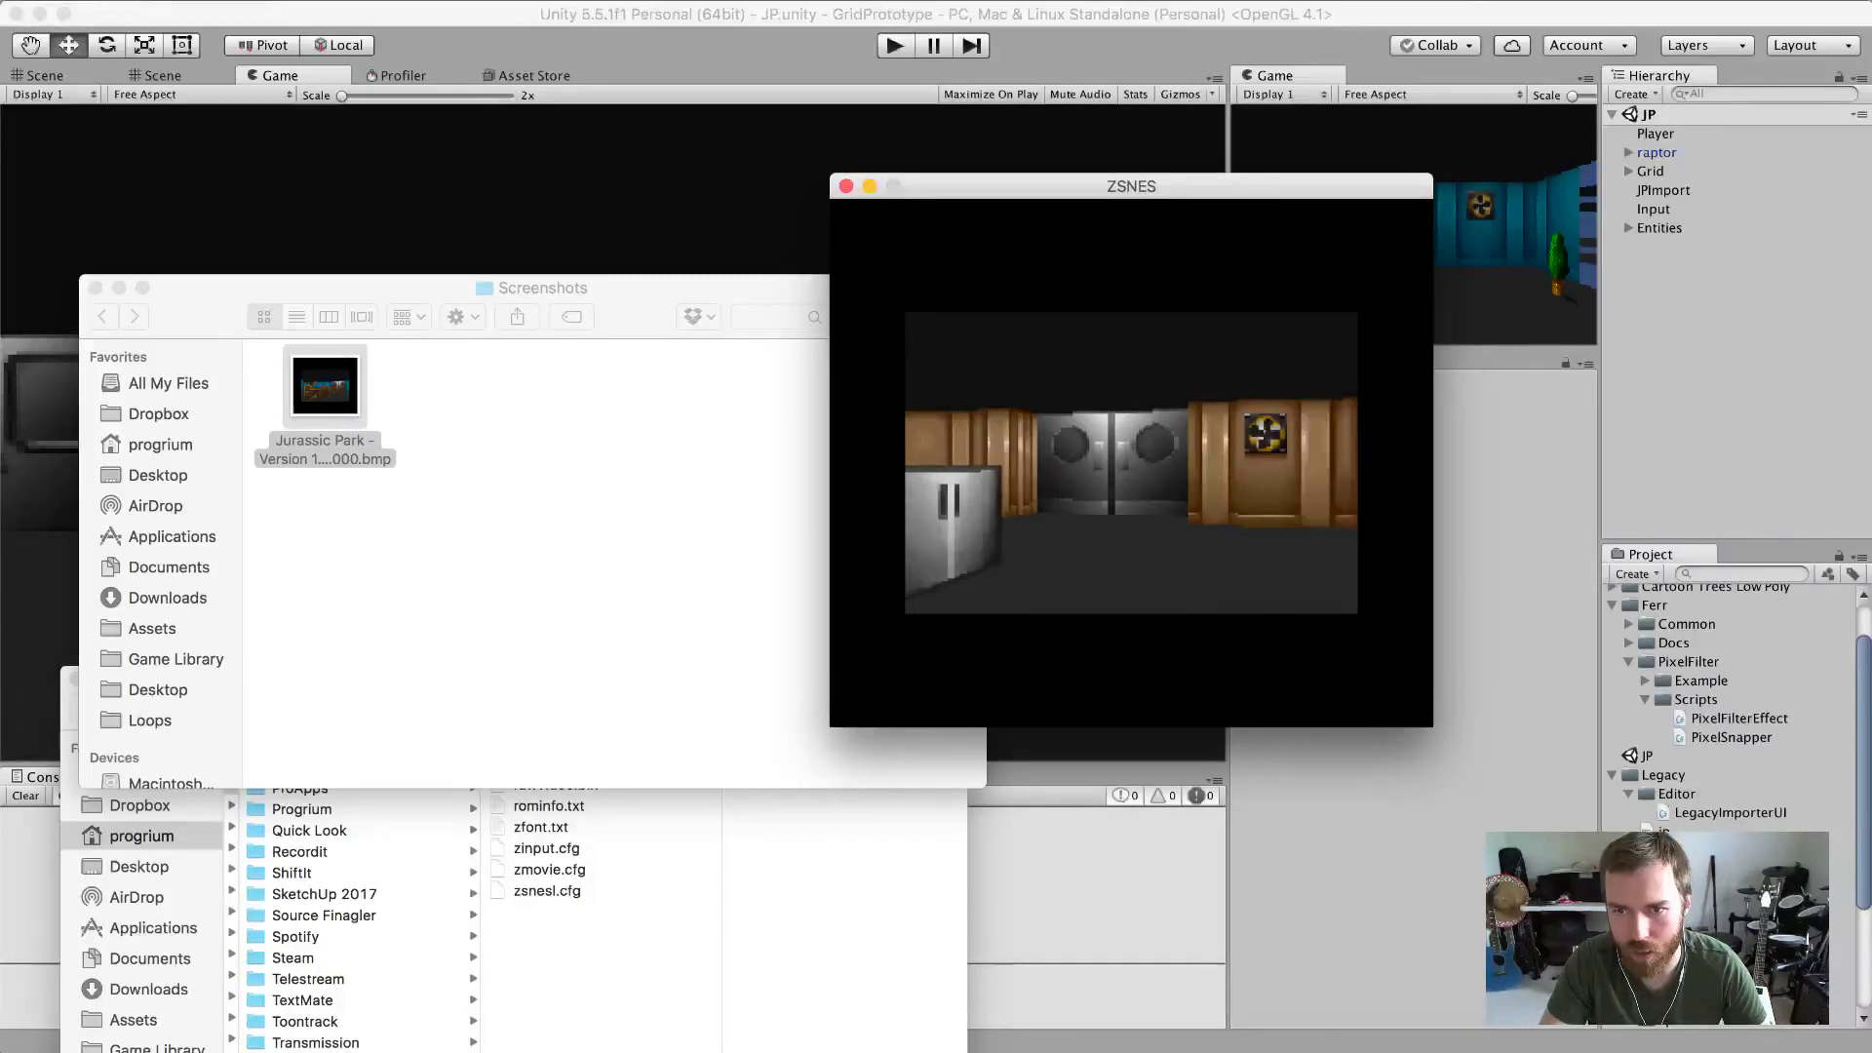
{"action": "key", "text": "Down"}
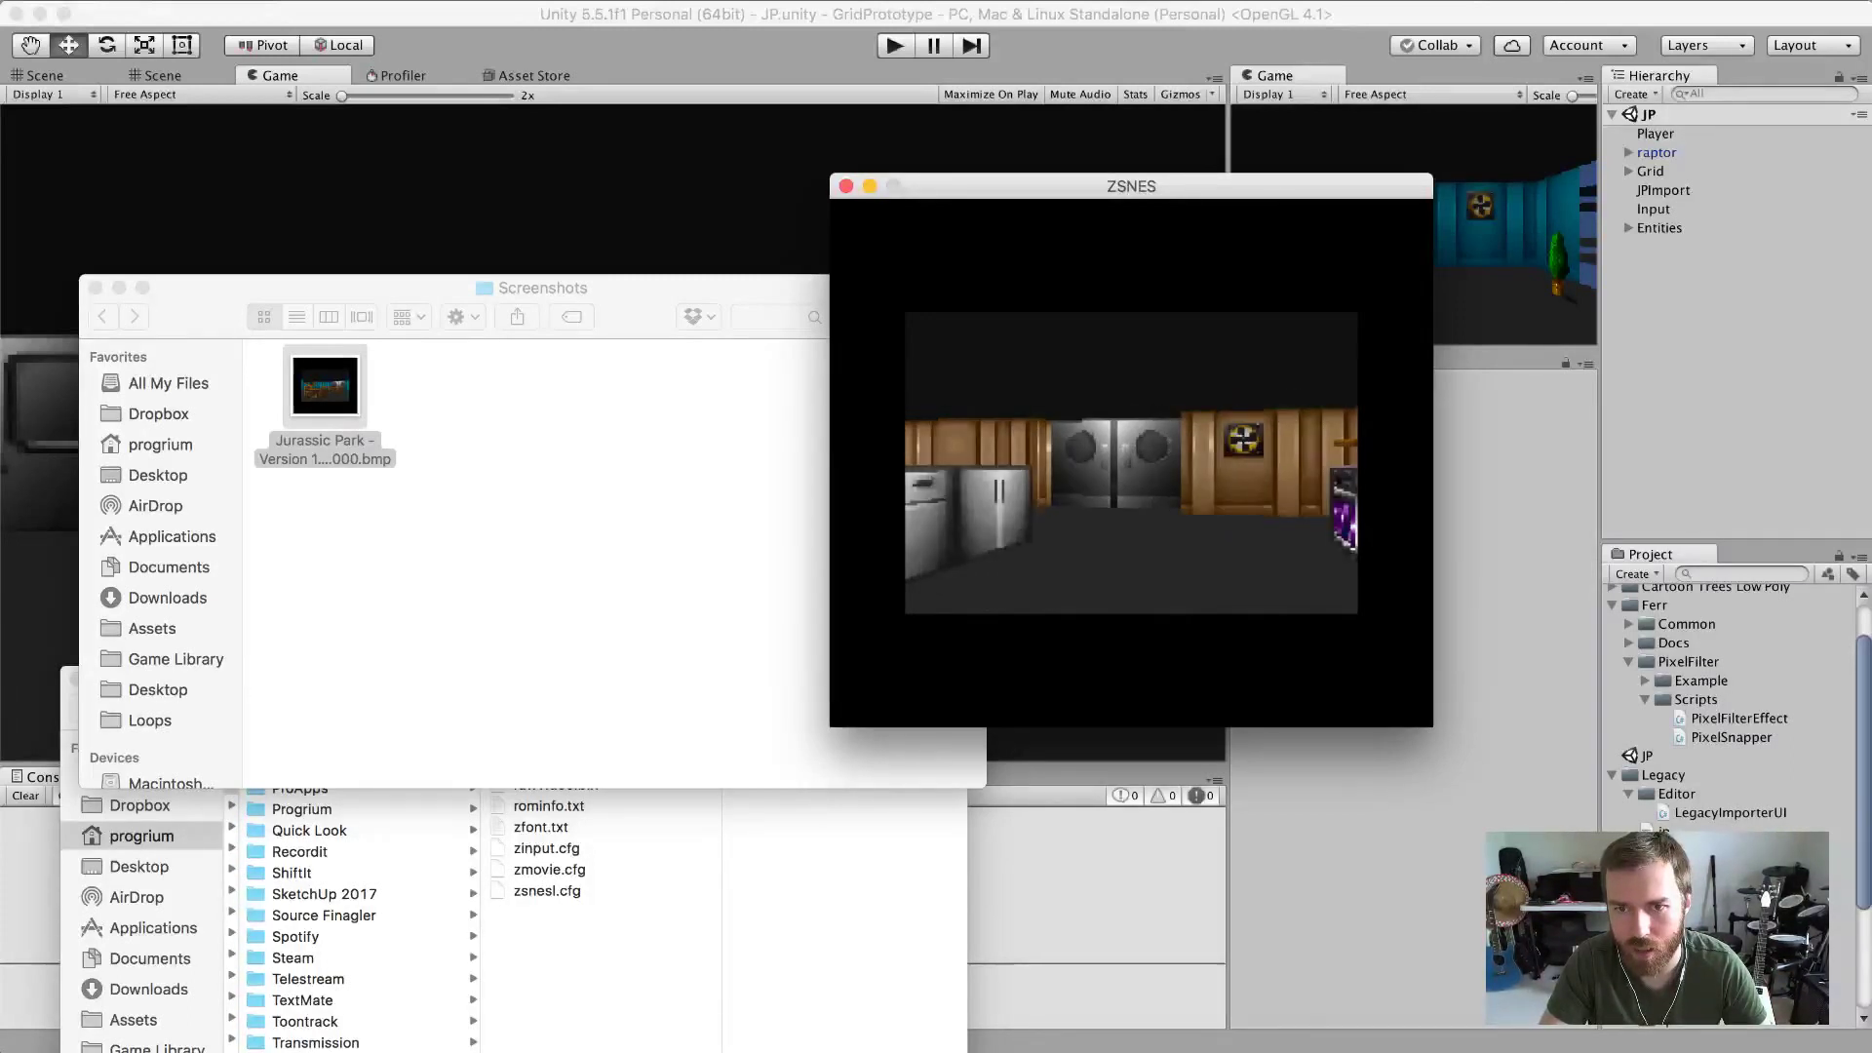
{"action": "key", "text": "Down"}
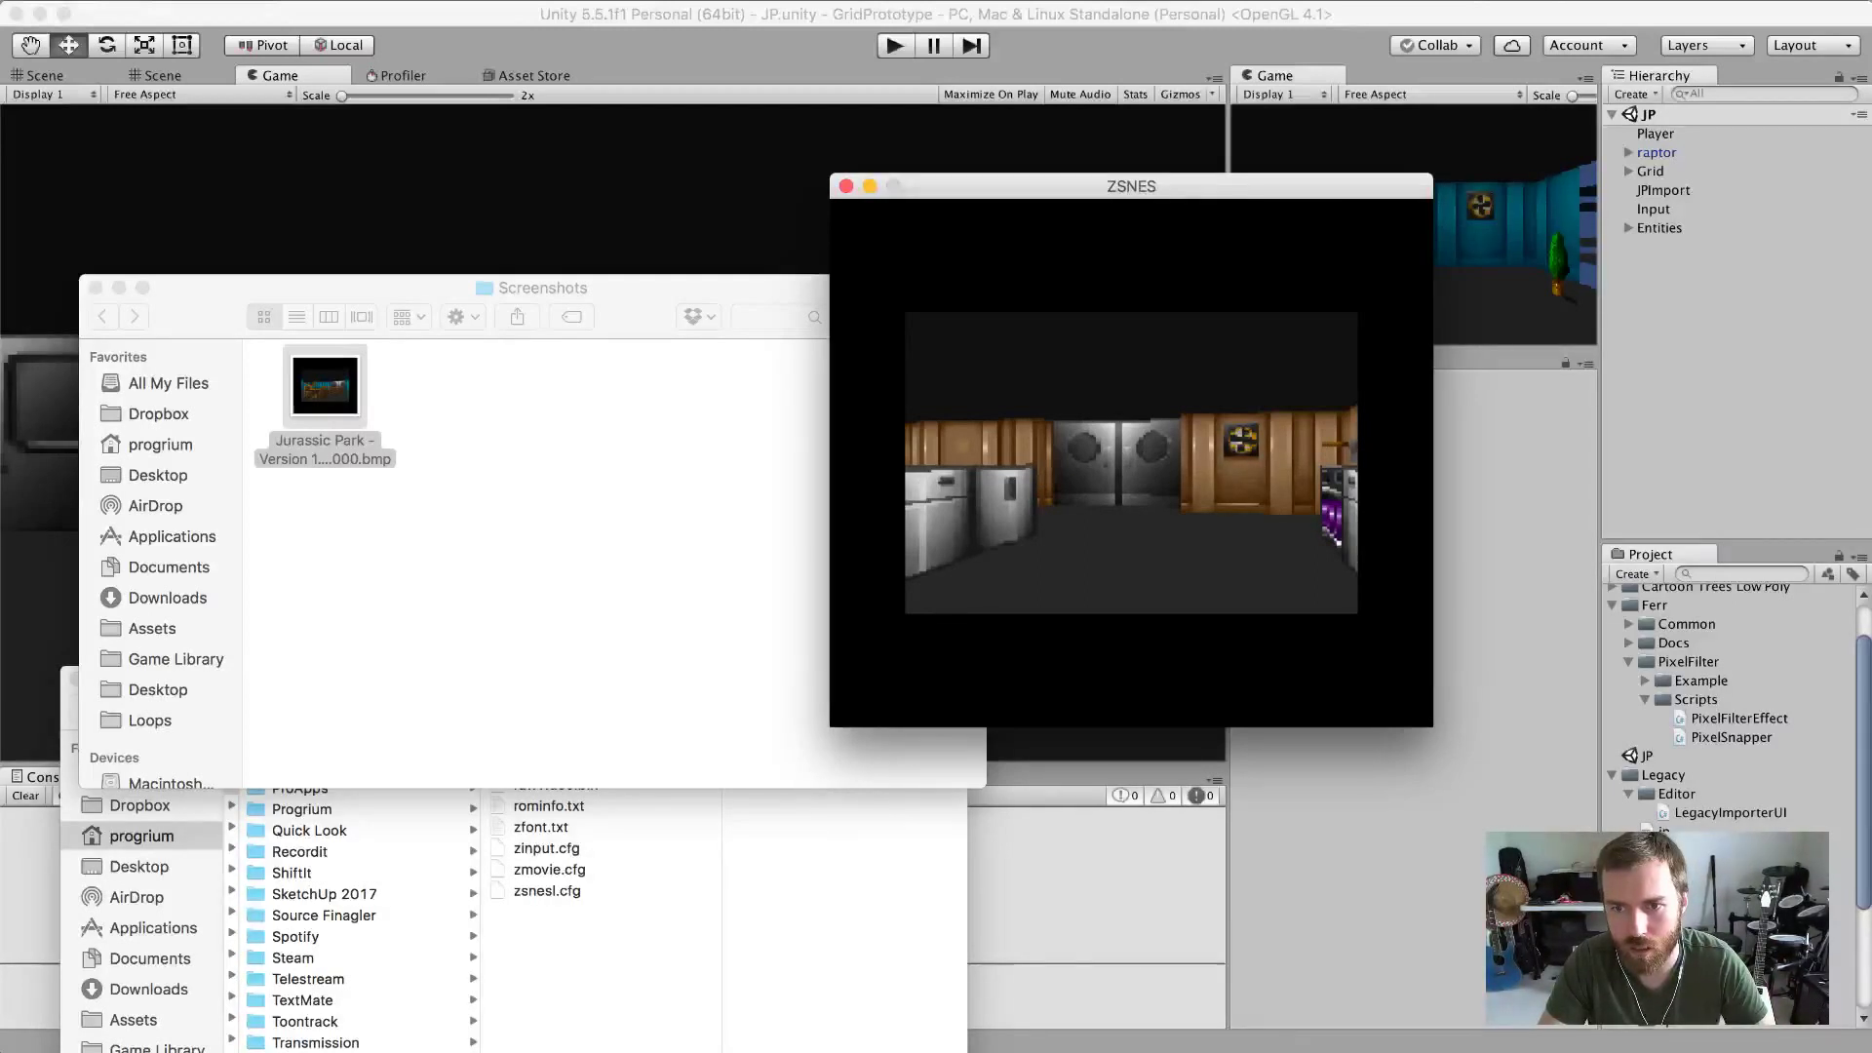
Walk past the kitchen appliances up to the wooden wall's corner beside the round-windowed doors.
{"action": "key", "text": "Up"}
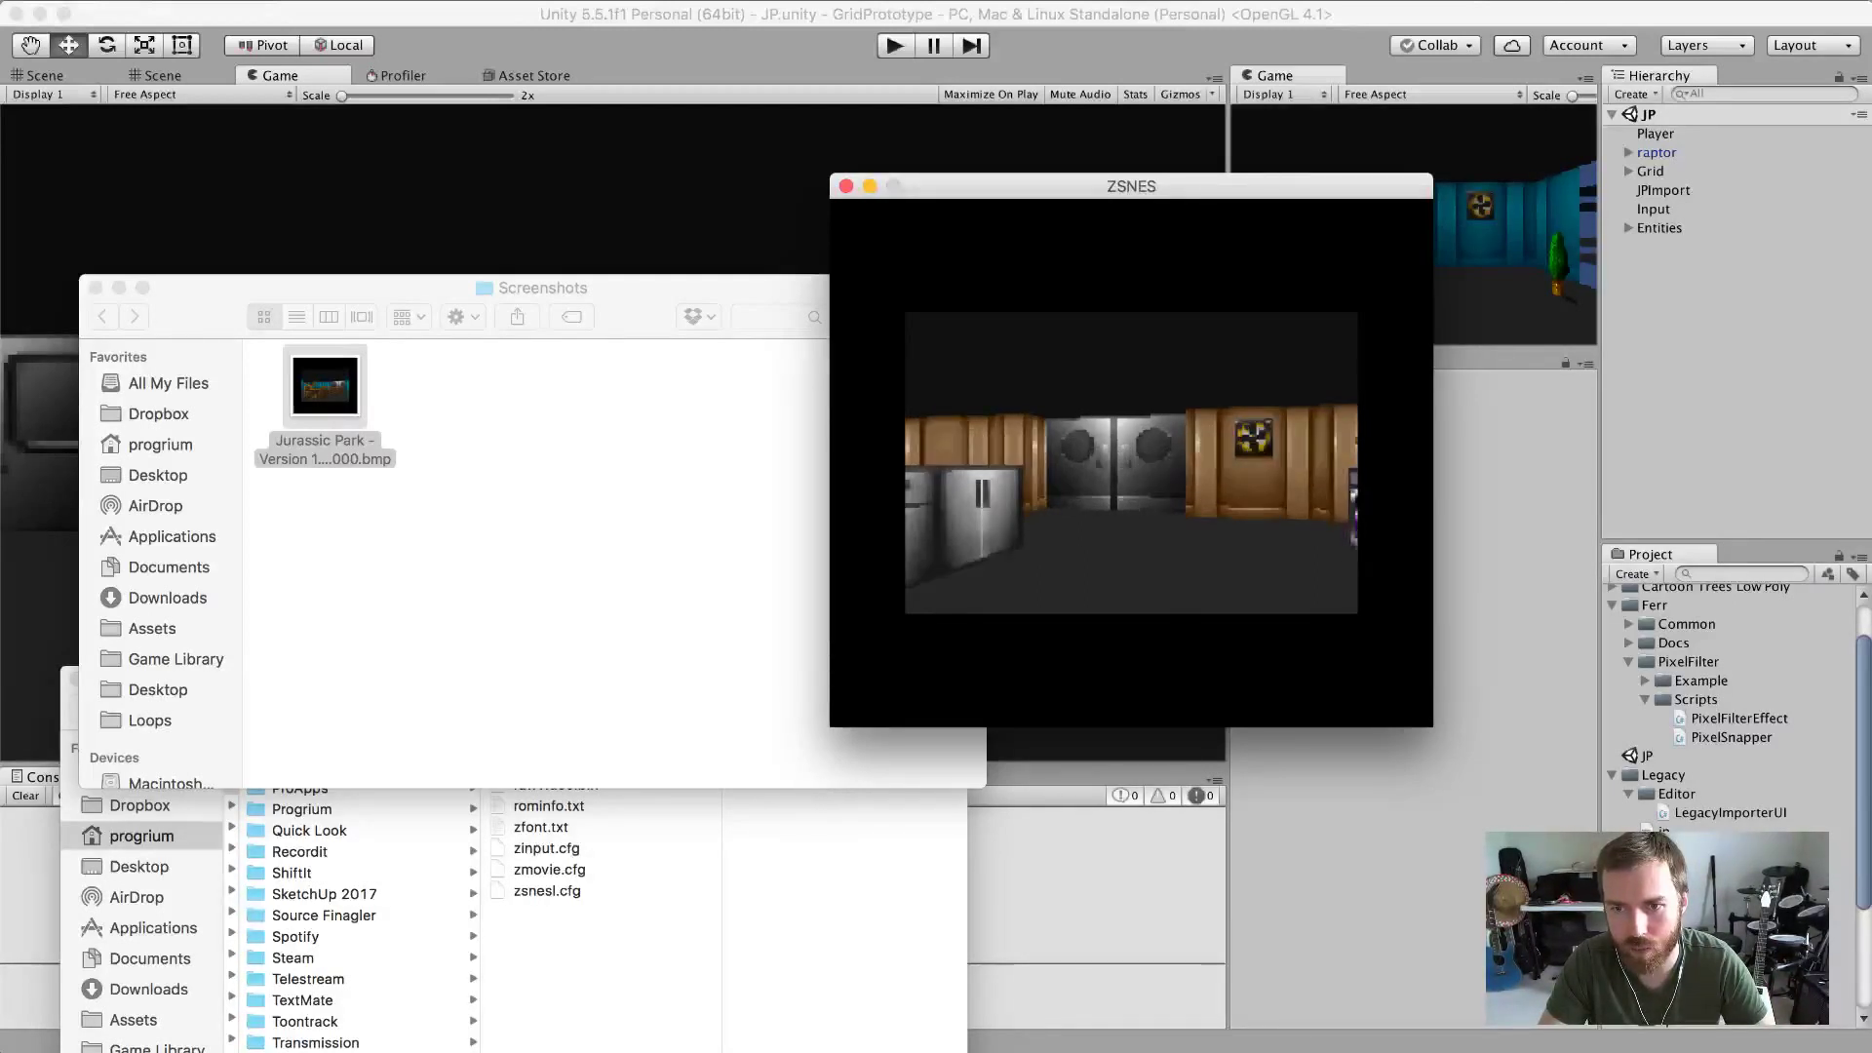
{"action": "key", "text": "Up"}
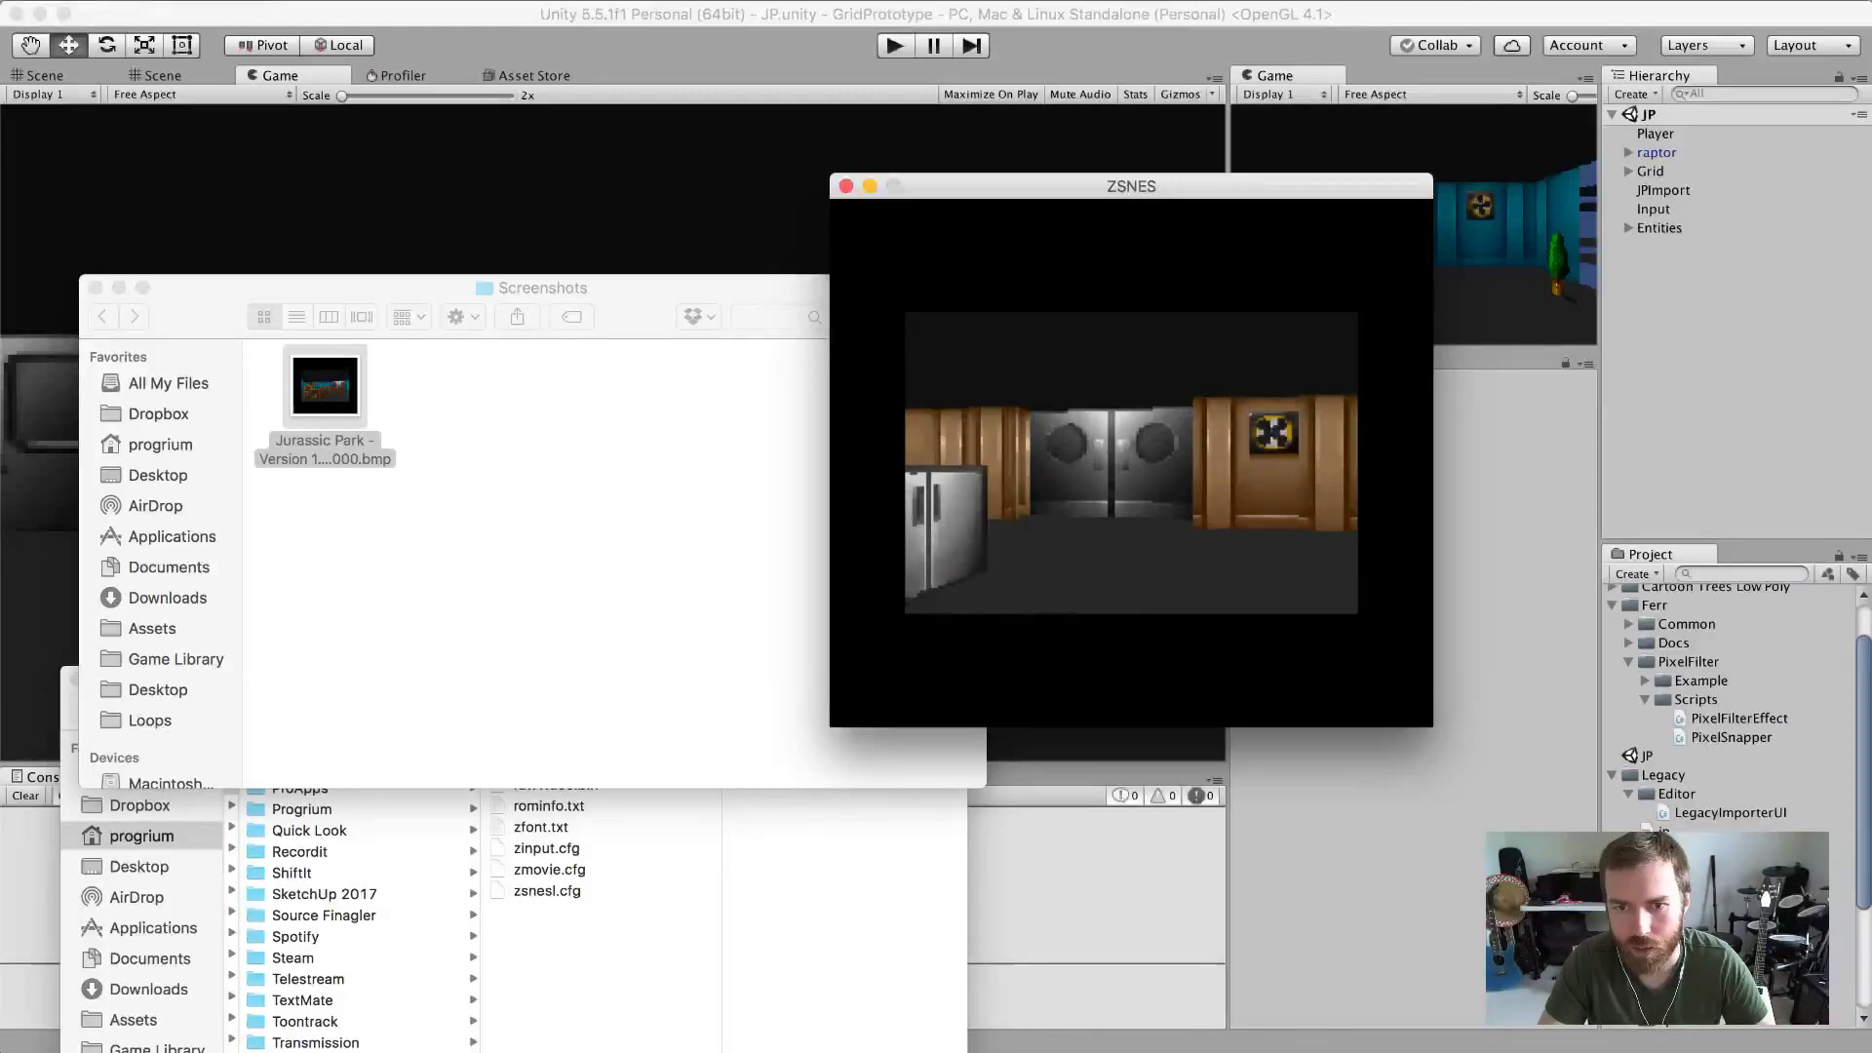
{"action": "key", "text": "Up"}
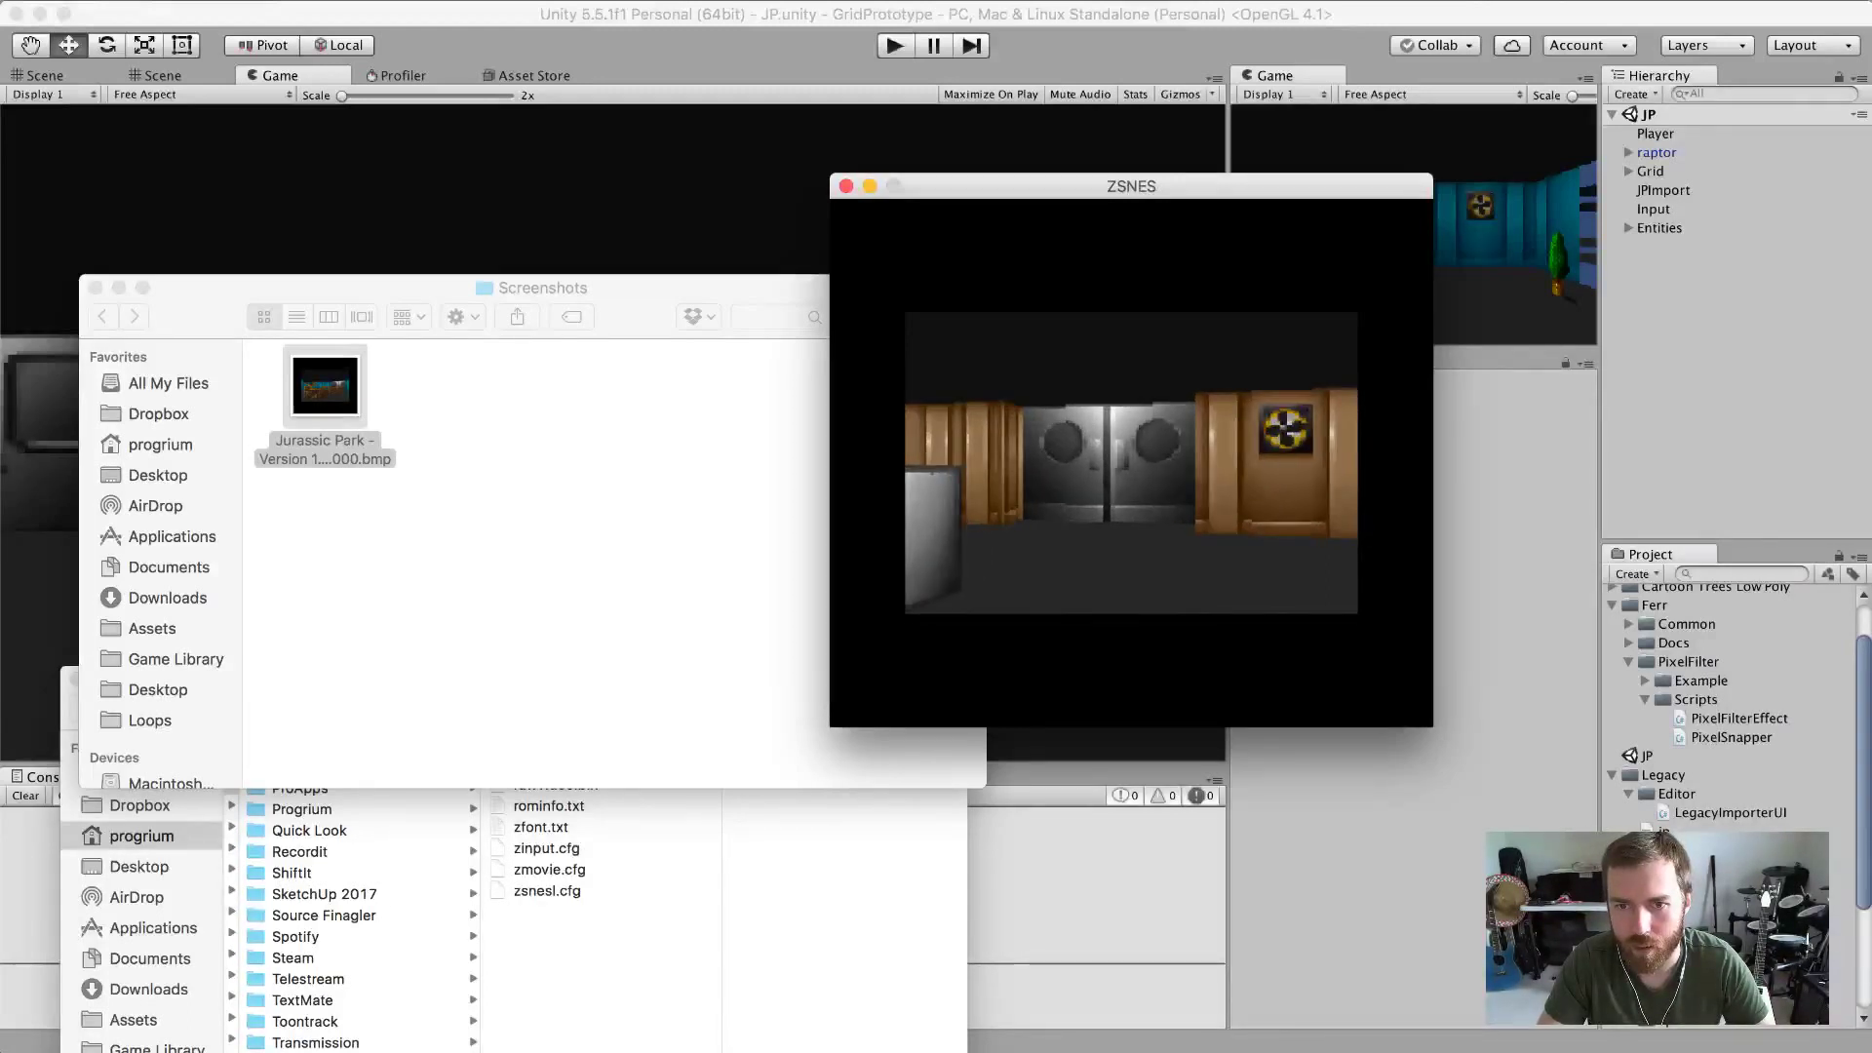
{"action": "key", "text": "Up"}
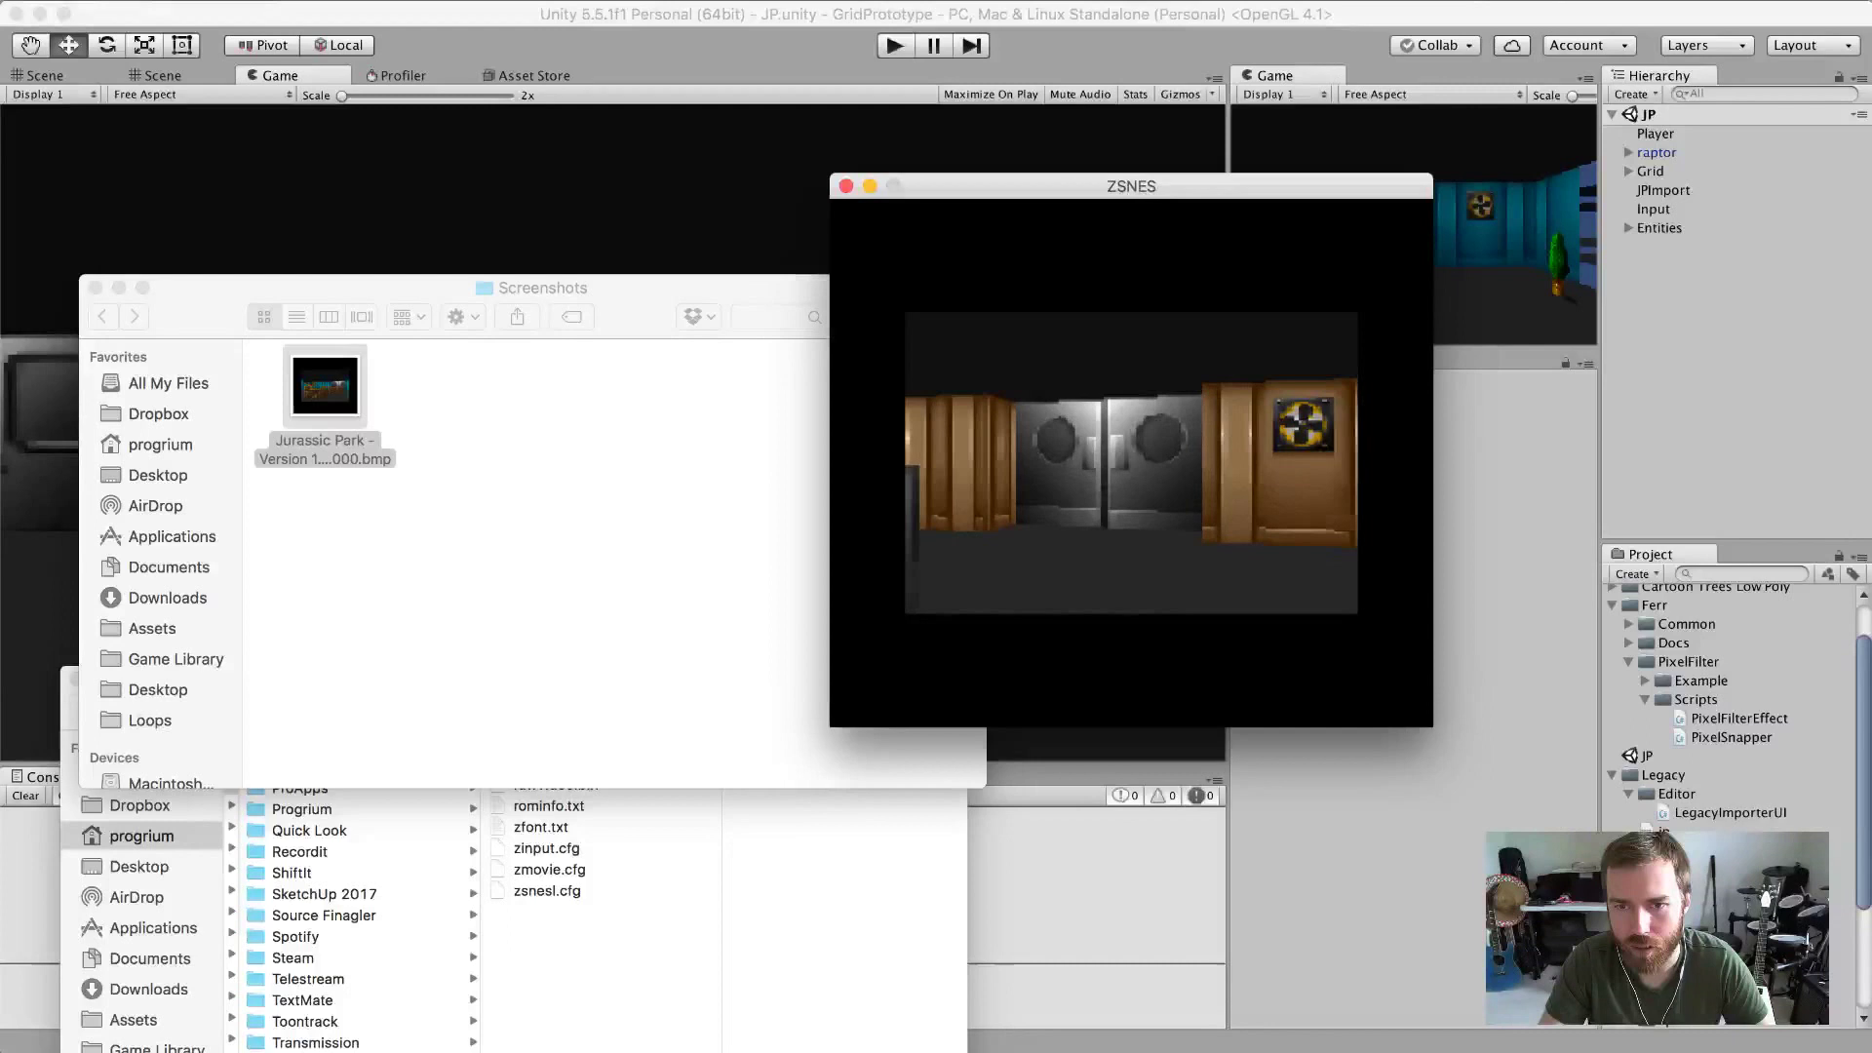
{"action": "key", "text": "Left"}
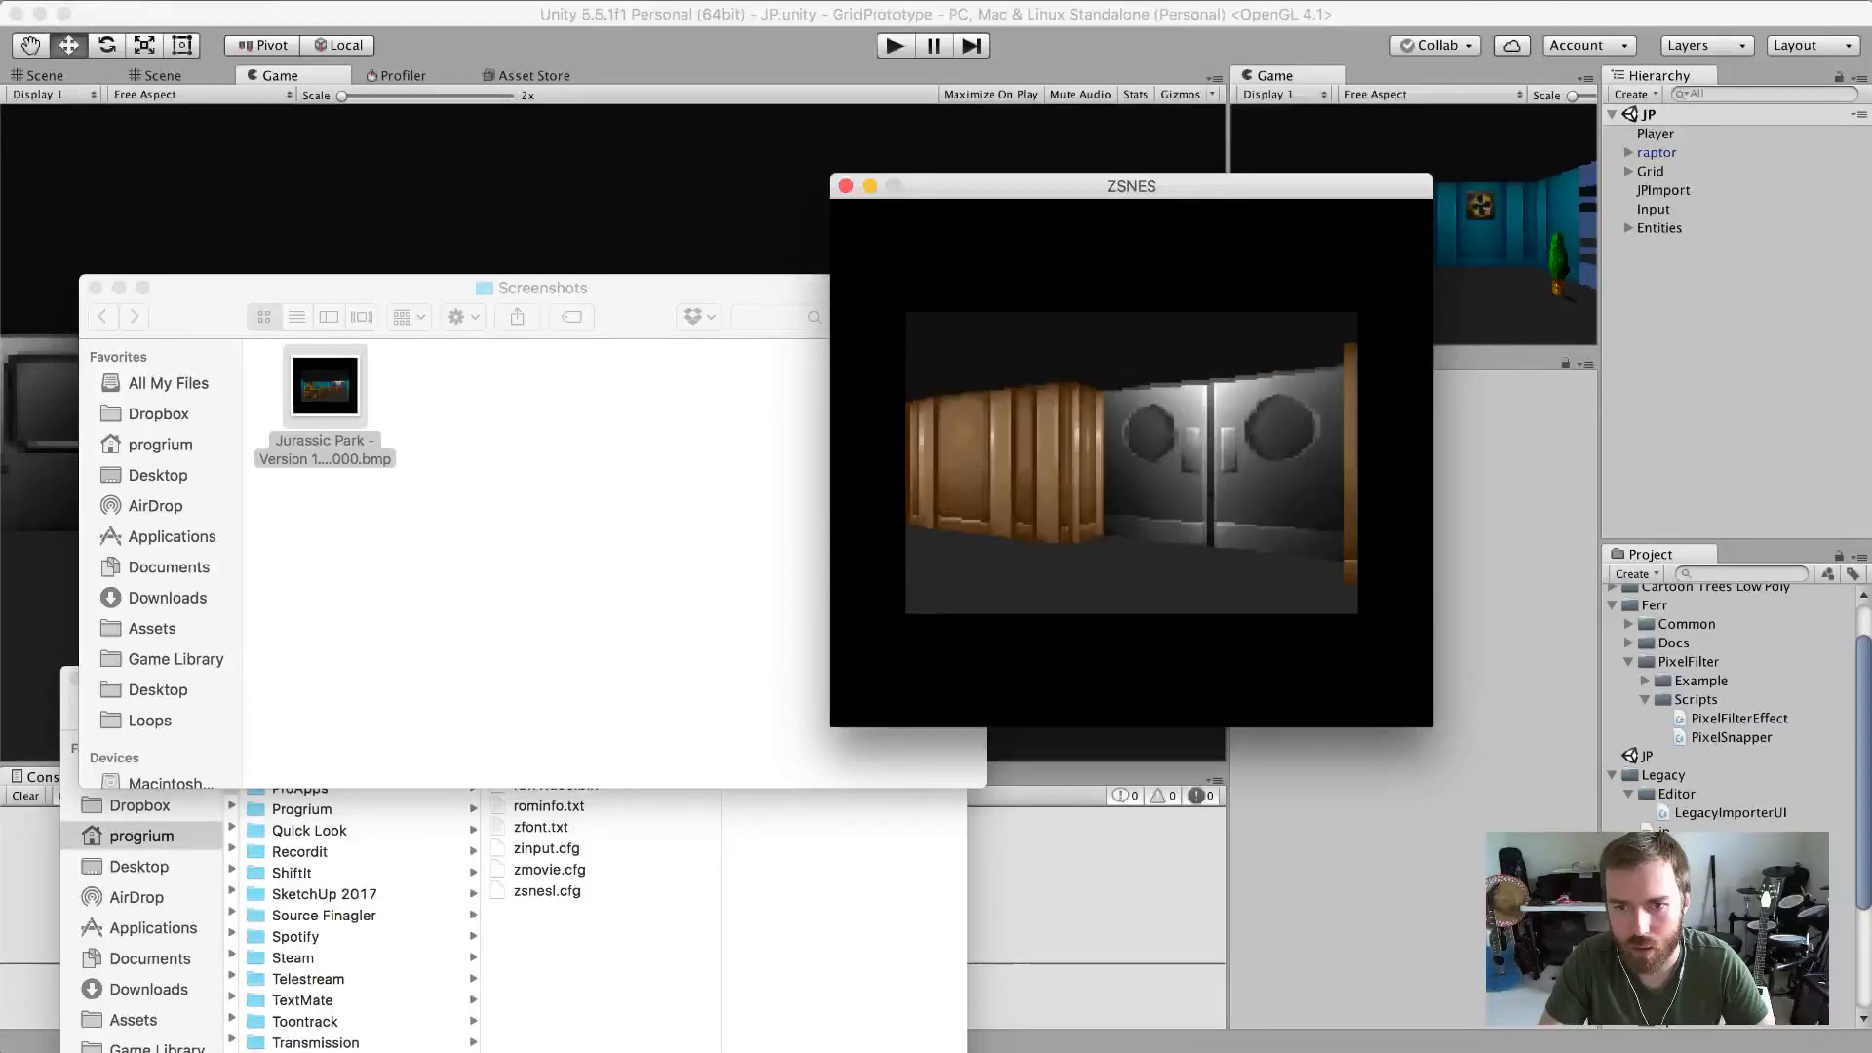
{"action": "key", "text": "Up"}
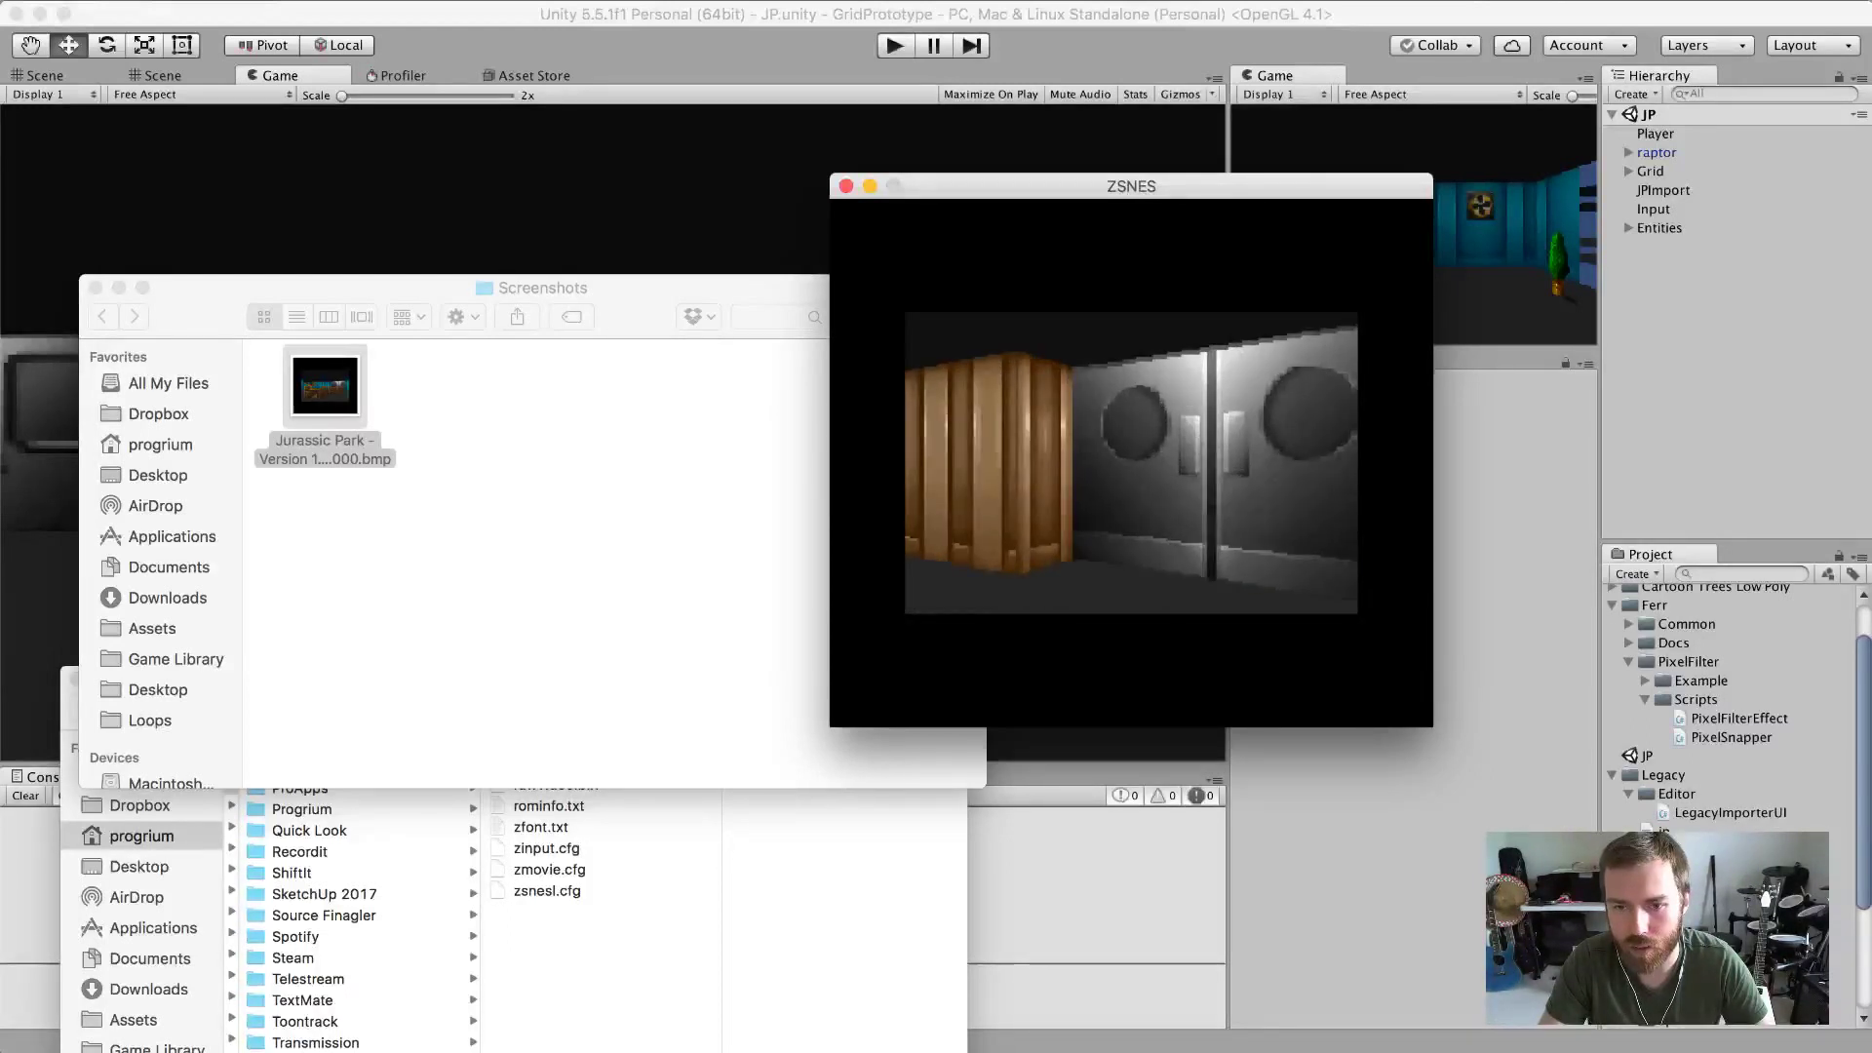
{"action": "key", "text": "Up"}
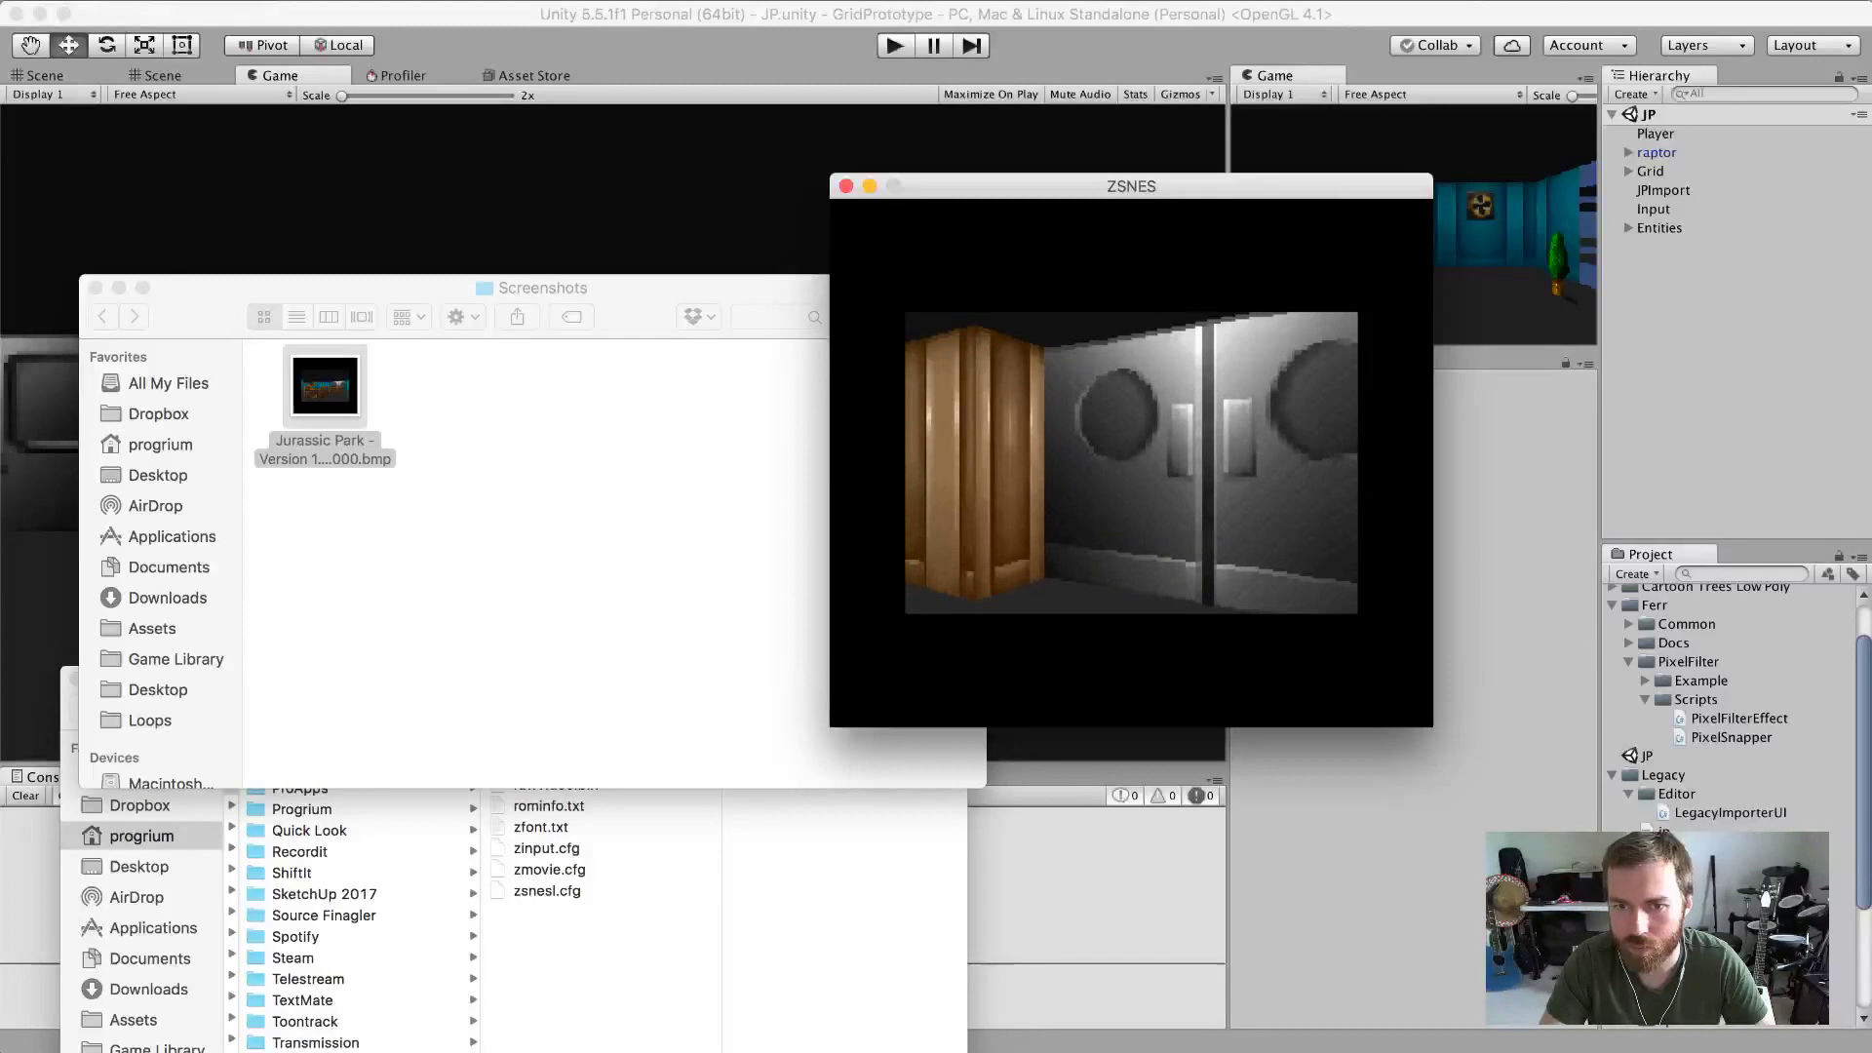
Examine the wooden corner and the round-windowed doors from different distances and angles.
{"action": "key", "text": "Left"}
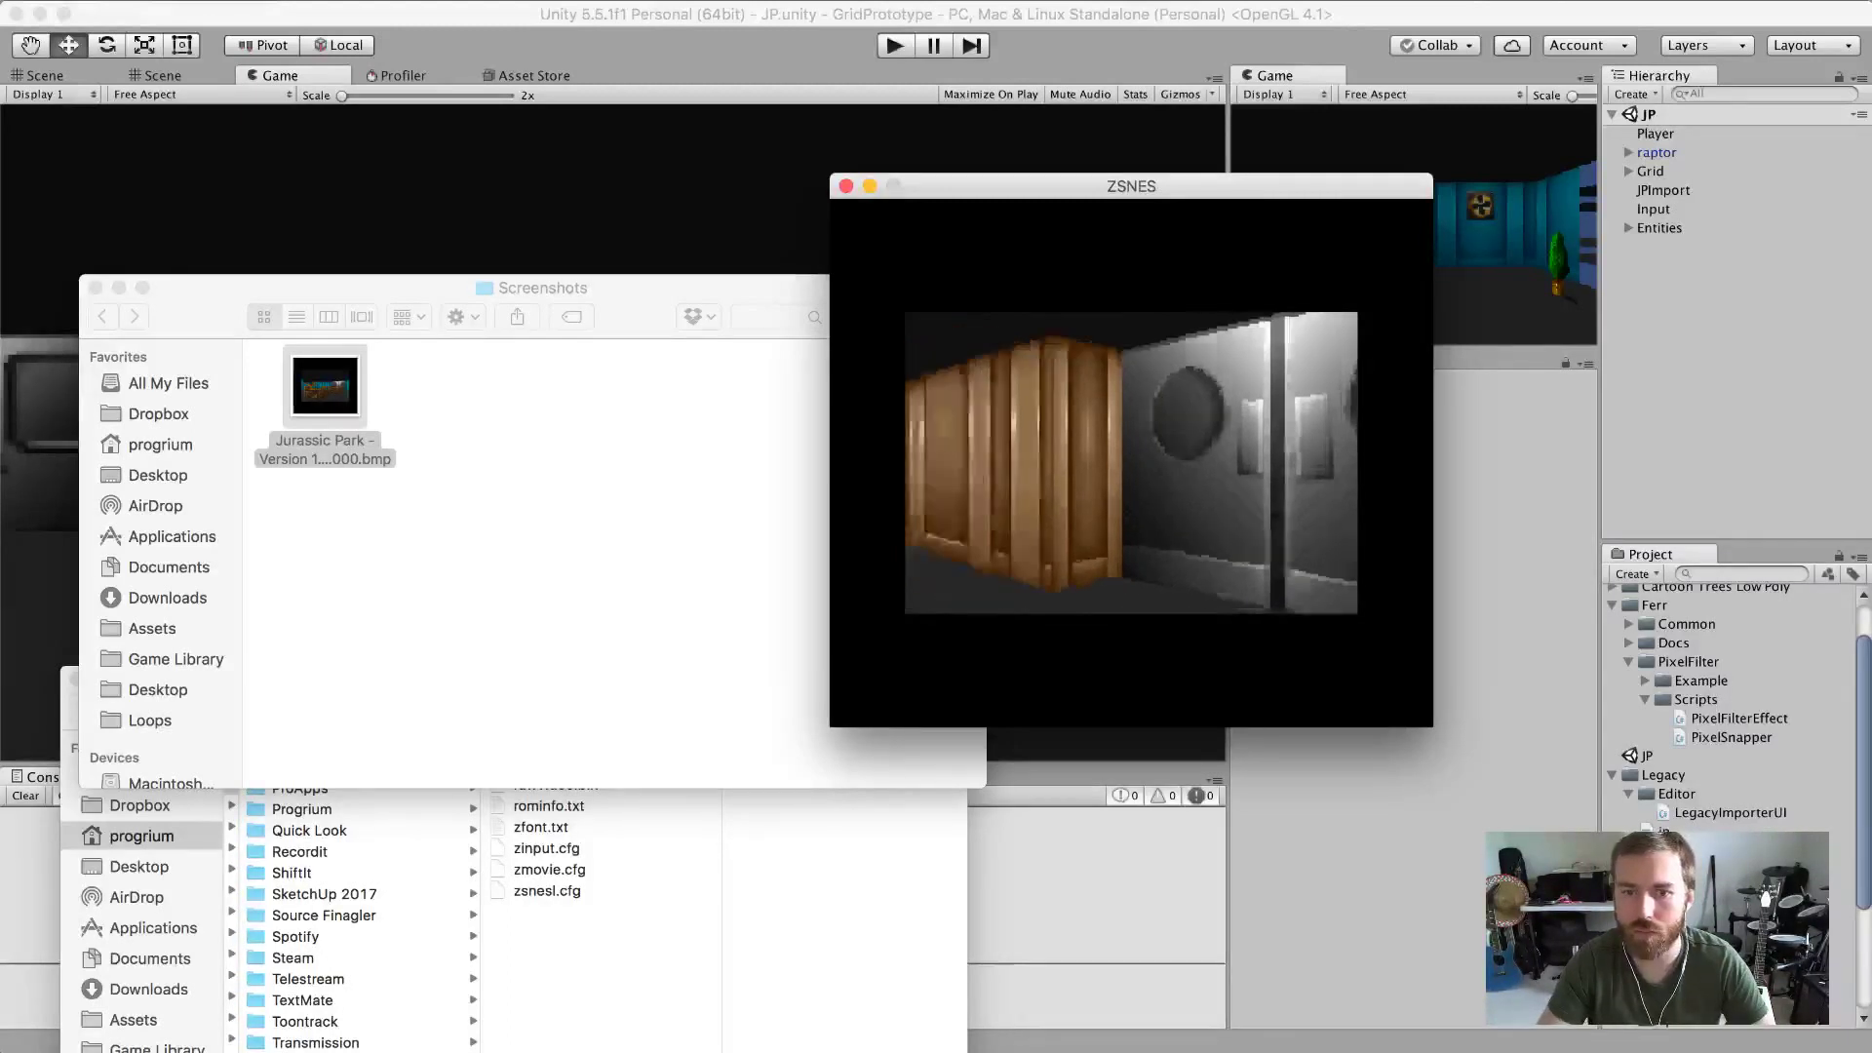
{"action": "key", "text": "Up"}
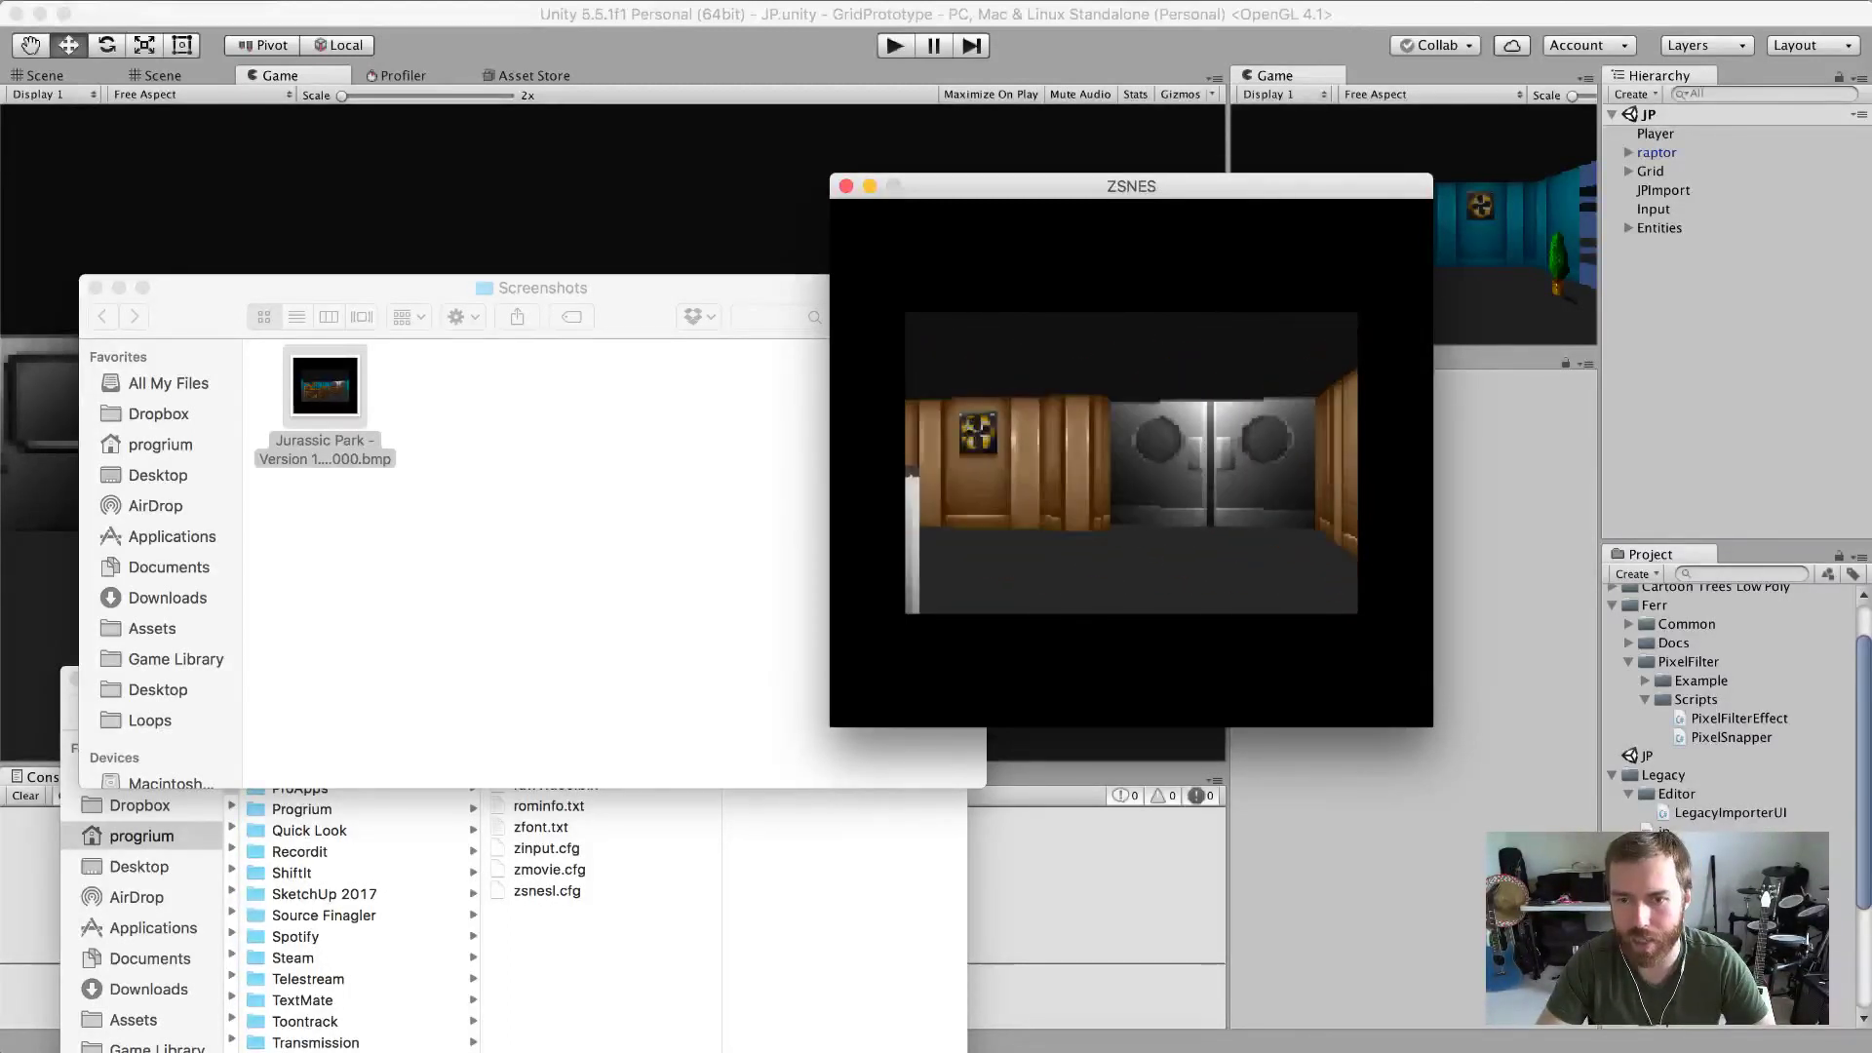
{"action": "key", "text": "Left"}
{"action": "key", "text": "Right"}
{"action": "key", "text": "Left"}
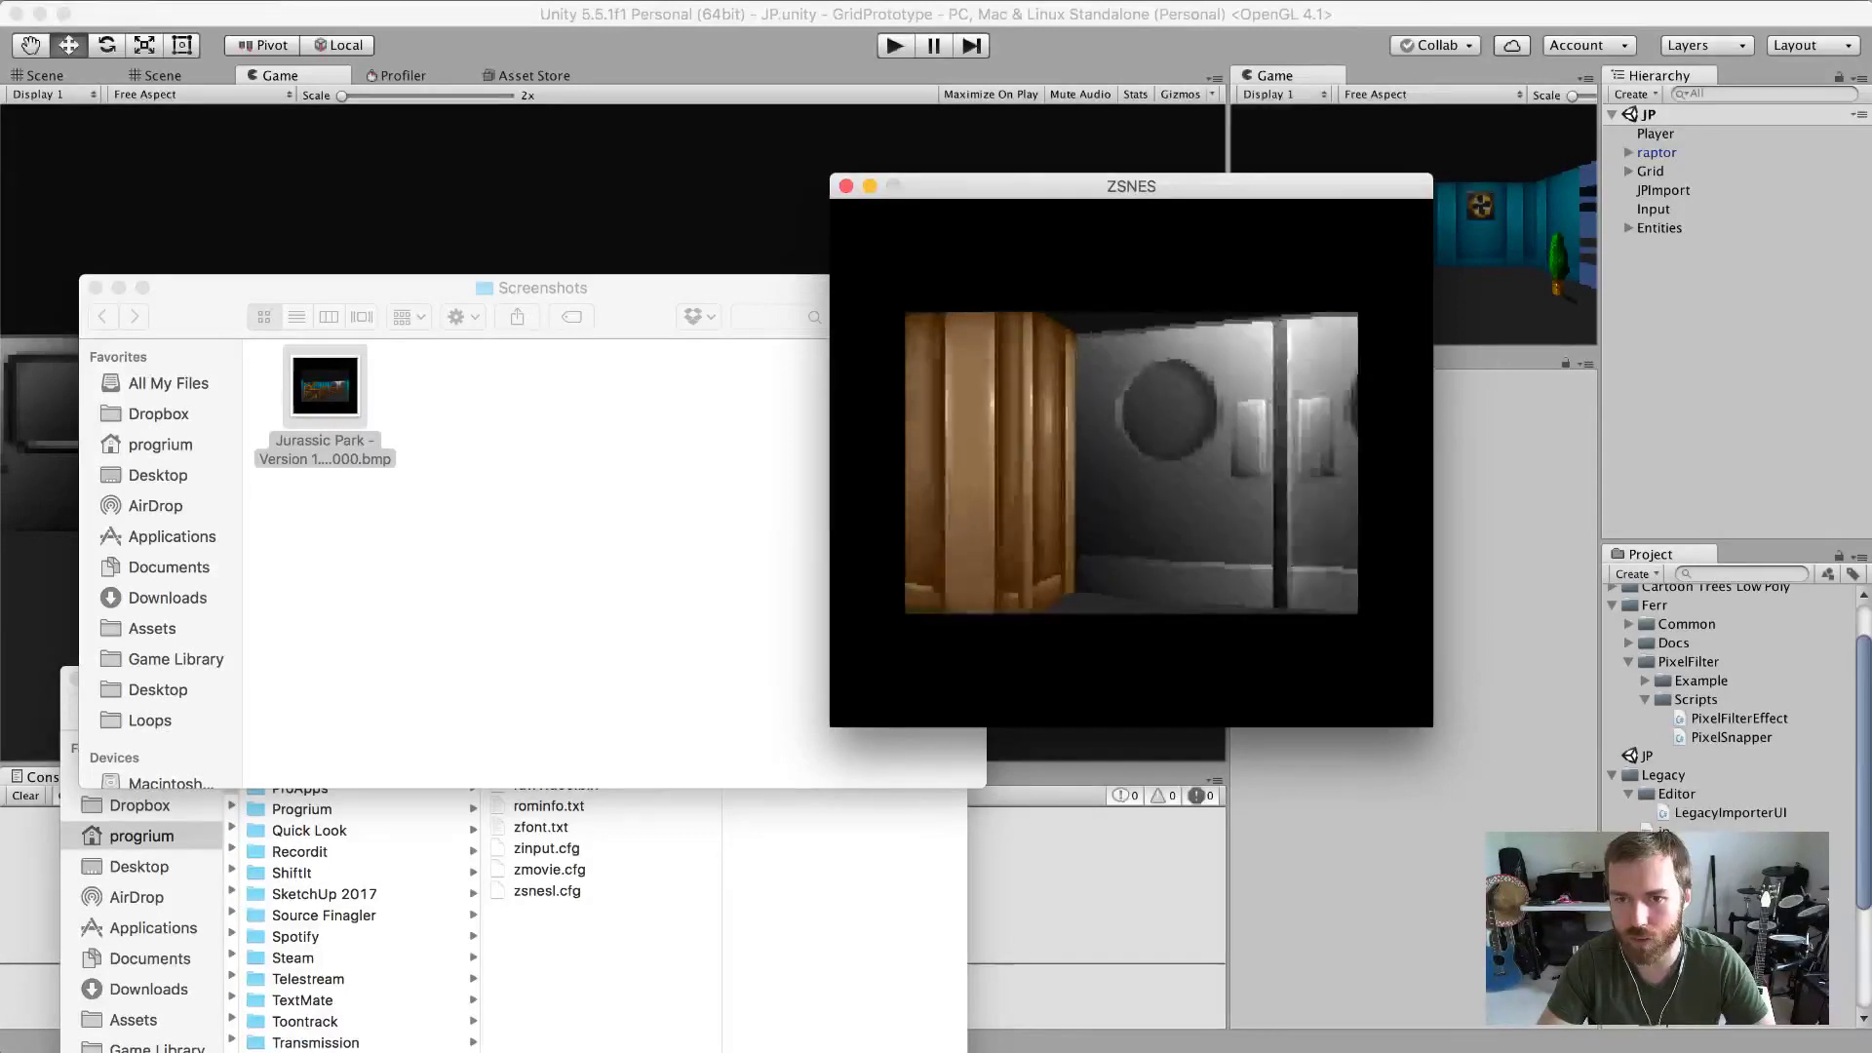
Face the round-windowed doors and walk through them towards the green raptor in the blue-walled room.
{"action": "key", "text": "Right"}
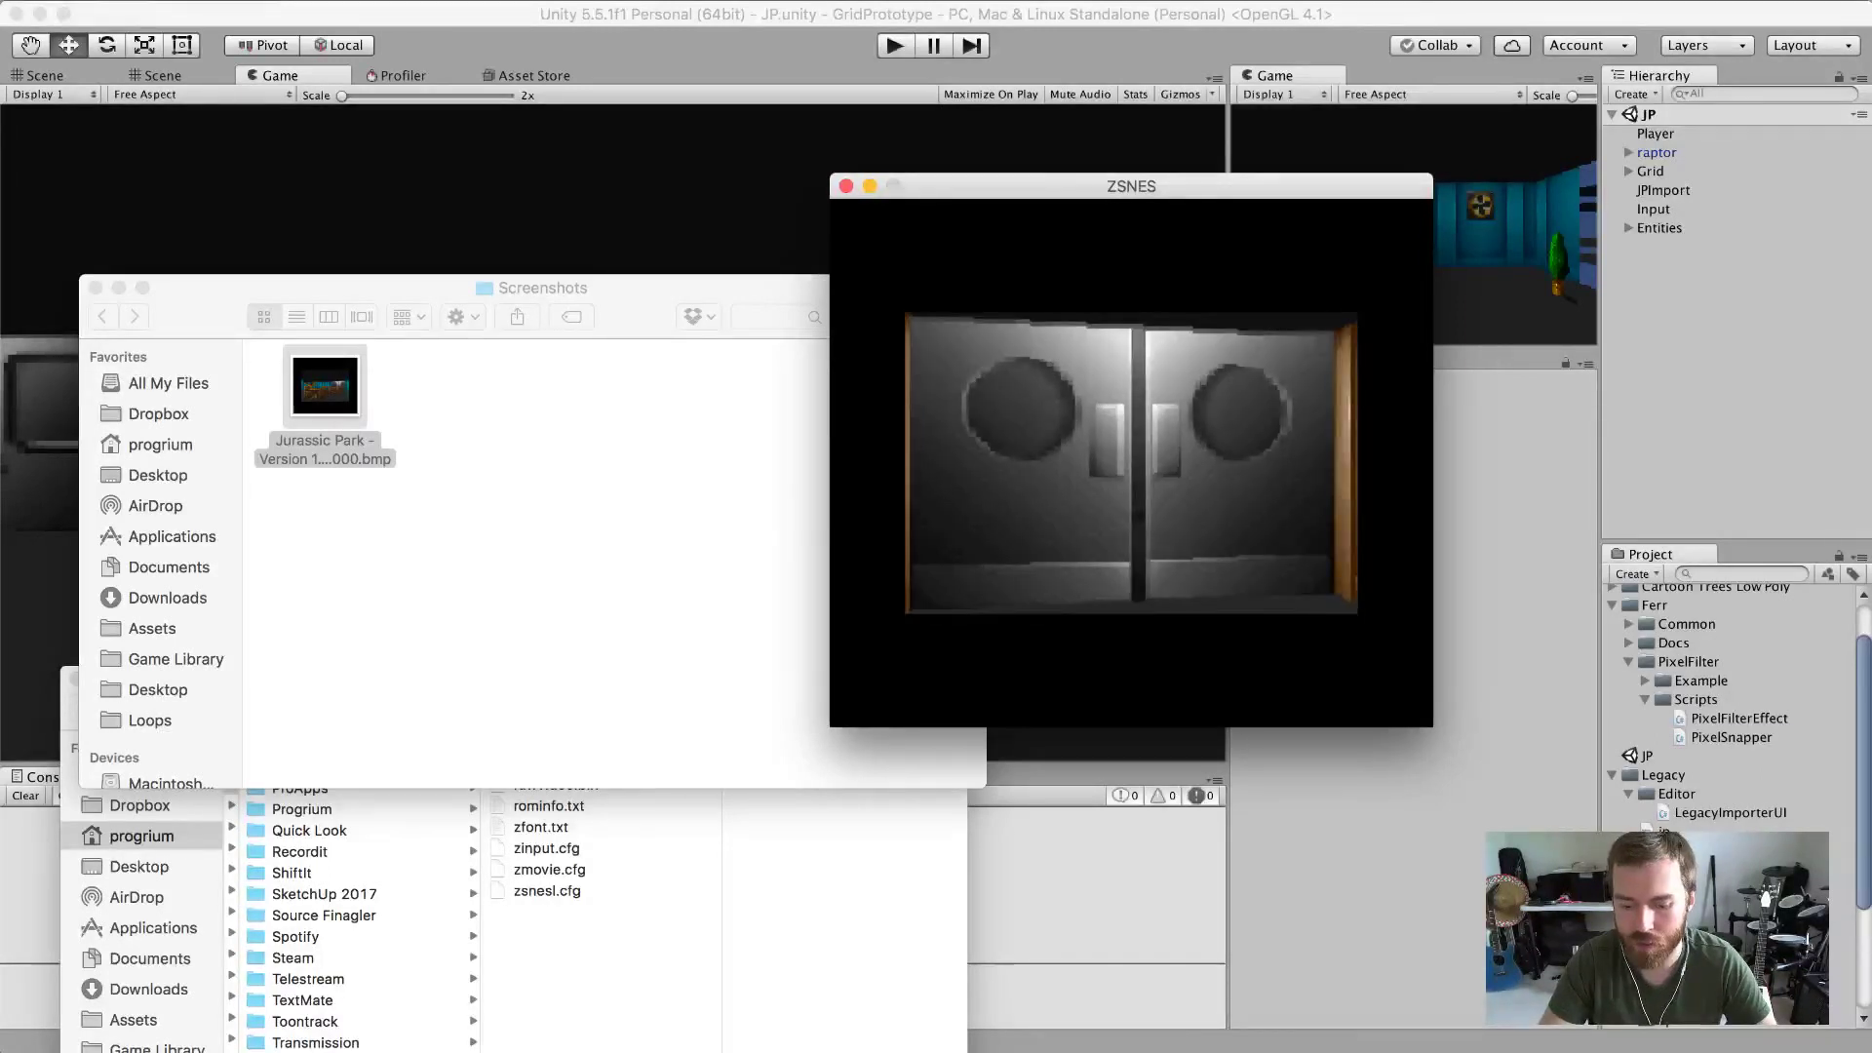
{"action": "key", "text": "Up"}
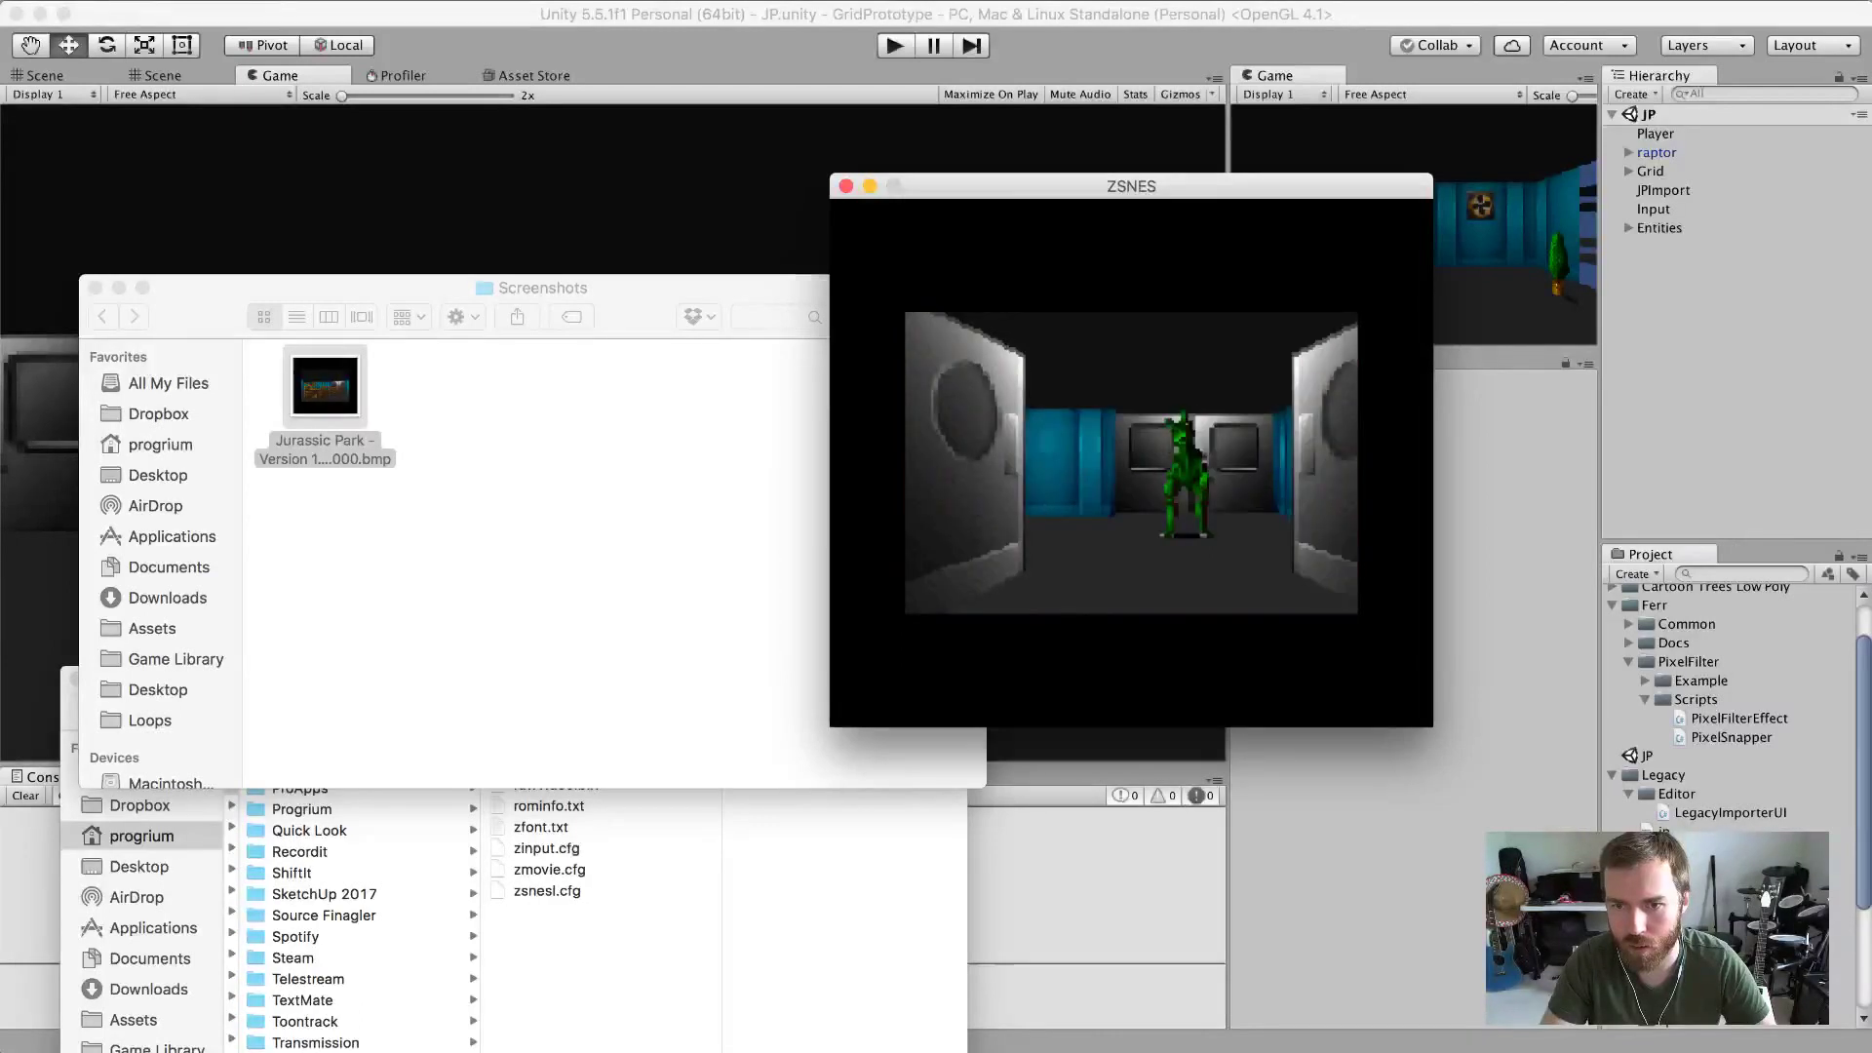
{"action": "key", "text": "Up"}
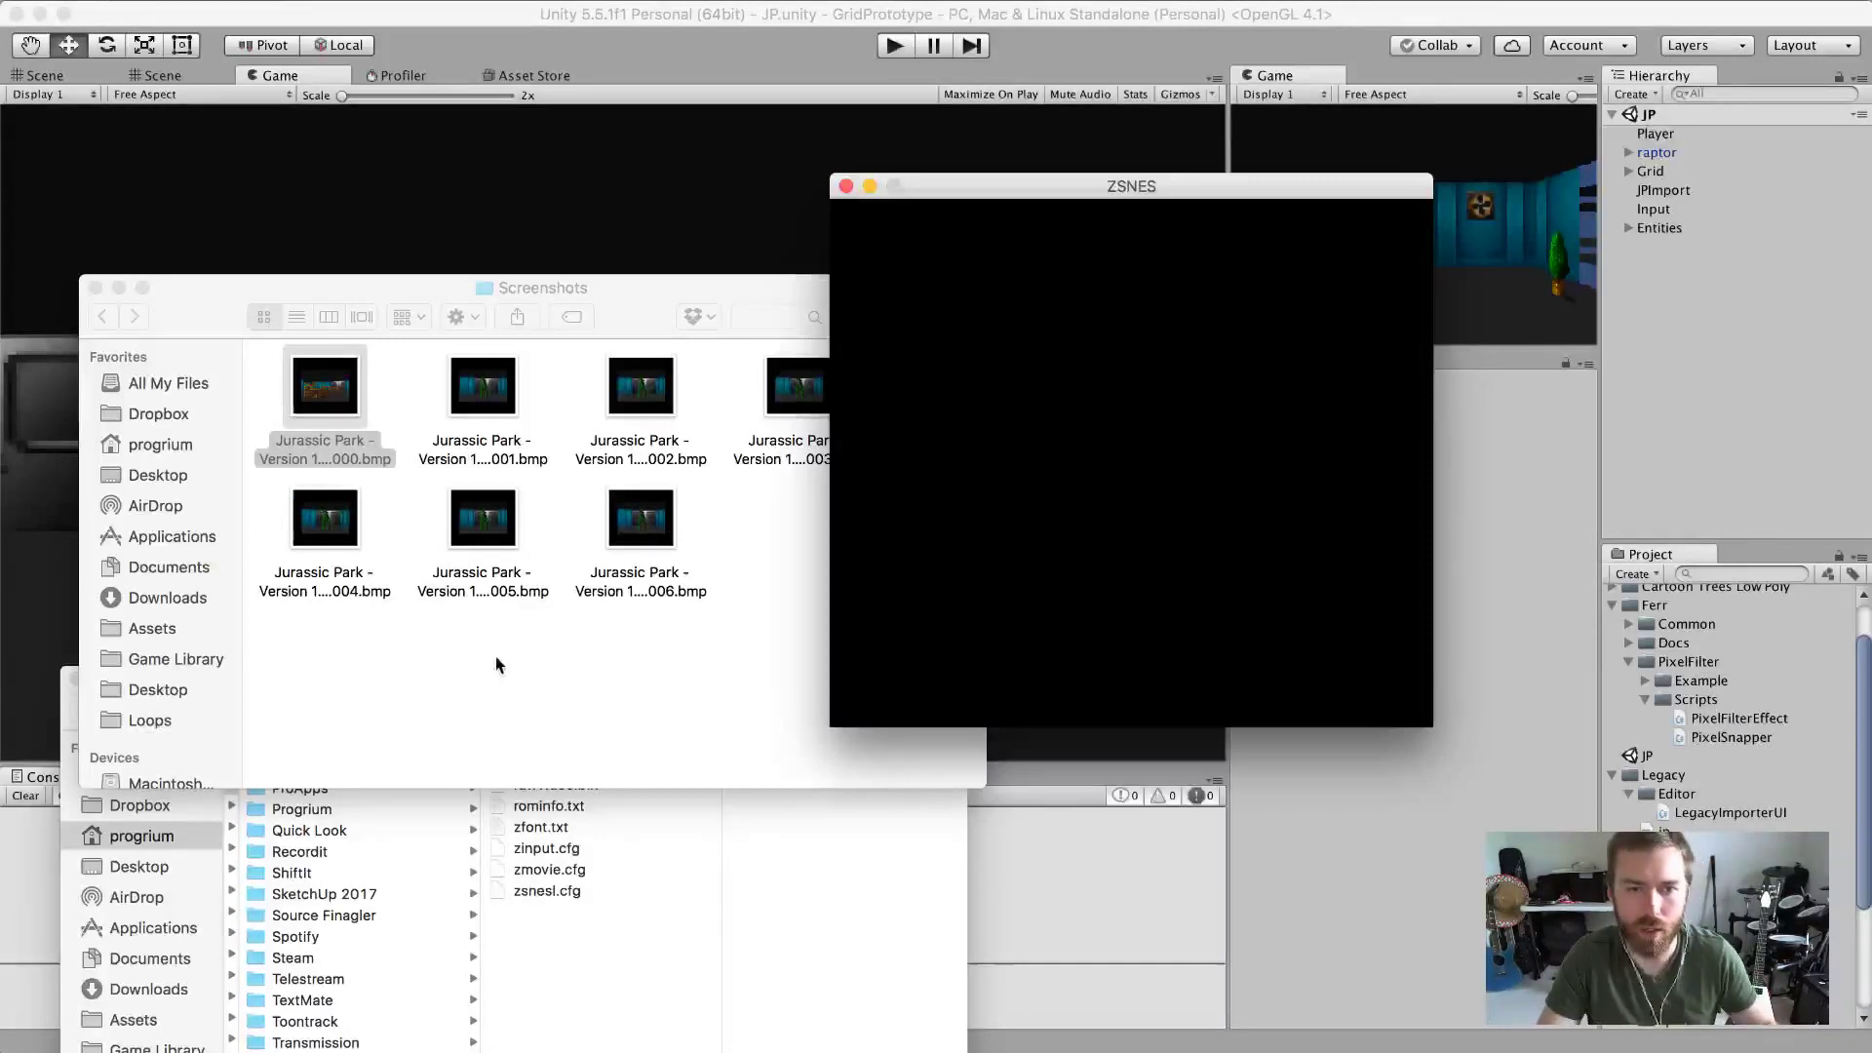
View the captured screenshot Jurassic Park - Version 1.1 (US)_00006.bmp from the Screenshots folder, and close it.
{"action": "left_click", "coordinate": [647, 655]}
{"action": "left_click", "coordinate": [628, 494]}
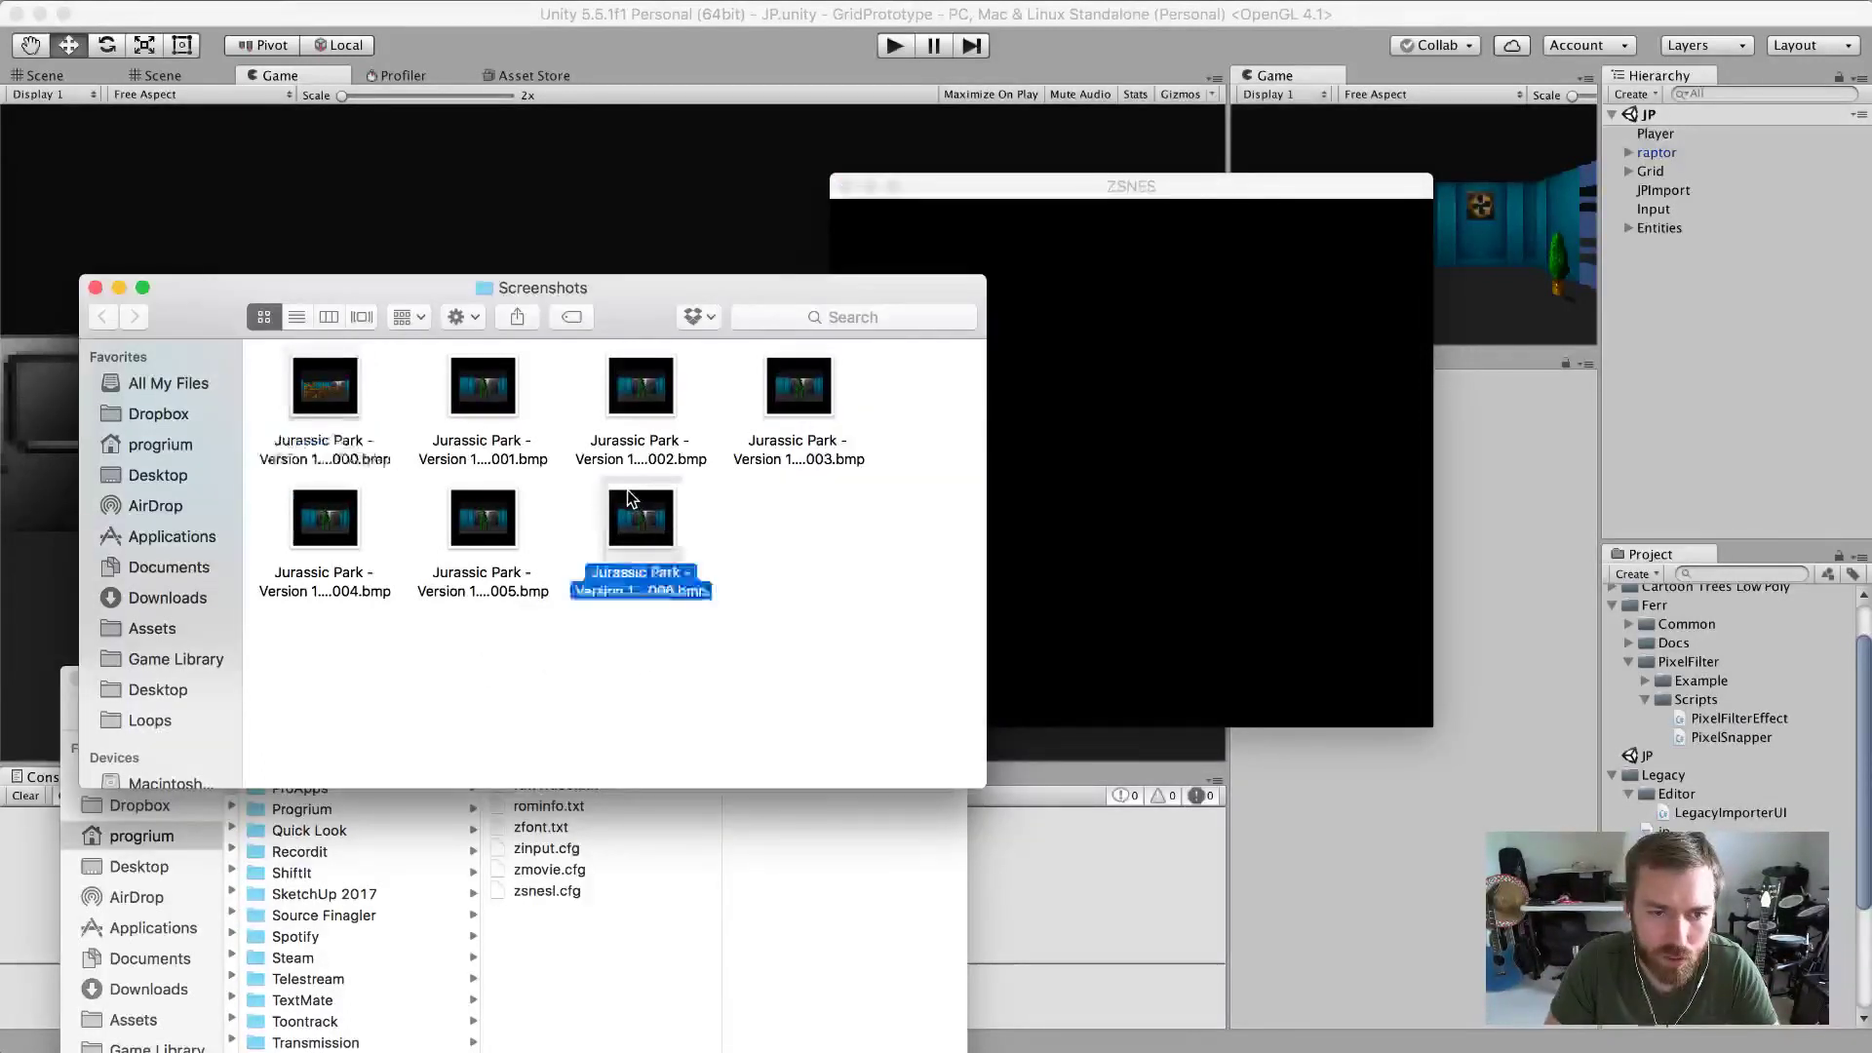
{"action": "double_click", "coordinate": [636, 517]}
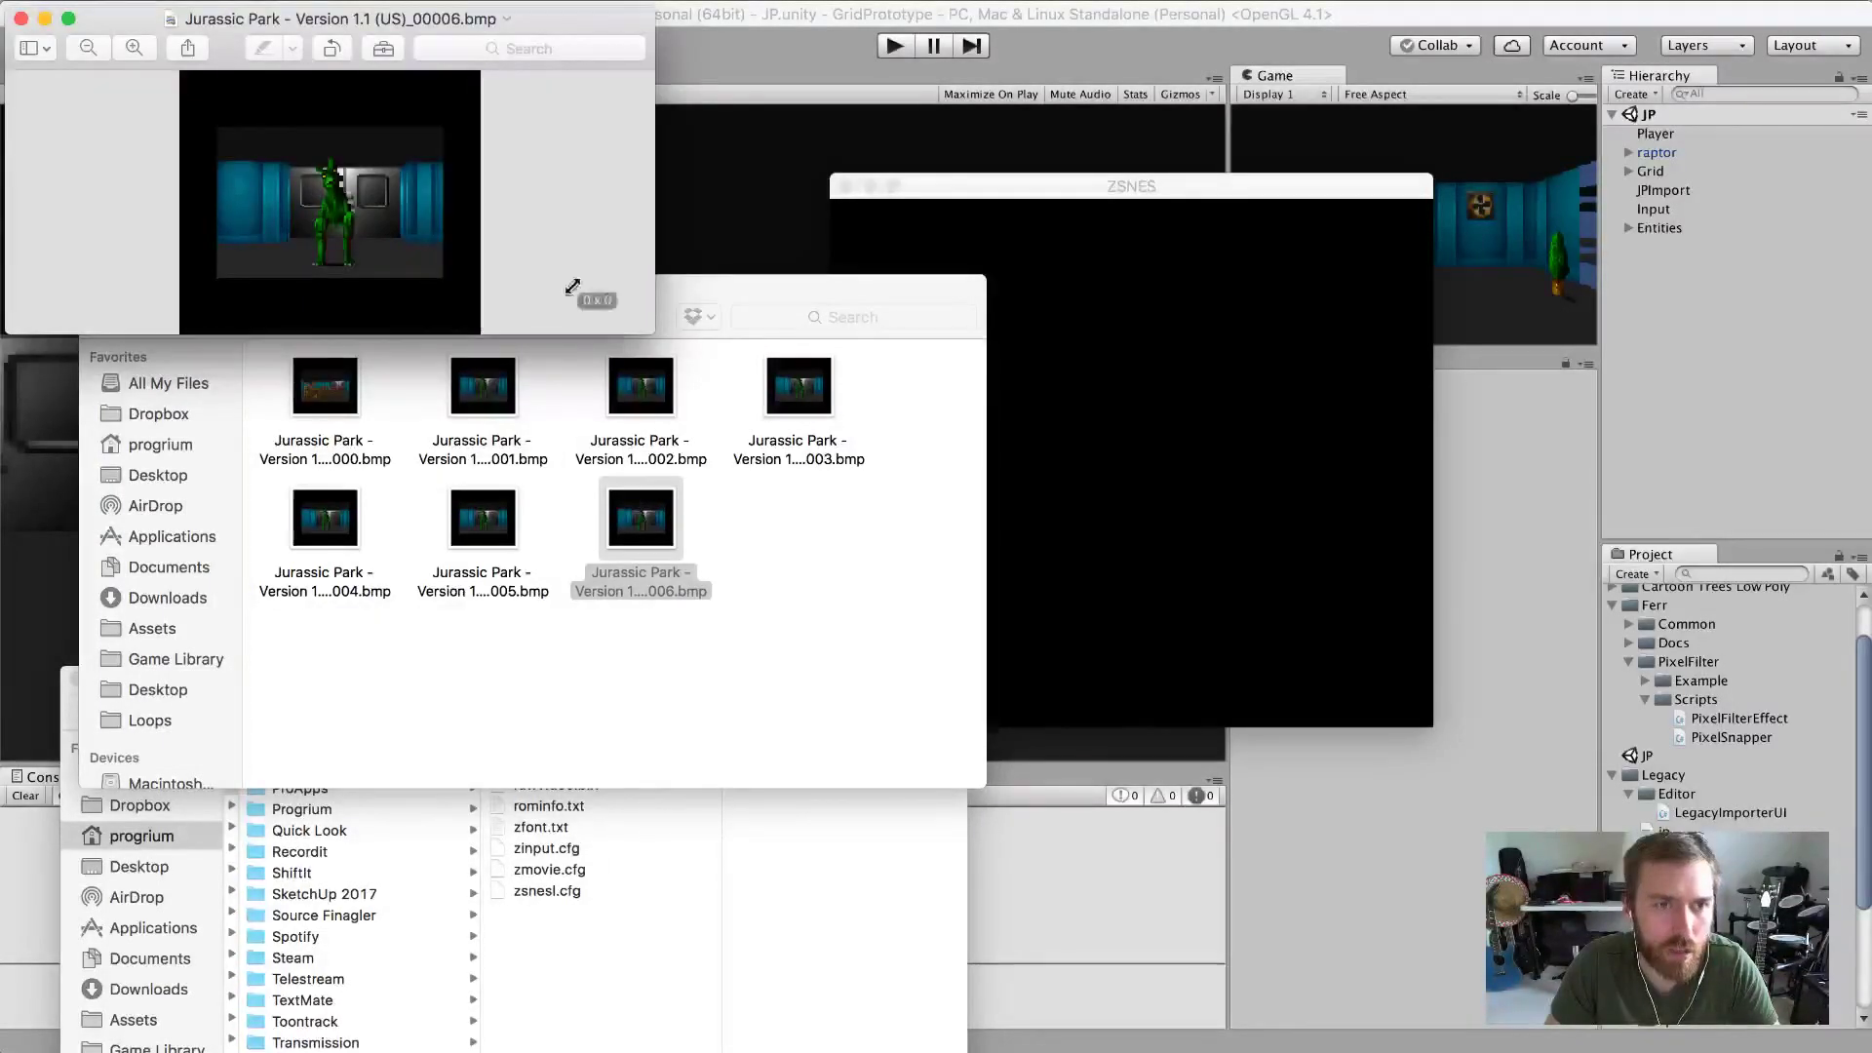
{"action": "key", "text": "super+w"}
{"action": "left_click_drag", "start_coordinate": [936, 675], "coordinate": [892, 613]}
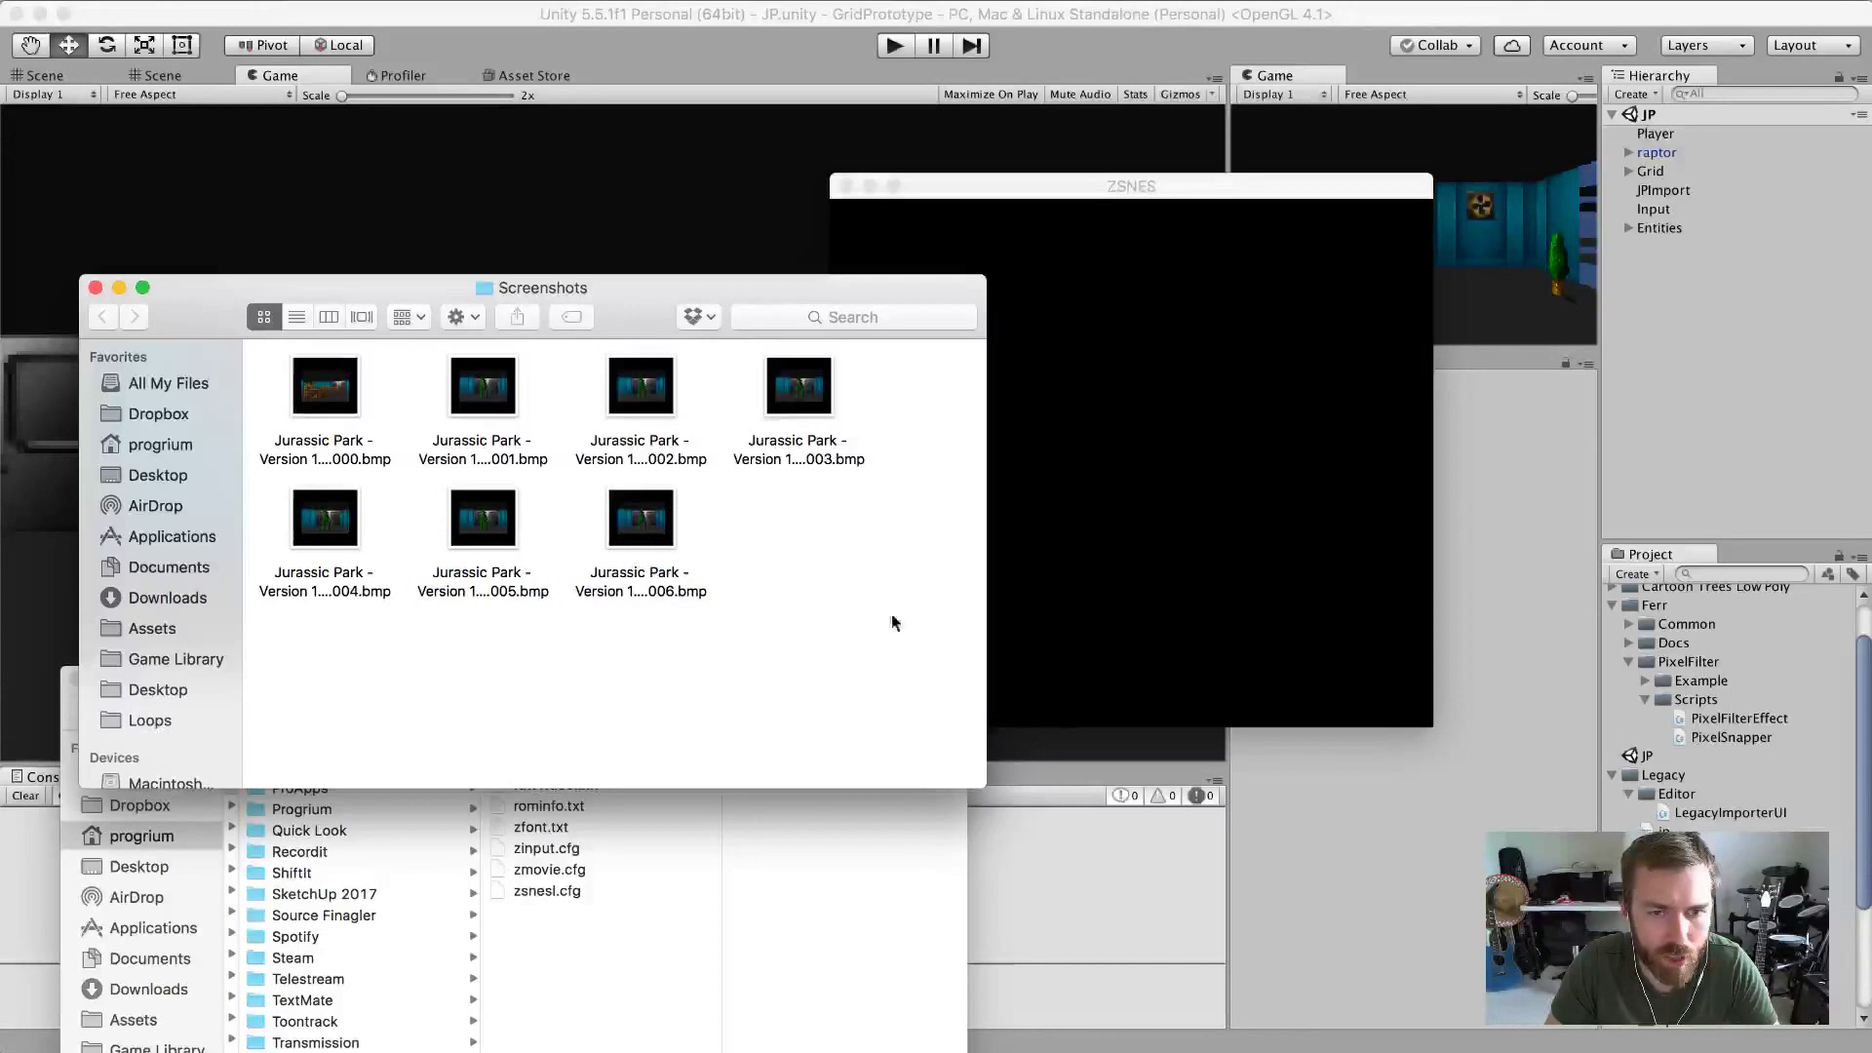
Reassign the Snapshot quick key in the ZSNES miscellaneous key settings and return to the paused game.
{"action": "left_click", "coordinate": [1086, 558]}
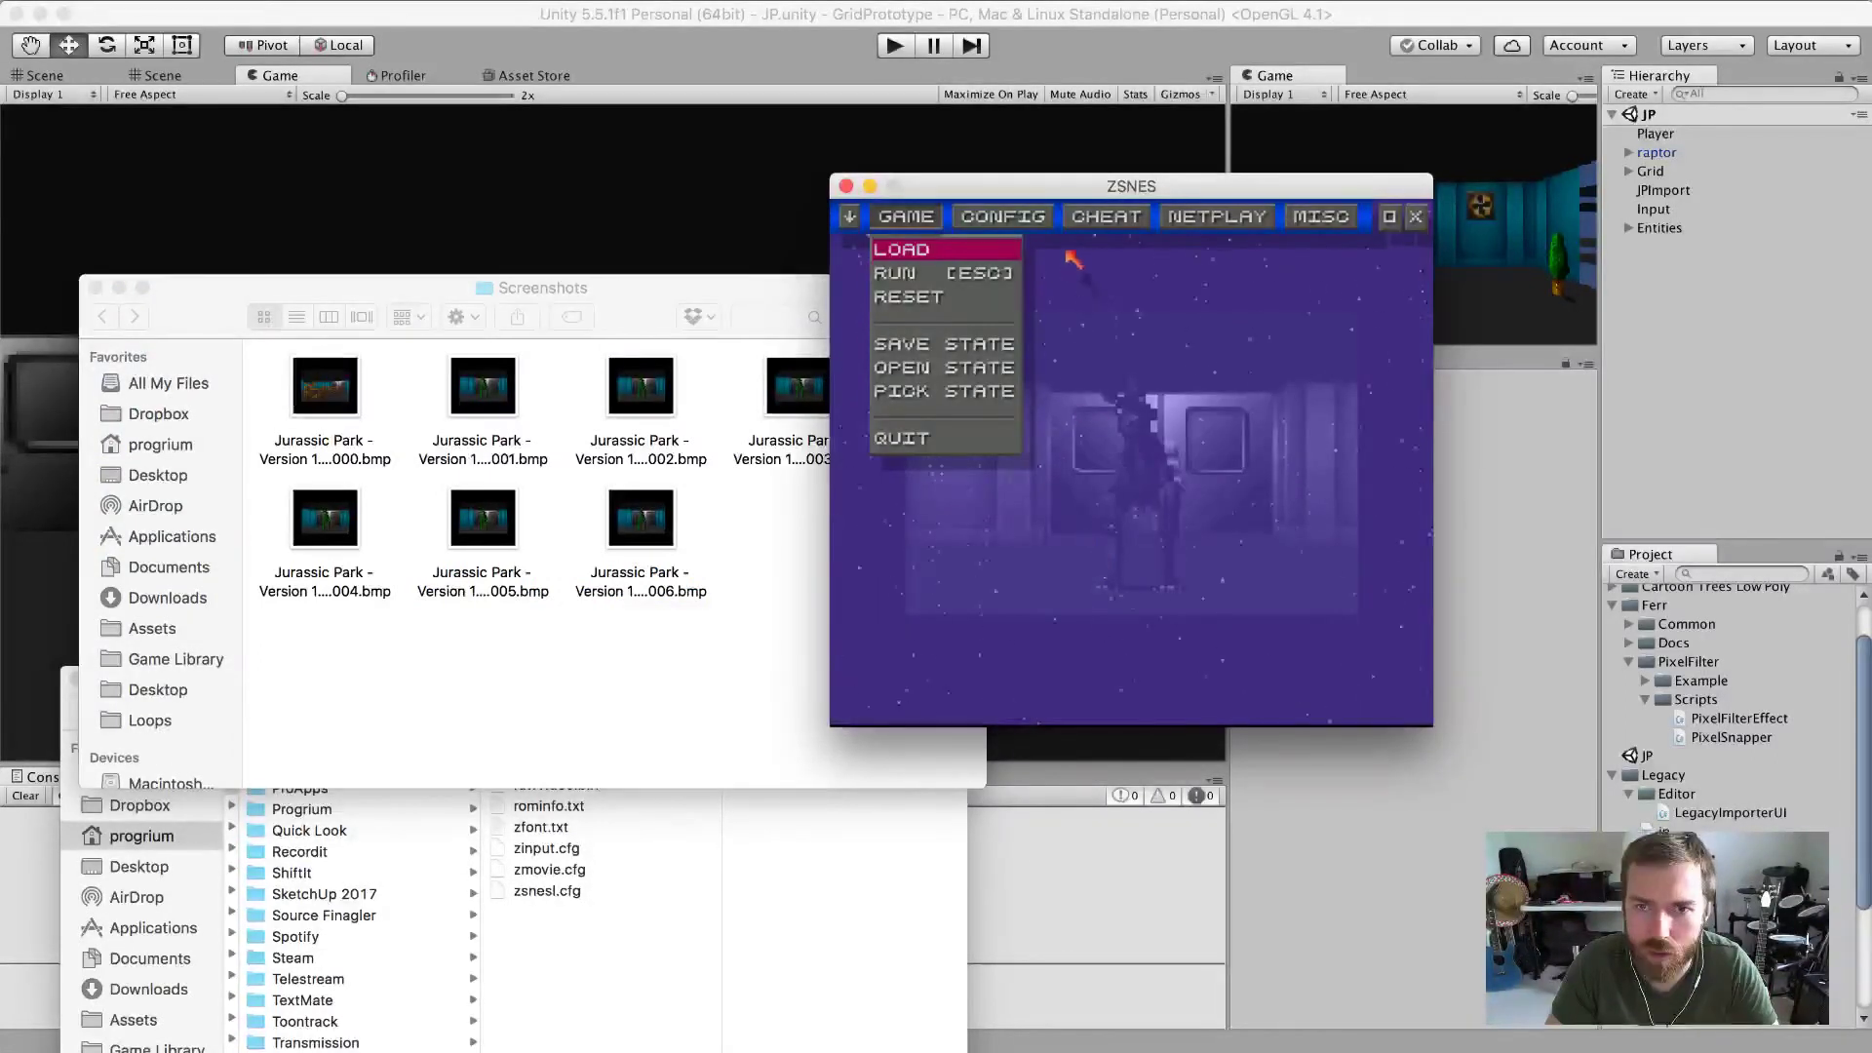
{"action": "left_click", "coordinate": [1347, 225]}
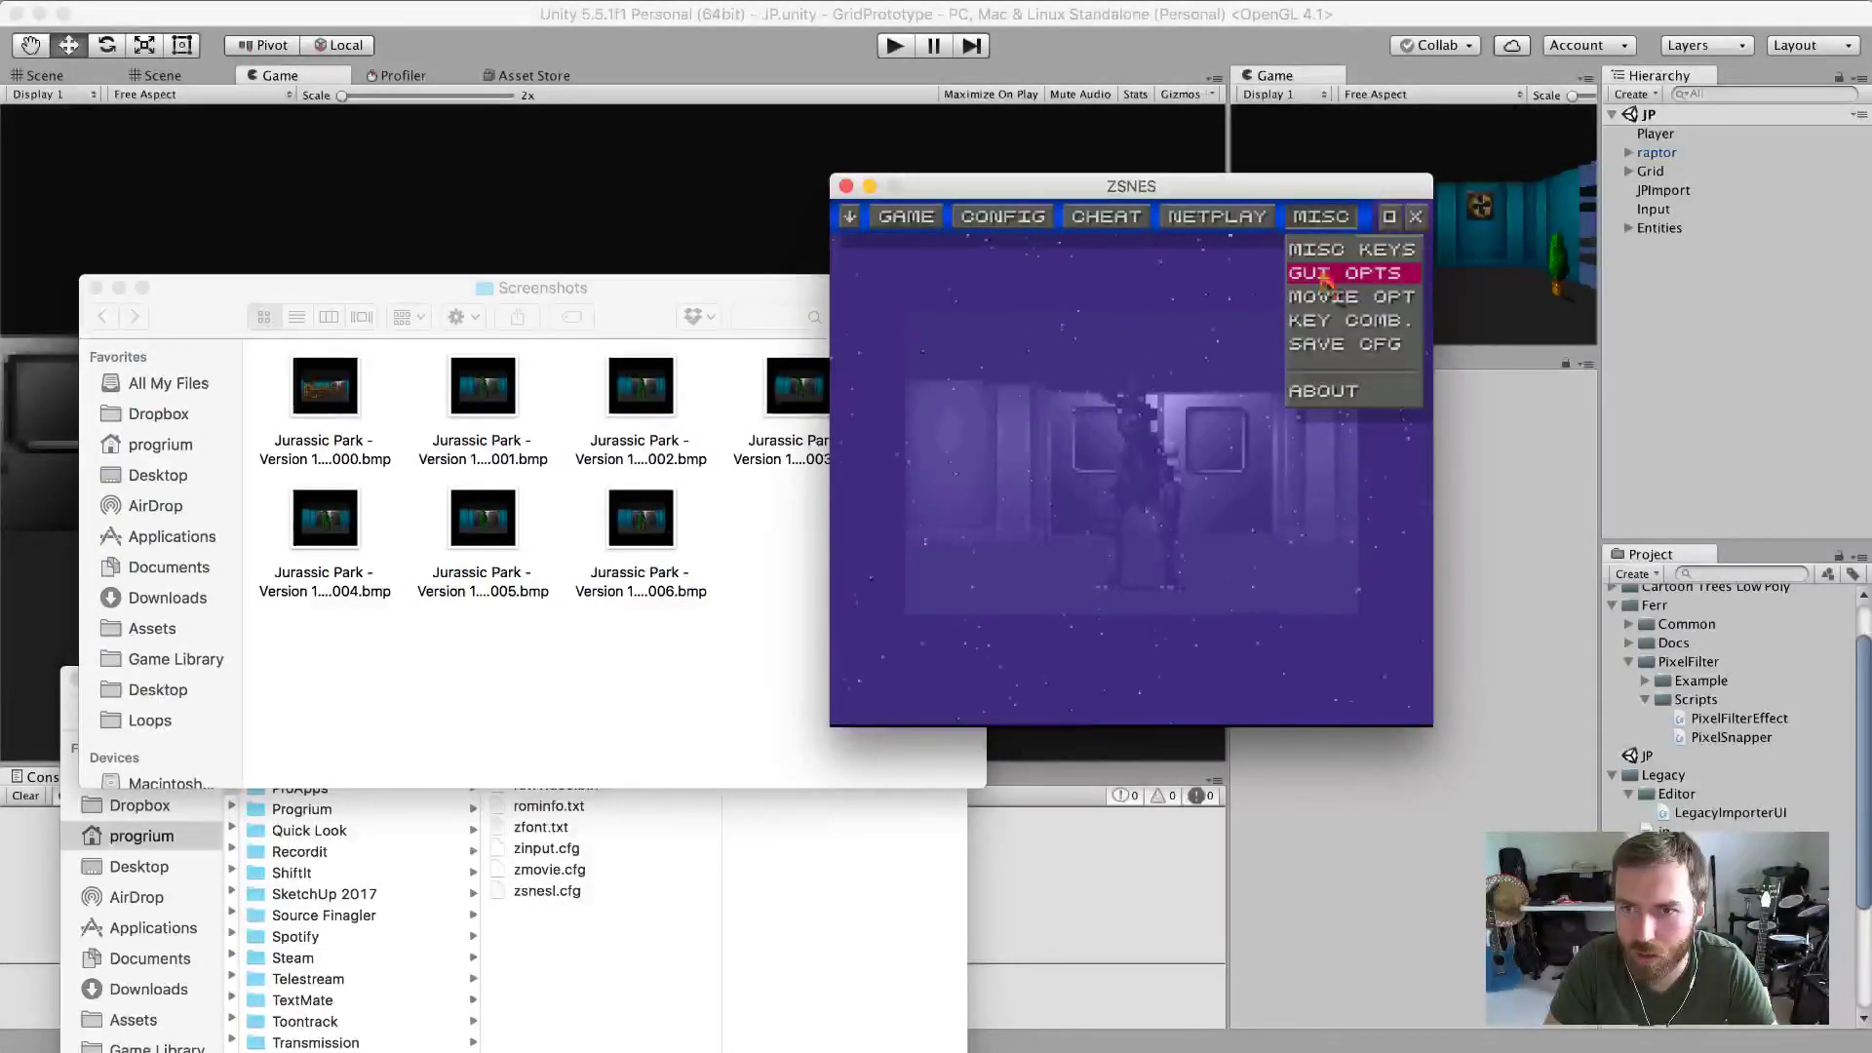
{"action": "left_click", "coordinate": [1352, 250]}
{"action": "left_click", "coordinate": [1151, 464]}
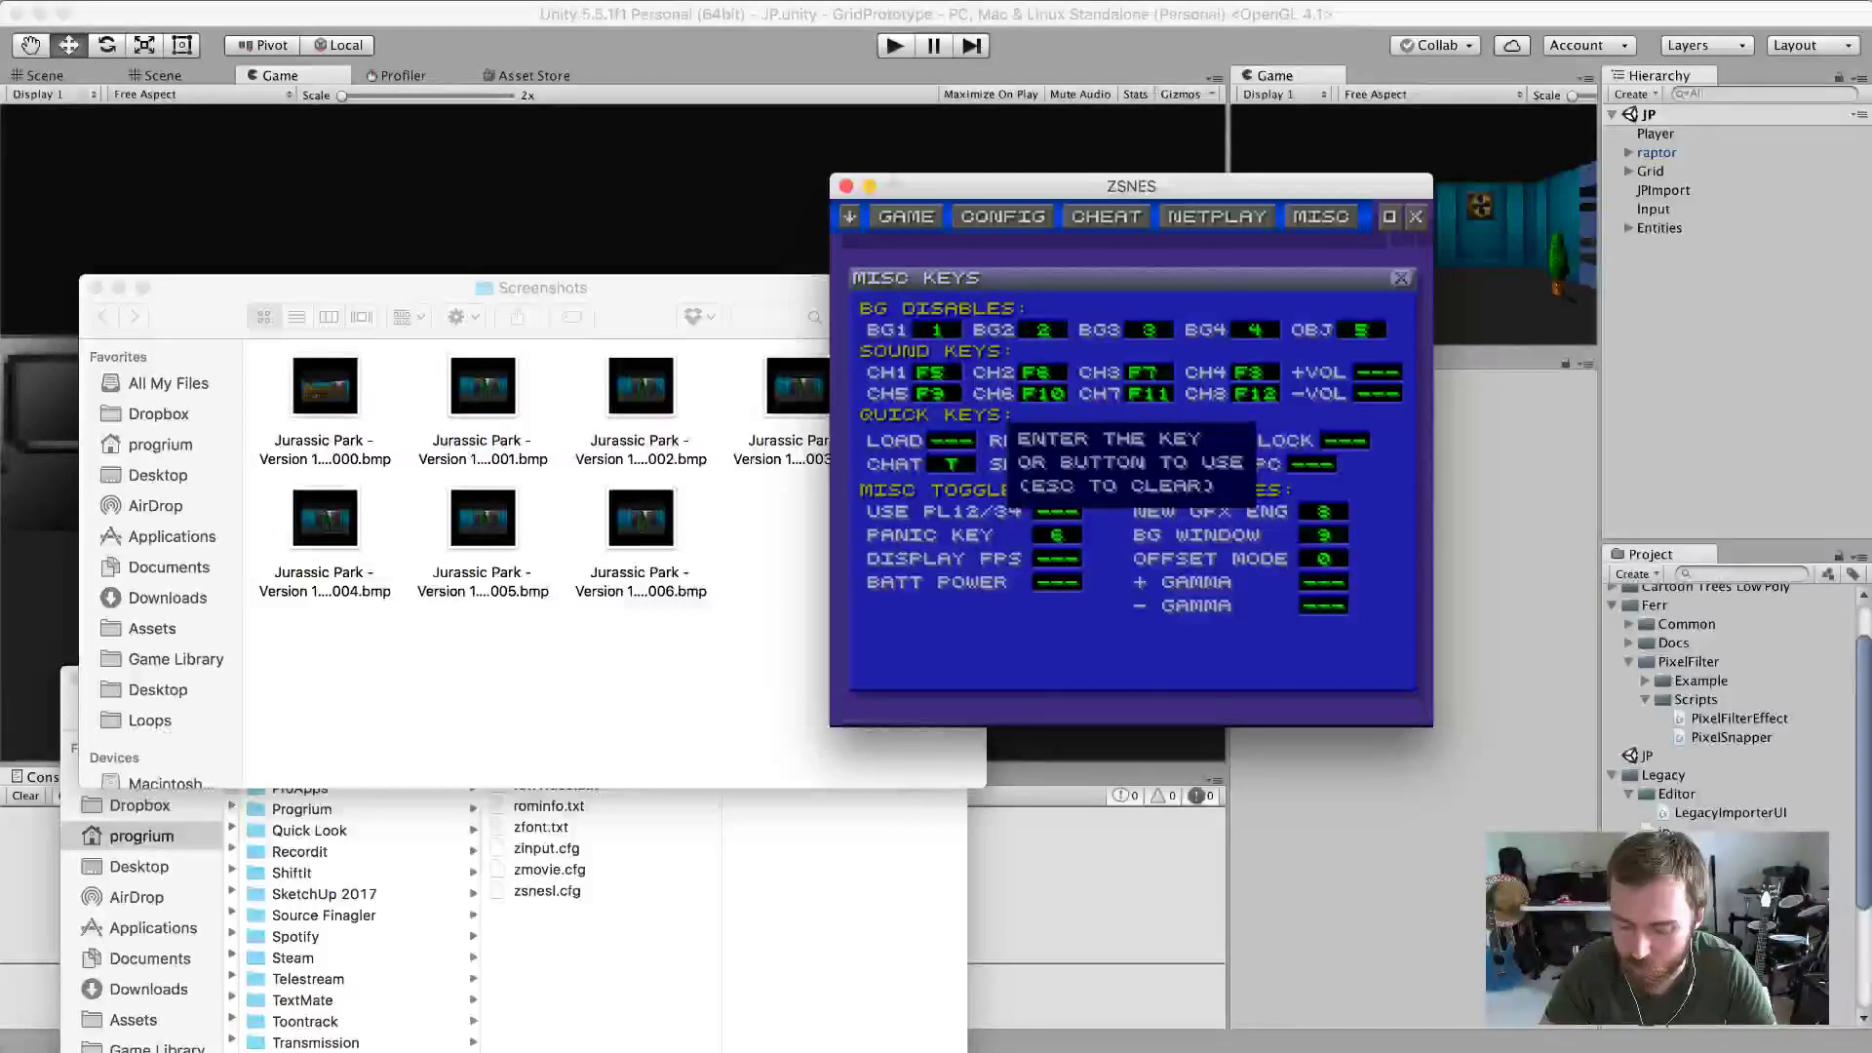
{"action": "key", "text": "l"}
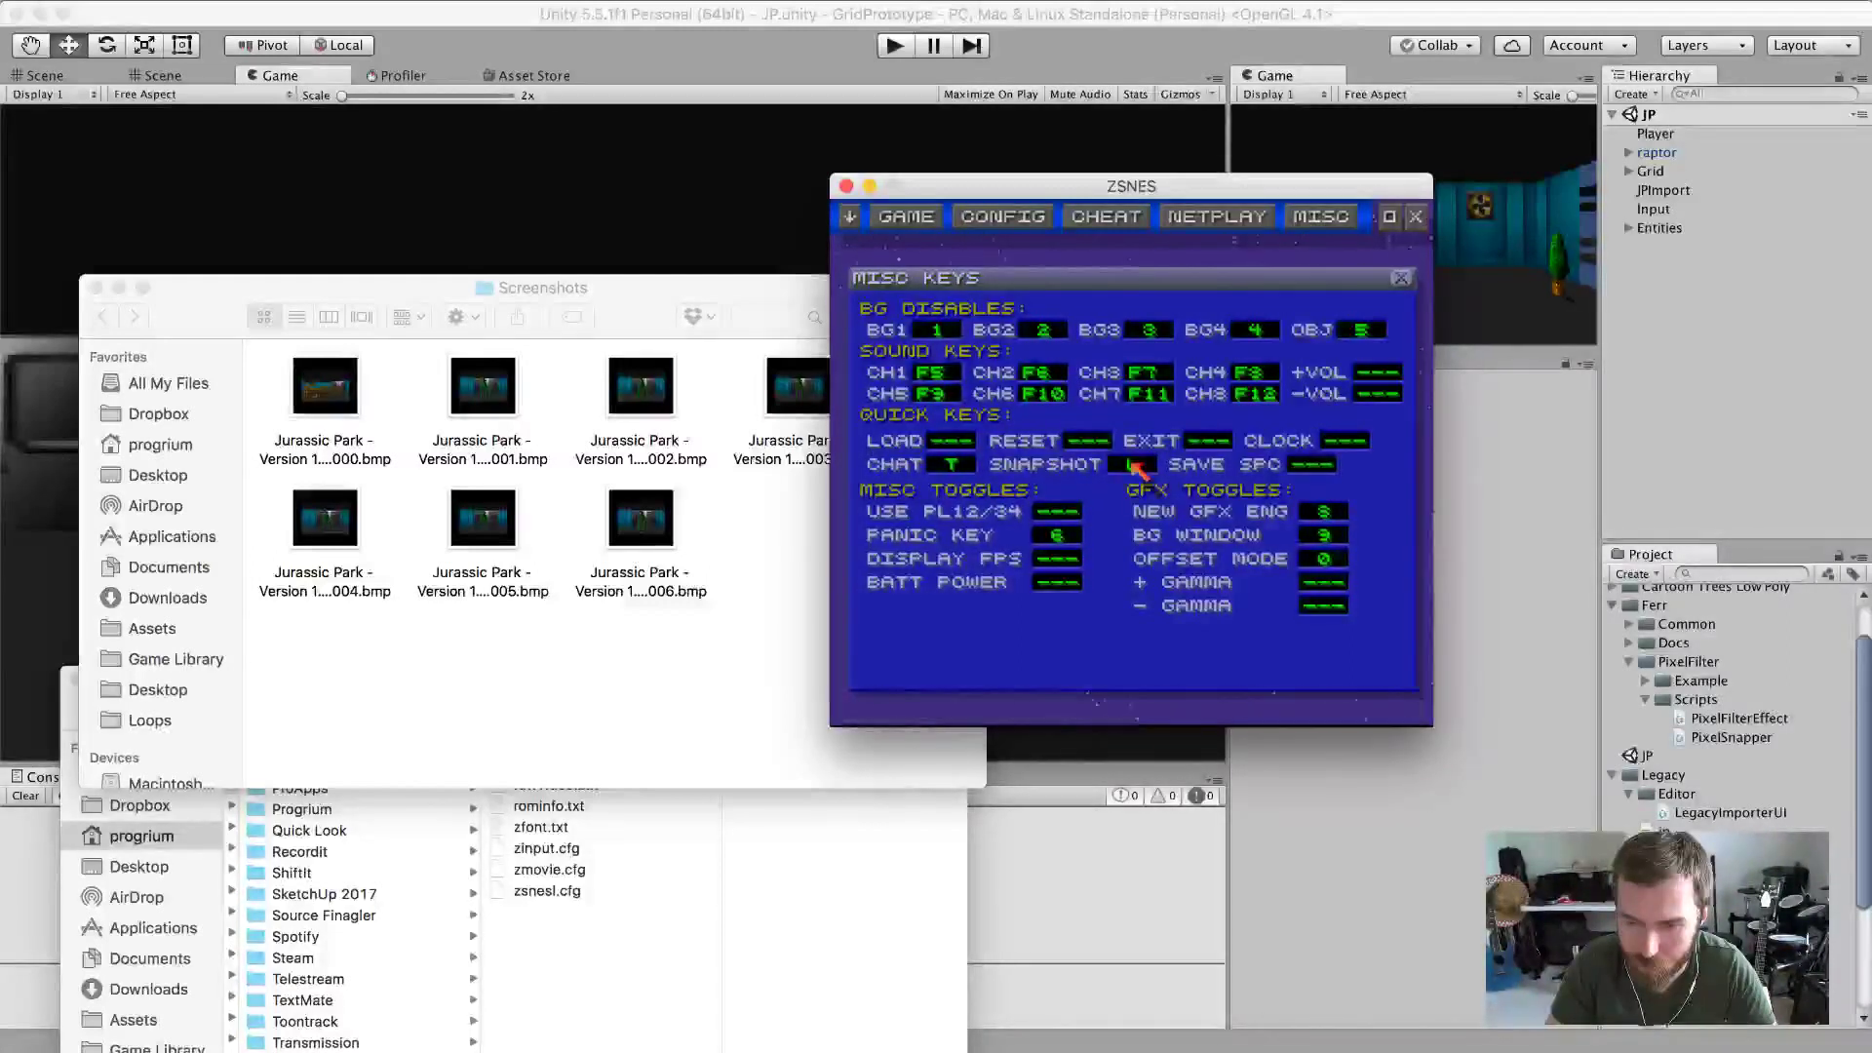
{"action": "left_click", "coordinate": [1134, 465]}
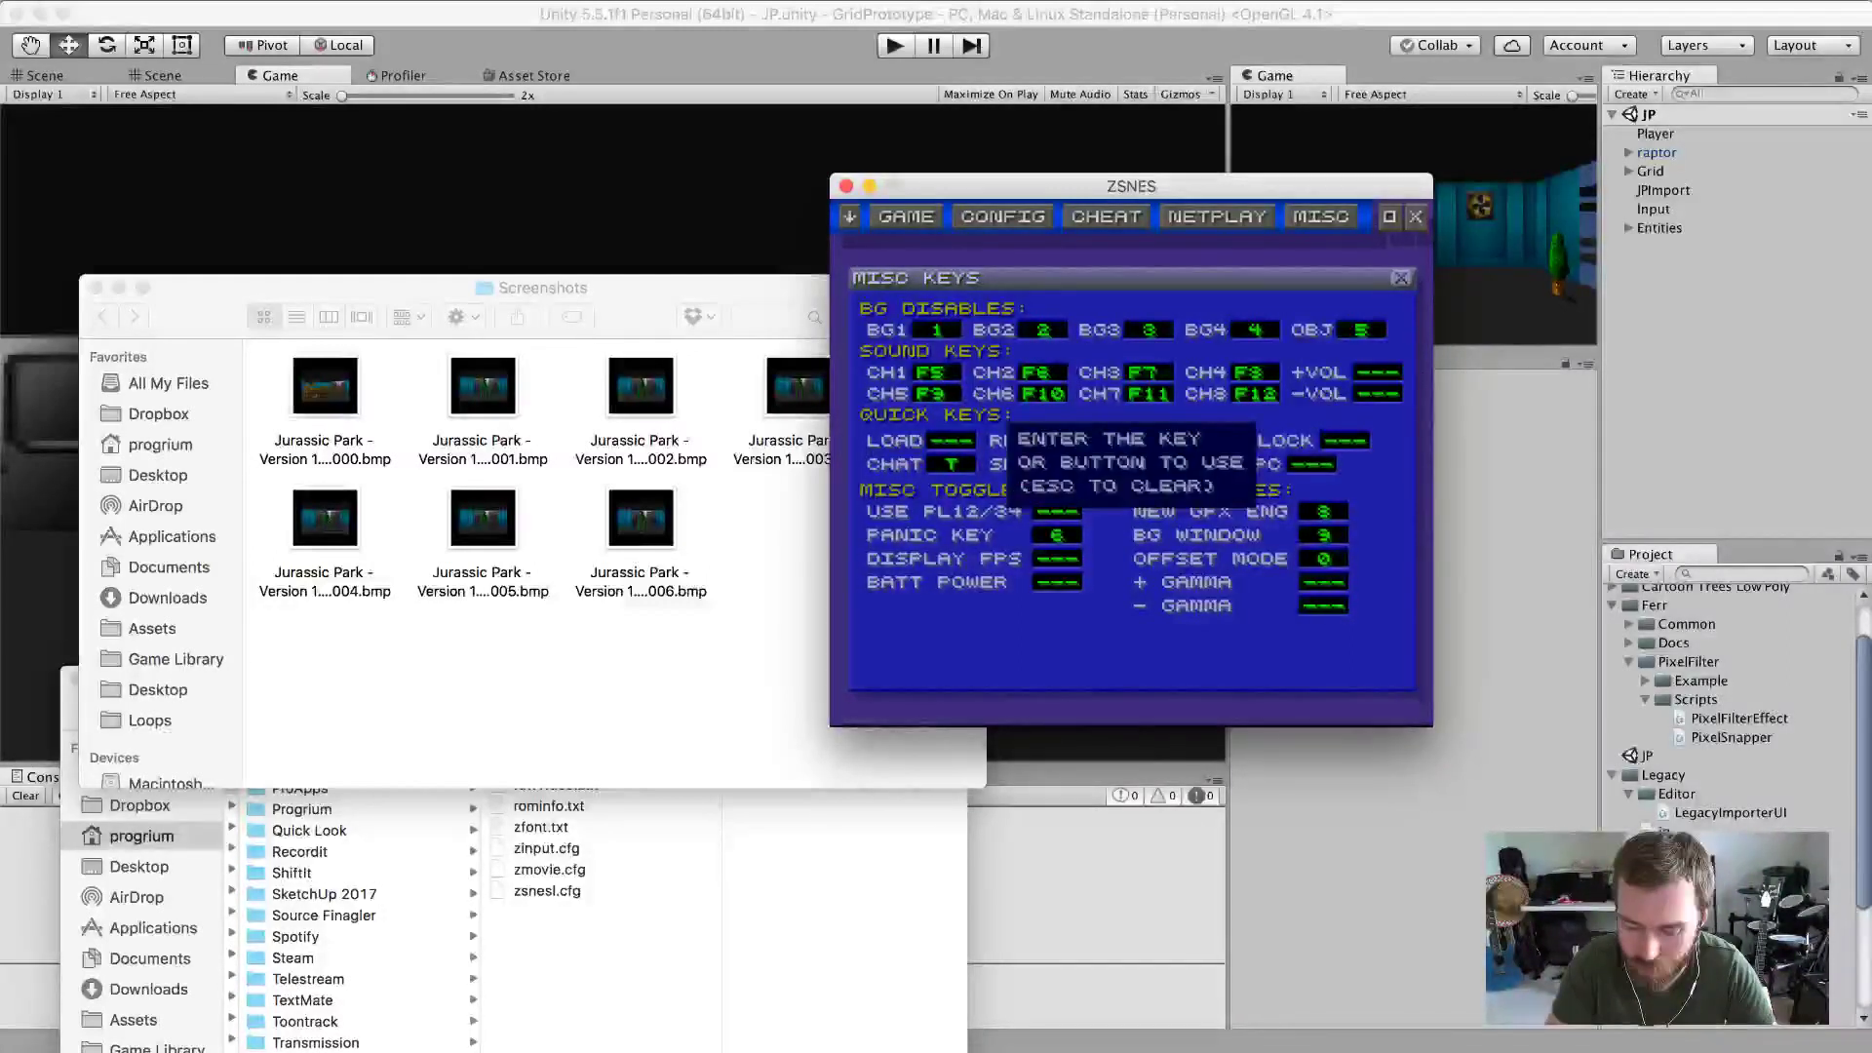
{"action": "key", "text": "Escape"}
{"action": "key", "text": "Escape"}
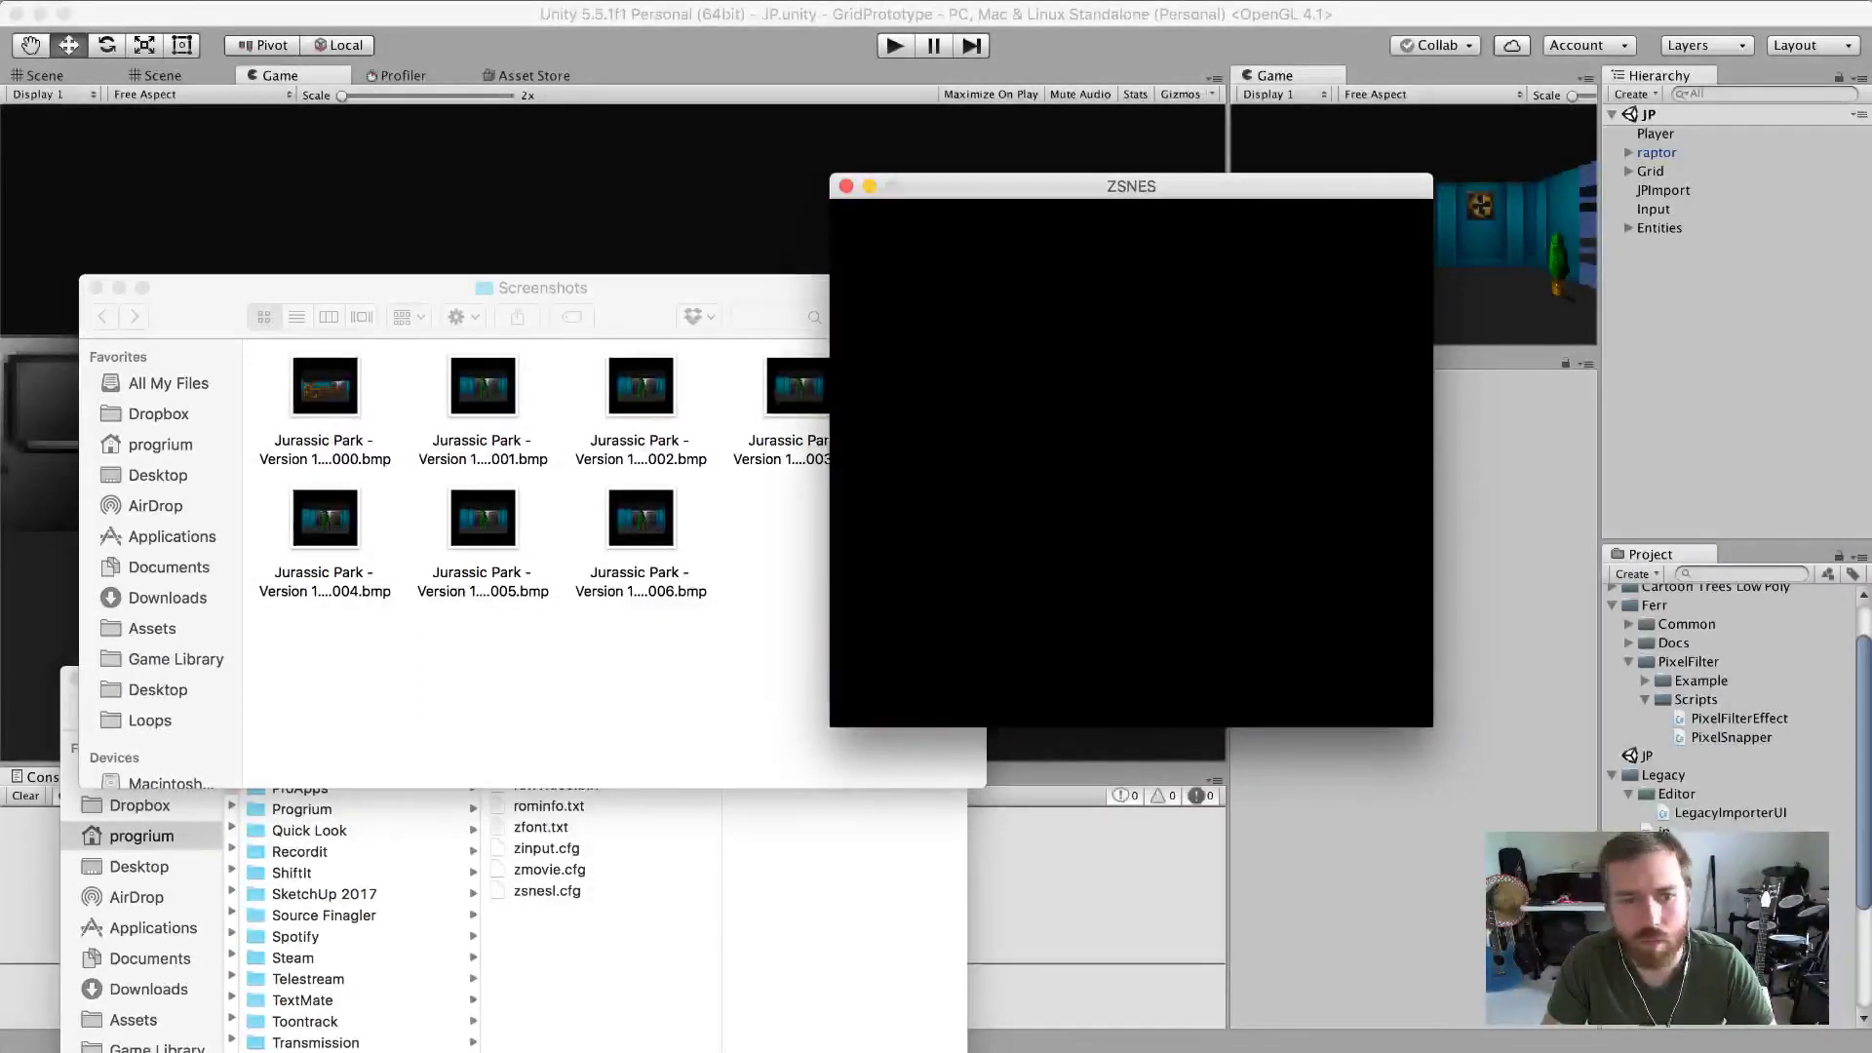
Delete the Jurassic Park captures numbered 001 to 006 from the Screenshots folder, leaving out the 000 capture.
{"action": "left_click", "coordinate": [719, 564]}
{"action": "left_click_drag", "start_coordinate": [892, 622], "coordinate": [481, 421]}
{"action": "left_click", "coordinate": [325, 517], "text": "super"}
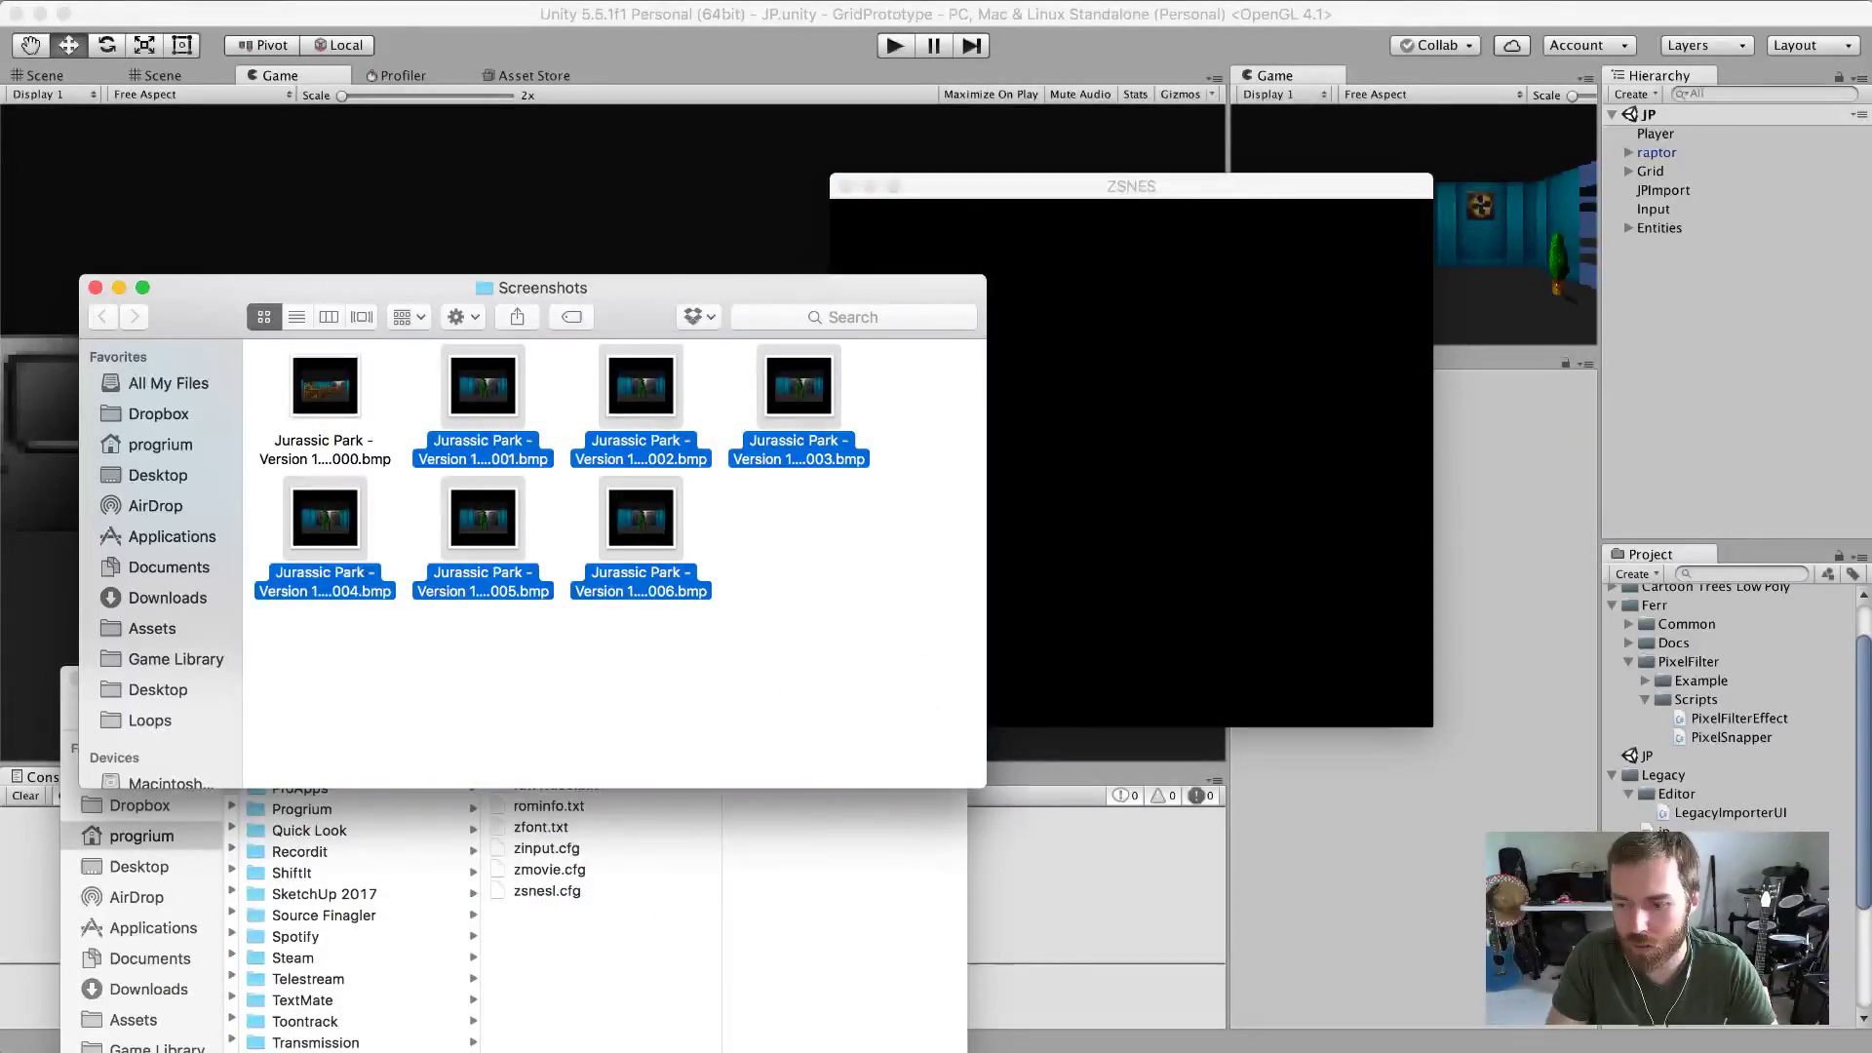
{"action": "key", "text": "super+BackSpace"}
Switch to the browser window and reload its page.
{"action": "left_click", "coordinate": [1462, 497]}
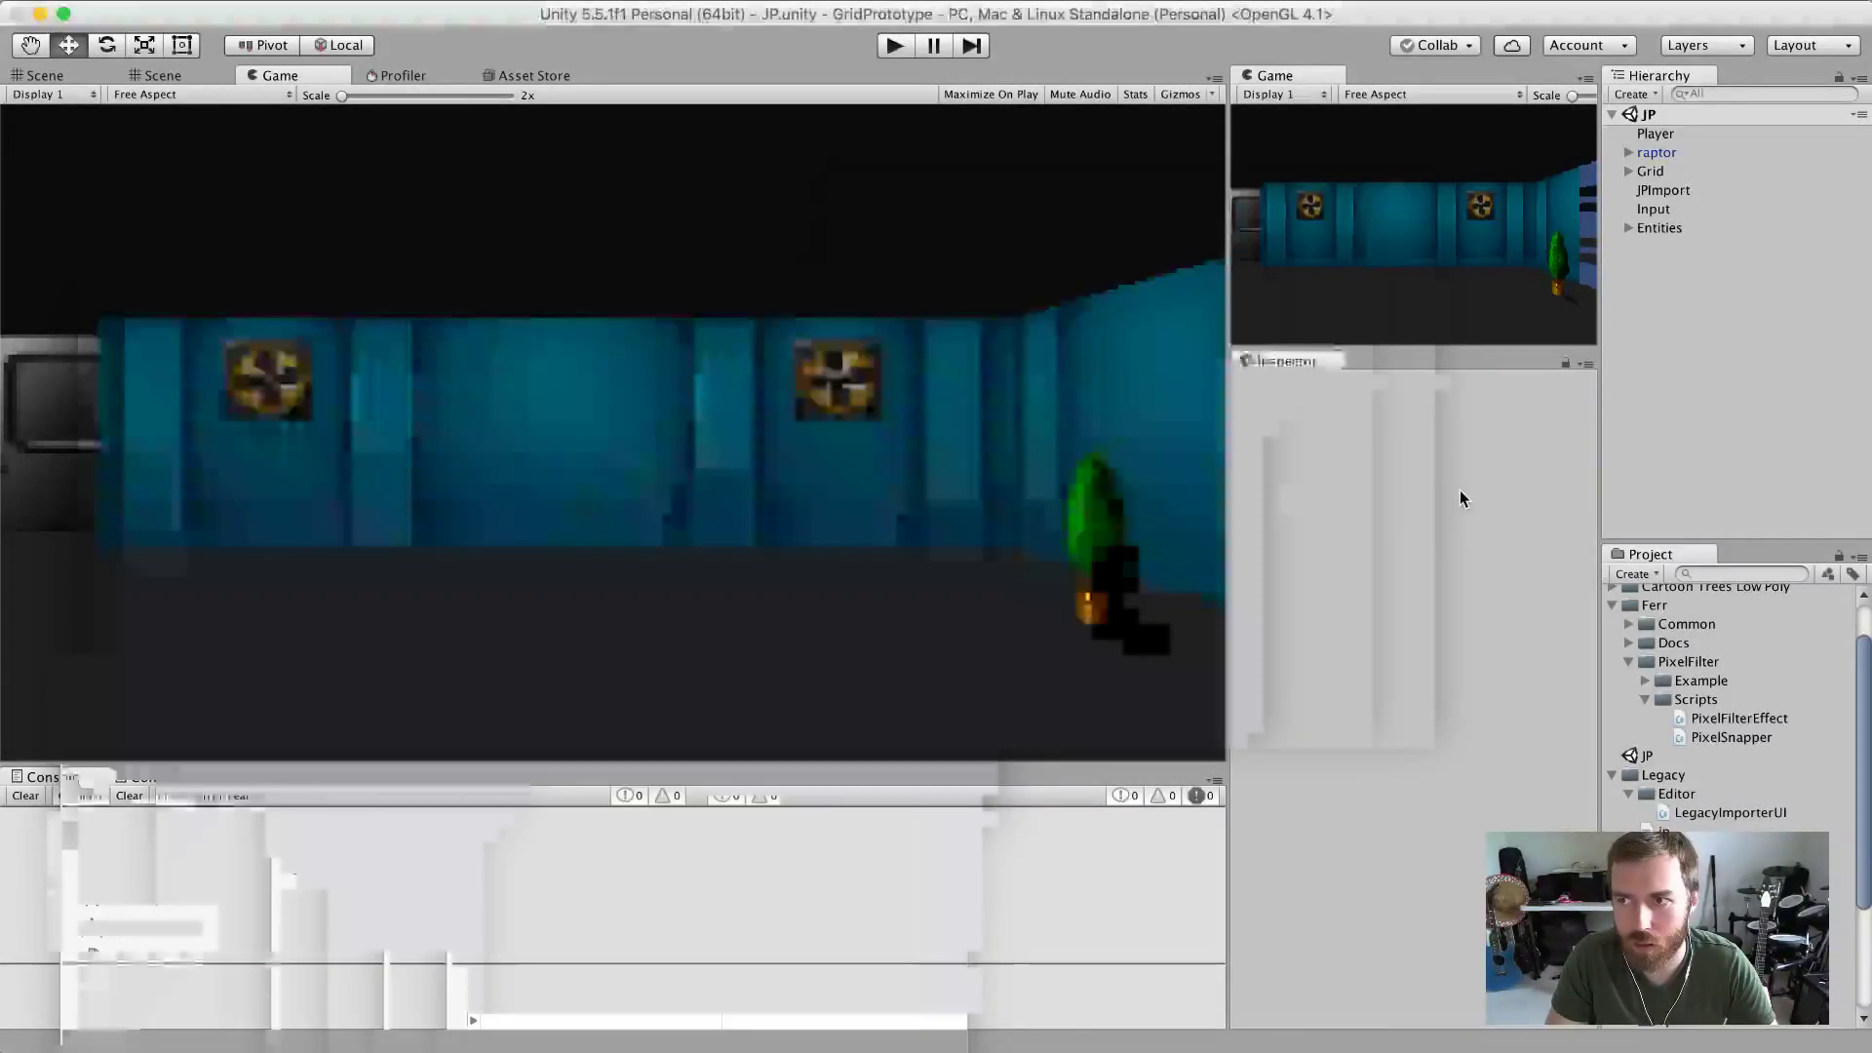
{"action": "key", "text": "super+Tab"}
{"action": "key", "text": "super+Tab"}
{"action": "key", "text": "super+Tab"}
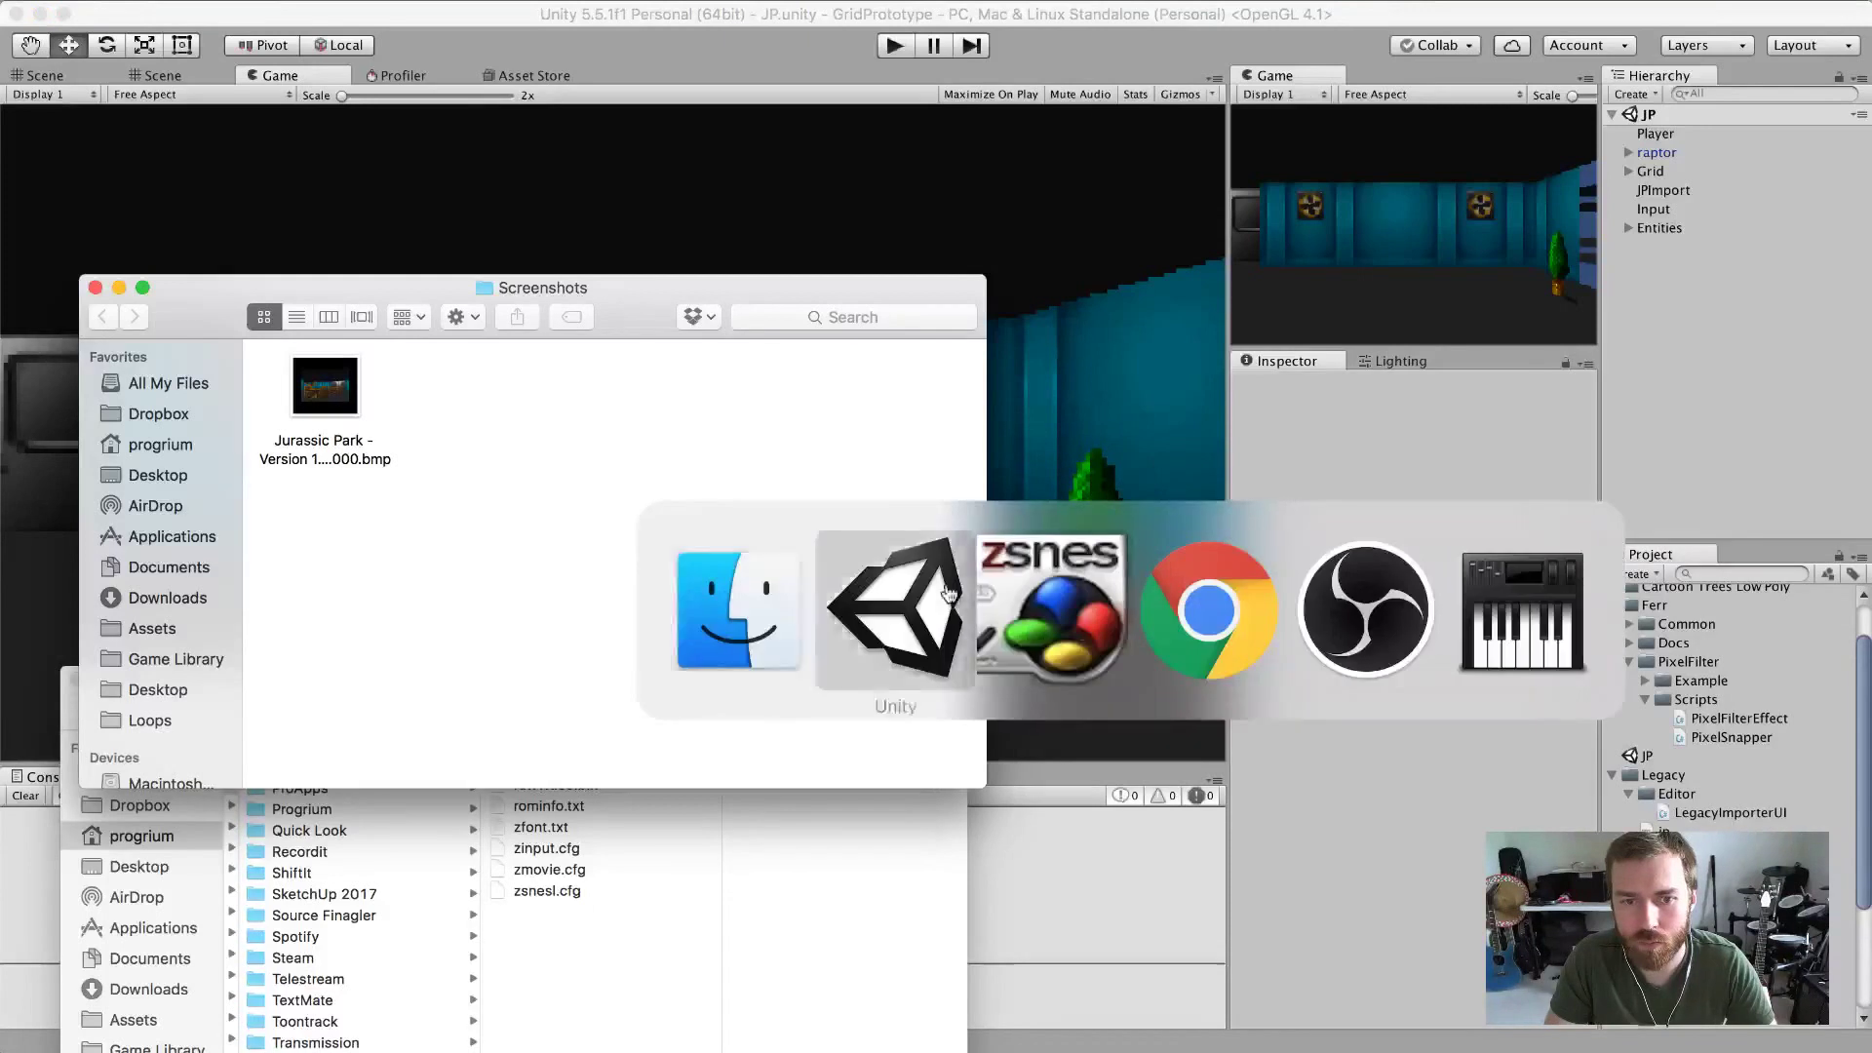
{"action": "left_click", "coordinate": [379, 414]}
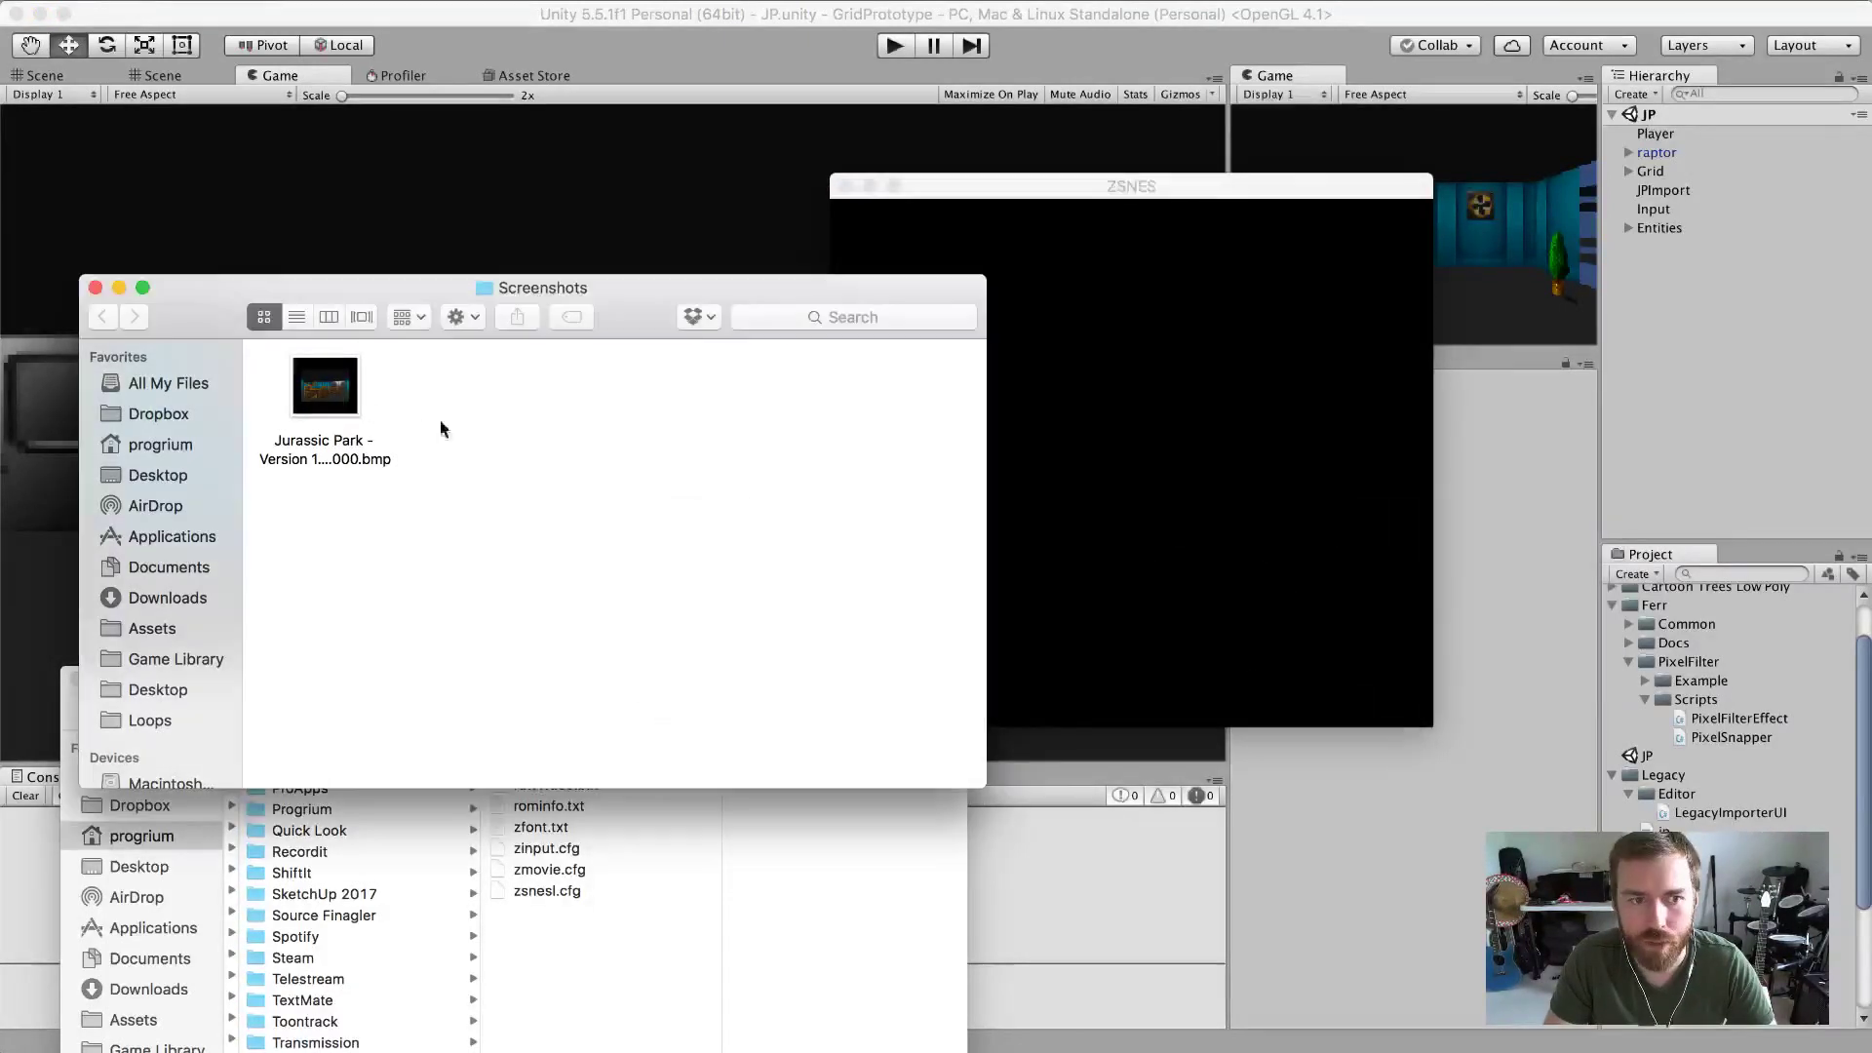
{"action": "right_click", "coordinate": [1763, 276]}
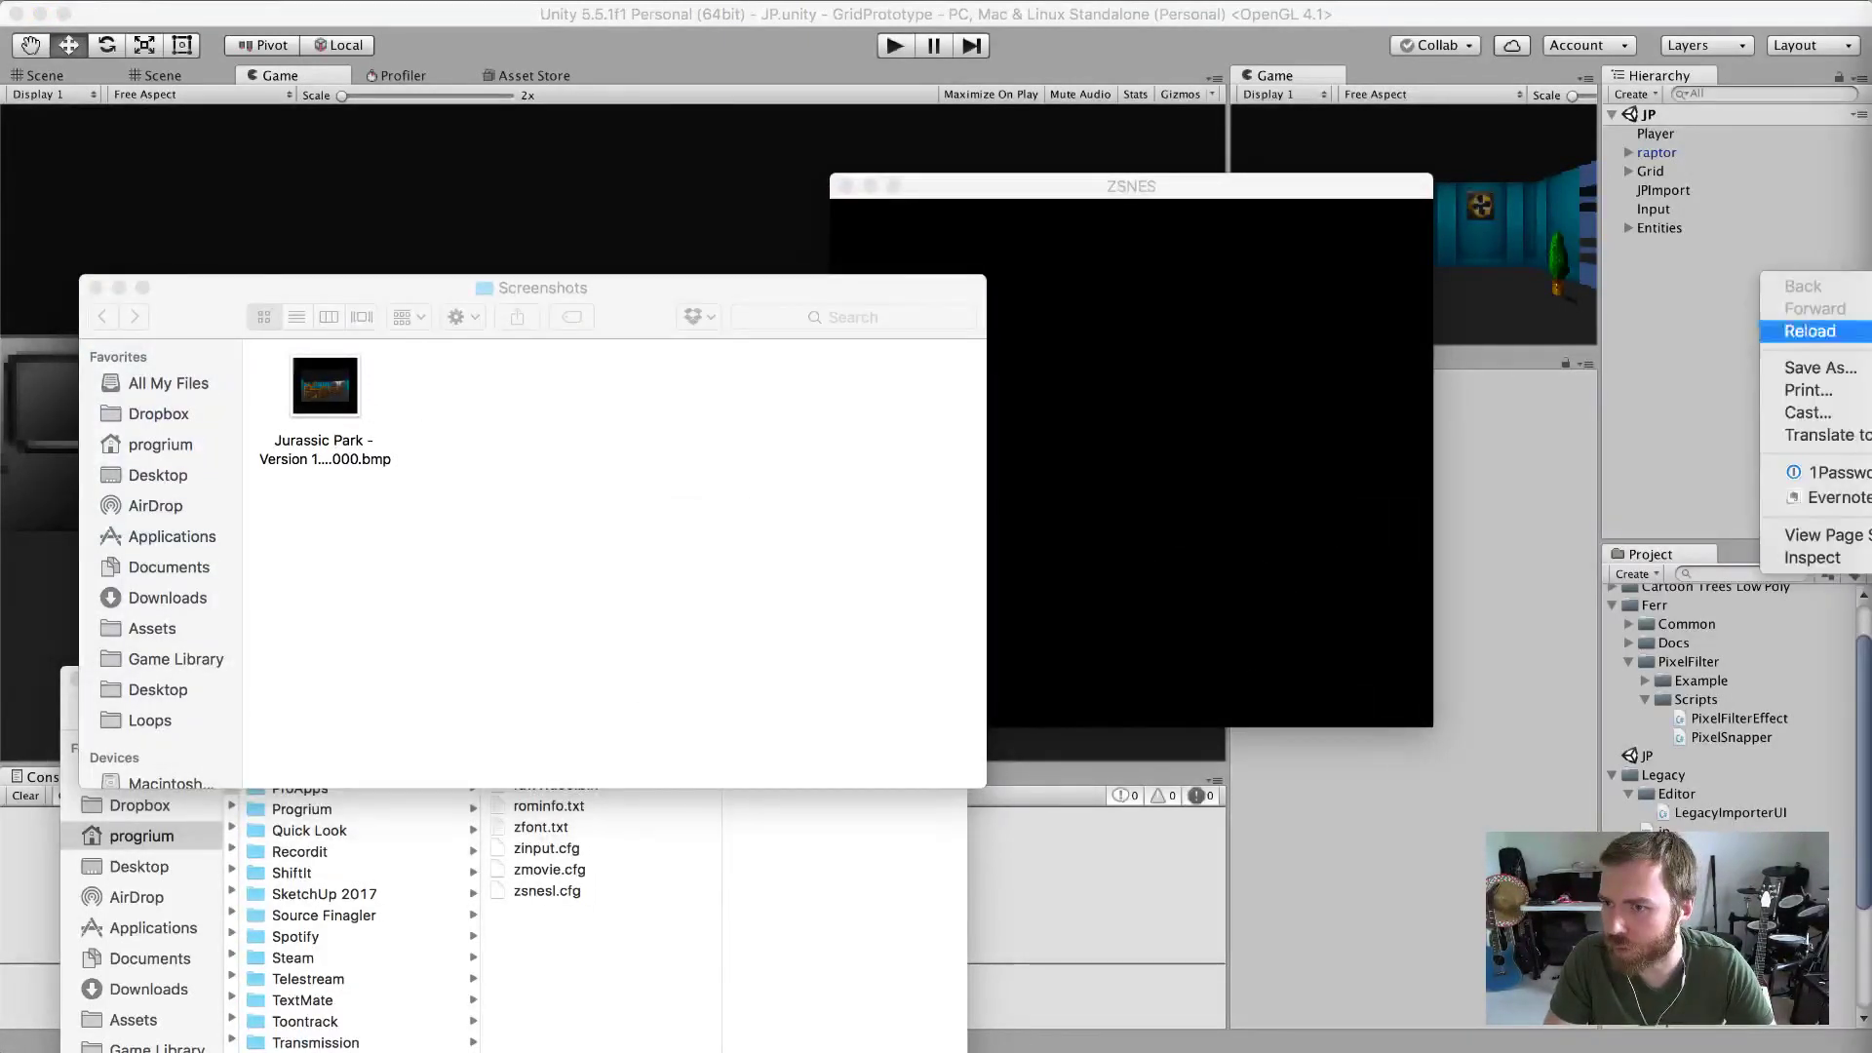
{"action": "left_click", "coordinate": [1810, 330]}
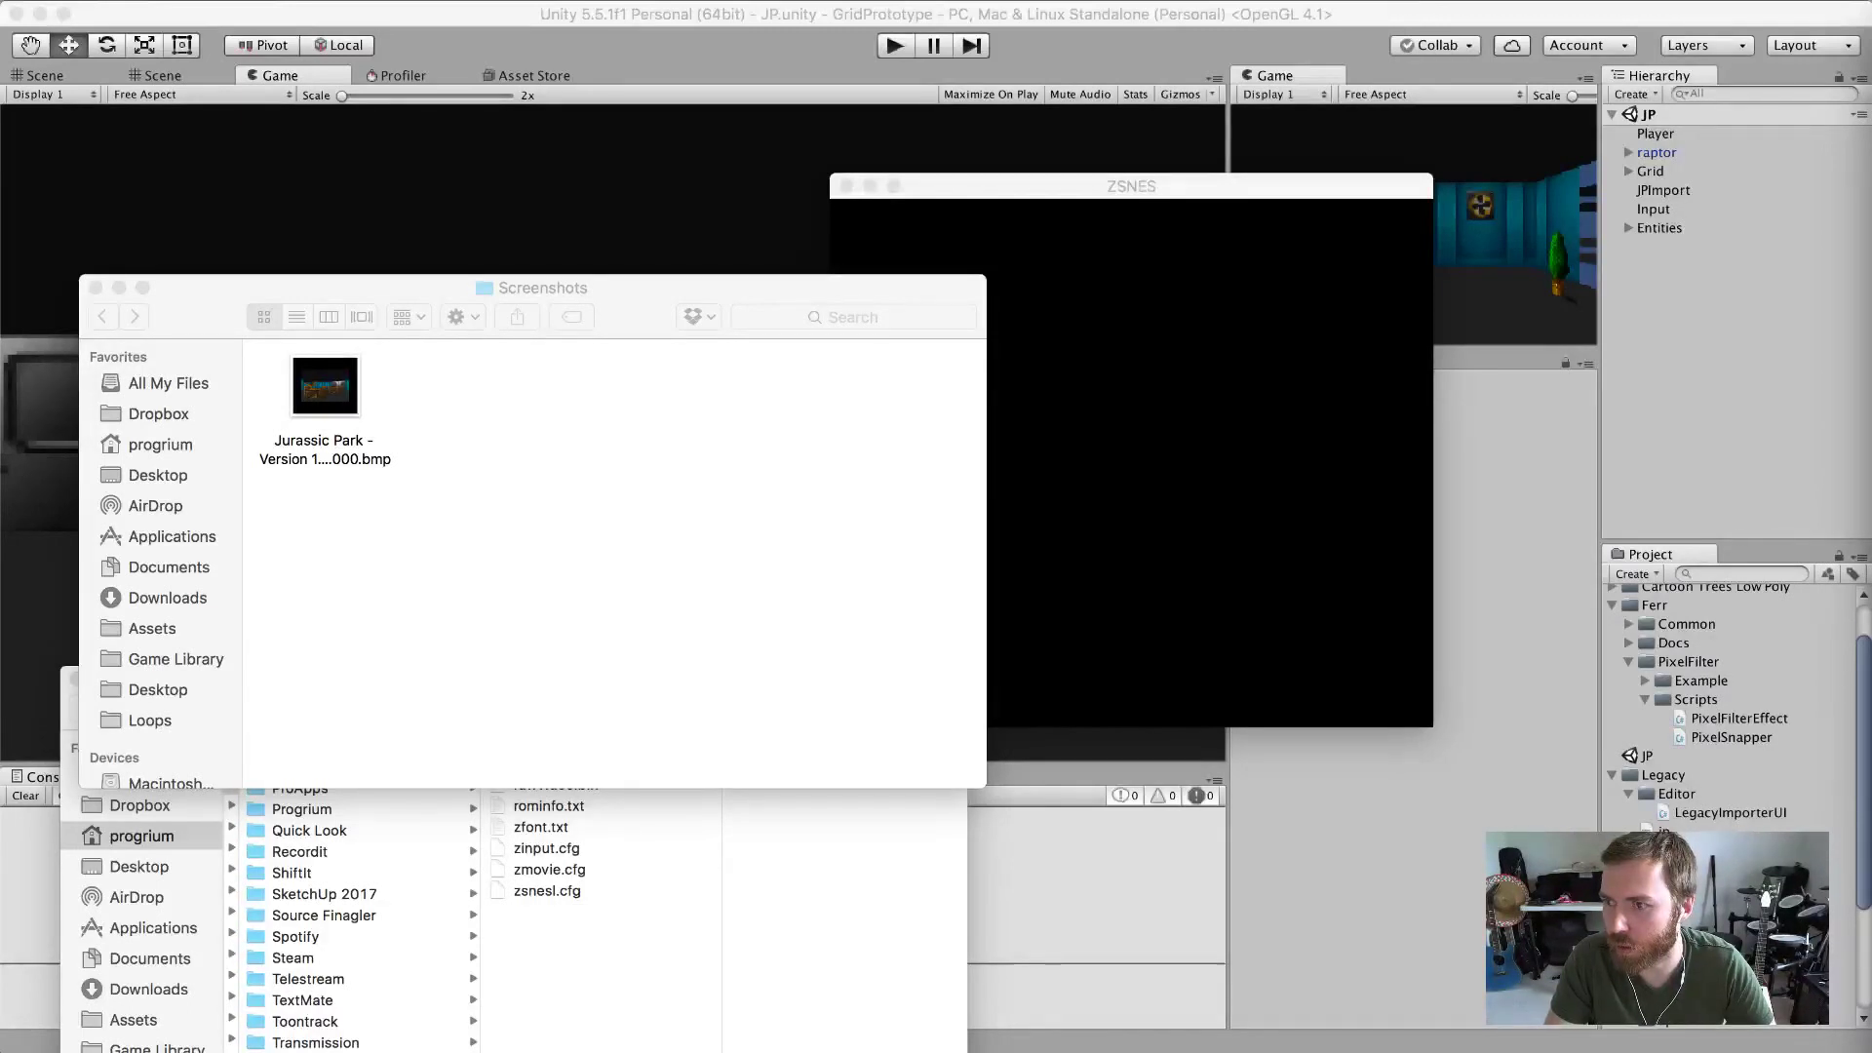
Delete the remaining 000 capture from the Screenshots folder.
{"action": "left_click", "coordinate": [451, 405]}
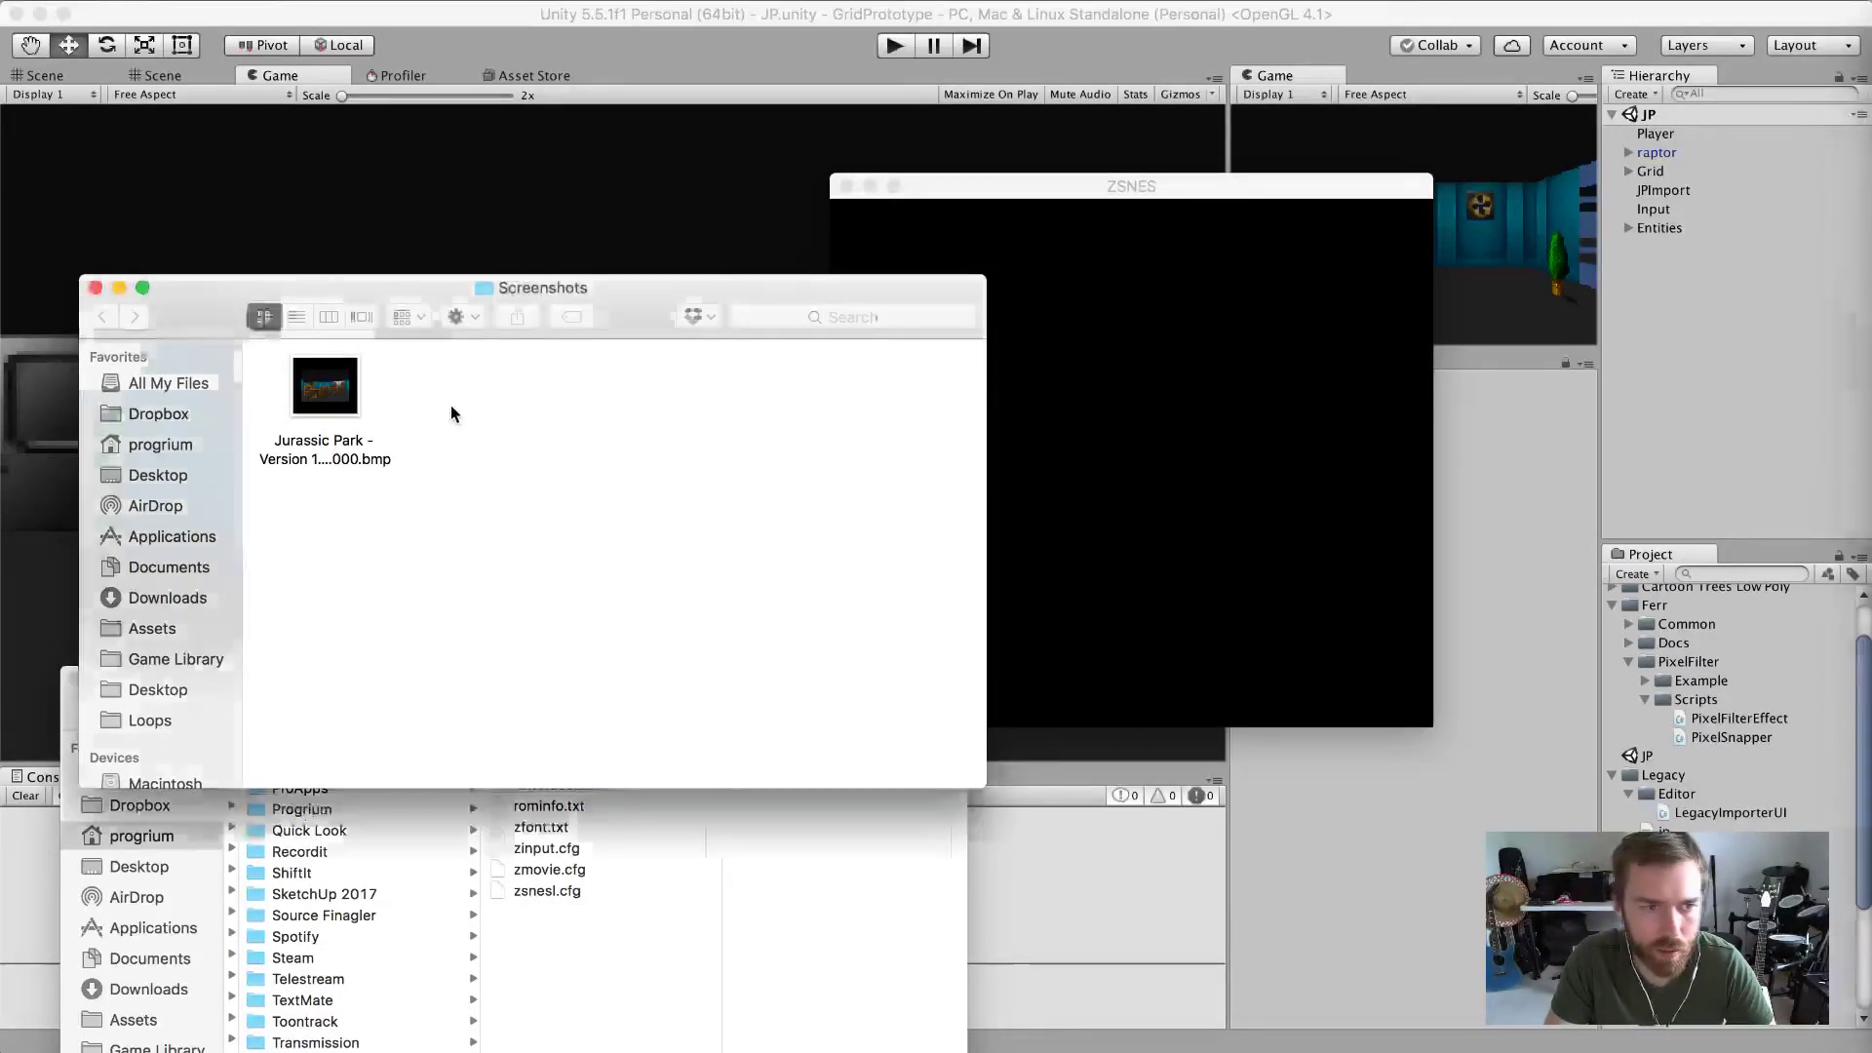
{"action": "left_click_drag", "start_coordinate": [546, 469], "coordinate": [344, 395]}
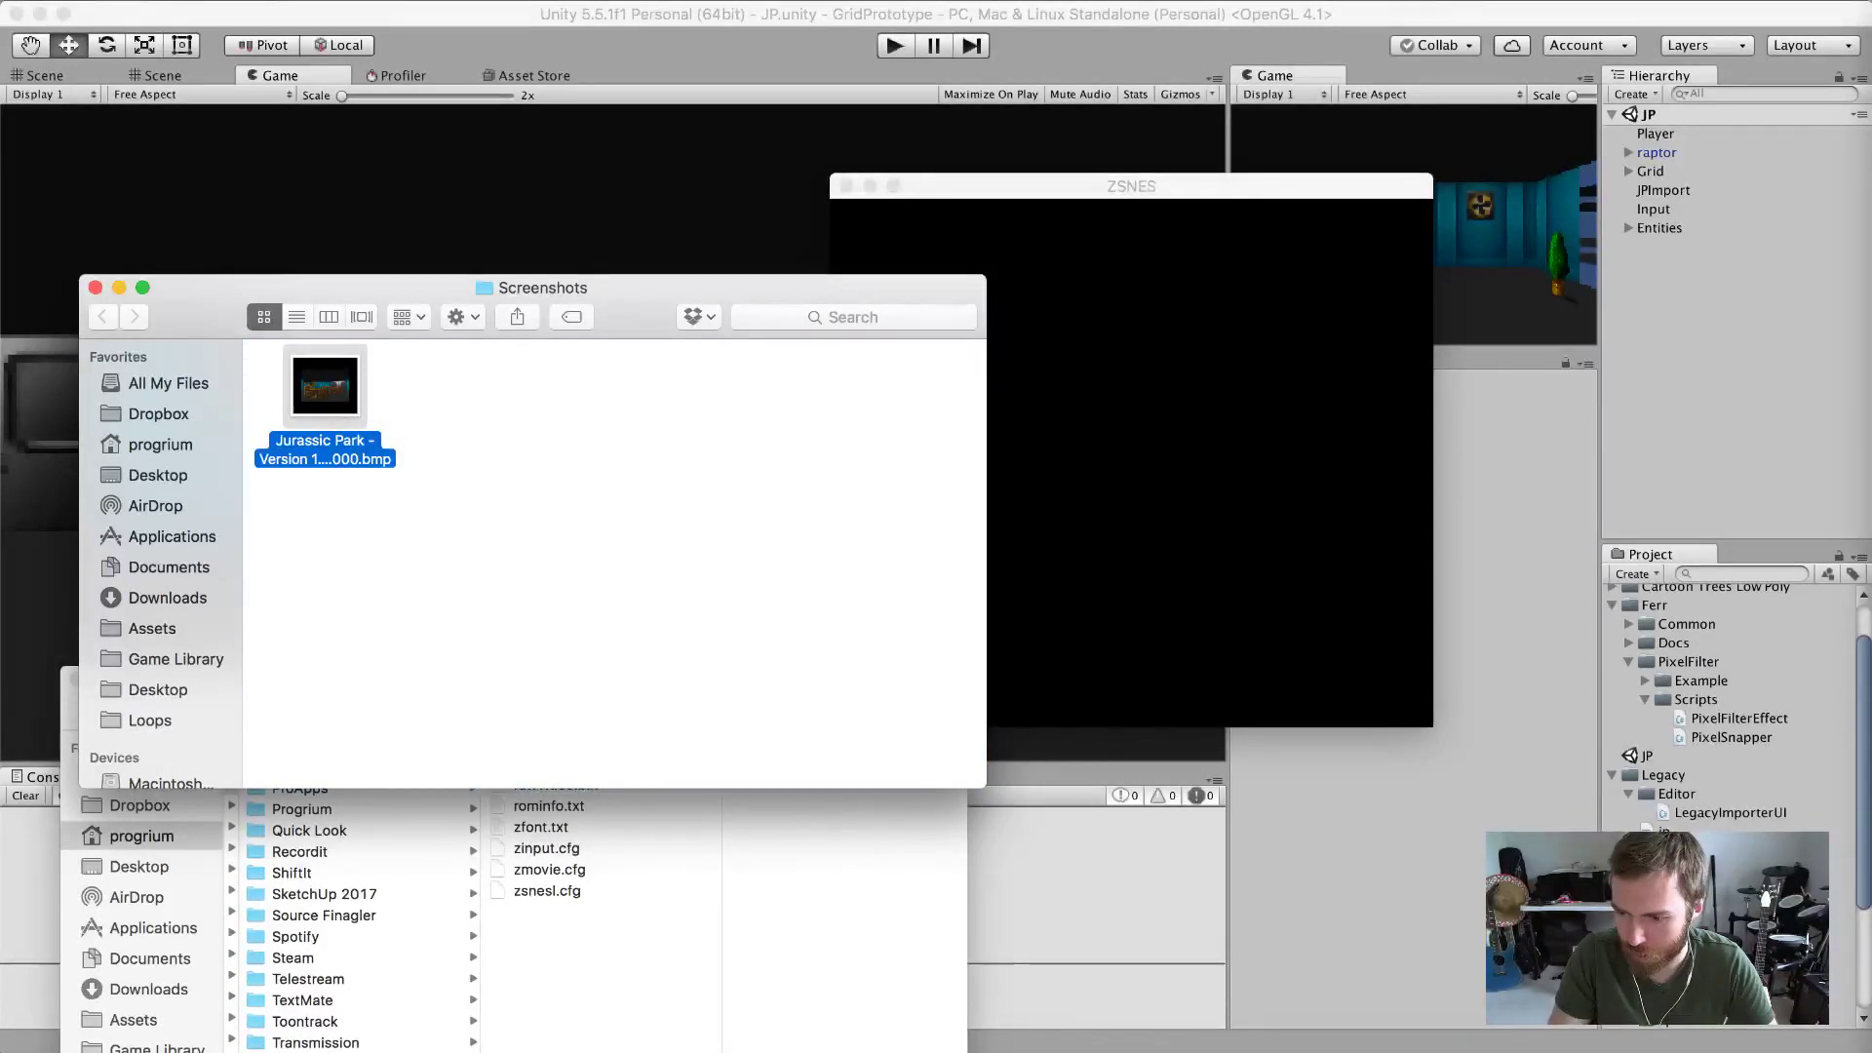
{"action": "key", "text": "super+BackSpace"}
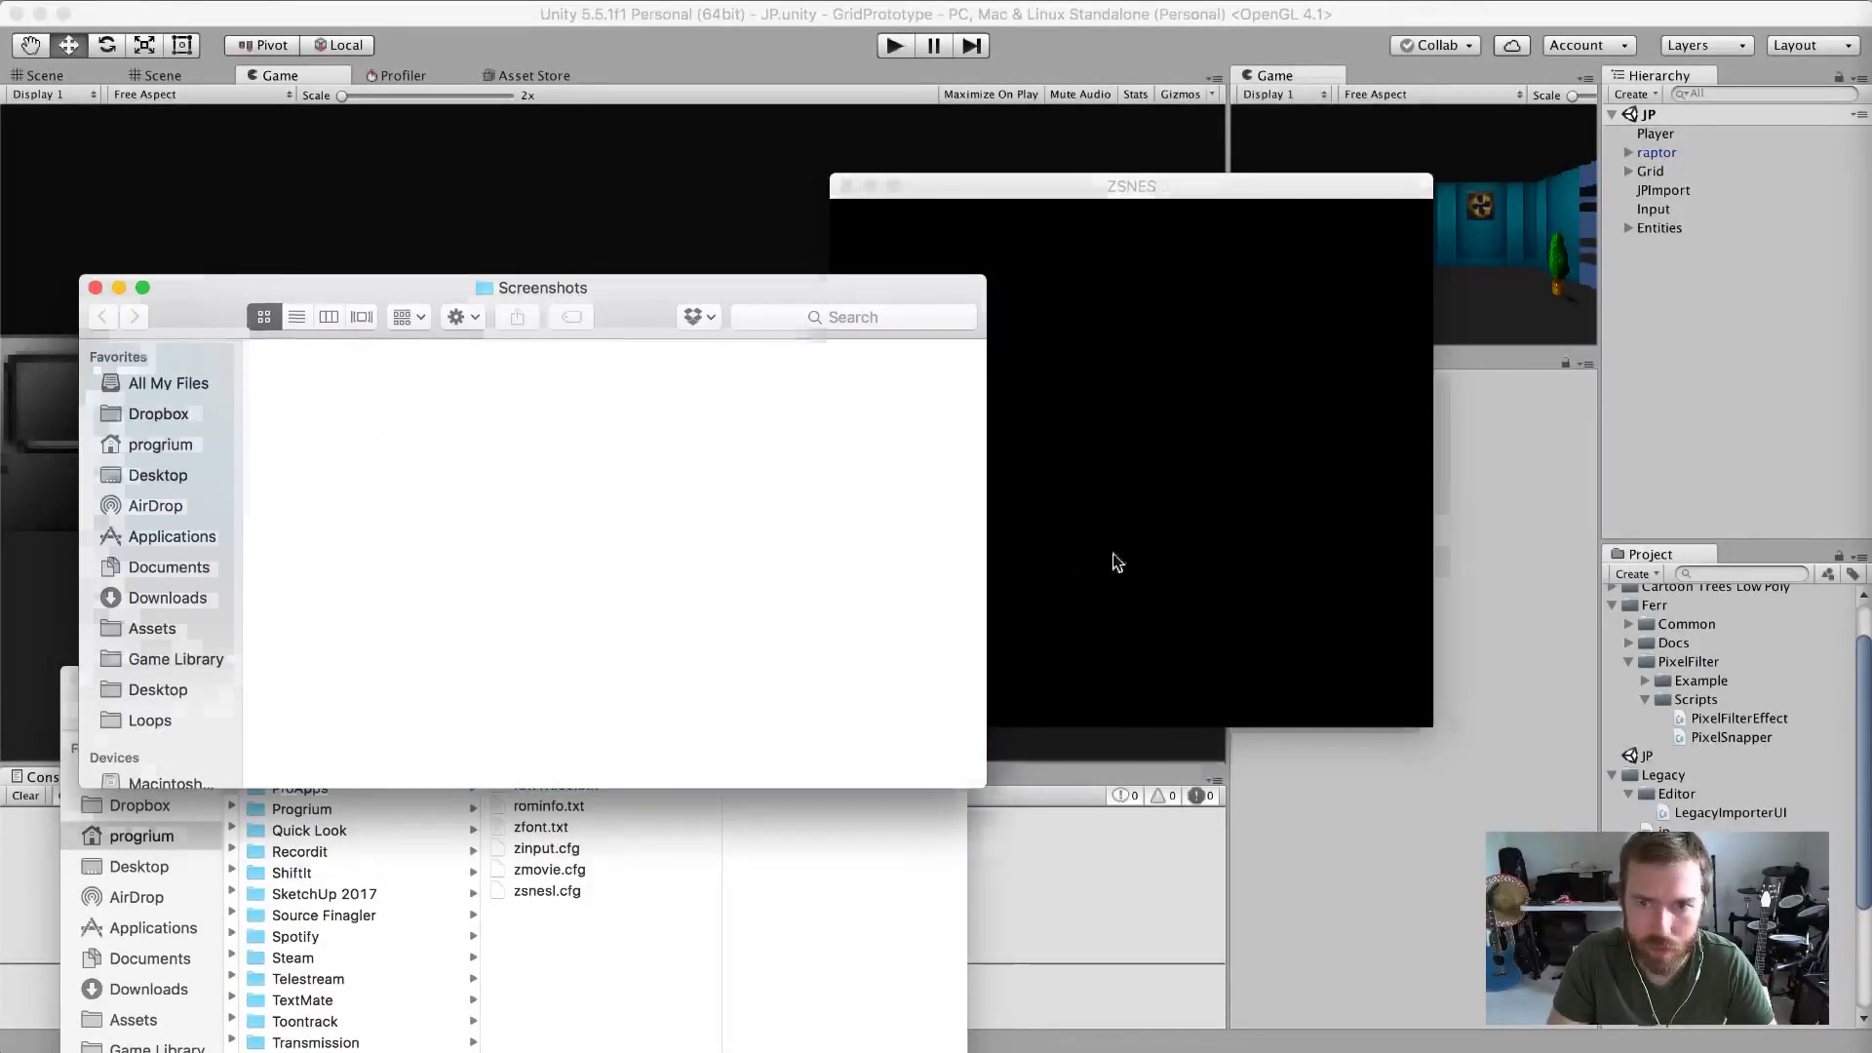
Capture the green dinosaur's standing and frill-spread frames in ZSNES, and view Jurassic Park - Version 1.1 (US)_00003.bmp.
{"action": "left_click", "coordinate": [1116, 556]}
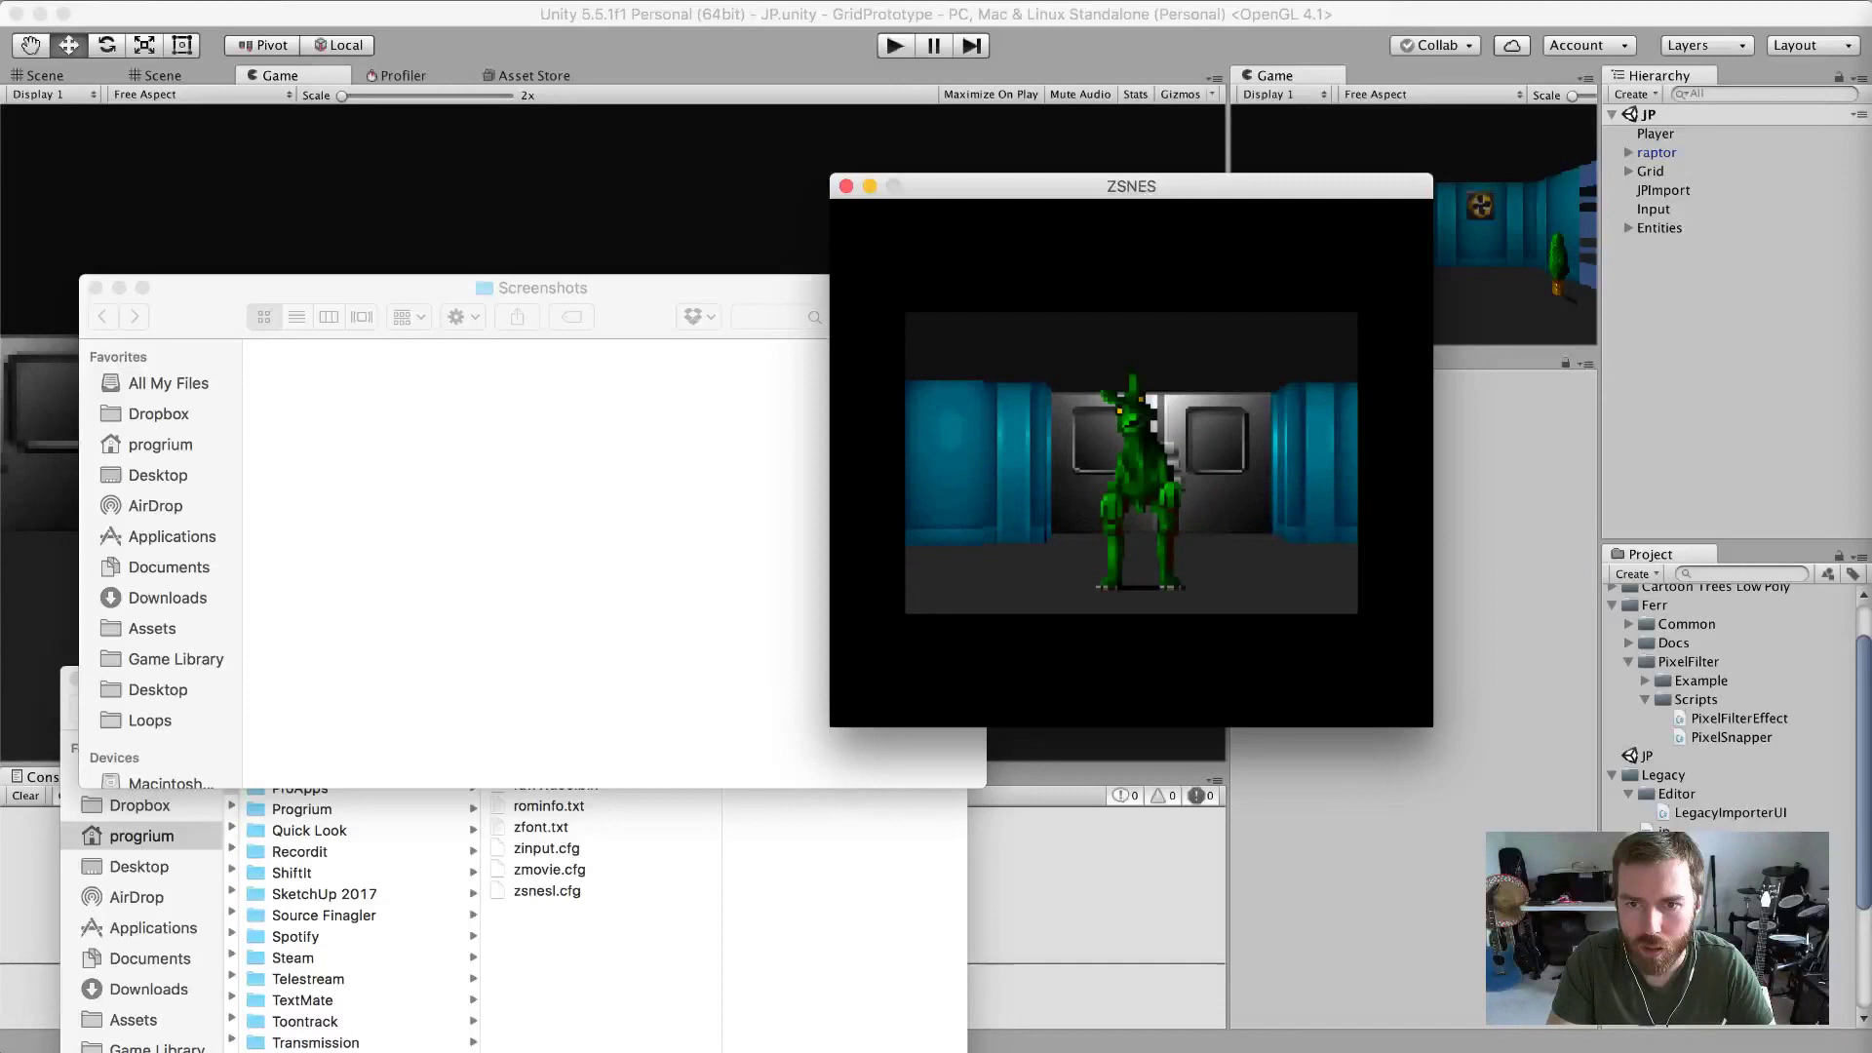
{"action": "key", "text": "F12"}
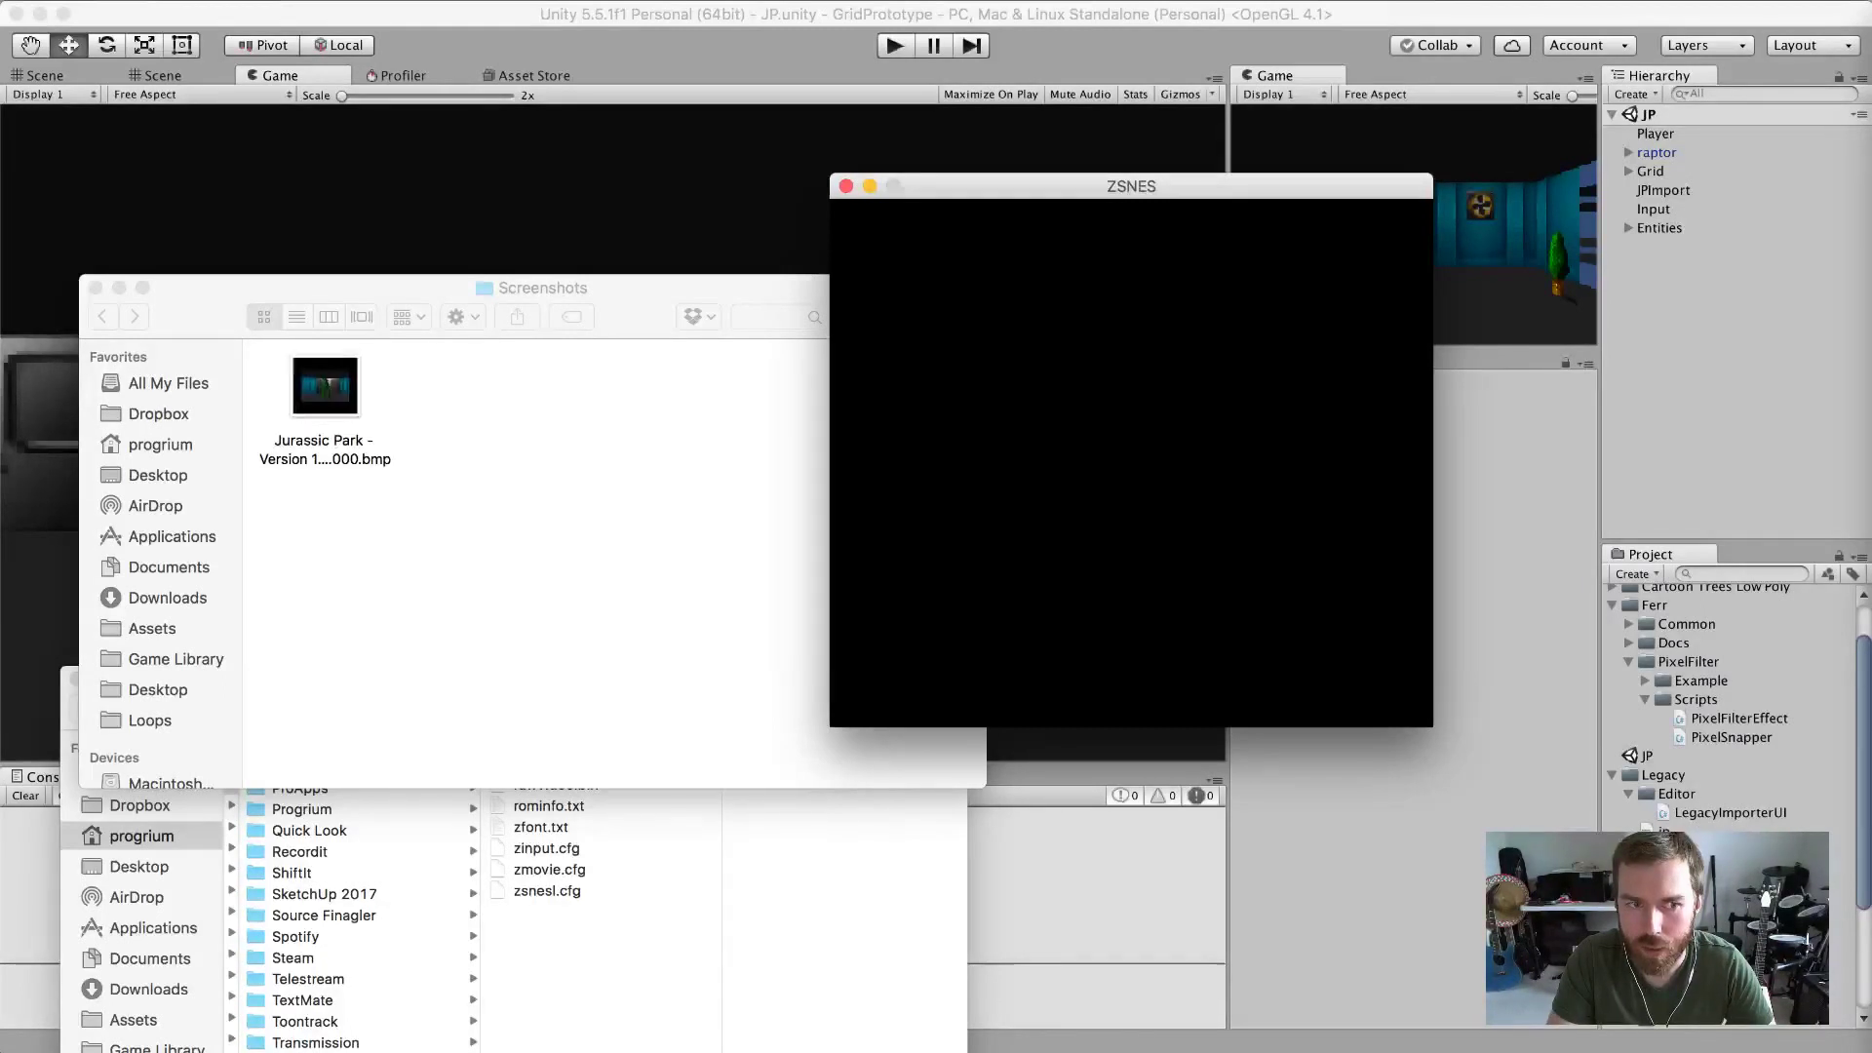
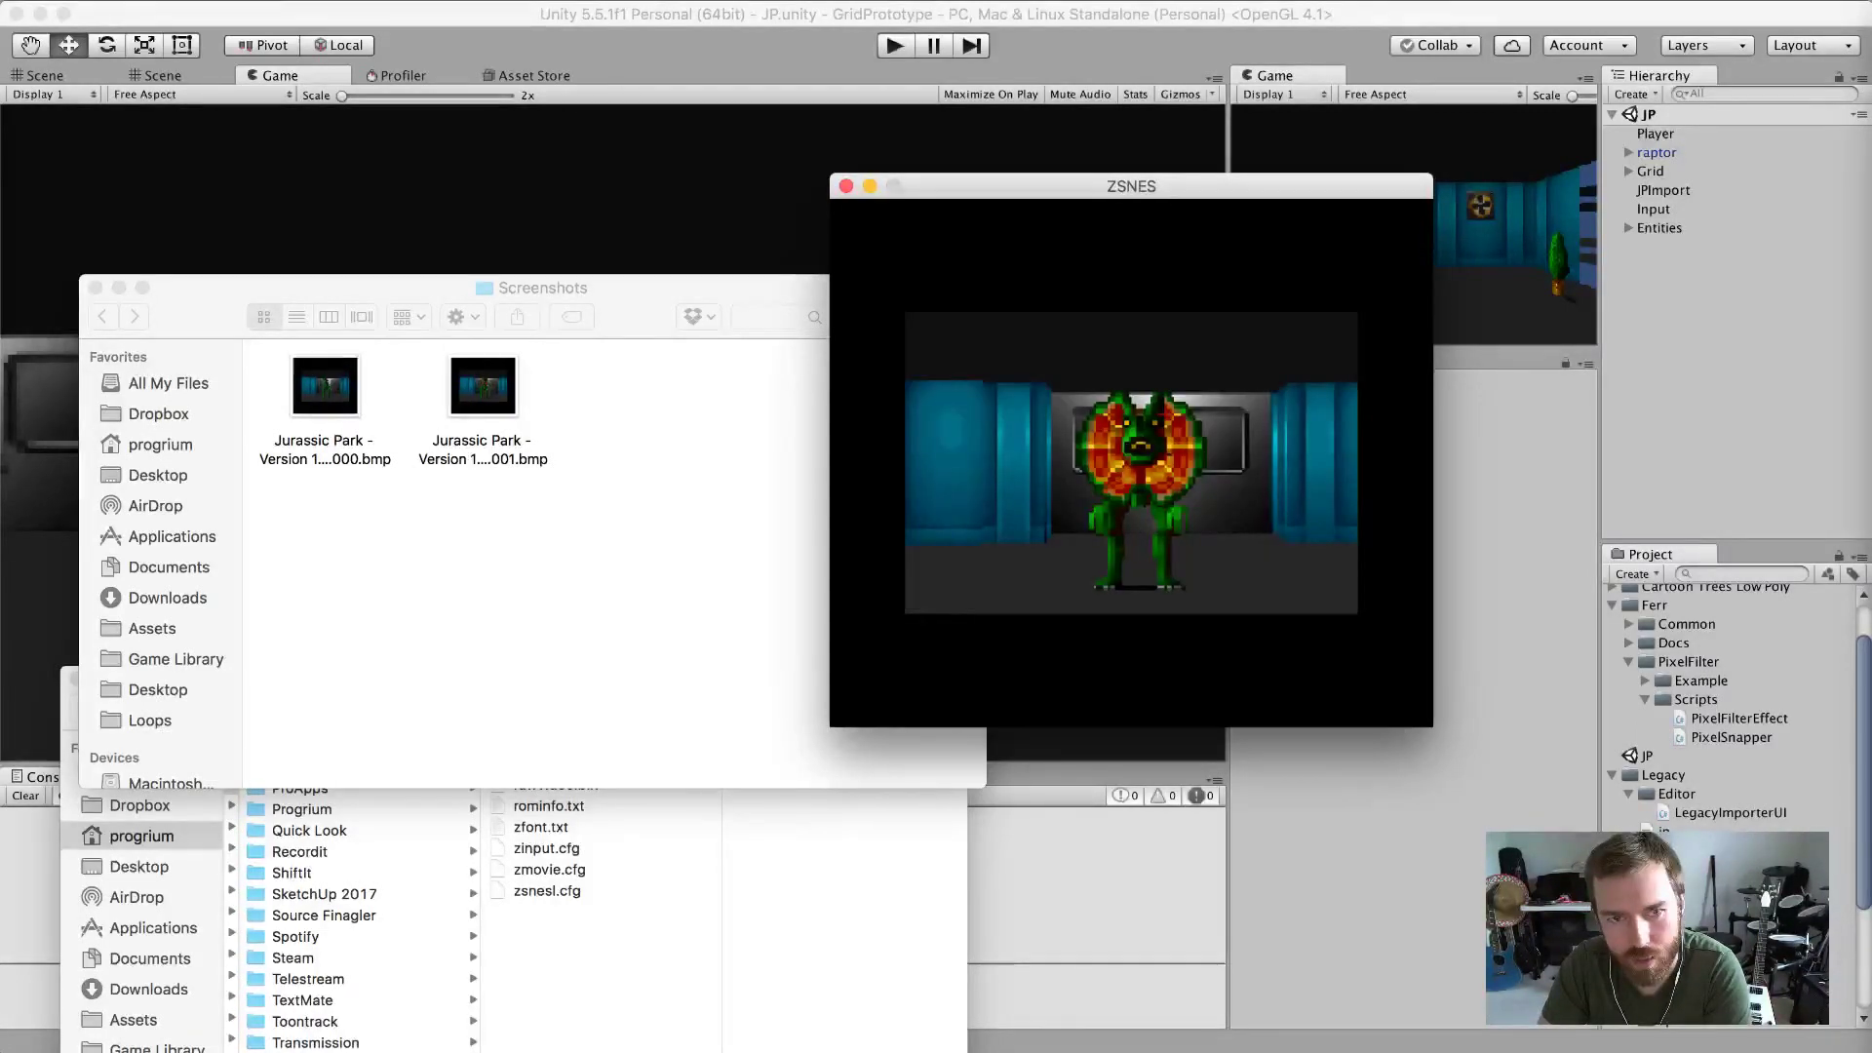
{"action": "key", "text": "F12"}
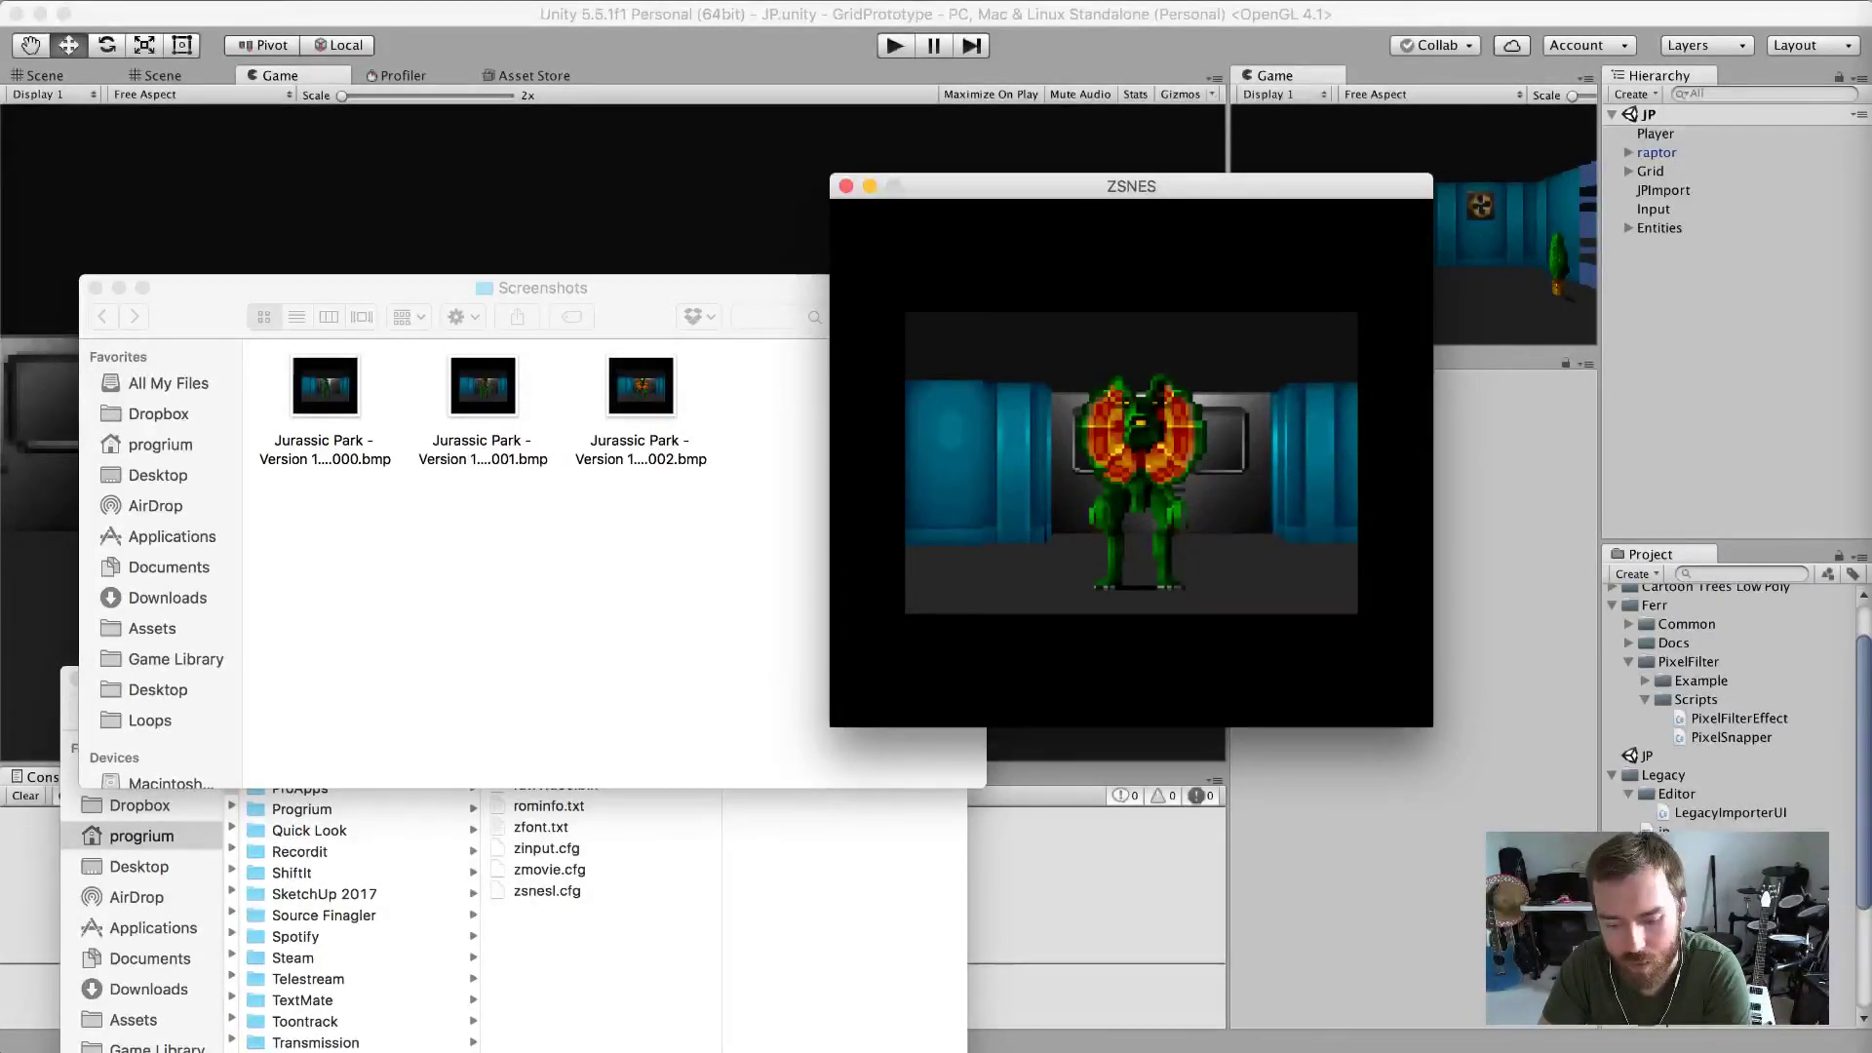
{"action": "key", "text": "F12"}
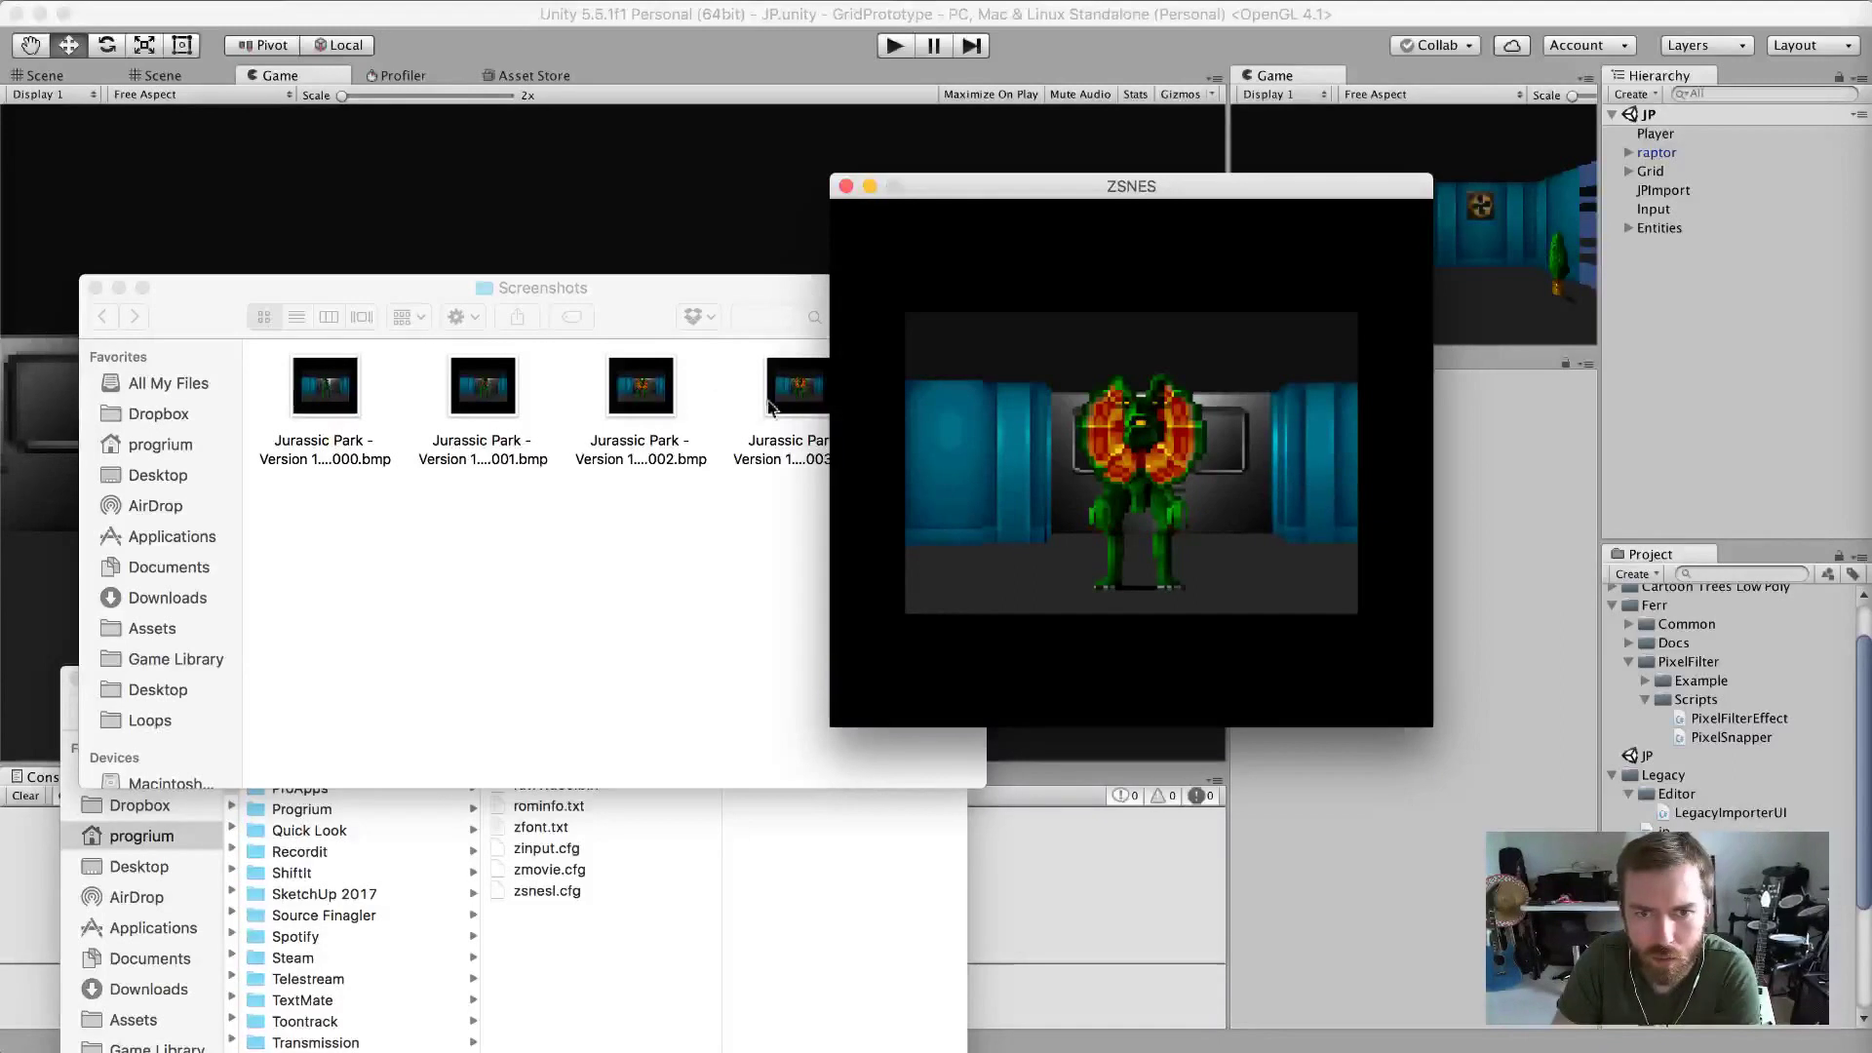
{"action": "left_click", "coordinate": [782, 400]}
{"action": "double_click", "coordinate": [782, 400]}
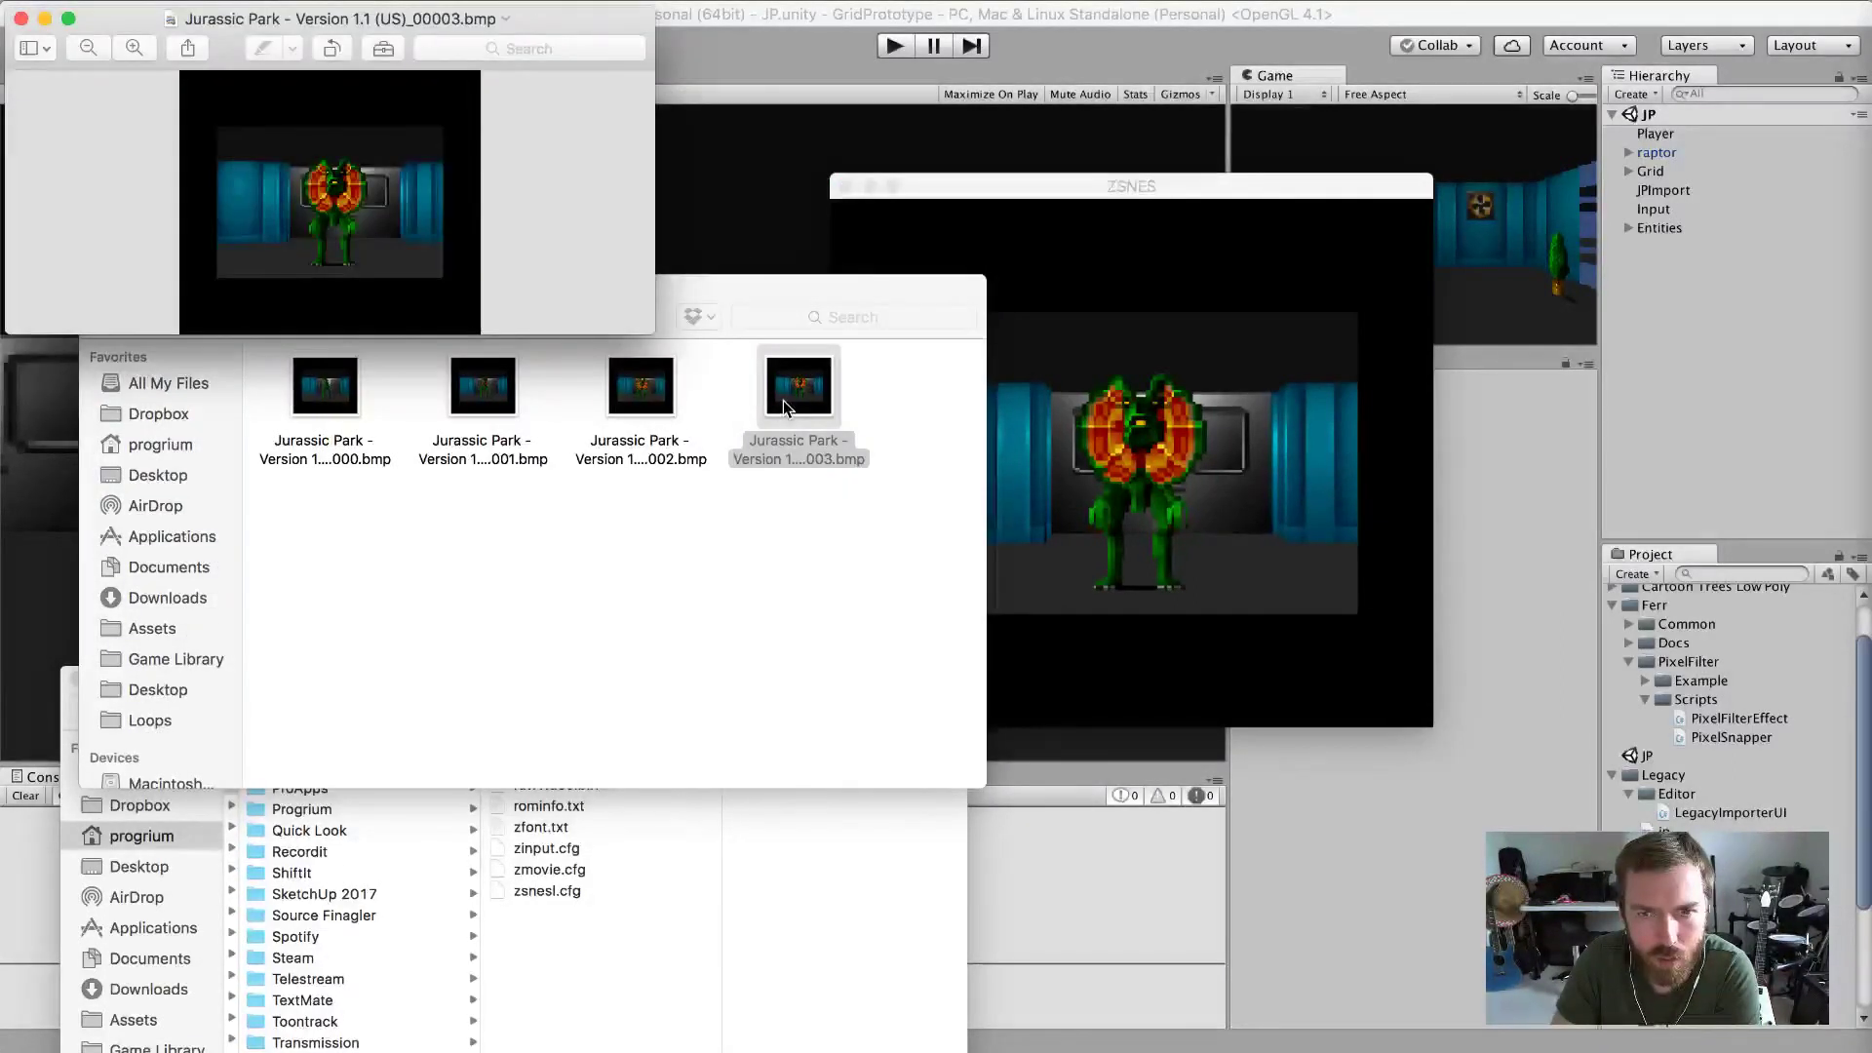
Capture the dinosaur's remaining attack frames in ZSNES, from the raised frill and blue spit to the closed-frill stance.
{"action": "left_click", "coordinate": [1071, 436]}
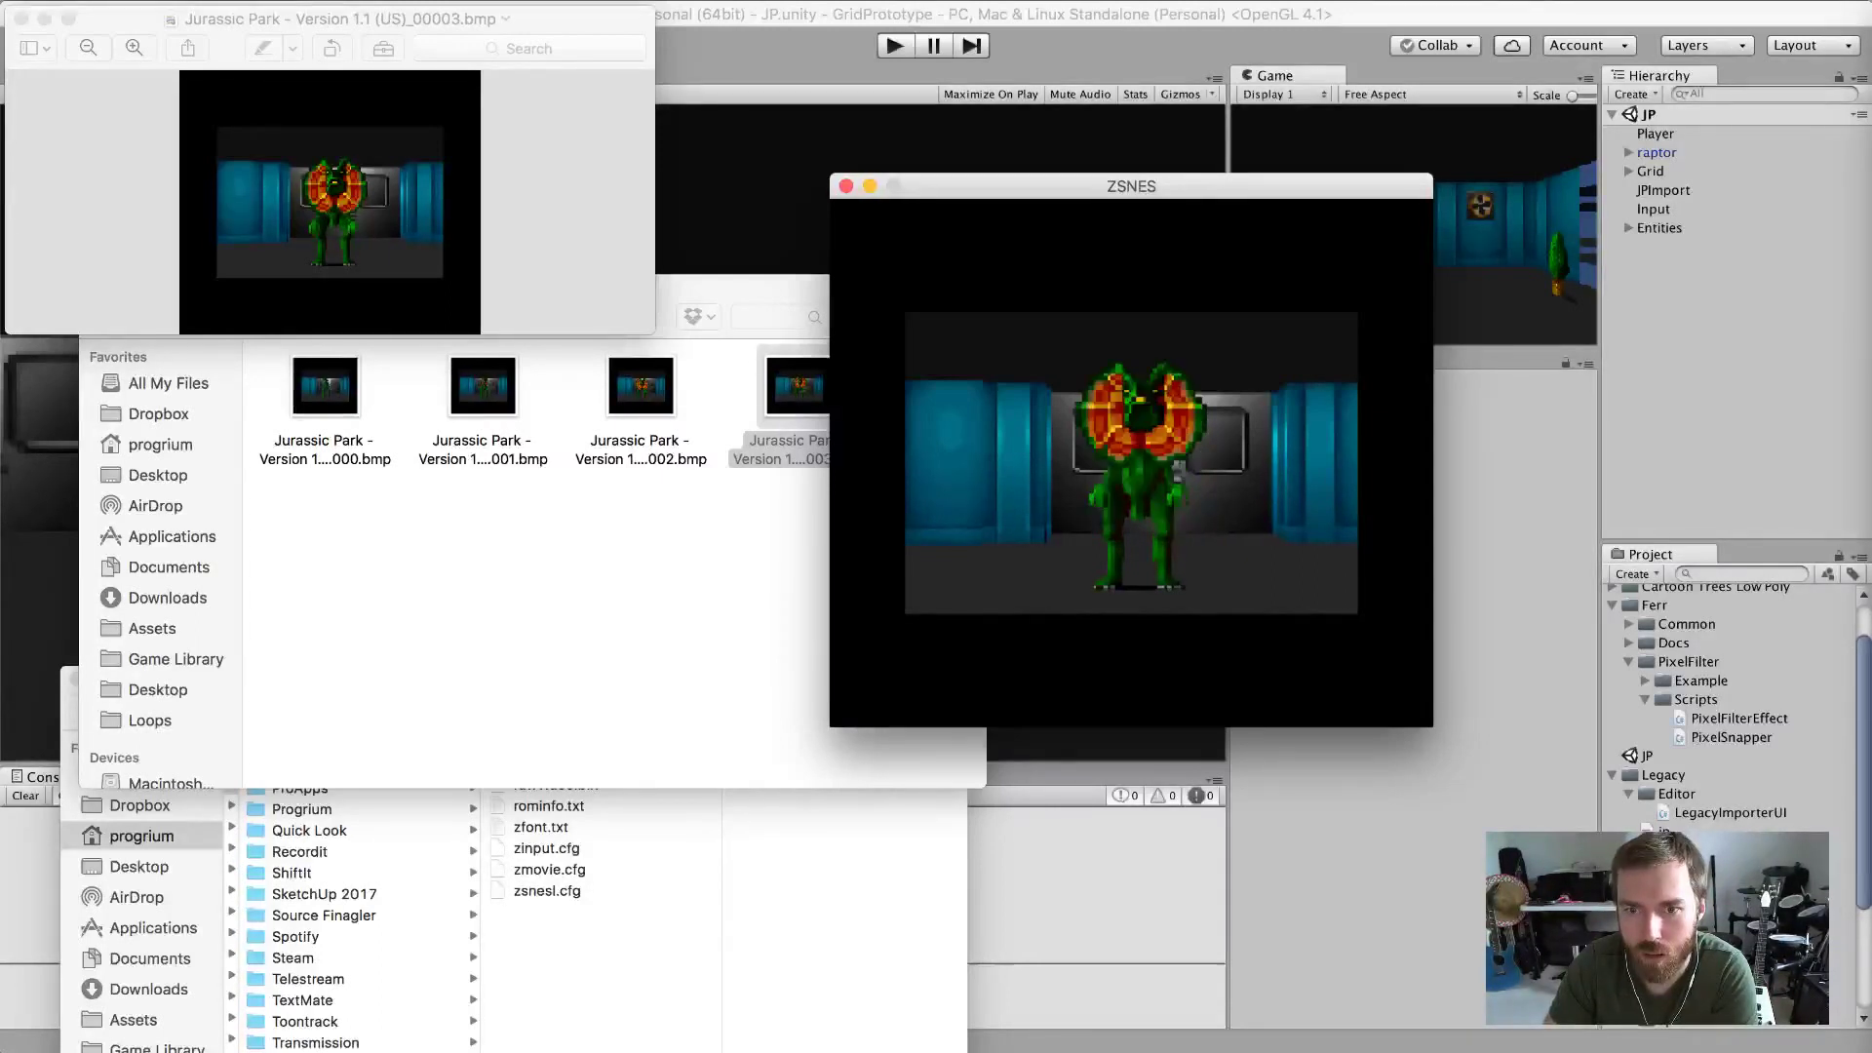
{"action": "key", "text": "F12"}
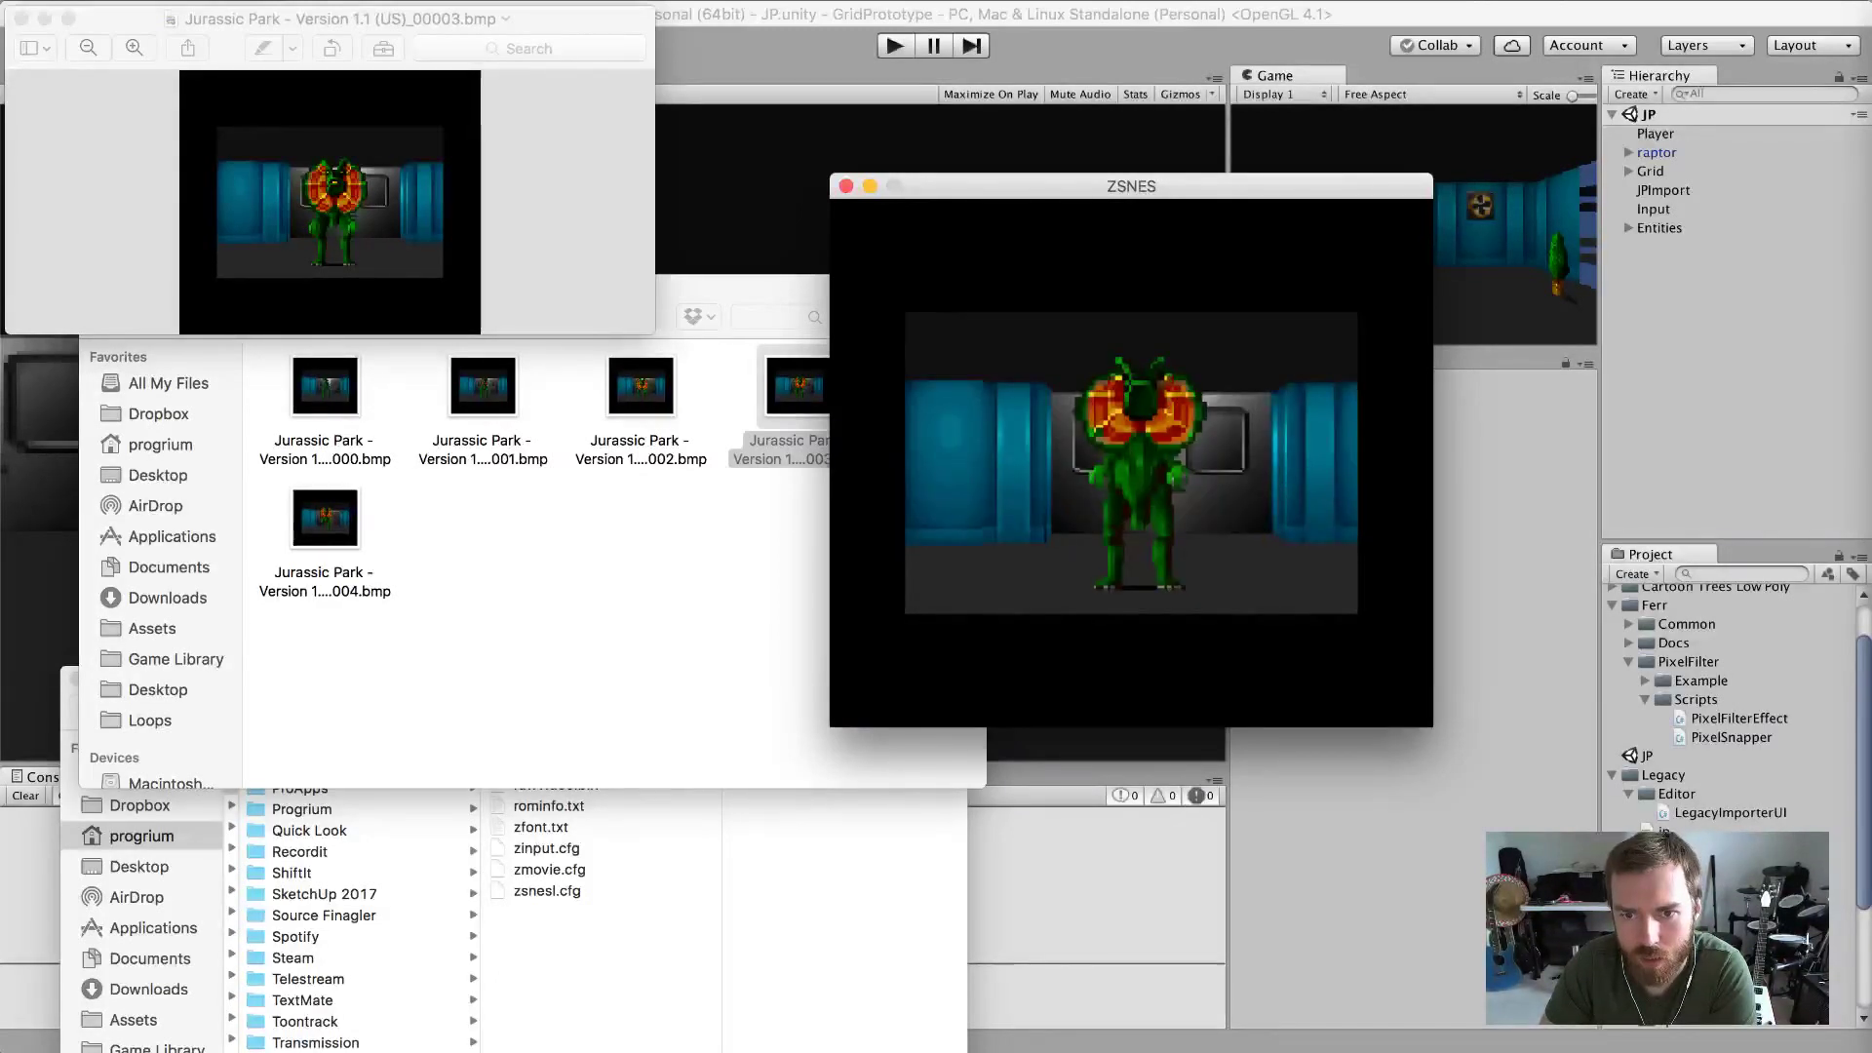
{"action": "key", "text": "F12"}
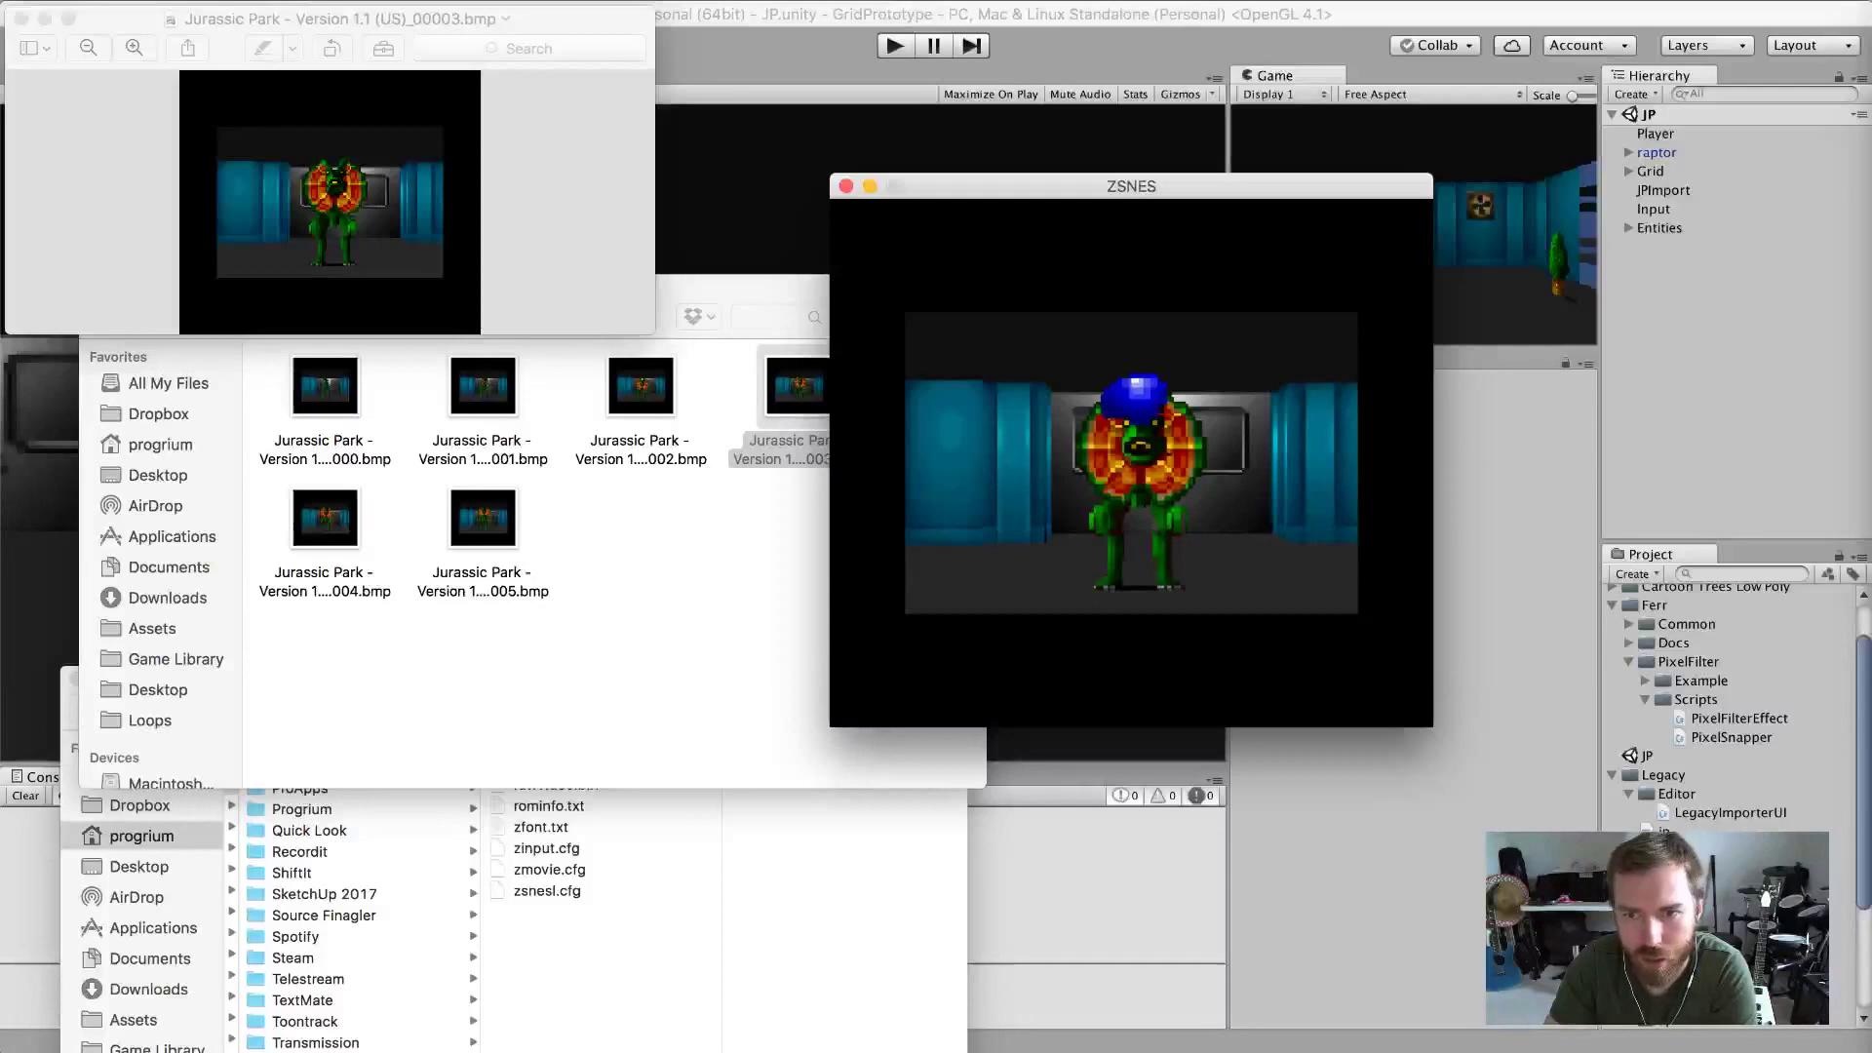
{"action": "key", "text": "F12"}
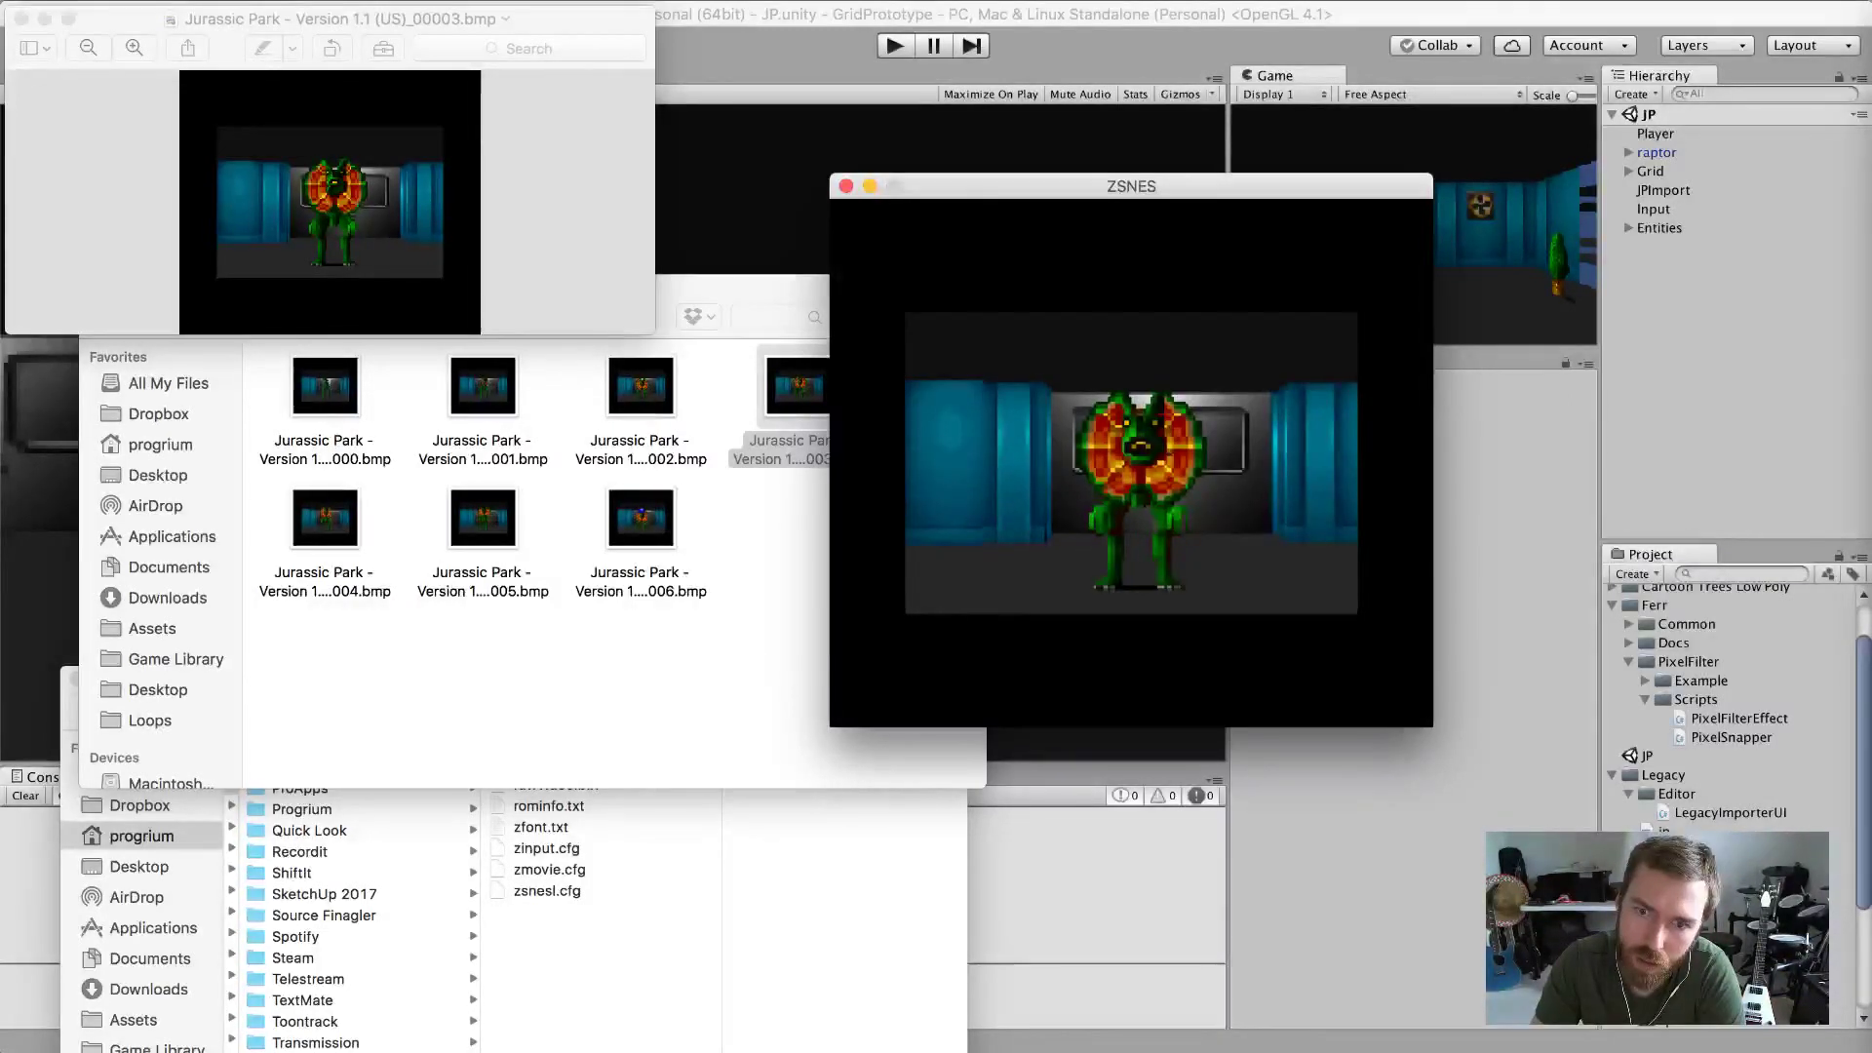
{"action": "key", "text": "F12"}
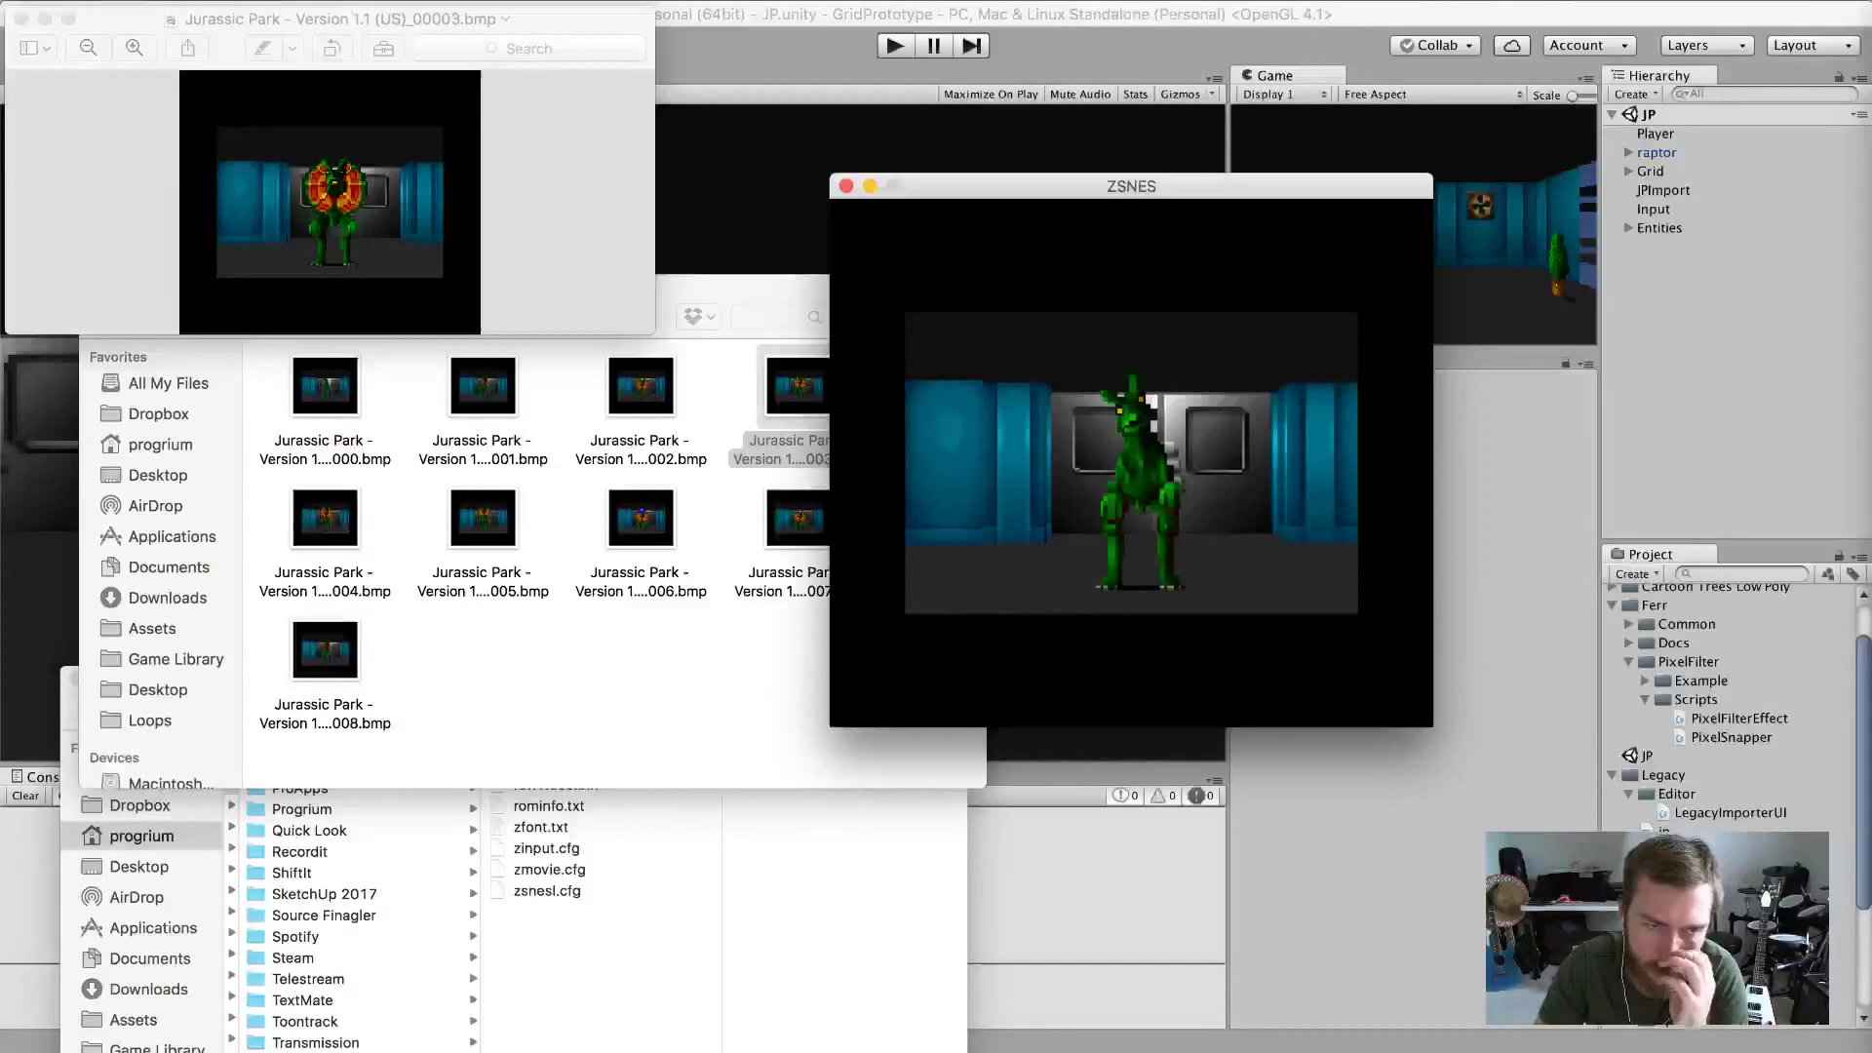
Compare the first and last dinosaur captures, 000 and 008, in the Screenshots folder and clear the selection.
{"action": "left_click", "coordinate": [561, 566]}
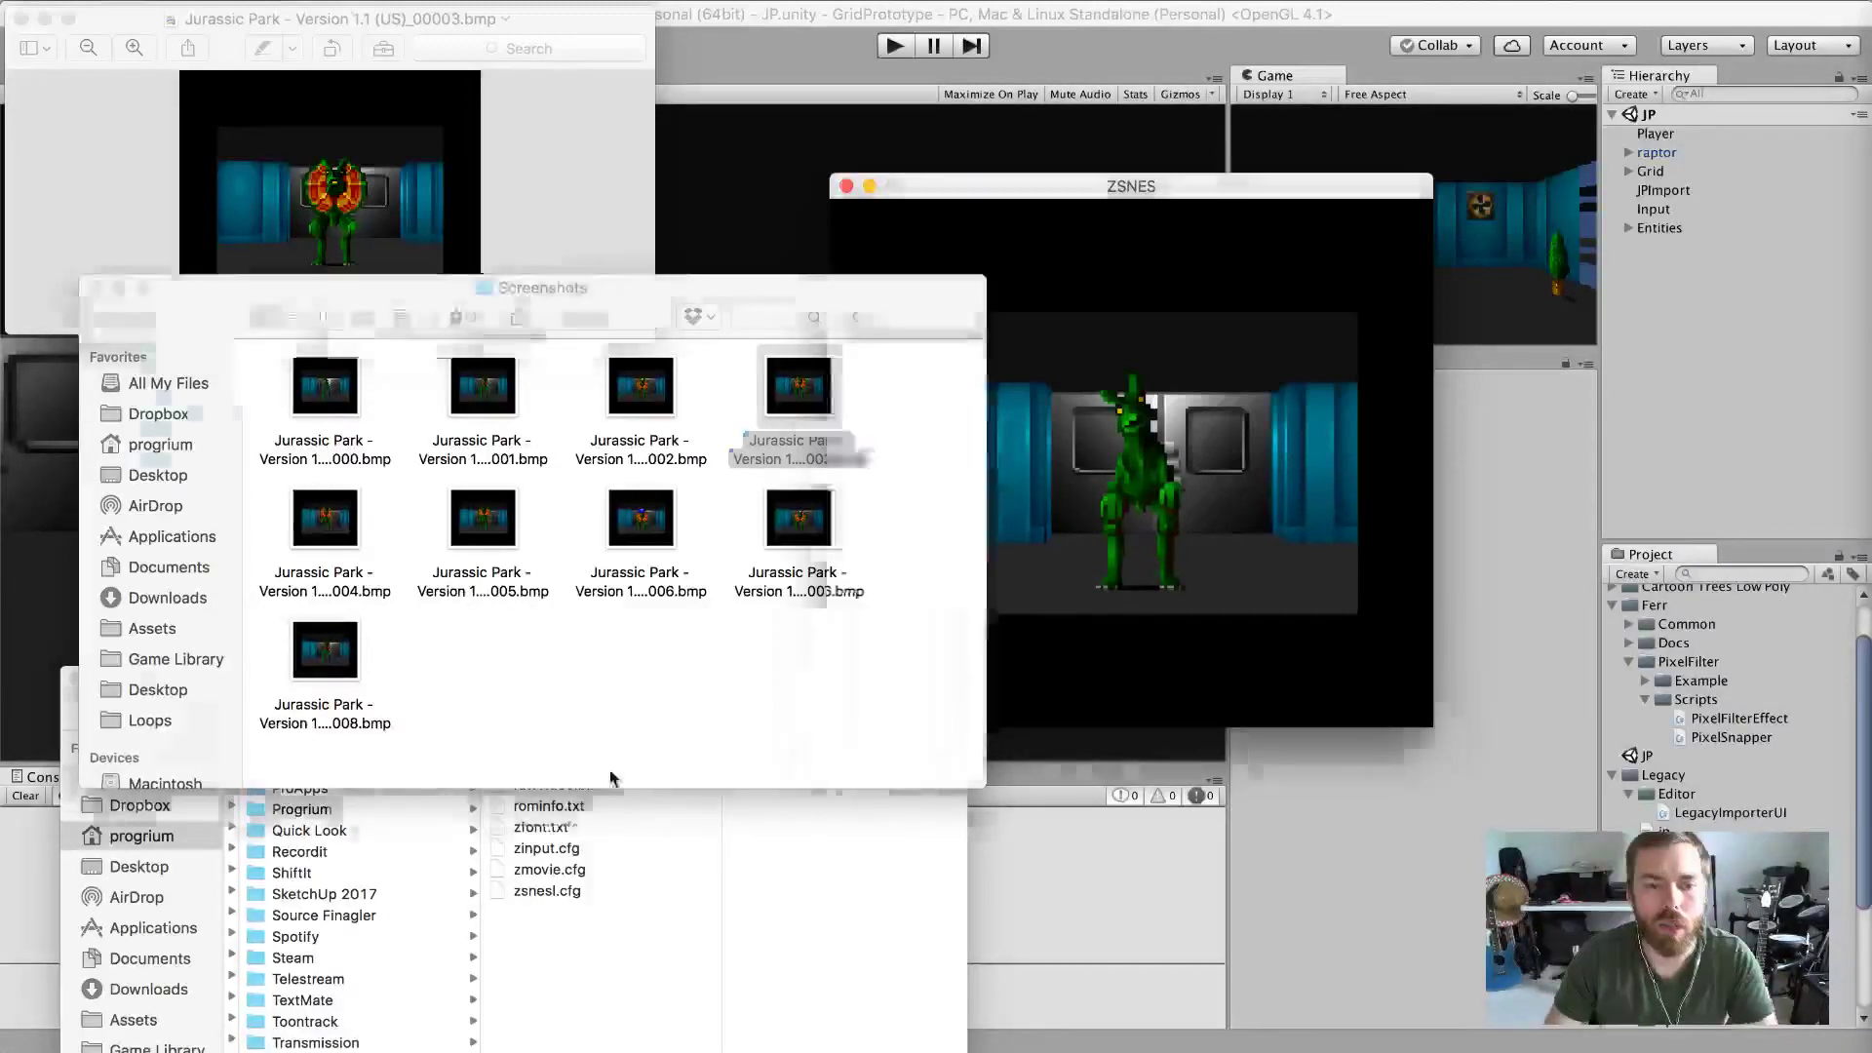
{"action": "left_click", "coordinate": [353, 406]}
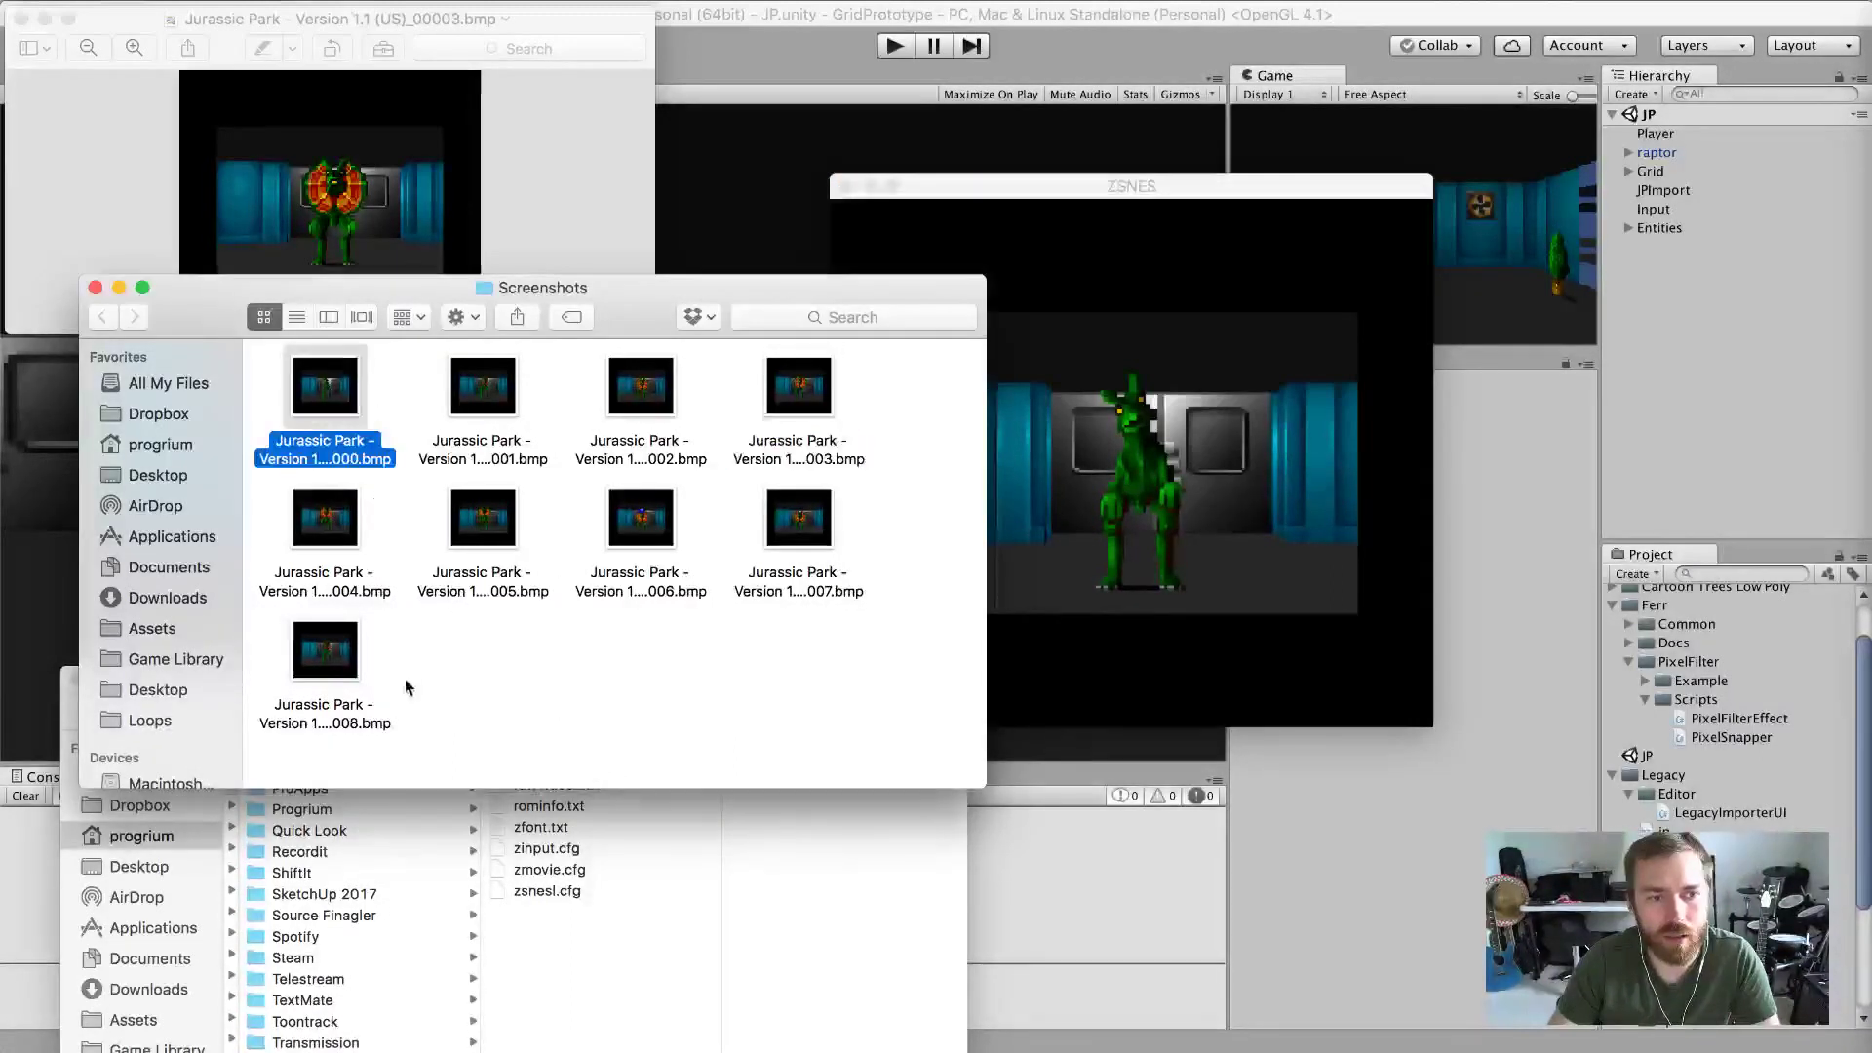
{"action": "left_click", "coordinate": [363, 660], "text": "super"}
{"action": "left_click", "coordinate": [805, 716]}
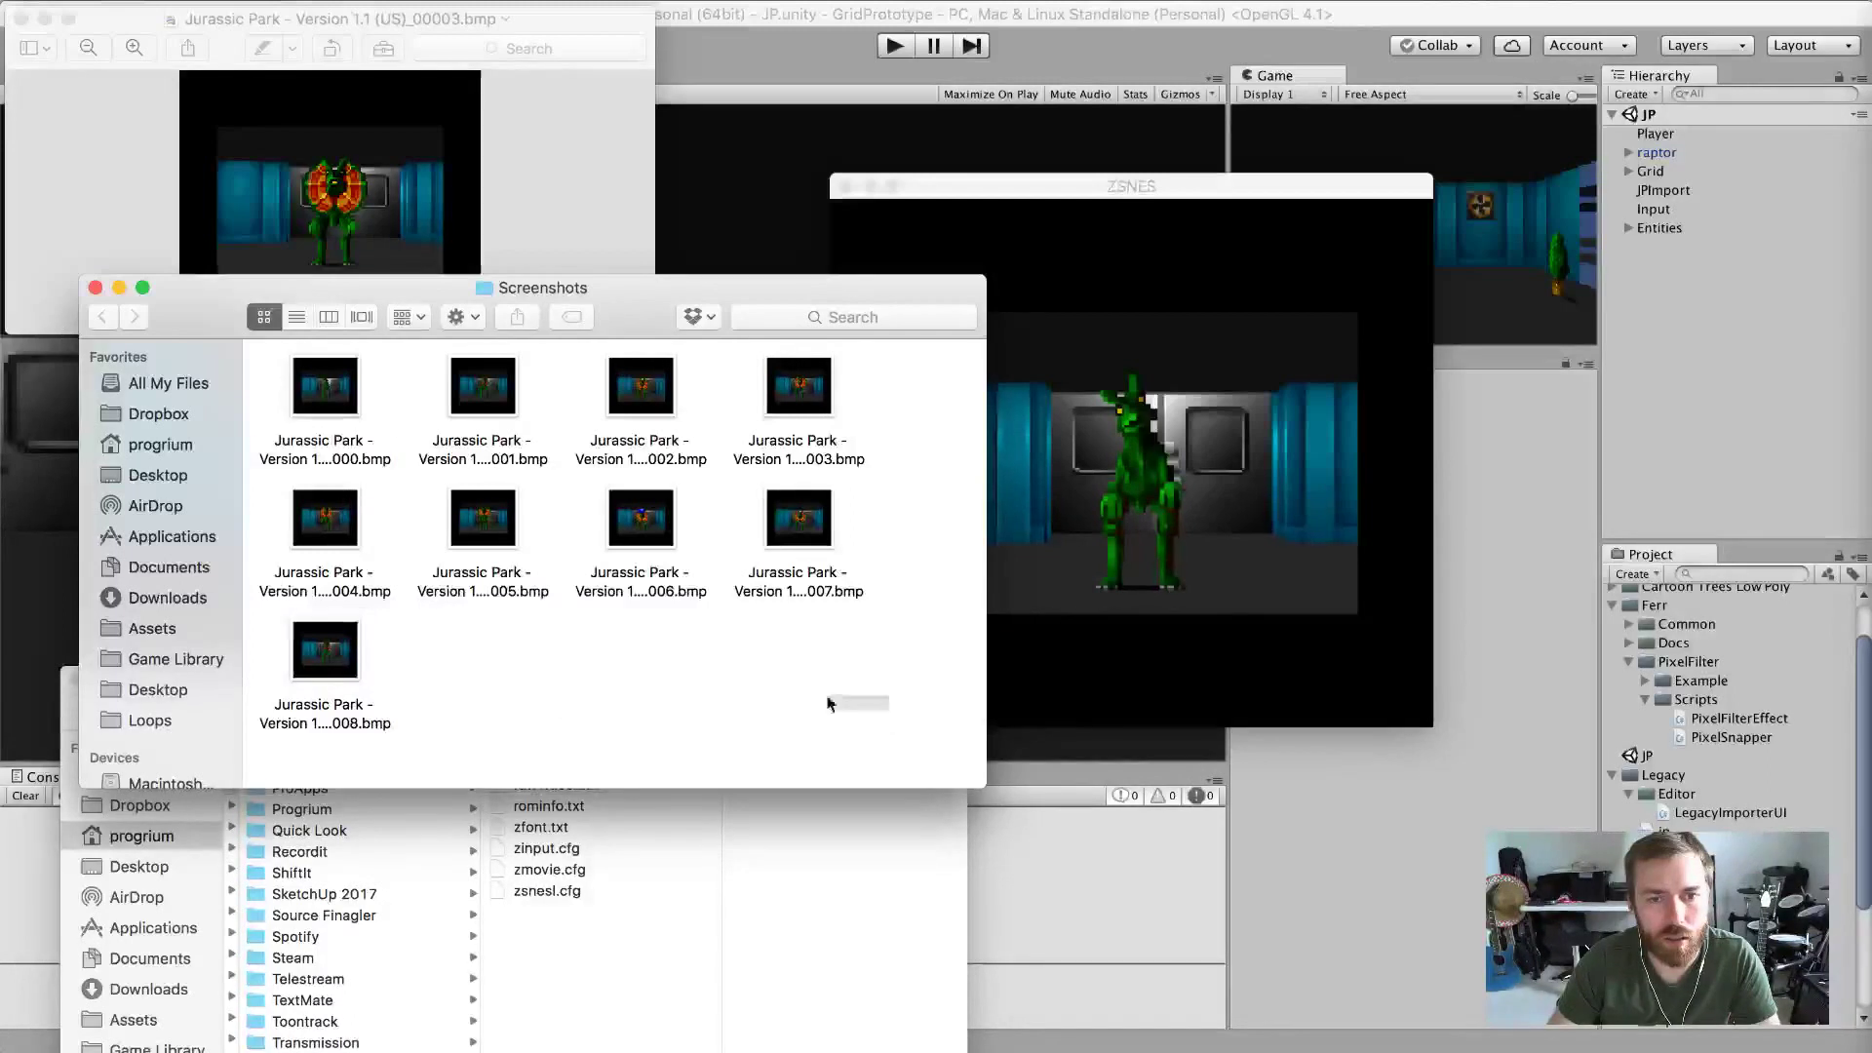
{"action": "left_click_drag", "start_coordinate": [828, 704], "coordinate": [226, 386]}
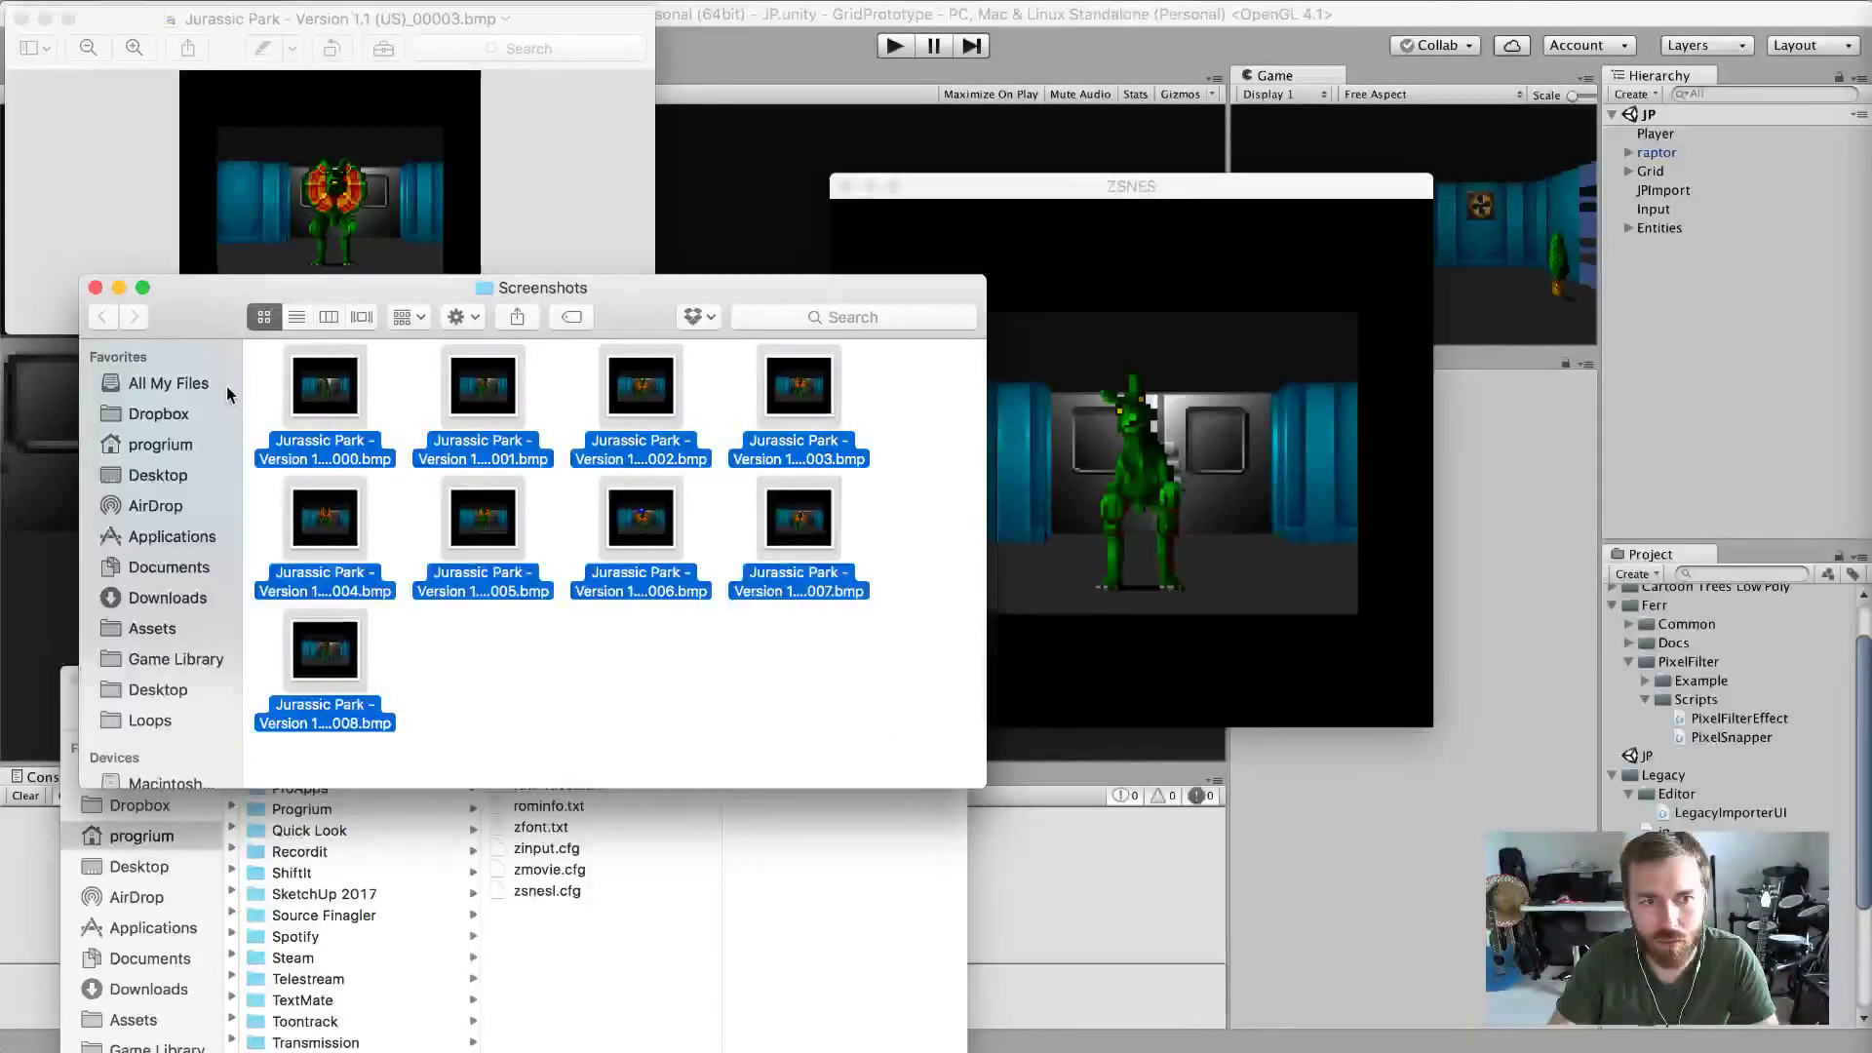
{"action": "key", "text": "super+p"}
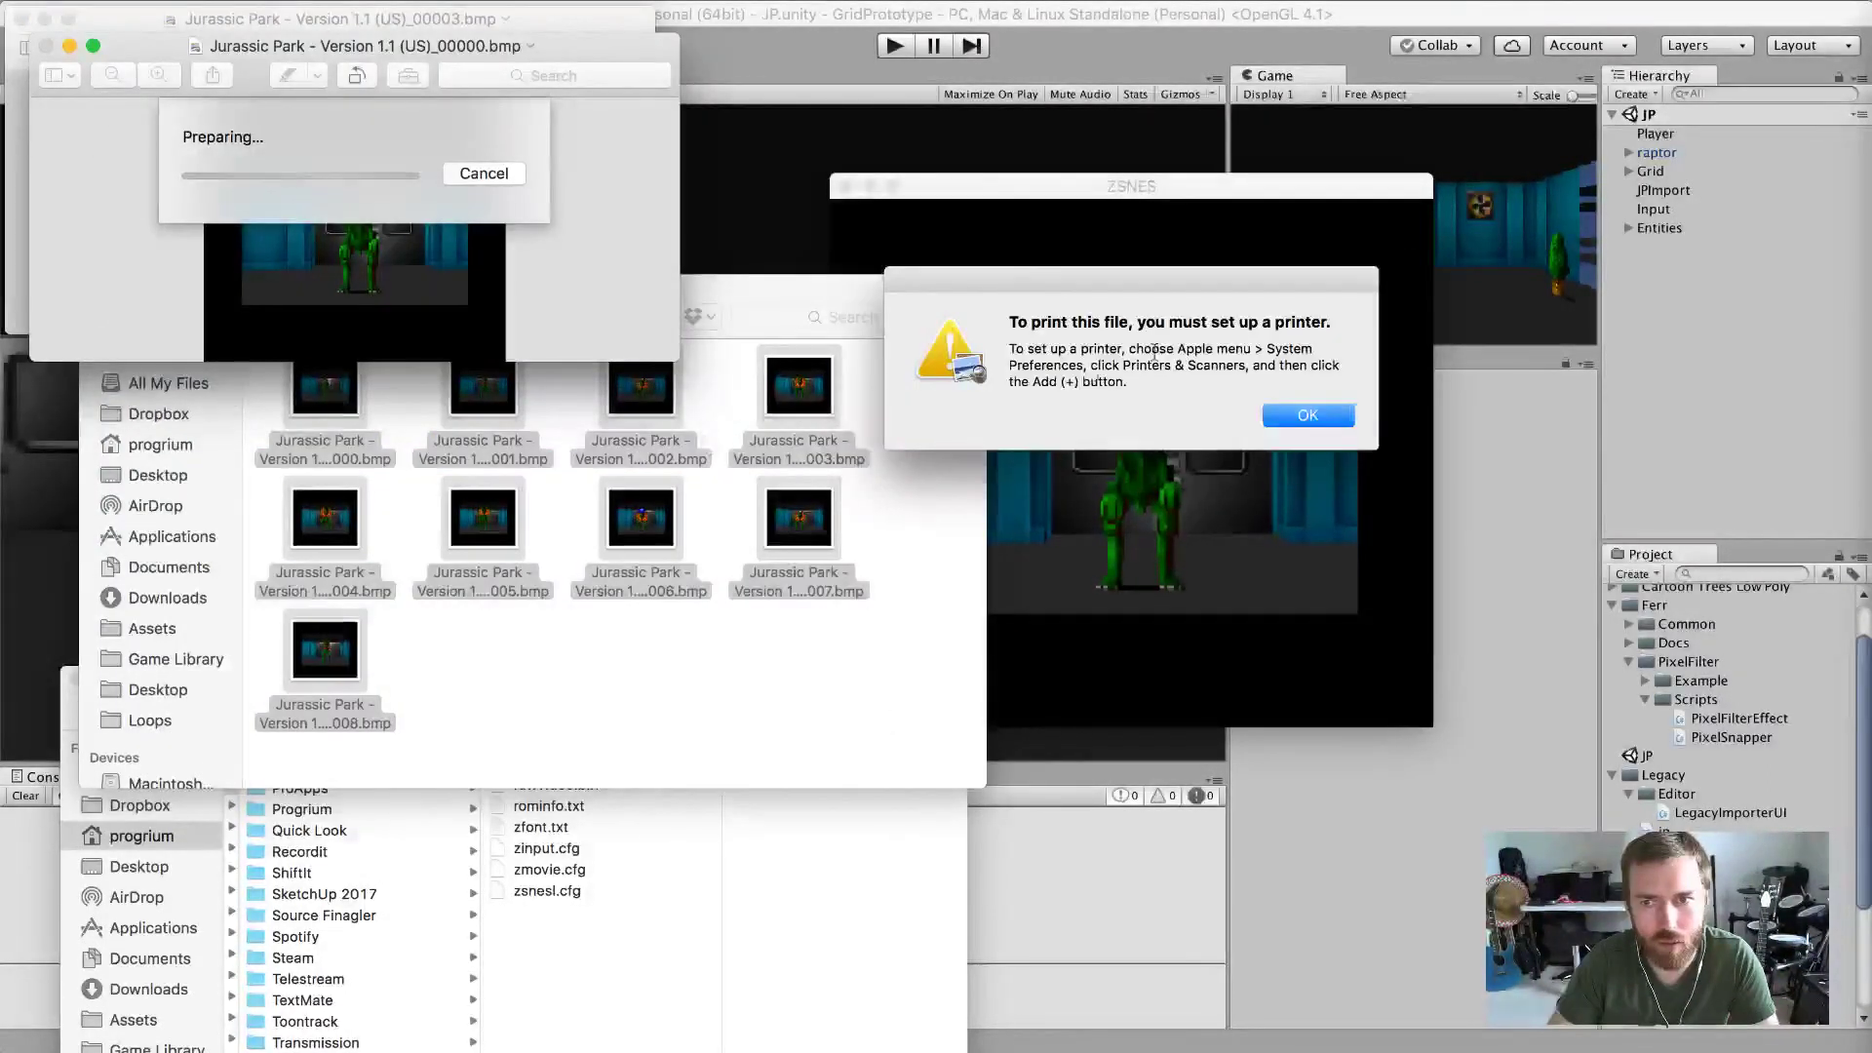
{"action": "left_click", "coordinate": [1353, 421]}
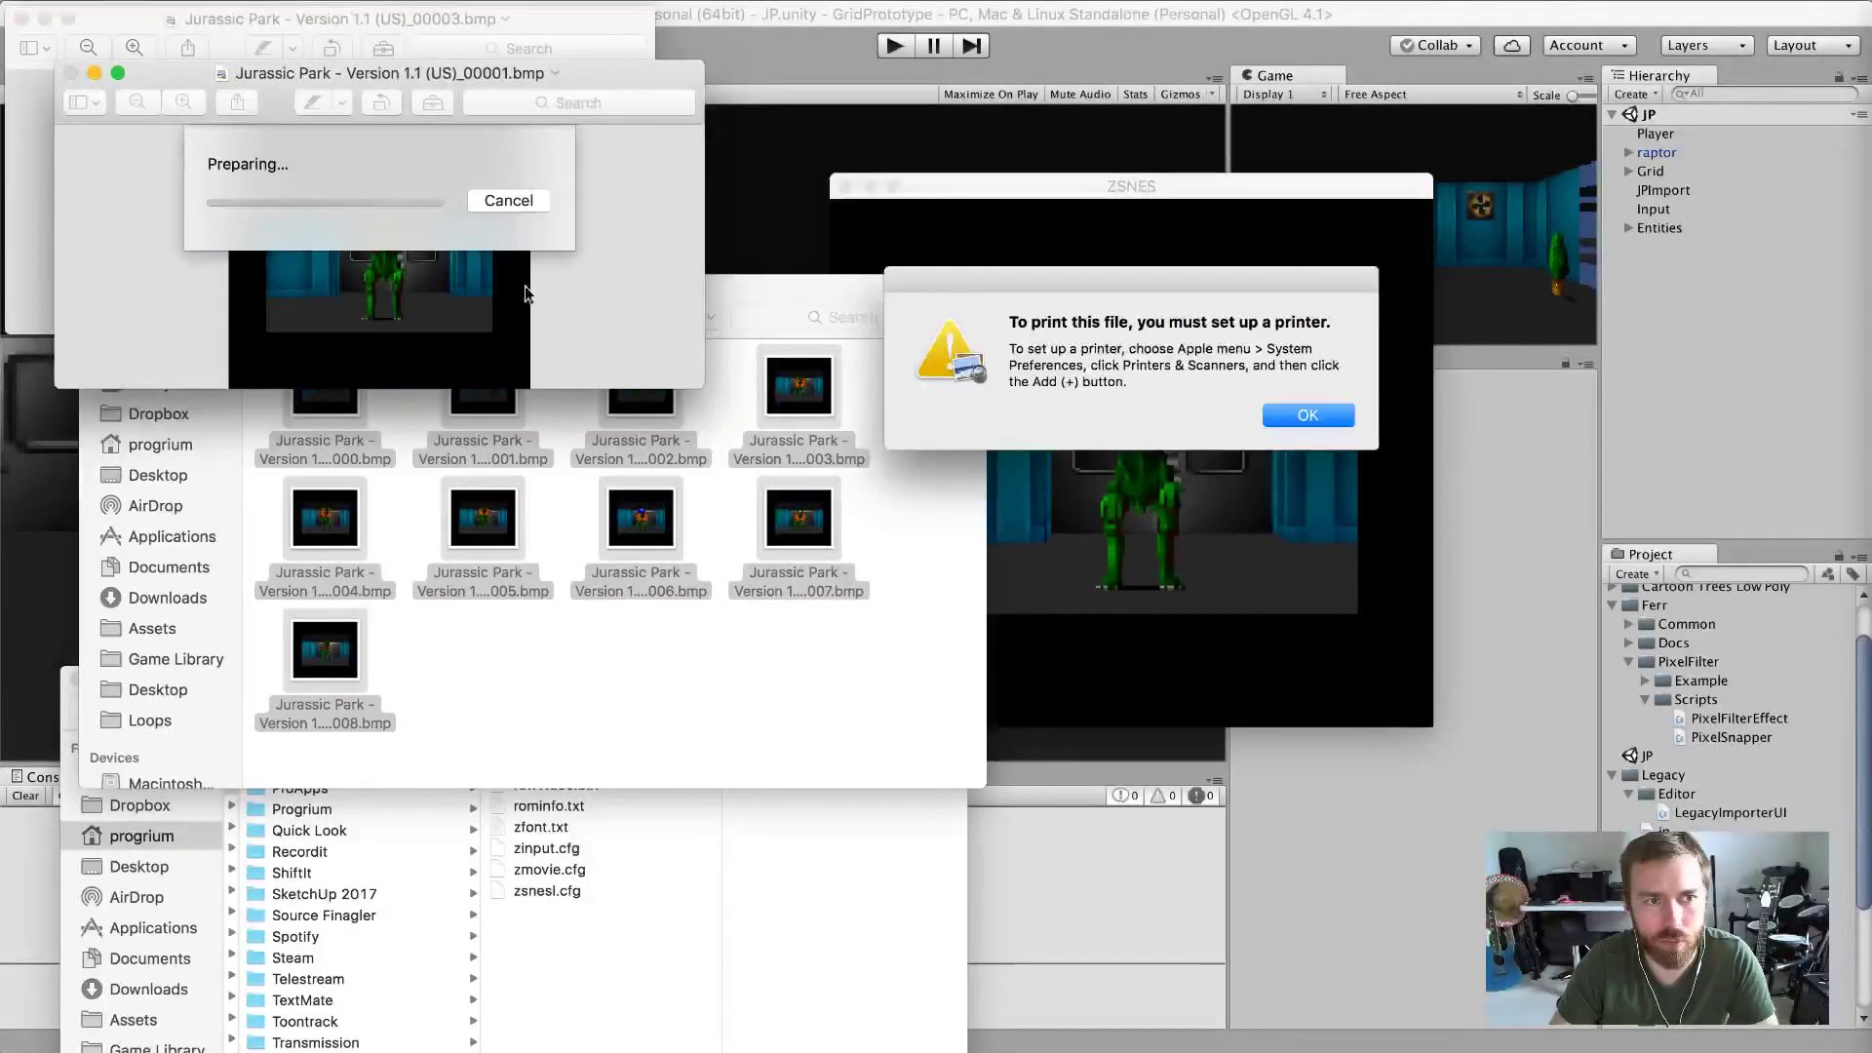
{"action": "left_click", "coordinate": [1312, 417]}
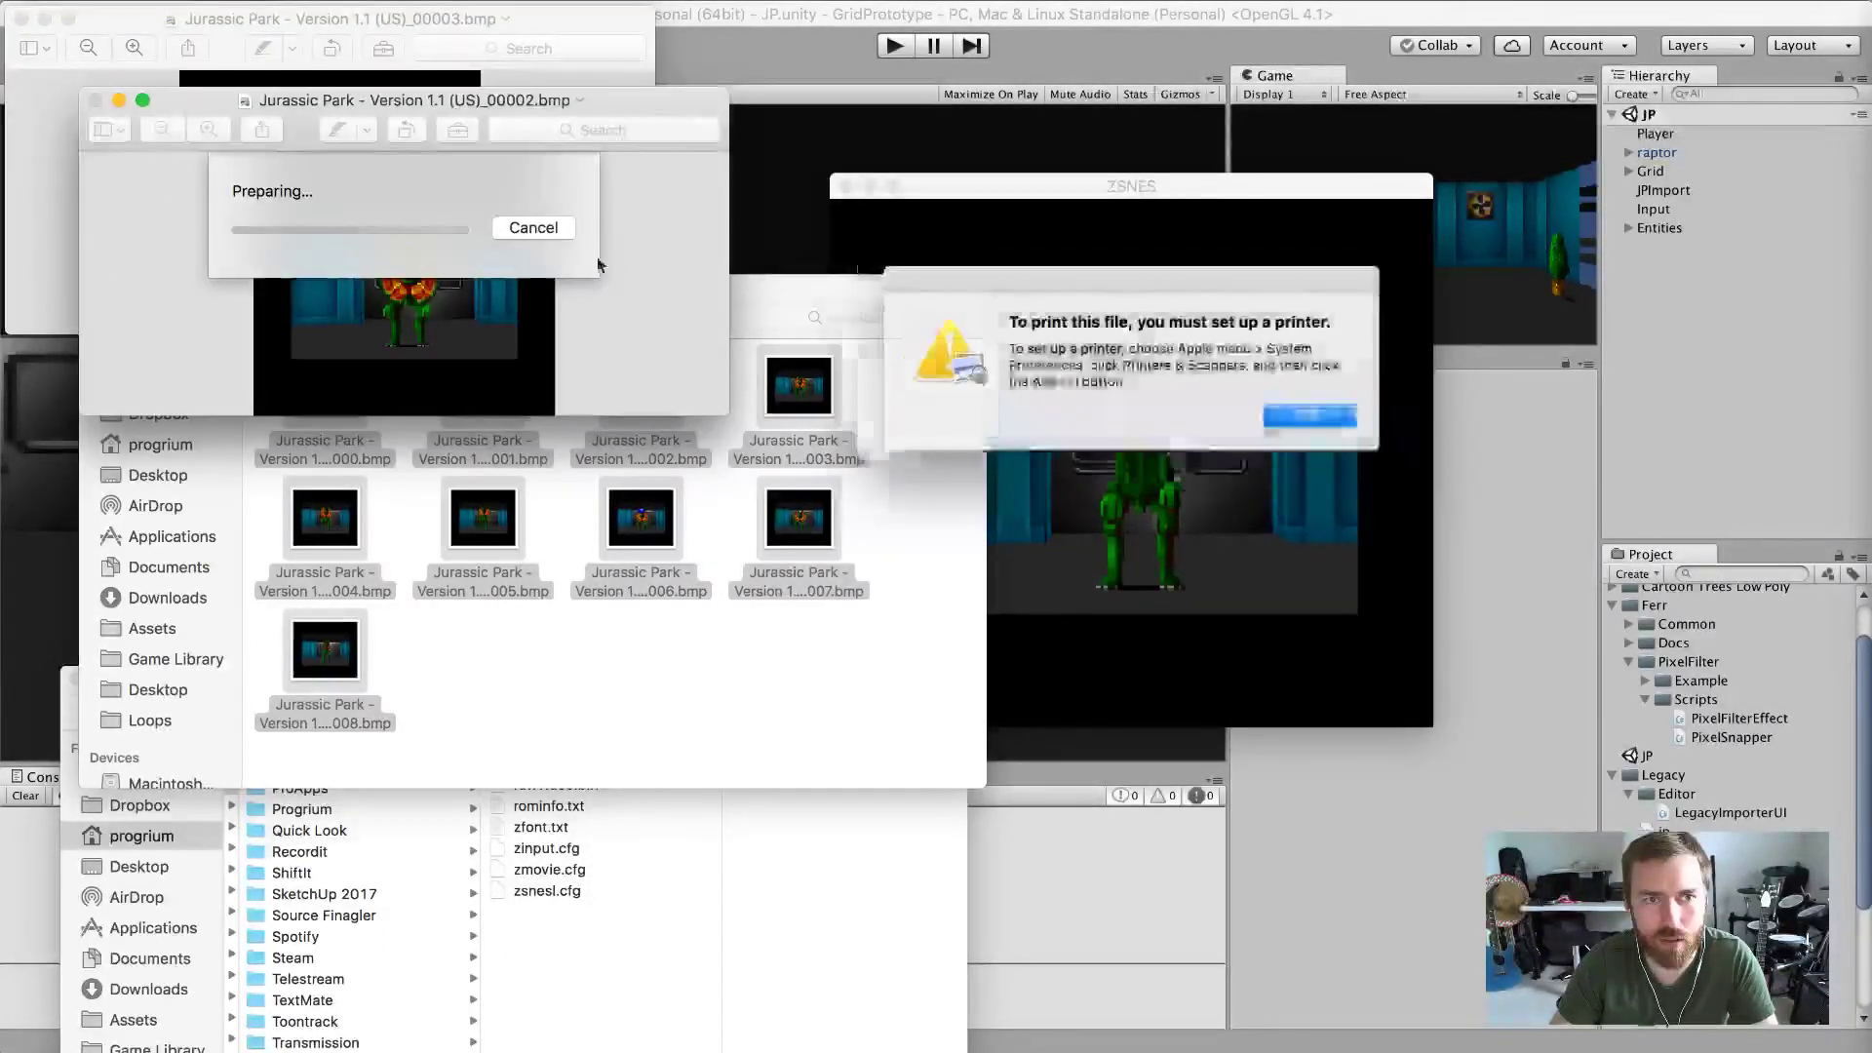
{"action": "left_click", "coordinate": [1304, 414]}
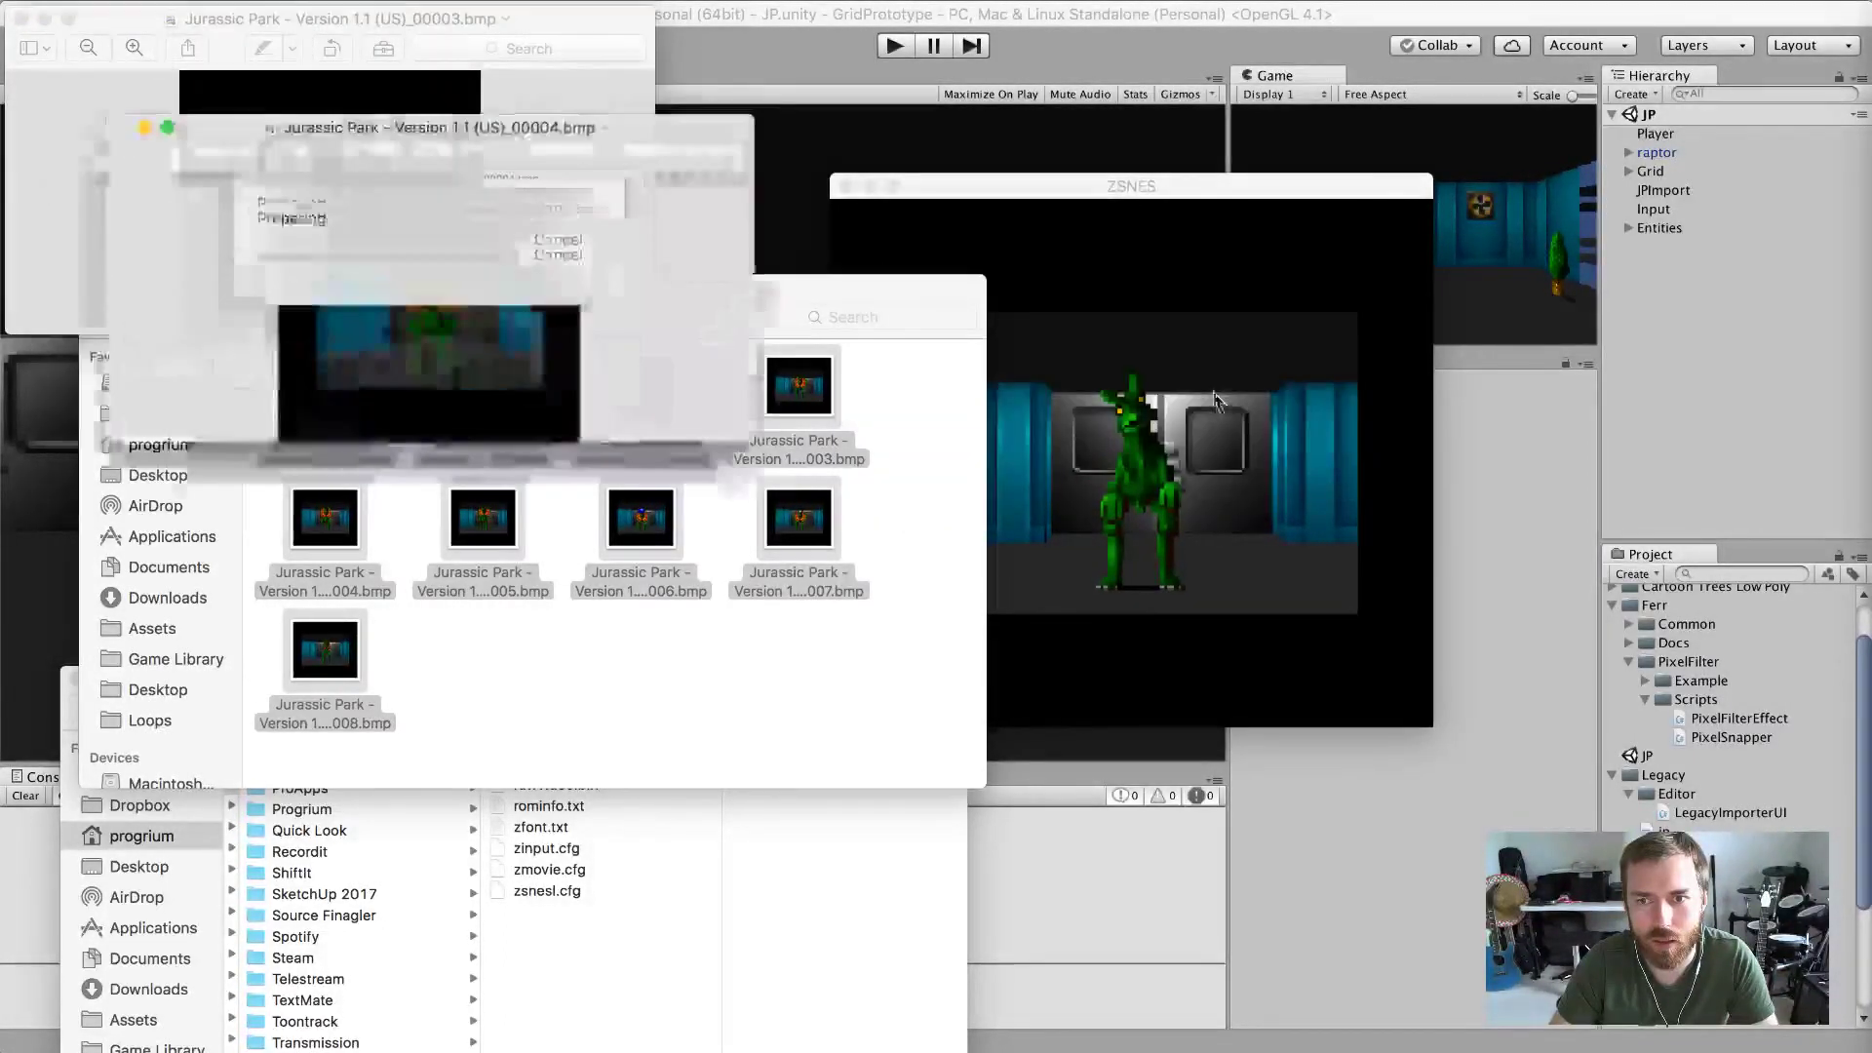
{"action": "left_click", "coordinate": [1314, 418]}
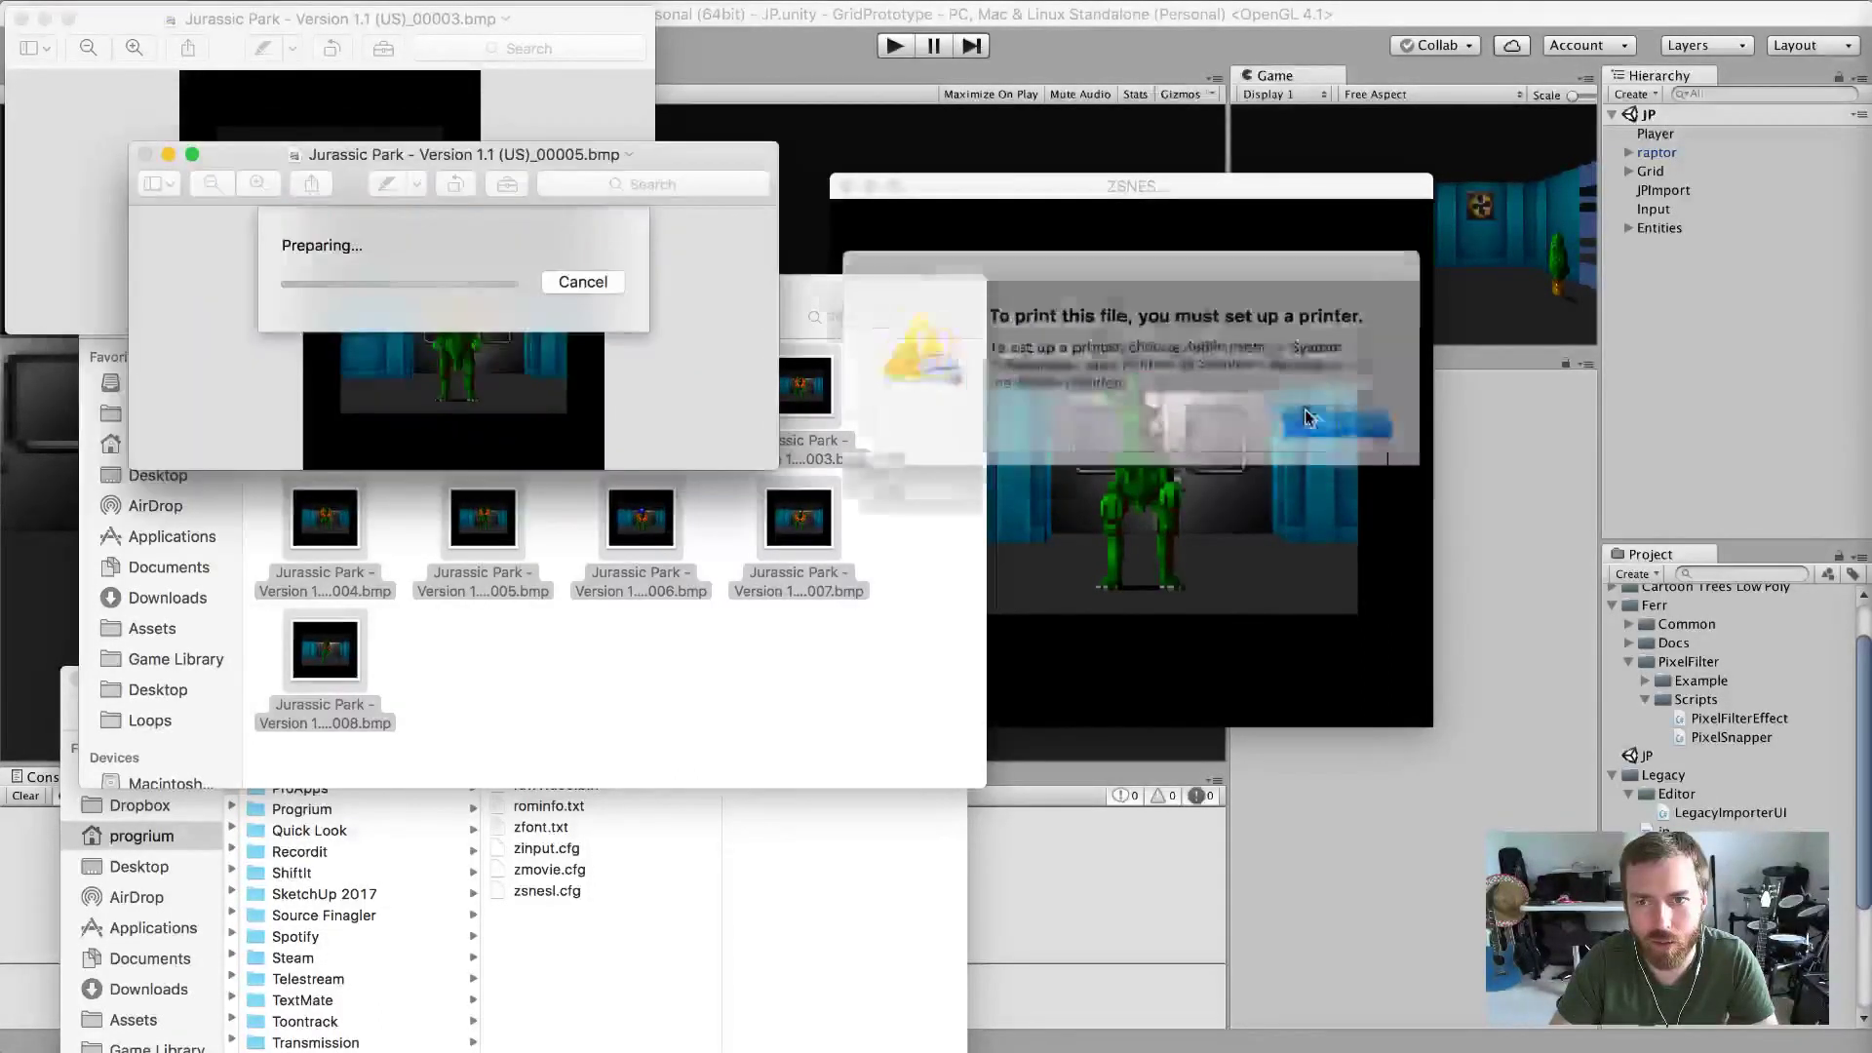
{"action": "left_click", "coordinate": [1311, 419]}
{"action": "left_click", "coordinate": [1307, 416]}
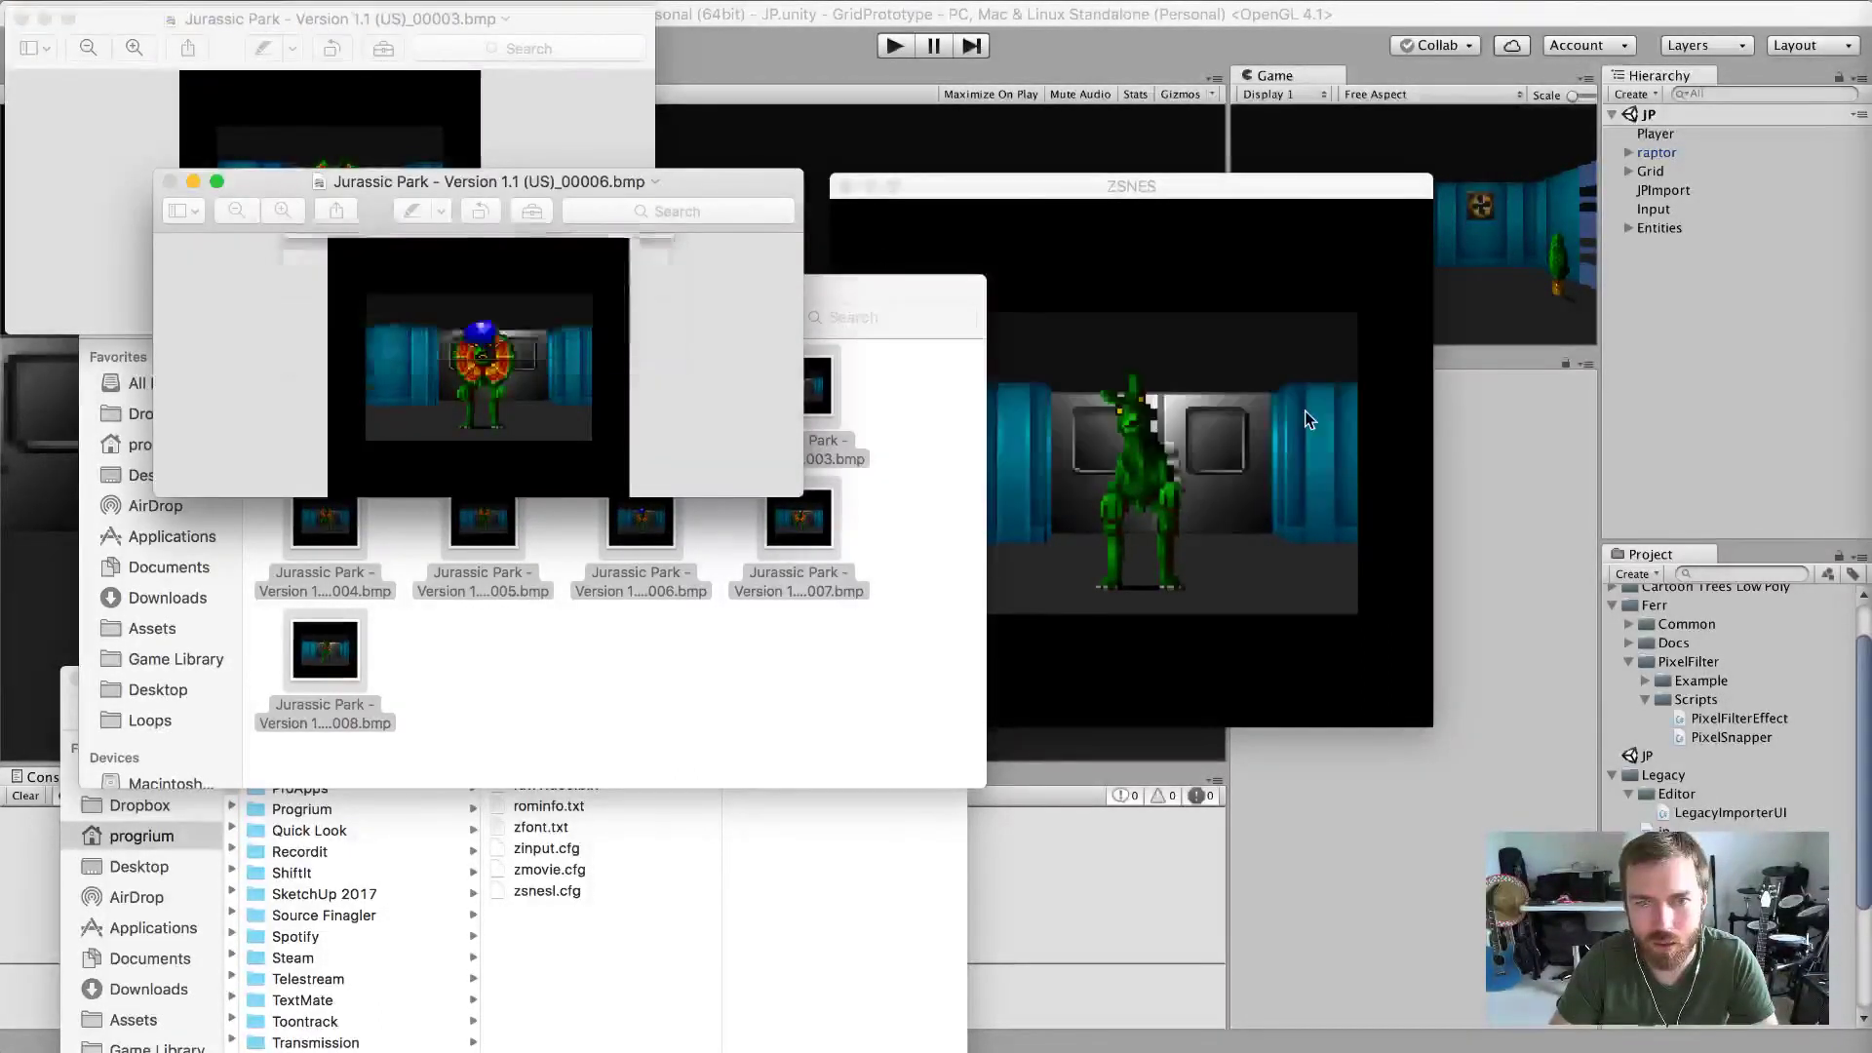
{"action": "left_click", "coordinate": [1306, 416]}
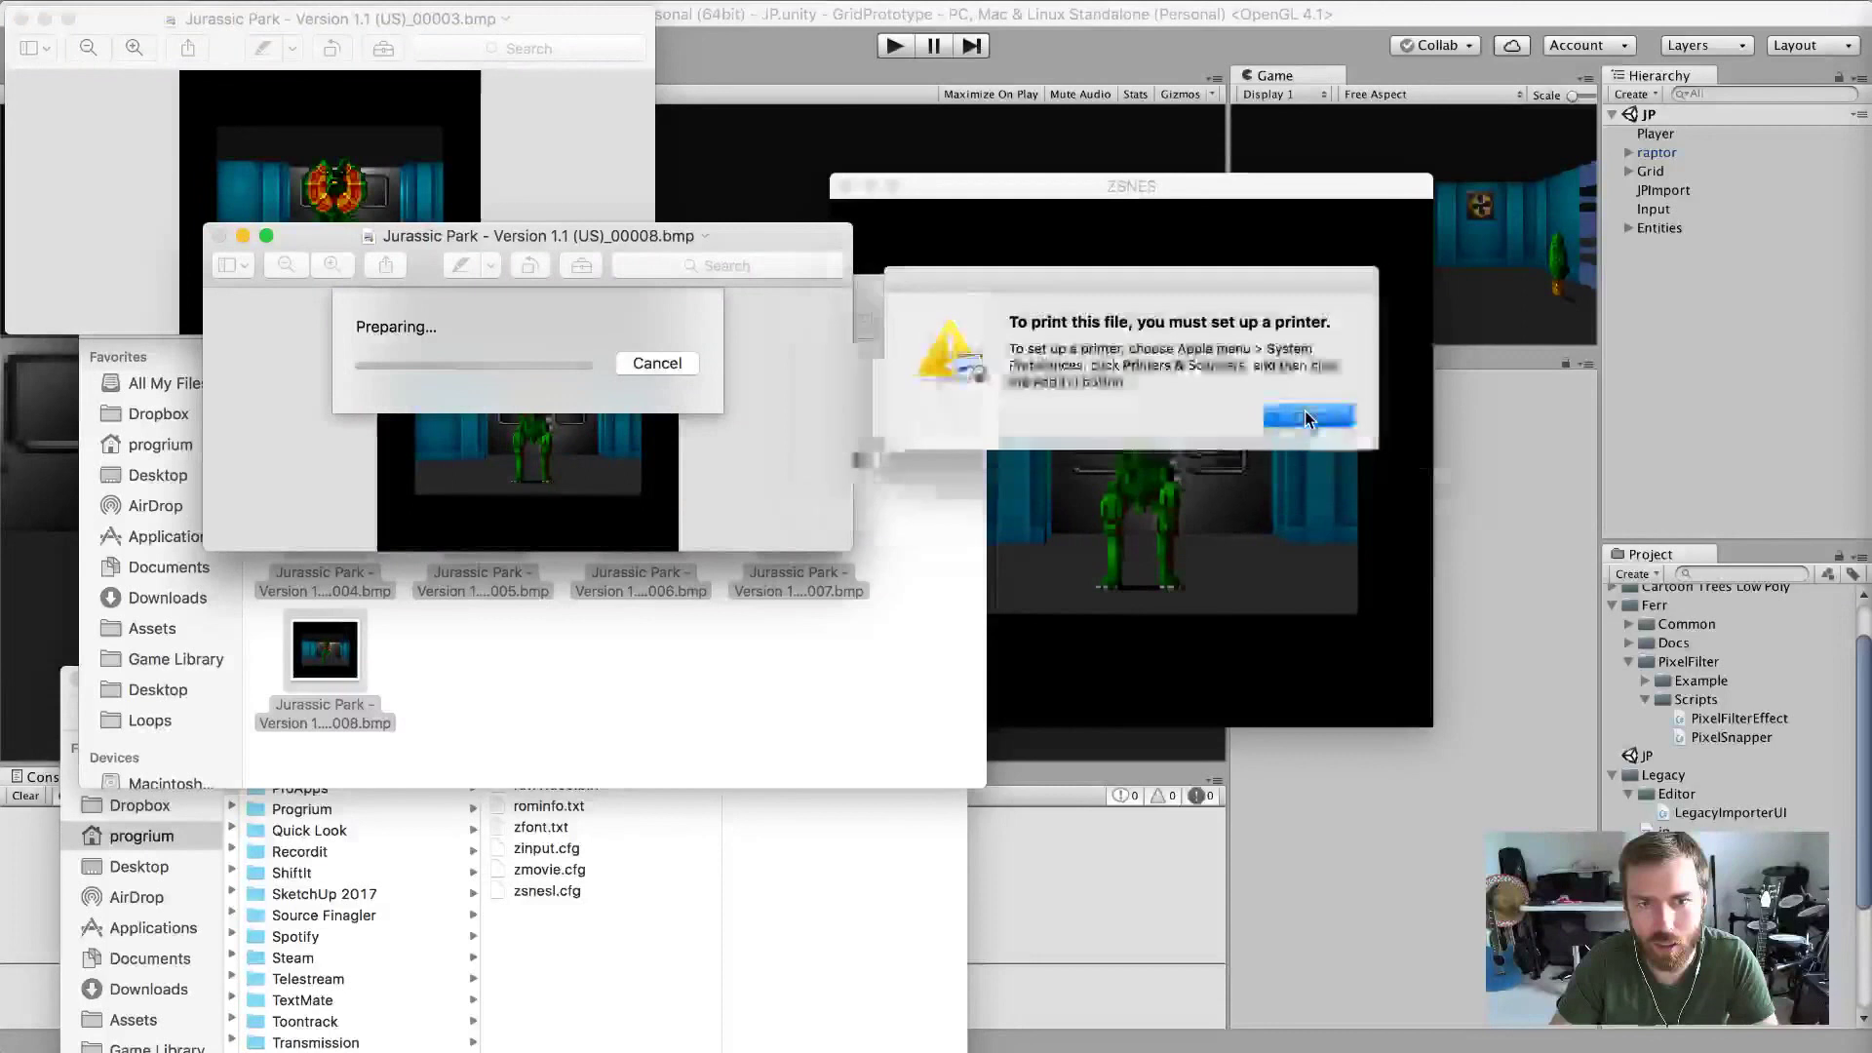
{"action": "left_click", "coordinate": [1305, 414]}
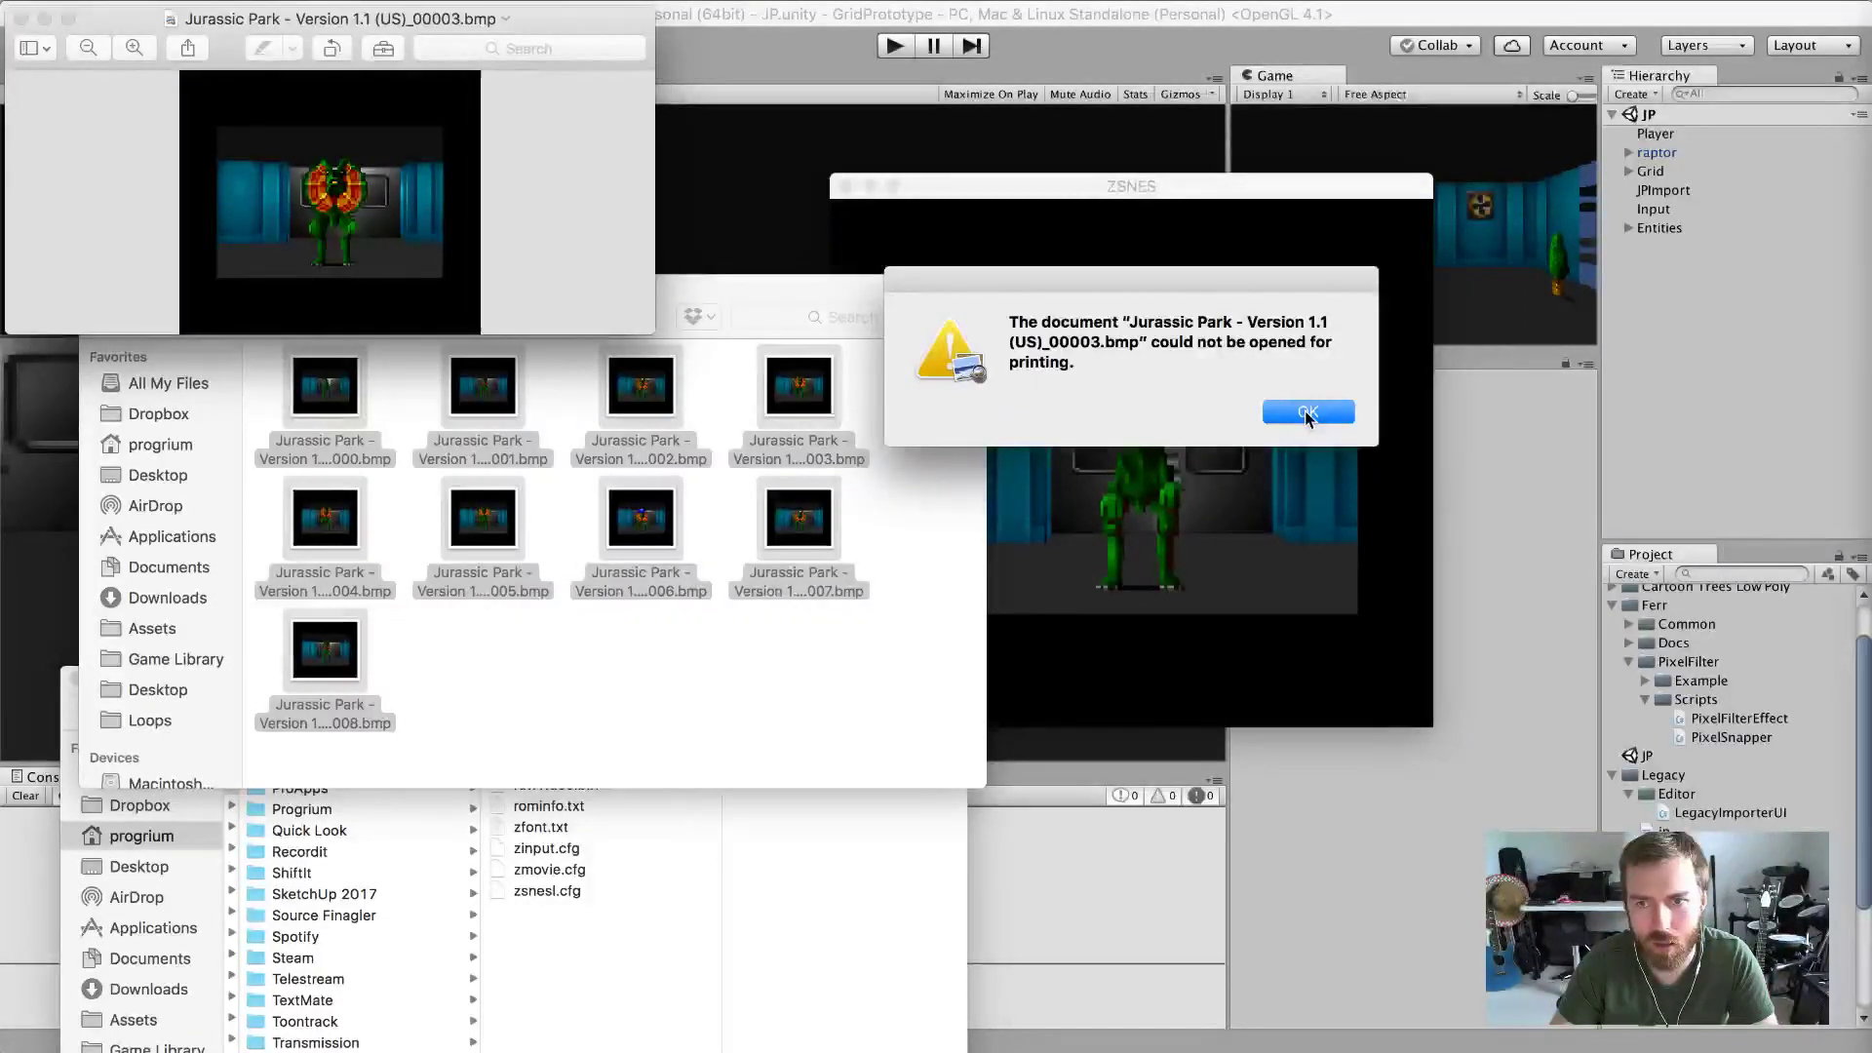
{"action": "left_click", "coordinate": [1305, 412]}
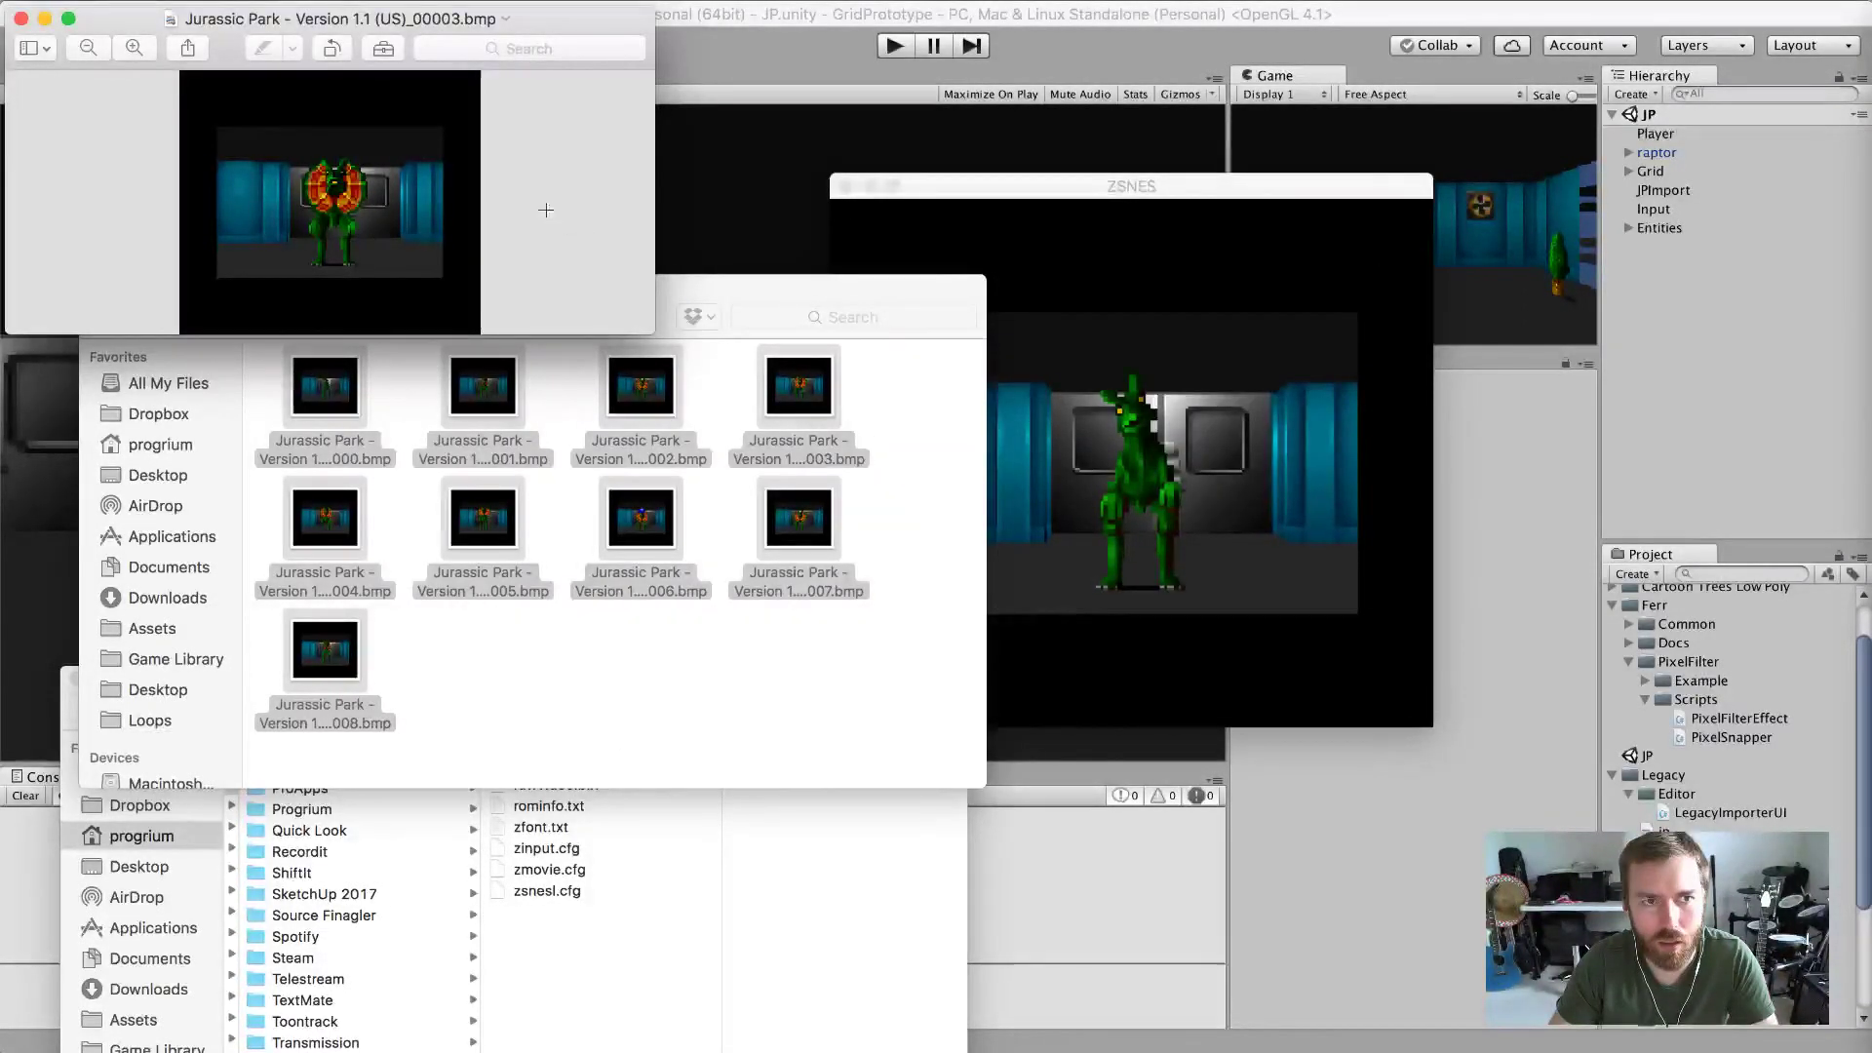
{"action": "key", "text": "super+q"}
Open all nine Jurassic Park BMP files from the Screenshots folder together in Preview.
{"action": "left_click", "coordinate": [619, 643]}
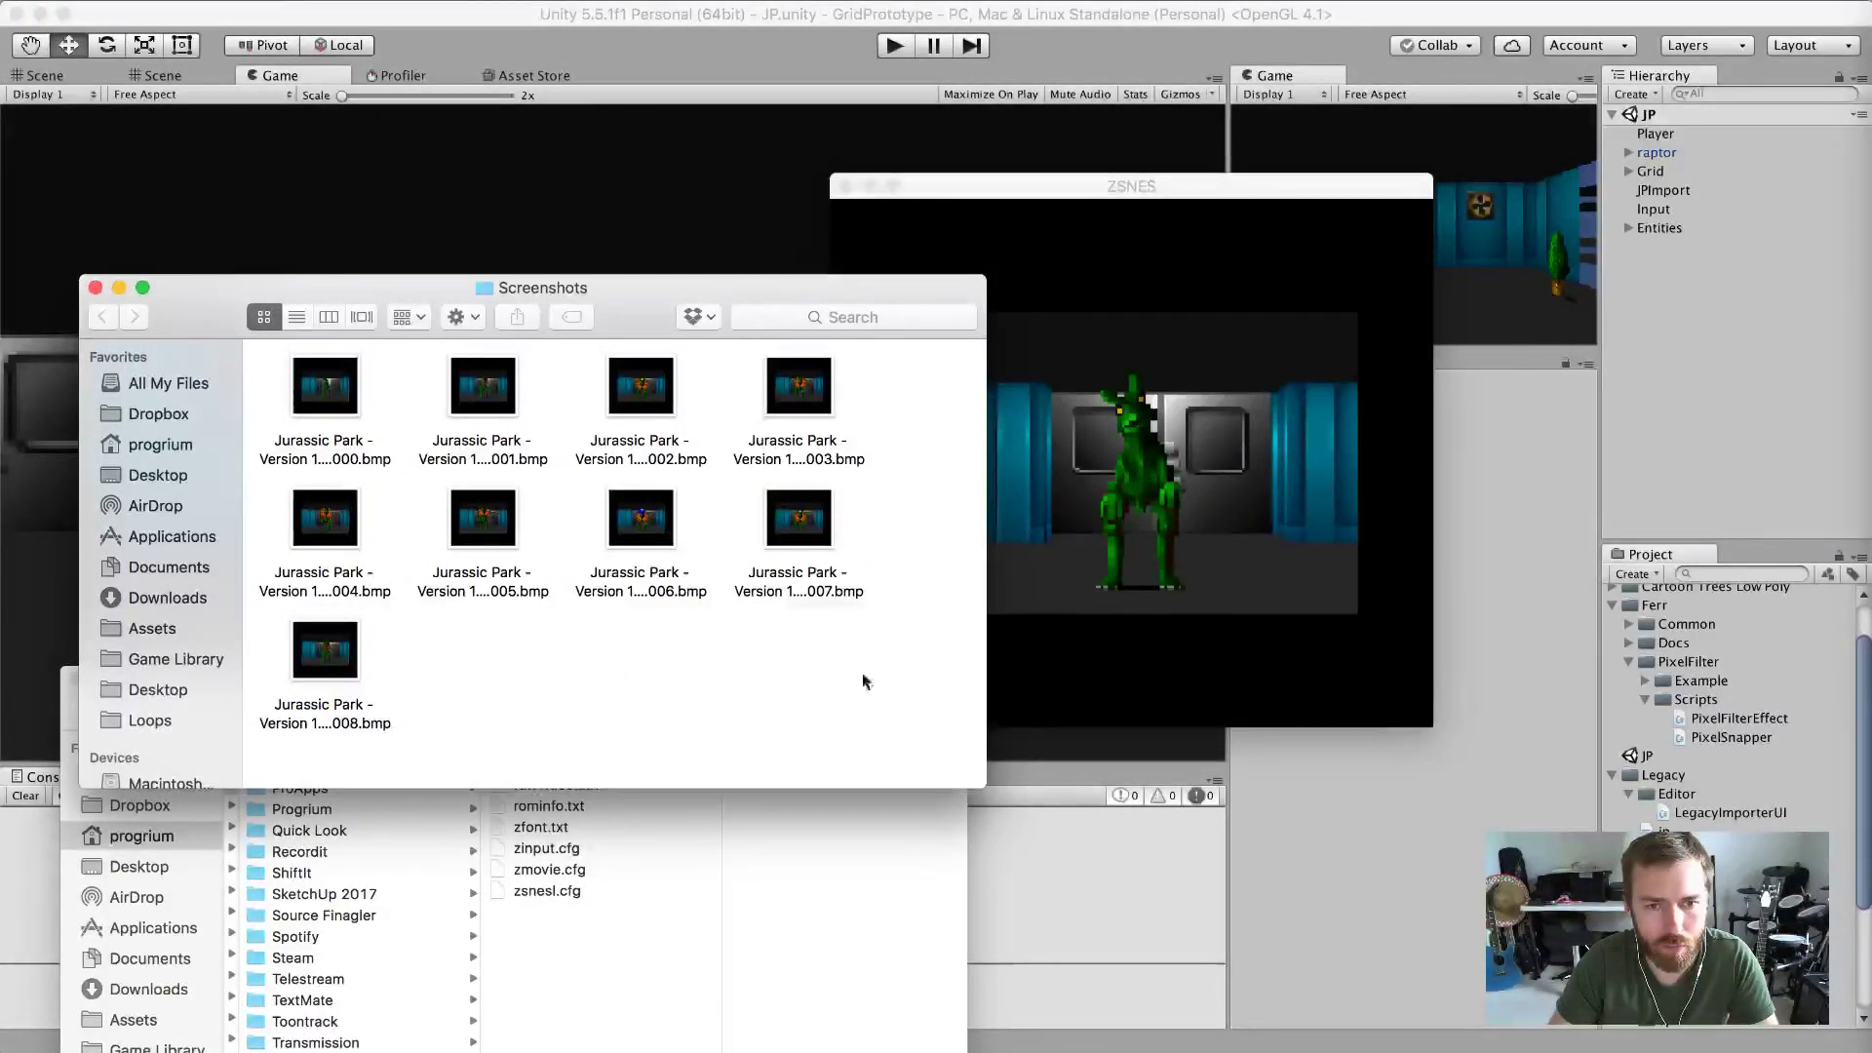
{"action": "left_click_drag", "start_coordinate": [865, 677], "coordinate": [301, 398]}
{"action": "right_click", "coordinate": [349, 384]}
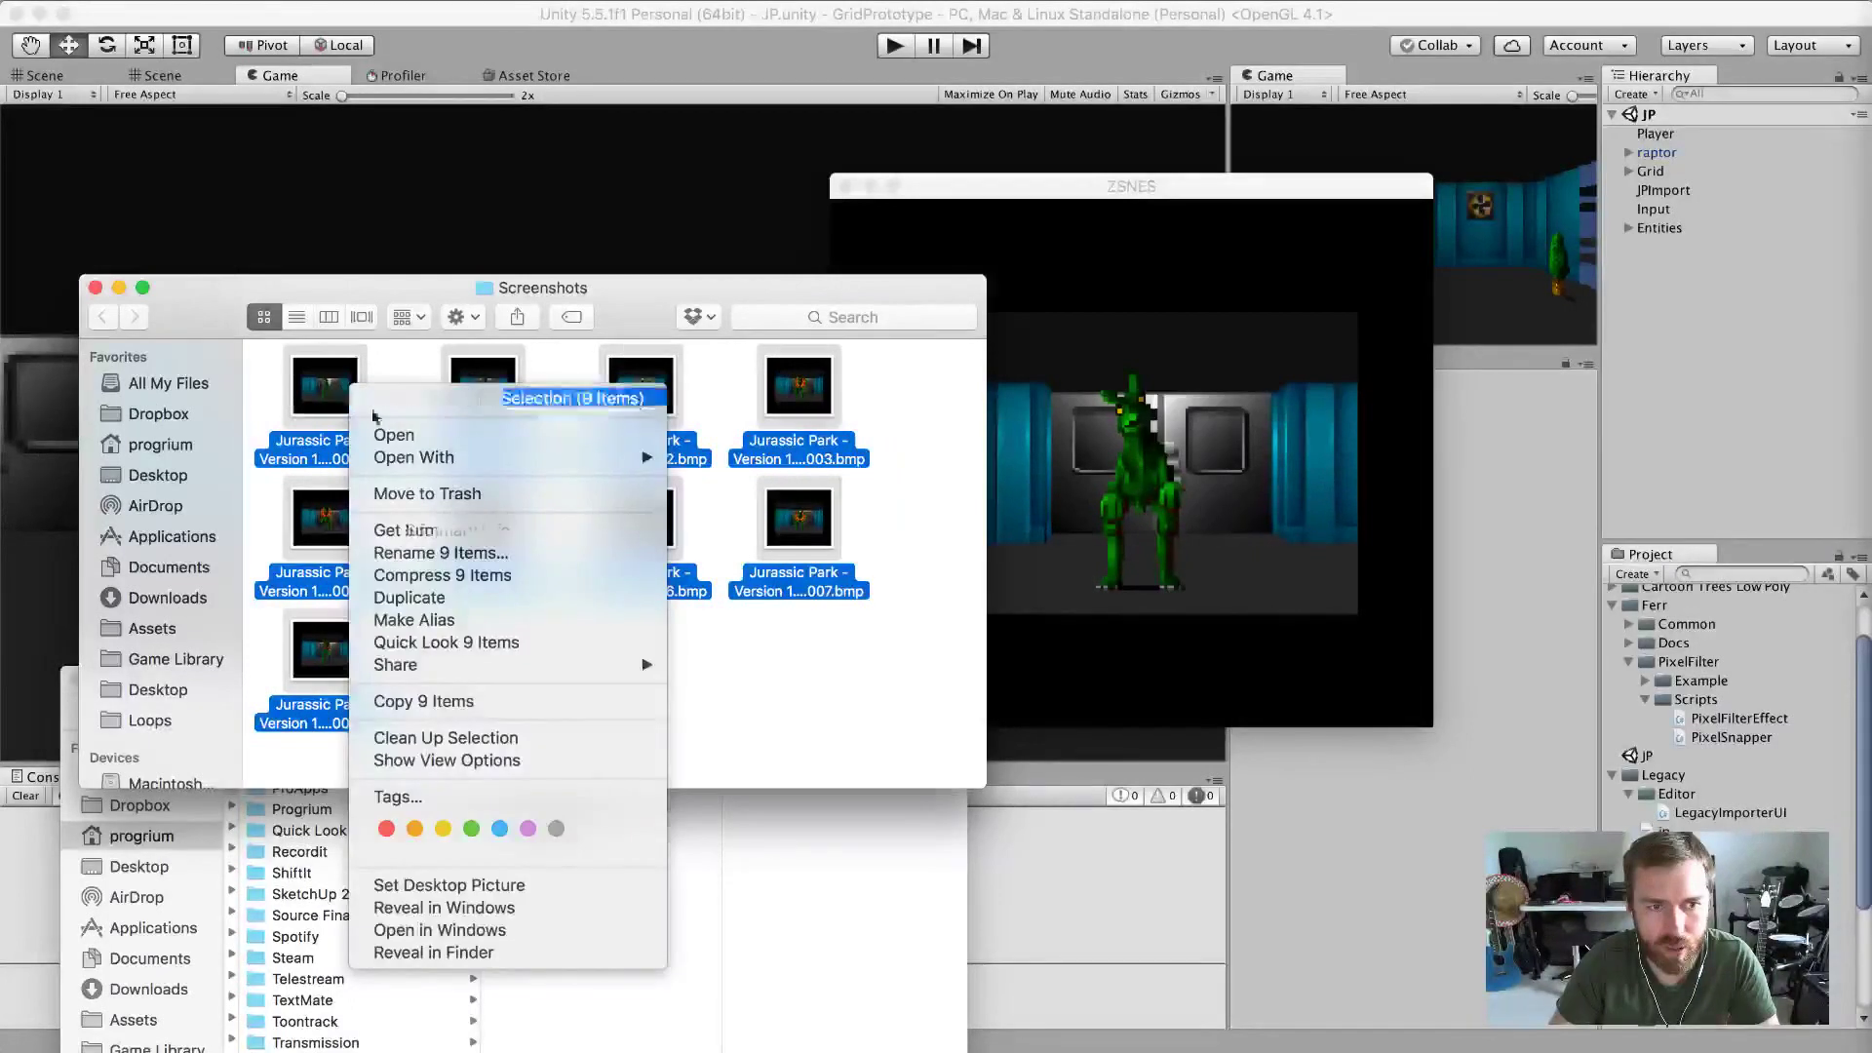
{"action": "mouse_move", "coordinate": [419, 457]}
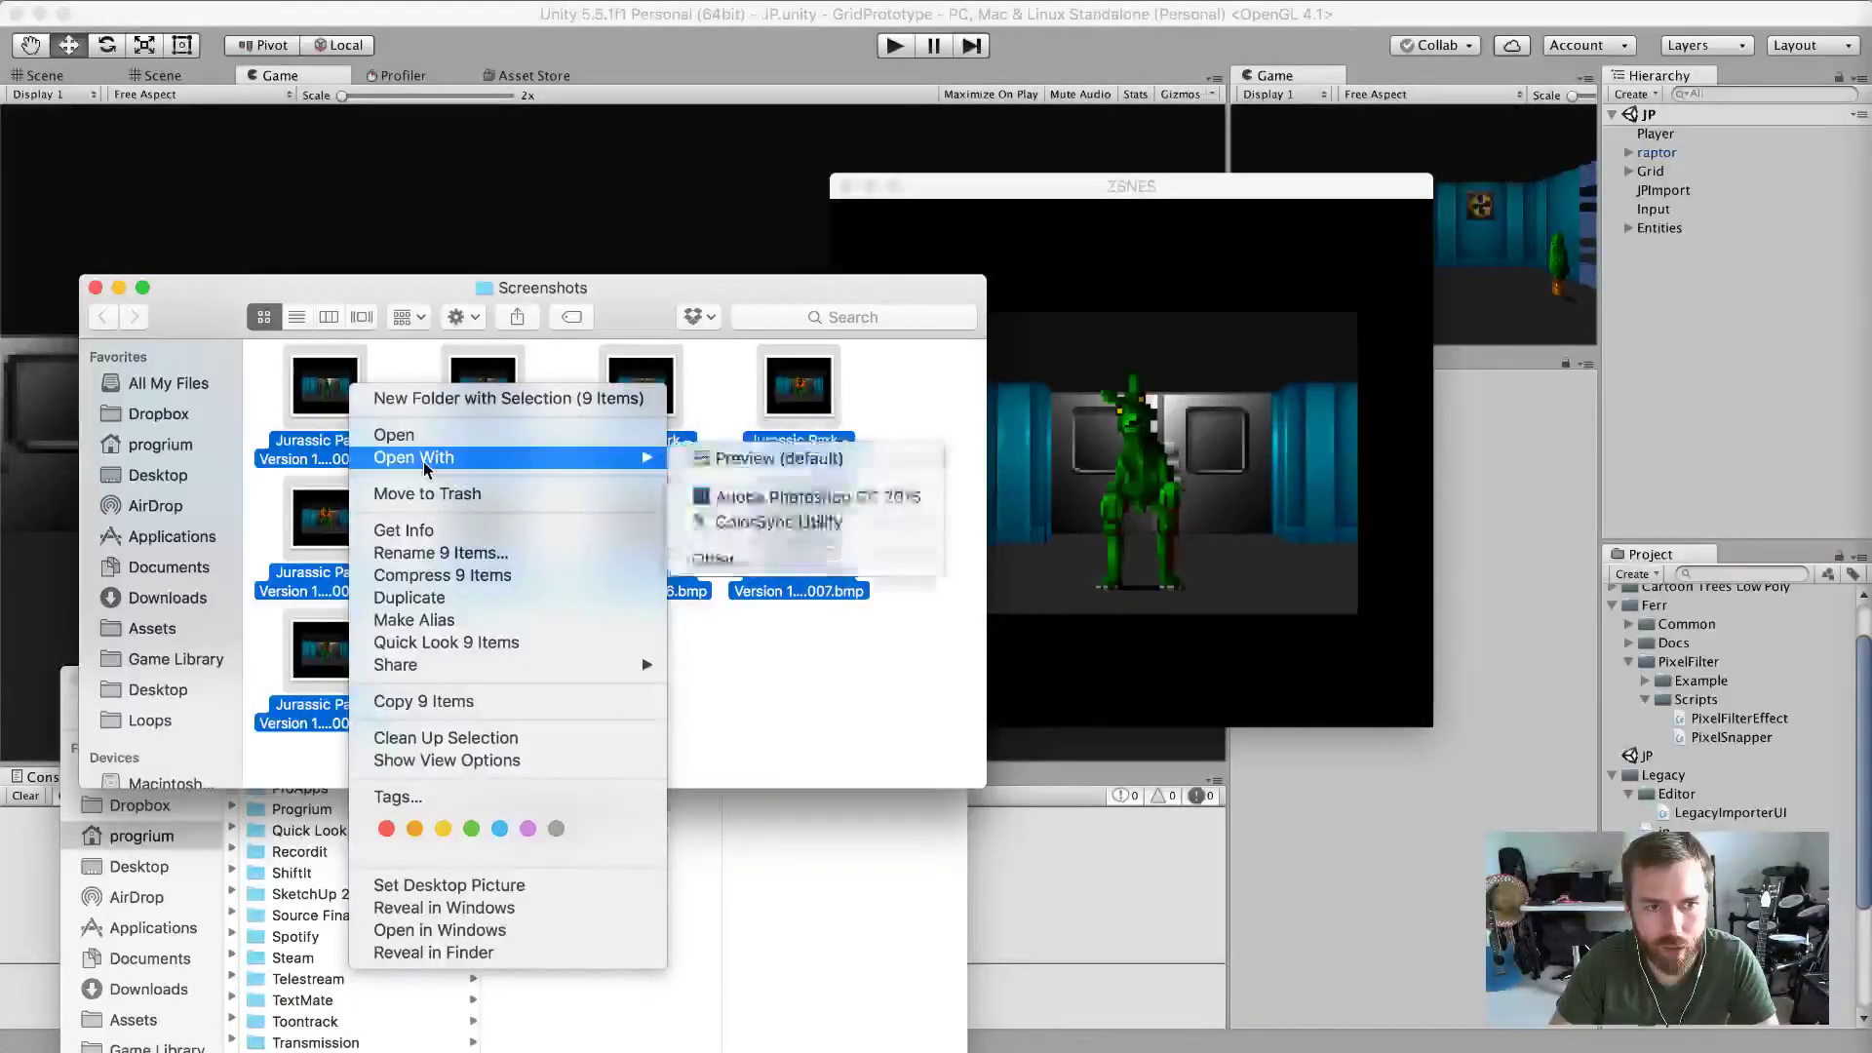
{"action": "left_click", "coordinate": [437, 441]}
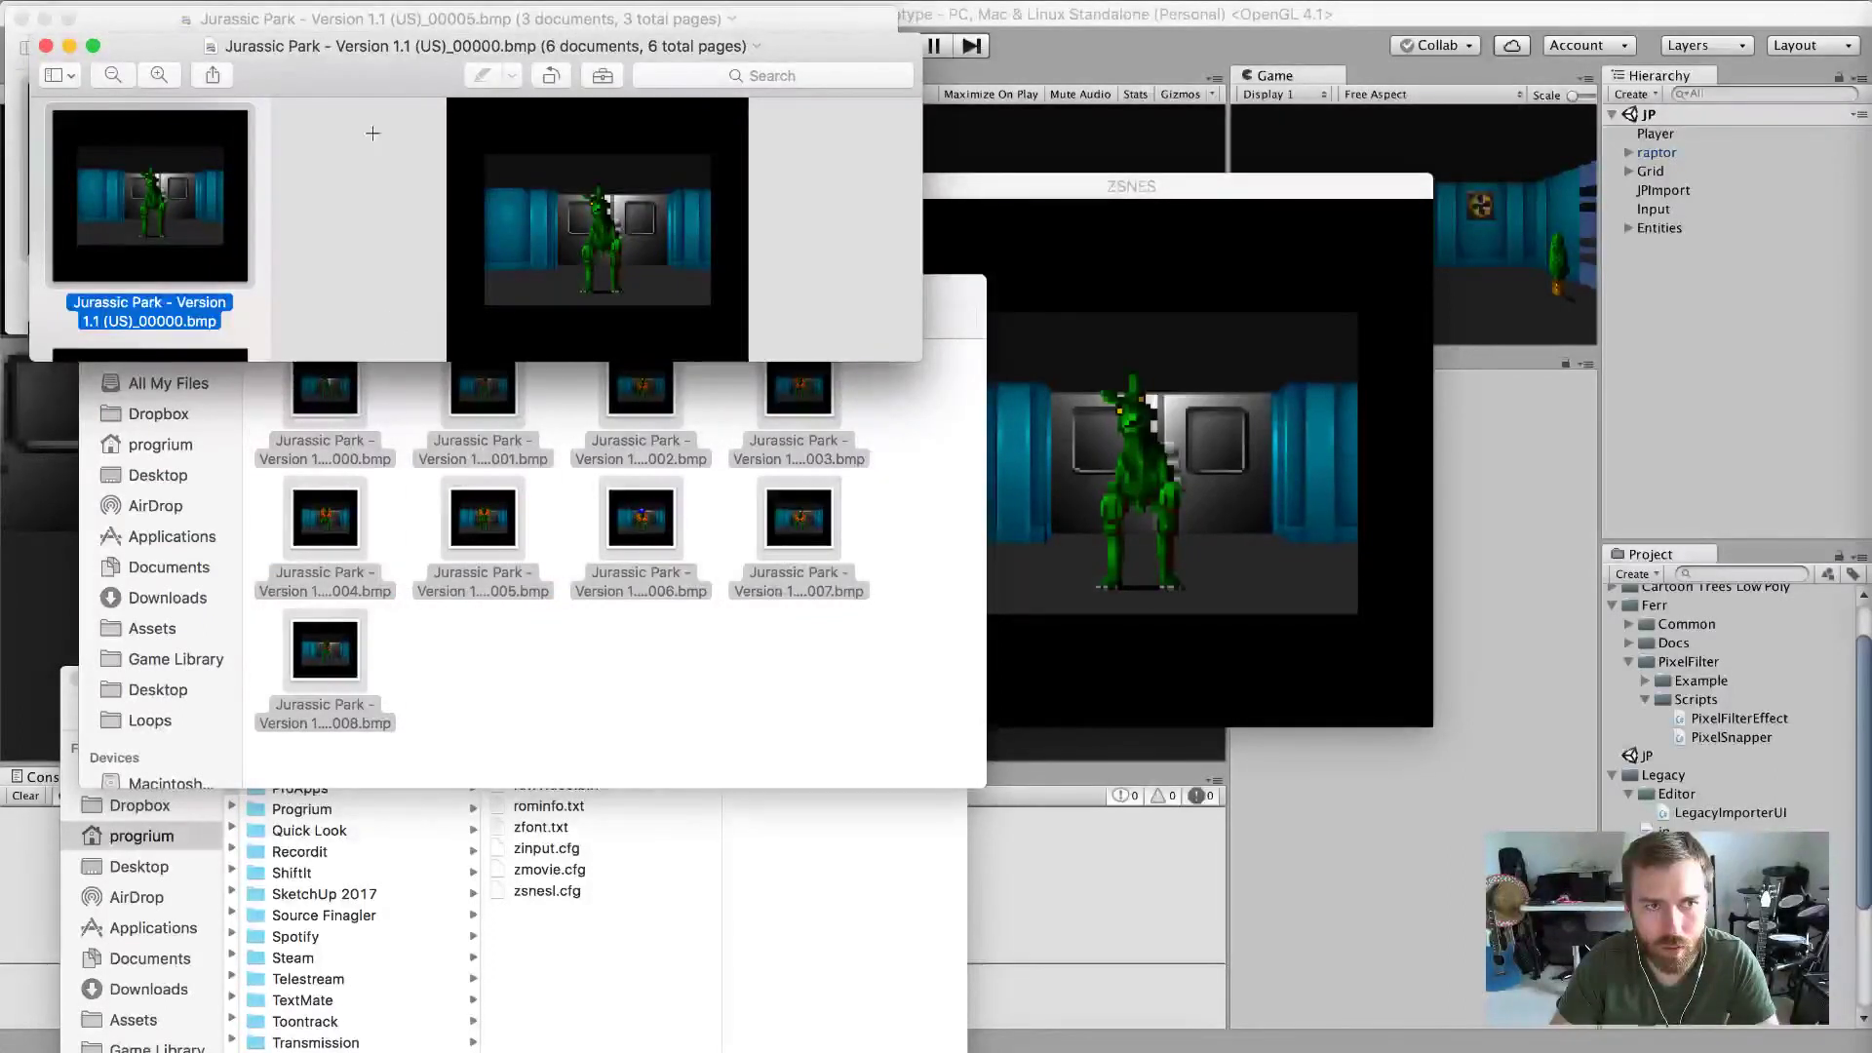
Enlarge the three-document window and compare screenshots 00005, 00007 and 00008 by flipping back and forth between them.
{"action": "left_click_drag", "start_coordinate": [349, 64], "coordinate": [608, 376]}
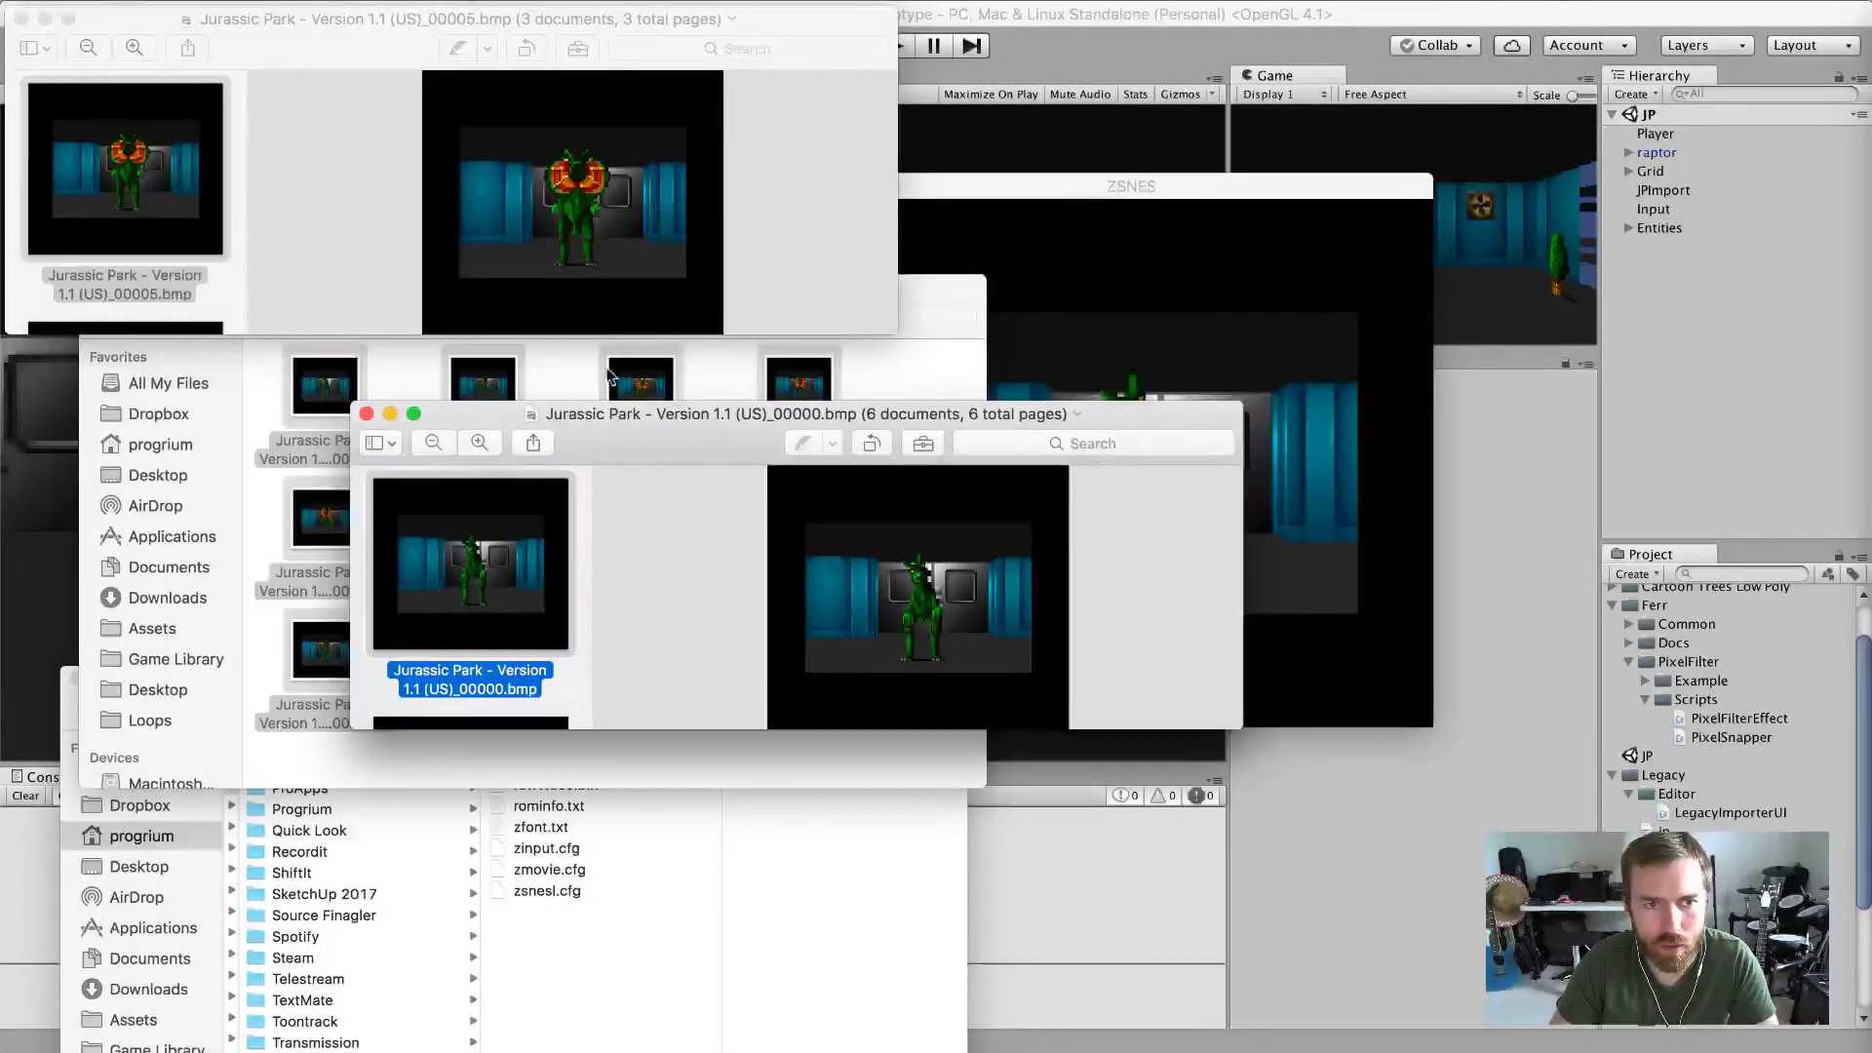
{"action": "left_click_drag", "start_coordinate": [887, 331], "coordinate": [1580, 859]}
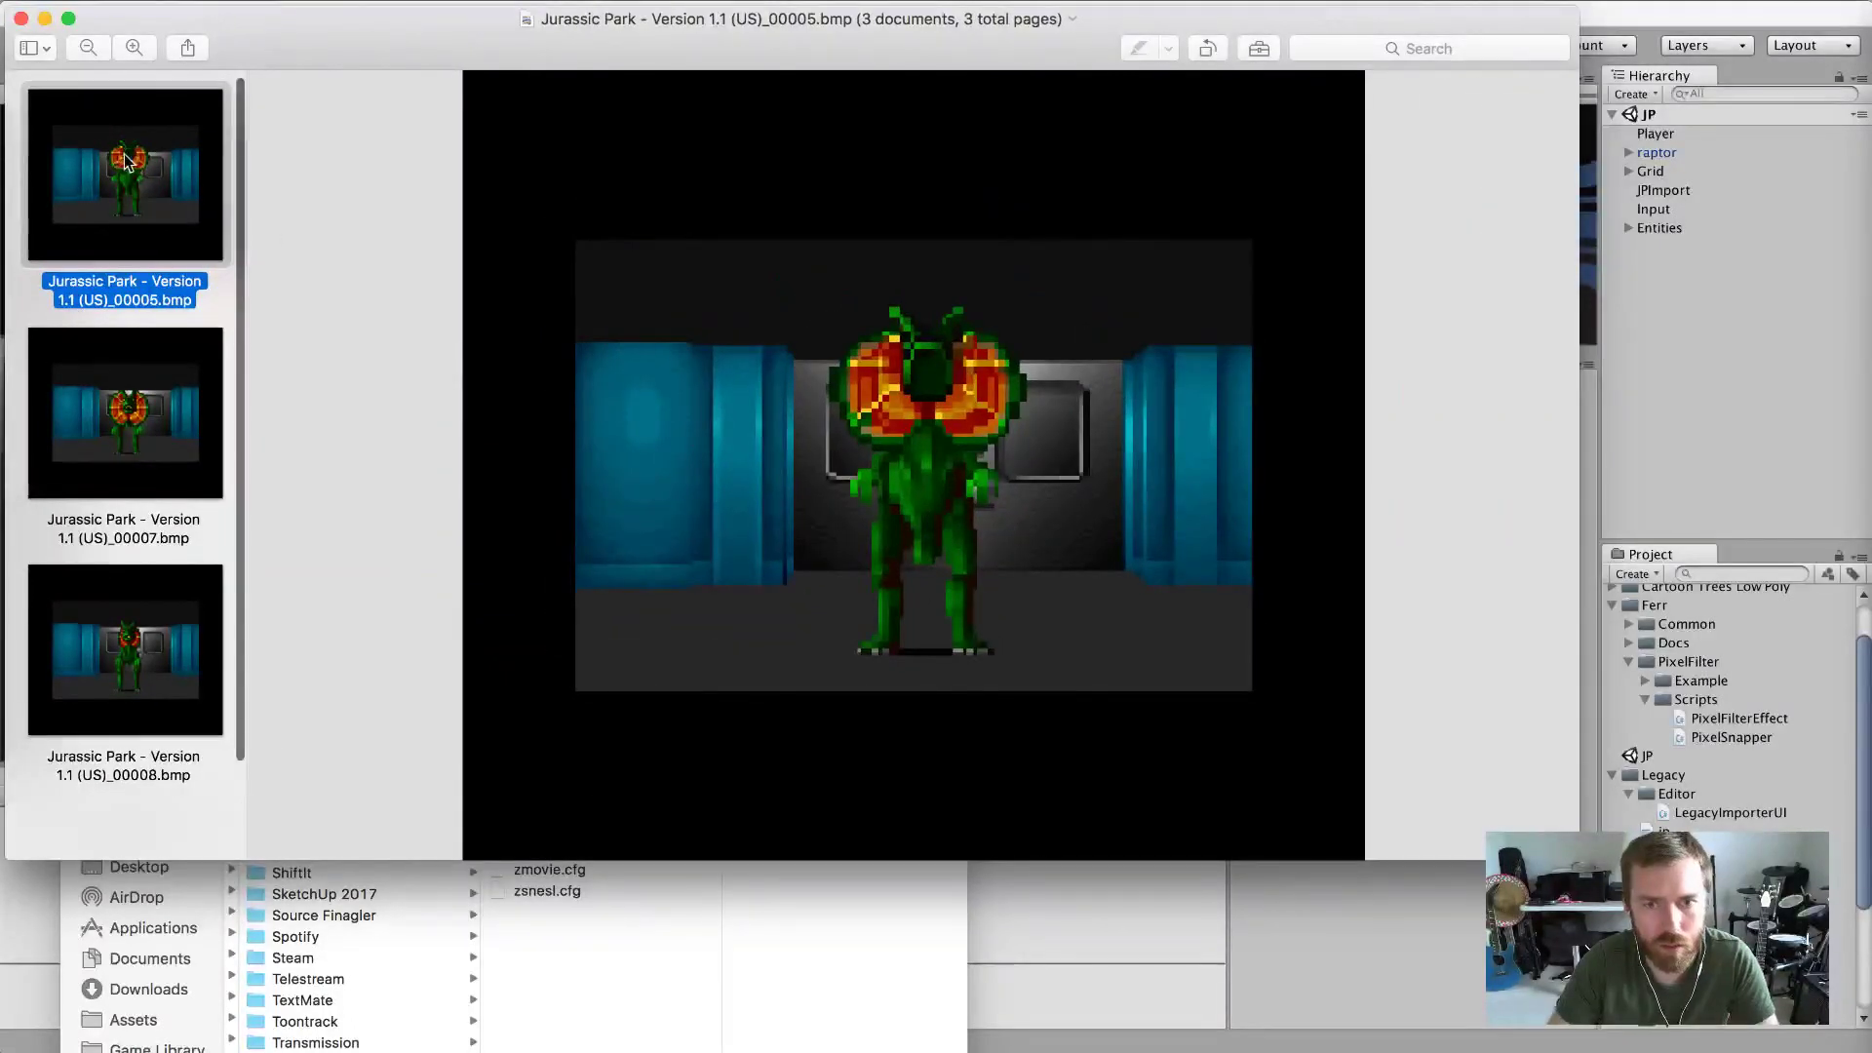
{"action": "key", "text": "Down"}
{"action": "key", "text": "Up"}
{"action": "key", "text": "Down"}
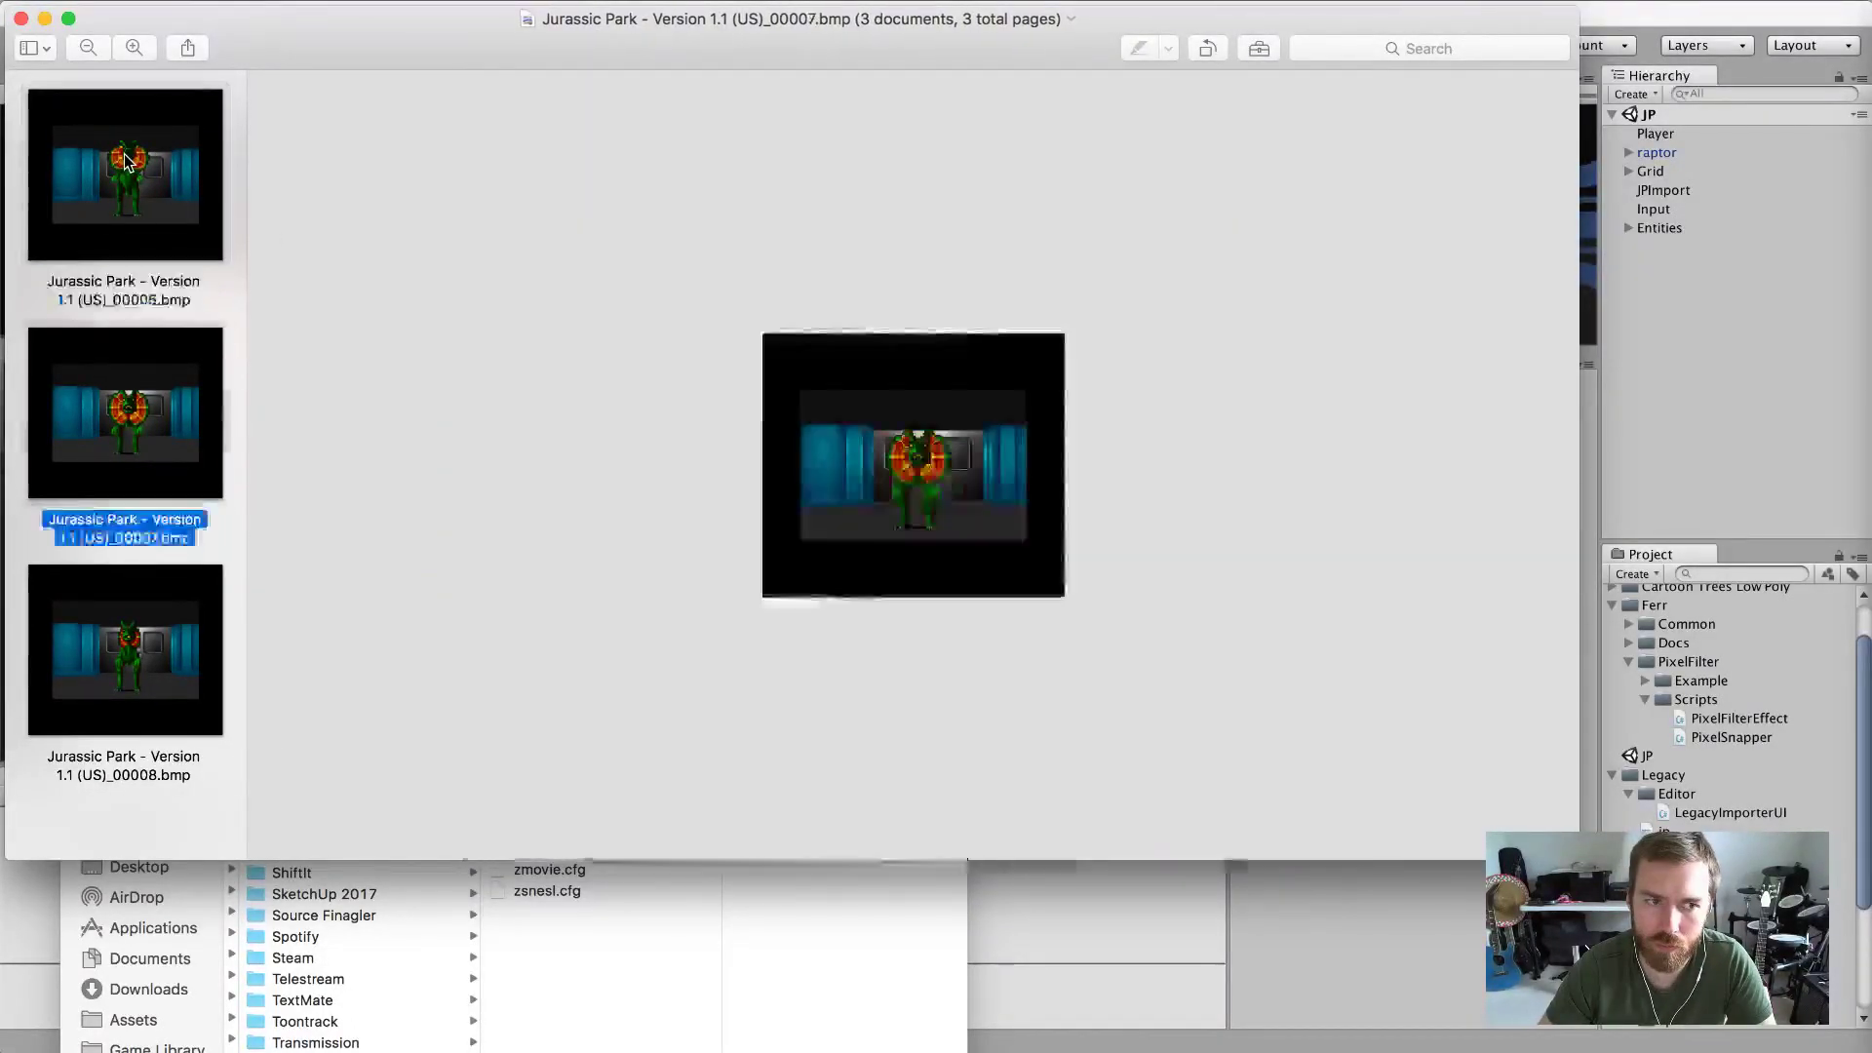
{"action": "key", "text": "Up"}
{"action": "key", "text": "Down"}
{"action": "key", "text": "Down"}
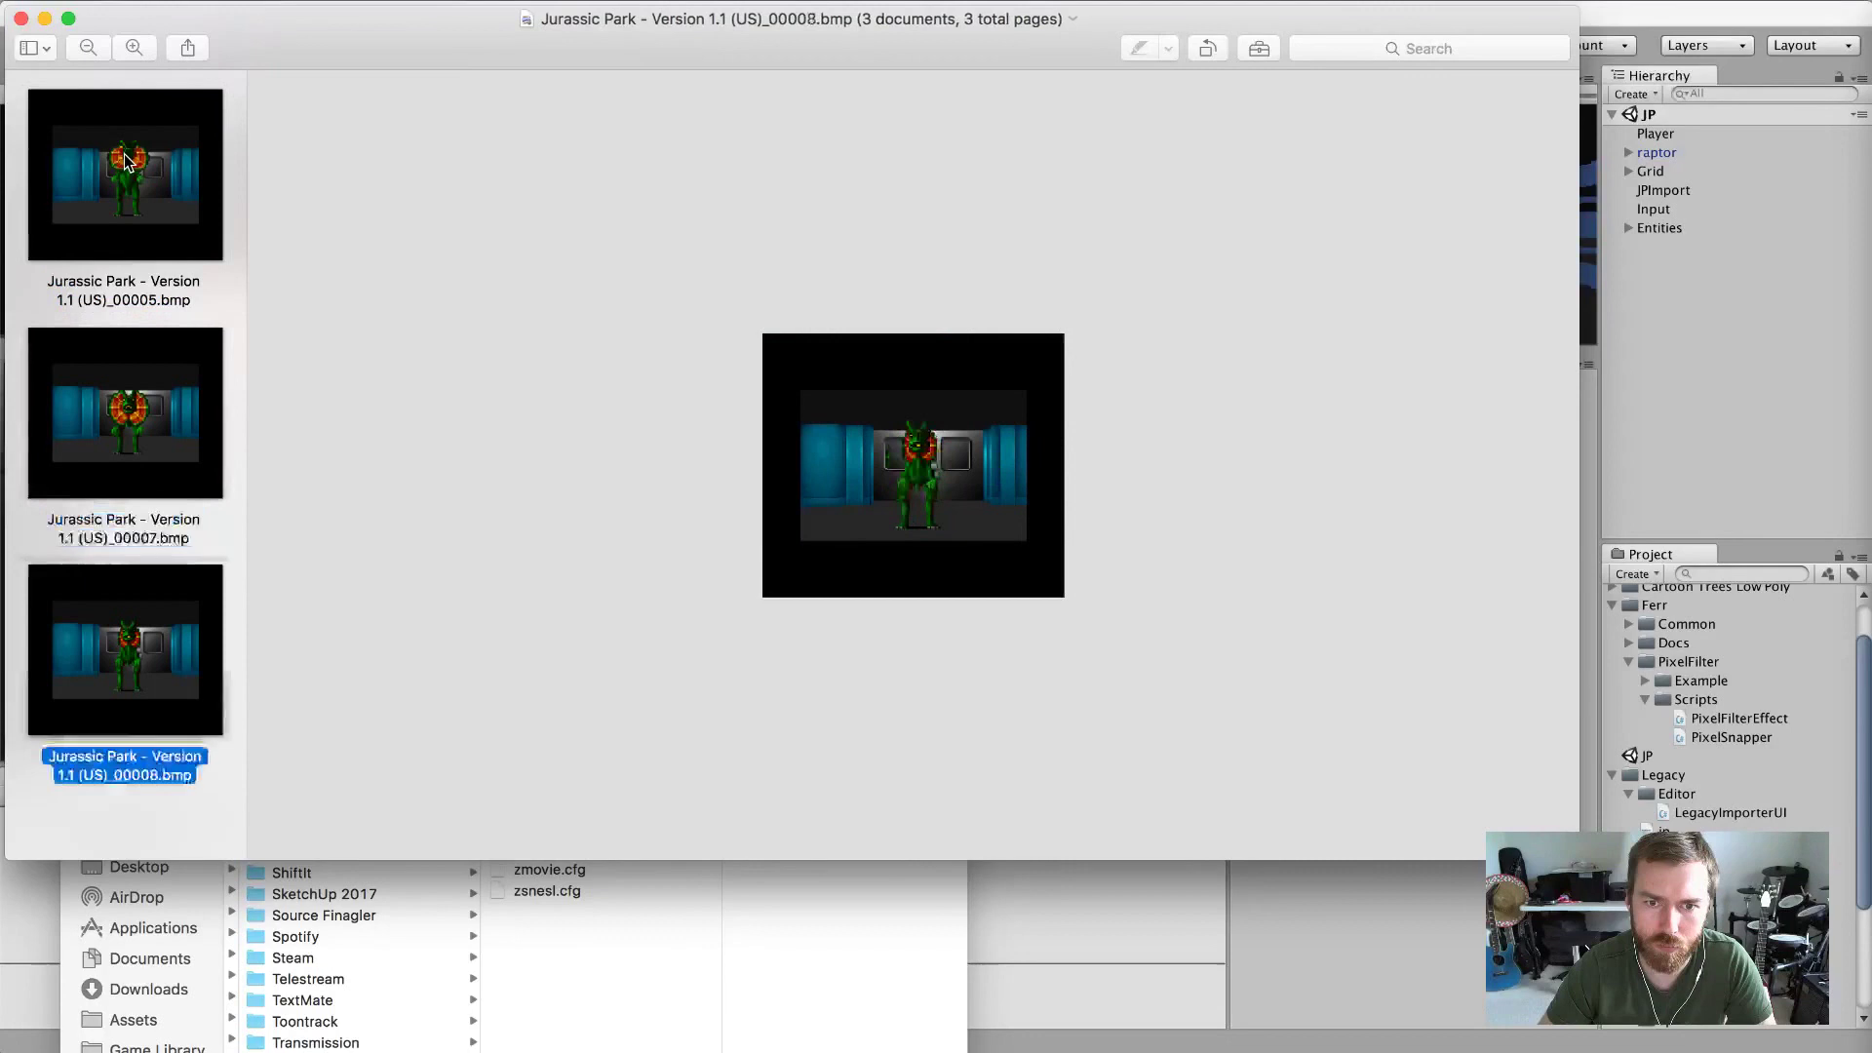
{"action": "key", "text": "Up"}
{"action": "key", "text": "Up"}
{"action": "key", "text": "Down"}
{"action": "key", "text": "Up"}
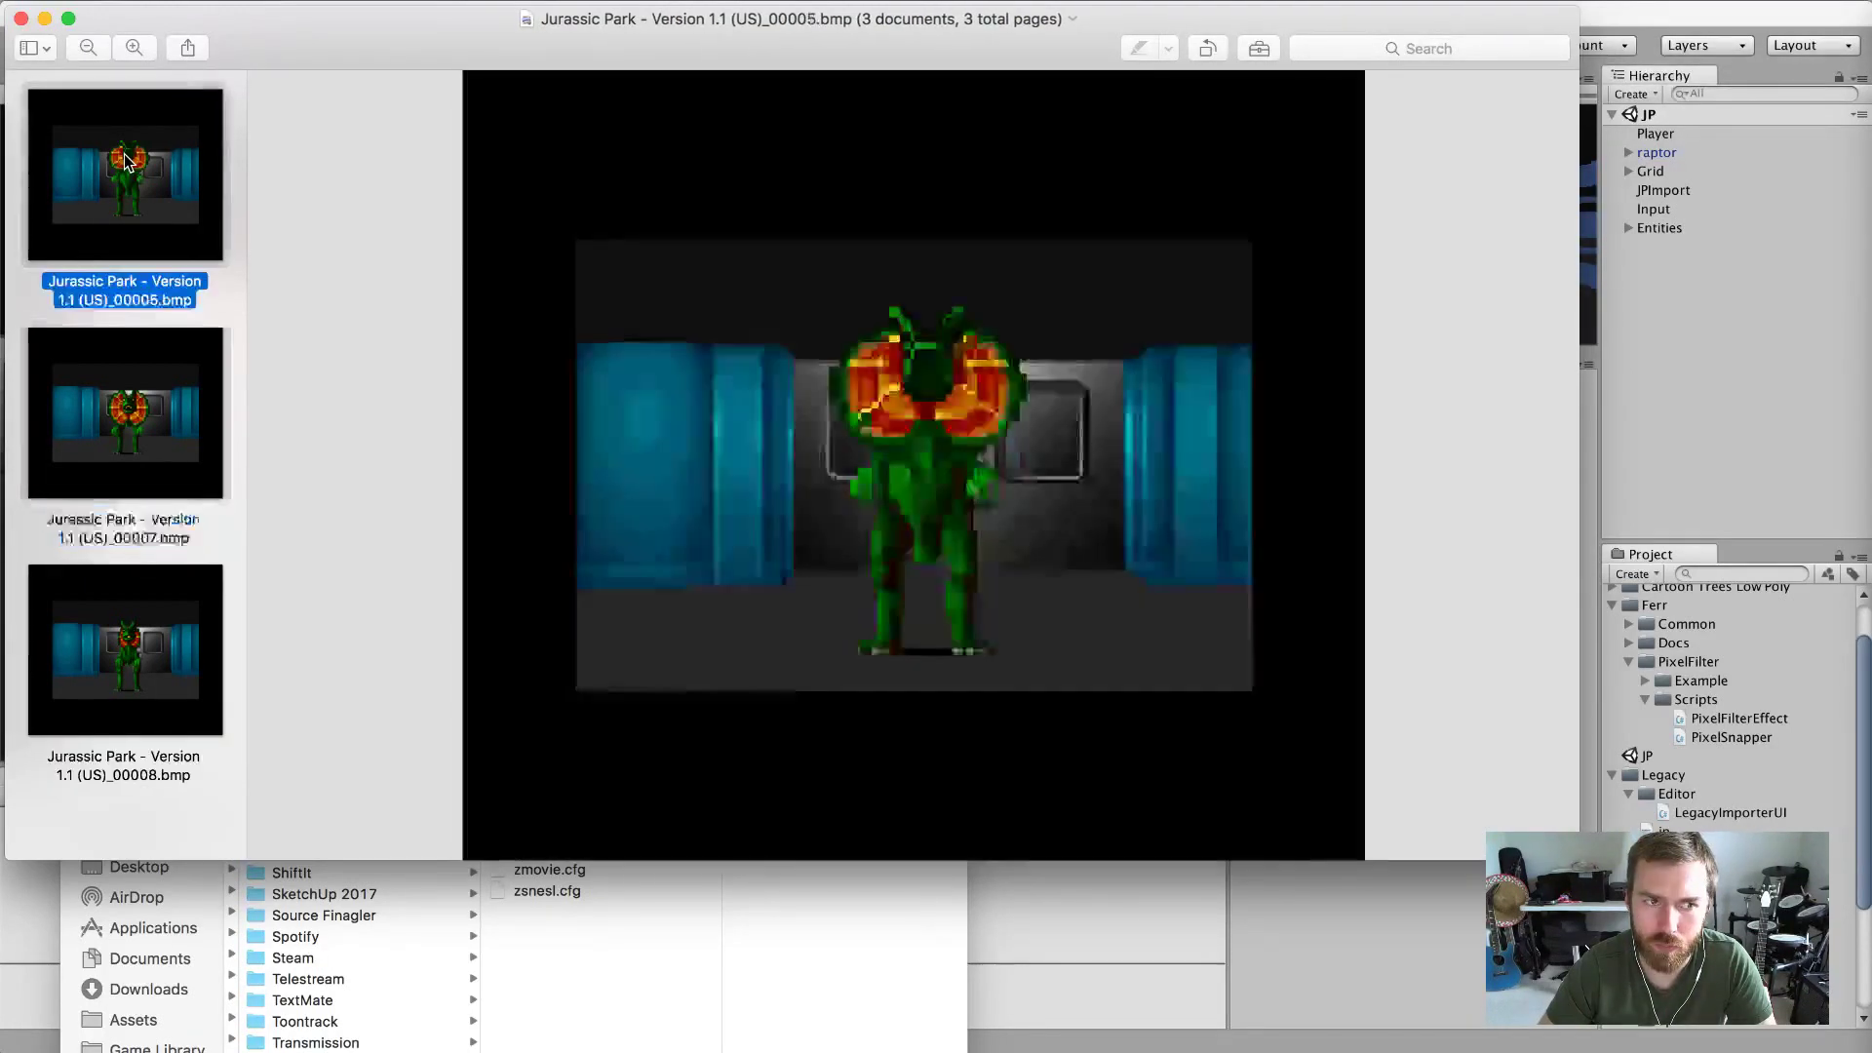
{"action": "key", "text": "Down"}
{"action": "key", "text": "Up"}
{"action": "key", "text": "Down"}
{"action": "key", "text": "Up"}
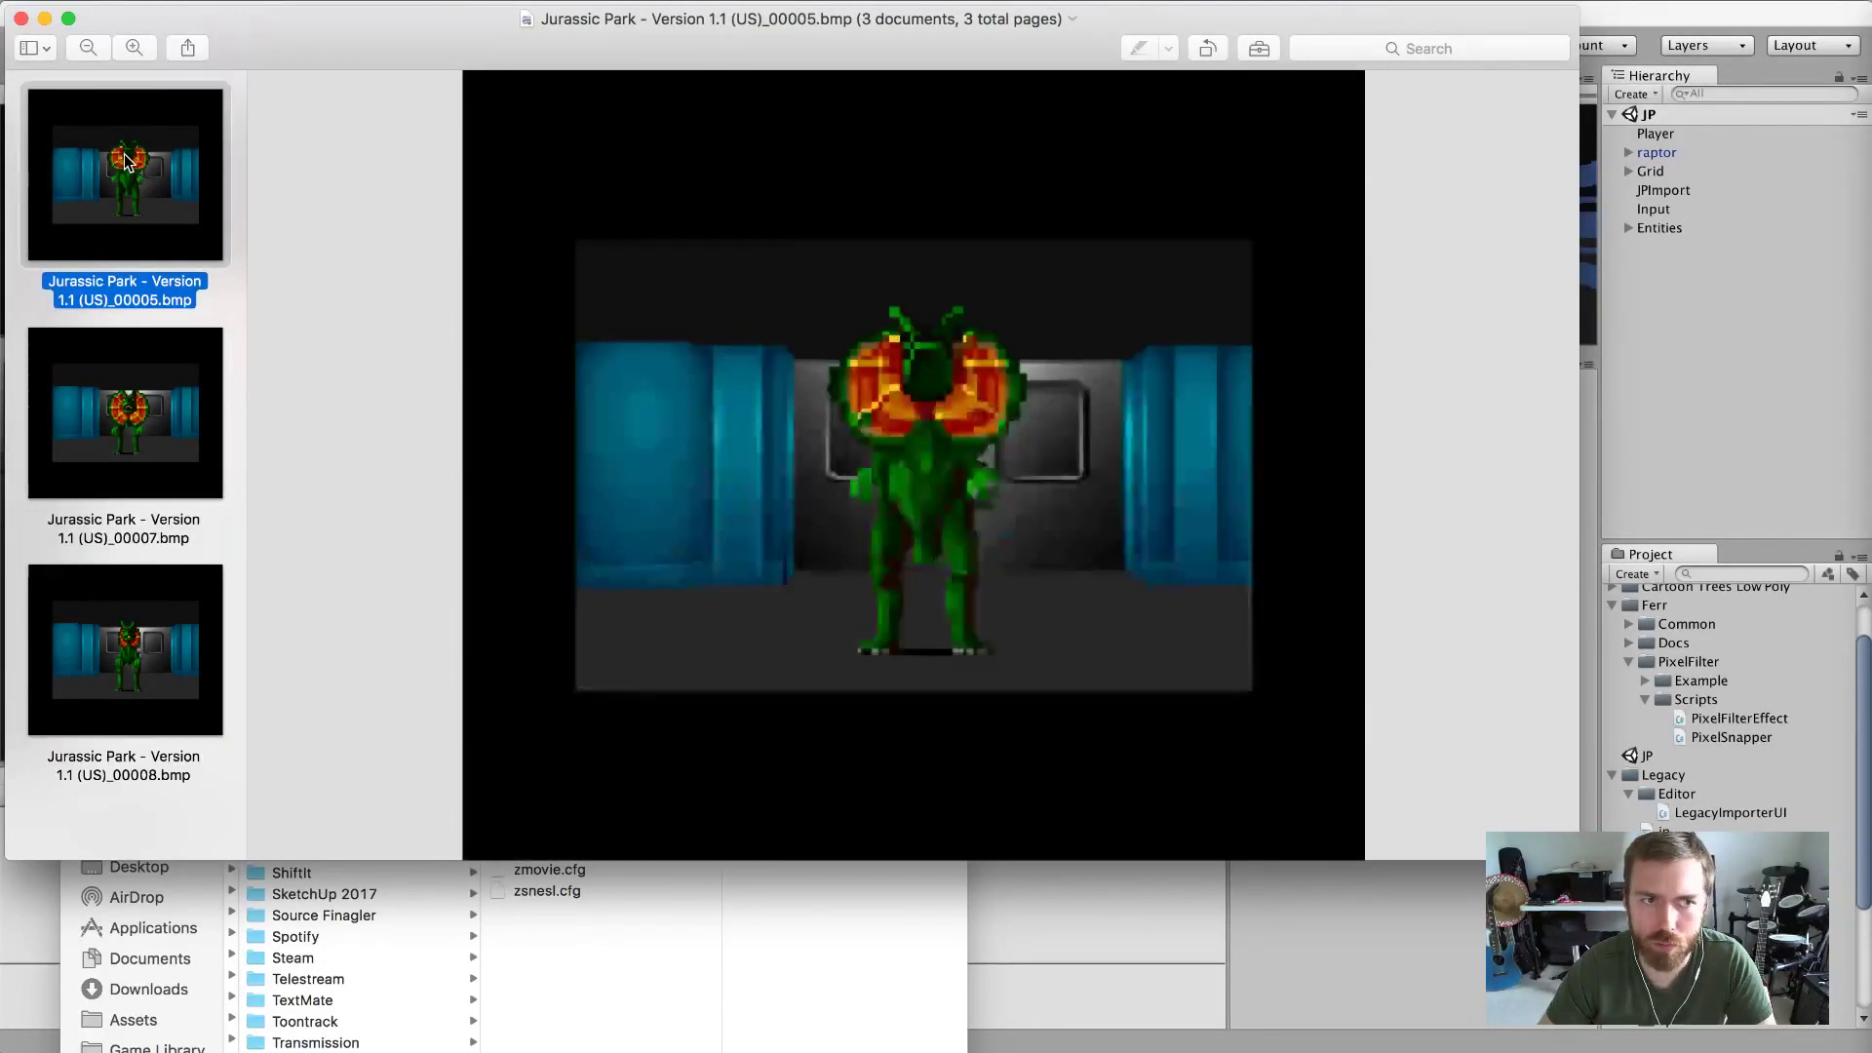
{"action": "key", "text": "Down"}
{"action": "key", "text": "Up"}
{"action": "key", "text": "Down"}
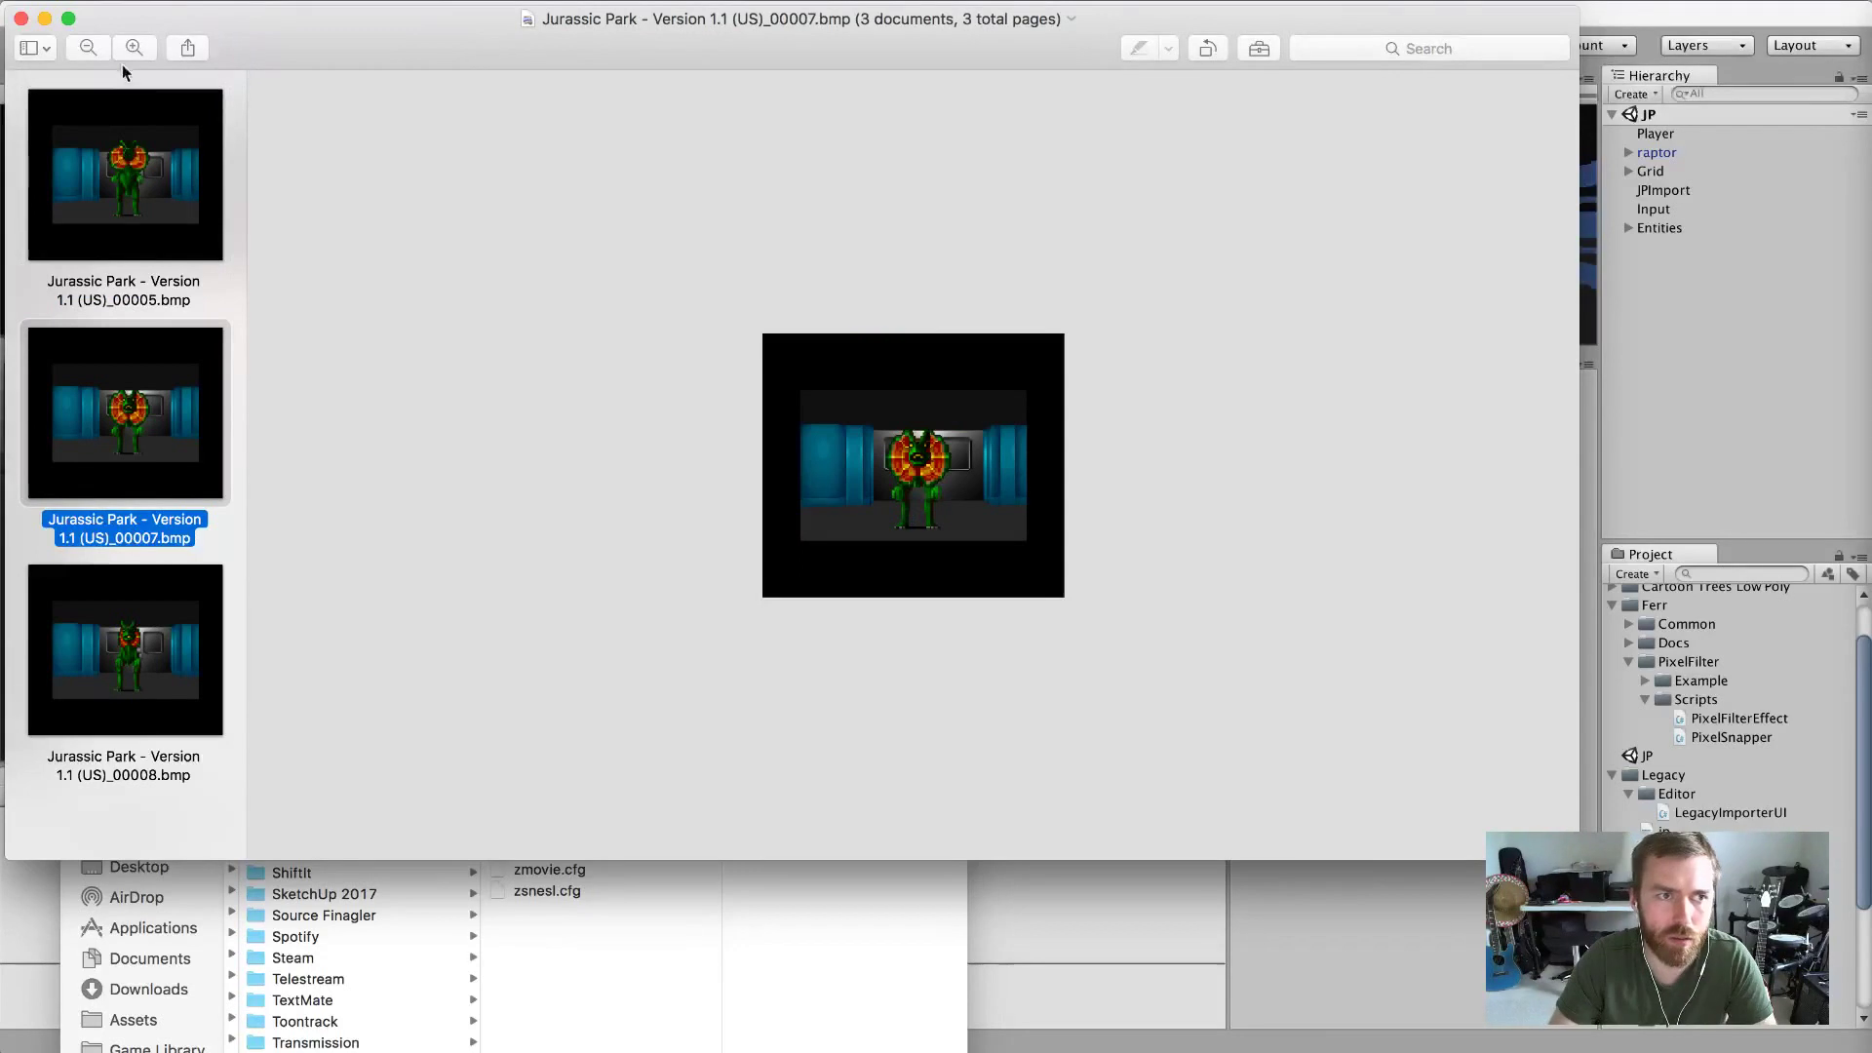
{"action": "key", "text": "Up"}
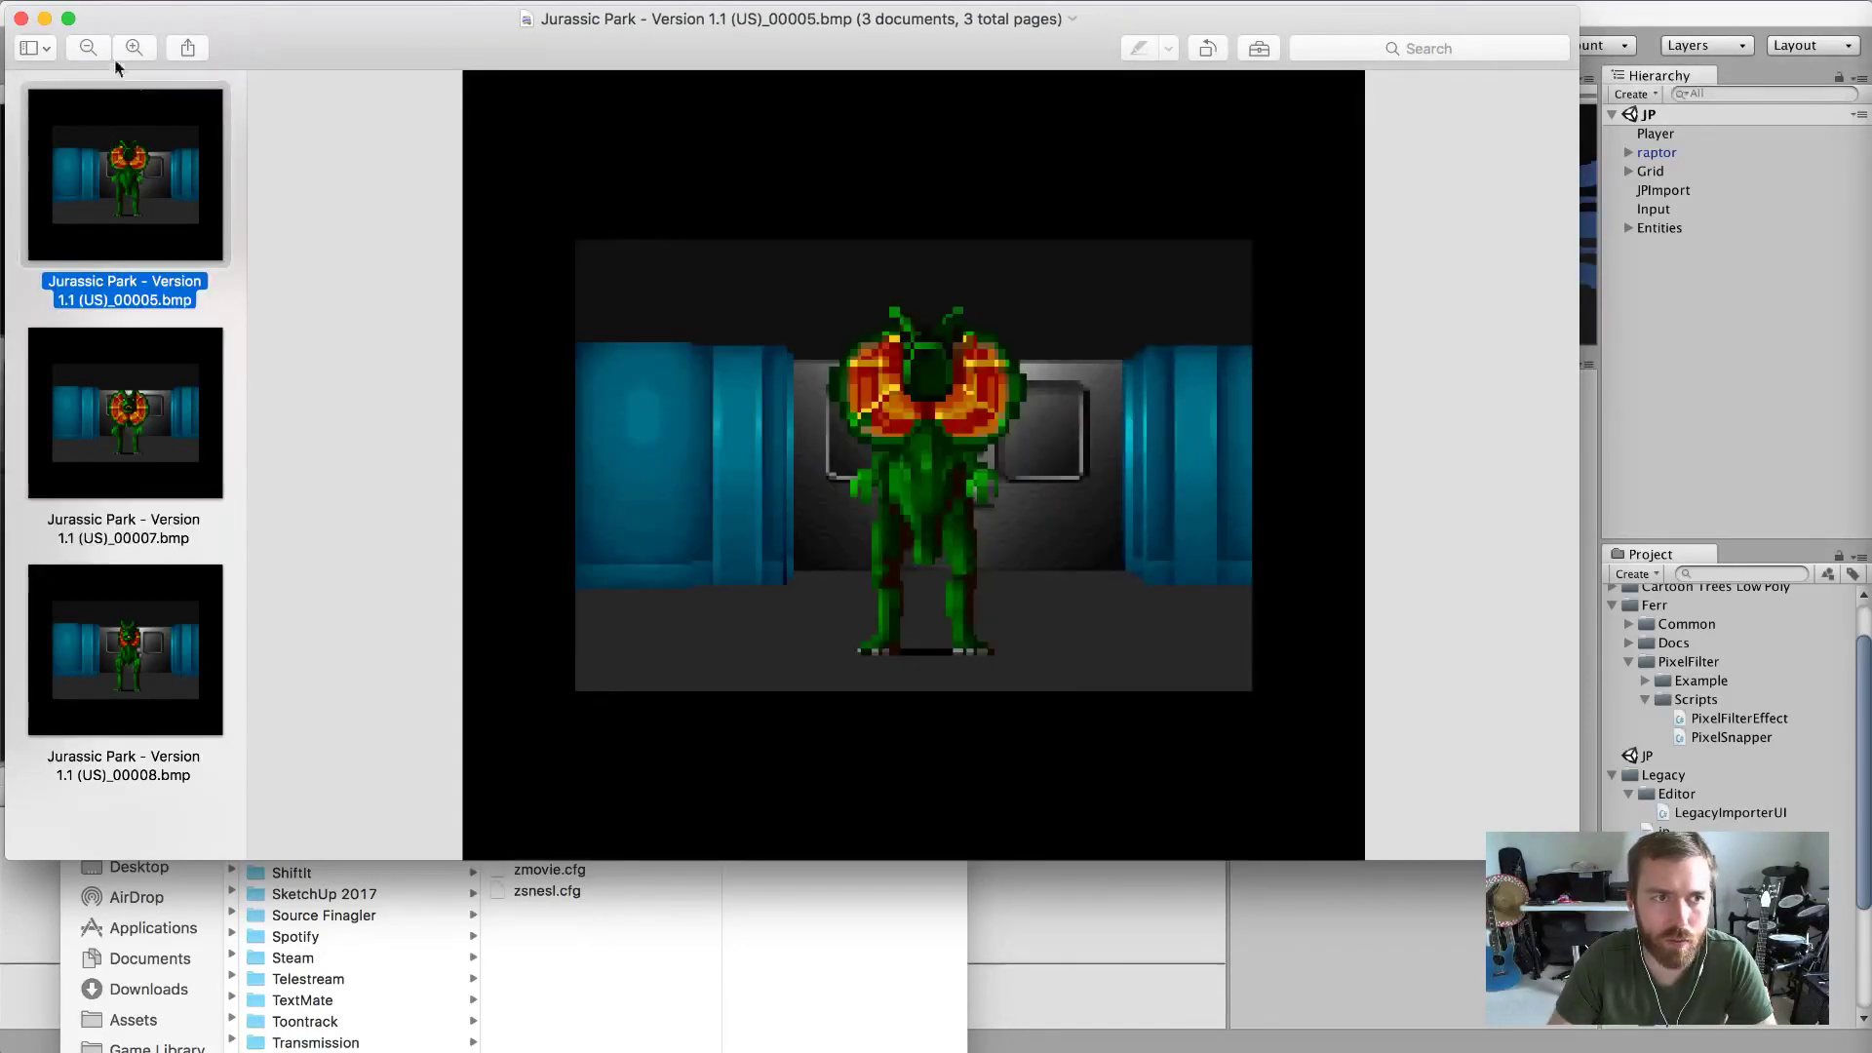
Reduce screenshot 00005 to the display size of the other two and flip repeatedly through all three to compare the dinosaur's poses.
{"action": "left_click", "coordinate": [88, 48]}
{"action": "left_click", "coordinate": [87, 49]}
{"action": "key", "text": "Down"}
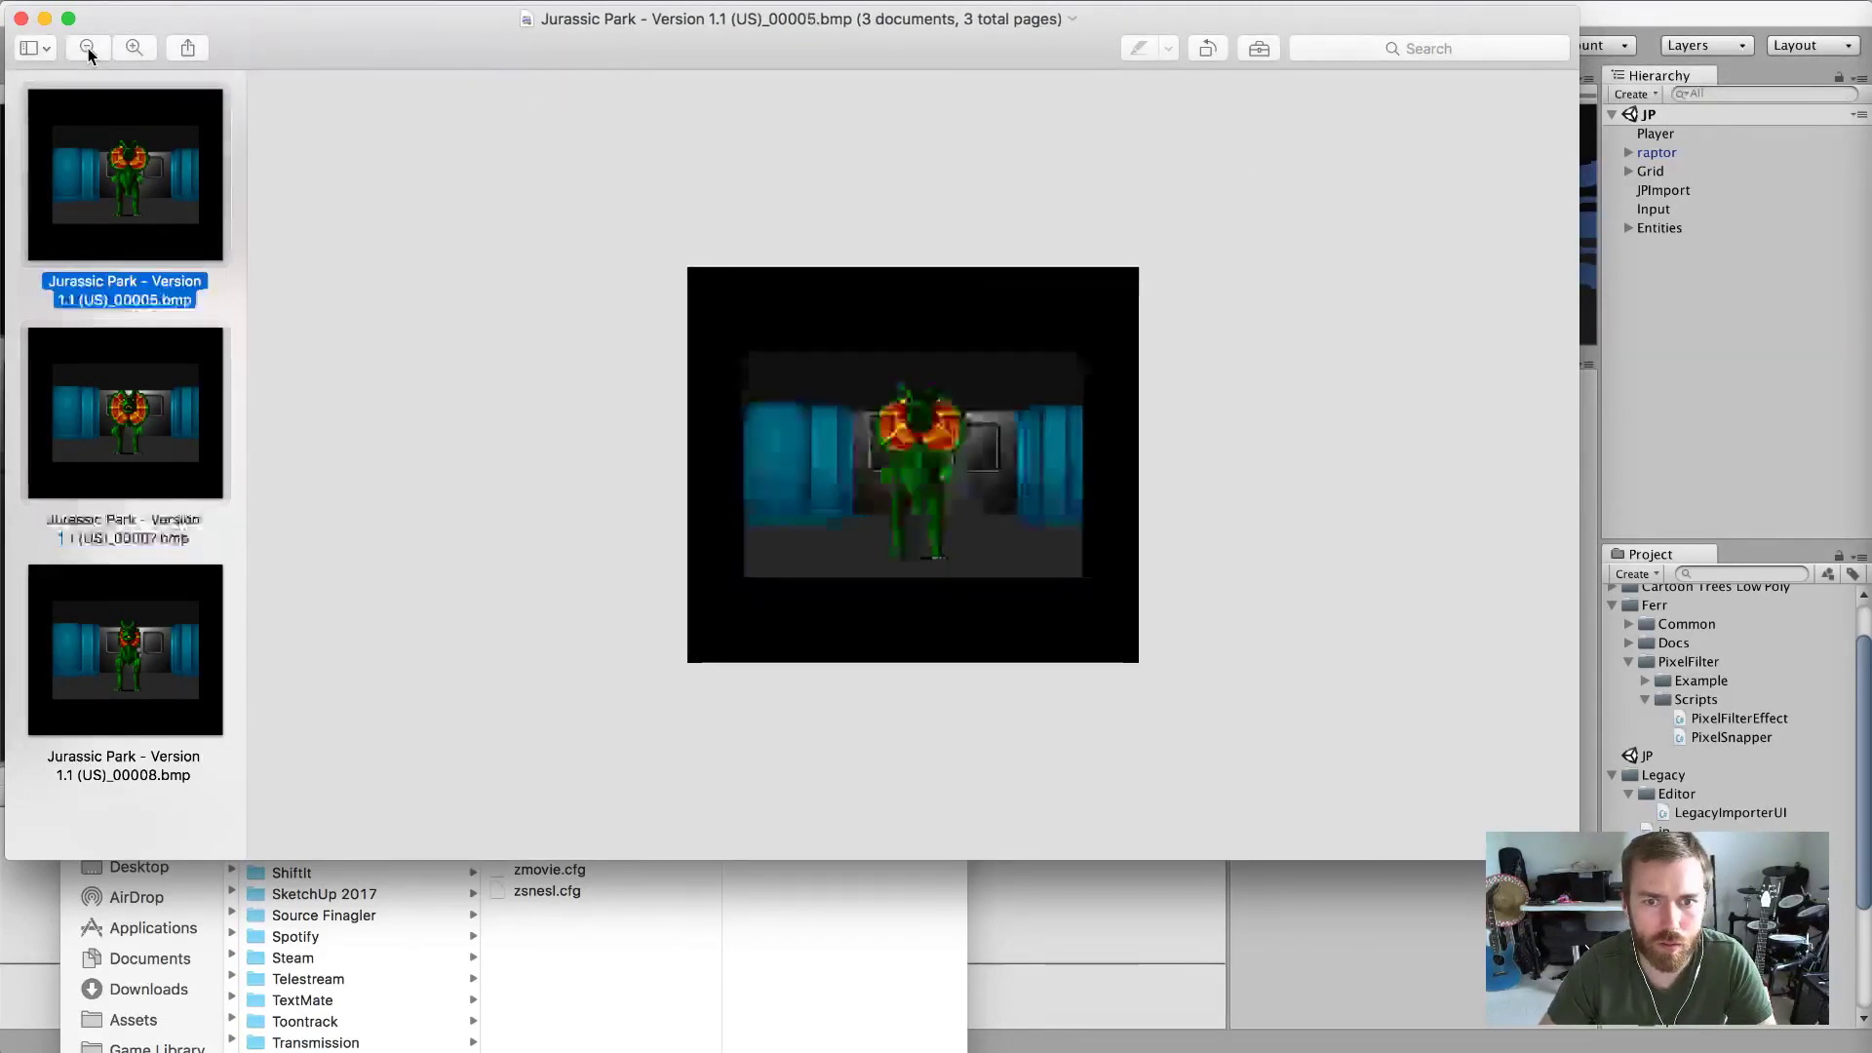
{"action": "key", "text": "Up"}
{"action": "left_click", "coordinate": [88, 49]}
{"action": "key", "text": "Down"}
{"action": "key", "text": "Down"}
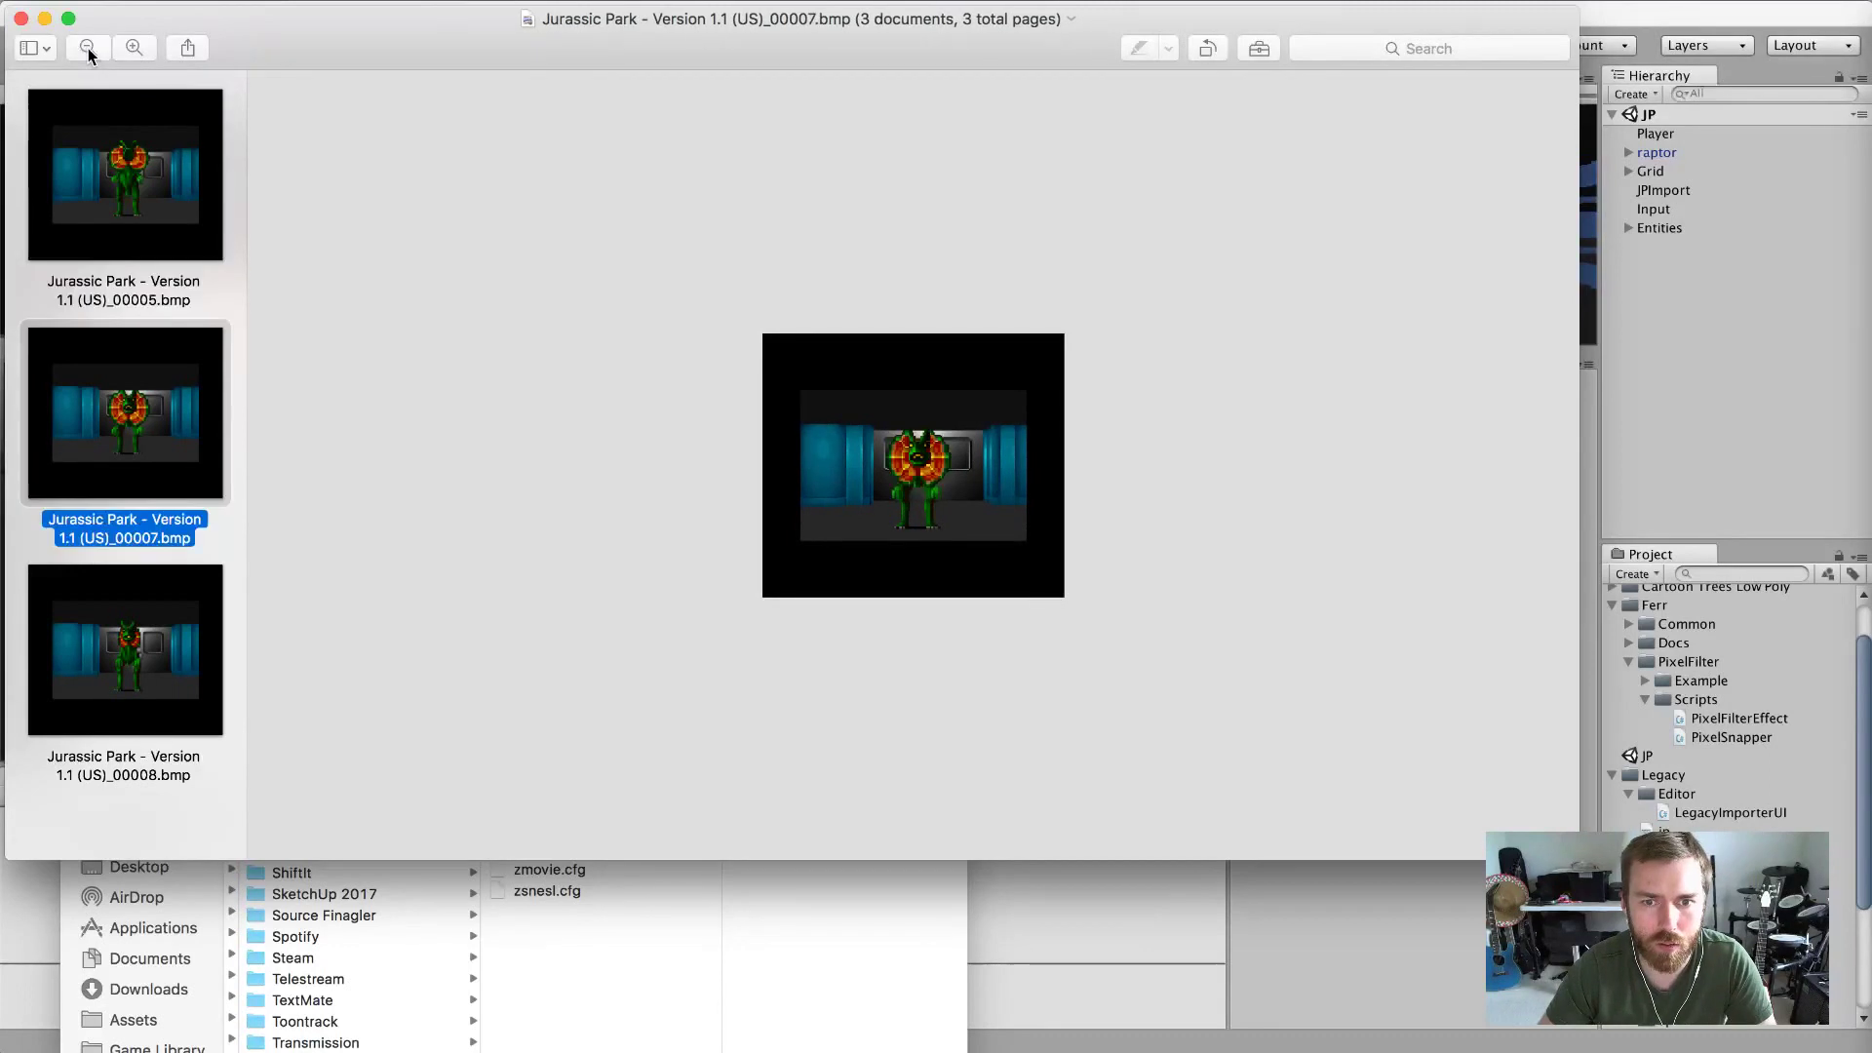
{"action": "key", "text": "Up"}
{"action": "key", "text": "Up"}
{"action": "key", "text": "Down"}
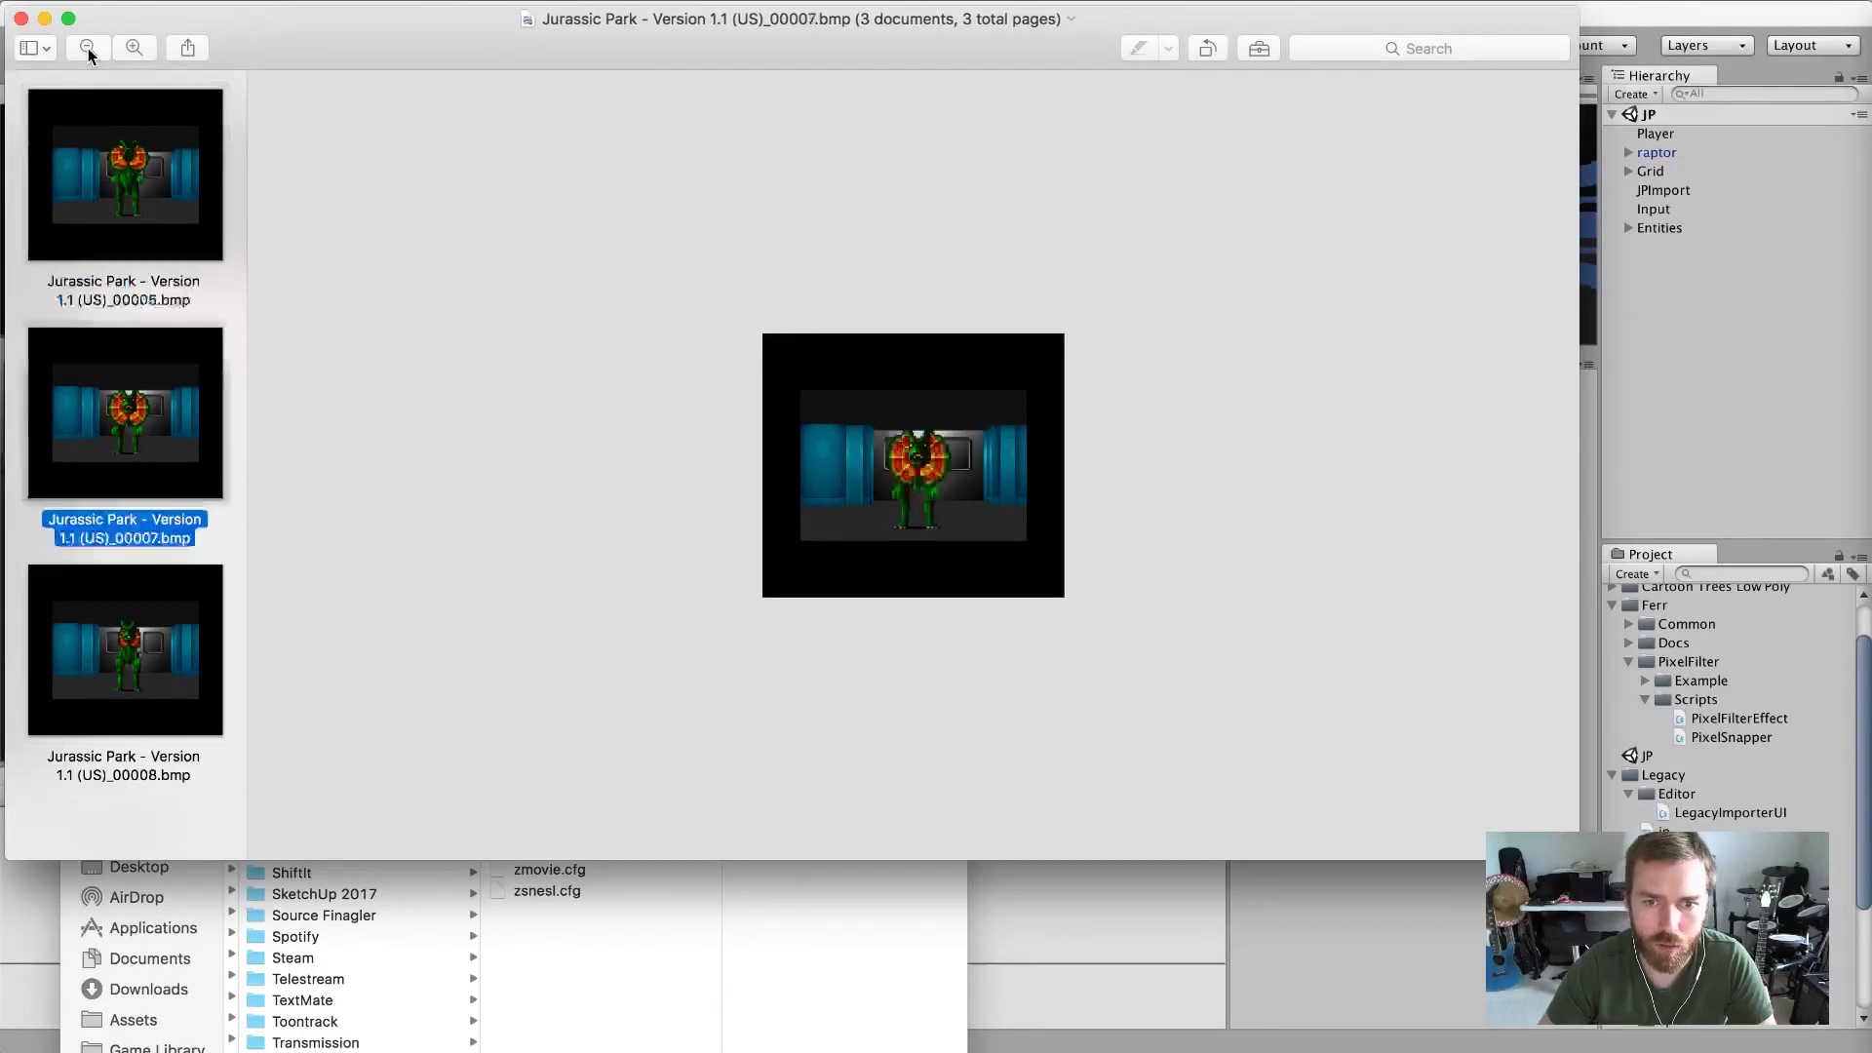
{"action": "key", "text": "Down"}
{"action": "key", "text": "Up"}
{"action": "key", "text": "Up"}
{"action": "key", "text": "Down"}
{"action": "key", "text": "Down"}
{"action": "key", "text": "Up"}
{"action": "key", "text": "Up"}
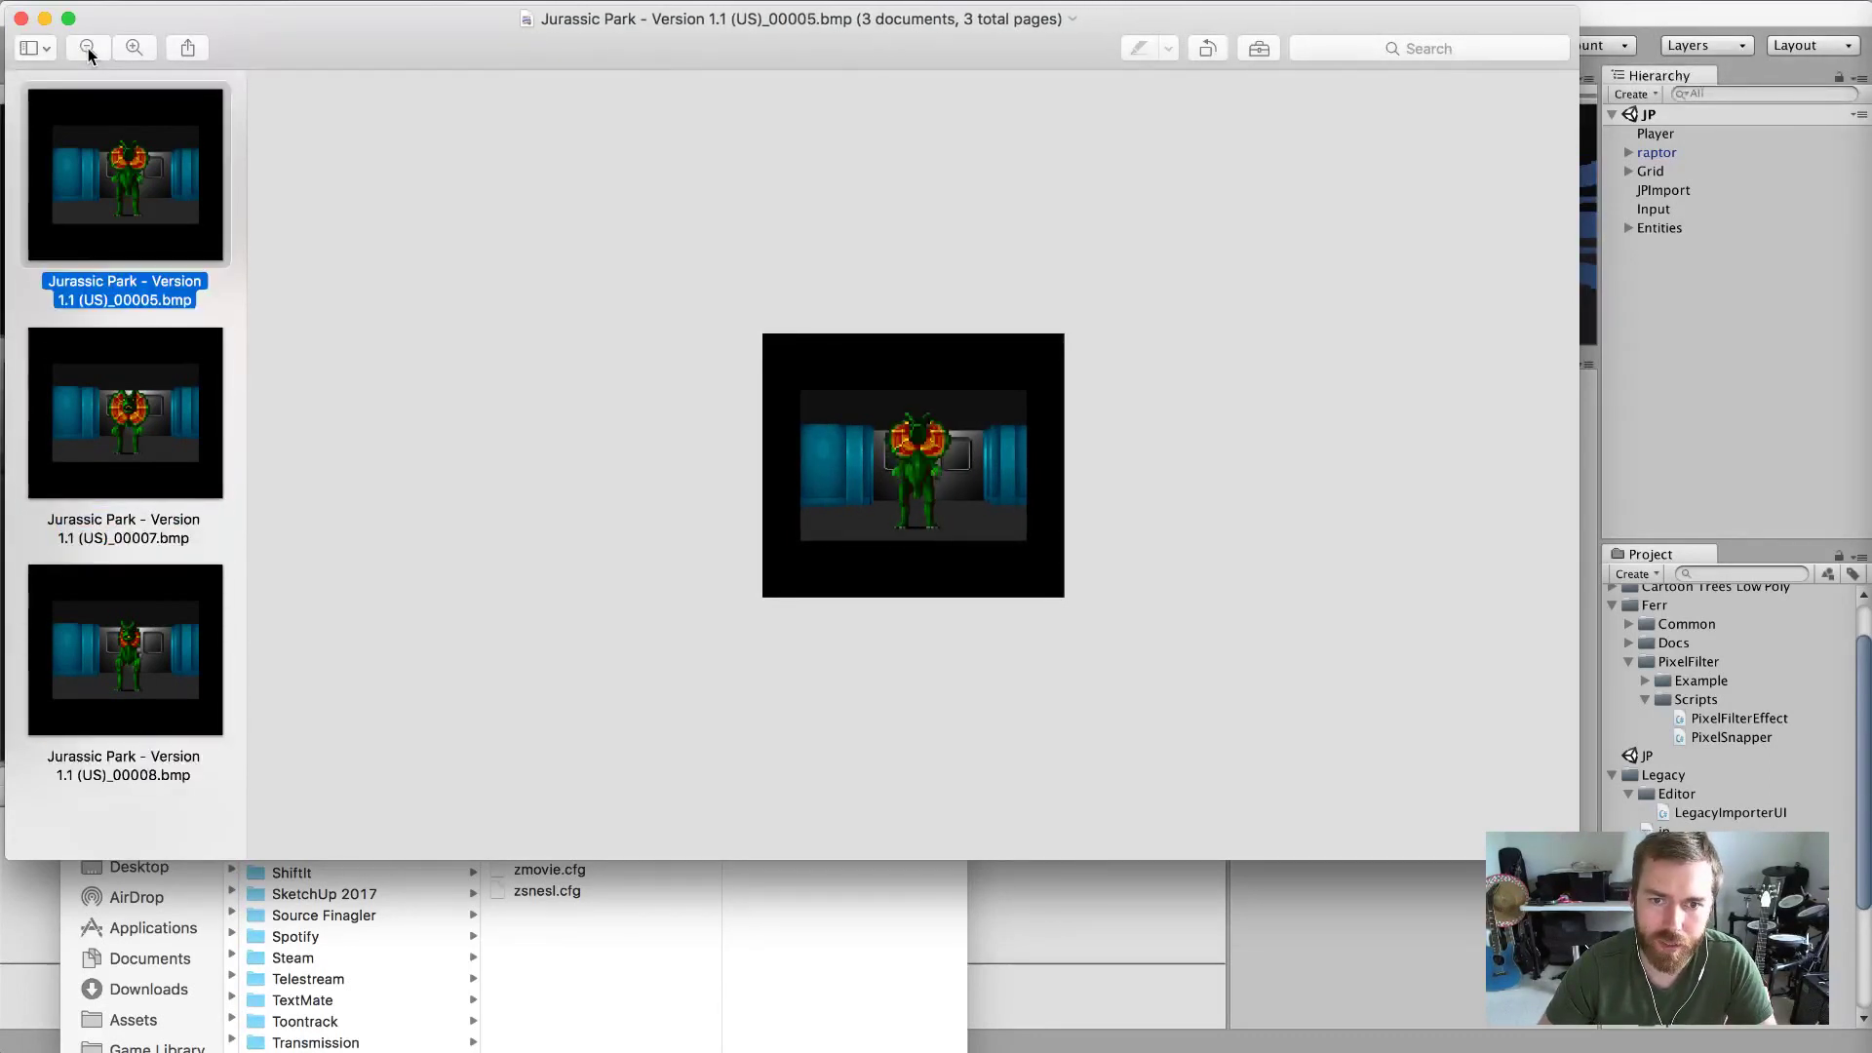
{"action": "key", "text": "Down"}
{"action": "key", "text": "Down"}
{"action": "key", "text": "Up"}
{"action": "key", "text": "Up"}
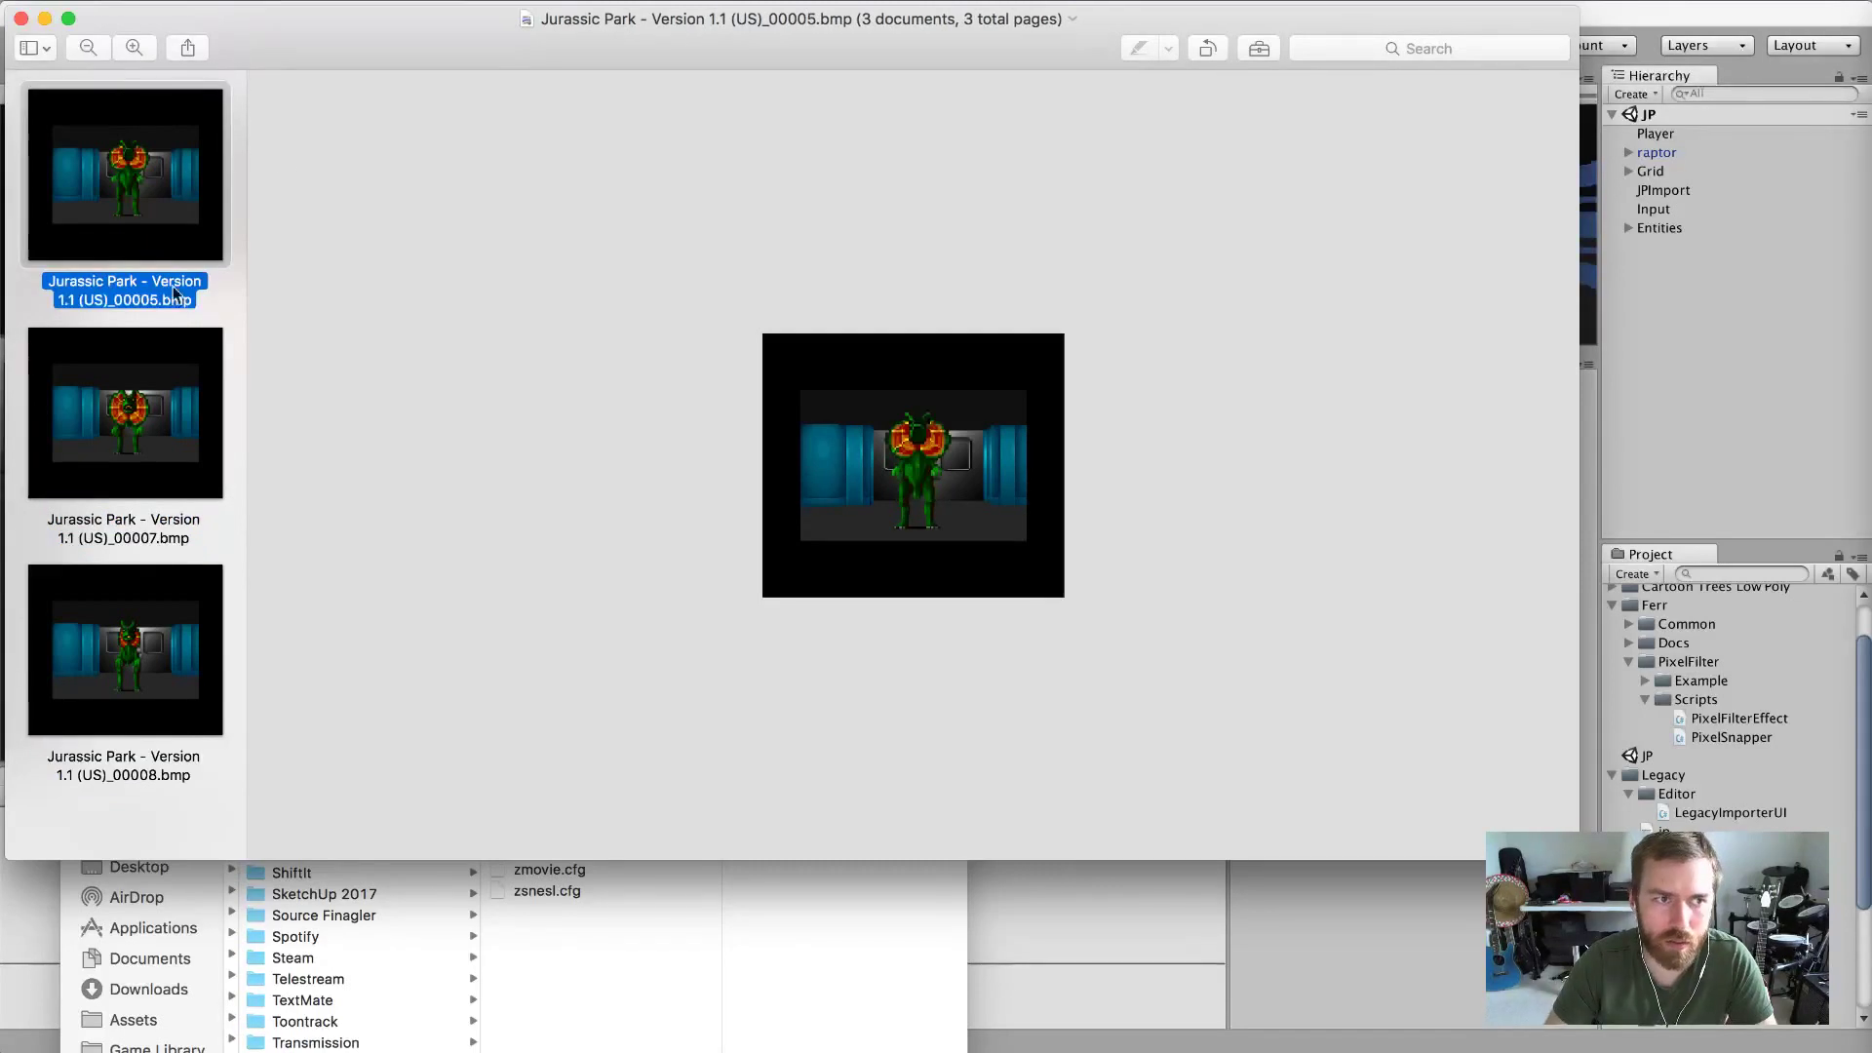
Arrange the two image windows side by side and make the six-document window taller to show more thumbnails.
{"action": "double_click", "coordinate": [316, 20]}
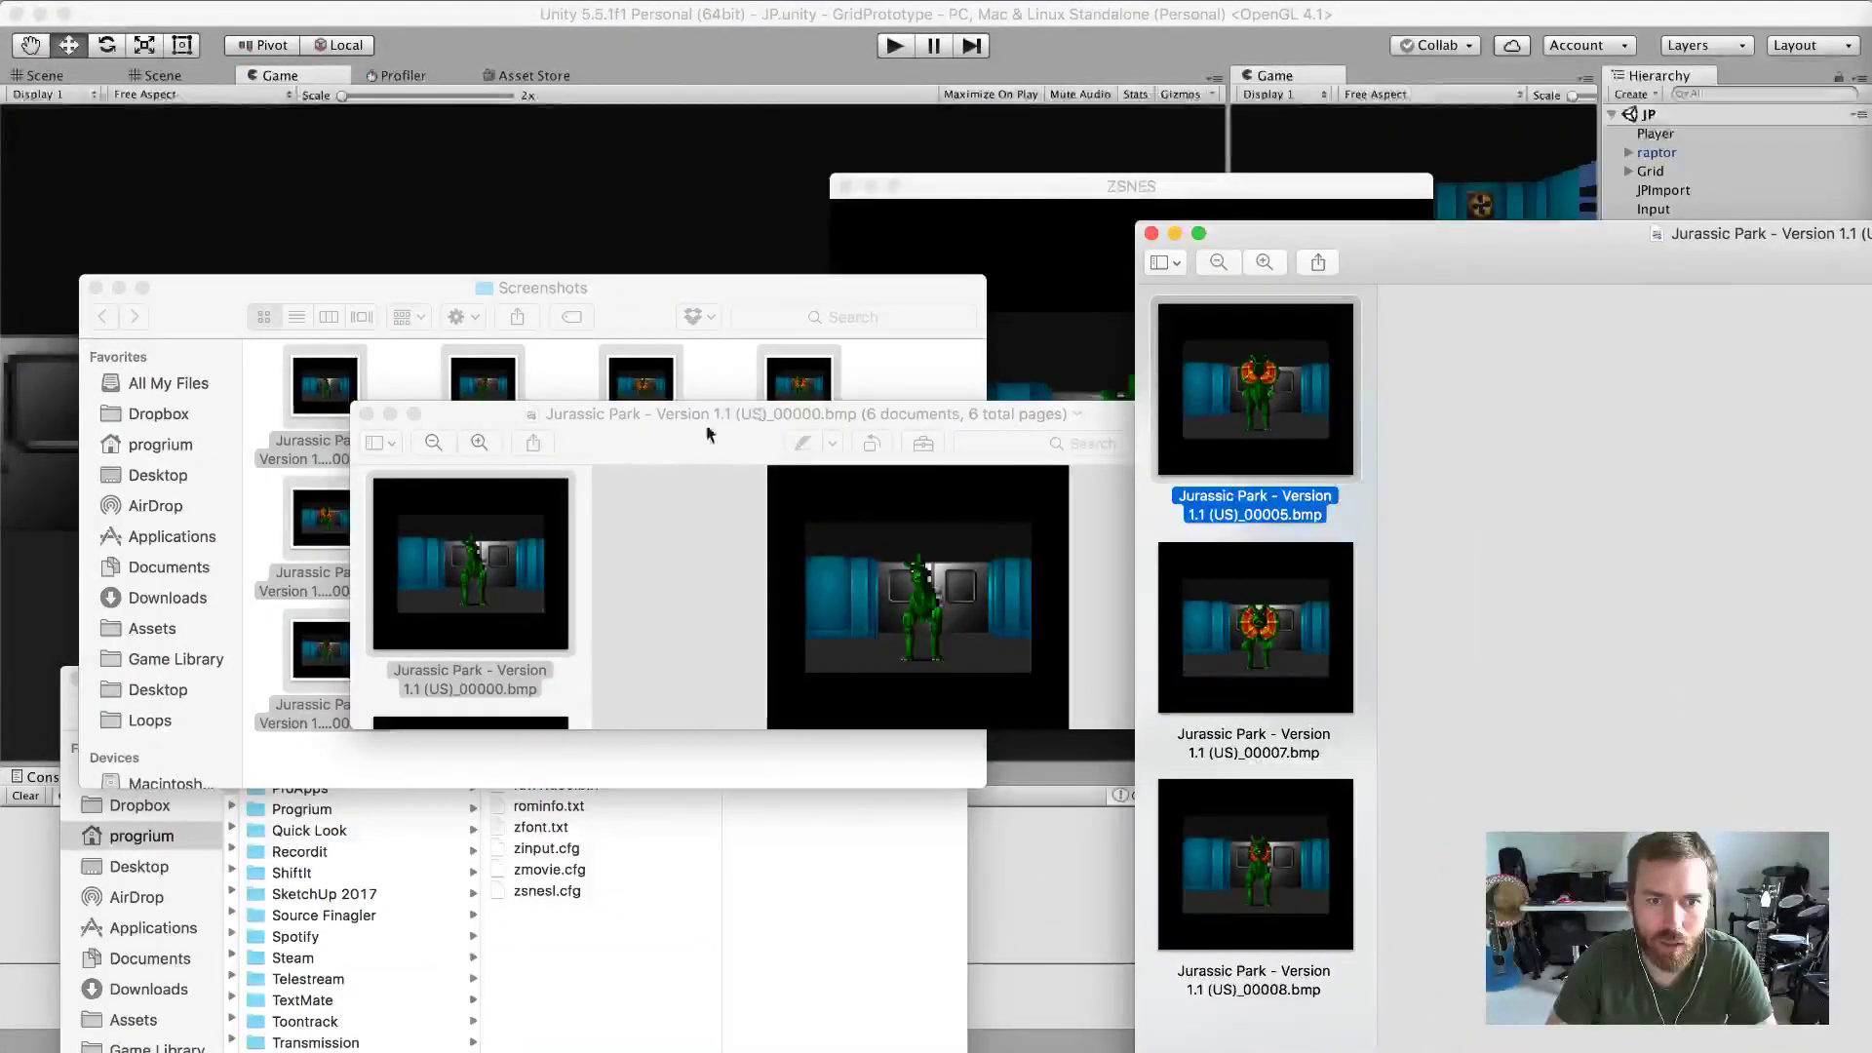
{"action": "double_click", "coordinate": [711, 426]}
{"action": "left_click_drag", "start_coordinate": [1059, 514], "coordinate": [1059, 1049]}
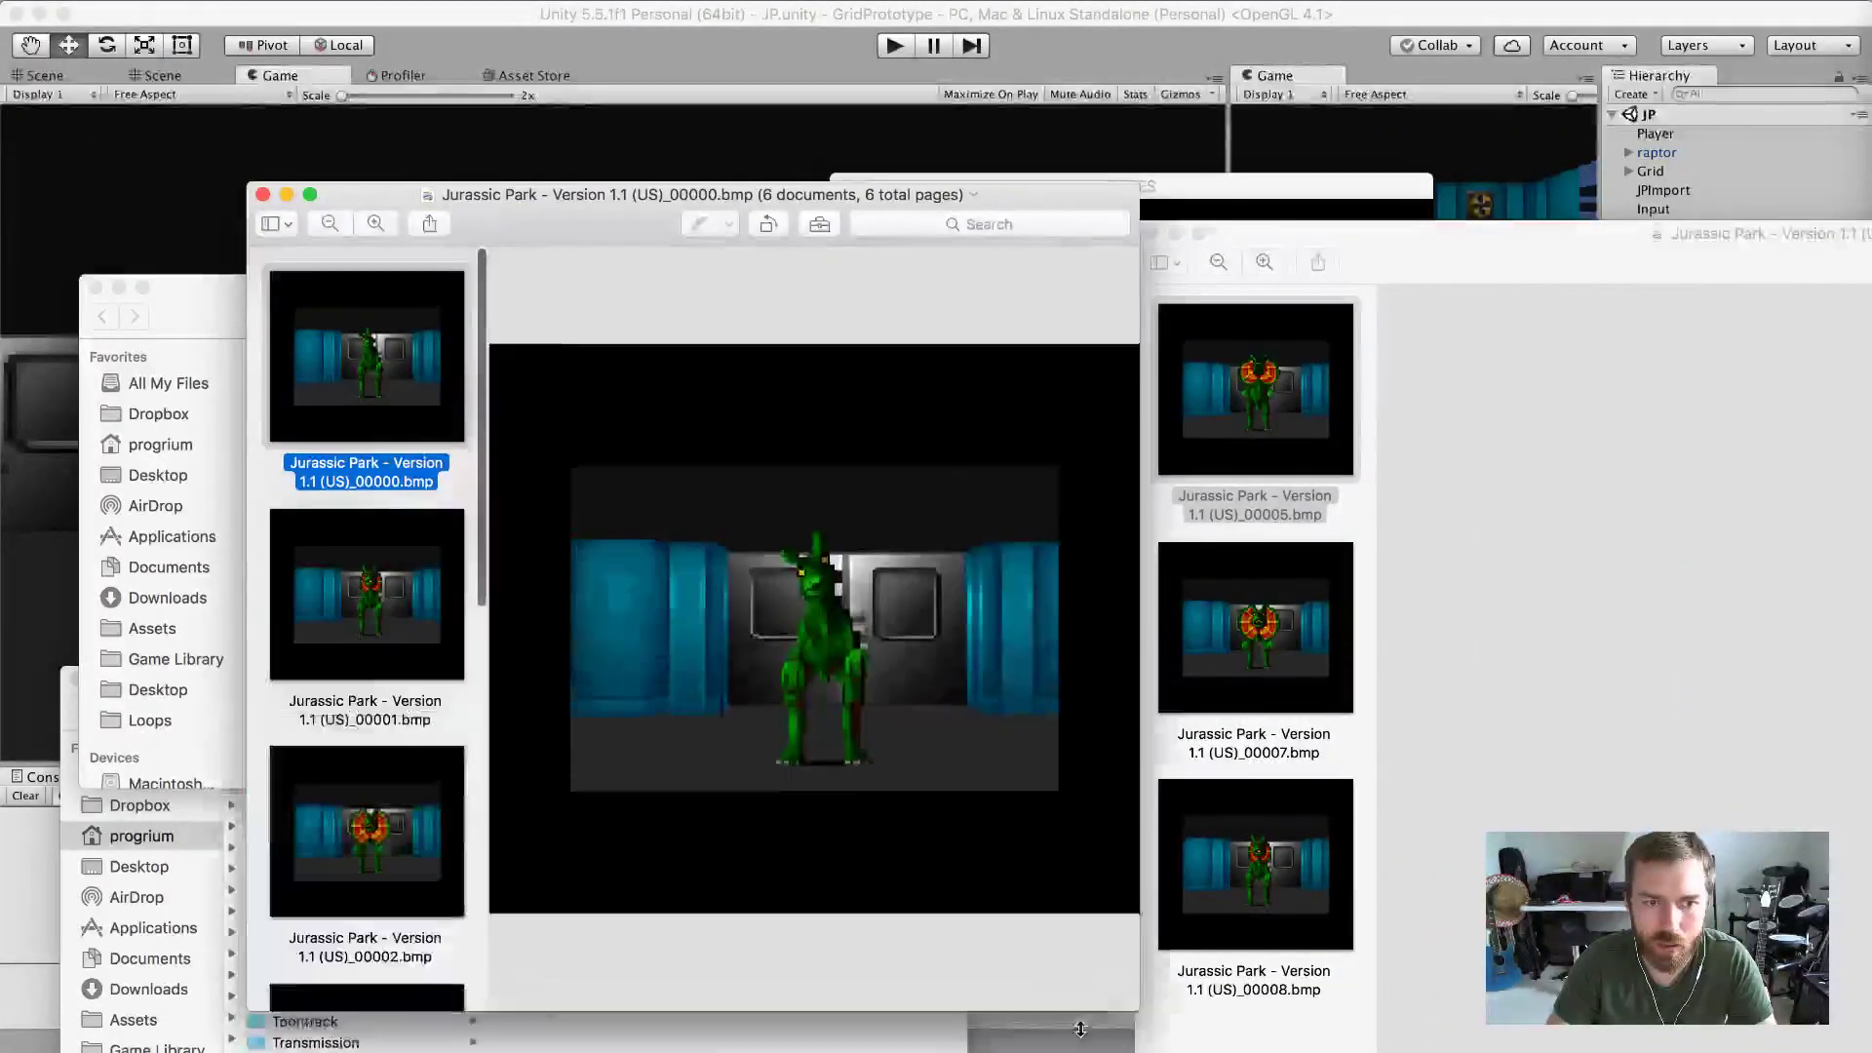
Move screenshots 00005, 00007 and 00008 into the thumbnail list of the six-document window.
{"action": "left_click", "coordinate": [1290, 893]}
{"action": "left_click", "coordinate": [1289, 892], "text": "shift"}
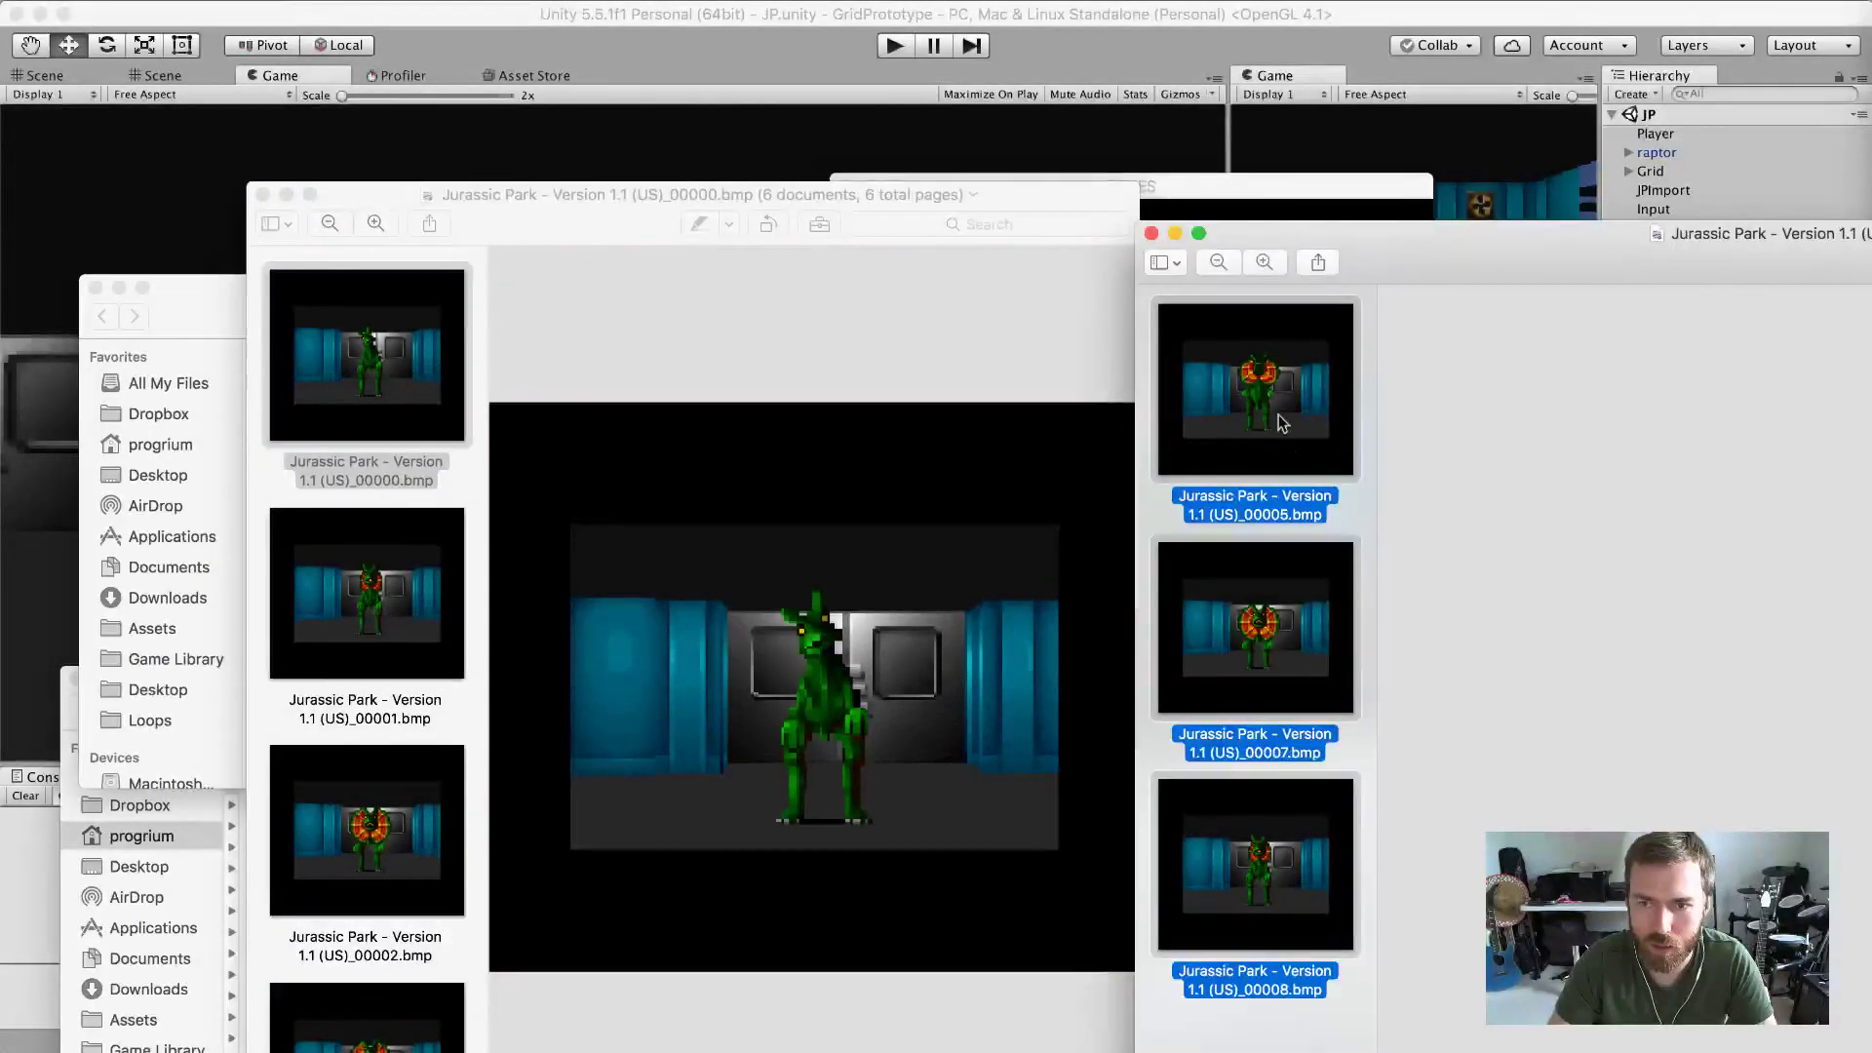
{"action": "left_click_drag", "start_coordinate": [1289, 892], "coordinate": [391, 1009]}
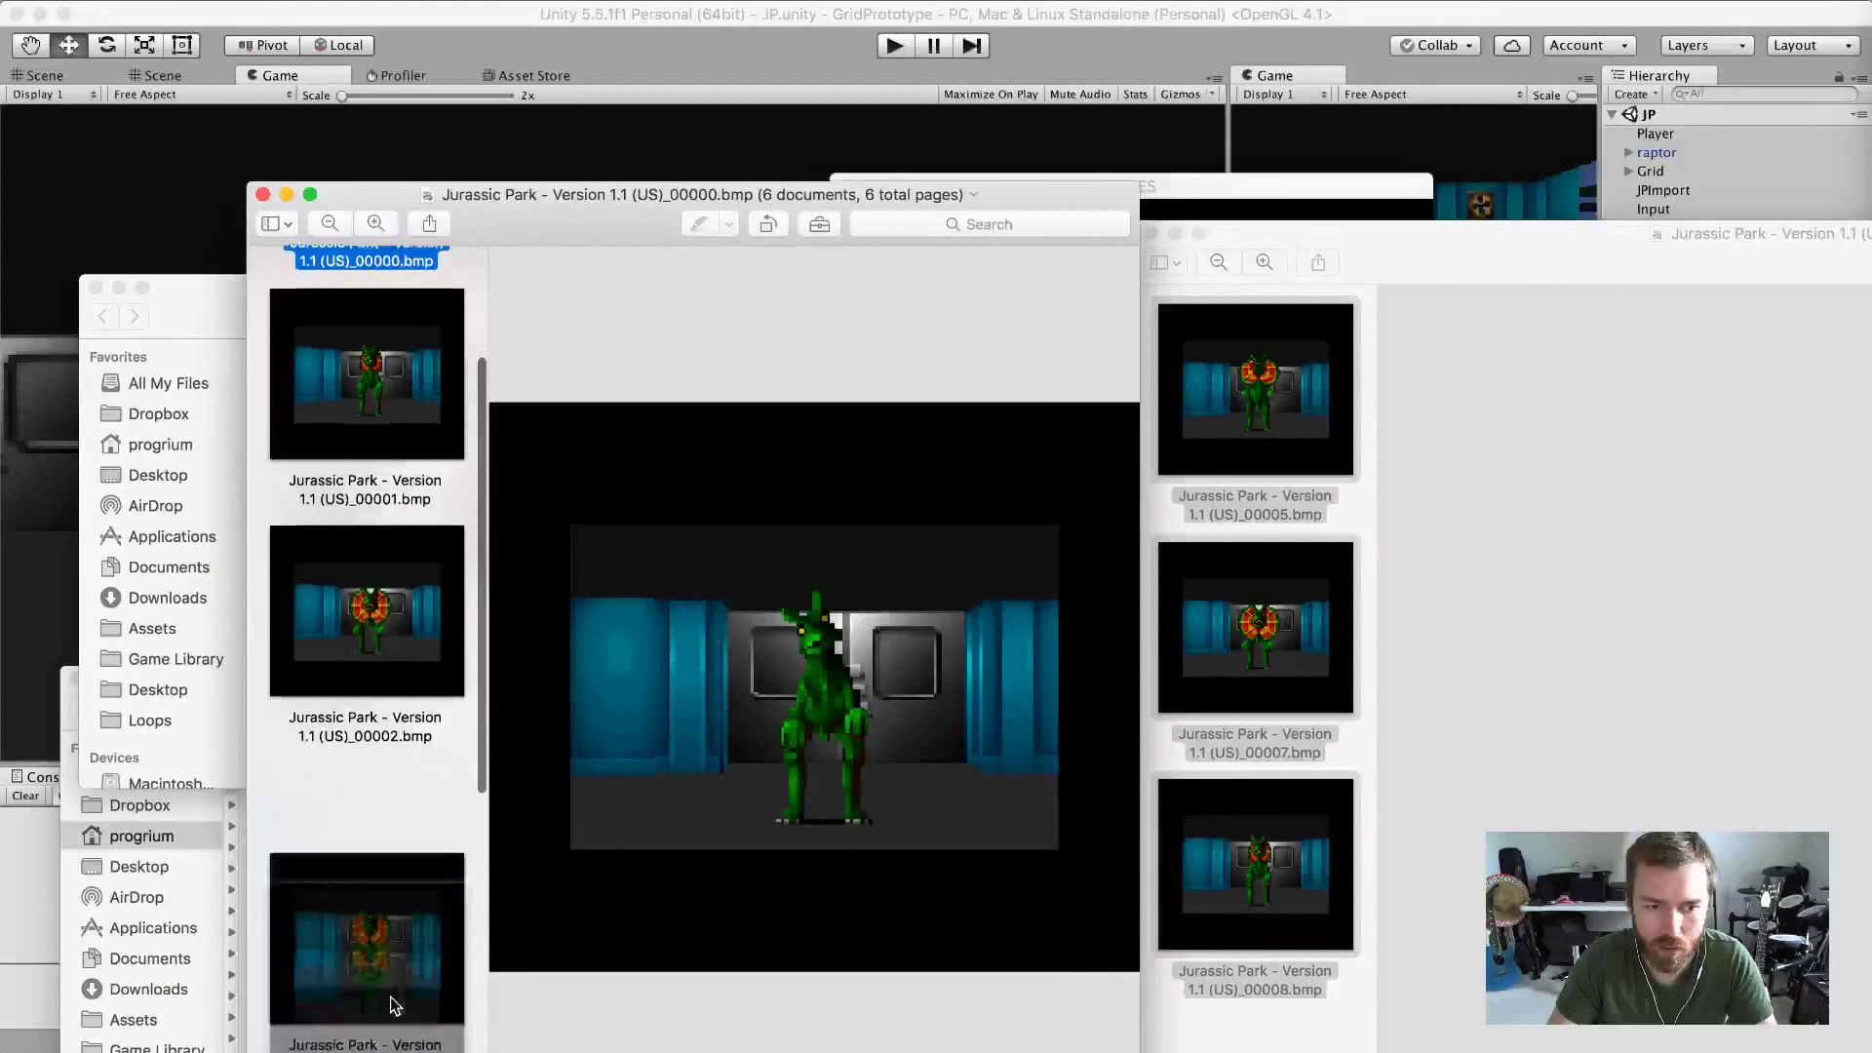
{"action": "mouse_move", "coordinate": [410, 1035]}
{"action": "left_mouse_down"}
{"action": "mouse_move", "coordinate": [376, 994]}
{"action": "mouse_move", "coordinate": [441, 982]}
{"action": "mouse_move", "coordinate": [397, 1045]}
{"action": "left_mouse_up"}
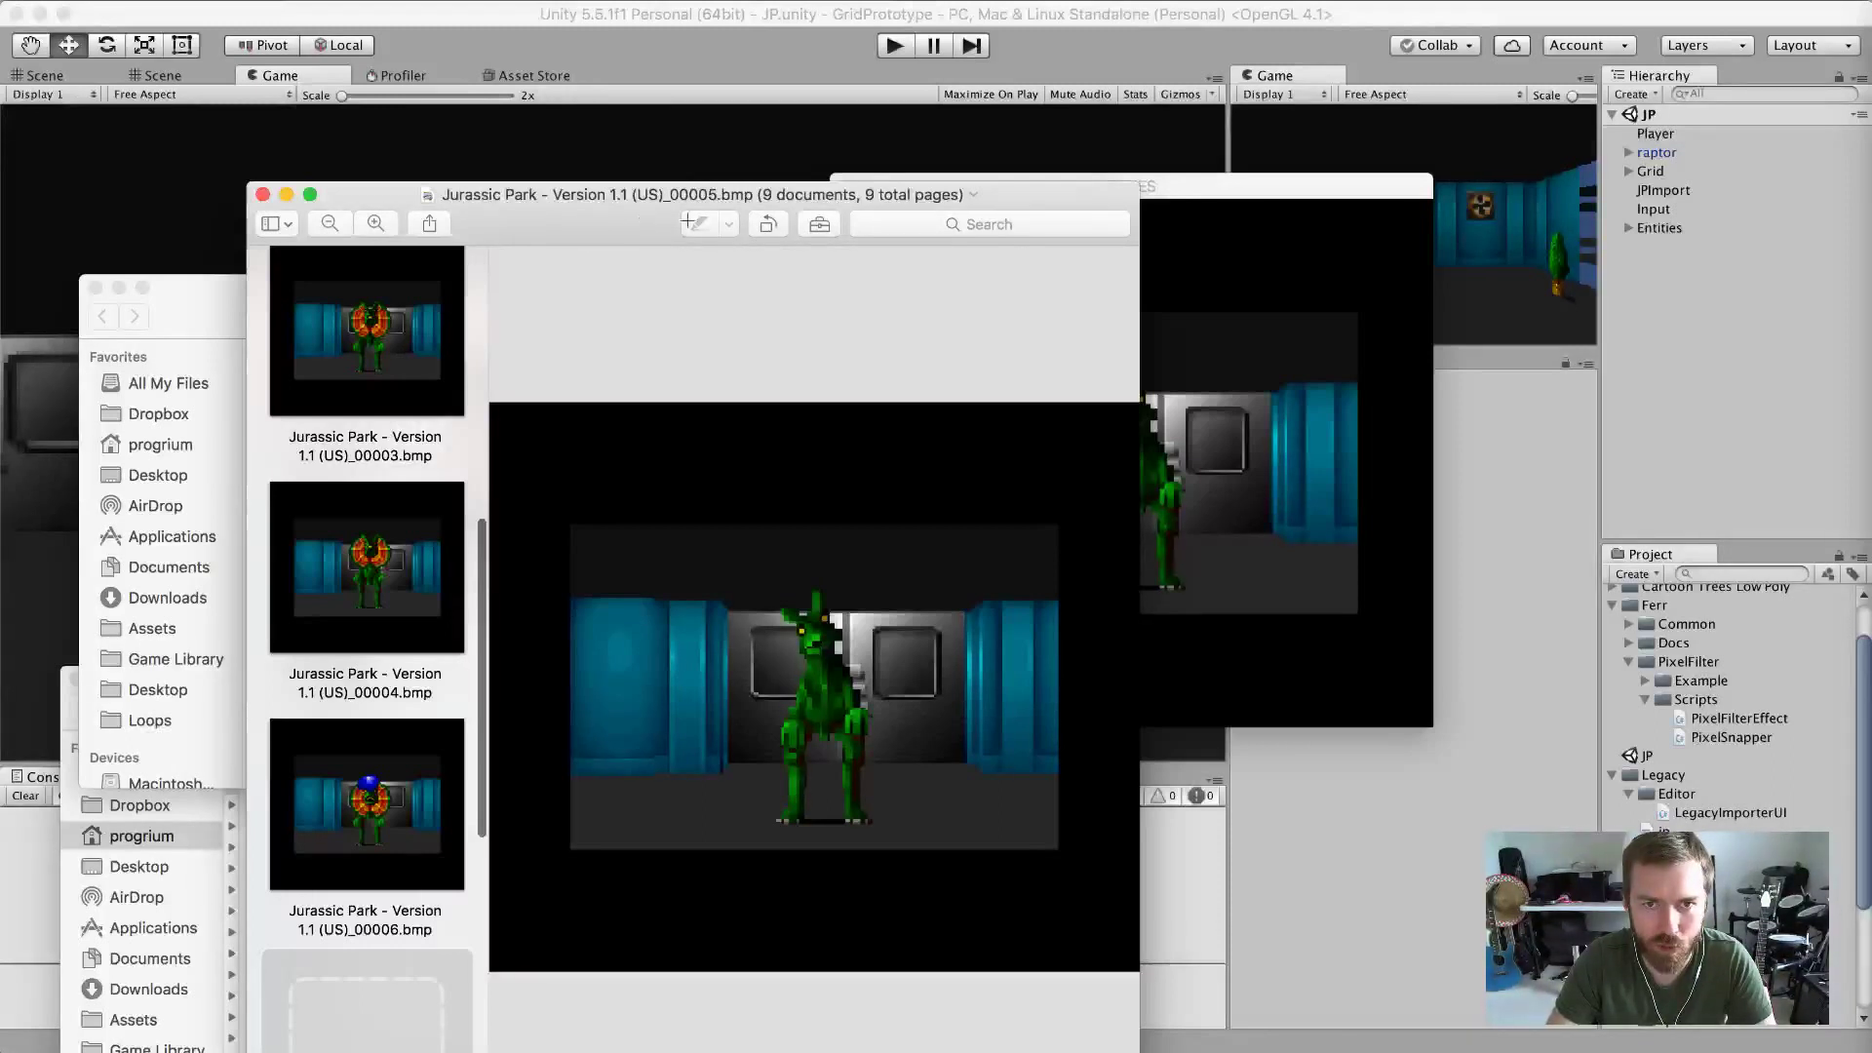
{"action": "key", "text": "super+Tab"}
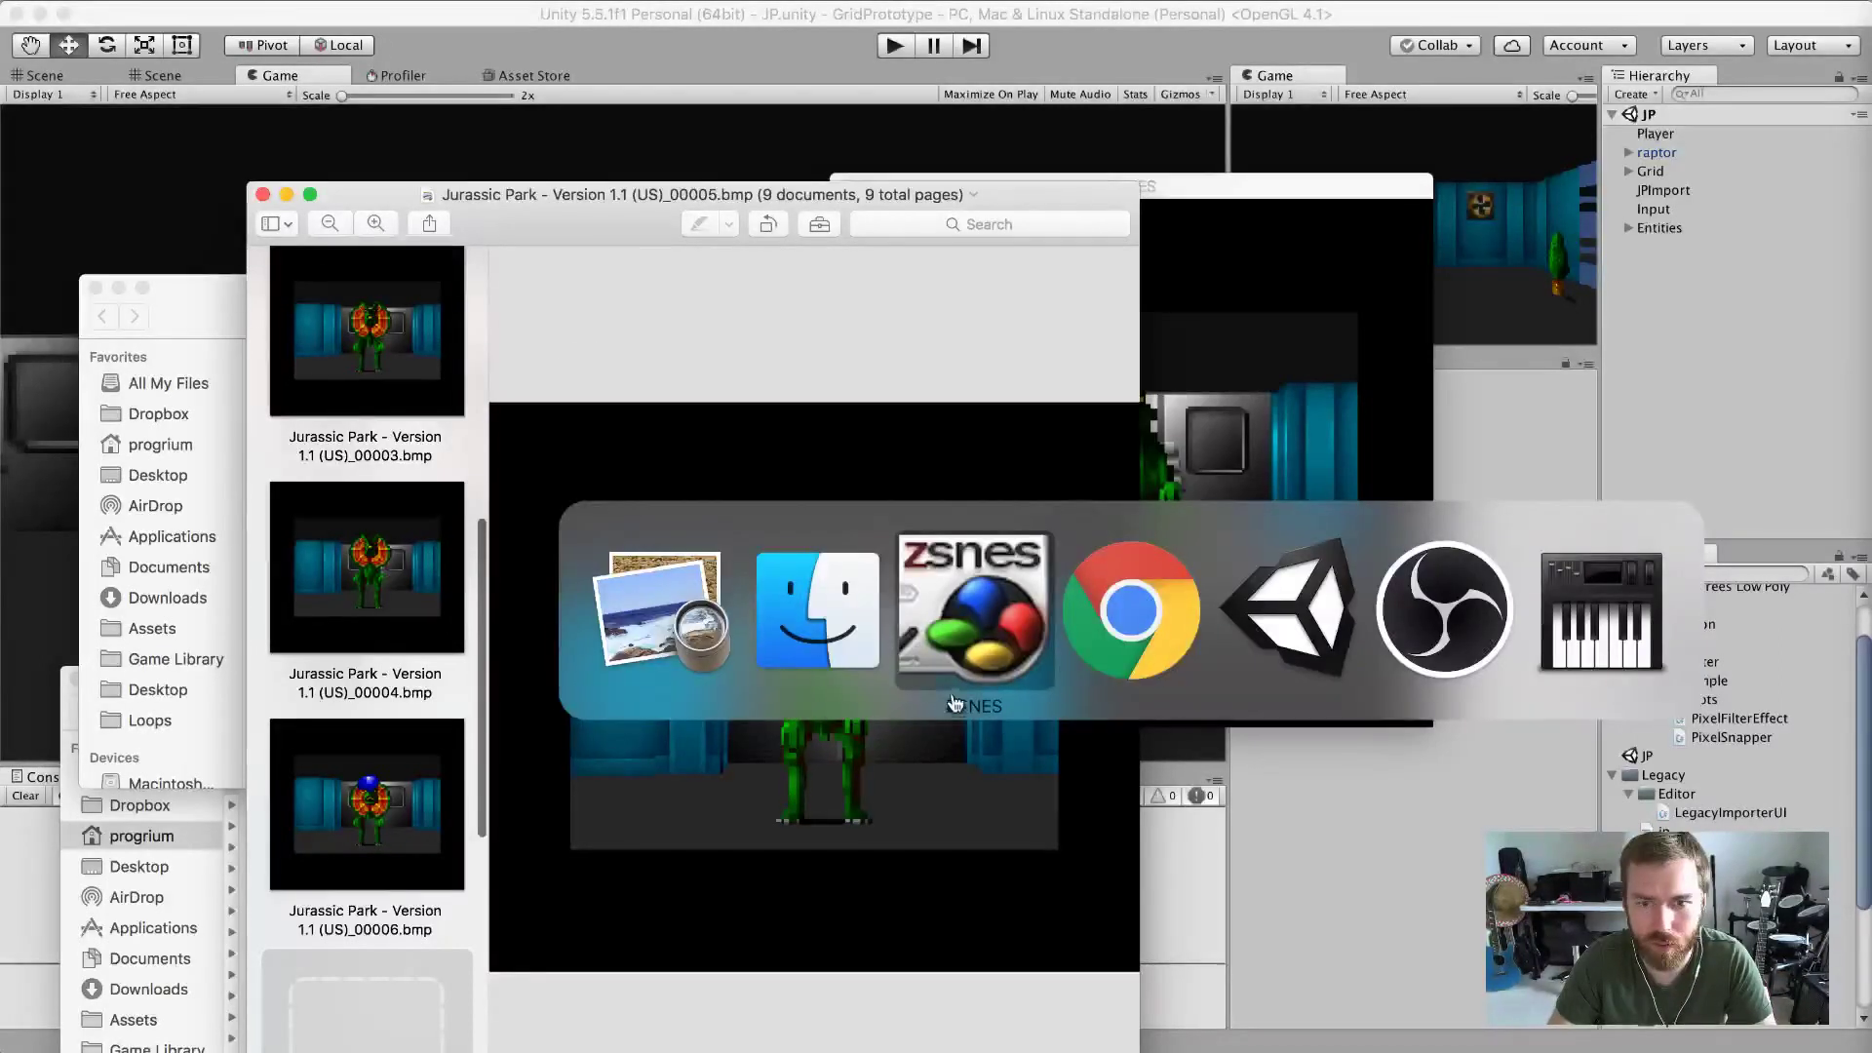
{"action": "key", "text": "super+Tab"}
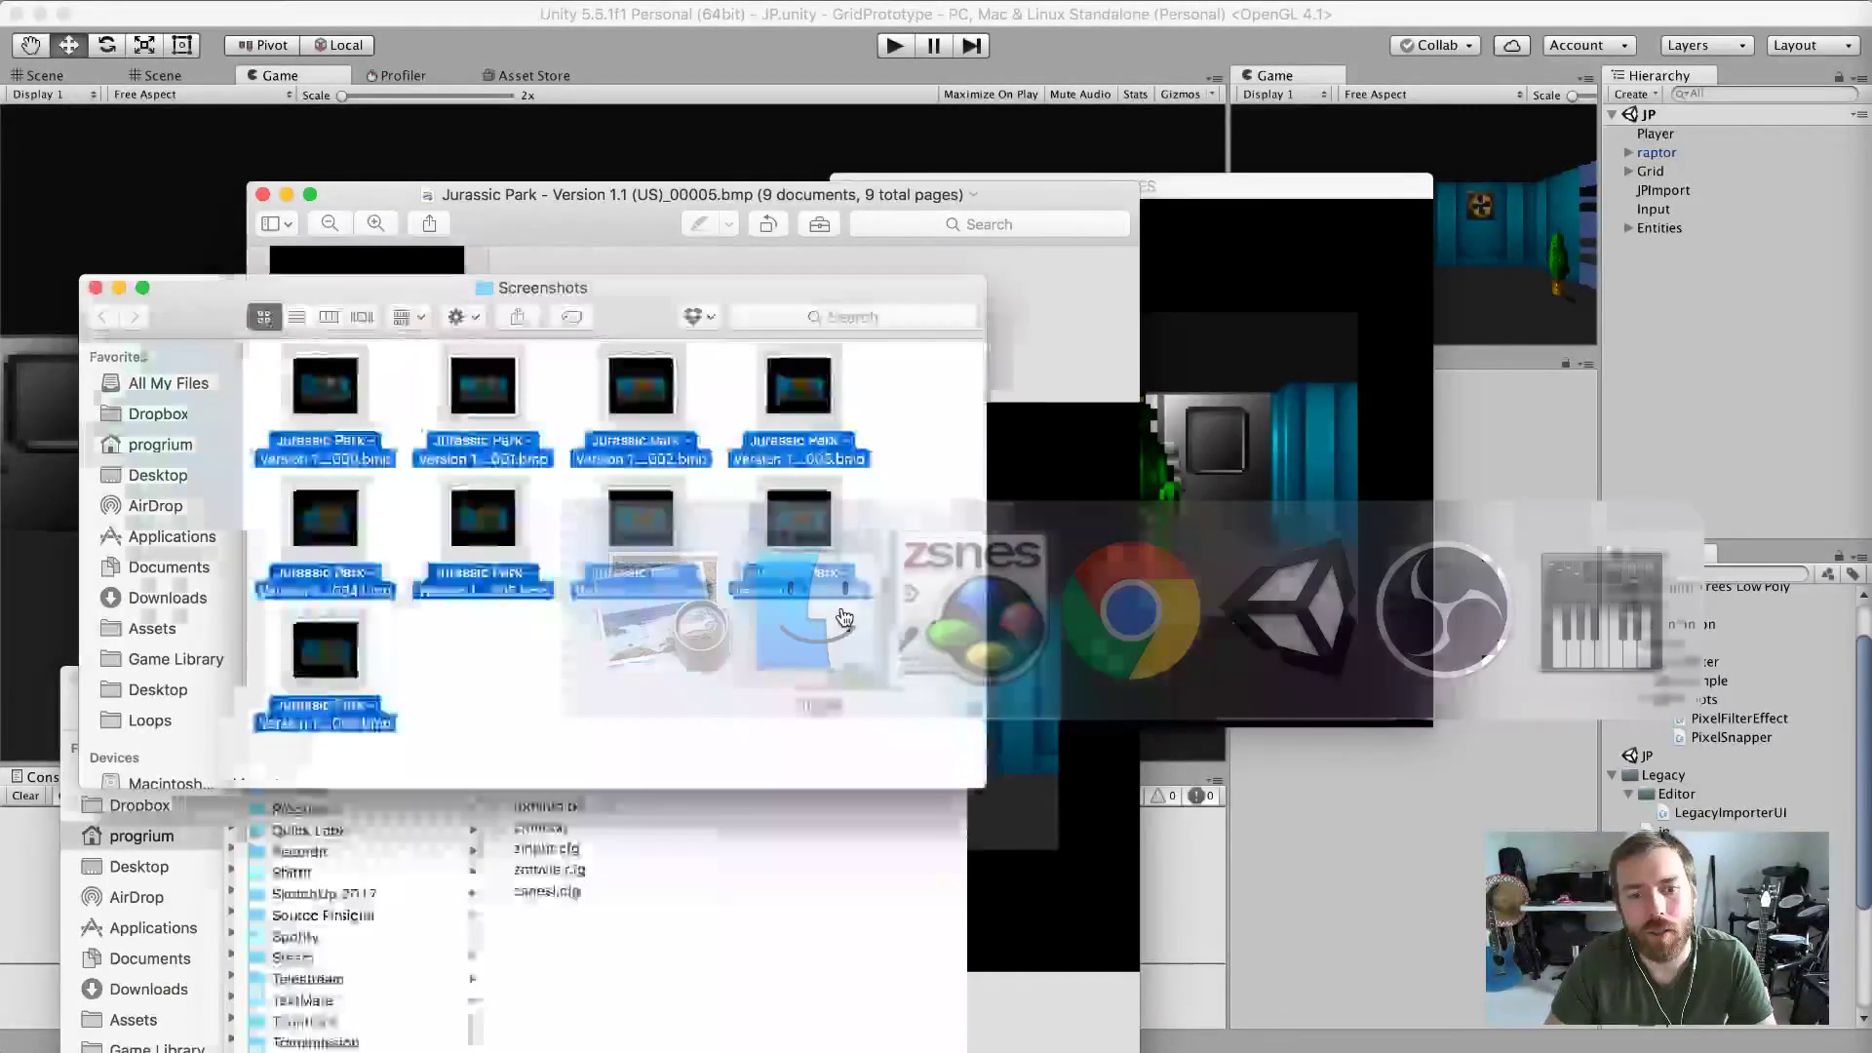
{"action": "left_click", "coordinate": [805, 679]}
{"action": "key", "text": "super+Tab"}
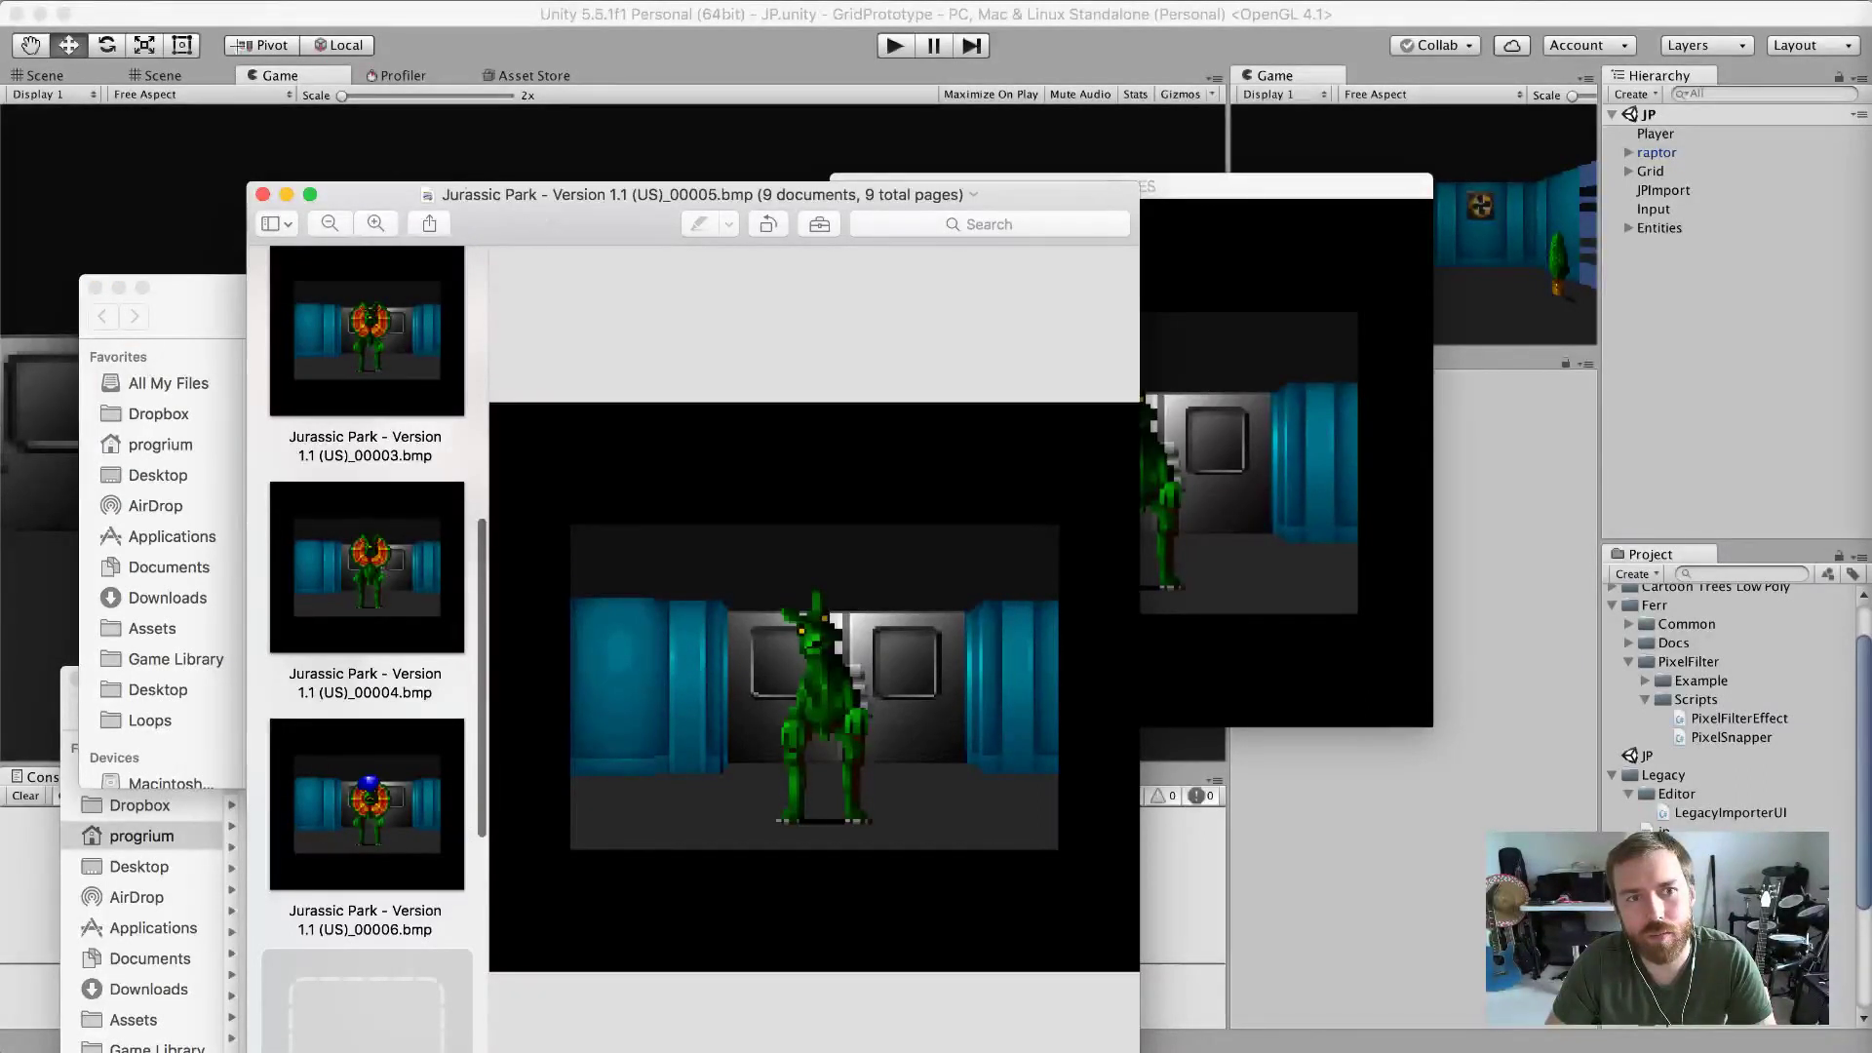
{"action": "left_click", "coordinate": [97, 2]}
{"action": "mouse_move", "coordinate": [434, 3]}
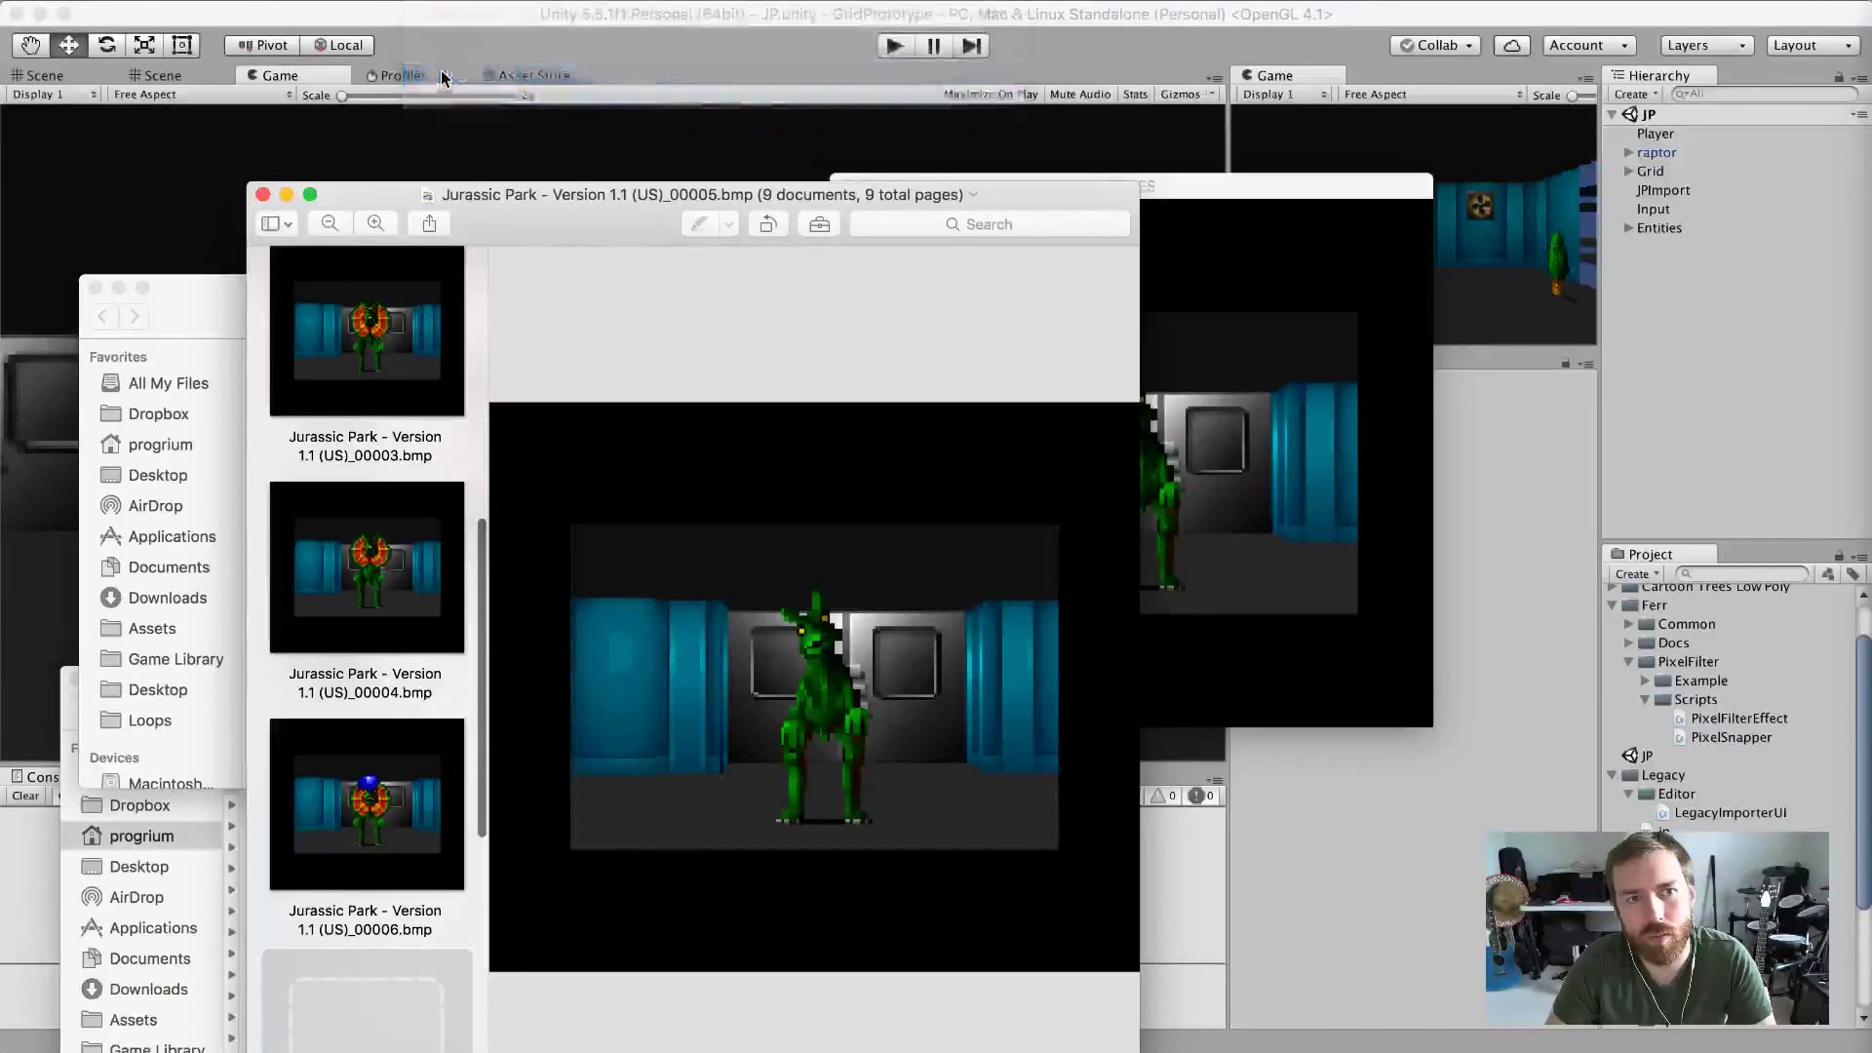
{"action": "left_click", "coordinate": [468, 110]}
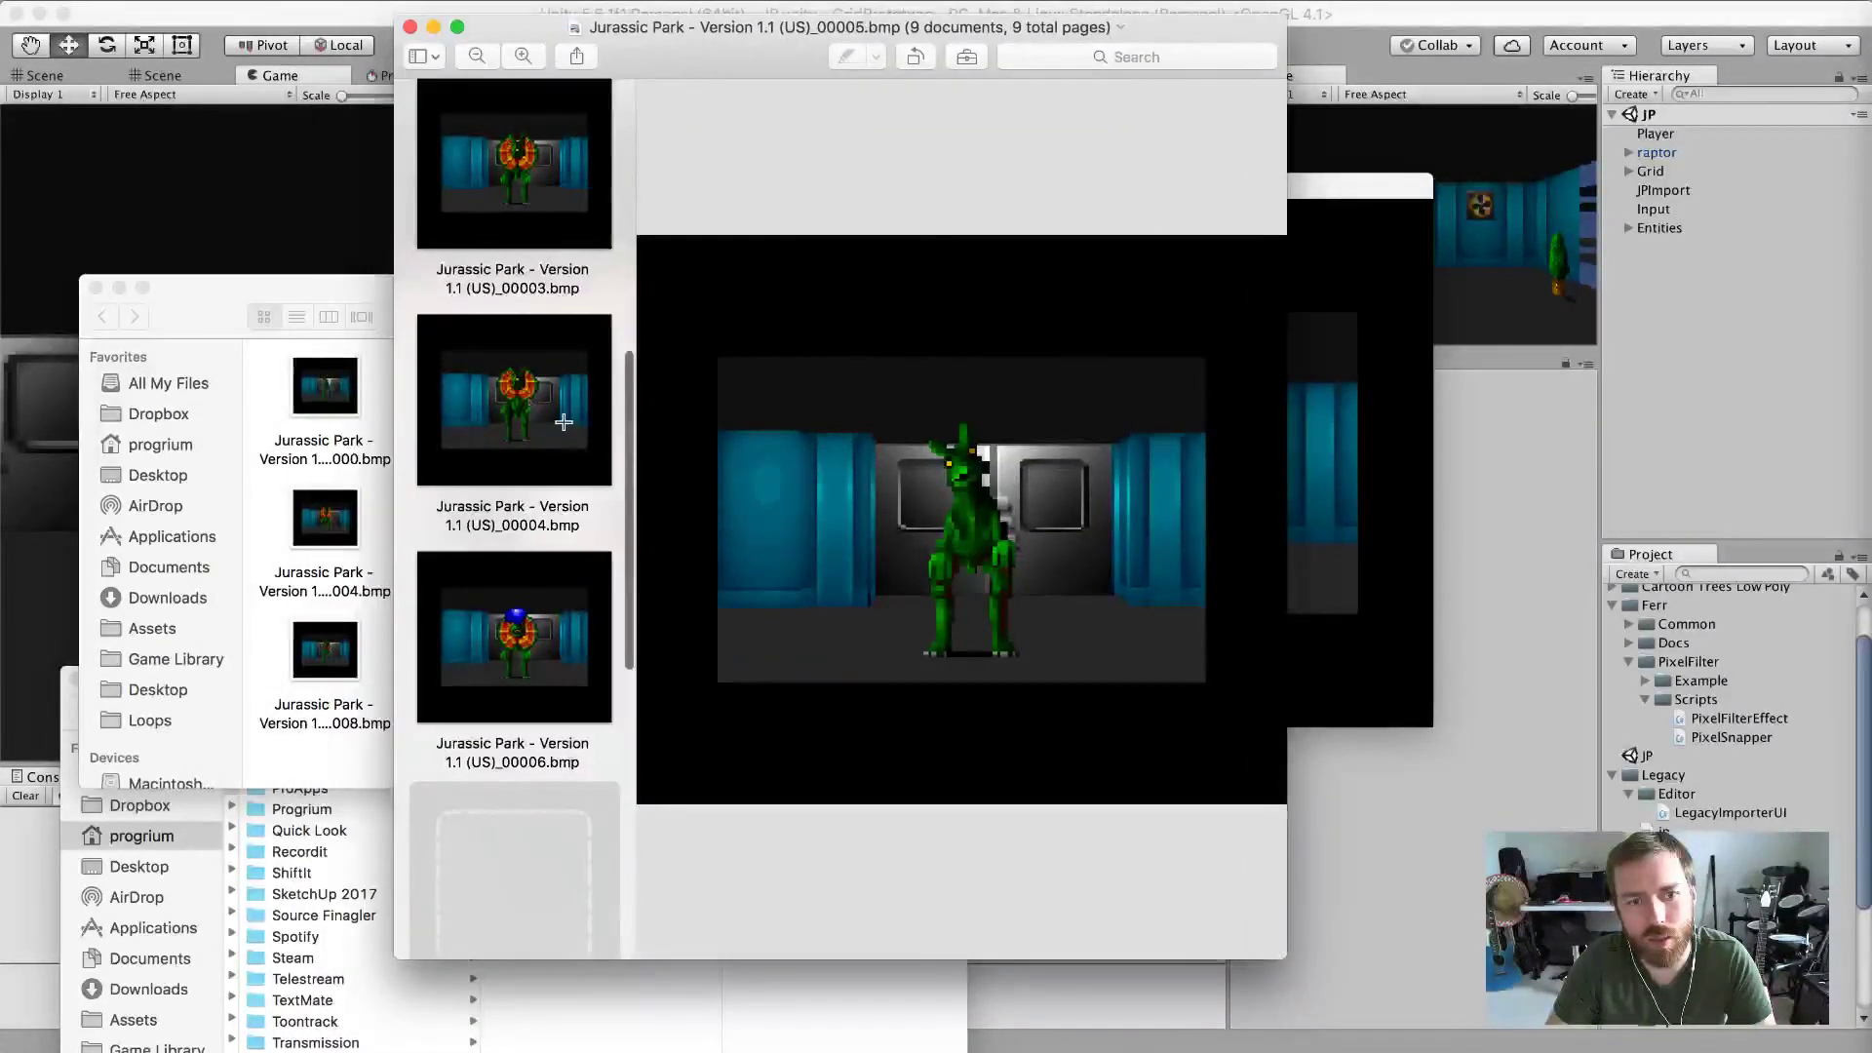
{"action": "left_click_drag", "start_coordinate": [711, 41], "coordinate": [531, 122]}
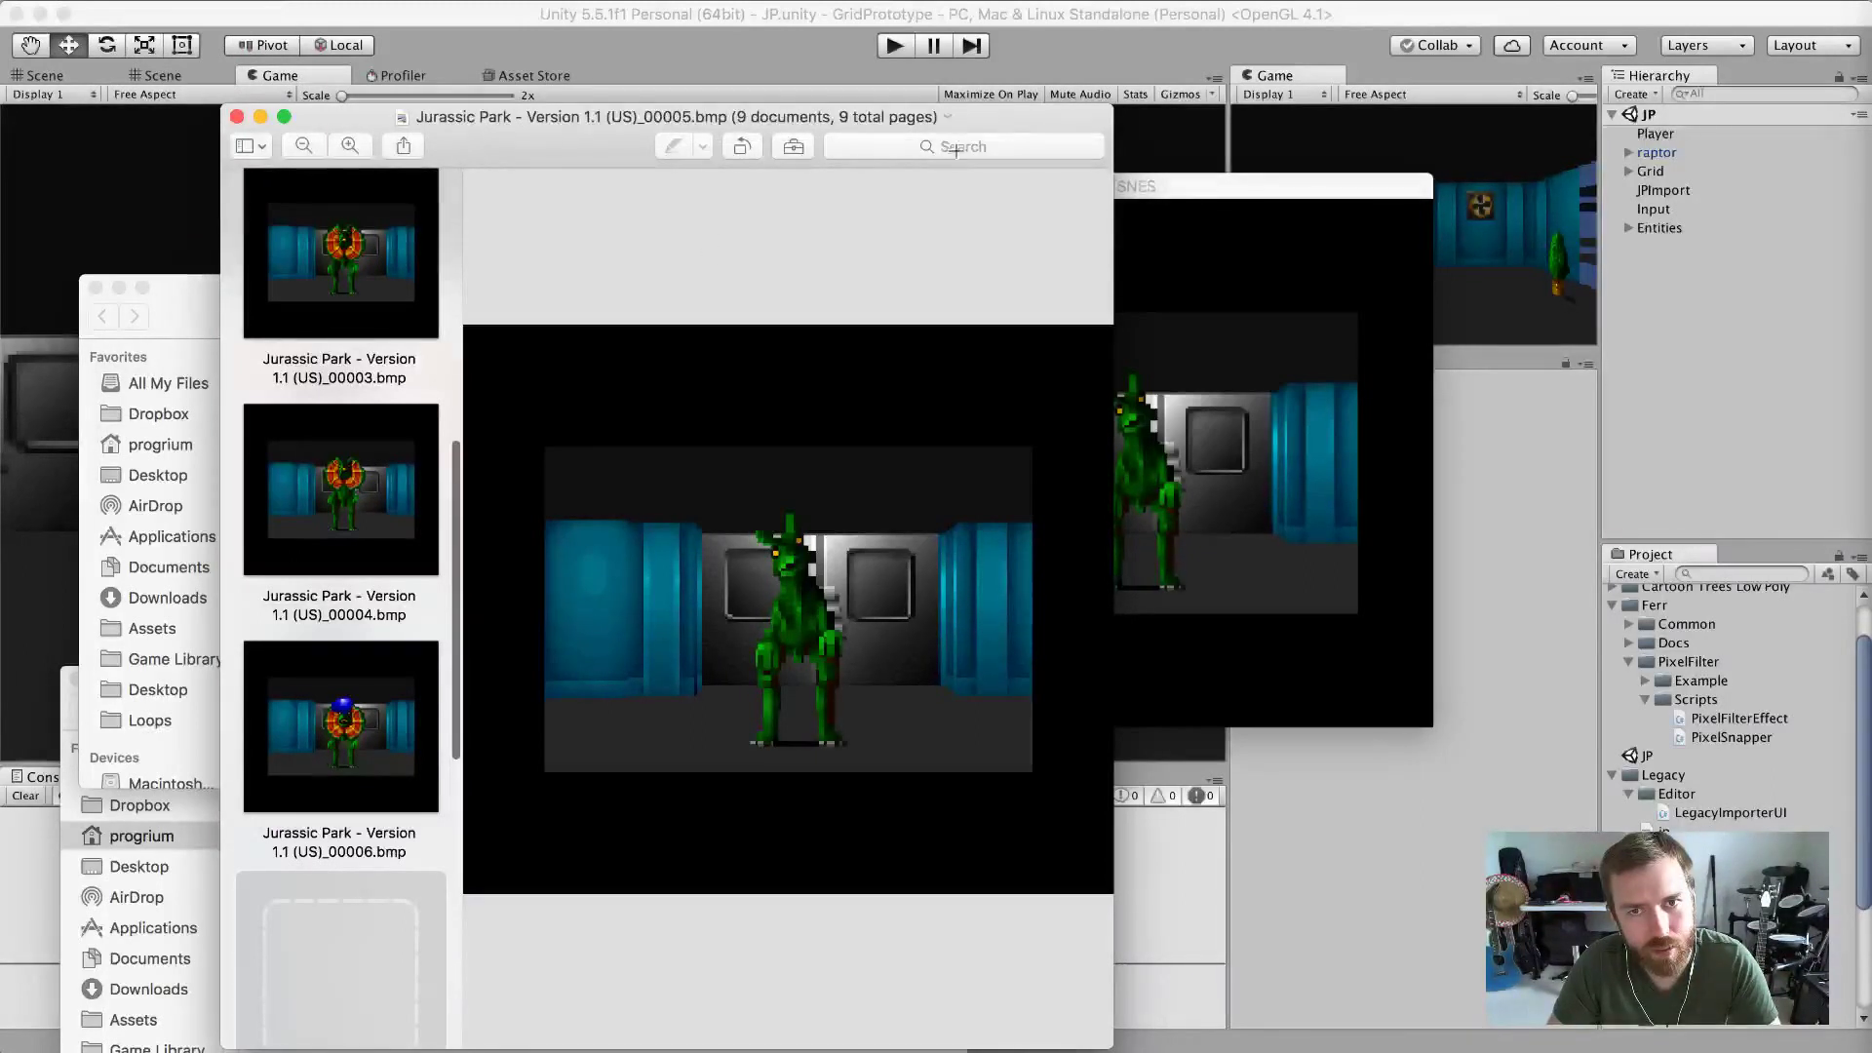
{"action": "left_click_drag", "start_coordinate": [928, 119], "coordinate": [998, 78]}
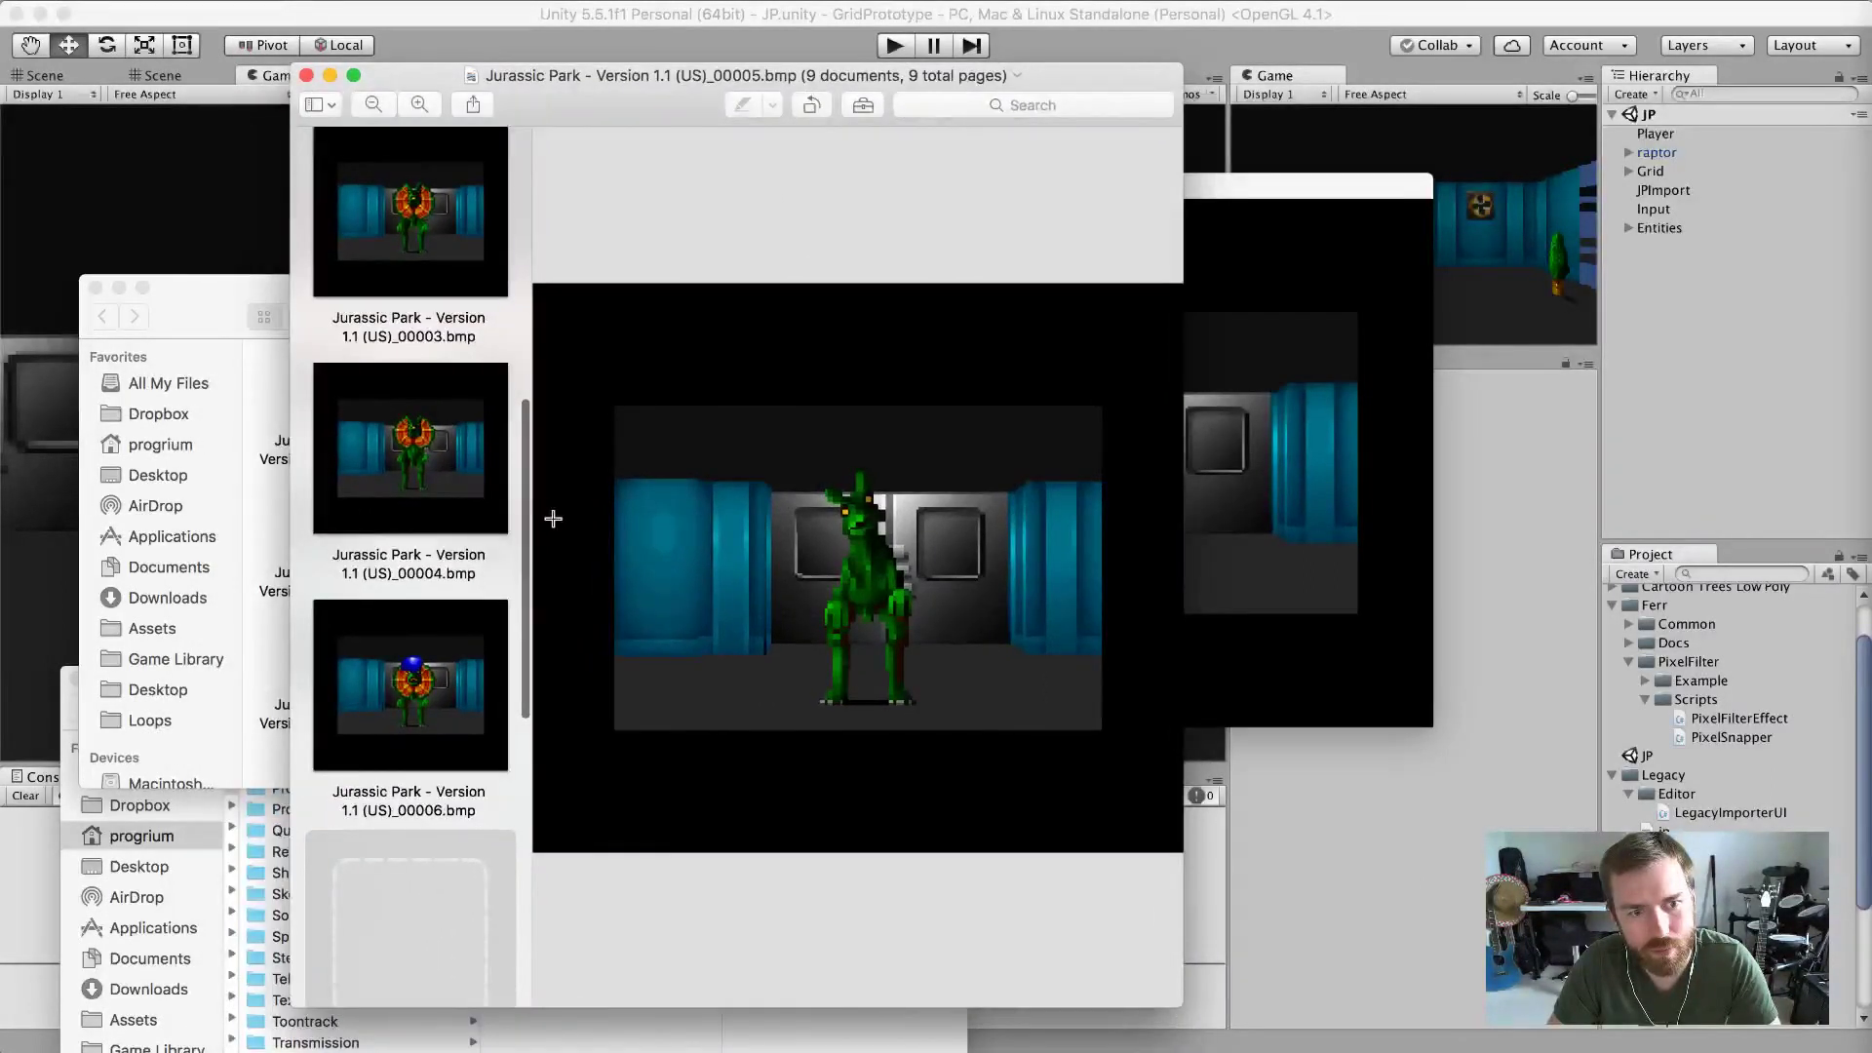
Quit Preview and open screenshot 00000 again from the Screenshots folder.
{"action": "left_click", "coordinate": [78, 2]}
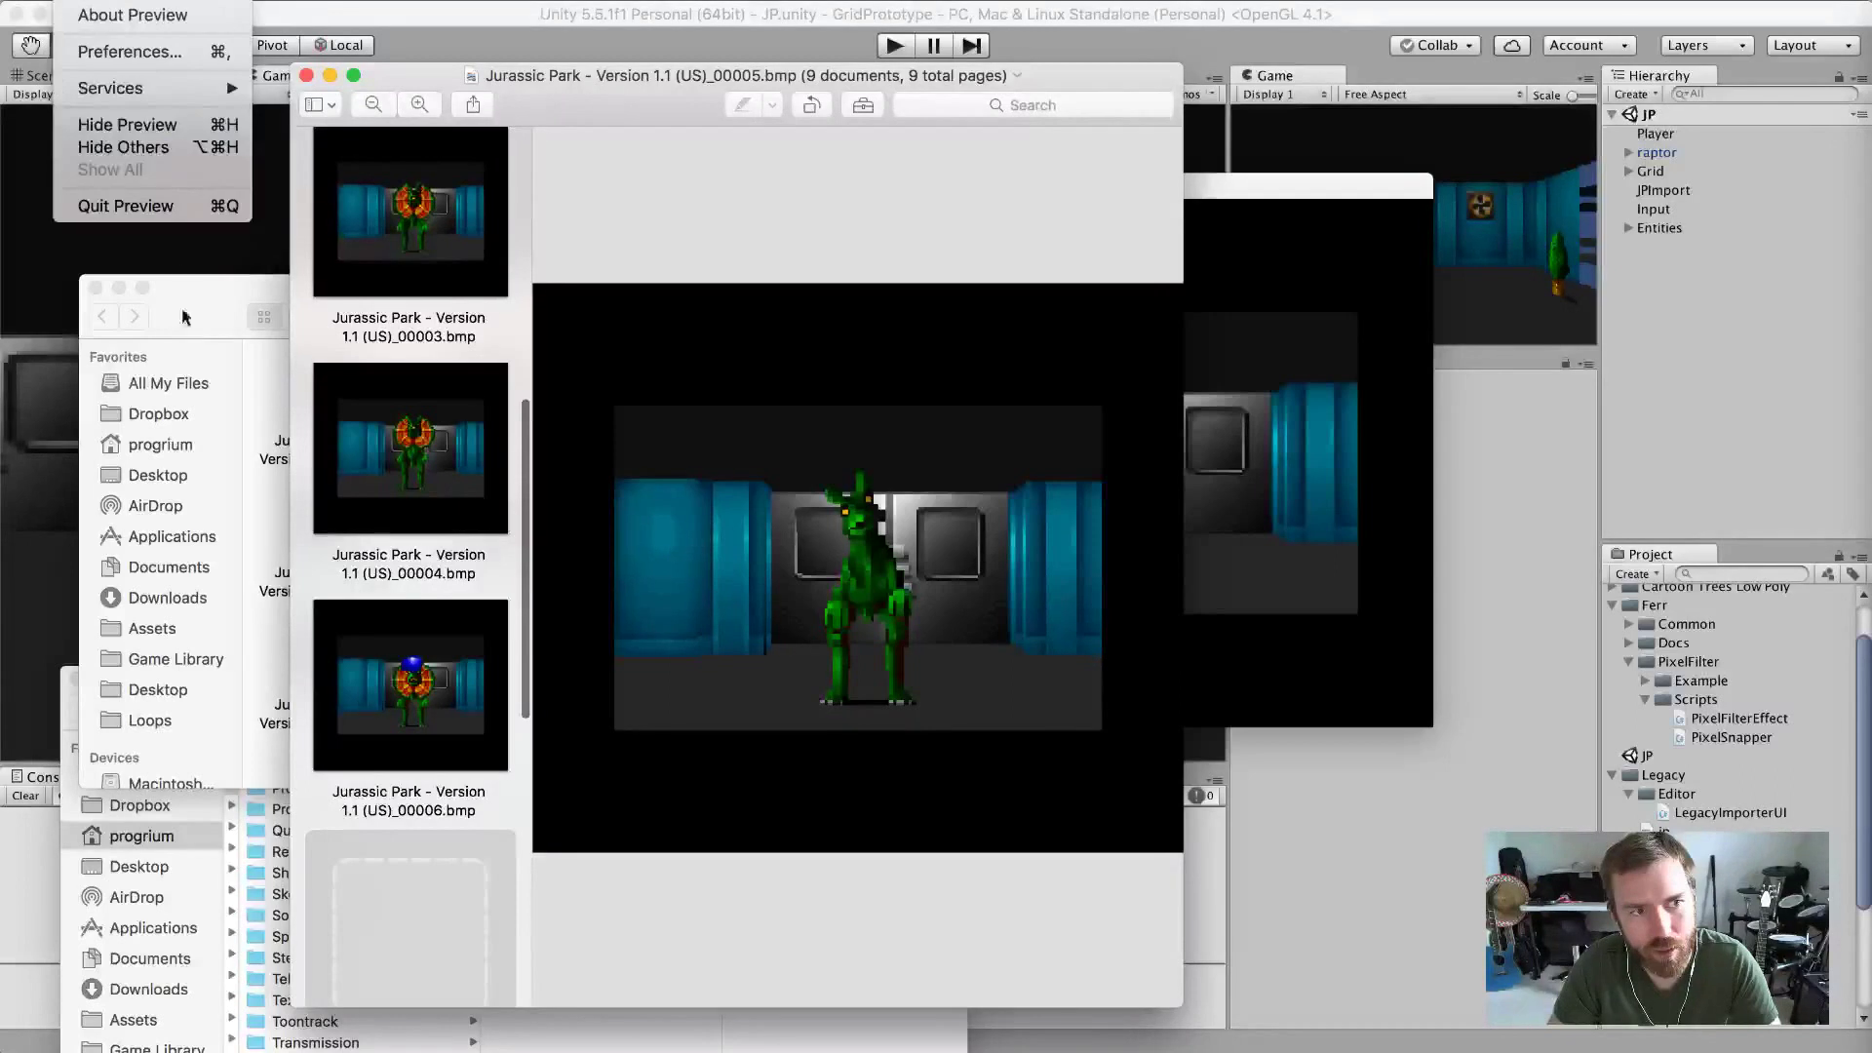
{"action": "left_click", "coordinate": [574, 436]}
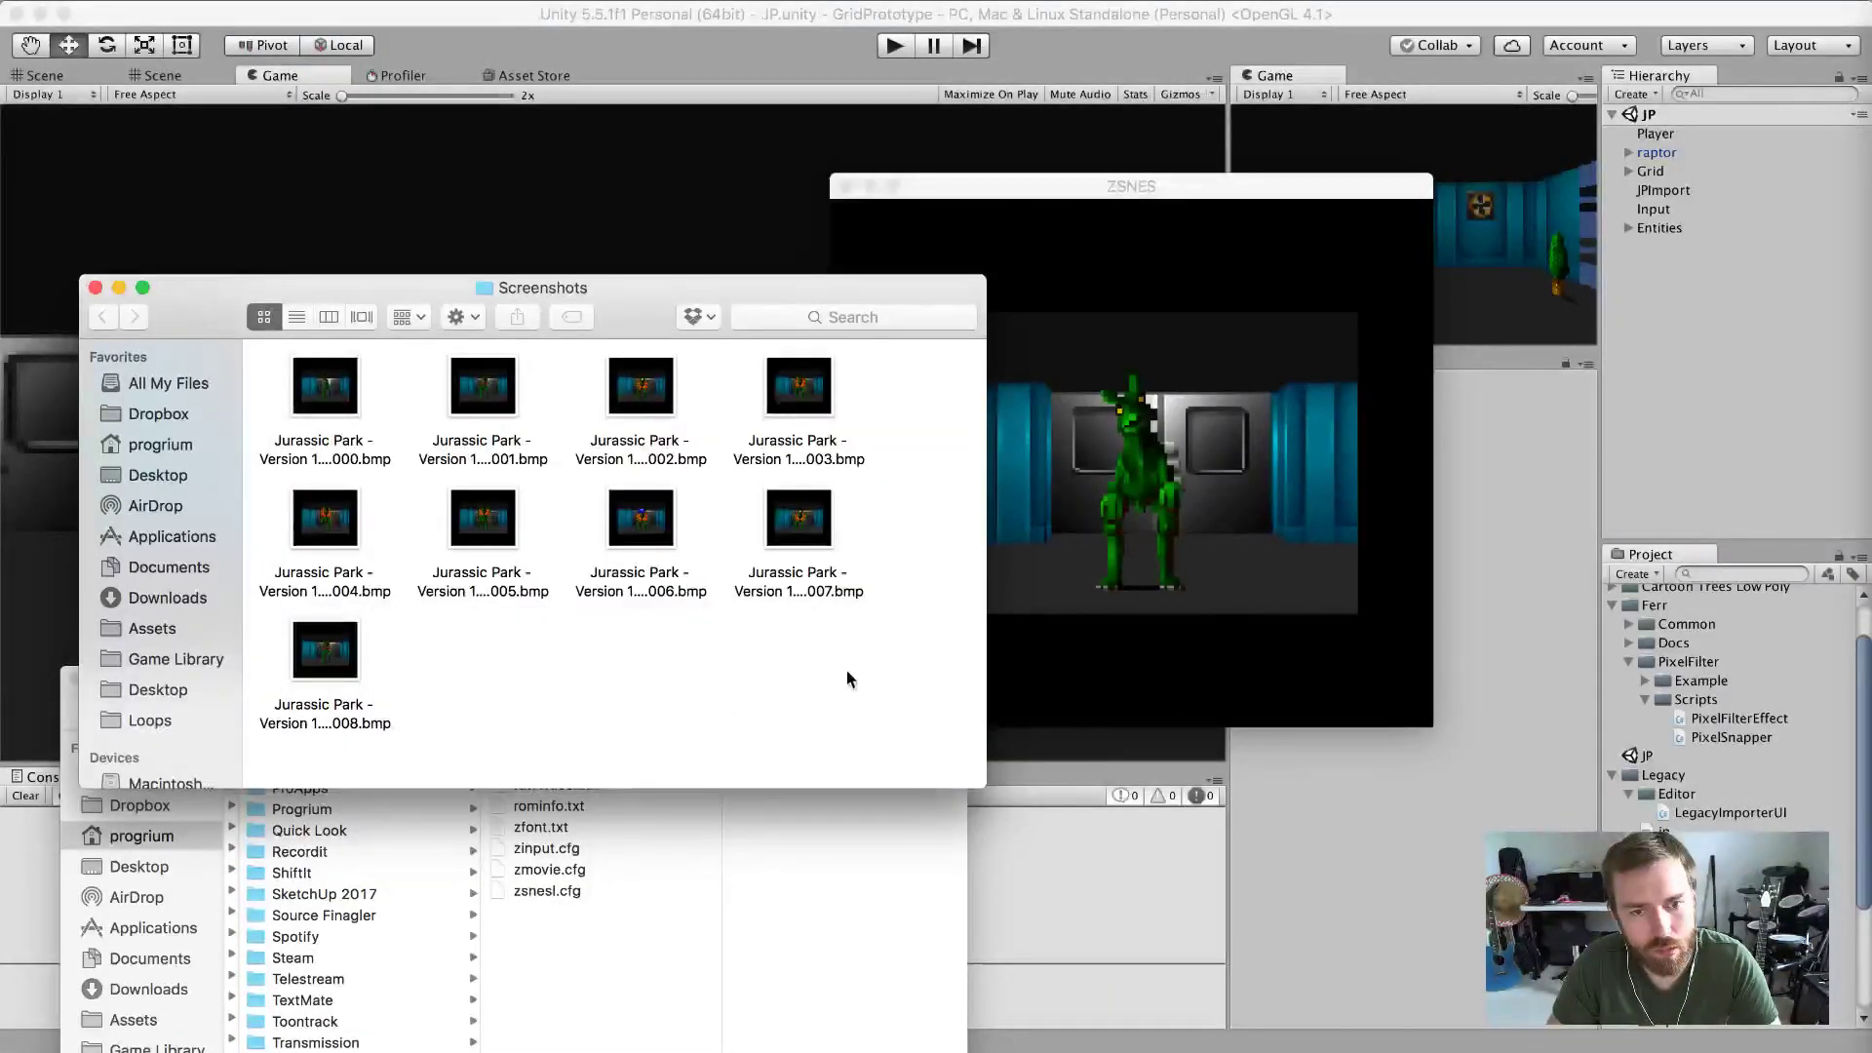
{"action": "double_click", "coordinate": [320, 394]}
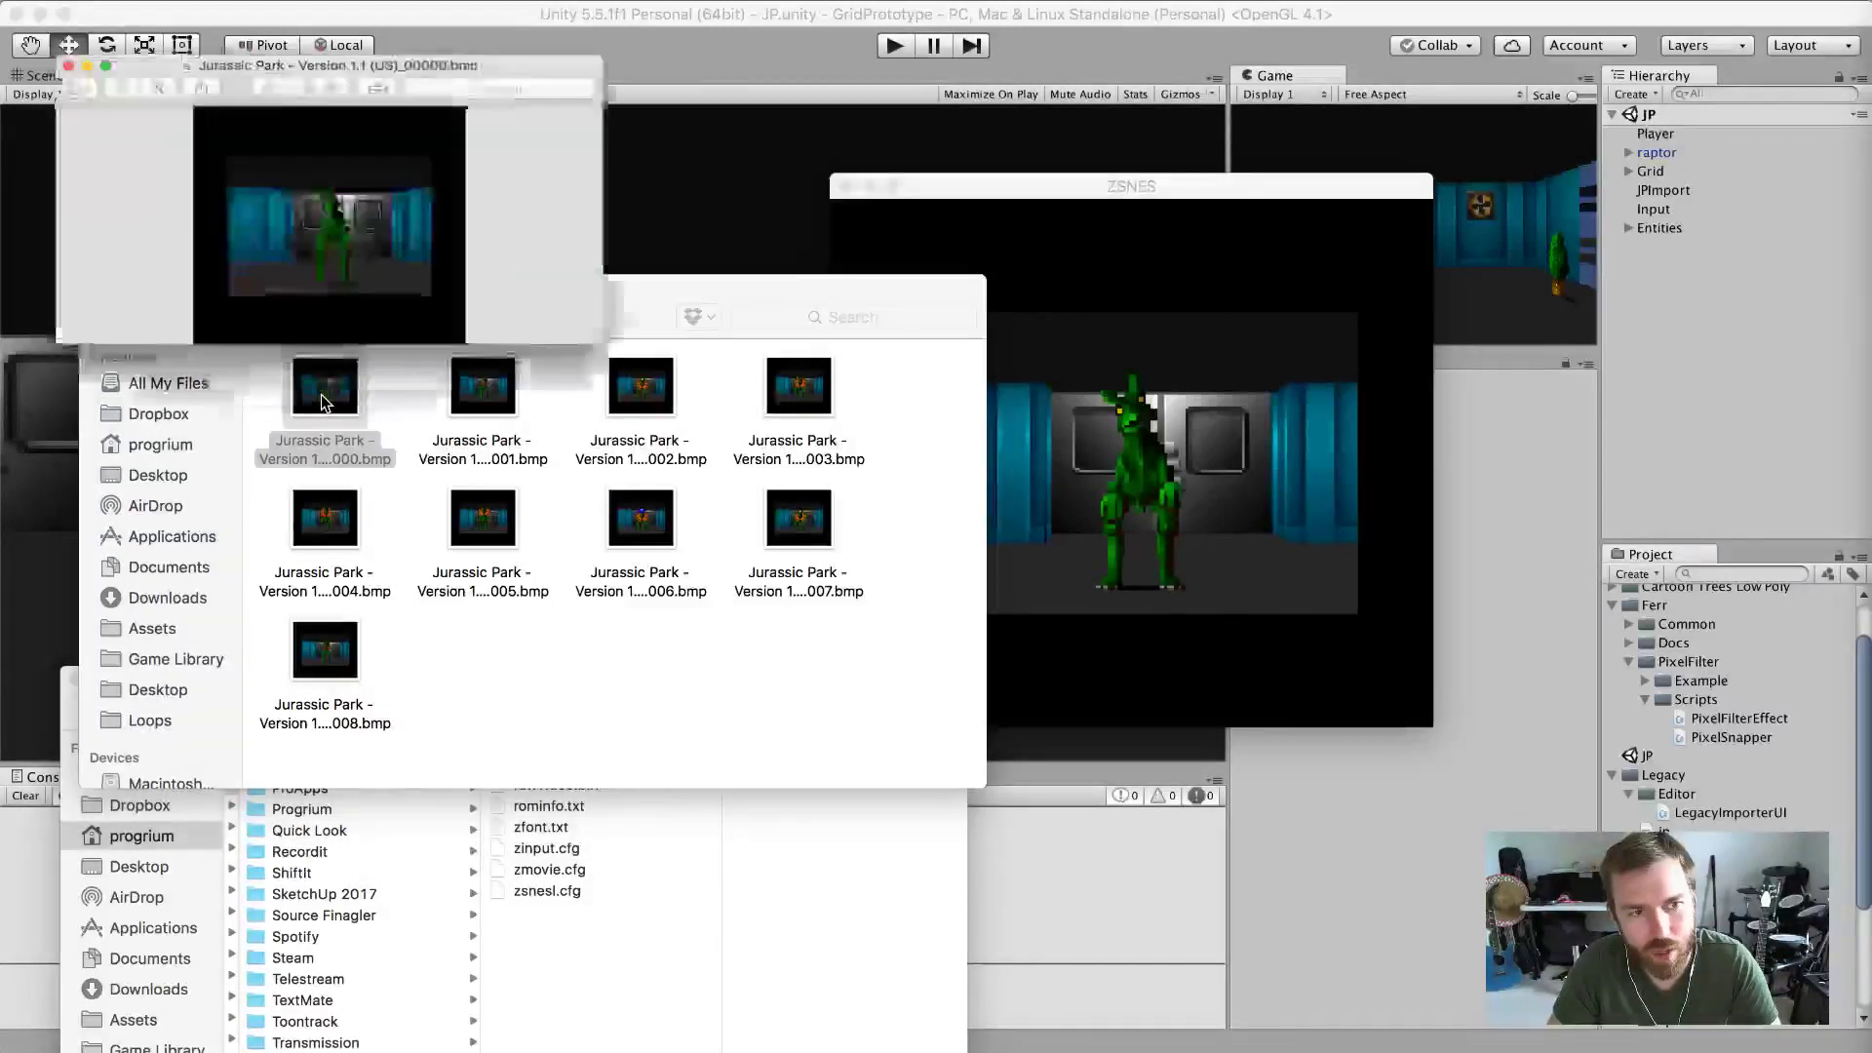
Move the screenshot 00000 window clear of the Screenshots files and show its thumbnails sidebar.
{"action": "left_click_drag", "start_coordinate": [455, 393], "coordinate": [71, 219]}
{"action": "left_click_drag", "start_coordinate": [524, 450], "coordinate": [296, 162]}
{"action": "left_click", "coordinate": [34, 49]}
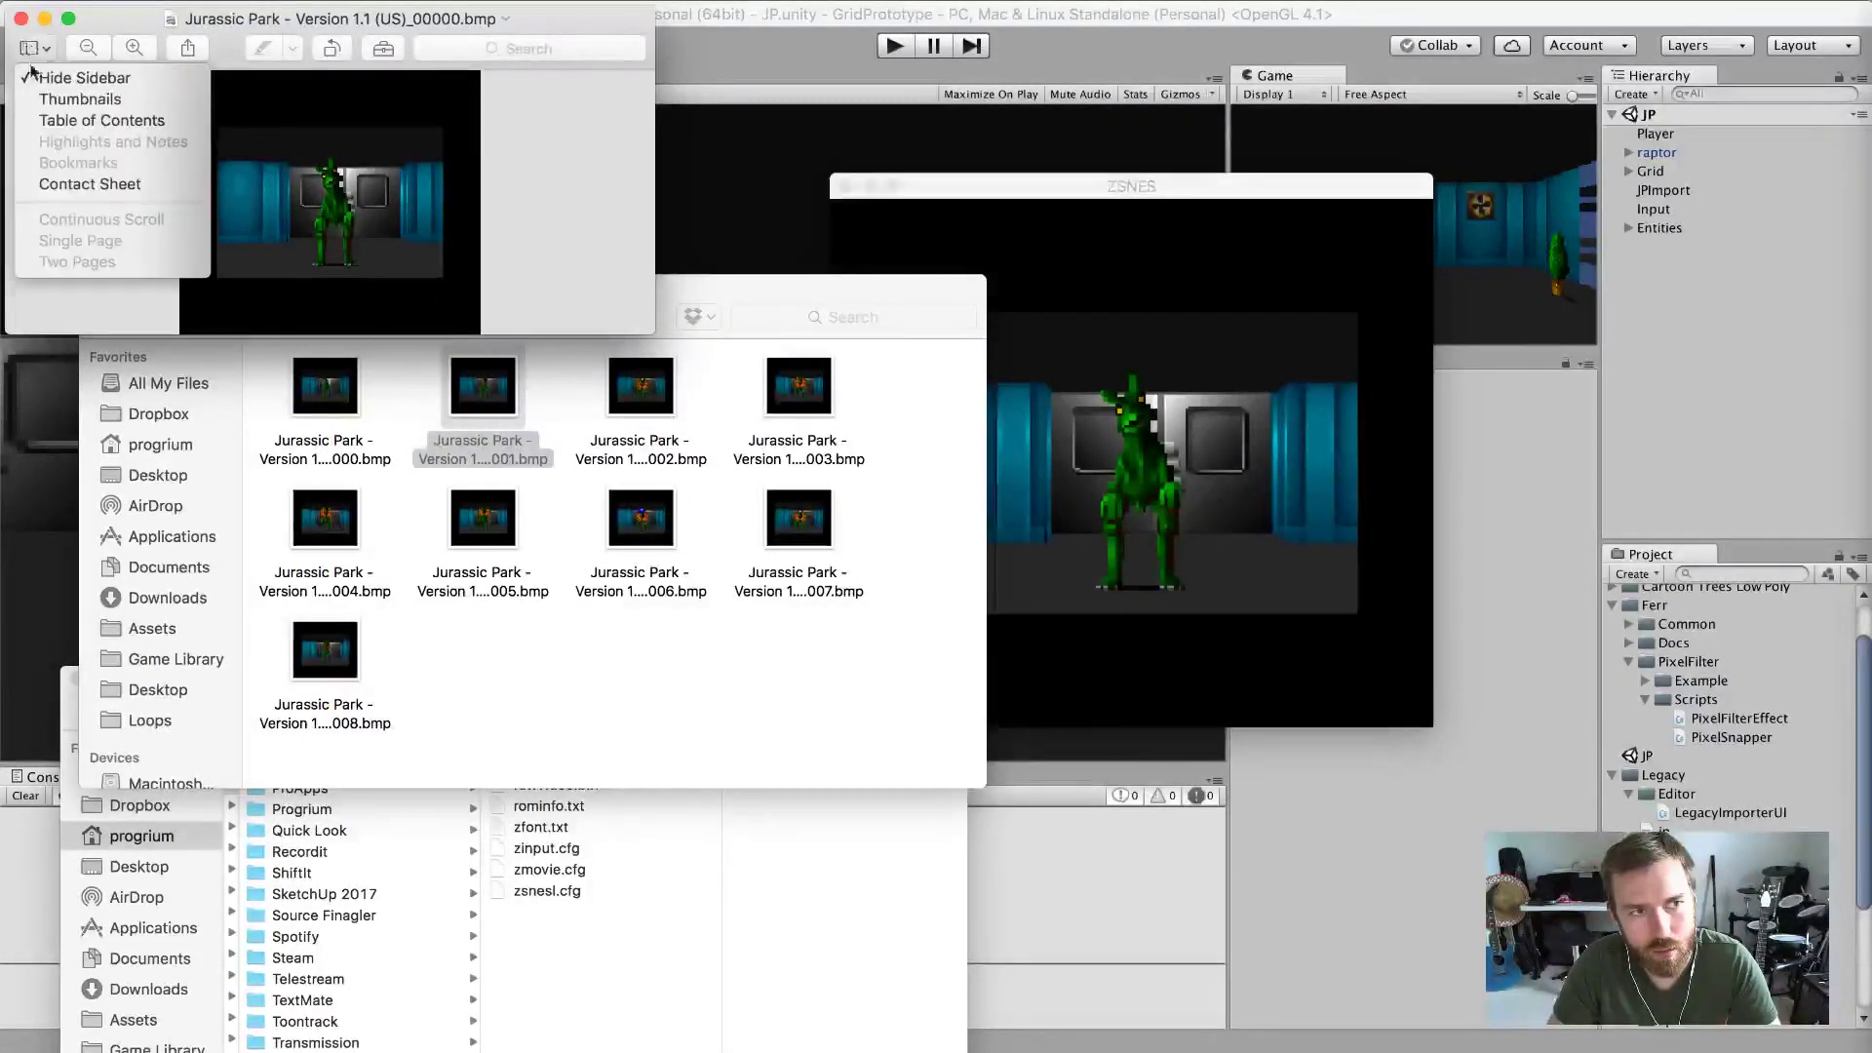
{"action": "left_click", "coordinate": [34, 49]}
{"action": "left_click", "coordinate": [34, 49]}
{"action": "left_click", "coordinate": [32, 54]}
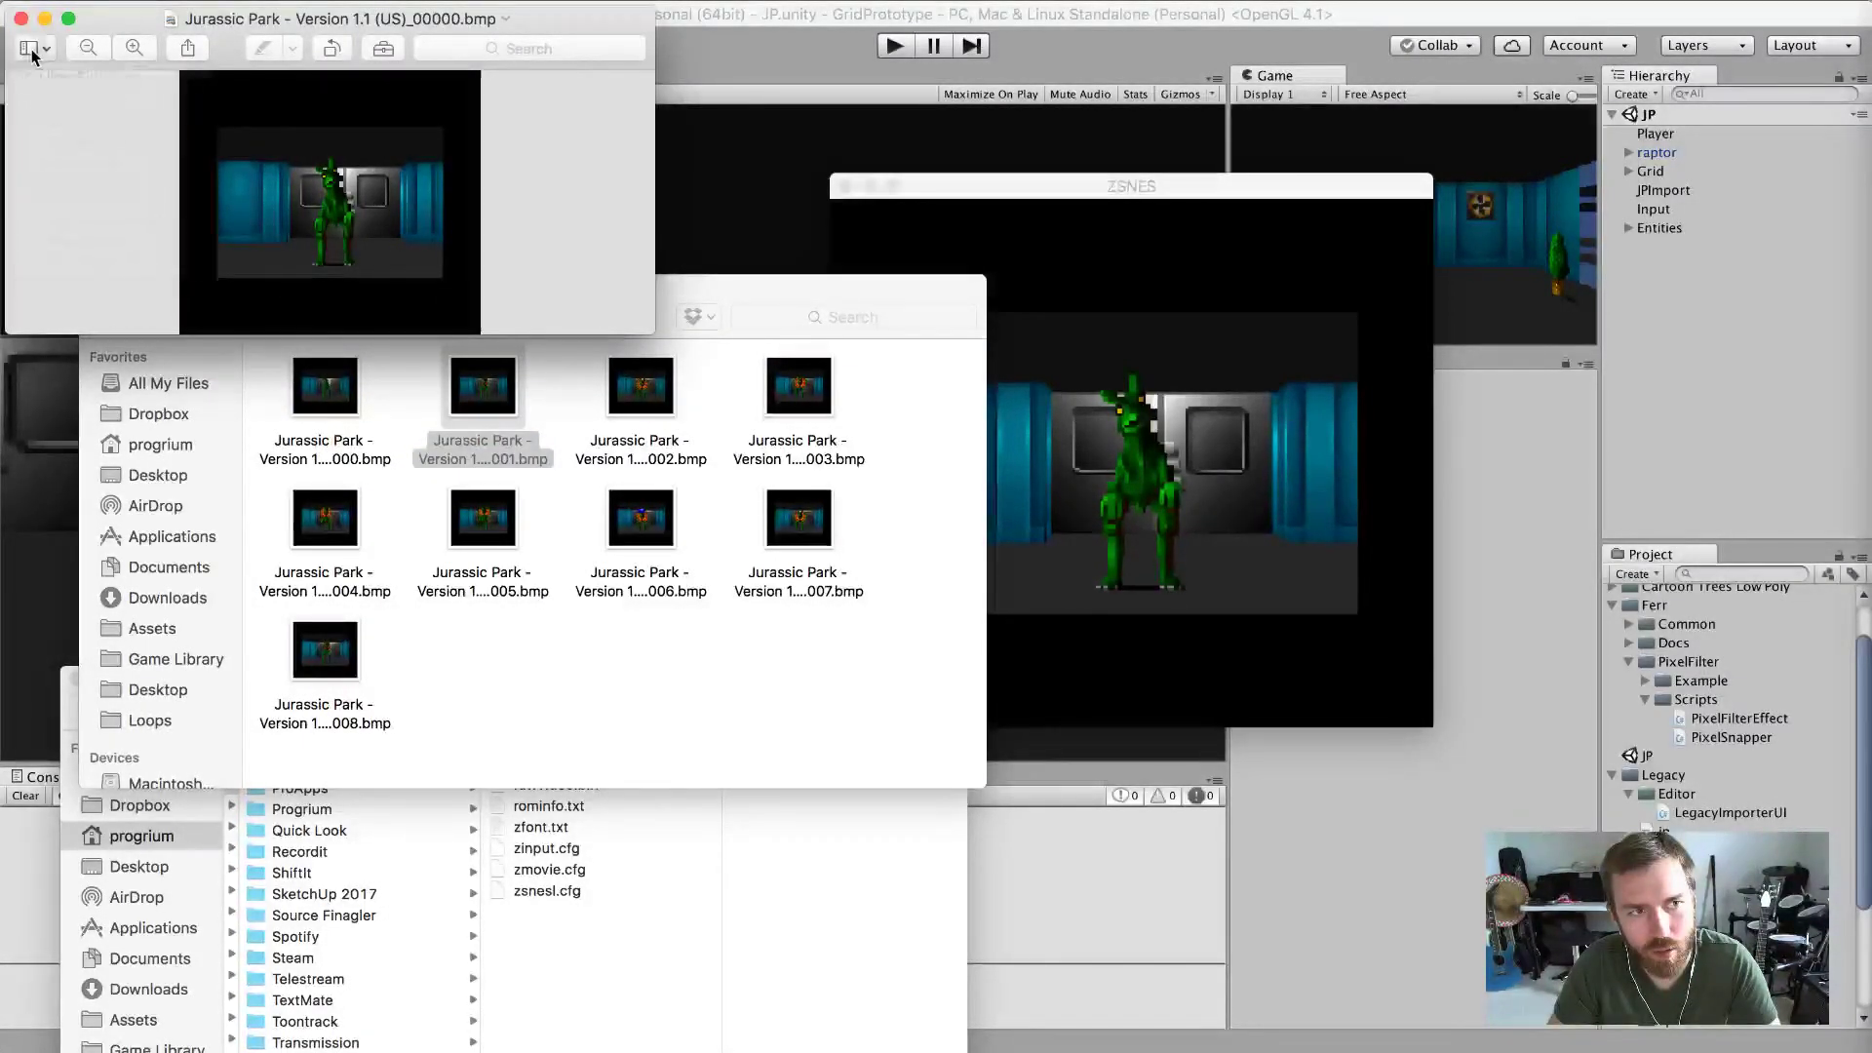
{"action": "left_click", "coordinate": [43, 57]}
{"action": "left_click", "coordinate": [49, 80]}
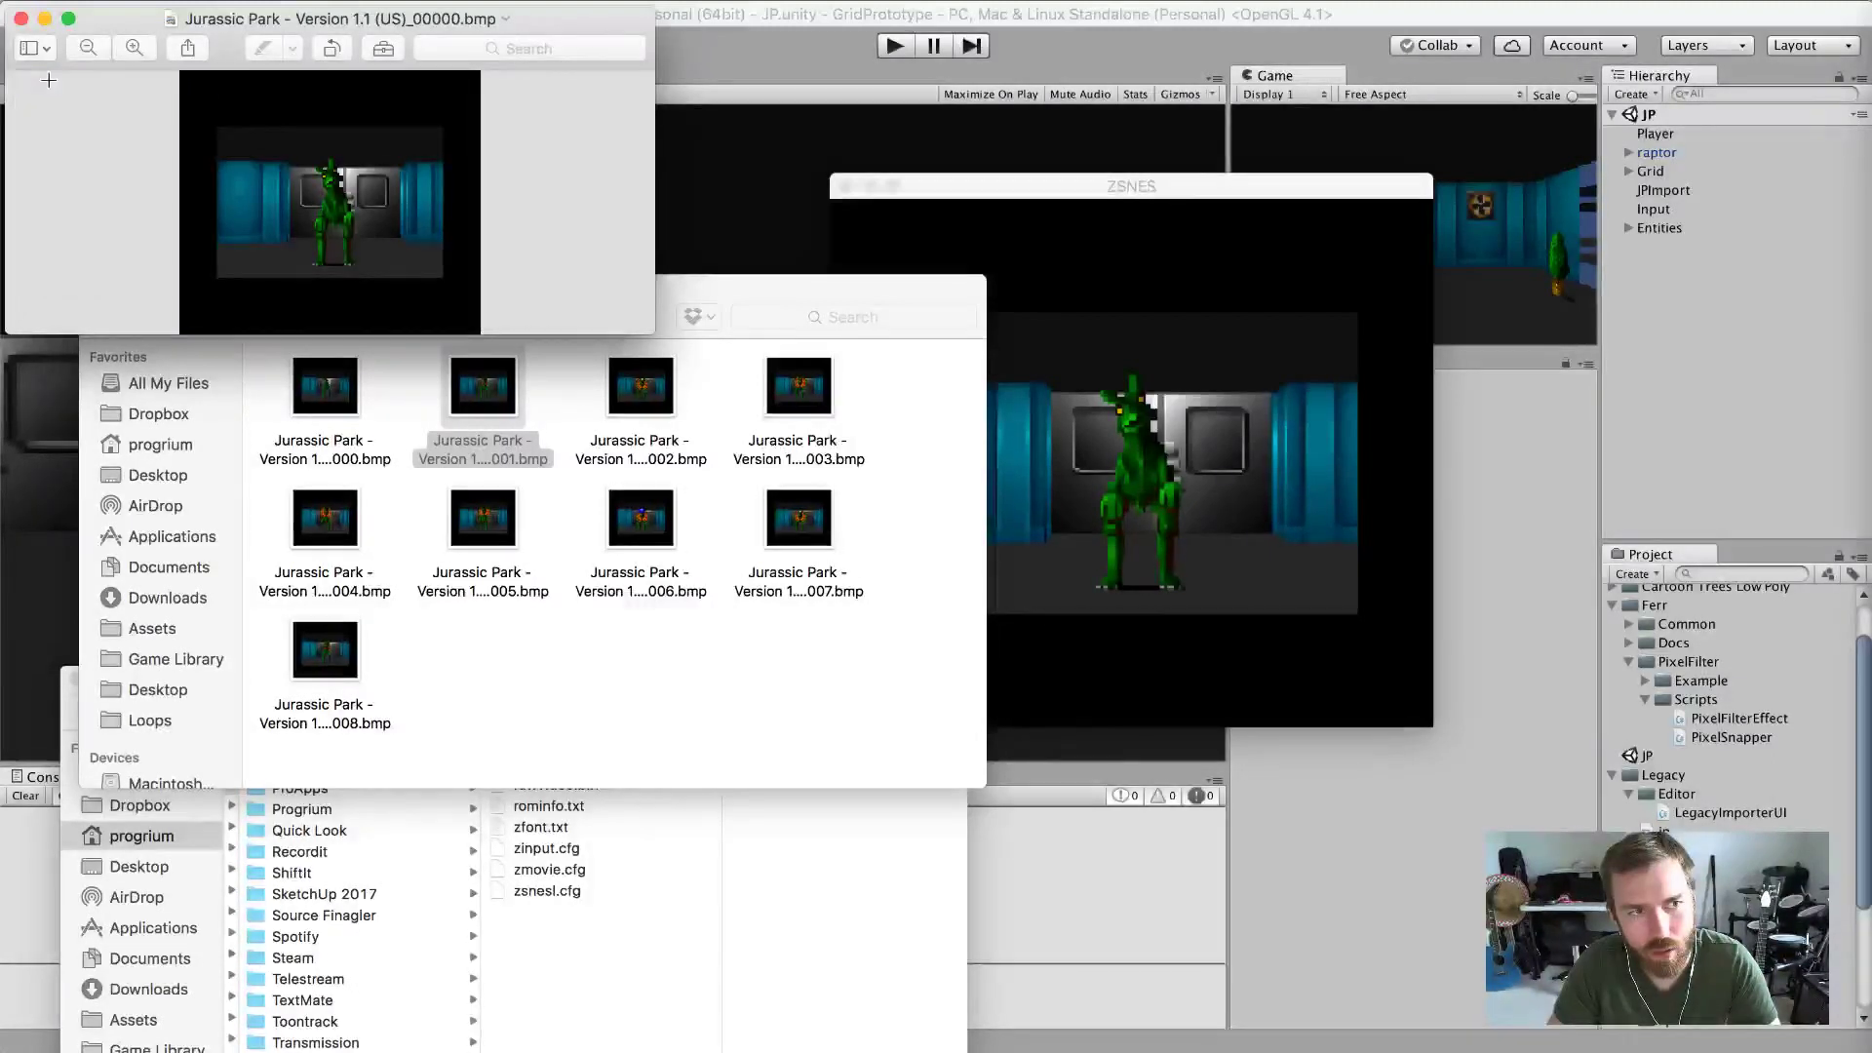
{"action": "left_click", "coordinate": [34, 49]}
{"action": "left_click", "coordinate": [44, 77]}
{"action": "left_click", "coordinate": [32, 54]}
{"action": "left_click", "coordinate": [33, 54]}
{"action": "left_click", "coordinate": [39, 50]}
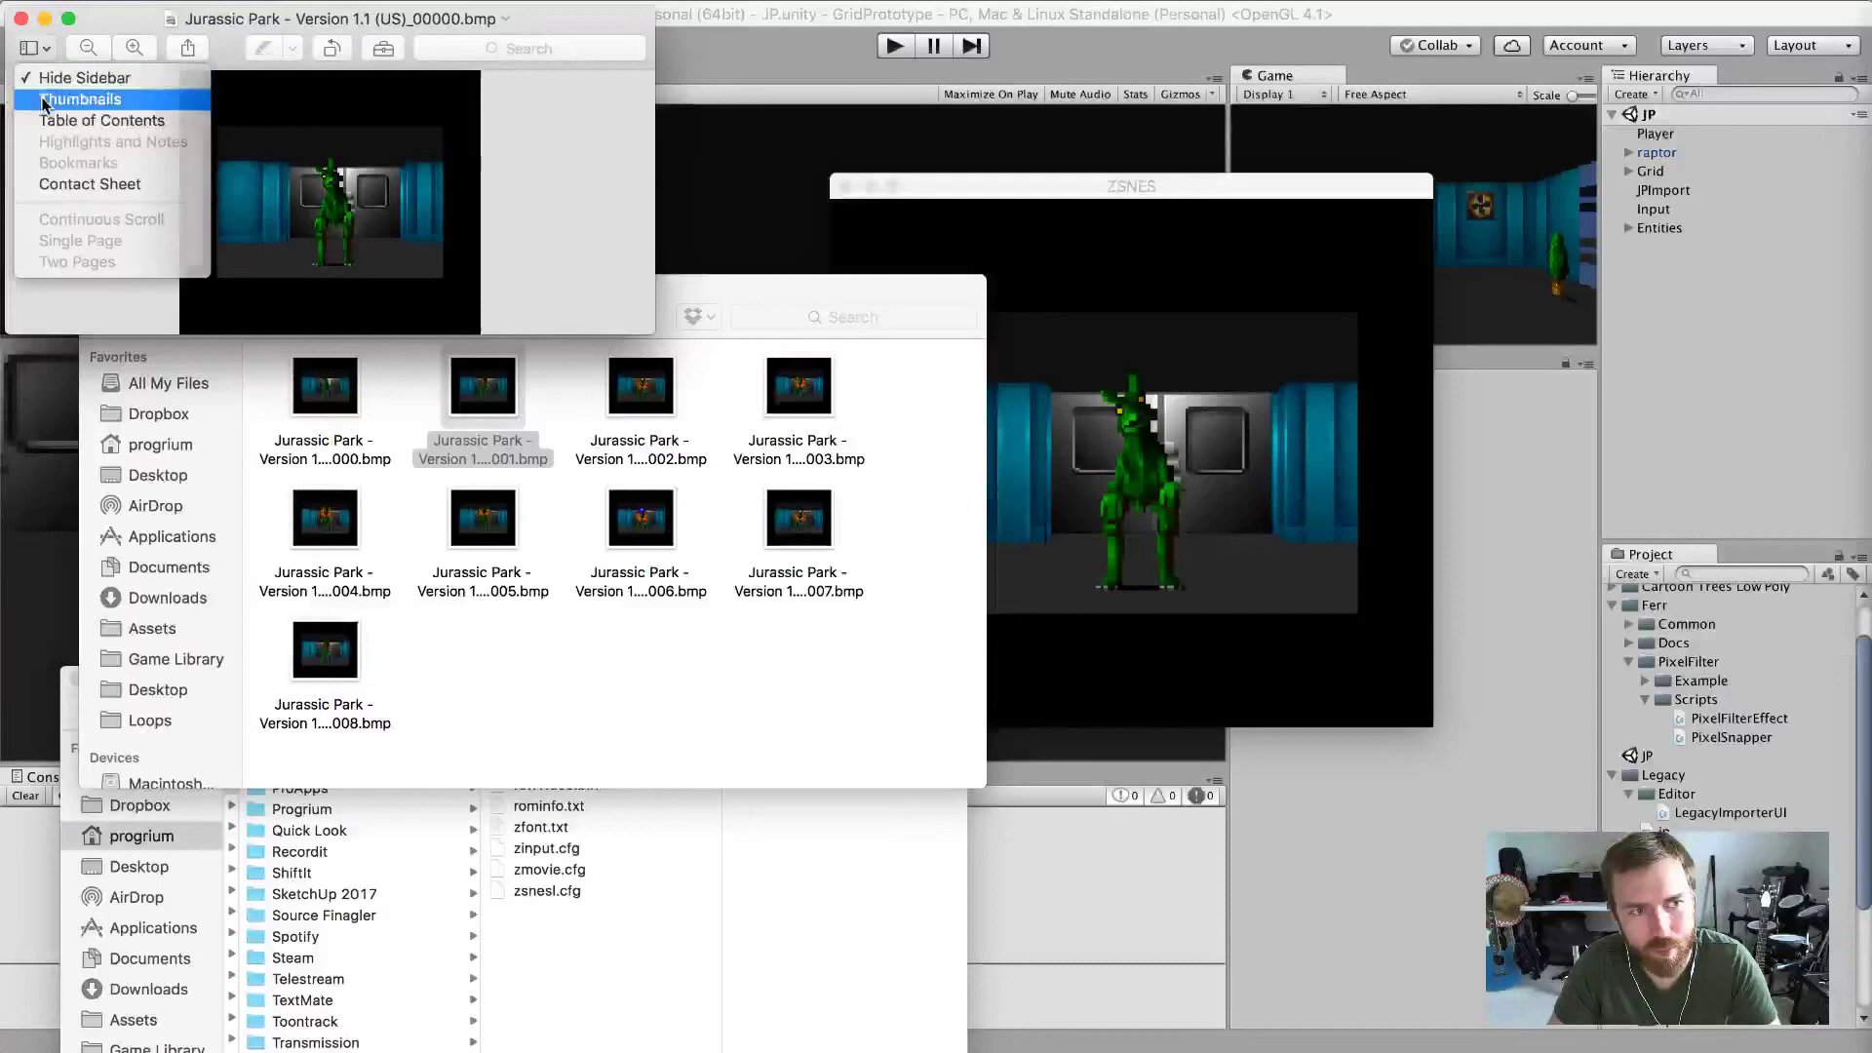
{"action": "left_click", "coordinate": [80, 98]}
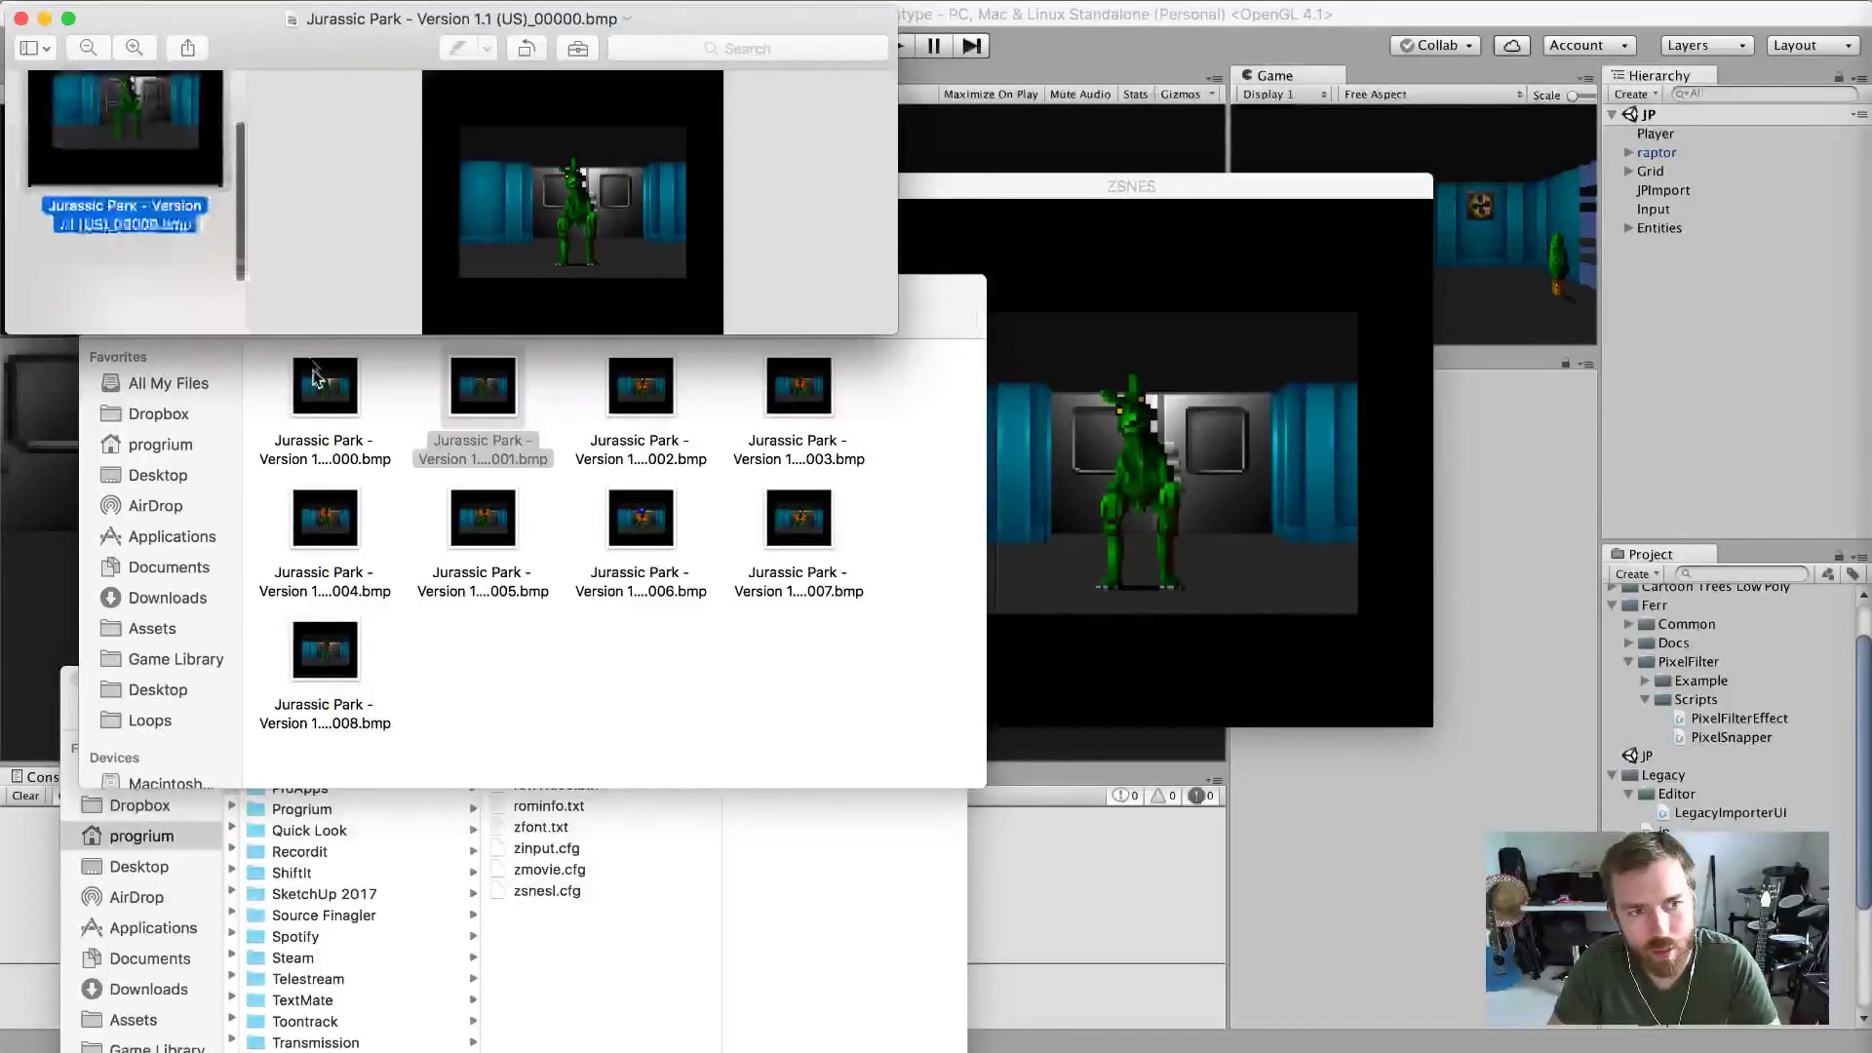
Add screenshots 00001 through 00008 in numerical order to the thumbnail list of the 00000 window and enlarge the window.
{"action": "left_click_drag", "start_coordinate": [475, 401], "coordinate": [159, 292]}
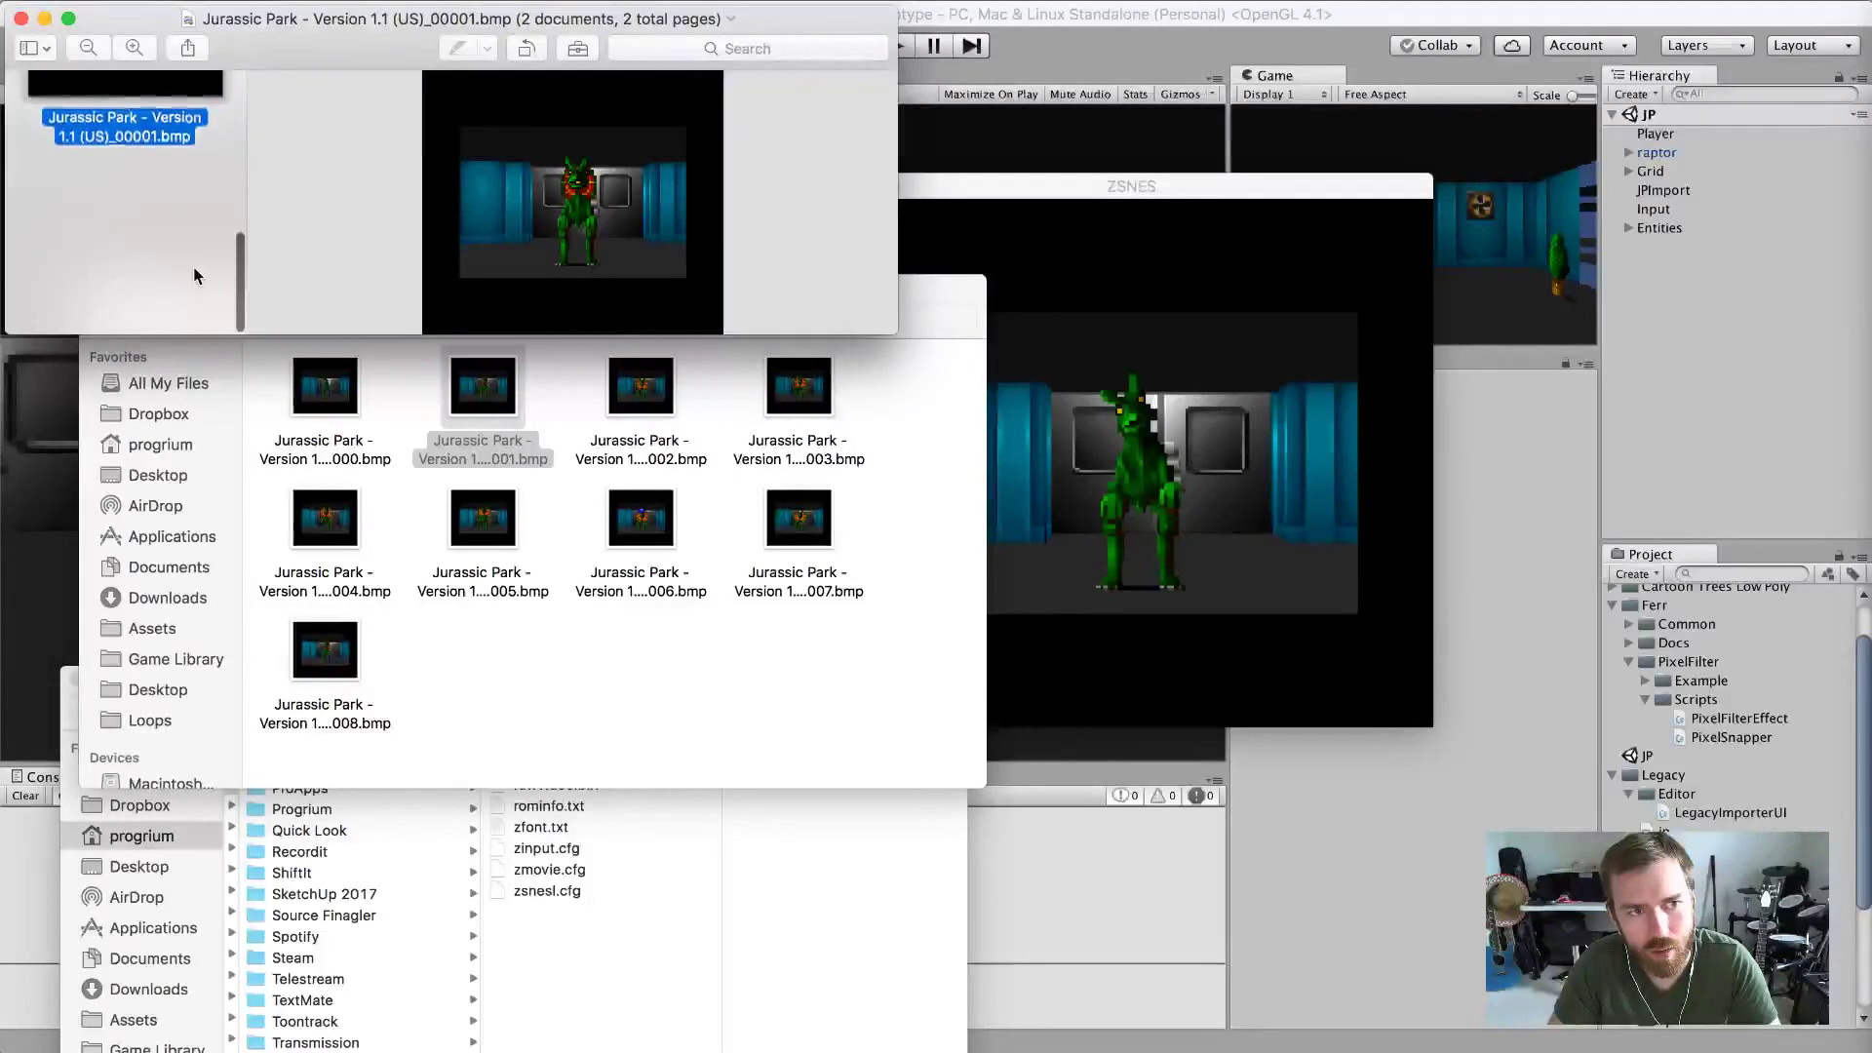
{"action": "left_click_drag", "start_coordinate": [640, 390], "coordinate": [107, 263]}
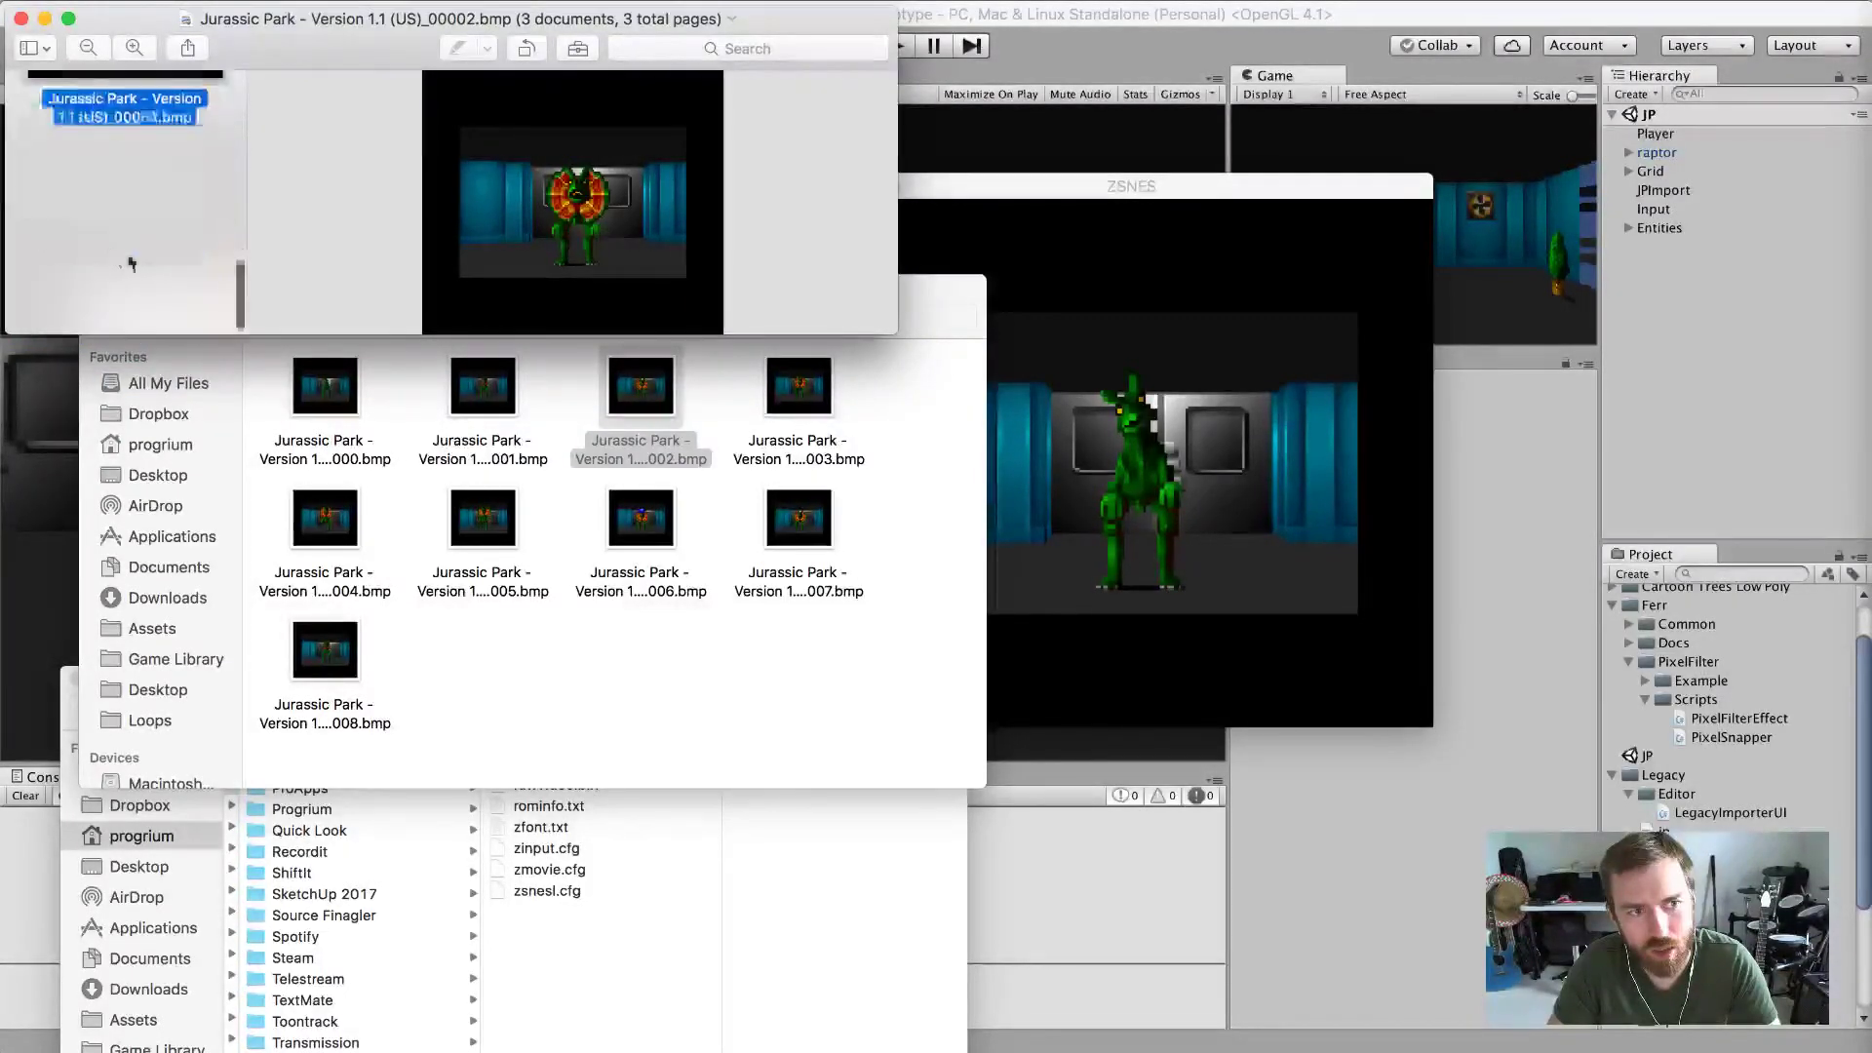
{"action": "left_click_drag", "start_coordinate": [799, 390], "coordinate": [141, 255]}
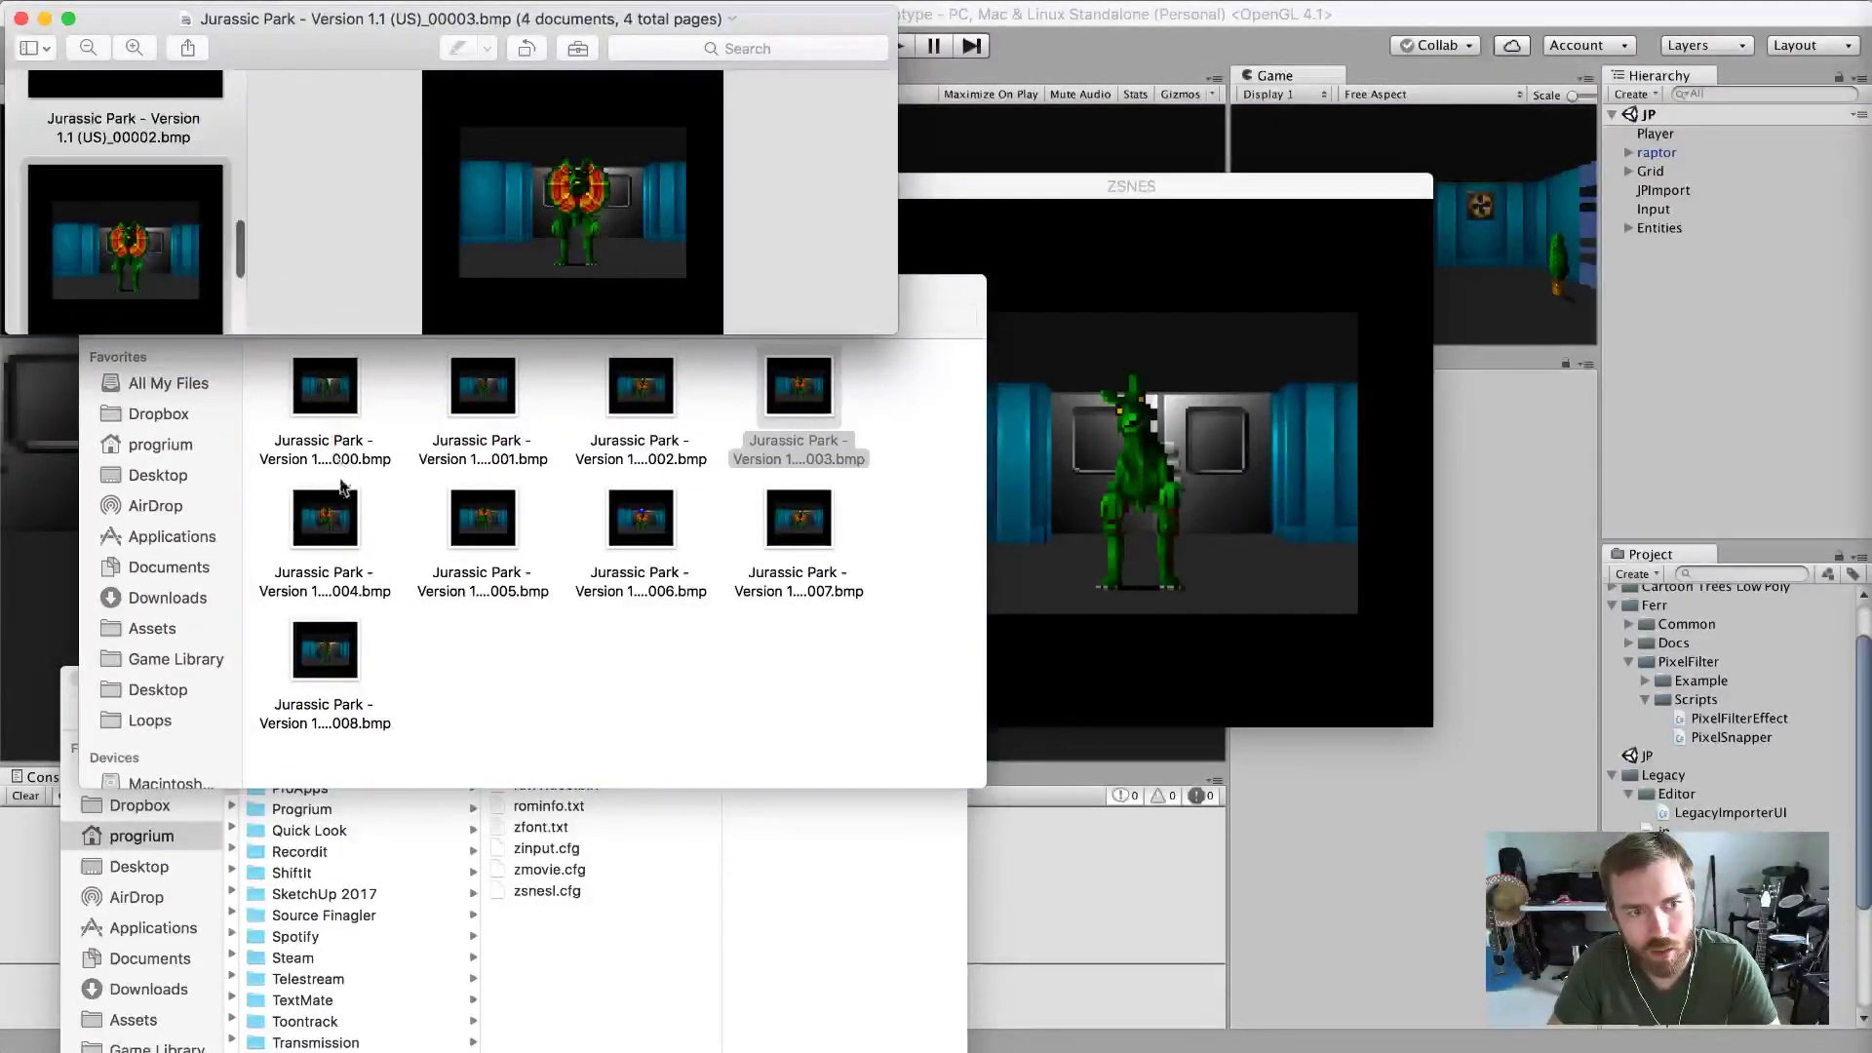
{"action": "left_click_drag", "start_coordinate": [324, 516], "coordinate": [186, 265]}
{"action": "left_click_drag", "start_coordinate": [483, 517], "coordinate": [156, 263]}
{"action": "left_click_drag", "start_coordinate": [641, 517], "coordinate": [137, 249]}
{"action": "left_click_drag", "start_coordinate": [771, 570], "coordinate": [90, 234]}
{"action": "left_click_drag", "start_coordinate": [312, 702], "coordinate": [110, 244]}
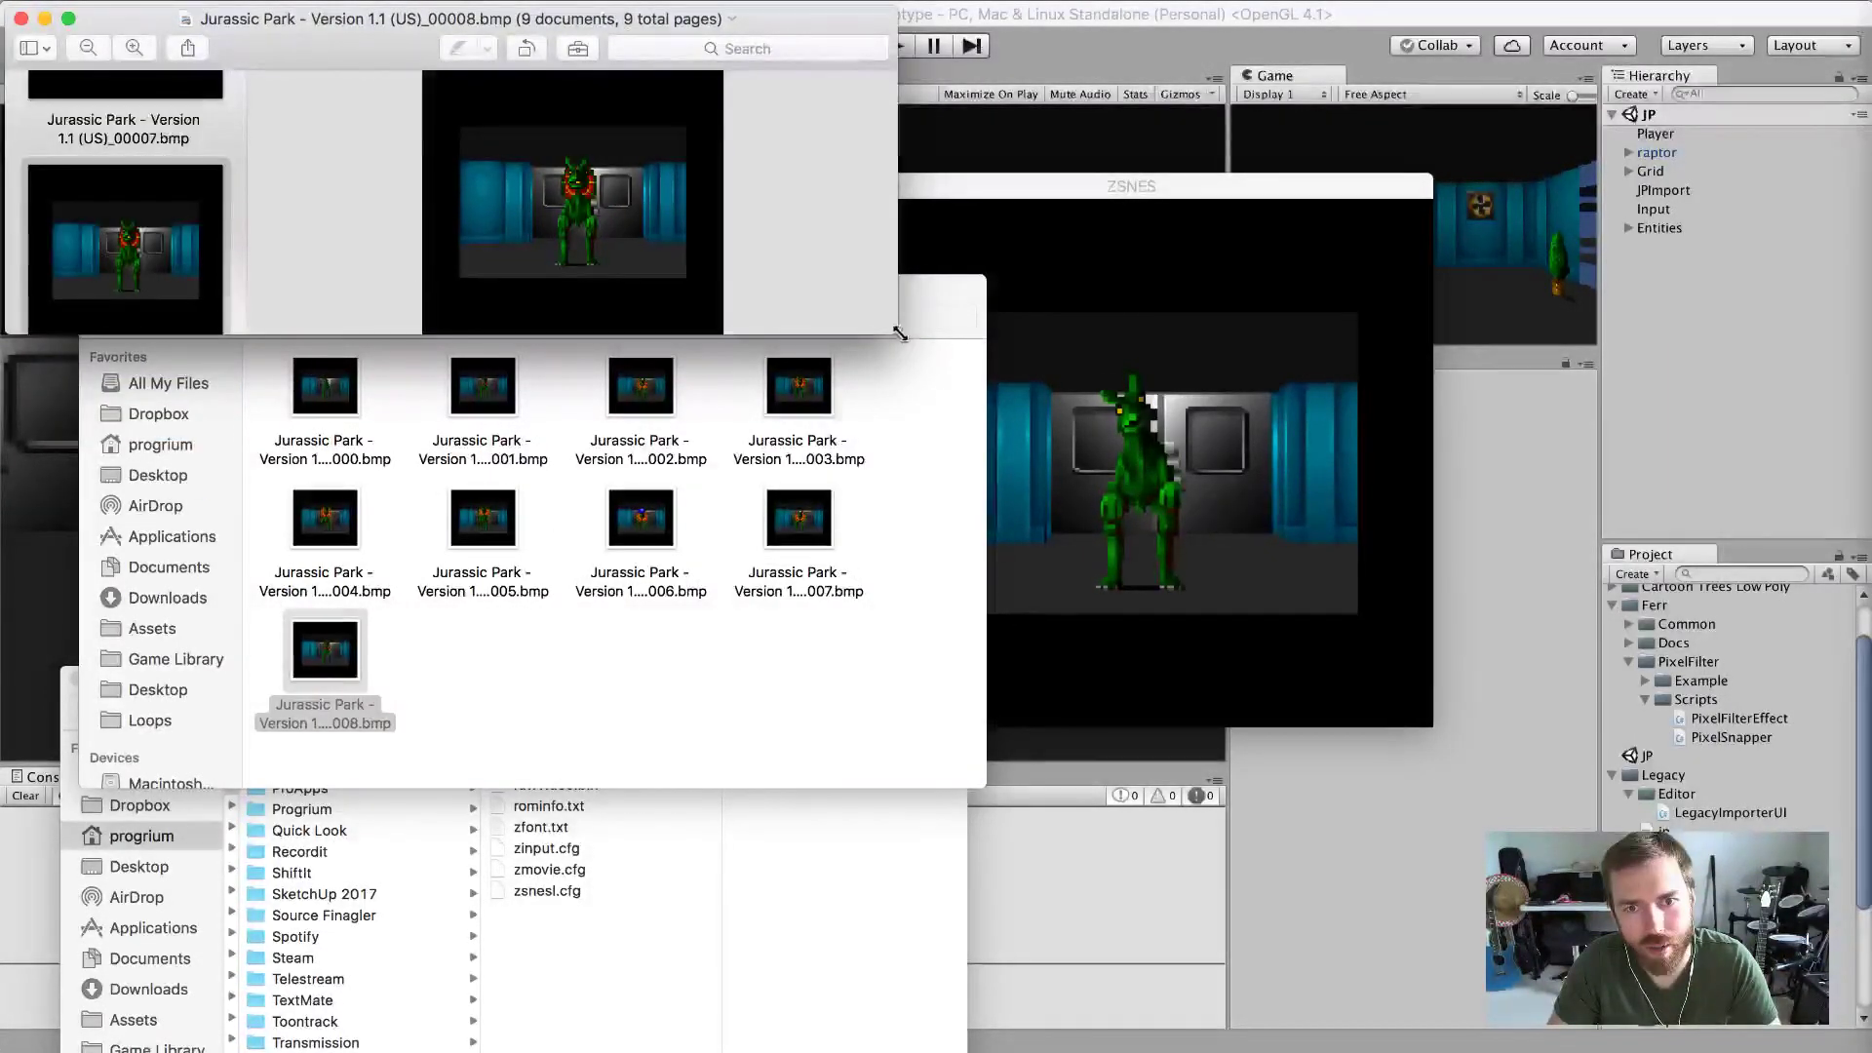
{"action": "left_click_drag", "start_coordinate": [899, 334], "coordinate": [1500, 816]}
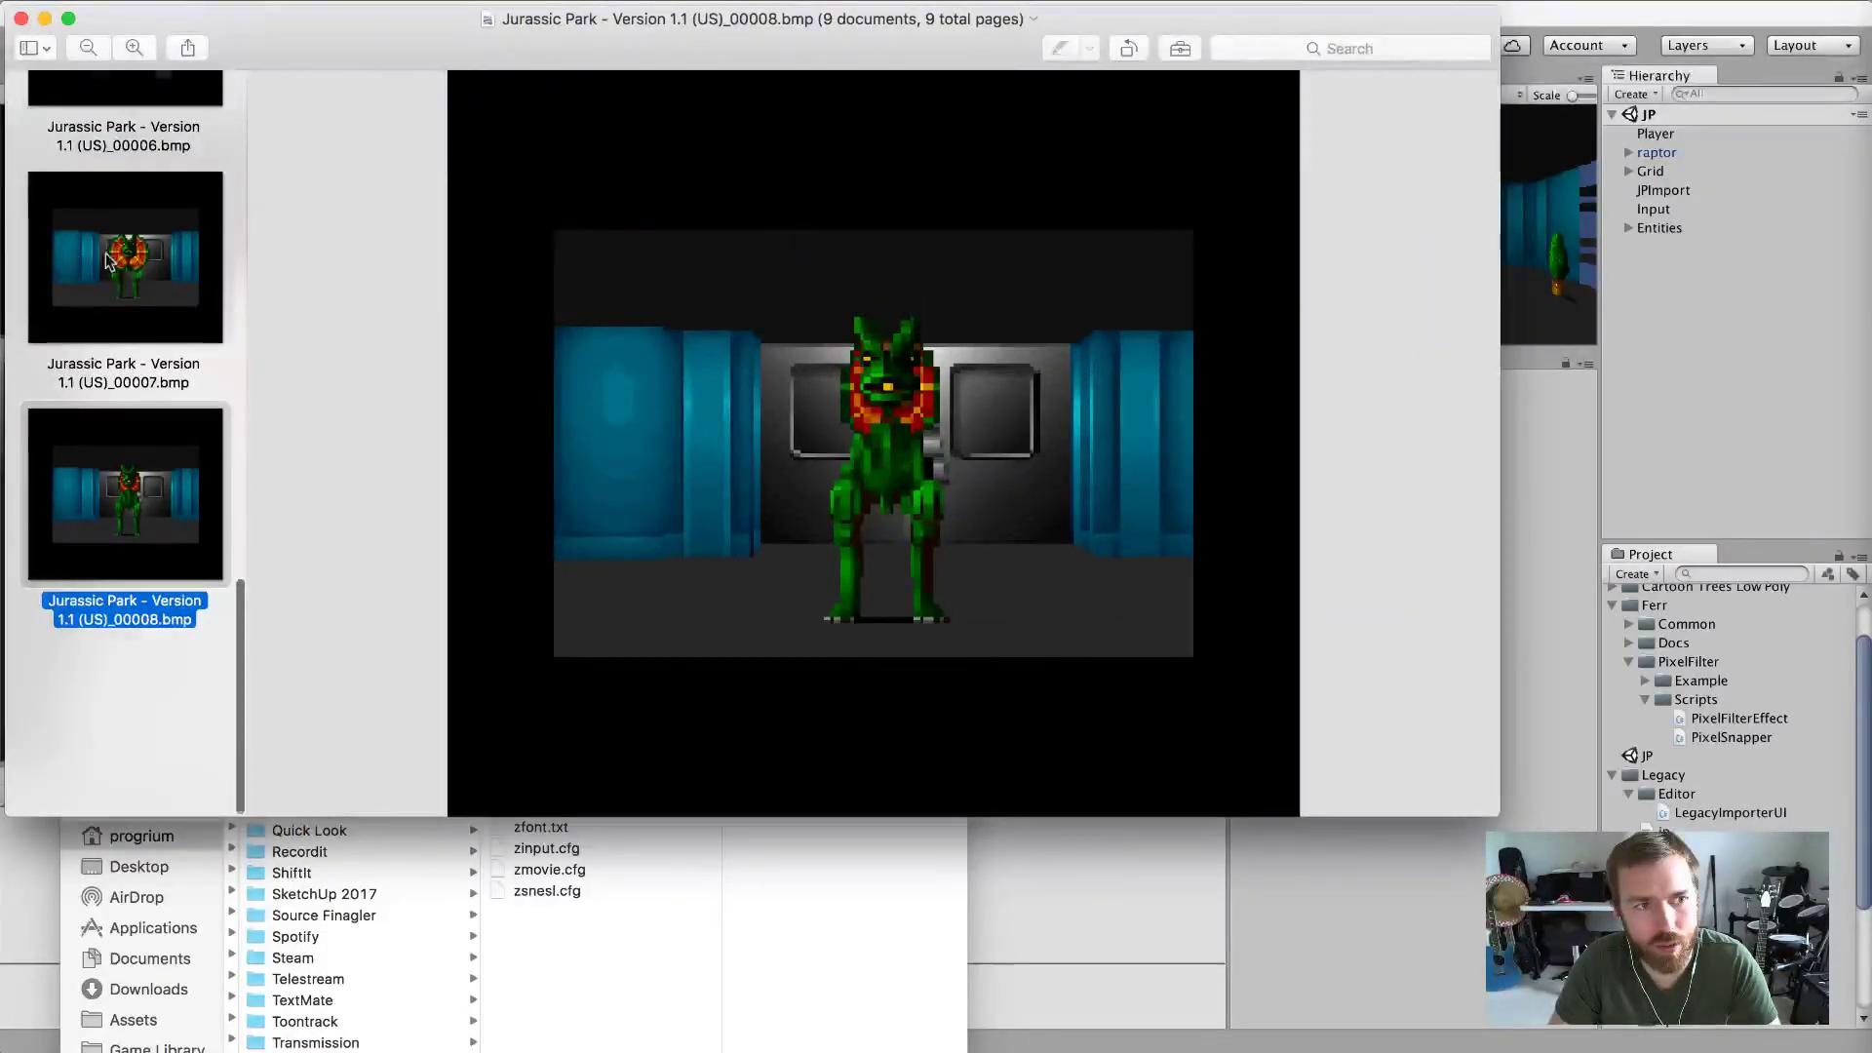
Step back through the frames from screenshot 00008 to 00000 and compare the first frame with 00001.
{"action": "key", "text": "Up"}
{"action": "key", "text": "Up"}
{"action": "key", "text": "Up"}
{"action": "key", "text": "Up"}
{"action": "key", "text": "Up"}
{"action": "key", "text": "Up"}
{"action": "key", "text": "Up"}
{"action": "key", "text": "Up"}
{"action": "key", "text": "Down"}
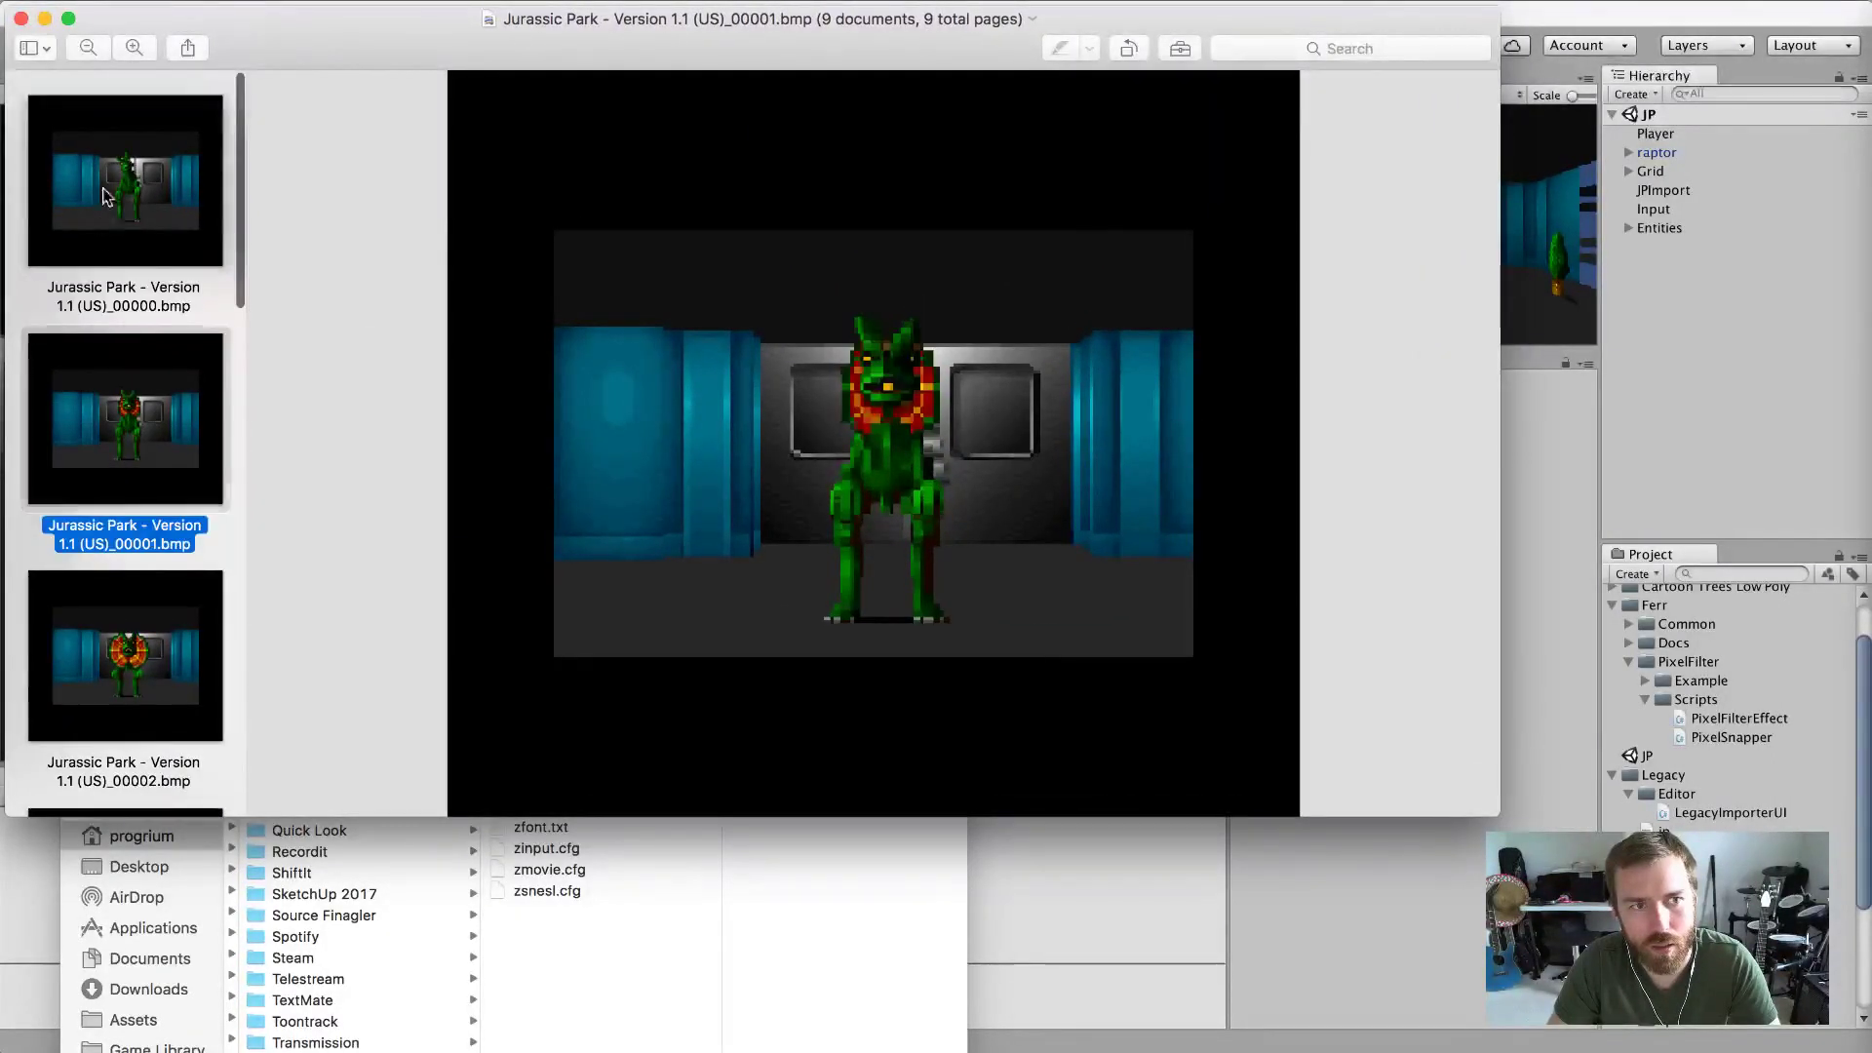
{"action": "key", "text": "Up"}
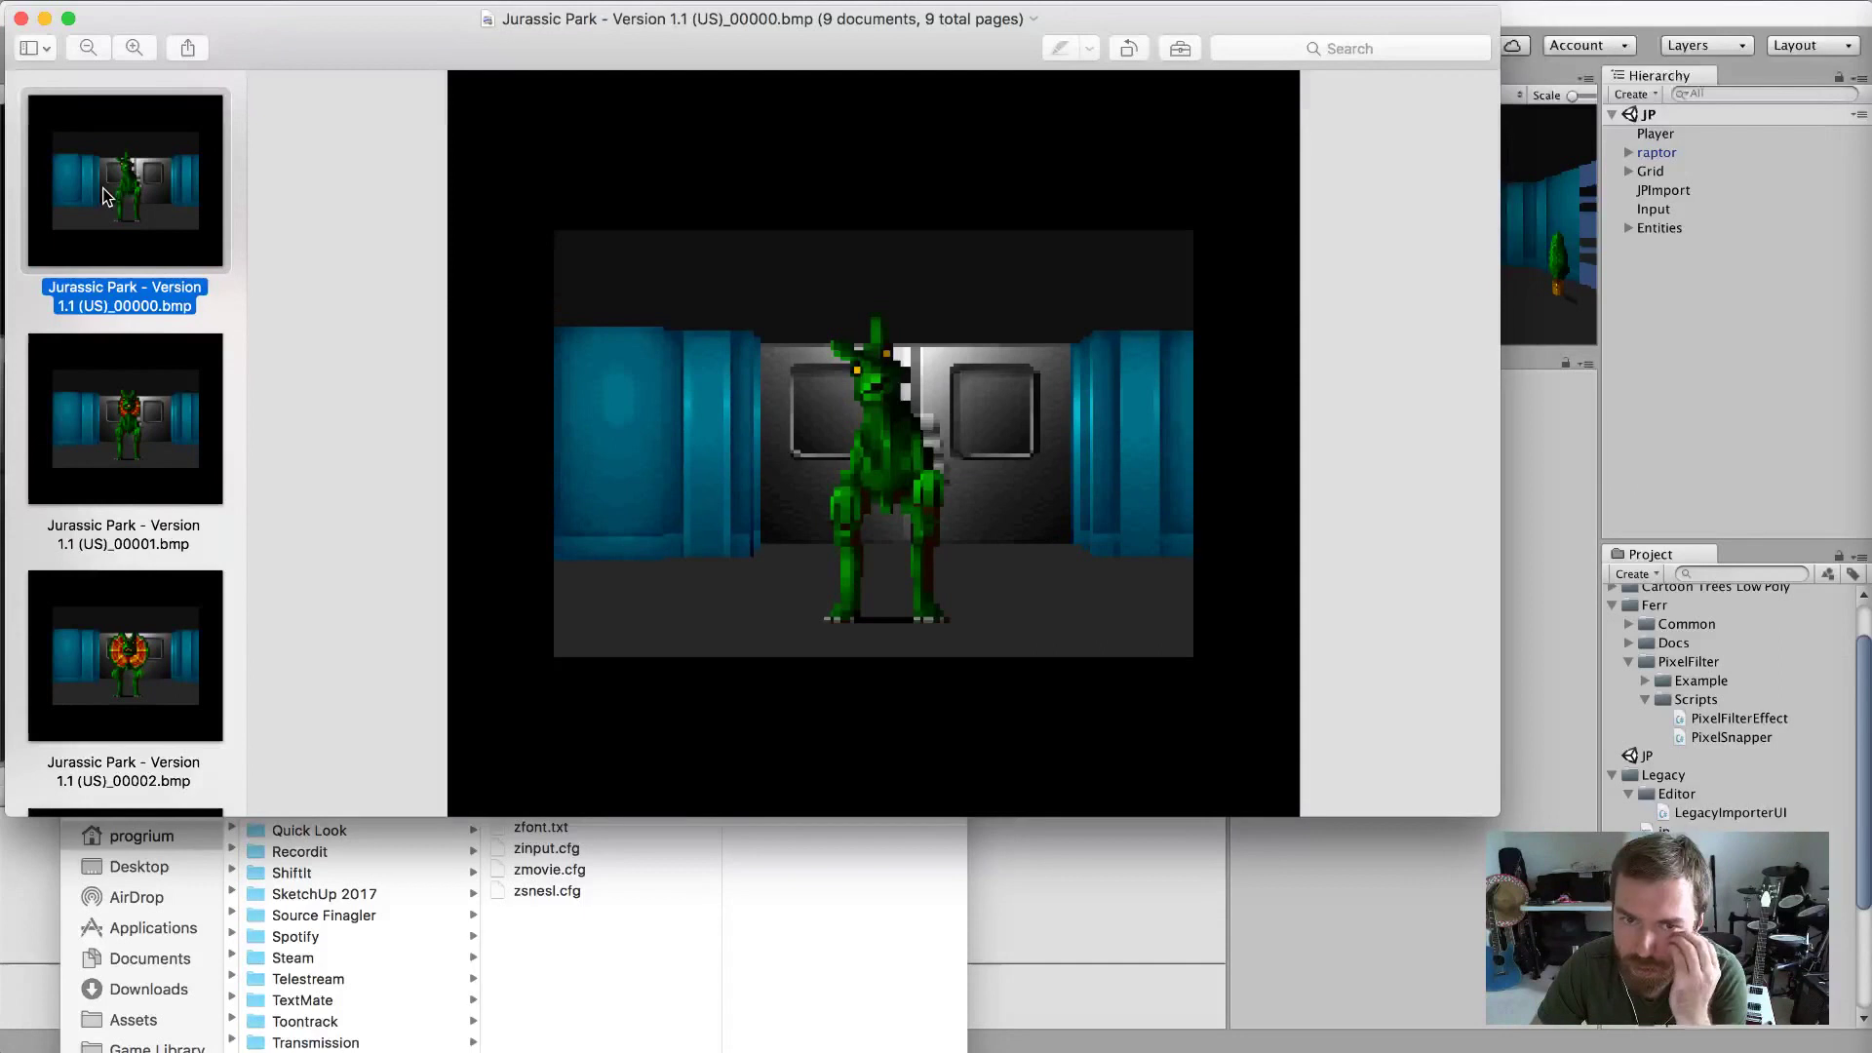
Flip forward and backward through screenshots 00000 to 00008 to examine how the dinosaur's frill and pose change.
{"action": "key", "text": "Down"}
{"action": "key", "text": "Down"}
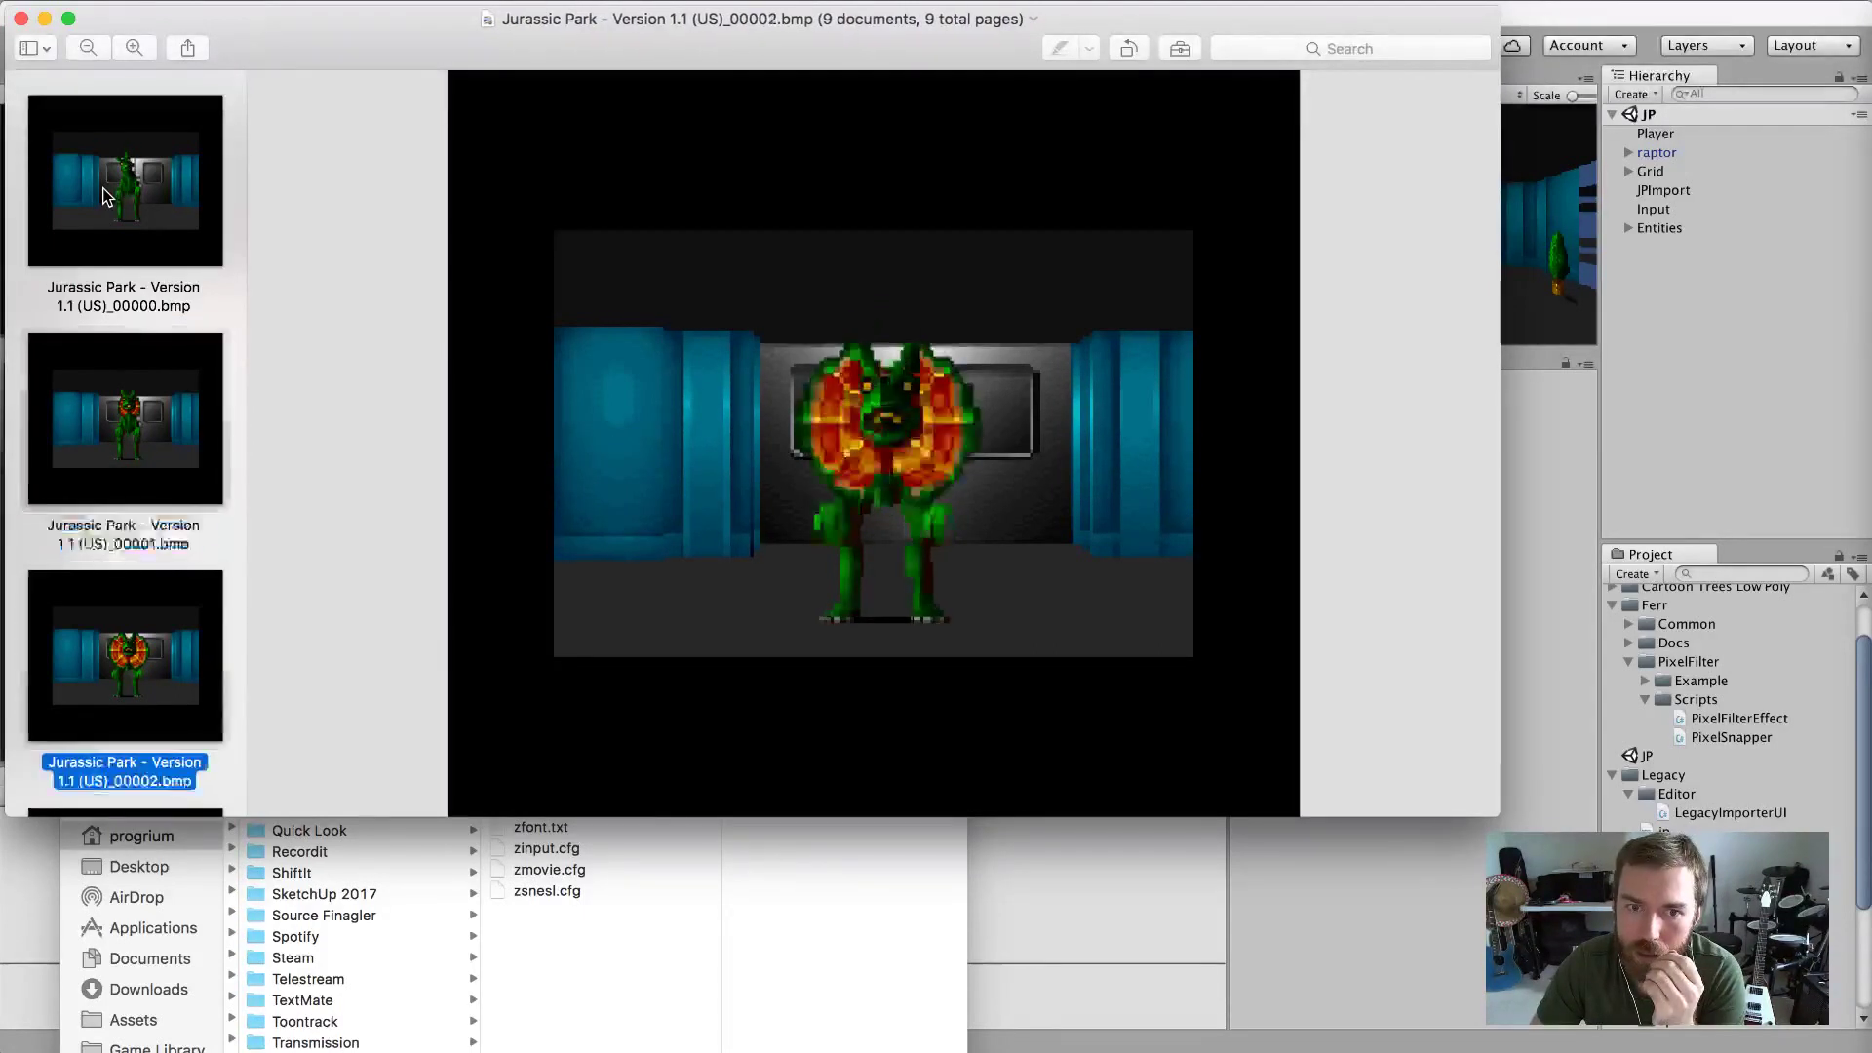
{"action": "key", "text": "Down"}
{"action": "key", "text": "Down"}
{"action": "key", "text": "Down"}
{"action": "key", "text": "Down"}
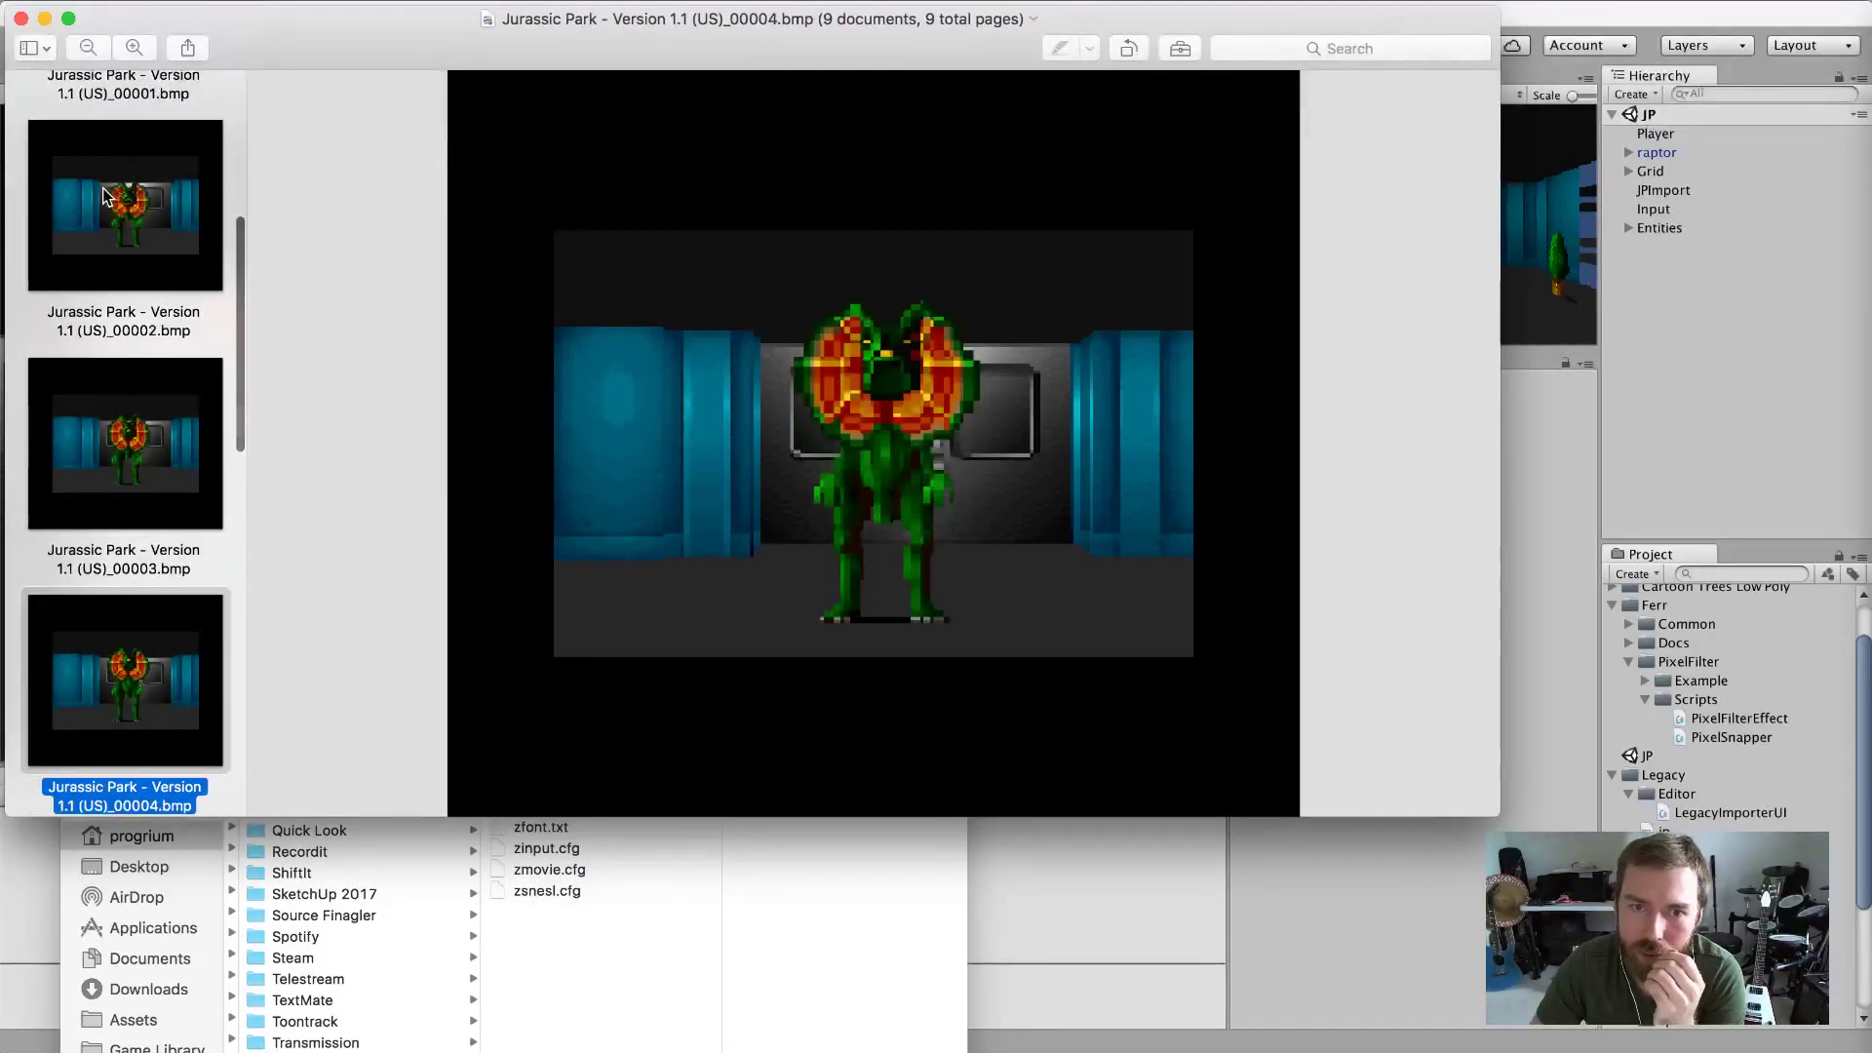
{"action": "key", "text": "Down"}
{"action": "key", "text": "Down"}
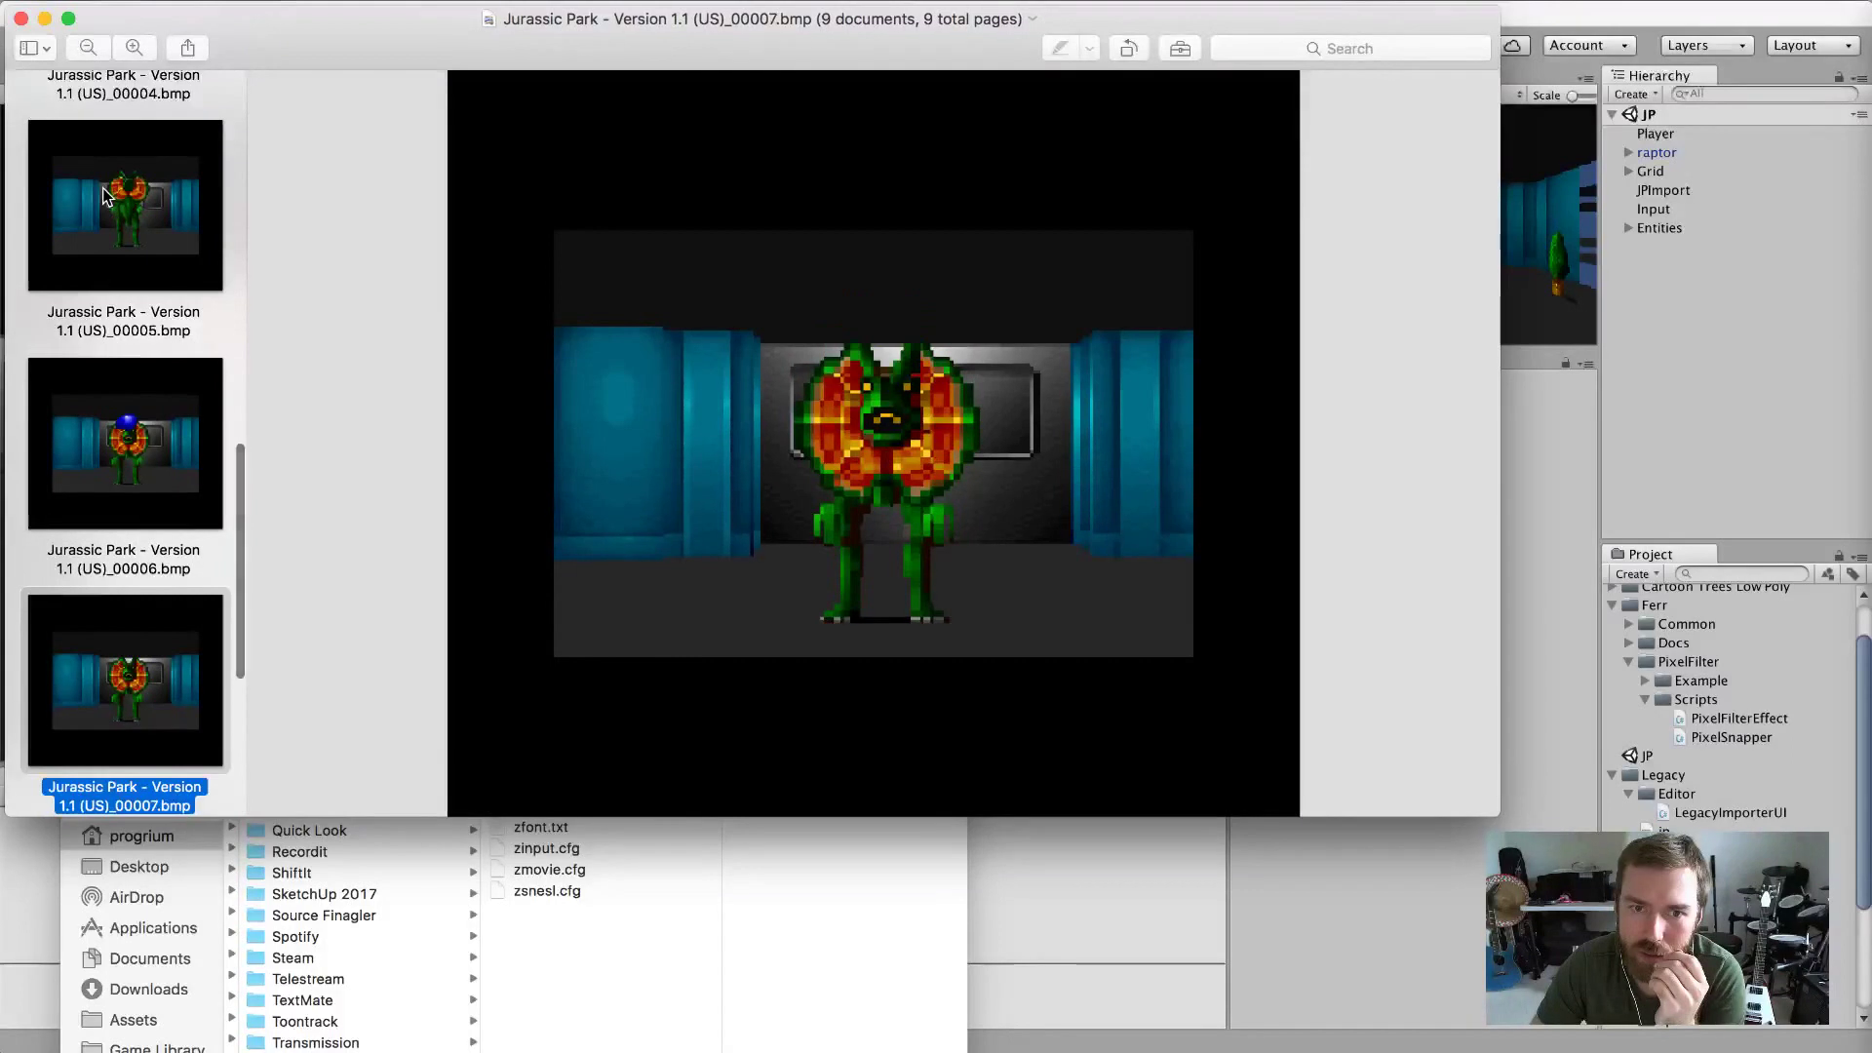
{"action": "key", "text": "Up"}
{"action": "key", "text": "Up"}
{"action": "key", "text": "Up"}
{"action": "key", "text": "Up"}
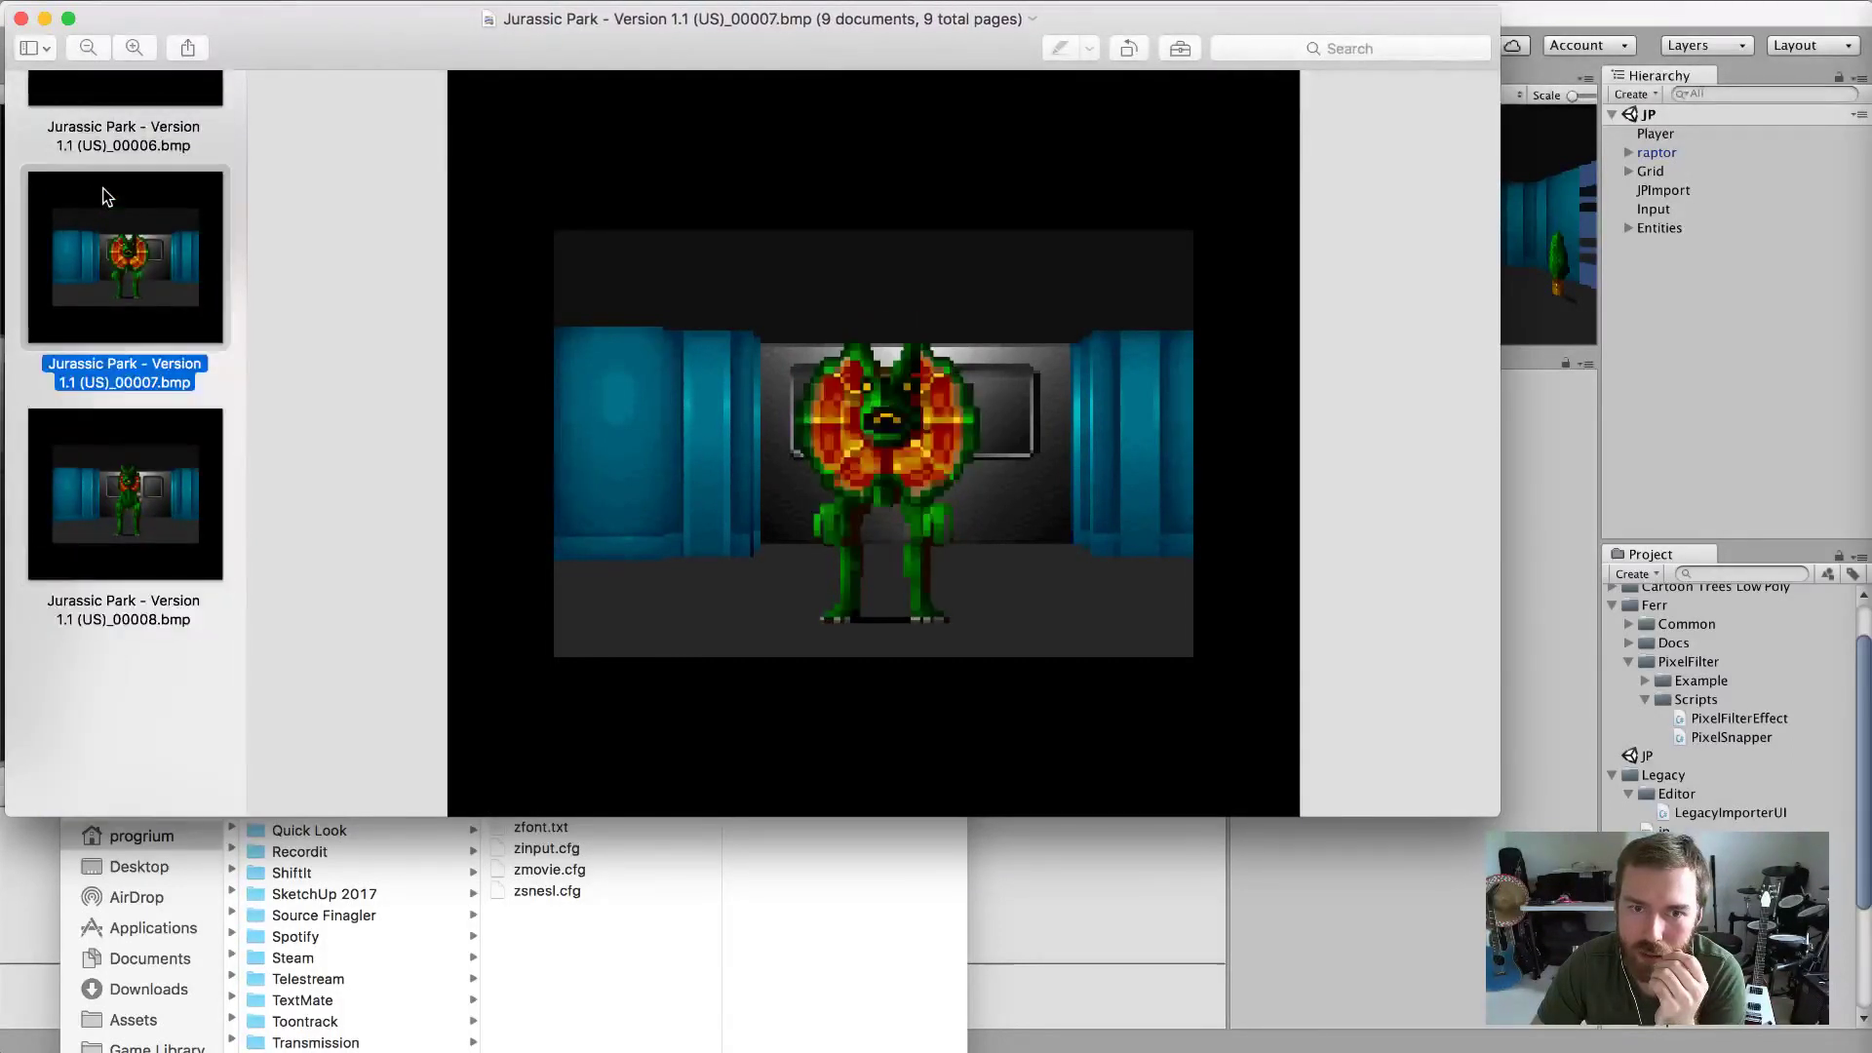
{"action": "key", "text": "Up"}
{"action": "key", "text": "Up"}
{"action": "key", "text": "Up"}
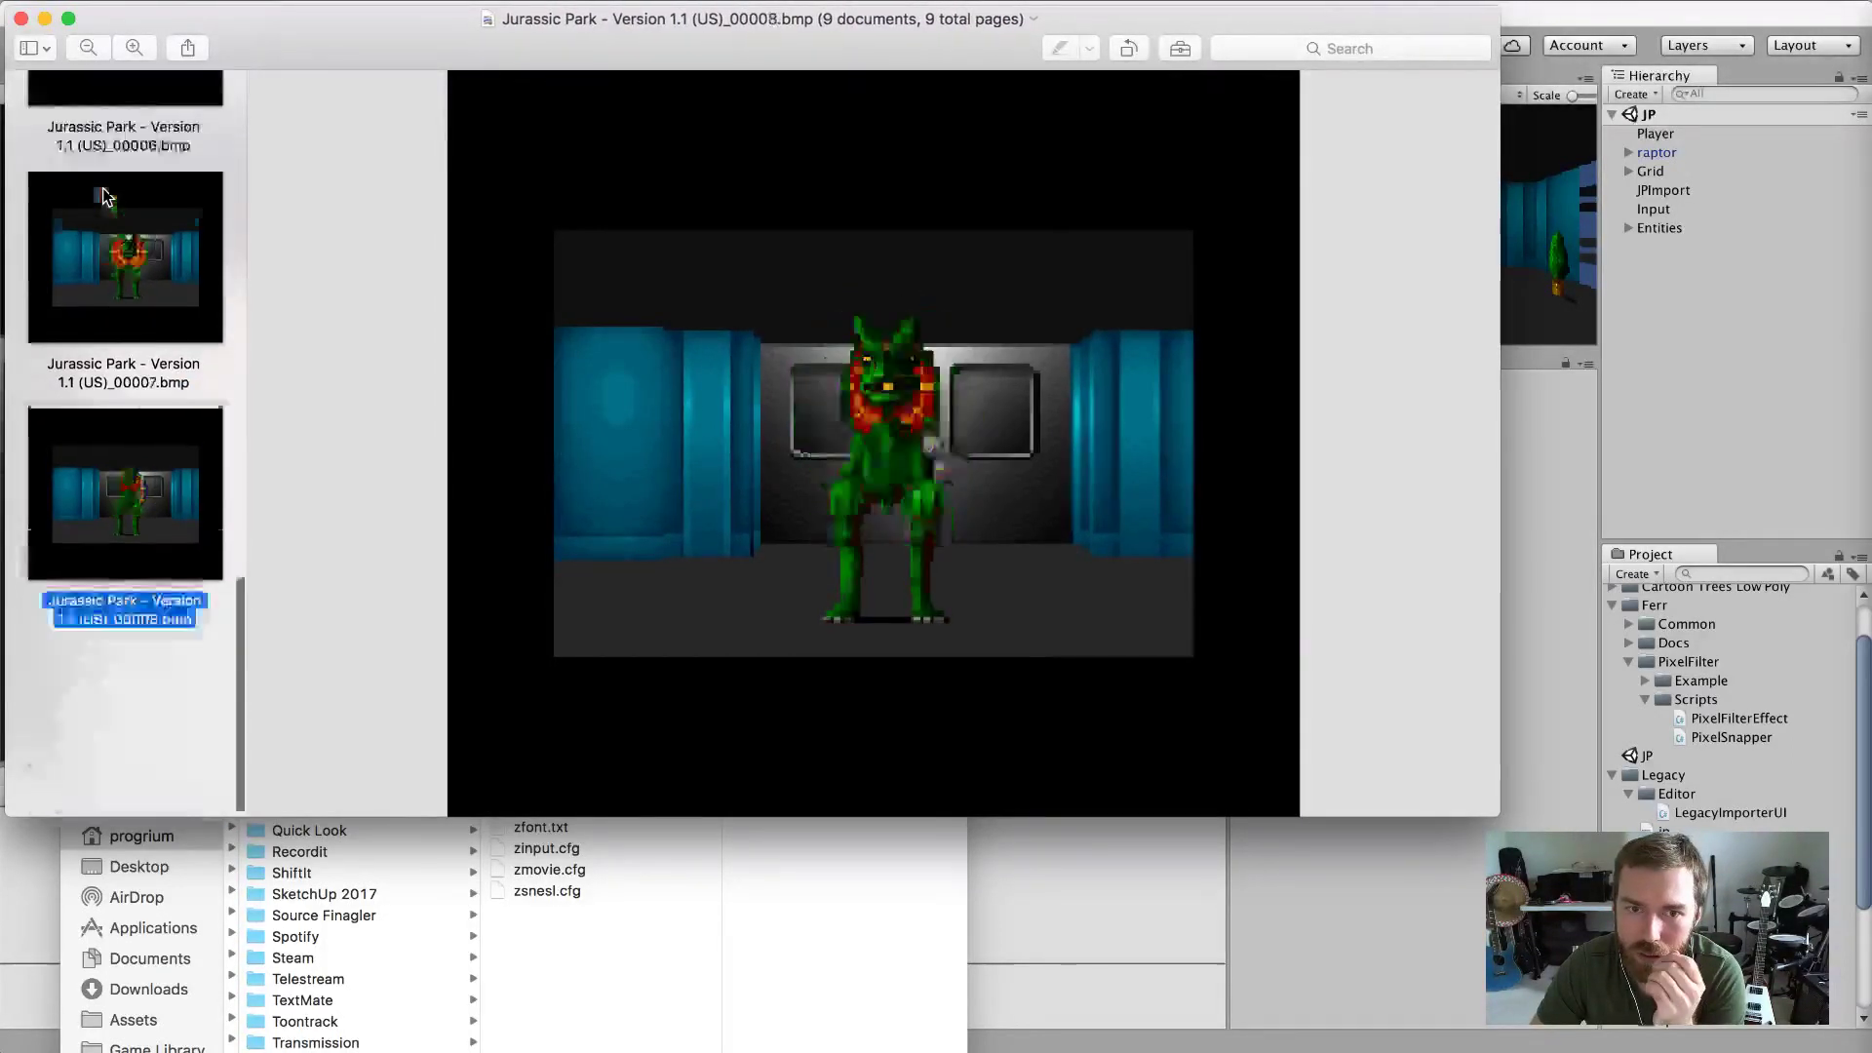
{"action": "key", "text": "Down"}
{"action": "key", "text": "Down"}
{"action": "key", "text": "Down"}
{"action": "key", "text": "Down"}
{"action": "key", "text": "Down"}
{"action": "key", "text": "Down"}
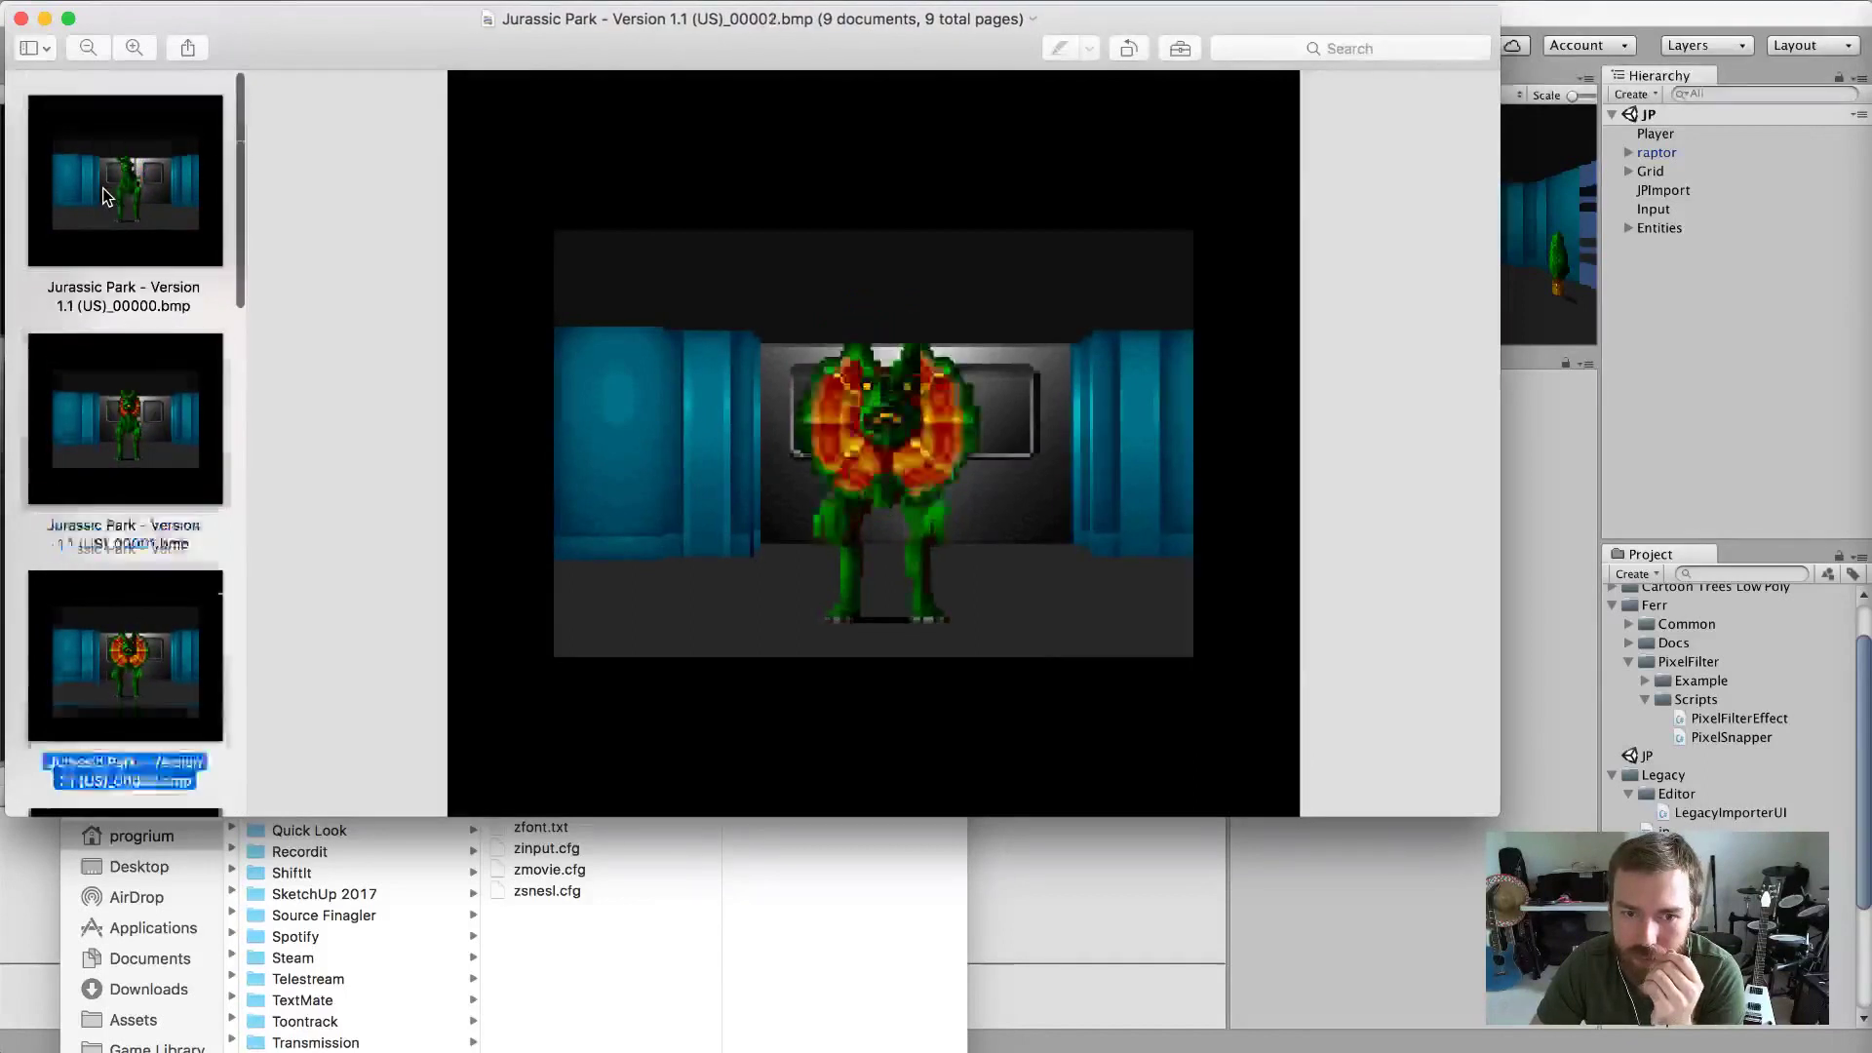
{"action": "key", "text": "Up"}
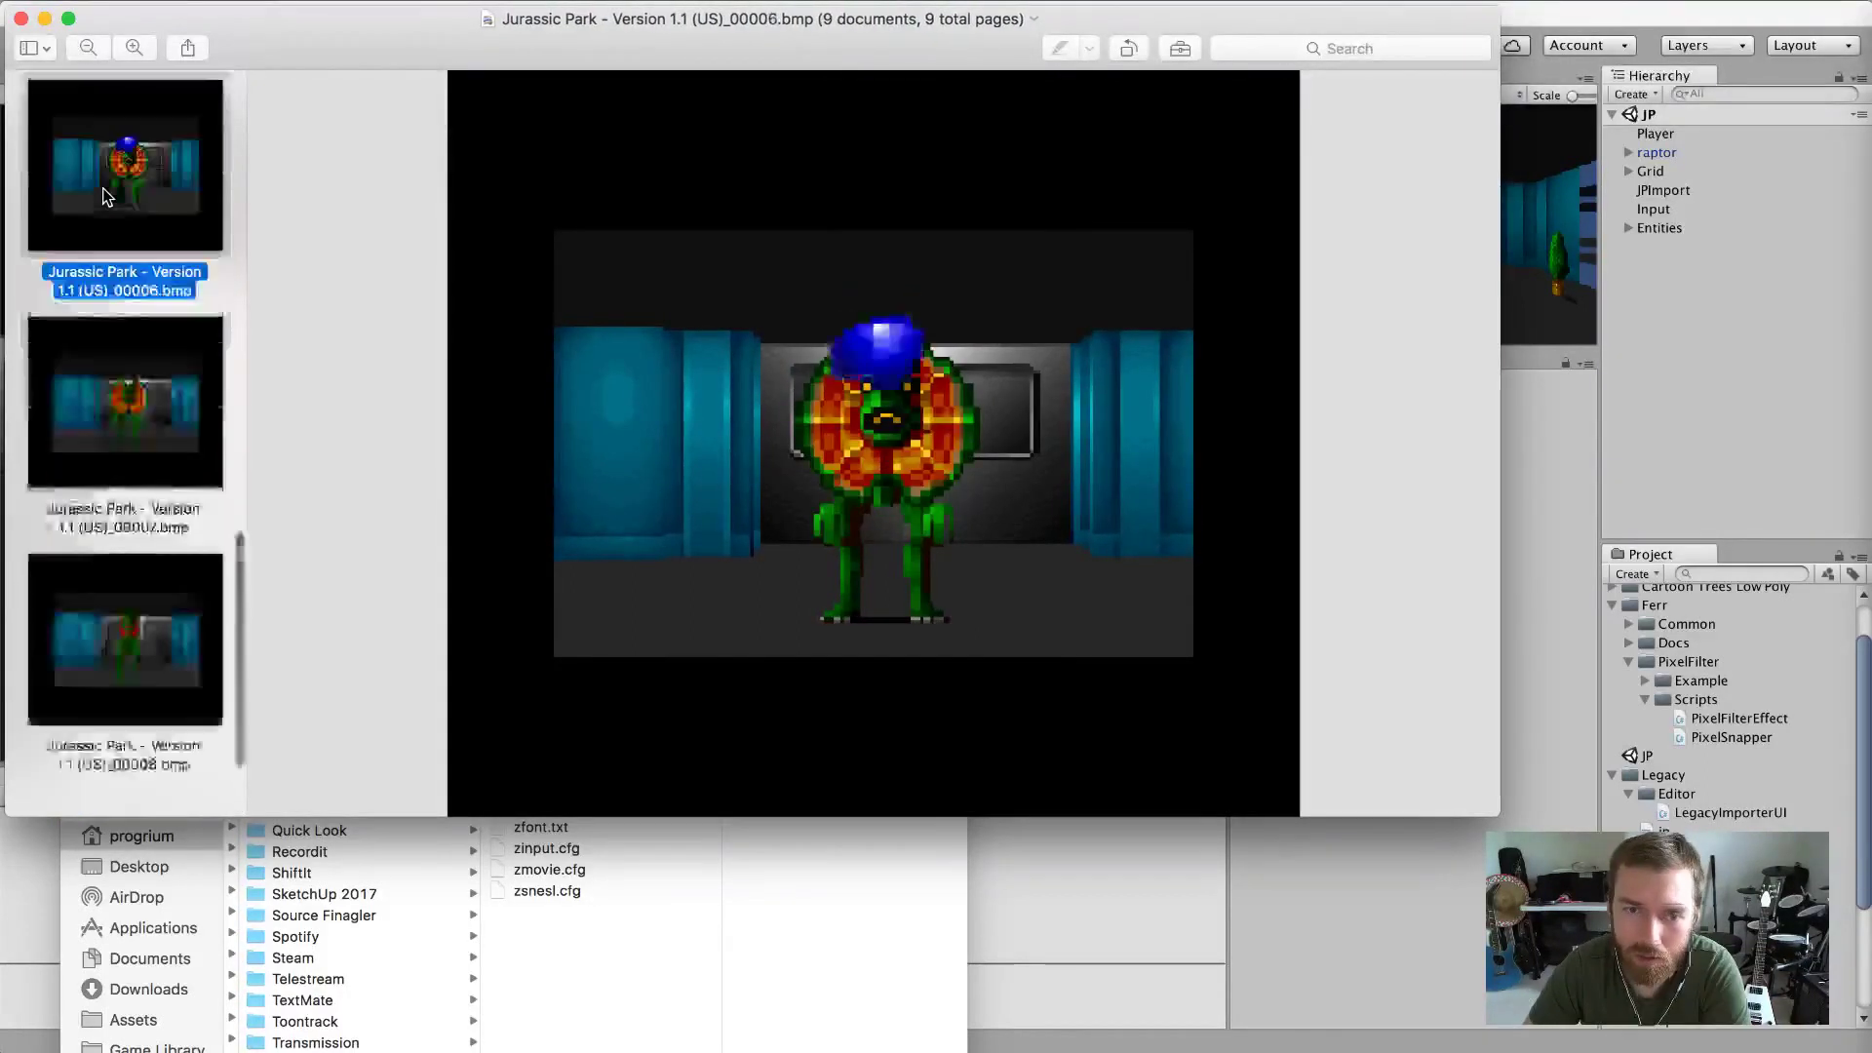
{"action": "key", "text": "Up"}
{"action": "key", "text": "Down"}
{"action": "key", "text": "Down"}
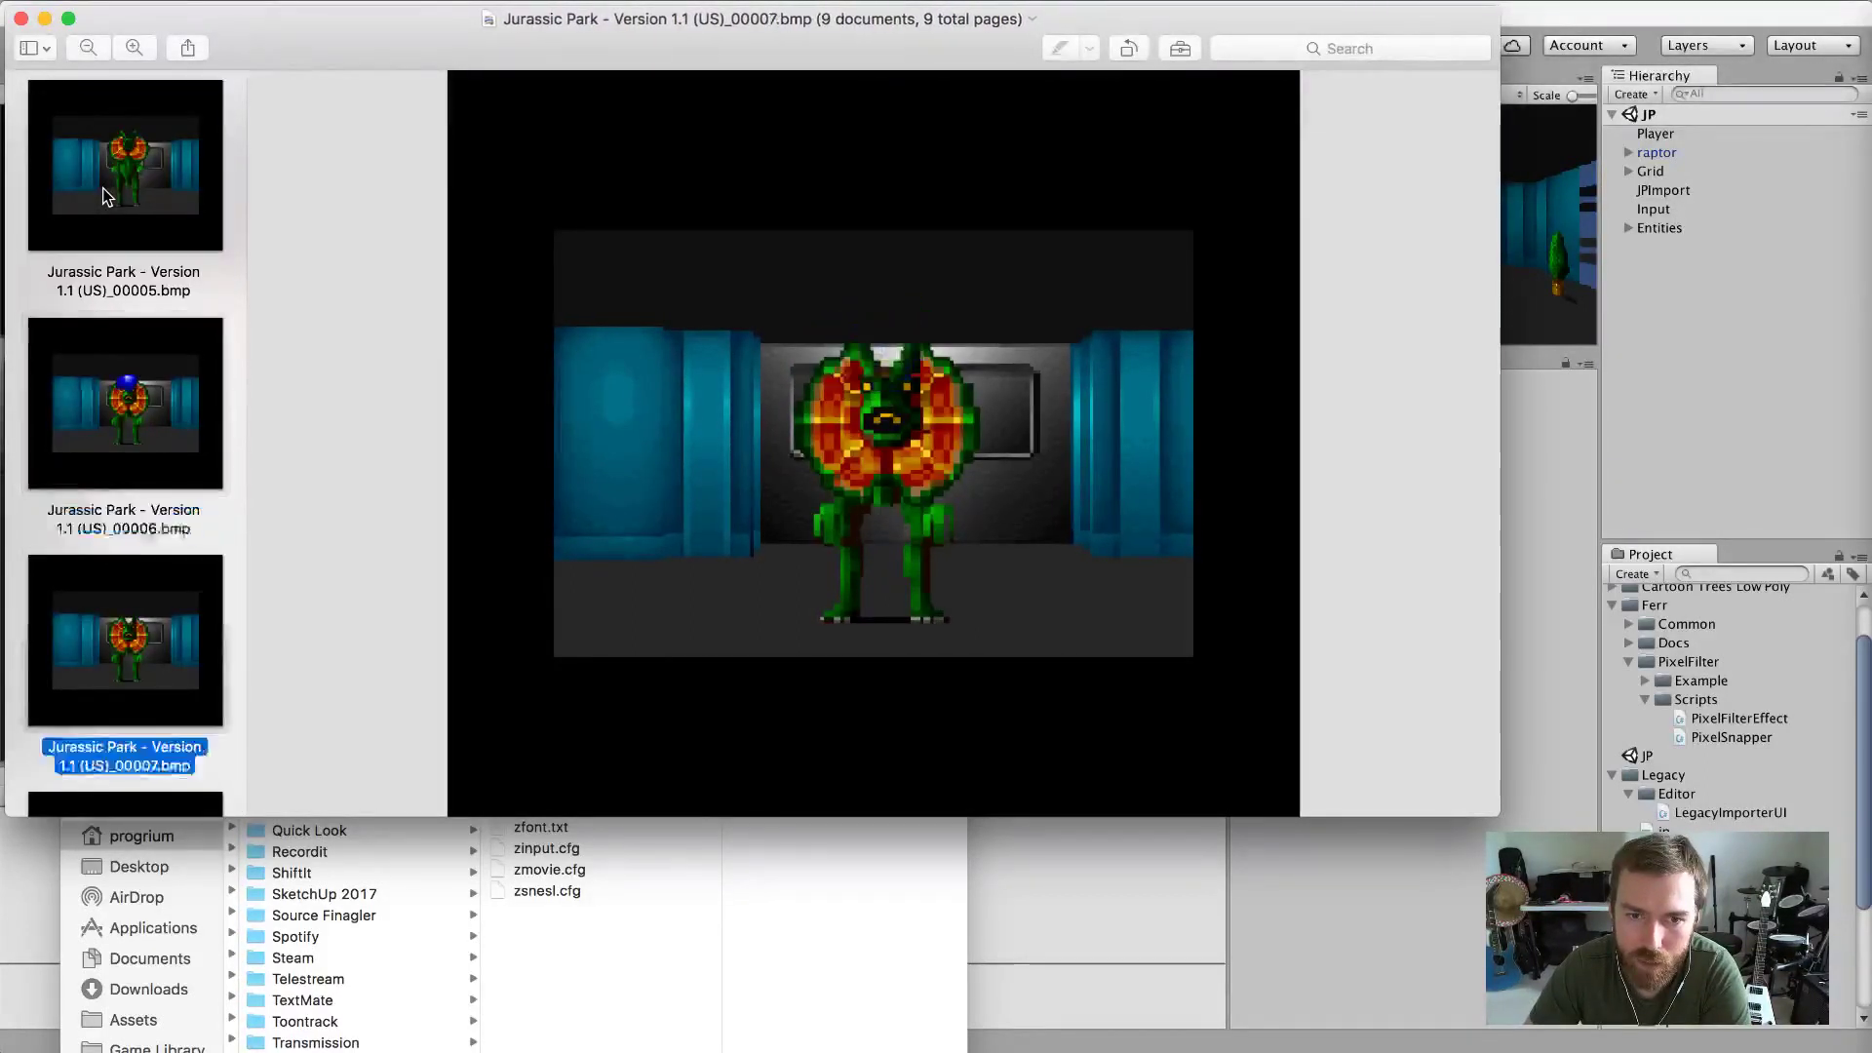
{"action": "key", "text": "Up"}
{"action": "key", "text": "Up"}
{"action": "key", "text": "Up"}
{"action": "key", "text": "Up"}
{"action": "key", "text": "Up"}
{"action": "key", "text": "Up"}
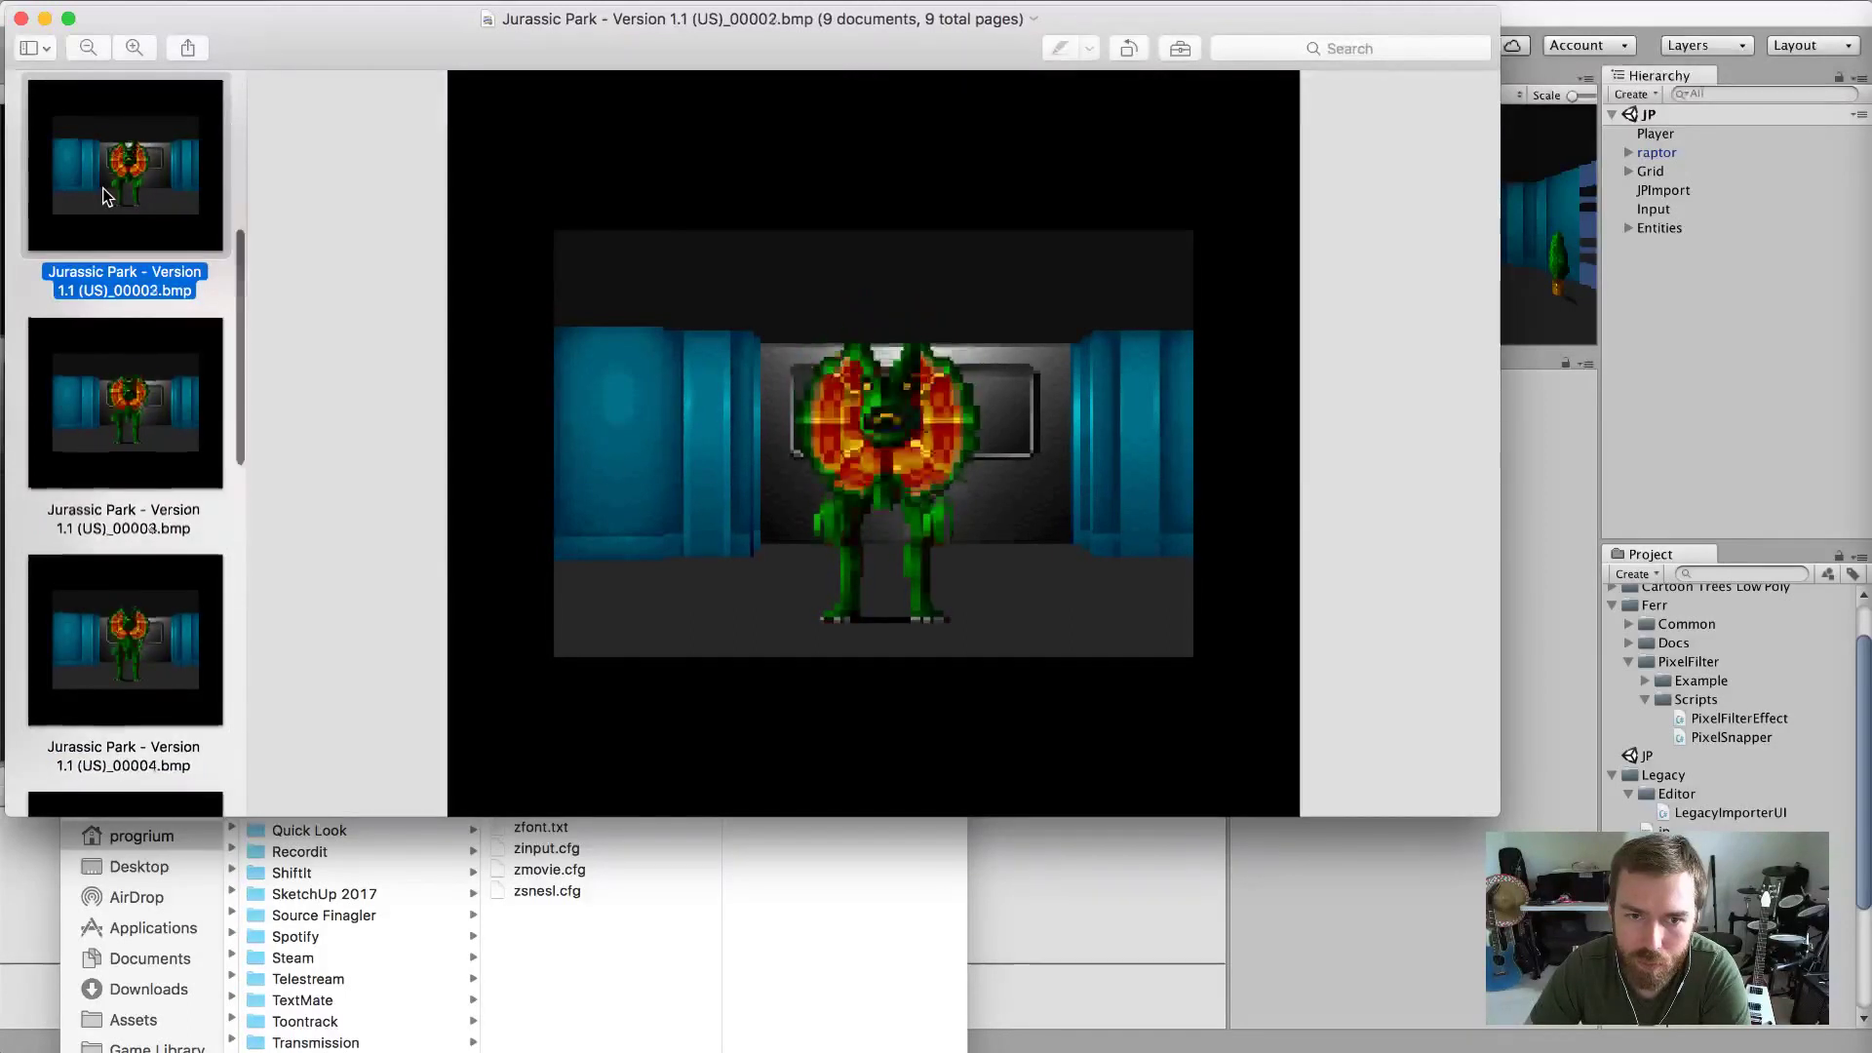
{"action": "key", "text": "Down"}
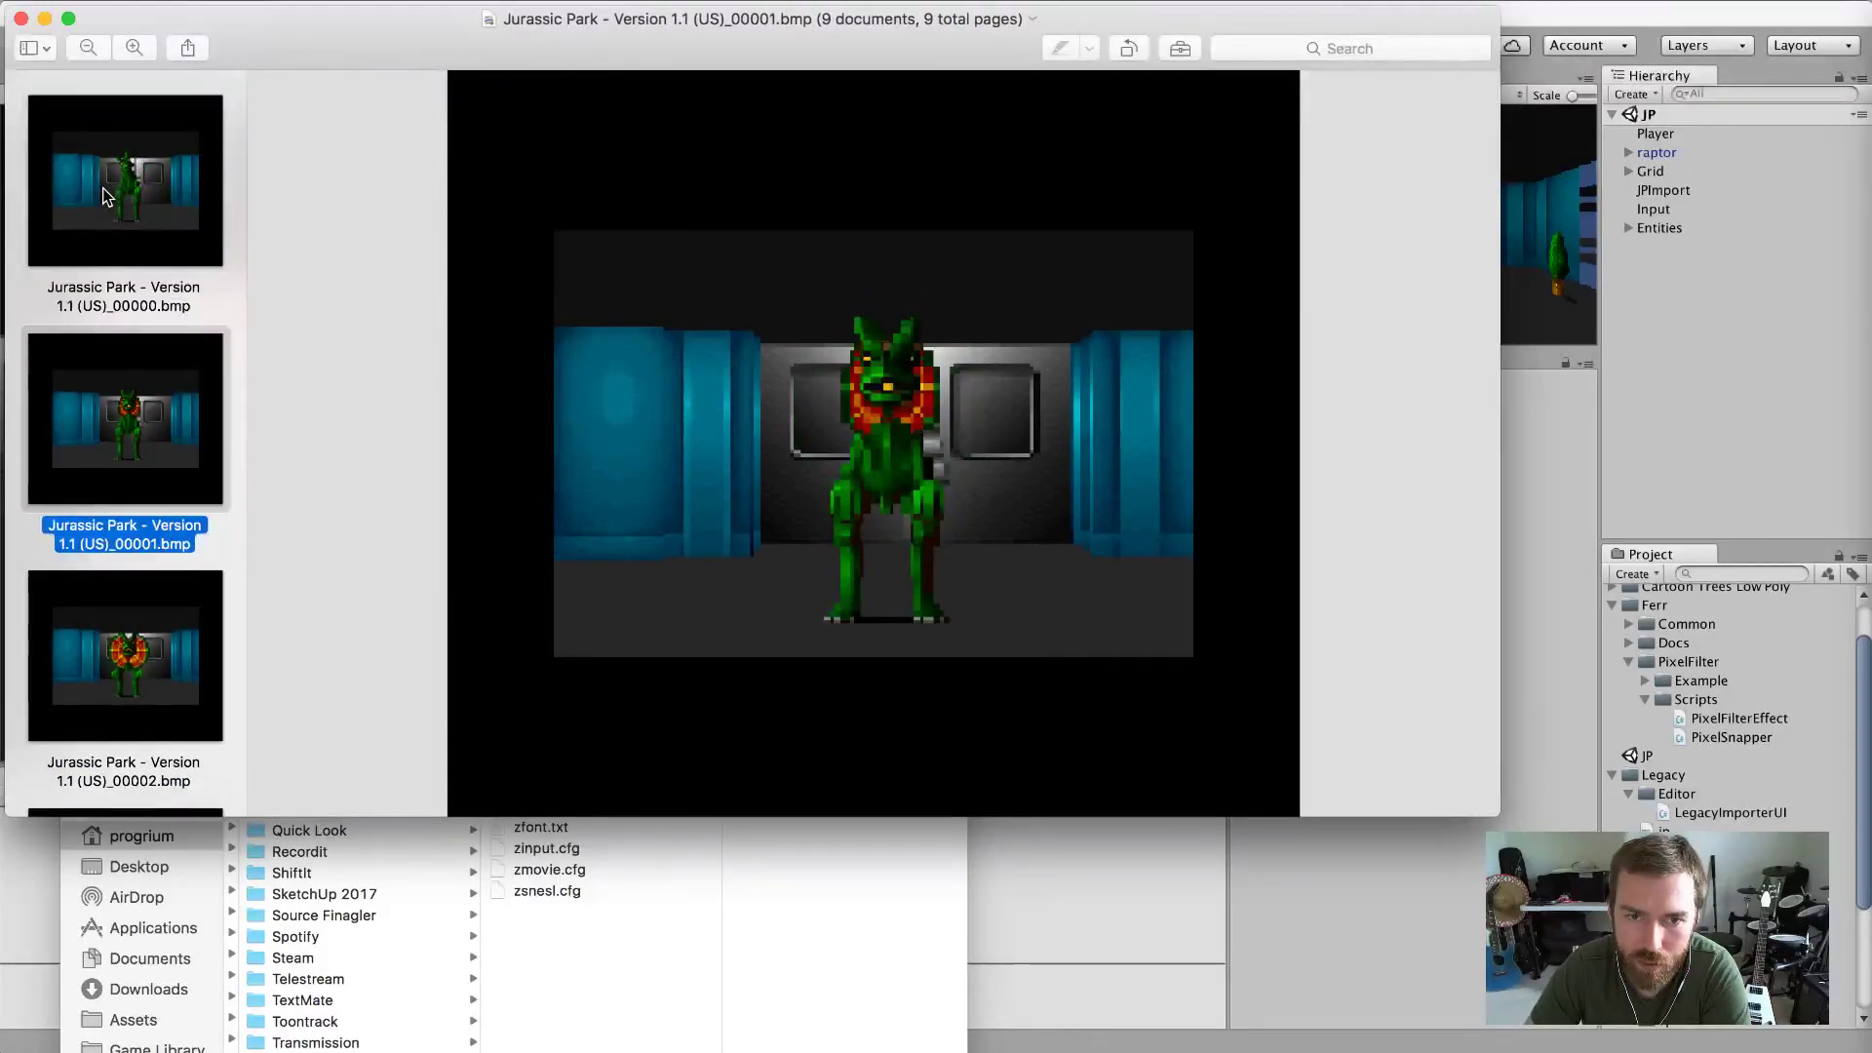
{"action": "key", "text": "Up"}
{"action": "key", "text": "Down"}
{"action": "key", "text": "Down"}
{"action": "key", "text": "Down"}
{"action": "key", "text": "Down"}
{"action": "key", "text": "Down"}
{"action": "key", "text": "Down"}
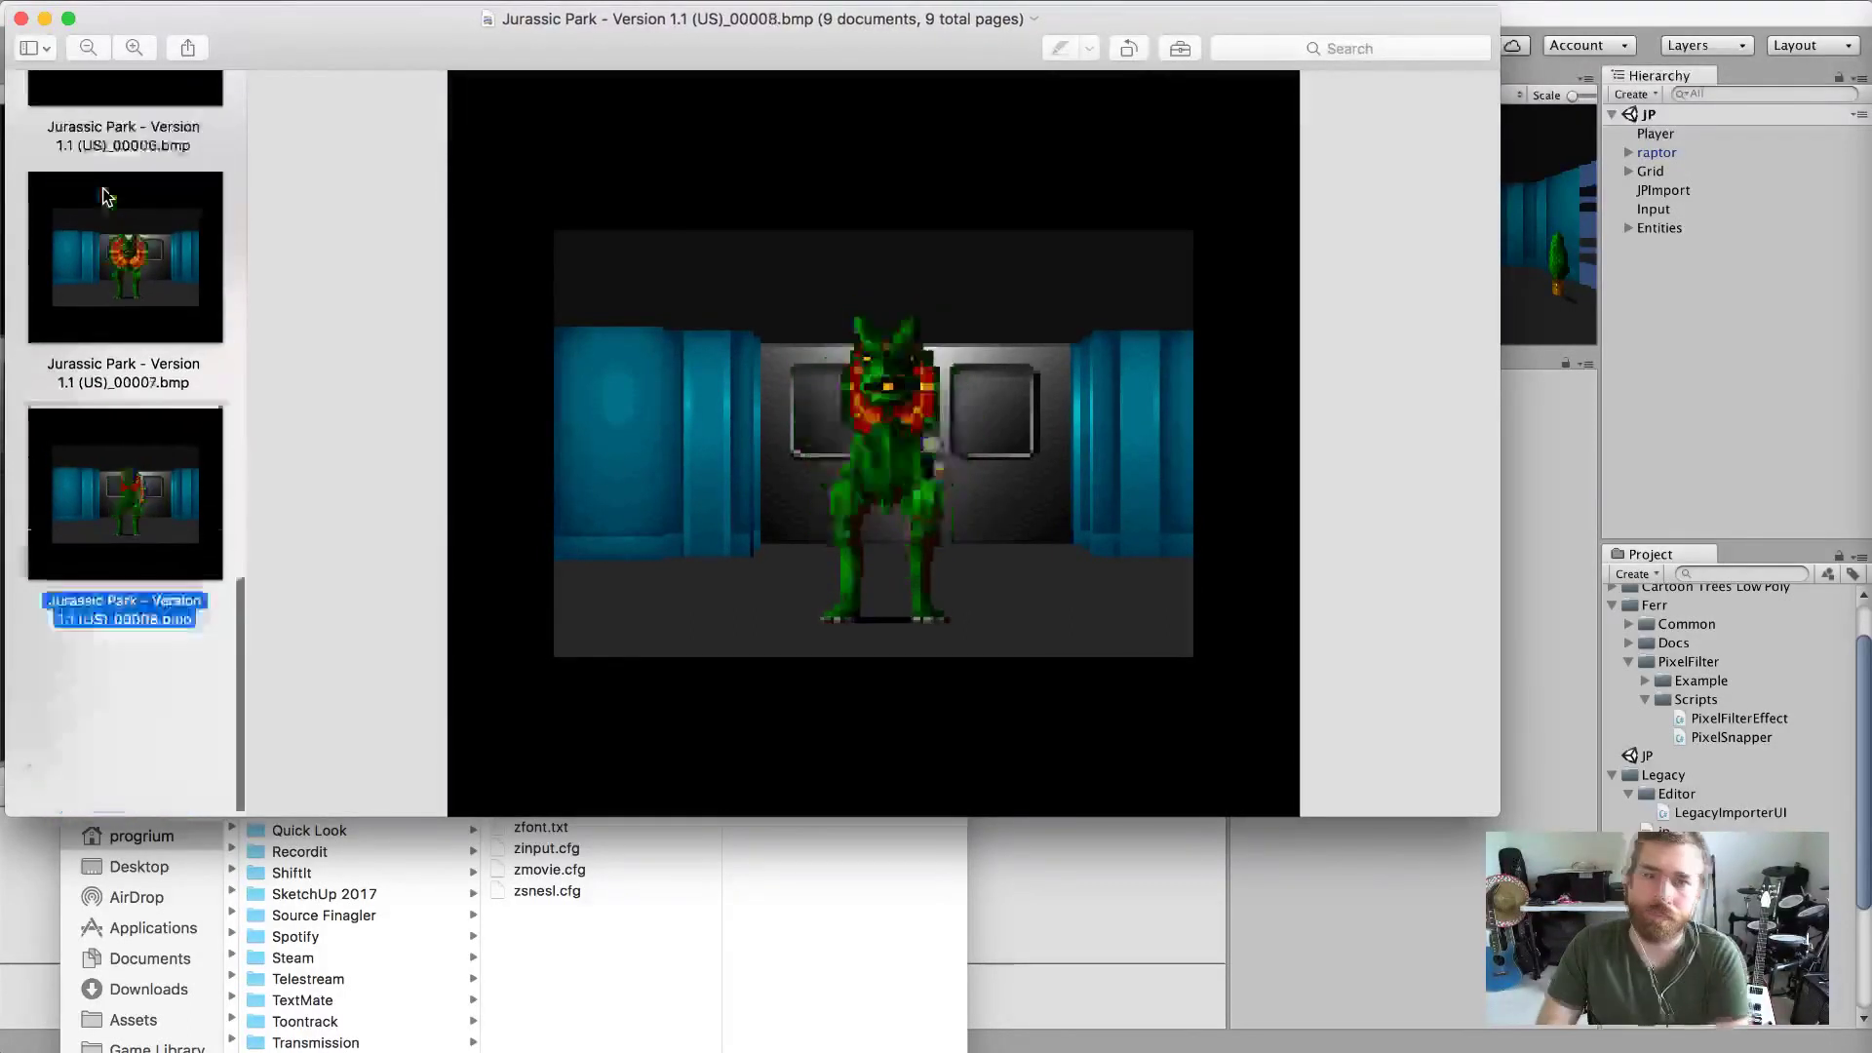
Run rapidly through the ordered screenshots in both directions several times to review them as an animation, ending on 00000.
{"action": "key", "text": "Up"}
{"action": "key", "text": "Up"}
{"action": "key", "text": "Up"}
{"action": "key", "text": "Up"}
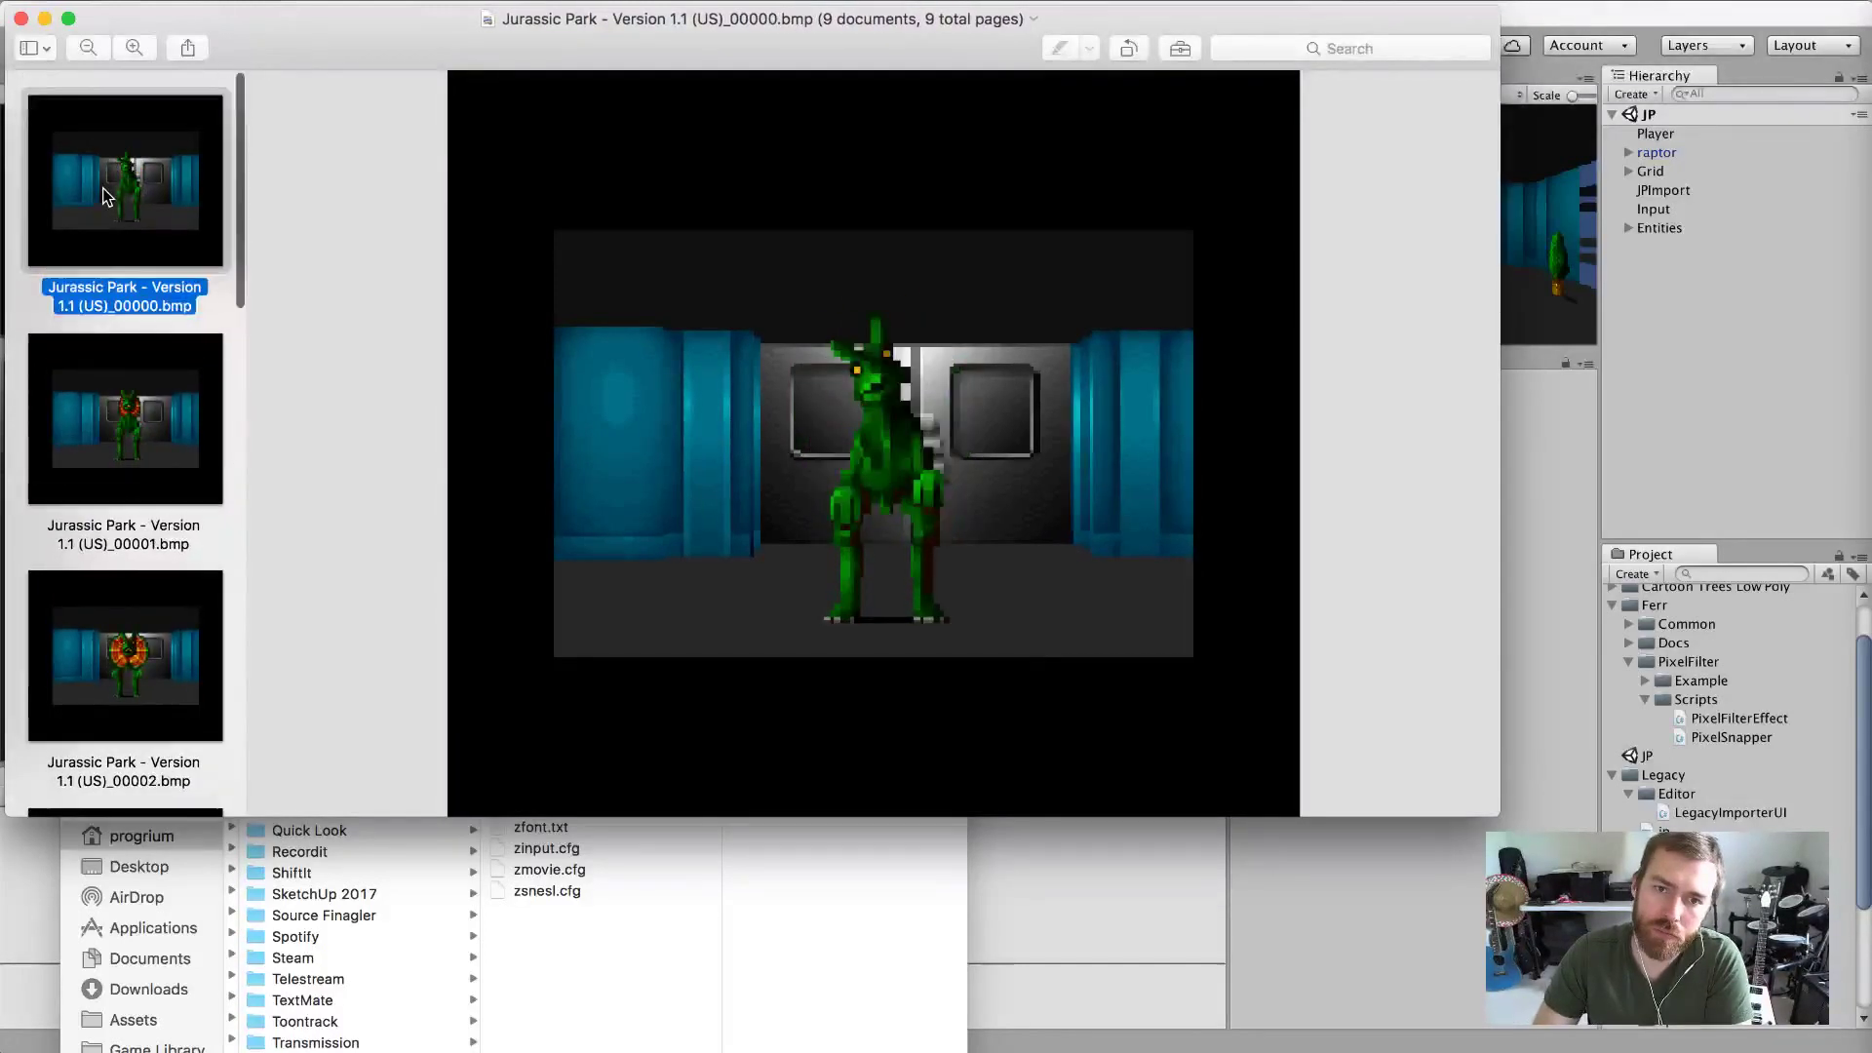
{"action": "key", "text": "Down"}
{"action": "key", "text": "Down"}
{"action": "key", "text": "Down"}
{"action": "key", "text": "Down"}
{"action": "key", "text": "Down"}
{"action": "key", "text": "Down"}
{"action": "key", "text": "Down"}
{"action": "key", "text": "Down"}
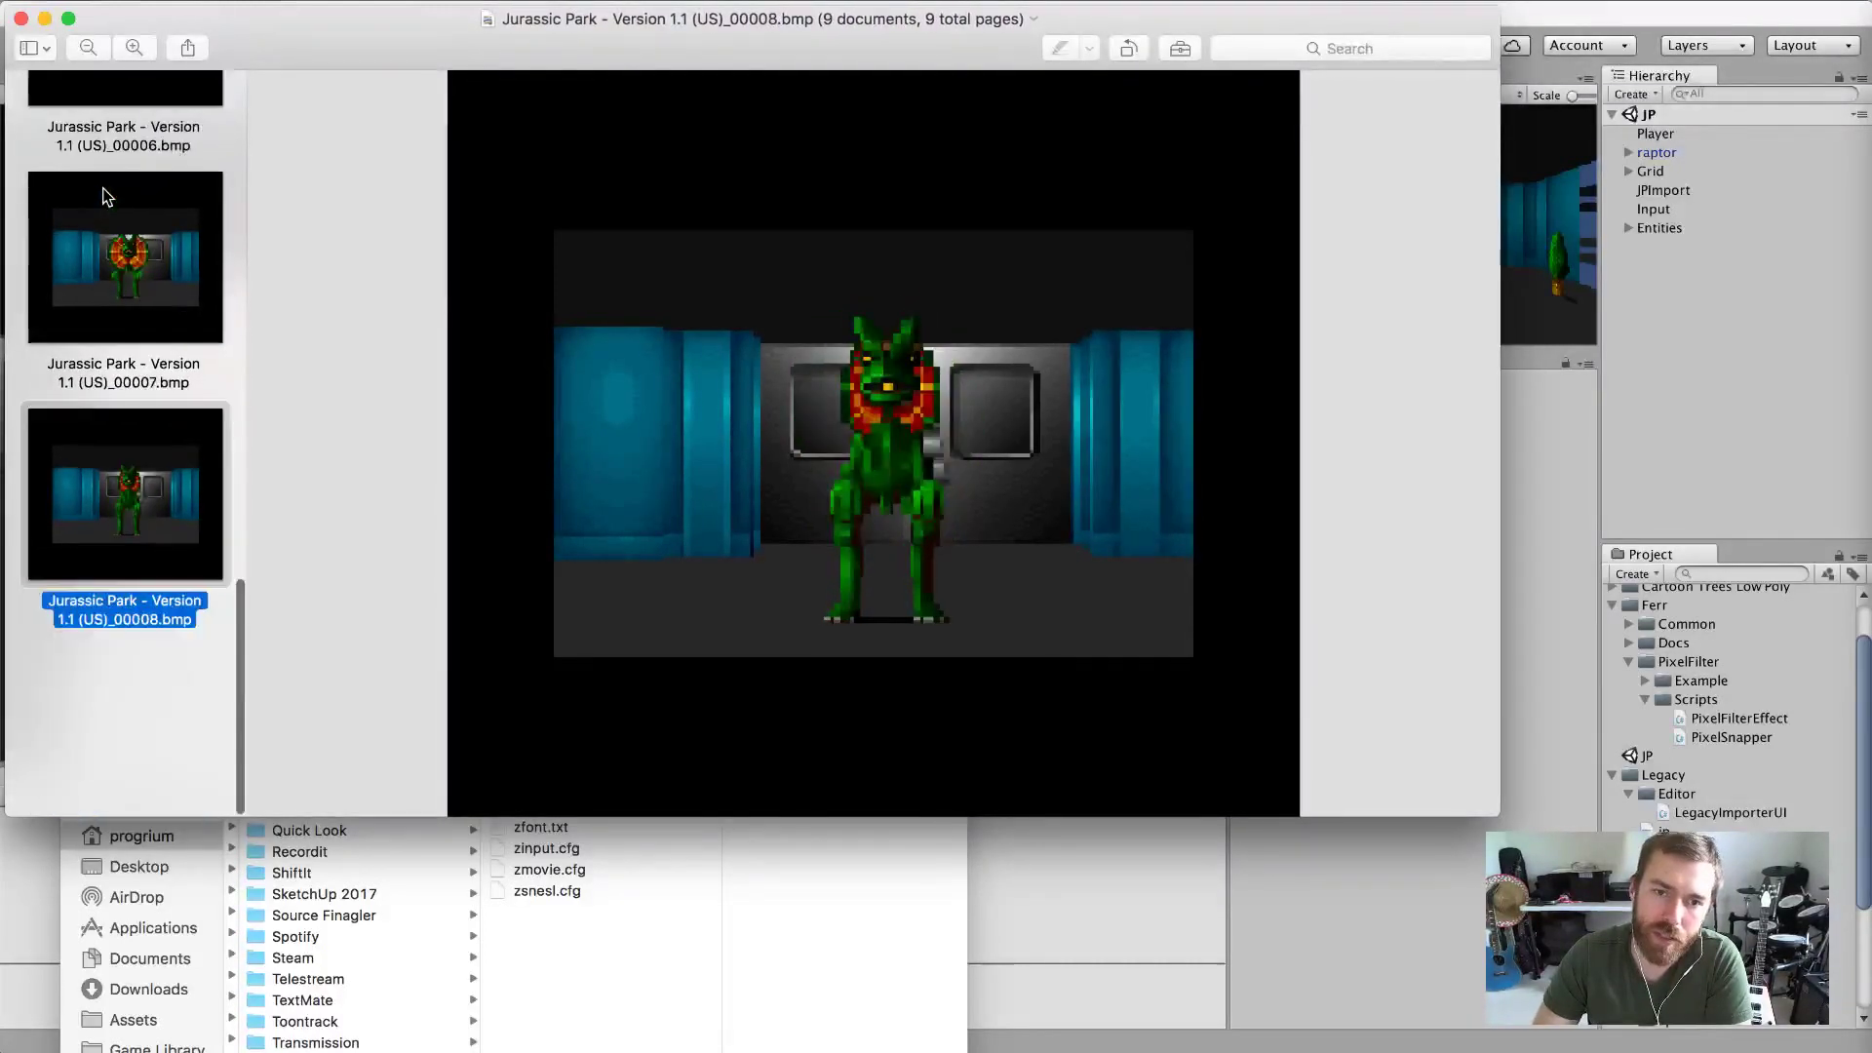
{"action": "key", "text": "Up"}
{"action": "key", "text": "Up"}
{"action": "key", "text": "Up"}
{"action": "key", "text": "Up"}
{"action": "key", "text": "Up"}
{"action": "key", "text": "Up"}
{"action": "key", "text": "Up"}
{"action": "key", "text": "Up"}
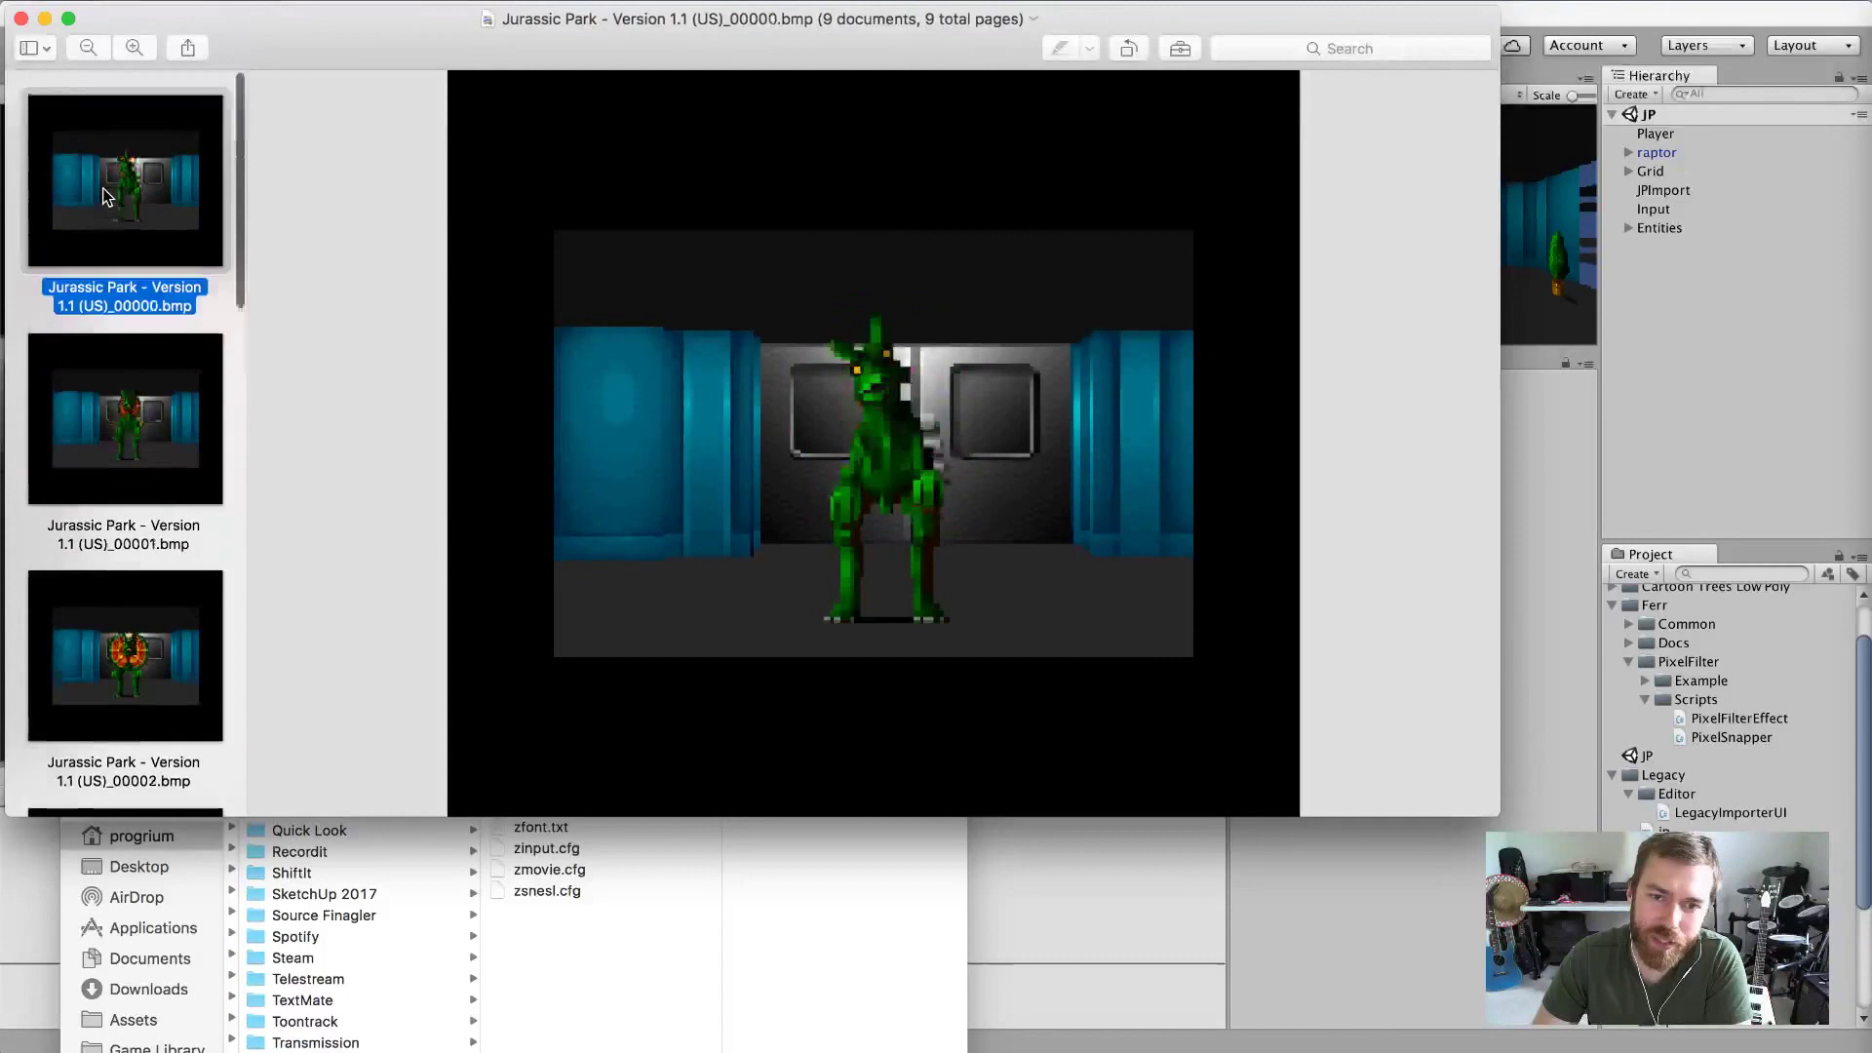
{"action": "key", "text": "Down"}
{"action": "key", "text": "Down"}
{"action": "key", "text": "Down"}
{"action": "key", "text": "Down"}
{"action": "key", "text": "Down"}
{"action": "key", "text": "Down"}
{"action": "key", "text": "Down"}
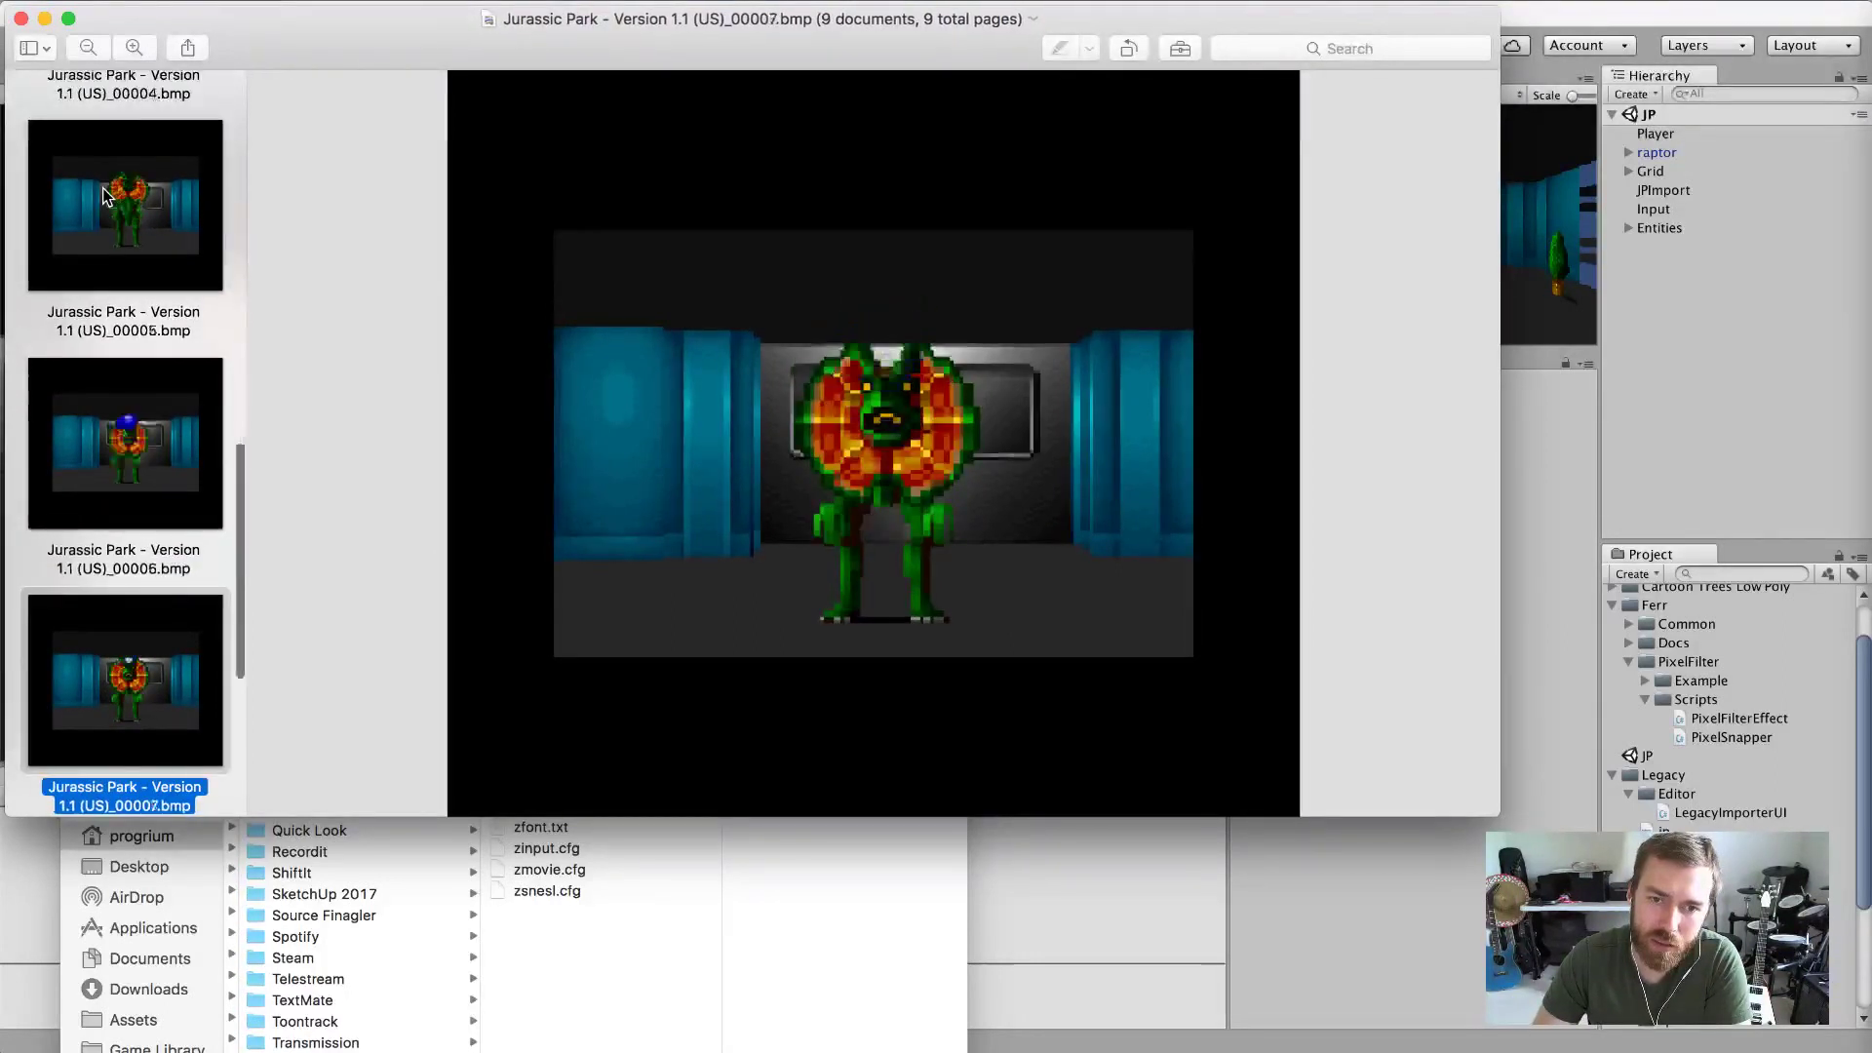
{"action": "key", "text": "Up"}
{"action": "key", "text": "Up"}
{"action": "key", "text": "Up"}
{"action": "key", "text": "Up"}
{"action": "key", "text": "Up"}
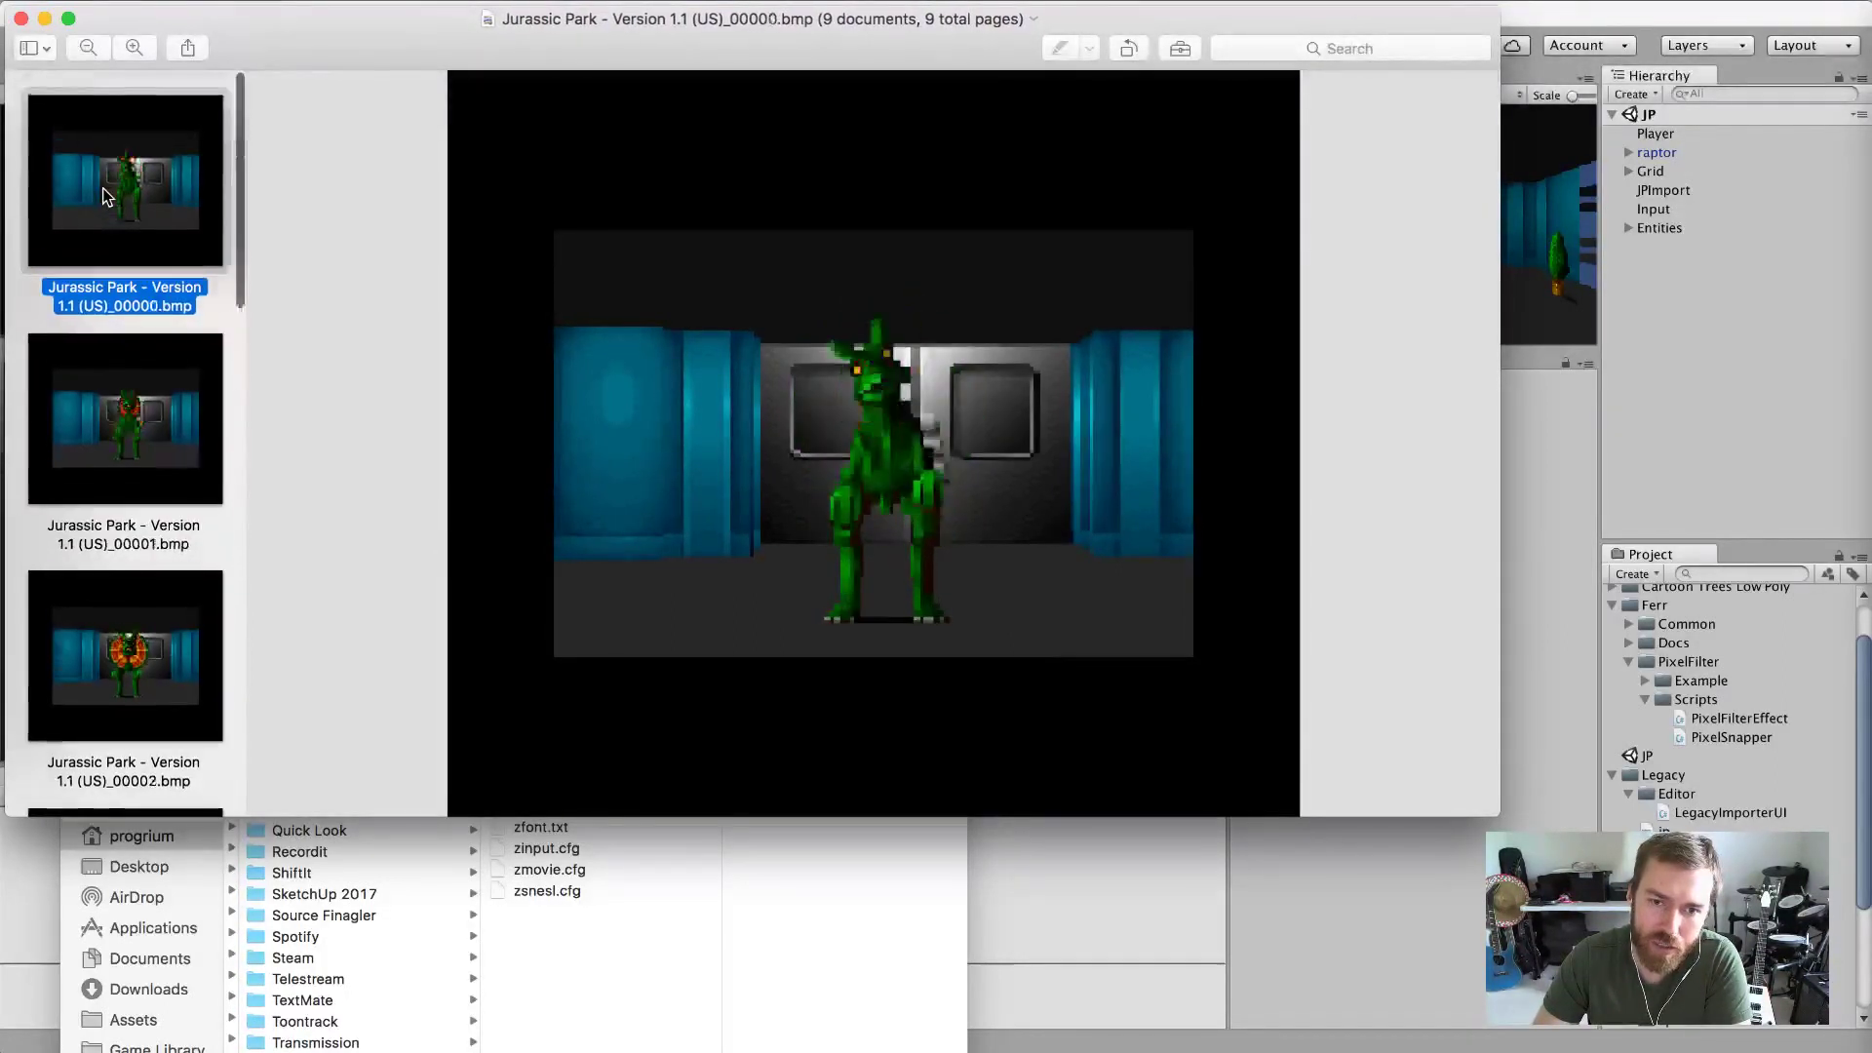
Play through screenshots 00000 to 00008 and back three times to study the dinosaur's full animation cycle.
{"action": "key", "text": "Down"}
{"action": "key", "text": "Down"}
{"action": "key", "text": "Down"}
{"action": "key", "text": "Down"}
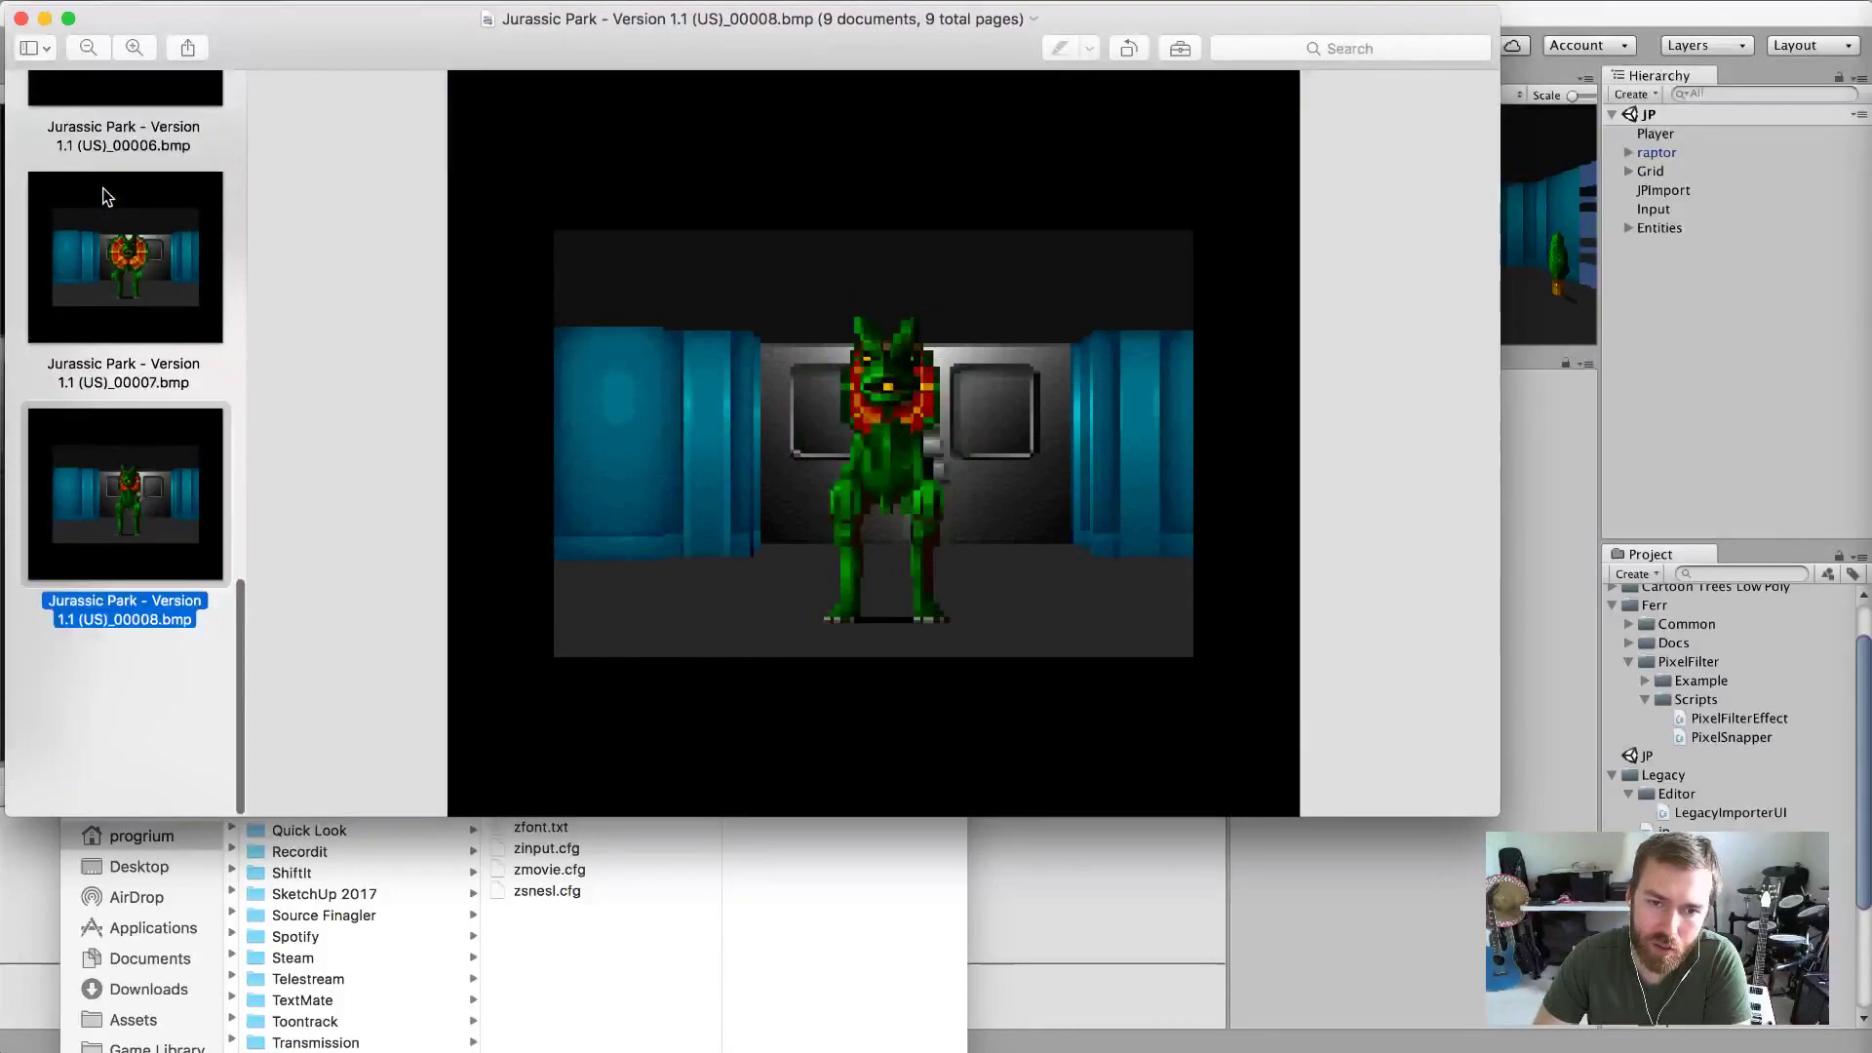
{"action": "key", "text": "Up"}
{"action": "key", "text": "Up"}
{"action": "key", "text": "Up"}
{"action": "key", "text": "Up"}
{"action": "key", "text": "Up"}
{"action": "key", "text": "Up"}
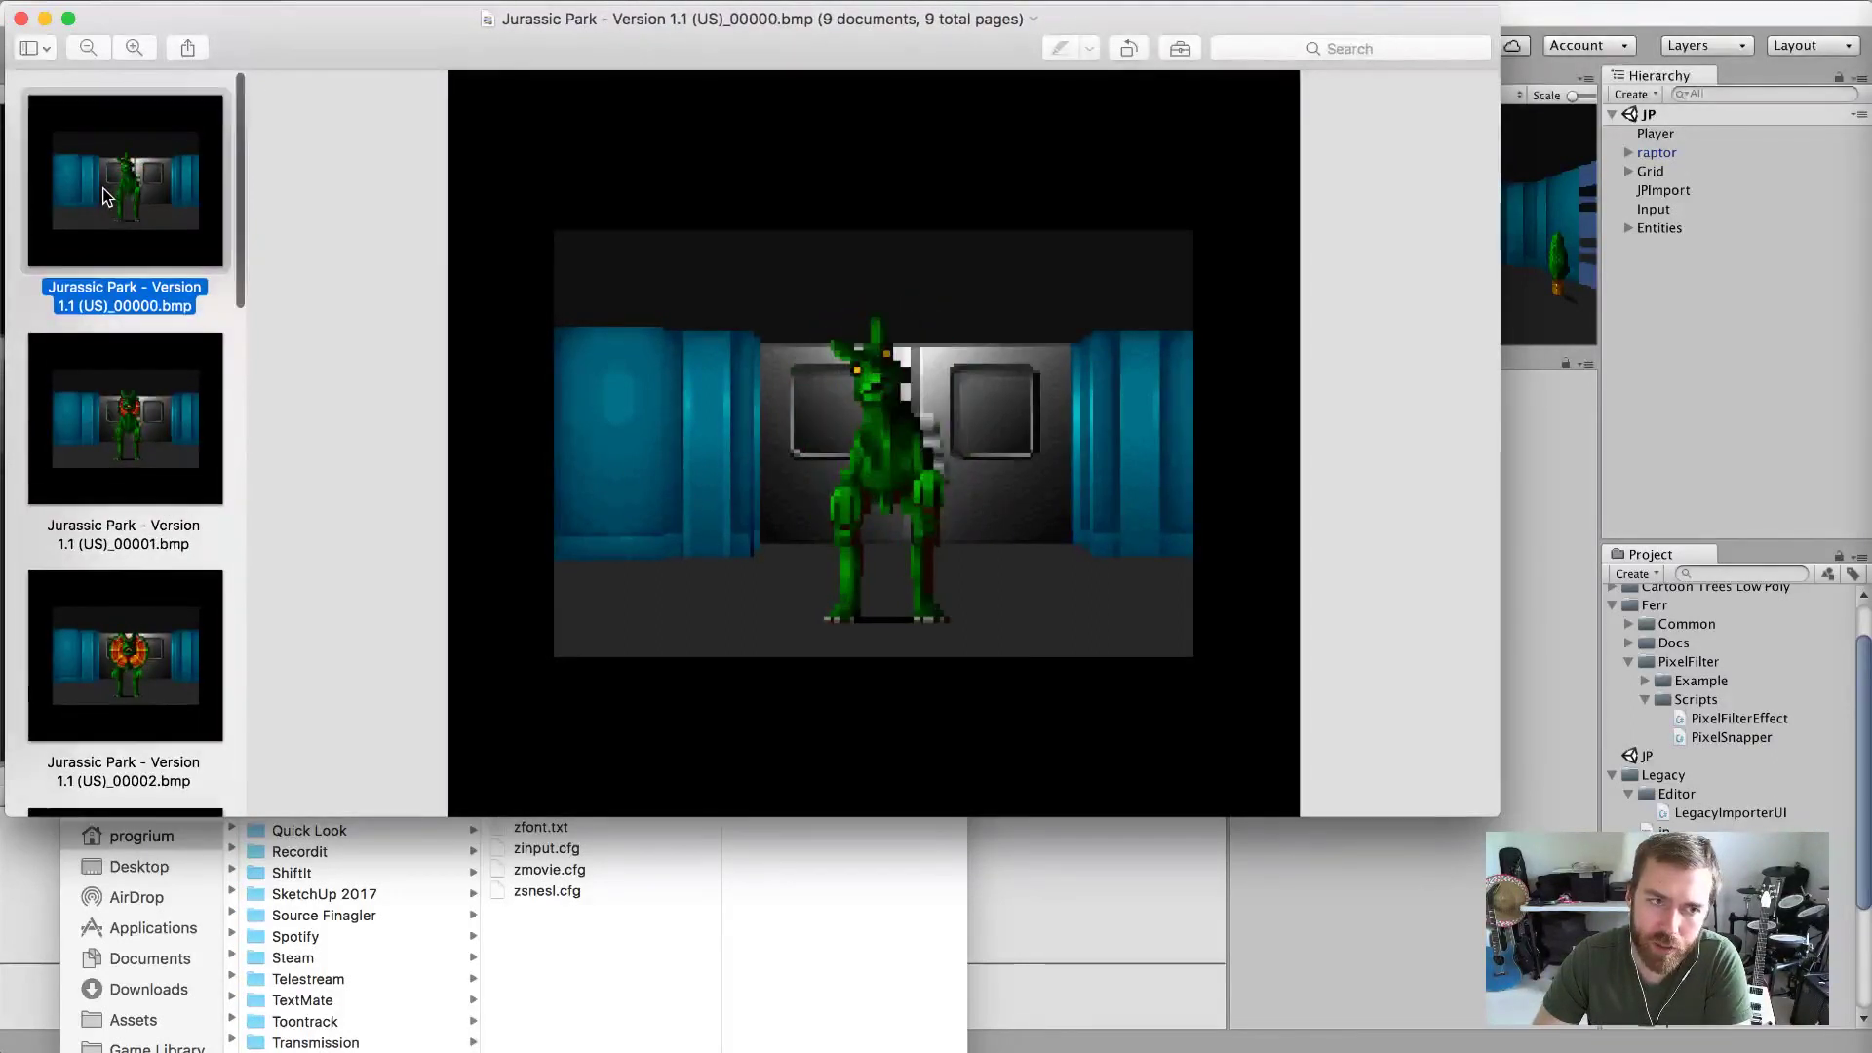
{"action": "key", "text": "Down"}
{"action": "key", "text": "Down"}
{"action": "key", "text": "Down"}
{"action": "key", "text": "Down"}
{"action": "key", "text": "Down"}
{"action": "key", "text": "Down"}
{"action": "key", "text": "Down"}
{"action": "key", "text": "Down"}
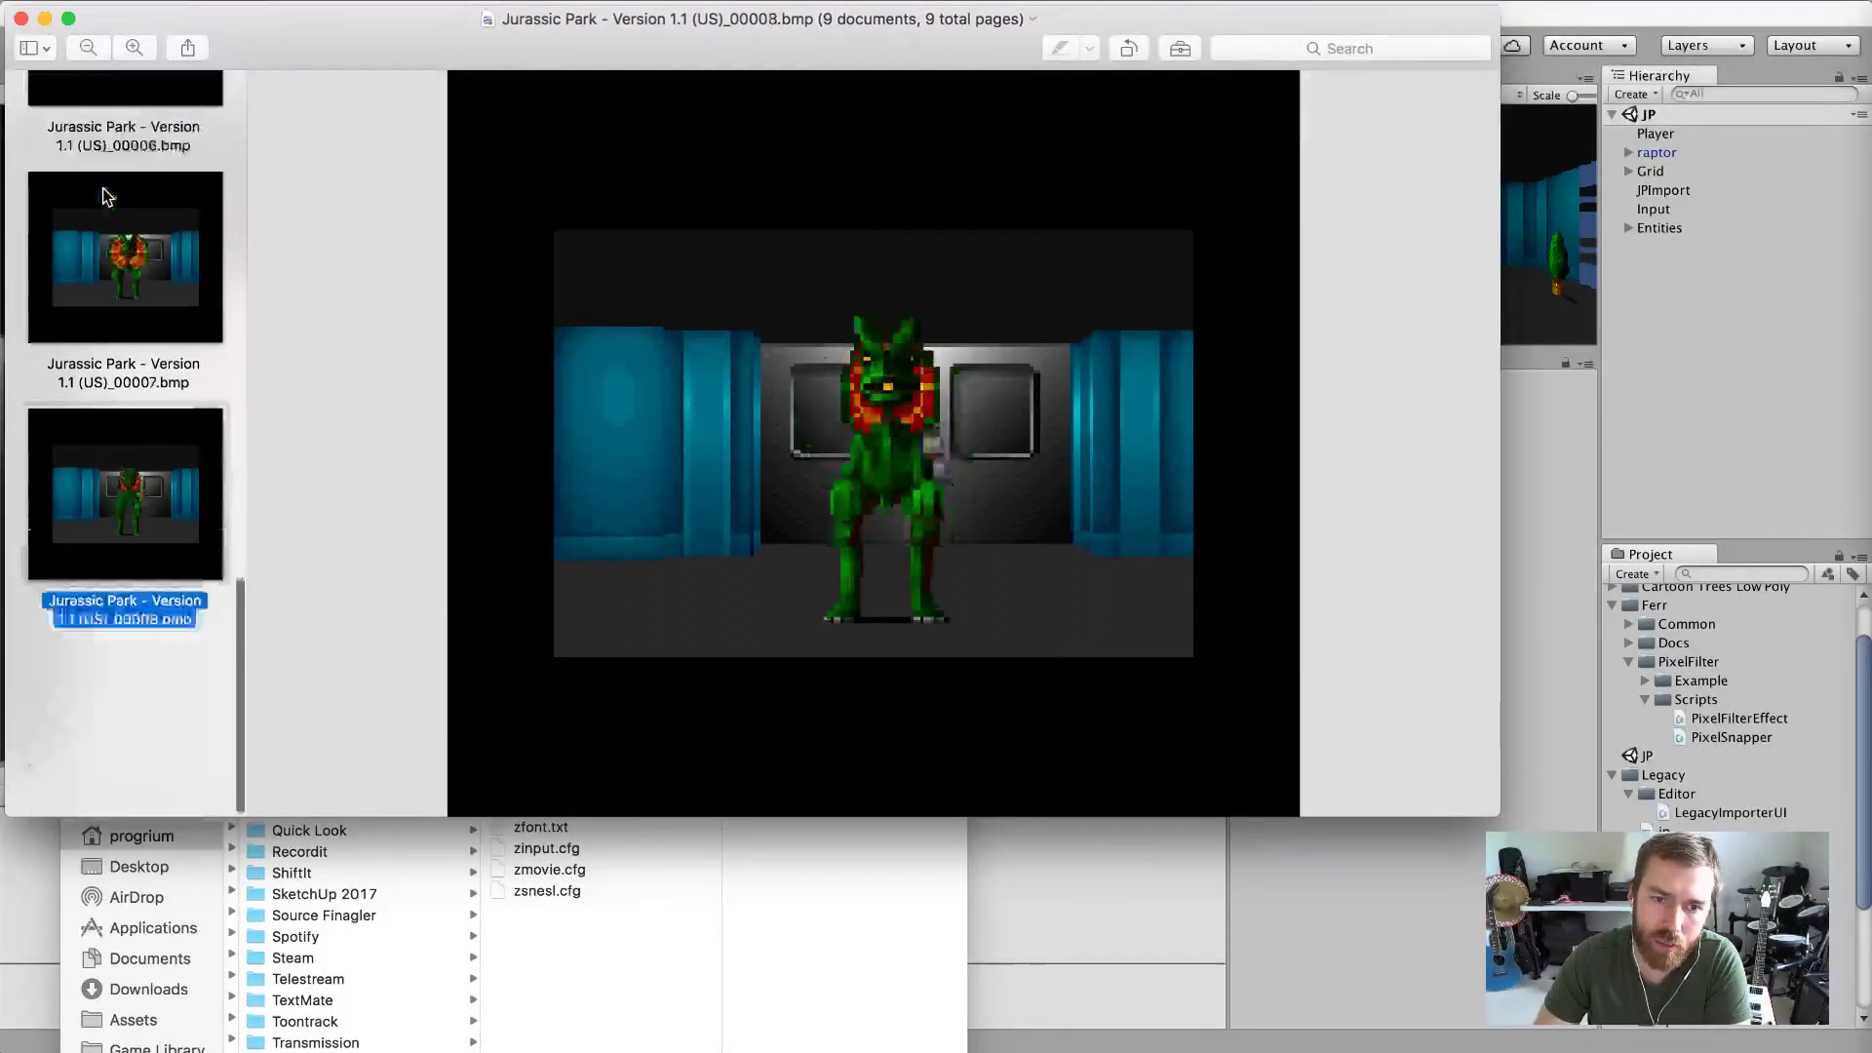
{"action": "key", "text": "Up"}
{"action": "key", "text": "Up"}
{"action": "key", "text": "Up"}
{"action": "key", "text": "Up"}
{"action": "key", "text": "Up"}
{"action": "key", "text": "Up"}
{"action": "key", "text": "Up"}
{"action": "key", "text": "Up"}
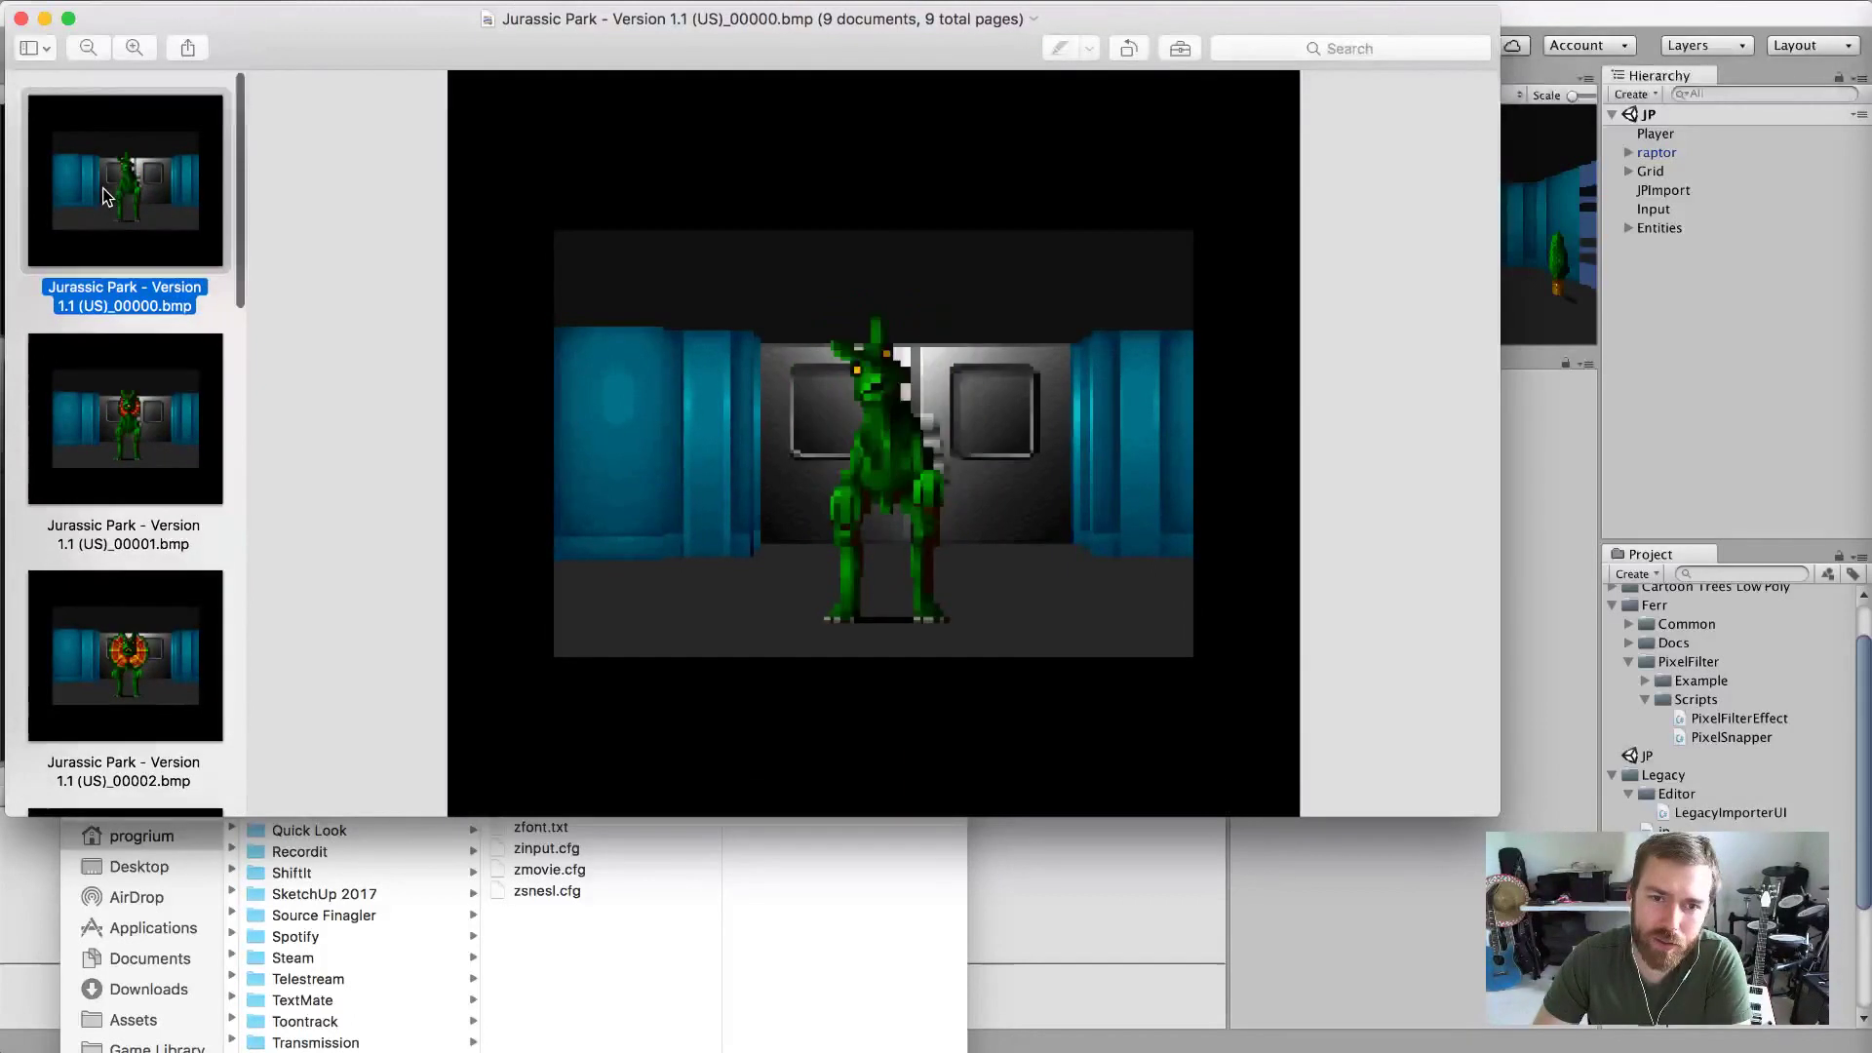
{"action": "key", "text": "Down"}
{"action": "key", "text": "Down"}
{"action": "key", "text": "Down"}
{"action": "key", "text": "Down"}
{"action": "key", "text": "Down"}
{"action": "key", "text": "Down"}
{"action": "key", "text": "Down"}
{"action": "key", "text": "Down"}
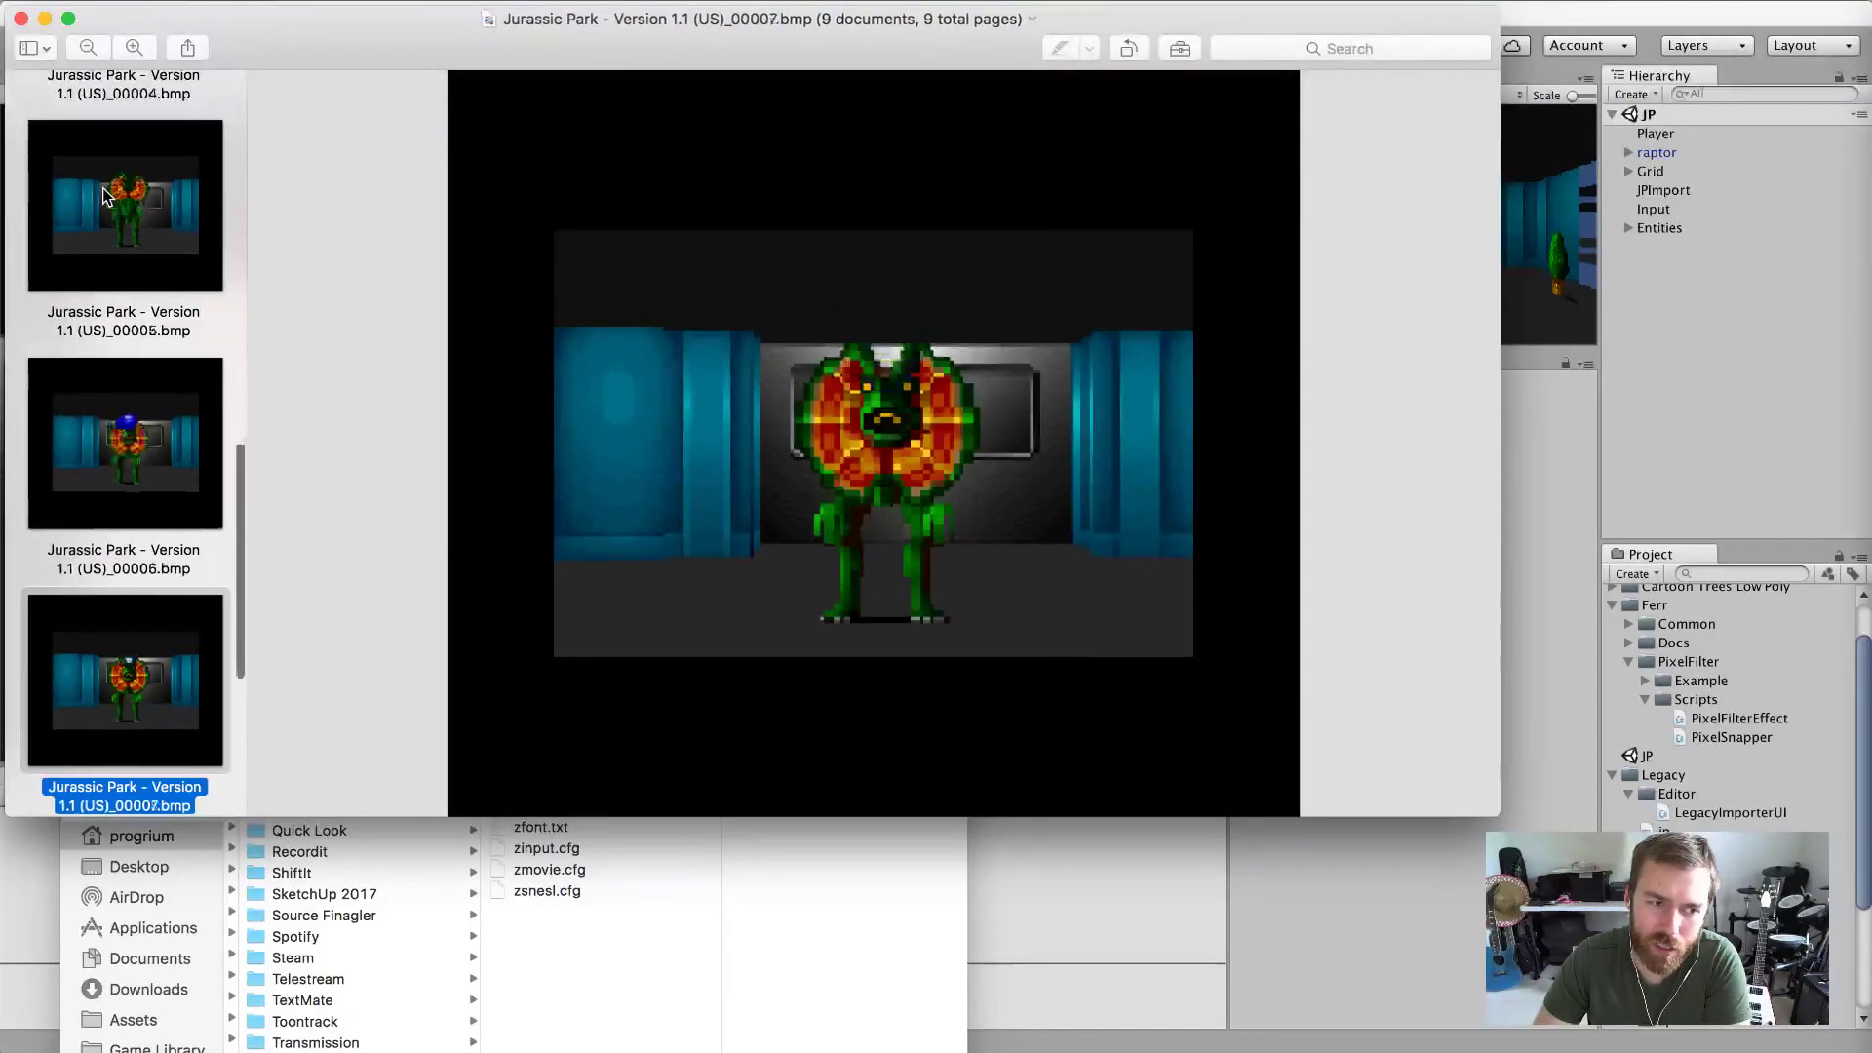
{"action": "key", "text": "Up"}
{"action": "key", "text": "Up"}
{"action": "key", "text": "Up"}
{"action": "key", "text": "Up"}
{"action": "key", "text": "Up"}
{"action": "key", "text": "Up"}
{"action": "key", "text": "Up"}
{"action": "key", "text": "Up"}
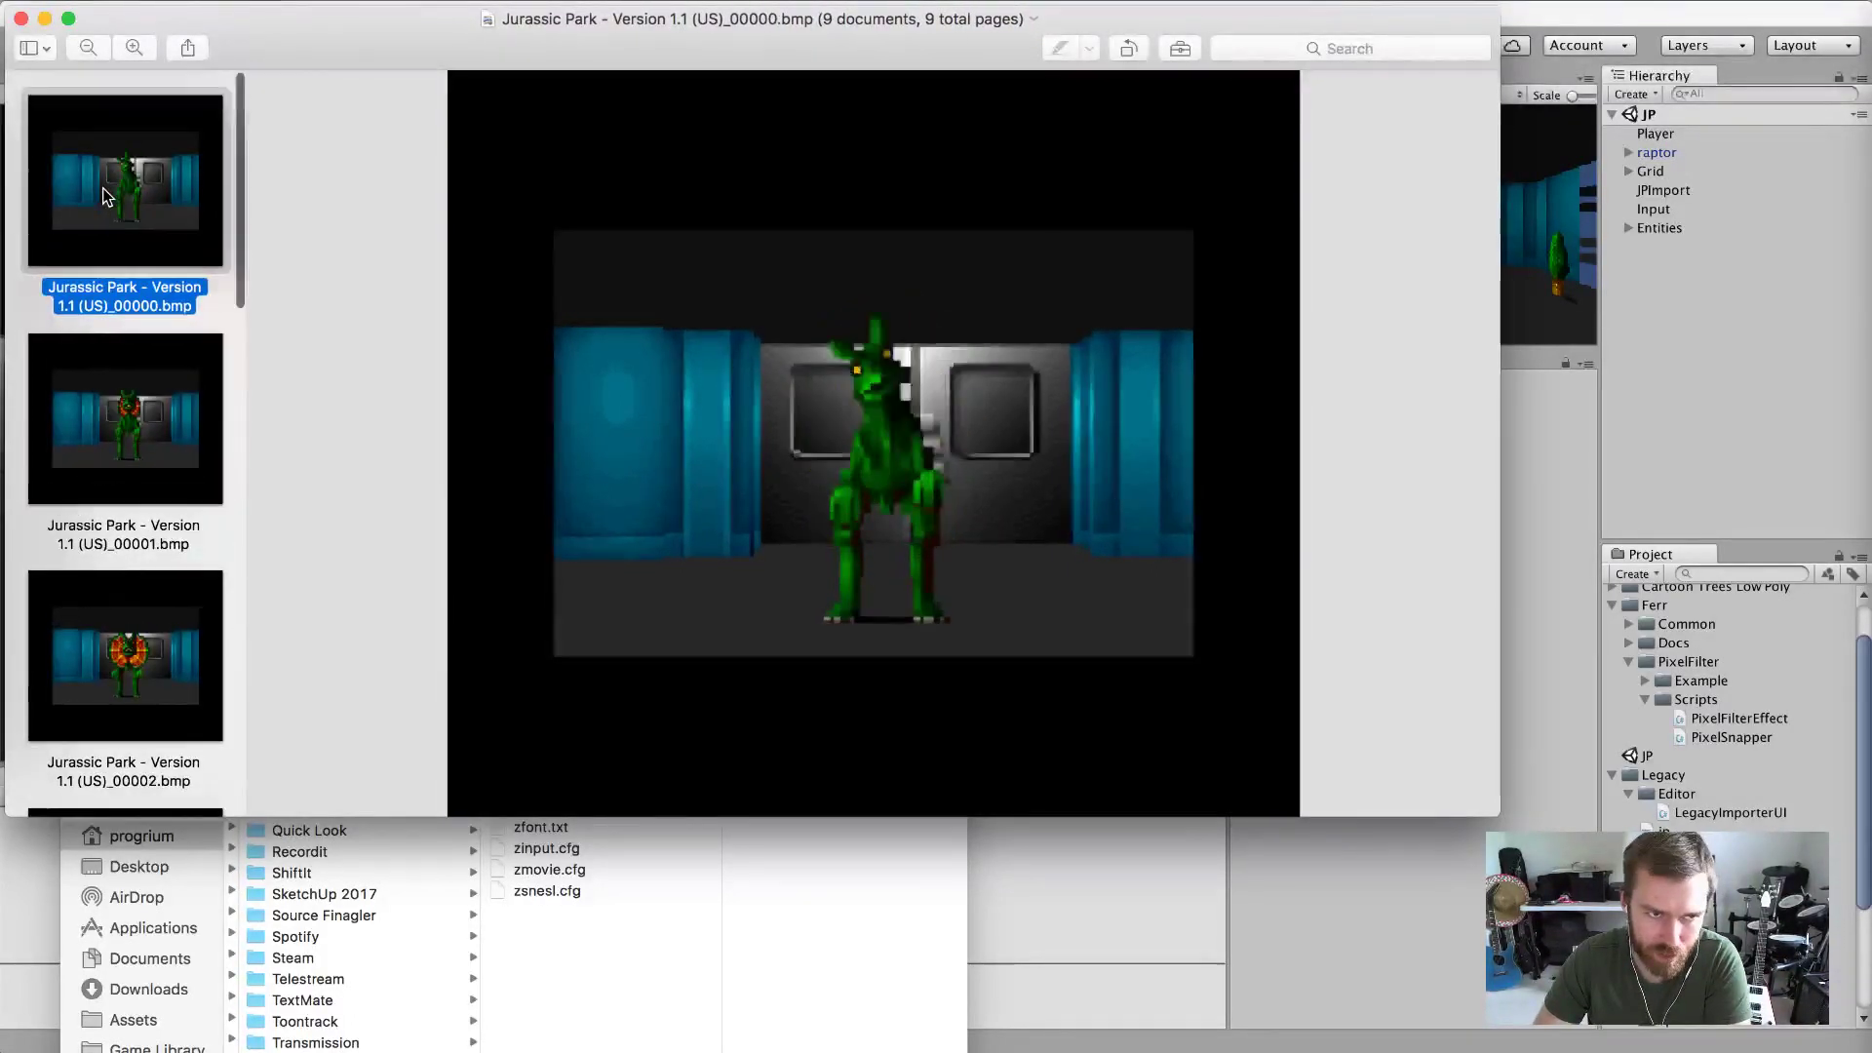
Step three frames ahead from screenshot 00000 and back again to compare the opening poses.
{"action": "key", "text": "Down"}
{"action": "key", "text": "Down"}
{"action": "key", "text": "Down"}
{"action": "key", "text": "Up"}
{"action": "key", "text": "Up"}
{"action": "key", "text": "Up"}
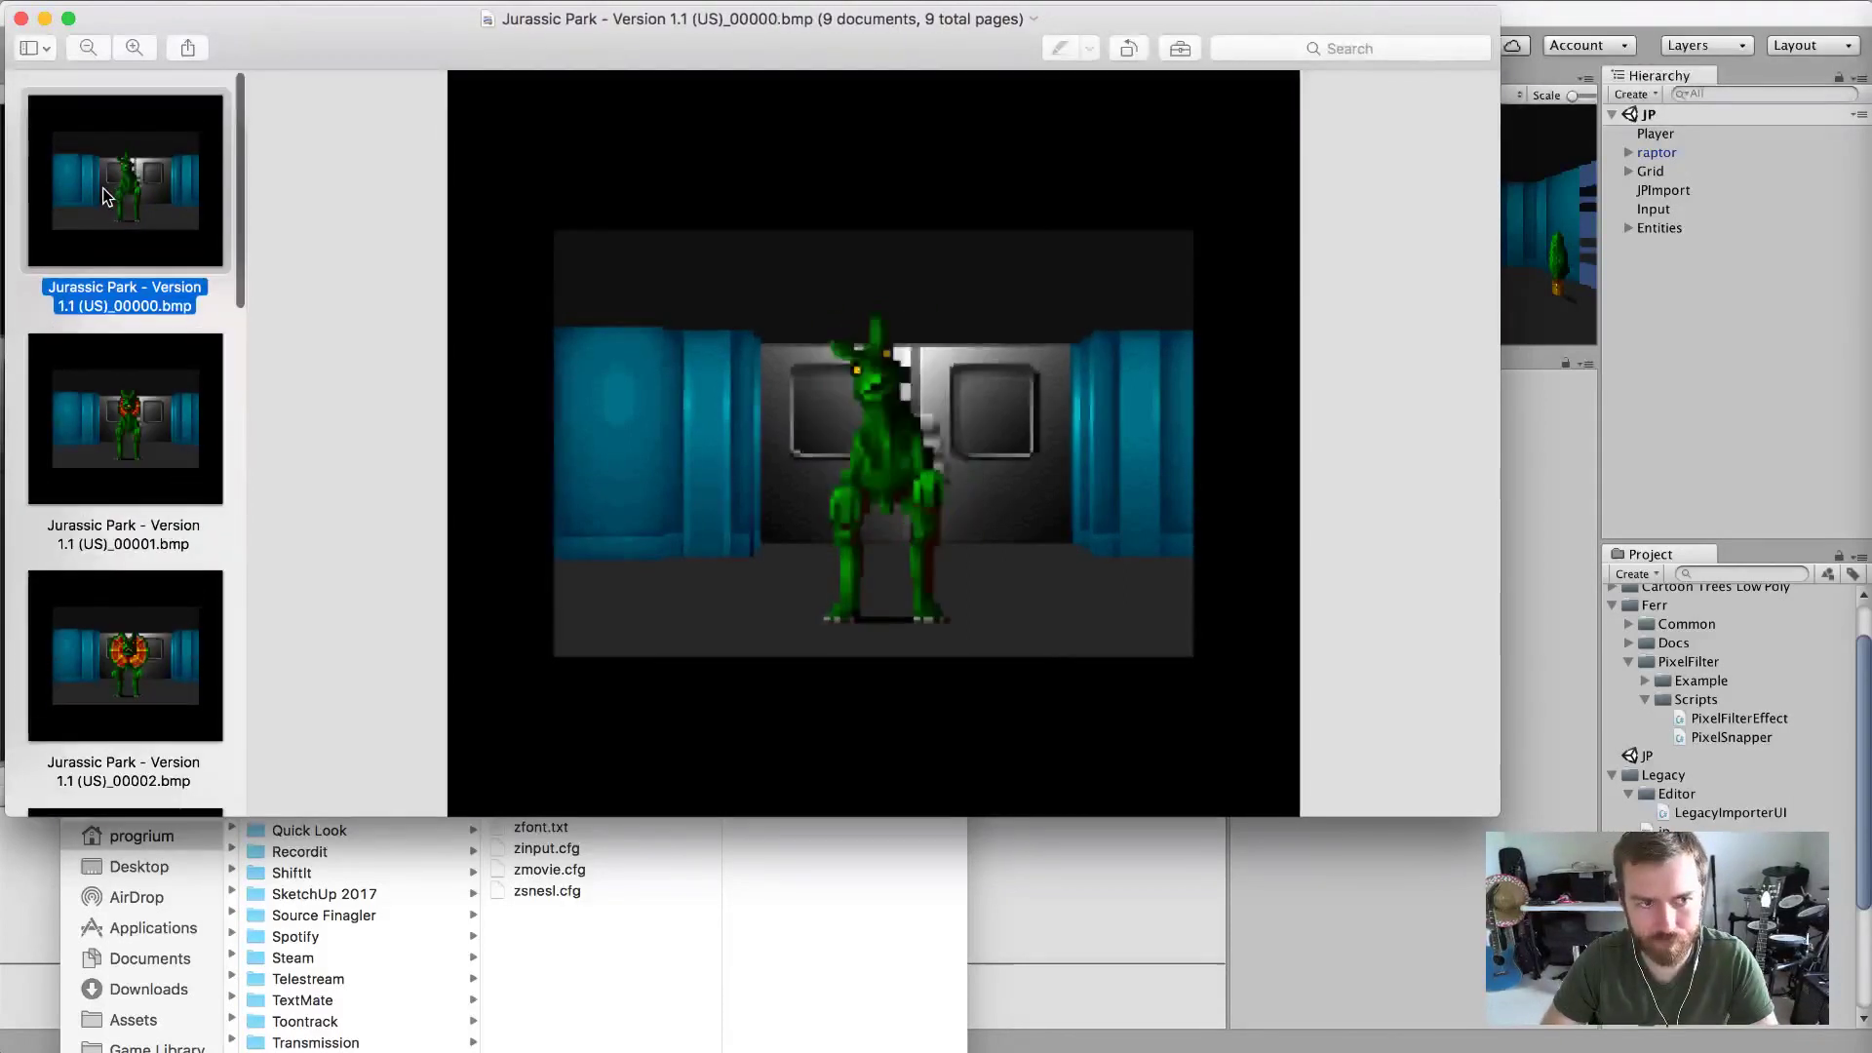
Switch to Unity to look at the Jurassic Park game view and return to the screenshots in Preview.
{"action": "key", "text": "super+Tab"}
{"action": "key", "text": "super+Tab"}
{"action": "key", "text": "super+Tab"}
{"action": "key", "text": "super+Tab"}
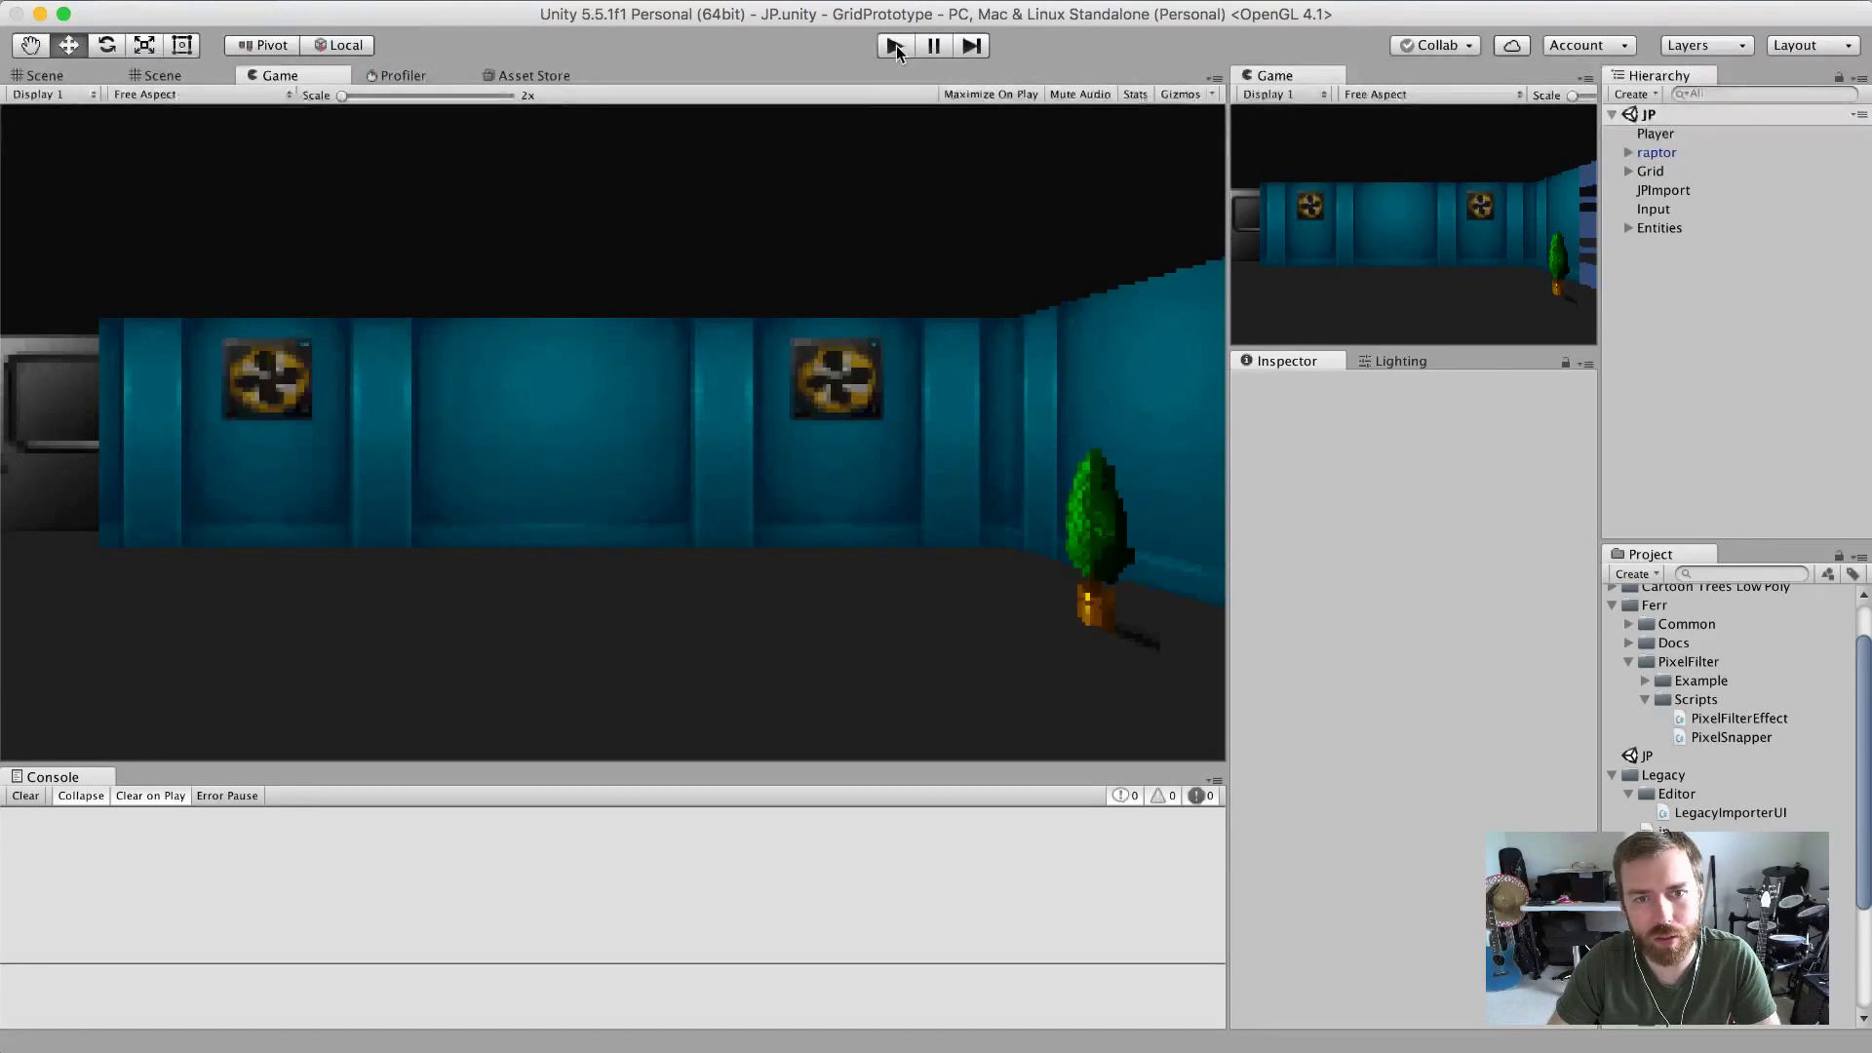
{"action": "key", "text": "super+Tab"}
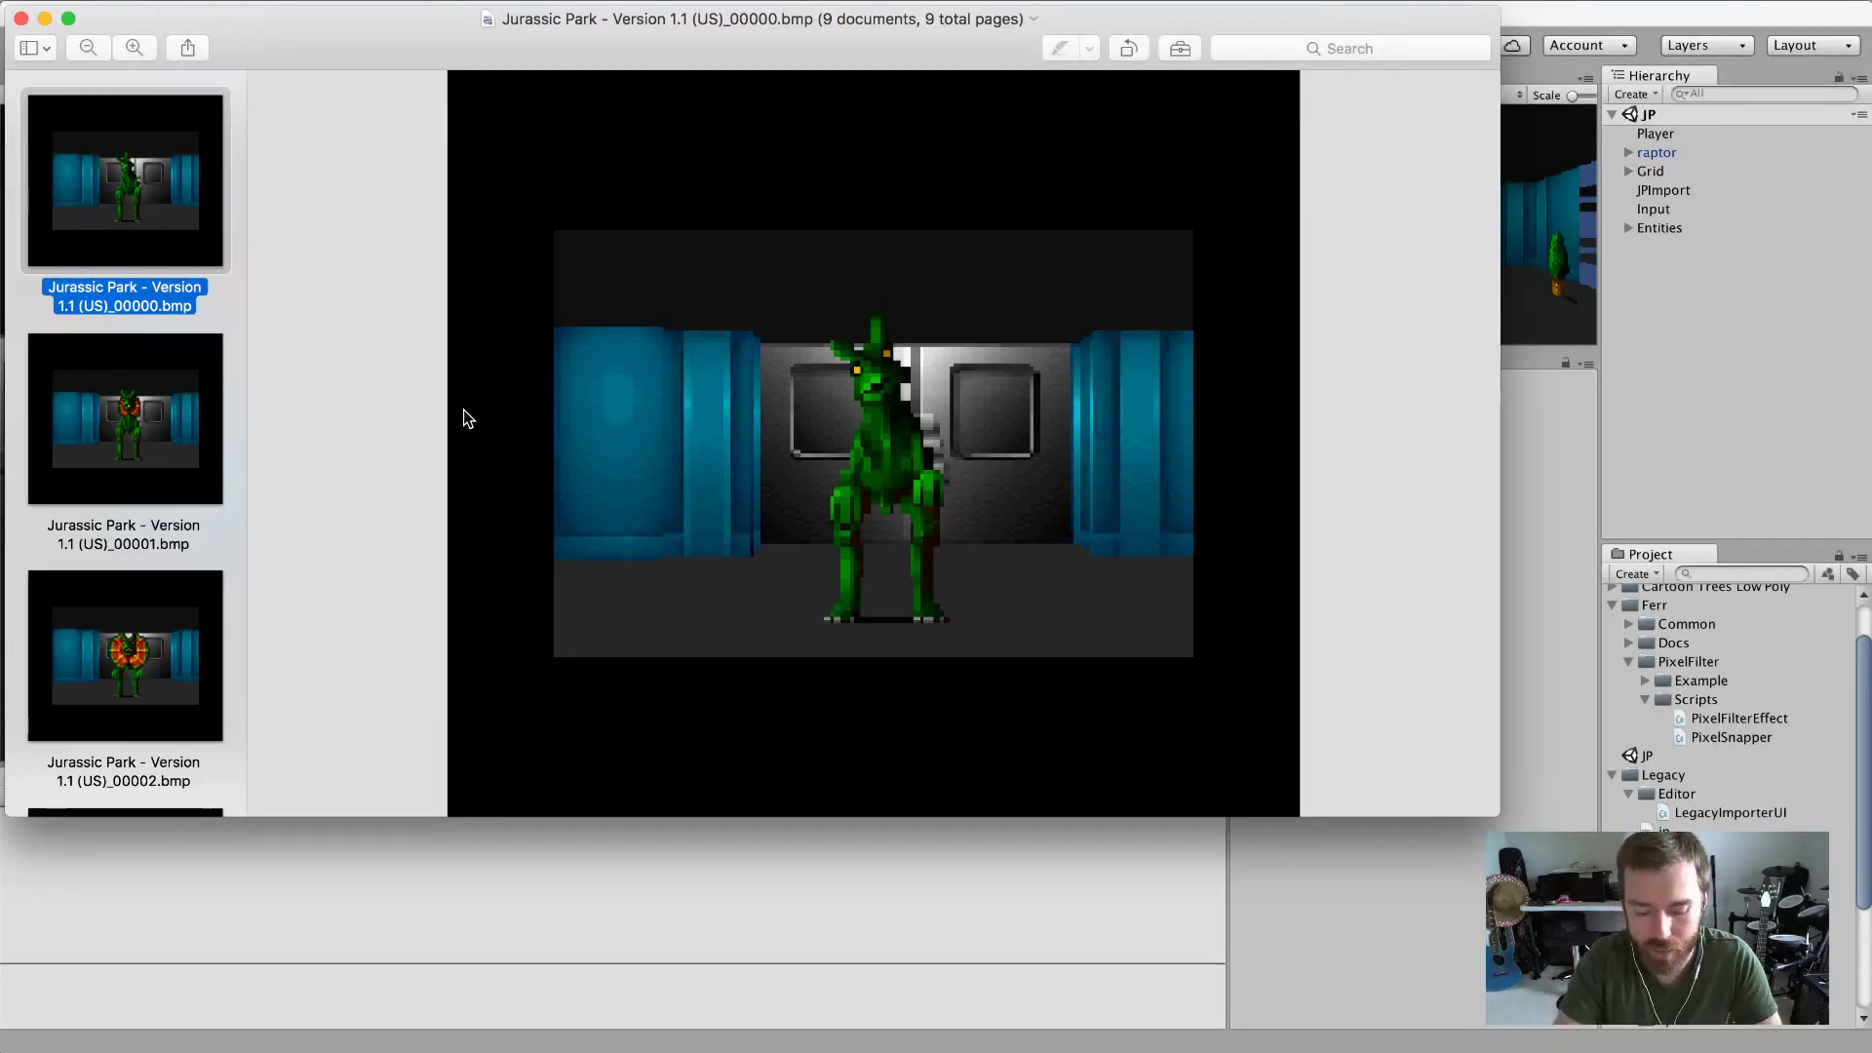
Launch Adobe Photoshop CC 2015 and begin signing in with an Adobe ID.
{"action": "key", "text": "super+space"}
{"action": "type", "text": "photoshop"}
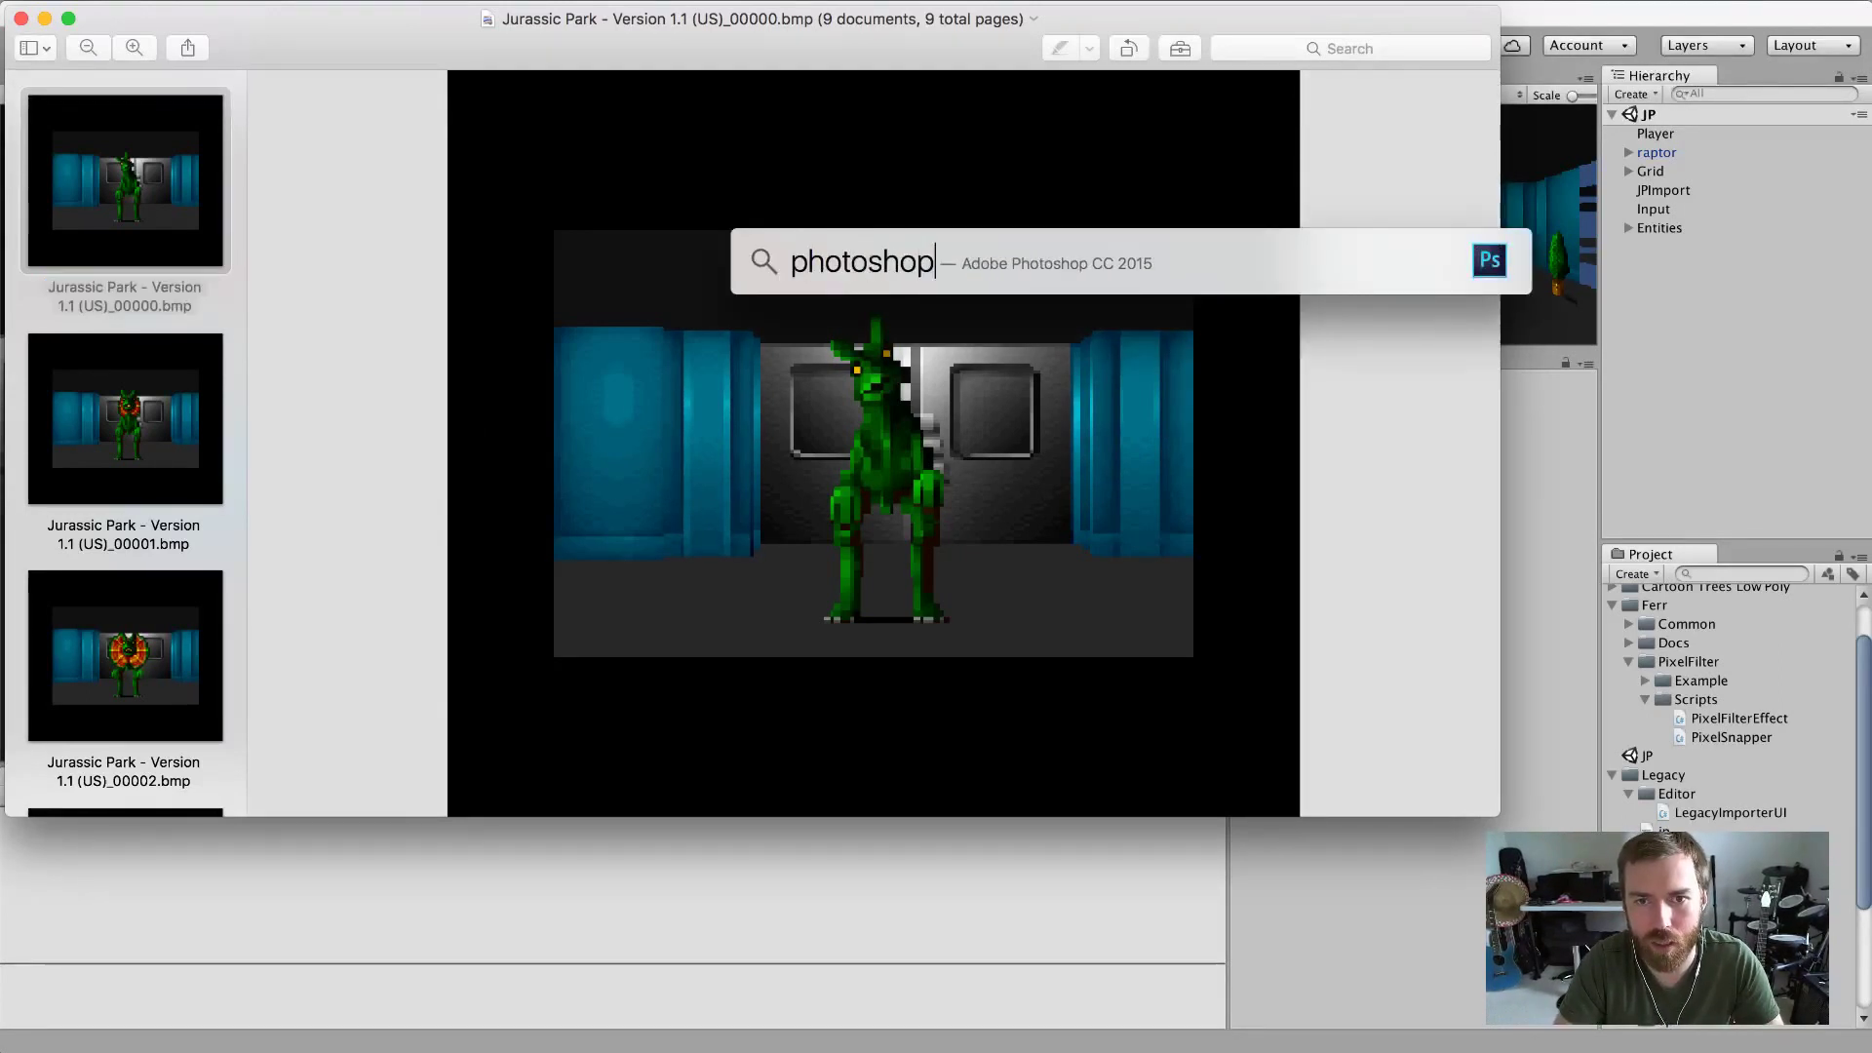
{"action": "key", "text": "Return"}
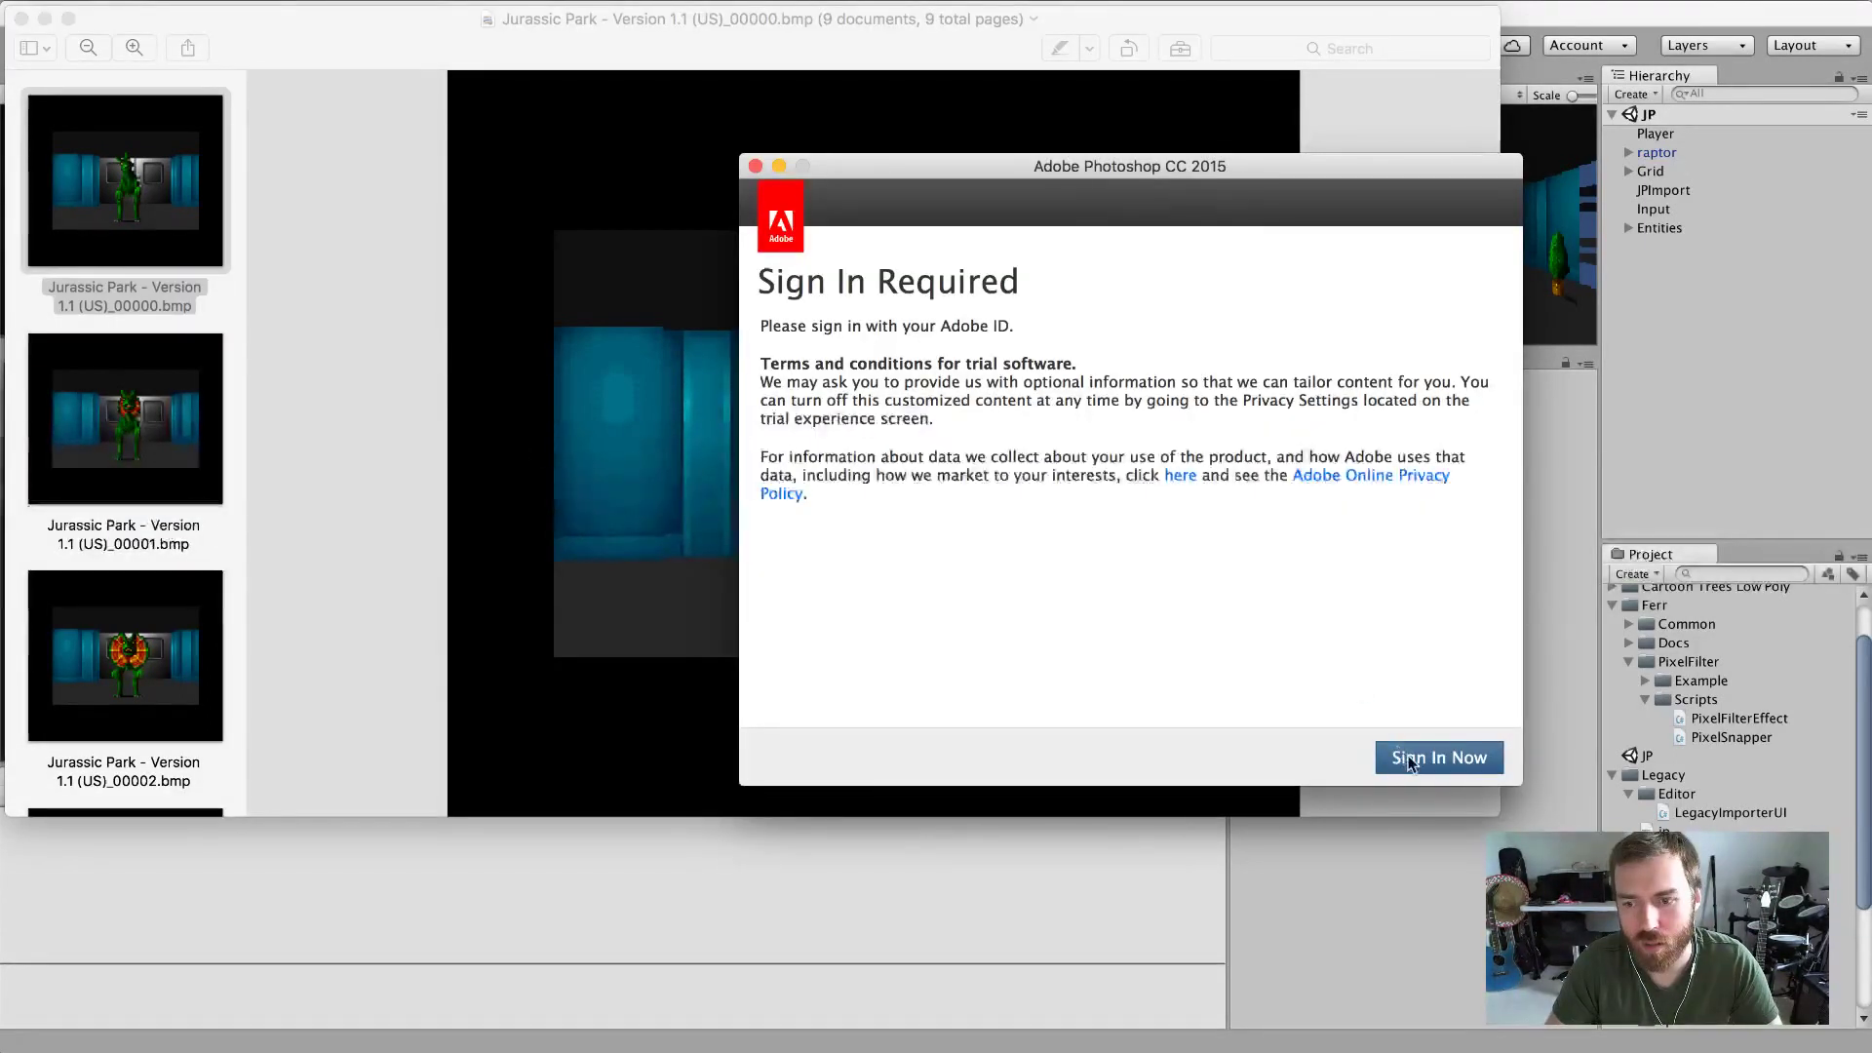
{"action": "left_click", "coordinate": [1440, 758]}
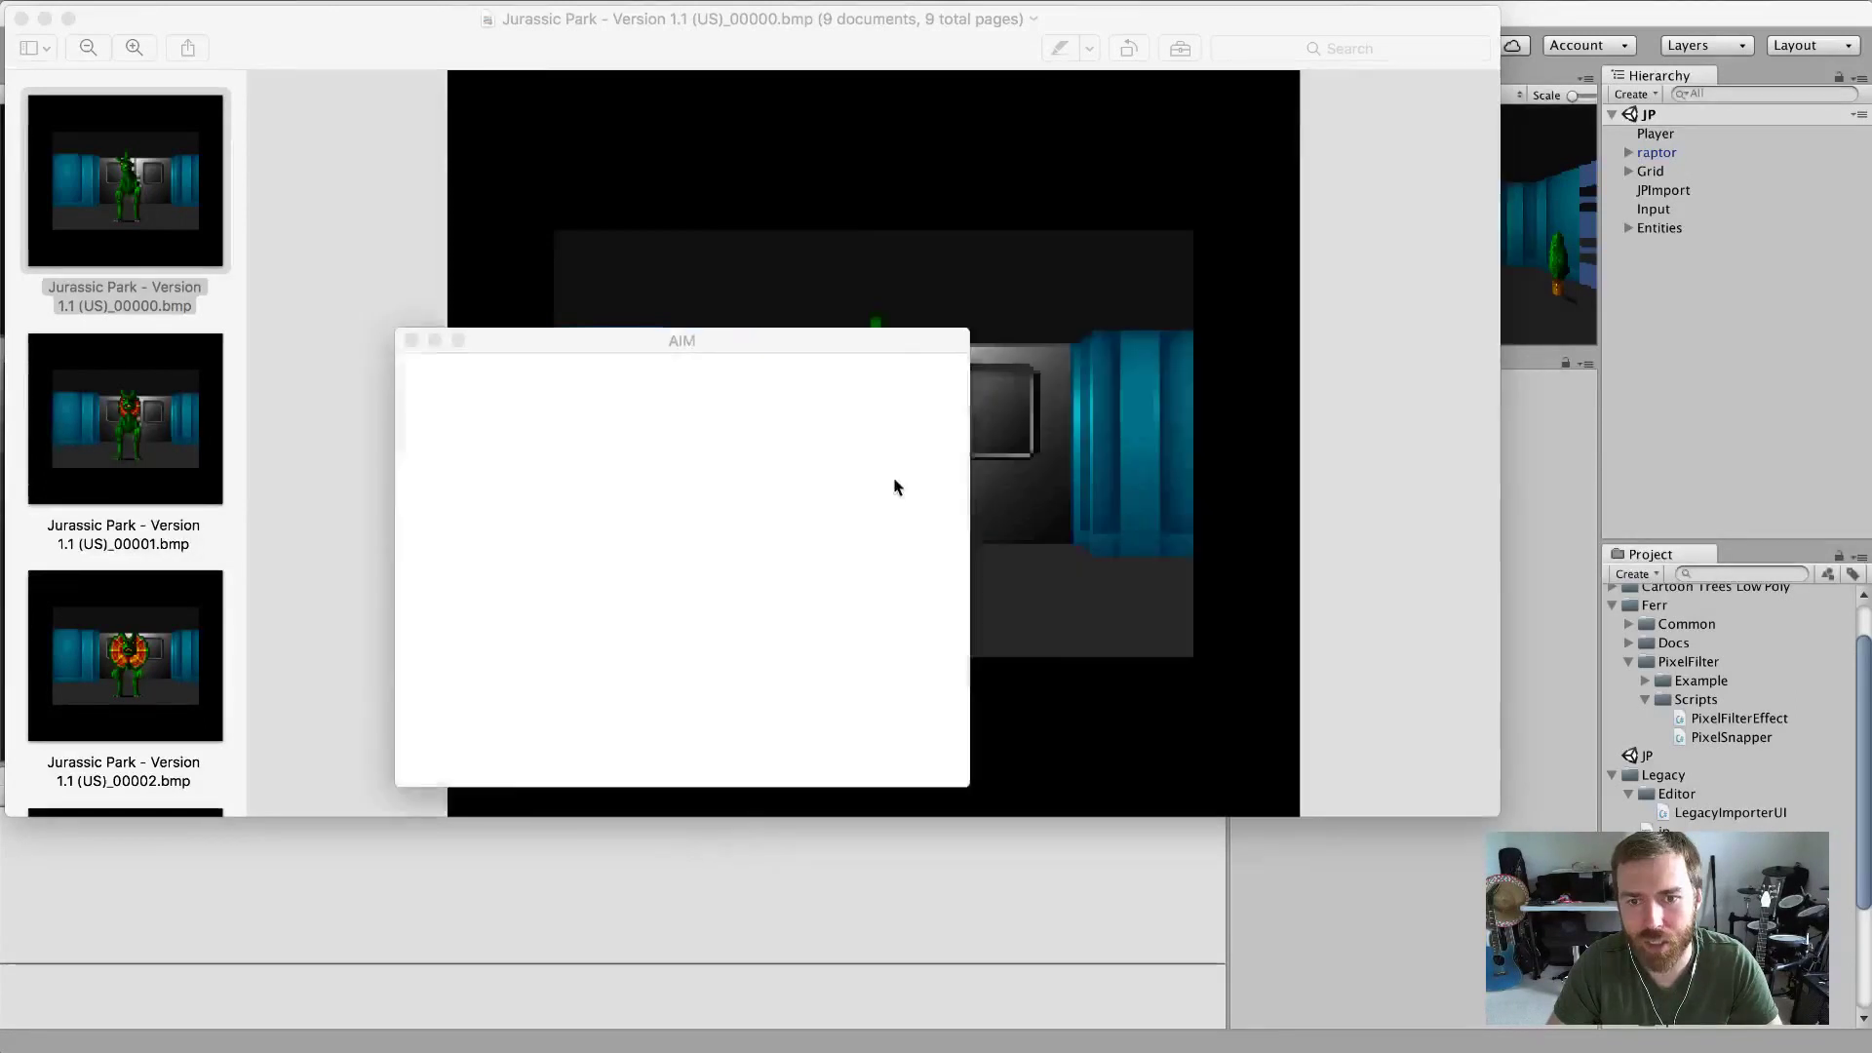
Select the mobile phone number field in the Adobe ID sign-in and move the sign-in window aside.
{"action": "left_click_drag", "start_coordinate": [676, 131], "coordinate": [1867, 406]}
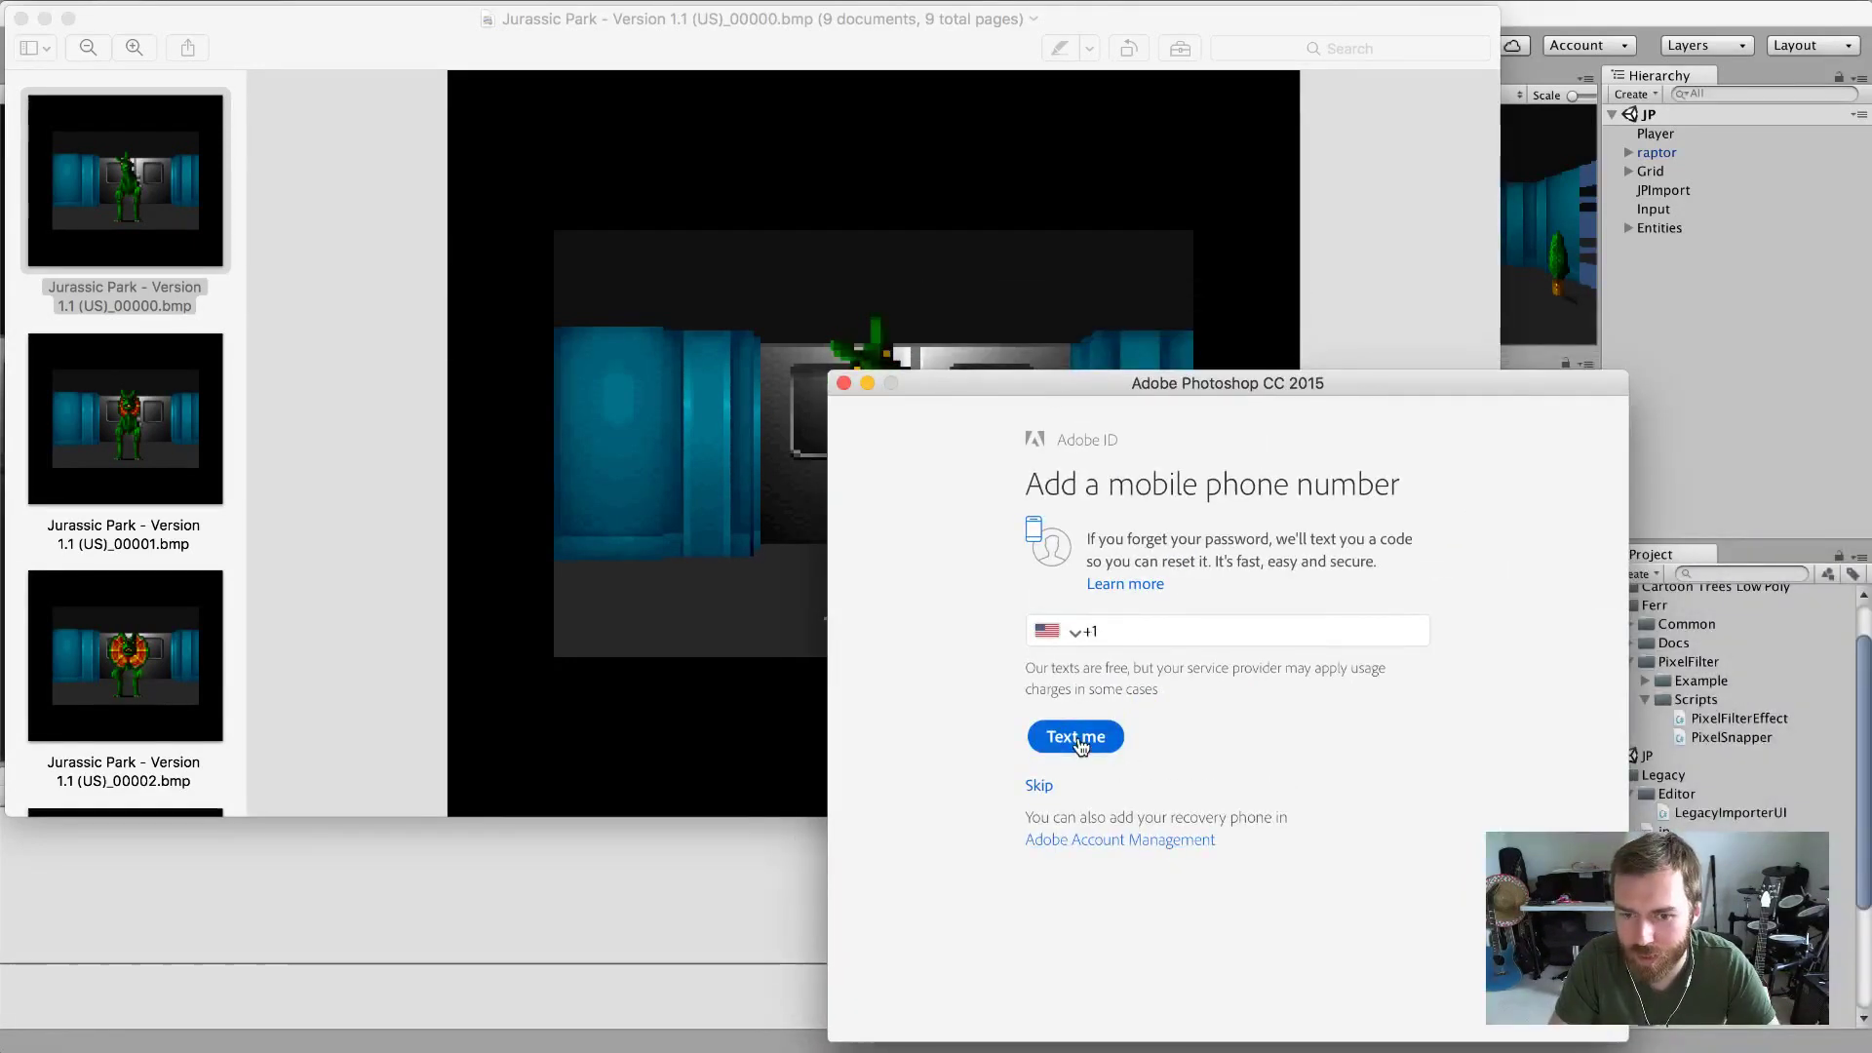
{"action": "left_click", "coordinate": [1131, 634]}
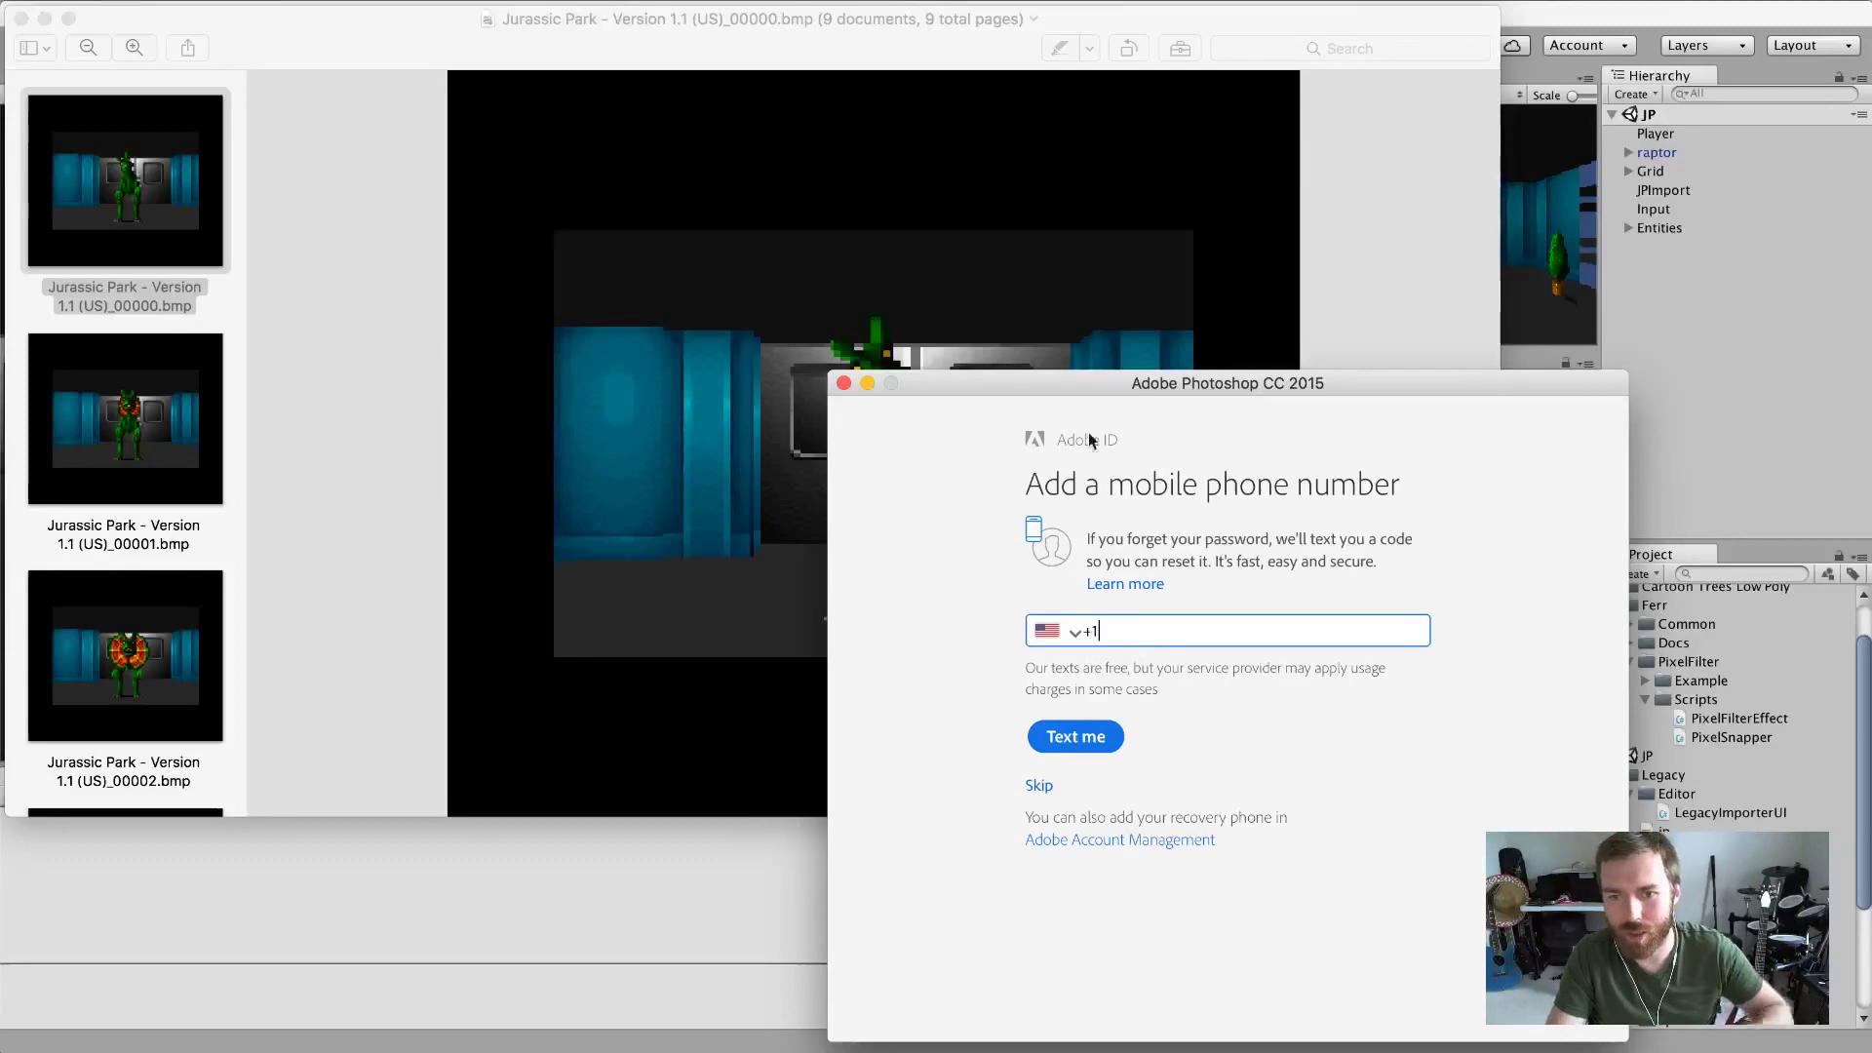
{"action": "left_click_drag", "start_coordinate": [1072, 382], "coordinate": [1871, 409]}
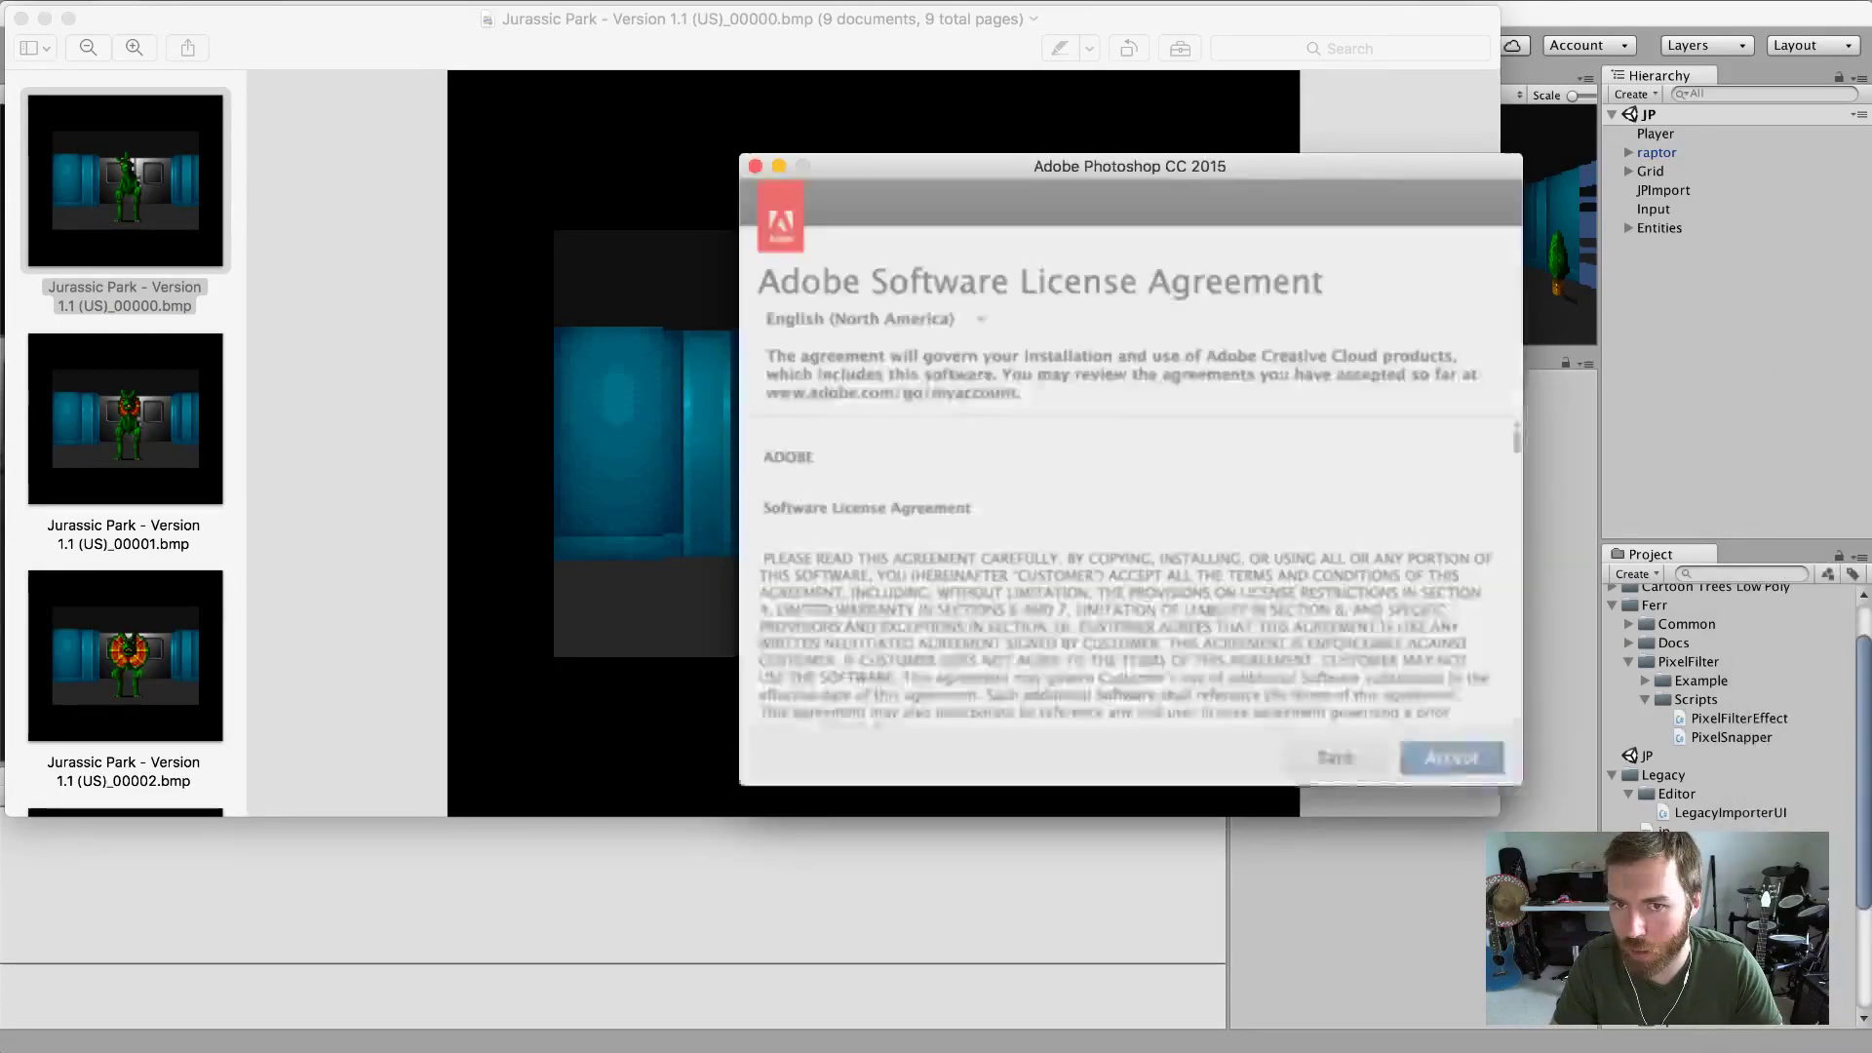
Accept the Adobe Software License Agreement and start the Photoshop CC 2015 trial.
{"action": "left_click", "coordinate": [1452, 758]}
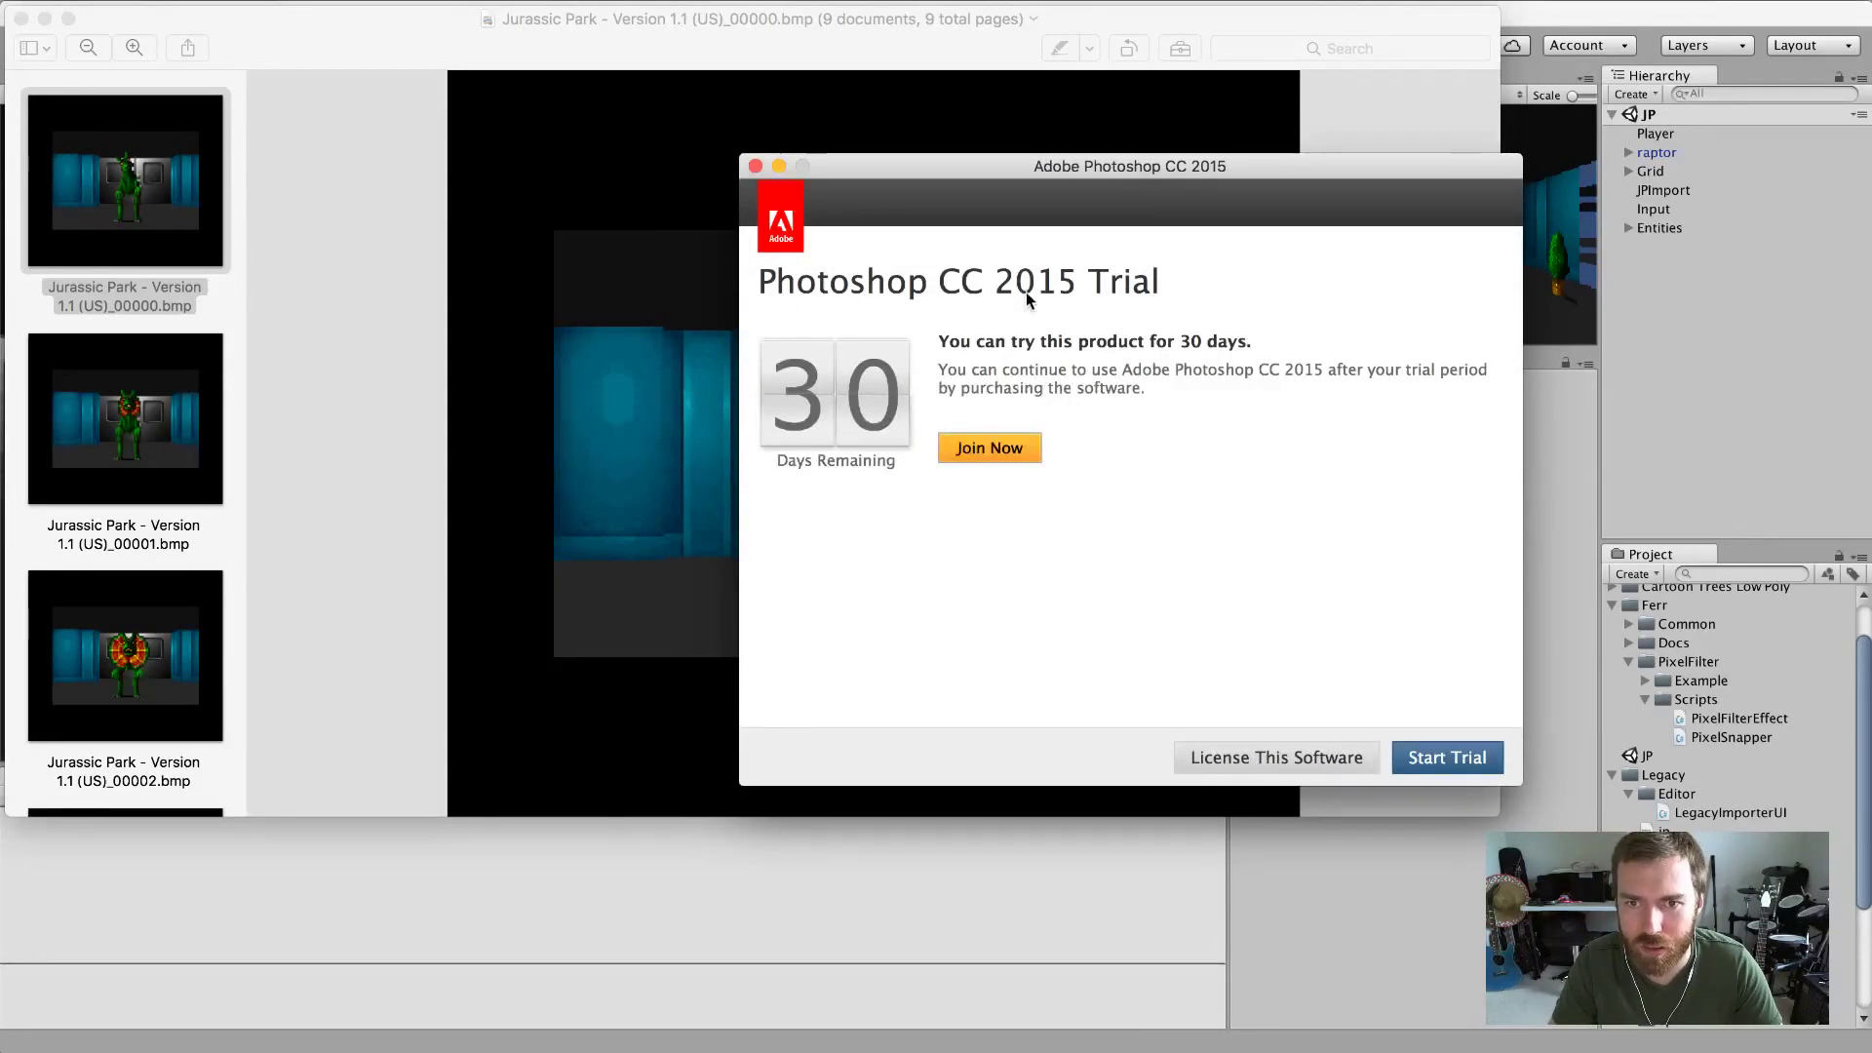
{"action": "left_click", "coordinate": [1449, 758]}
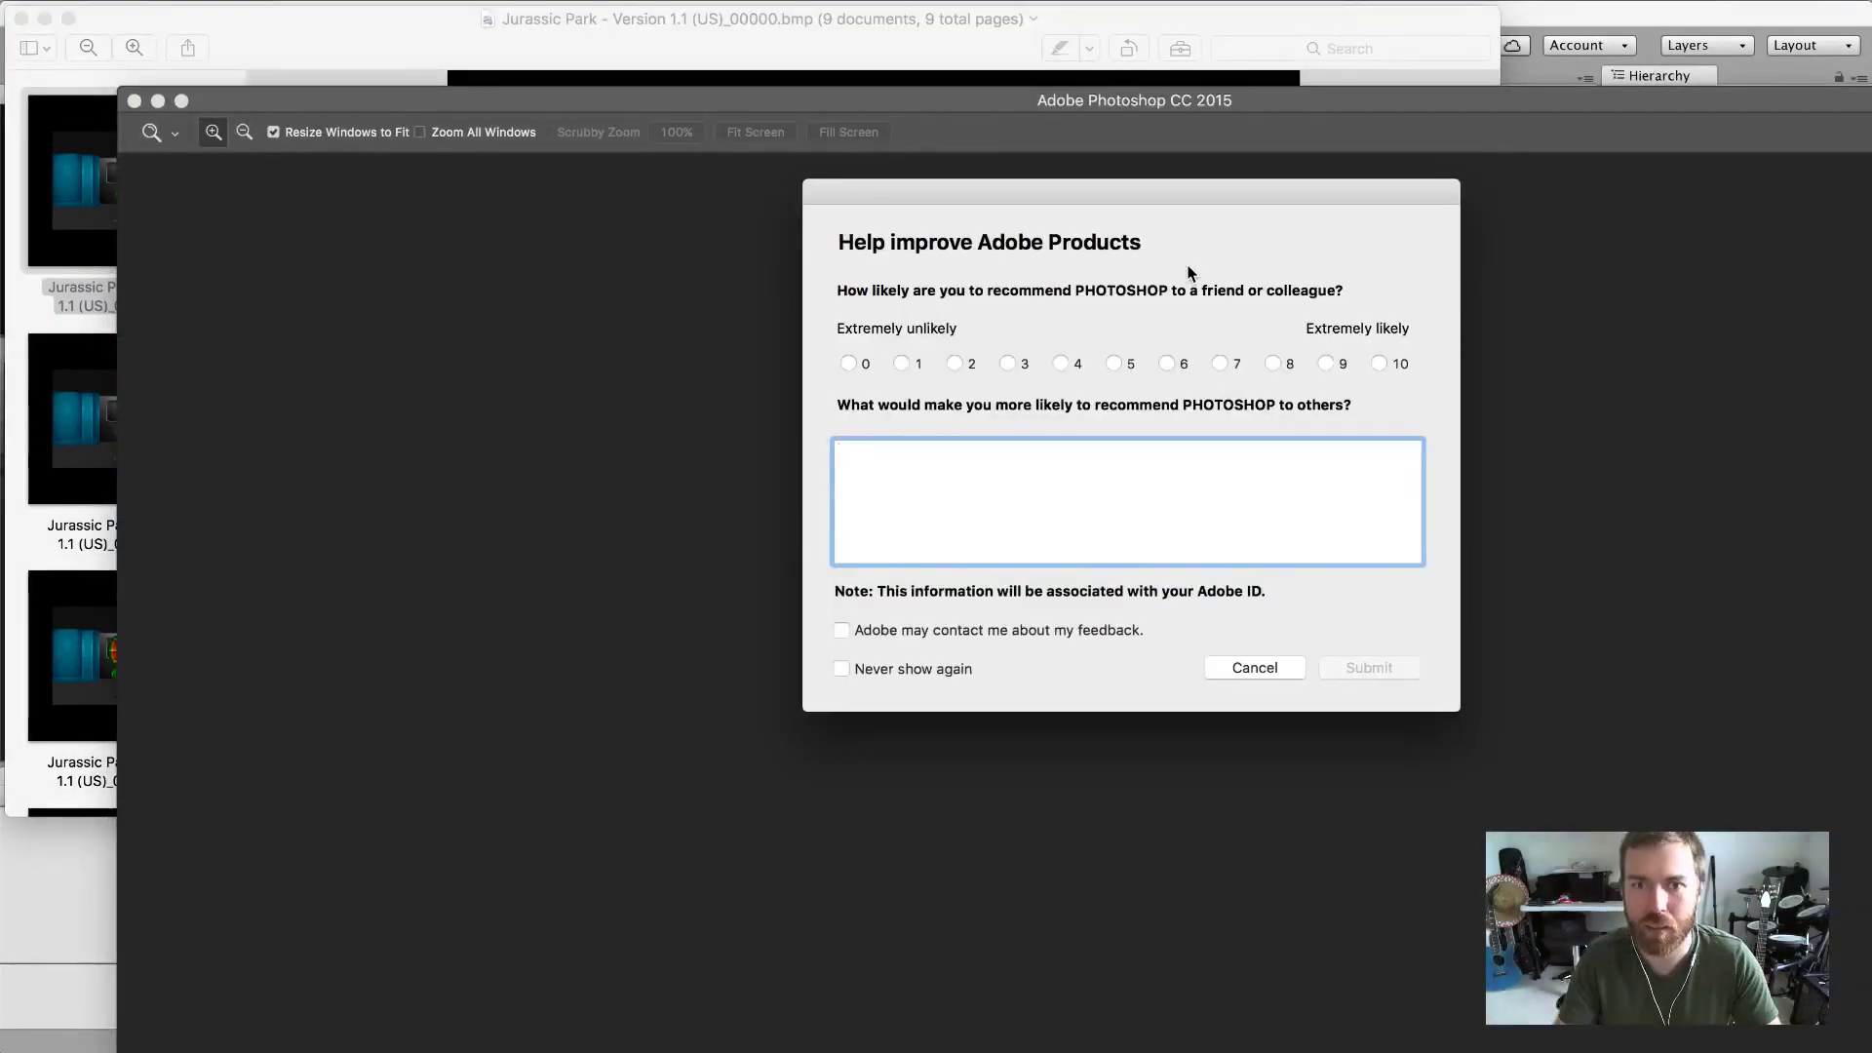
Submit the product feedback survey with a rating of 7 and set it to never show again.
{"action": "left_click", "coordinate": [841, 670]}
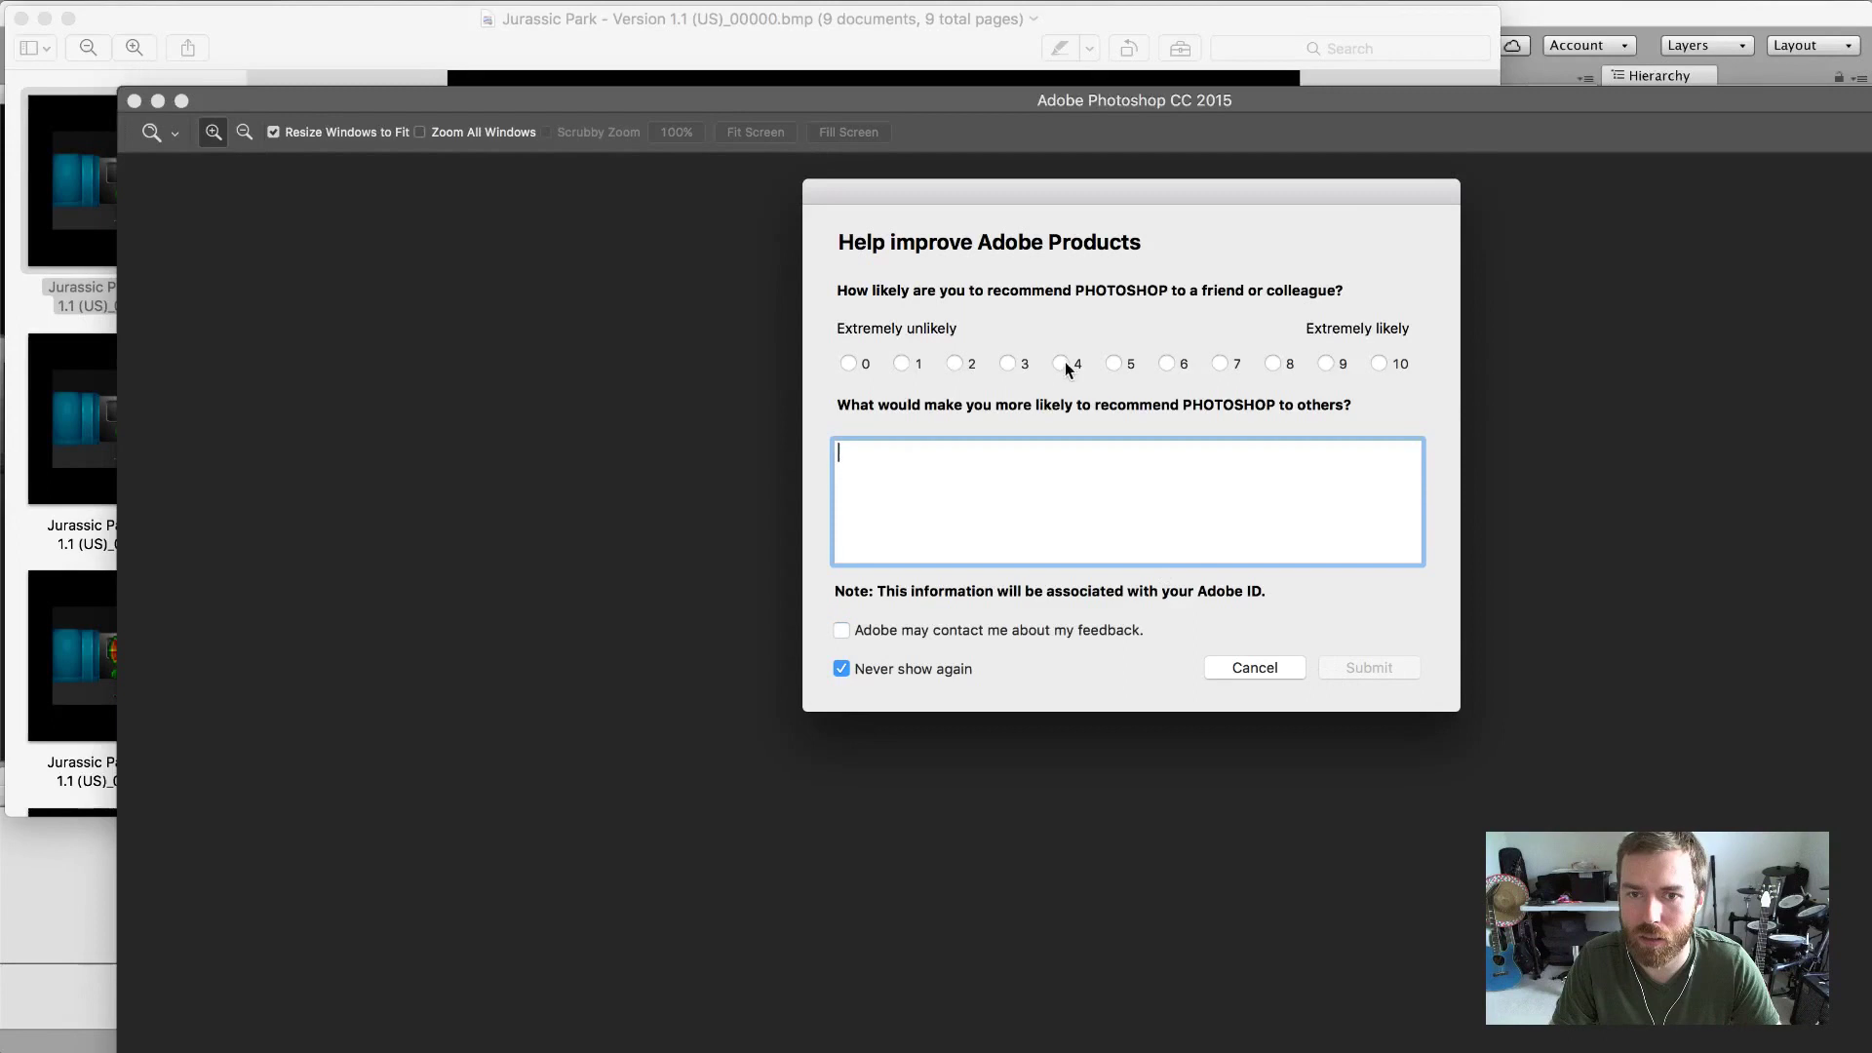
{"action": "left_click", "coordinate": [1222, 365]}
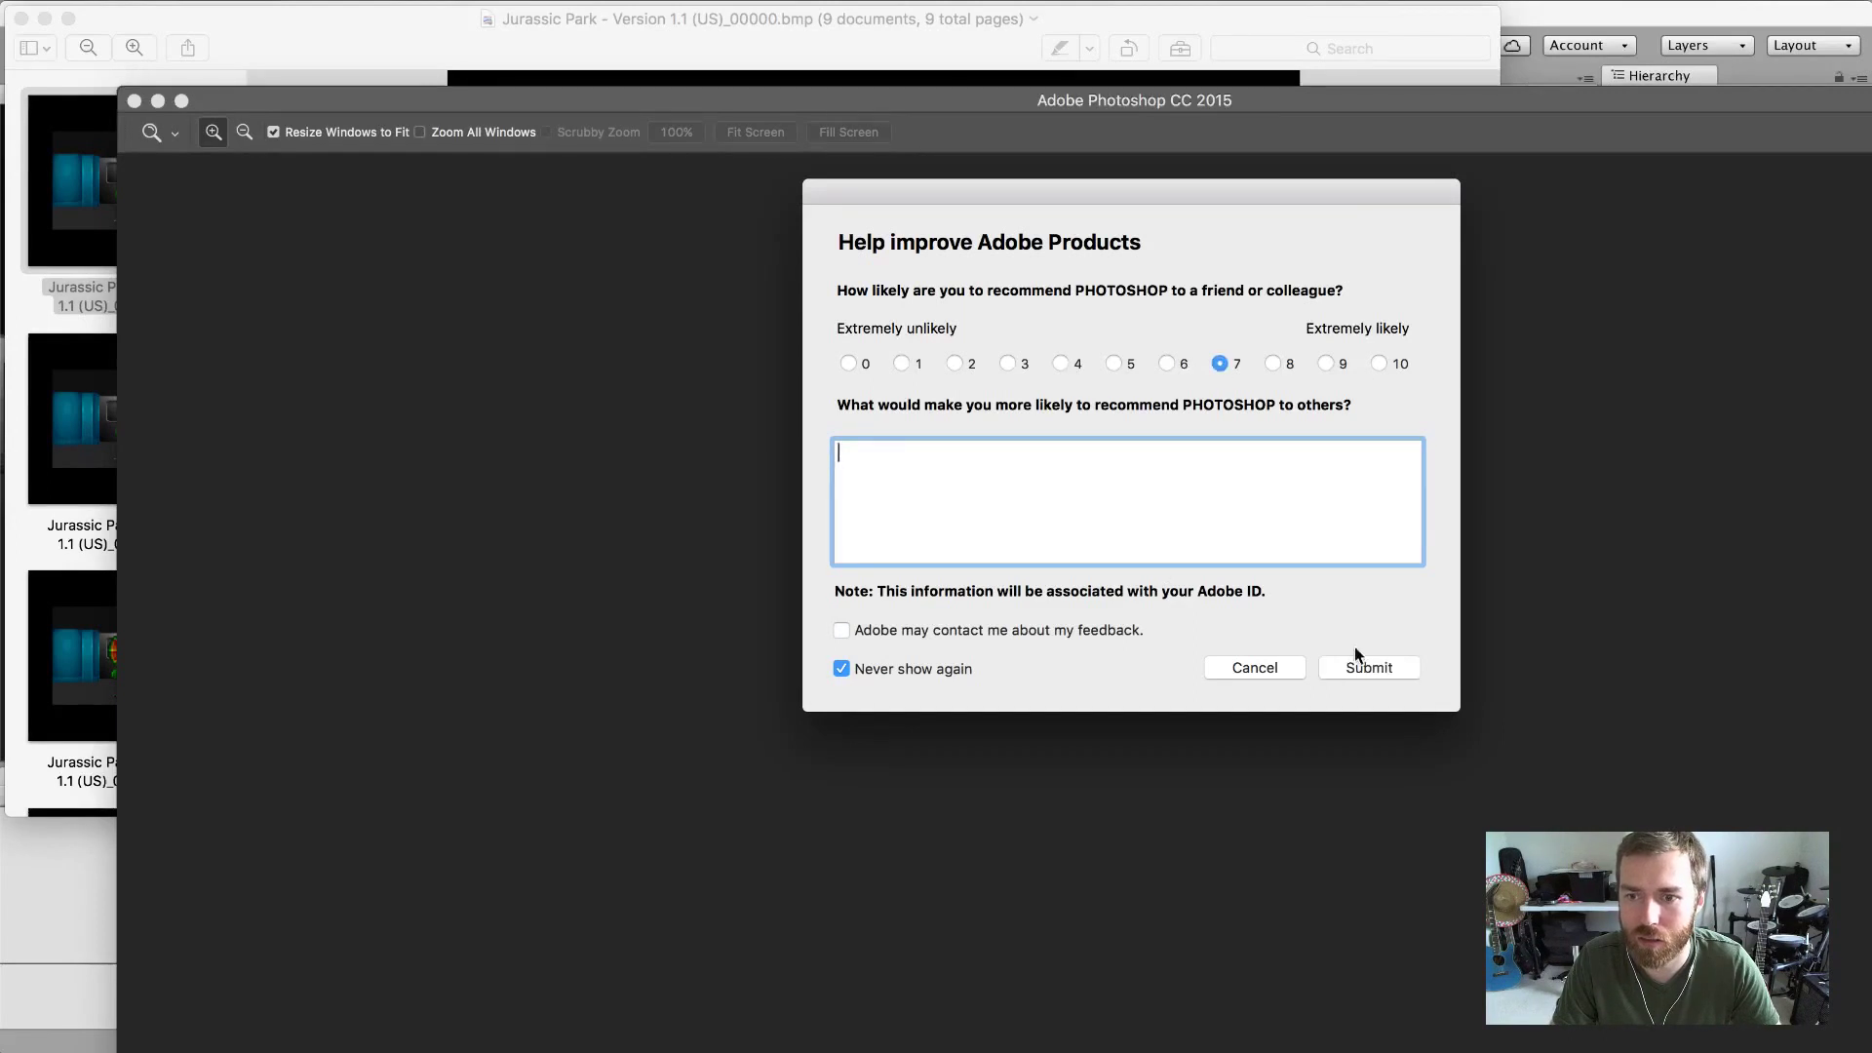
{"action": "key", "text": "Return"}
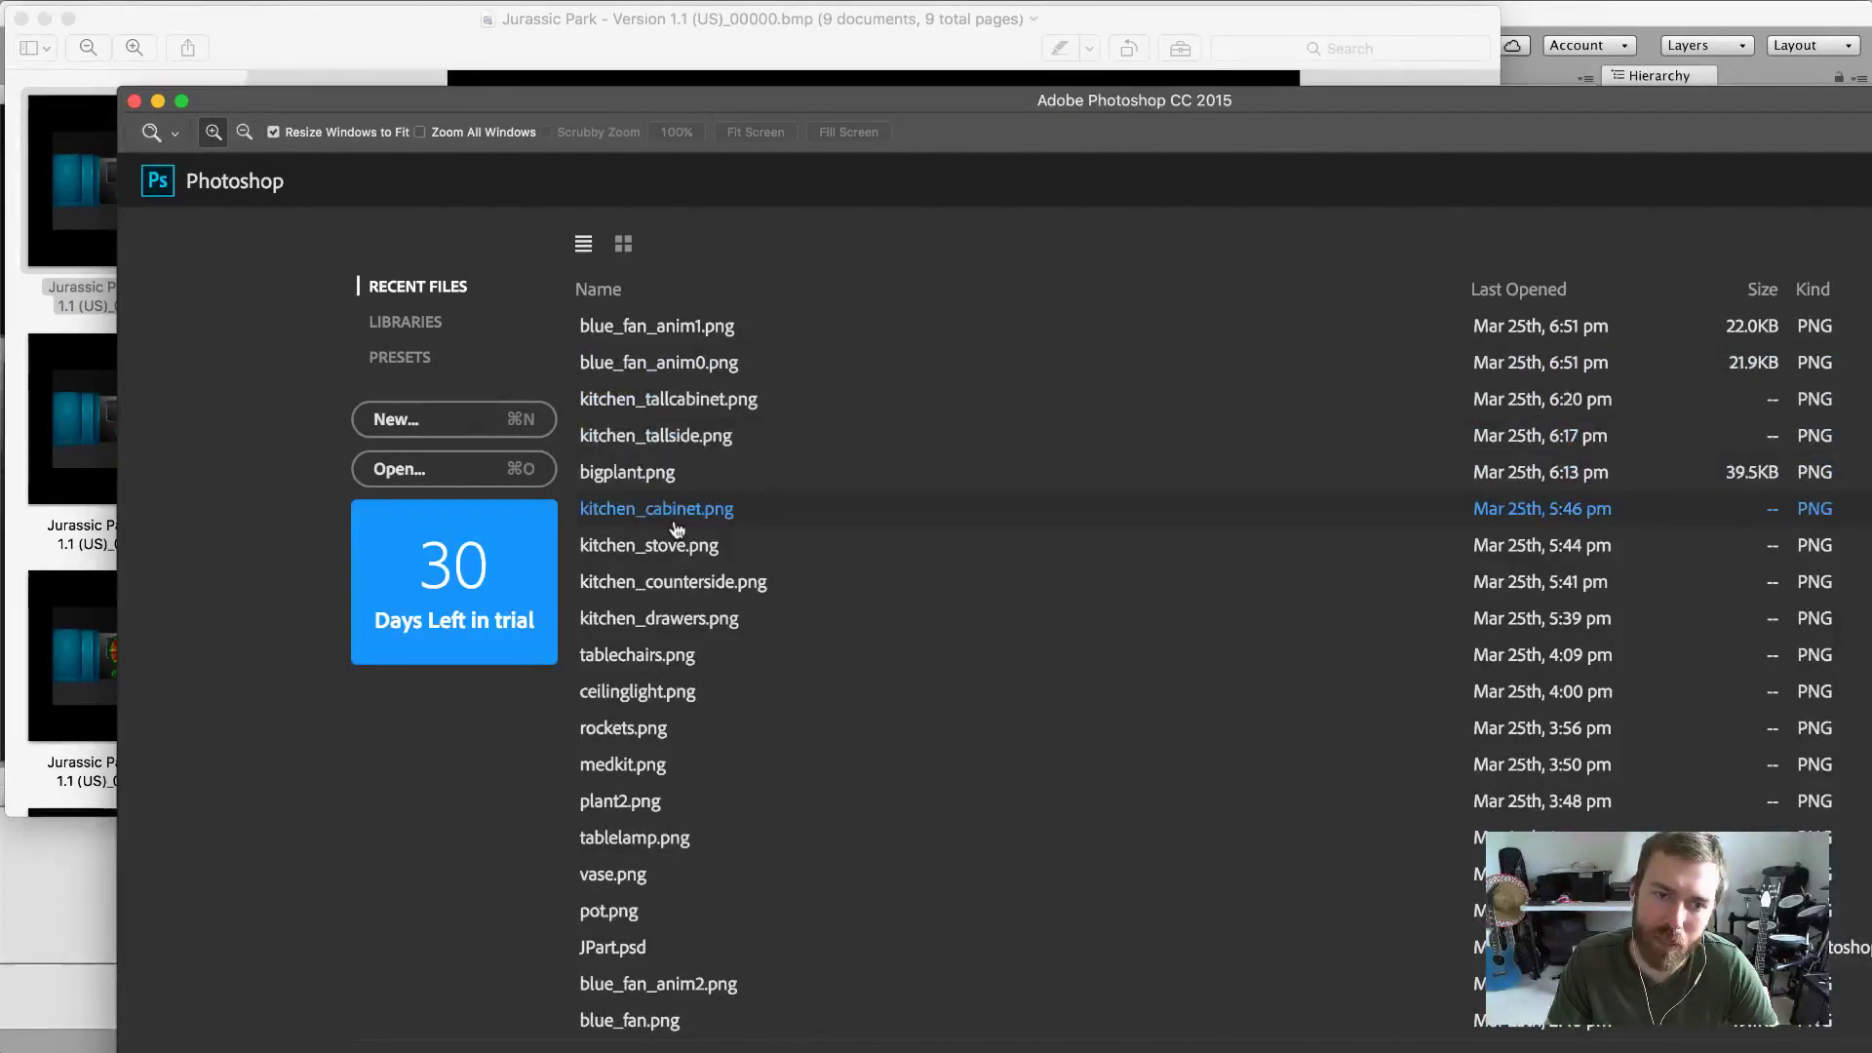
Open the recent file bigplant.png and magnify it to 200%.
{"action": "left_click", "coordinate": [673, 475]}
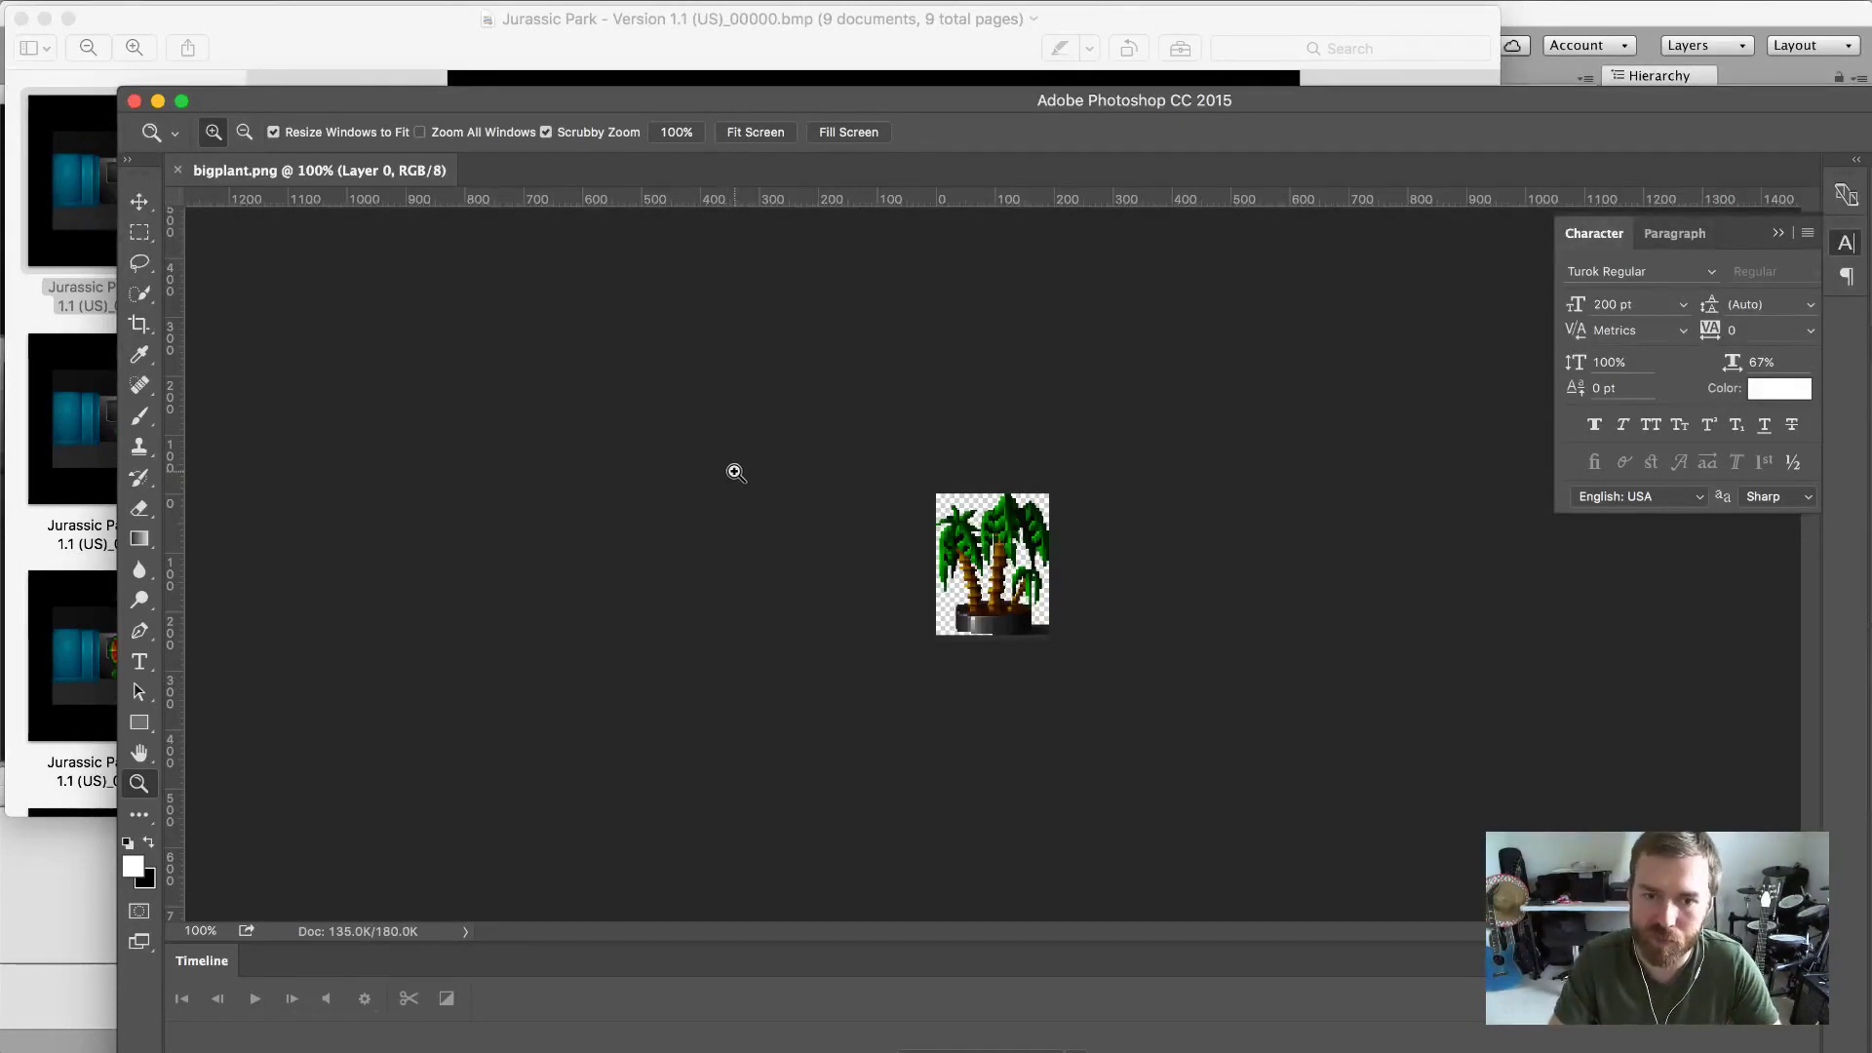
{"action": "left_click", "coordinate": [1039, 574]}
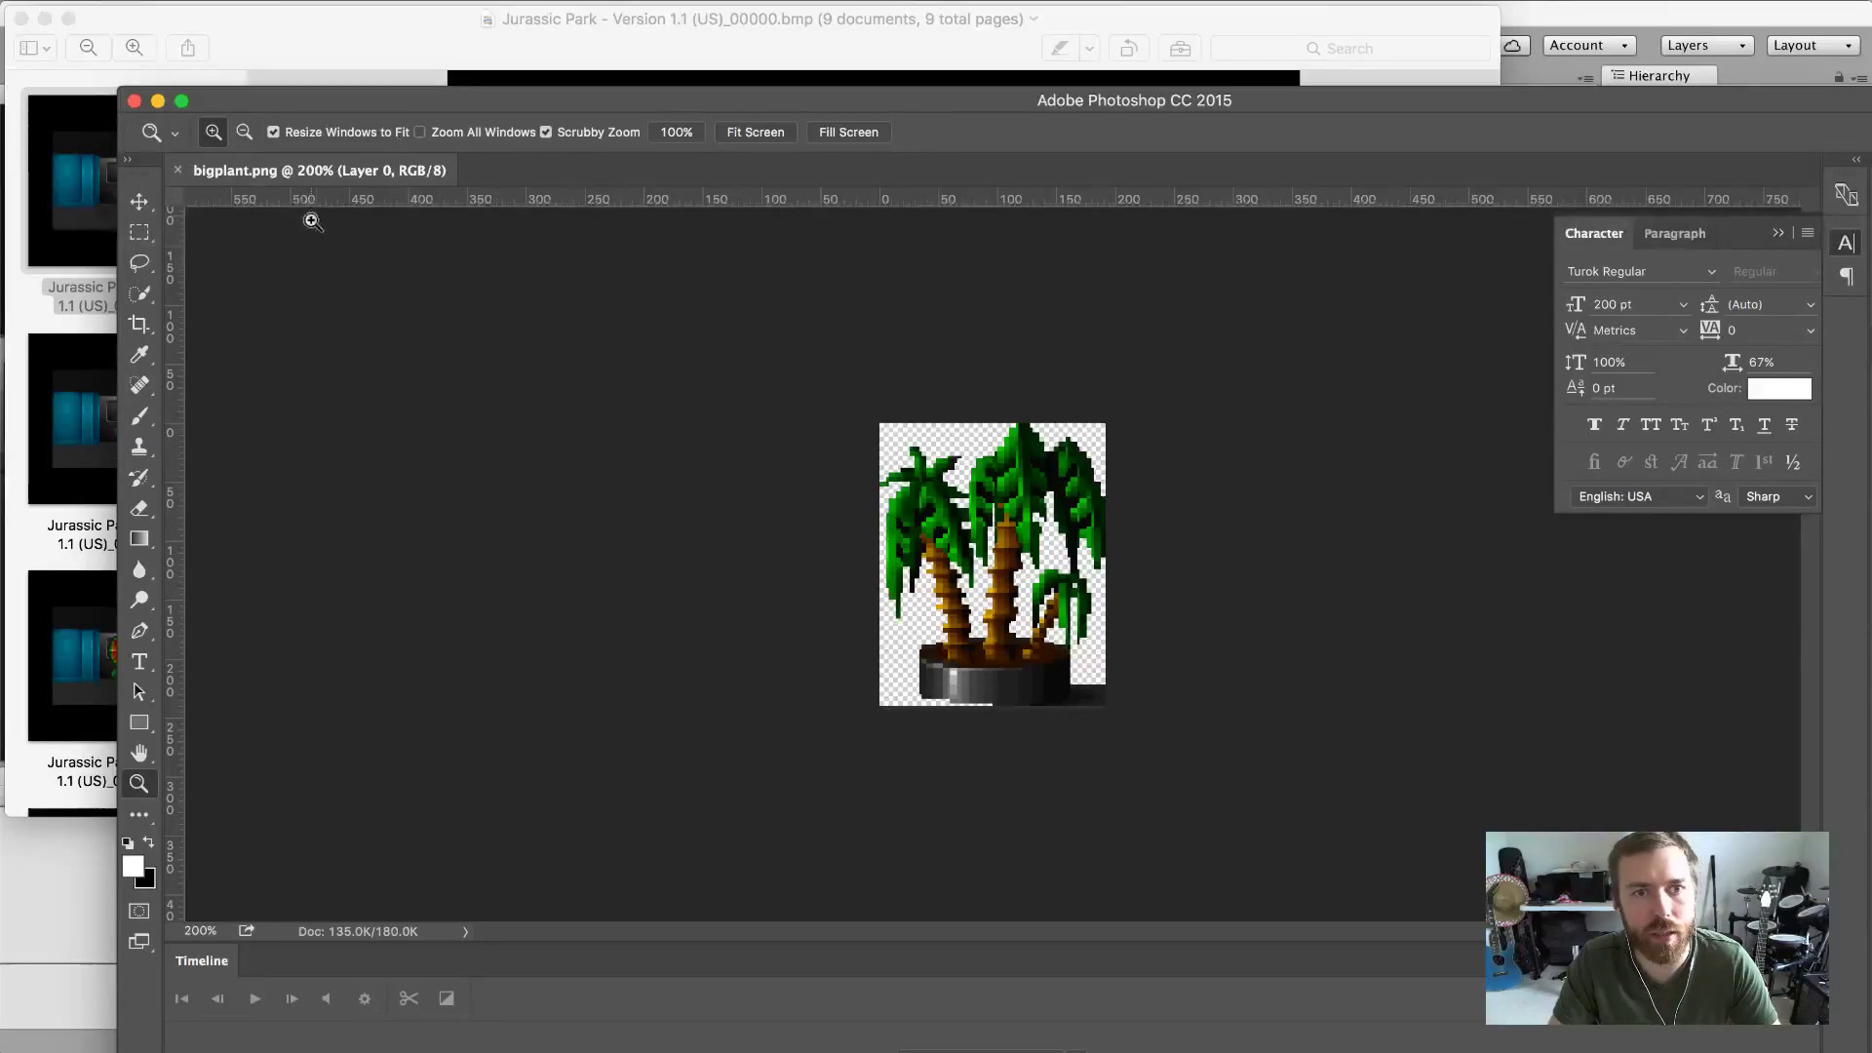
{"action": "left_click", "coordinate": [220, 9]}
{"action": "left_click", "coordinate": [219, 10]}
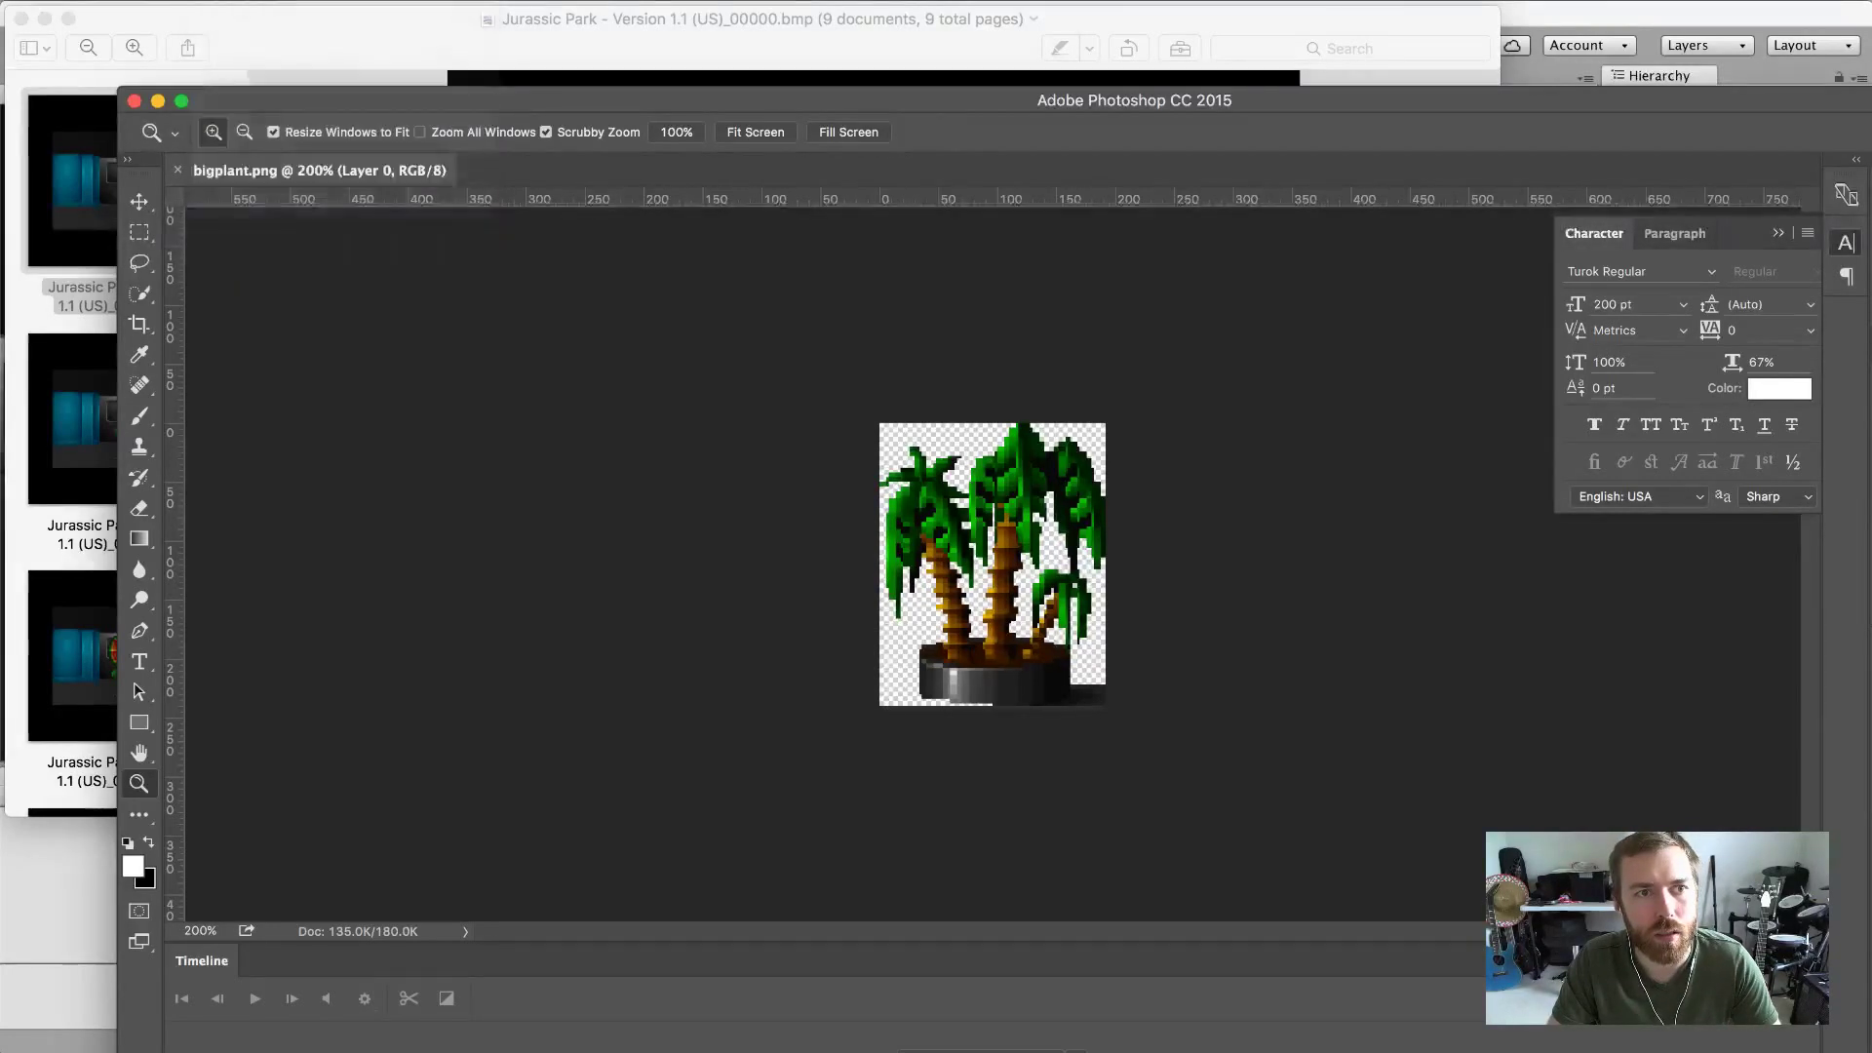
Try to bring screenshot 00000 from the Preview thumbnail list into Photoshop.
{"action": "key", "text": "super+Tab"}
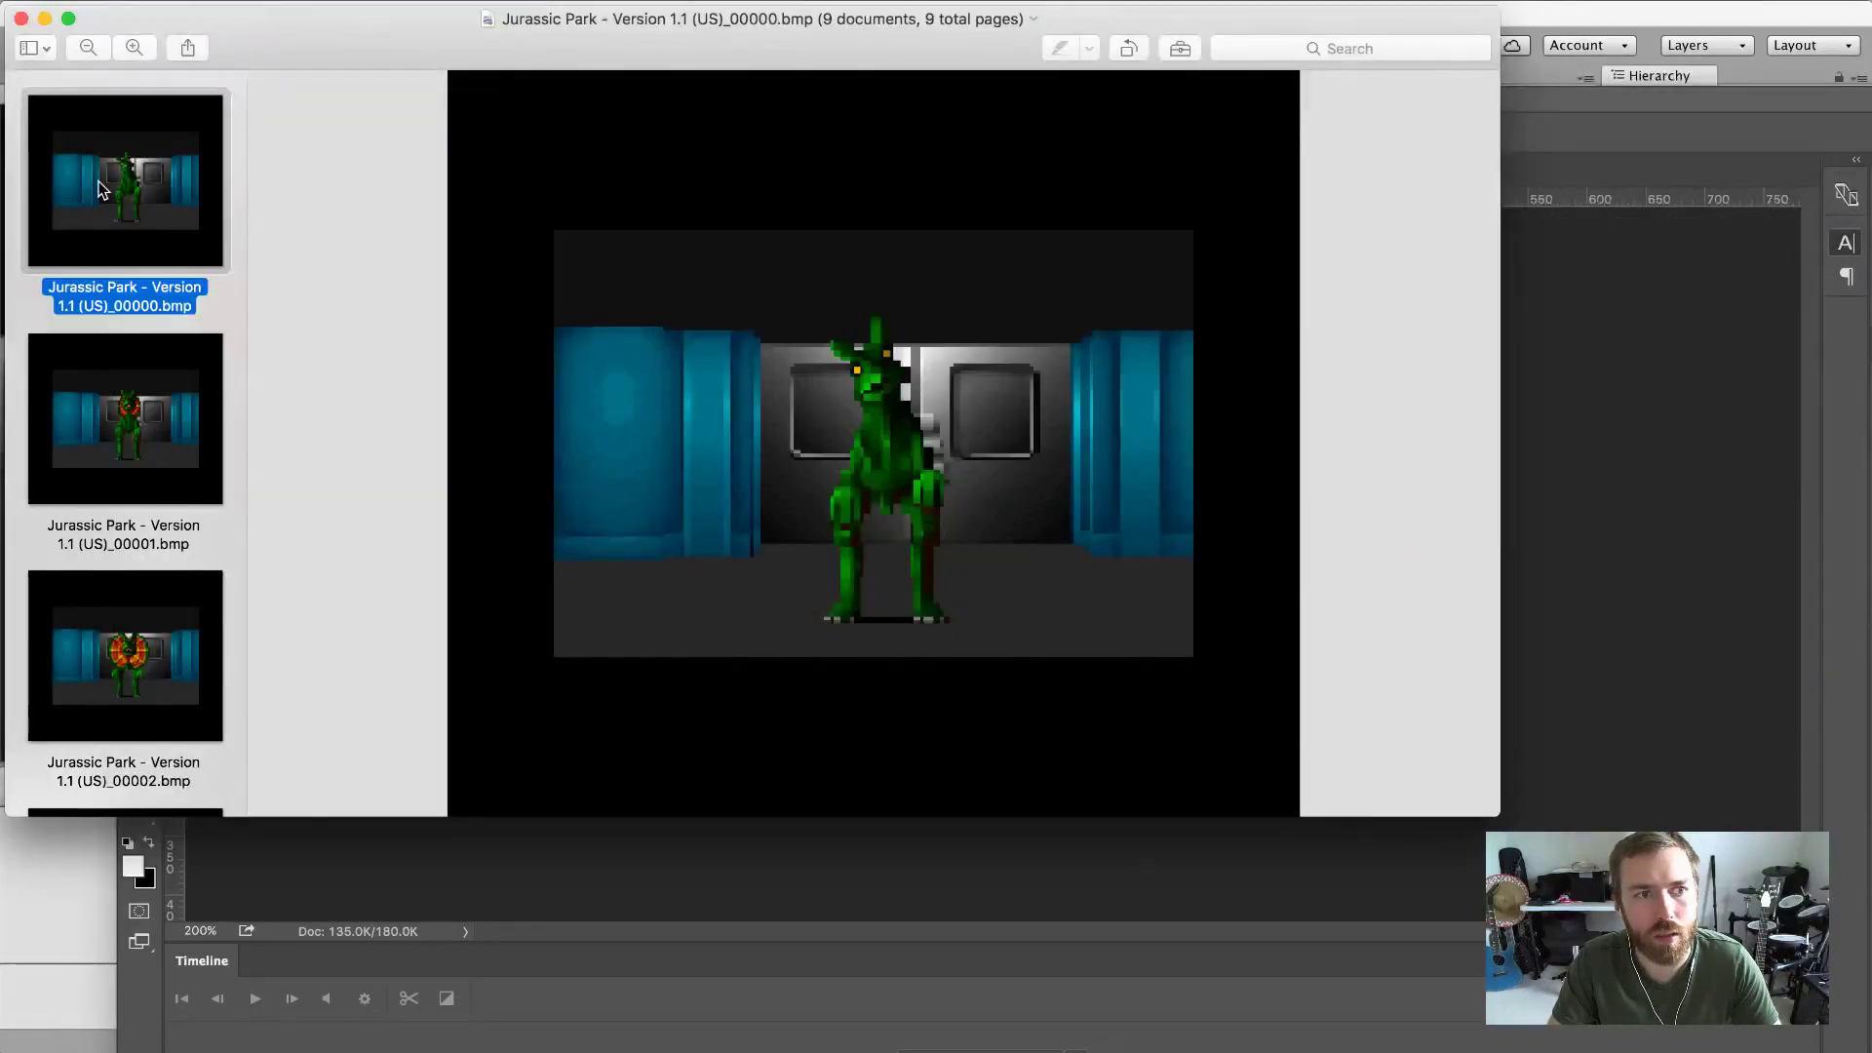
{"action": "left_click_drag", "start_coordinate": [125, 195], "coordinate": [568, 420]}
{"action": "key", "text": "super+Tab"}
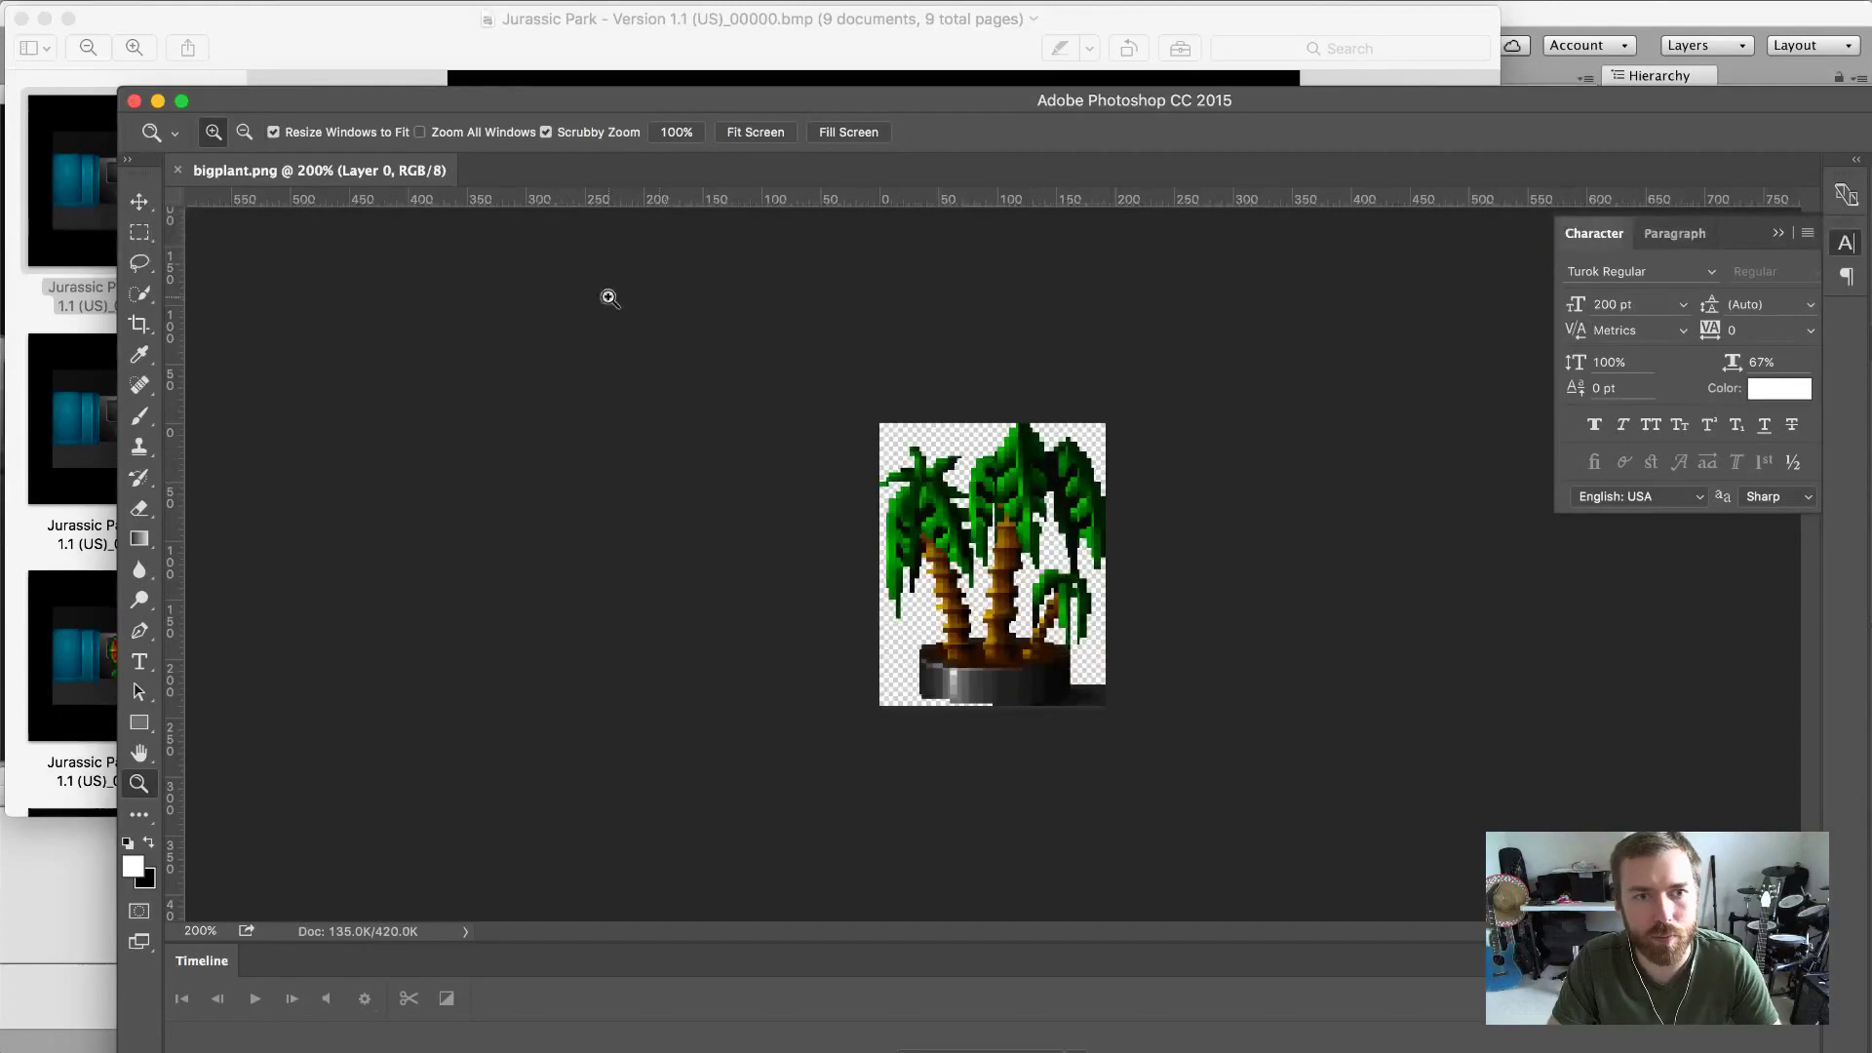
Open Jurassic Park - Version 1.1 (US)_00000.bmp from the Screenshots folder on the Desktop.
{"action": "left_click", "coordinate": [226, 2]}
{"action": "left_click", "coordinate": [234, 37]}
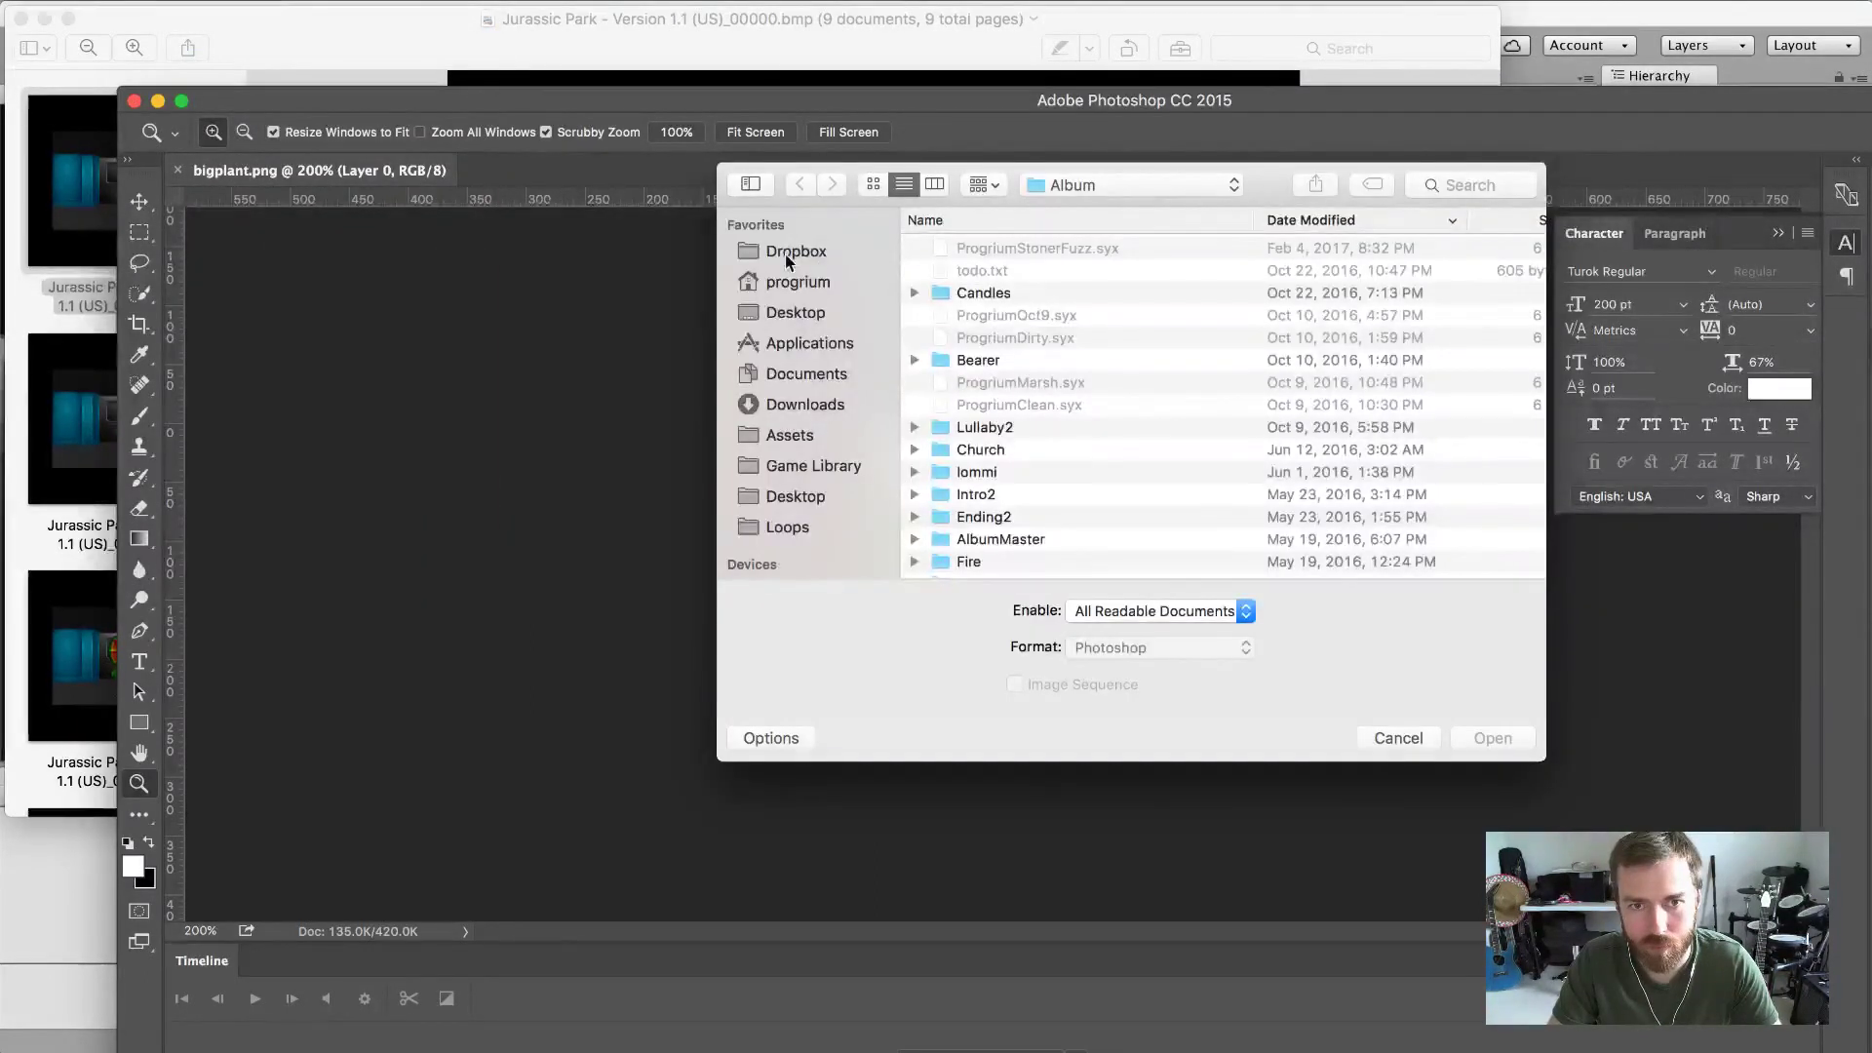
{"action": "left_click", "coordinate": [792, 312]}
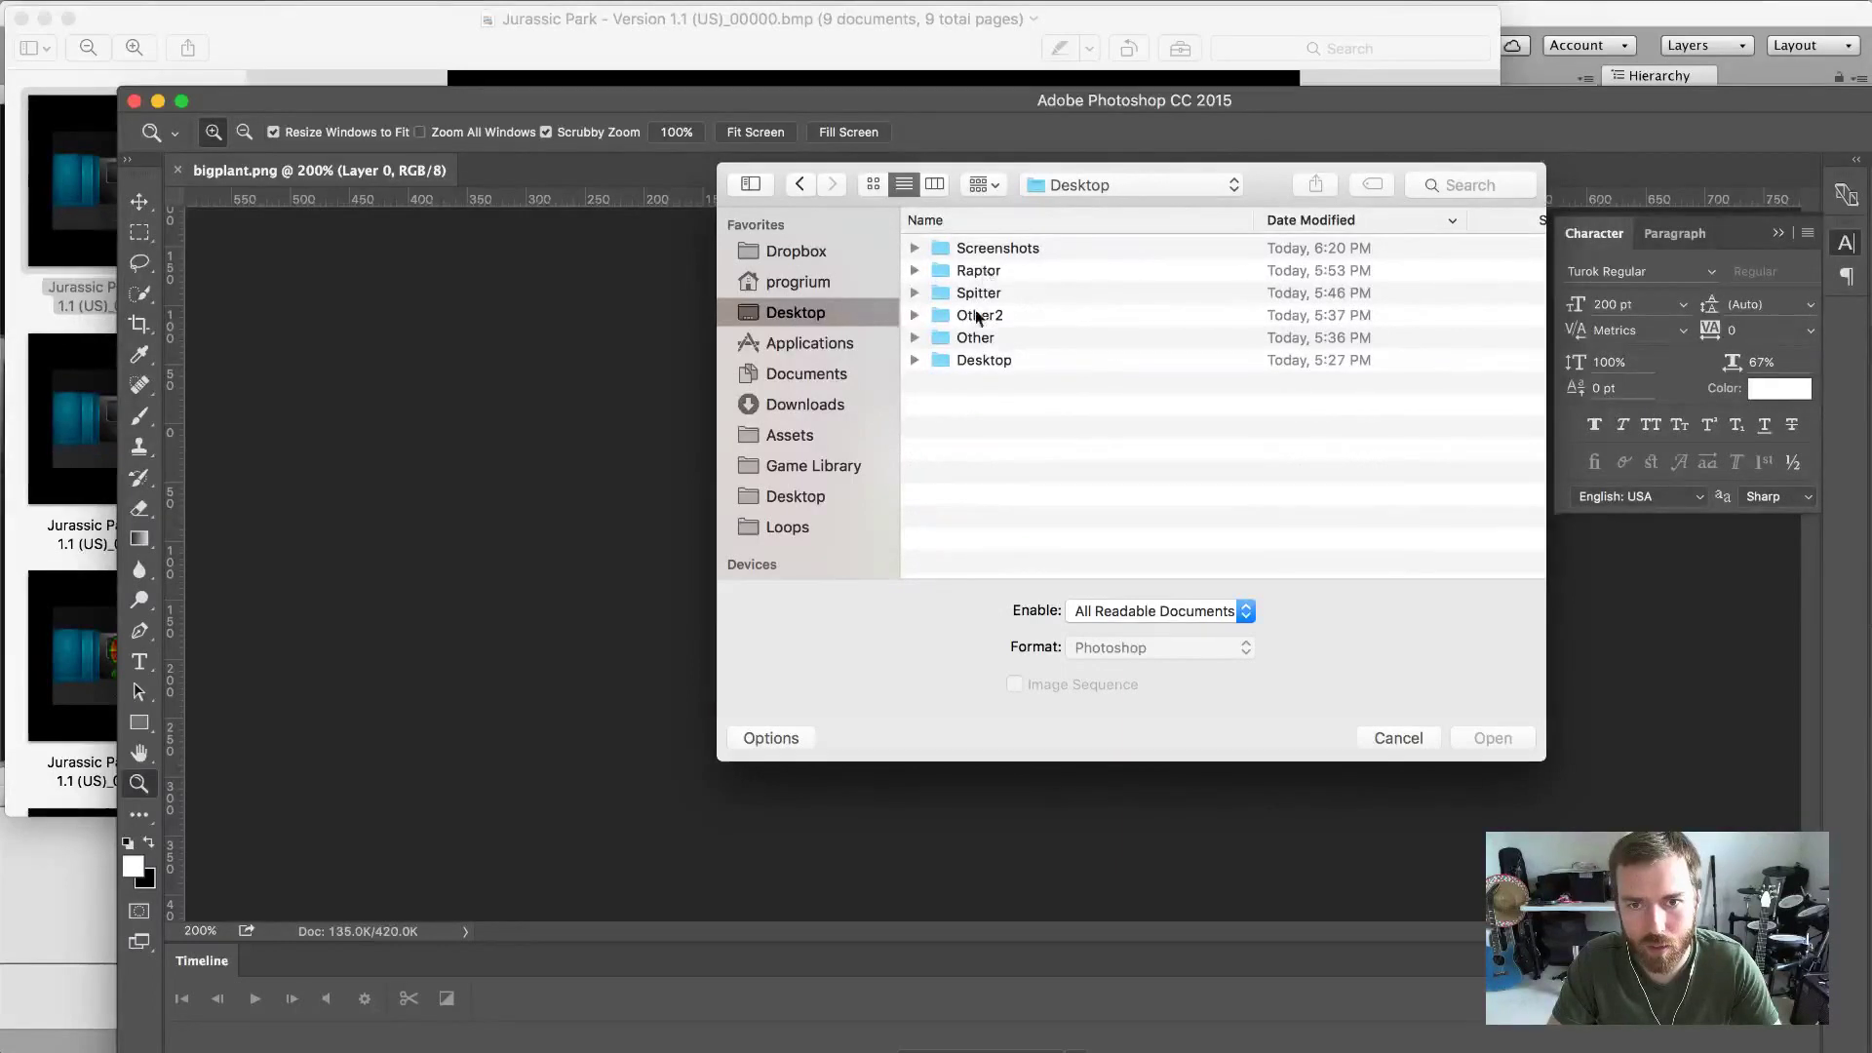
{"action": "double_click", "coordinate": [995, 249]}
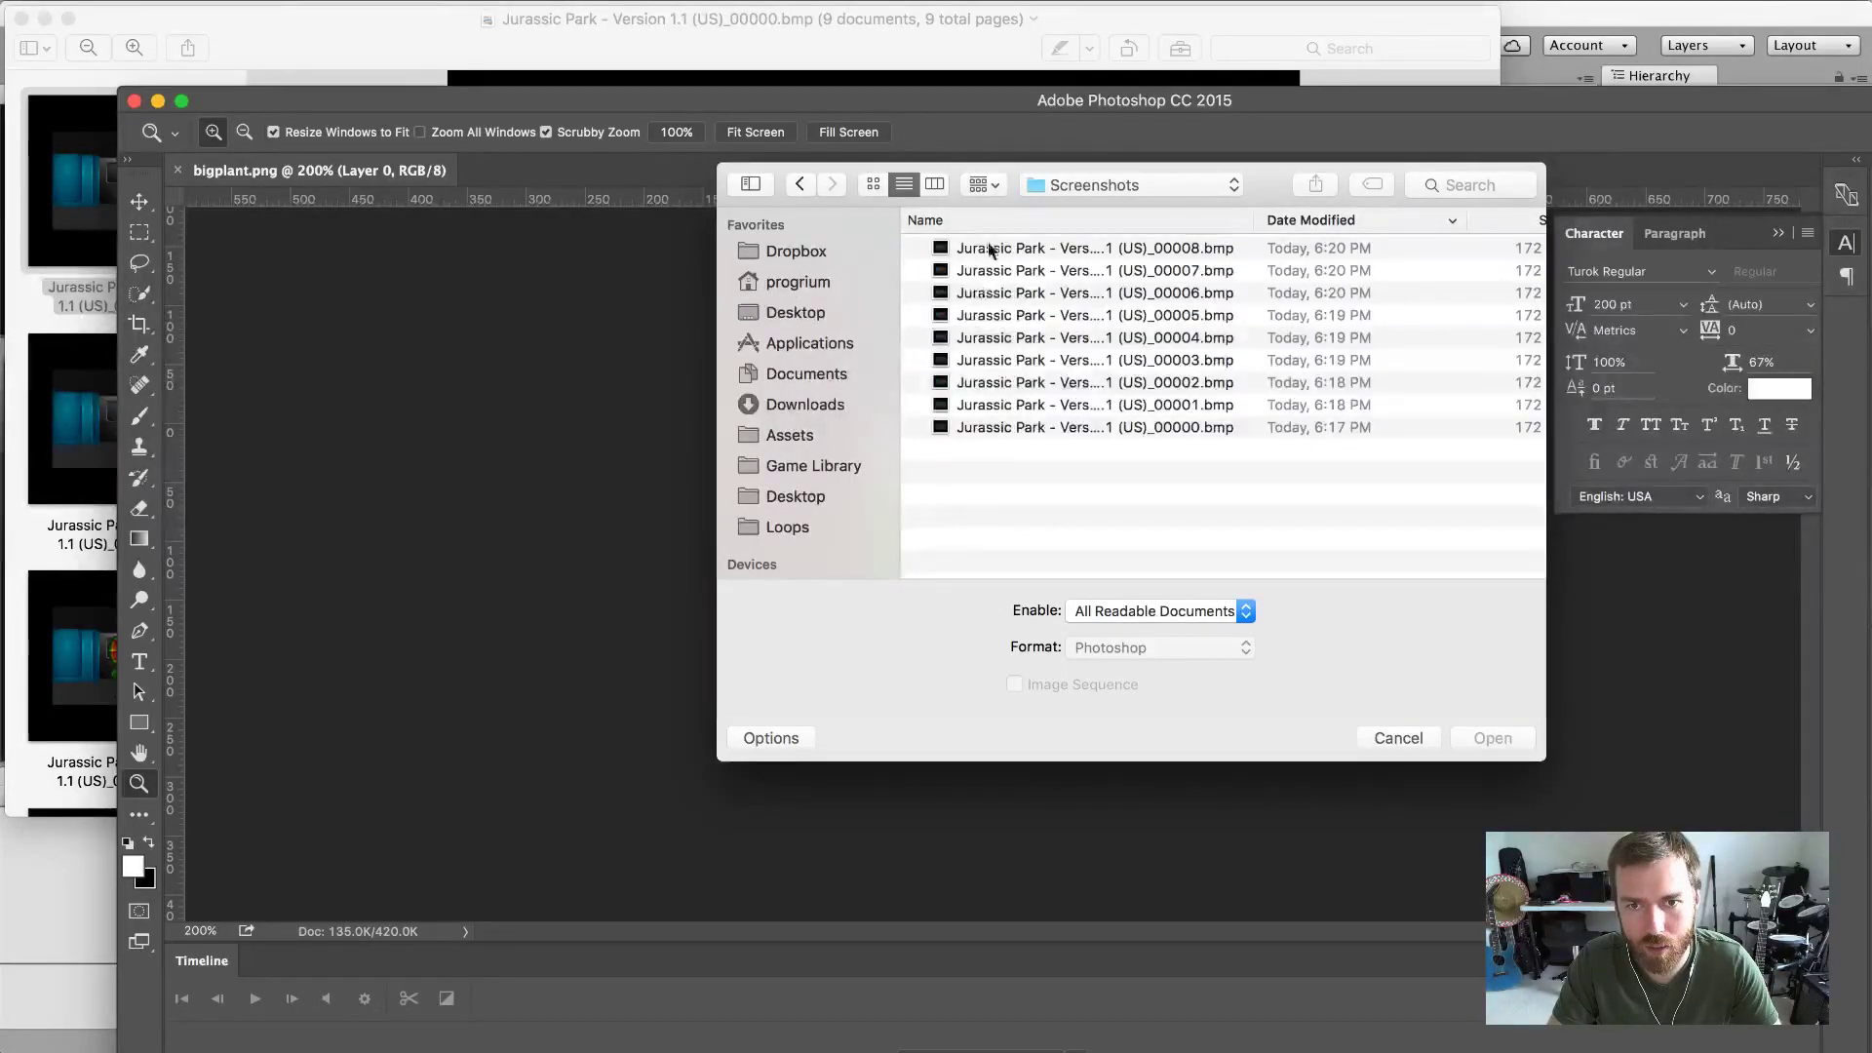
{"action": "left_click", "coordinate": [986, 255]}
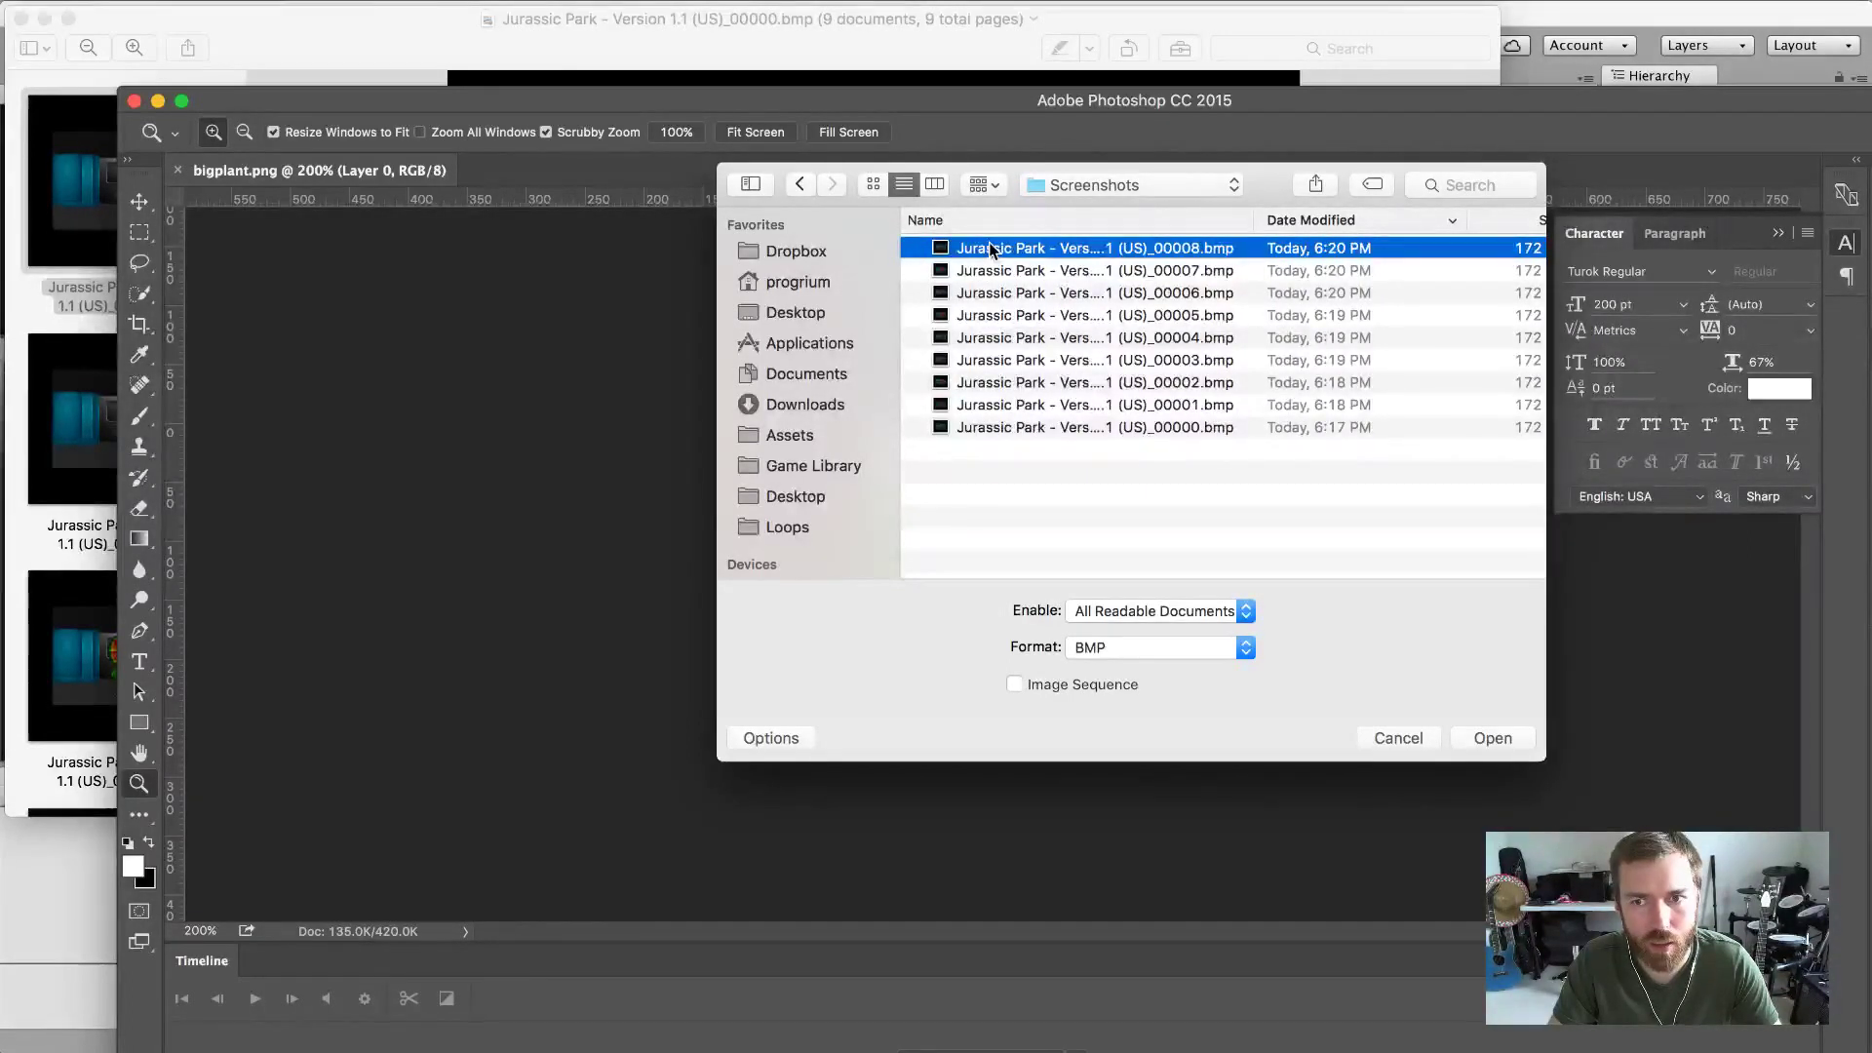
{"action": "double_click", "coordinate": [1010, 427]}
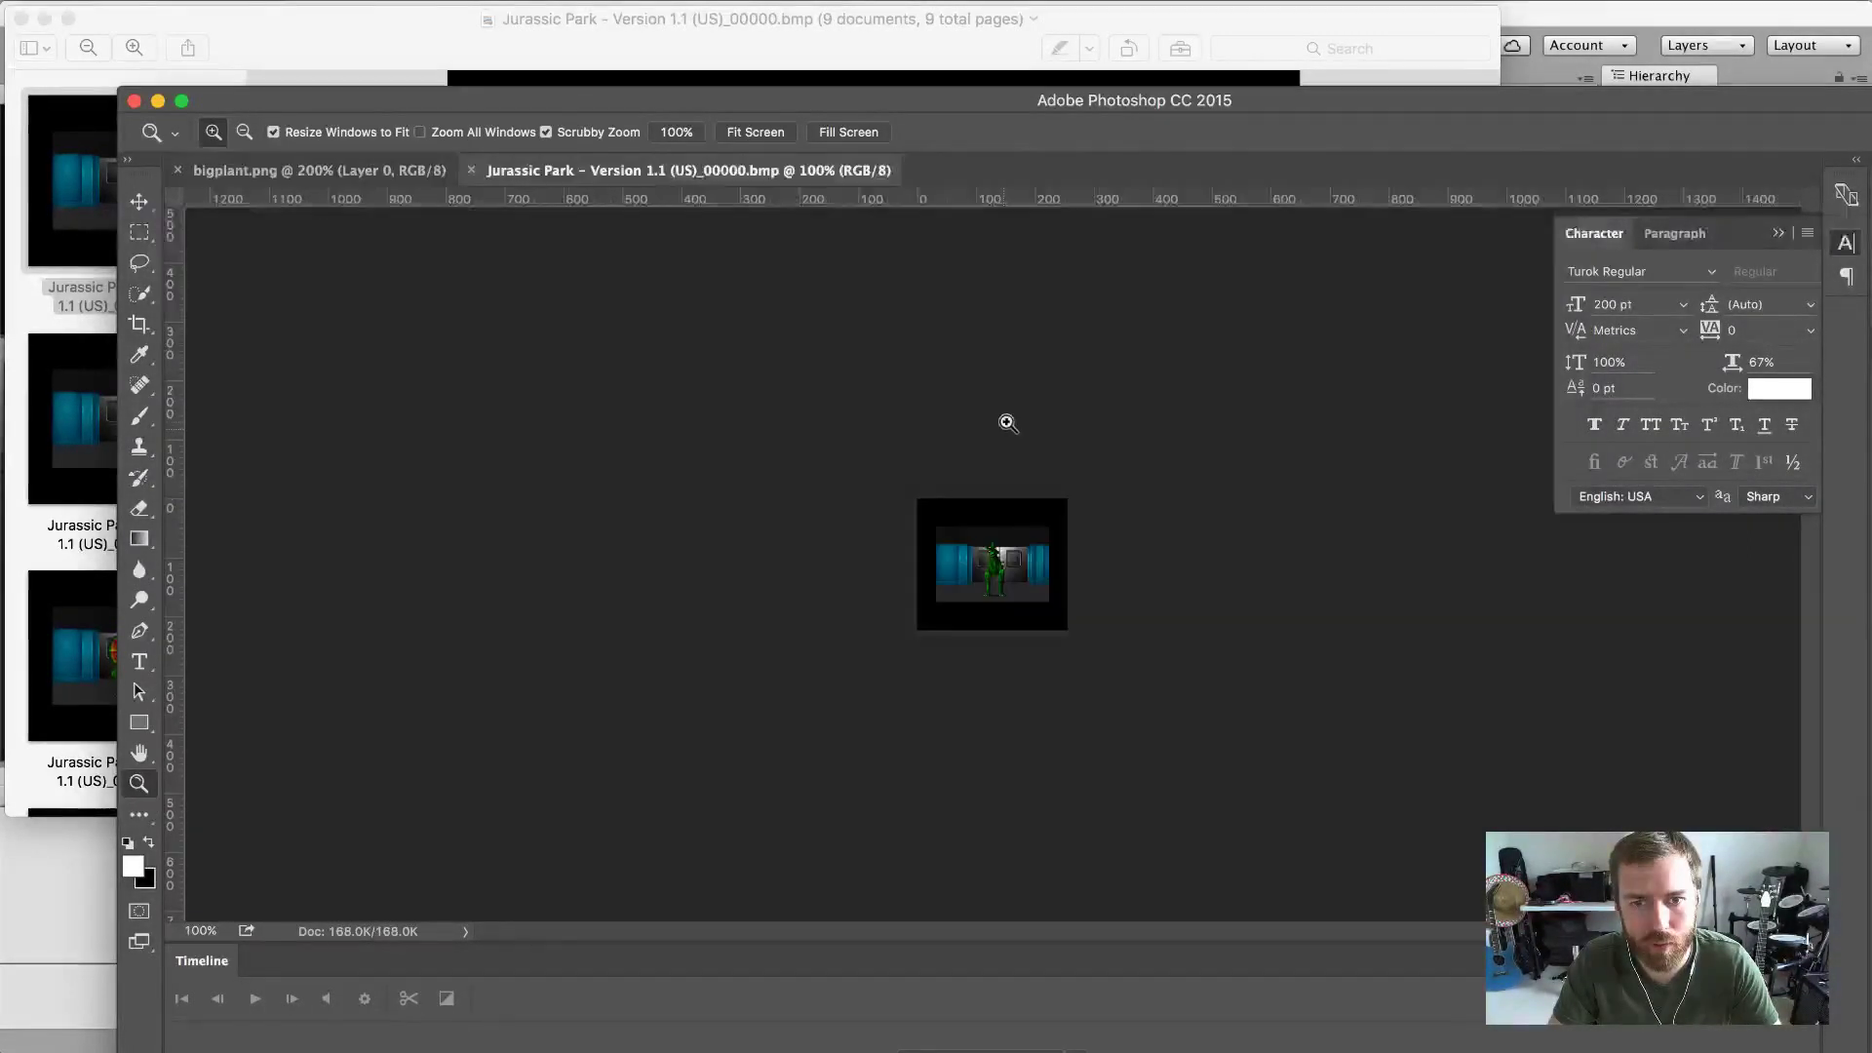
Draw a rectangular marquee selection around the whole dinosaur, from the tip of its ears to its feet.
{"action": "left_click", "coordinate": [1021, 611]}
{"action": "left_click", "coordinate": [1017, 591]}
{"action": "left_click", "coordinate": [1016, 586]}
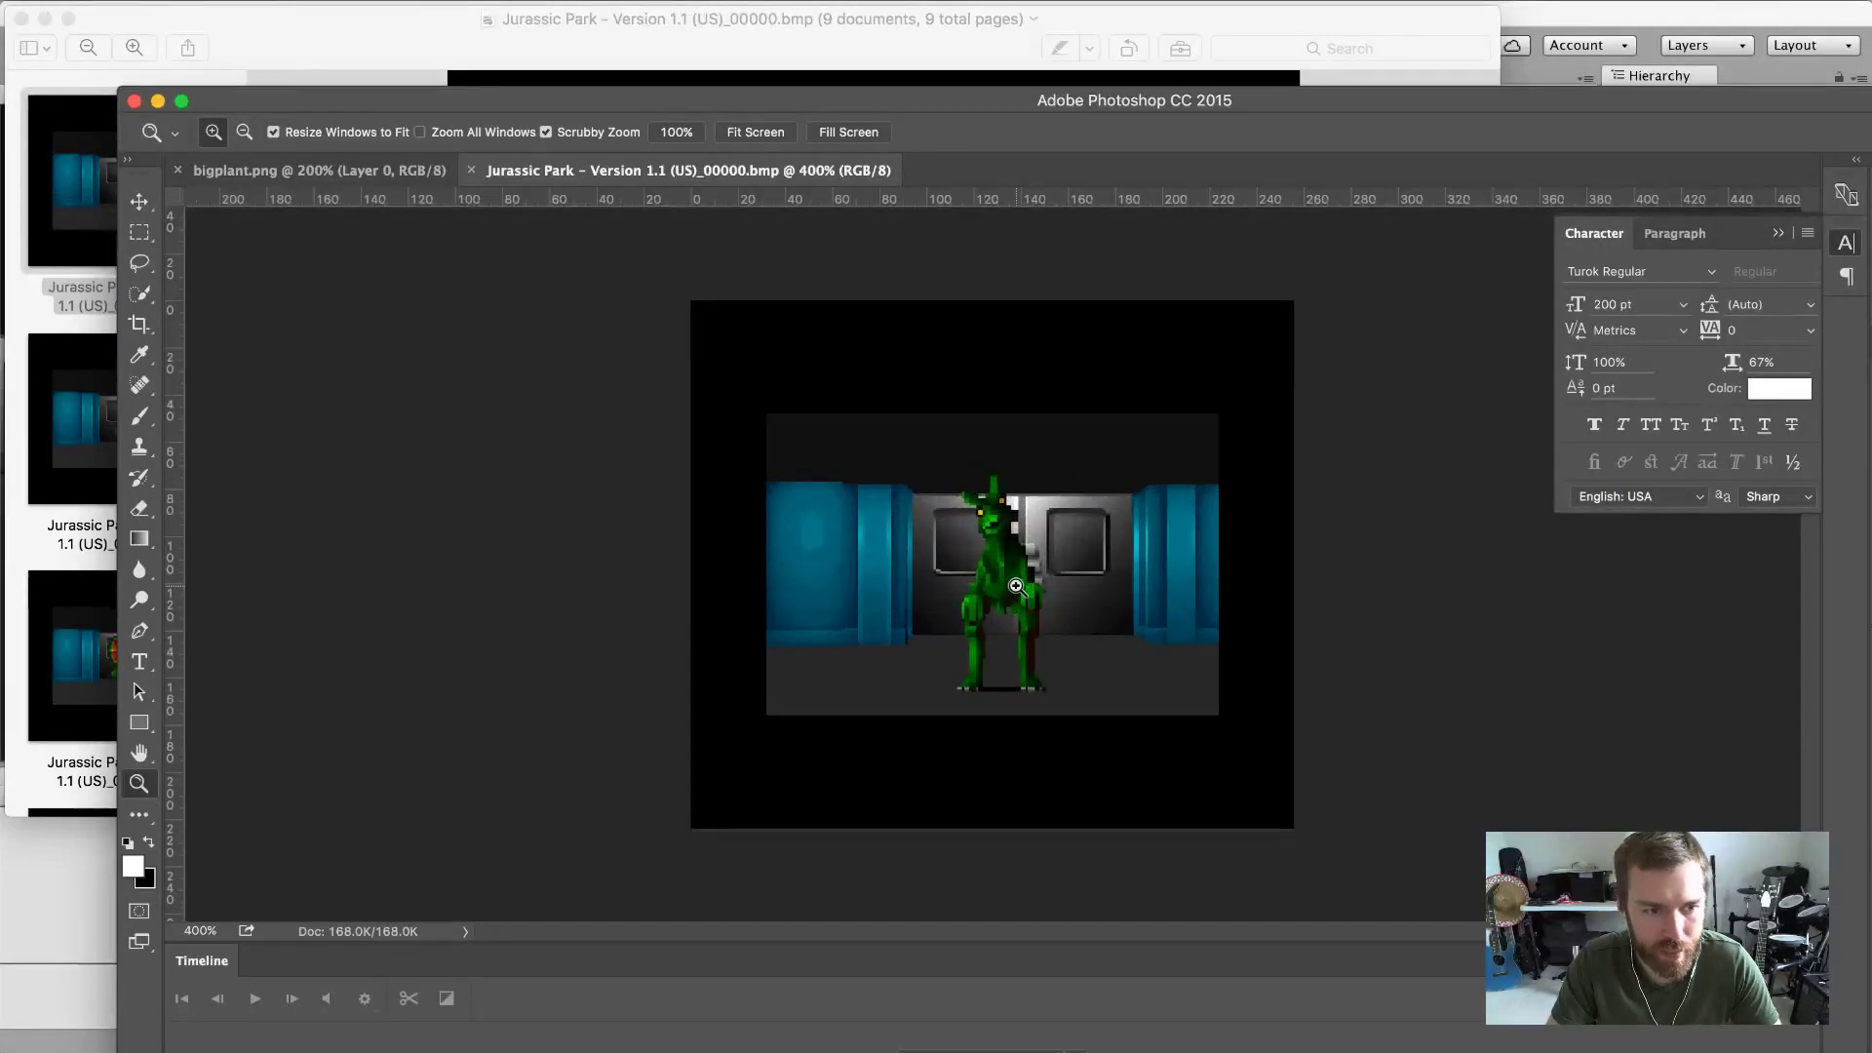
{"action": "left_click", "coordinate": [1016, 587]}
{"action": "left_click", "coordinate": [1016, 586]}
{"action": "left_click", "coordinate": [1016, 586]}
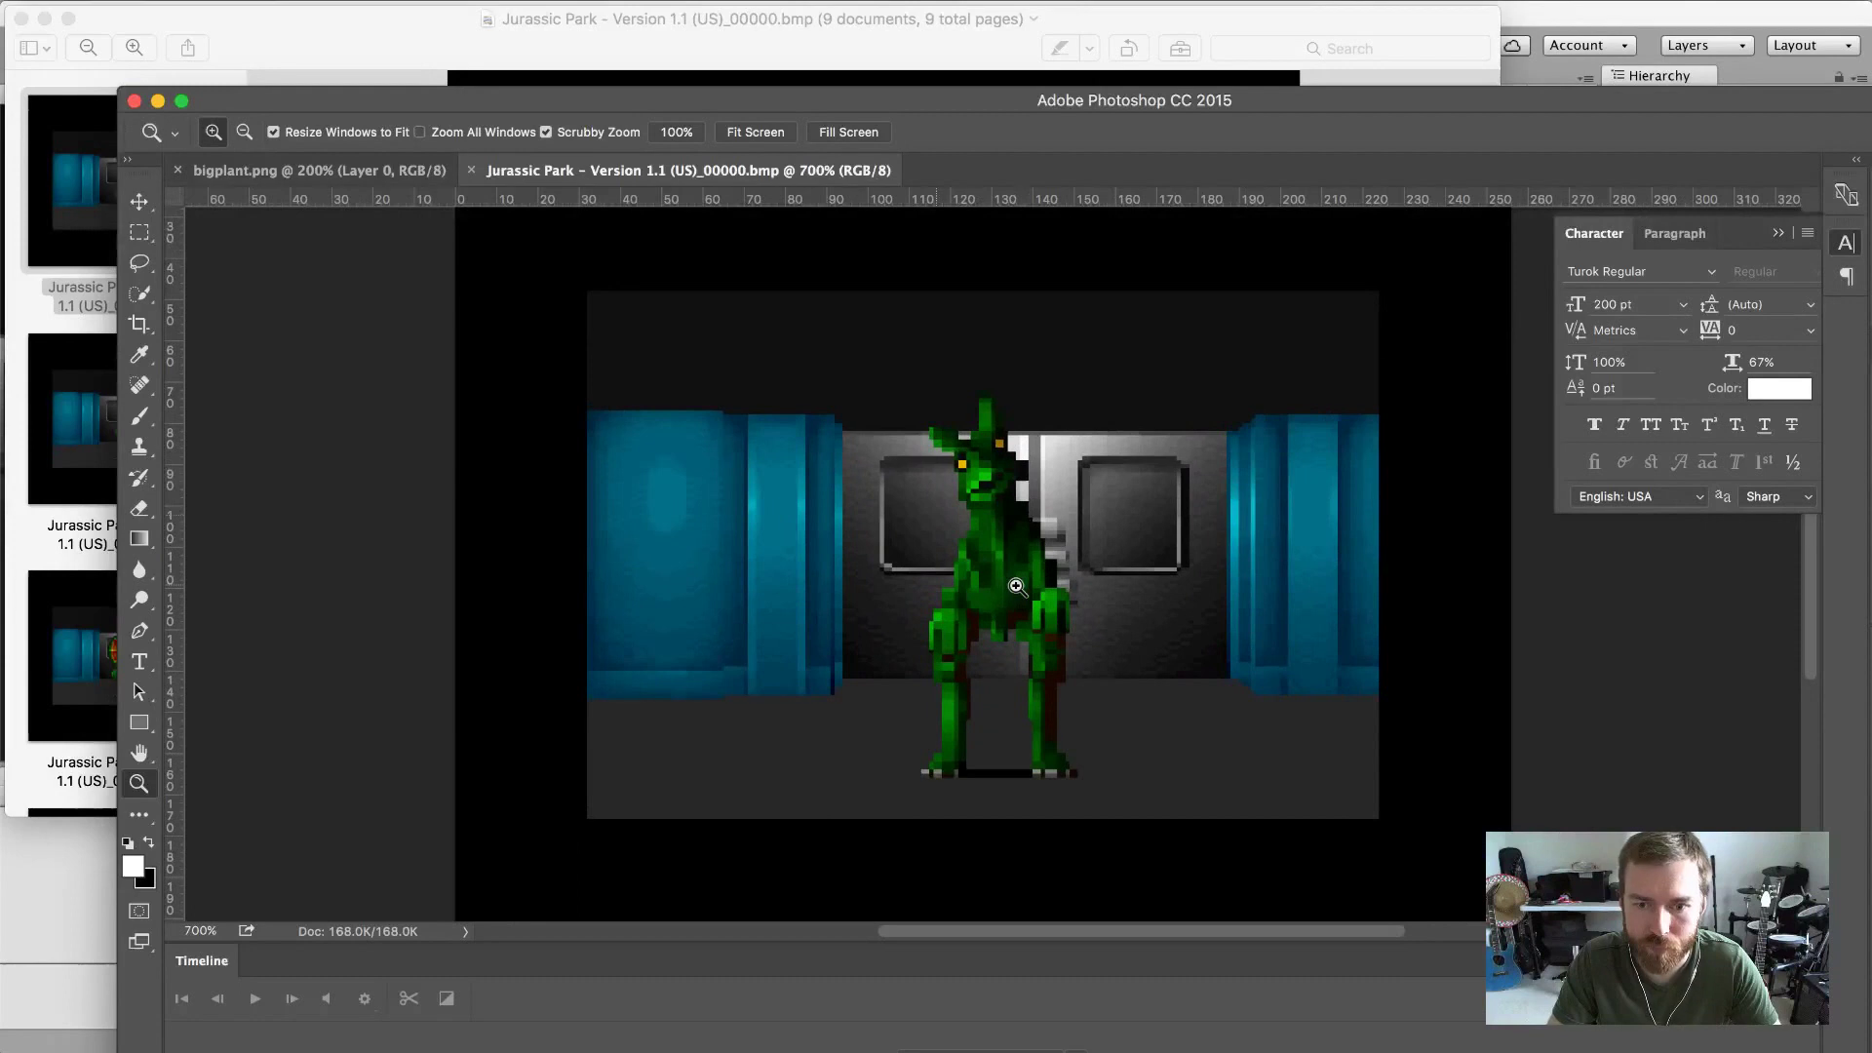
{"action": "left_click", "coordinate": [1016, 586]}
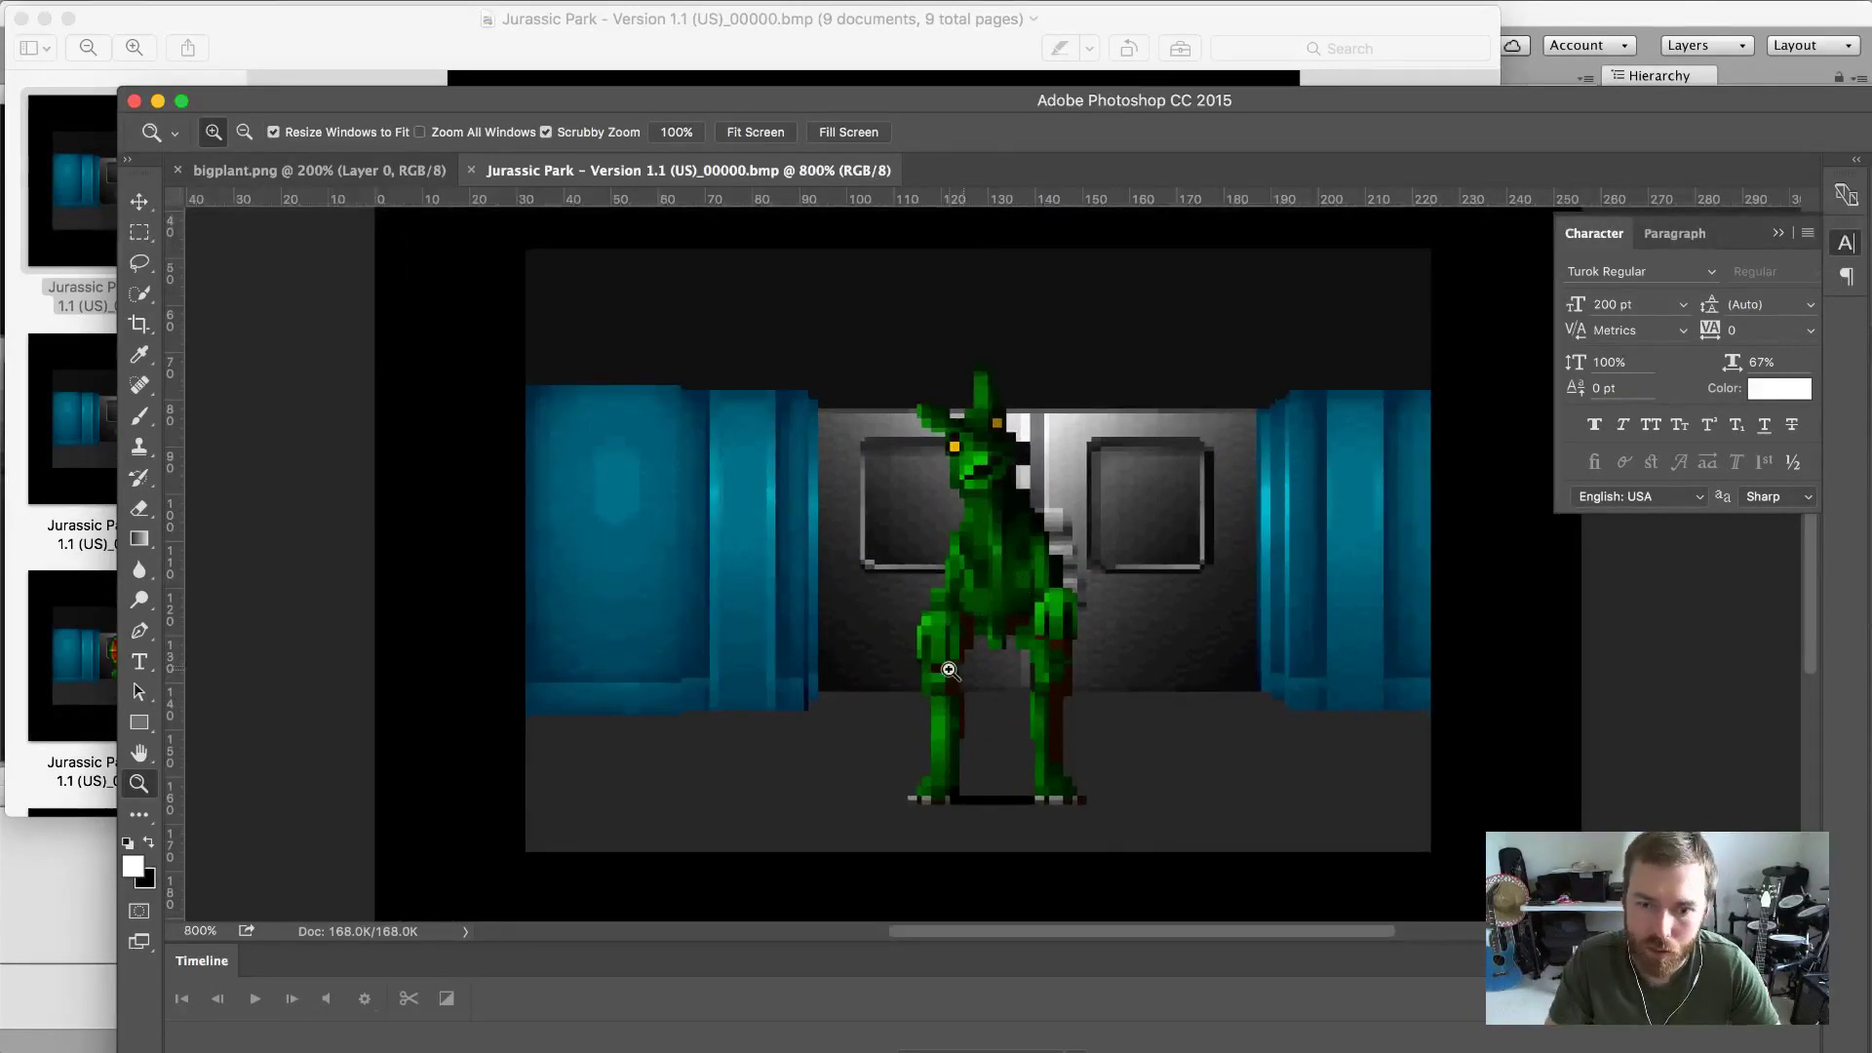
{"action": "left_click", "coordinate": [1058, 890]}
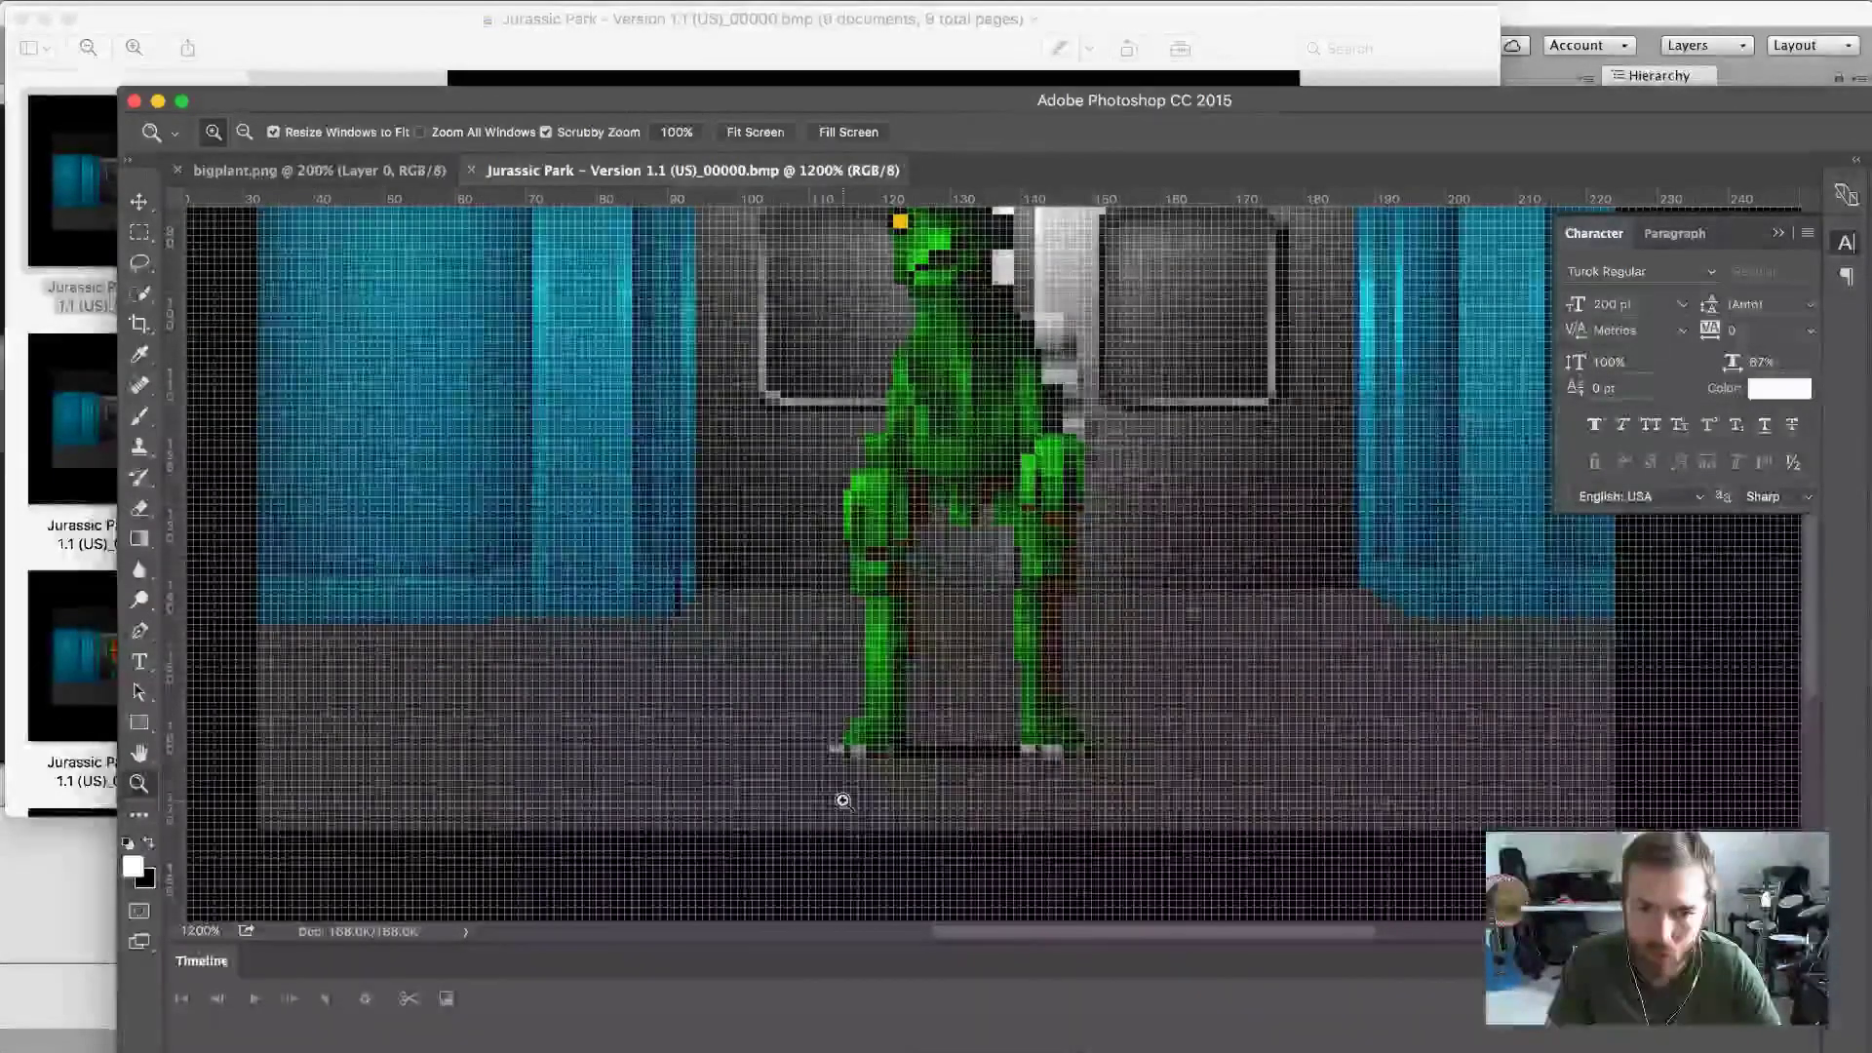
{"action": "key", "text": "m"}
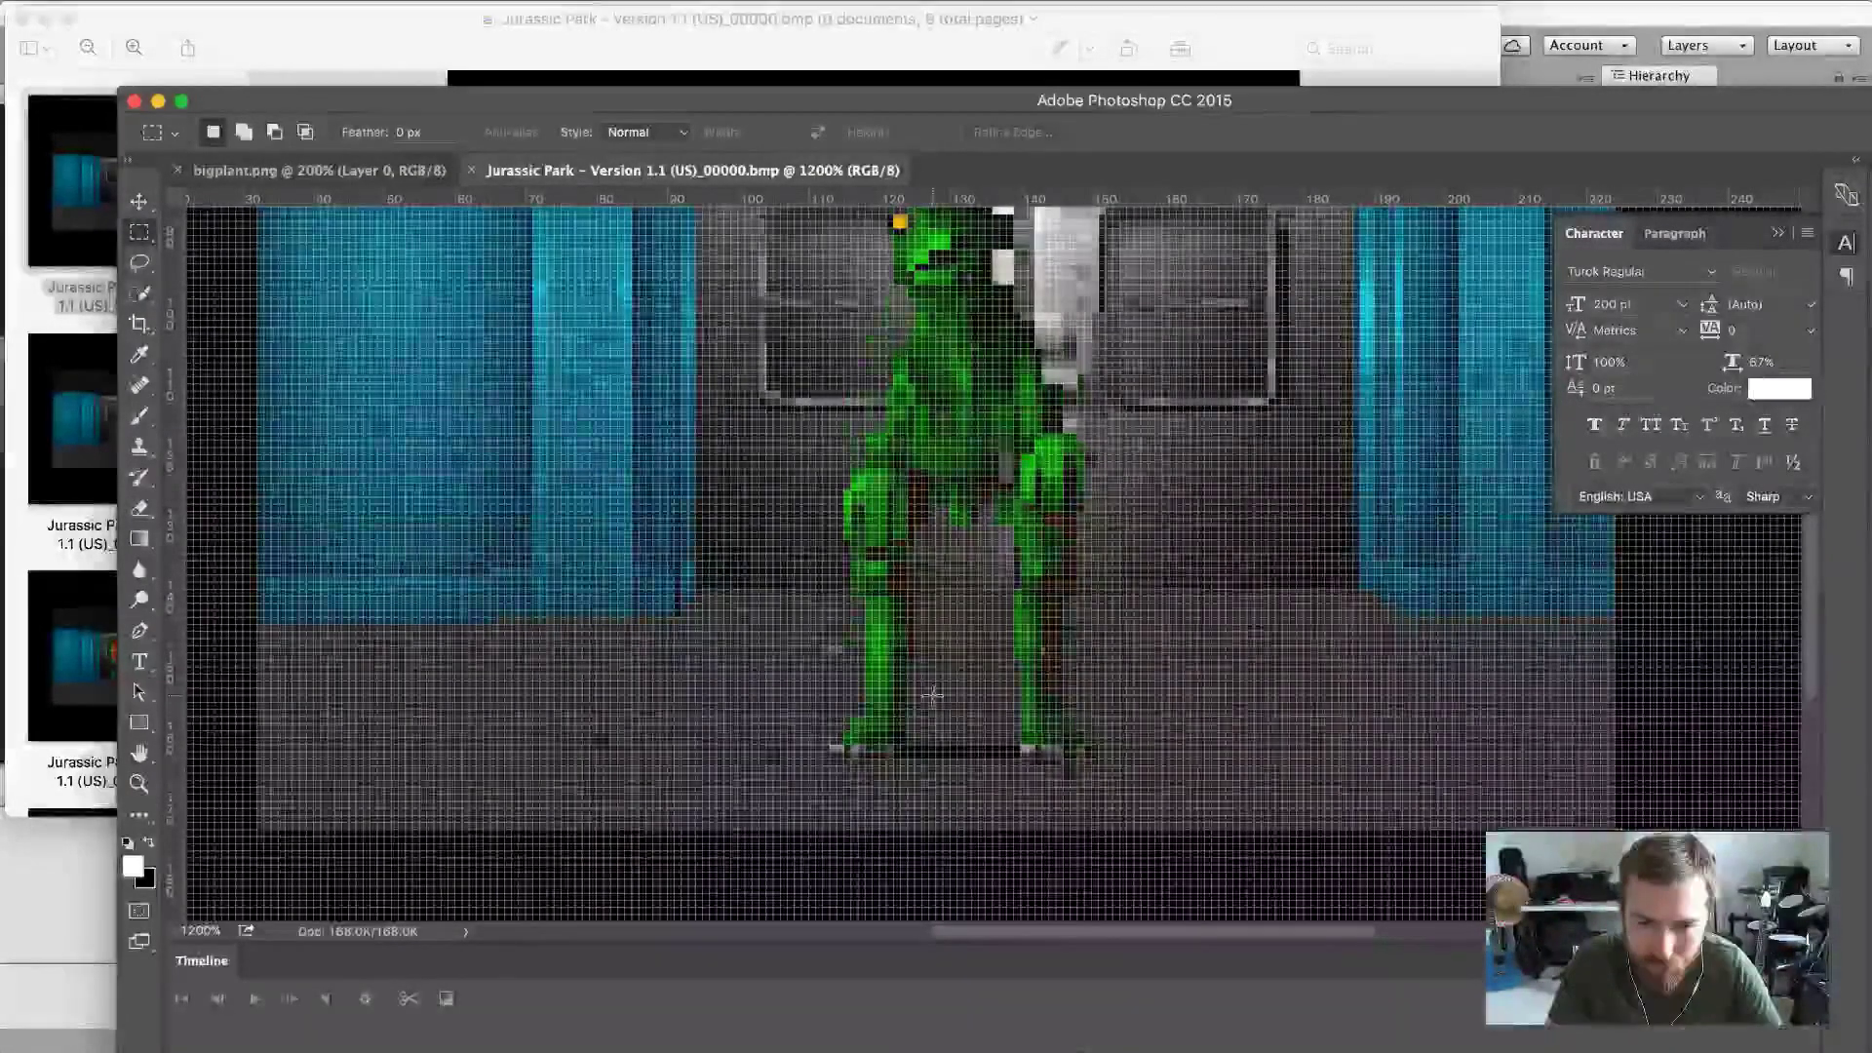
{"action": "scroll", "coordinate": [934, 694], "scroll_direction": "down", "scroll_amount": 2}
{"action": "scroll", "coordinate": [933, 694], "scroll_direction": "up", "scroll_amount": 4}
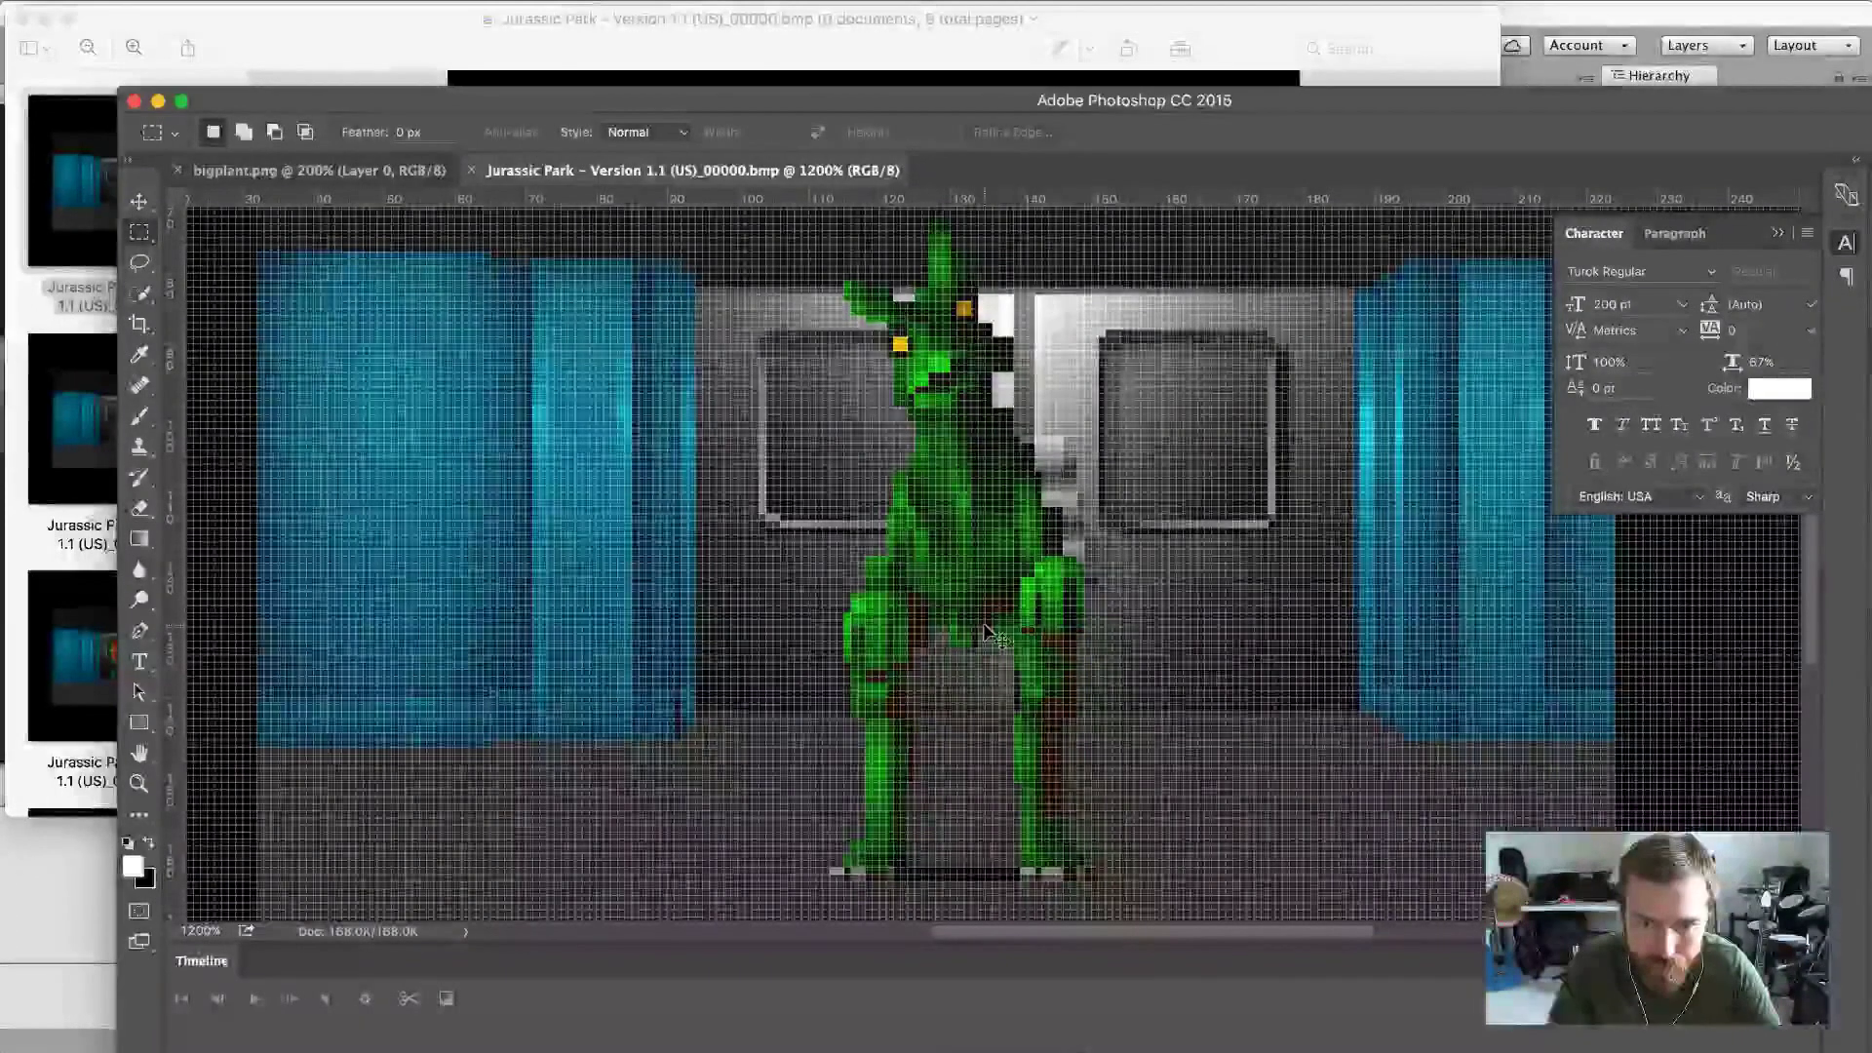
{"action": "left_click", "coordinate": [138, 783]}
{"action": "left_click", "coordinate": [1019, 632], "text": "alt"}
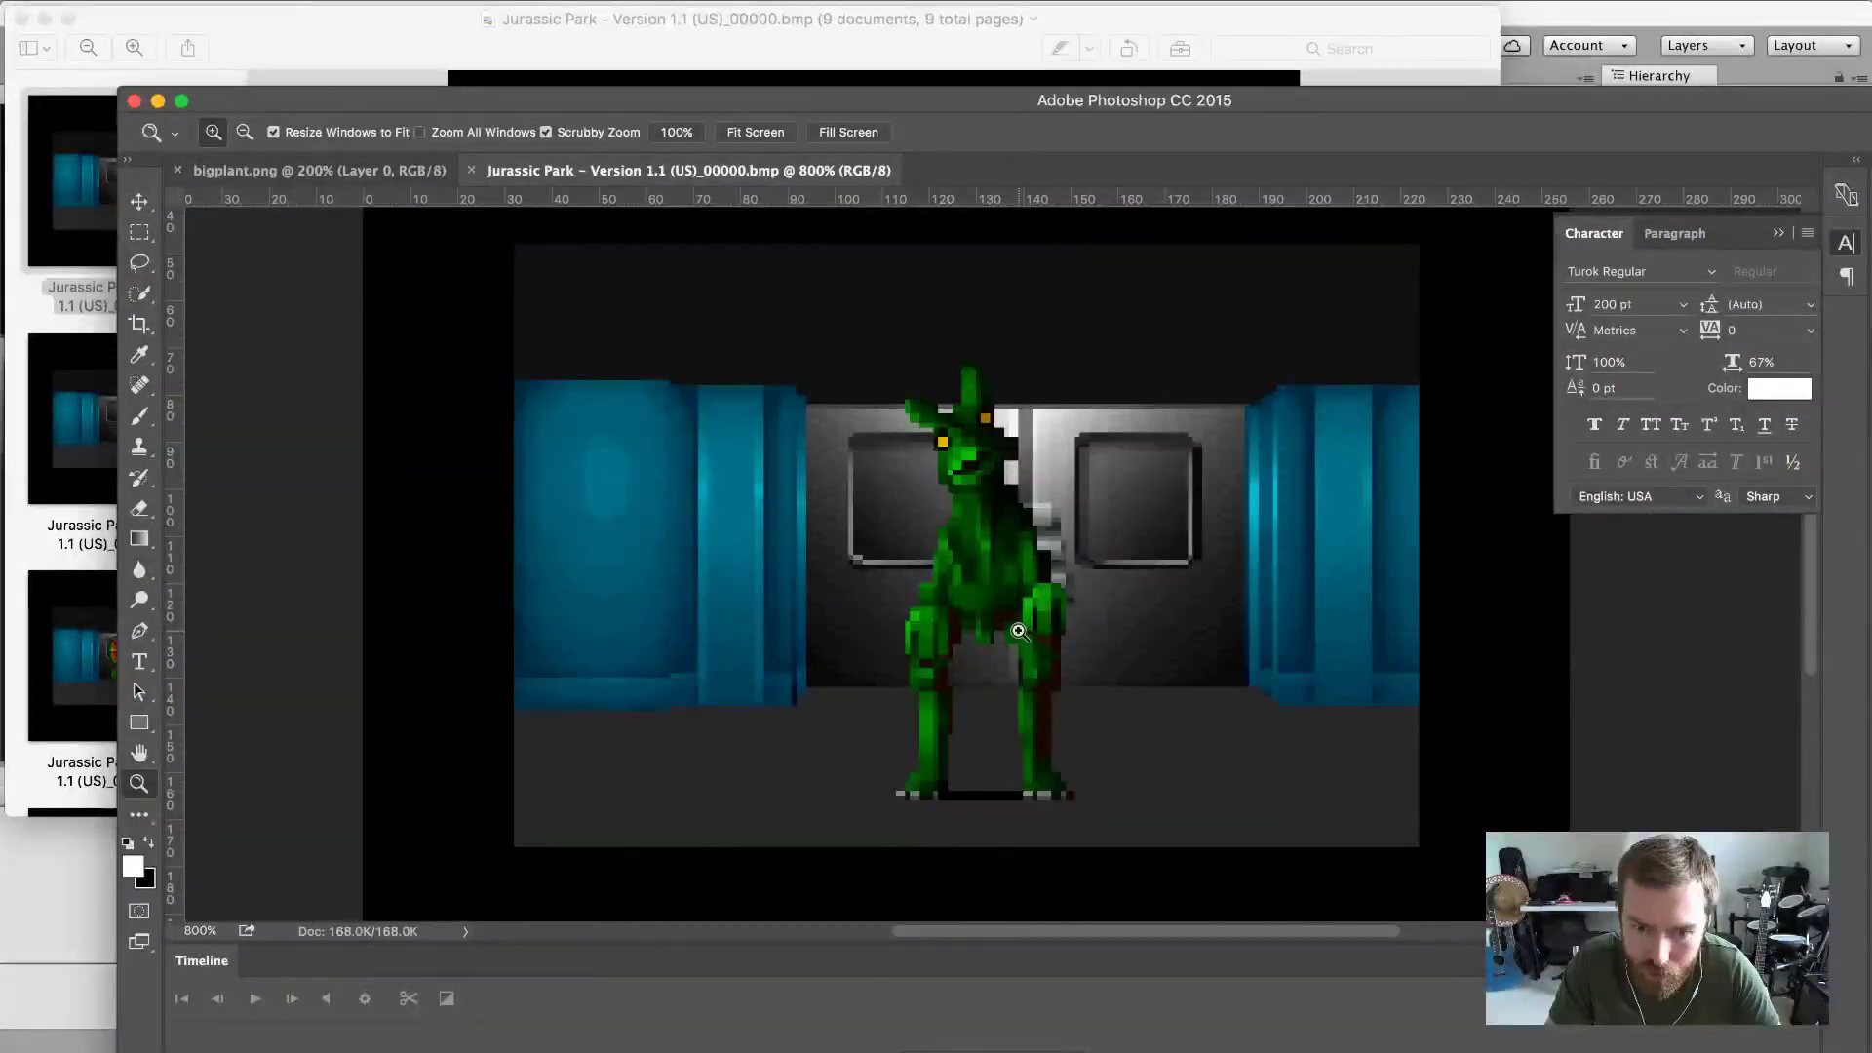
{"action": "left_click", "coordinate": [139, 232]}
{"action": "left_click_drag", "start_coordinate": [893, 800], "coordinate": [1071, 360]}
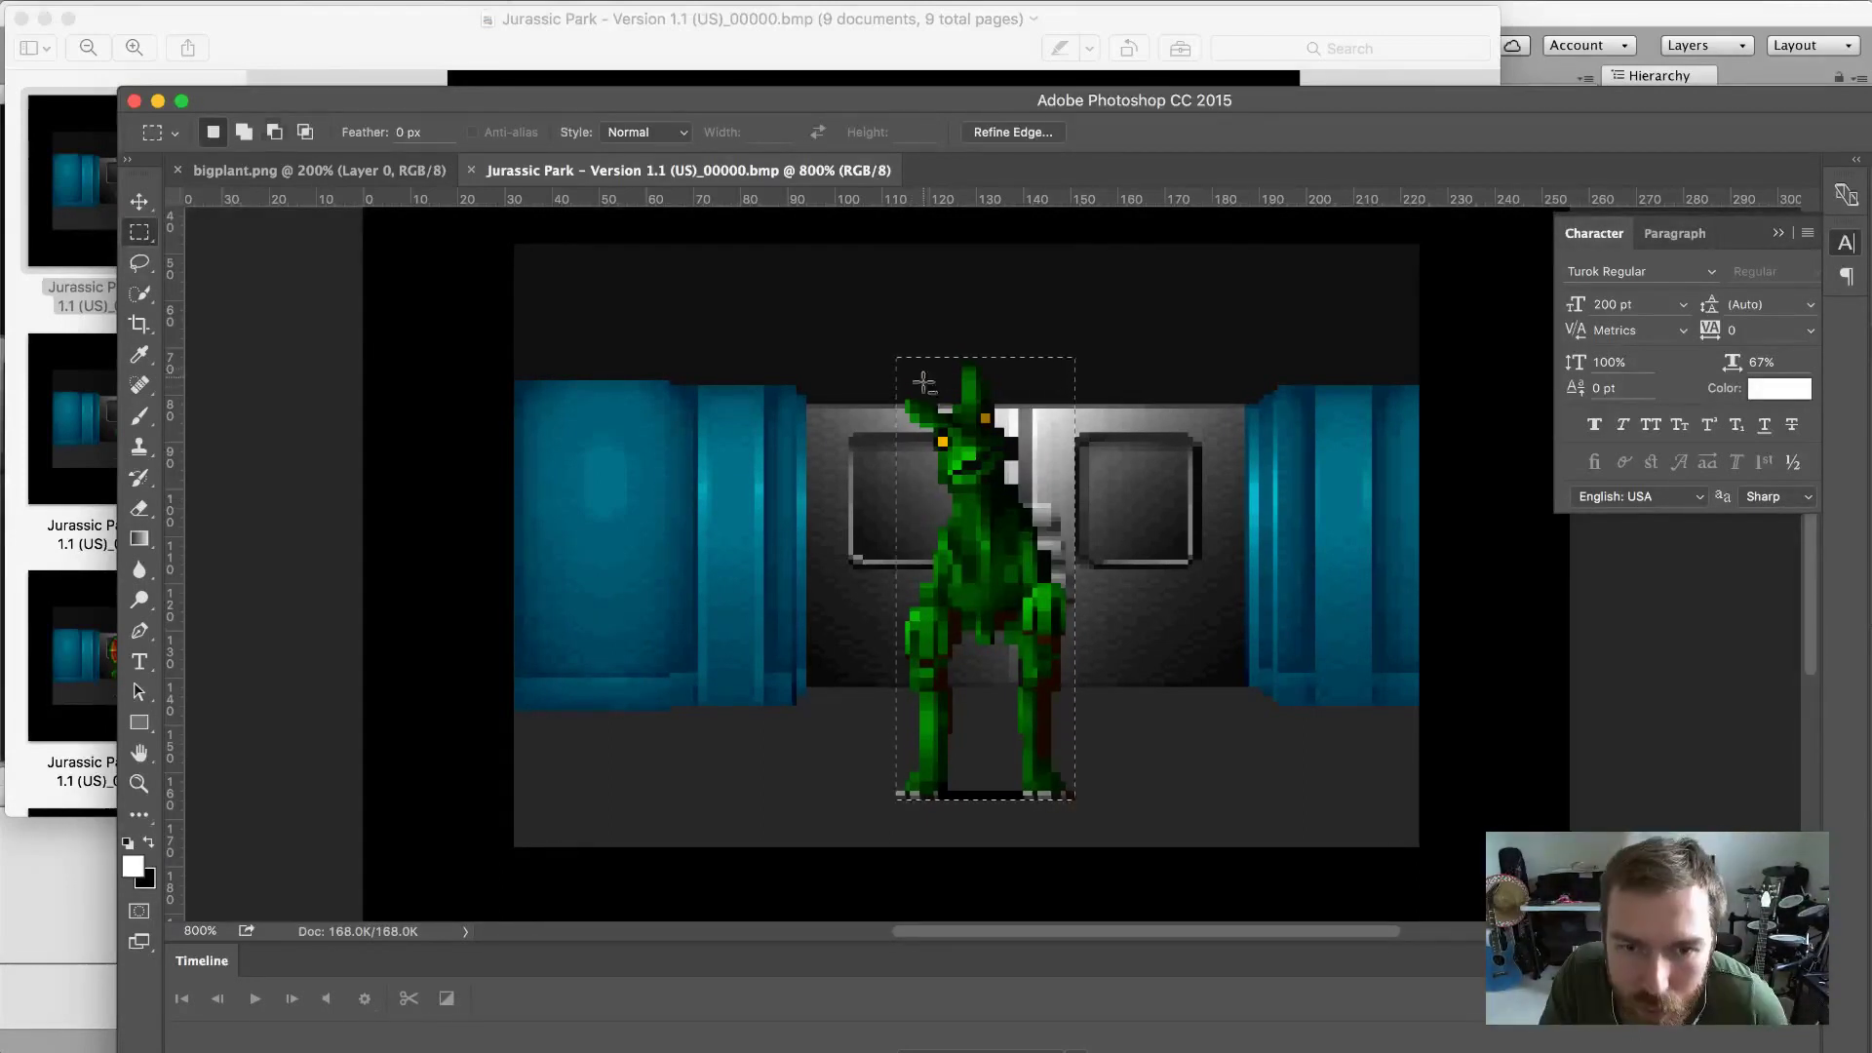
Subtract the background above the head, beside the upright ear and along the right edge of the head and back from the selection.
{"action": "left_click_drag", "start_coordinate": [868, 400], "coordinate": [1191, 401], "text": "alt"}
{"action": "left_click_drag", "start_coordinate": [1010, 360], "coordinate": [1189, 423], "text": "alt"}
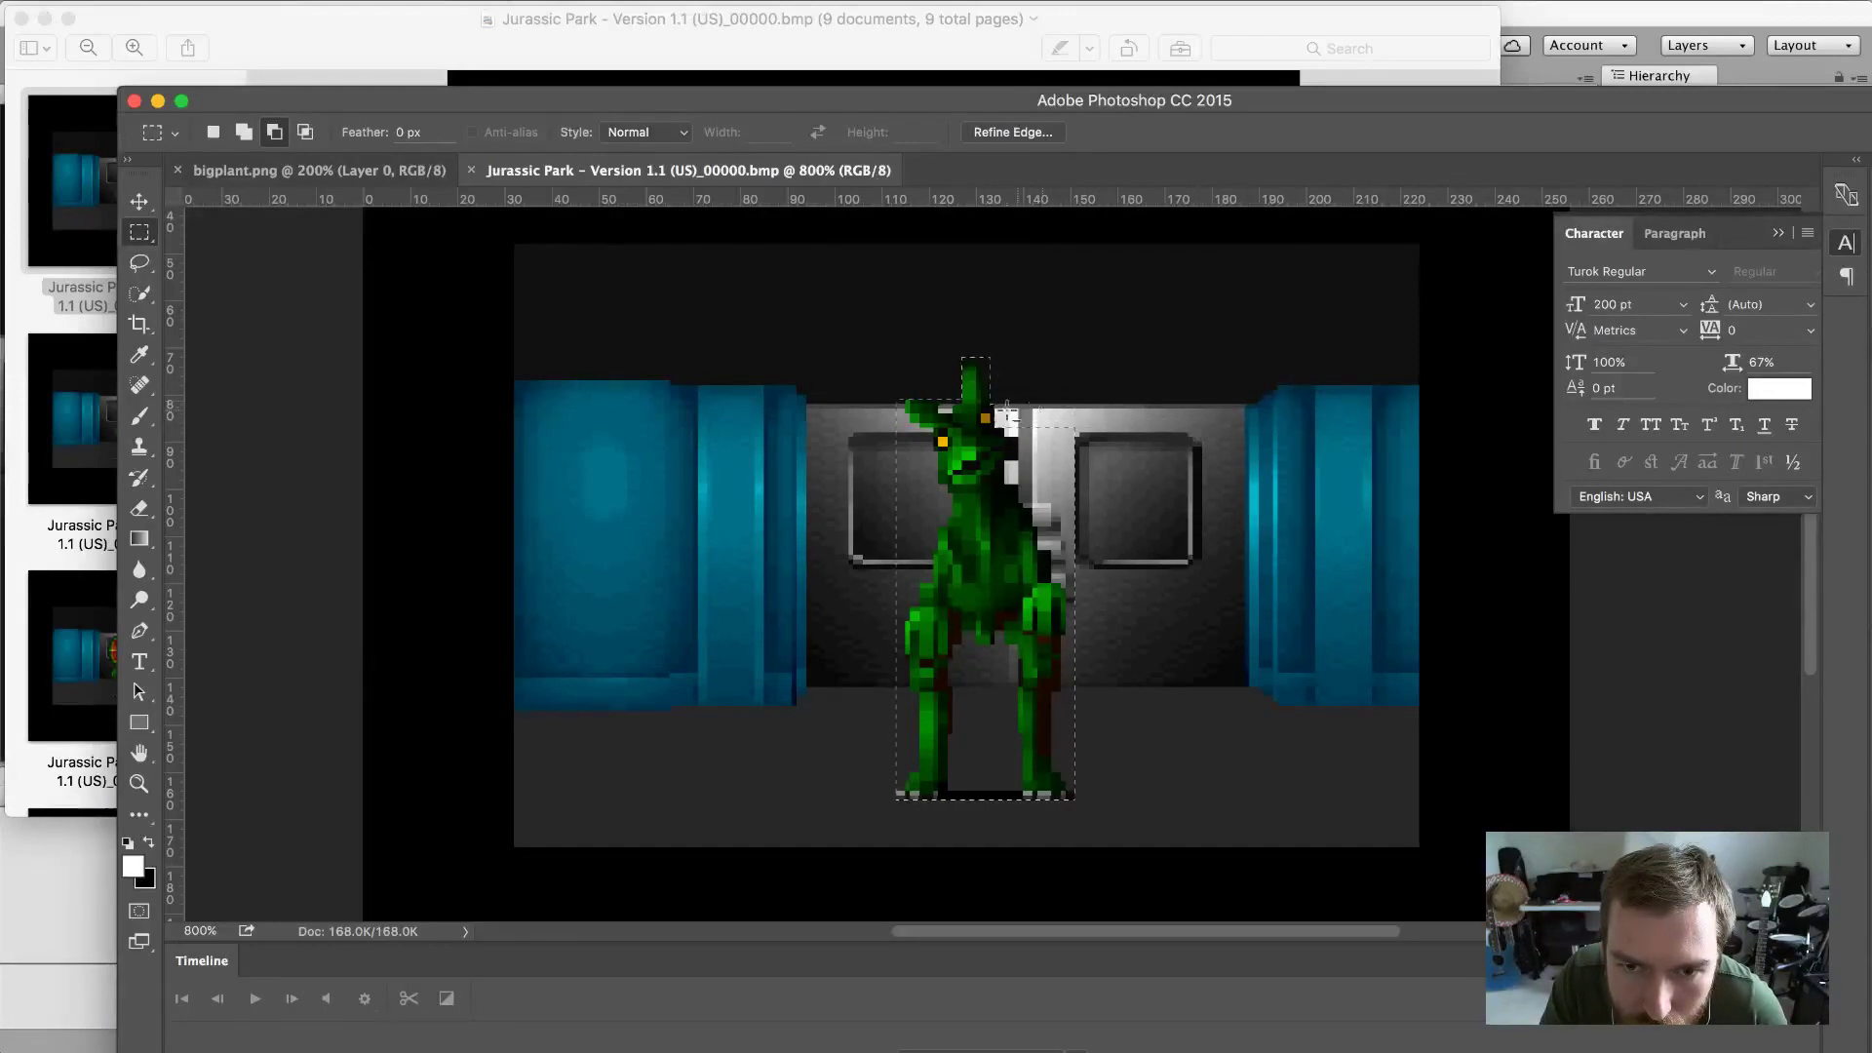
{"action": "left_click_drag", "start_coordinate": [1008, 417], "coordinate": [1190, 382], "text": "alt"}
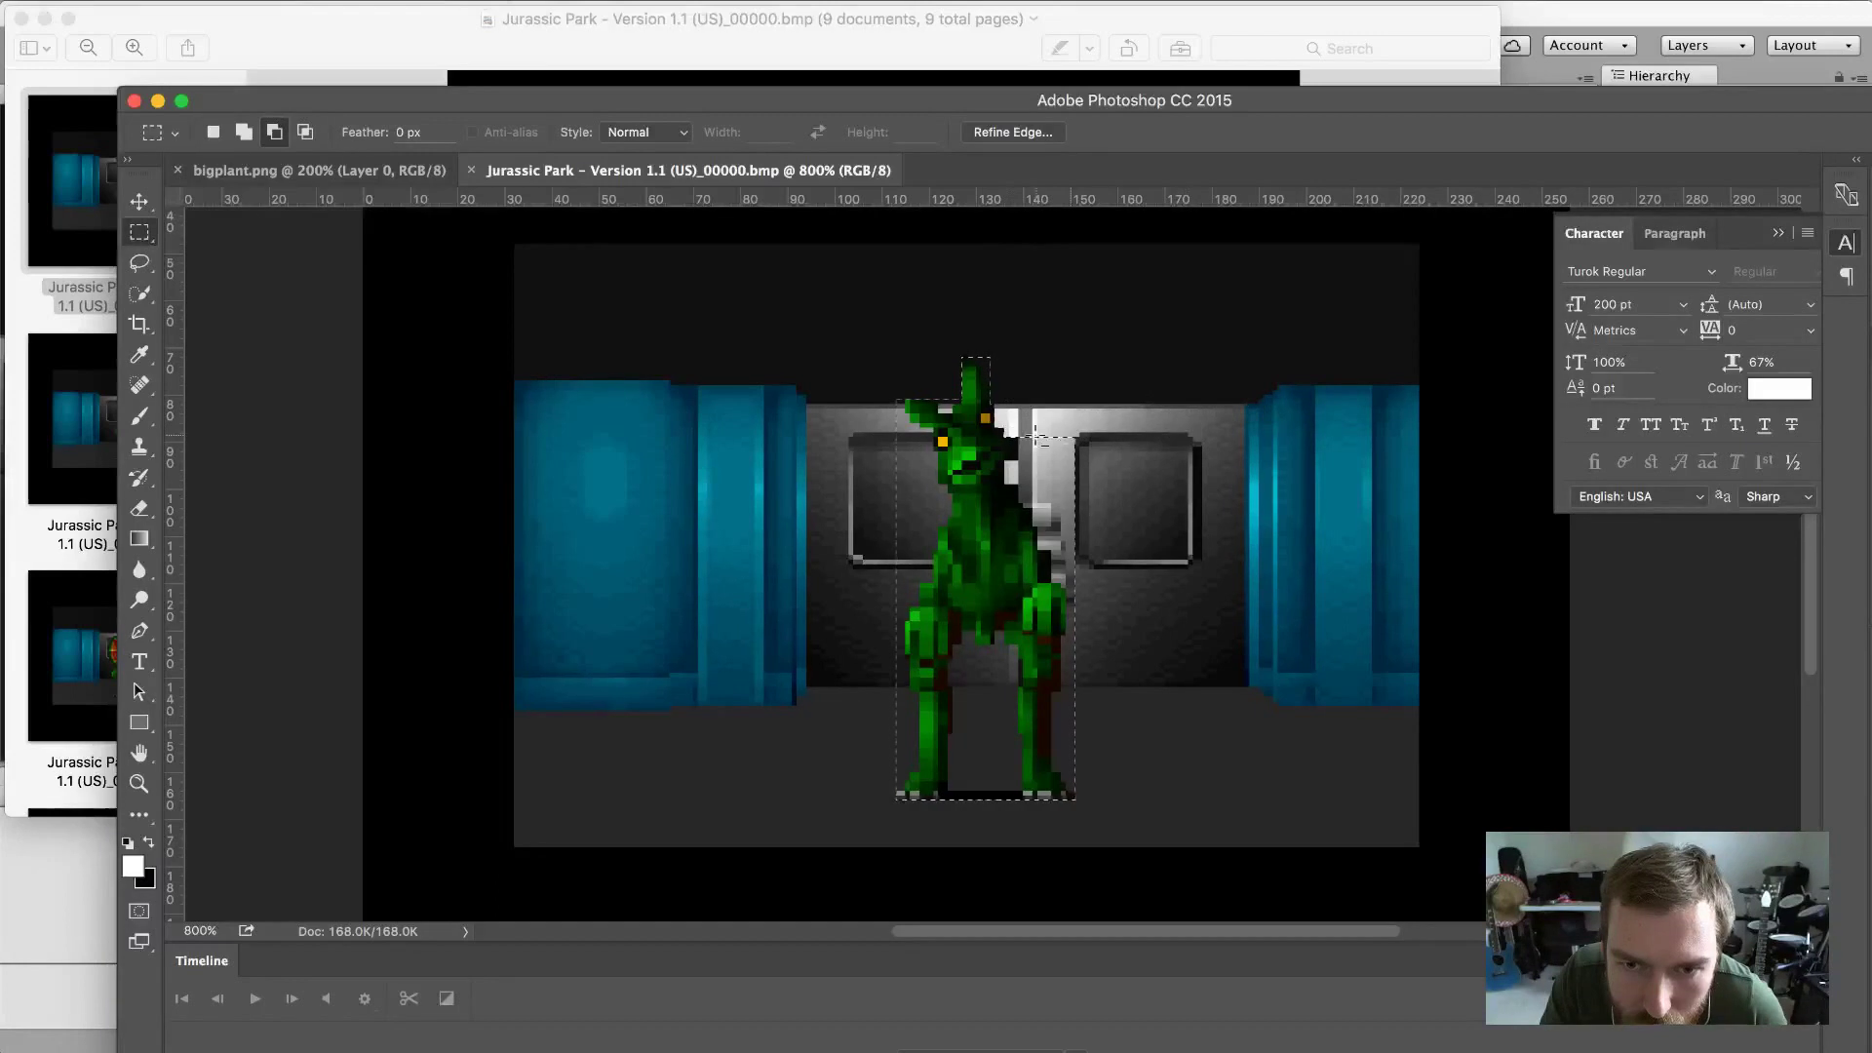
{"action": "left_click_drag", "start_coordinate": [1024, 436], "coordinate": [1175, 542], "text": "alt"}
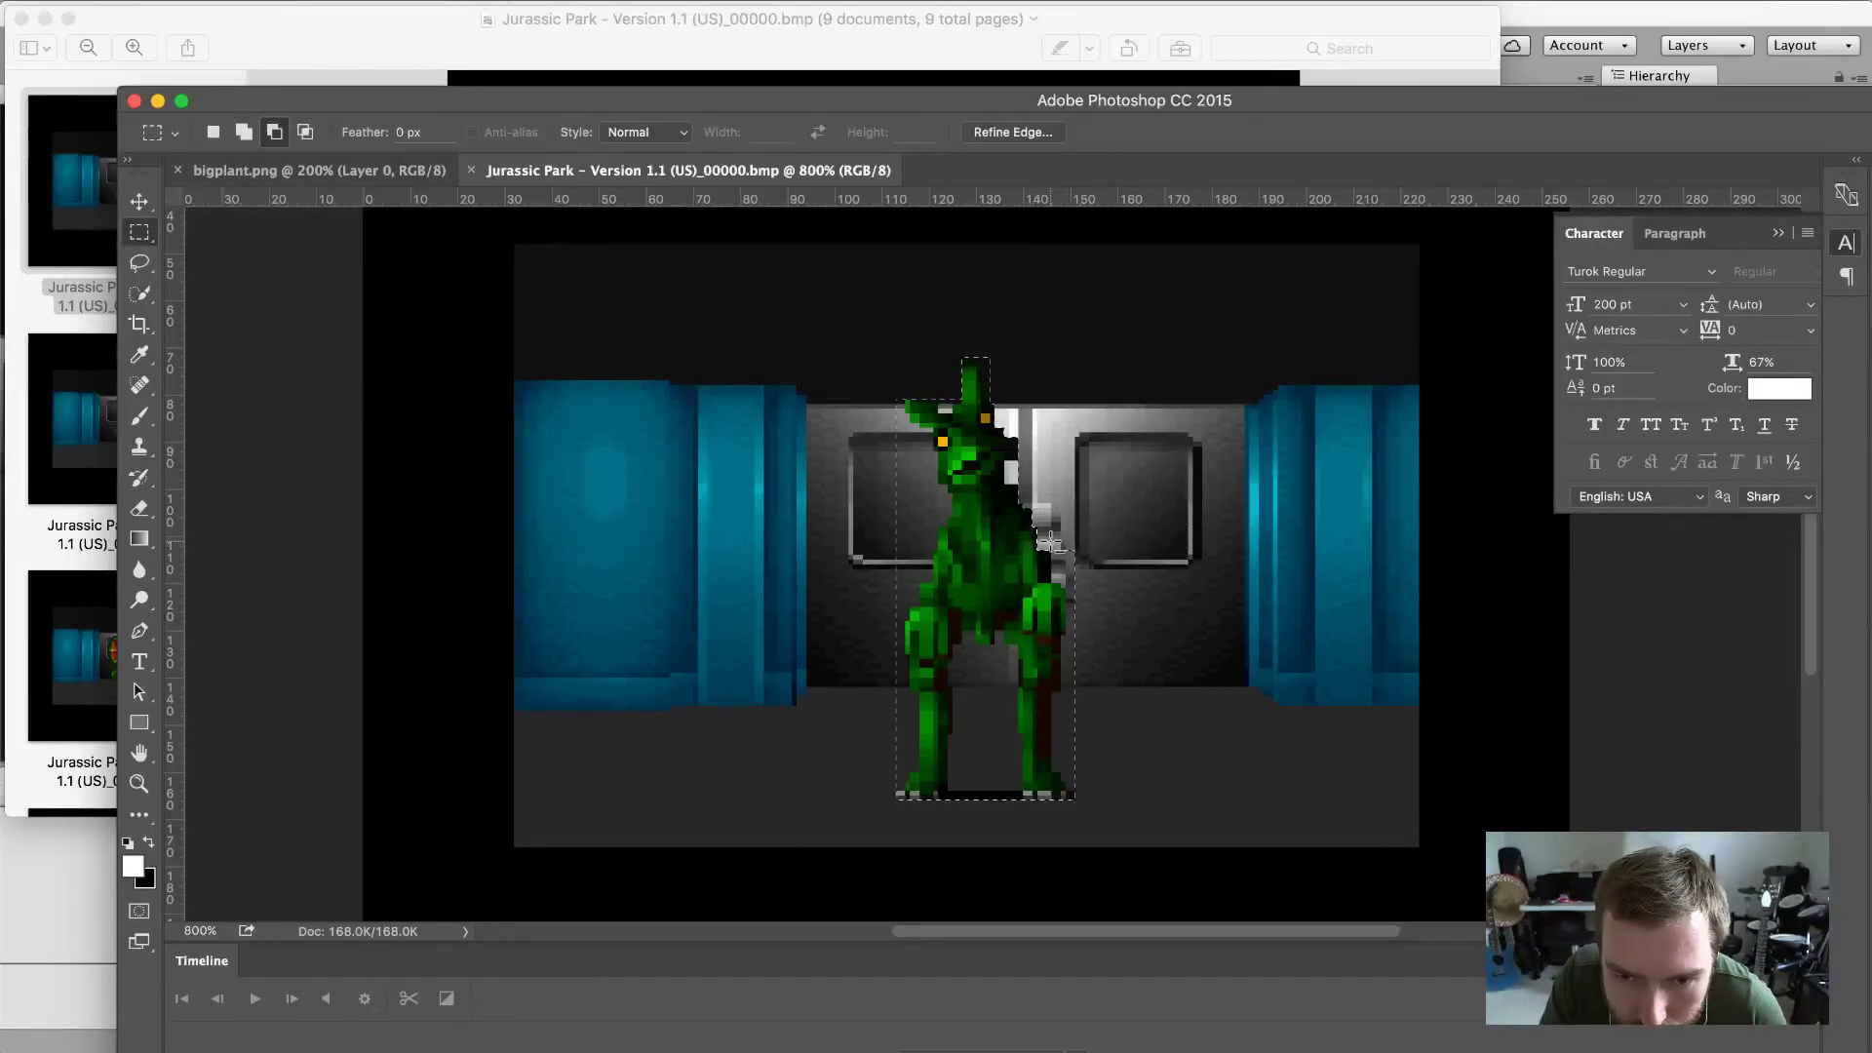
Trim the background along the right edge of the dinosaur's lower body and right-hand leg out of the selection.
{"action": "left_click_drag", "start_coordinate": [1049, 532], "coordinate": [1227, 774], "text": "alt"}
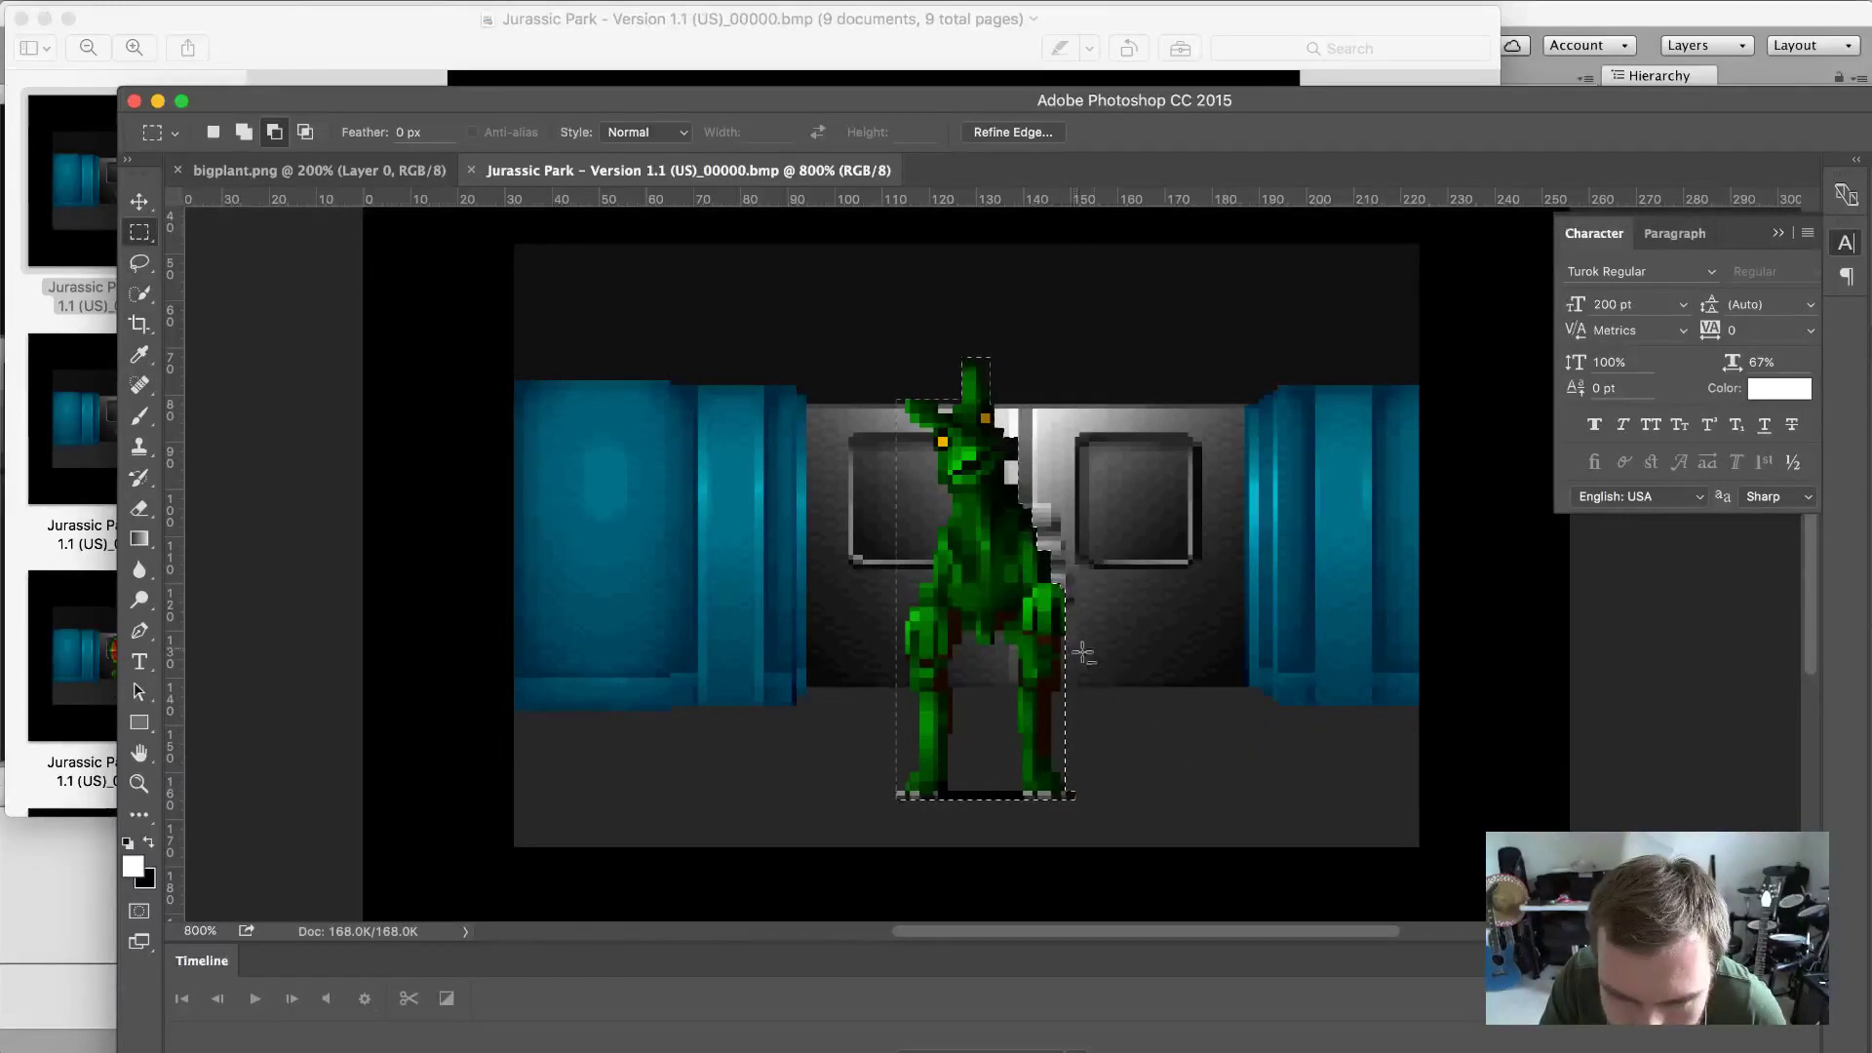
{"action": "left_click_drag", "start_coordinate": [1066, 635], "coordinate": [1161, 774], "text": "alt"}
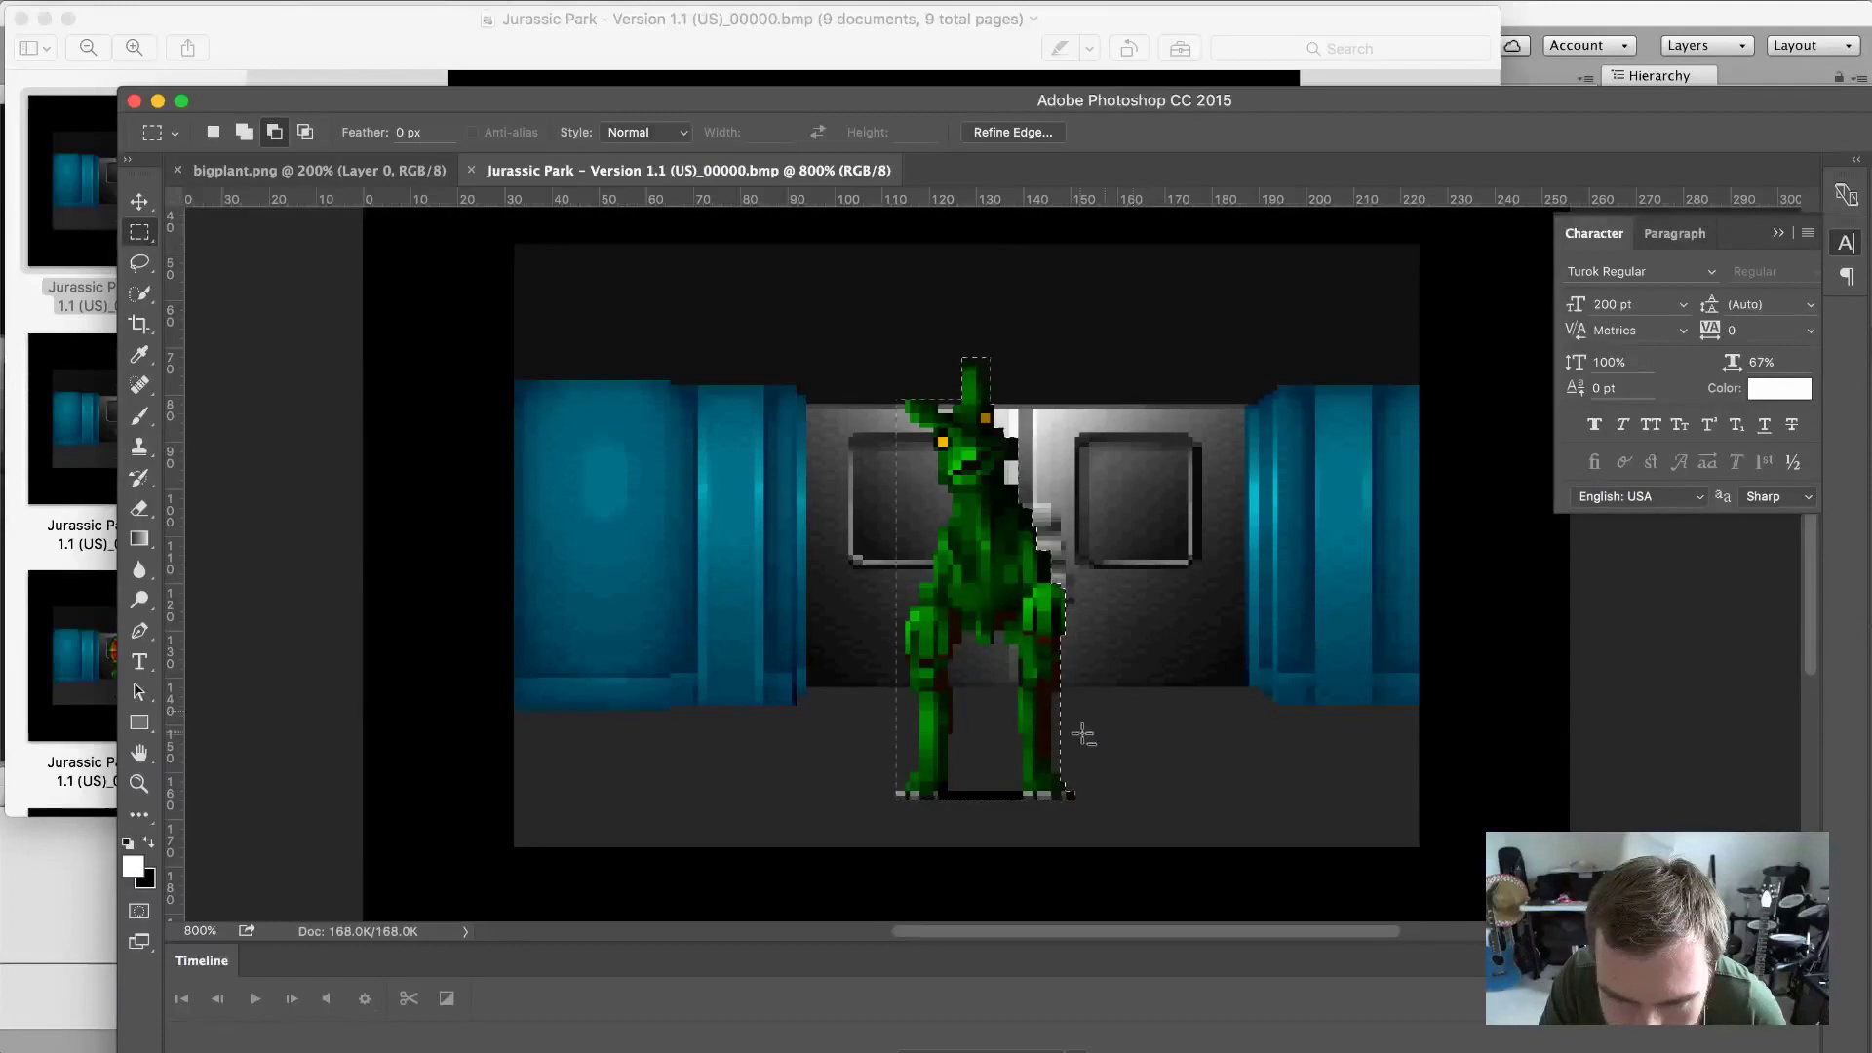
{"action": "left_click_drag", "start_coordinate": [1060, 693], "coordinate": [1167, 766], "text": "alt"}
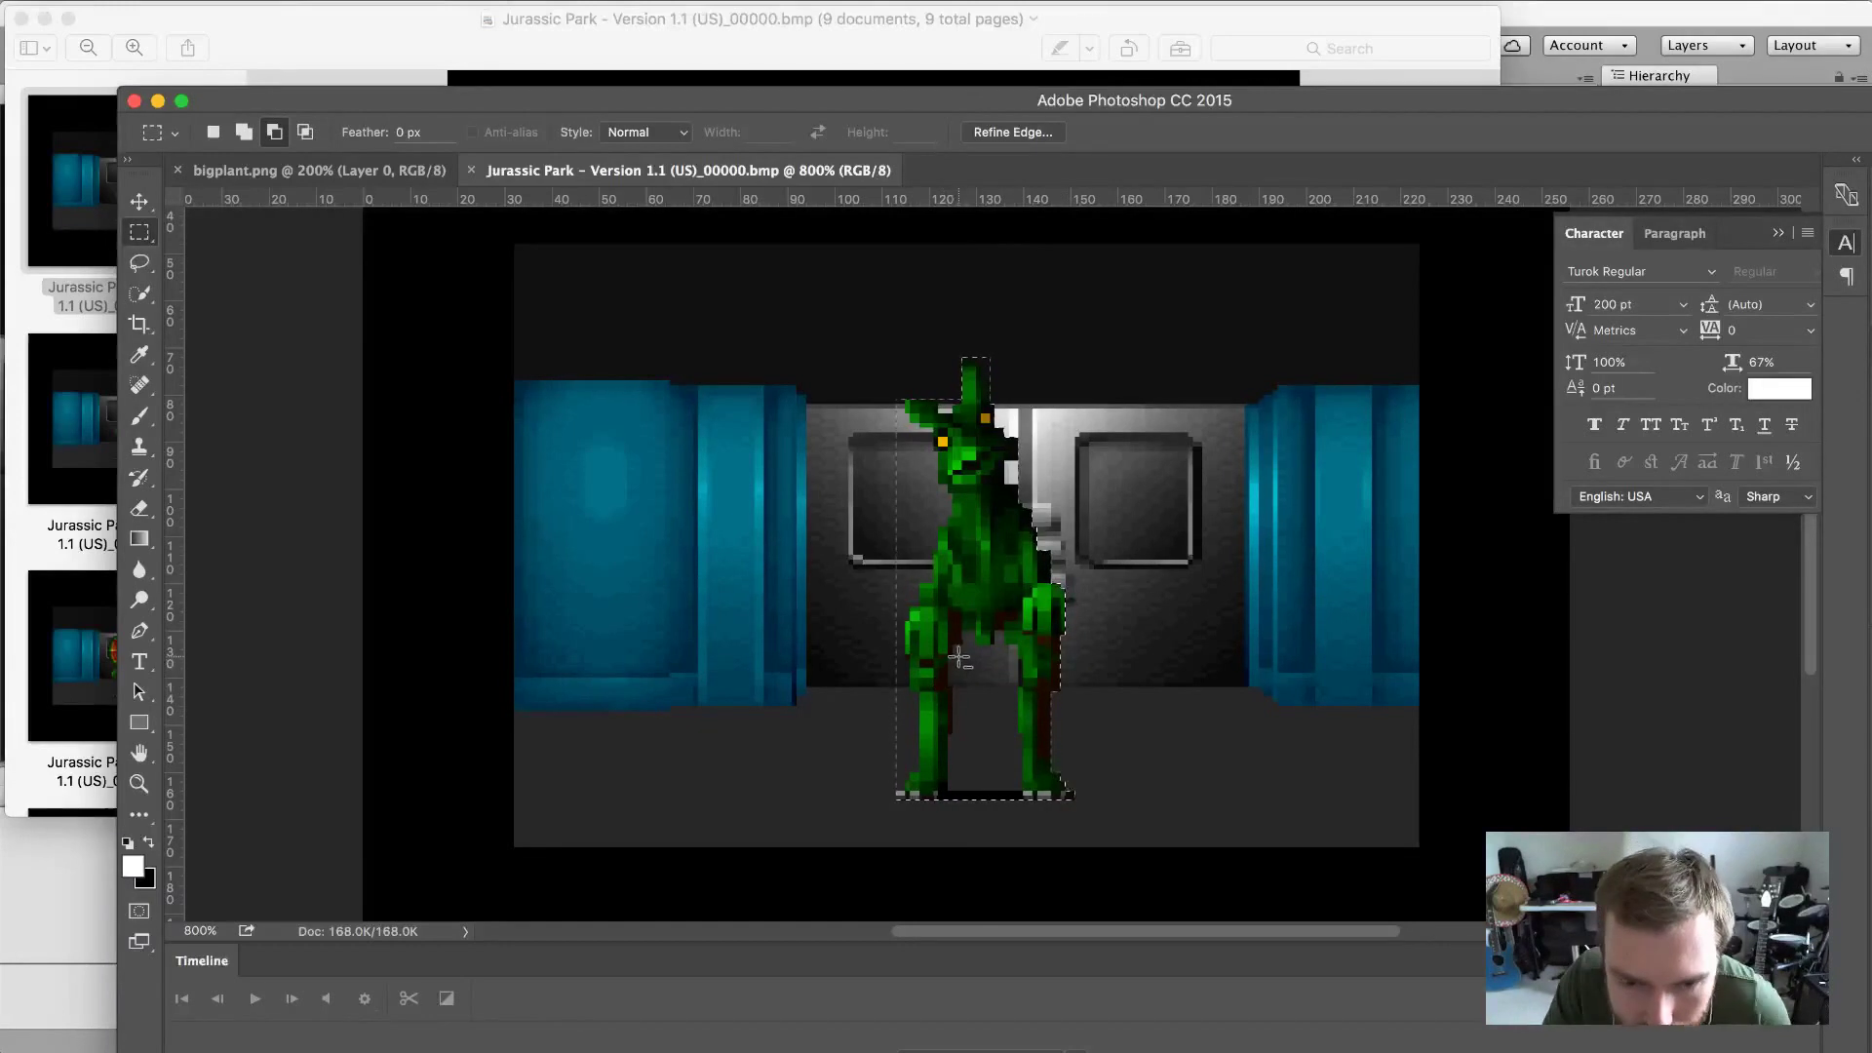
Subtract the gap between the dinosaur's legs from the selection, following the inner leg edges and the underside of the belly.
{"action": "left_click_drag", "start_coordinate": [952, 646], "coordinate": [998, 765], "text": "alt"}
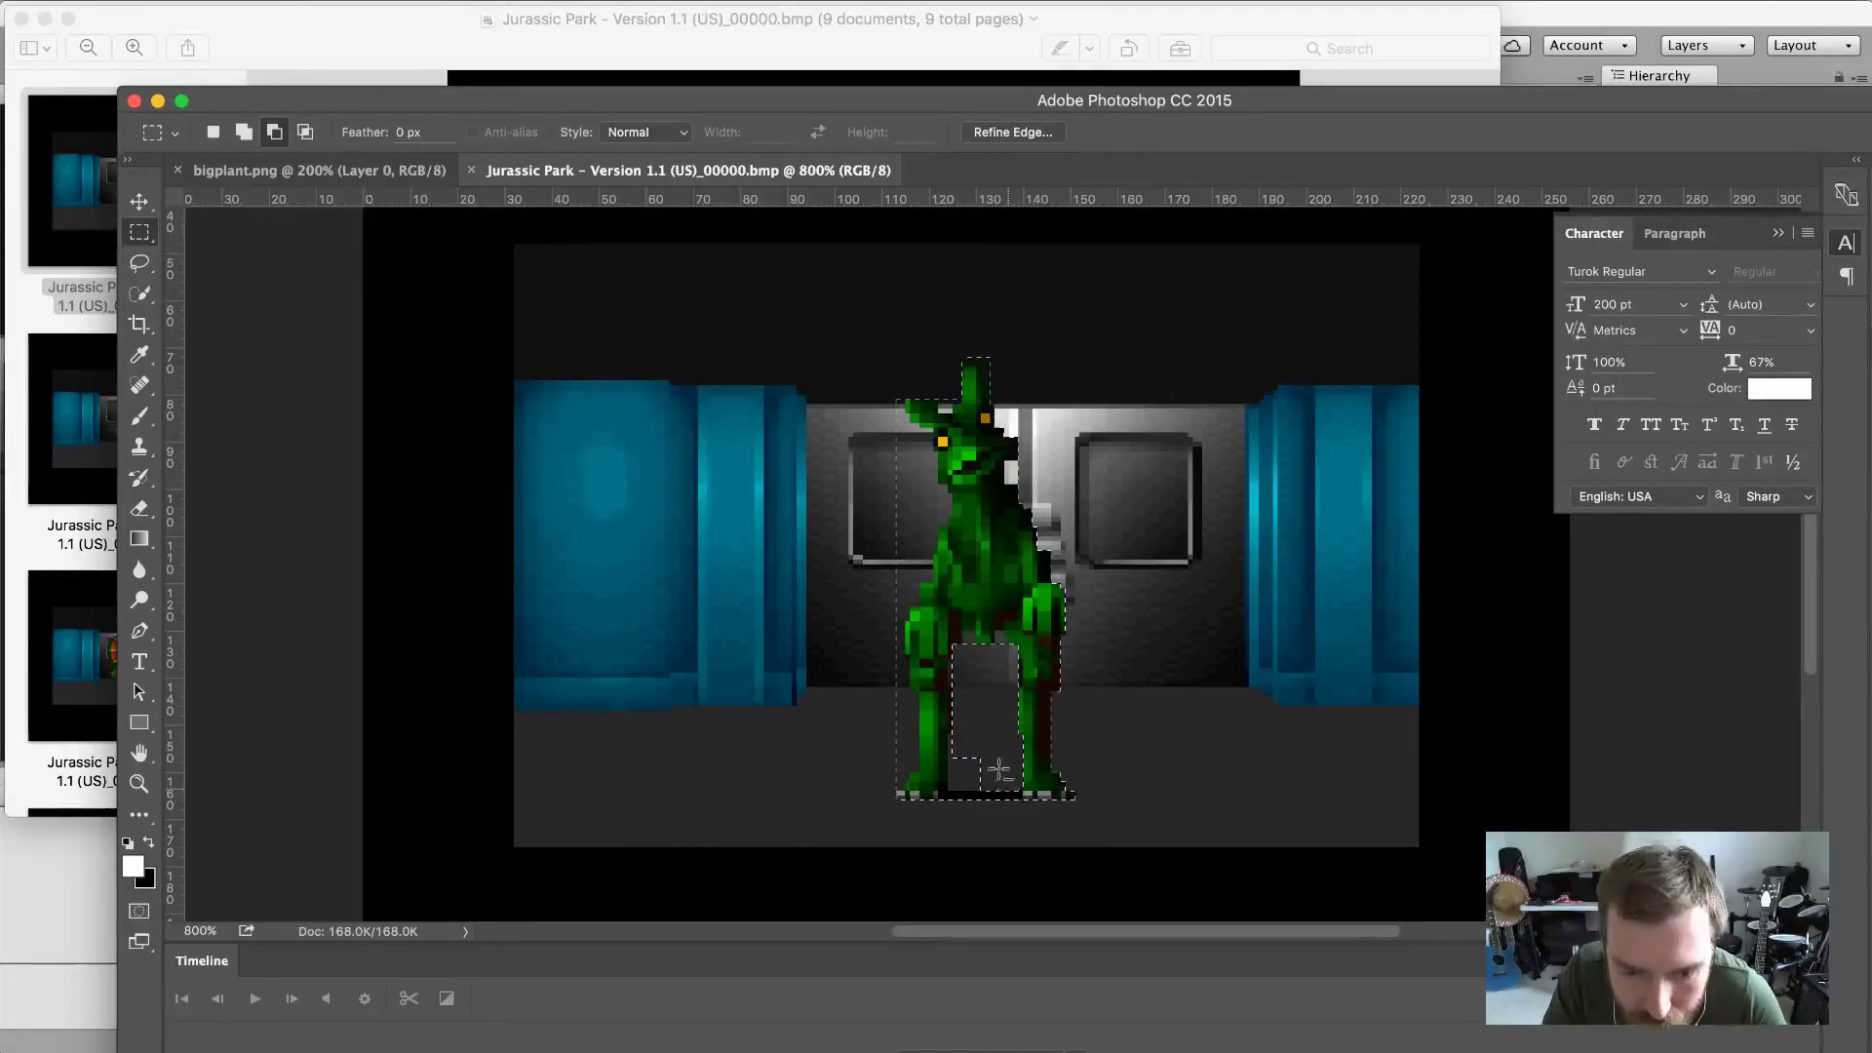
{"action": "left_click_drag", "start_coordinate": [982, 752], "coordinate": [963, 750], "text": "alt"}
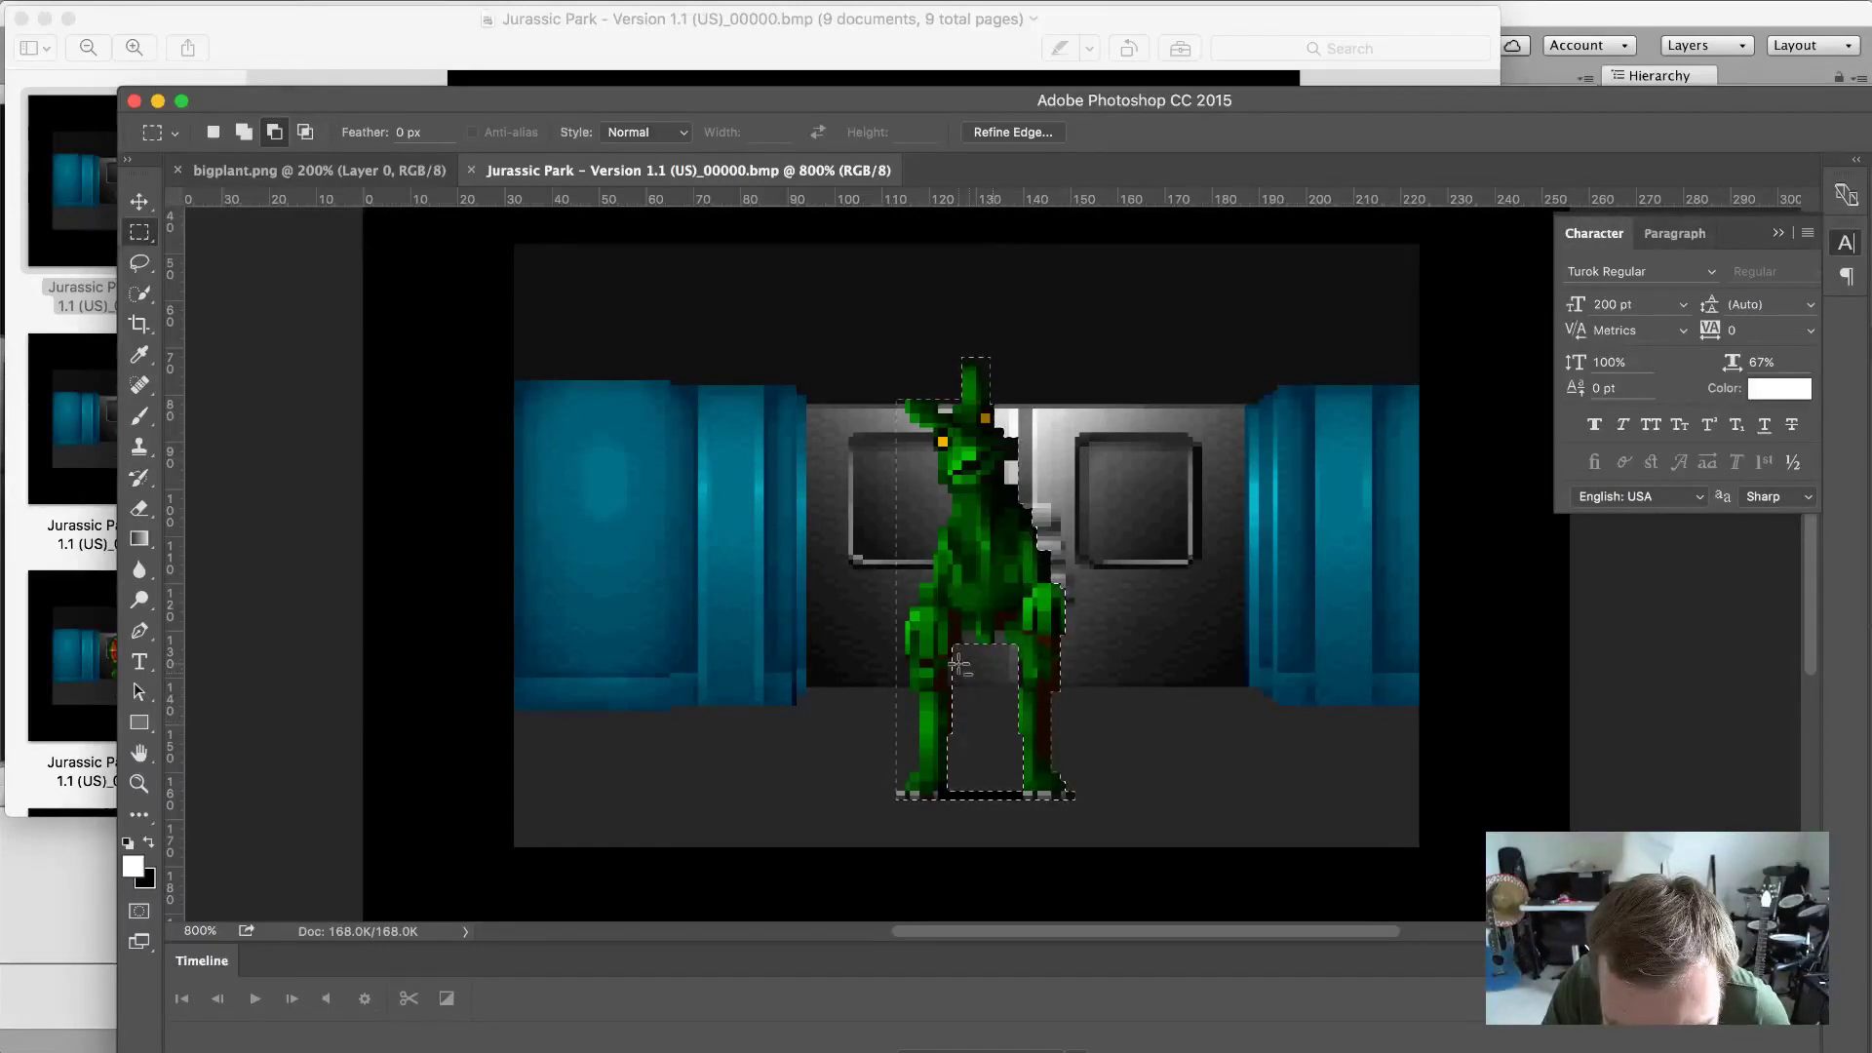
{"action": "left_click_drag", "start_coordinate": [987, 665], "coordinate": [981, 666]}
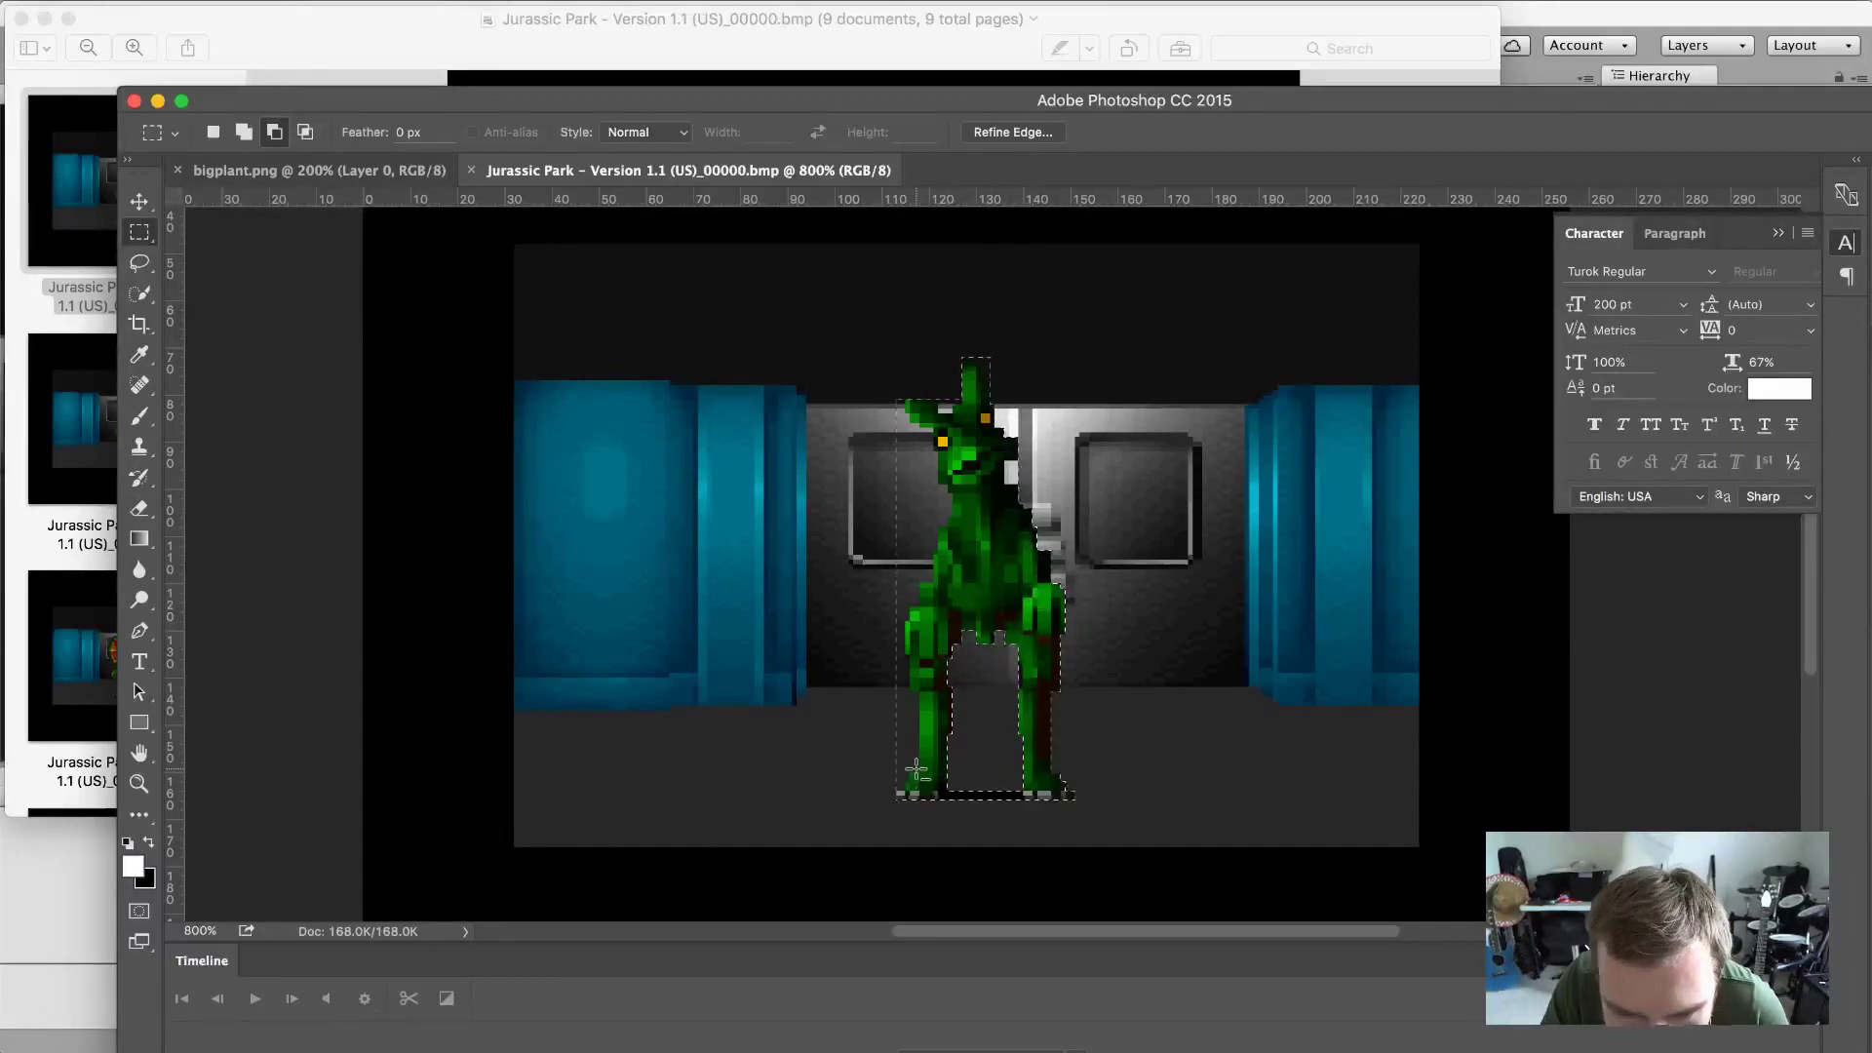
Remove the background along the outer edge of the left-hand leg and the strip beside the left side of the body from the selection.
{"action": "left_click_drag", "start_coordinate": [848, 714], "coordinate": [858, 692]}
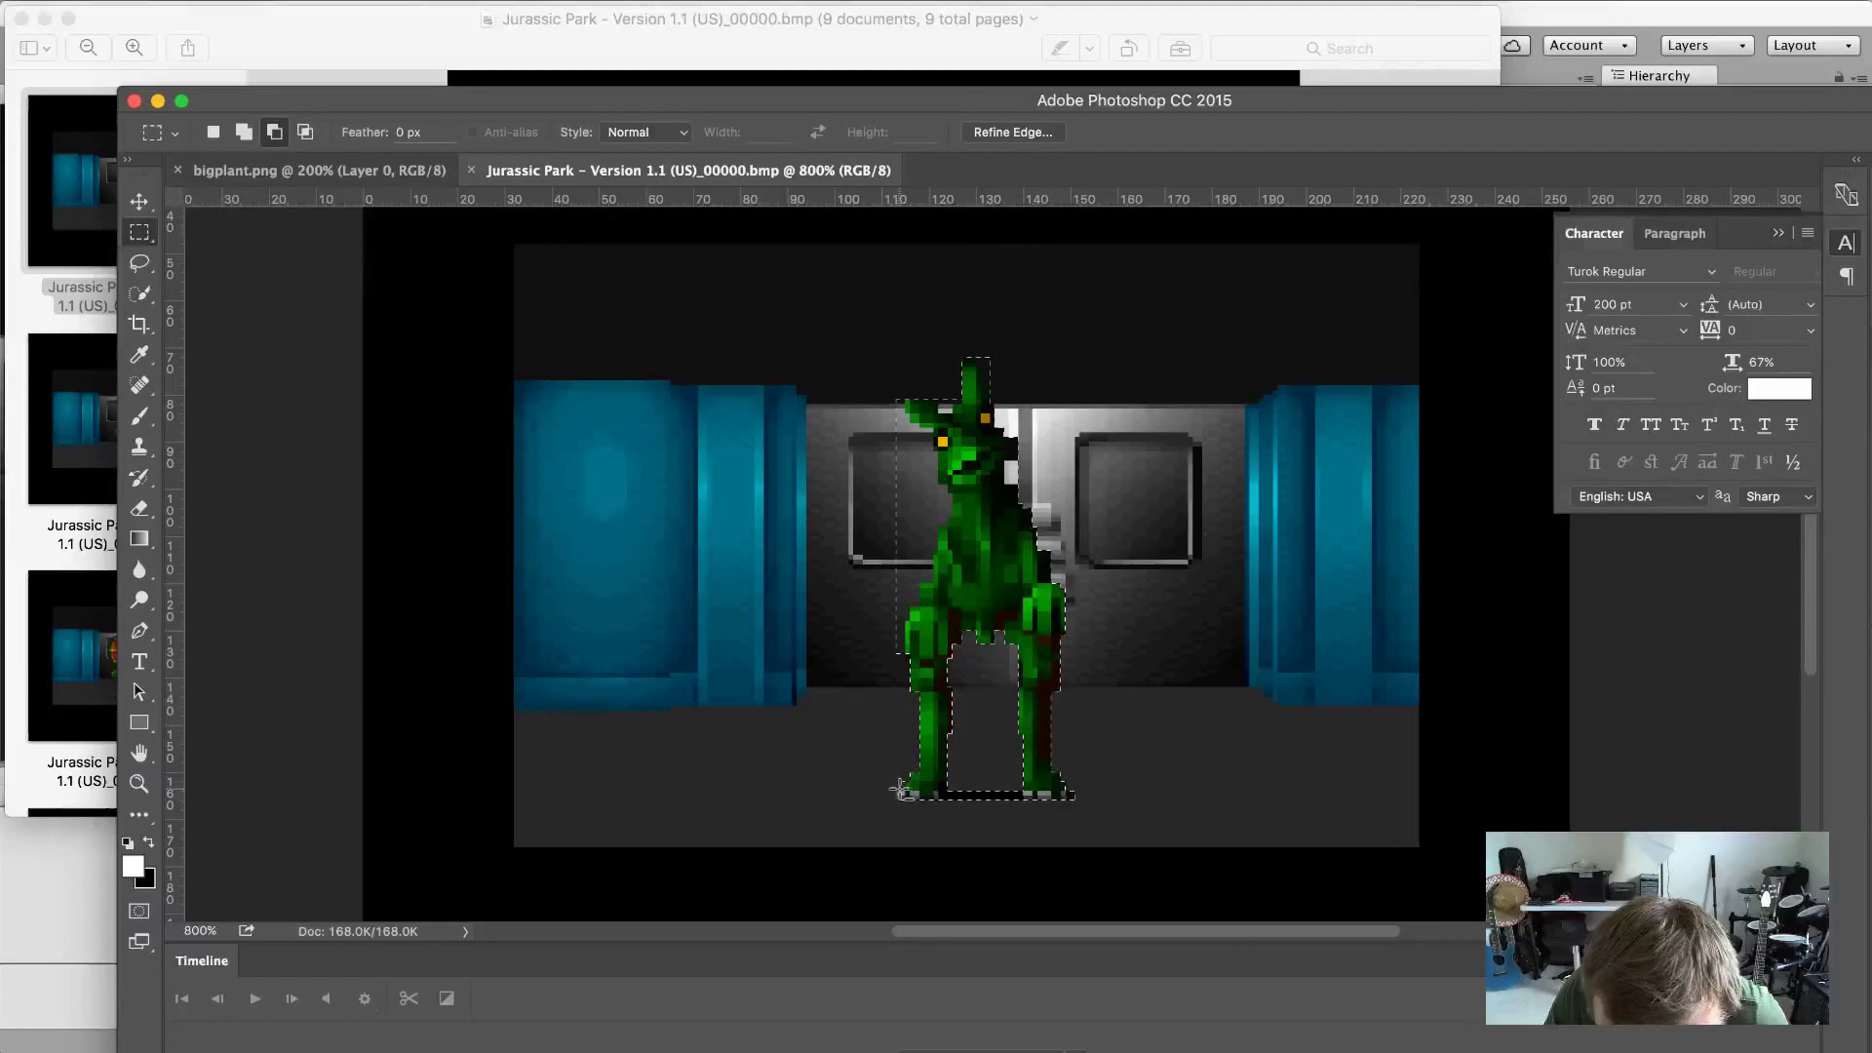
{"action": "left_click_drag", "start_coordinate": [904, 788], "coordinate": [859, 762]}
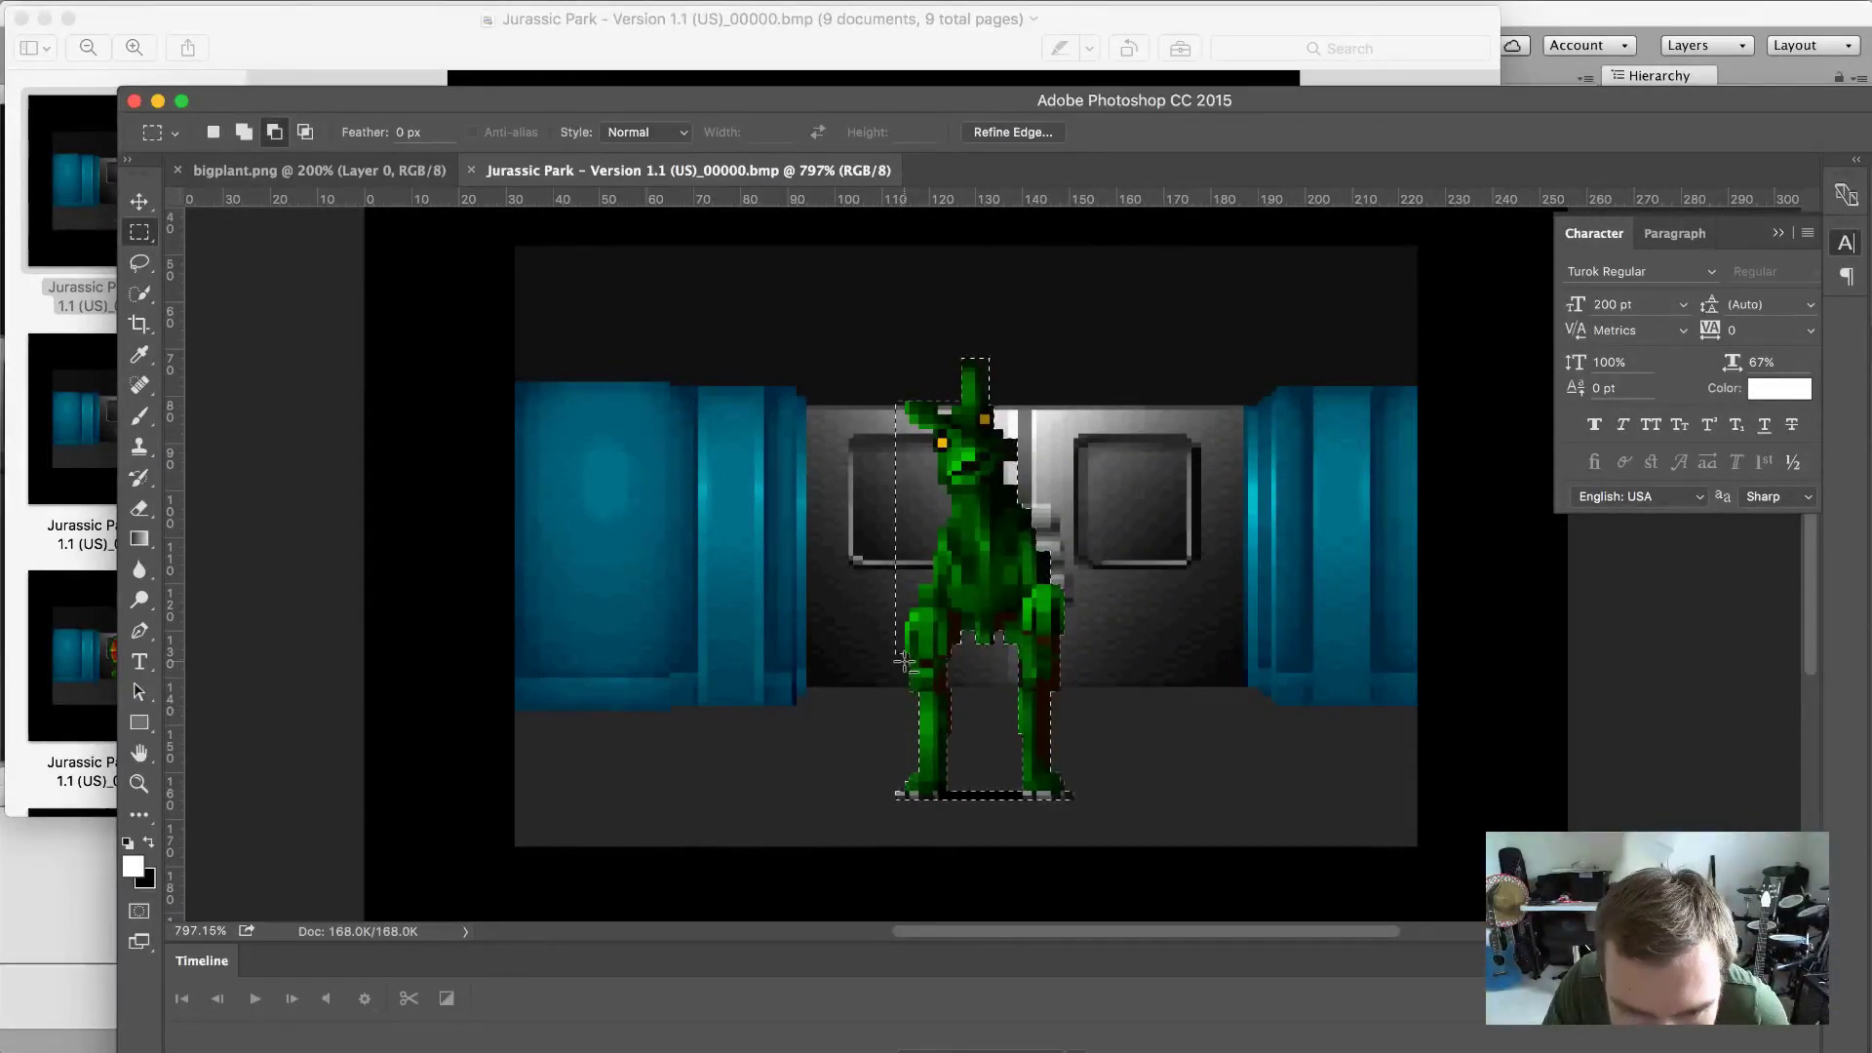
{"action": "left_click_drag", "start_coordinate": [905, 666], "coordinate": [786, 385], "text": "alt"}
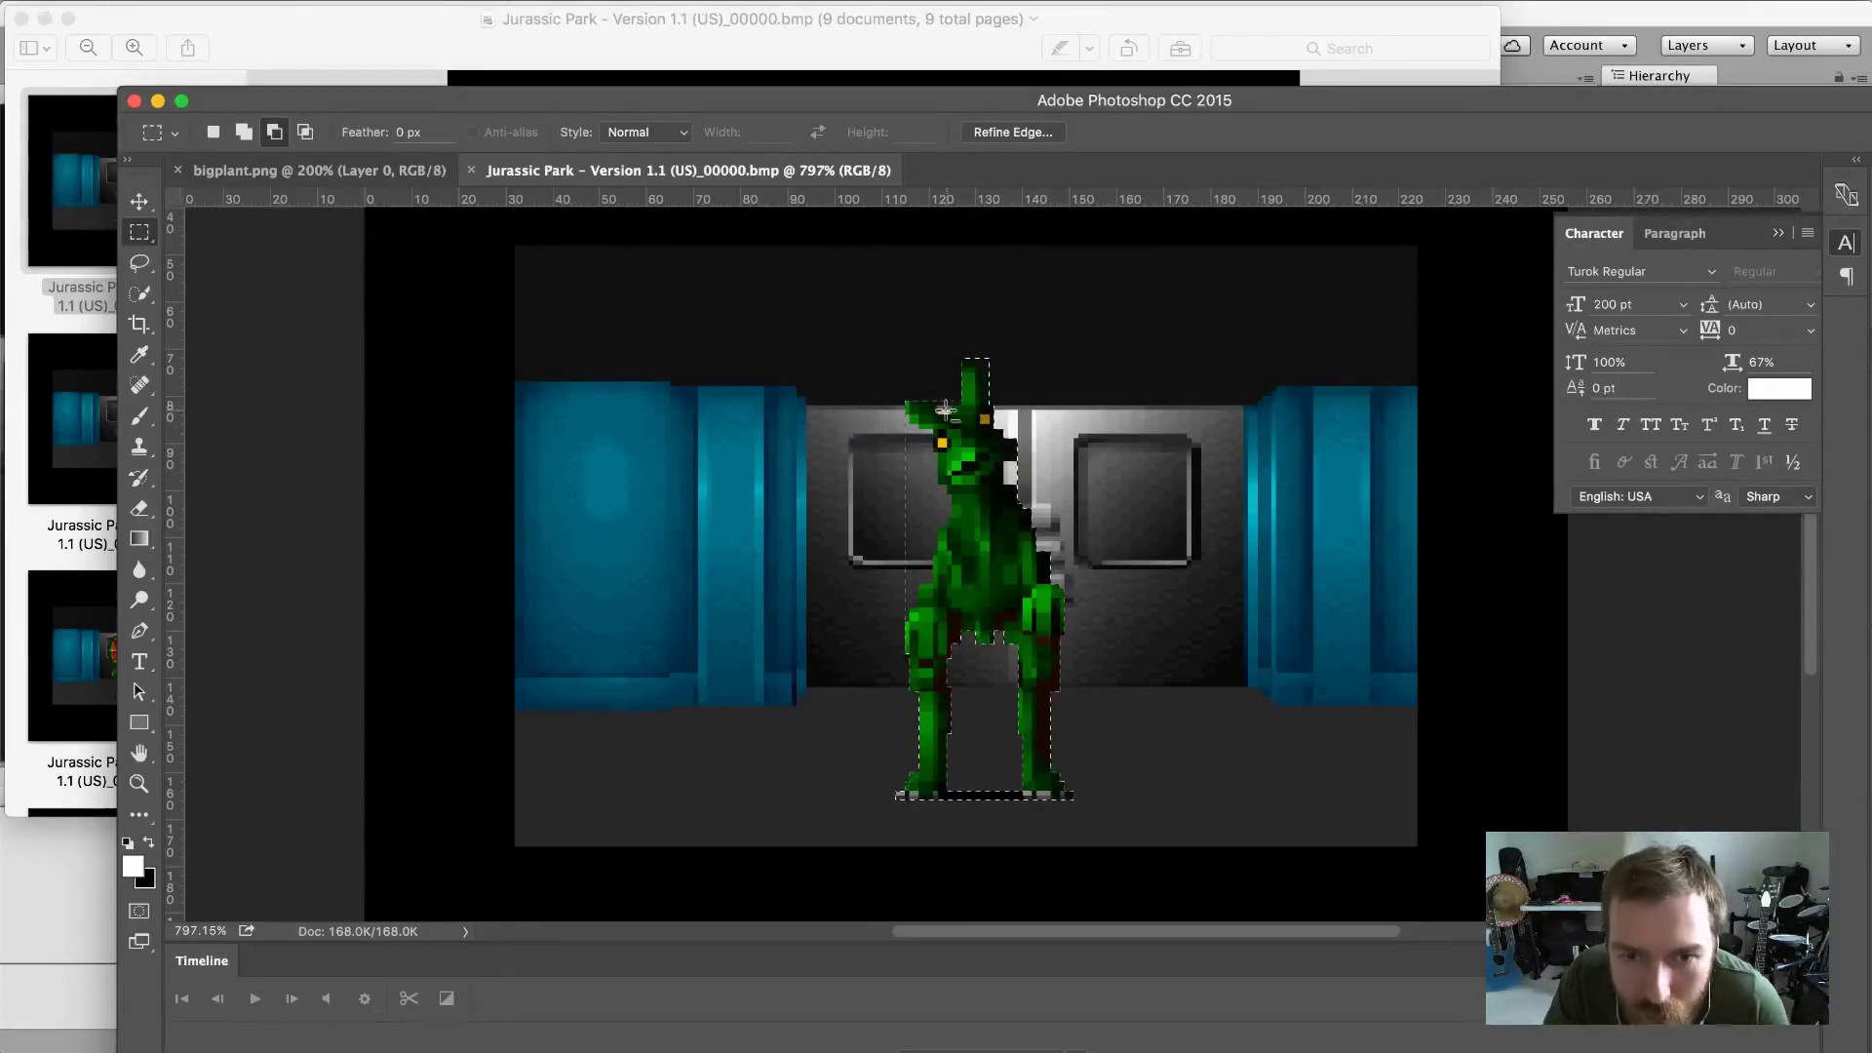
Subtract the remaining background between the ears, left of the head, neck and torso, and right of the neck from the selection.
{"action": "left_click_drag", "start_coordinate": [953, 347], "coordinate": [947, 350]}
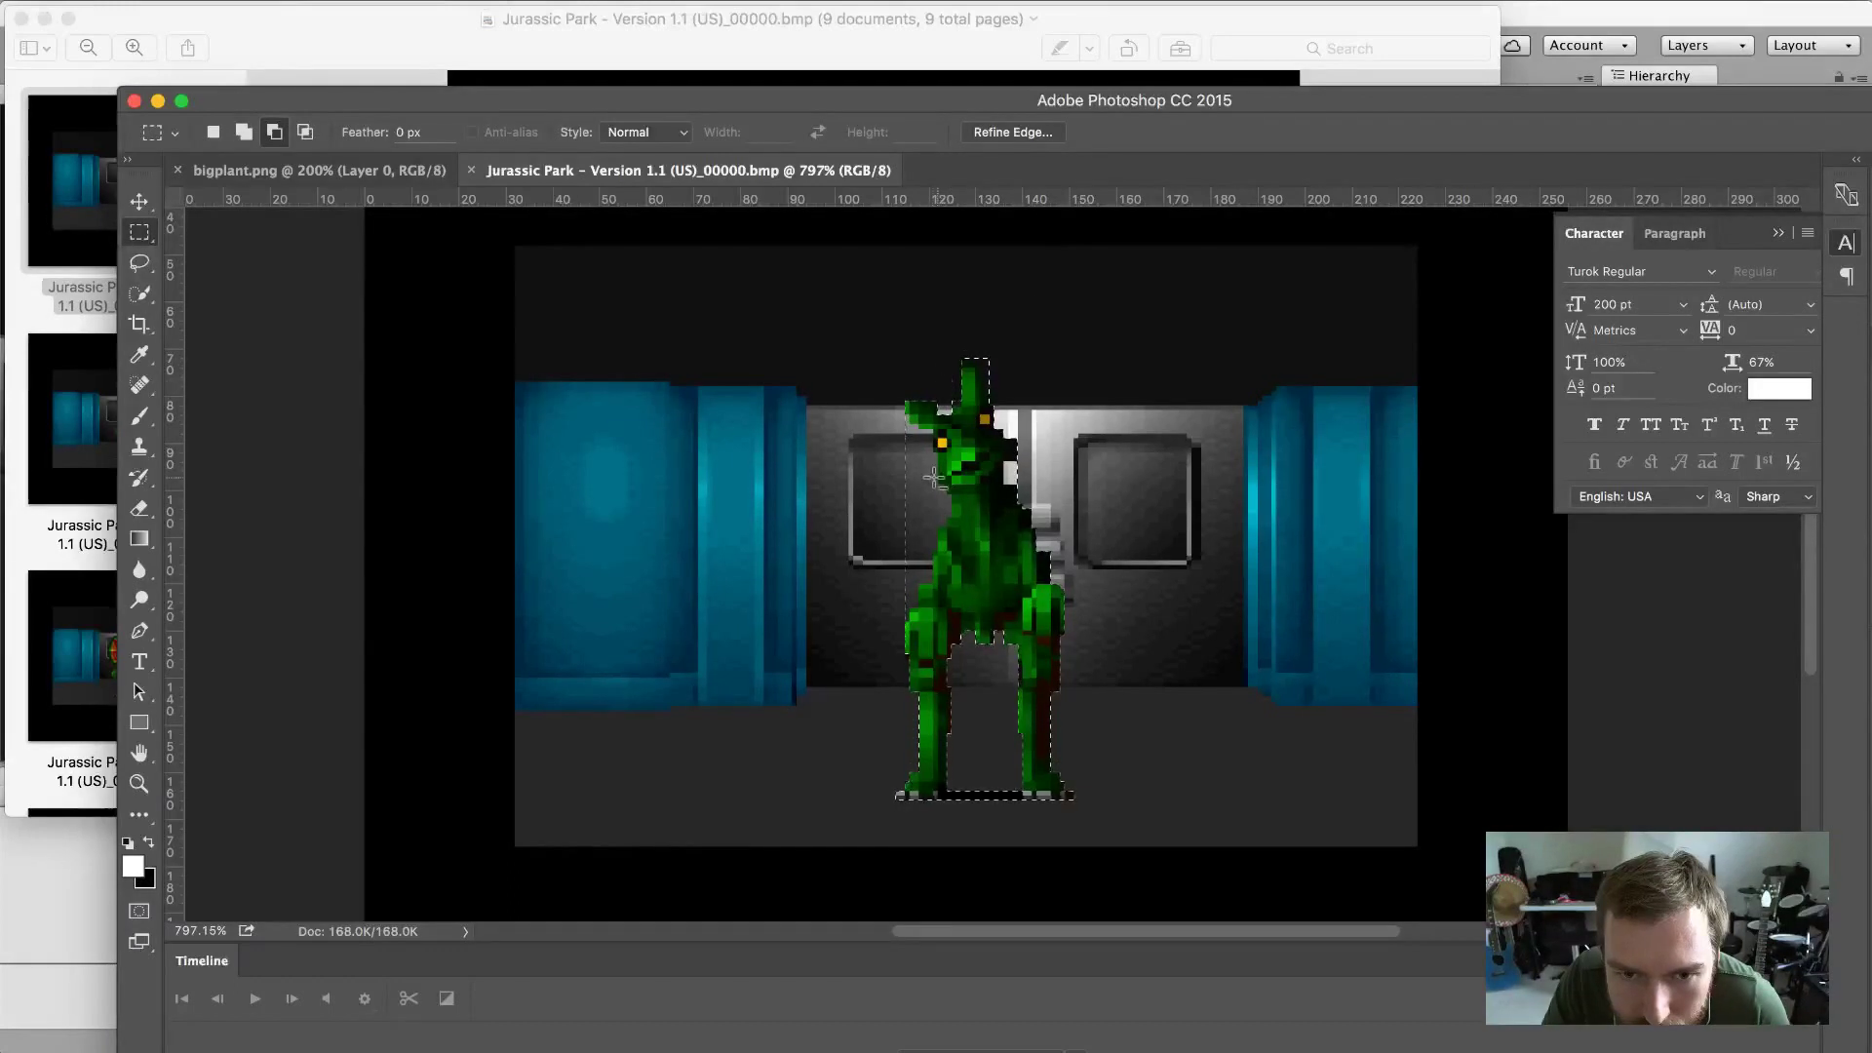
{"action": "left_click_drag", "start_coordinate": [908, 417], "coordinate": [790, 410]}
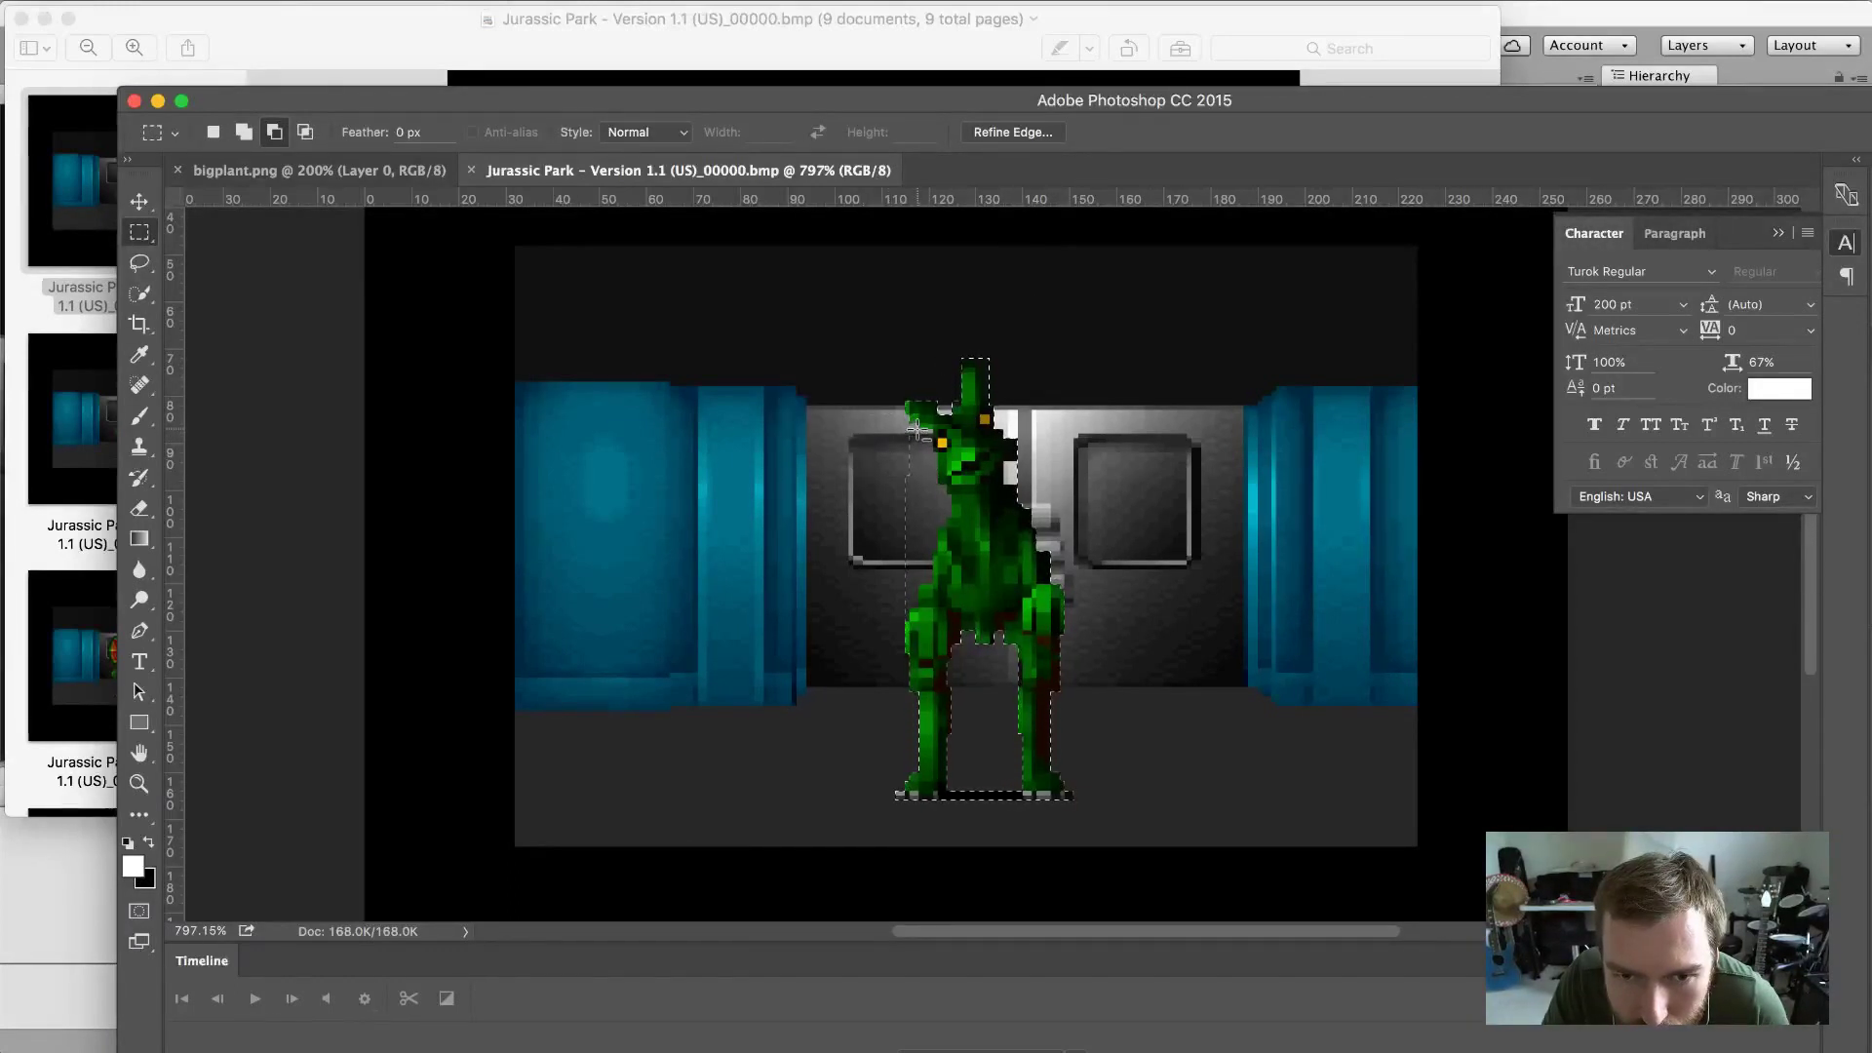
{"action": "left_click_drag", "start_coordinate": [919, 474], "coordinate": [823, 576]}
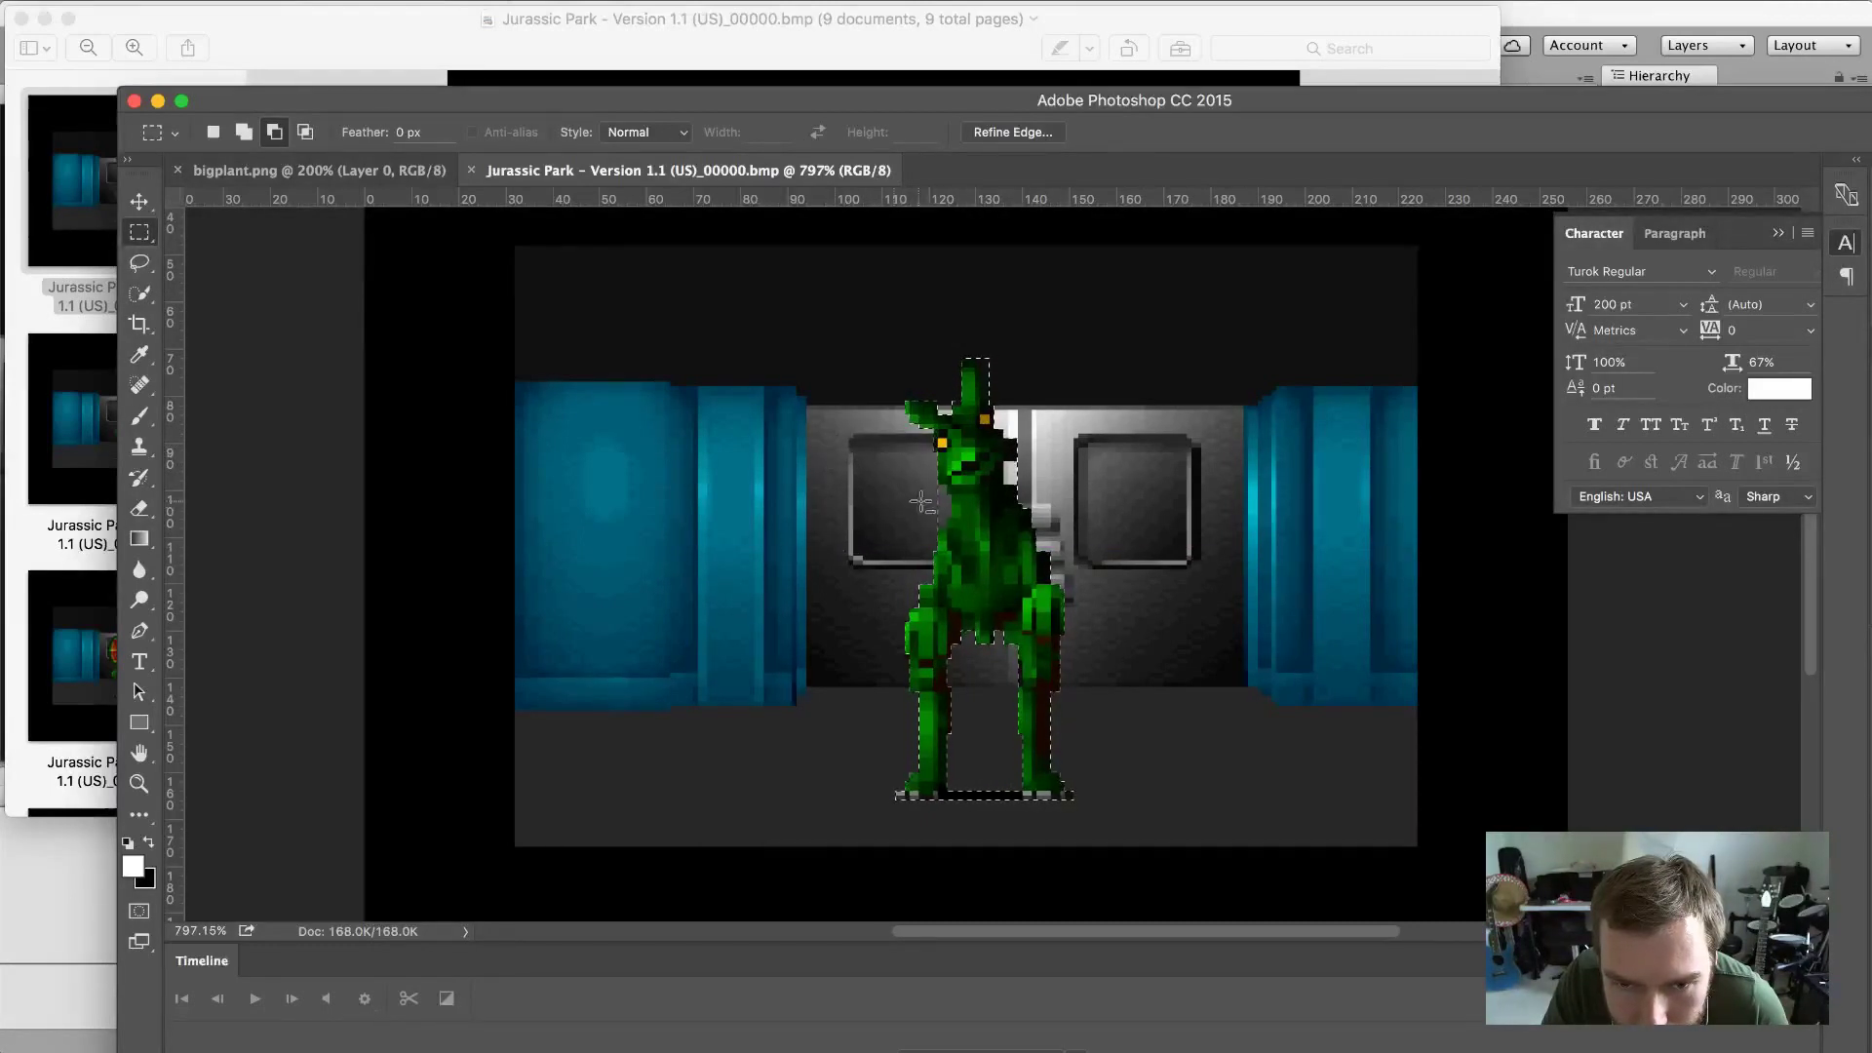
{"action": "left_click_drag", "start_coordinate": [946, 488], "coordinate": [868, 525]}
{"action": "mouse_move", "coordinate": [869, 525]}
{"action": "left_mouse_down"}
{"action": "mouse_move", "coordinate": [943, 505]}
{"action": "mouse_move", "coordinate": [861, 517]}
{"action": "left_mouse_up"}
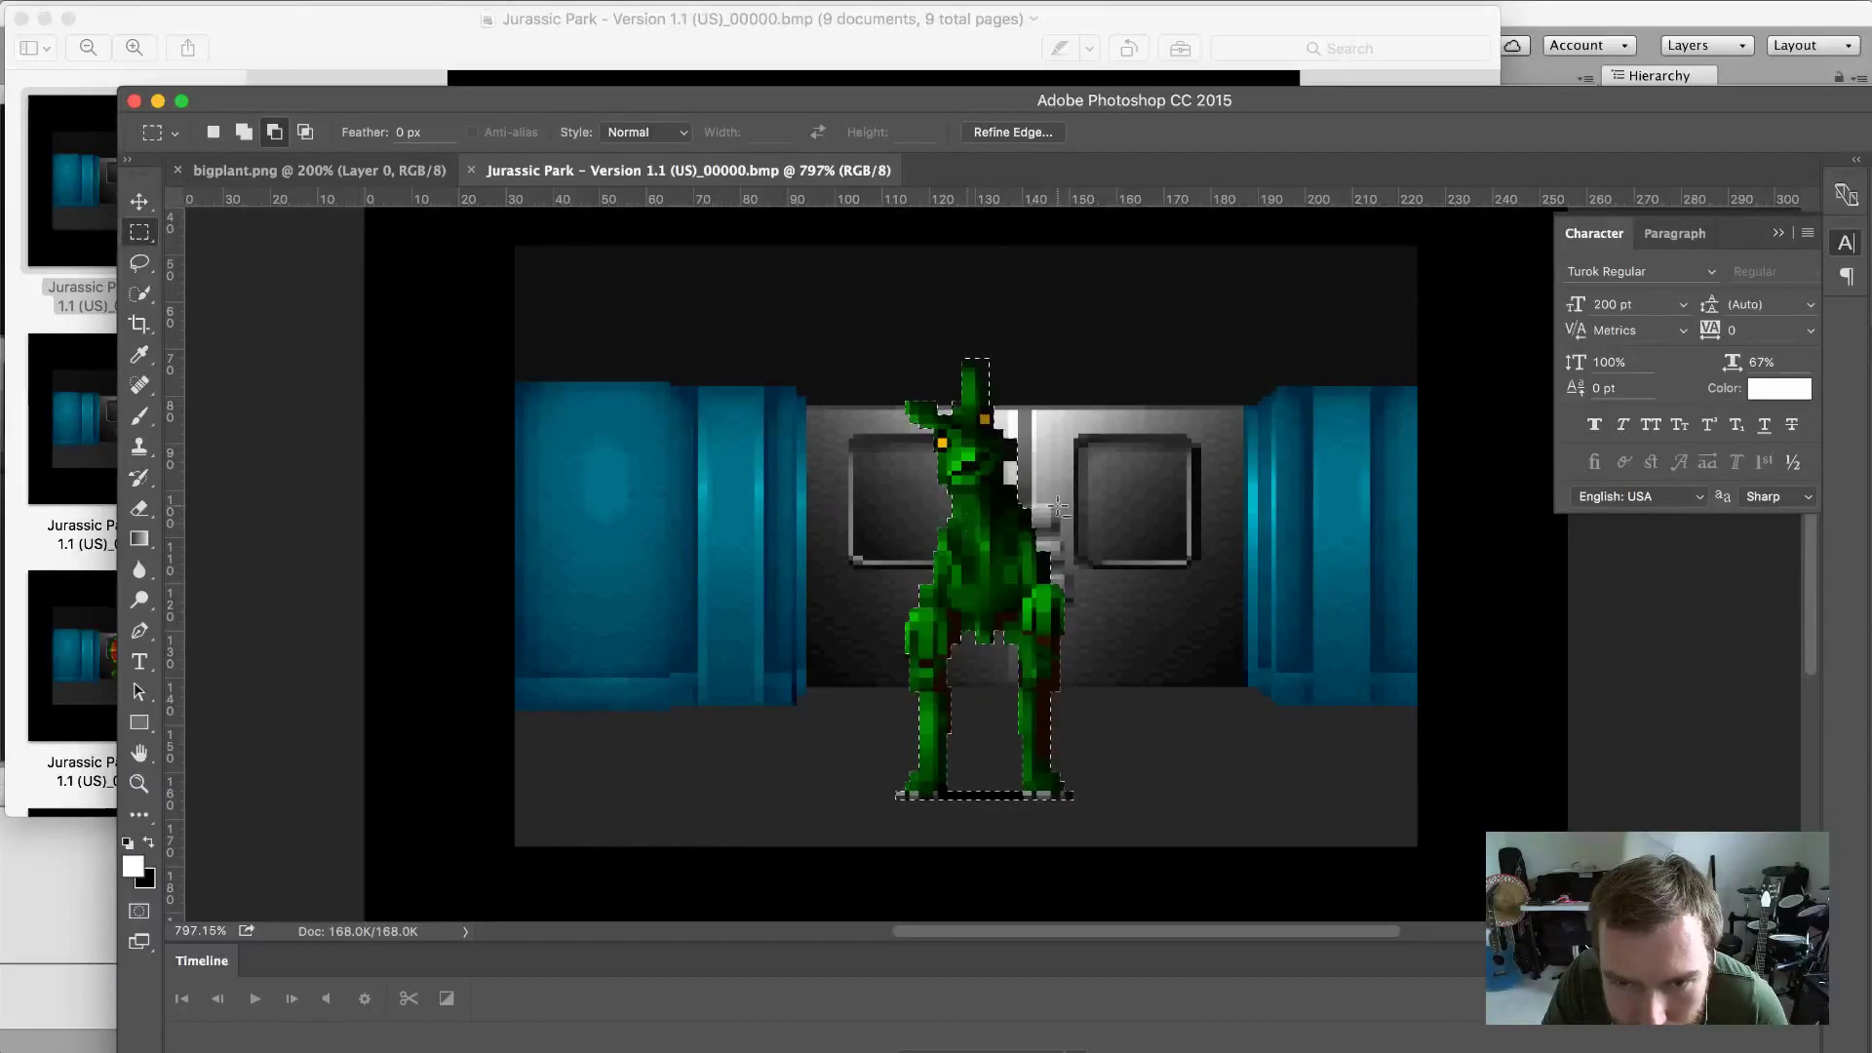
{"action": "left_click_drag", "start_coordinate": [1013, 473], "coordinate": [1084, 482]}
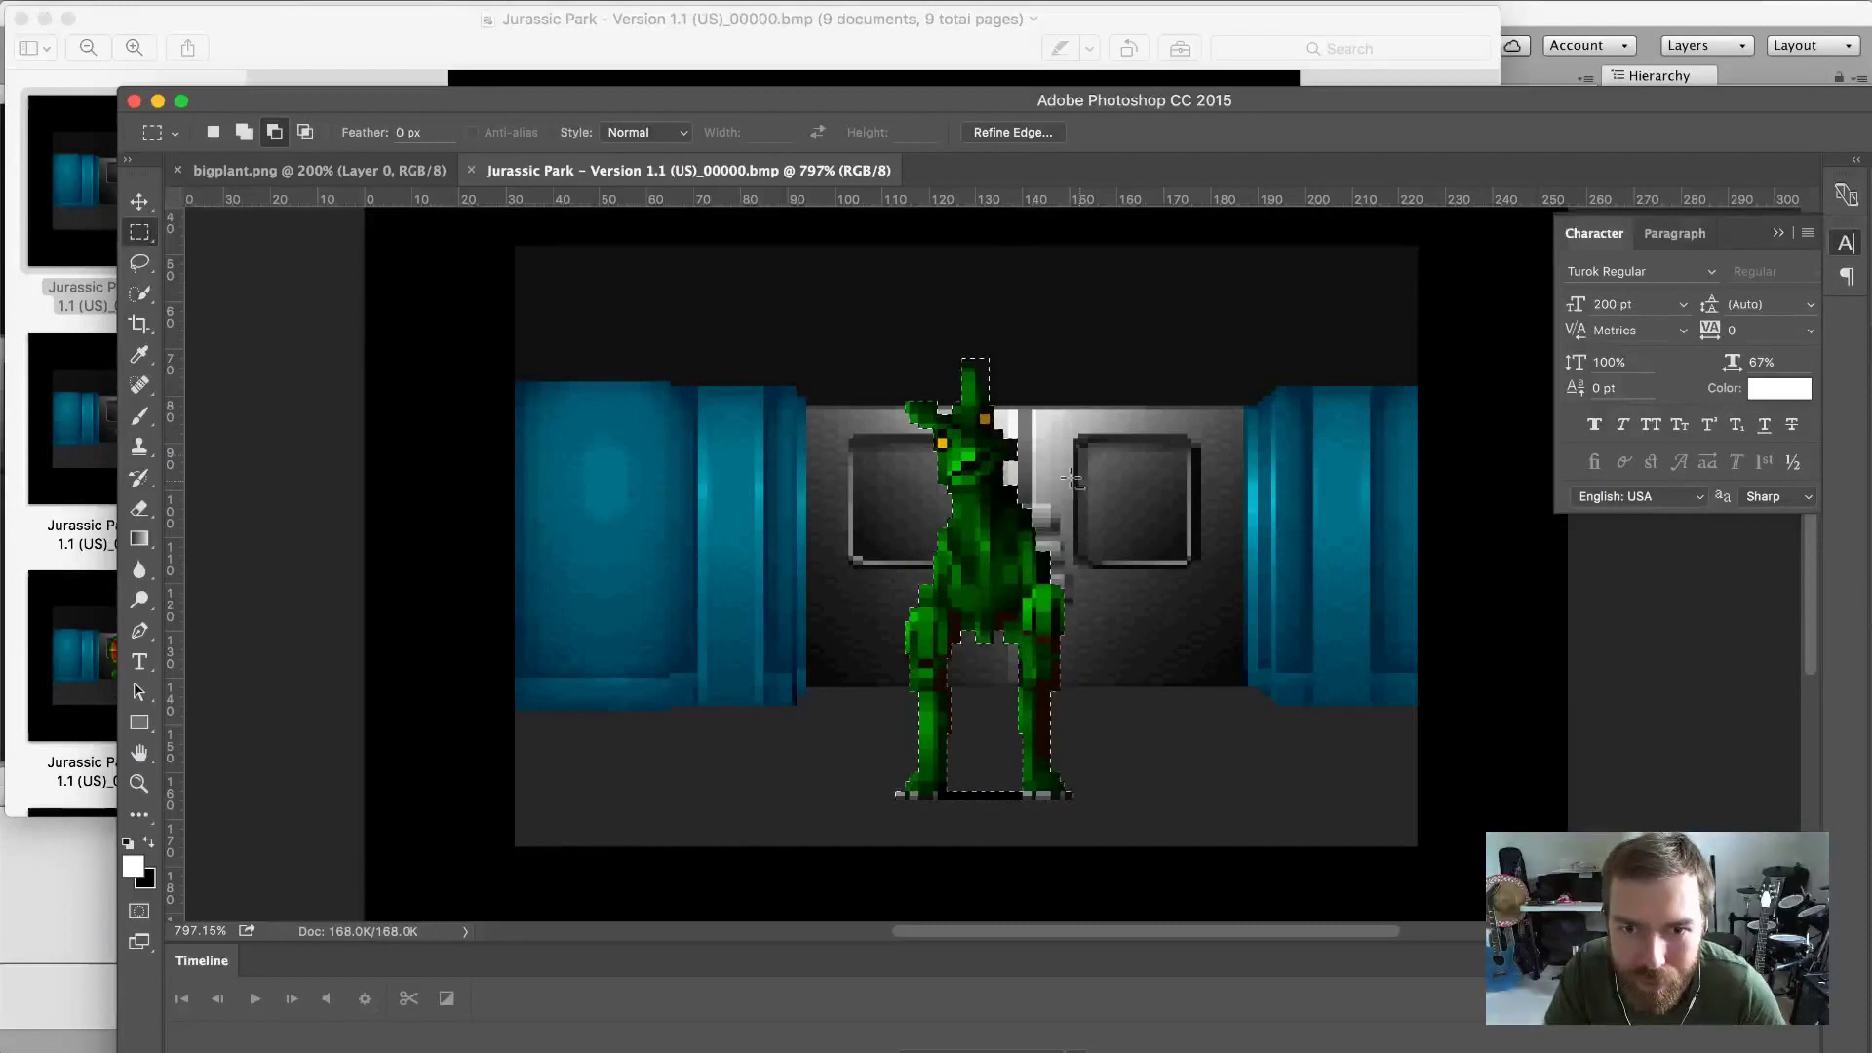
Trim the selection pixel by pixel along the right edge of the dinosaur's upright ear to exclude the dark background.
{"action": "scroll", "coordinate": [1004, 366], "scroll_direction": "down", "scroll_amount": 2}
{"action": "scroll", "coordinate": [1009, 365], "scroll_direction": "up", "scroll_amount": 3}
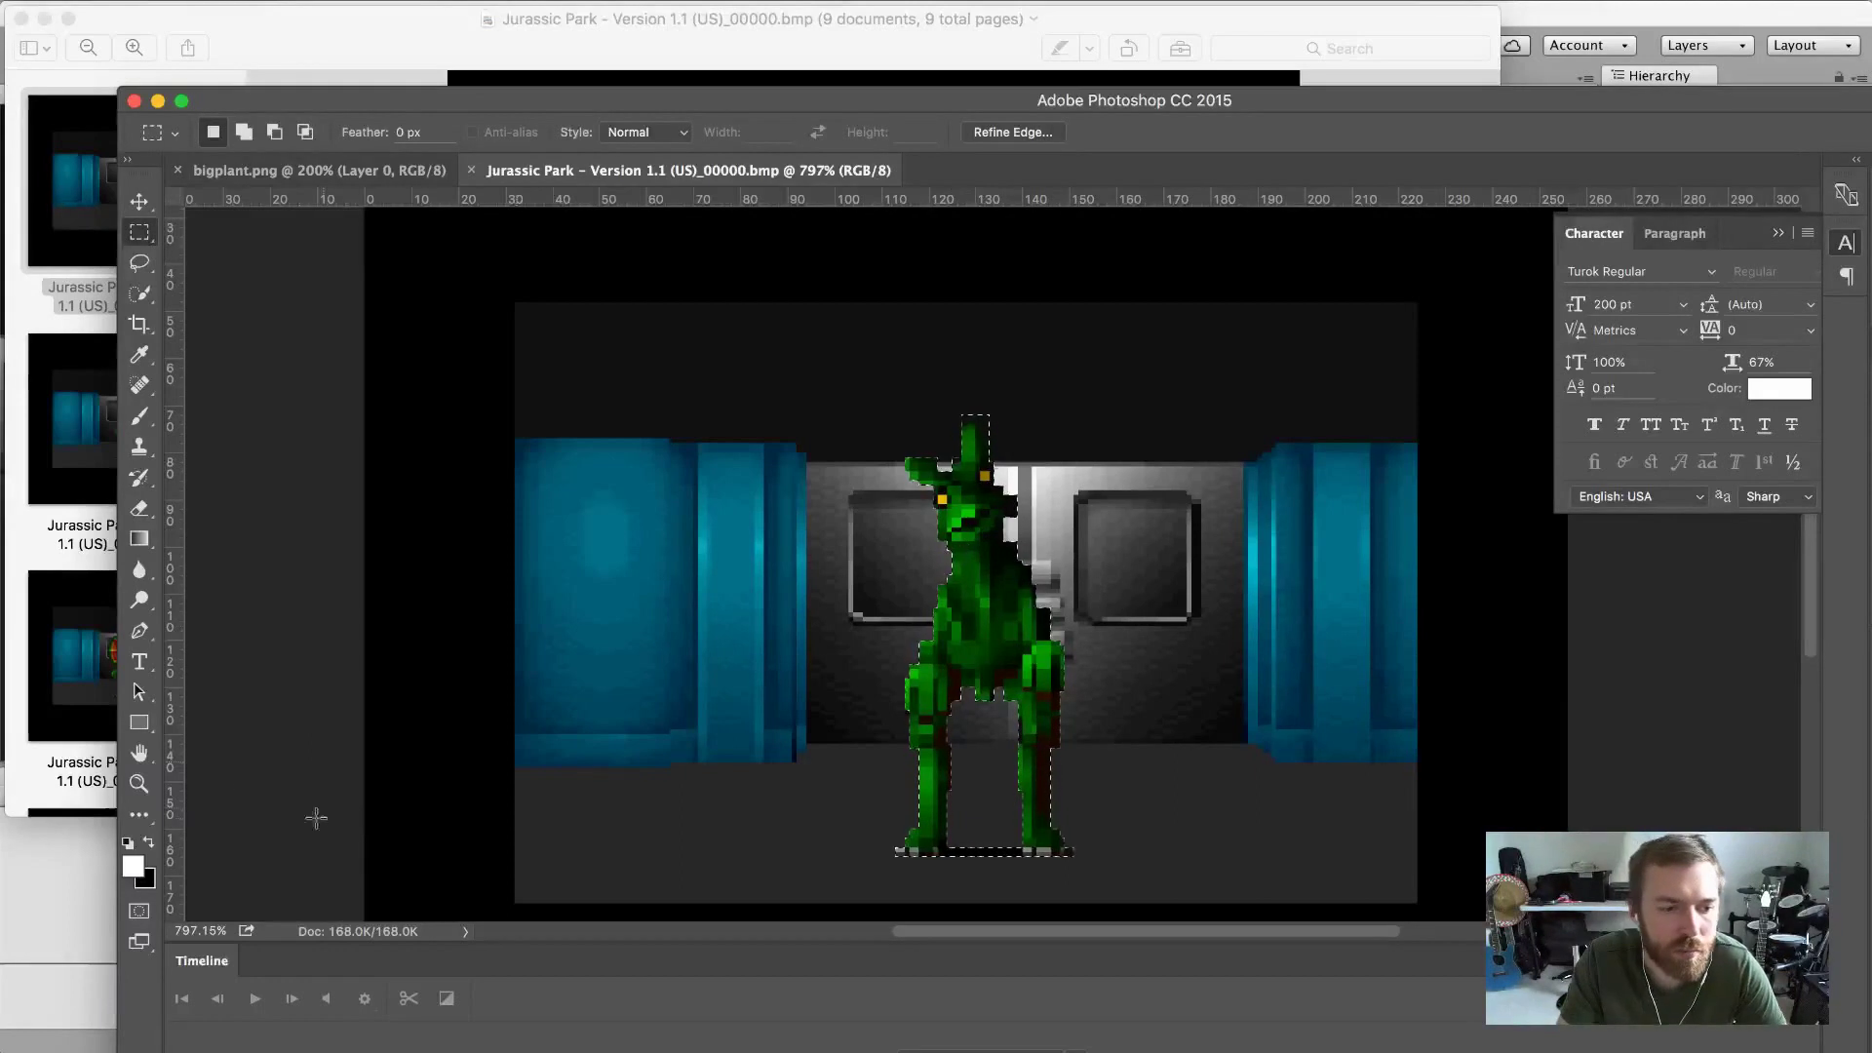
{"action": "left_click", "coordinate": [139, 784]}
{"action": "left_click", "coordinate": [1021, 410]}
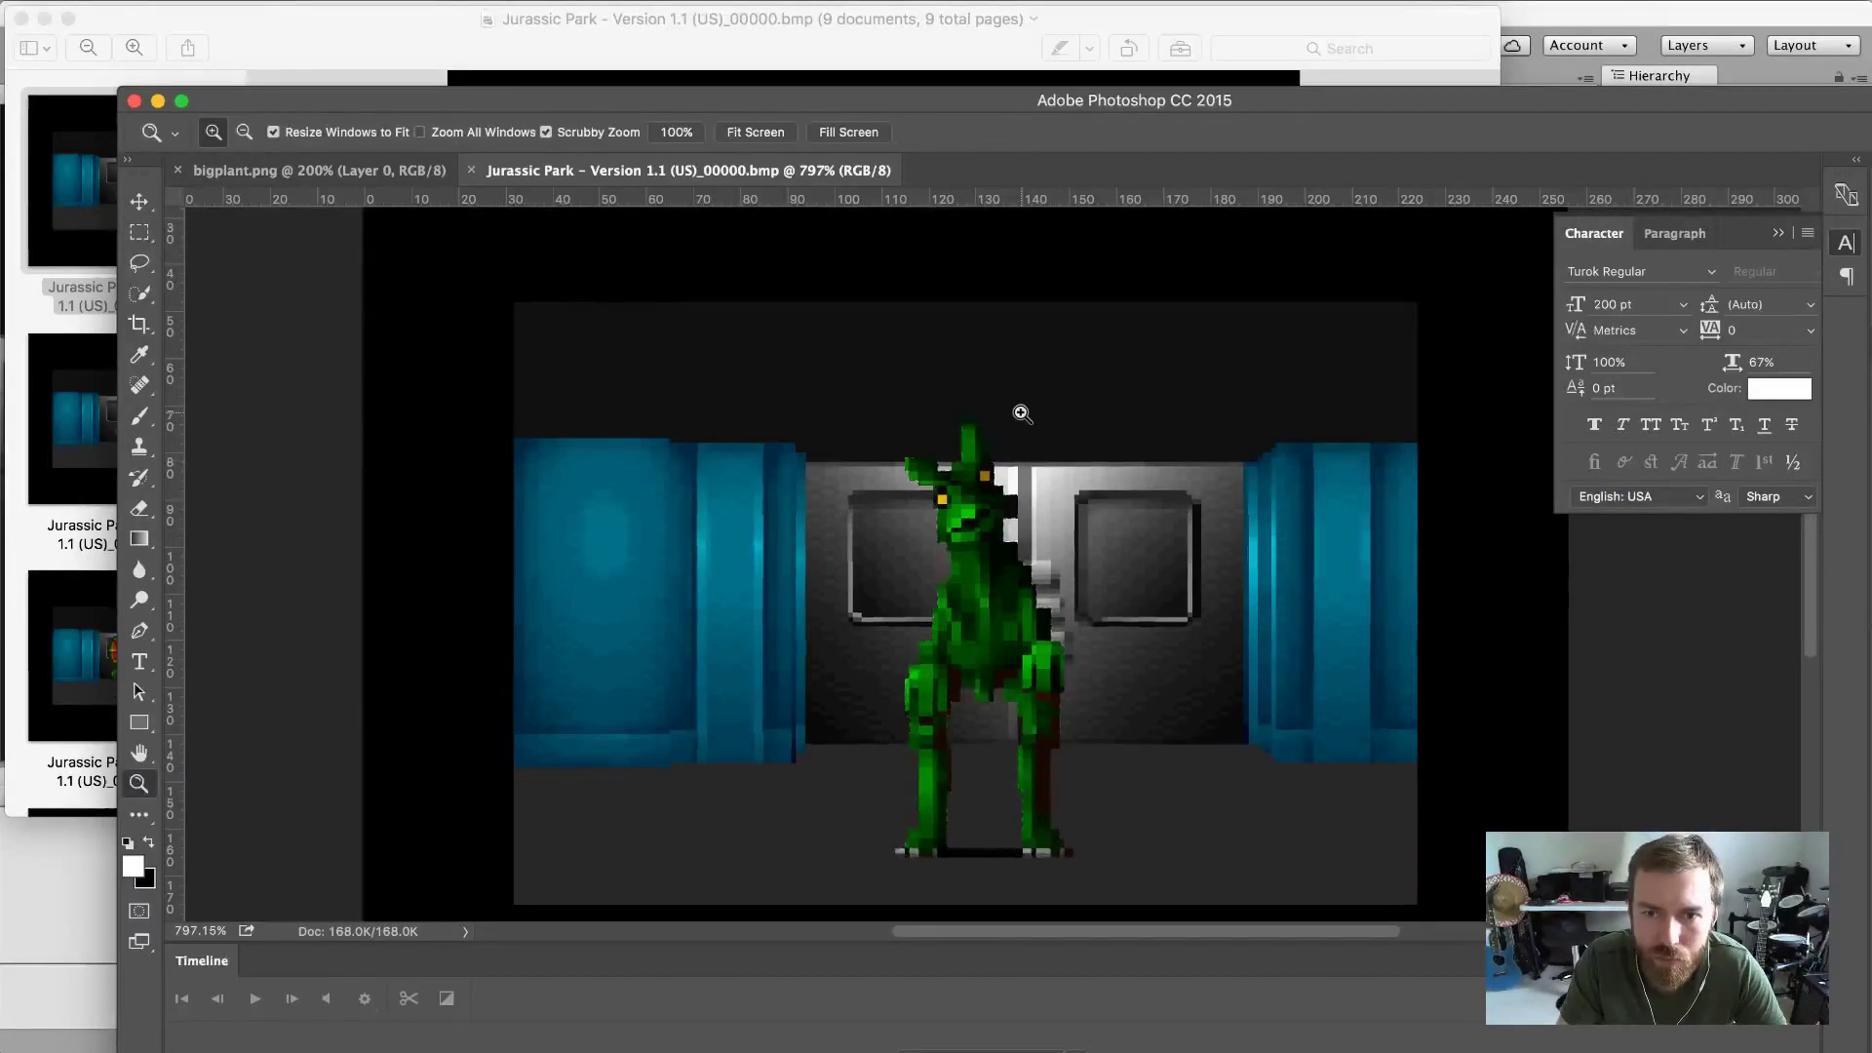
{"action": "left_click", "coordinate": [1021, 411]}
{"action": "left_click", "coordinate": [1020, 408]}
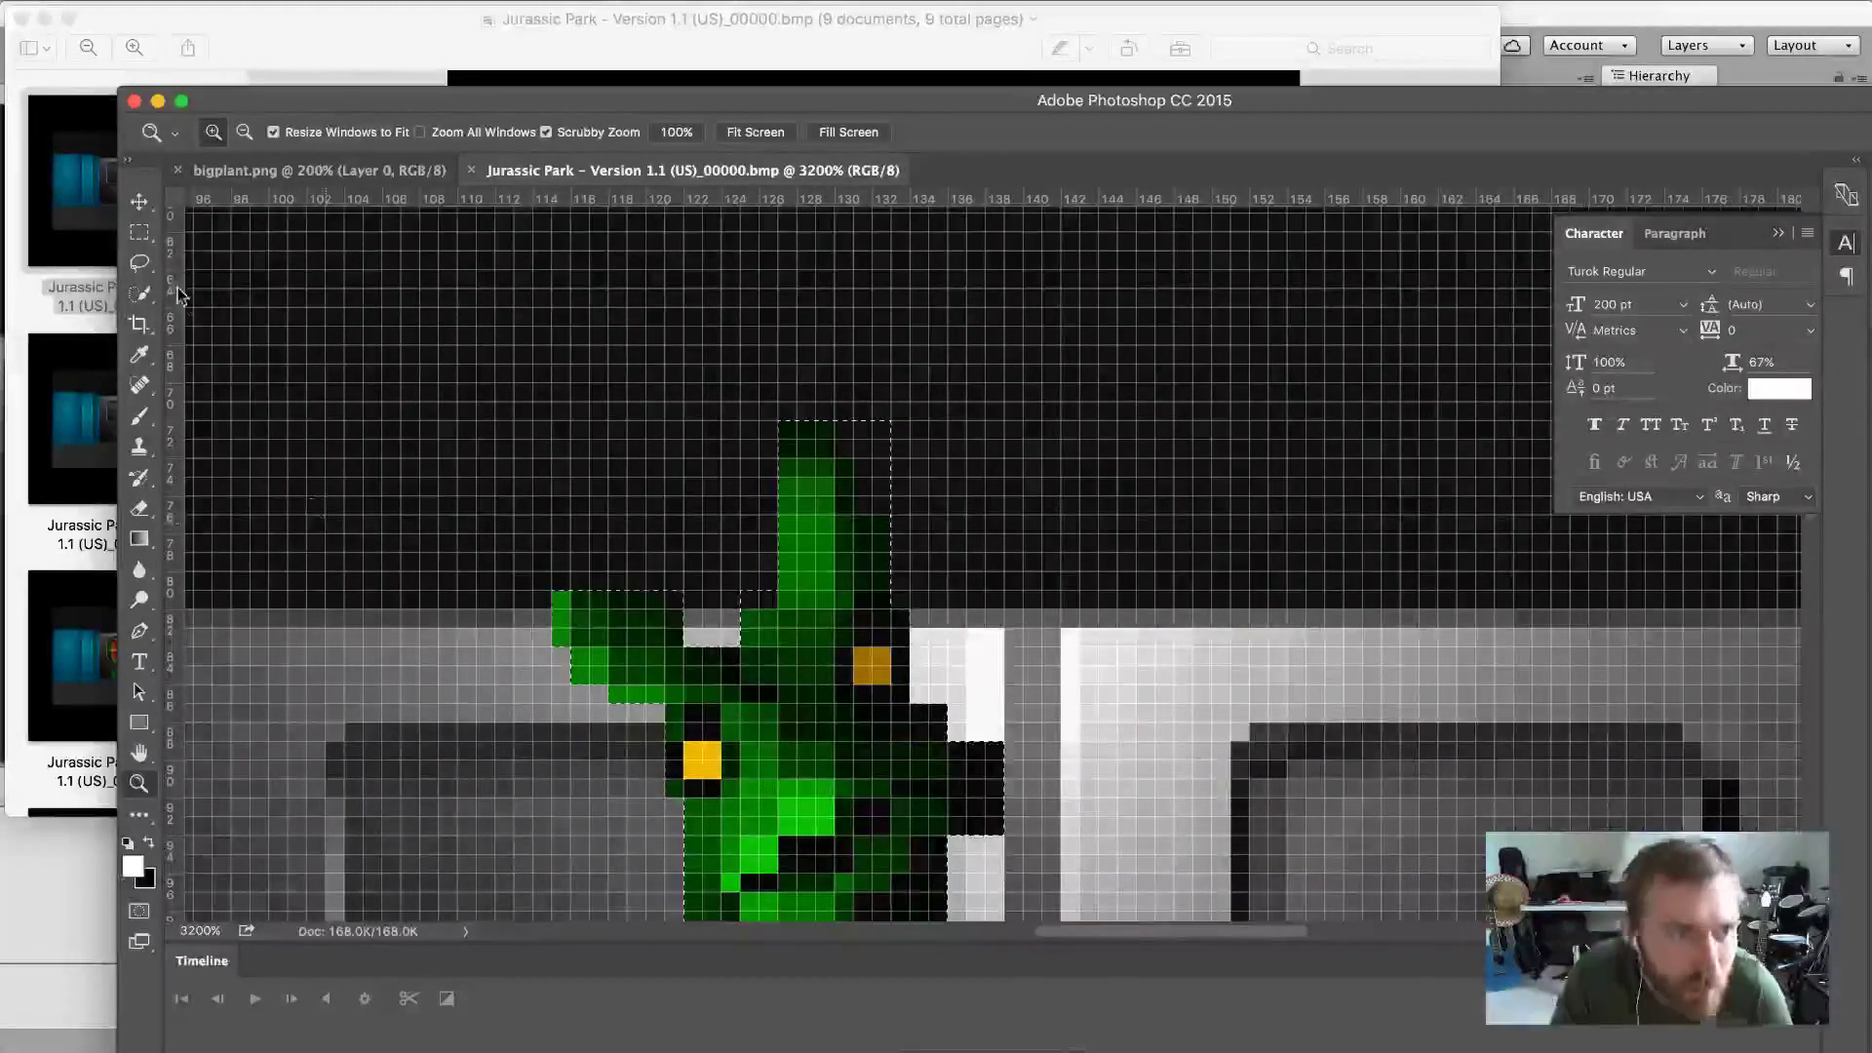
{"action": "key", "text": "m"}
{"action": "mouse_move", "coordinate": [1184, 96]}
{"action": "left_mouse_down"}
{"action": "mouse_move", "coordinate": [845, 89]}
{"action": "mouse_move", "coordinate": [1173, 112]}
{"action": "left_mouse_up"}
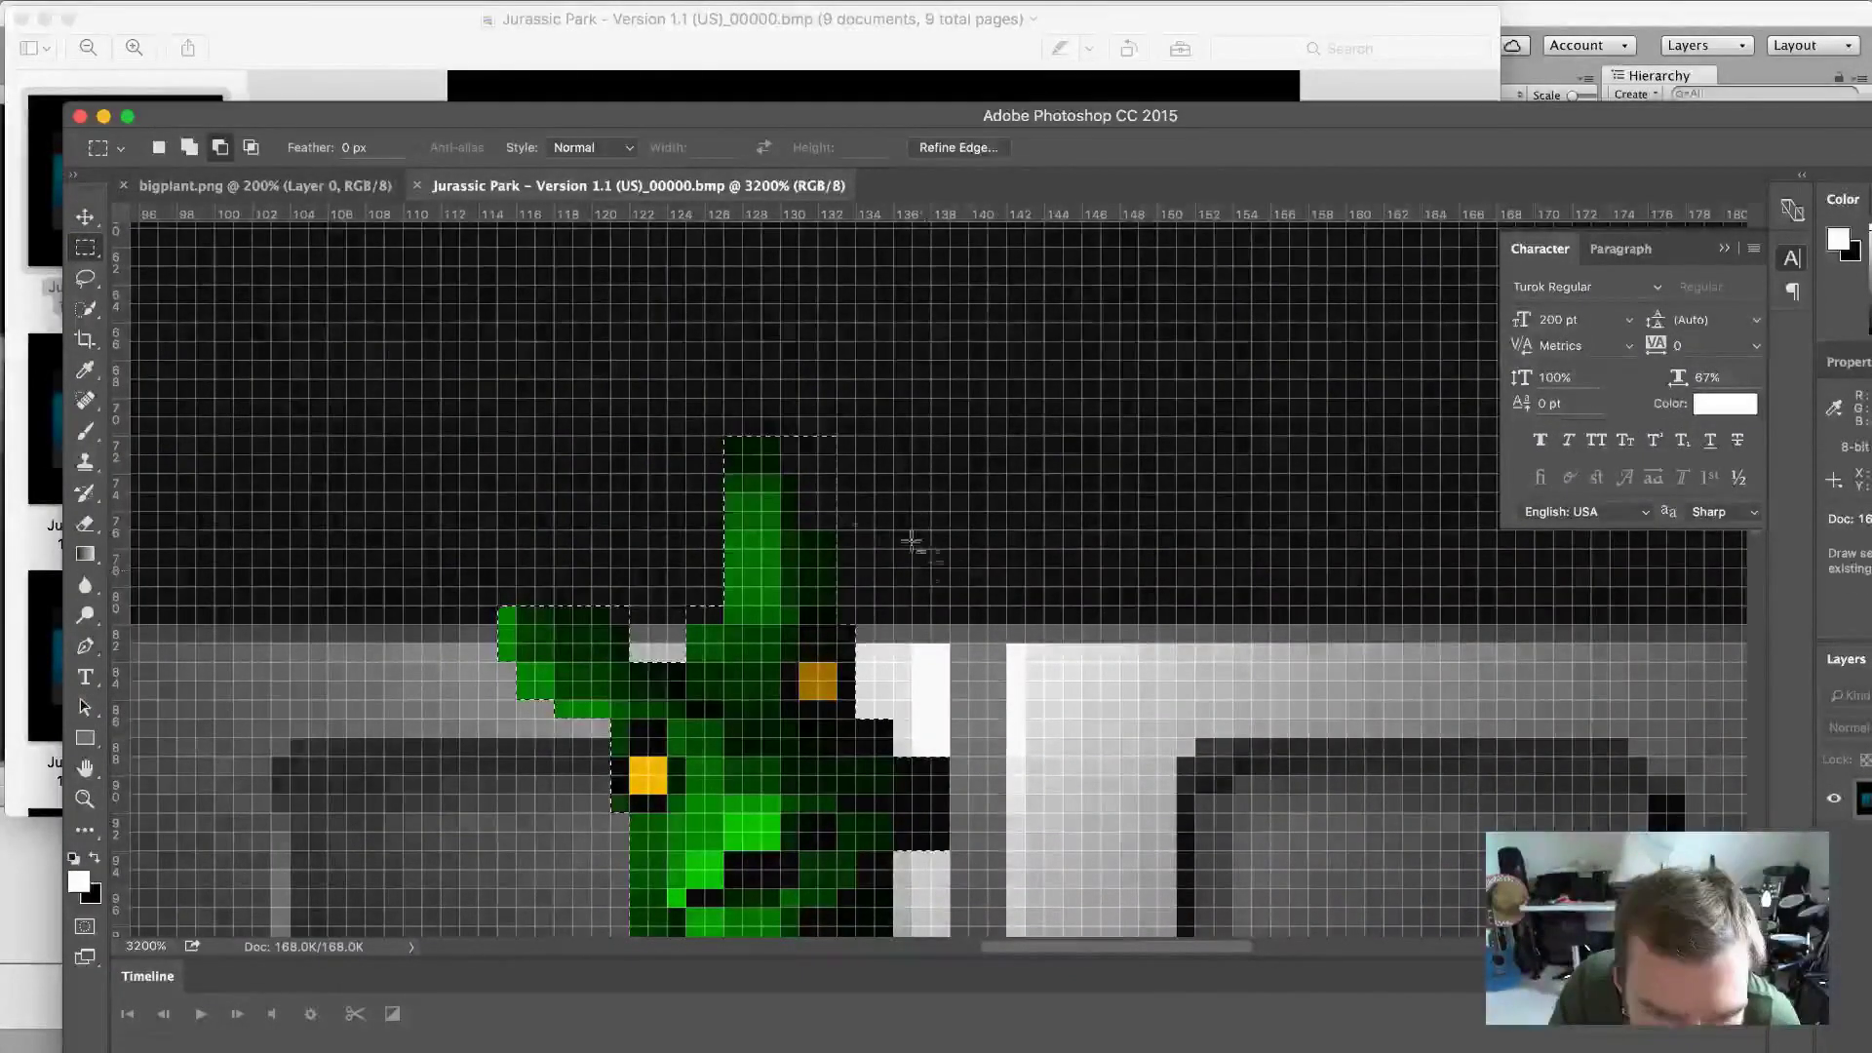
{"action": "left_click_drag", "start_coordinate": [801, 513], "coordinate": [1072, 622]}
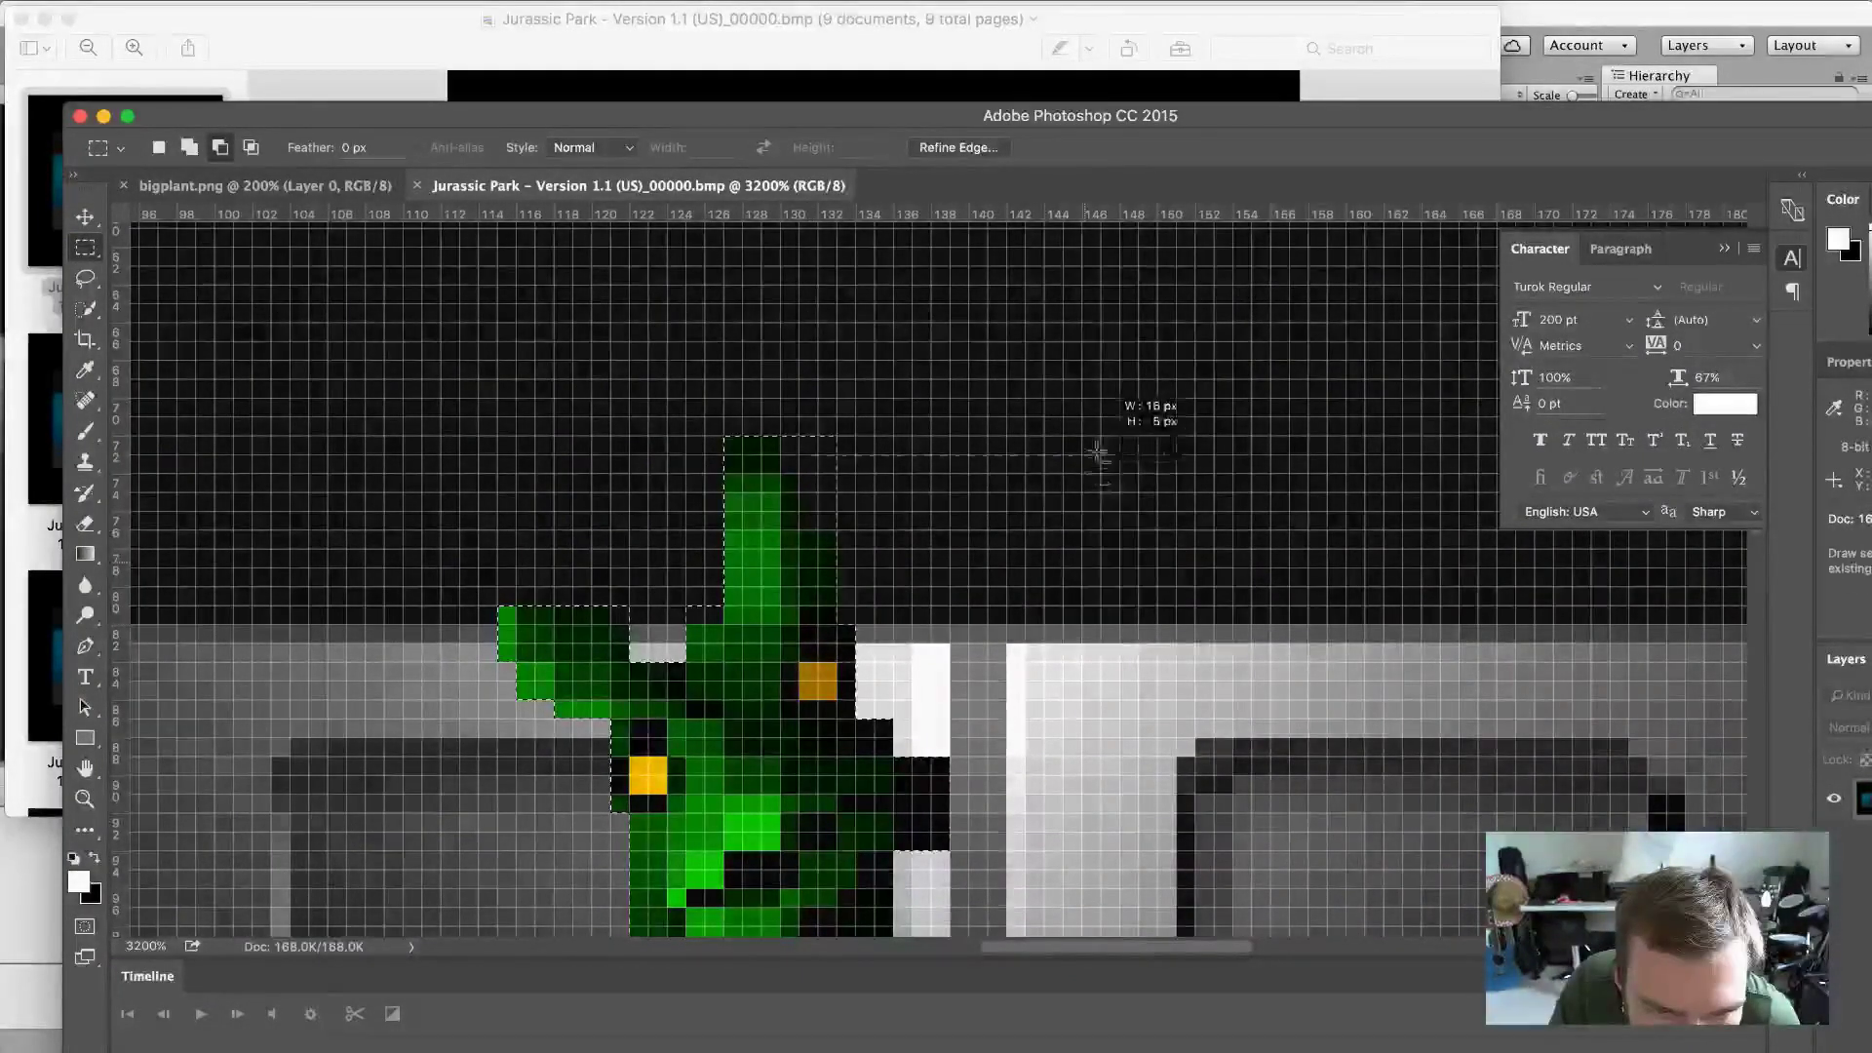
{"action": "left_click_drag", "start_coordinate": [1098, 453], "coordinate": [1122, 419]}
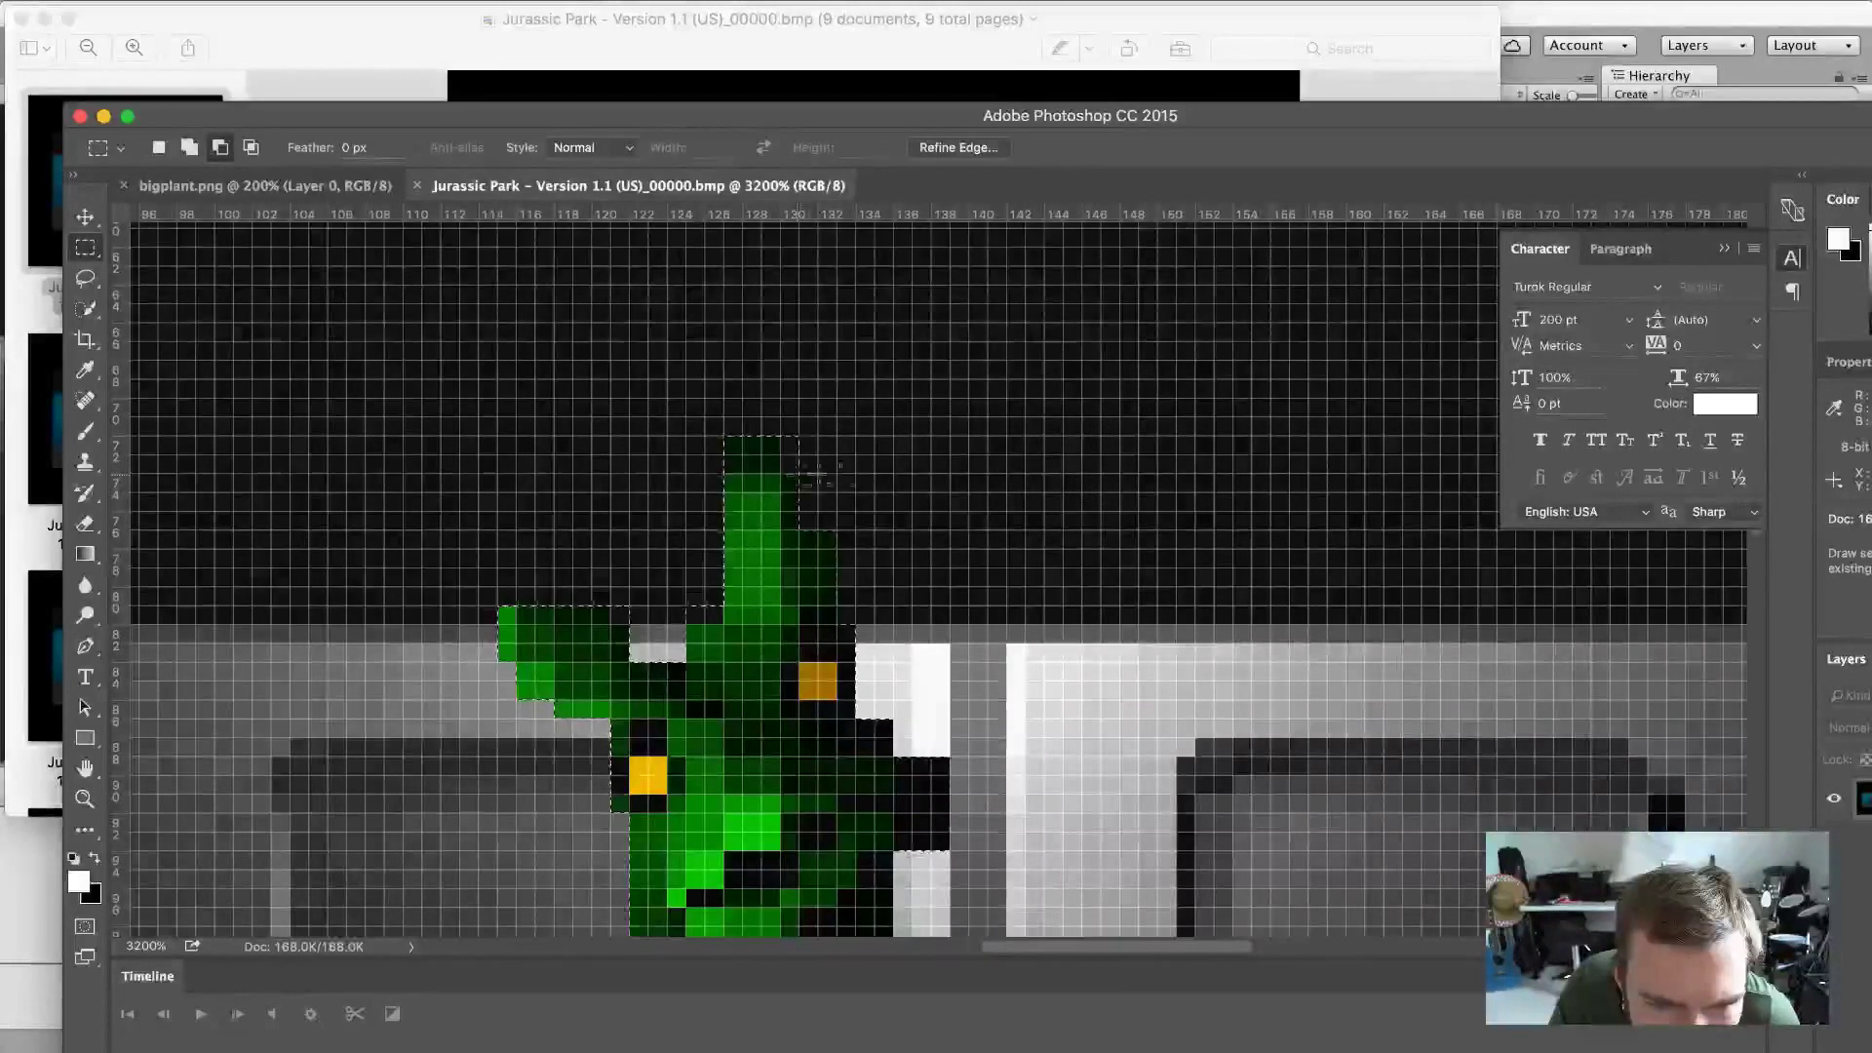
{"action": "left_click_drag", "start_coordinate": [784, 472], "coordinate": [912, 421]}
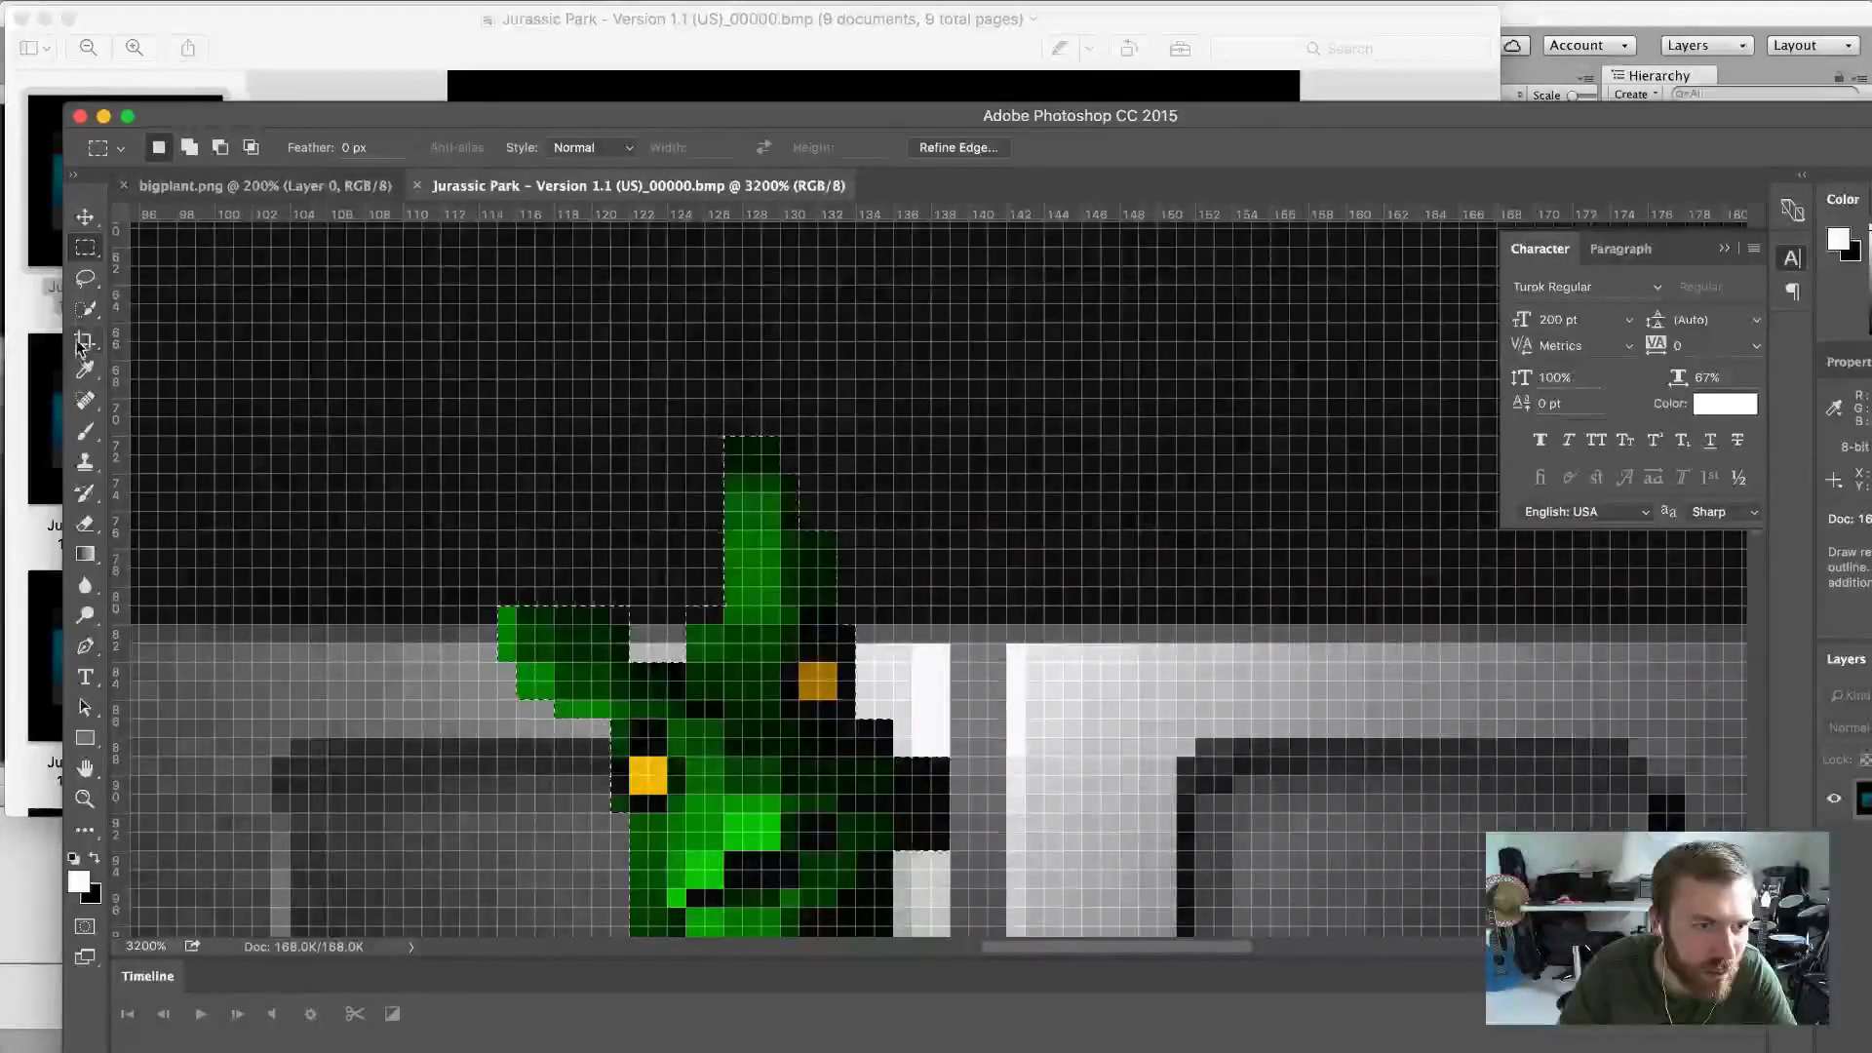
Sample the dark colour beside the tip-side edge of the dinosaur's left-hand ear with the Eyedropper as the foreground colour.
{"action": "key", "text": "i"}
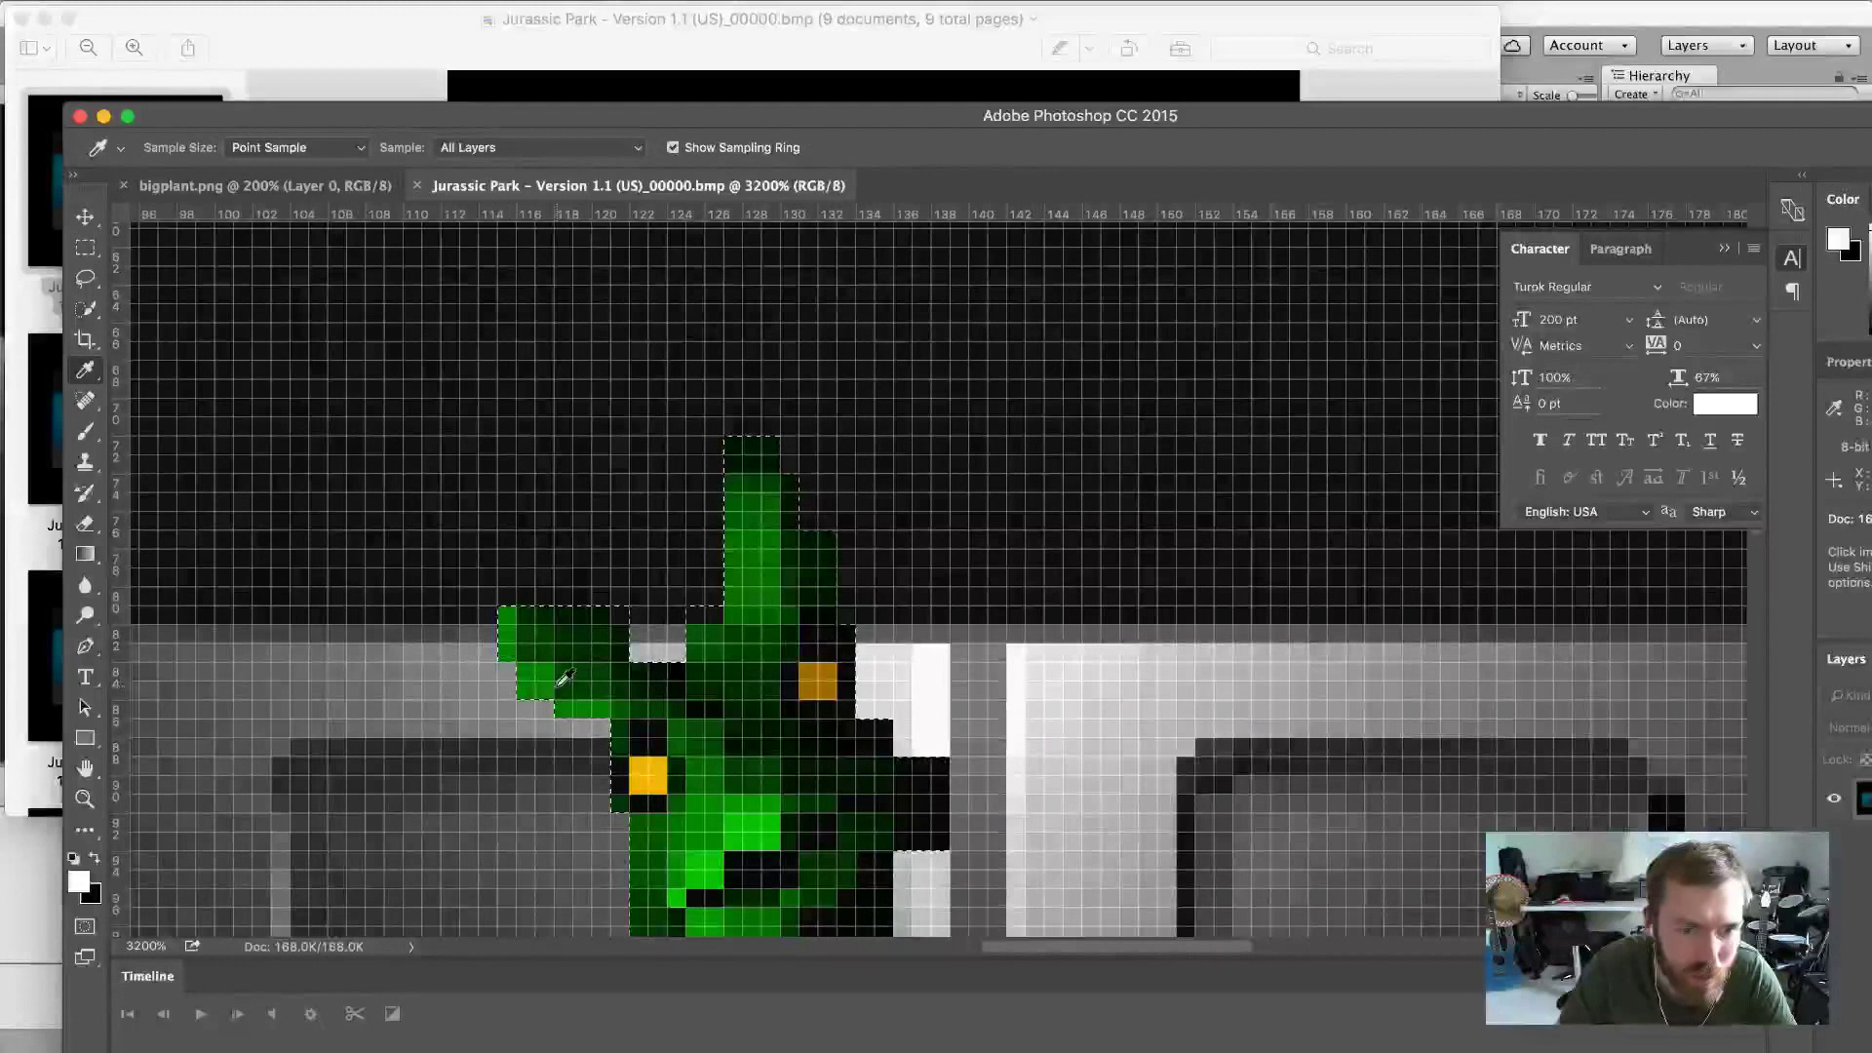
{"action": "left_click", "coordinate": [629, 602]}
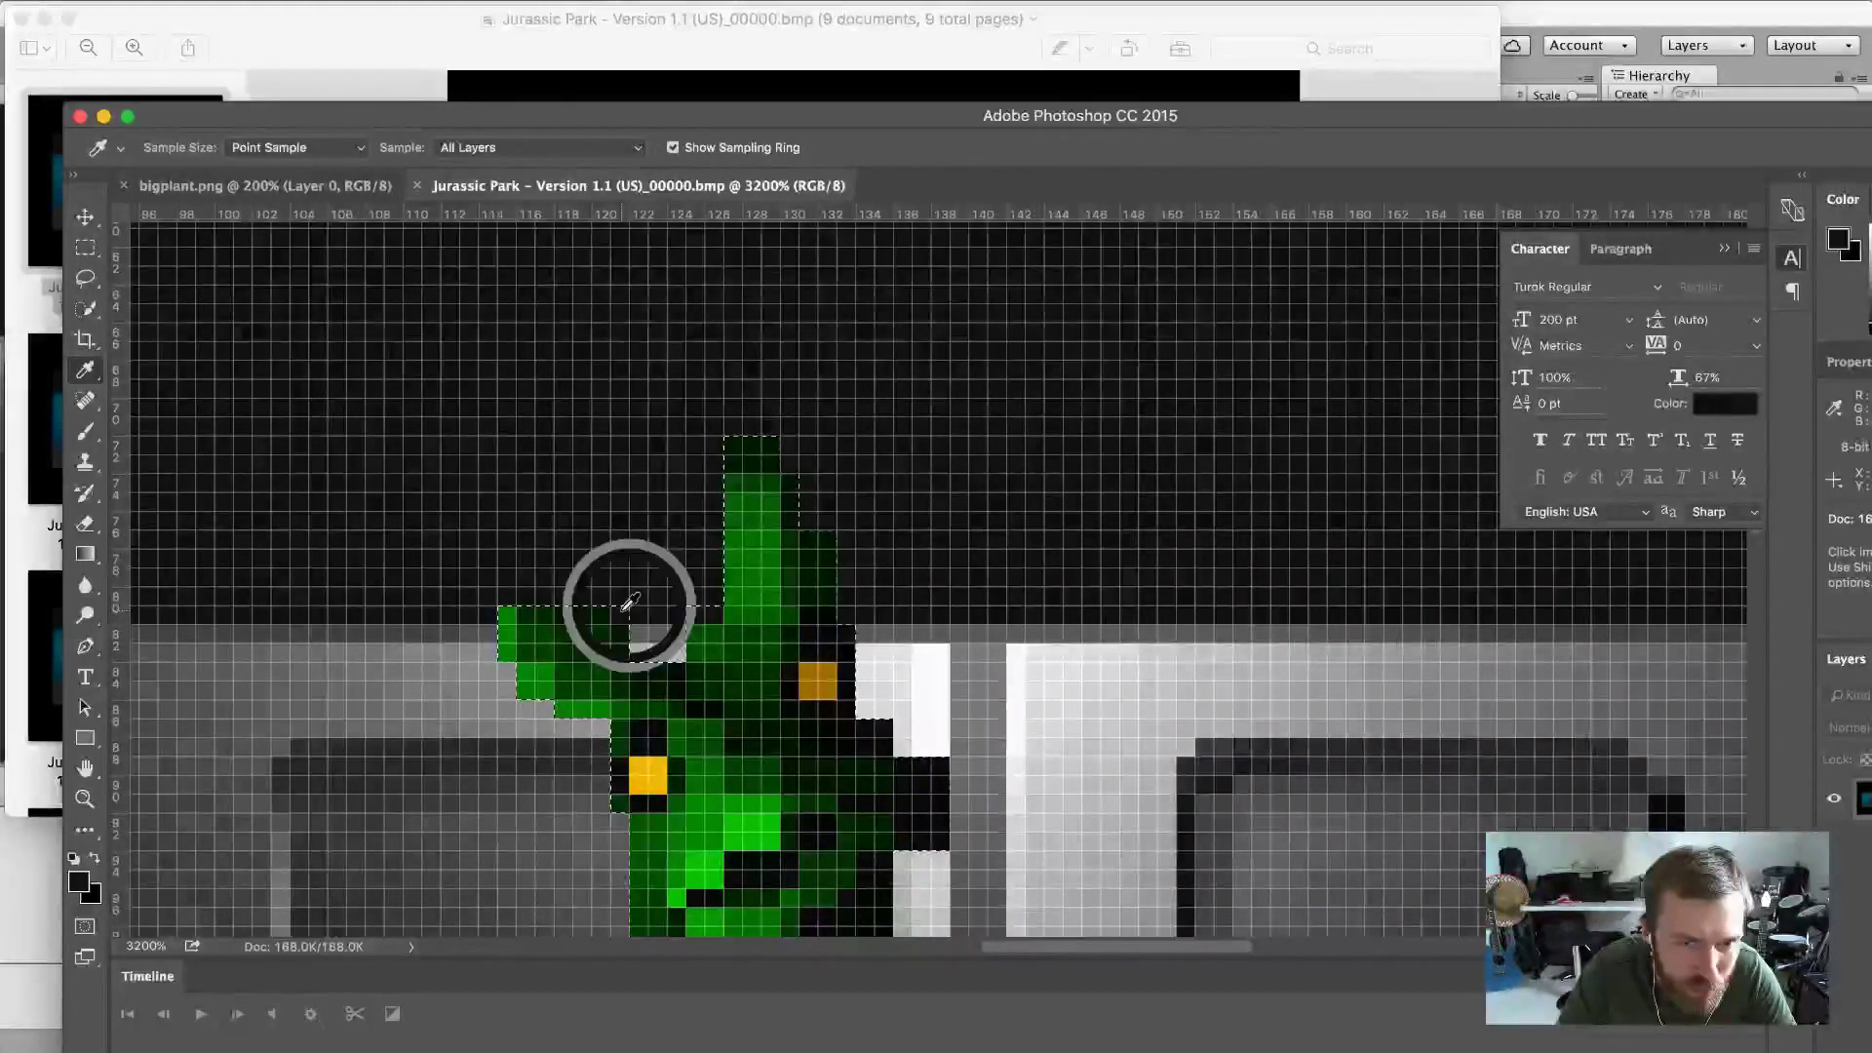
{"action": "mouse_move", "coordinate": [629, 602]}
{"action": "left_mouse_down"}
{"action": "mouse_move", "coordinate": [607, 600]}
{"action": "mouse_move", "coordinate": [627, 618]}
{"action": "left_mouse_up"}
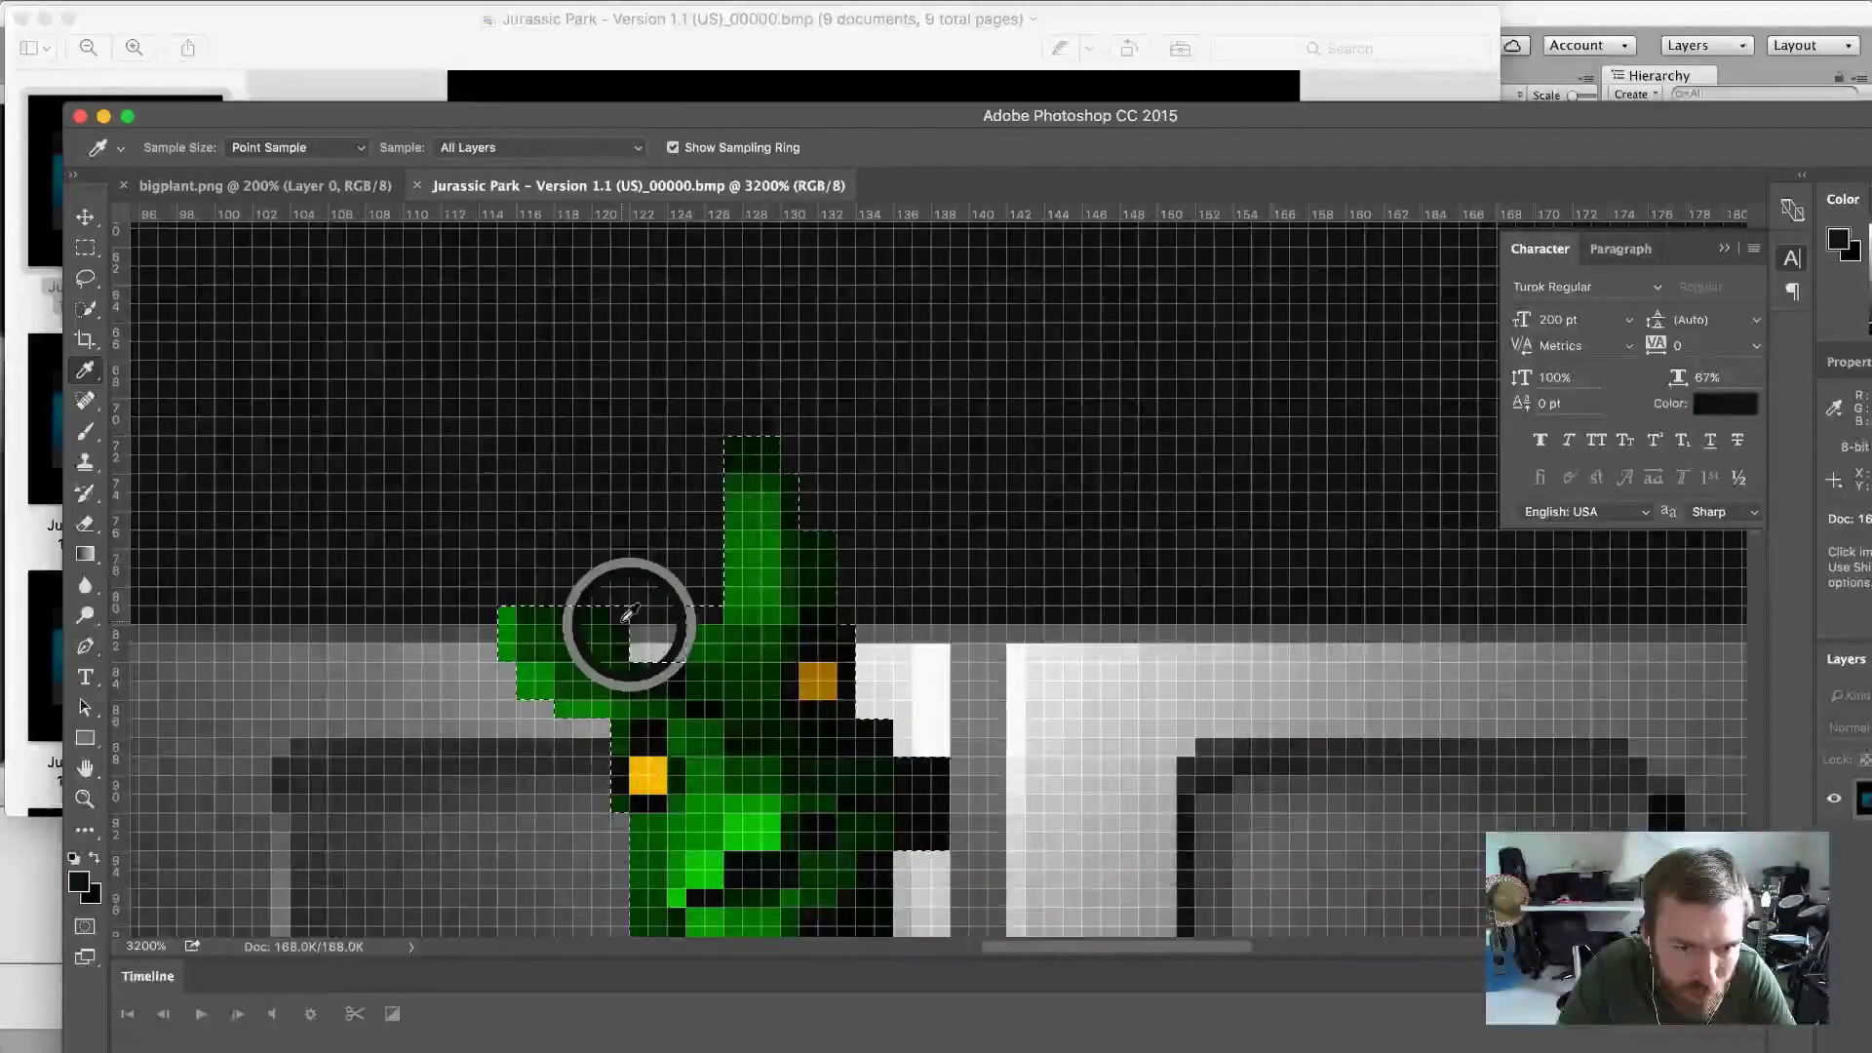
Sample the dark pixel colours between the dinosaur's ears with the Eyedropper and subtract the background strip there from the selection.
{"action": "left_click_drag", "start_coordinate": [724, 452], "coordinate": [629, 598]}
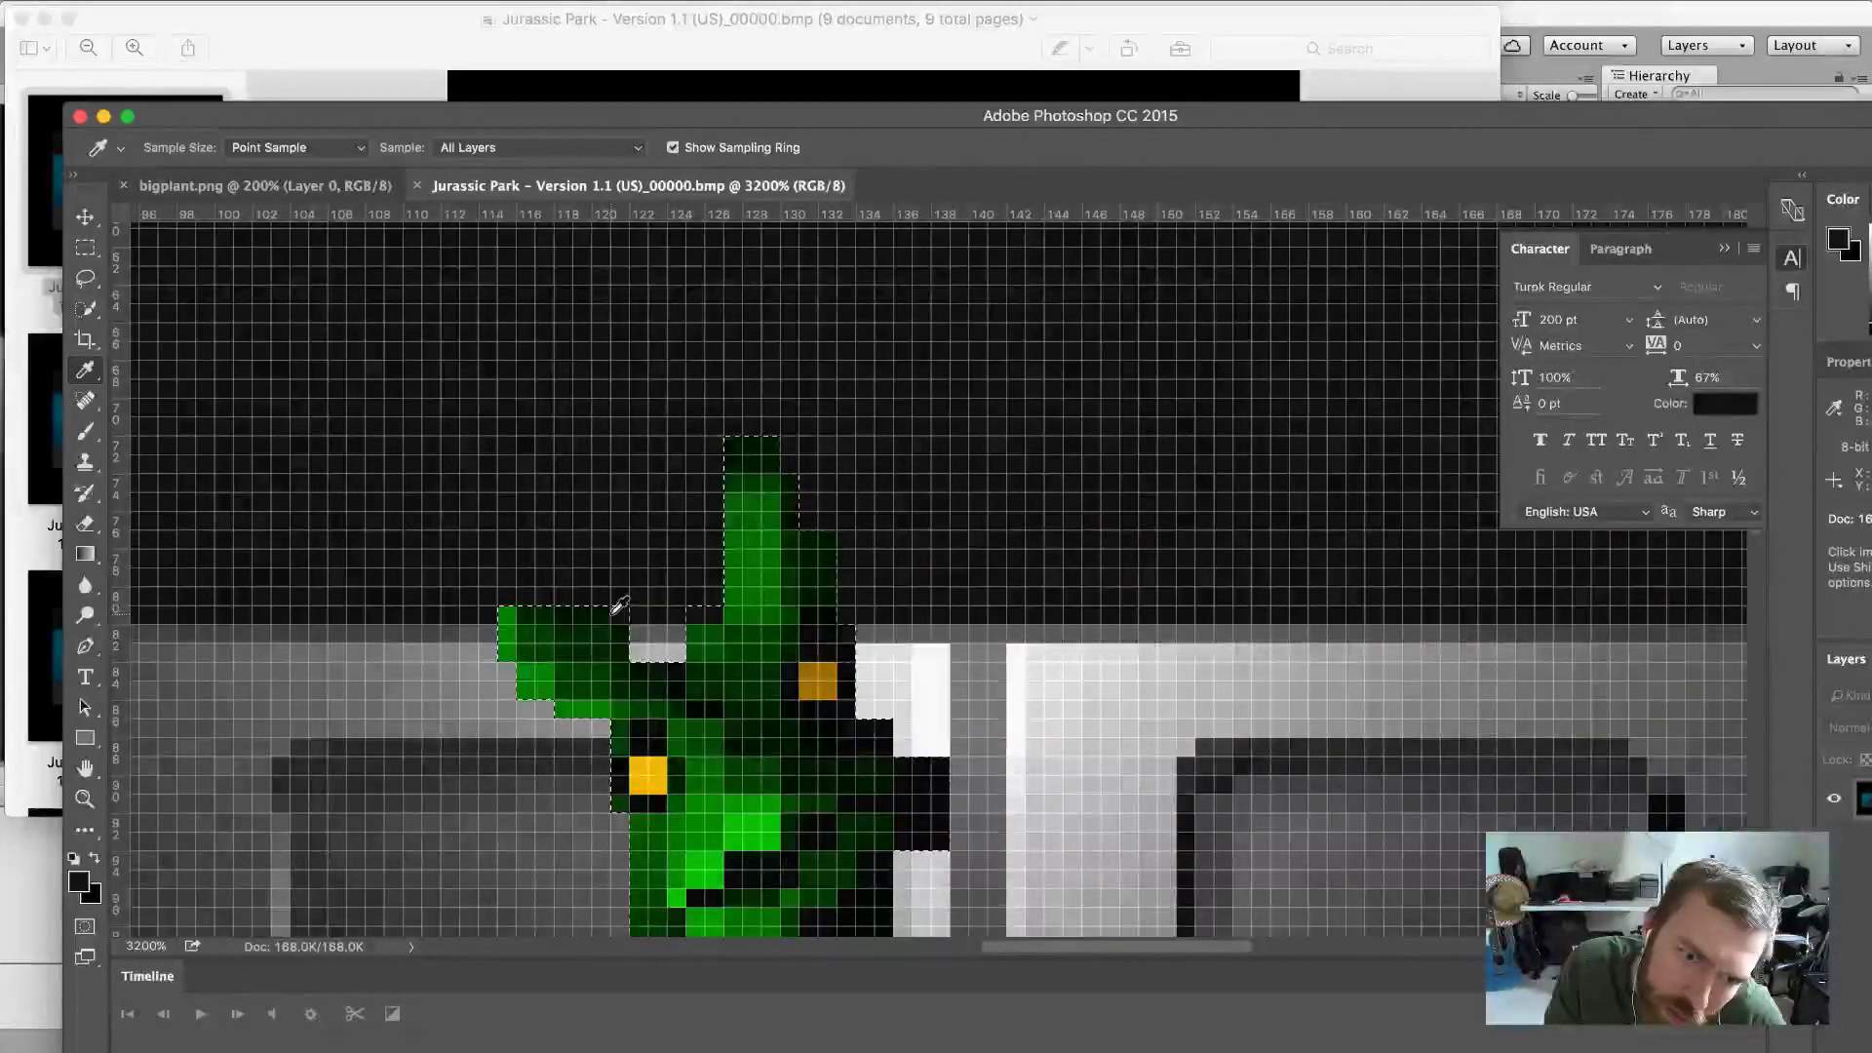
{"action": "left_click", "coordinate": [669, 655]}
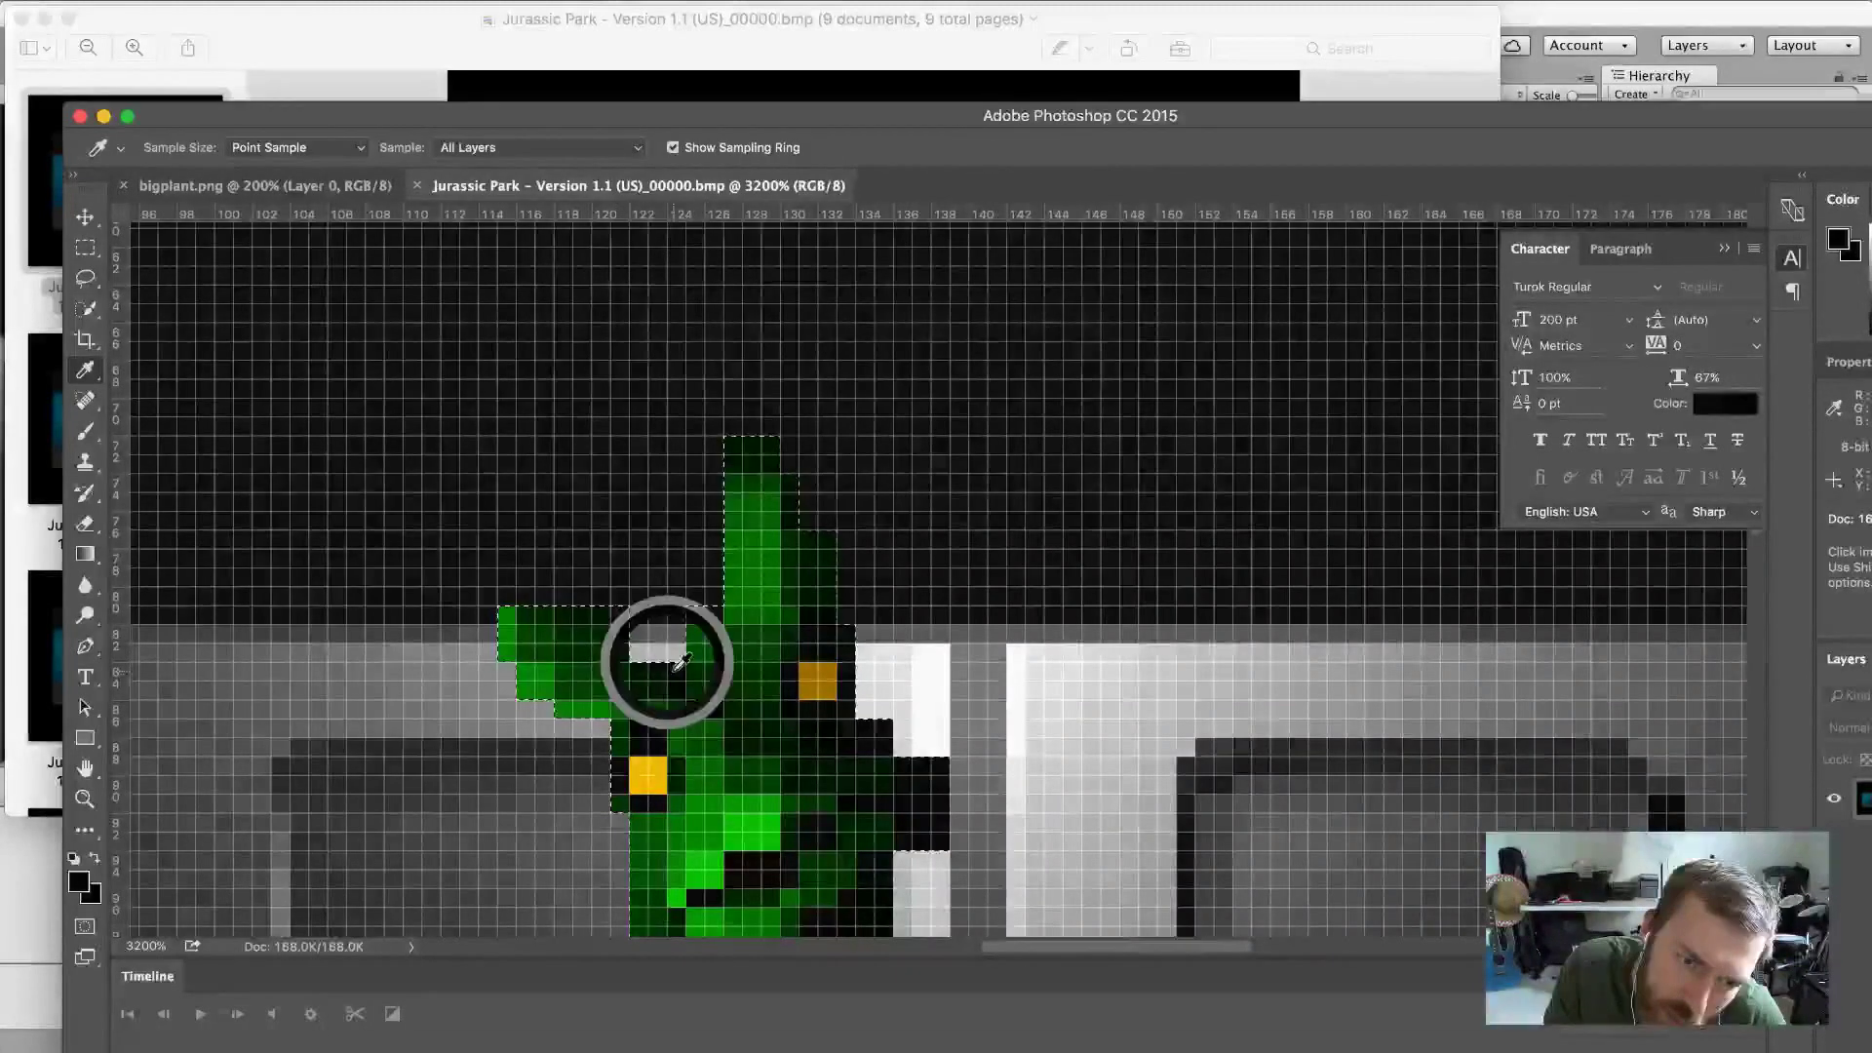
{"action": "left_click", "coordinate": [681, 661]}
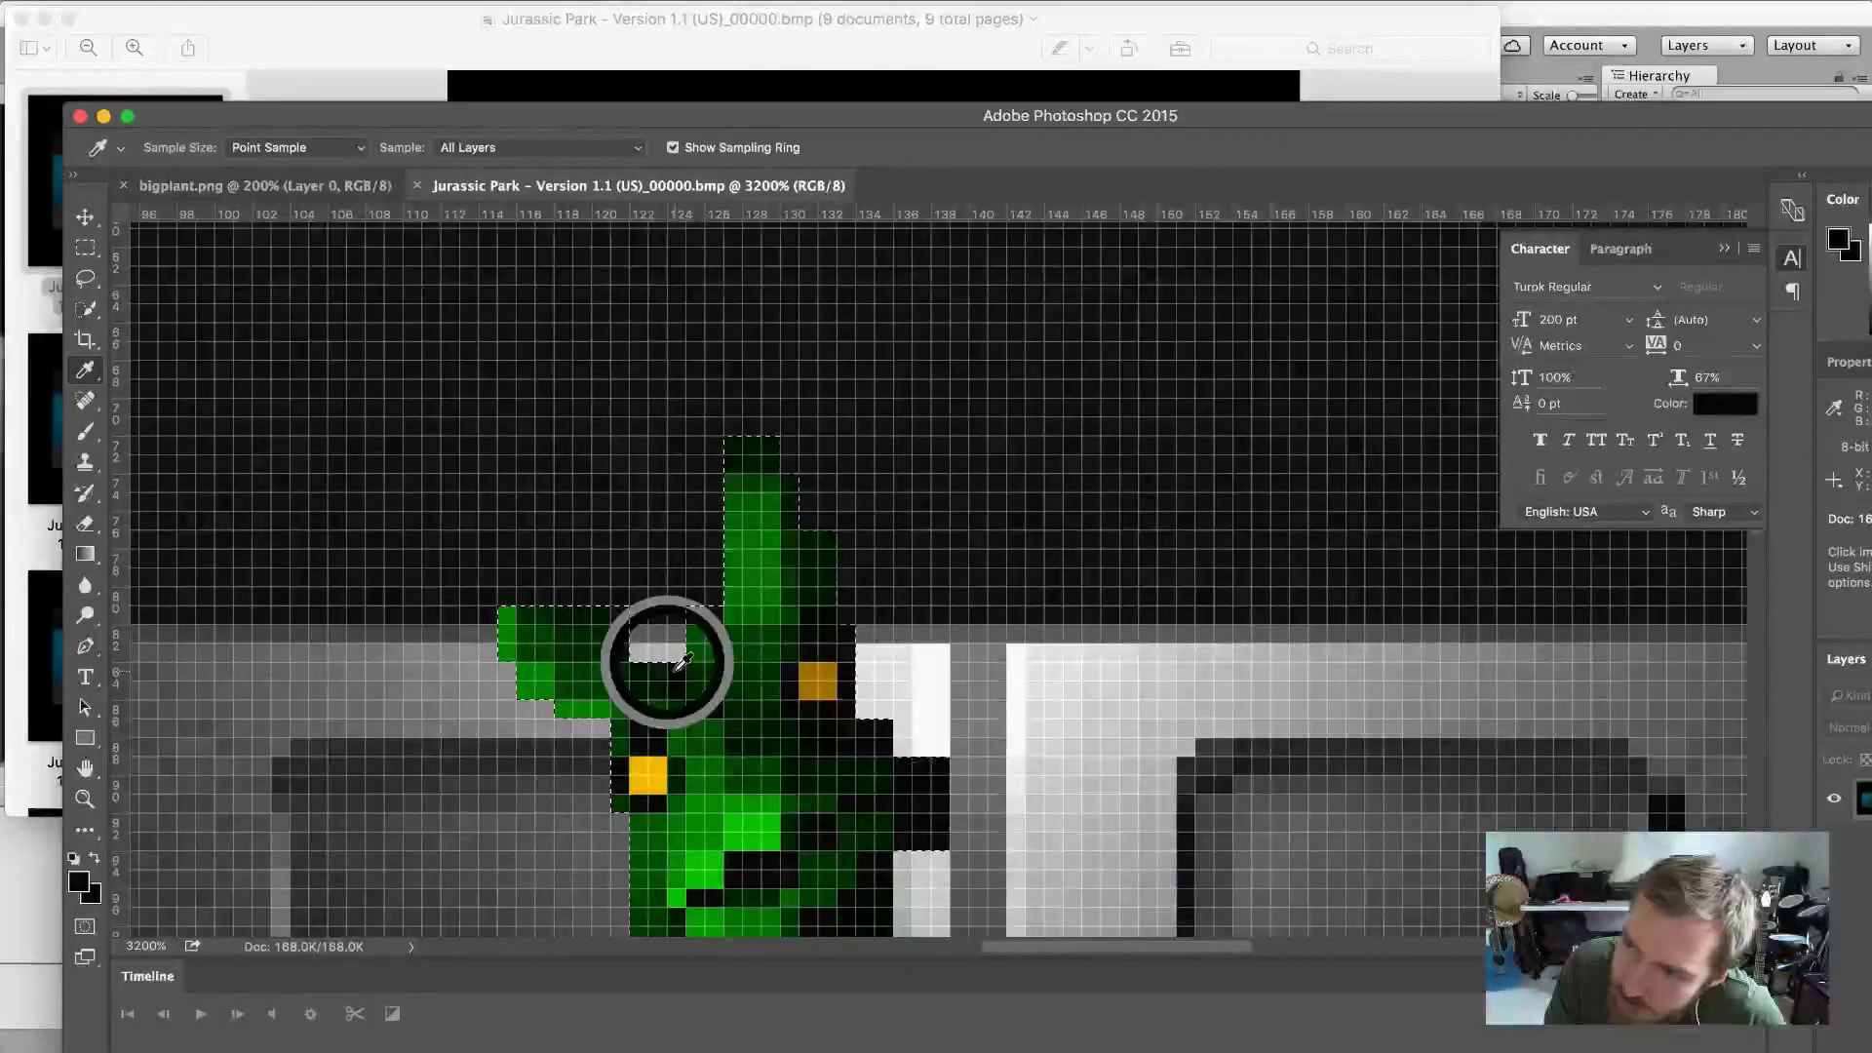
{"action": "left_click_drag", "start_coordinate": [681, 661], "coordinate": [664, 607]}
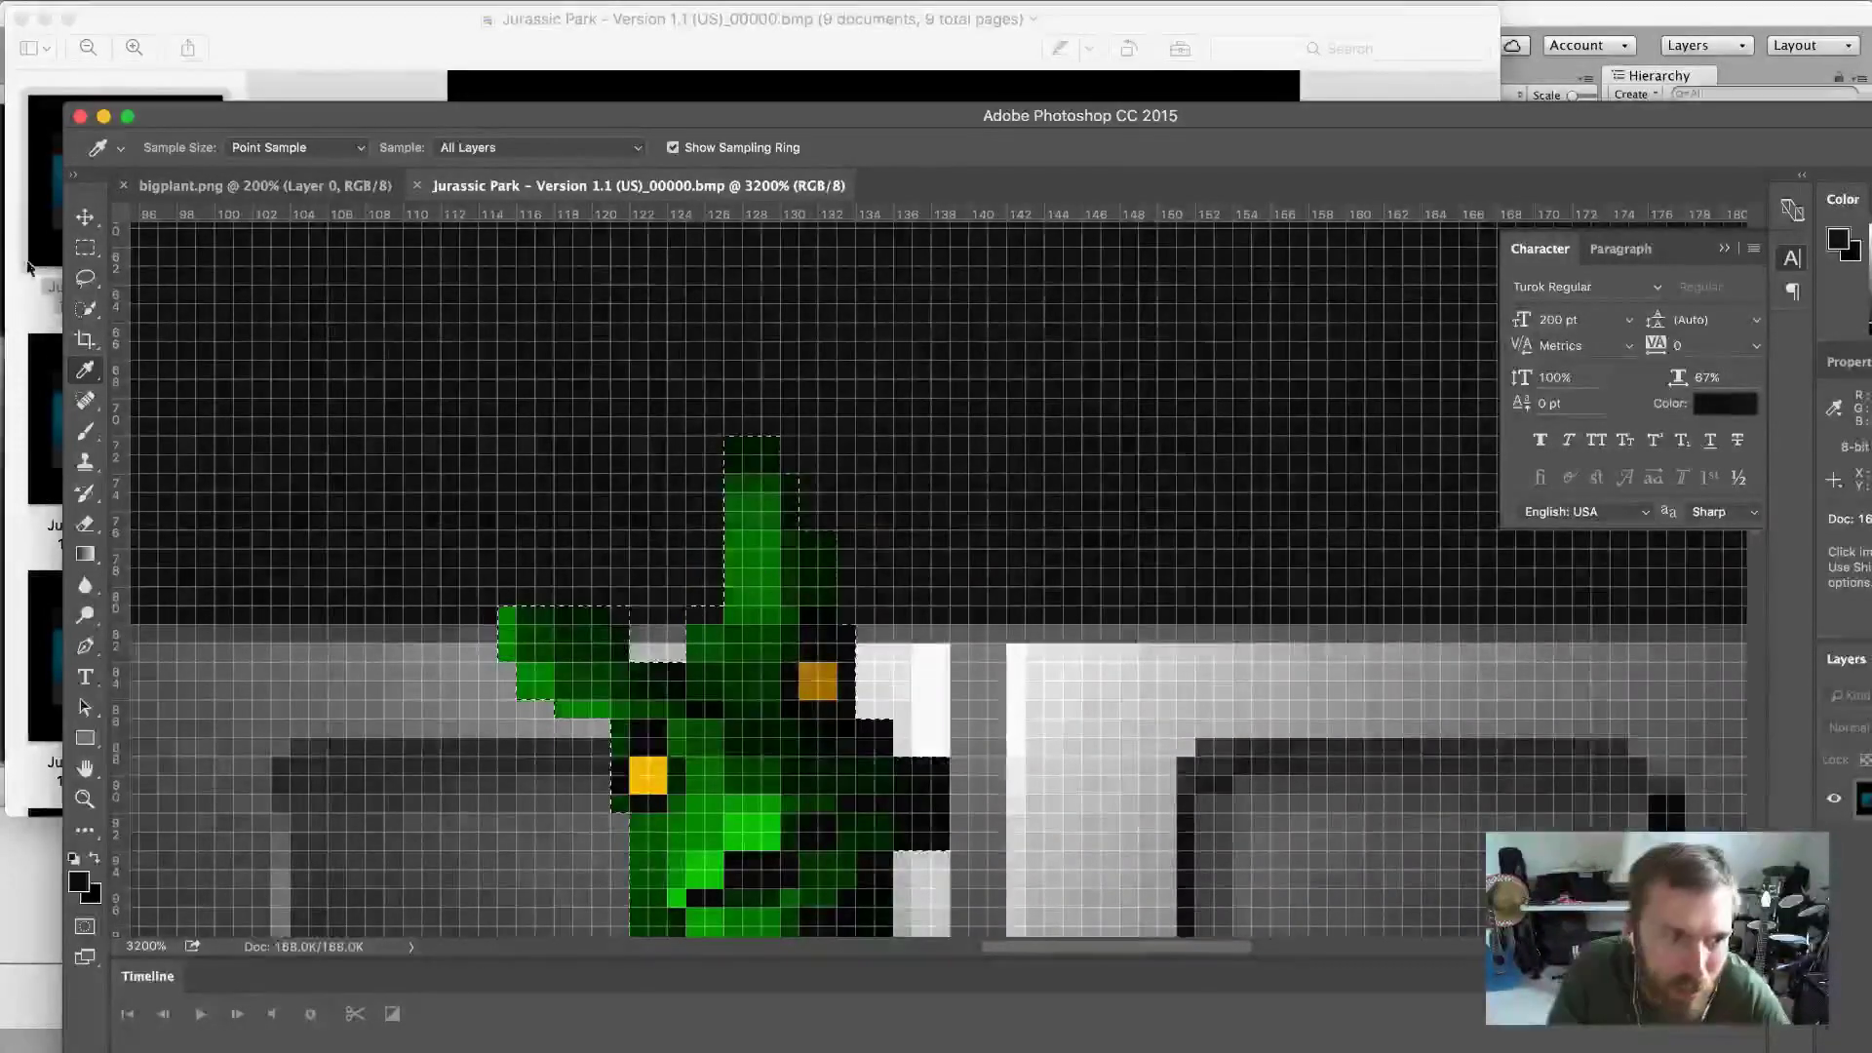
{"action": "left_click", "coordinate": [85, 248]}
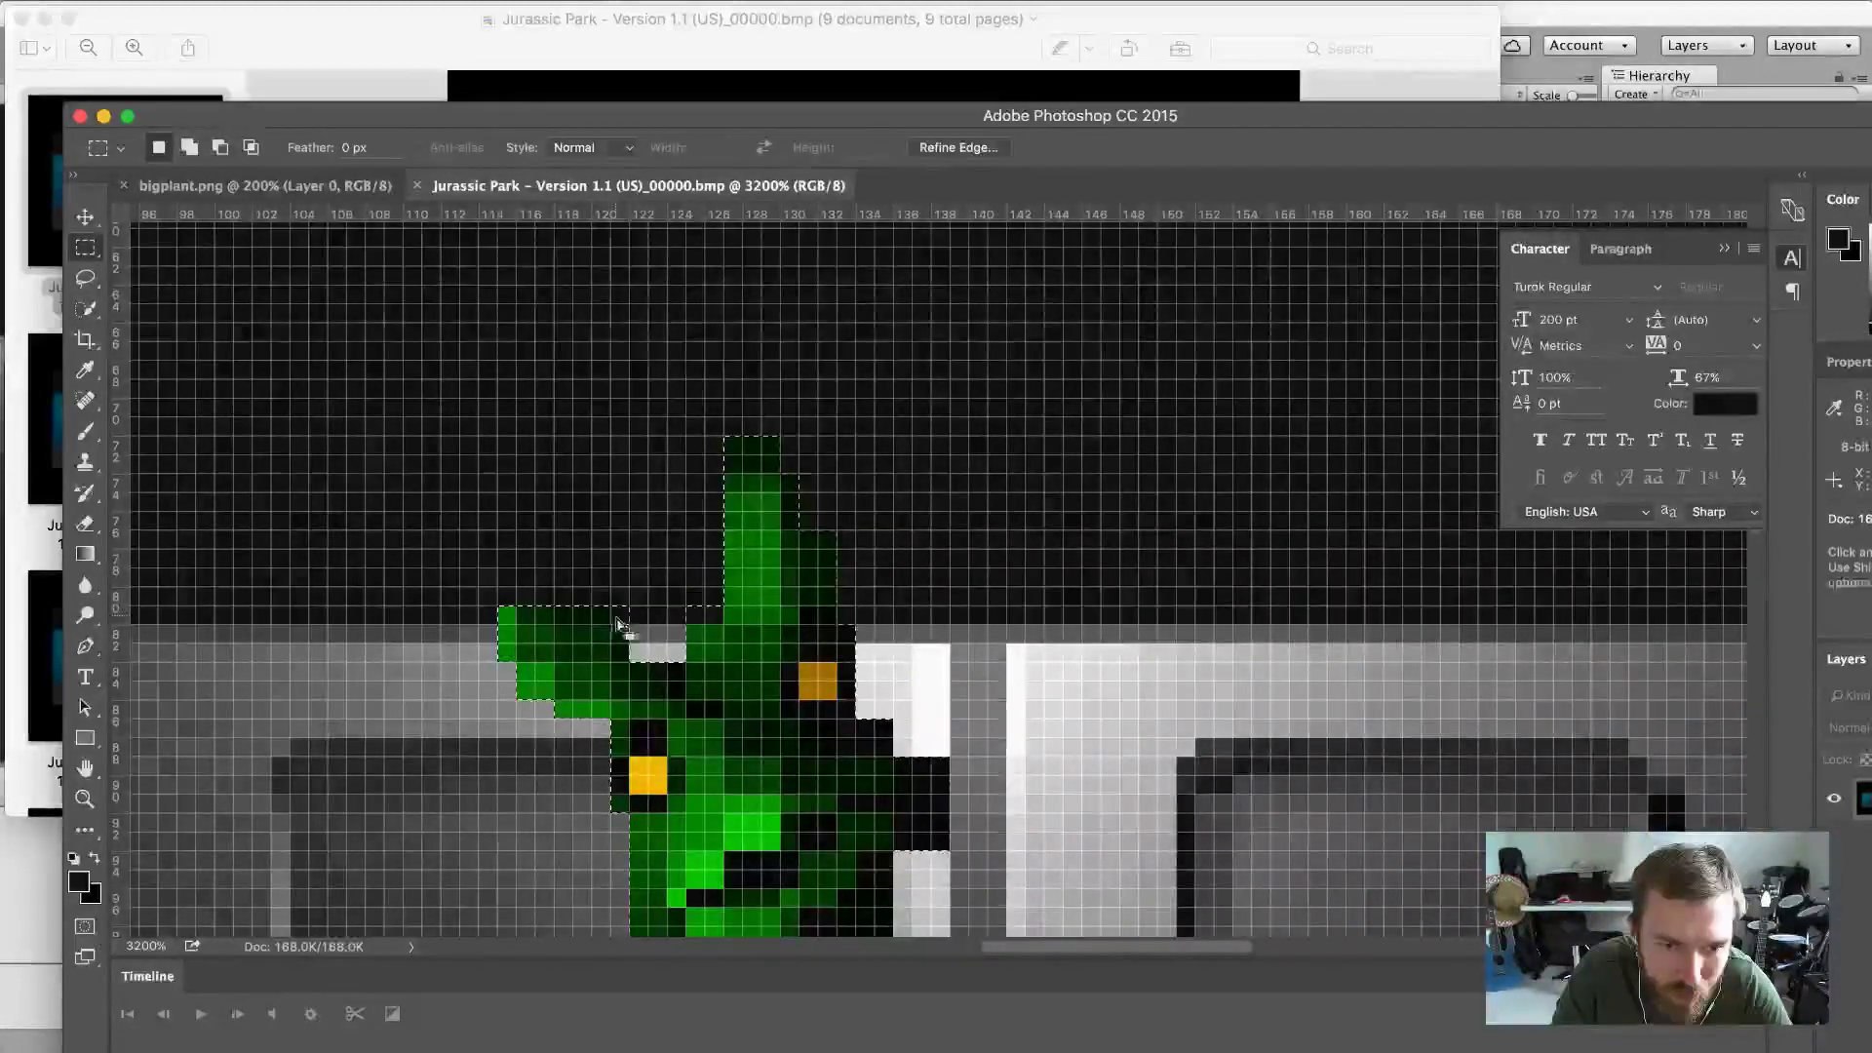
{"action": "left_click_drag", "start_coordinate": [618, 618], "coordinate": [706, 621]}
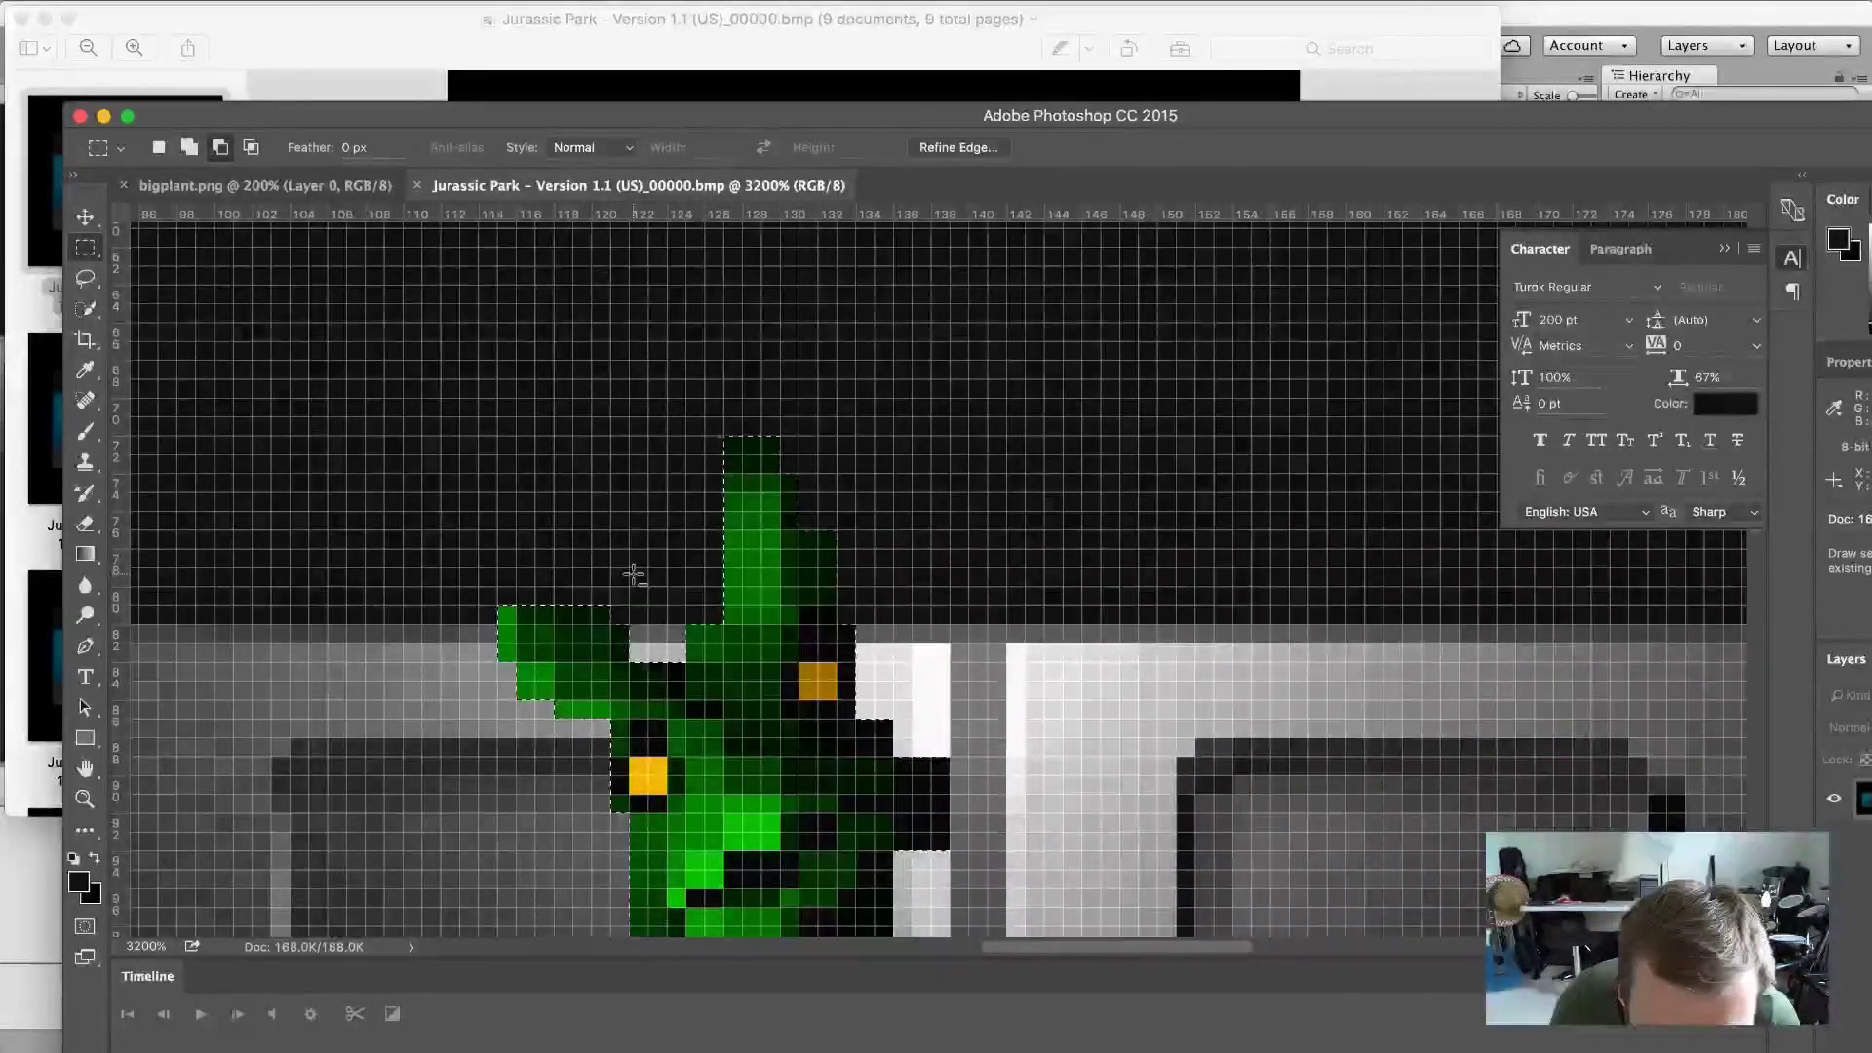
Examine the selection outline around the whole dinosaur, from the ears down to the feet, for leftover background pixels.
{"action": "scroll", "coordinate": [501, 481], "scroll_direction": "down", "scroll_amount": 3}
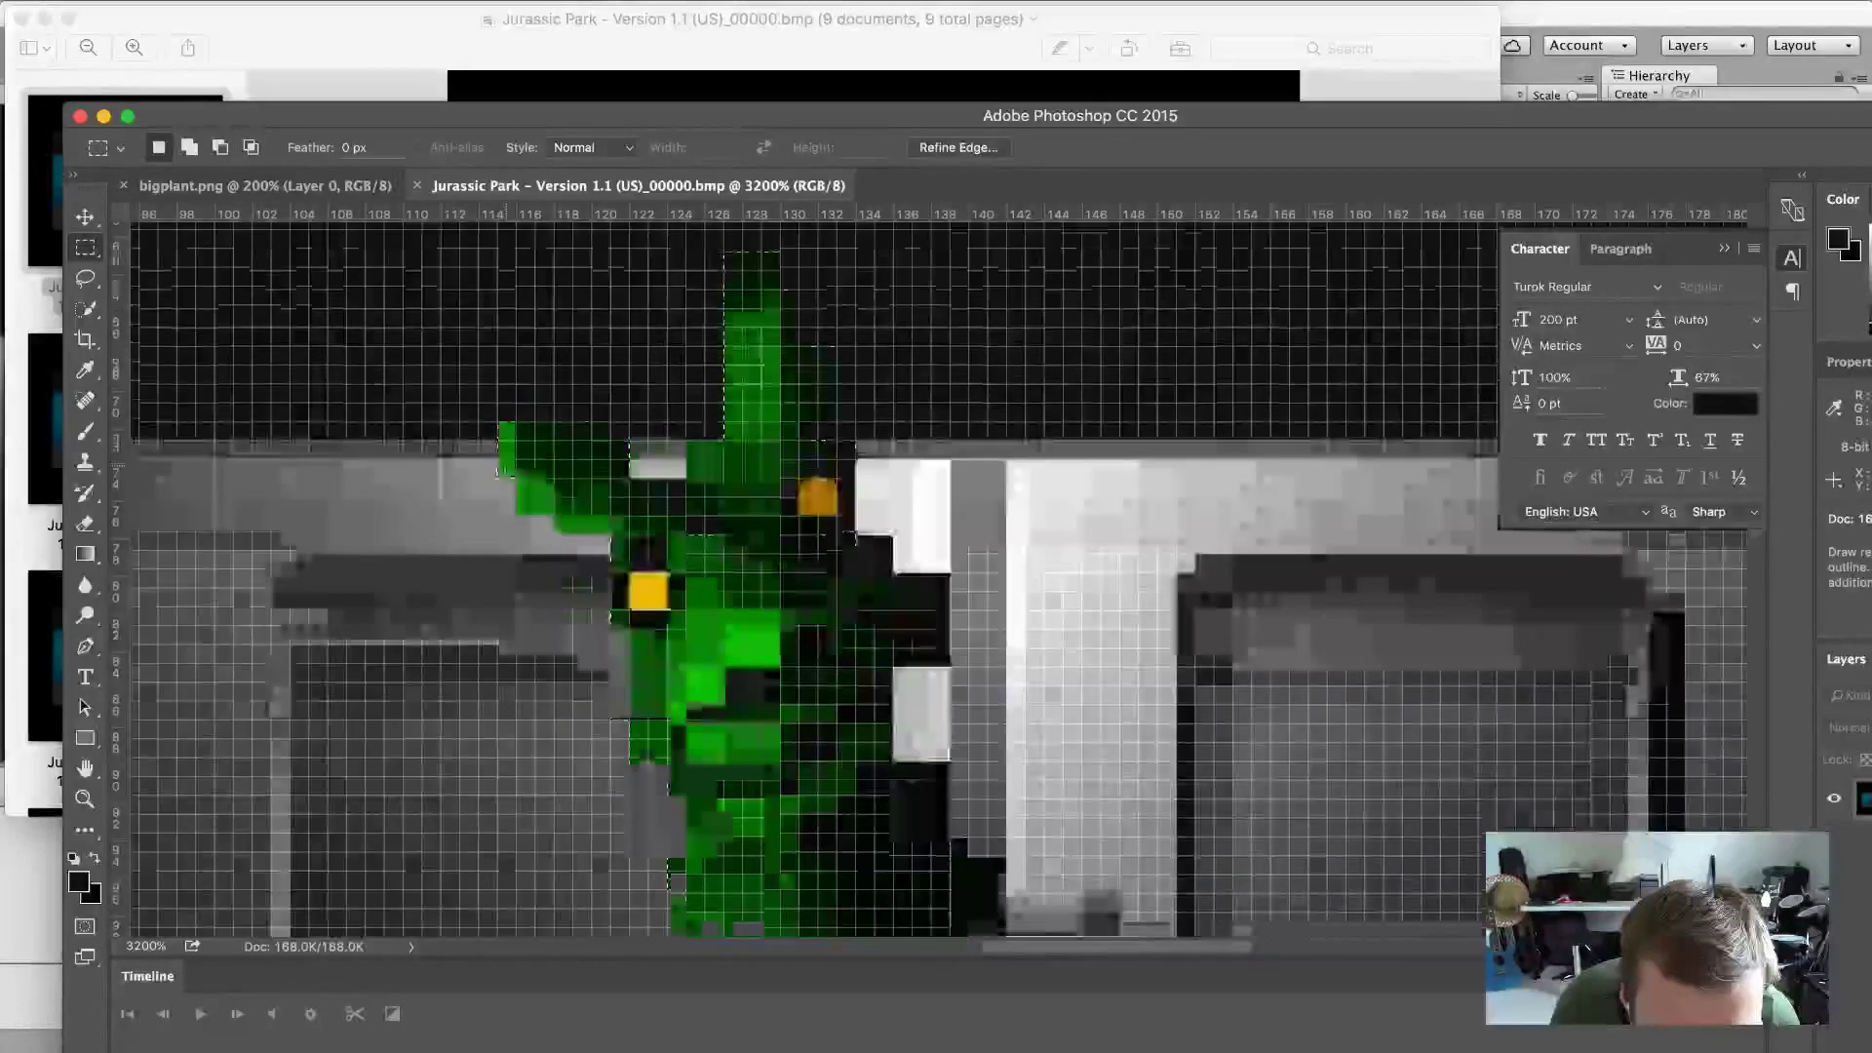
{"action": "scroll", "coordinate": [557, 488], "scroll_direction": "down", "scroll_amount": 4}
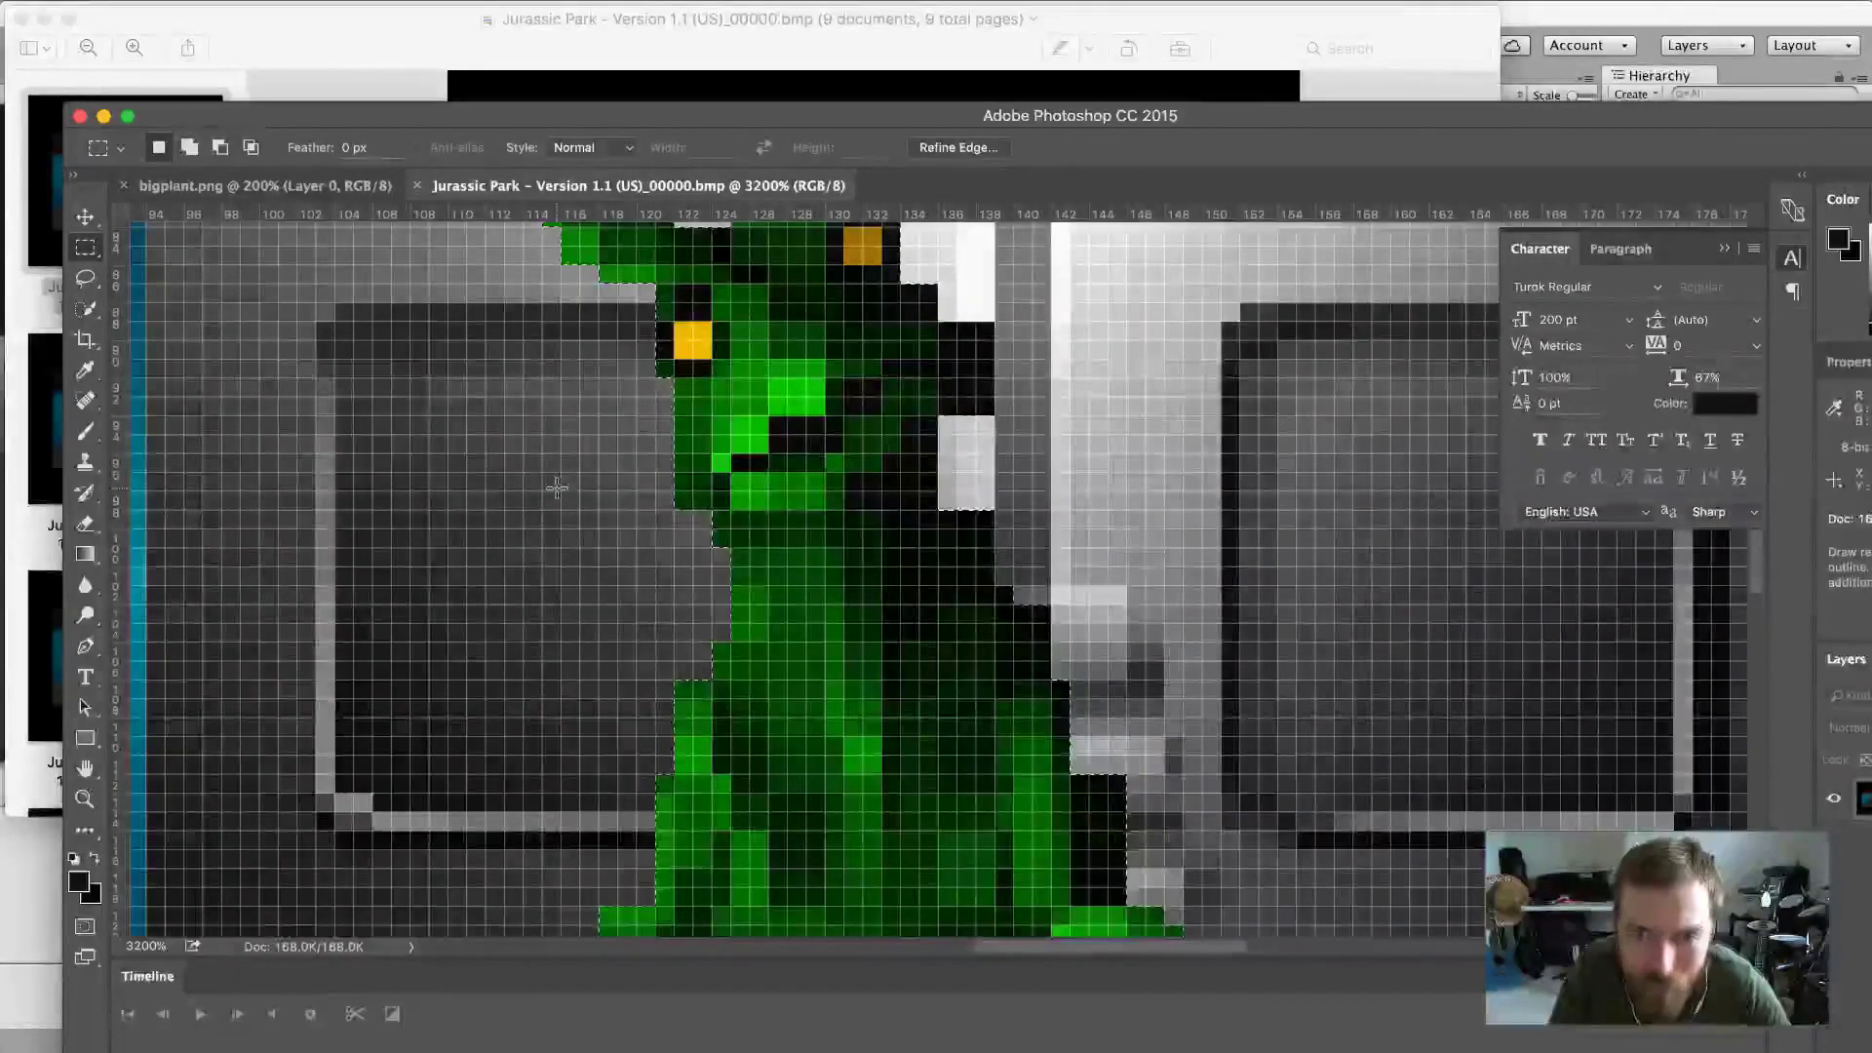
{"action": "scroll", "coordinate": [572, 496], "scroll_direction": "down", "scroll_amount": 8}
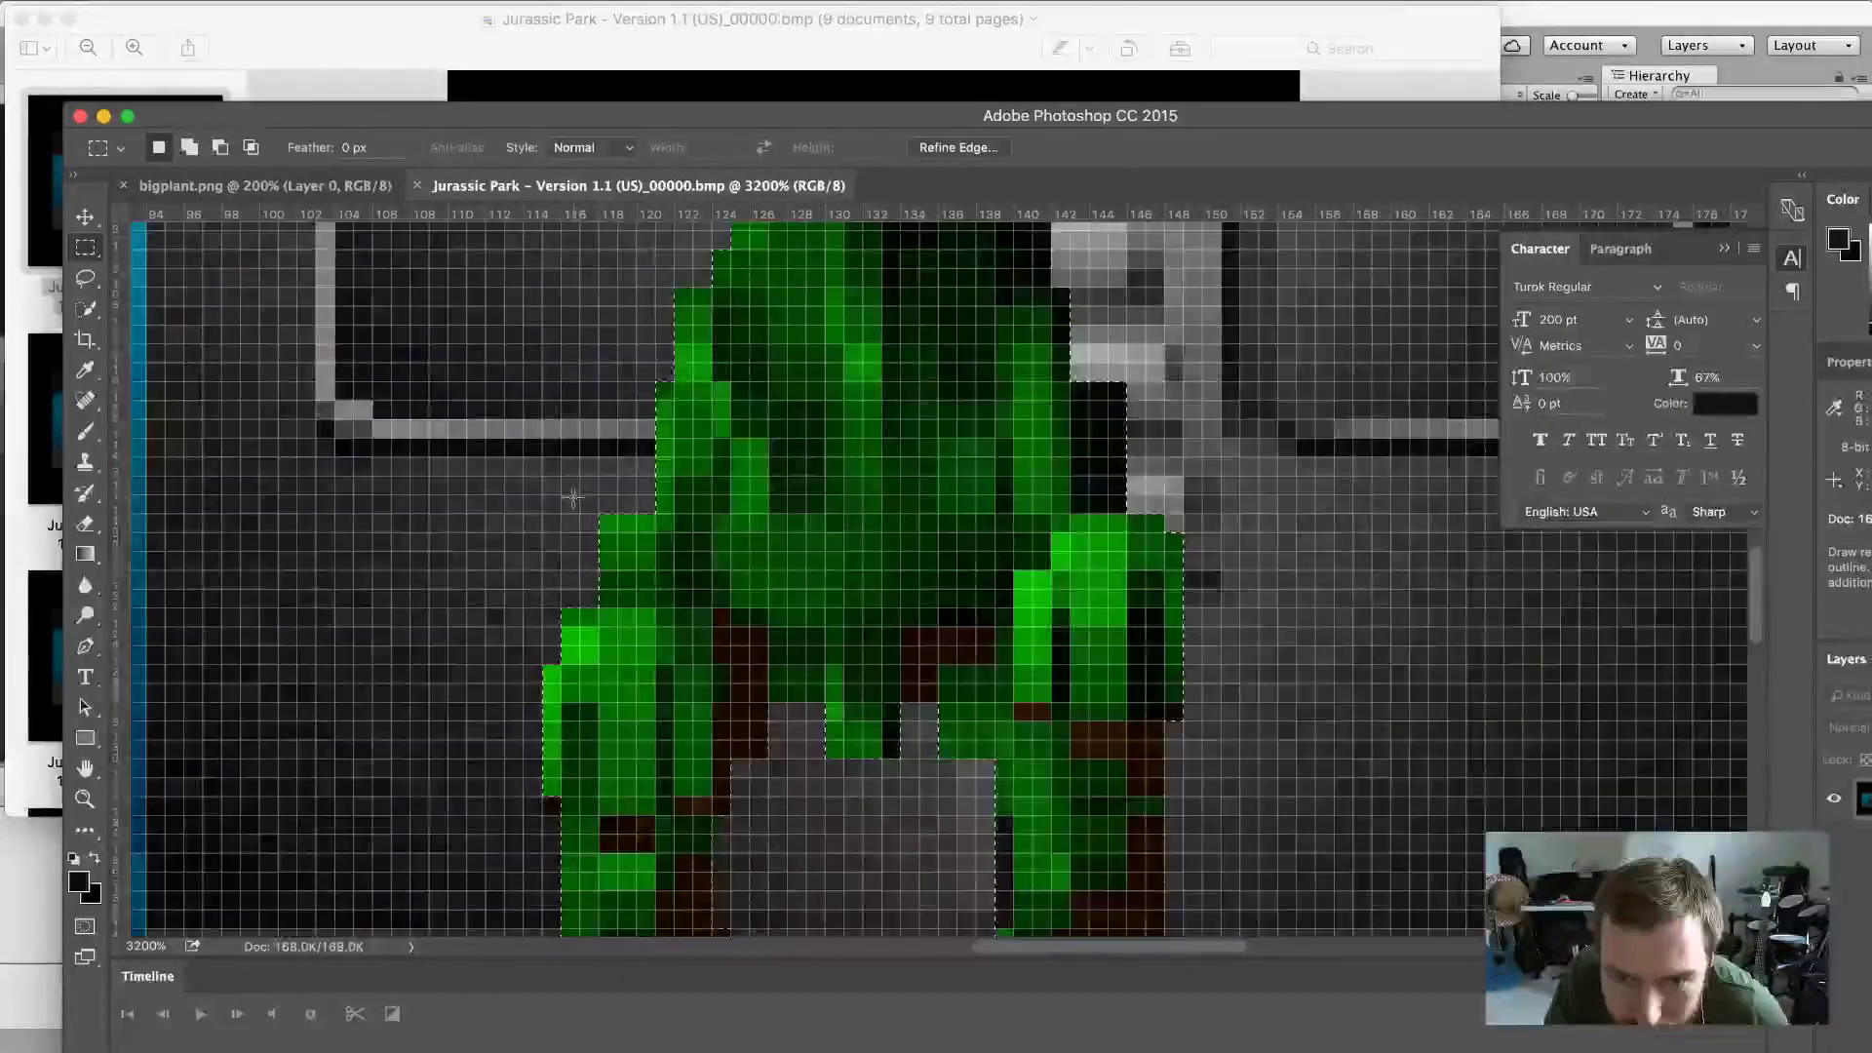
{"action": "scroll", "coordinate": [575, 498], "scroll_direction": "down", "scroll_amount": 2}
{"action": "scroll", "coordinate": [574, 498], "scroll_direction": "down", "scroll_amount": 4}
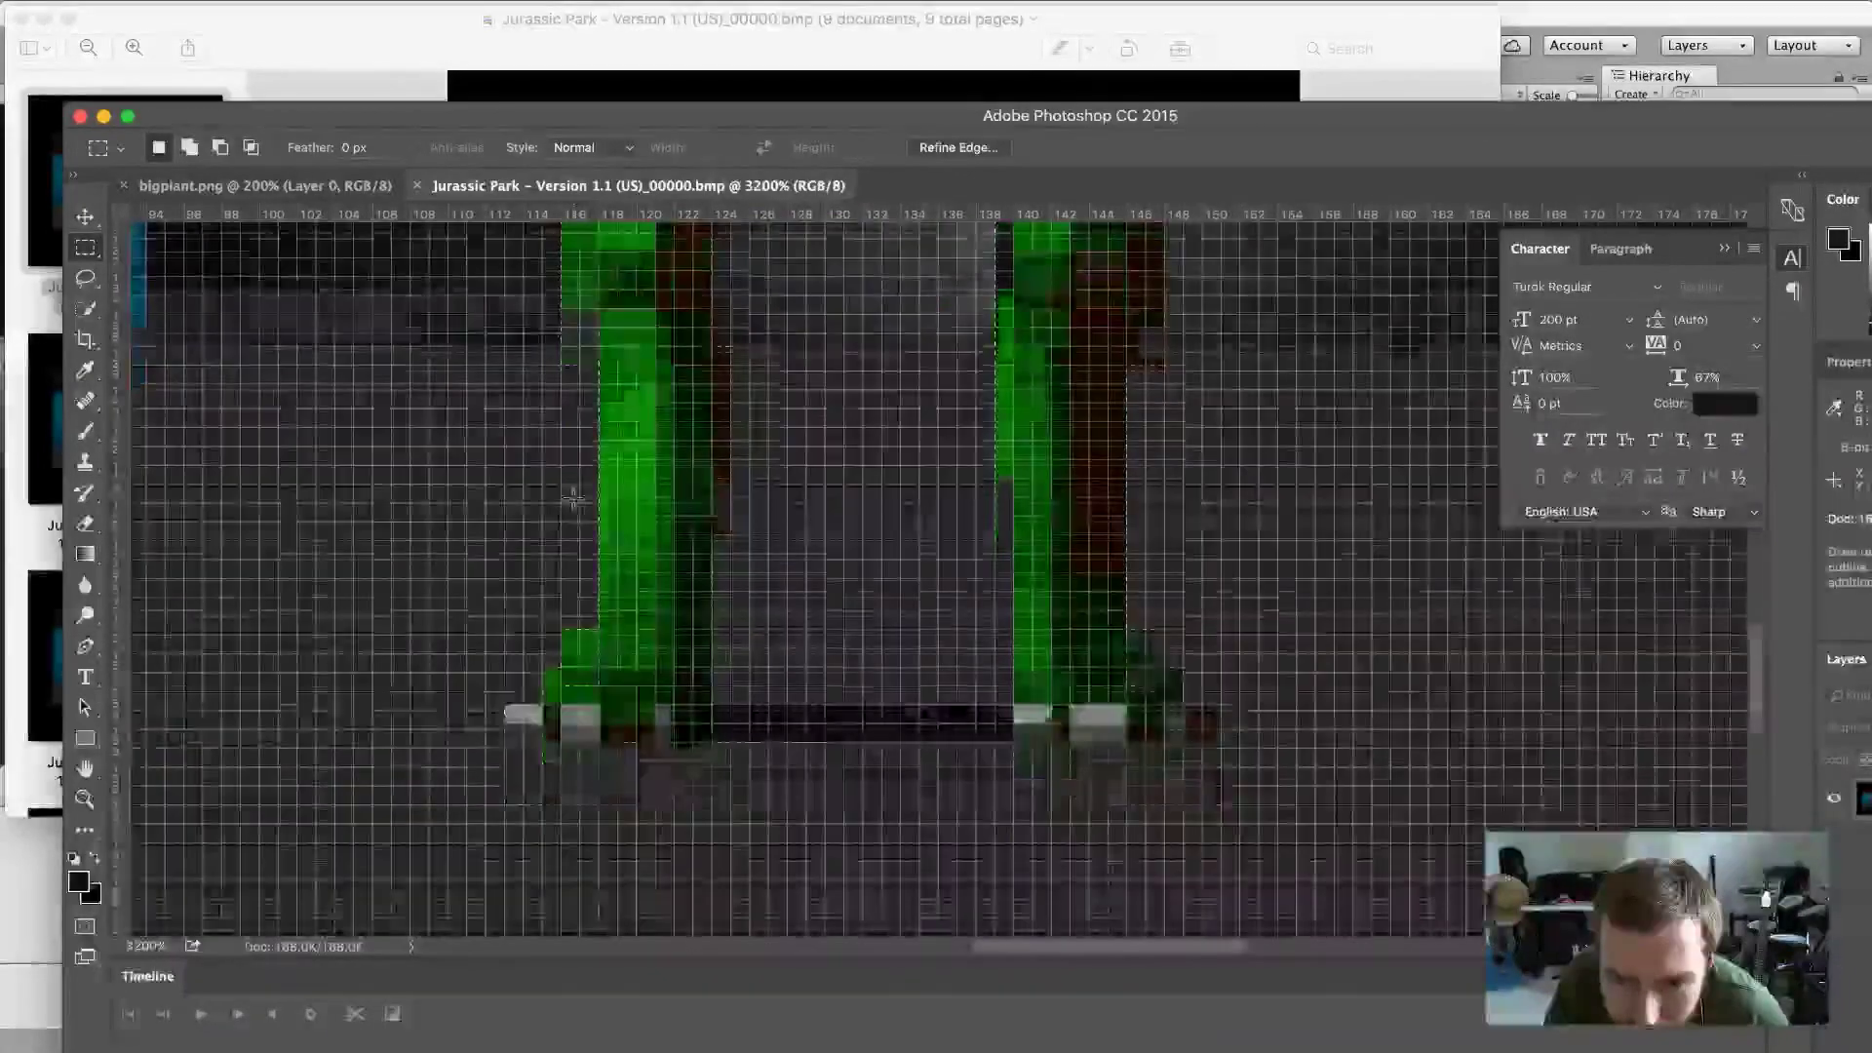
{"action": "scroll", "coordinate": [576, 497], "scroll_direction": "up", "scroll_amount": 5}
{"action": "scroll", "coordinate": [576, 499], "scroll_direction": "up", "scroll_amount": 15}
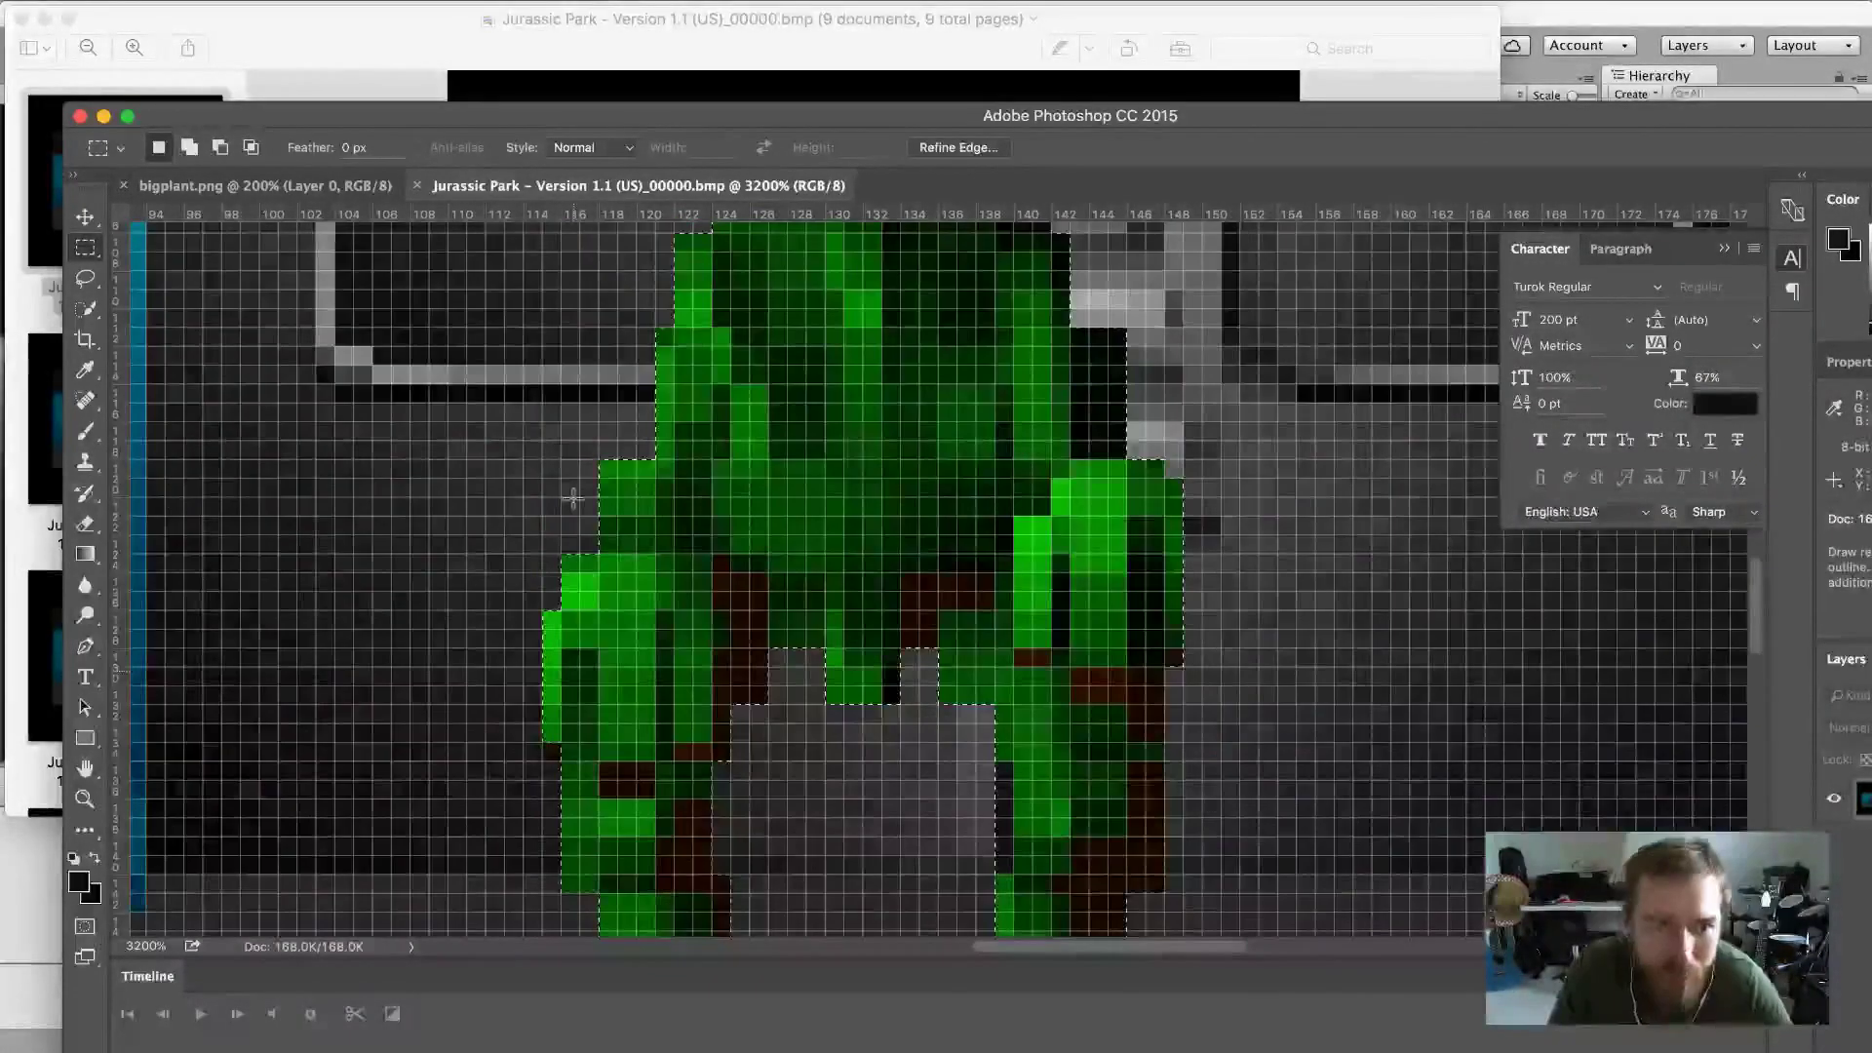
{"action": "scroll", "coordinate": [580, 503], "scroll_direction": "up", "scroll_amount": 6}
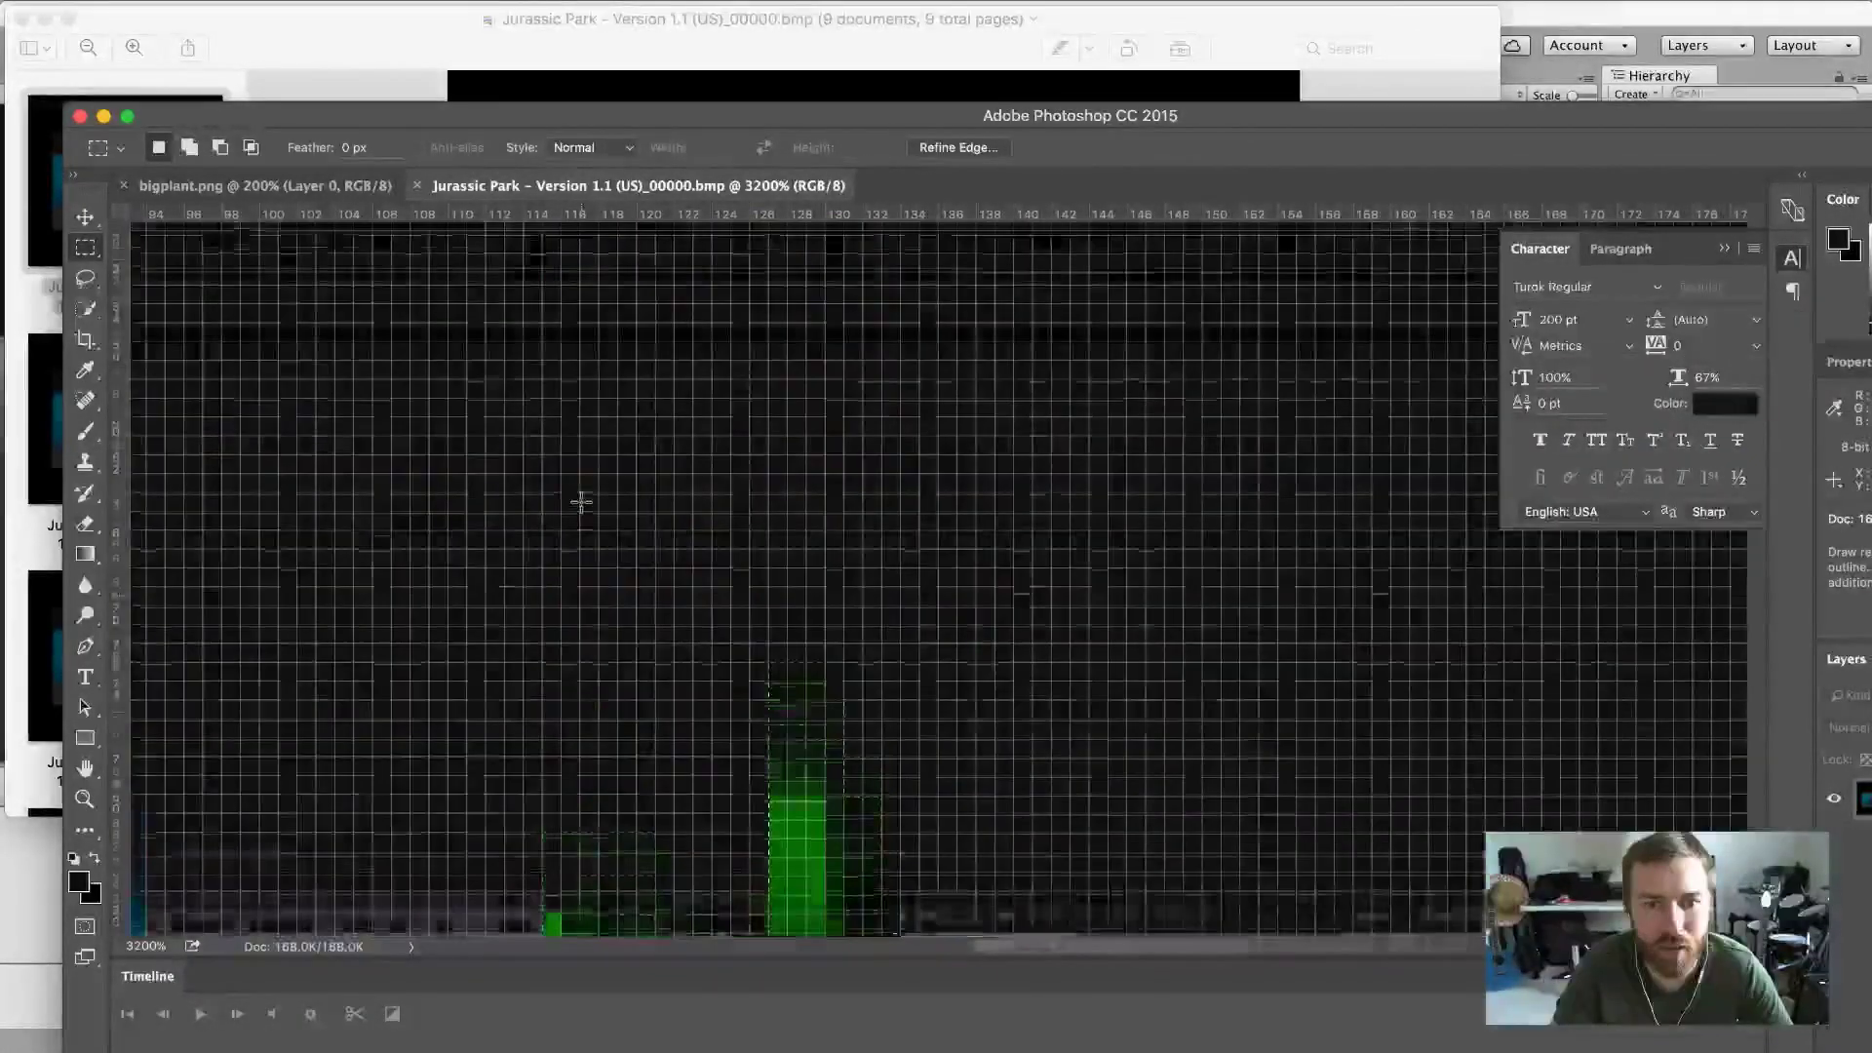
{"action": "scroll", "coordinate": [582, 502], "scroll_direction": "down", "scroll_amount": 12}
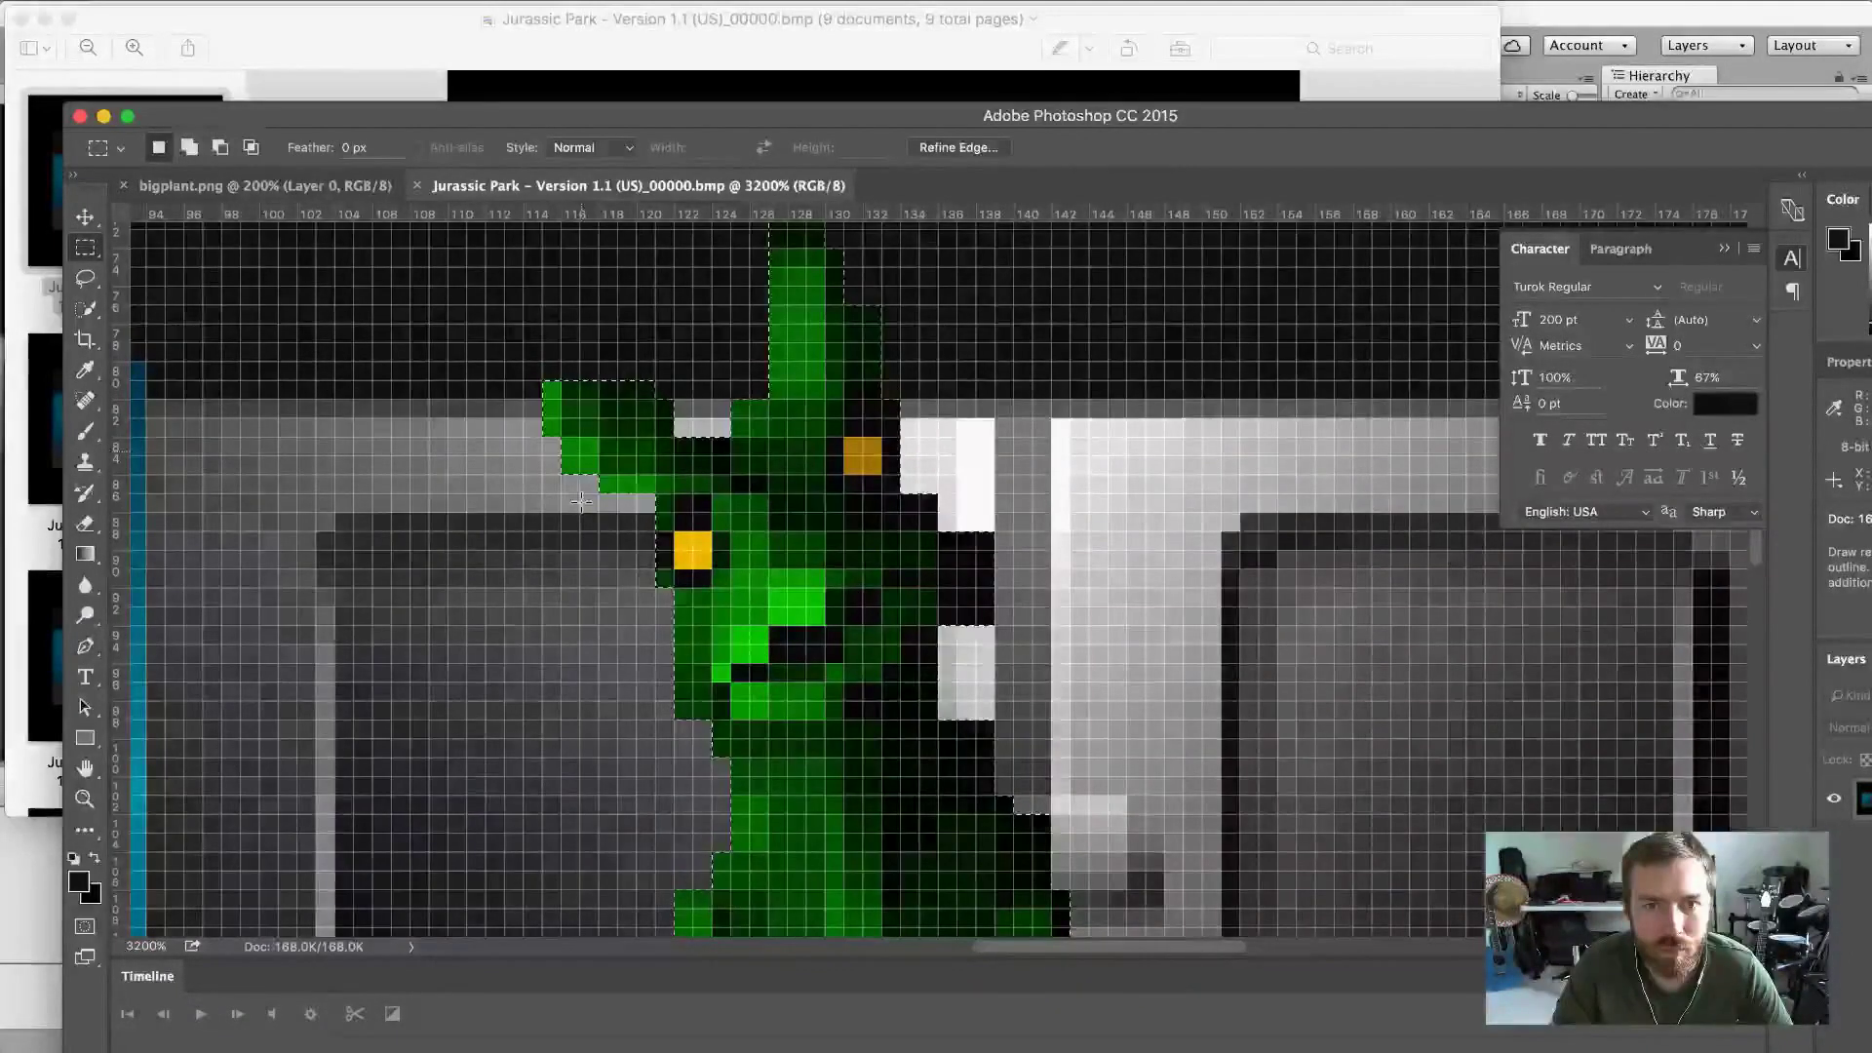
{"action": "scroll", "coordinate": [581, 501], "scroll_direction": "up", "scroll_amount": 3}
Copy the selected dinosaur and paste it into a new transparent document 64 pixels wide and 128 pixels high.
{"action": "left_click", "coordinate": [273, 3]}
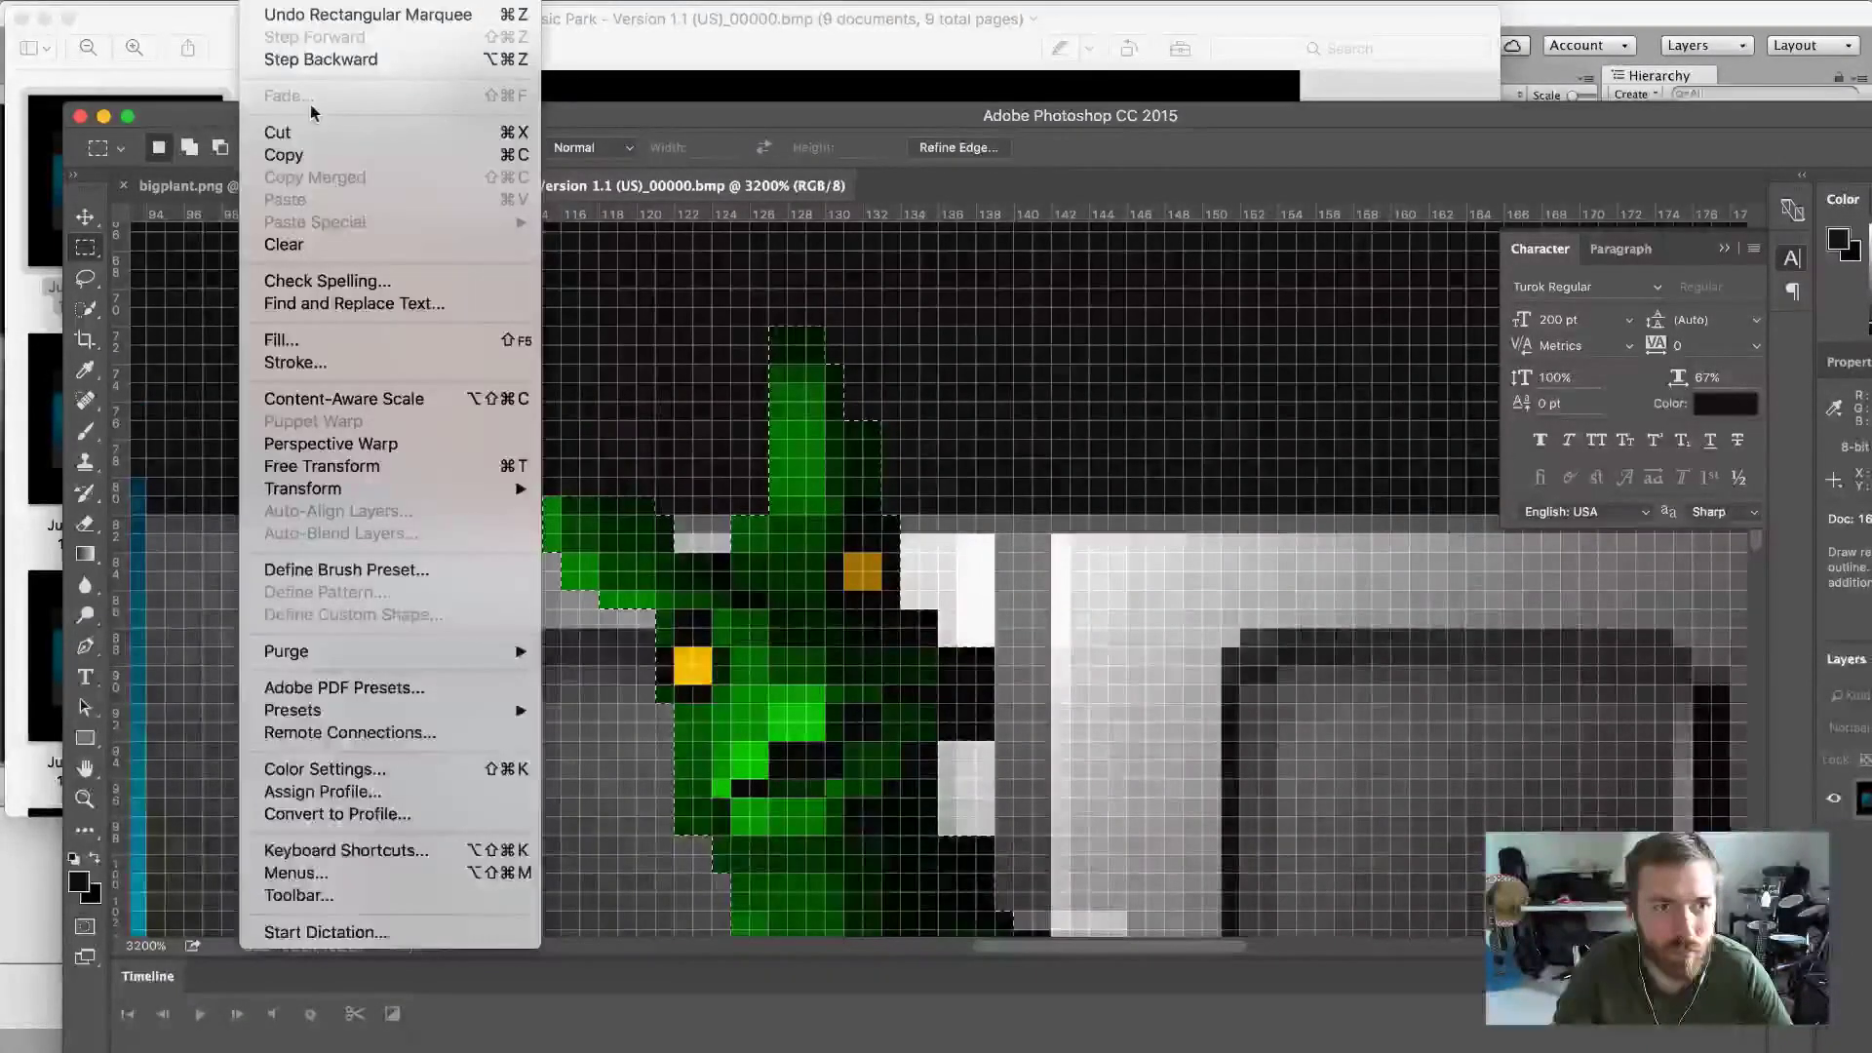
{"action": "left_click", "coordinate": [312, 154]}
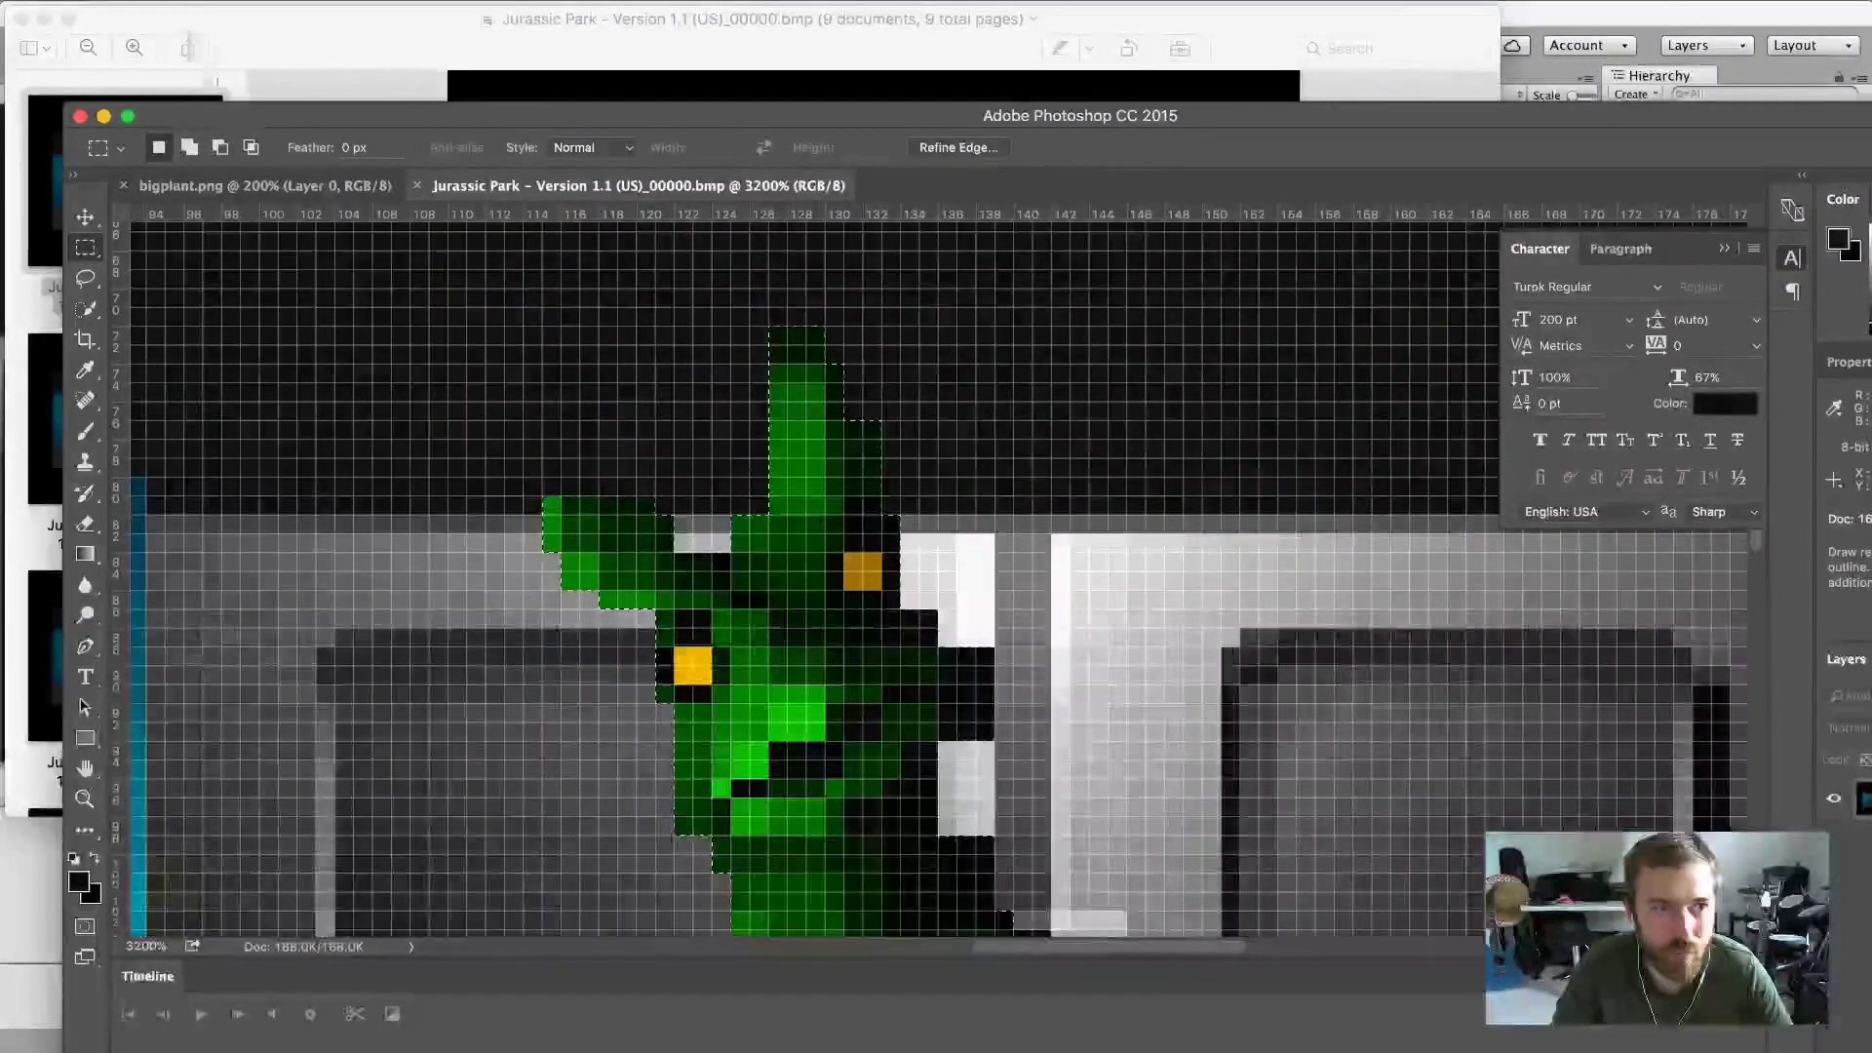
{"action": "left_click", "coordinate": [222, 3]}
{"action": "left_click", "coordinate": [230, 19]}
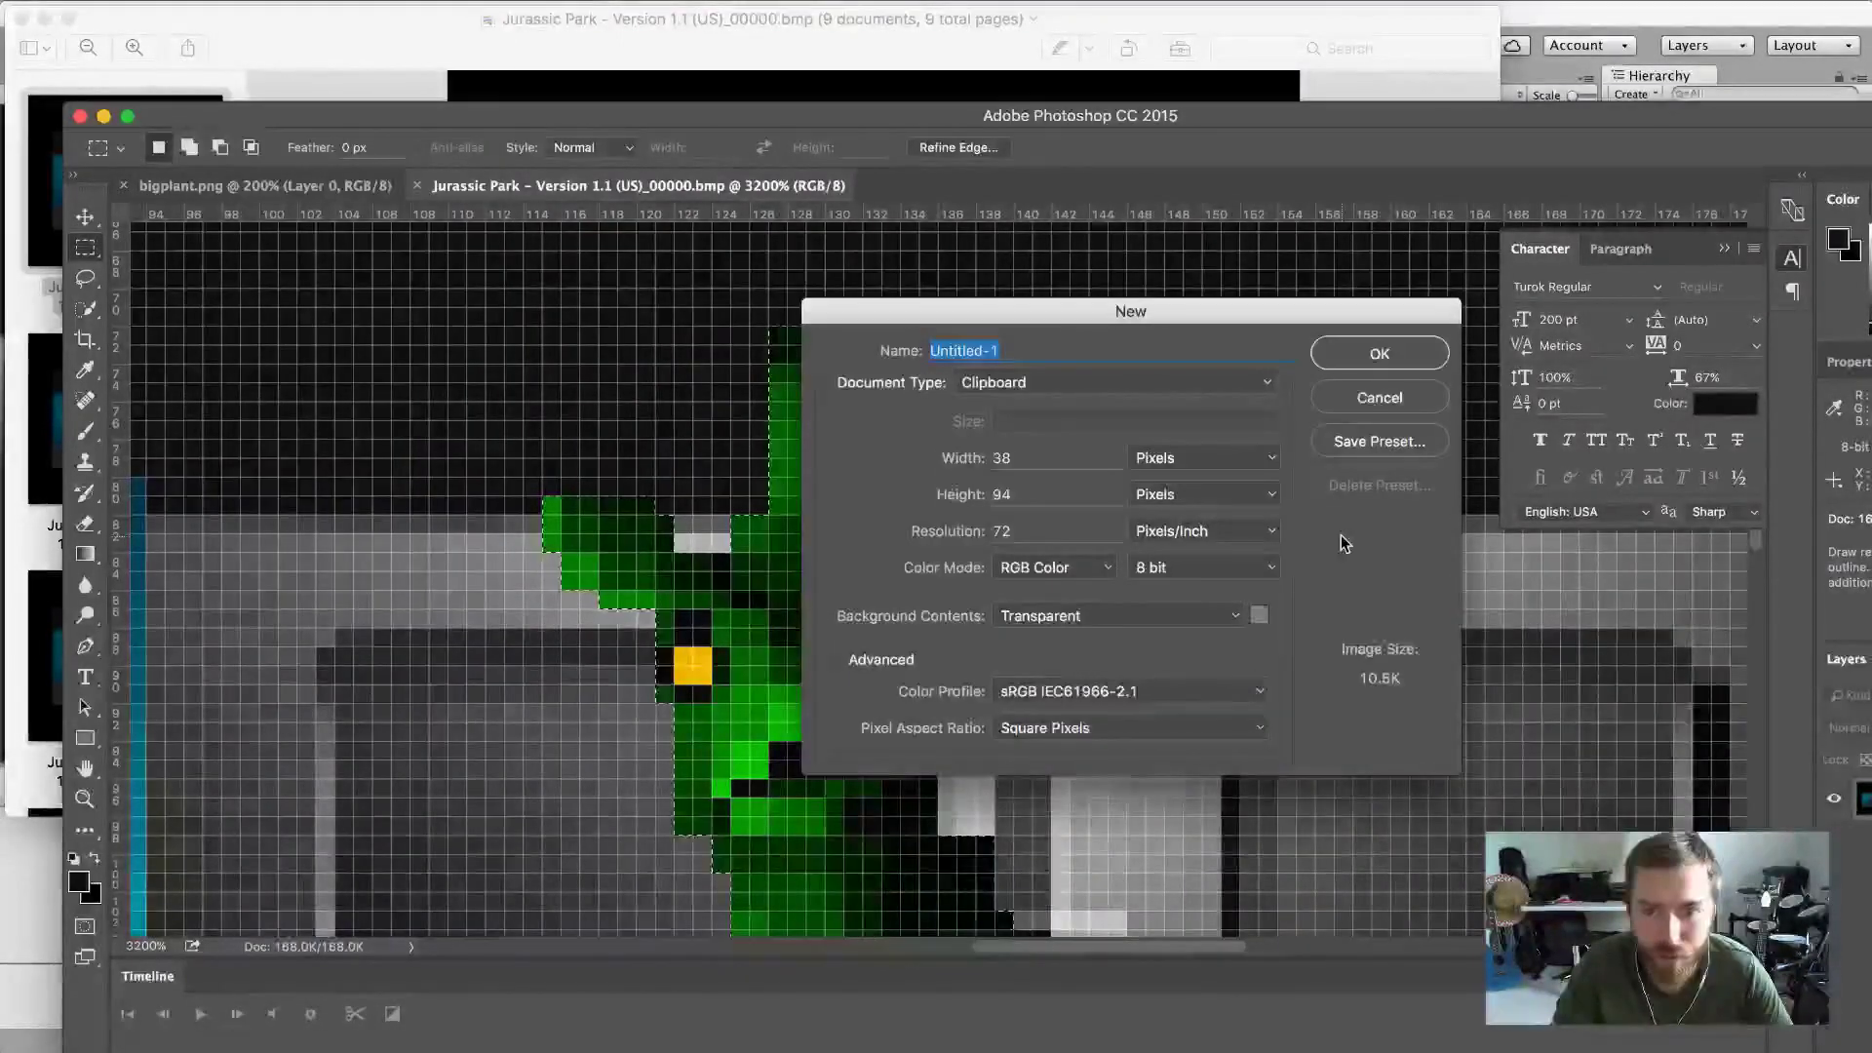
{"action": "double_click", "coordinate": [1039, 497]}
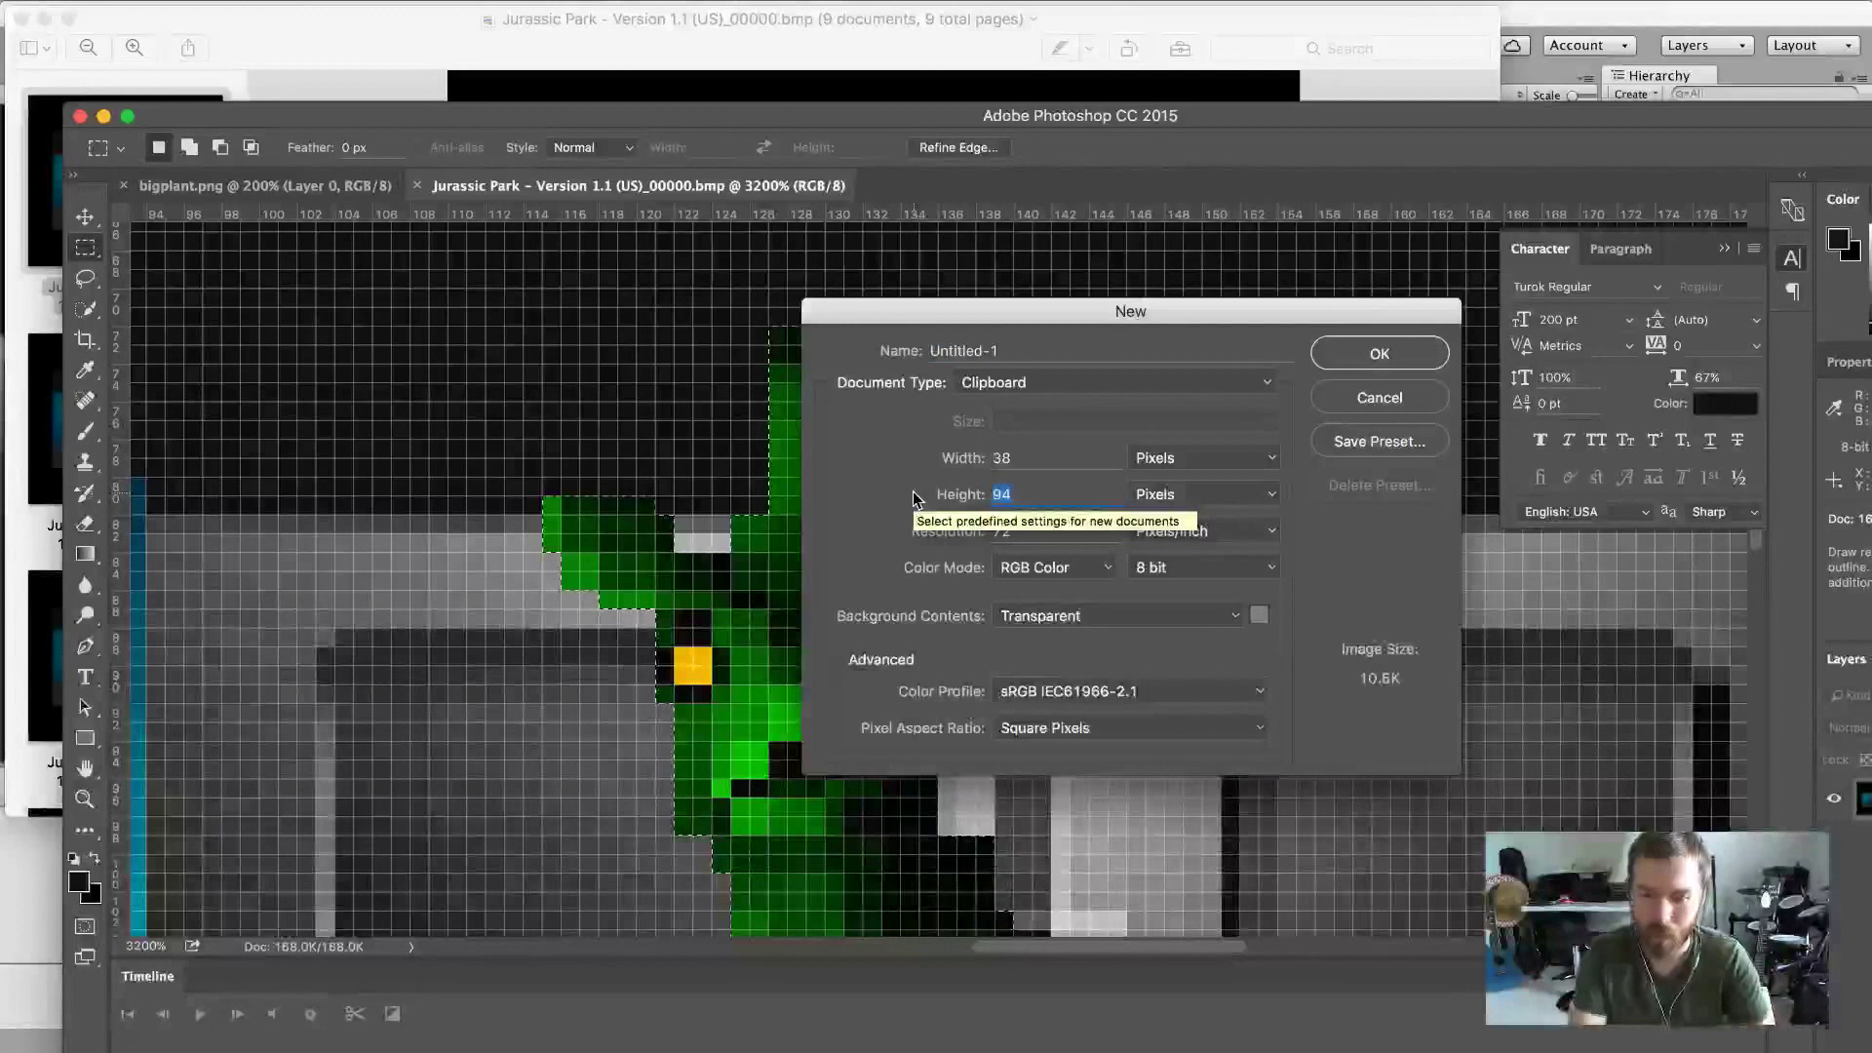
{"action": "type", "text": "128"}
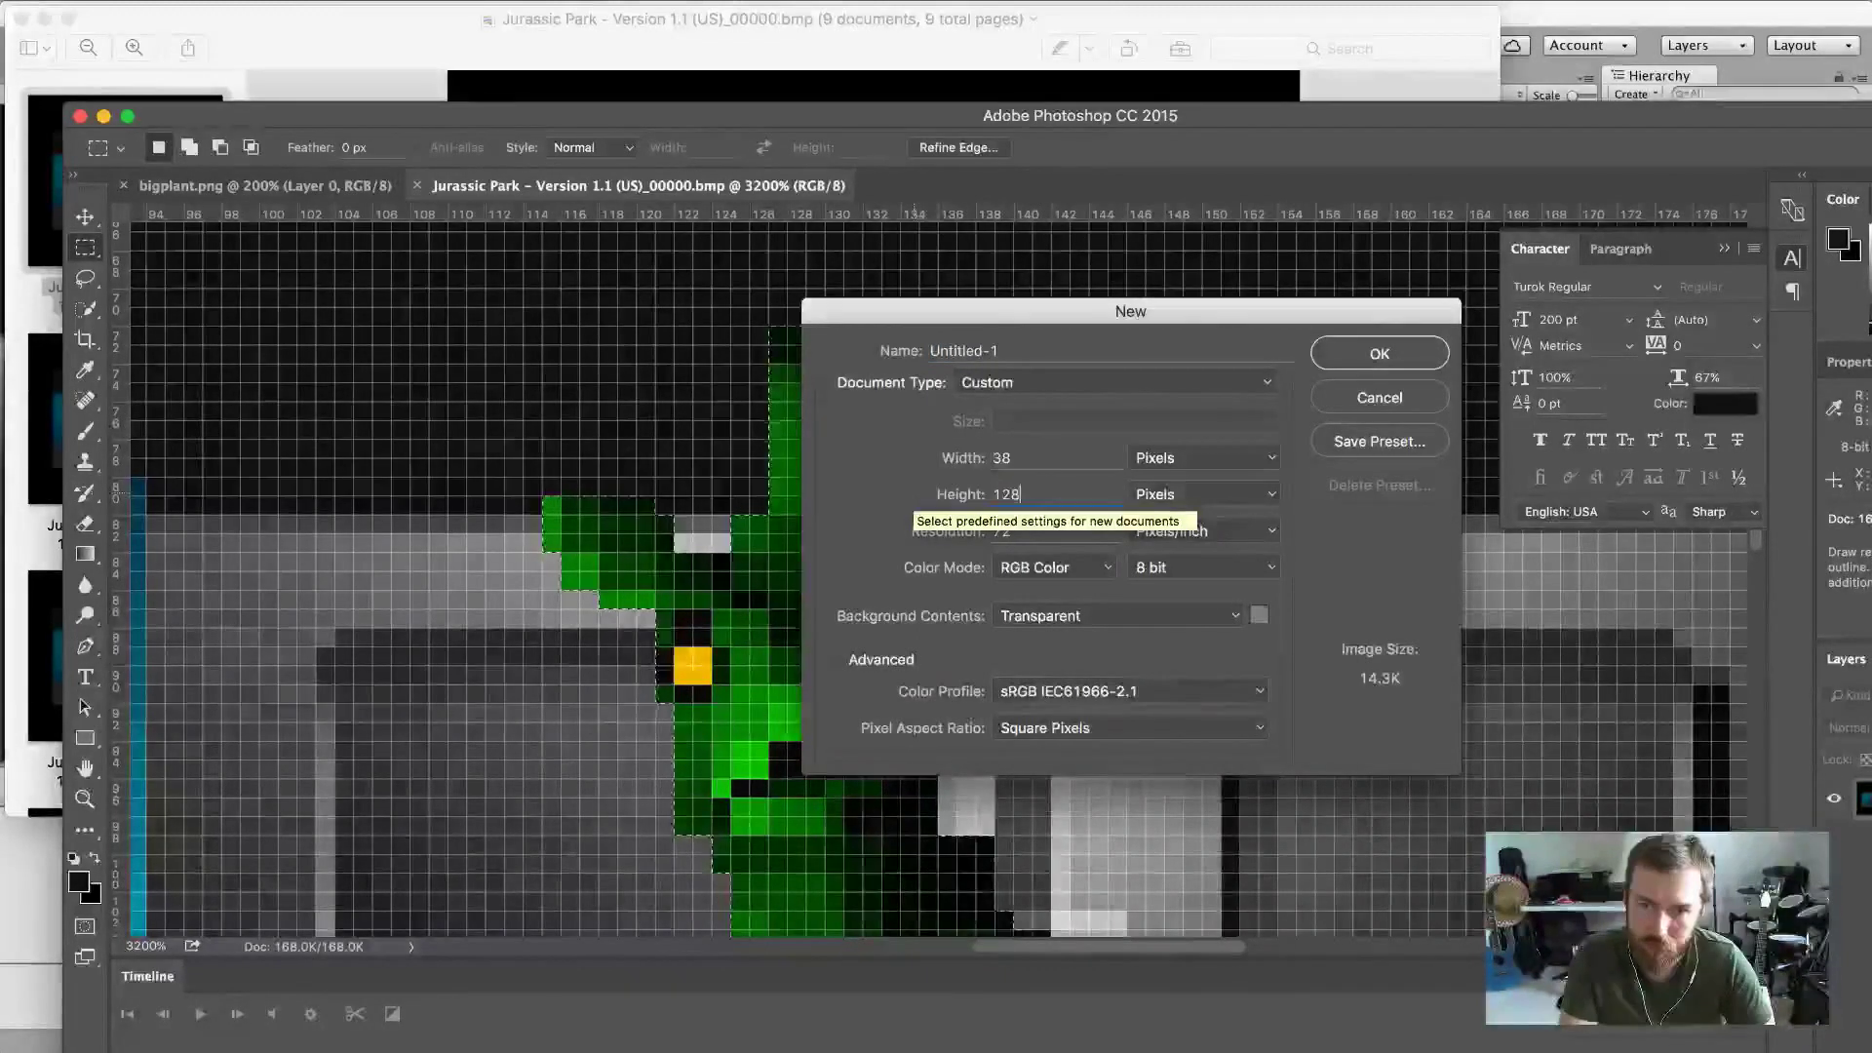
{"action": "key", "text": "Tab"}
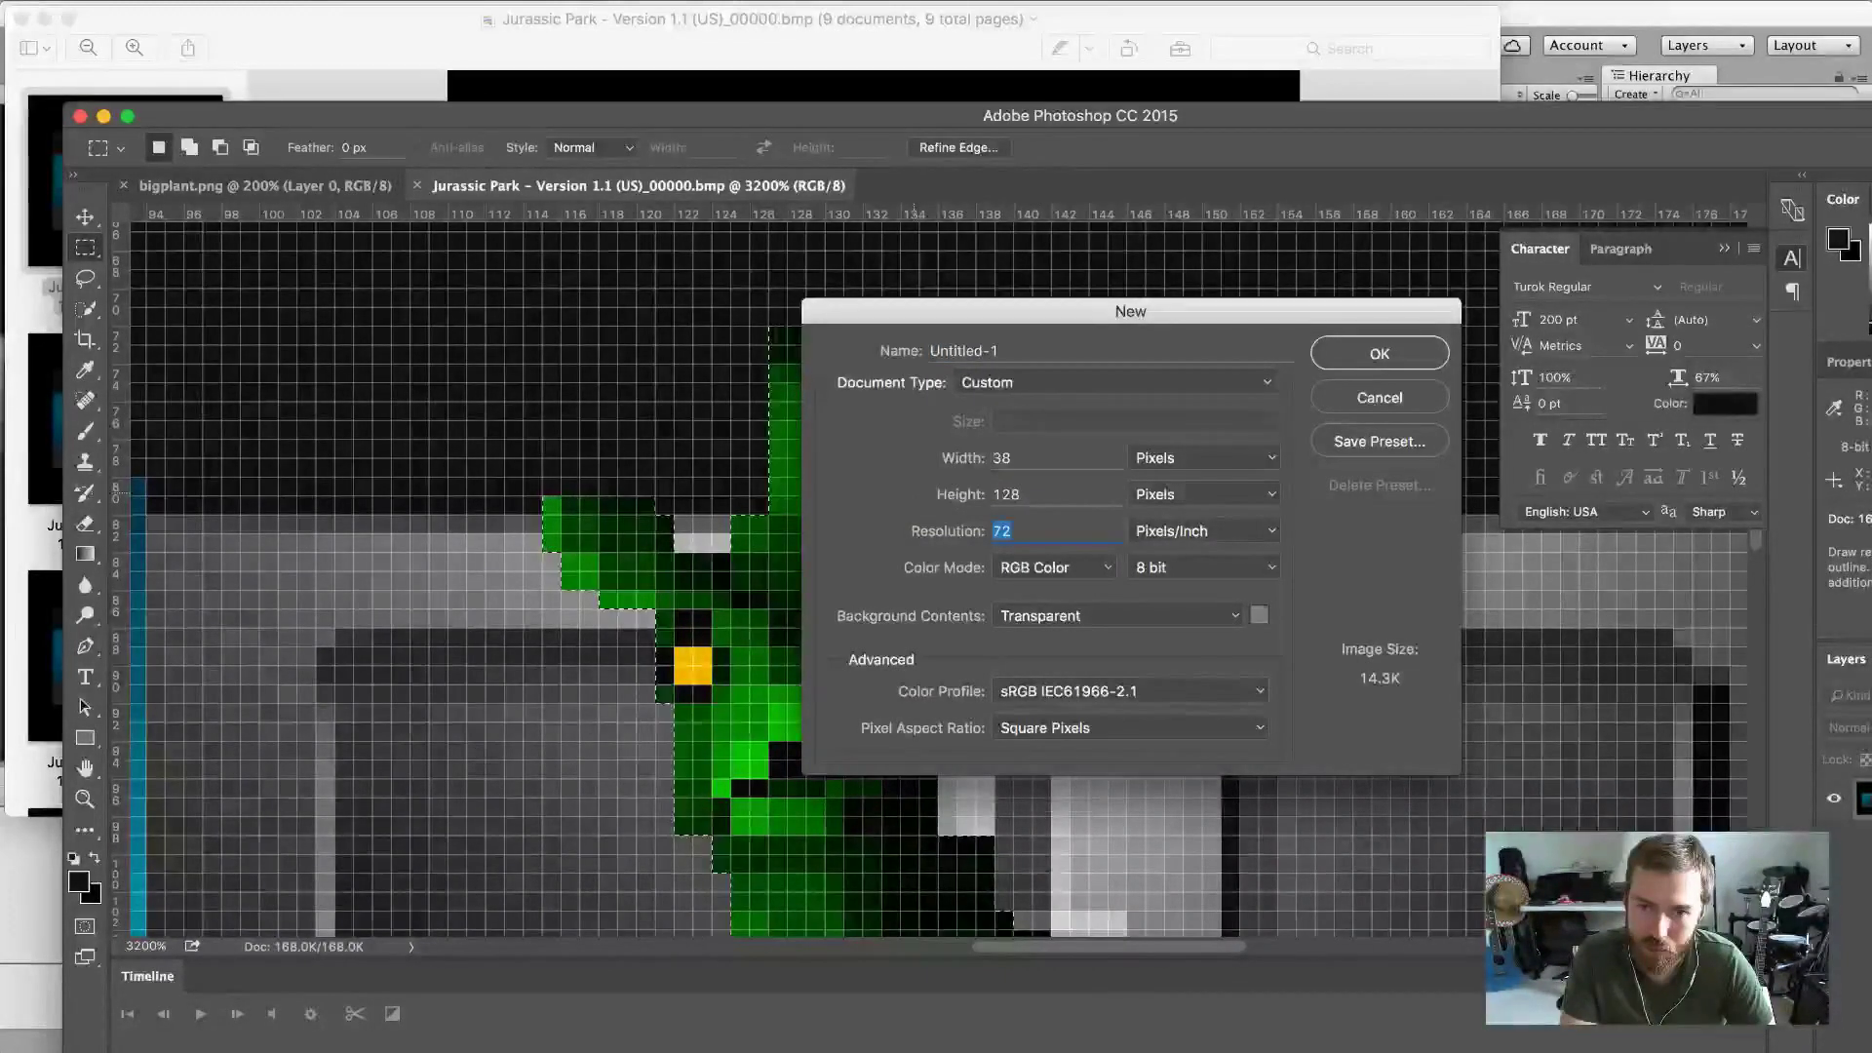
{"action": "key", "text": "shift+Tab"}
{"action": "key", "text": "shift+Tab"}
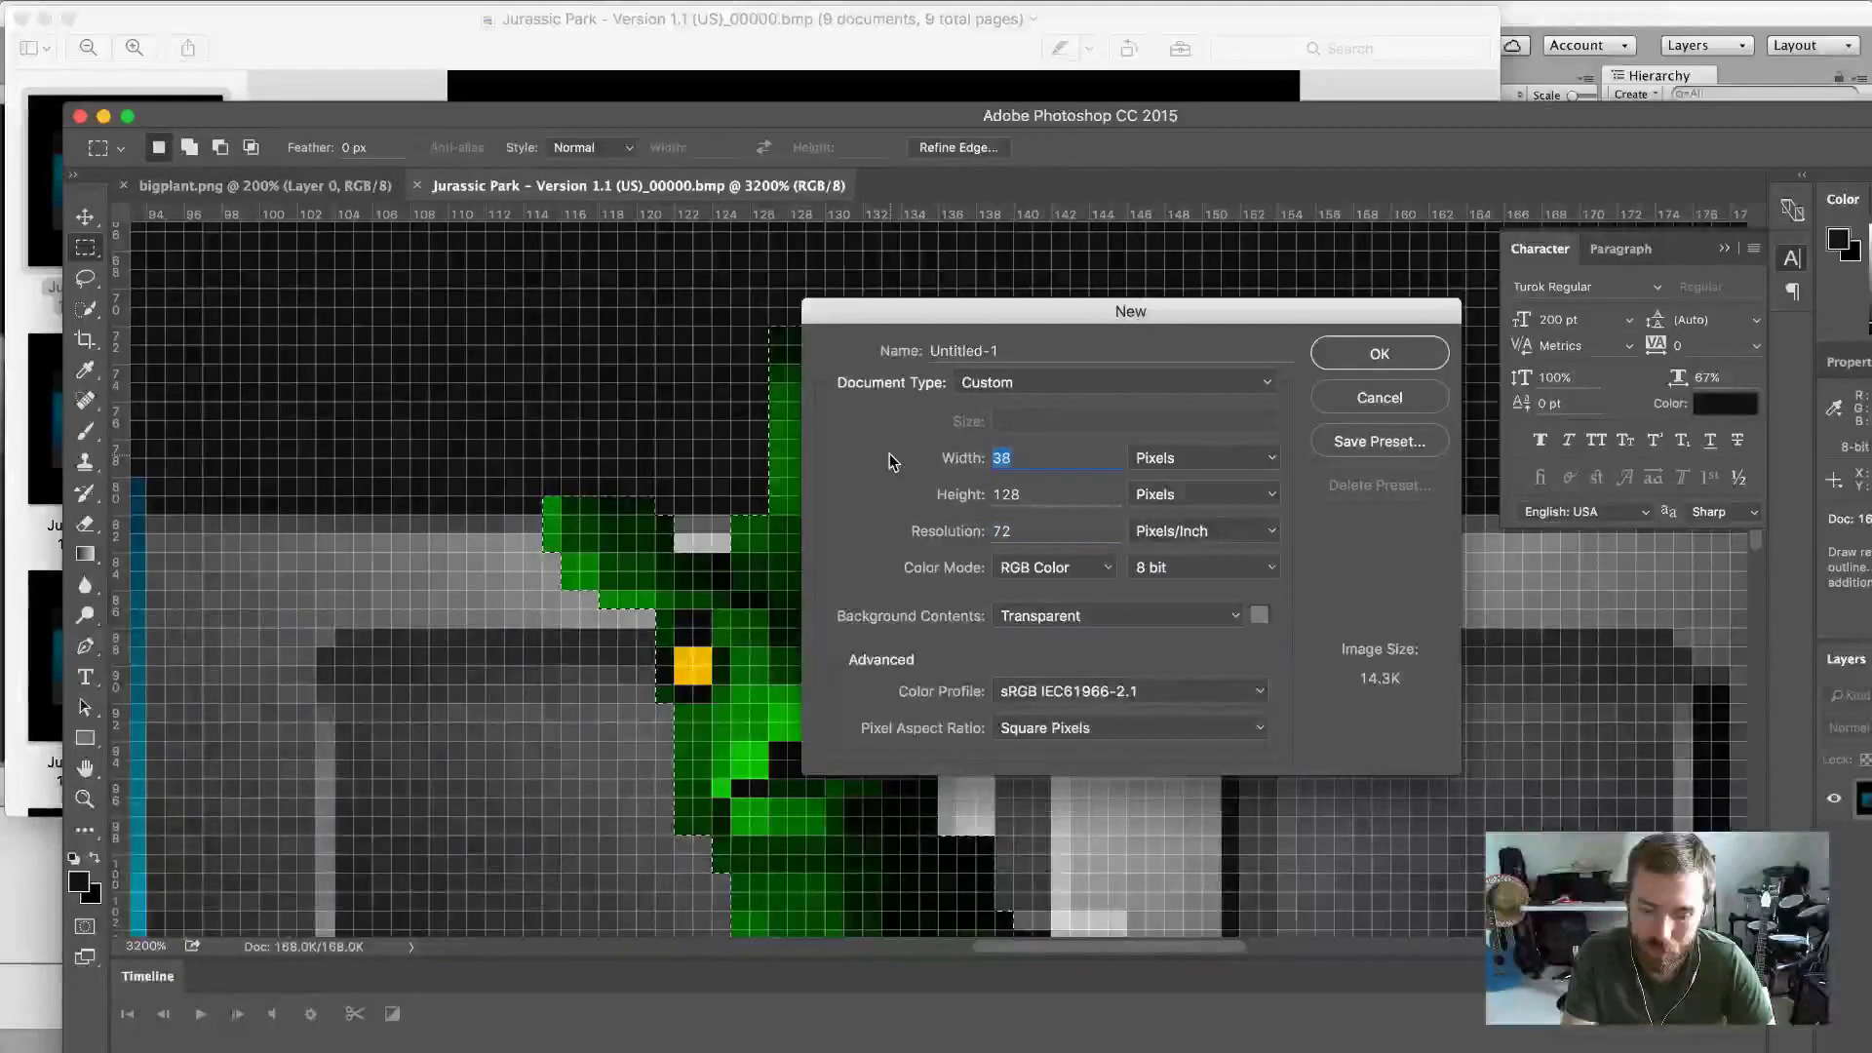
{"action": "type", "text": "64"}
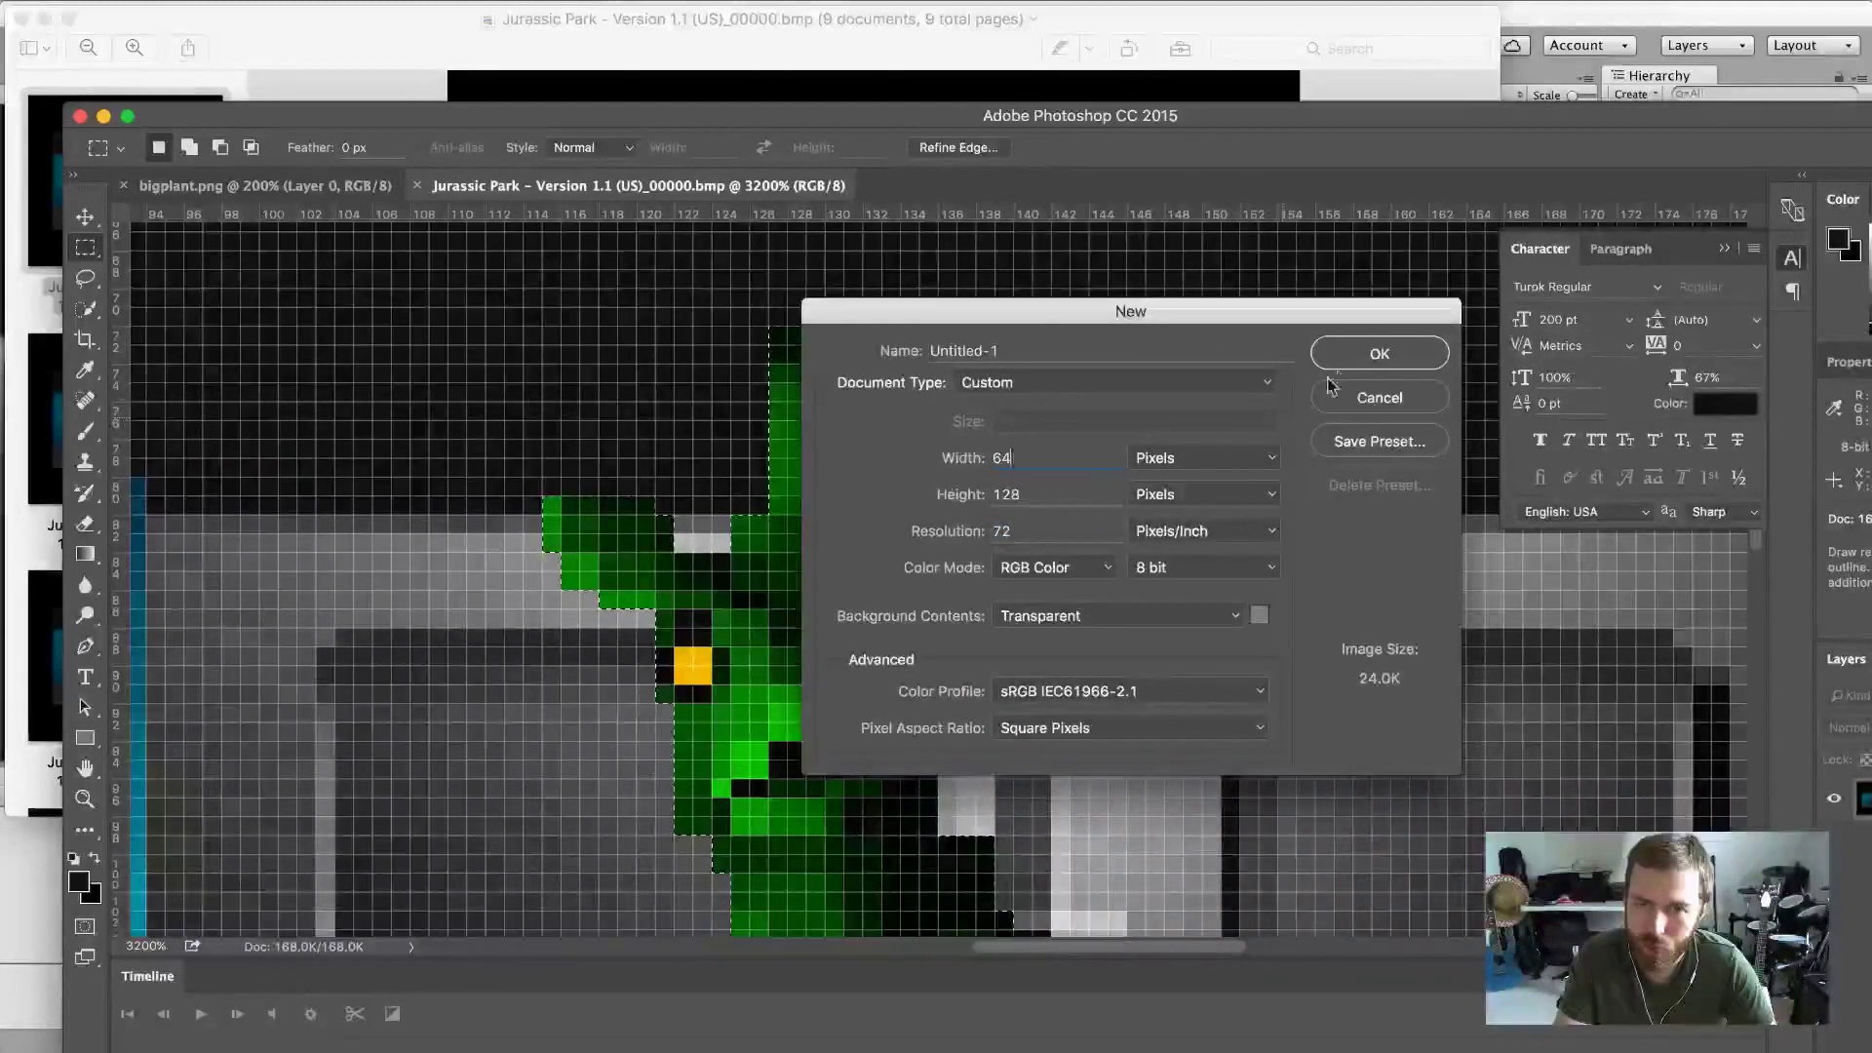
{"action": "left_click", "coordinate": [1351, 353]}
{"action": "key", "text": "cmd+v"}
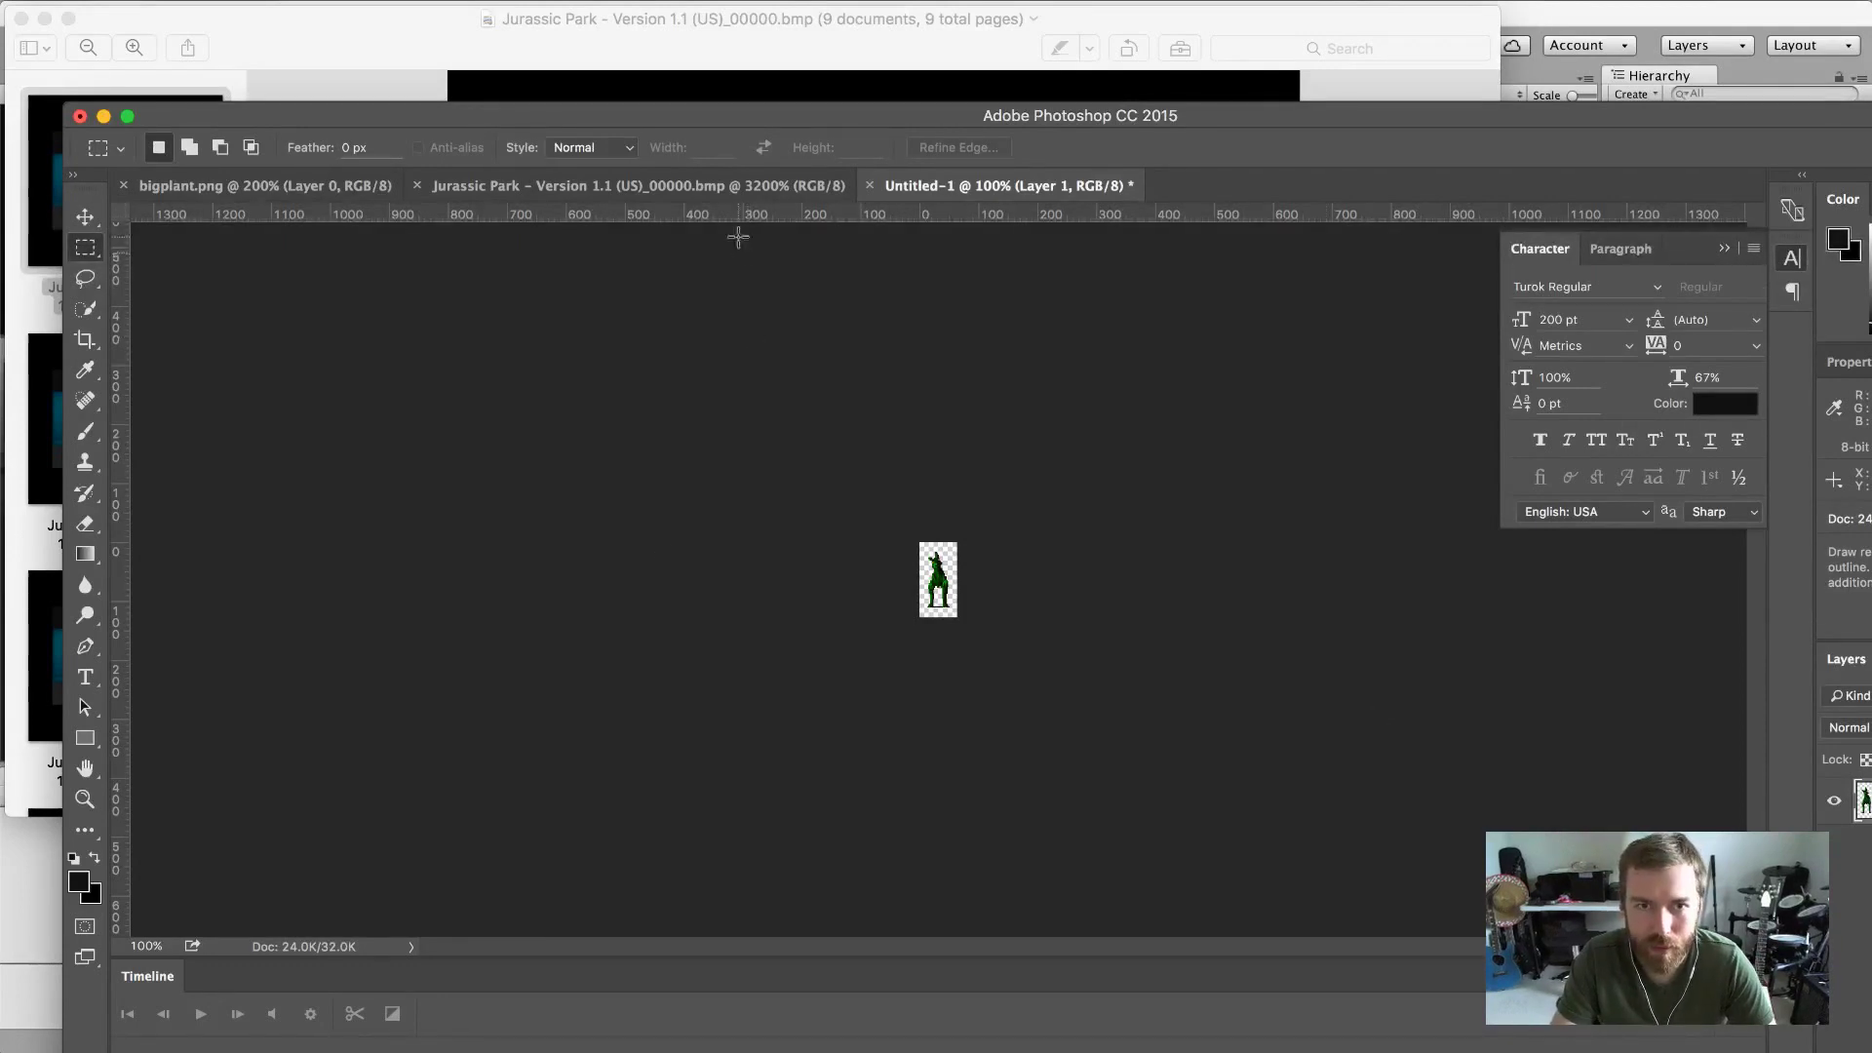
{"action": "left_click", "coordinate": [734, 185]}
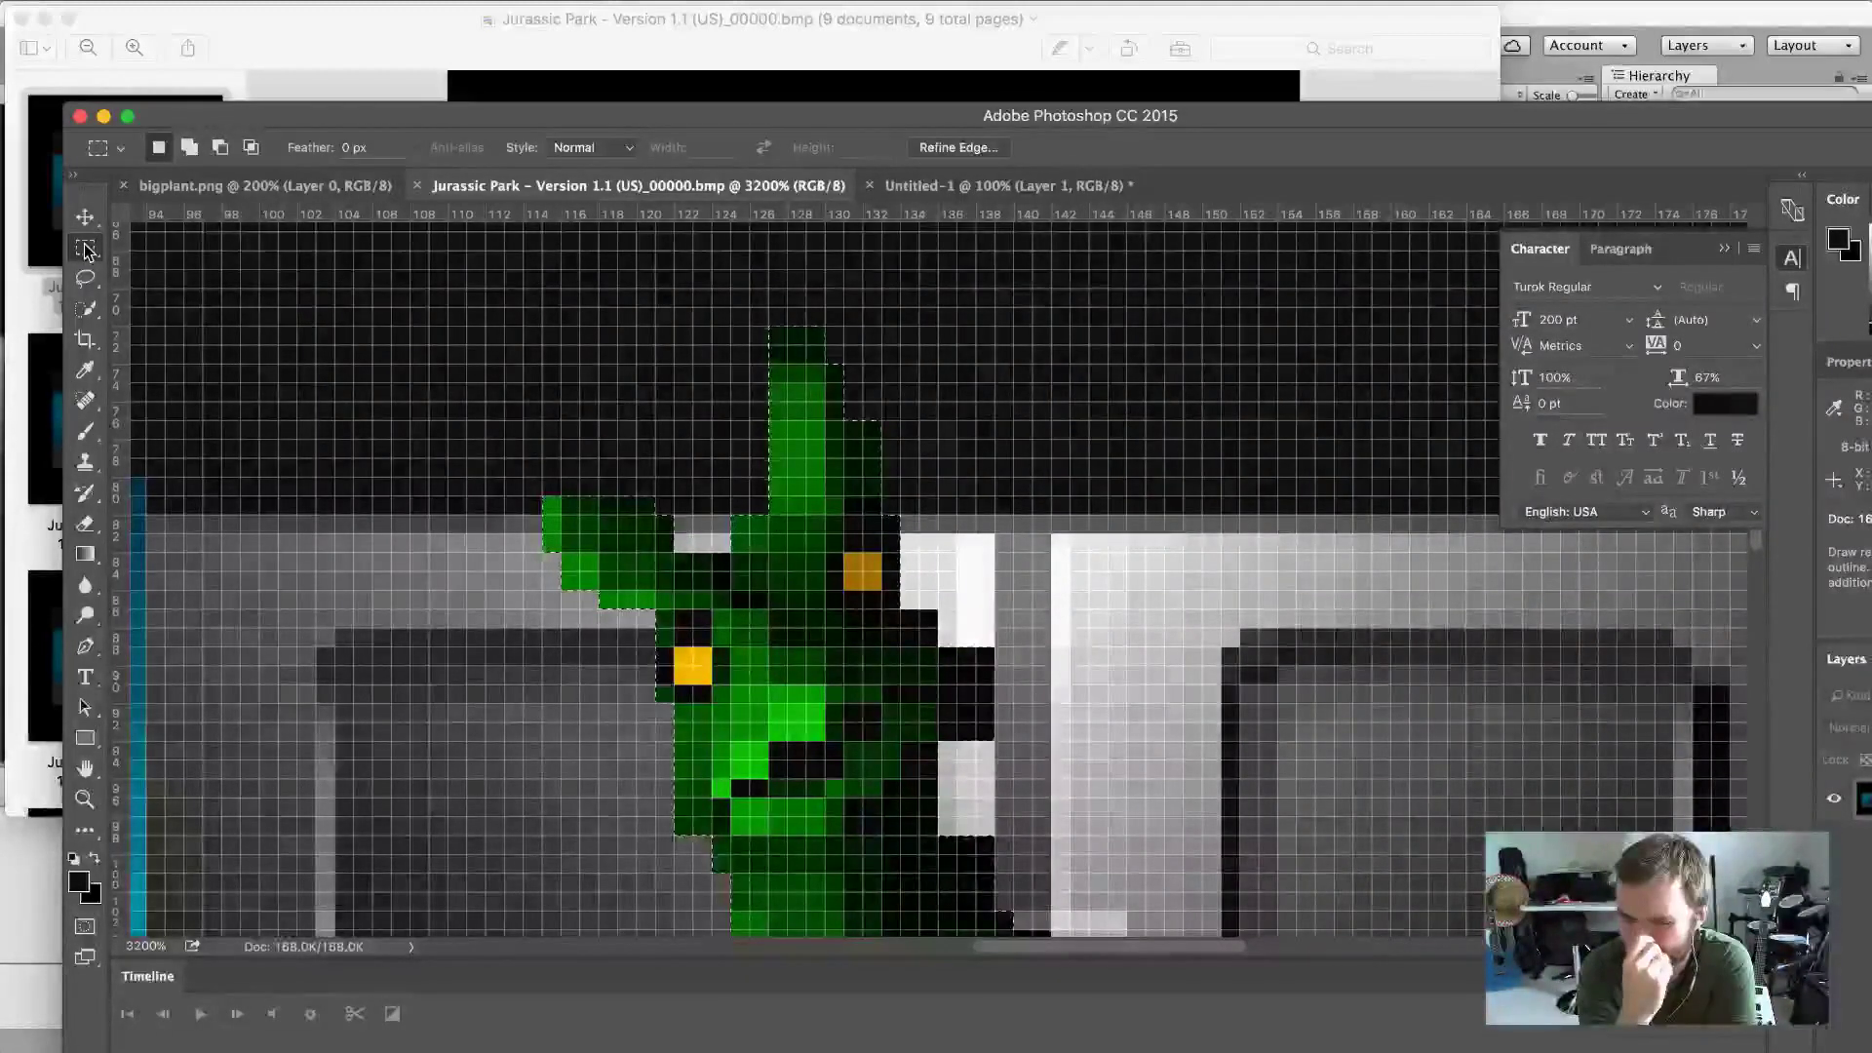
{"action": "key", "text": "super+Tab"}
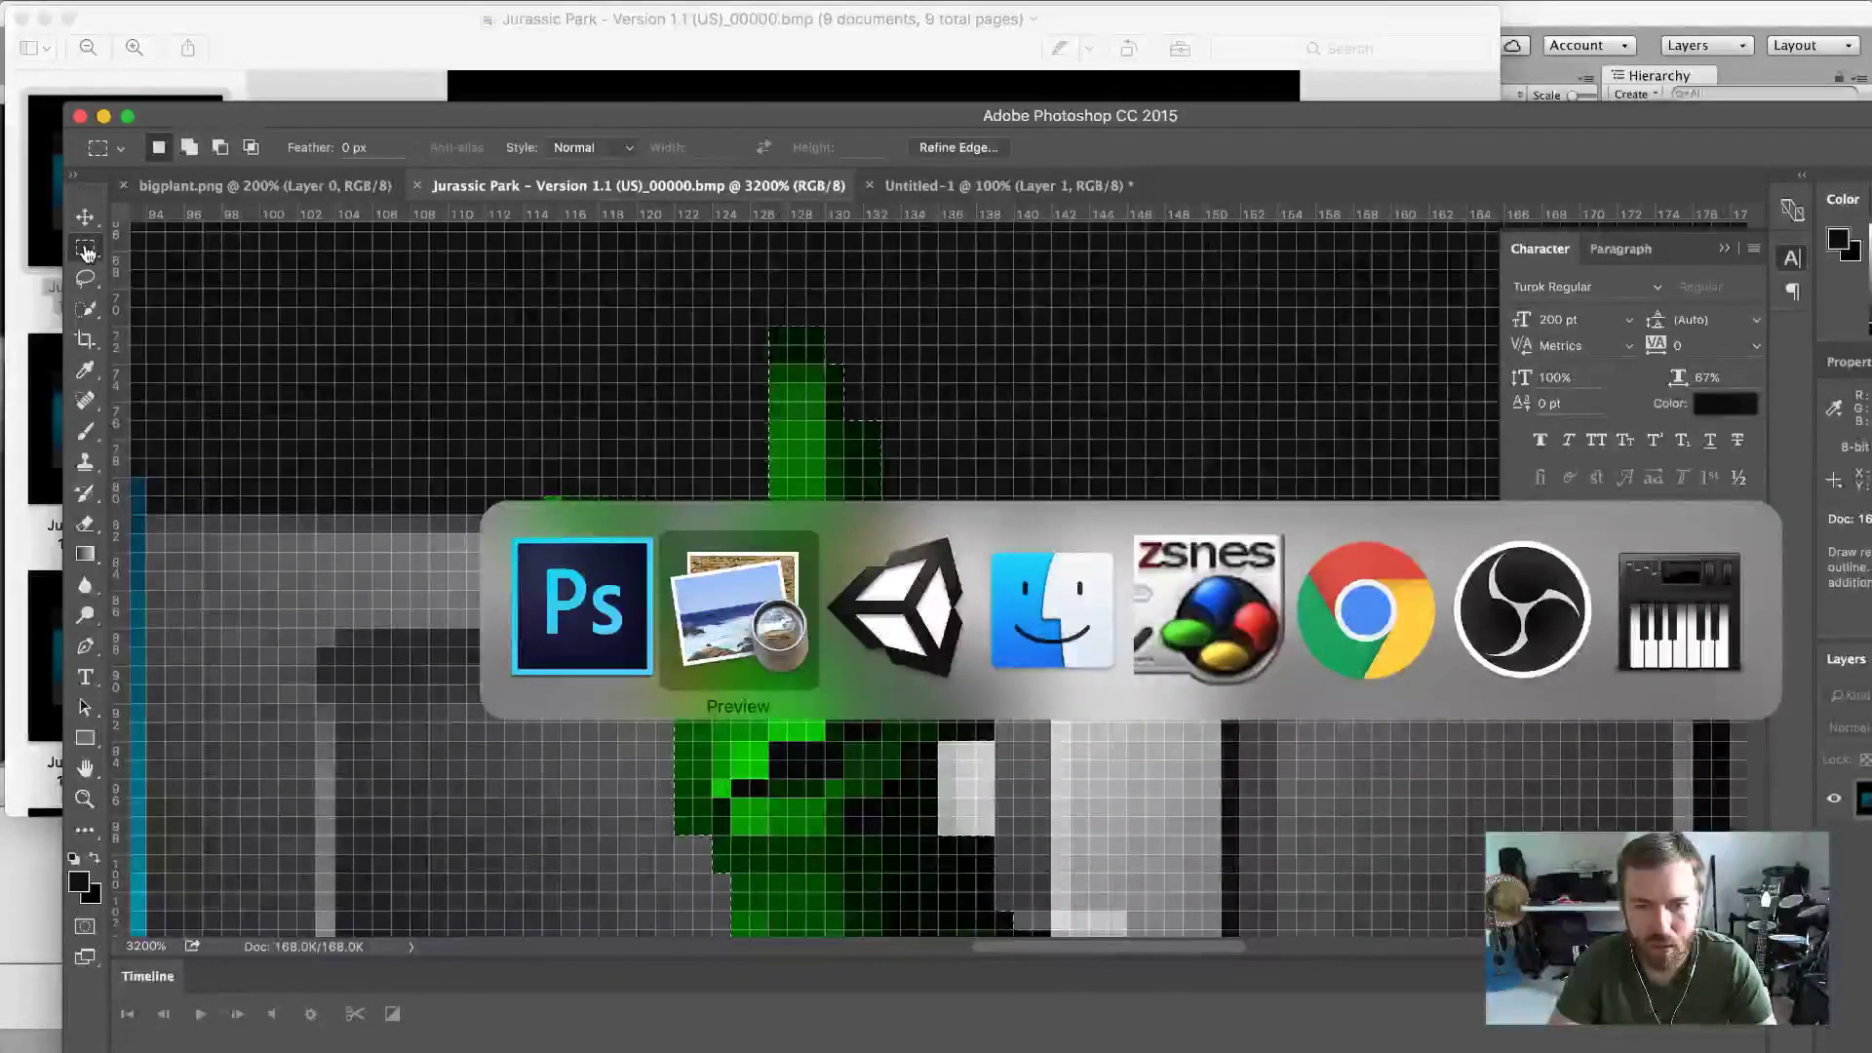
{"action": "key", "text": "super+shift+Tab"}
{"action": "key", "text": "super+Tab"}
{"action": "key", "text": "super+Tab"}
{"action": "key", "text": "super+Tab"}
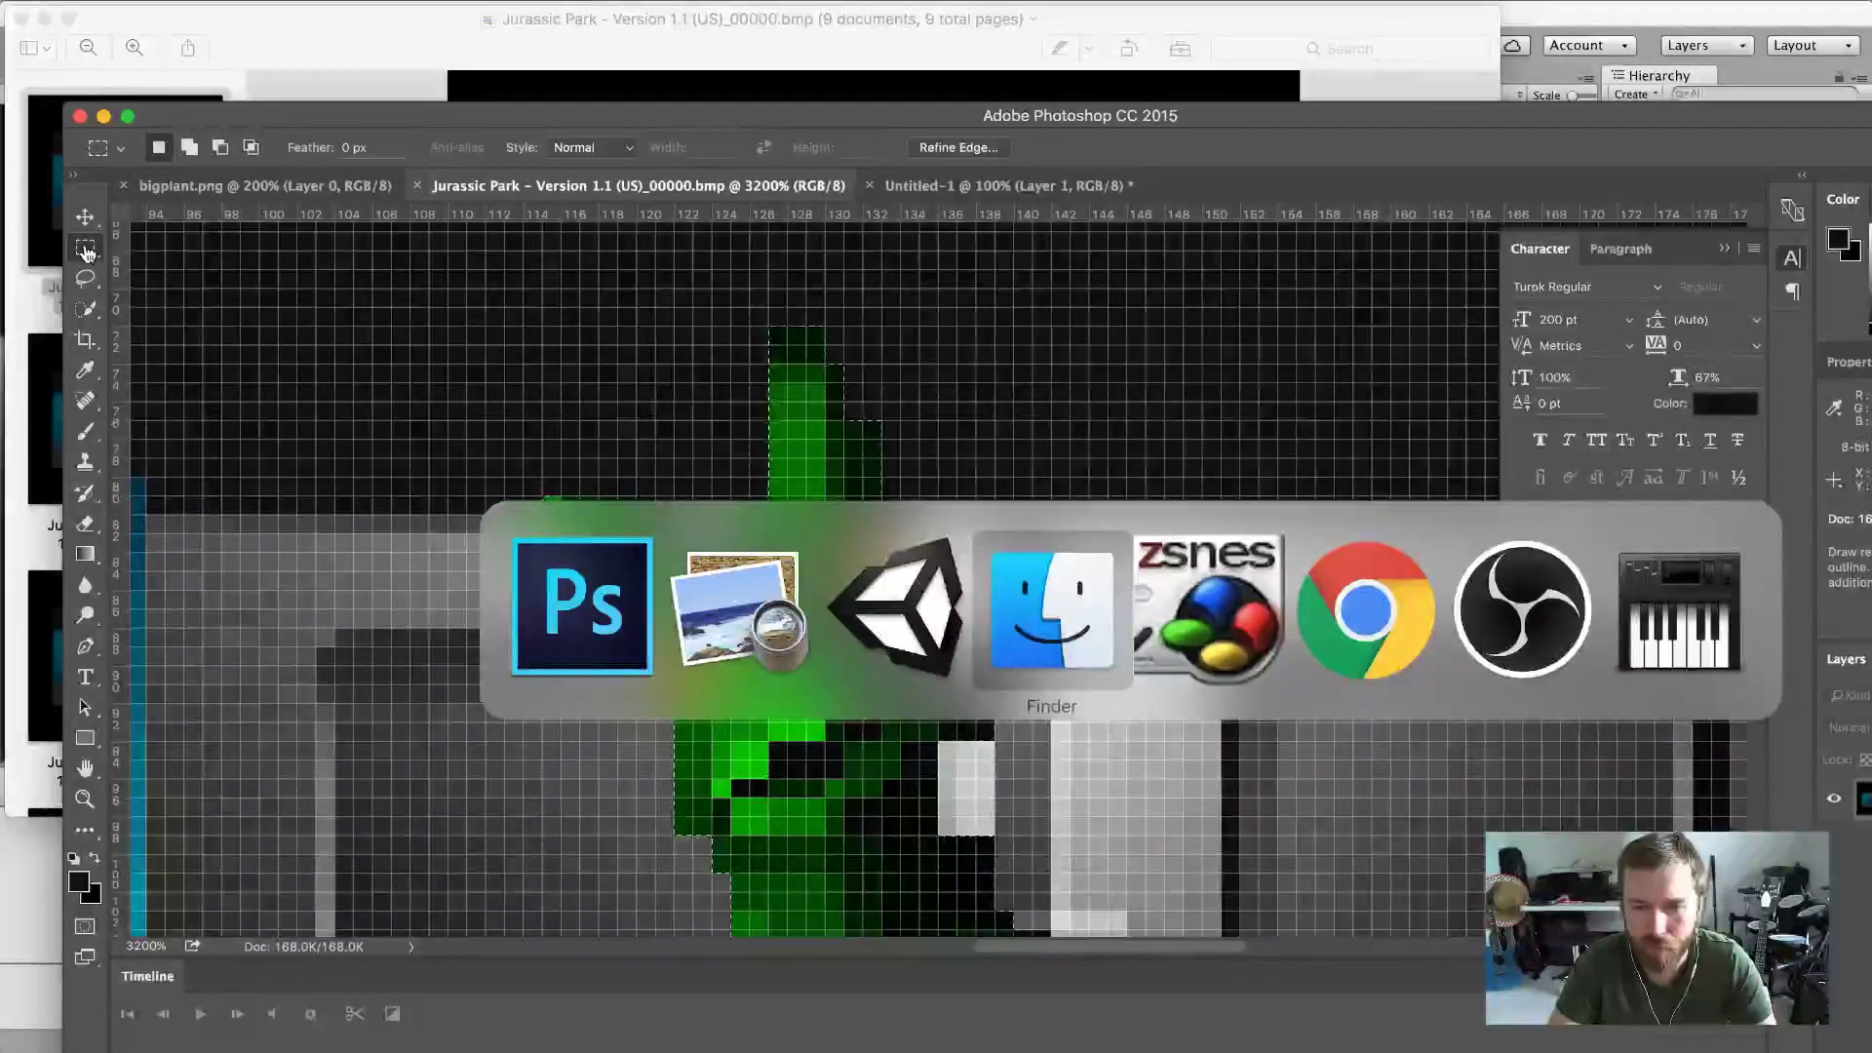
{"action": "key", "text": "super+Tab"}
{"action": "key", "text": "super+Tab"}
{"action": "key", "text": "super+Tab"}
{"action": "key", "text": "super+Tab"}
{"action": "key", "text": "super+Tab"}
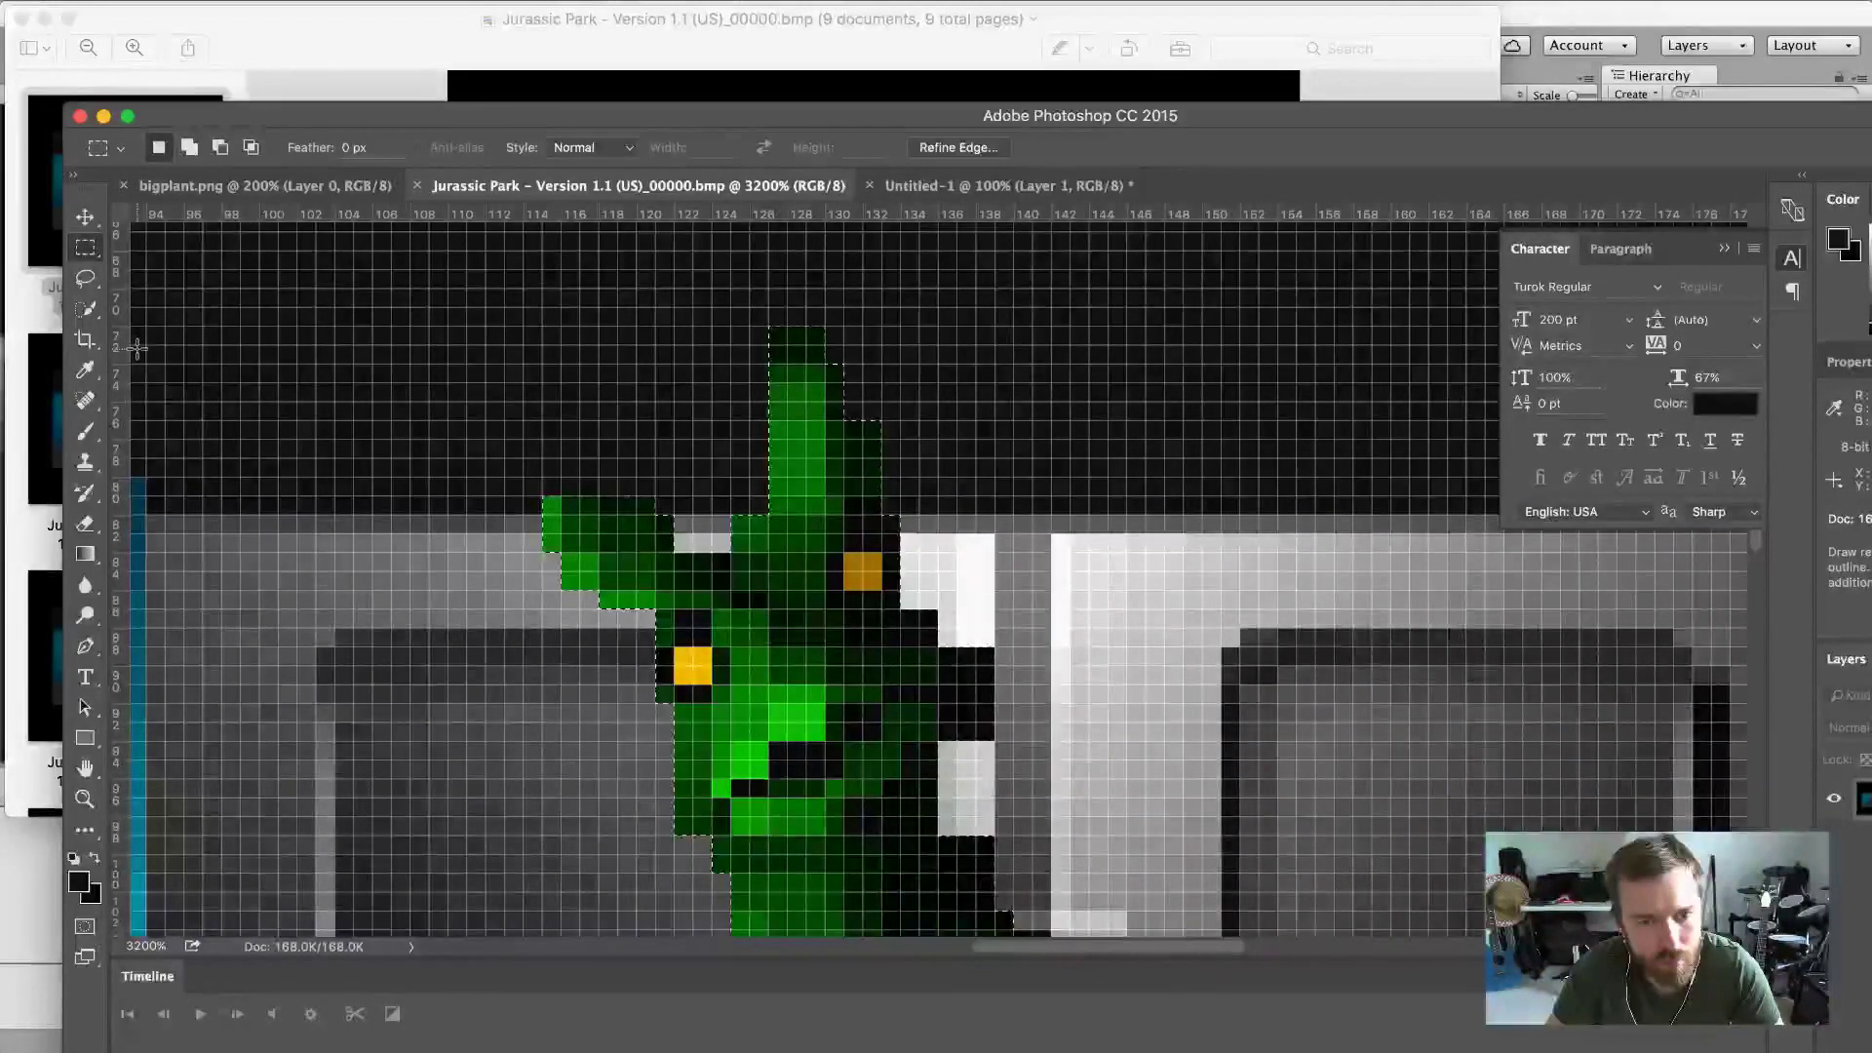
Measure the pasted dinosaur's height in the new document with a full-width rectangular marquee from the ear tip to the feet.
{"action": "left_click", "coordinate": [960, 192]}
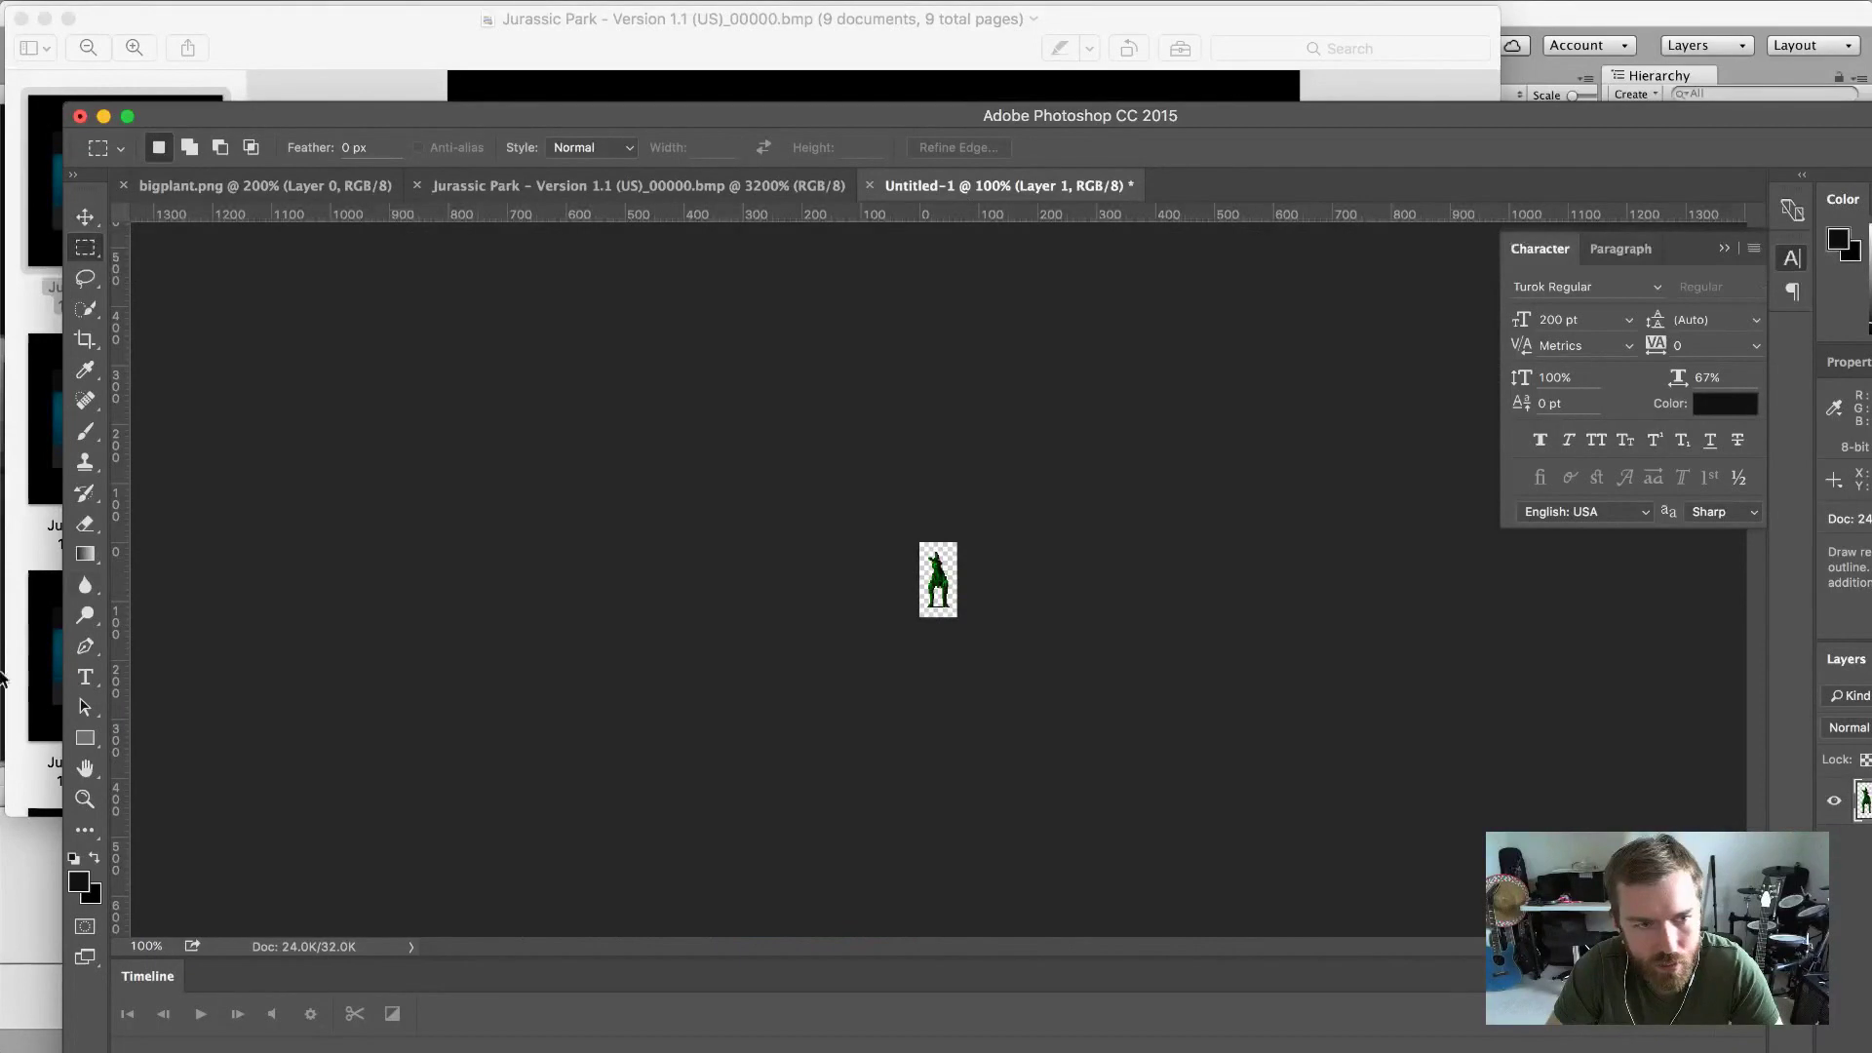
{"action": "left_click", "coordinate": [85, 798]}
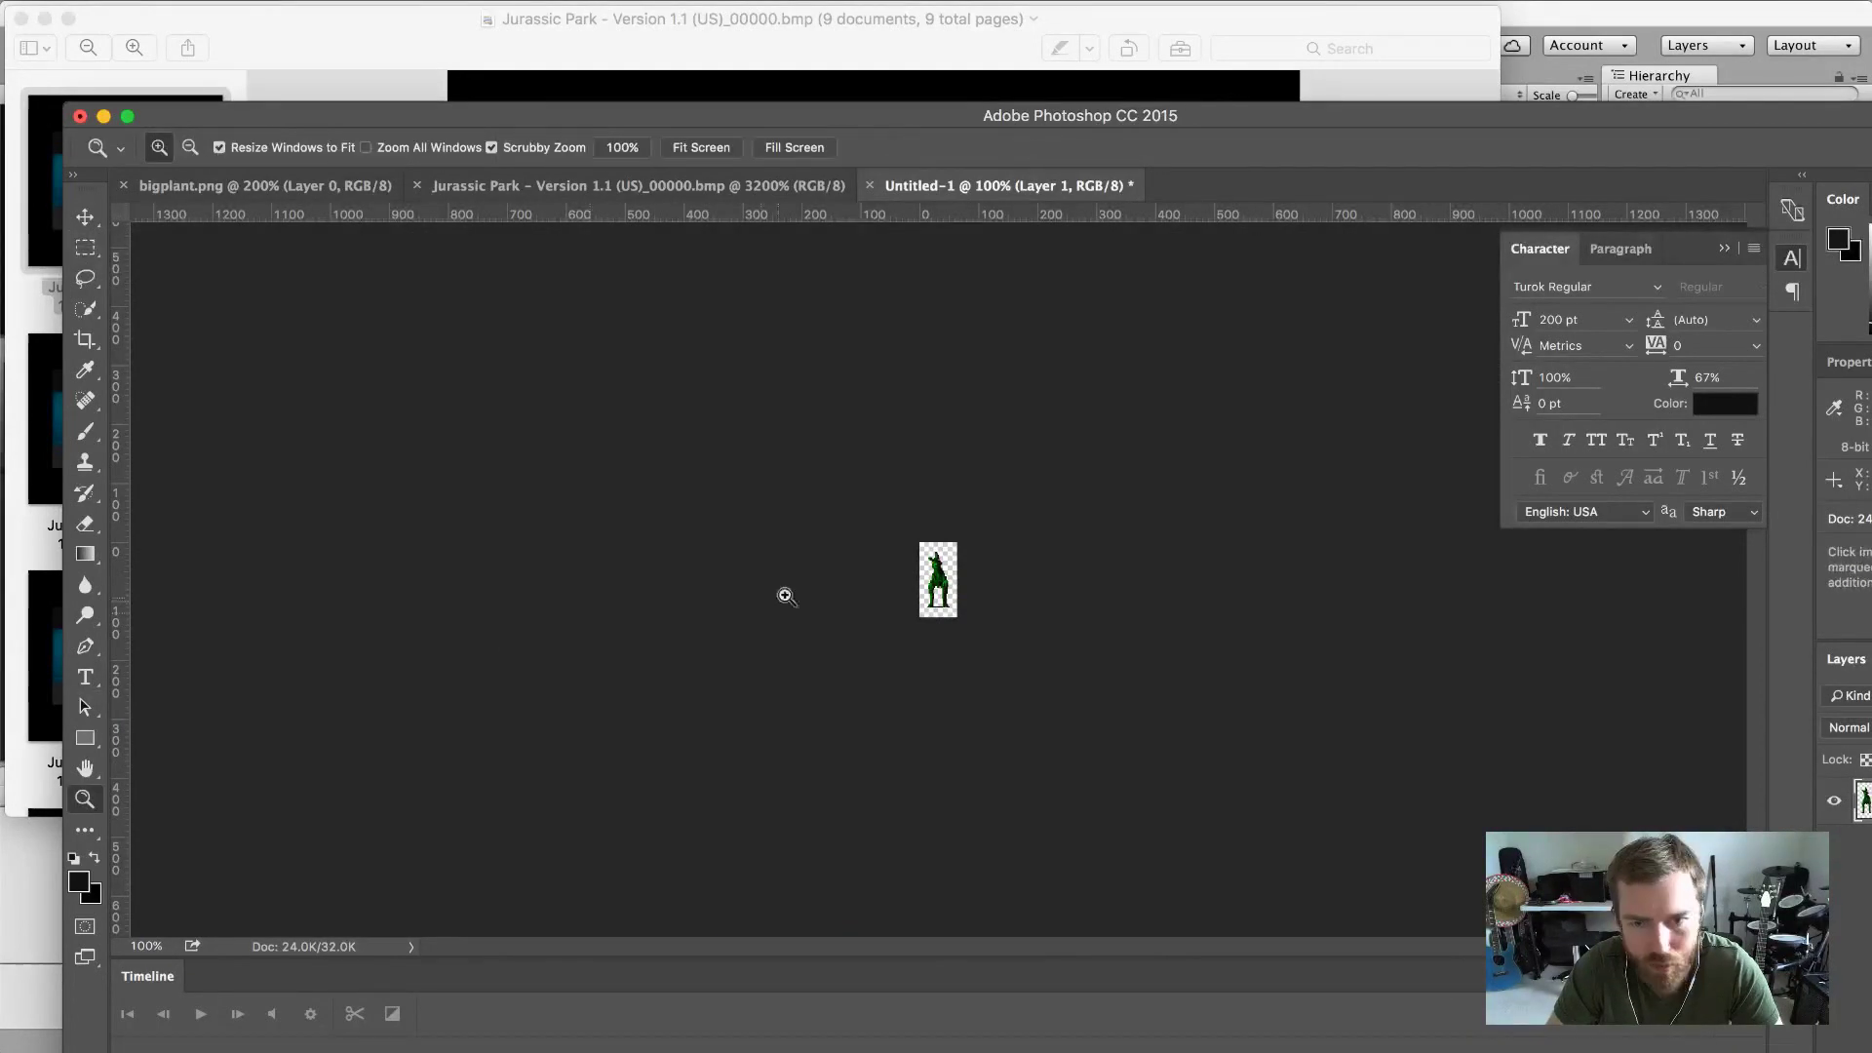
{"action": "left_click", "coordinate": [941, 575]}
{"action": "left_click", "coordinate": [942, 575]}
{"action": "left_click", "coordinate": [941, 576]}
{"action": "left_click", "coordinate": [942, 576]}
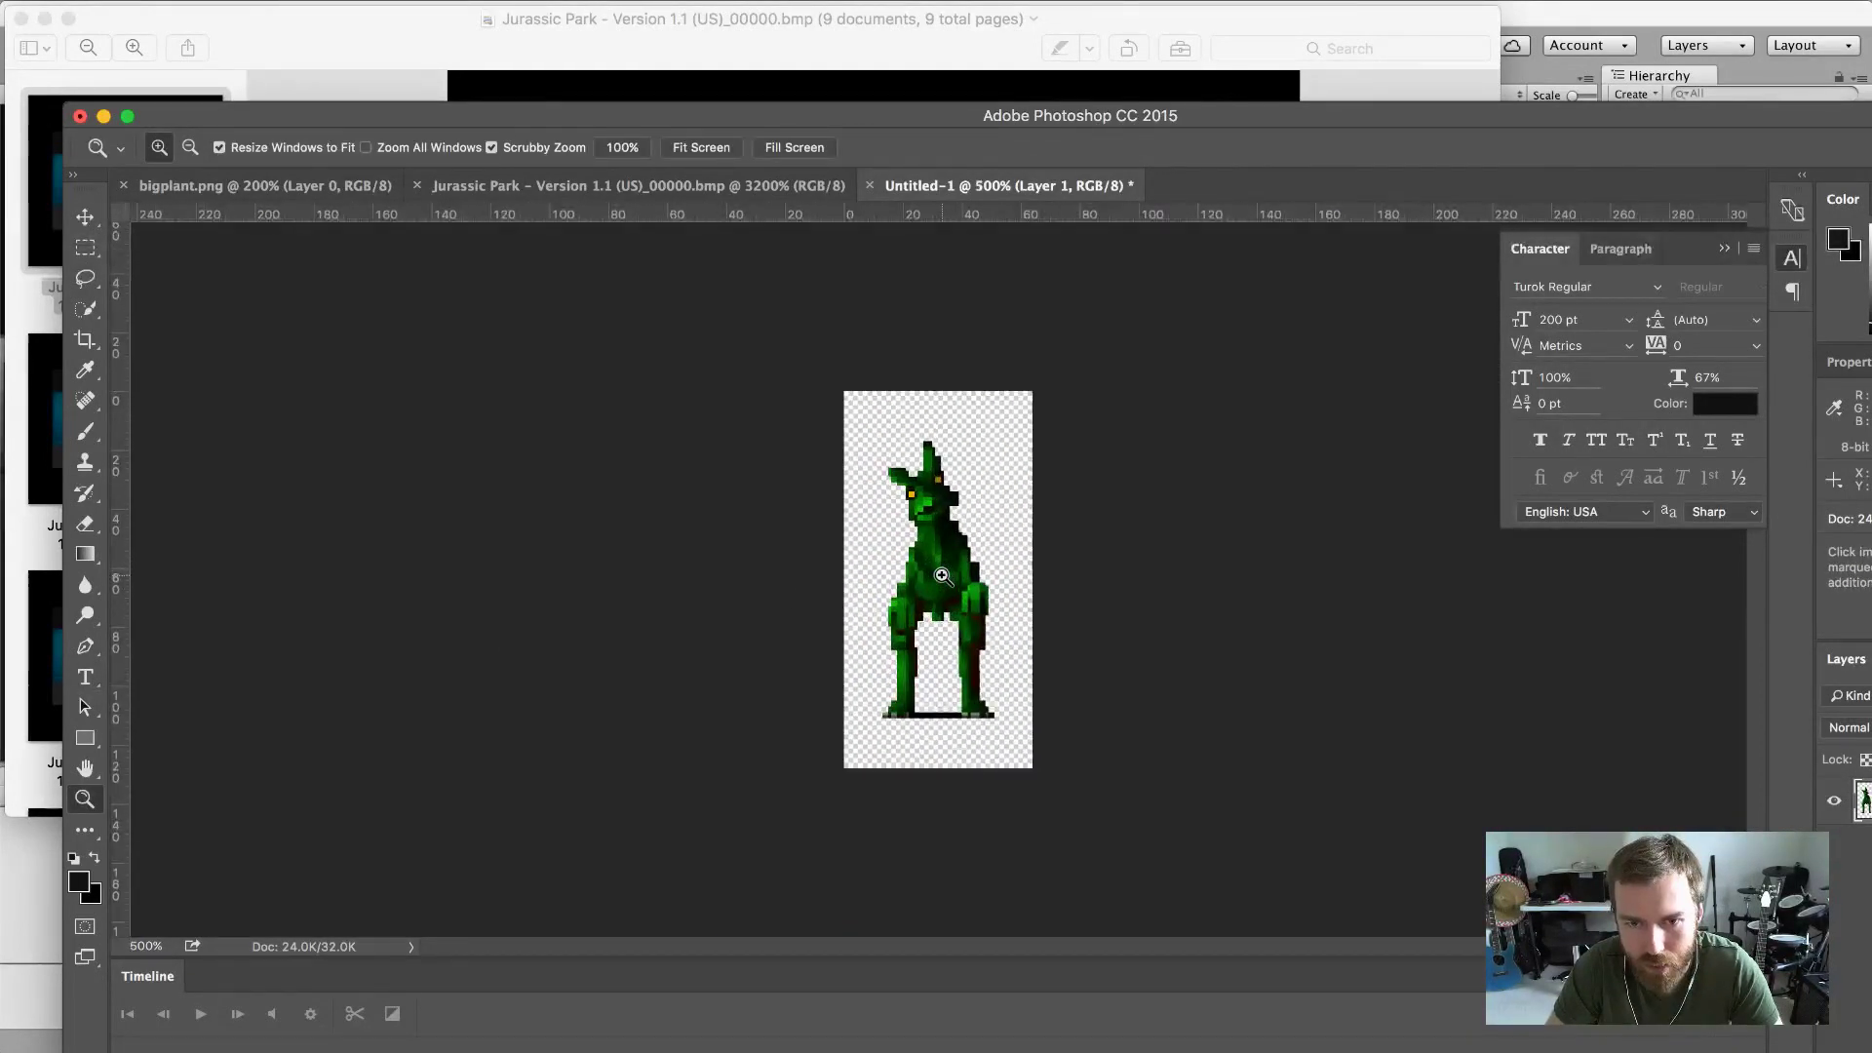
{"action": "left_click", "coordinate": [941, 576]}
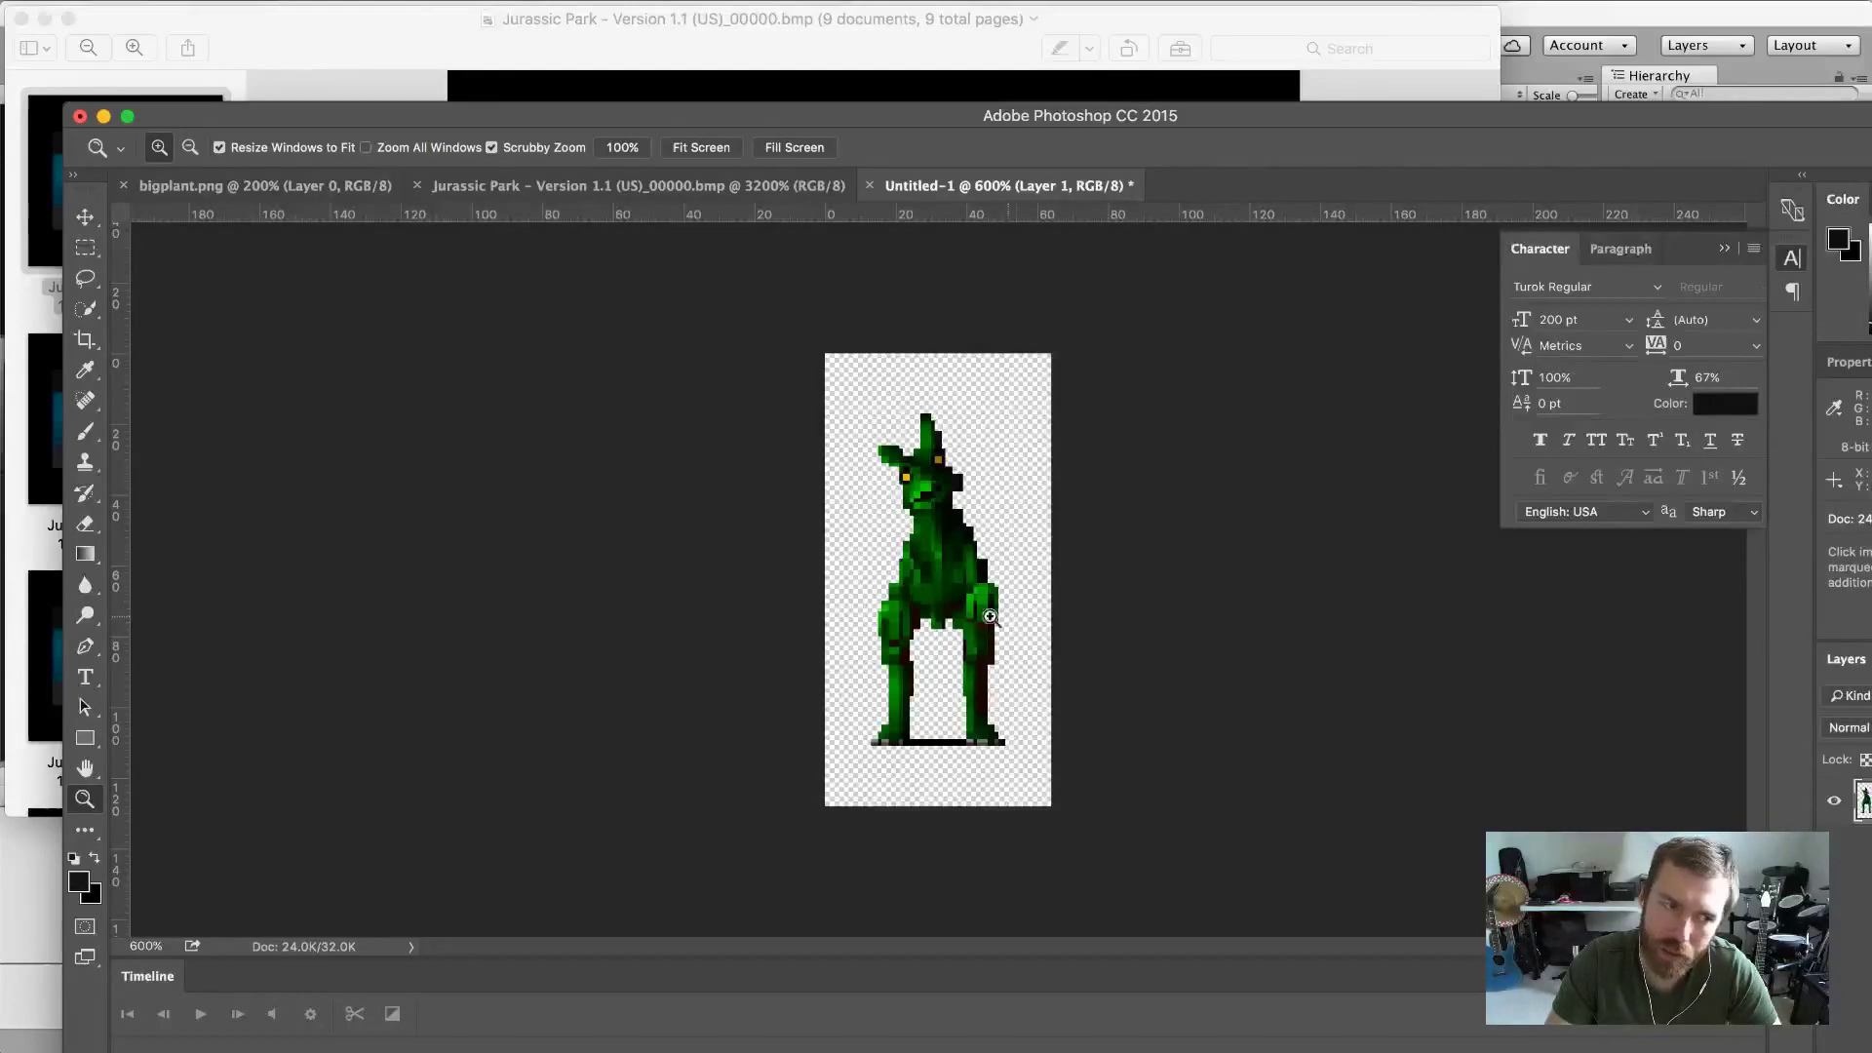
{"action": "left_click", "coordinate": [84, 246]}
{"action": "left_click_drag", "start_coordinate": [822, 428], "coordinate": [1210, 748]}
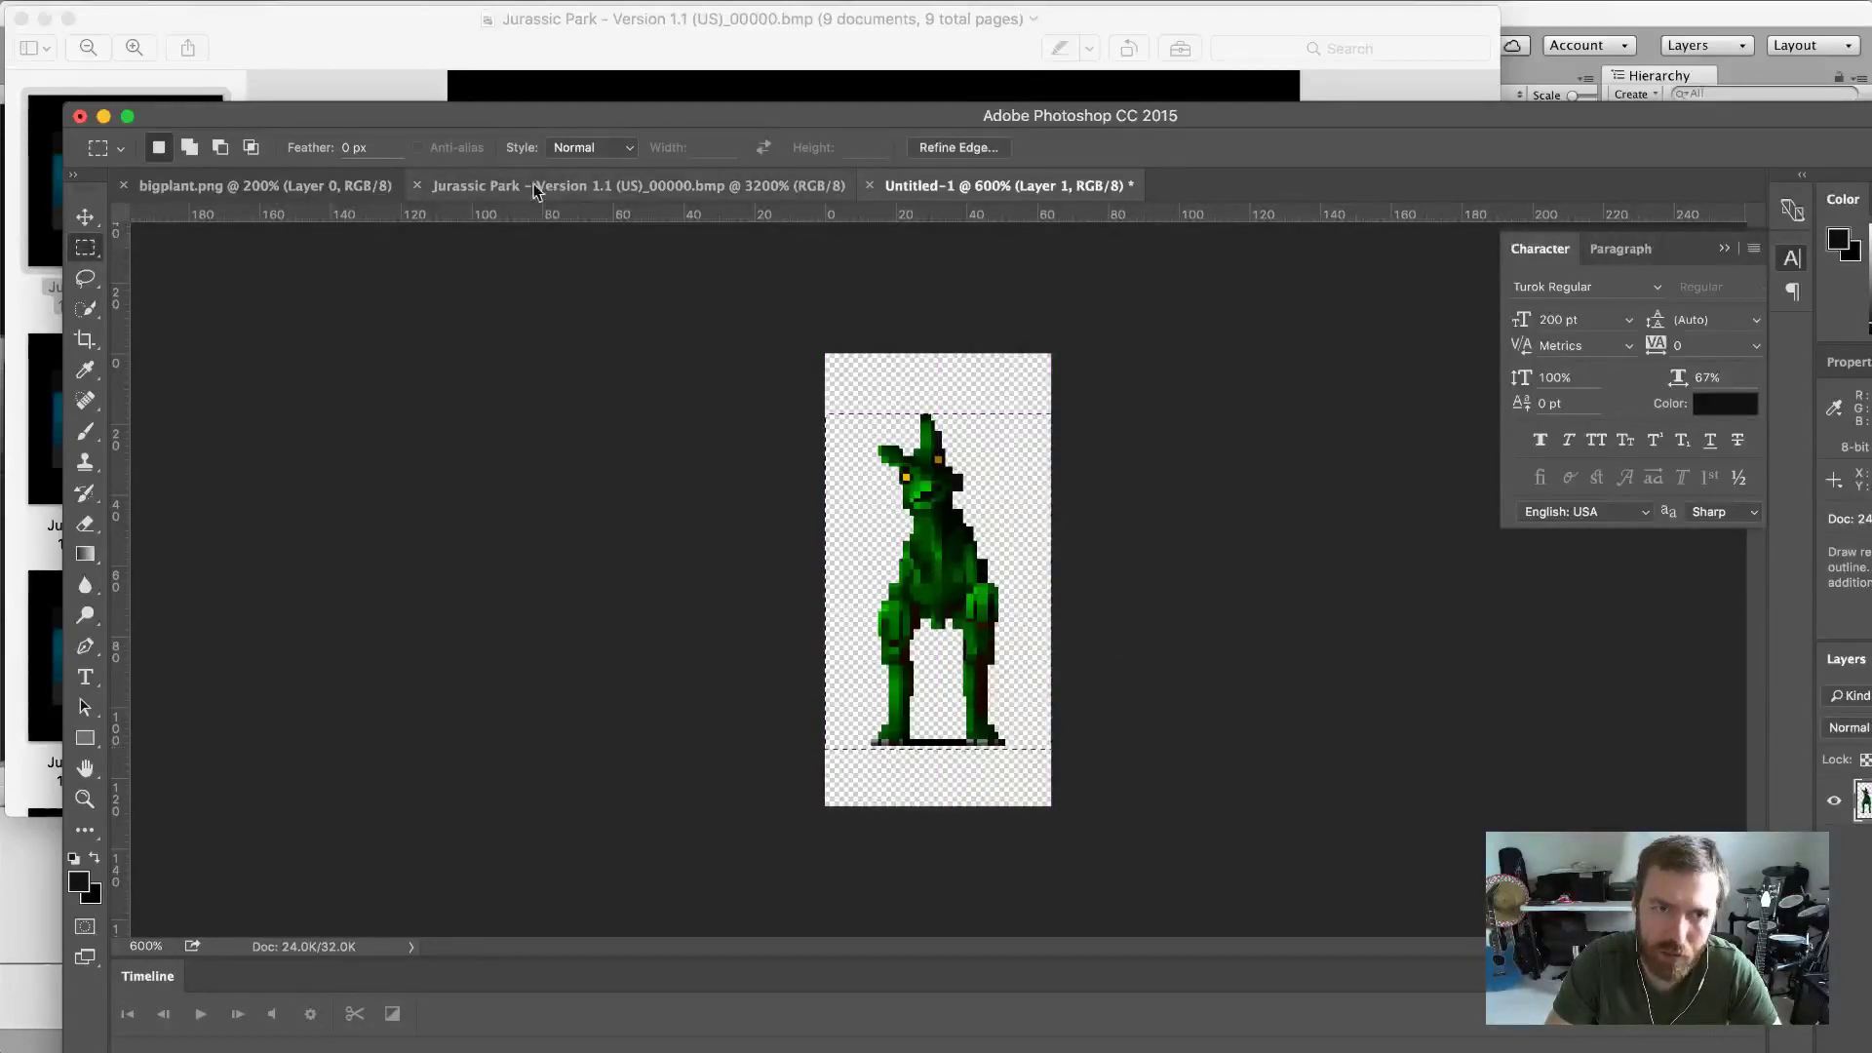
Measure the full plant image in bigplant.png and remeasure the dinosaur in its own document with rectangular marquees to compare their sizes.
{"action": "left_click", "coordinate": [322, 190]}
{"action": "left_click_drag", "start_coordinate": [1176, 551], "coordinate": [1297, 725]}
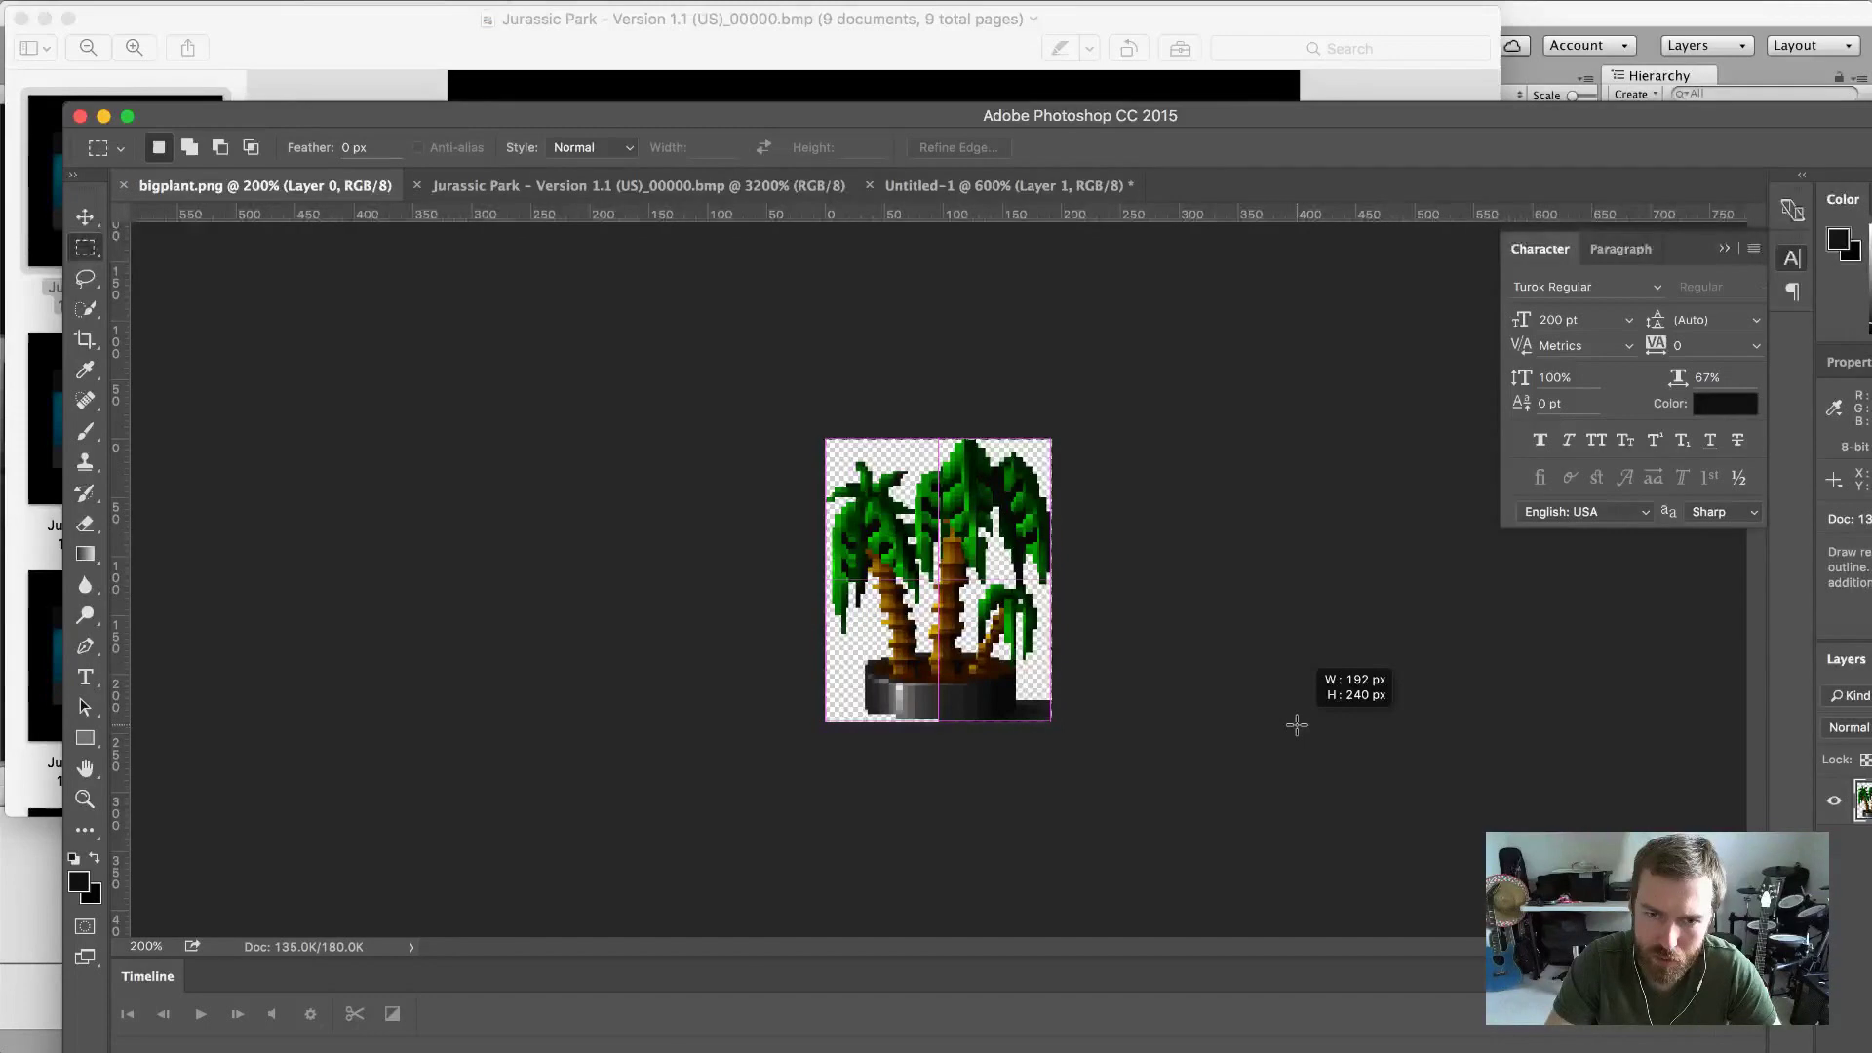
{"action": "left_click_drag", "start_coordinate": [1297, 725], "coordinate": [1297, 725]}
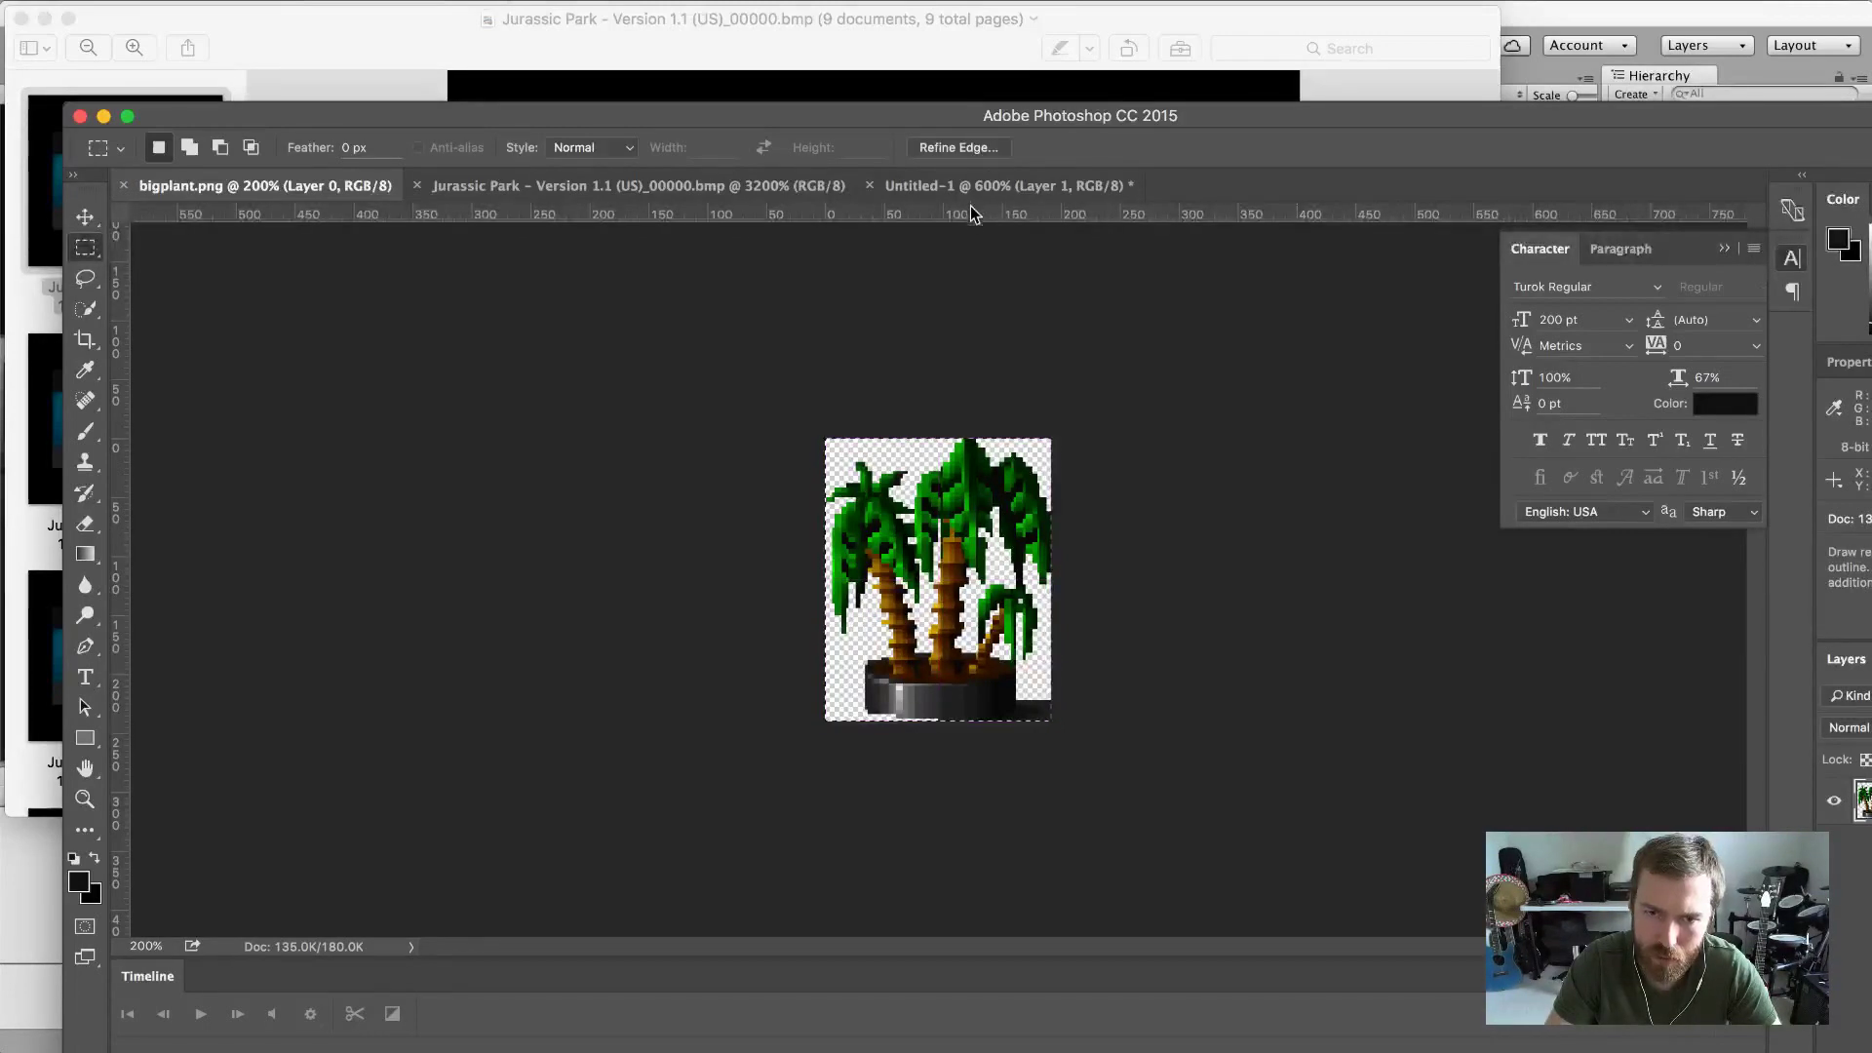
{"action": "left_click", "coordinate": [944, 190]}
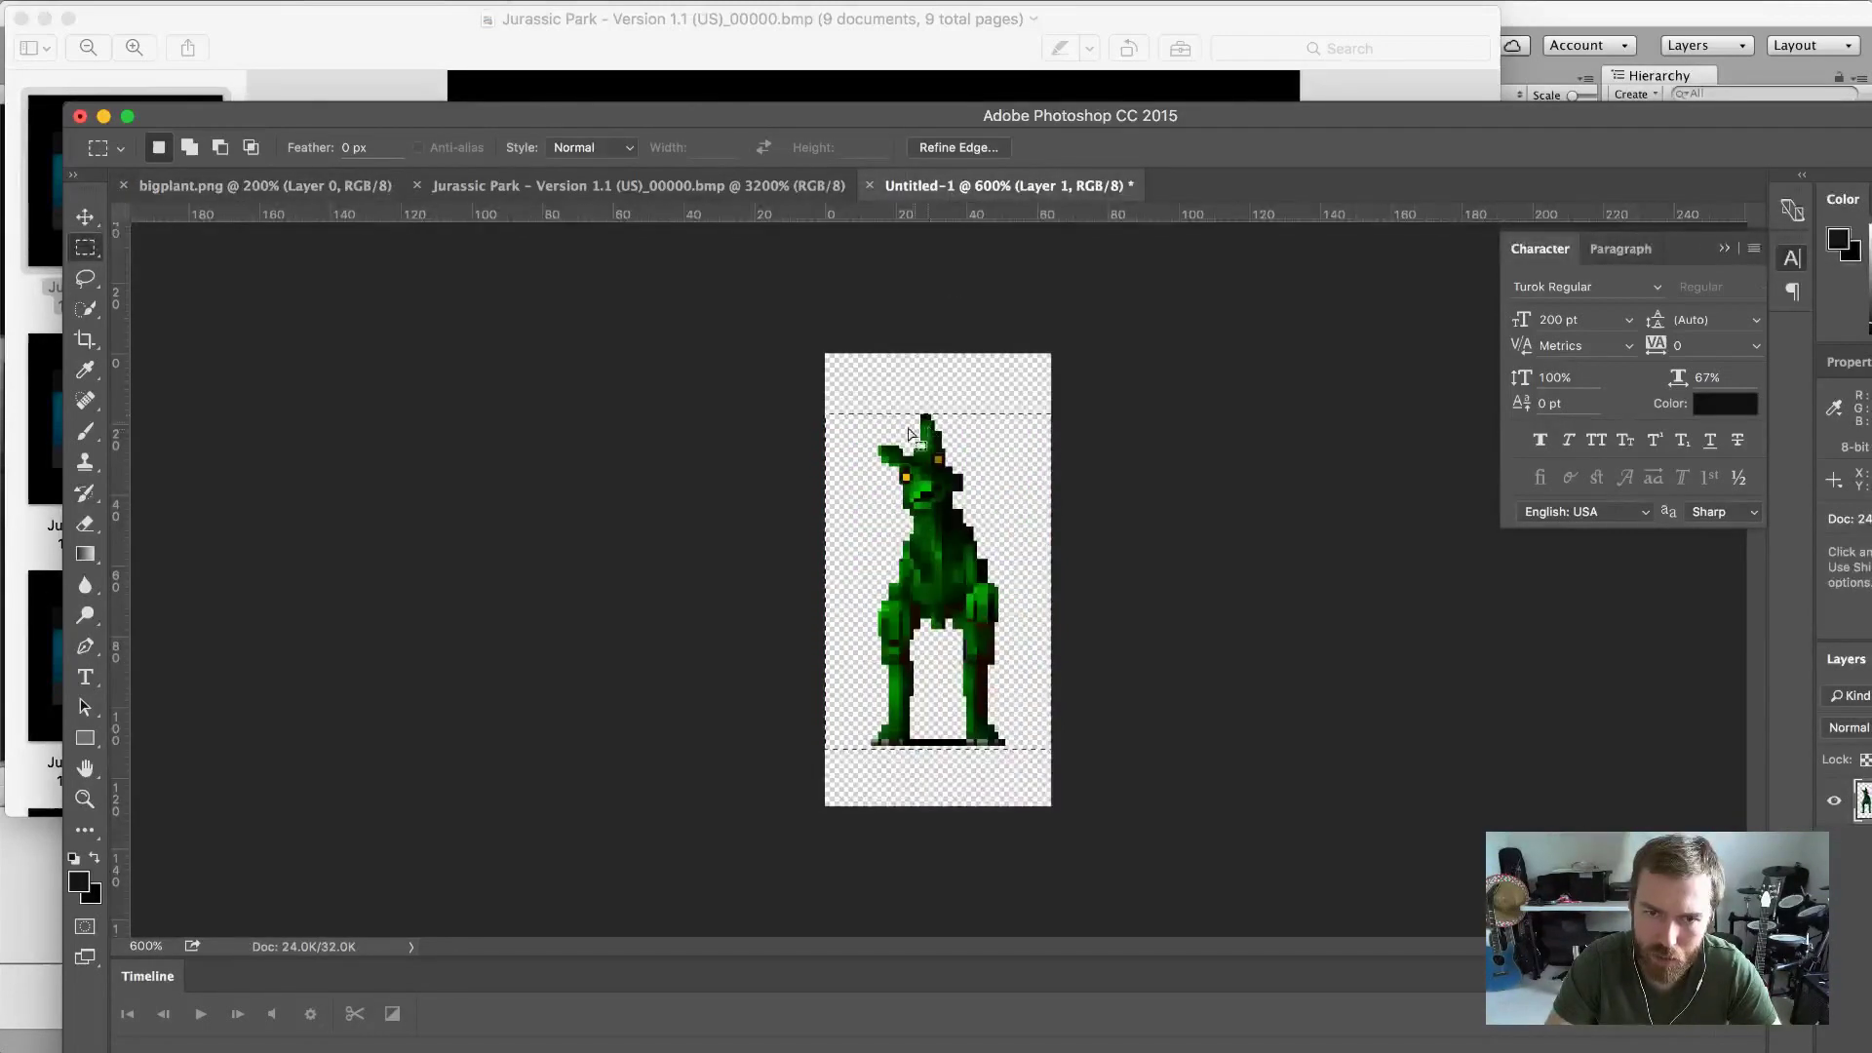
{"action": "left_click_drag", "start_coordinate": [808, 410], "coordinate": [1167, 747]}
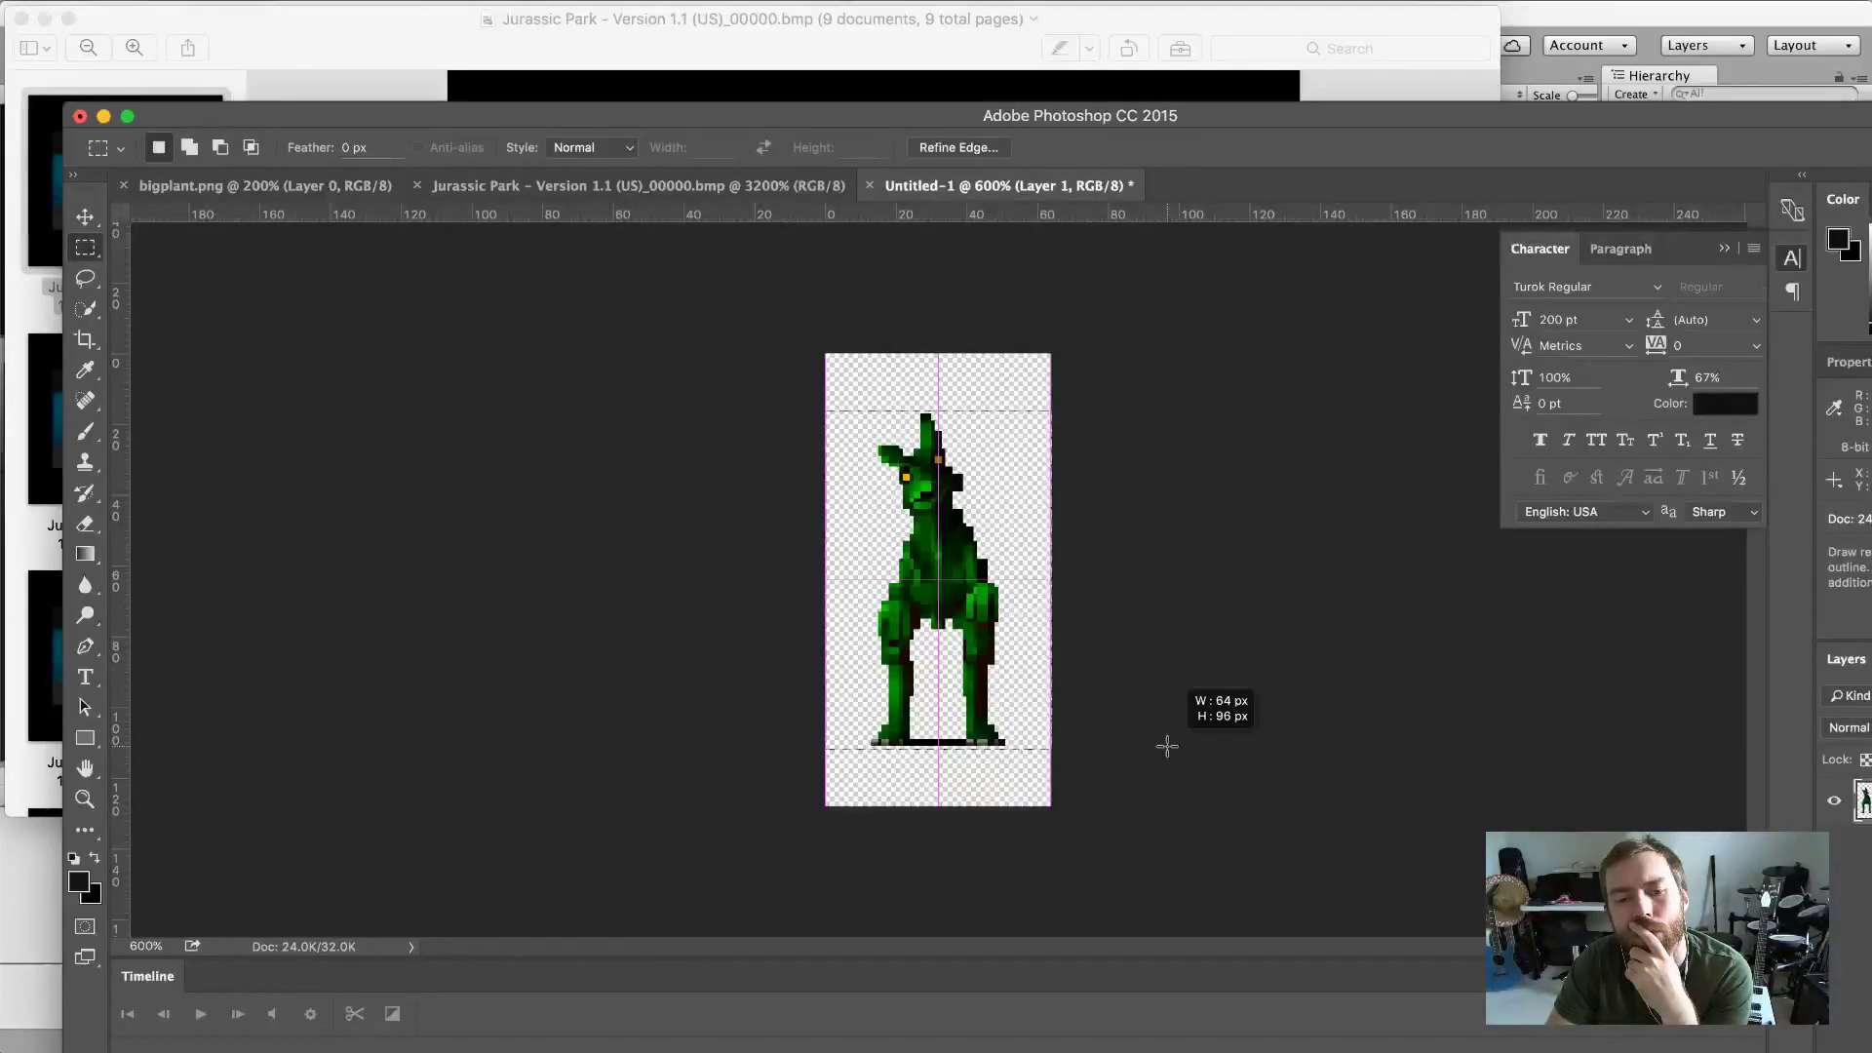
Clear the marquee selection and paste the copied dinosaur into a new transparent document cropped tightly to its size.
{"action": "left_click_drag", "start_coordinate": [1167, 747], "coordinate": [1162, 745]}
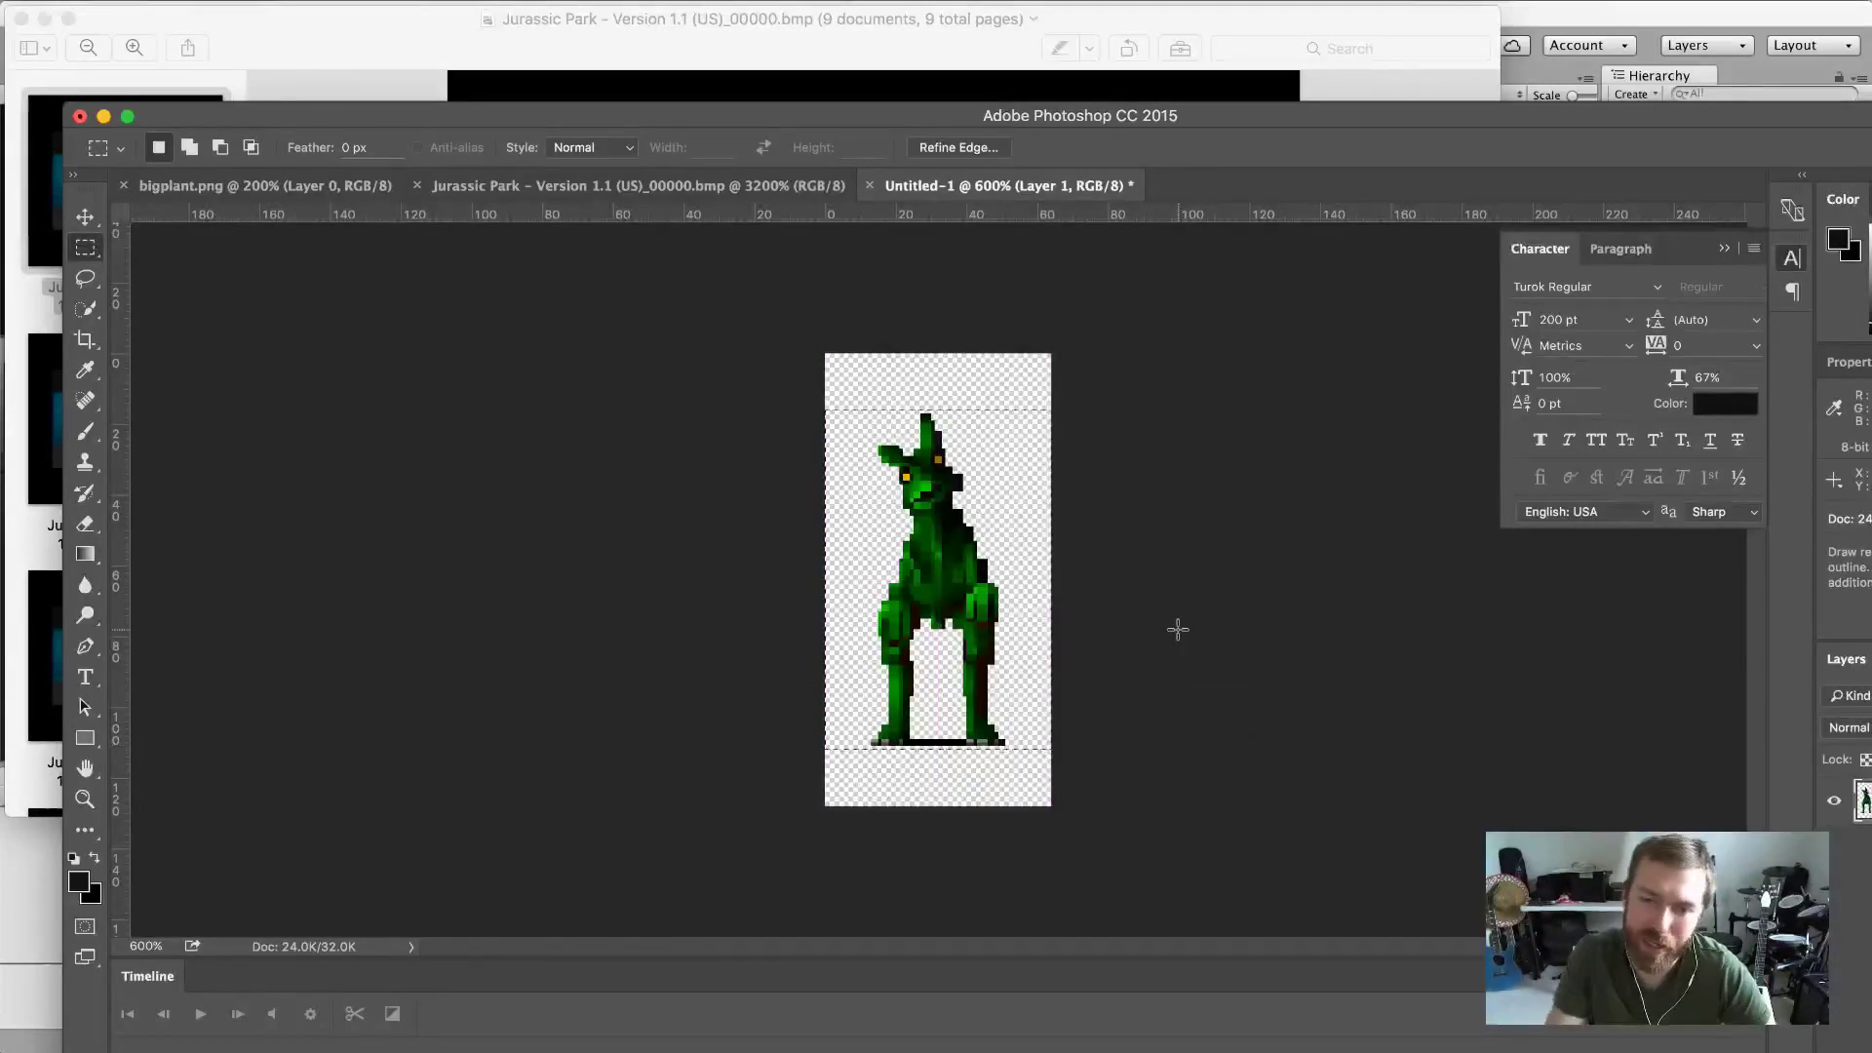
{"action": "left_click", "coordinate": [783, 599]}
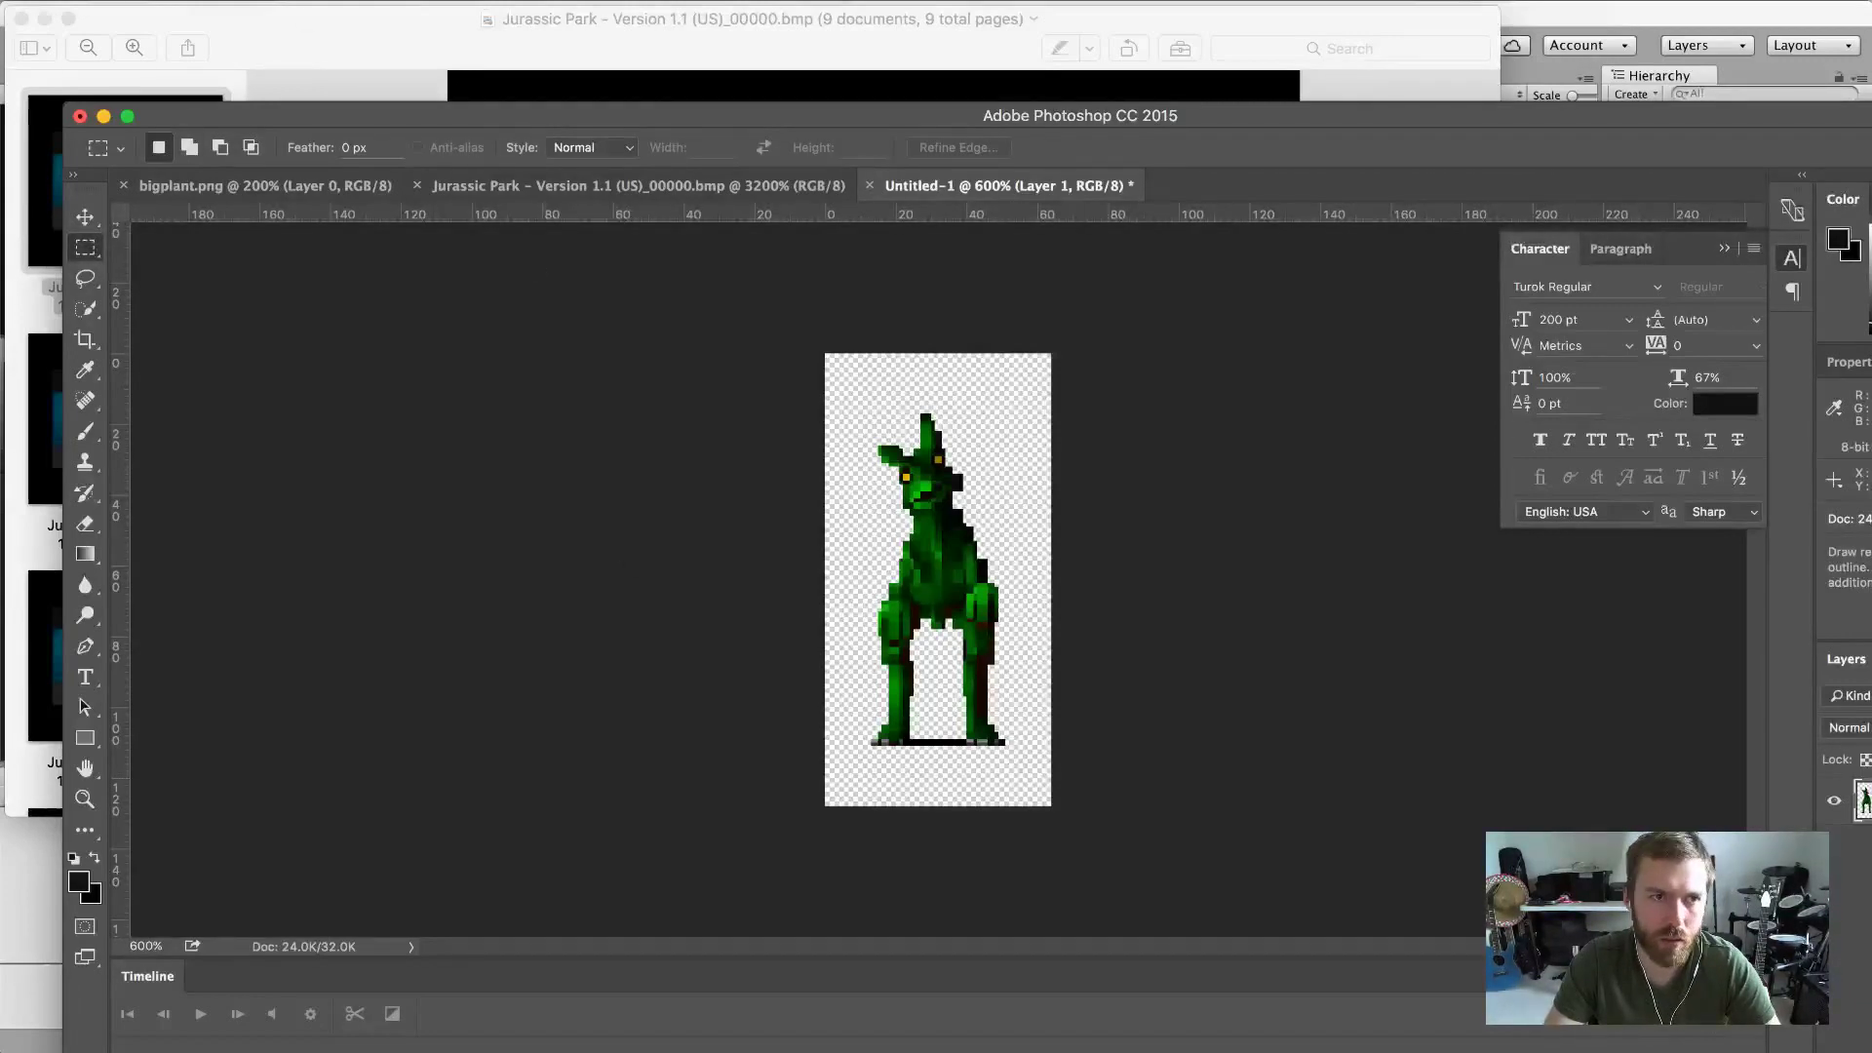
{"action": "left_click", "coordinate": [225, 2]}
{"action": "left_click", "coordinate": [224, 14]}
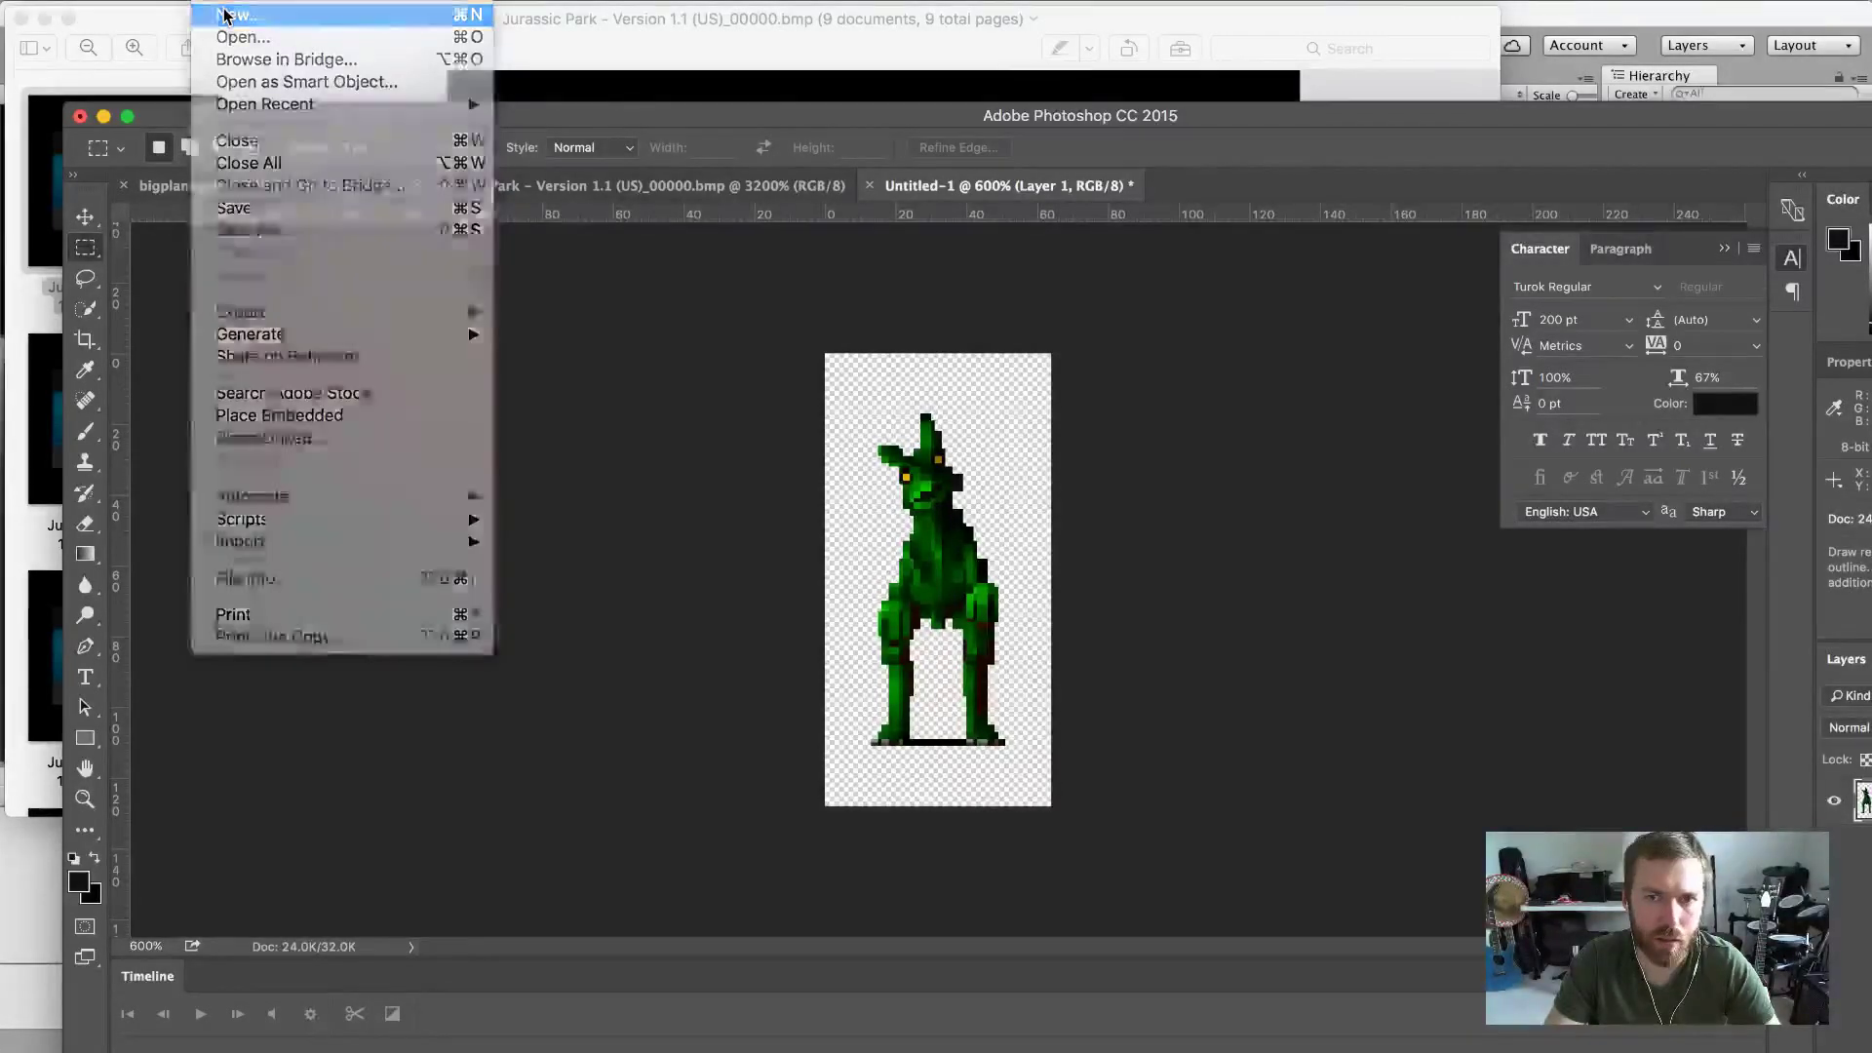
{"action": "left_click", "coordinate": [1377, 353]}
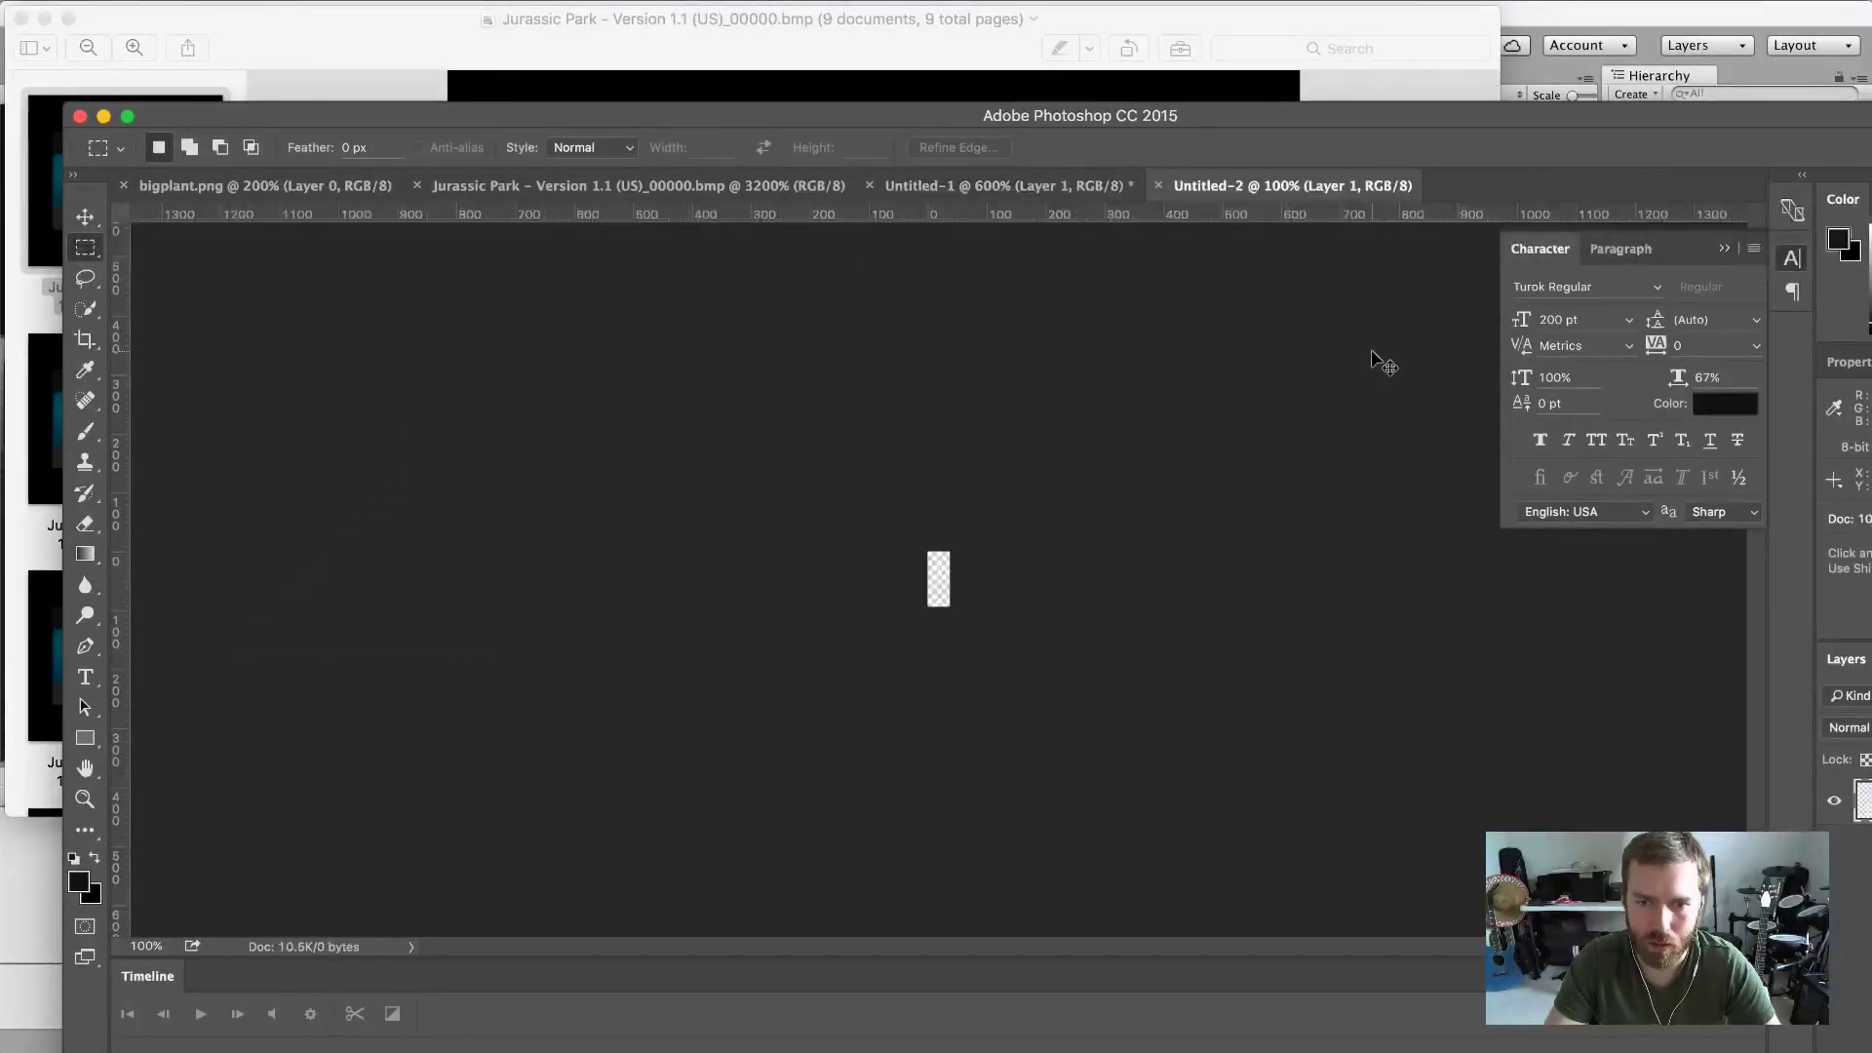
{"action": "key", "text": "ctrl+v"}
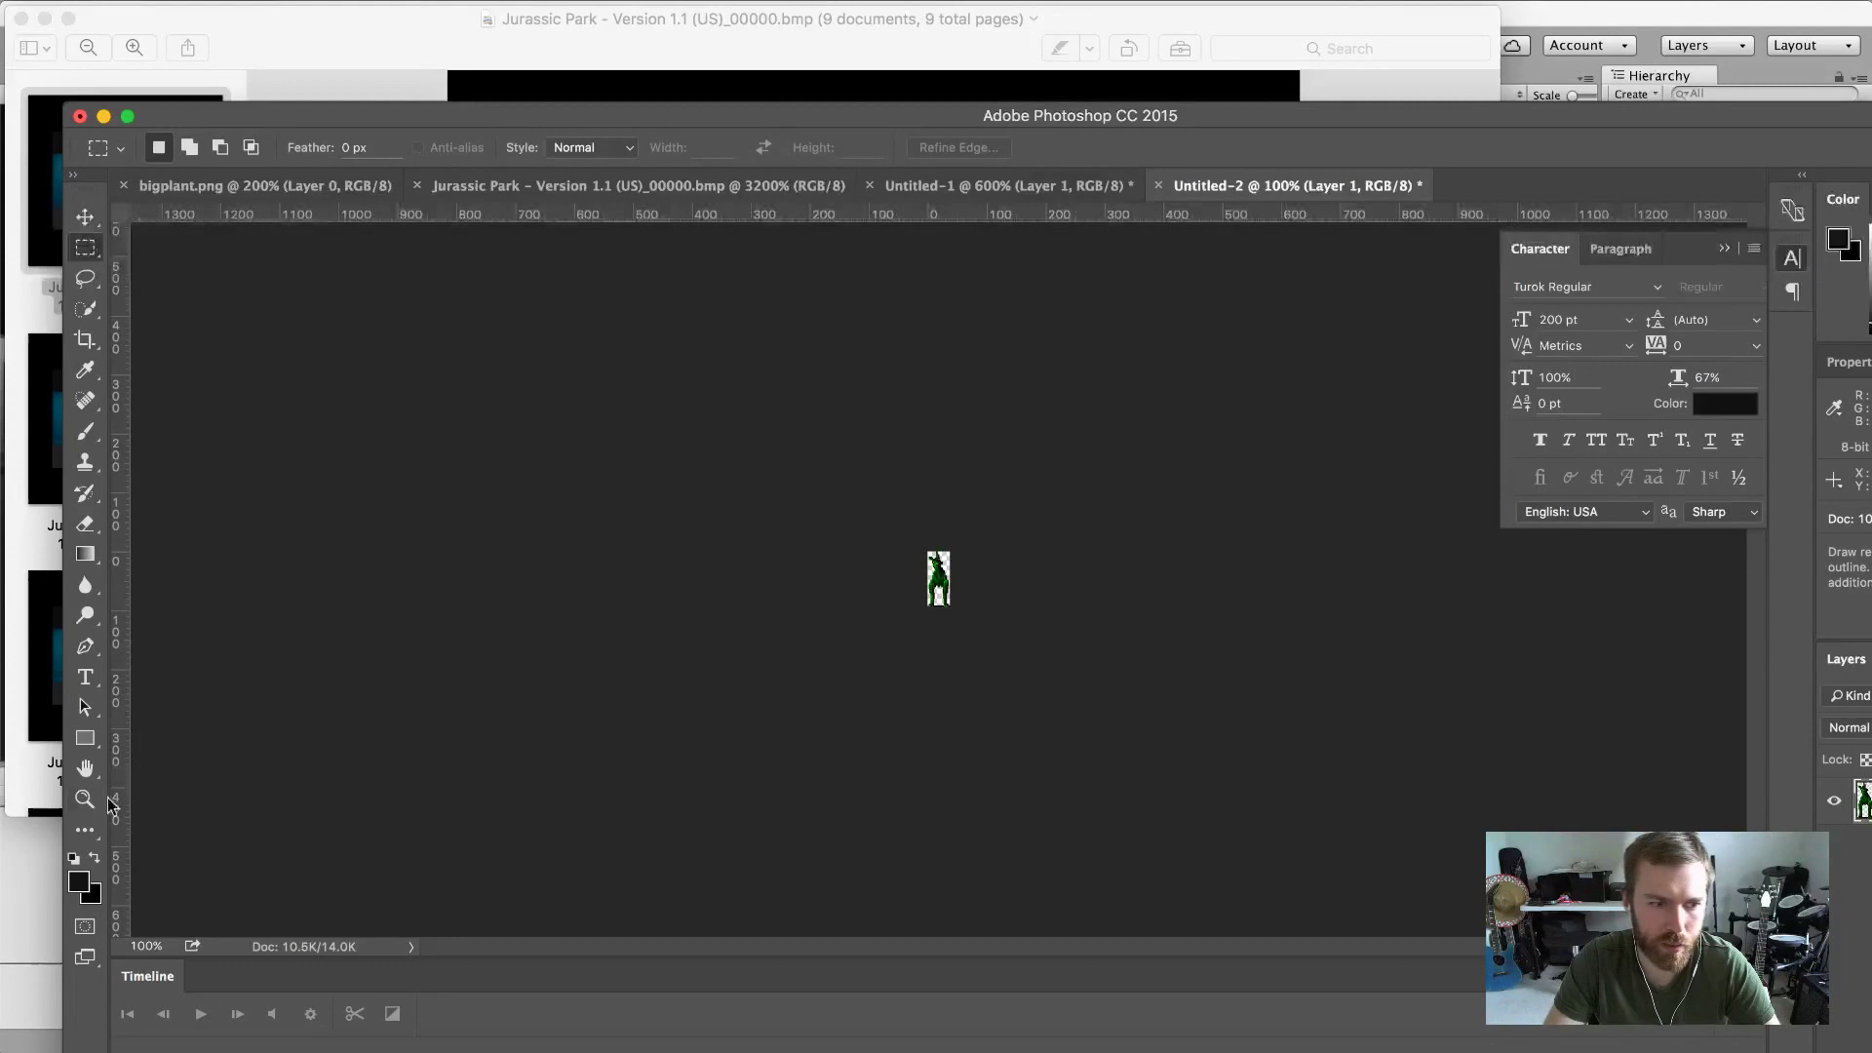
{"action": "key", "text": "z"}
{"action": "left_click", "coordinate": [945, 579]}
{"action": "left_click", "coordinate": [945, 580]}
{"action": "left_click", "coordinate": [945, 579]}
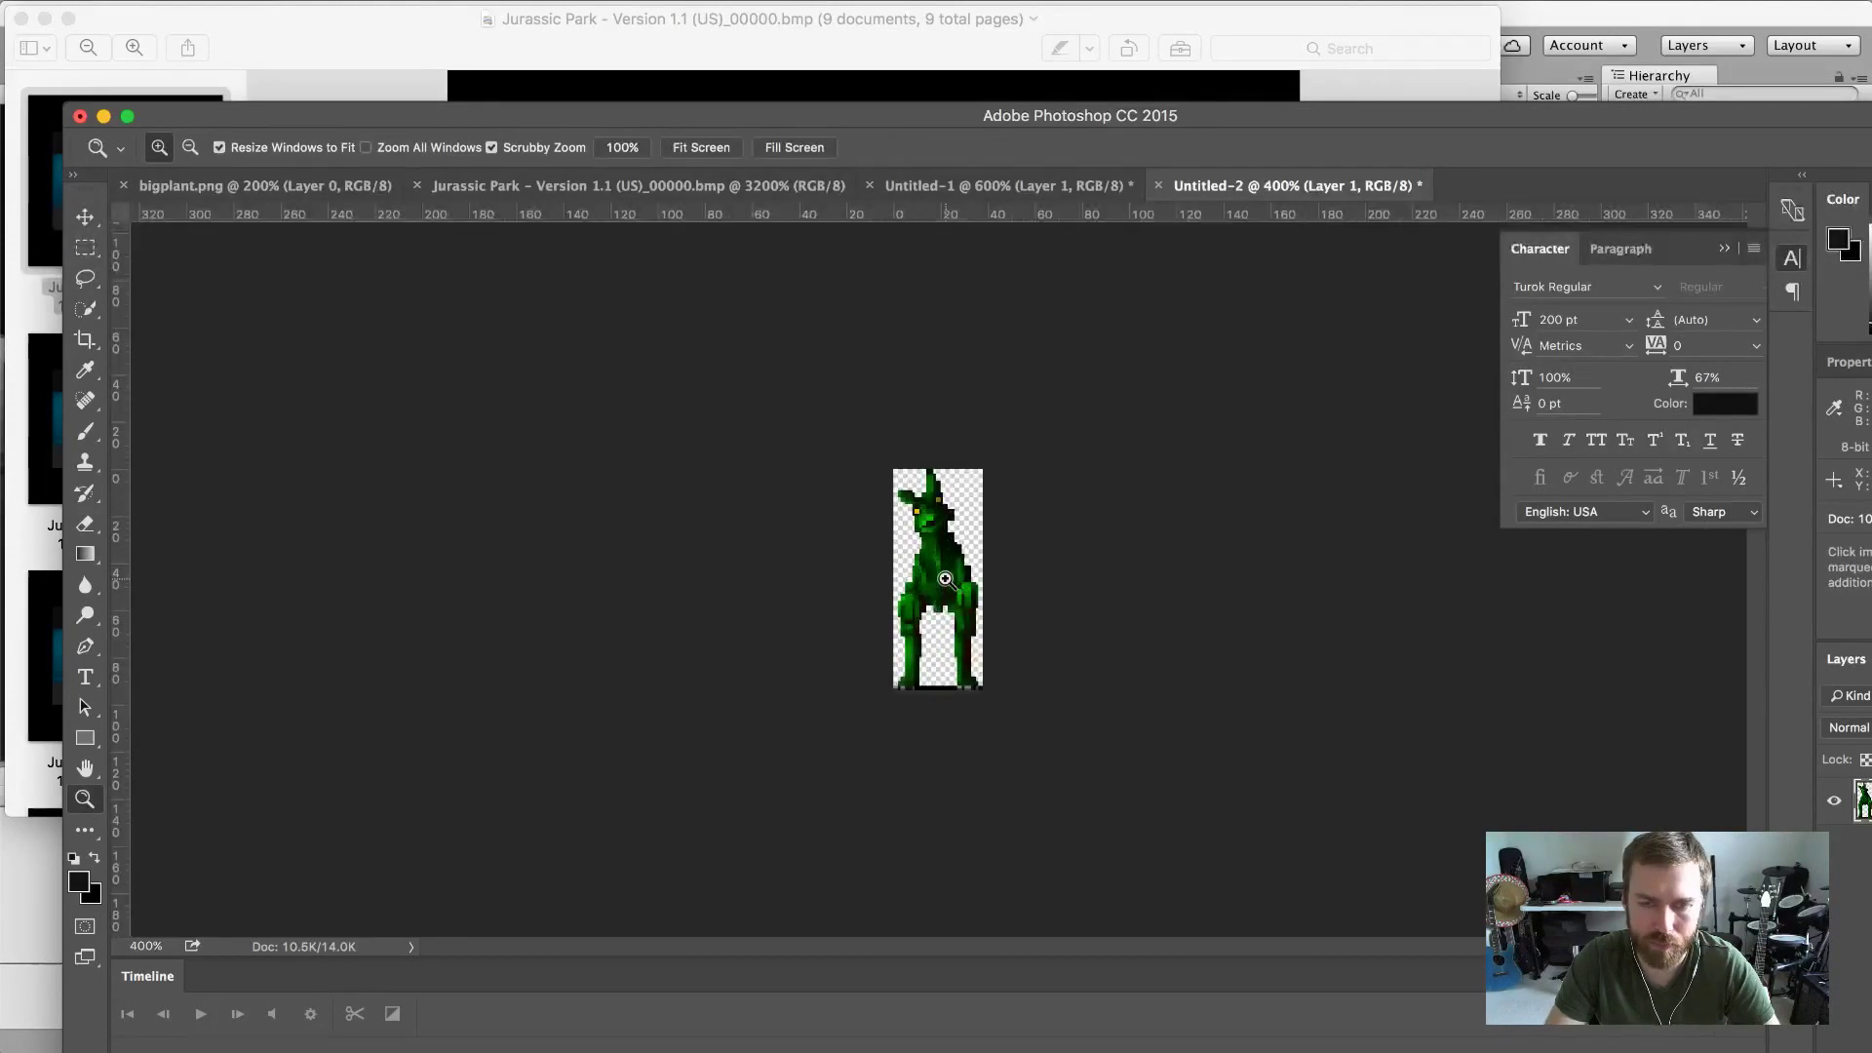
Quick-export the dinosaur as a PNG, choosing GridPrototype/Assets/Legacy/Sprites/Resources as the destination folder.
{"action": "left_click", "coordinate": [210, 2]}
{"action": "mouse_move", "coordinate": [352, 311]}
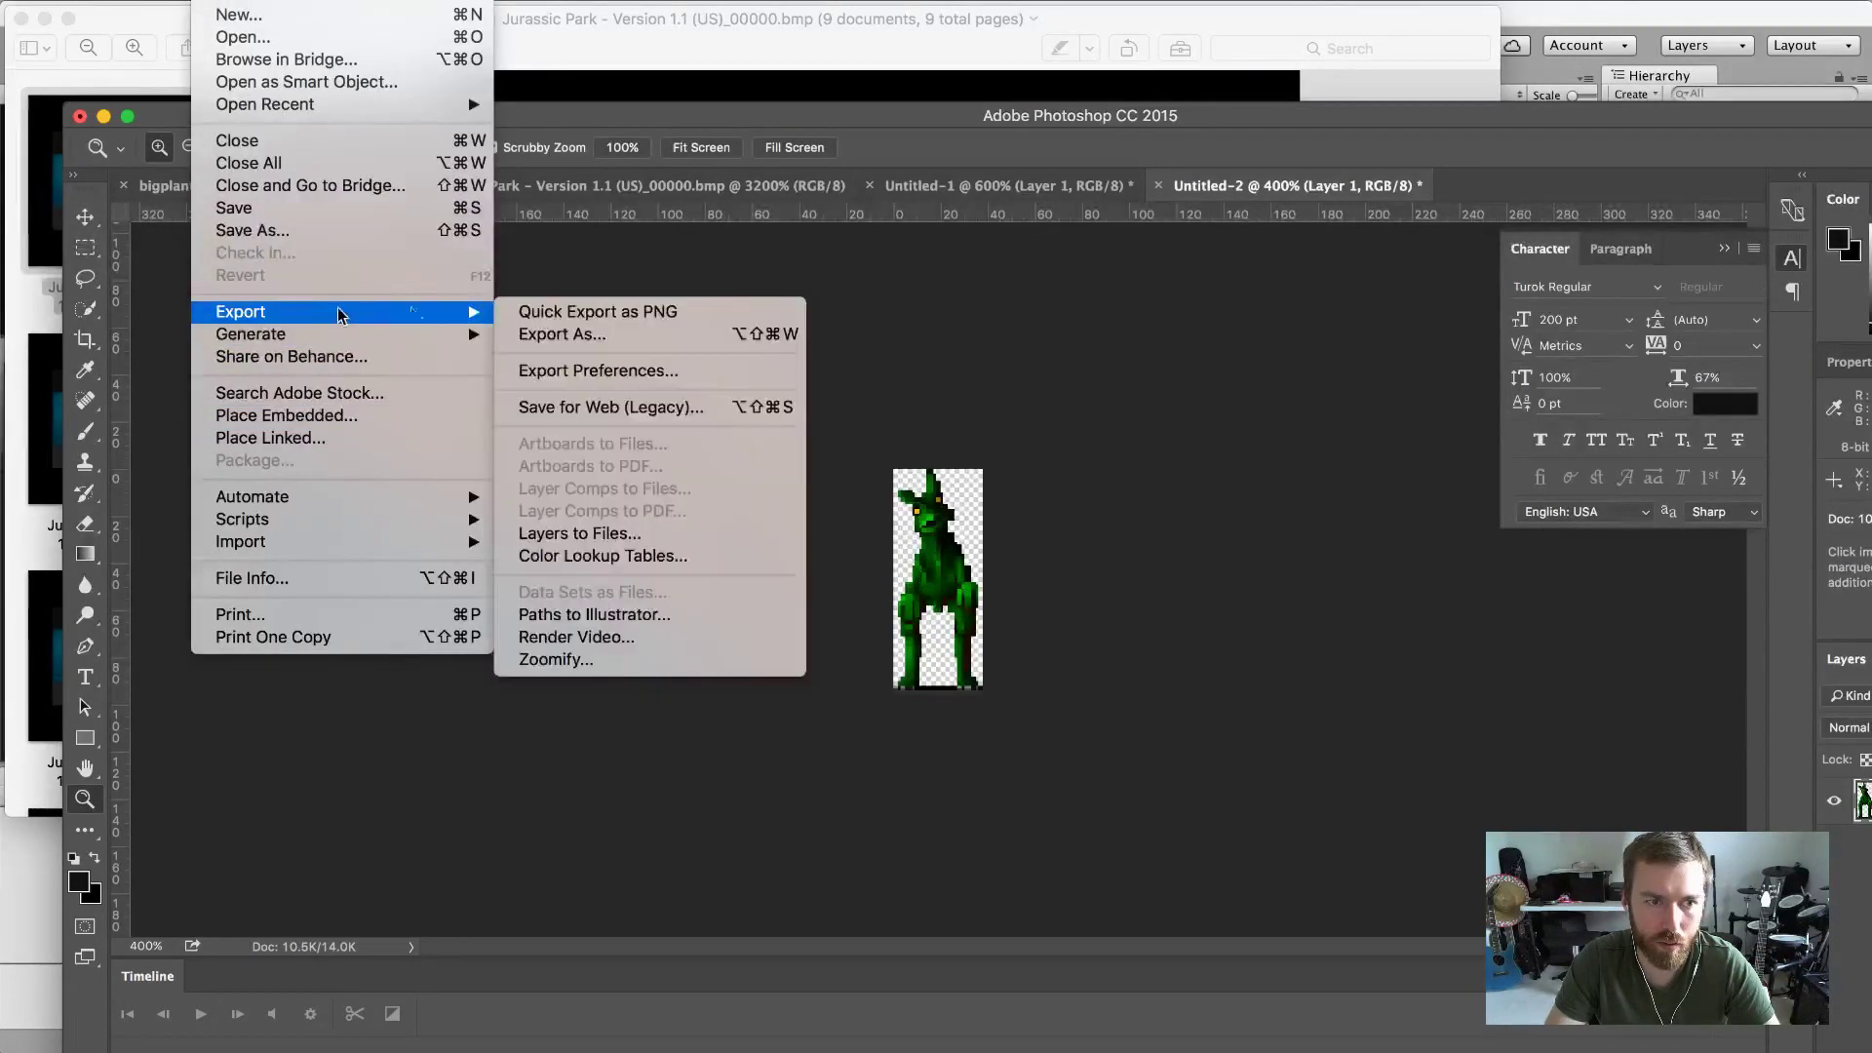
{"action": "left_click", "coordinate": [628, 325]}
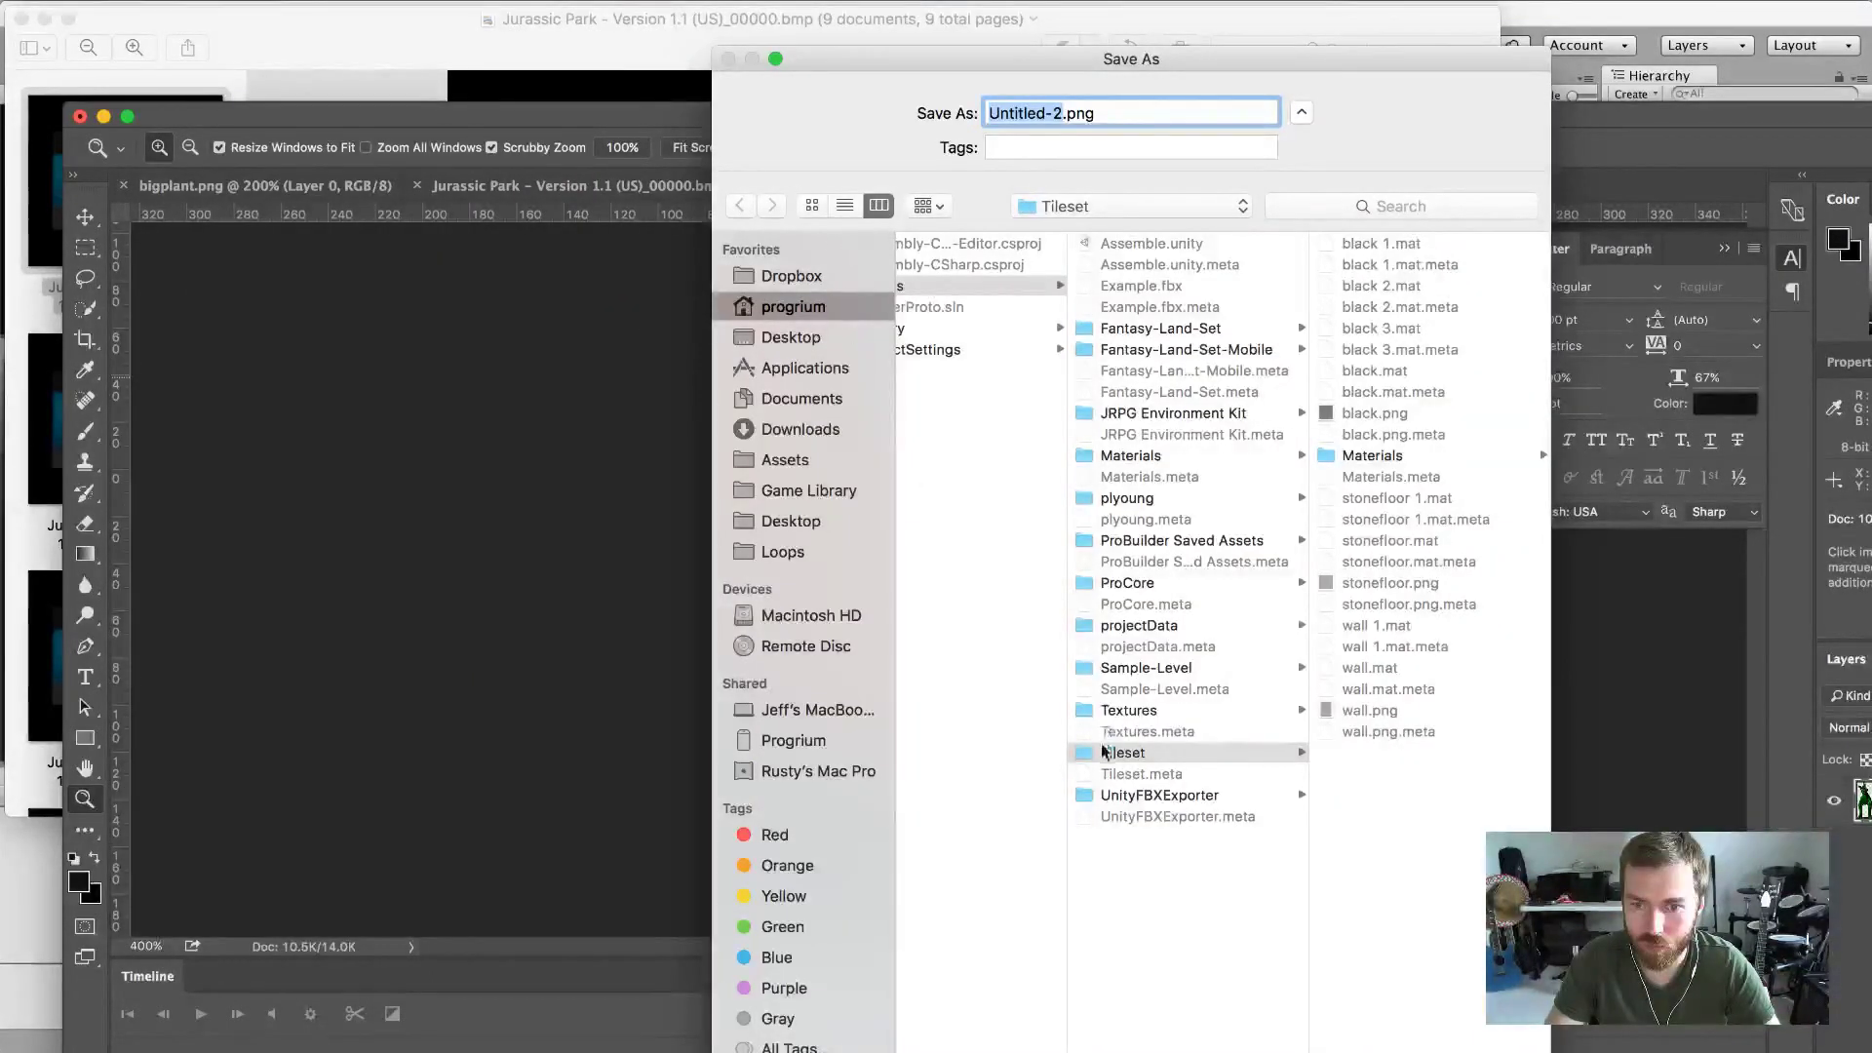
{"action": "scroll", "coordinate": [1052, 382], "scroll_direction": "left", "scroll_amount": 10}
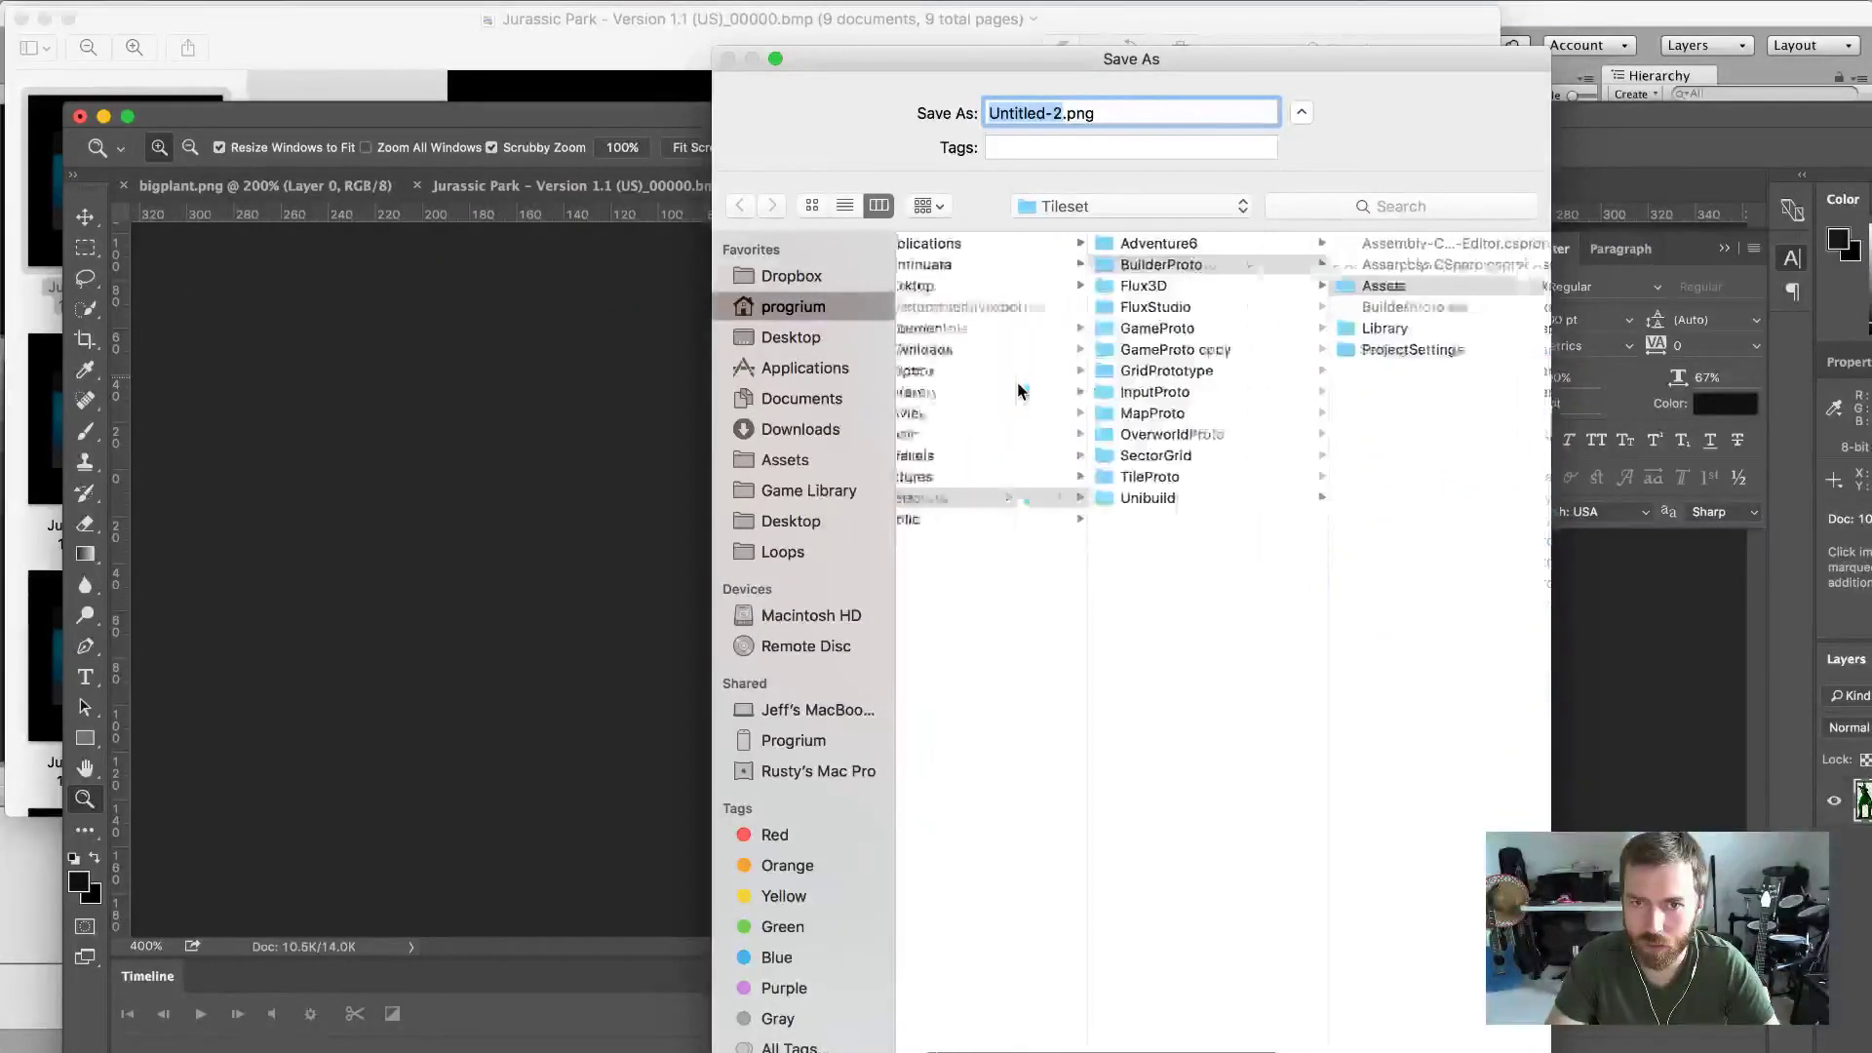
{"action": "left_click", "coordinate": [1204, 371]}
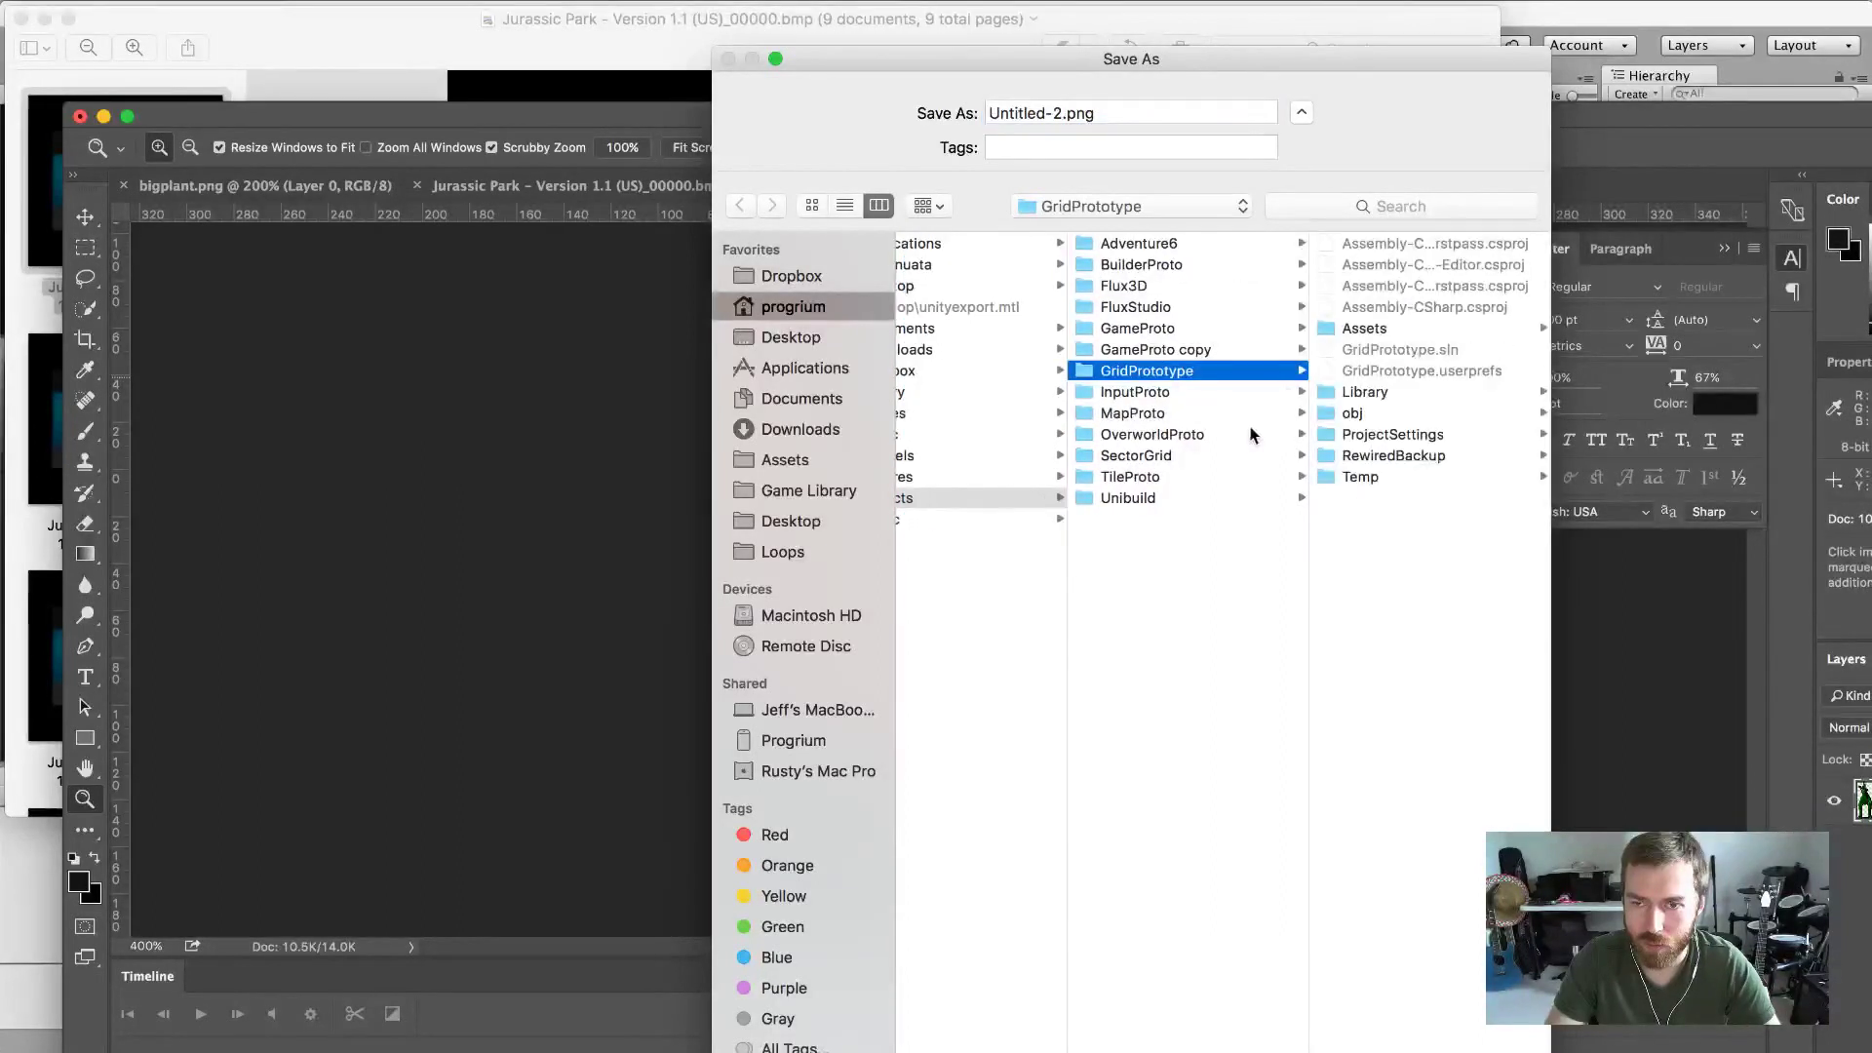
{"action": "left_click", "coordinate": [1338, 327]}
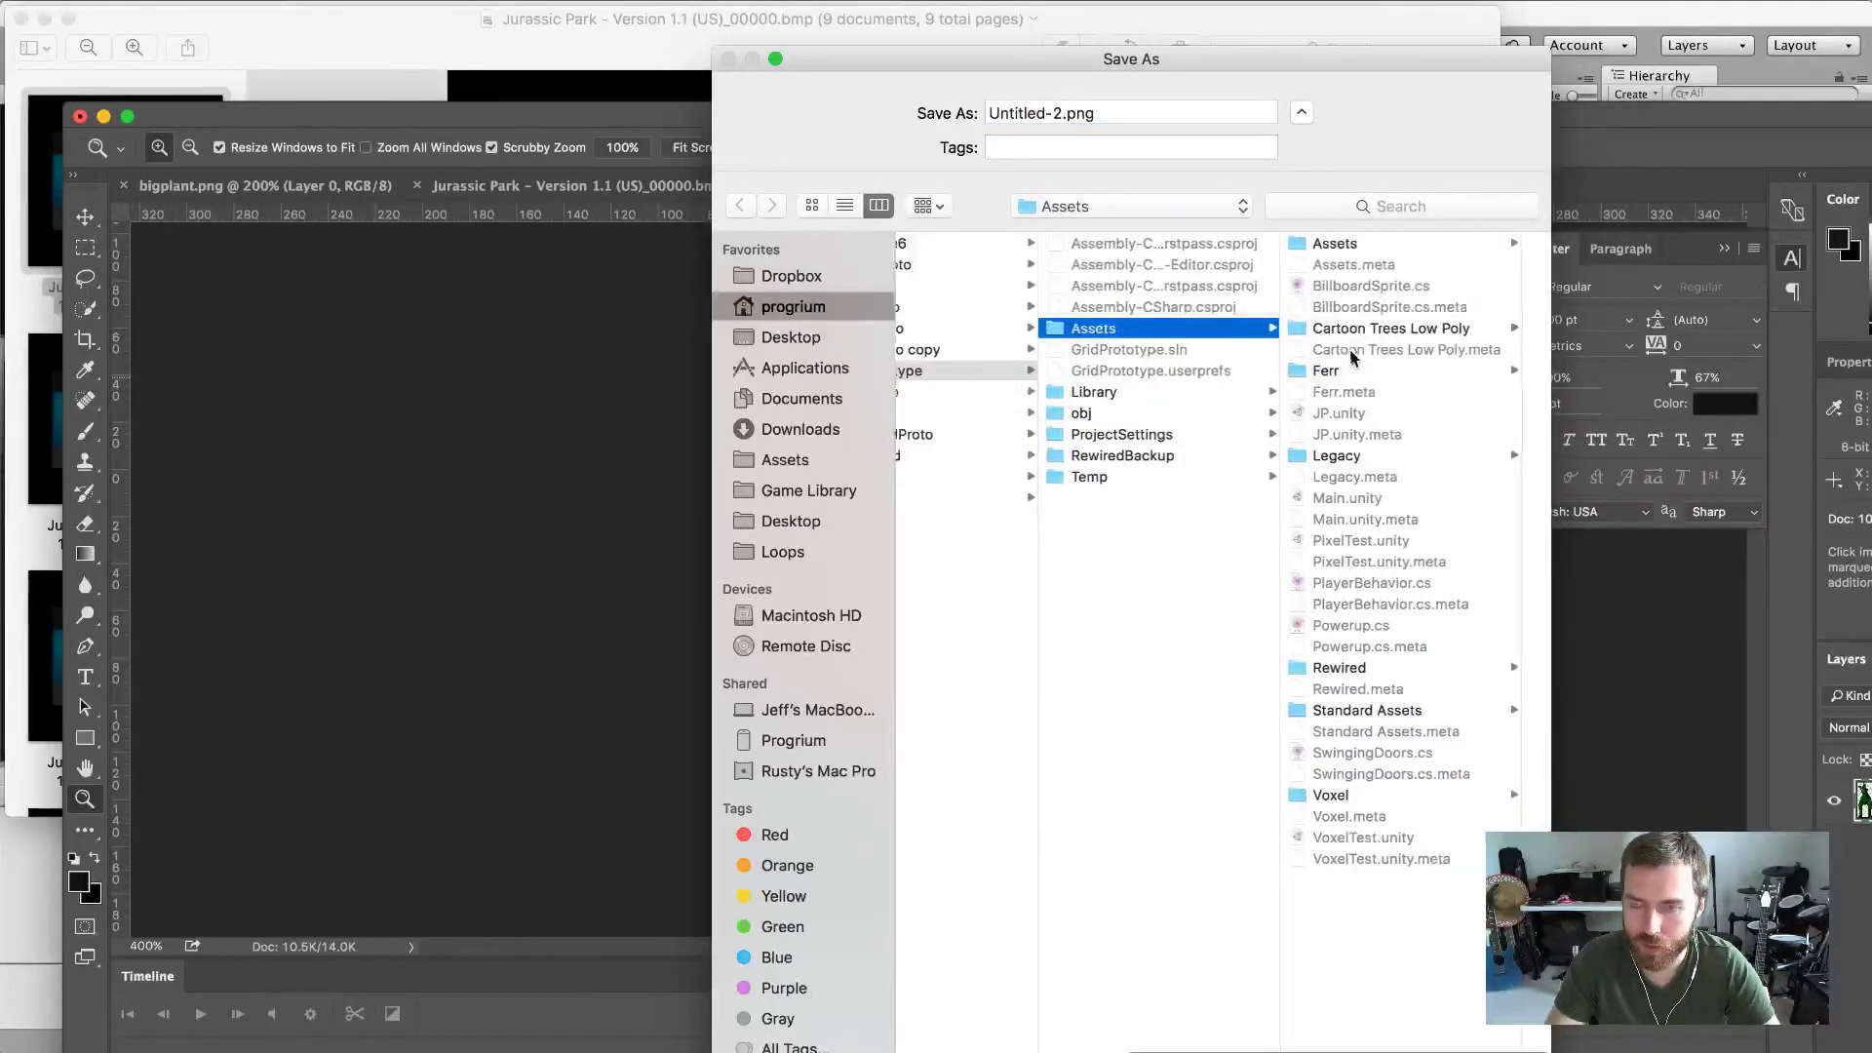
{"action": "left_click", "coordinate": [1365, 456]}
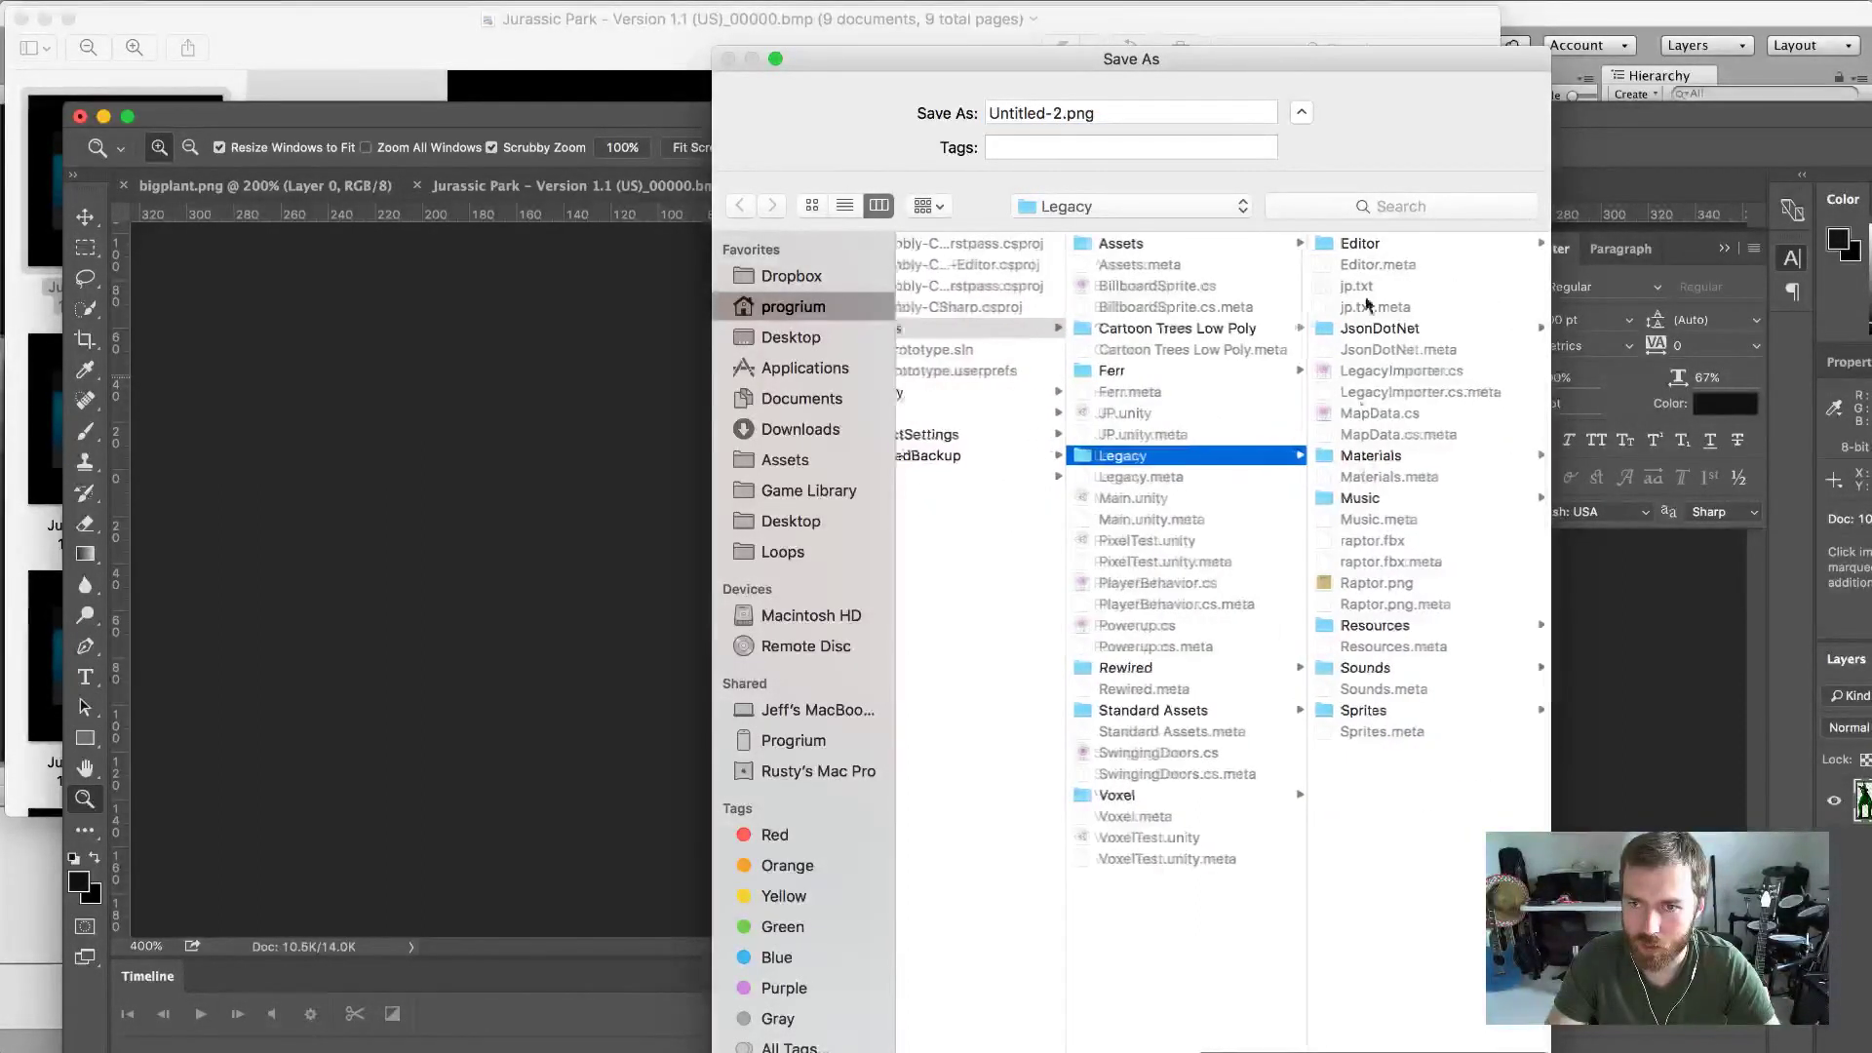
{"action": "left_click", "coordinate": [1373, 714]}
{"action": "left_click", "coordinate": [1369, 248]}
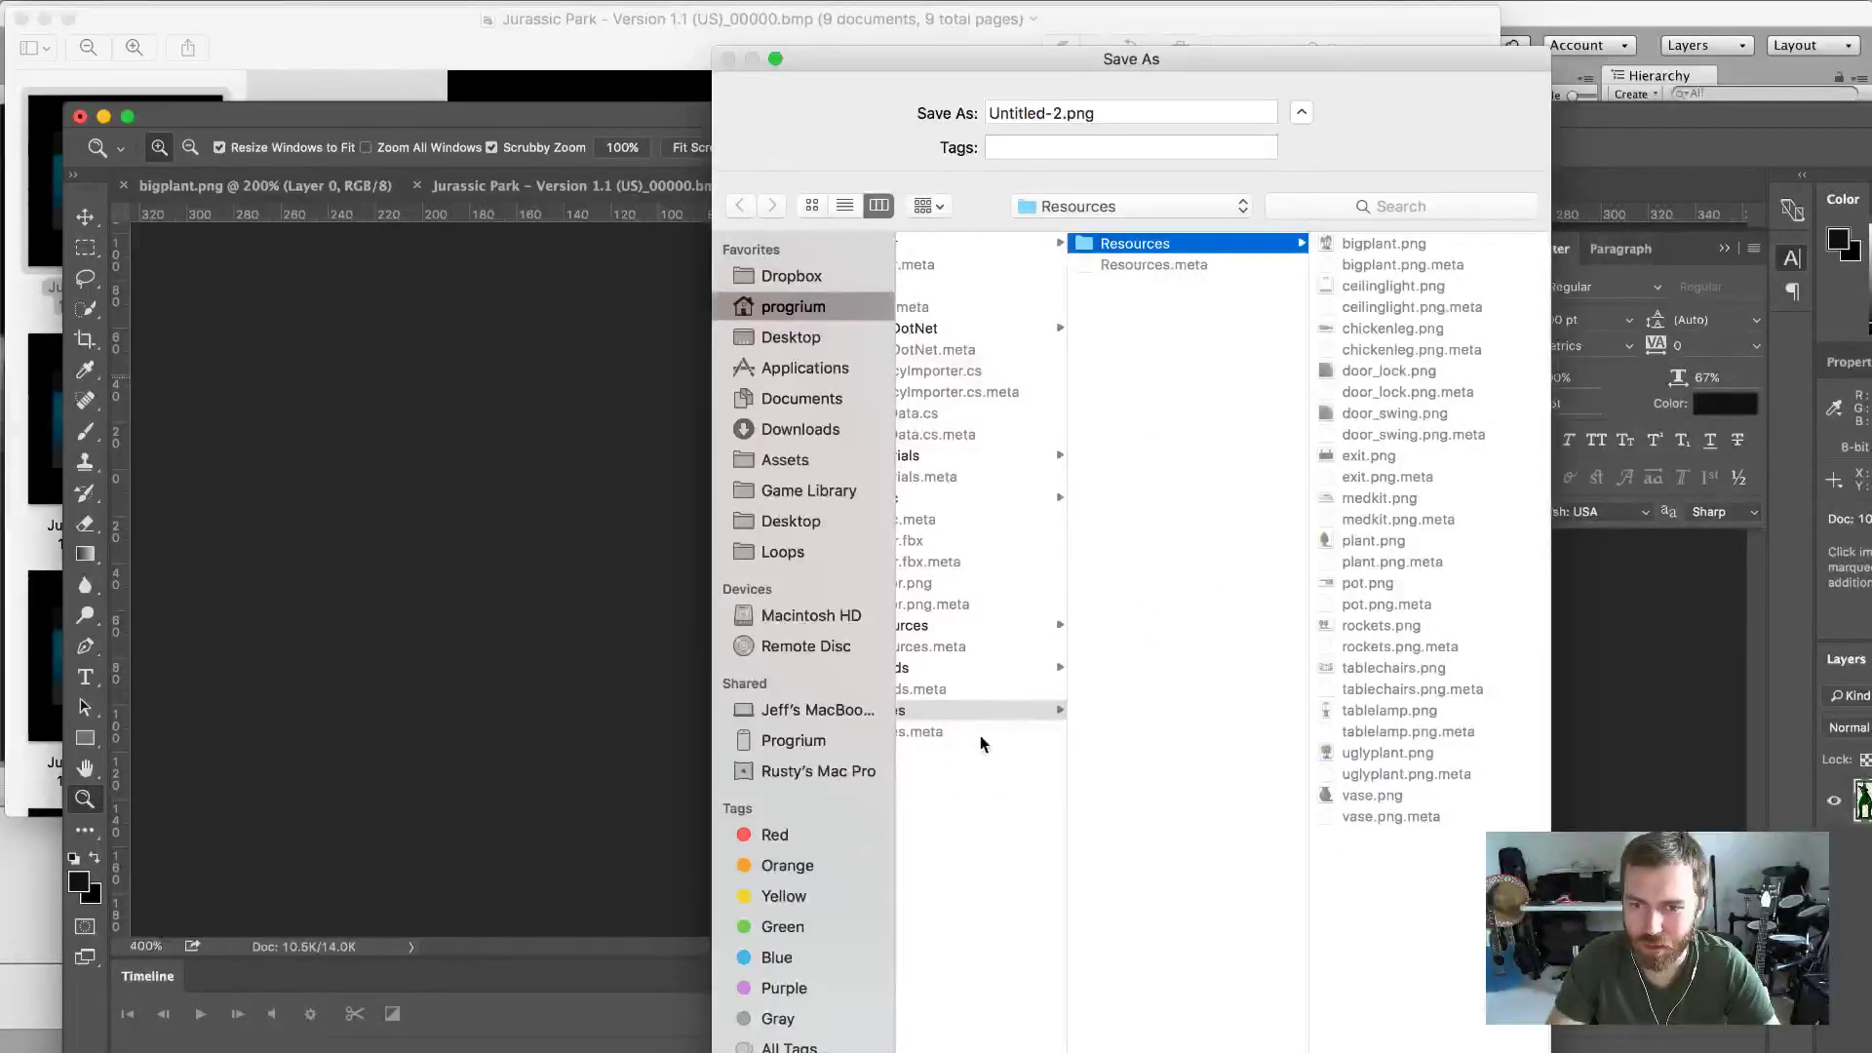
Name the exported image spitter.png and save it.
{"action": "left_click", "coordinate": [1063, 113]}
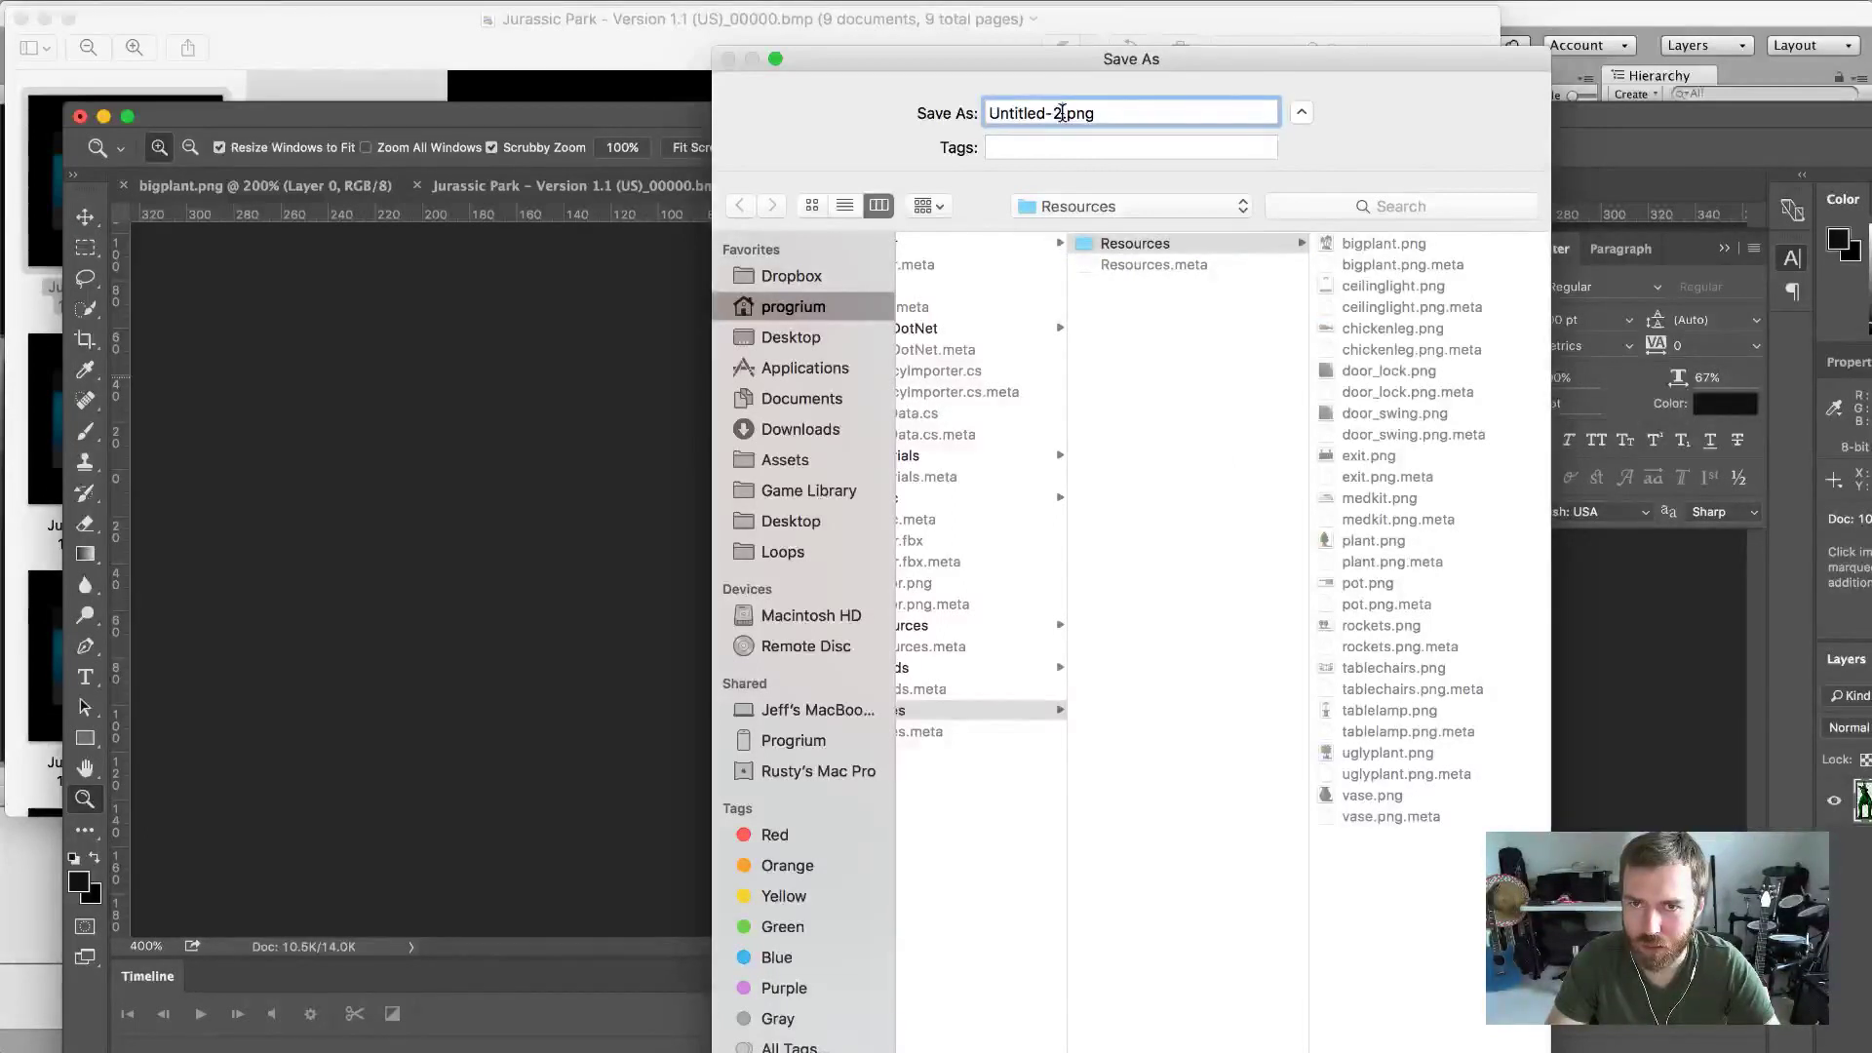
{"action": "left_click_drag", "start_coordinate": [1062, 113], "coordinate": [805, 123]}
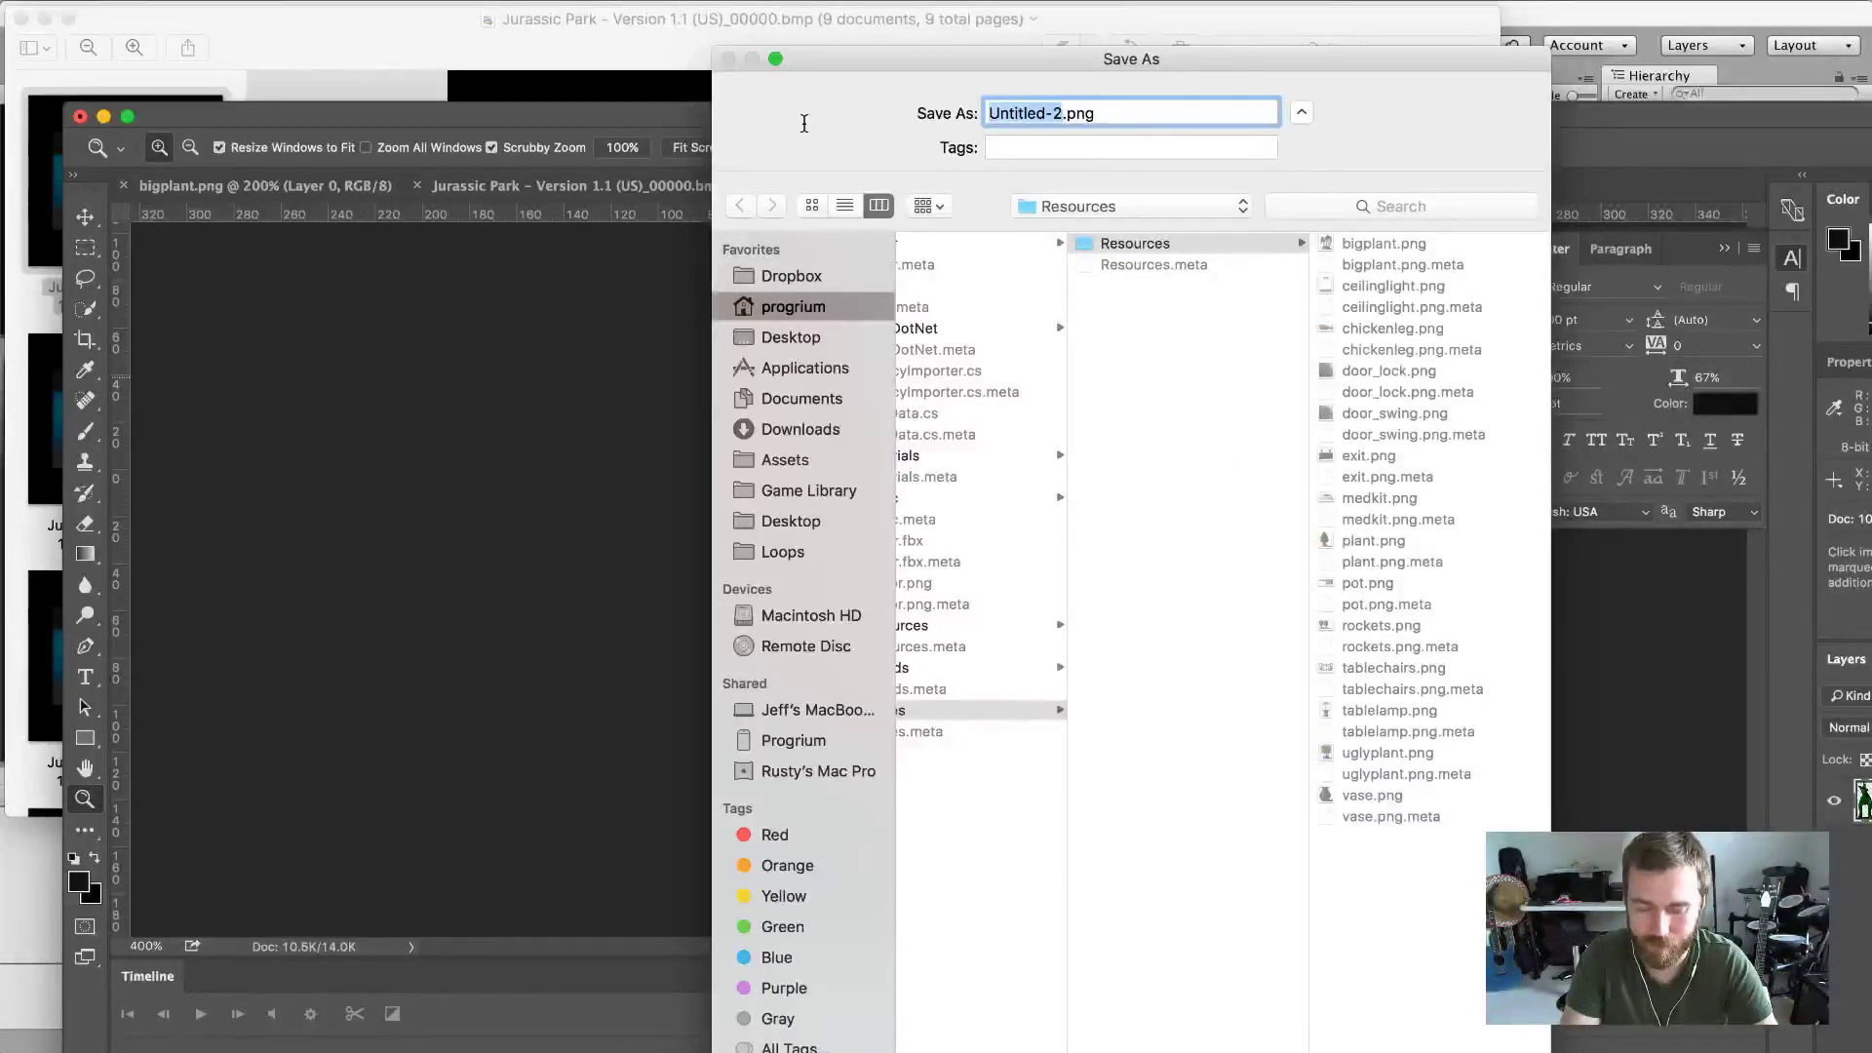
{"action": "type", "text": "spitter"}
{"action": "key", "text": "Return"}
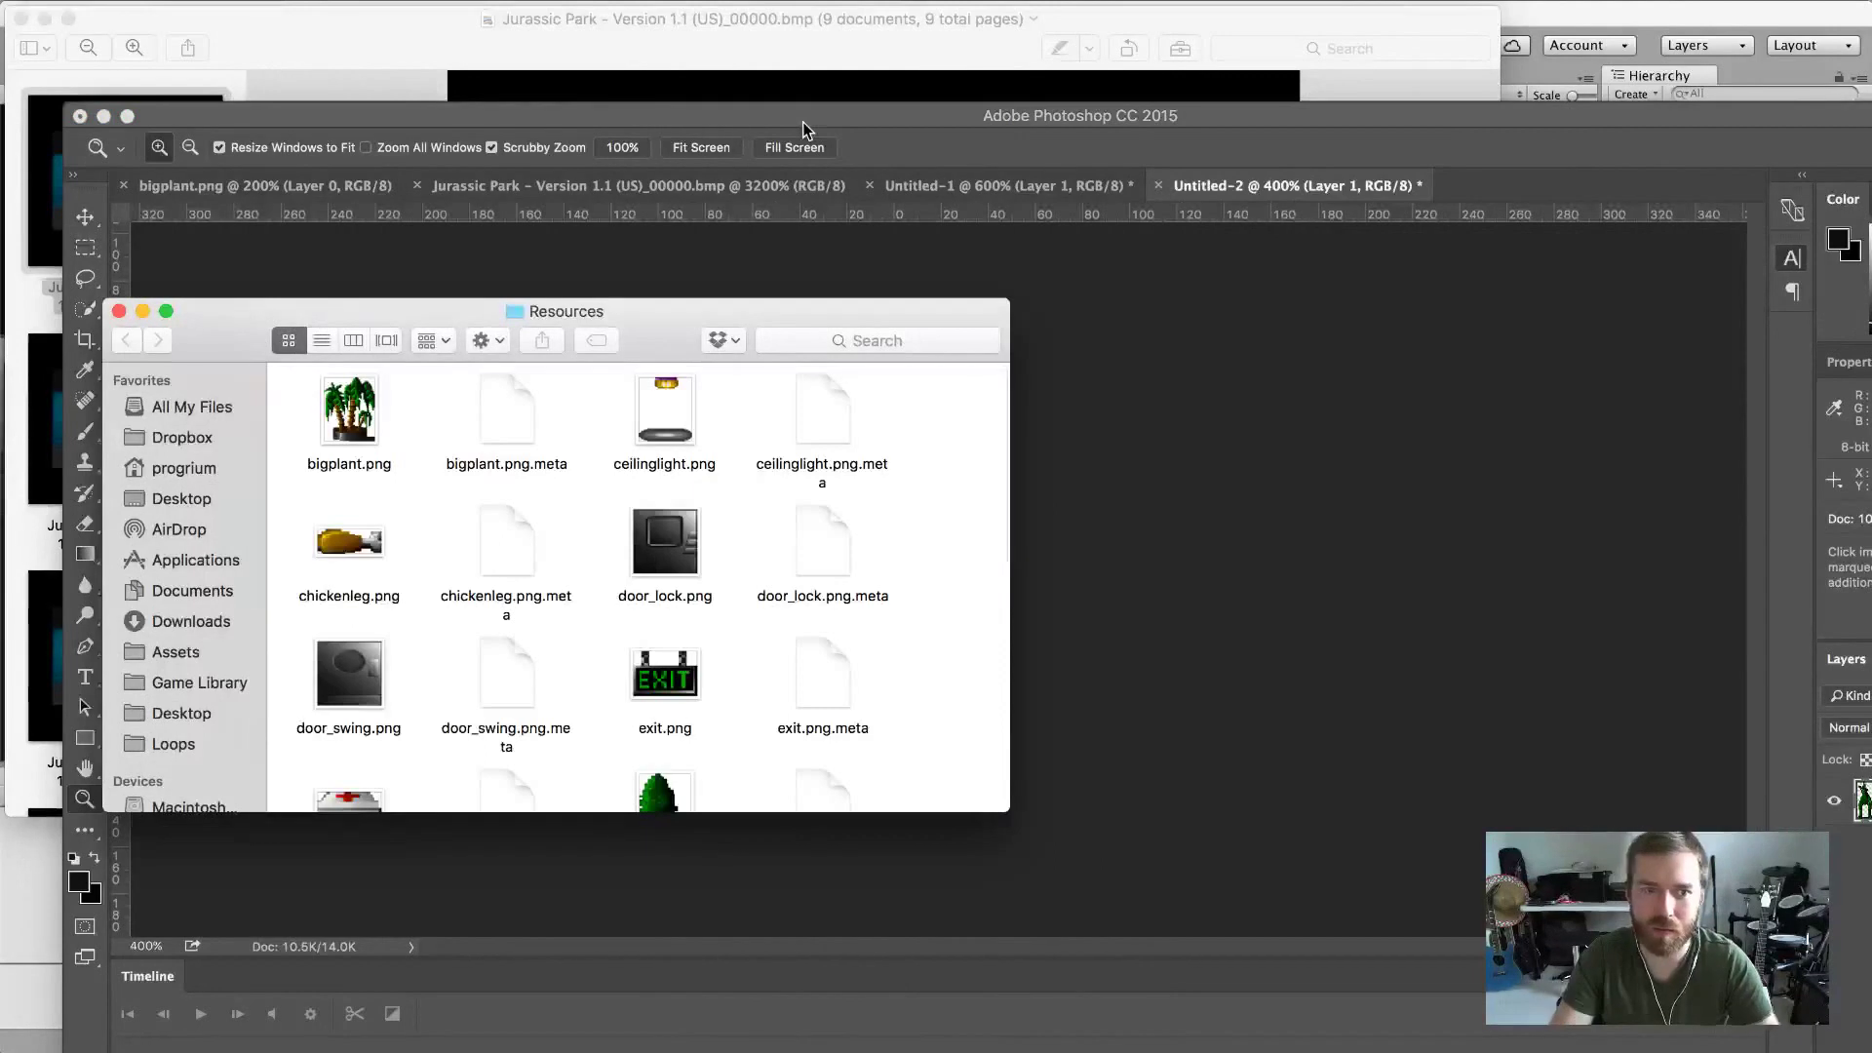
Switch to Unity and select the spitter texture in the Legacy sprites' Resources folder to show its import settings.
{"action": "key", "text": "super+Tab"}
{"action": "key", "text": "super+Tab"}
{"action": "key", "text": "super+Tab"}
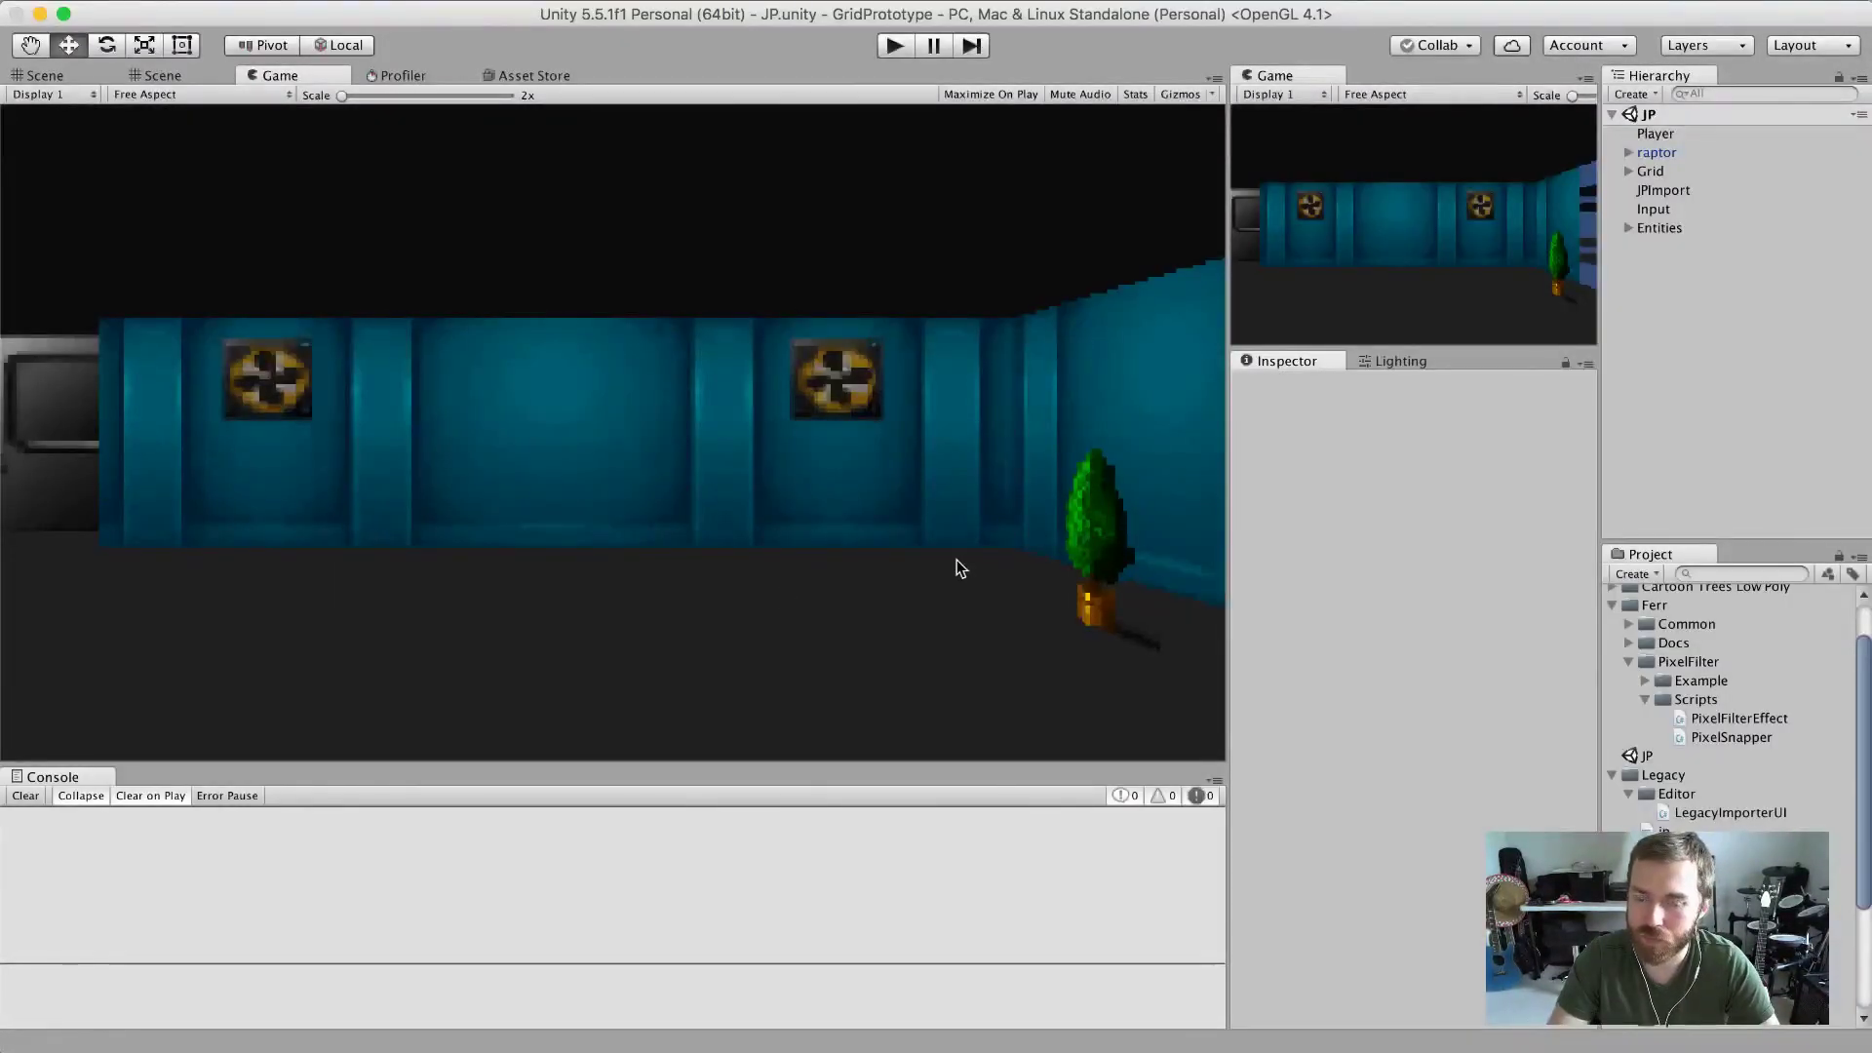
{"action": "scroll", "coordinate": [1830, 761], "scroll_direction": "down", "scroll_amount": 3}
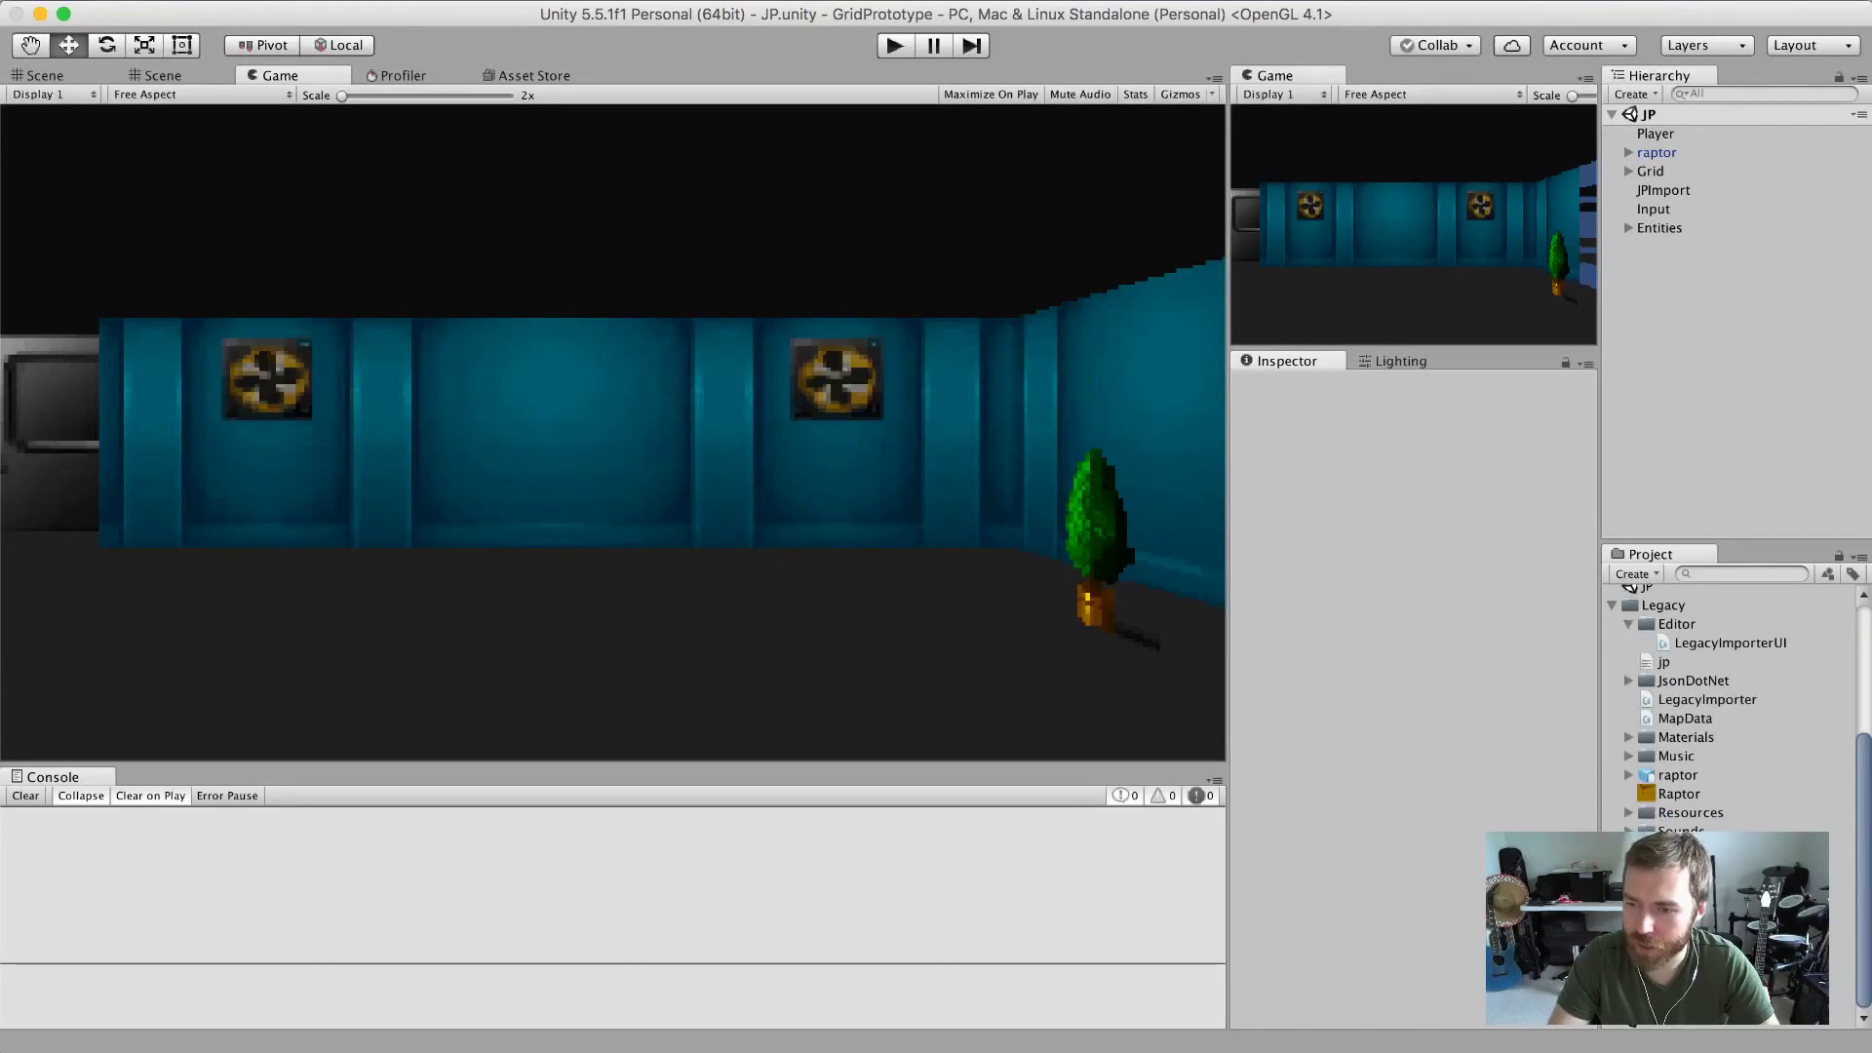
{"action": "scroll", "coordinate": [1805, 780], "scroll_direction": "up", "scroll_amount": 4}
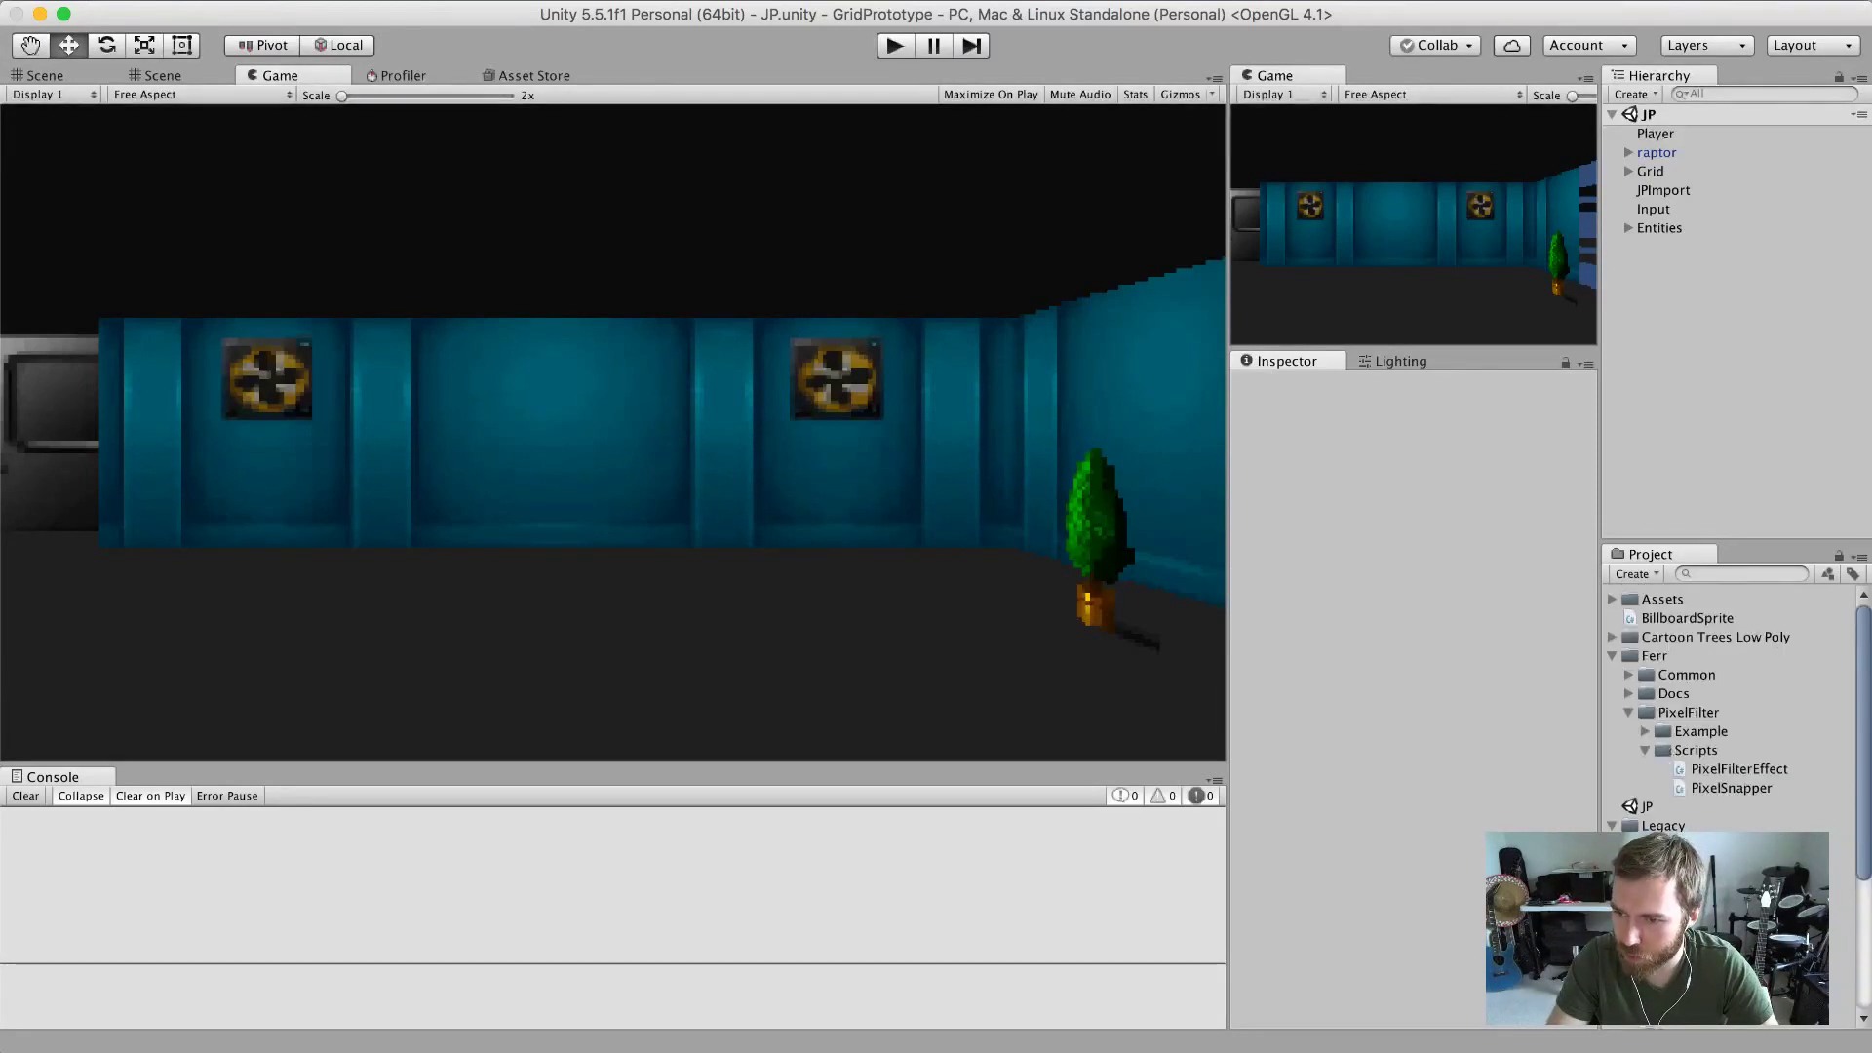
{"action": "scroll", "coordinate": [1731, 712], "scroll_direction": "down", "scroll_amount": 4}
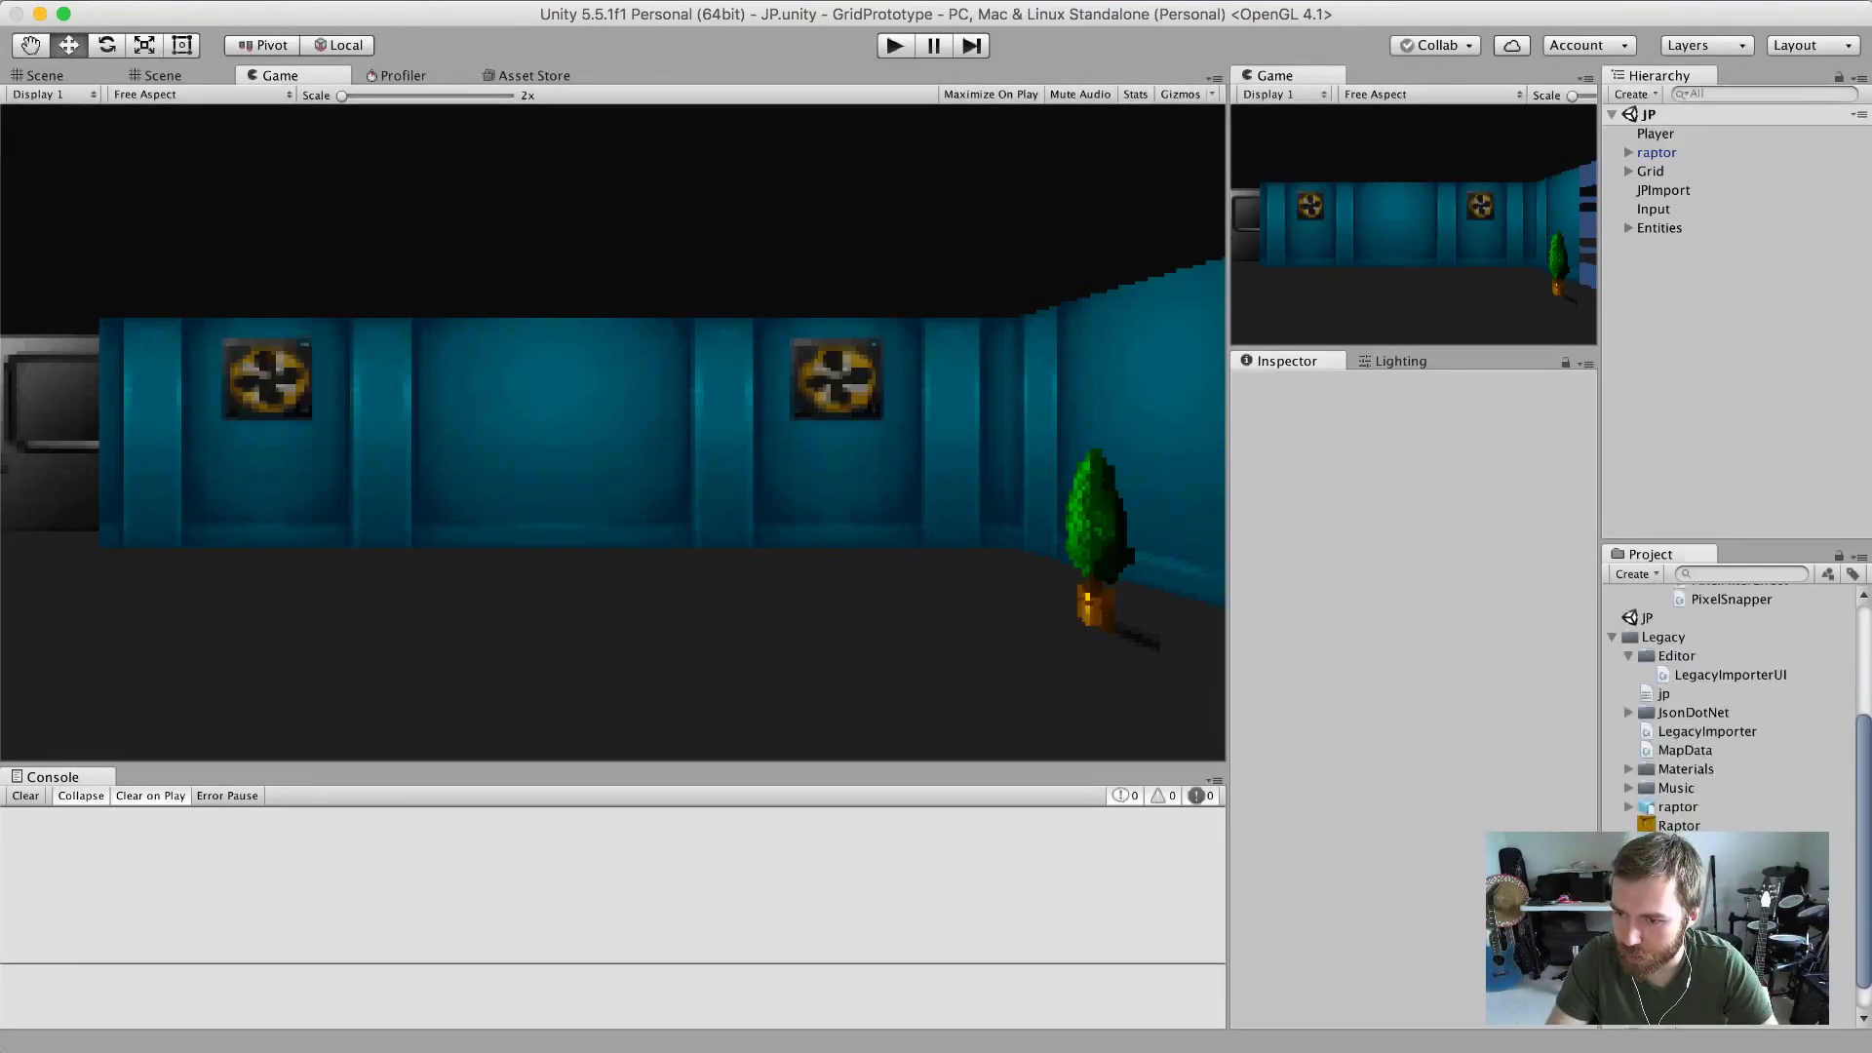
{"action": "scroll", "coordinate": [1731, 712], "scroll_direction": "down", "scroll_amount": 5}
{"action": "scroll", "coordinate": [1731, 712], "scroll_direction": "down", "scroll_amount": 3}
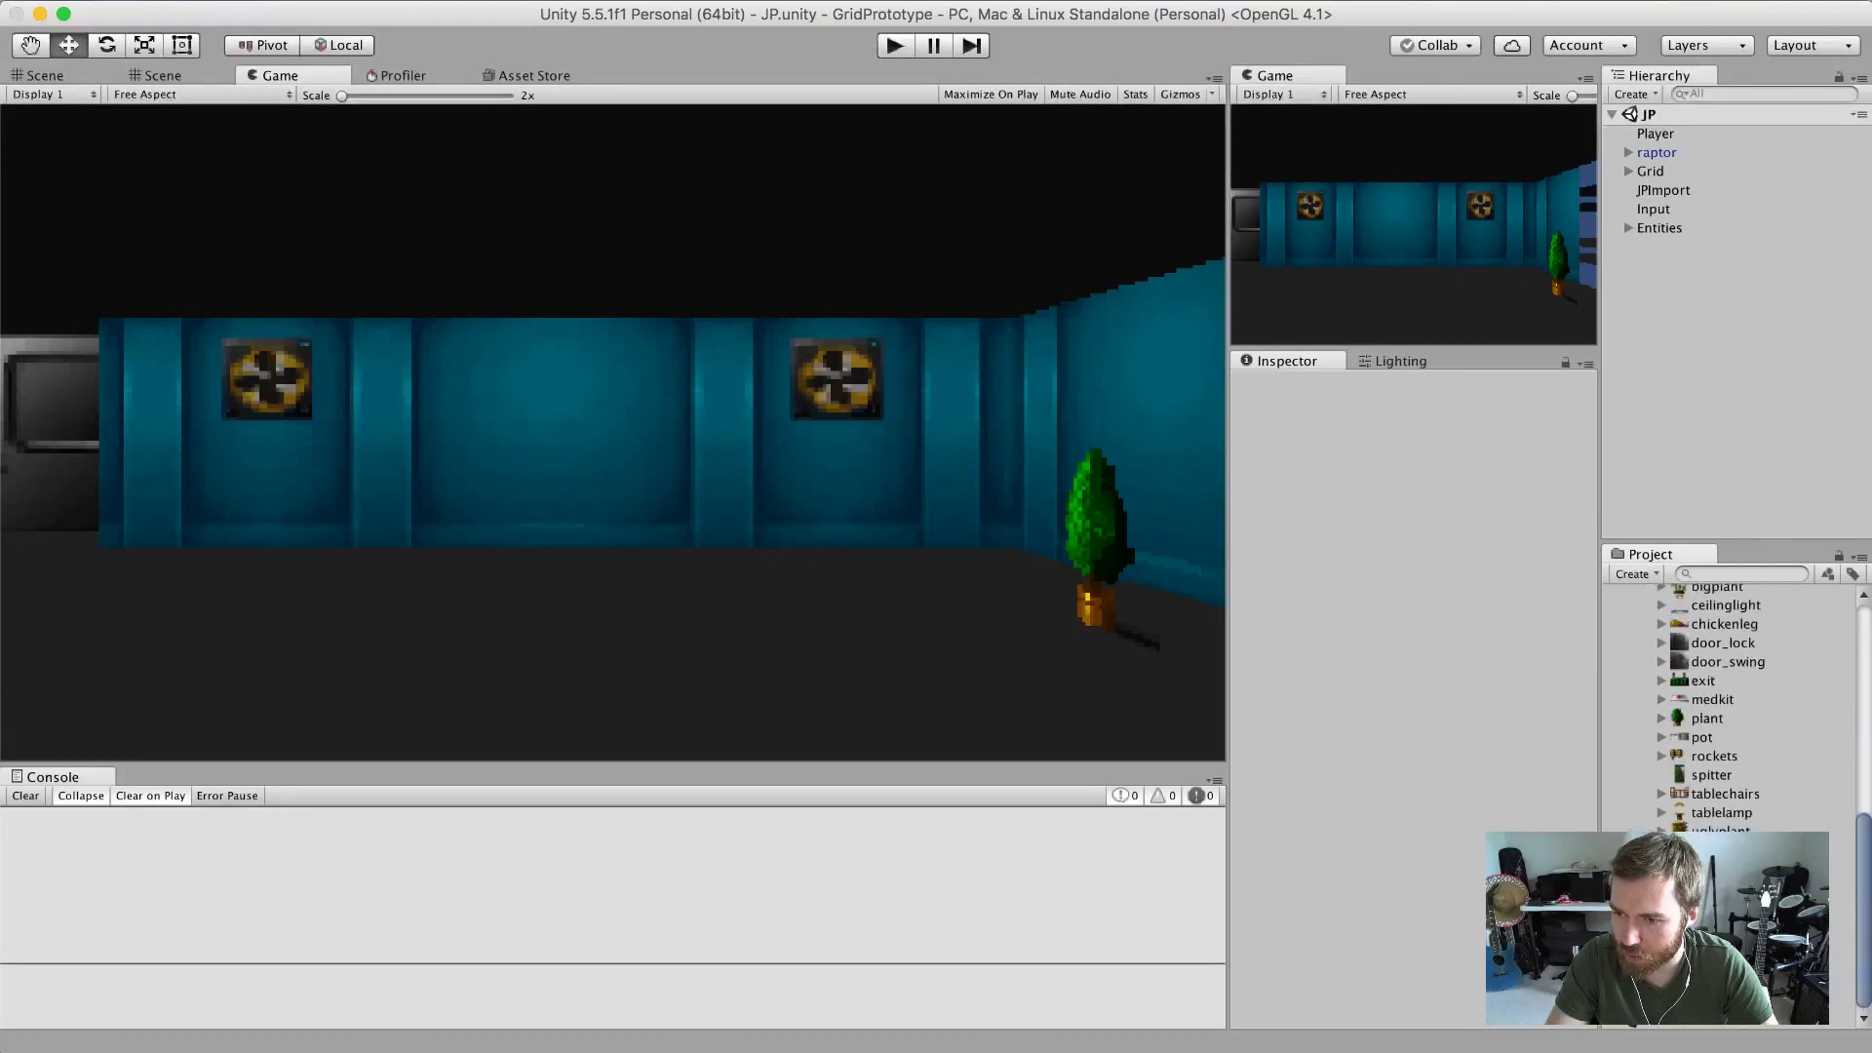
{"action": "left_click", "coordinate": [1717, 777]}
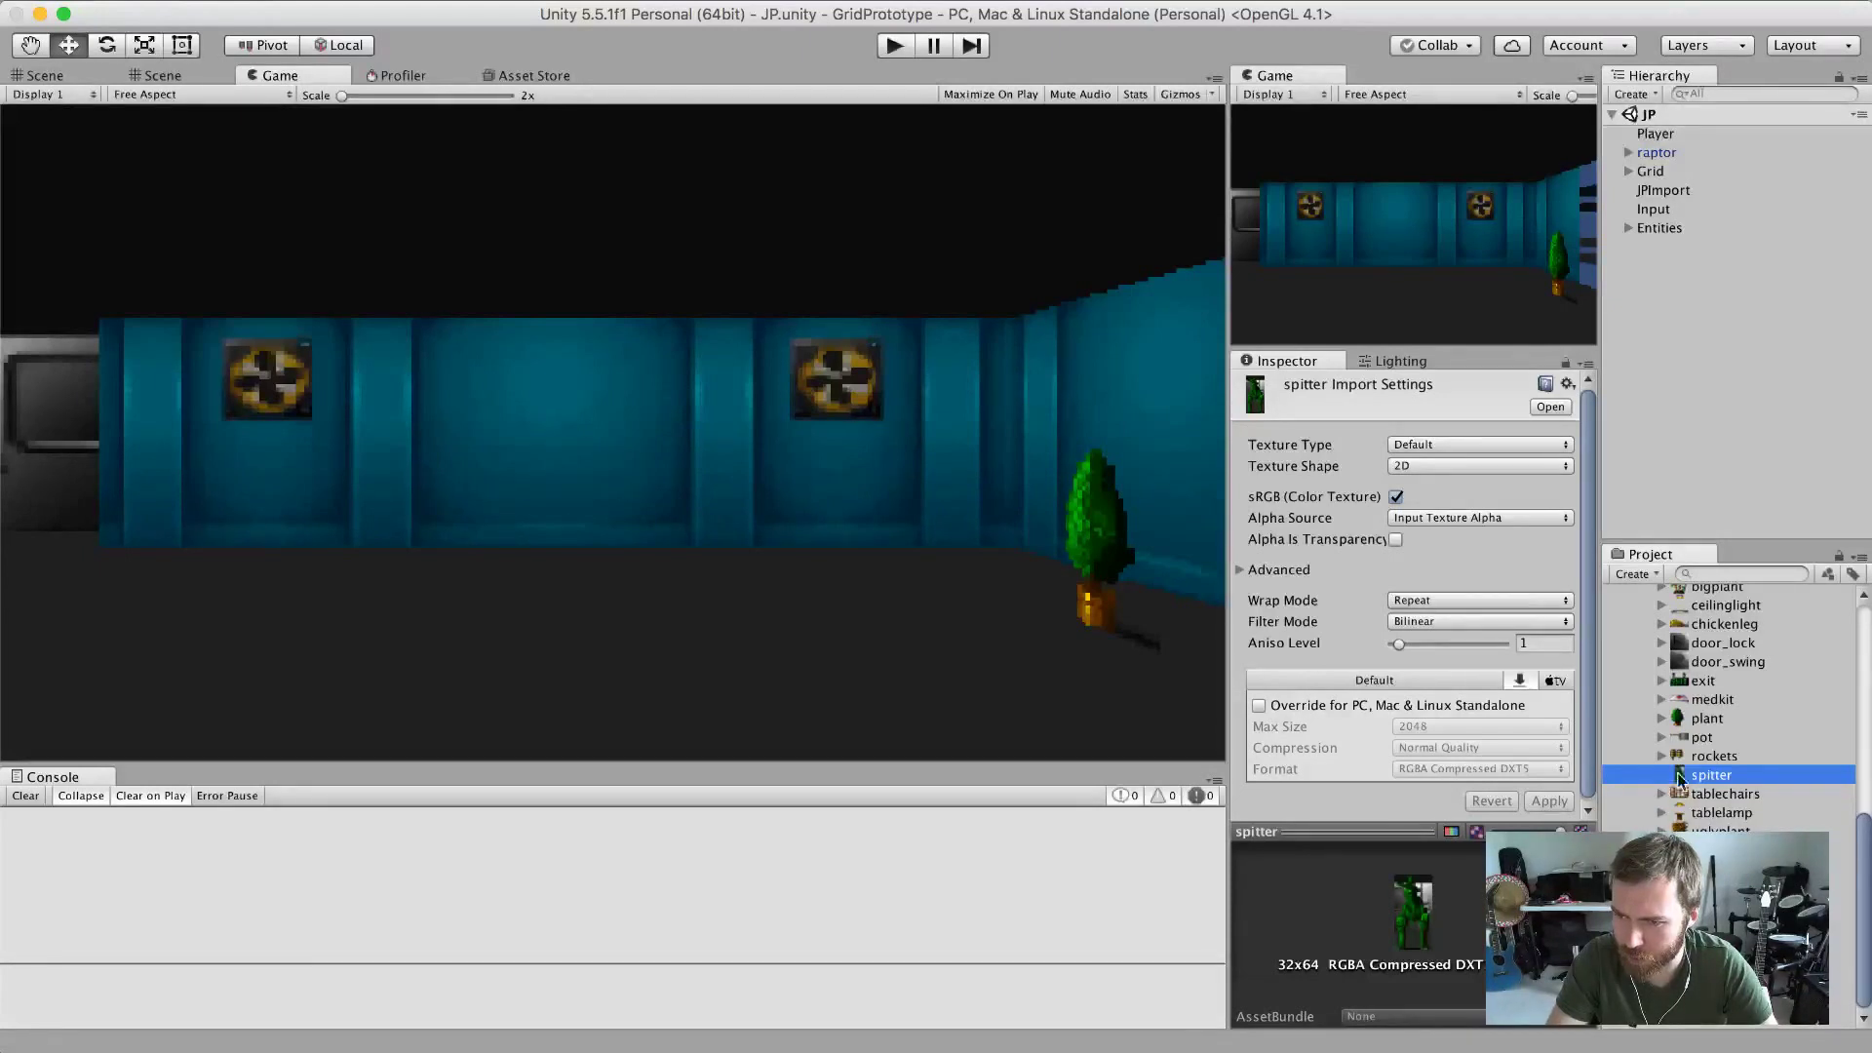
Compare the two dinosaur documents in Photoshop and return to Unity to check the imported spitter texture's size.
{"action": "key", "text": "super+Tab"}
{"action": "key", "text": "super+Tab"}
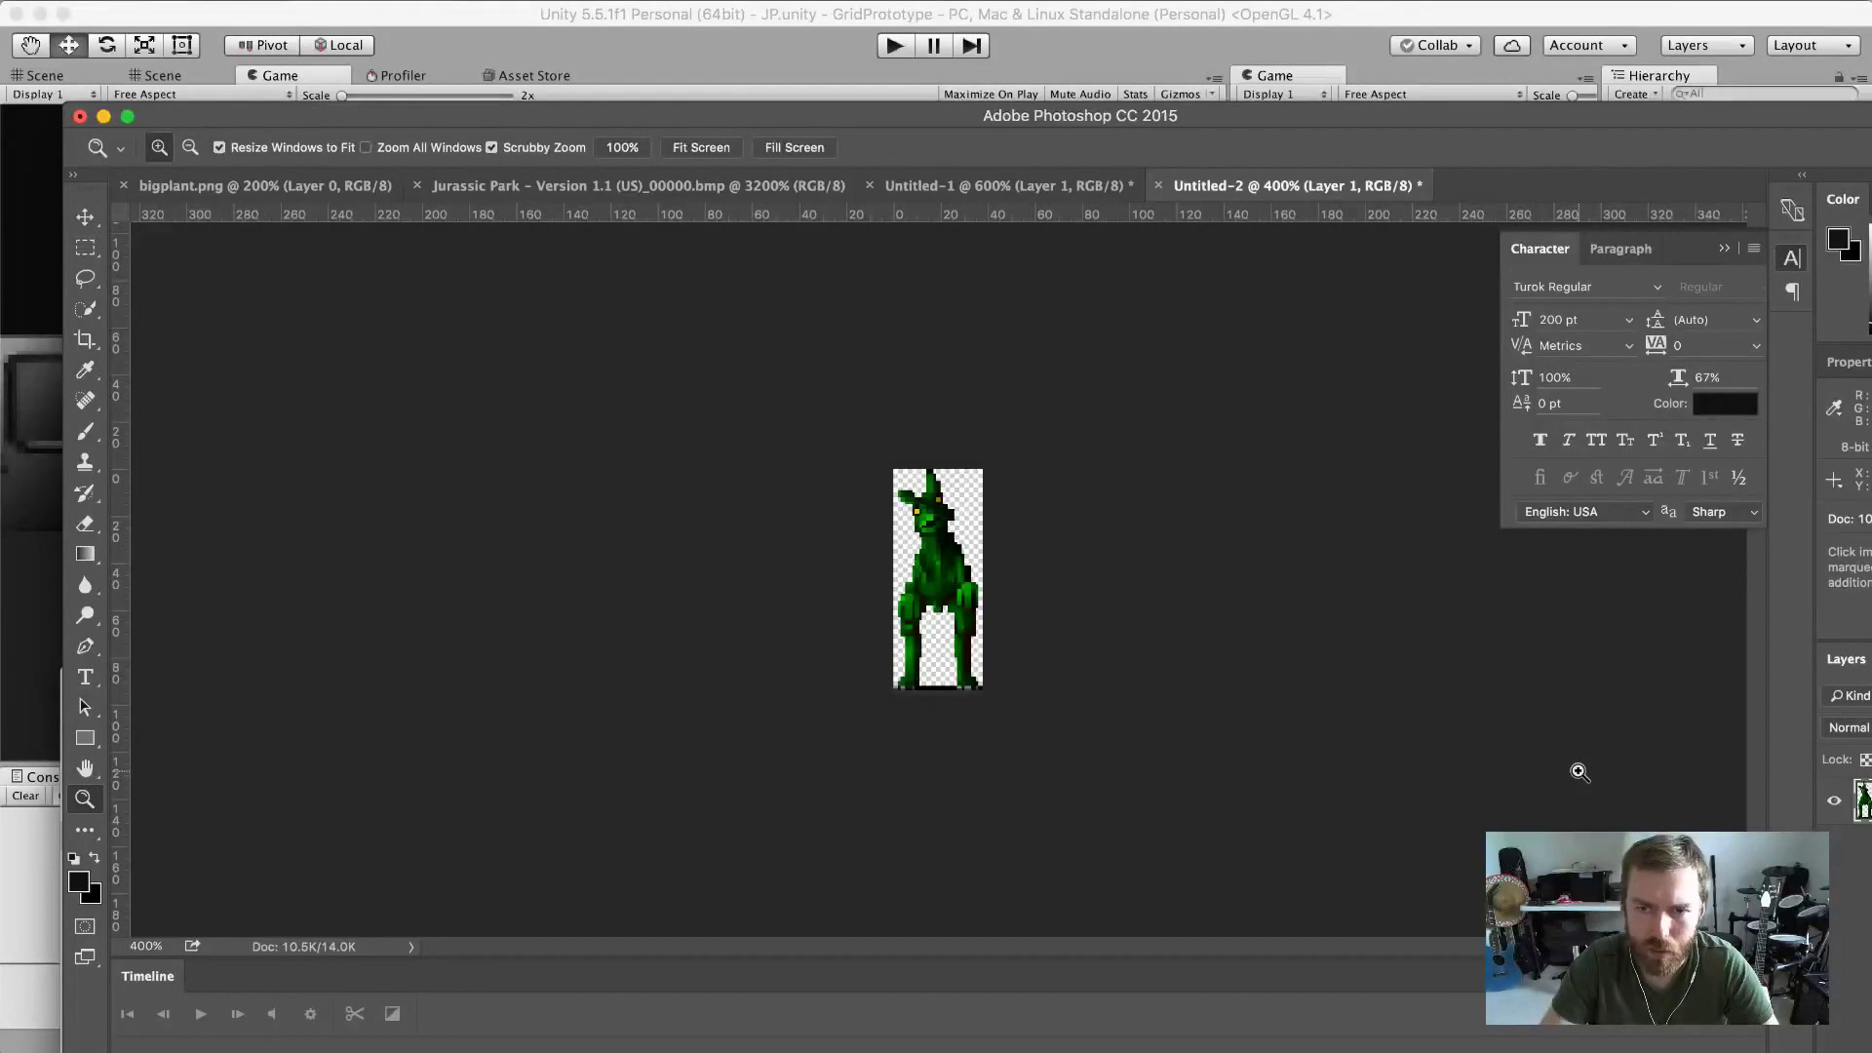
{"action": "left_click", "coordinate": [1039, 185]}
{"action": "left_click", "coordinate": [1207, 186]}
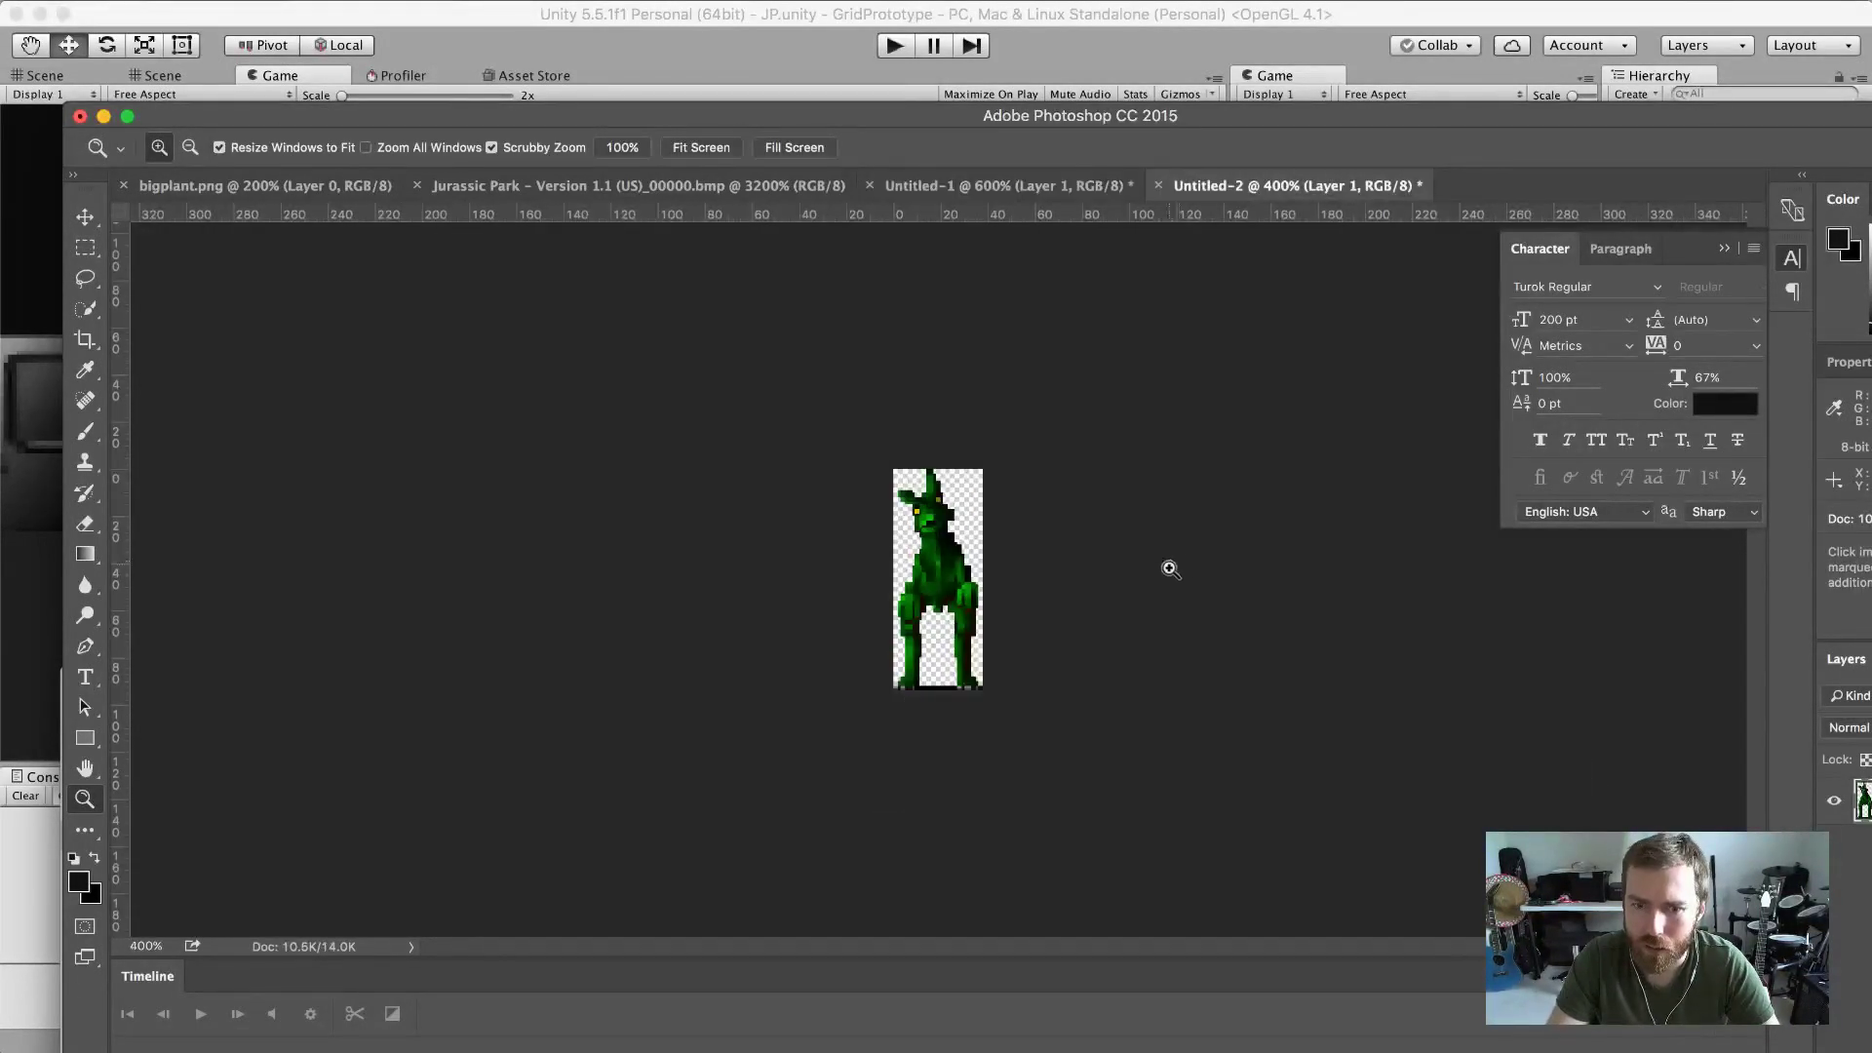
{"action": "key", "text": "super+Tab"}
{"action": "key", "text": "super+Tab"}
{"action": "key", "text": "super+Tab"}
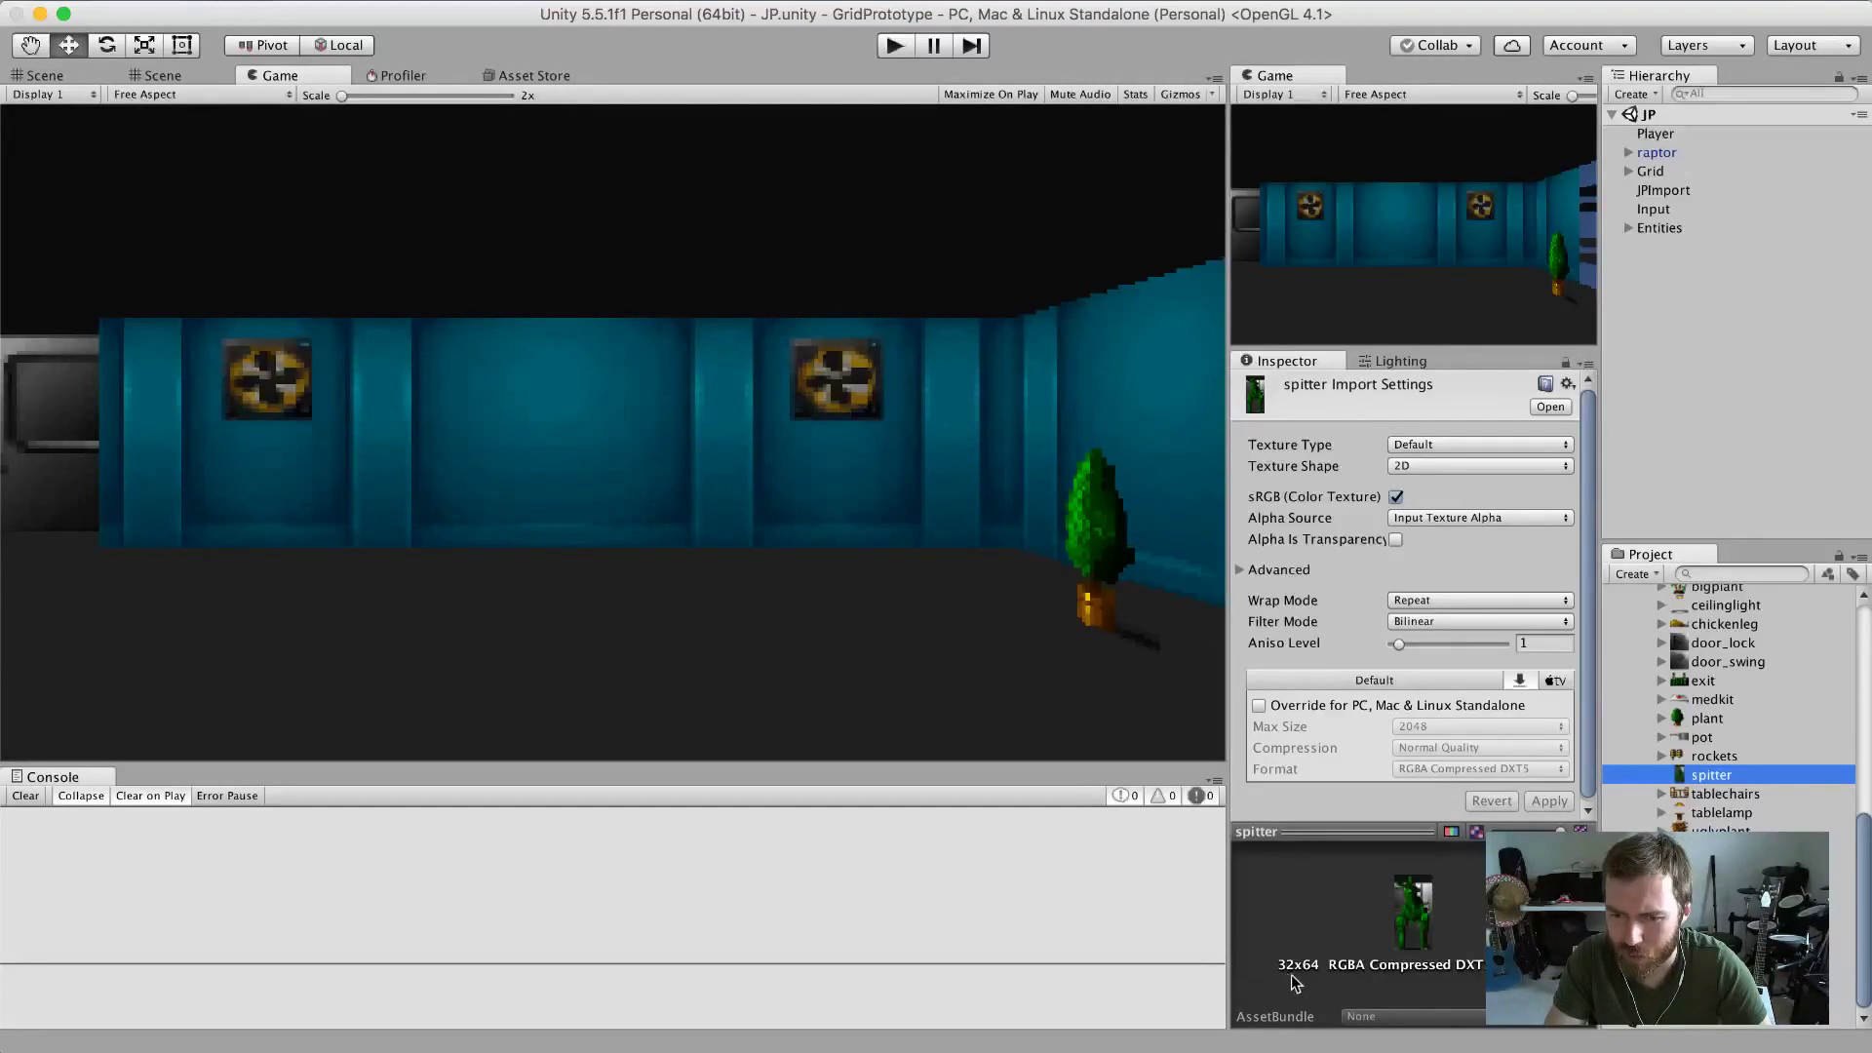
Set the spitter texture's type to Sprite (2D and UI) and its filter mode to Point (no filter), and apply.
{"action": "left_click", "coordinate": [1423, 447]}
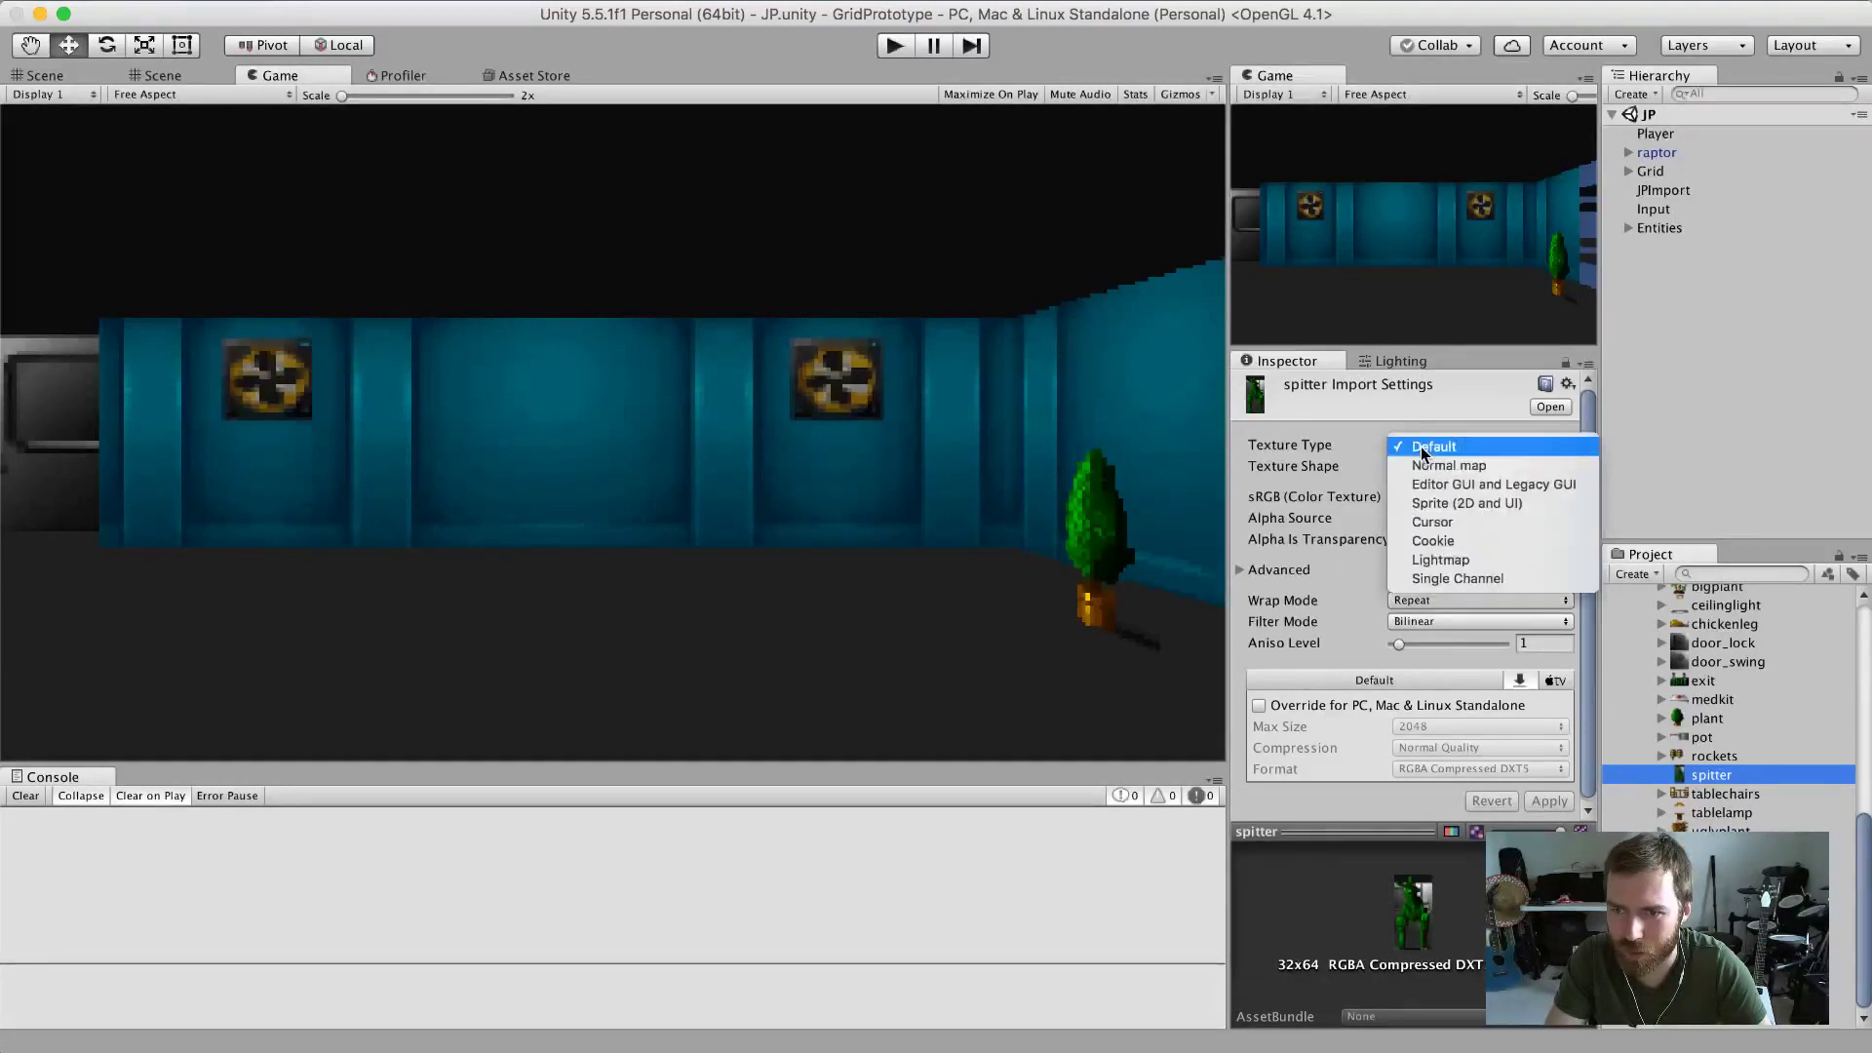
{"action": "left_click", "coordinate": [1527, 502]}
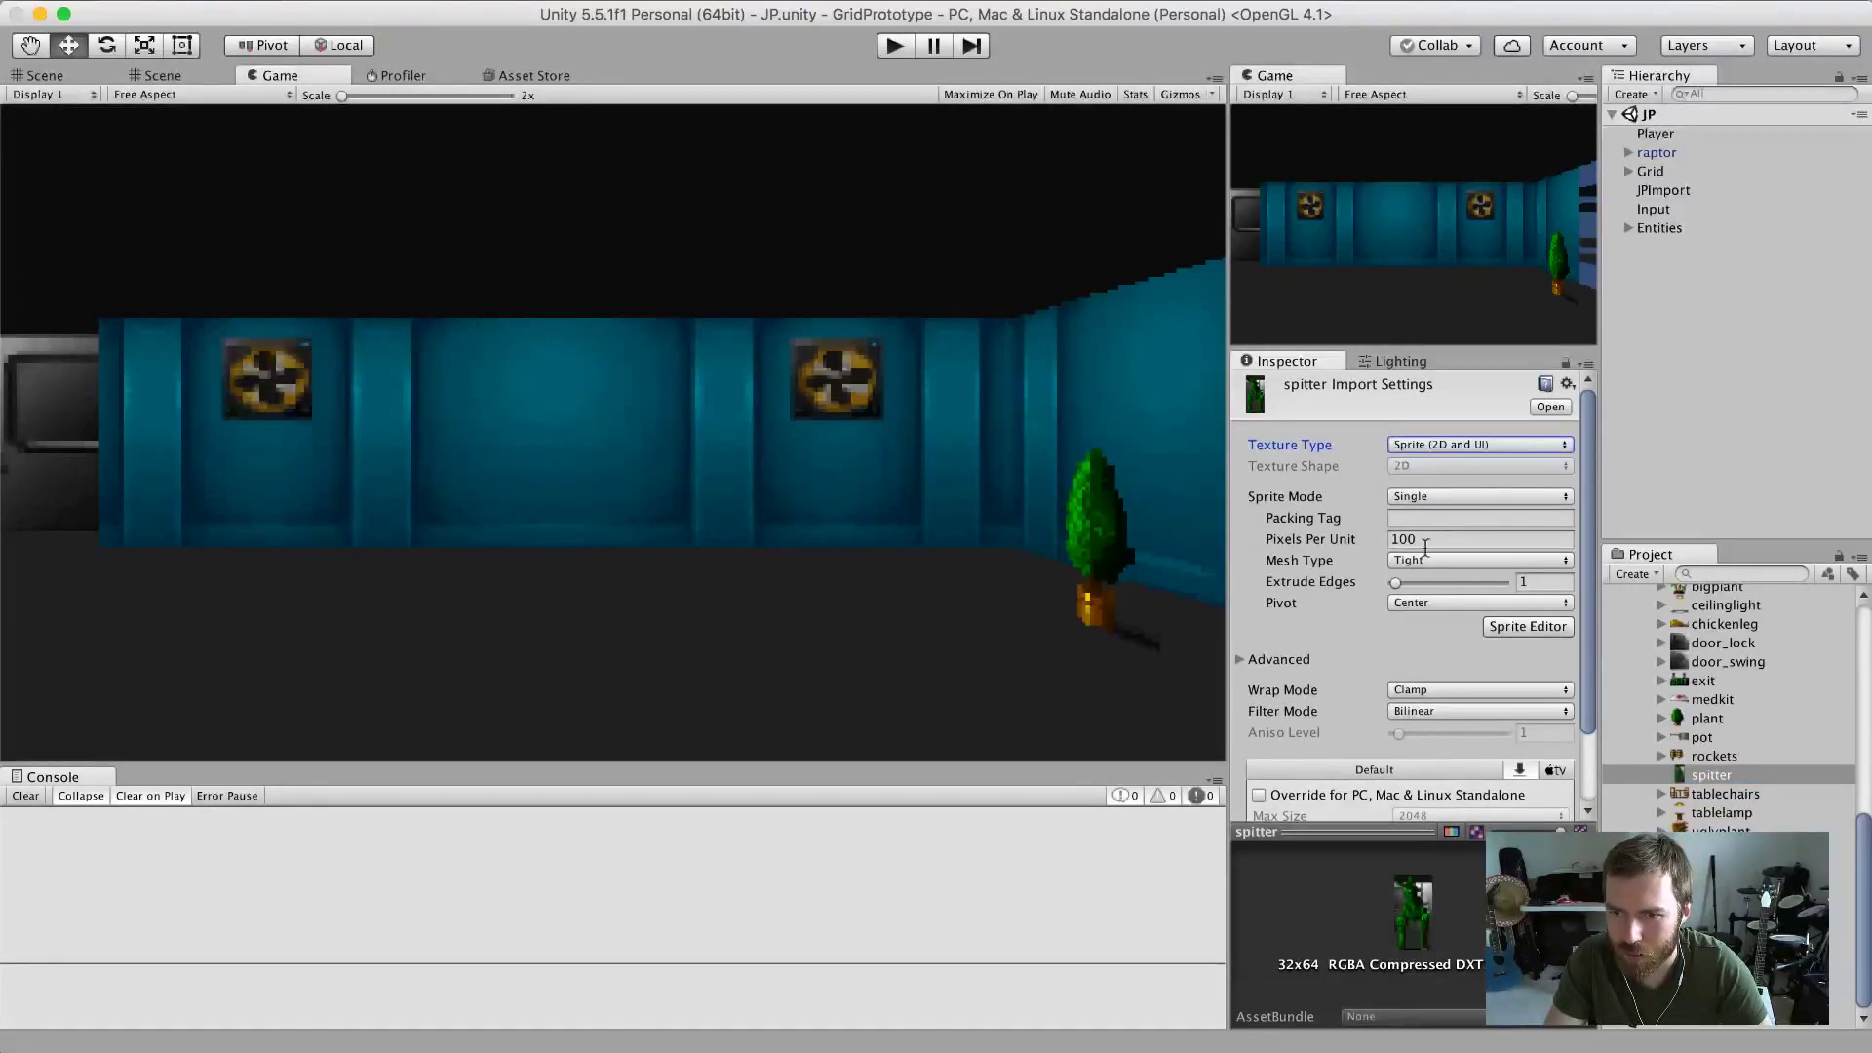
{"action": "scroll", "coordinate": [1433, 611], "scroll_direction": "down", "scroll_amount": 2}
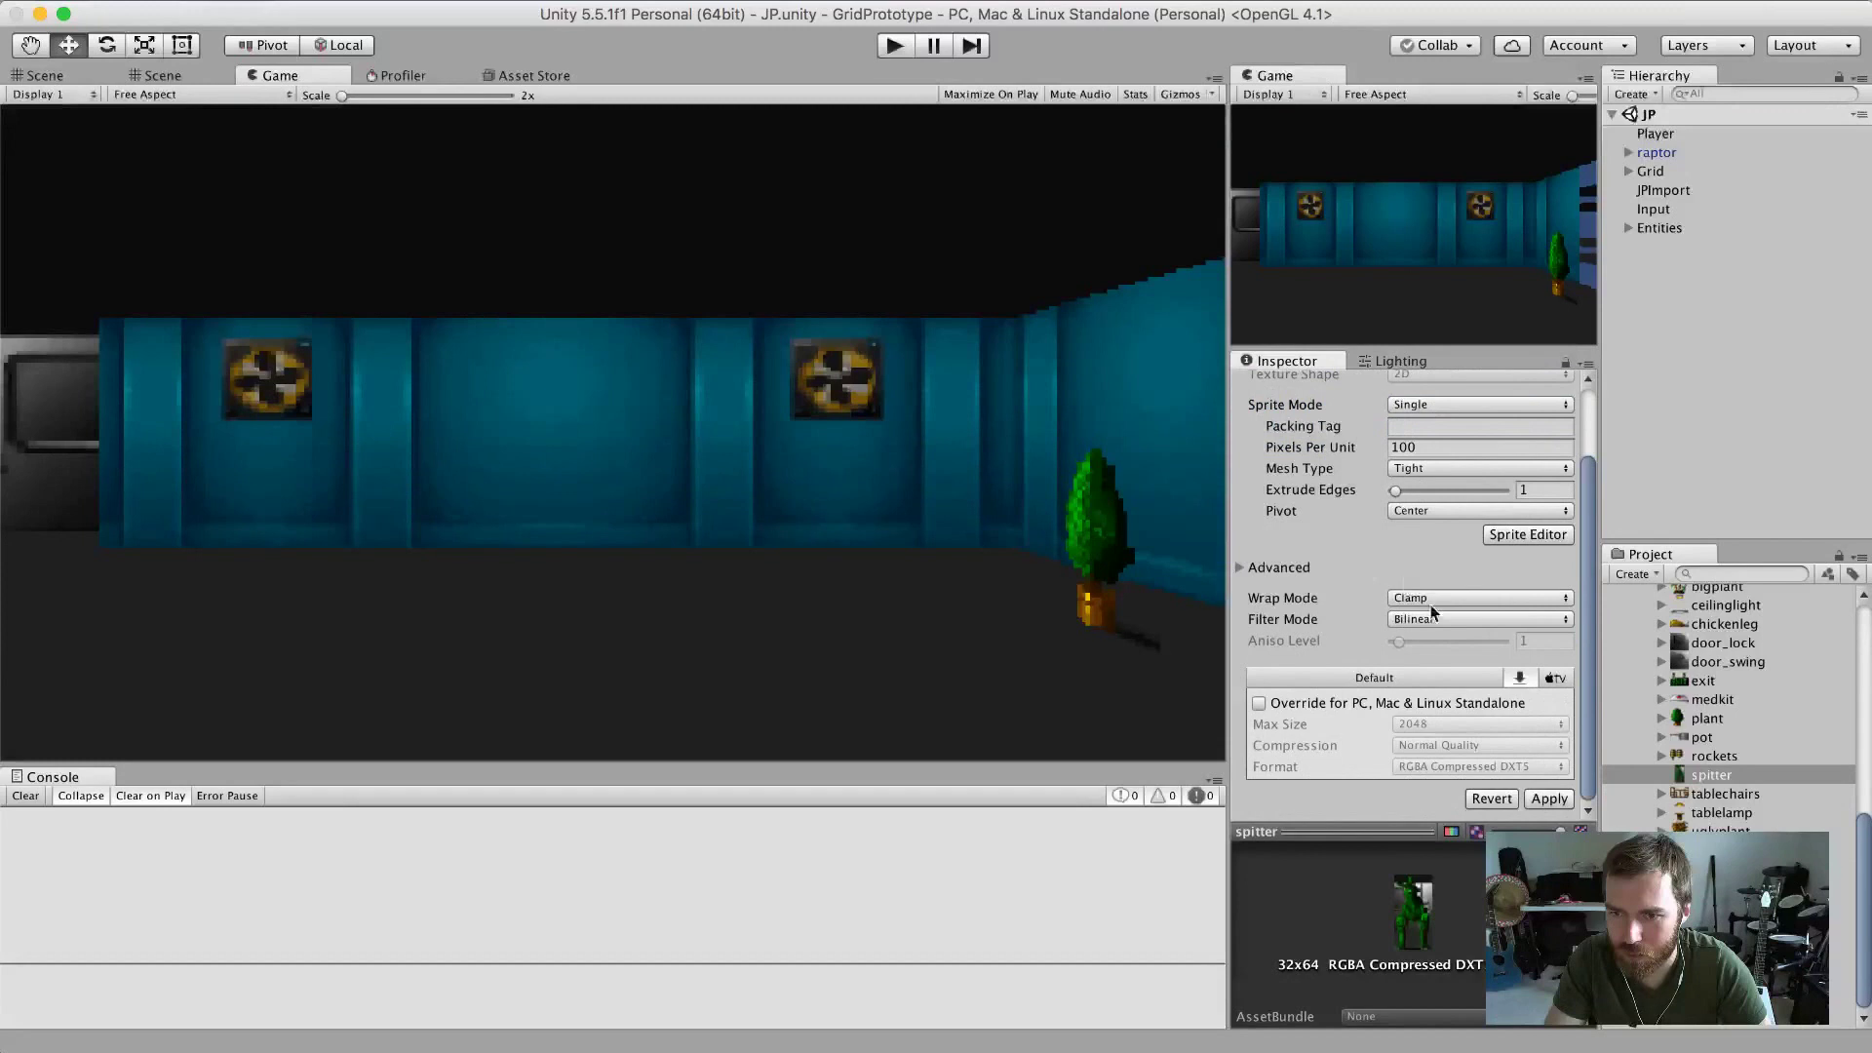
{"action": "left_click", "coordinate": [1445, 618]}
{"action": "left_click", "coordinate": [1453, 599]}
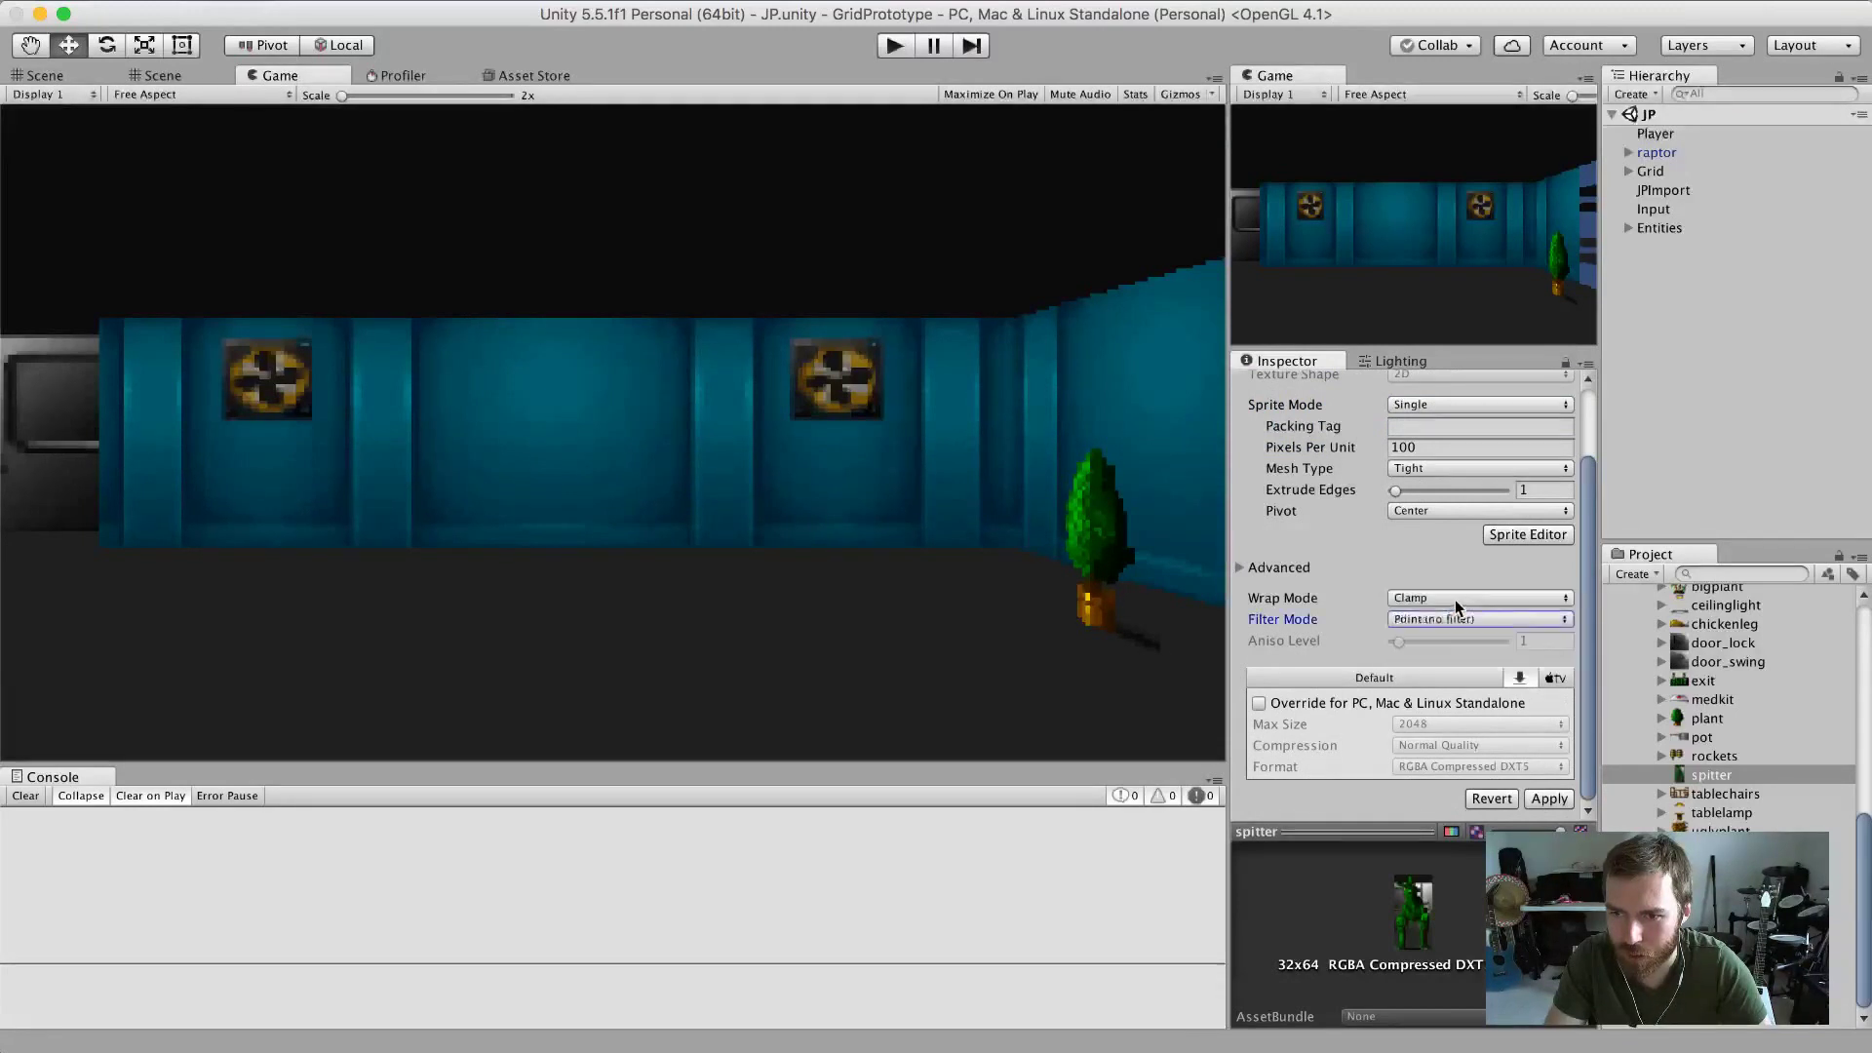
{"action": "left_click", "coordinate": [1549, 799]}
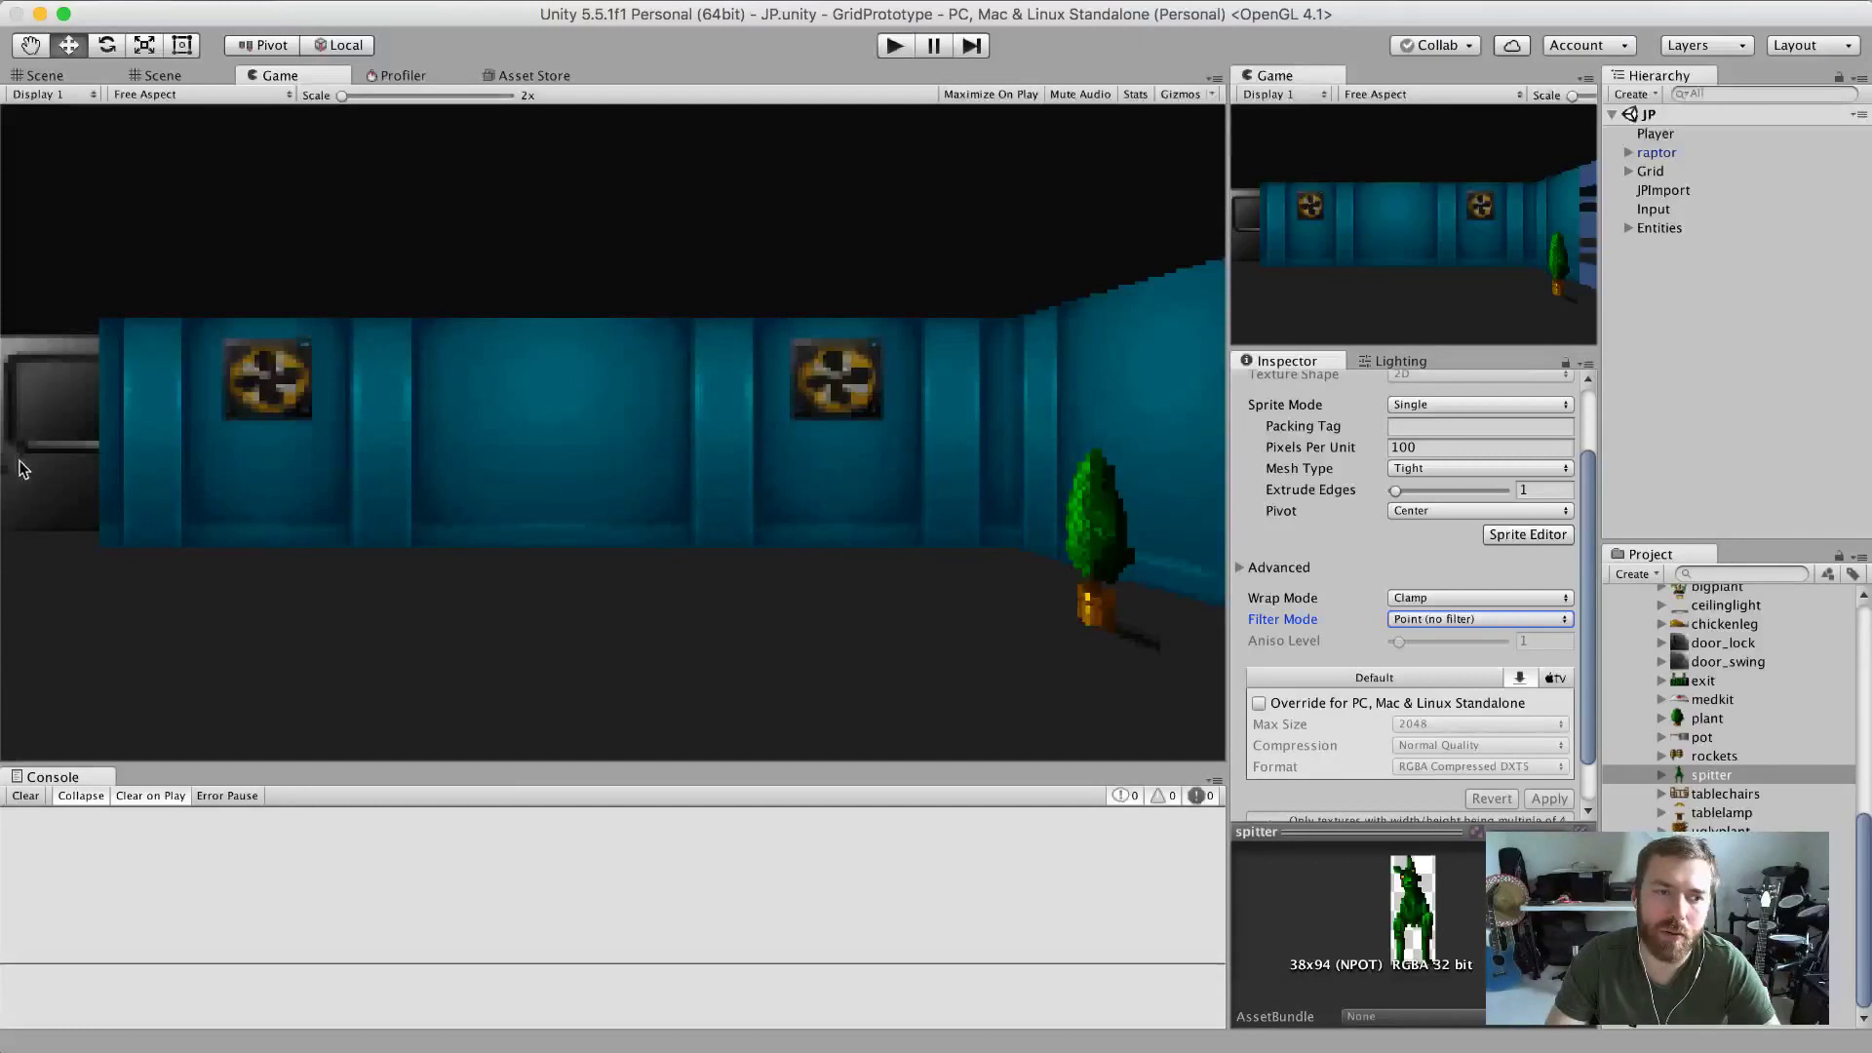
Show the room with the empty floor in the Scene view and select the Plant.1 entity to examine its components.
{"action": "left_click", "coordinate": [164, 76]}
{"action": "mouse_move", "coordinate": [600, 475]}
{"action": "left_mouse_down", "text": "alt"}
{"action": "mouse_move", "coordinate": [624, 488]}
{"action": "mouse_move", "coordinate": [602, 481]}
{"action": "left_mouse_up", "text": "alt"}
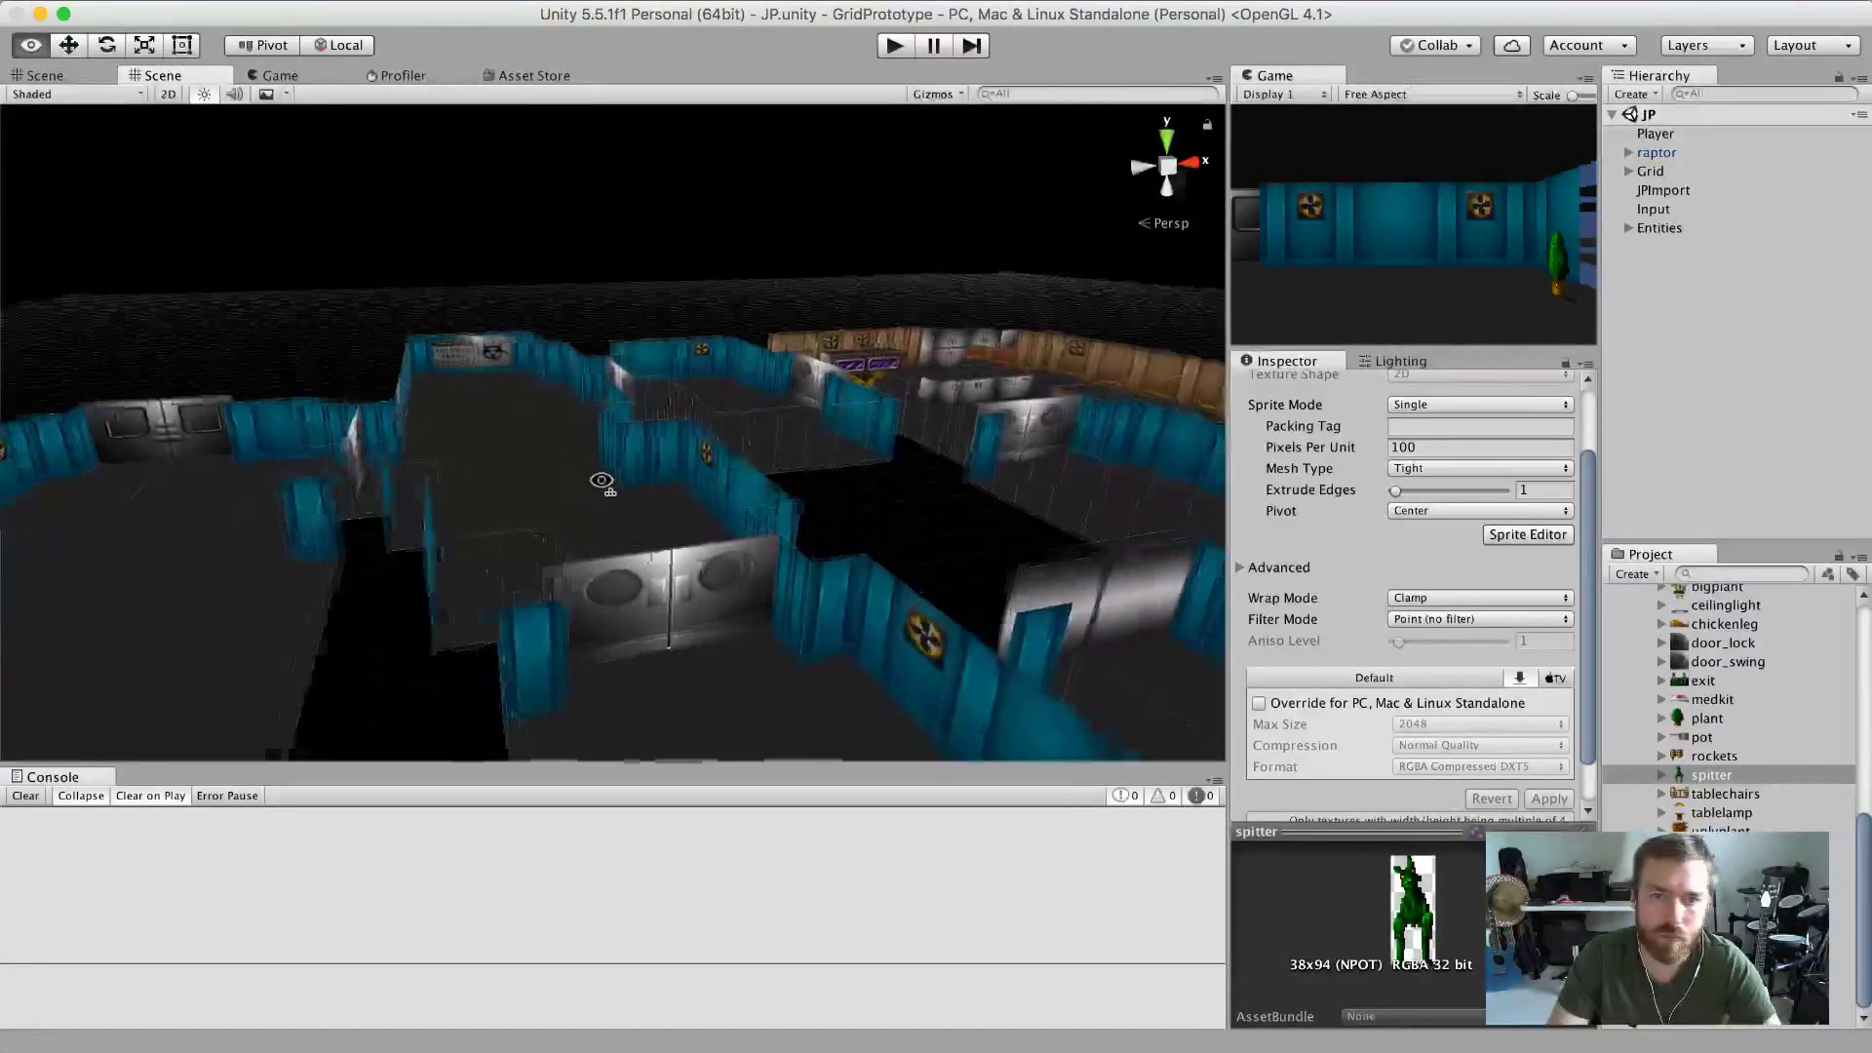
{"action": "right_click_drag", "start_coordinate": [602, 481], "coordinate": [720, 583]}
{"action": "left_click_drag", "start_coordinate": [699, 593], "coordinate": [480, 597], "text": "alt"}
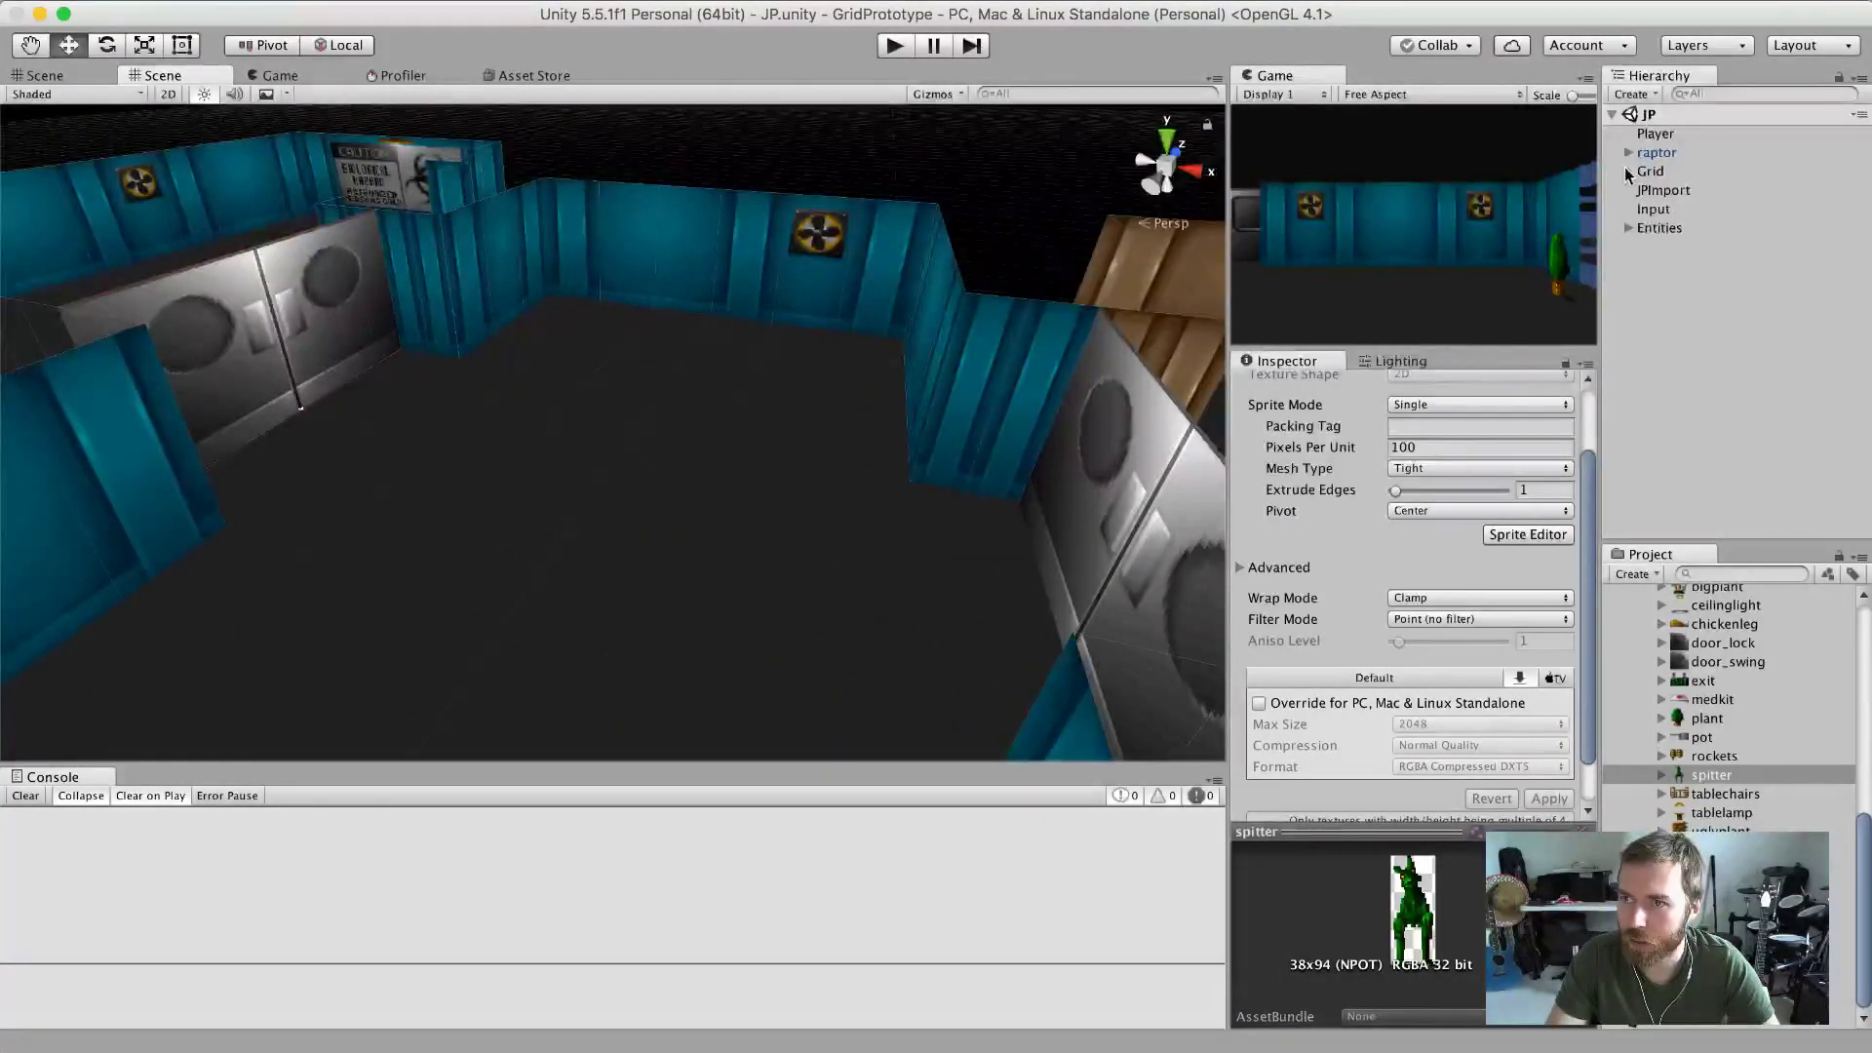
{"action": "left_click", "coordinate": [1627, 229]}
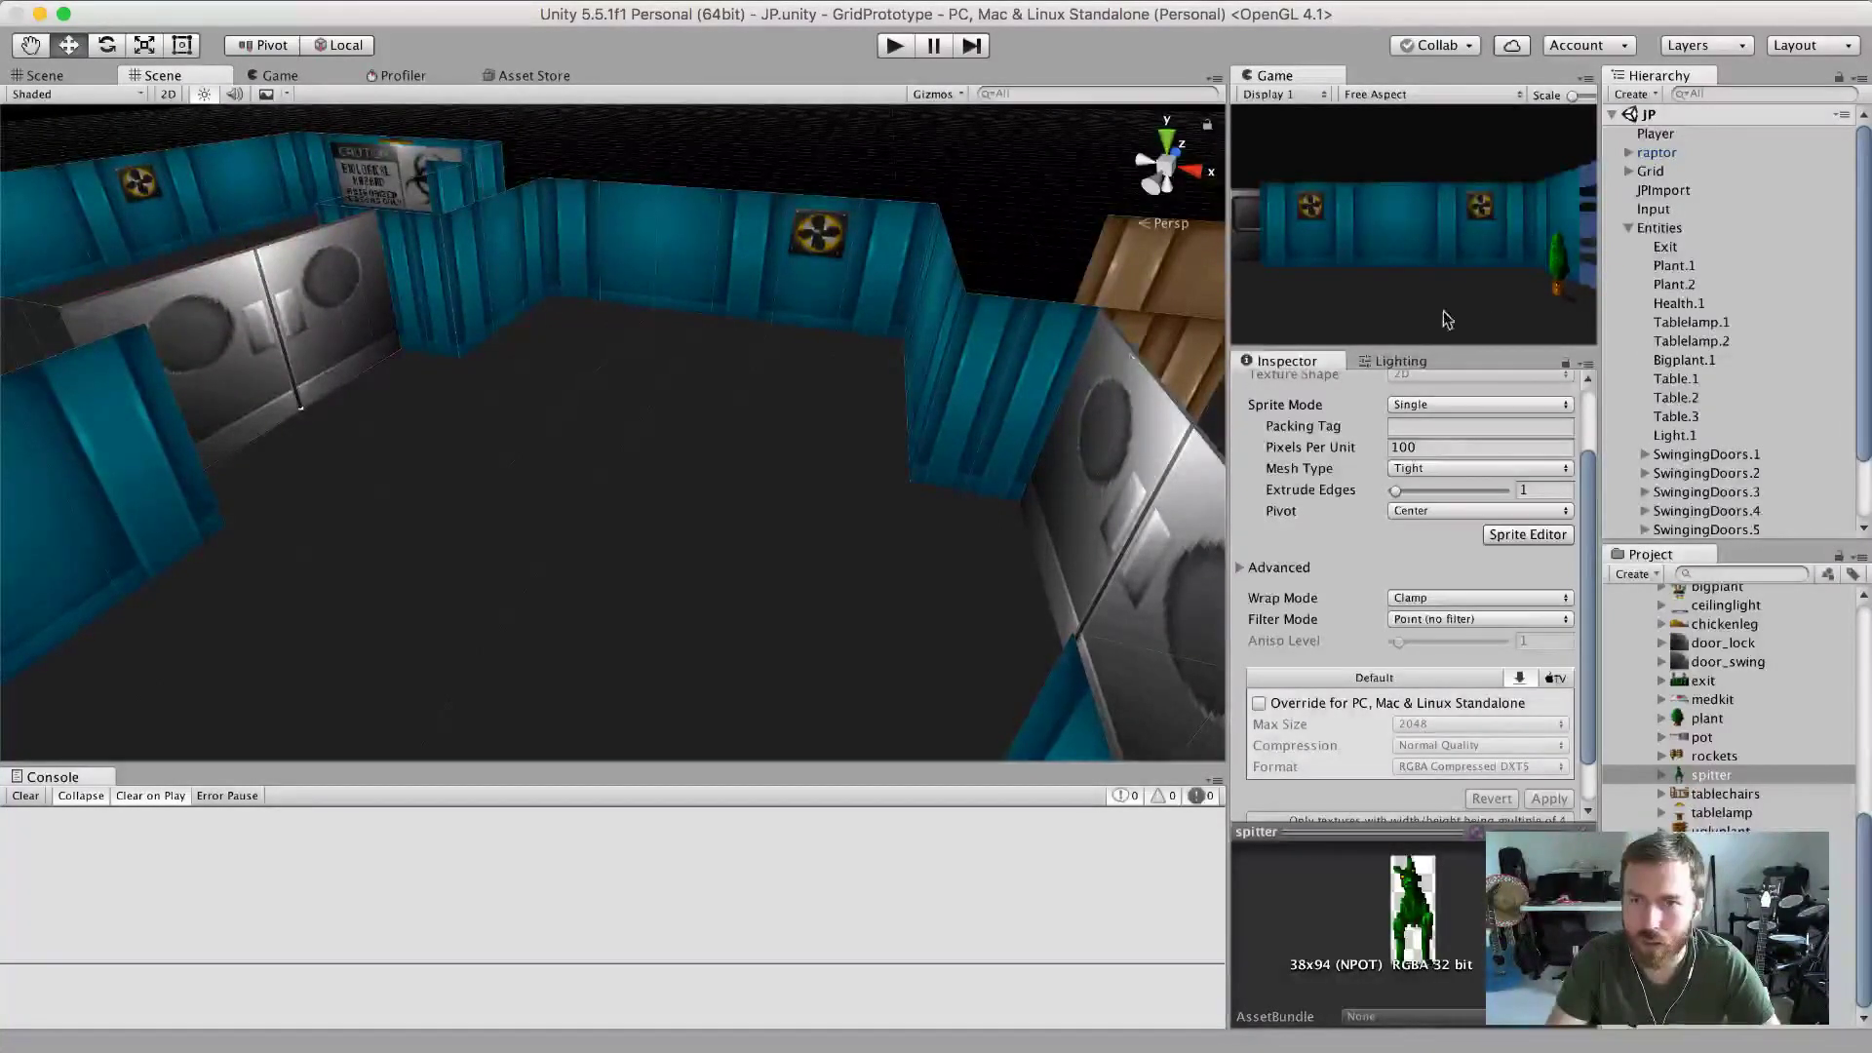
{"action": "scroll", "coordinate": [1678, 395], "scroll_direction": "down", "scroll_amount": 3}
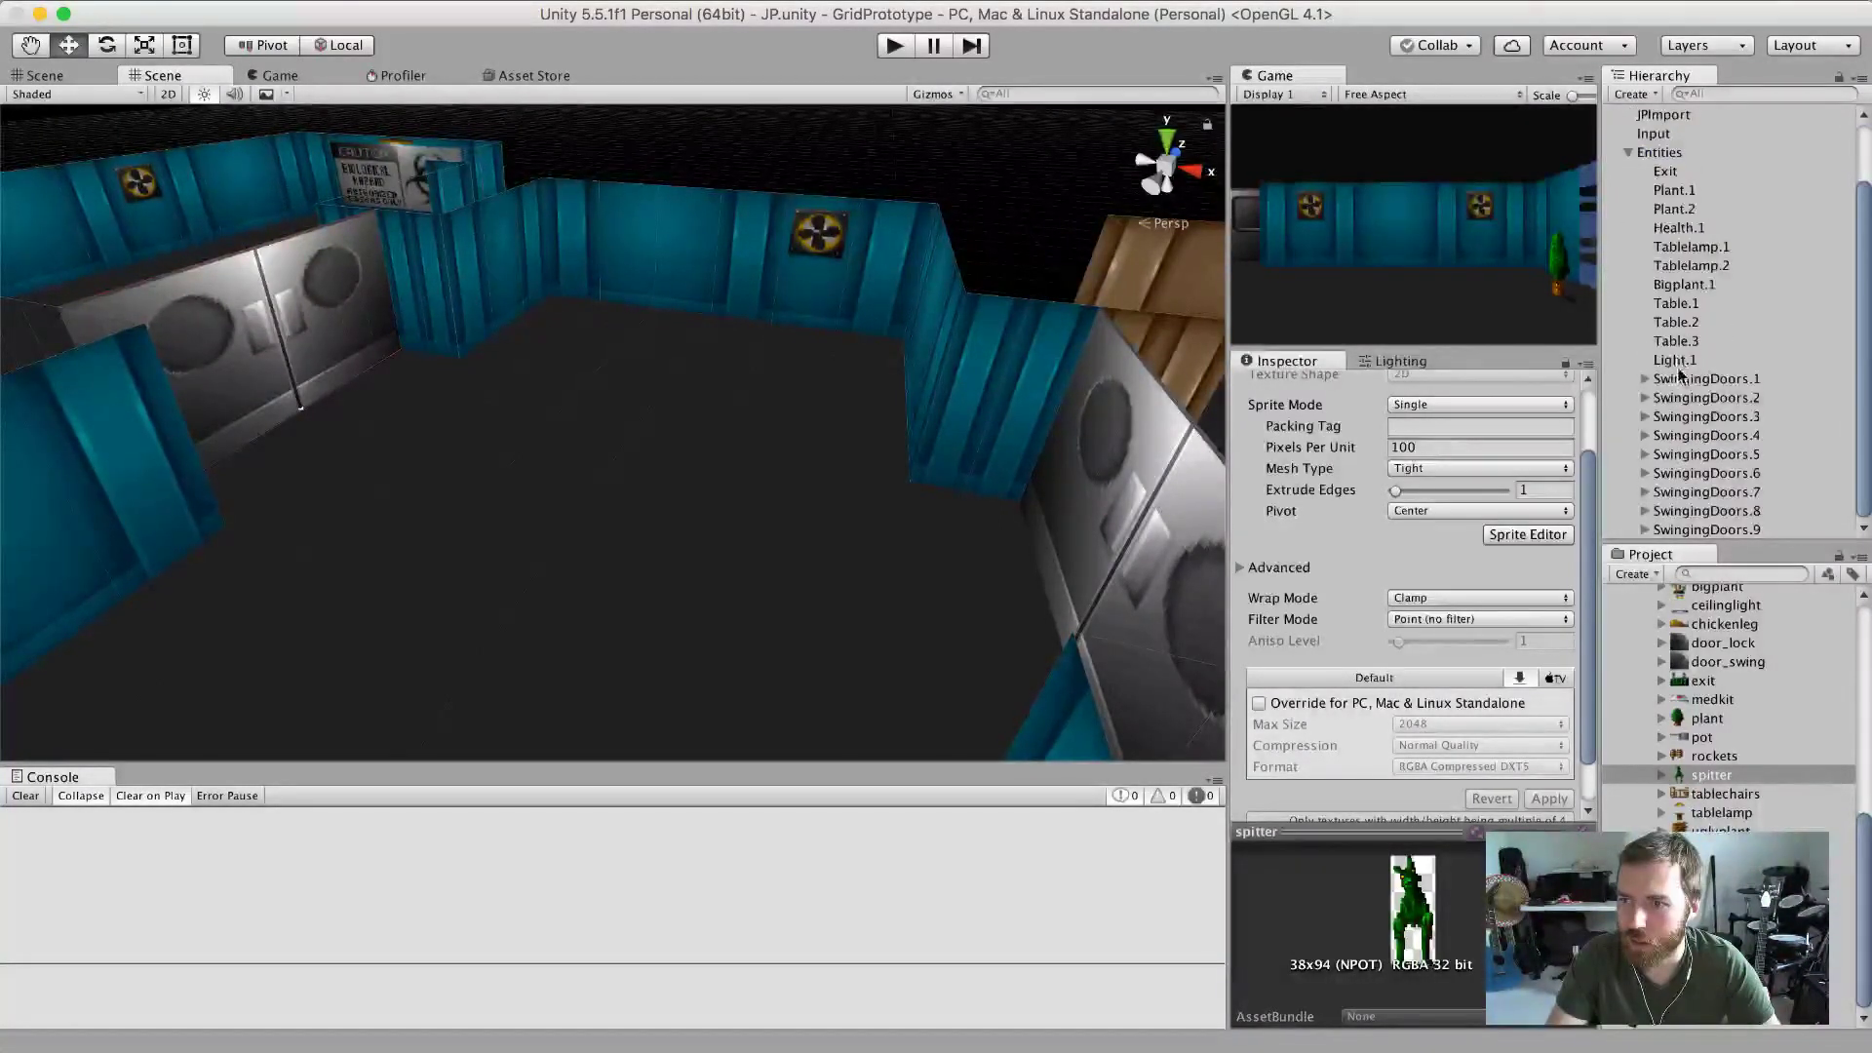
{"action": "left_click", "coordinate": [1682, 193]}
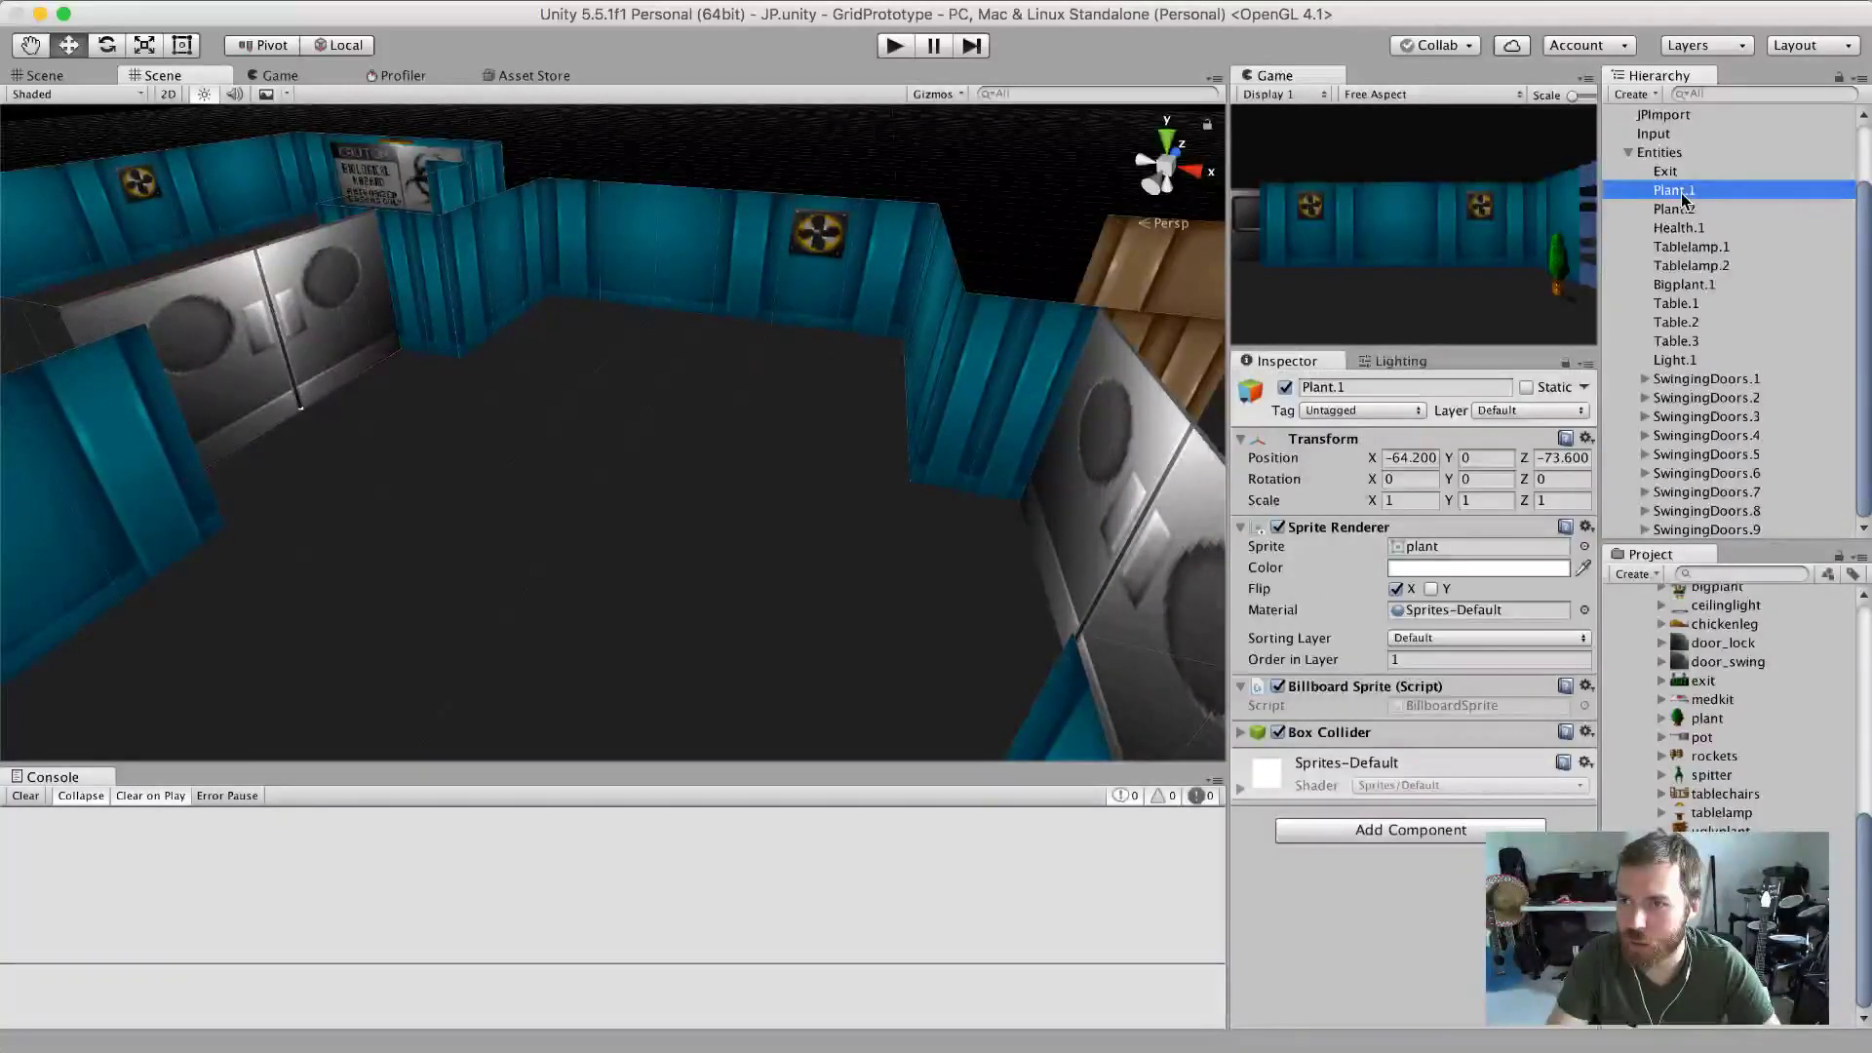
Duplicate the Plant.1 entity and rename the copy Spitter.1.
{"action": "right_click", "coordinate": [1681, 193]}
{"action": "left_click", "coordinate": [1714, 288]}
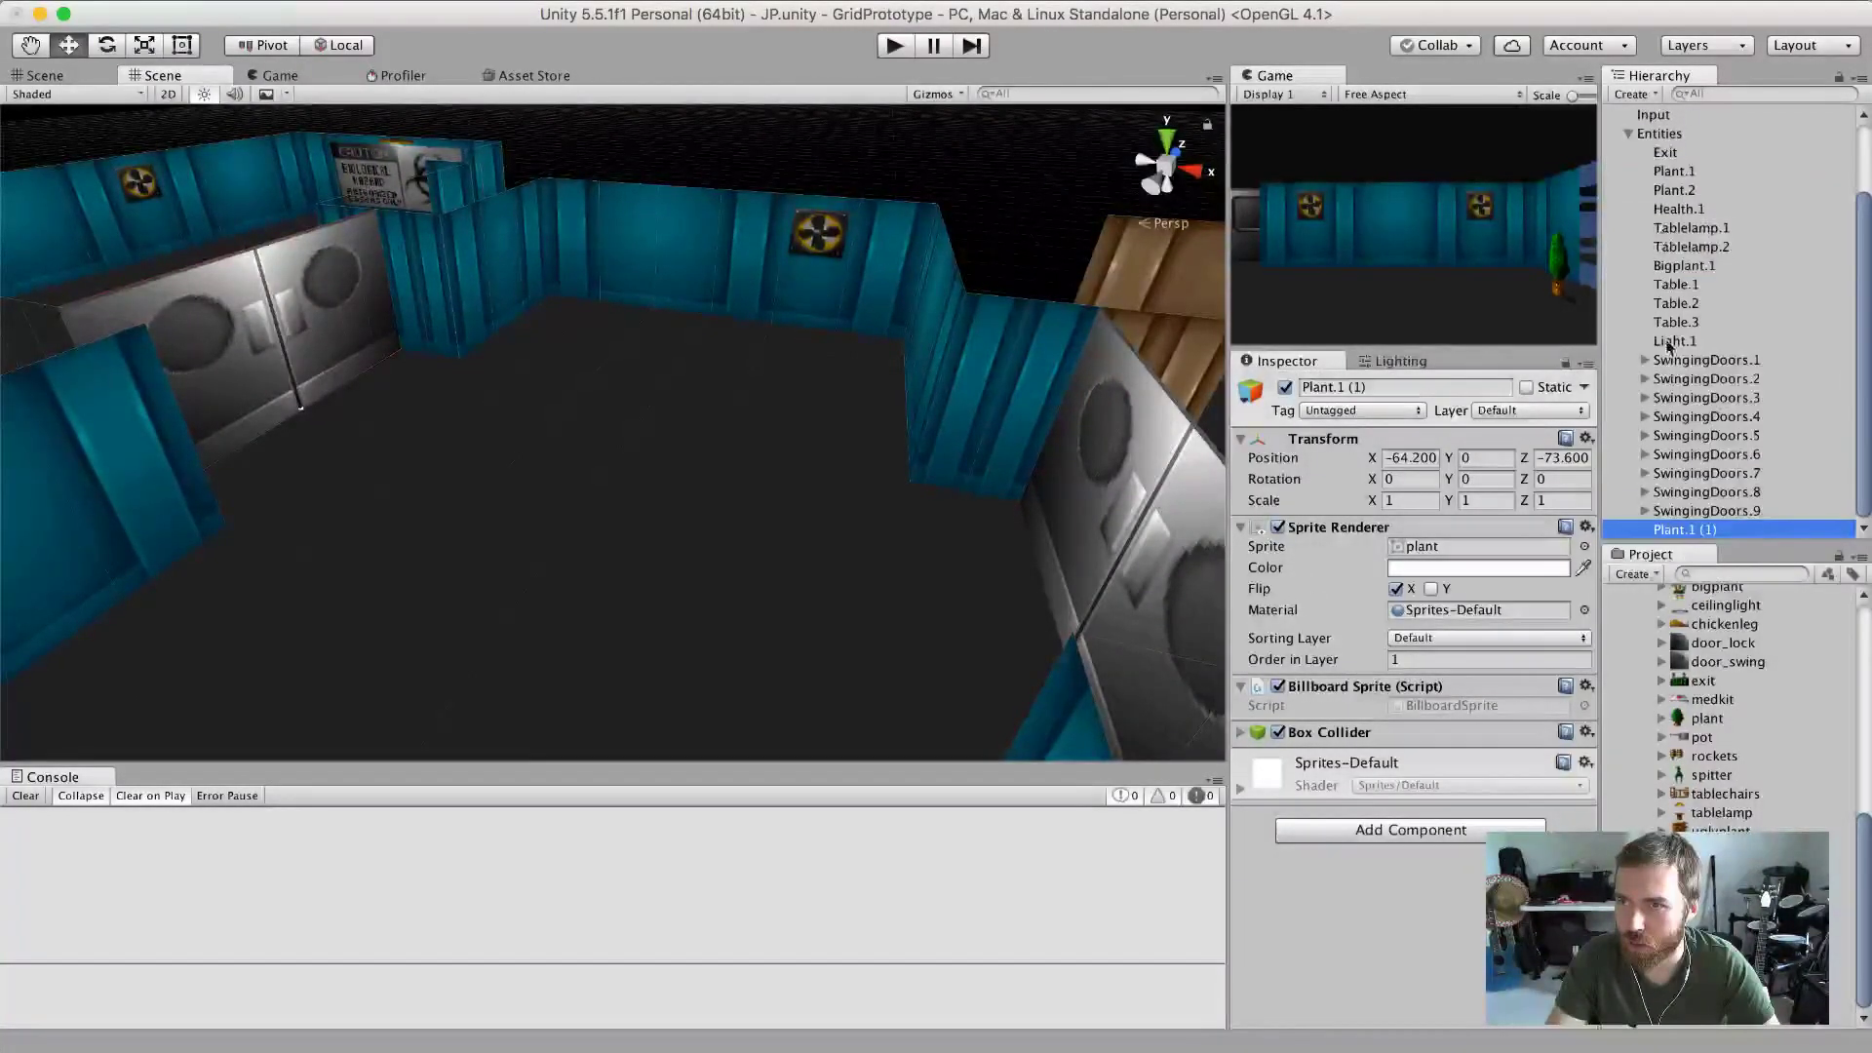
{"action": "key", "text": "Return"}
{"action": "type", "text": "Spitter"}
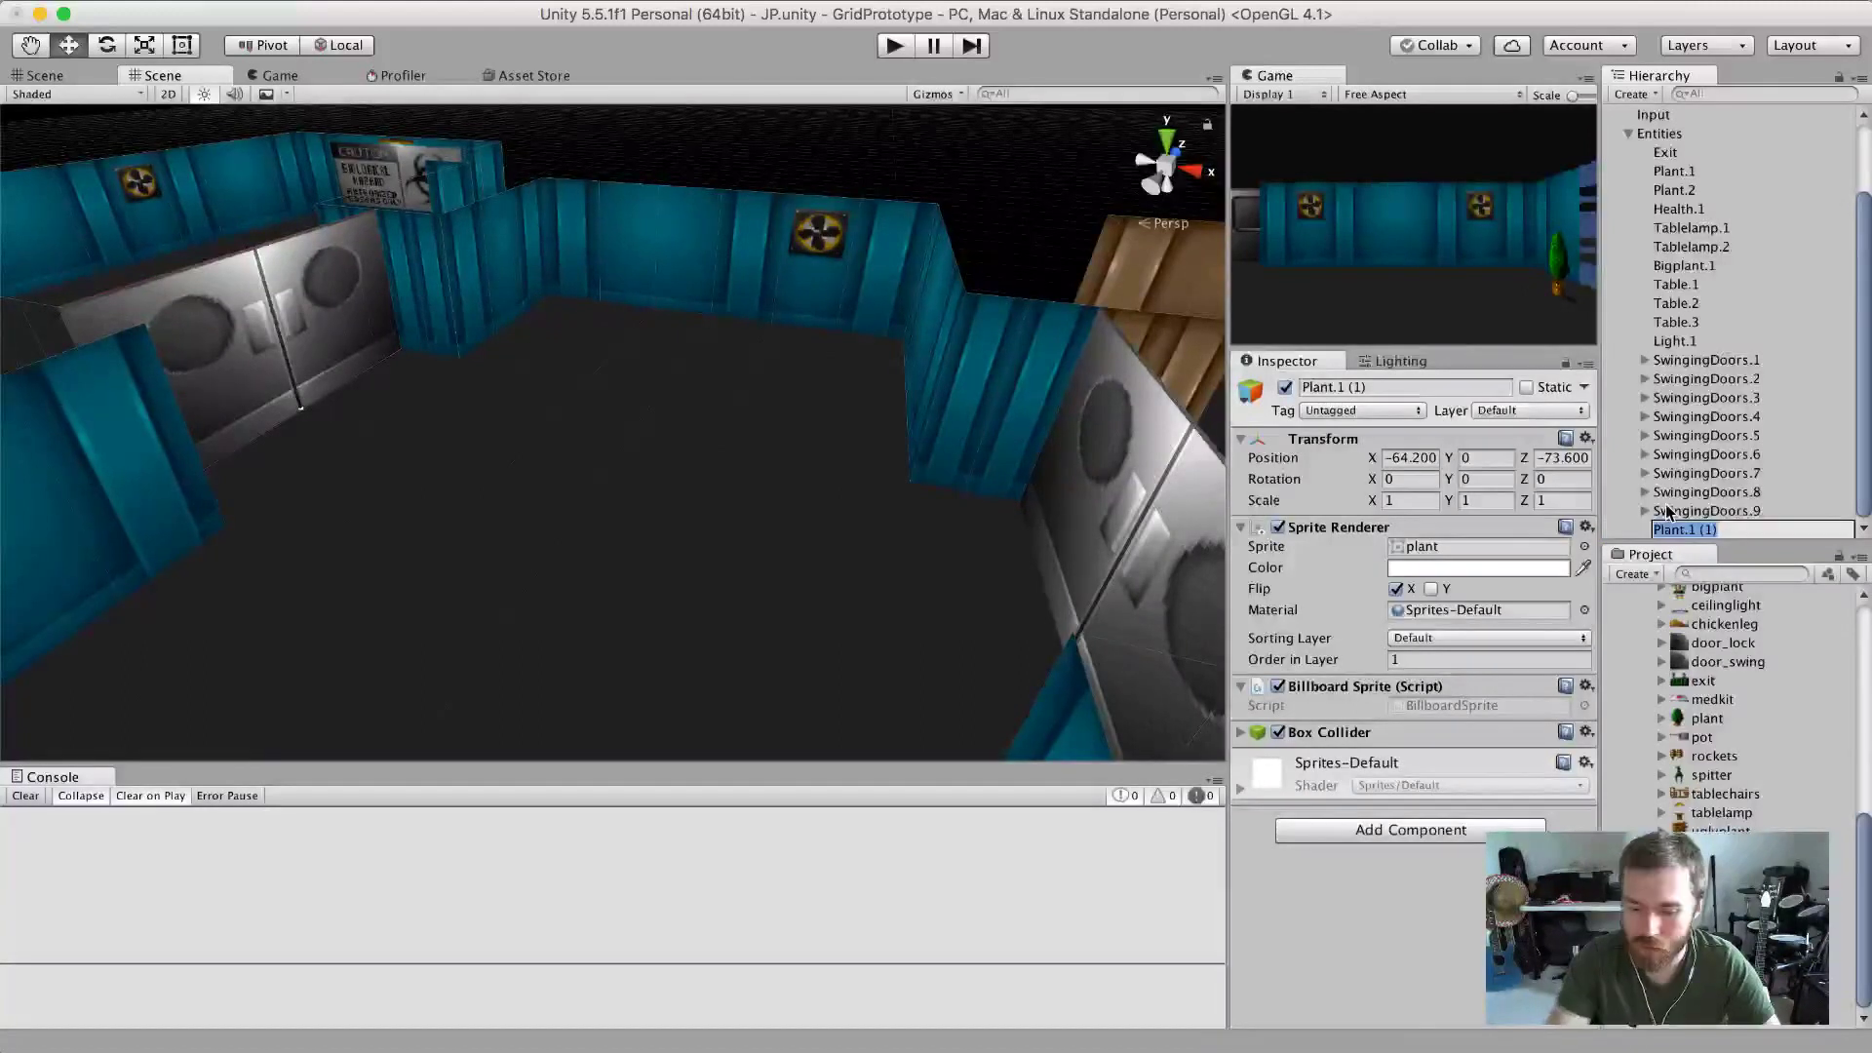
{"action": "type", "text": ".1"}
{"action": "key", "text": "Return"}
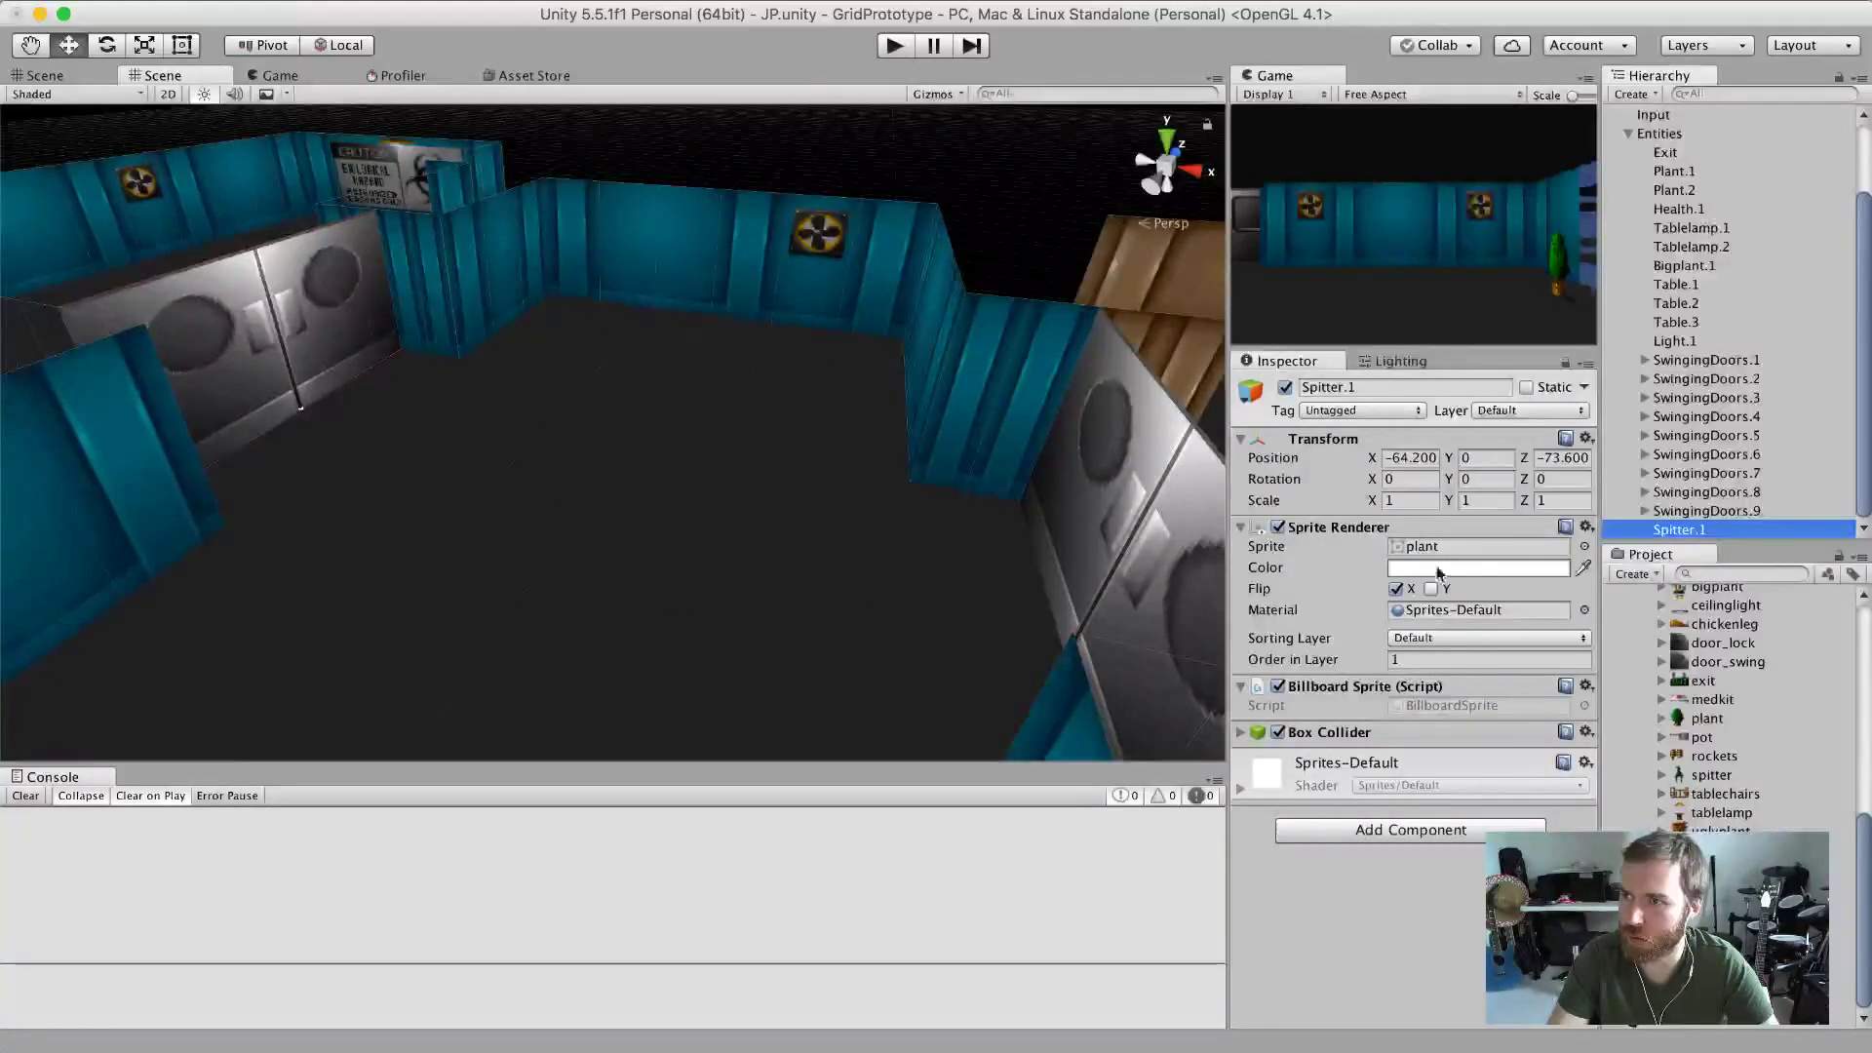
Move Spitter.1 to the current Scene view and set its Y position to 0.
{"action": "right_click", "coordinate": [1692, 535]}
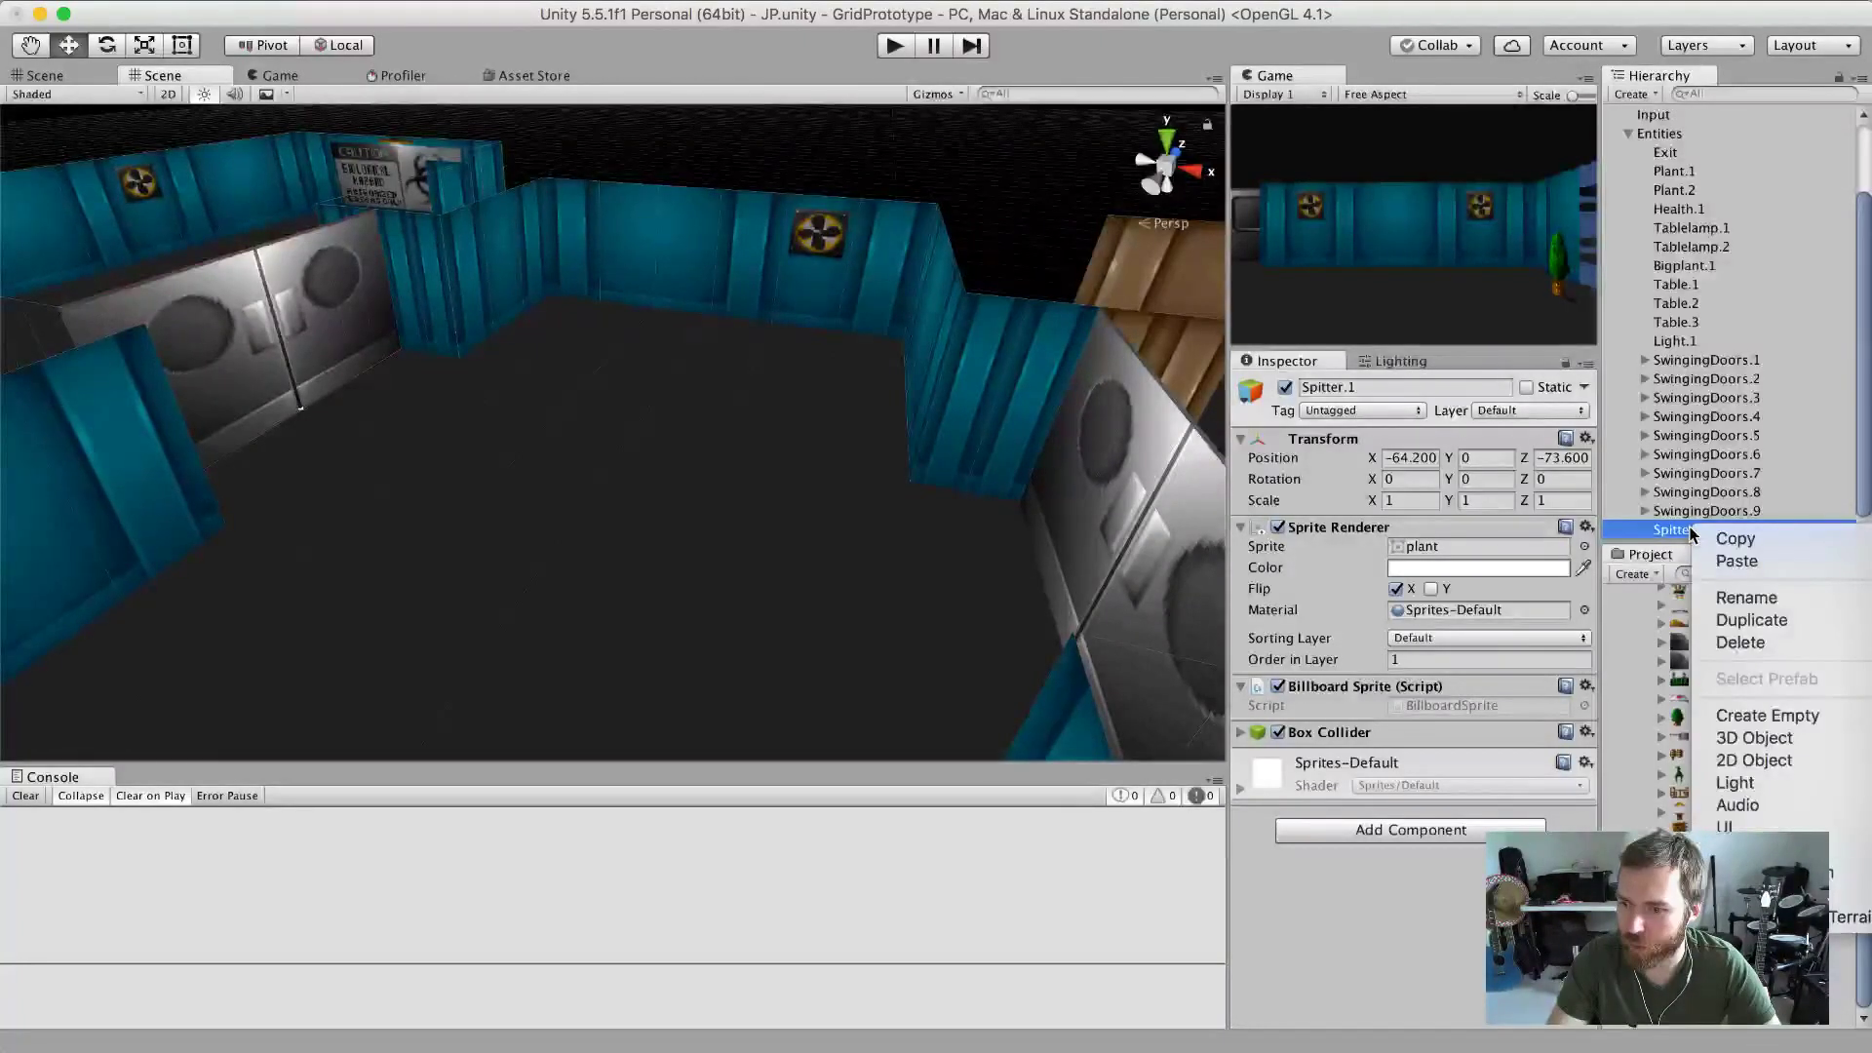
{"action": "left_click", "coordinate": [1663, 535]}
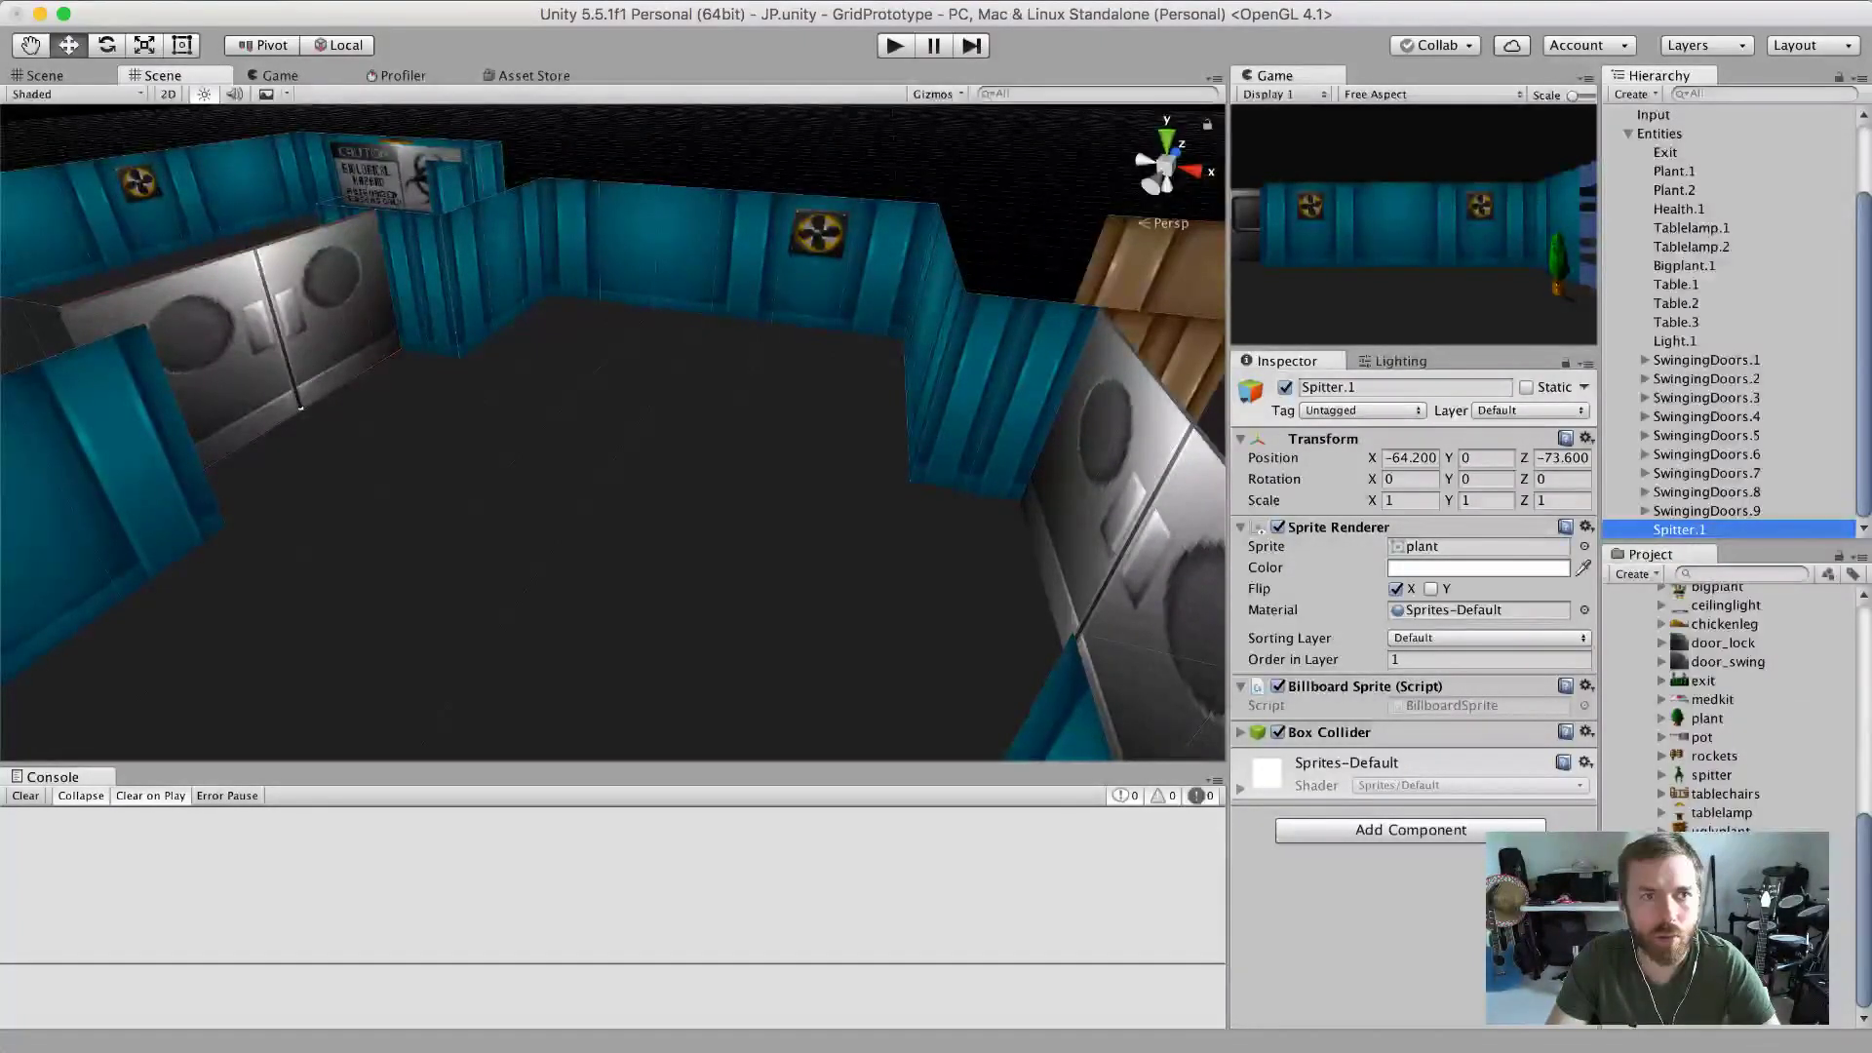
{"action": "left_click", "coordinate": [253, 0]}
{"action": "mouse_move", "coordinate": [339, 0]}
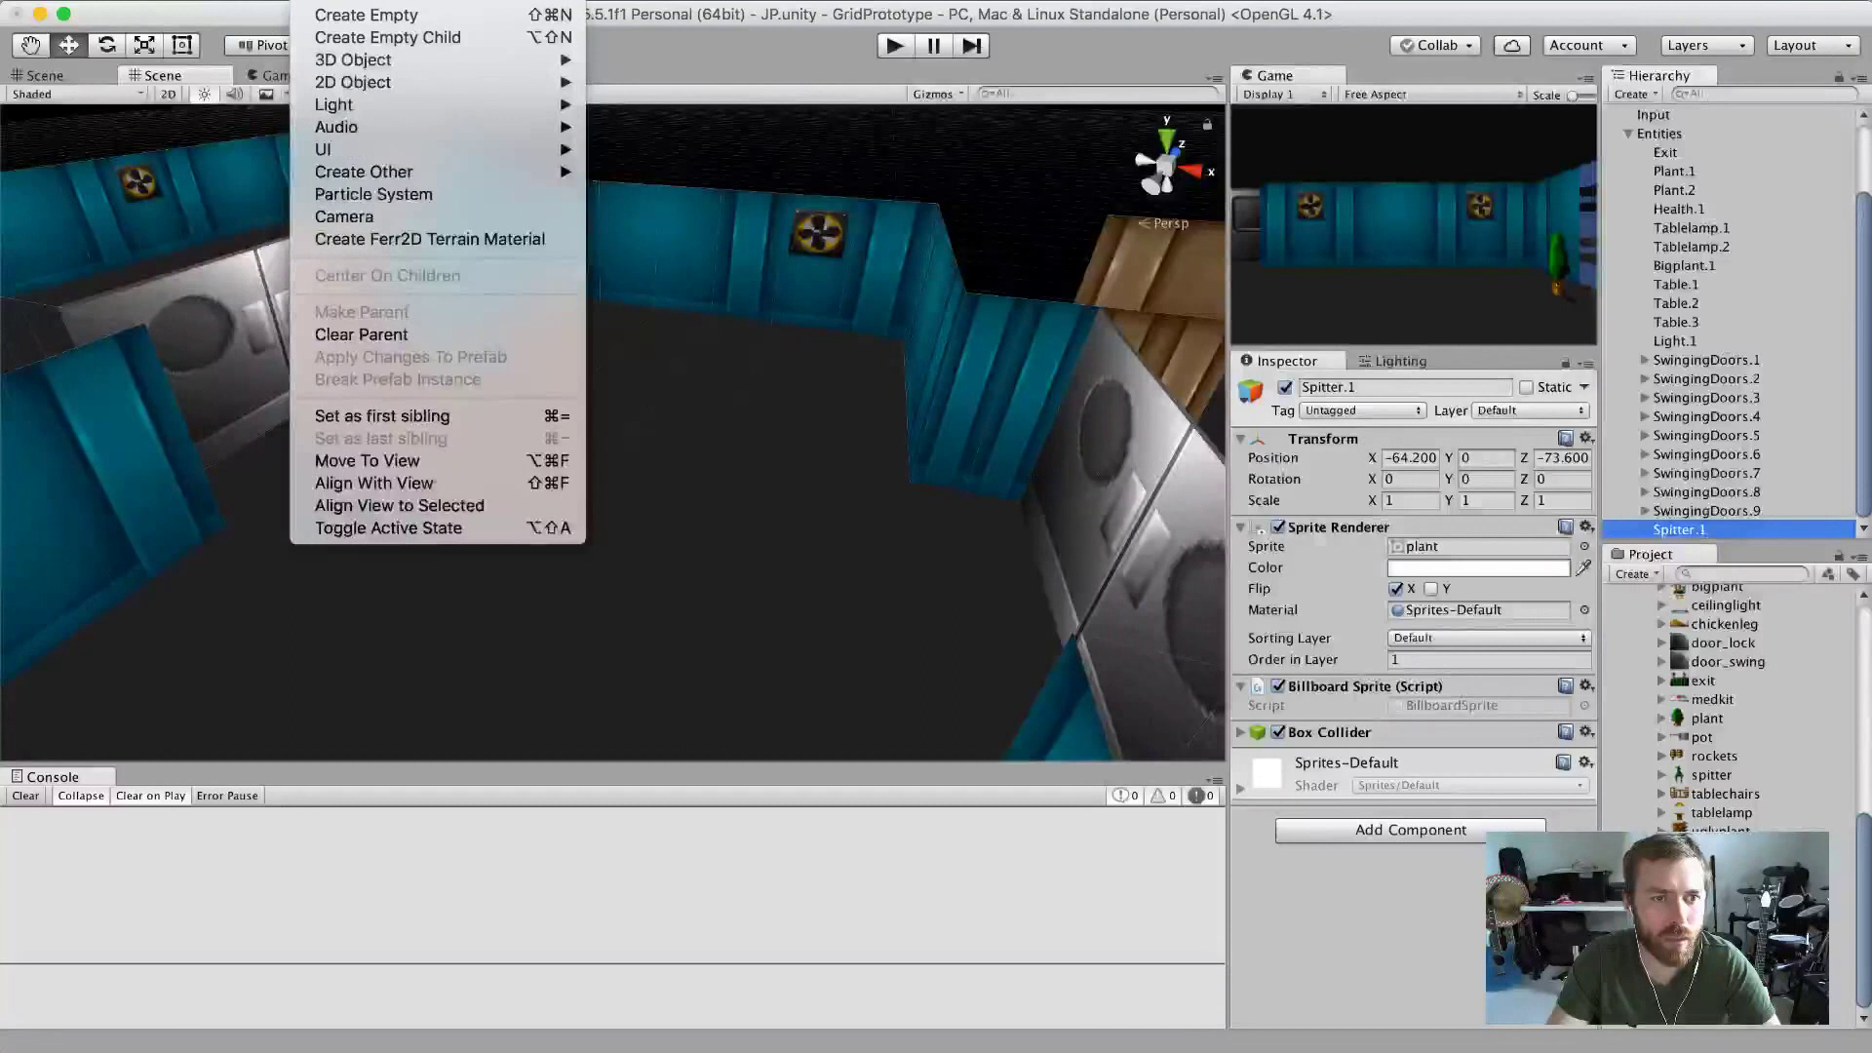
{"action": "left_click", "coordinate": [481, 467]}
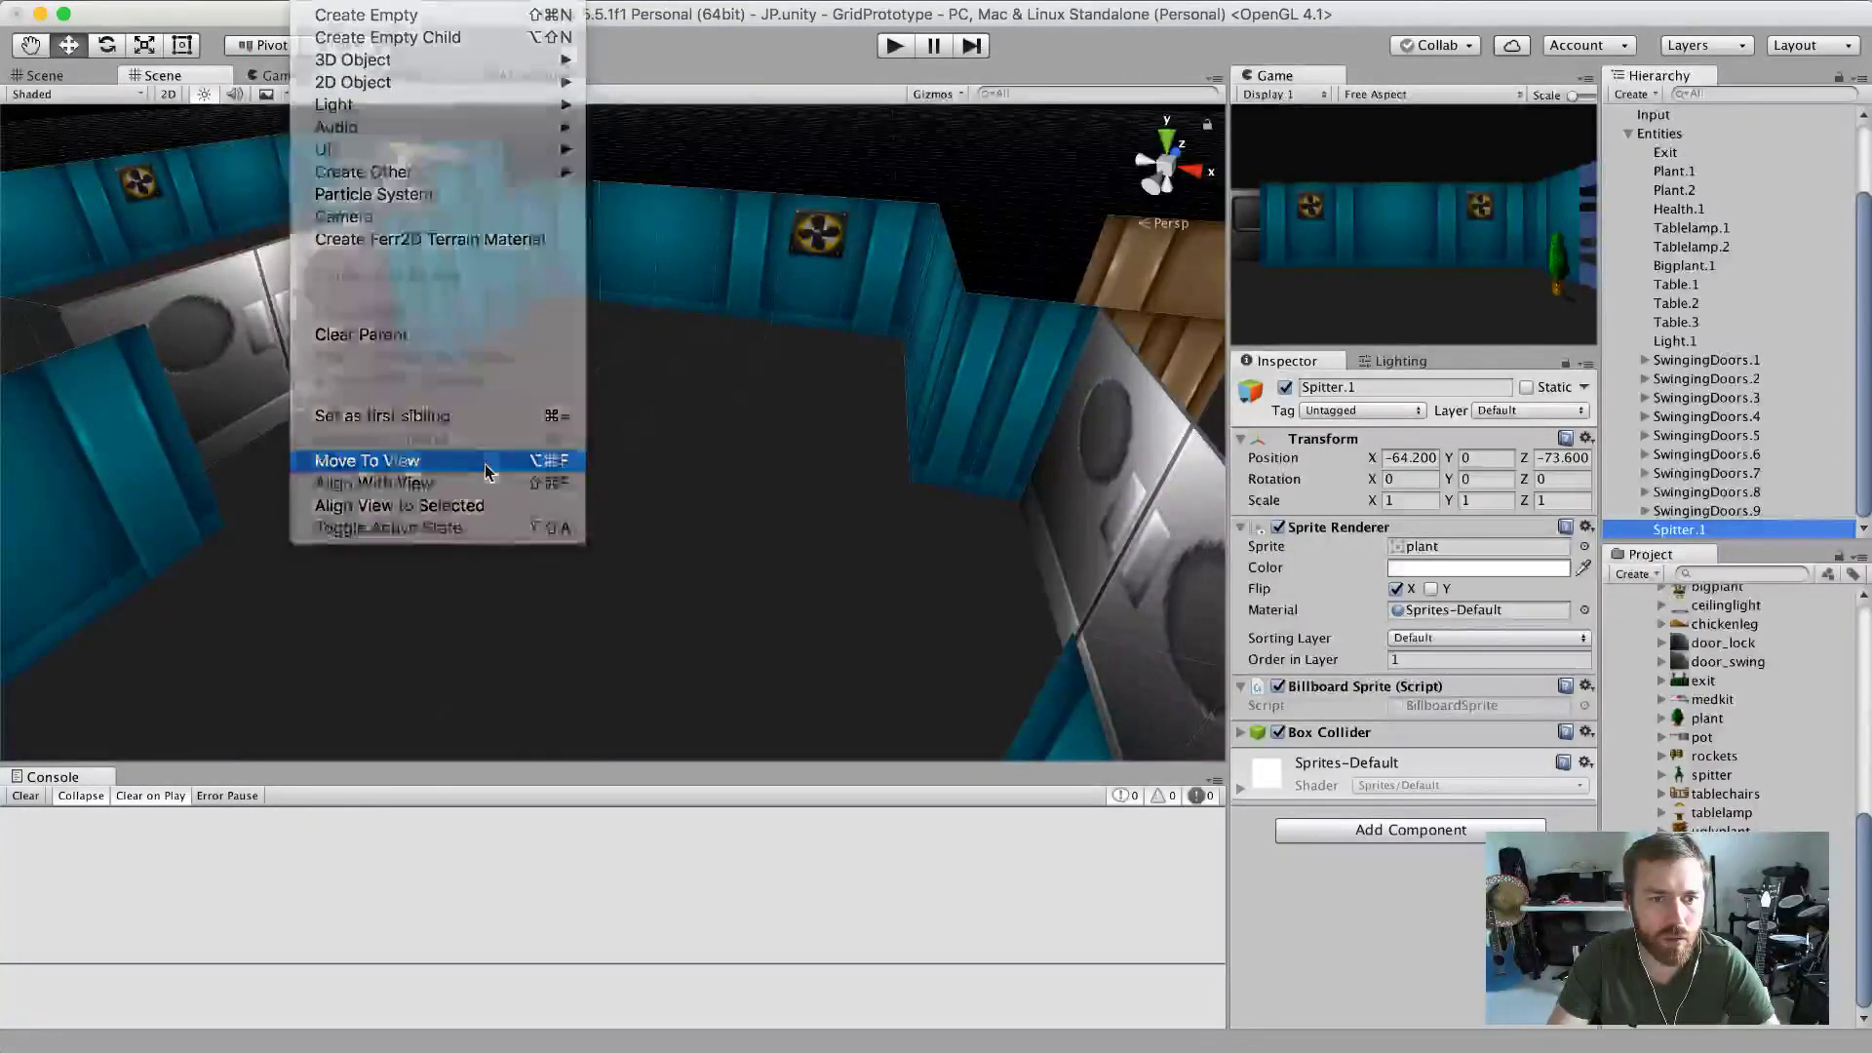
{"action": "left_click", "coordinate": [1503, 459]}
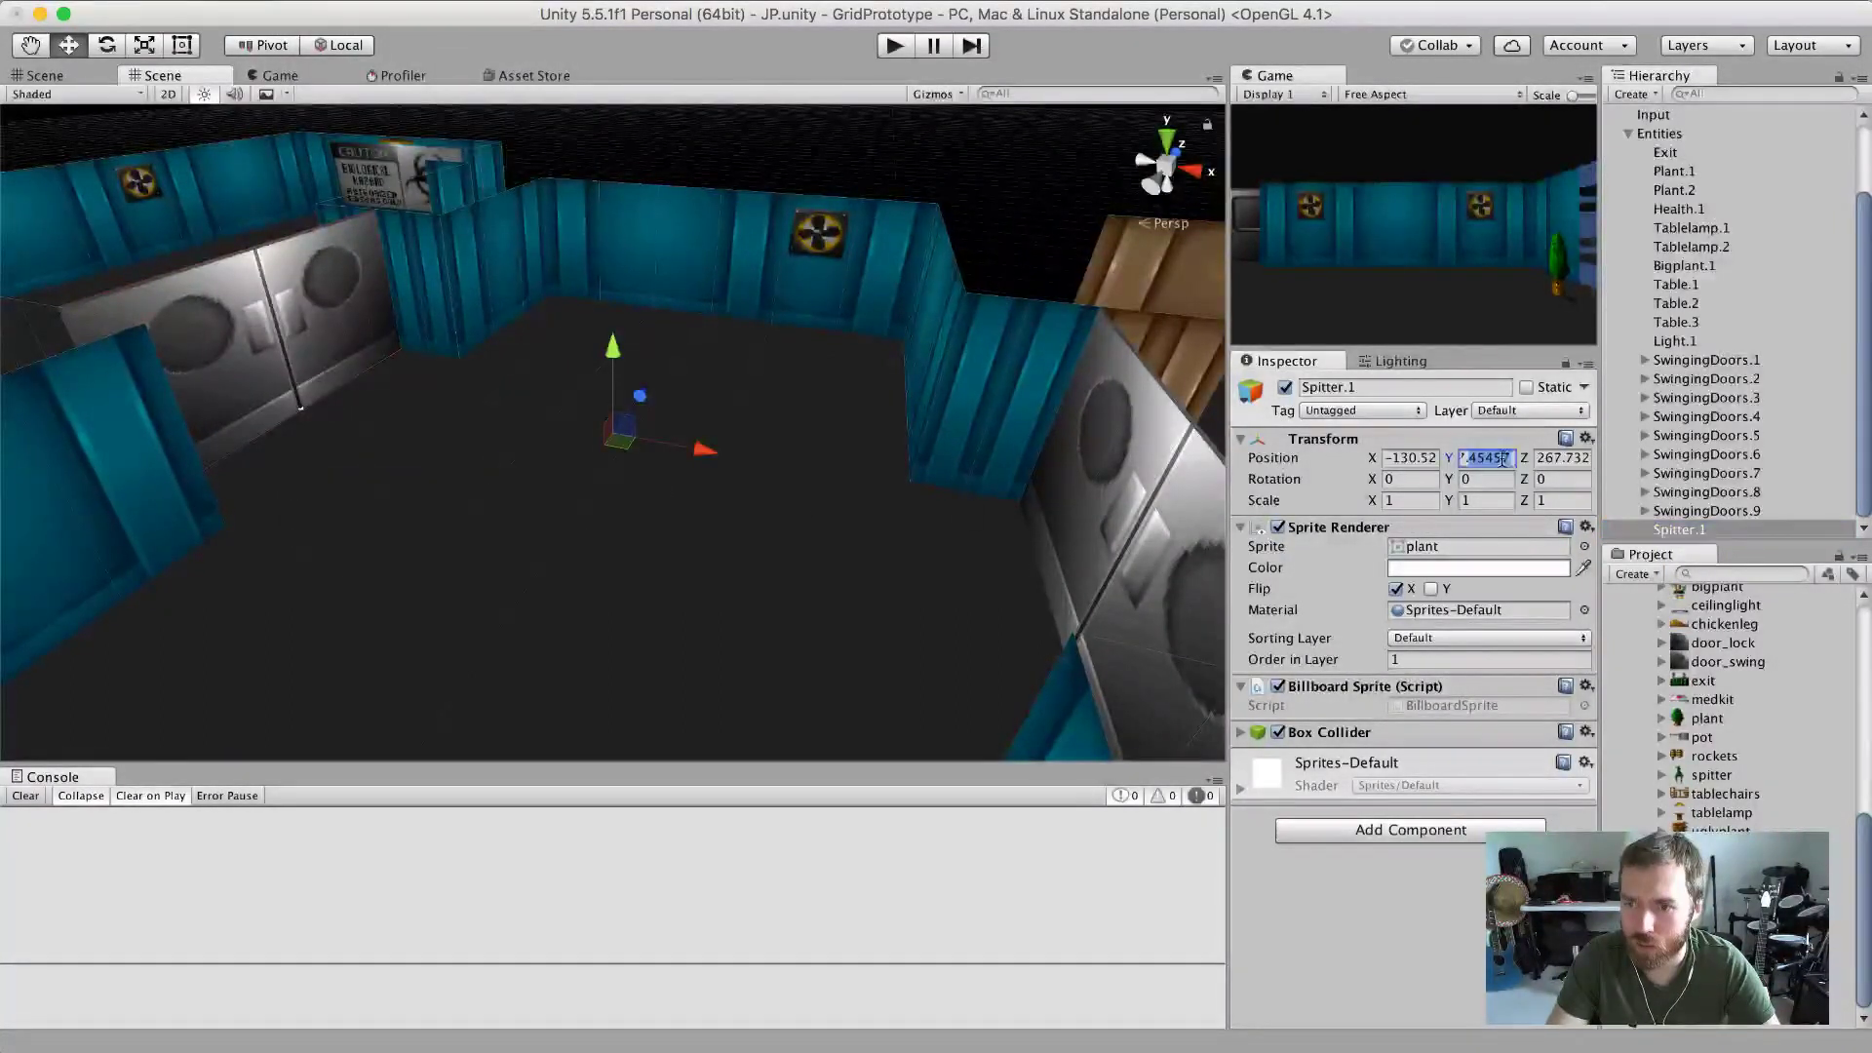
{"action": "type", "text": "0"}
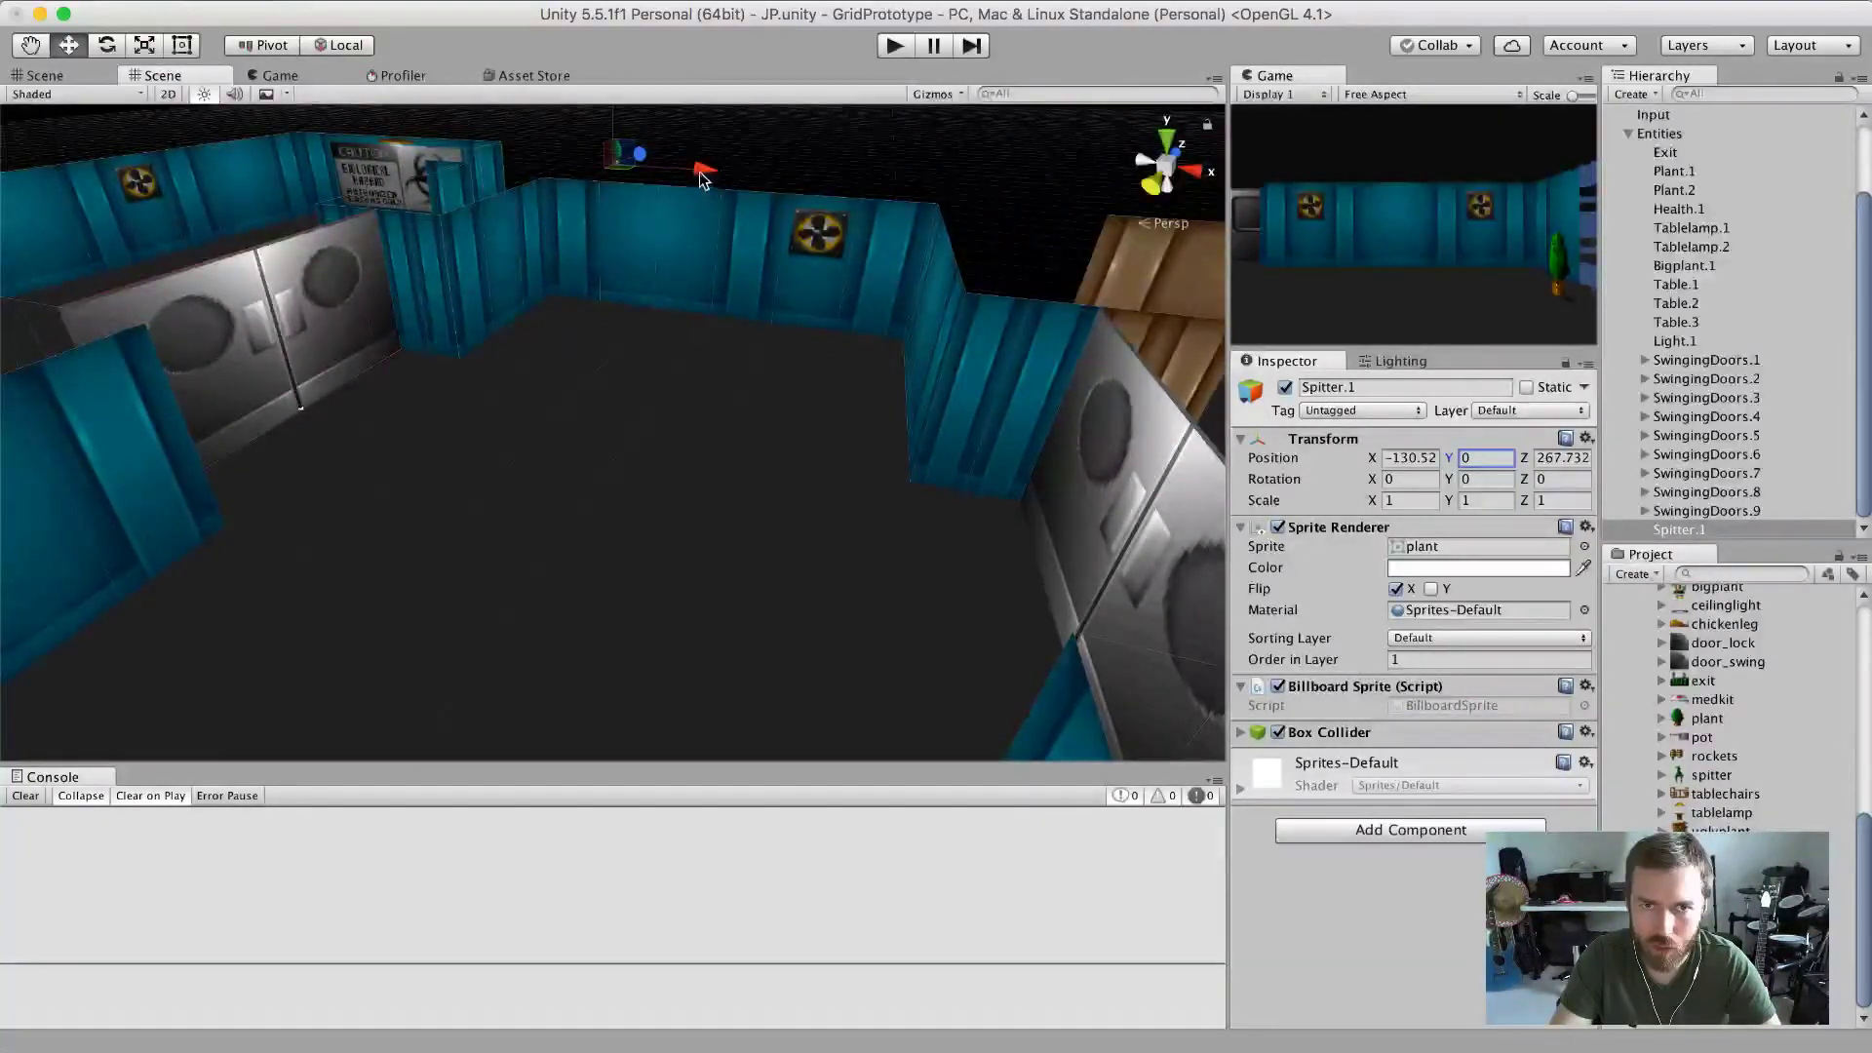
Shift Spitter.1 along X and Z onto the room's floor, to about X -75.38 and Z 111.9.
{"action": "left_click_drag", "start_coordinate": [702, 179], "coordinate": [849, 188]}
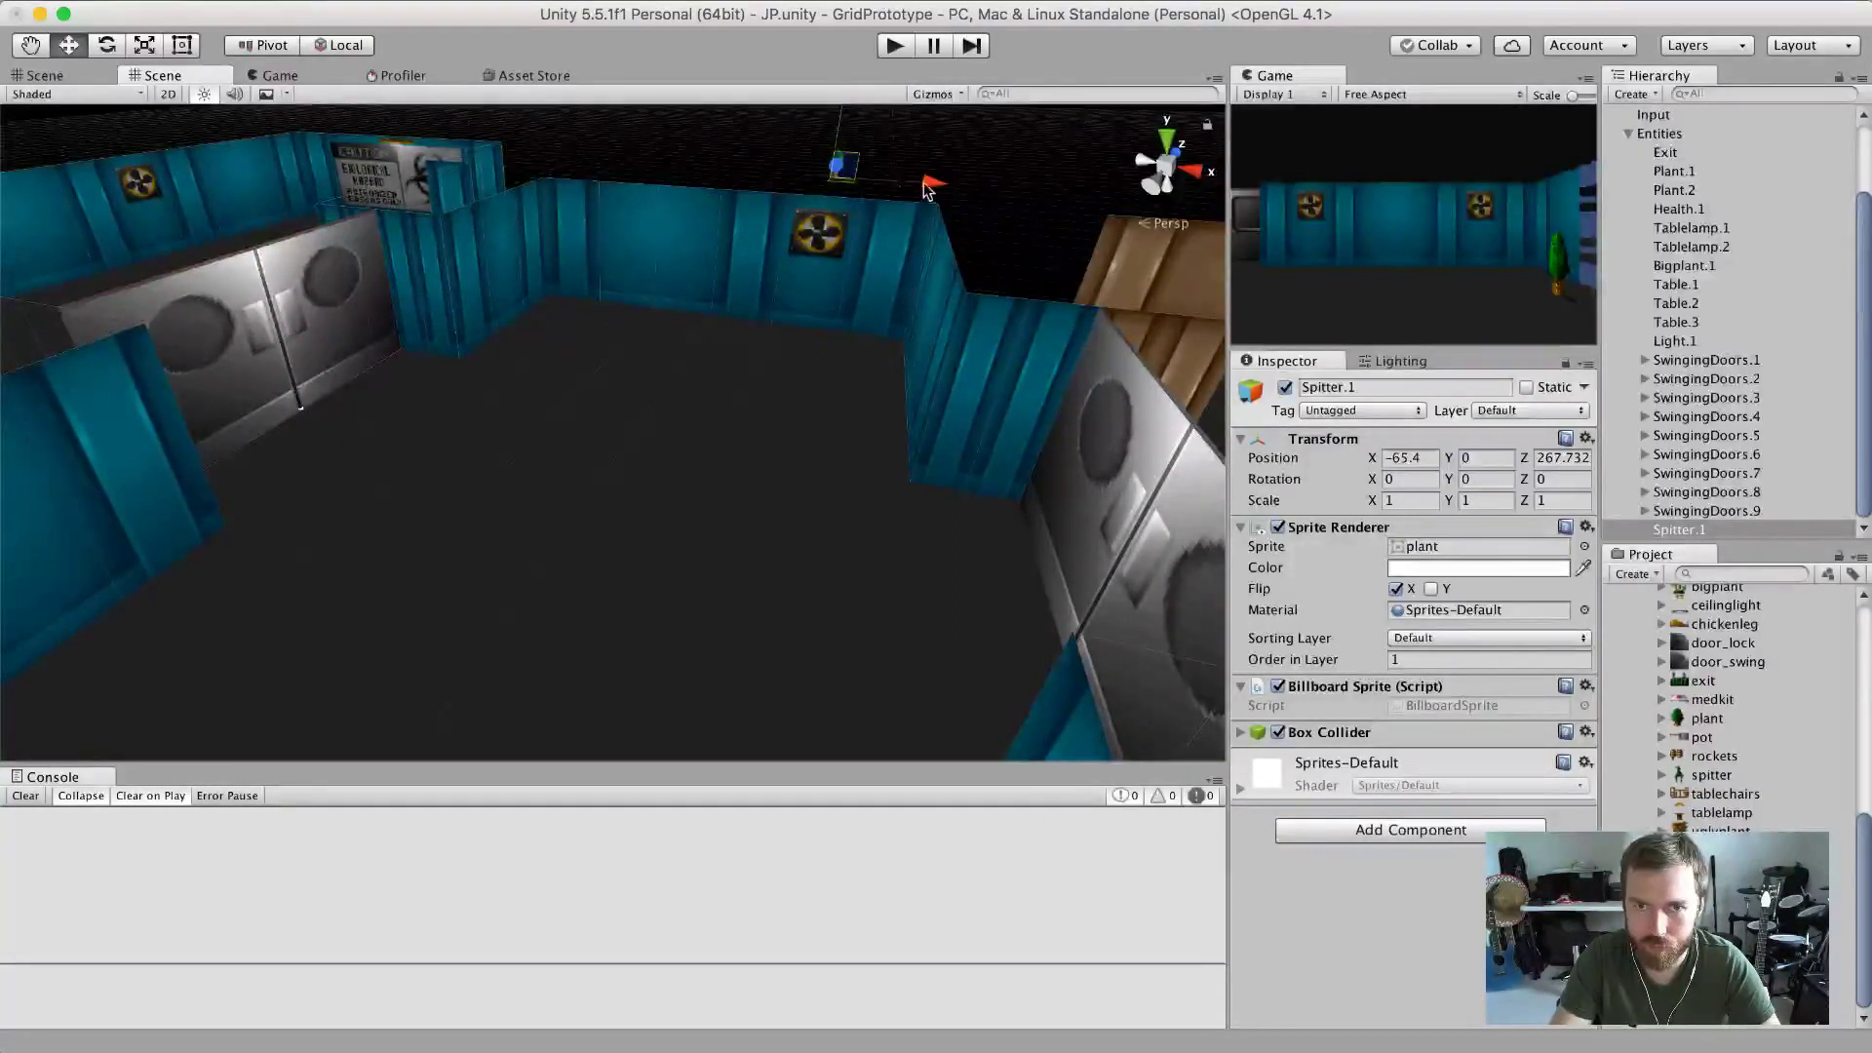
{"action": "left_click_drag", "start_coordinate": [928, 190], "coordinate": [895, 185]}
{"action": "left_click_drag", "start_coordinate": [1373, 461], "coordinate": [1365, 461]}
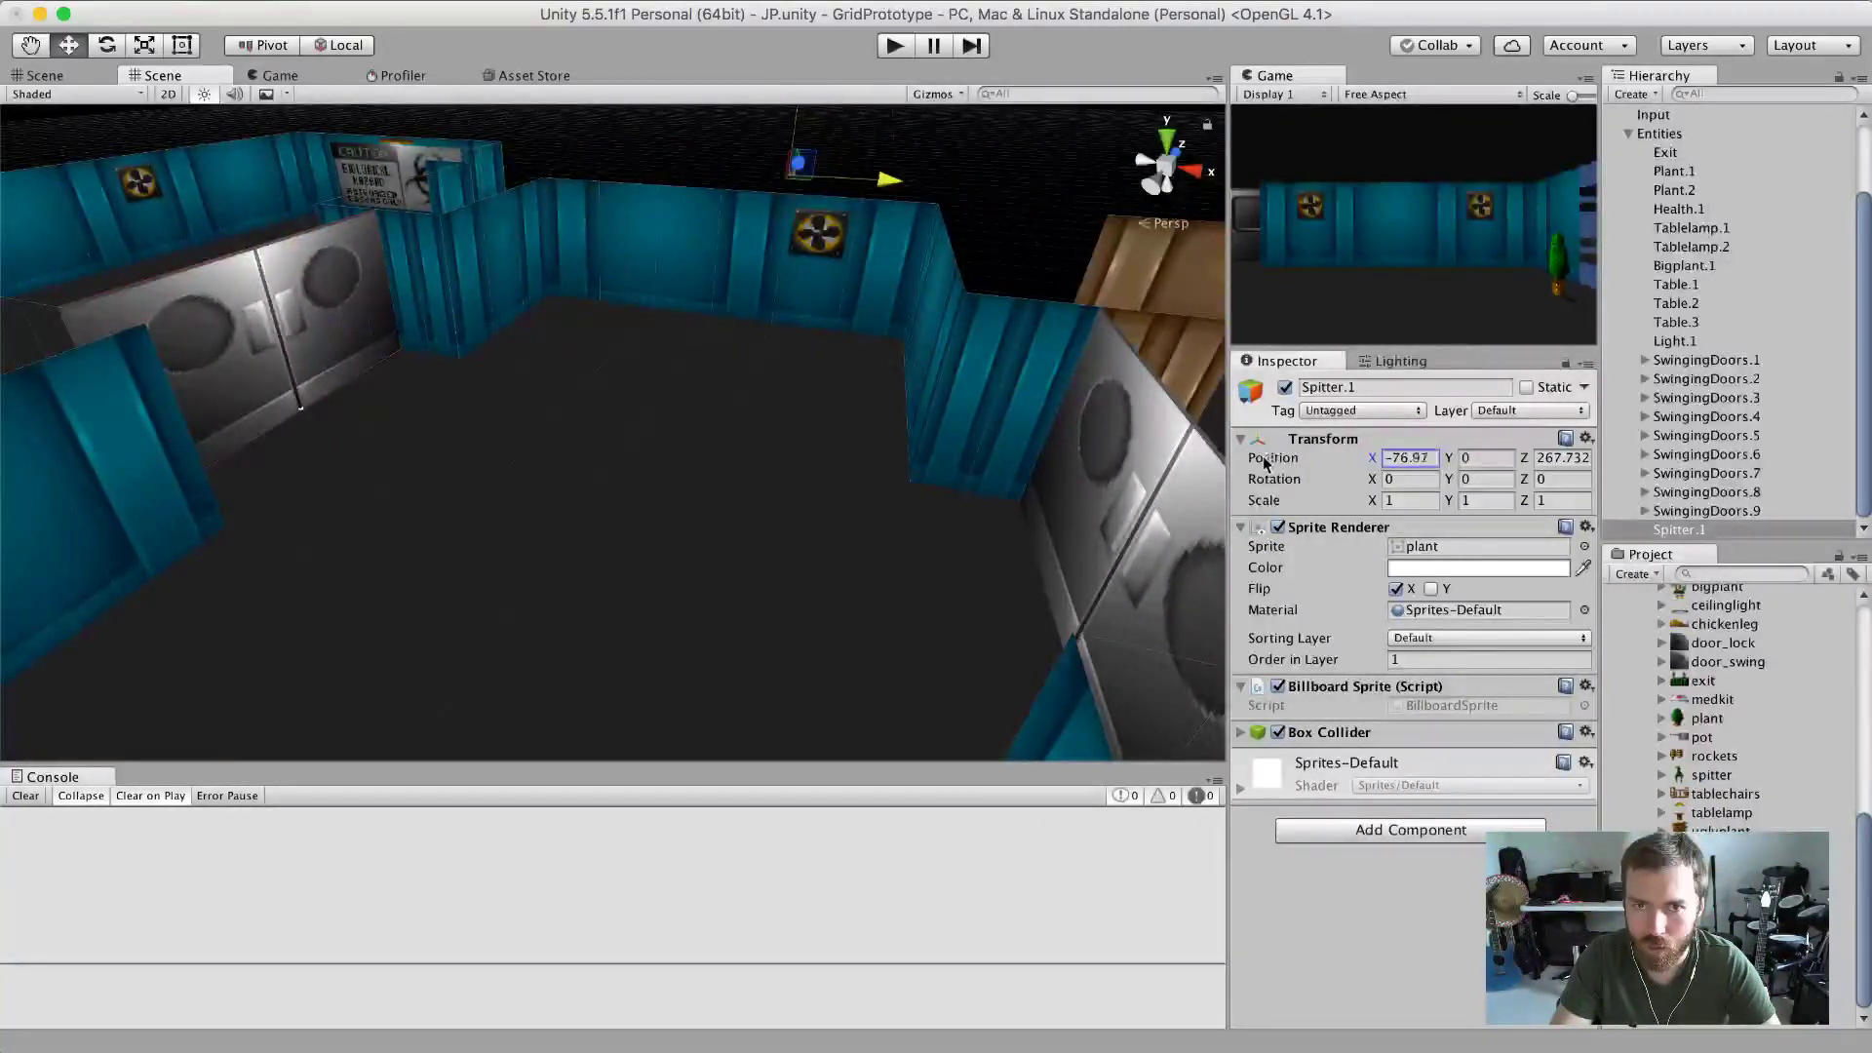
{"action": "left_click_drag", "start_coordinate": [1528, 468], "coordinate": [795, 544]}
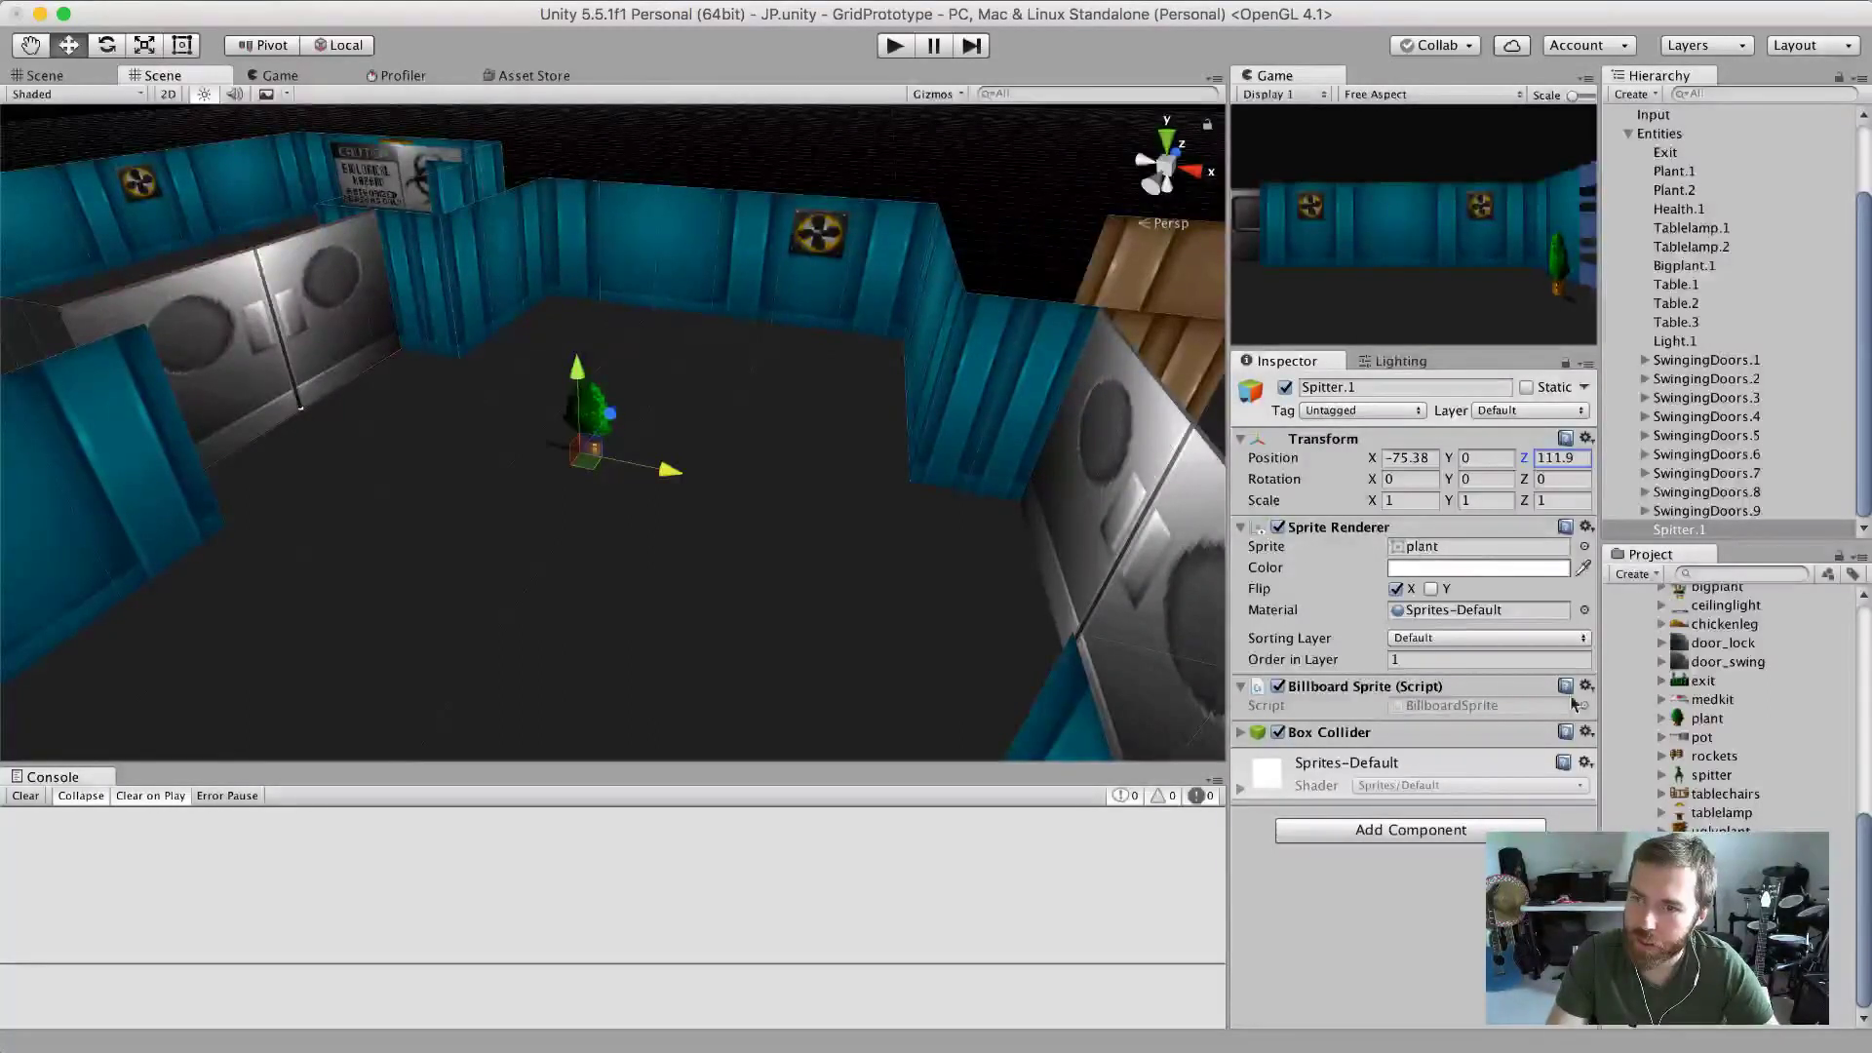
Assign the spitter sprite to Spitter.1's Sprite Renderer and inspect it up close in the room.
{"action": "left_click_drag", "start_coordinate": [1702, 775], "coordinate": [1454, 552]}
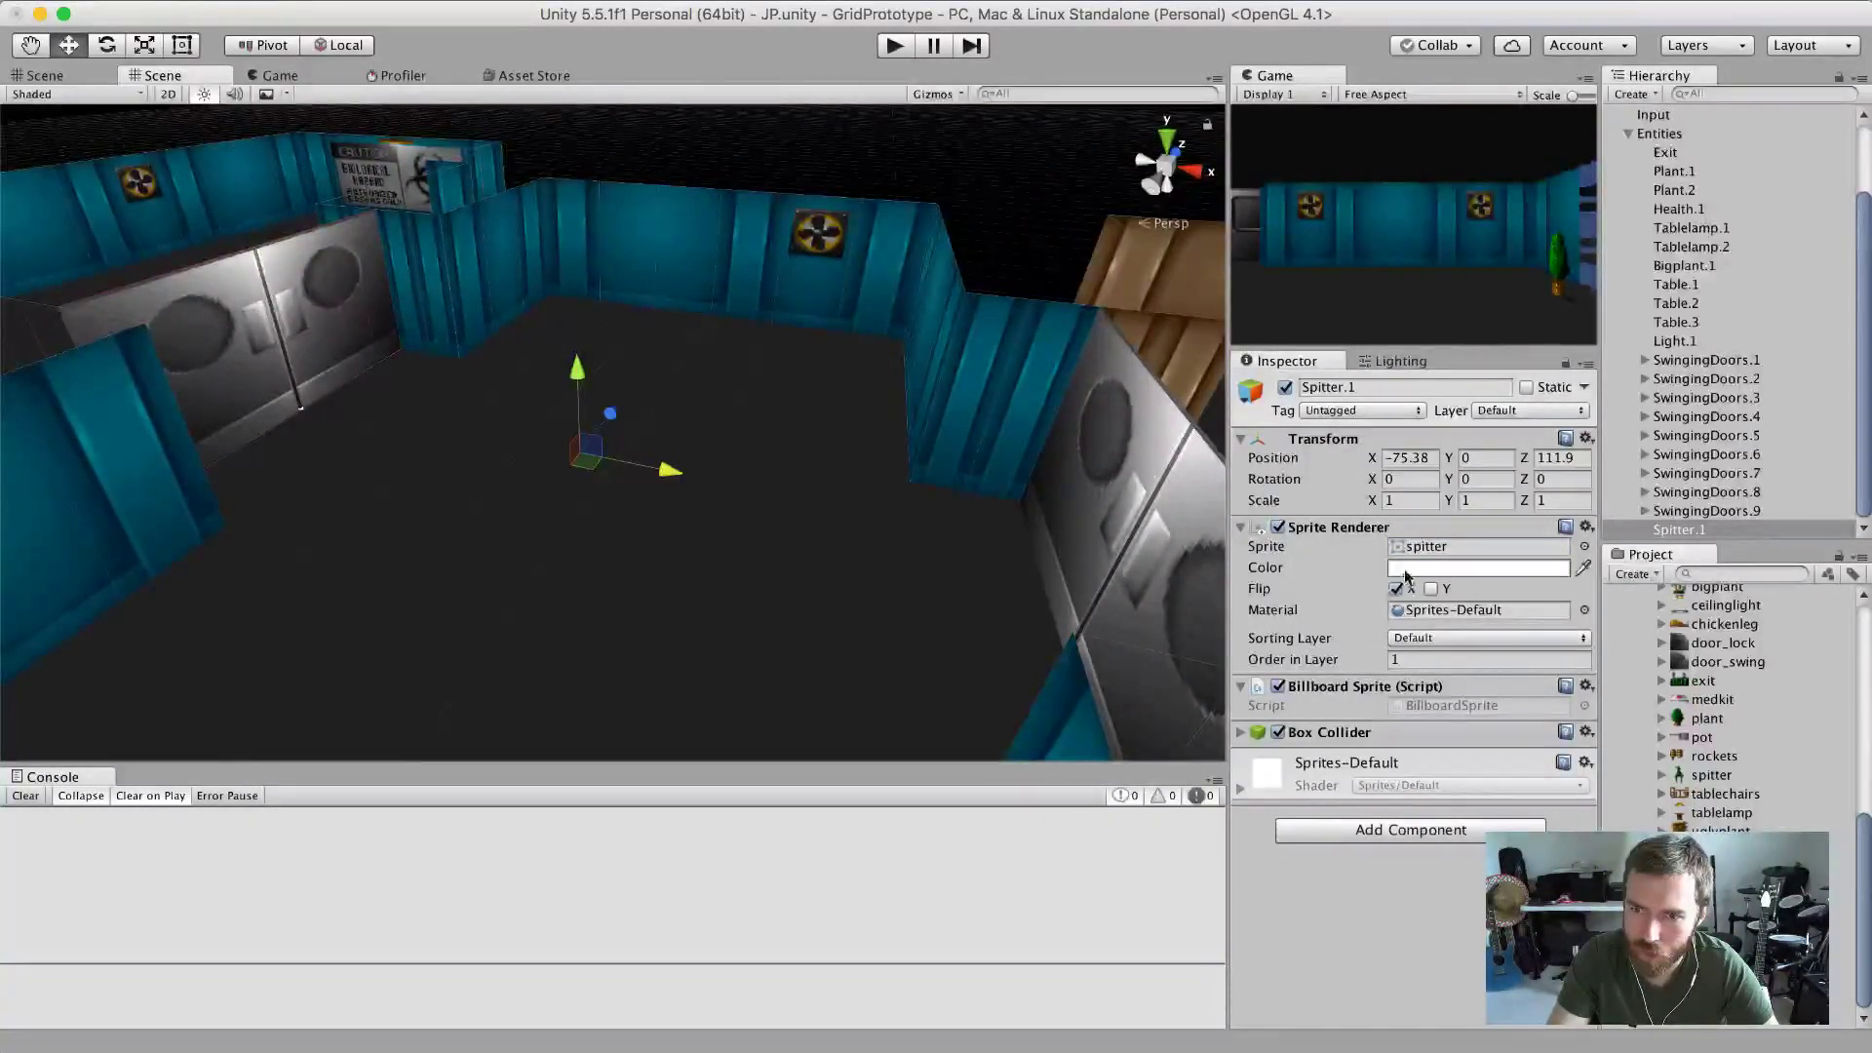
{"action": "scroll", "coordinate": [560, 466], "scroll_direction": "up", "scroll_amount": 5}
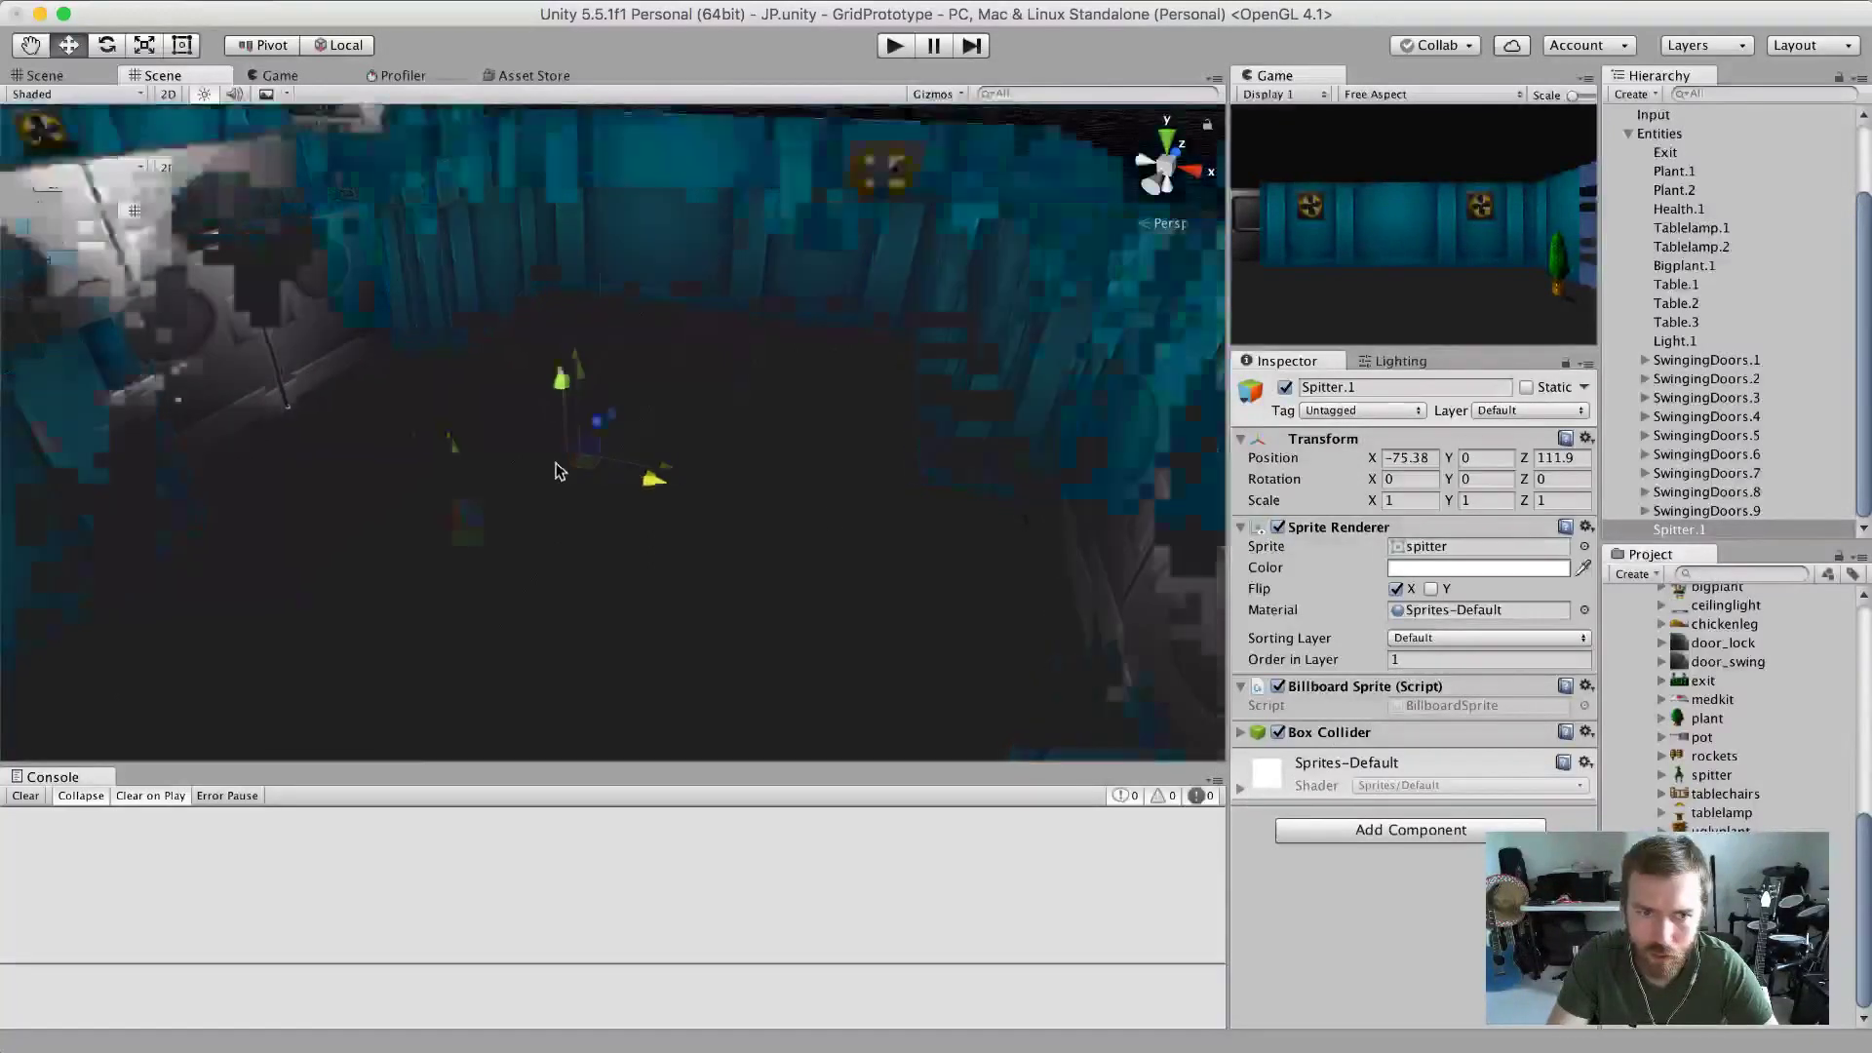
{"action": "scroll", "coordinate": [560, 466], "scroll_direction": "up", "scroll_amount": 6}
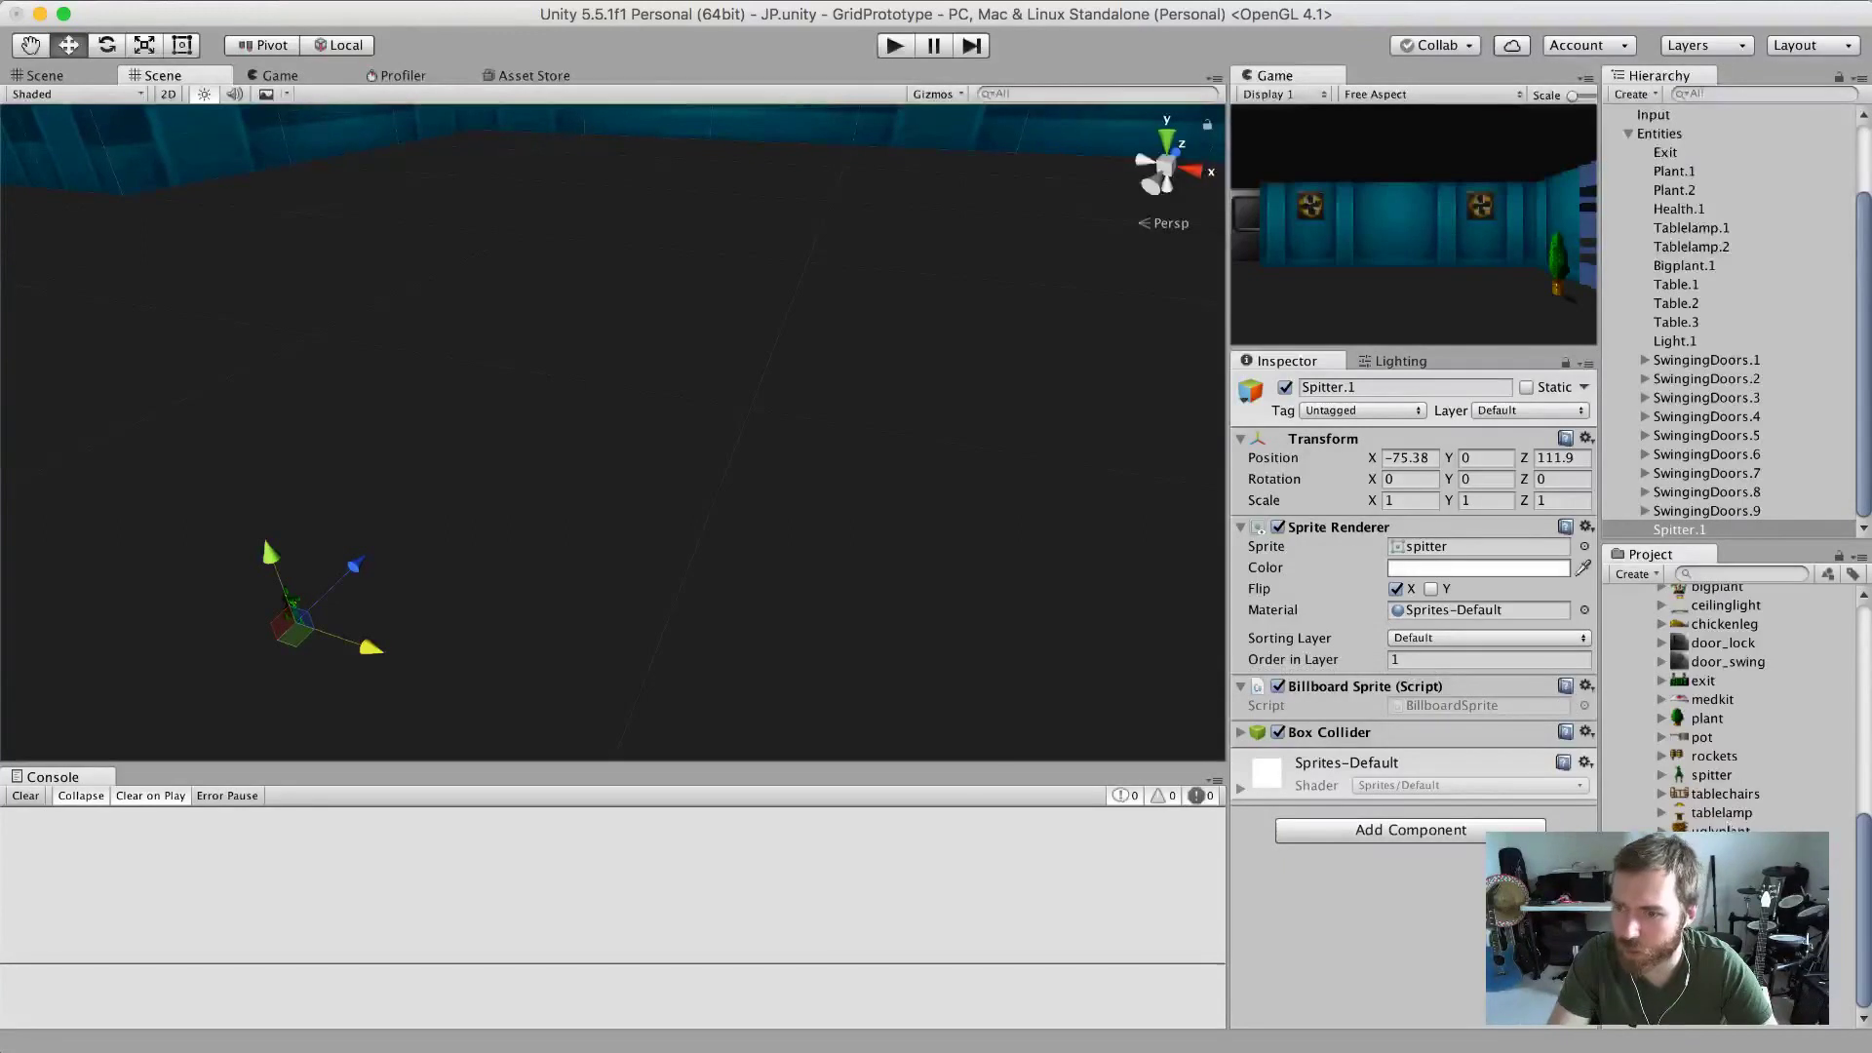
Set the spitter texture's pivot to Bottom and its pixels per unit to 16, apply, and view the sprite from floor level.
{"action": "left_click", "coordinate": [1706, 776]}
{"action": "left_click", "coordinate": [1321, 534]}
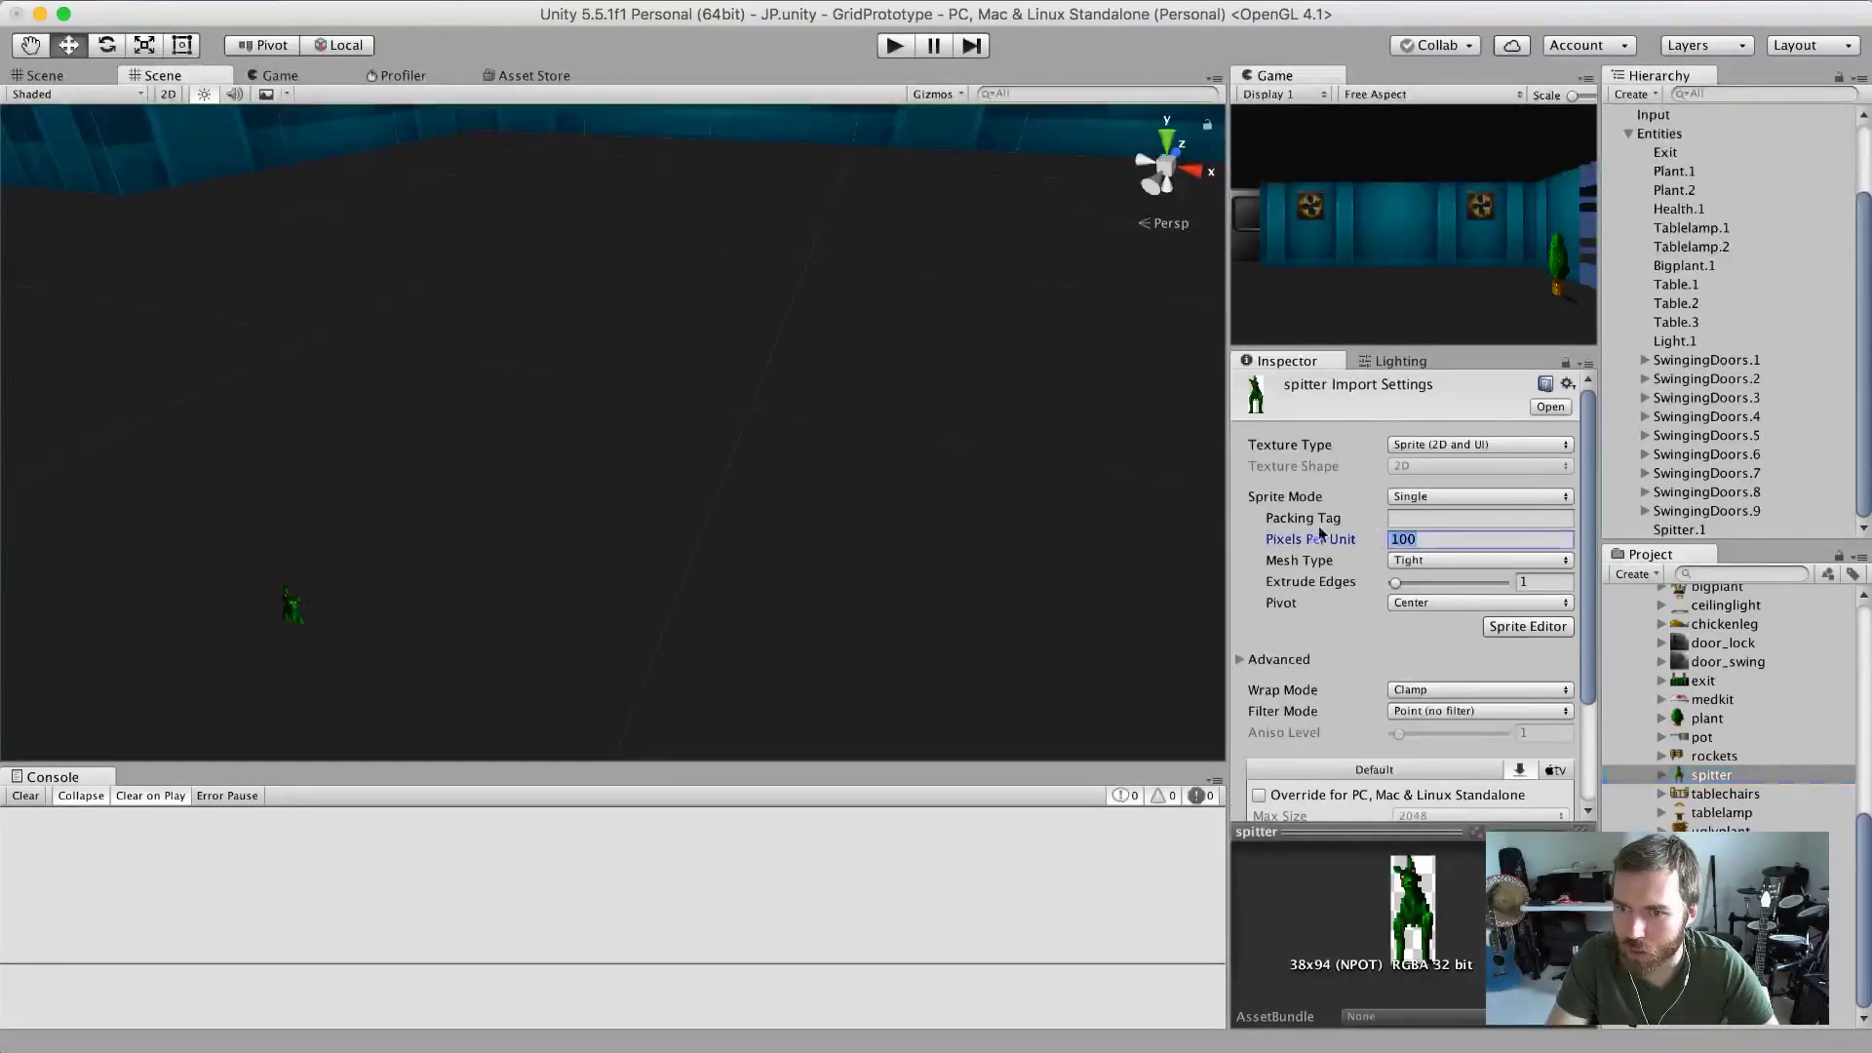
{"action": "left_click", "coordinate": [1443, 602]}
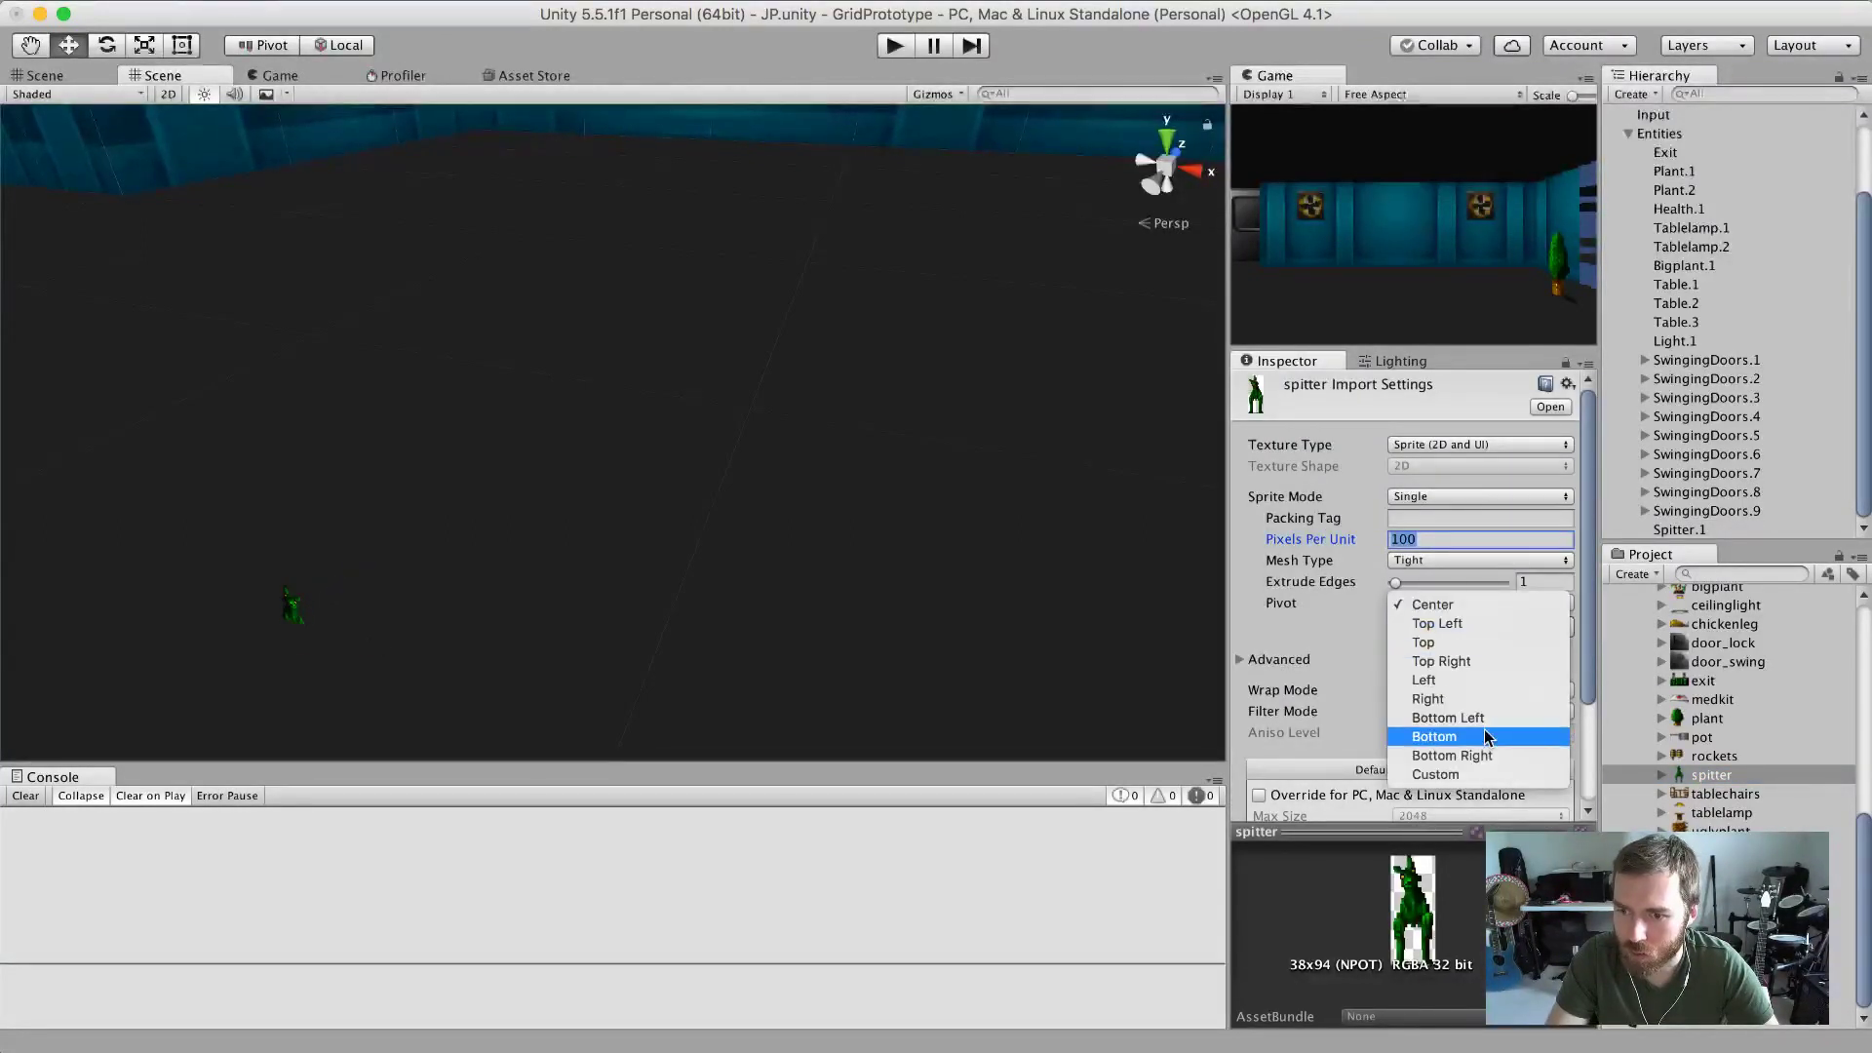
{"action": "left_click", "coordinate": [1453, 738]}
{"action": "left_click", "coordinate": [1421, 542]}
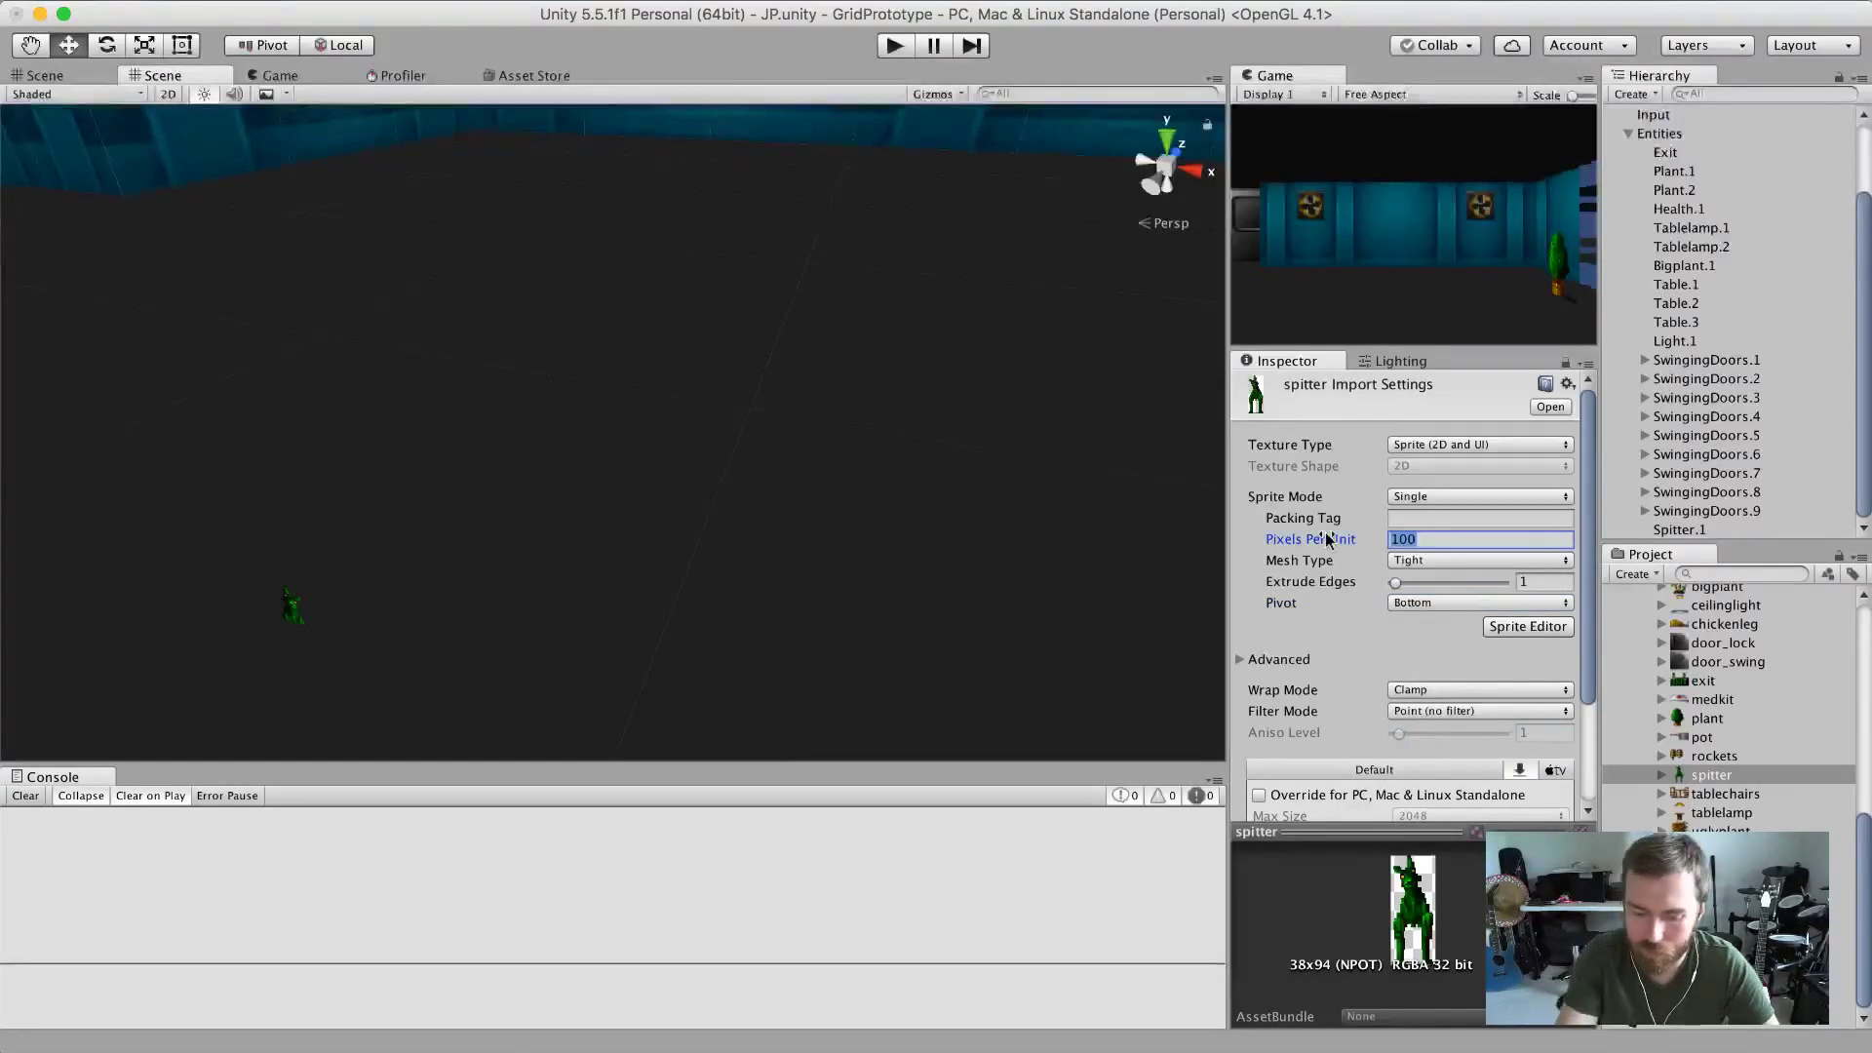
{"action": "type", "text": "16"}
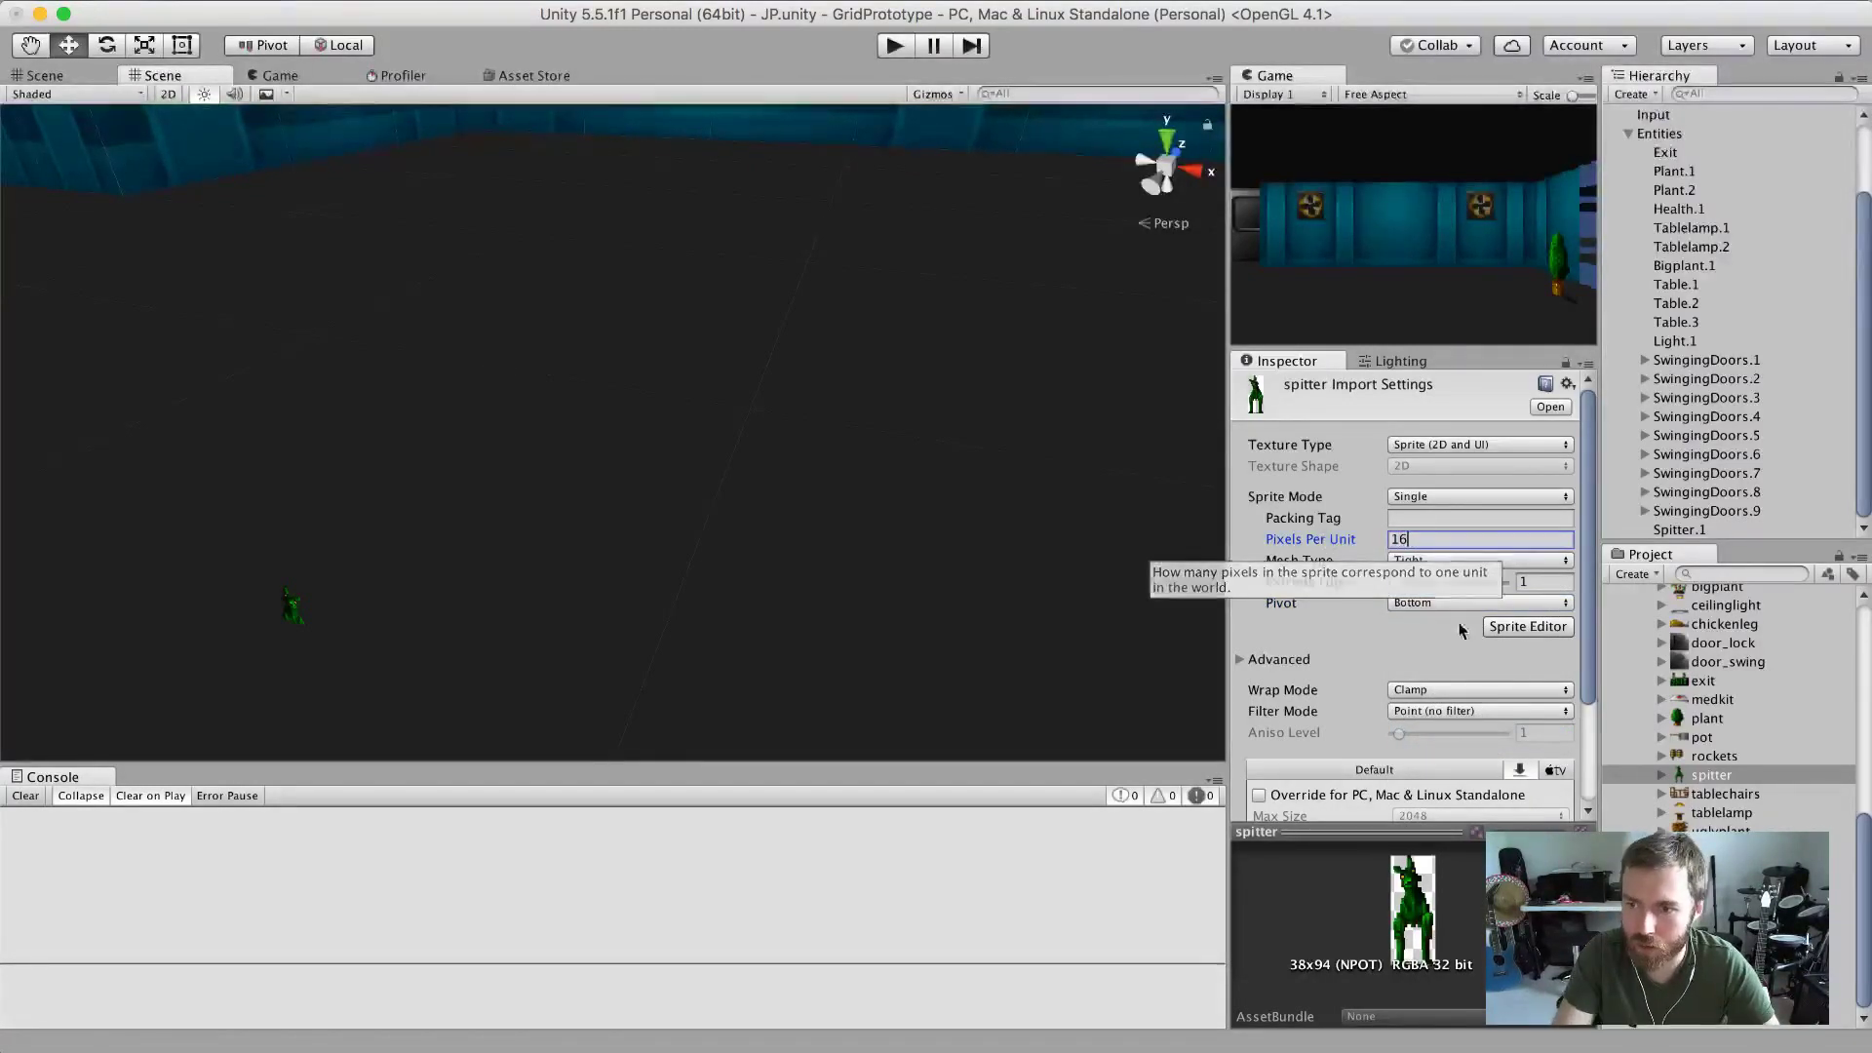
{"action": "scroll", "coordinate": [1404, 585], "scroll_direction": "down", "scroll_amount": 3}
{"action": "left_click", "coordinate": [1549, 744]}
{"action": "scroll", "coordinate": [851, 485], "scroll_direction": "down", "scroll_amount": 10}
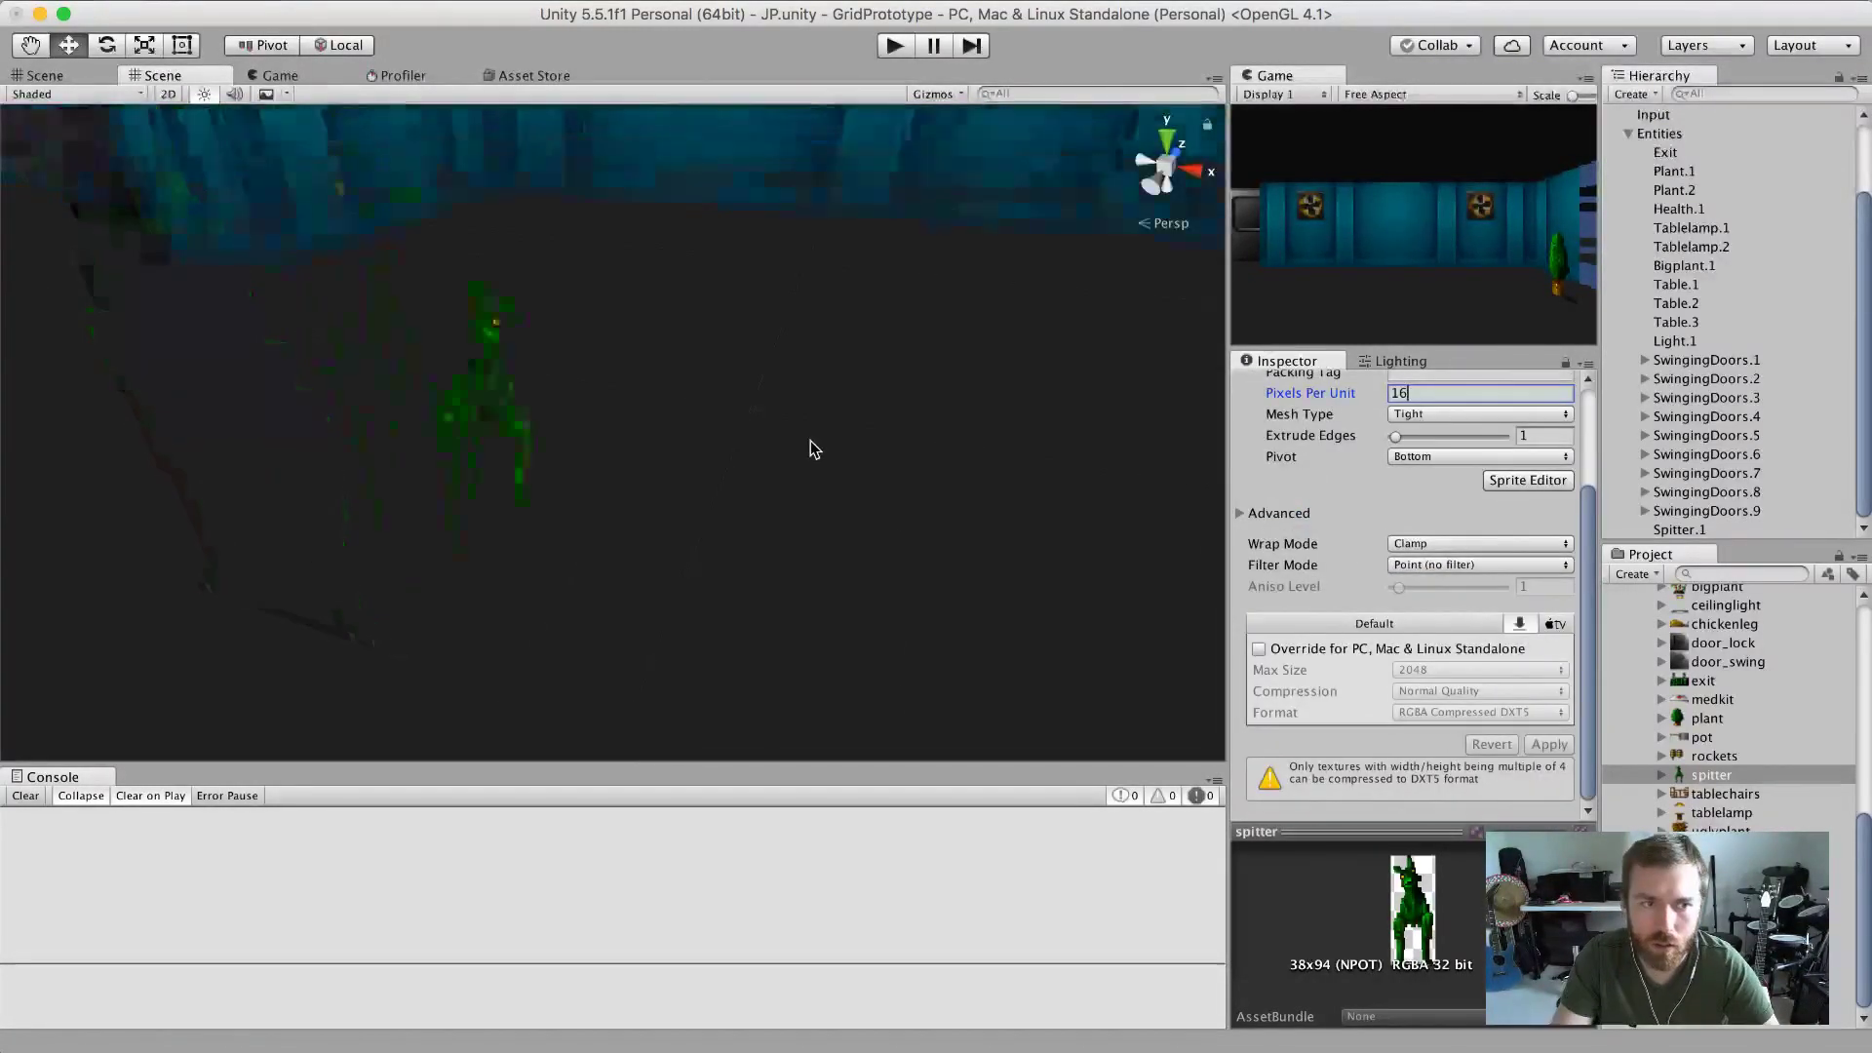
{"action": "left_click_drag", "start_coordinate": [814, 448], "coordinate": [744, 388], "text": "alt"}
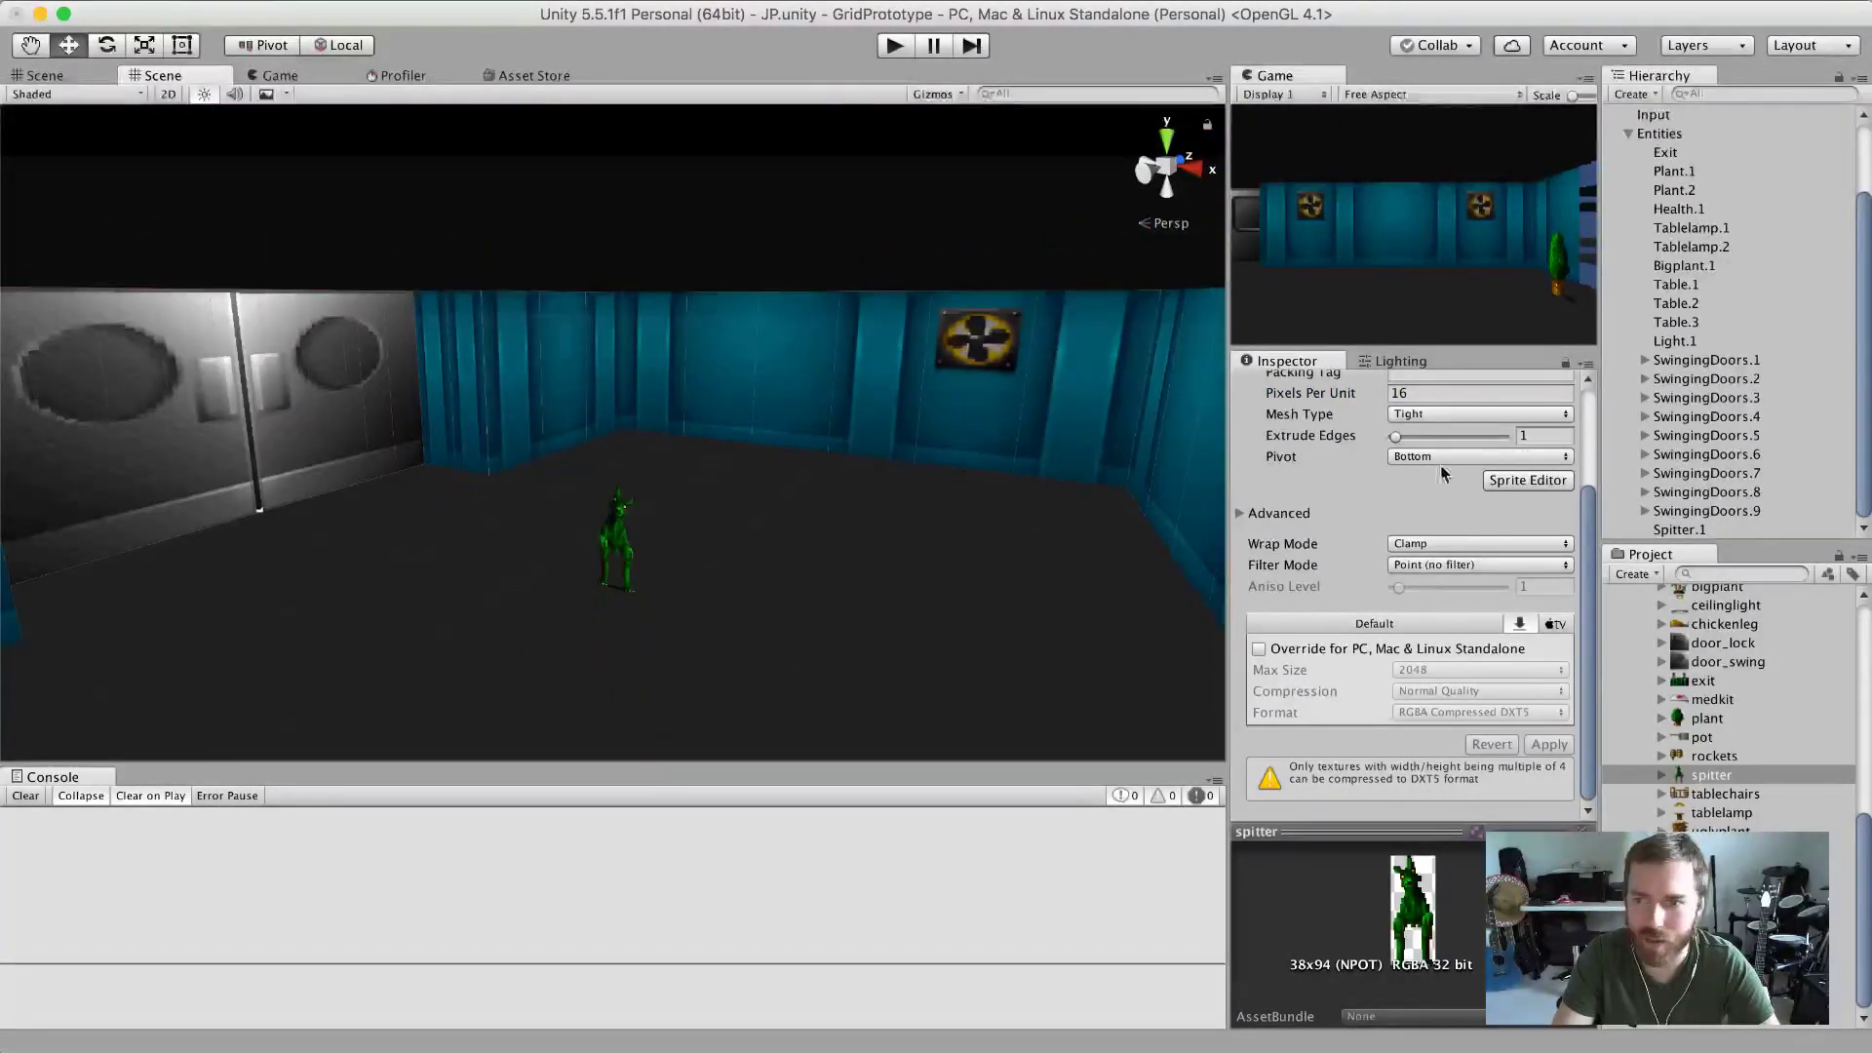
Try 20 and 8 pixels per unit on the spitter texture, then set it to 6, applying each value.
{"action": "left_click", "coordinate": [1314, 393]}
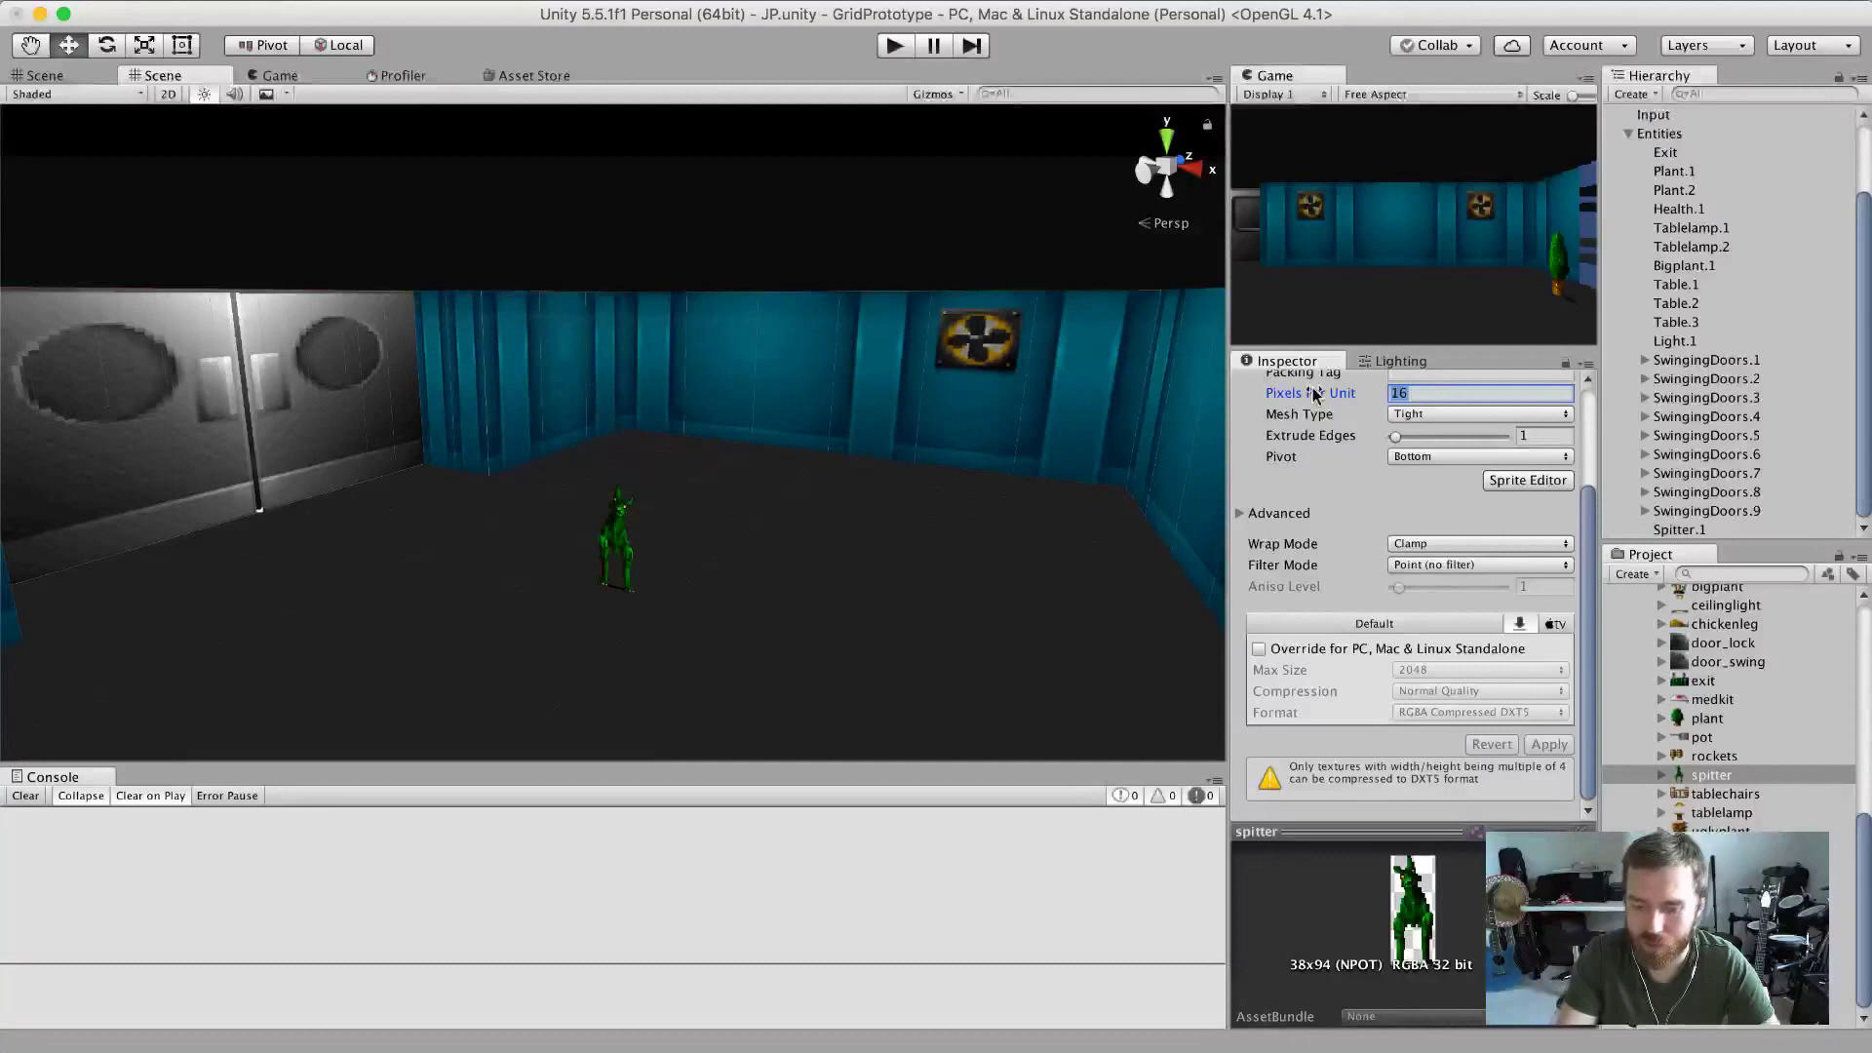
{"action": "type", "text": "20"}
{"action": "left_click", "coordinate": [1548, 746]}
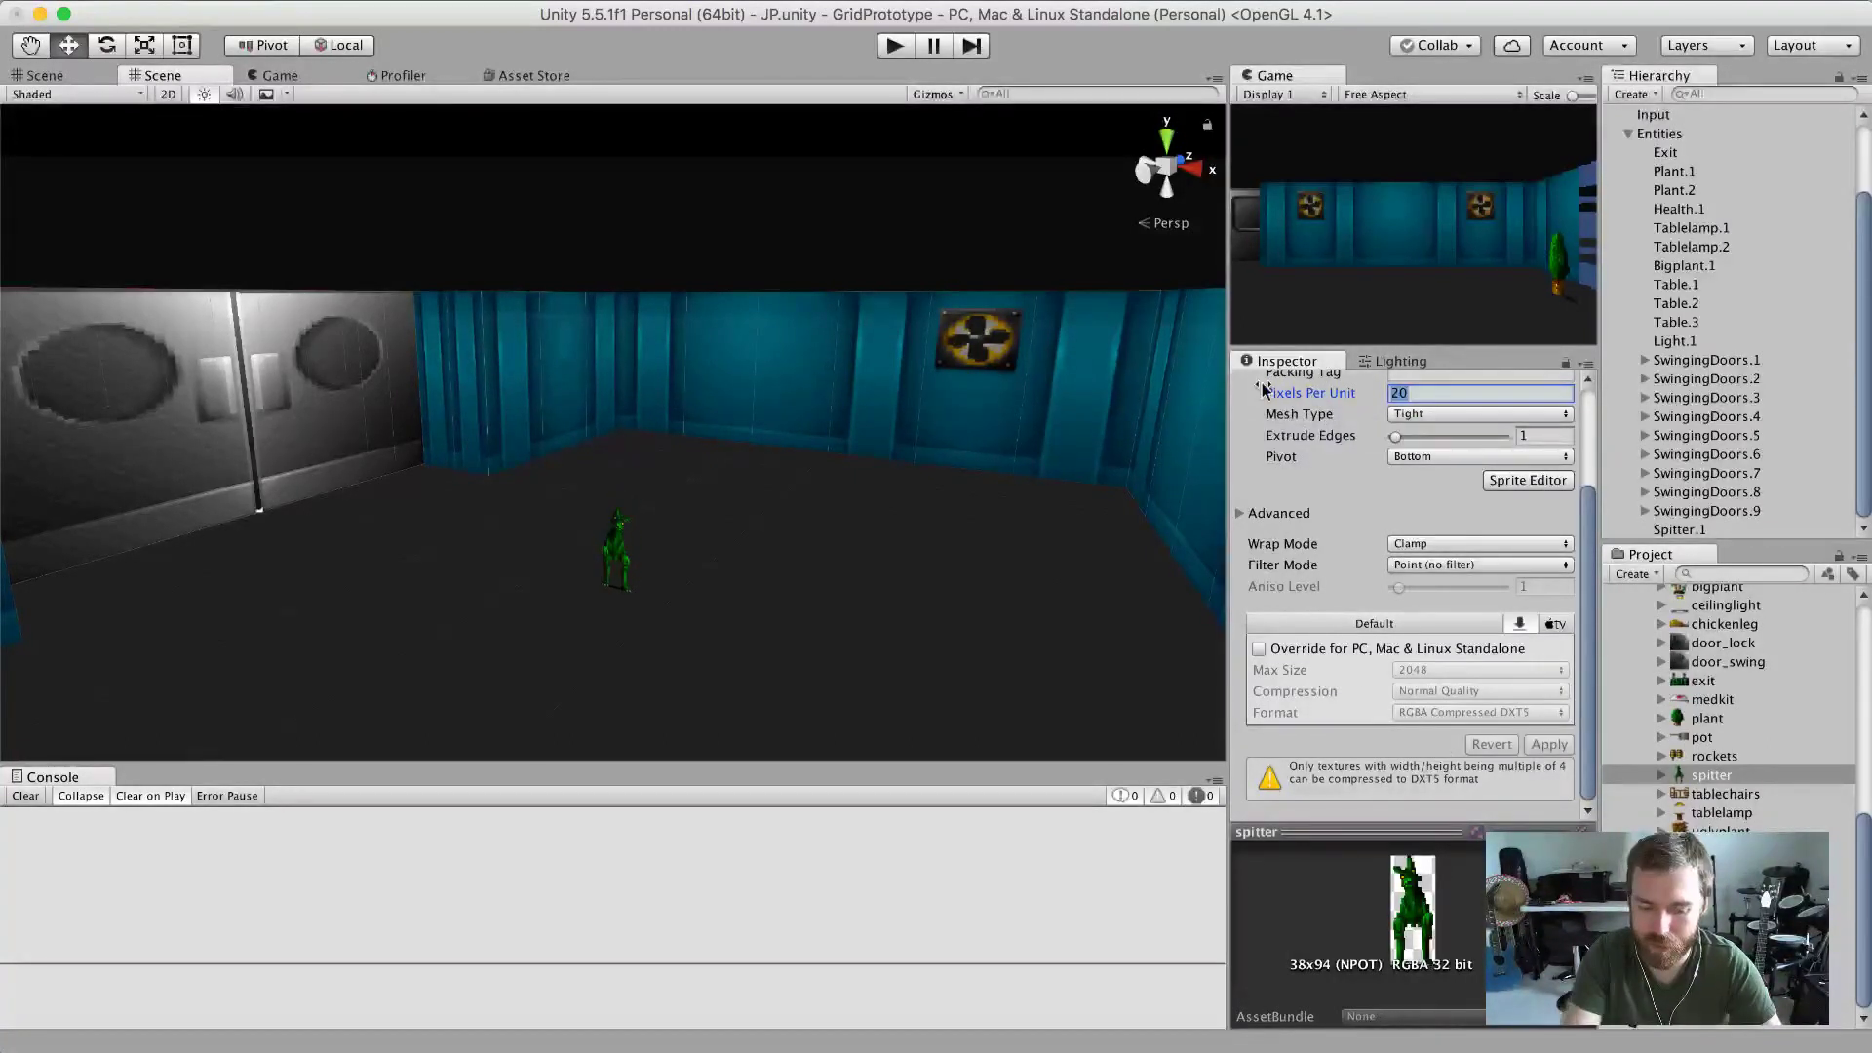
{"action": "type", "text": "8"}
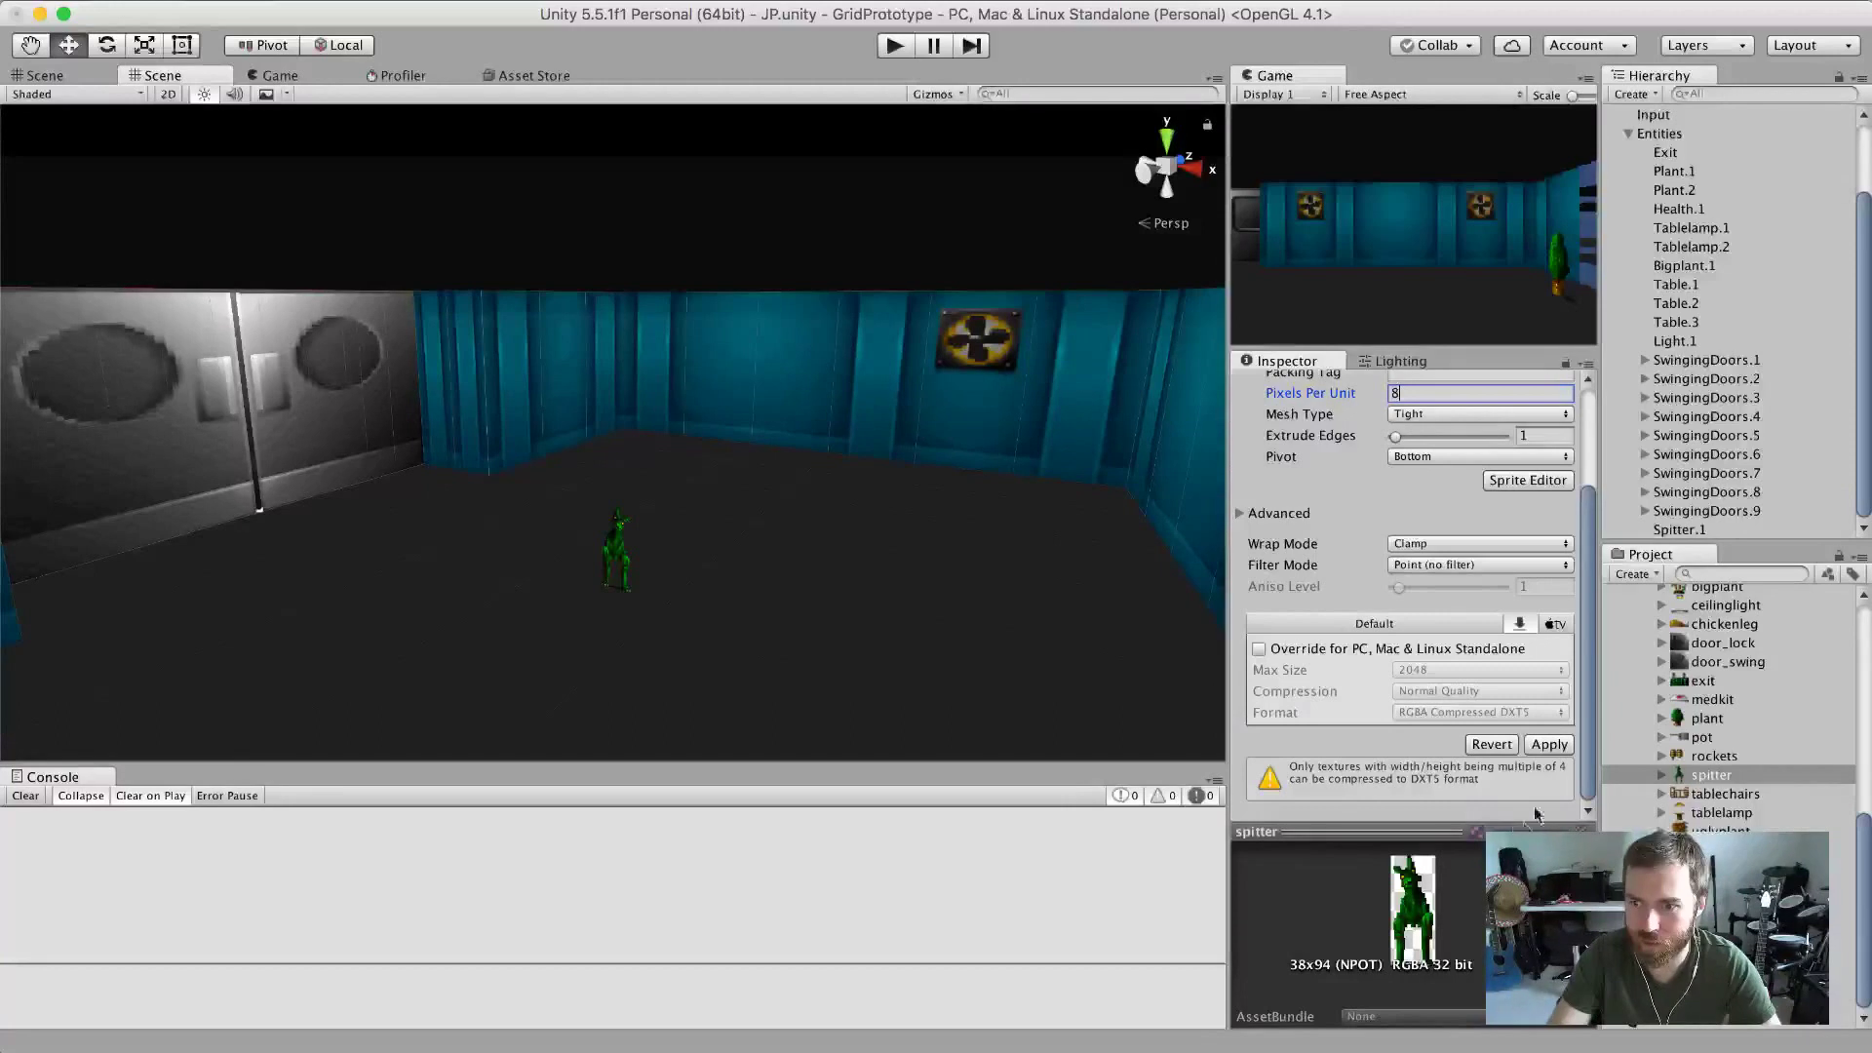
{"action": "left_click", "coordinate": [1550, 746]}
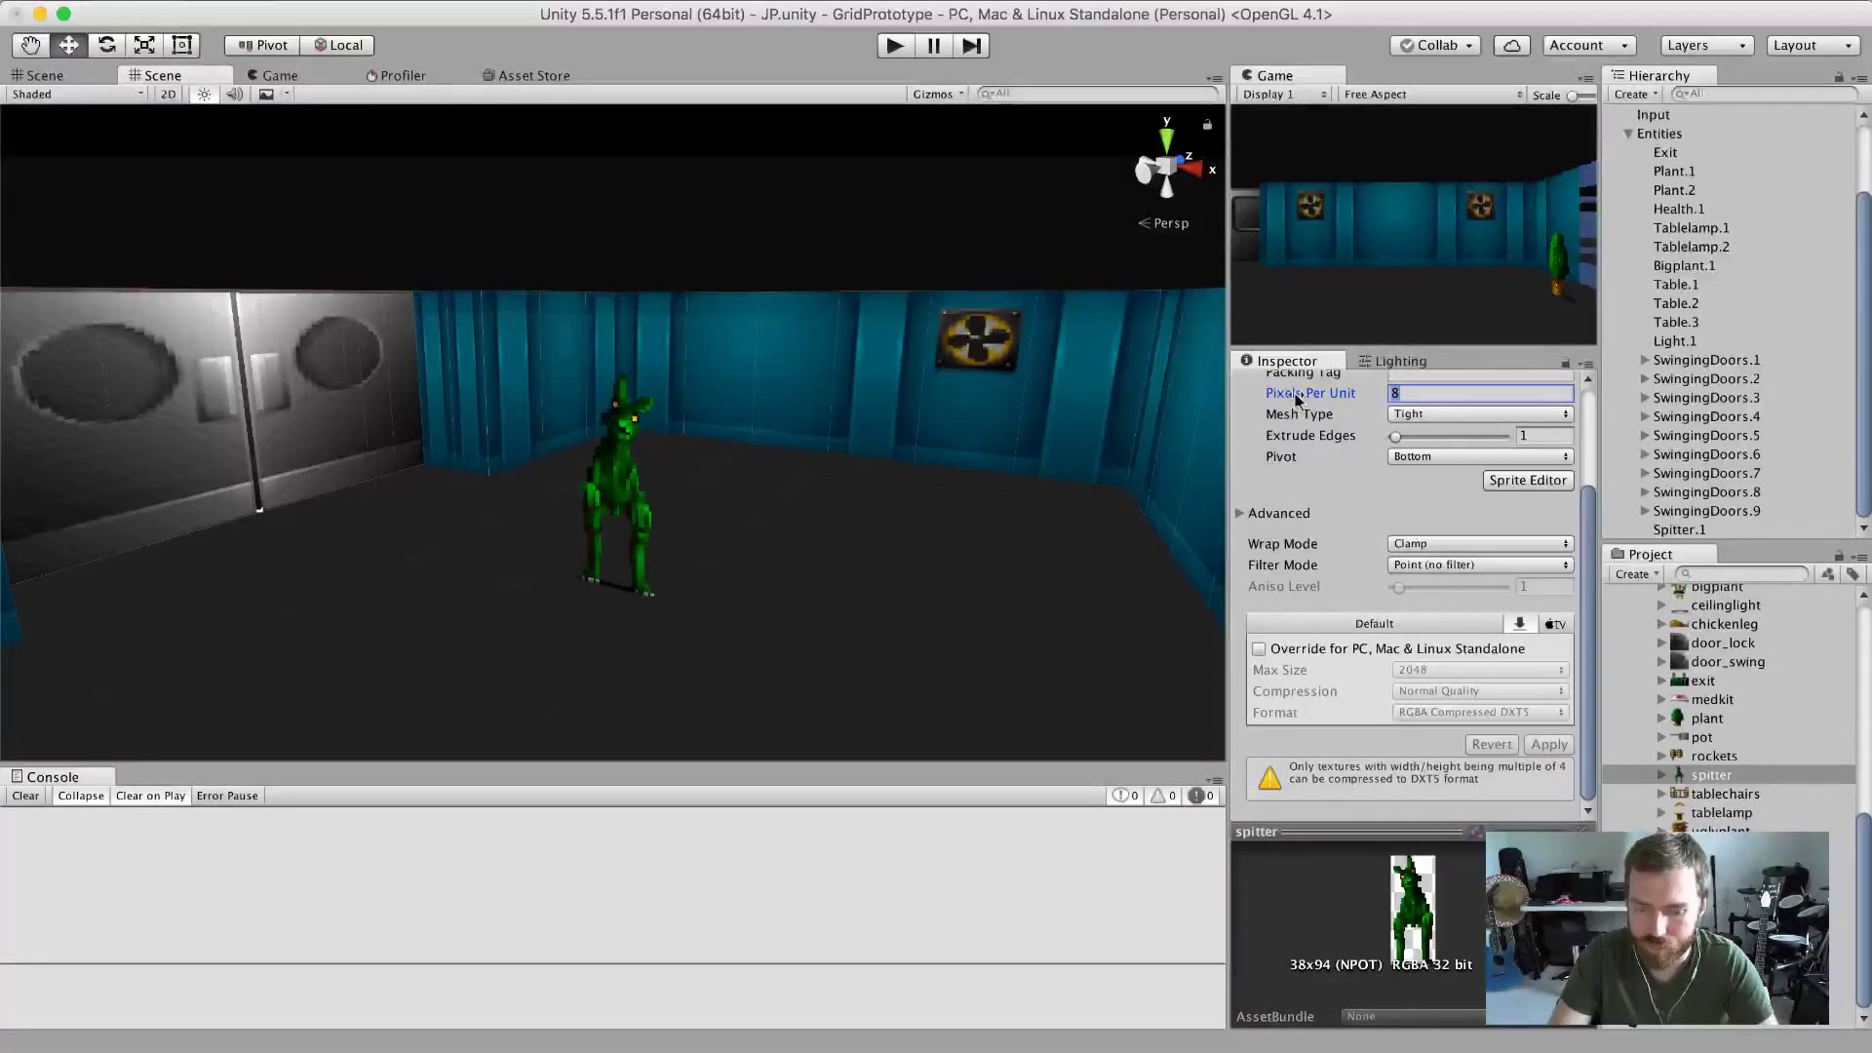
{"action": "type", "text": "6"}
{"action": "left_click", "coordinate": [1550, 747]}
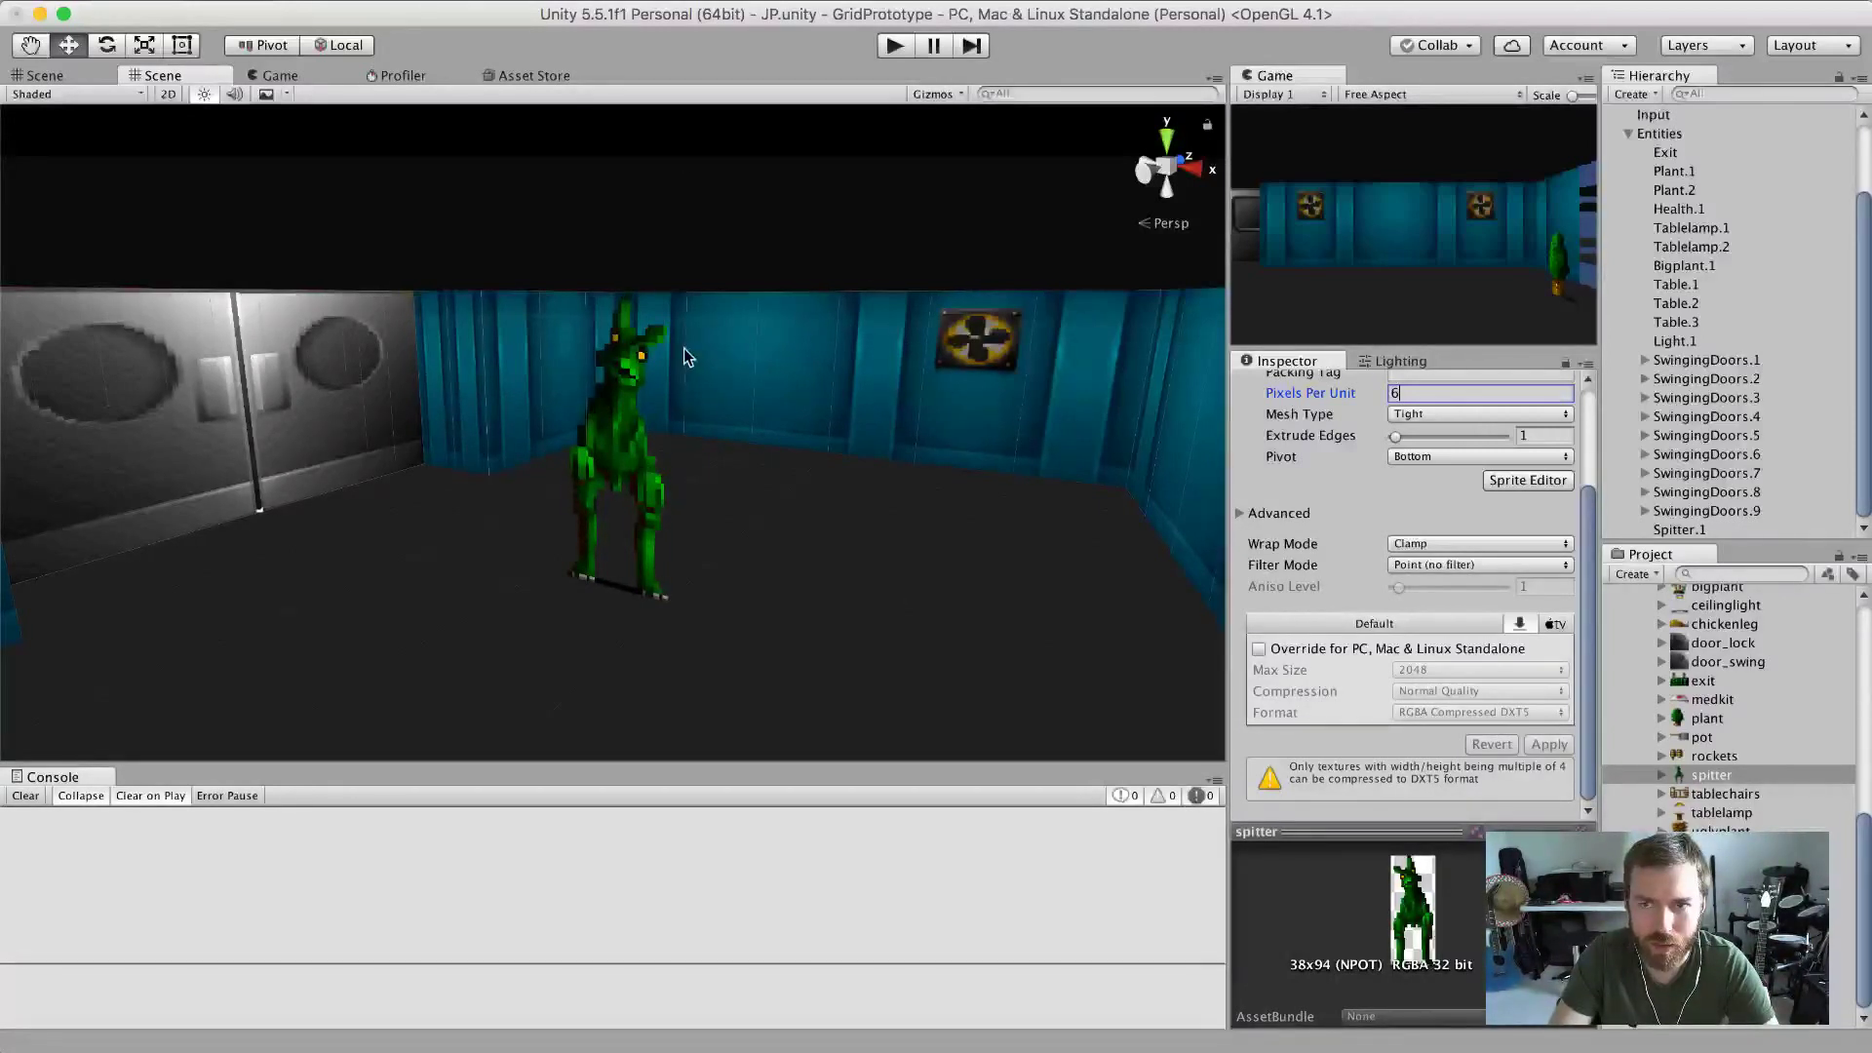
Run the game and walk through the swinging doors to look at the spitter in the room.
{"action": "left_click", "coordinate": [894, 44]}
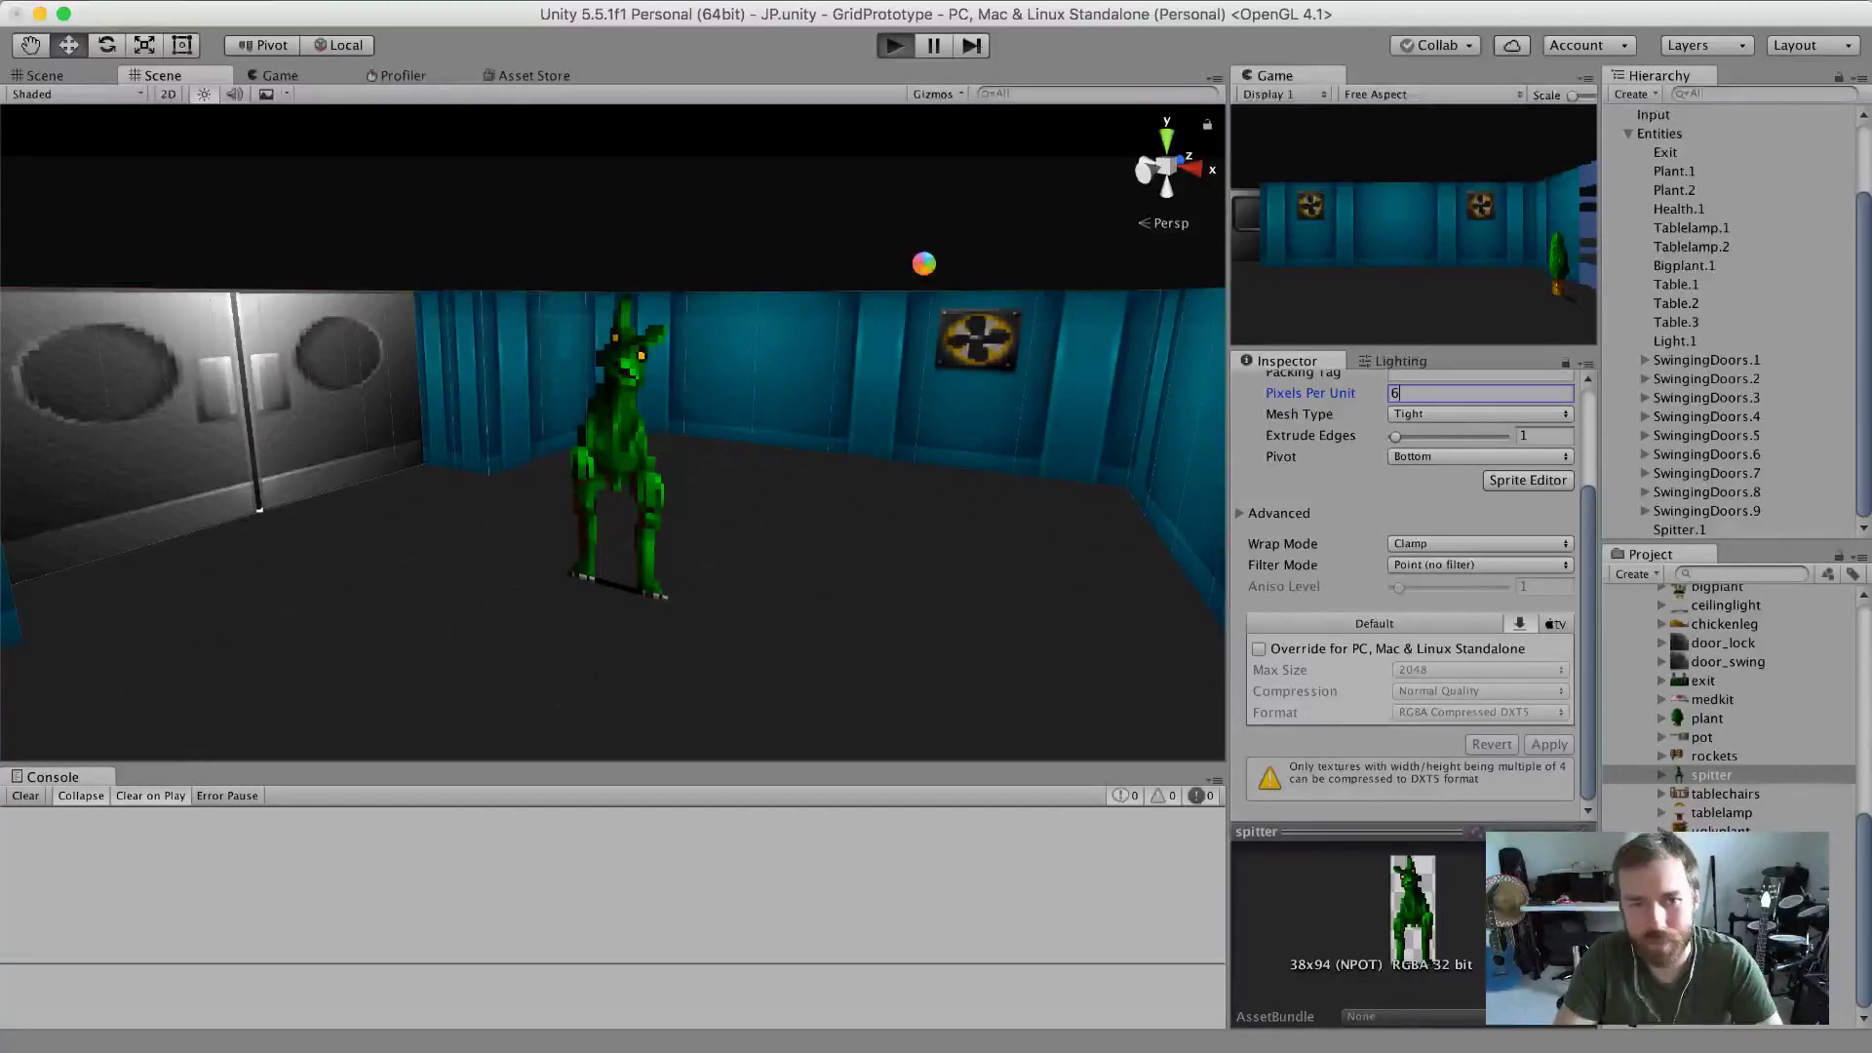
{"action": "key", "text": "Right"}
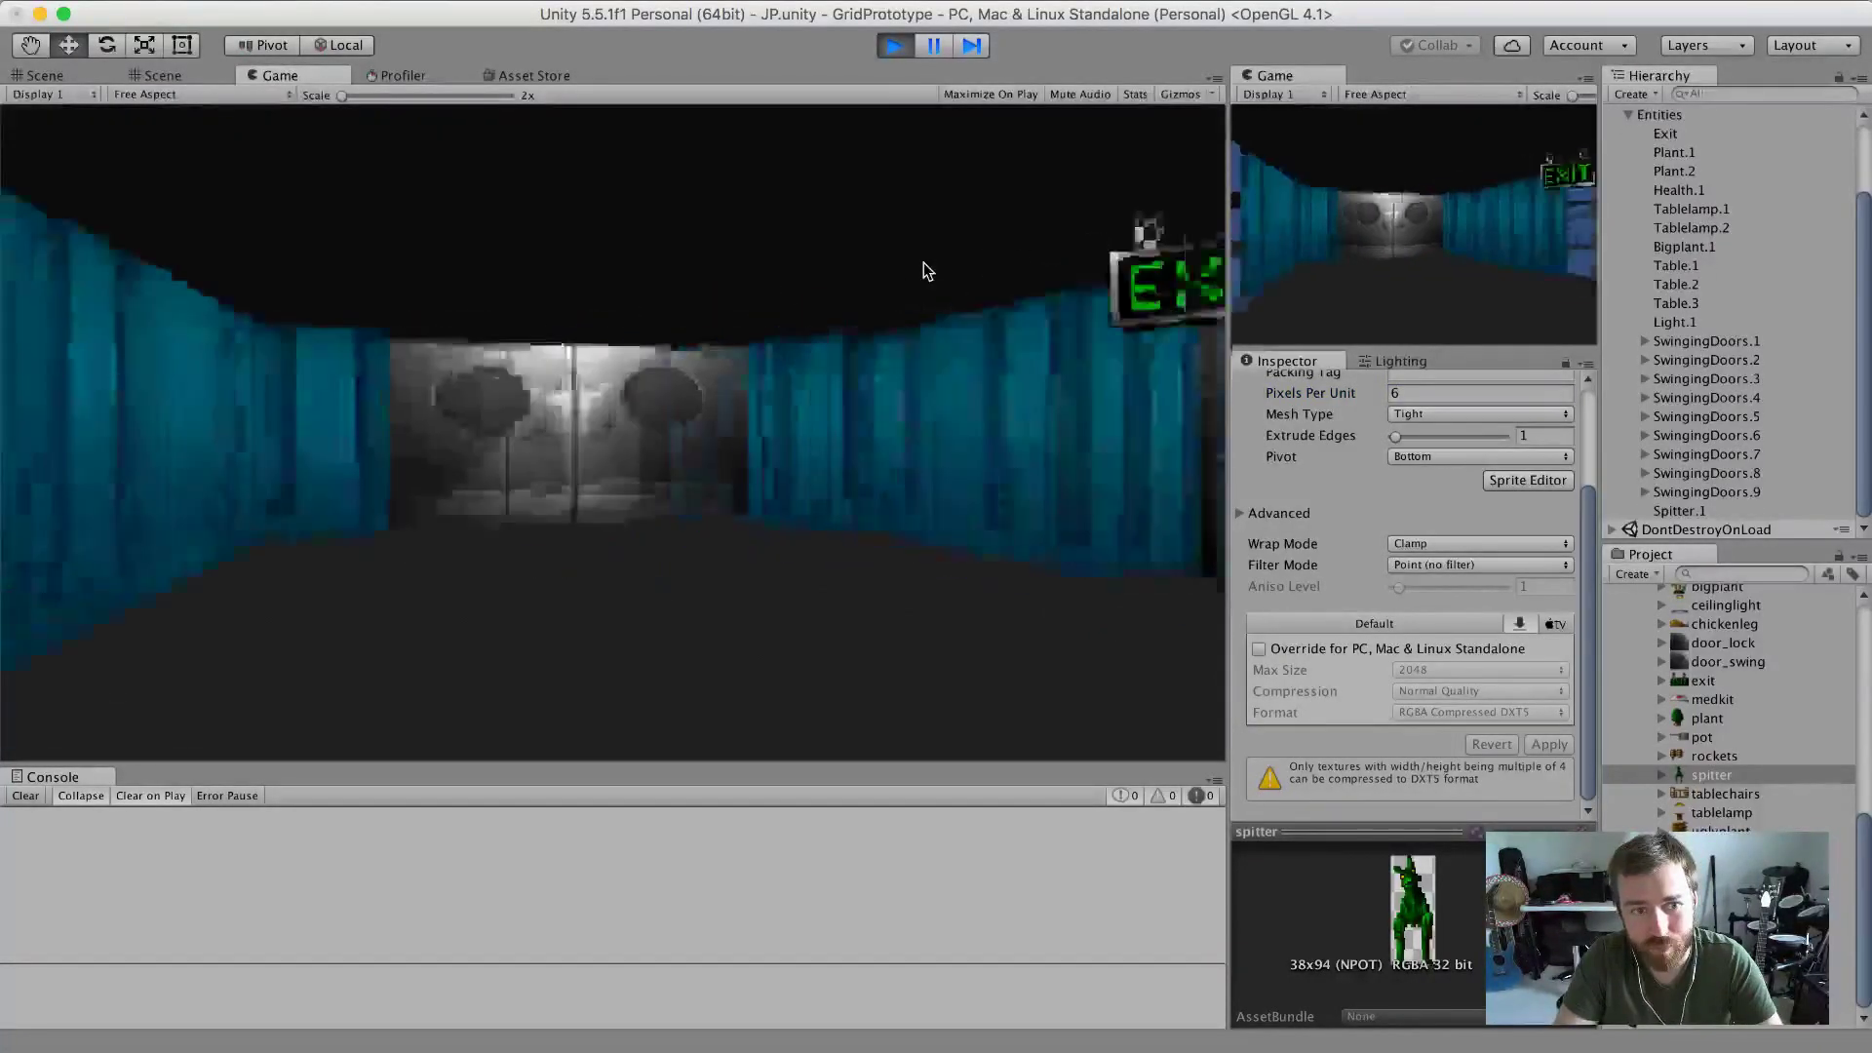
{"action": "key", "text": "Up"}
{"action": "key", "text": "Up"}
{"action": "key", "text": "Up"}
{"action": "key", "text": "Left"}
{"action": "key", "text": "Left"}
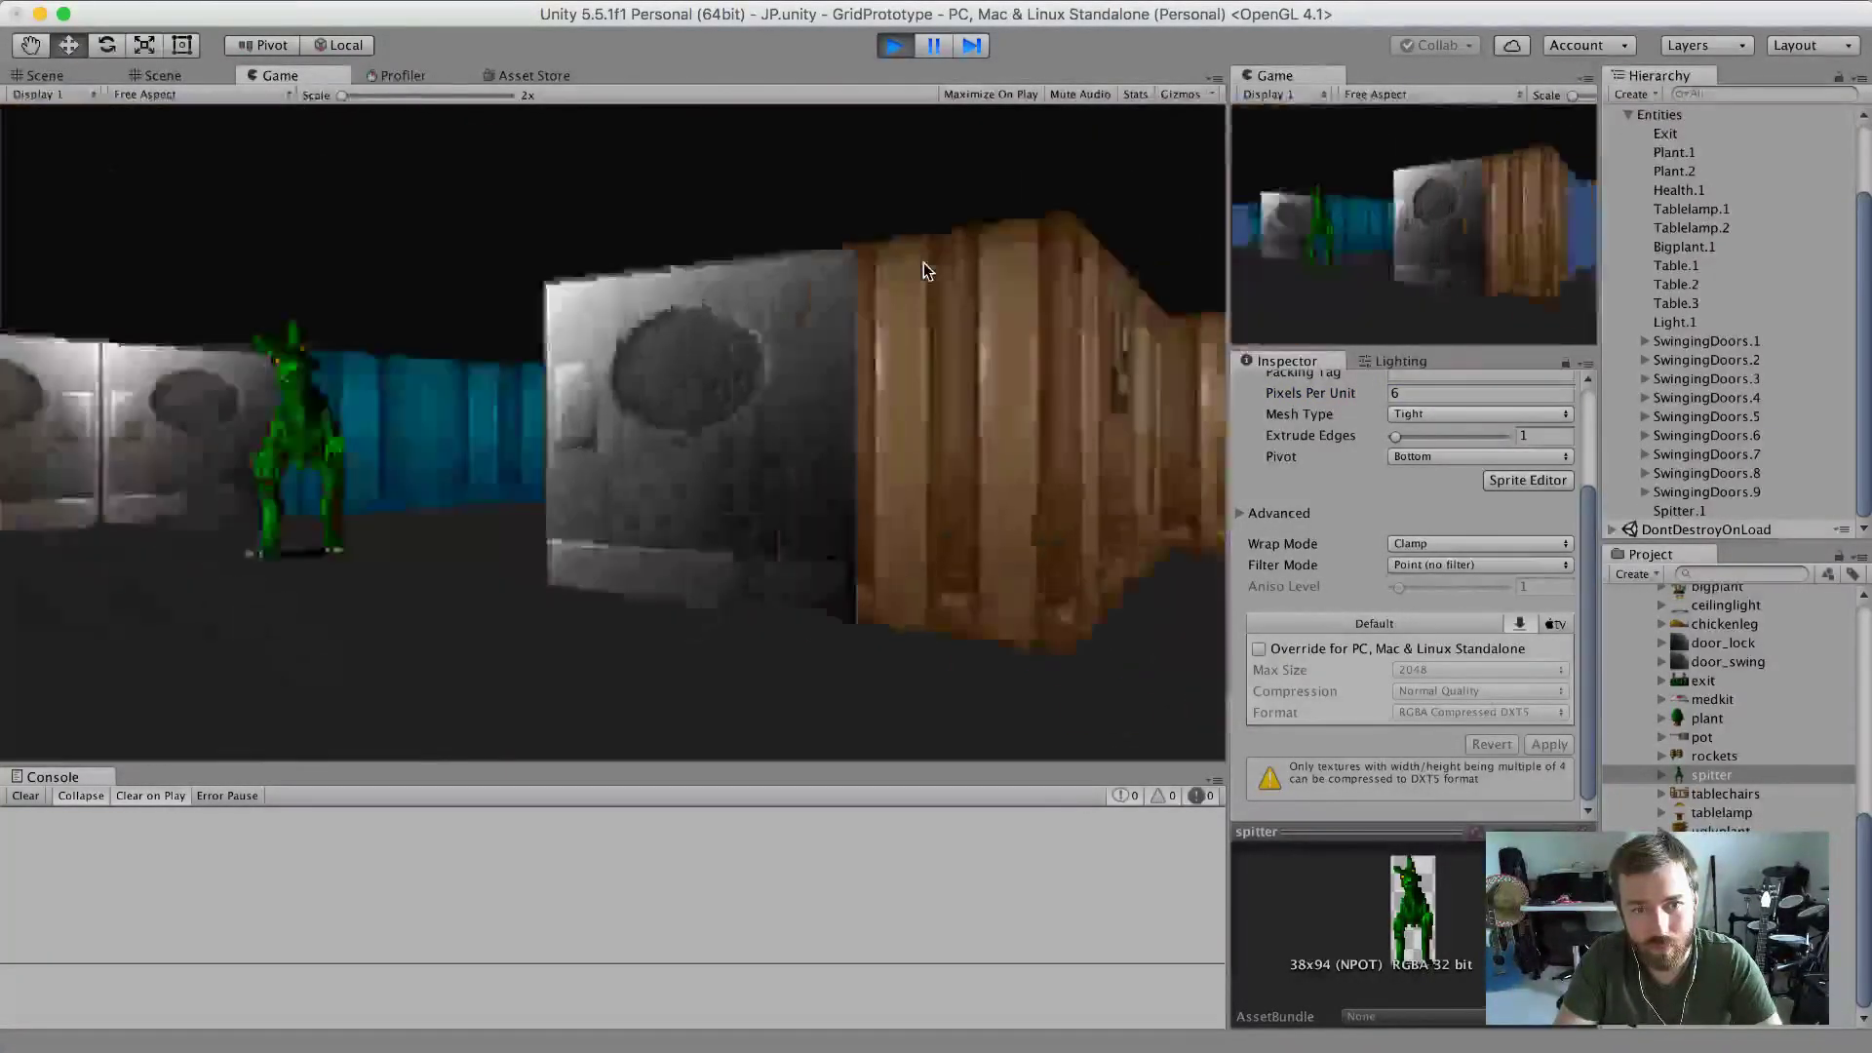
{"action": "key", "text": "Up"}
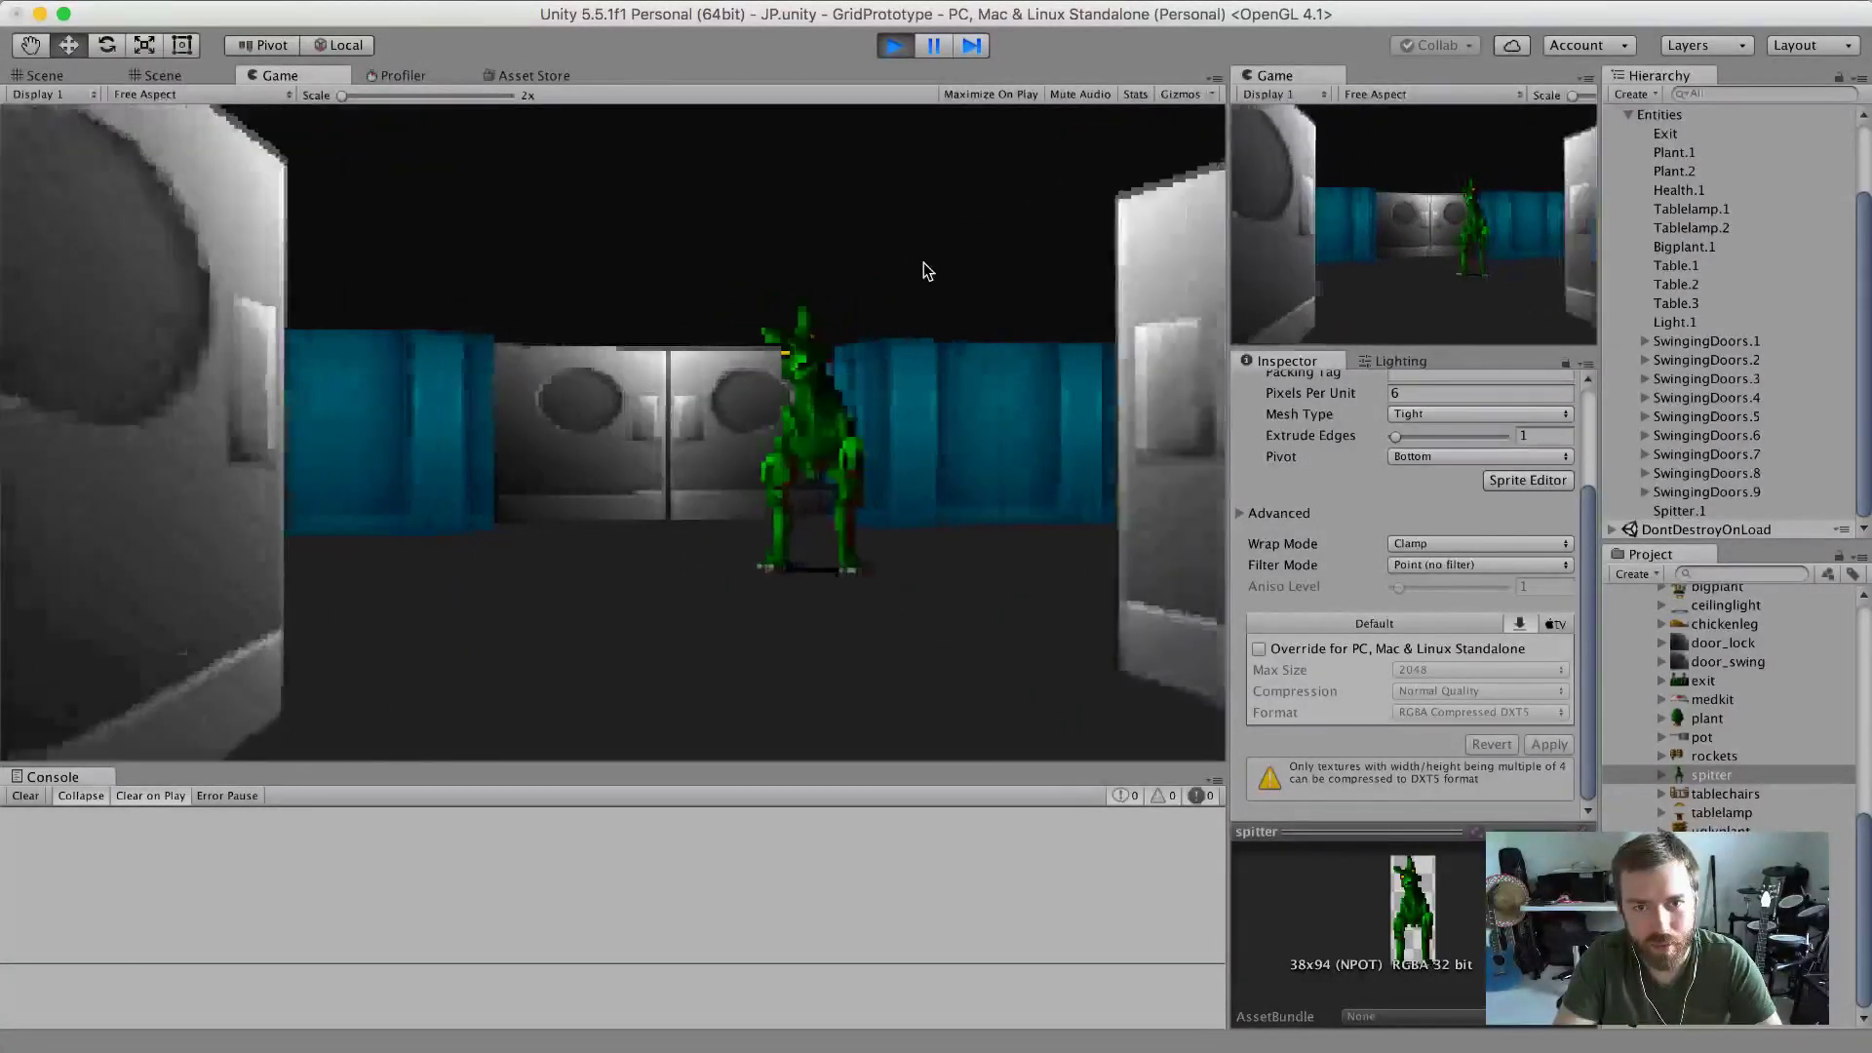
{"action": "key", "text": "Up"}
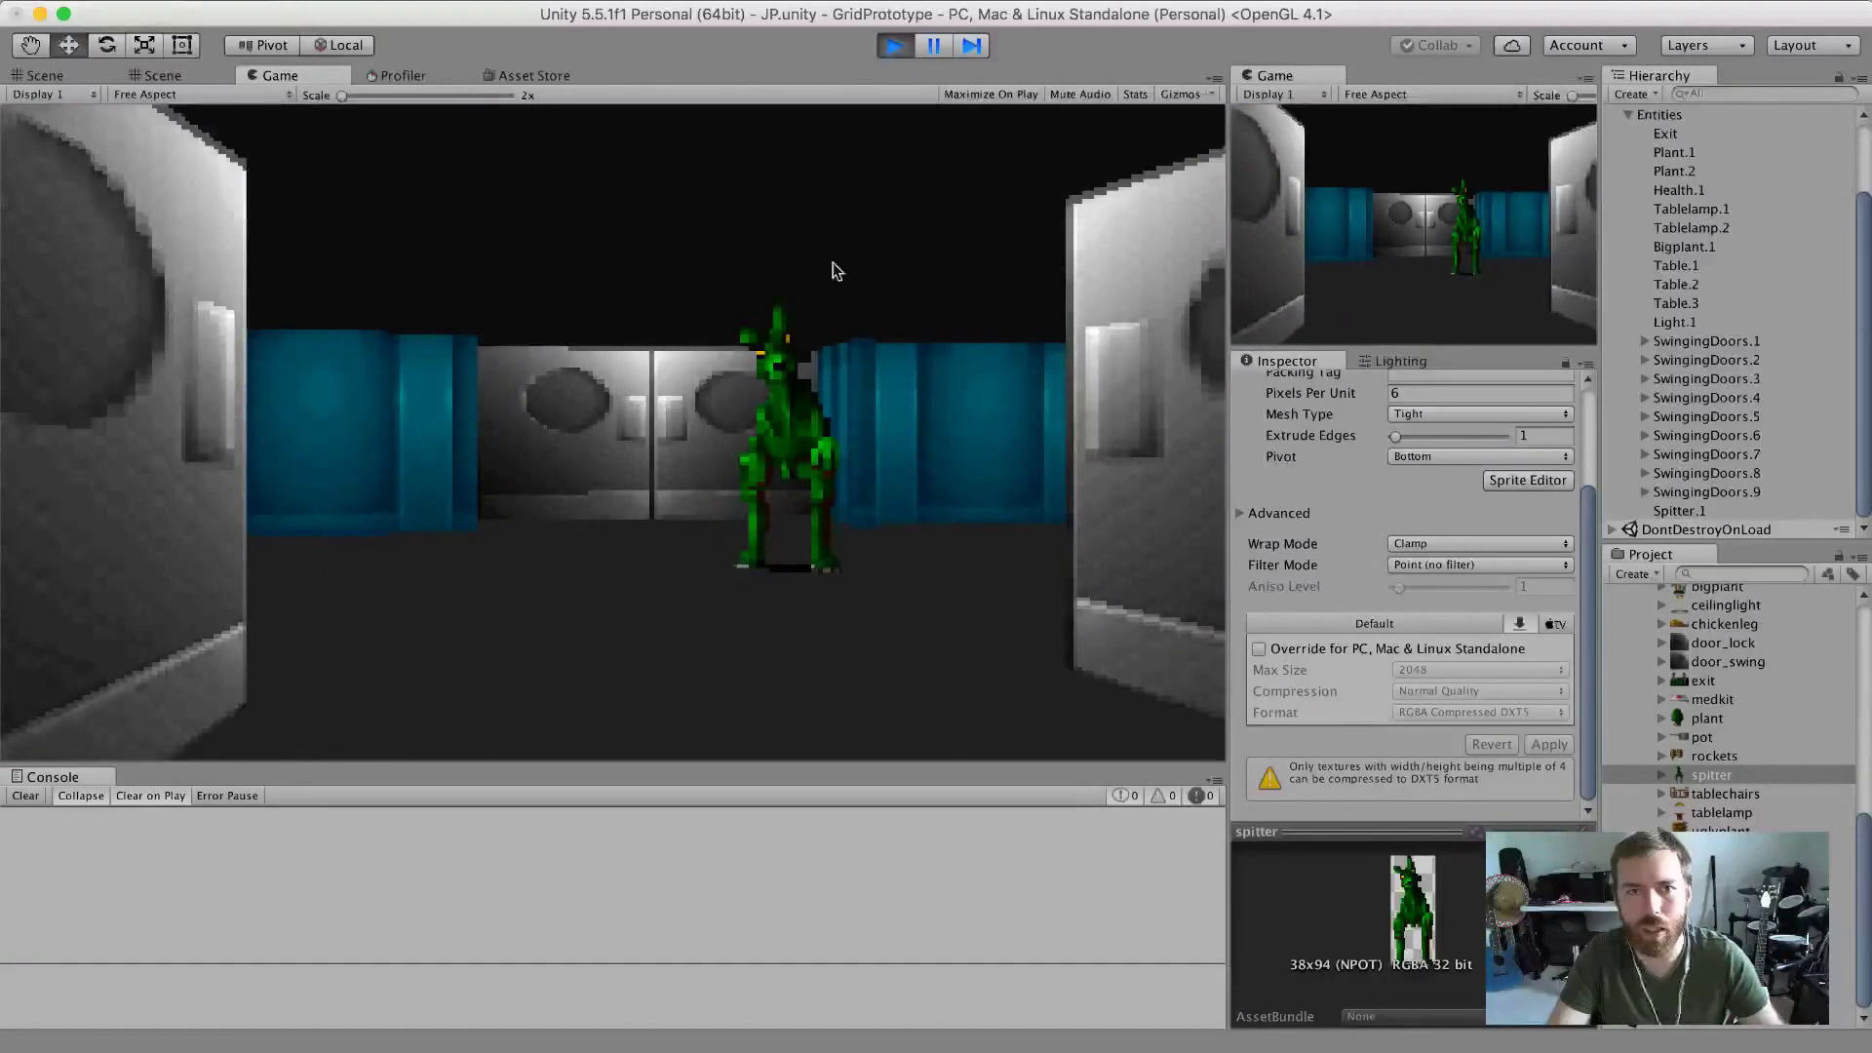
Reposition Spitter.1 in the Scene view while the game runs, to about X -72.56 and Z 105.35, and return to the Game view.
{"action": "left_click", "coordinate": [161, 75]}
{"action": "scroll", "coordinate": [510, 318], "scroll_direction": "down", "scroll_amount": 2}
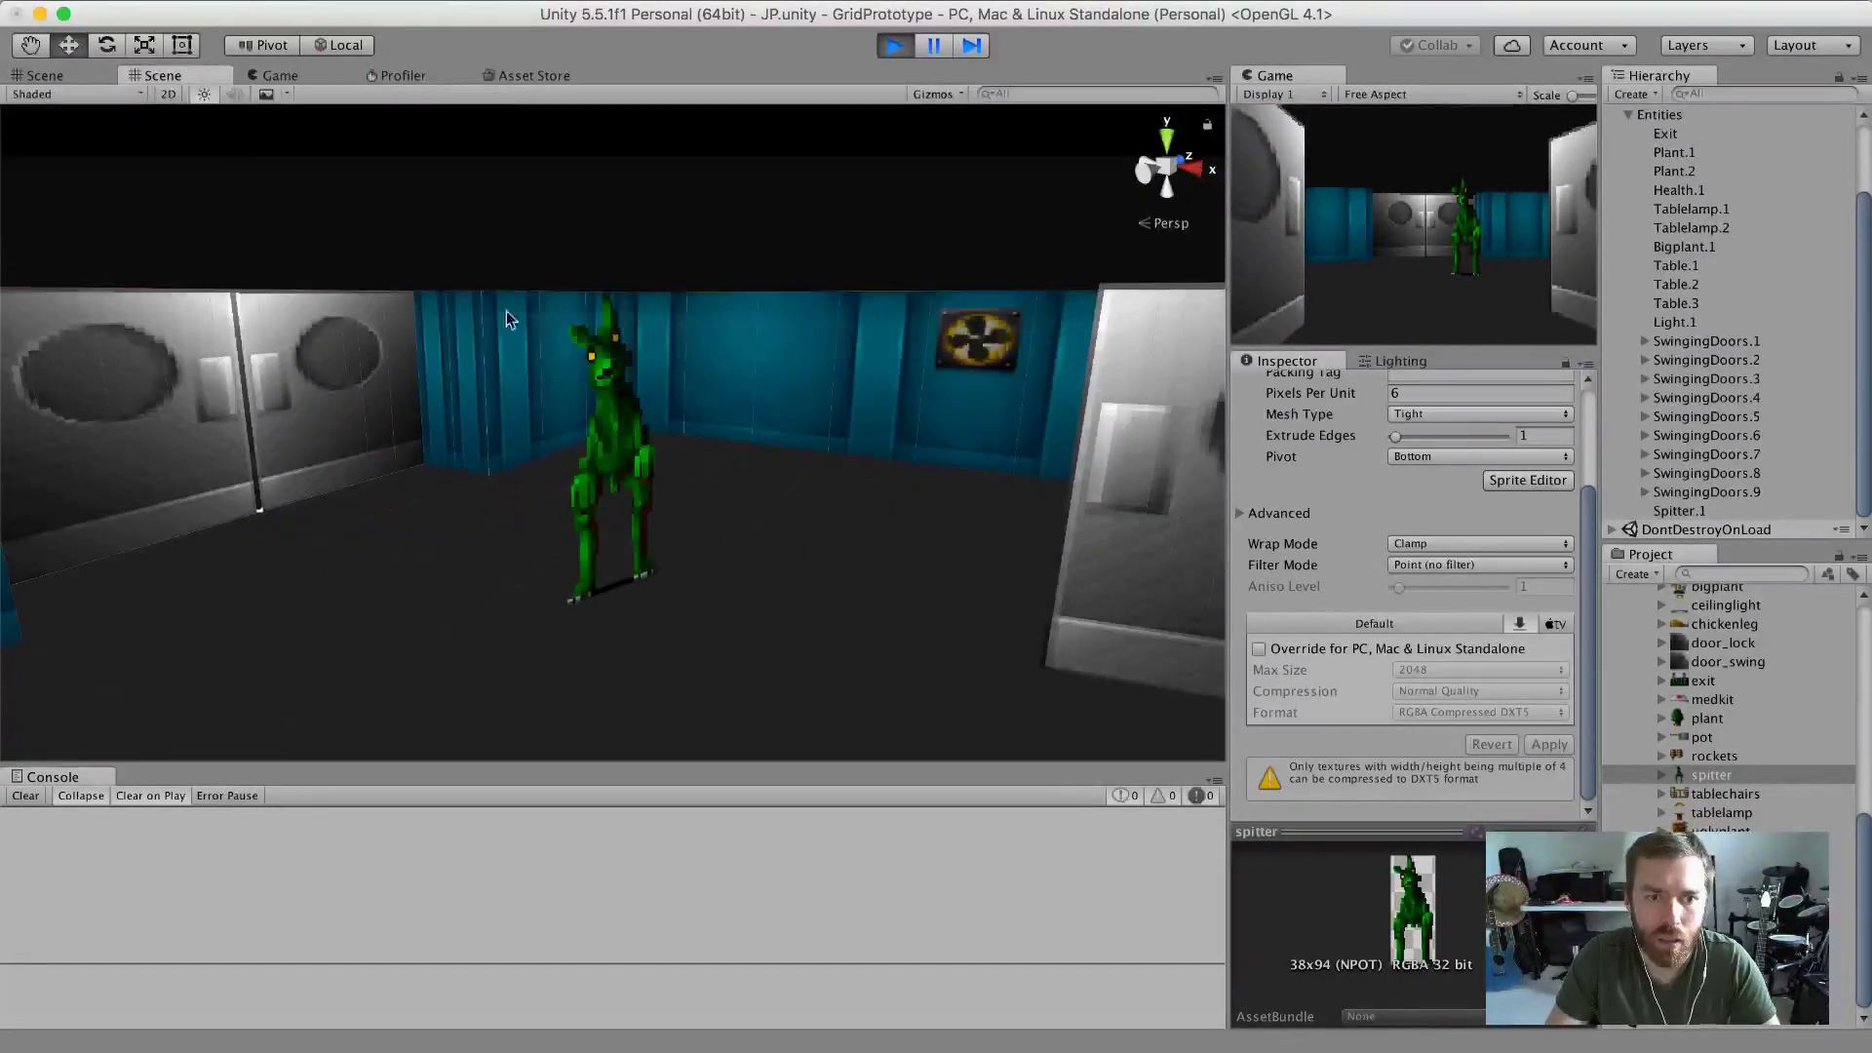
{"action": "left_click", "coordinate": [616, 478]}
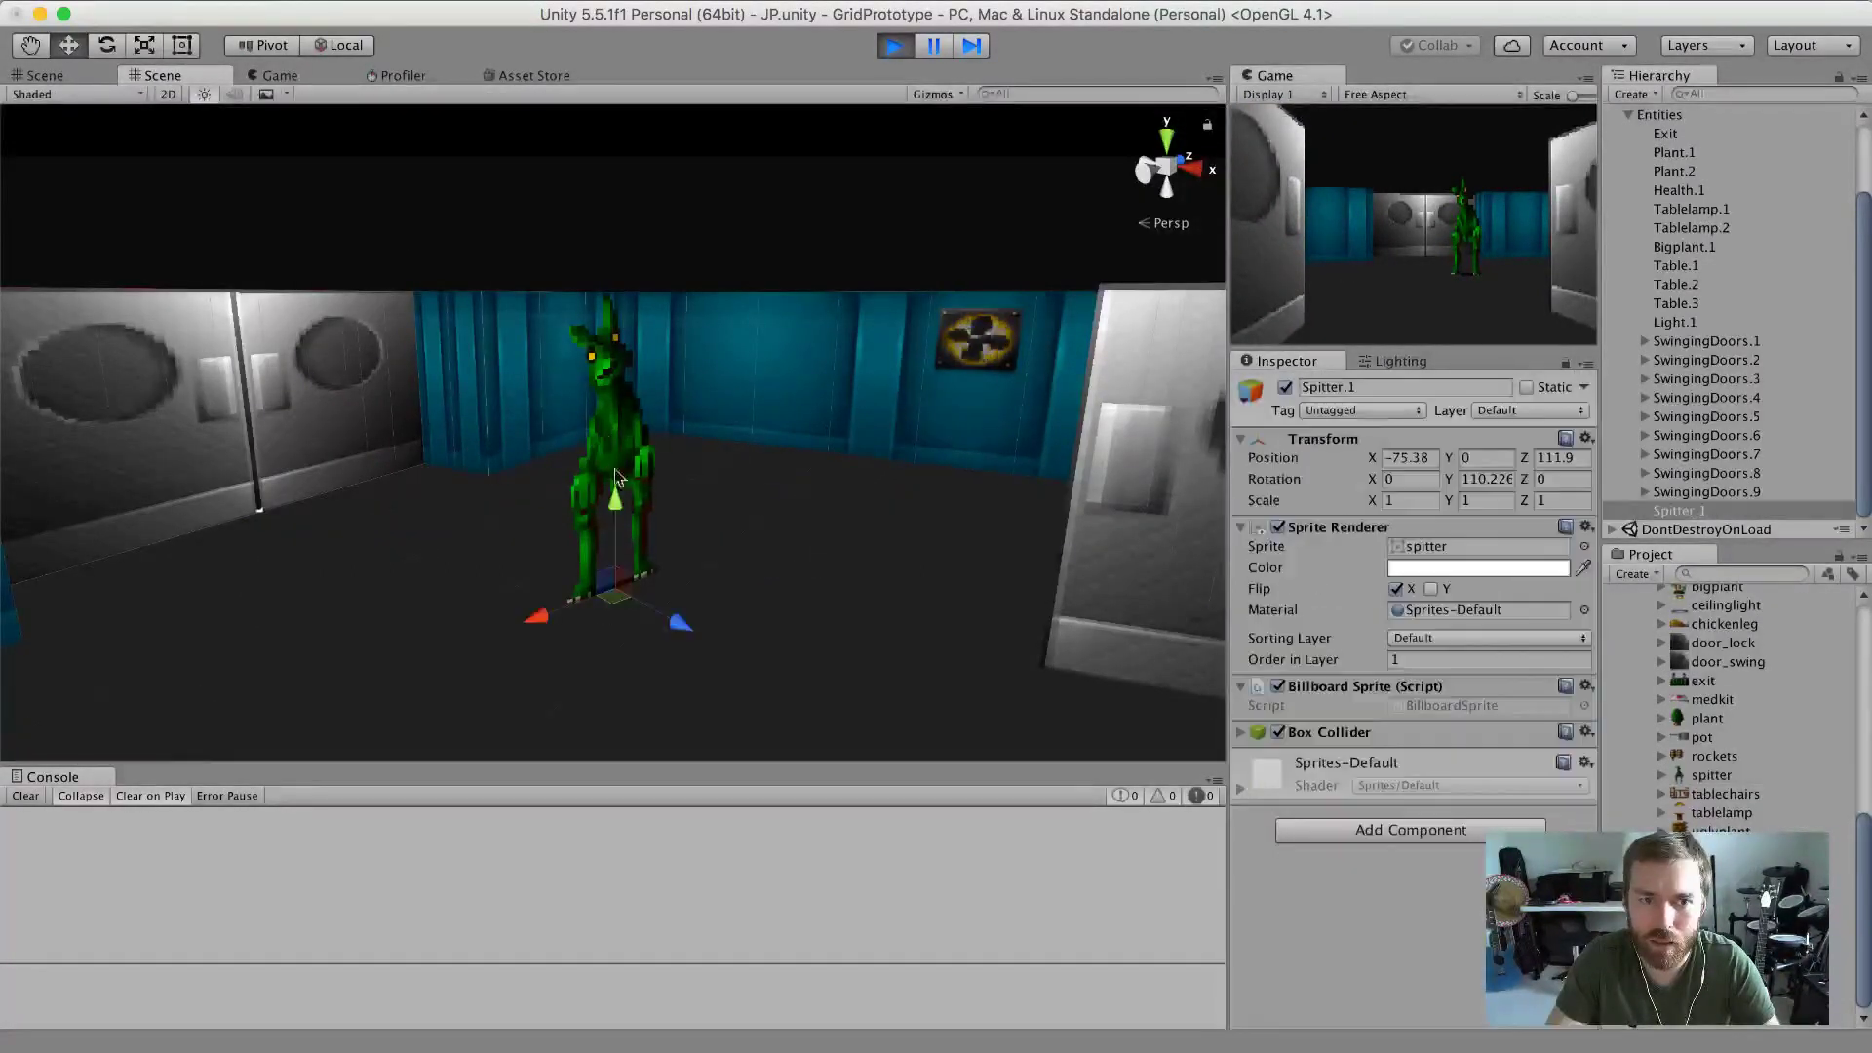
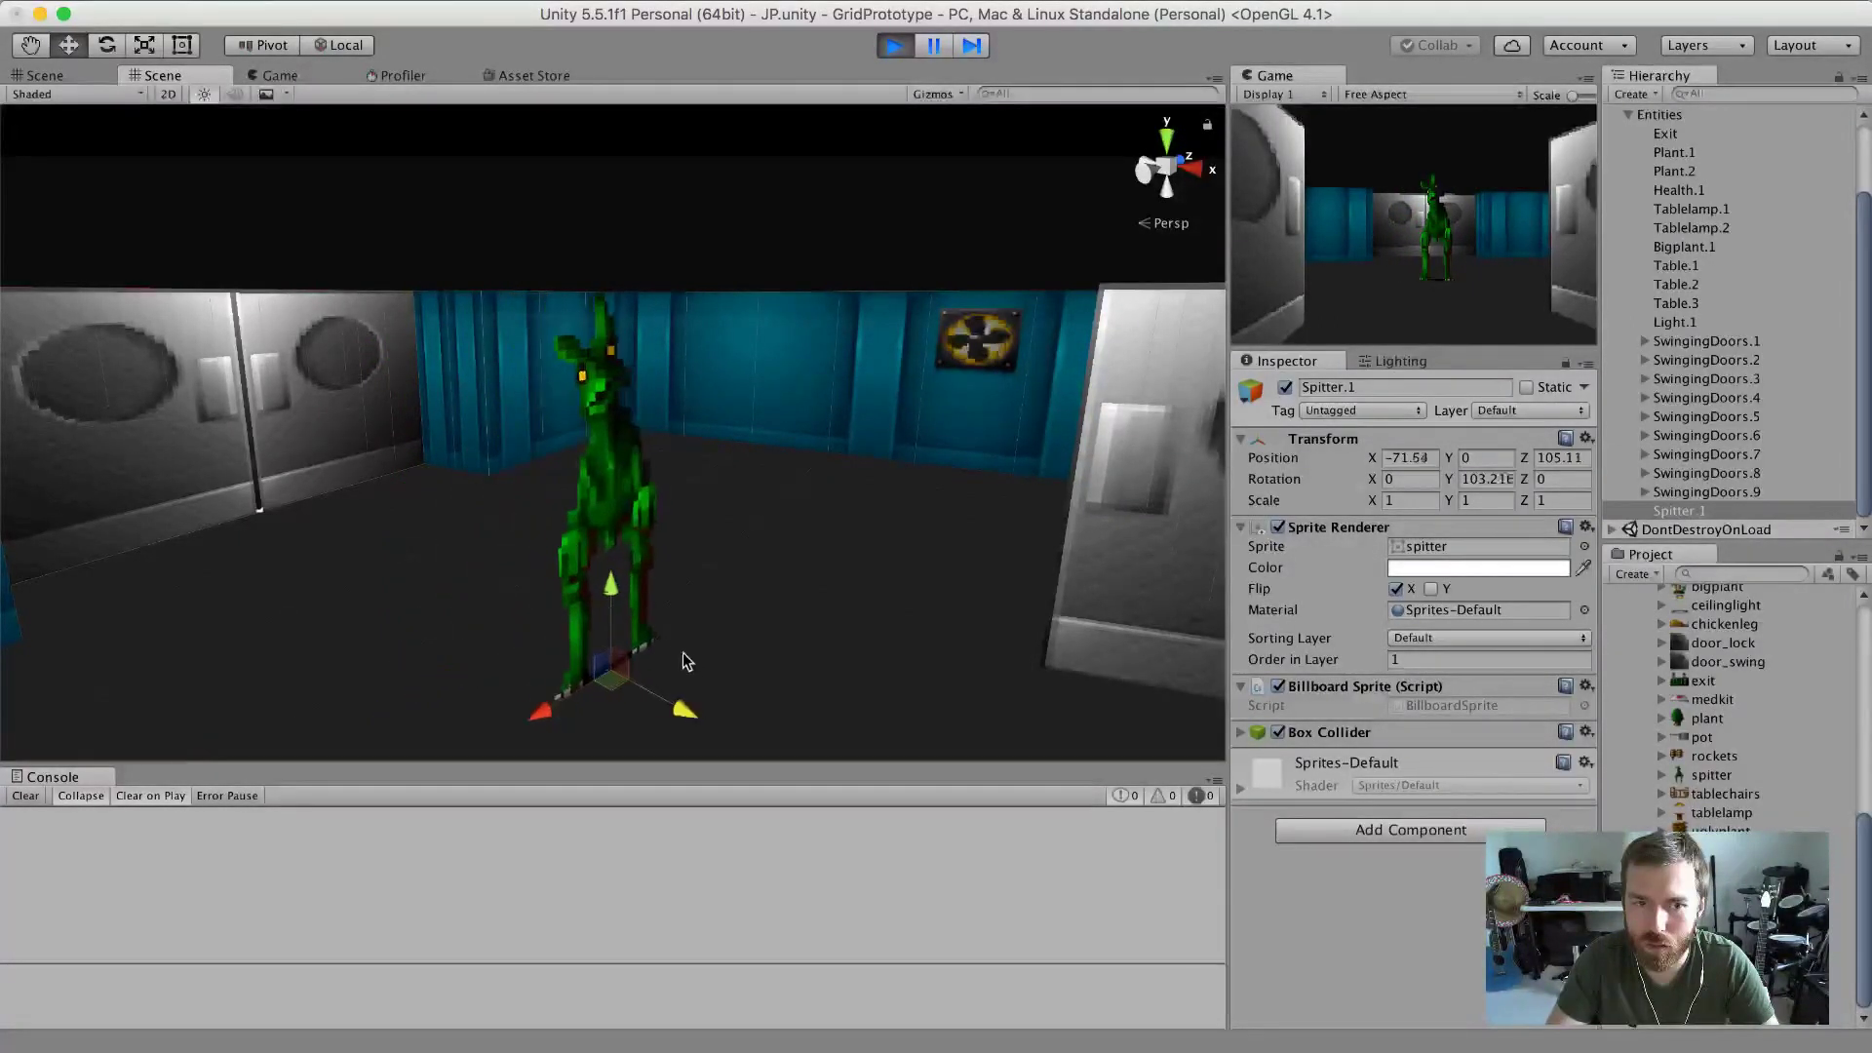
{"action": "left_click", "coordinate": [274, 77]}
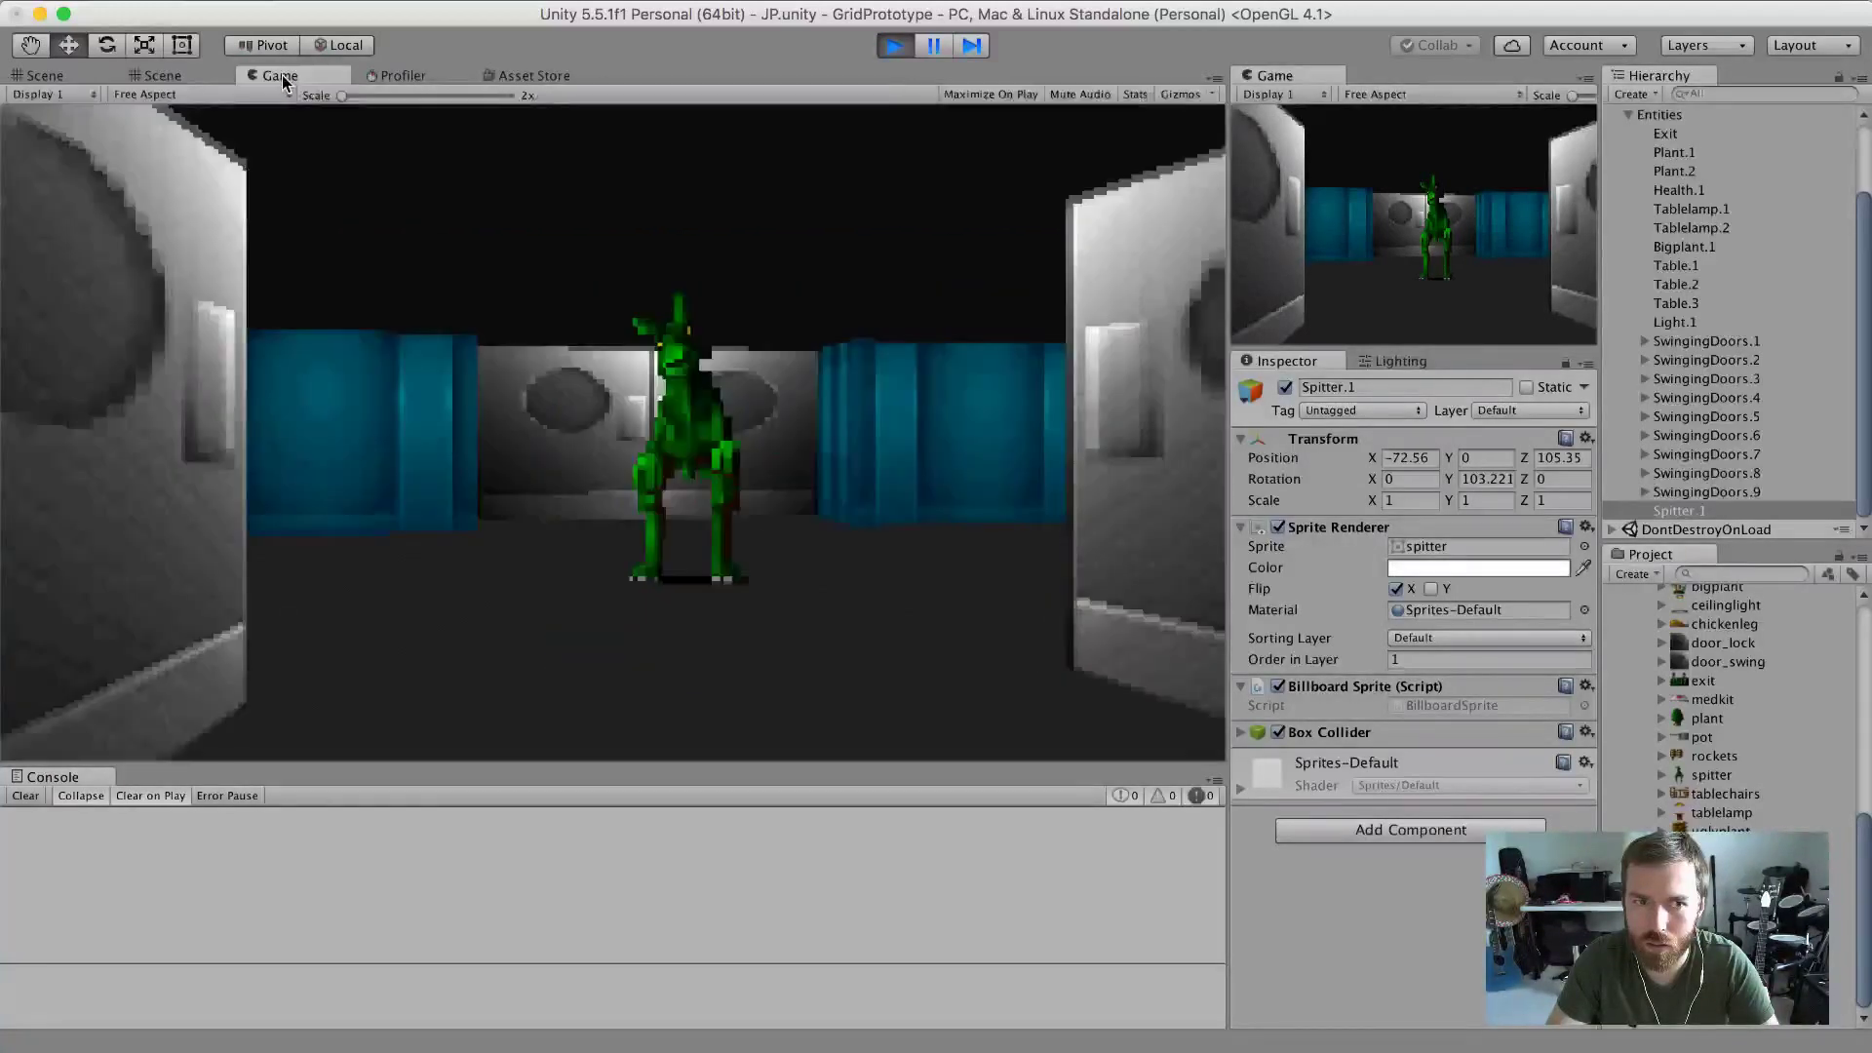
Move Spitter.1 to about X -65.3 and Z 103.7 during play, checking its size through the open doors in the Game view.
{"action": "left_click", "coordinate": [185, 74]}
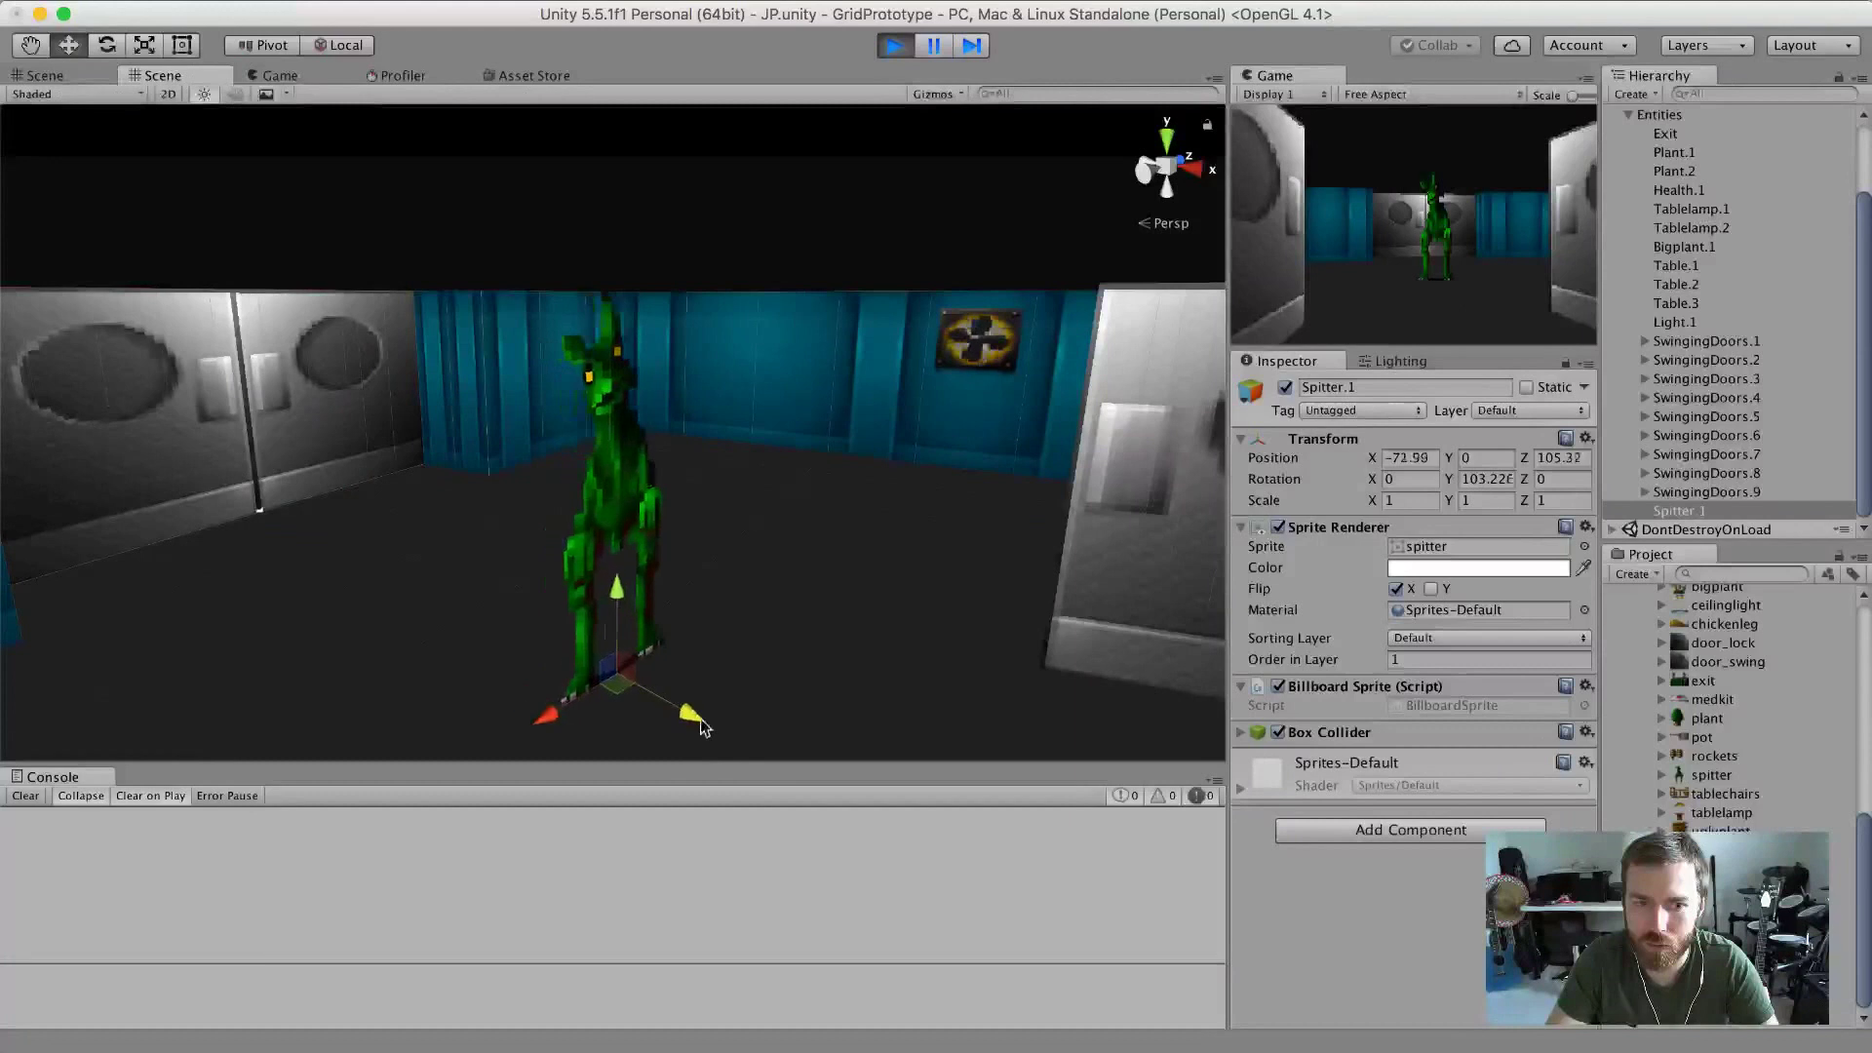
{"action": "left_click", "coordinate": [279, 75]}
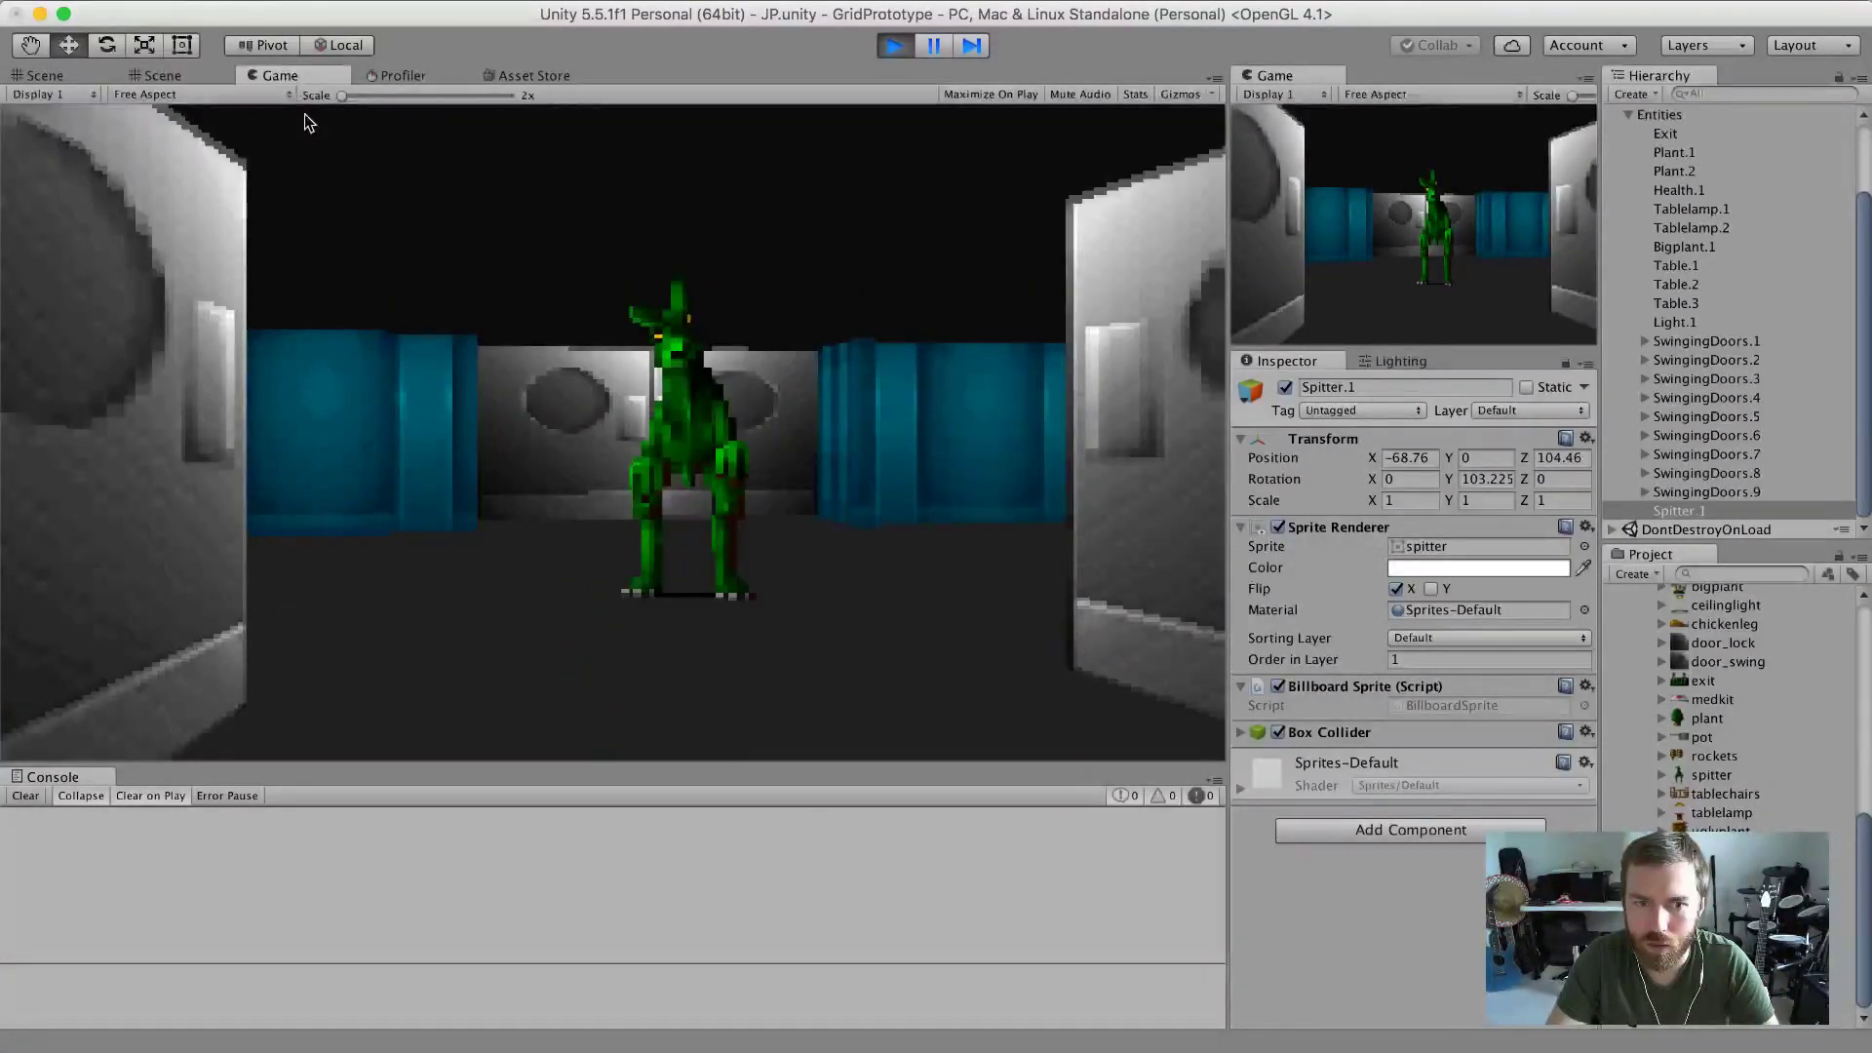
{"action": "left_click", "coordinate": [163, 76]}
{"action": "left_click_drag", "start_coordinate": [510, 442], "coordinate": [993, 702], "text": "alt"}
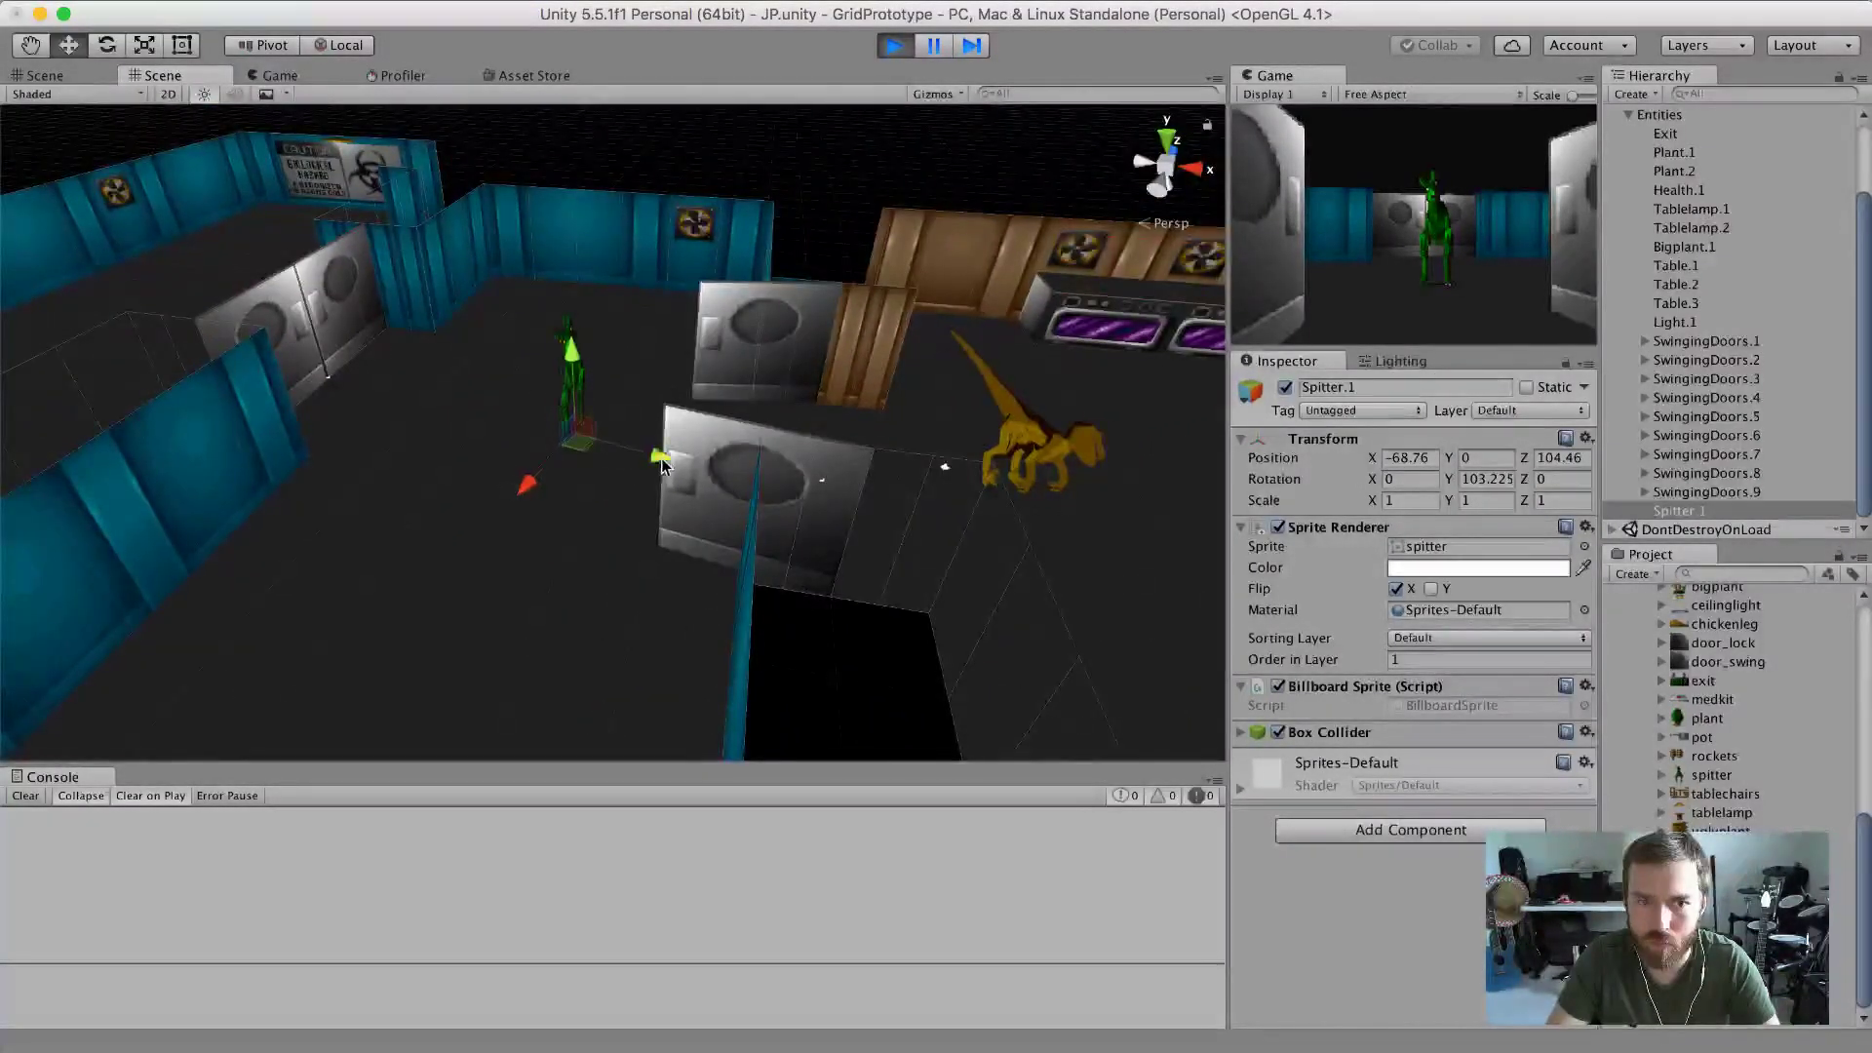
{"action": "left_click_drag", "start_coordinate": [662, 465], "coordinate": [700, 461]}
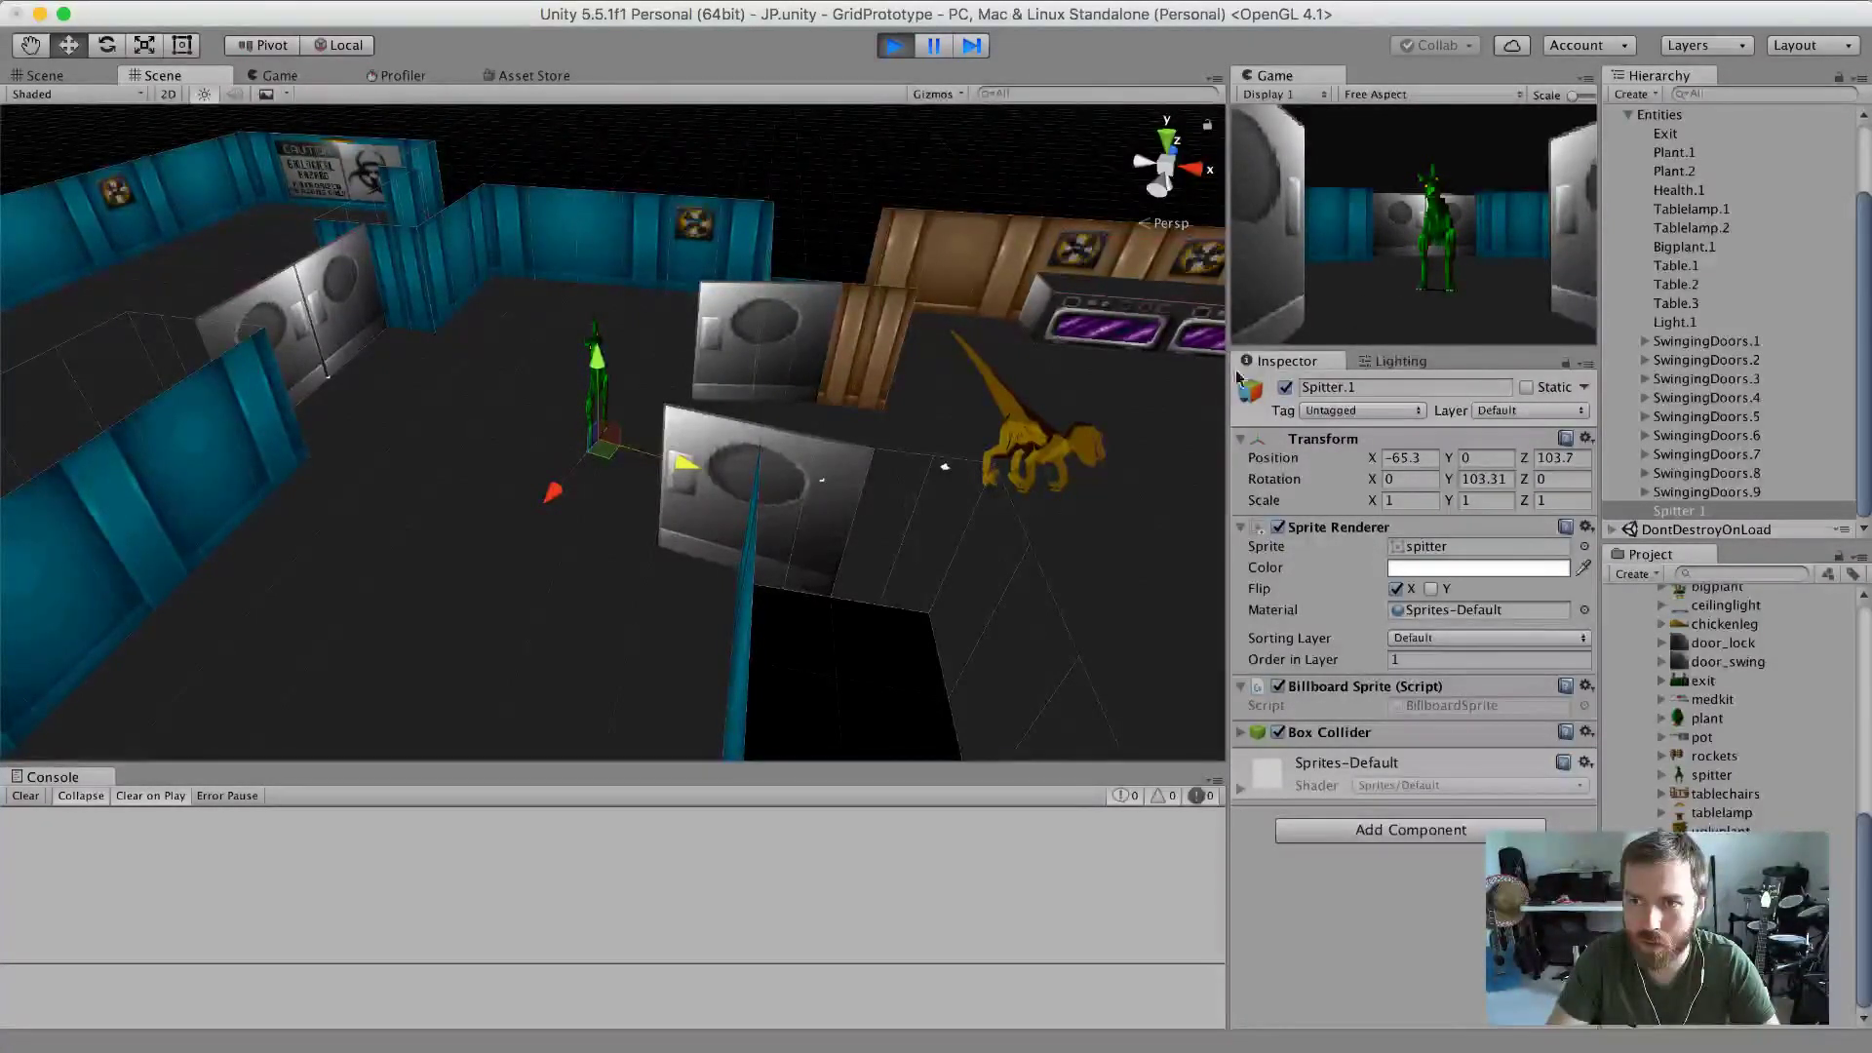
{"action": "left_click", "coordinate": [287, 78]}
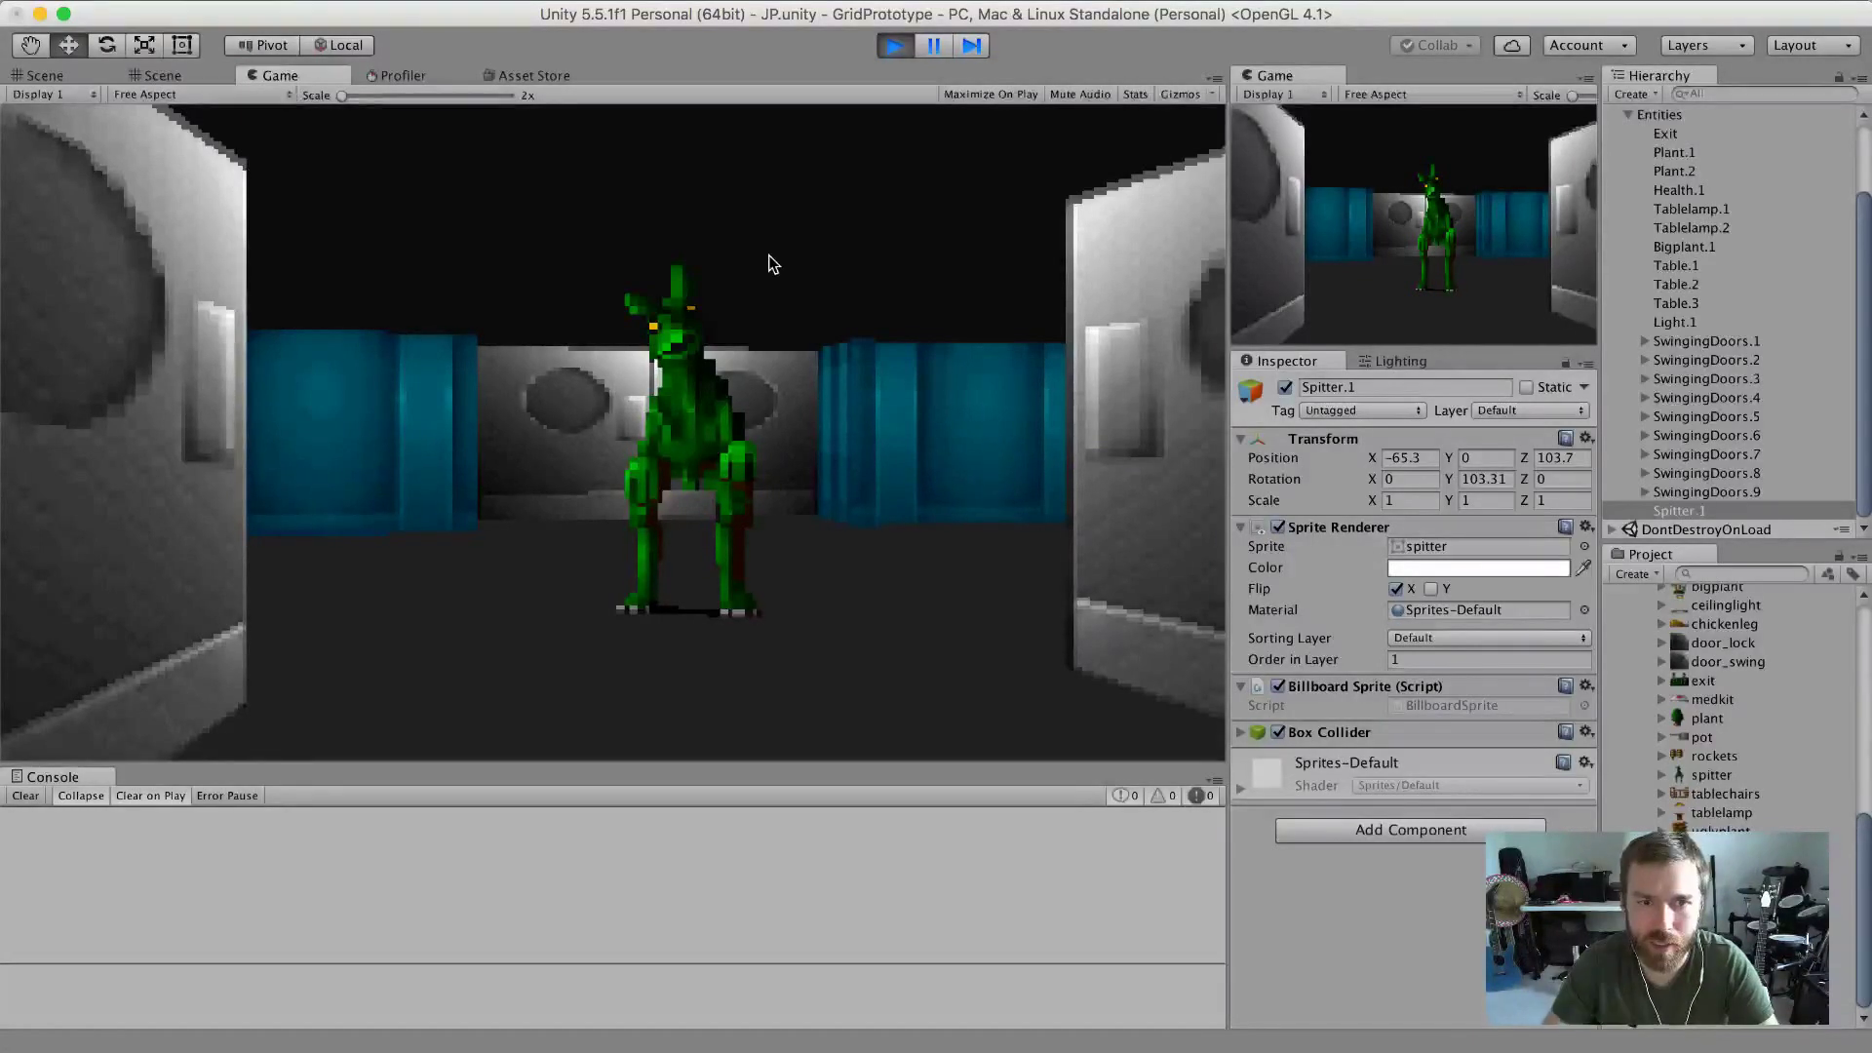
Switch to ZSNES to compare the original spitter with the Unity version, moving the emulator window aside, and return to Unity.
{"action": "key", "text": "super+Tab"}
{"action": "key", "text": "super+Tab"}
{"action": "key", "text": "super+Tab"}
{"action": "key", "text": "super+Tab"}
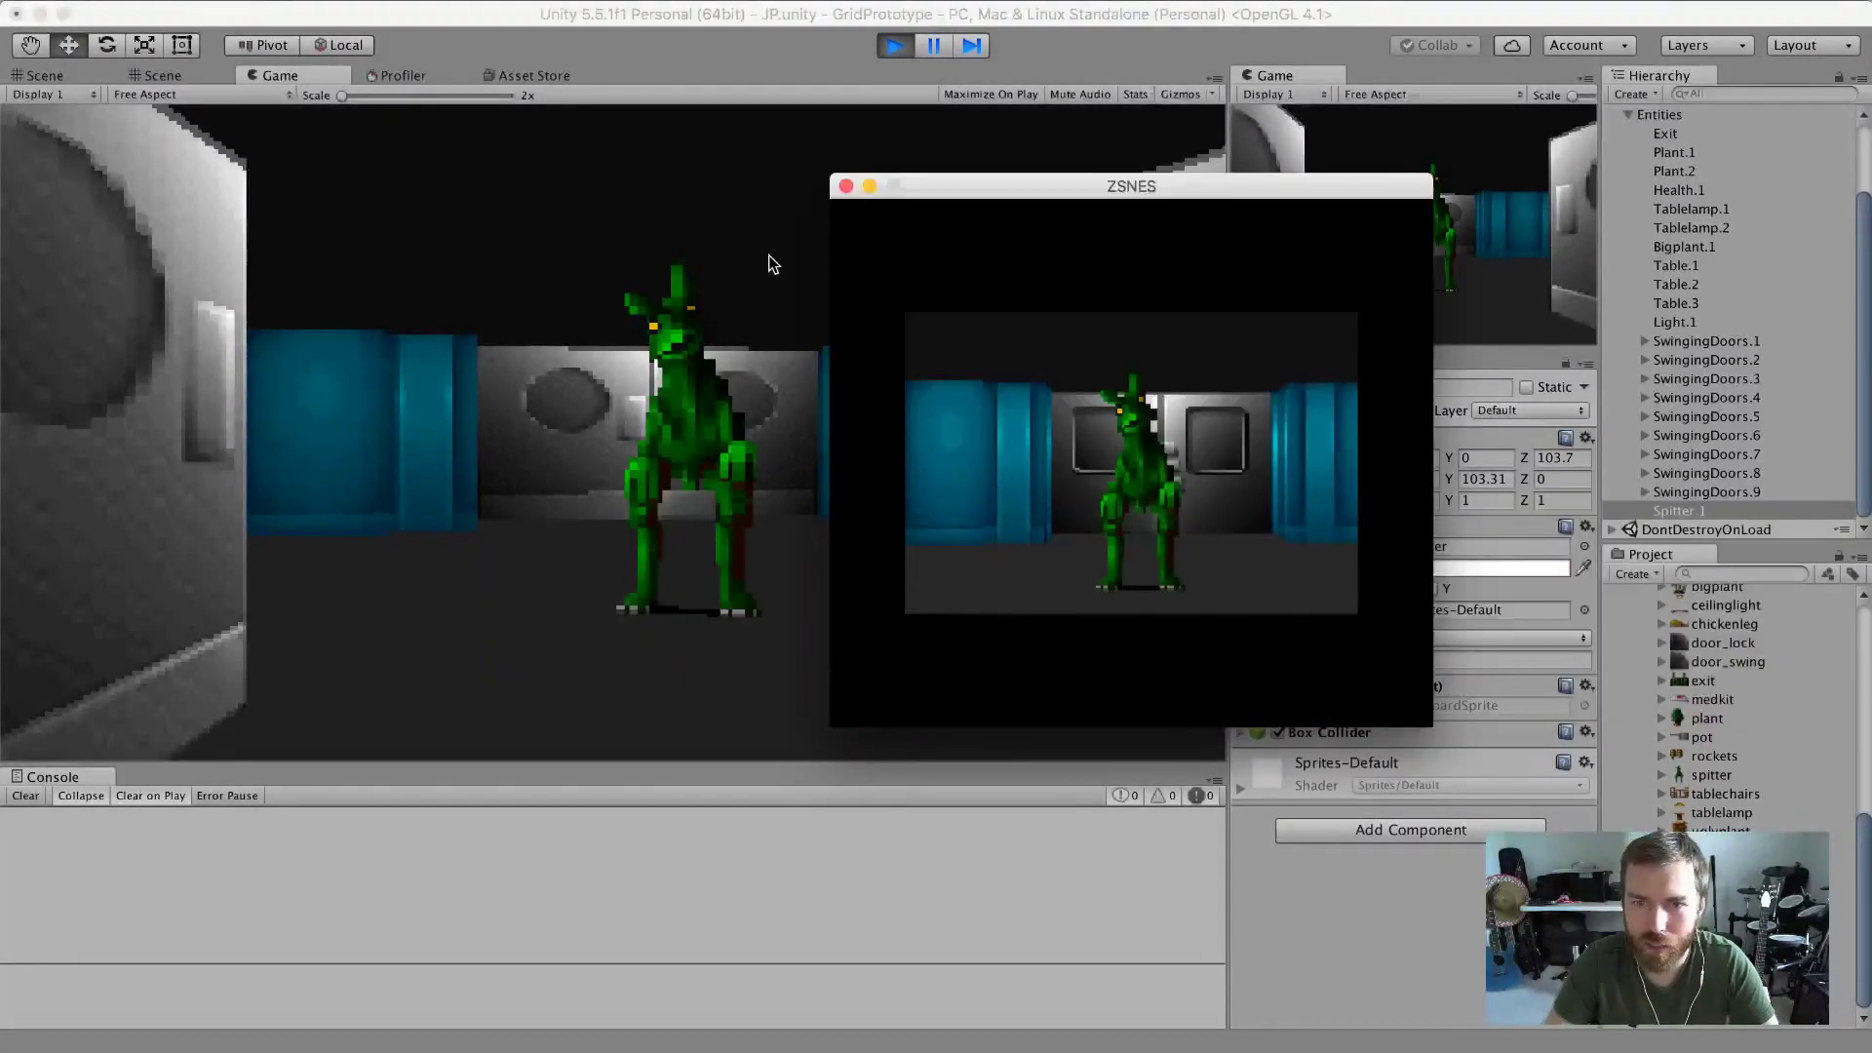
{"action": "left_click_drag", "start_coordinate": [1018, 186], "coordinate": [1221, 177]}
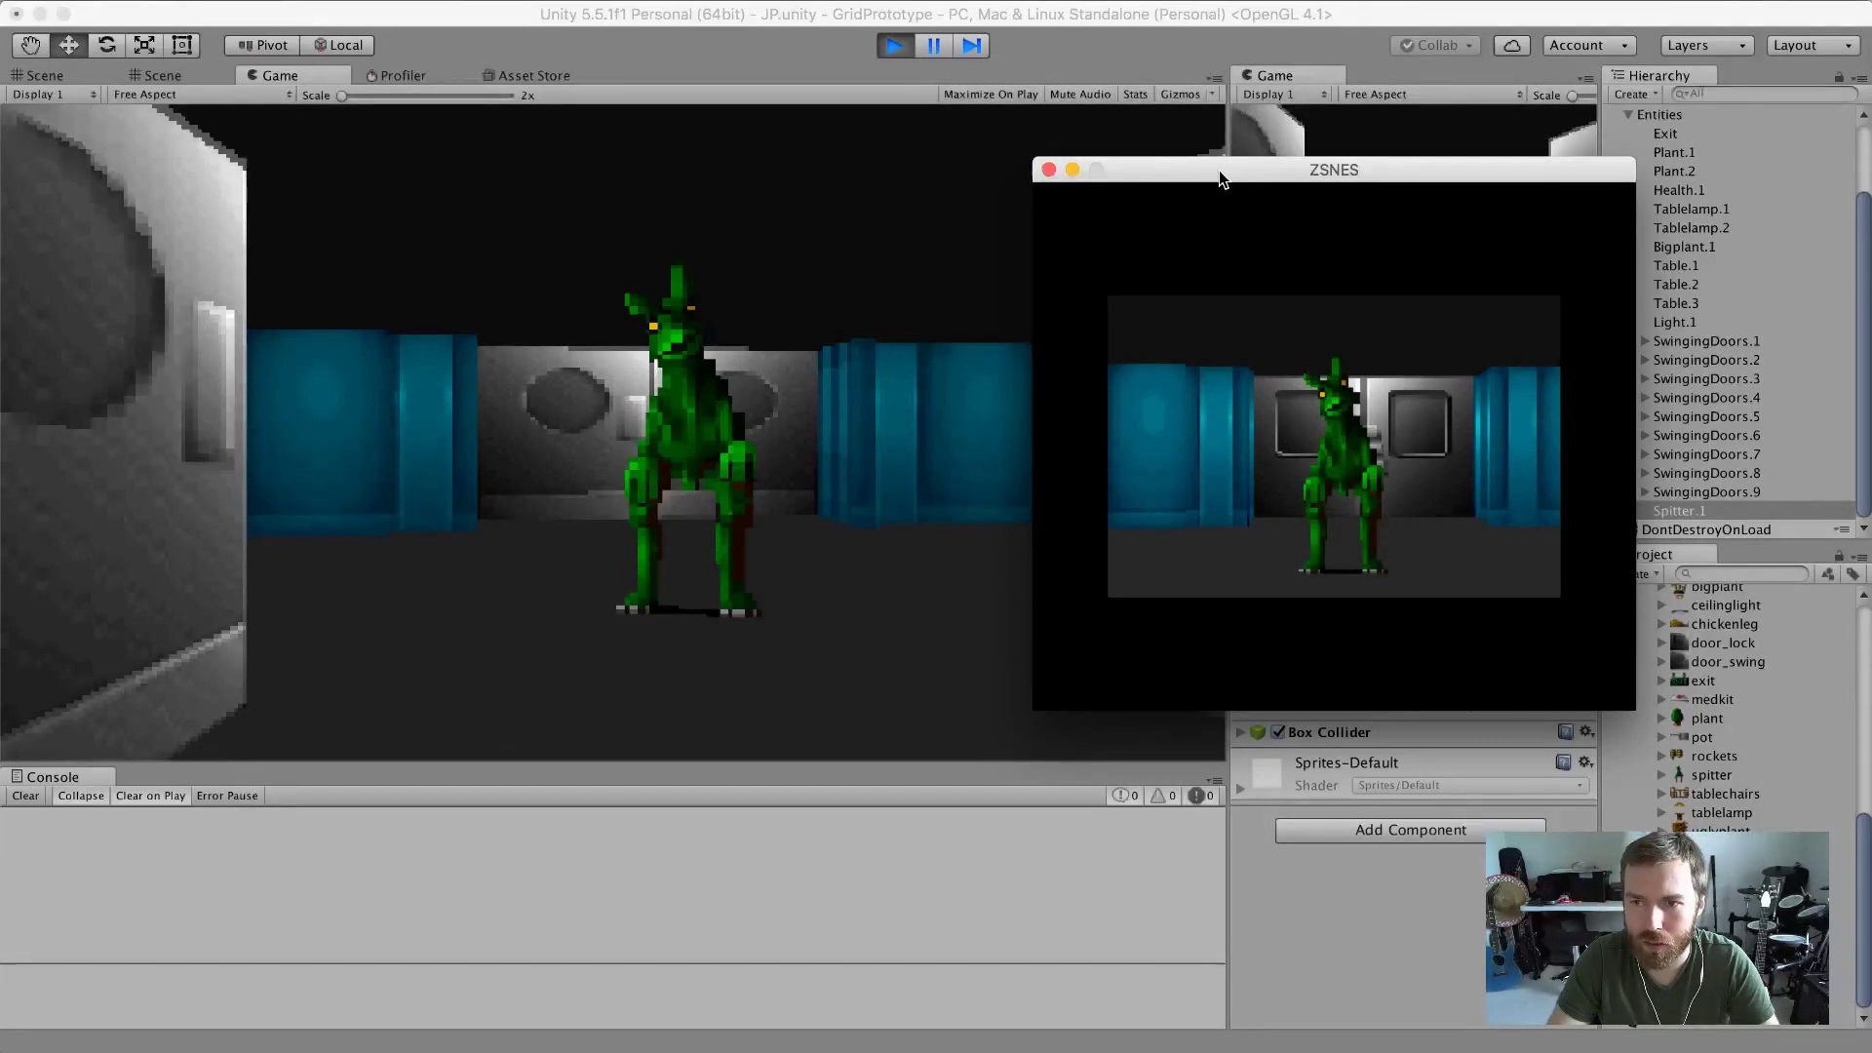
{"action": "left_click", "coordinate": [695, 221]}
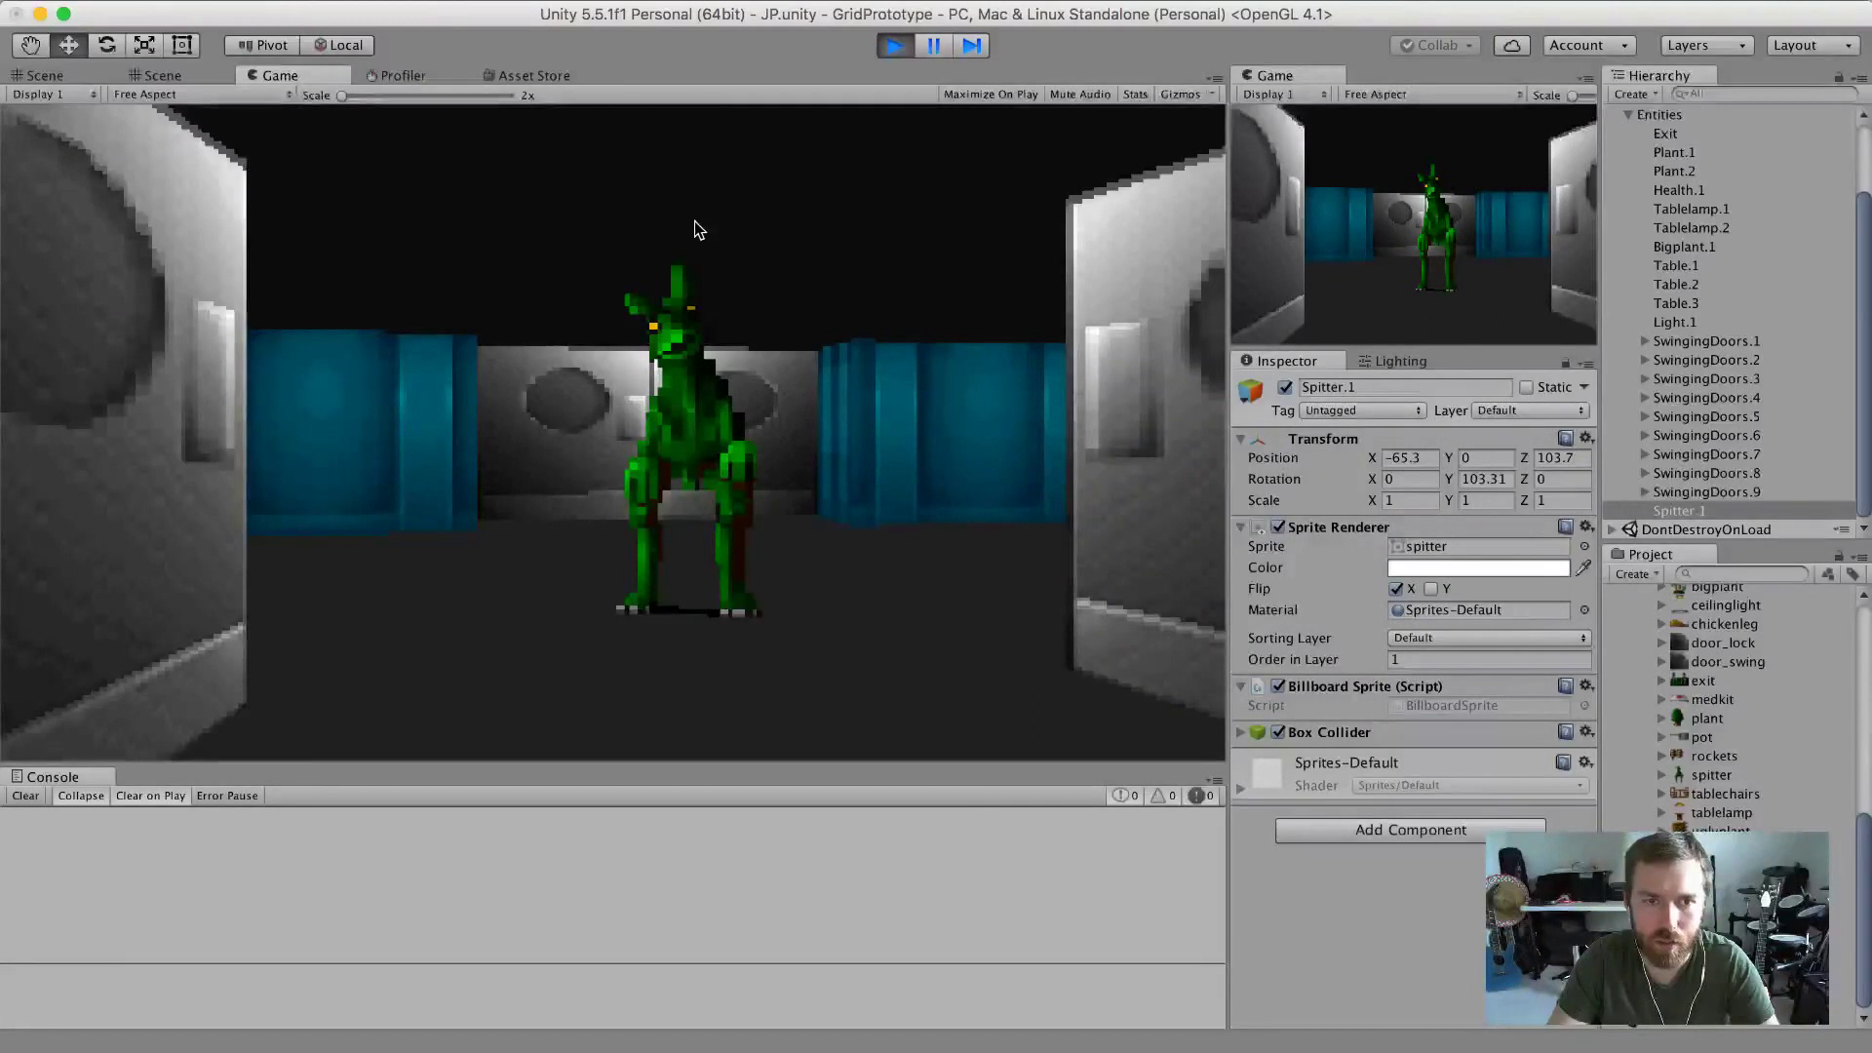
Walk around near the swinging doors in the running game and come back to view the spitter up close.
{"action": "key", "text": "Right"}
{"action": "key", "text": "Right"}
{"action": "key", "text": "Right"}
{"action": "key", "text": "Right"}
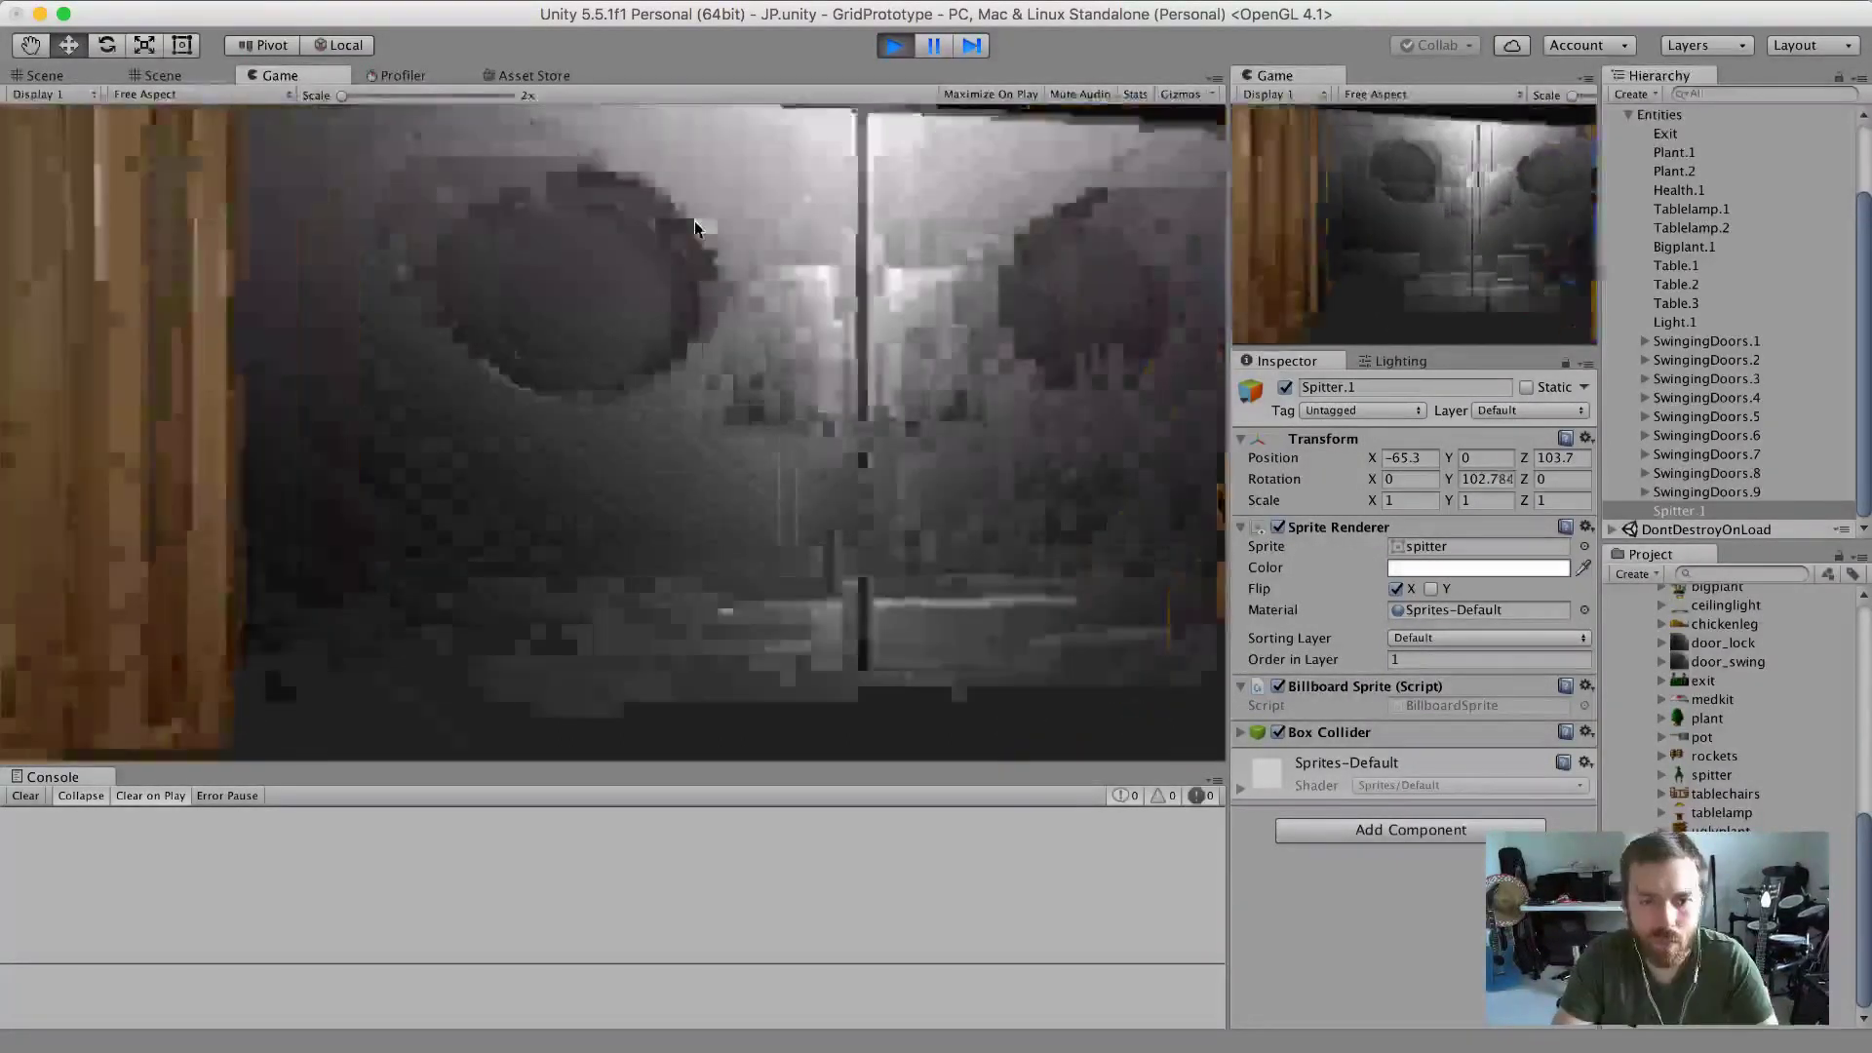
{"action": "key", "text": "Right"}
{"action": "key", "text": "Right"}
{"action": "key", "text": "Right"}
{"action": "key", "text": "Right"}
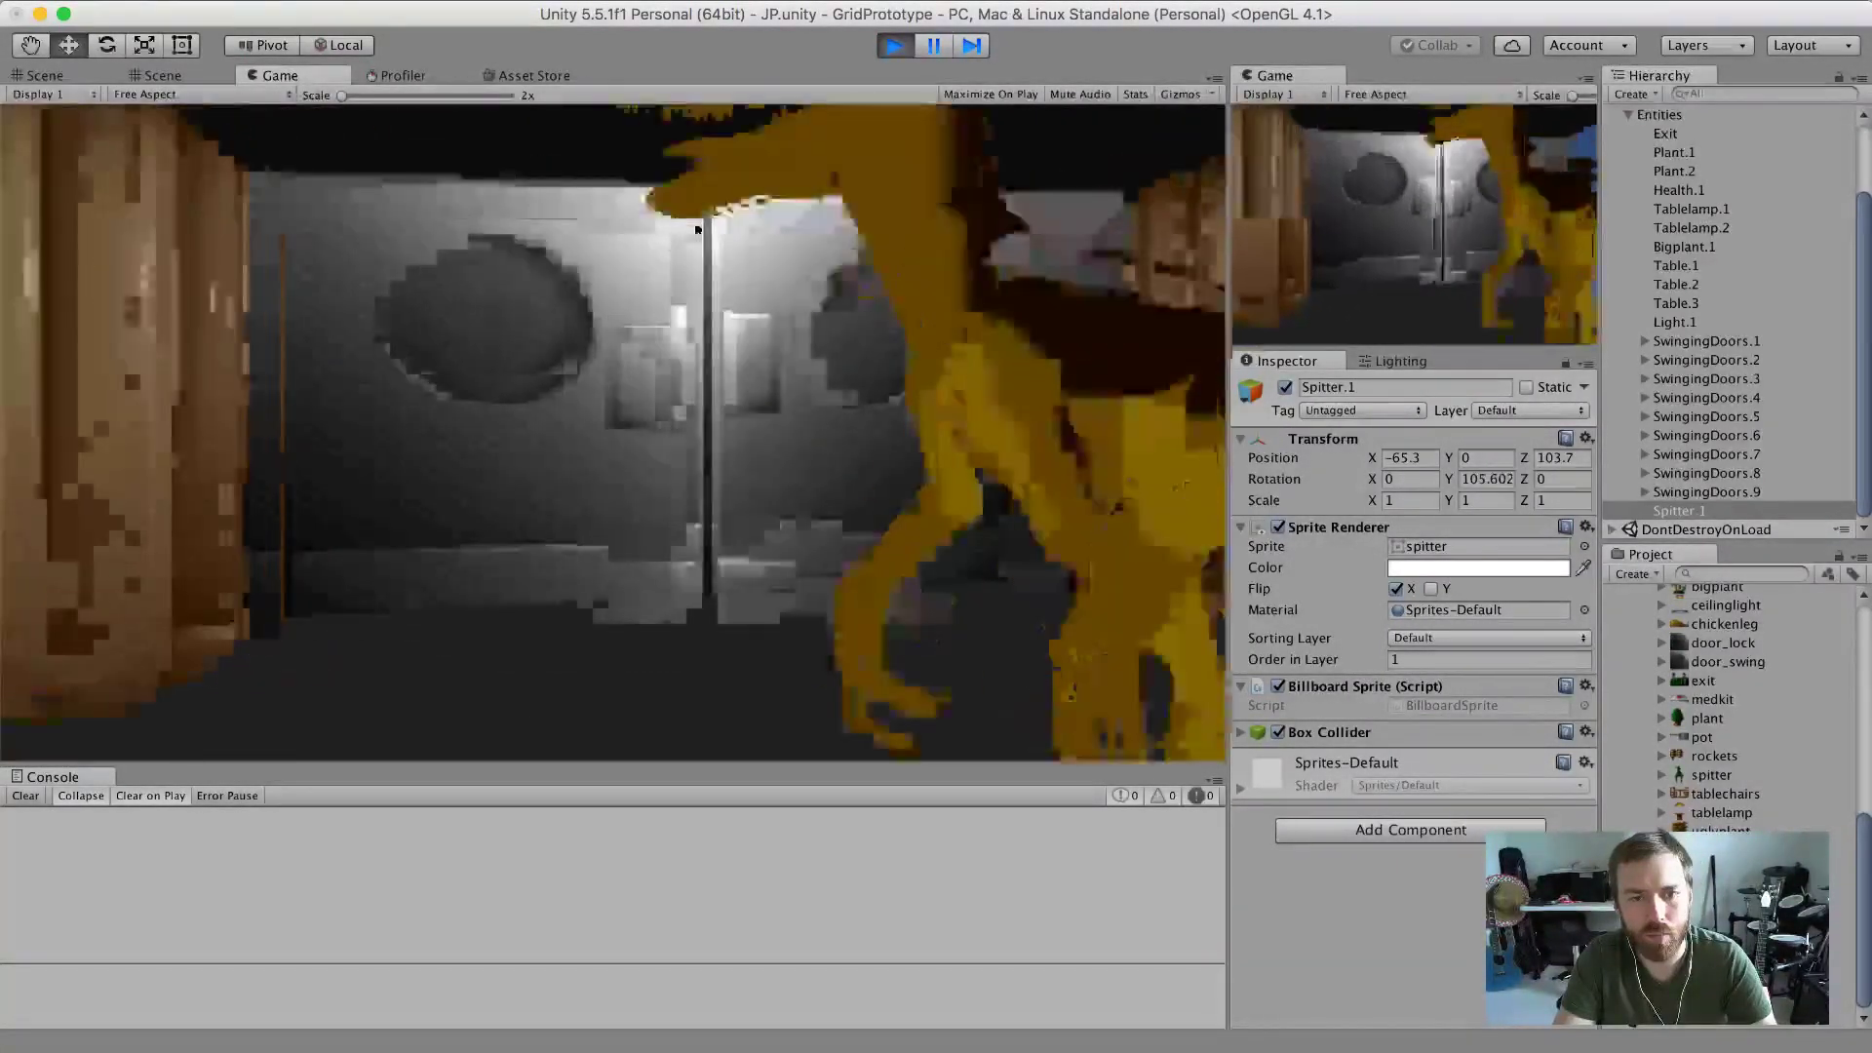
{"action": "key", "text": "Right"}
{"action": "key", "text": "Right"}
{"action": "key", "text": "Right"}
{"action": "key", "text": "Right"}
{"action": "key", "text": "Up"}
{"action": "key", "text": "Up"}
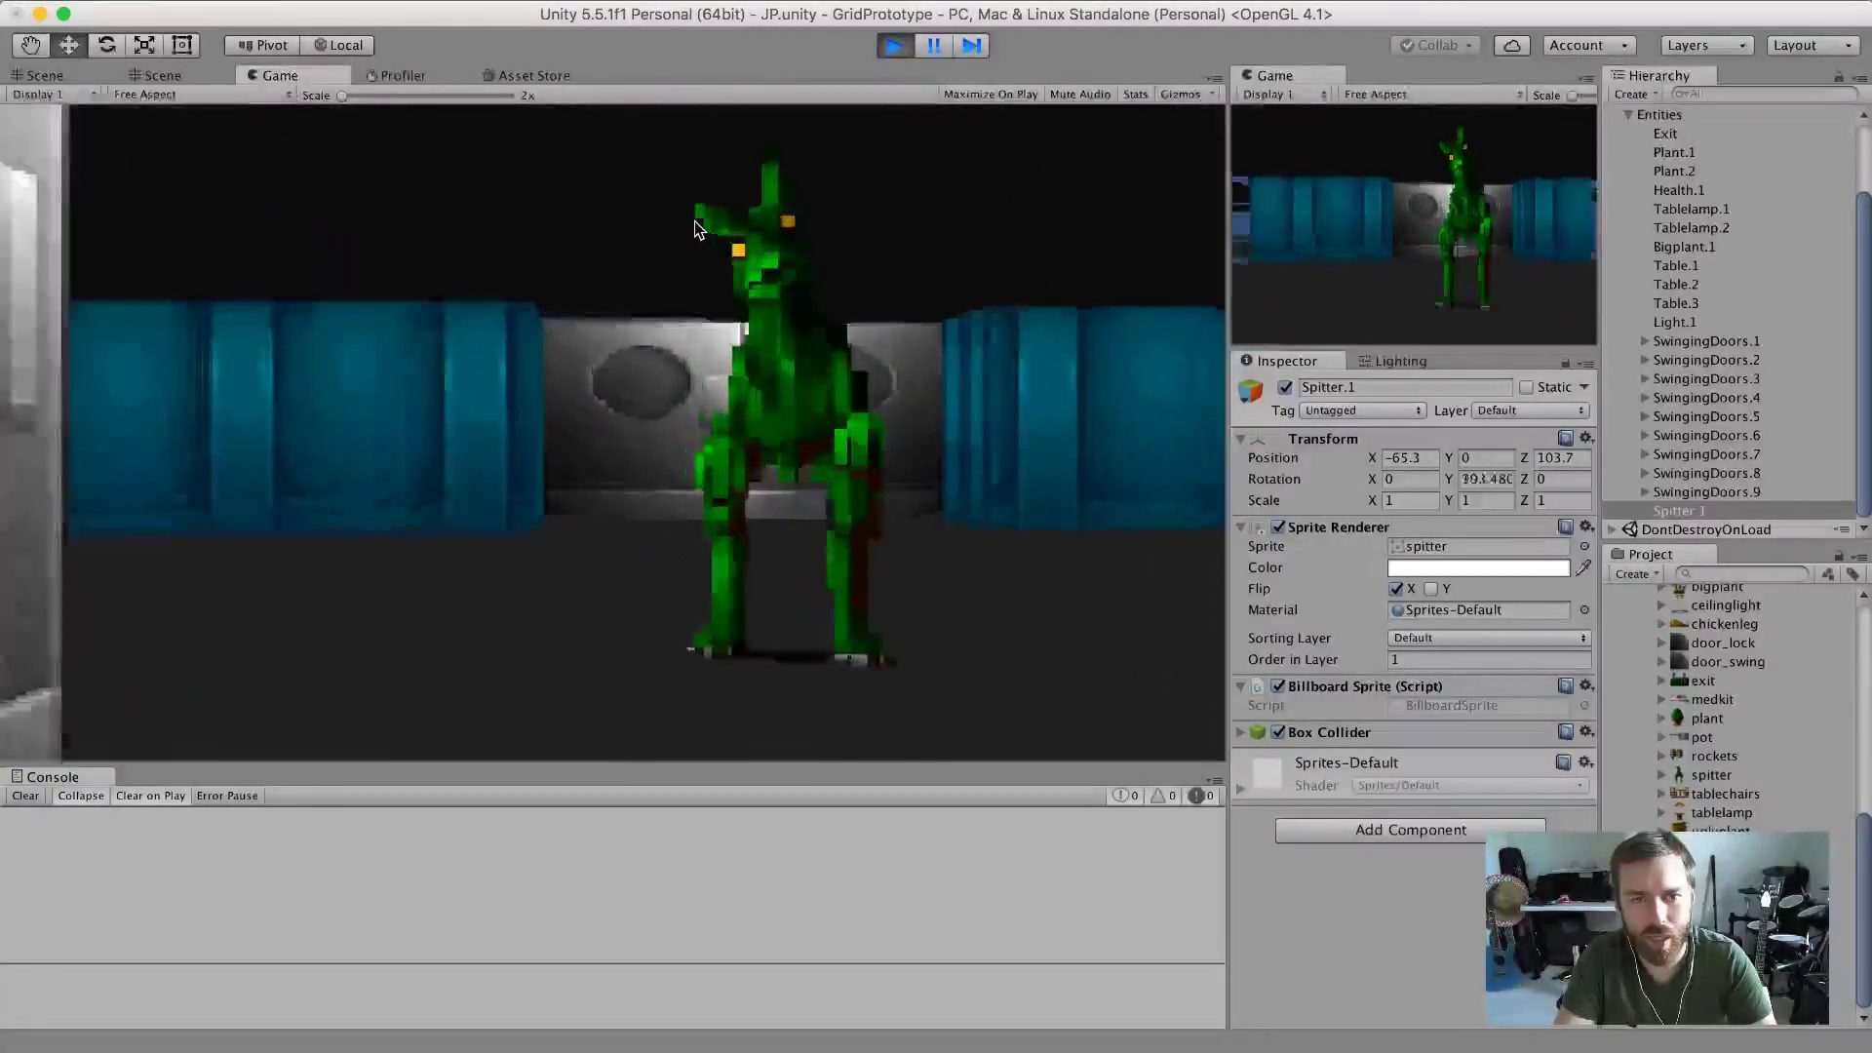
Walk through the wood-panelled room in the running game and look at the yellow dinosaur and the refrigerators.
{"action": "key", "text": "Down"}
{"action": "key", "text": "Right"}
{"action": "key", "text": "Right"}
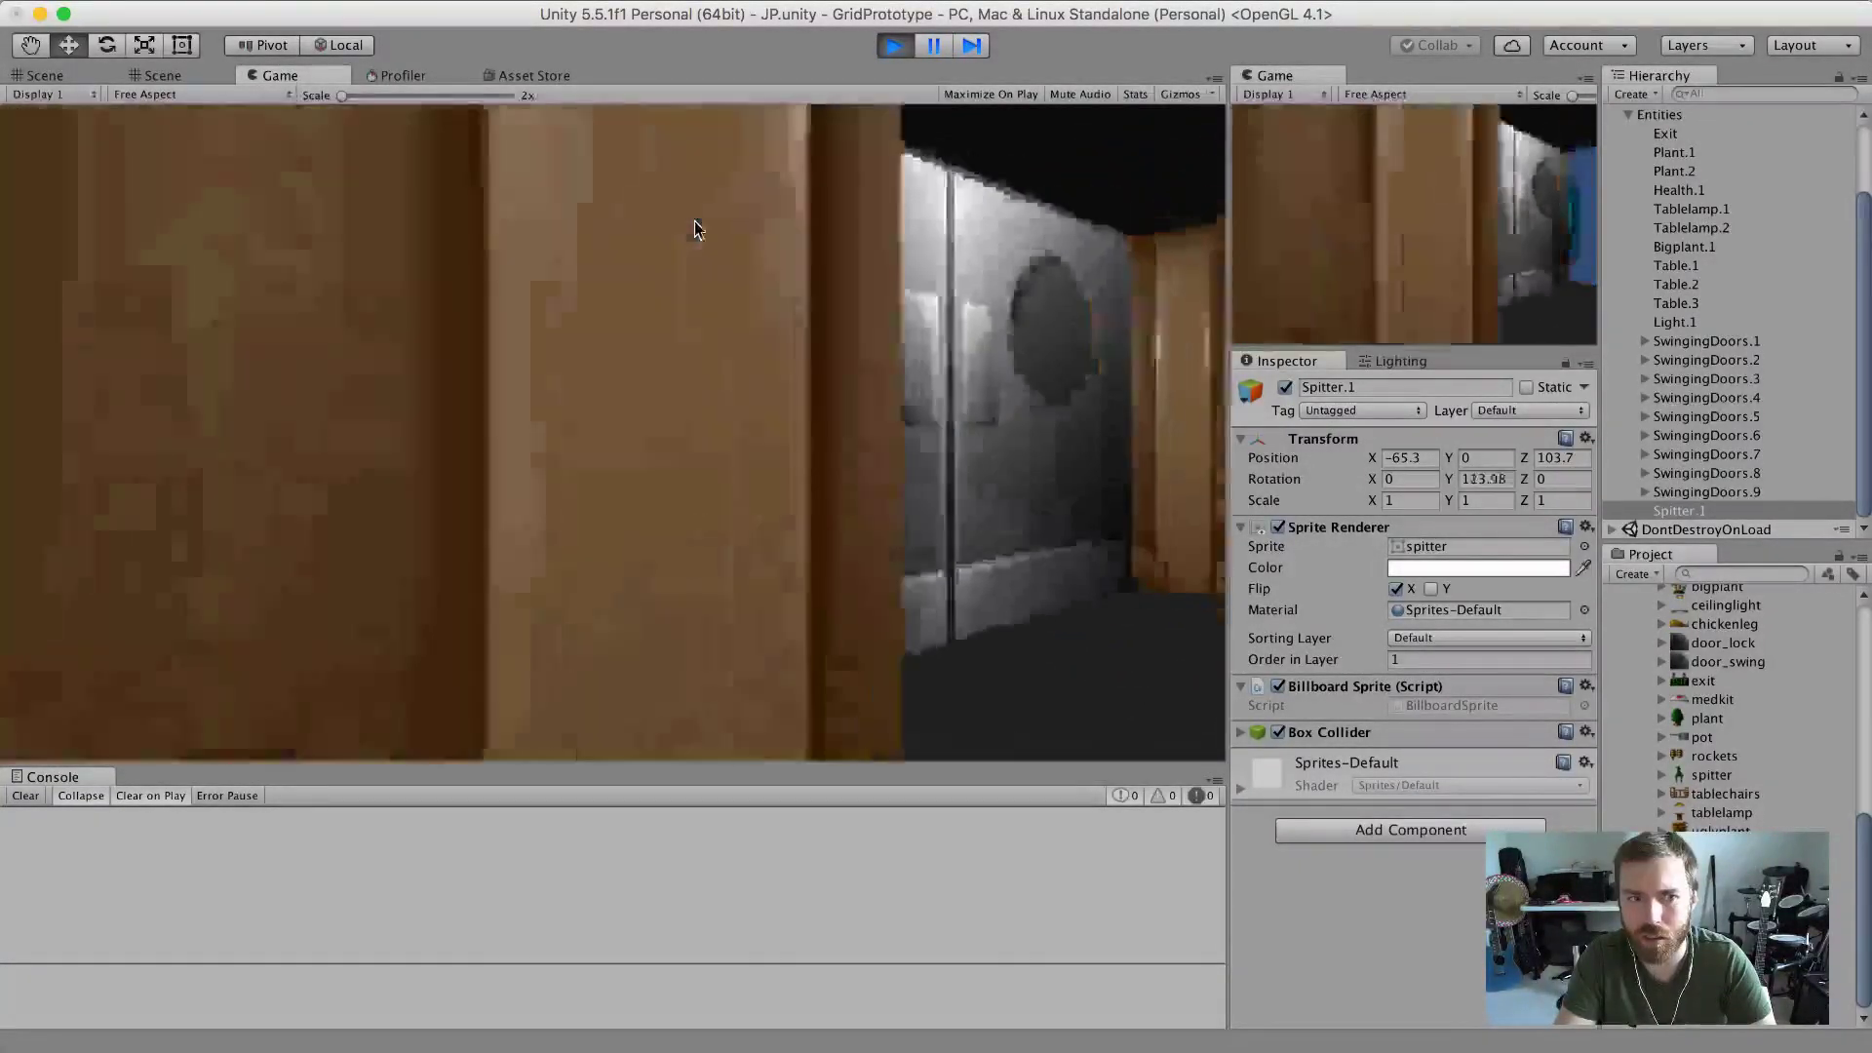
{"action": "key", "text": "Right"}
{"action": "key", "text": "Right"}
{"action": "key", "text": "Right"}
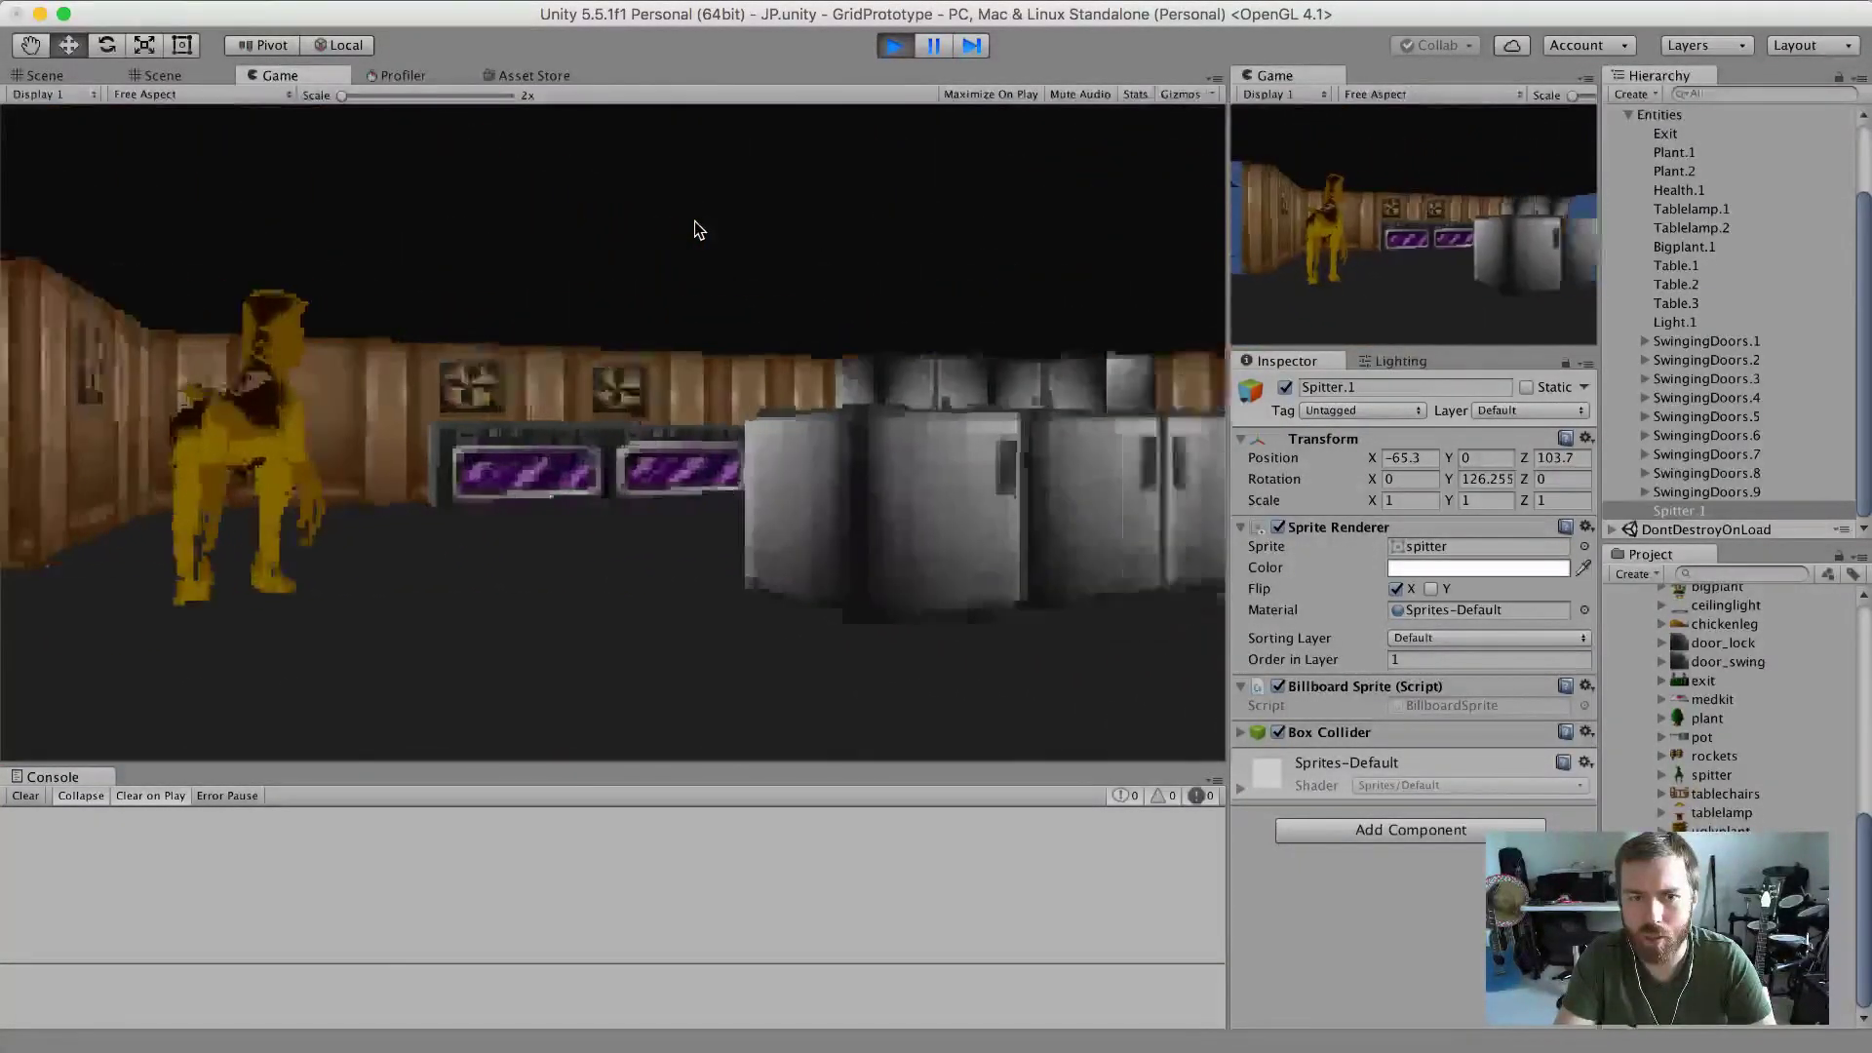
{"action": "key", "text": "Up"}
{"action": "key", "text": "Down"}
{"action": "key", "text": "Left"}
{"action": "key", "text": "Left"}
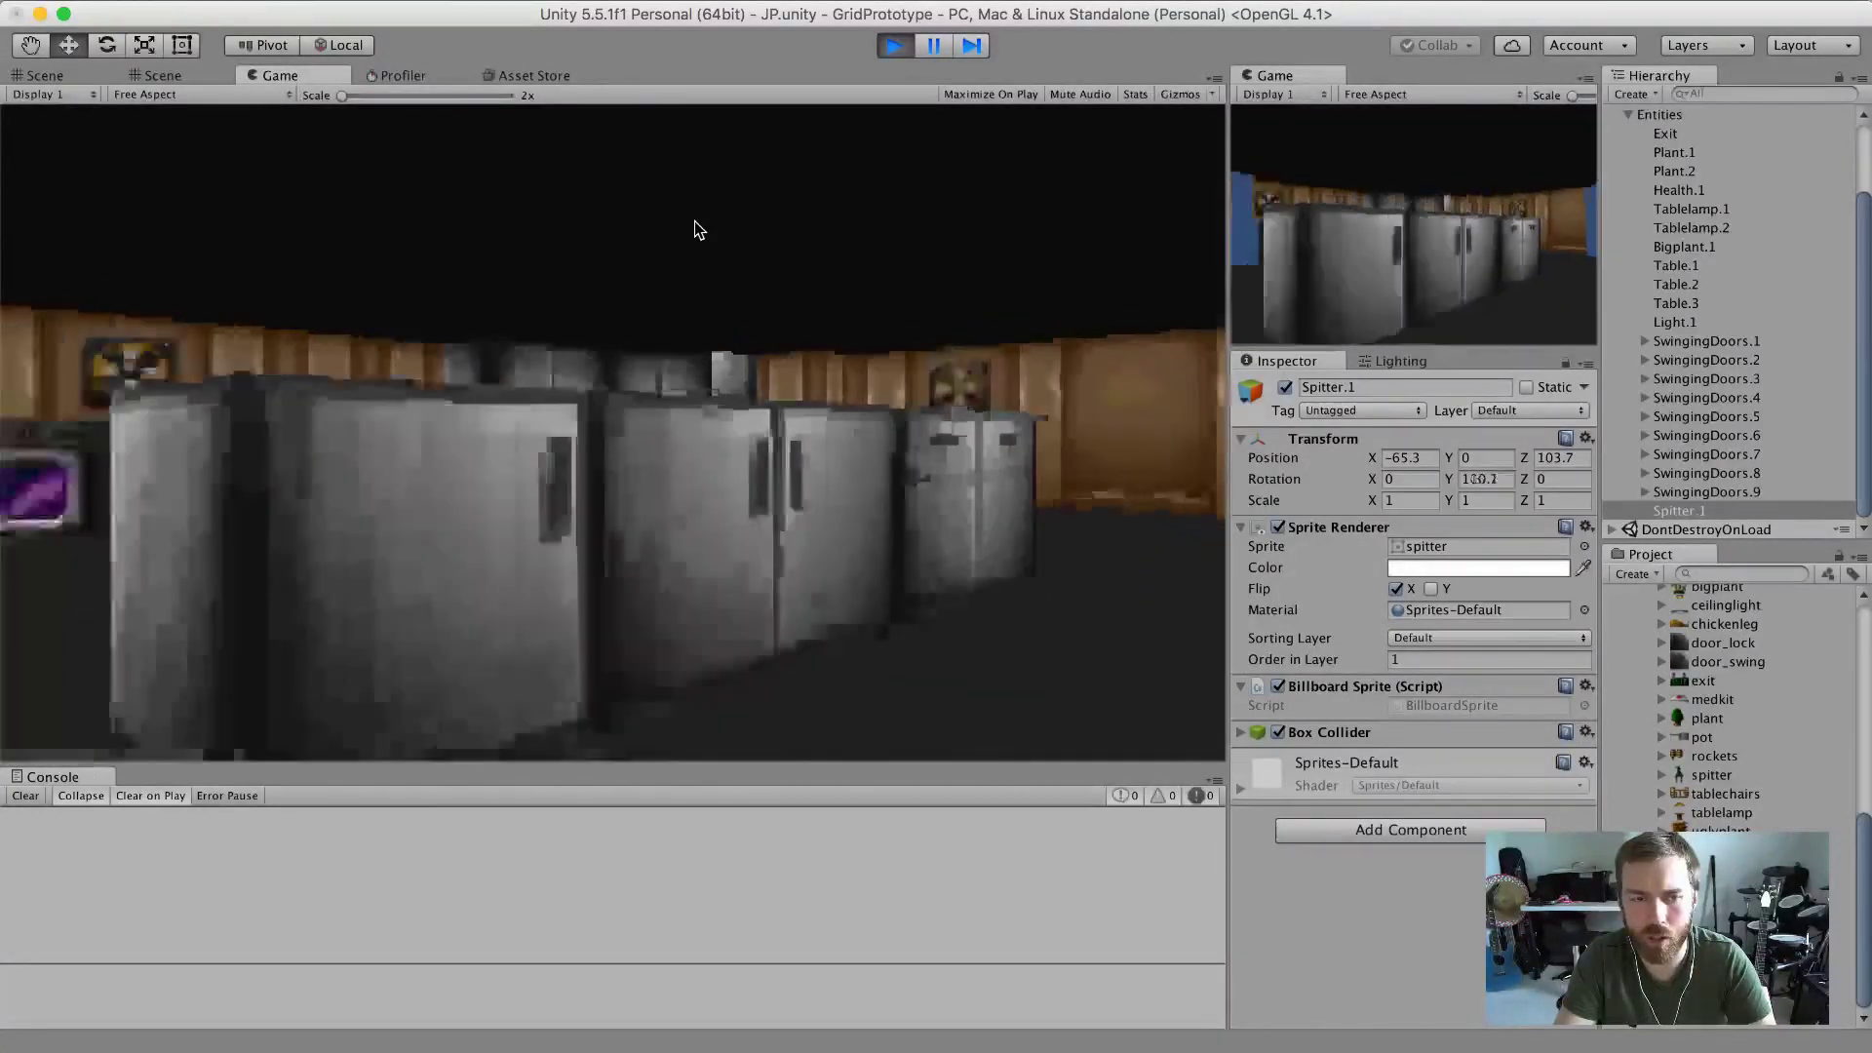
{"action": "key", "text": "Up"}
{"action": "key", "text": "Down"}
{"action": "key", "text": "Left"}
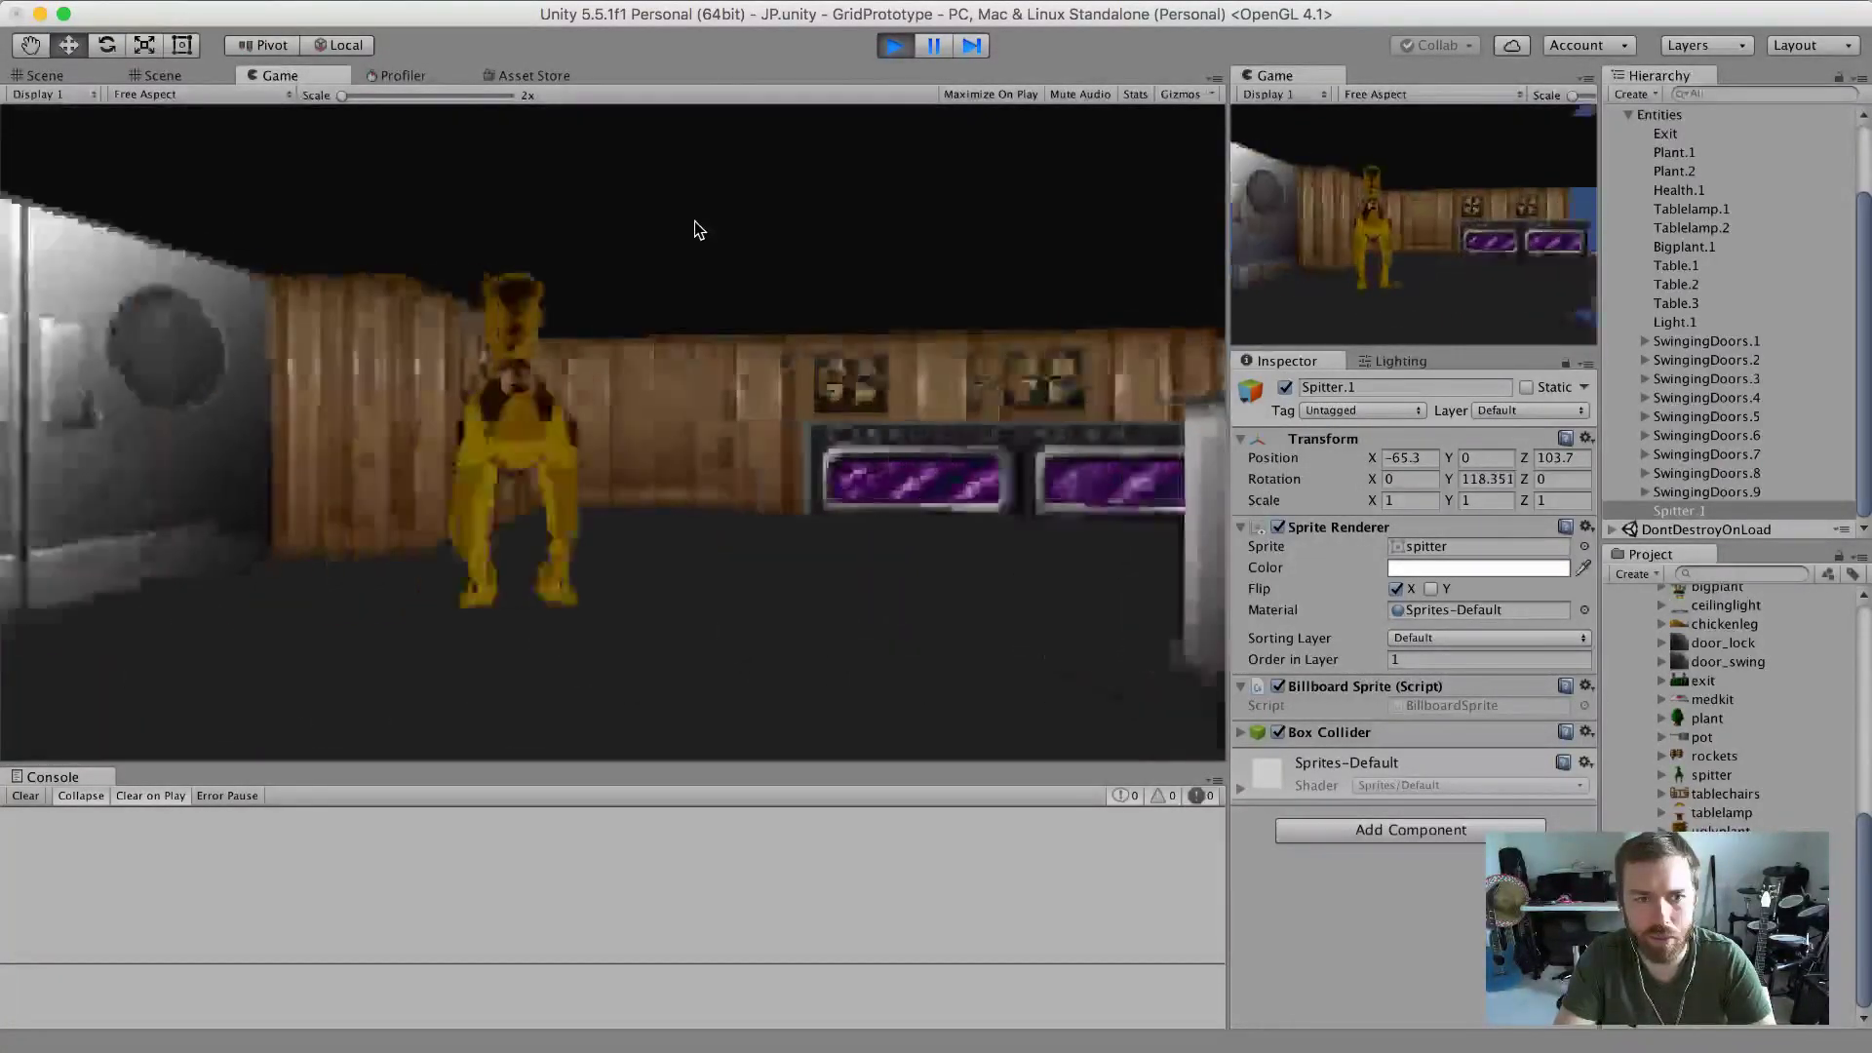
{"action": "key", "text": "Up"}
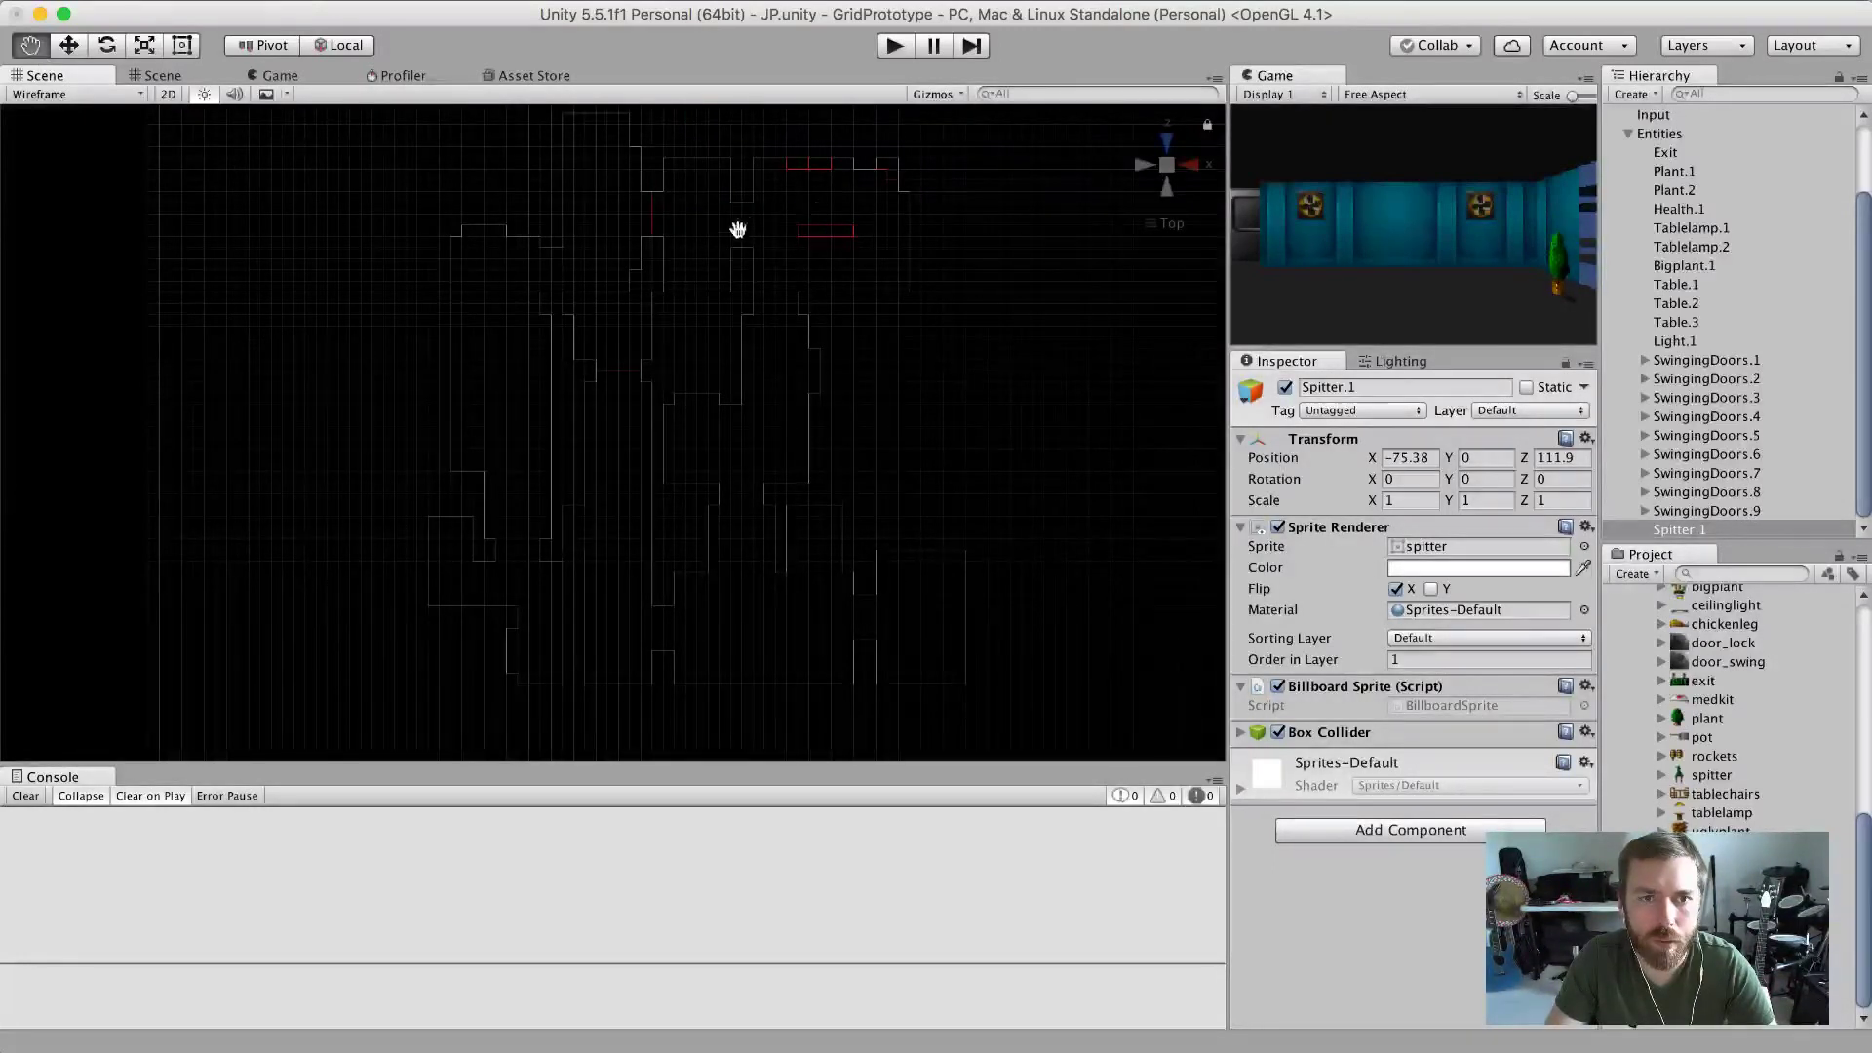
Examine the level layout in the top-down wireframe Scene view, with Spitter.1 selected.
{"action": "left_click_drag", "start_coordinate": [739, 229], "coordinate": [691, 442]}
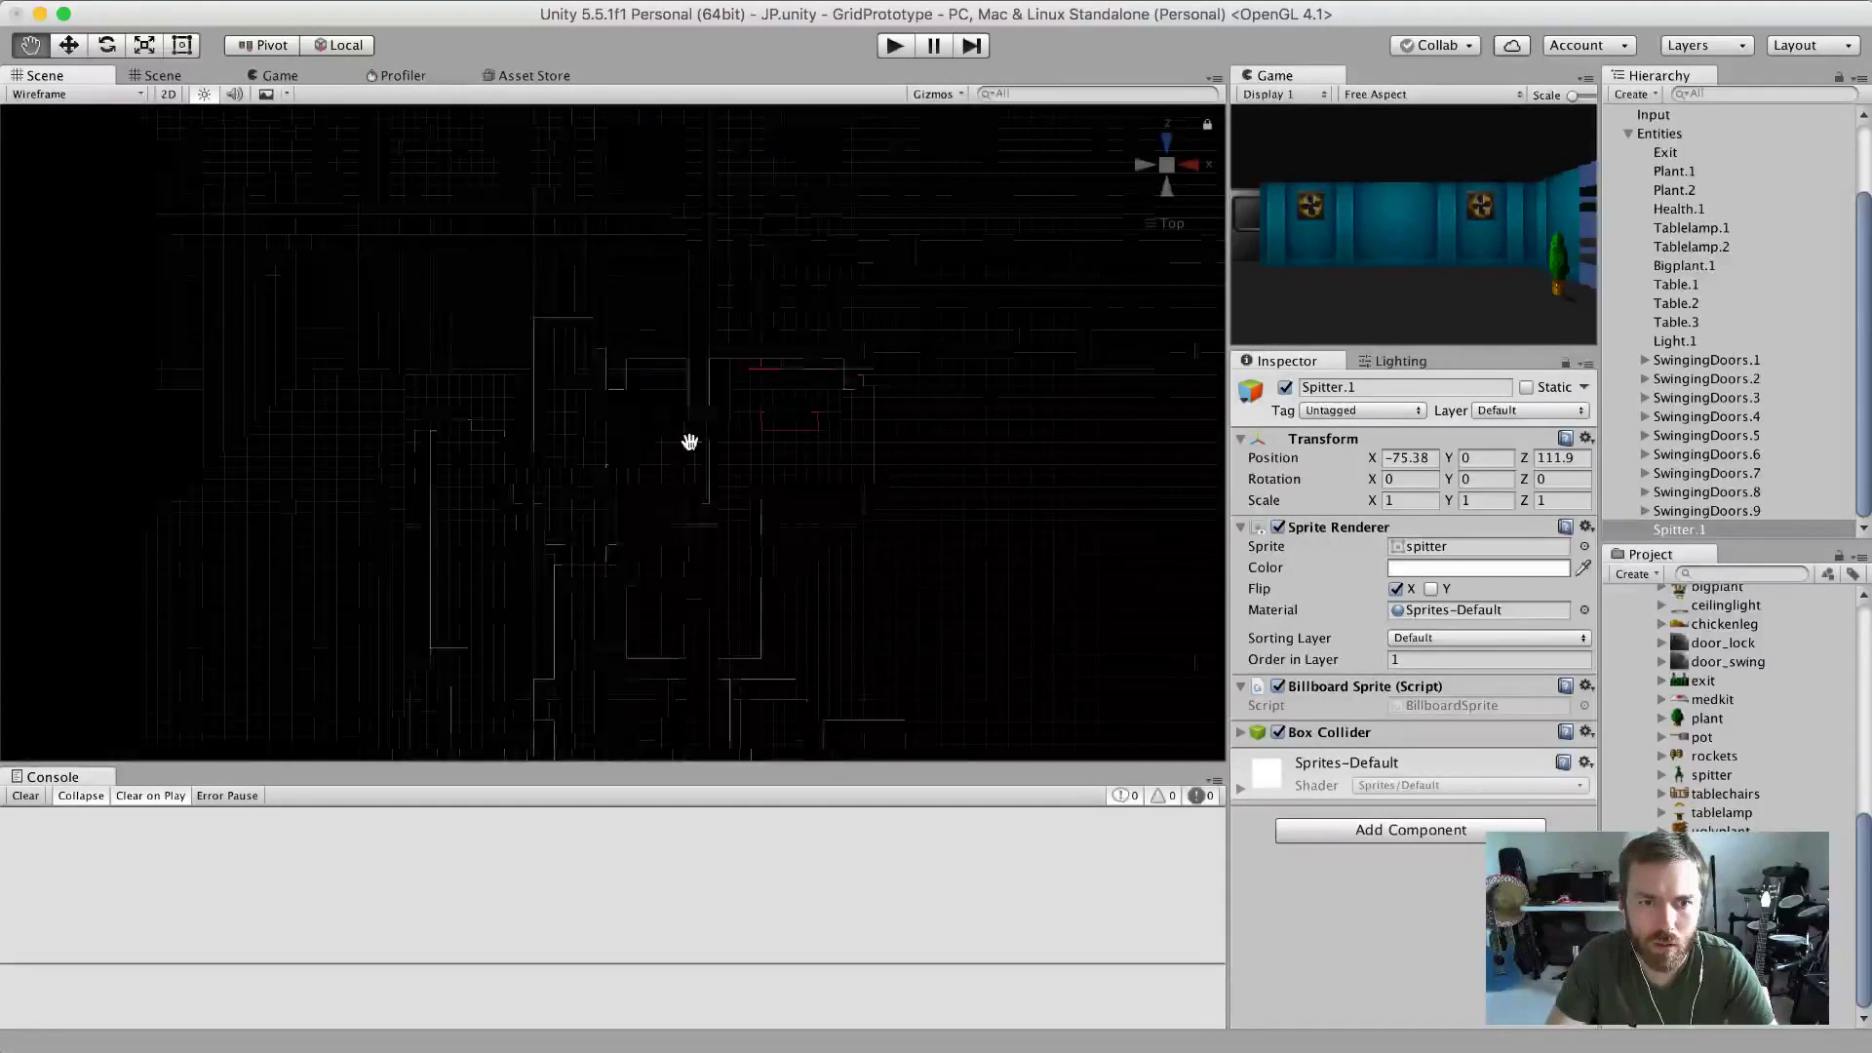
{"action": "scroll", "coordinate": [690, 441], "scroll_direction": "up", "scroll_amount": 5}
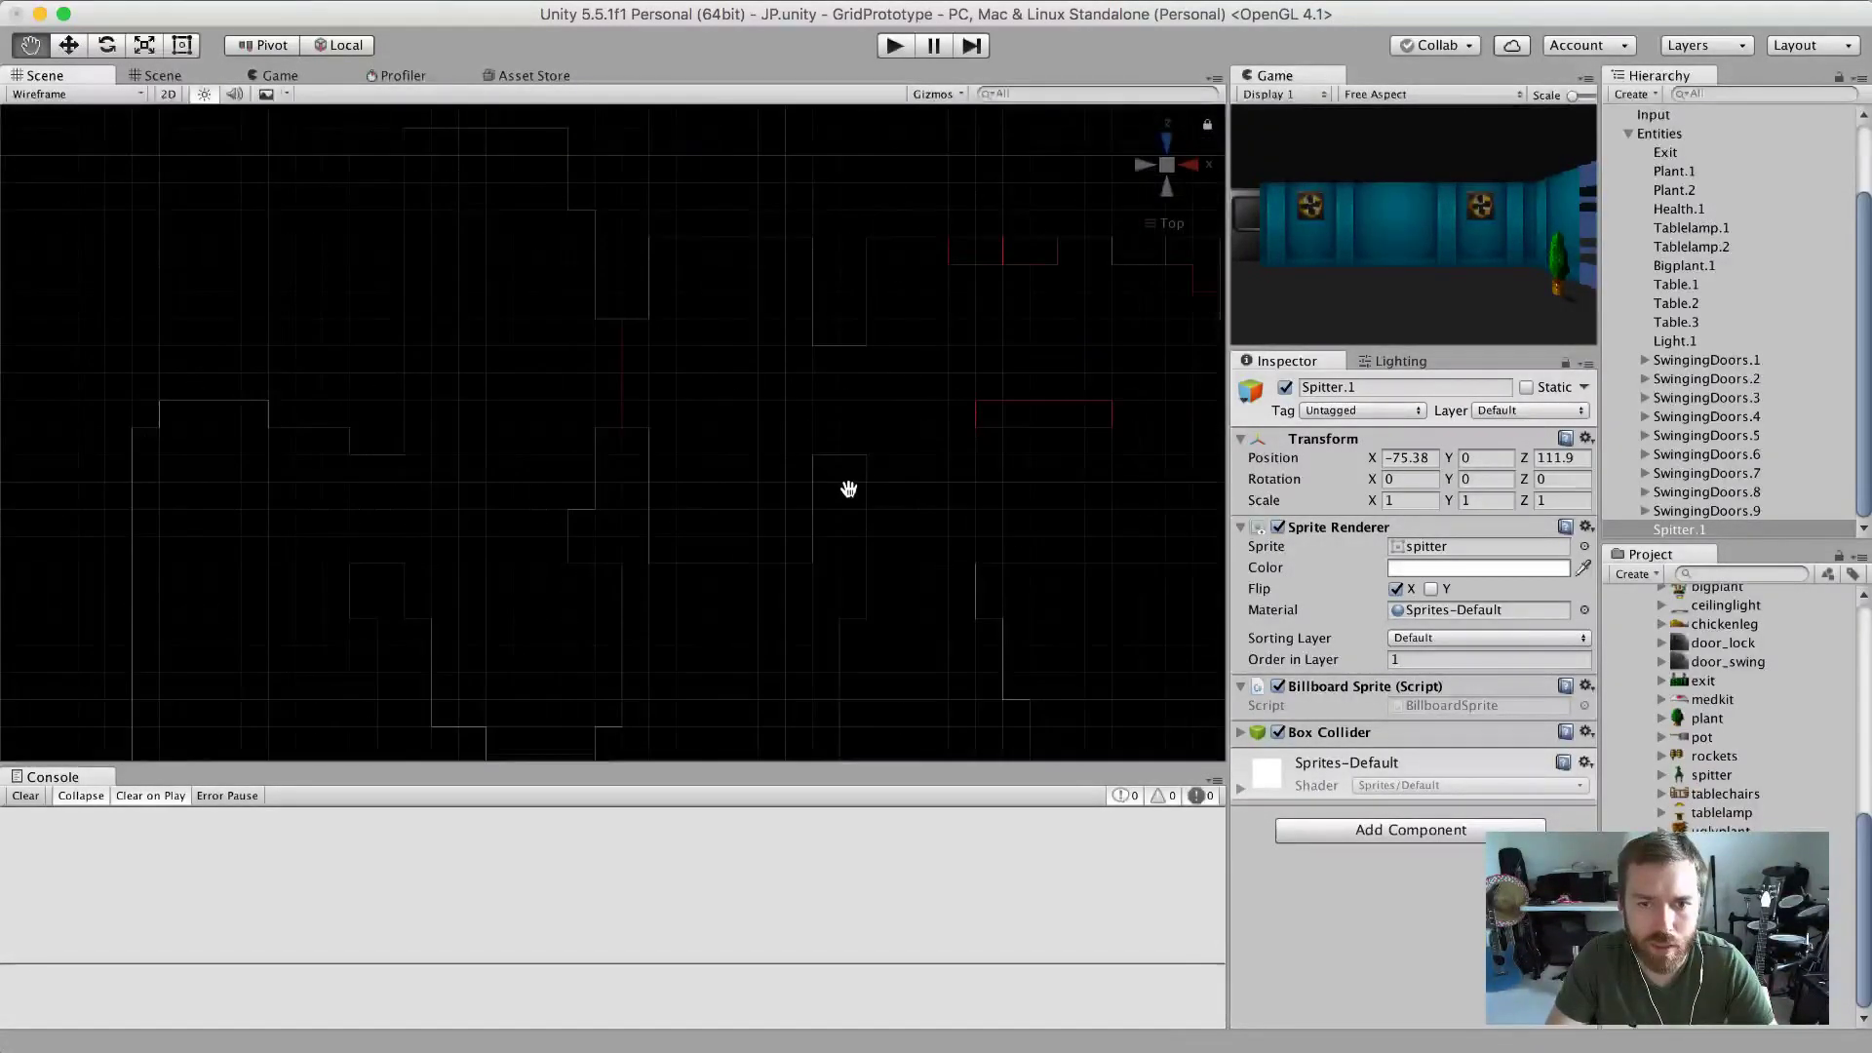
{"action": "scroll", "coordinate": [781, 426], "scroll_direction": "up", "scroll_amount": 8}
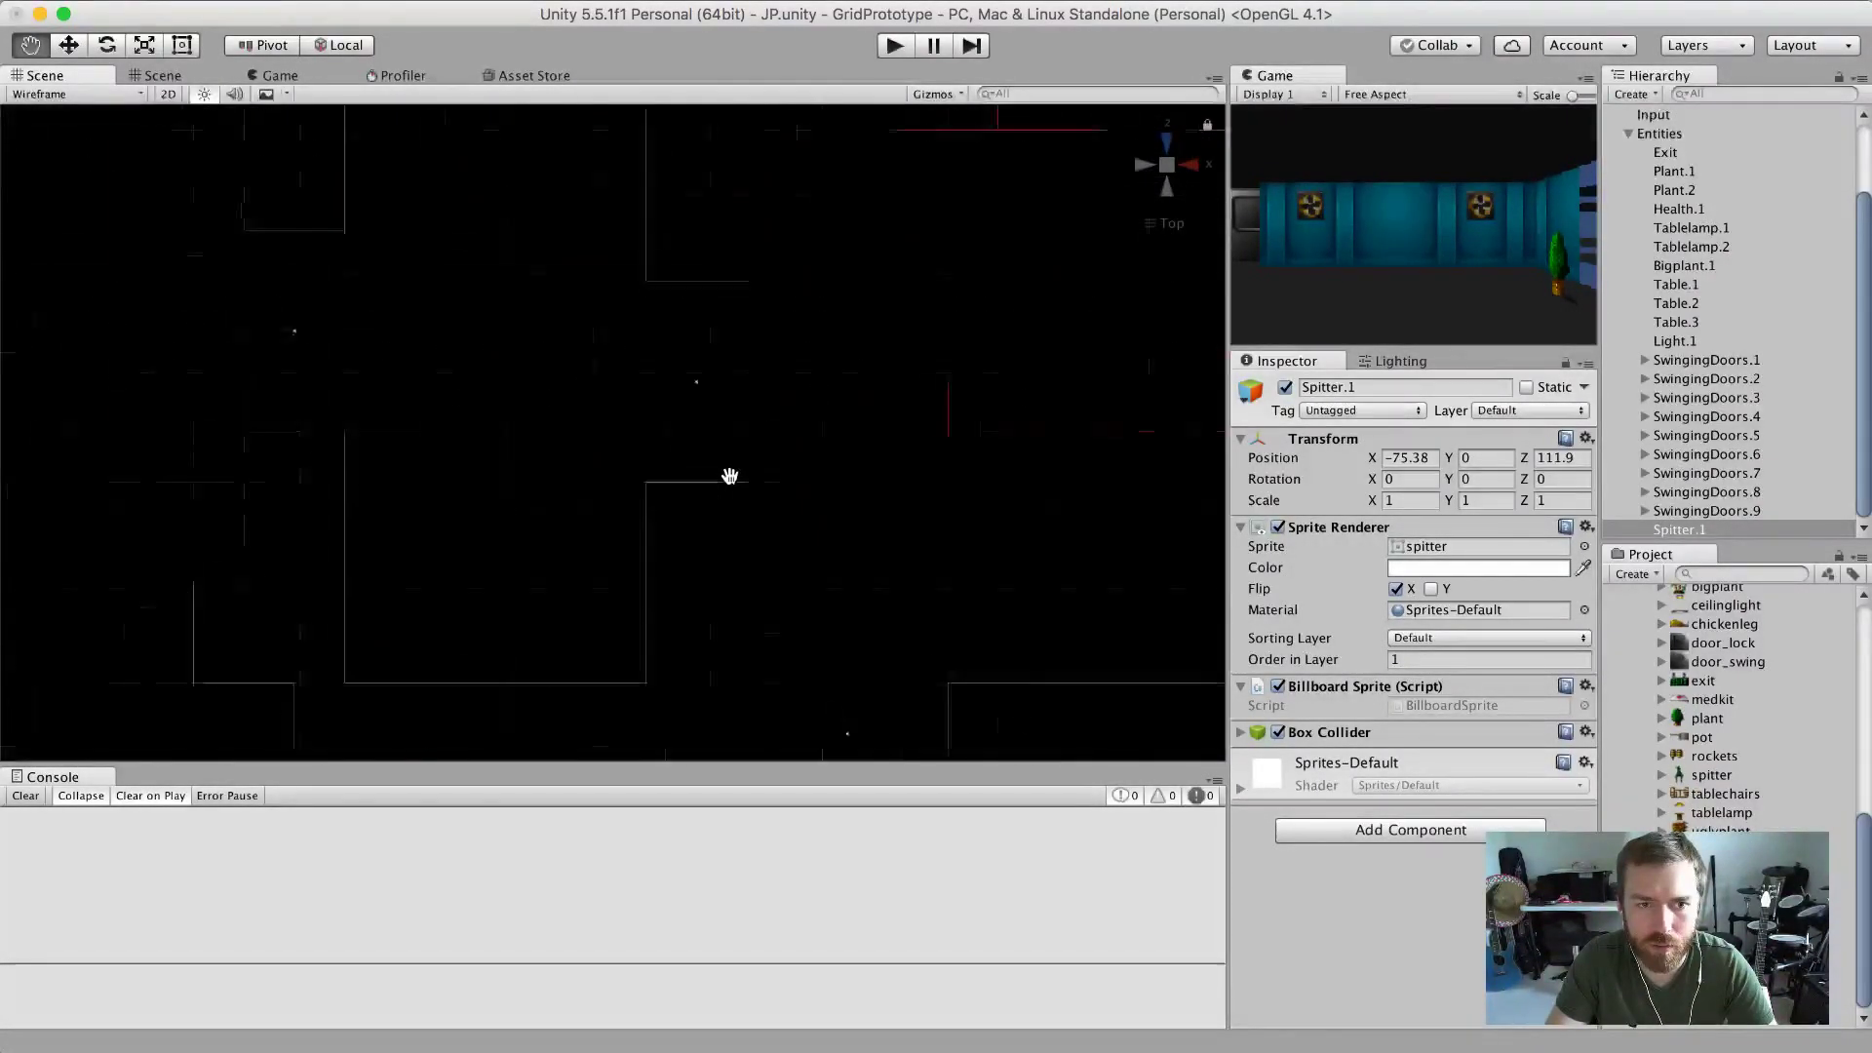
{"action": "scroll", "coordinate": [730, 476], "scroll_direction": "down", "scroll_amount": 10}
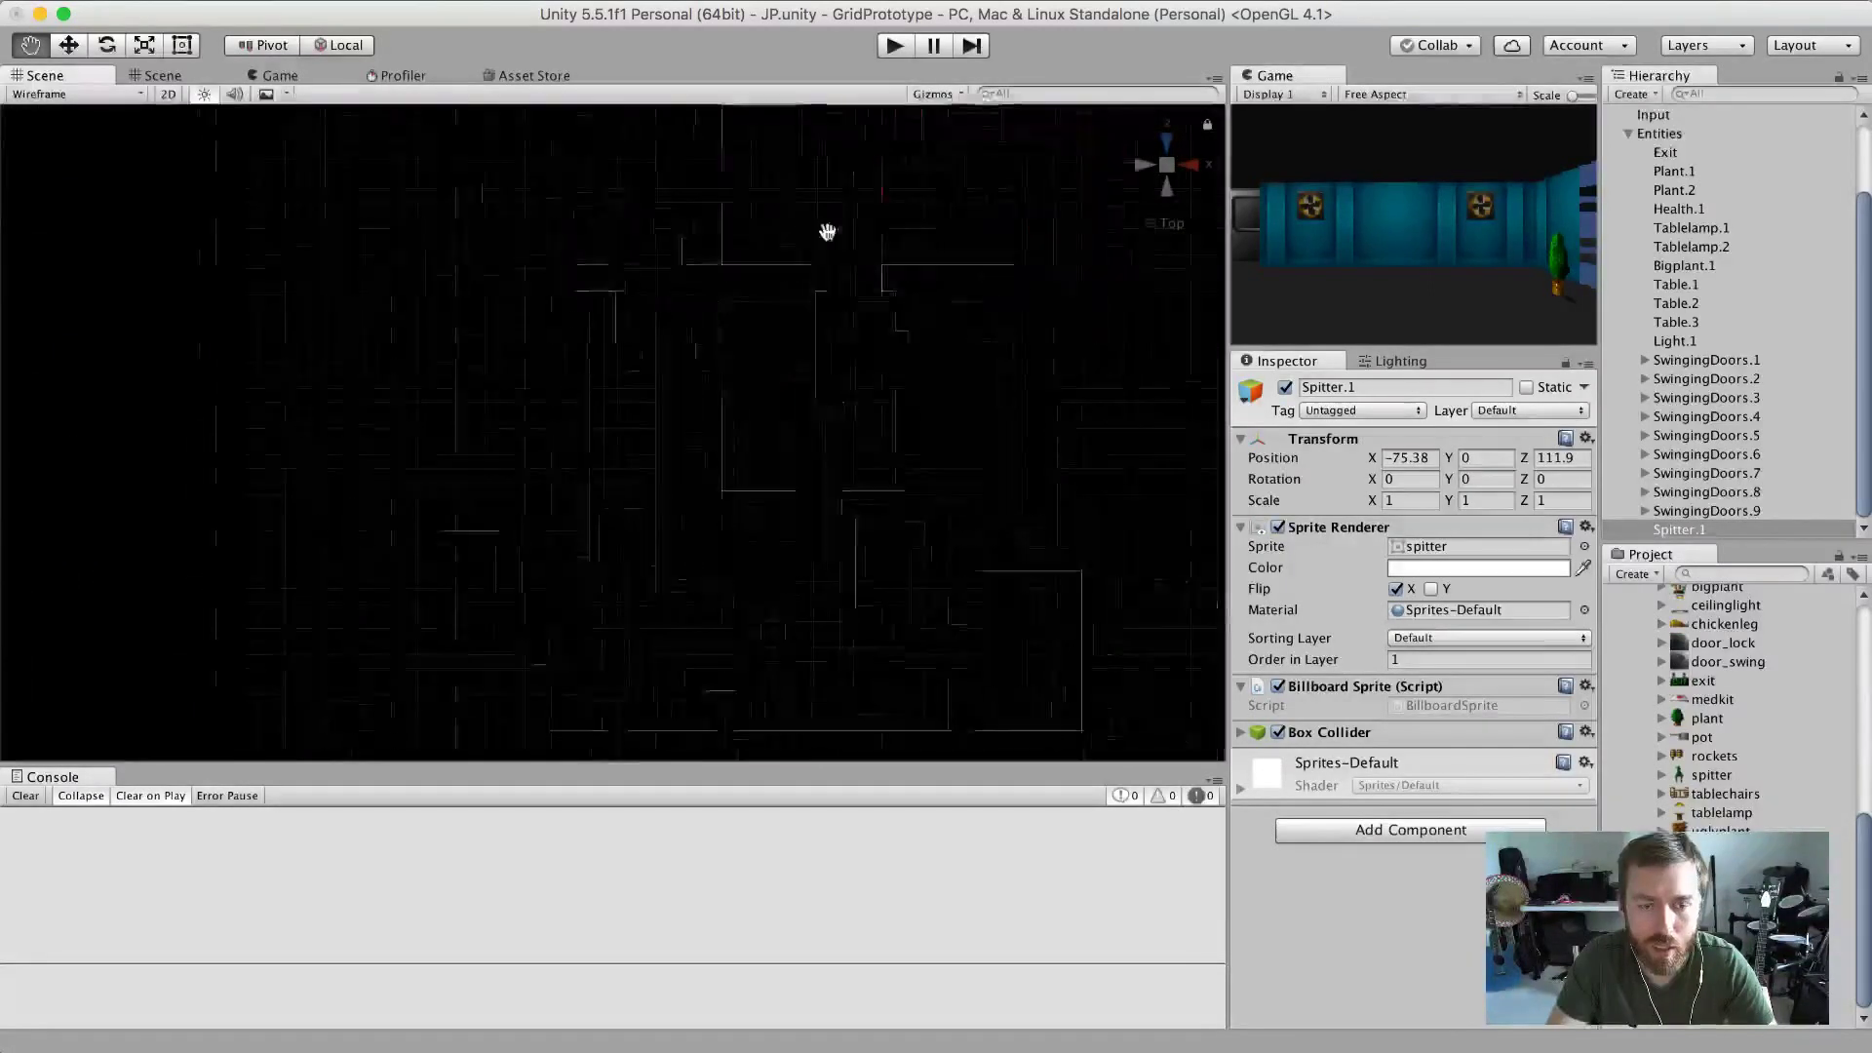
{"action": "scroll", "coordinate": [699, 335], "scroll_direction": "down", "scroll_amount": 8}
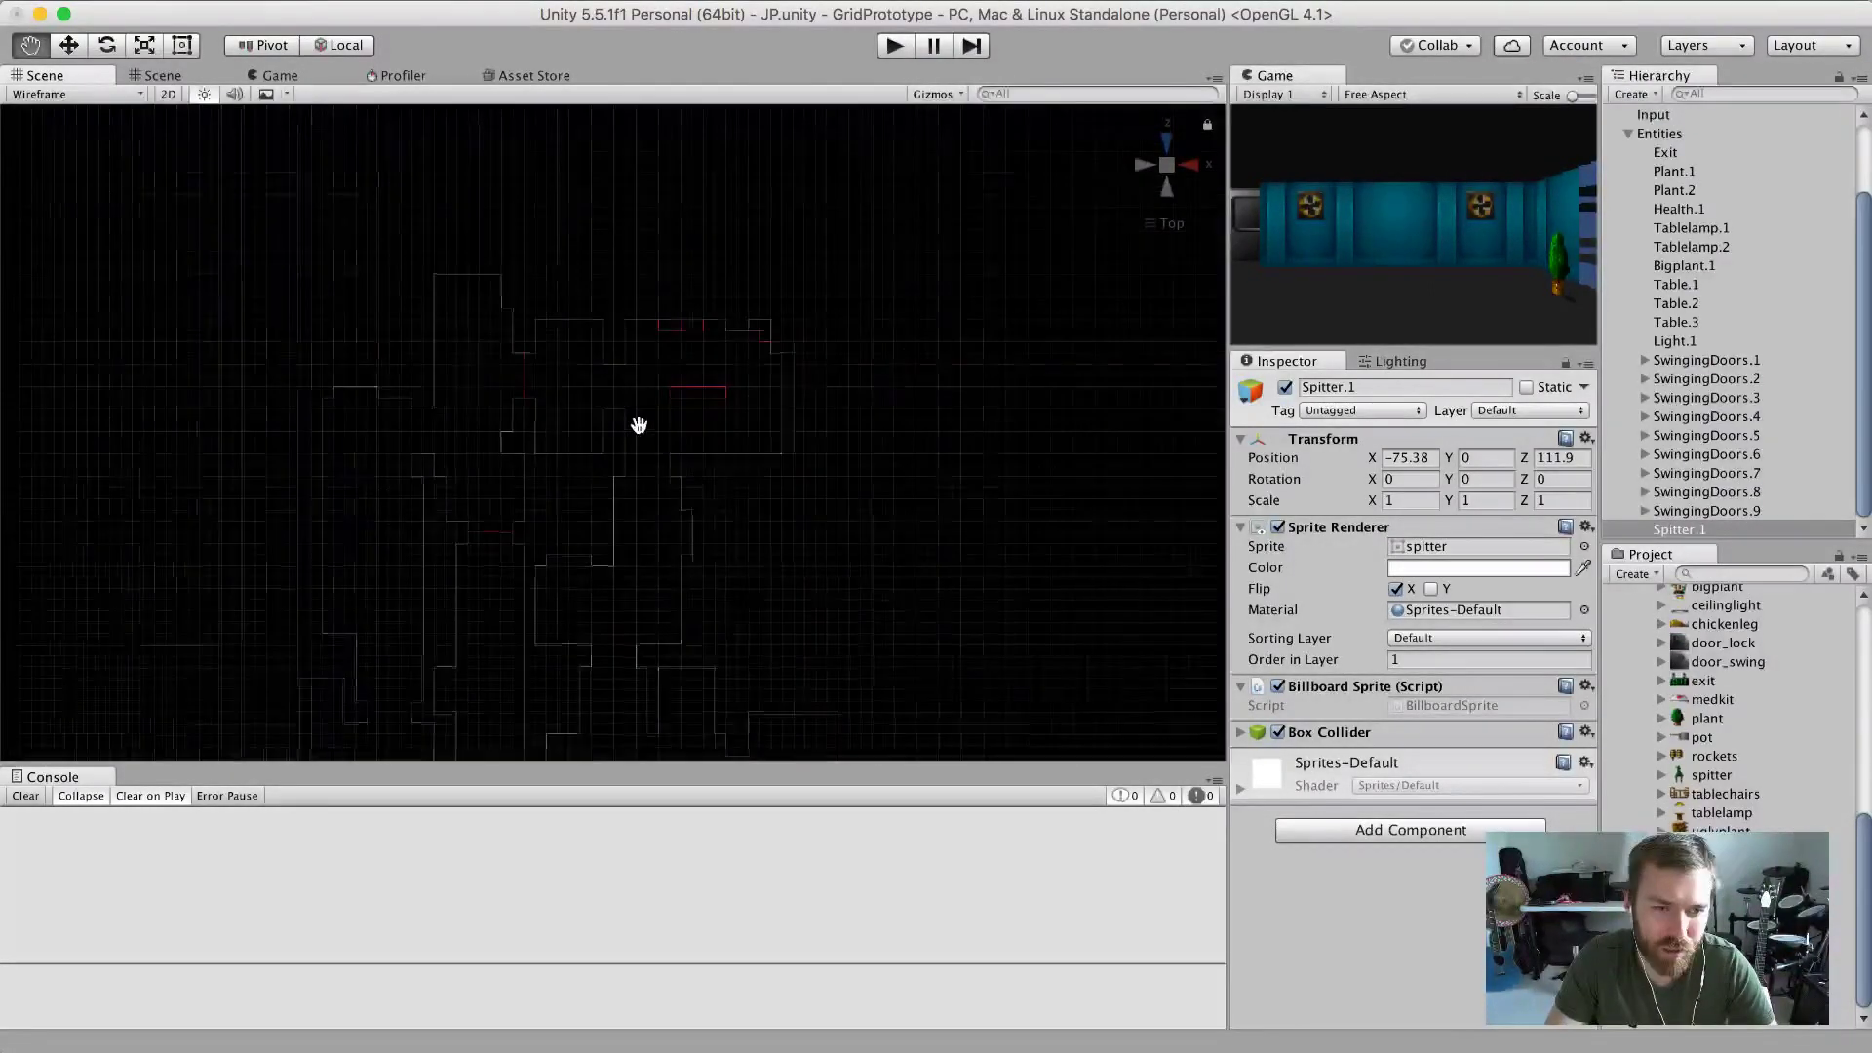
{"action": "scroll", "coordinate": [639, 425], "scroll_direction": "up", "scroll_amount": 3}
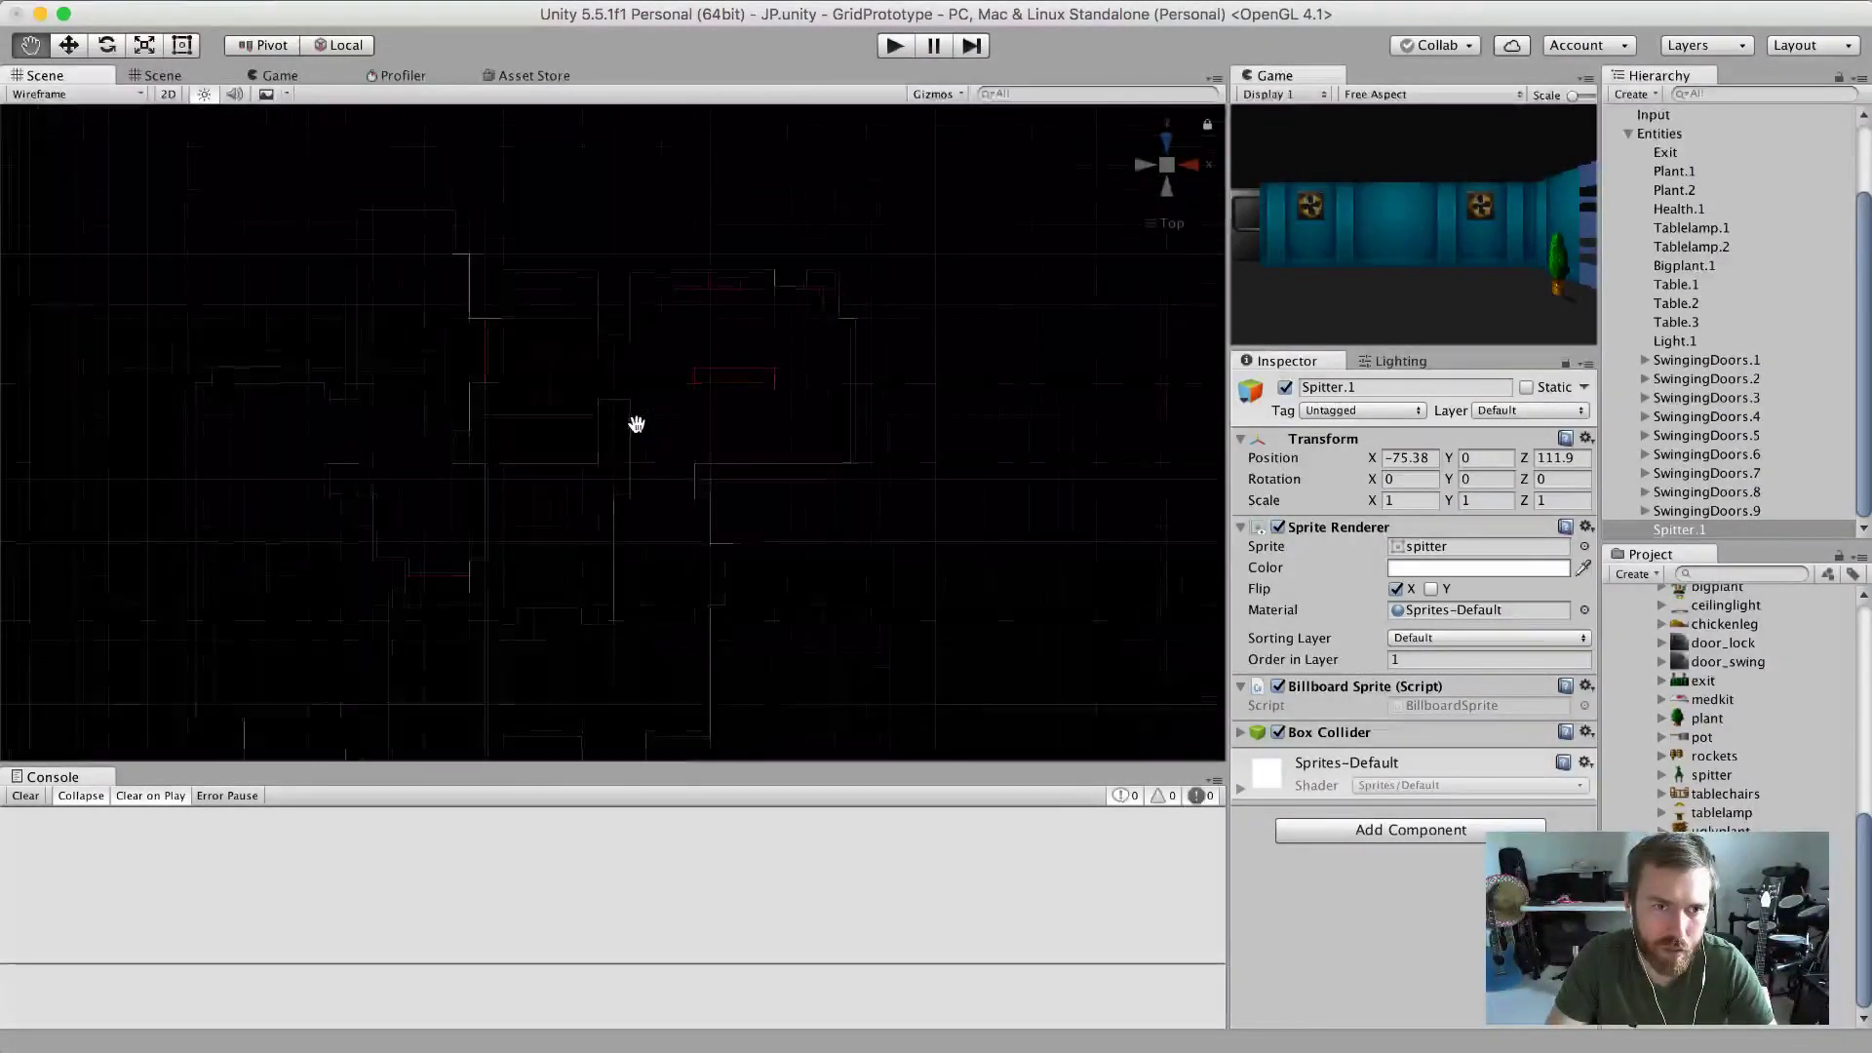
{"action": "scroll", "coordinate": [637, 424], "scroll_direction": "up", "scroll_amount": 5}
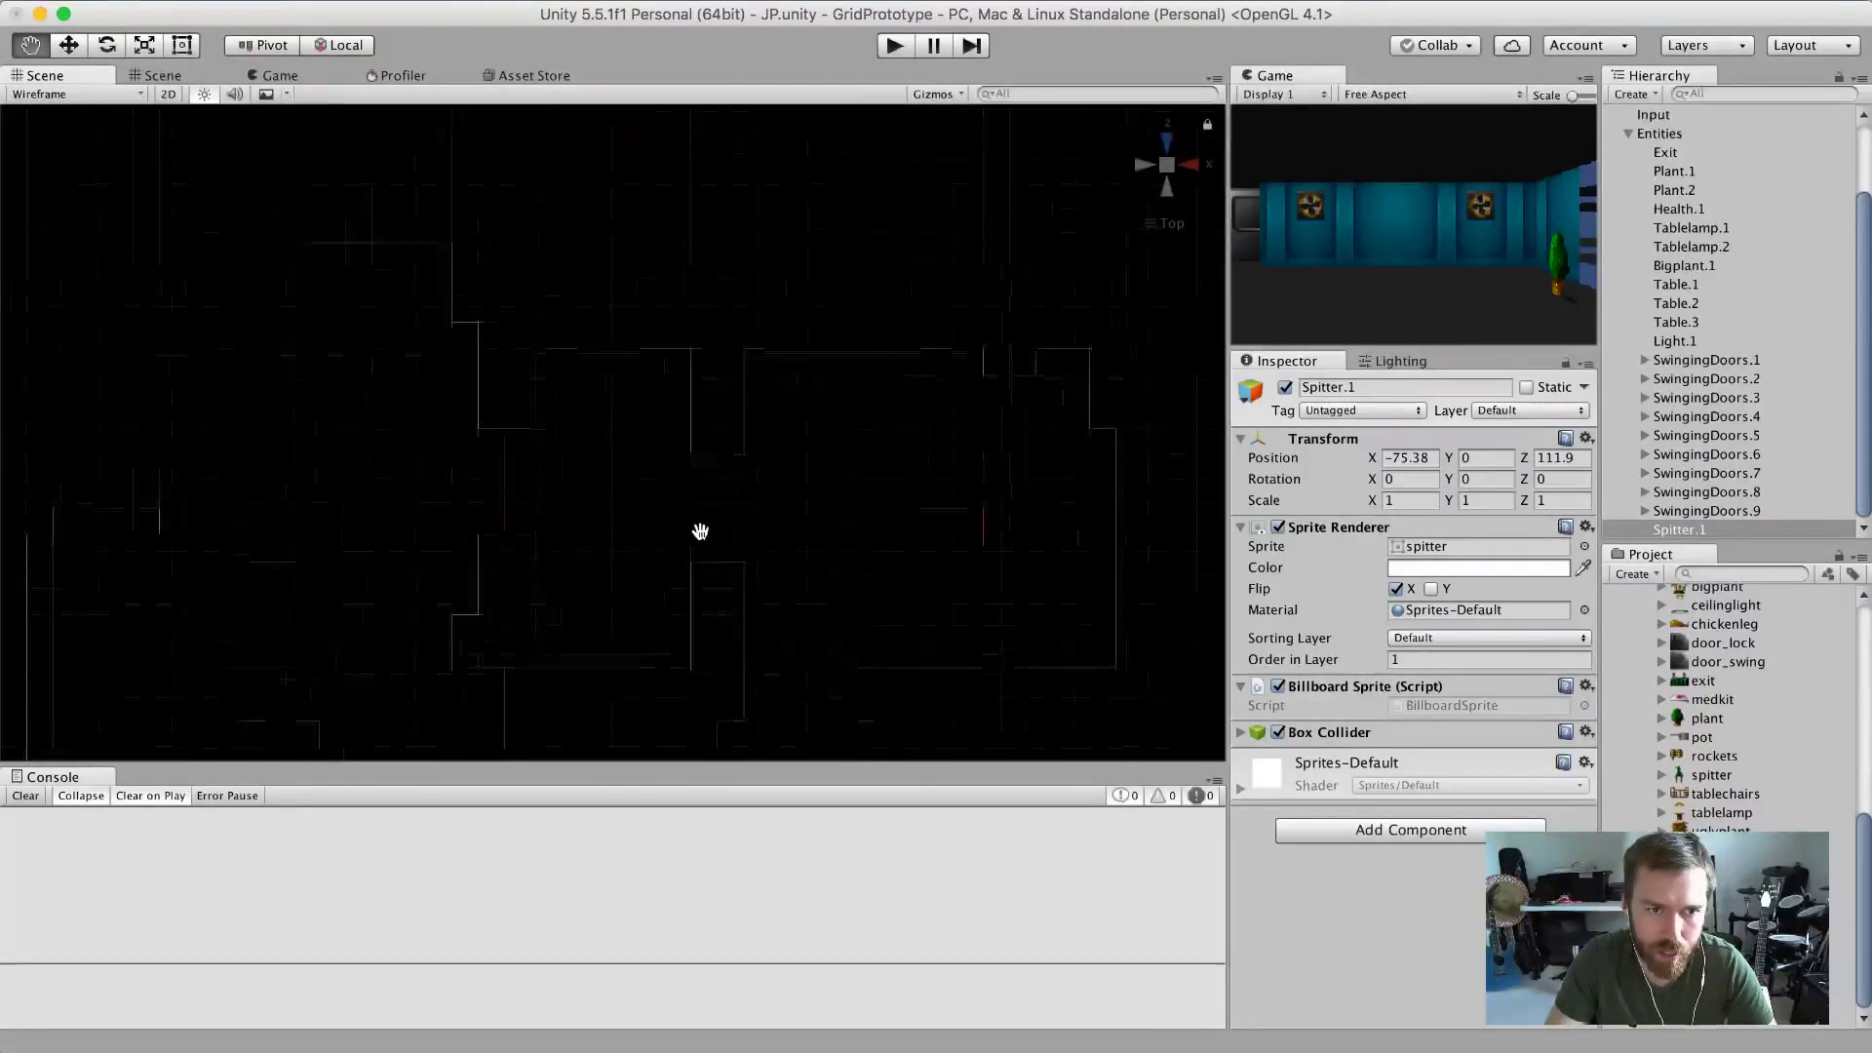
{"action": "scroll", "coordinate": [698, 531], "scroll_direction": "up", "scroll_amount": 3}
{"action": "left_click_drag", "start_coordinate": [712, 529], "coordinate": [790, 484]}
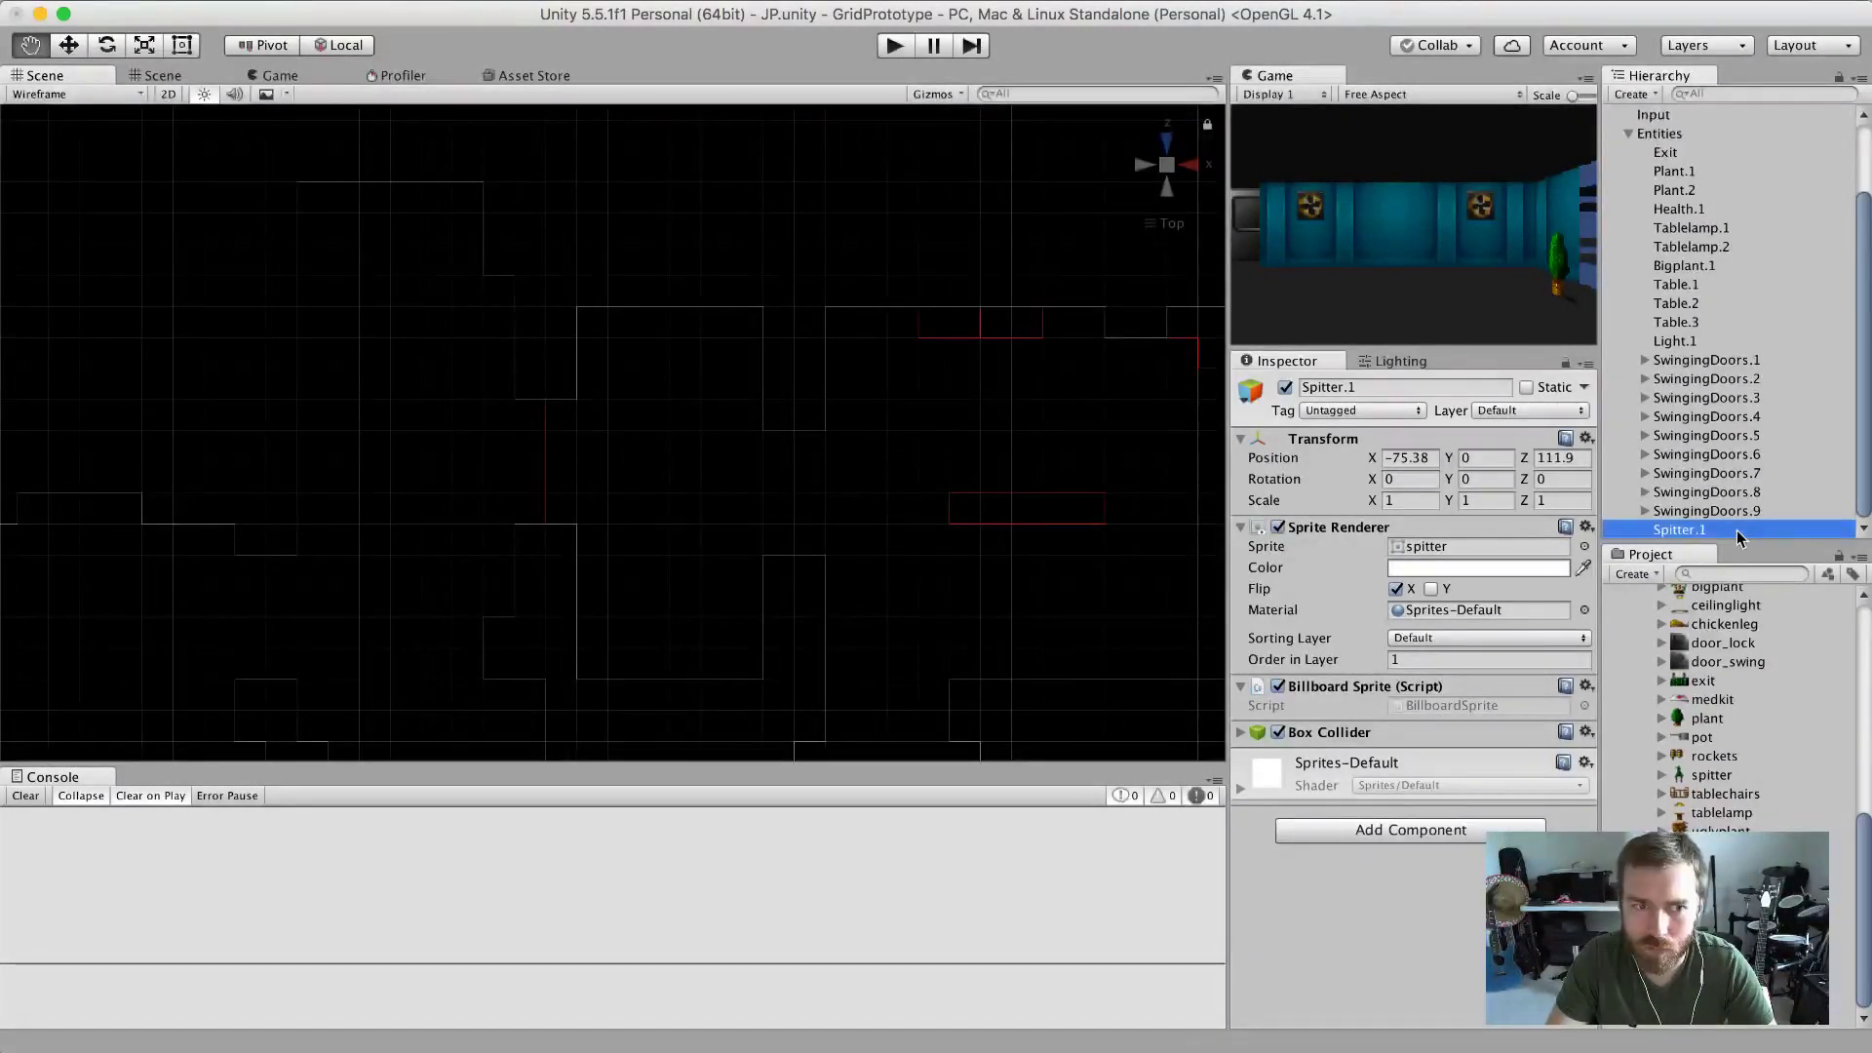
{"action": "left_click_drag", "start_coordinate": [1687, 511], "coordinate": [1684, 534]}
{"action": "left_click", "coordinate": [1684, 531]}
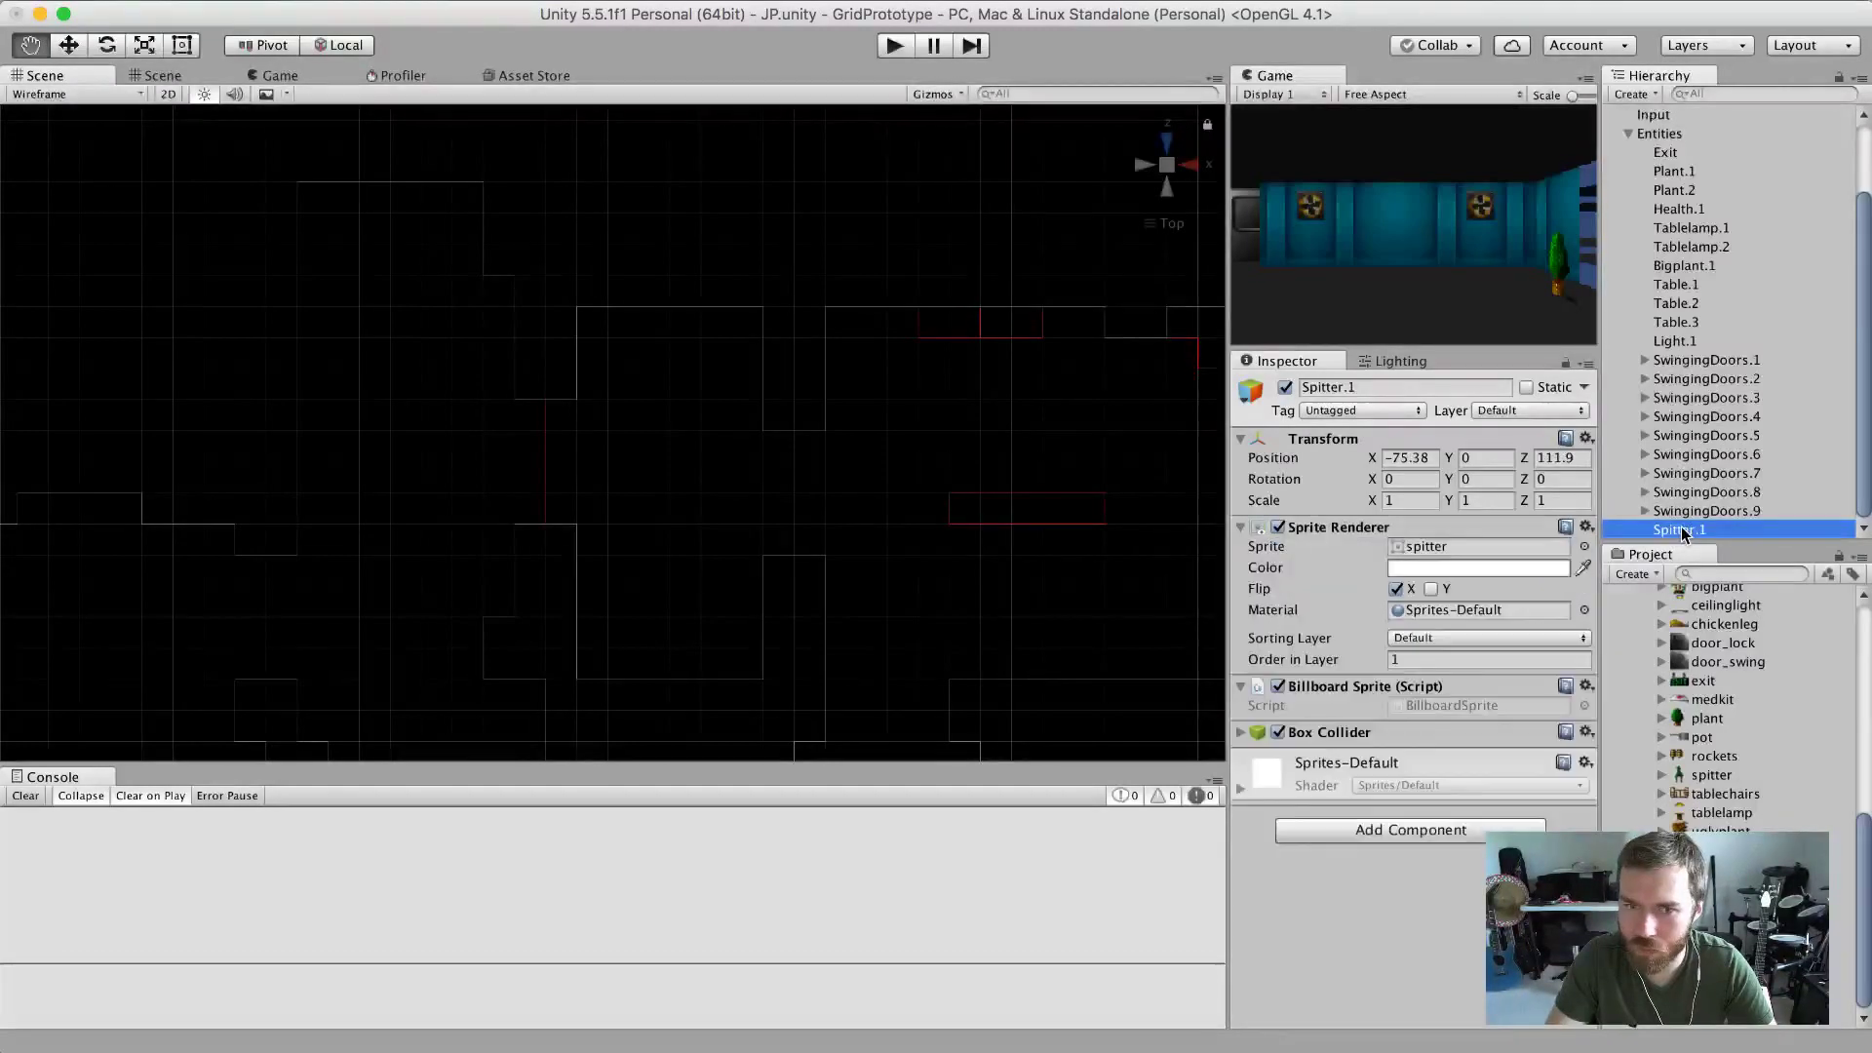
{"action": "scroll", "coordinate": [816, 552], "scroll_direction": "down", "scroll_amount": 10}
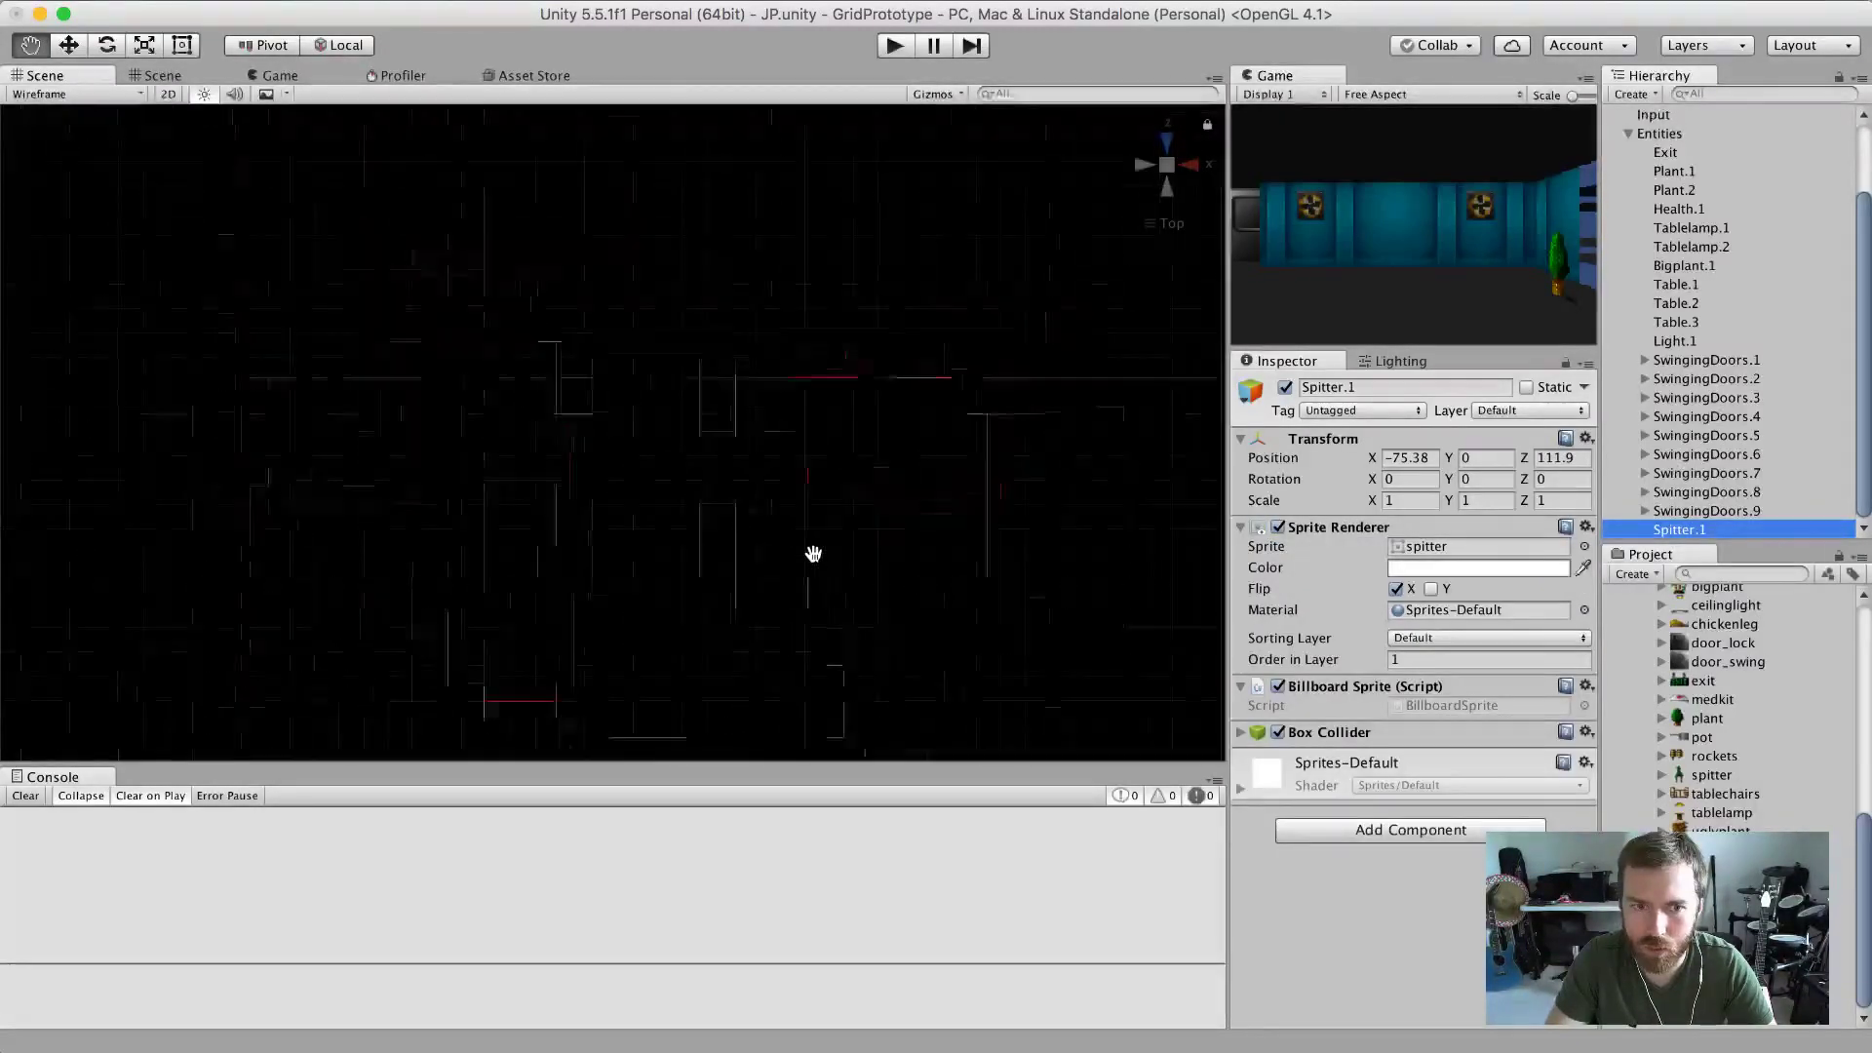
{"action": "scroll", "coordinate": [813, 554], "scroll_direction": "up", "scroll_amount": 10}
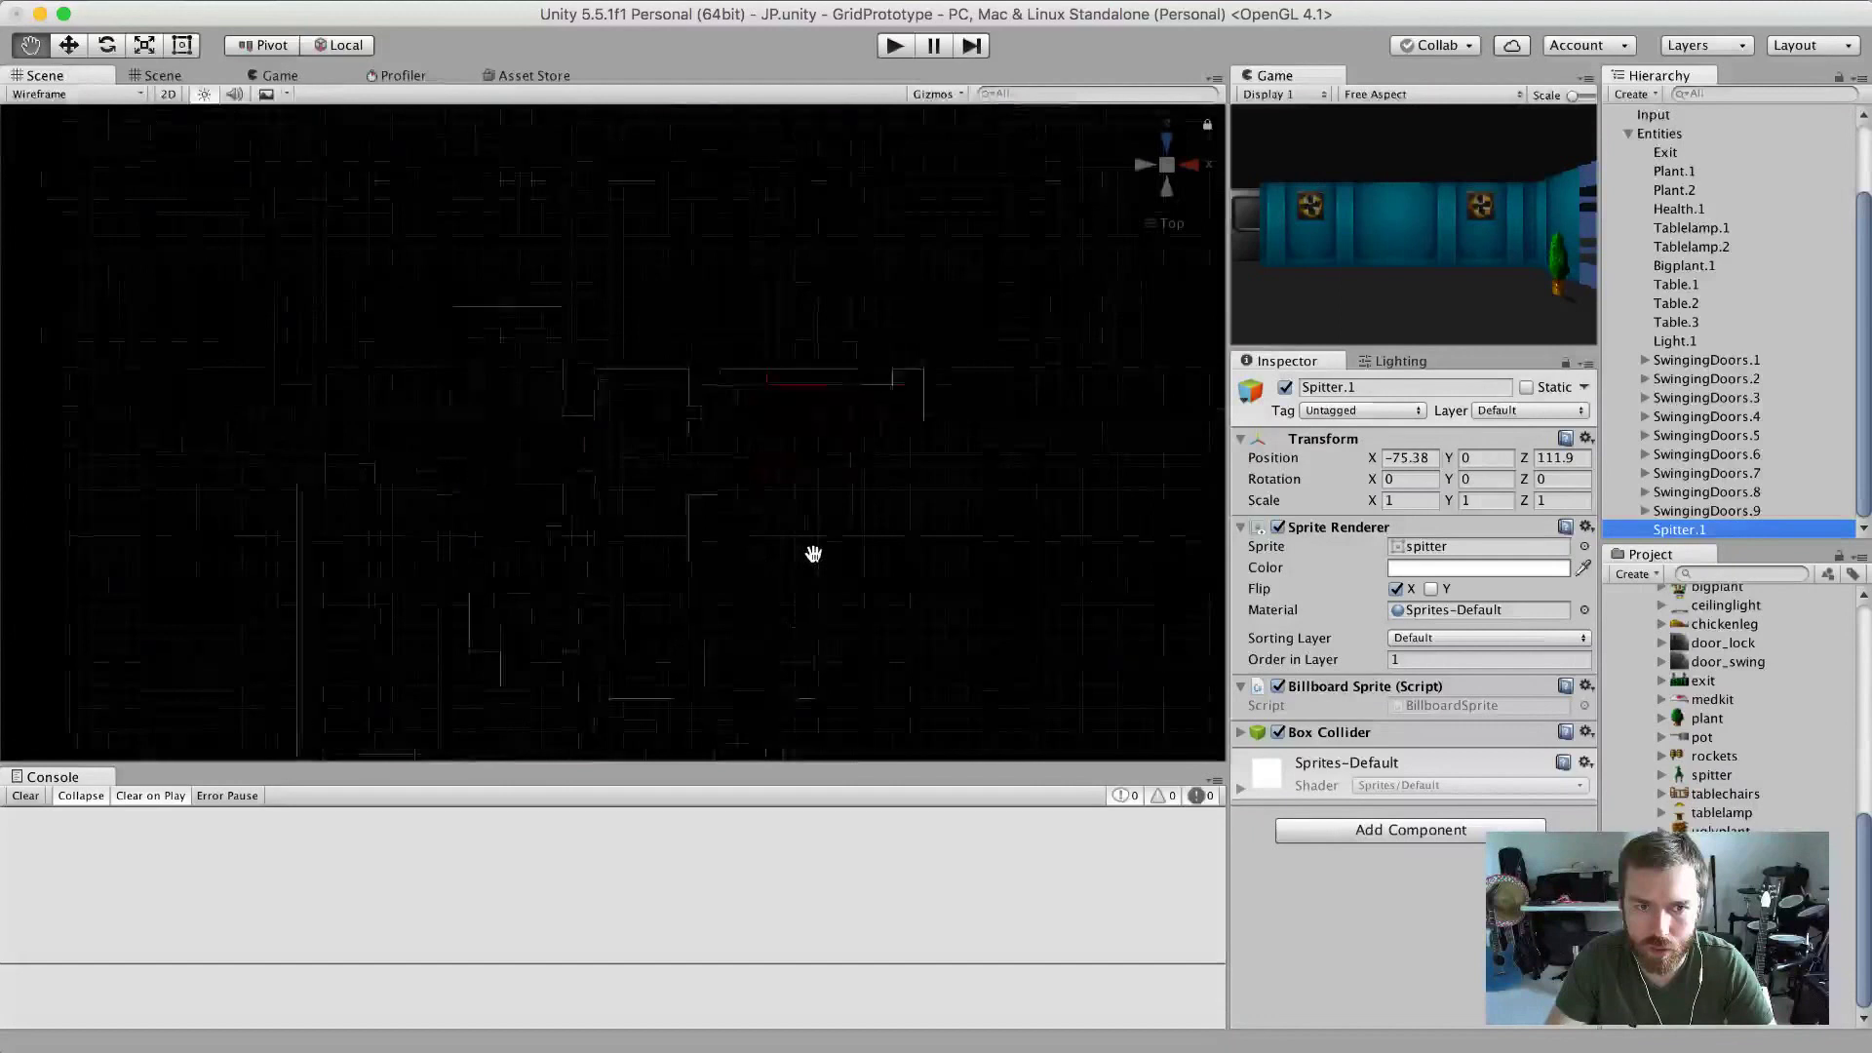
Show the shaded perspective Scene view and select Spitter.1 again.
{"action": "left_click", "coordinate": [162, 76]}
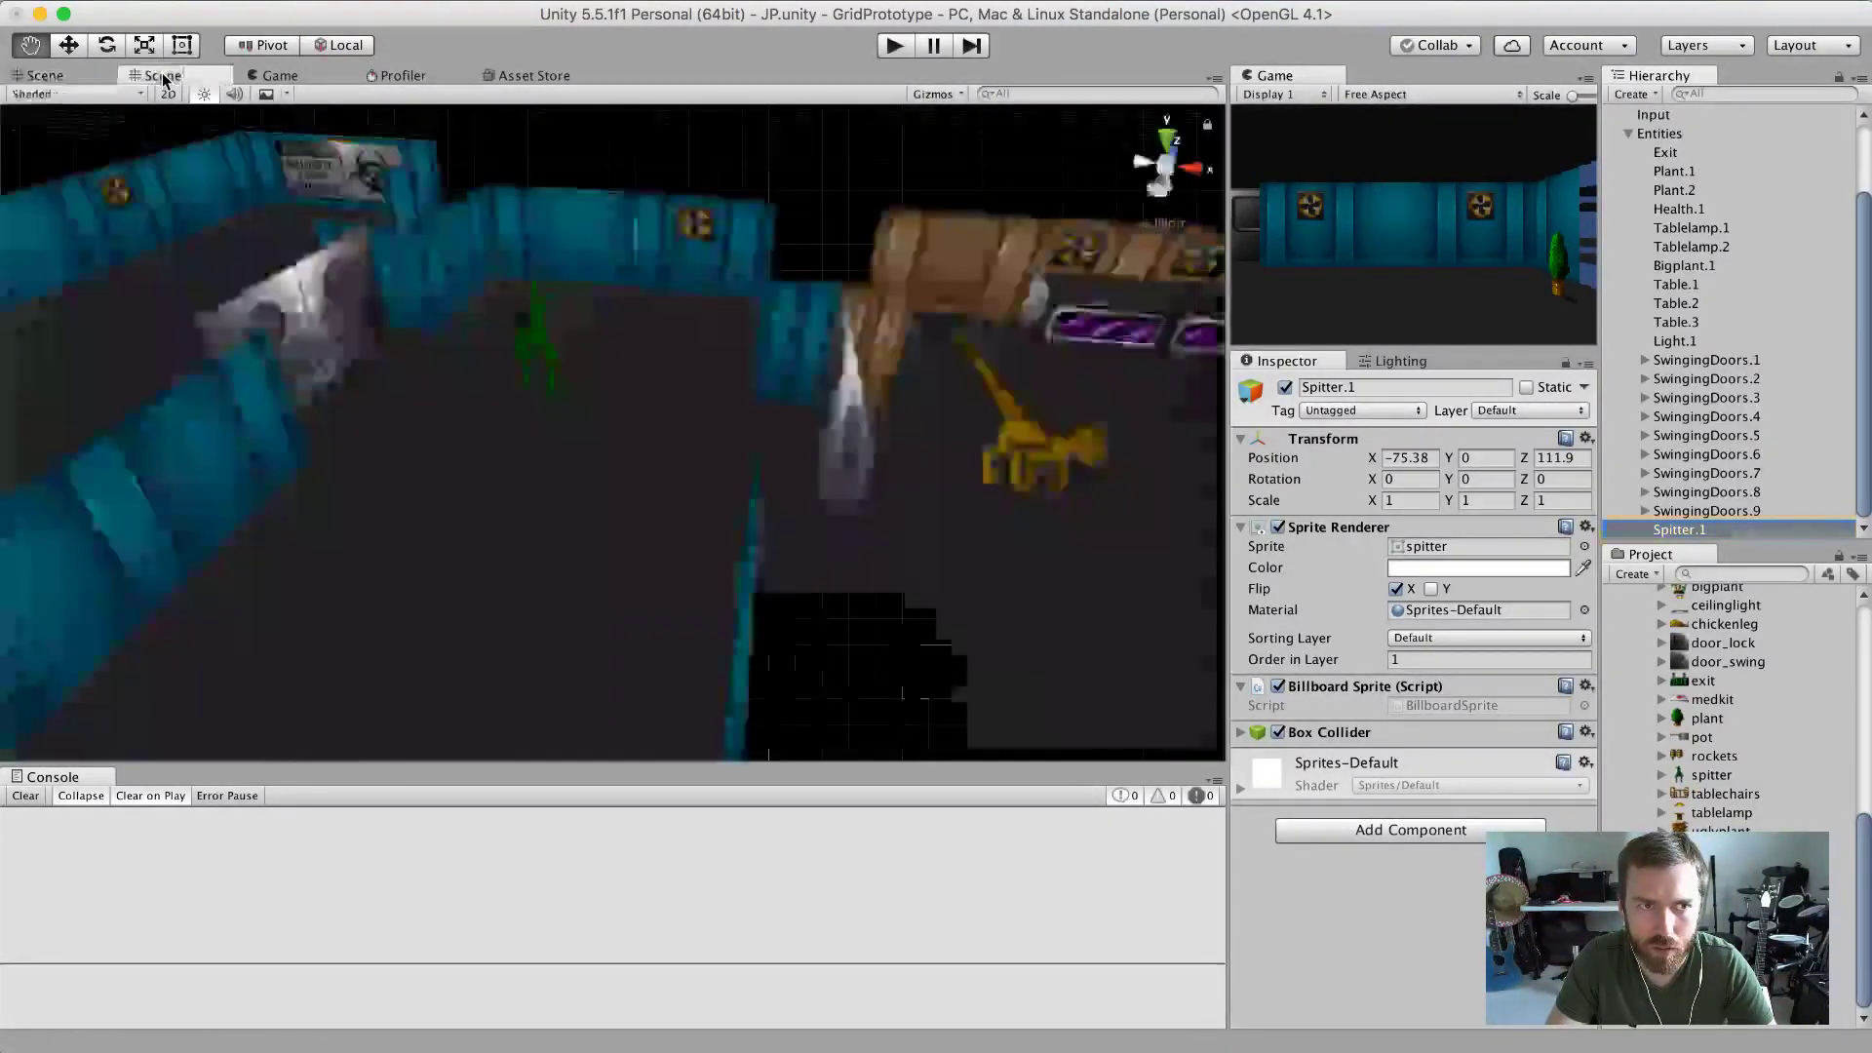
{"action": "left_click", "coordinate": [1721, 530]}
{"action": "left_click", "coordinate": [1722, 512]}
{"action": "left_click", "coordinate": [1722, 529]}
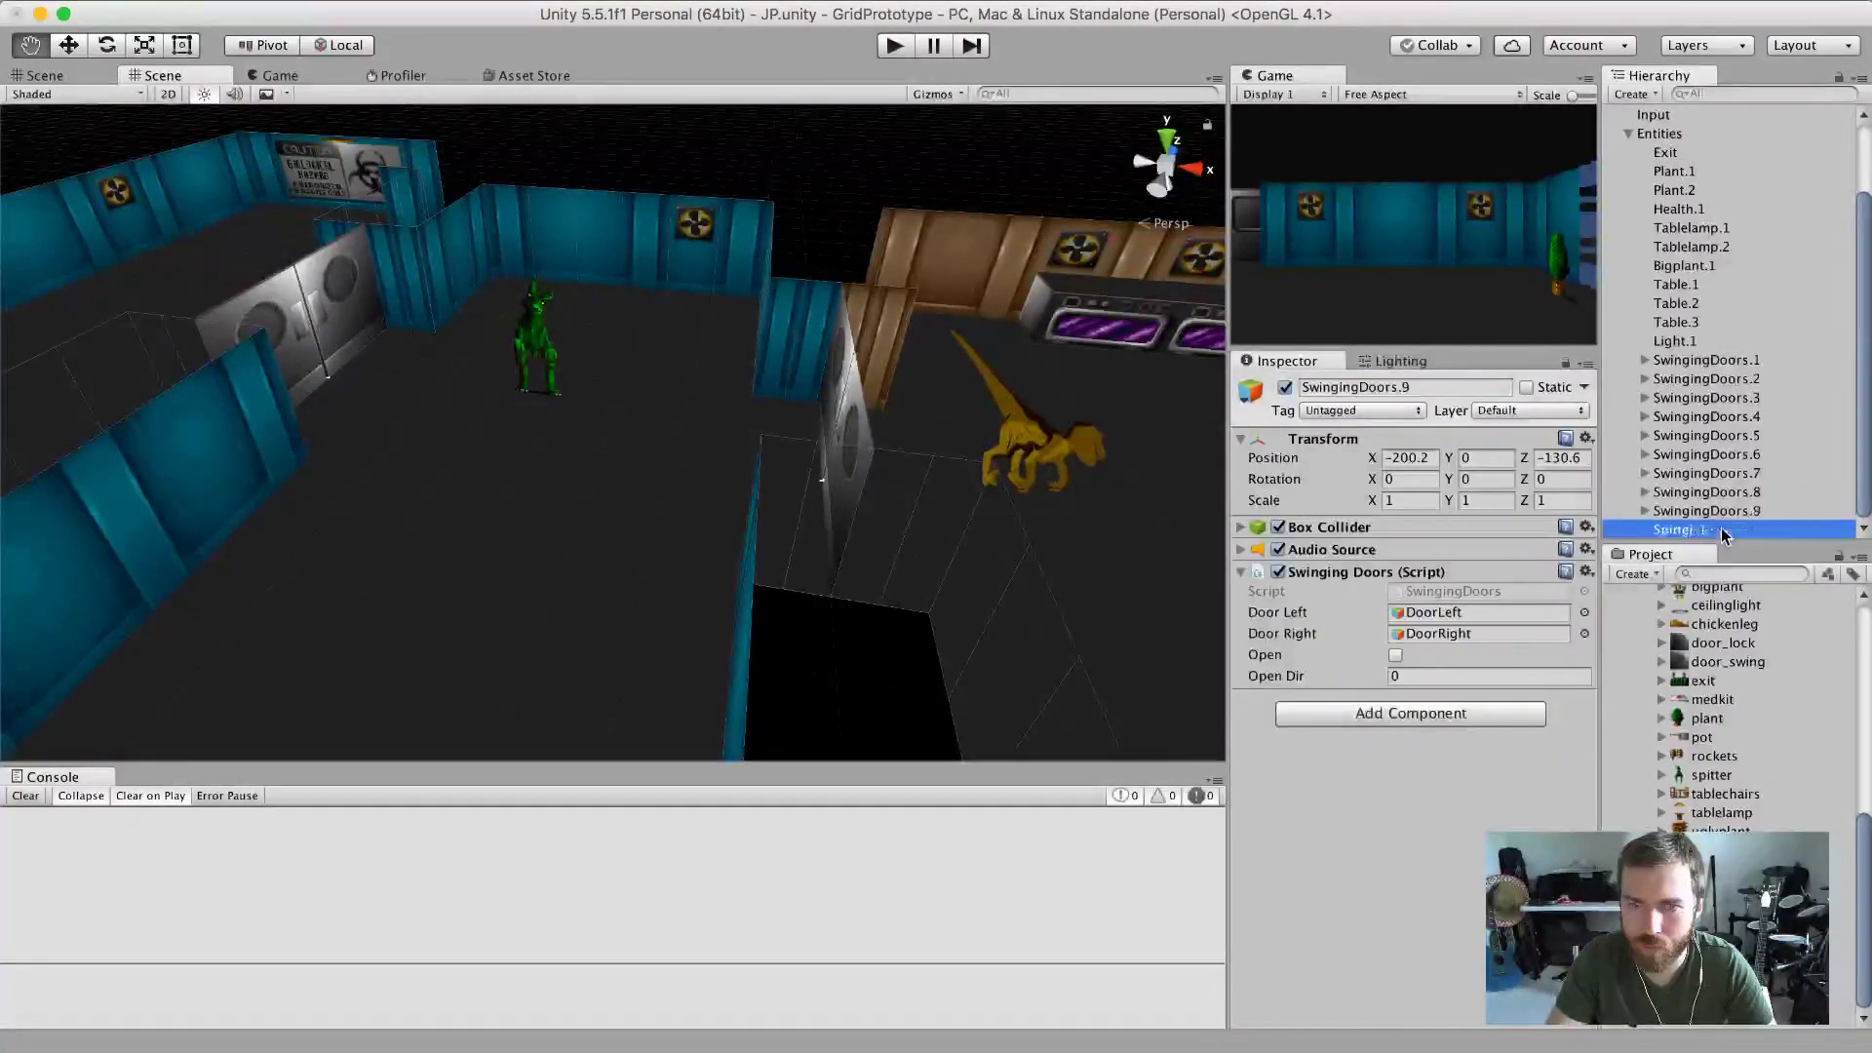
Move the Spitter.1 sprite across the blue-walled room, closer to the swinging doors of the brown room.
{"action": "left_click", "coordinate": [1036, 442]}
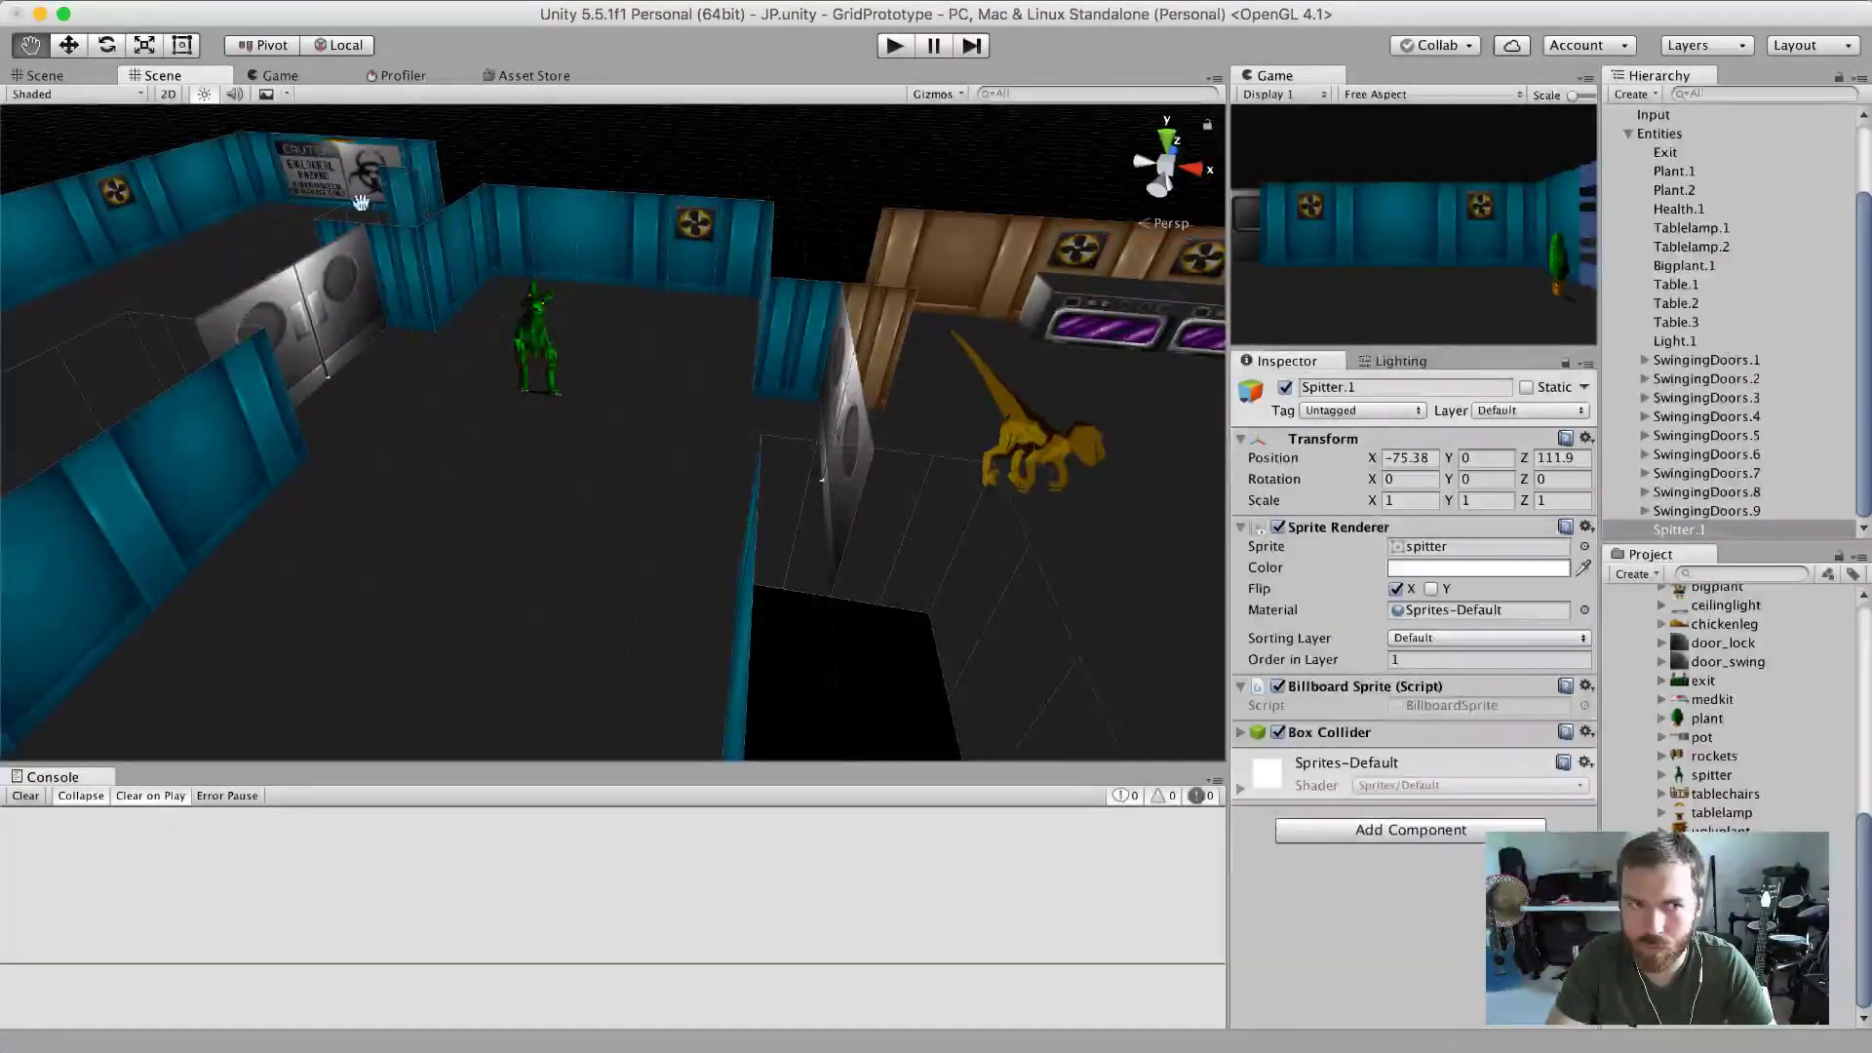
{"action": "key", "text": "2"}
{"action": "key", "text": "2"}
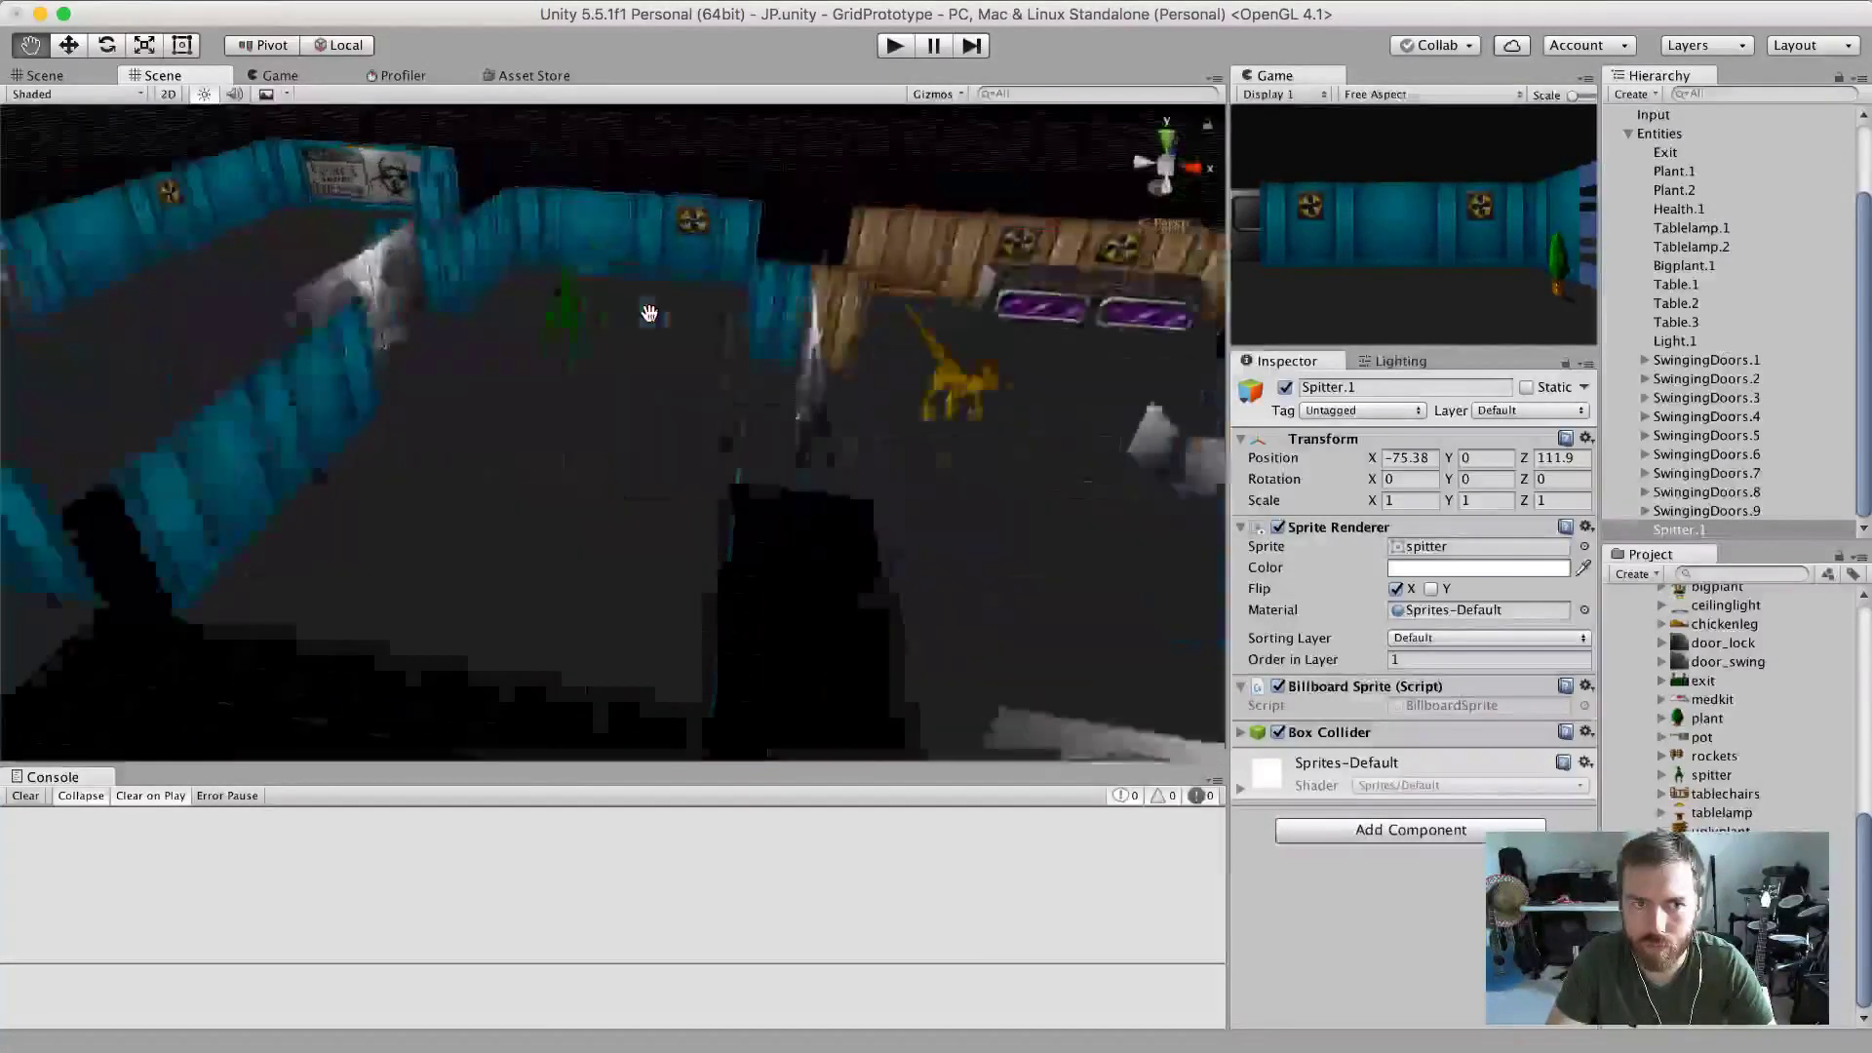
{"action": "left_click", "coordinate": [1692, 531]}
{"action": "key", "text": "w"}
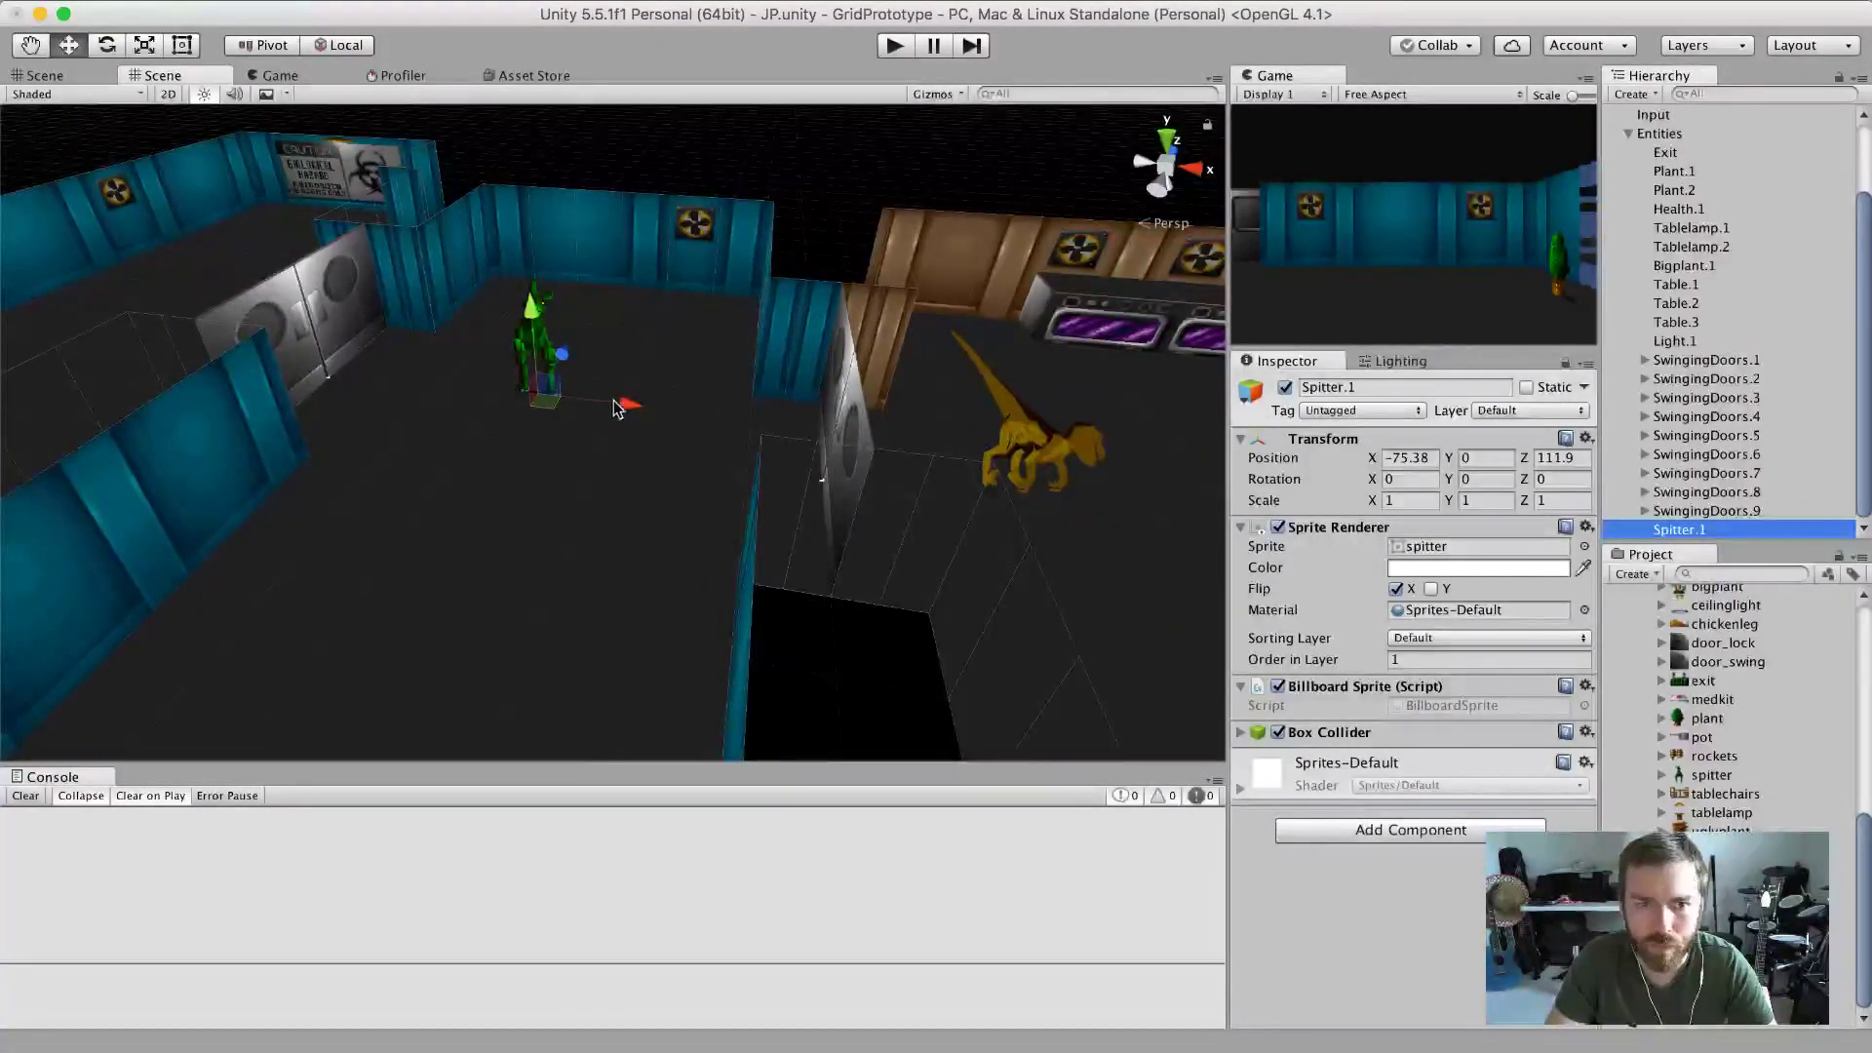
{"action": "mouse_move", "coordinate": [614, 408]}
{"action": "left_mouse_down"}
{"action": "mouse_move", "coordinate": [726, 415]}
{"action": "mouse_move", "coordinate": [629, 380]}
{"action": "left_mouse_up"}
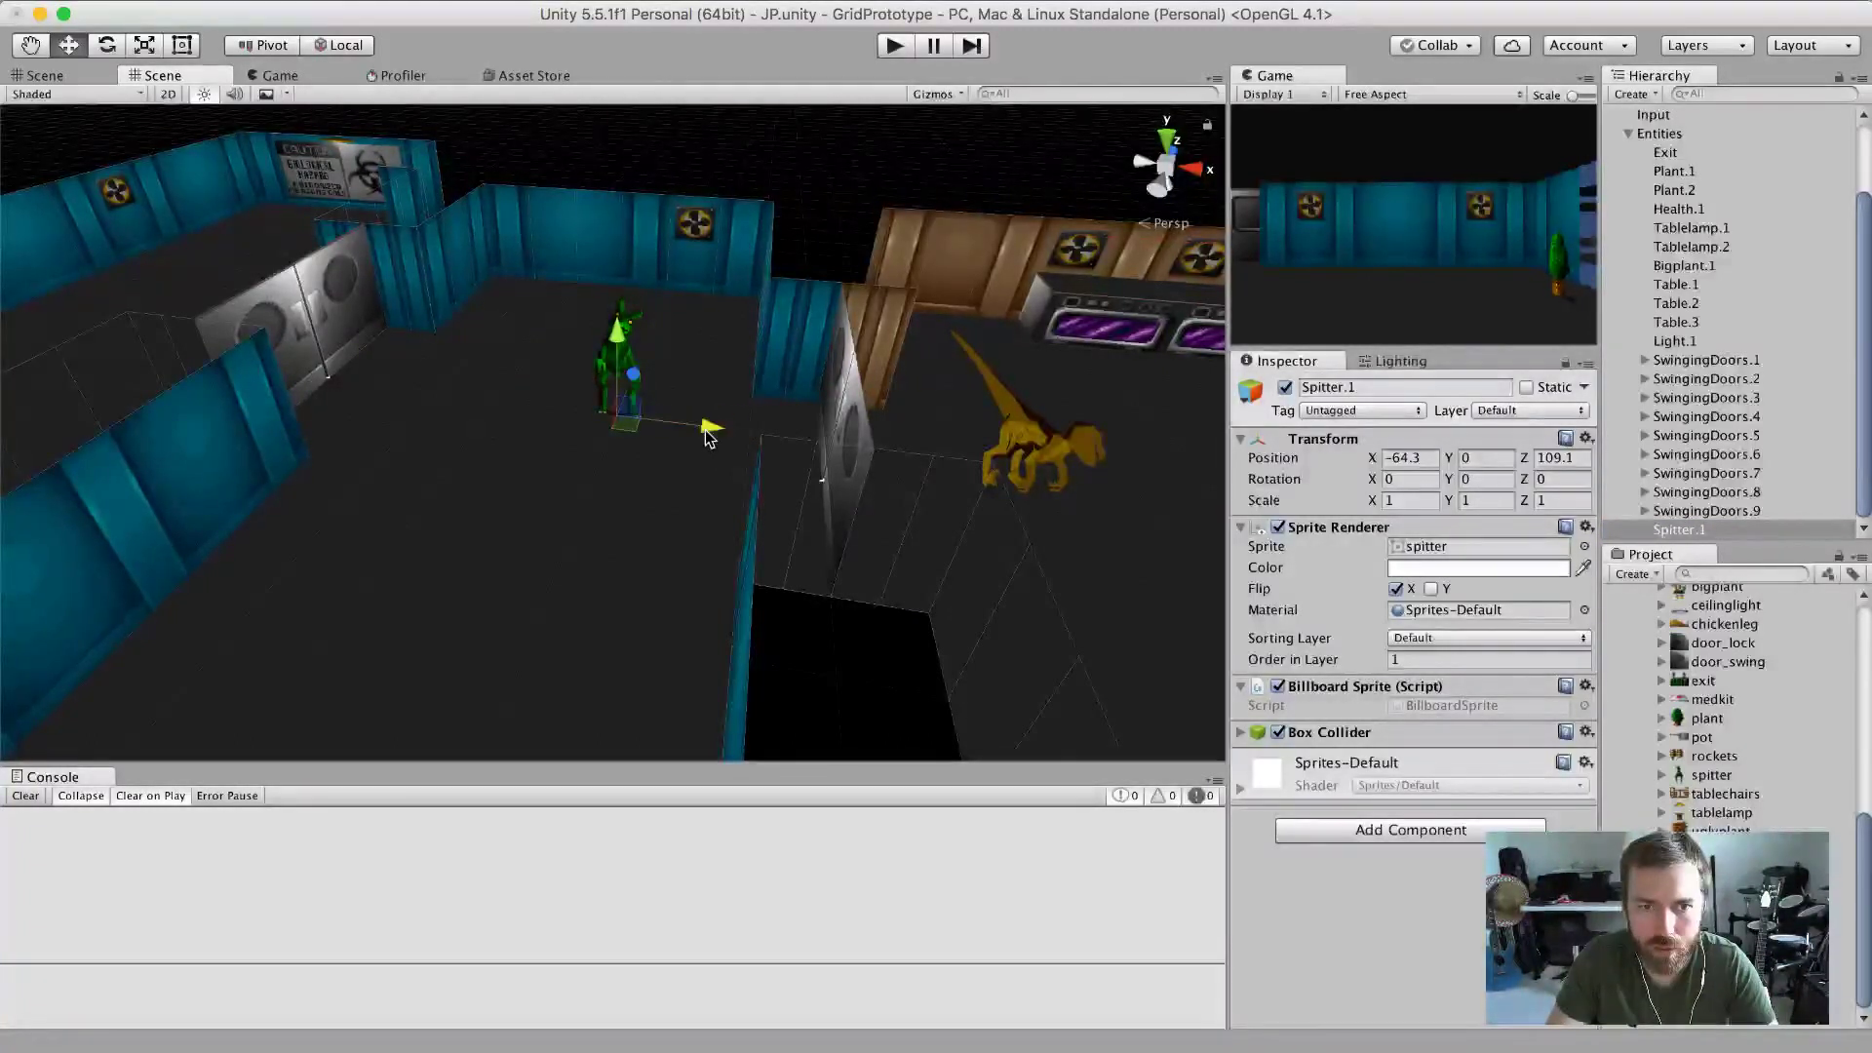
{"action": "left_click_drag", "start_coordinate": [634, 390], "coordinate": [680, 470]}
Move the raptor model back toward the brown room's far wall, to X 446.6, Z 565.5.
{"action": "left_click", "coordinate": [1022, 429]}
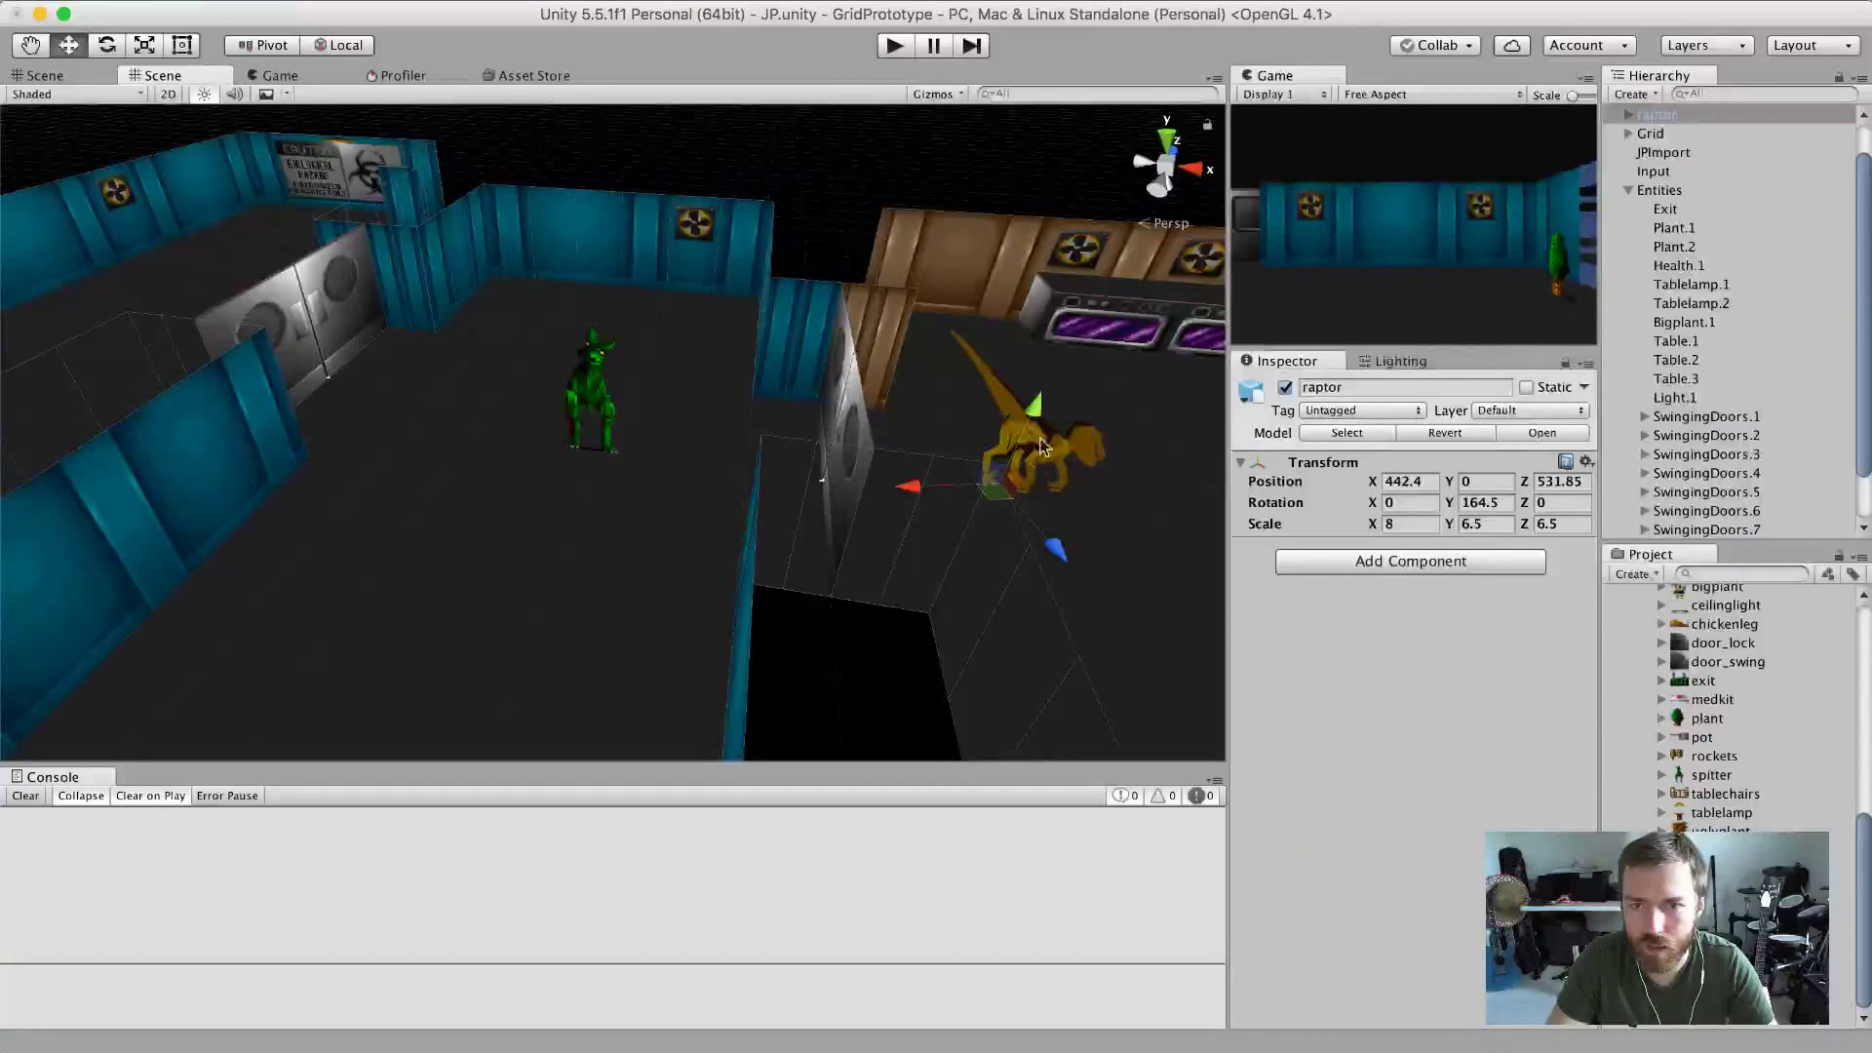
{"action": "left_click_drag", "start_coordinate": [1053, 543], "coordinate": [867, 365]}
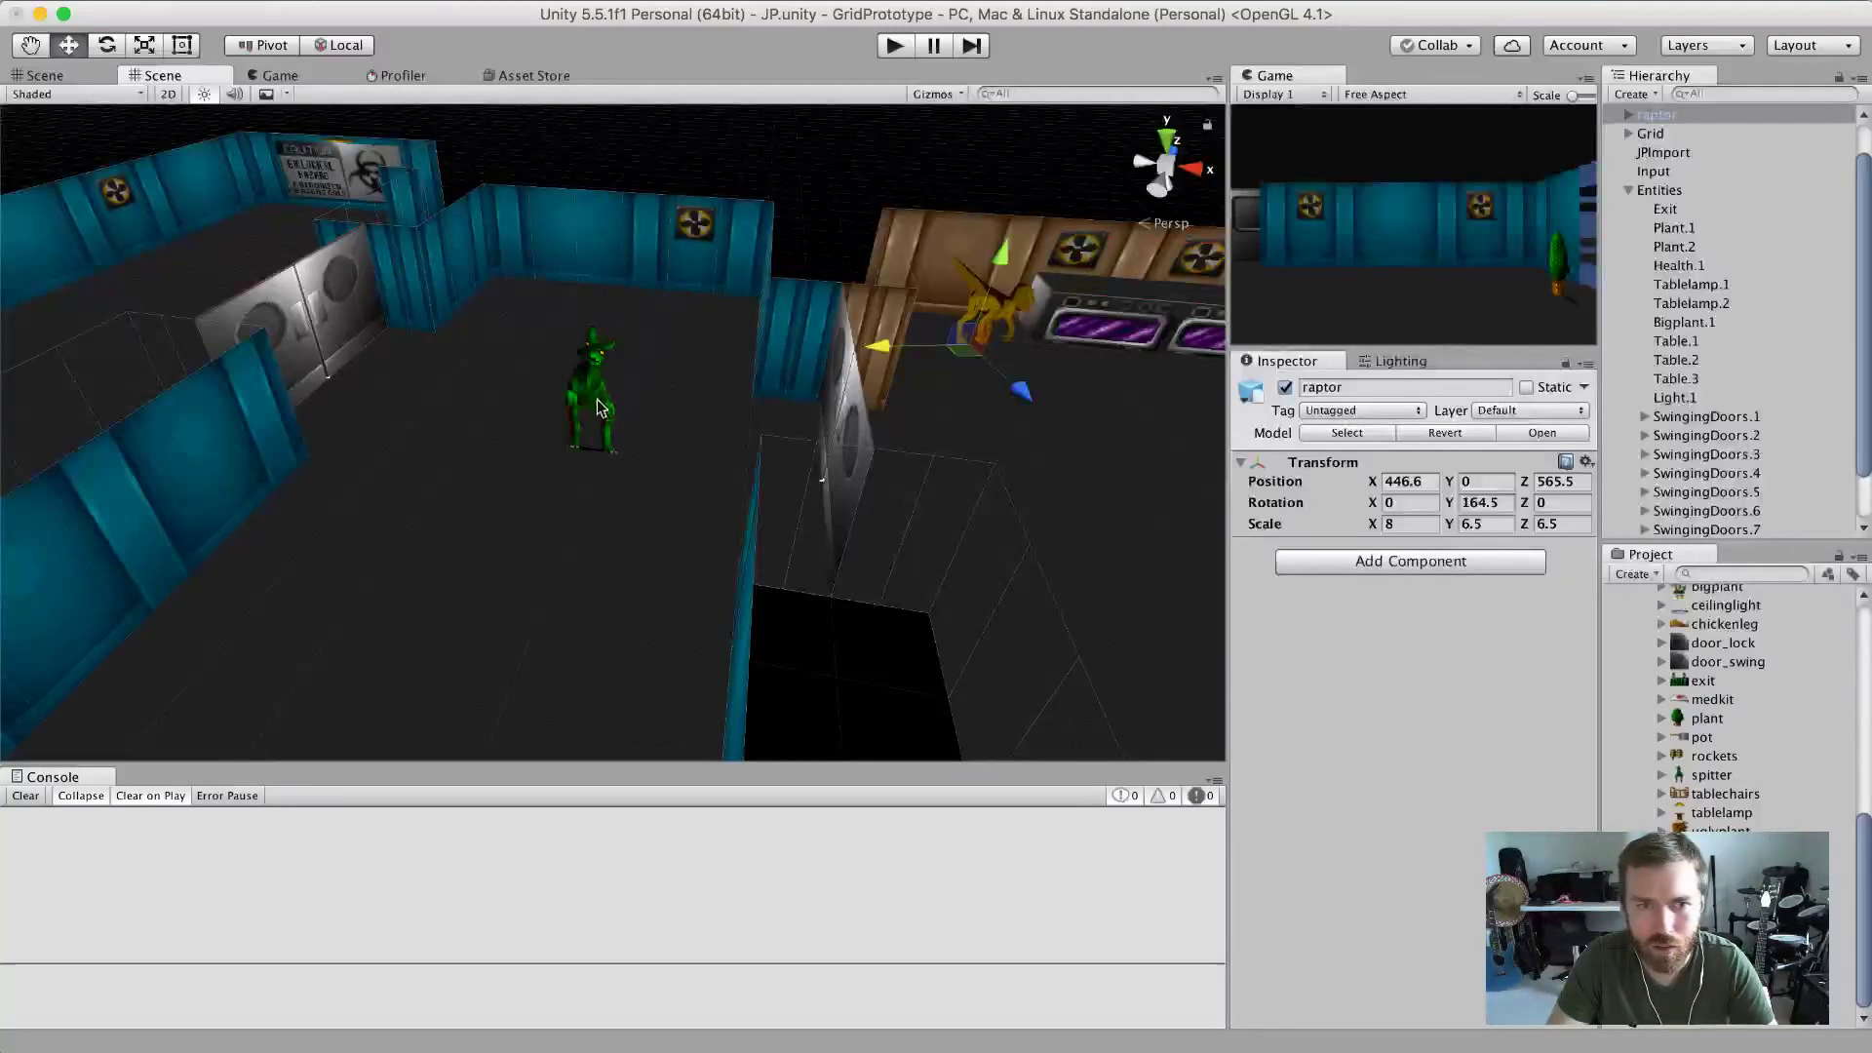
Run the game and walk the player past the exit sign to the swinging doors between the brown walls.
{"action": "left_click", "coordinate": [890, 46]}
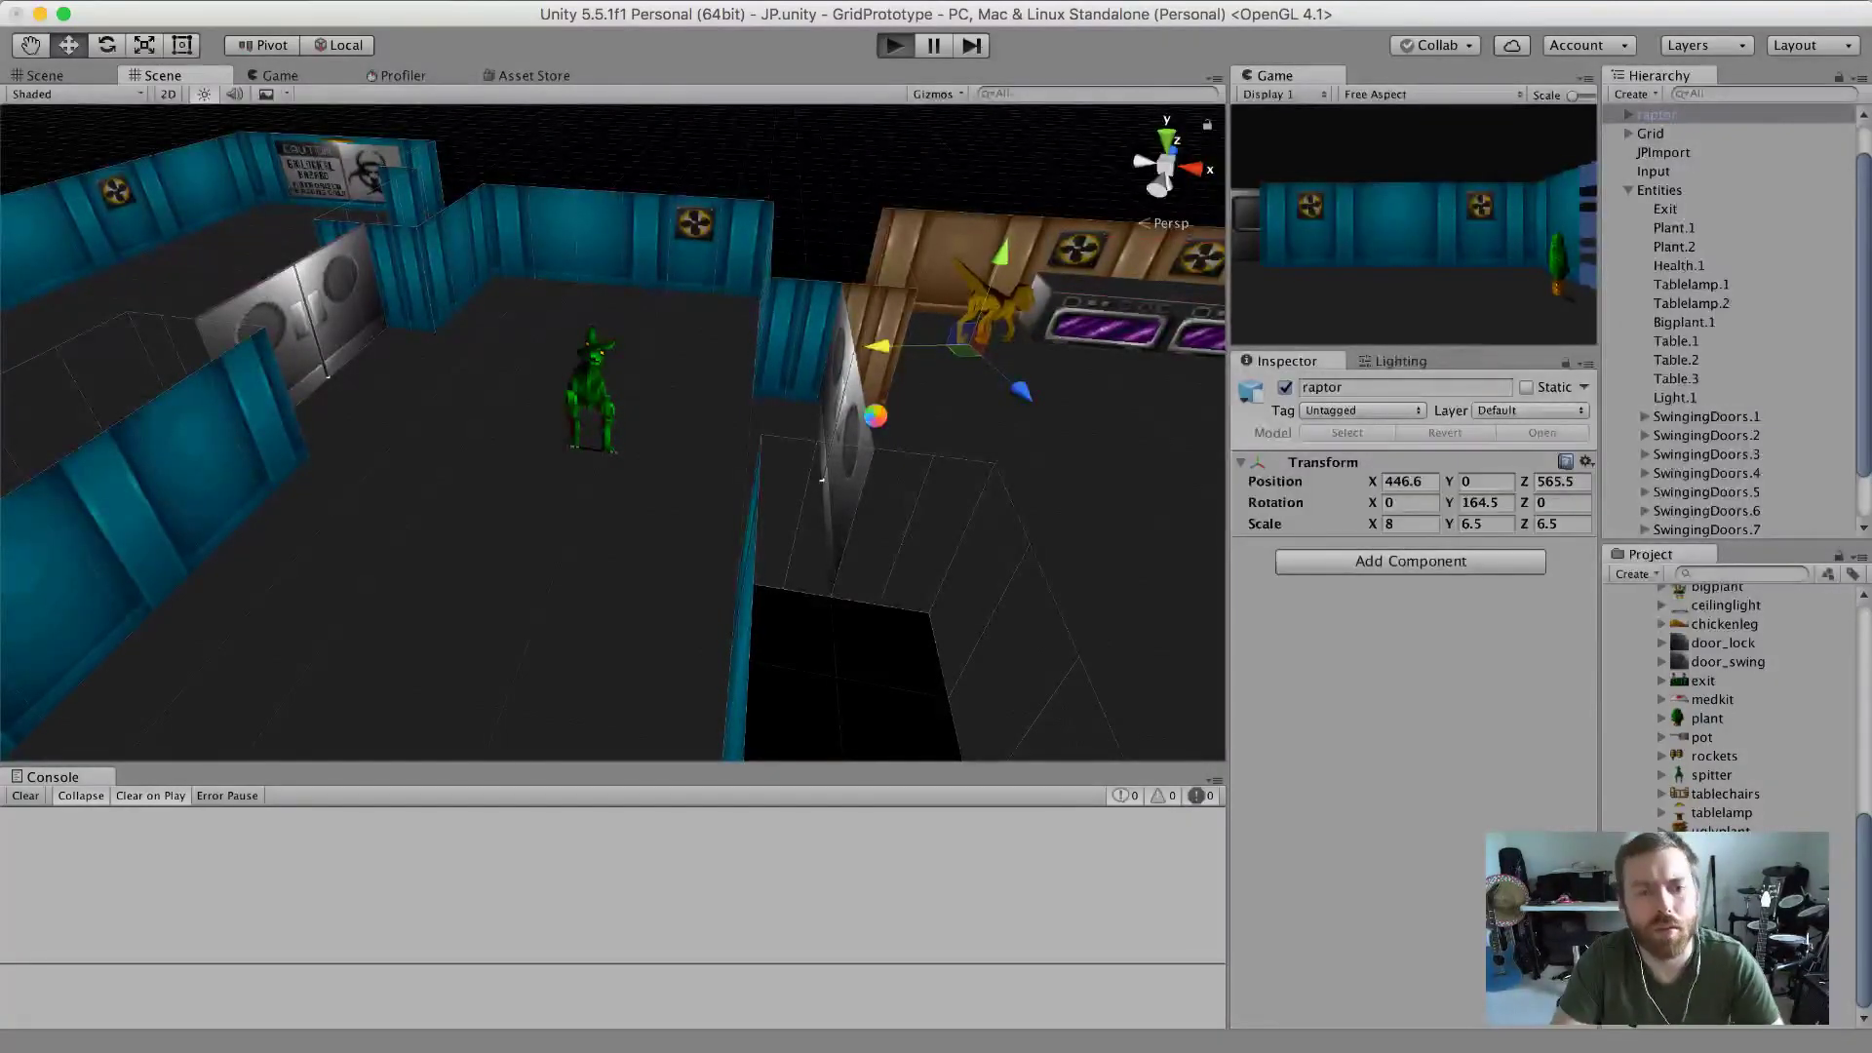
{"action": "key", "text": "Right"}
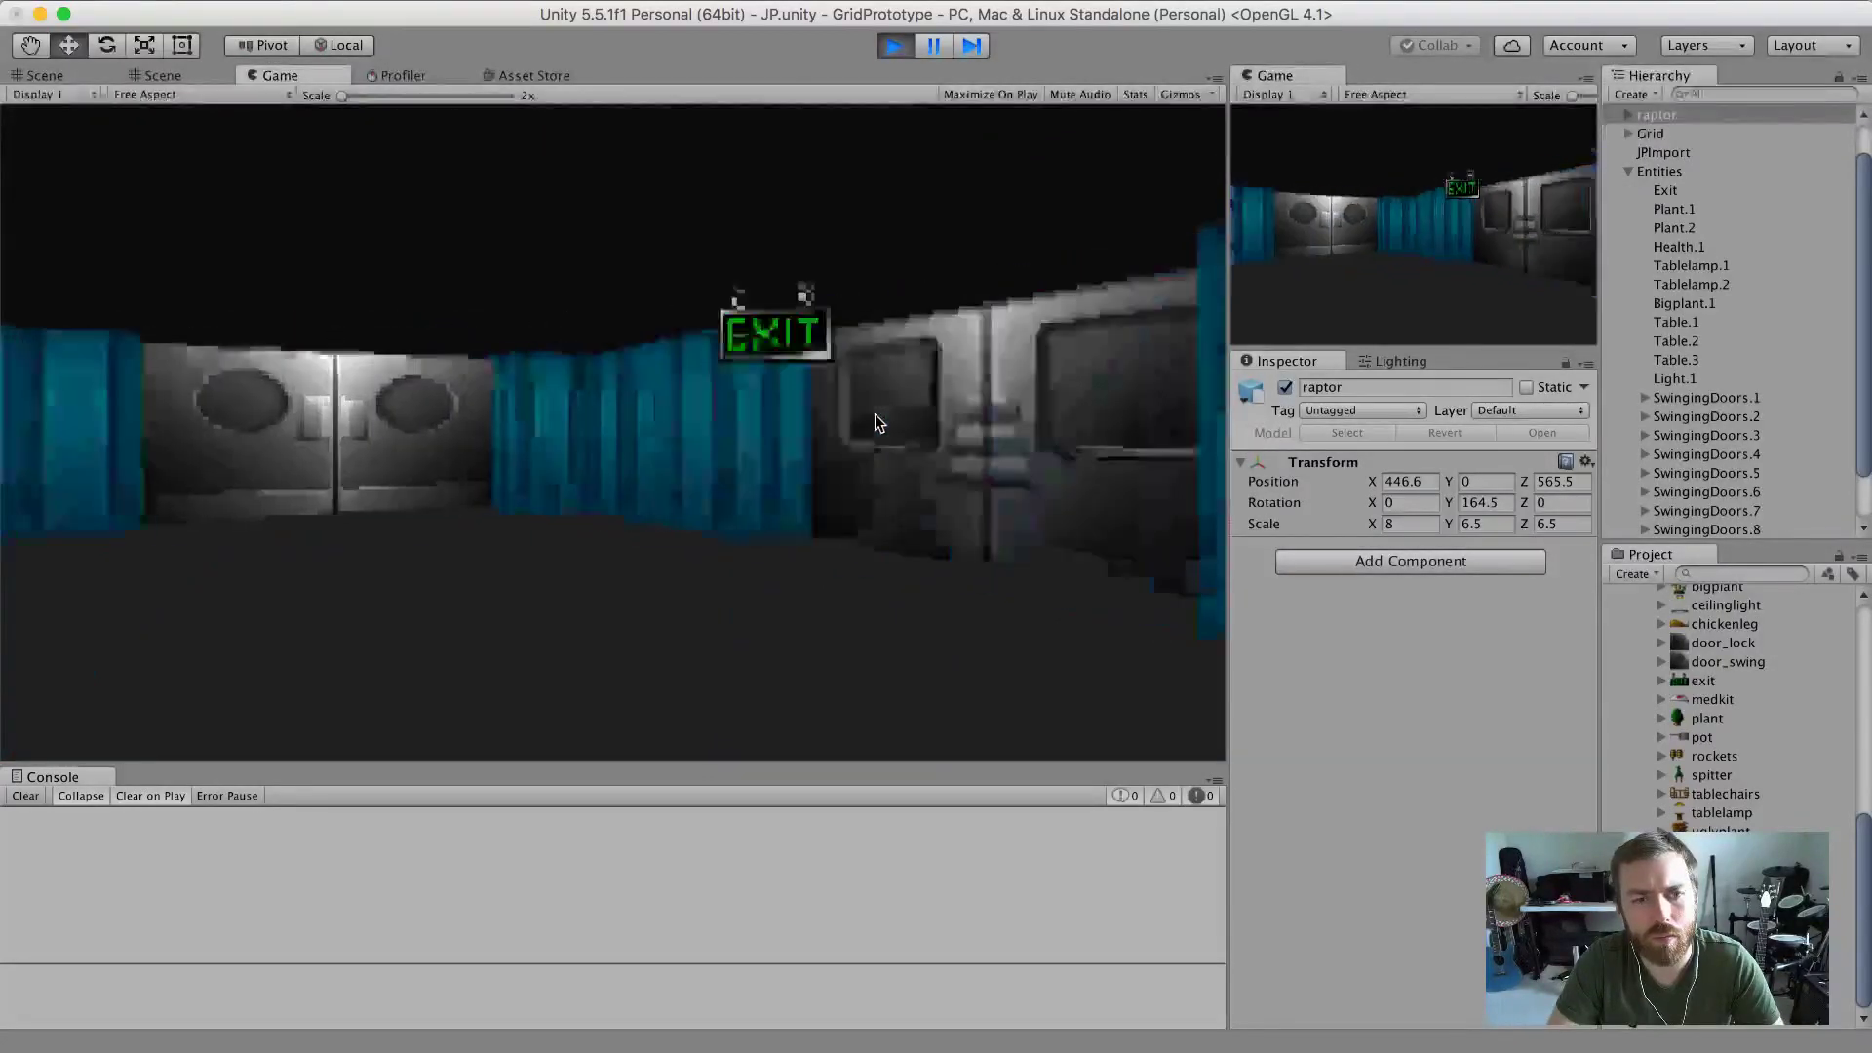
{"action": "key", "text": "Up"}
{"action": "key", "text": "Left"}
{"action": "key", "text": "Left"}
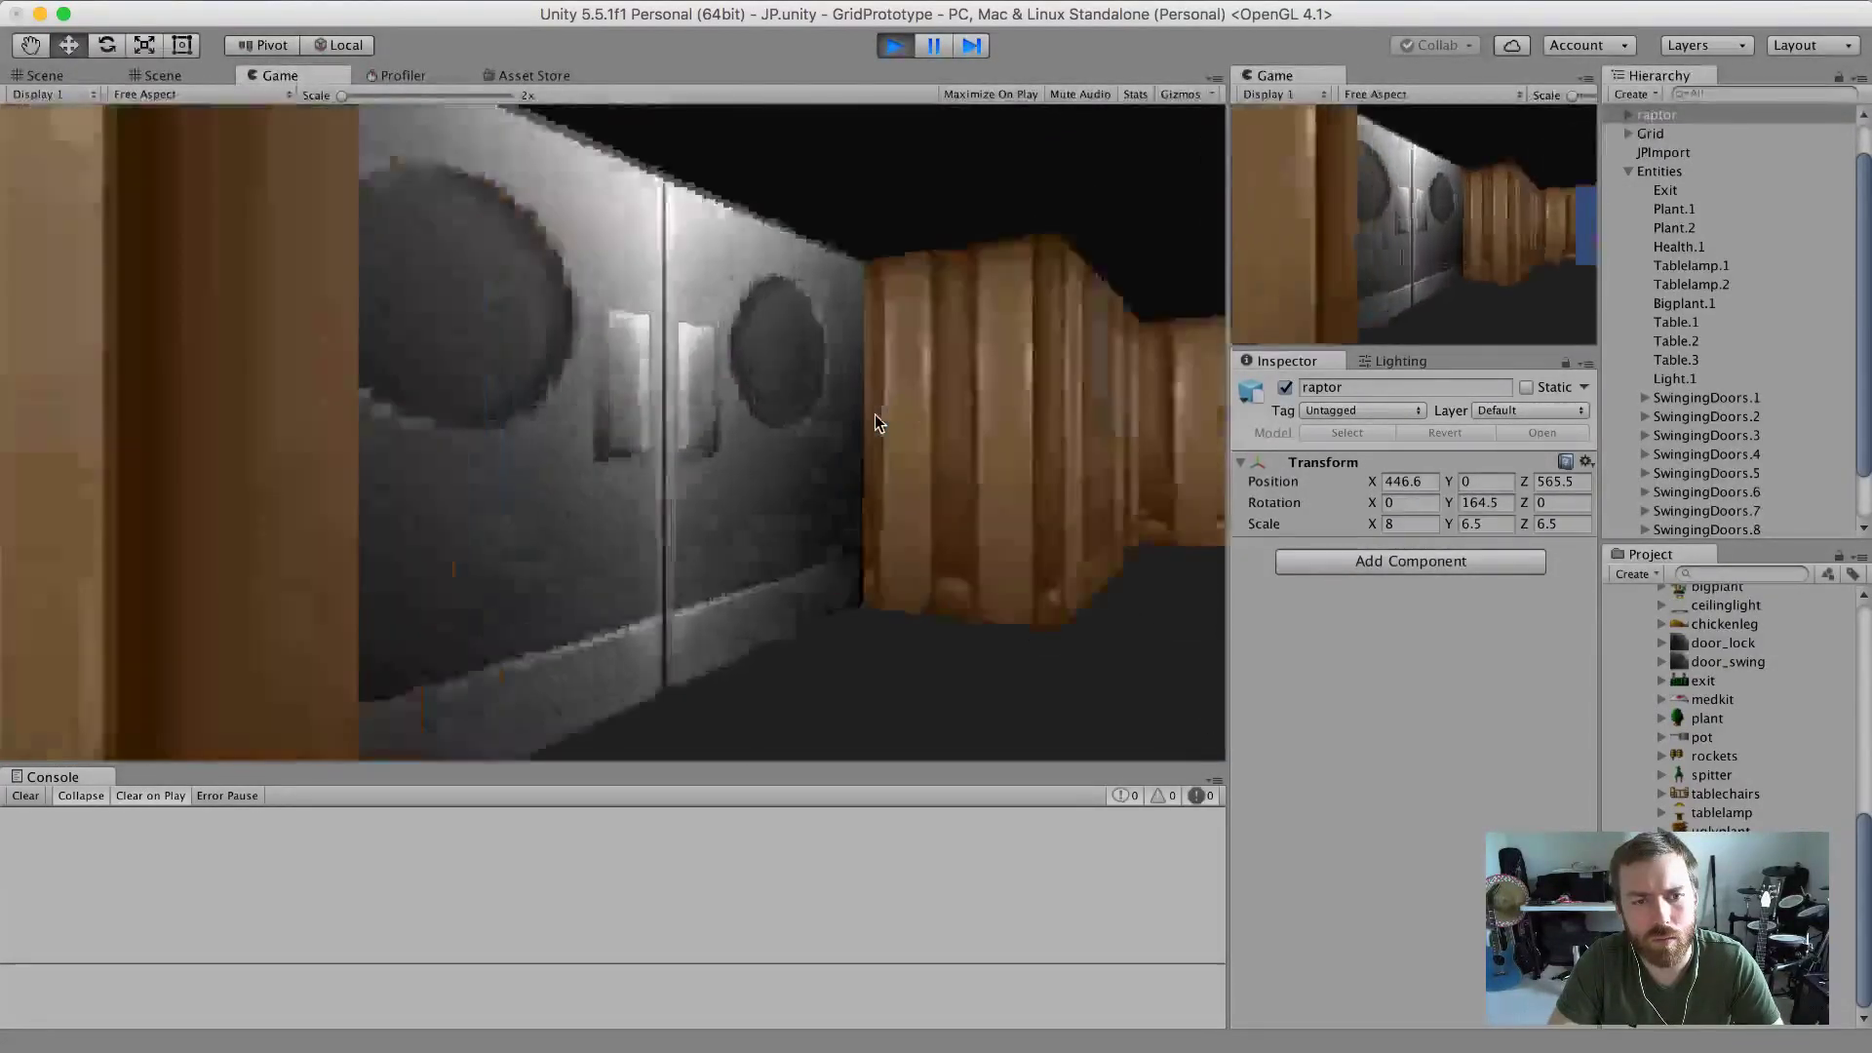
{"action": "key", "text": "Down"}
{"action": "key", "text": "Left"}
{"action": "key", "text": "Left"}
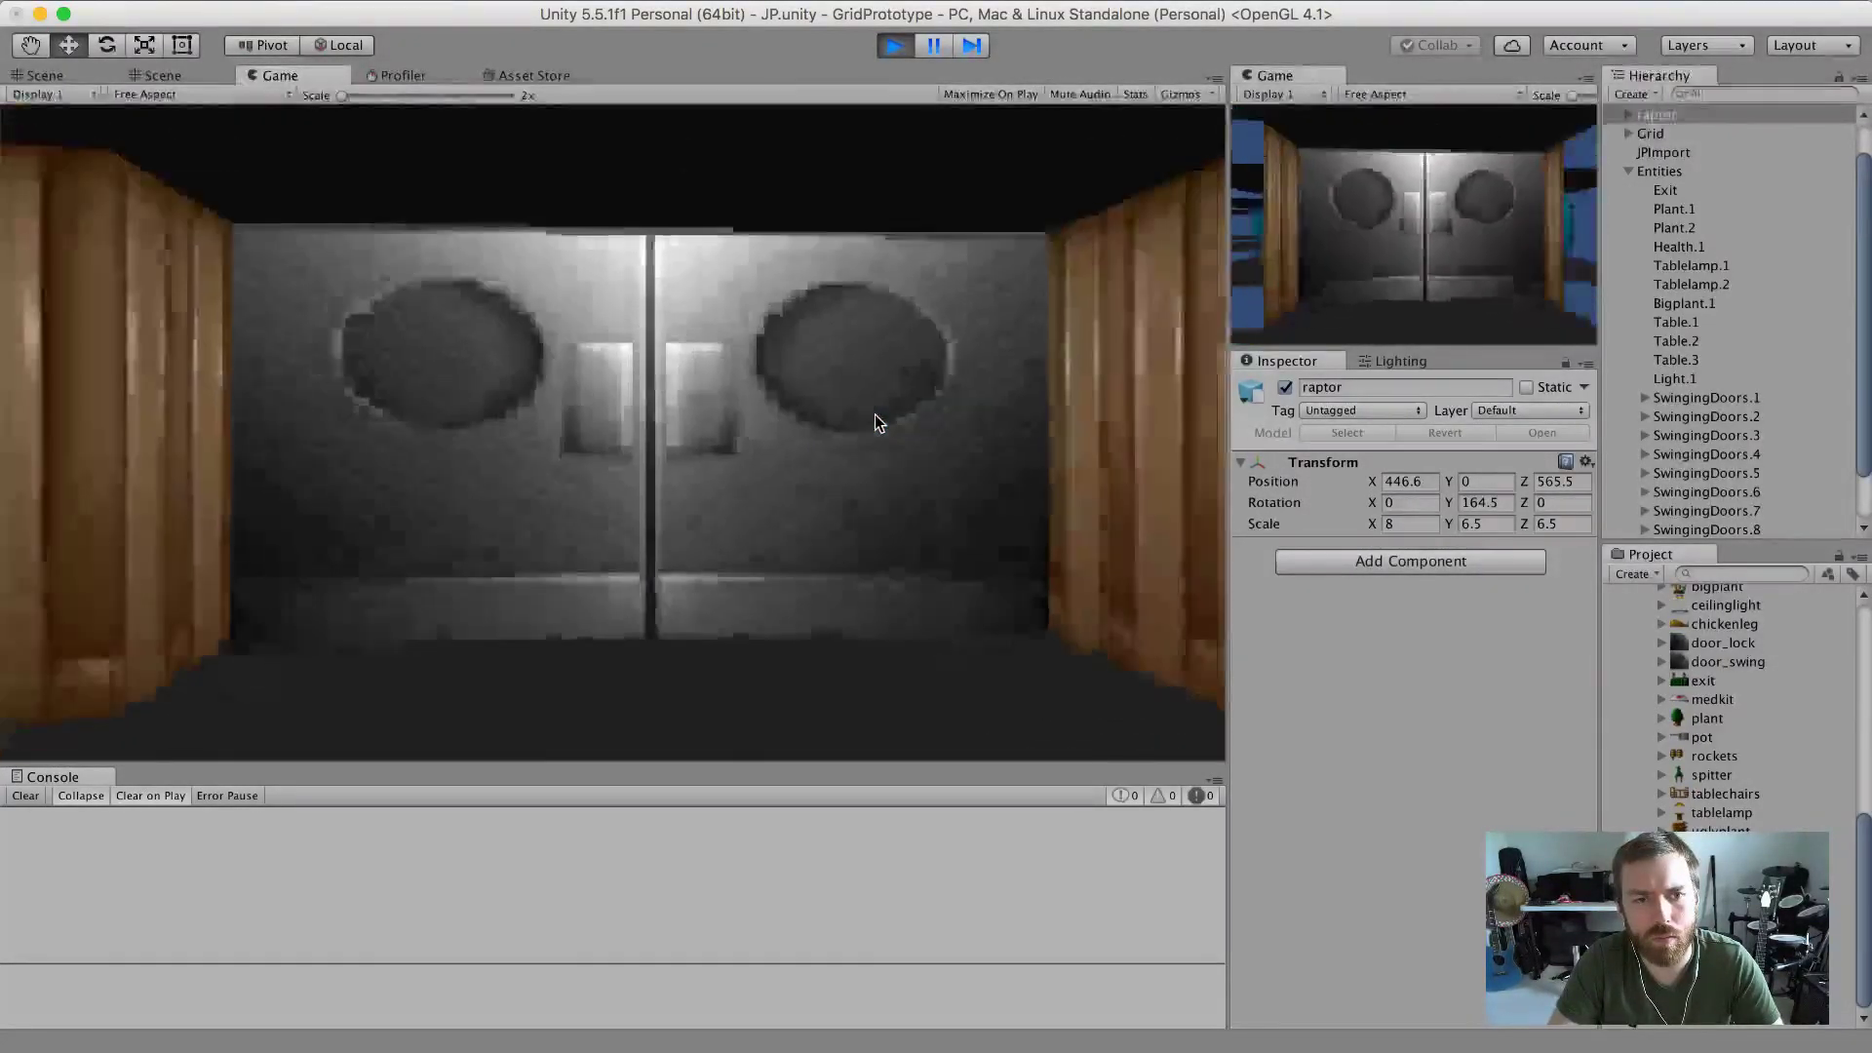
Line the player up with the swinging doors and walk into them to view the spitter beyond.
{"action": "key", "text": "Right"}
{"action": "key", "text": "Right"}
{"action": "key", "text": "Left"}
{"action": "key", "text": "Left"}
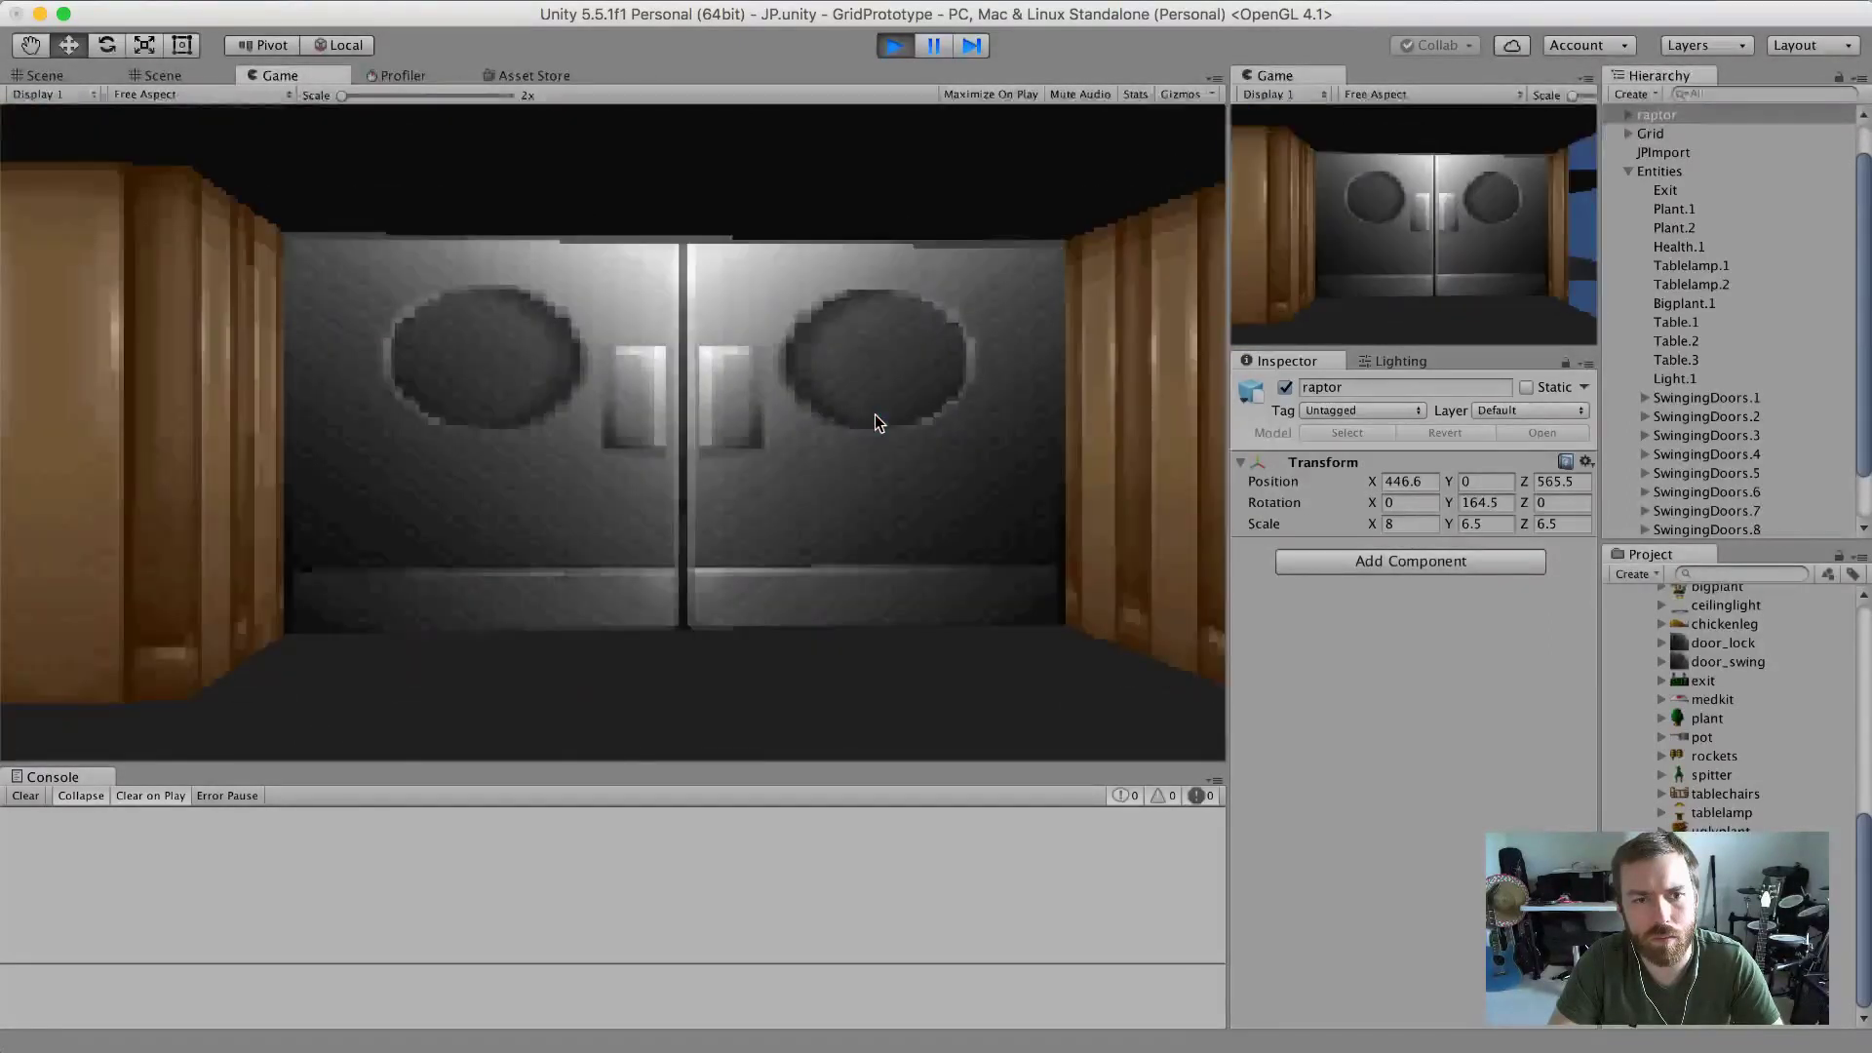
{"action": "key", "text": "Up"}
{"action": "key", "text": "Up"}
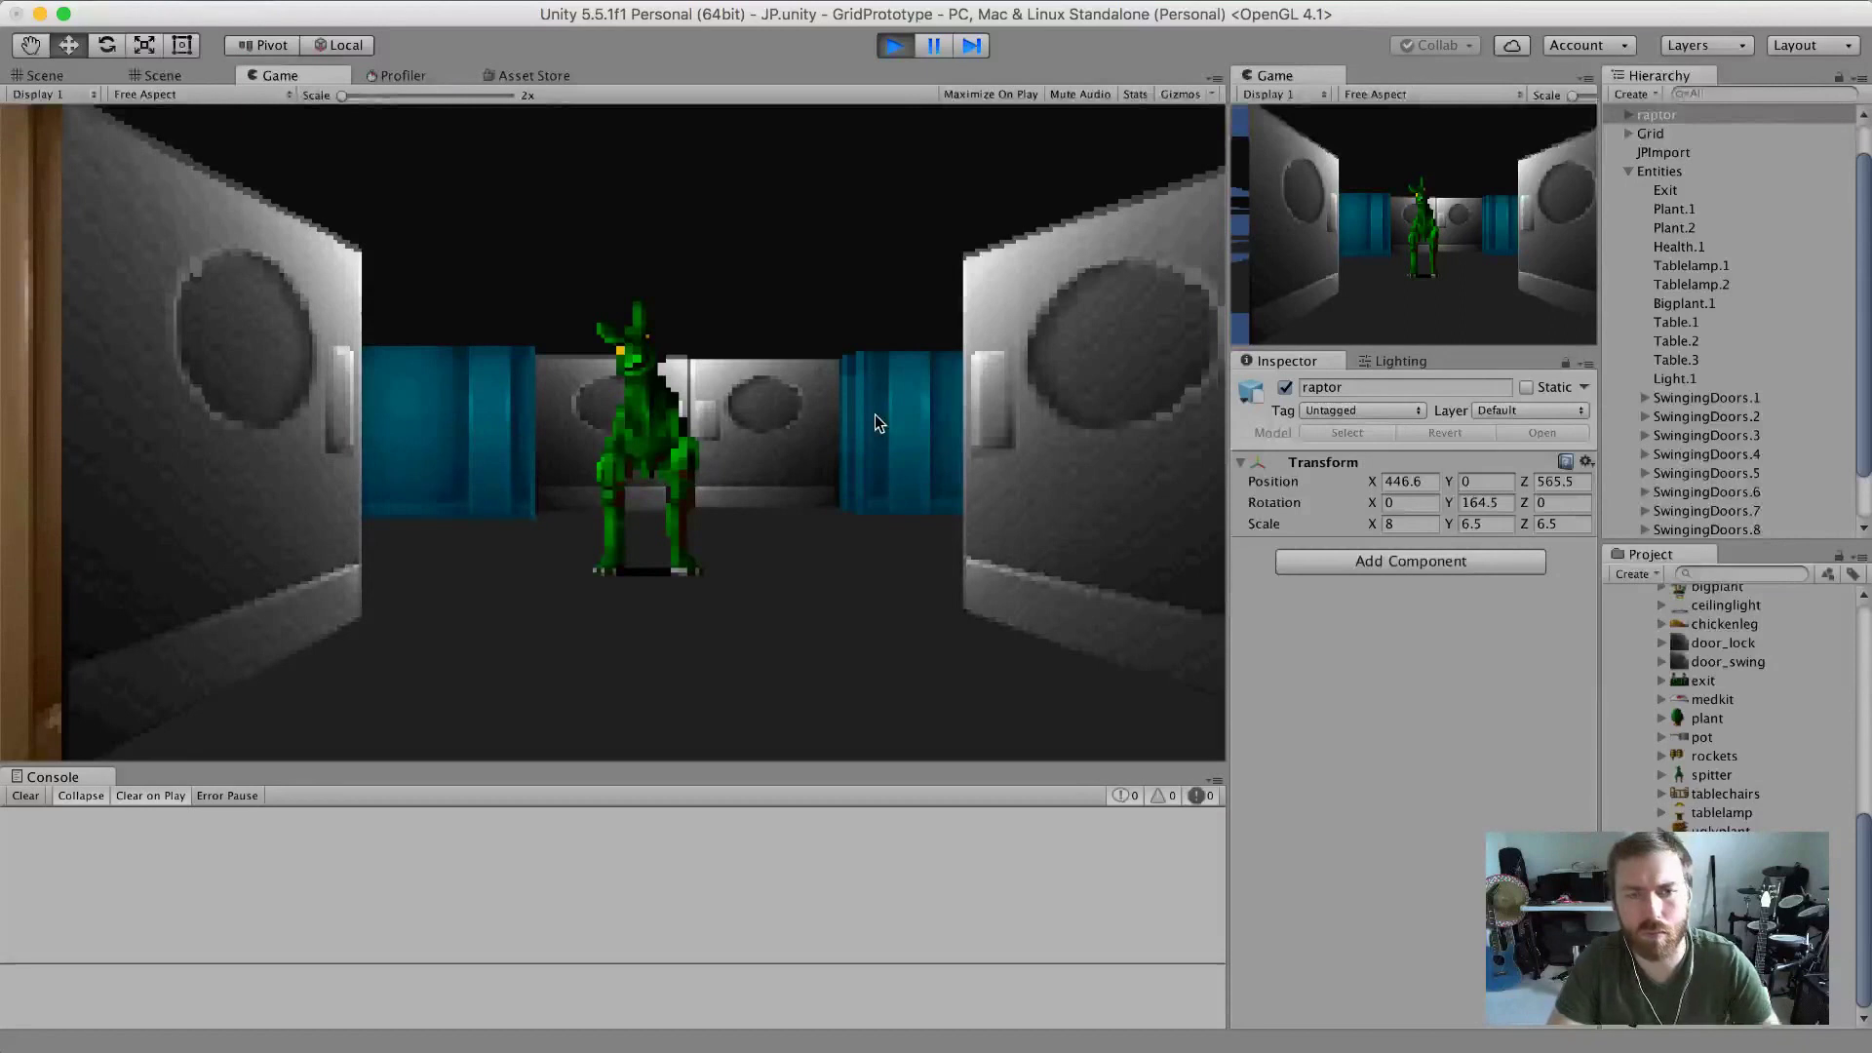
Switch to ZSNES, view the original spitter from the doorway, and walk outside at the Visitor Center.
{"action": "key", "text": "super+Tab"}
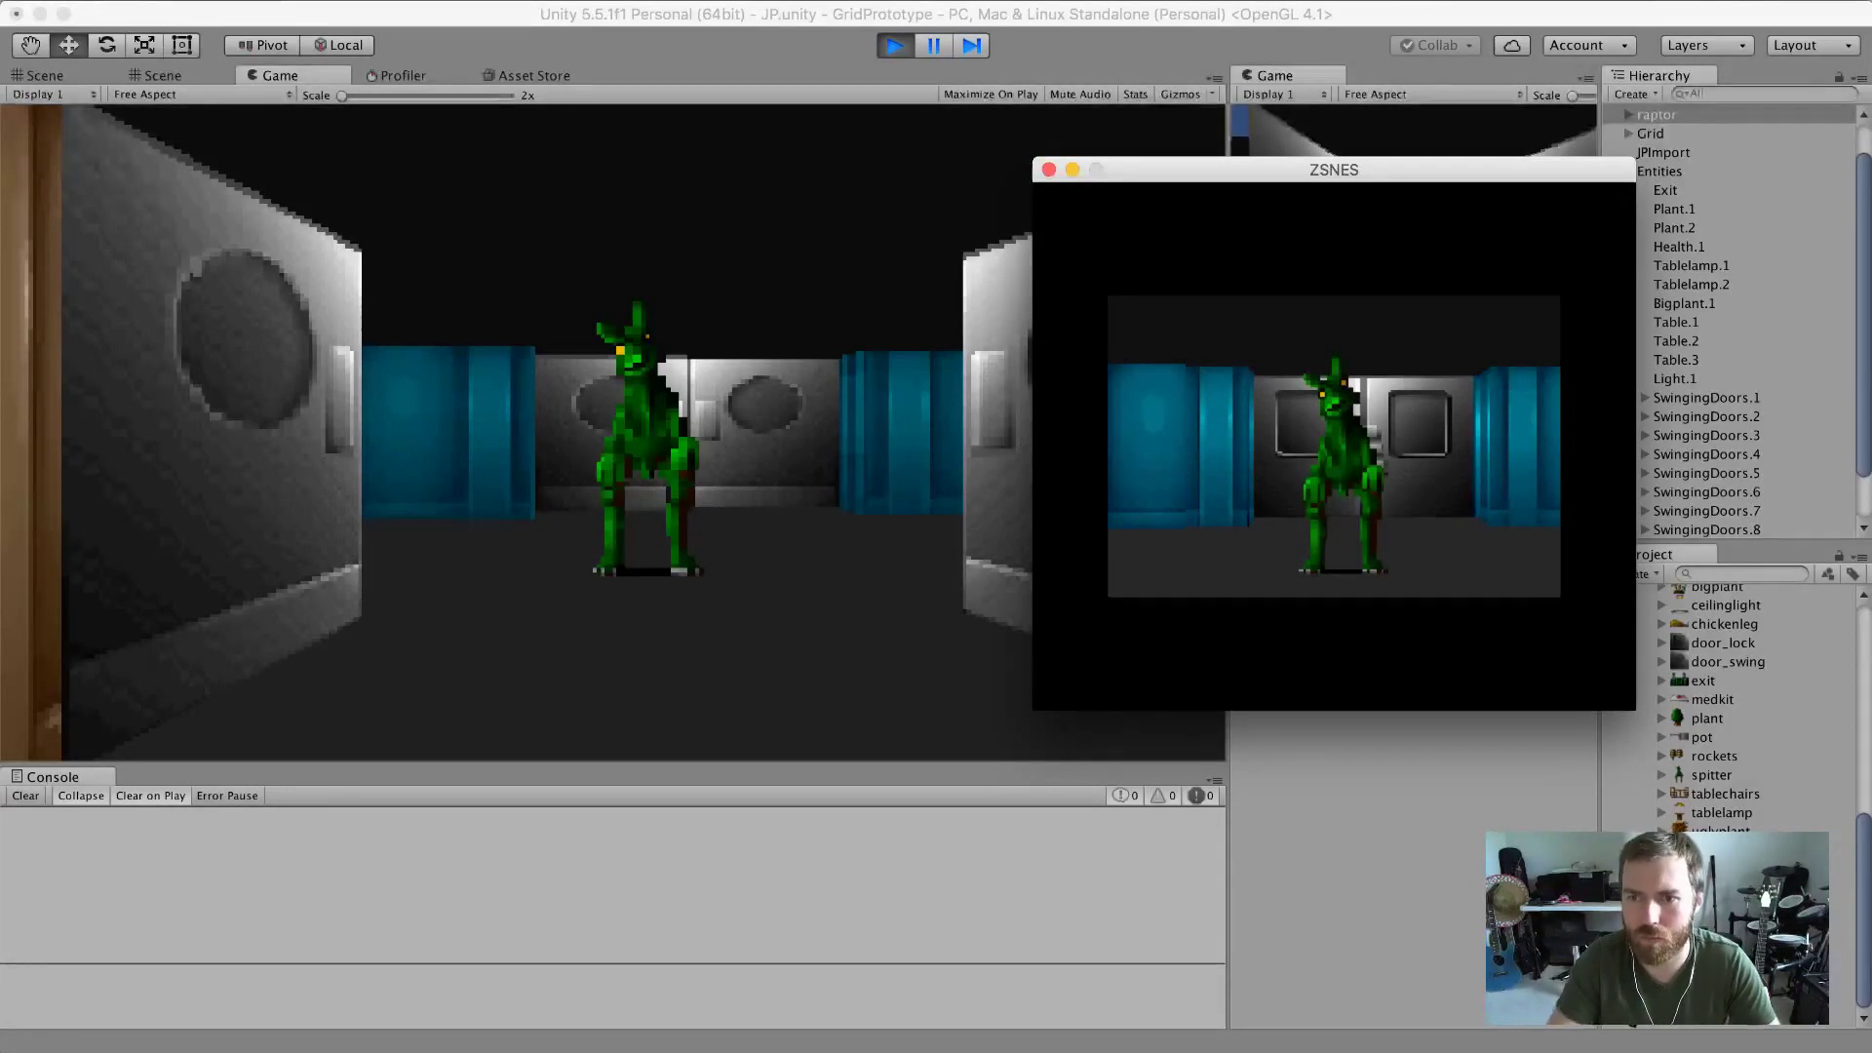
{"action": "key", "text": "Down"}
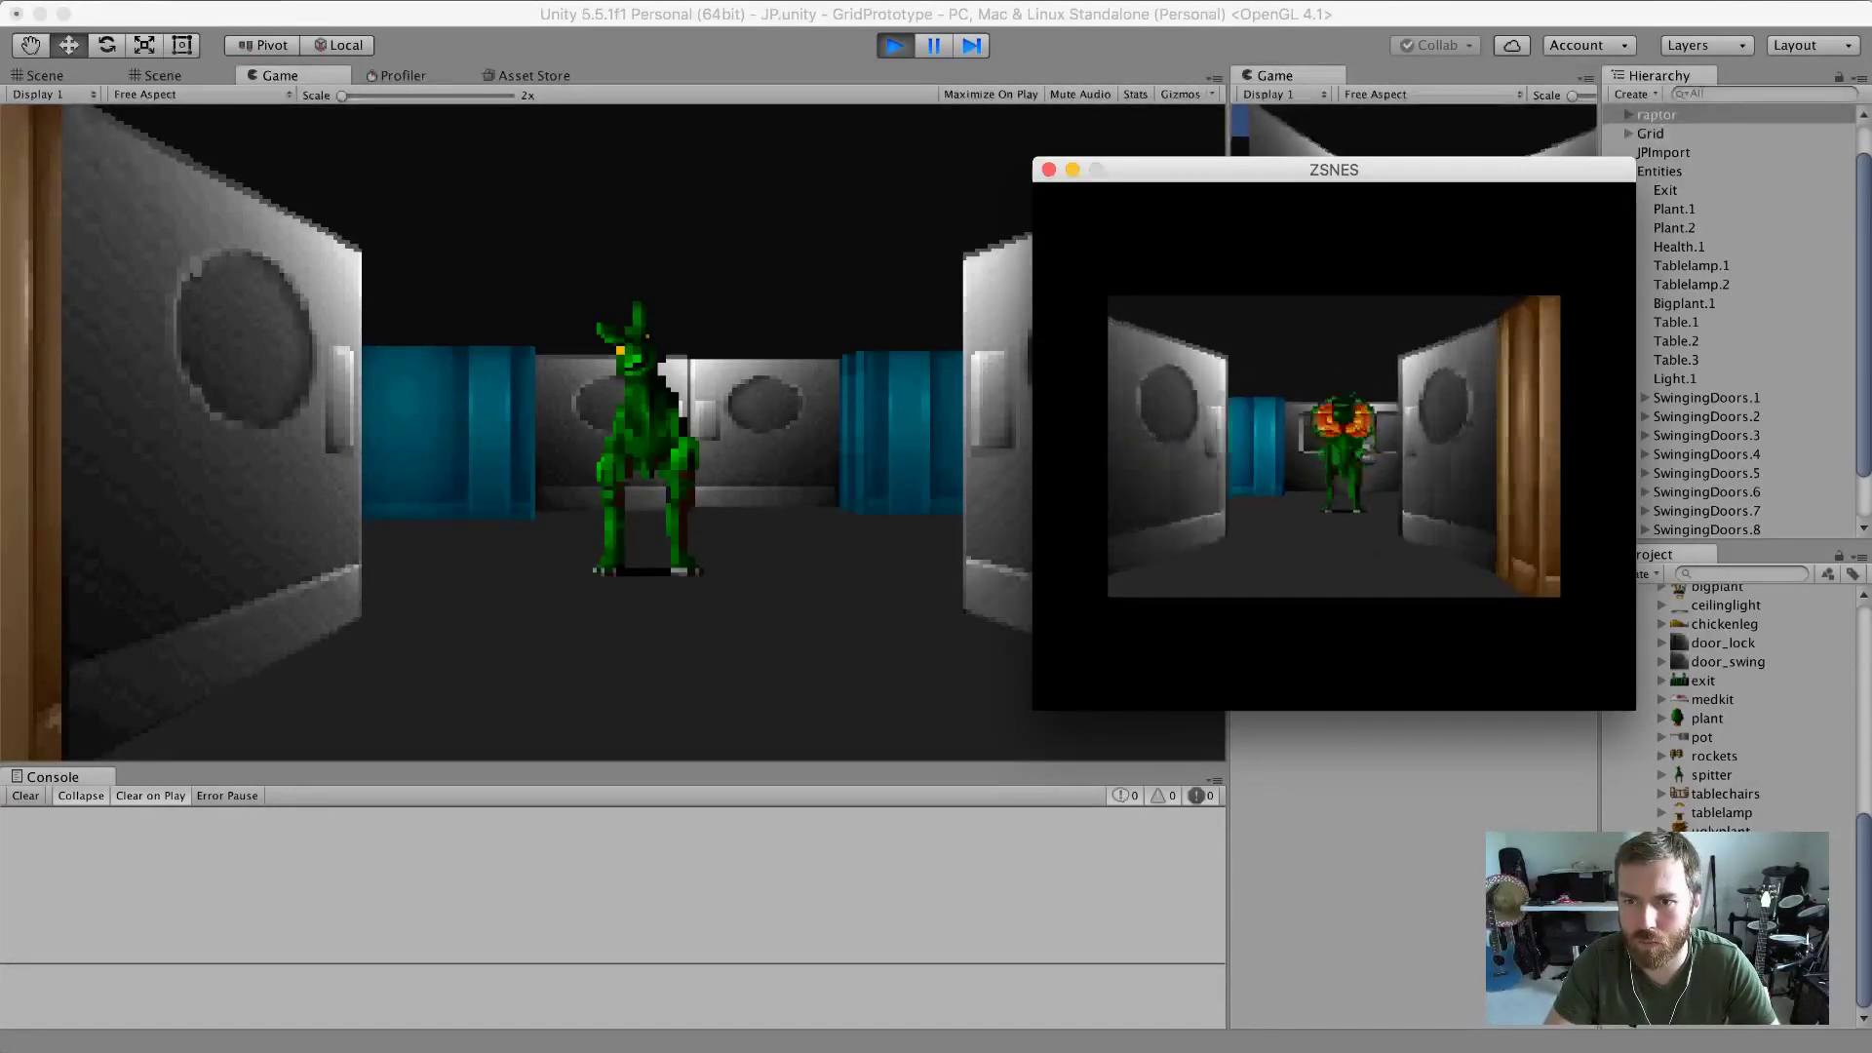
{"action": "key", "text": "Up"}
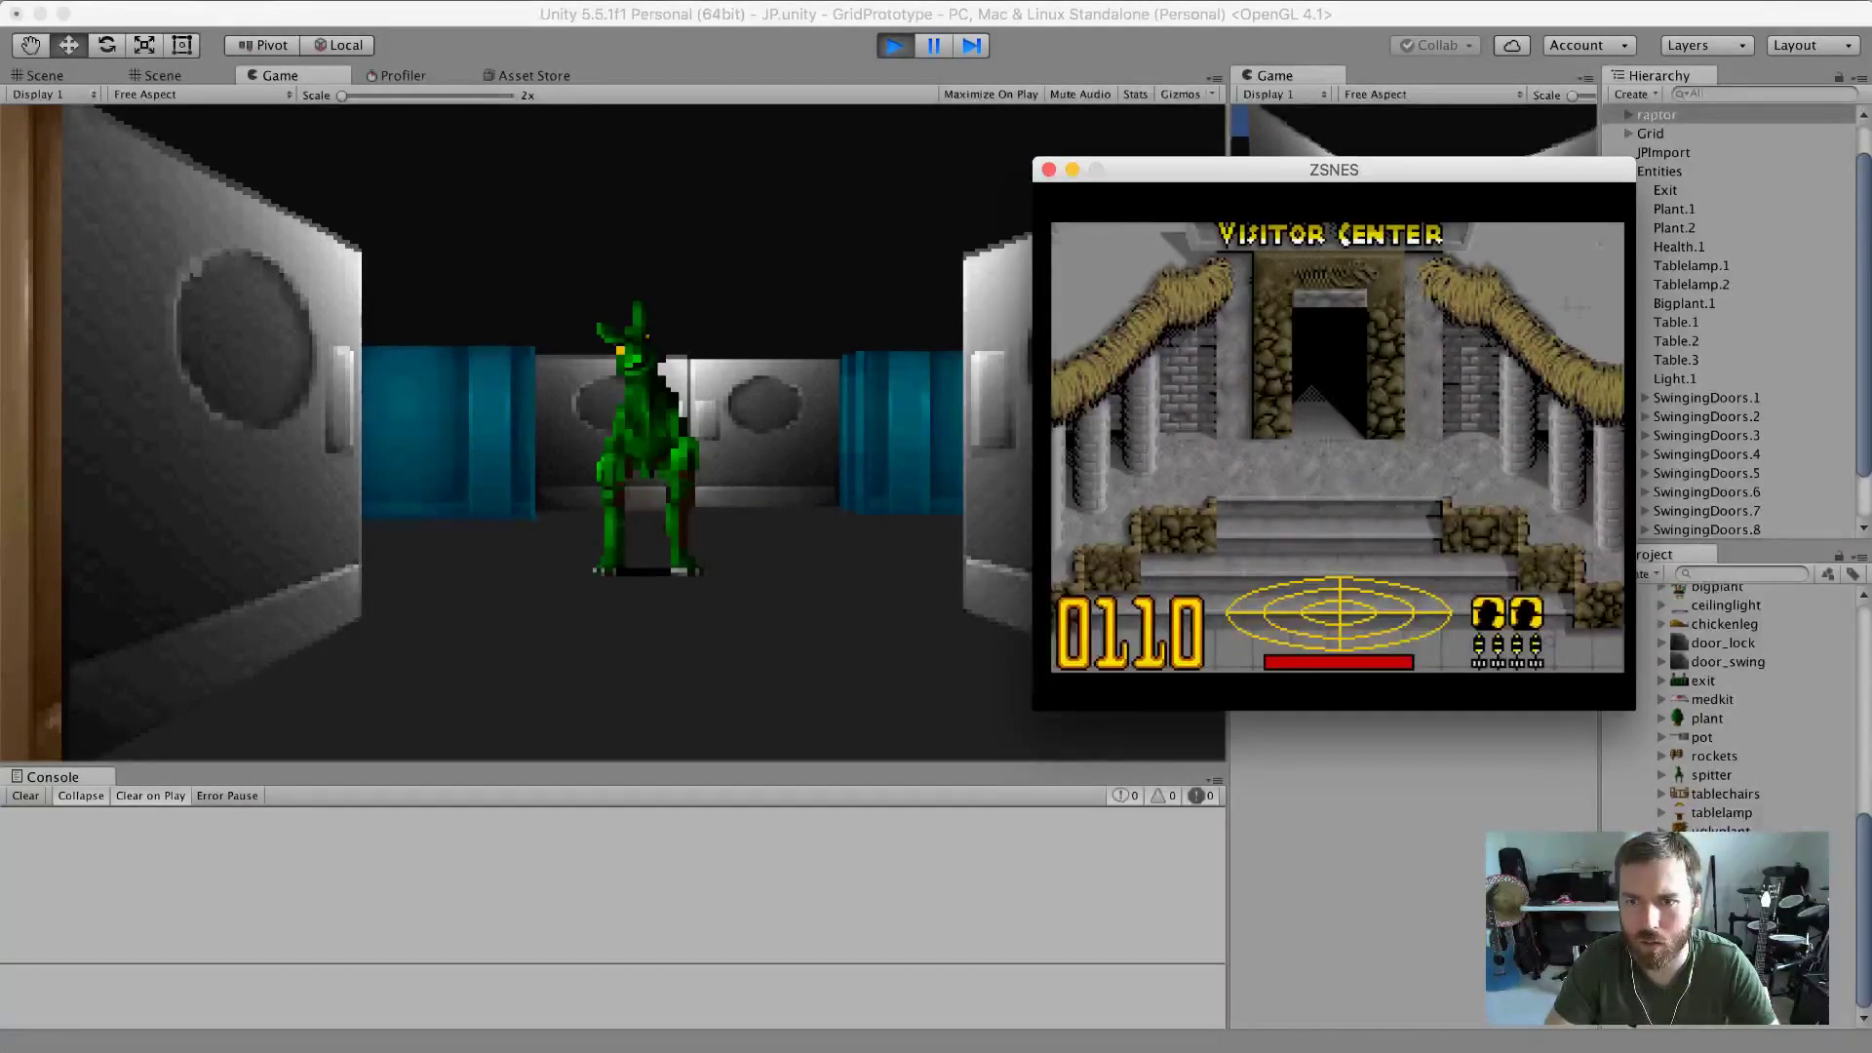
{"action": "key", "text": "Up"}
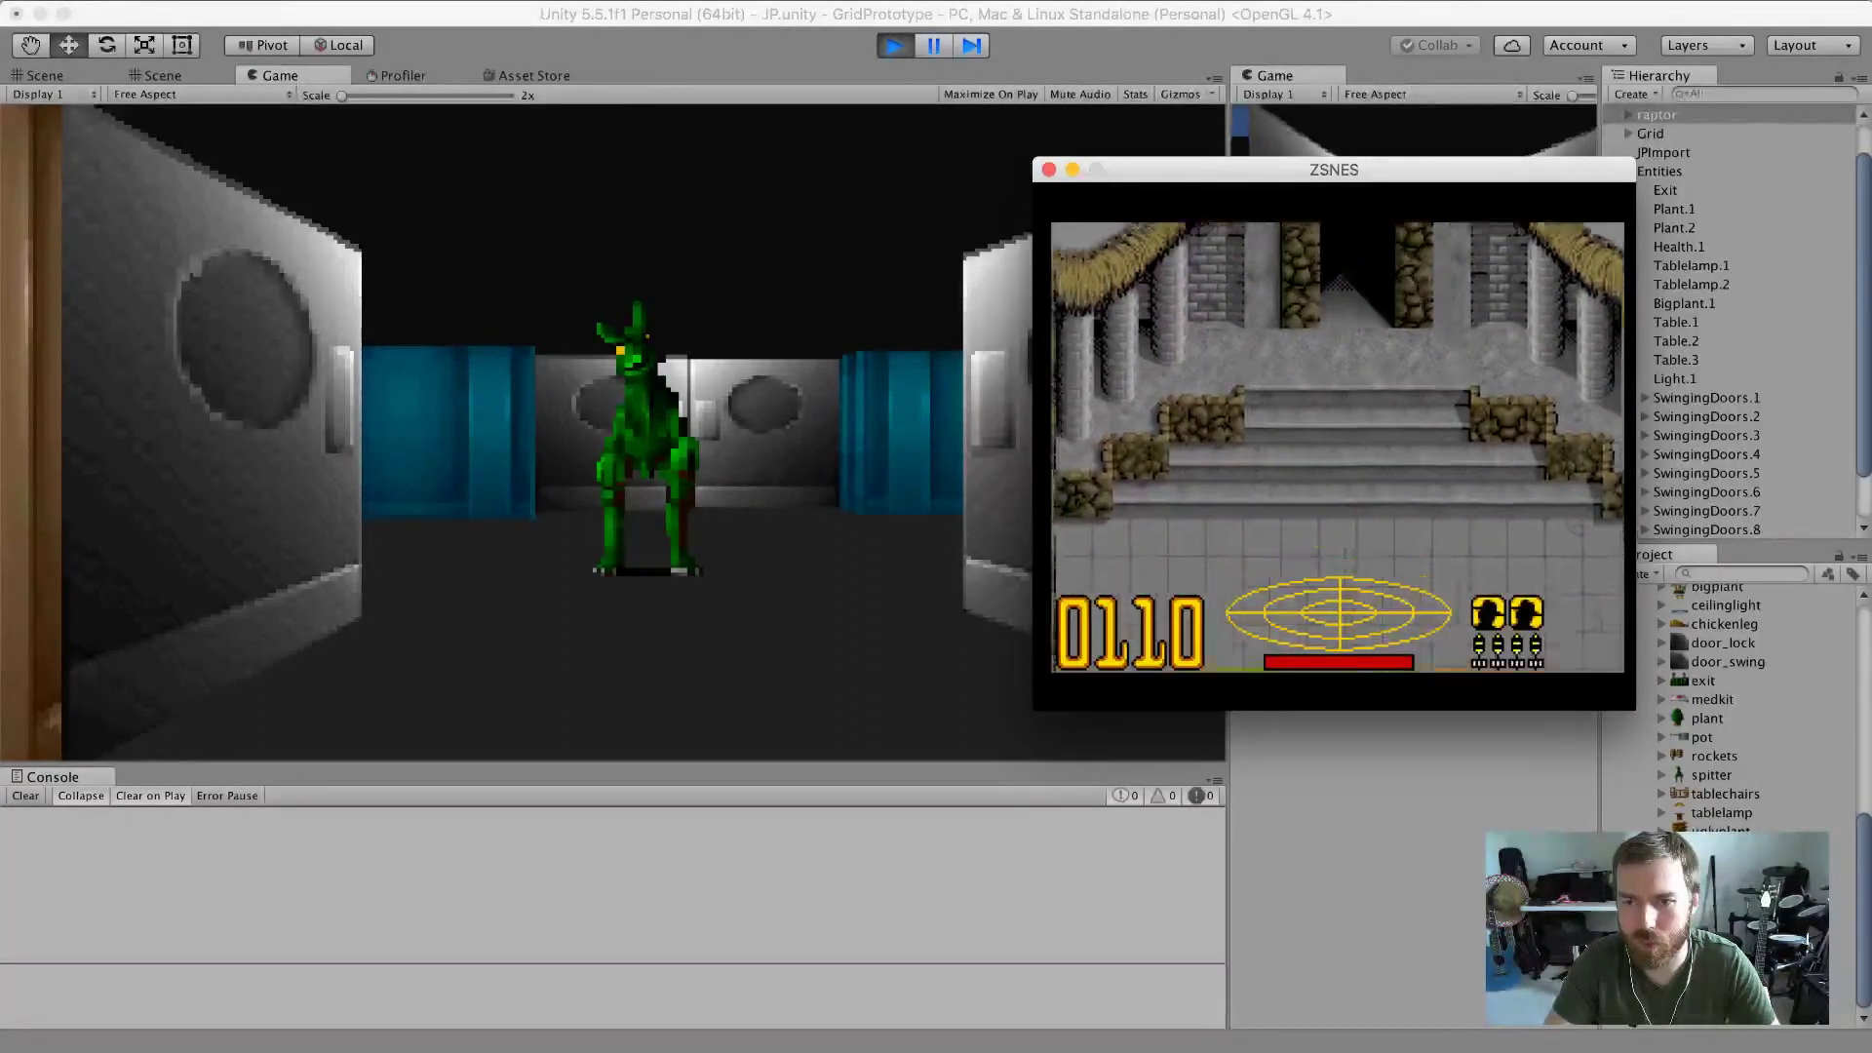
Walk back through the Visitor Center rooms and approach the original spitter to examine its size and placement.
{"action": "key", "text": "Left"}
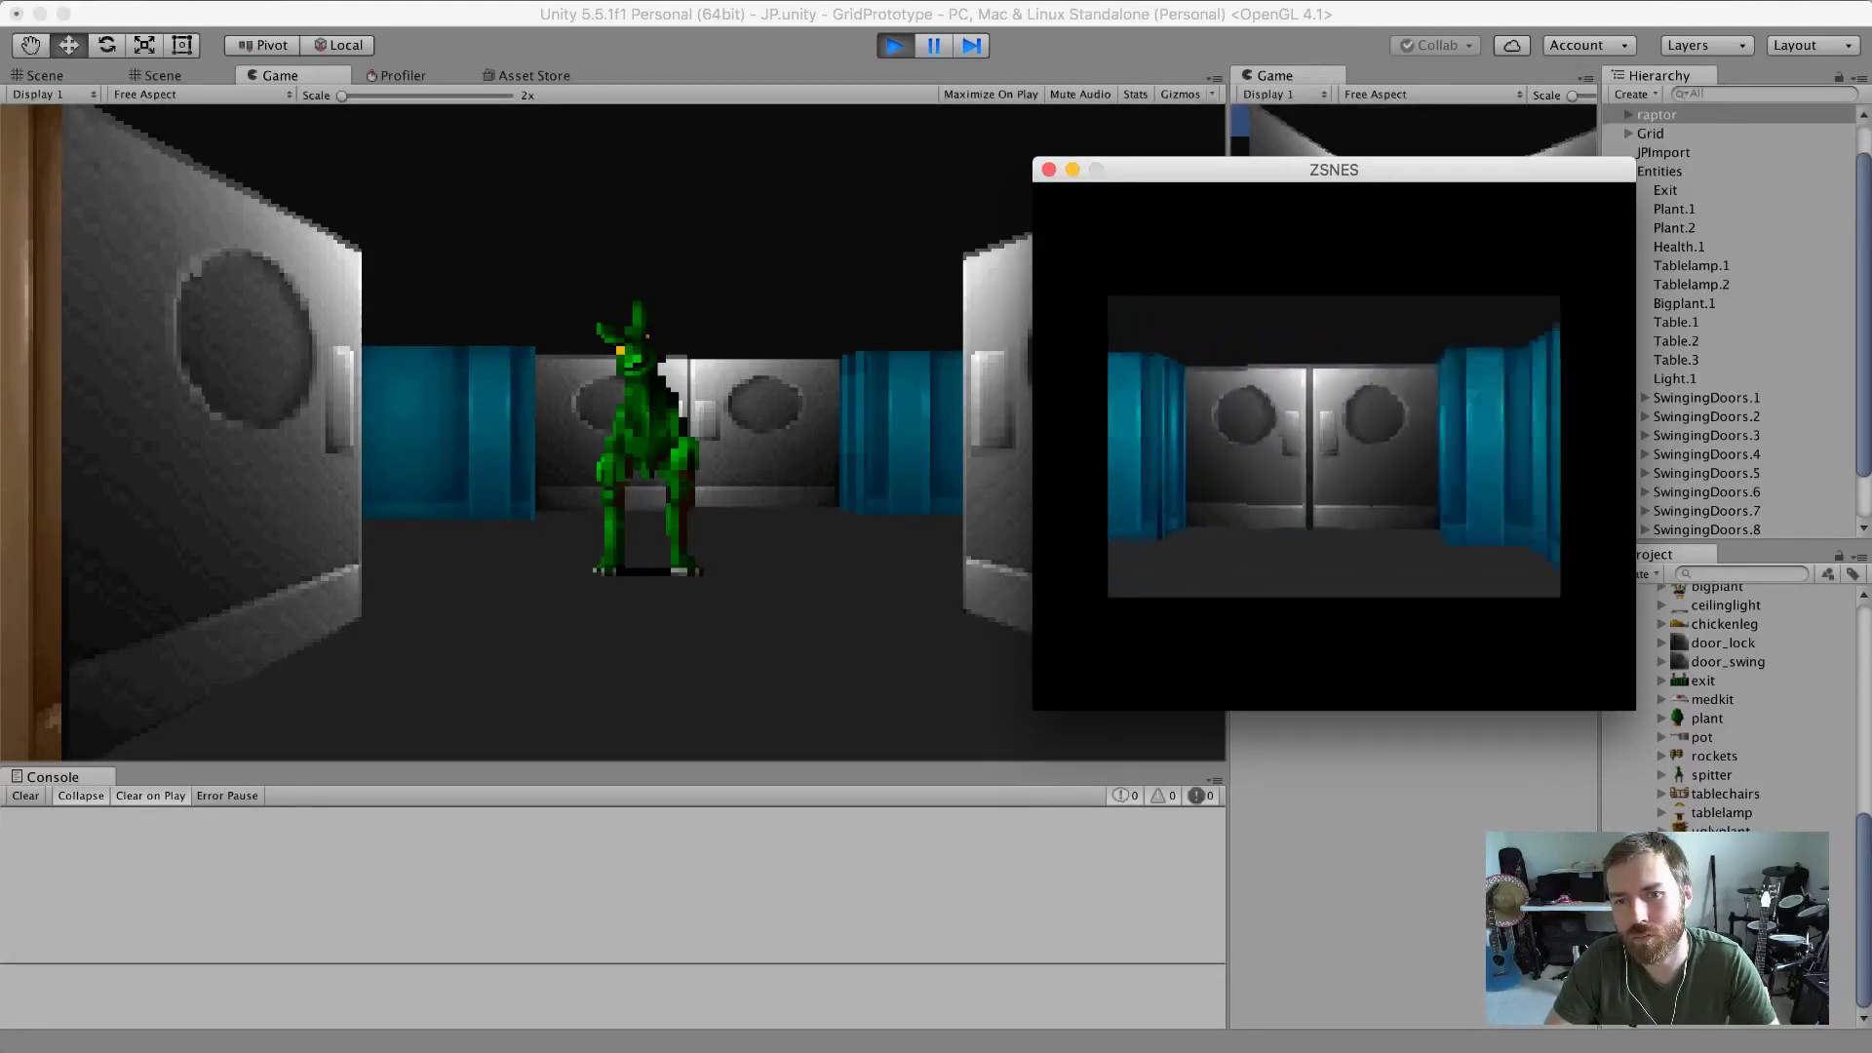
{"action": "key", "text": "Up"}
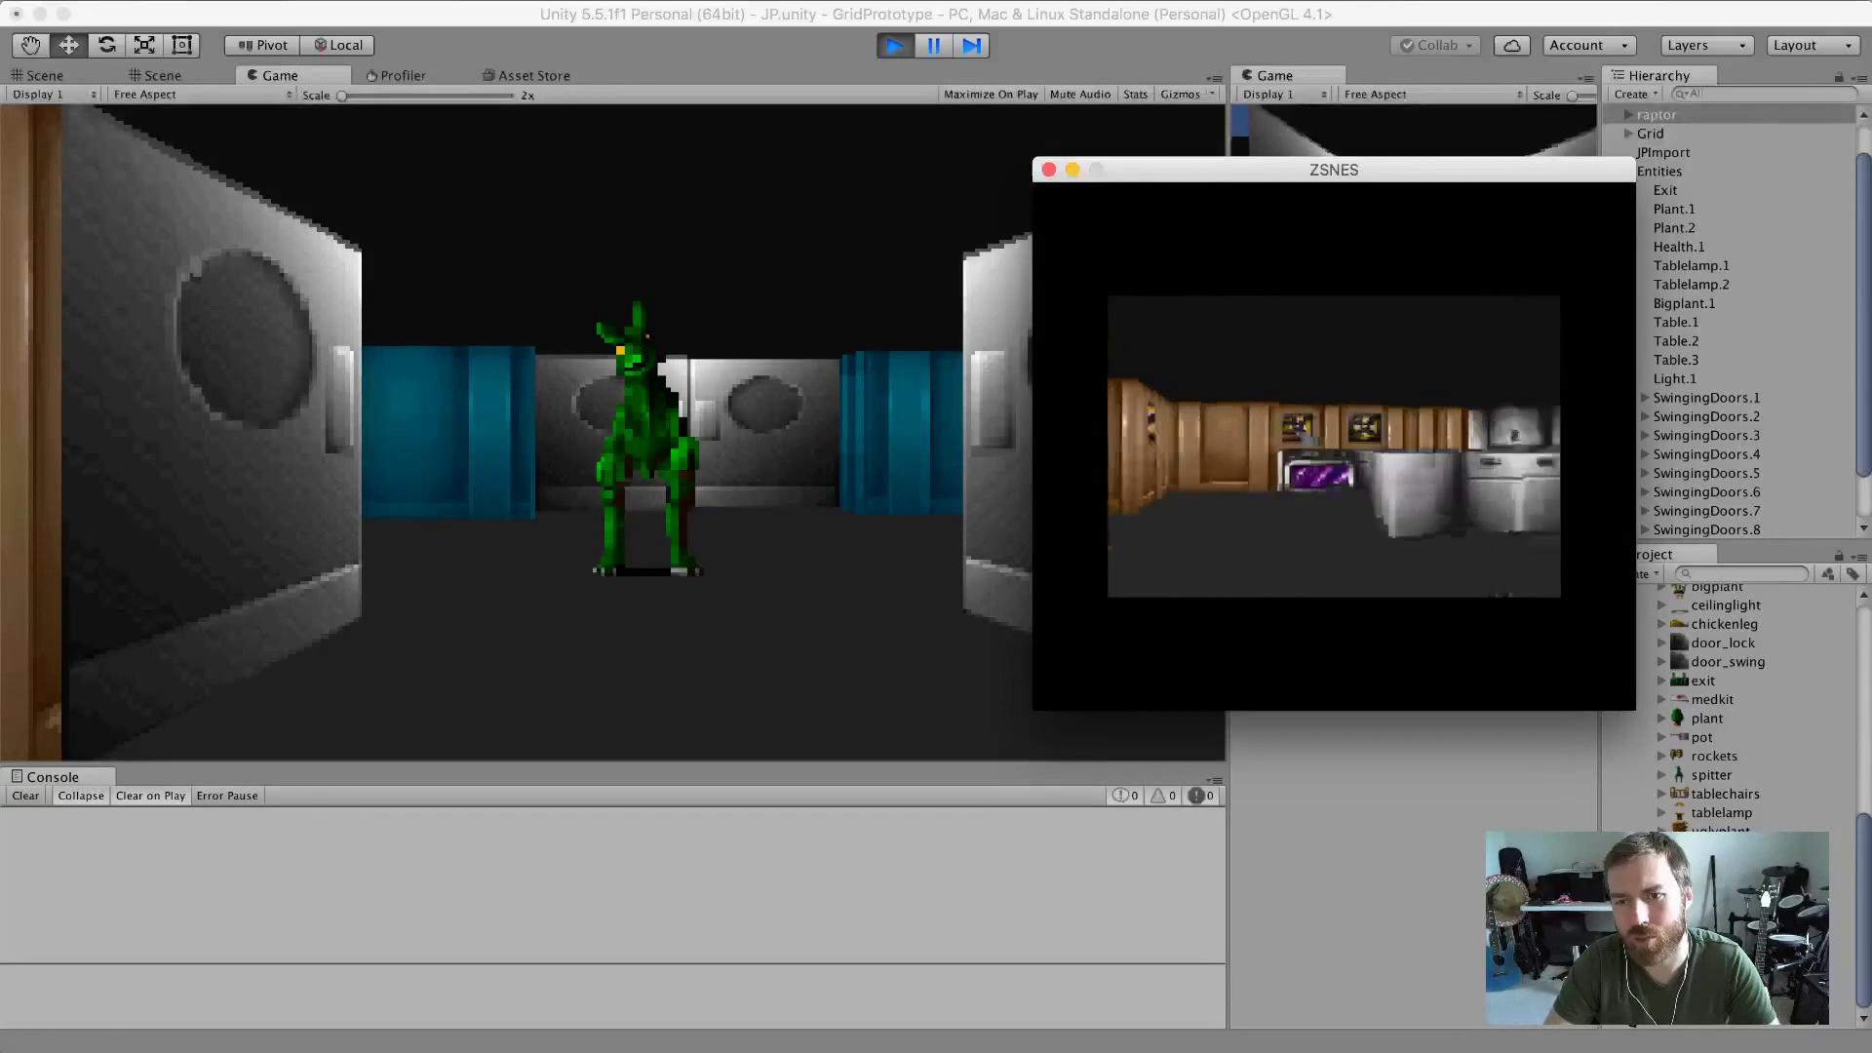
{"action": "key", "text": "Left"}
{"action": "key", "text": "Left"}
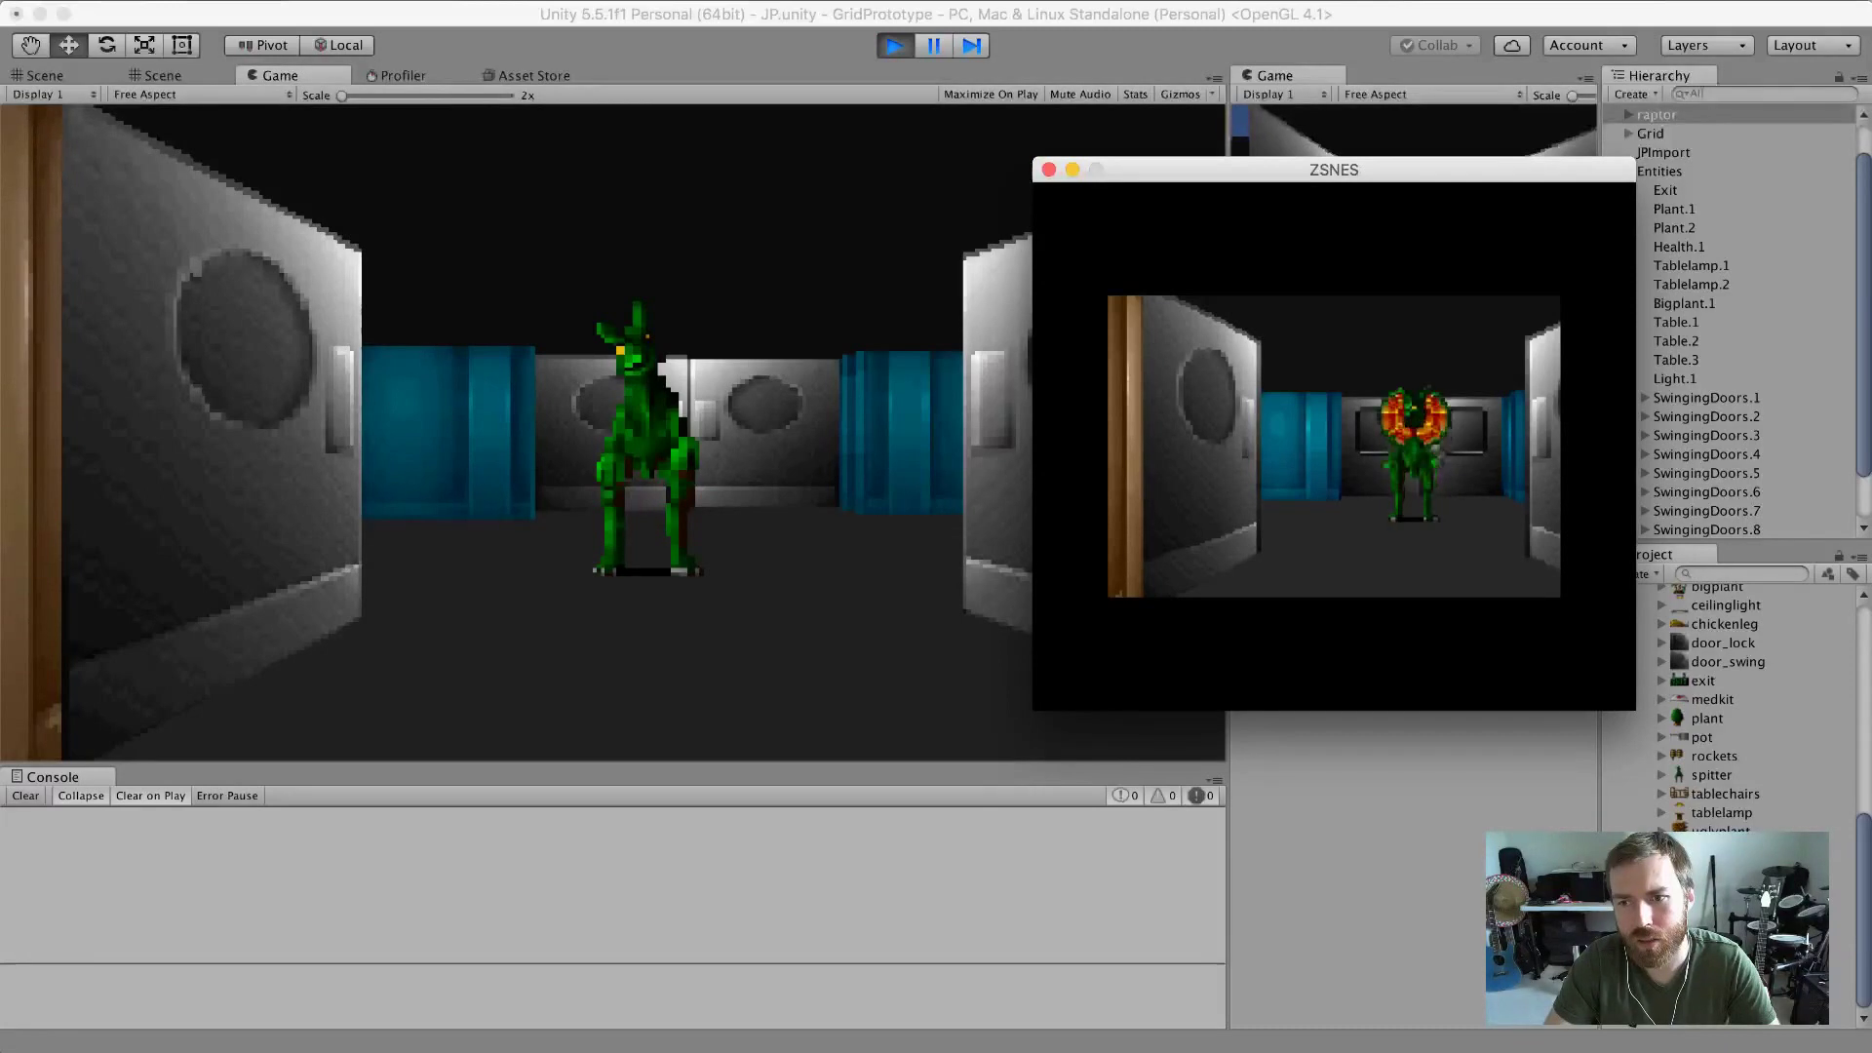
{"action": "key", "text": "Up"}
{"action": "key", "text": "Up"}
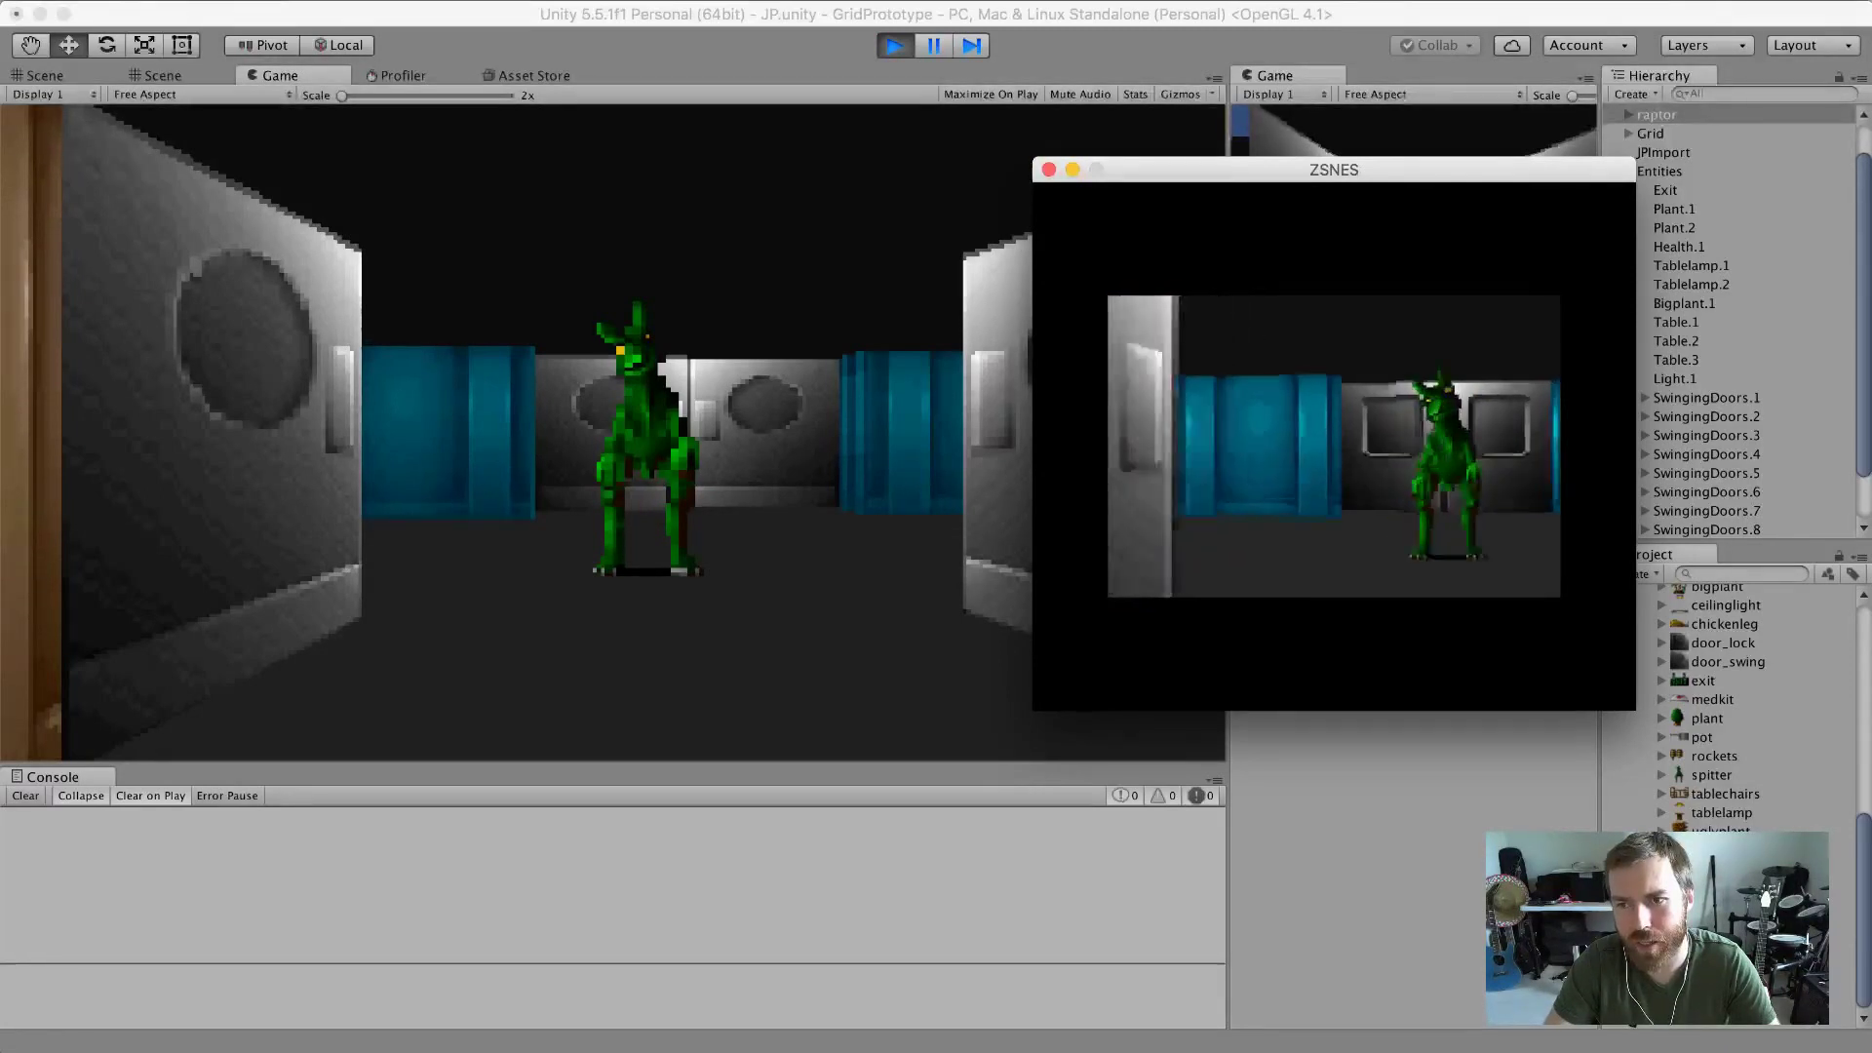
{"action": "key", "text": "Right"}
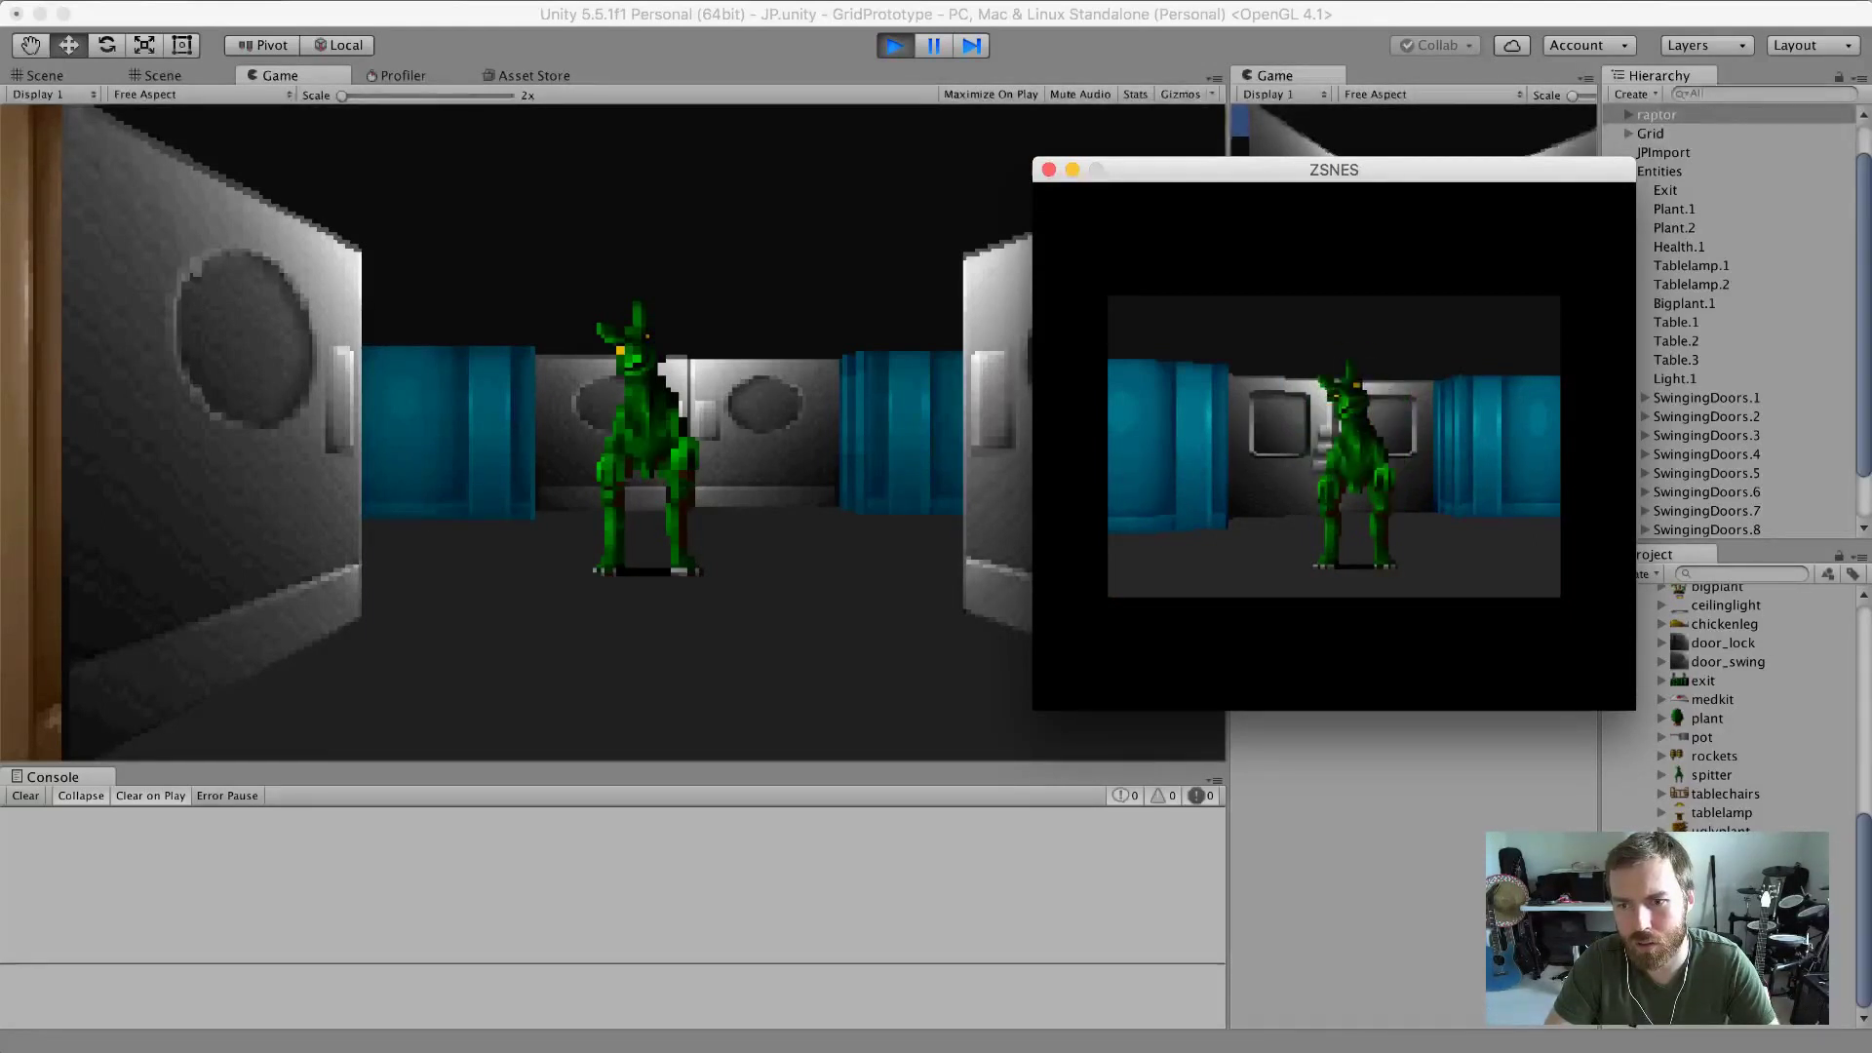
{"action": "key", "text": "Up"}
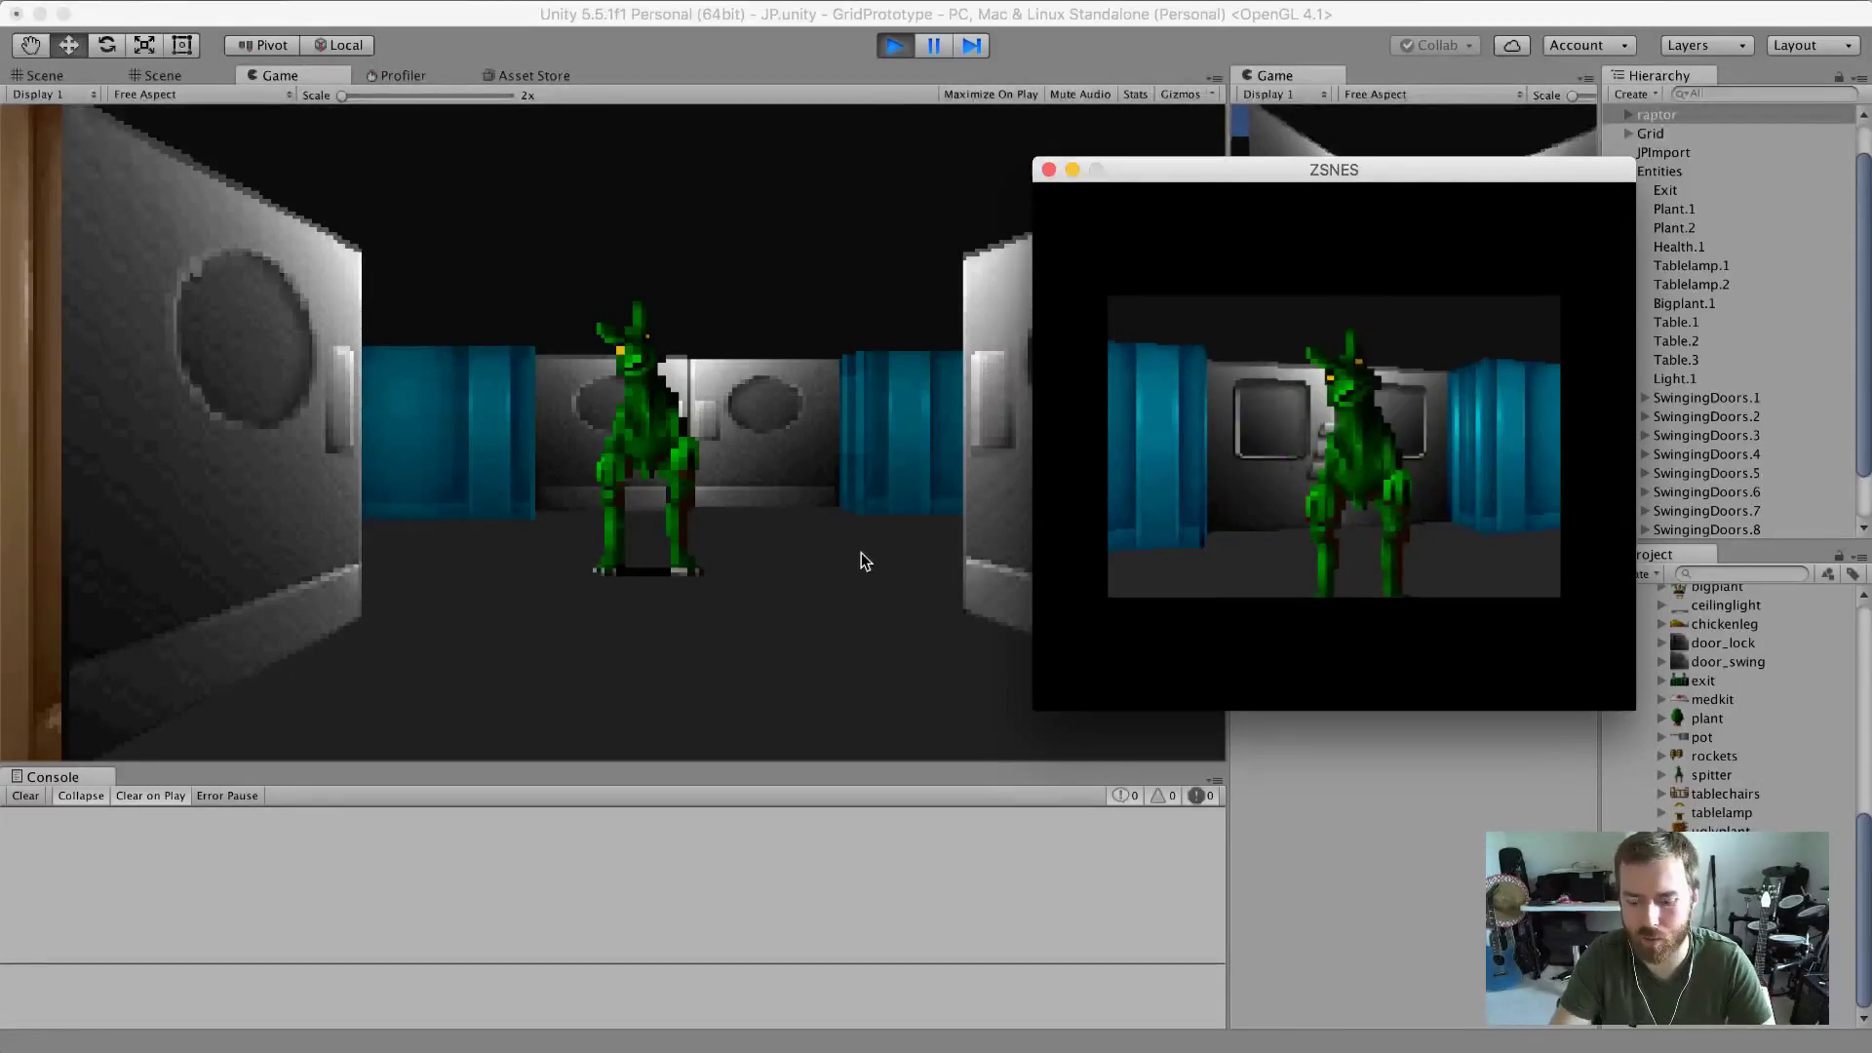
Switch back to Unity, view the spitter up close, and move Spitter.1 to X -73.8, Z 102.7.
{"action": "left_click", "coordinate": [751, 529]}
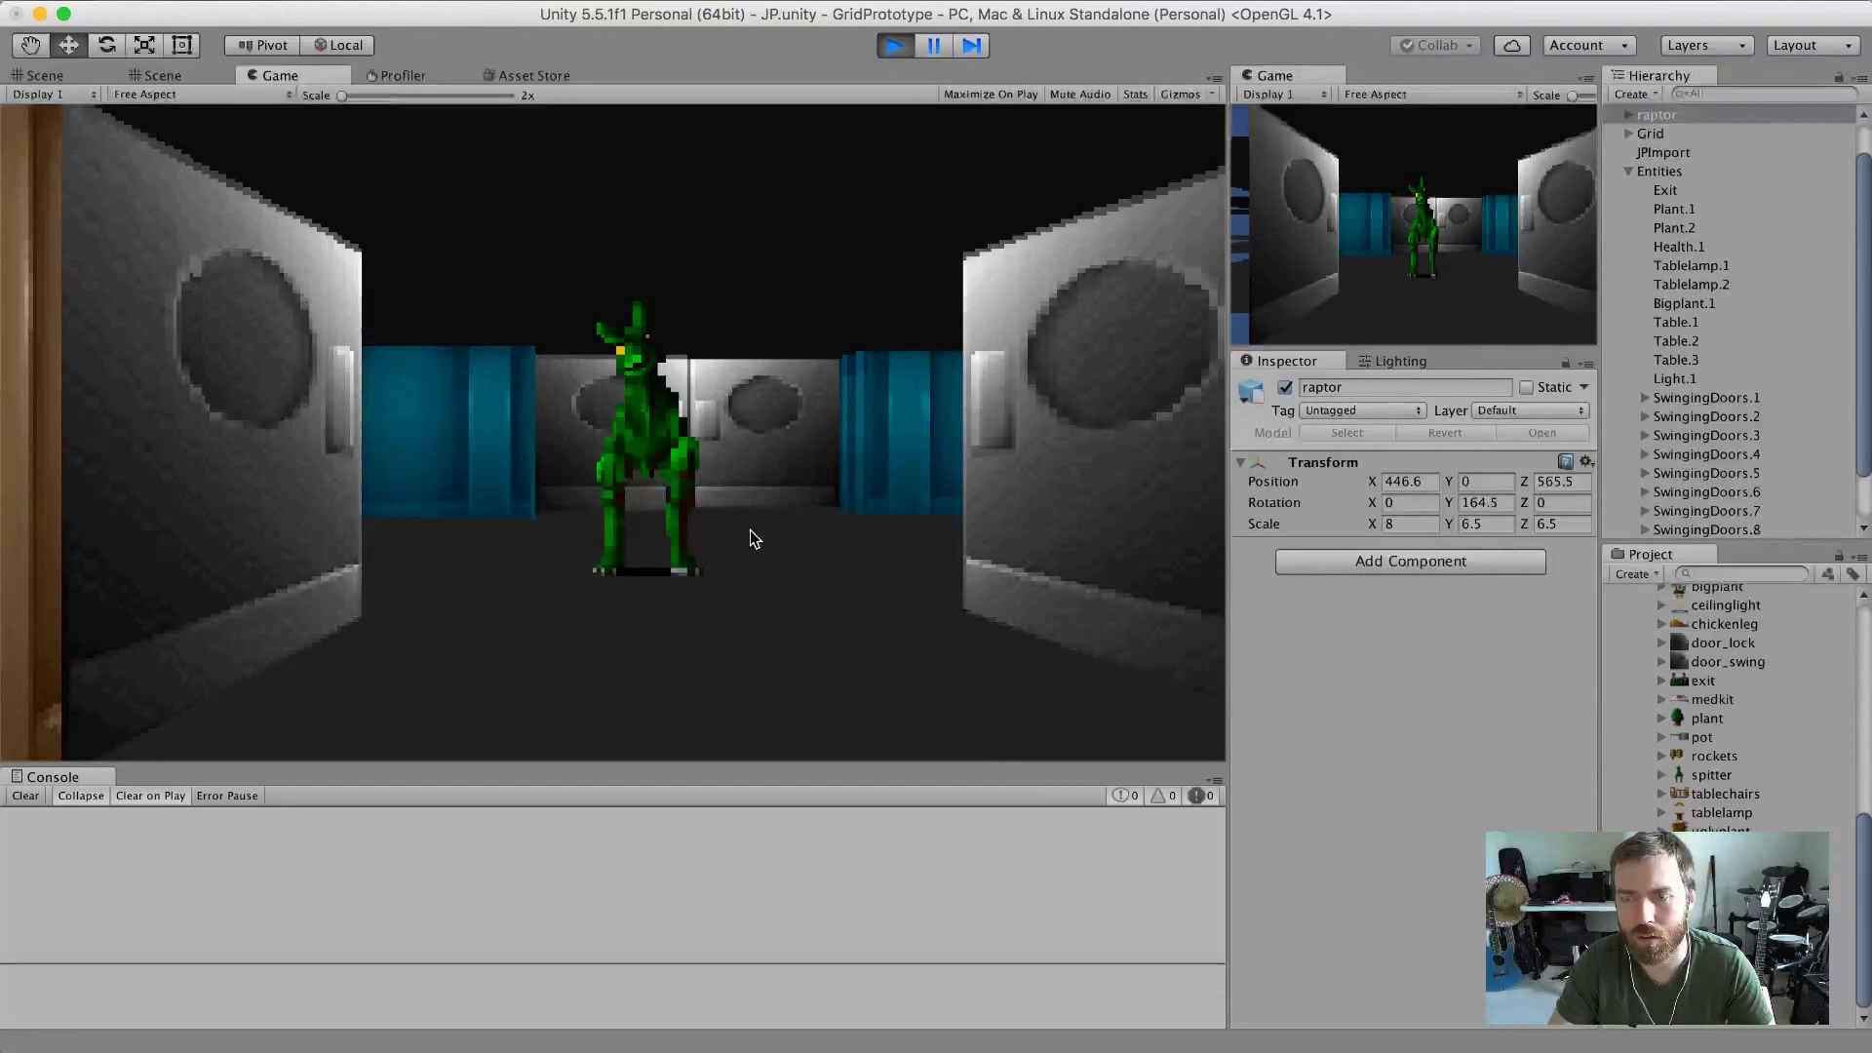
{"action": "key", "text": "Up"}
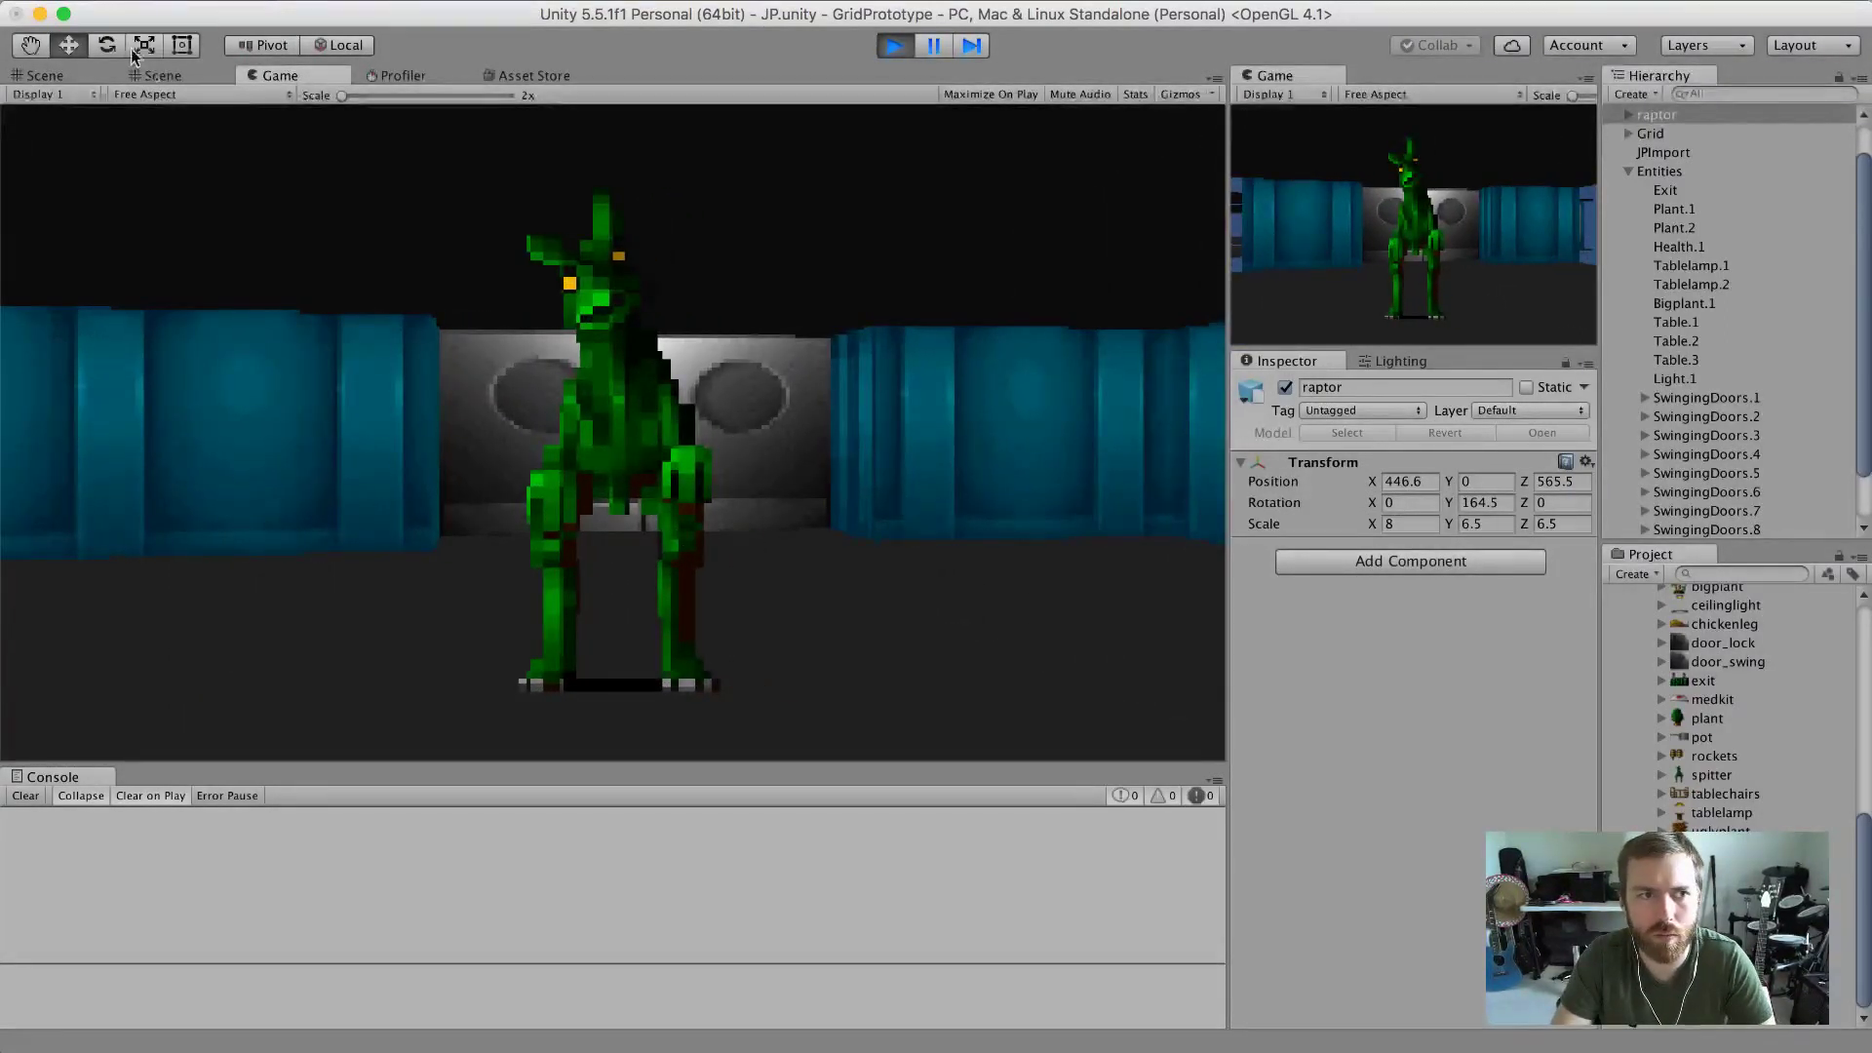
{"action": "left_click", "coordinate": [156, 76]}
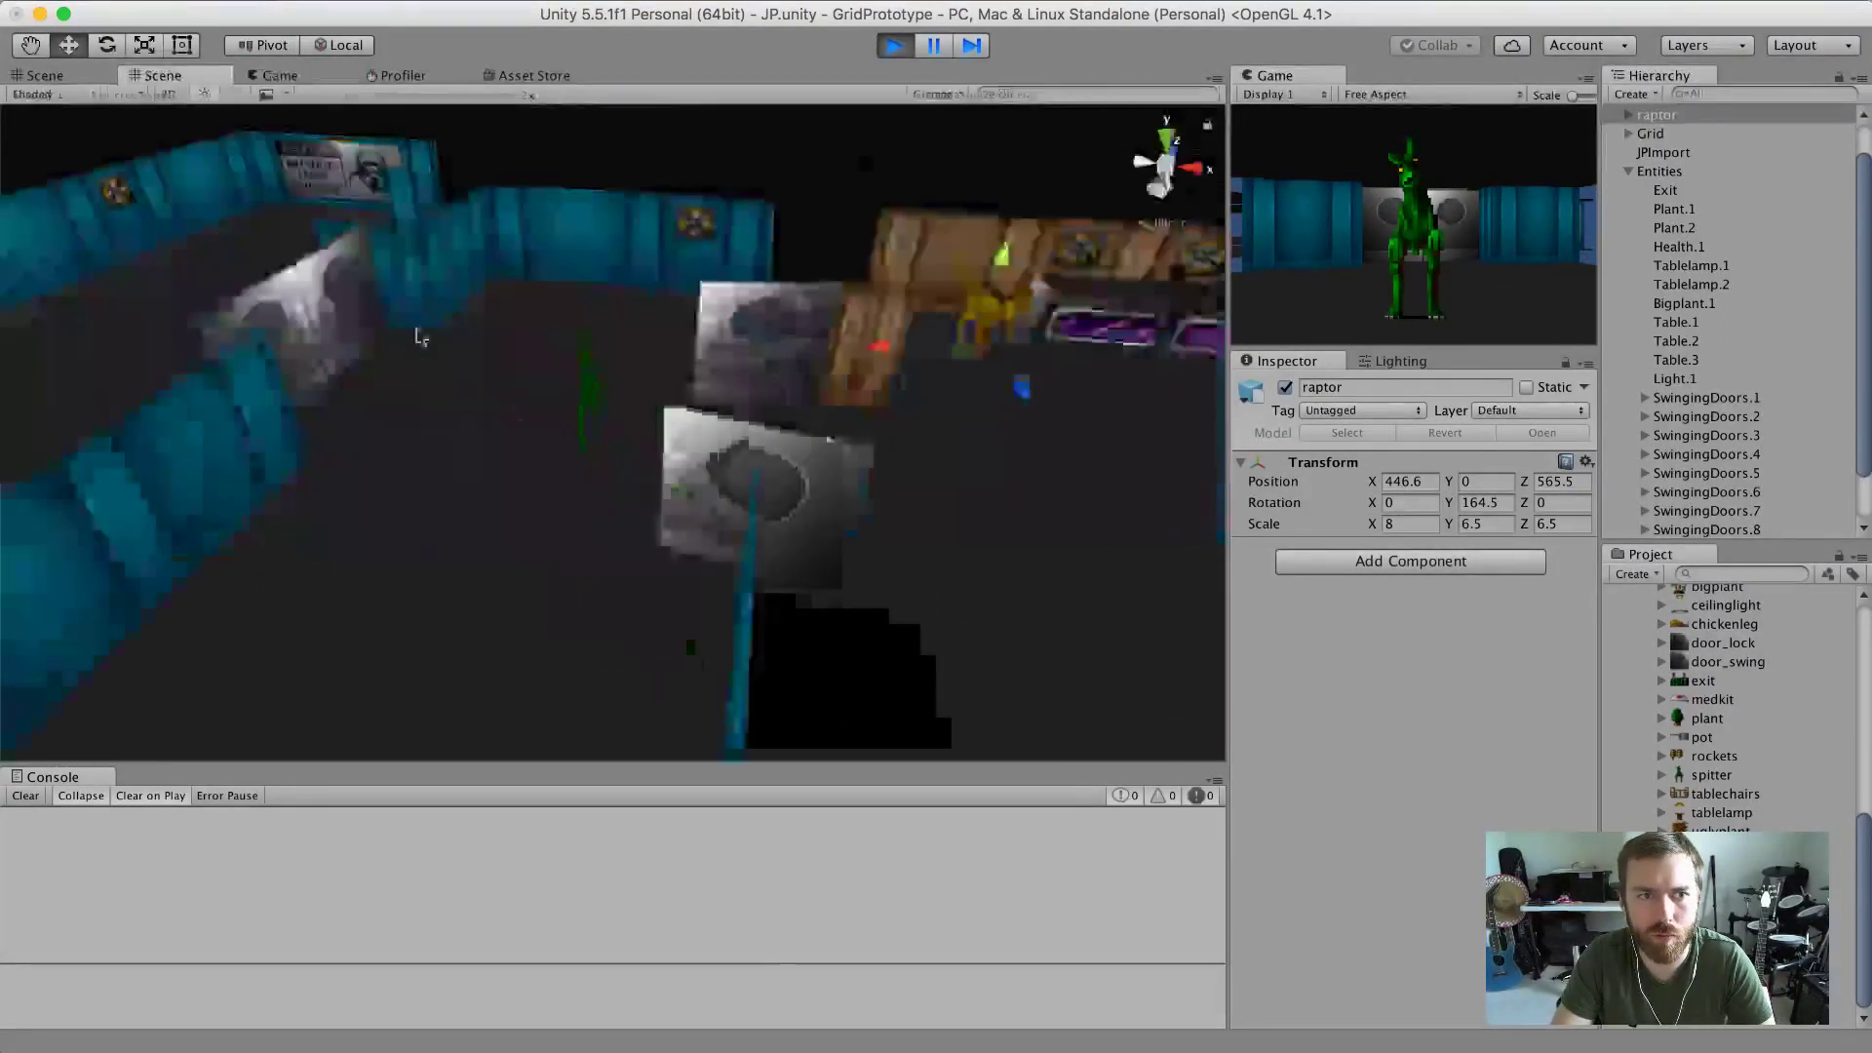
{"action": "left_click", "coordinate": [588, 389]}
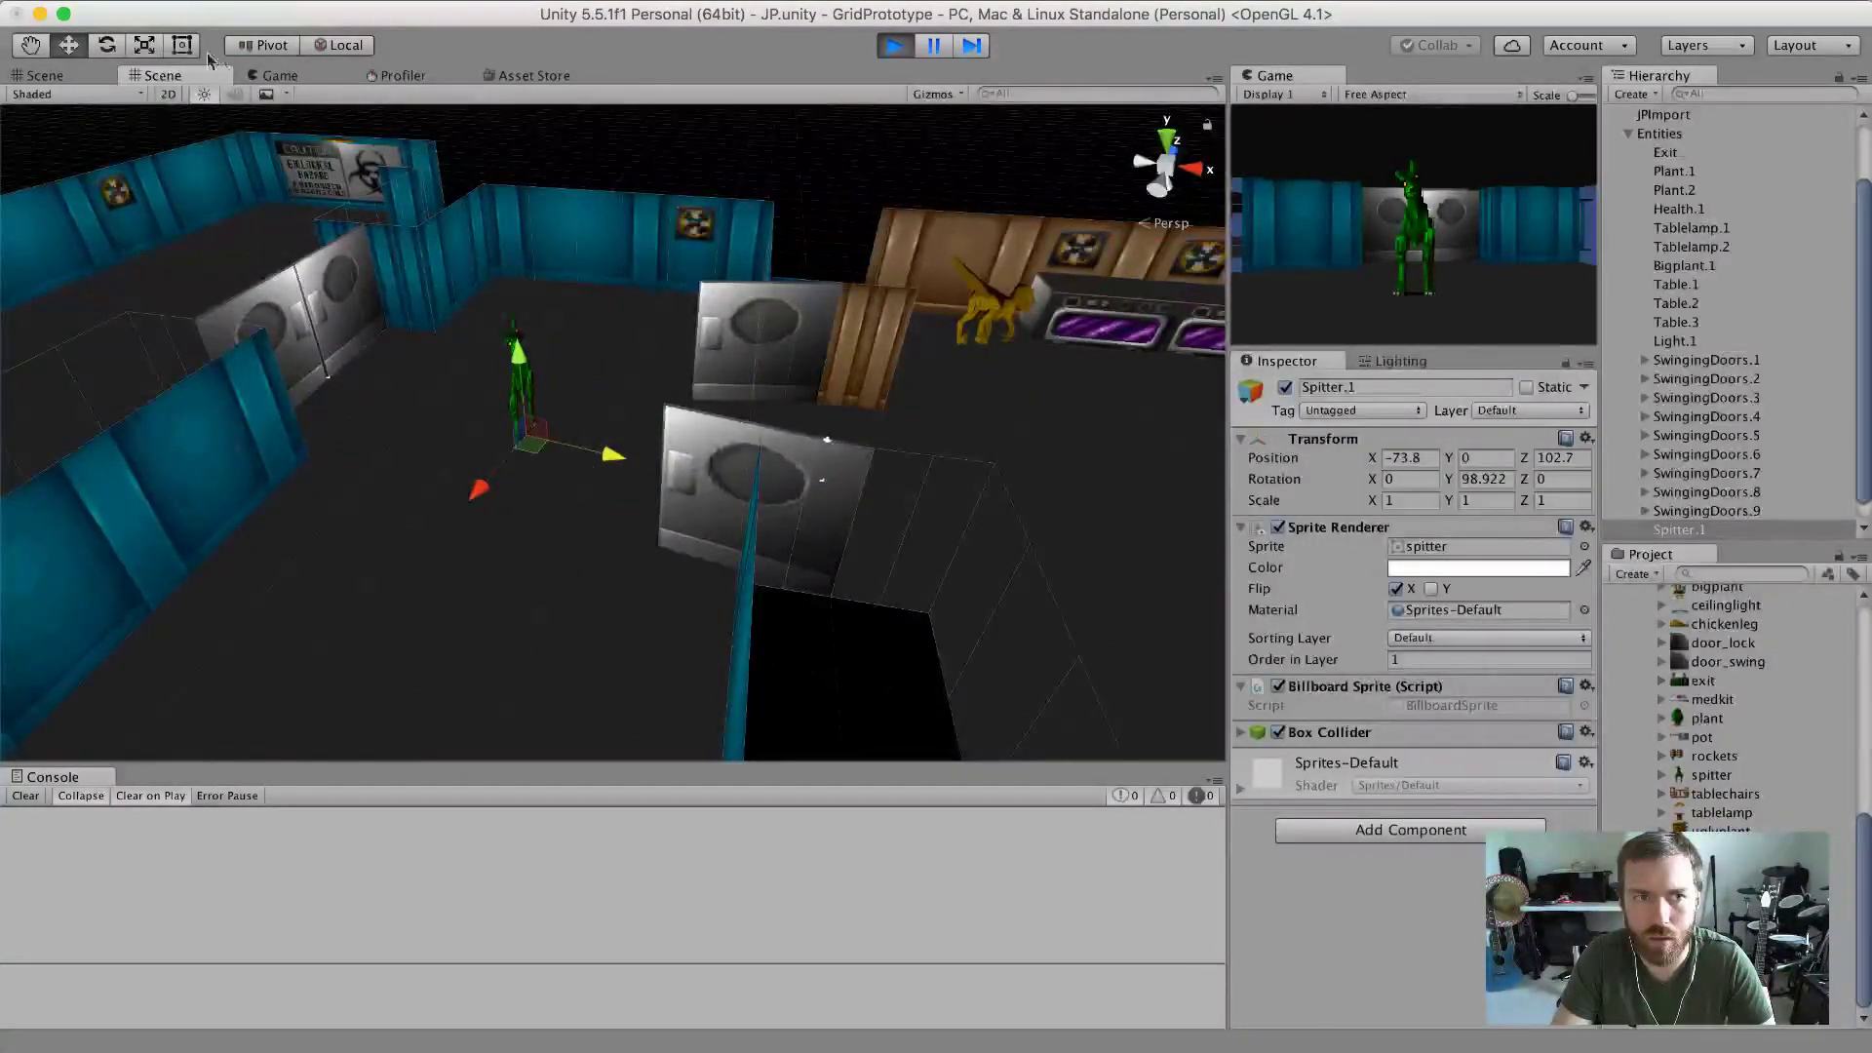
Walk the player back and forth and around the spitter in the game view to check its placement and billboard rotation.
{"action": "left_click", "coordinate": [270, 77]}
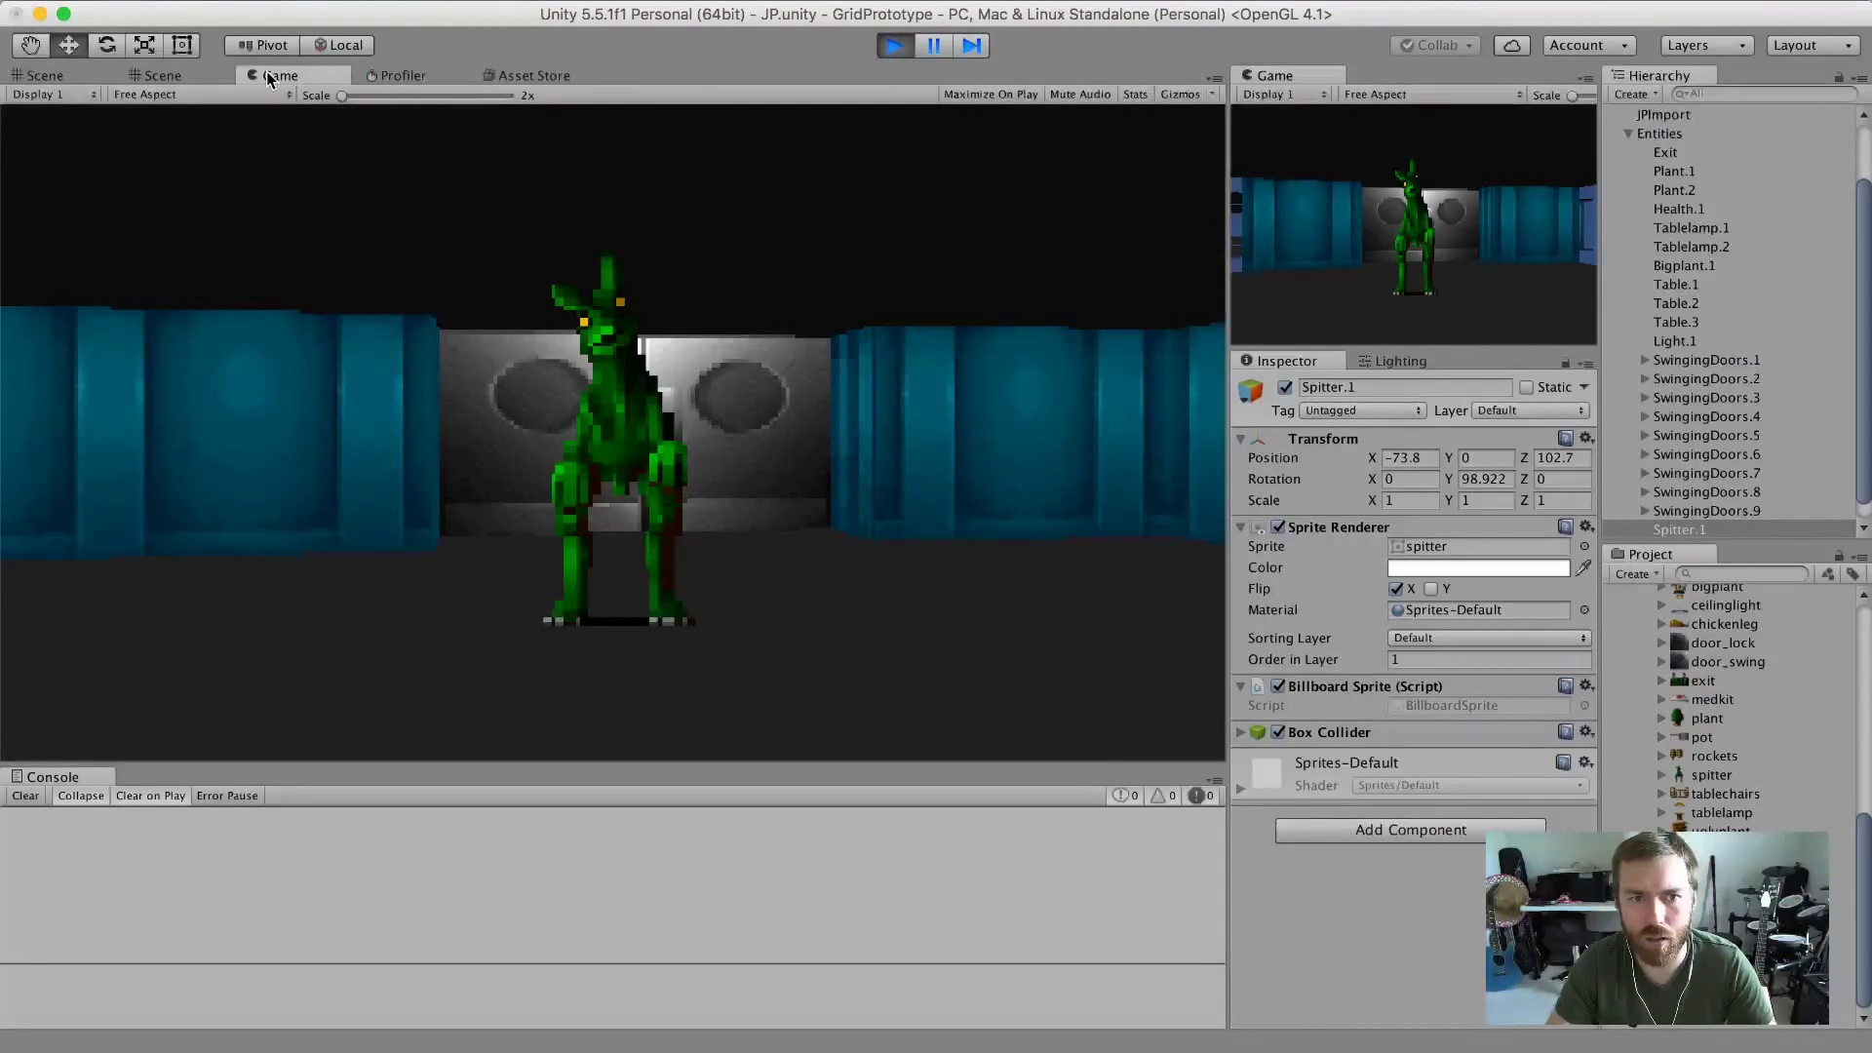
{"action": "key", "text": "s"}
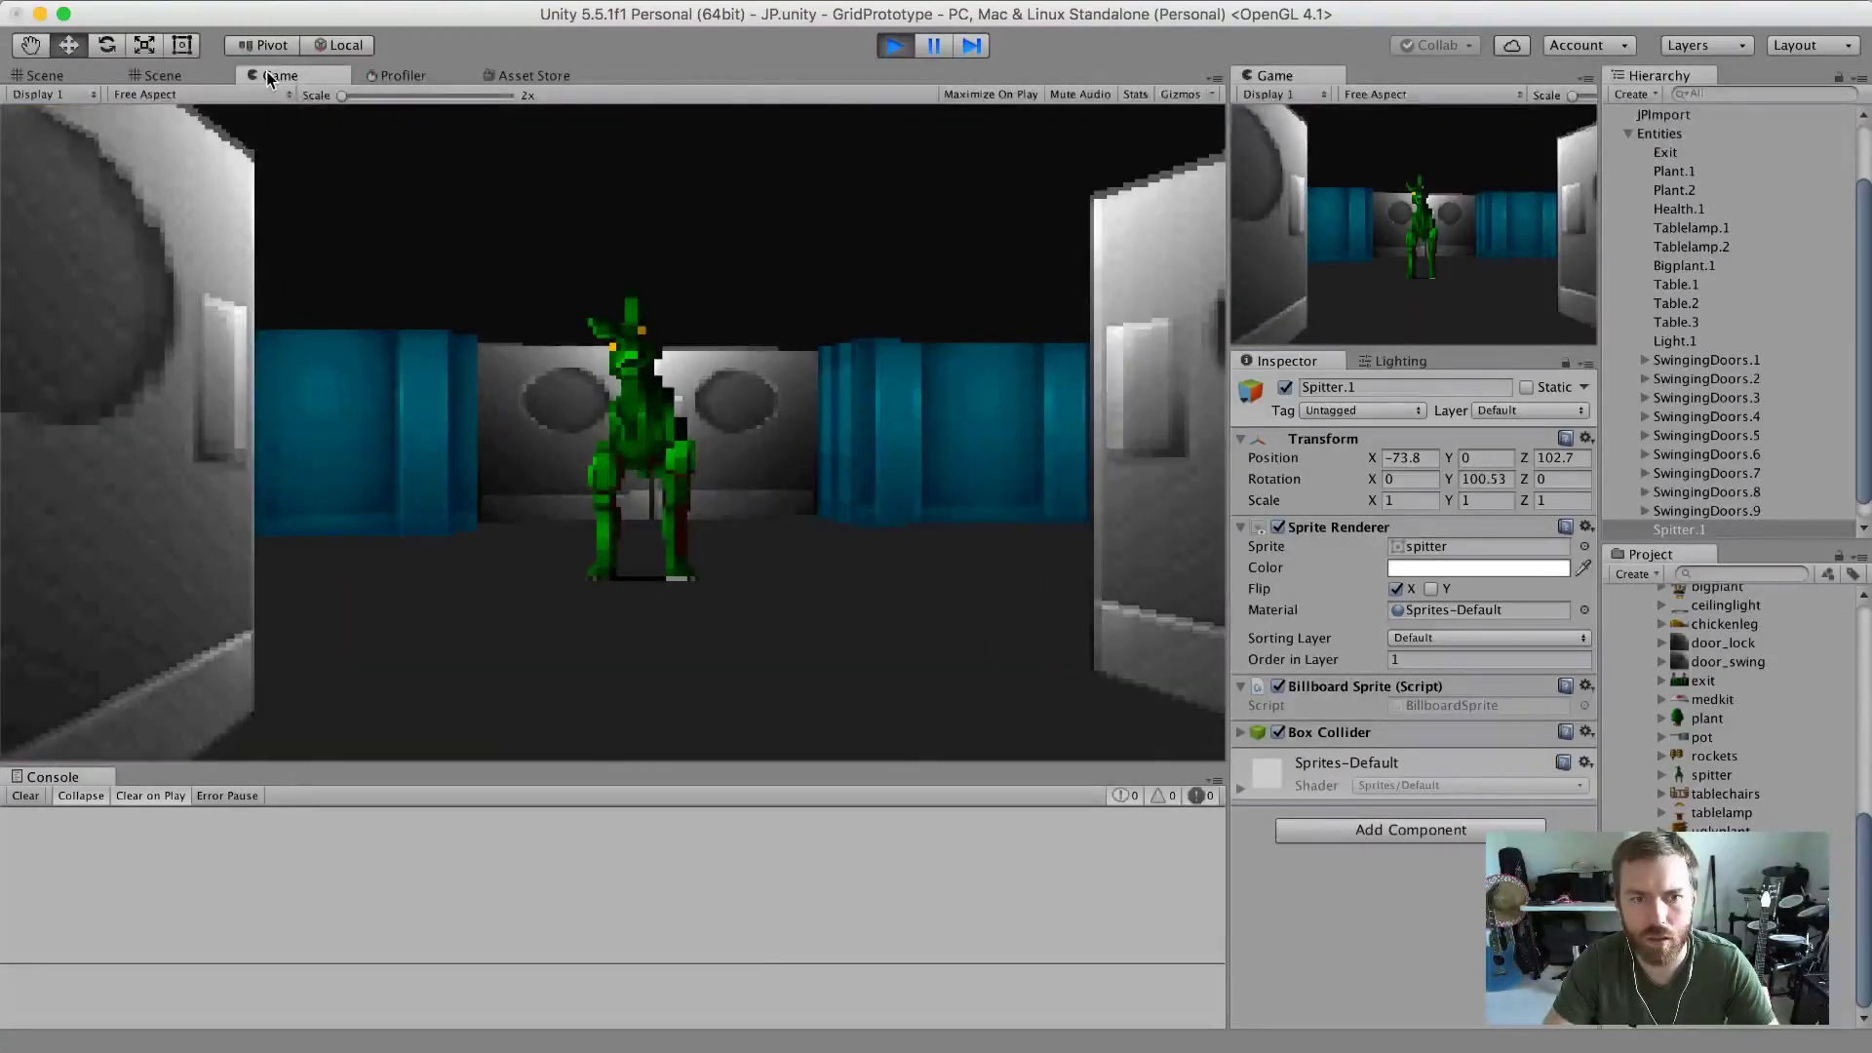
{"action": "key", "text": "w"}
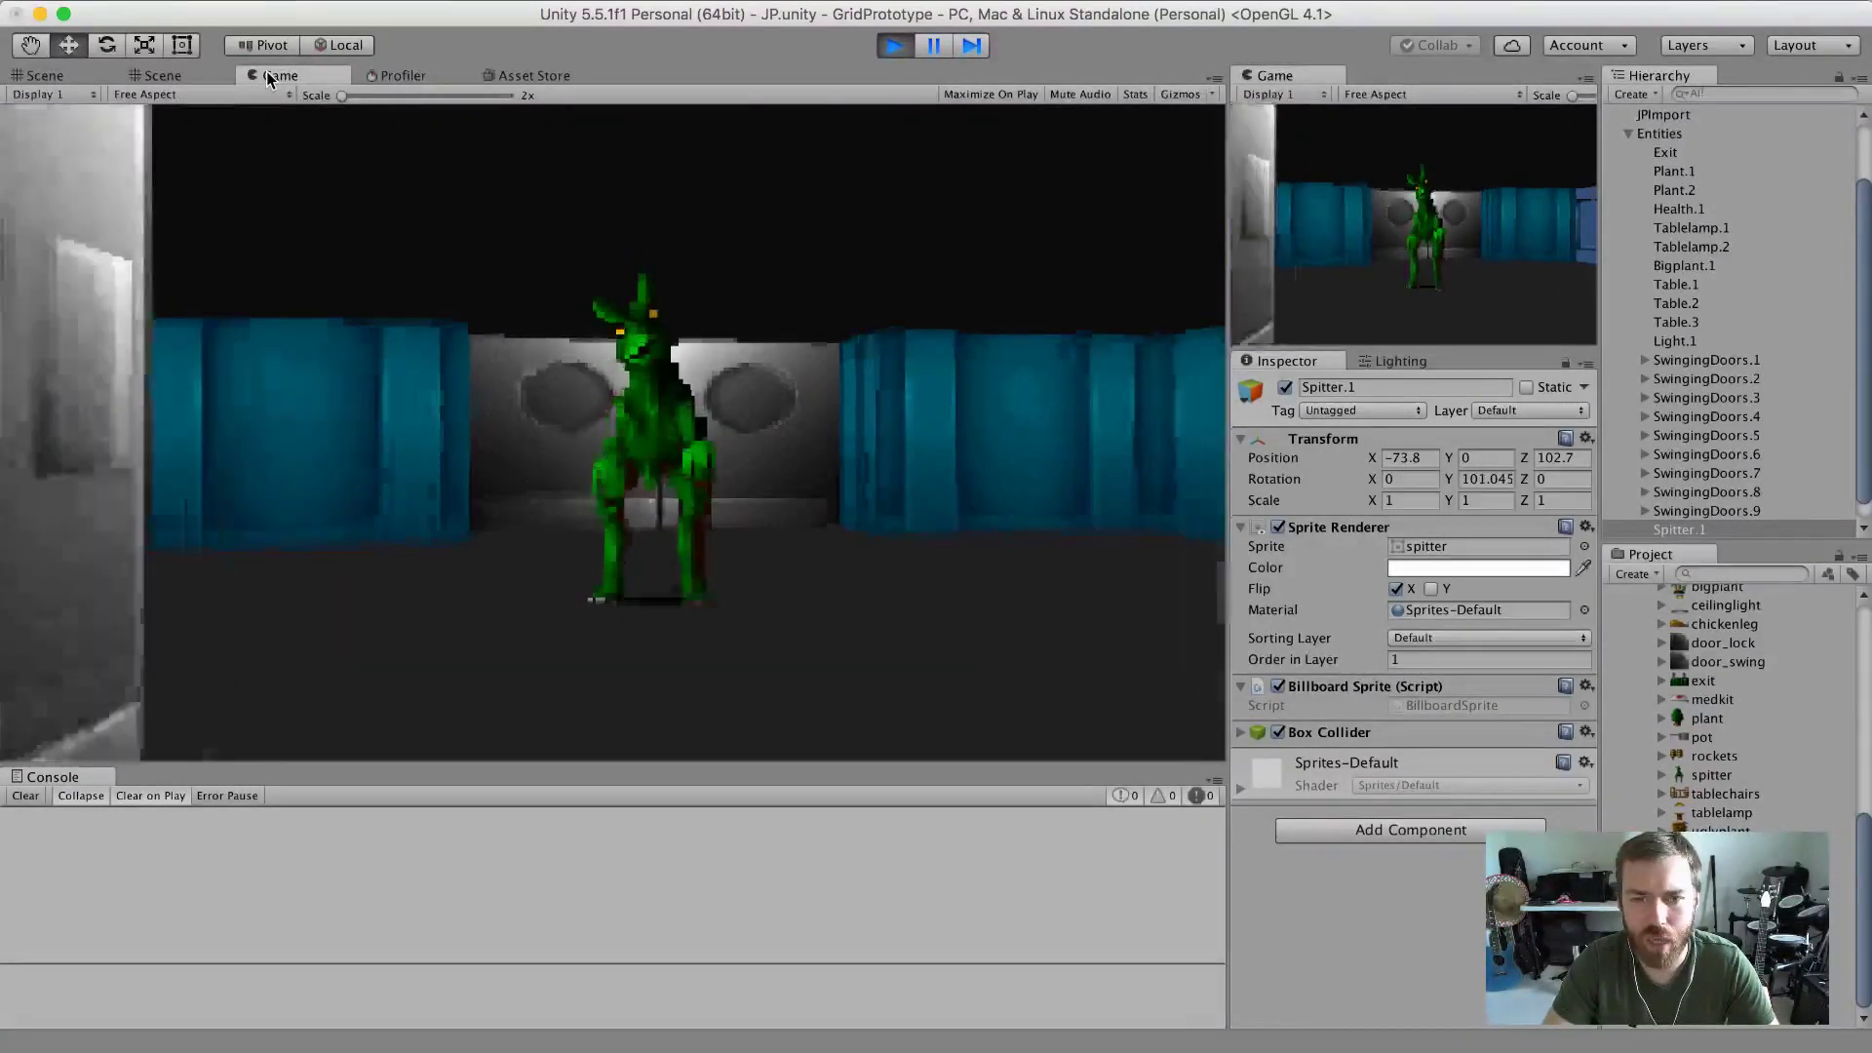
{"action": "key", "text": "s"}
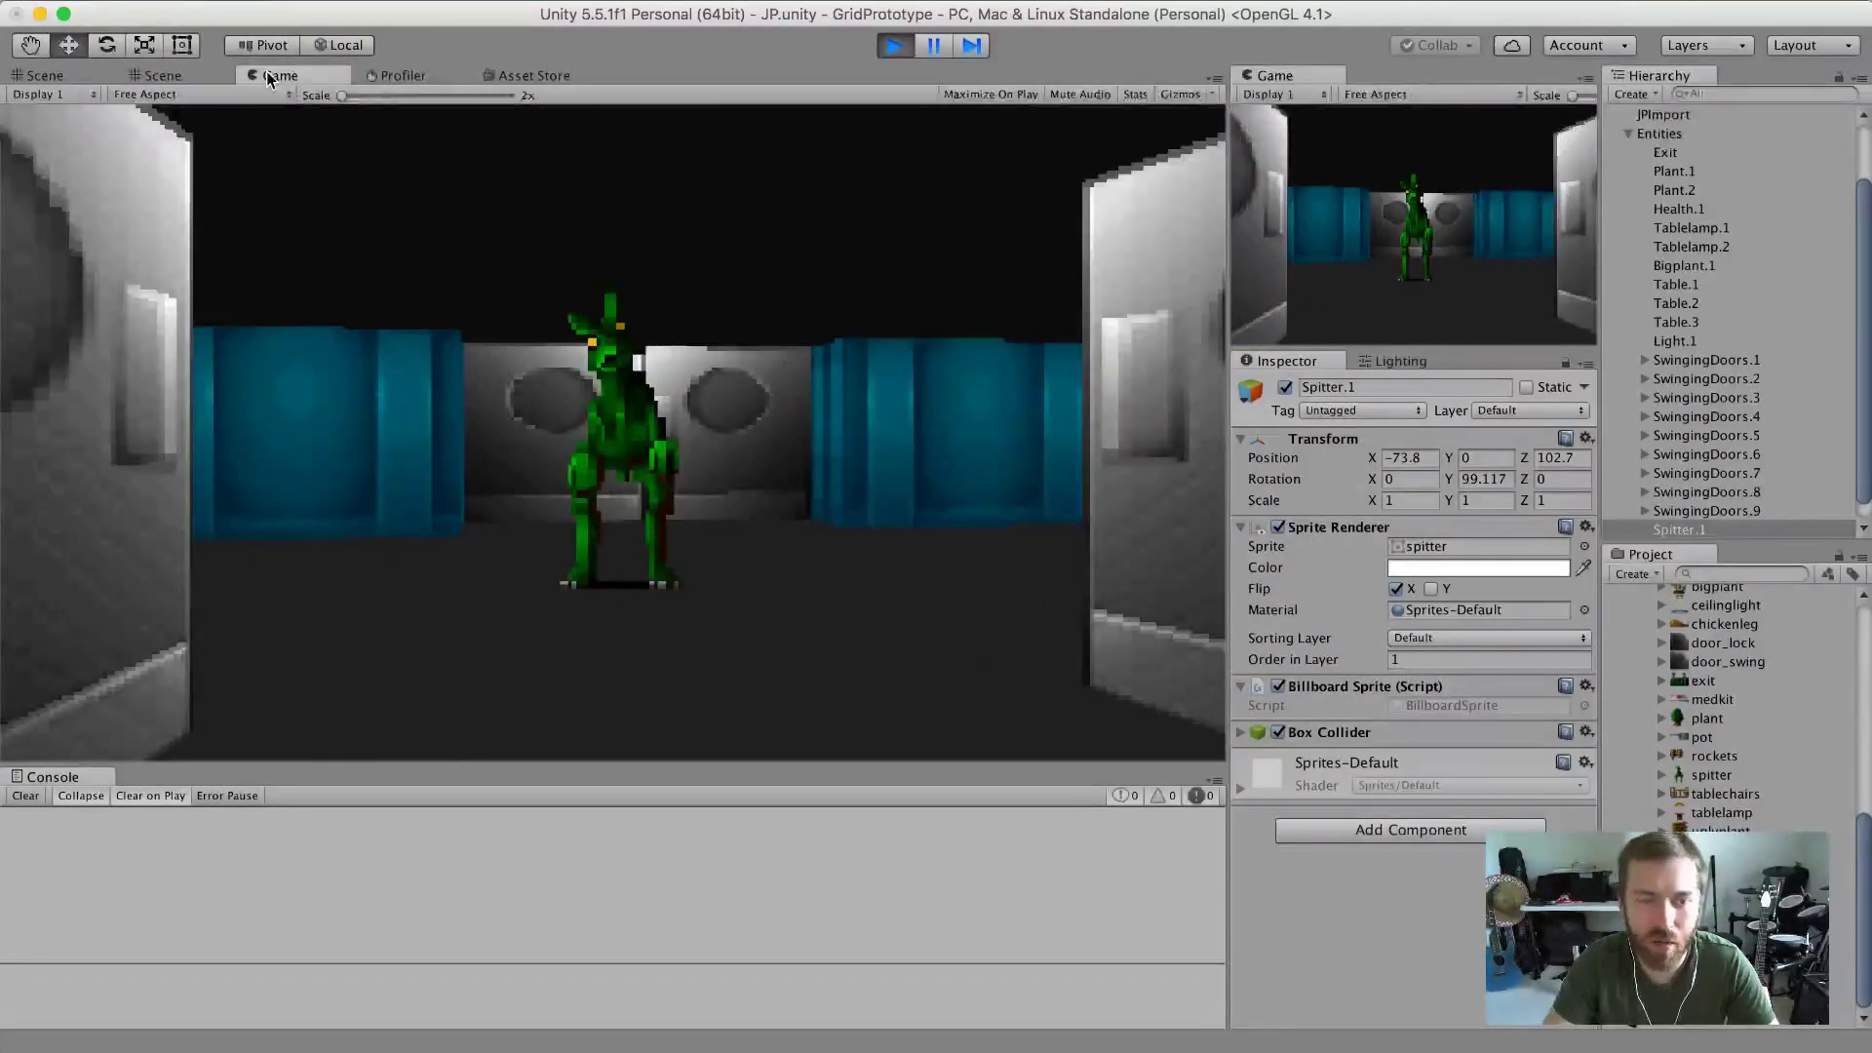
{"action": "key", "text": "w"}
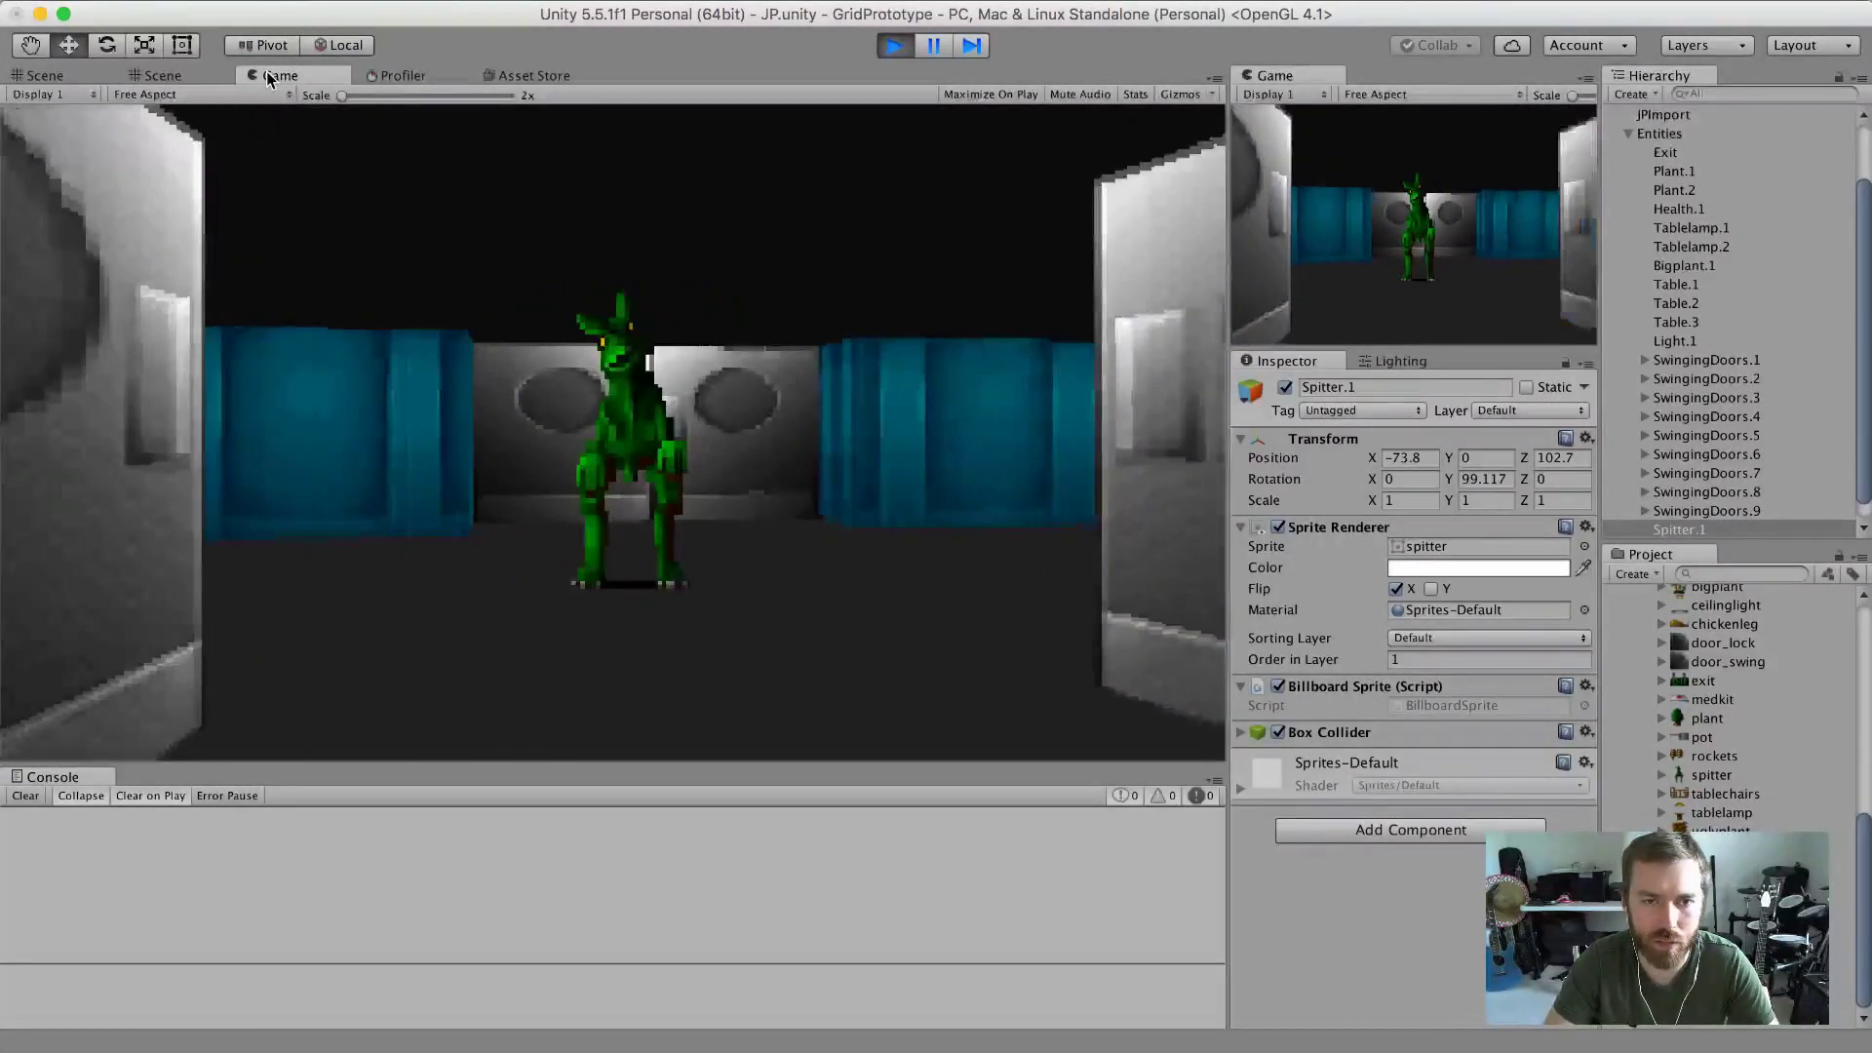
{"action": "key", "text": "w"}
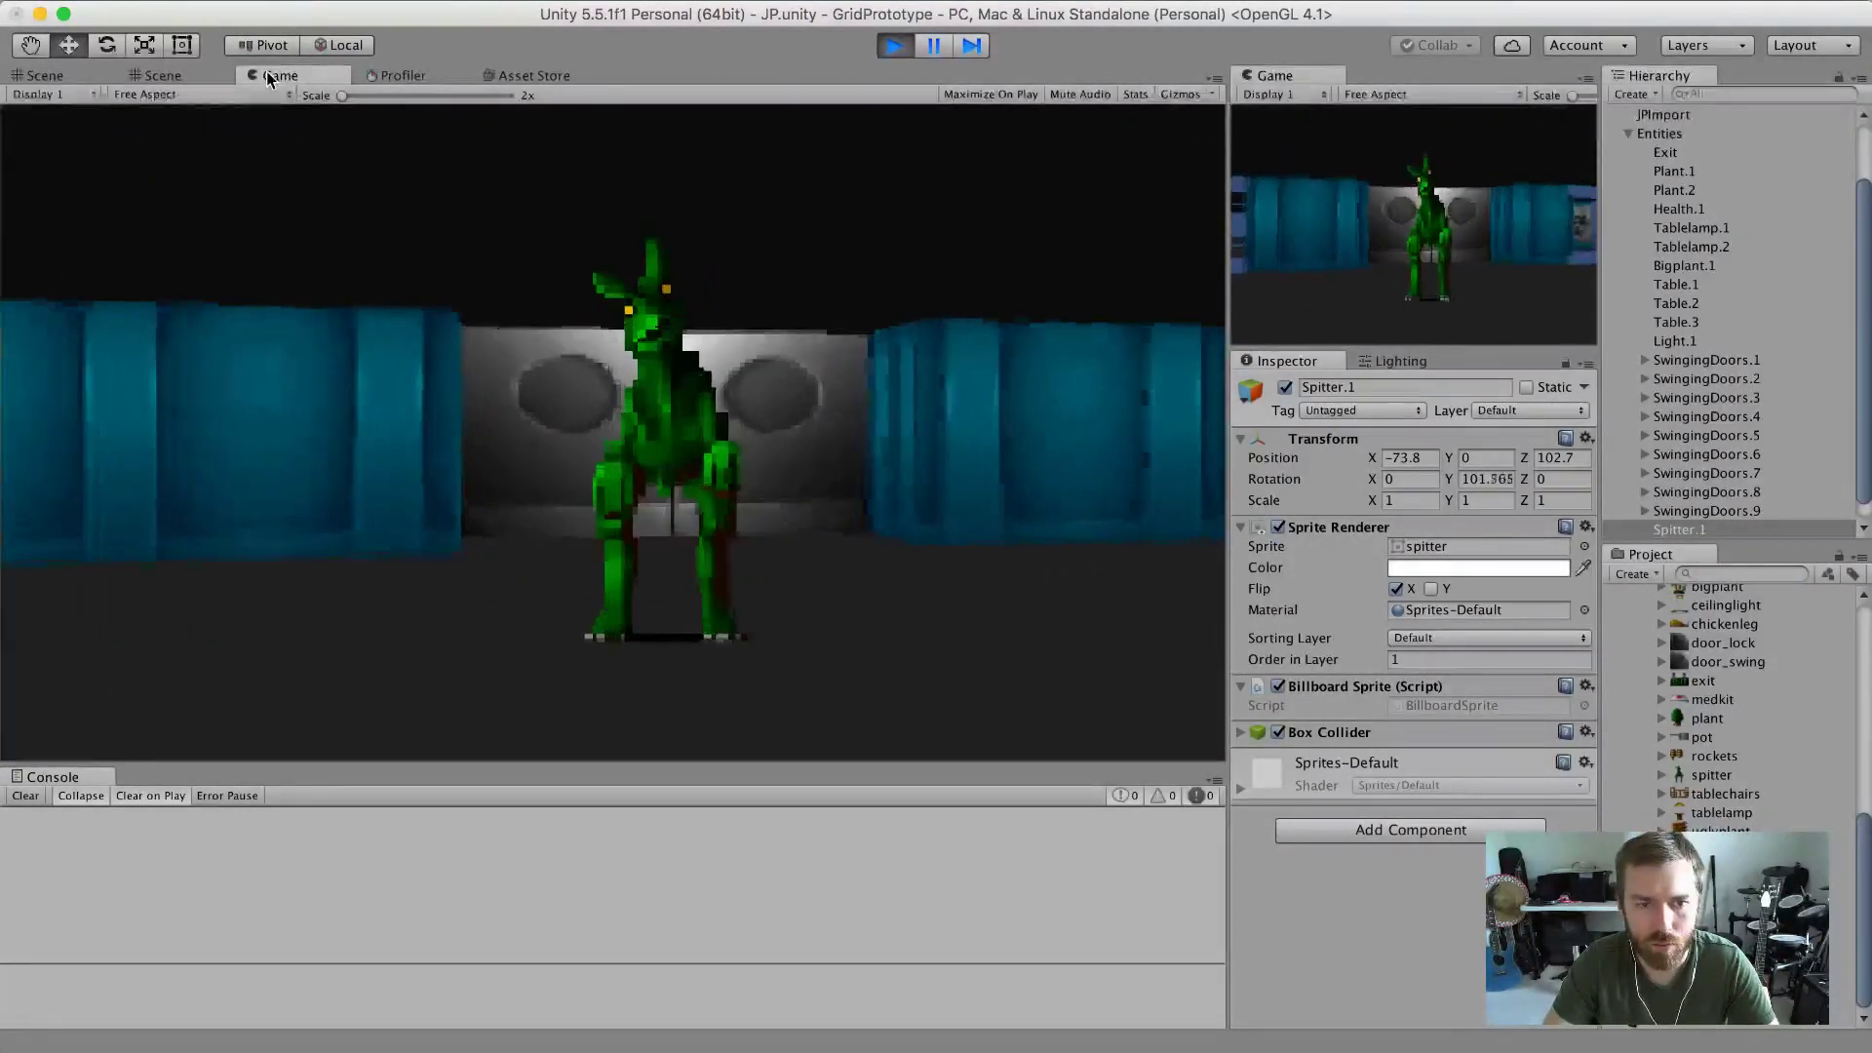
{"action": "key", "text": "s"}
{"action": "key", "text": "w"}
{"action": "key", "text": "w"}
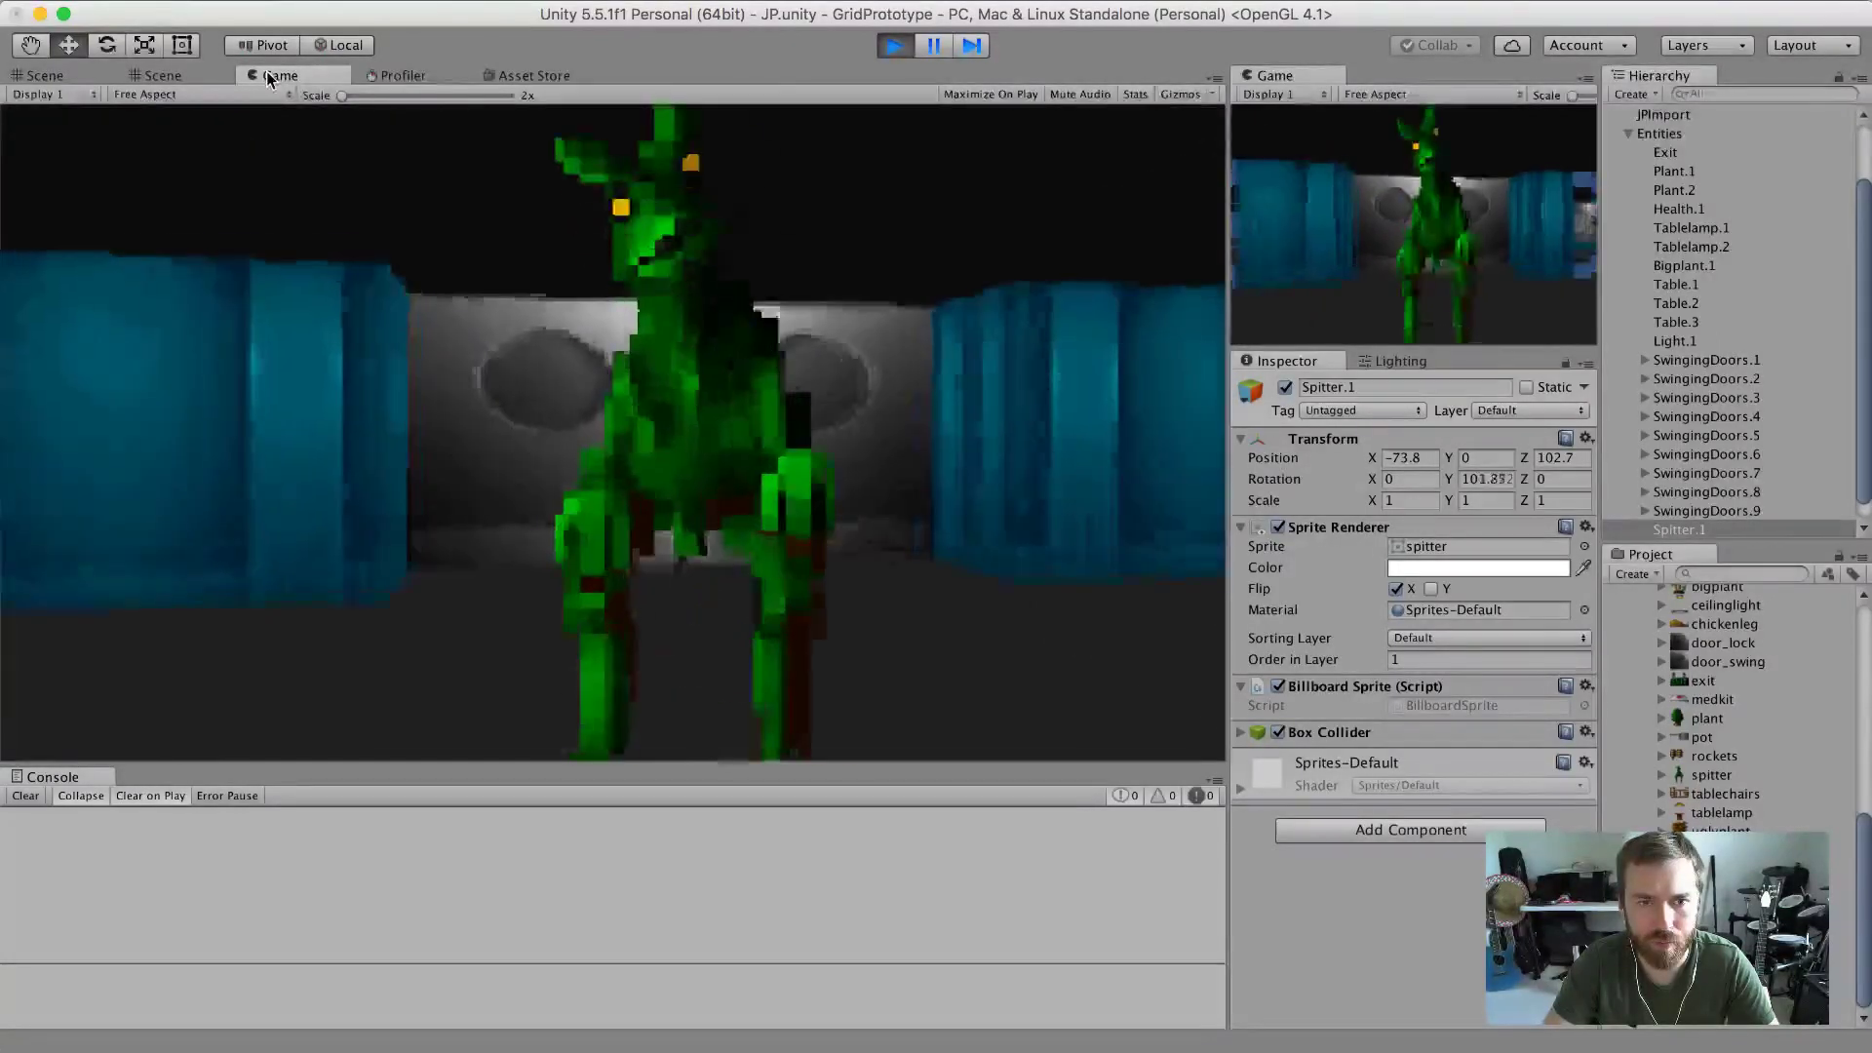
{"action": "key", "text": "s"}
{"action": "key", "text": "a"}
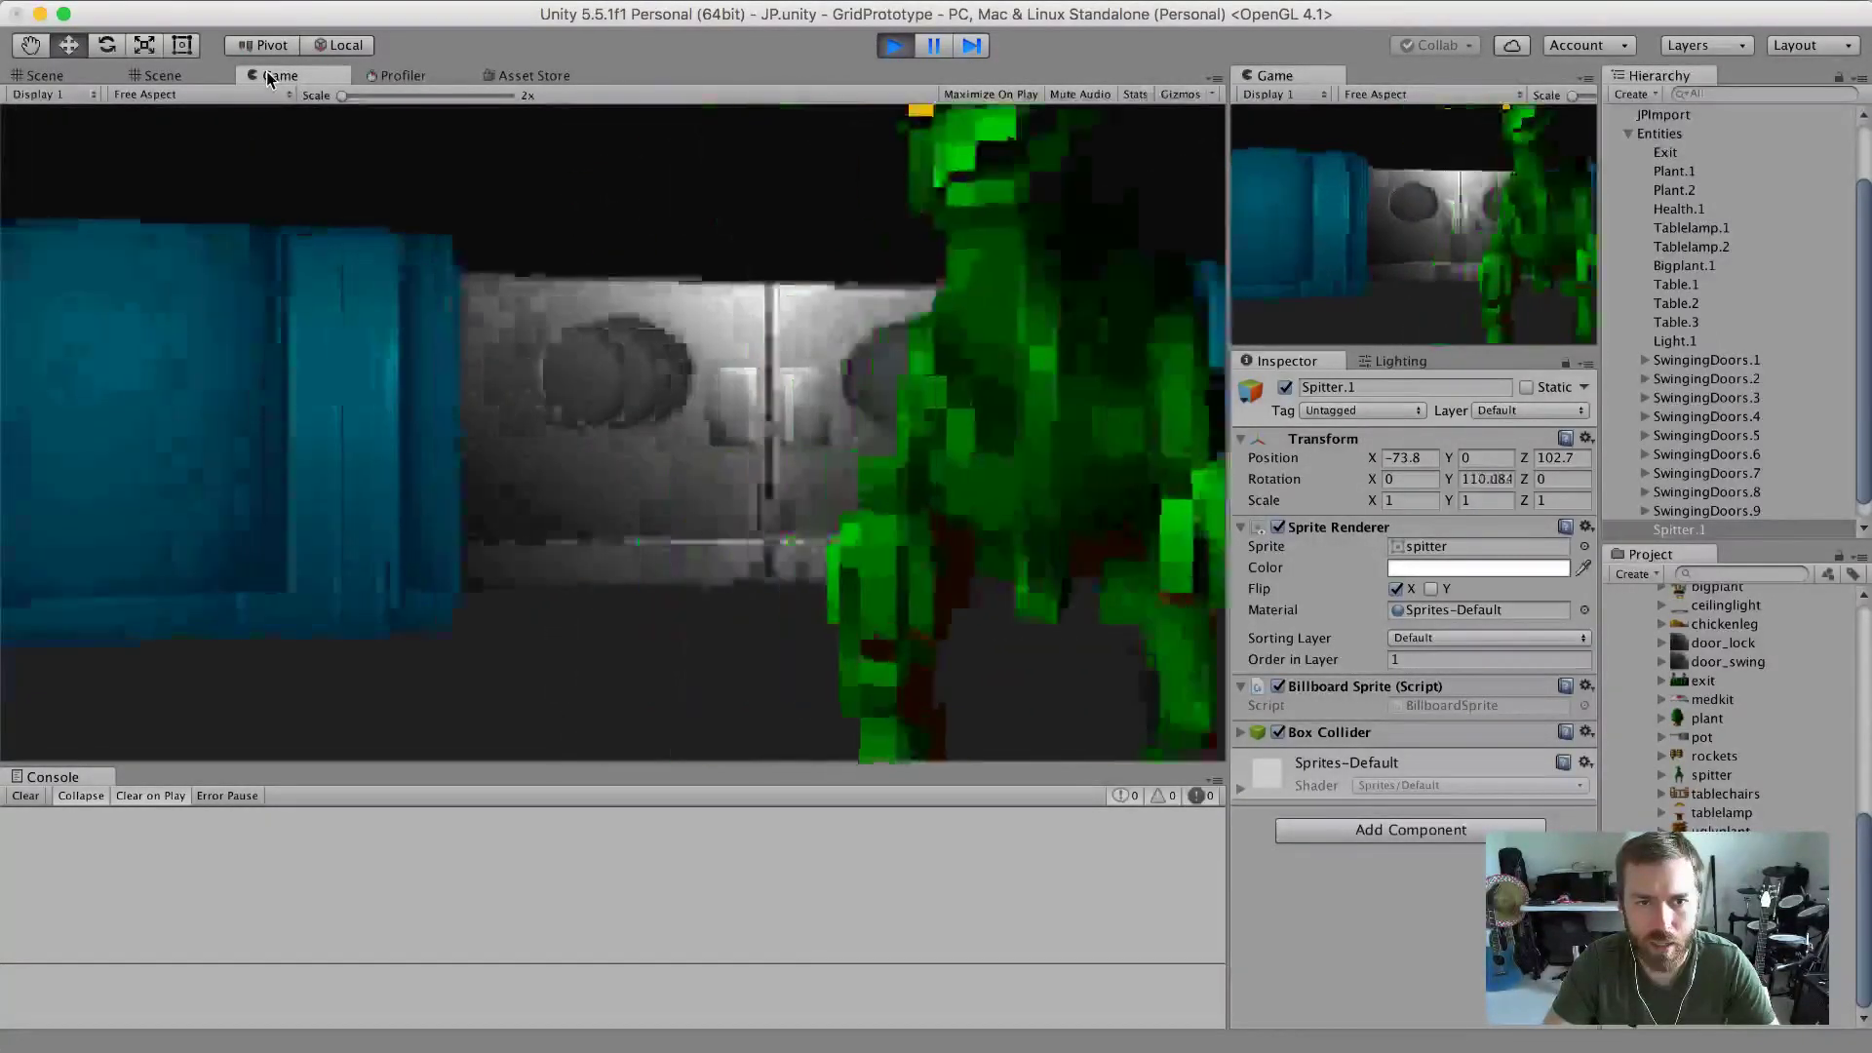
{"action": "key", "text": "d"}
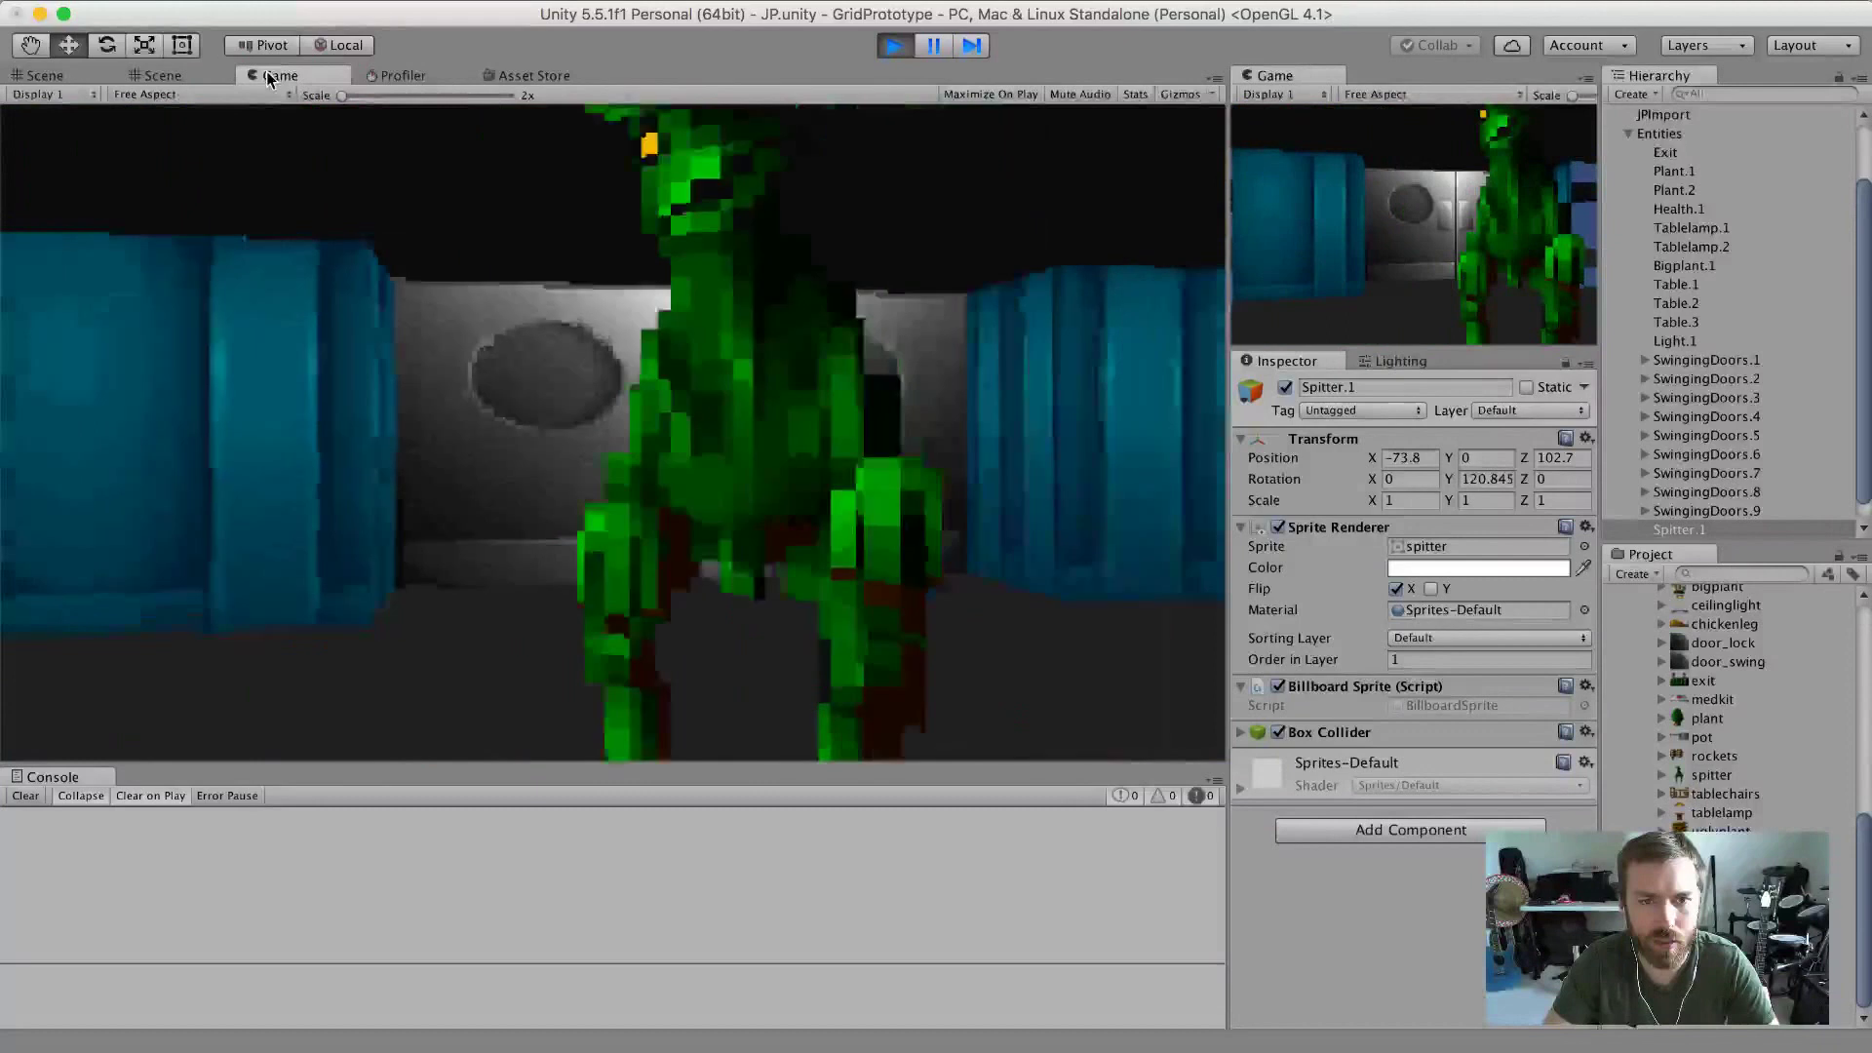
Walk the player around the spitter and back out through the doorway to examine its size from different distances.
{"action": "key", "text": "d"}
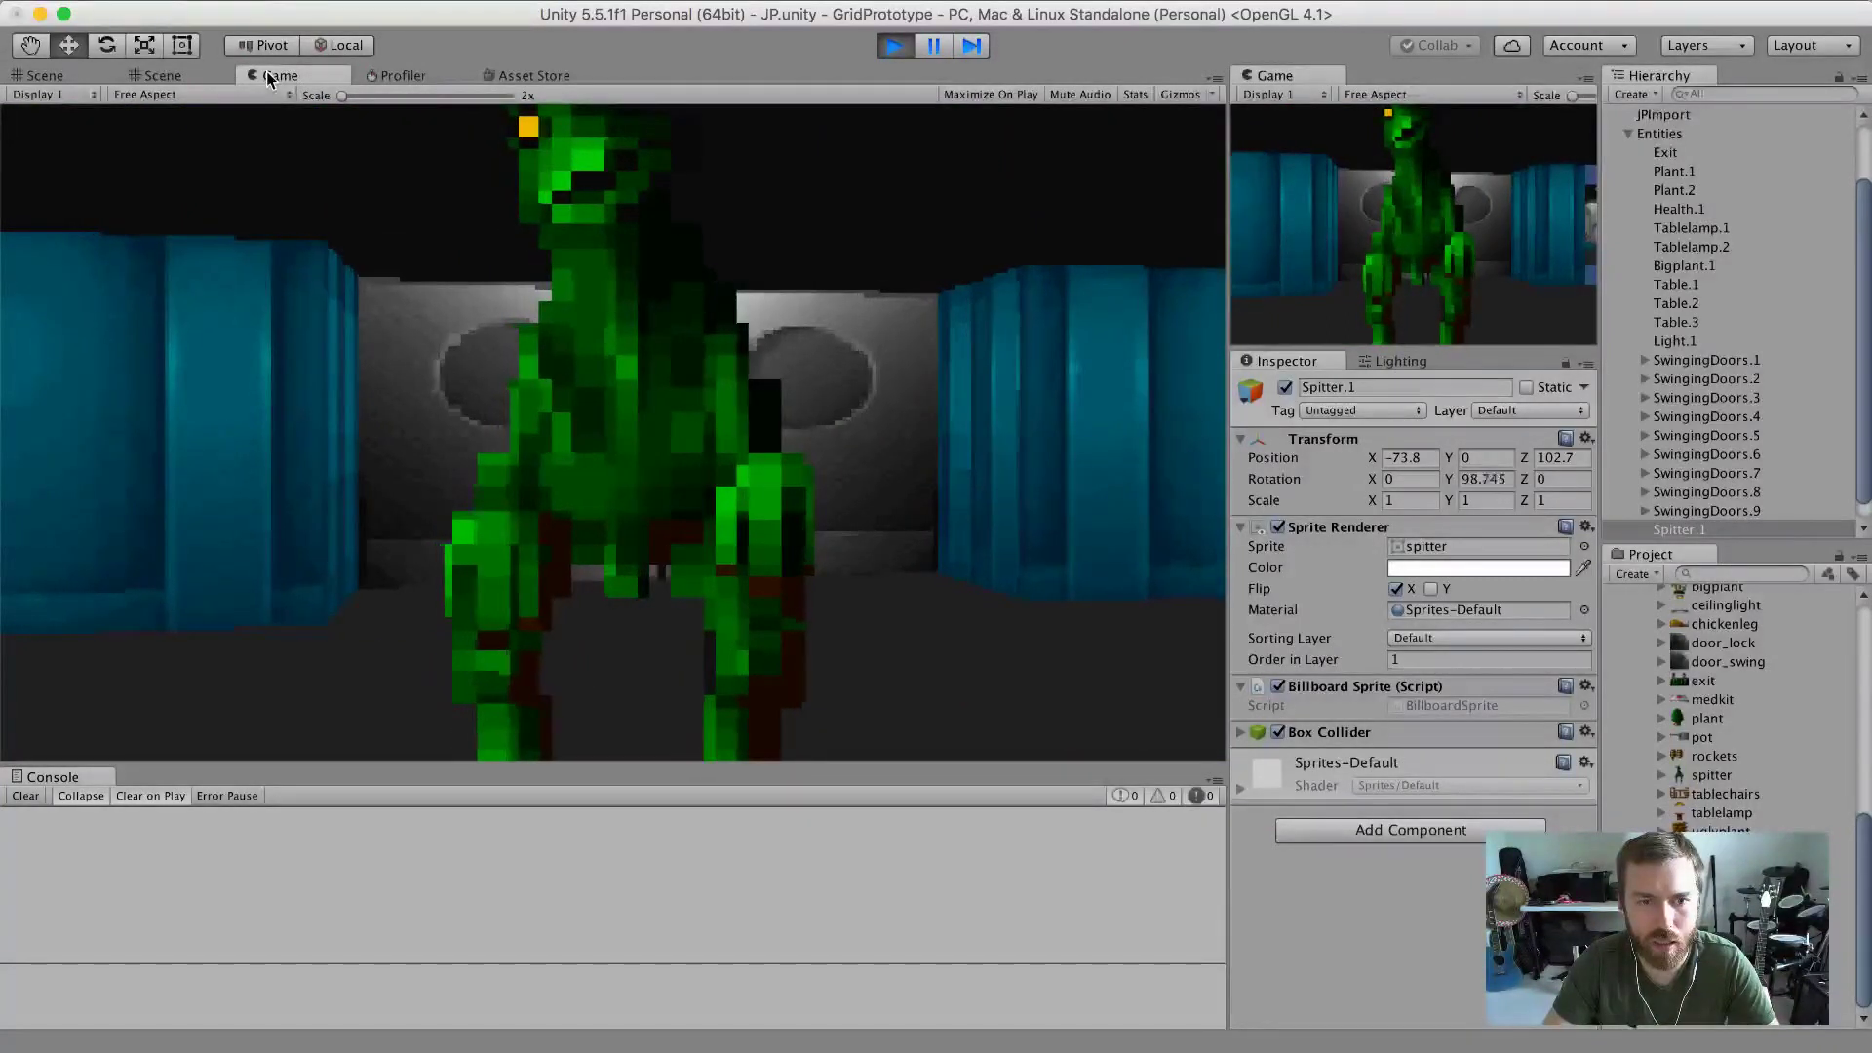
{"action": "key", "text": "s"}
{"action": "key", "text": "w"}
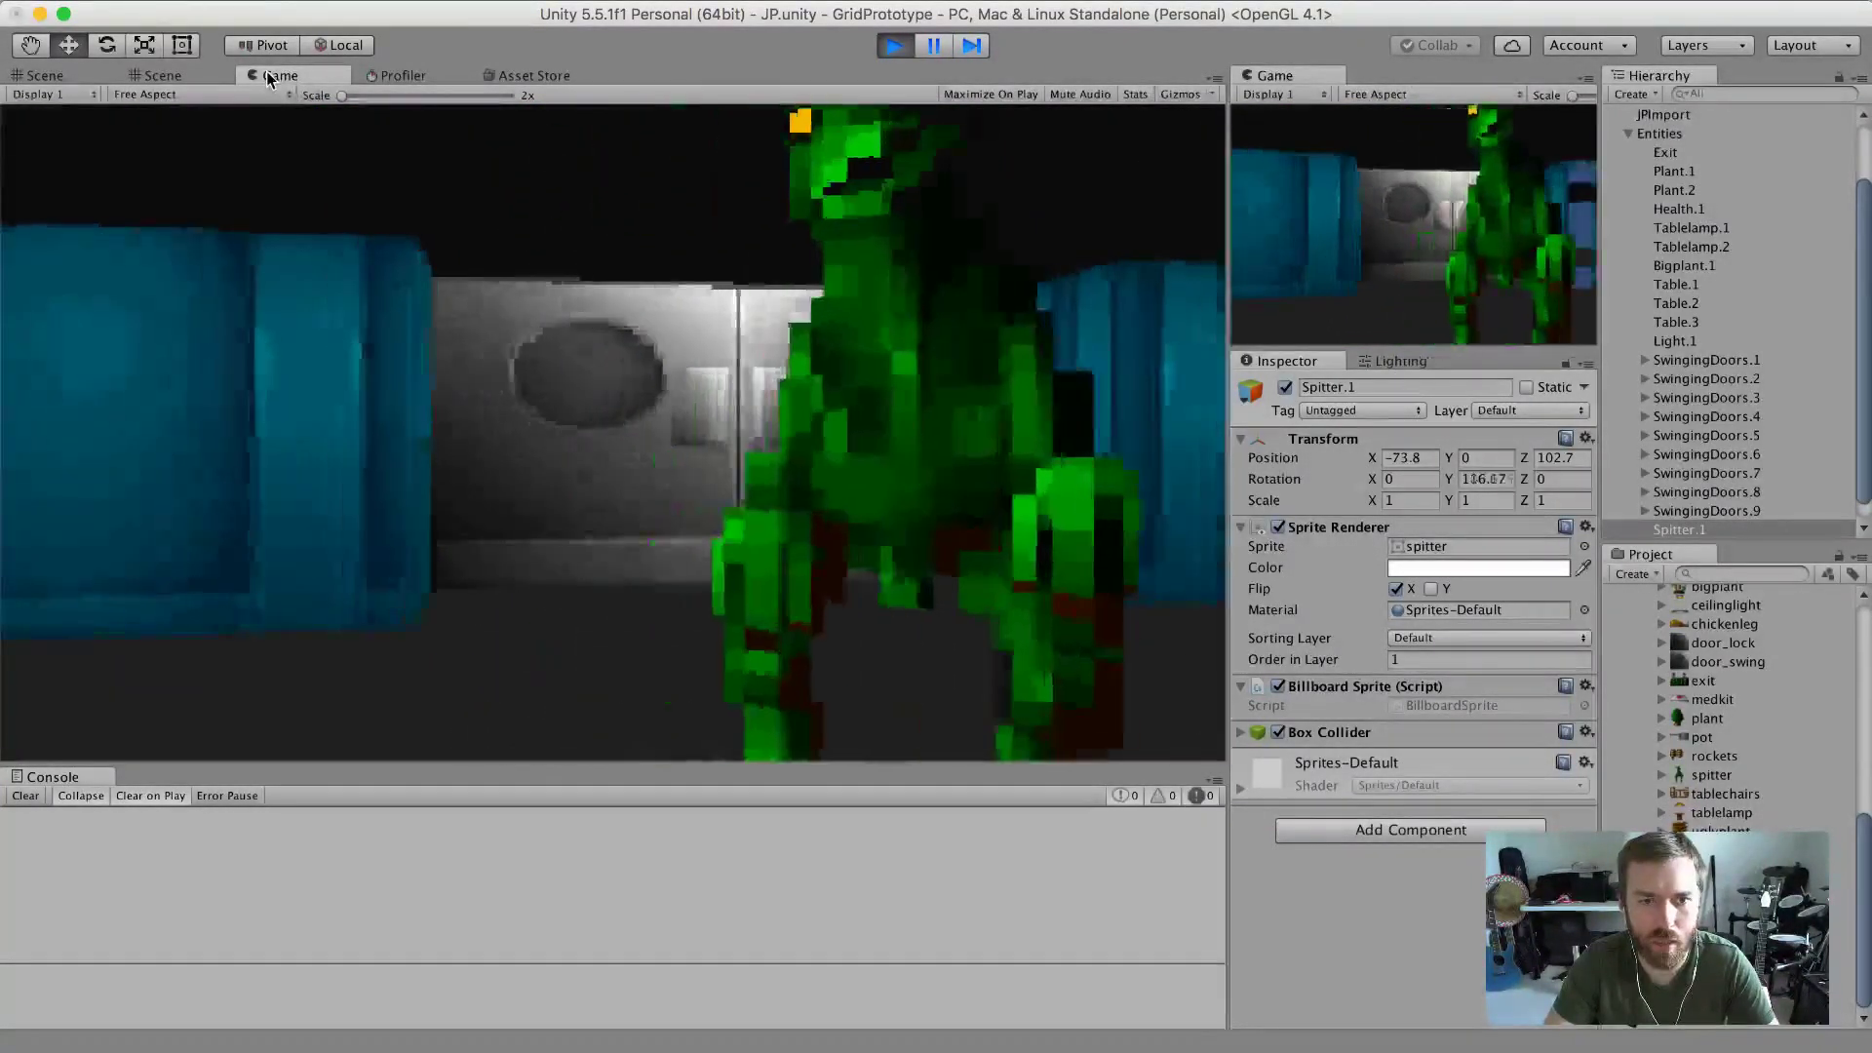
{"action": "key", "text": "s"}
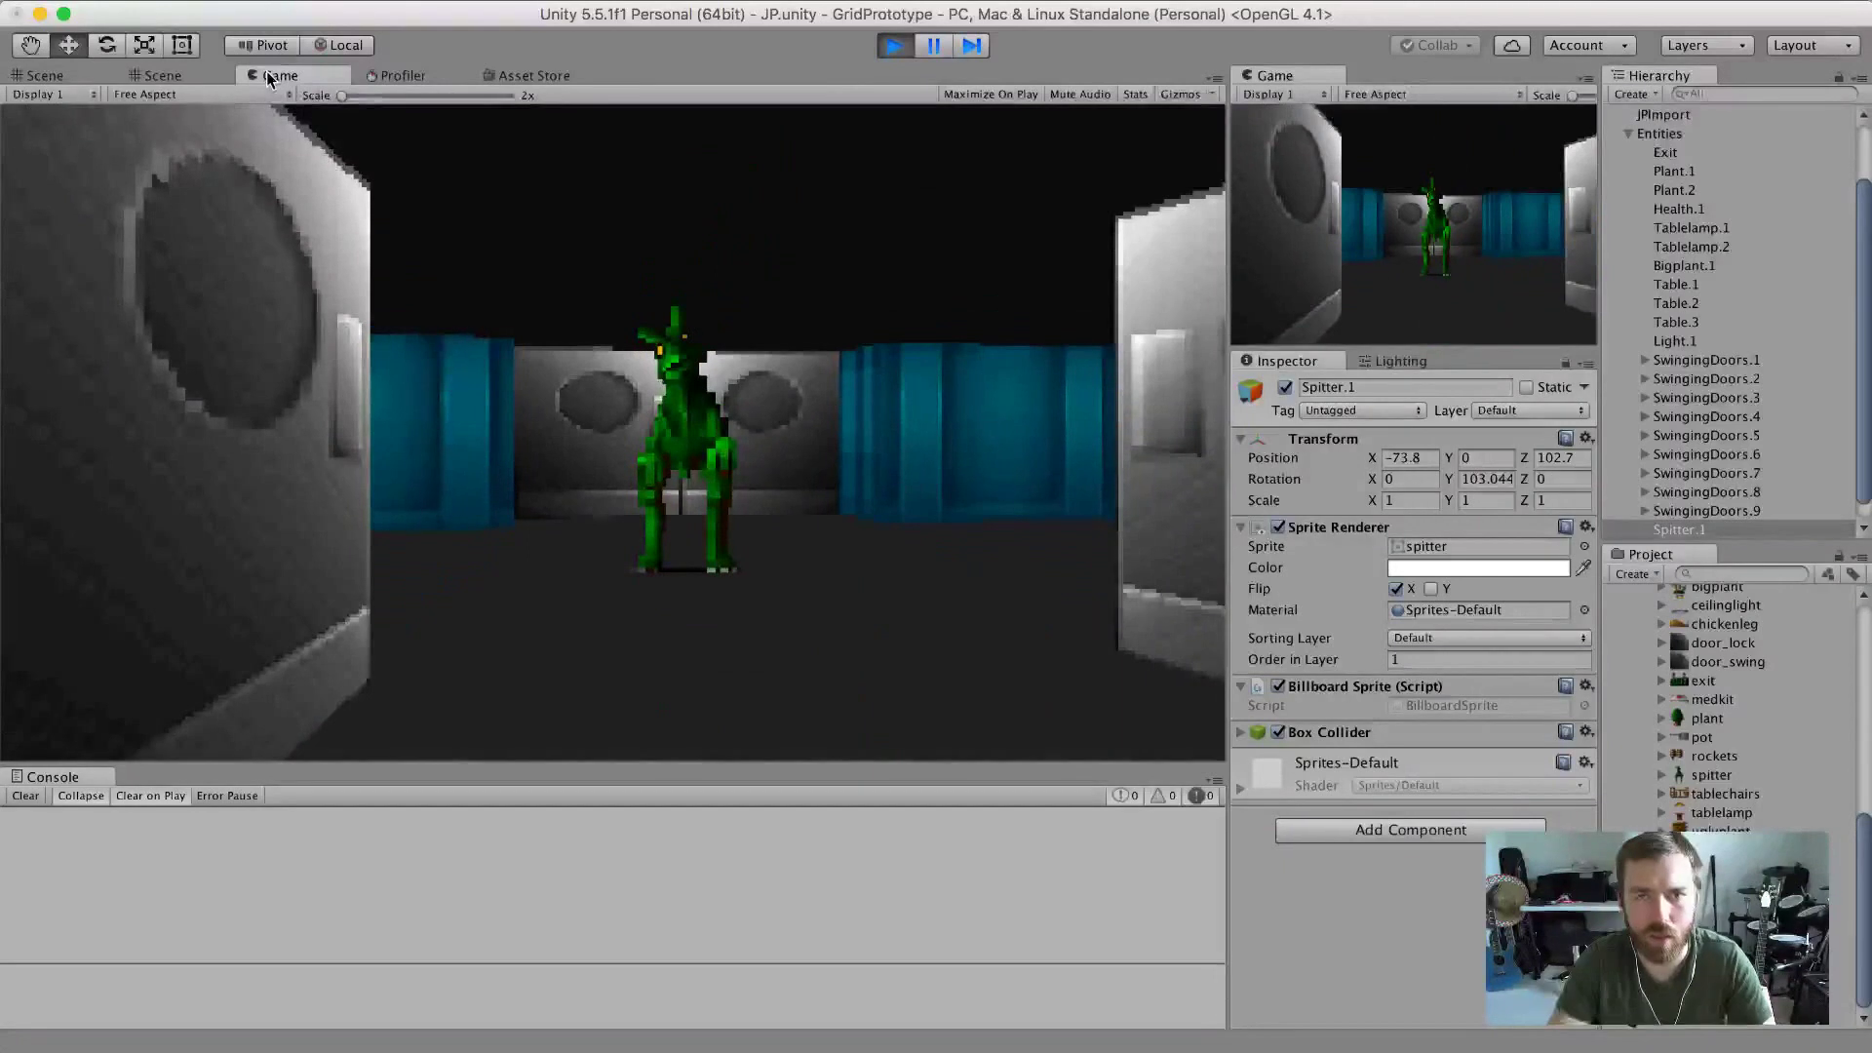
Switch to ZSNES, walk through the swinging doors, and approach the original spitter to examine its size up close.
{"action": "key", "text": "super+Tab"}
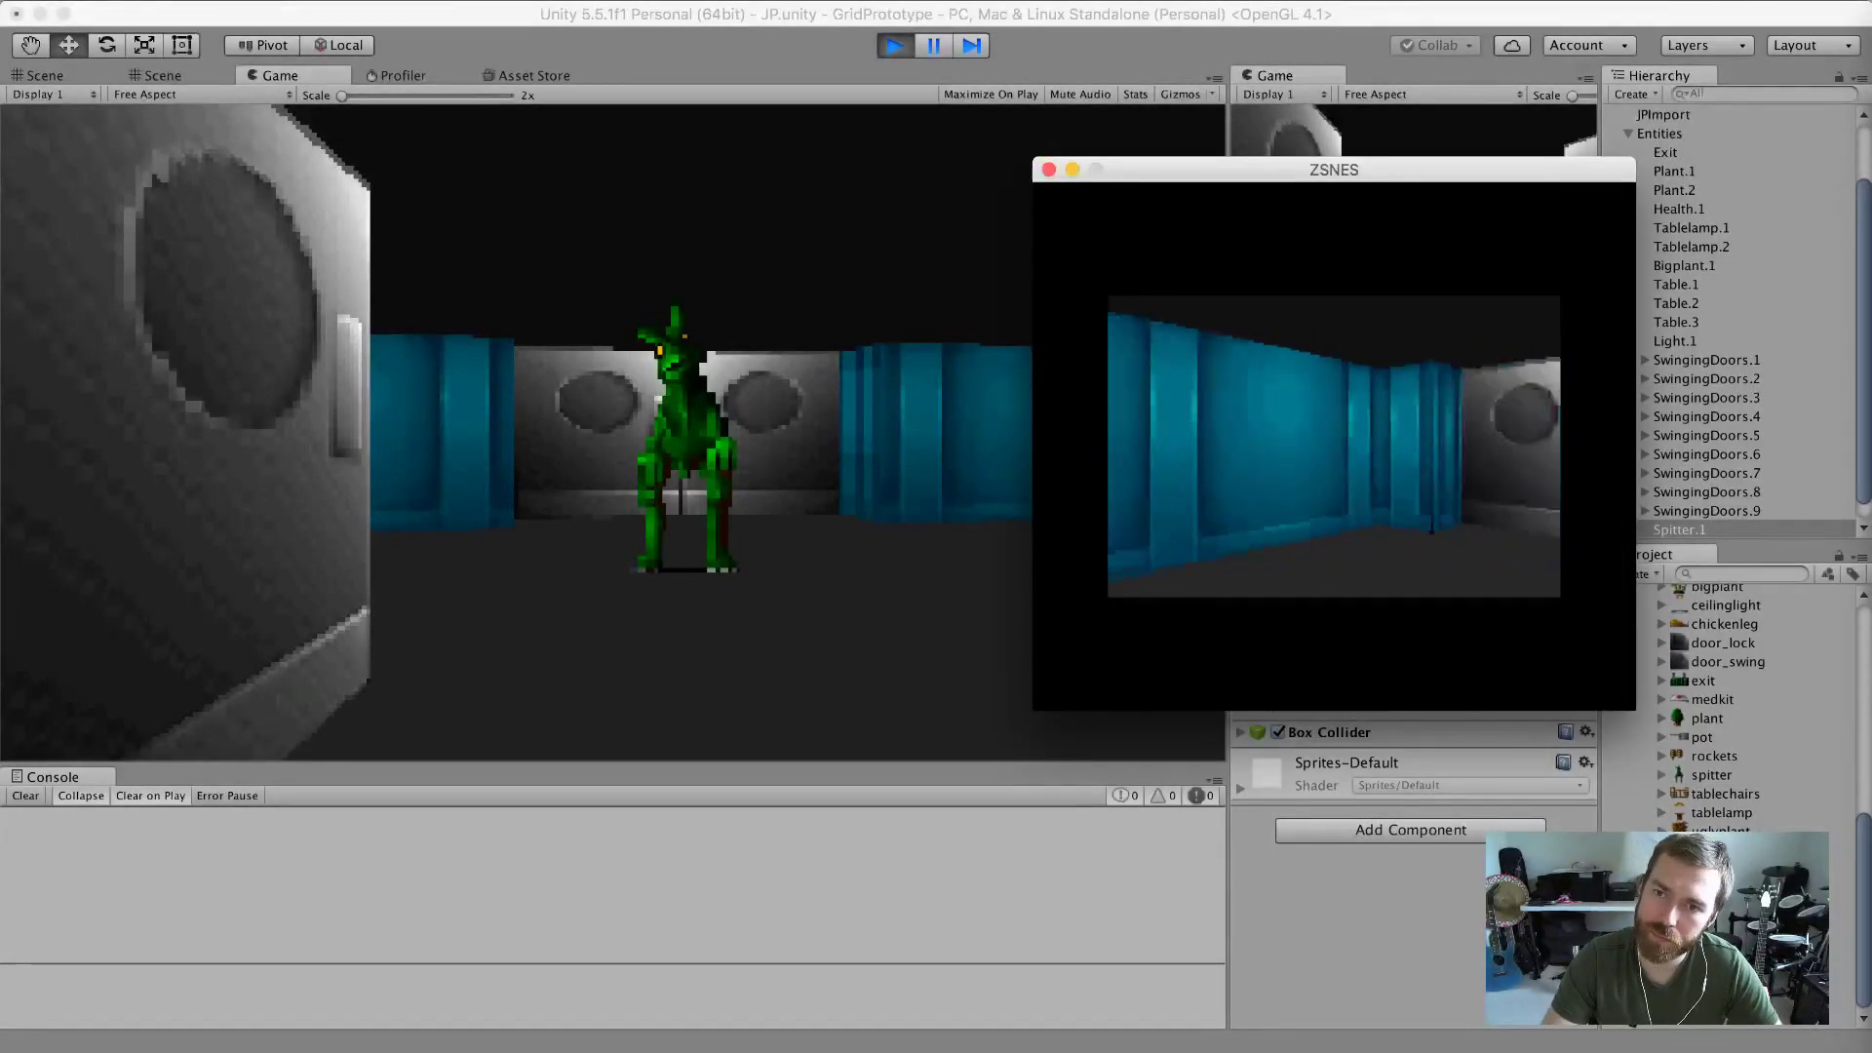
{"action": "key", "text": "Up"}
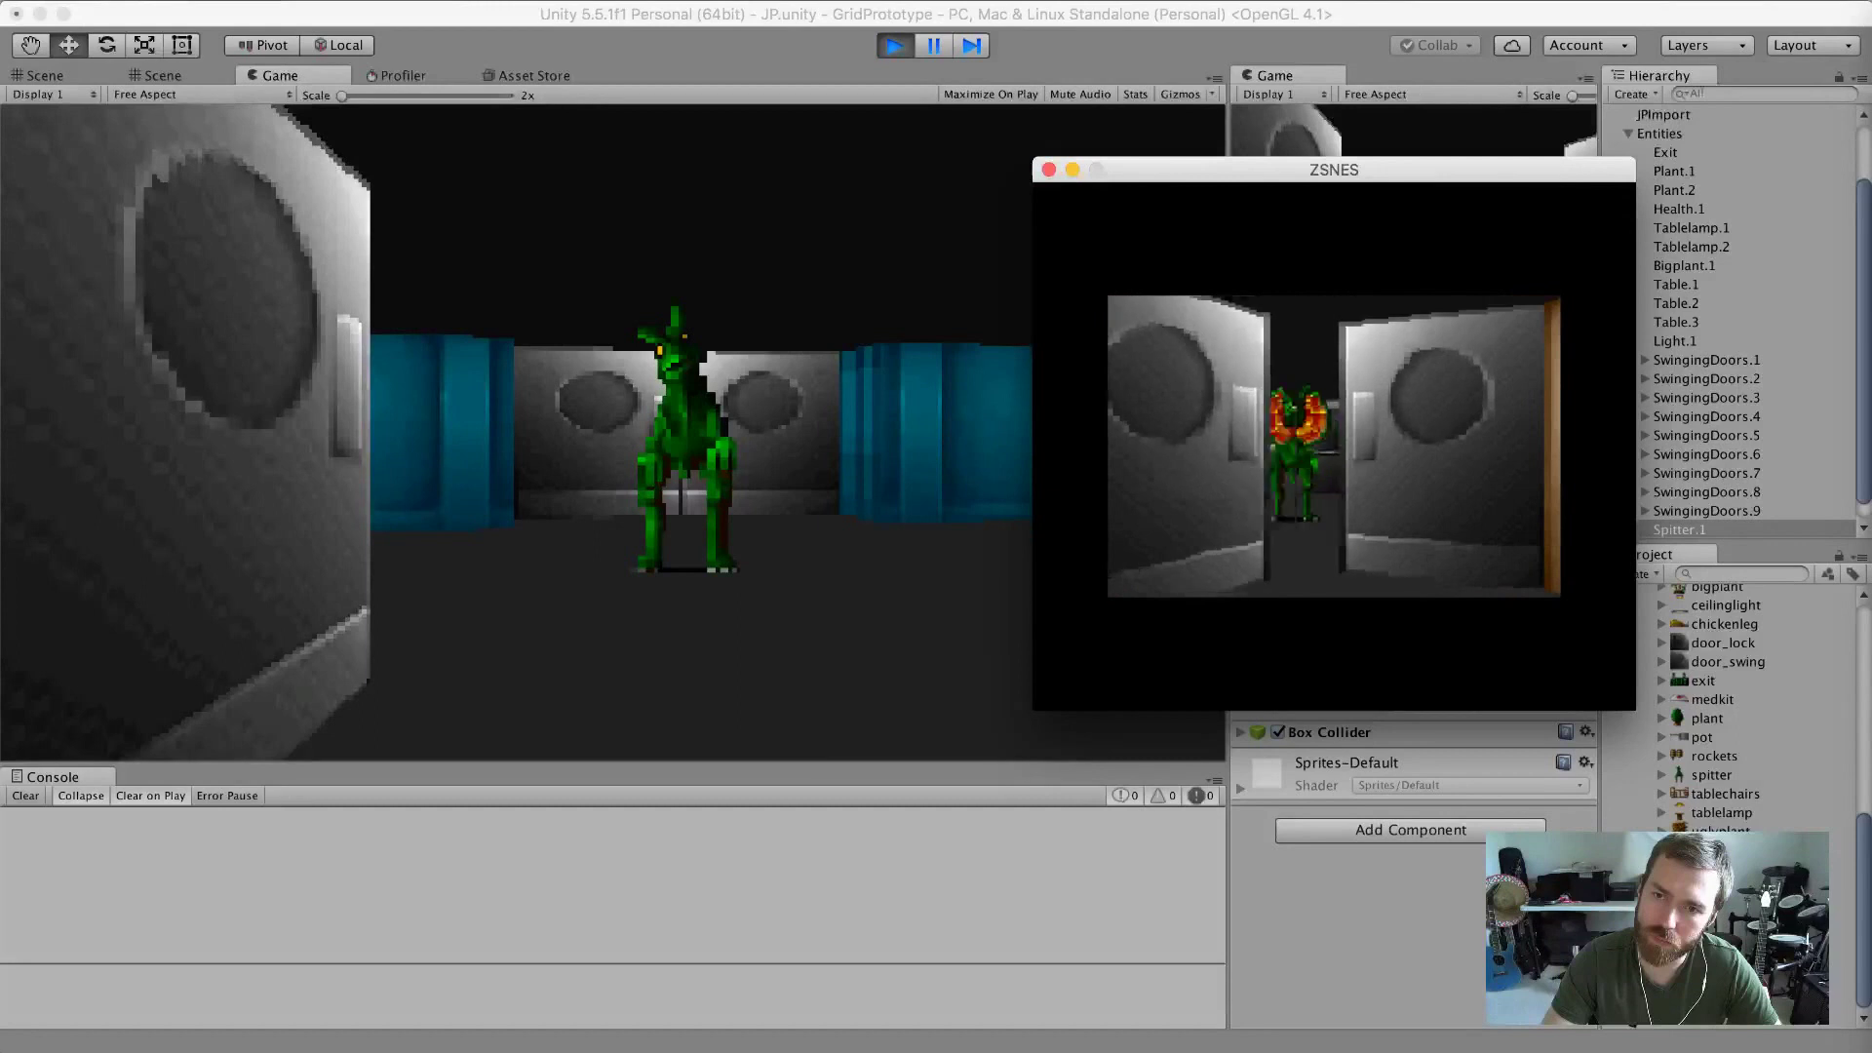
{"action": "key", "text": "Left"}
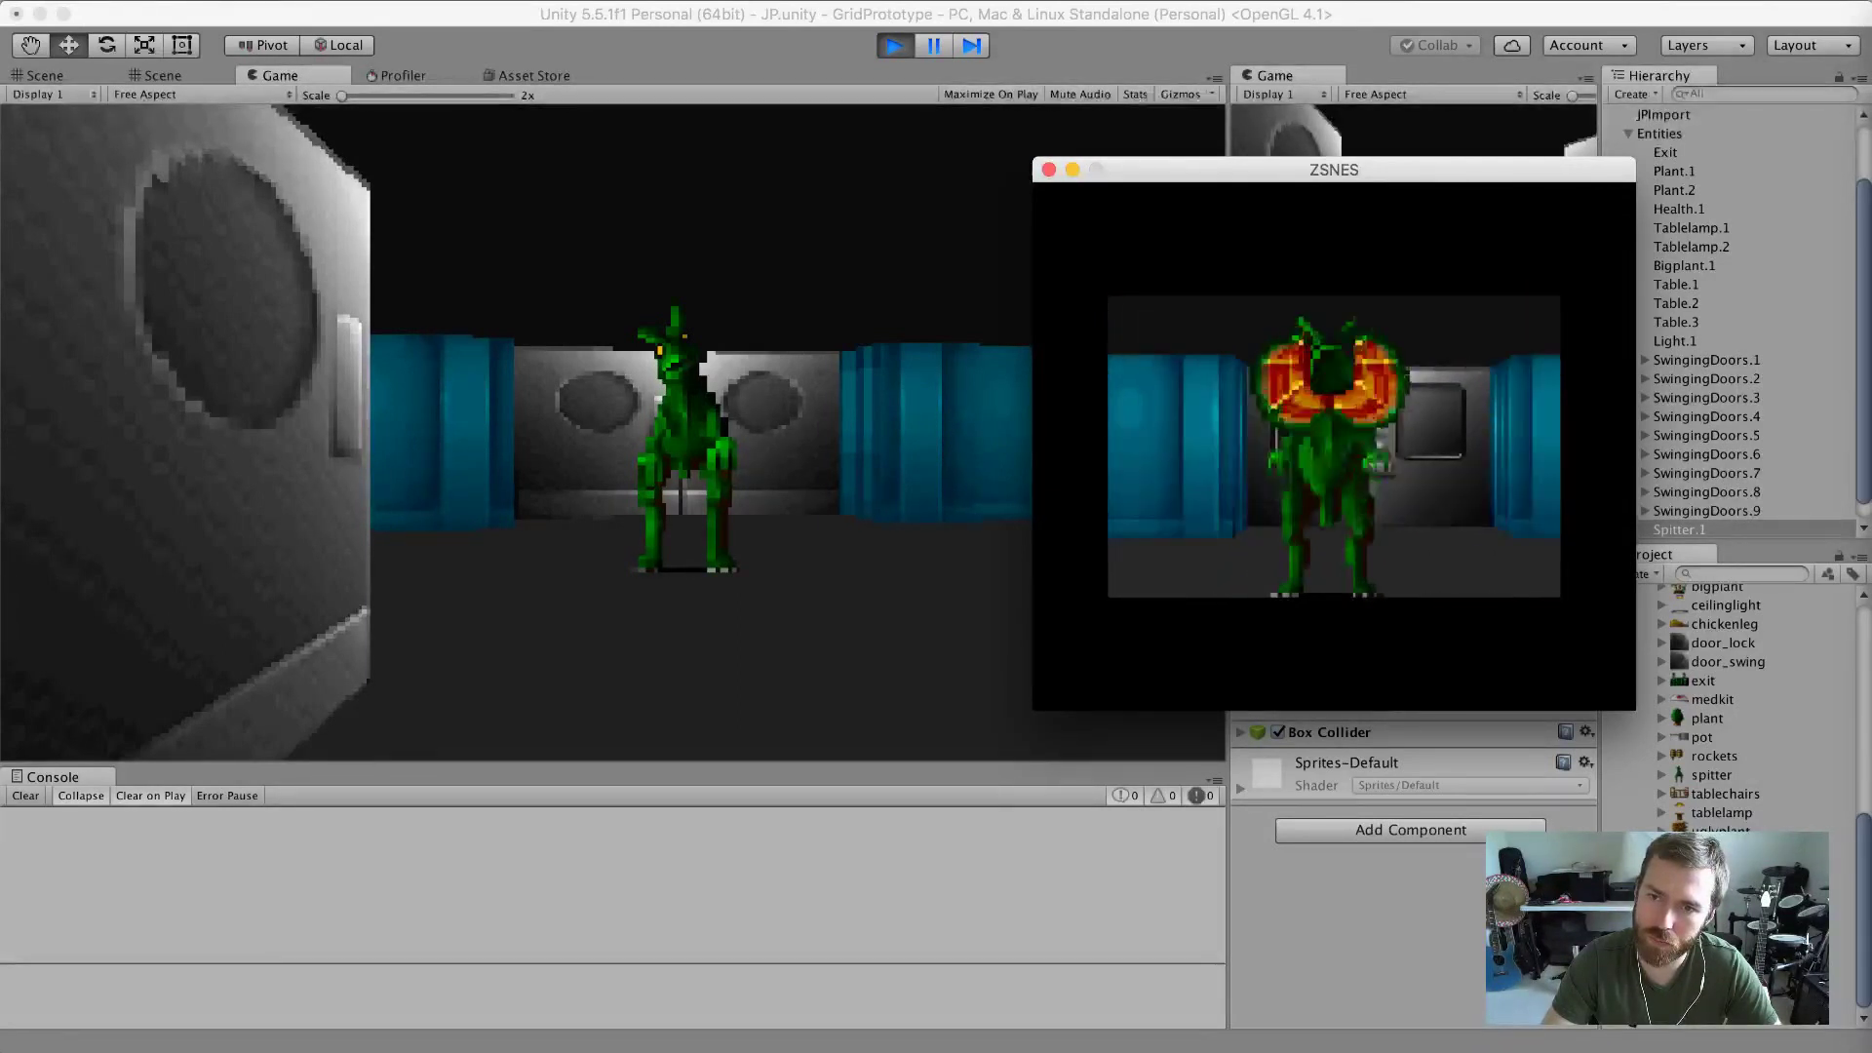
{"action": "key", "text": "Right"}
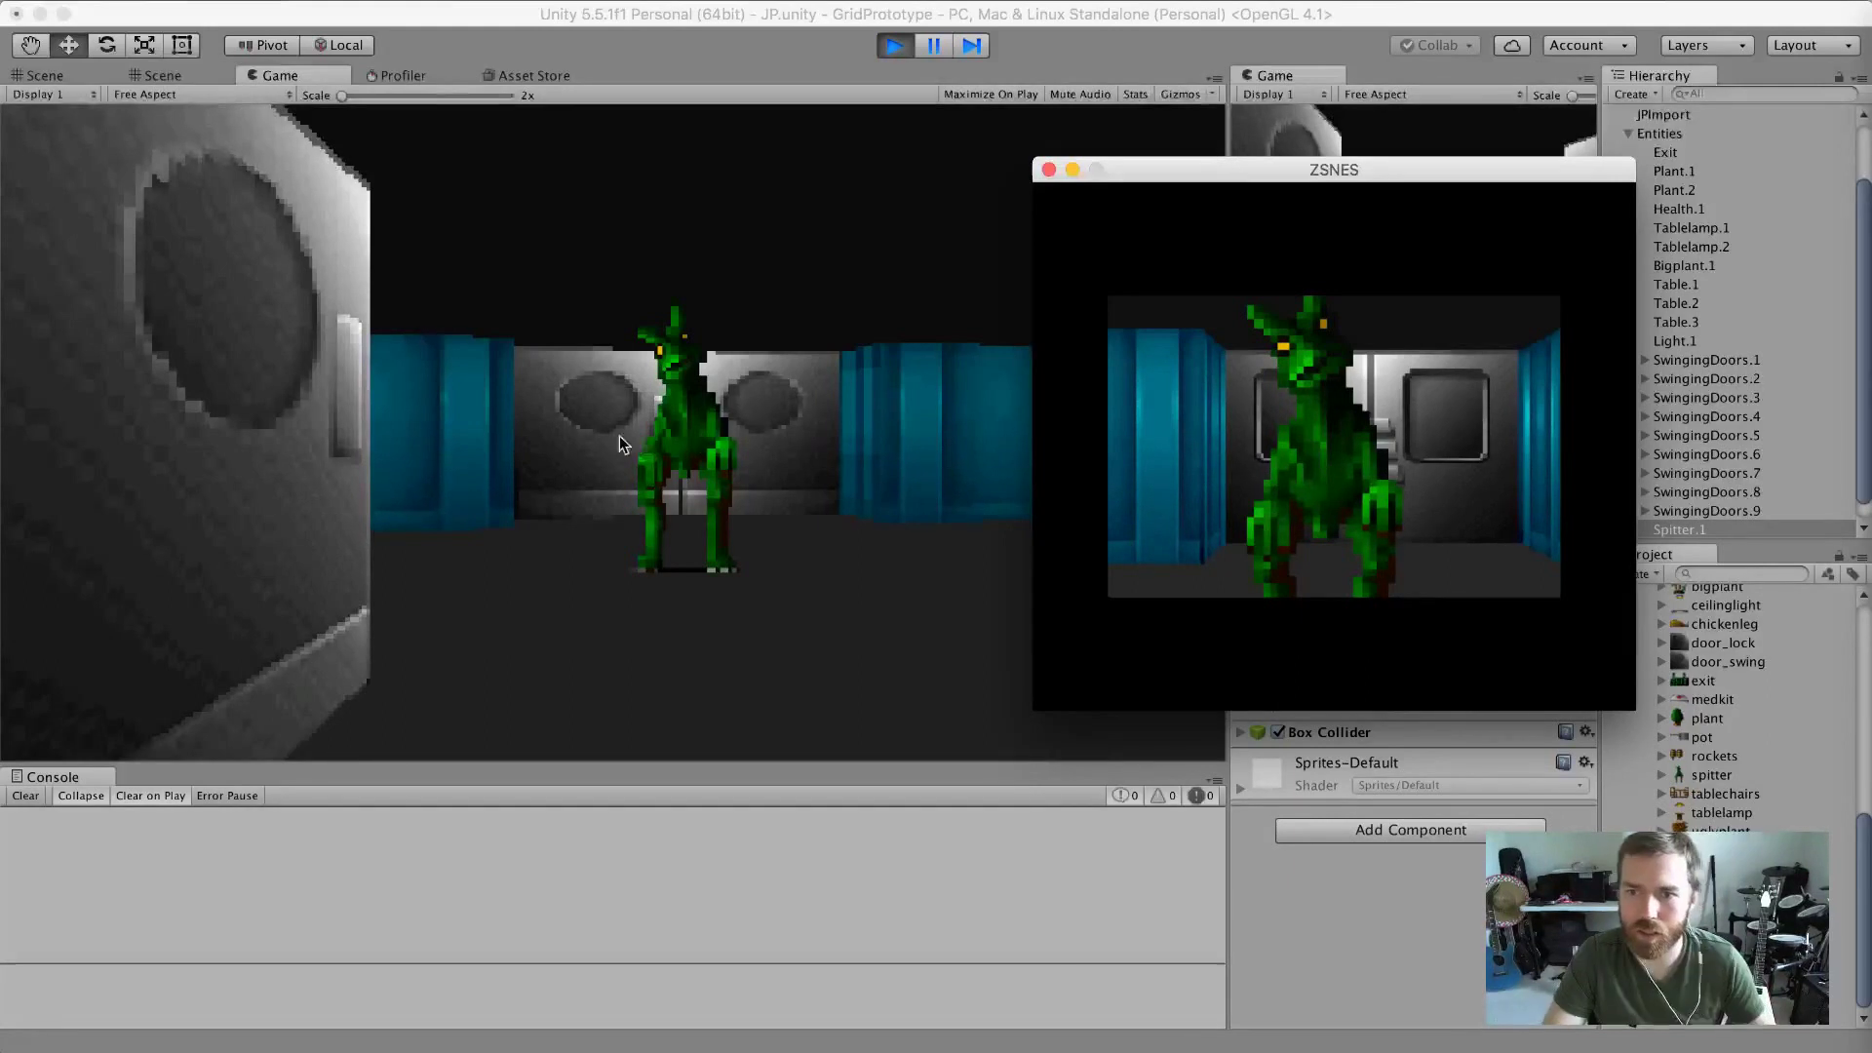
Return to Unity and walk the player repeatedly toward and away from the spitter to judge its size against the doors.
{"action": "left_click", "coordinate": [658, 448]}
{"action": "key", "text": "Up"}
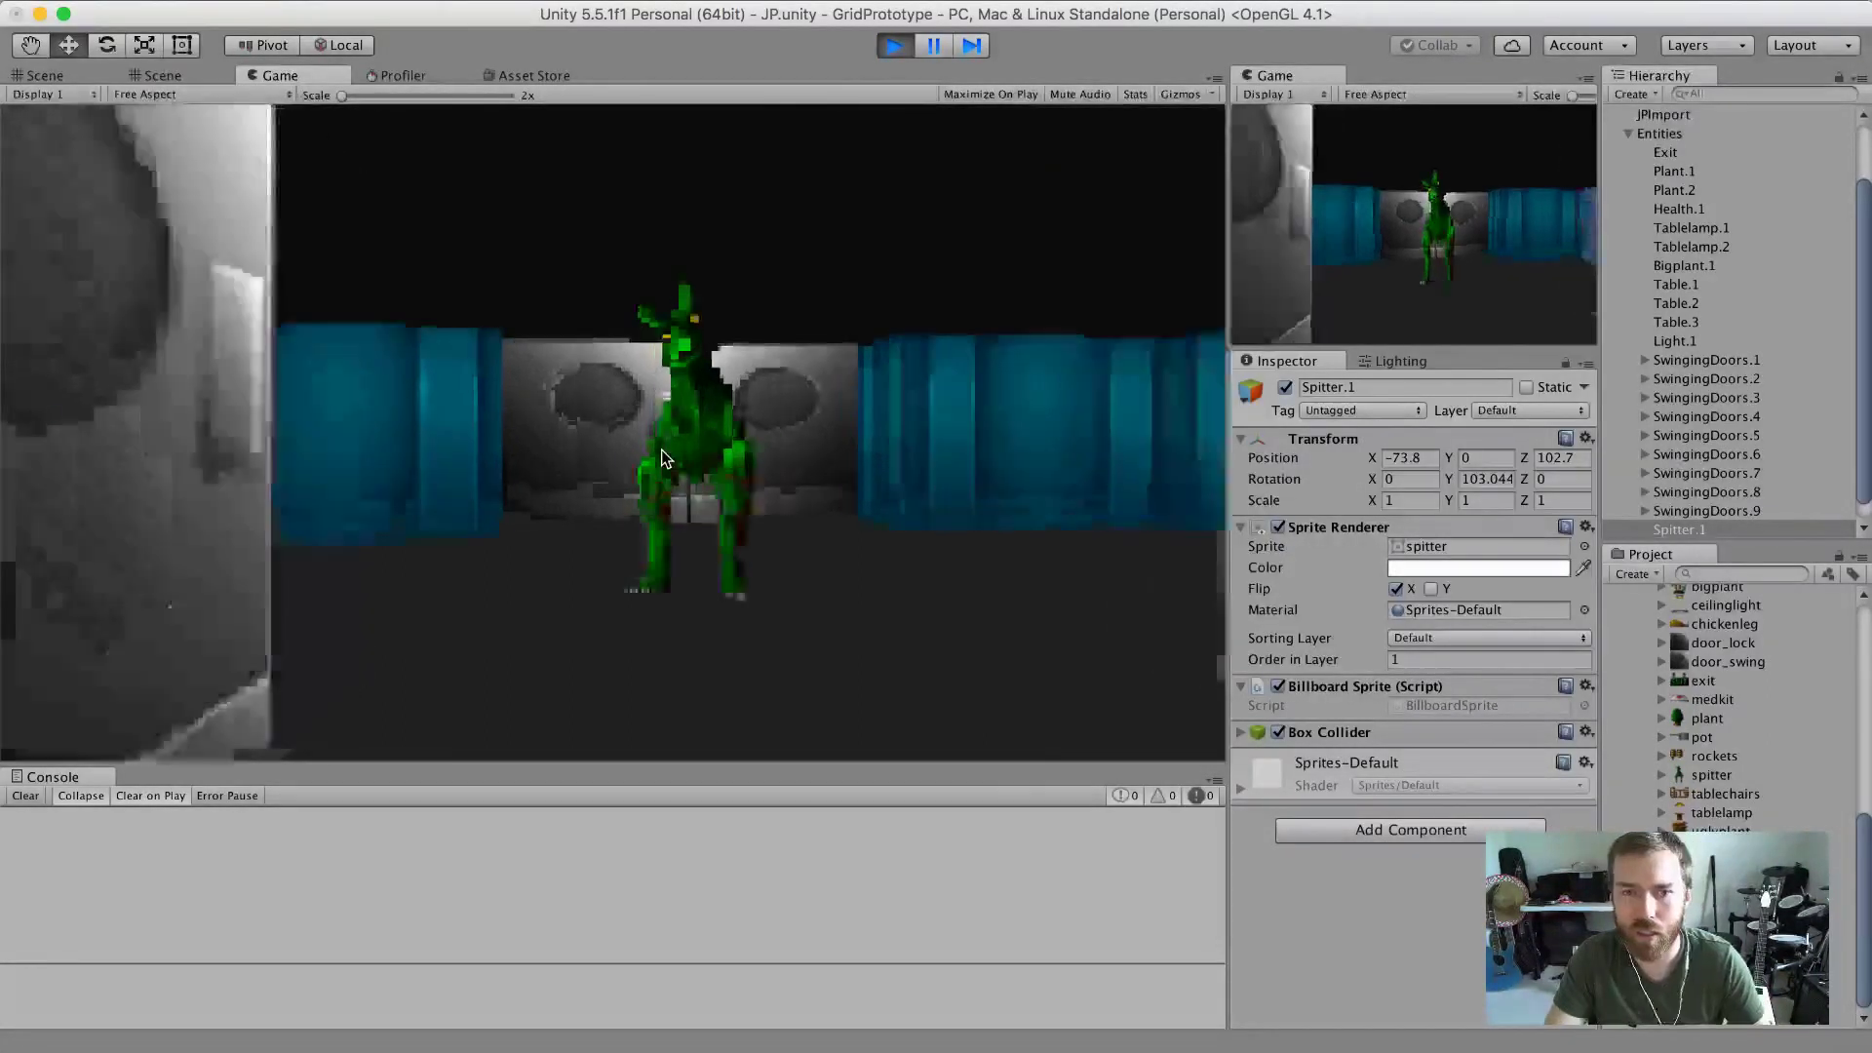
{"action": "key", "text": "Up"}
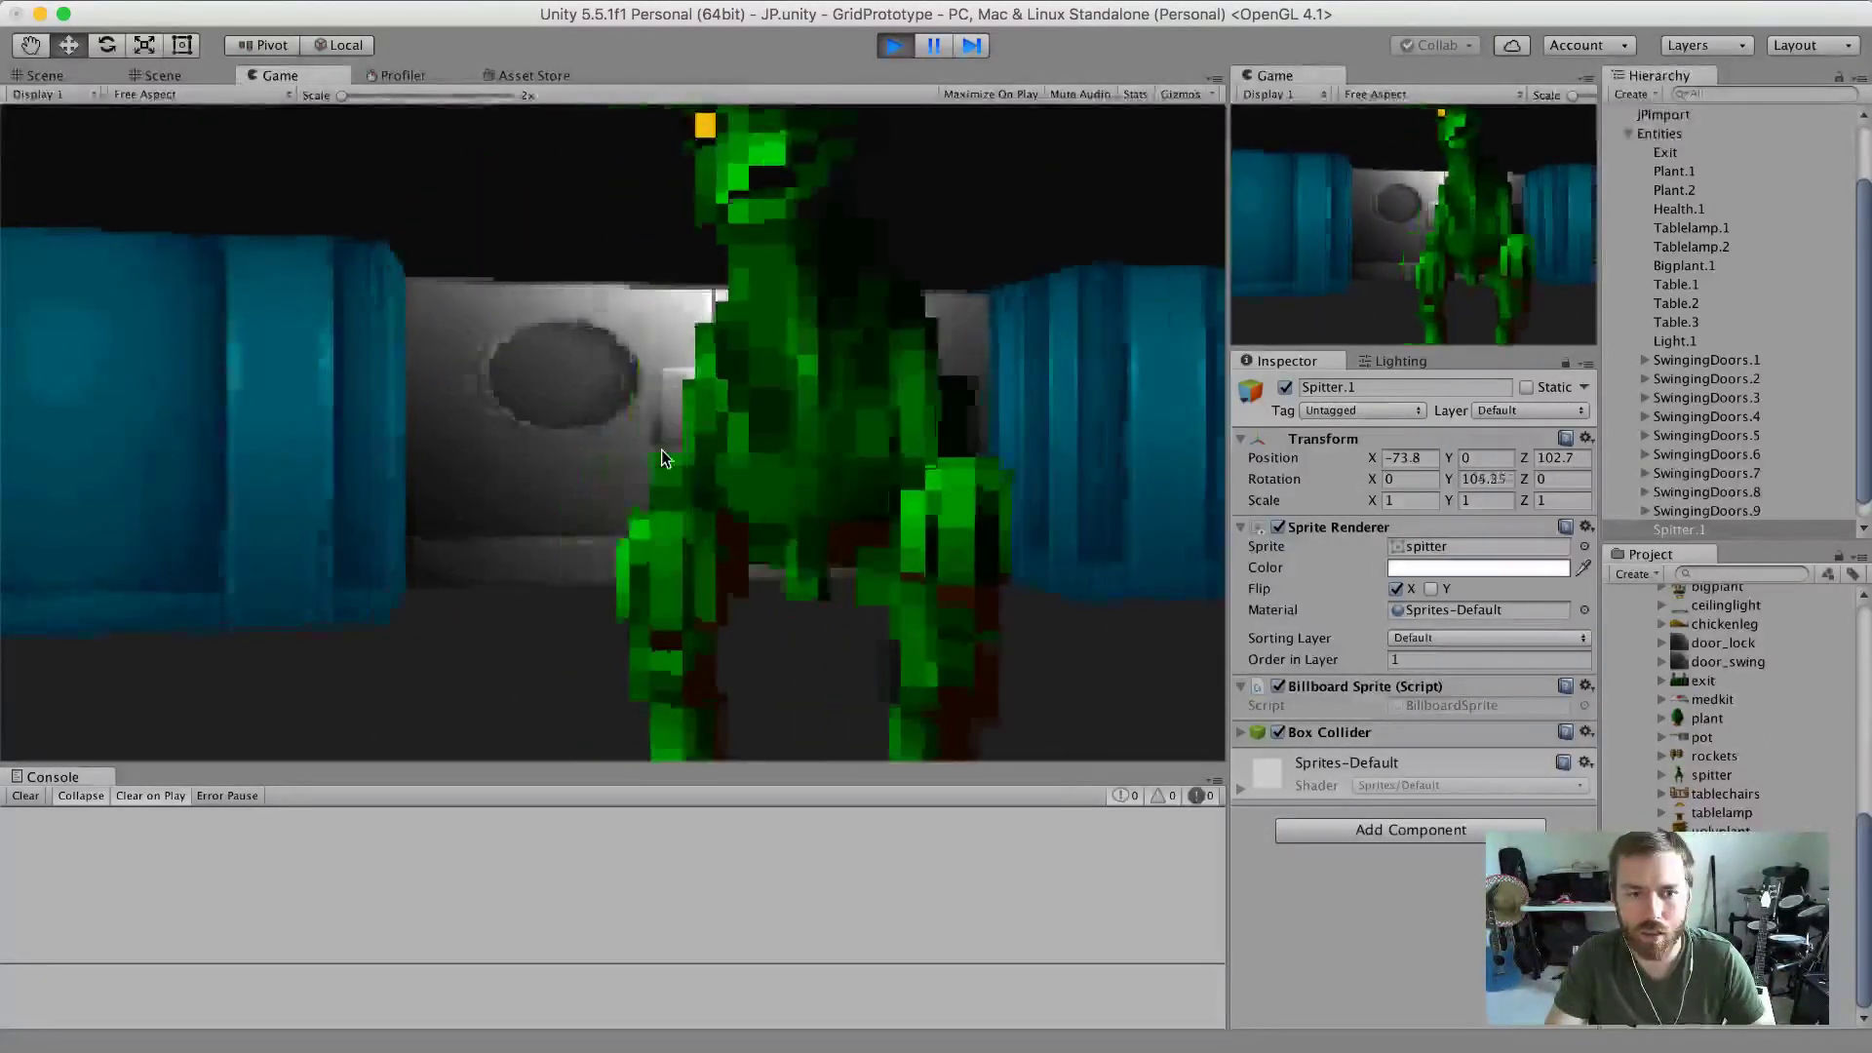
{"action": "key", "text": "Right"}
{"action": "key", "text": "Left"}
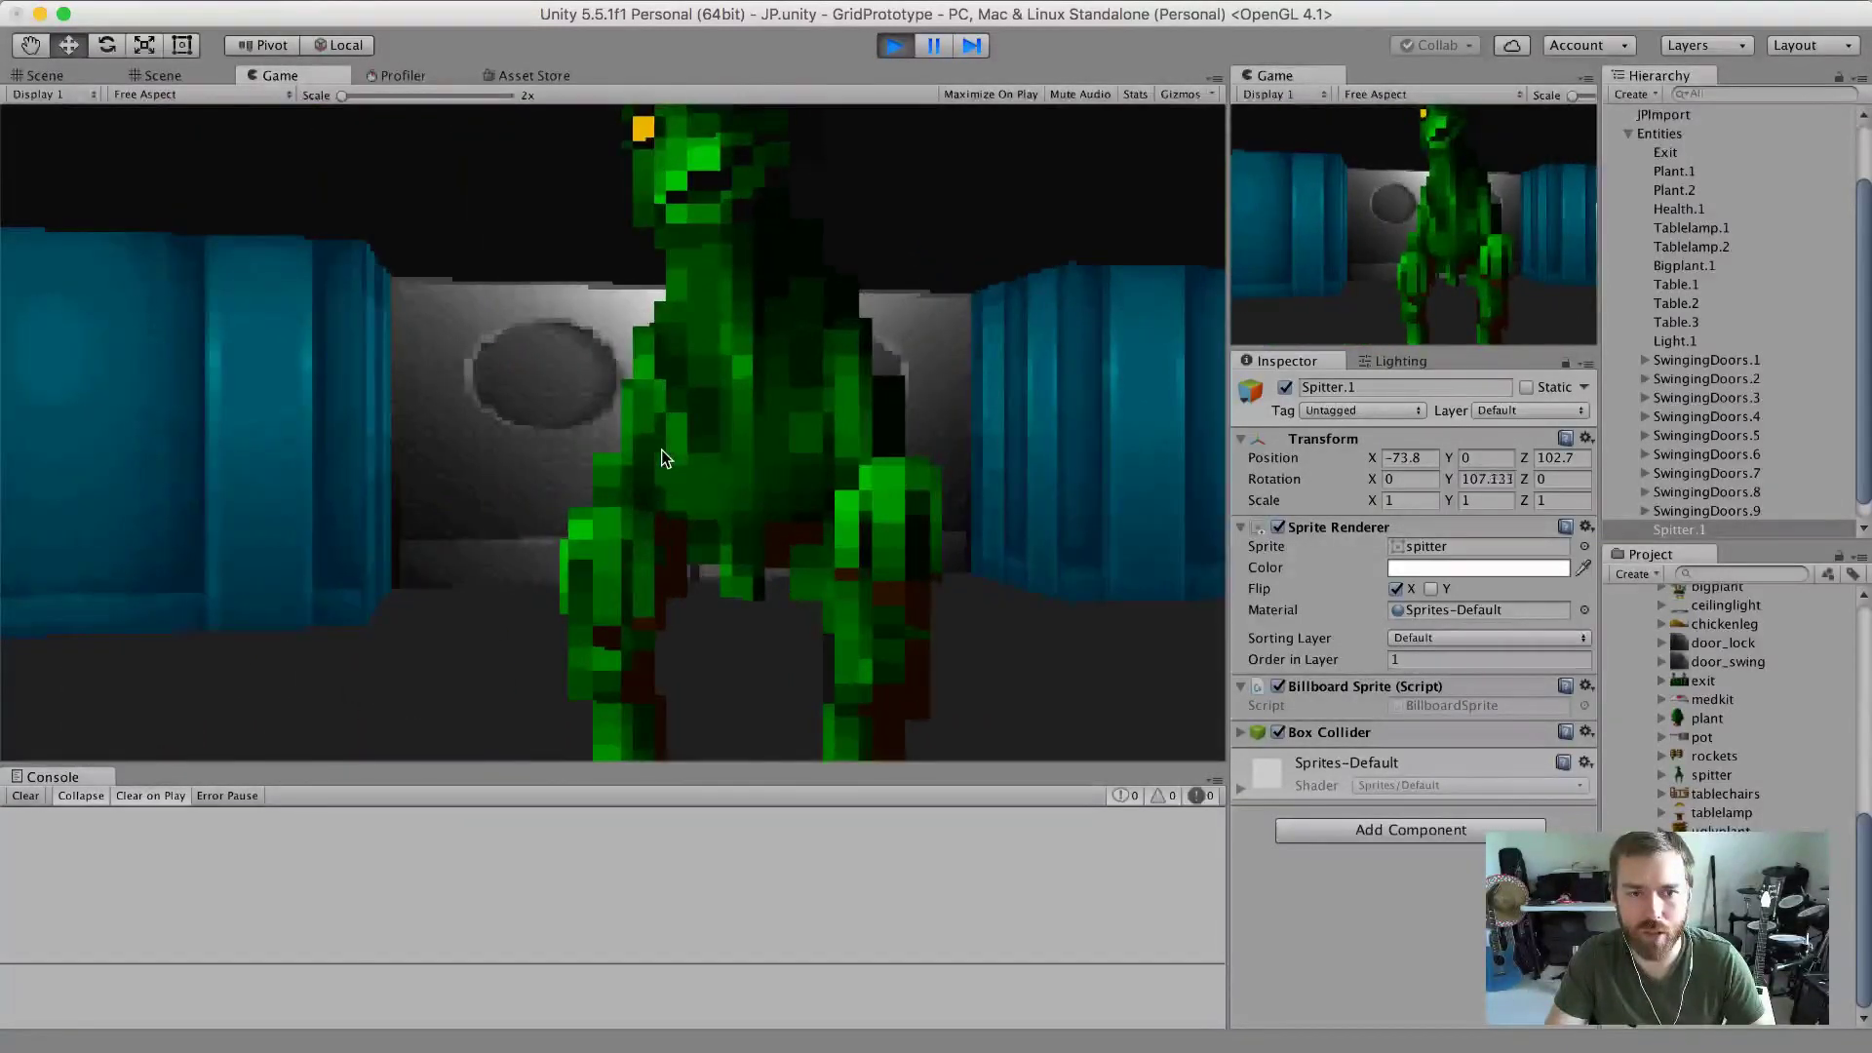
{"action": "key", "text": "Down"}
{"action": "key", "text": "Down"}
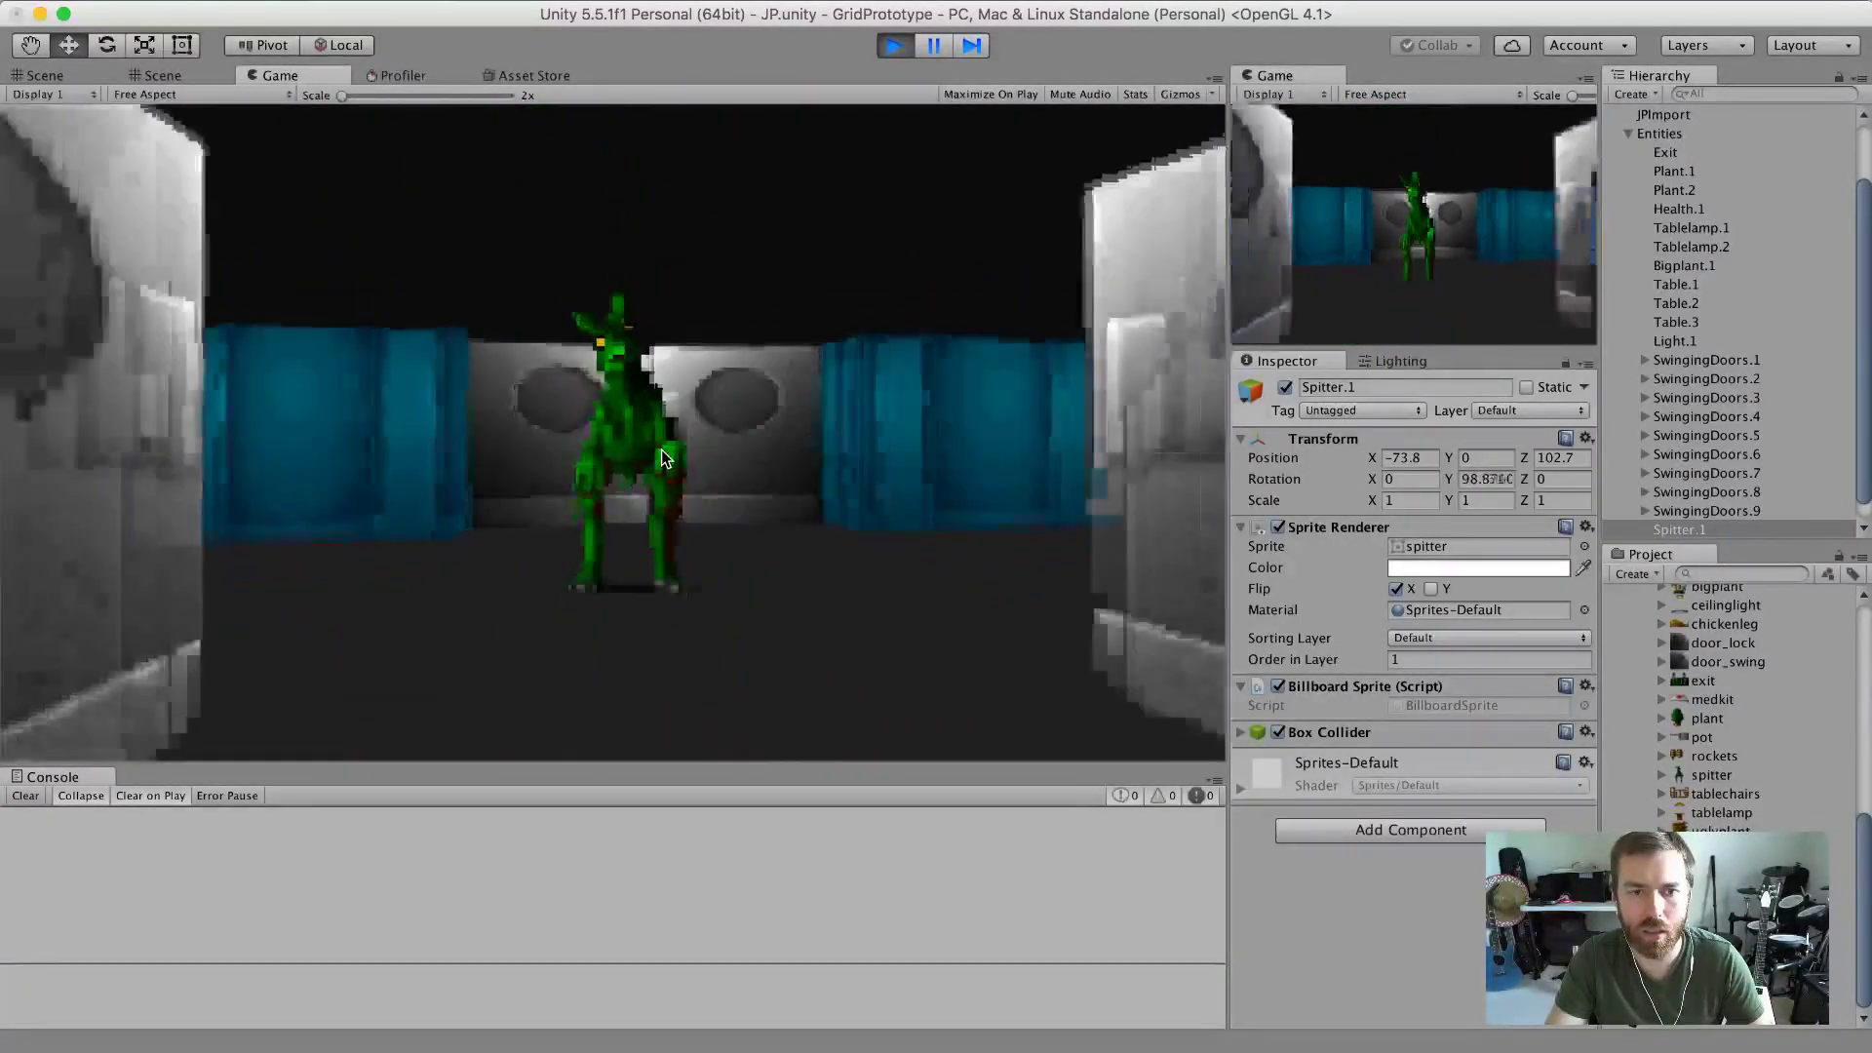
{"action": "key", "text": "Up"}
{"action": "key", "text": "Down"}
{"action": "key", "text": "Up"}
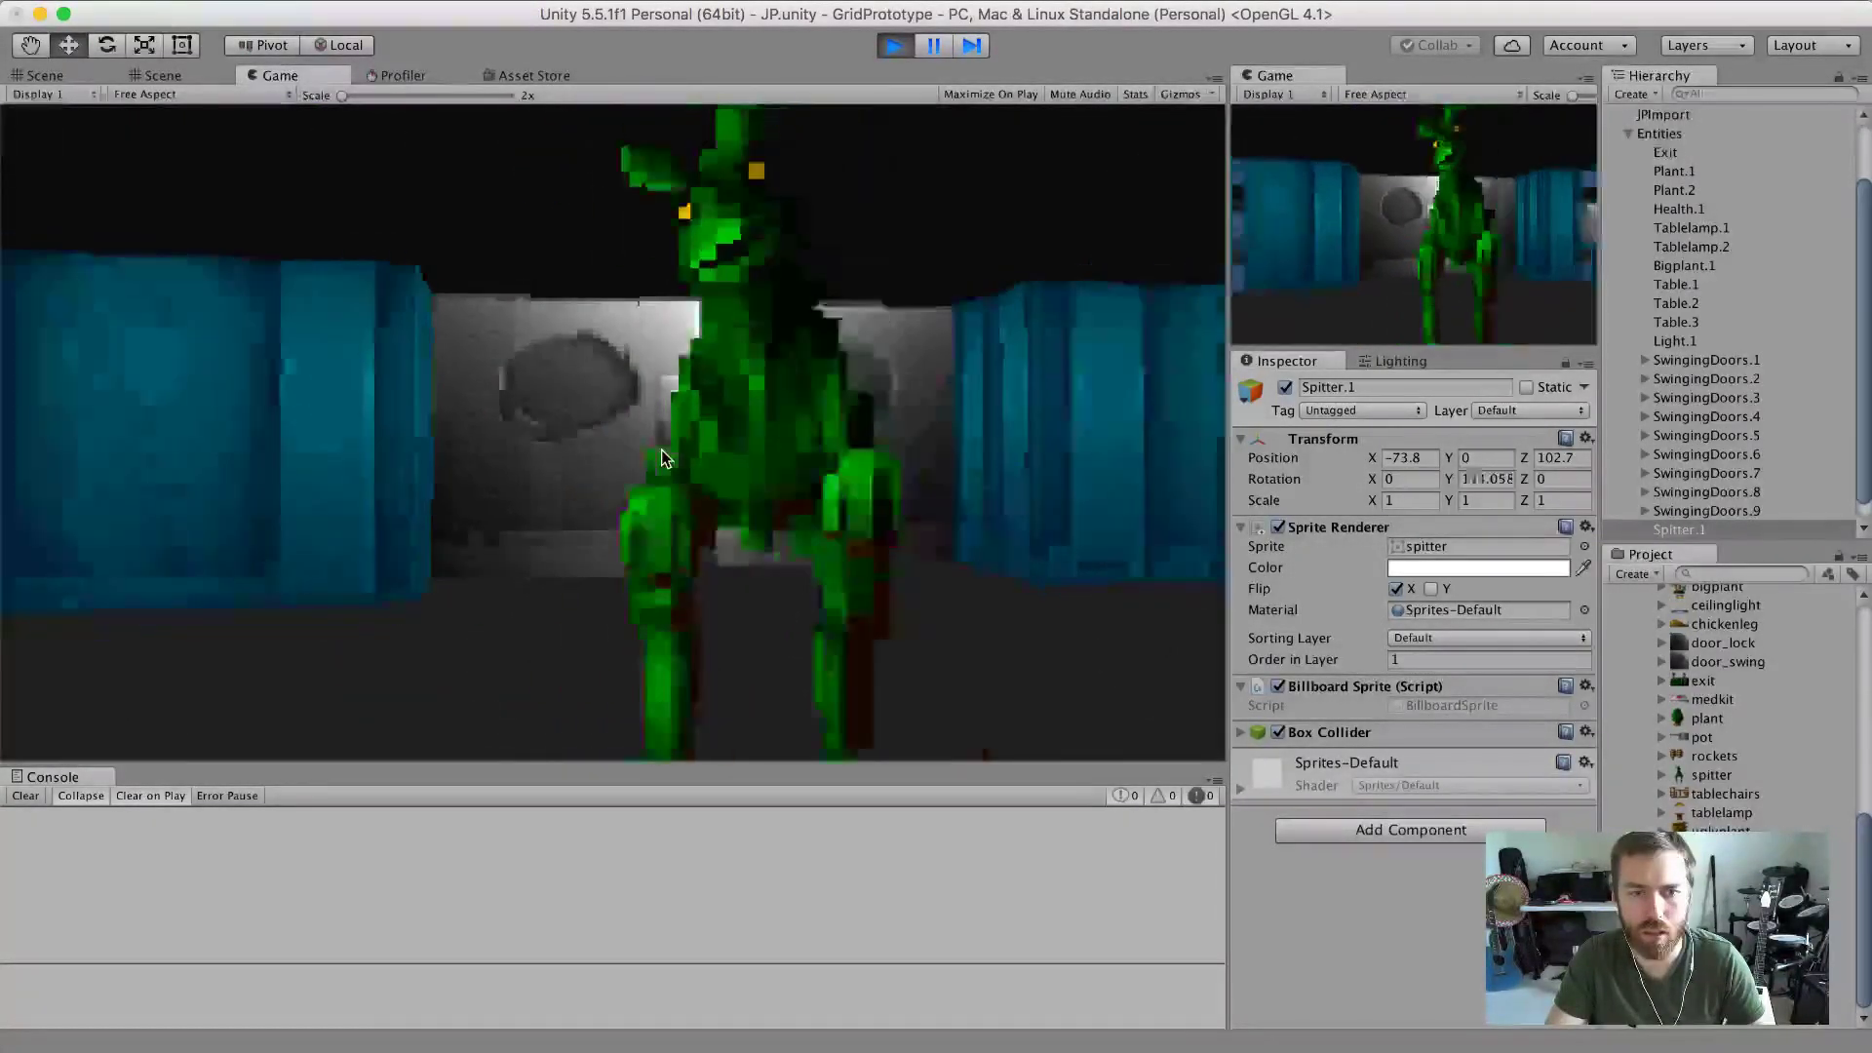
{"action": "key", "text": "Down"}
{"action": "key", "text": "Up"}
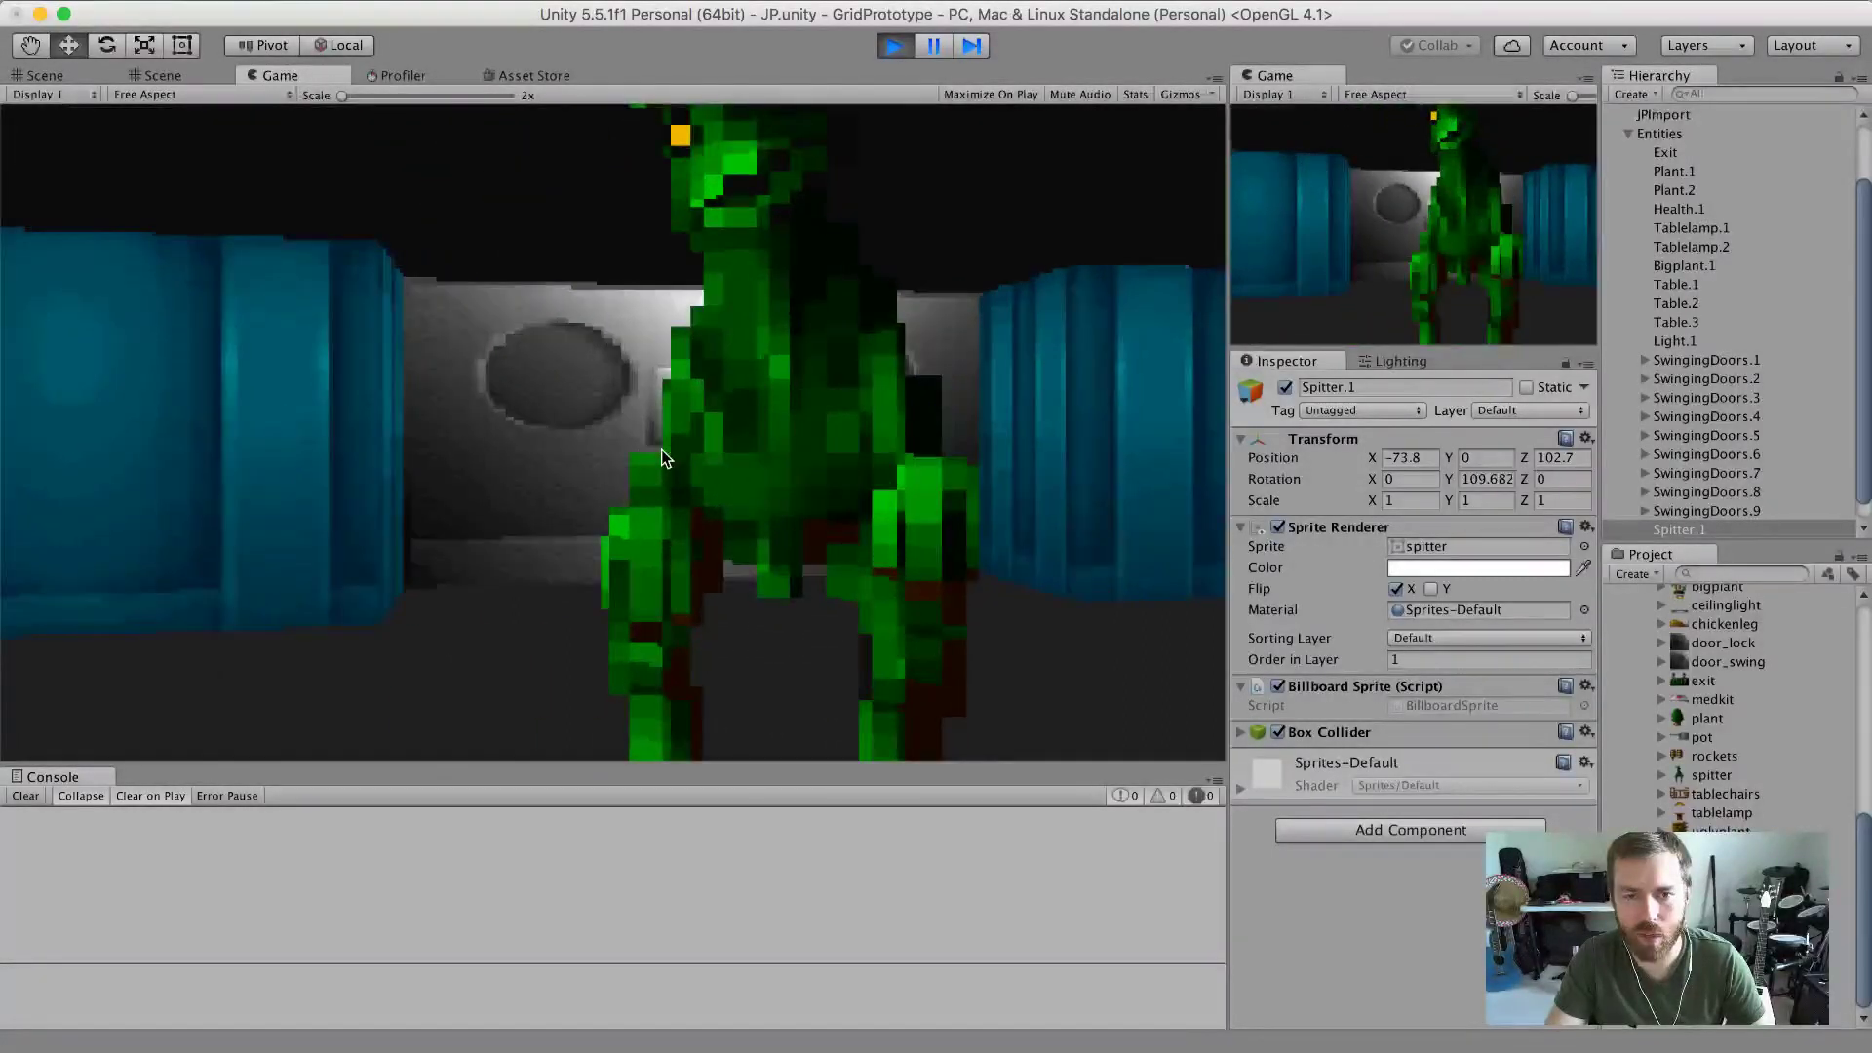
{"action": "key", "text": "Down"}
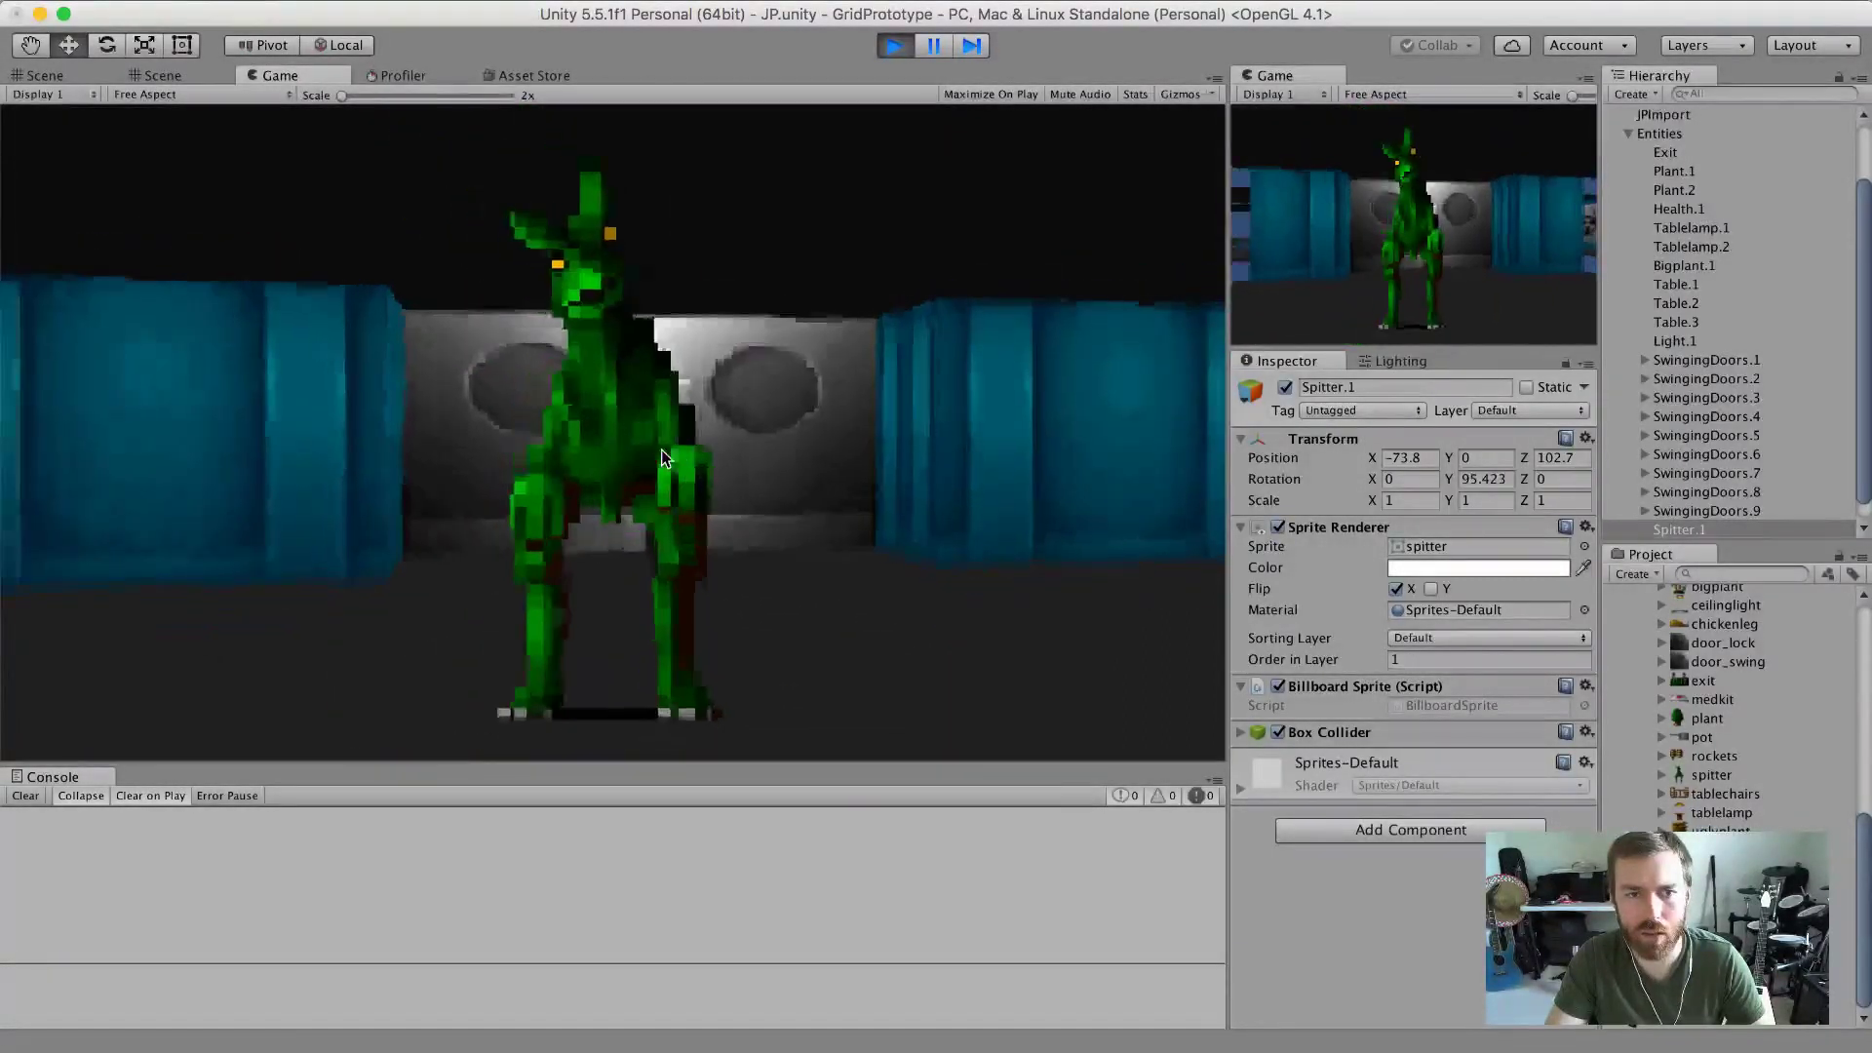
{"action": "key", "text": "Up"}
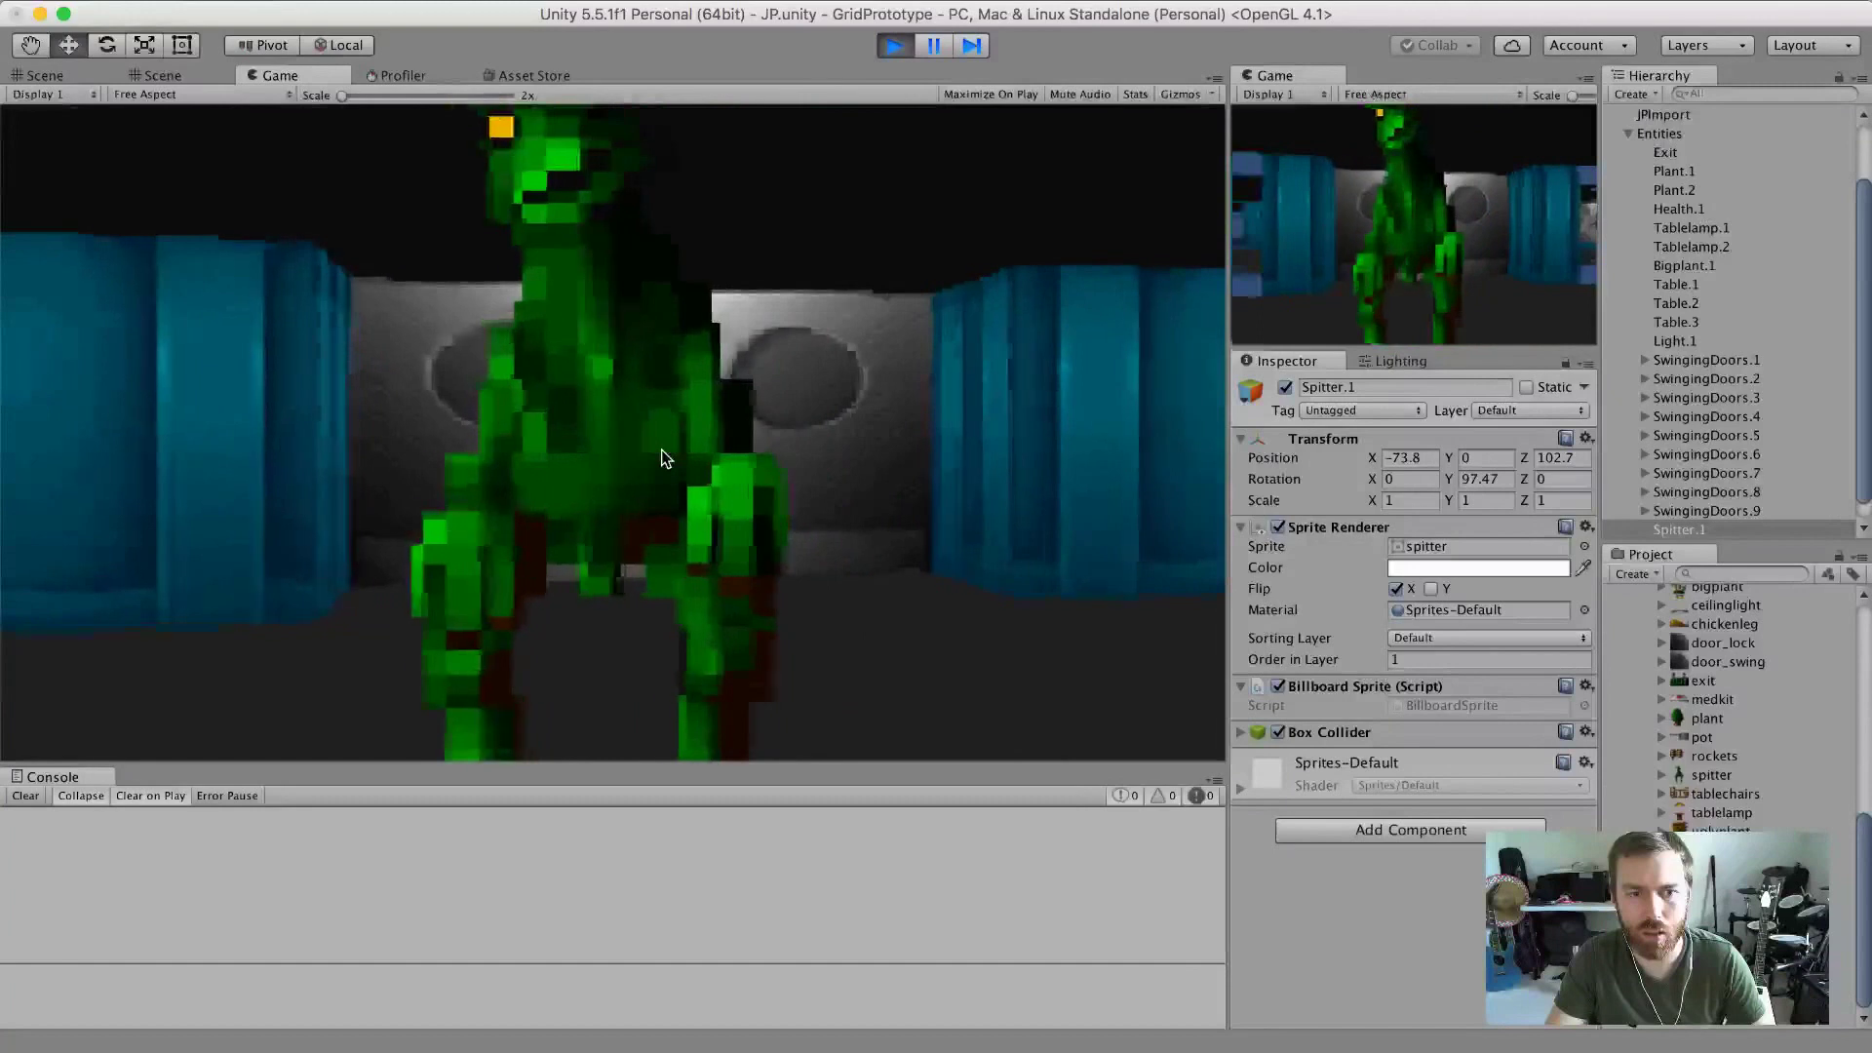
{"action": "key", "text": "Down"}
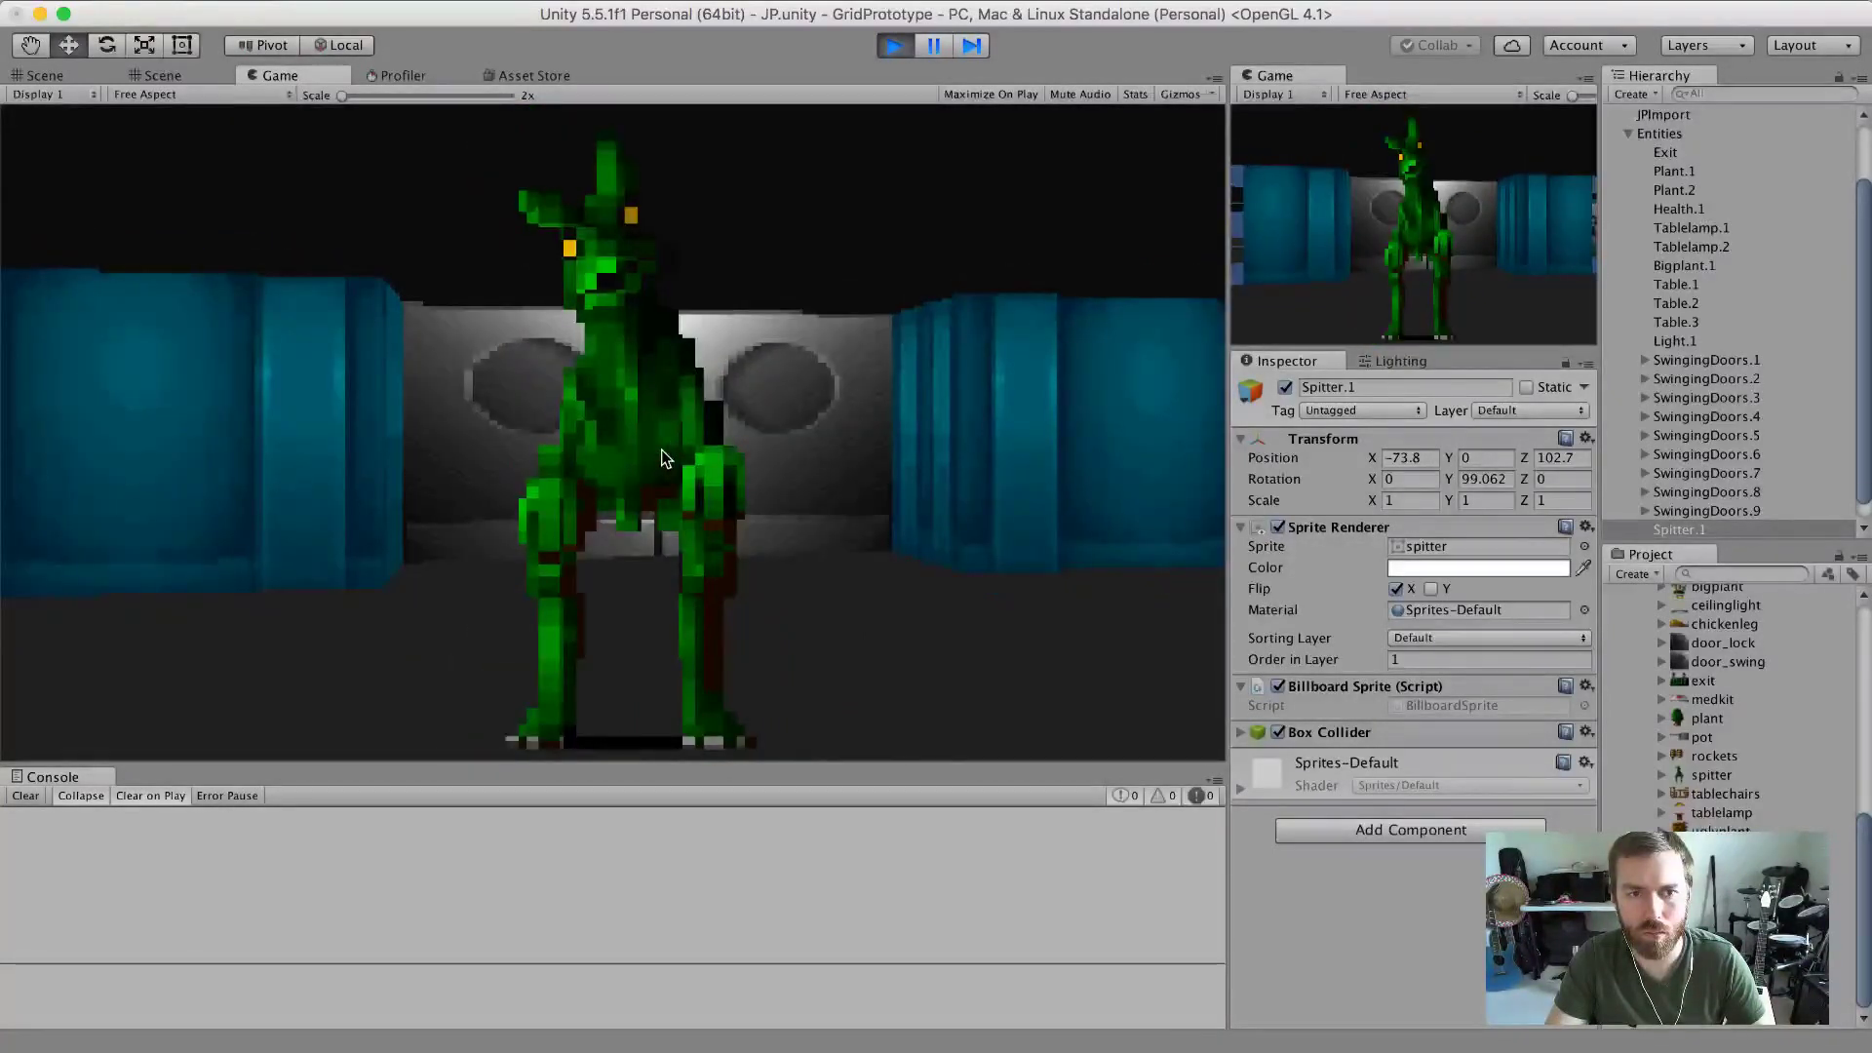
Alternate between ZSNES and Unity while approaching the Unity spitter to compare its size with the original from the same distance.
{"action": "key", "text": "super+Tab"}
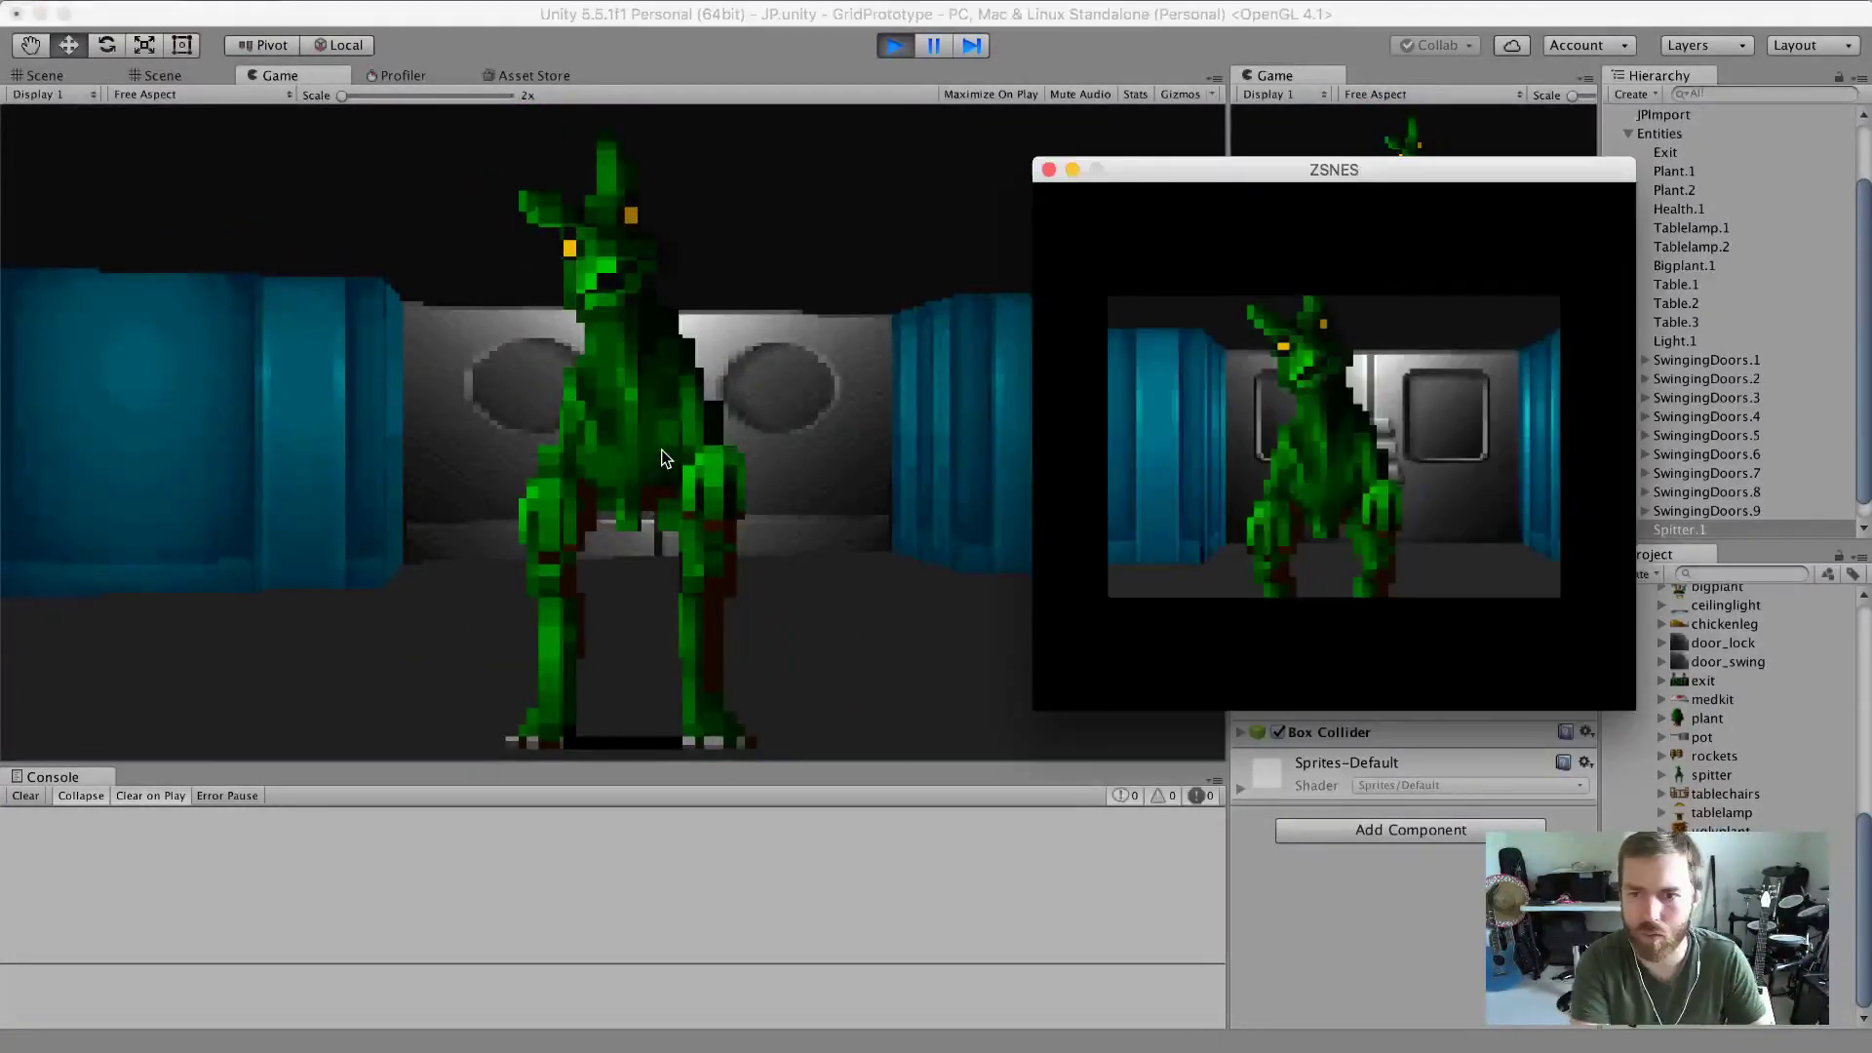
{"action": "key", "text": "super+Tab"}
{"action": "key", "text": "Up"}
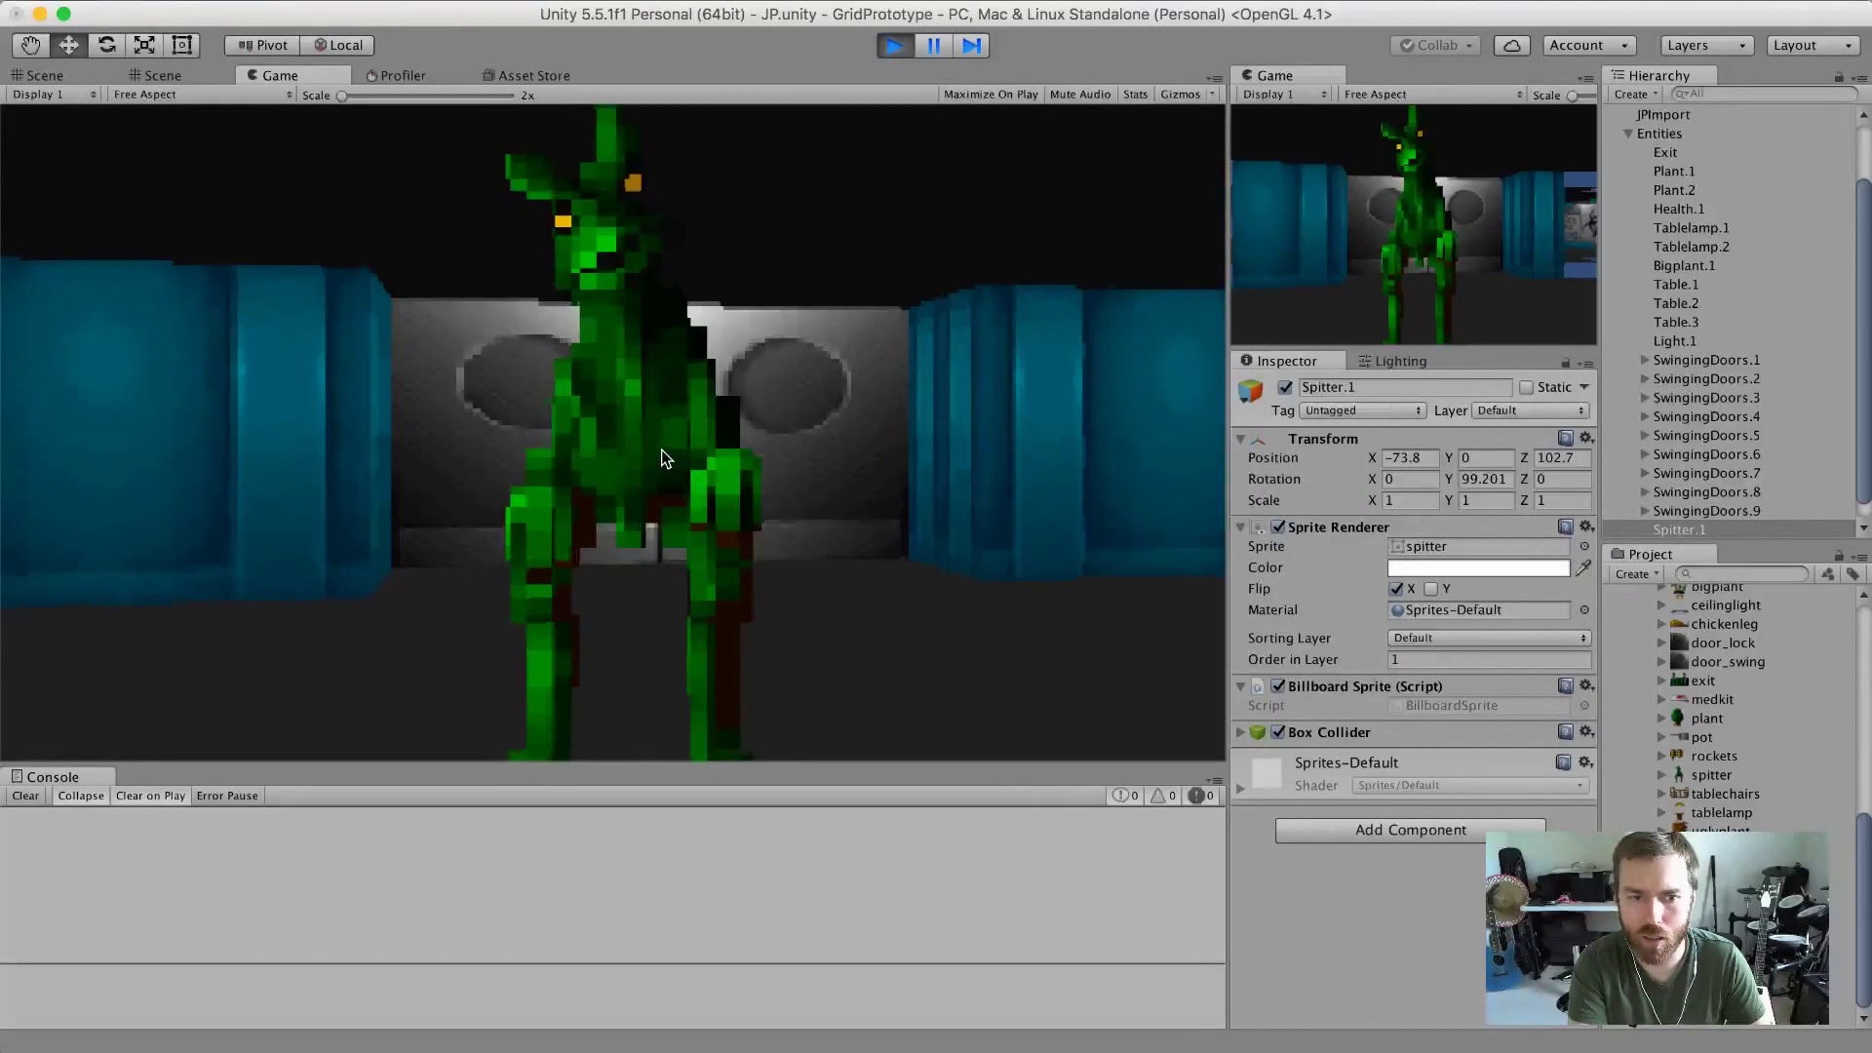
{"action": "key", "text": "super+Tab"}
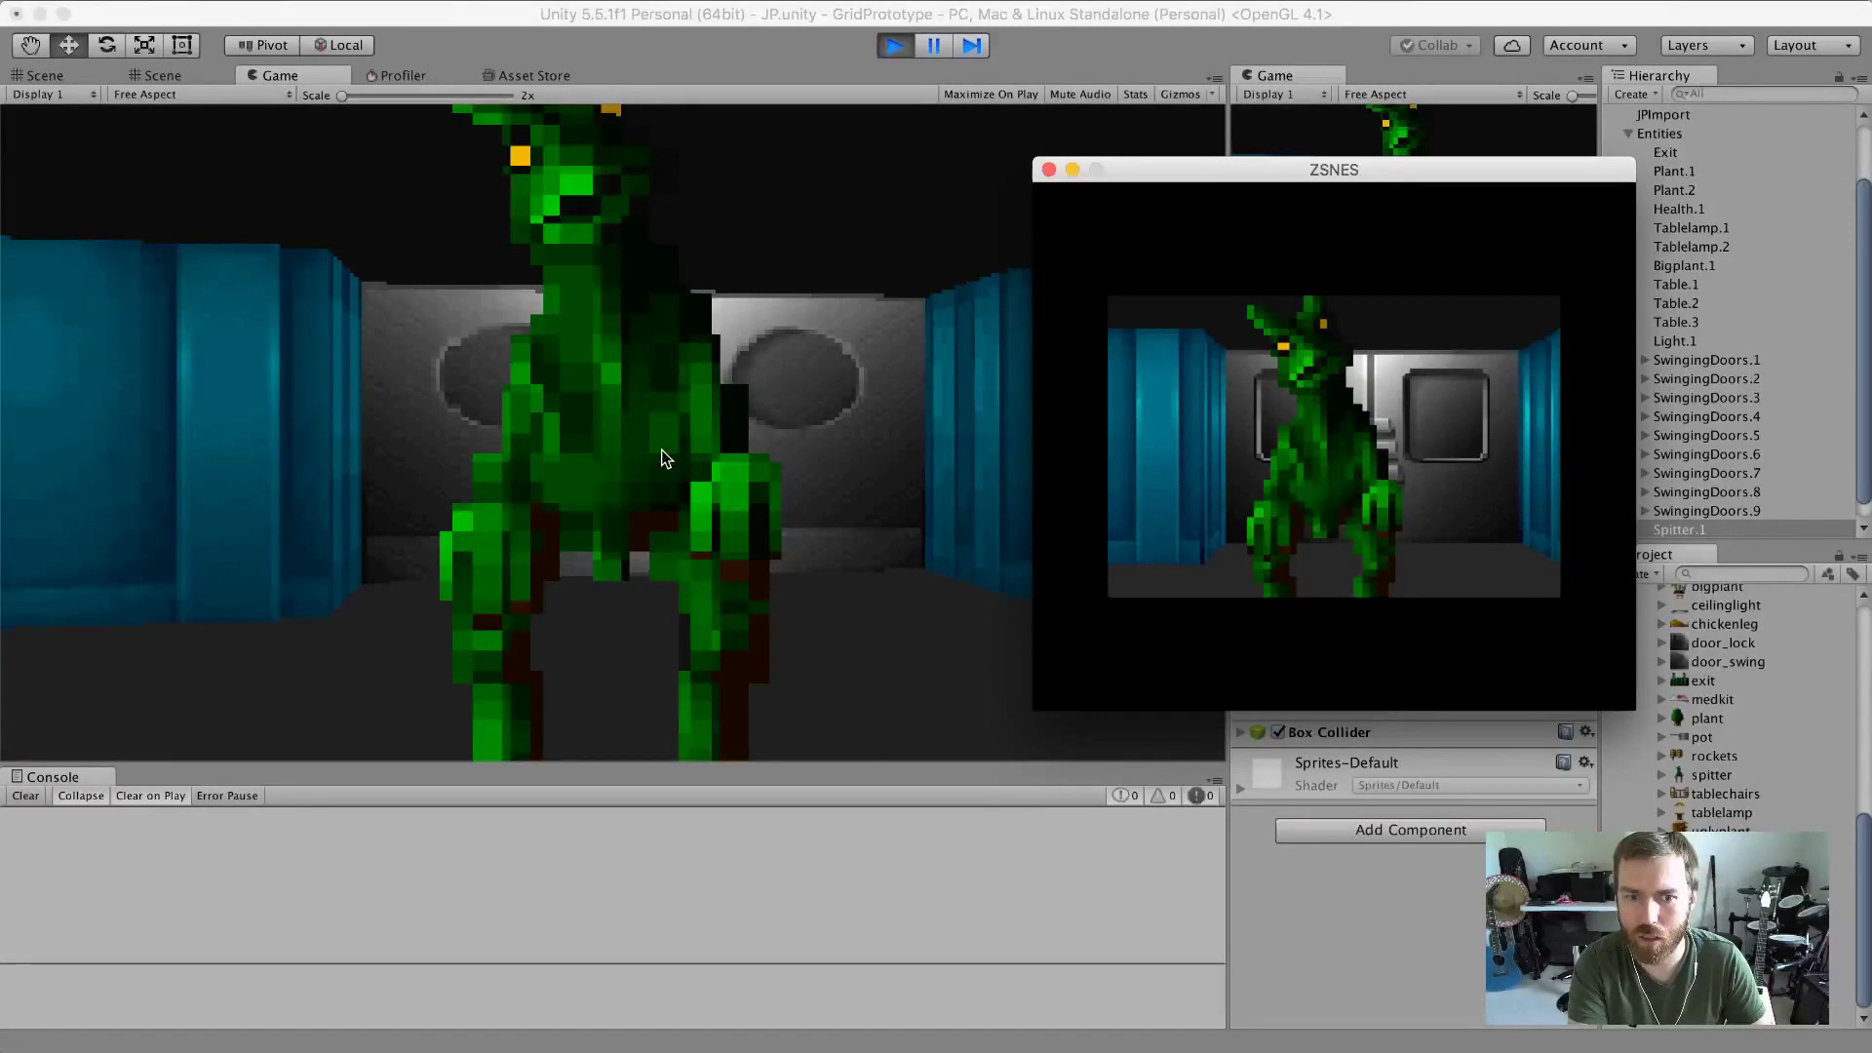
{"action": "key", "text": "super+Tab"}
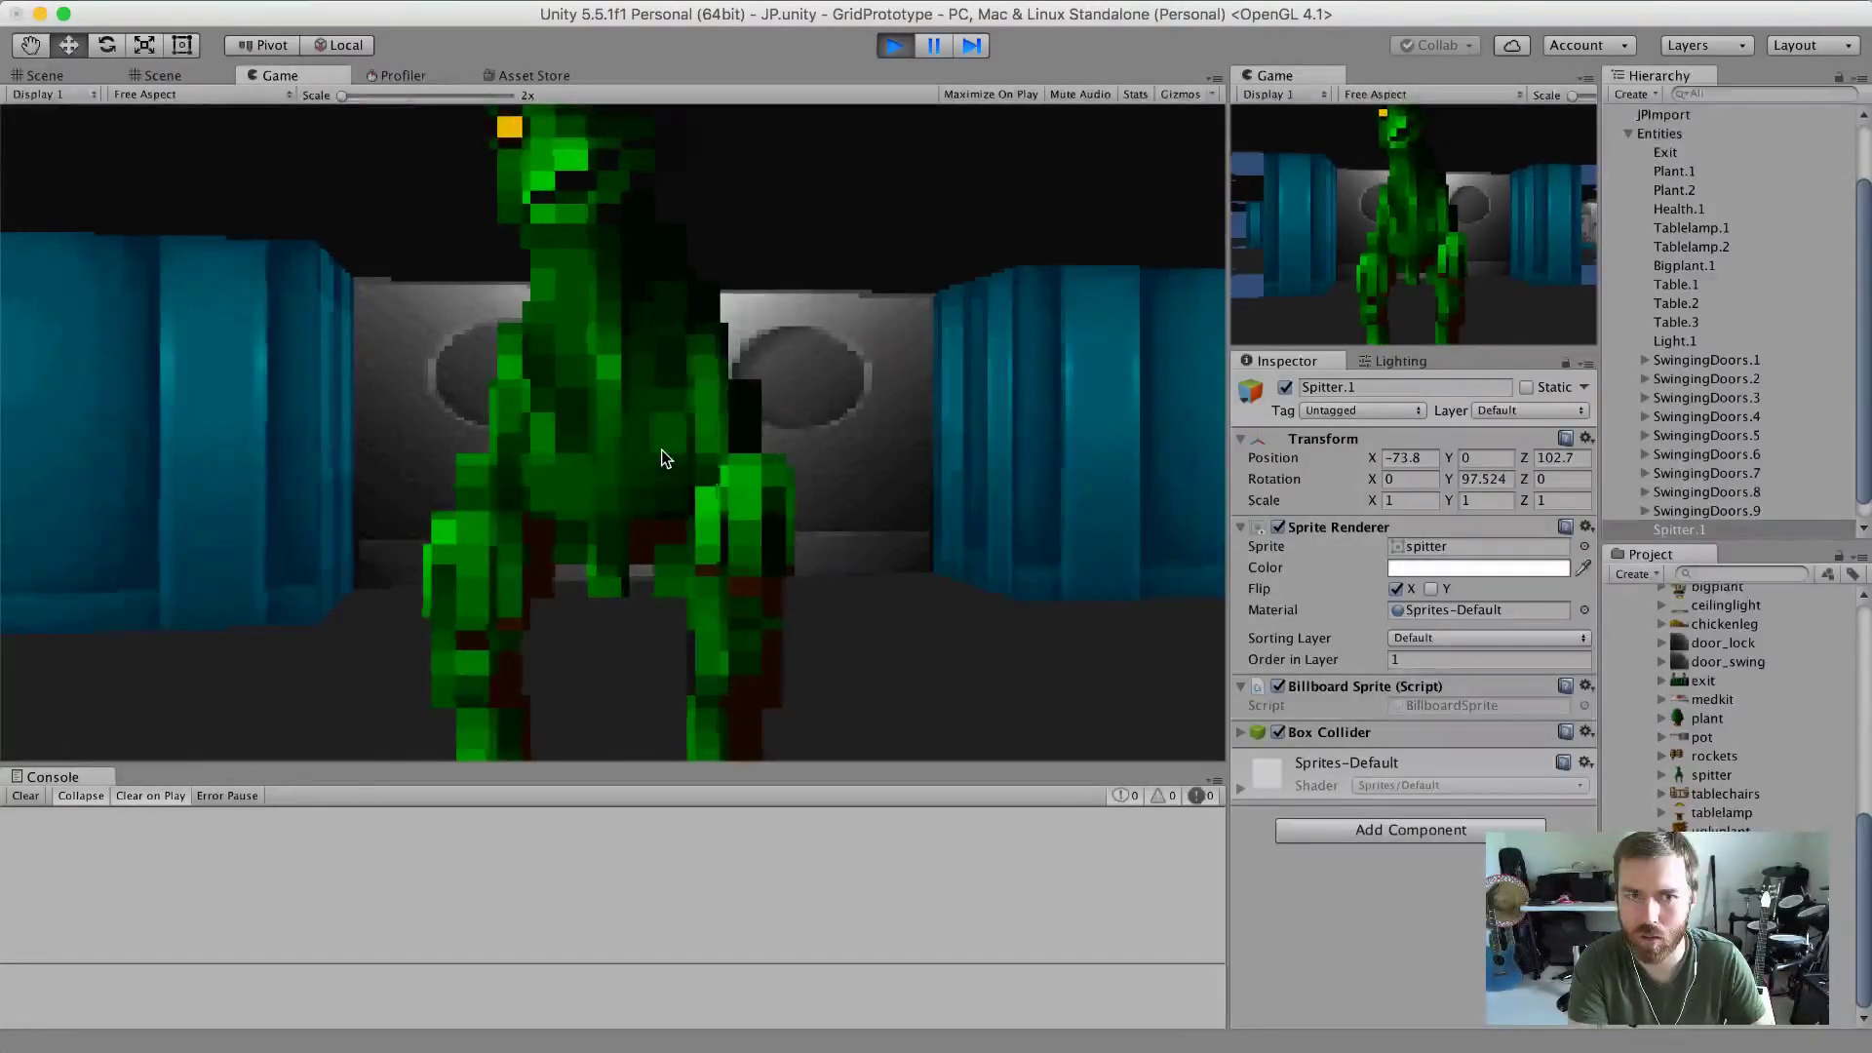
{"action": "key", "text": "super+Tab"}
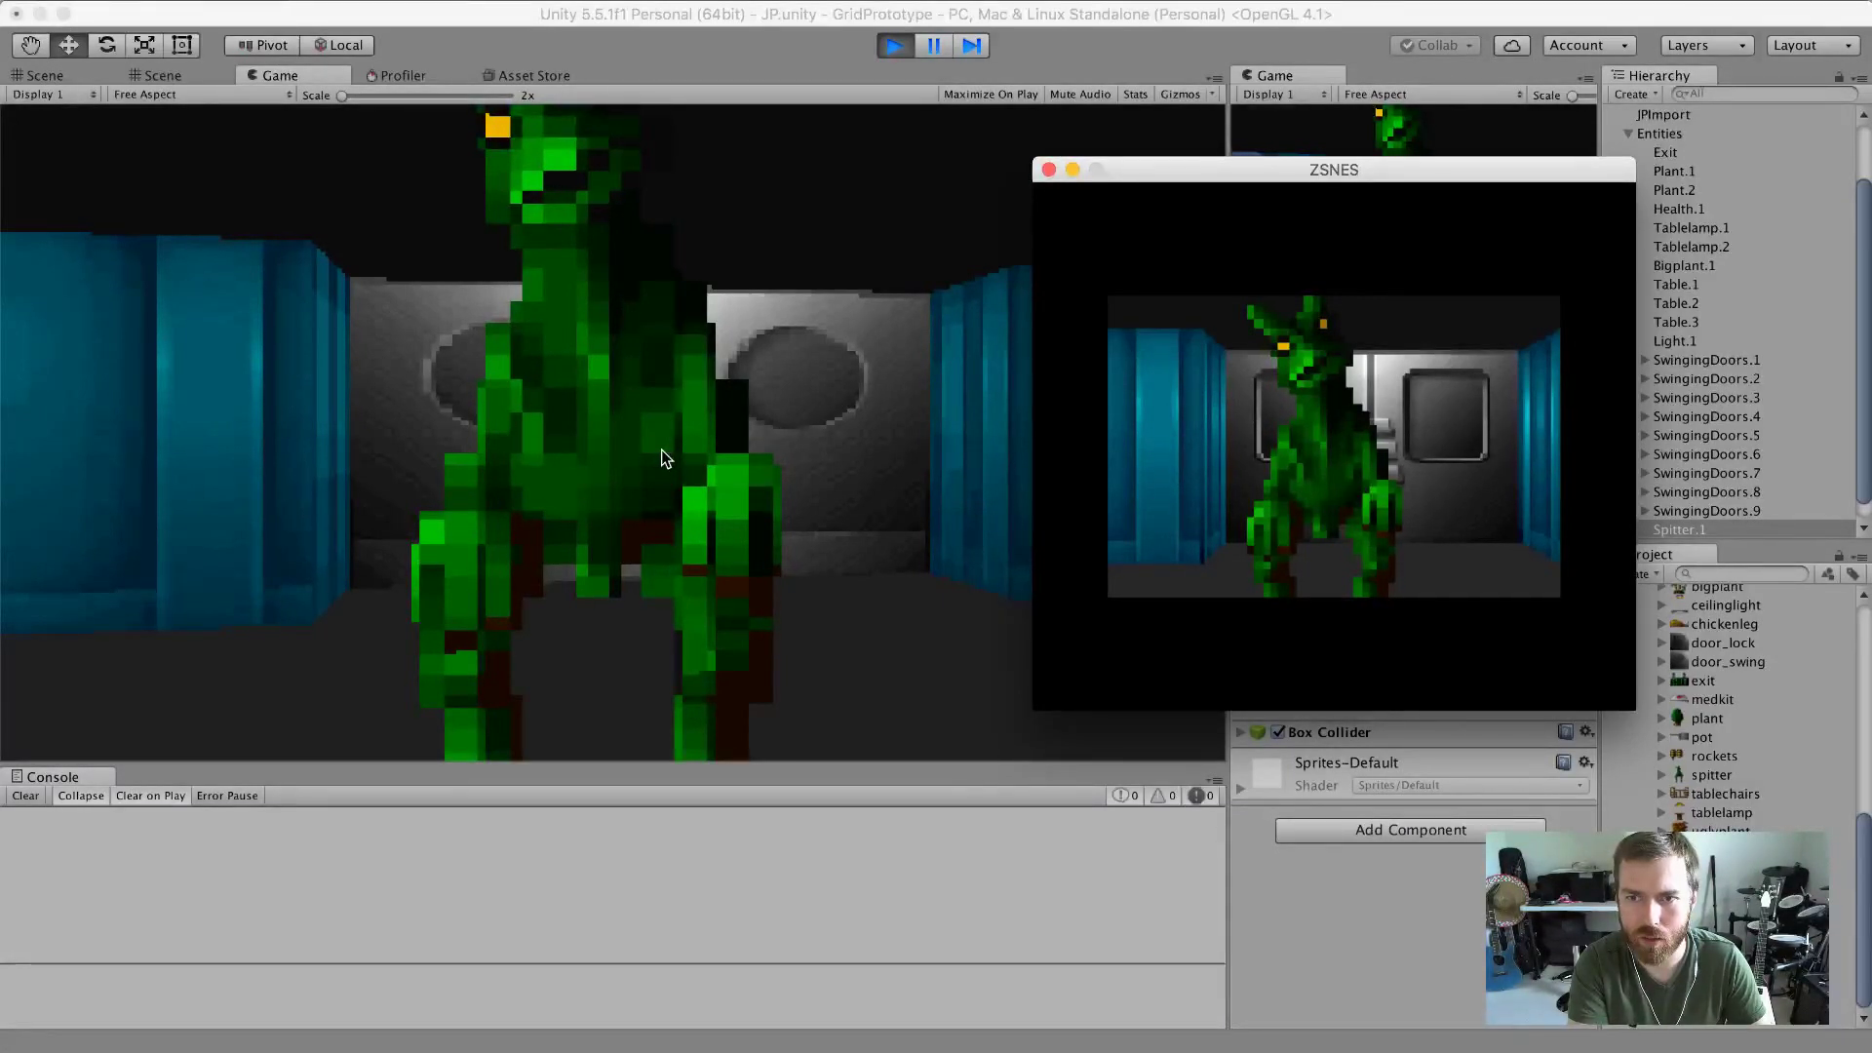
{"action": "key", "text": "super+Tab"}
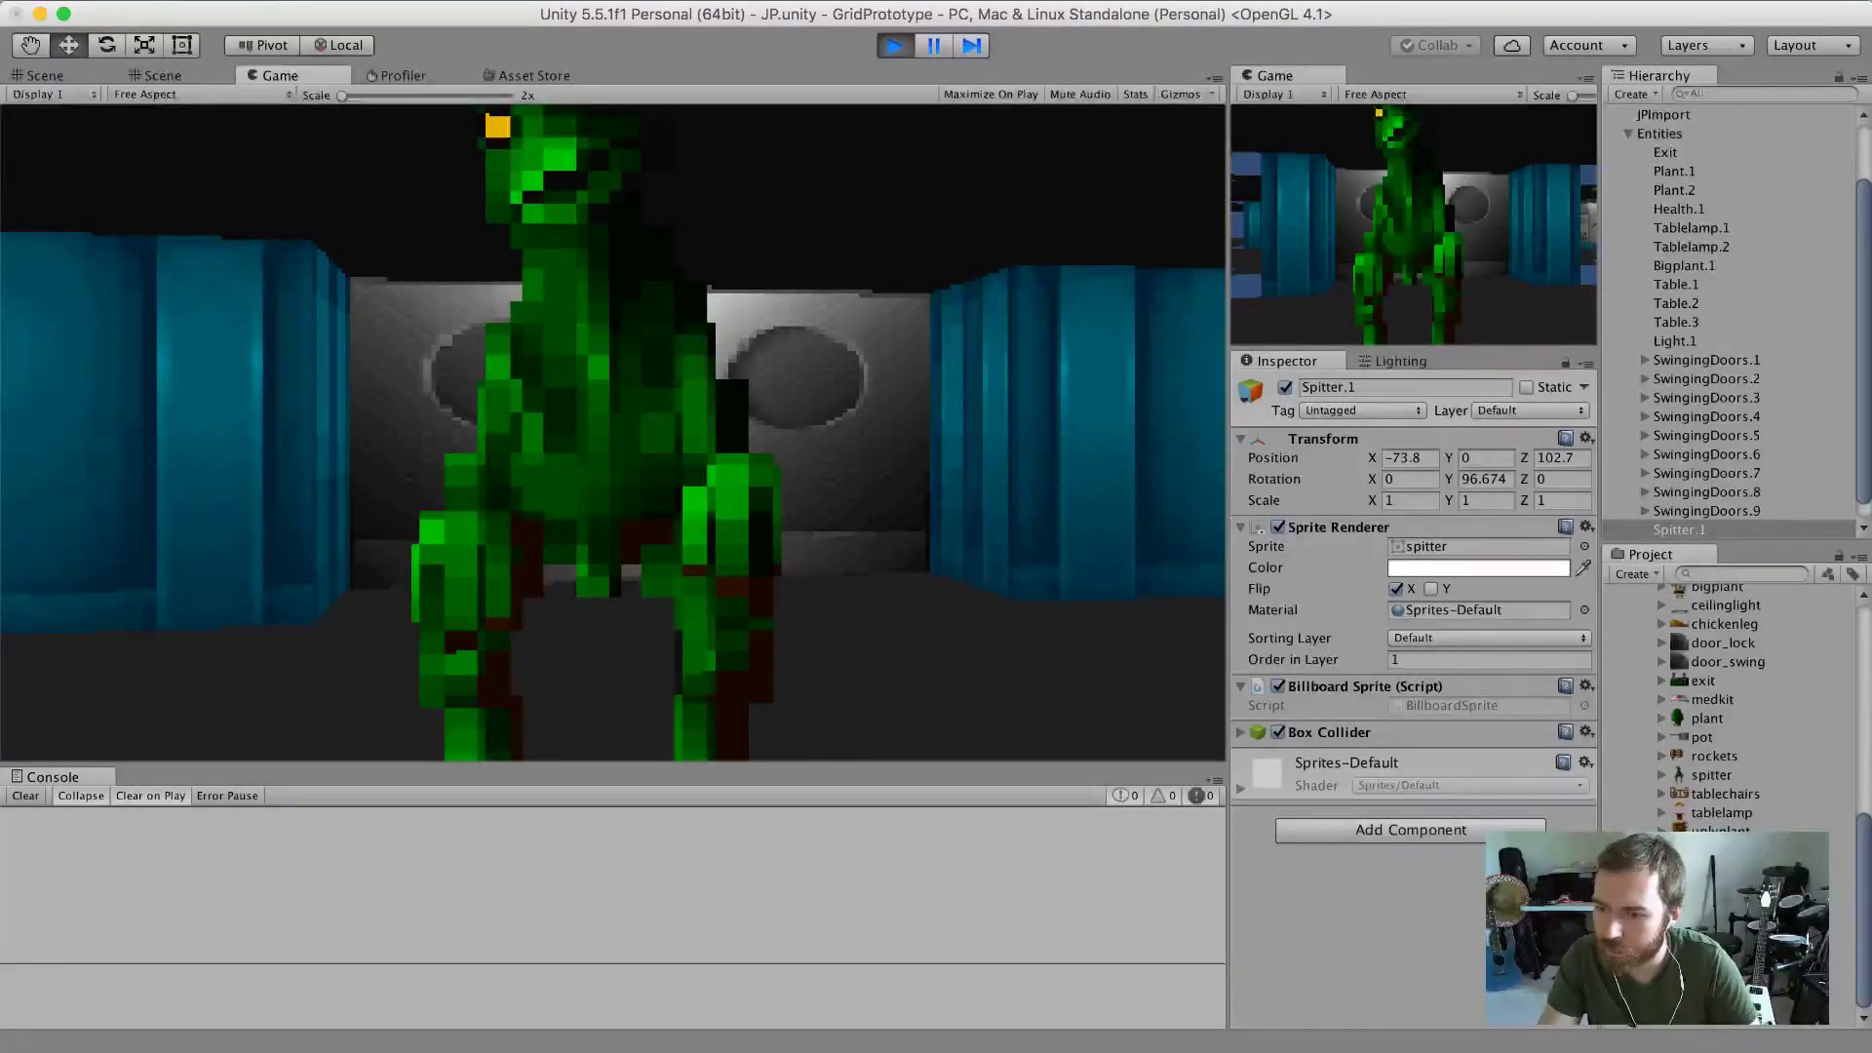
Set the spitter sprite's Pixels Per Unit to 8 and apply the import settings.
{"action": "scroll", "coordinate": [1692, 825], "scroll_direction": "up", "scroll_amount": 5}
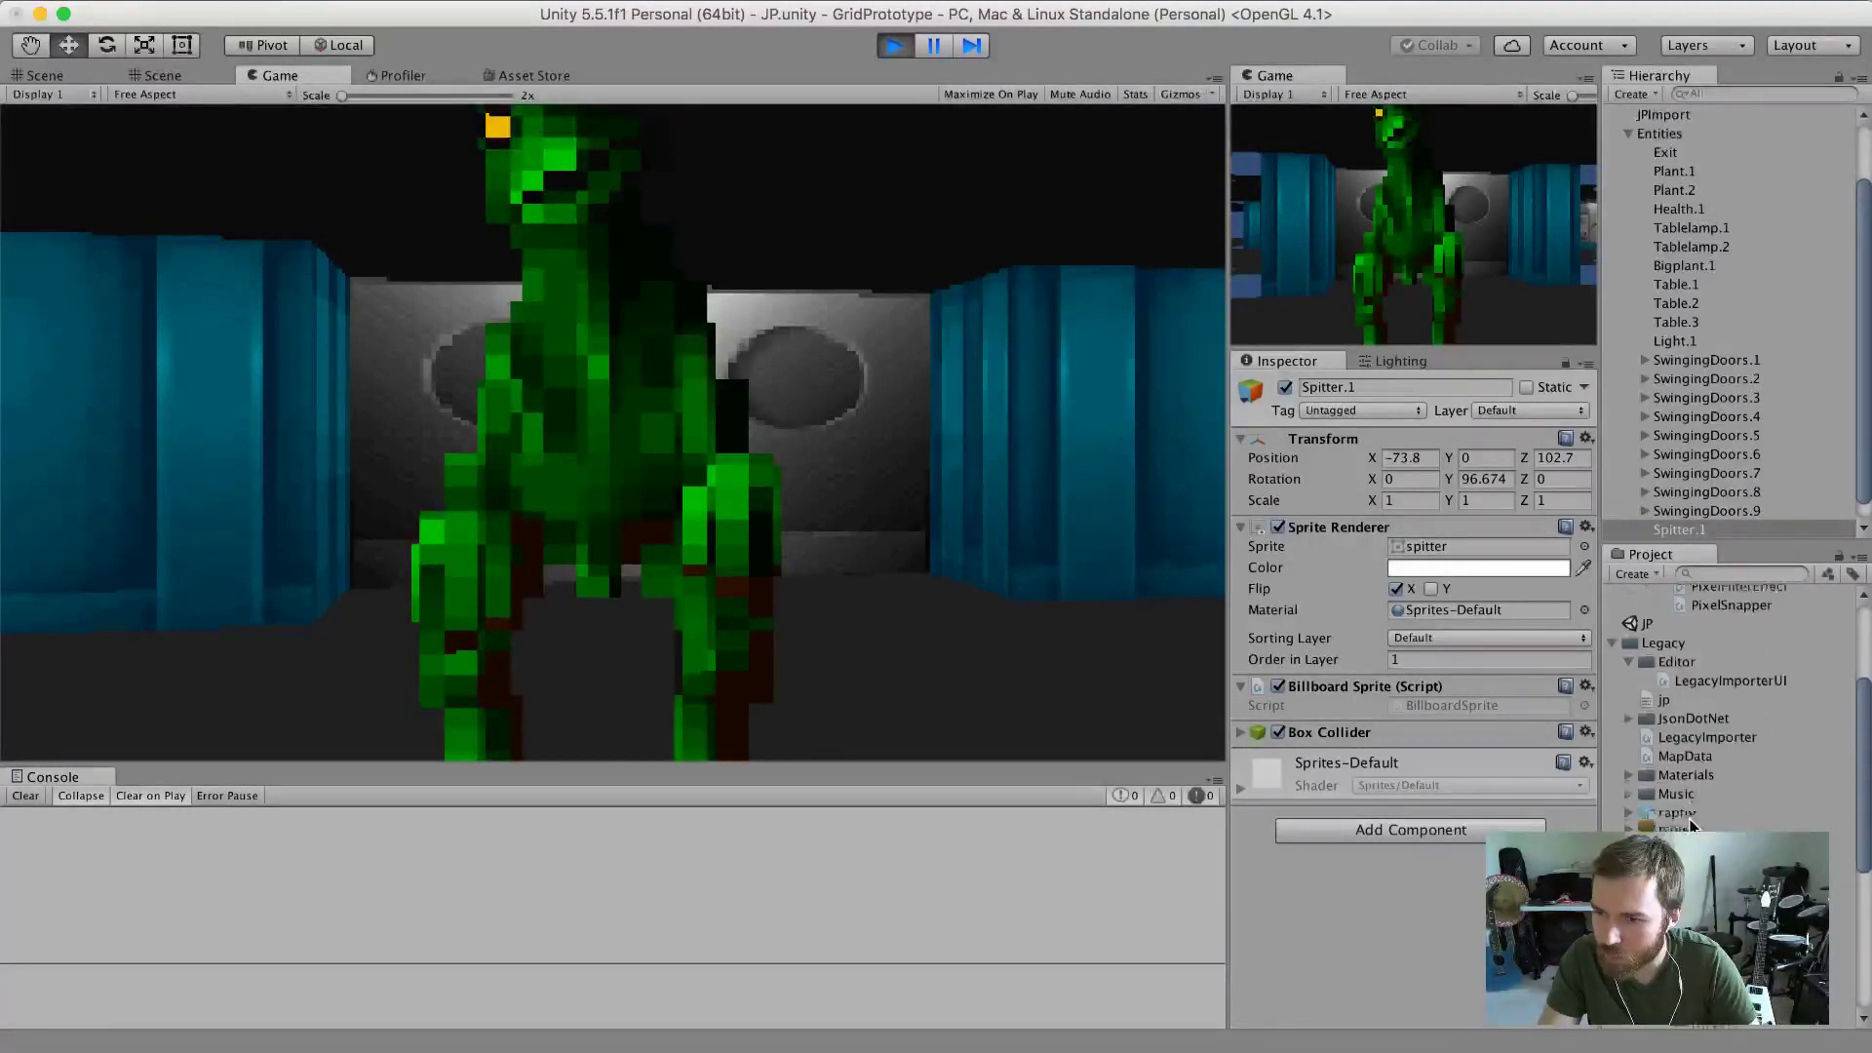
{"action": "left_click", "coordinate": [1716, 881]}
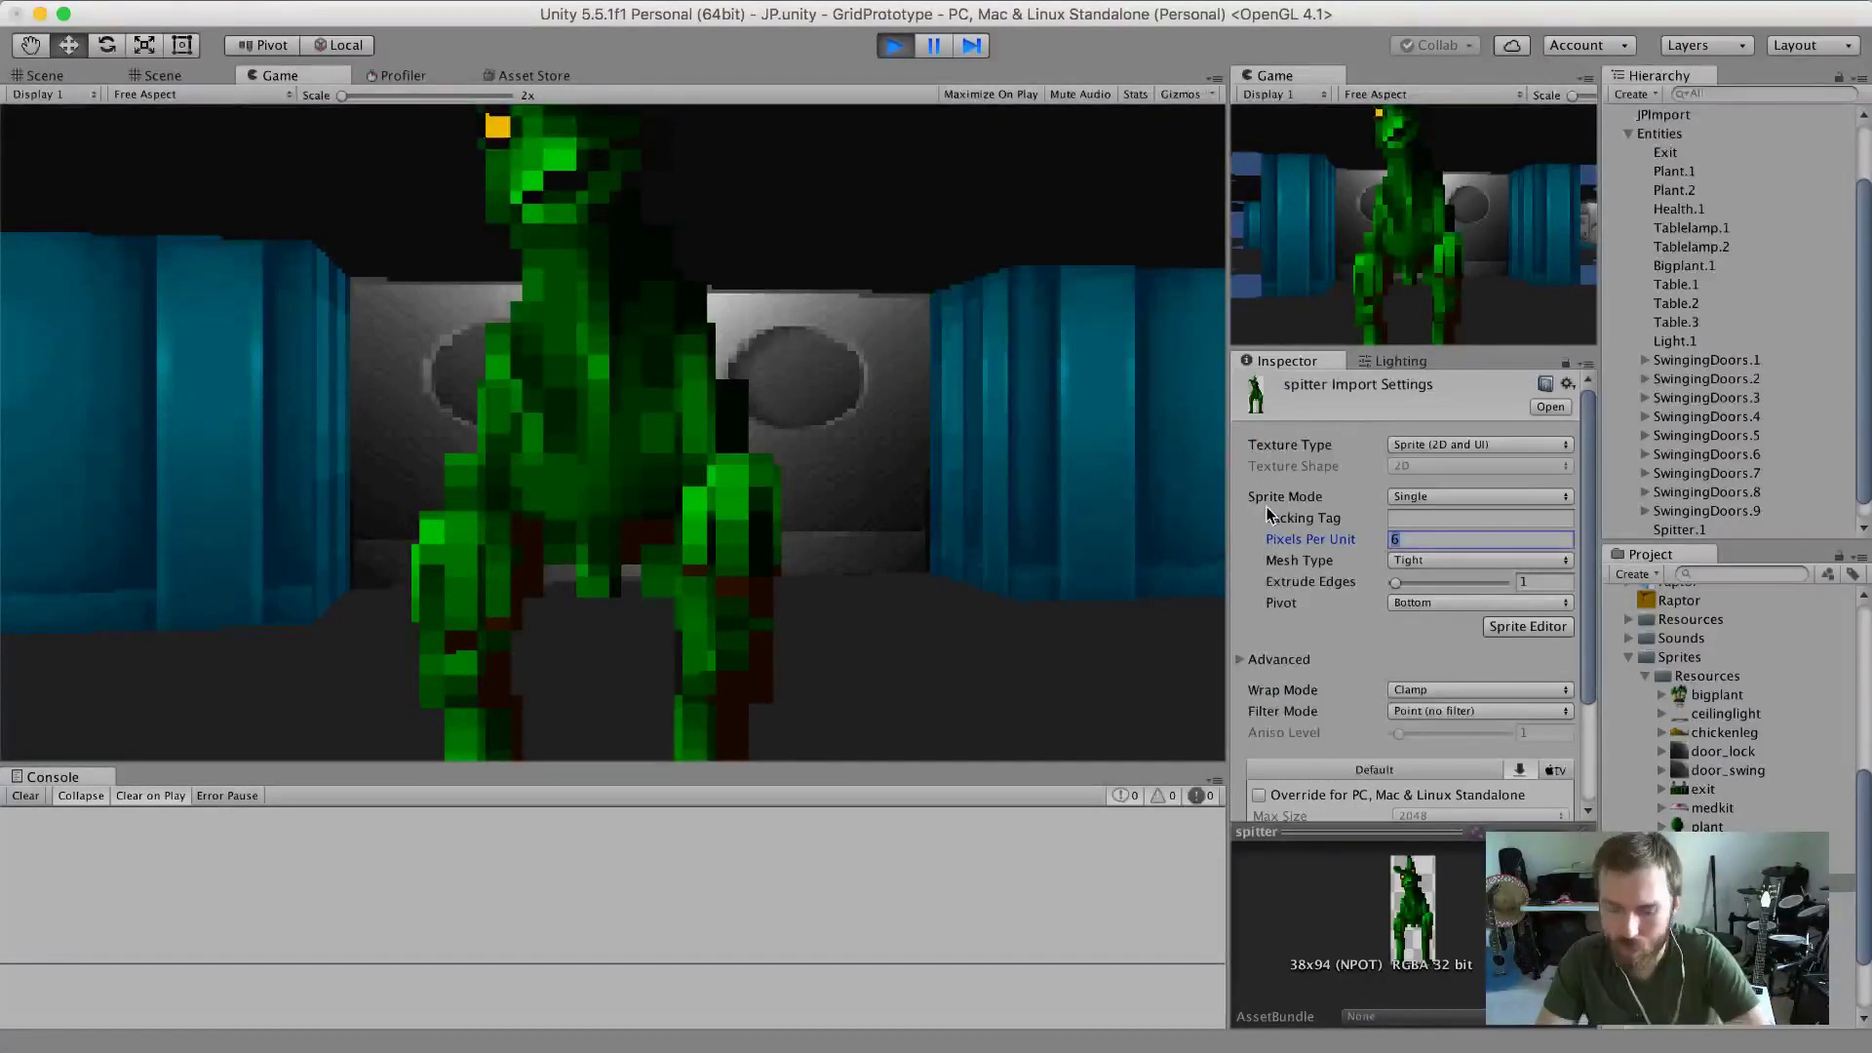
{"action": "type", "text": "8"}
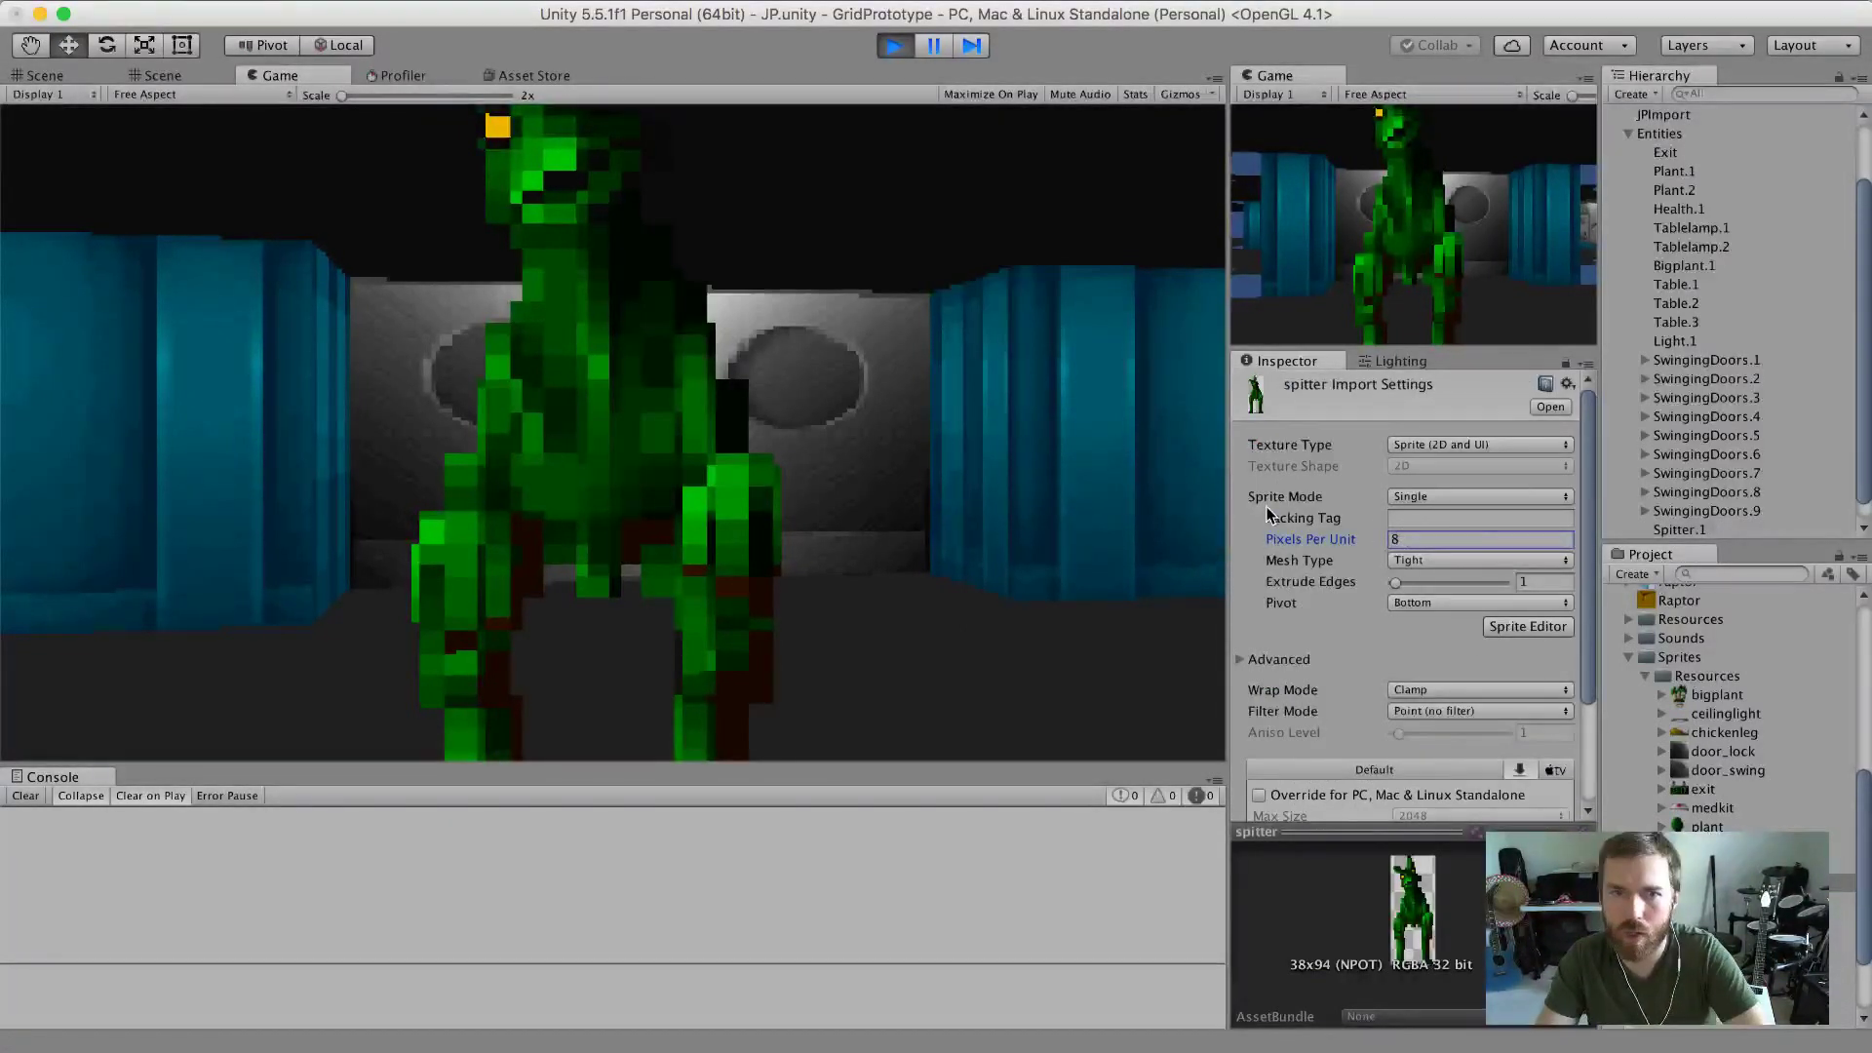
{"action": "scroll", "coordinate": [1485, 620], "scroll_direction": "down", "scroll_amount": 3}
{"action": "left_click", "coordinate": [1543, 746]}
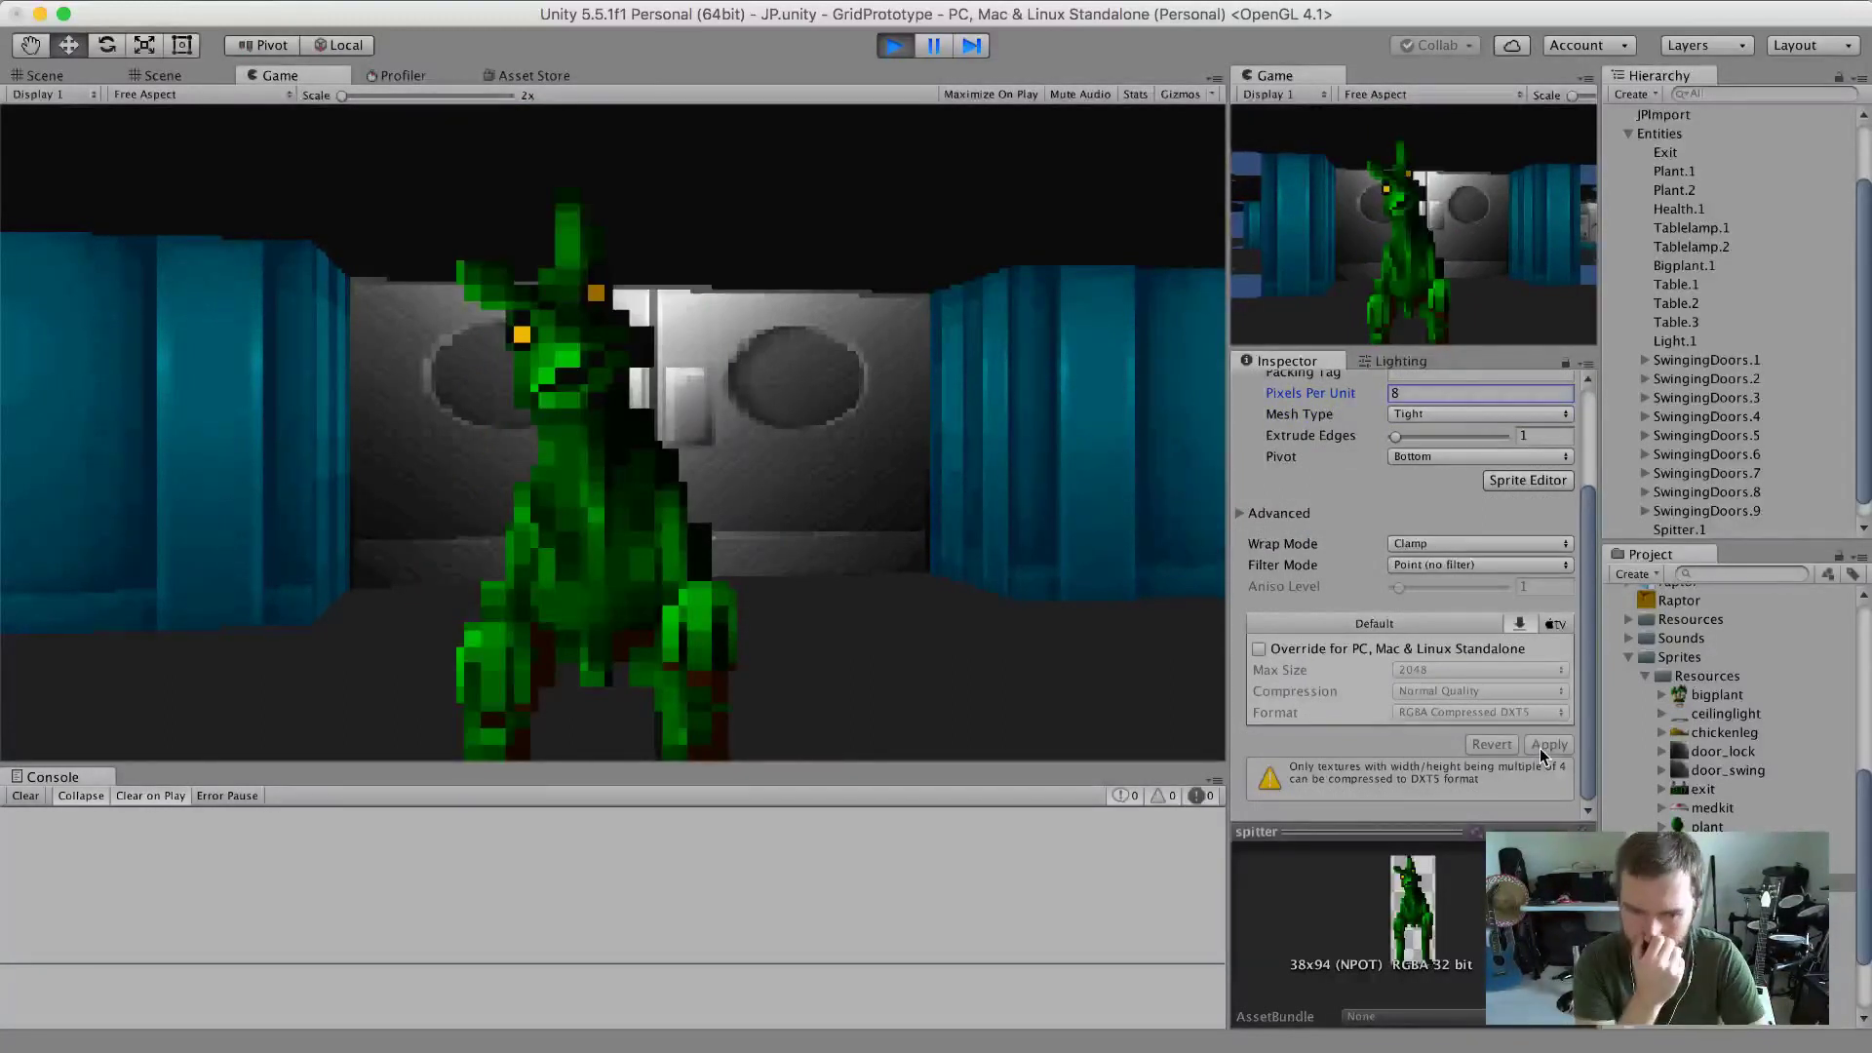
Walk back and forth before the resized spitter and compare its size with the original in ZSNES.
{"action": "left_click", "coordinate": [952, 505]}
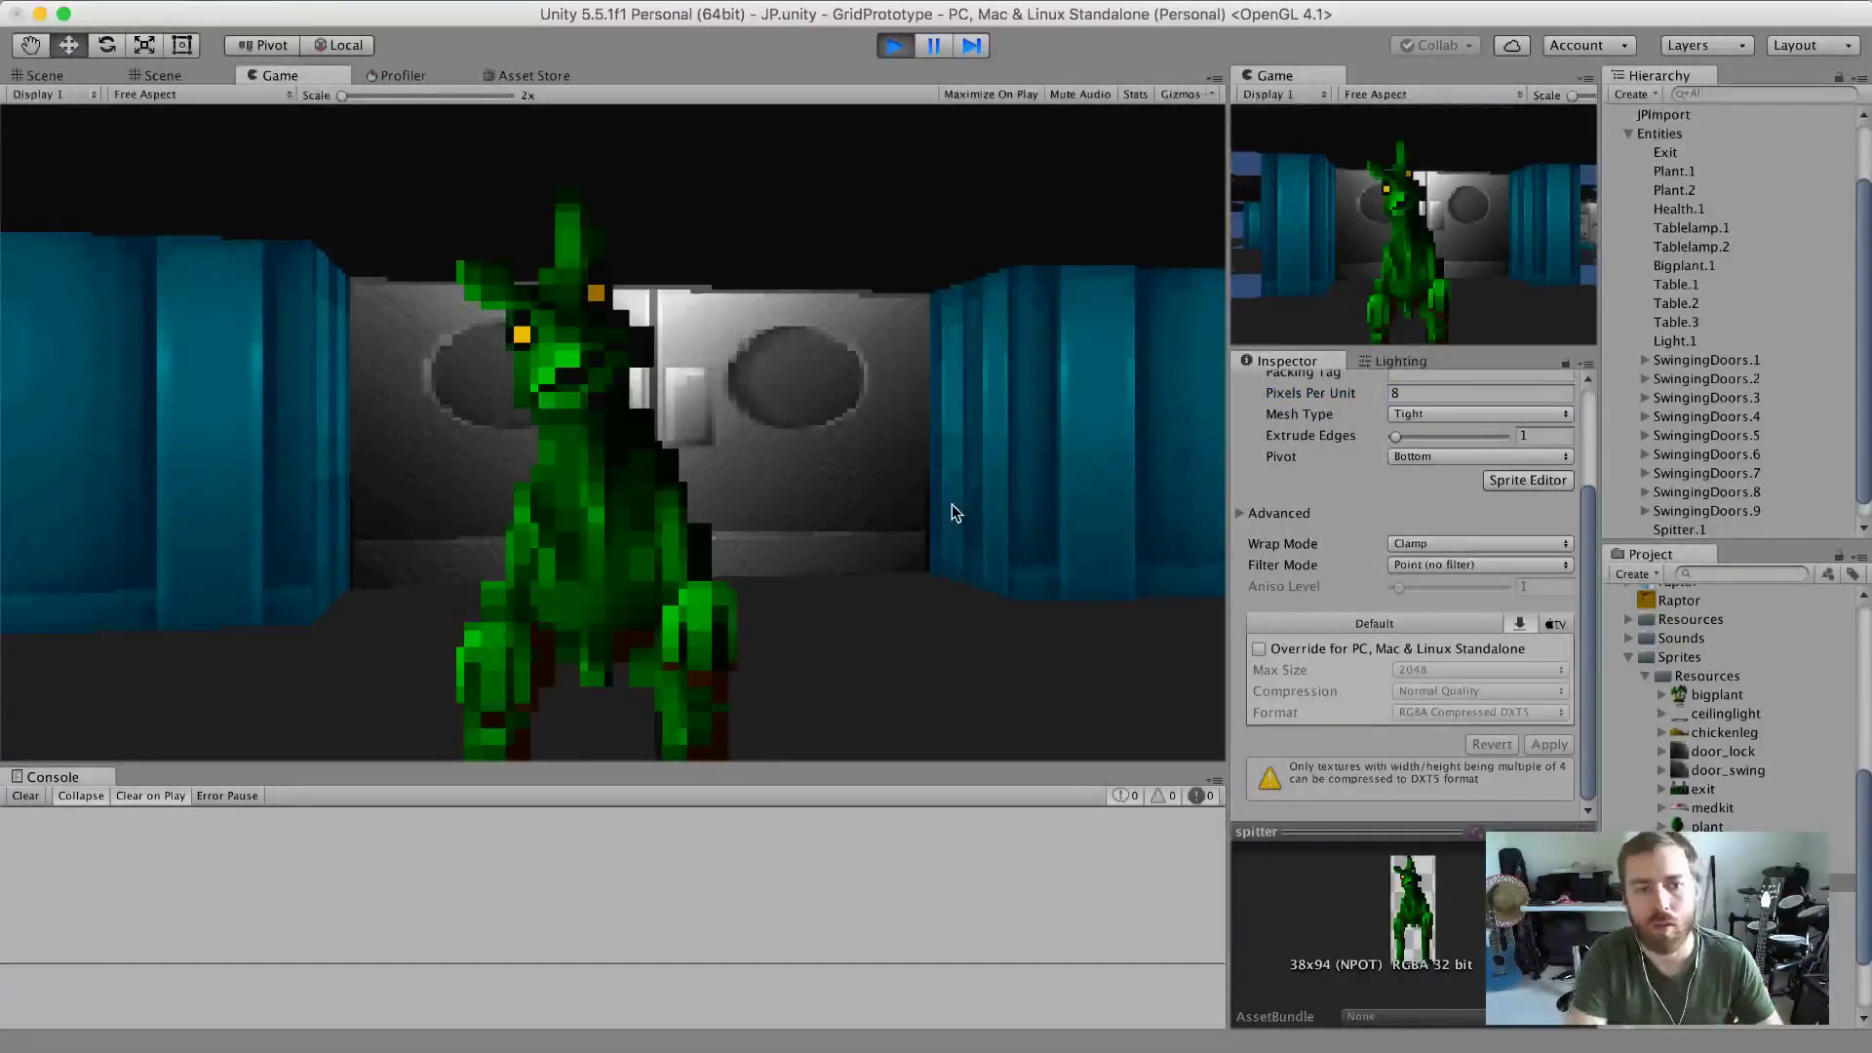
{"action": "key", "text": "Down"}
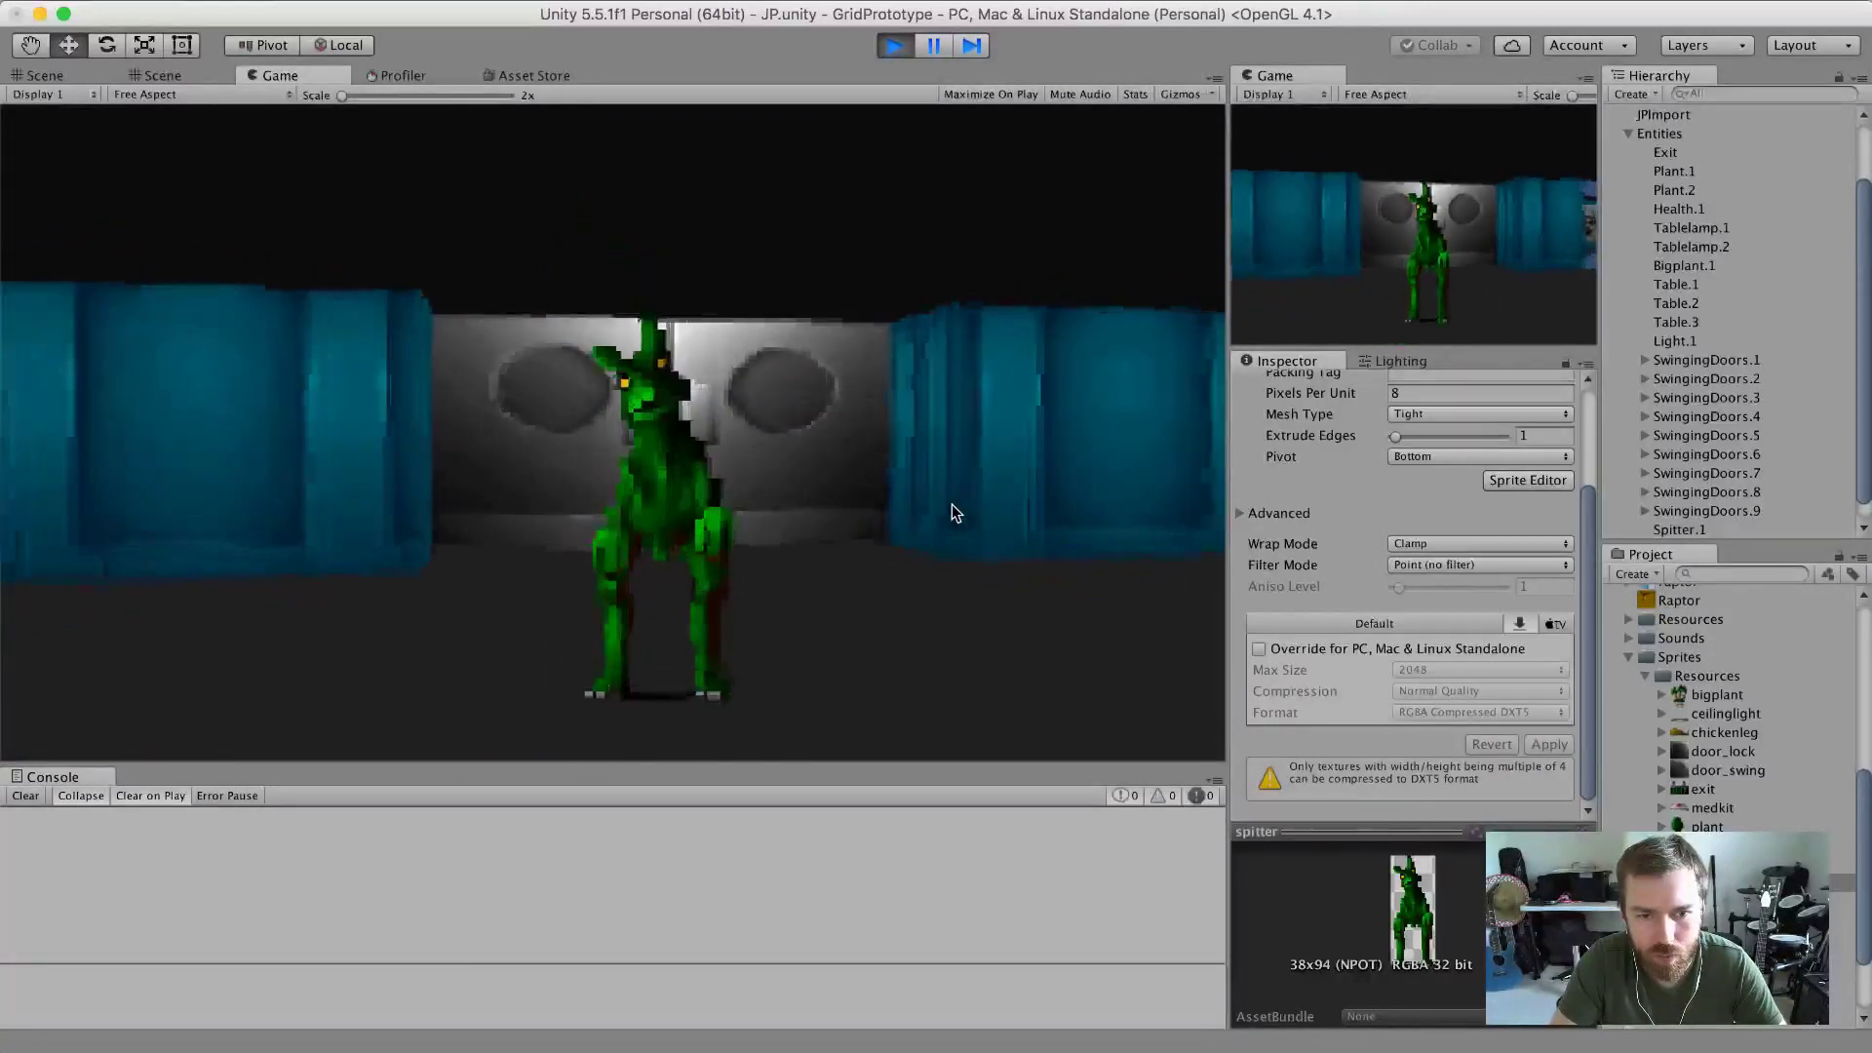
{"action": "key", "text": "super+Tab"}
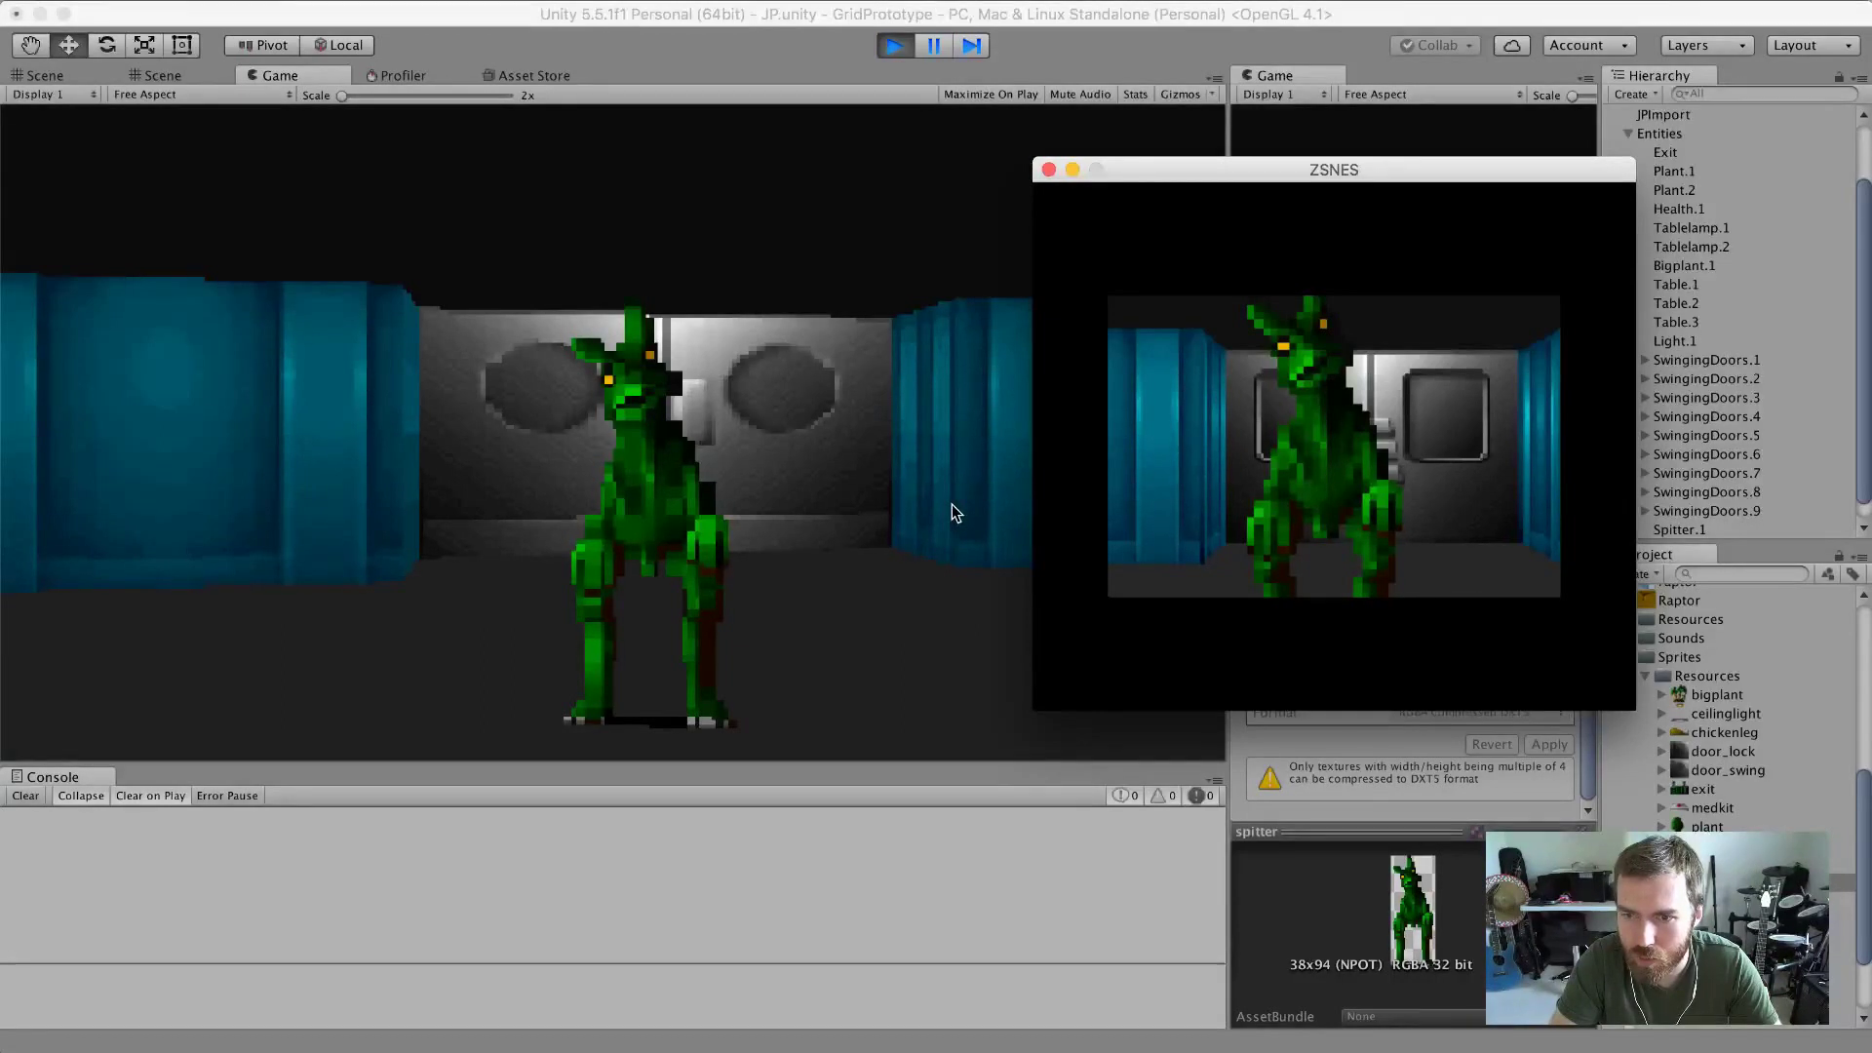
{"action": "key", "text": "super+Tab"}
{"action": "key", "text": "Up"}
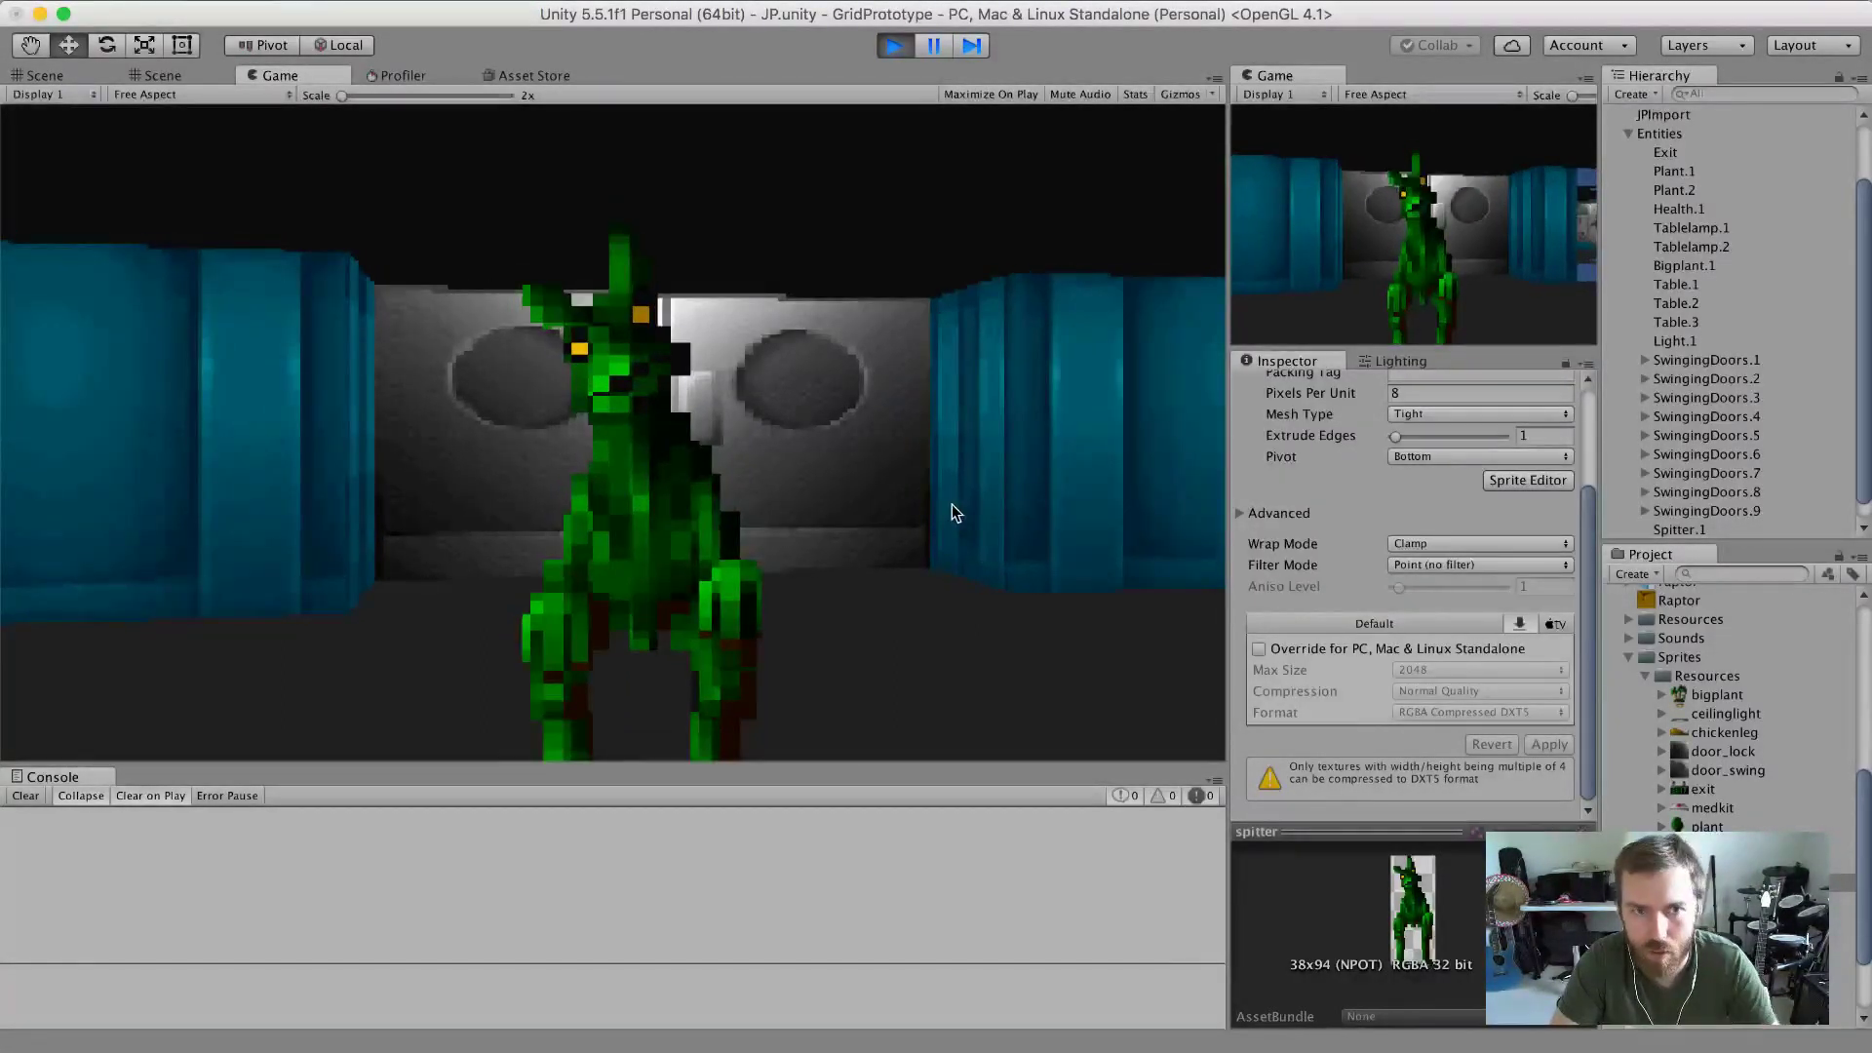
{"action": "key", "text": "super+Tab"}
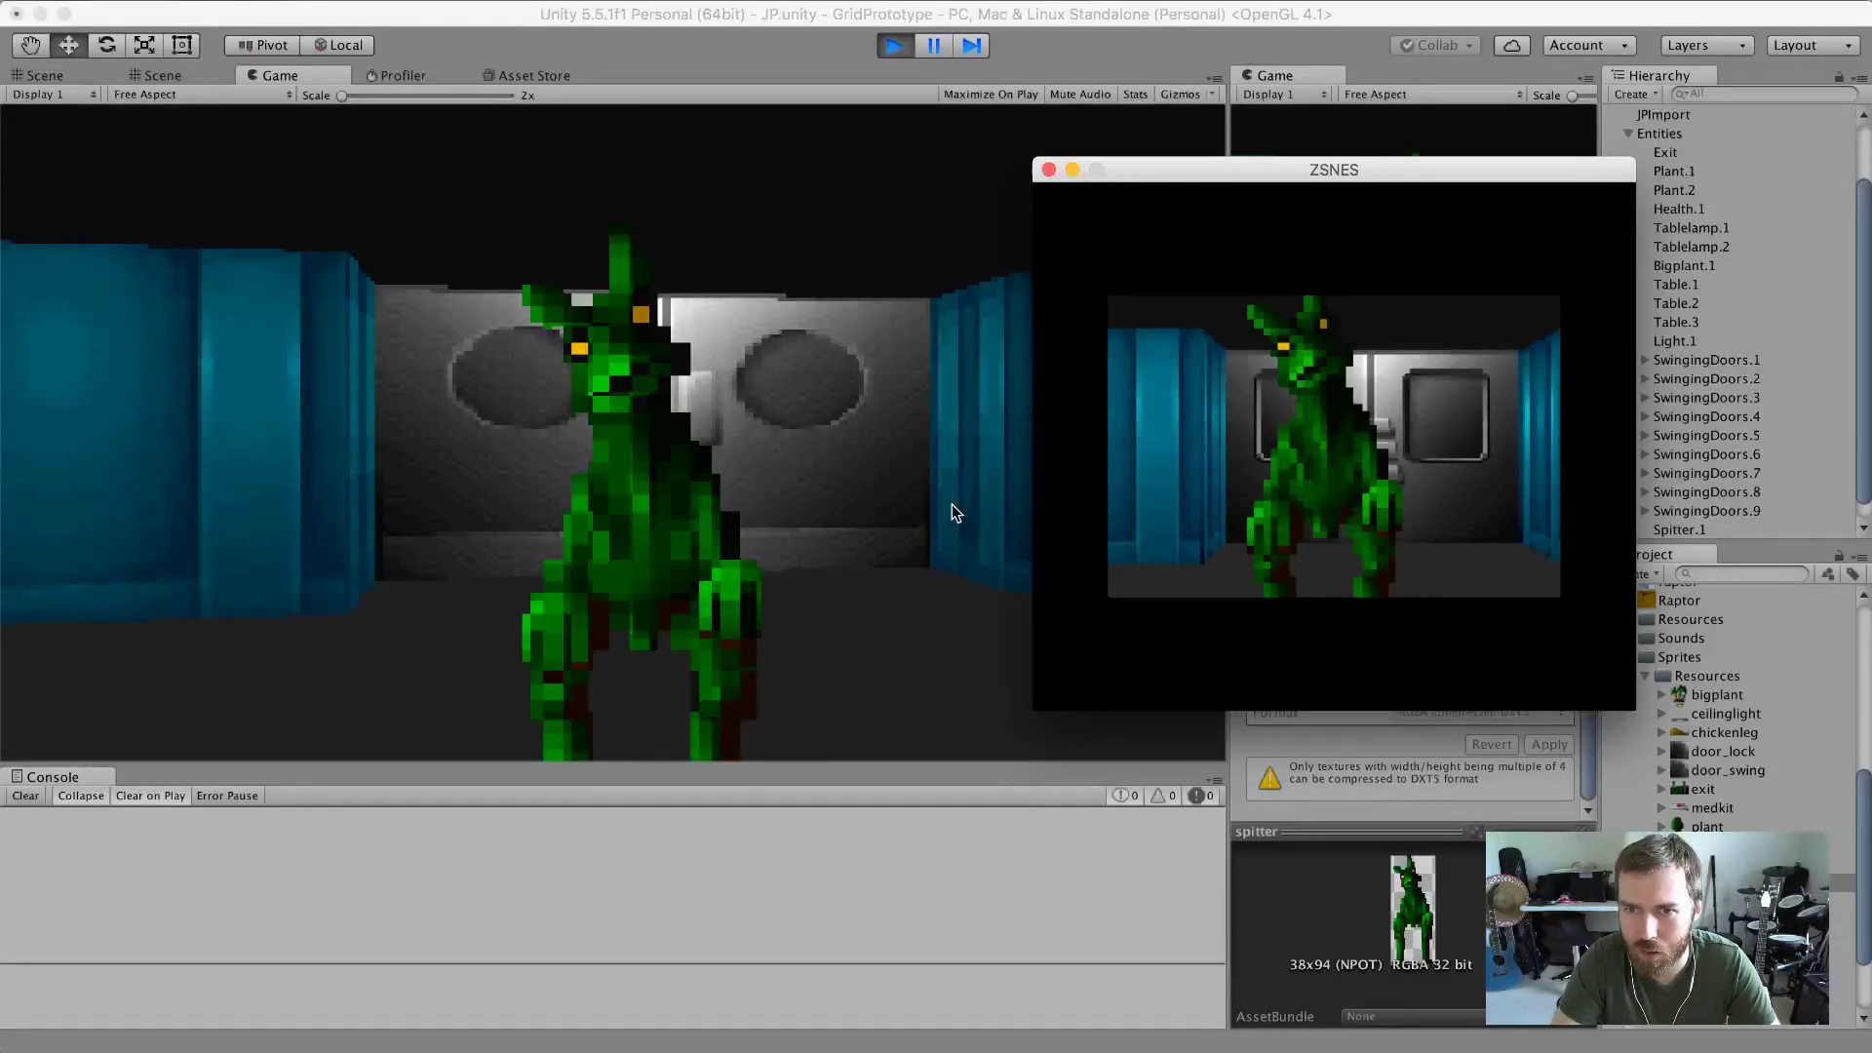
{"action": "key", "text": "super+Tab"}
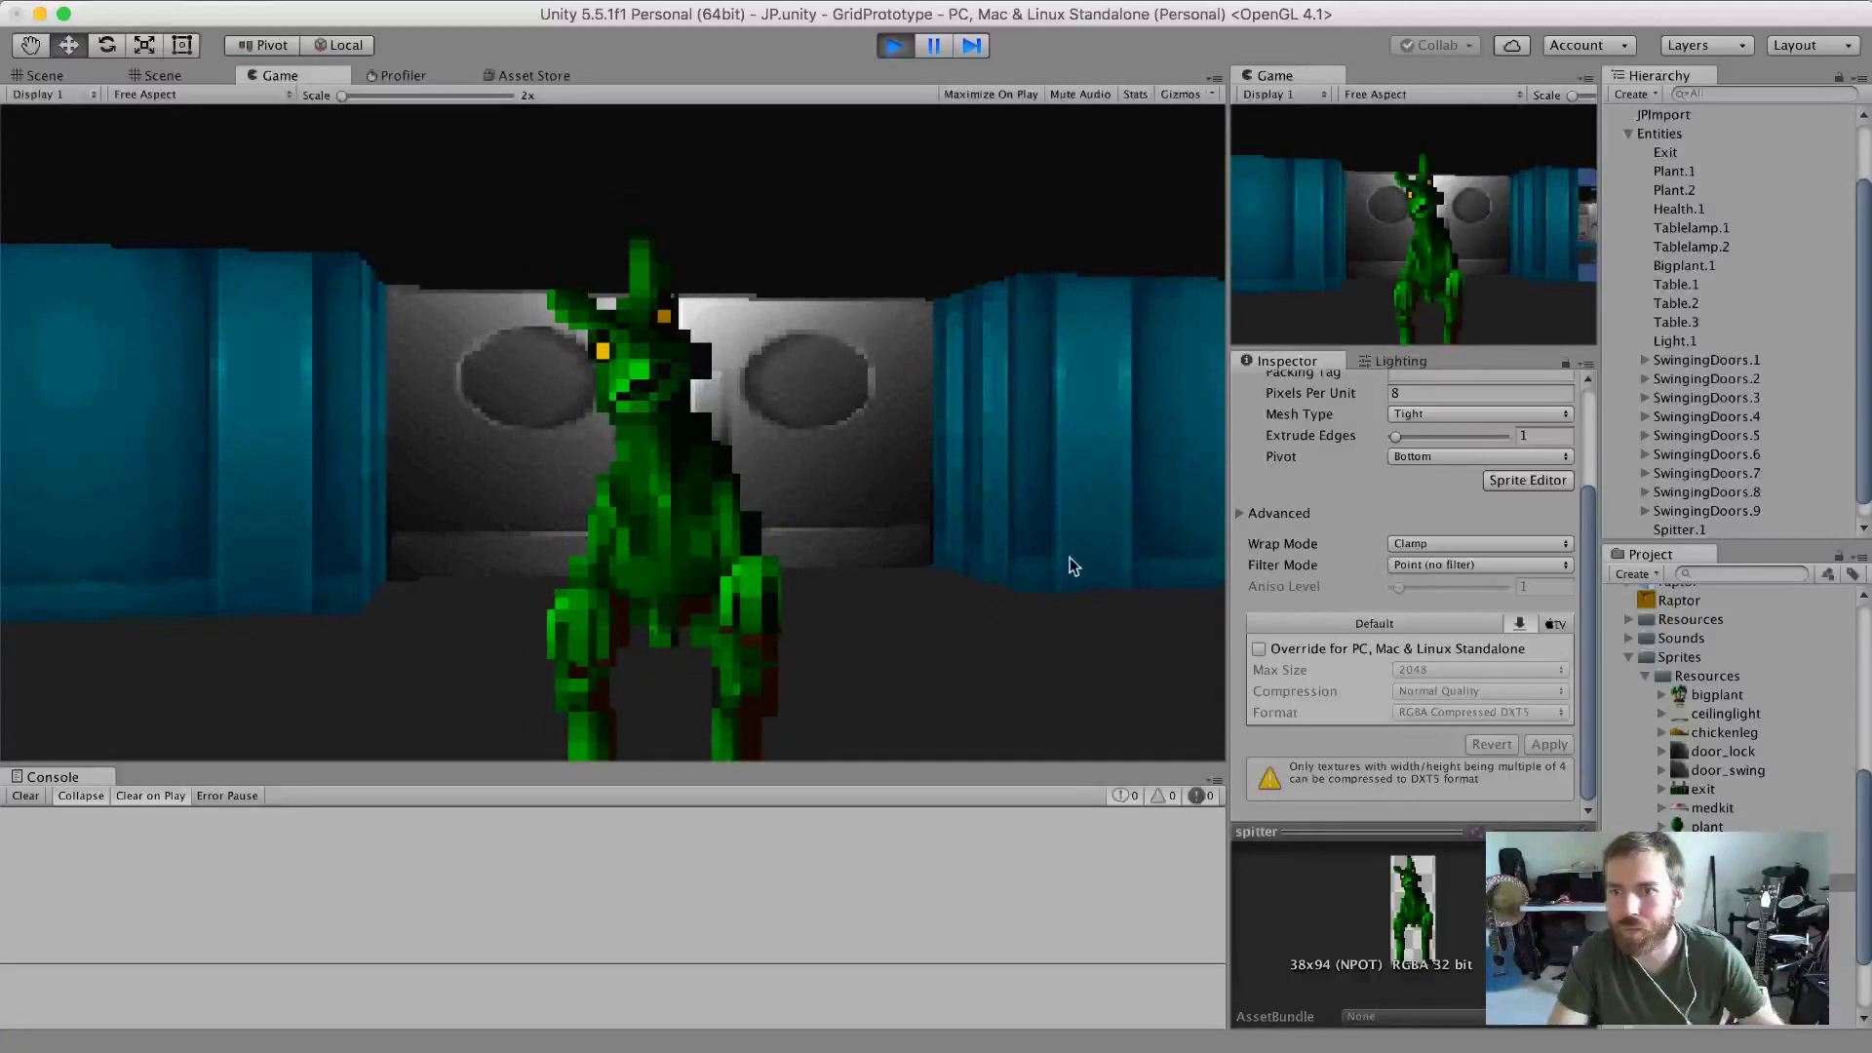
Set the spitter sprite's Pixels Per Unit to 7, apply it, and switch to ZSNES to compare the size.
{"action": "left_click", "coordinate": [1479, 393]}
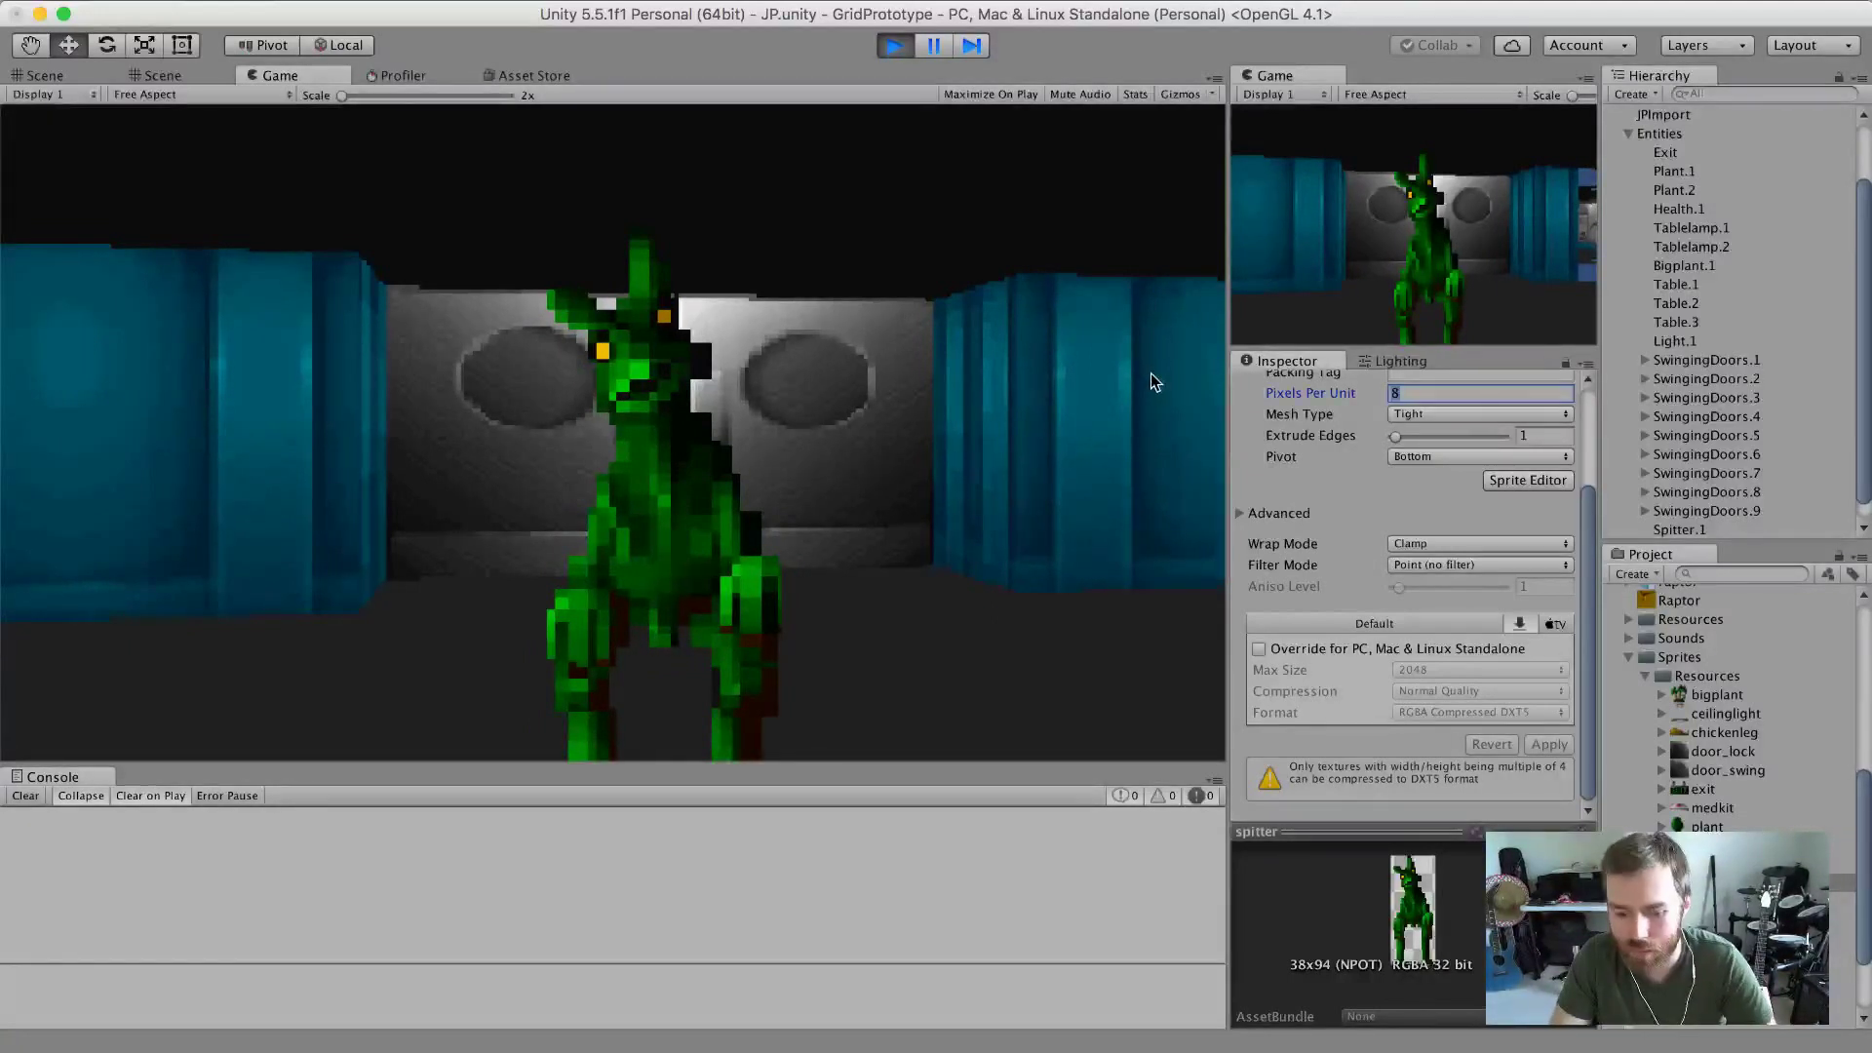
{"action": "type", "text": "7"}
{"action": "key", "text": "Return"}
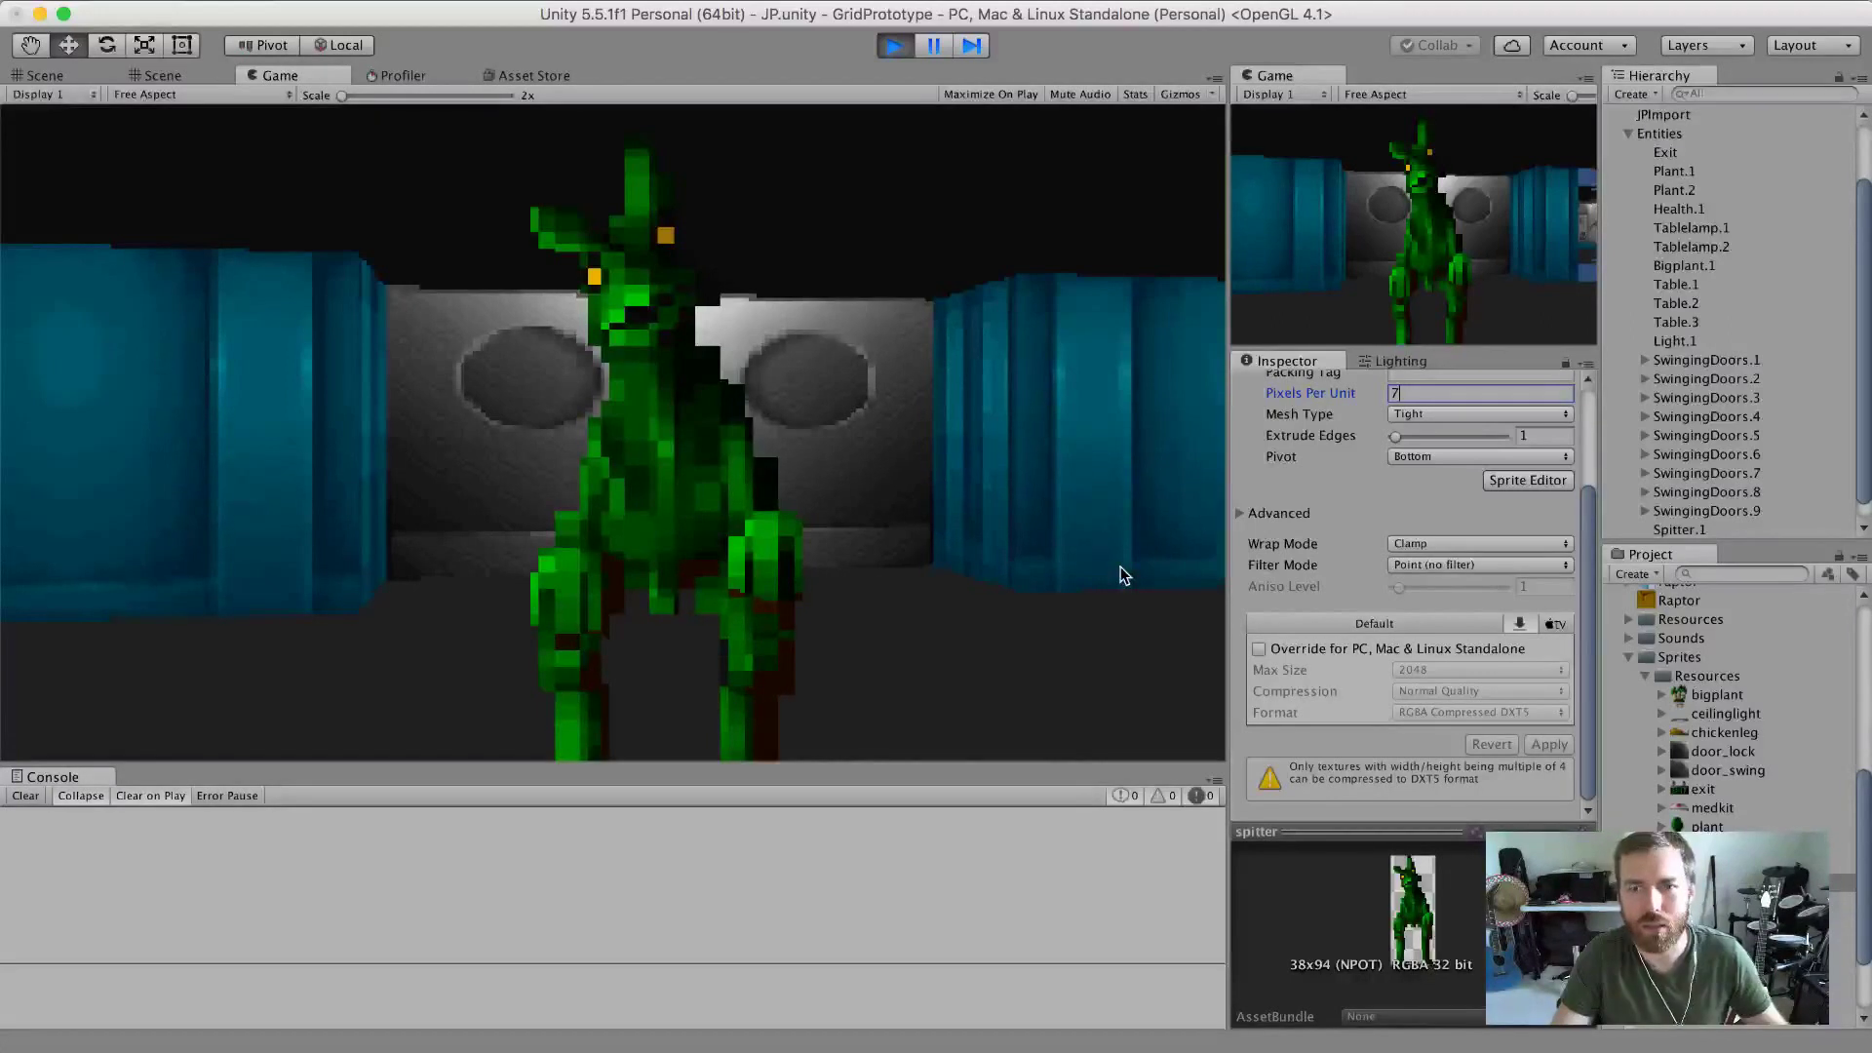
{"action": "key", "text": "super+Tab"}
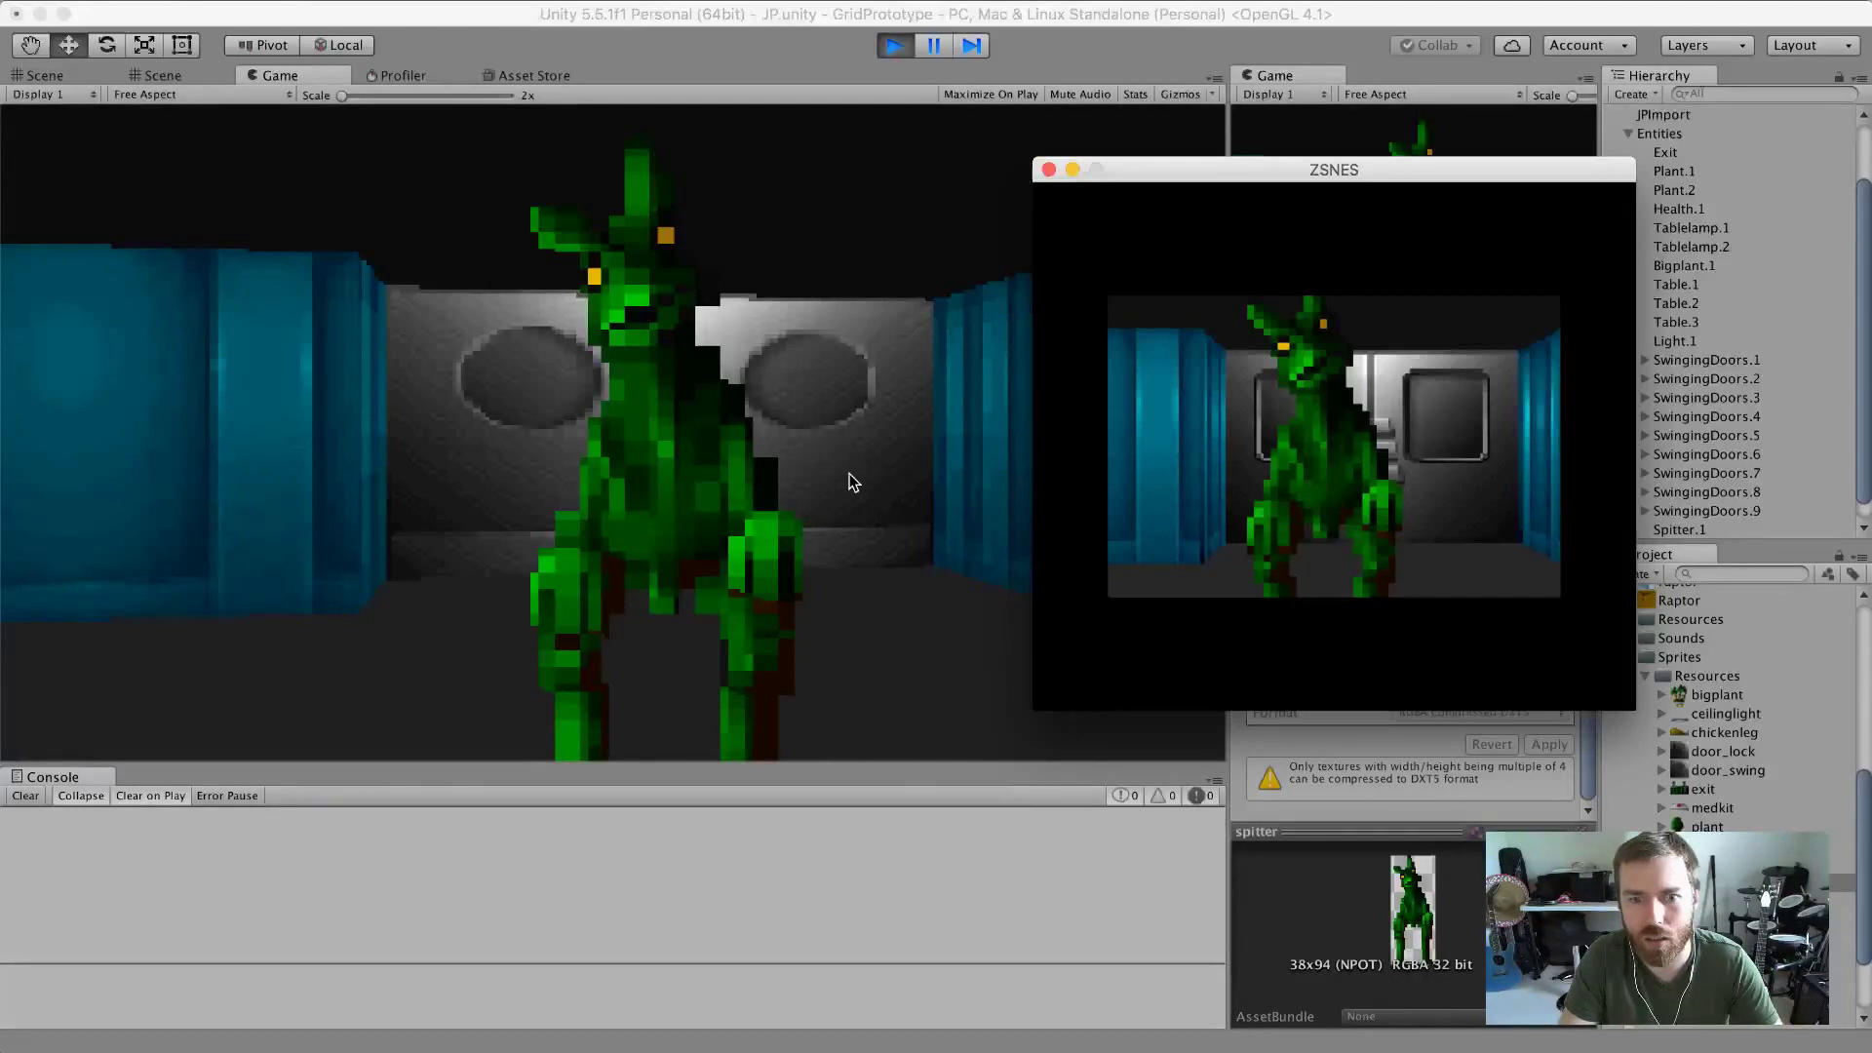
Return to Unity and walk back and forth through the swinging doors, checking the resized spitter from several distances.
{"action": "key", "text": "super+Tab"}
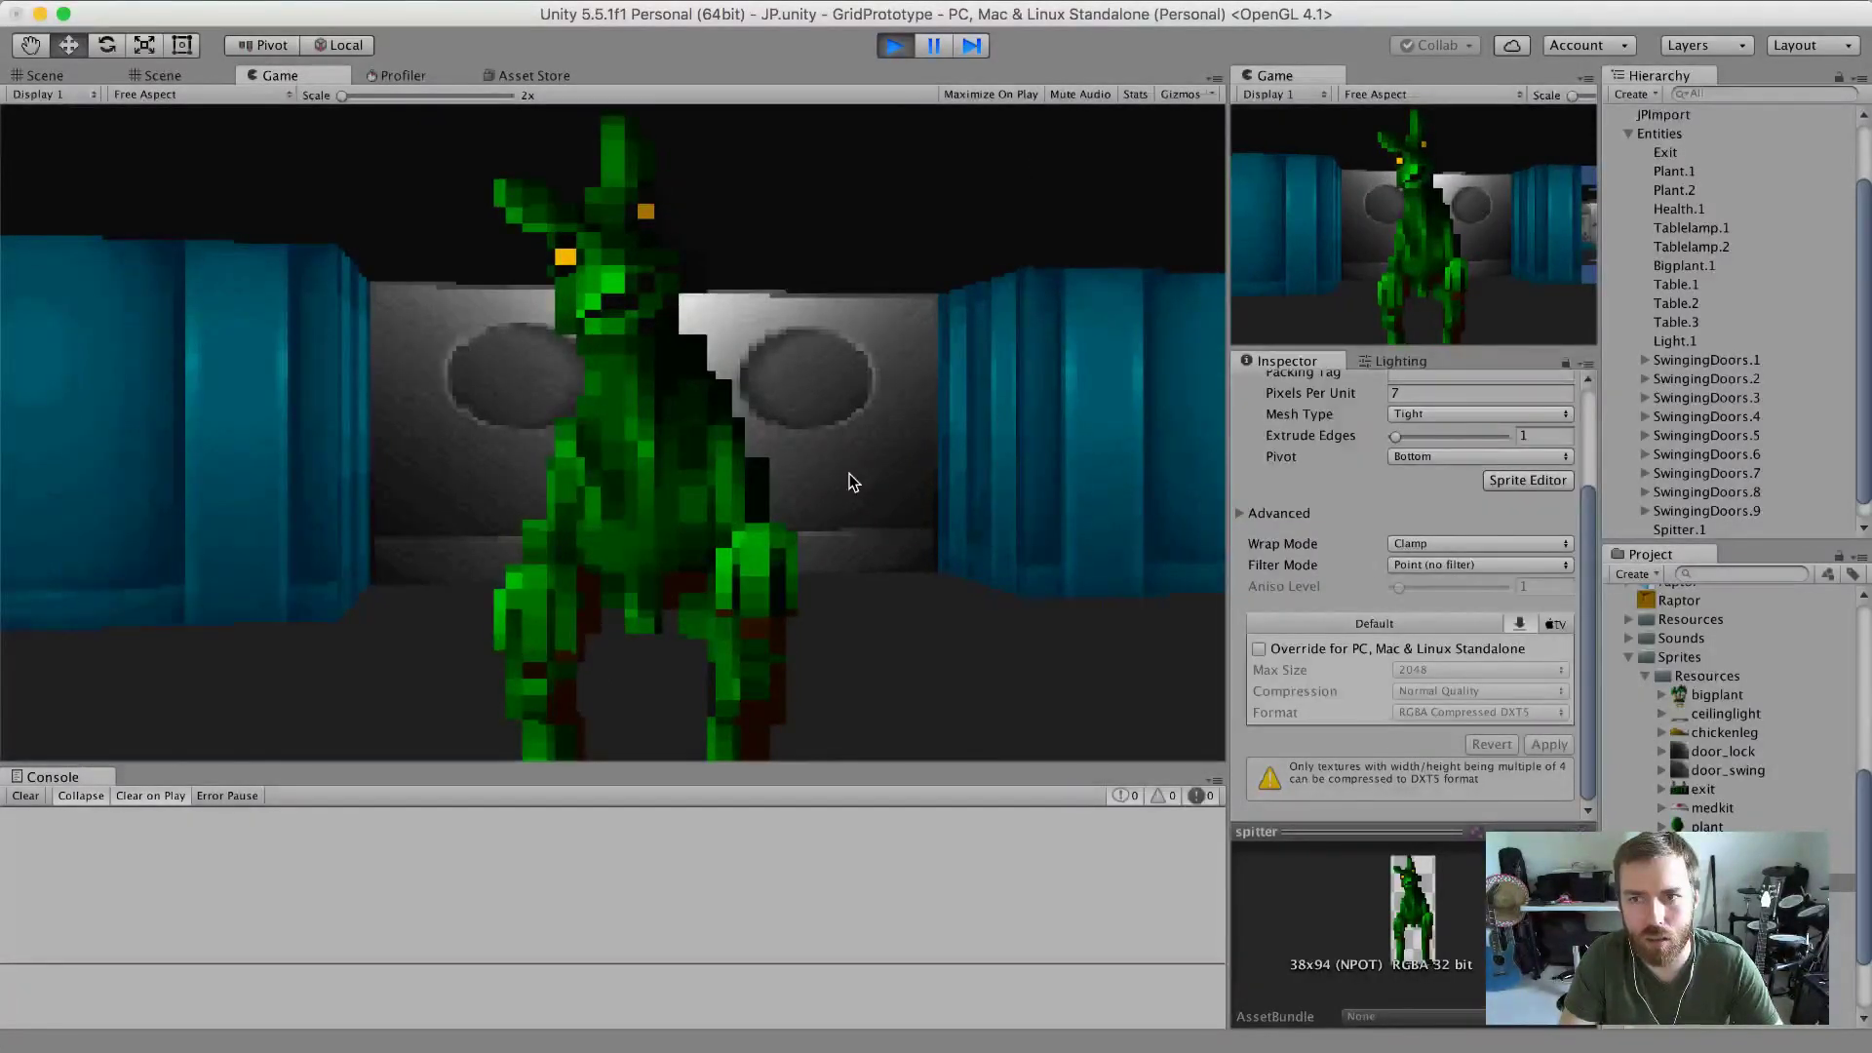
{"action": "key", "text": "Down"}
{"action": "key", "text": "Down"}
{"action": "key", "text": "Down"}
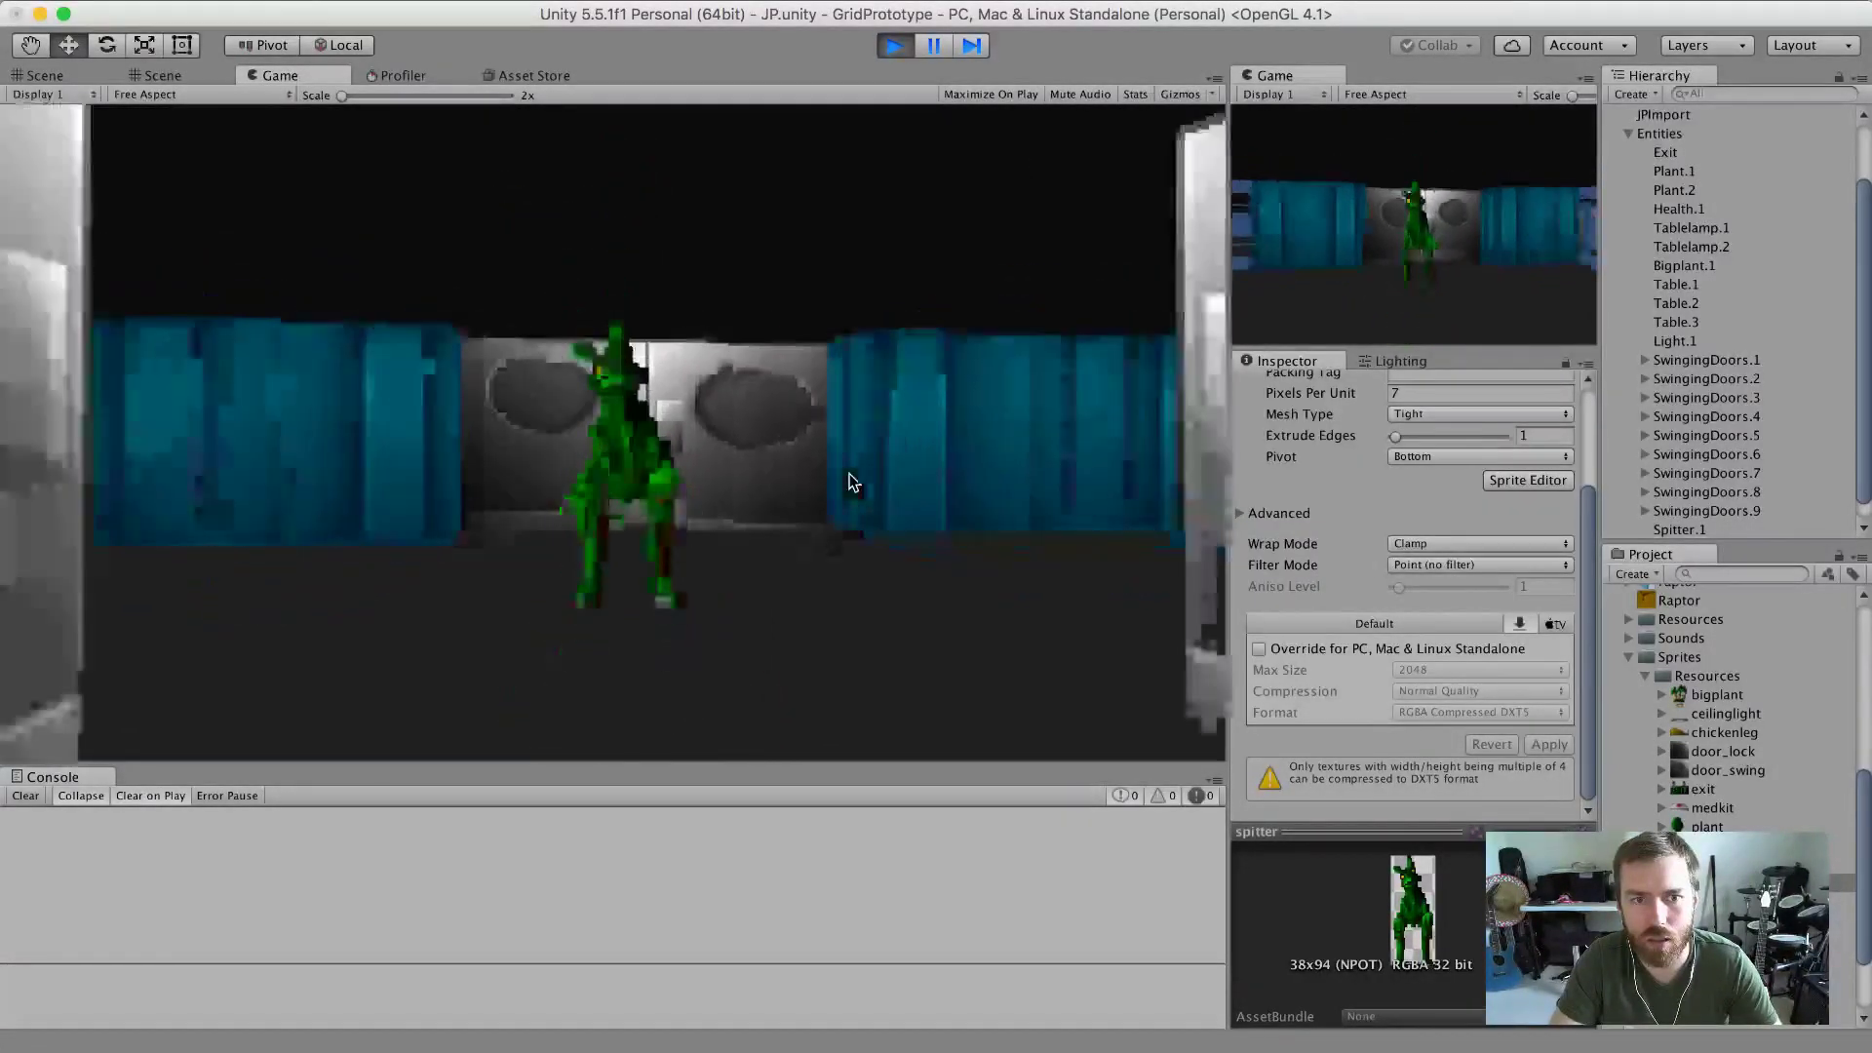
{"action": "key", "text": "Up"}
{"action": "key", "text": "Up"}
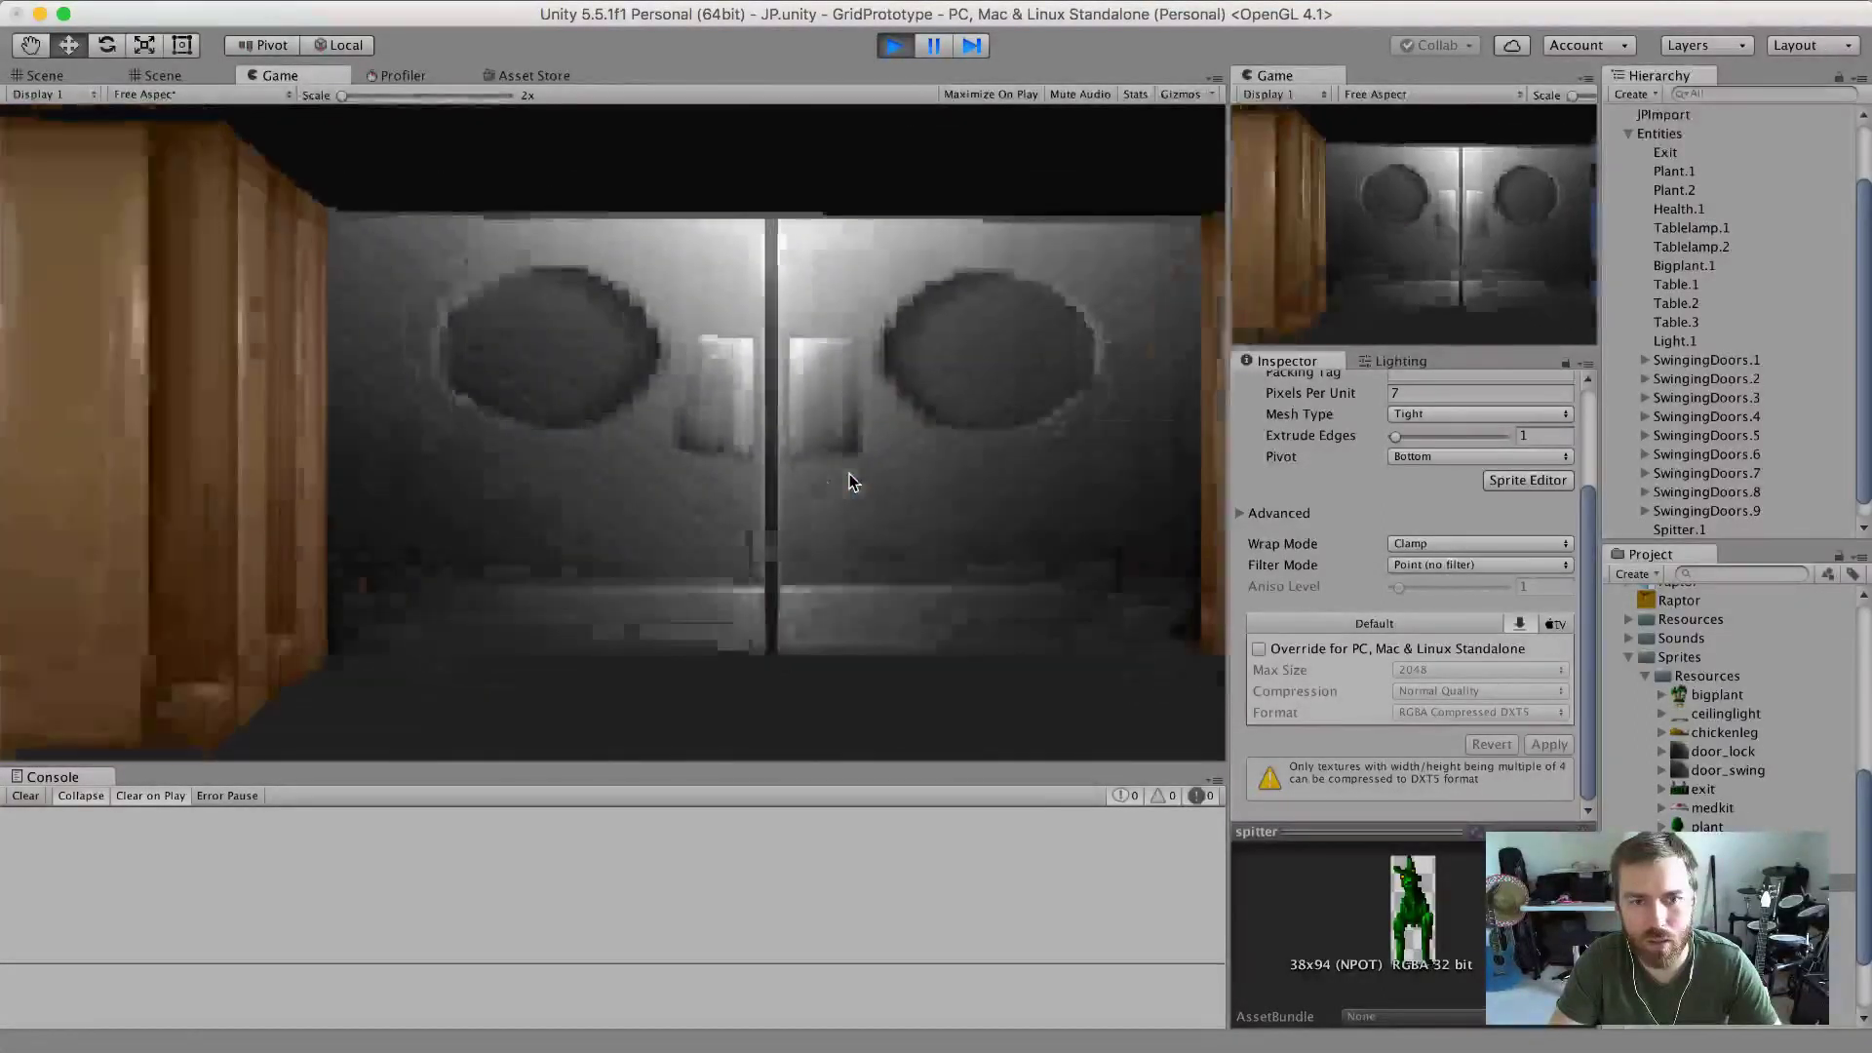
{"action": "key", "text": "Down"}
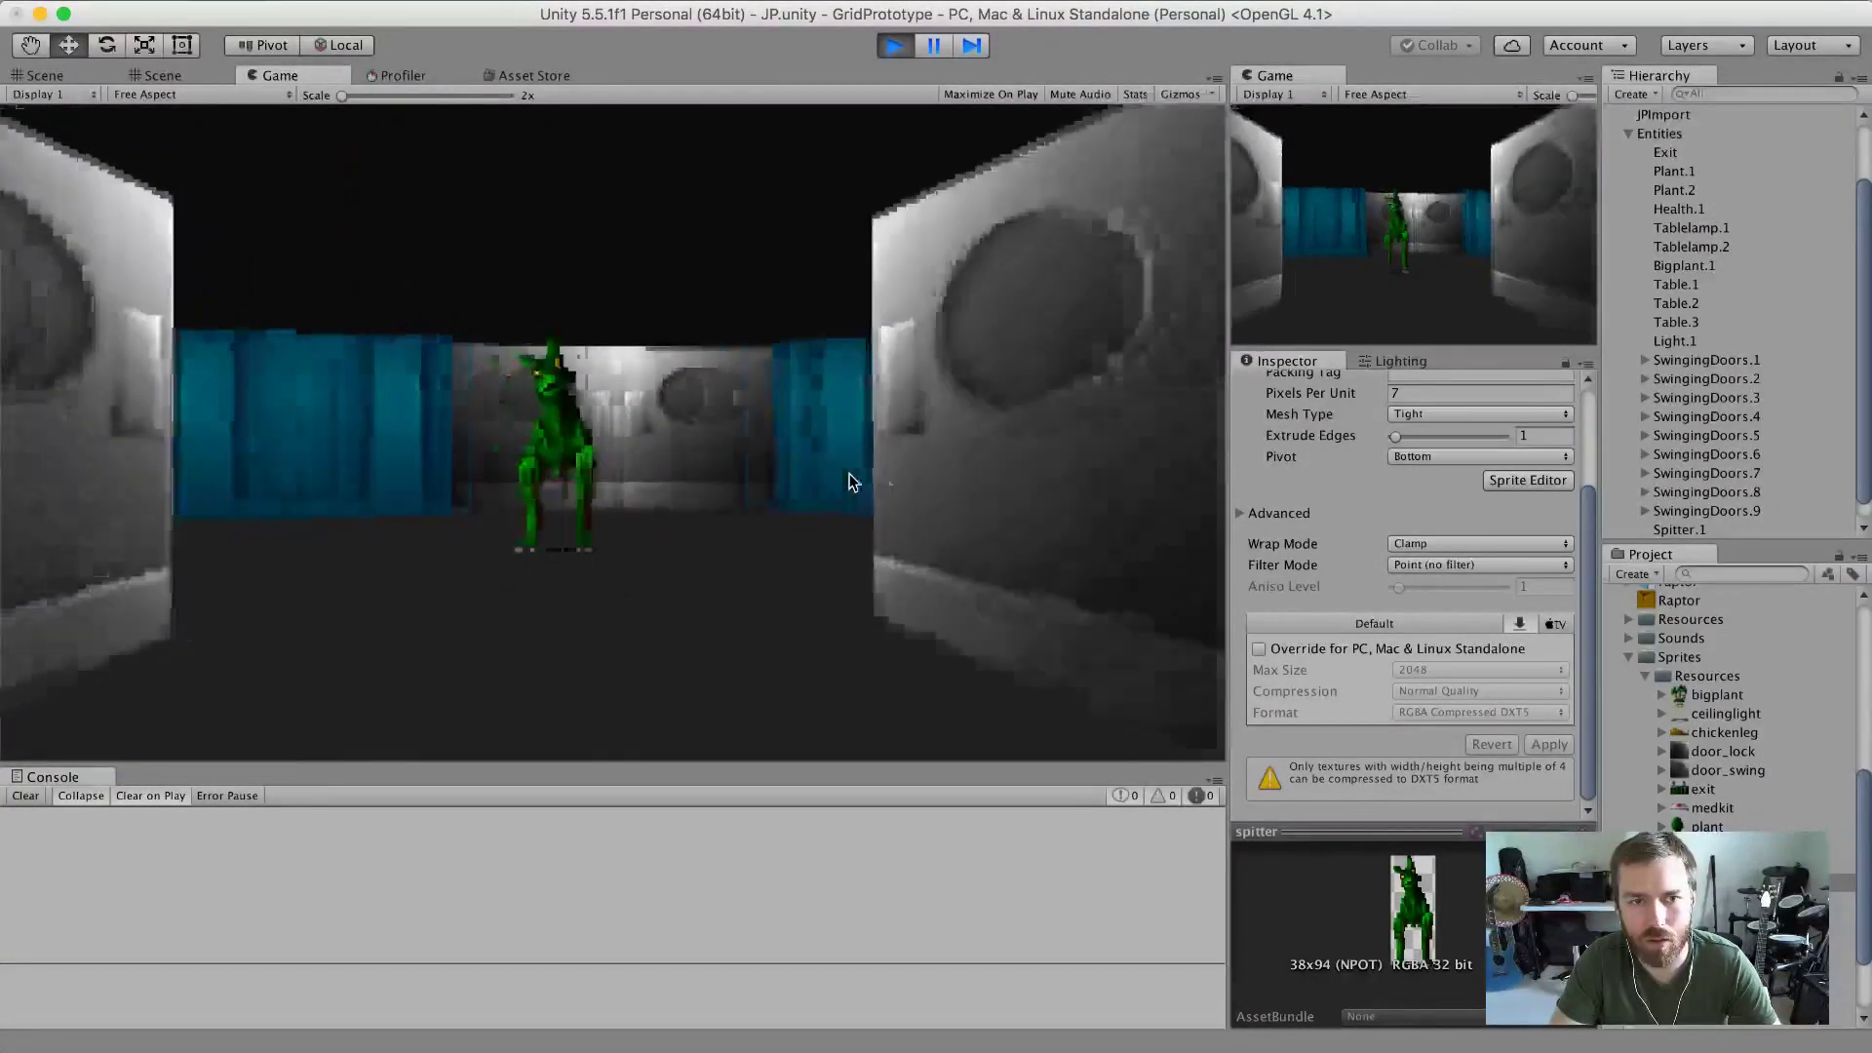
{"action": "key", "text": "Right"}
{"action": "key", "text": "Right"}
{"action": "key", "text": "Left"}
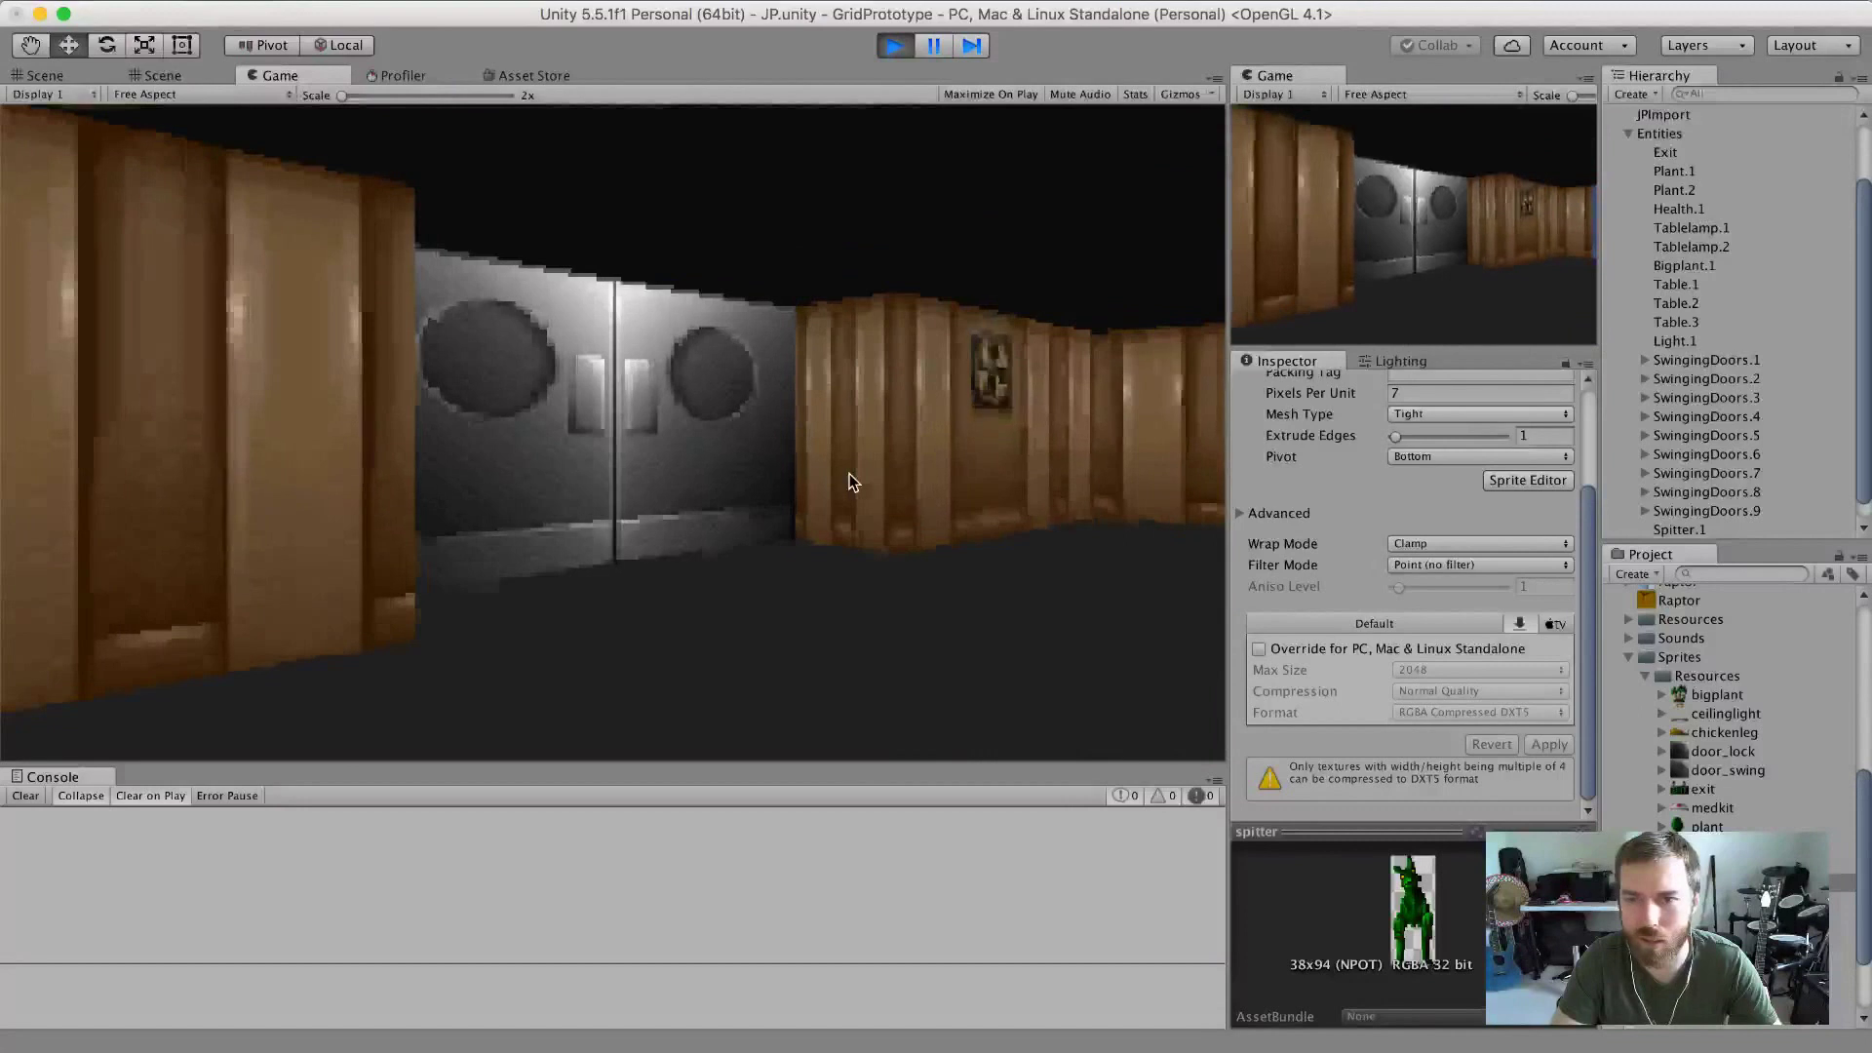
{"action": "key", "text": "Down"}
Set the Player object's Y position to 8 while the game is running.
{"action": "scroll", "coordinate": [1758, 262], "scroll_direction": "up", "scroll_amount": 3}
{"action": "left_click", "coordinate": [1655, 134]}
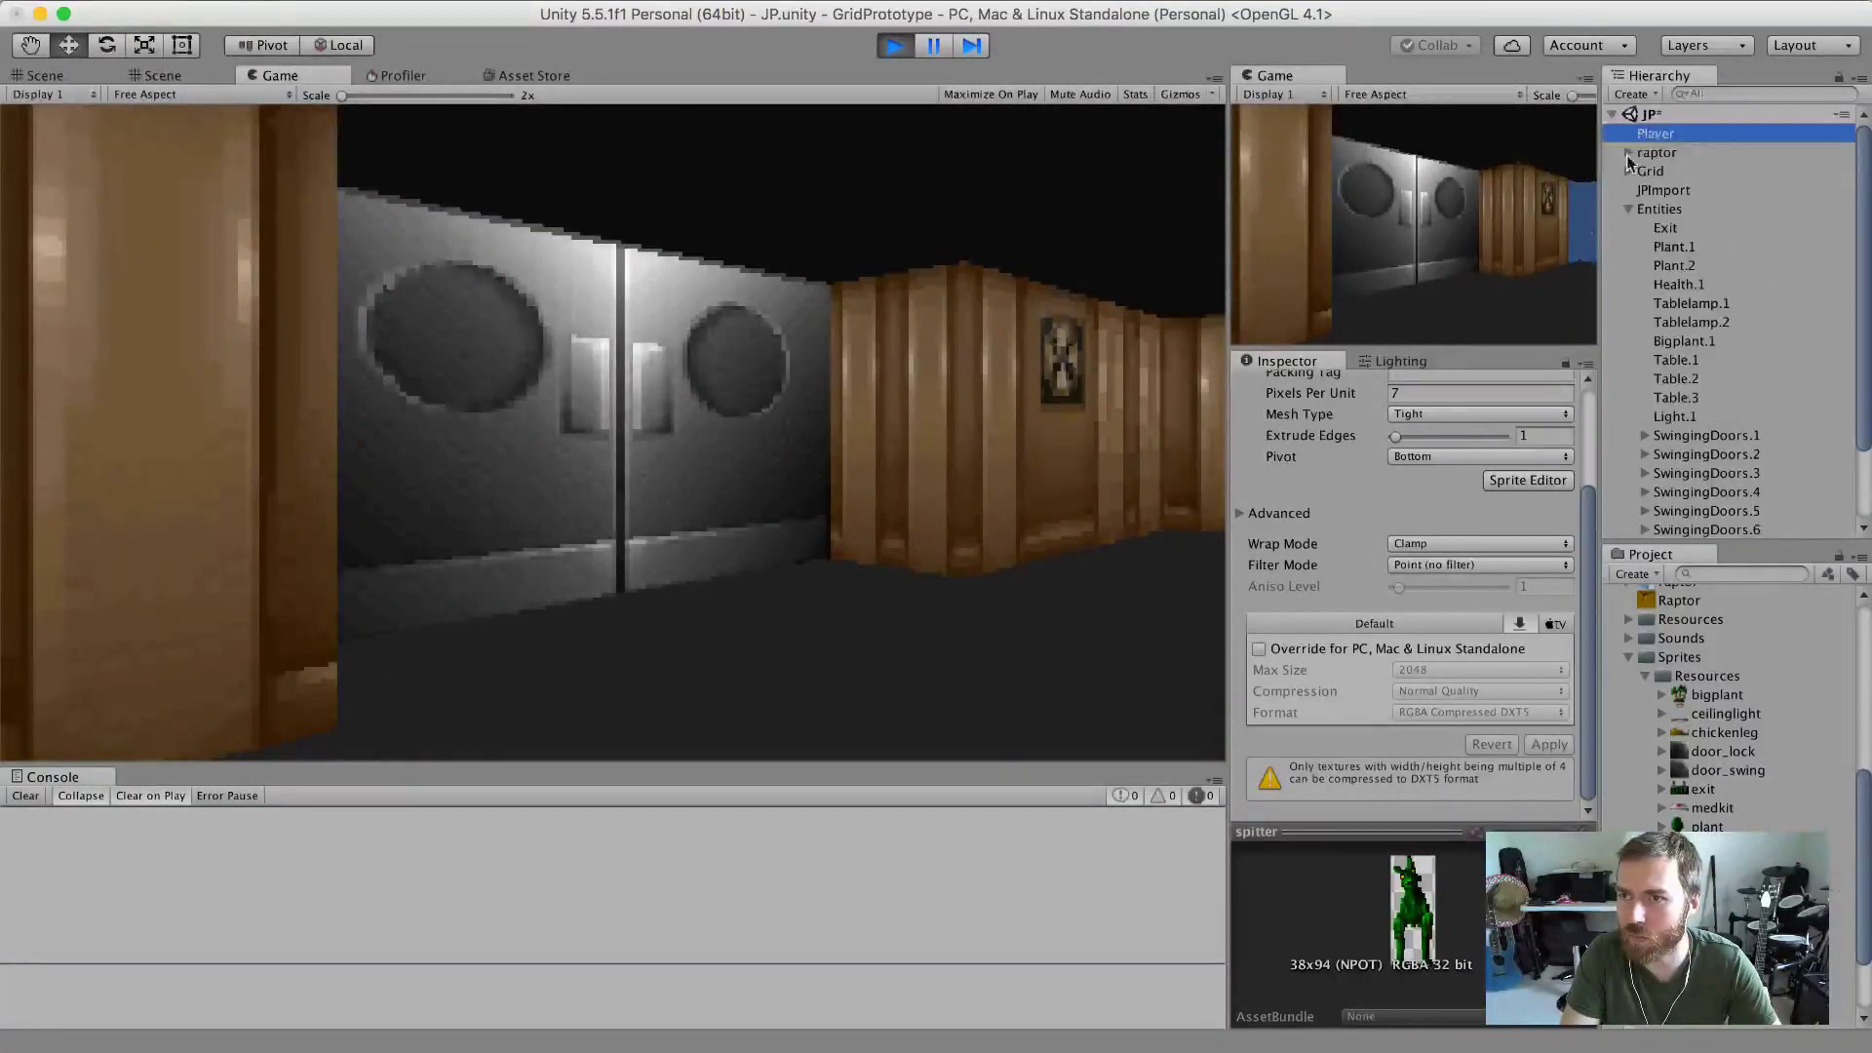
{"action": "scroll", "coordinate": [1449, 411], "scroll_direction": "up", "scroll_amount": 3}
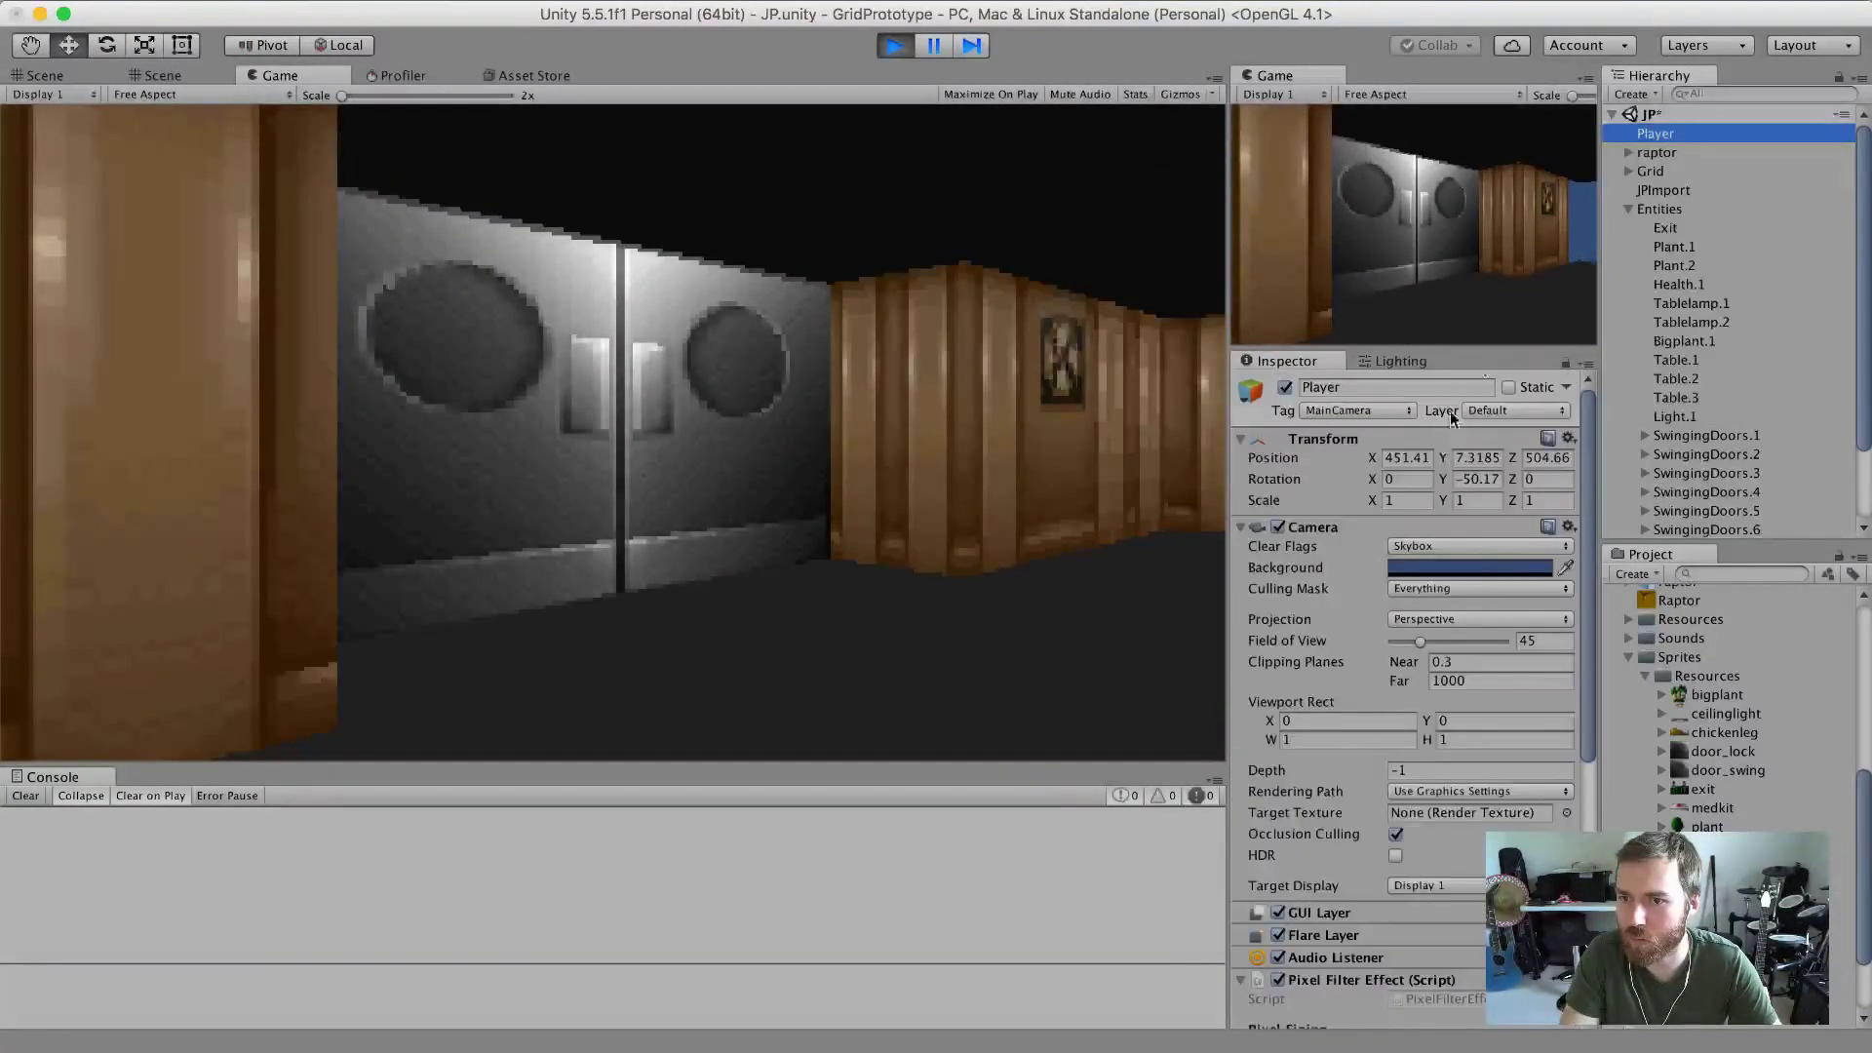
{"action": "left_click", "coordinate": [1477, 457]}
{"action": "type", "text": "8"}
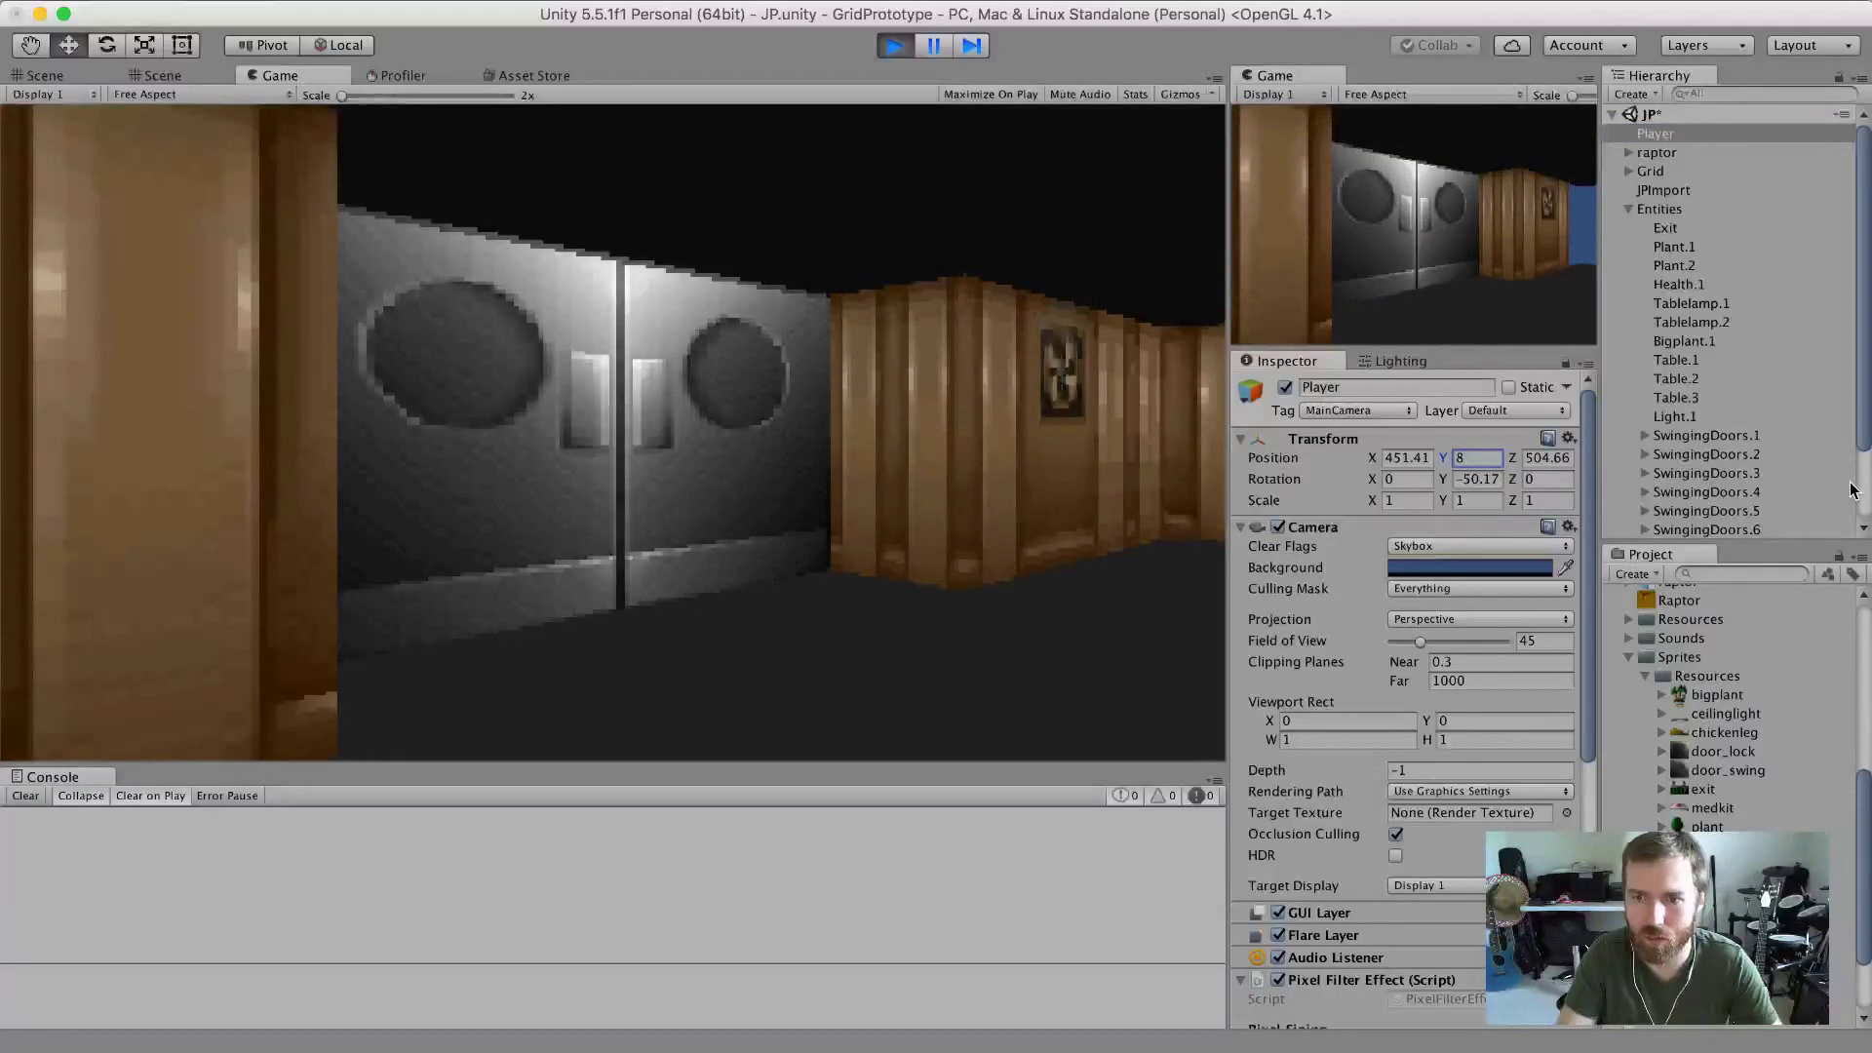
Walk through the swinging doors in the running game and examine the spitter from the new camera height.
{"action": "left_click", "coordinate": [879, 467]}
{"action": "key", "text": "Up"}
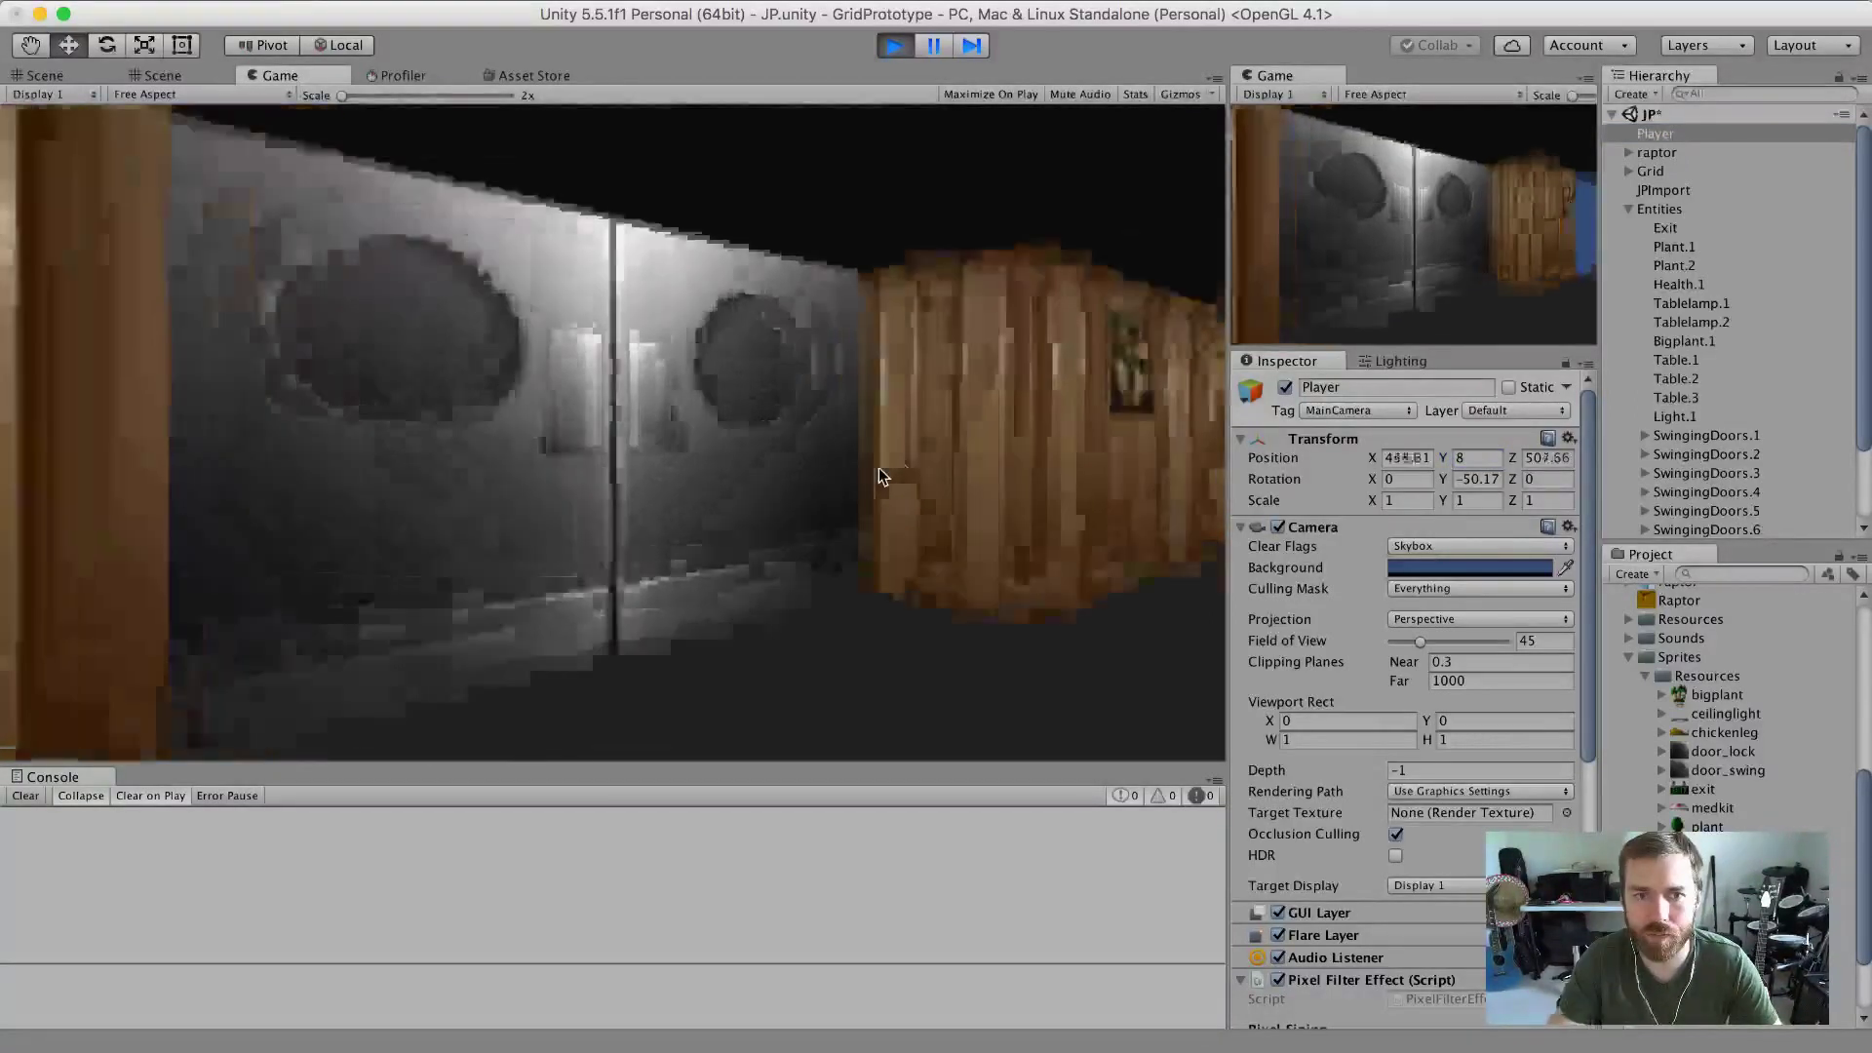
{"action": "key", "text": "Up"}
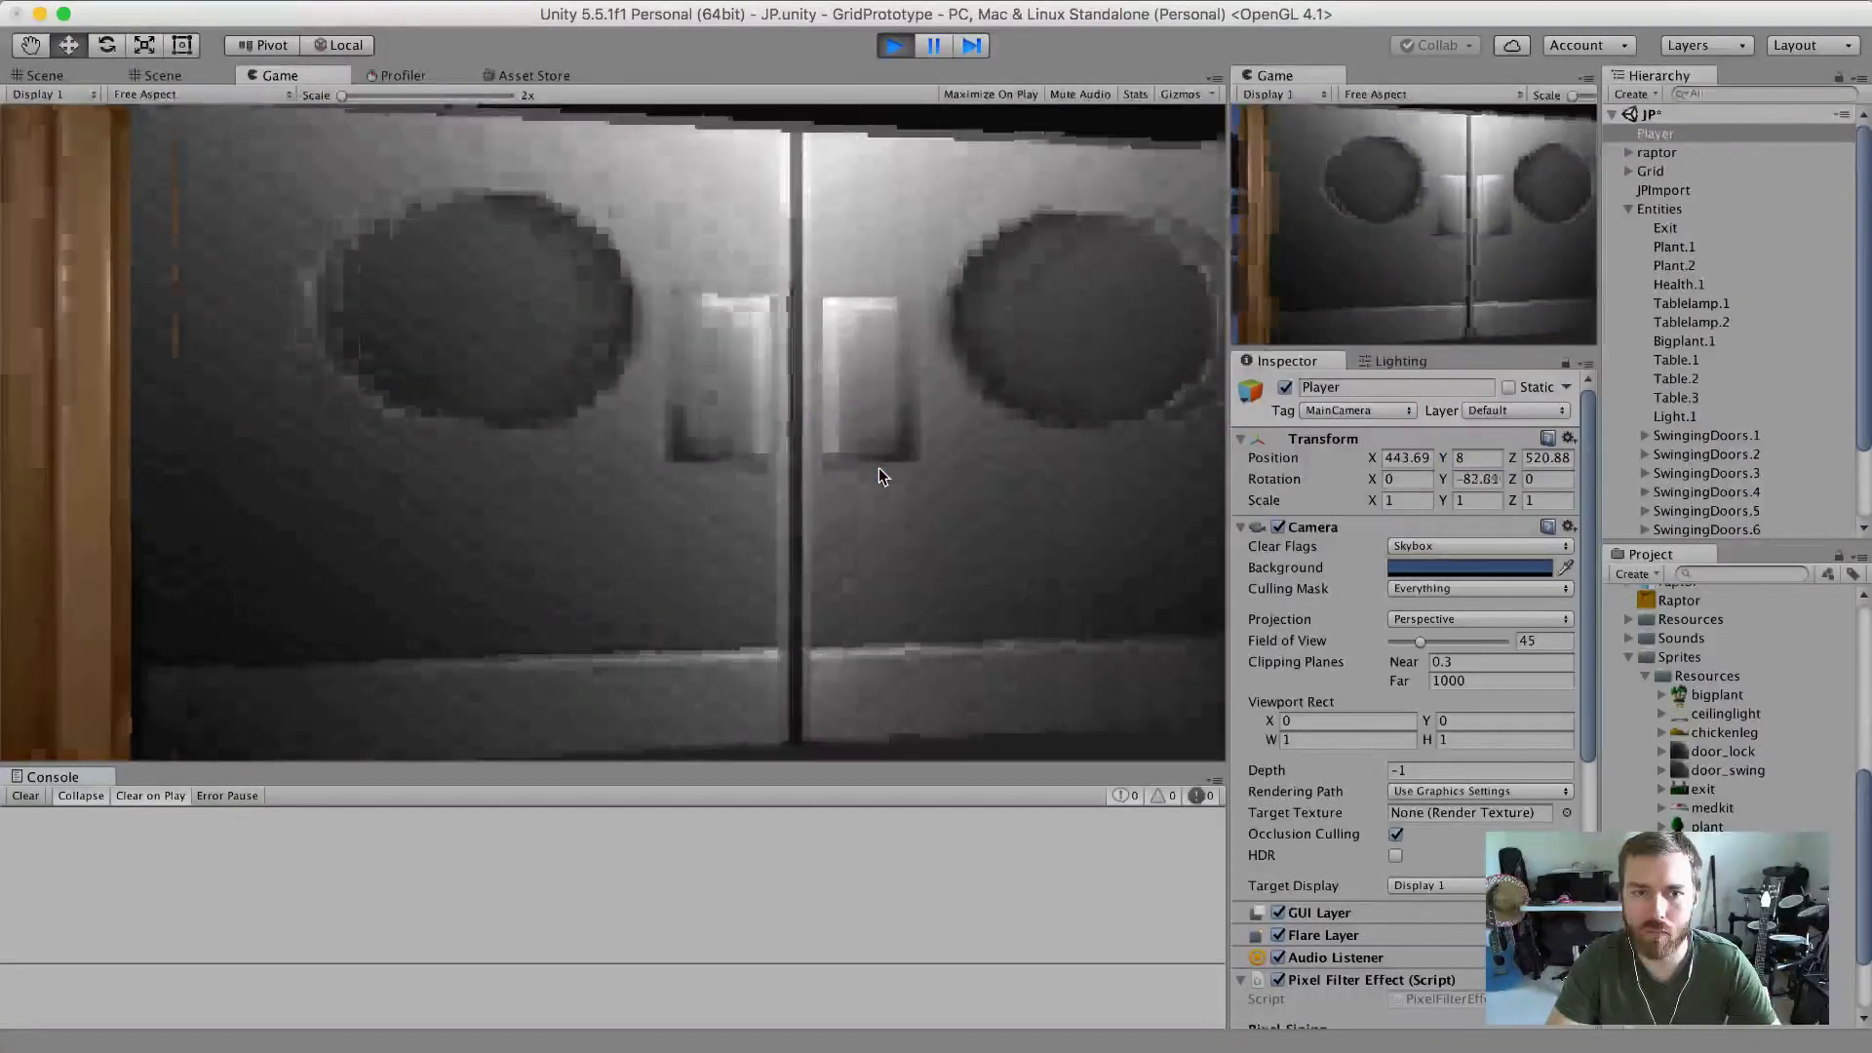
{"action": "key", "text": "Up"}
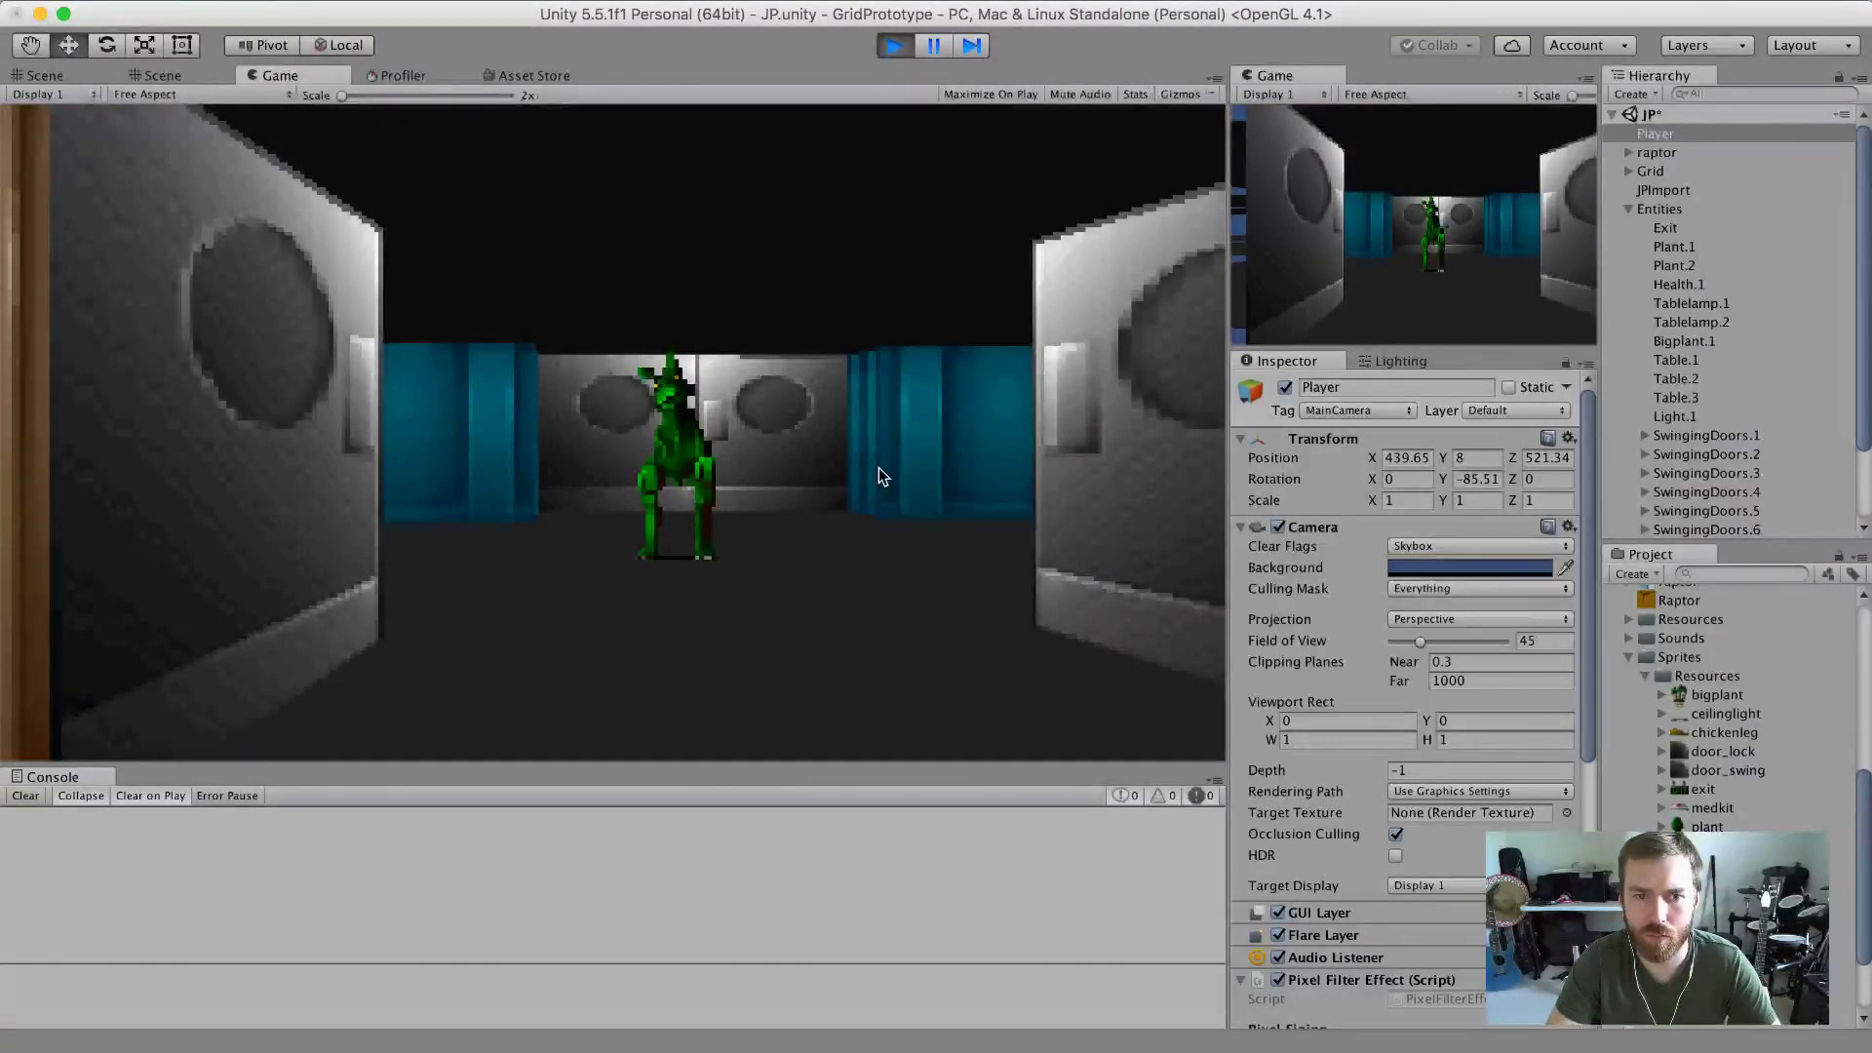
{"action": "key", "text": "Up"}
{"action": "key", "text": "Up"}
{"action": "key", "text": "Down"}
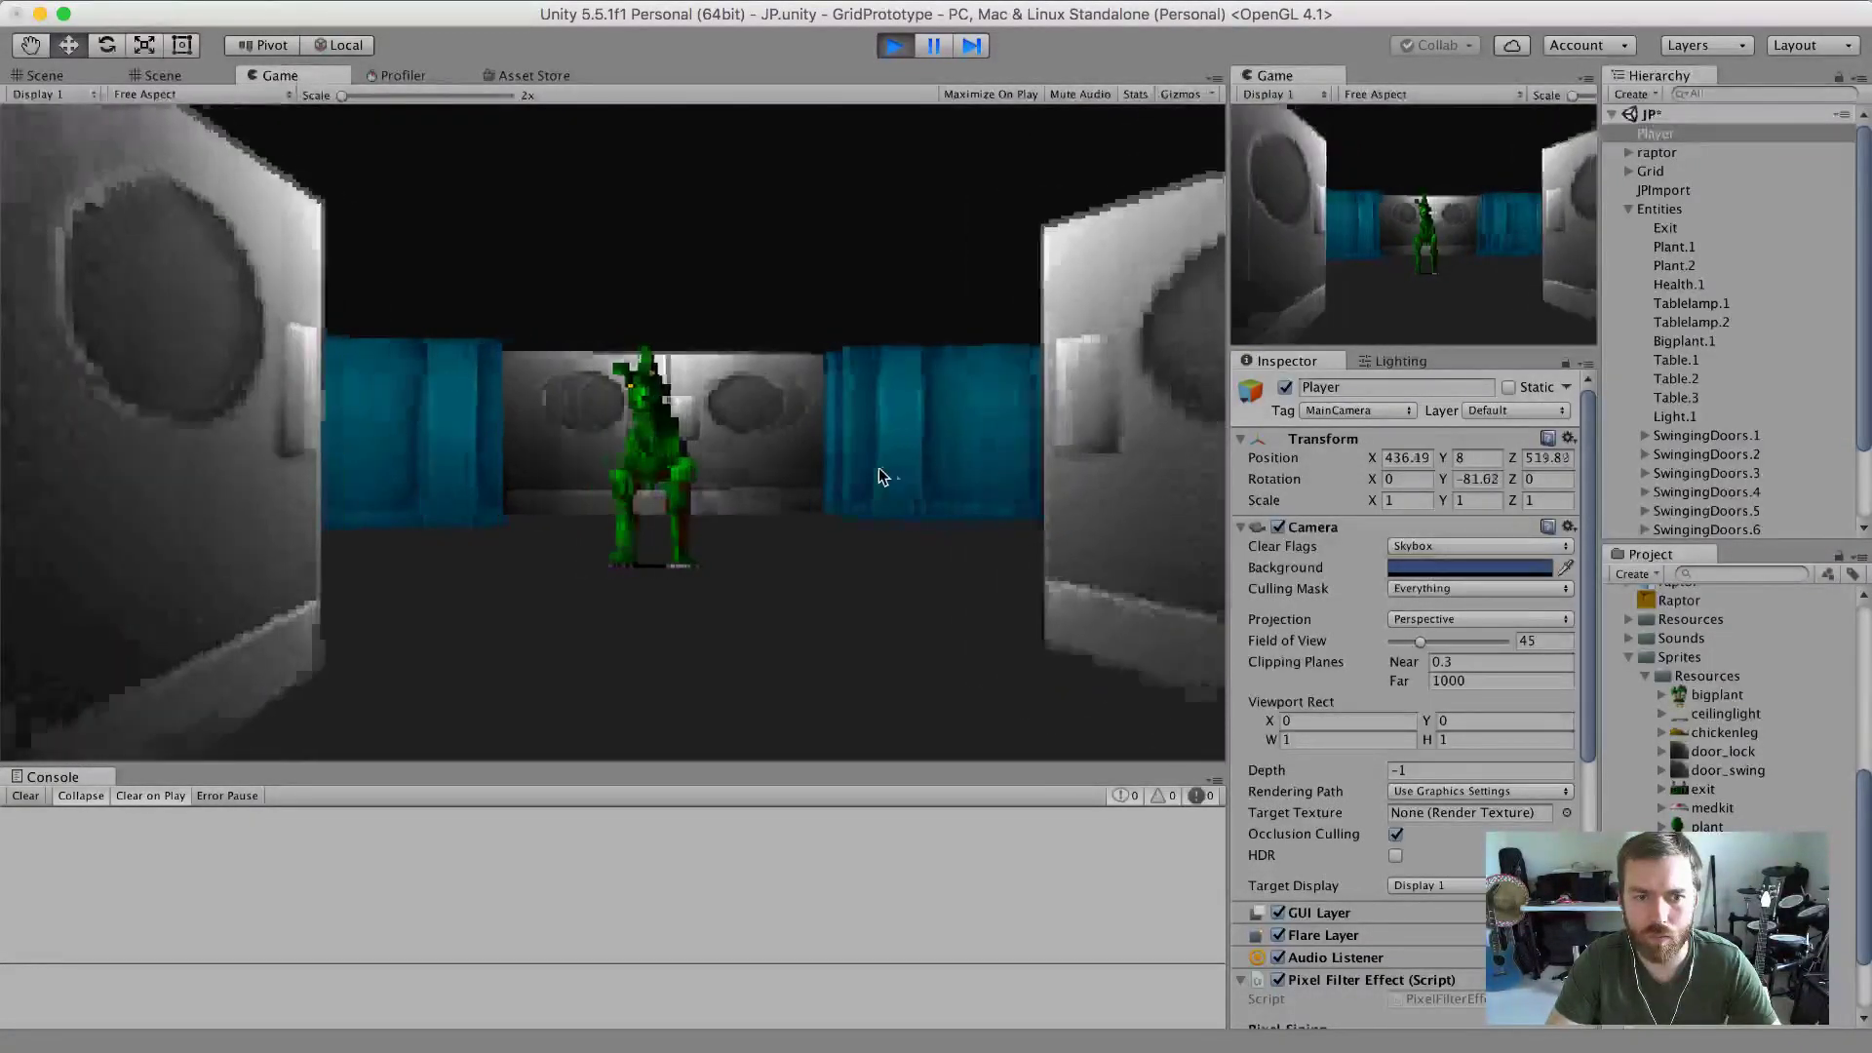
{"action": "key", "text": "Down"}
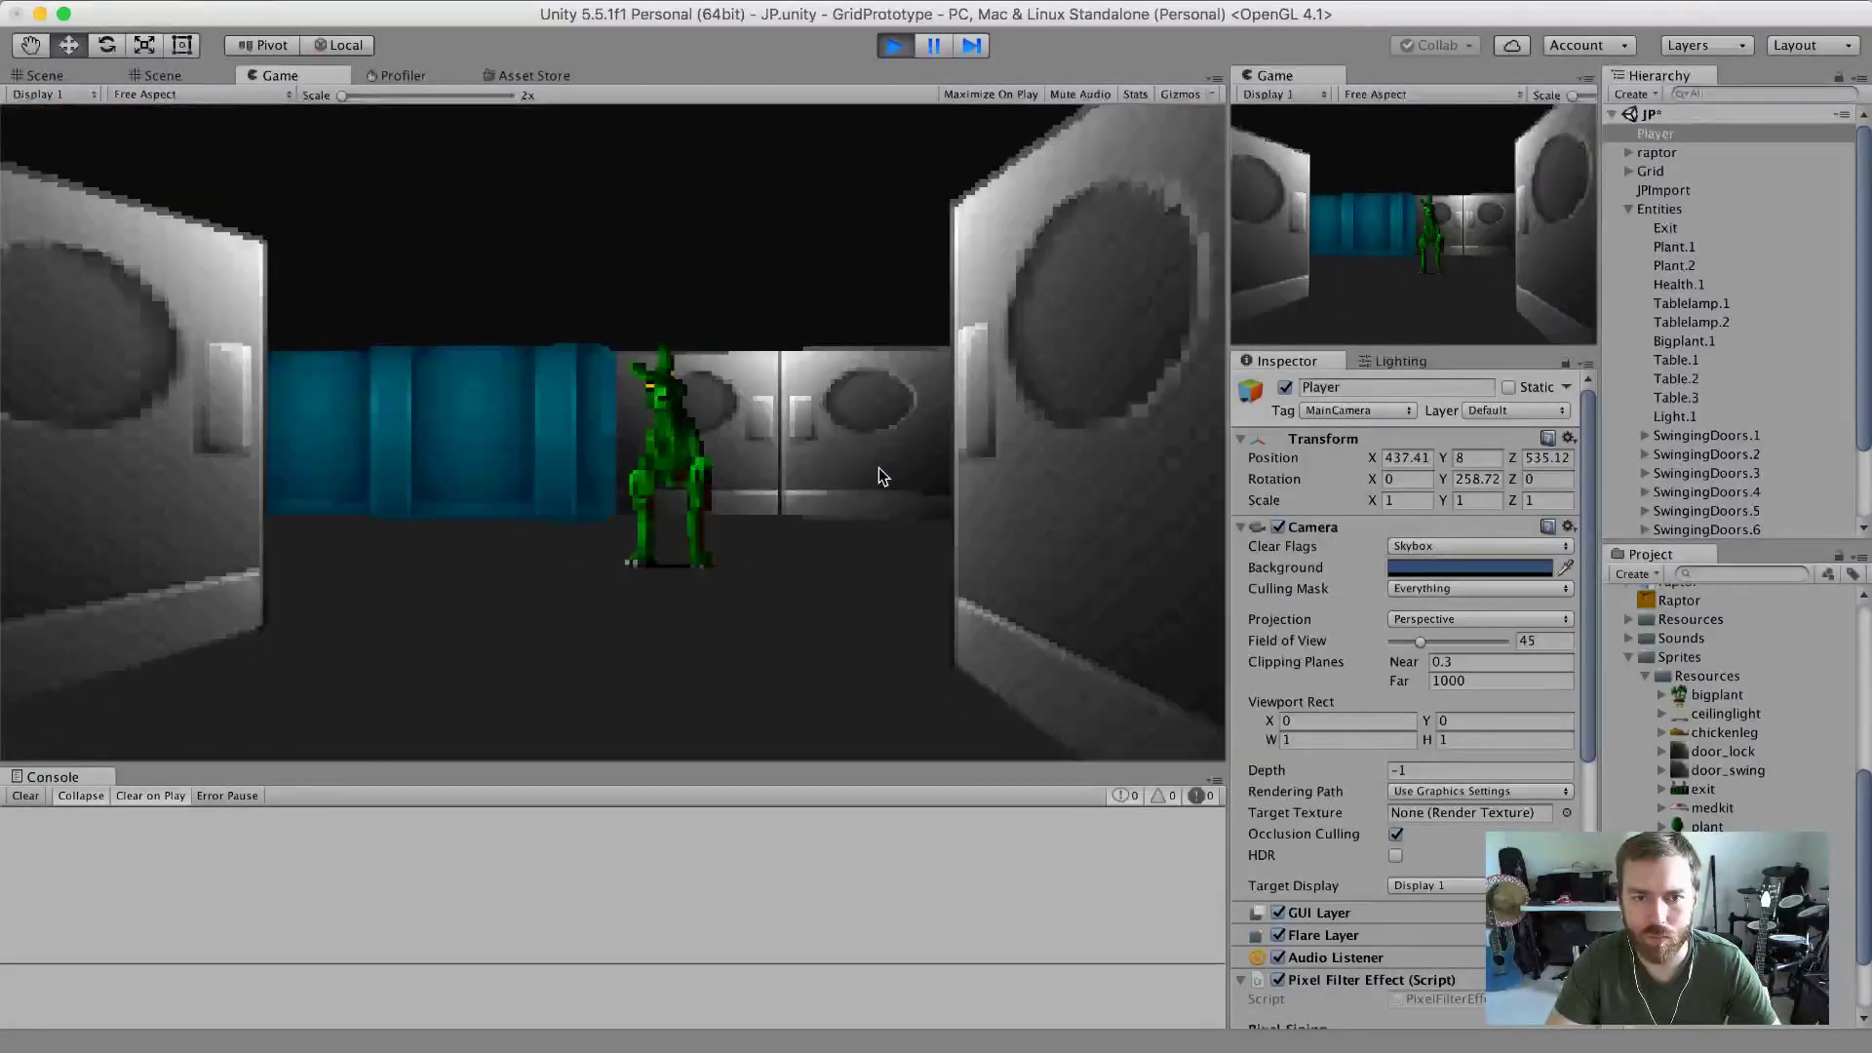
{"action": "key", "text": "Left"}
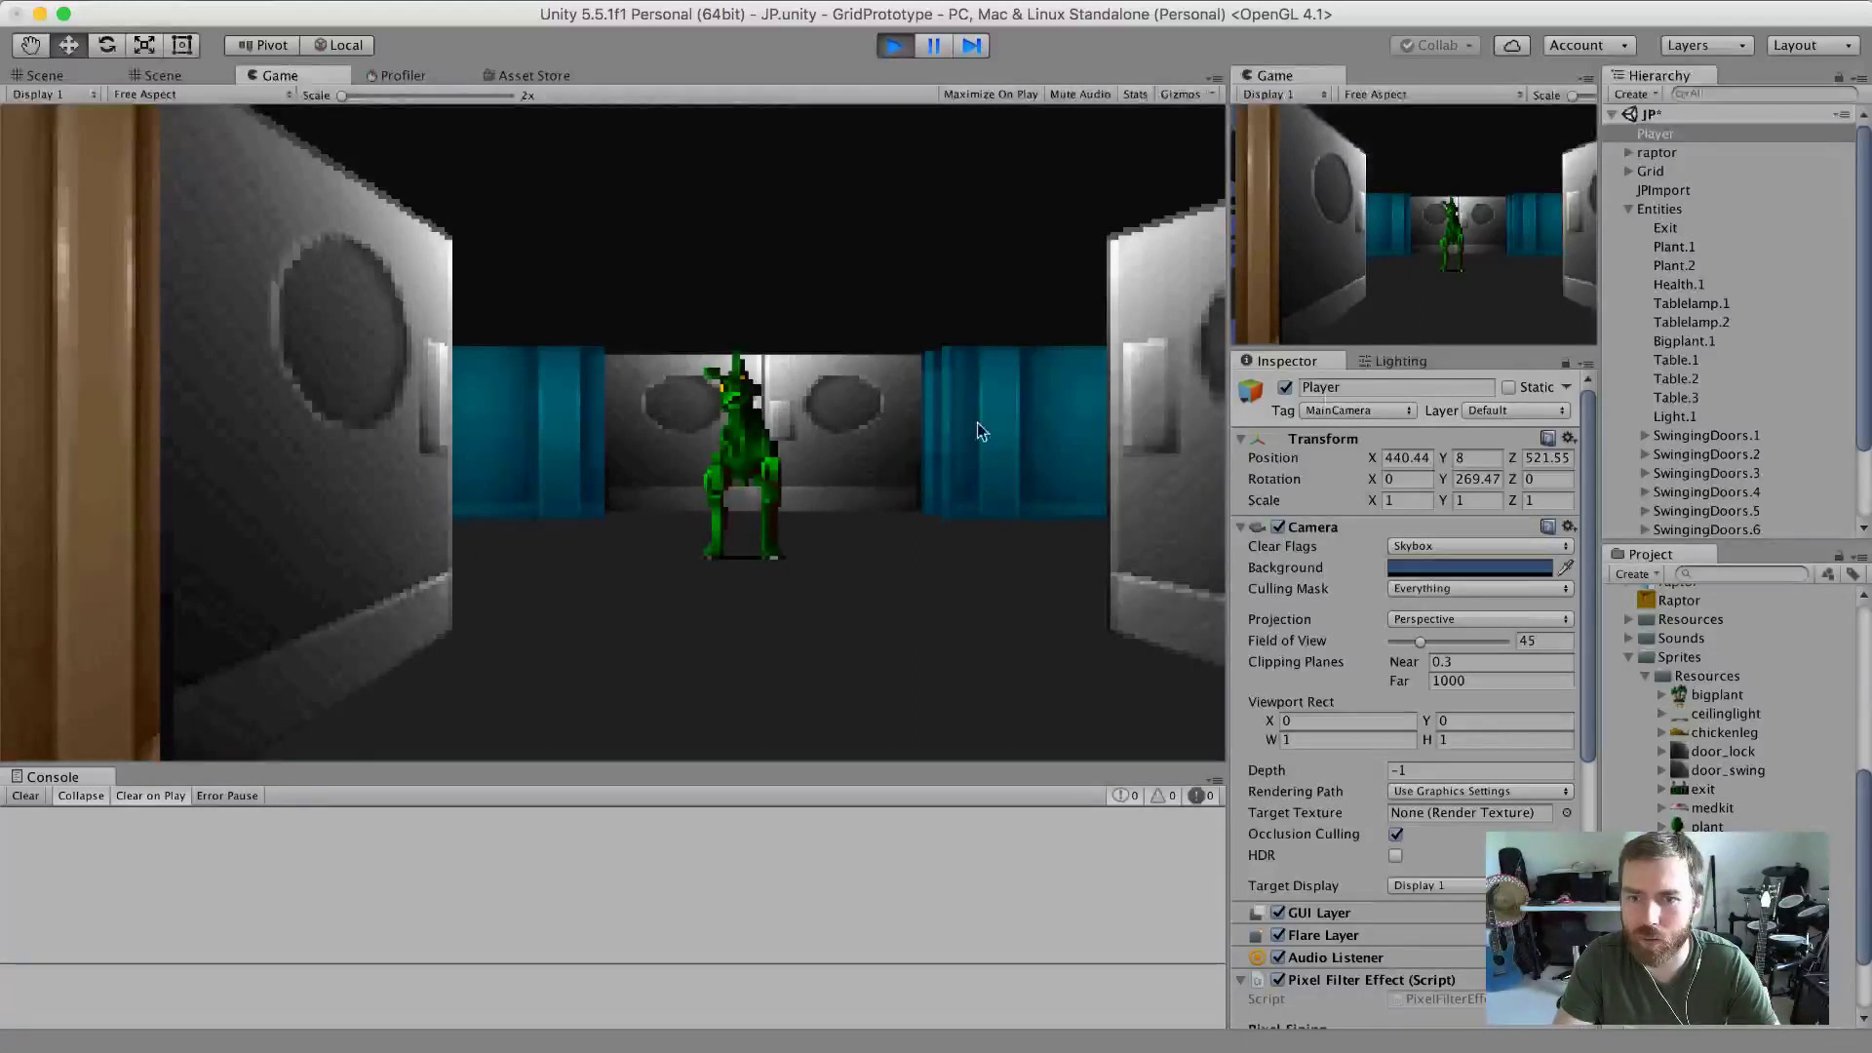
Check Spitter.1 and the spitter sprite's import settings, stopping the running game.
{"action": "scroll", "coordinate": [1825, 514], "scroll_direction": "down", "scroll_amount": 3}
{"action": "left_click", "coordinate": [1687, 511]}
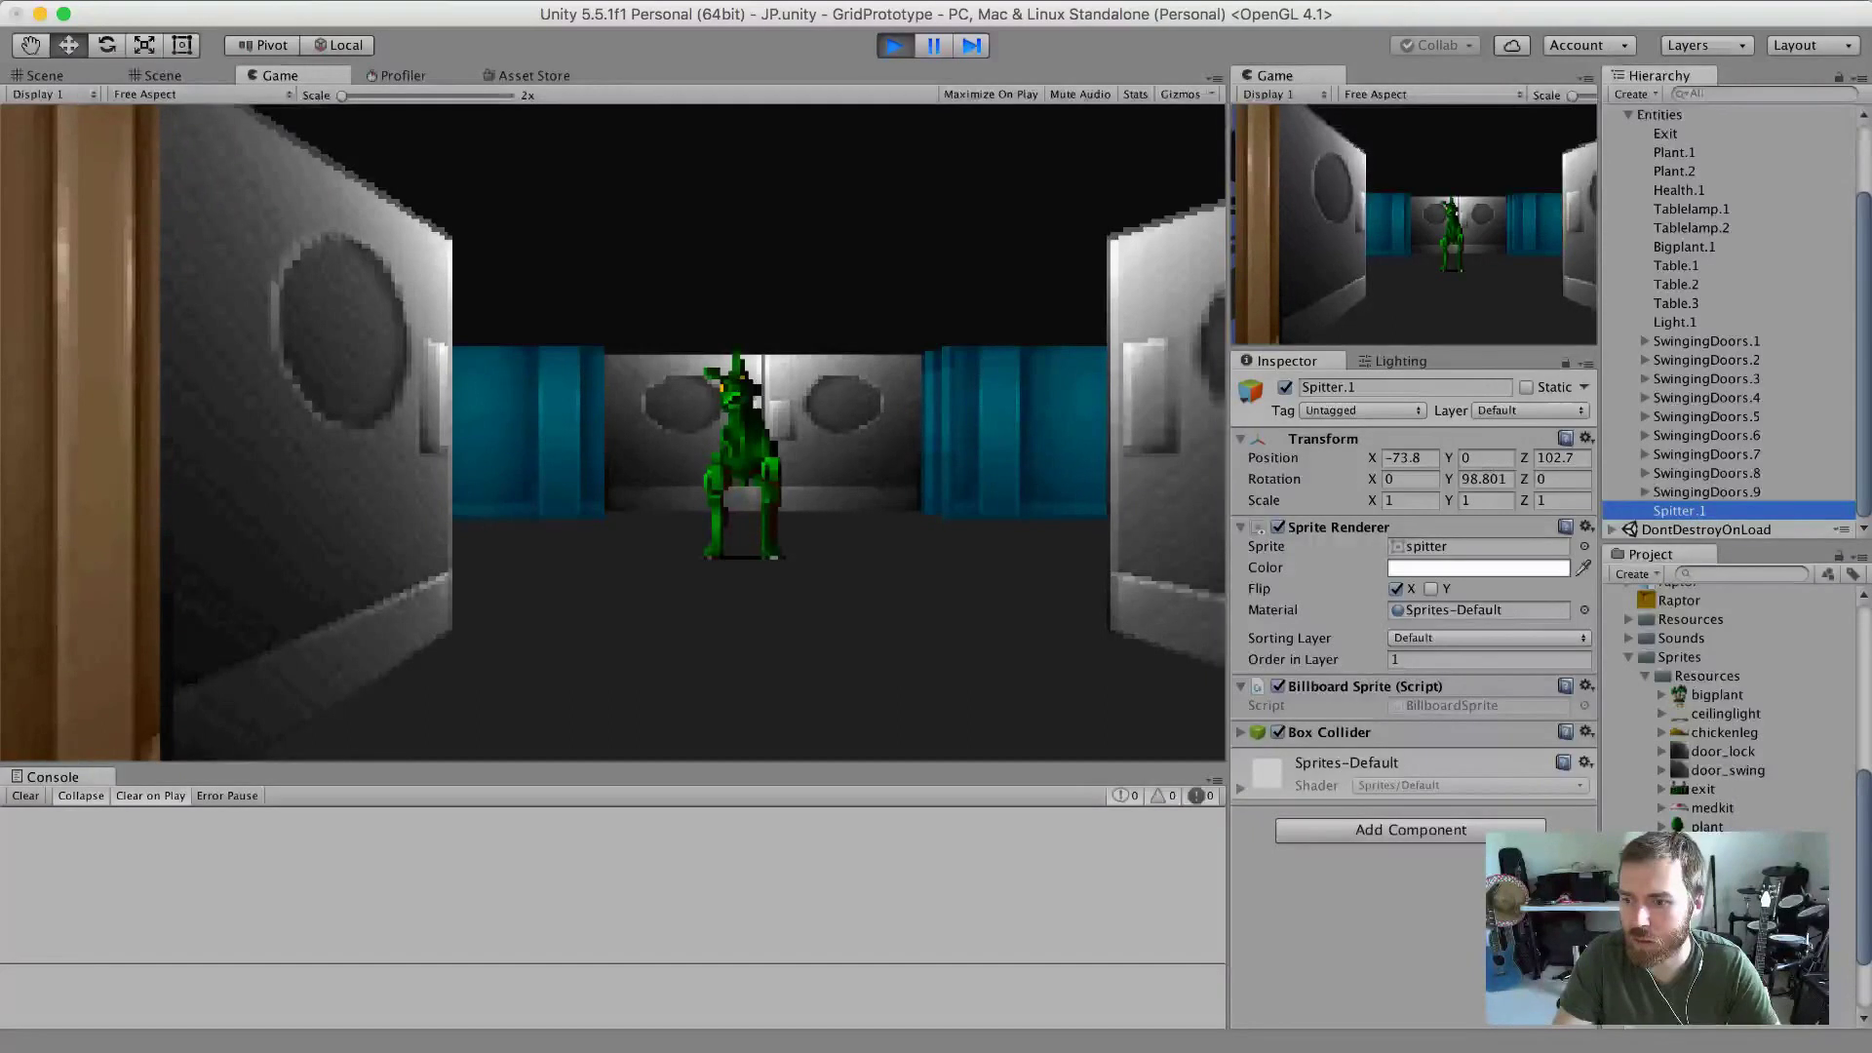
{"action": "left_click", "coordinate": [1717, 883]}
{"action": "left_click", "coordinate": [1674, 512]}
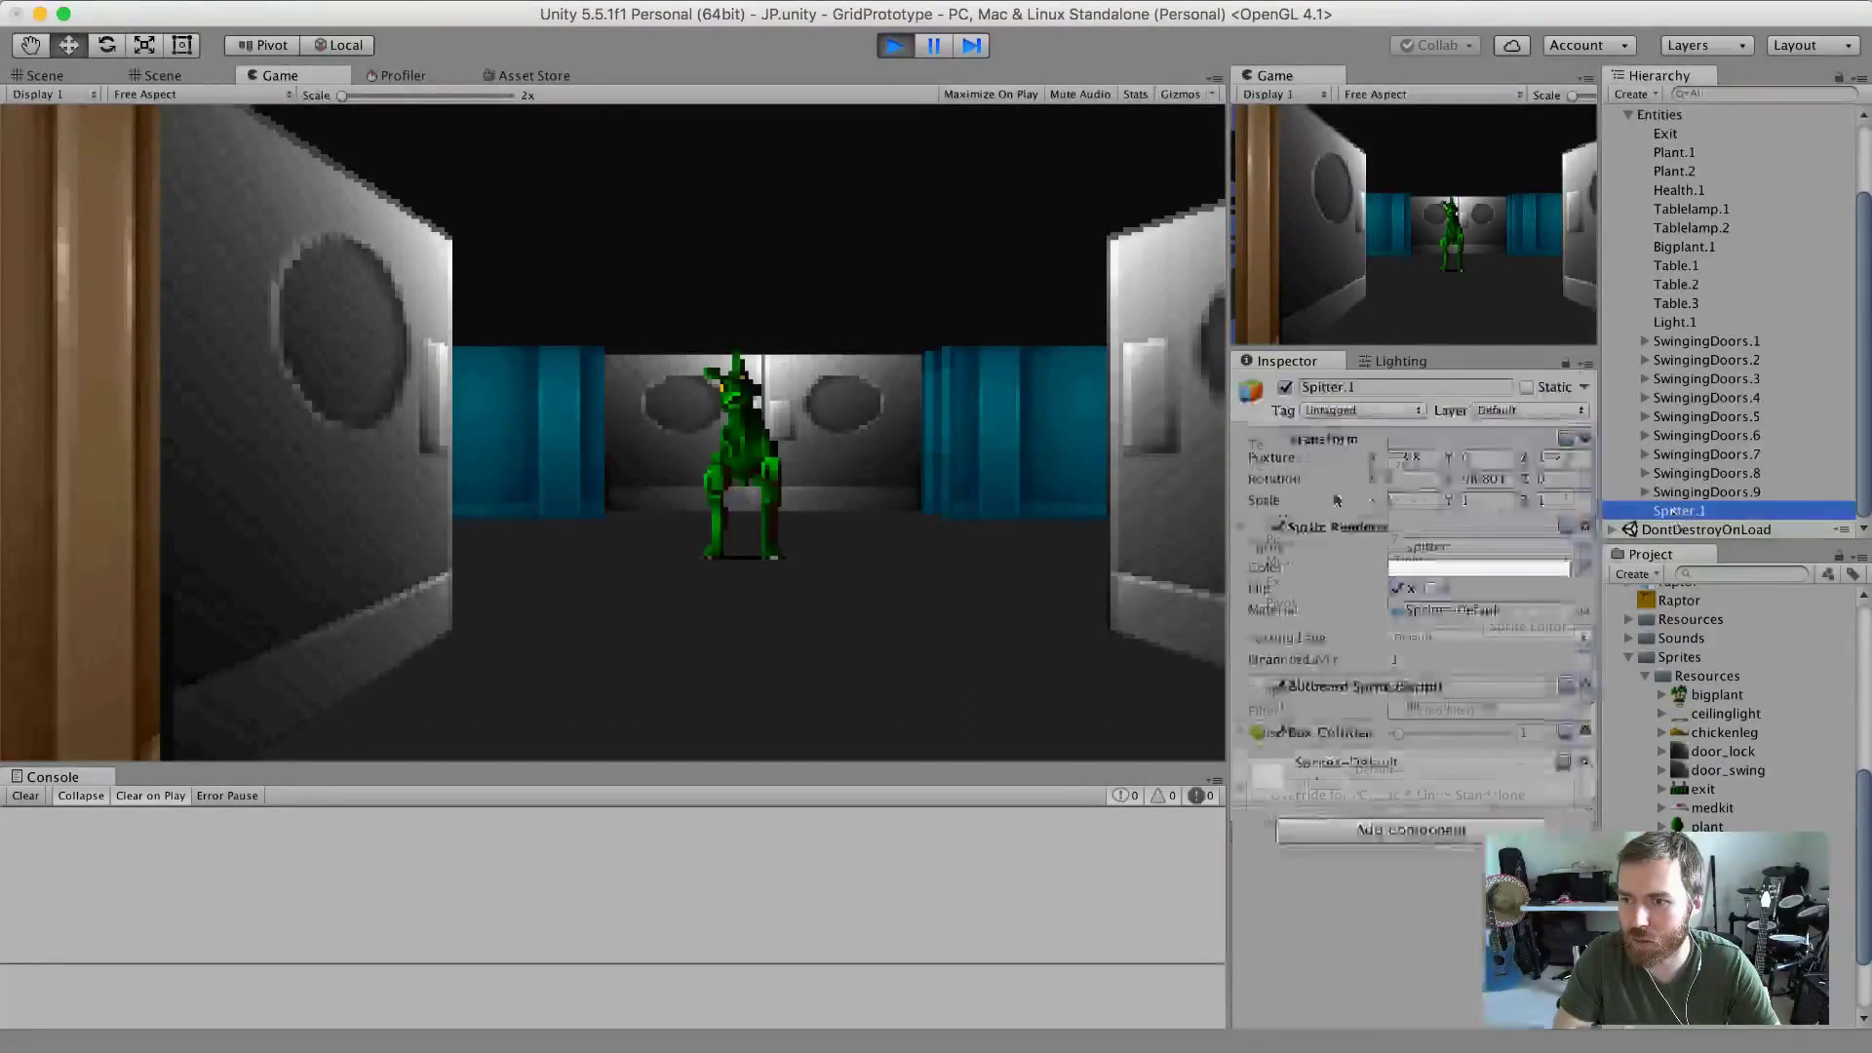
{"action": "left_click", "coordinate": [893, 46]}
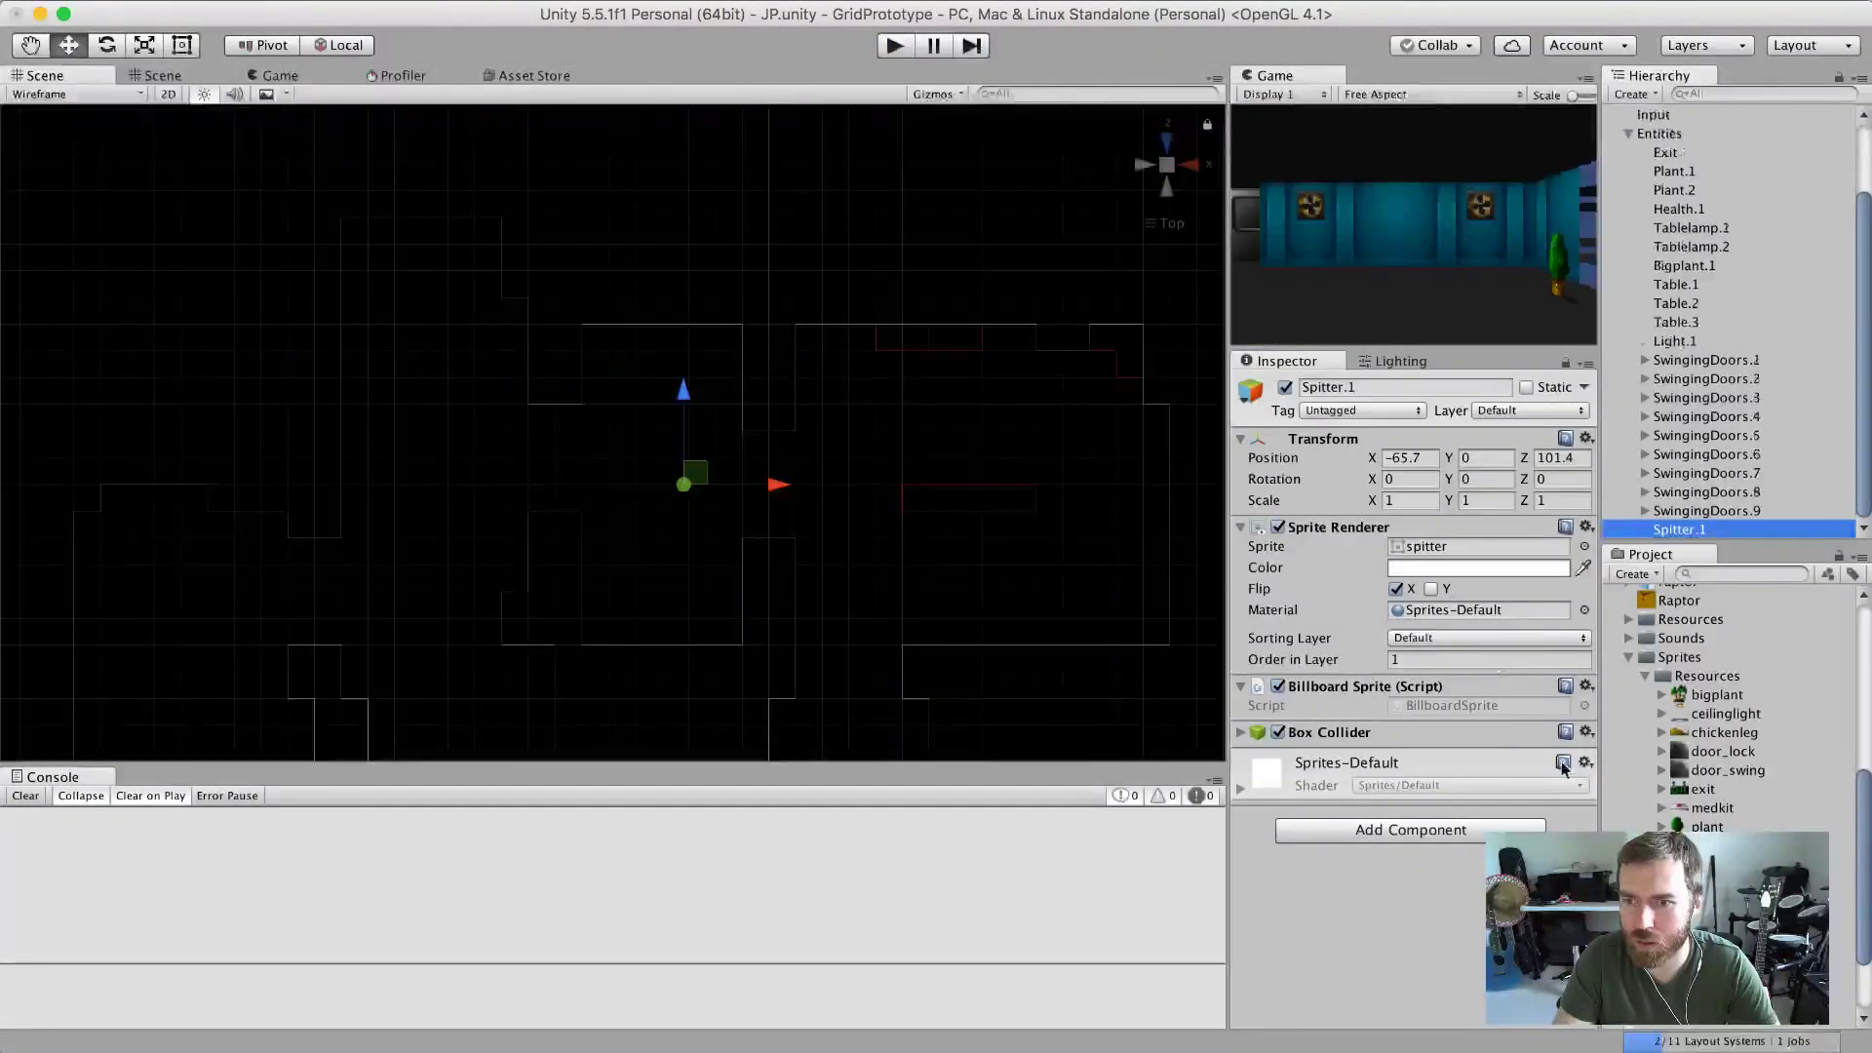
{"action": "left_click", "coordinate": [1716, 882]}
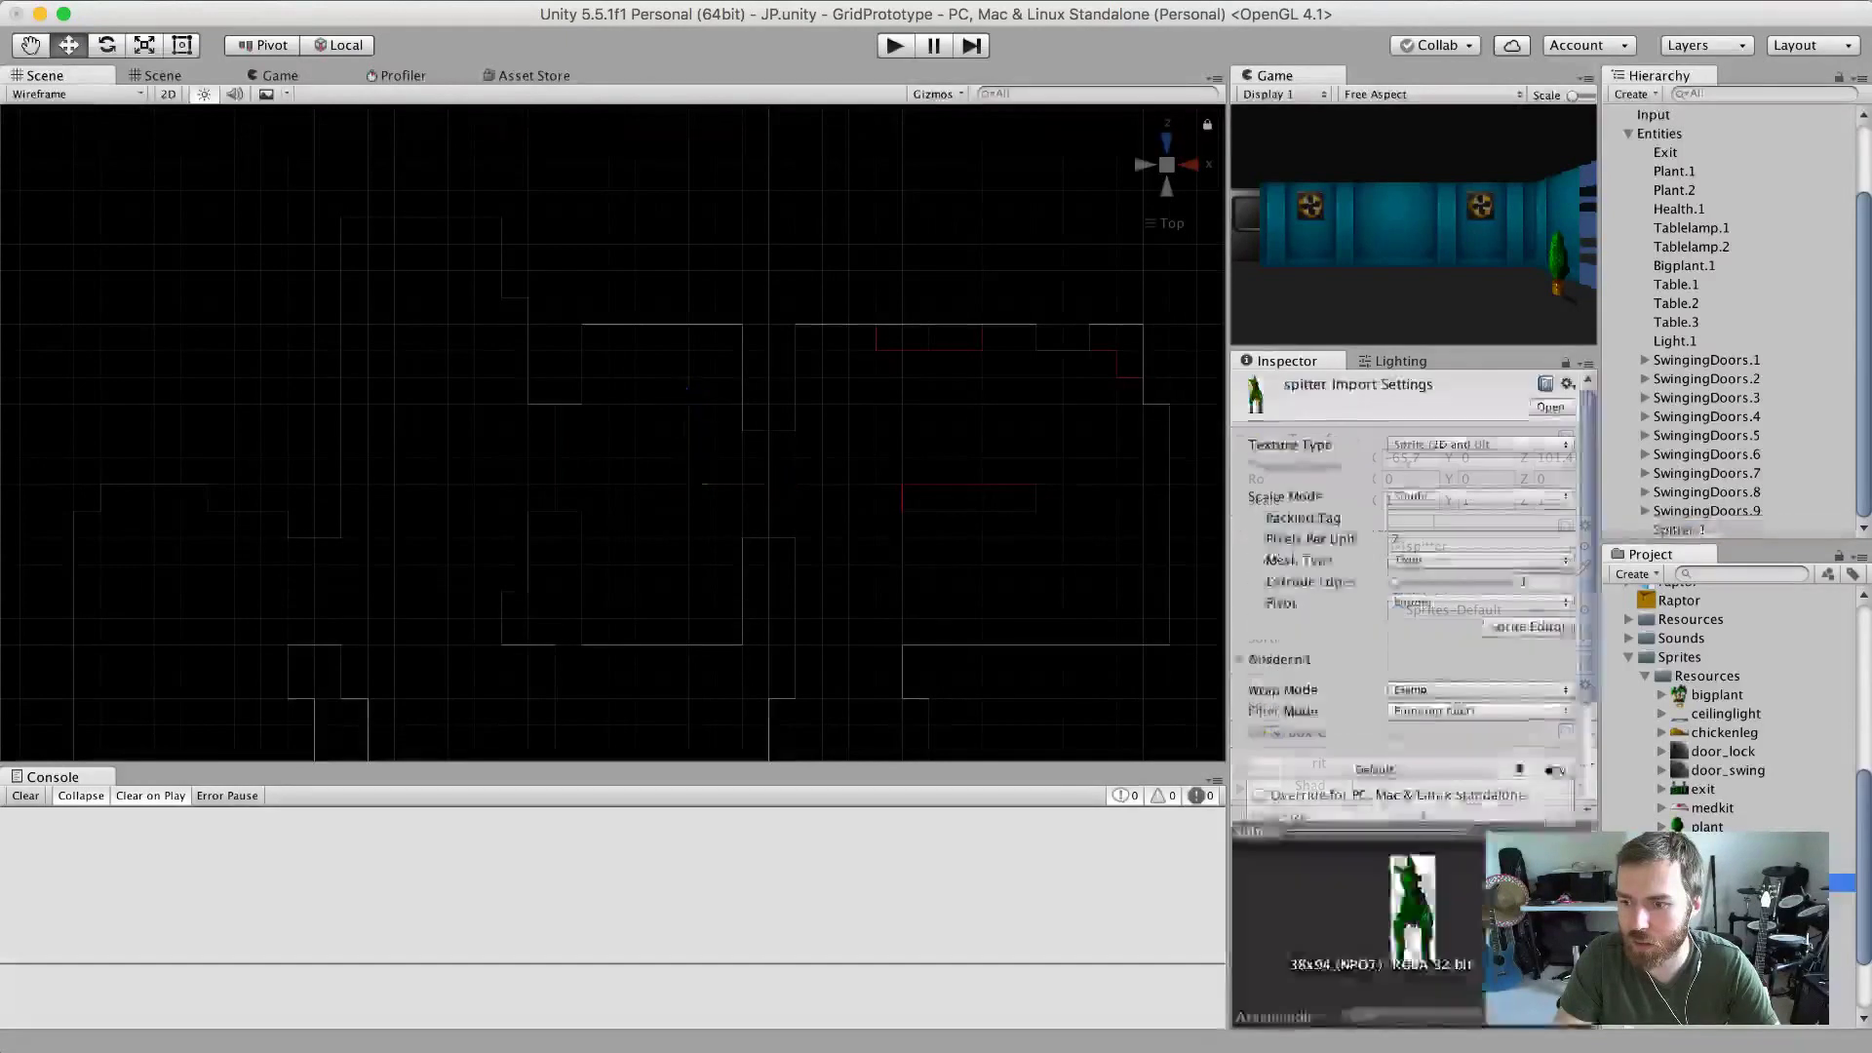
Duplicate the Spitter.1 entity and rename the copy Spitter.2.
{"action": "left_click", "coordinate": [1668, 529]}
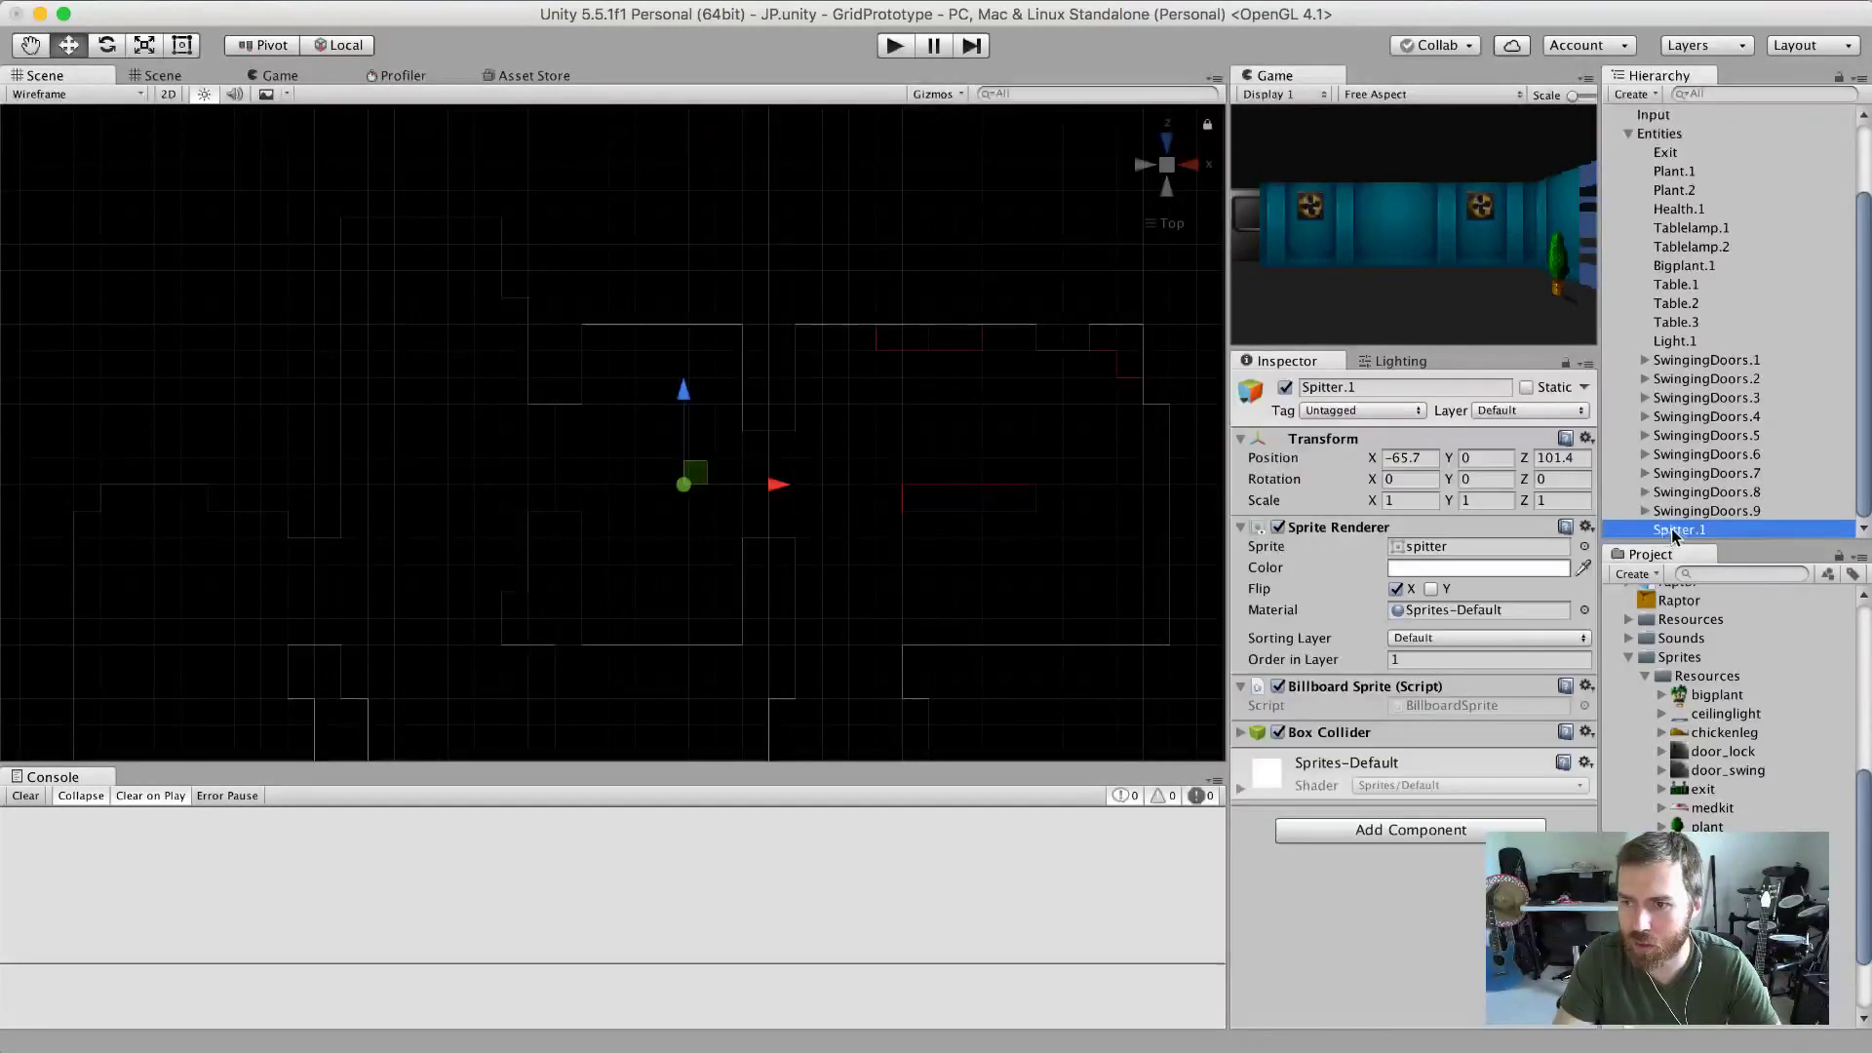
{"action": "right_click", "coordinate": [1673, 528]}
{"action": "left_click", "coordinate": [1739, 623]}
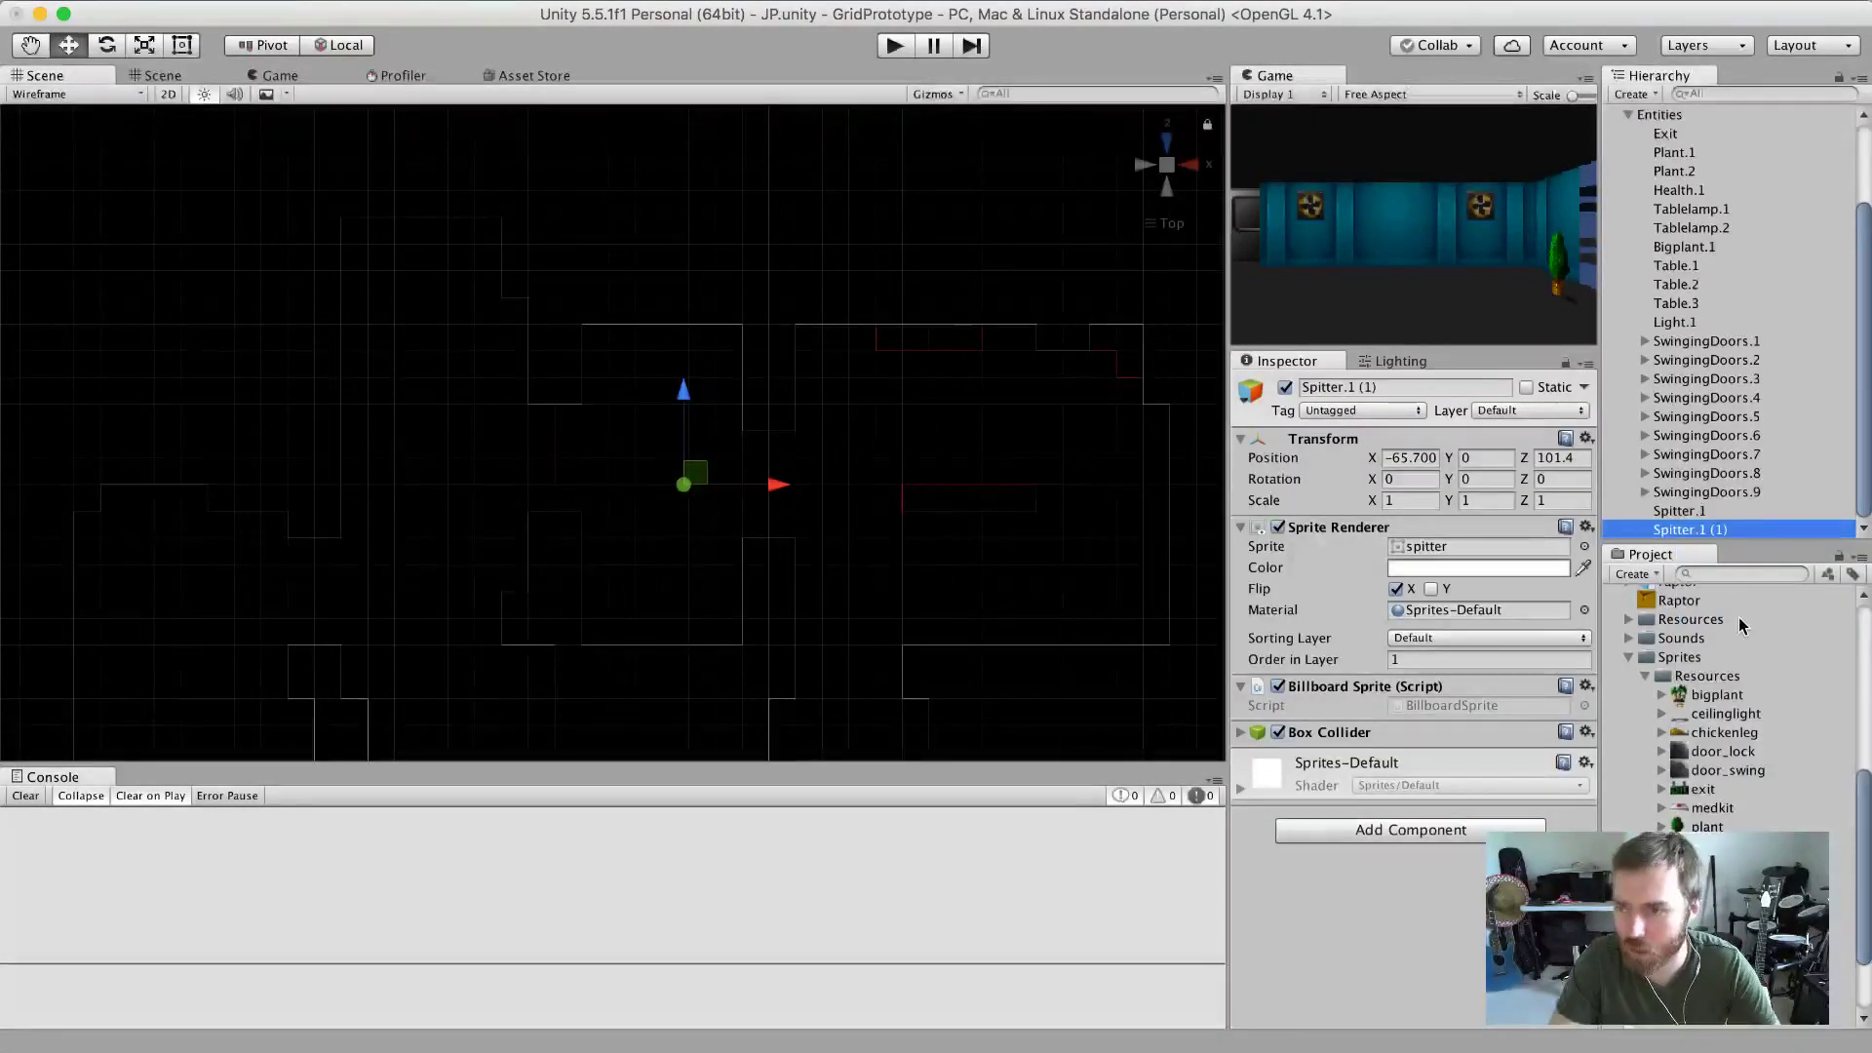
{"action": "key", "text": "Return"}
{"action": "key", "text": "Right"}
{"action": "key", "text": "BackSpace"}
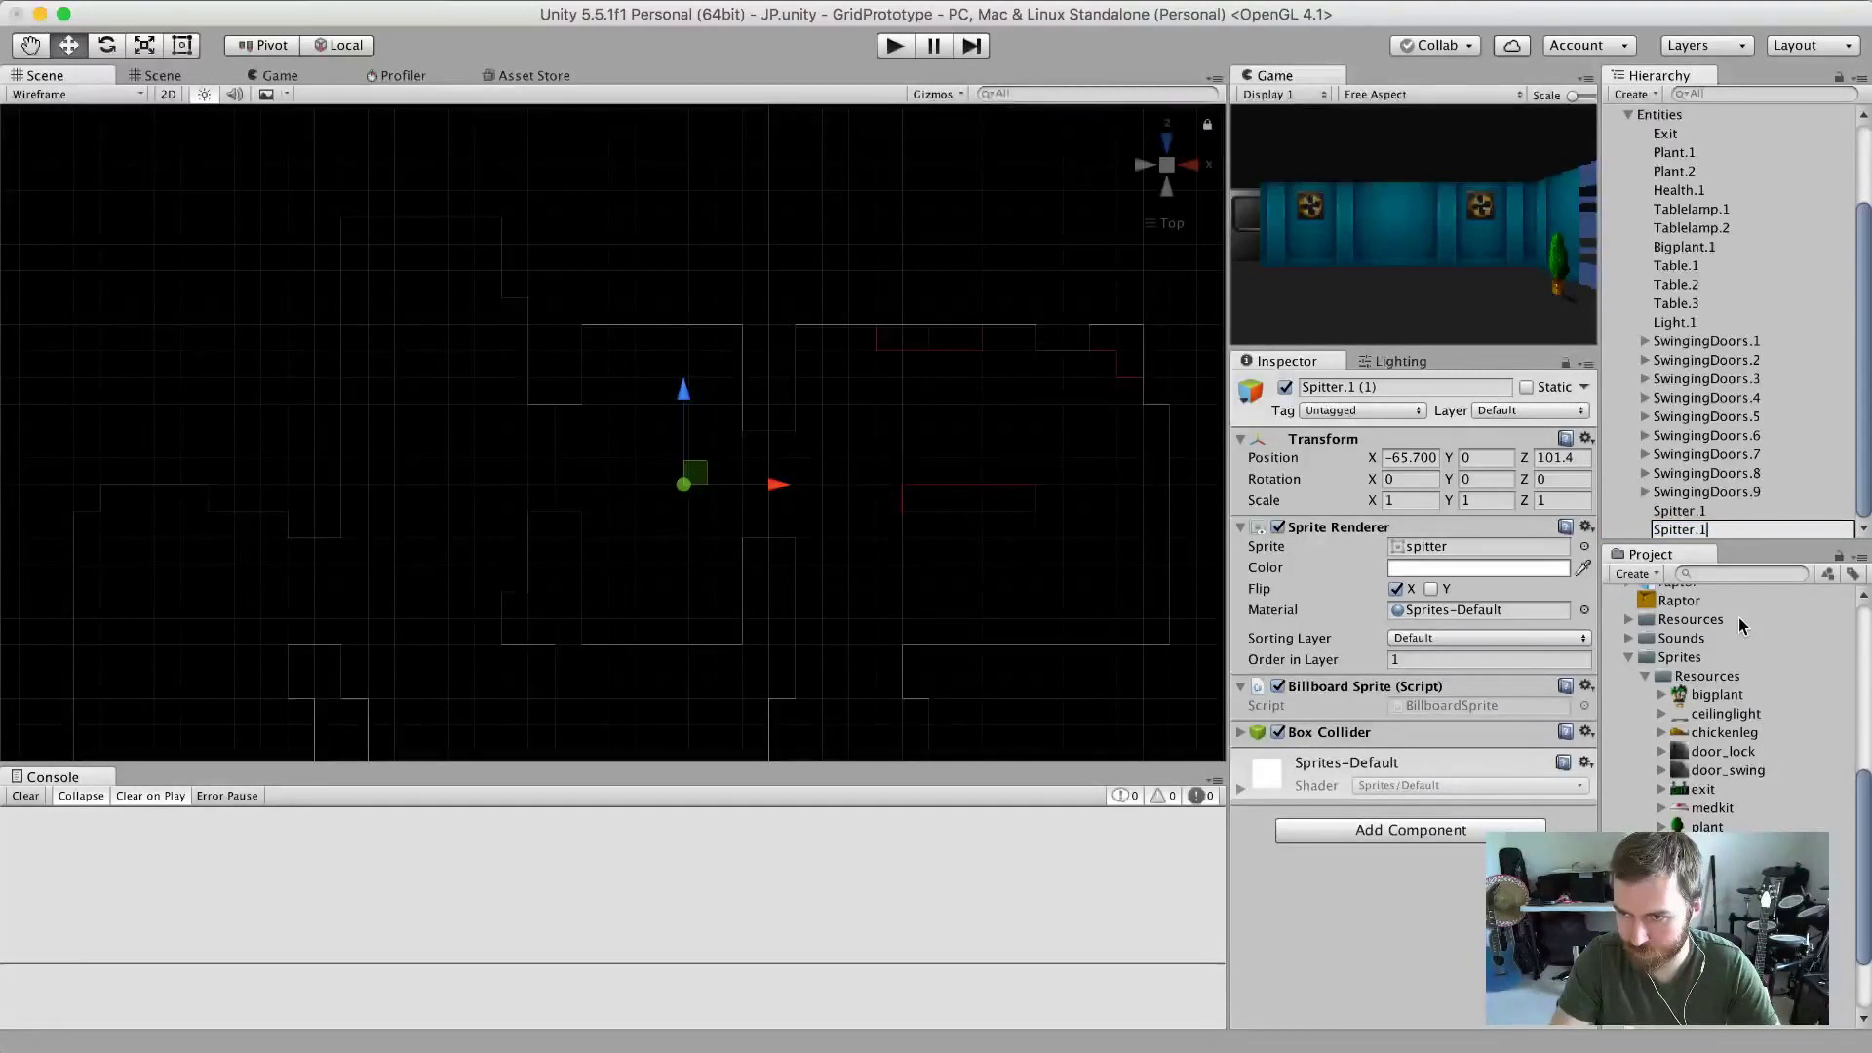
{"action": "key", "text": "BackSpace"}
{"action": "type", "text": "2"}
{"action": "key", "text": "Return"}
Move Spitter.2 into the room east of the first spitter, to about X 58.8 and Z 80.2.
{"action": "left_click_drag", "start_coordinate": [770, 486], "coordinate": [1230, 500]}
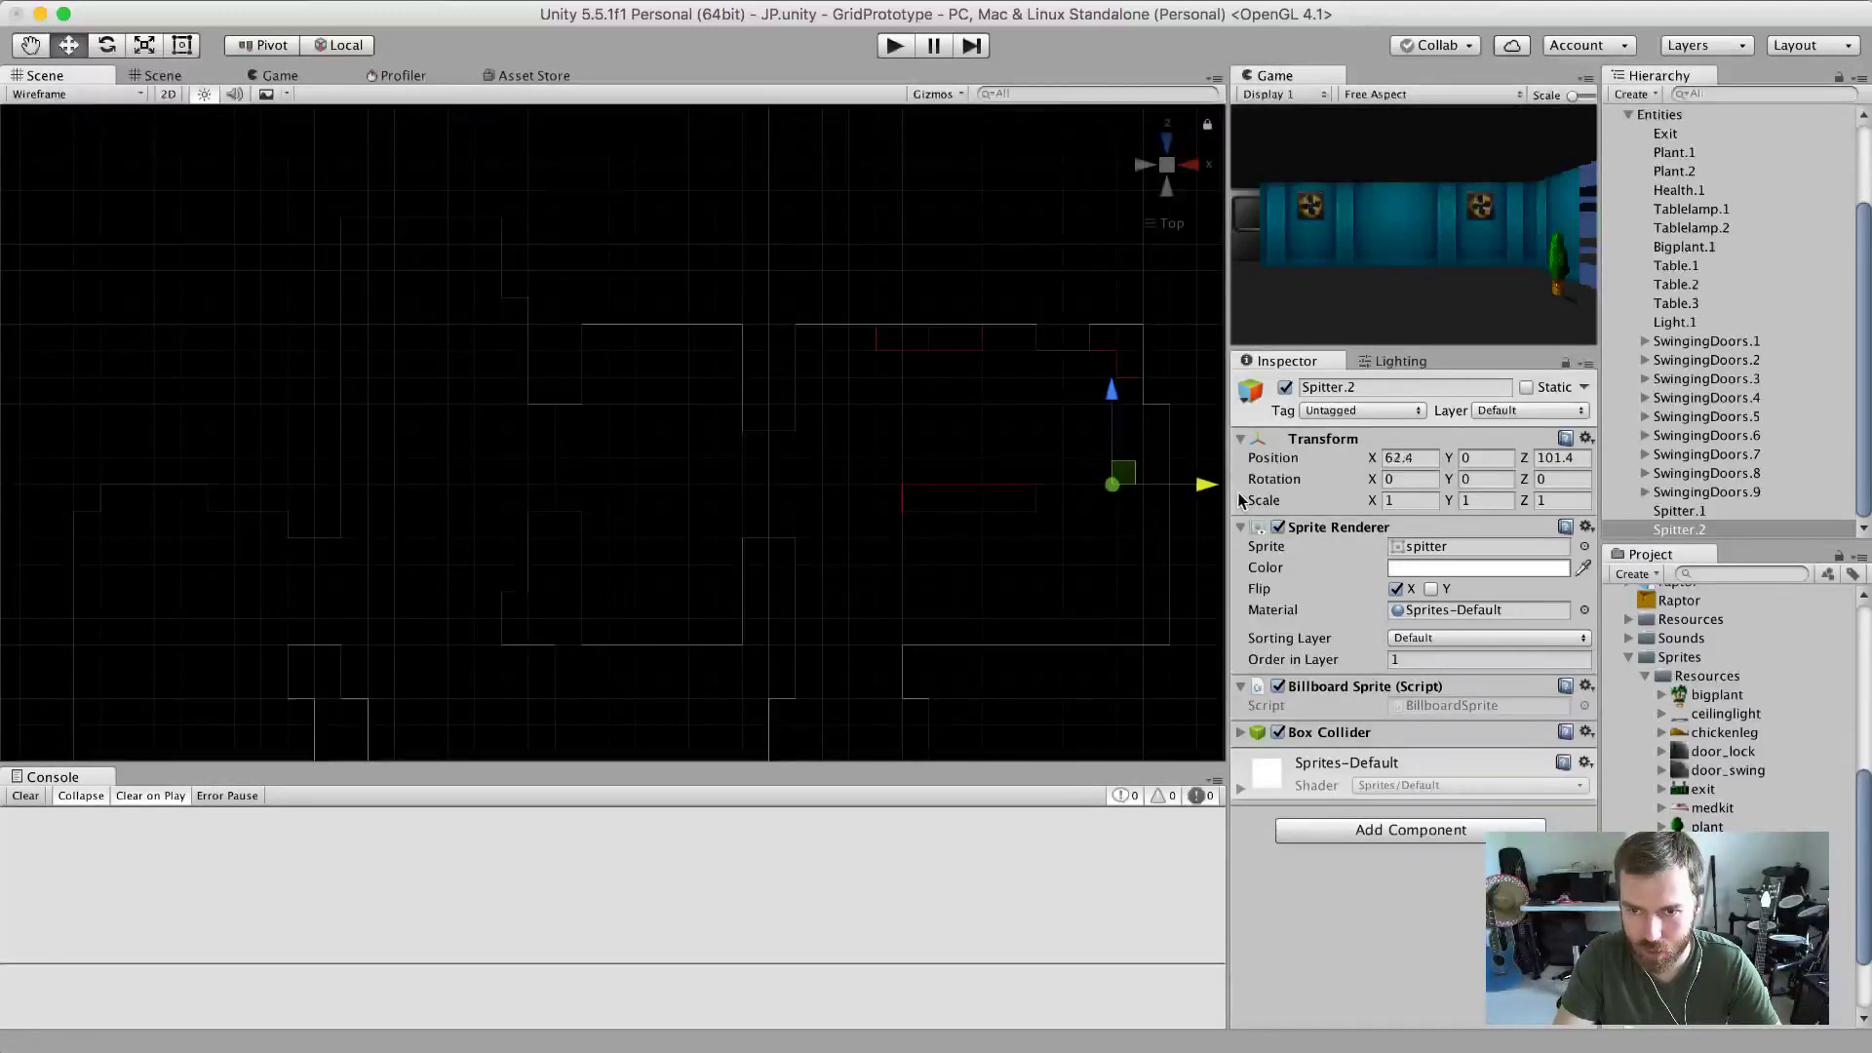
{"action": "left_click_drag", "start_coordinate": [1115, 413], "coordinate": [1115, 472]}
{"action": "left_click_drag", "start_coordinate": [1206, 551], "coordinate": [1187, 551]}
{"action": "left_click_drag", "start_coordinate": [1100, 471], "coordinate": [1118, 511]}
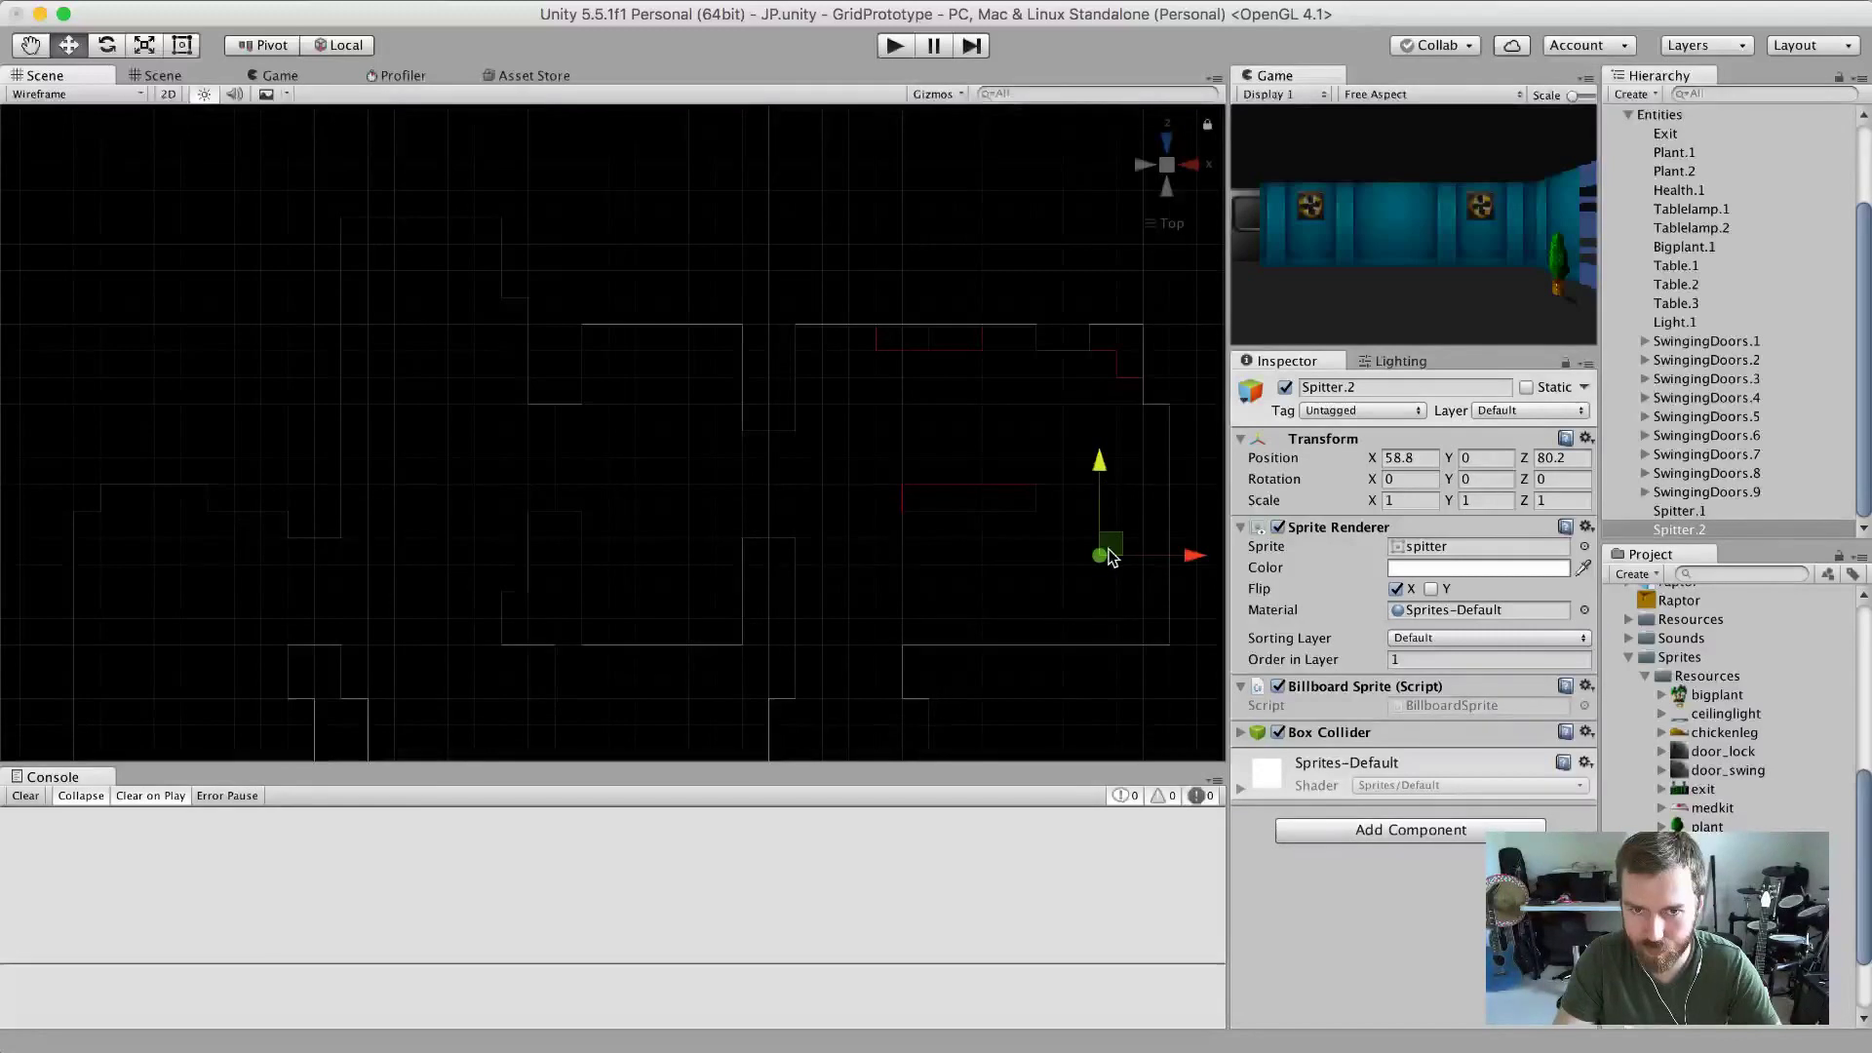
Run the game and walk through the doors into the kitchen room to view Spitter.2.
{"action": "left_click", "coordinate": [901, 54]}
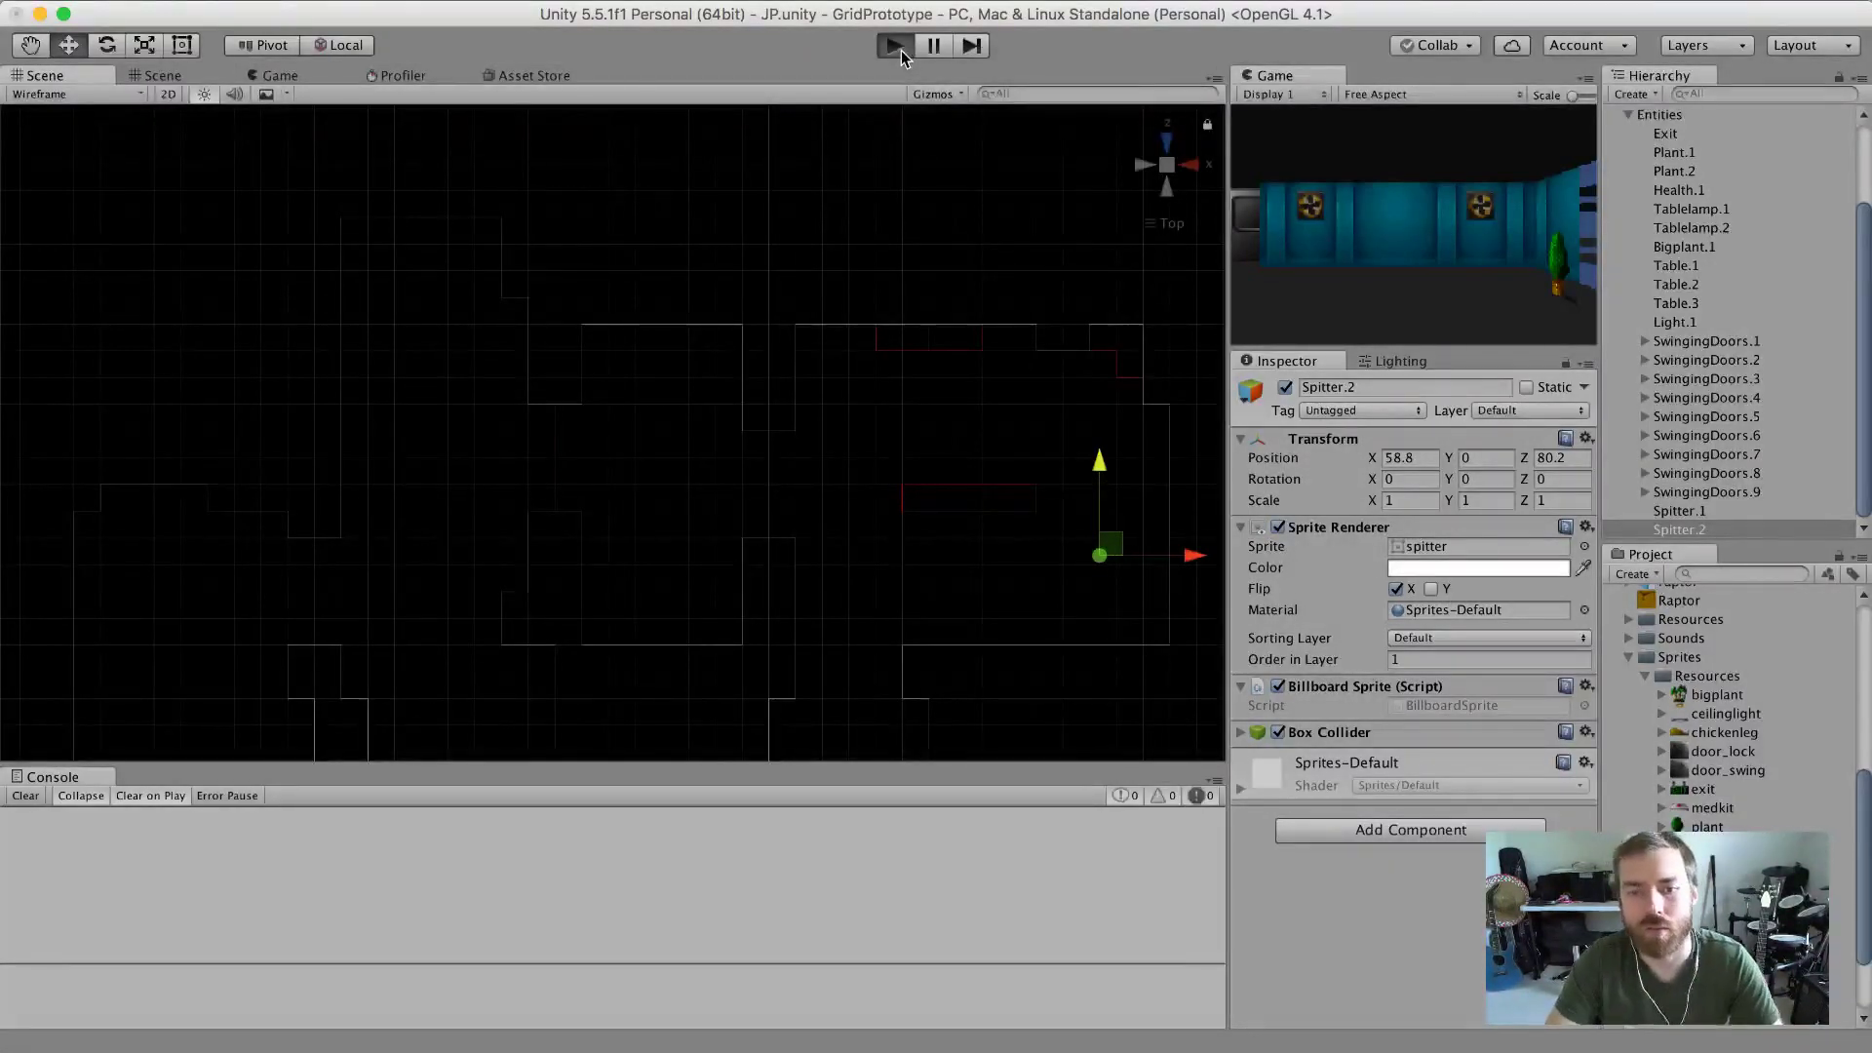
{"action": "key", "text": "Left"}
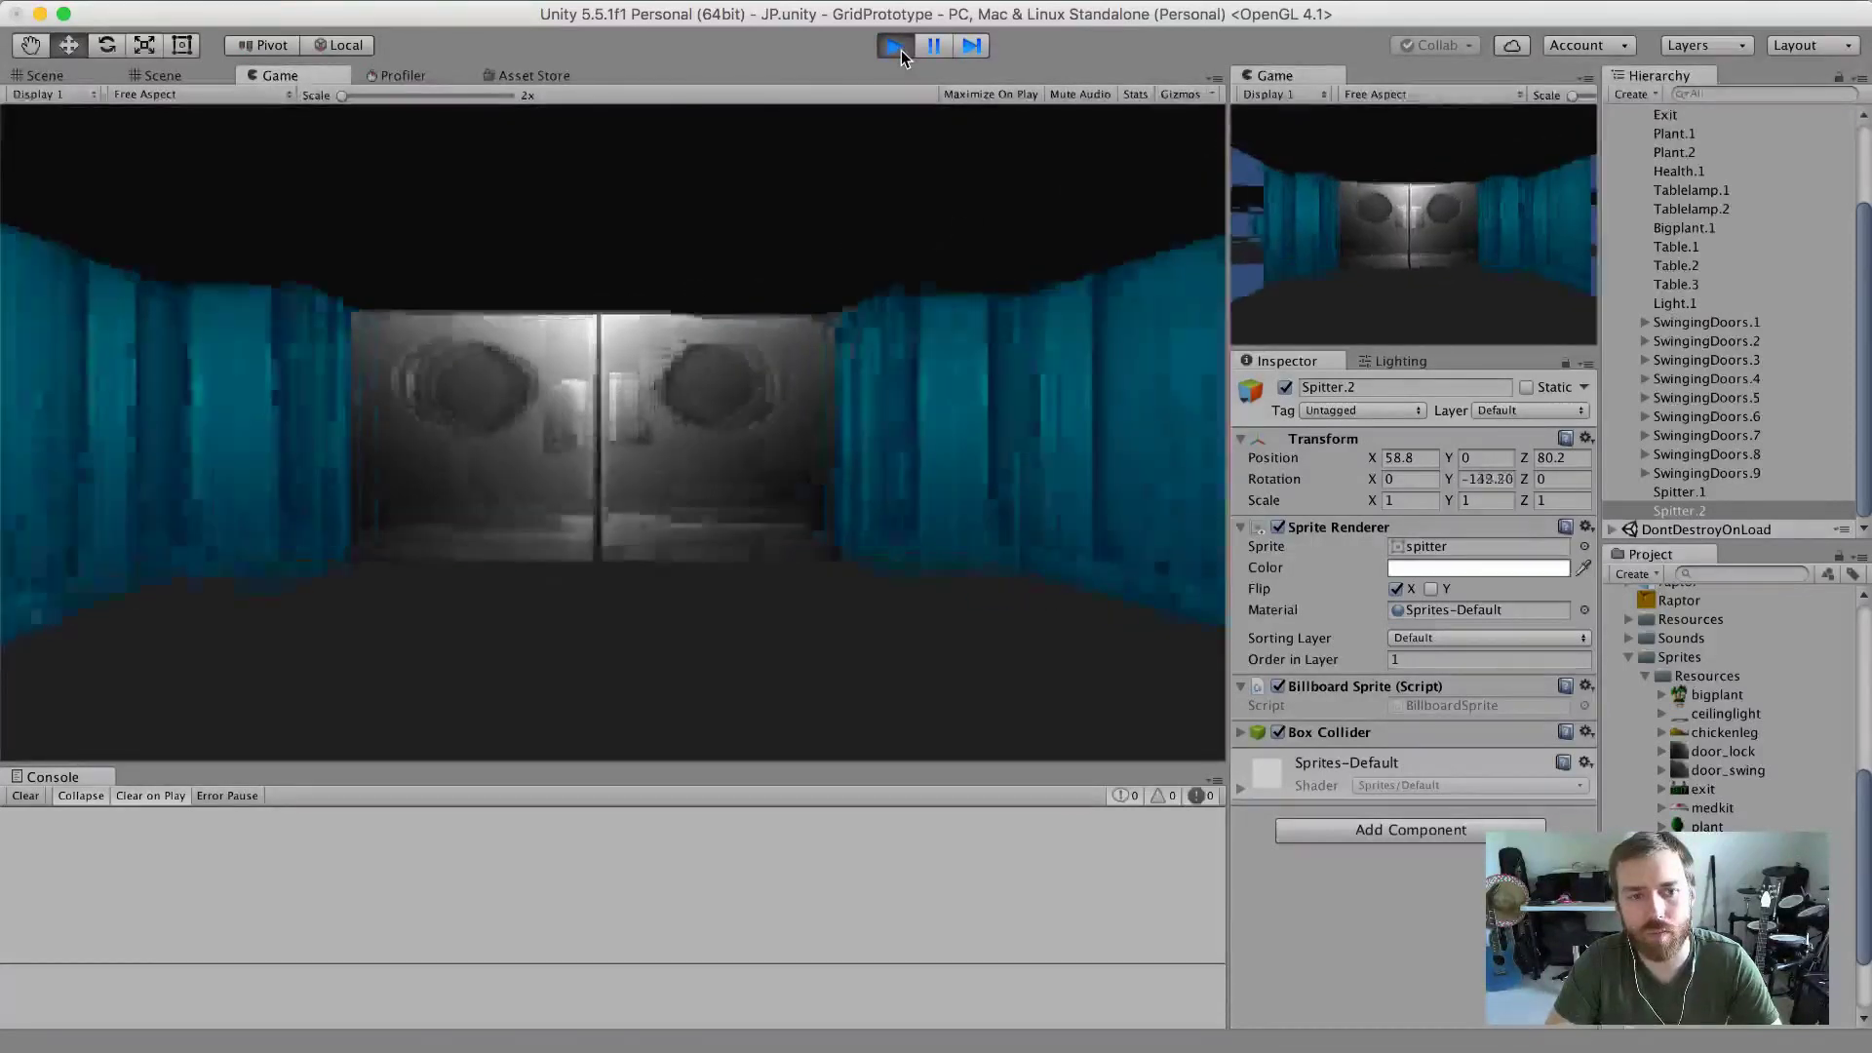
{"action": "key", "text": "Up"}
{"action": "key", "text": "Right"}
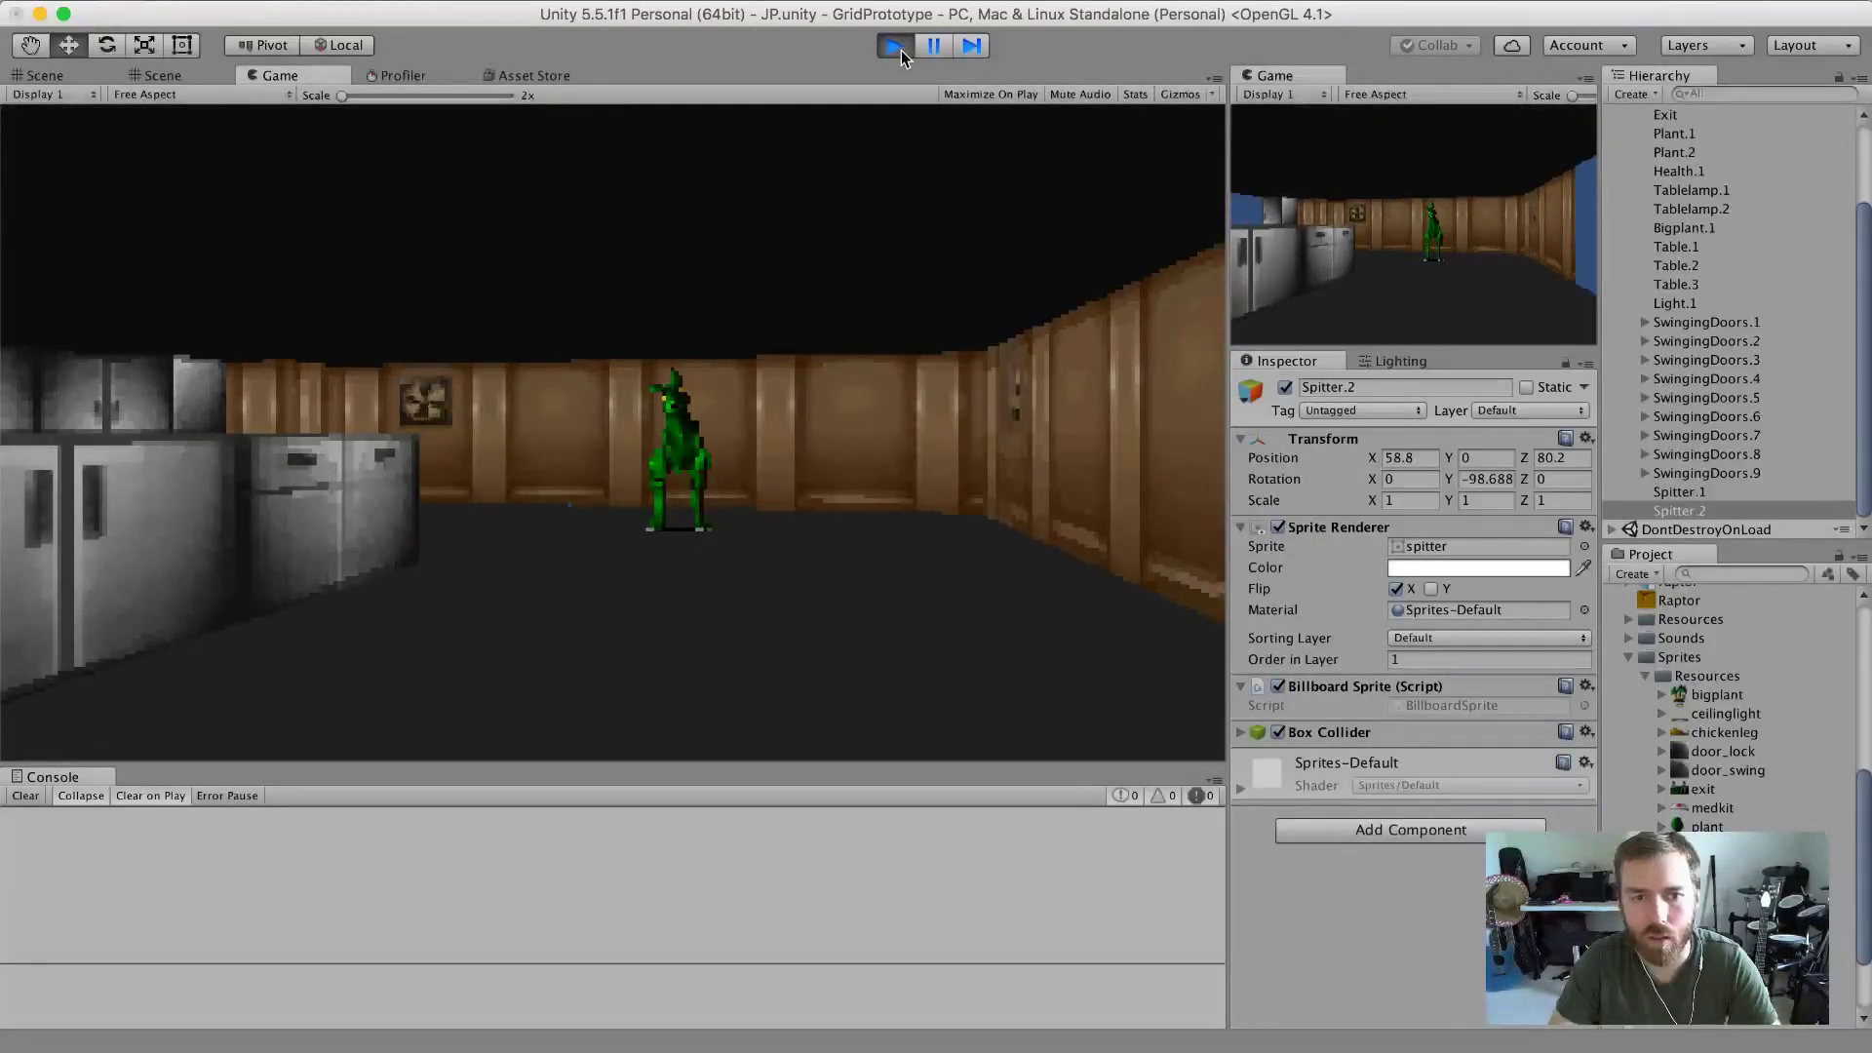
Pause the game with Spitter.2 in the Game view and switch to ZSNES for comparison.
{"action": "left_click", "coordinate": [934, 46]}
{"action": "key", "text": "super+Tab"}
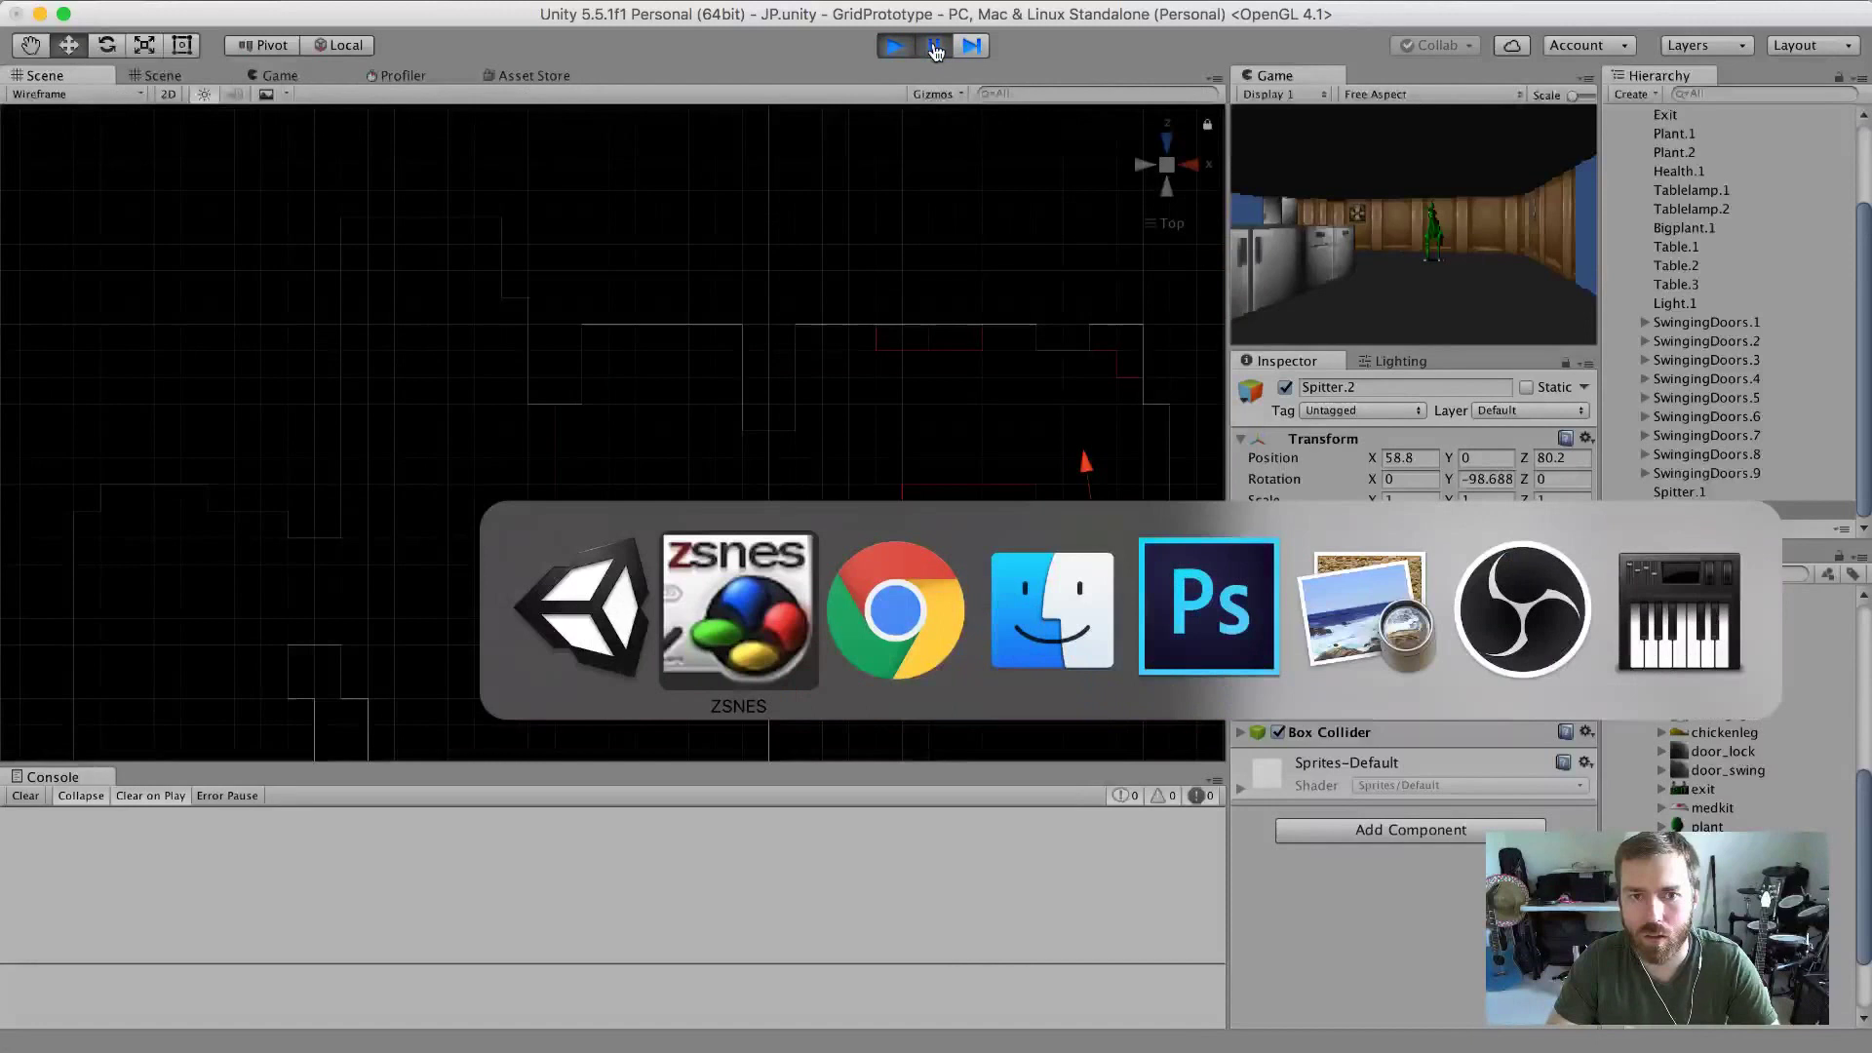
{"action": "key", "text": "super+Tab"}
{"action": "left_click", "coordinate": [292, 75]}
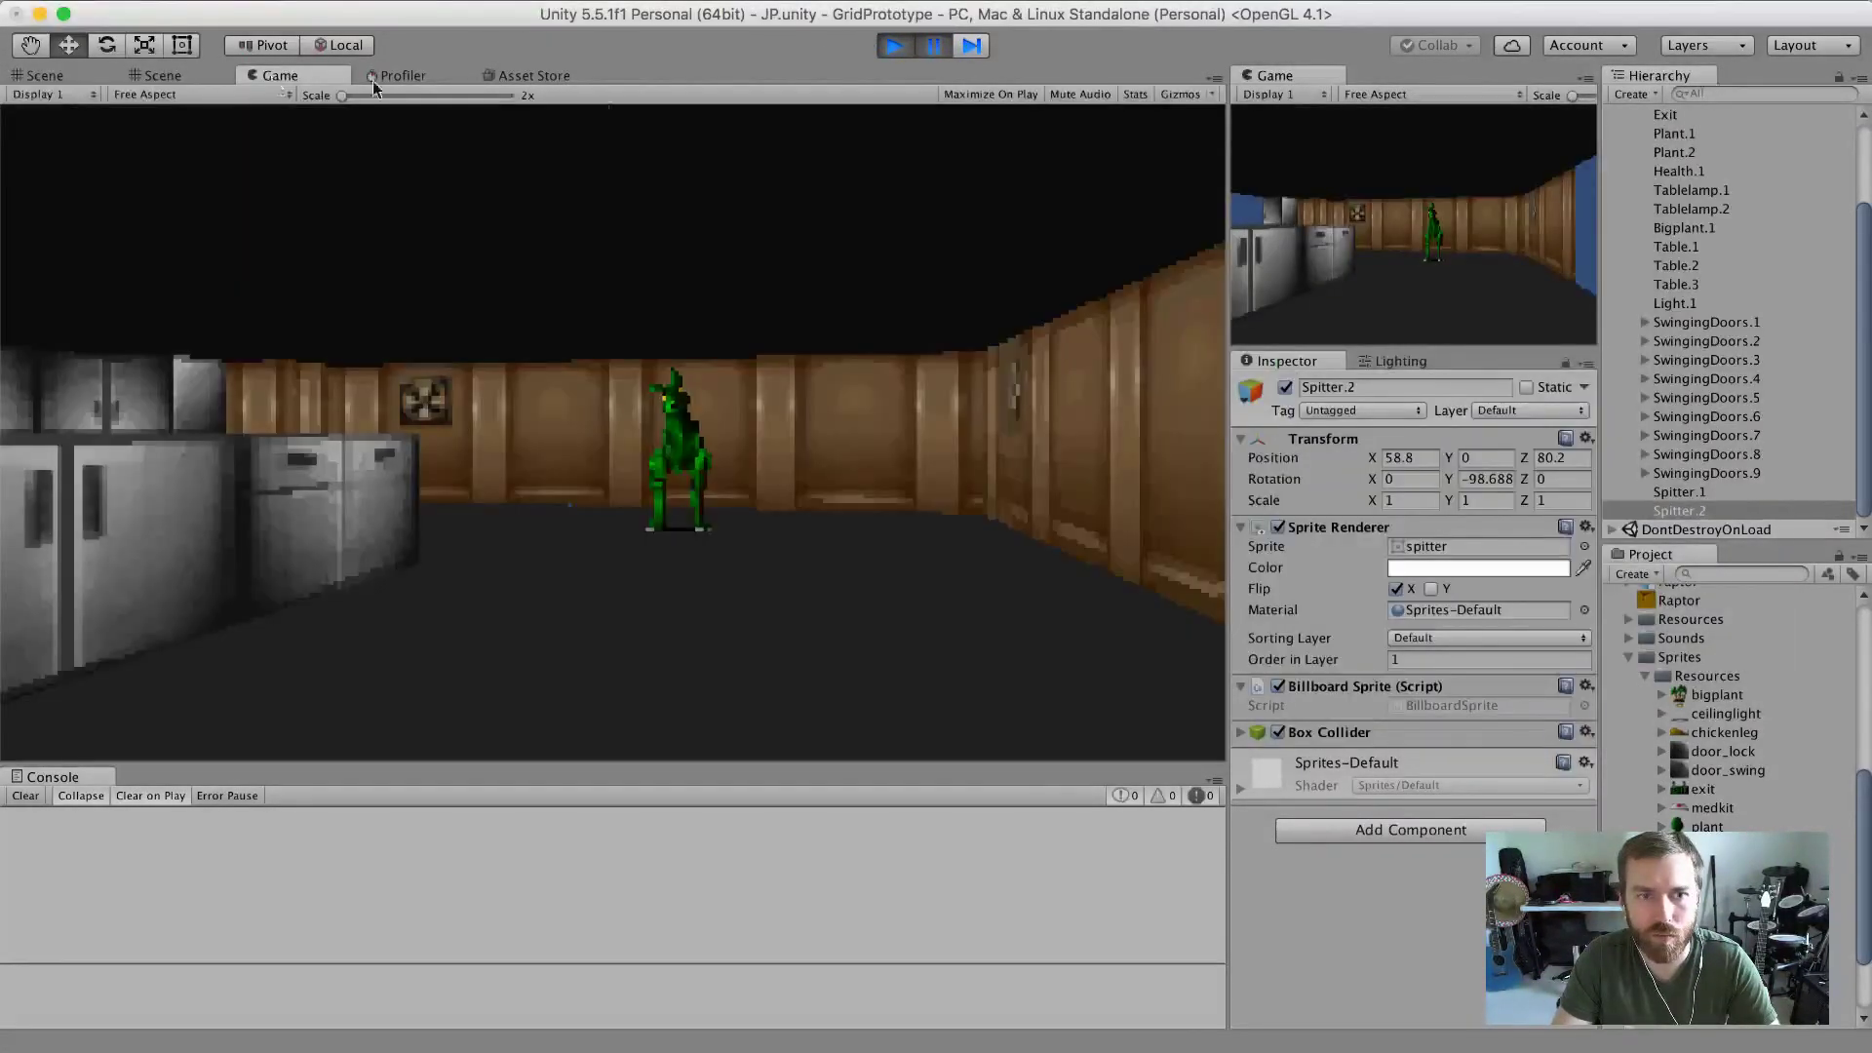
{"action": "key", "text": "super+Tab"}
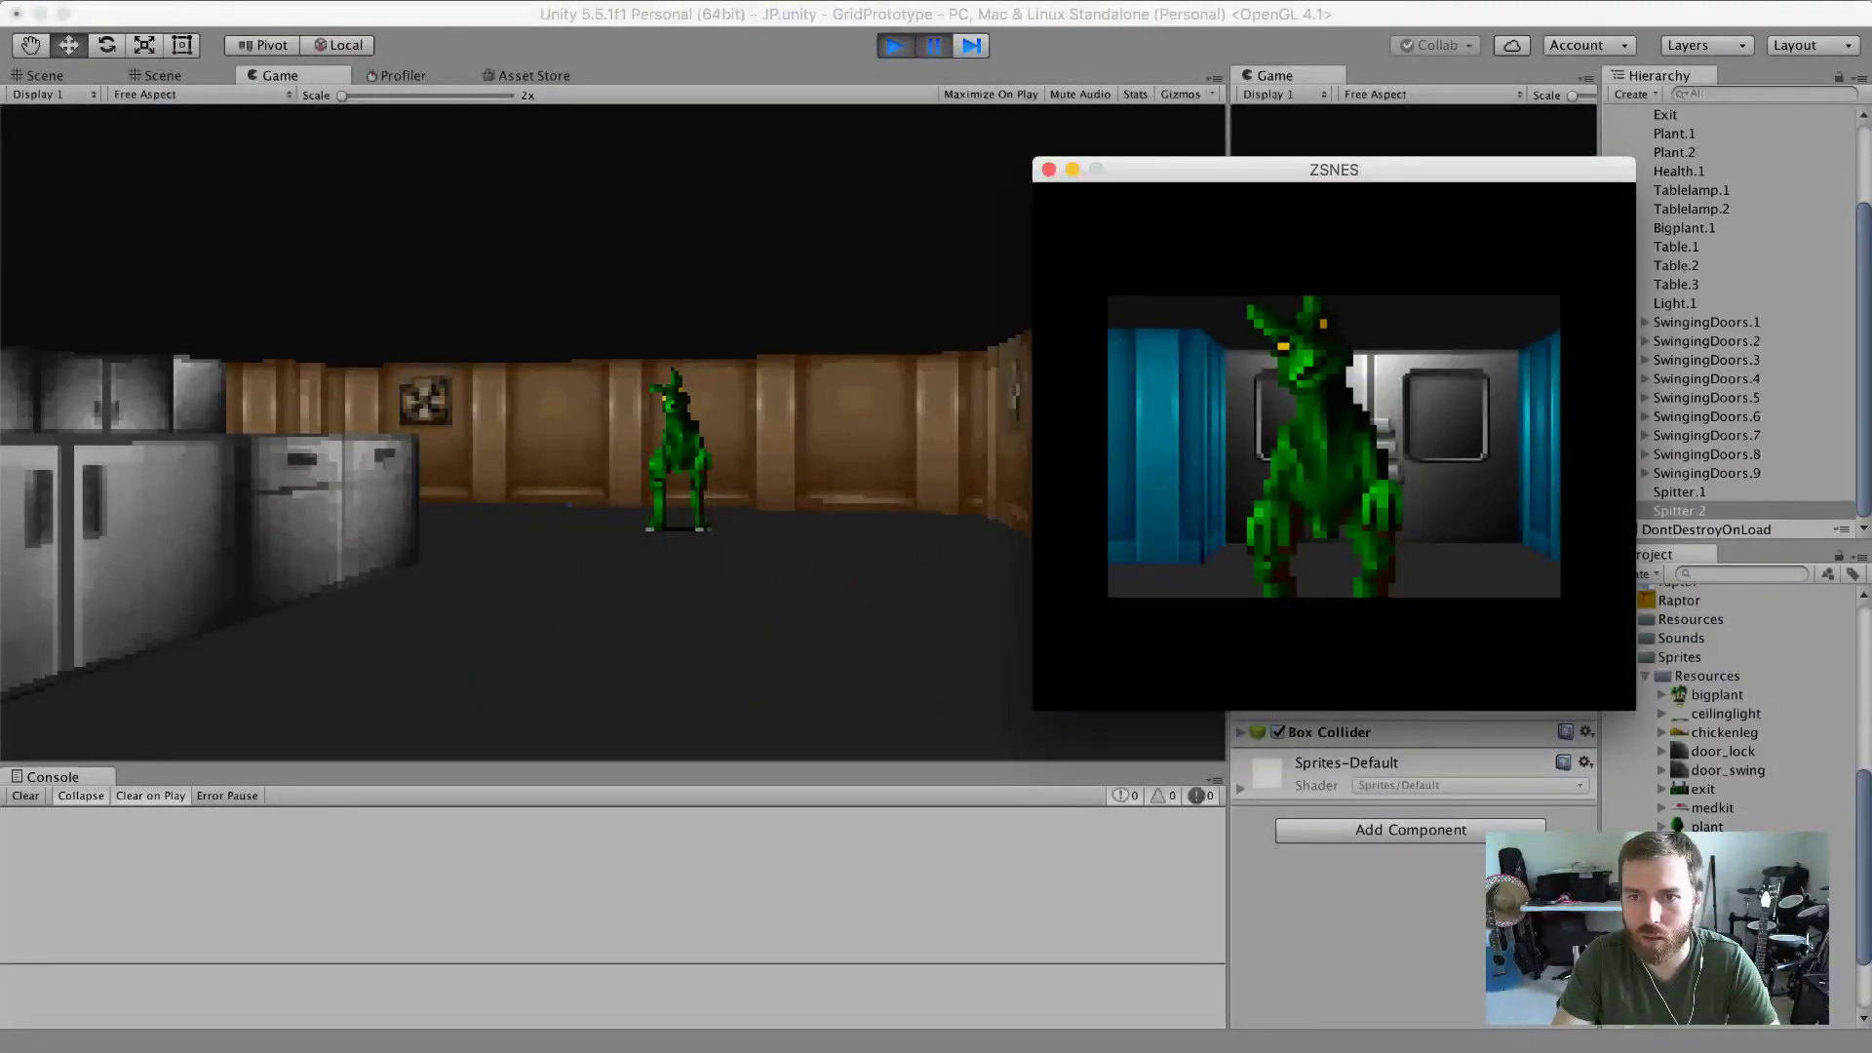
Reset Jurassic Park in ZSNES, confirm the reset, and start a new game from the title screen.
{"action": "key", "text": "Escape"}
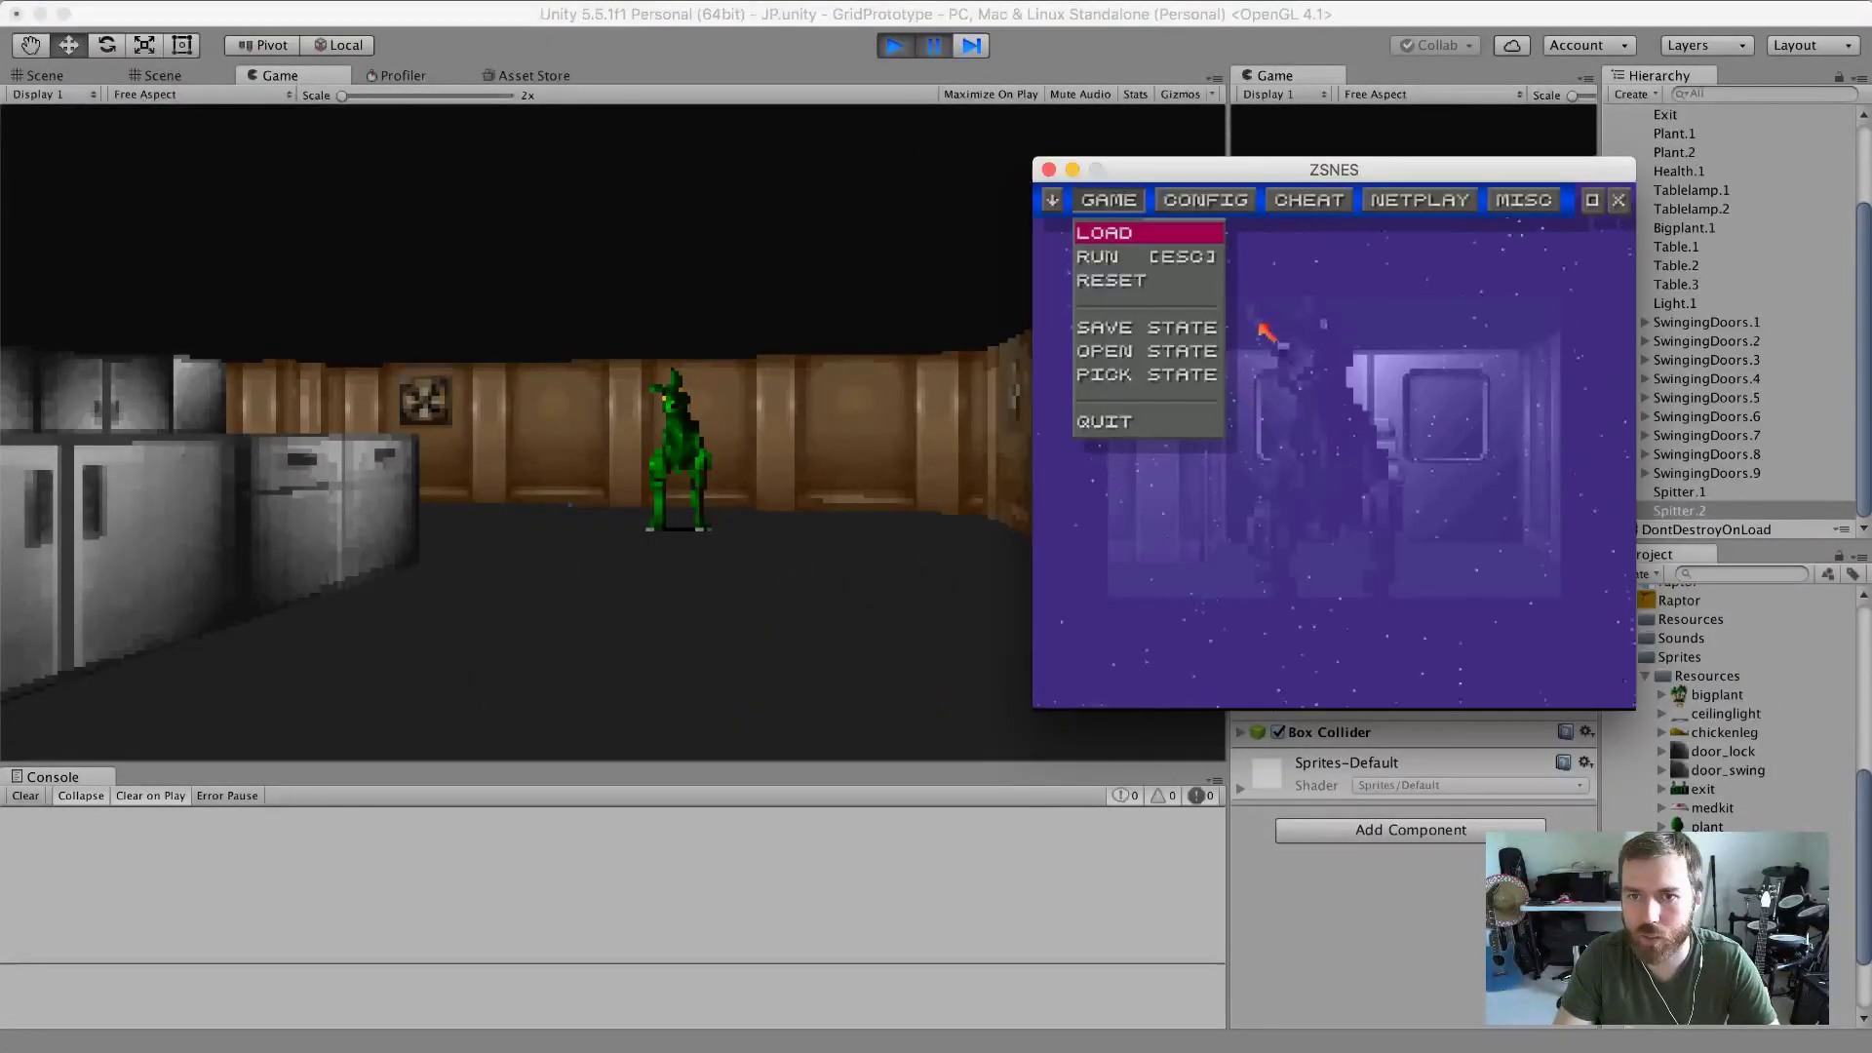
{"action": "left_click", "coordinate": [1148, 281]}
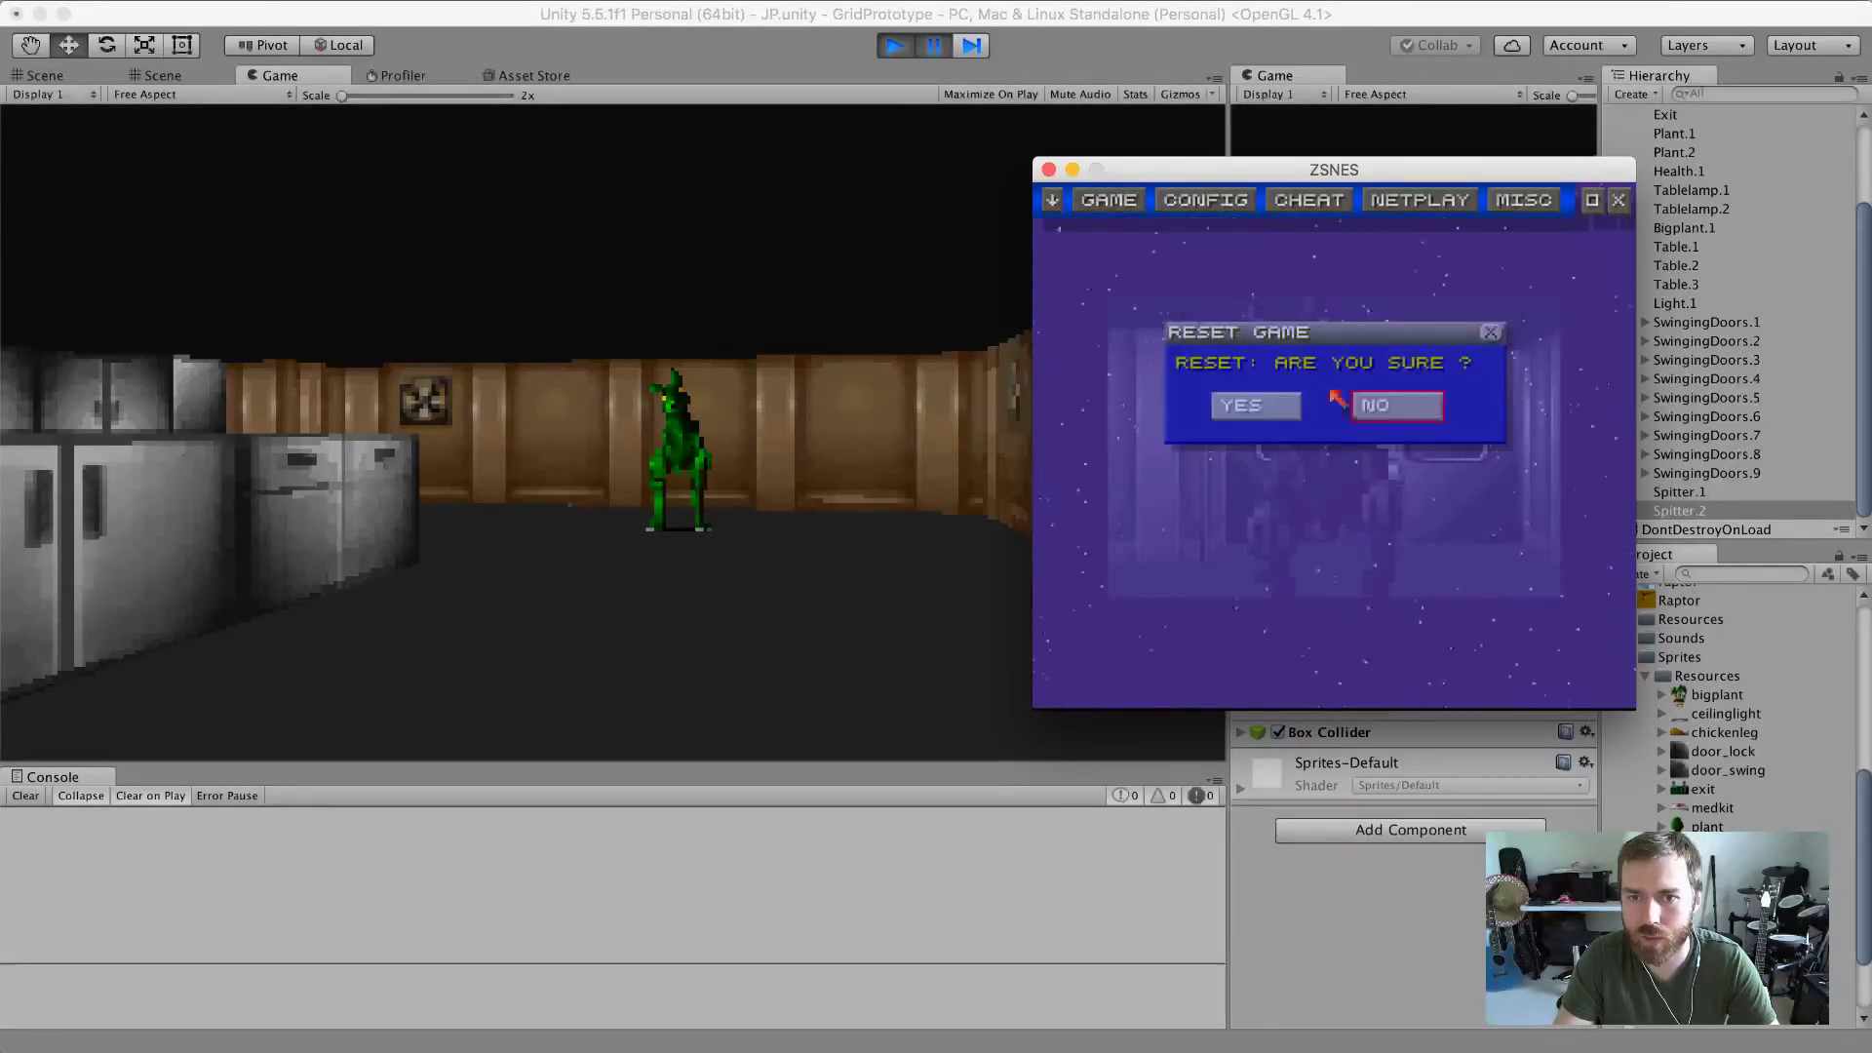
{"action": "left_click", "coordinate": [1291, 419]}
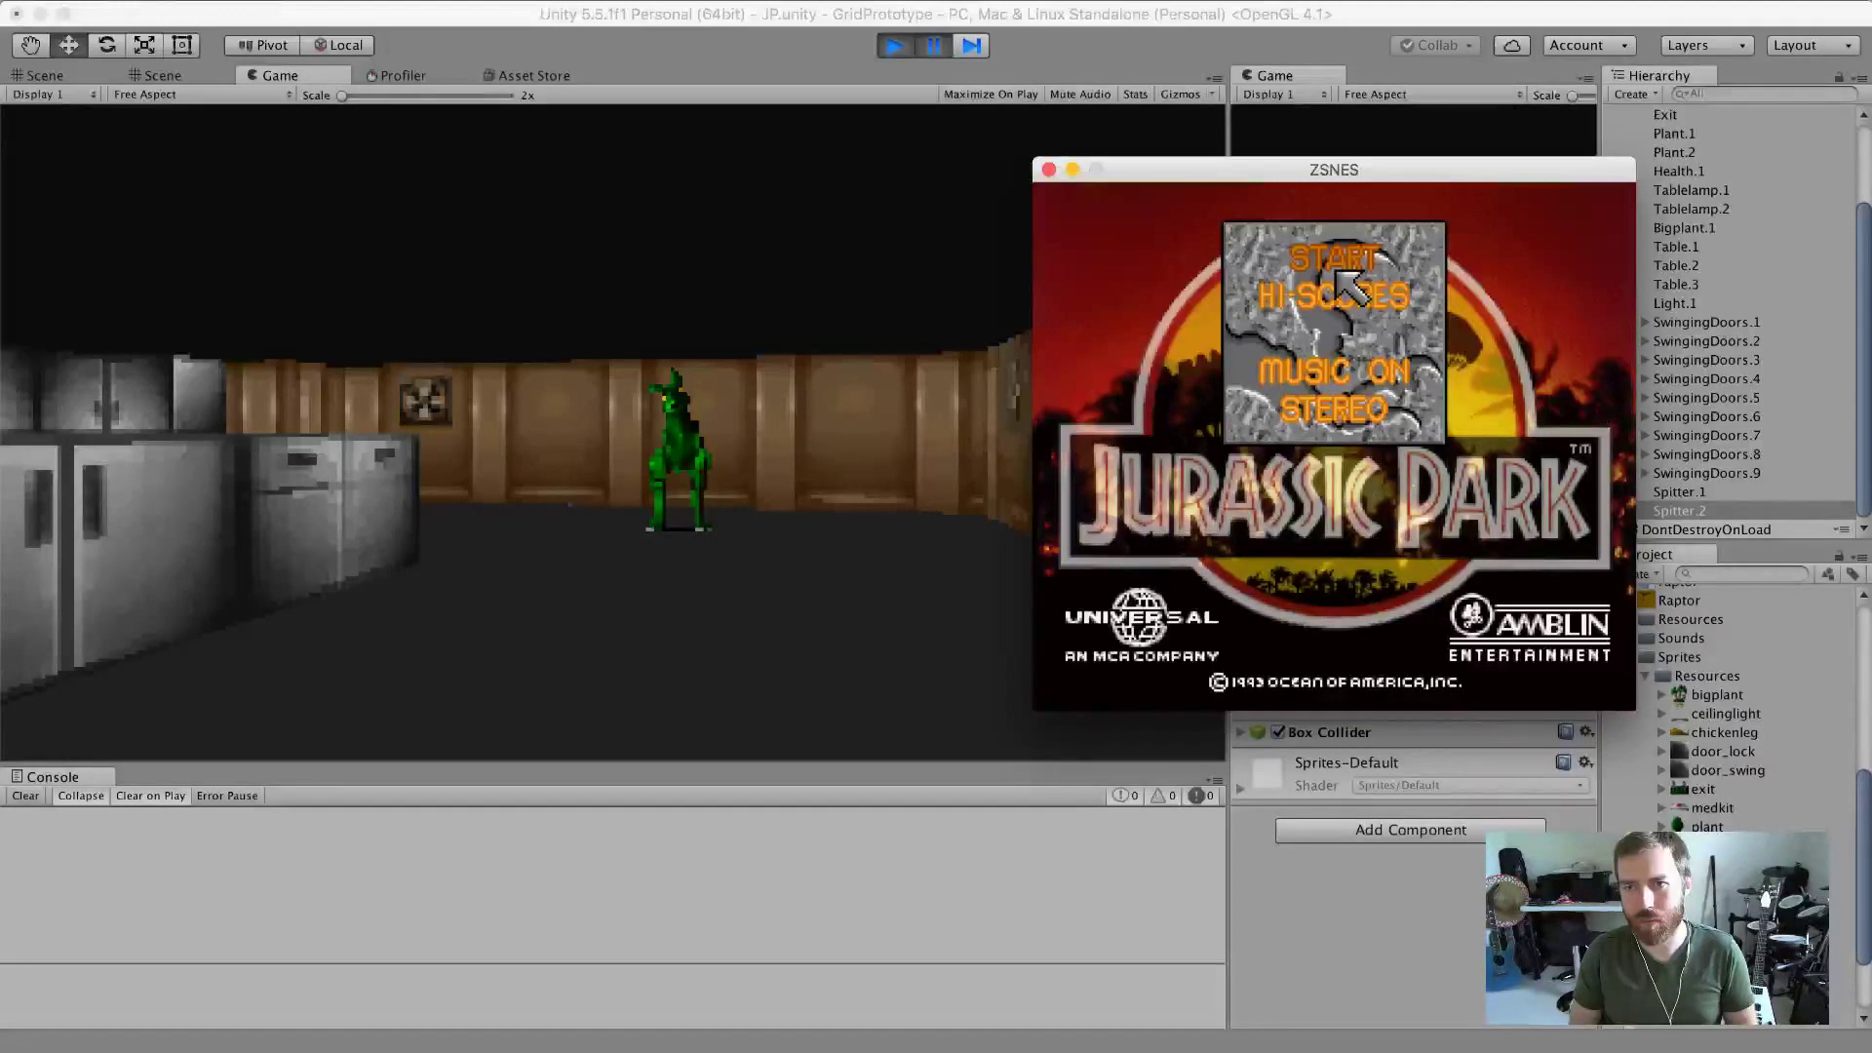
{"action": "key", "text": "Return"}
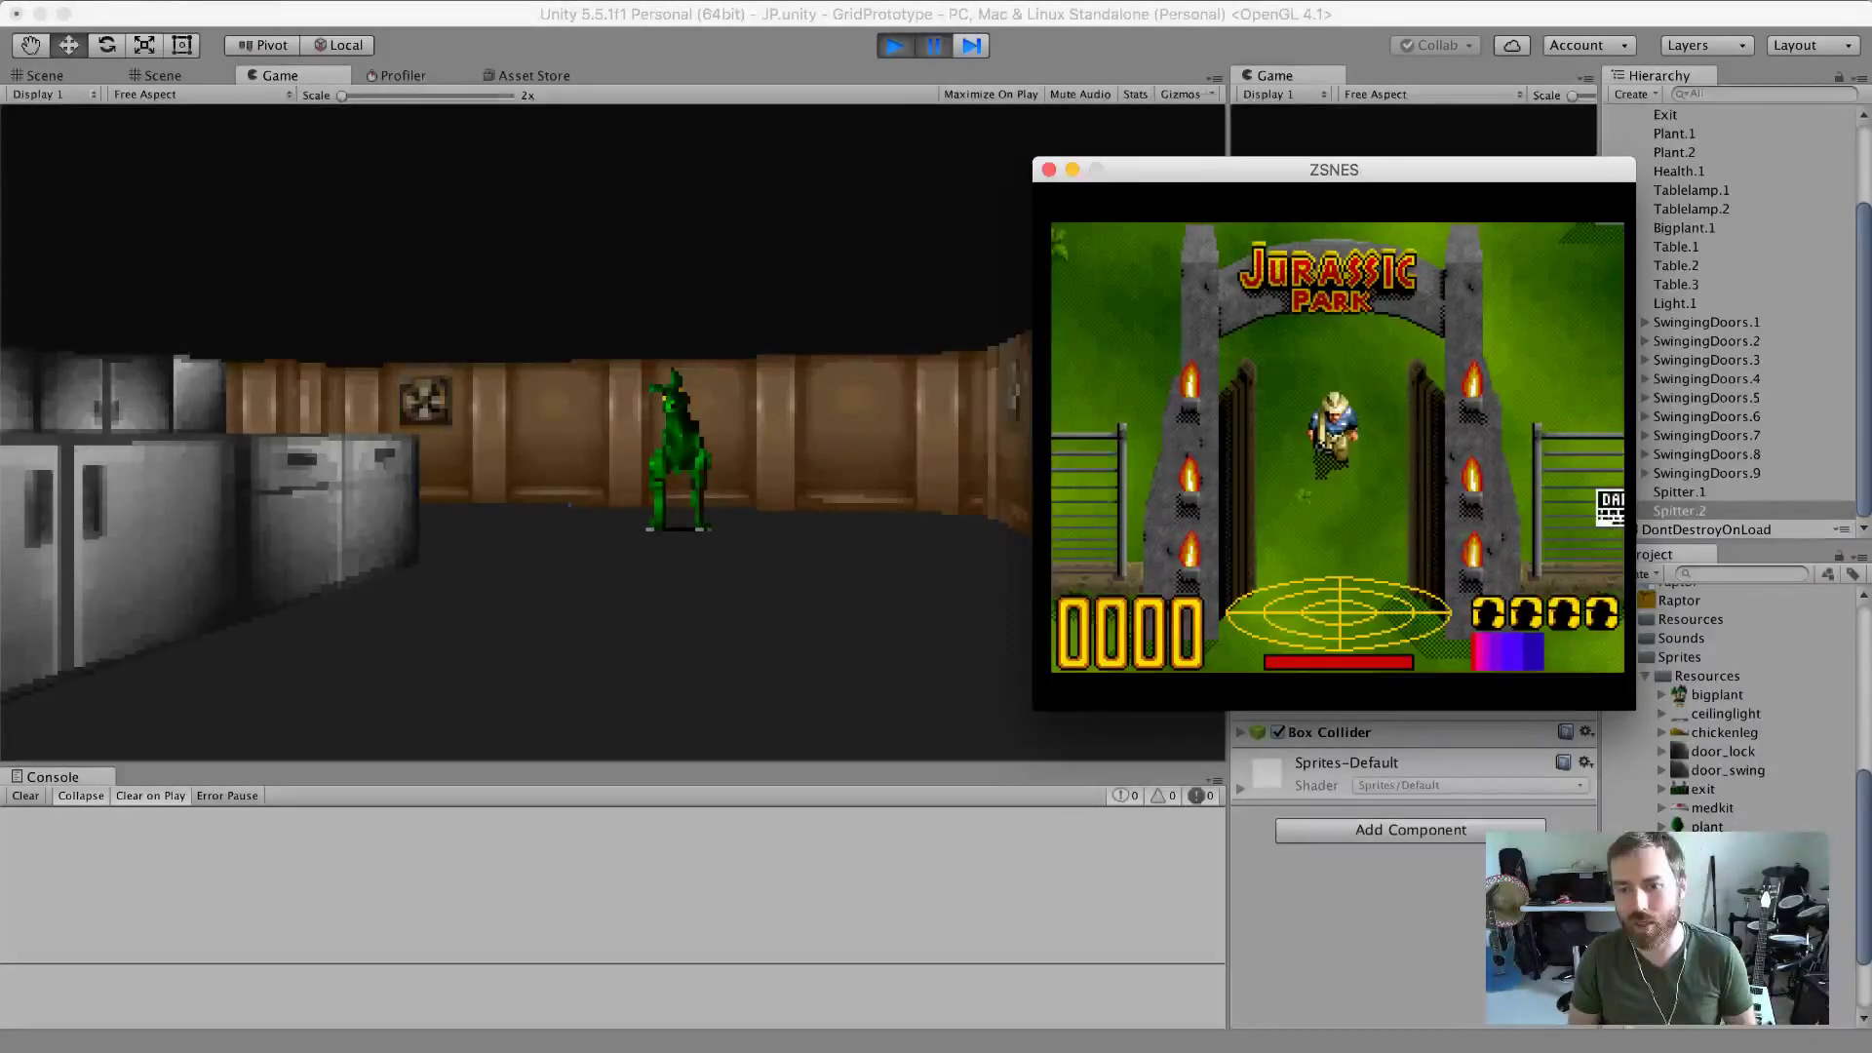
Walk from the Jurassic Park entrance arch north to the electric fence and go through the gate beside the motion sensor.
{"action": "key", "text": "Left"}
{"action": "key", "text": "Up"}
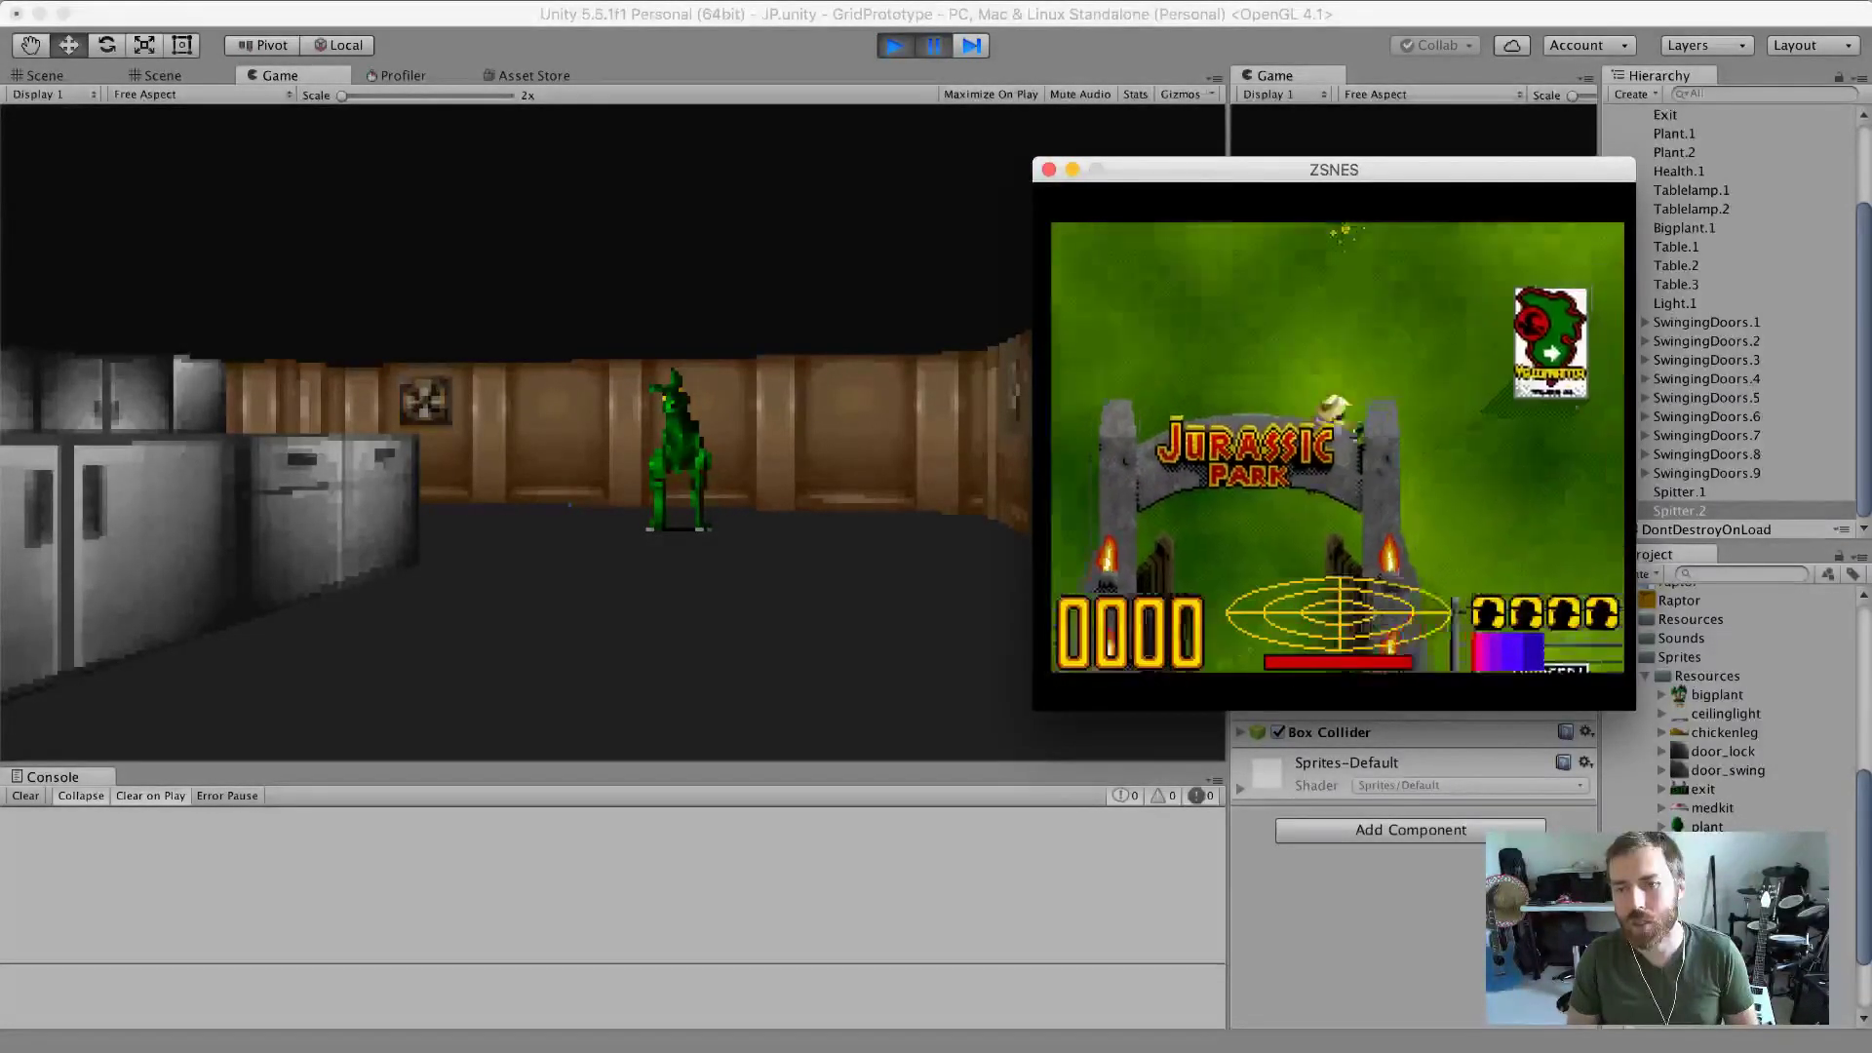
{"action": "key", "text": "Up"}
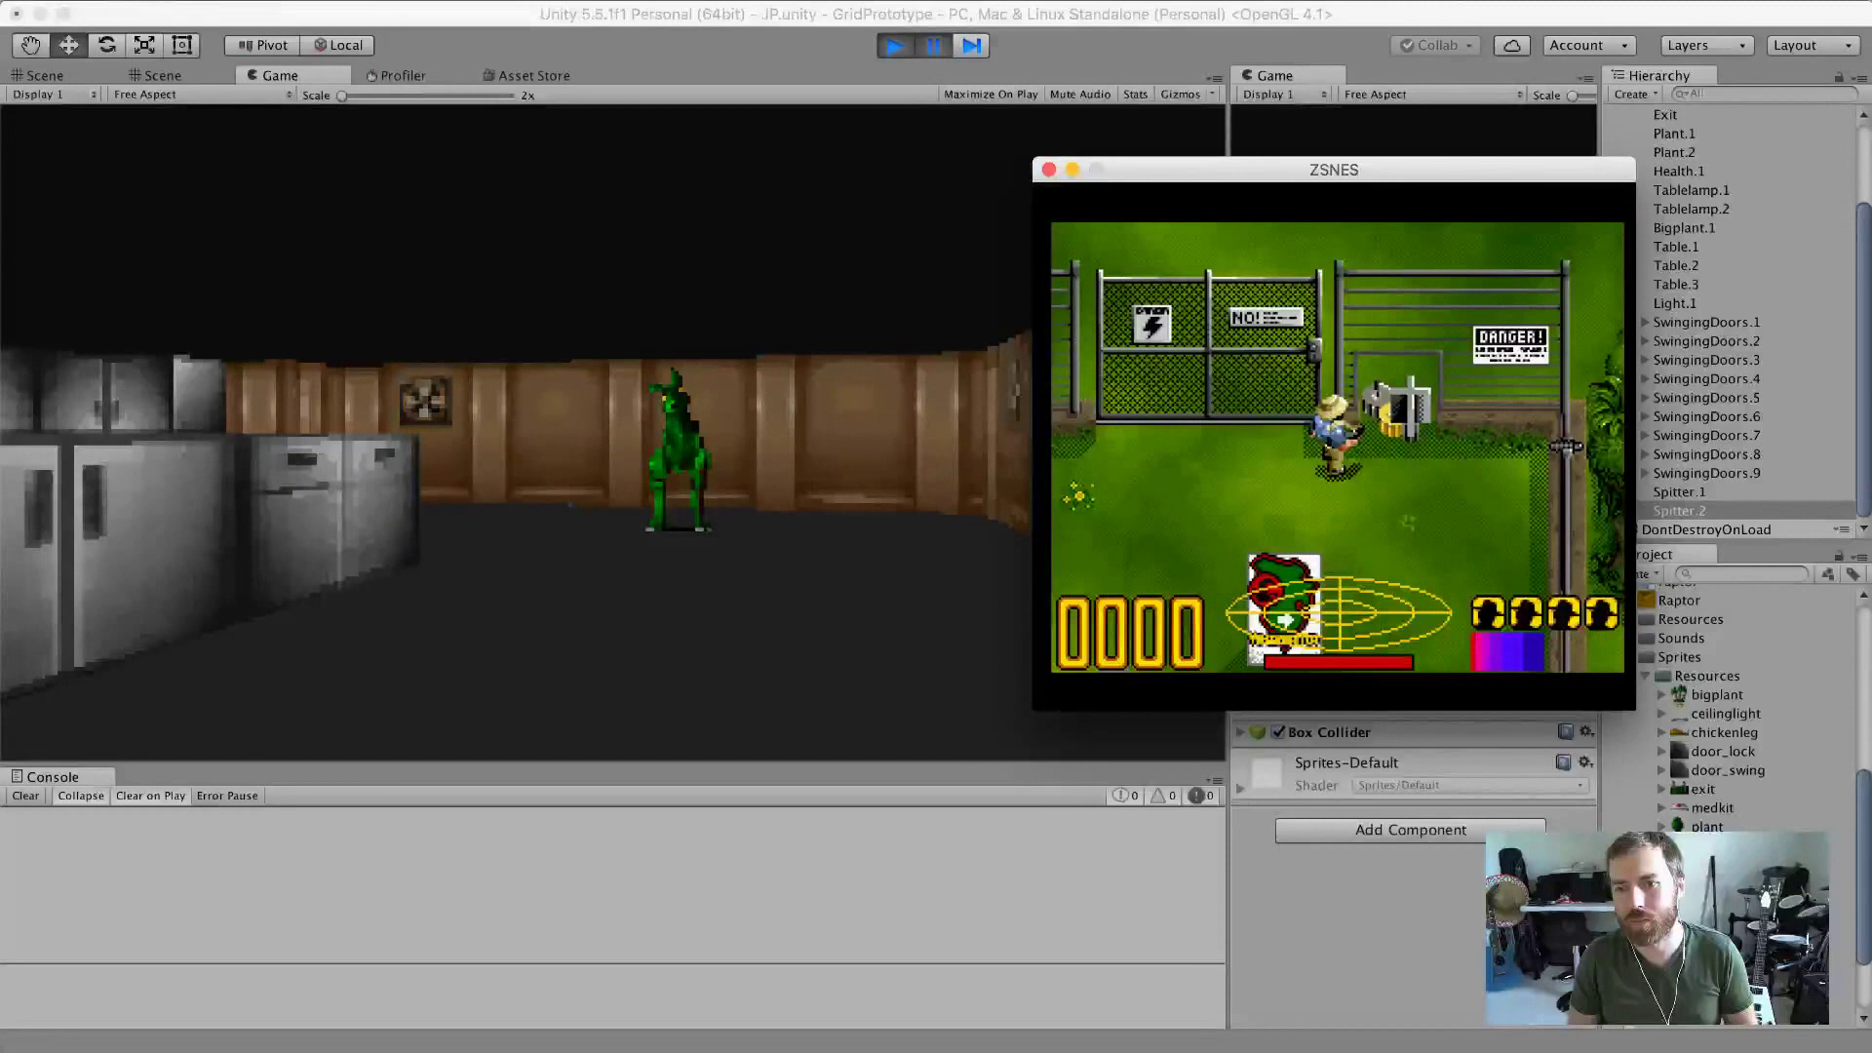
{"action": "key", "text": "Right"}
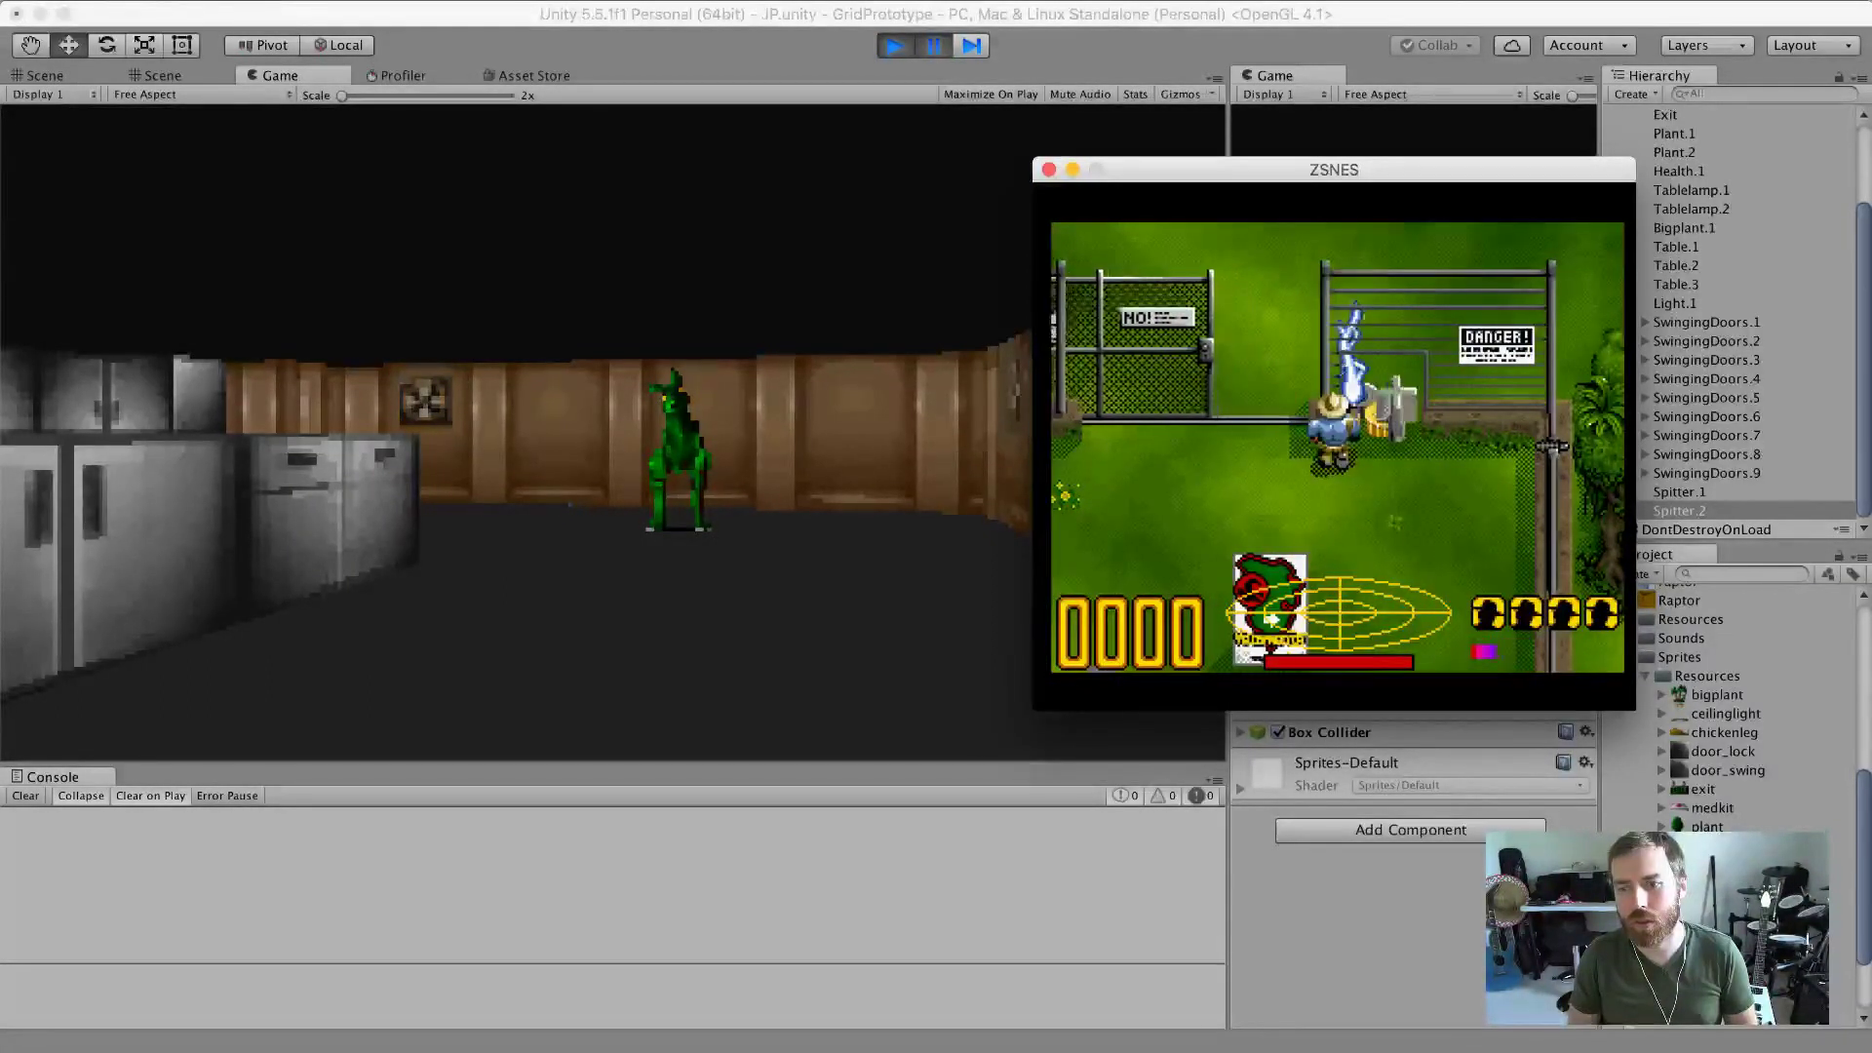
{"action": "key", "text": "Up"}
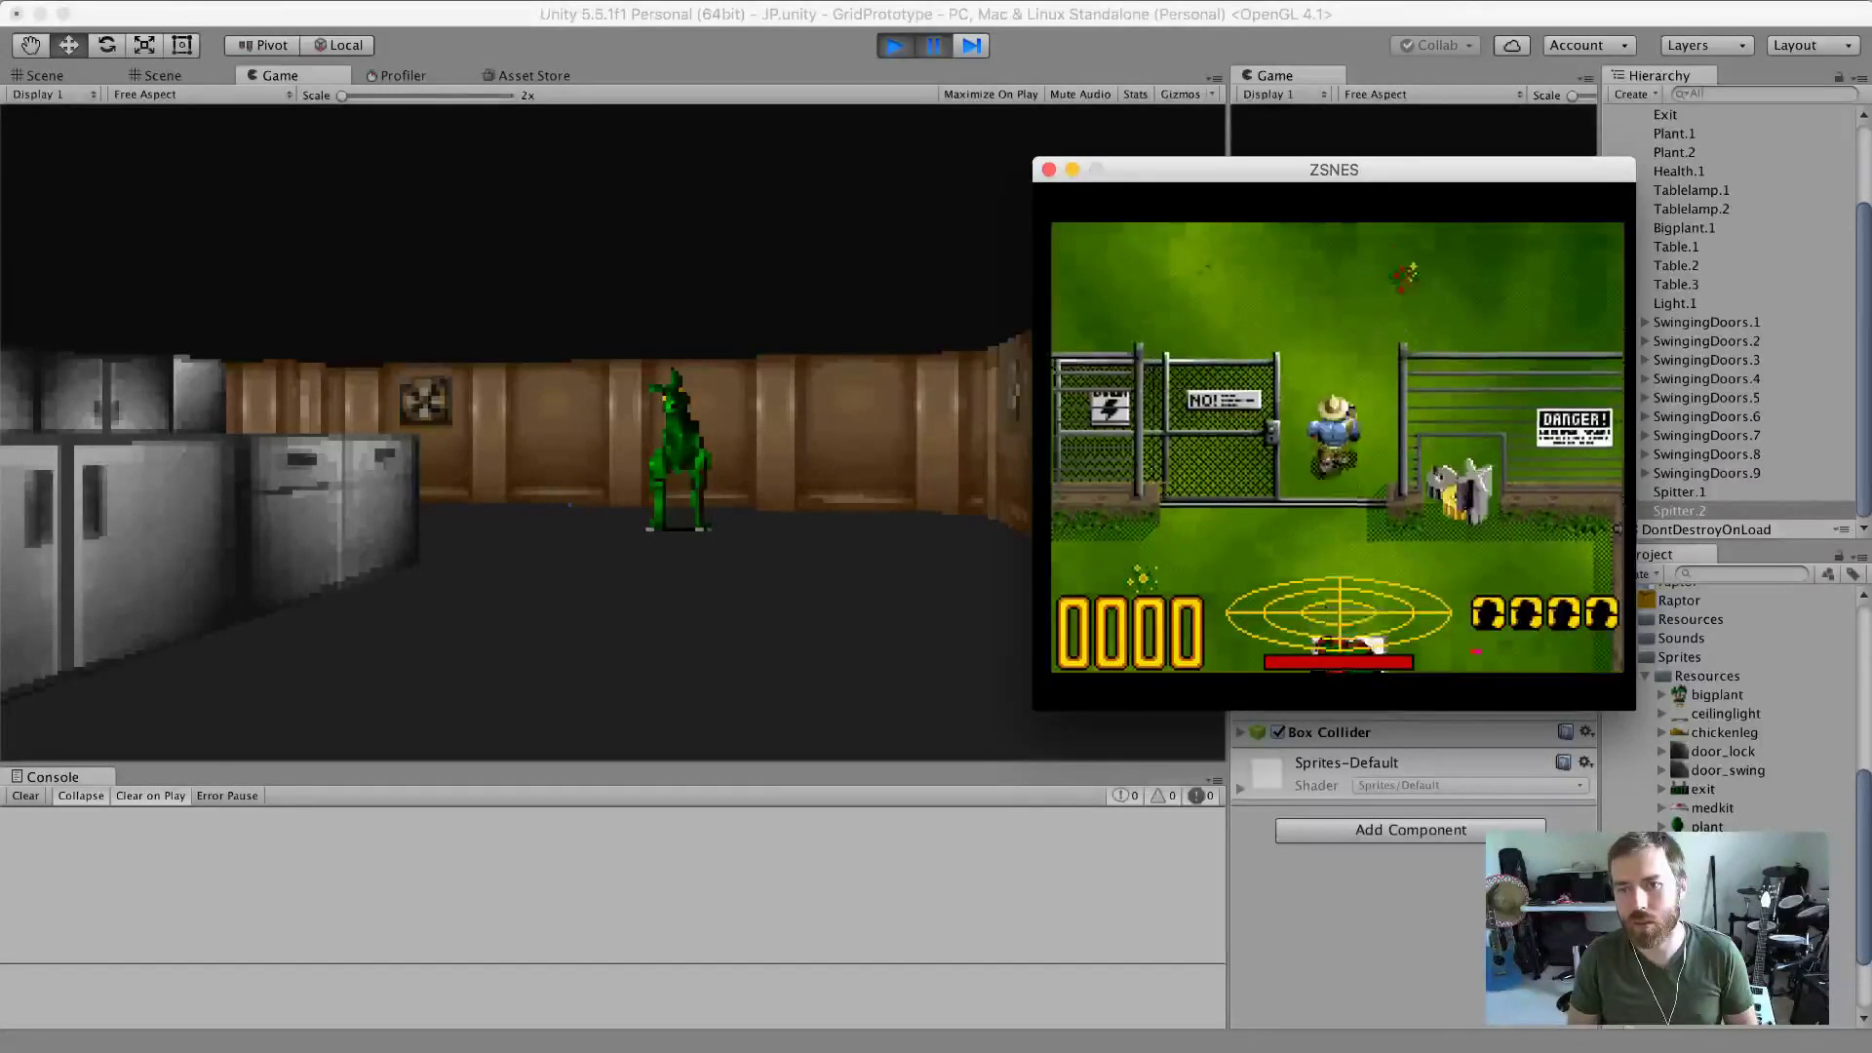
Walk north past the sign and across the grass to the visitor center's front stairs.
{"action": "key", "text": "Up"}
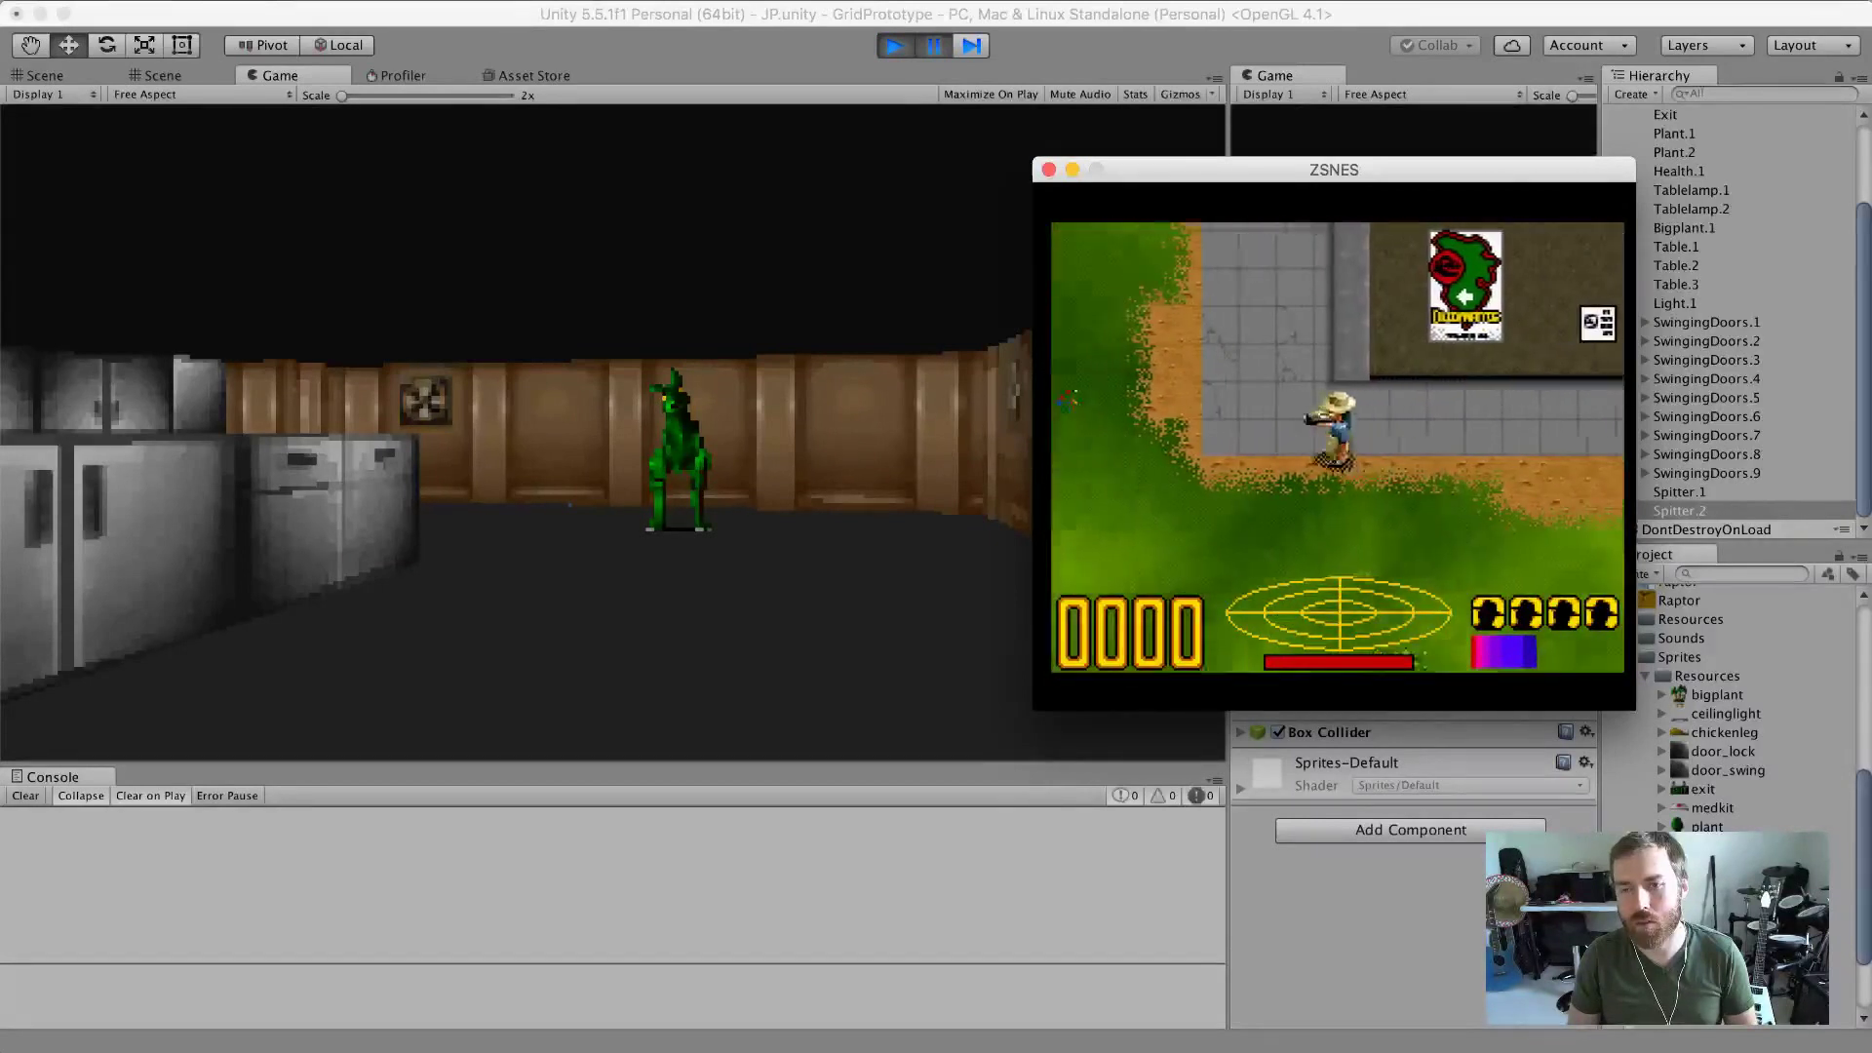
{"action": "key", "text": "Up"}
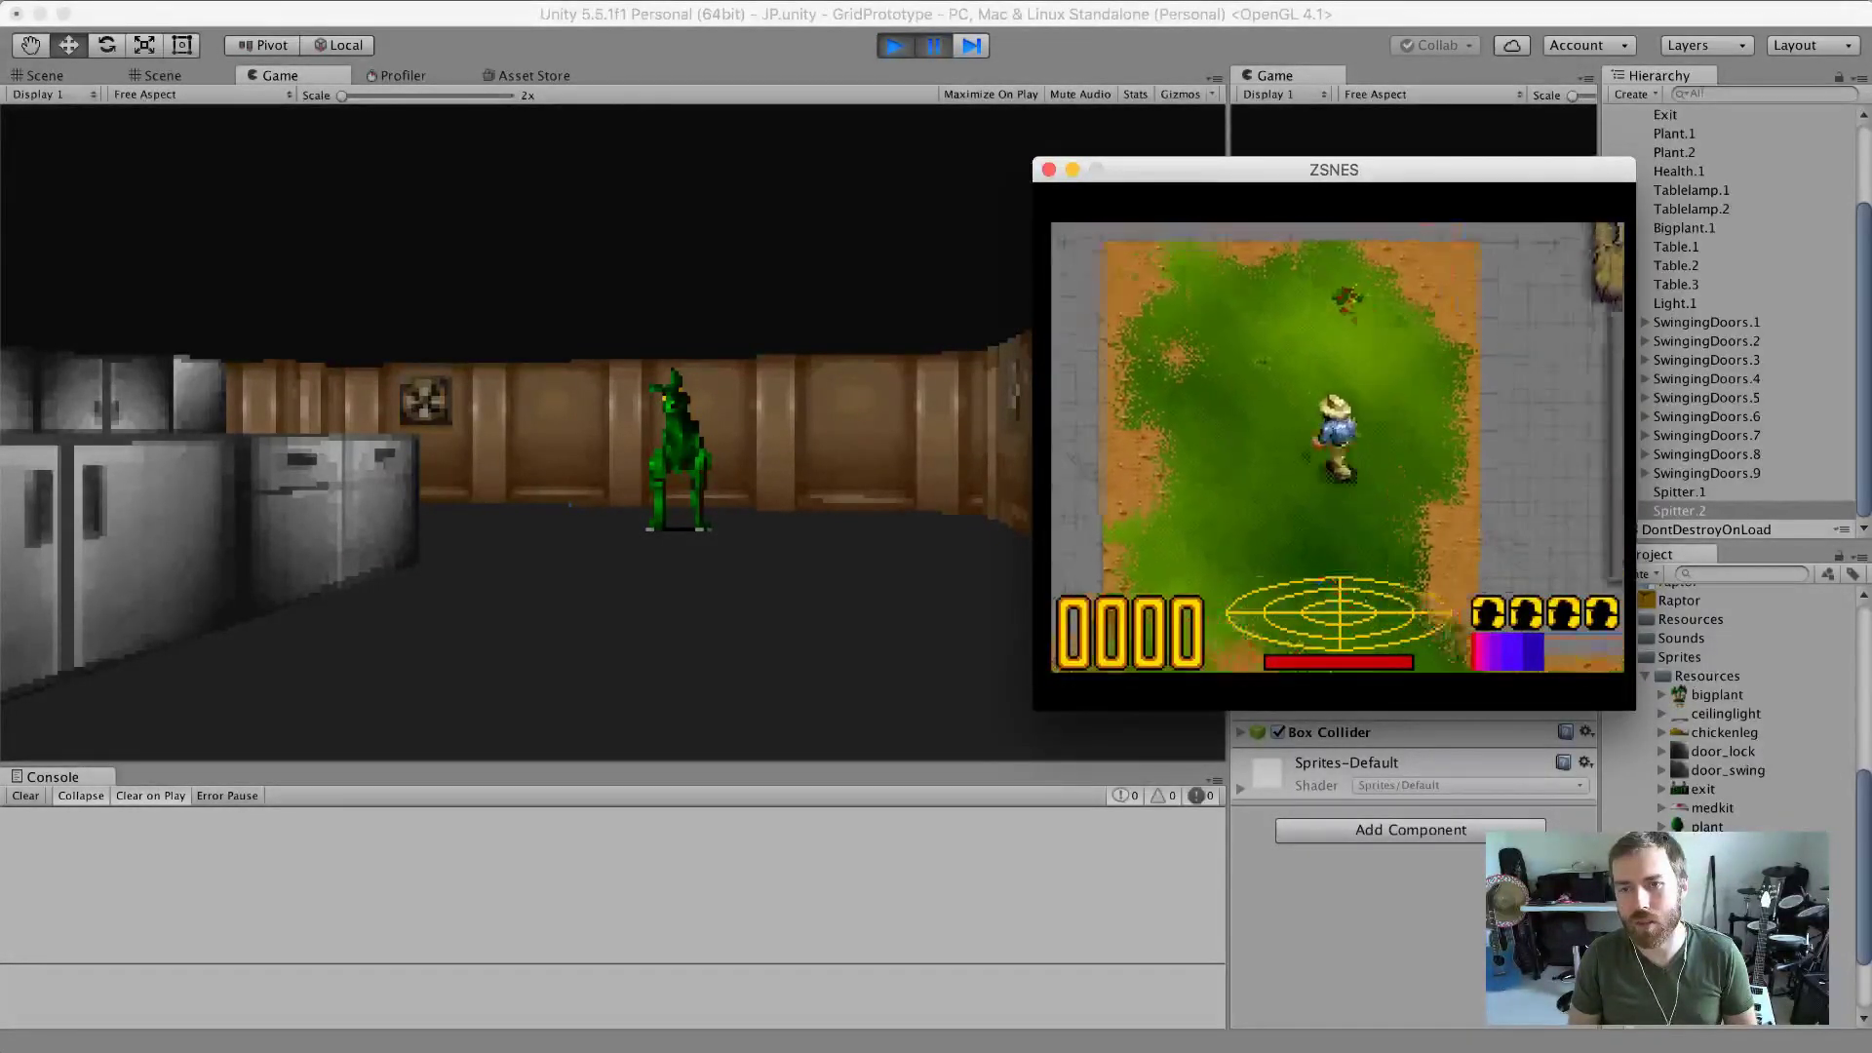
{"action": "key", "text": "Up"}
{"action": "key", "text": "Up"}
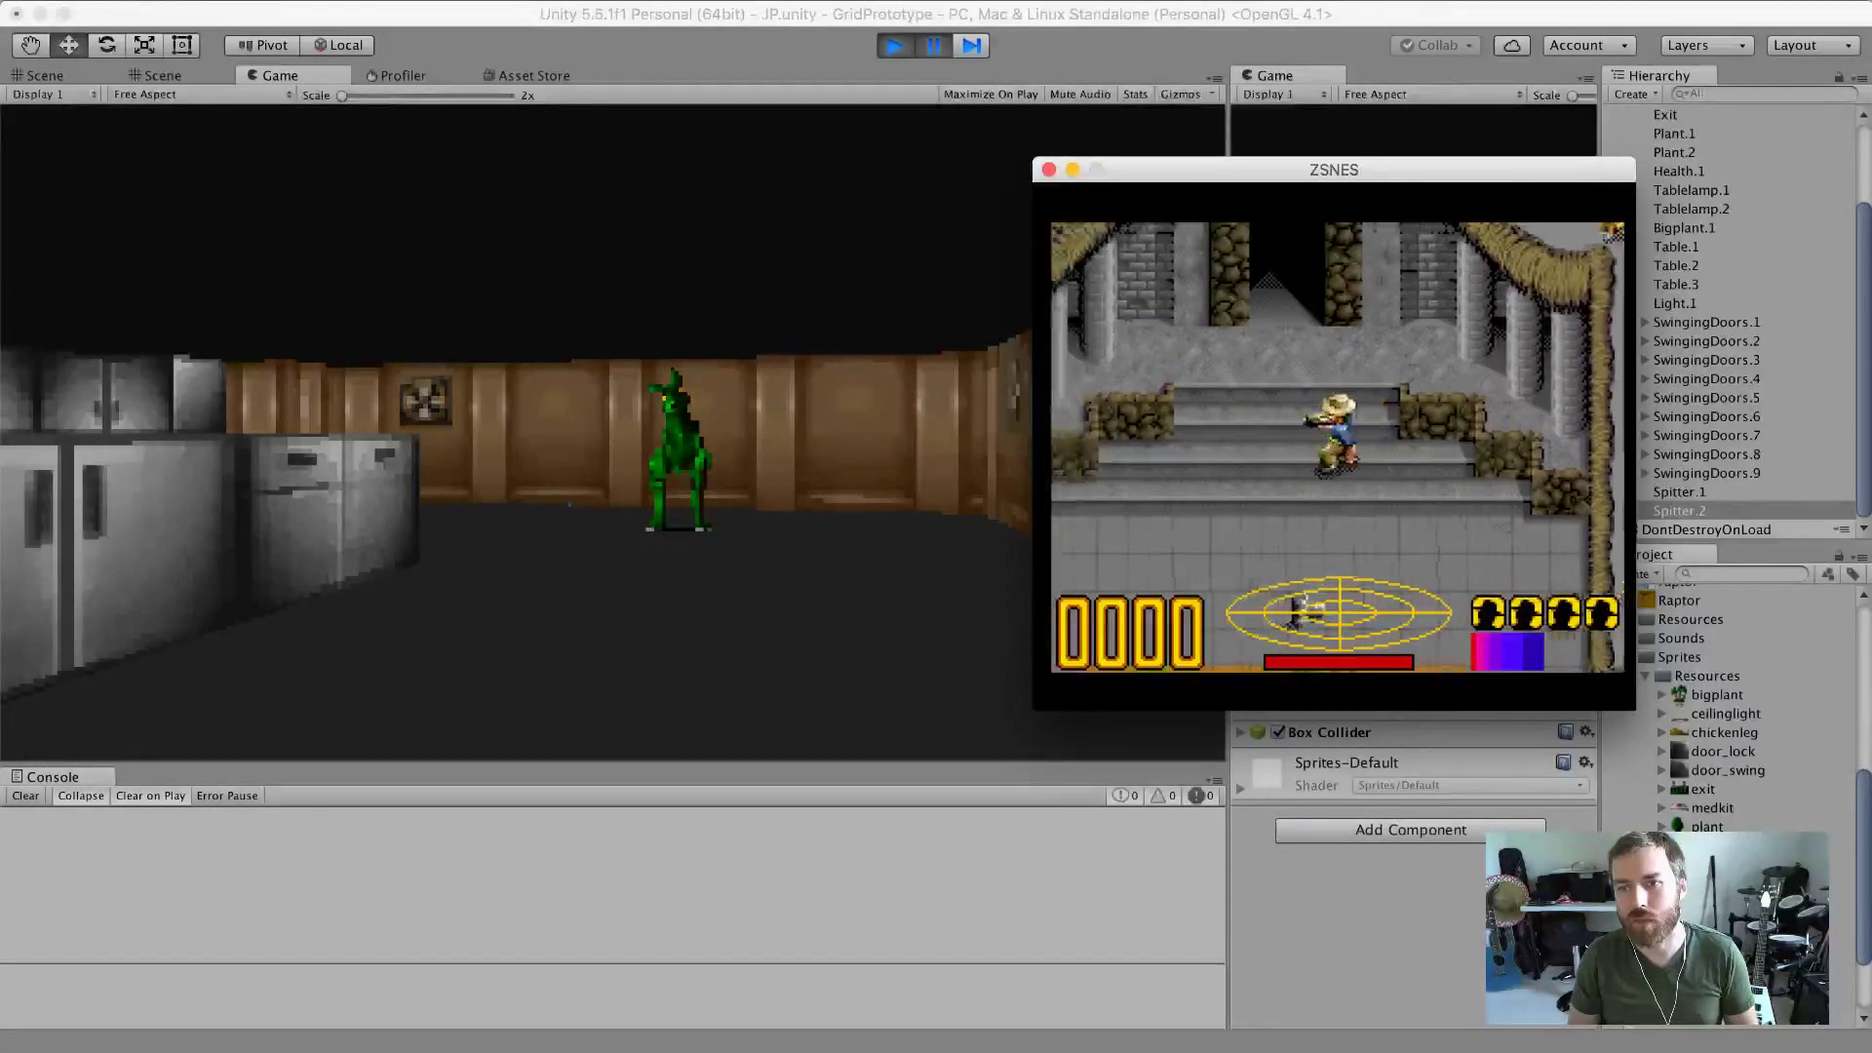
{"action": "key", "text": "Up"}
Circle back below the visitor center stairs, dismiss the Gallimimus message, and enter the building.
{"action": "key", "text": "Down"}
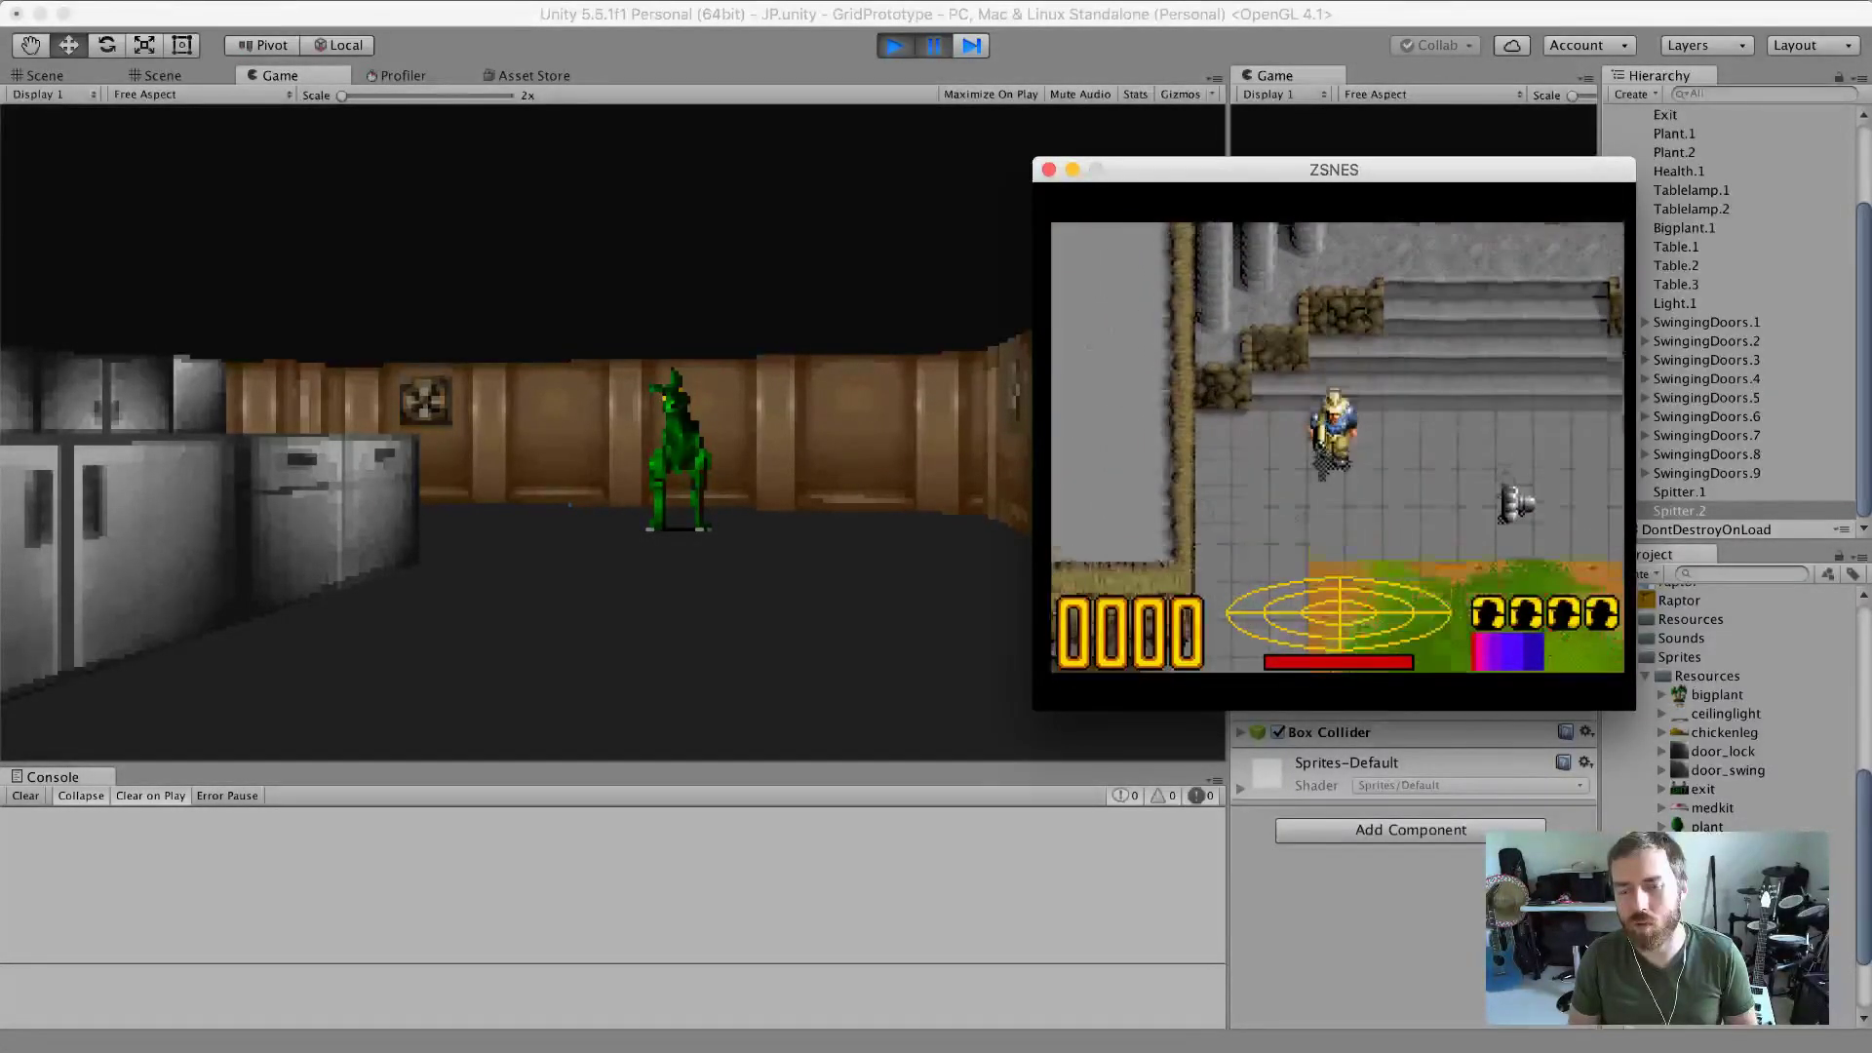
{"action": "key", "text": "Down"}
{"action": "key", "text": "Left"}
{"action": "key", "text": "Up"}
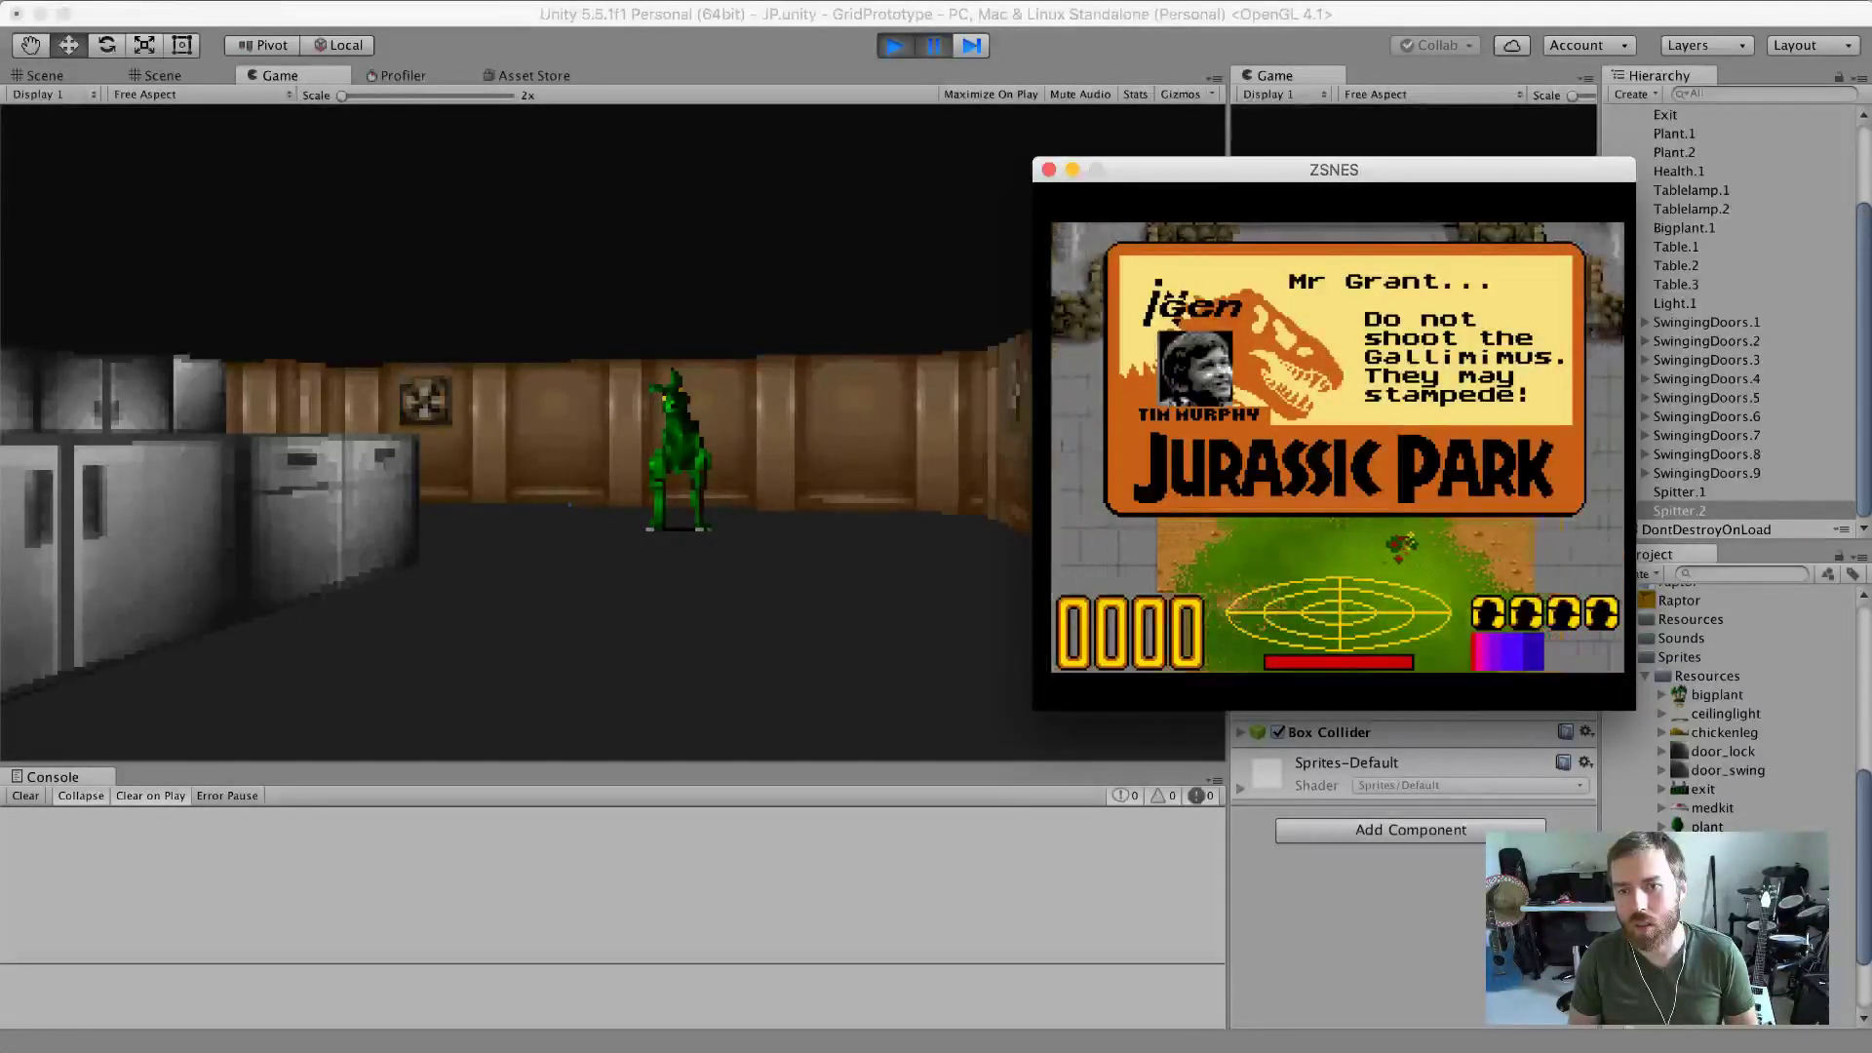
{"action": "key", "text": "Return"}
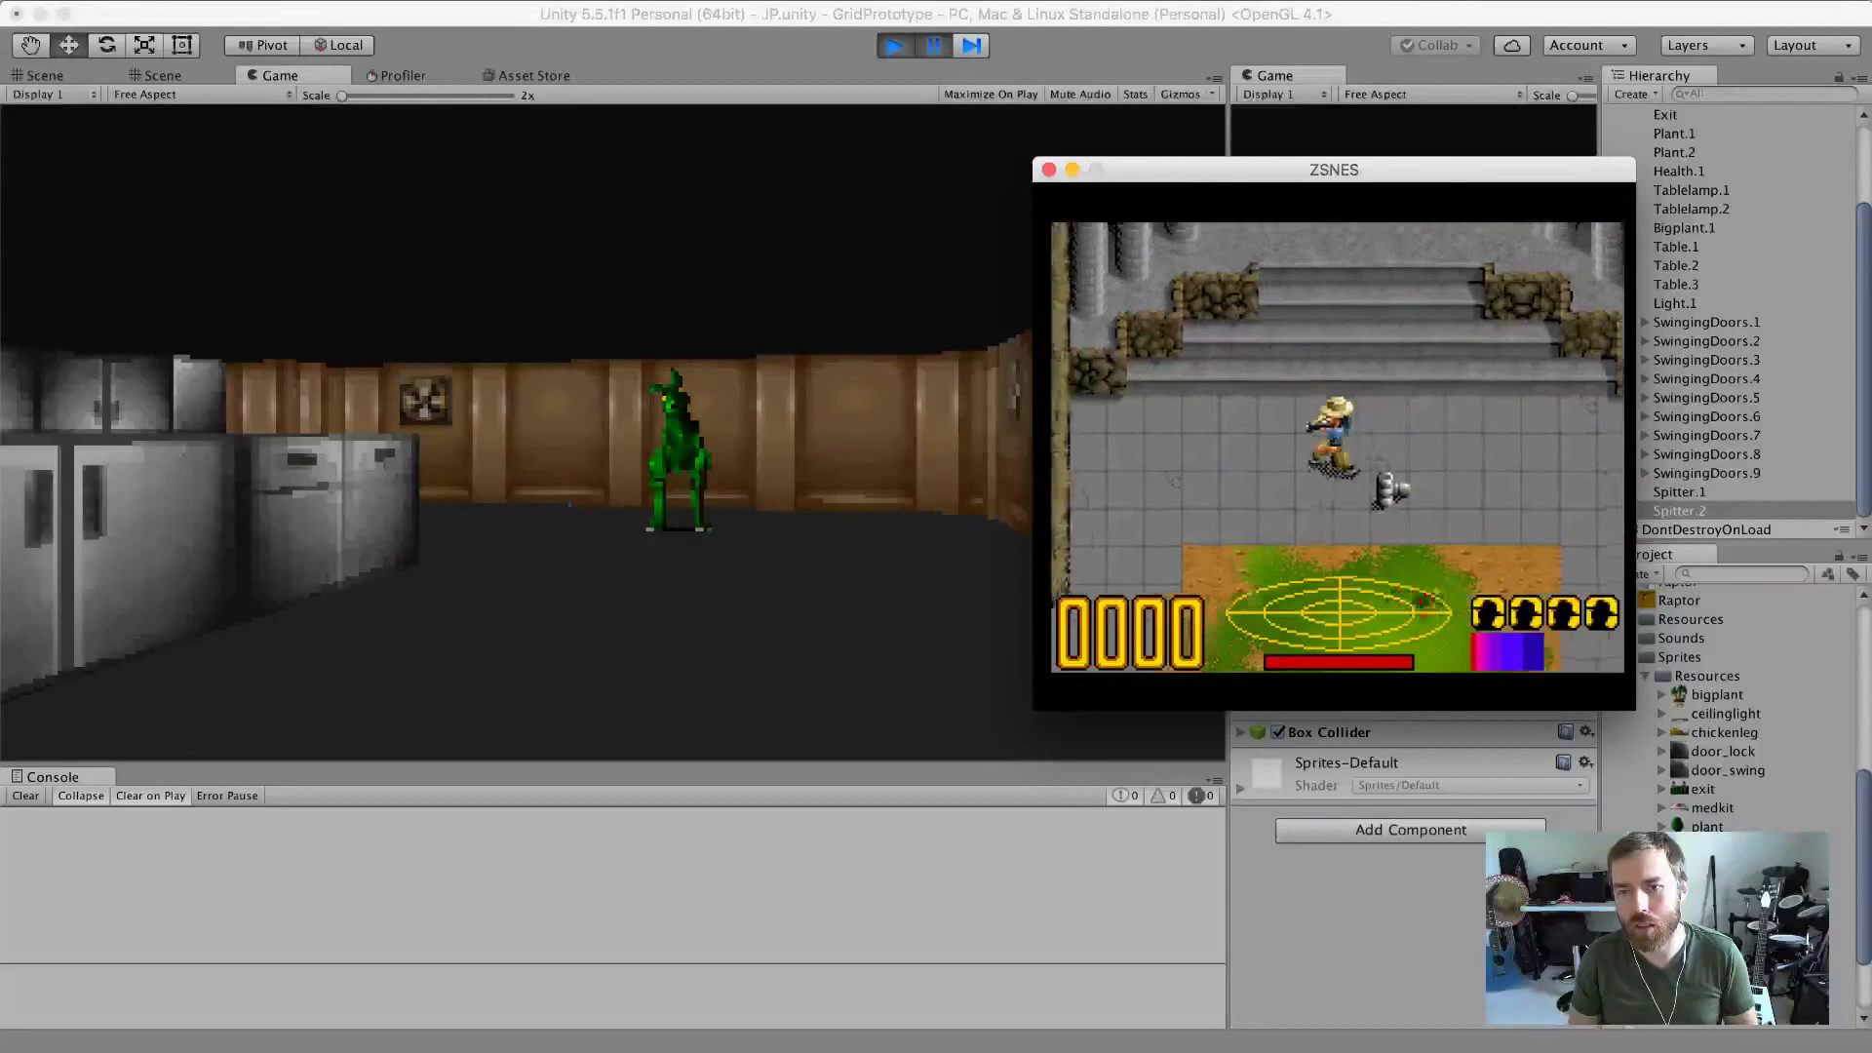
{"action": "key", "text": "Up"}
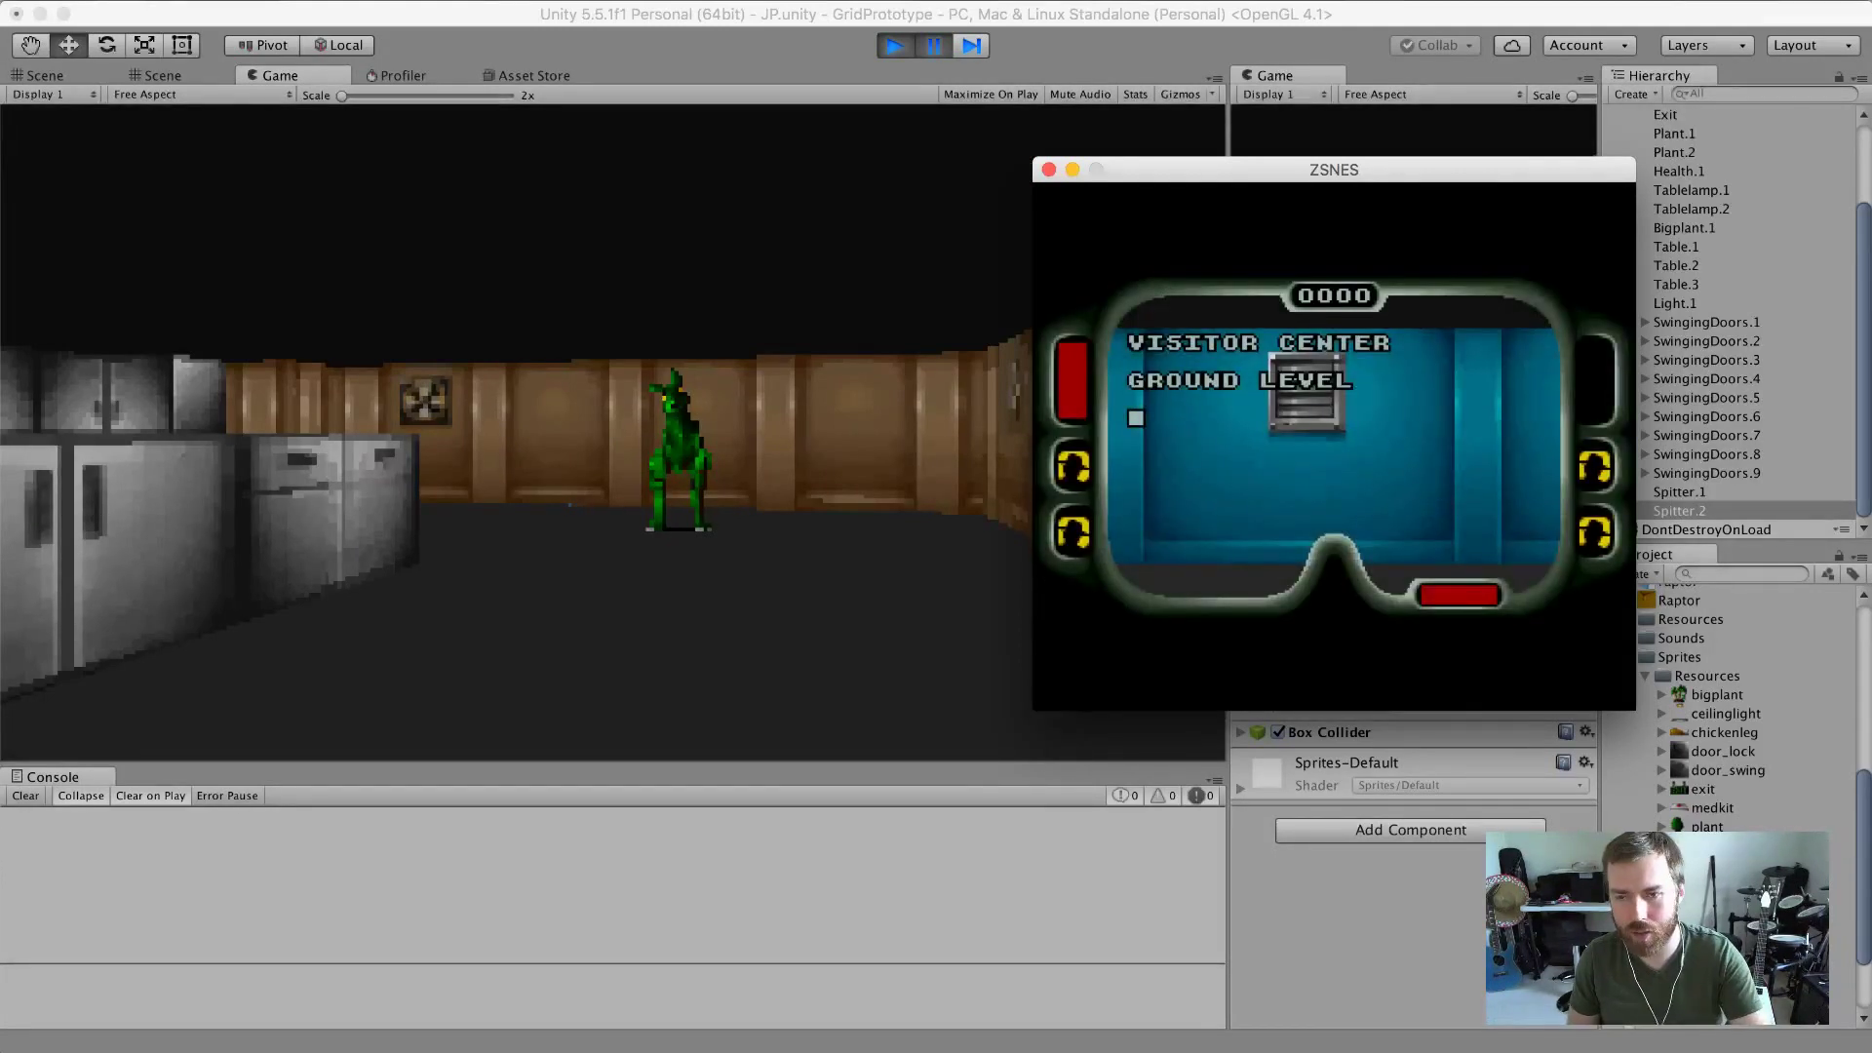
Disable the emulator's sprite layer and open the swinging doors from the blue room into the kitchen.
{"action": "key", "text": "5"}
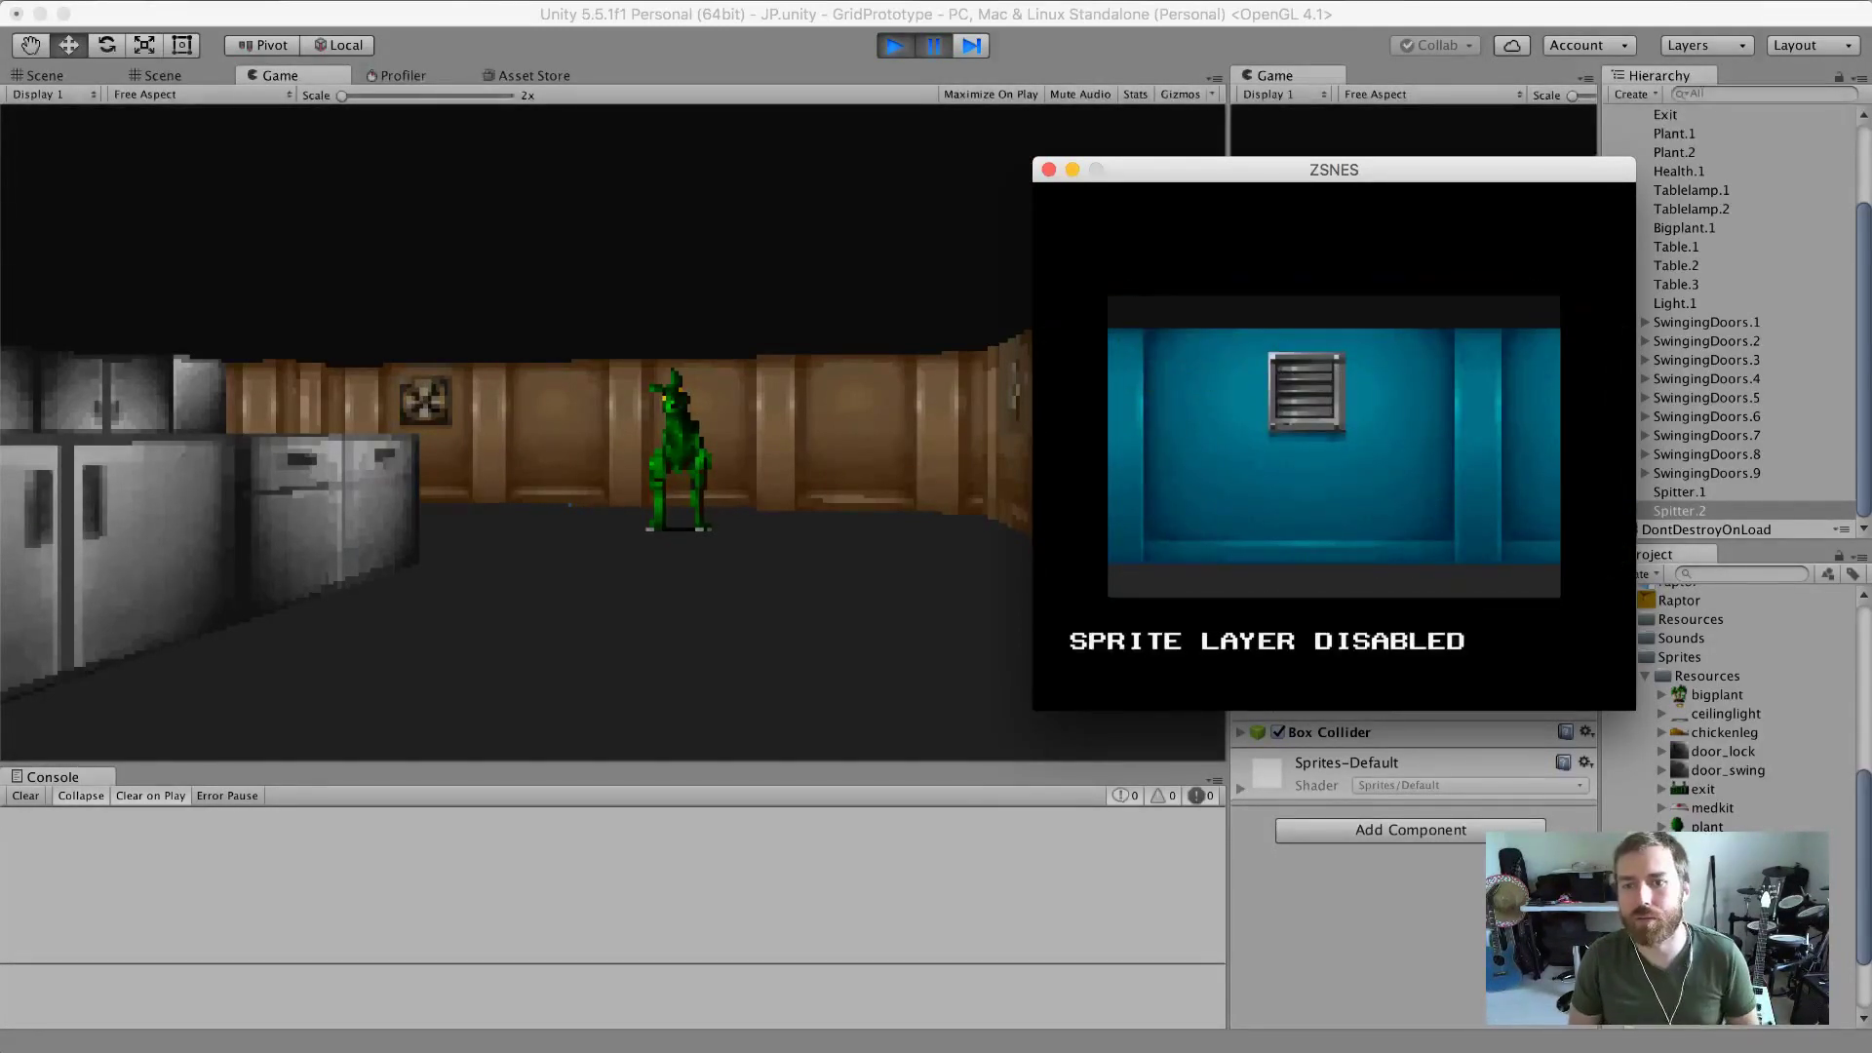
{"action": "key", "text": "Right"}
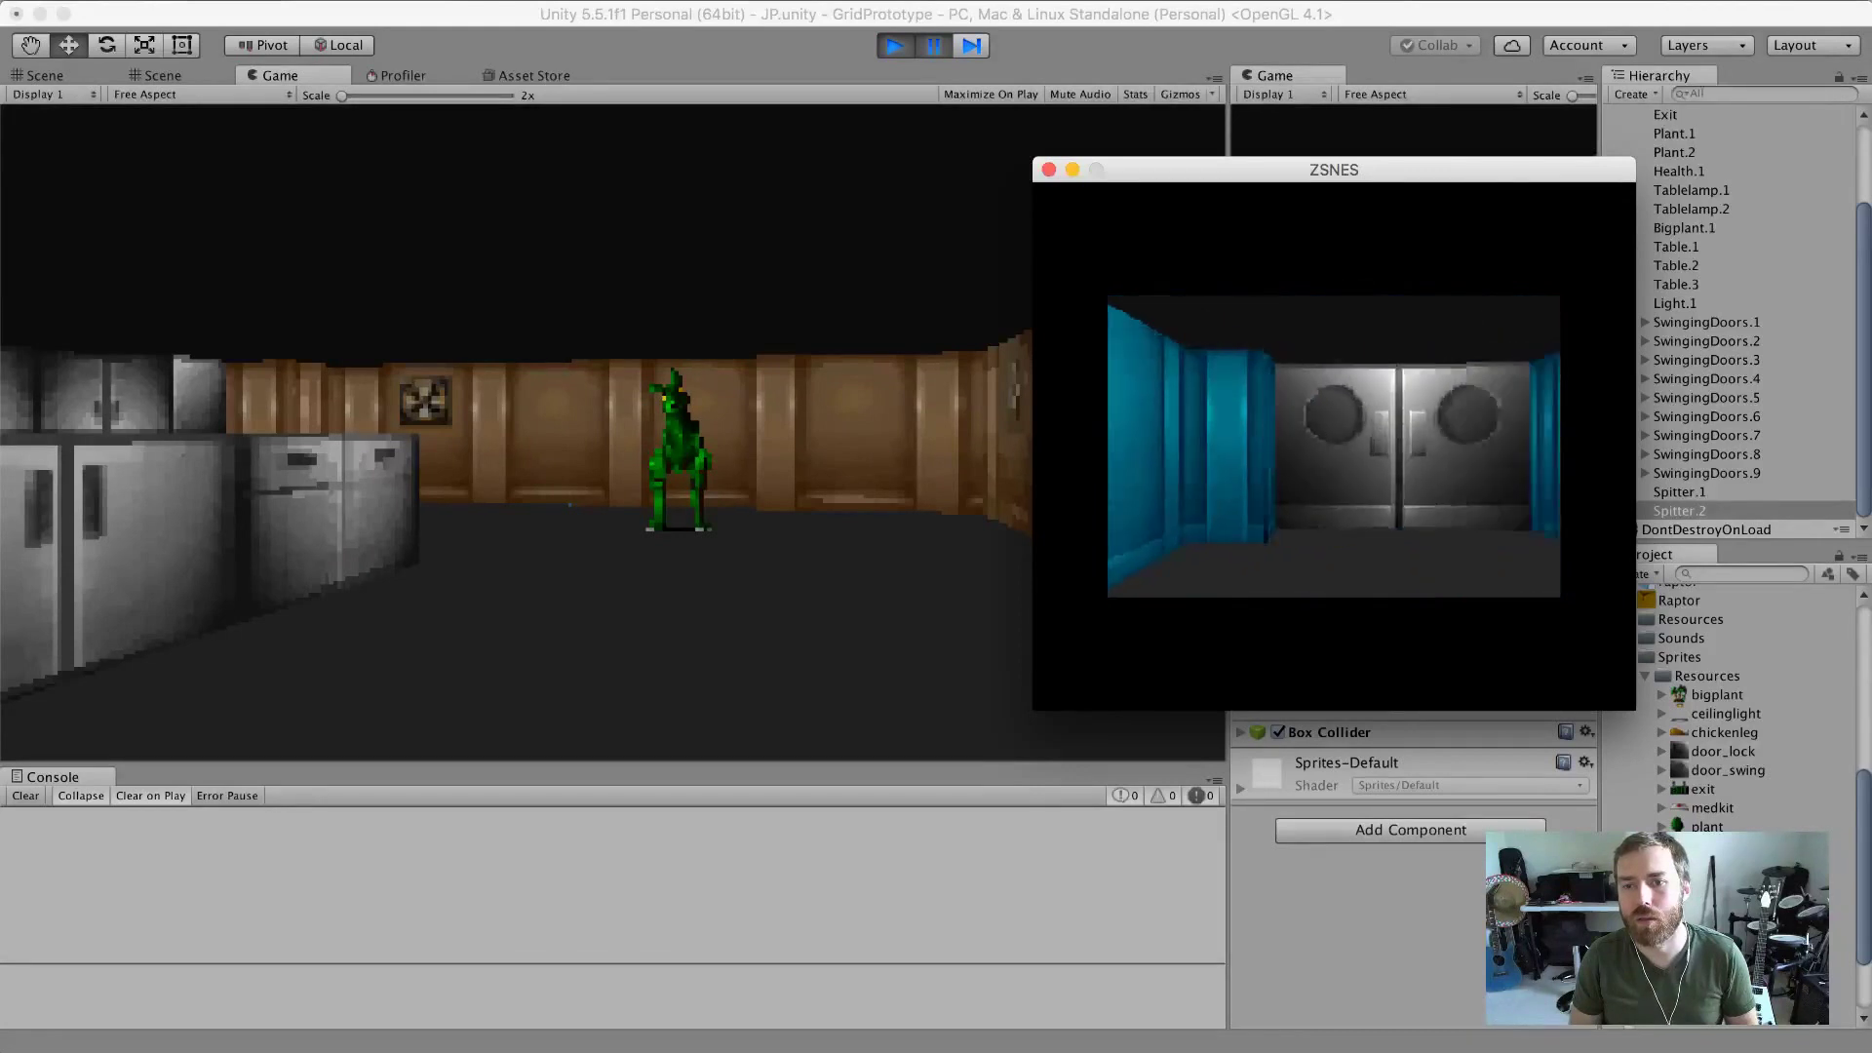
{"action": "key", "text": "Up"}
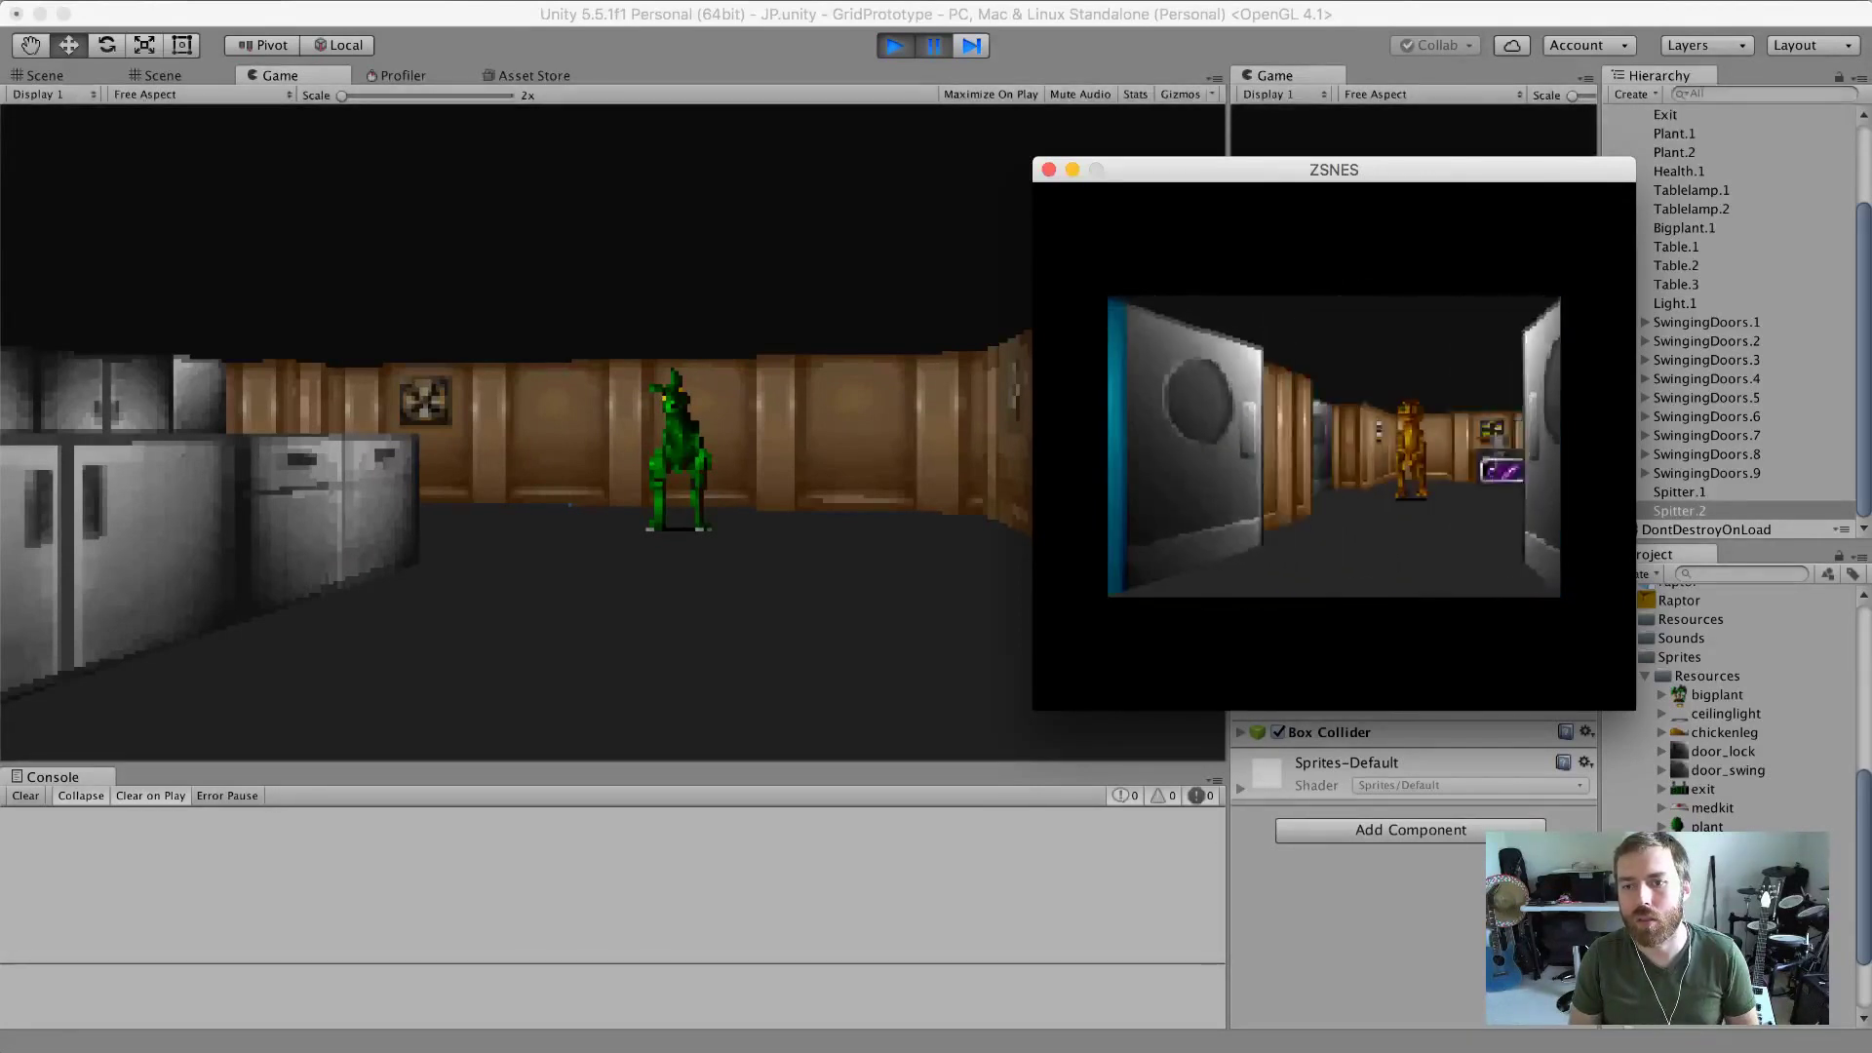
Advance through the doors toward the raptor and turn right to view the spitter at the far end of the kitchen.
{"action": "key", "text": "Left"}
{"action": "key", "text": "Right"}
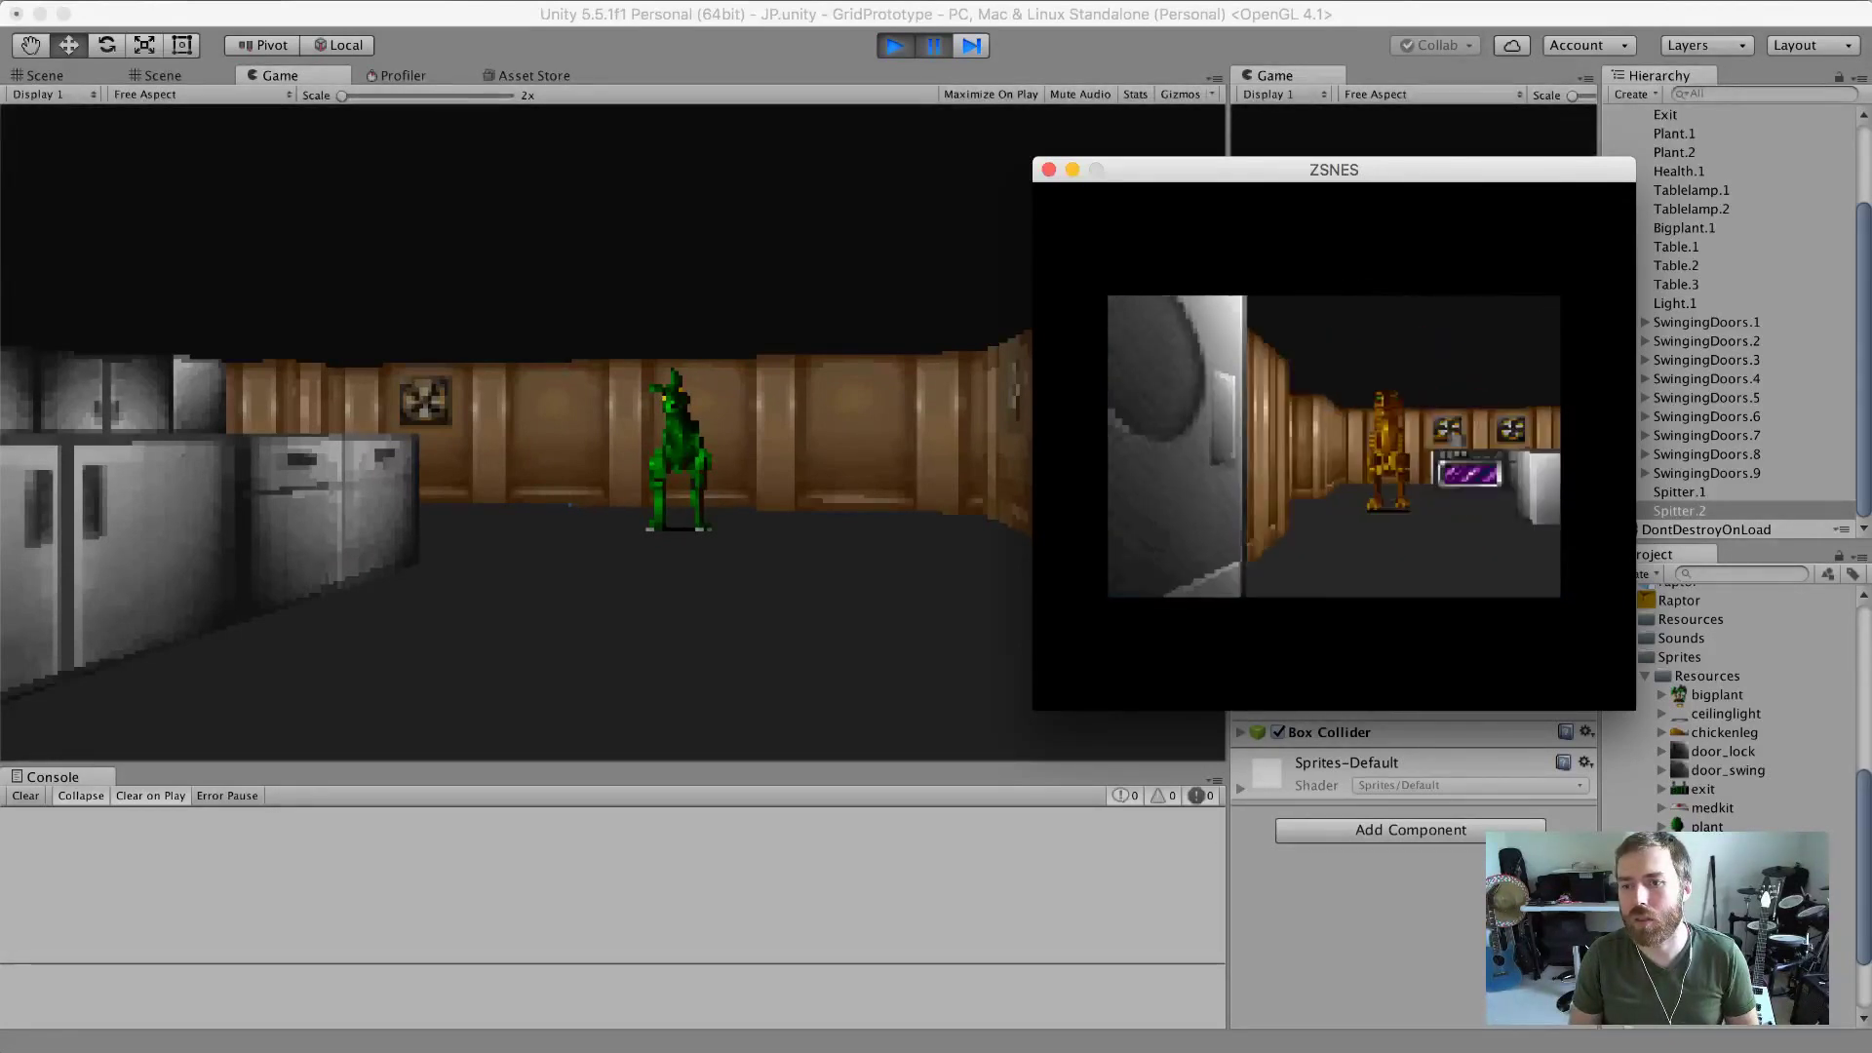
{"action": "key", "text": "Up"}
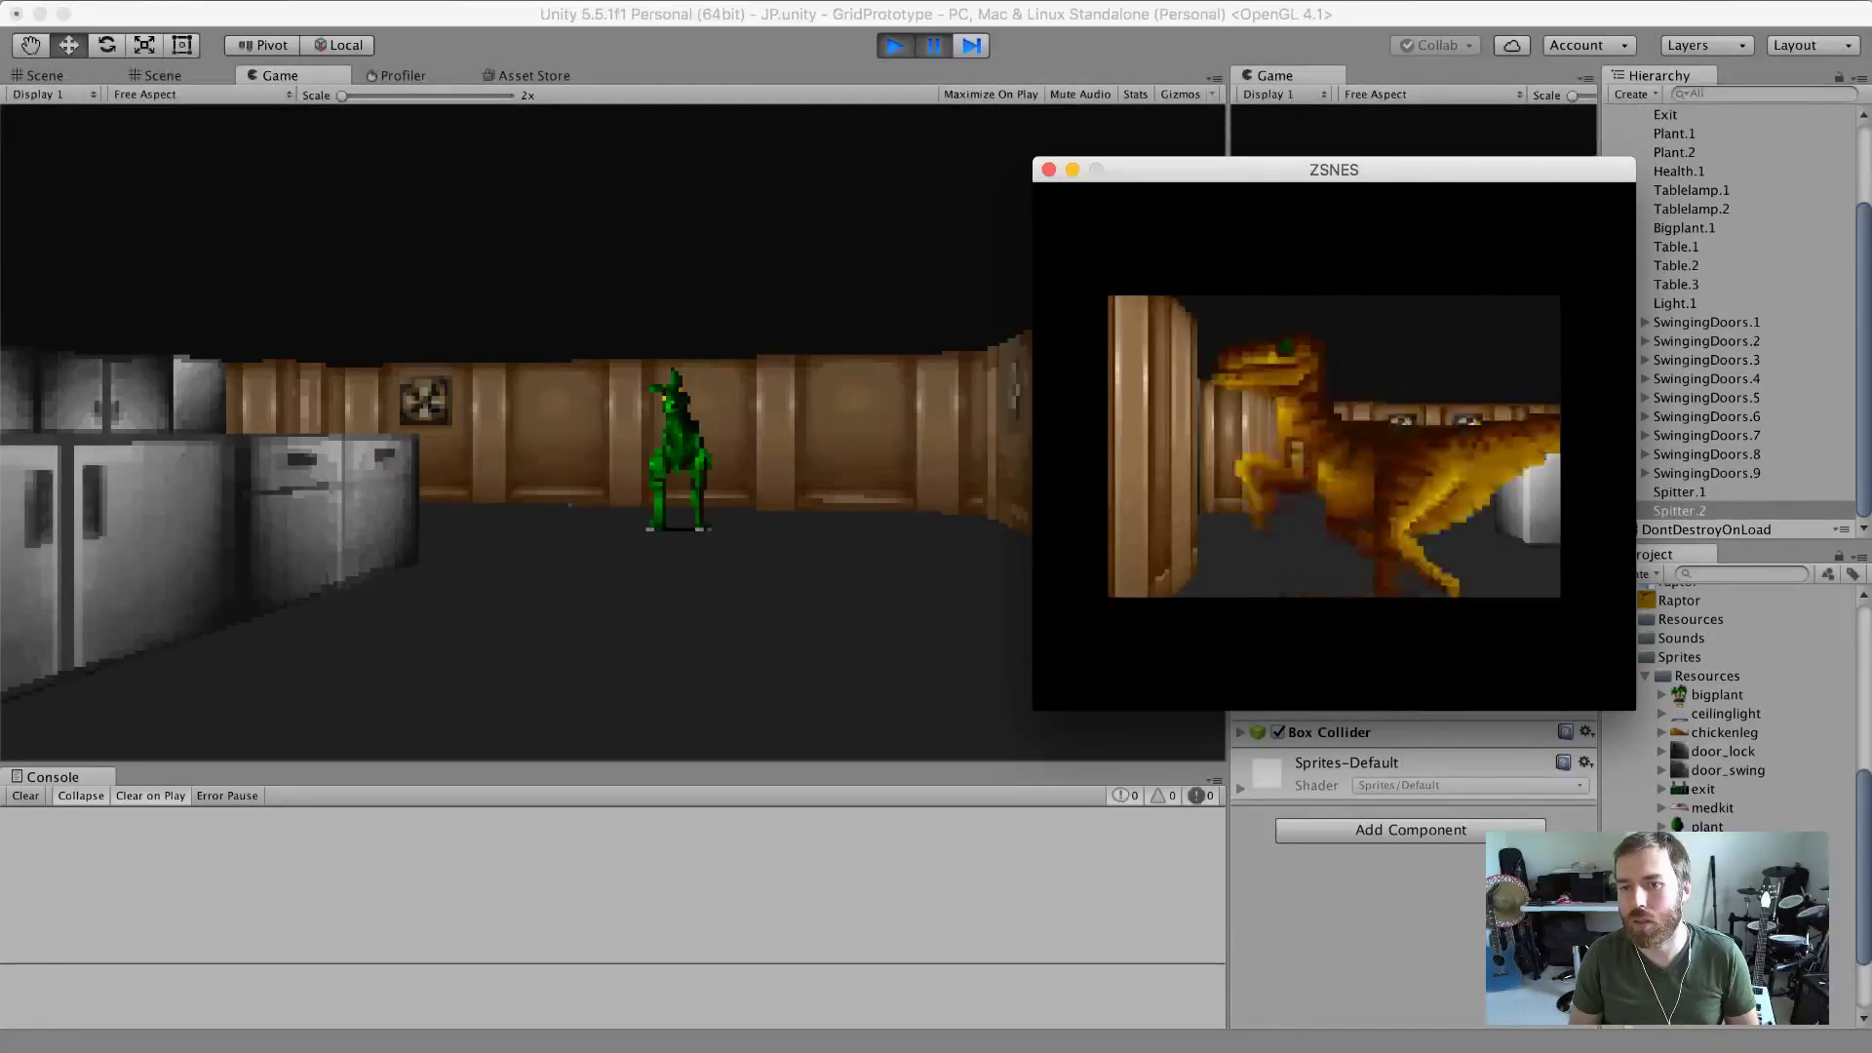
{"action": "key", "text": "Right"}
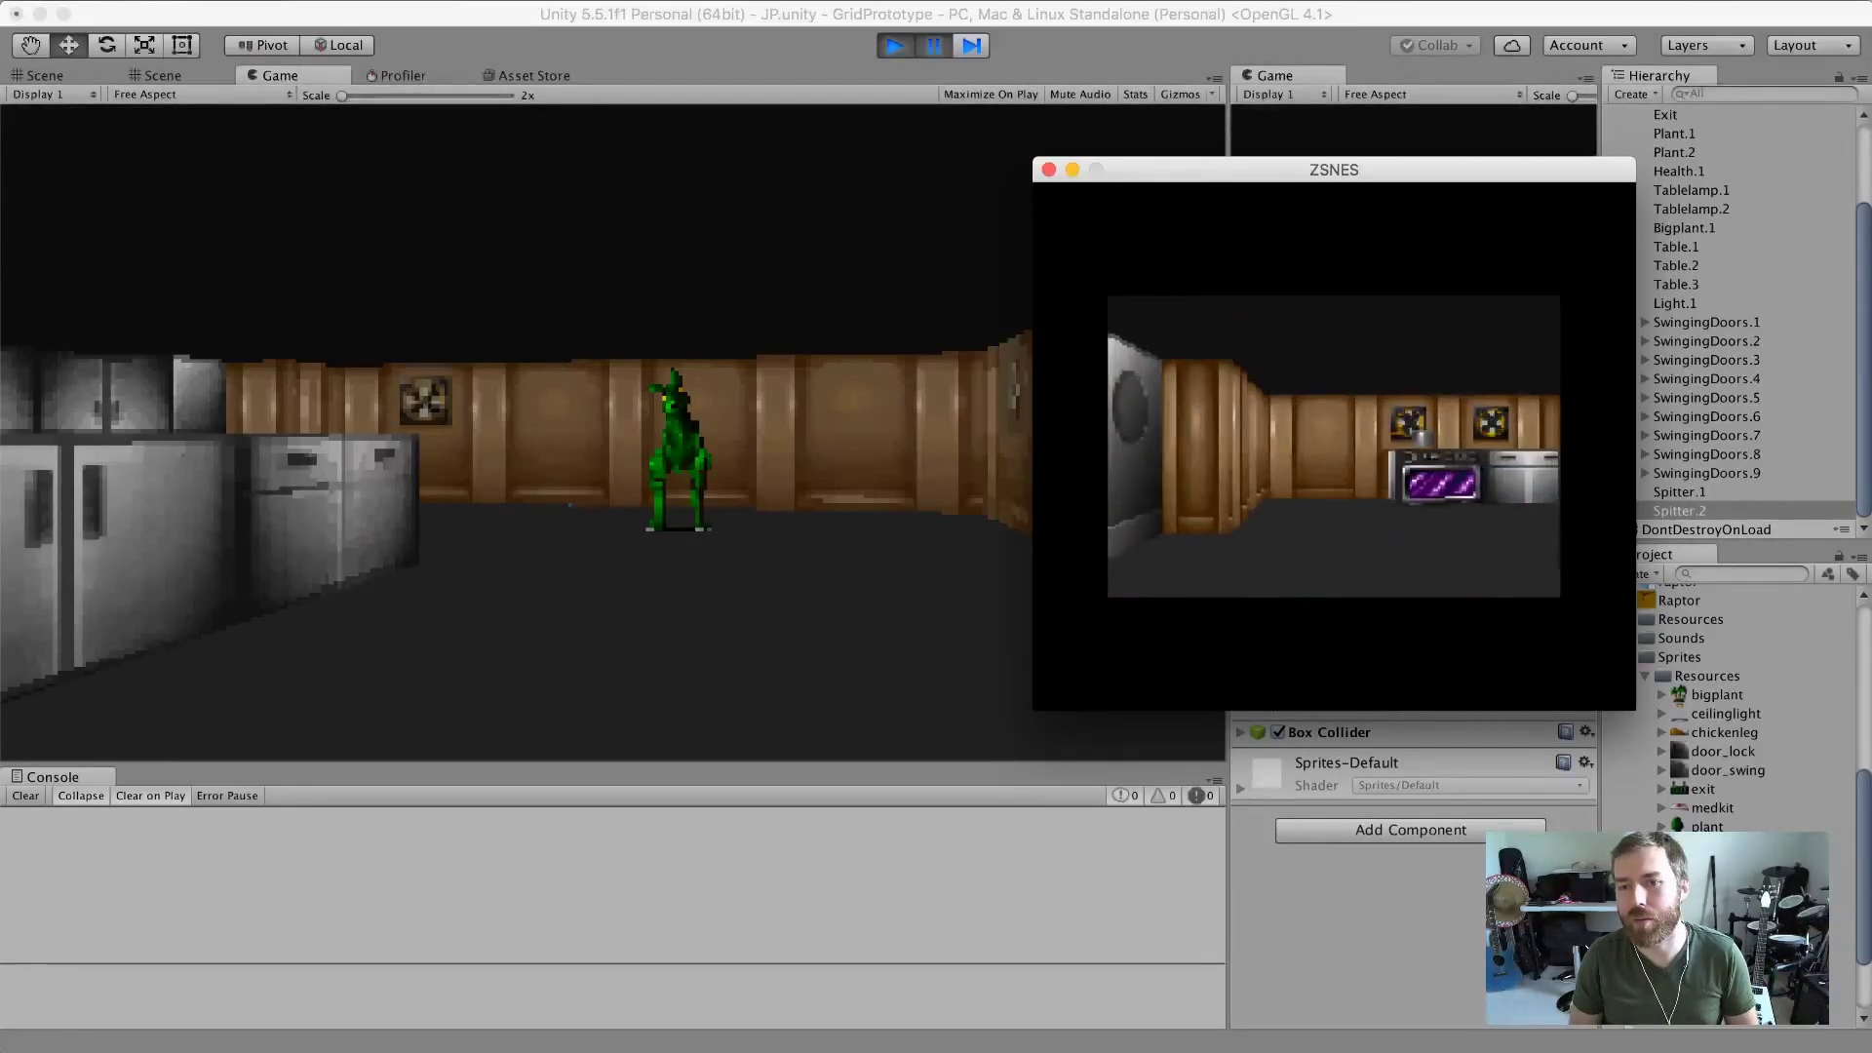
{"action": "key", "text": "Right"}
{"action": "key", "text": "Right"}
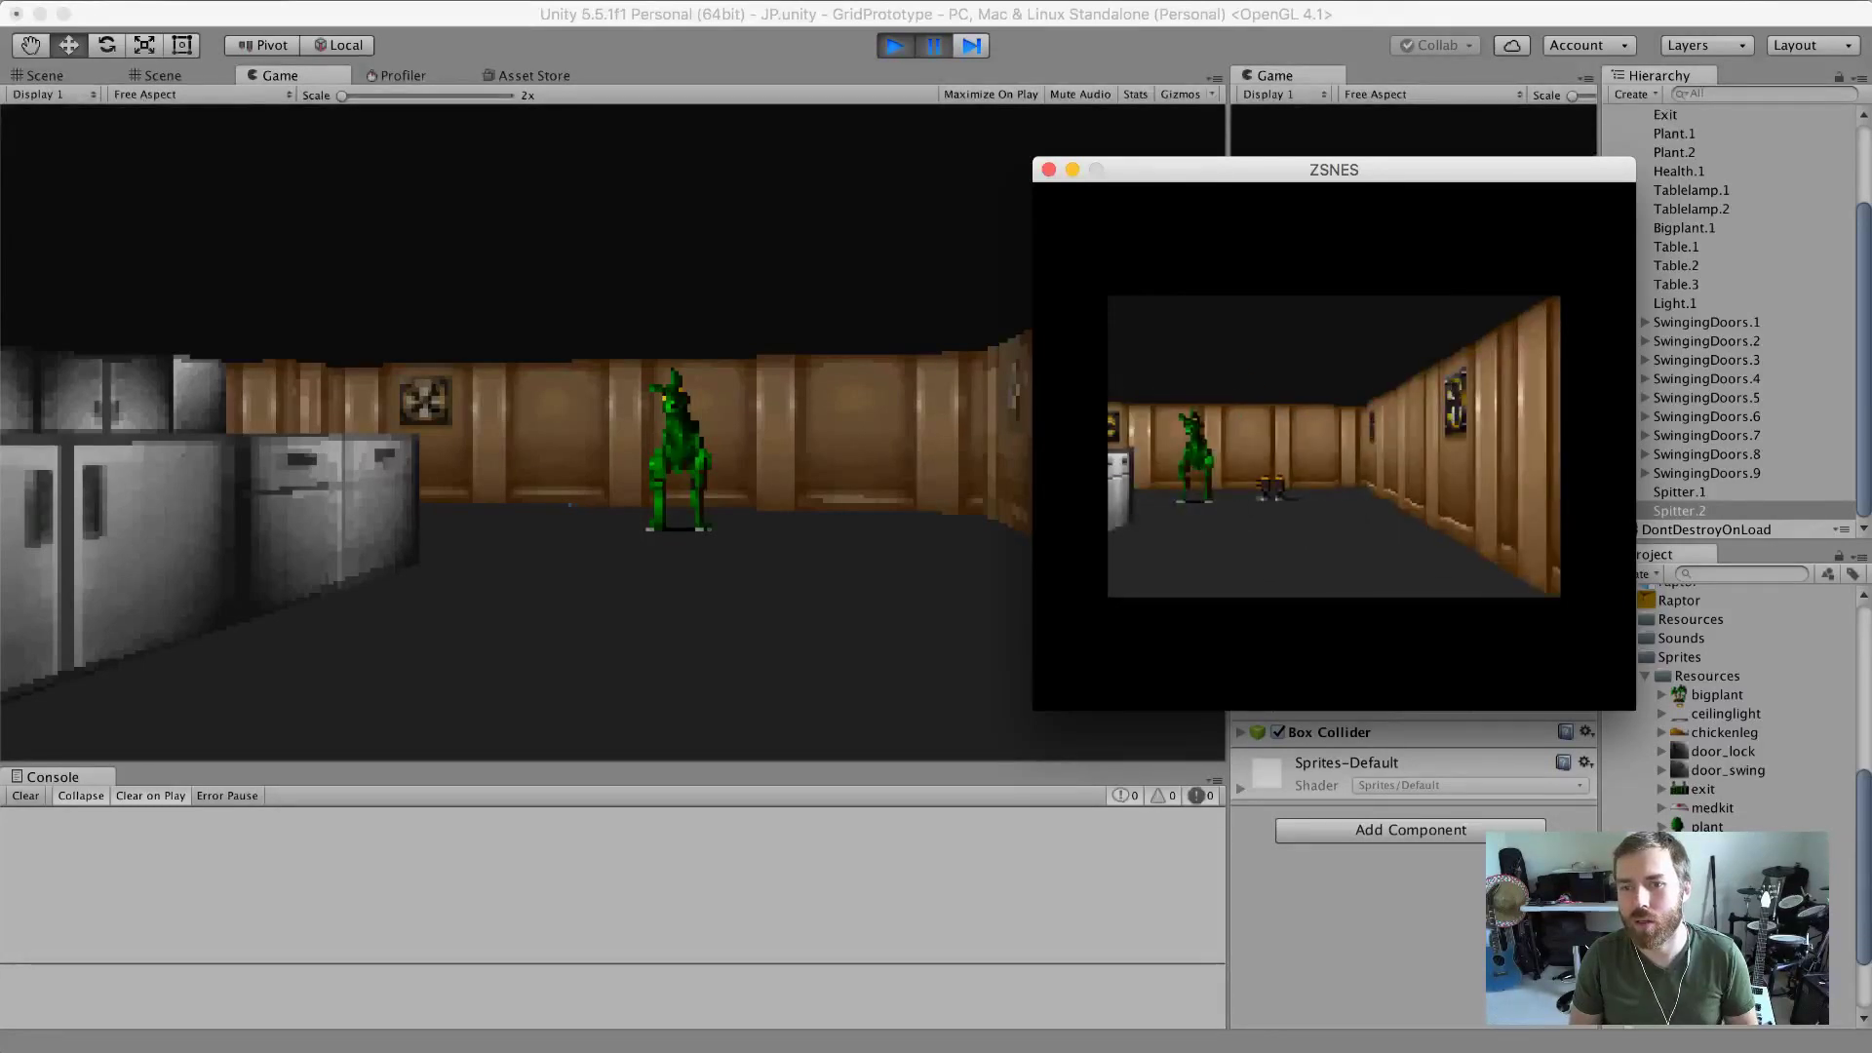
Turn around inside the original kitchen to examine the walls and swinging doors beside the entrance.
{"action": "key", "text": "Left"}
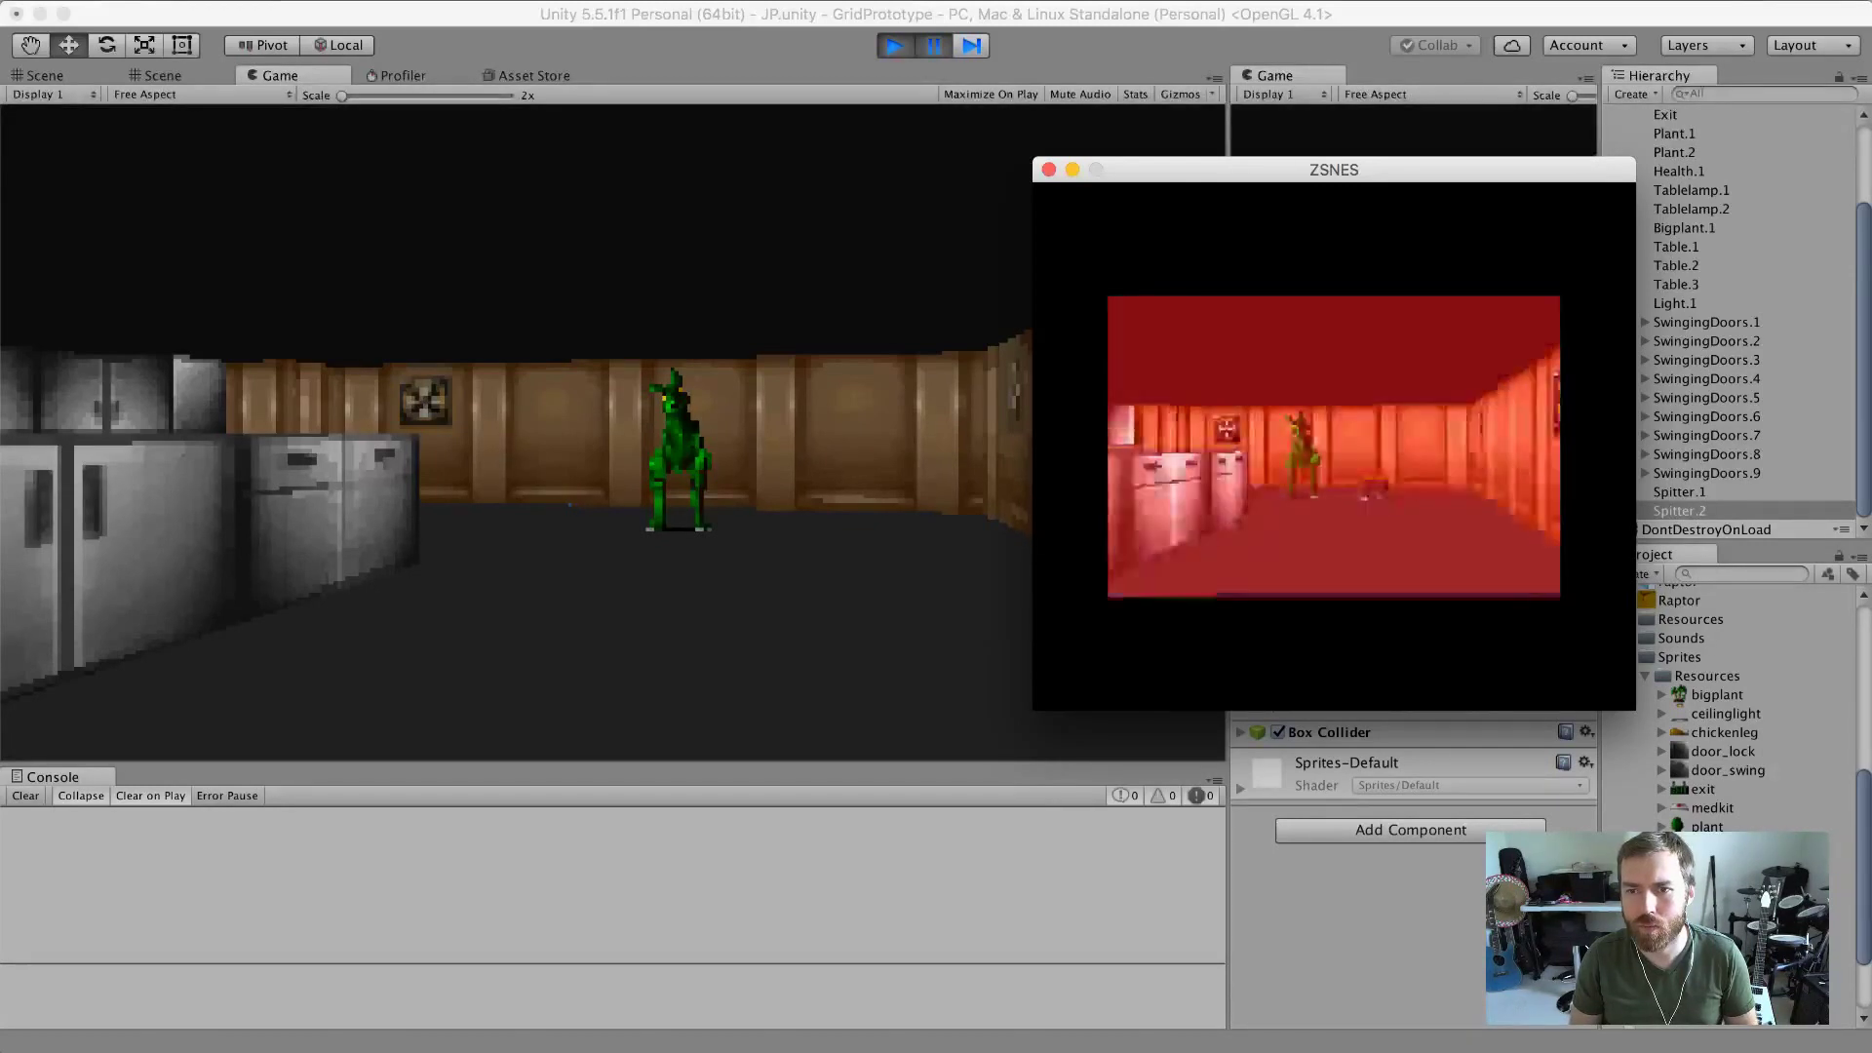
{"action": "key", "text": "Left"}
{"action": "key", "text": "Left"}
{"action": "key", "text": "Right"}
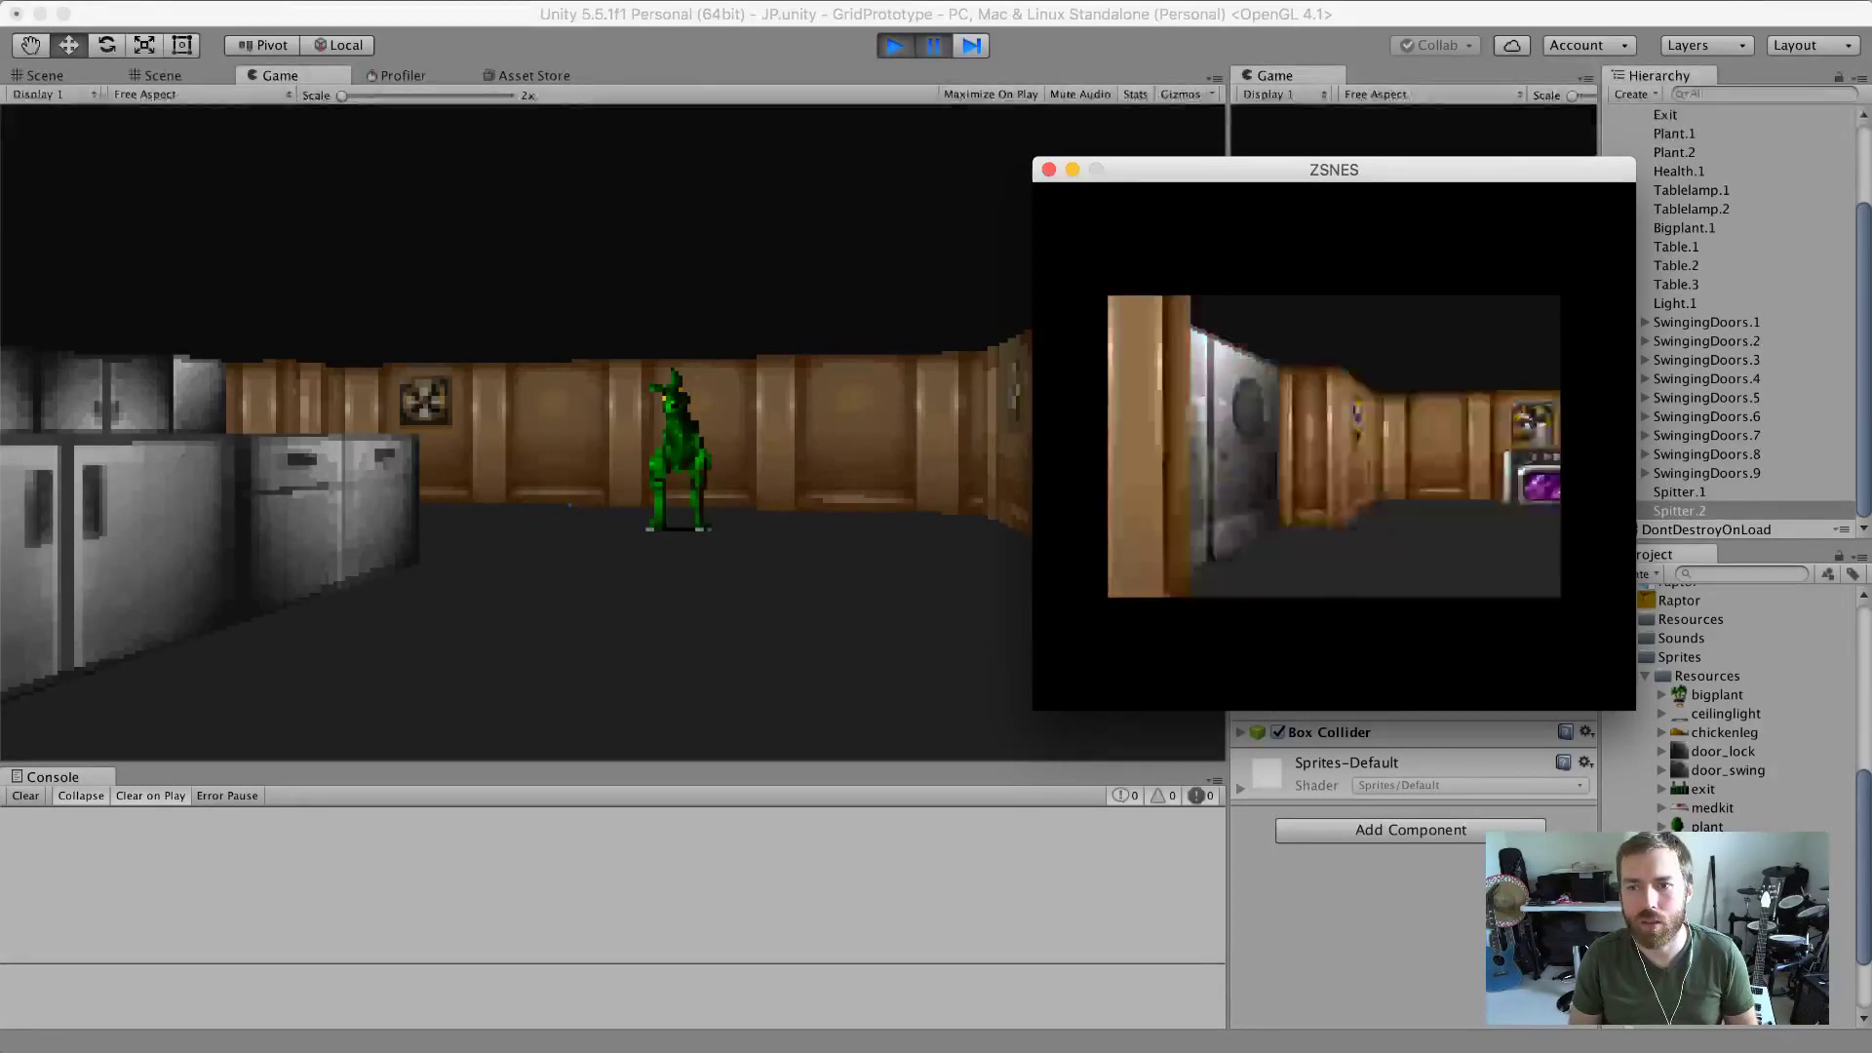
{"action": "key", "text": "Right"}
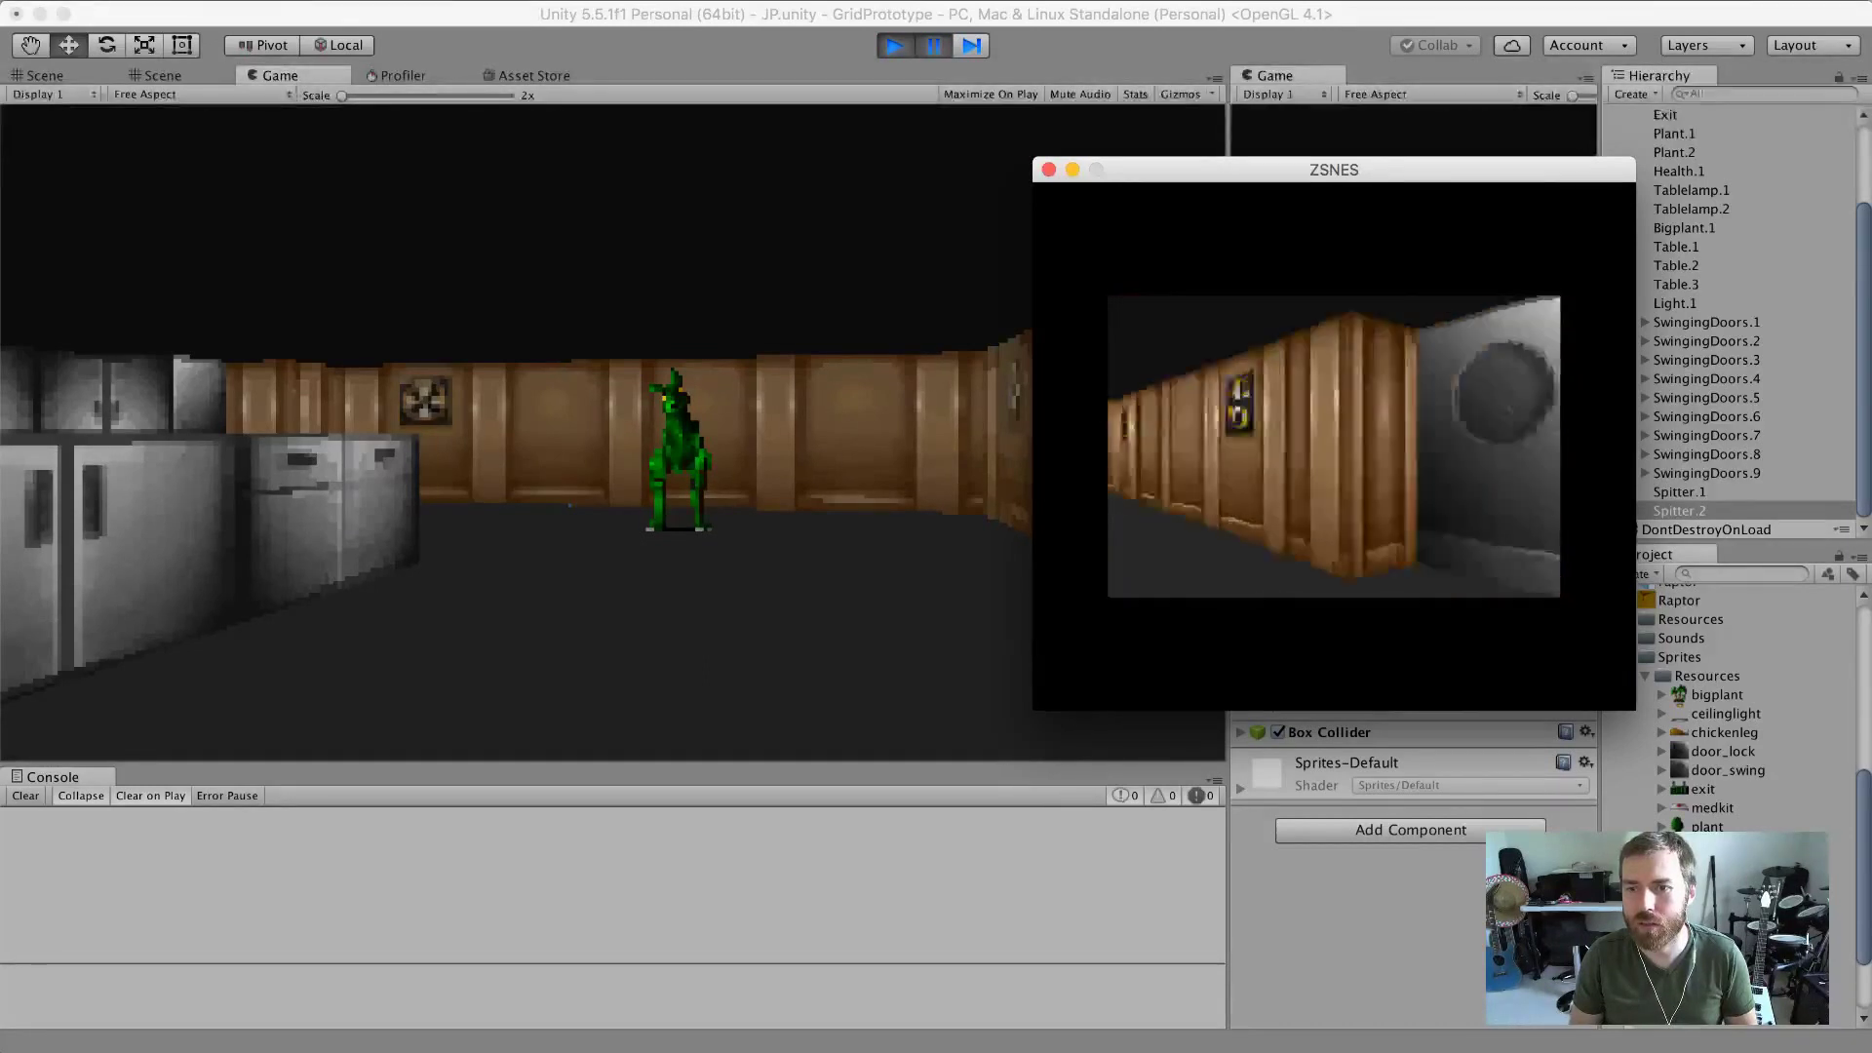
{"action": "key", "text": "Up"}
{"action": "key", "text": "Up"}
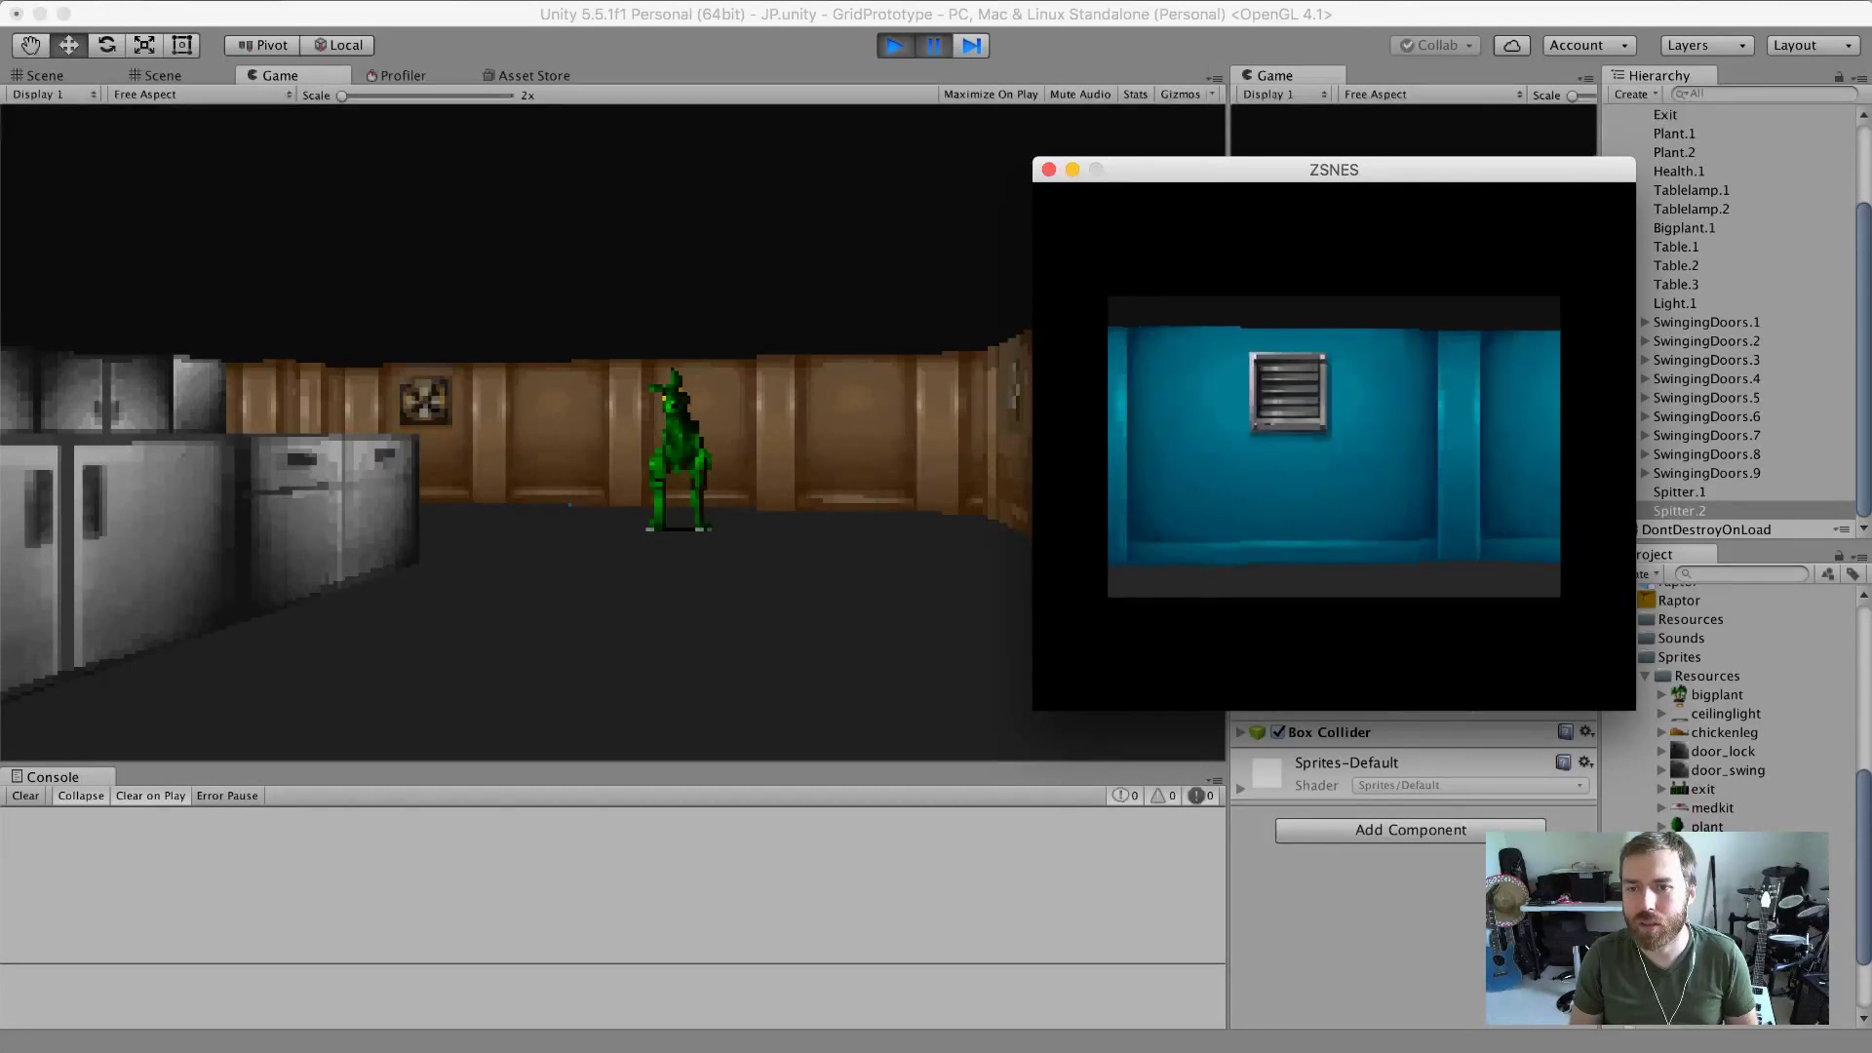
Re-enter the kitchen through the swinging doors, approach the raptor, and turn right to face the distant spitter.
{"action": "key", "text": "Right"}
{"action": "key", "text": "Up"}
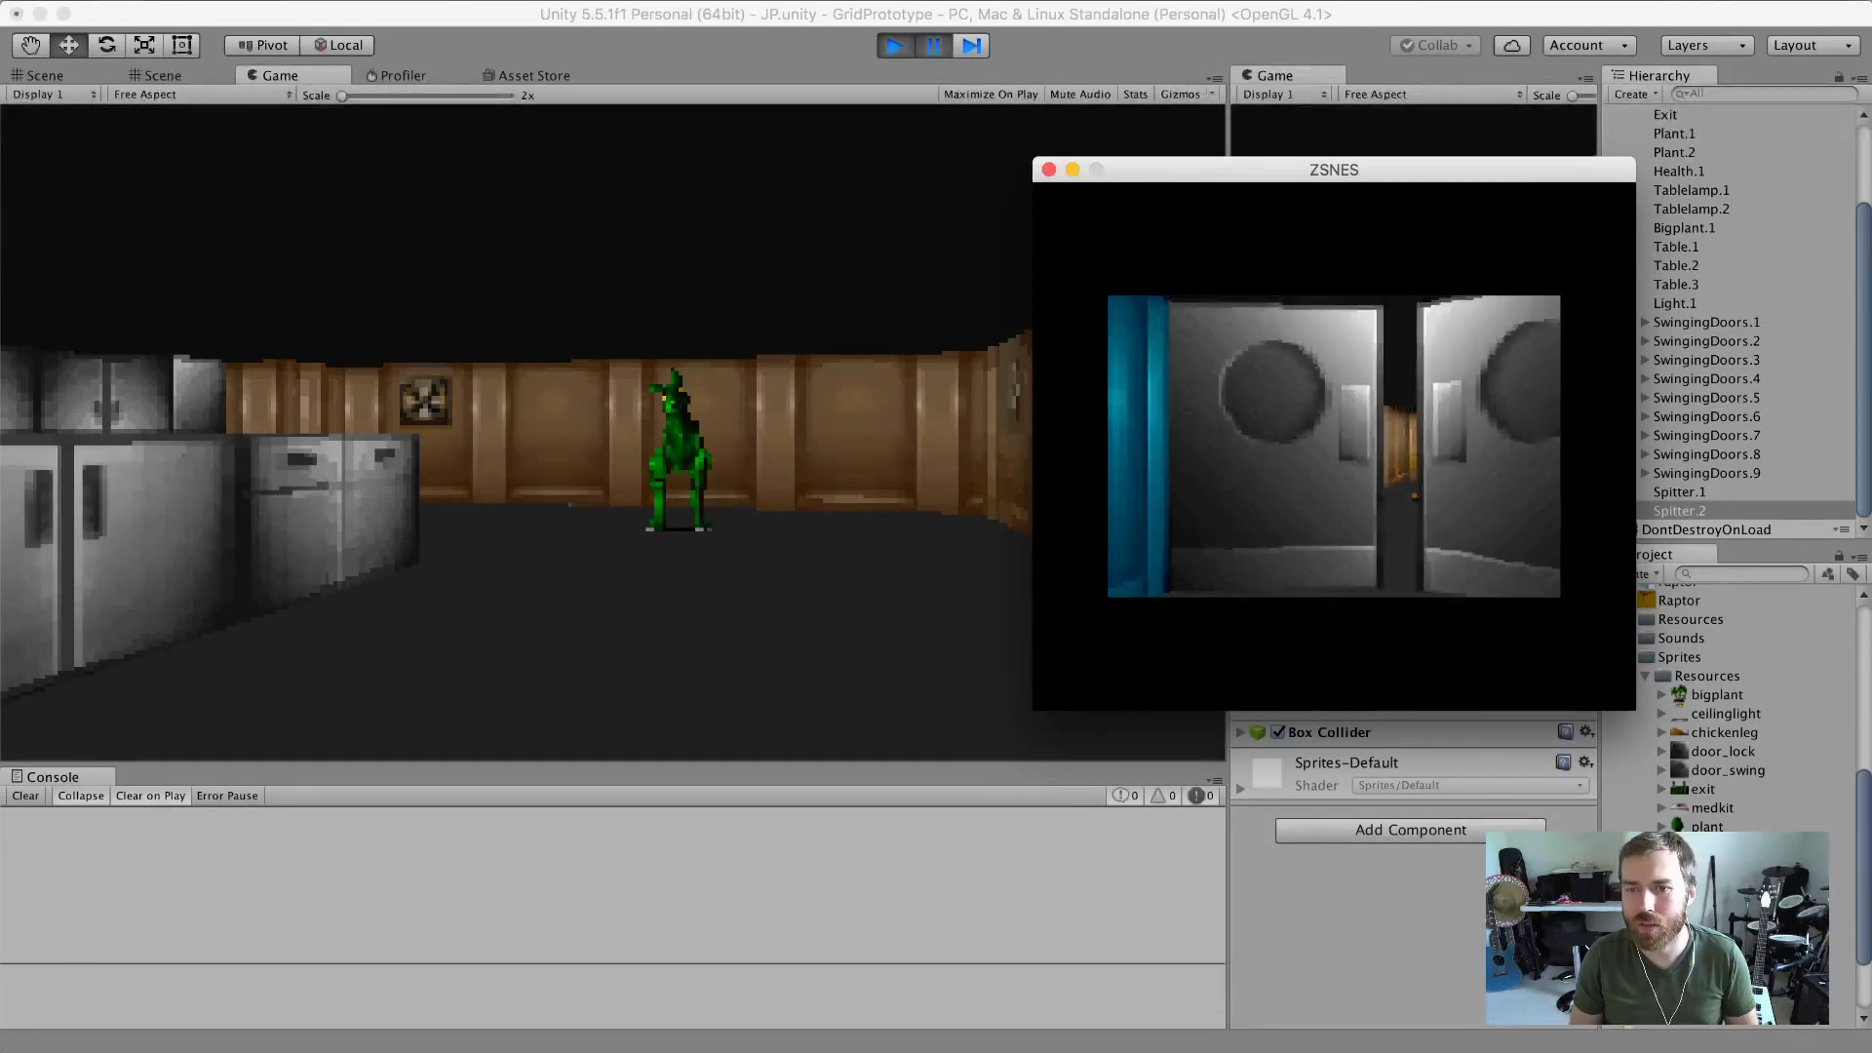
{"action": "key", "text": "Up"}
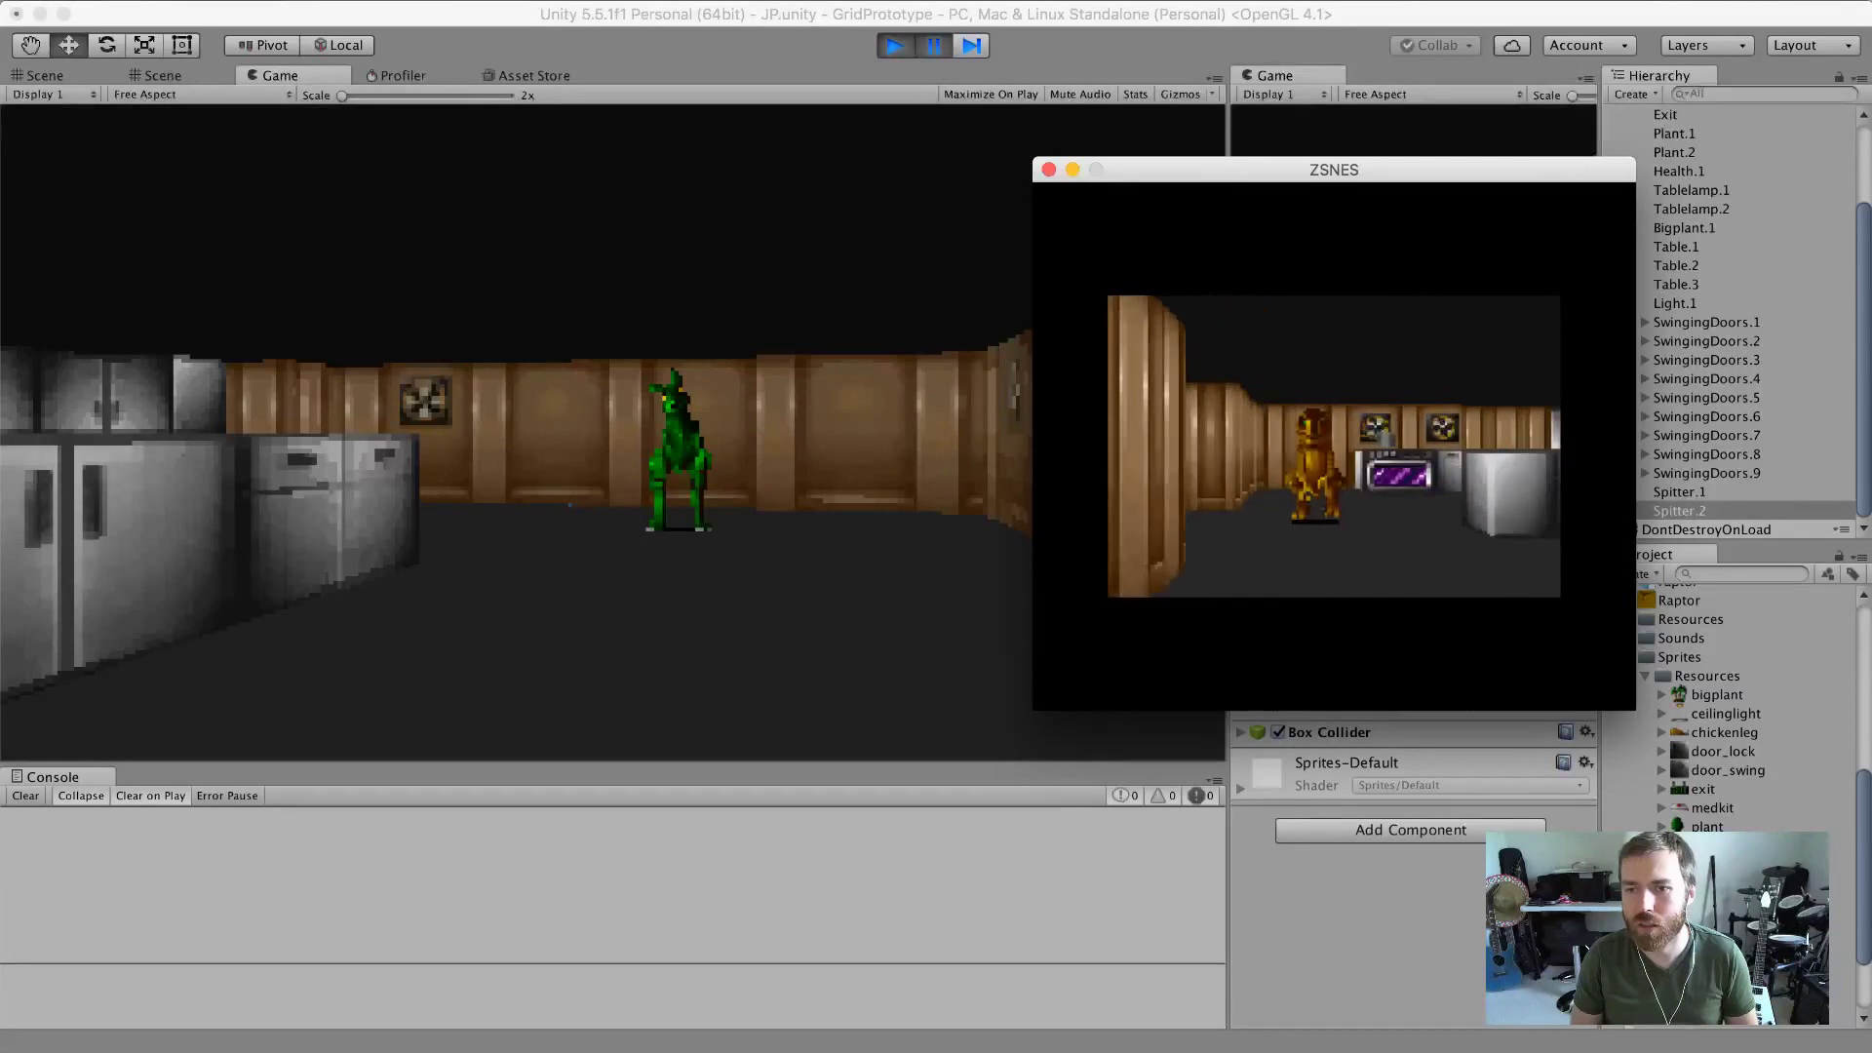
{"action": "key", "text": "Up"}
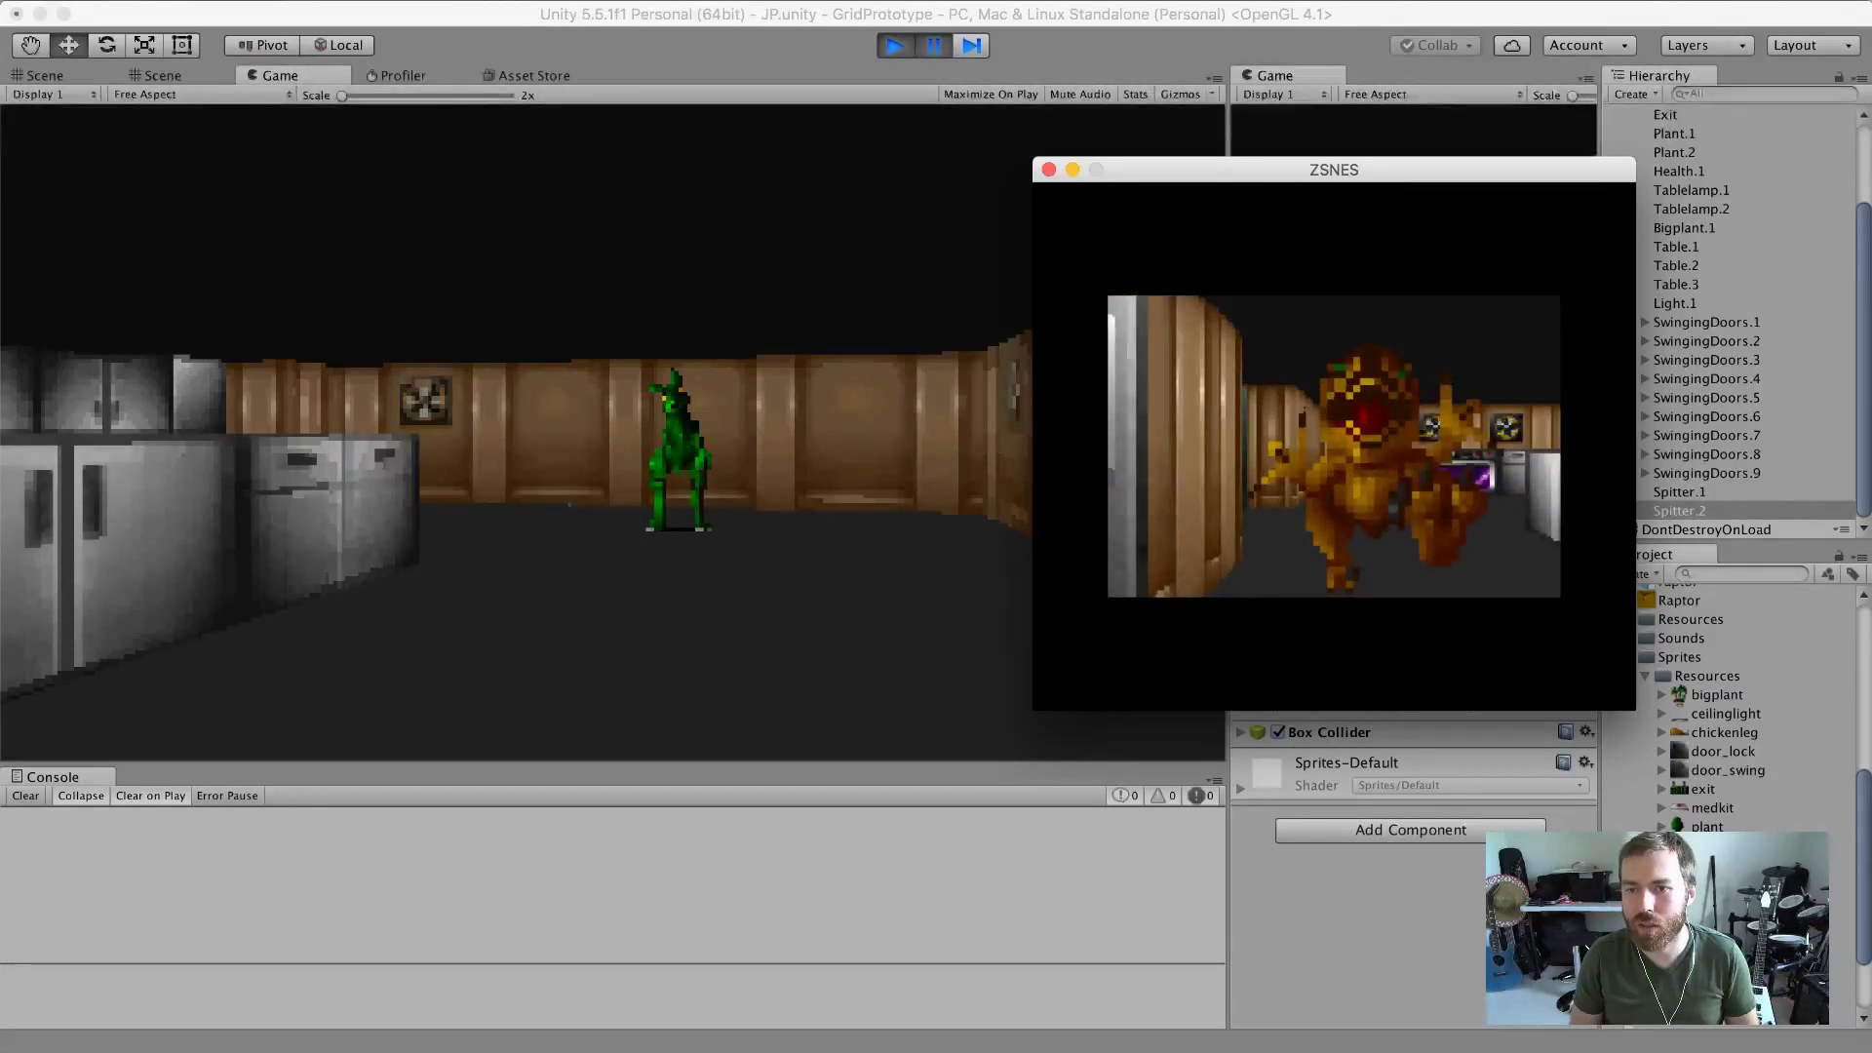
{"action": "key", "text": "Right"}
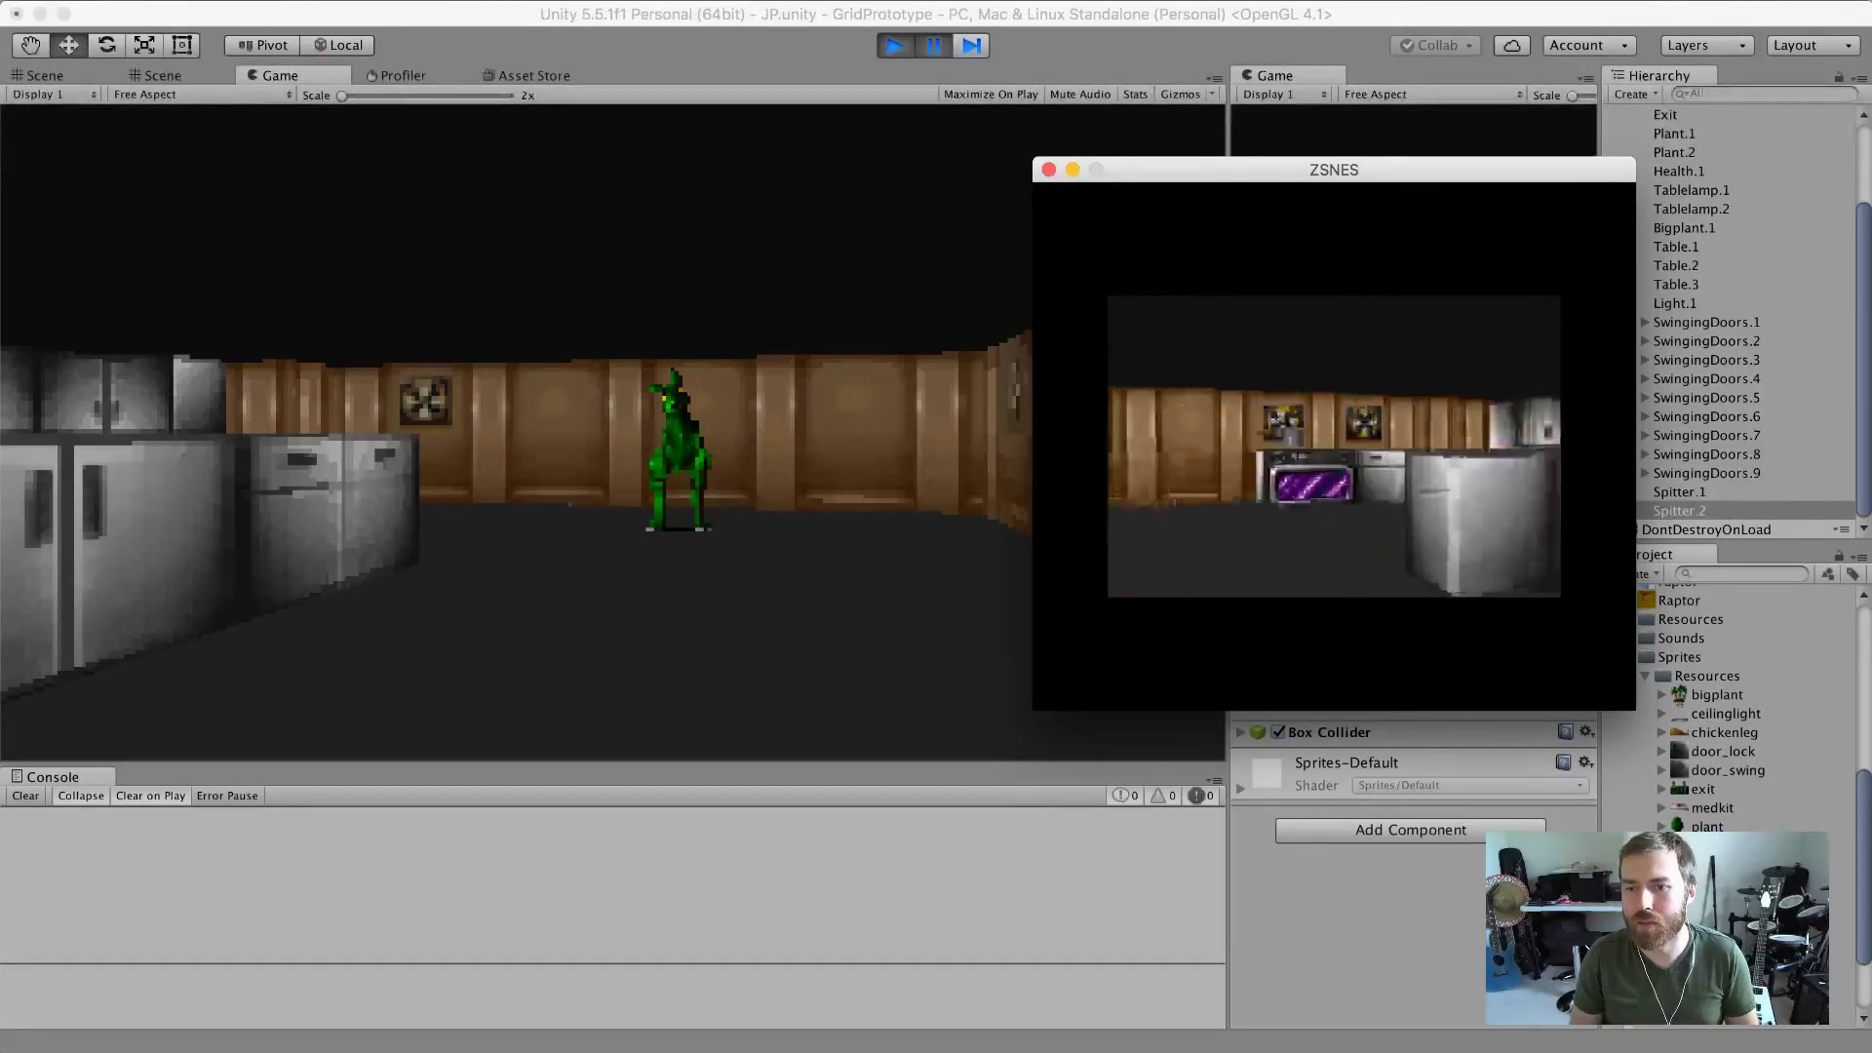
{"action": "key", "text": "Right"}
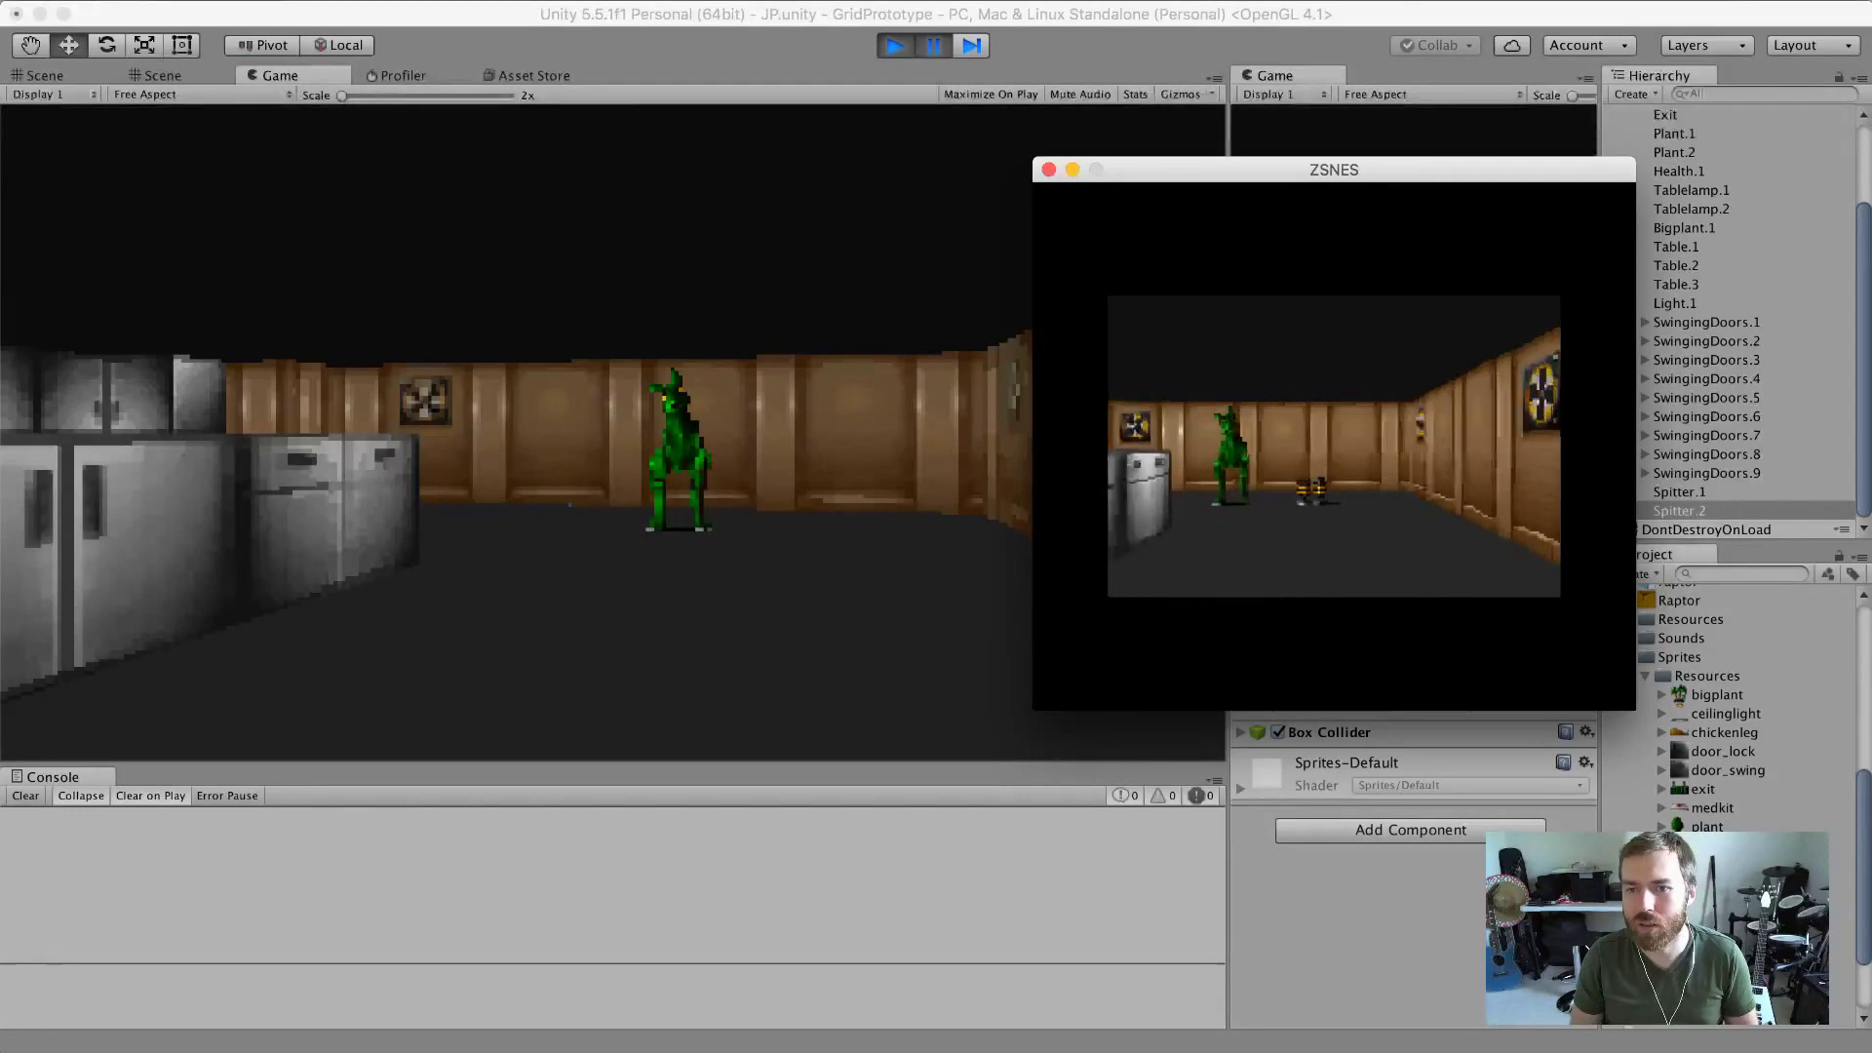
Walk up to the spitter in the original kitchen and examine its sprite size at close range.
{"action": "key", "text": "Left"}
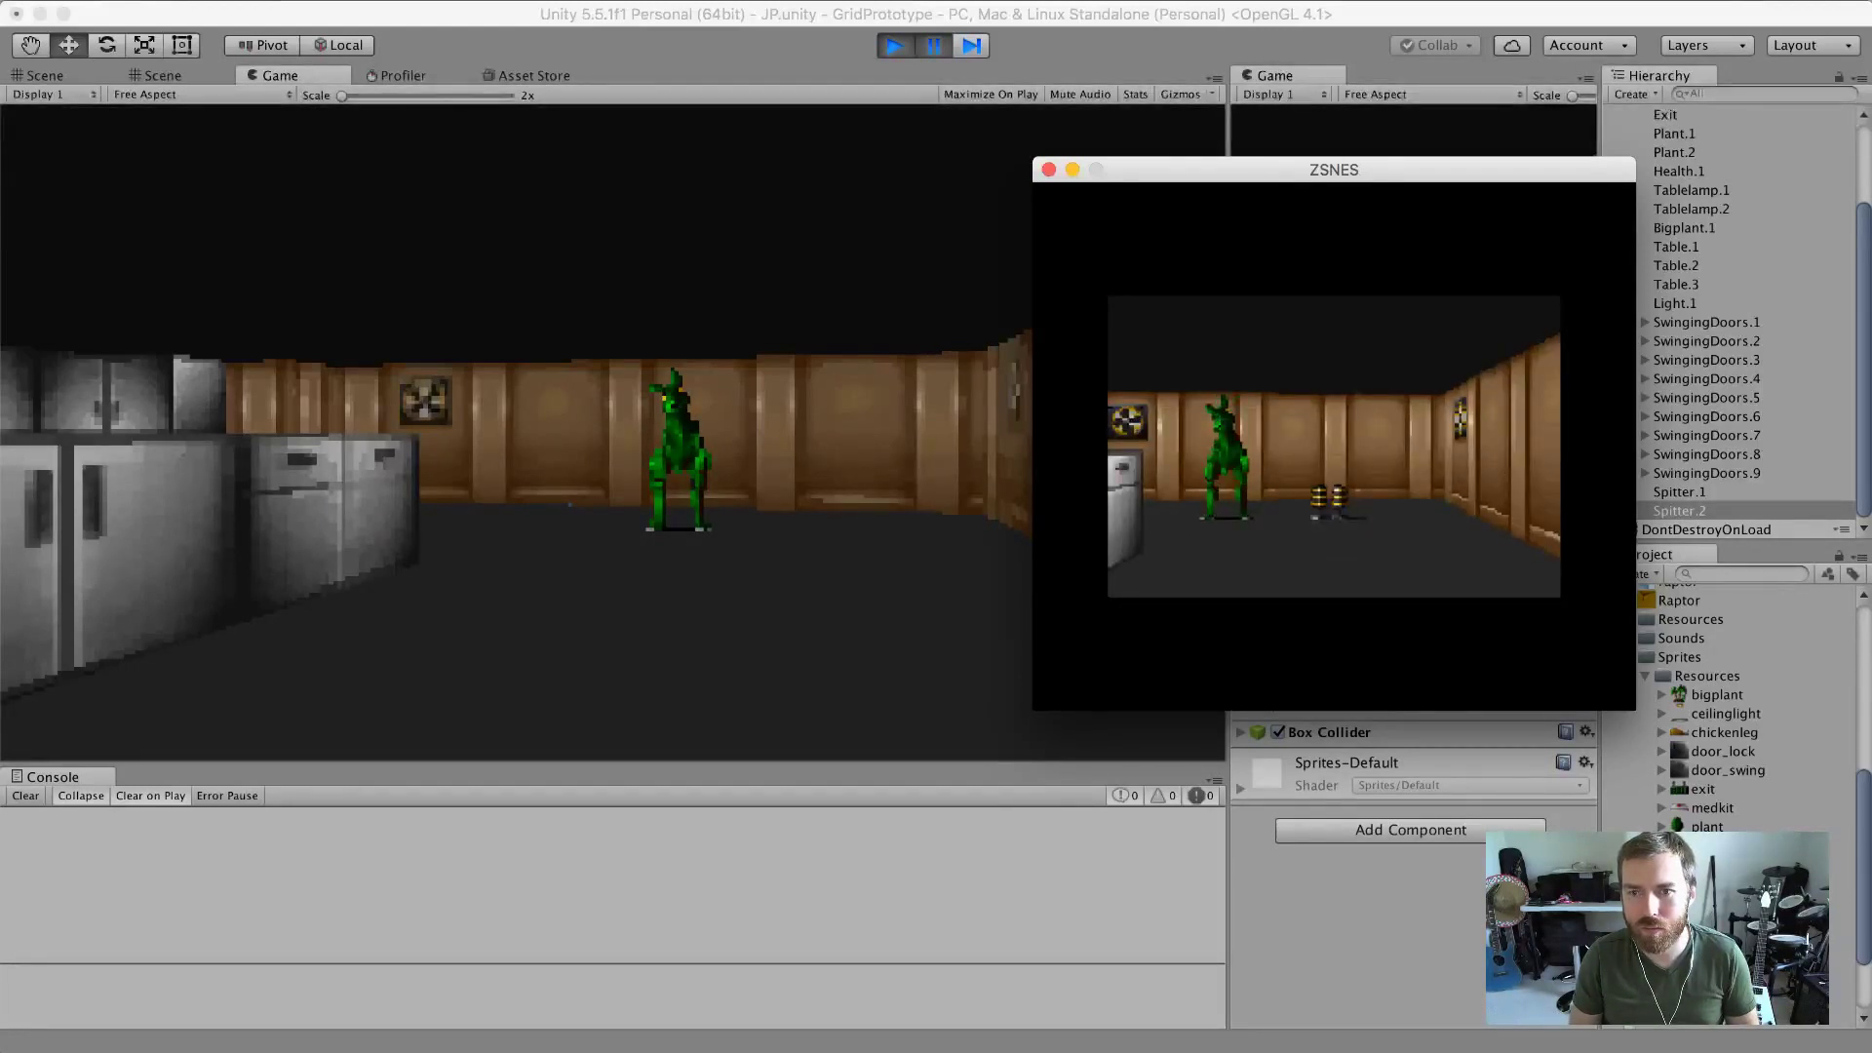
{"action": "key", "text": "Up"}
{"action": "key", "text": "Left"}
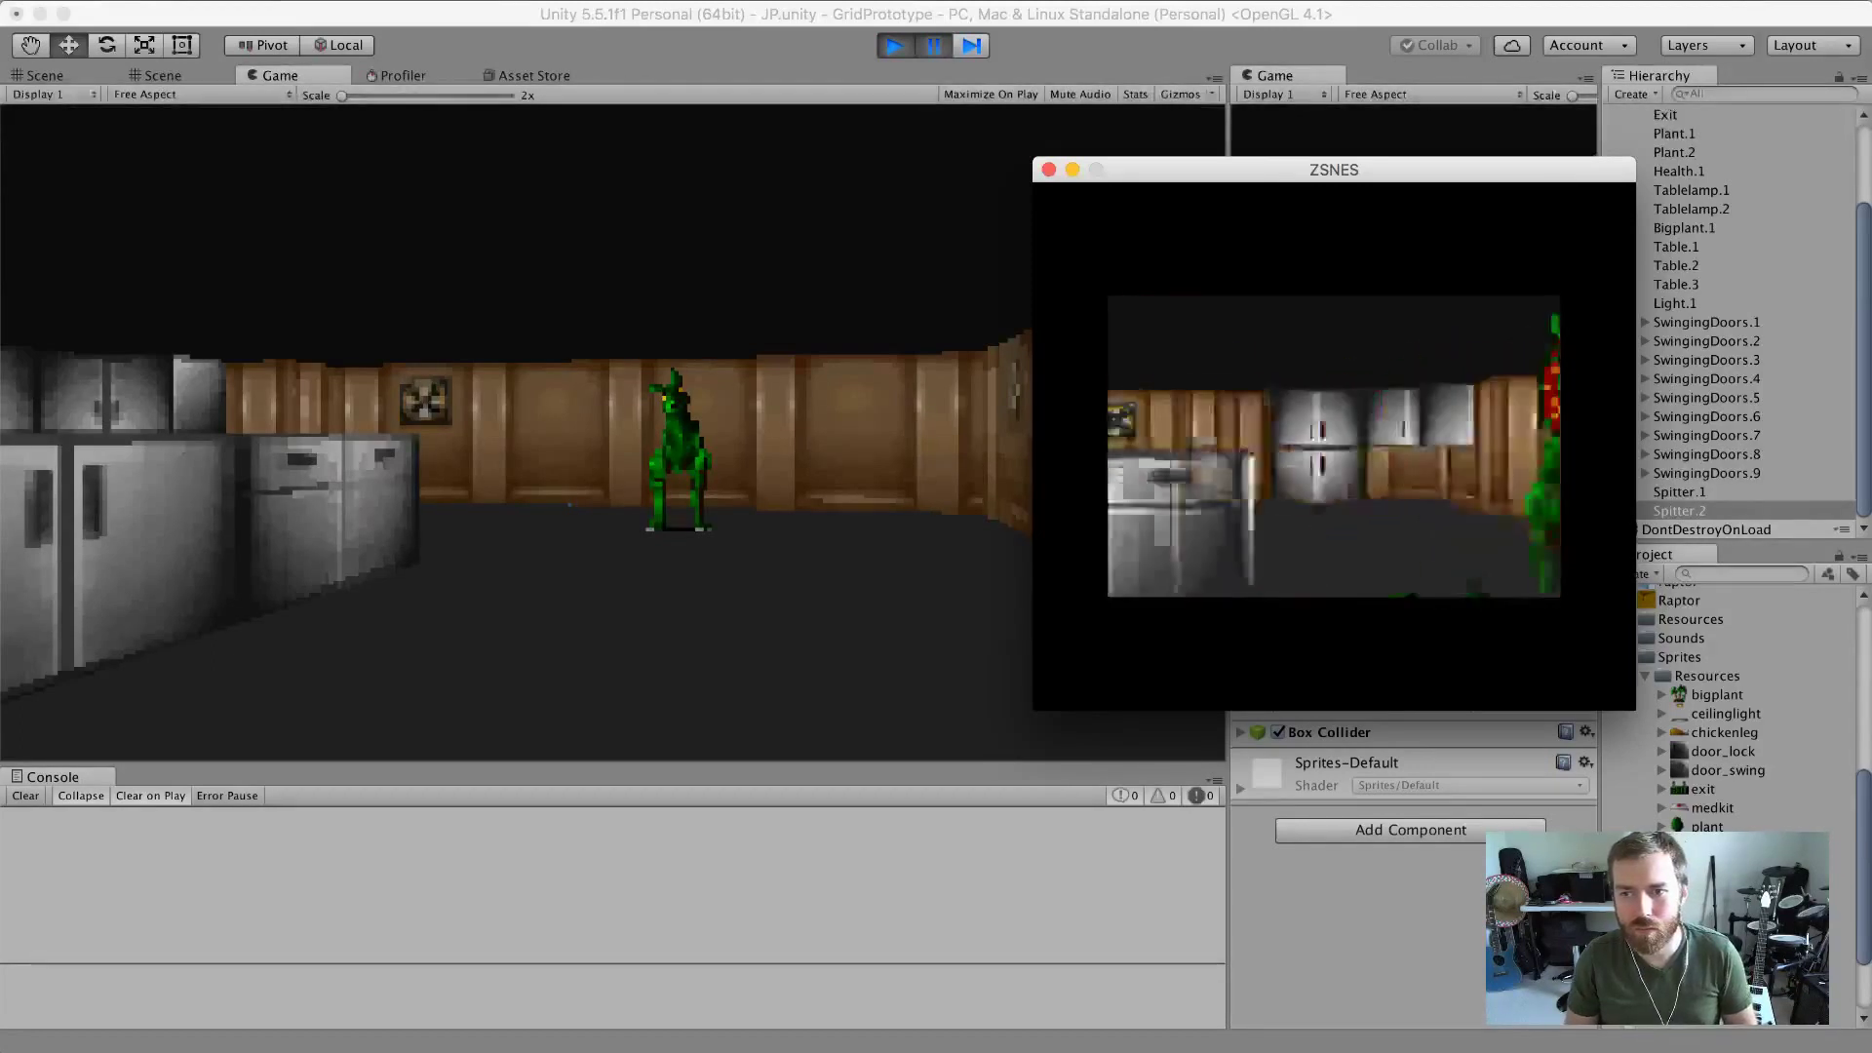
{"action": "key", "text": "Right"}
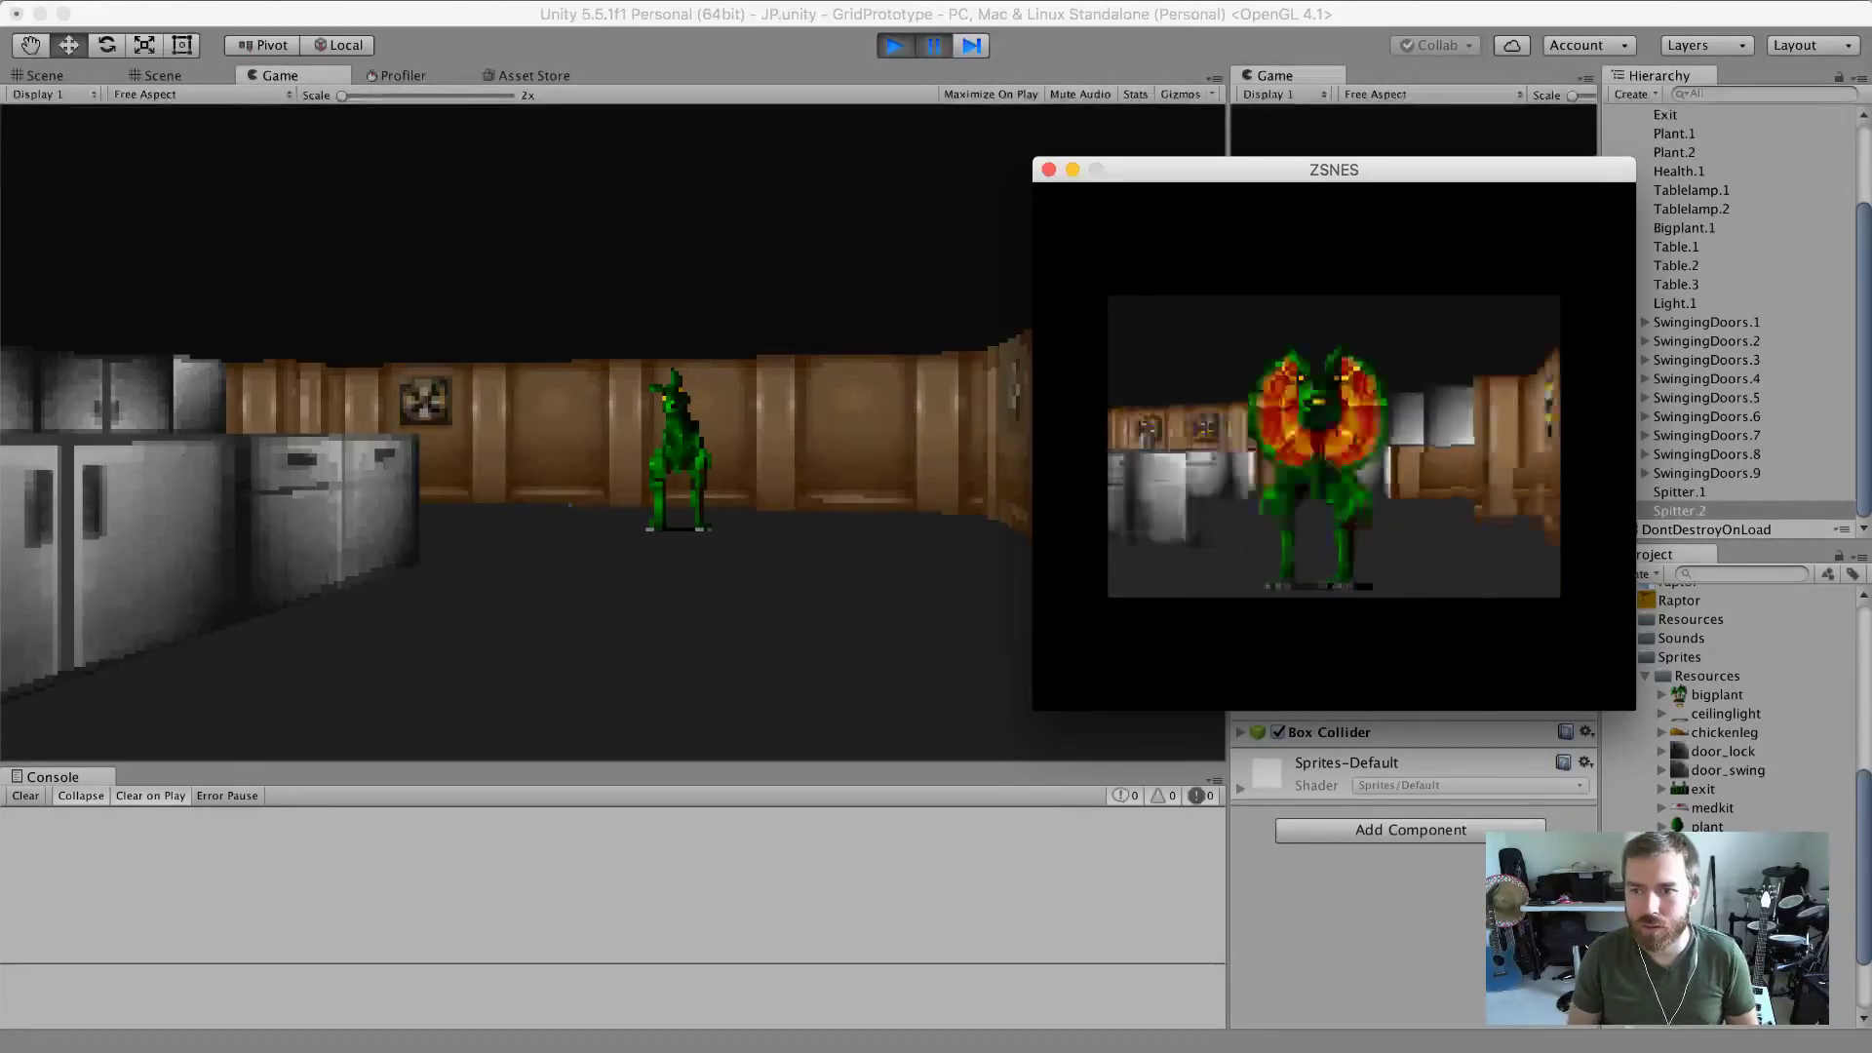
{"action": "key", "text": "Left"}
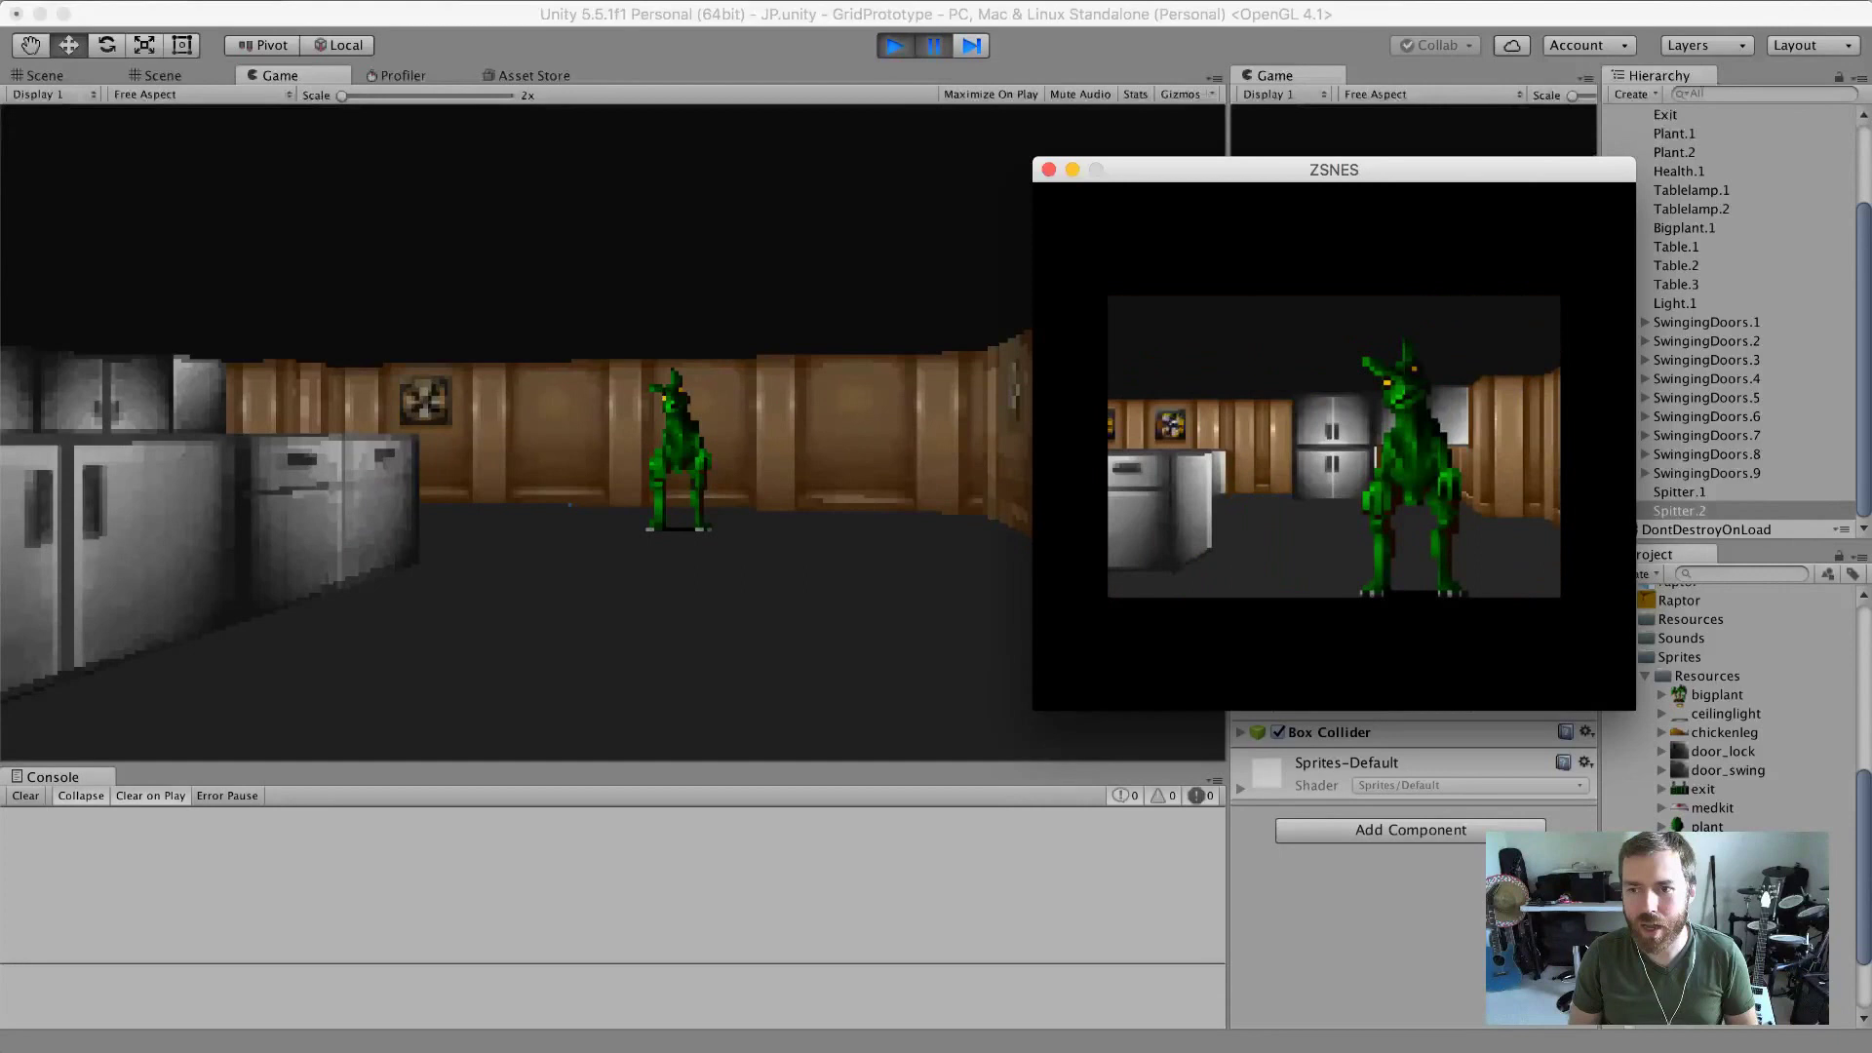
{"action": "key", "text": "Right"}
{"action": "key", "text": "Right"}
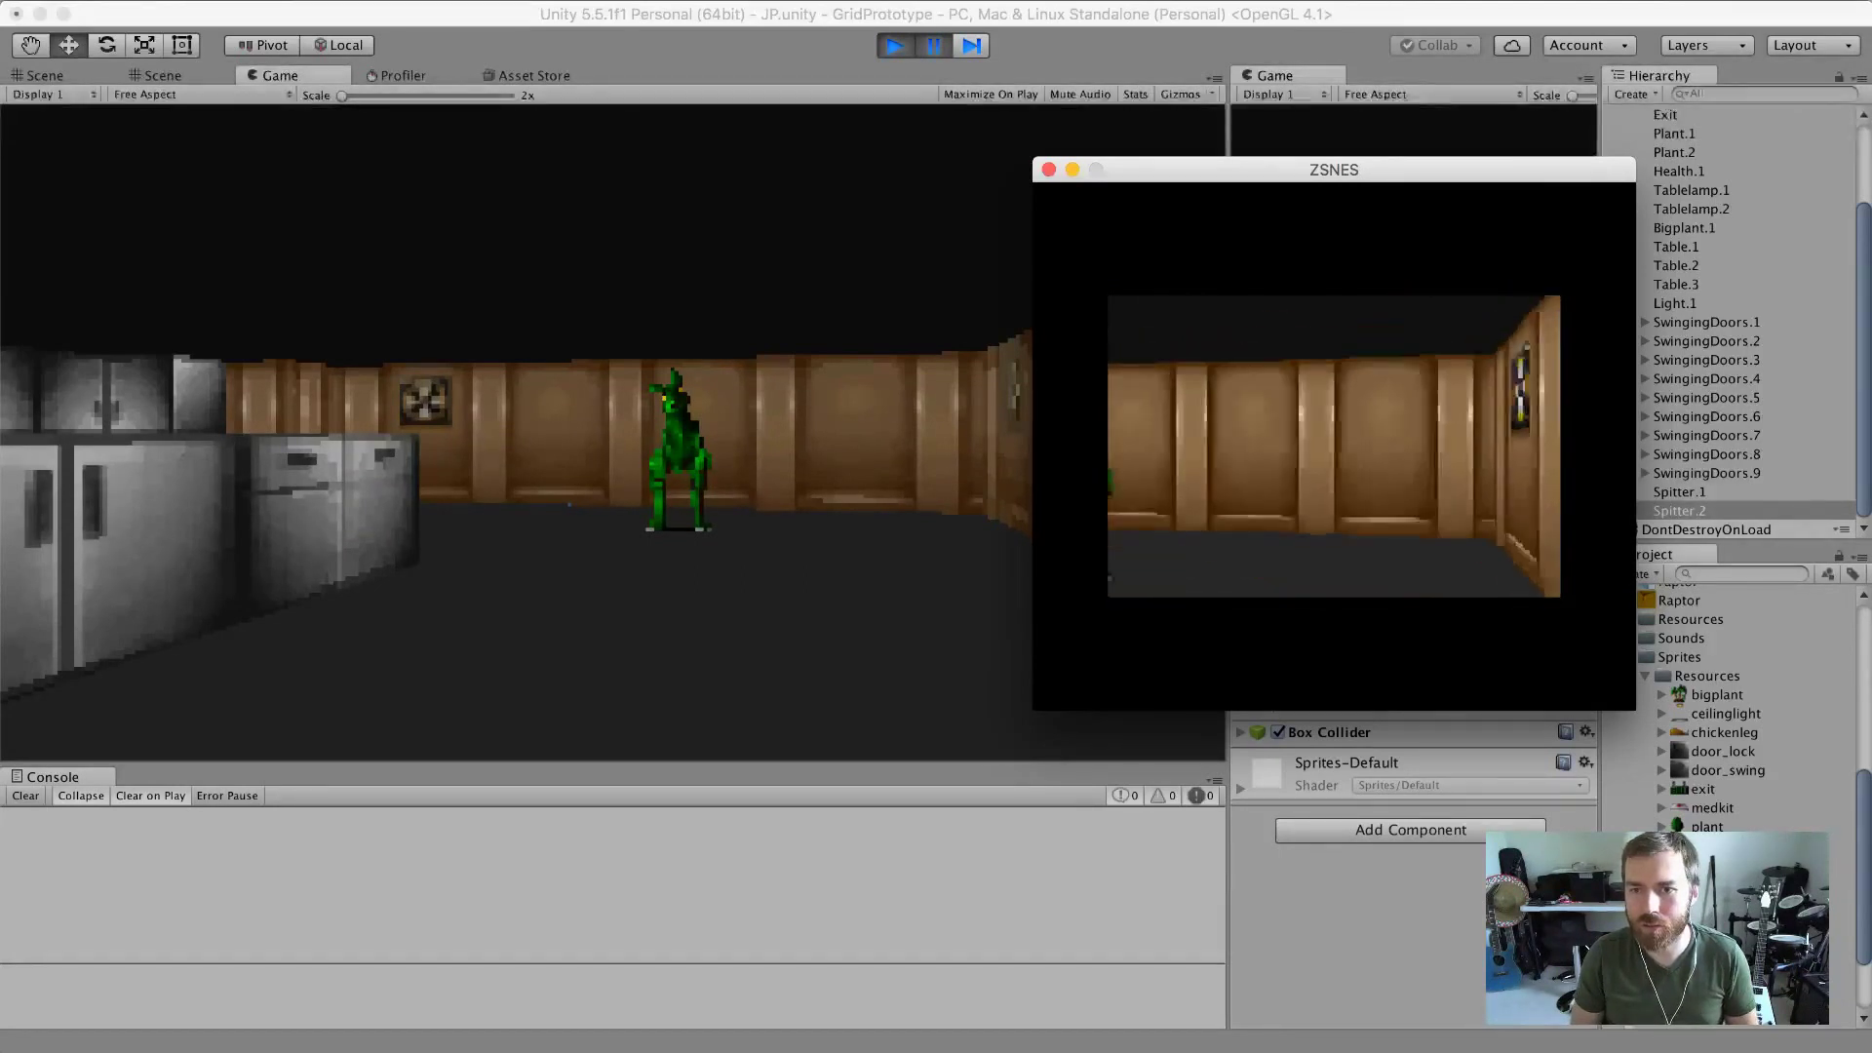
{"action": "key", "text": "Left"}
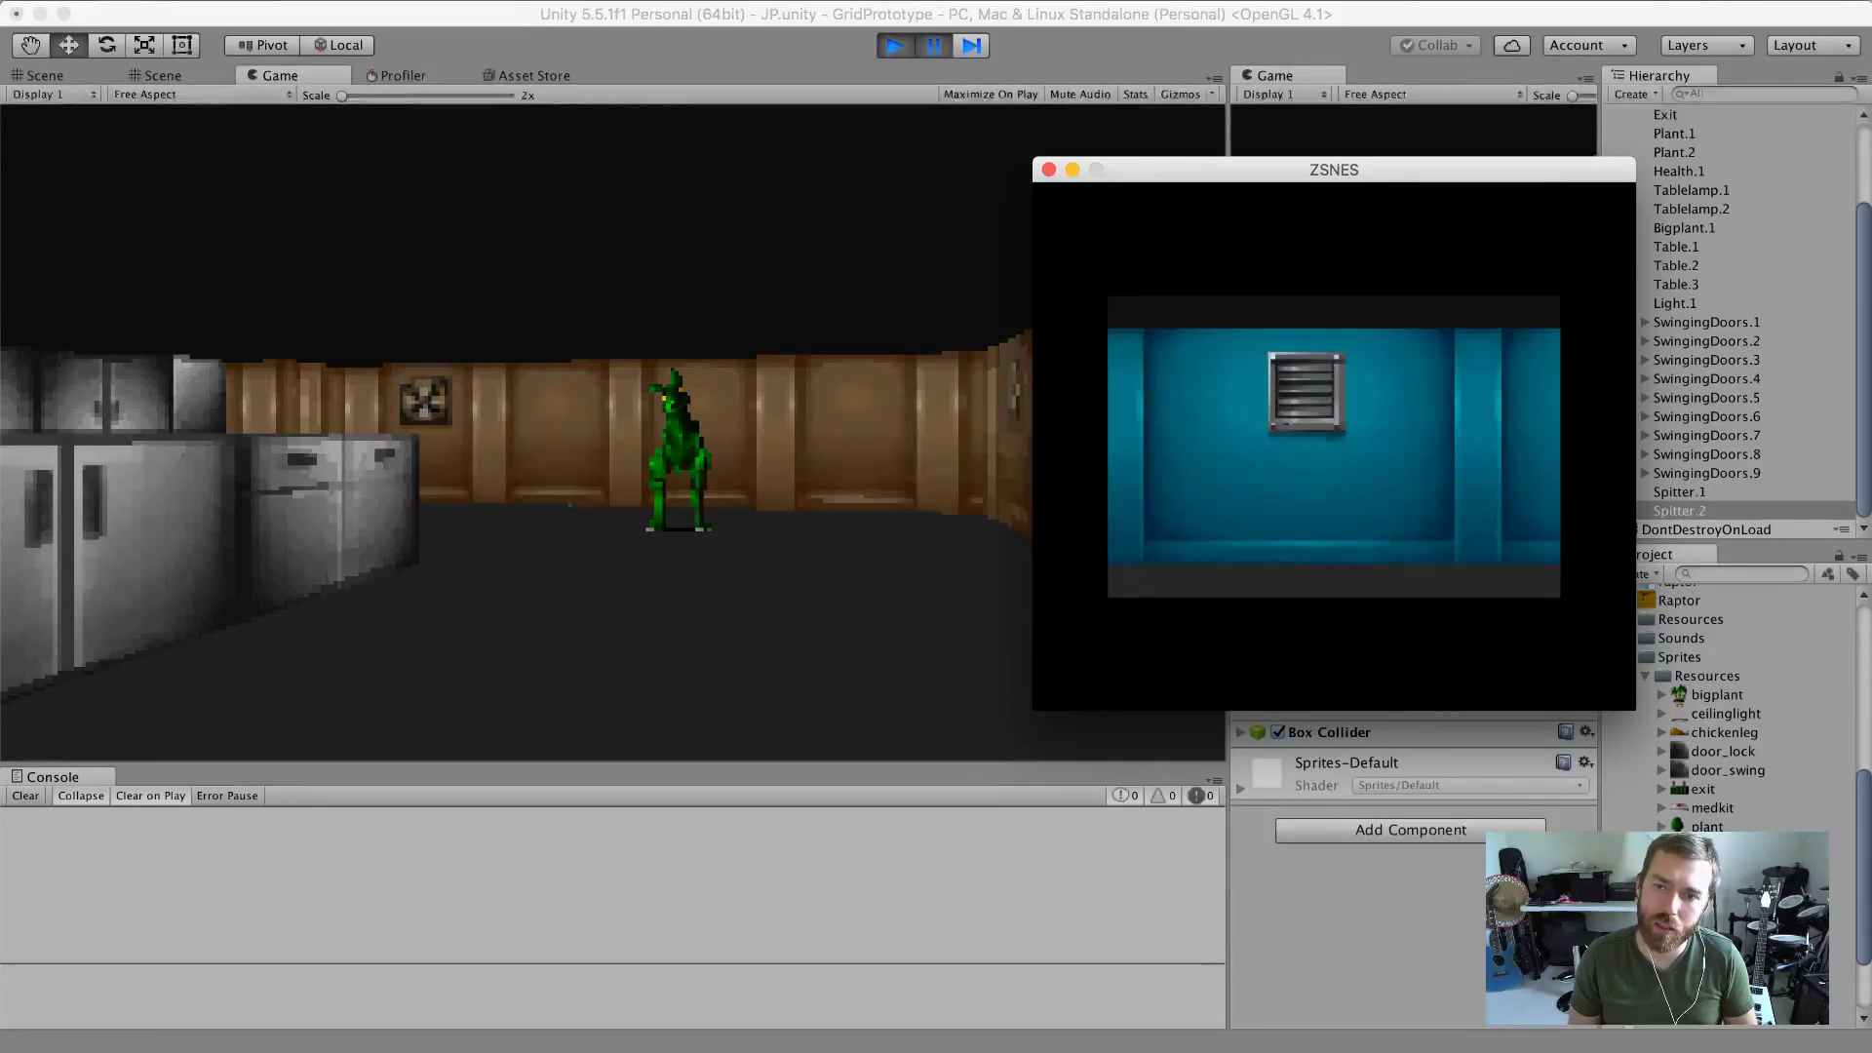
Re-enter the original kitchen through the swinging doors, shoot the orange raptor, and face the green spitter near the far wall.
{"action": "key", "text": "Up"}
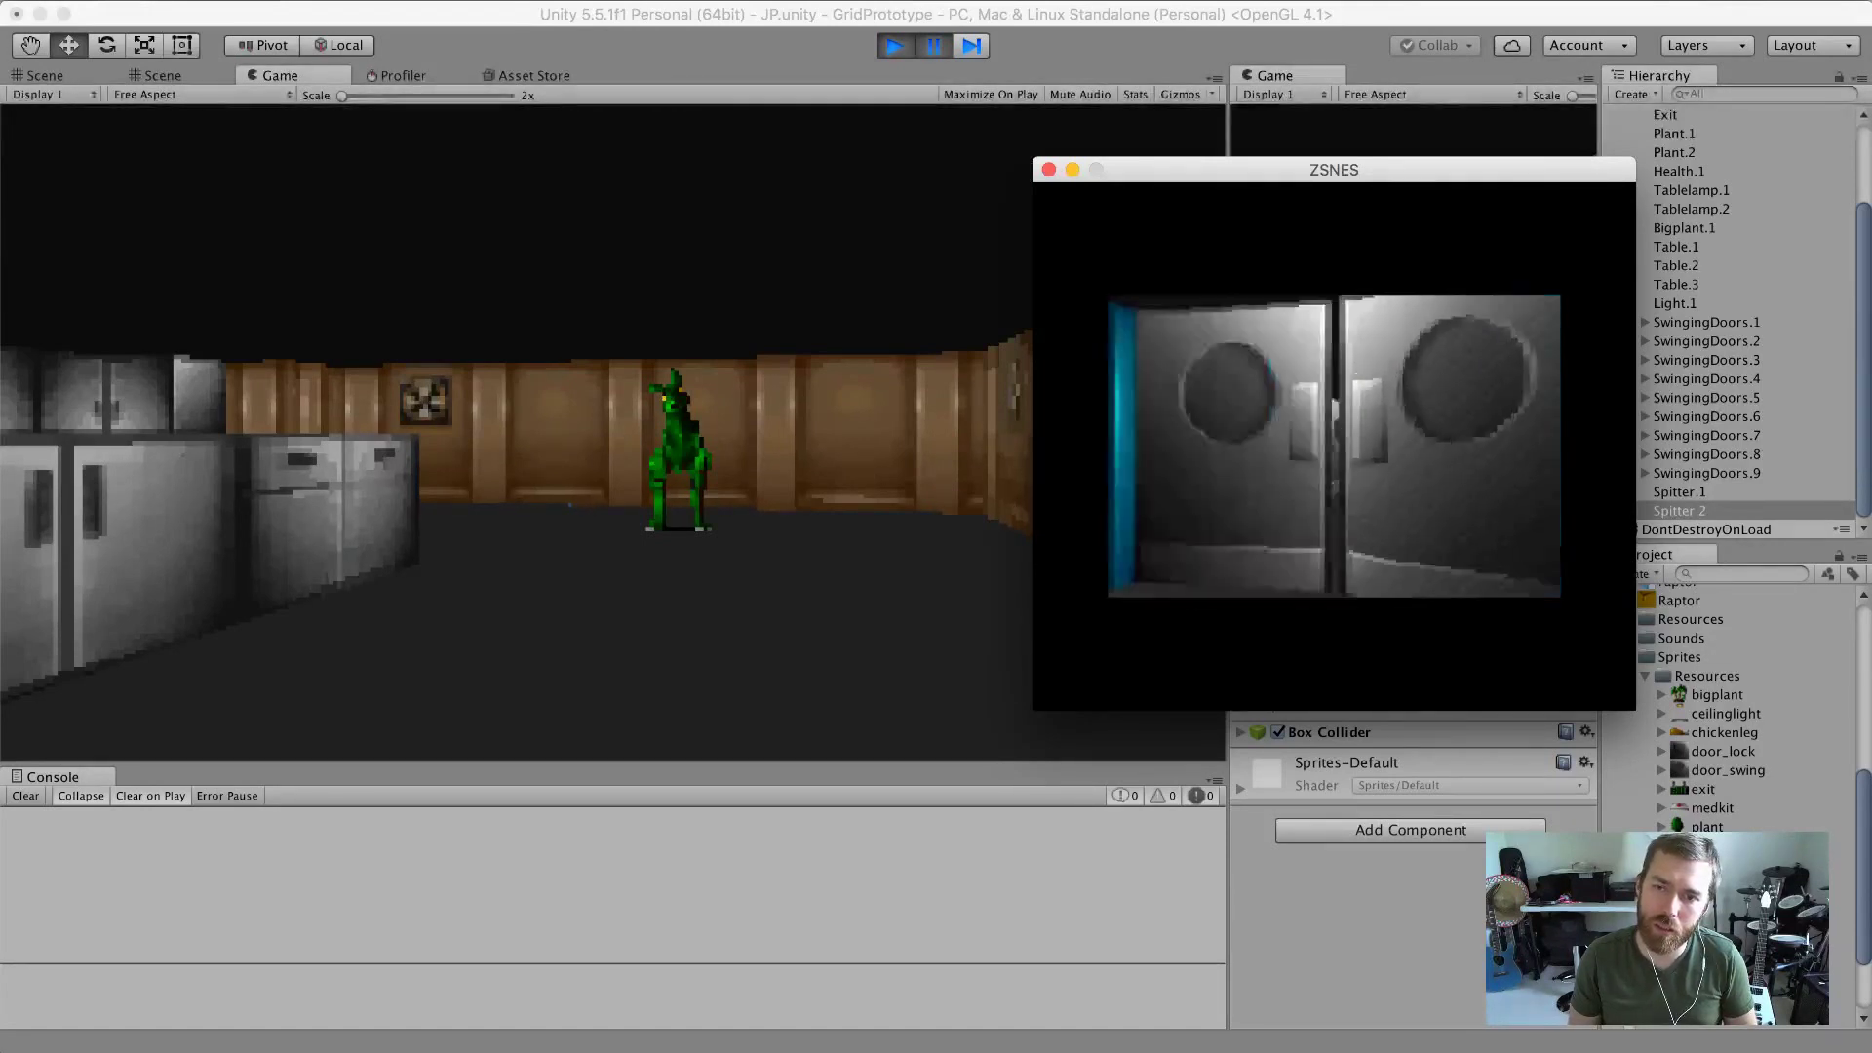
{"action": "key", "text": "Up"}
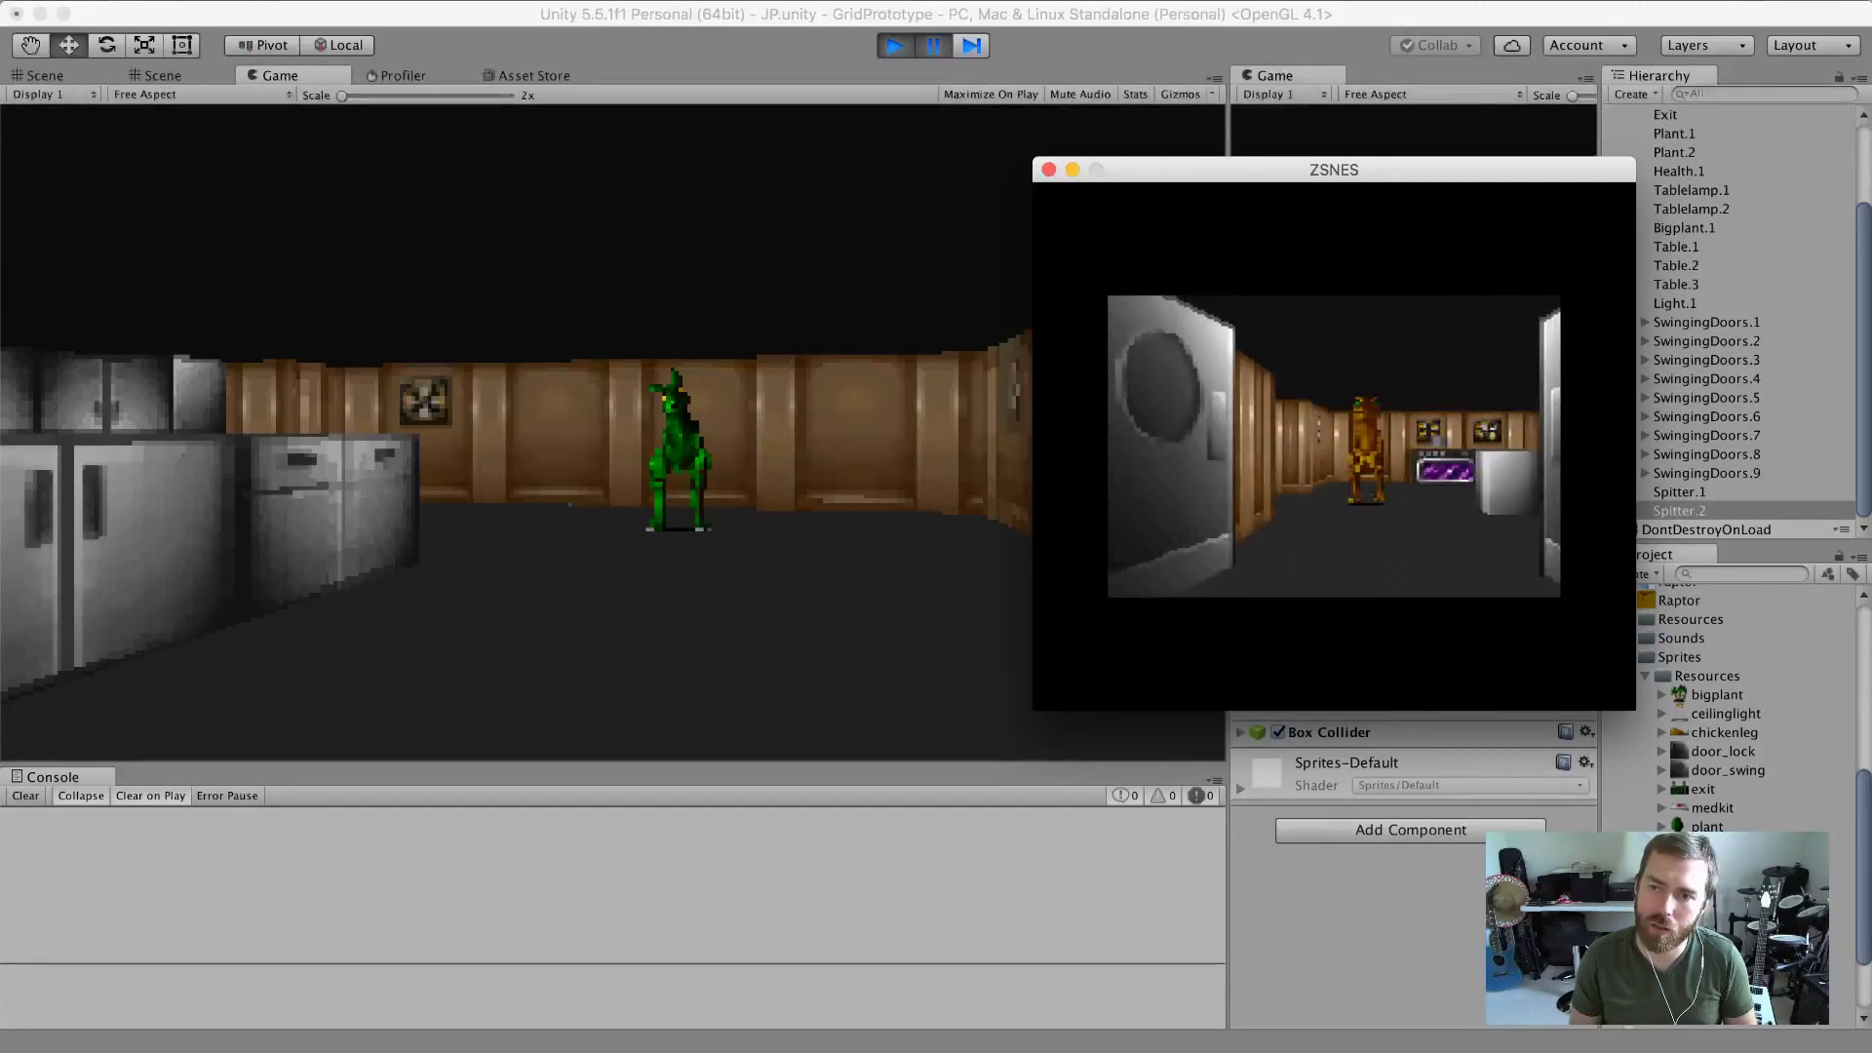
{"action": "key", "text": "z"}
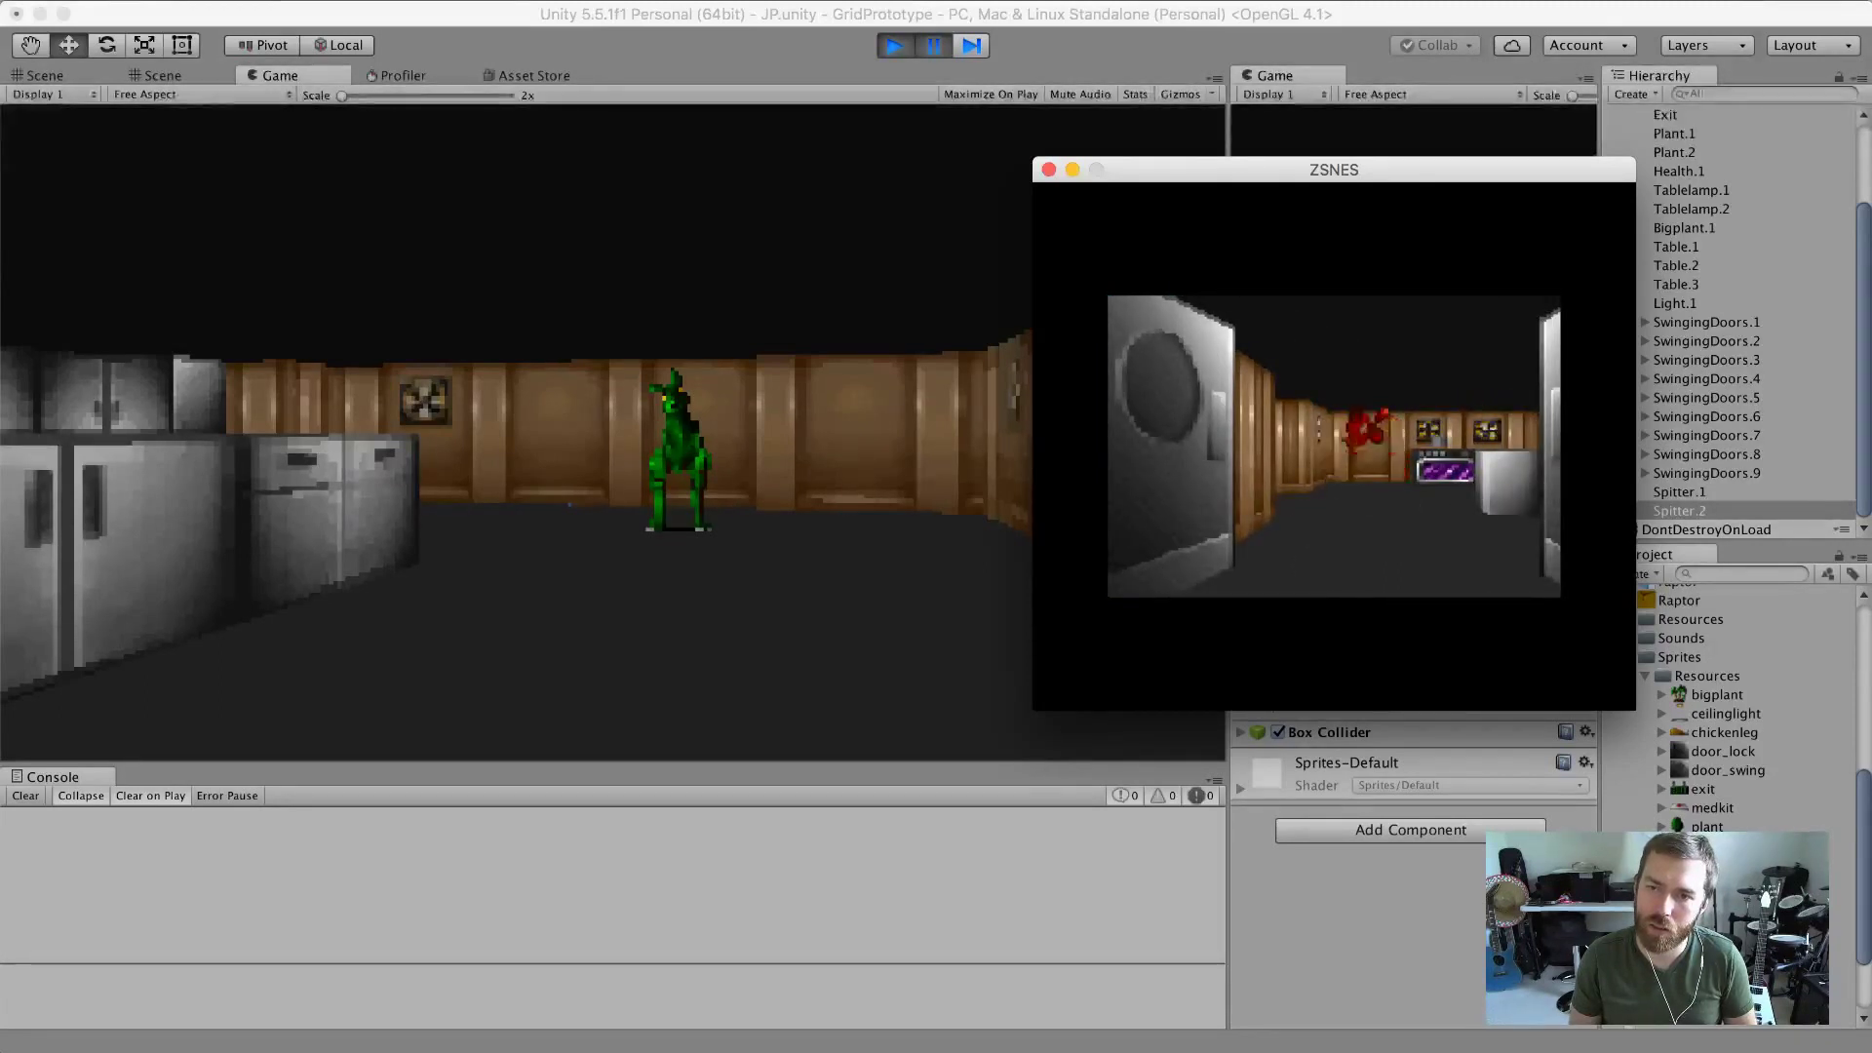
{"action": "key", "text": "Up"}
{"action": "key", "text": "Right"}
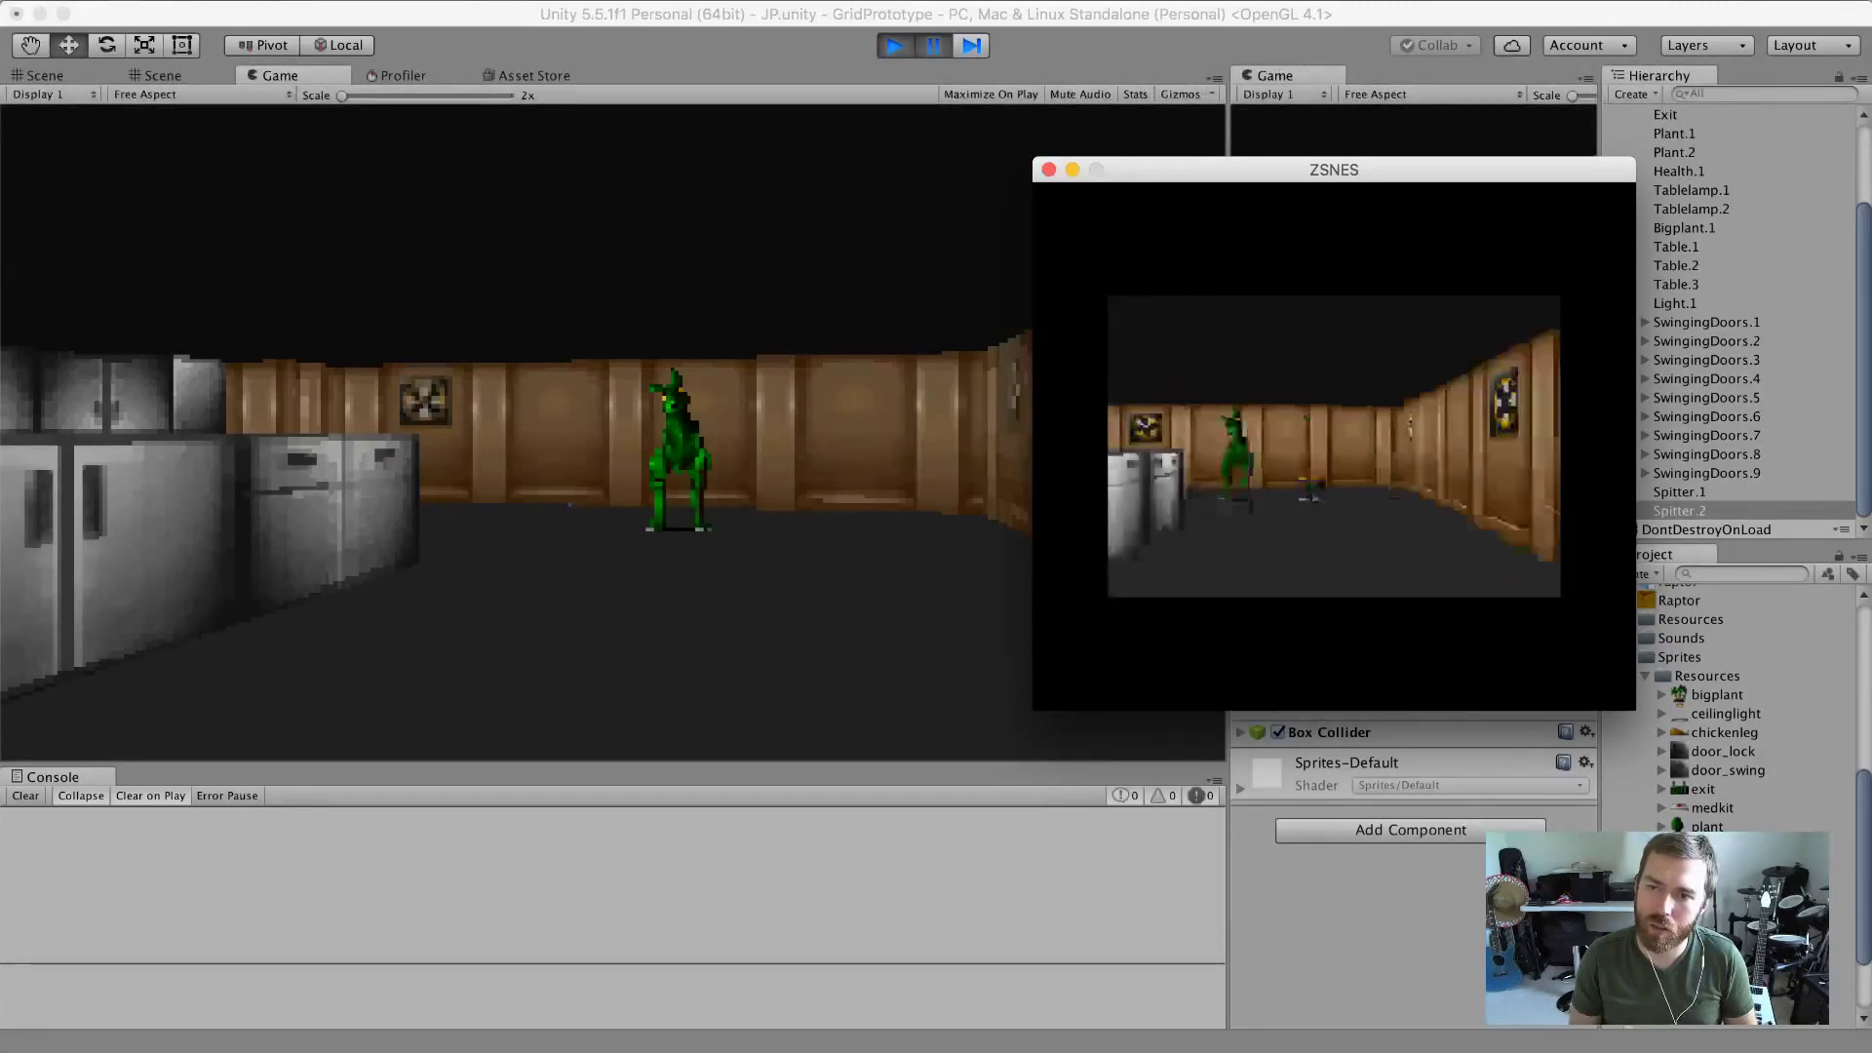
{"action": "key", "text": "Left"}
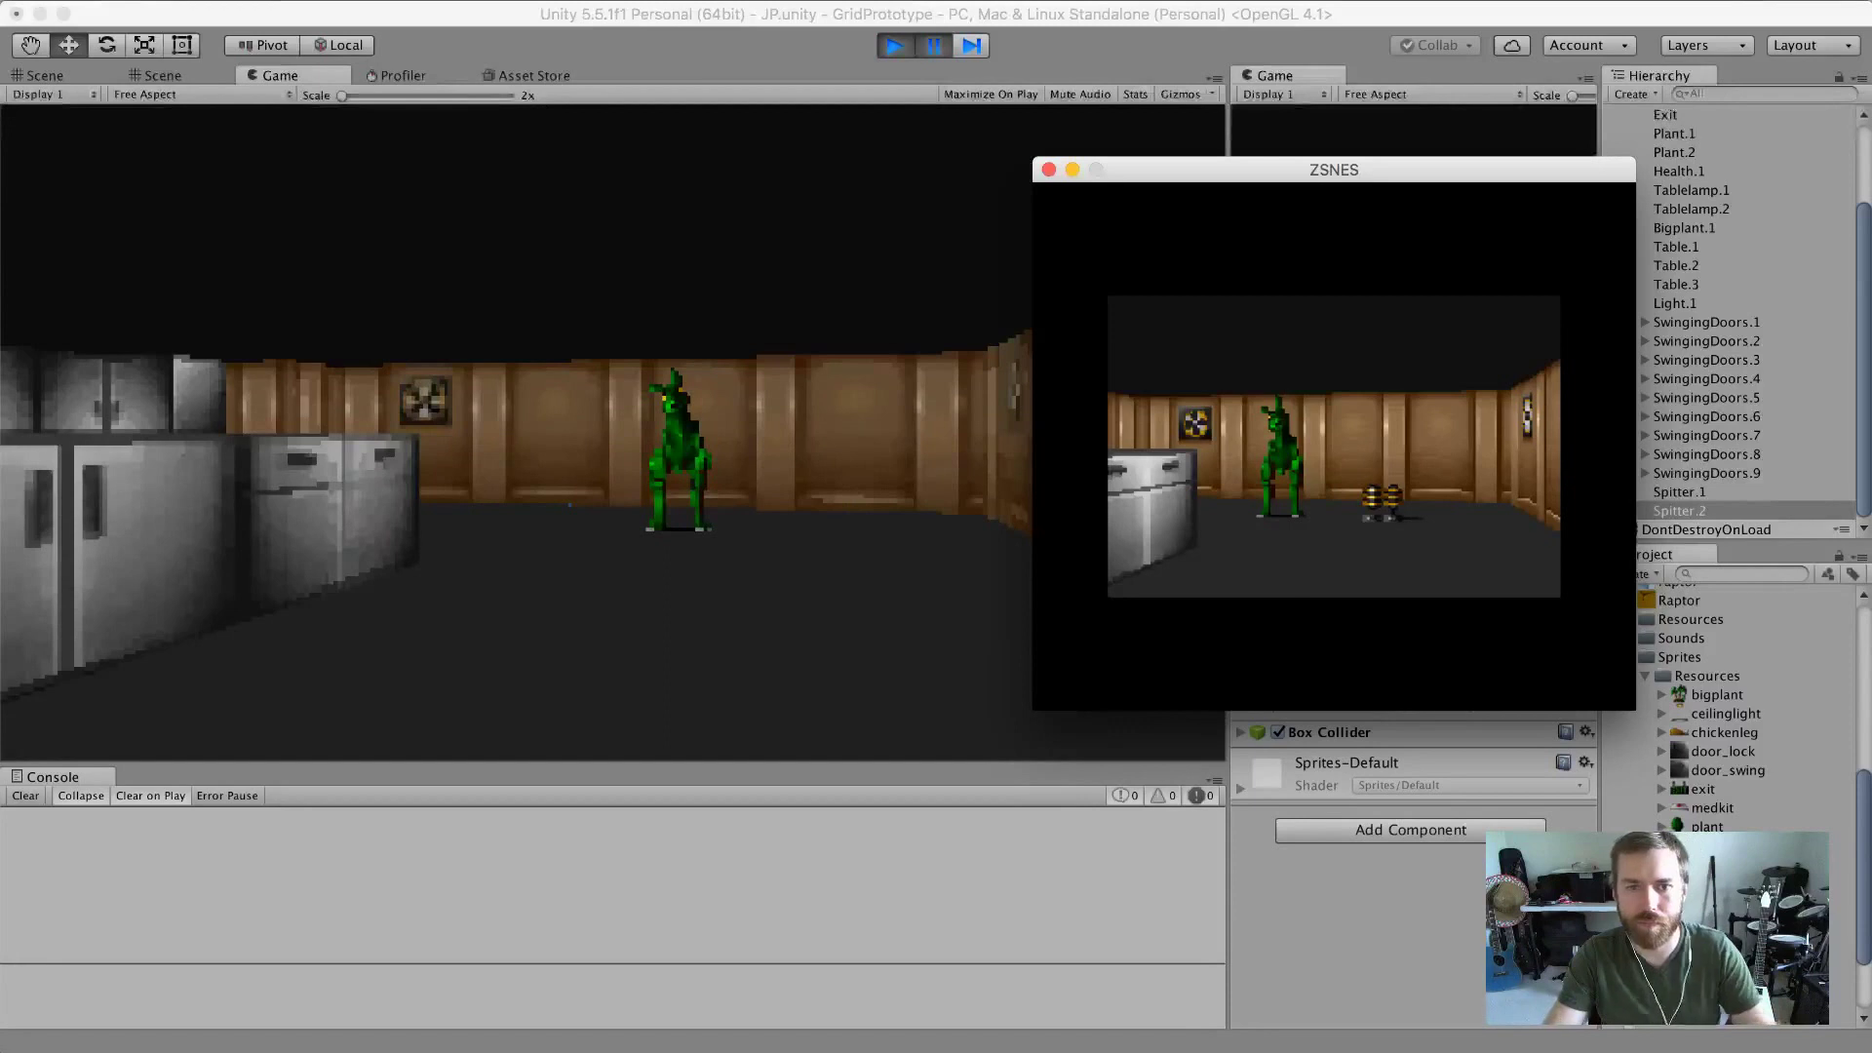
Switch to Unity, move Spitter.2 in the running scene to about X 57.7, Z 87.4, and compare it with the original in ZSNES.
{"action": "left_click", "coordinate": [446, 380]}
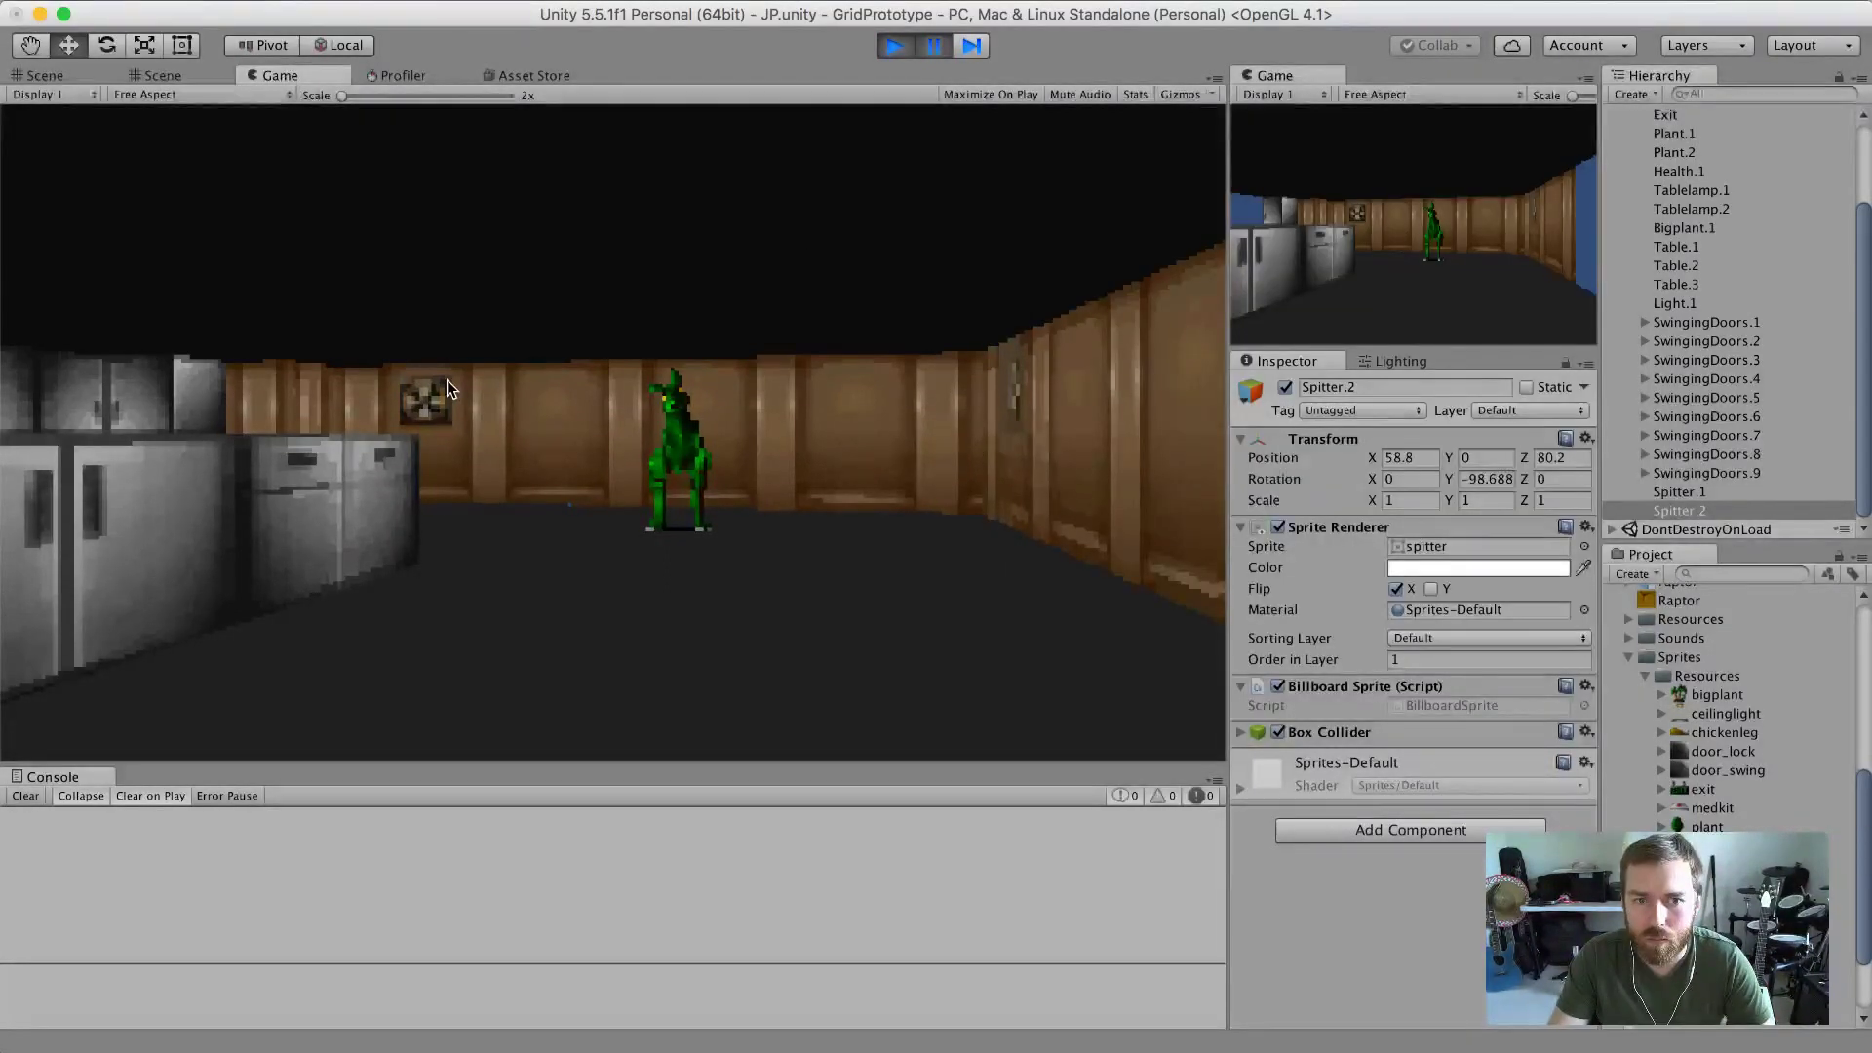
{"action": "left_click", "coordinate": [166, 75]}
{"action": "left_click_drag", "start_coordinate": [359, 266], "coordinate": [987, 218], "text": "alt"}
{"action": "left_click_drag", "start_coordinate": [980, 226], "coordinate": [915, 365], "text": "alt"}
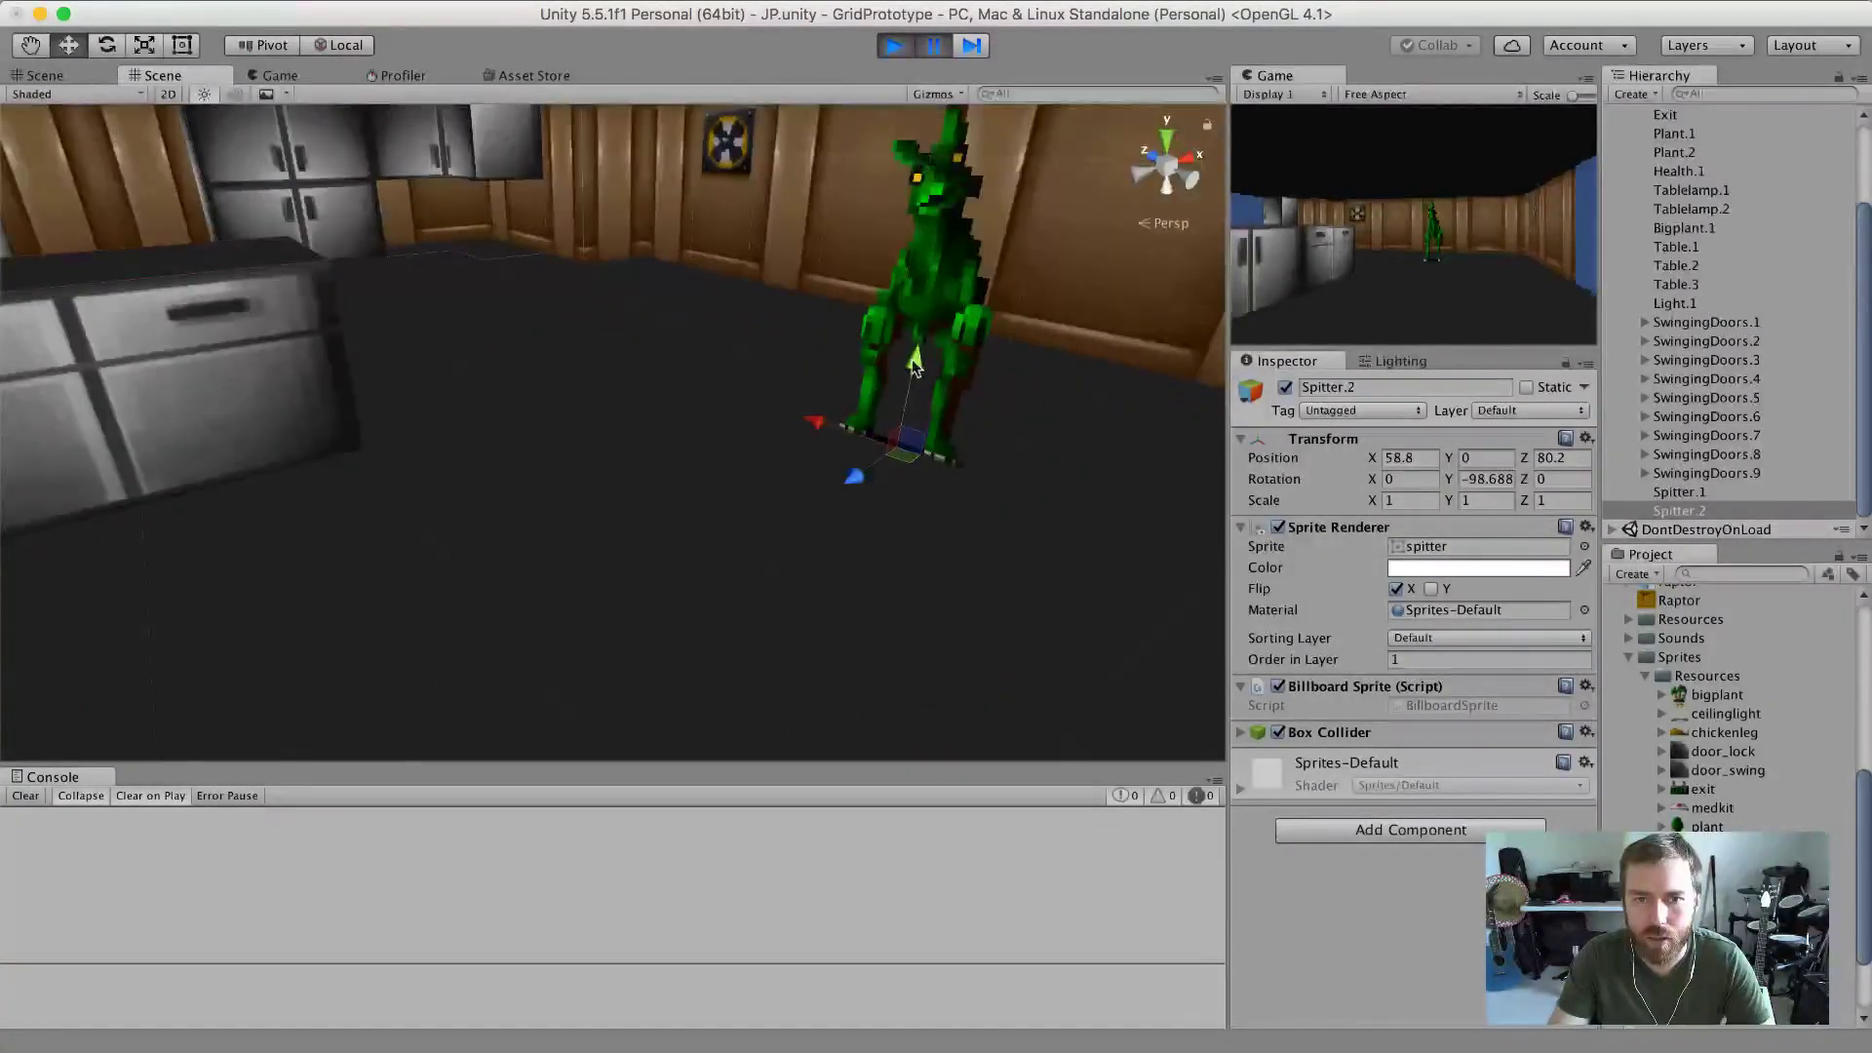
{"action": "left_click_drag", "start_coordinate": [814, 432], "coordinate": [632, 330]}
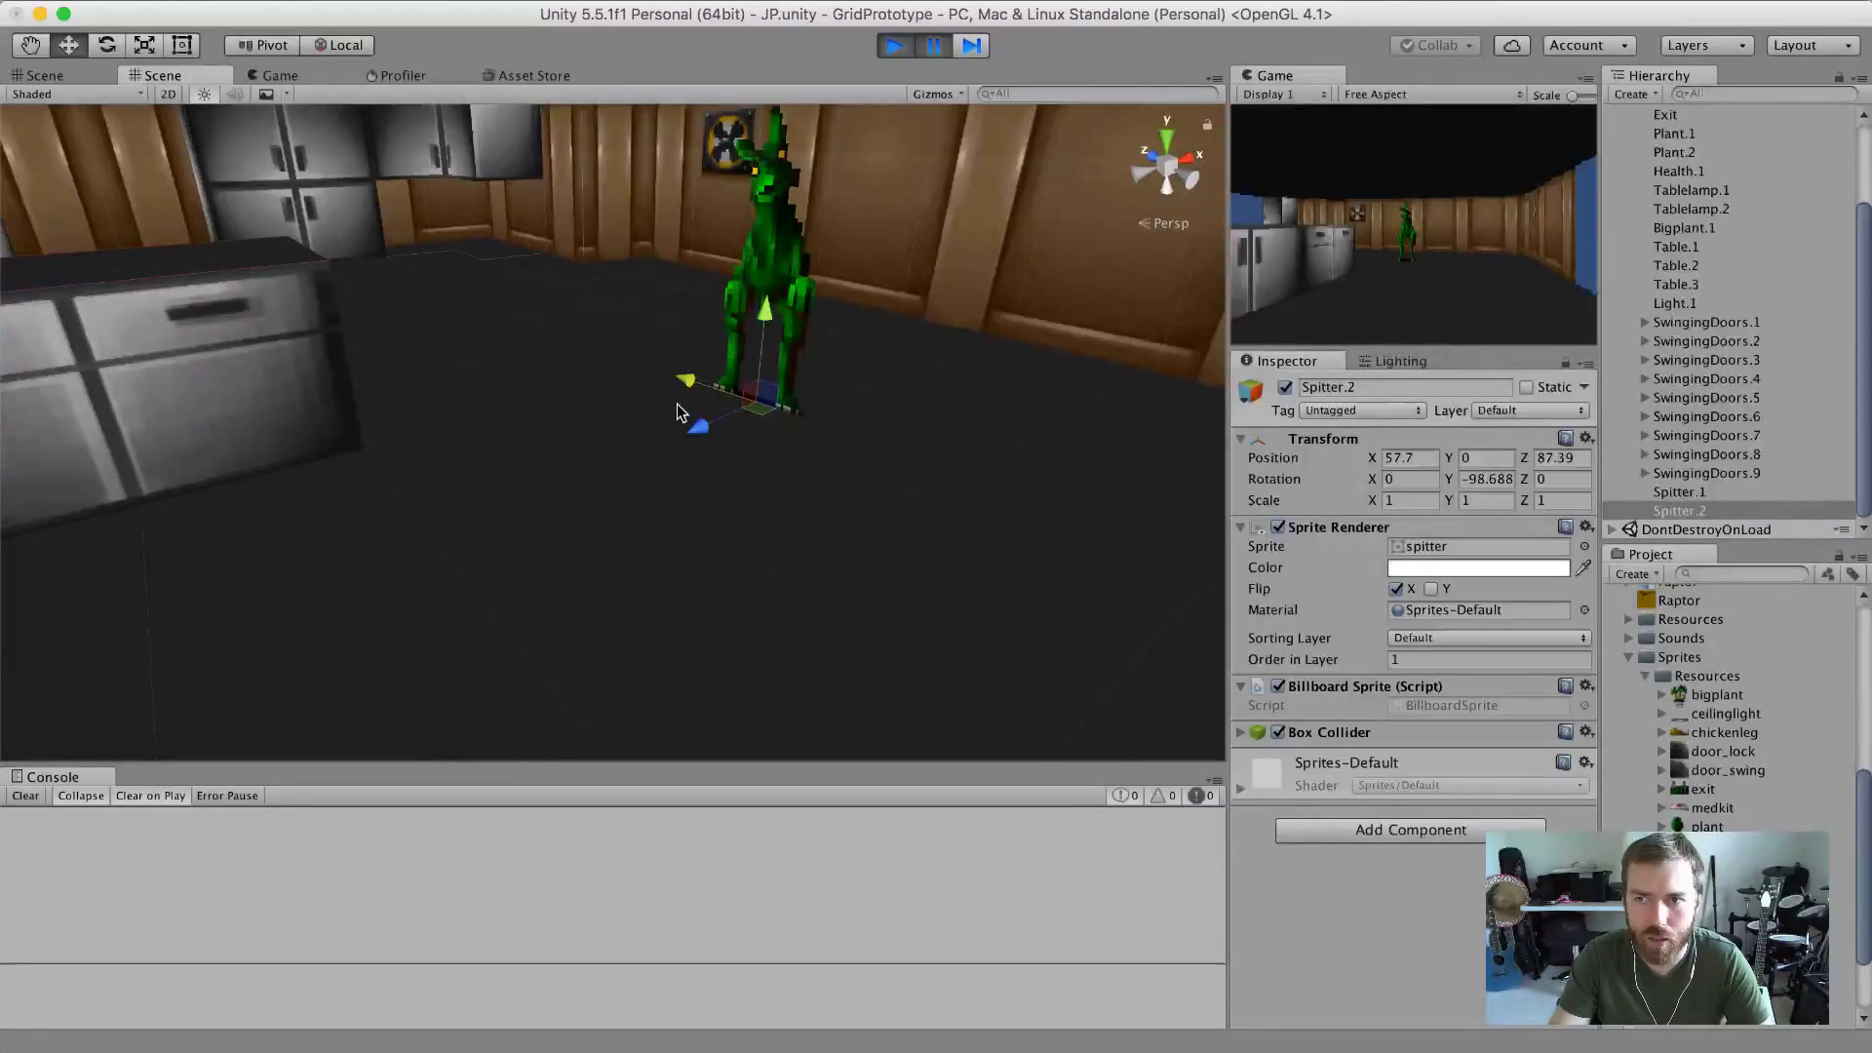
{"action": "key", "text": "super+Tab"}
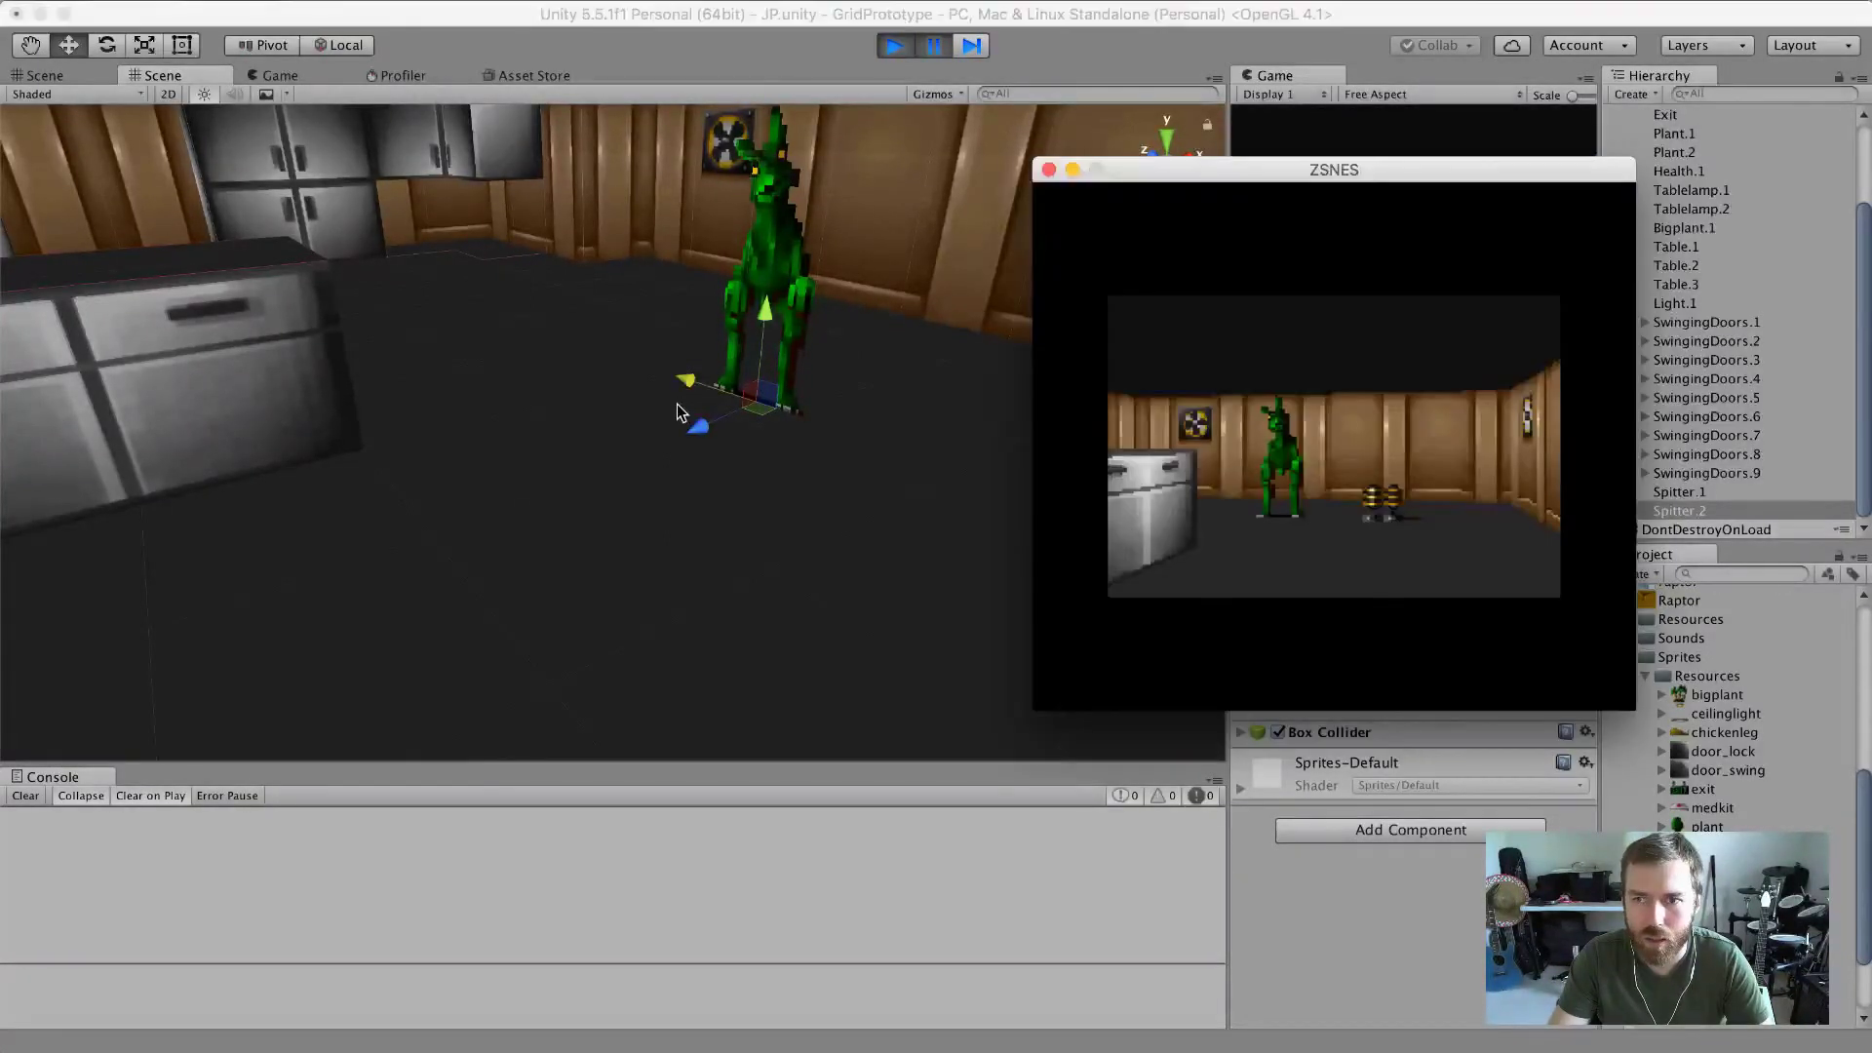
{"action": "key", "text": "super+Tab"}
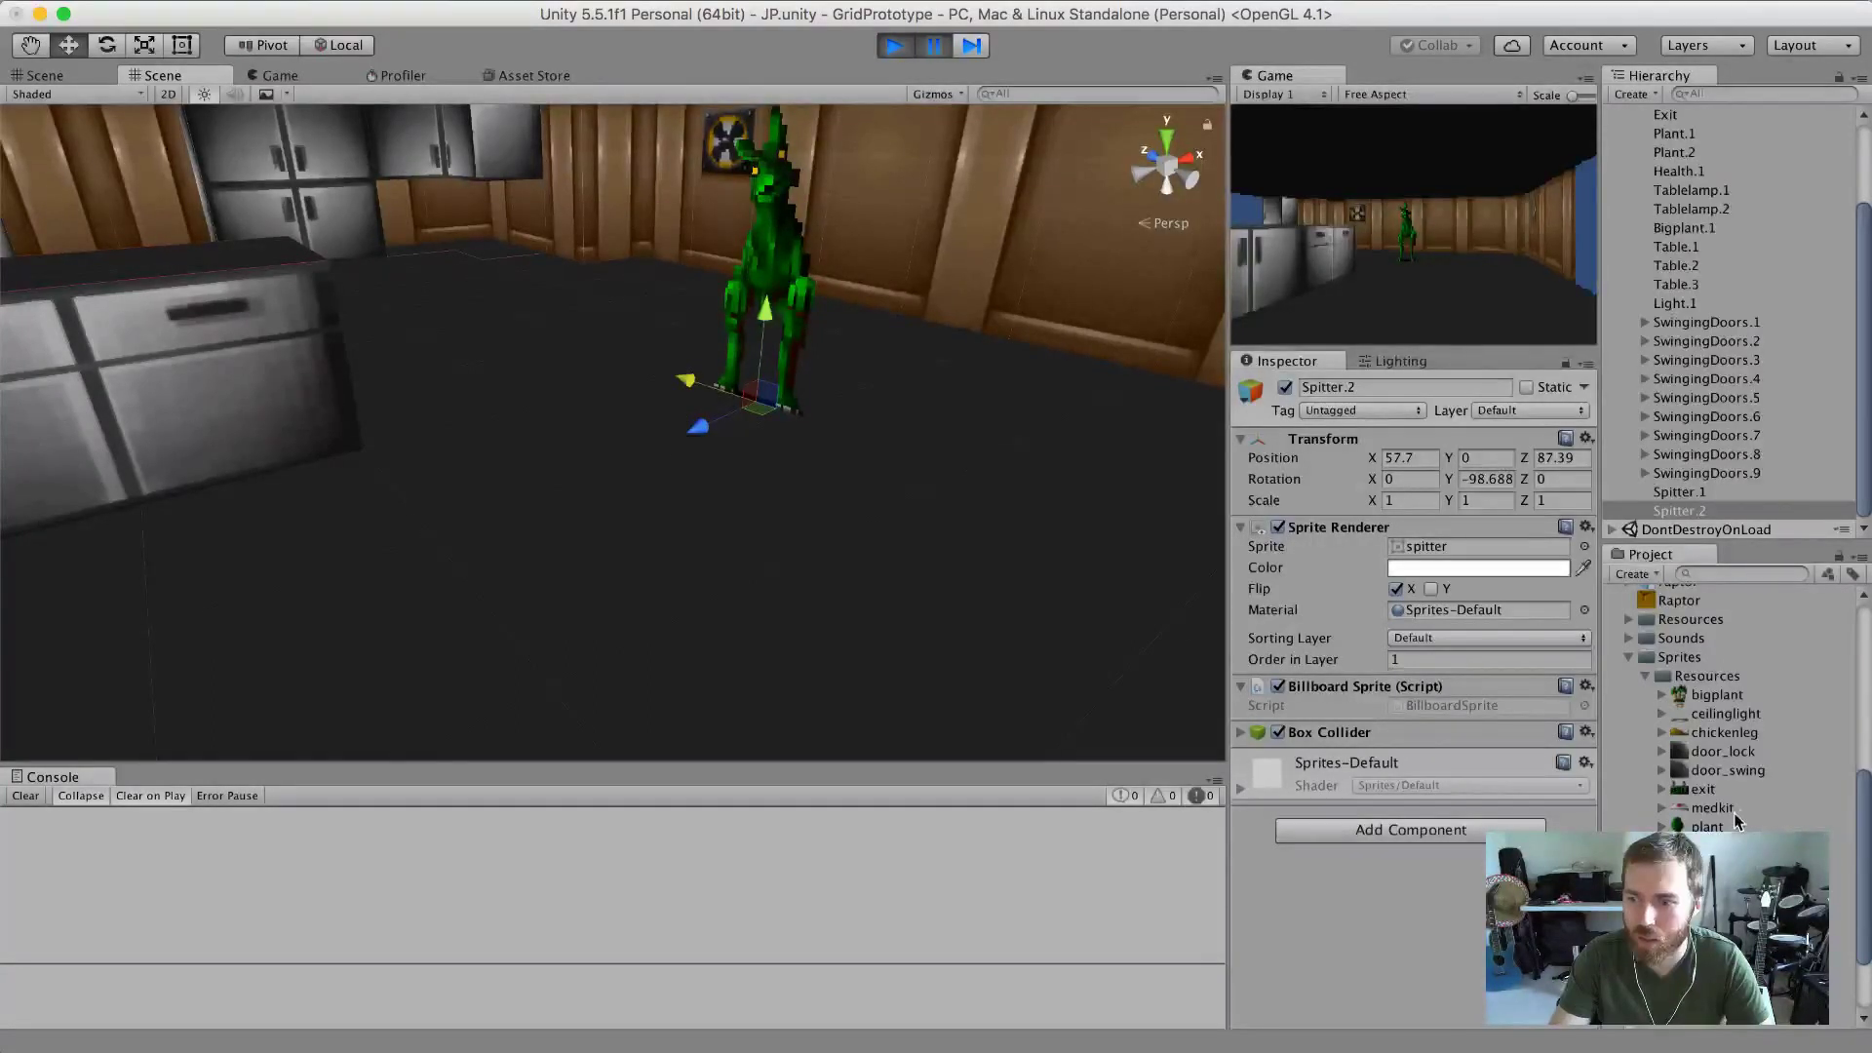
Set Pixels Per Unit of the spitter sprite asset to 6 and apply the import settings.
{"action": "scroll", "coordinate": [1713, 756], "scroll_direction": "down", "scroll_amount": 3}
{"action": "left_click", "coordinate": [1711, 775]}
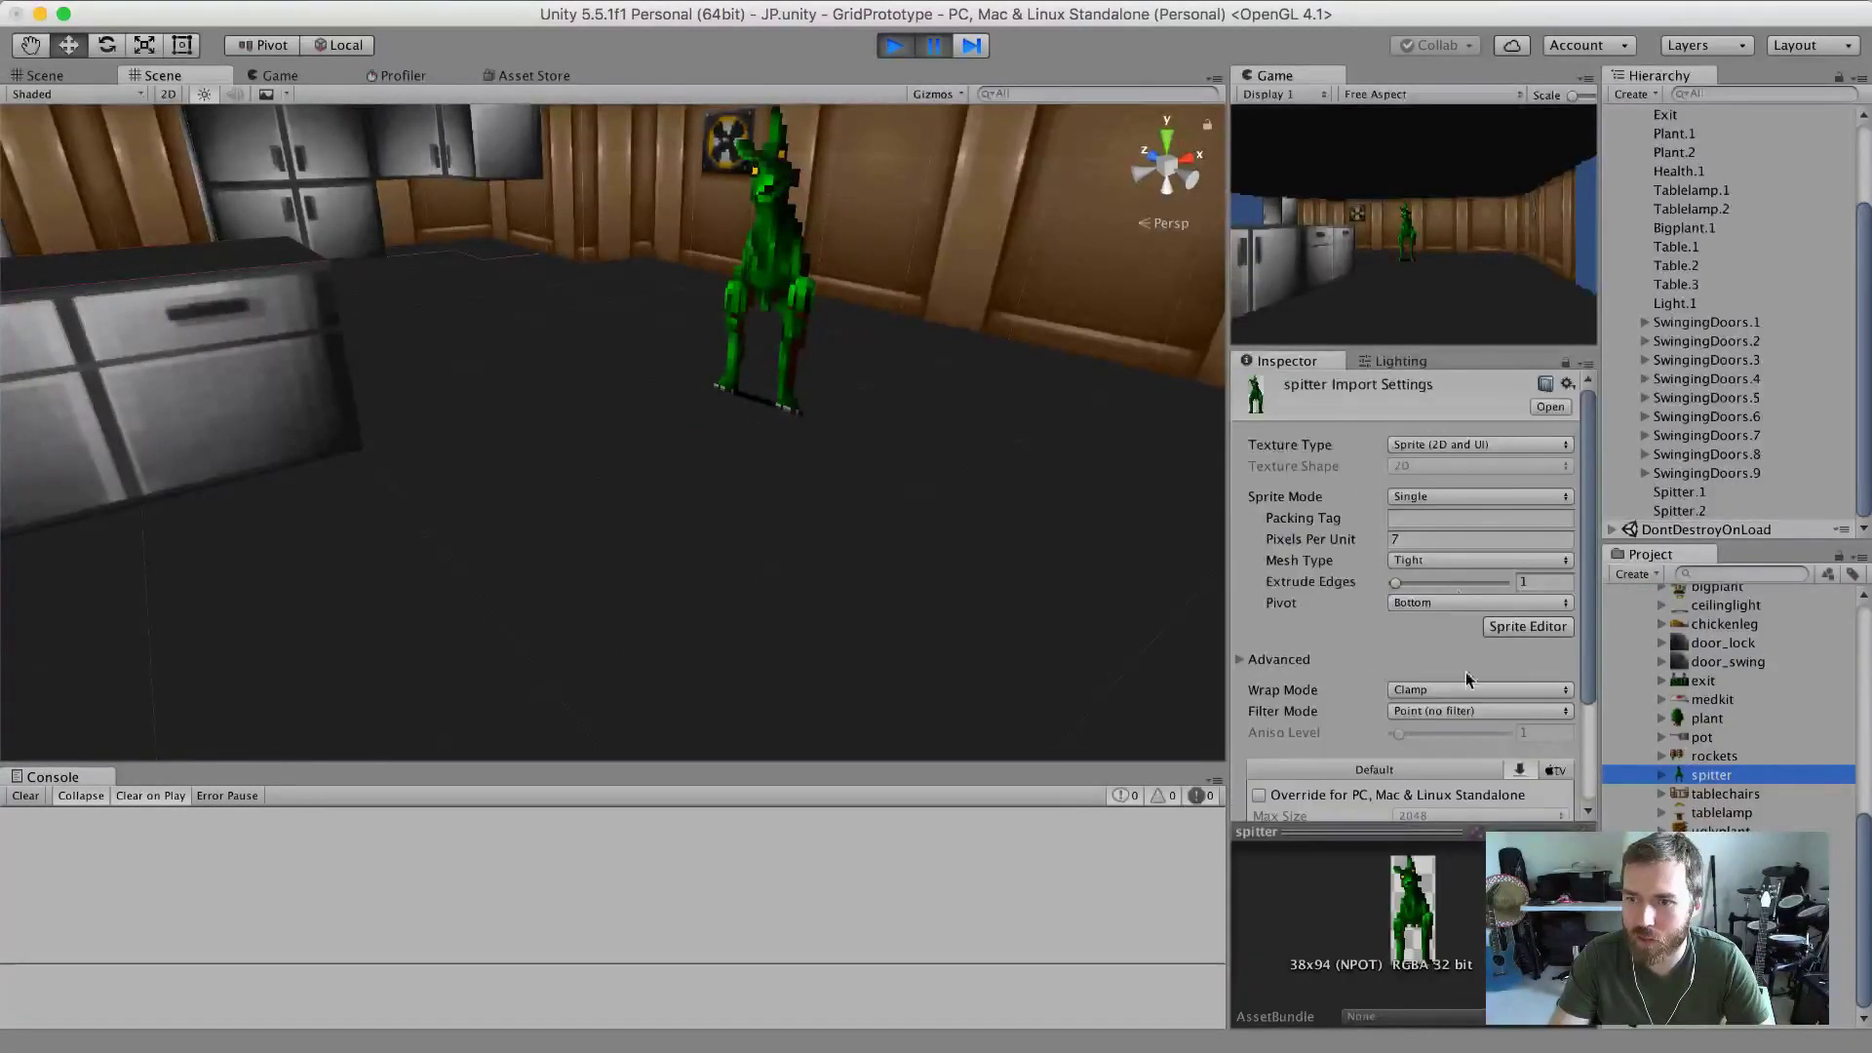
{"action": "left_click", "coordinate": [1423, 539]}
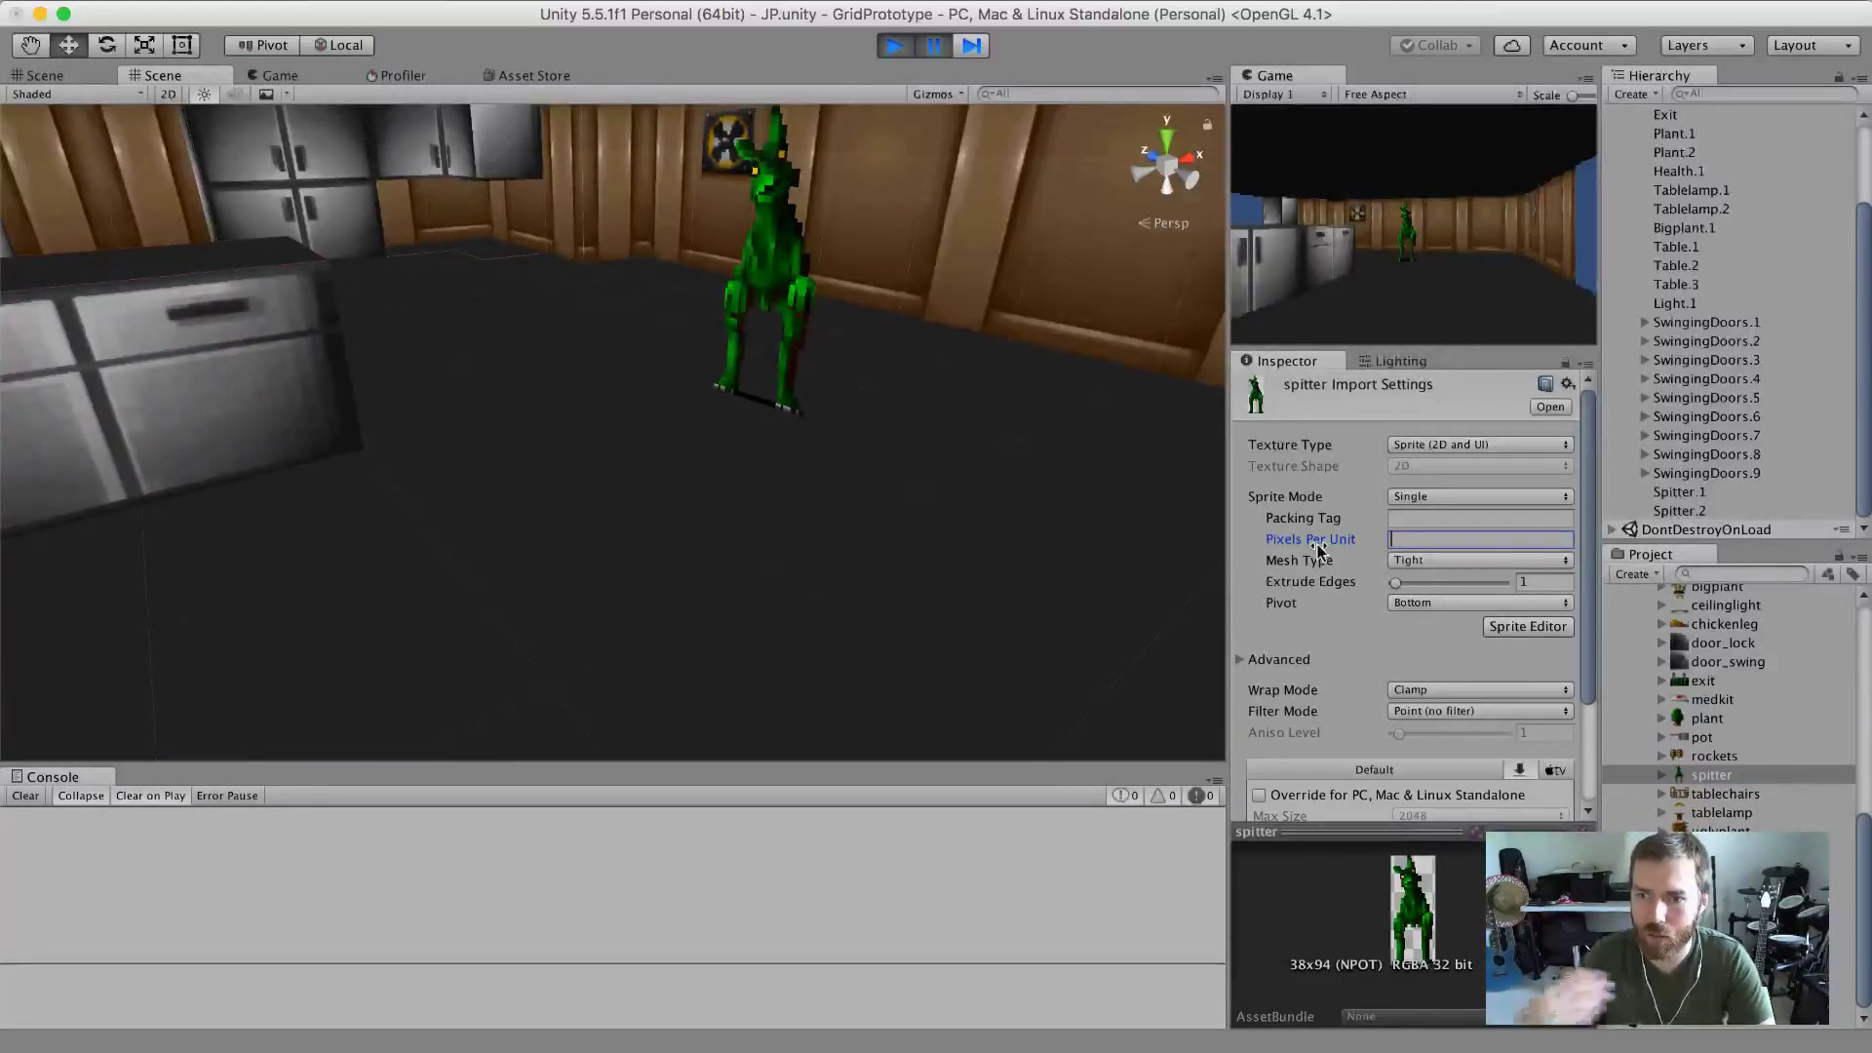
{"action": "key", "text": "BackSpace"}
{"action": "type", "text": "6"}
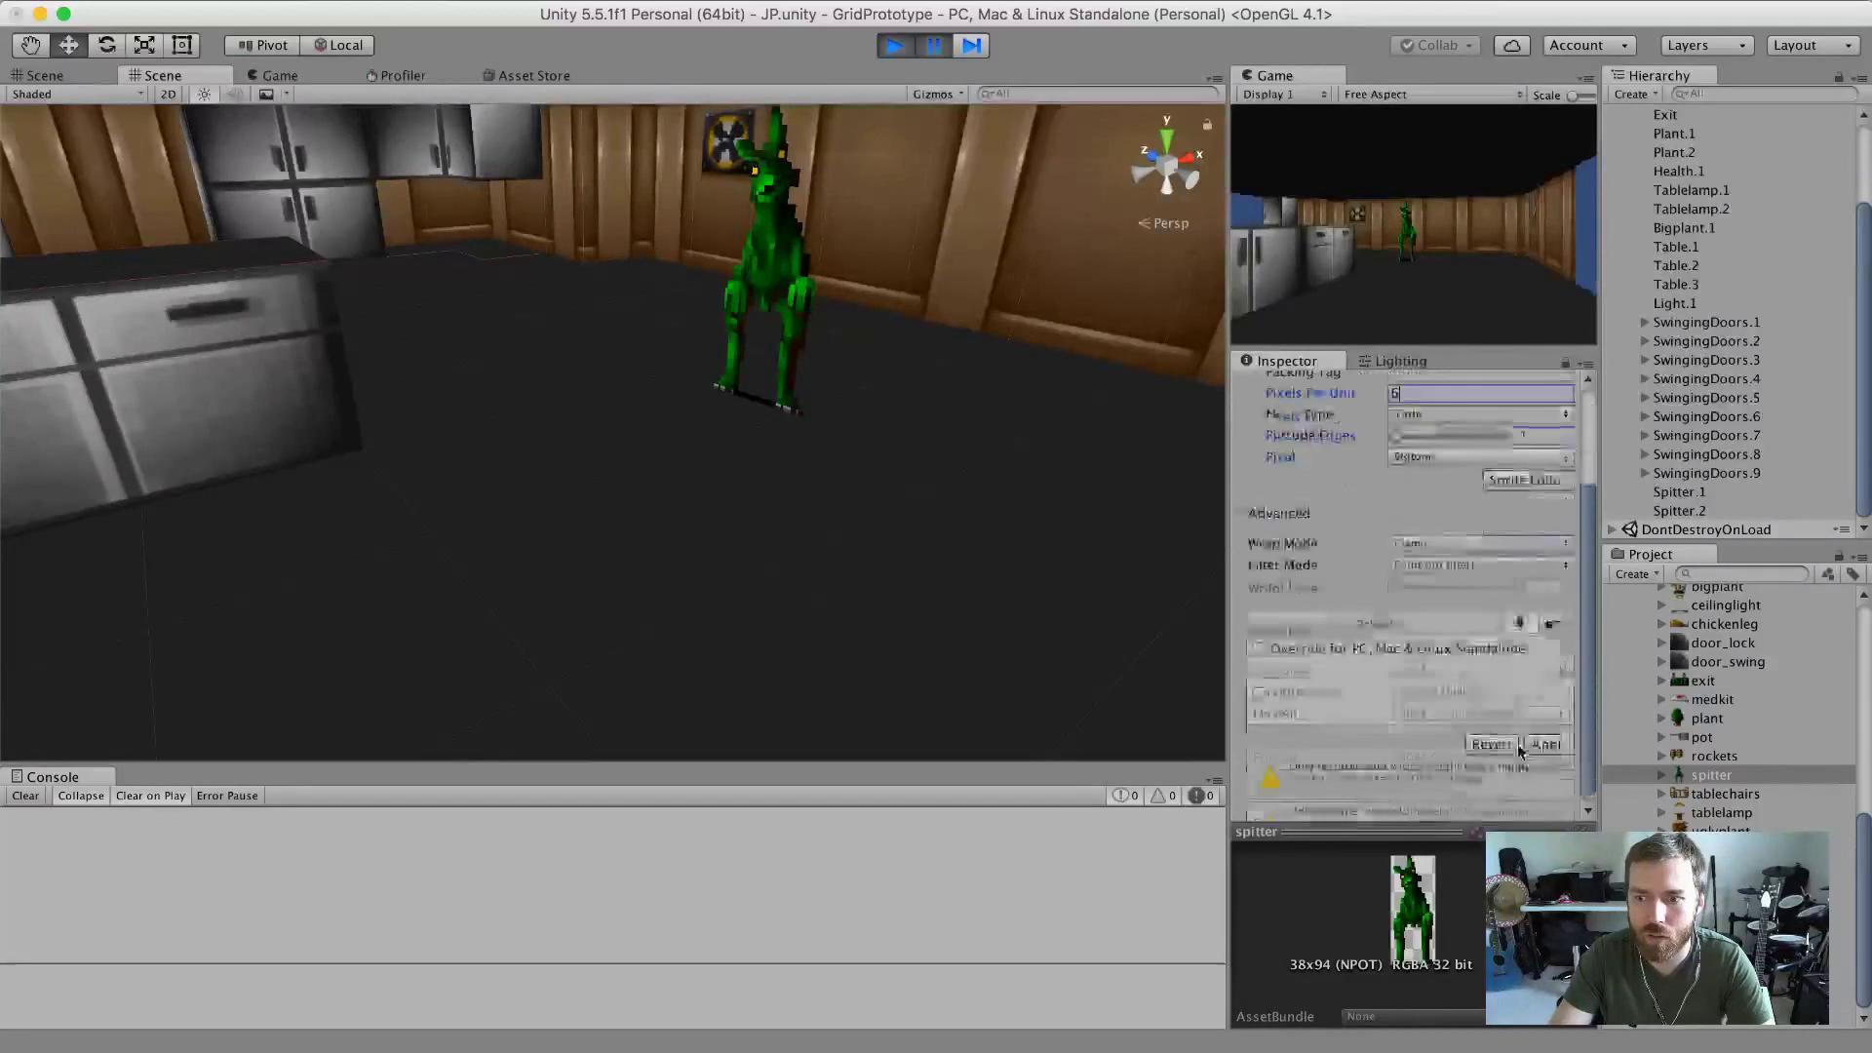
{"action": "scroll", "coordinate": [1502, 771], "scroll_direction": "down", "scroll_amount": 5}
{"action": "left_click", "coordinate": [1533, 741]}
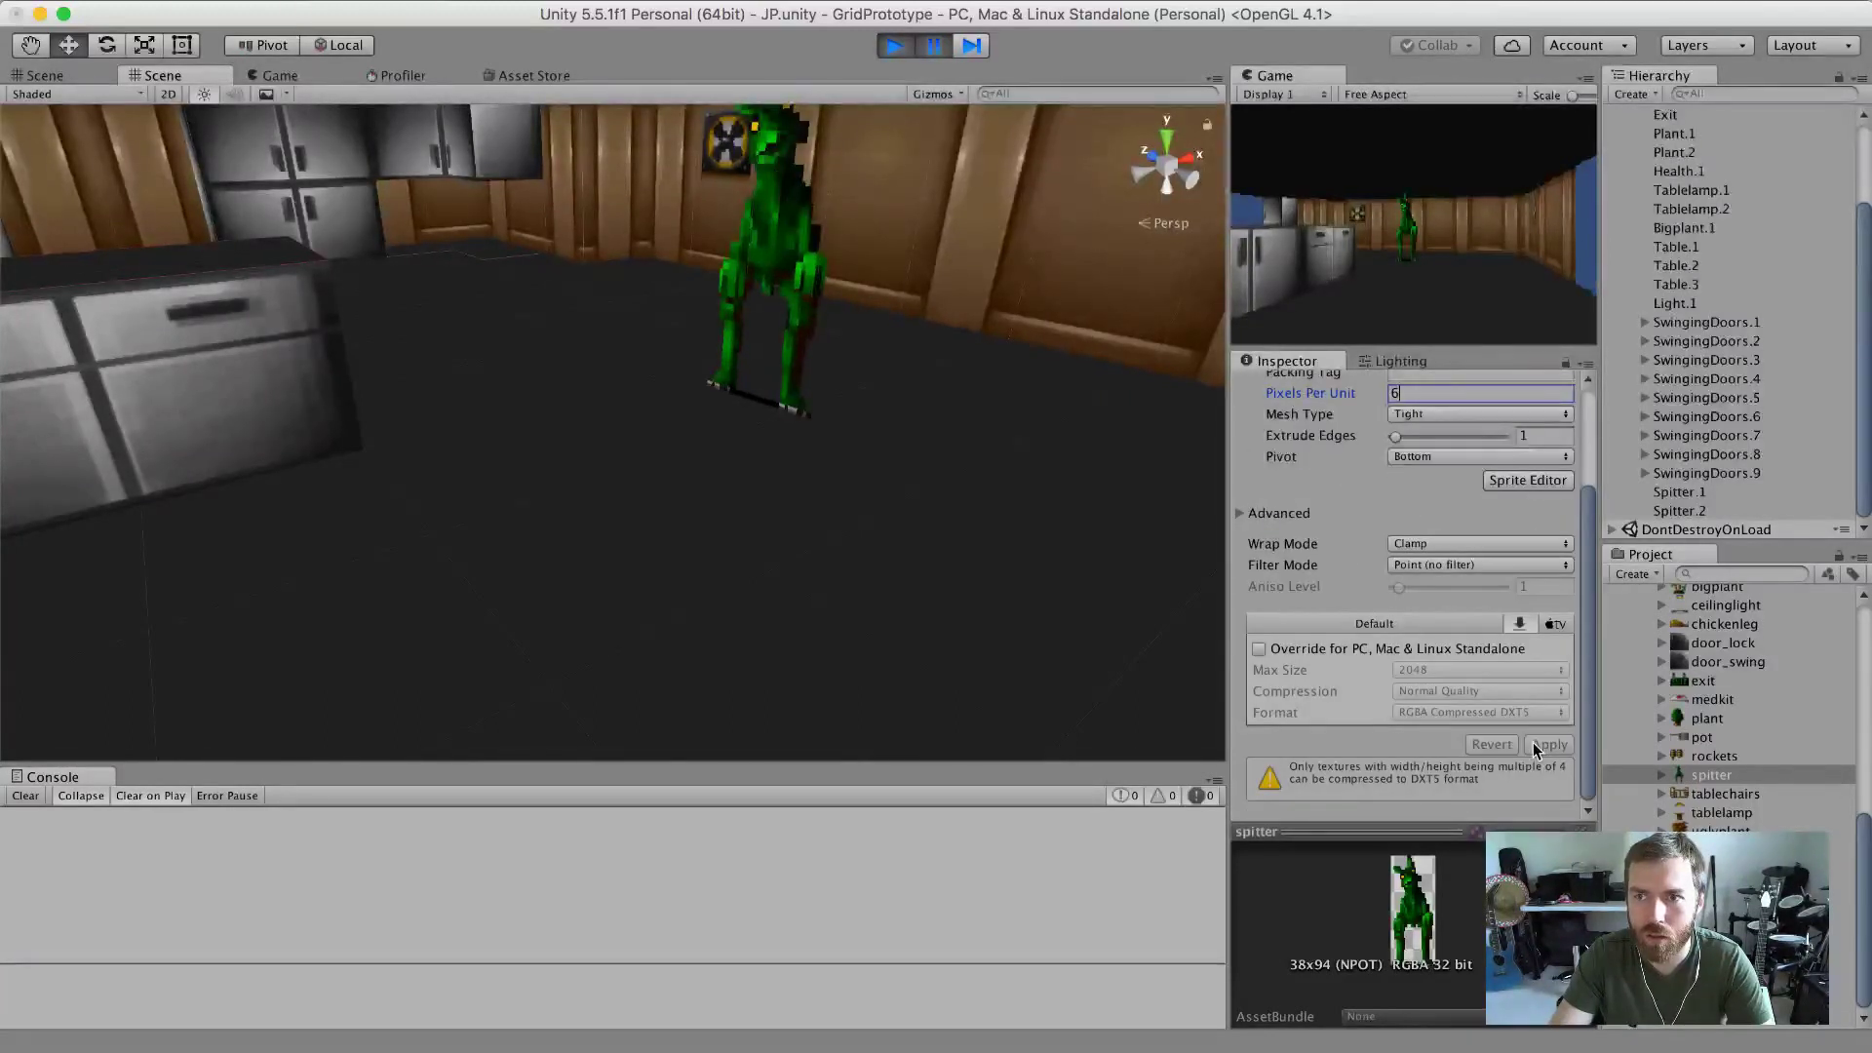
Try Pixels Per Unit values of 6.5 and 7 on the spitter sprite, applying each one to compare sizes.
{"action": "scroll", "coordinate": [1449, 598], "scroll_direction": "up", "scroll_amount": 5}
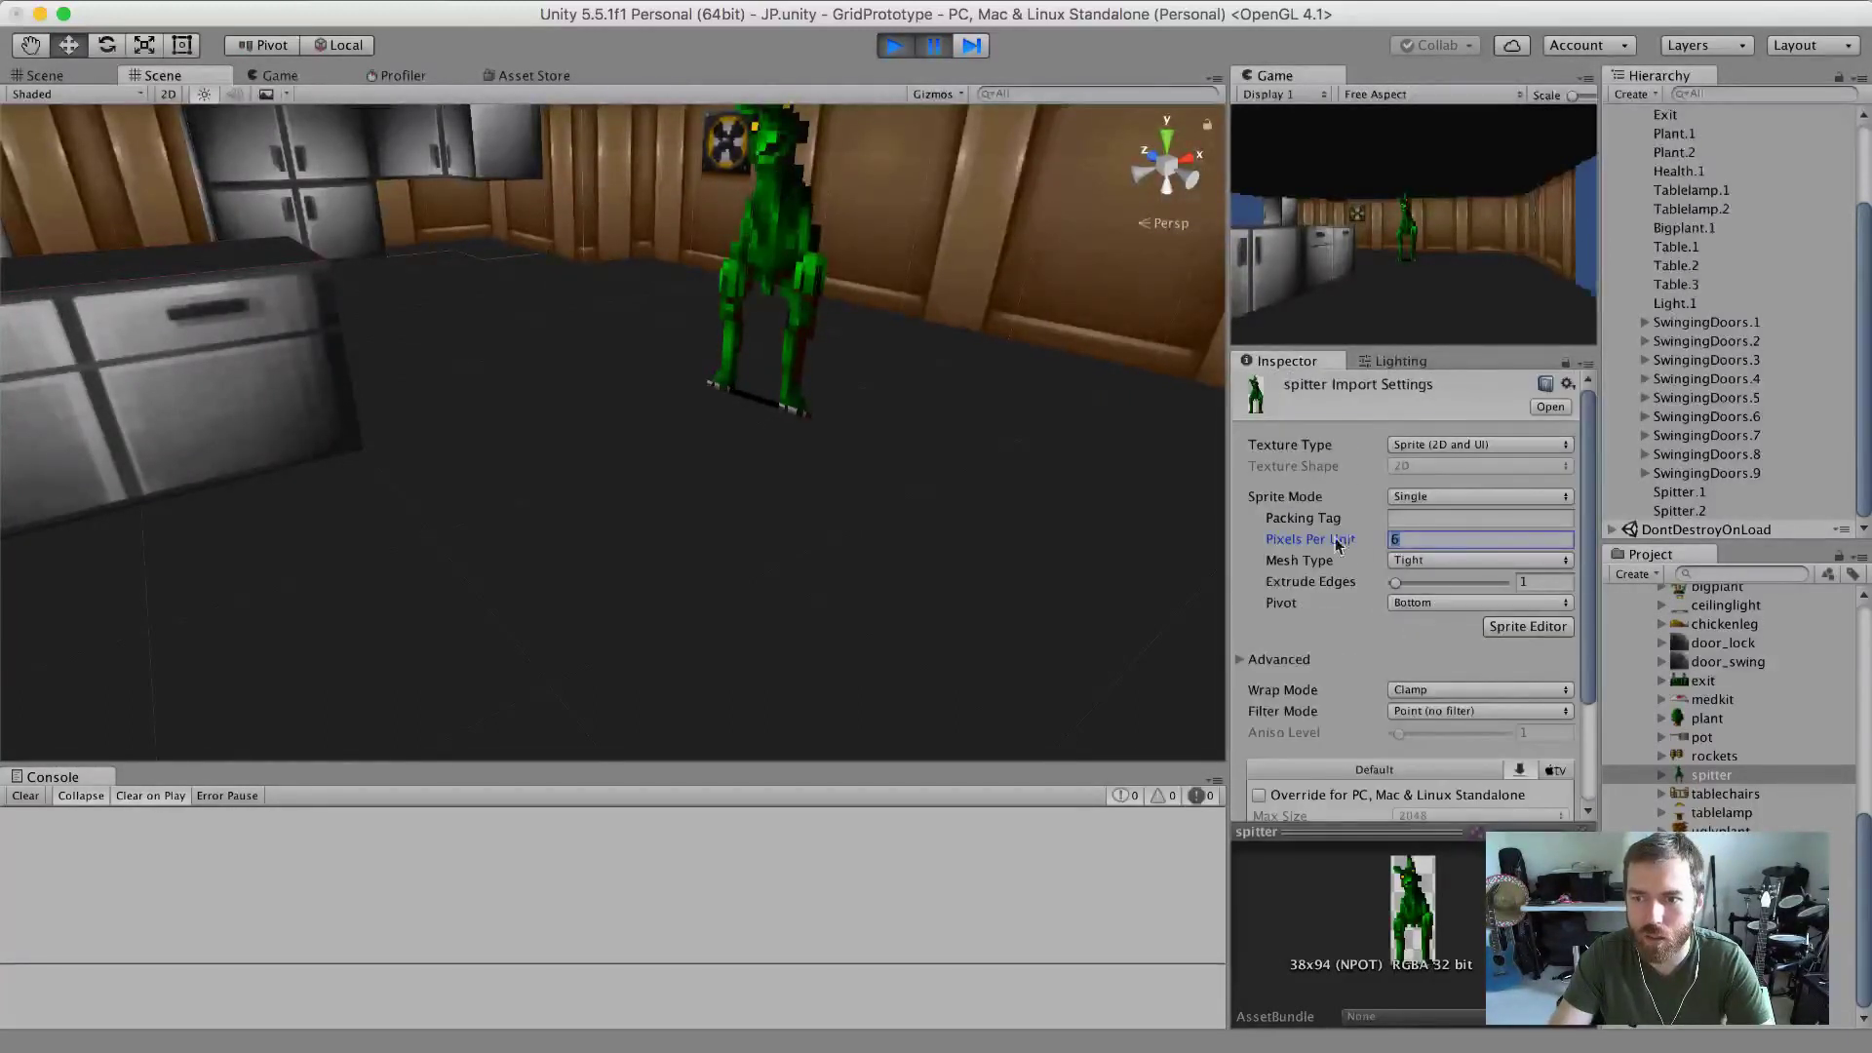
{"action": "type", "text": "6.5"}
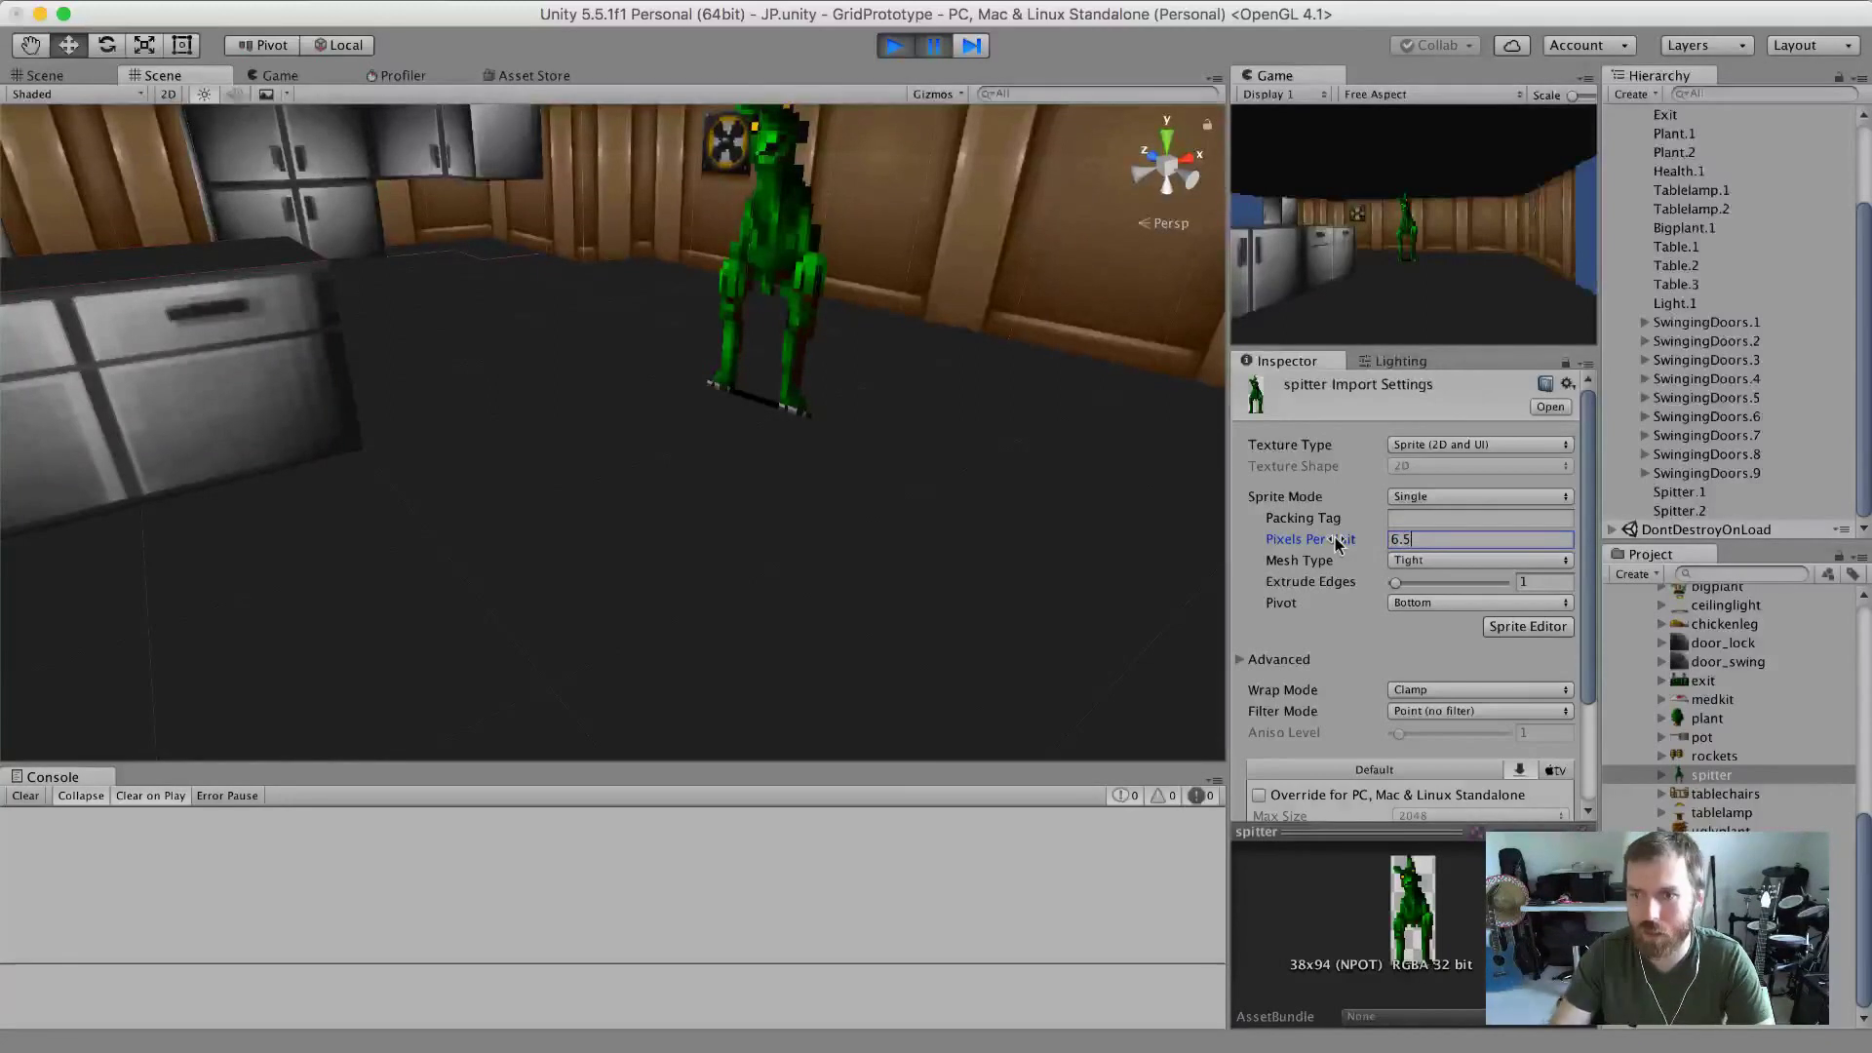
{"action": "scroll", "coordinate": [1521, 683], "scroll_direction": "down", "scroll_amount": 5}
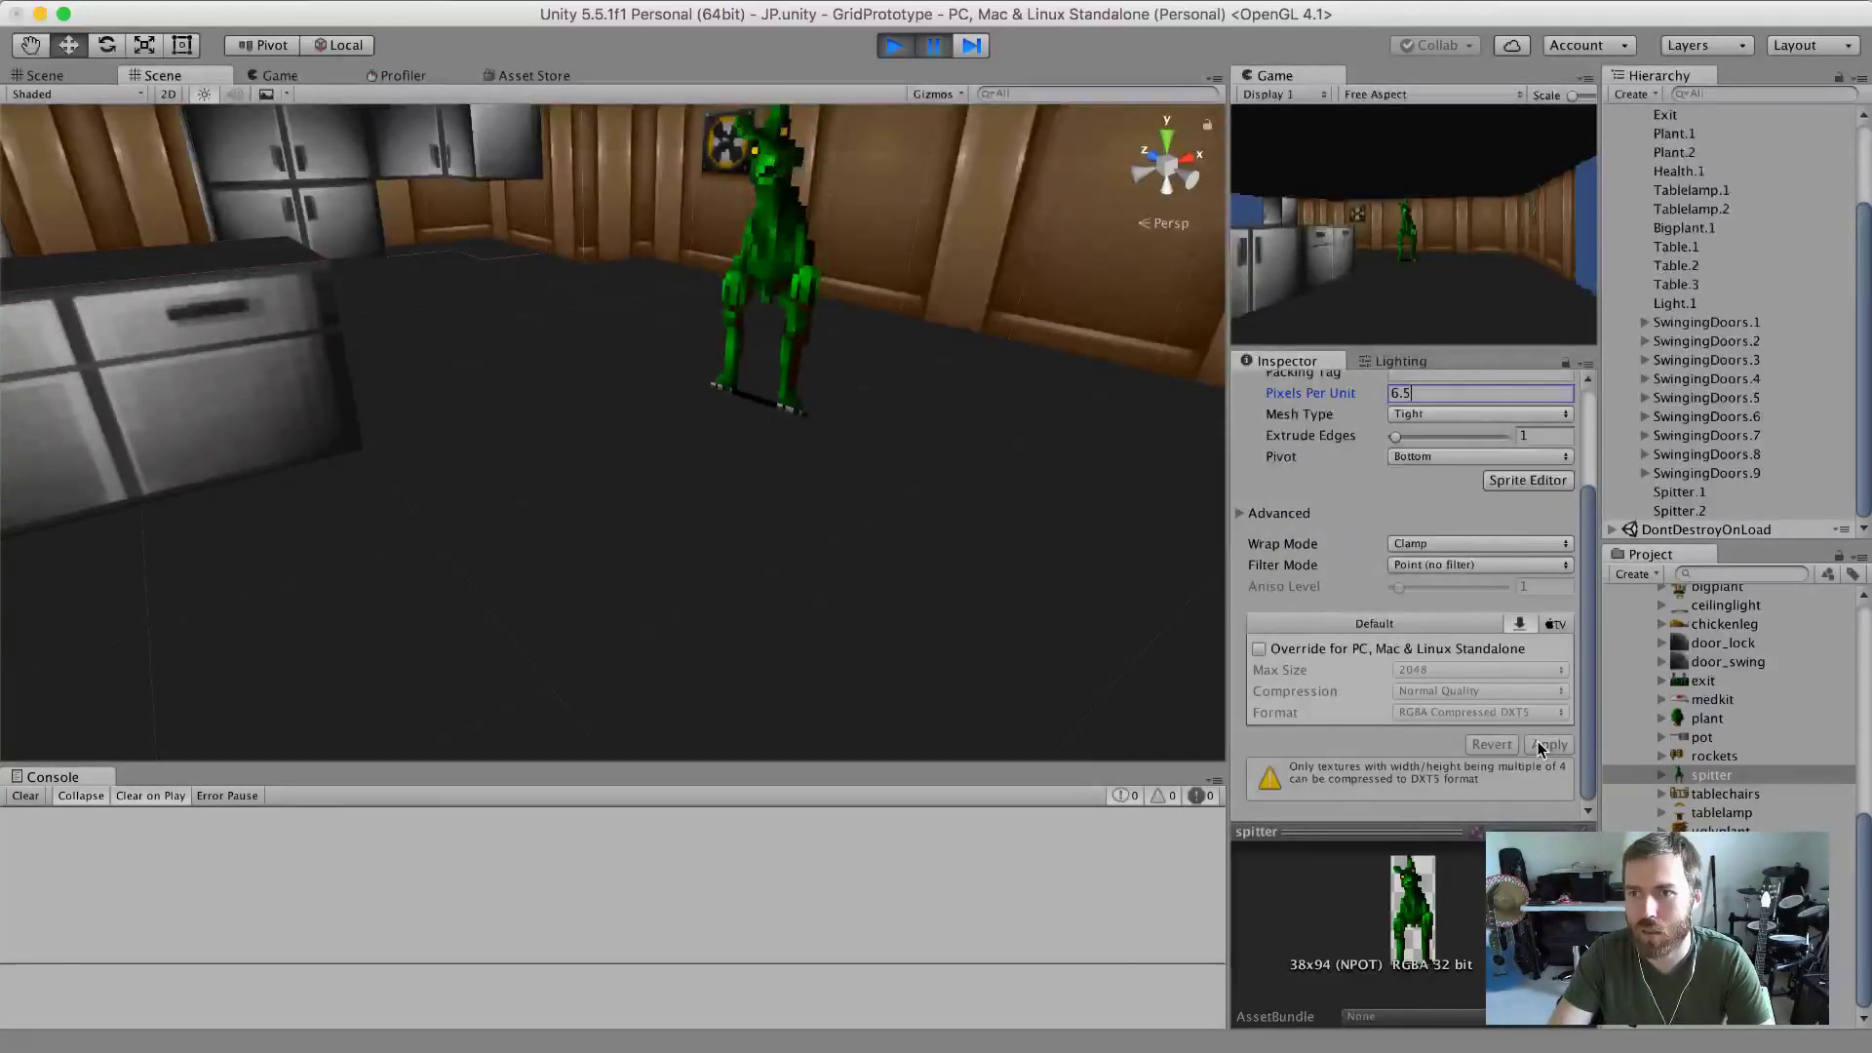
{"action": "scroll", "coordinate": [1414, 556], "scroll_direction": "up", "scroll_amount": 5}
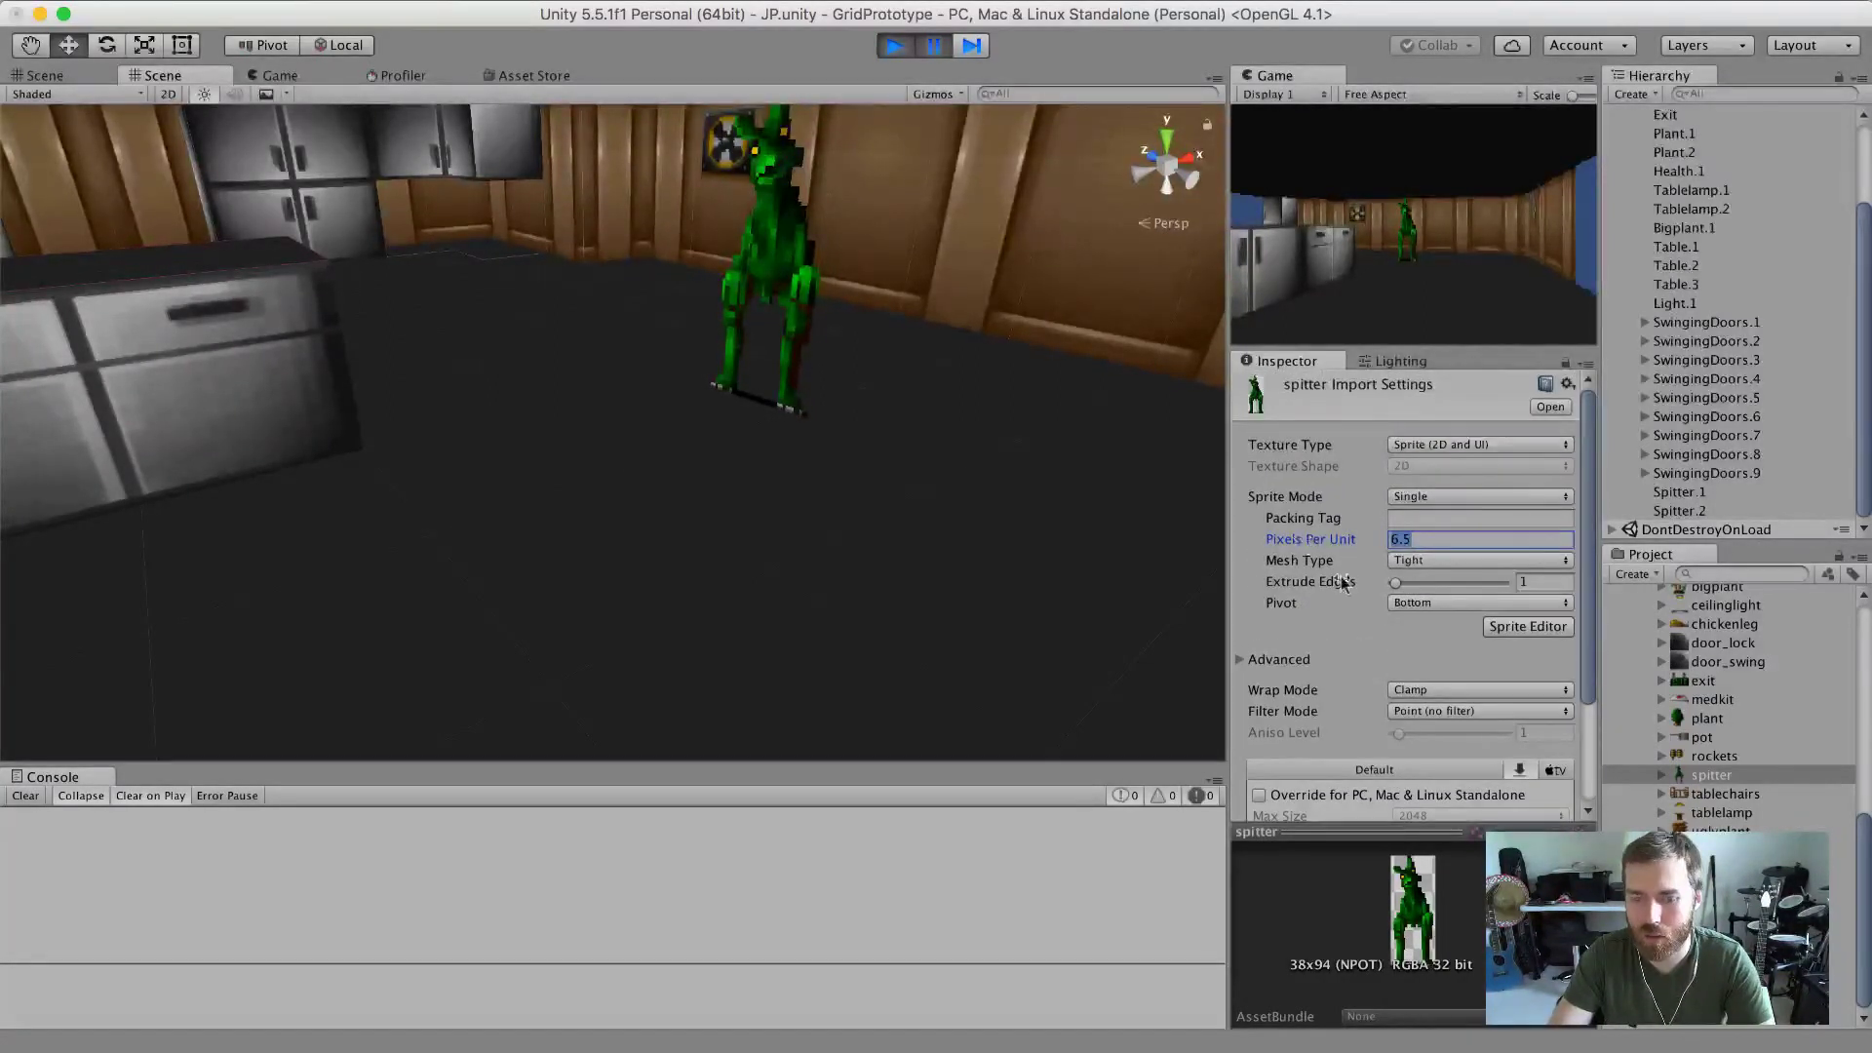
{"action": "type", "text": "7"}
{"action": "scroll", "coordinate": [1385, 595], "scroll_direction": "down", "scroll_amount": 5}
{"action": "scroll", "coordinate": [1429, 607], "scroll_direction": "up", "scroll_amount": 1}
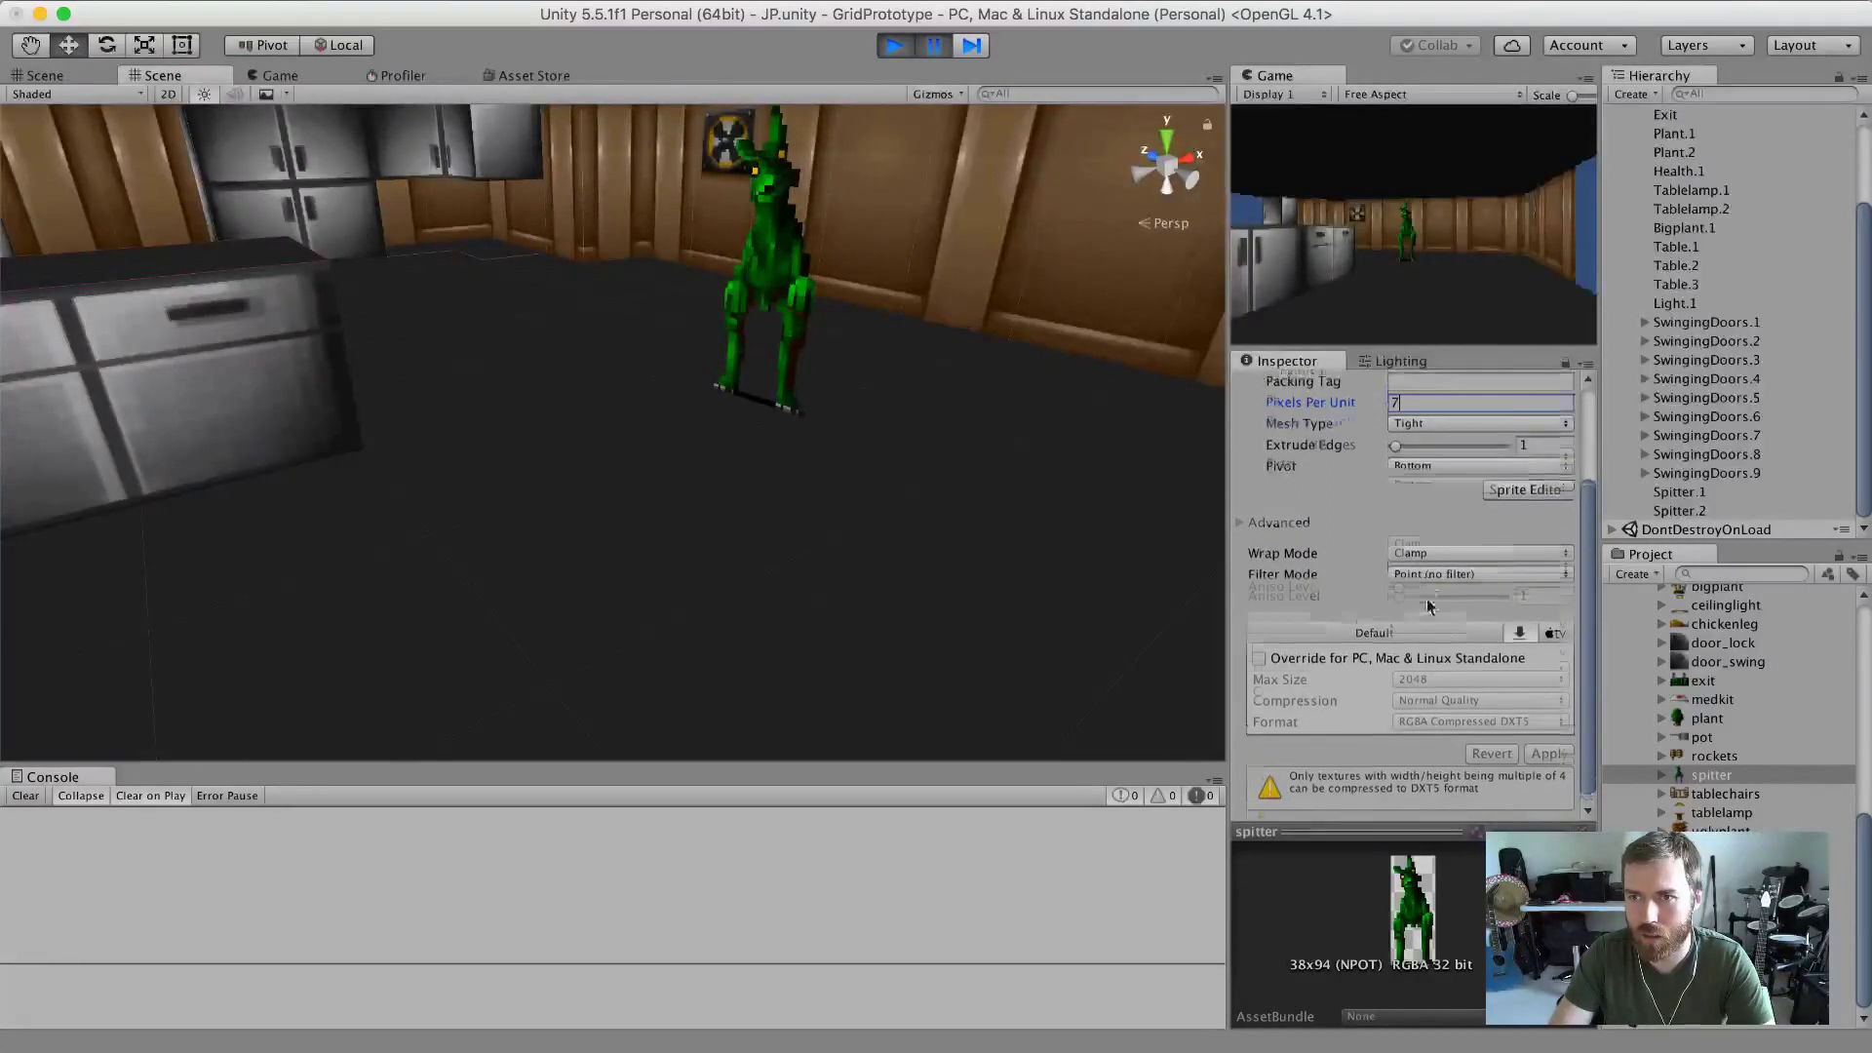
Set the spitter sprite's Pixels Per Unit to 6.5 and apply the import settings.
{"action": "scroll", "coordinate": [1429, 607], "scroll_direction": "up", "scroll_amount": 5}
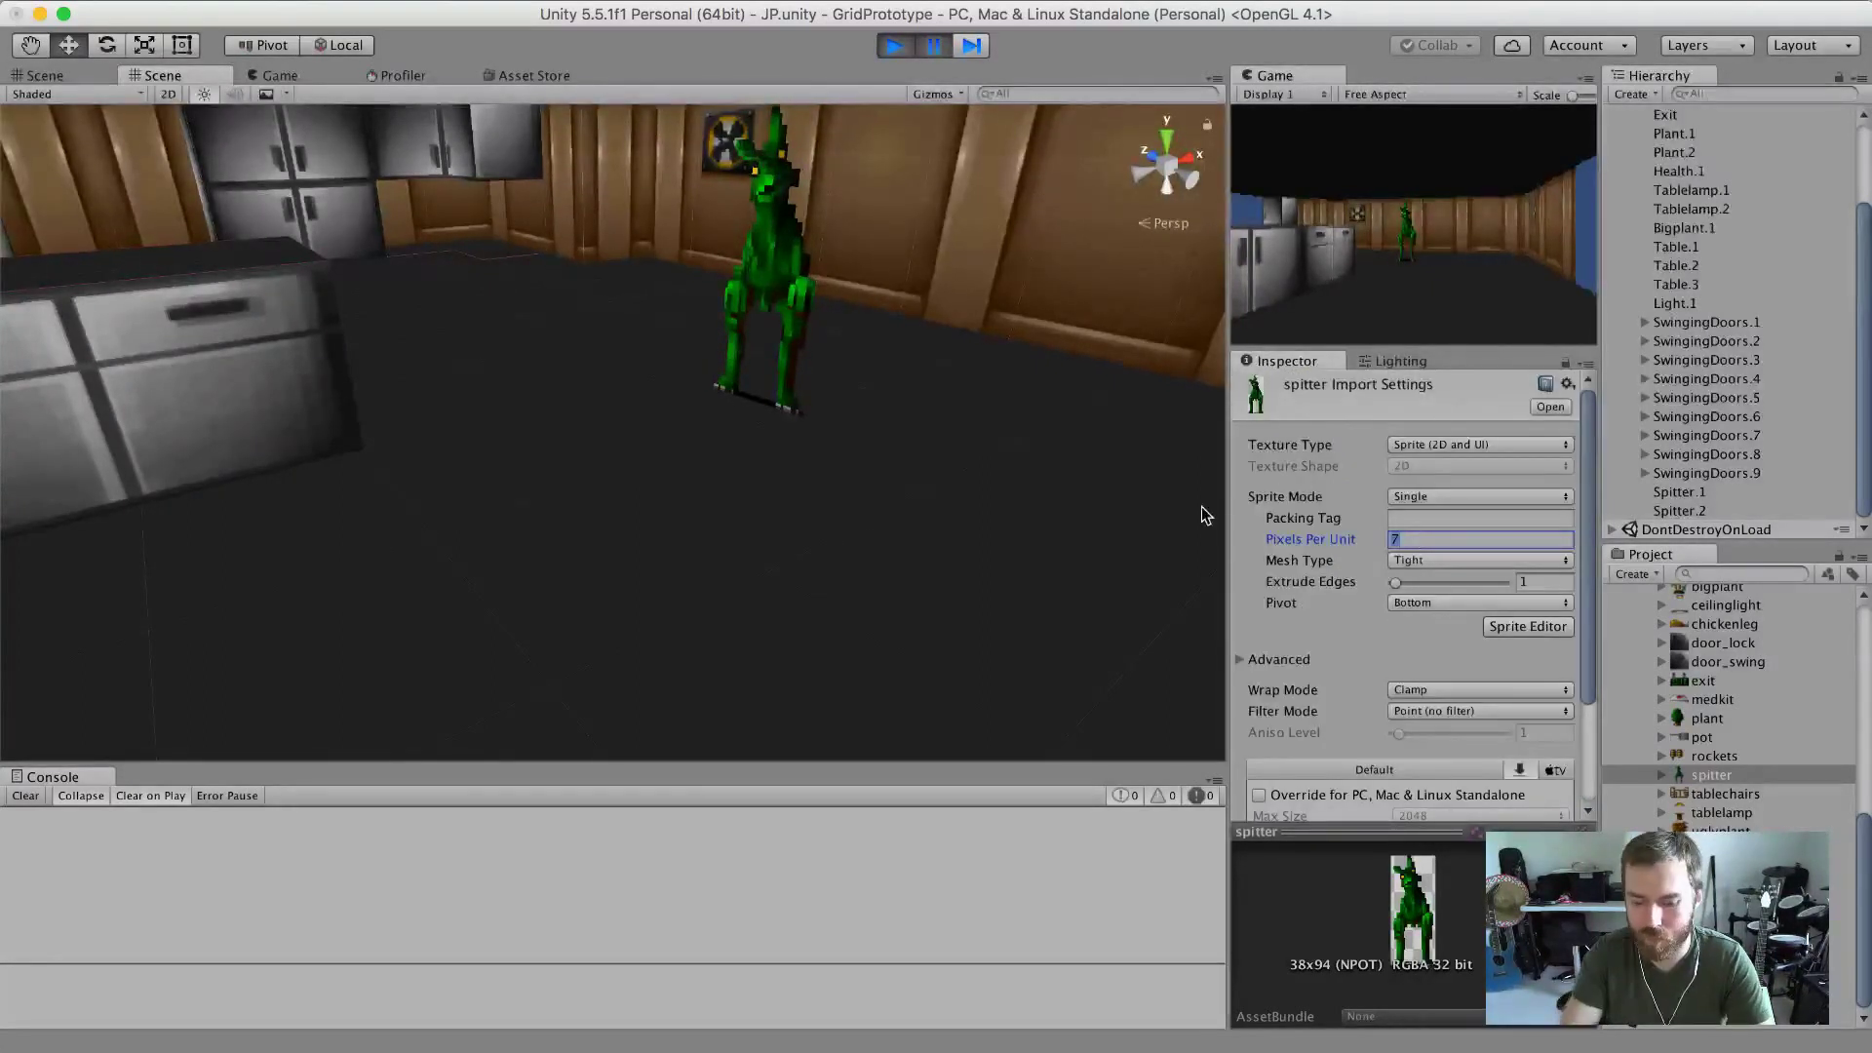
{"action": "type", "text": "6.5"}
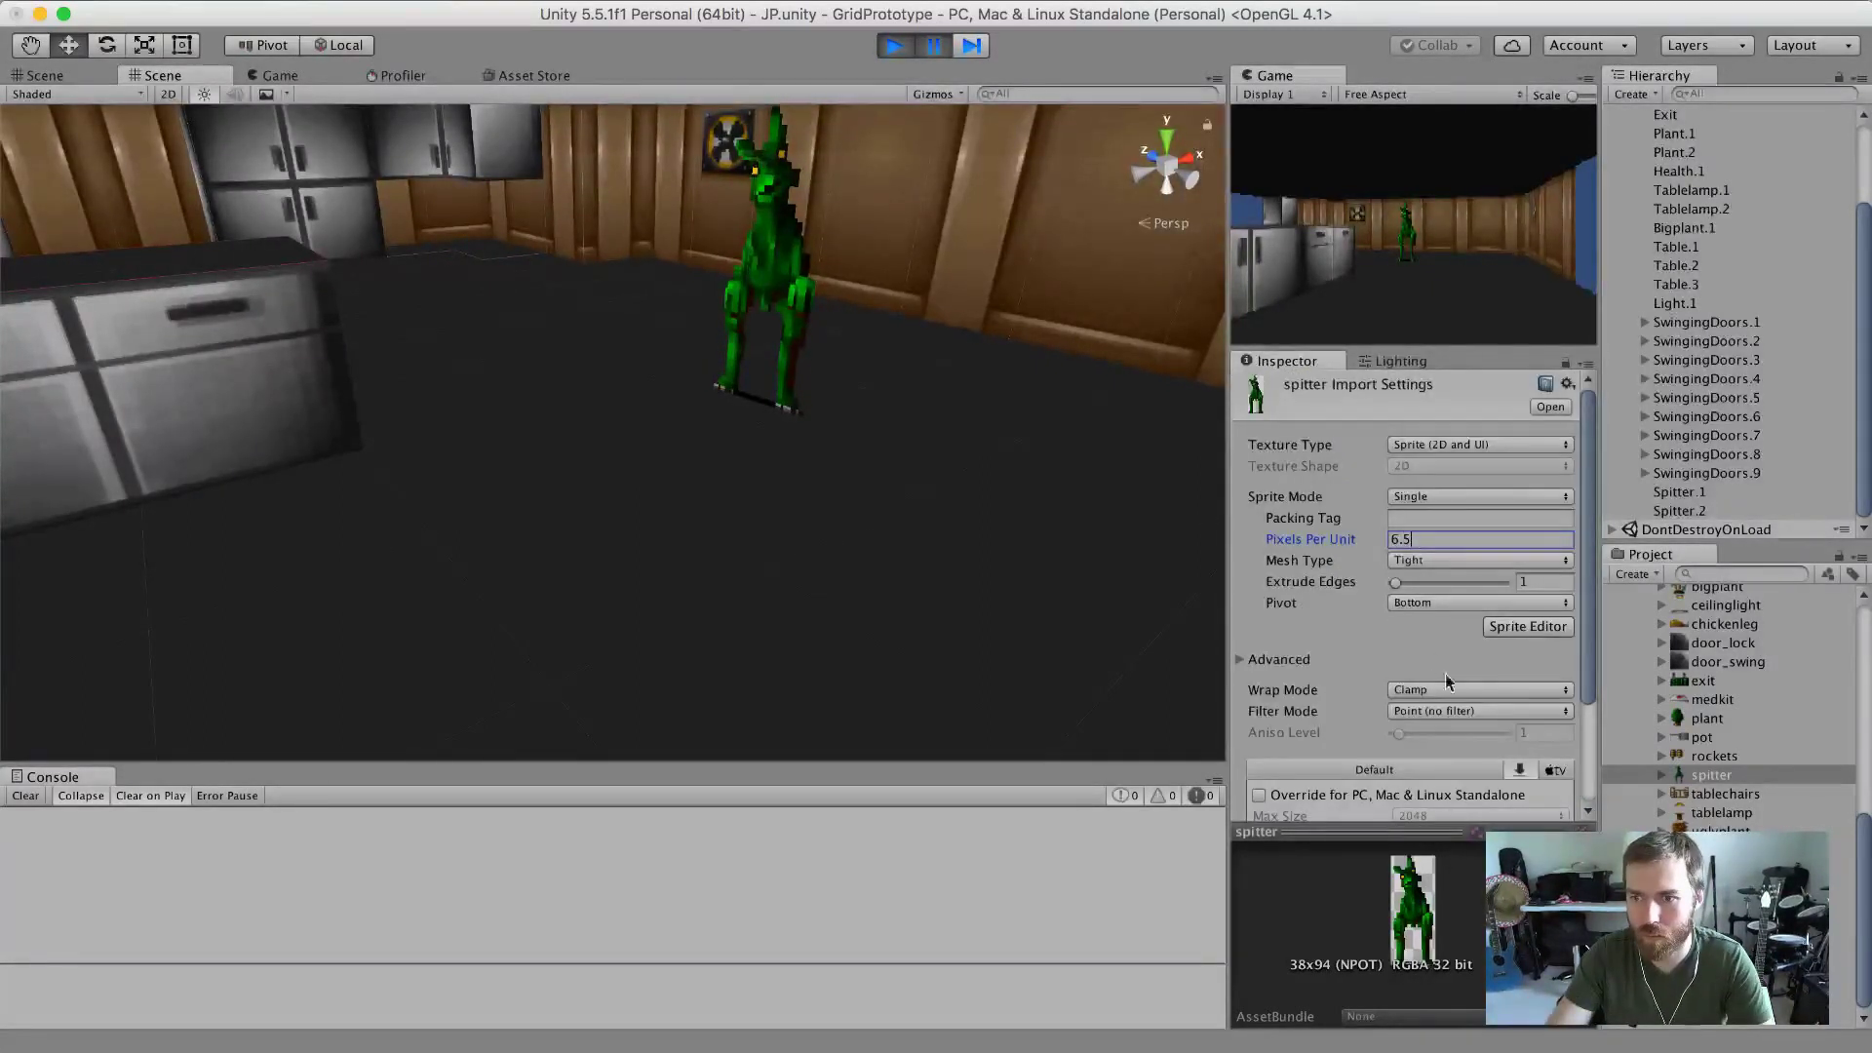
{"action": "scroll", "coordinate": [1445, 675], "scroll_direction": "down", "scroll_amount": 5}
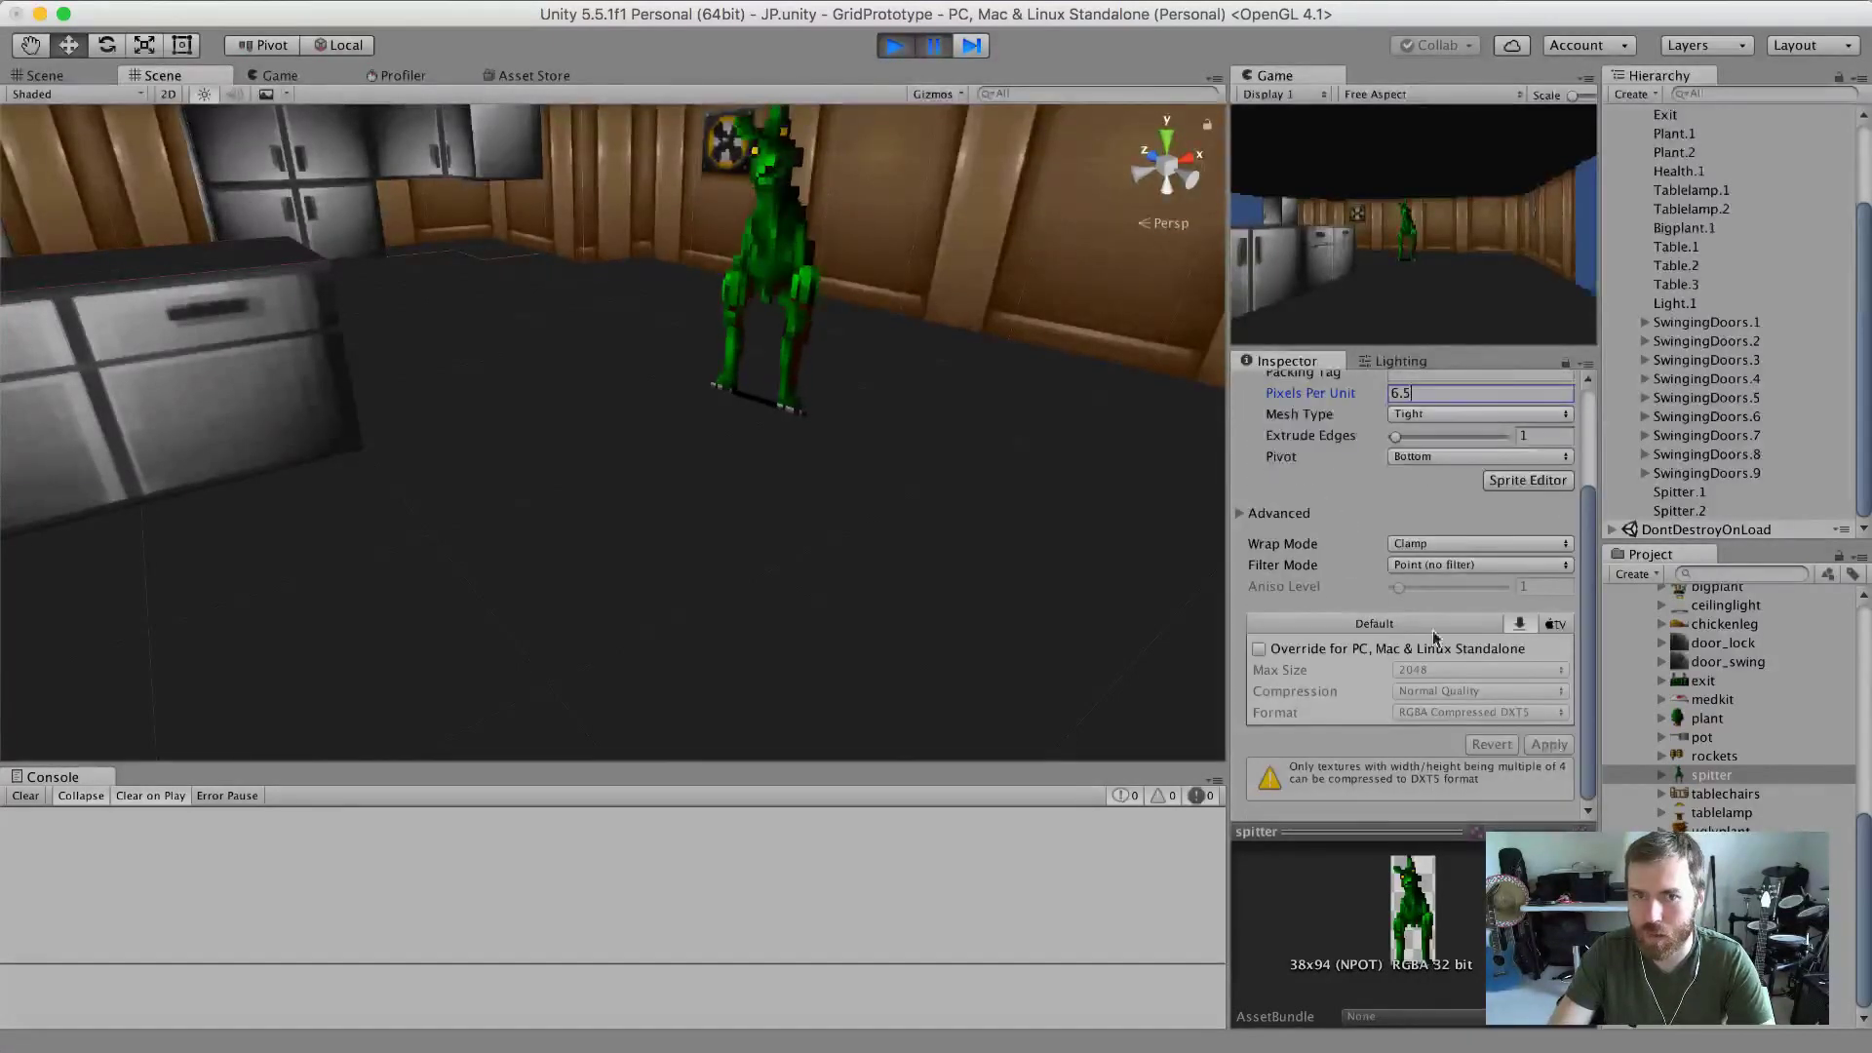
{"action": "scroll", "coordinate": [1414, 616], "scroll_direction": "up", "scroll_amount": 5}
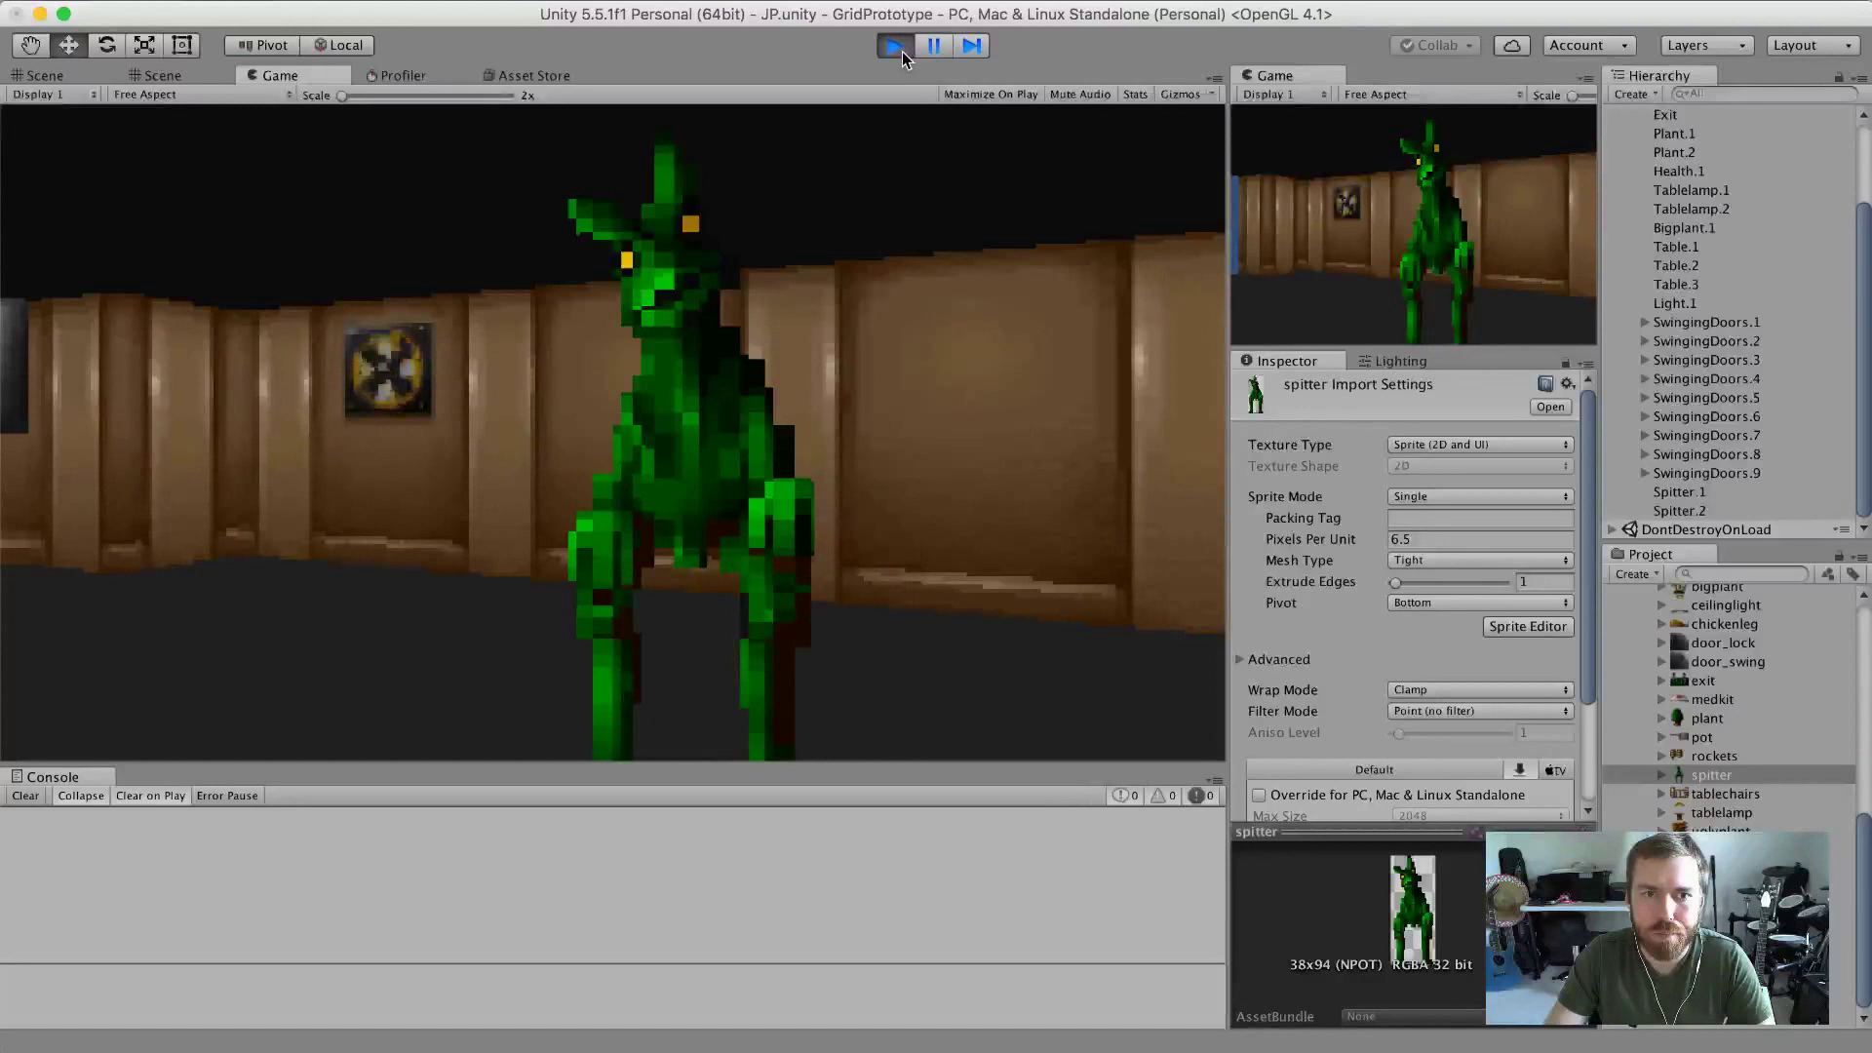
Stop the running game and set the X size of Spitter.2's Box Collider to 32.
{"action": "left_click", "coordinate": [903, 50]}
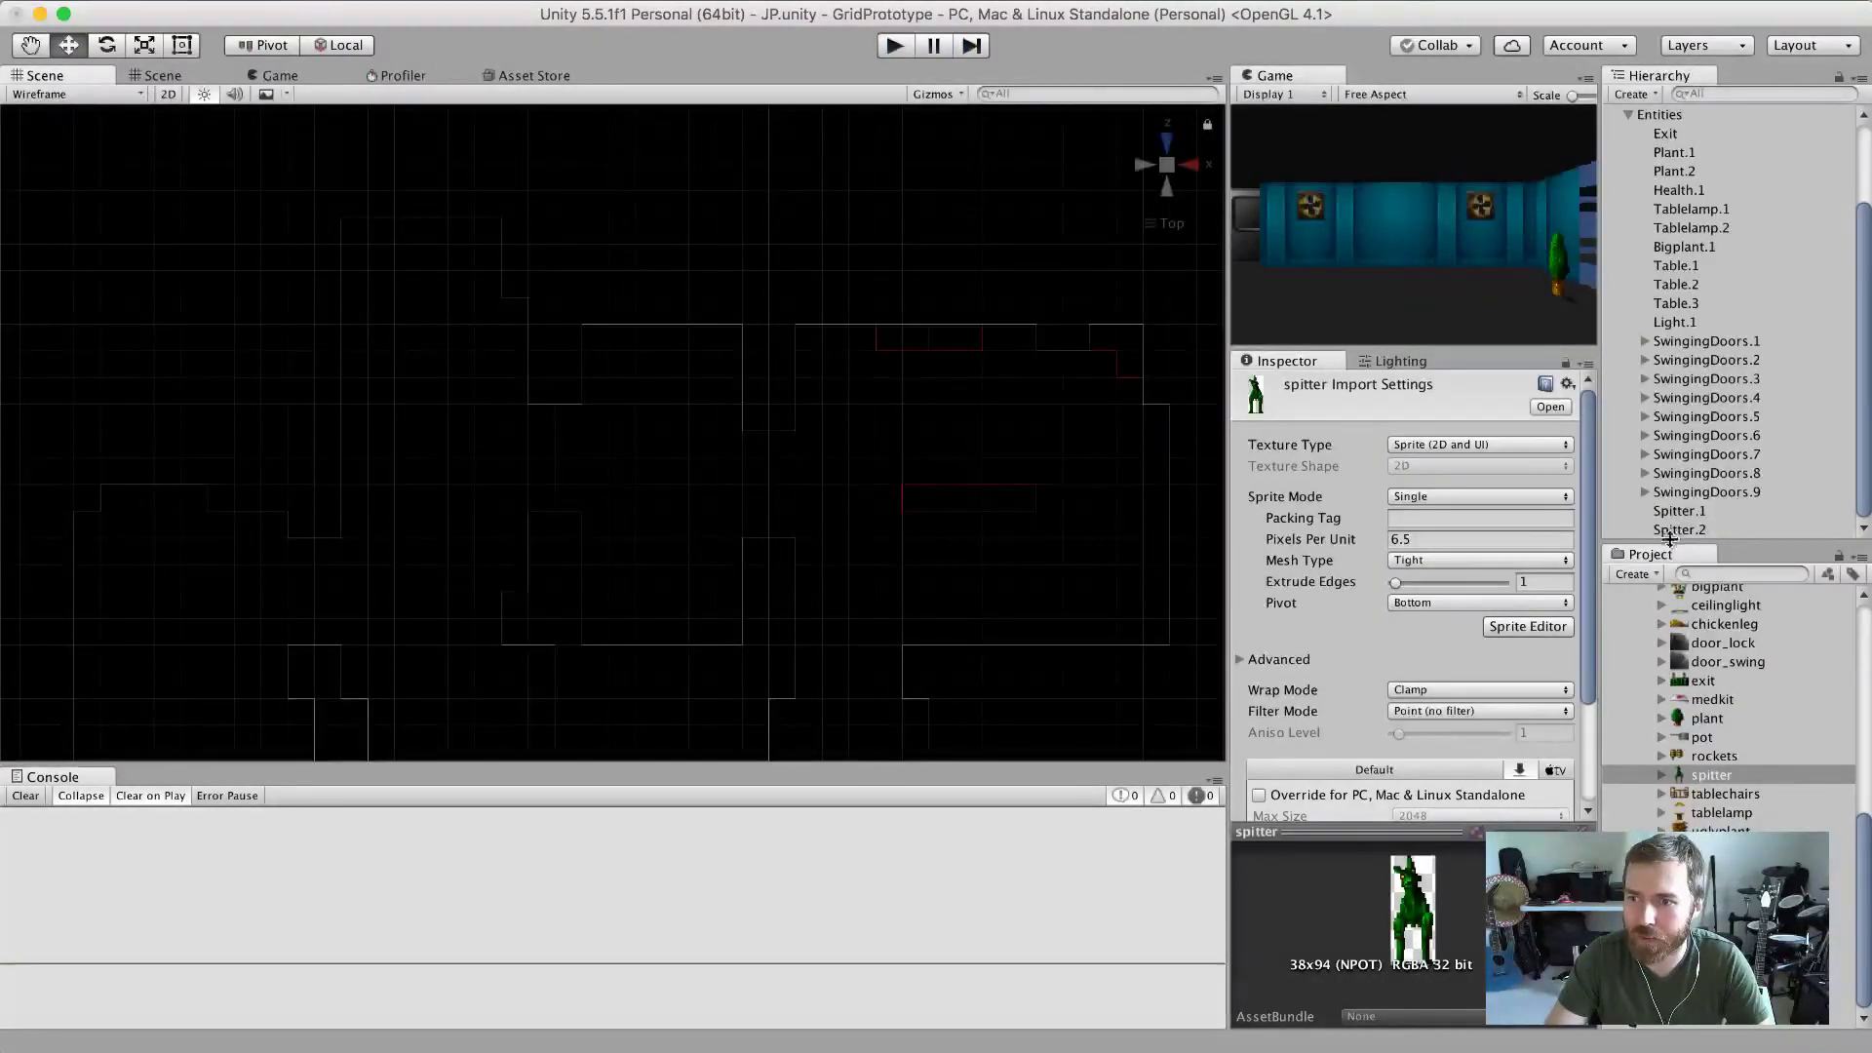
{"action": "left_click", "coordinate": [1678, 531]}
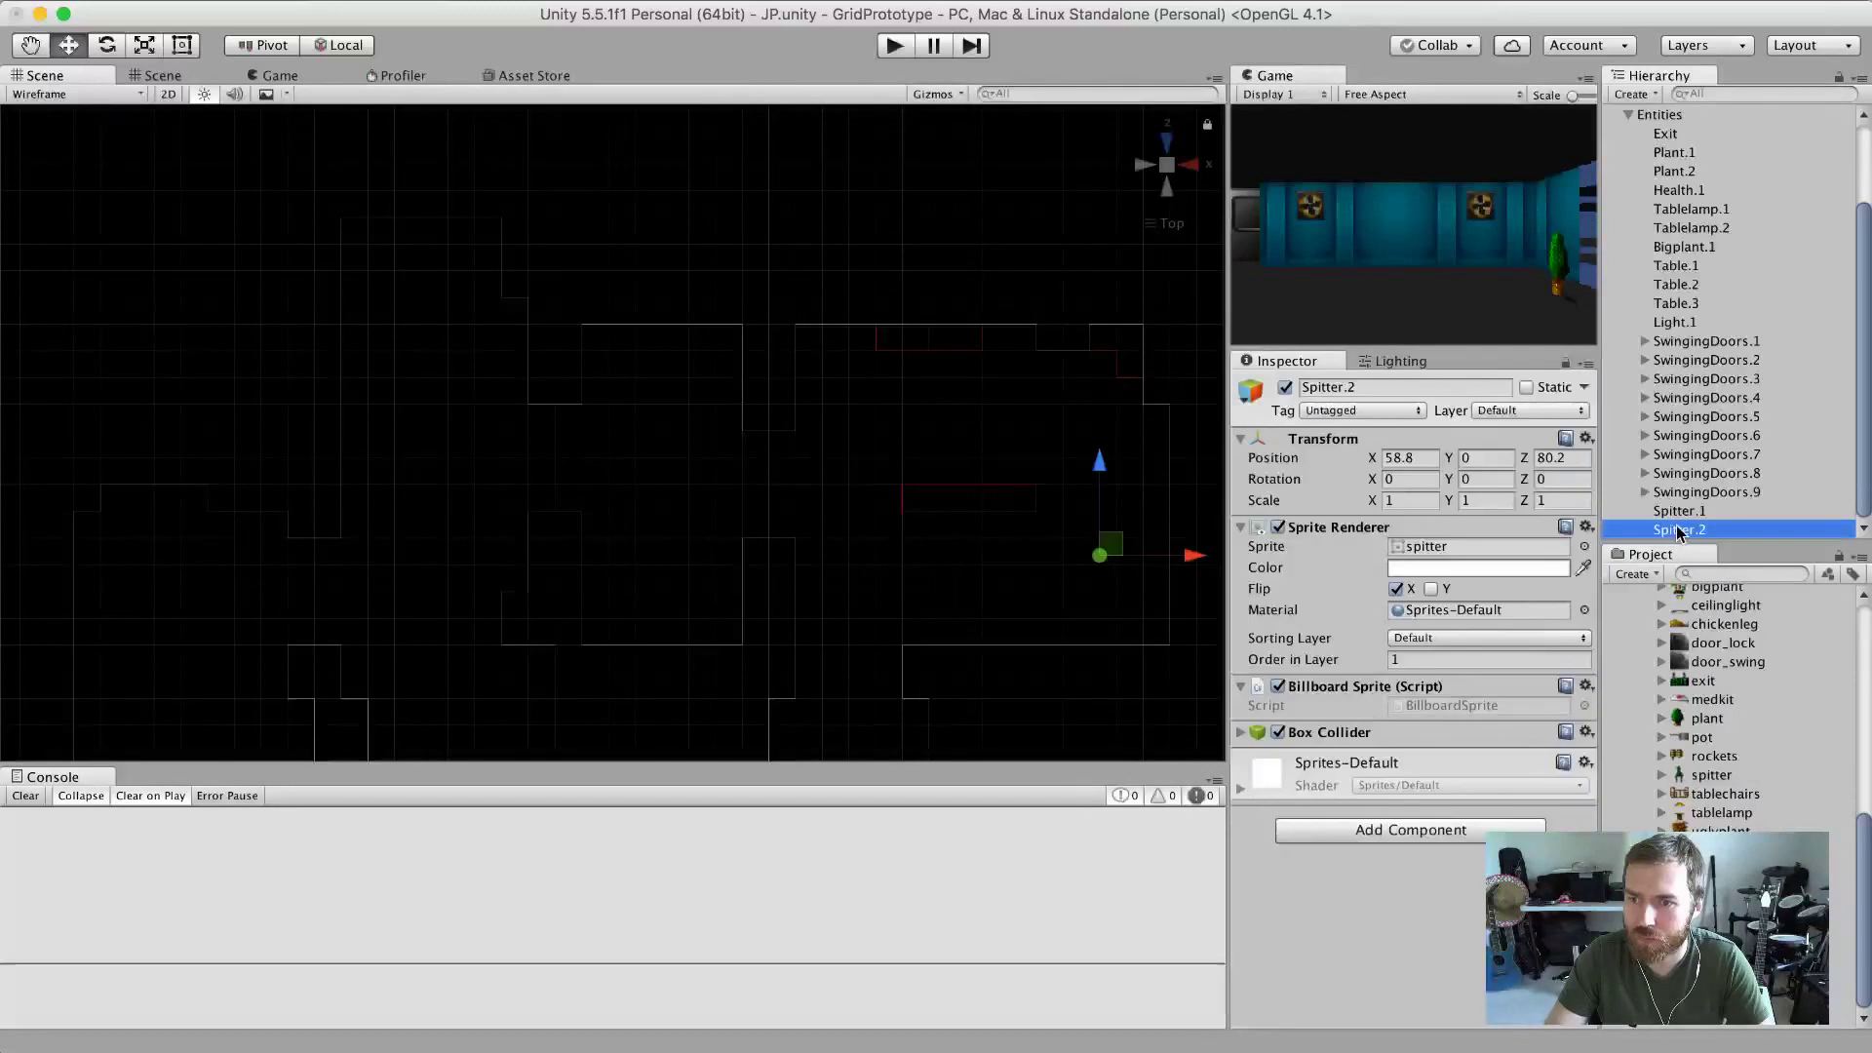
{"action": "left_click", "coordinate": [1240, 735]}
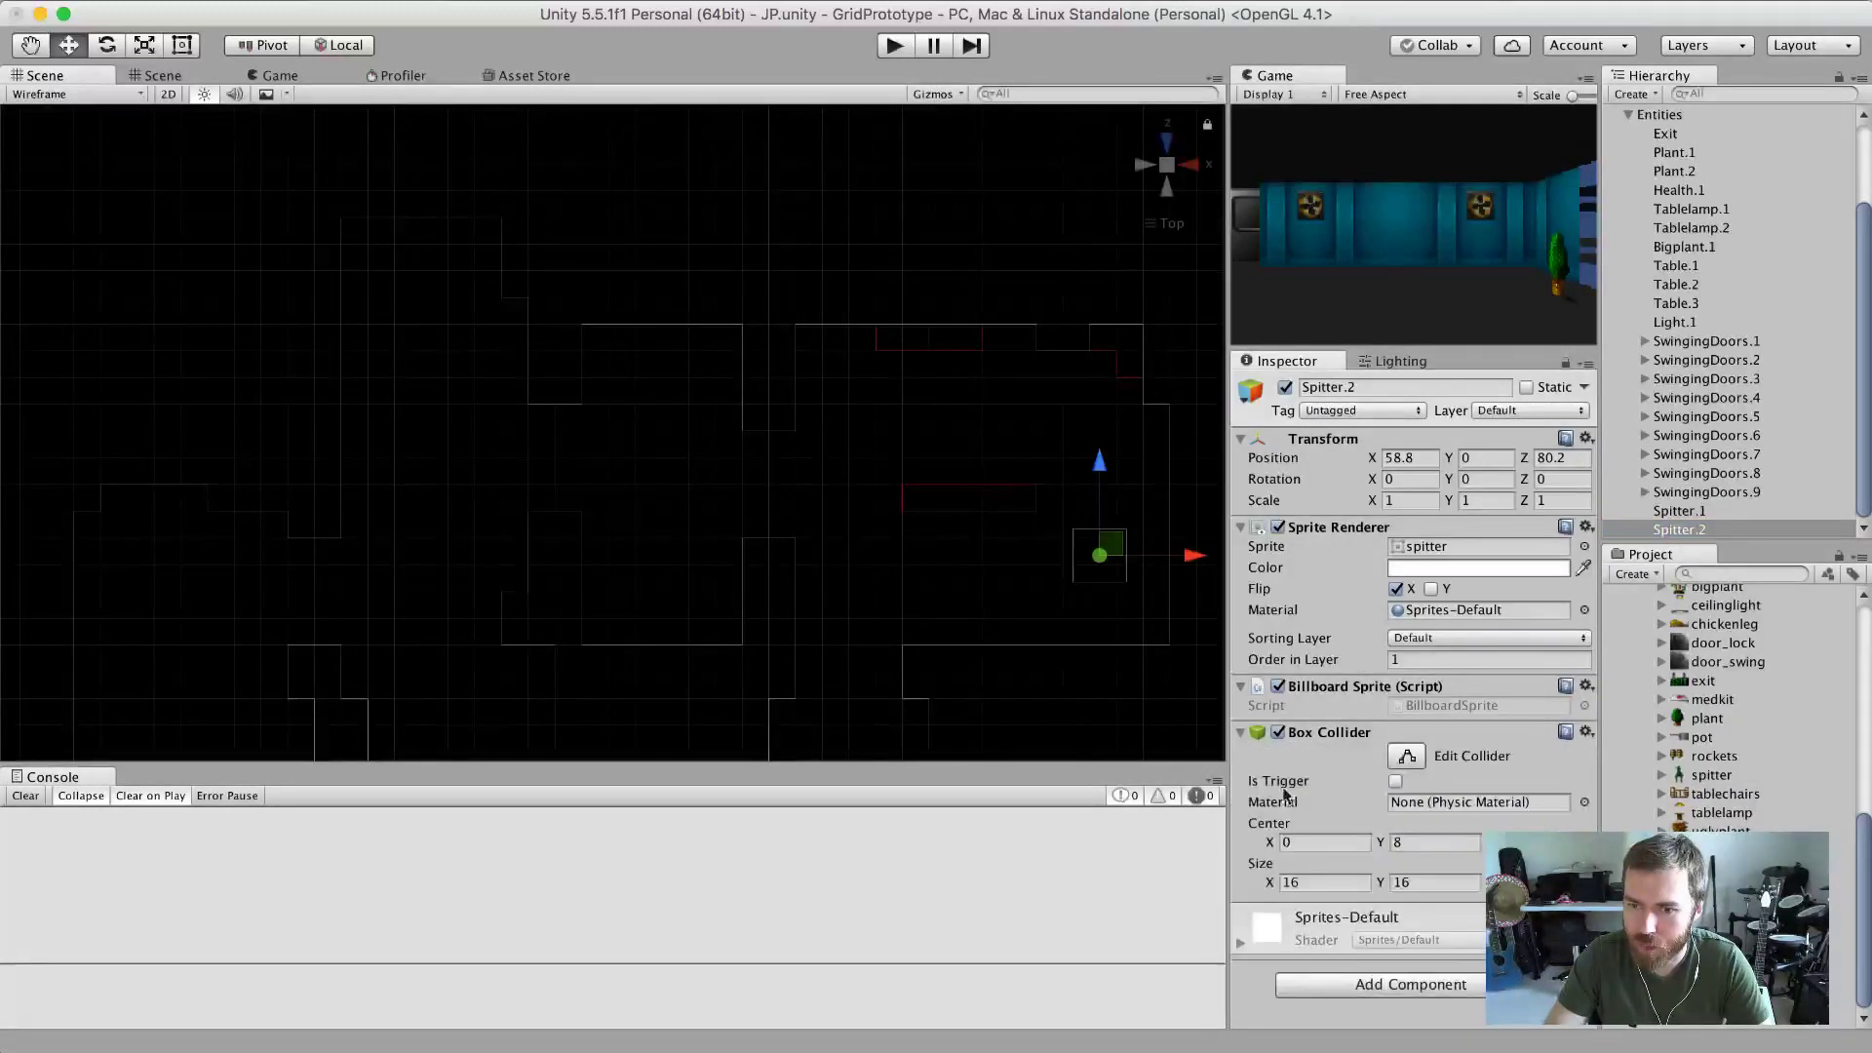
{"action": "left_click", "coordinate": [1311, 883]}
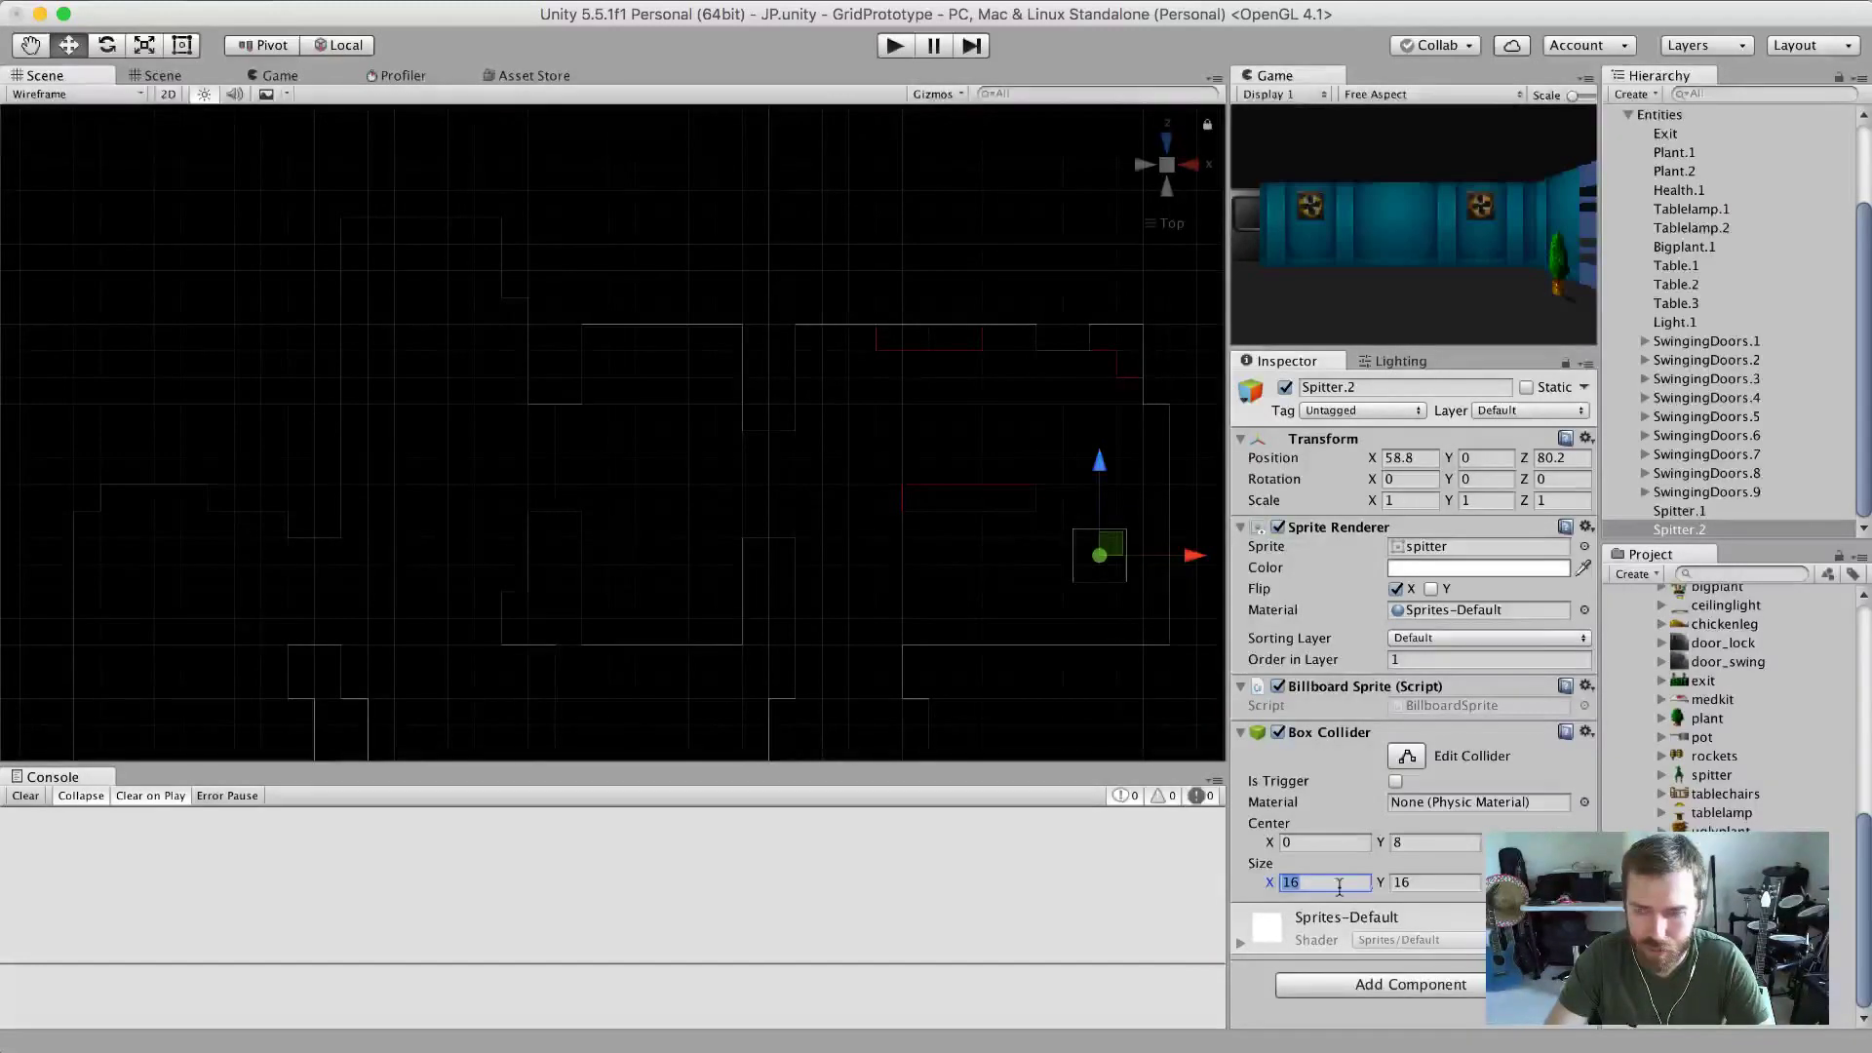
{"action": "type", "text": "32"}
{"action": "key", "text": "Return"}
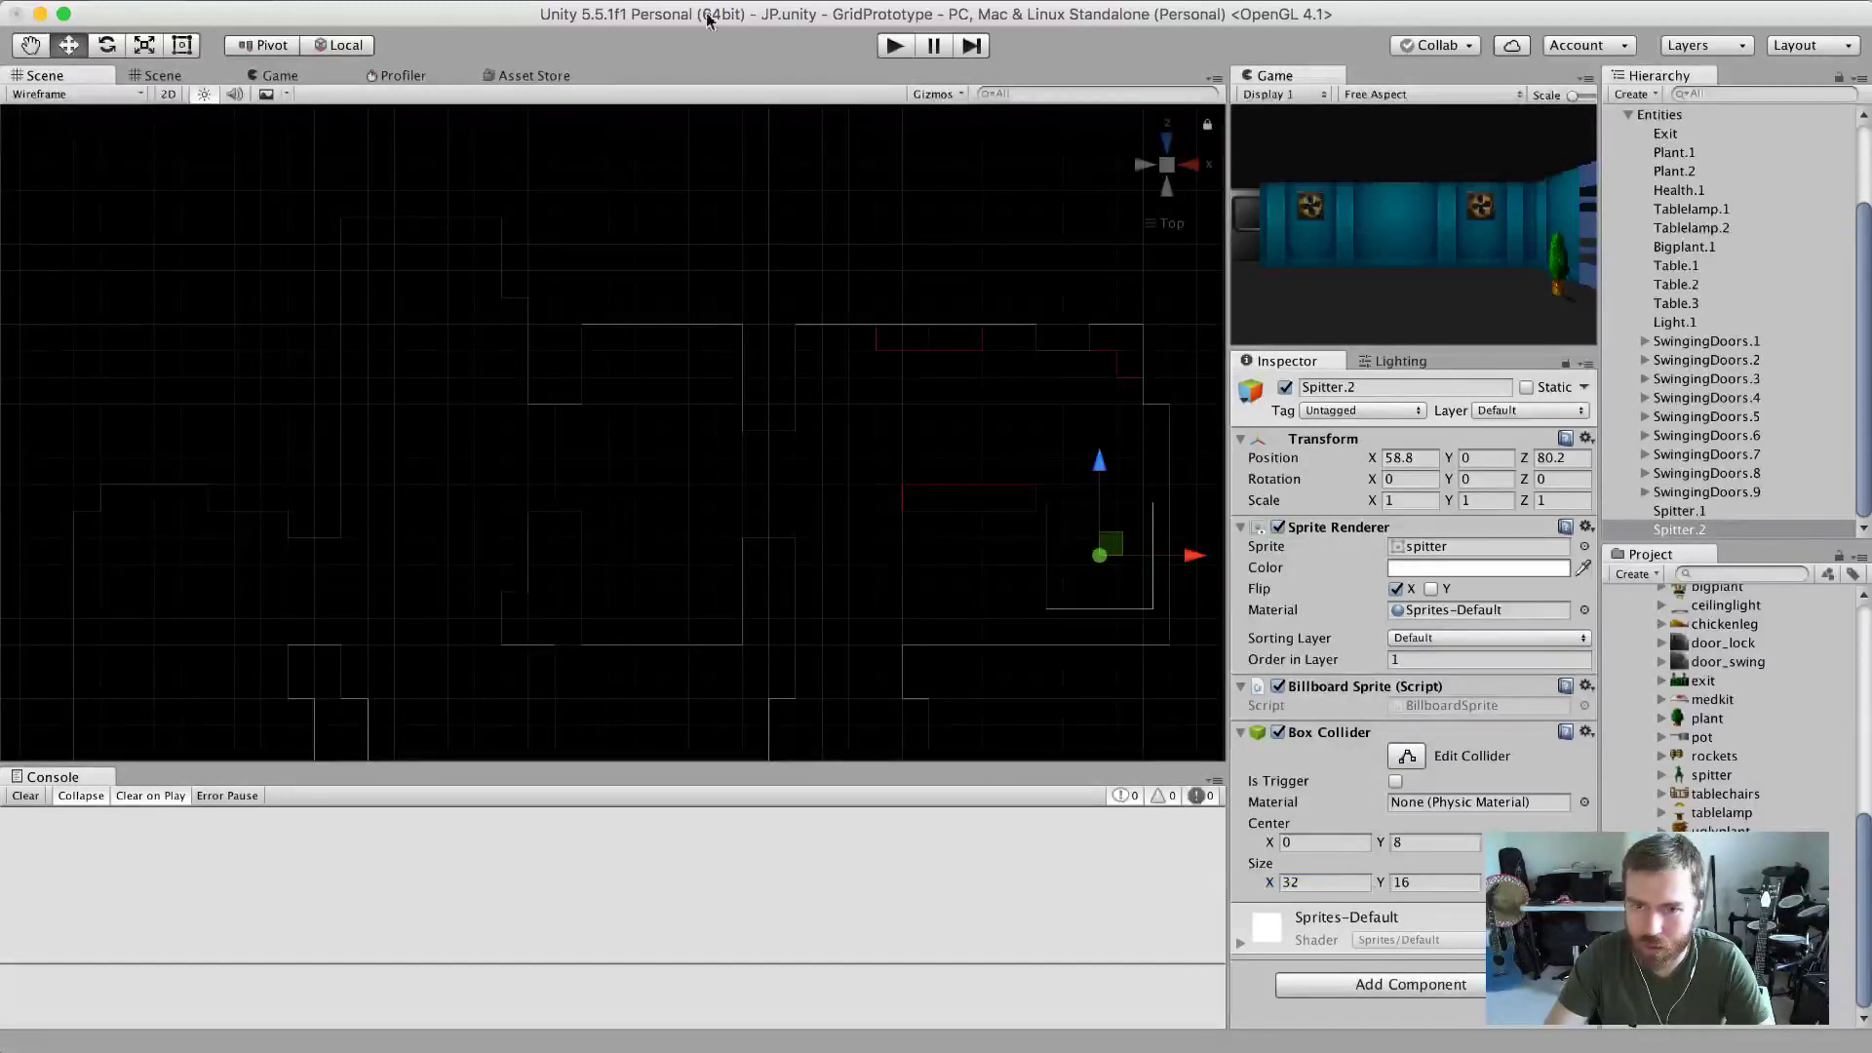
Run the level, walk through the swinging doors to the second kitchen spitter, and circle it to test its collision distance.
{"action": "left_click", "coordinate": [893, 47]}
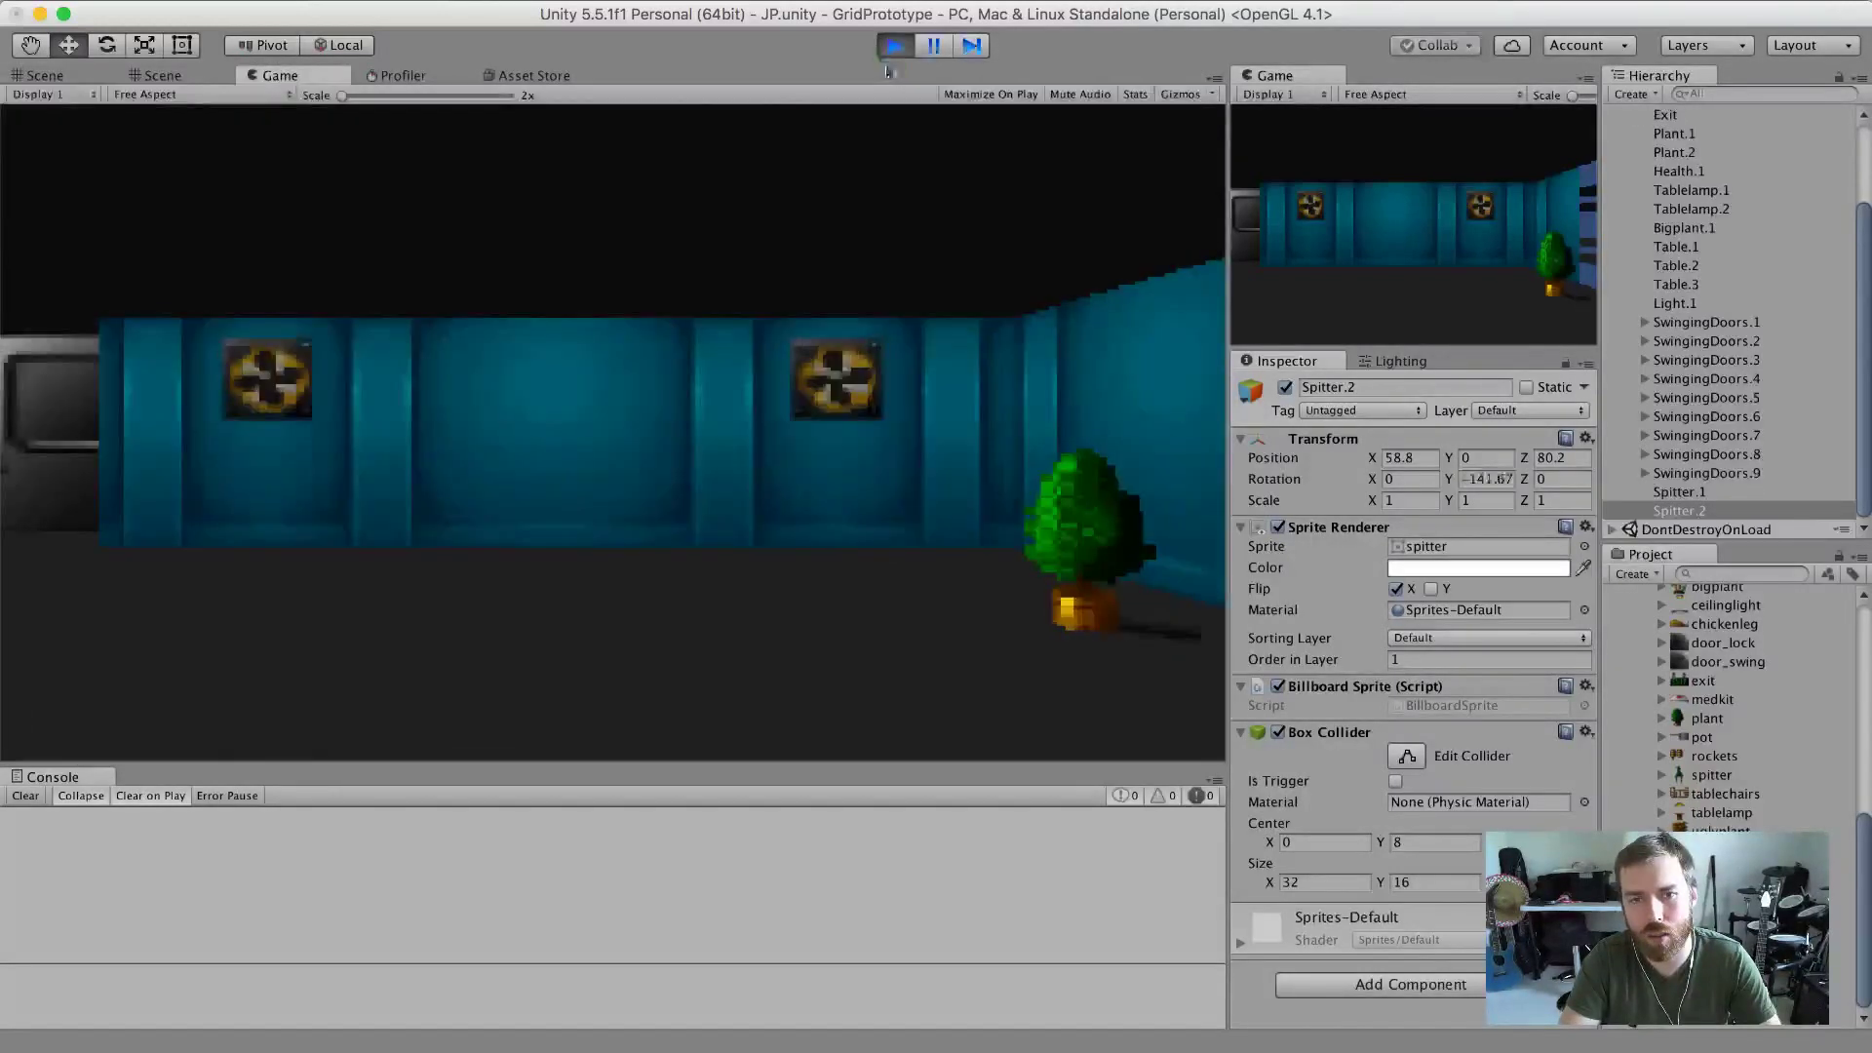
{"action": "key", "text": "Up"}
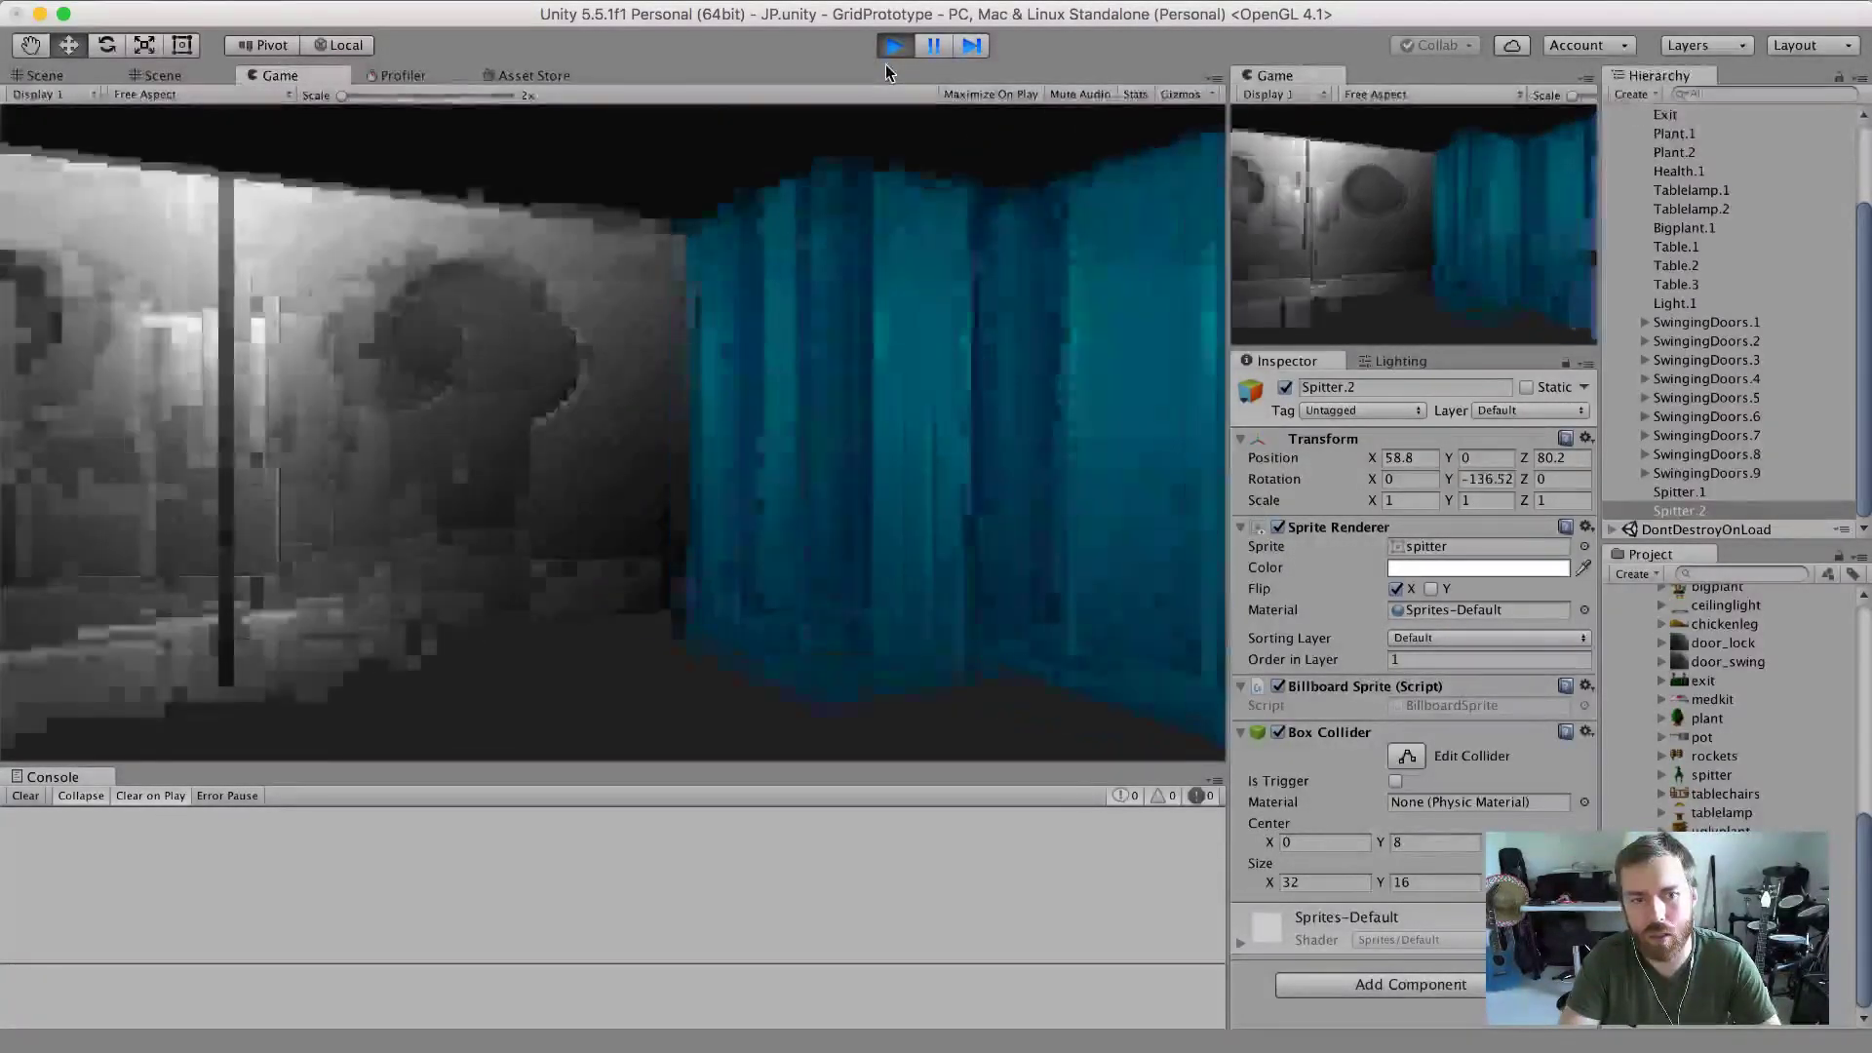
{"action": "key", "text": "Up"}
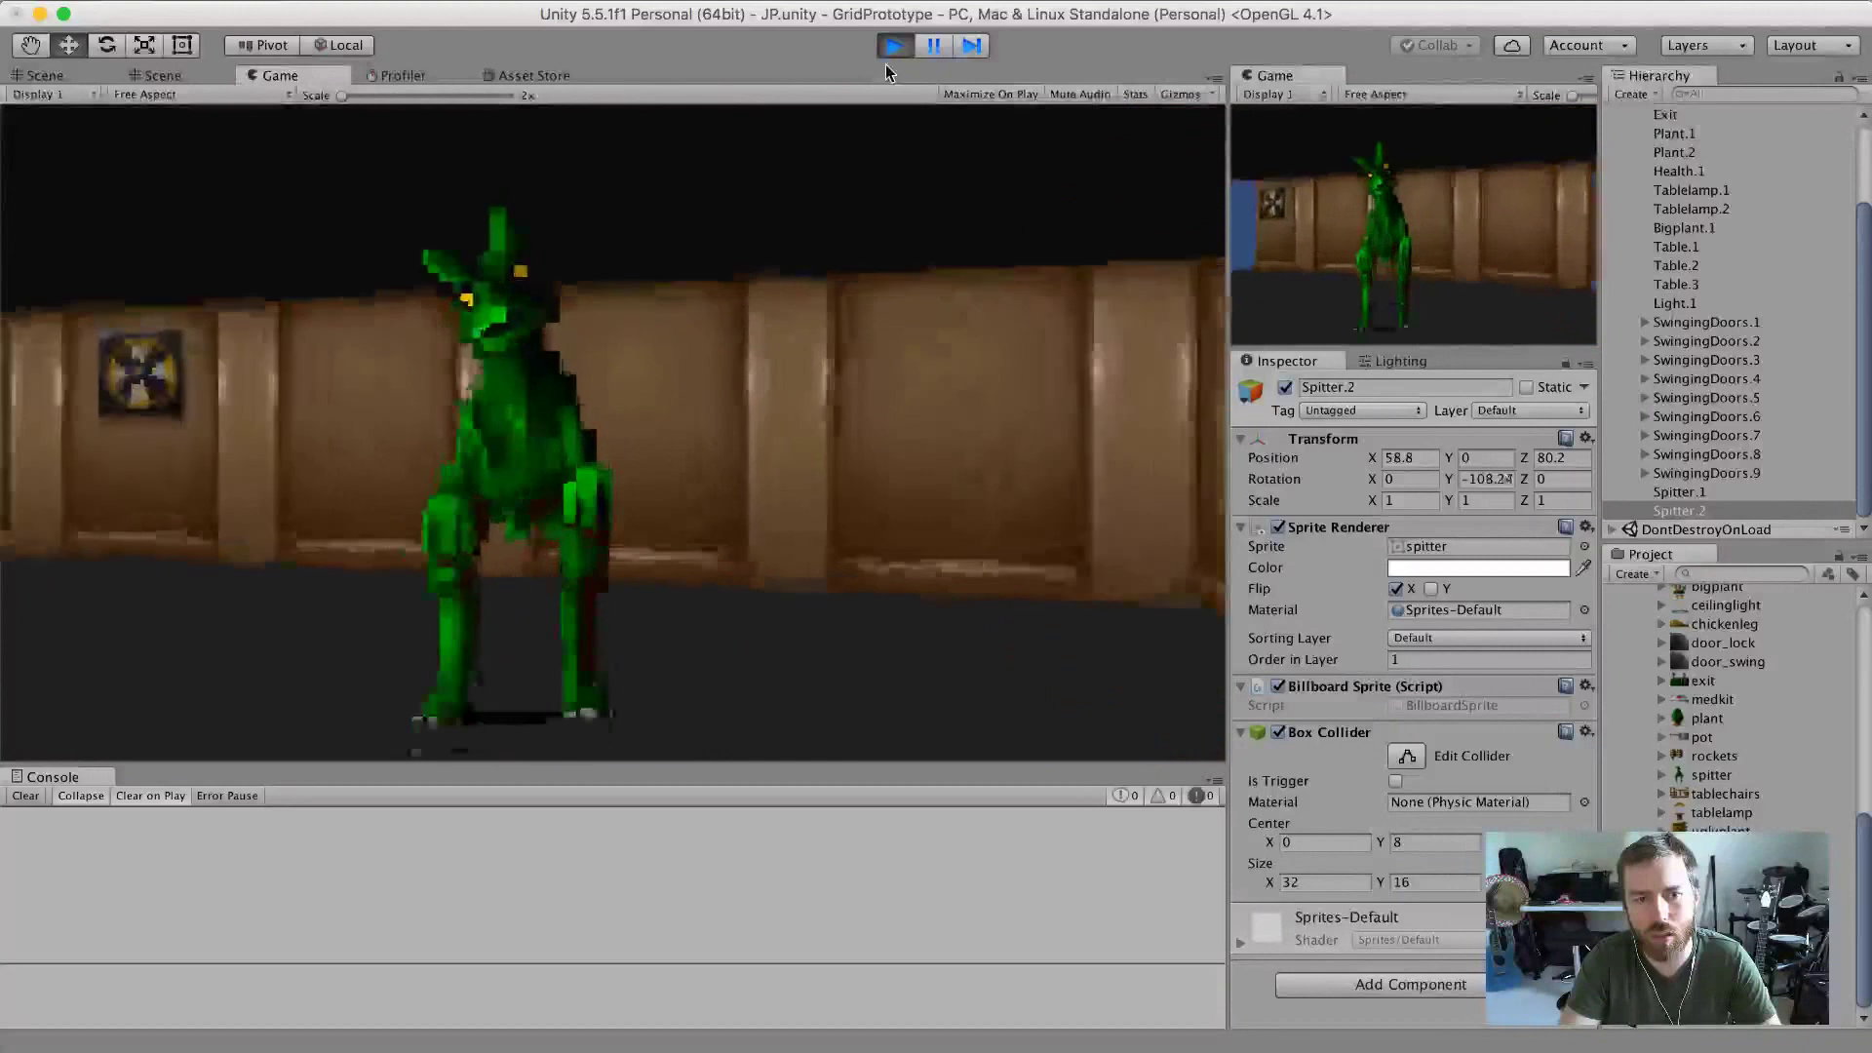
{"action": "key", "text": "Left"}
{"action": "key", "text": "Right"}
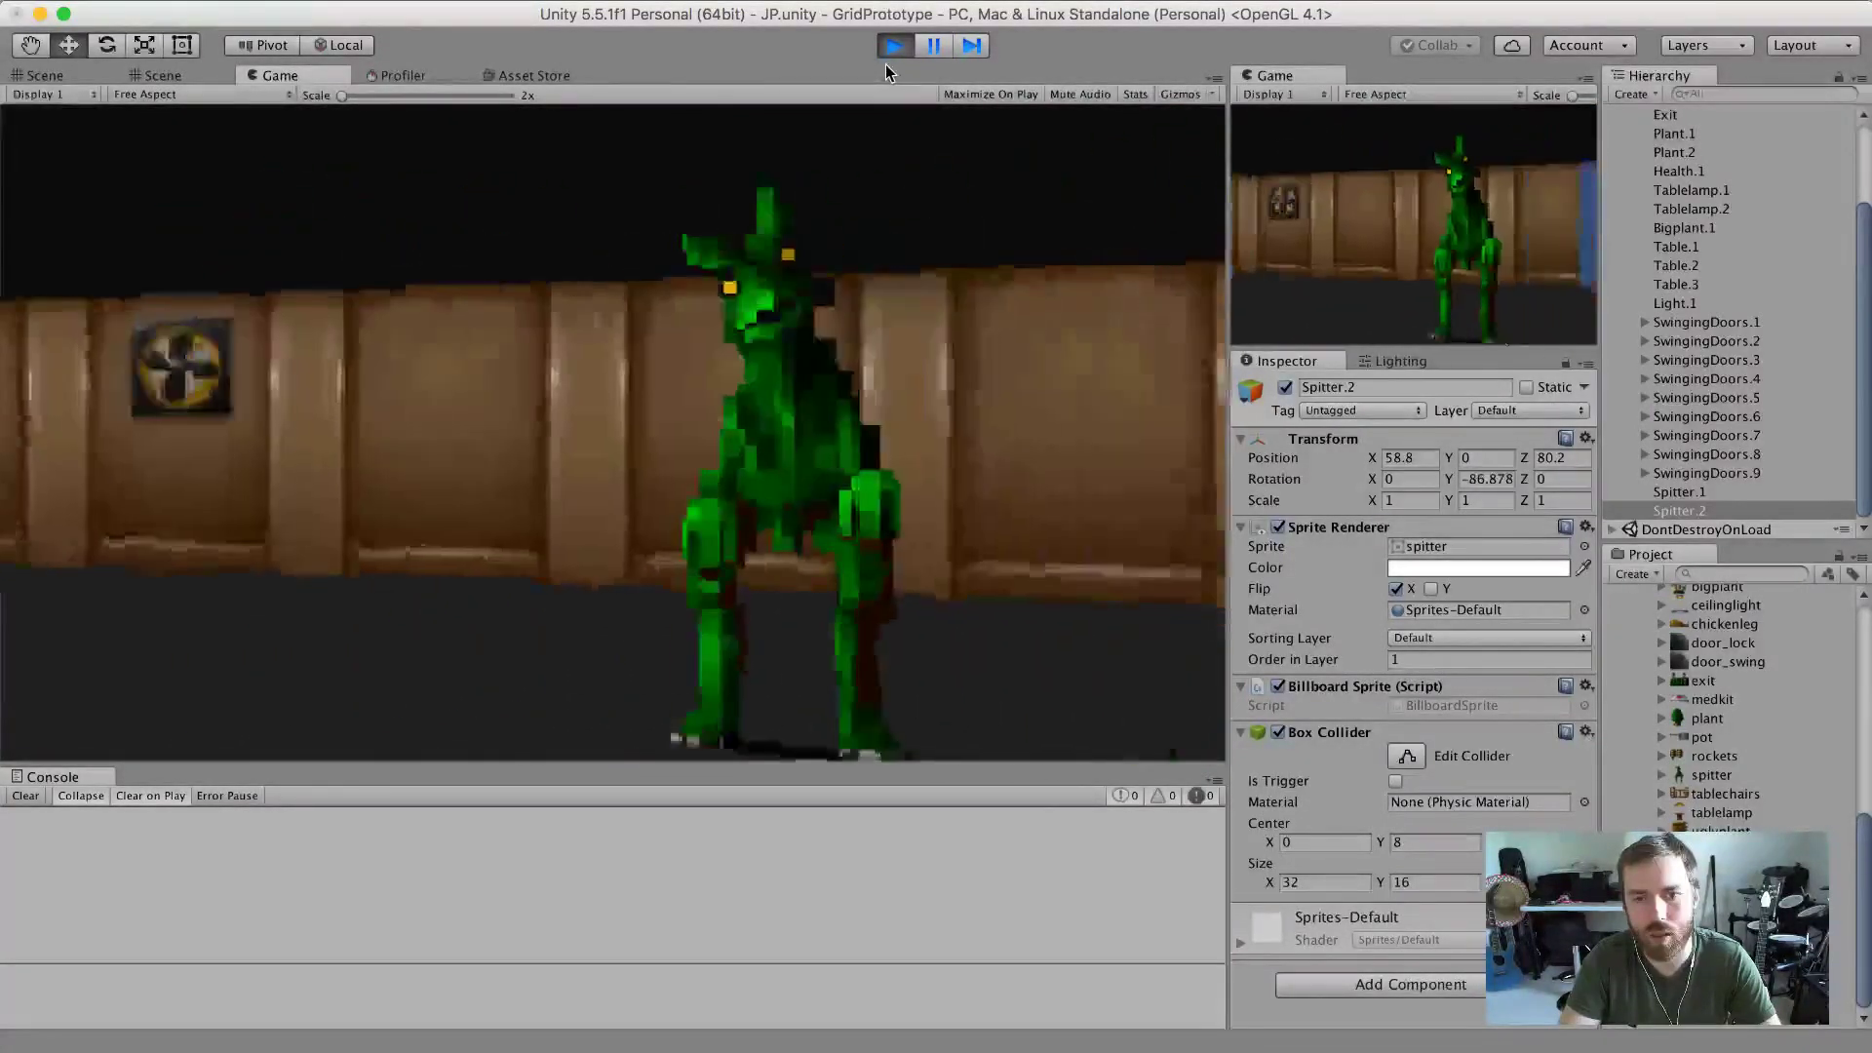
{"action": "key", "text": "Right"}
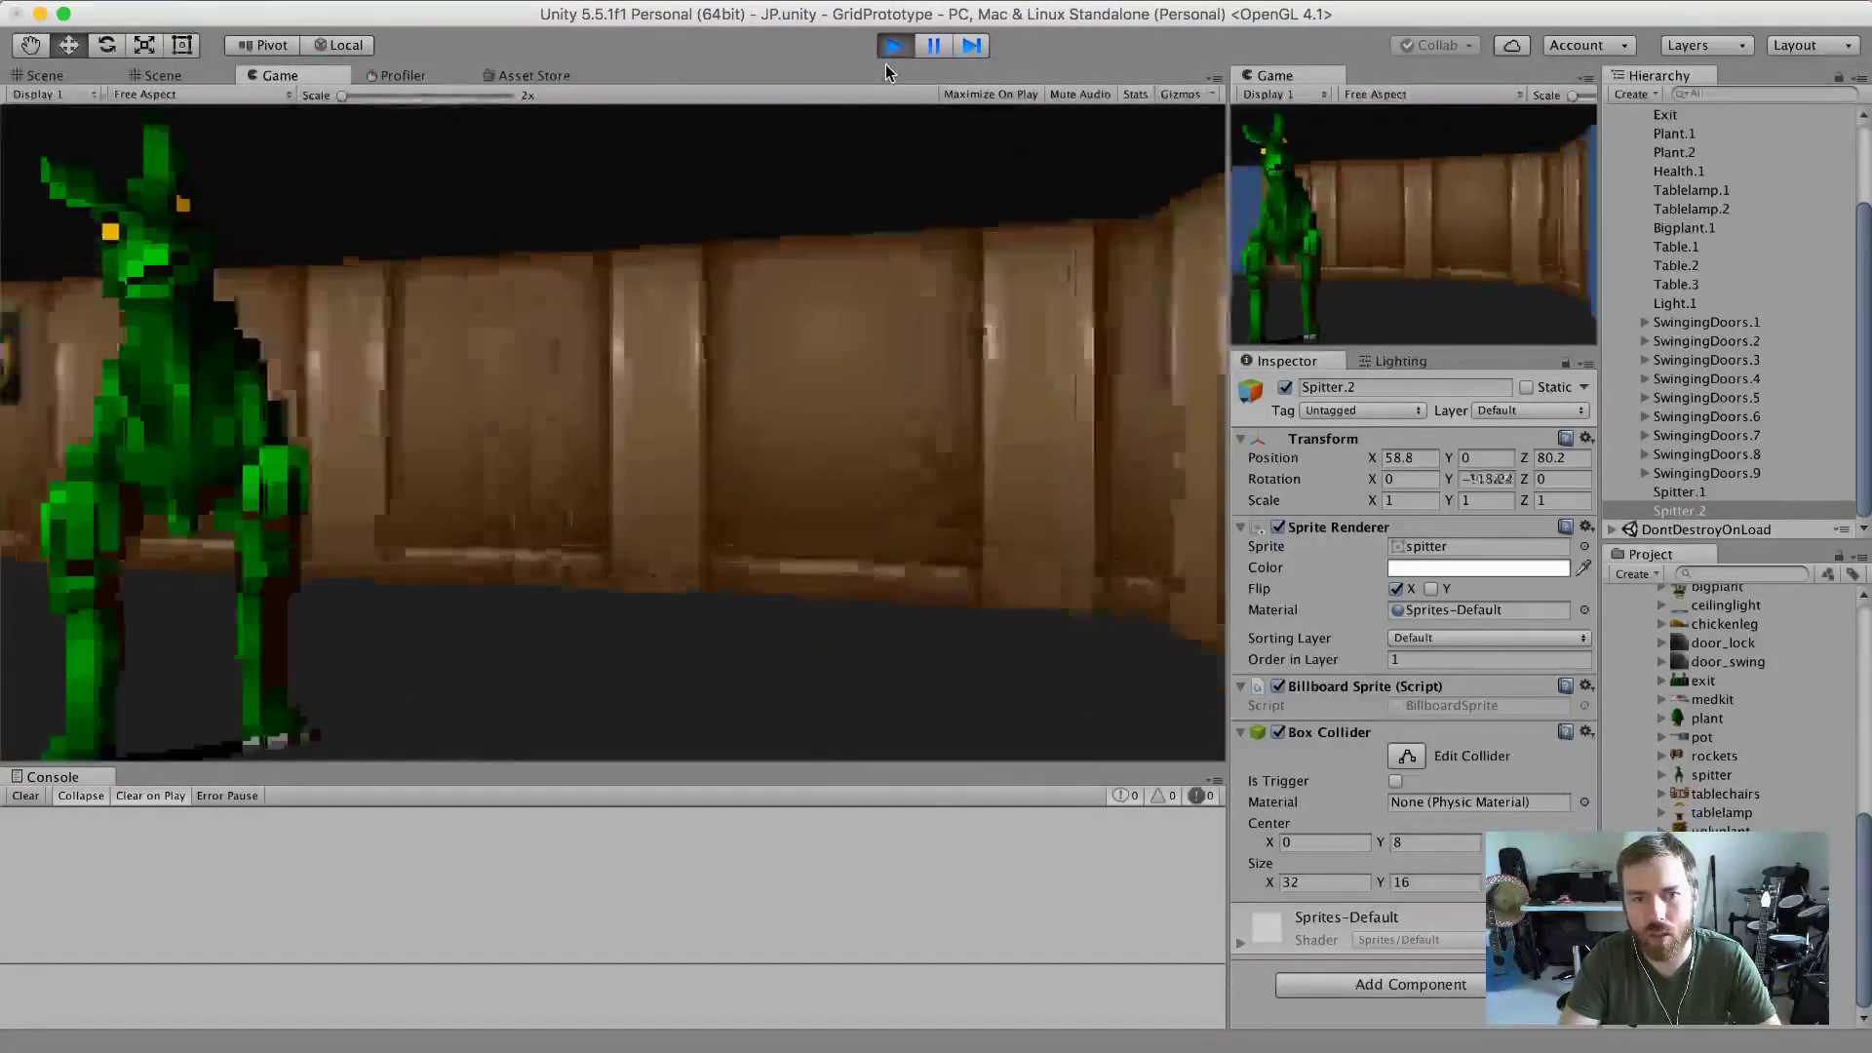
{"action": "key", "text": "Left"}
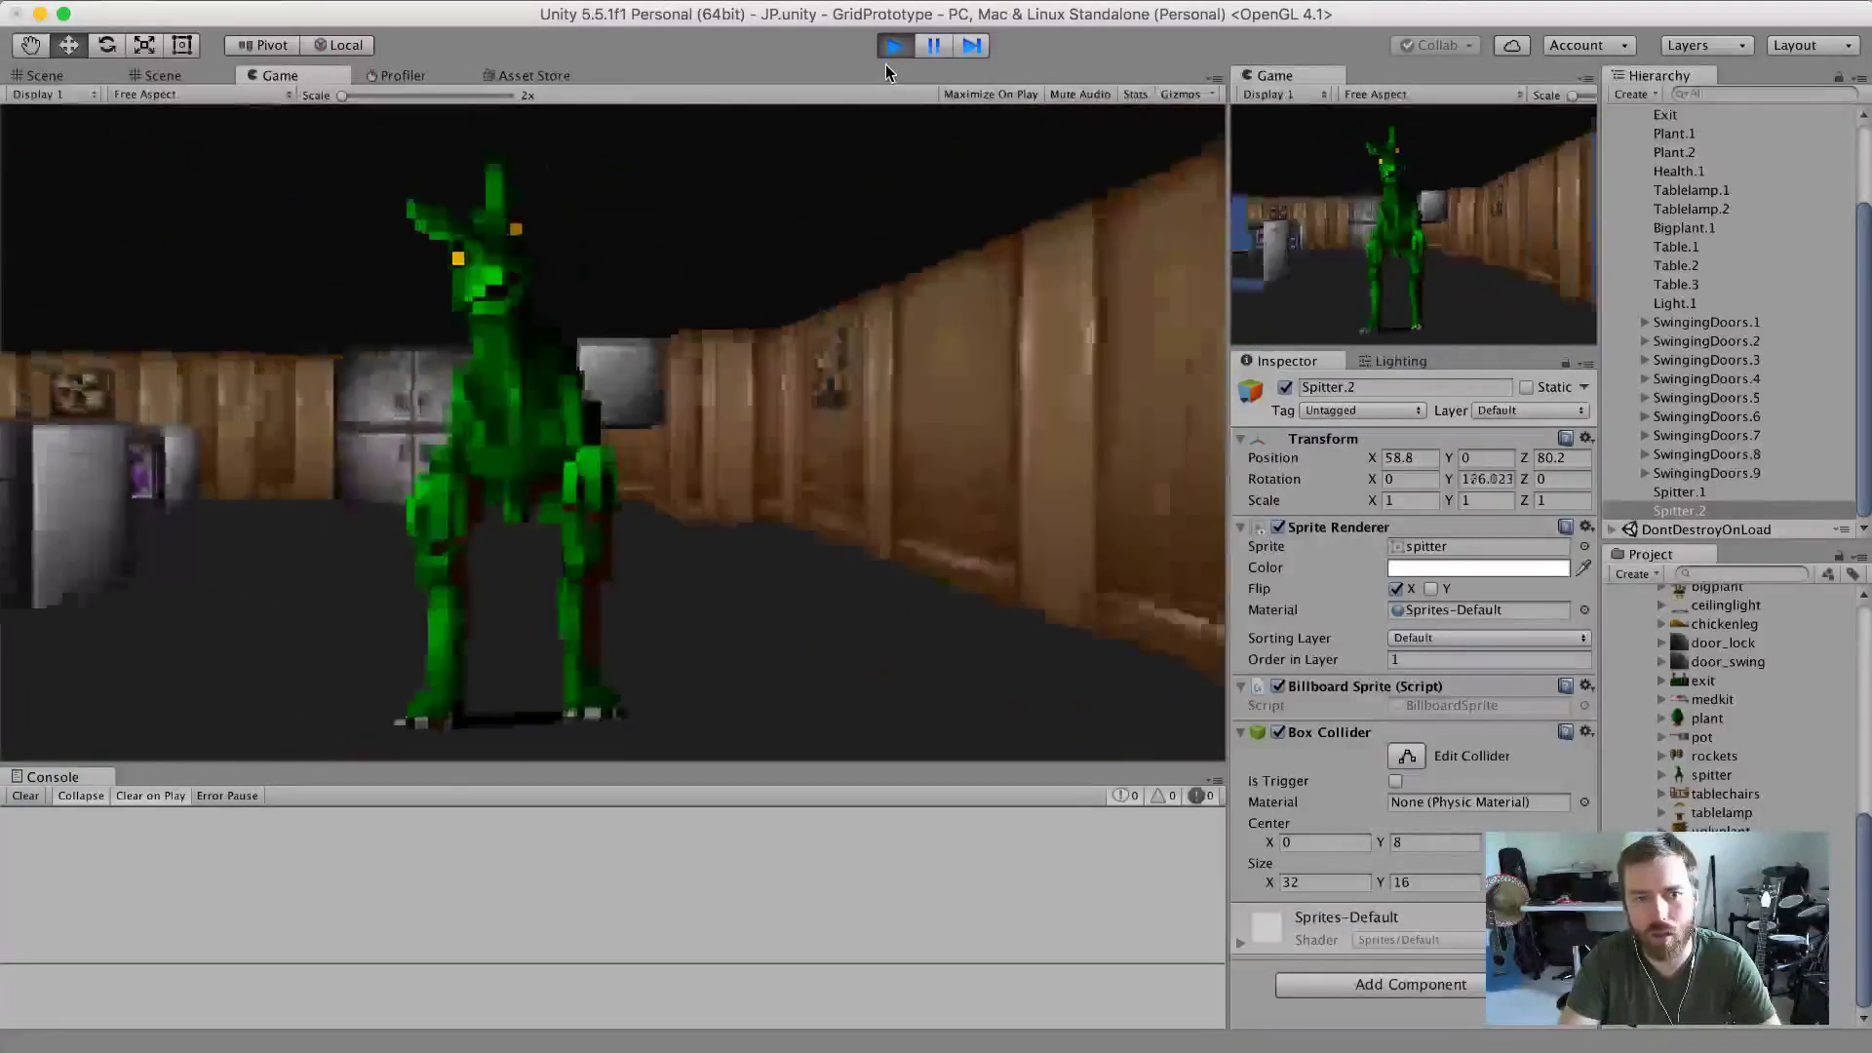
{"action": "key", "text": "Right"}
{"action": "key", "text": "Left"}
{"action": "key", "text": "Right"}
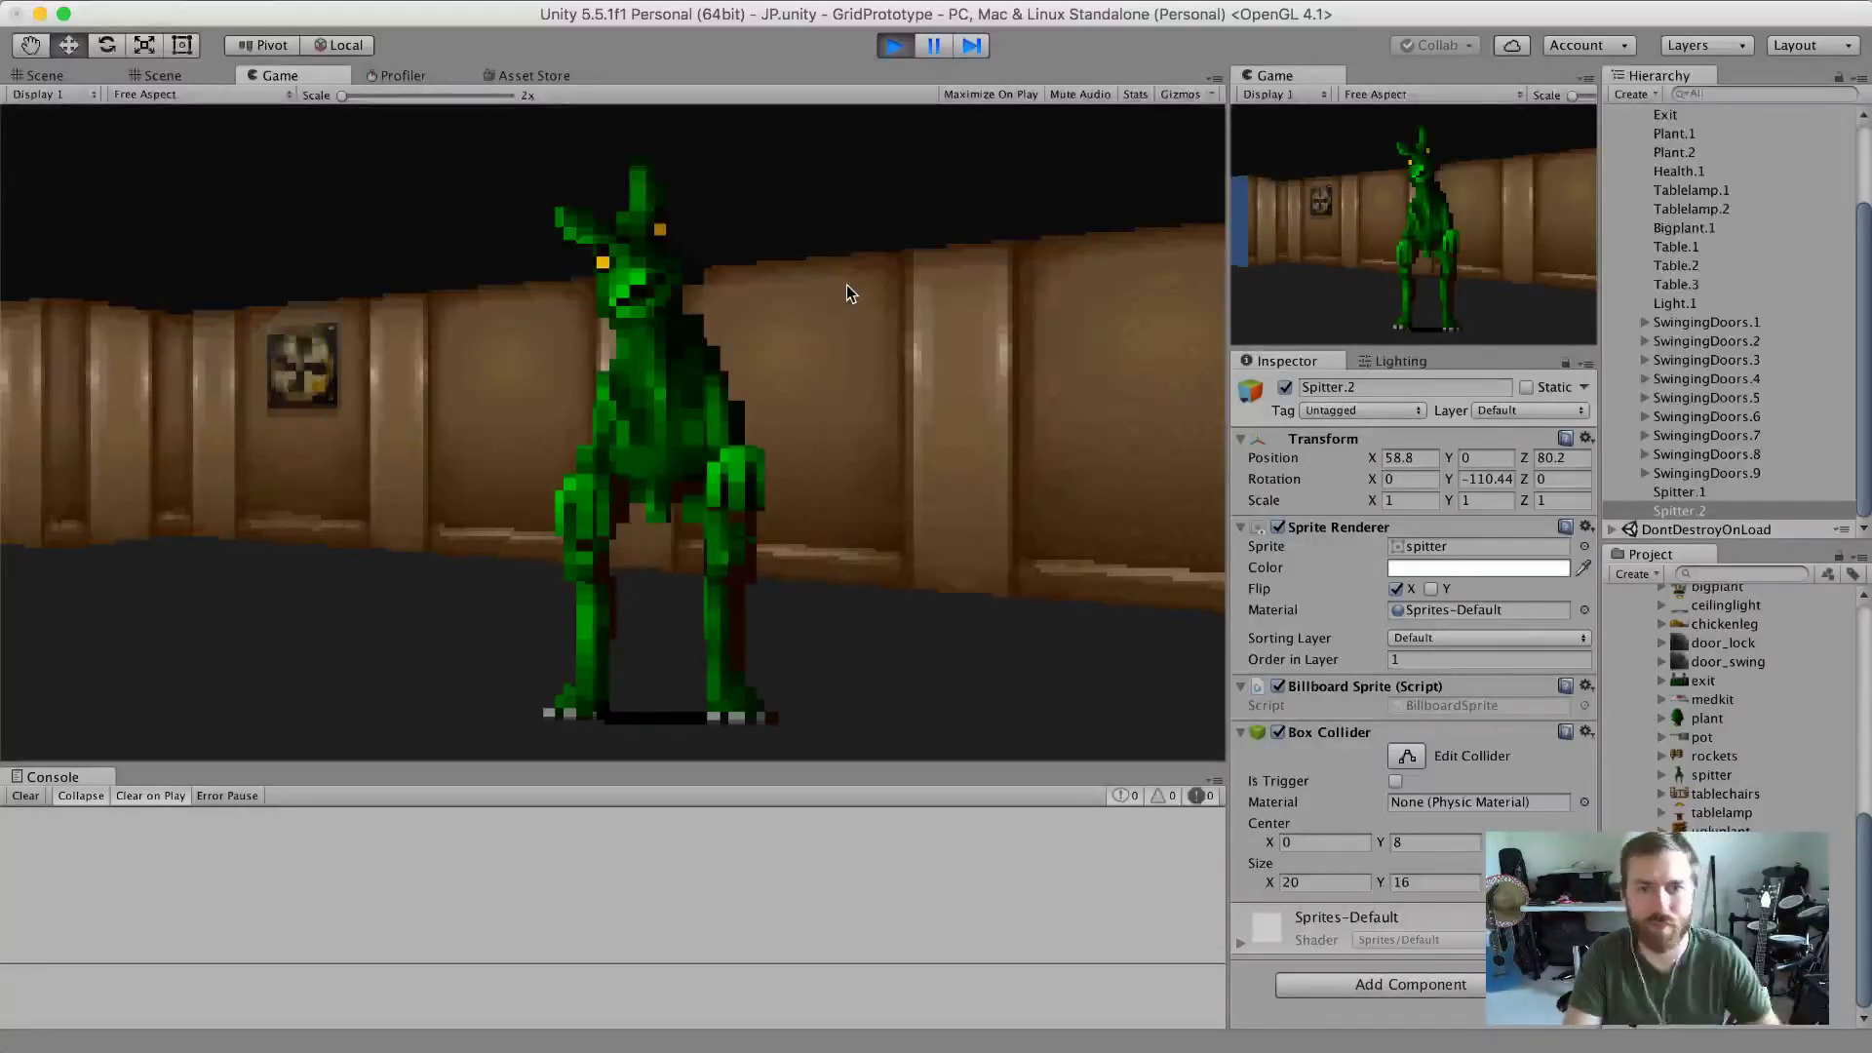
Walk up to the second kitchen spitter from several angles and distances to test its collider with an X size of 20.
{"action": "key", "text": "Up"}
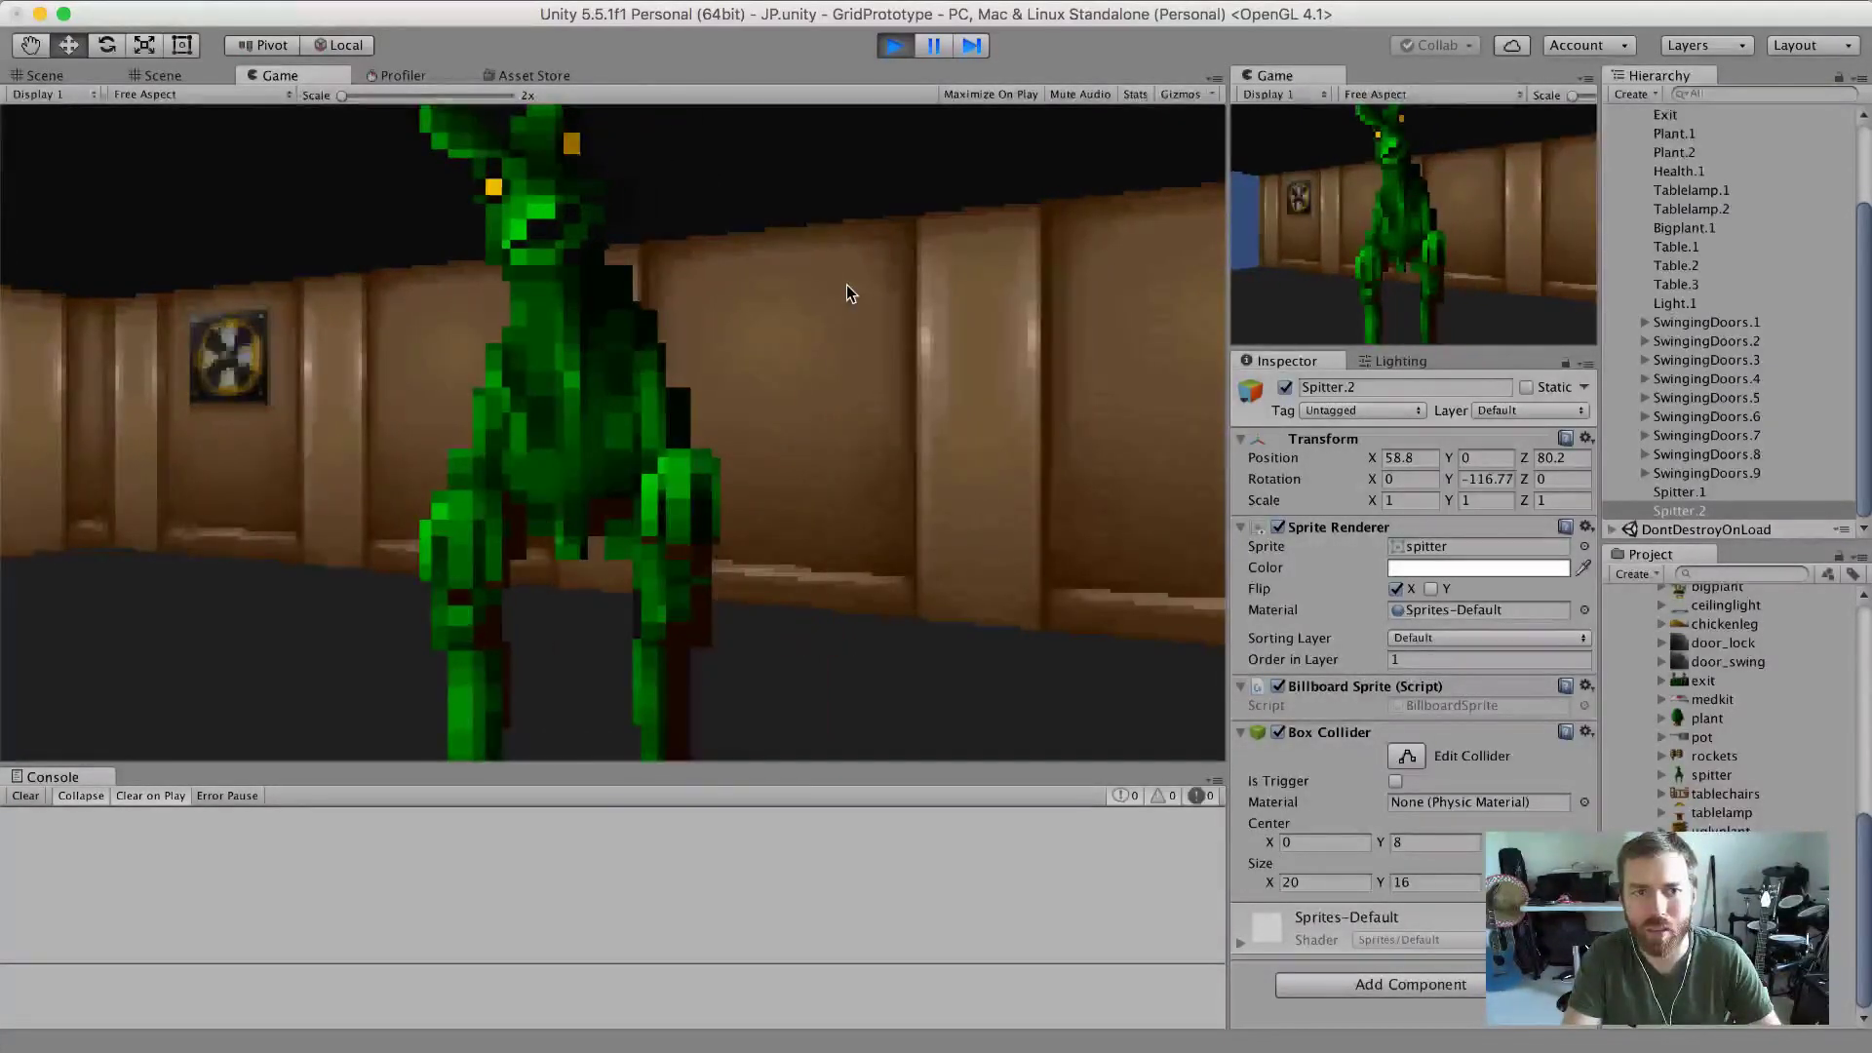
{"action": "key", "text": "Right"}
{"action": "key", "text": "Down"}
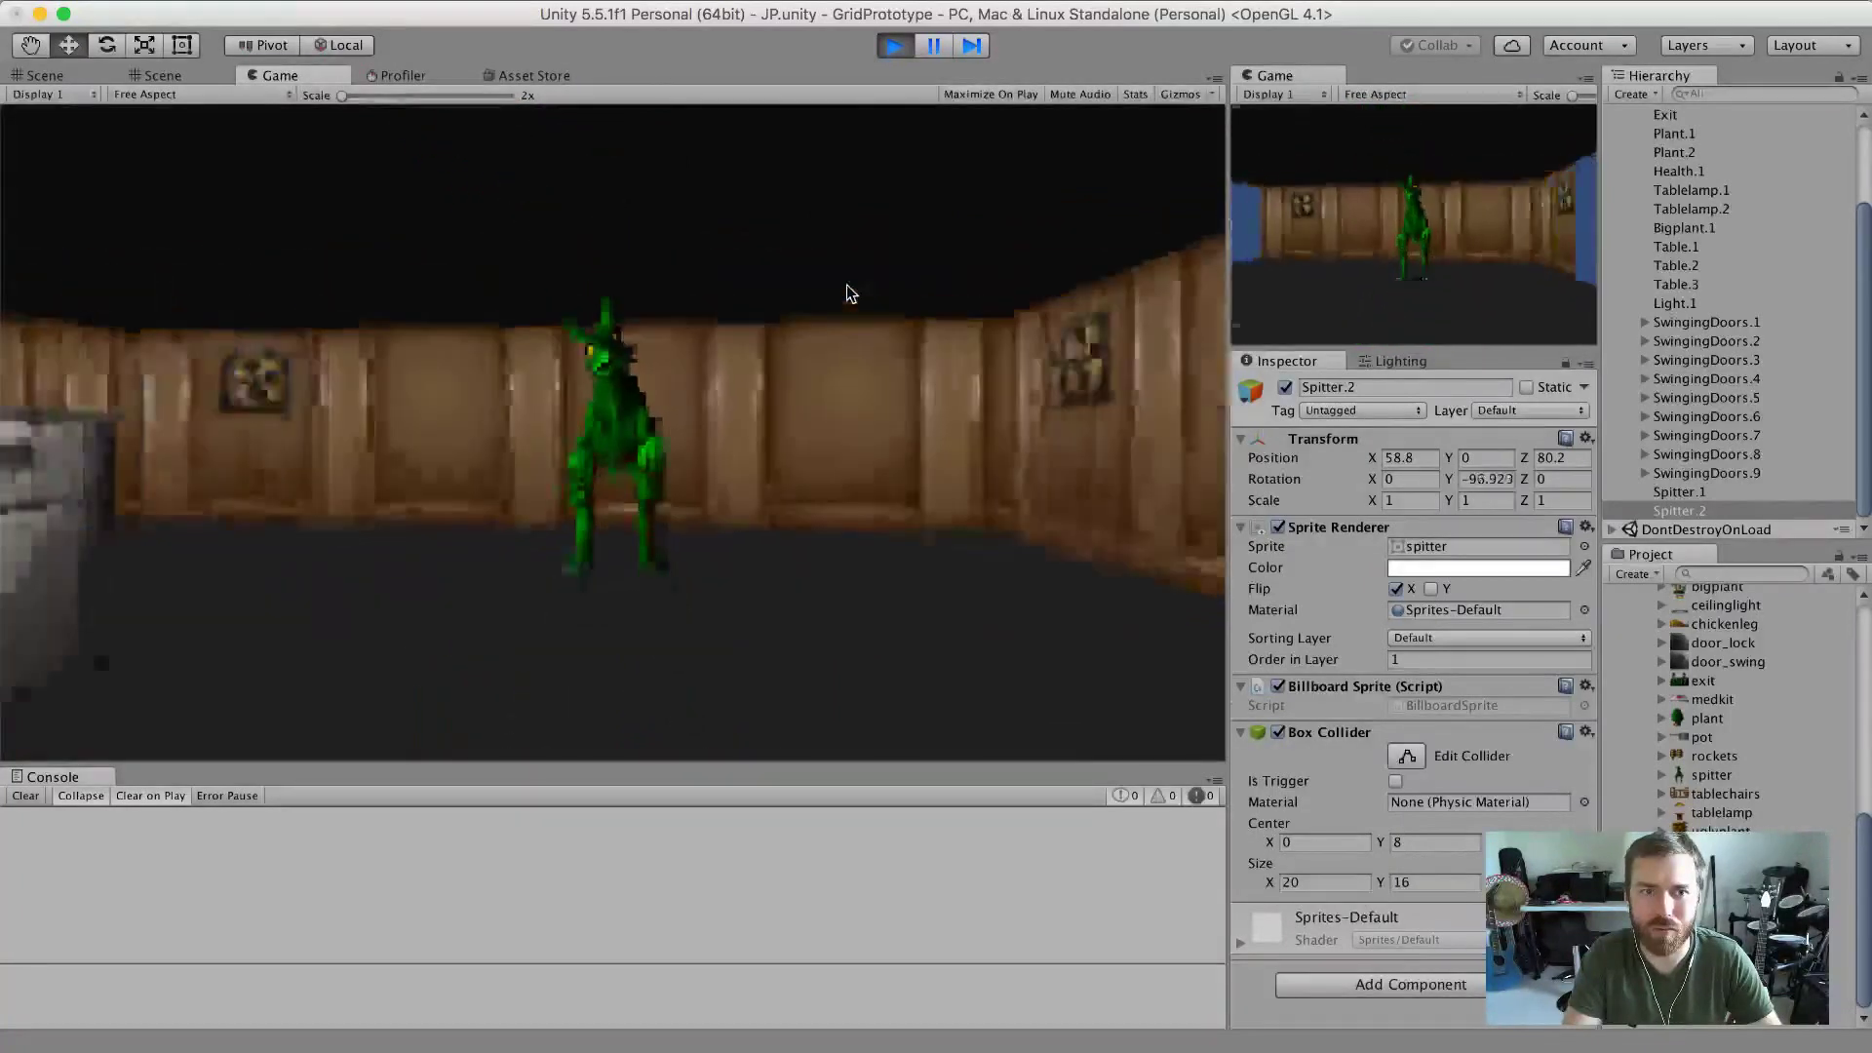
{"action": "key", "text": "Up"}
{"action": "key", "text": "Down"}
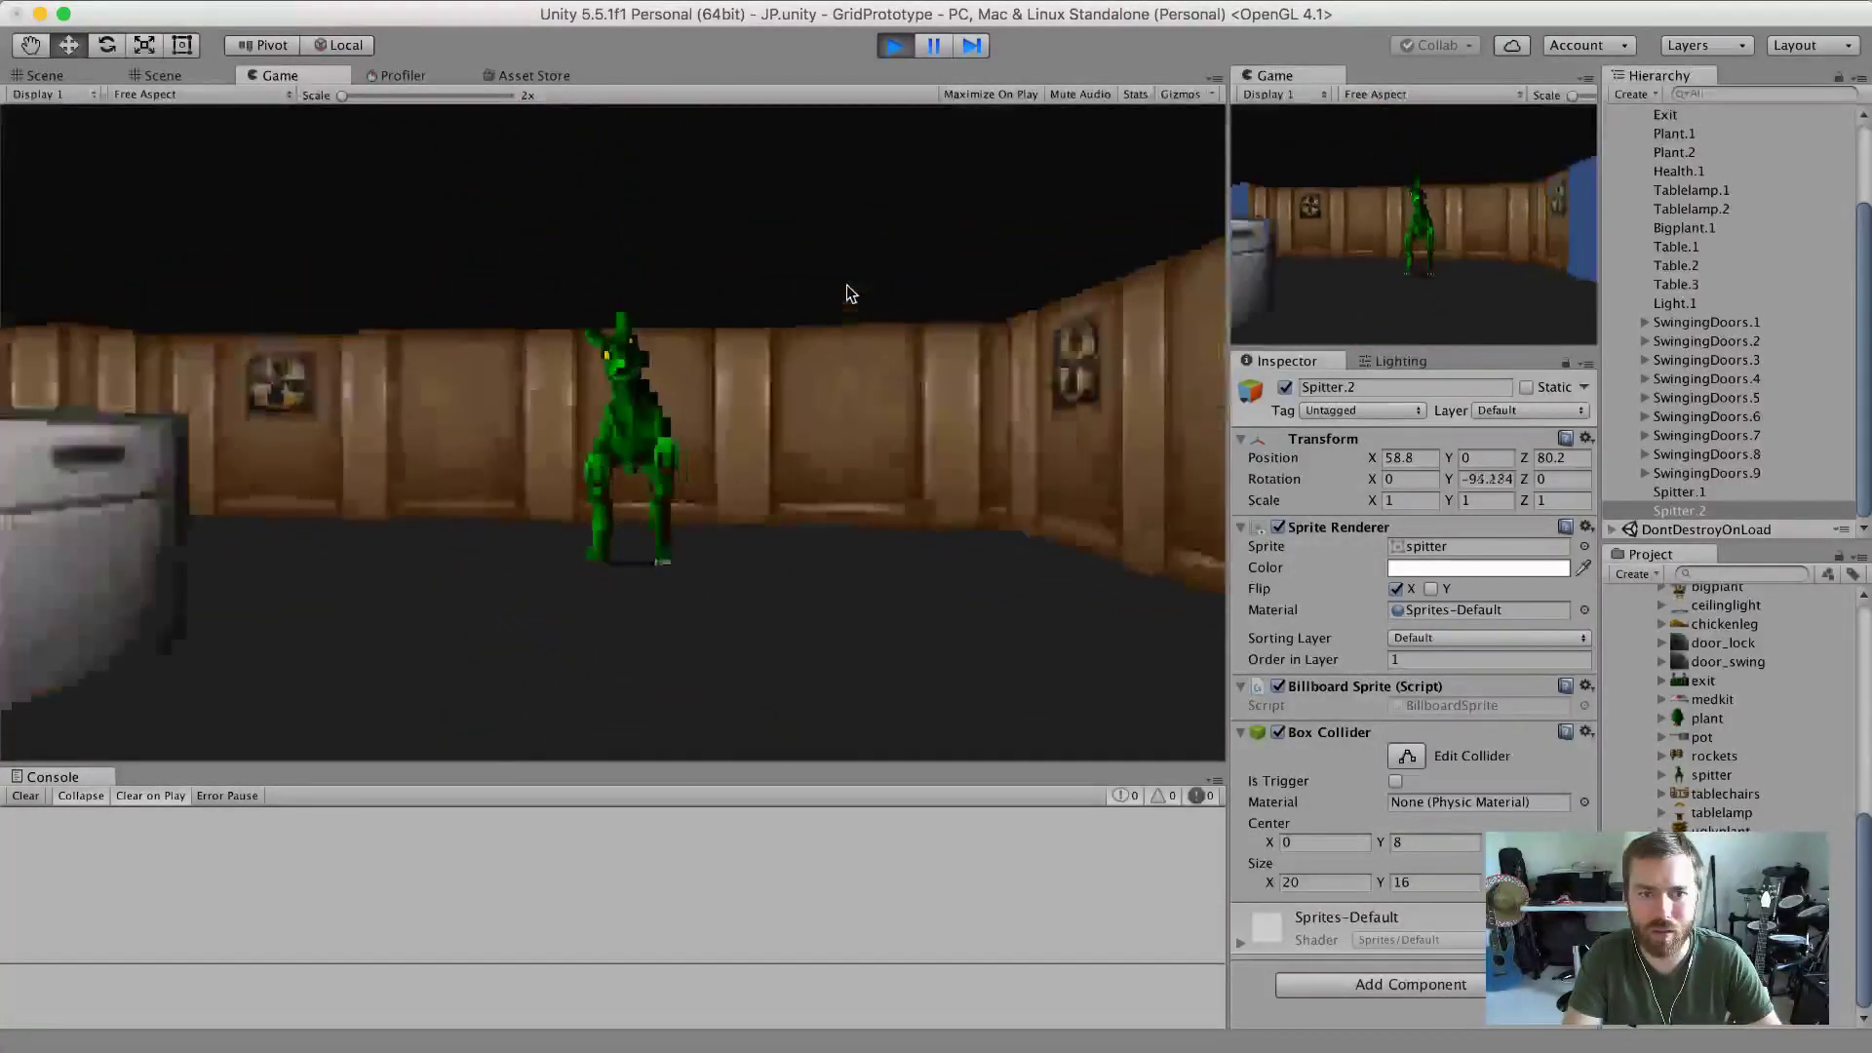
{"action": "key", "text": "Up"}
{"action": "key", "text": "Up"}
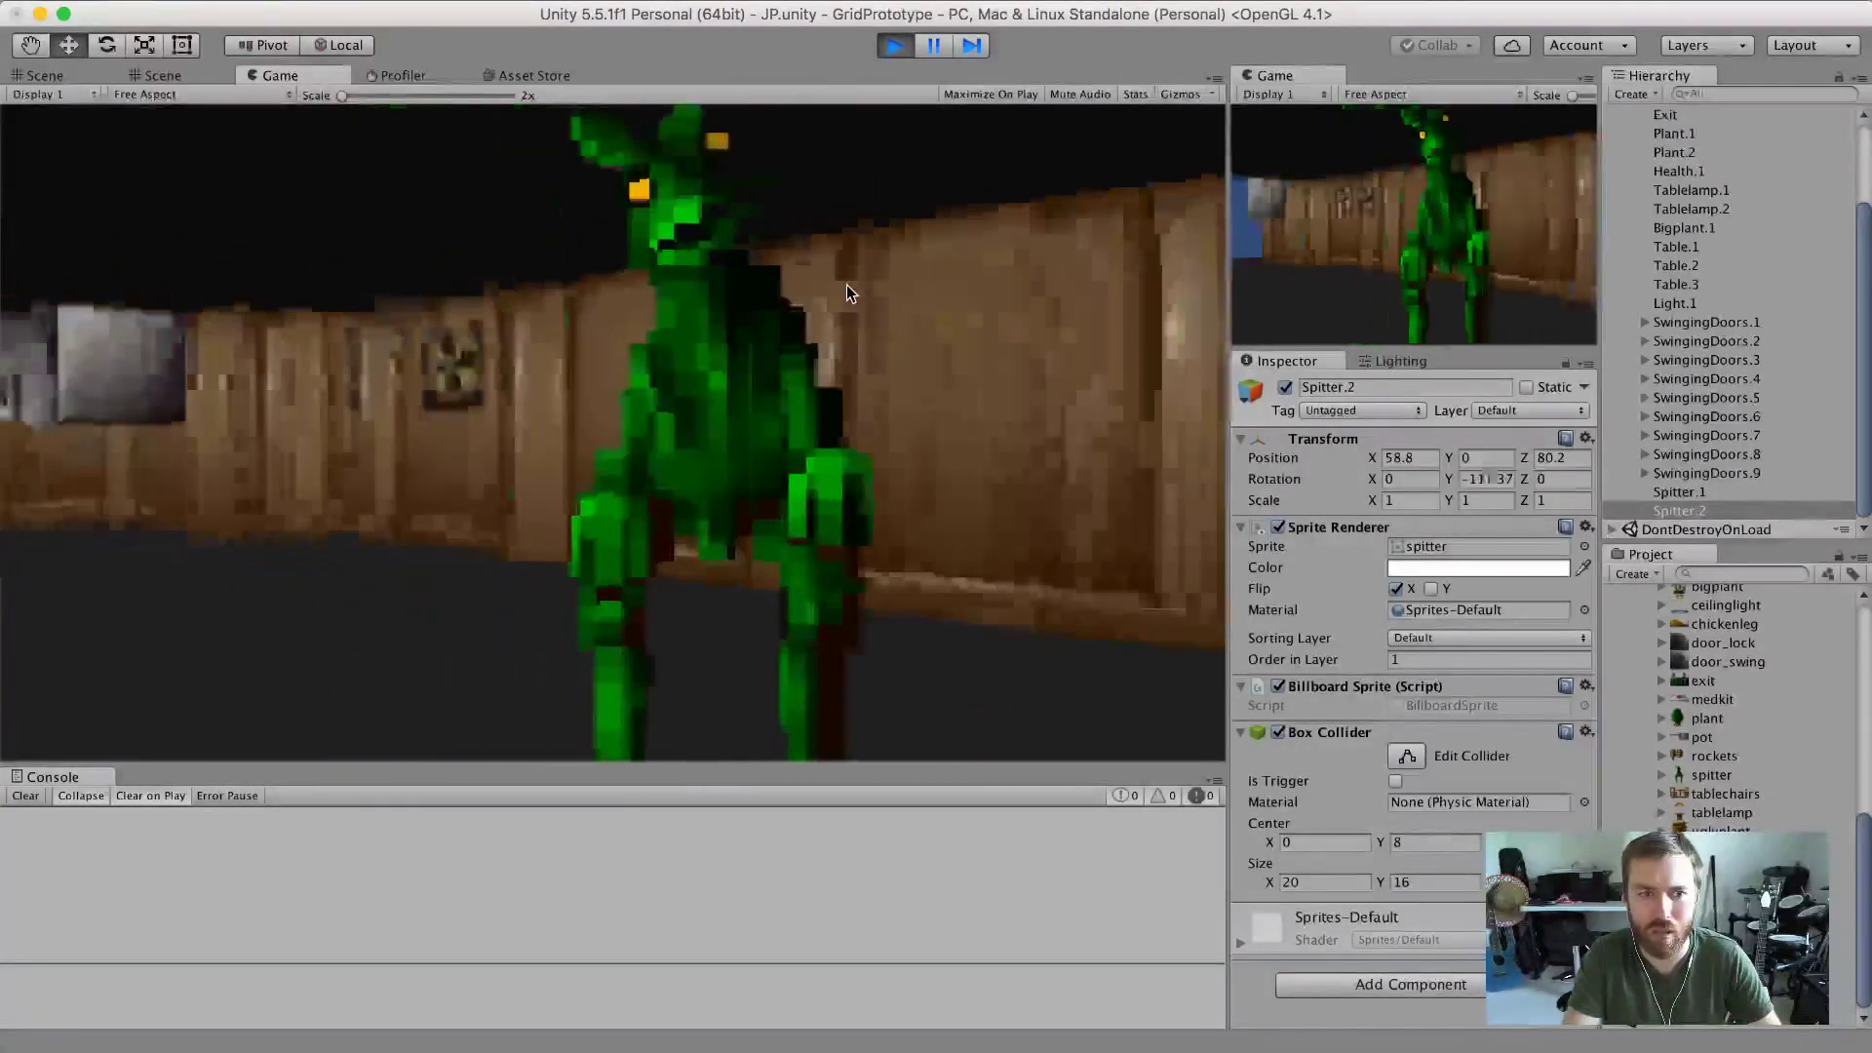
{"action": "key", "text": "Down"}
{"action": "key", "text": "Left"}
{"action": "key", "text": "Right"}
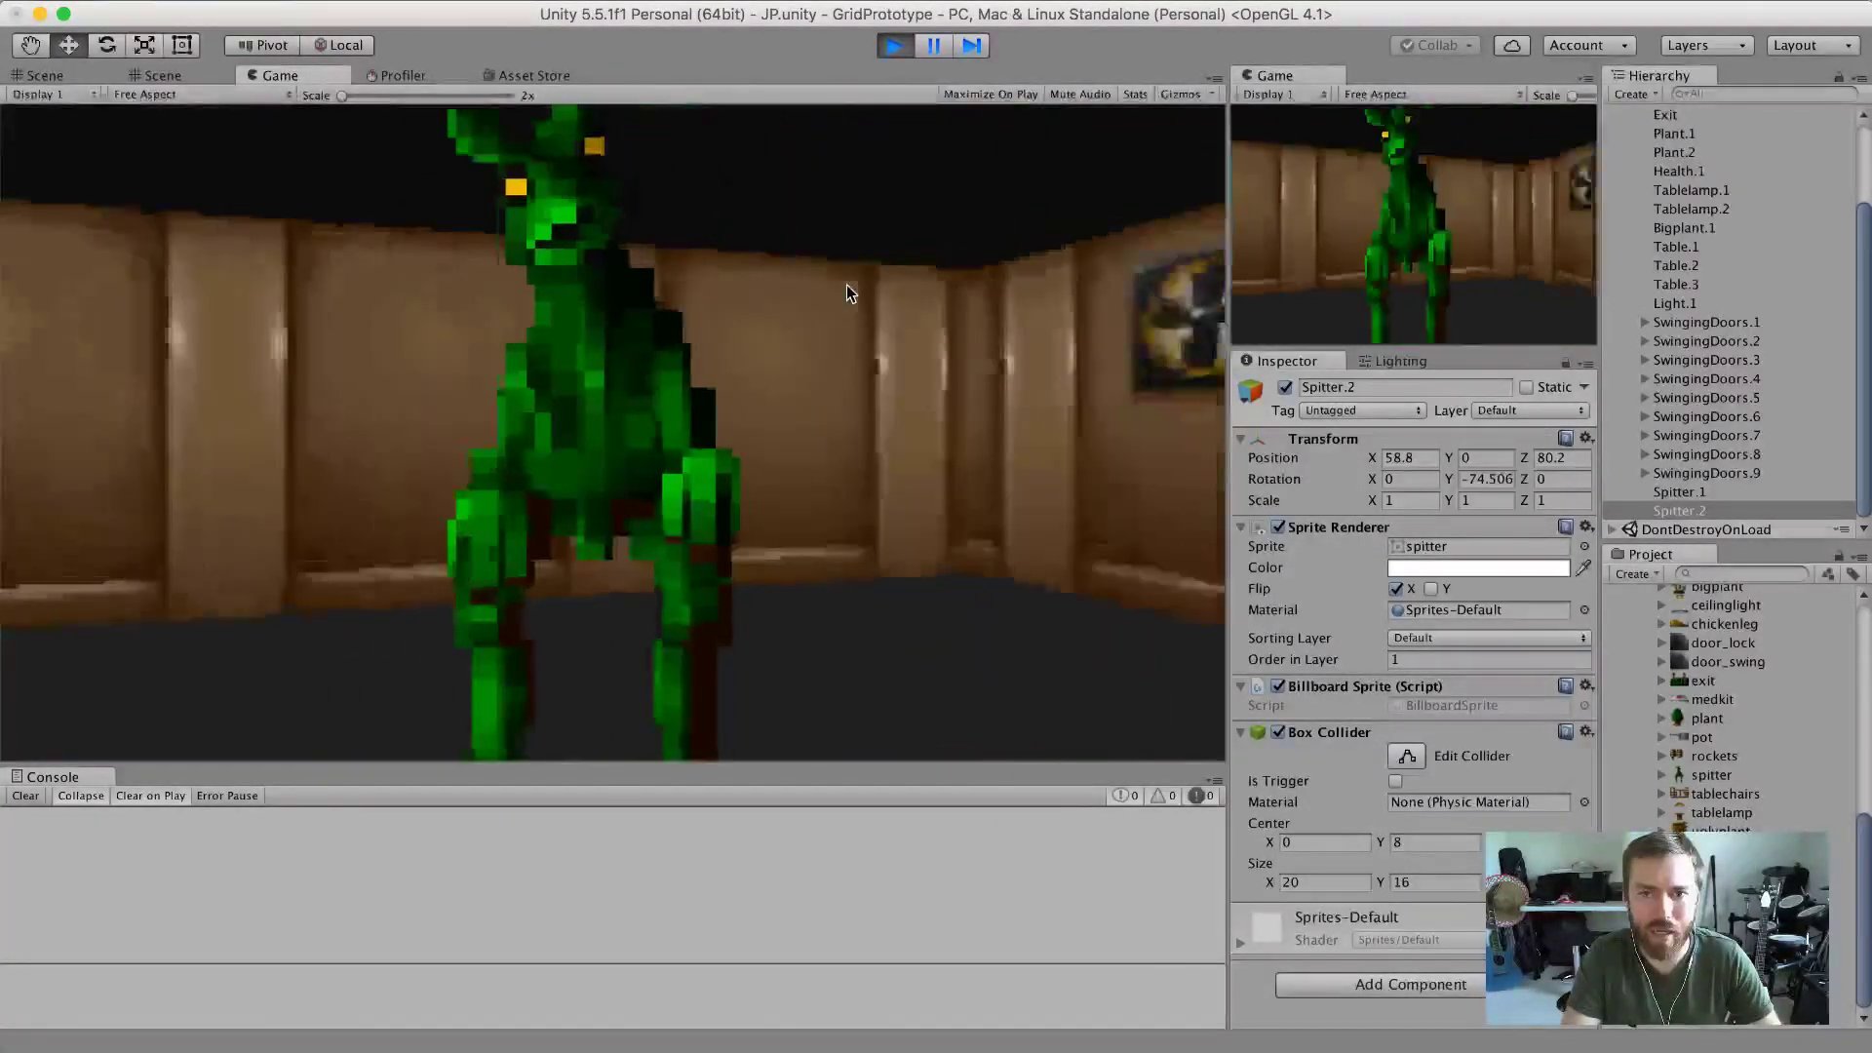
{"action": "key", "text": "Down"}
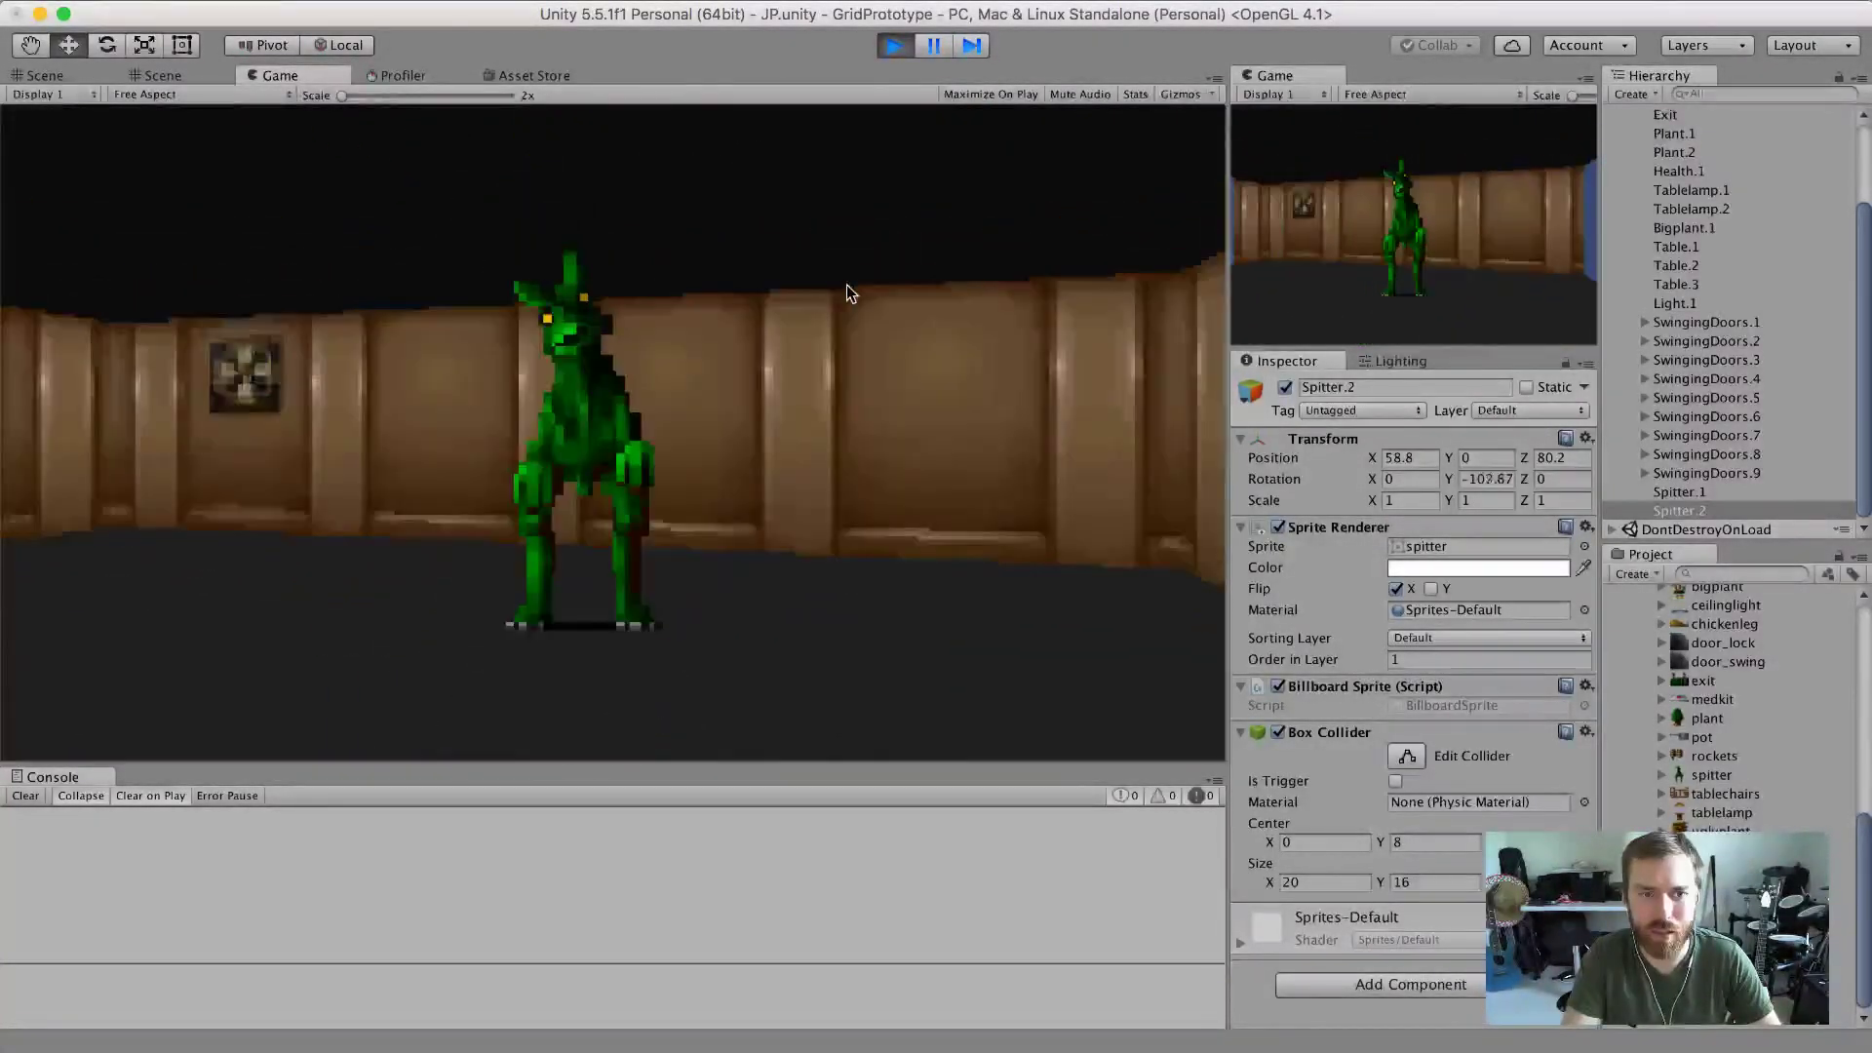
{"action": "key", "text": "Up"}
{"action": "key", "text": "Down"}
{"action": "key", "text": "Left"}
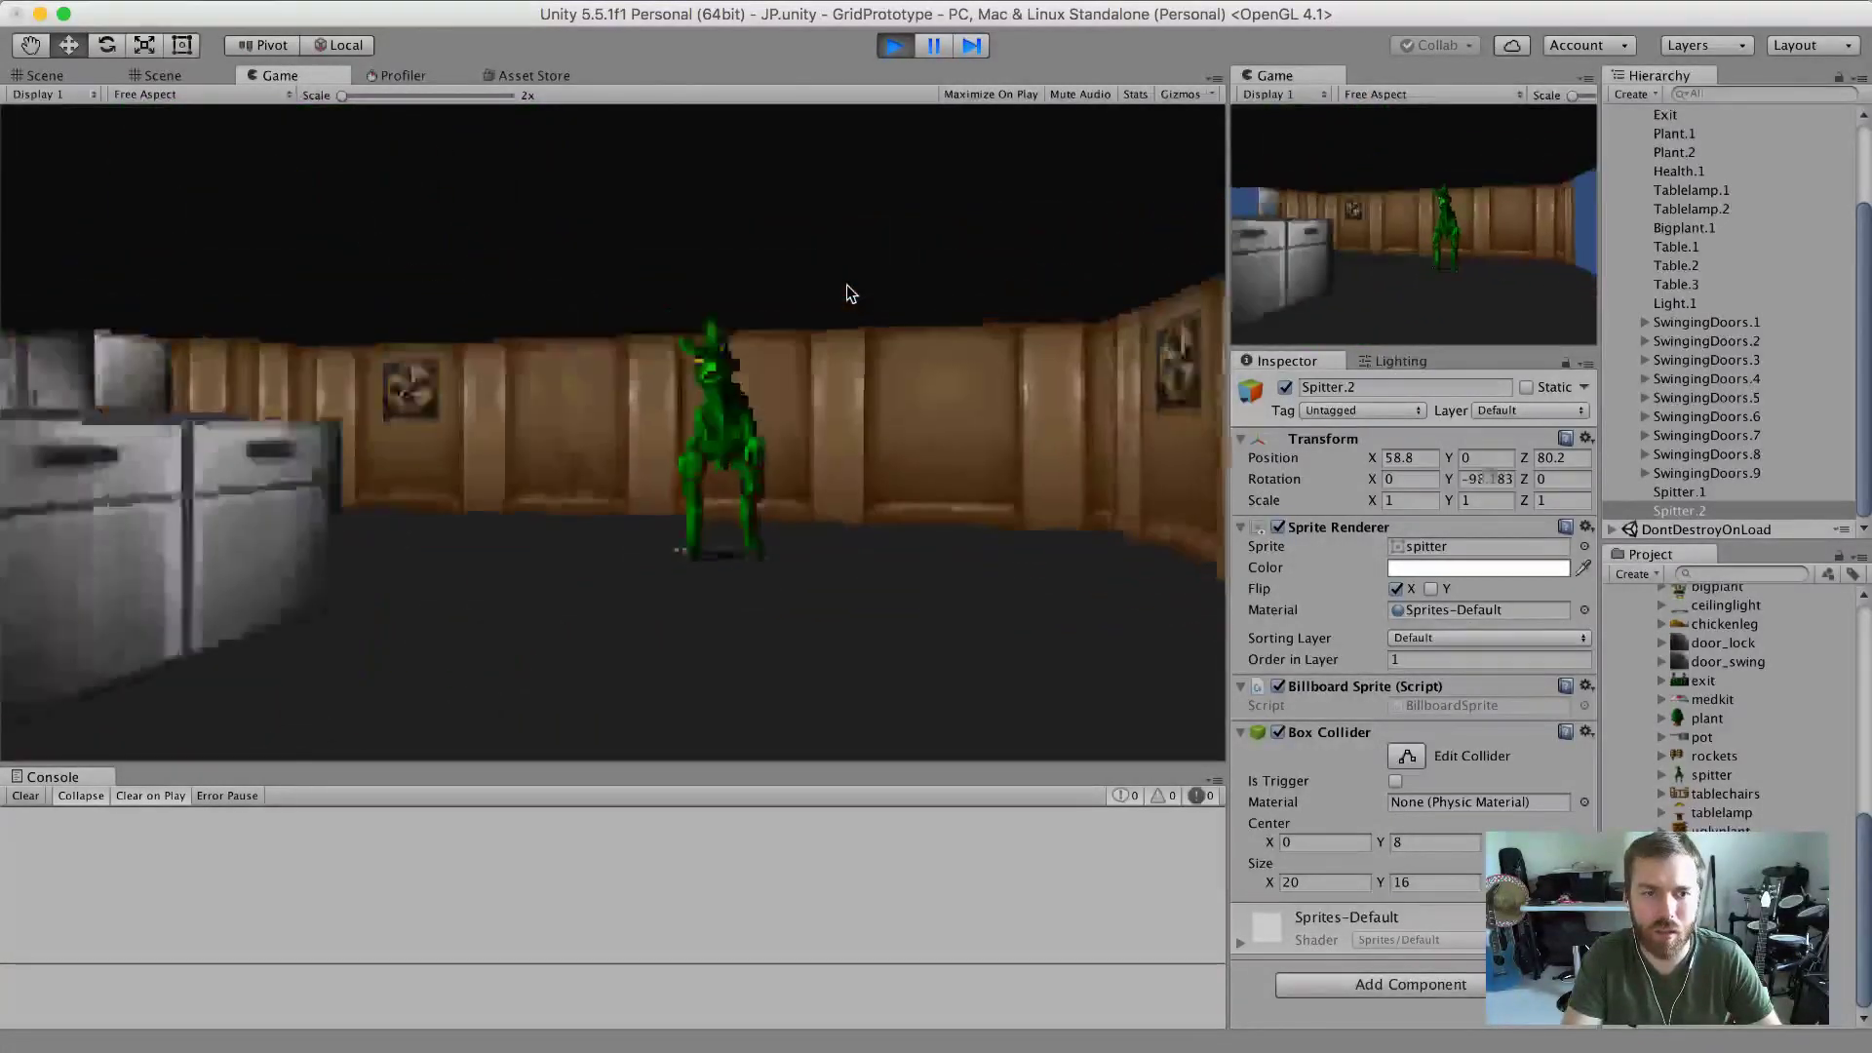
{"action": "key", "text": "Up"}
{"action": "key", "text": "Right"}
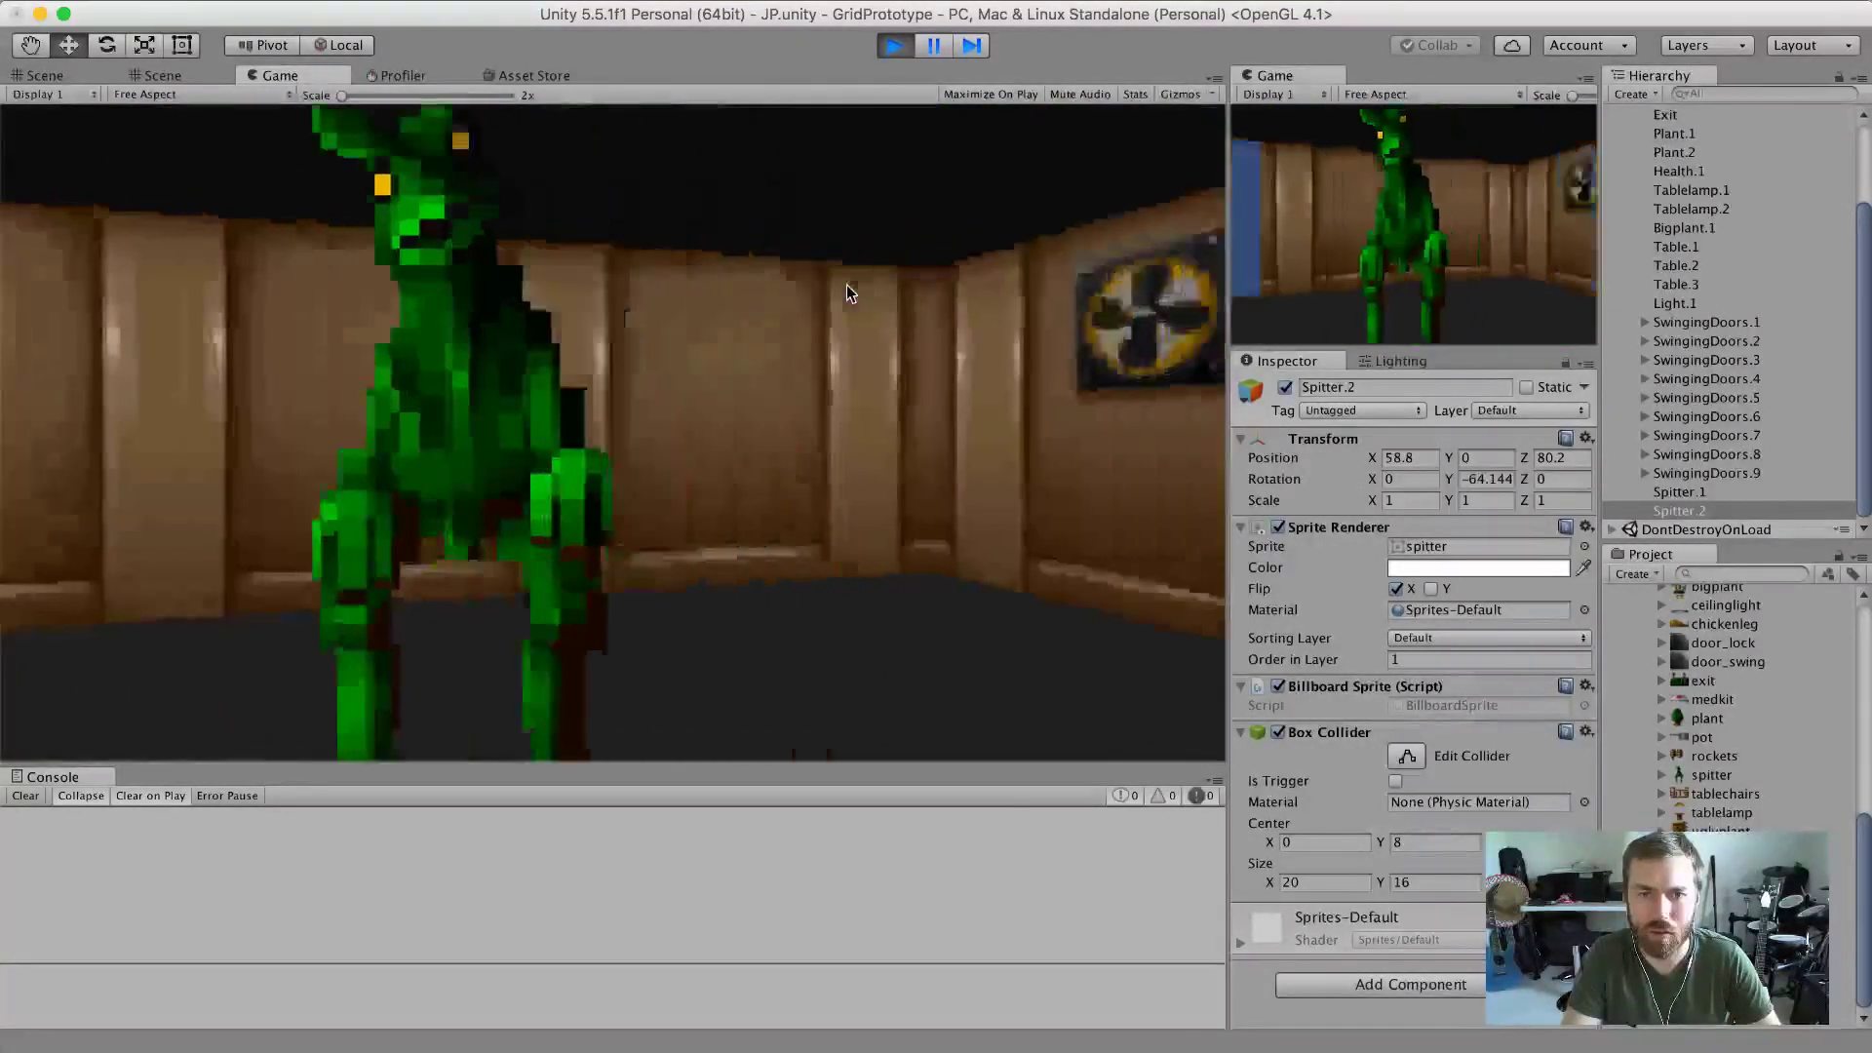
{"action": "key", "text": "Up"}
{"action": "key", "text": "Down"}
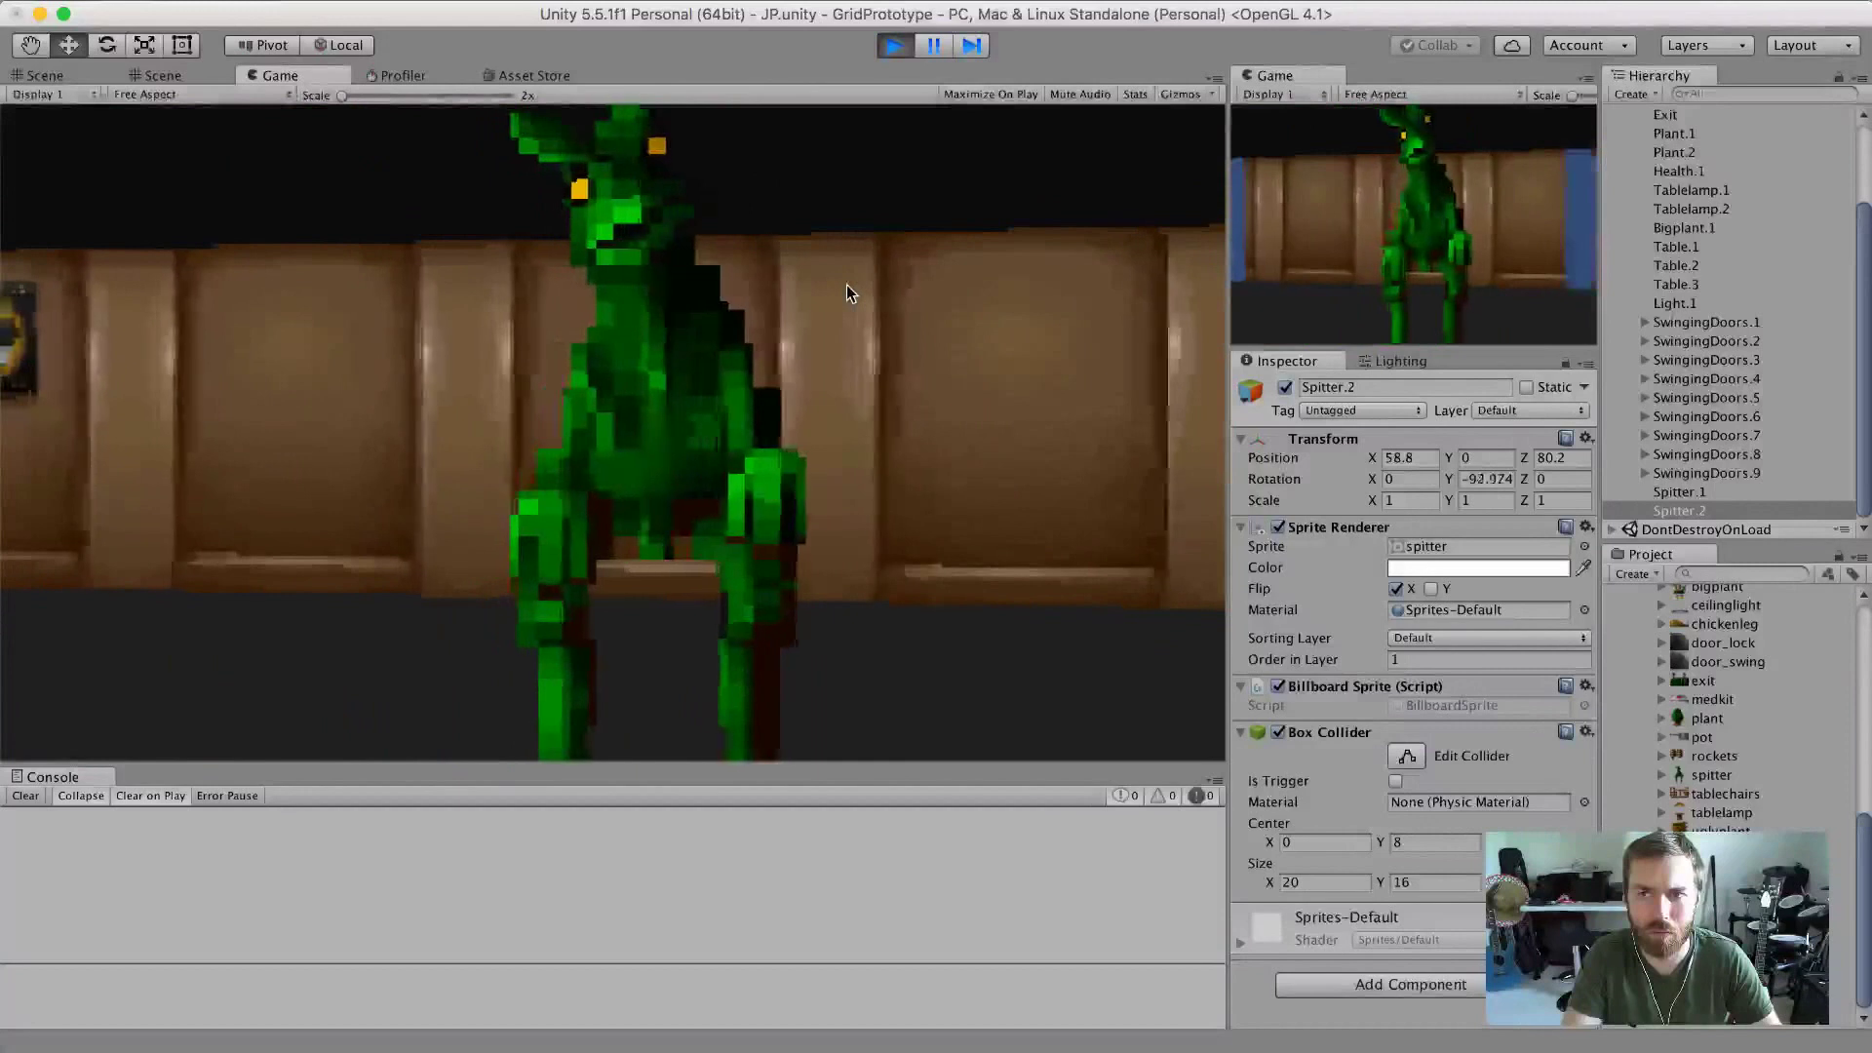
{"action": "key", "text": "Left"}
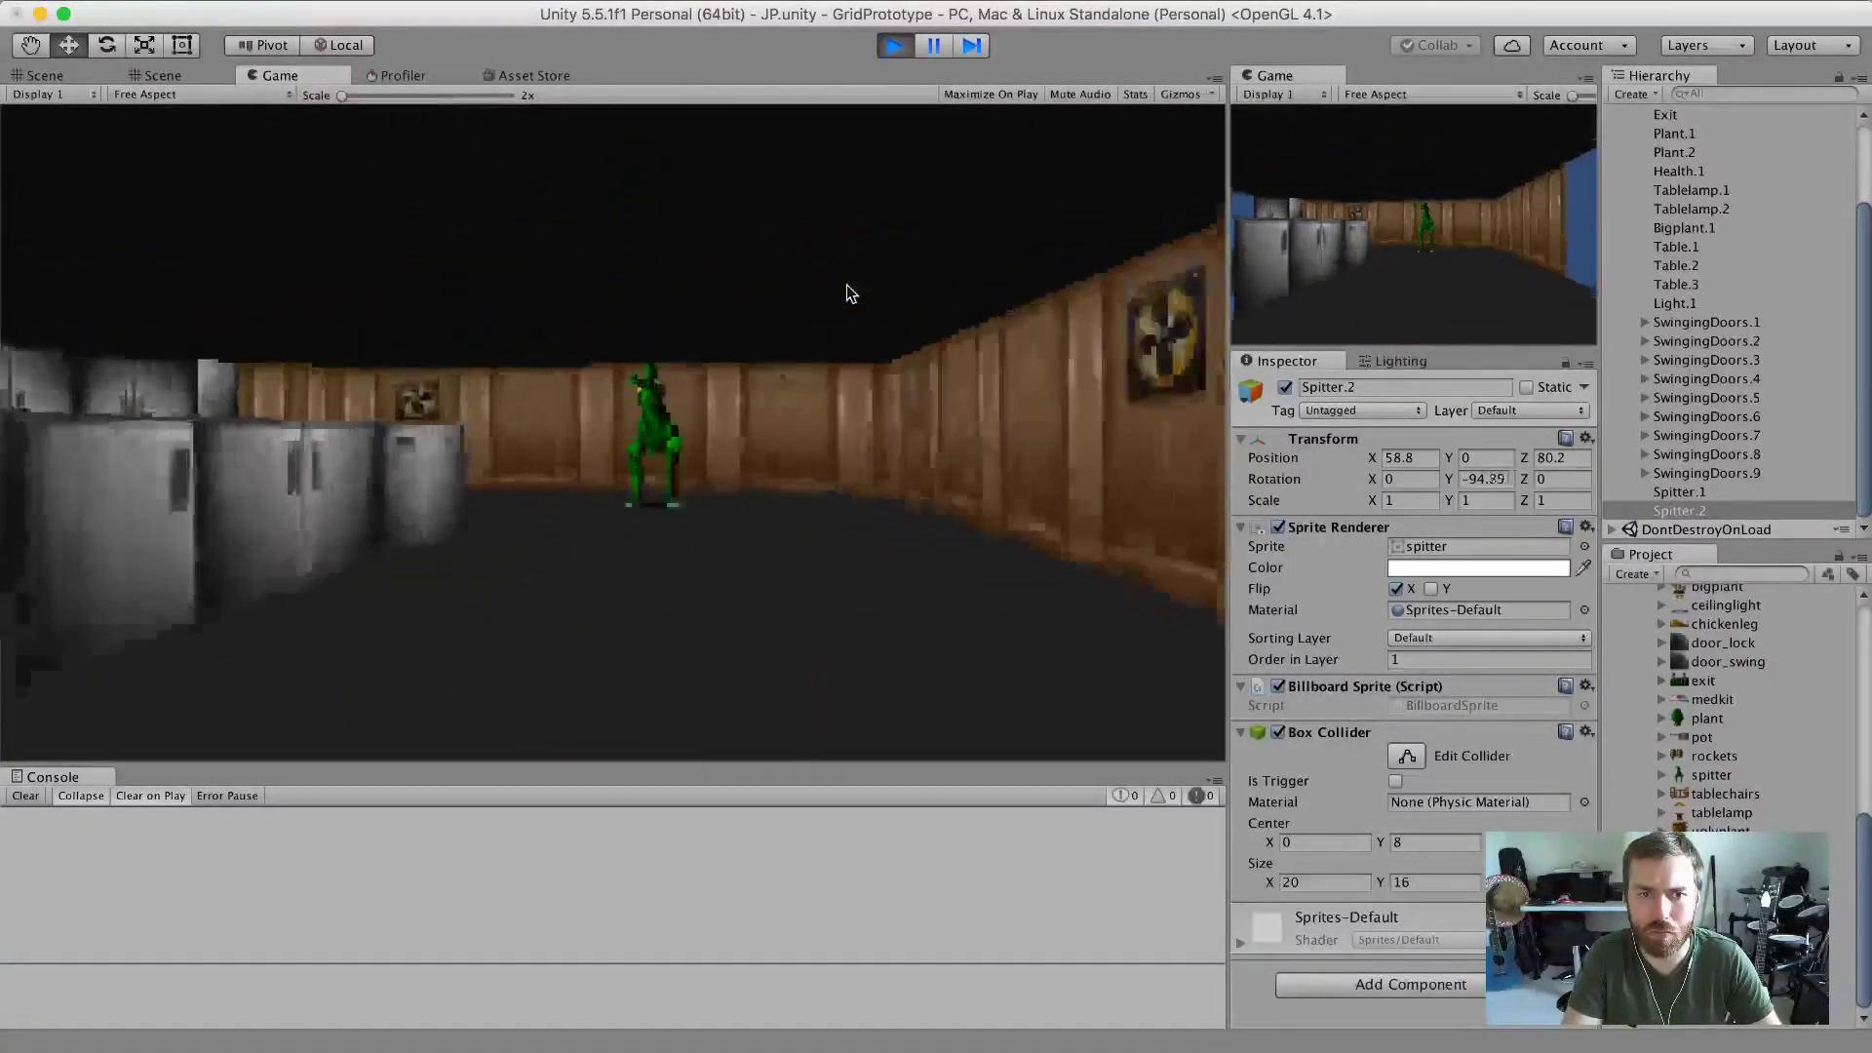
{"action": "key", "text": "Up"}
{"action": "key", "text": "Down"}
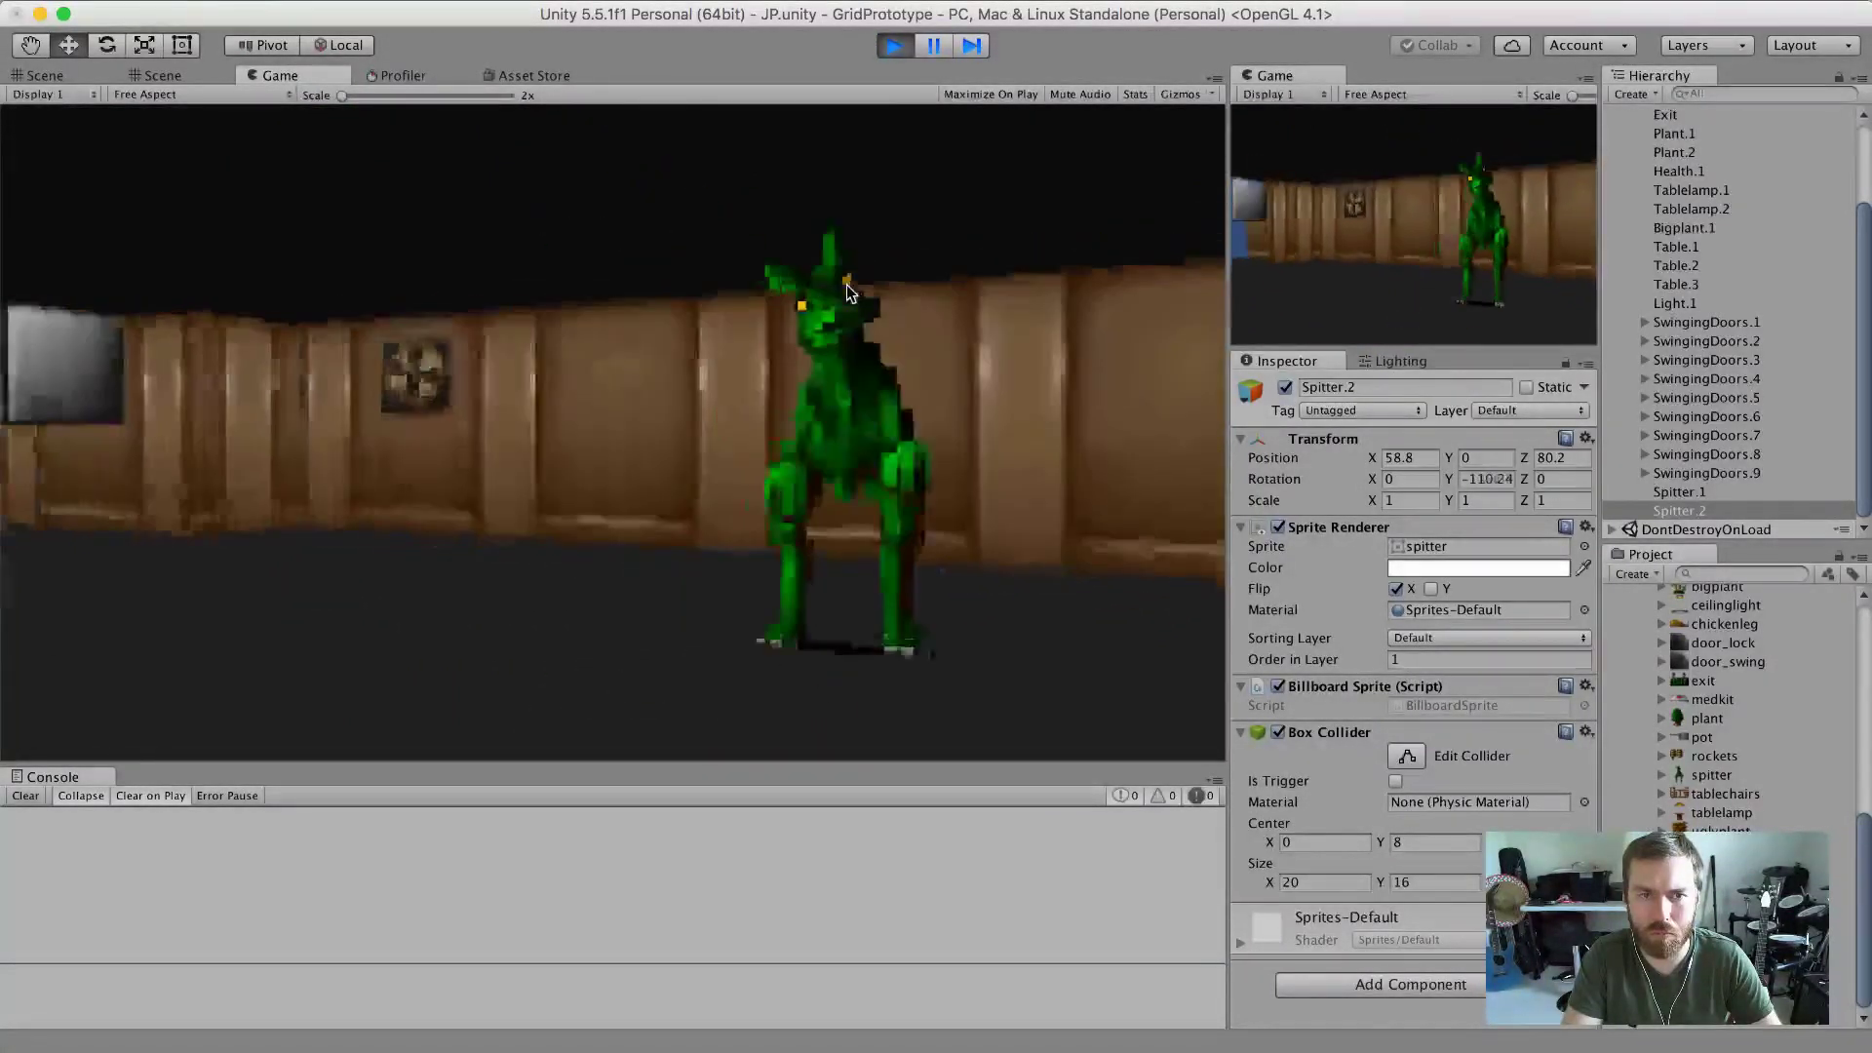
{"action": "key", "text": "Left"}
{"action": "key", "text": "Up"}
{"action": "key", "text": "Right"}
{"action": "key", "text": "Down"}
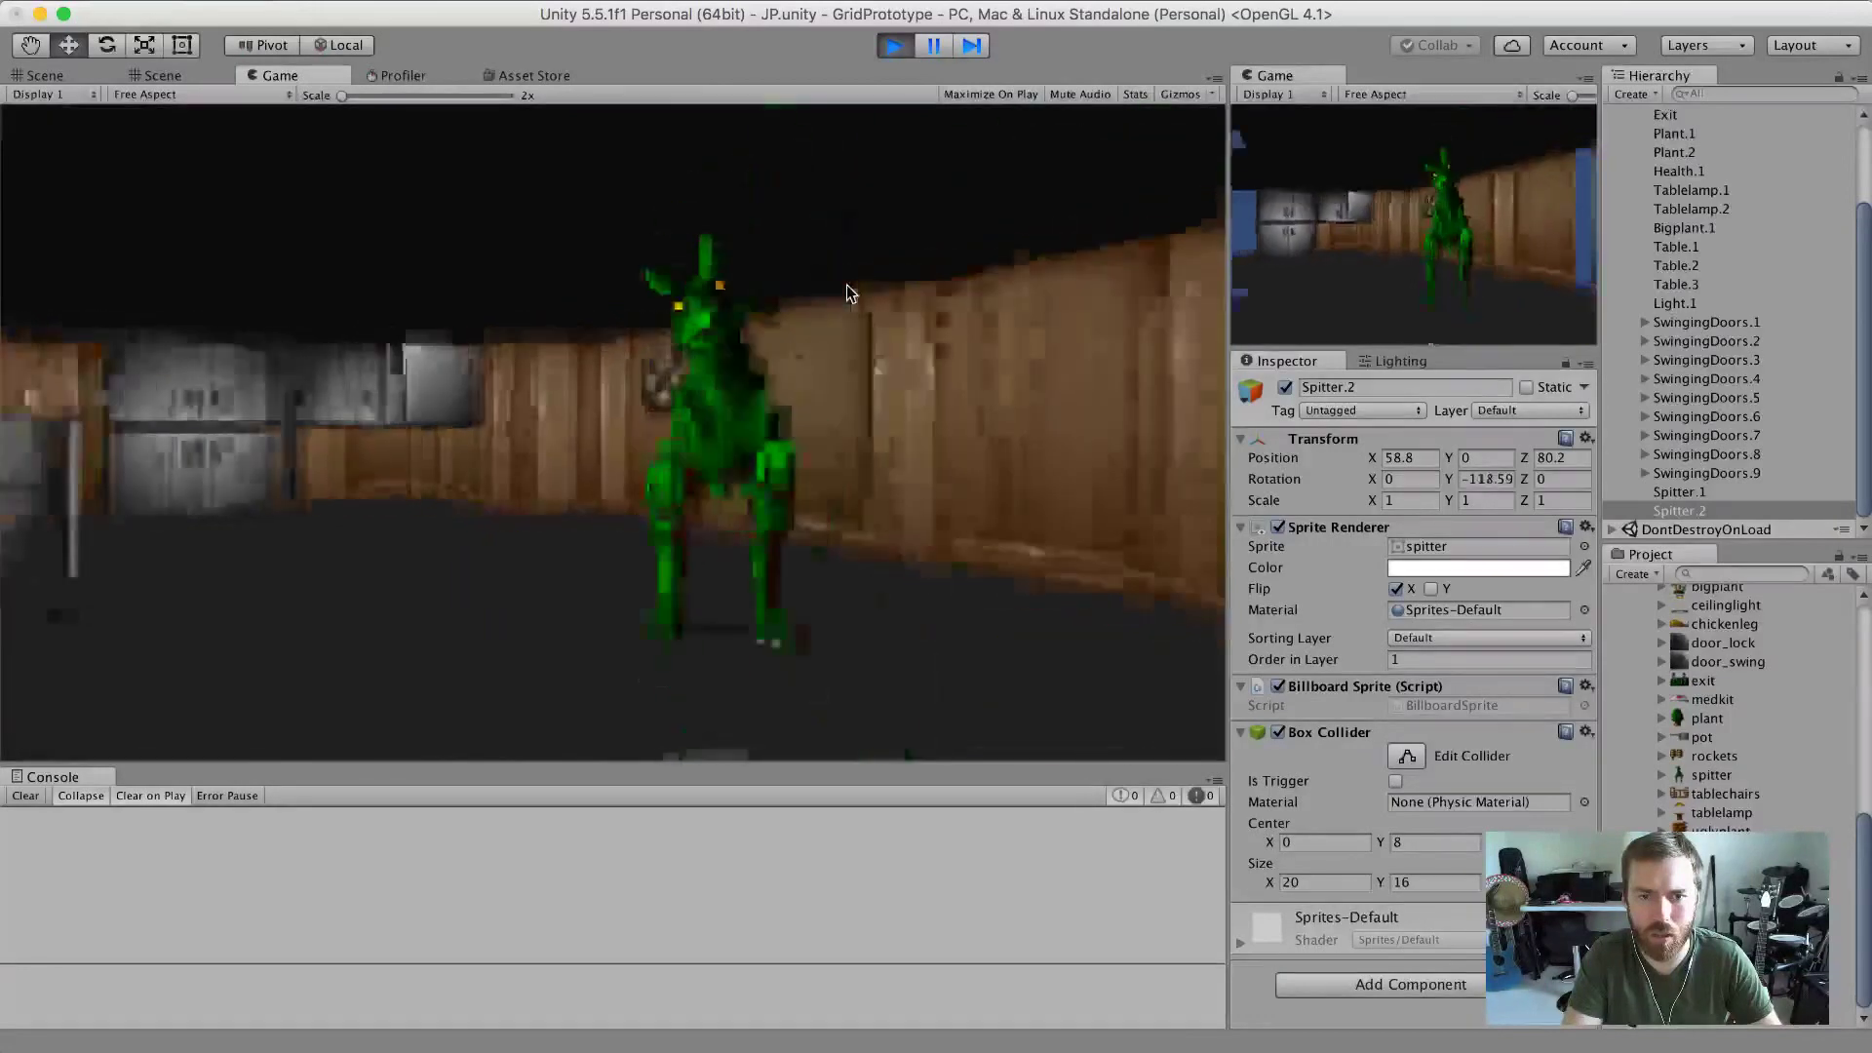
{"action": "key", "text": "Up"}
{"action": "key", "text": "Down"}
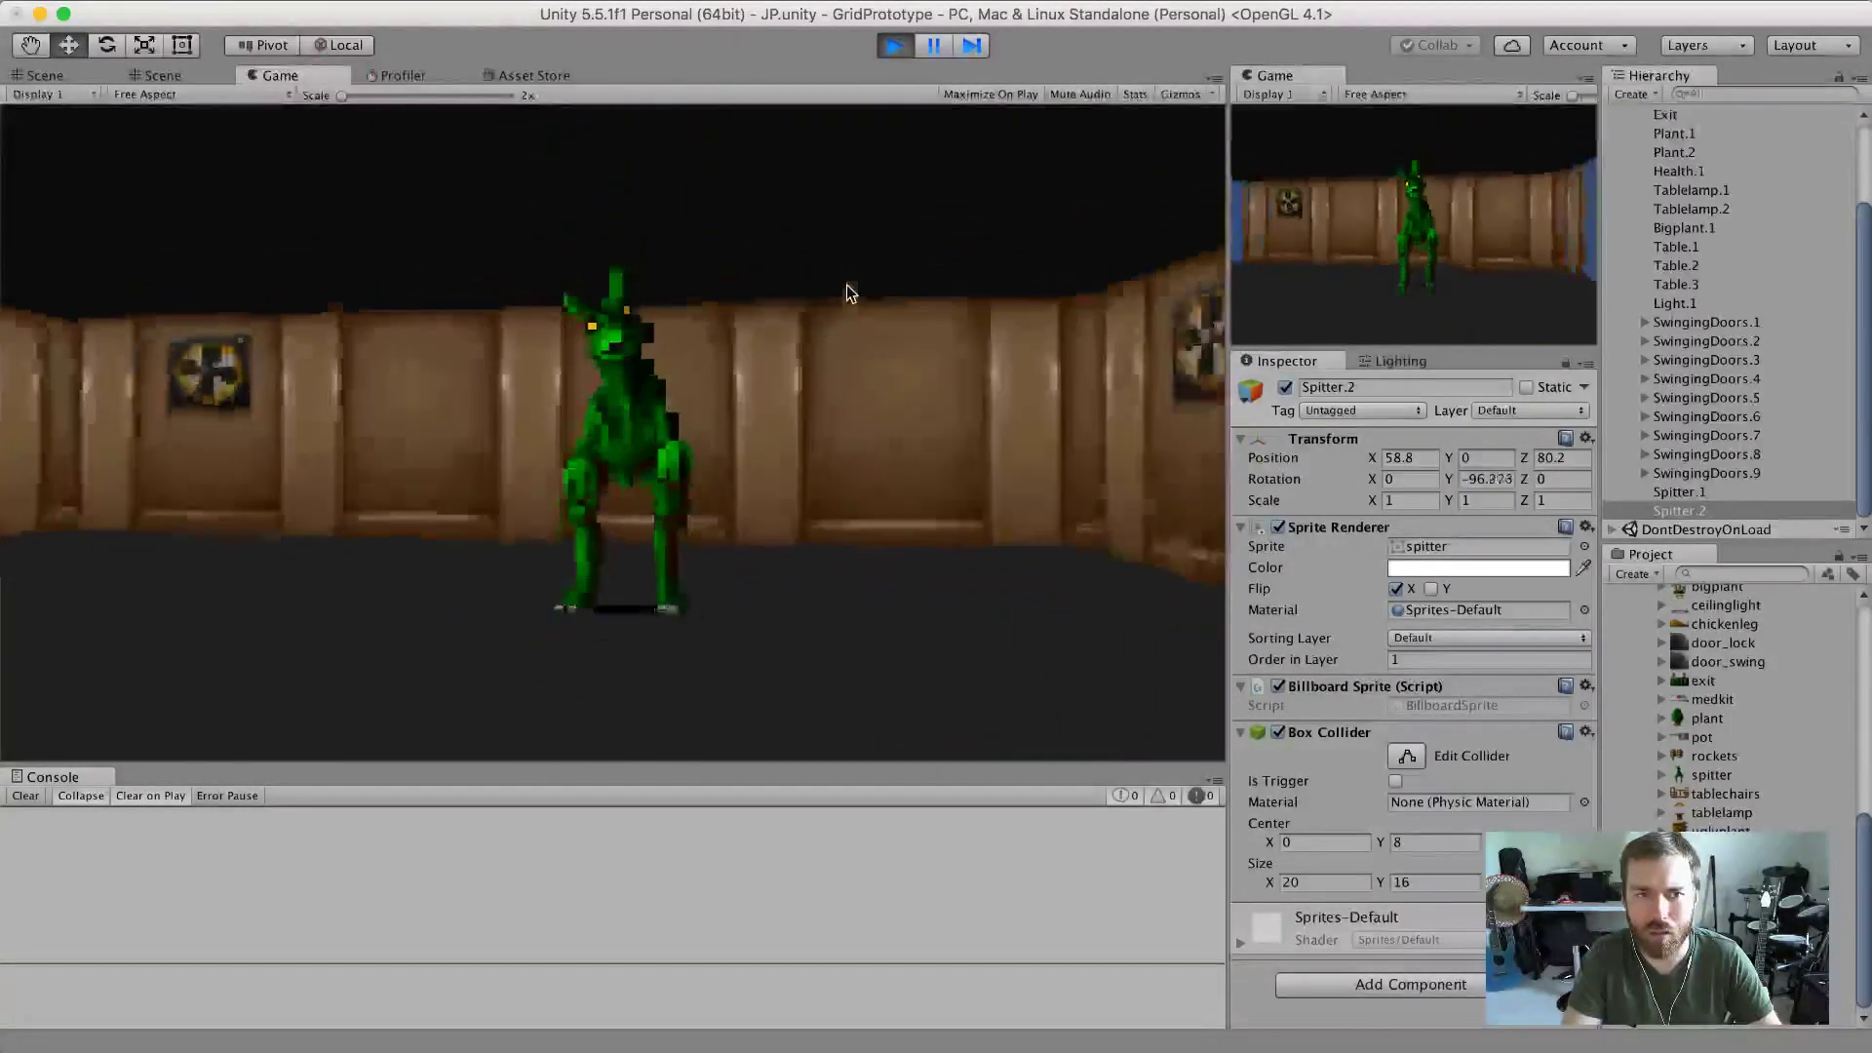
{"action": "key", "text": "Up"}
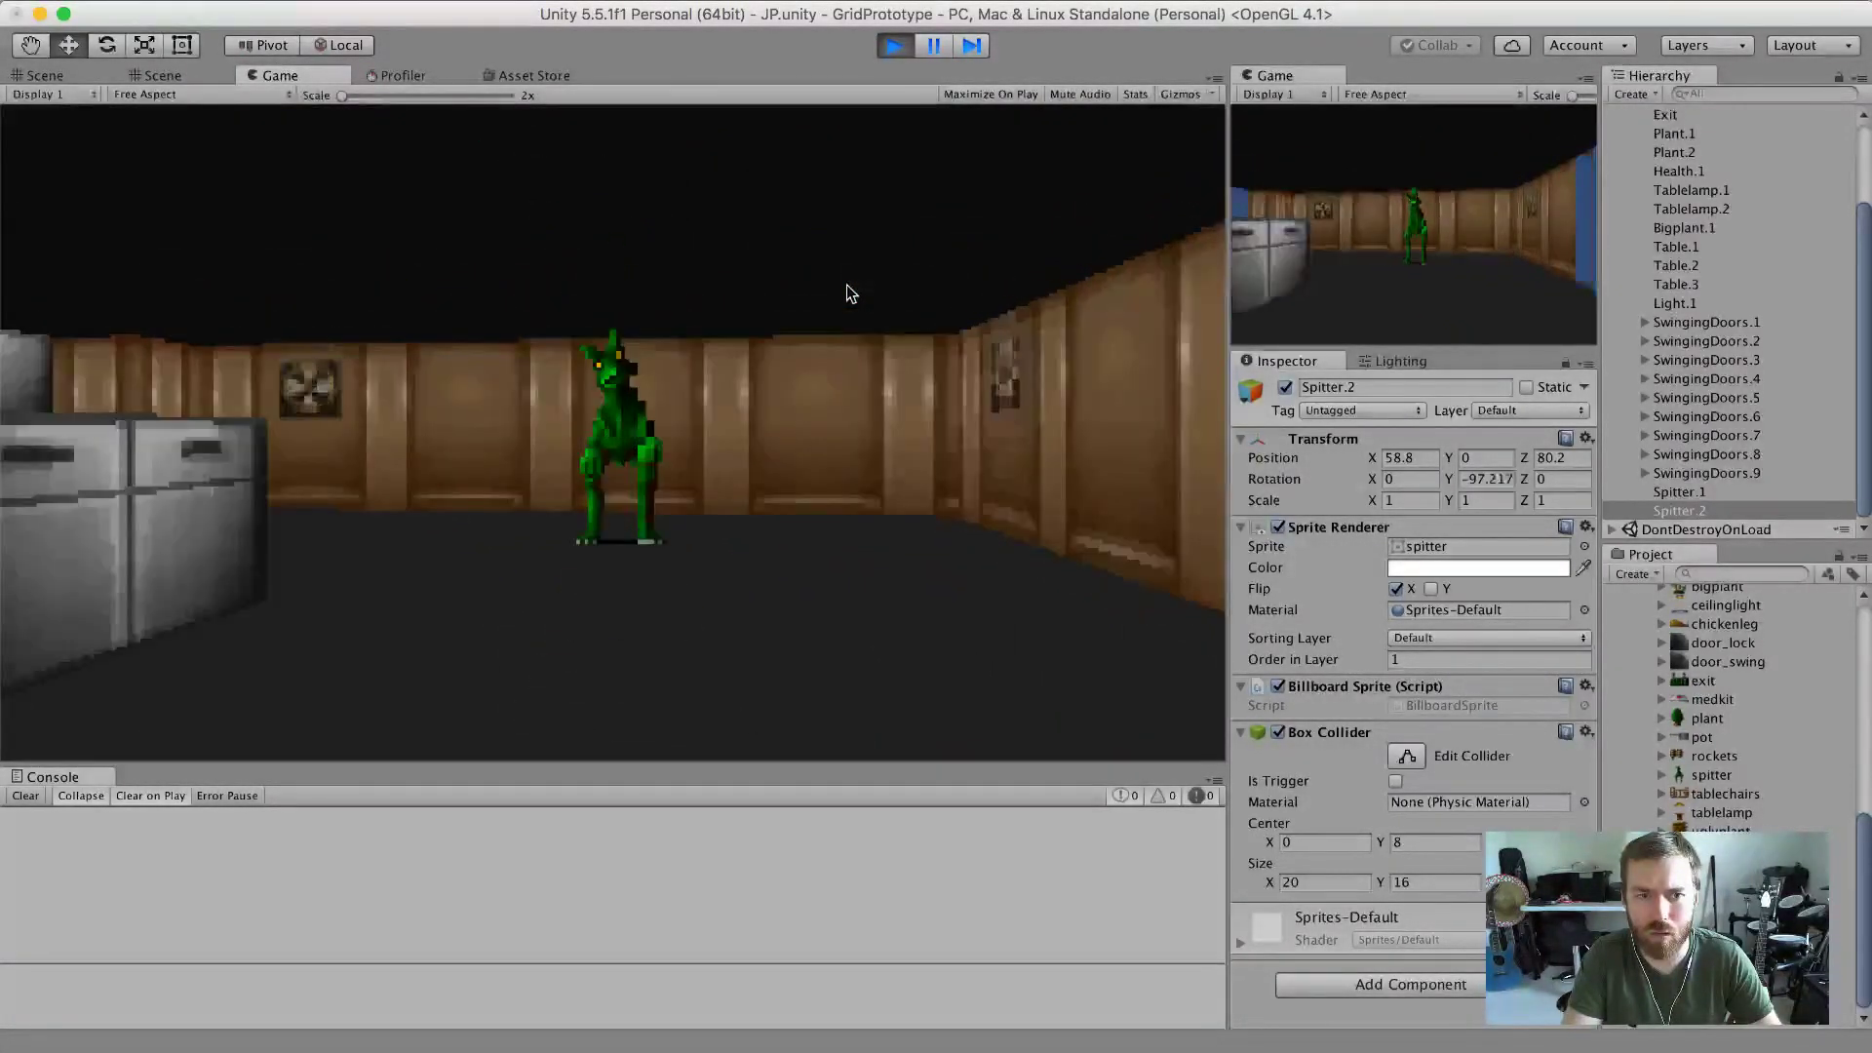
{"action": "key", "text": "Up"}
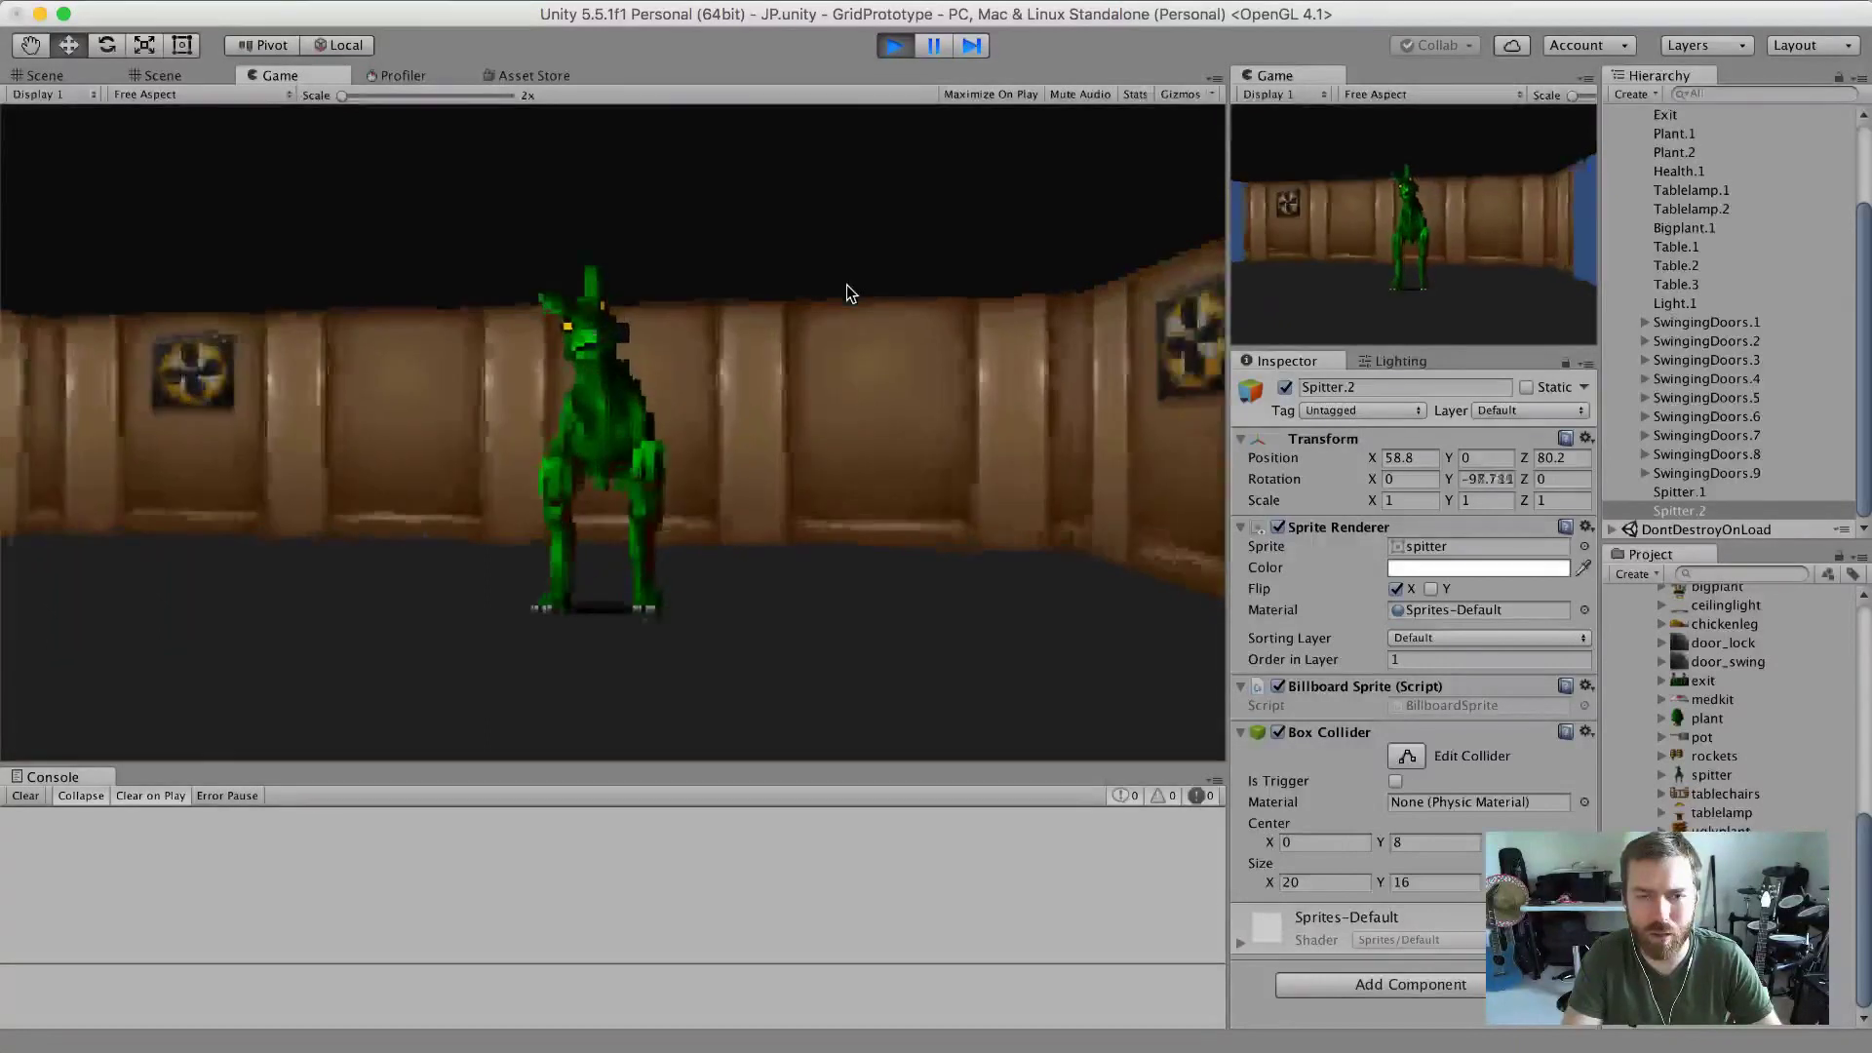
Sidestep in front of the spitter and repeatedly step into and away from it to check the stopping distance.
{"action": "key", "text": "d"}
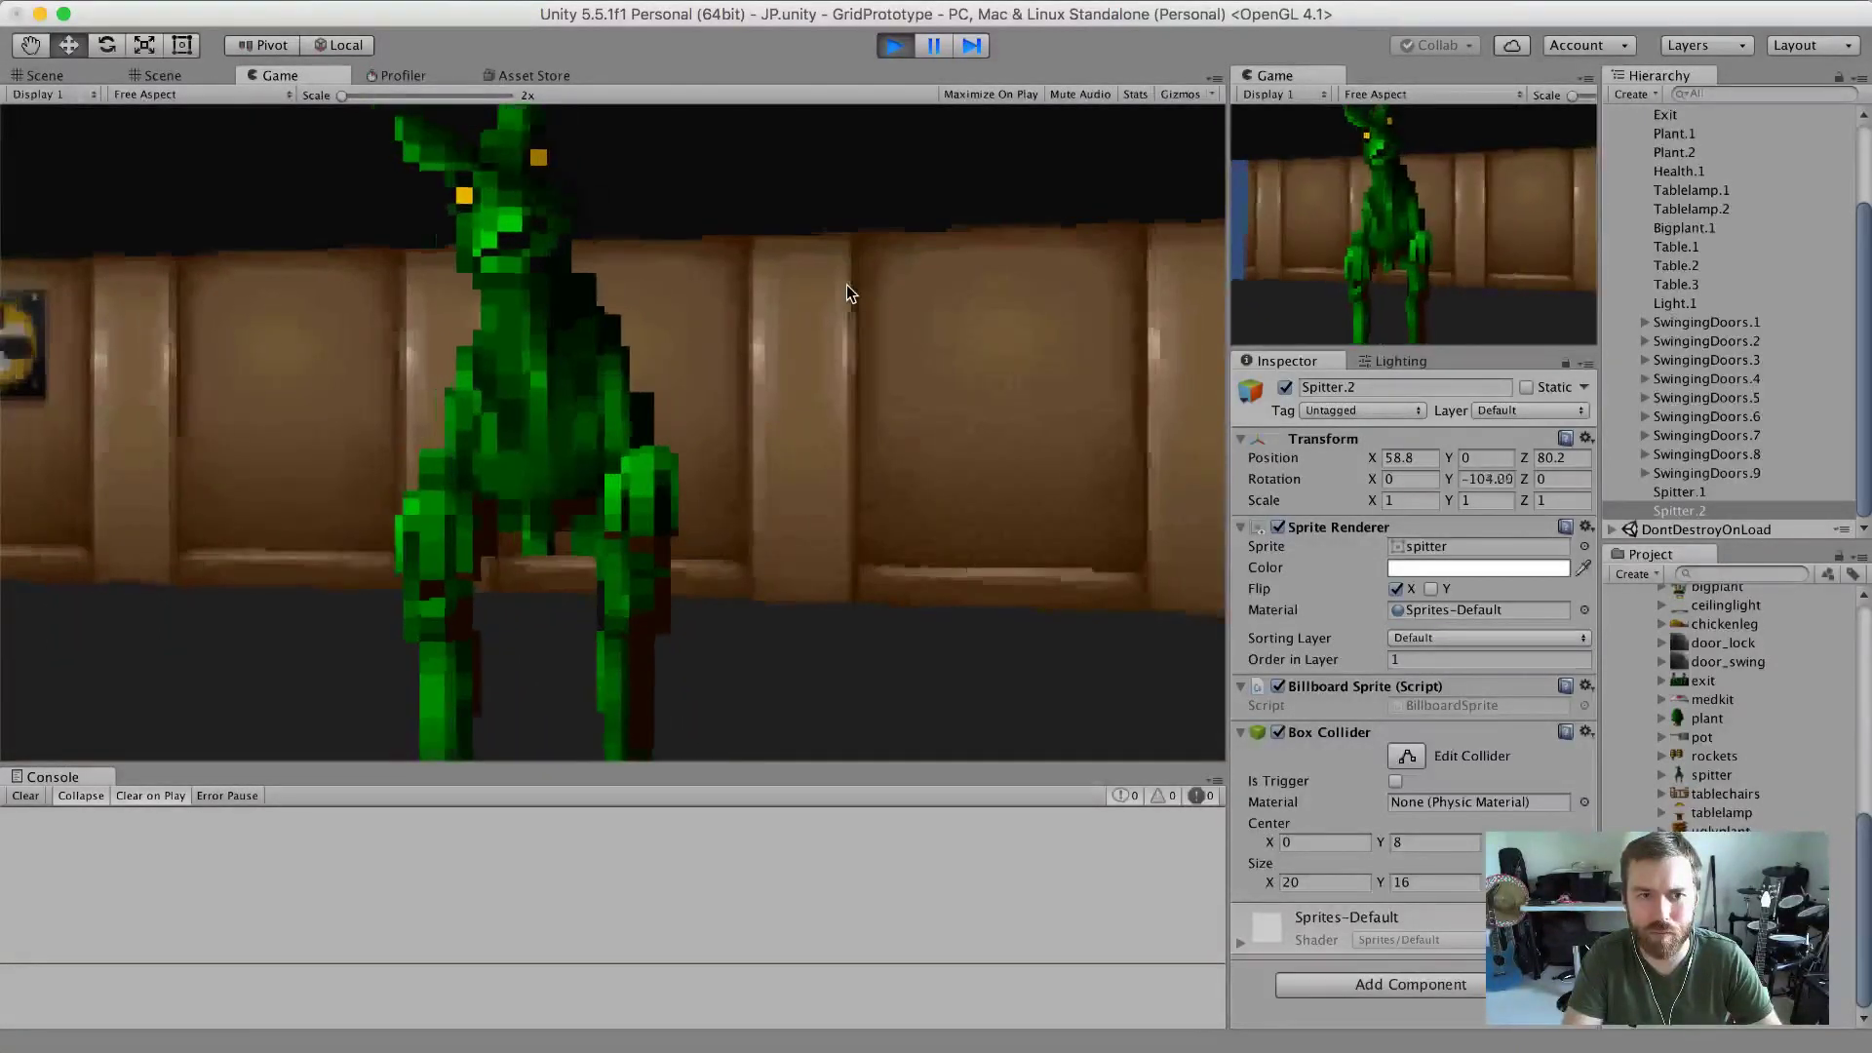
{"action": "key", "text": "a"}
{"action": "key", "text": "d"}
{"action": "key", "text": "s"}
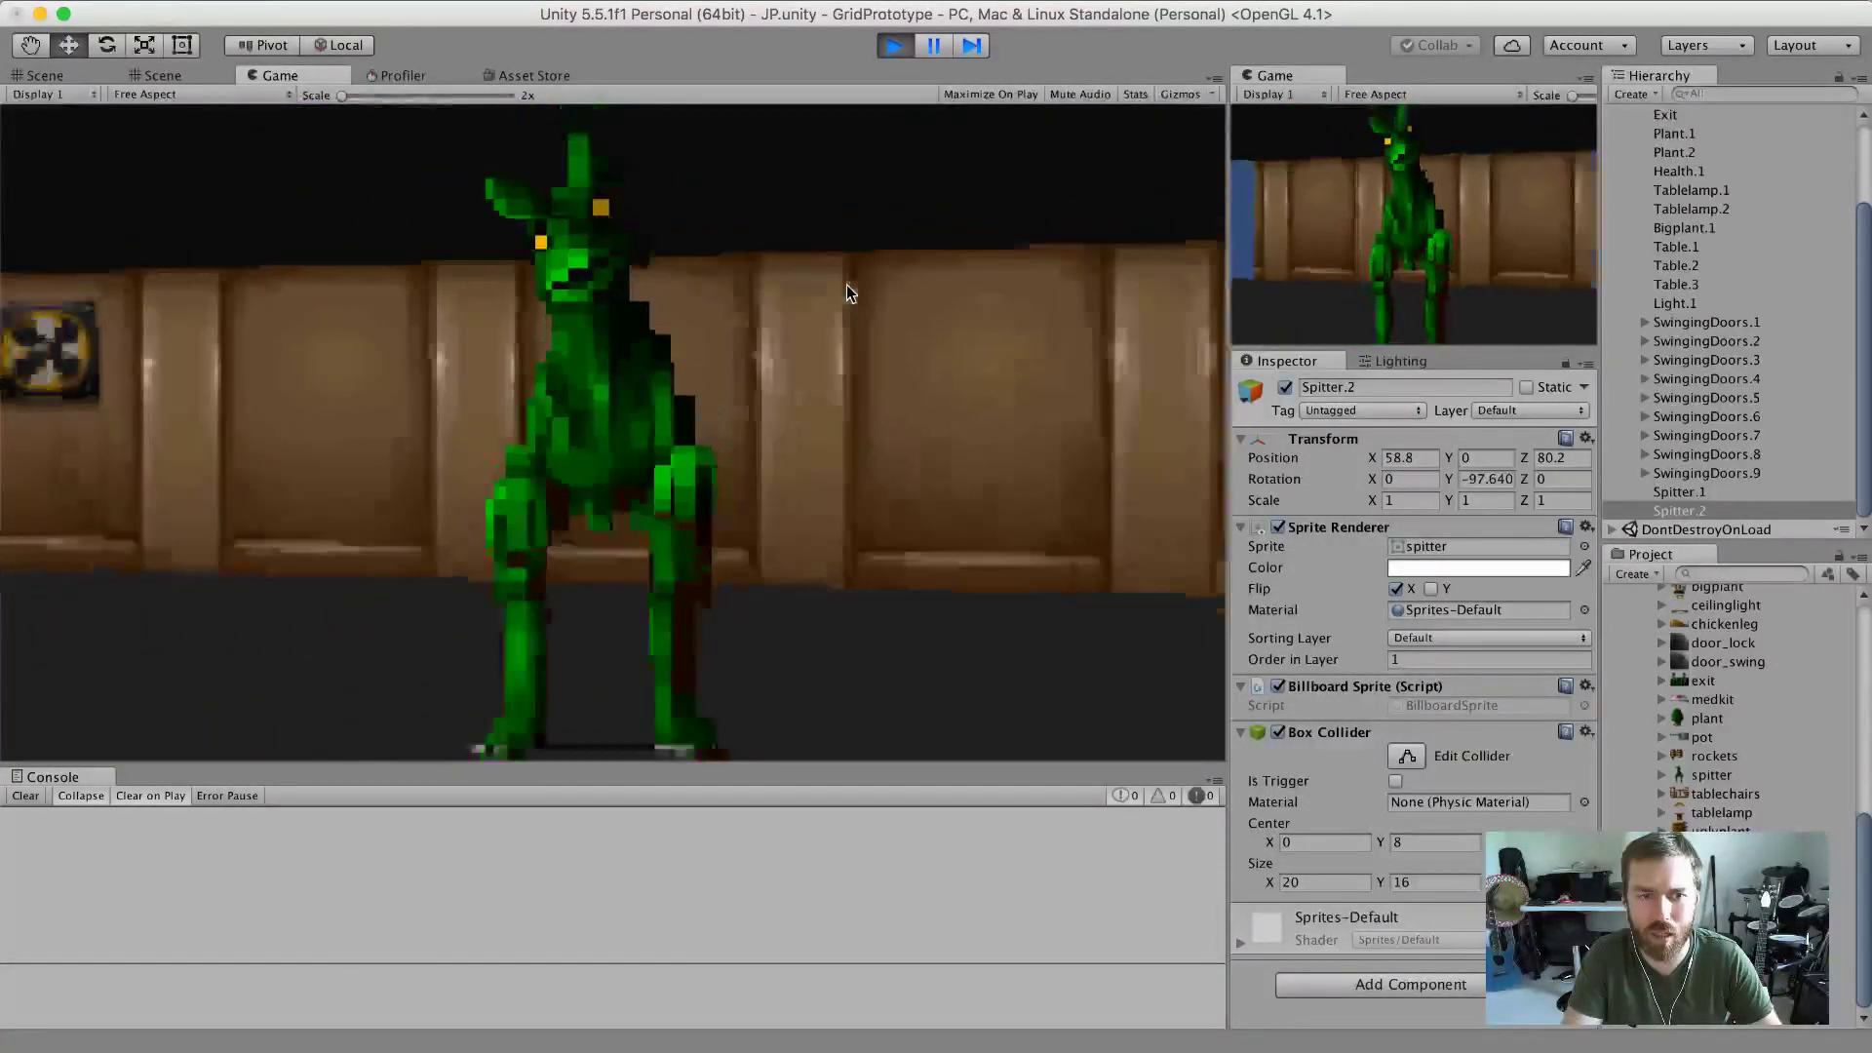
{"action": "key", "text": "w"}
{"action": "key", "text": "s"}
{"action": "key", "text": "w"}
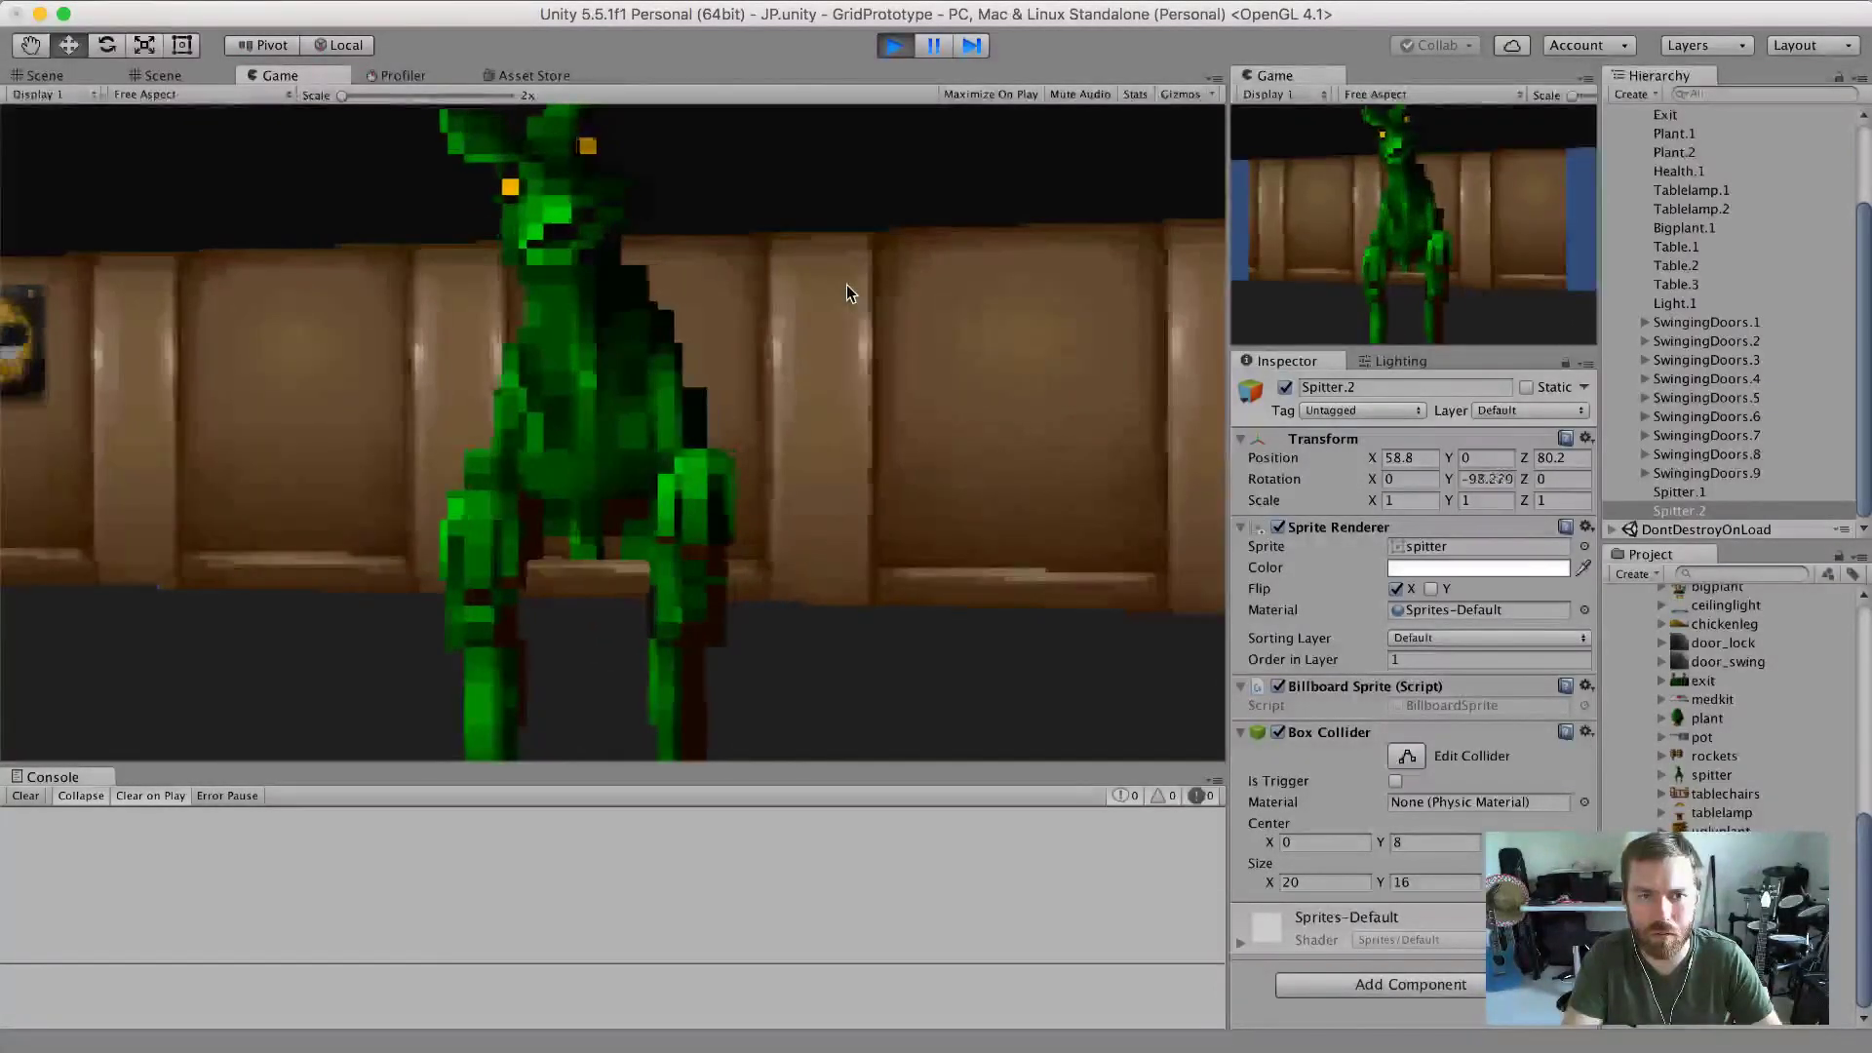
{"action": "key", "text": "s"}
{"action": "key", "text": "w"}
{"action": "key", "text": "s"}
{"action": "key", "text": "s"}
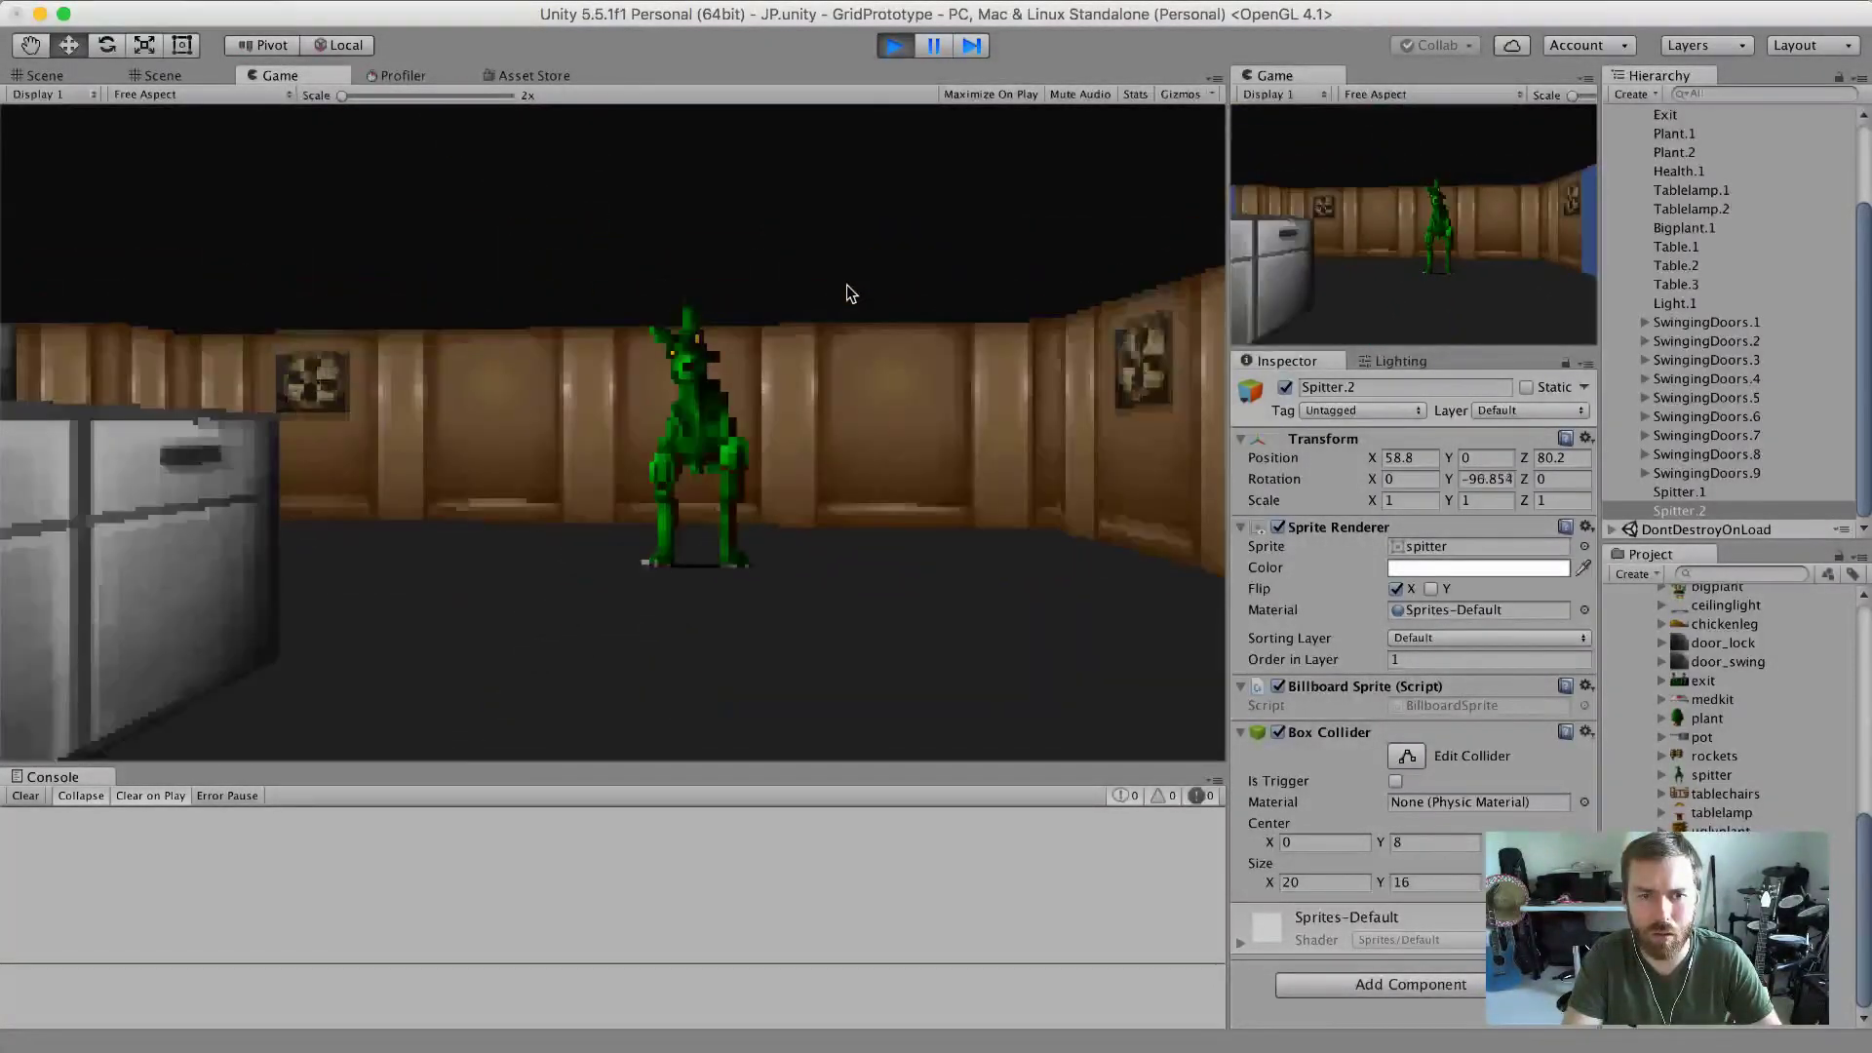
{"action": "key", "text": "w"}
{"action": "key", "text": "s"}
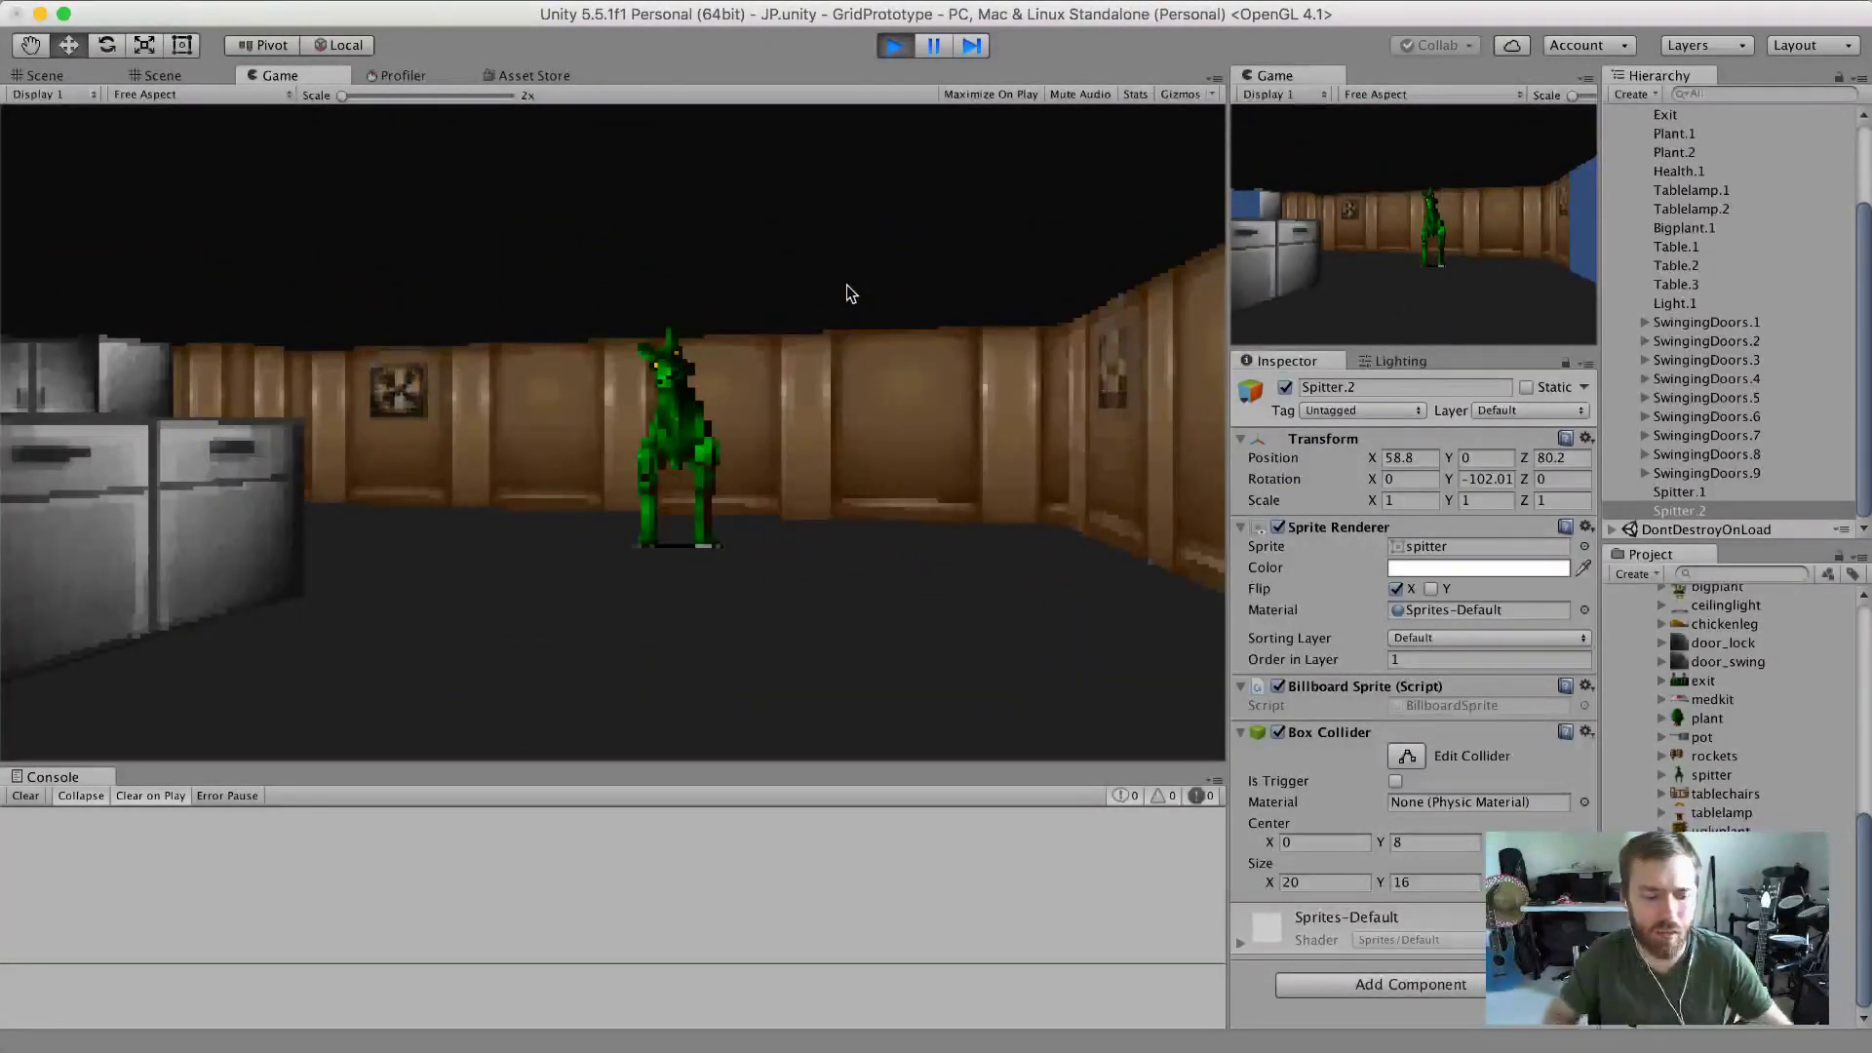
Stop the running game and set the X size of Spitter.2's Box Collider to 20.
{"action": "left_click", "coordinate": [894, 43]}
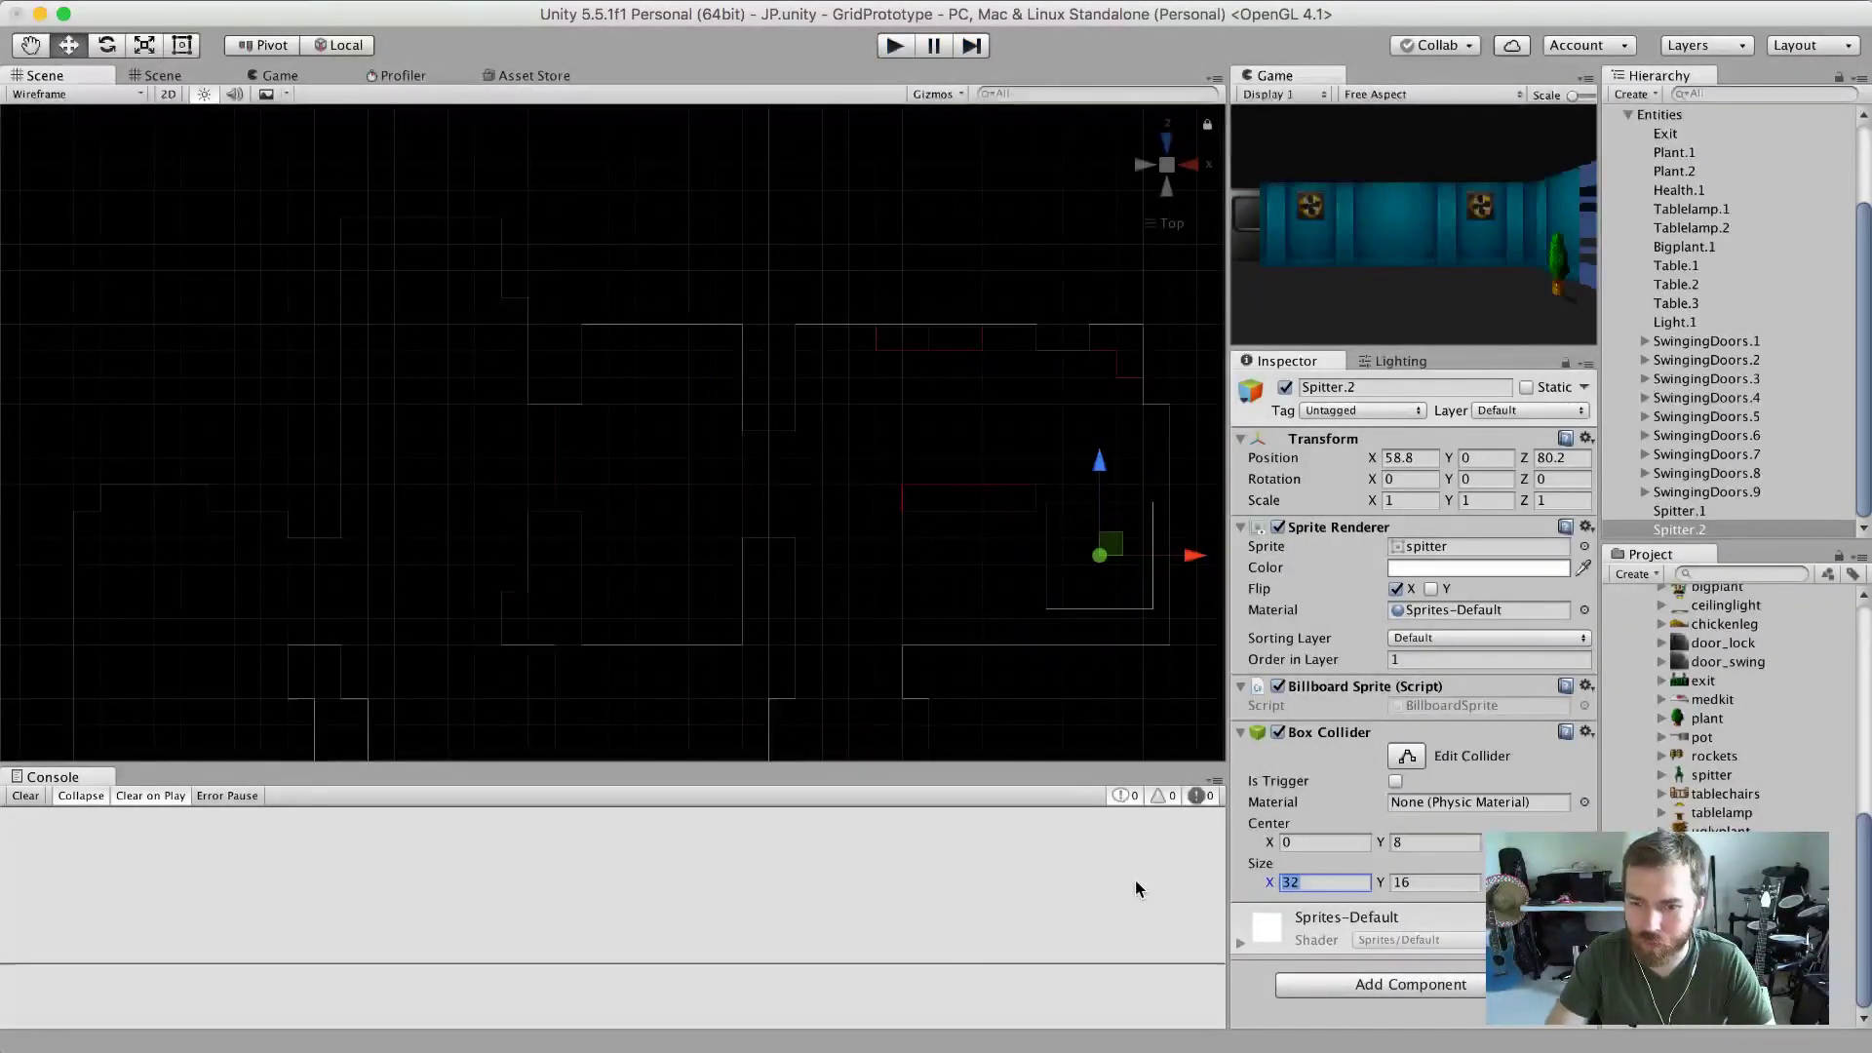
{"action": "type", "text": "20"}
{"action": "key", "text": "Return"}
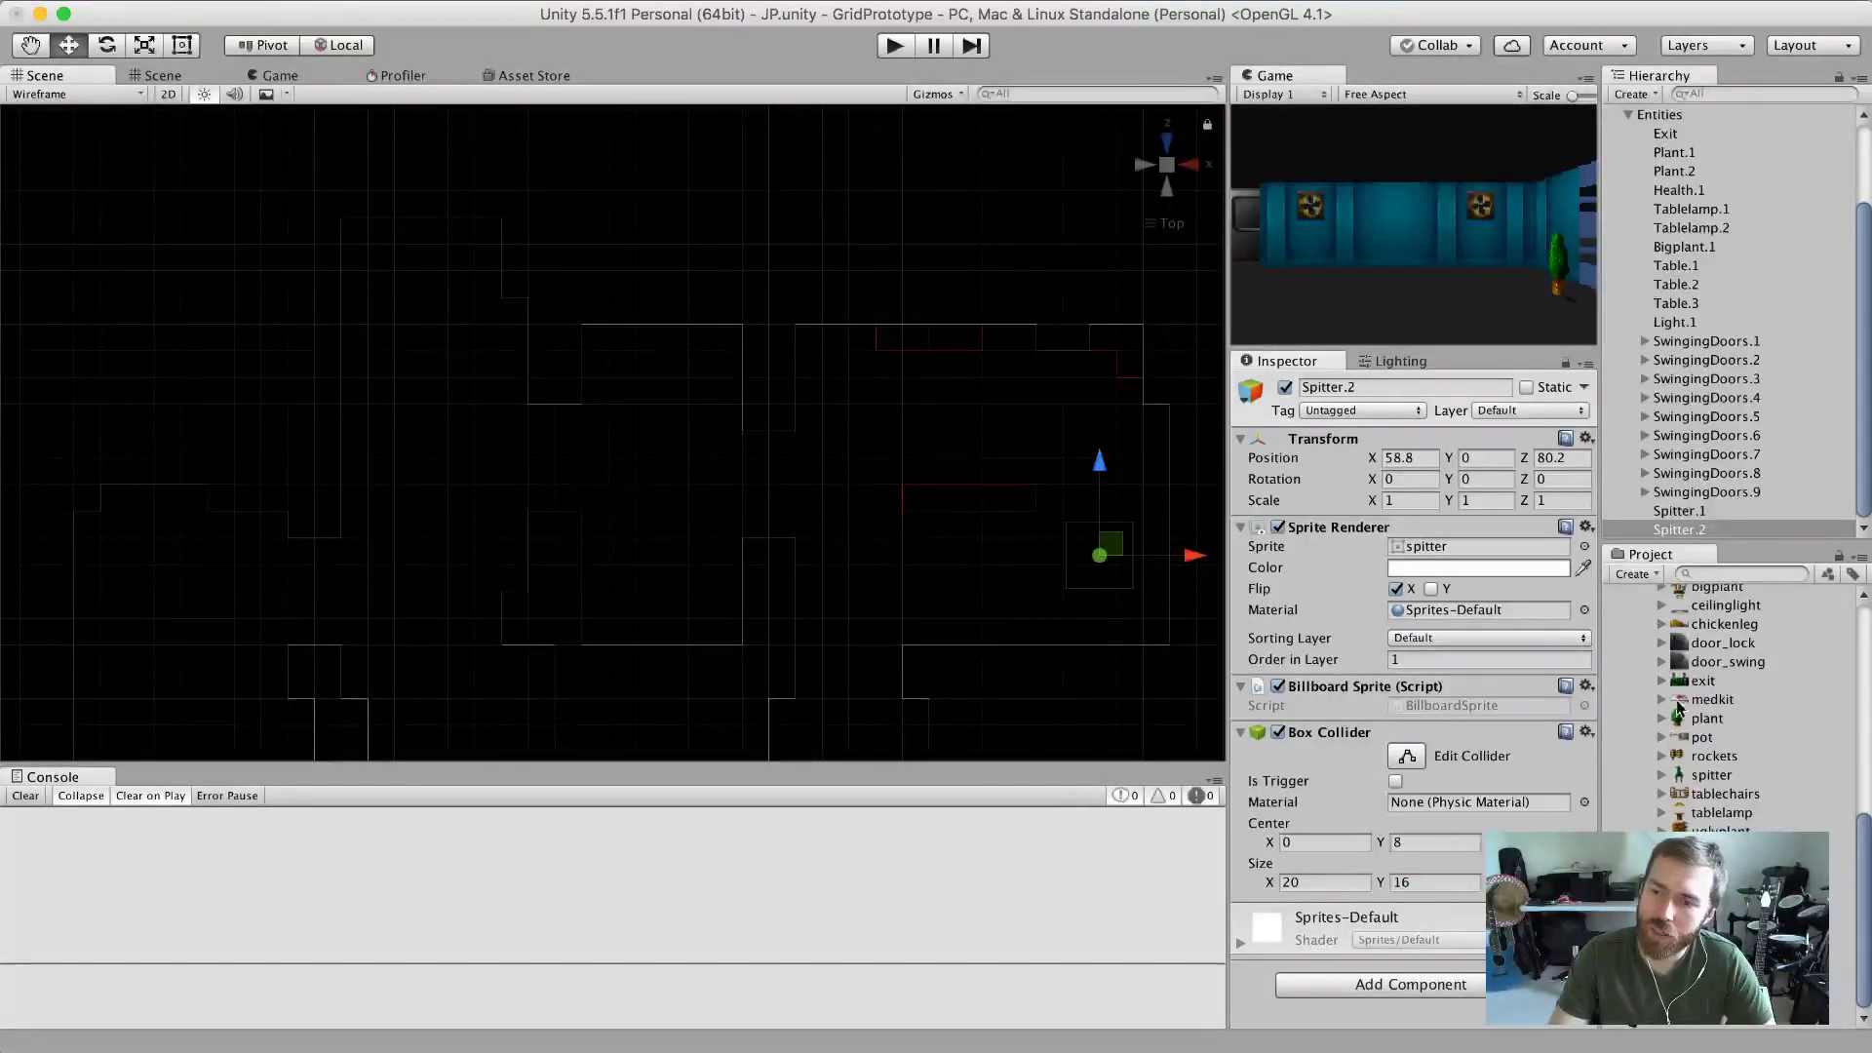
Create a folder named Spitter inside the Sprites folder, place the spitter sprite in it, and select the sprite.
{"action": "scroll", "coordinate": [1683, 732], "scroll_direction": "up", "scroll_amount": 5}
{"action": "scroll", "coordinate": [1685, 749], "scroll_direction": "down", "scroll_amount": 2}
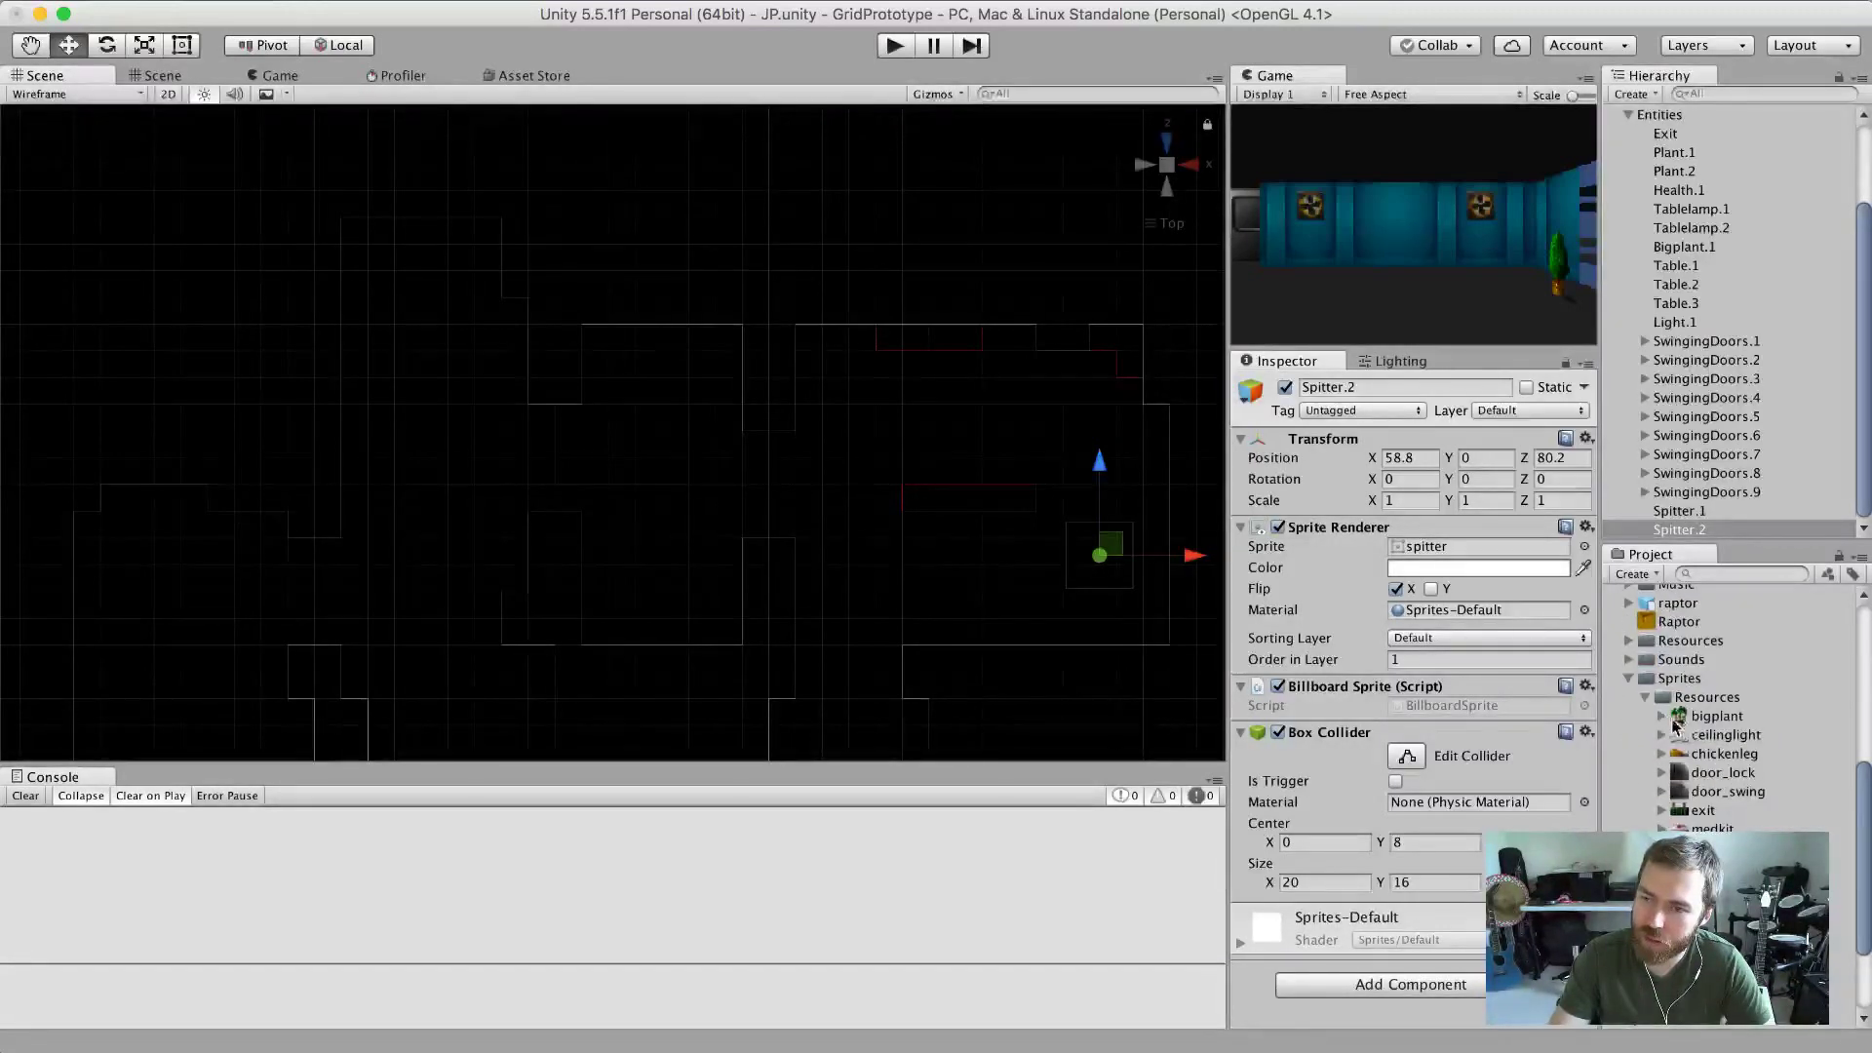
{"action": "left_click", "coordinate": [1679, 694]}
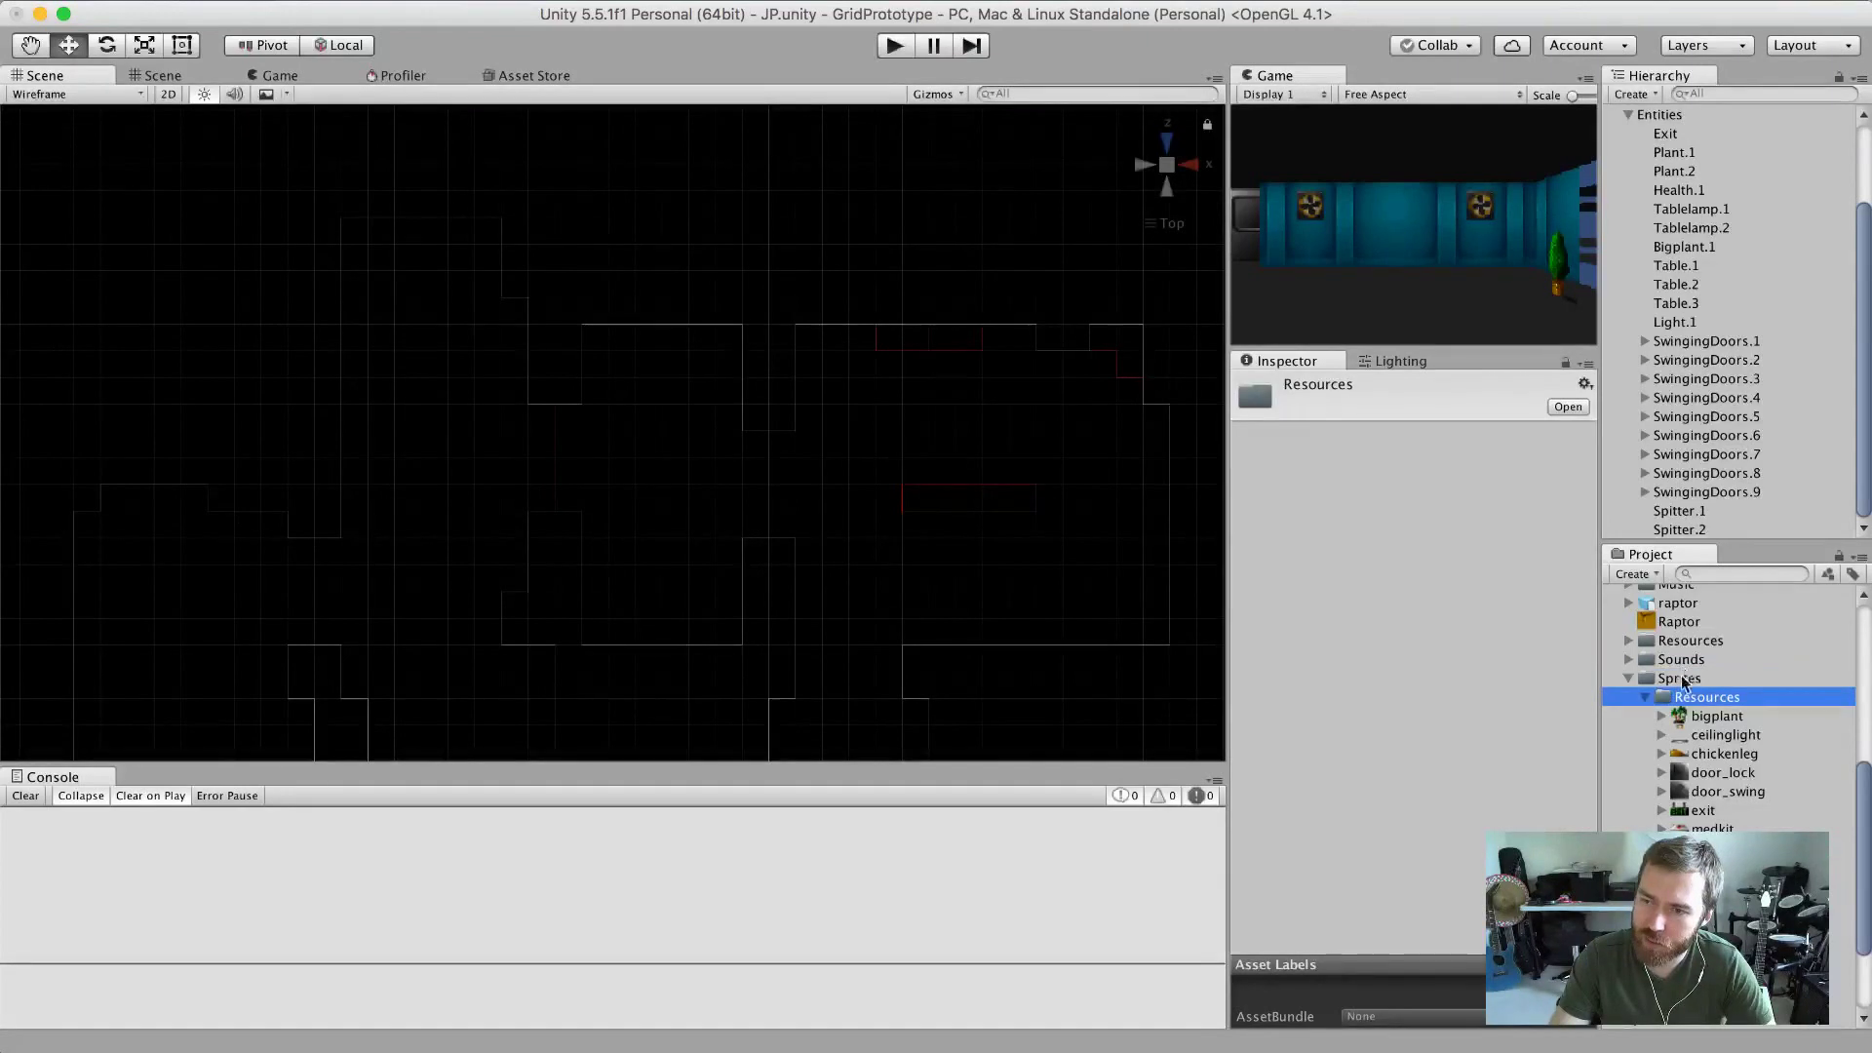
{"action": "left_click", "coordinate": [1681, 679]}
{"action": "right_click", "coordinate": [1697, 680]}
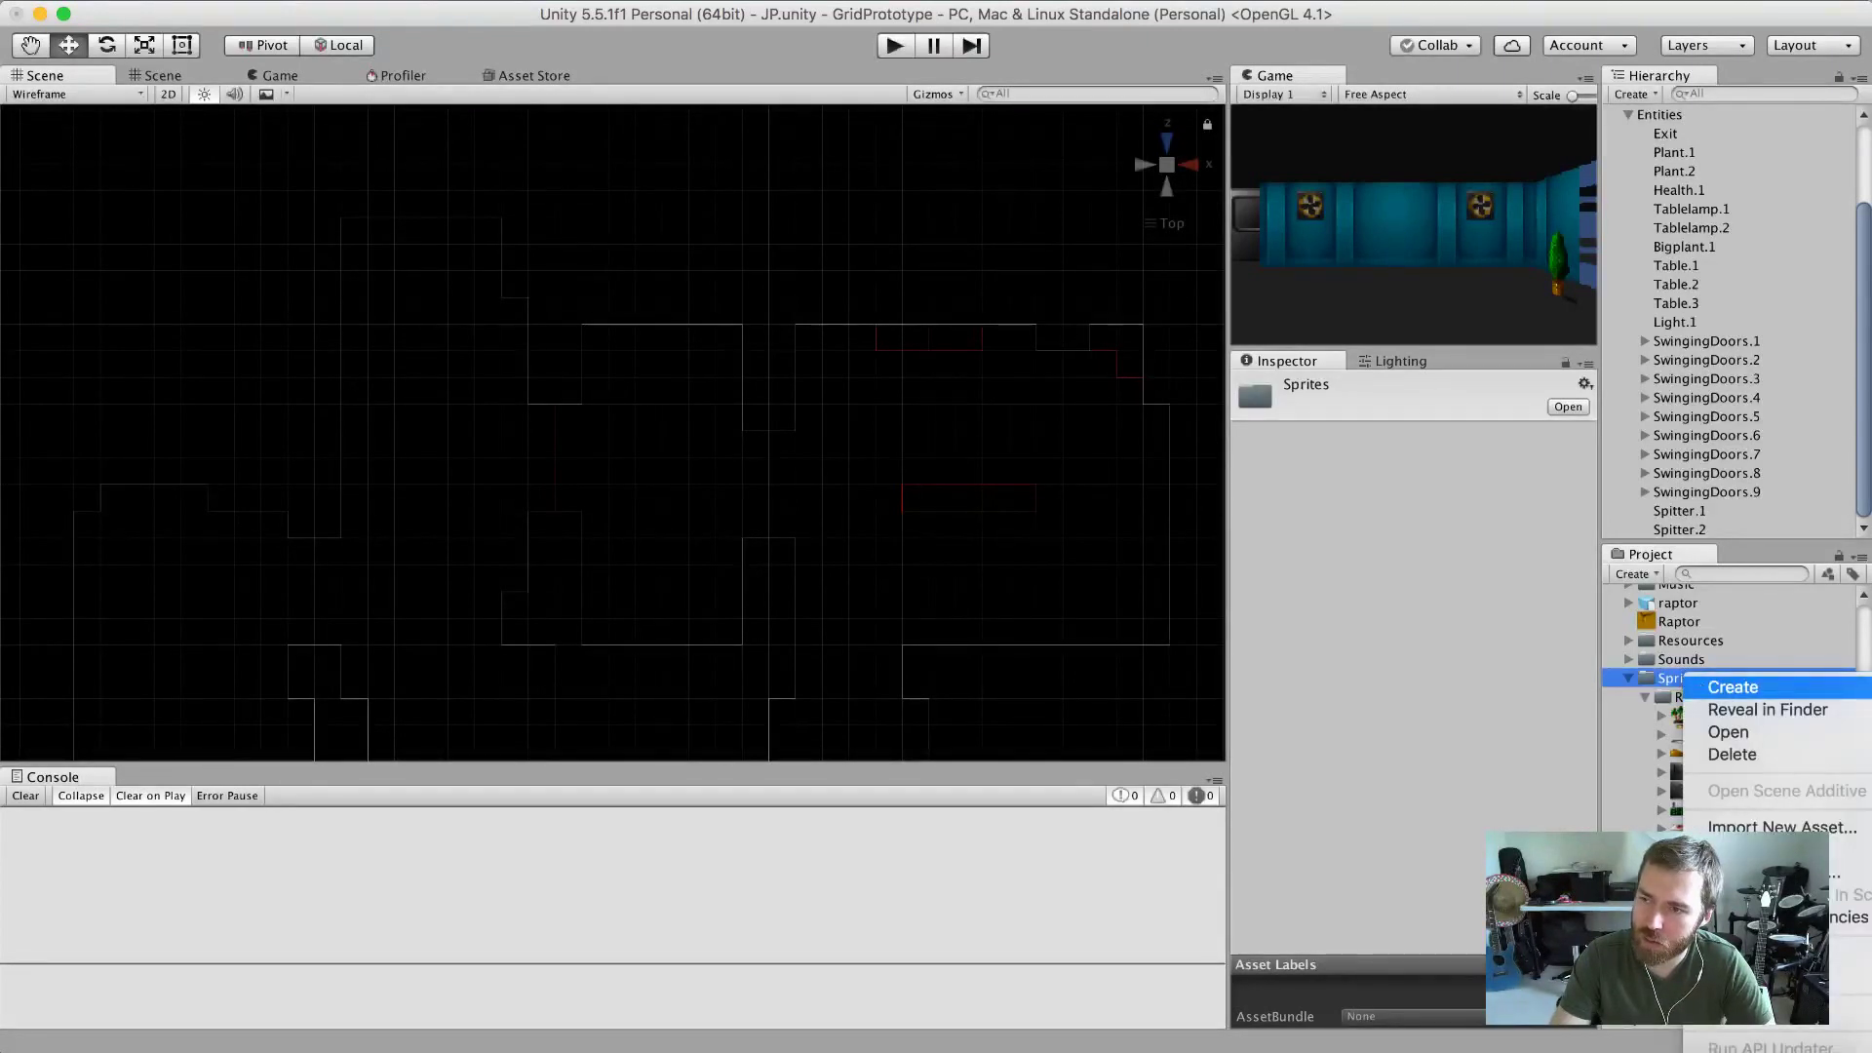
{"action": "mouse_move", "coordinate": [1733, 688]}
{"action": "left_click", "coordinate": [1619, 688]}
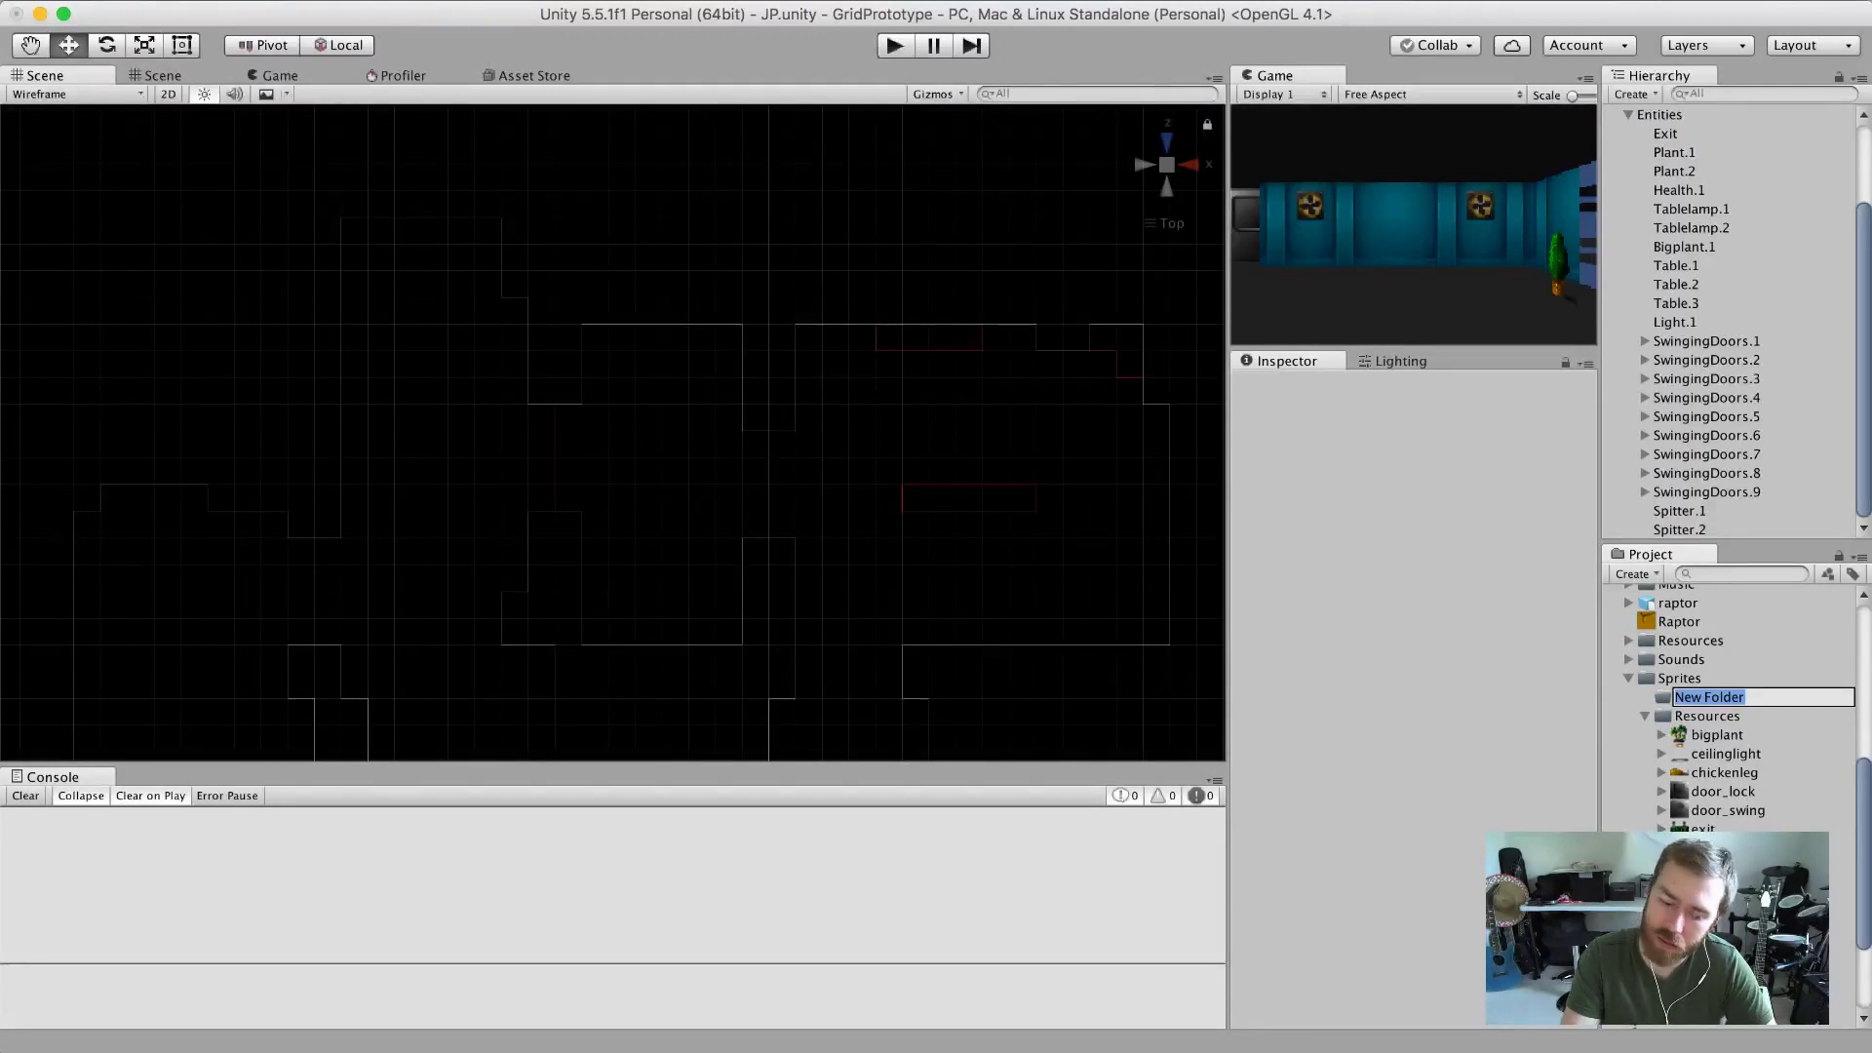
{"action": "key", "text": "Return"}
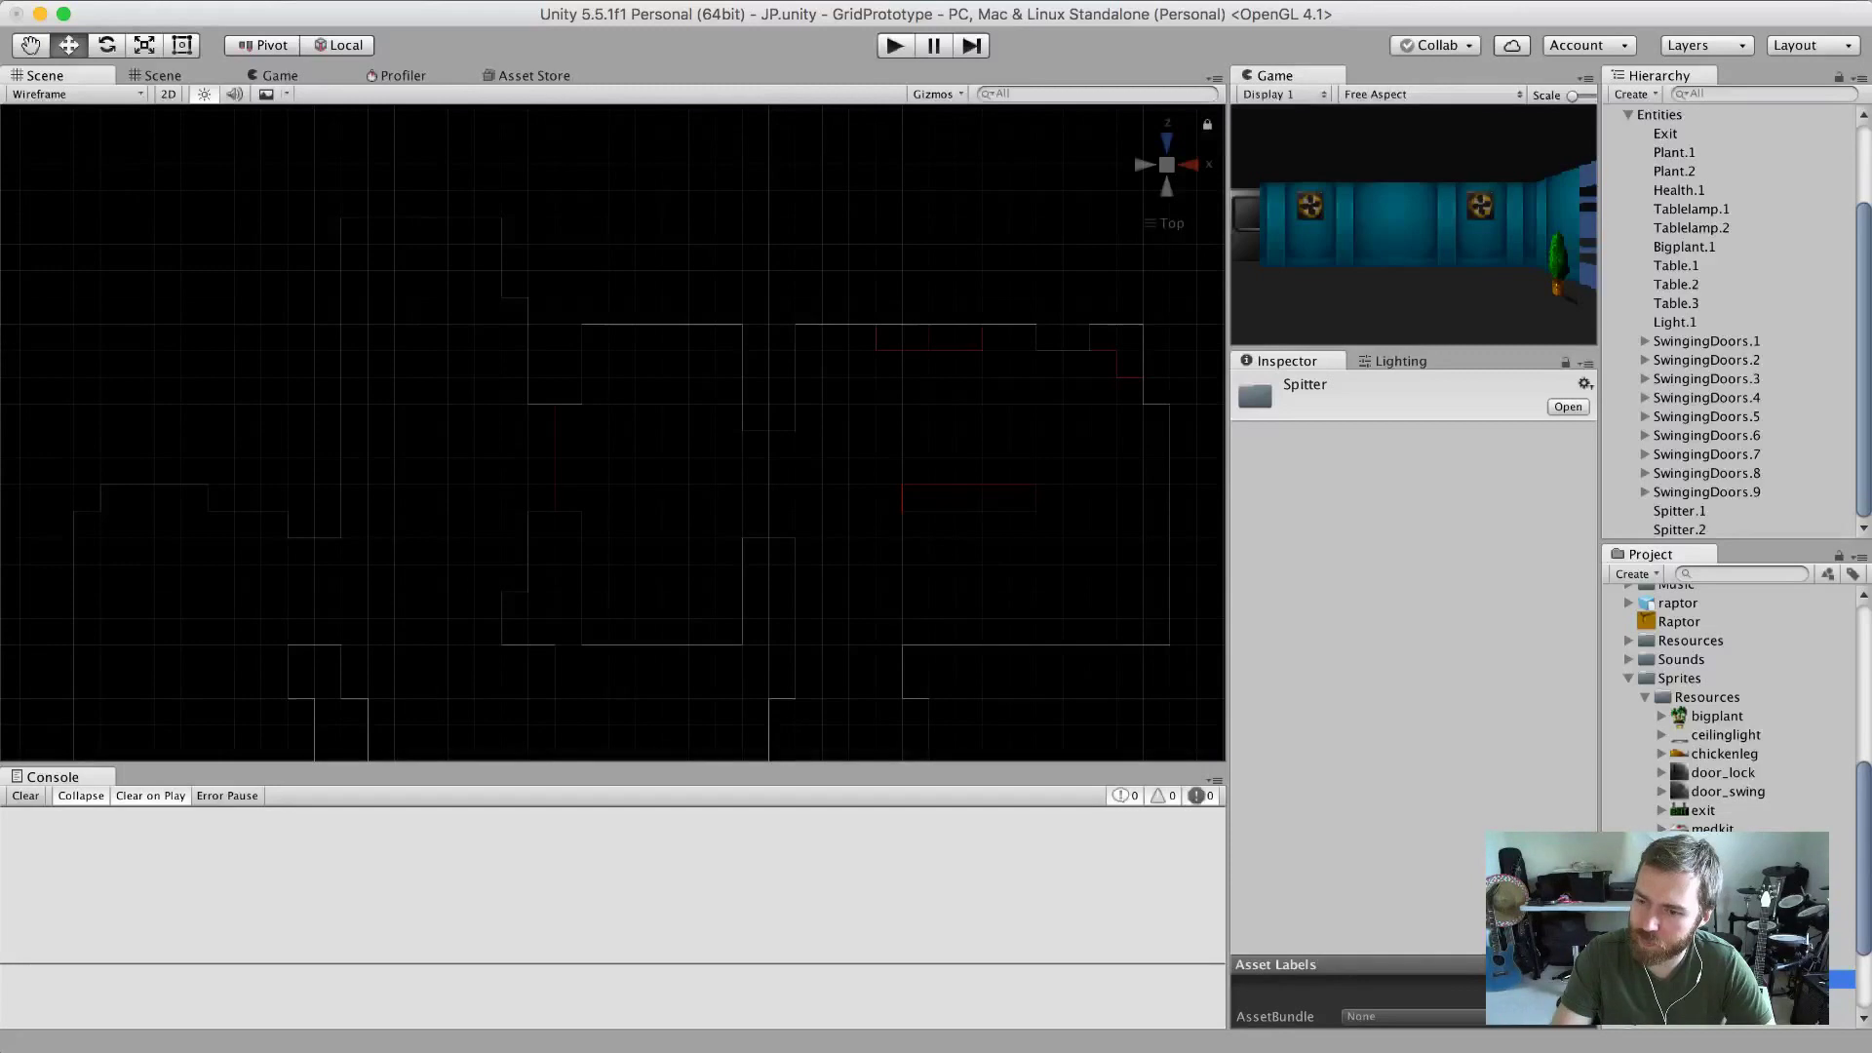
{"action": "scroll", "coordinate": [1731, 702], "scroll_direction": "down", "scroll_amount": 4}
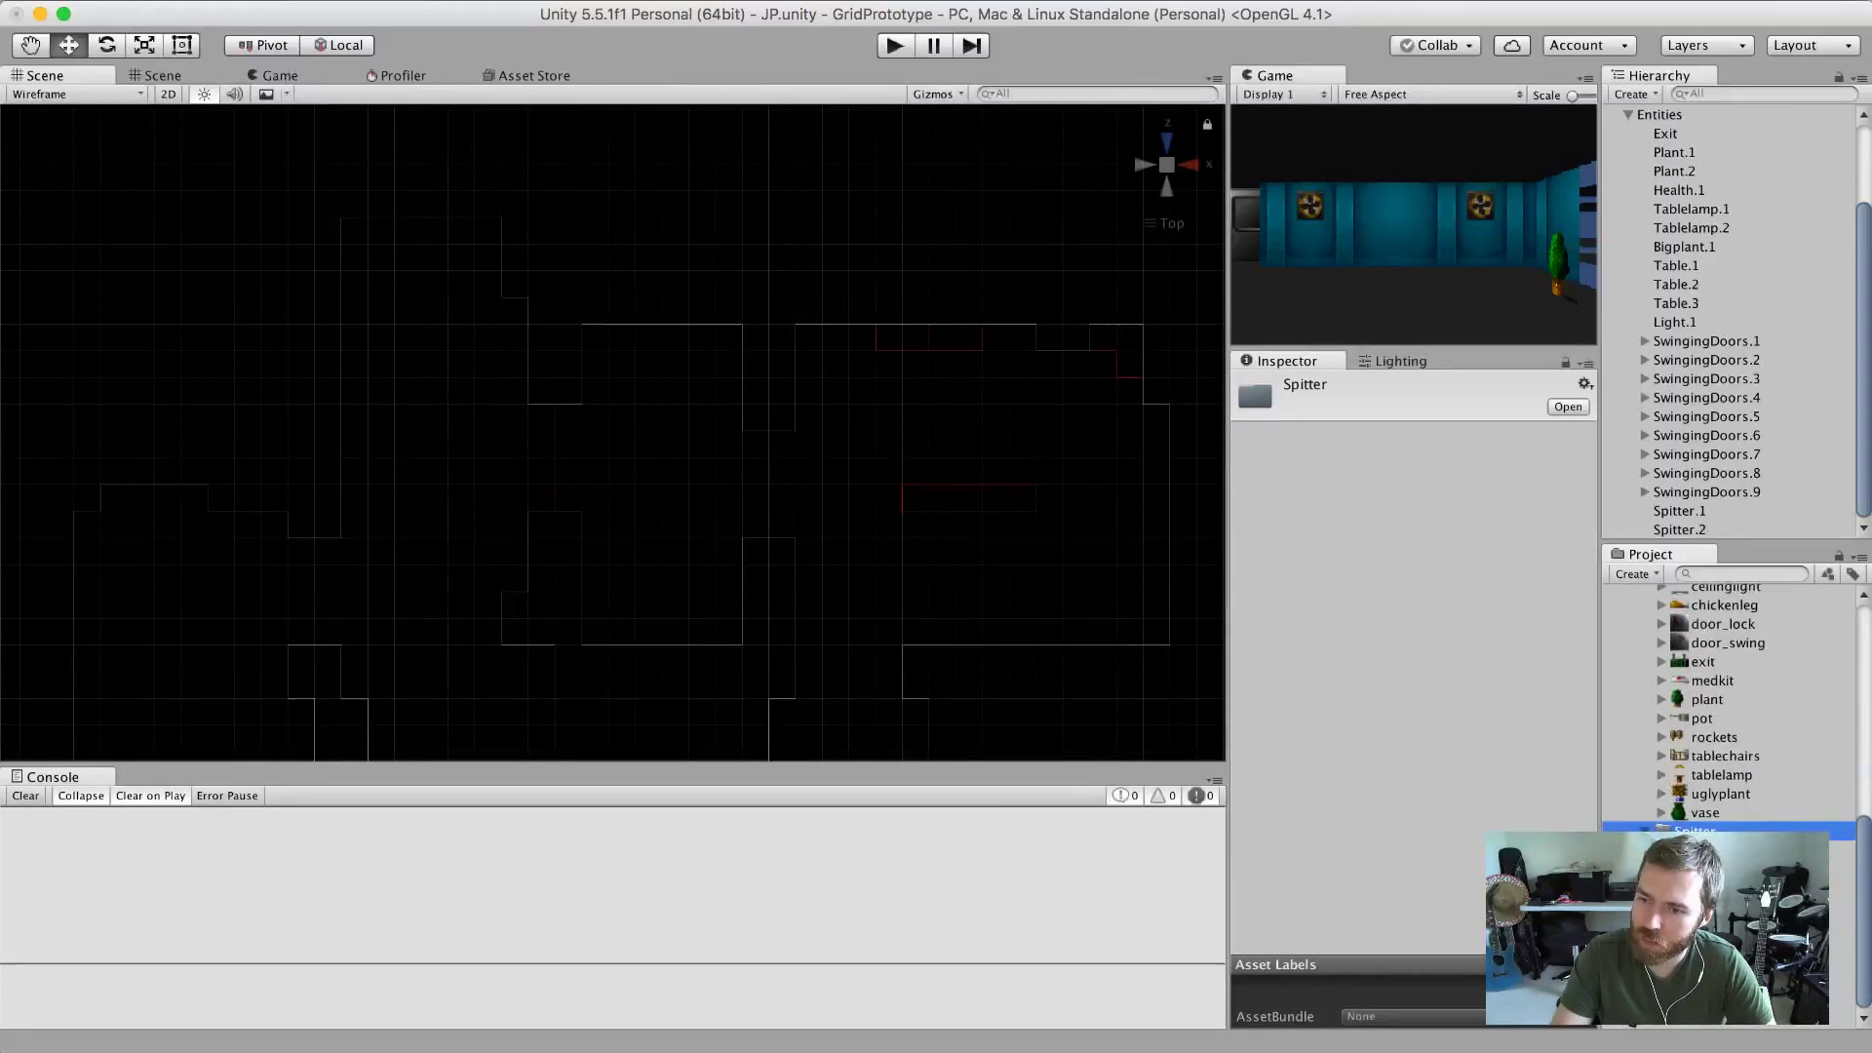
{"action": "left_click", "coordinate": [1707, 850]}
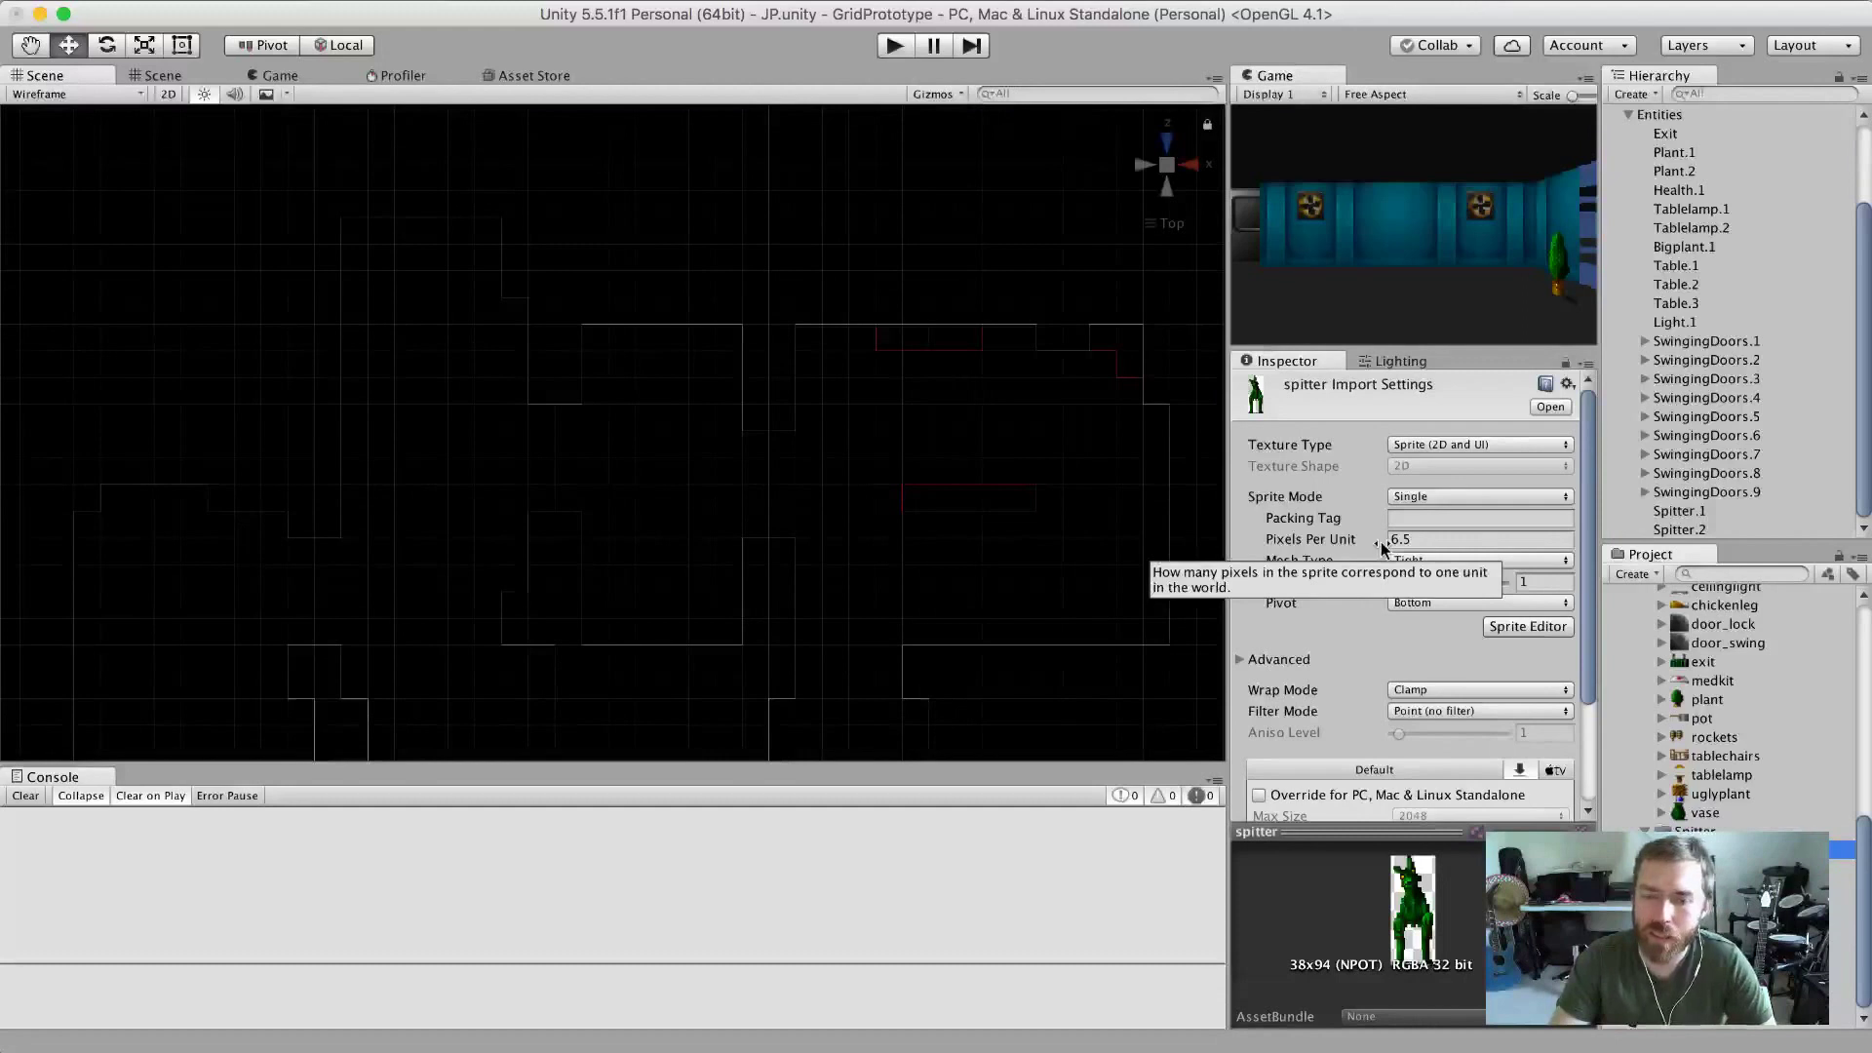
Switch to Finder and look through the favourite Assets folder in list view.
{"action": "key", "text": "super+Tab"}
{"action": "key", "text": "super+Tab"}
{"action": "key", "text": "super+Tab"}
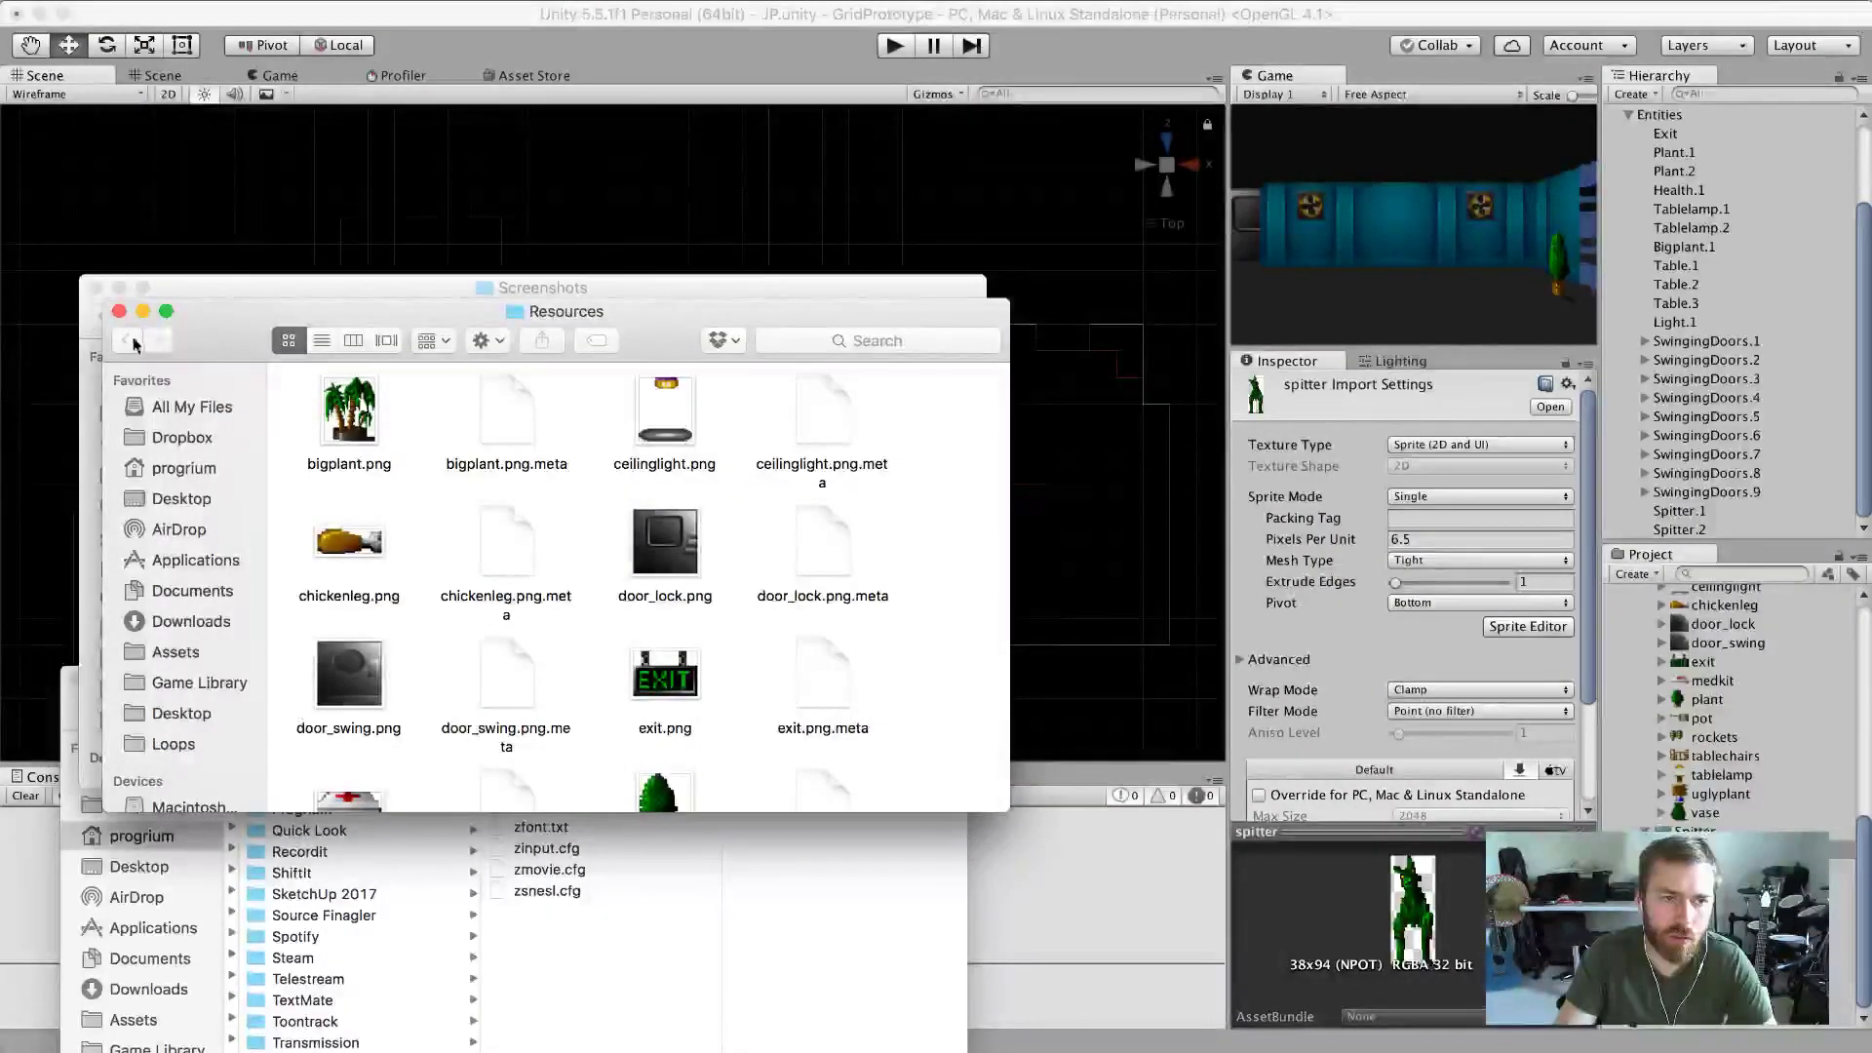
{"action": "left_click_drag", "start_coordinate": [187, 328], "coordinate": [334, 399]}
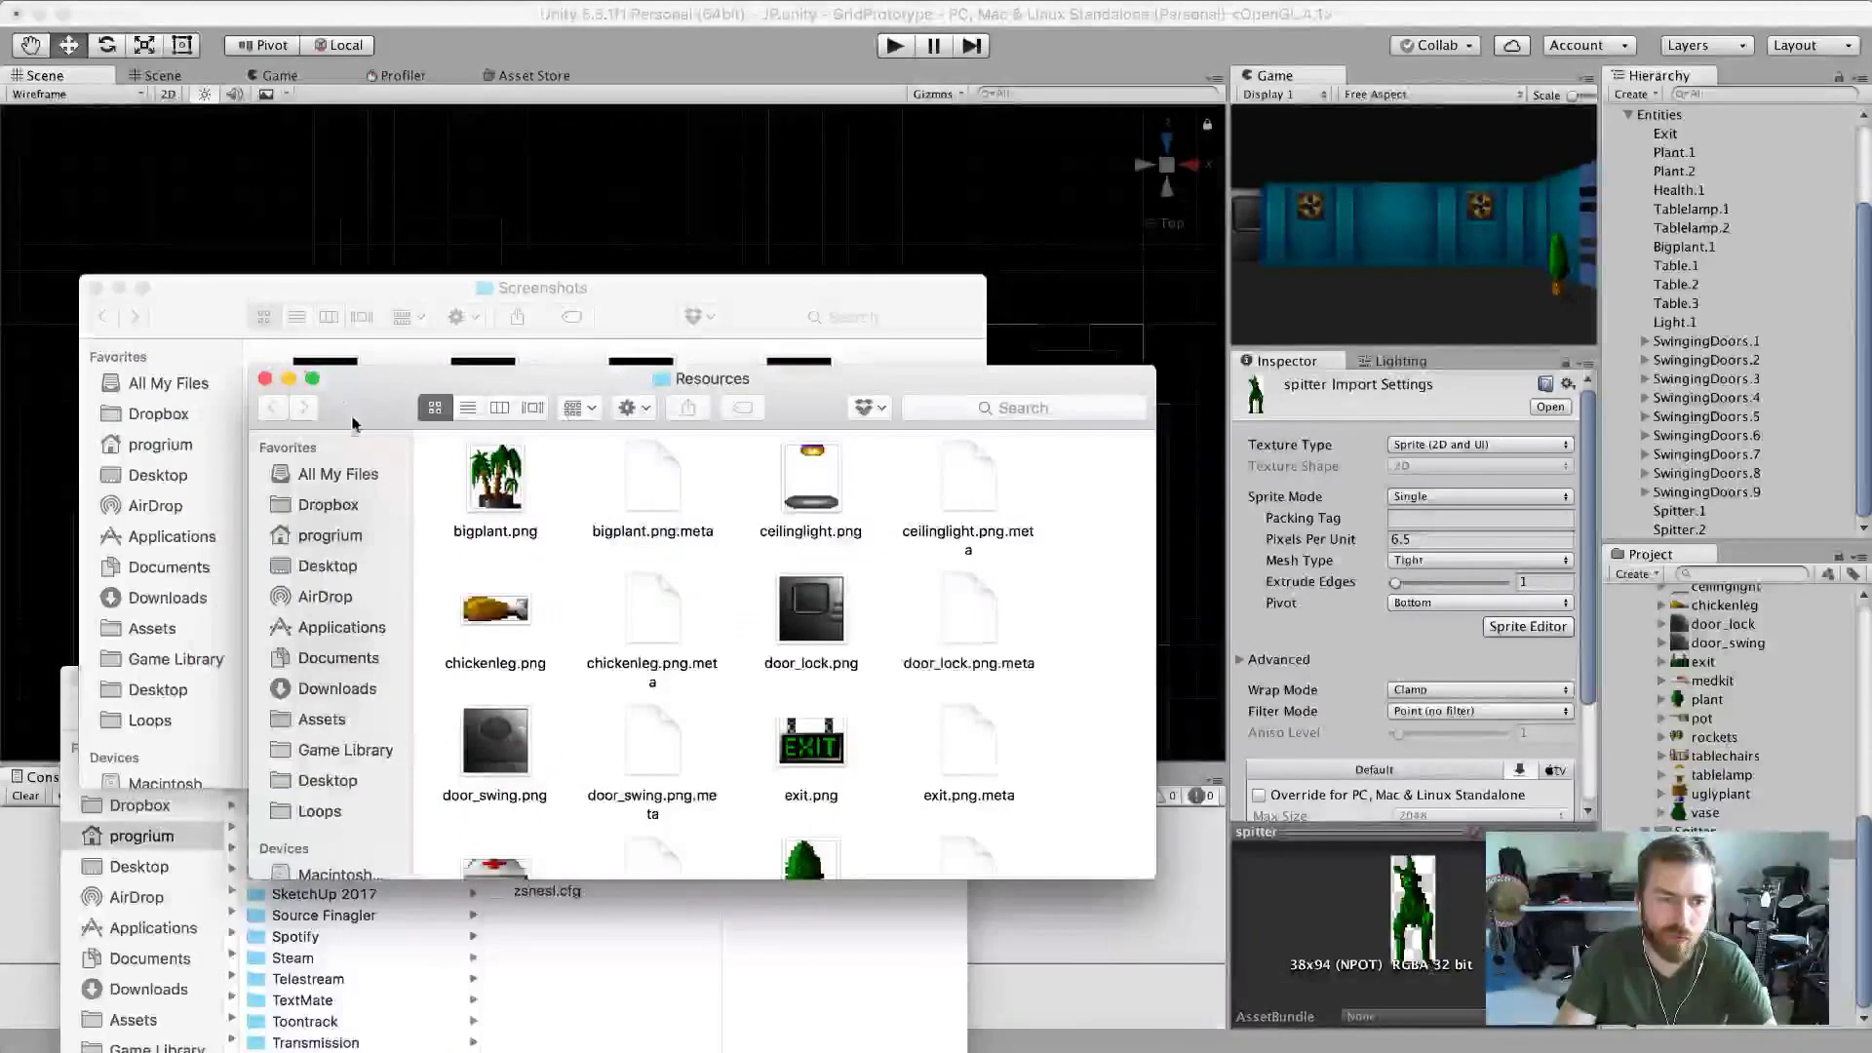
{"action": "left_click", "coordinate": [337, 725]}
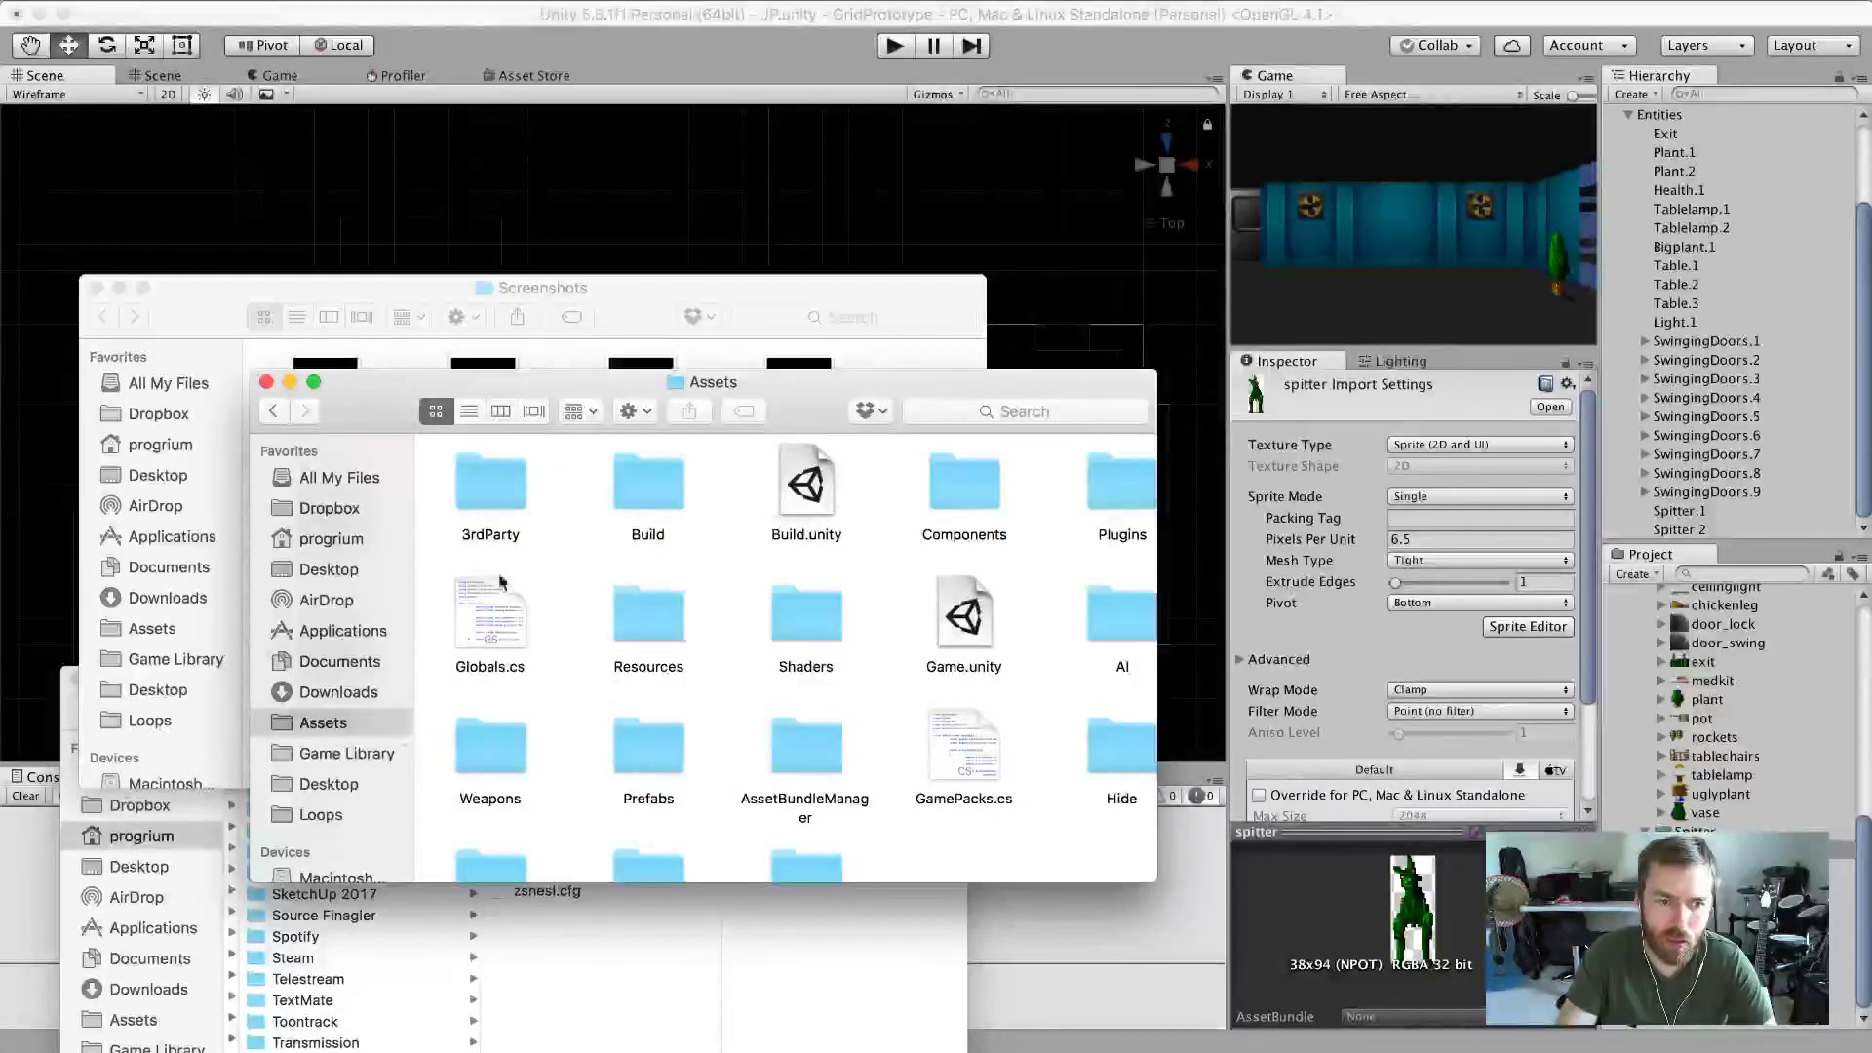
{"action": "double_click", "coordinate": [719, 391]}
{"action": "left_click", "coordinate": [478, 364]}
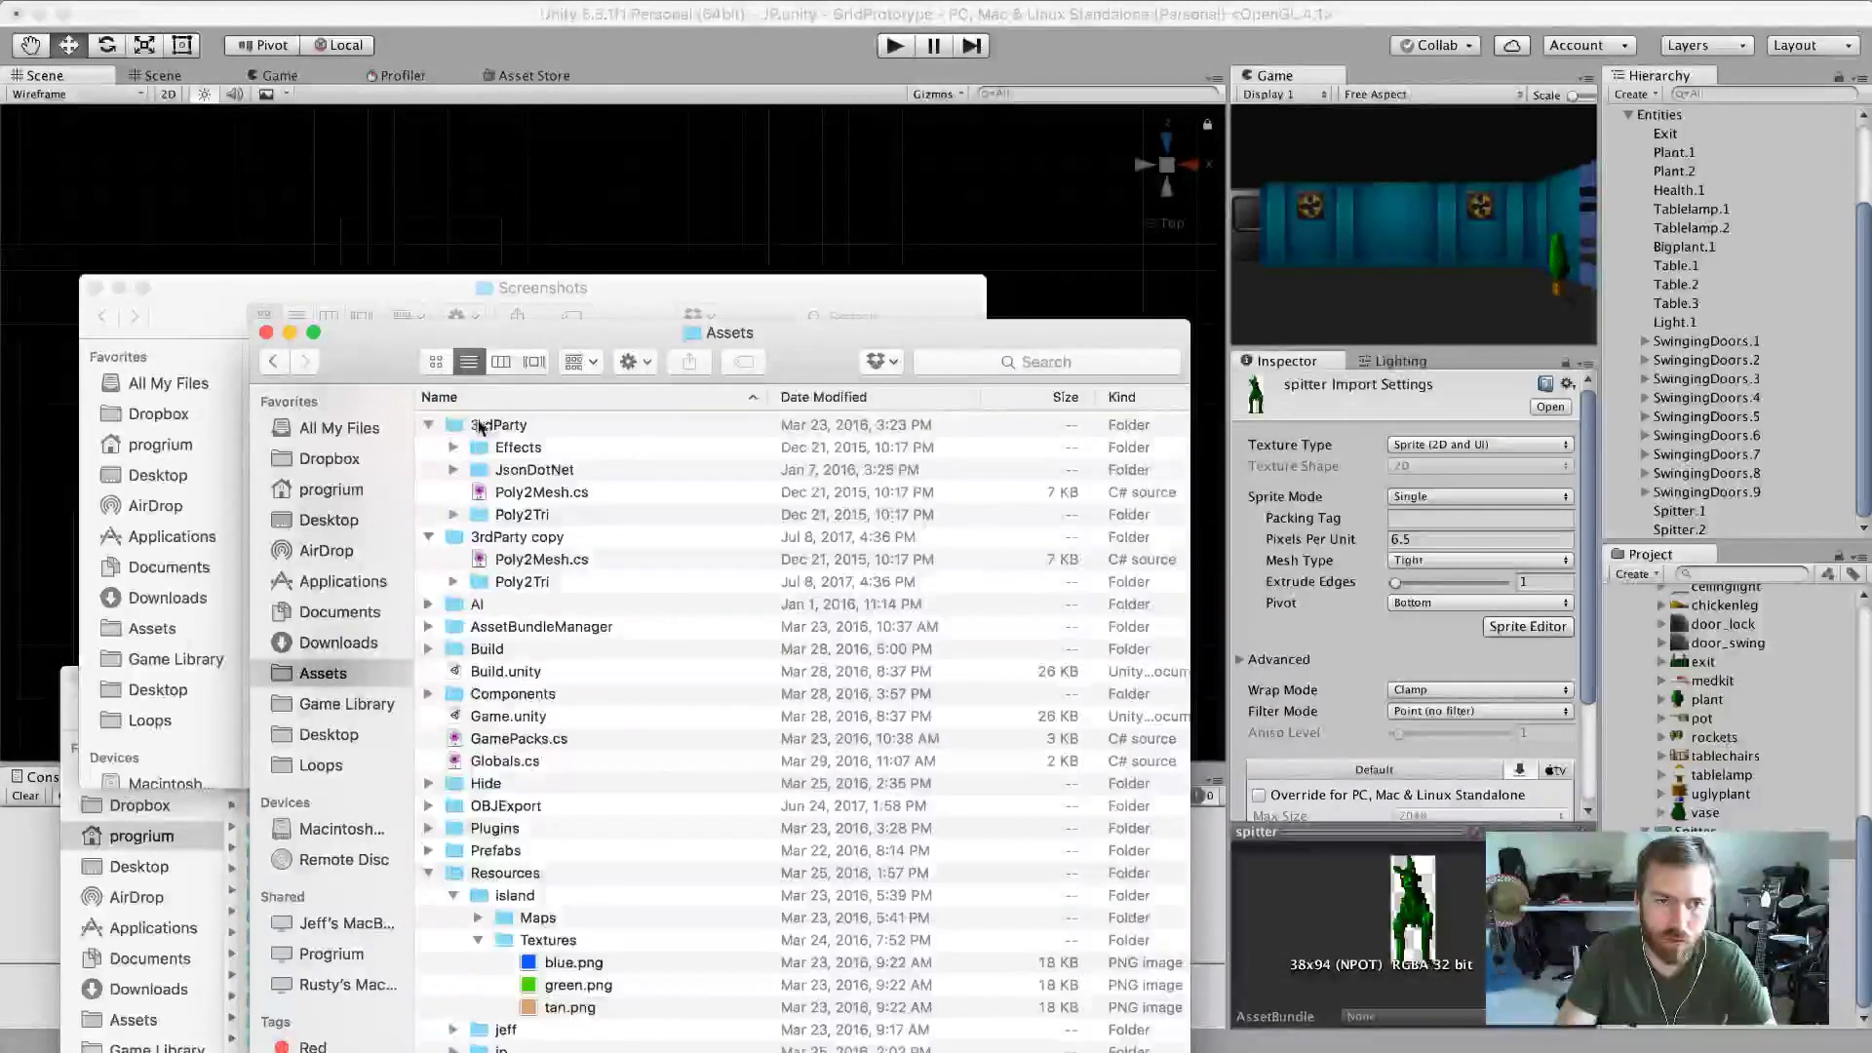
{"action": "left_click", "coordinate": [245, 359]}
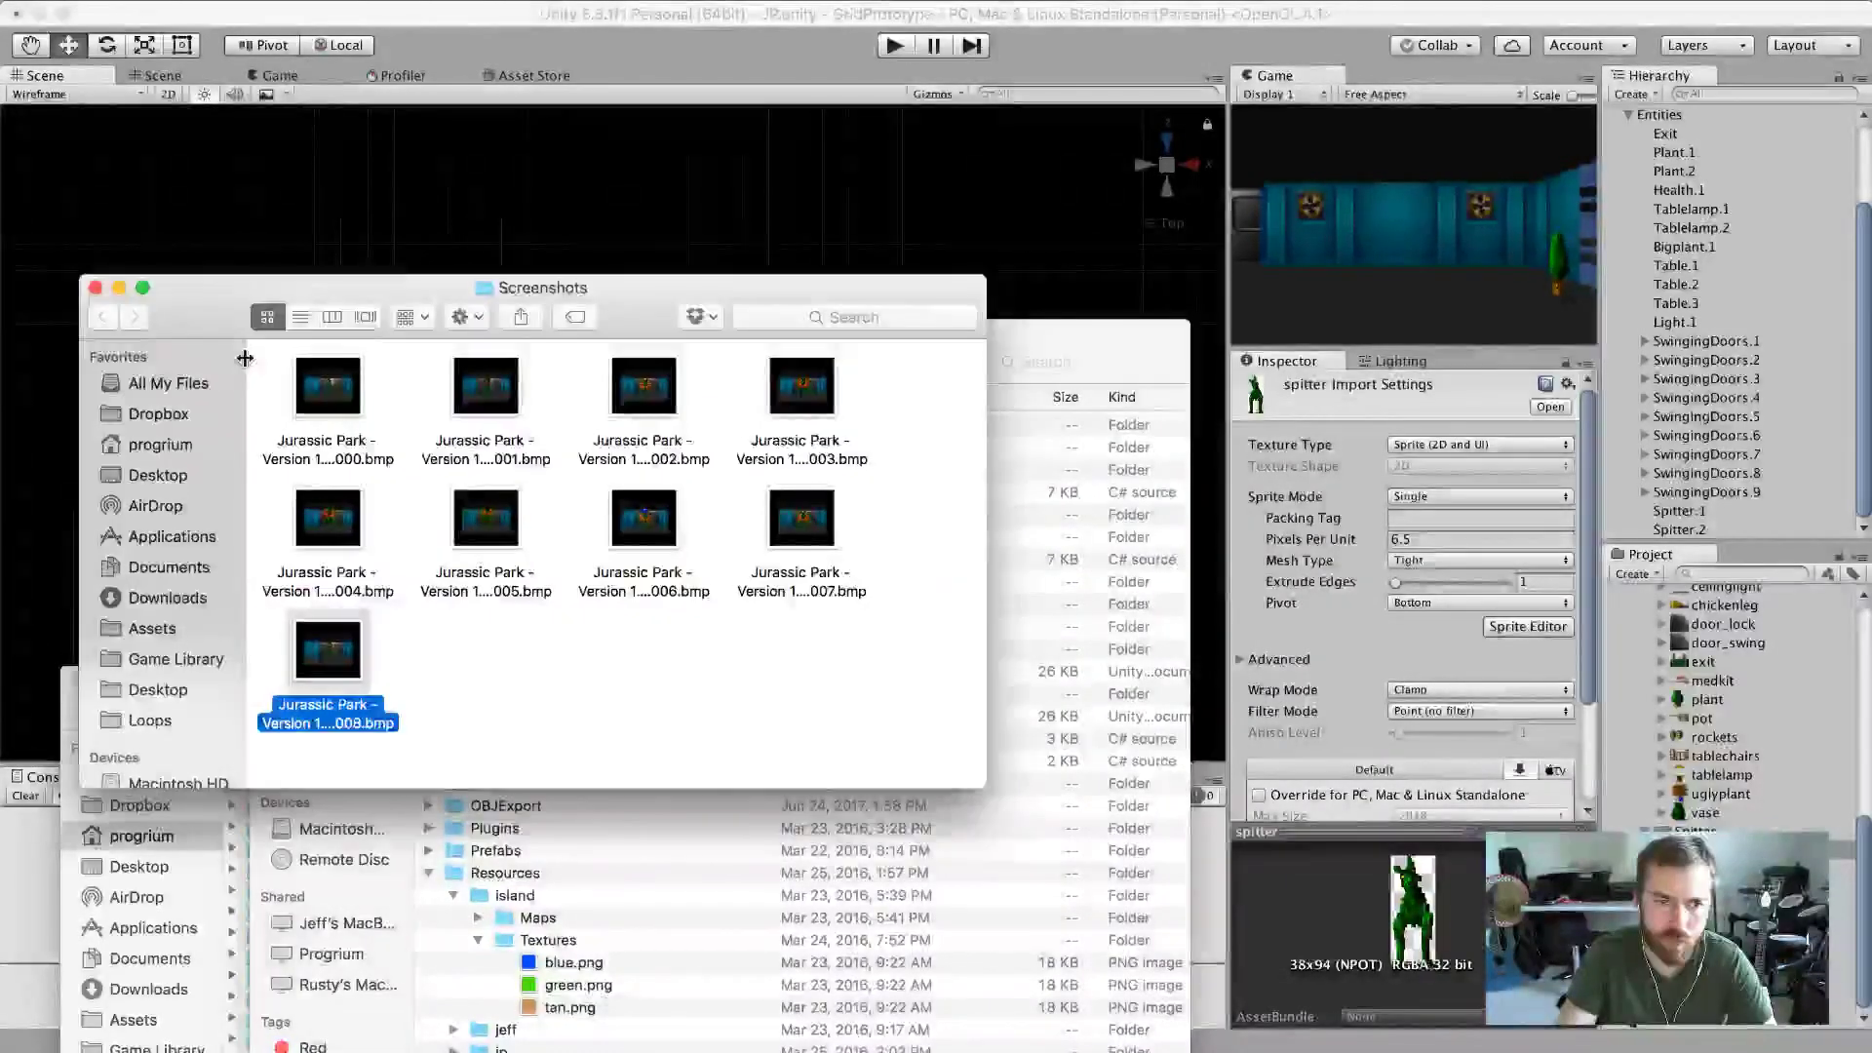
{"action": "left_click", "coordinate": [653, 815]}
{"action": "left_click", "coordinate": [277, 363]}
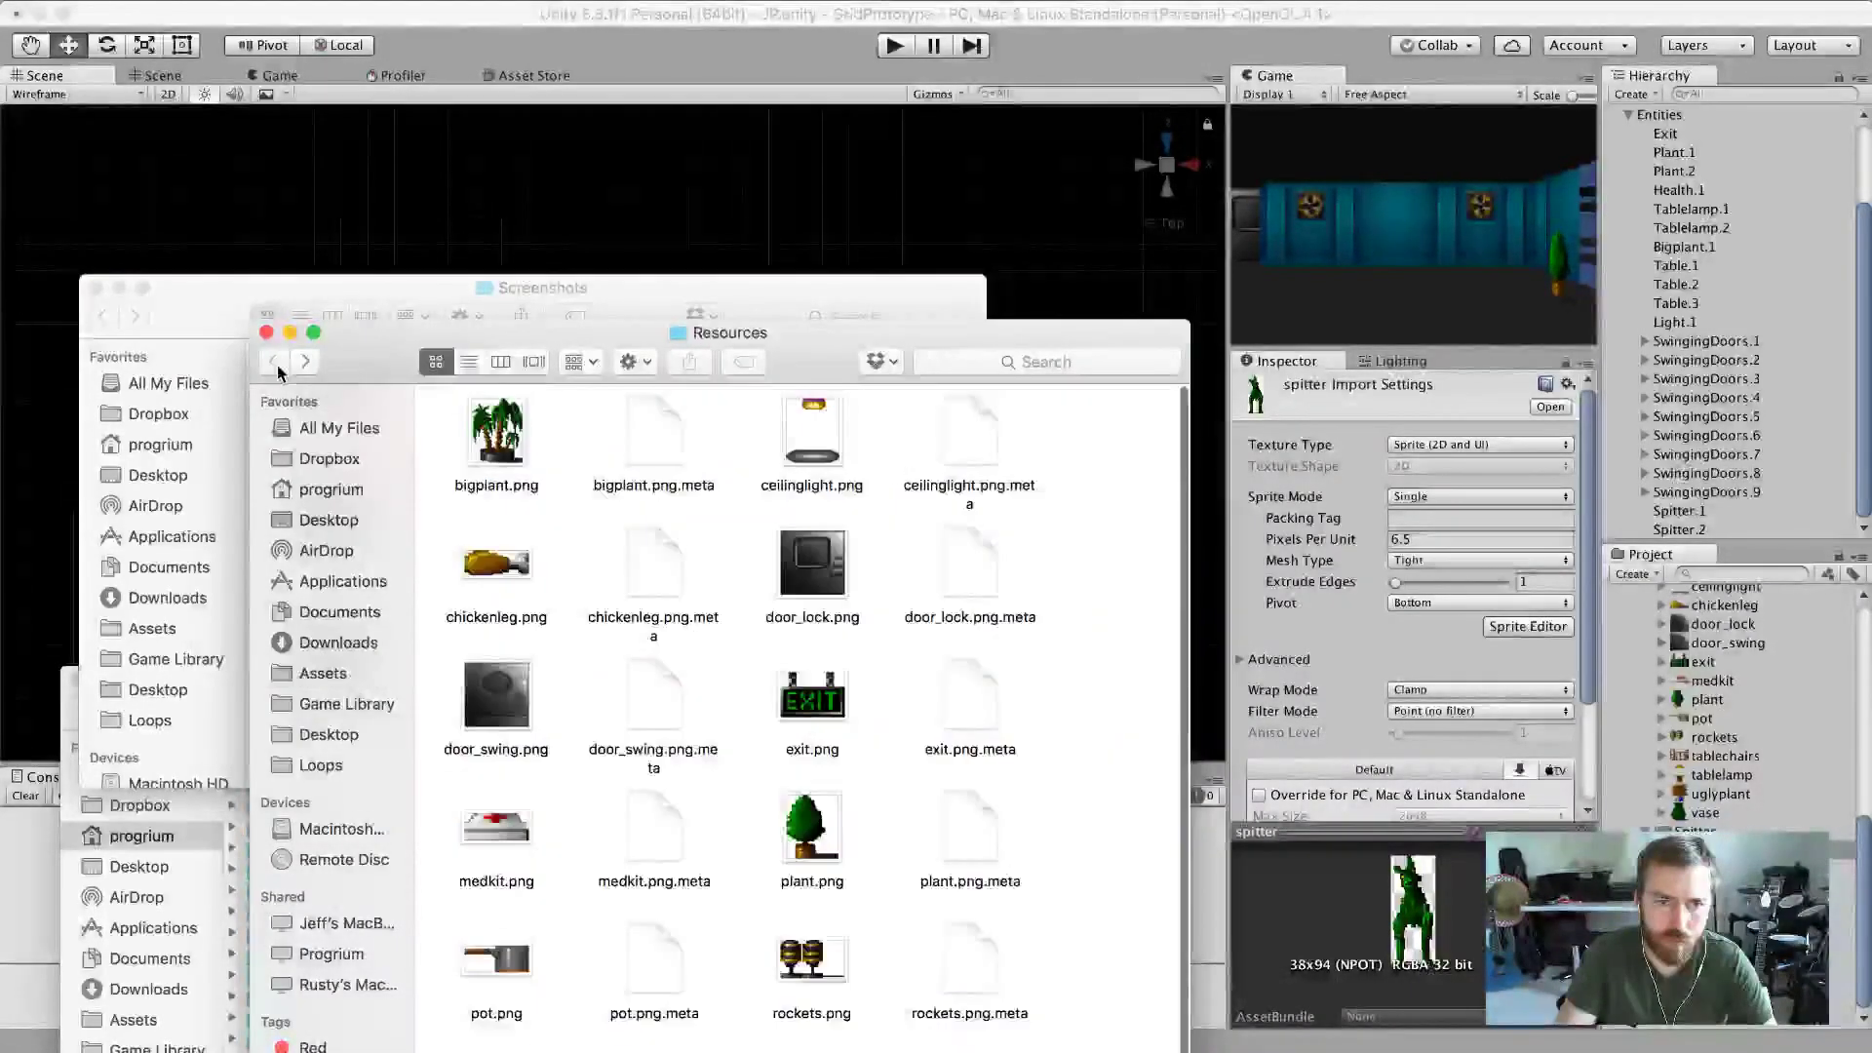
{"action": "left_click", "coordinate": [306, 361]}
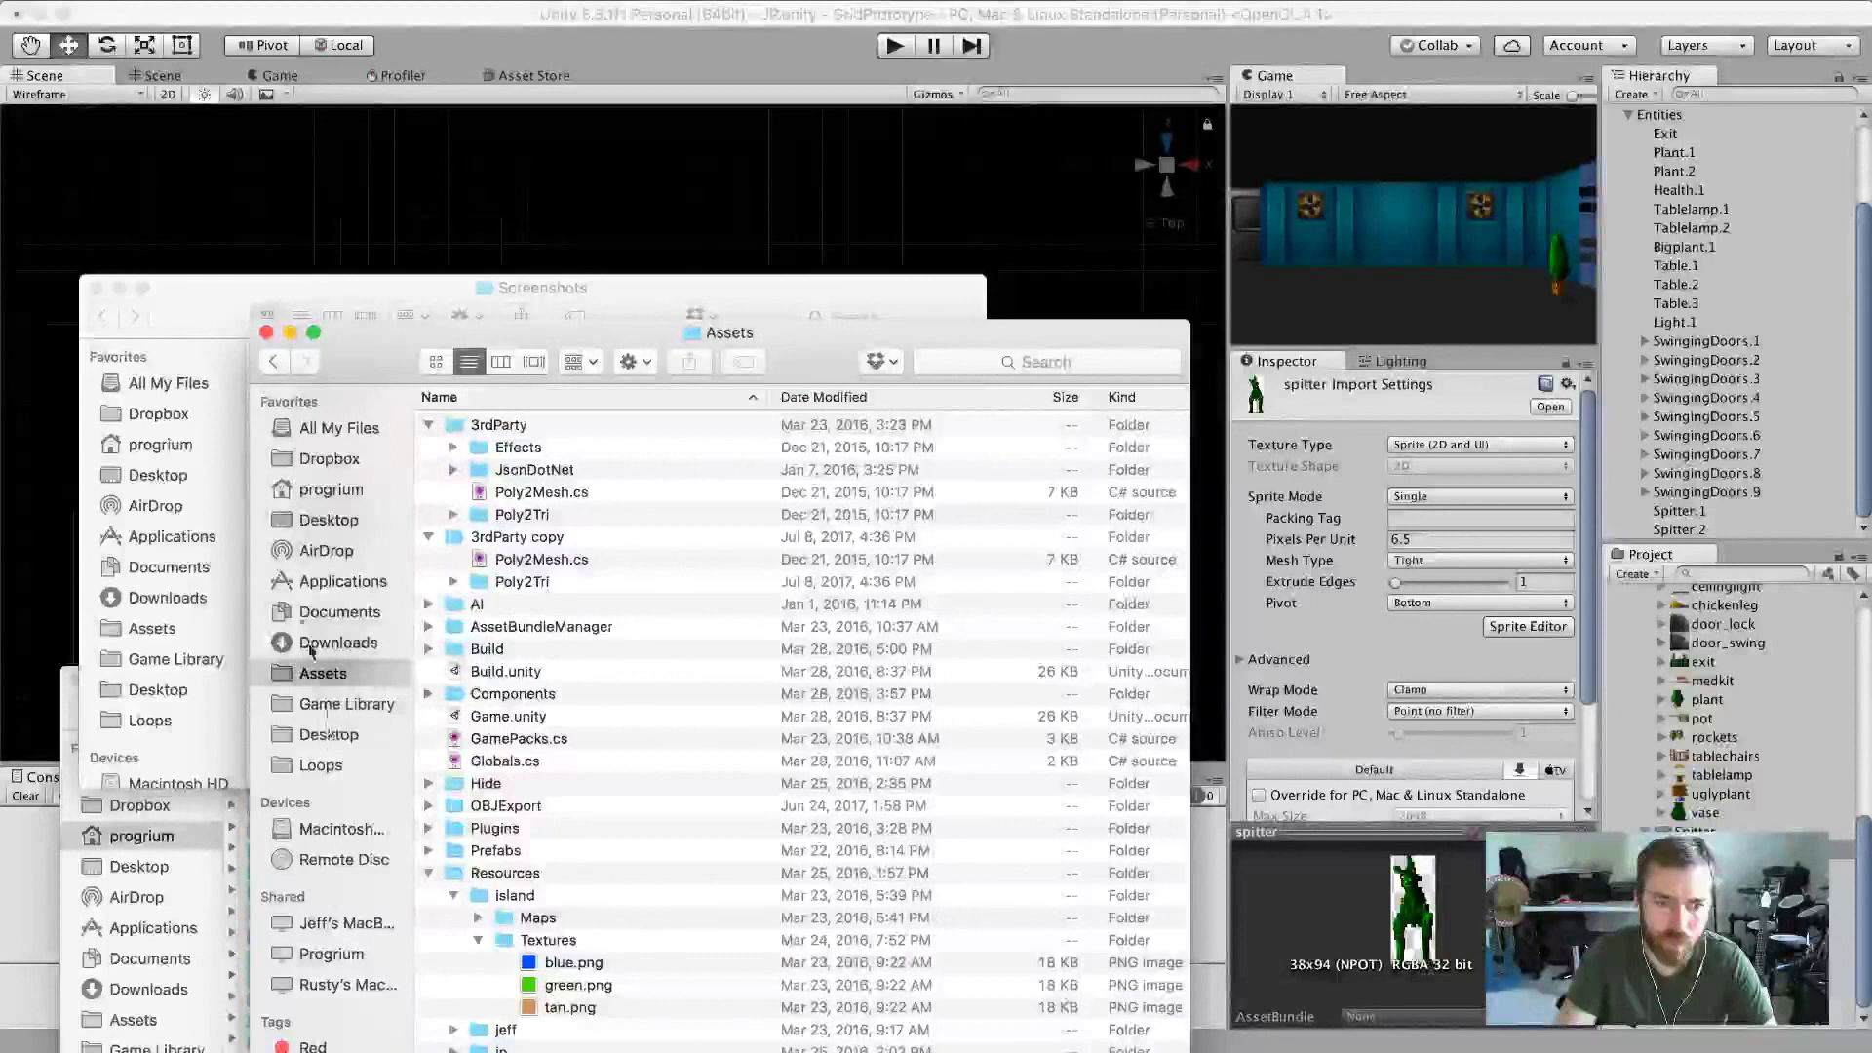
Browse from the home folder to the Components folder in the Unibuild project's Assets.
{"action": "left_click", "coordinate": [322, 489]}
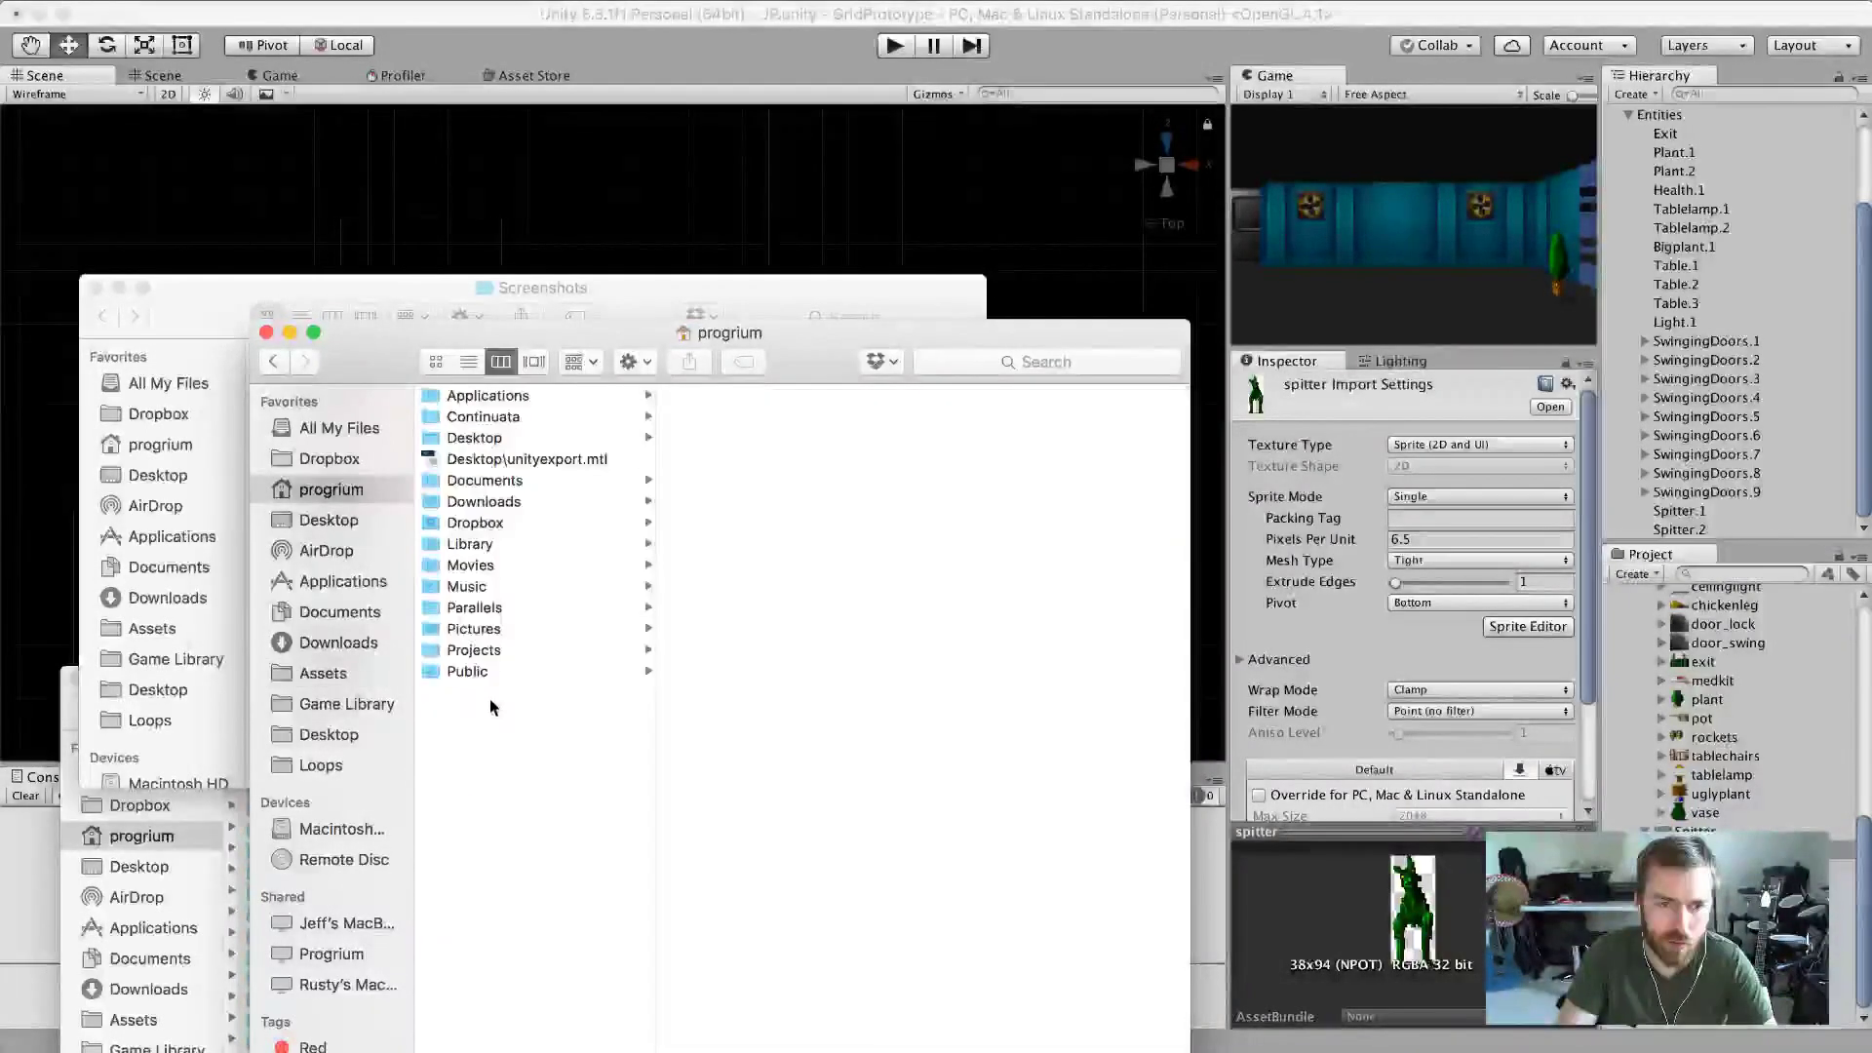
{"action": "left_click", "coordinate": [472, 650]}
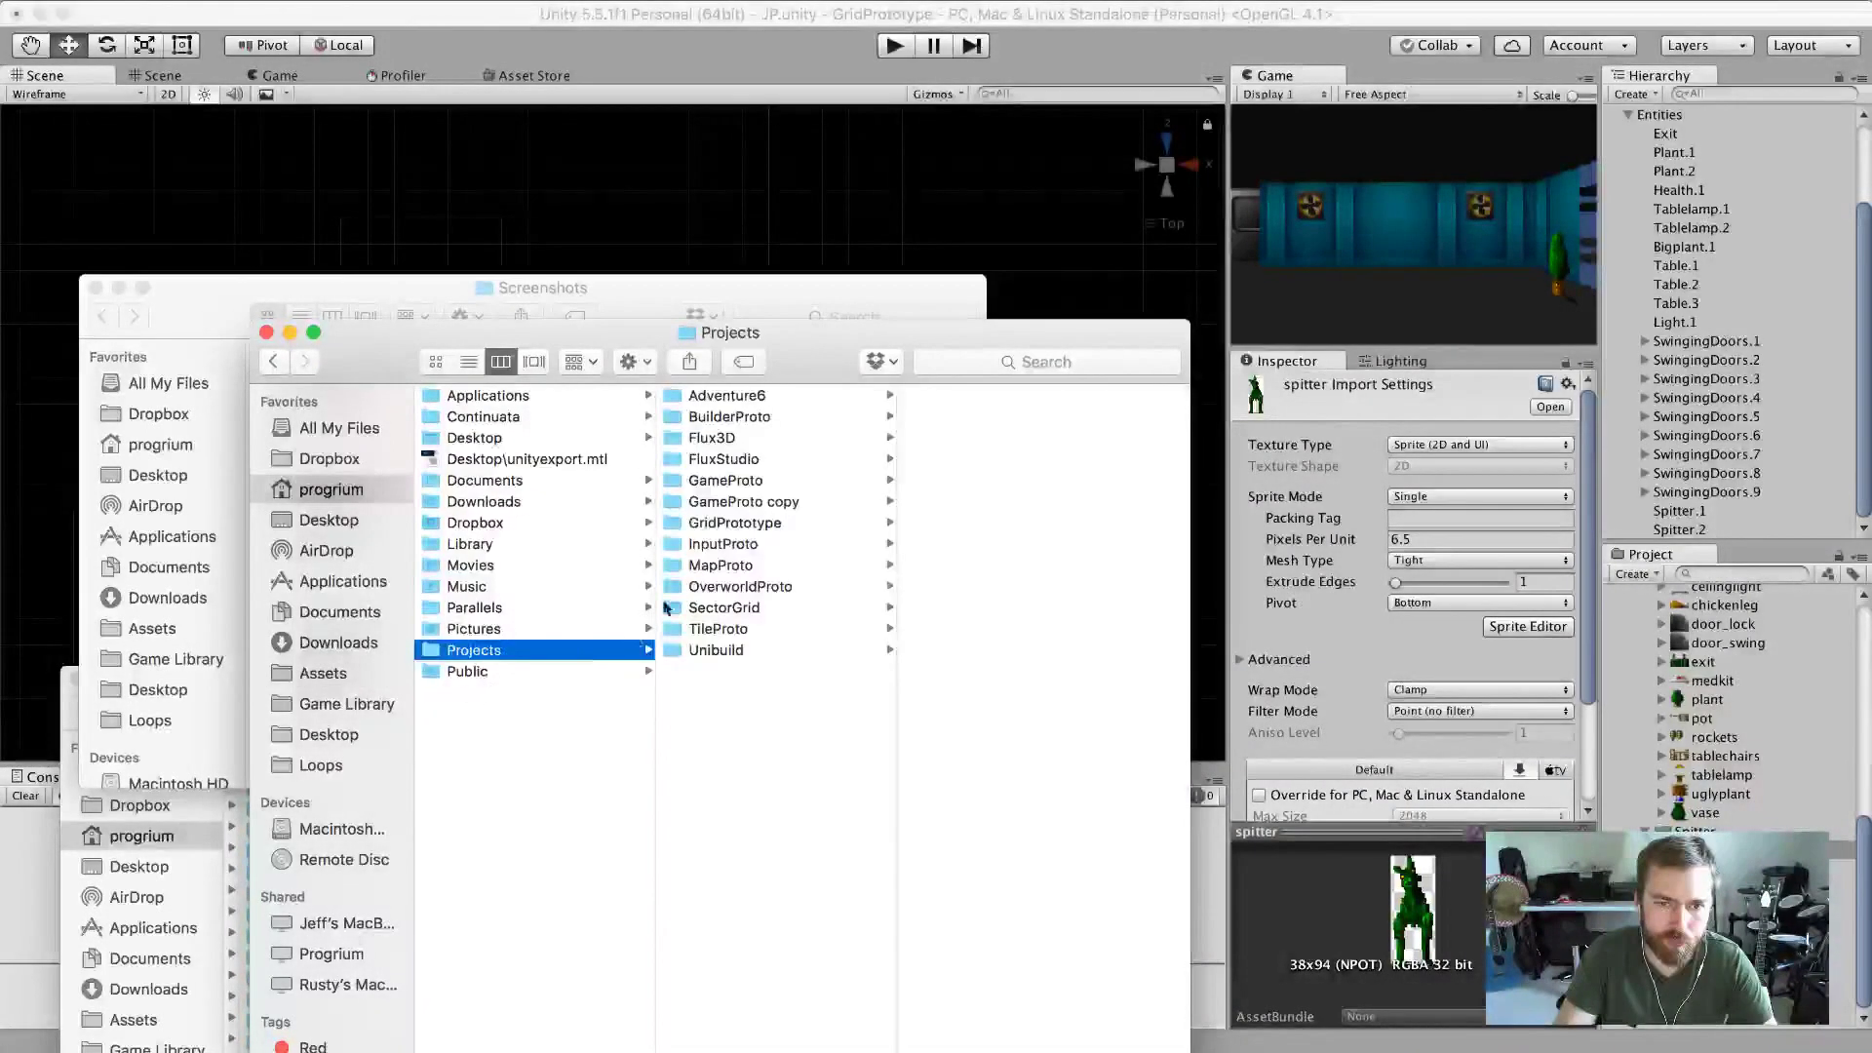
{"action": "left_click", "coordinate": [717, 651]}
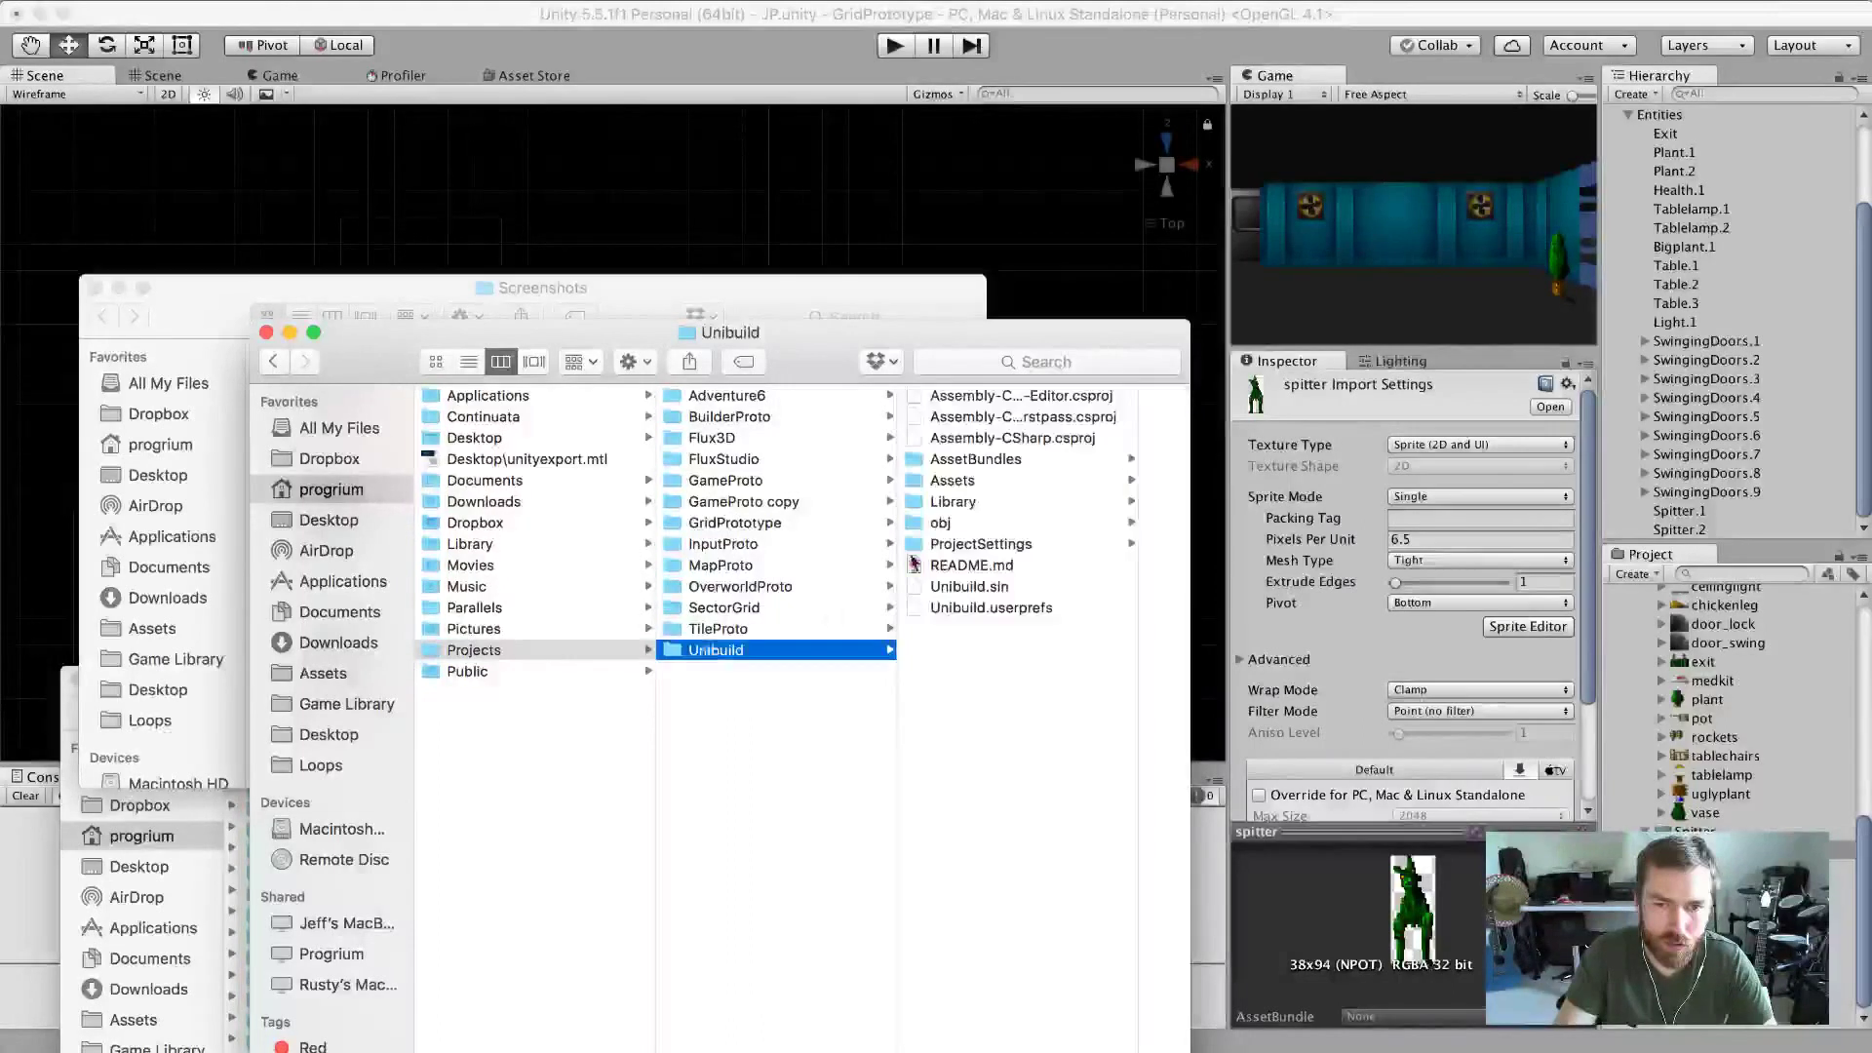
{"action": "left_click", "coordinate": [979, 481]}
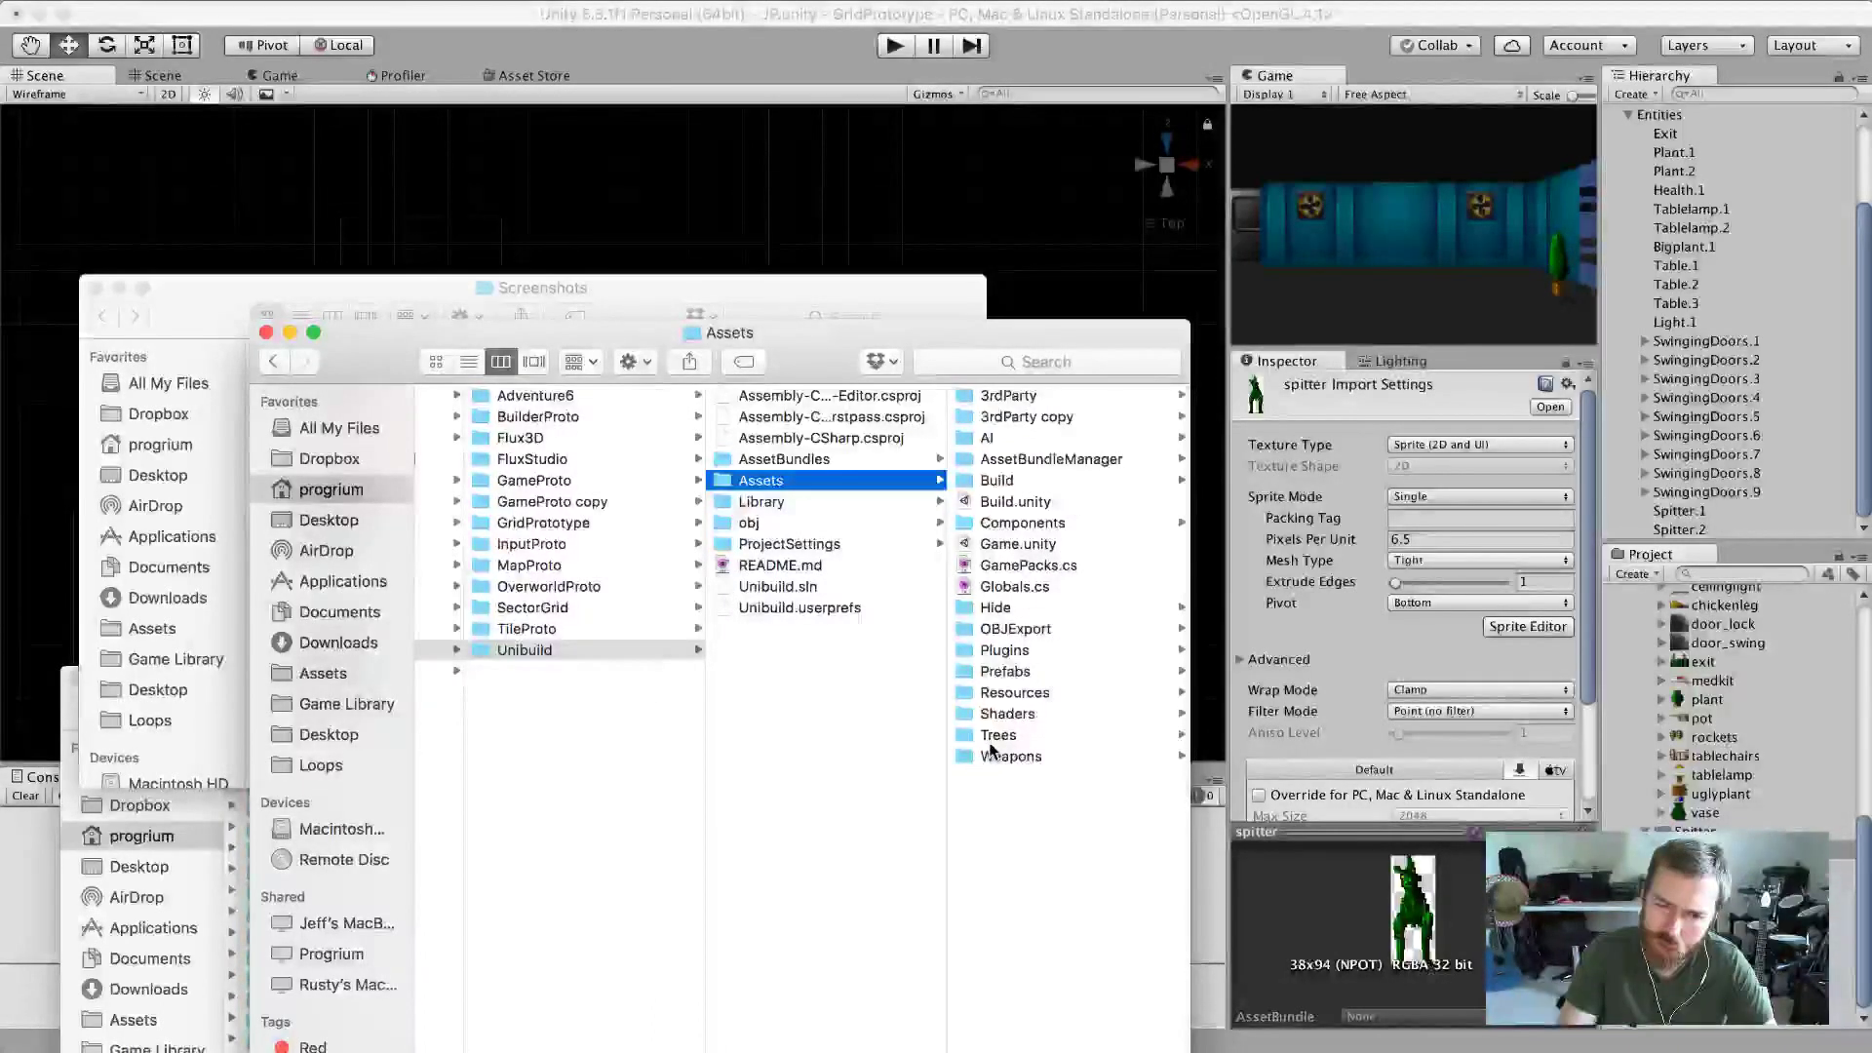
{"action": "left_click", "coordinate": [1009, 521]}
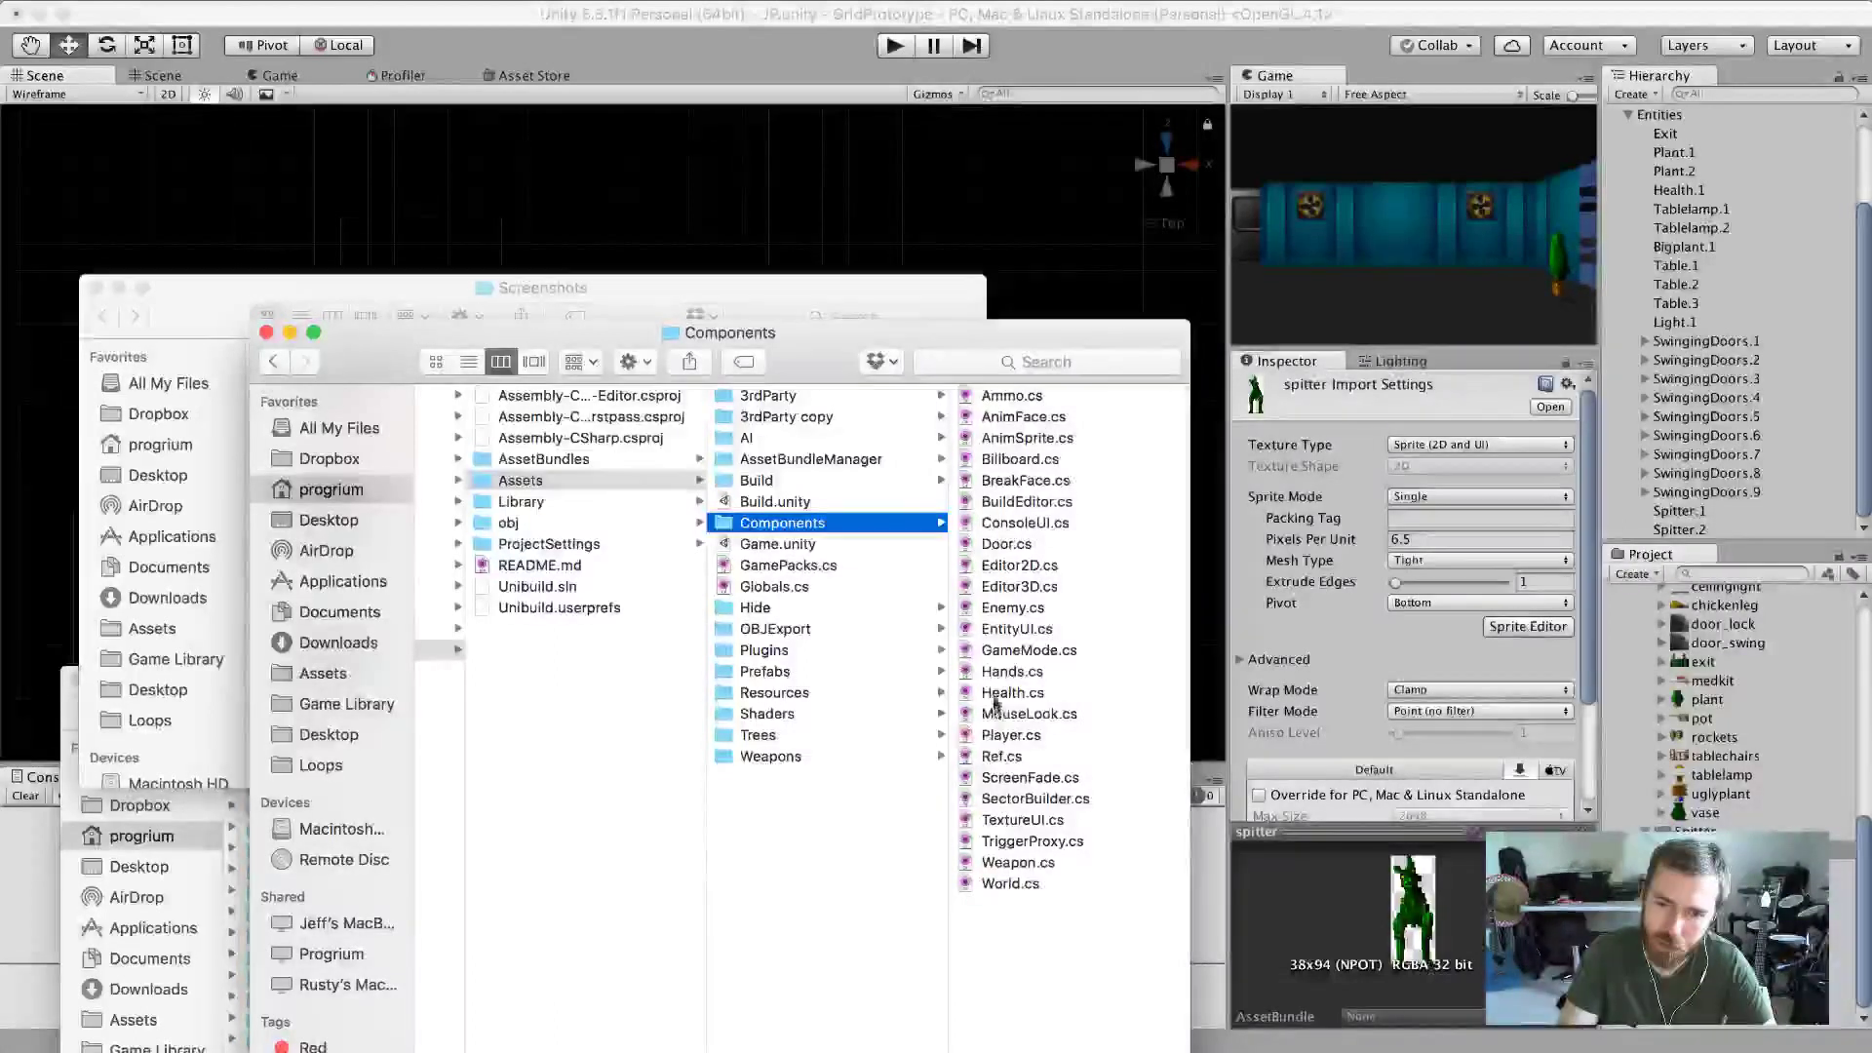
Preview the Enemy.cs script, and open AnimSprite.cs in TextMate.
{"action": "left_click", "coordinate": [1005, 608]}
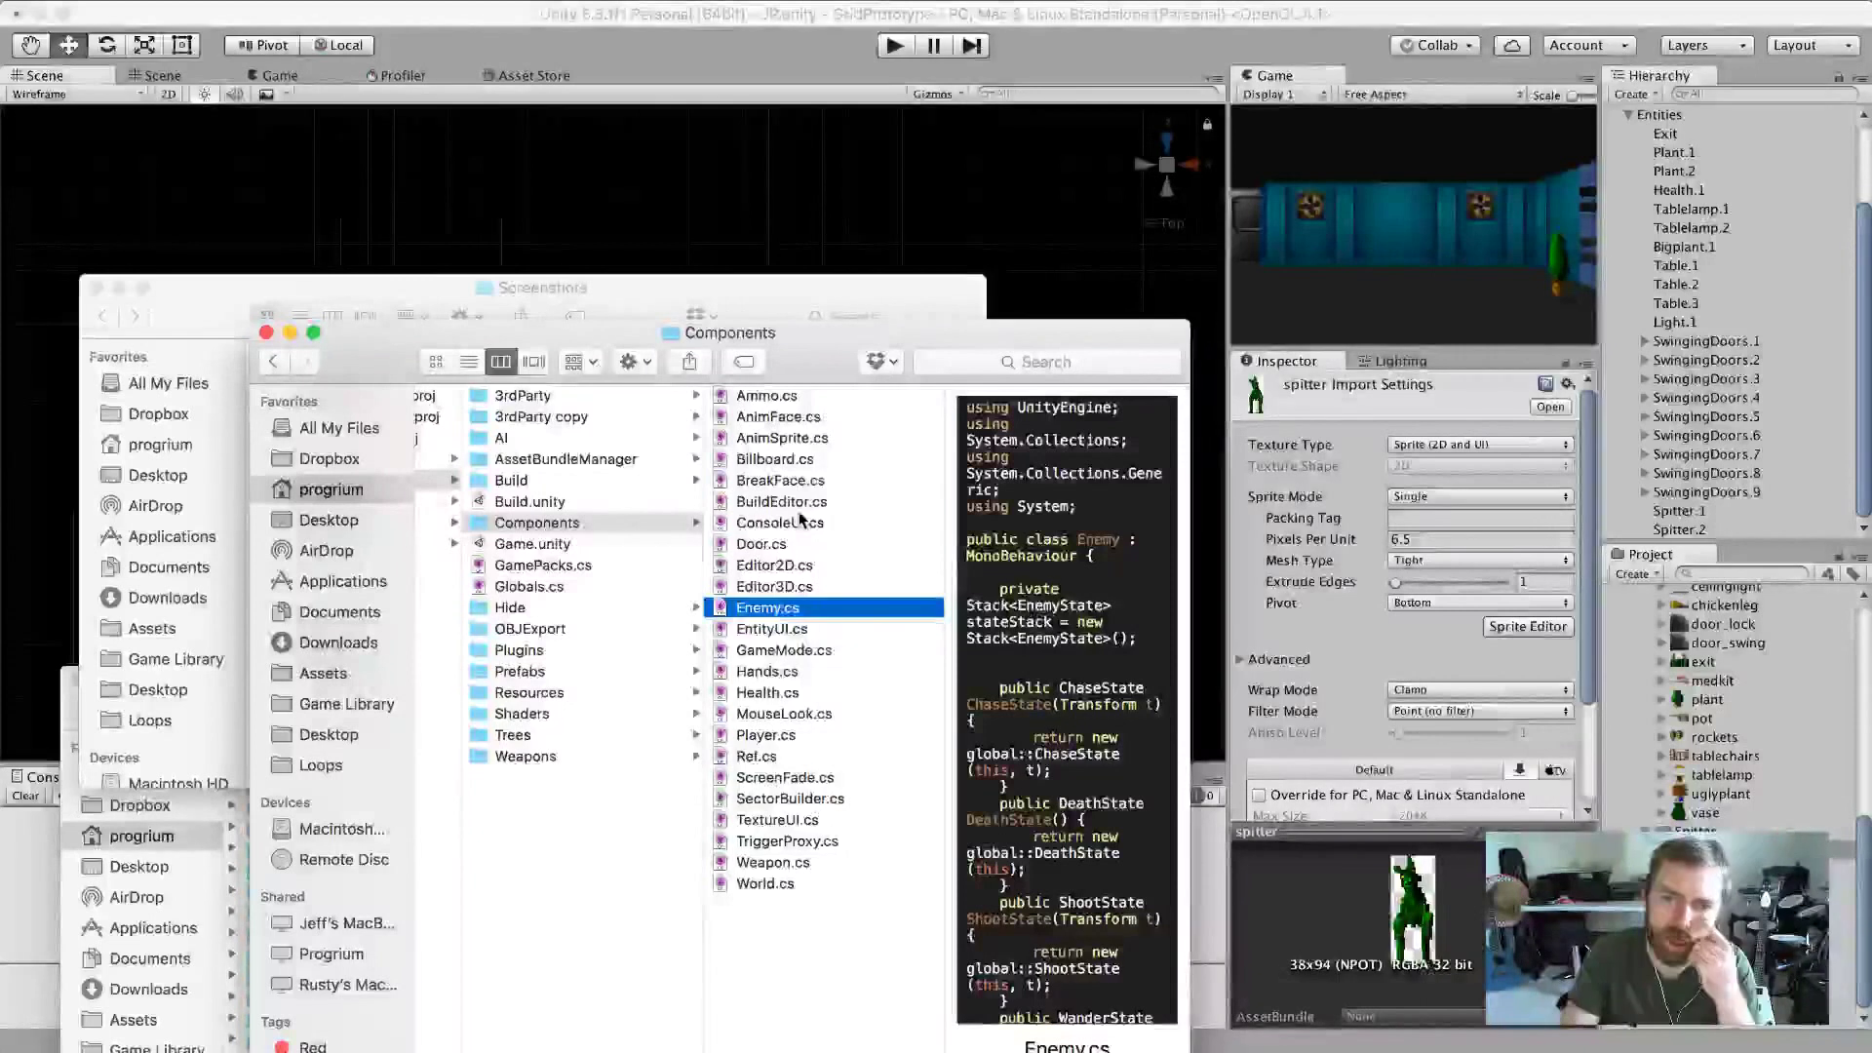
{"action": "left_click", "coordinate": [792, 439]}
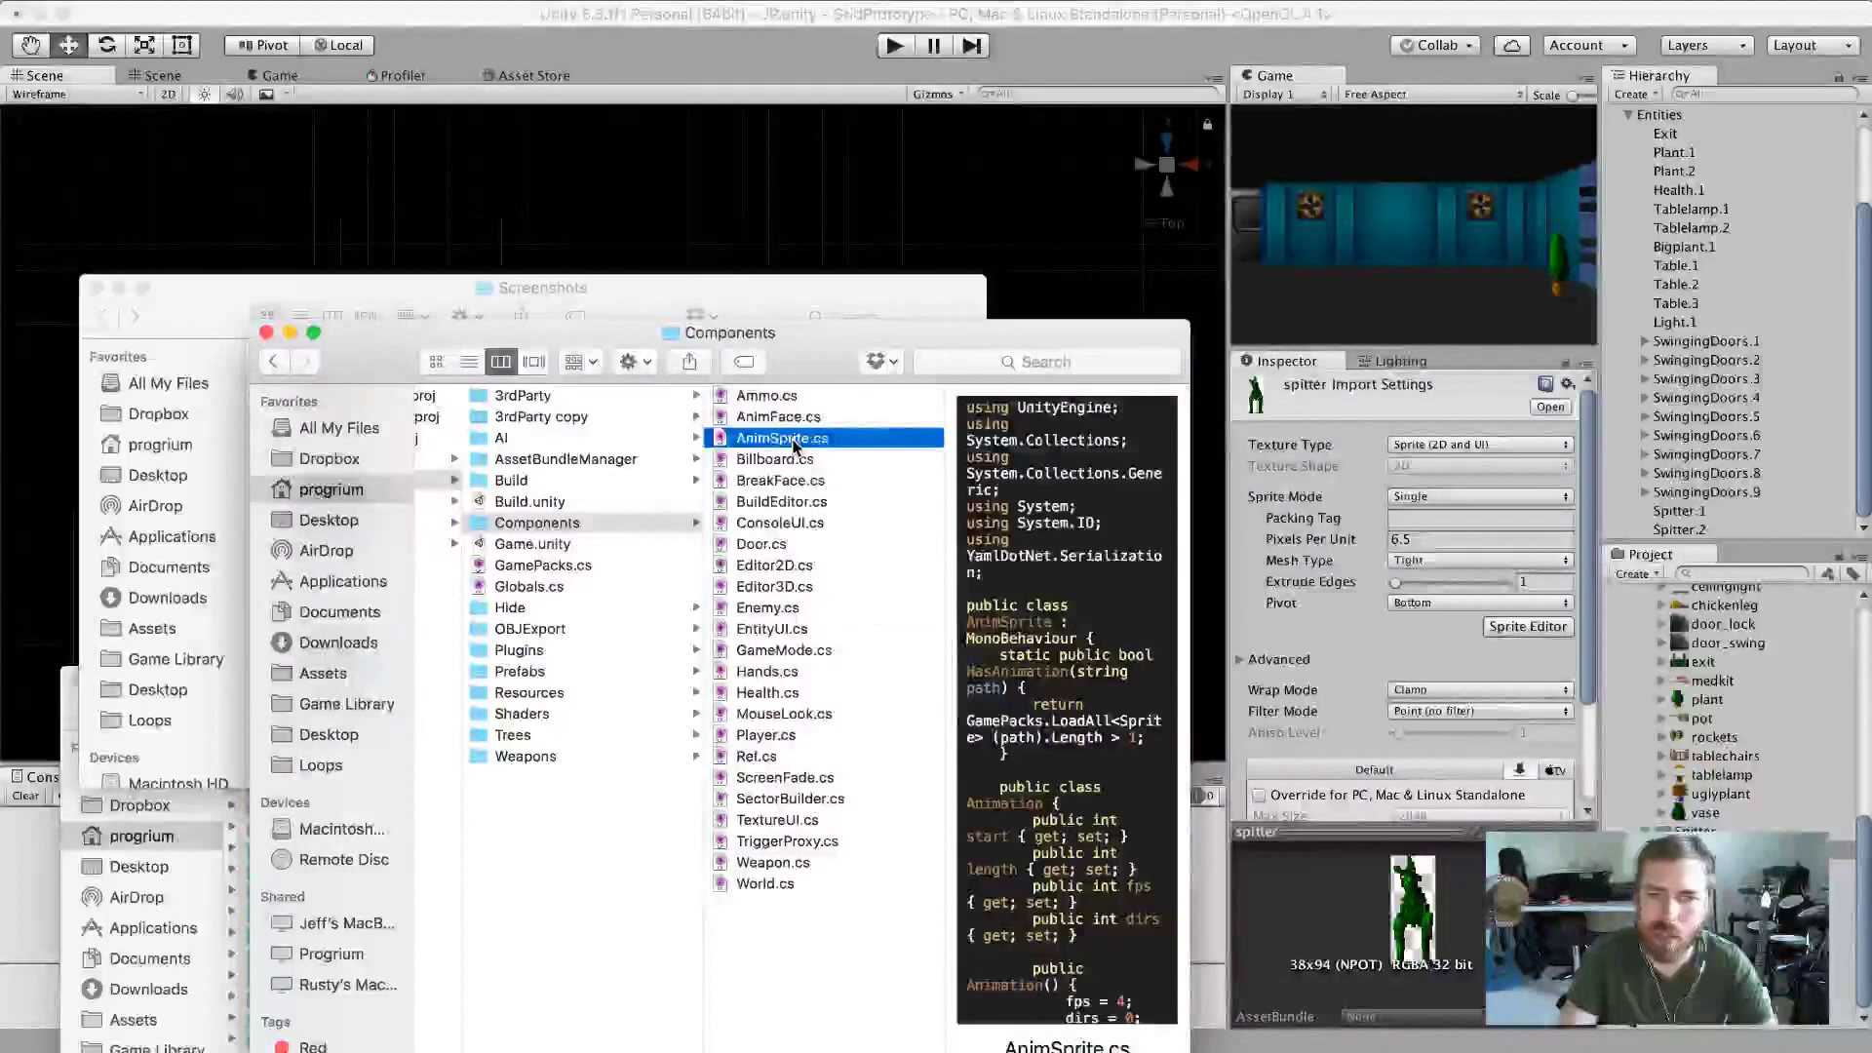
{"action": "right_click", "coordinate": [795, 446]}
{"action": "mouse_move", "coordinate": [877, 474]}
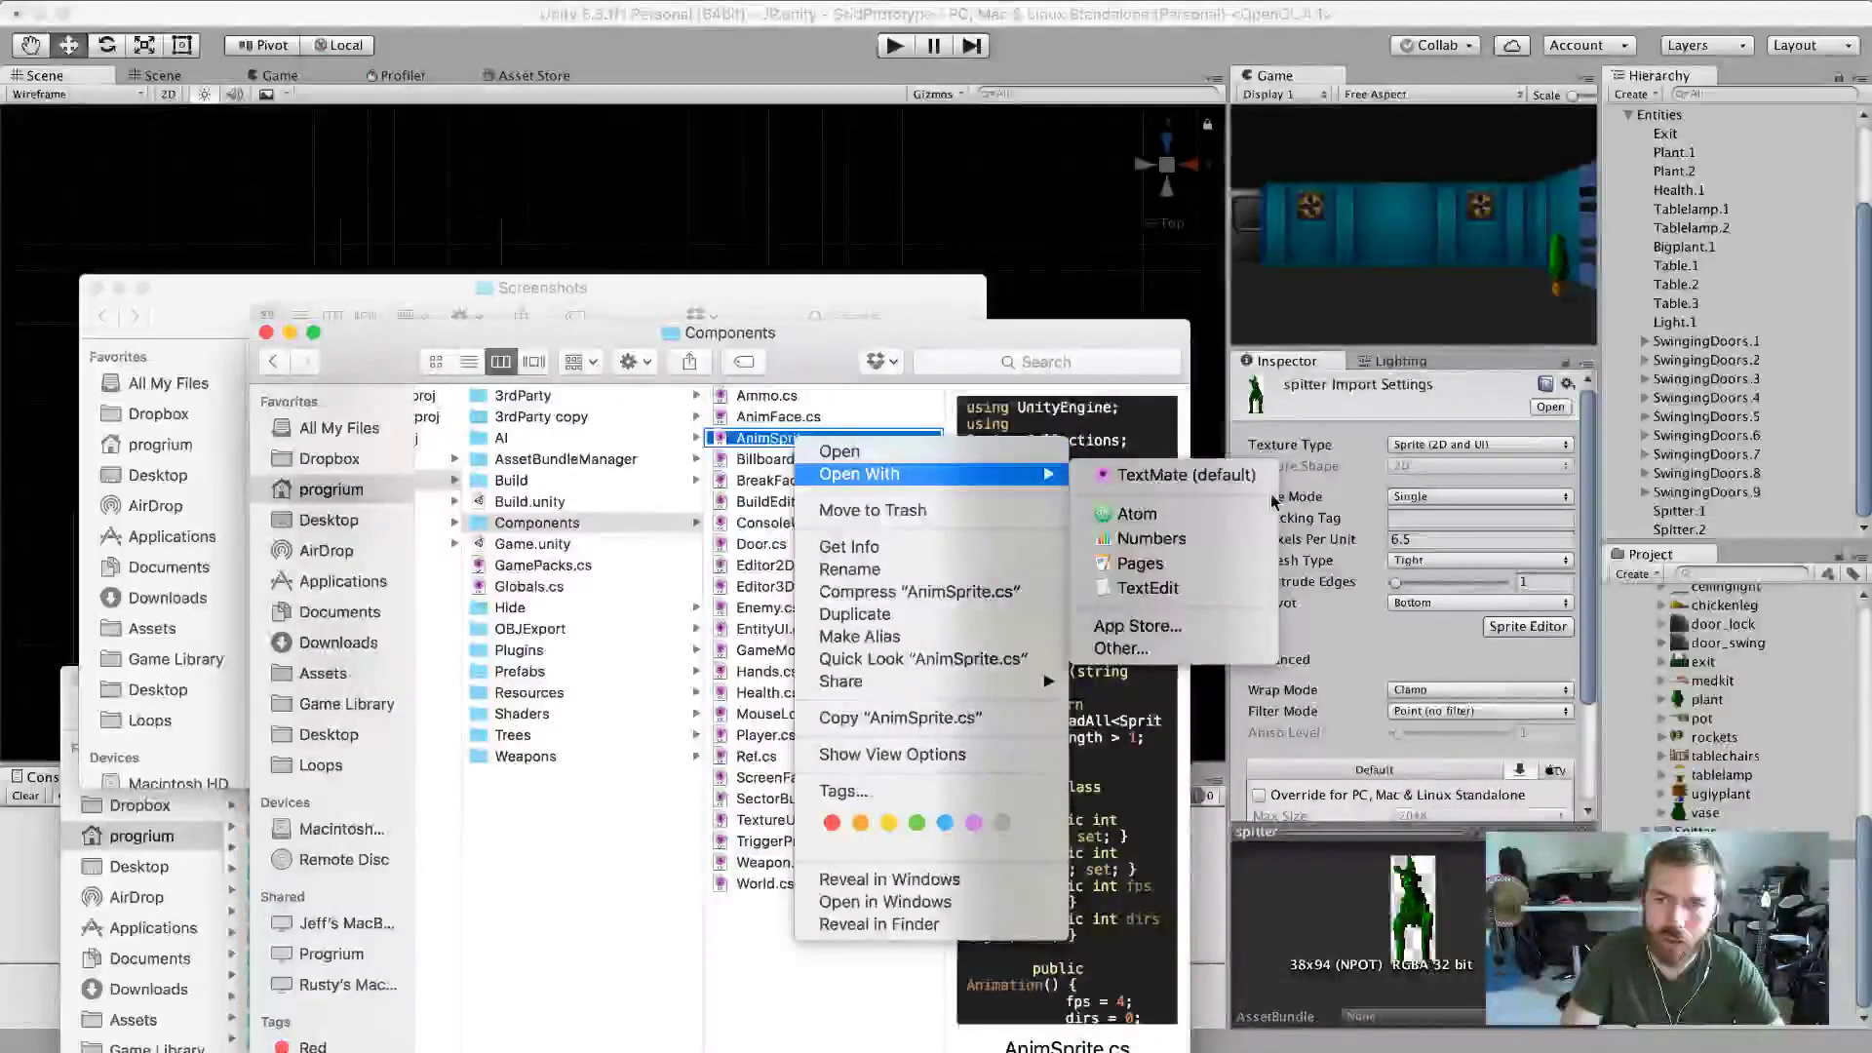
{"action": "left_click", "coordinate": [1070, 595]}
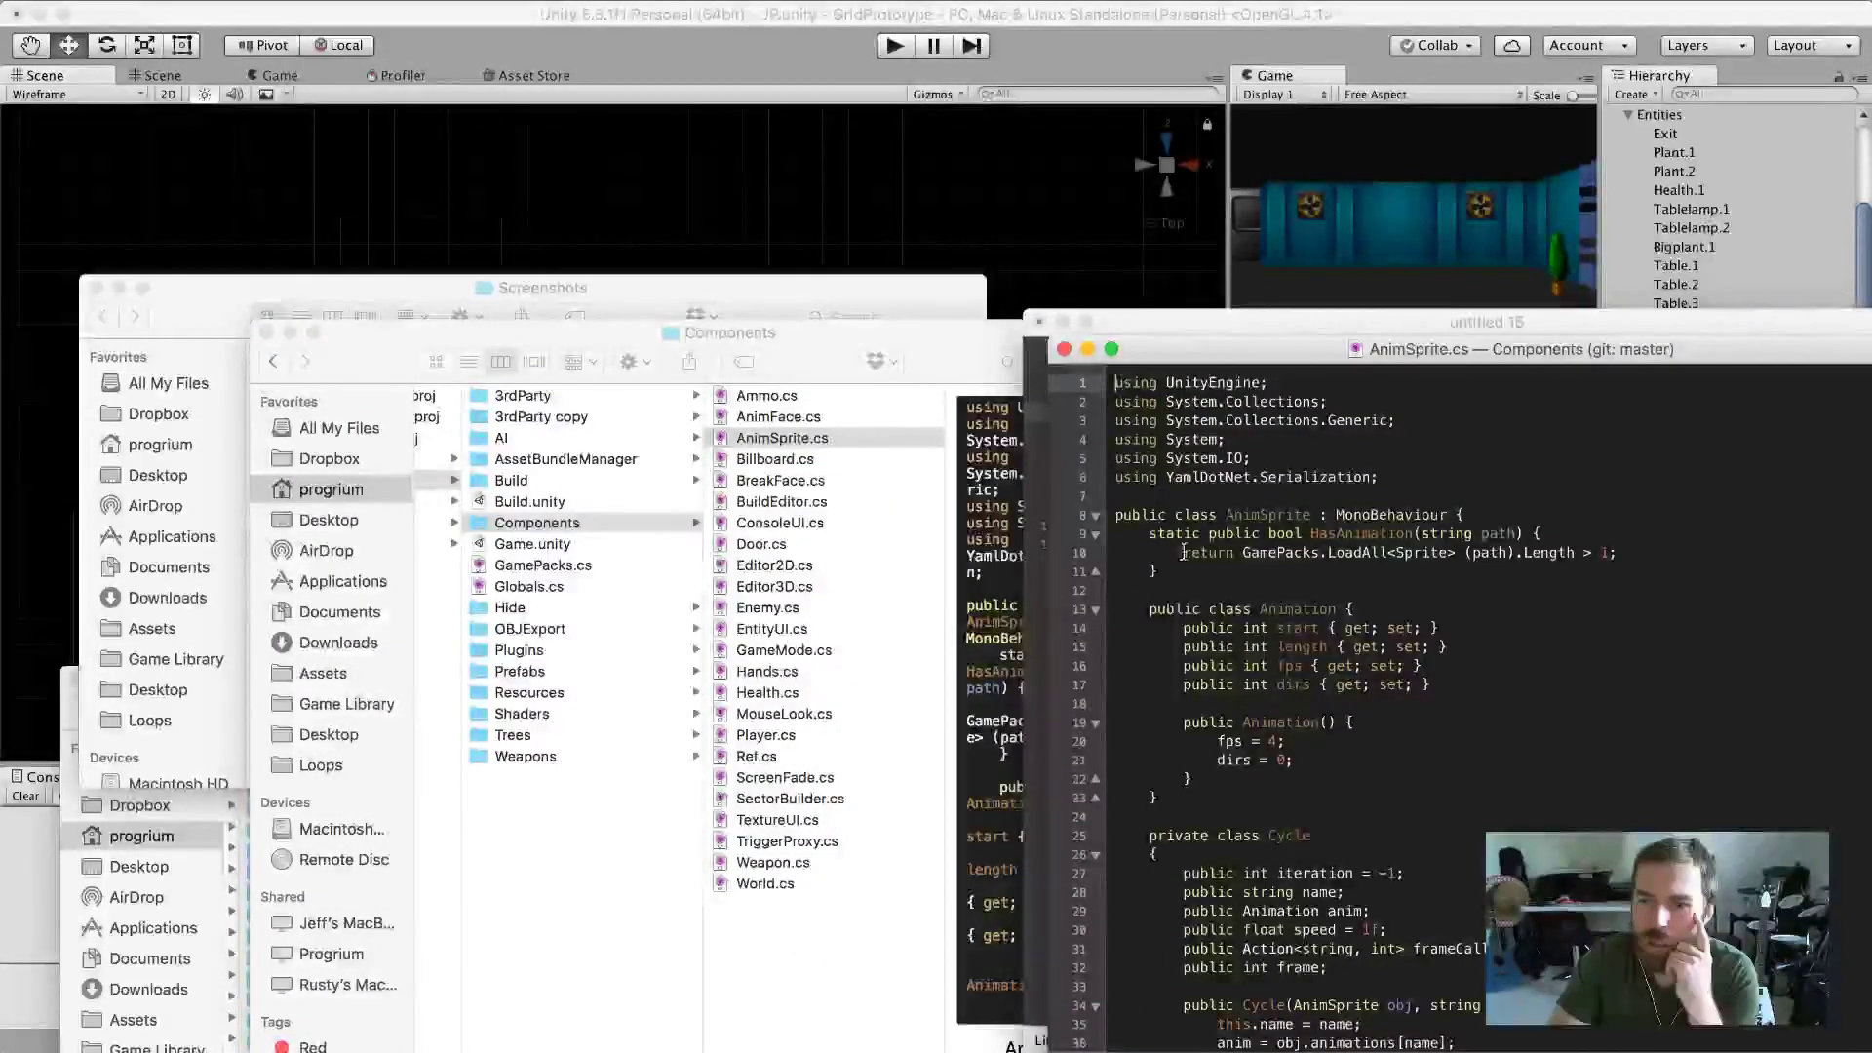
Read the class and field declarations in AnimSprite.cs, and switch to Unity to inspect Spitter.2's Sprite Renderer.
{"action": "scroll", "coordinate": [1365, 693], "scroll_direction": "down", "scroll_amount": 5}
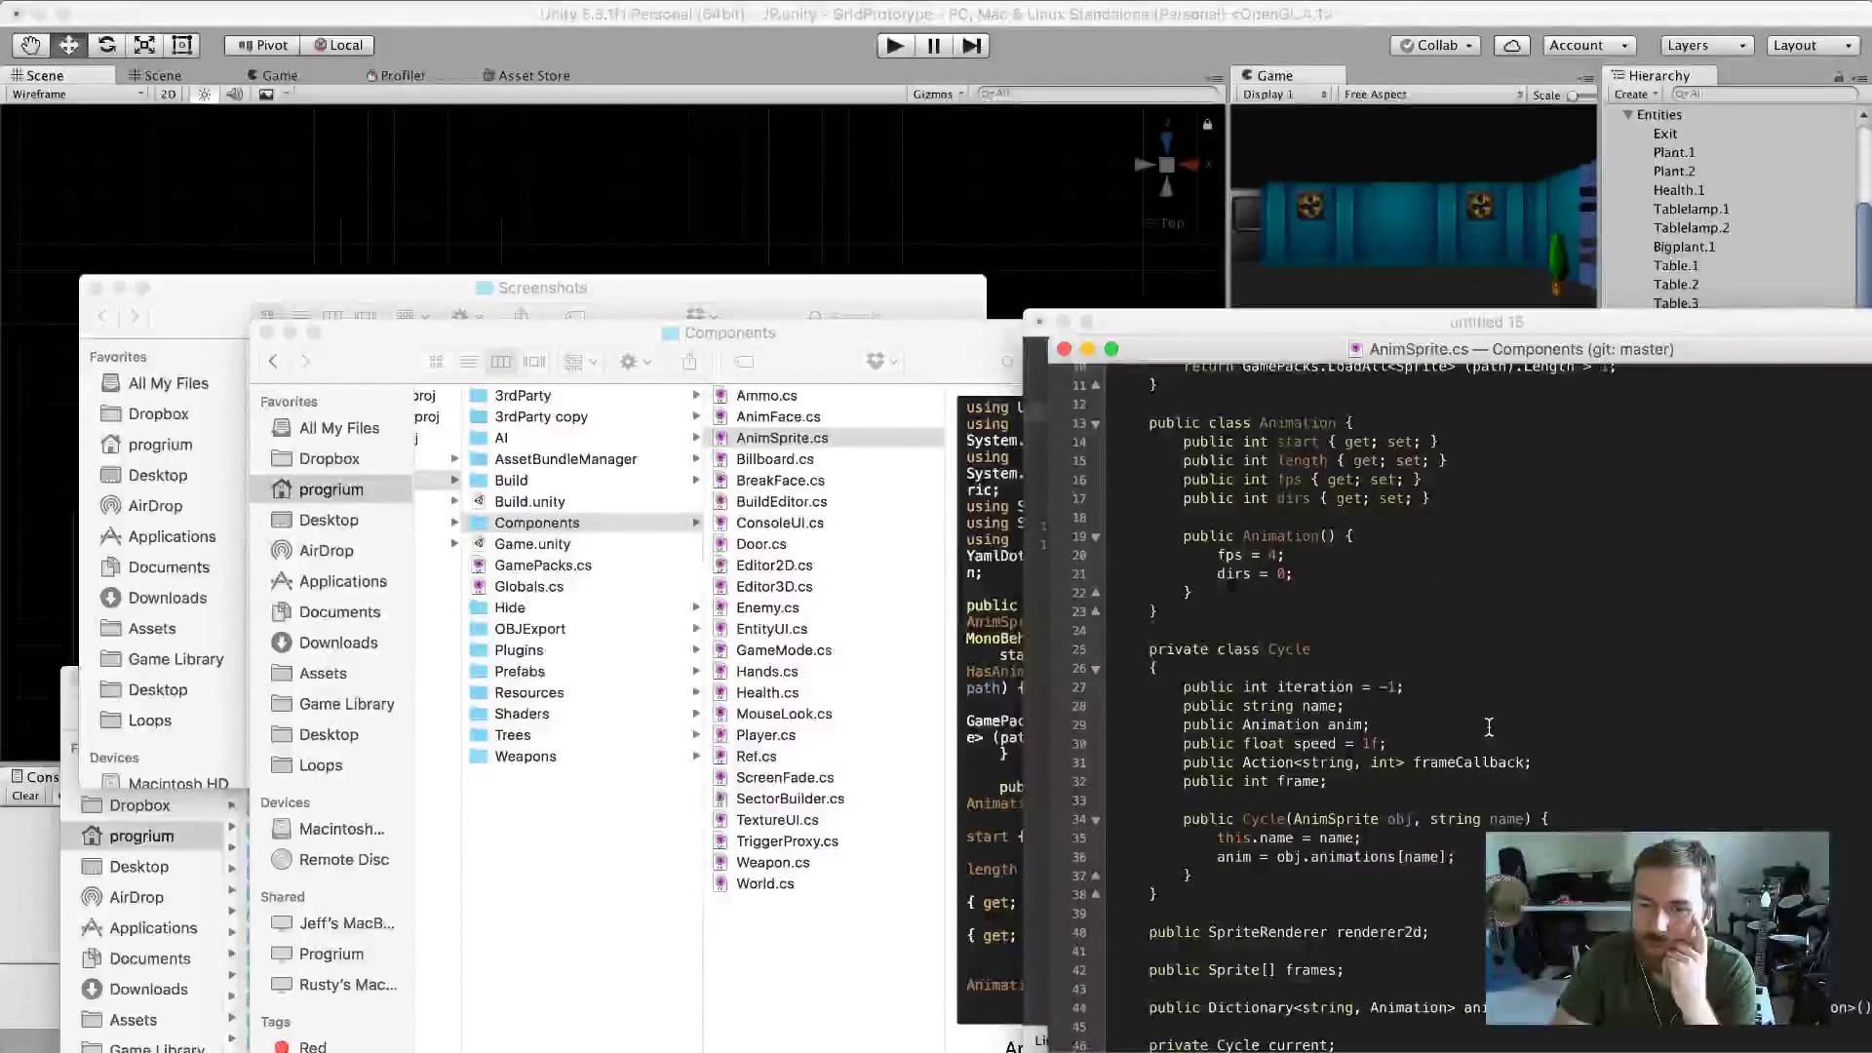
{"action": "scroll", "coordinate": [1397, 726], "scroll_direction": "down", "scroll_amount": 5}
{"action": "scroll", "coordinate": [1488, 725], "scroll_direction": "down", "scroll_amount": 3}
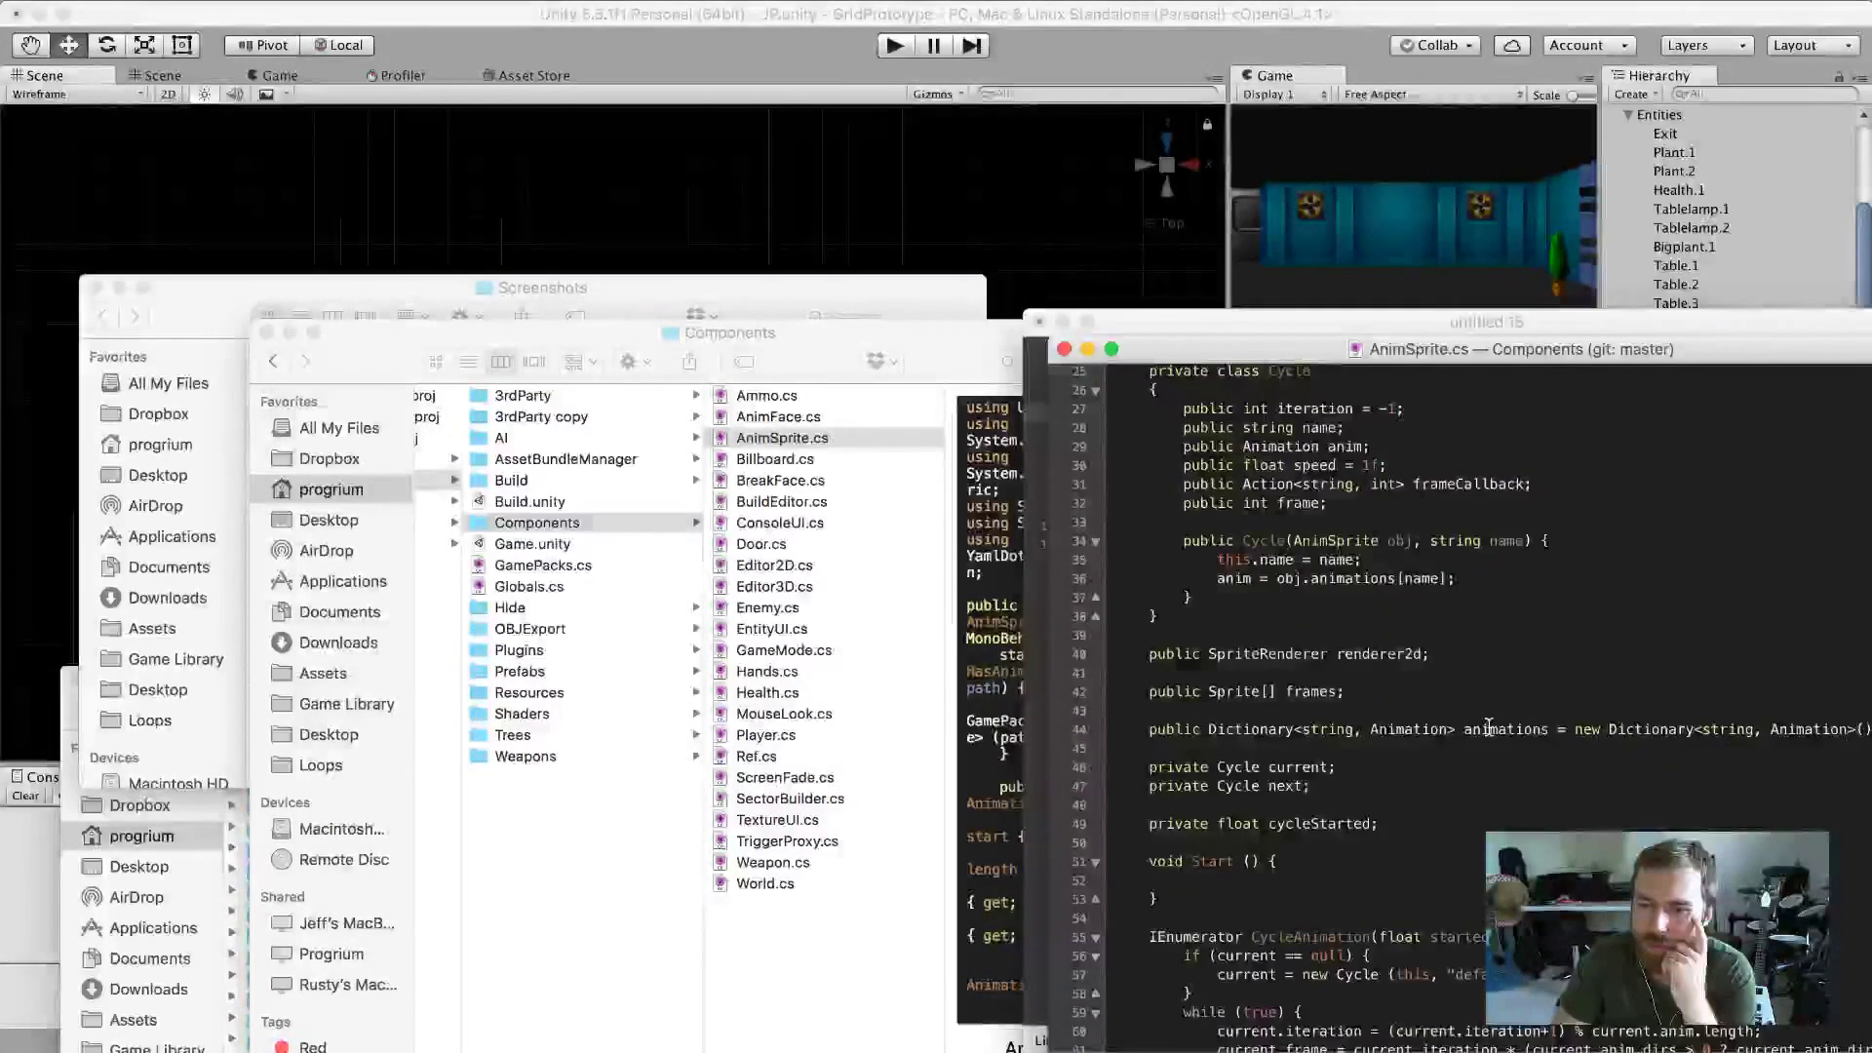
{"action": "scroll", "coordinate": [1488, 726], "scroll_direction": "up", "scroll_amount": 1}
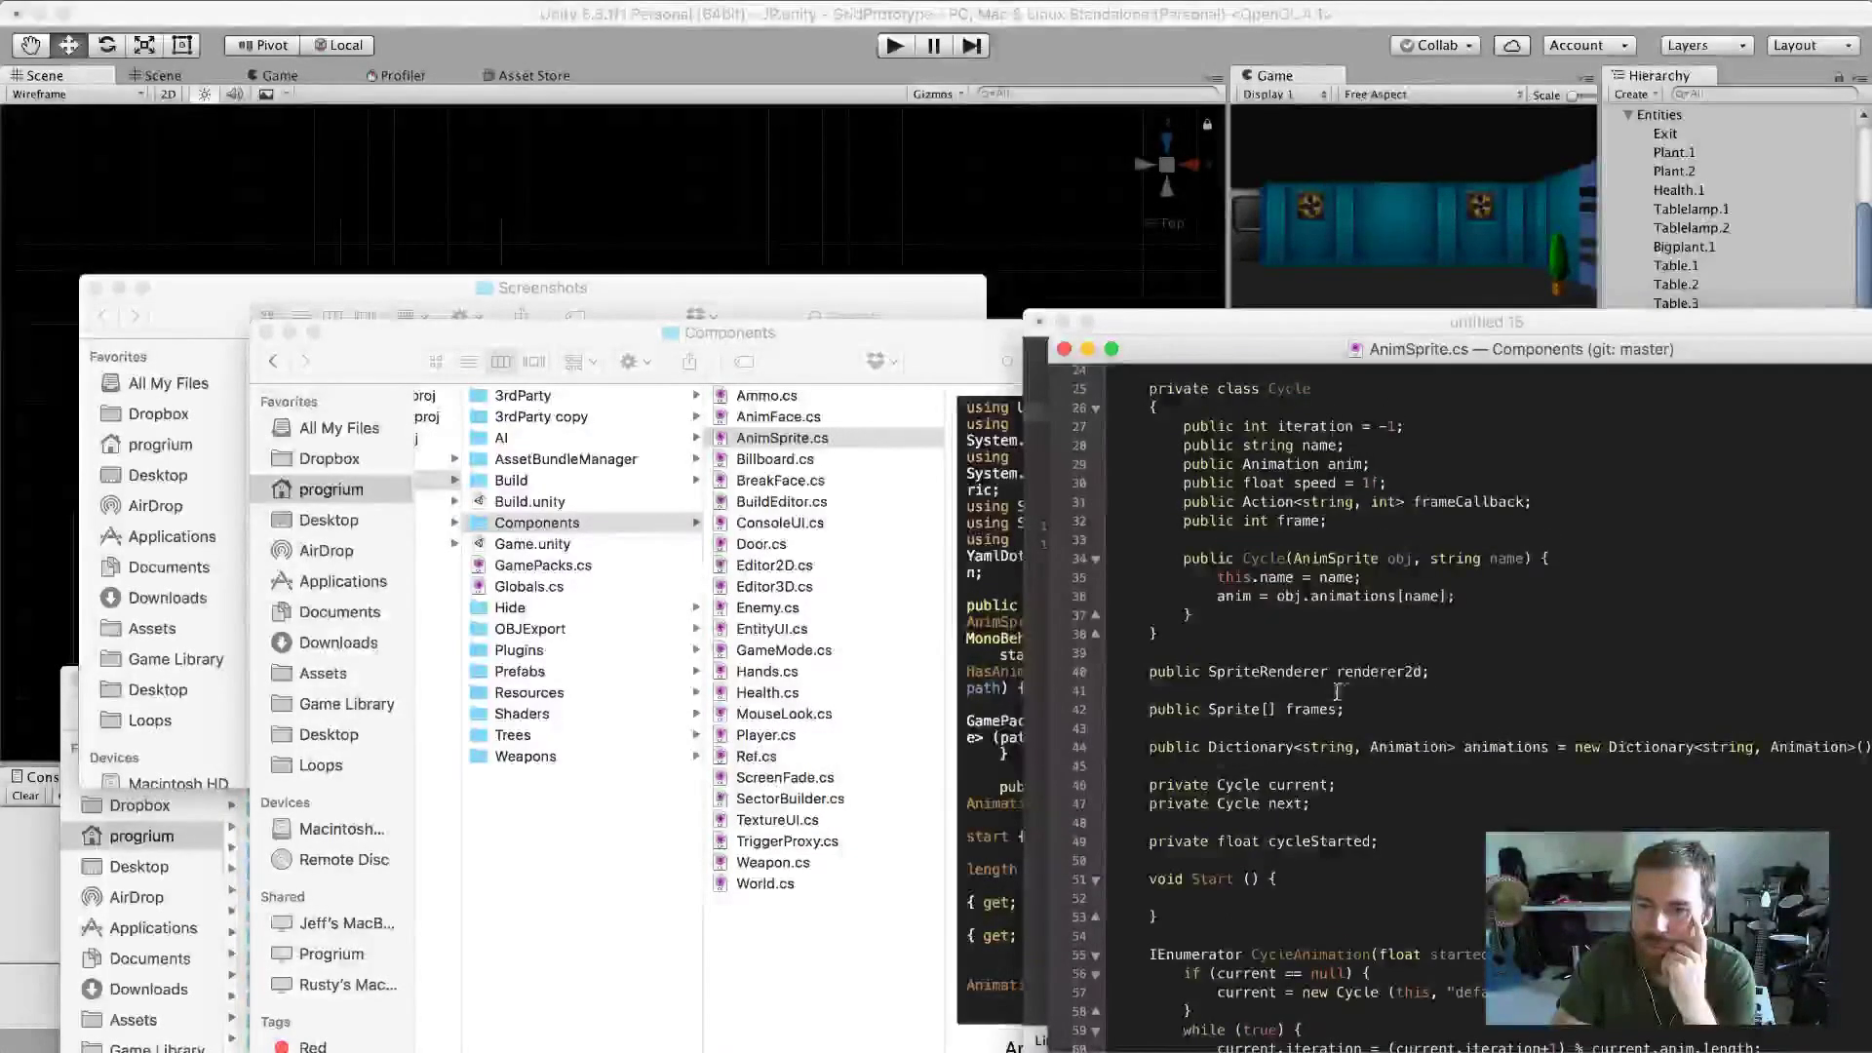
{"action": "left_click", "coordinate": [1166, 276]}
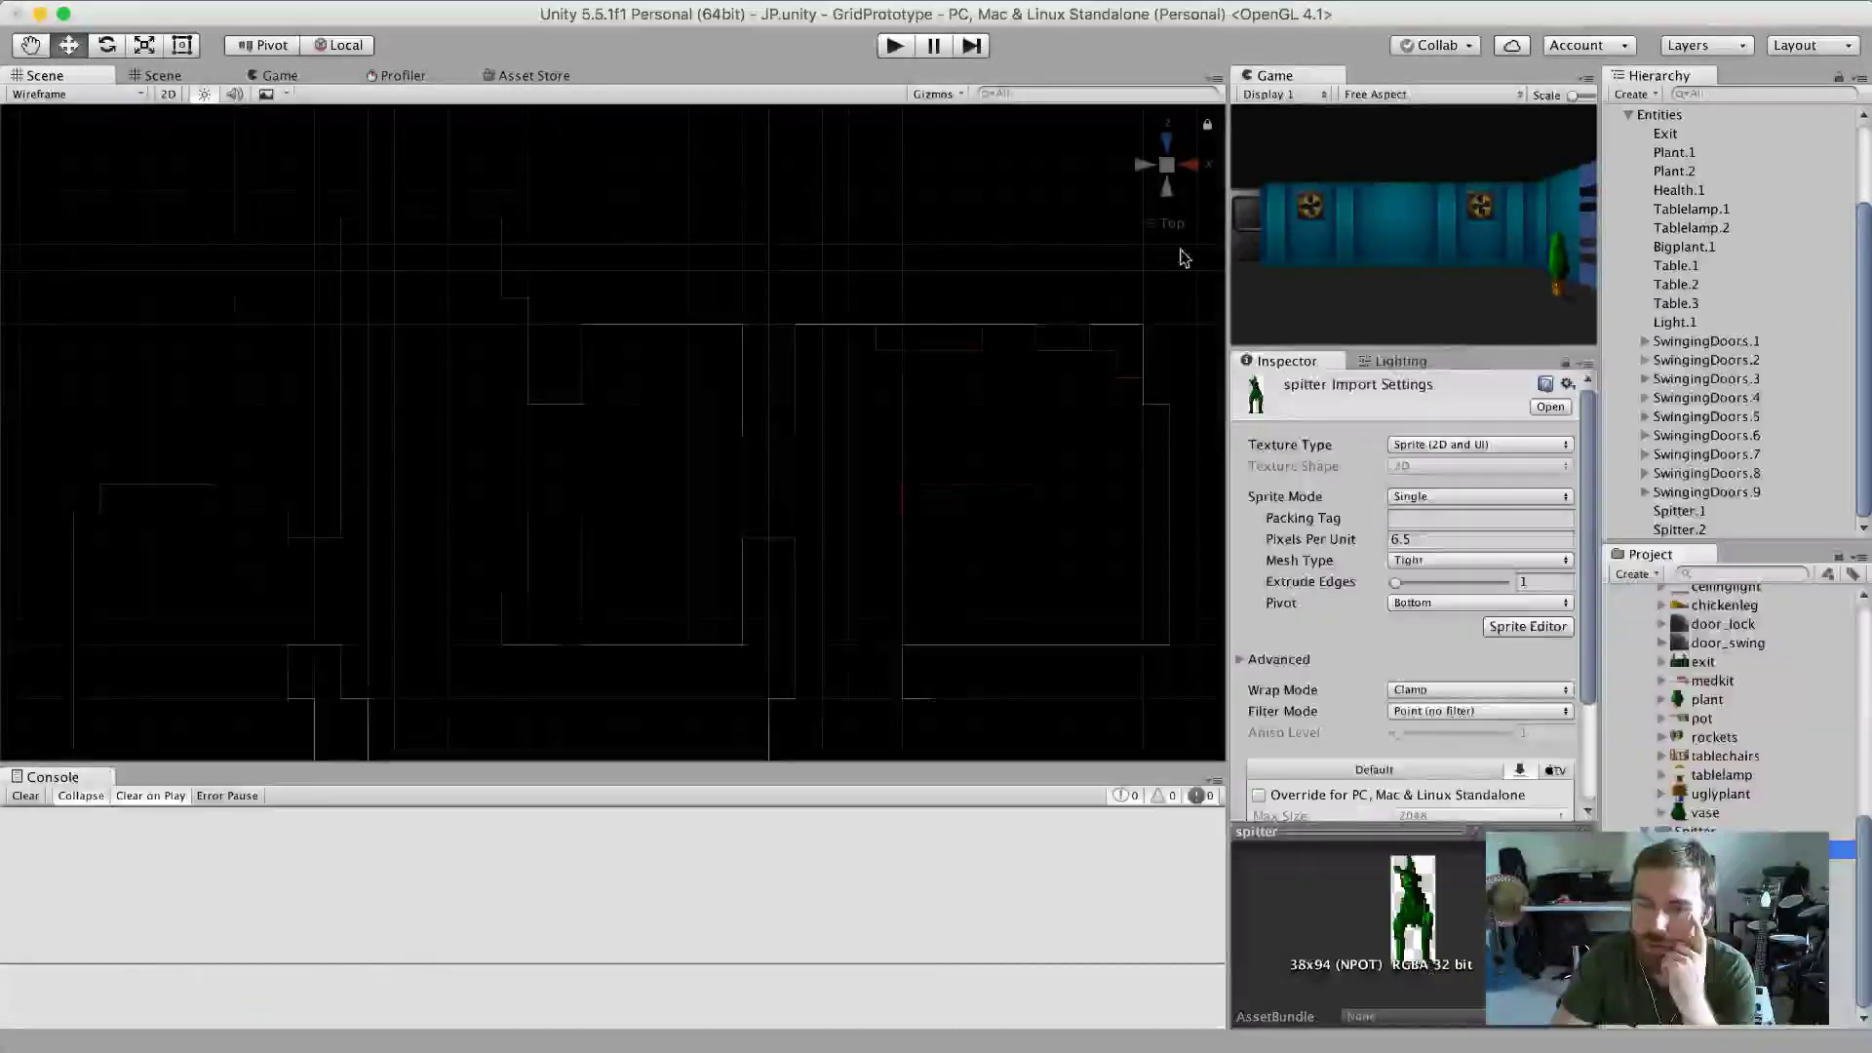
{"action": "left_click", "coordinate": [1679, 529]}
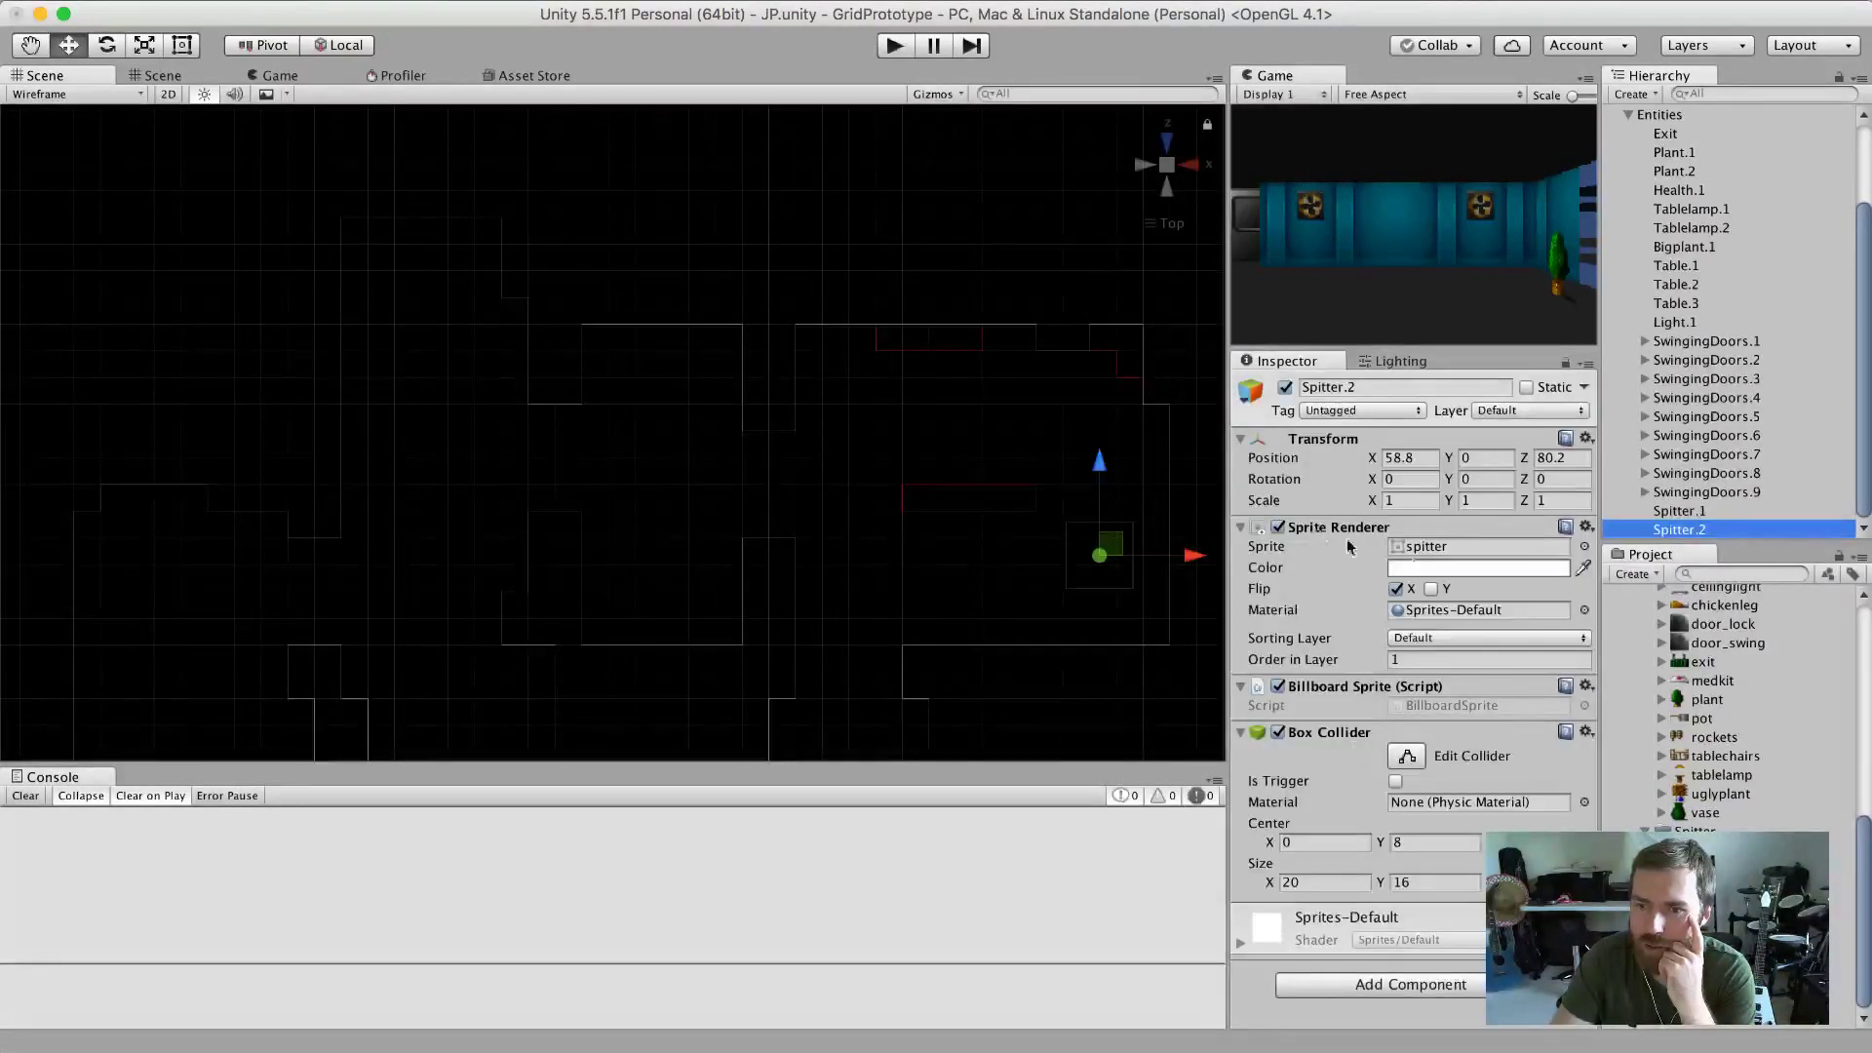
Return to AnimSprite.cs in TextMate and examine how its CycleAnimation, Load and StartCycle methods work.
{"action": "key", "text": "super+Tab"}
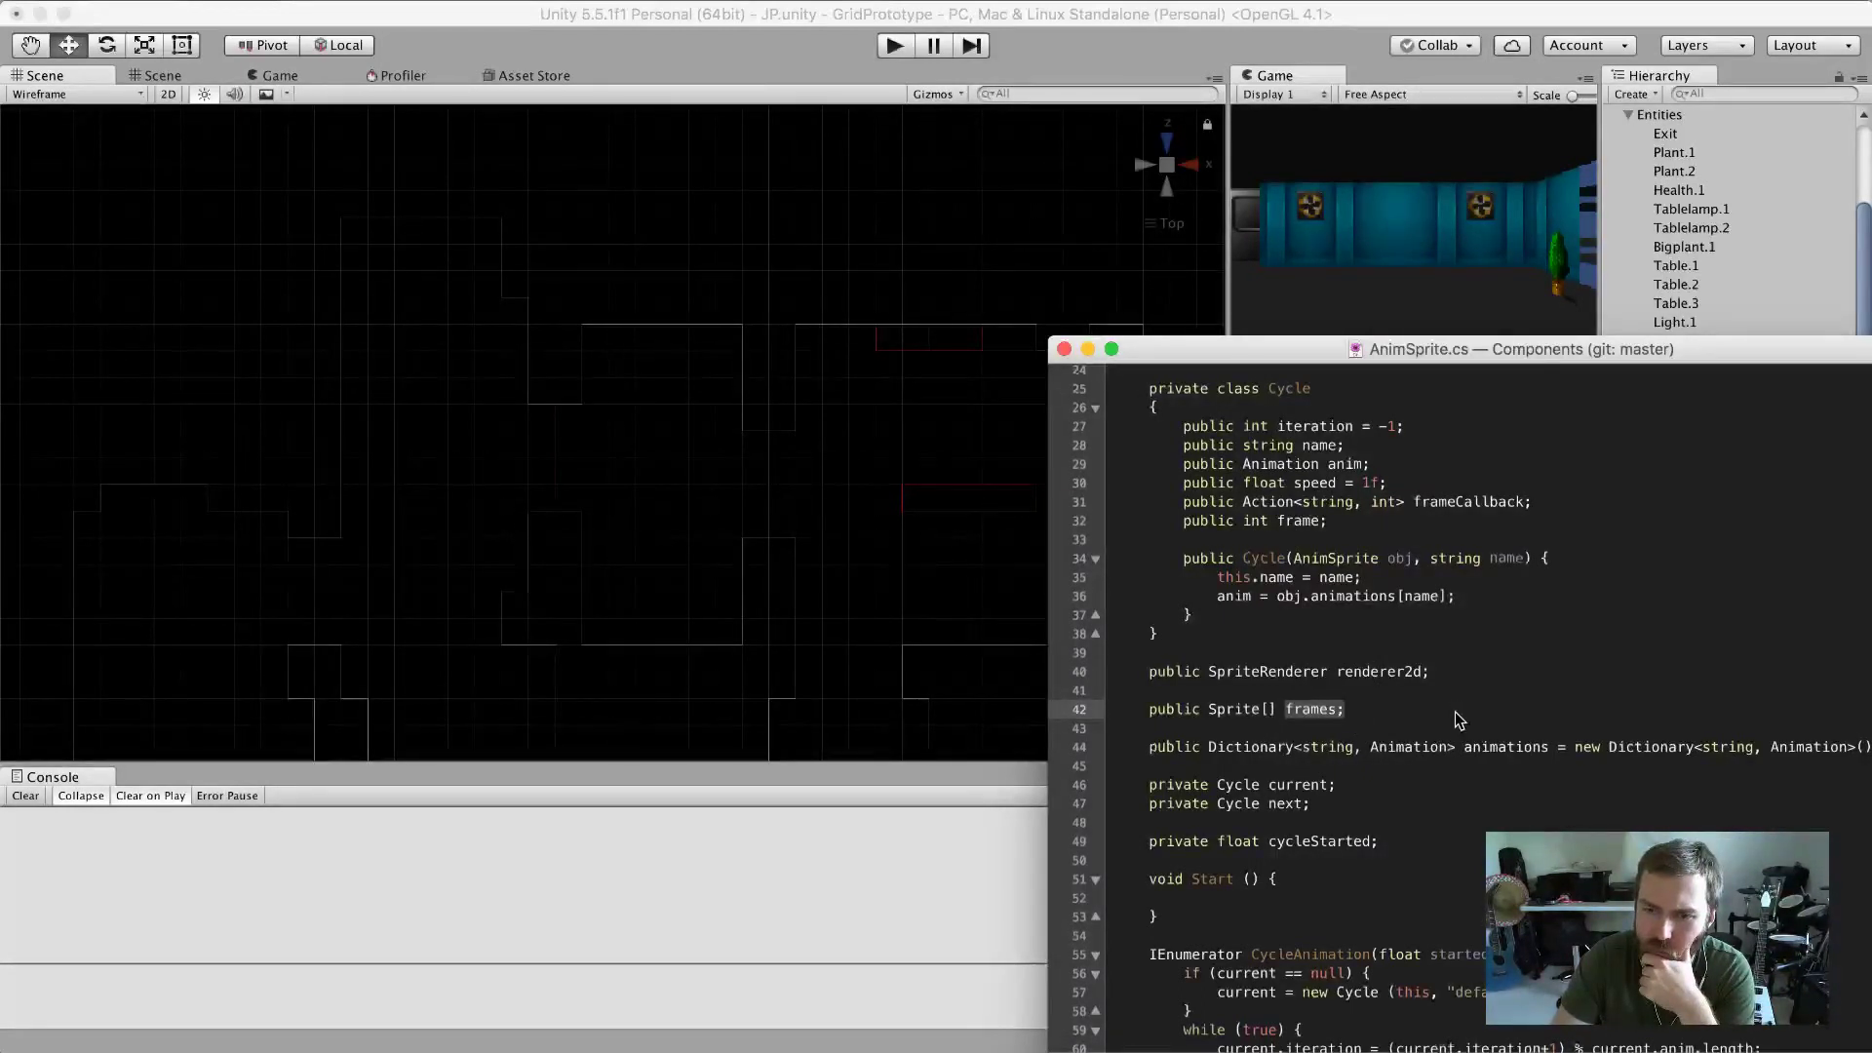
{"action": "scroll", "coordinate": [1460, 719], "scroll_direction": "down", "scroll_amount": 2}
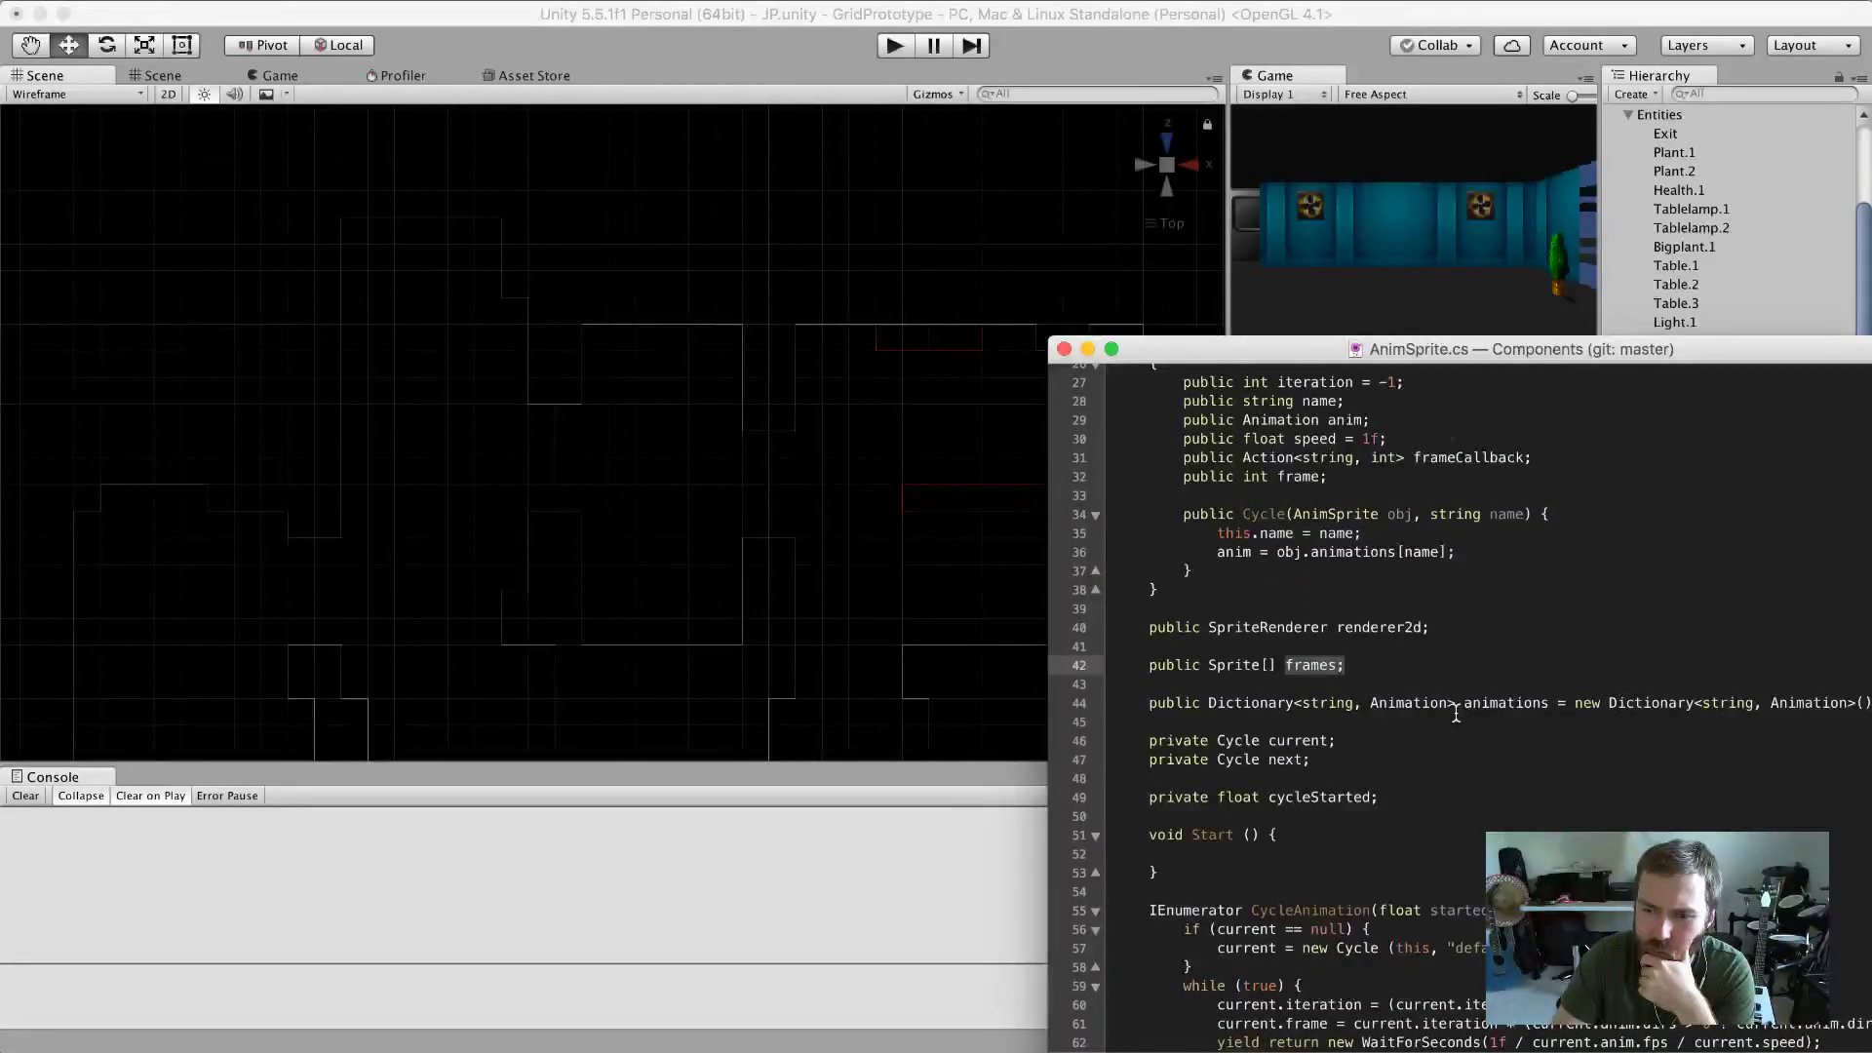
{"action": "scroll", "coordinate": [1456, 715], "scroll_direction": "down", "scroll_amount": 6}
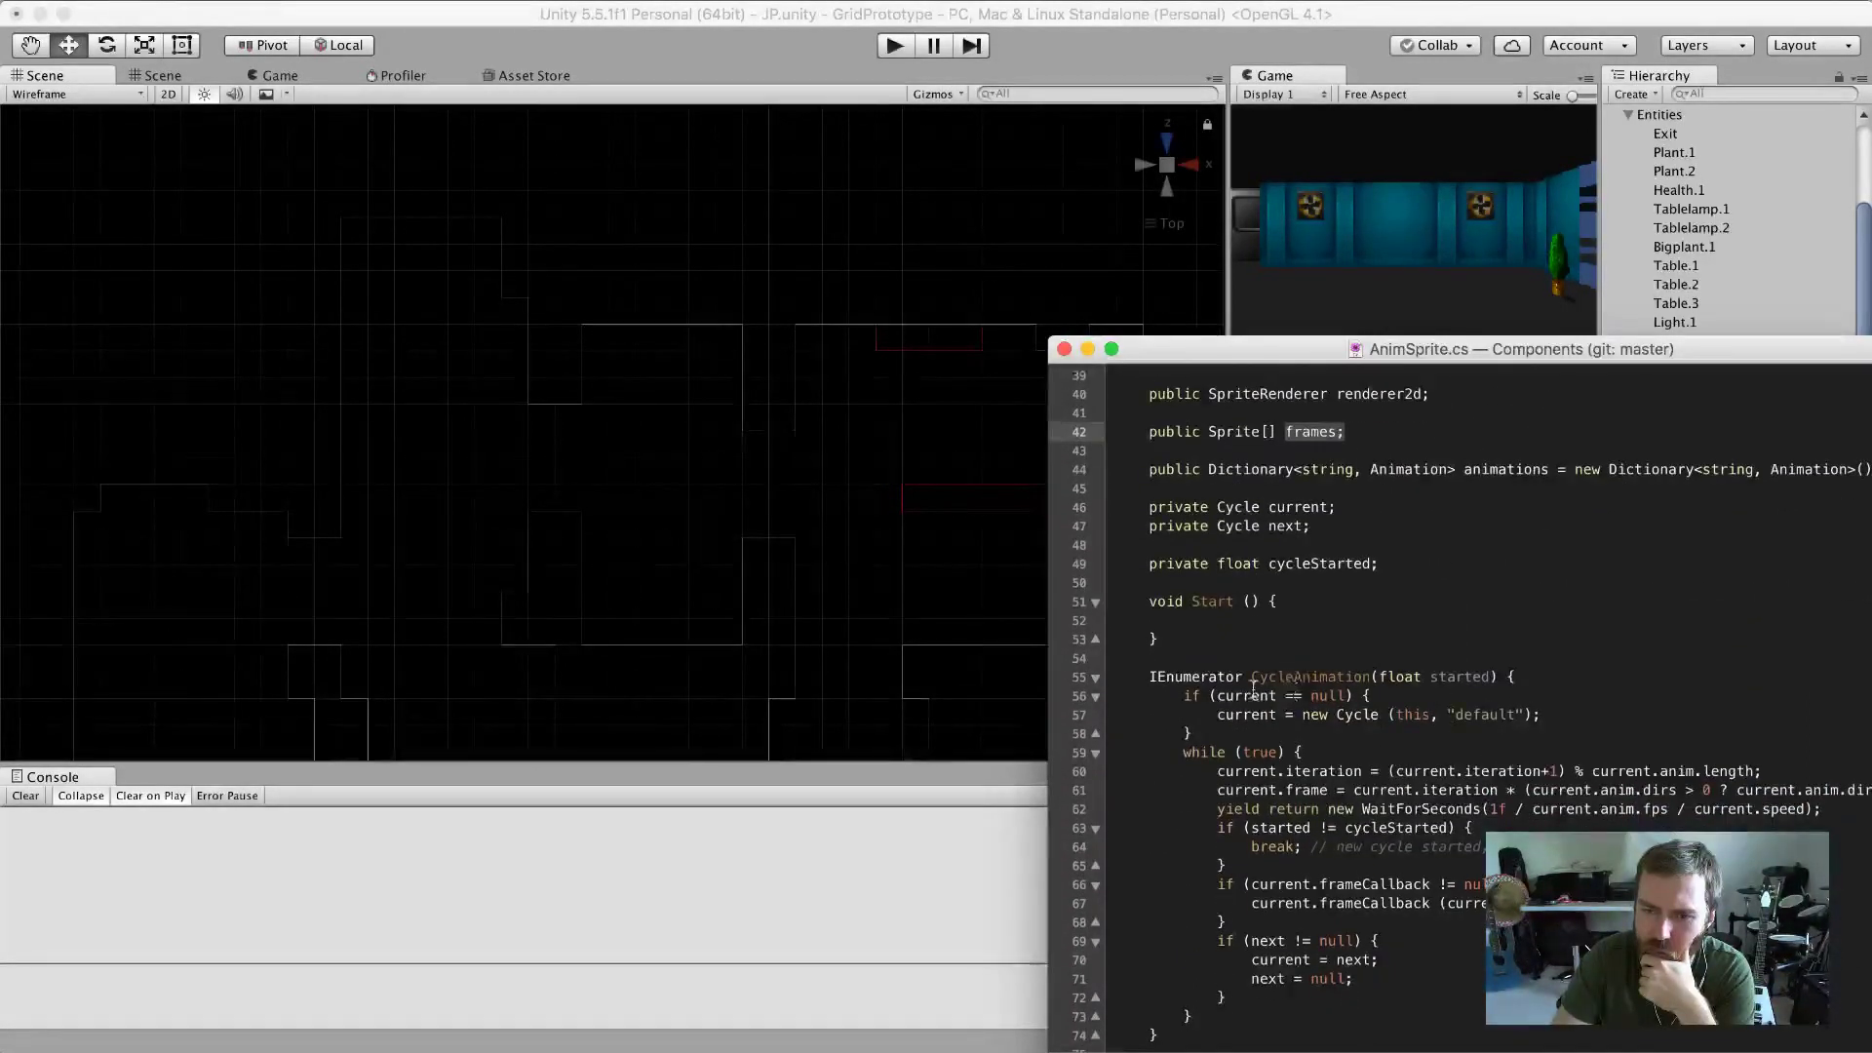
{"action": "scroll", "coordinate": [1224, 751], "scroll_direction": "down", "scroll_amount": 7}
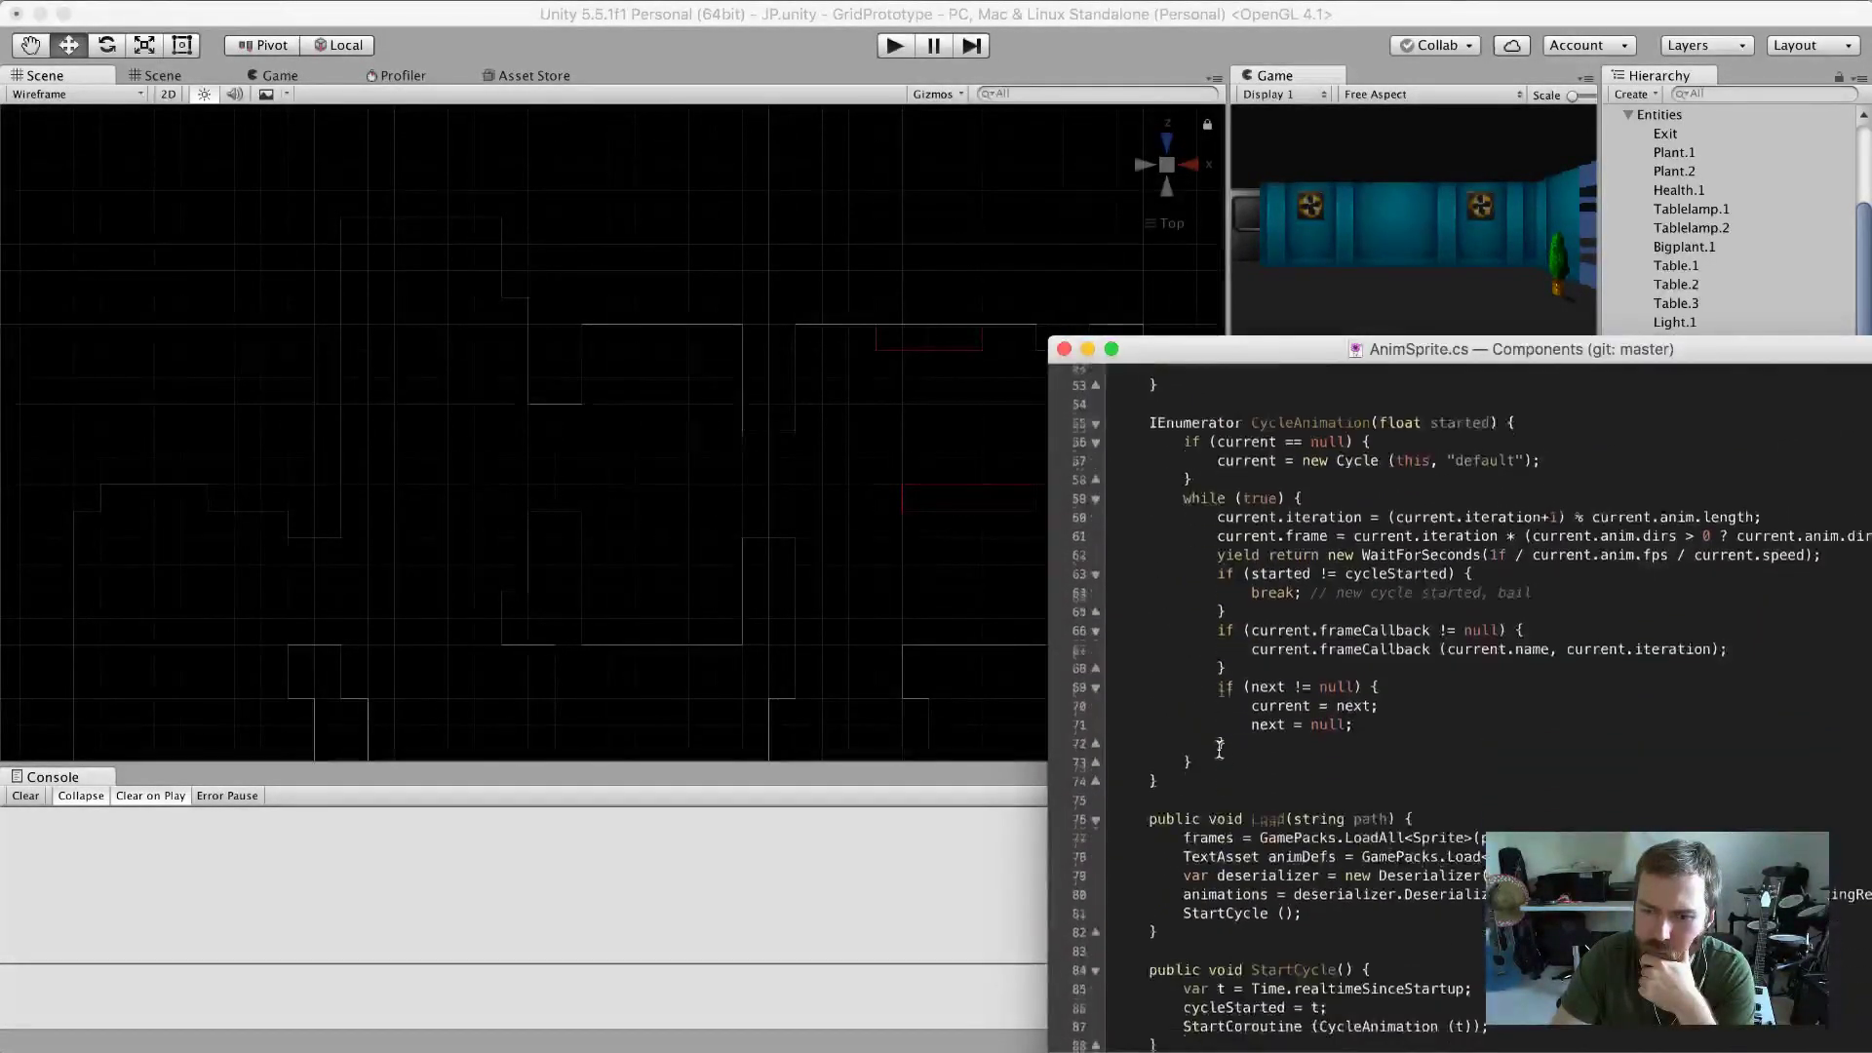
{"action": "scroll", "coordinate": [1278, 835], "scroll_direction": "down", "scroll_amount": 2}
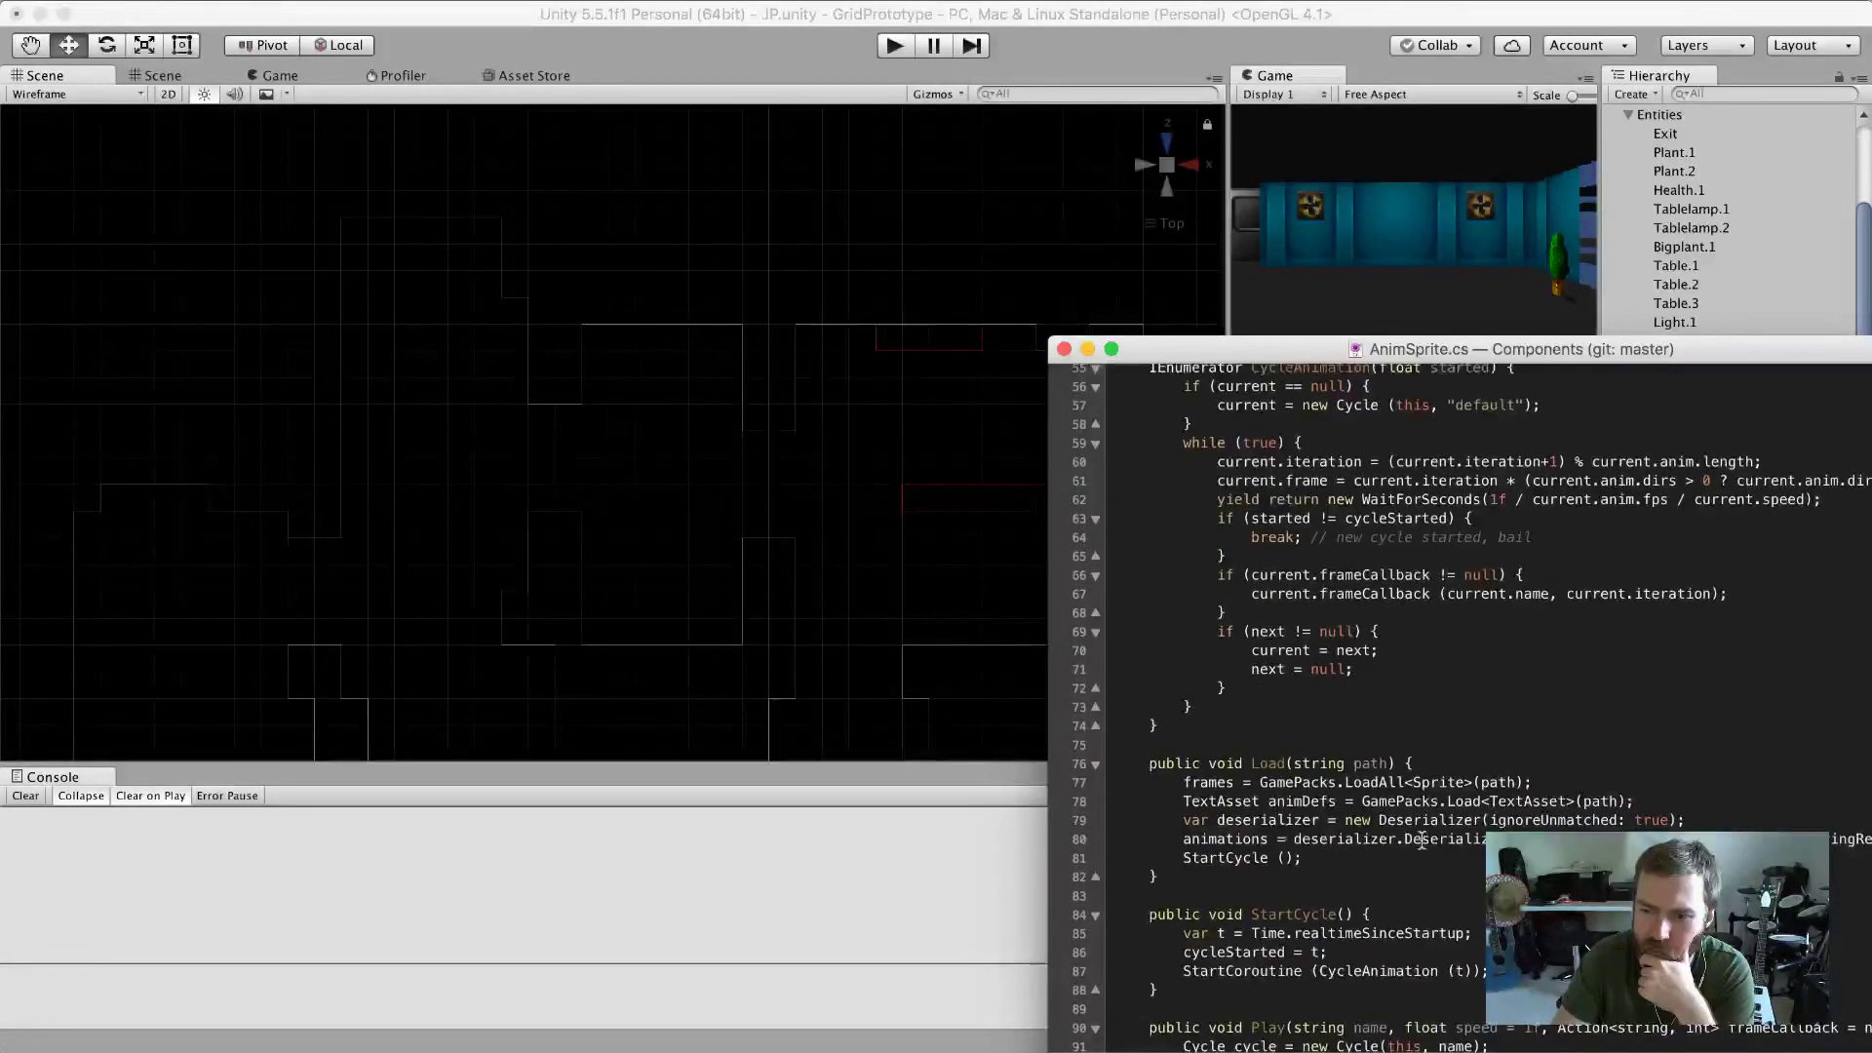
{"action": "scroll", "coordinate": [1462, 707], "scroll_direction": "right", "scroll_amount": 5}
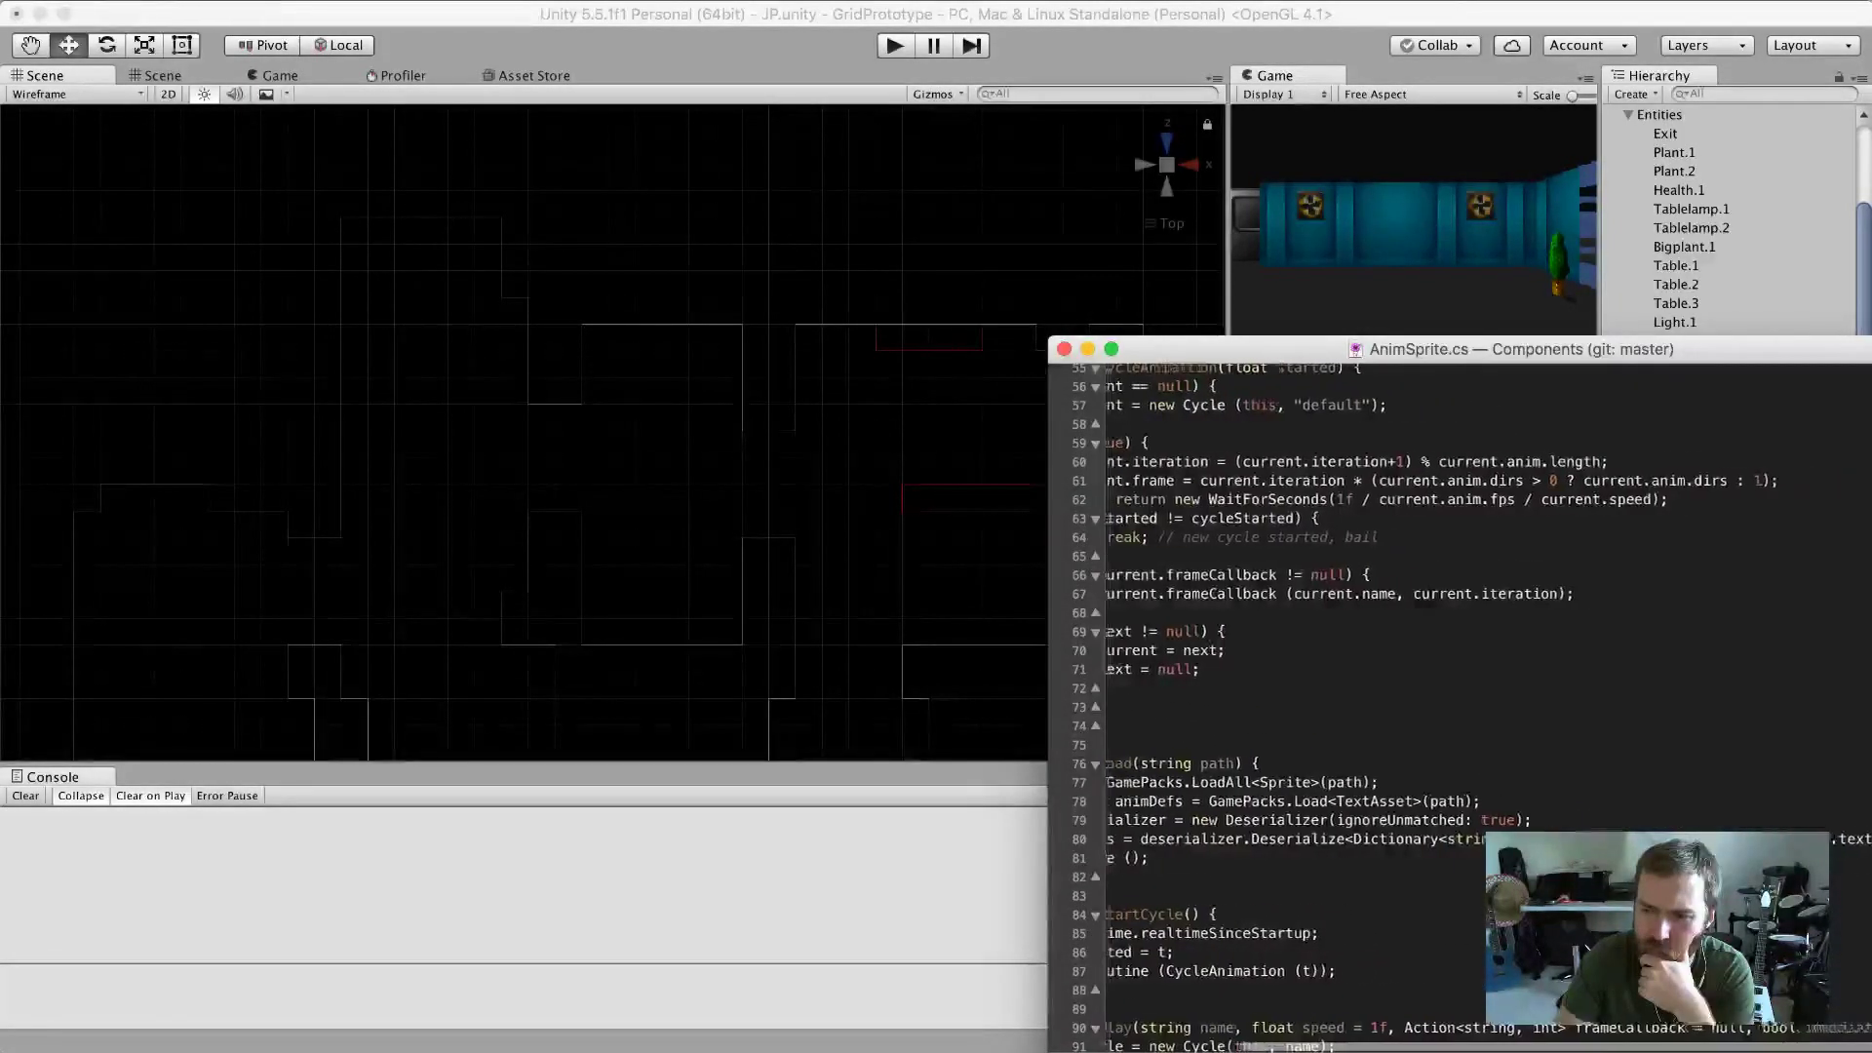
{"action": "scroll", "coordinate": [1333, 903], "scroll_direction": "left", "scroll_amount": 2}
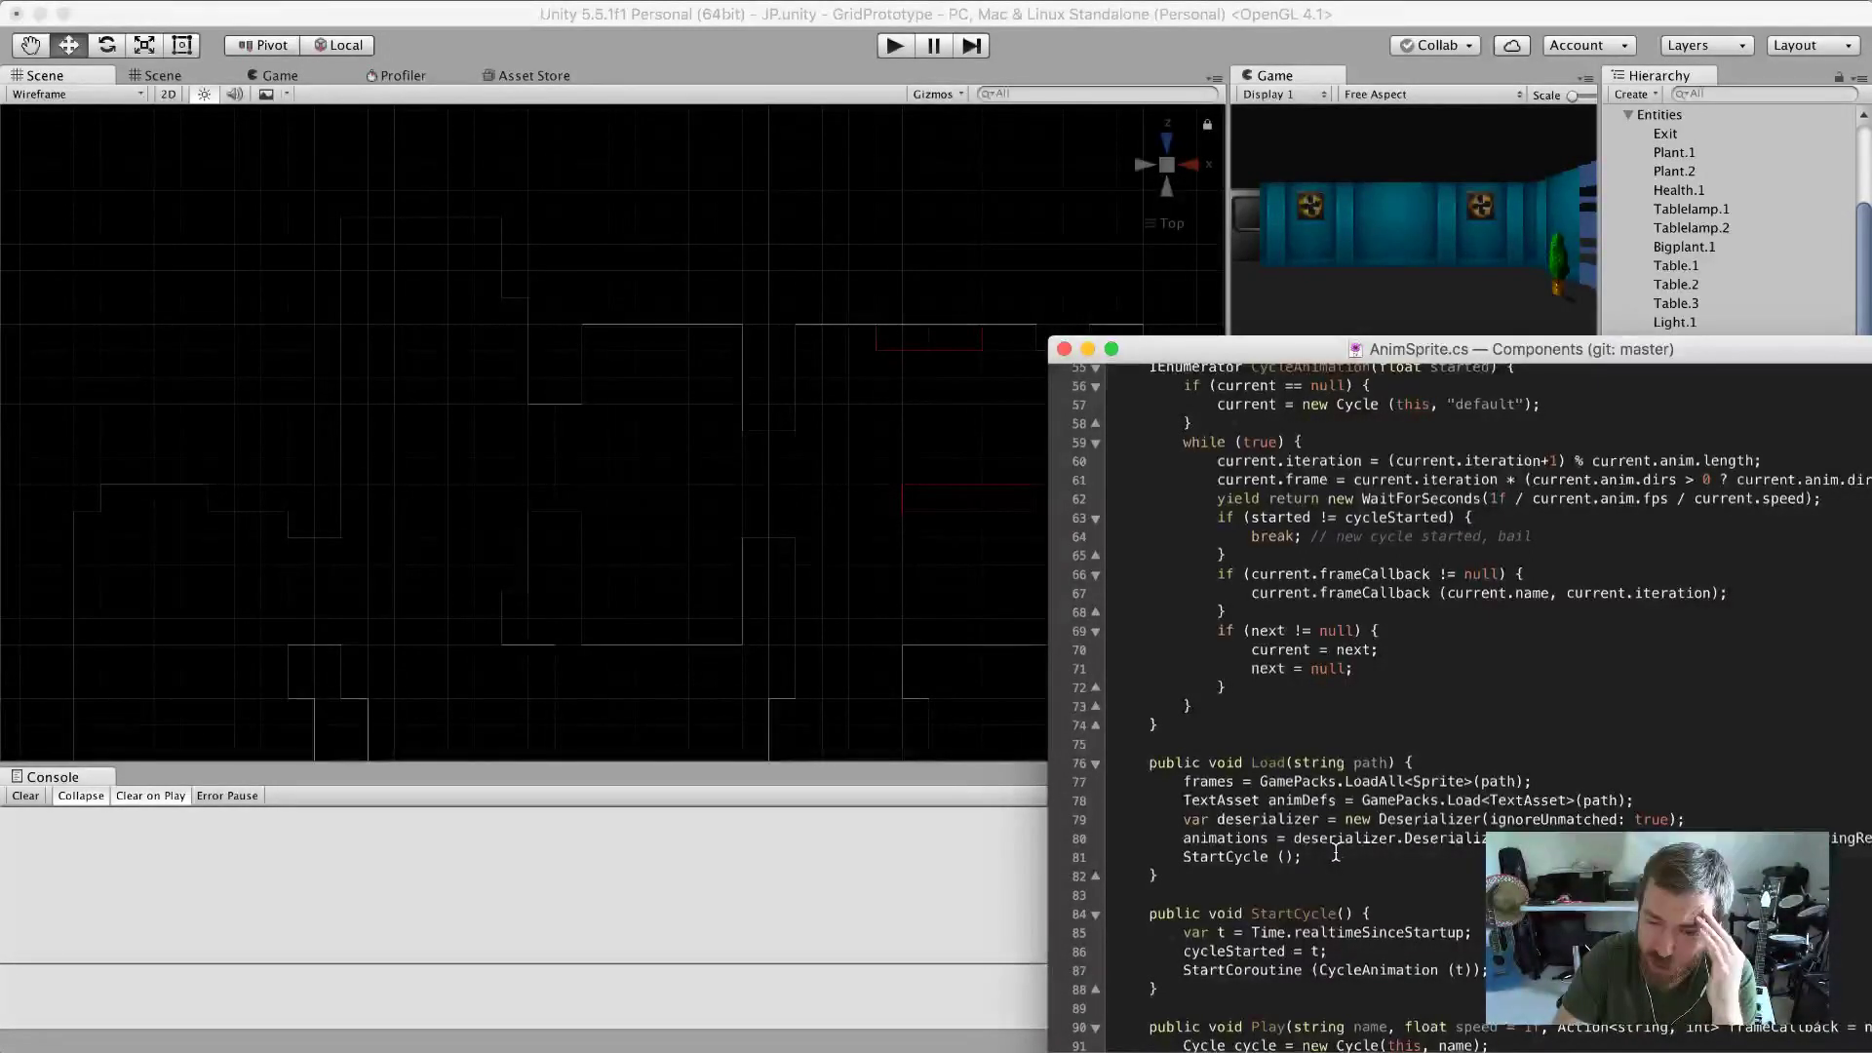
{"action": "scroll", "coordinate": [1336, 856], "scroll_direction": "down", "scroll_amount": 4}
{"action": "scroll", "coordinate": [1336, 856], "scroll_direction": "up", "scroll_amount": 4}
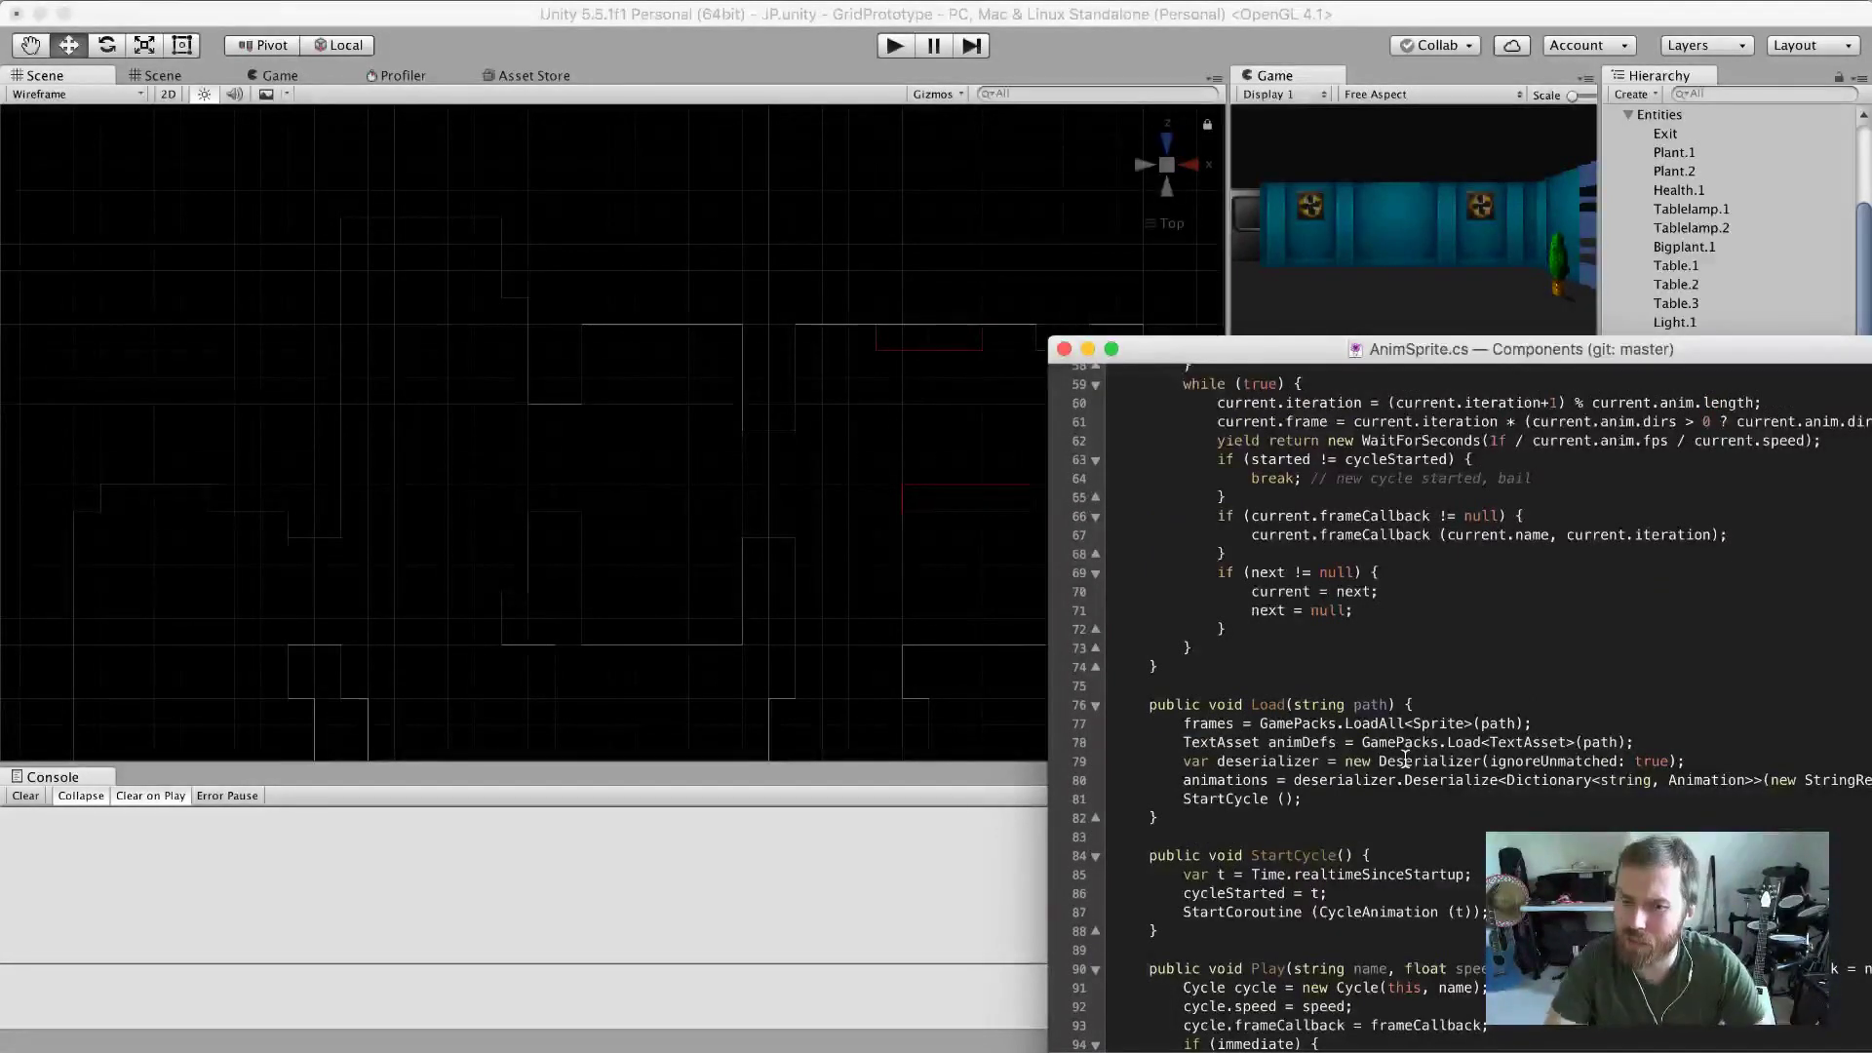
Switch to Finder and browse the game pack folders in the Unibuild project's Resources, ending in the shared pack.
{"action": "key", "text": "super+Tab"}
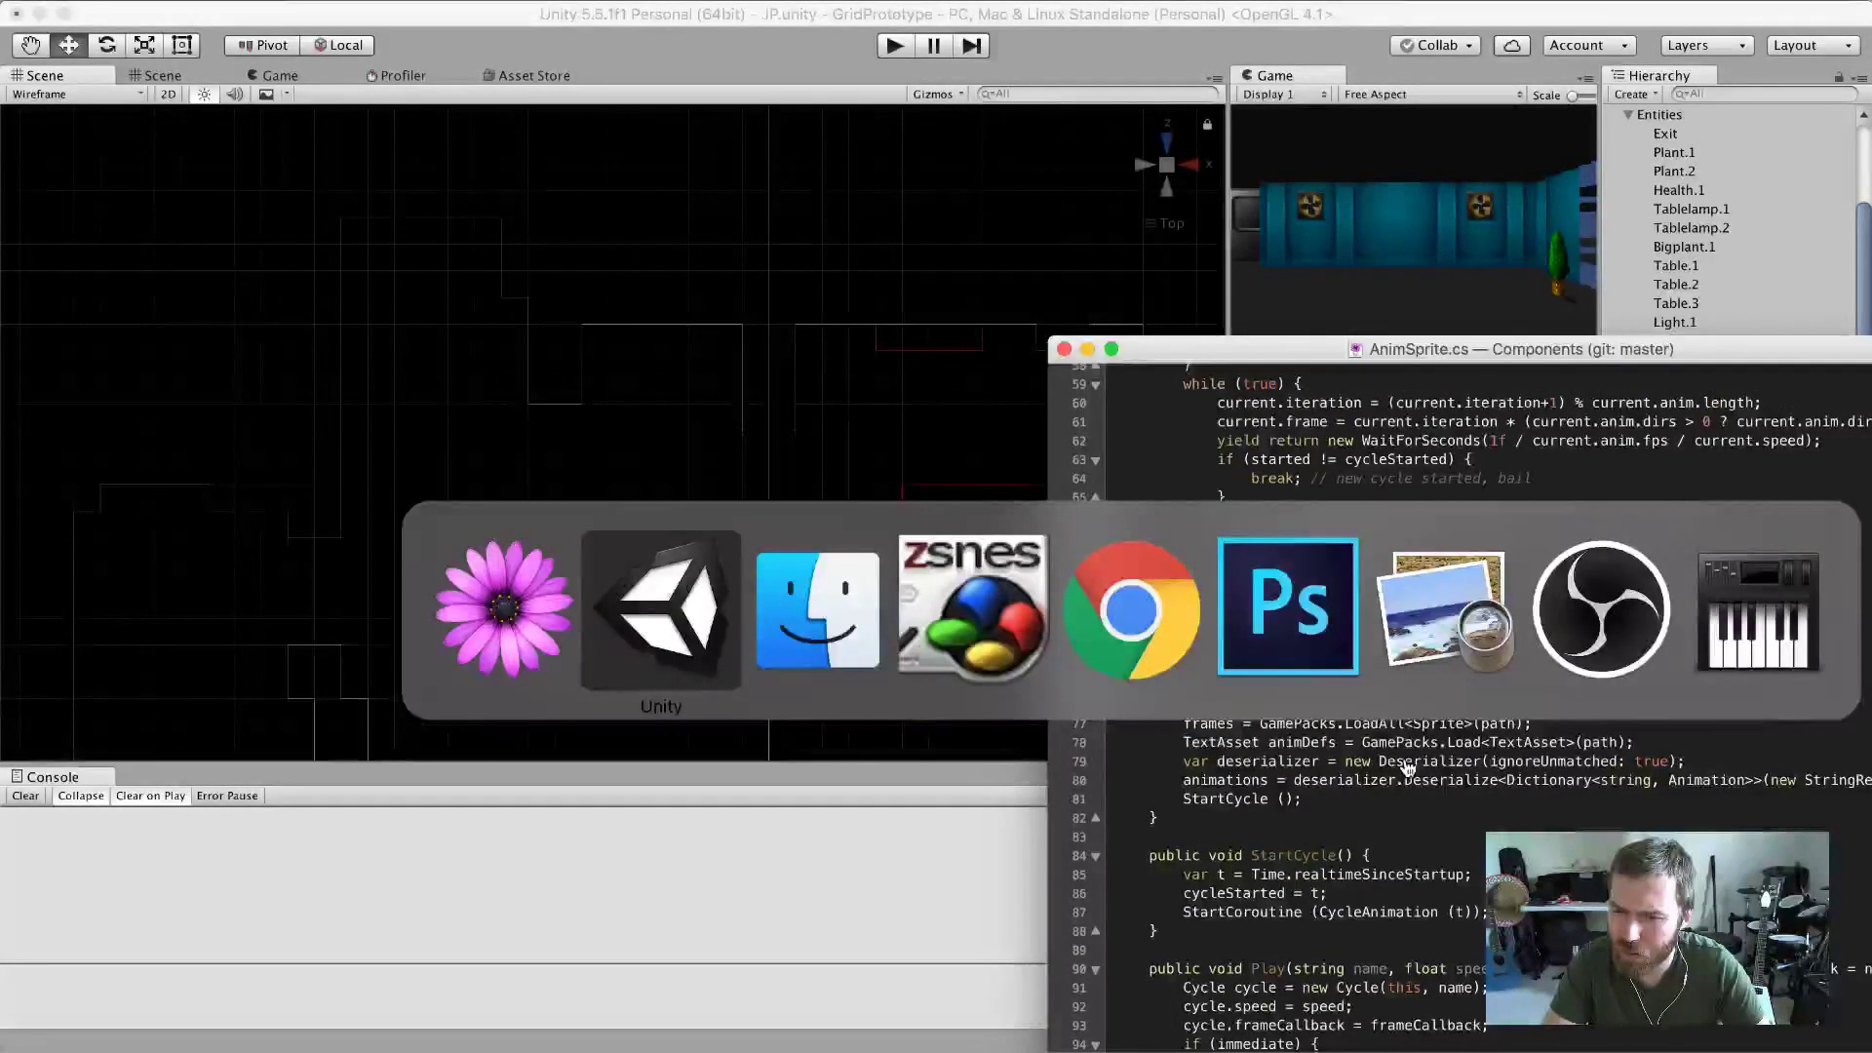
{"action": "key", "text": "super+Tab"}
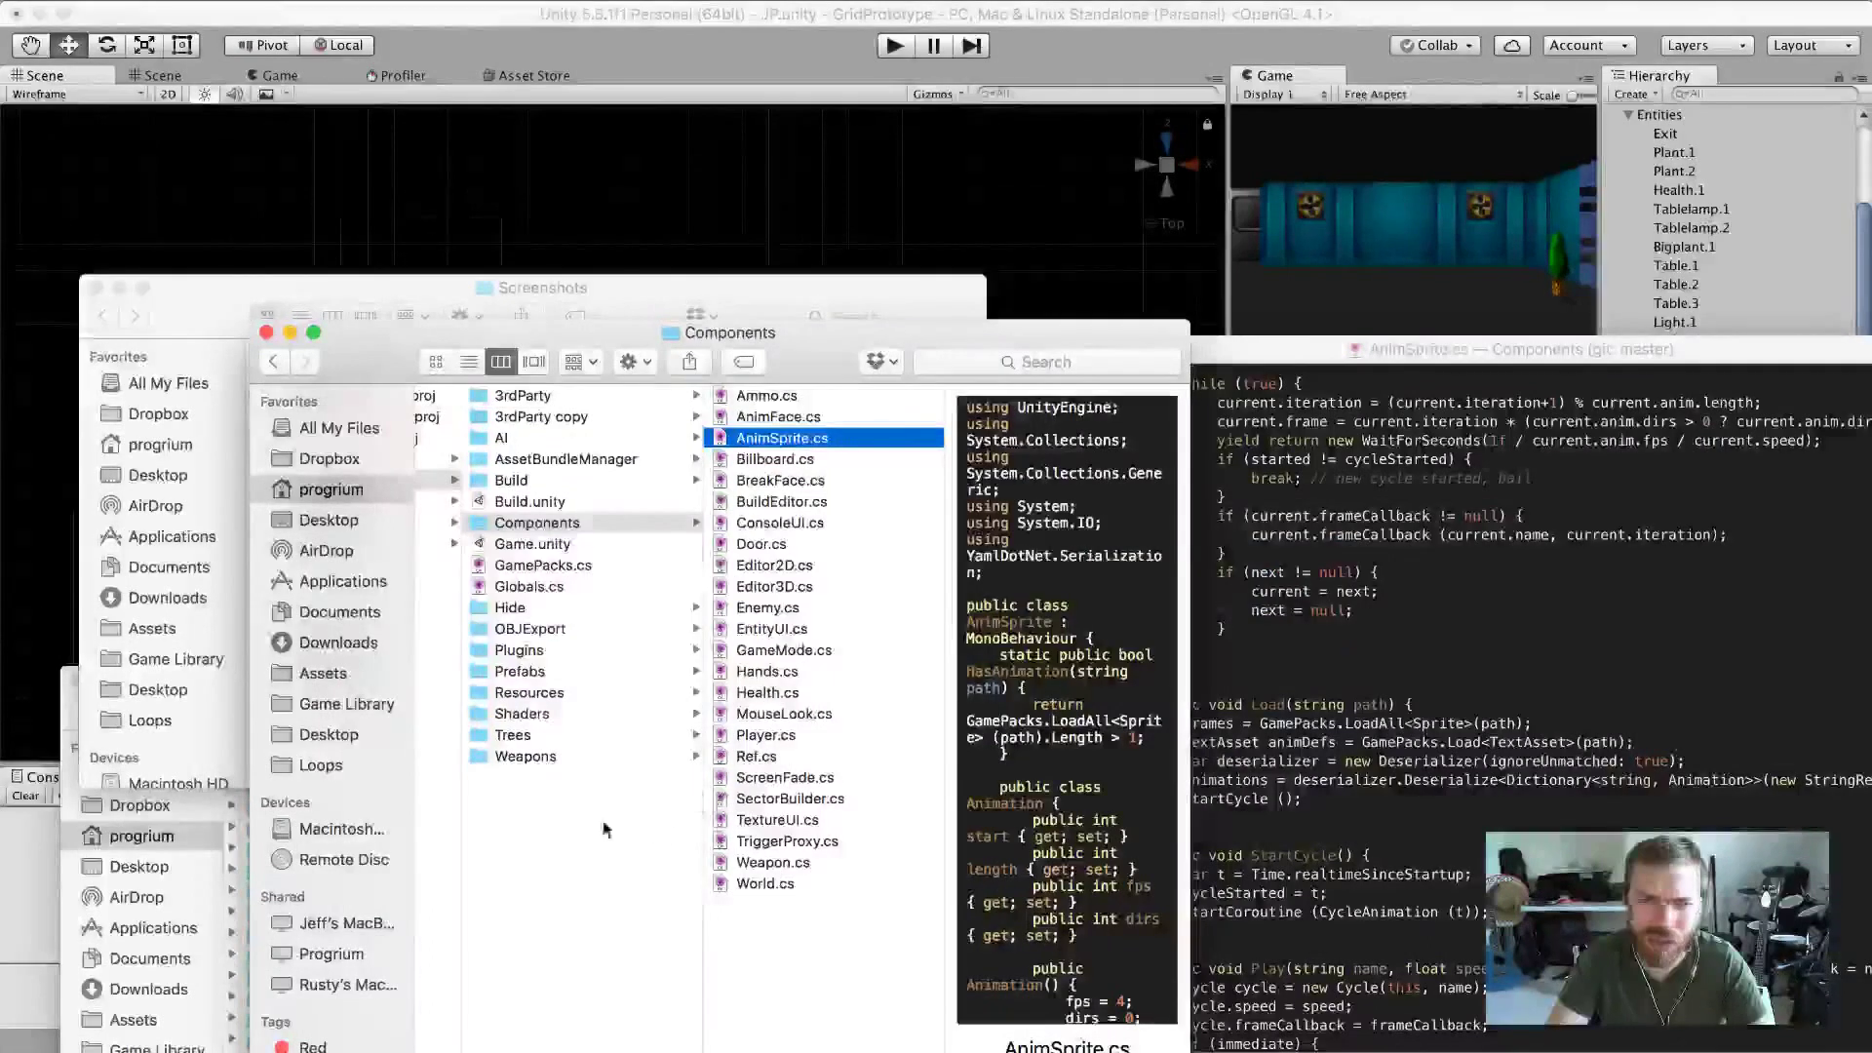
{"action": "left_click", "coordinate": [527, 692]}
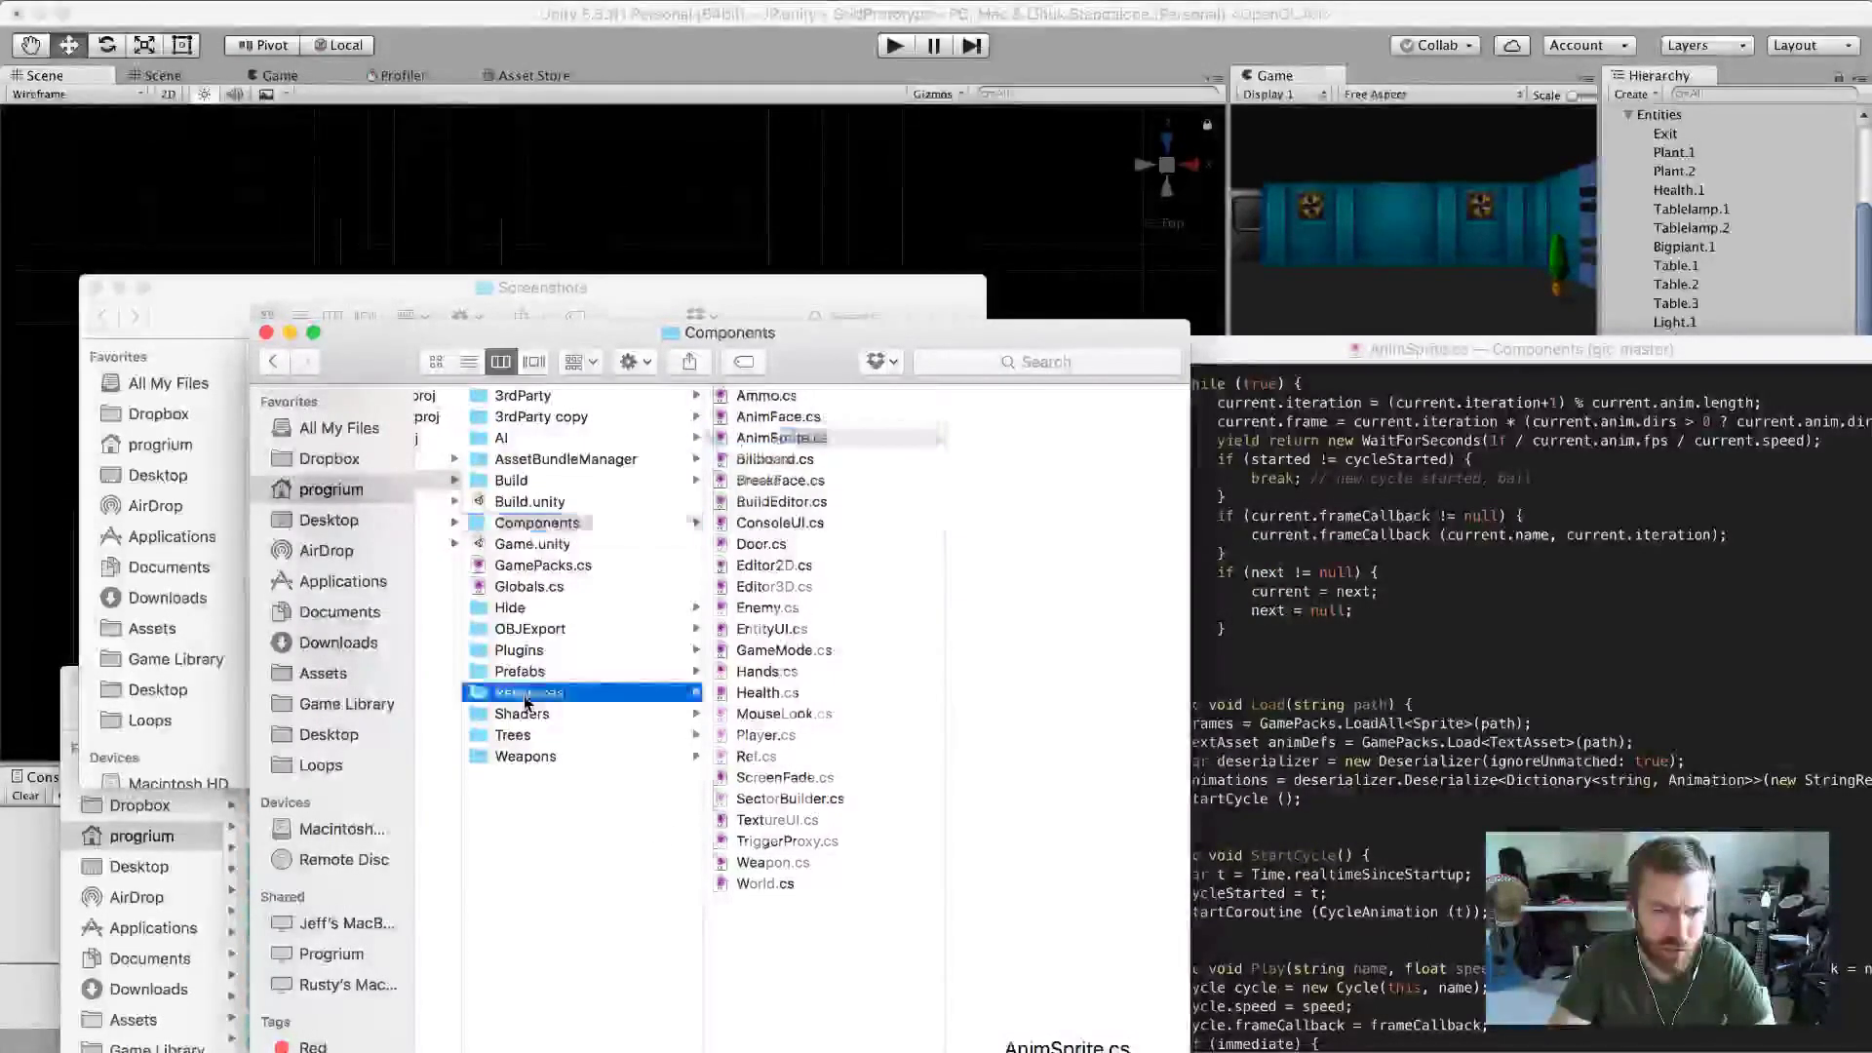
{"action": "left_click", "coordinate": [746, 438]}
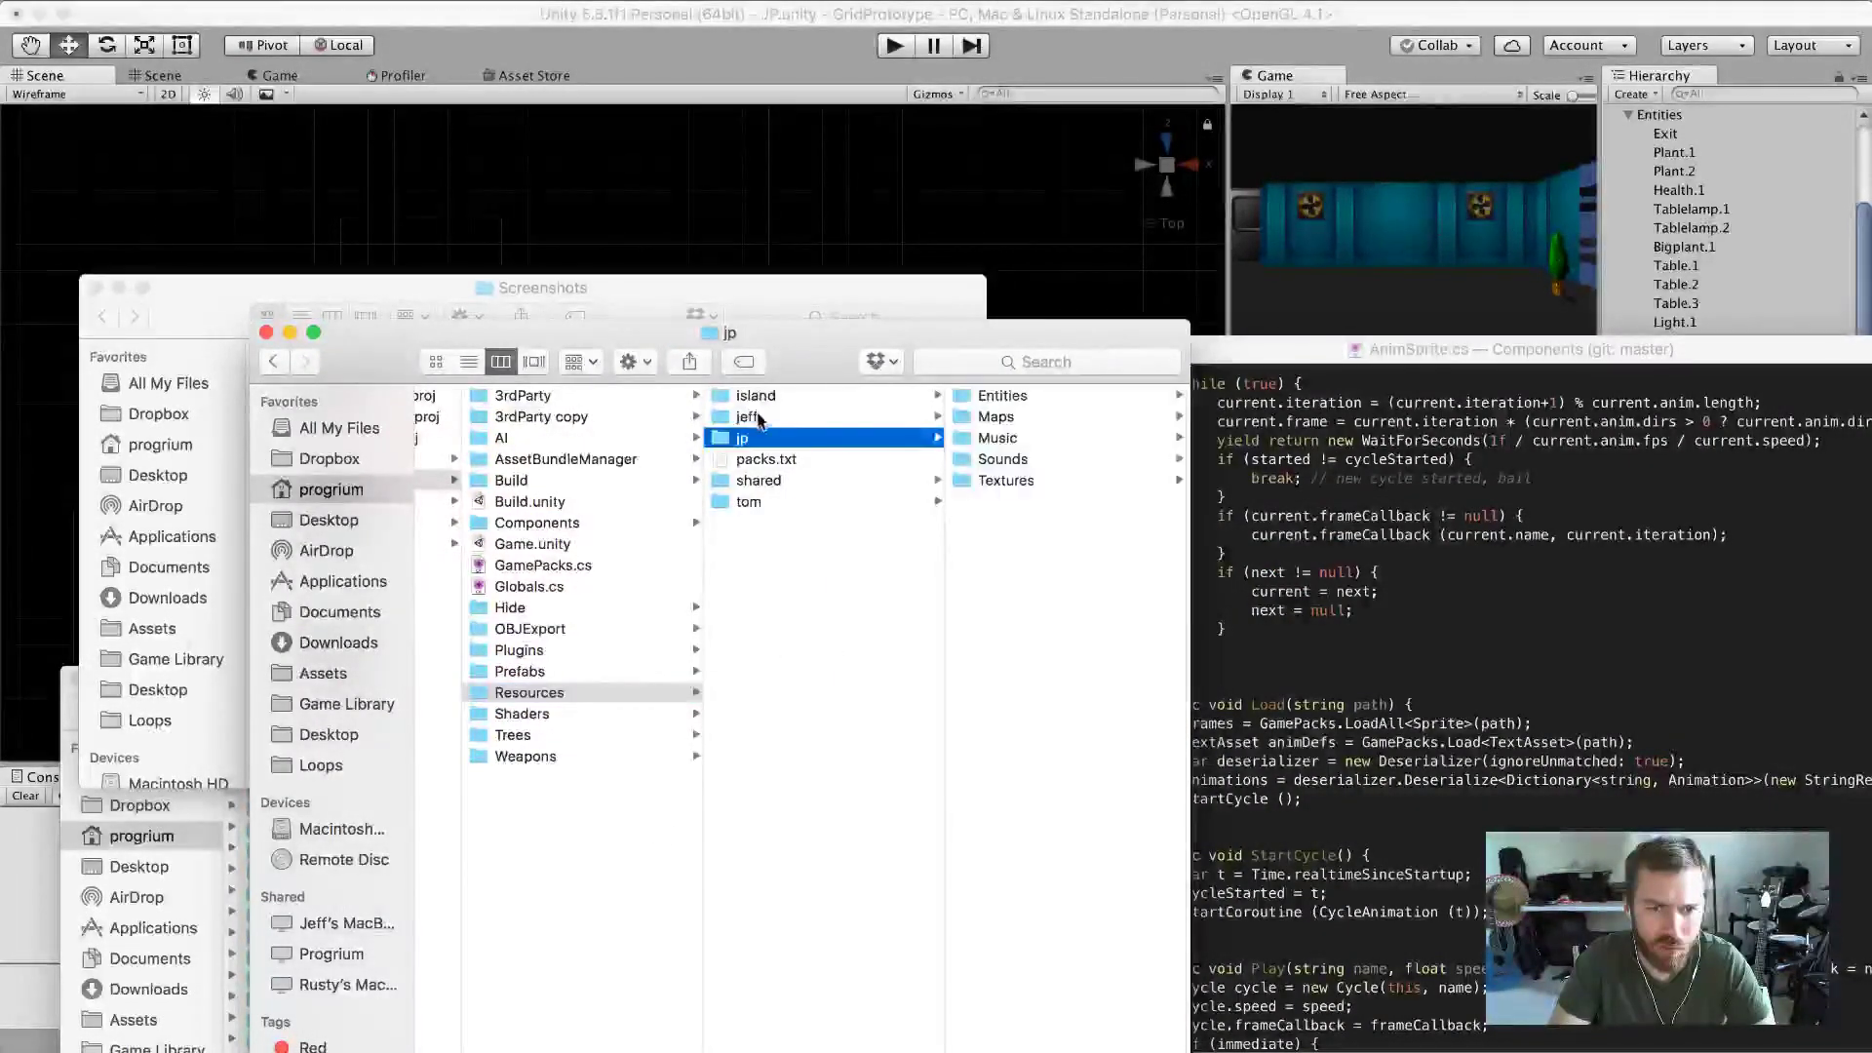
{"action": "left_click", "coordinate": [749, 503]}
{"action": "left_click", "coordinate": [748, 417]}
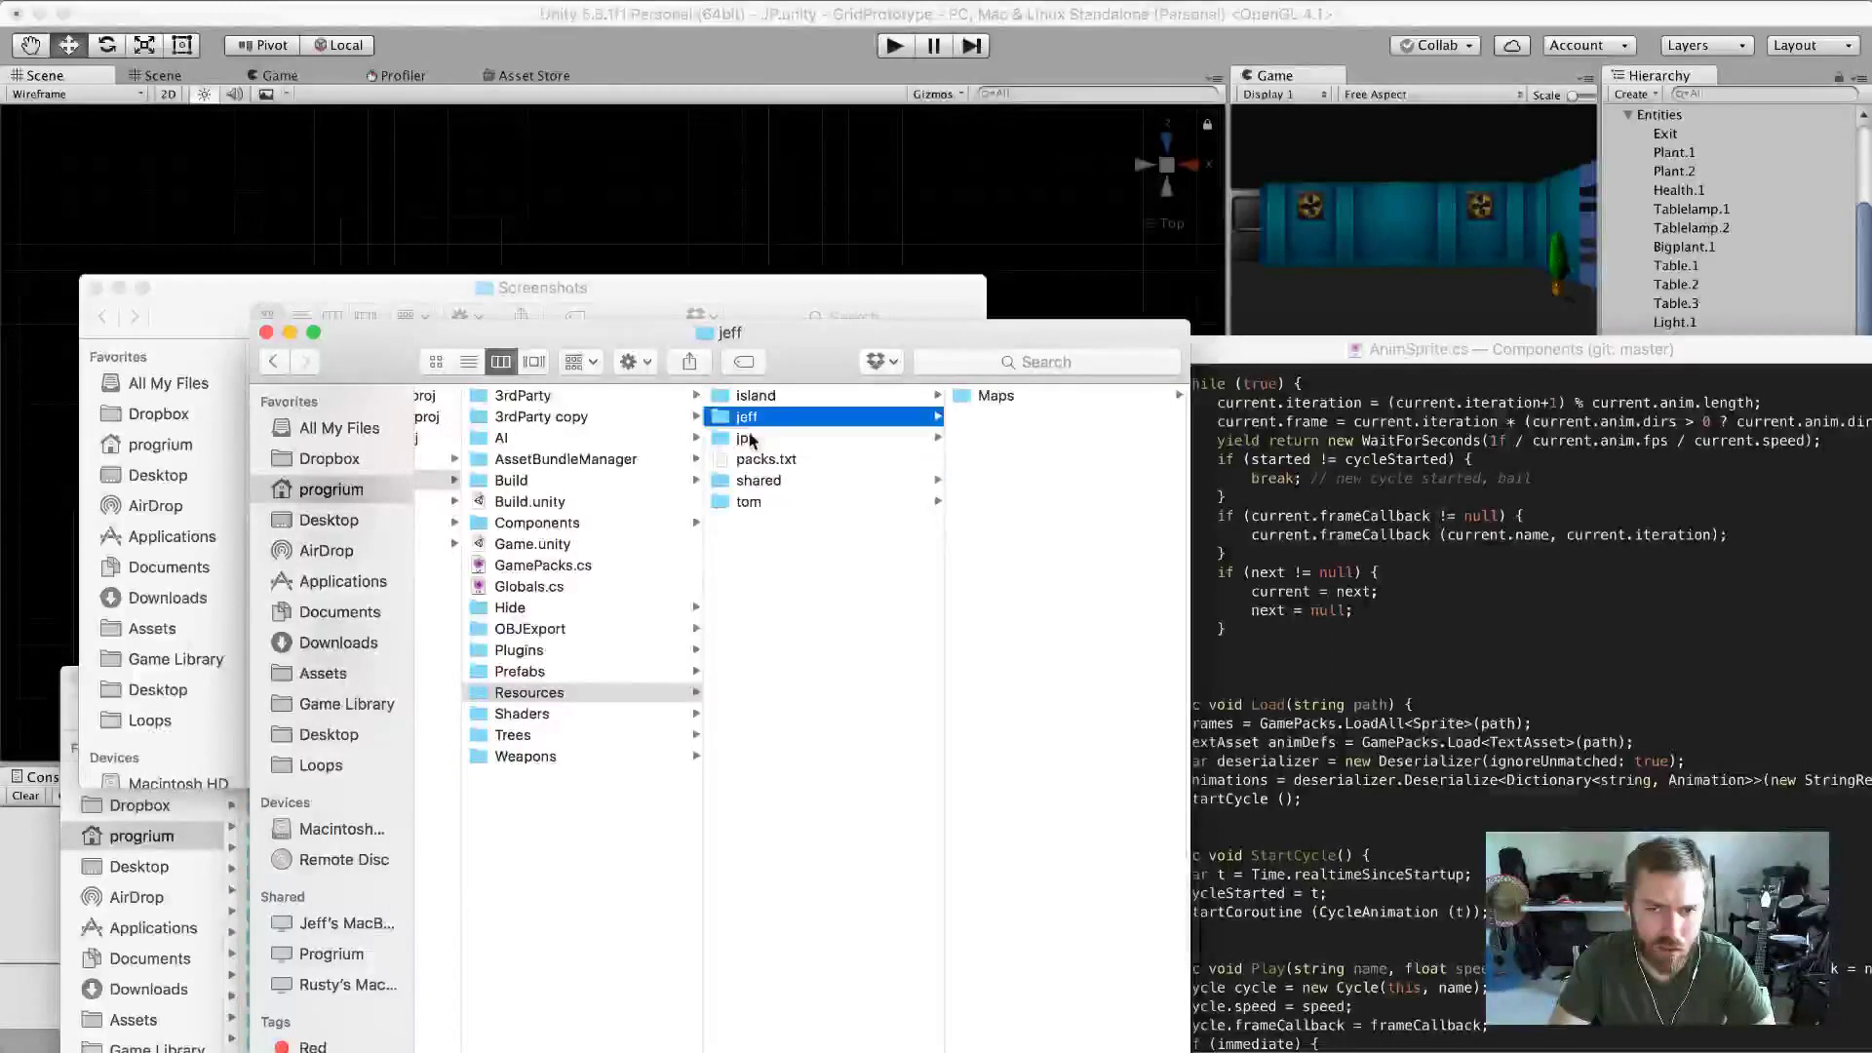
{"action": "left_click", "coordinate": [756, 439]}
{"action": "left_click", "coordinate": [756, 394]}
{"action": "left_click", "coordinate": [759, 479]}
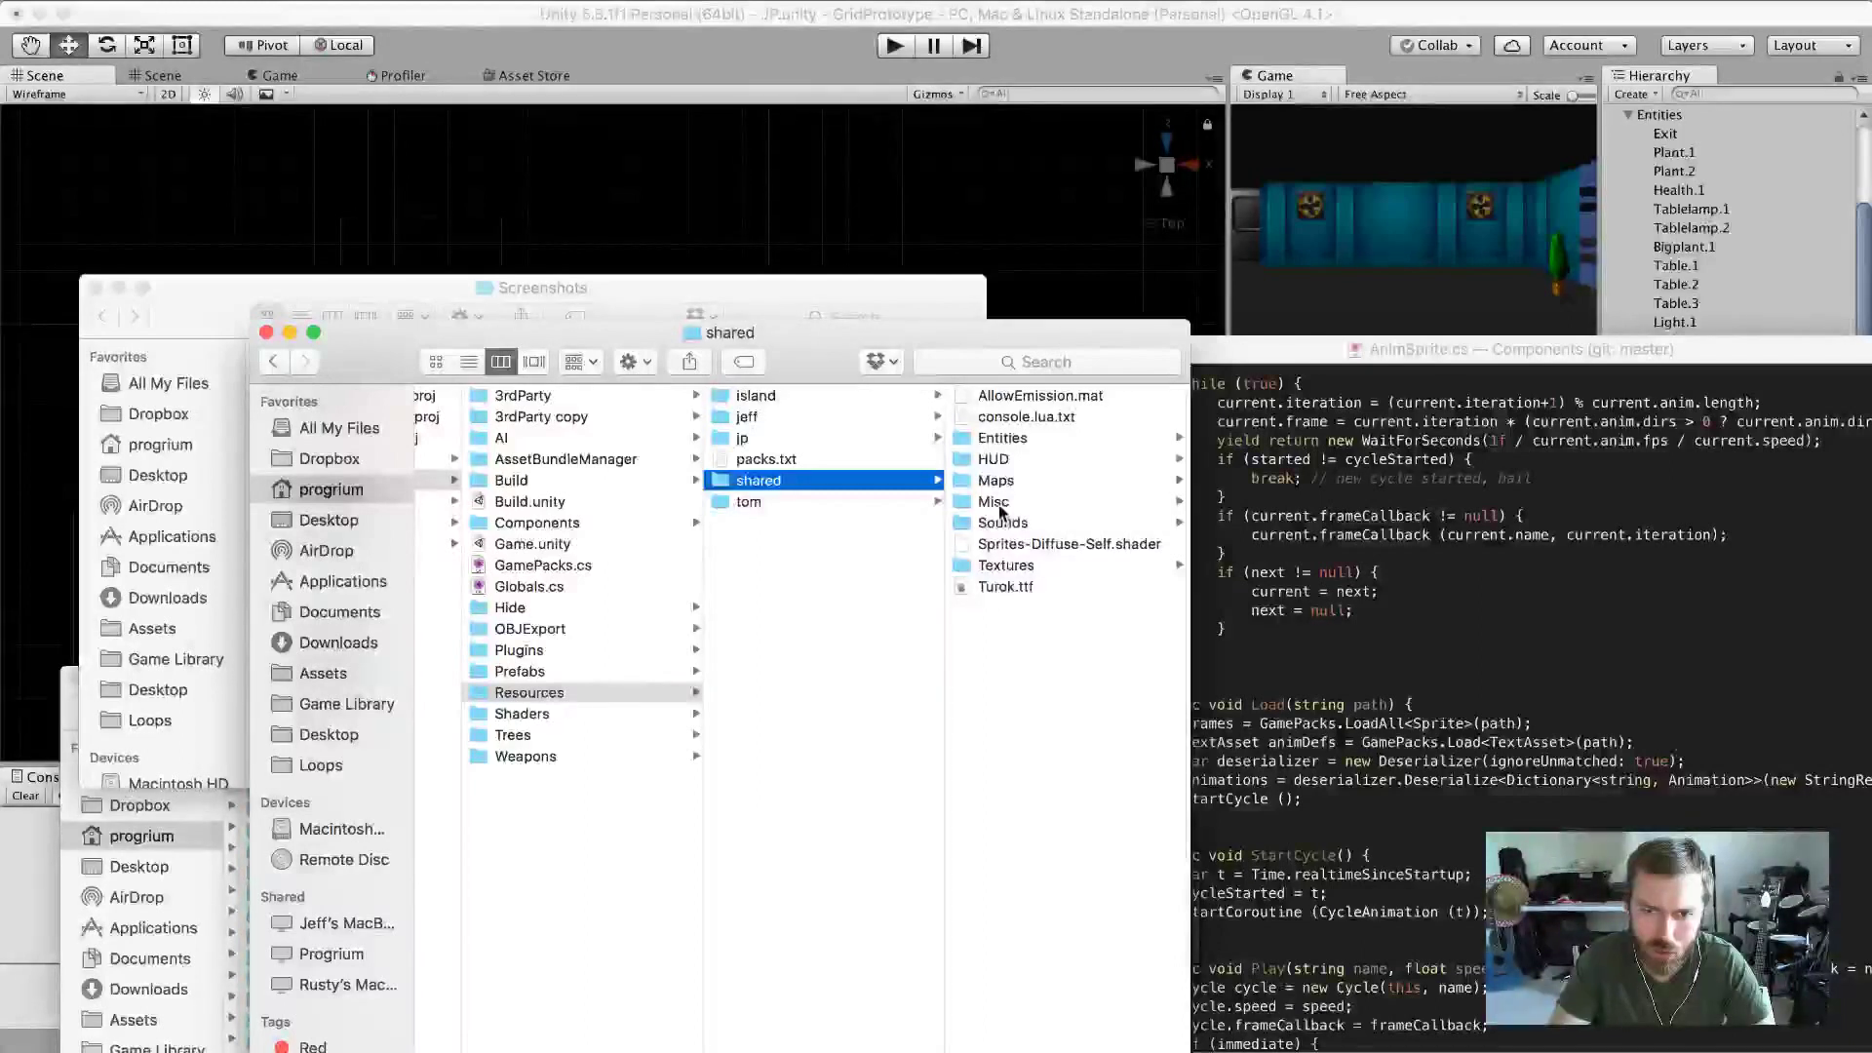
Find marine.txt in the shared pack's Entities folder and open it in TextEdit.
{"action": "left_click", "coordinate": [993, 502]}
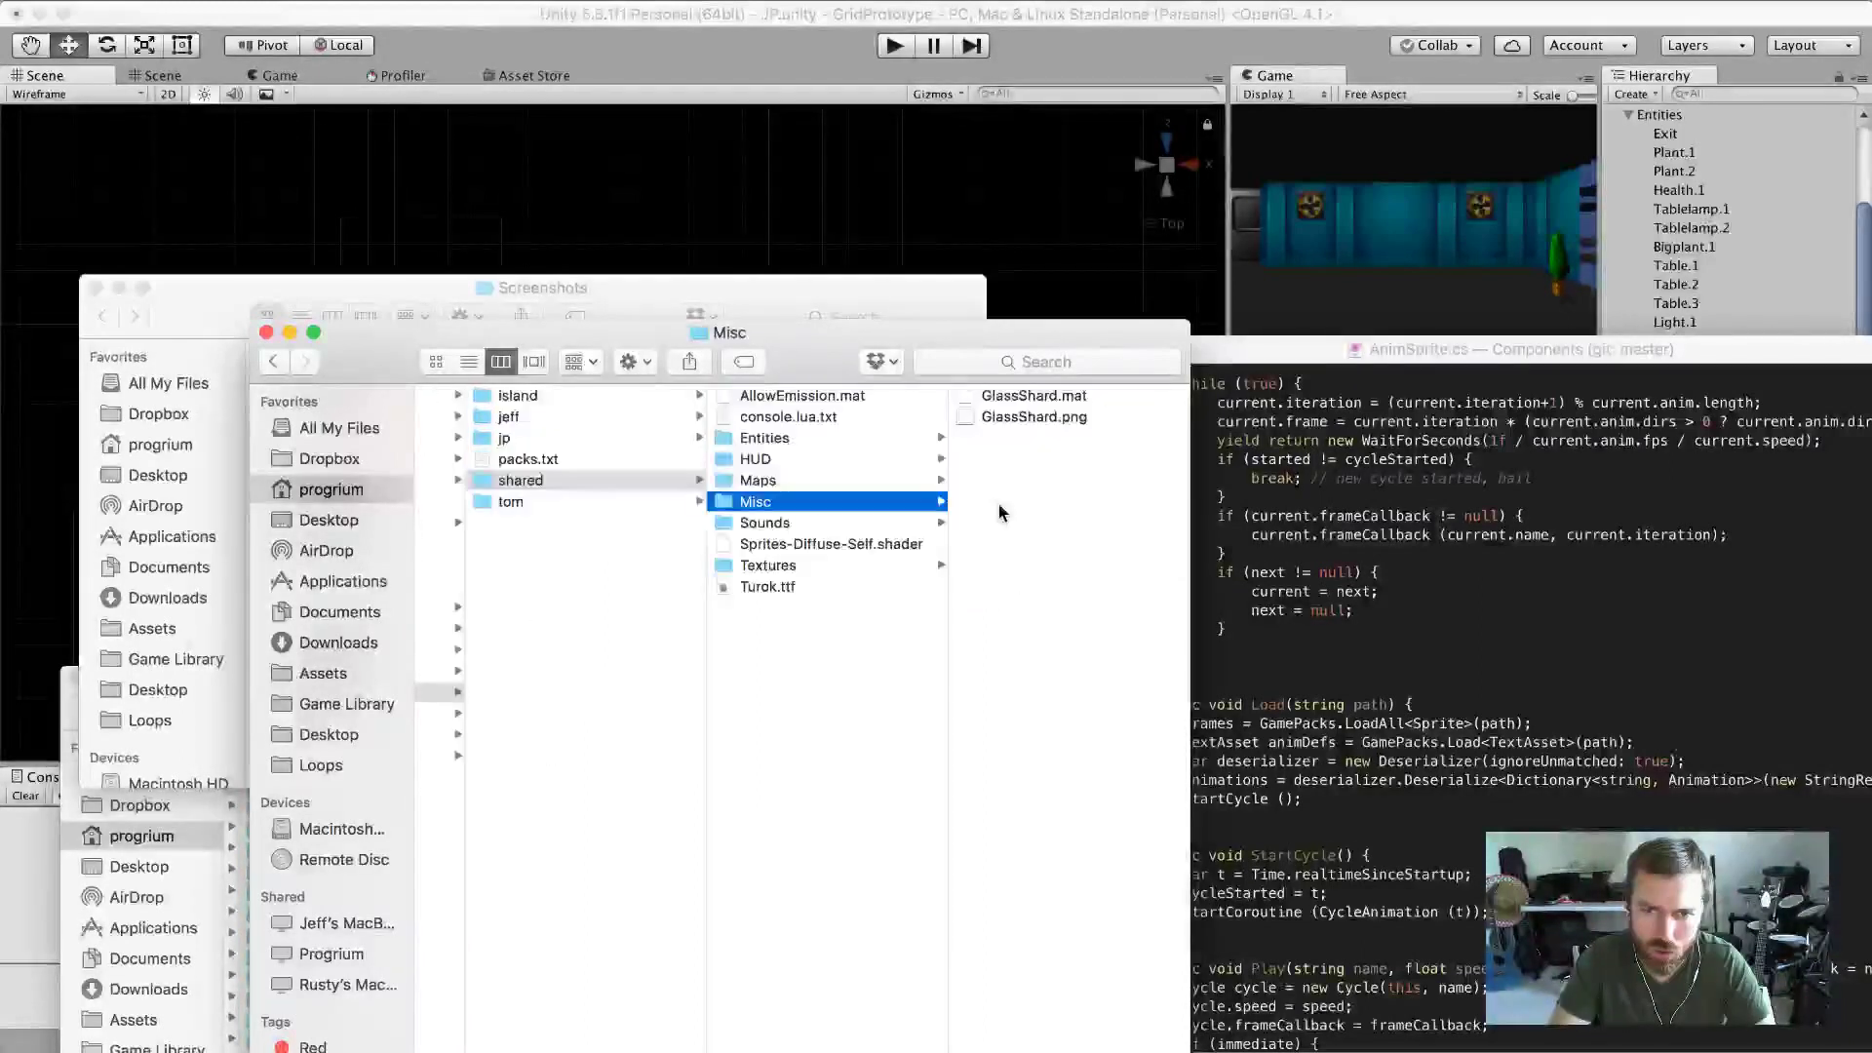
{"action": "left_click", "coordinate": [790, 441]}
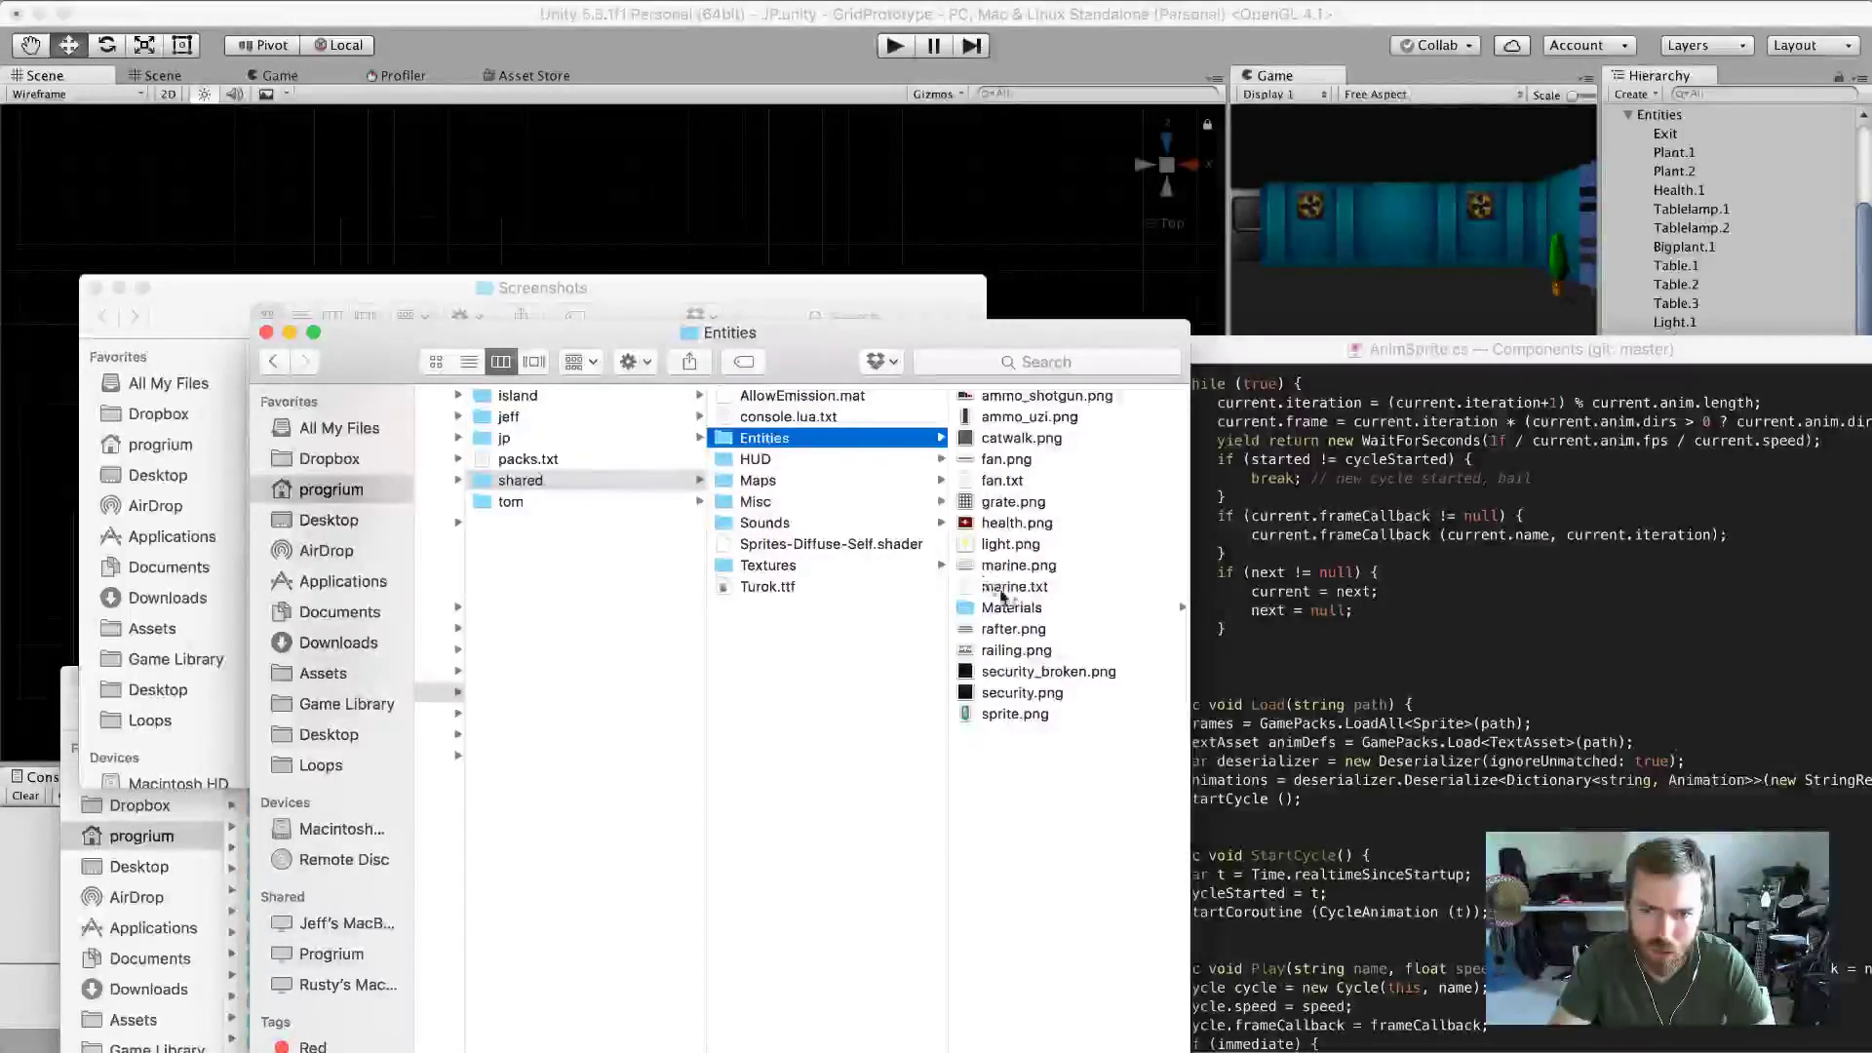
{"action": "left_click", "coordinate": [1001, 588]}
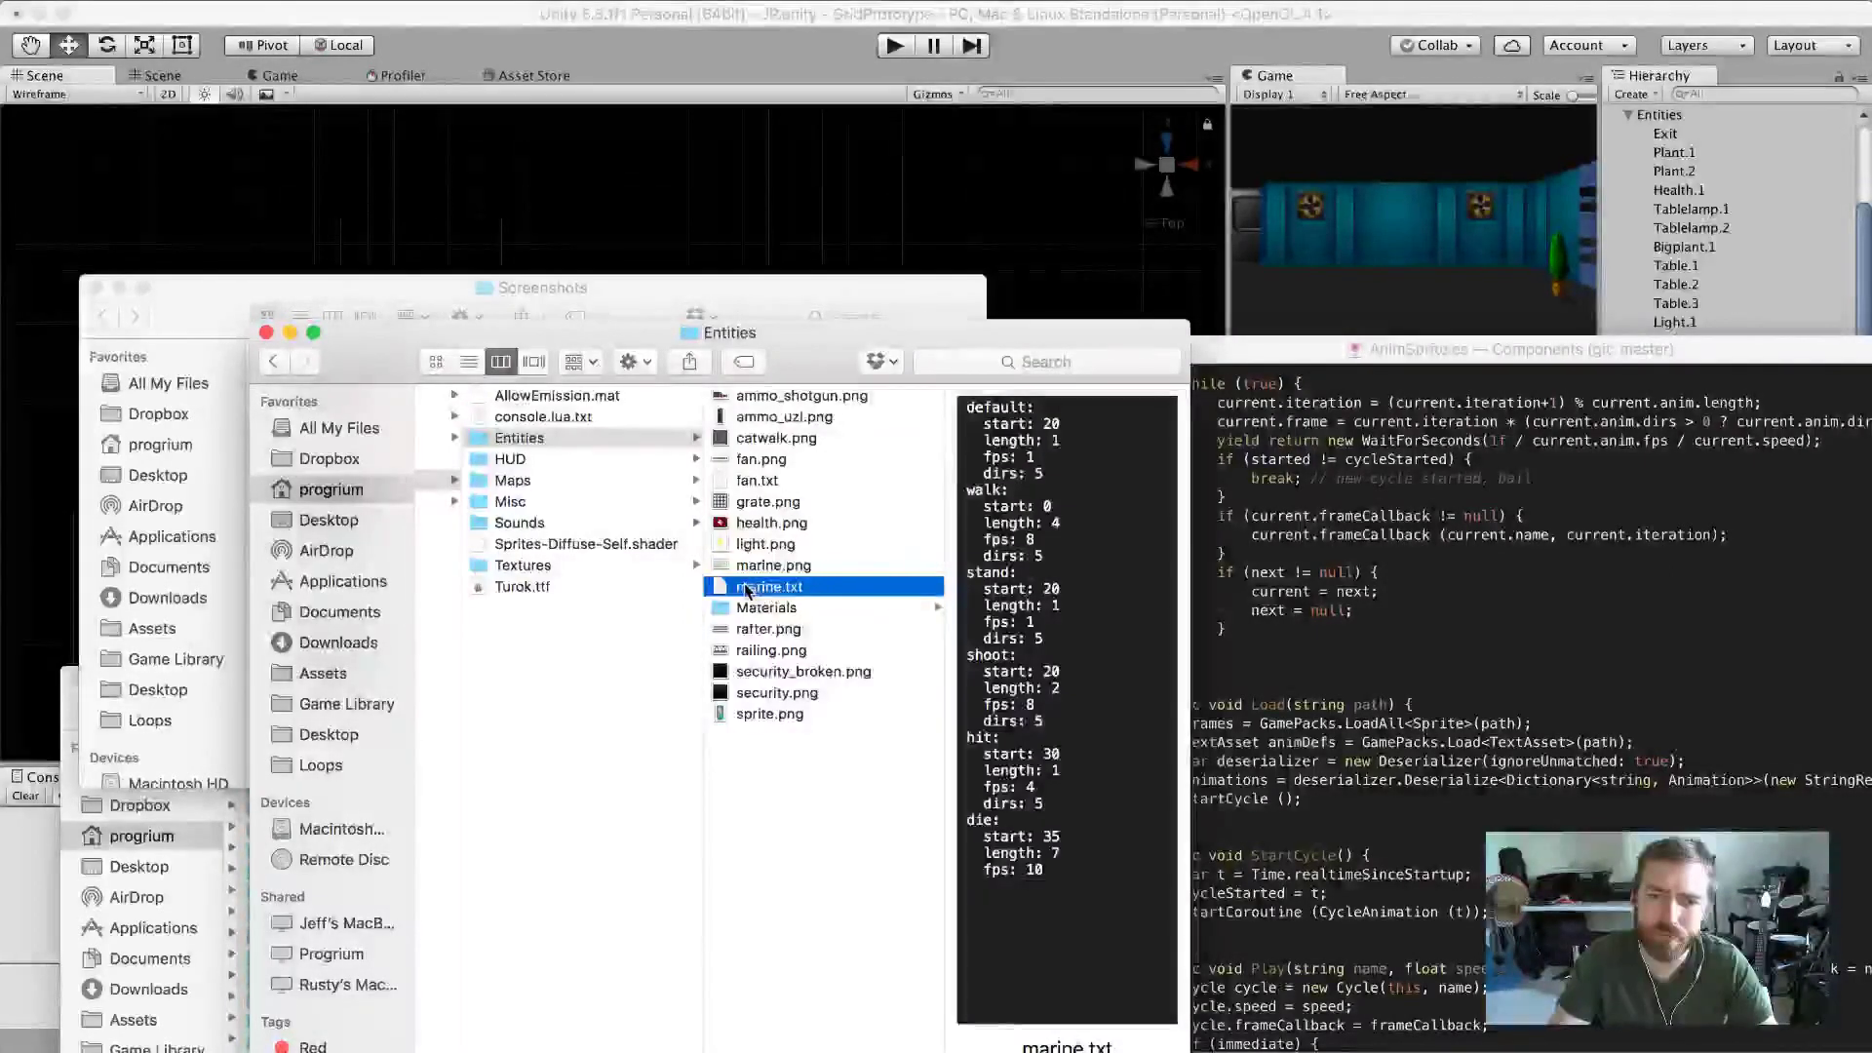
{"action": "right_click", "coordinate": [747, 589]}
{"action": "left_click", "coordinate": [771, 599]}
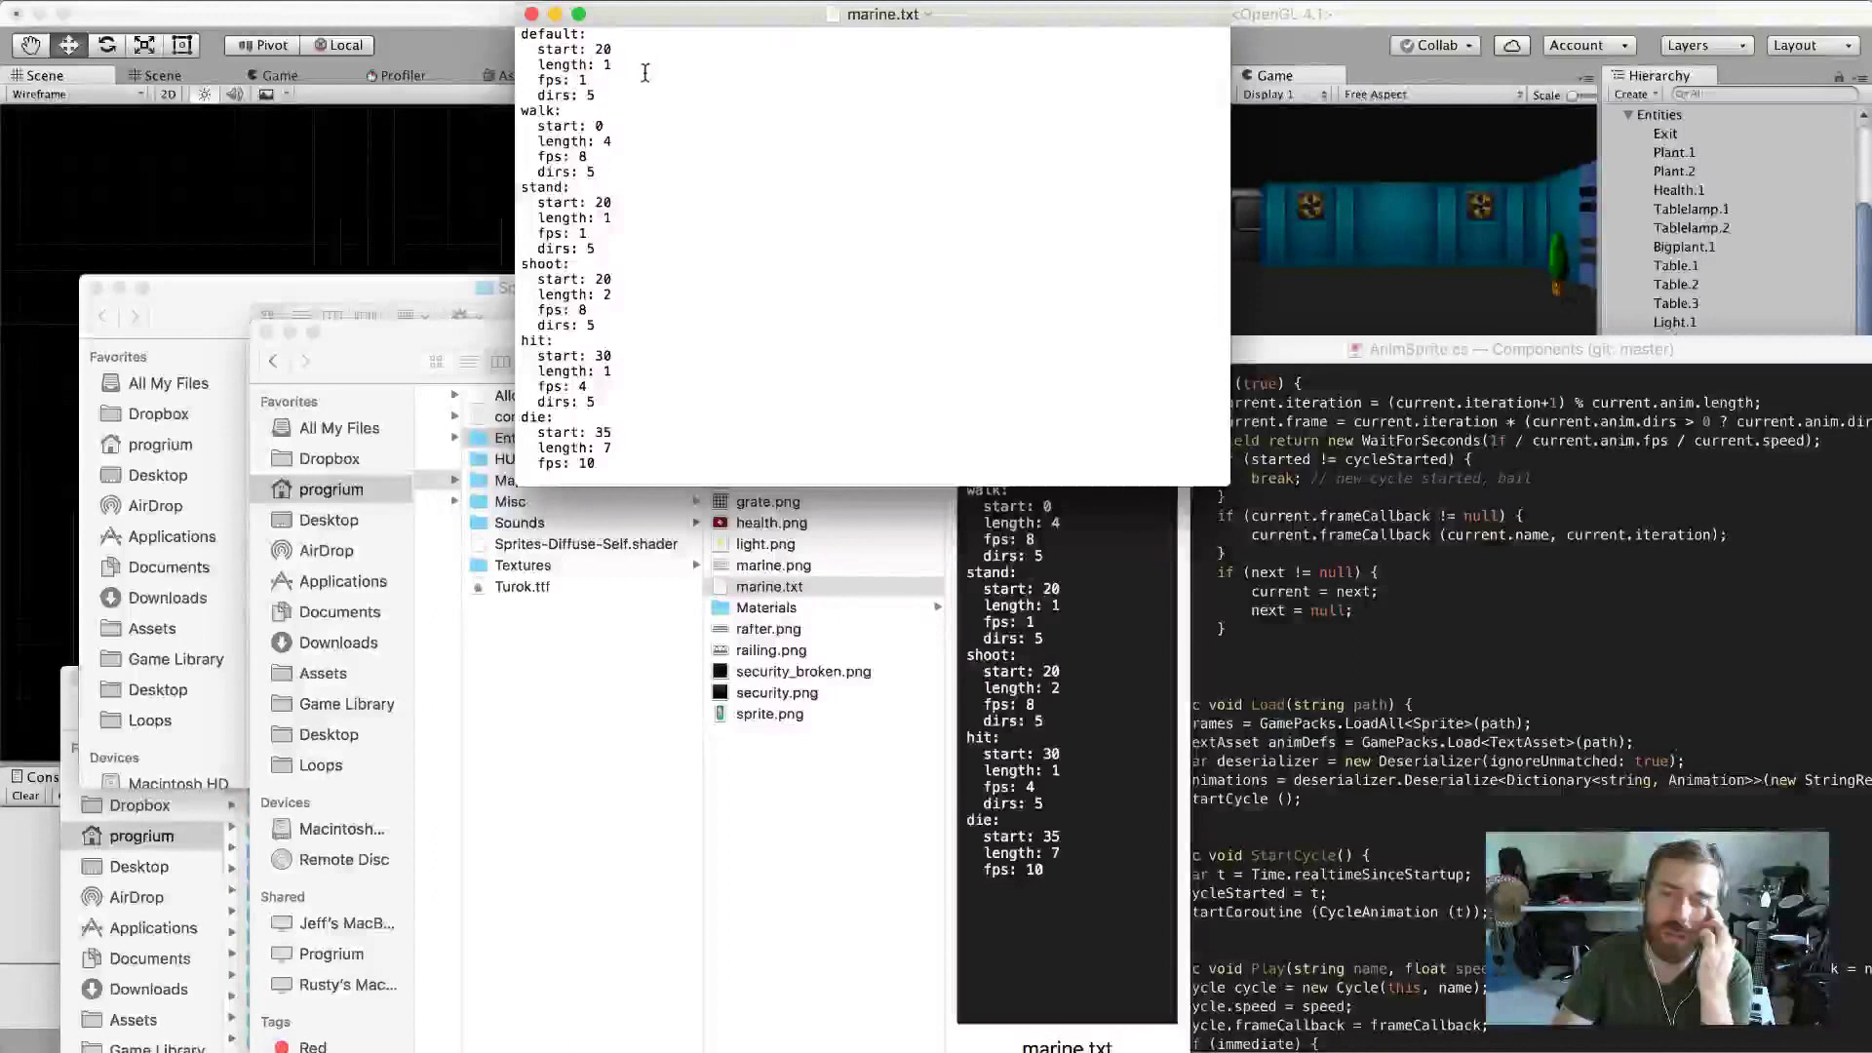
Open the marine.png sprite sheet from the Entities folder in Preview.
{"action": "left_click", "coordinate": [783, 565]}
{"action": "right_click", "coordinate": [783, 565]}
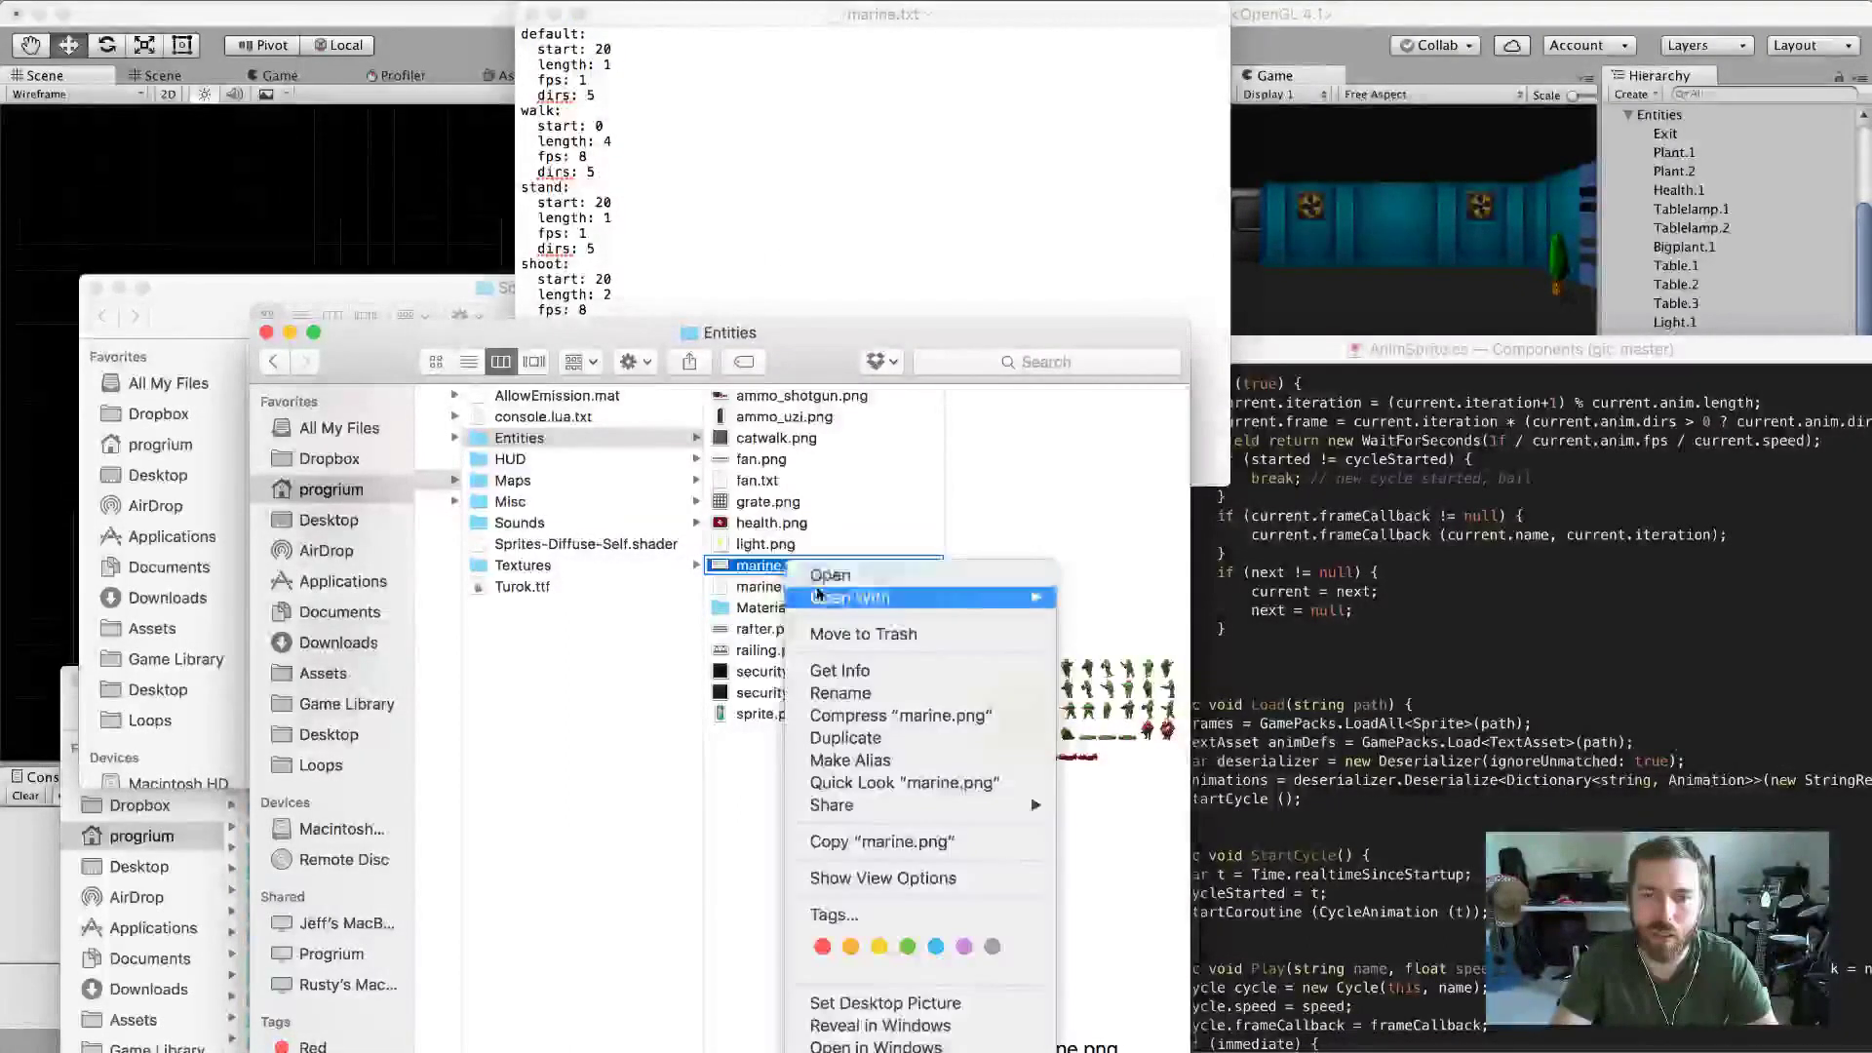
{"action": "mouse_move", "coordinate": [926, 598]}
{"action": "left_click", "coordinate": [1107, 605]}
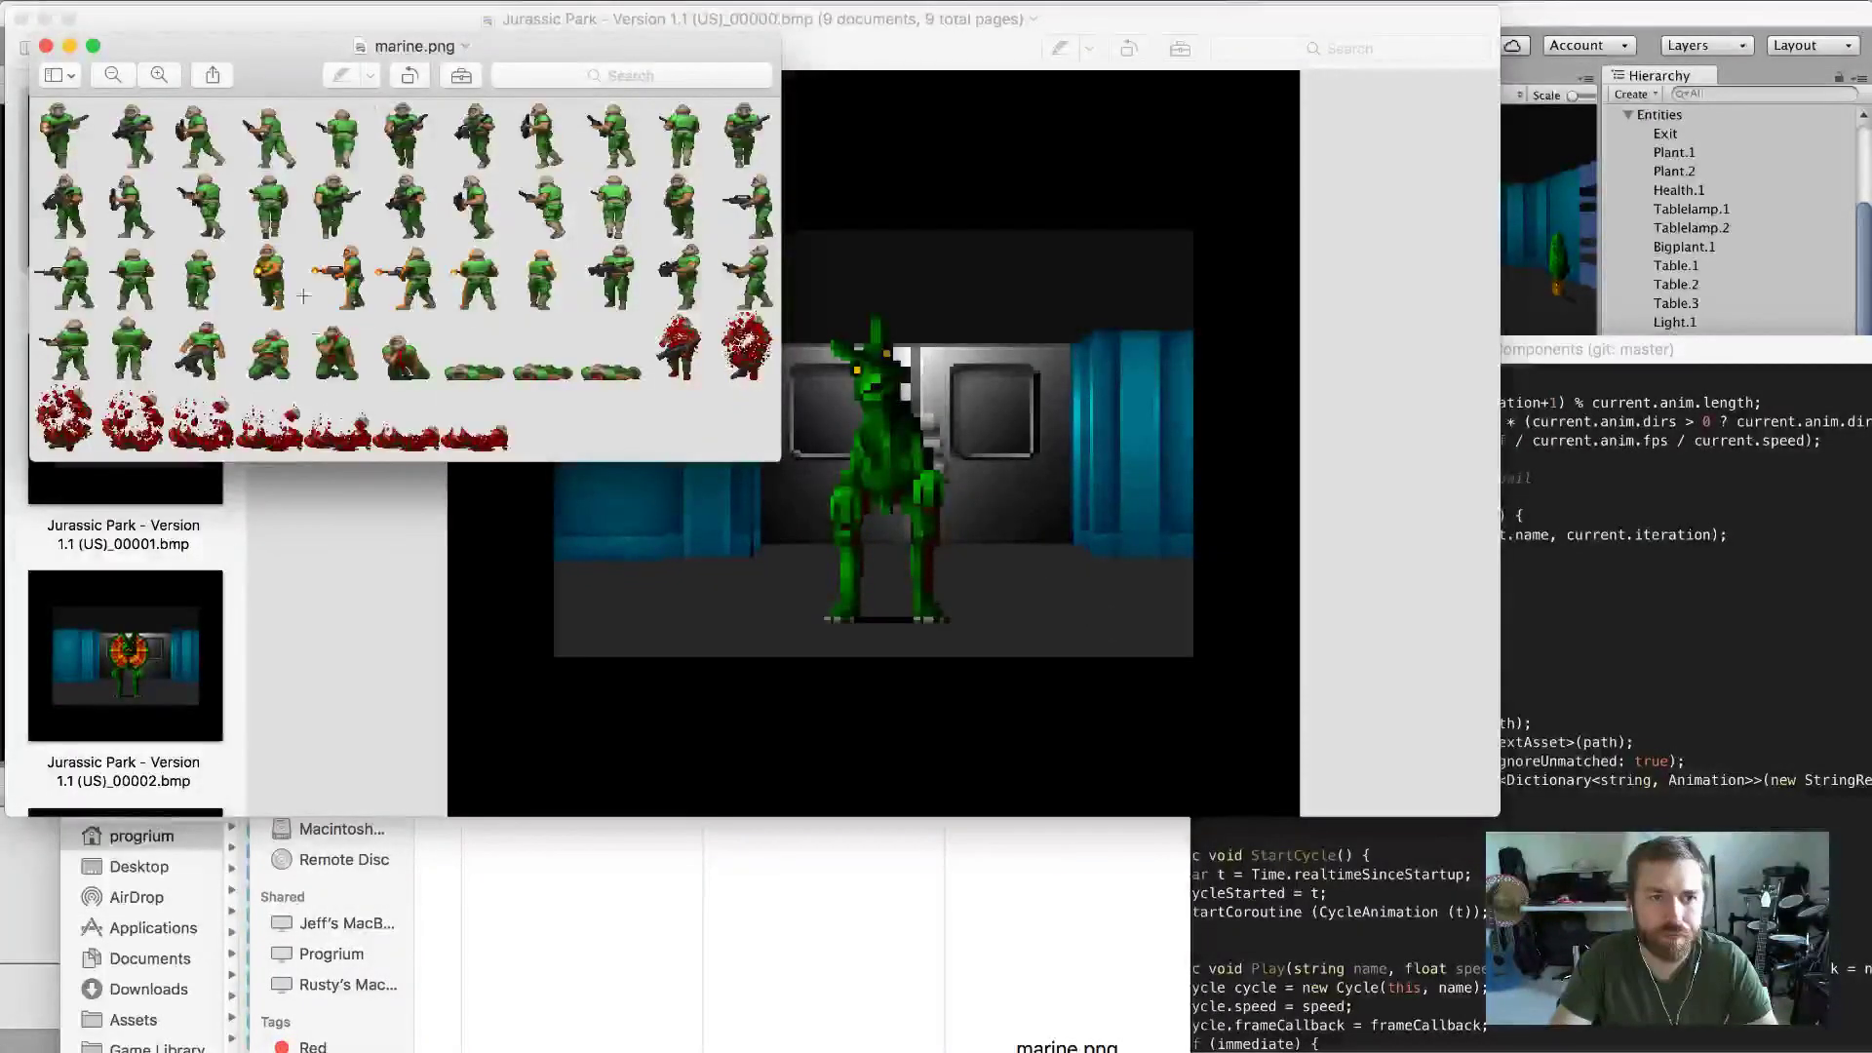
Return to marine.txt in TextEdit and place its window beneath the marine sprite sheet for comparison.
{"action": "key", "text": "super+Tab"}
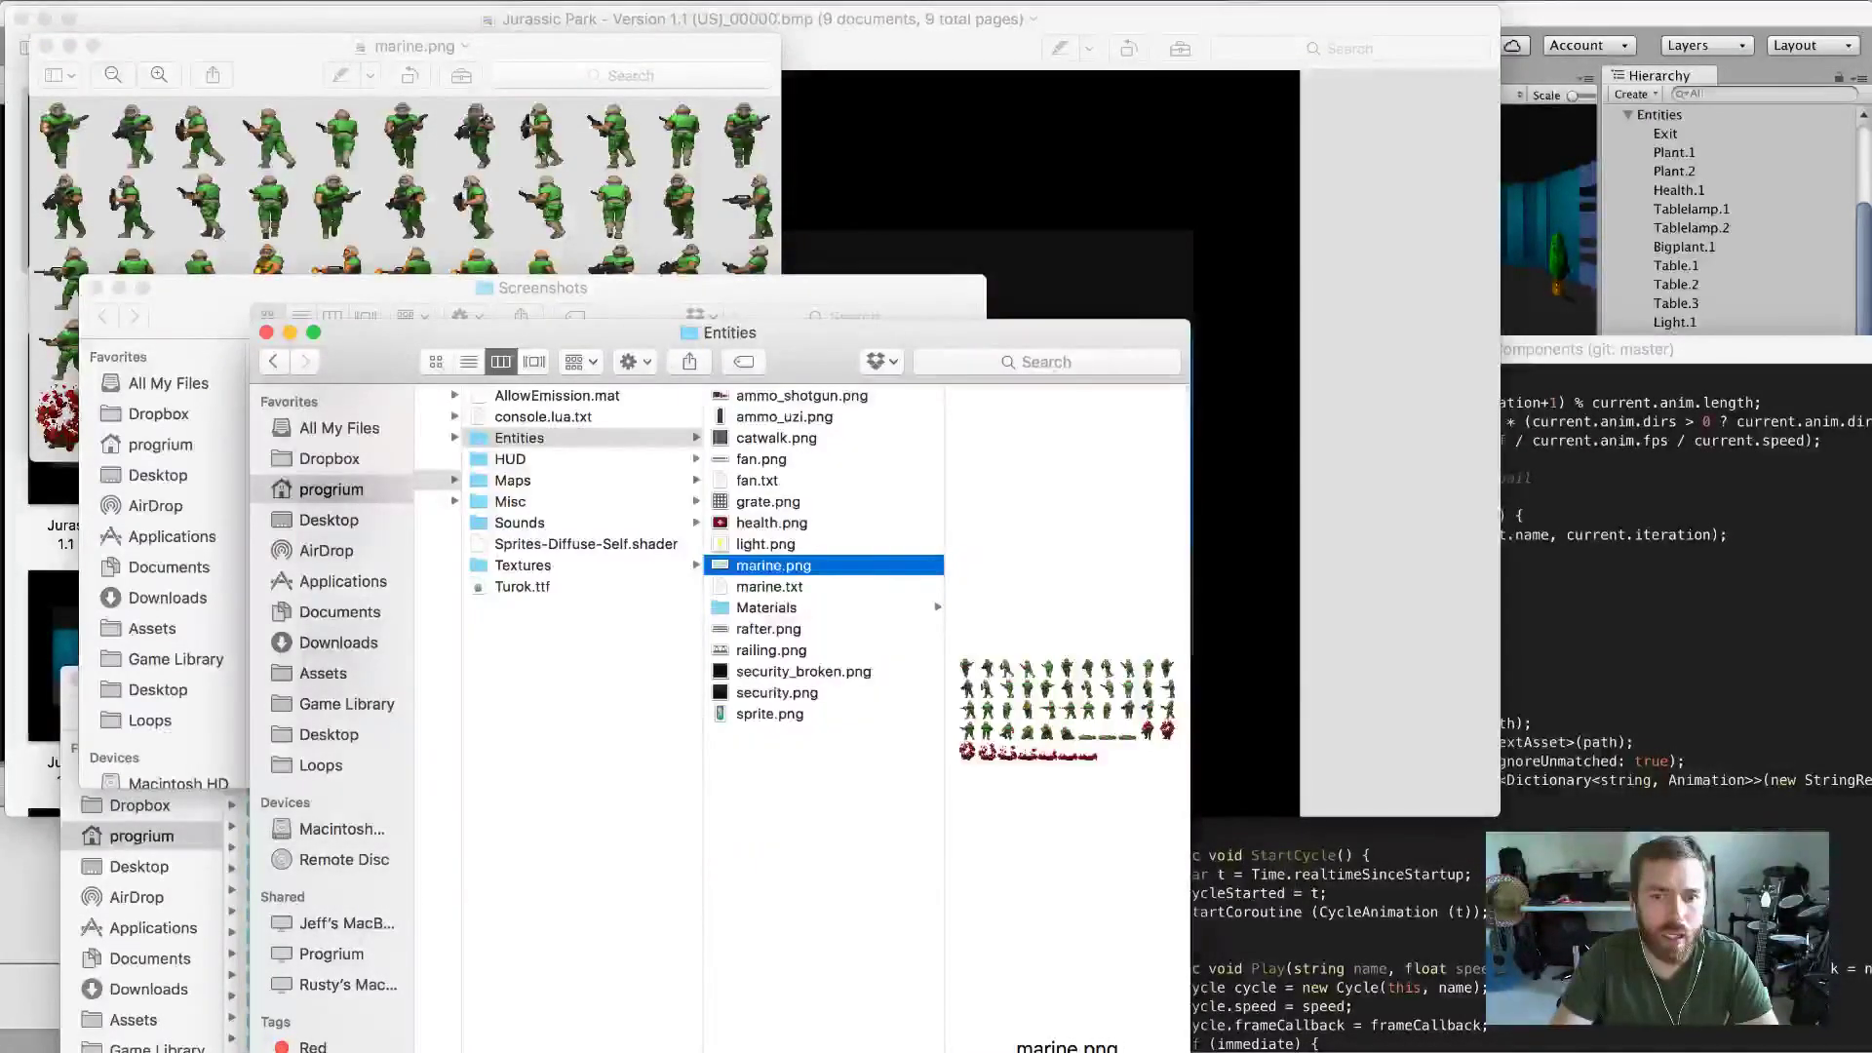
{"action": "key", "text": "super+Tab"}
{"action": "key", "text": "super+Tab"}
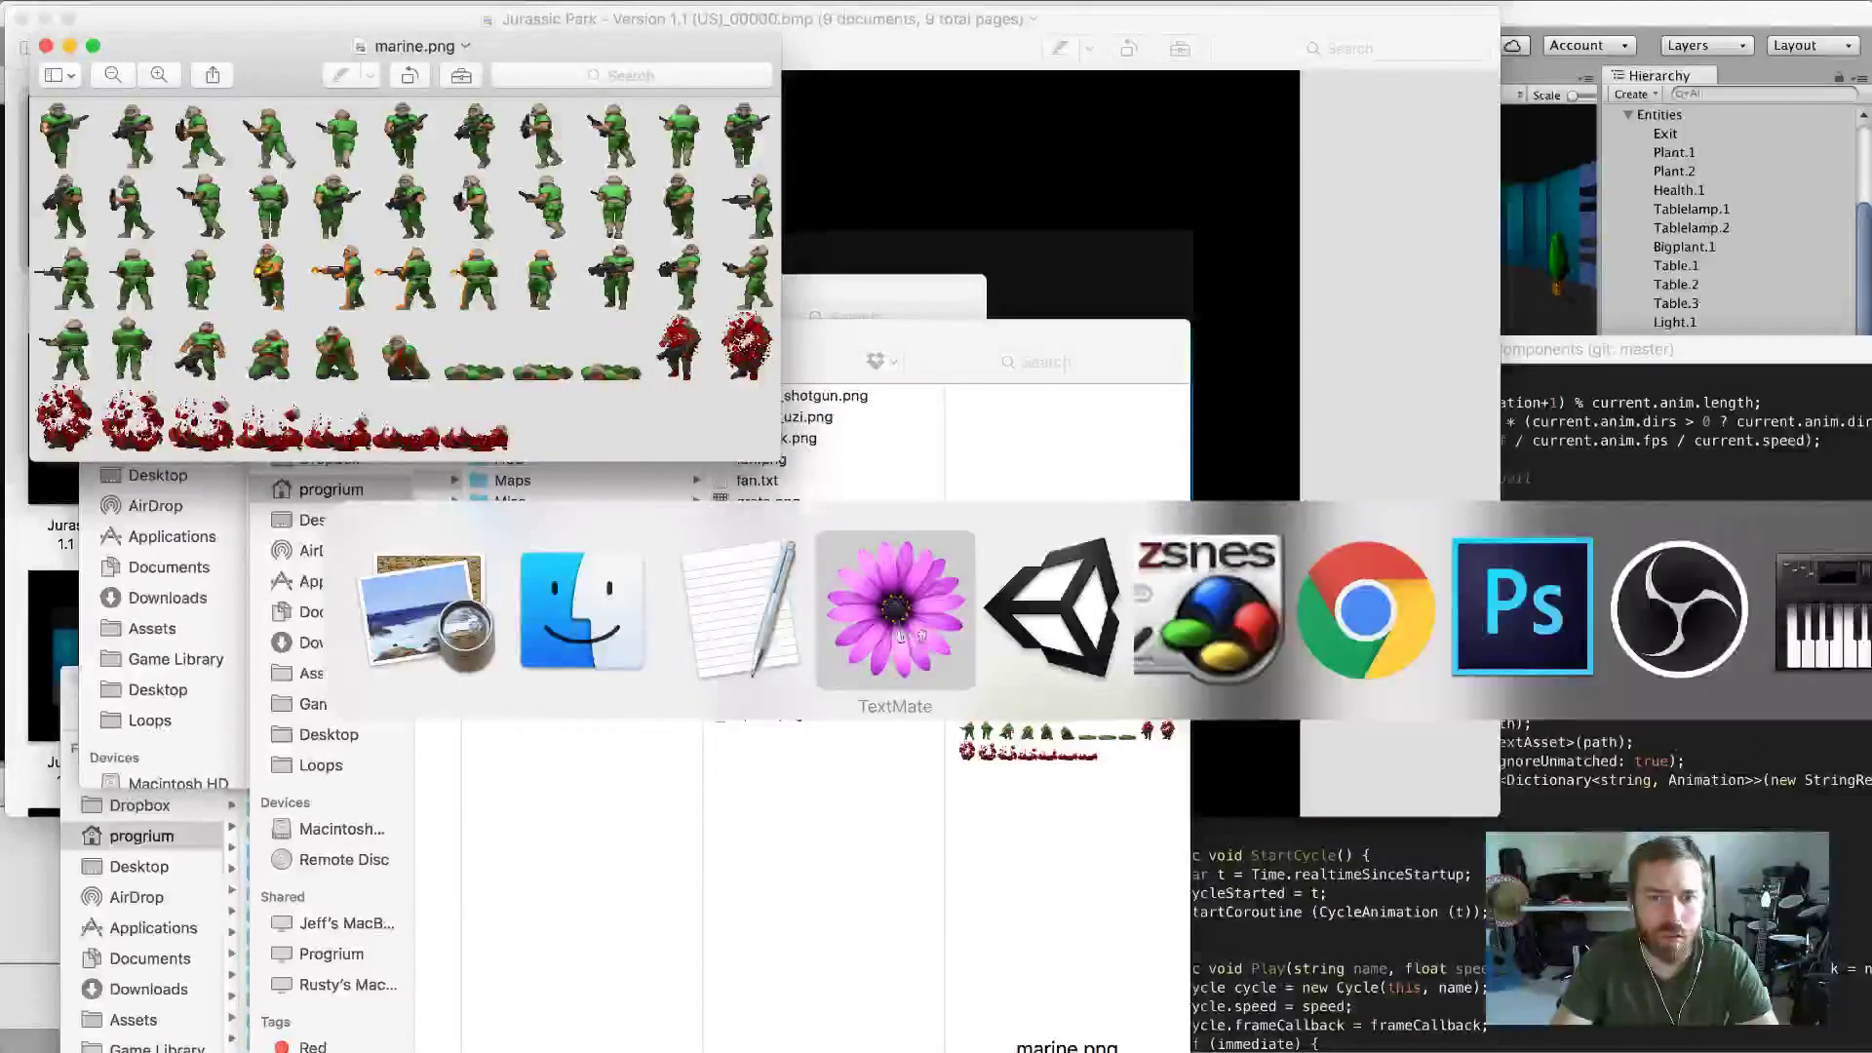
{"action": "key", "text": "super+Tab"}
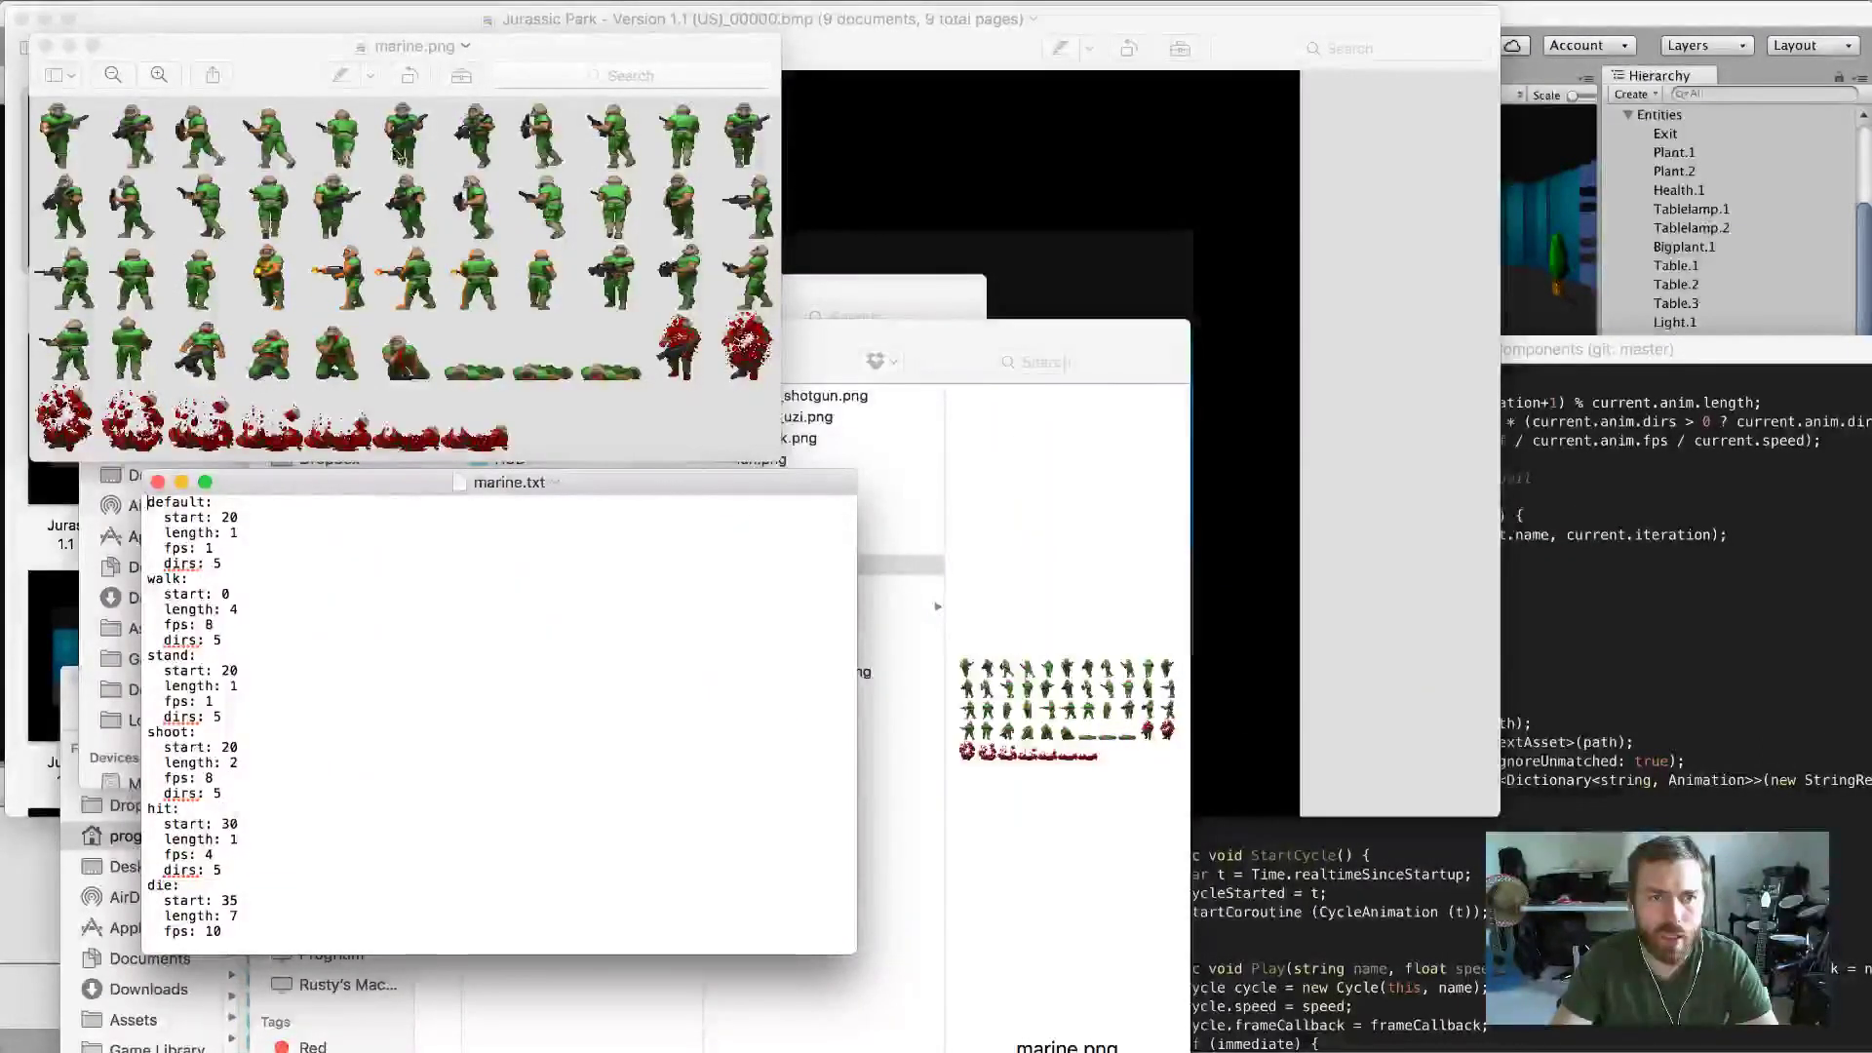
Examine the start, length, fps and dirs fields of the default animation in marine.txt against the sprite sheet.
{"action": "left_click", "coordinate": [313, 589]}
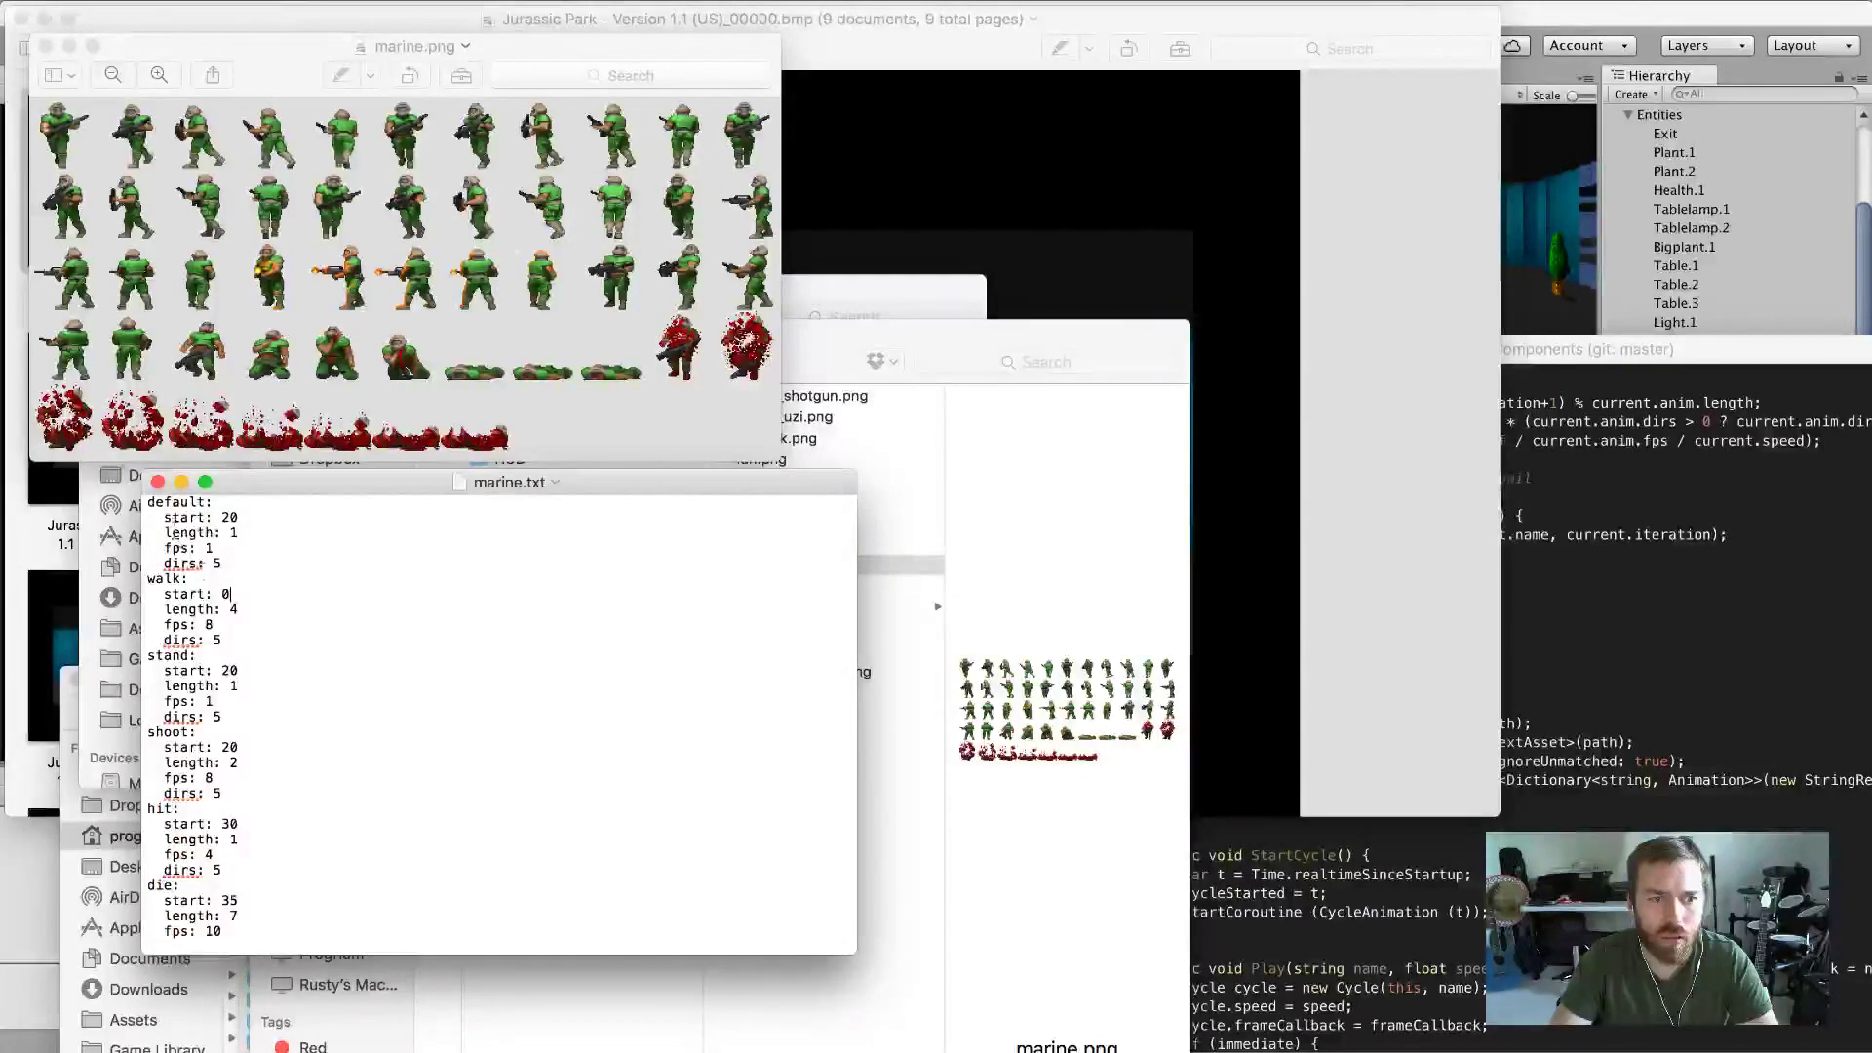
{"action": "left_click_drag", "start_coordinate": [152, 504], "coordinate": [487, 936]}
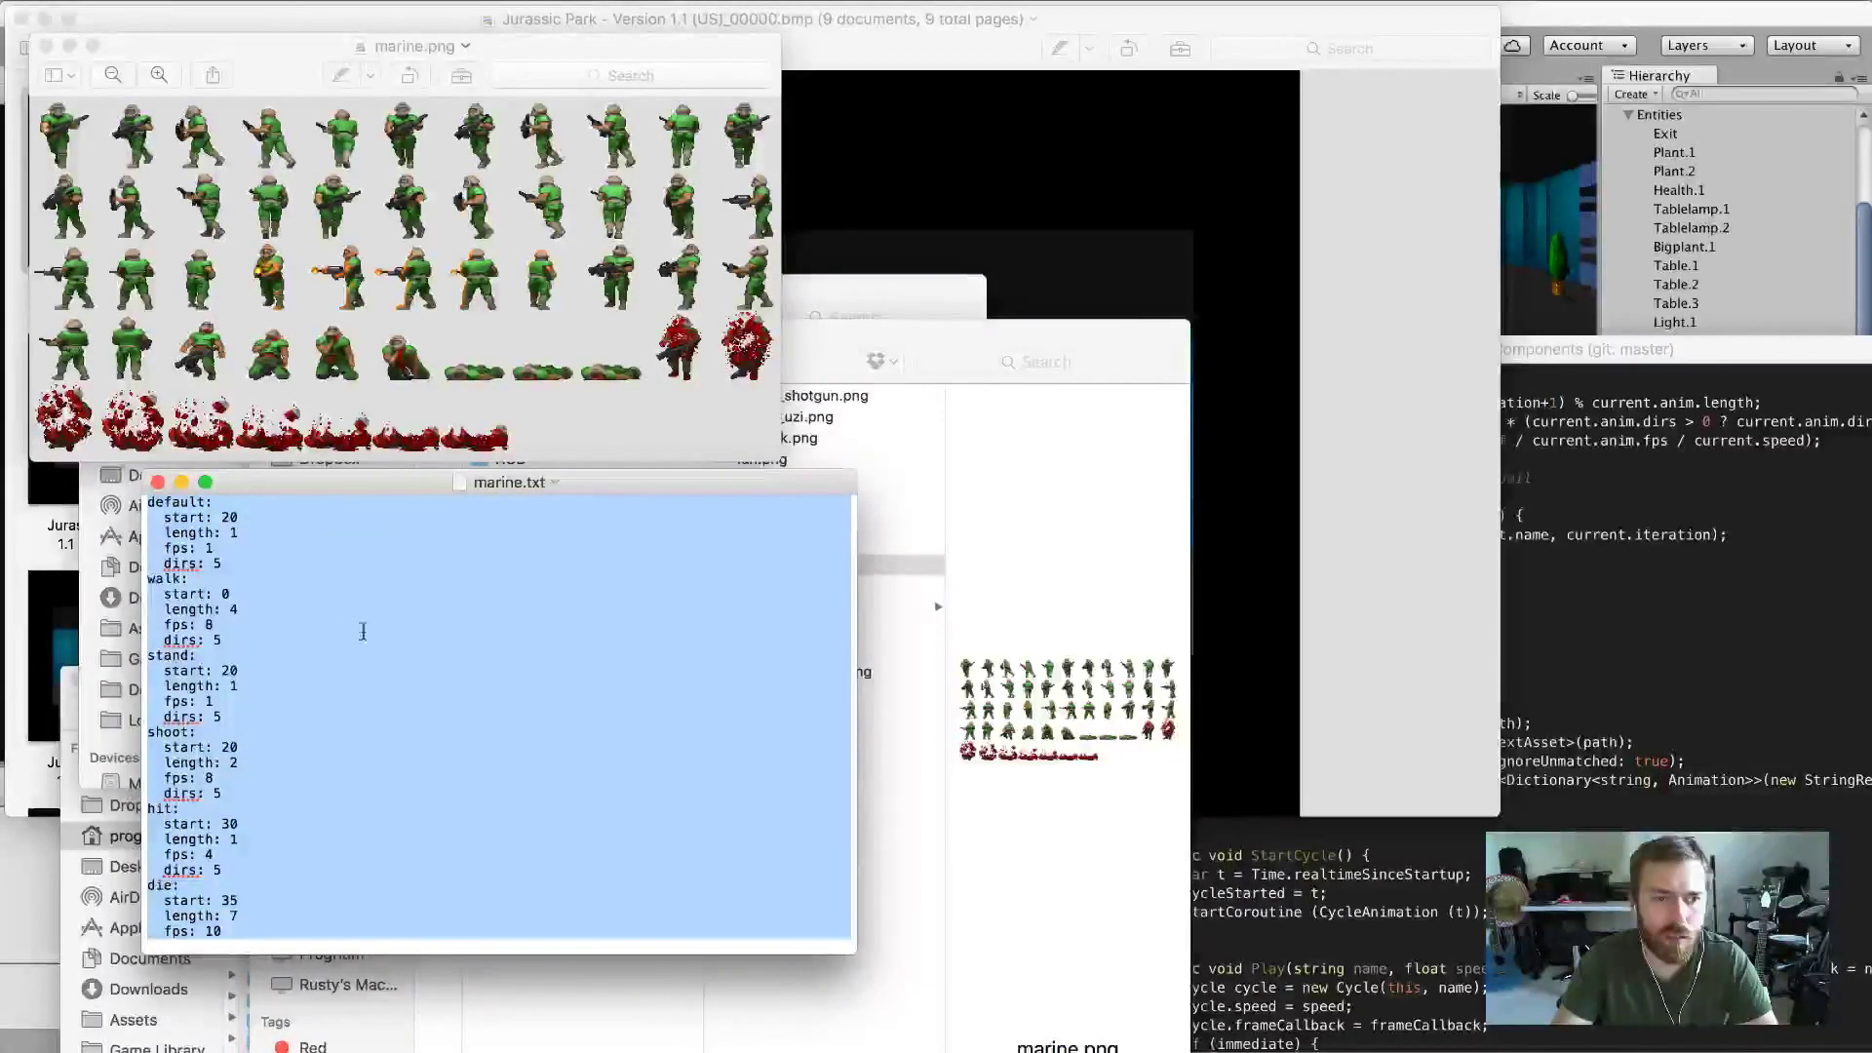
{"action": "left_click", "coordinate": [252, 591]}
{"action": "left_click_drag", "start_coordinate": [164, 519], "coordinate": [360, 520]}
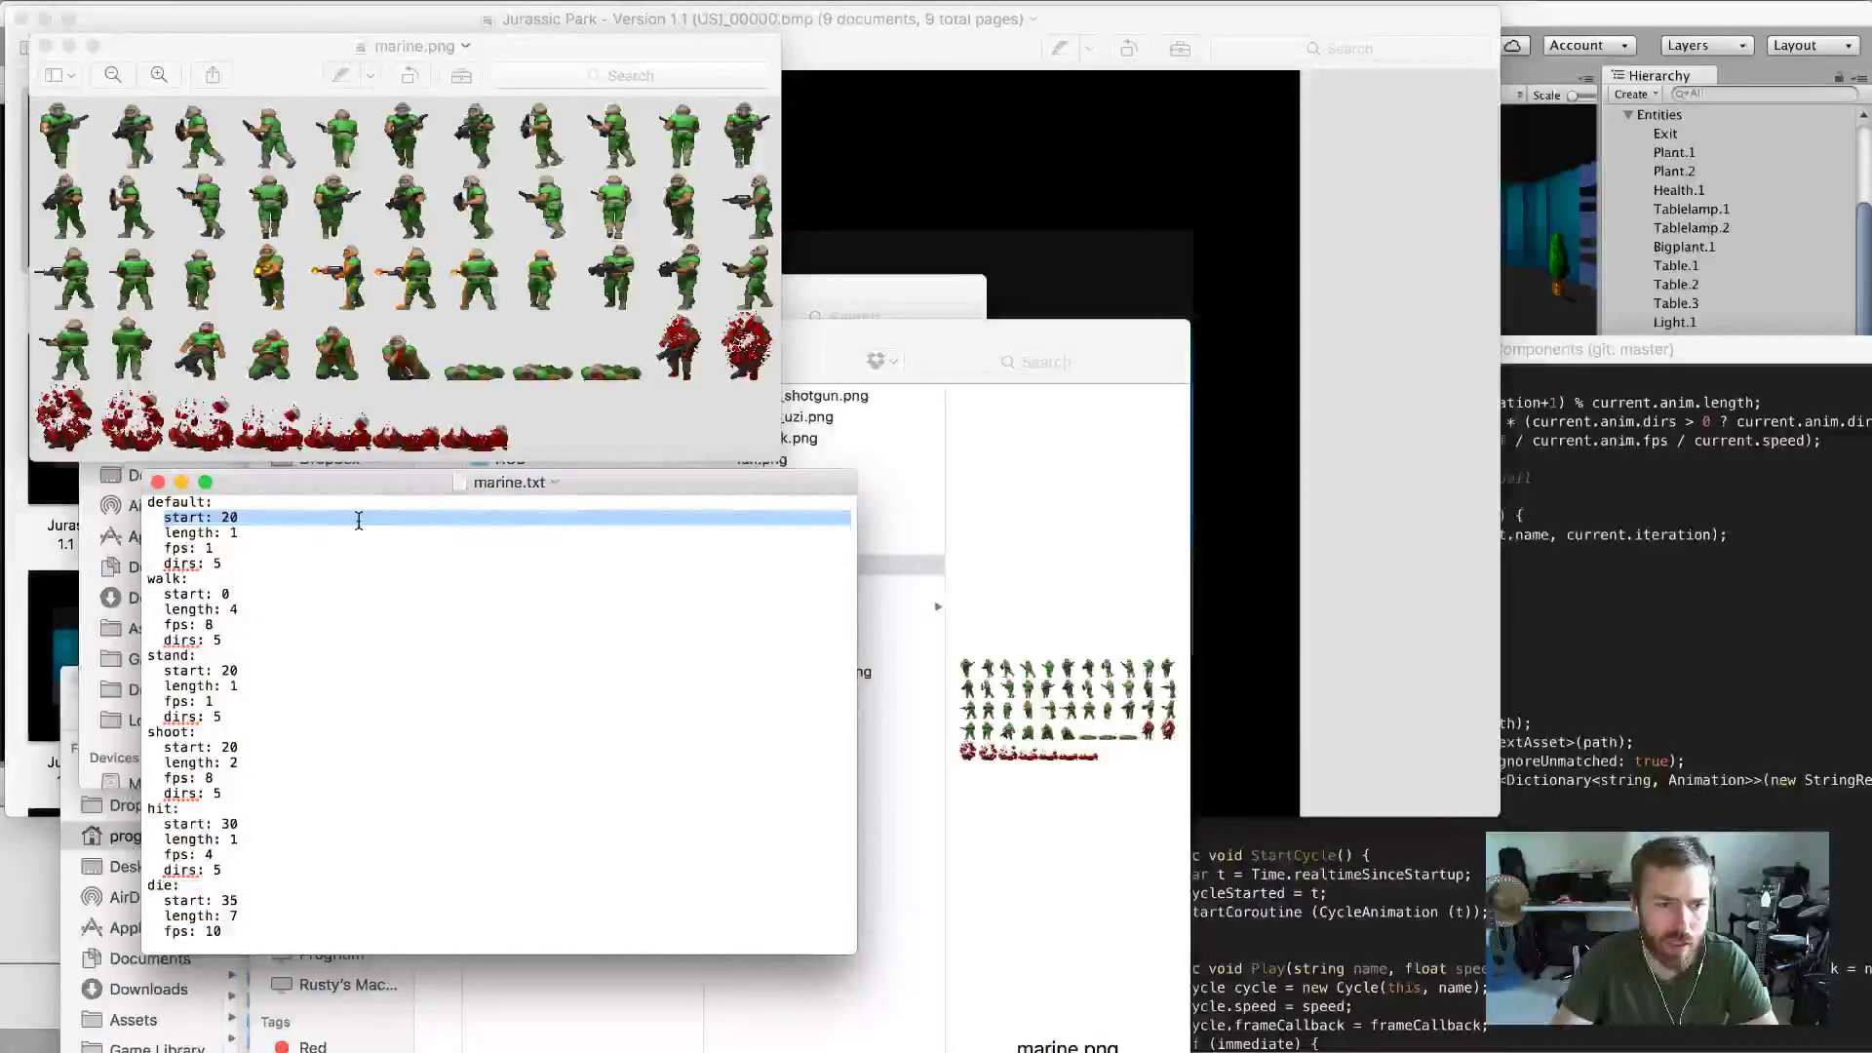
{"action": "left_click_drag", "start_coordinate": [162, 533], "coordinate": [309, 544]}
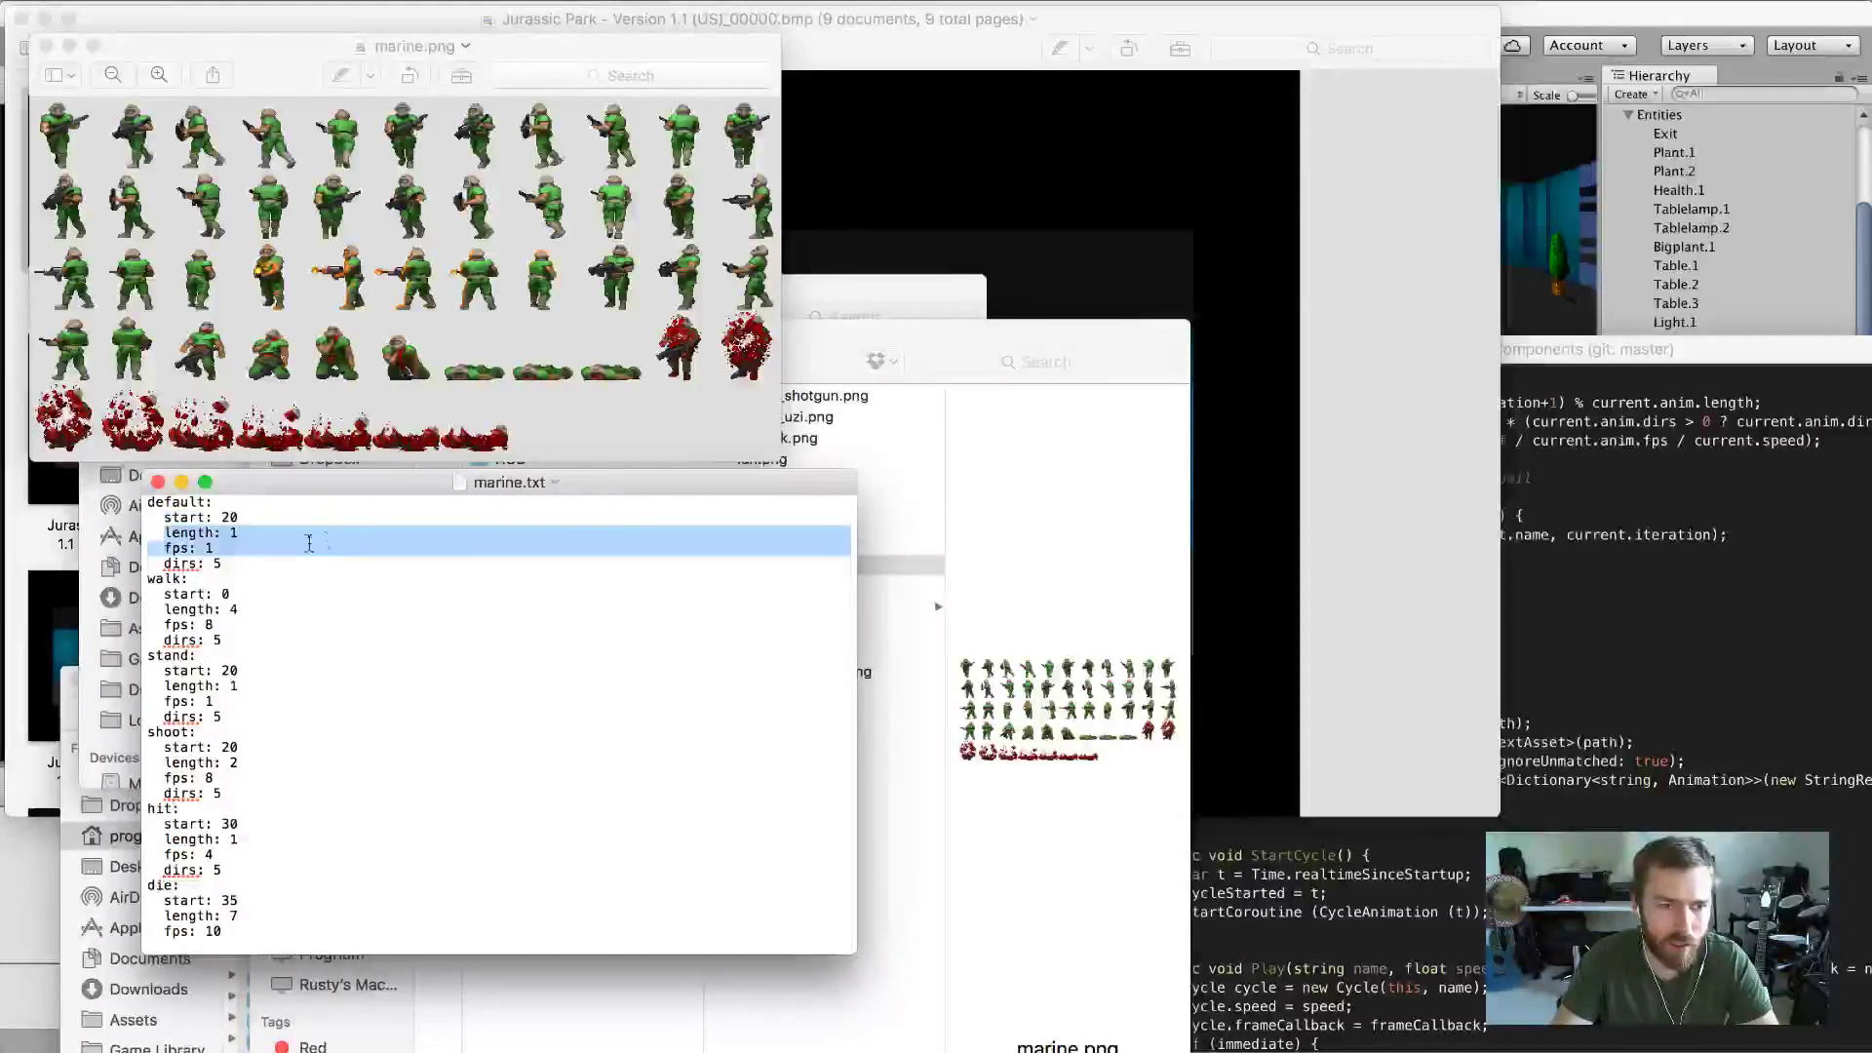
{"action": "left_click", "coordinate": [171, 593]}
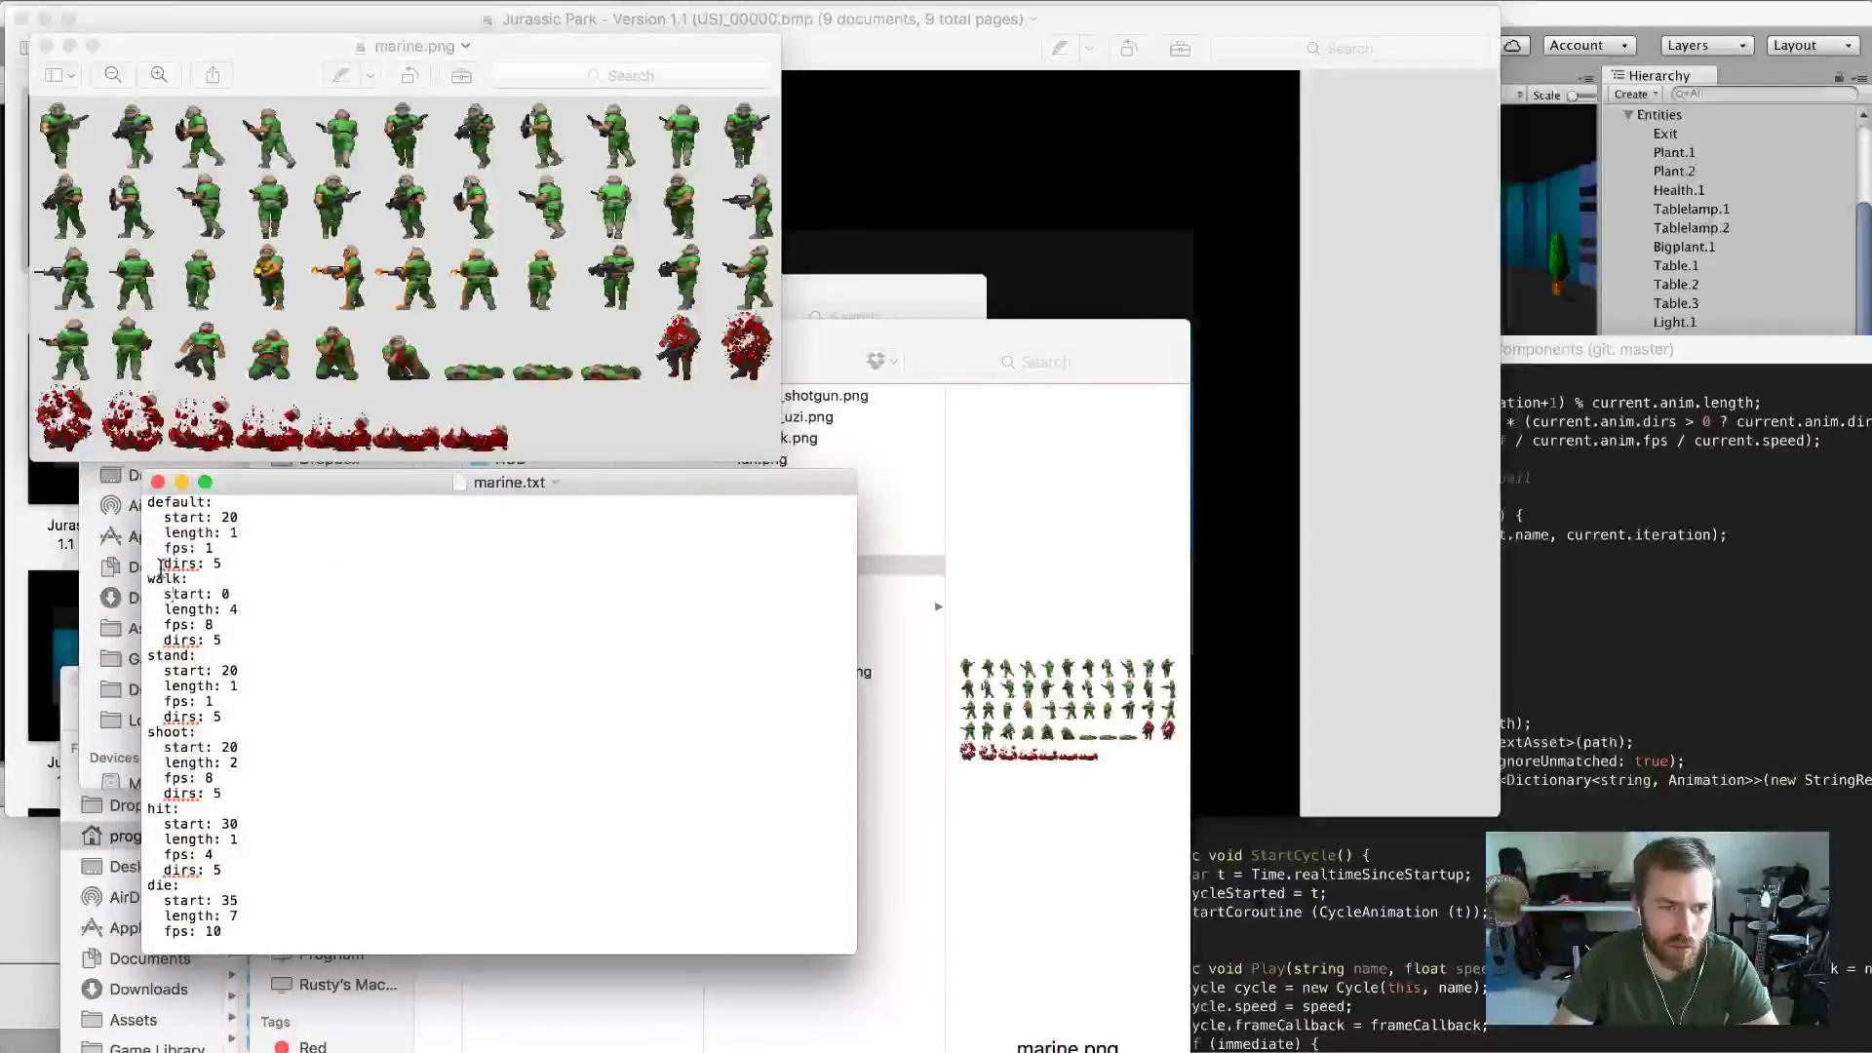
{"action": "left_click_drag", "start_coordinate": [160, 566], "coordinate": [247, 568]}
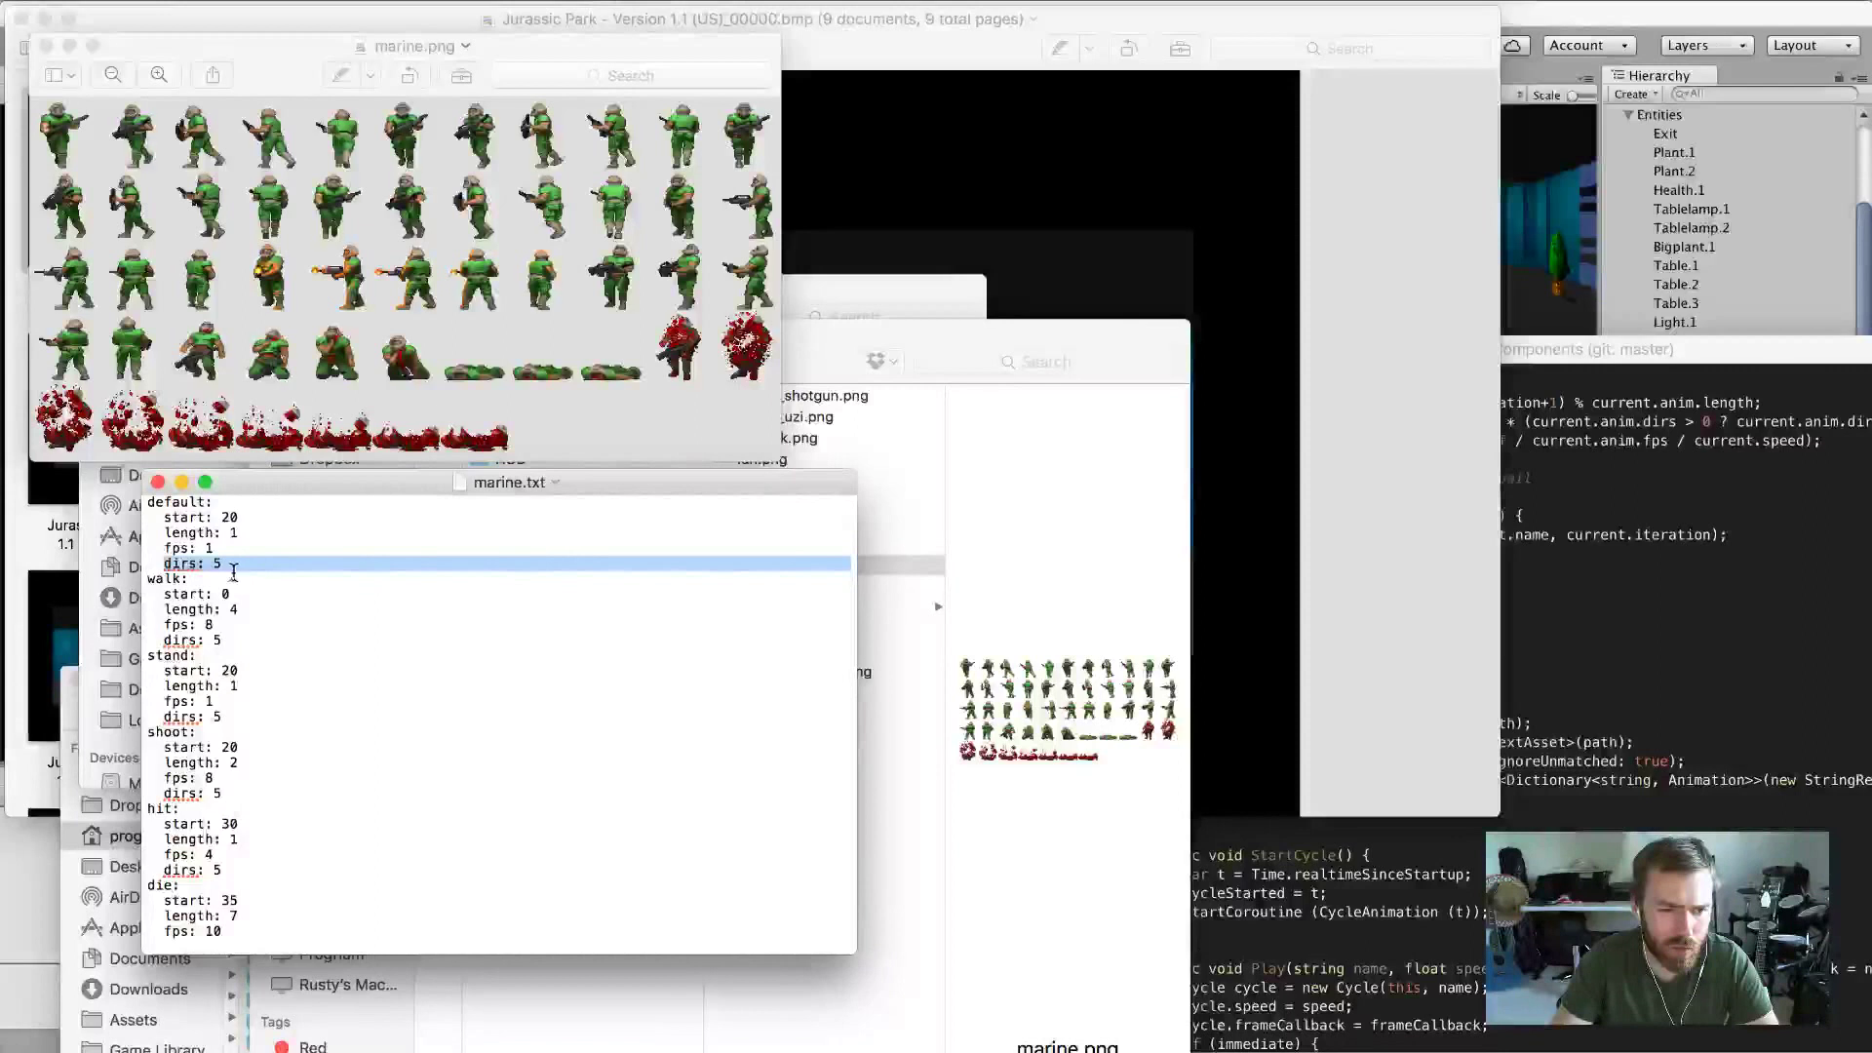
{"action": "left_click", "coordinate": [308, 666]}
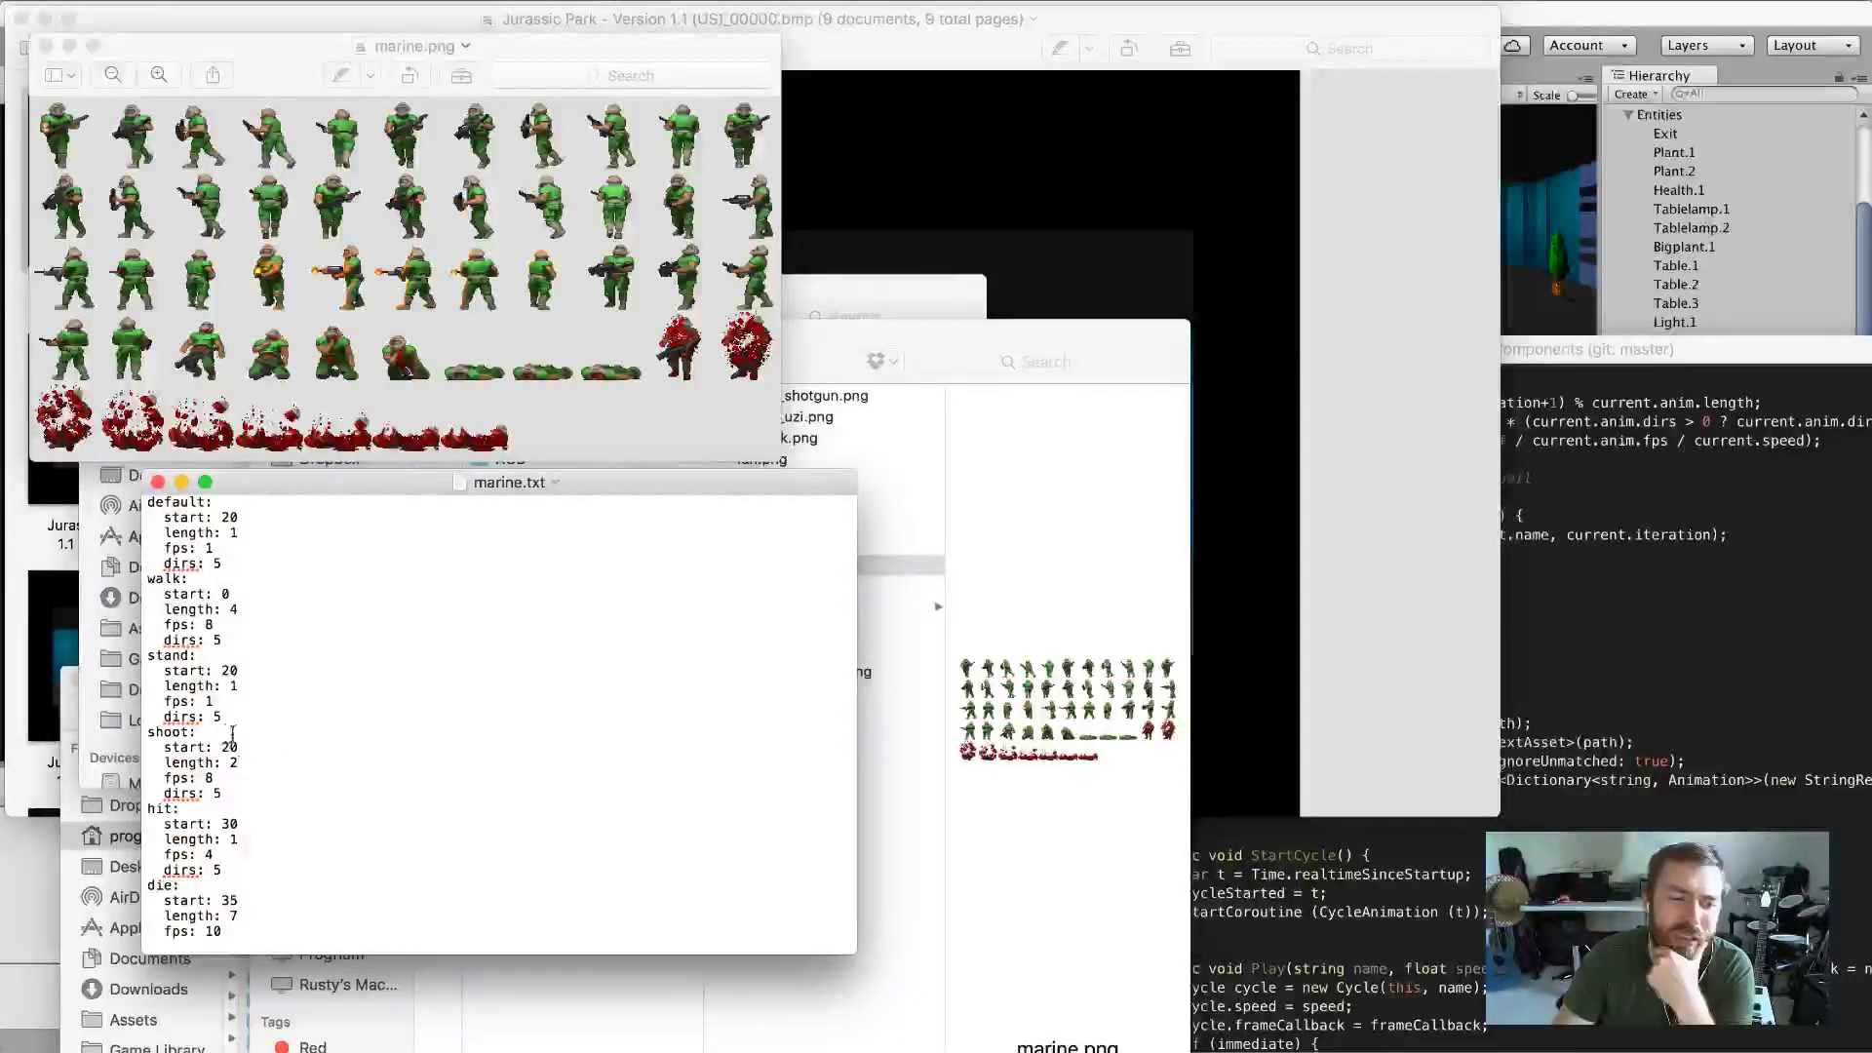
Compare the stand, shoot and die animation definitions in marine.txt with the frames in the sprite sheet.
{"action": "left_click_drag", "start_coordinate": [232, 733], "coordinate": [136, 656]}
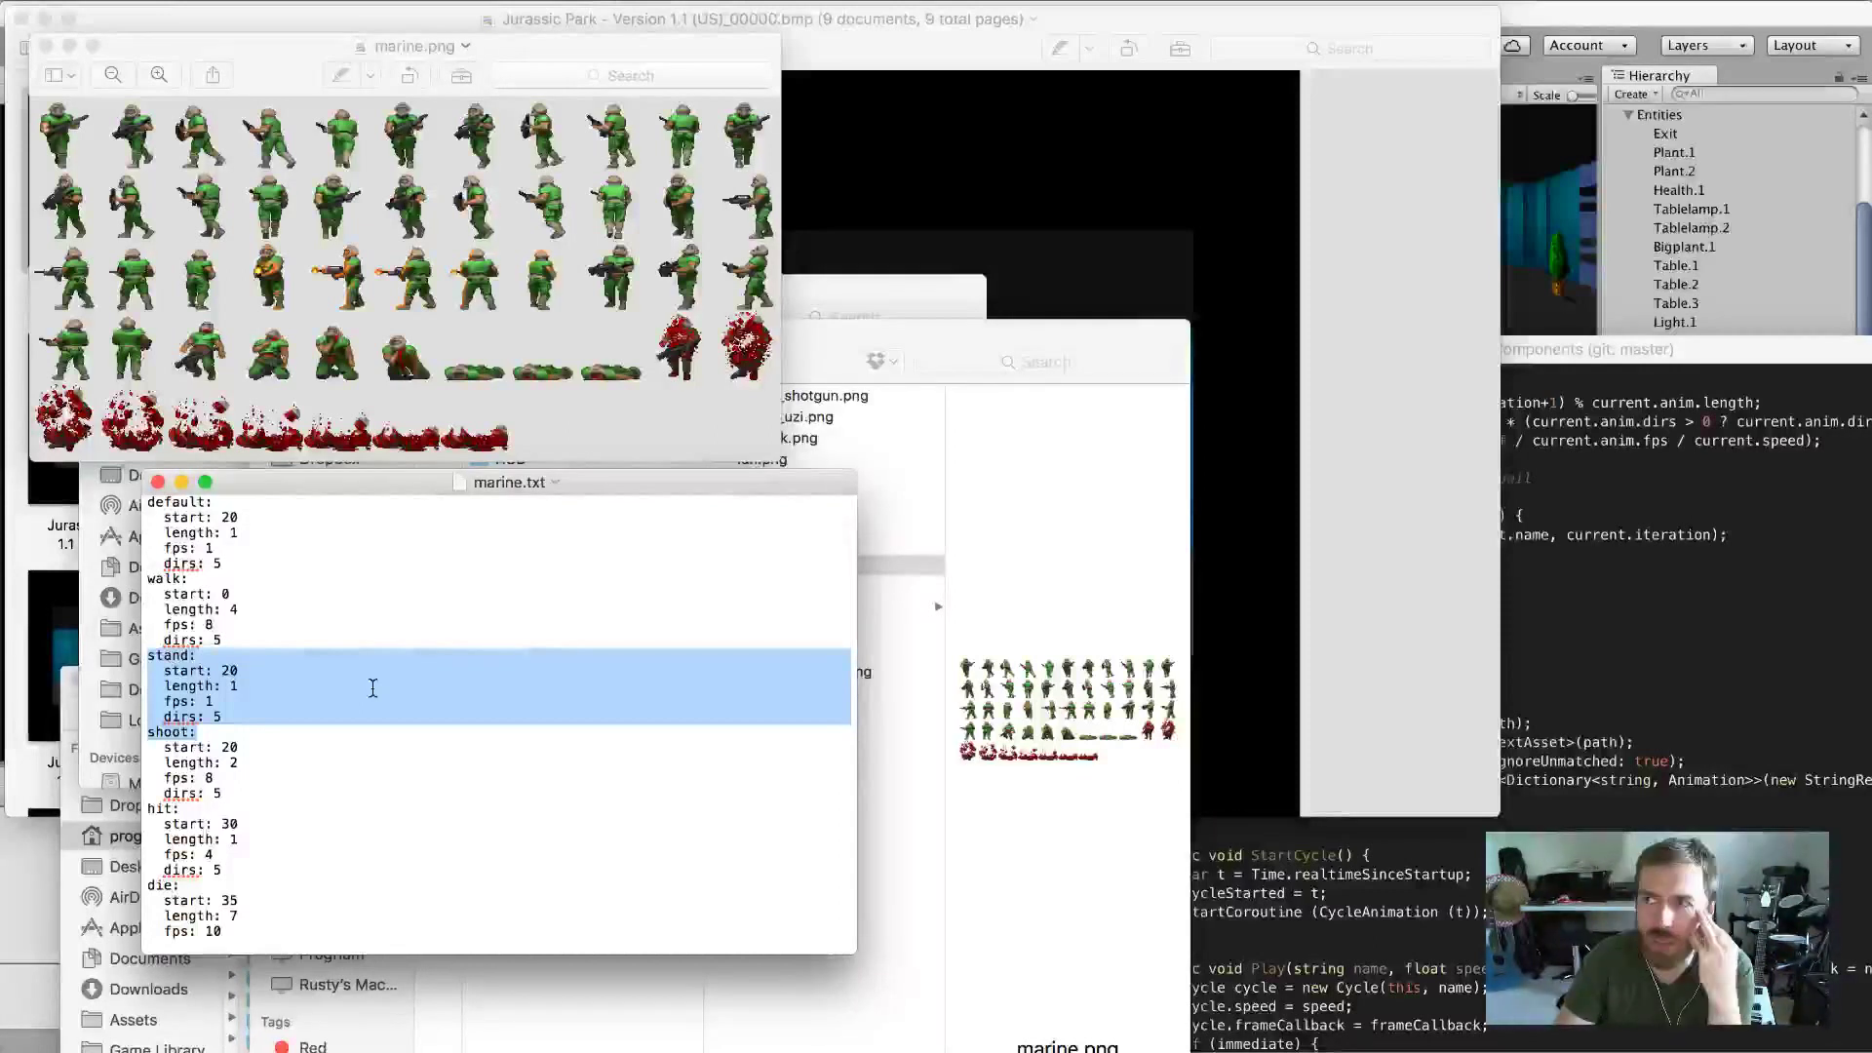
{"action": "left_click", "coordinate": [348, 690]}
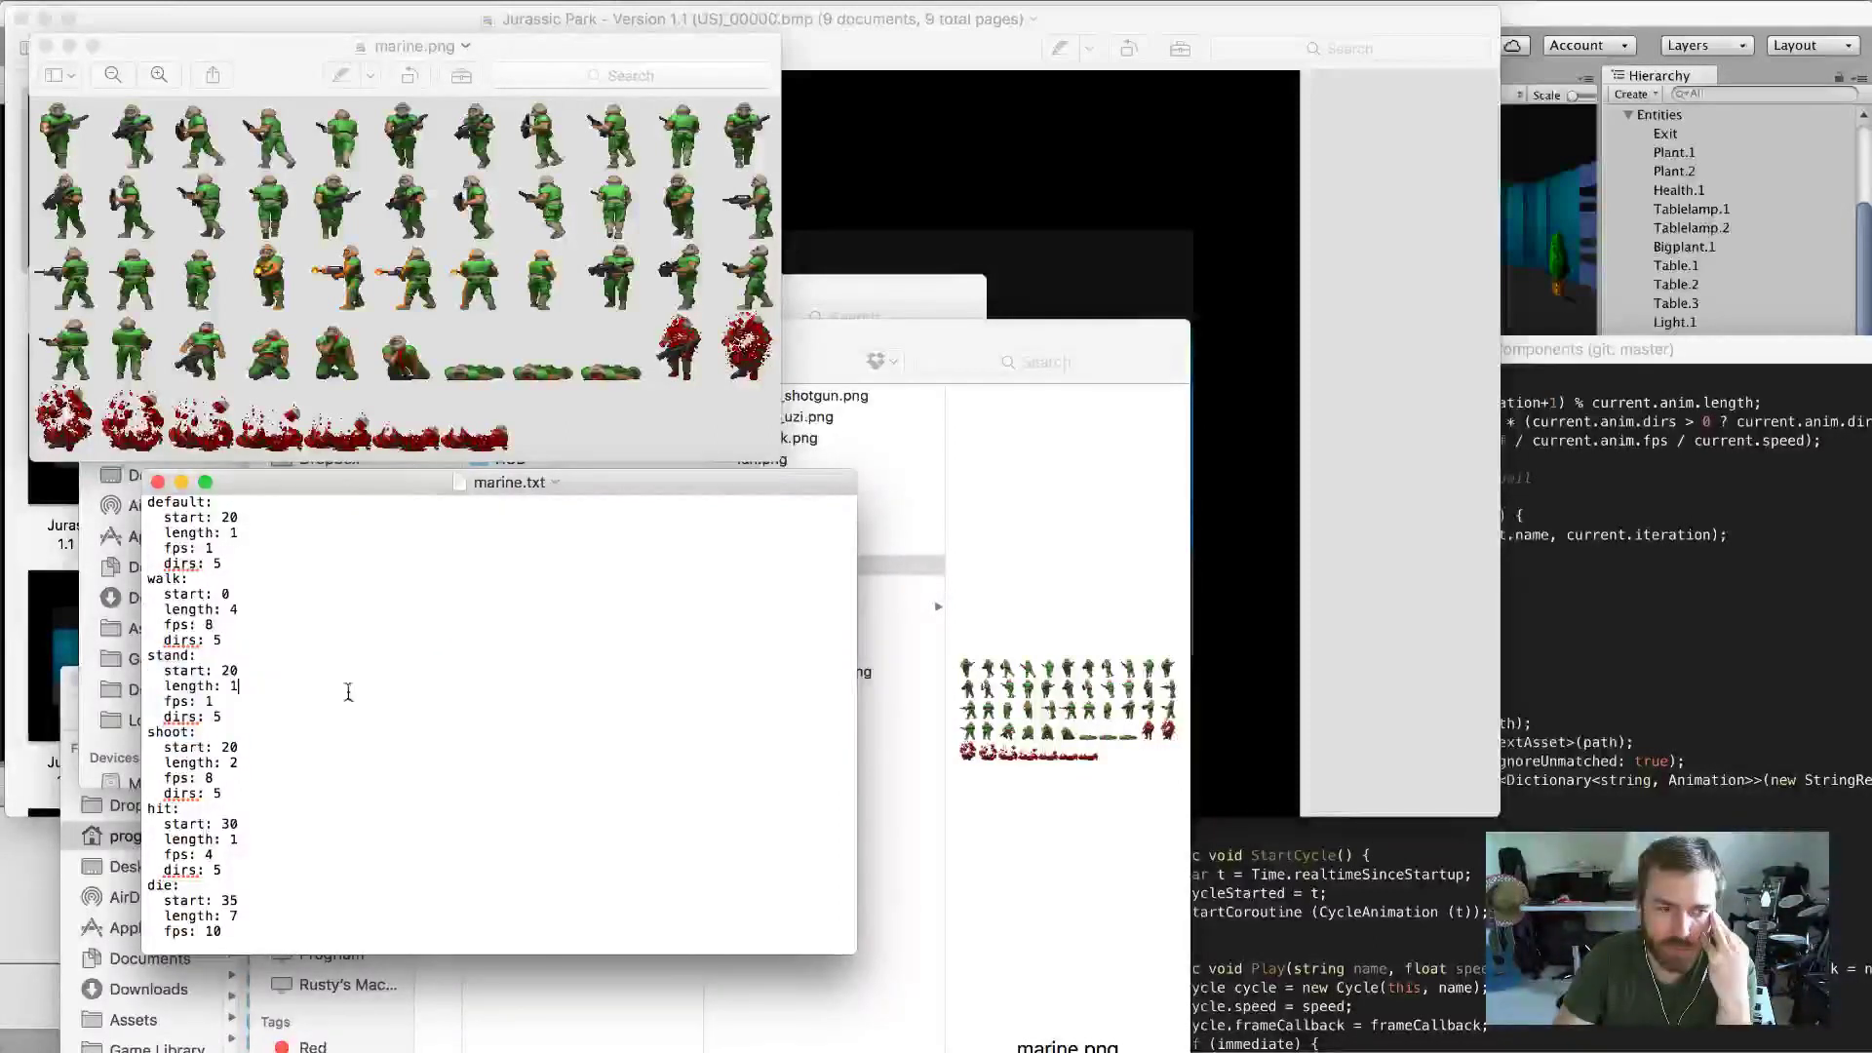
{"action": "left_click", "coordinate": [224, 732]}
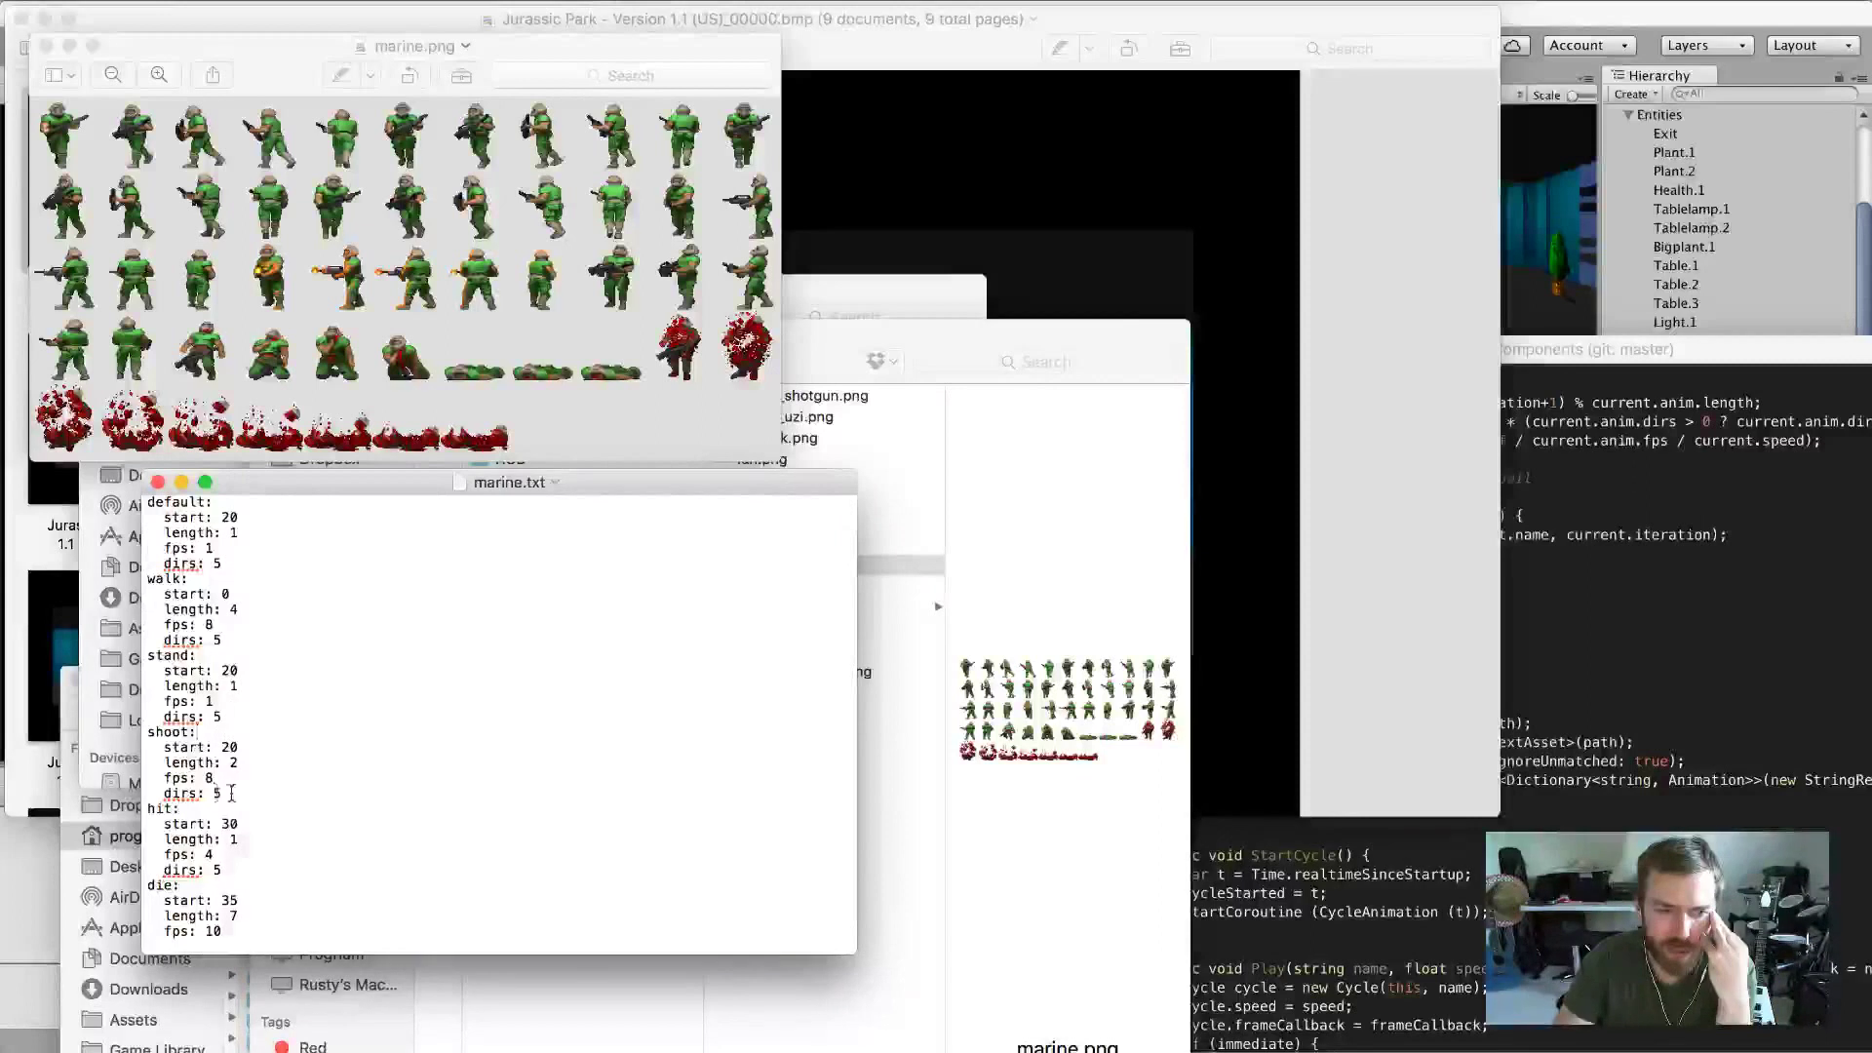
{"action": "left_click_drag", "start_coordinate": [231, 792], "coordinate": [148, 730]}
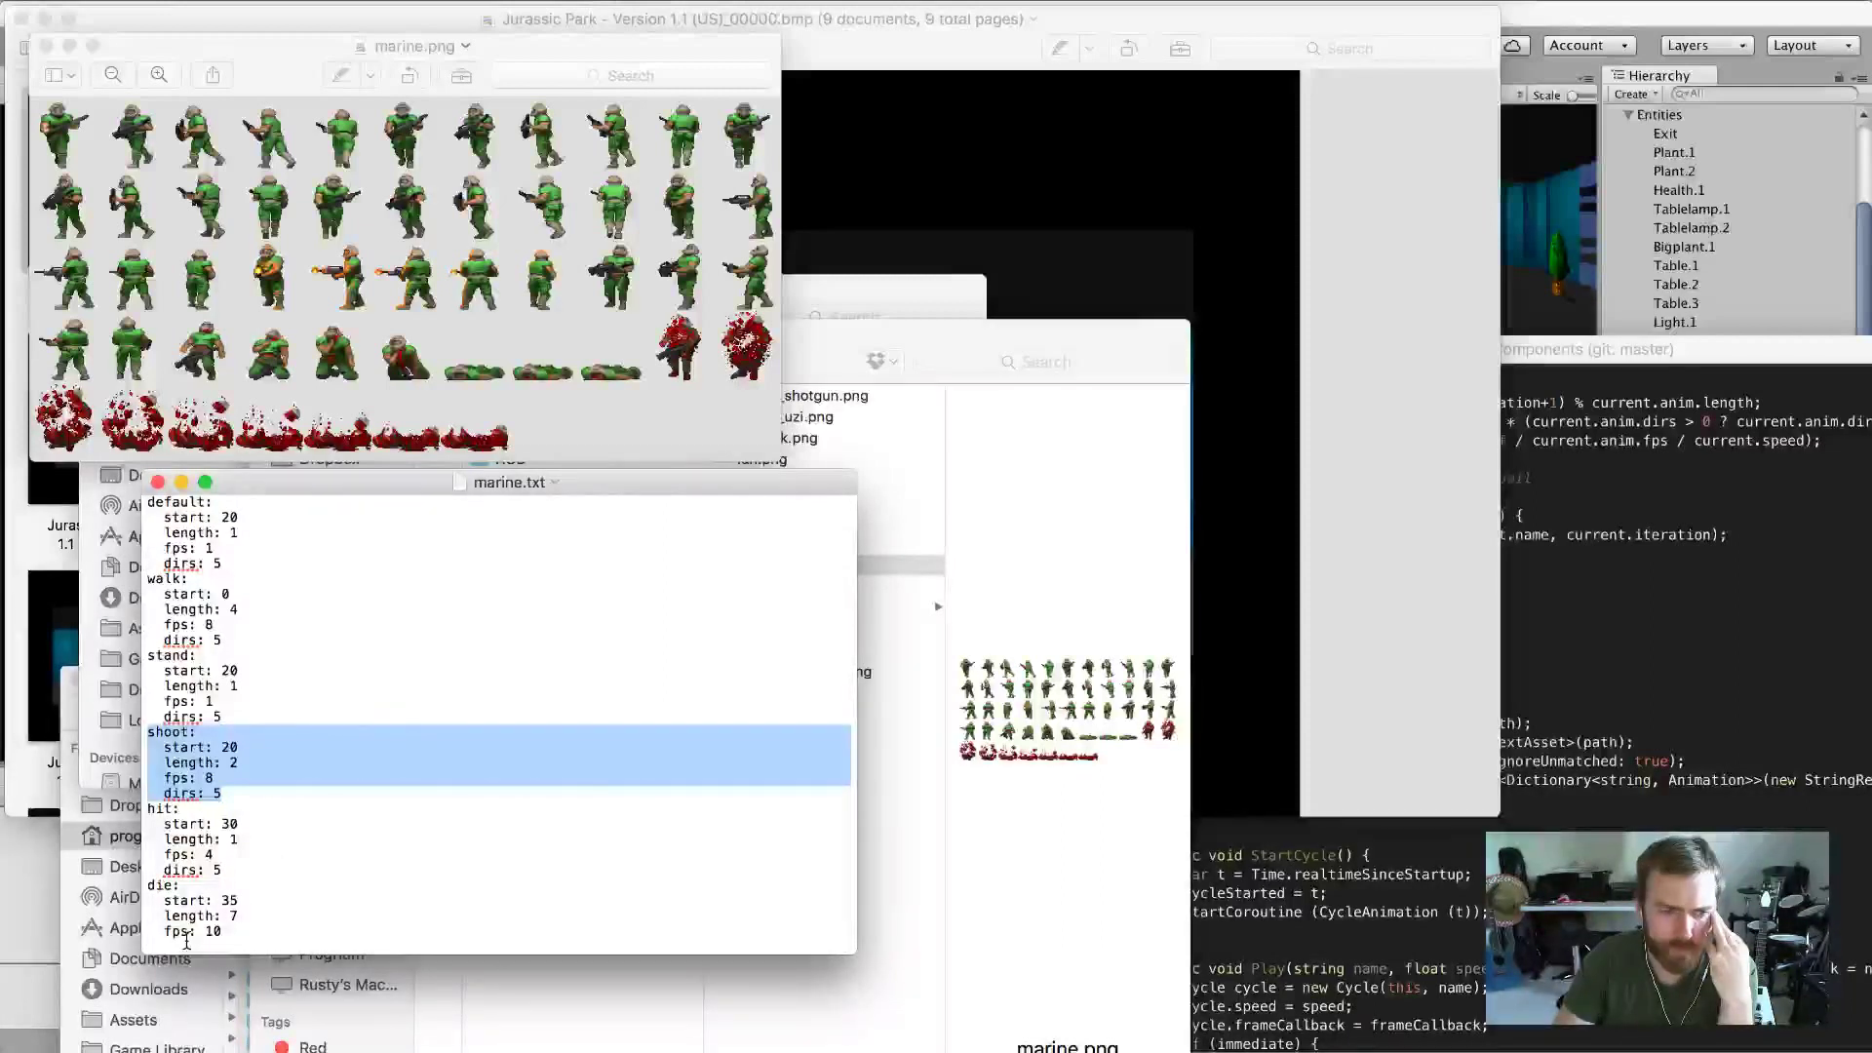
{"action": "left_click", "coordinate": [255, 927]}
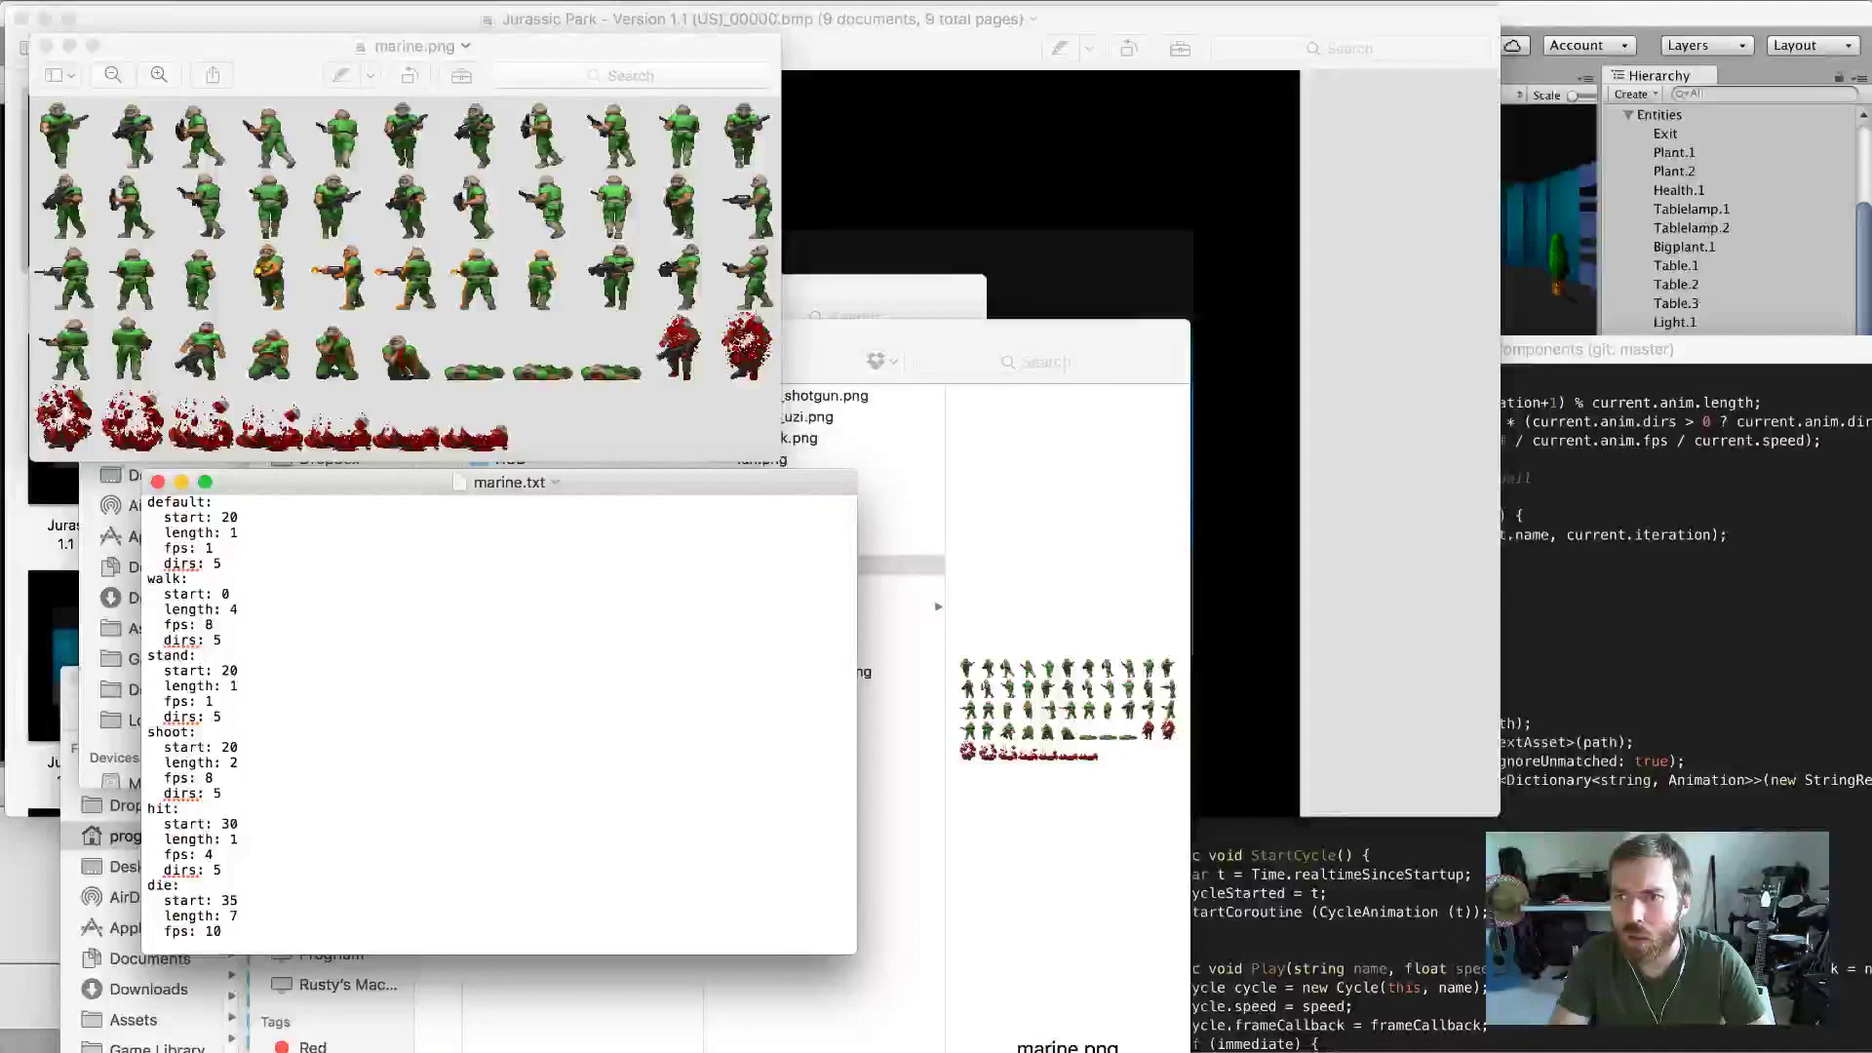
Switch to Unity, run the JP scene, and walk through the swinging doors up to the green spitter in the kitchen.
{"action": "left_click", "coordinate": [996, 86]}
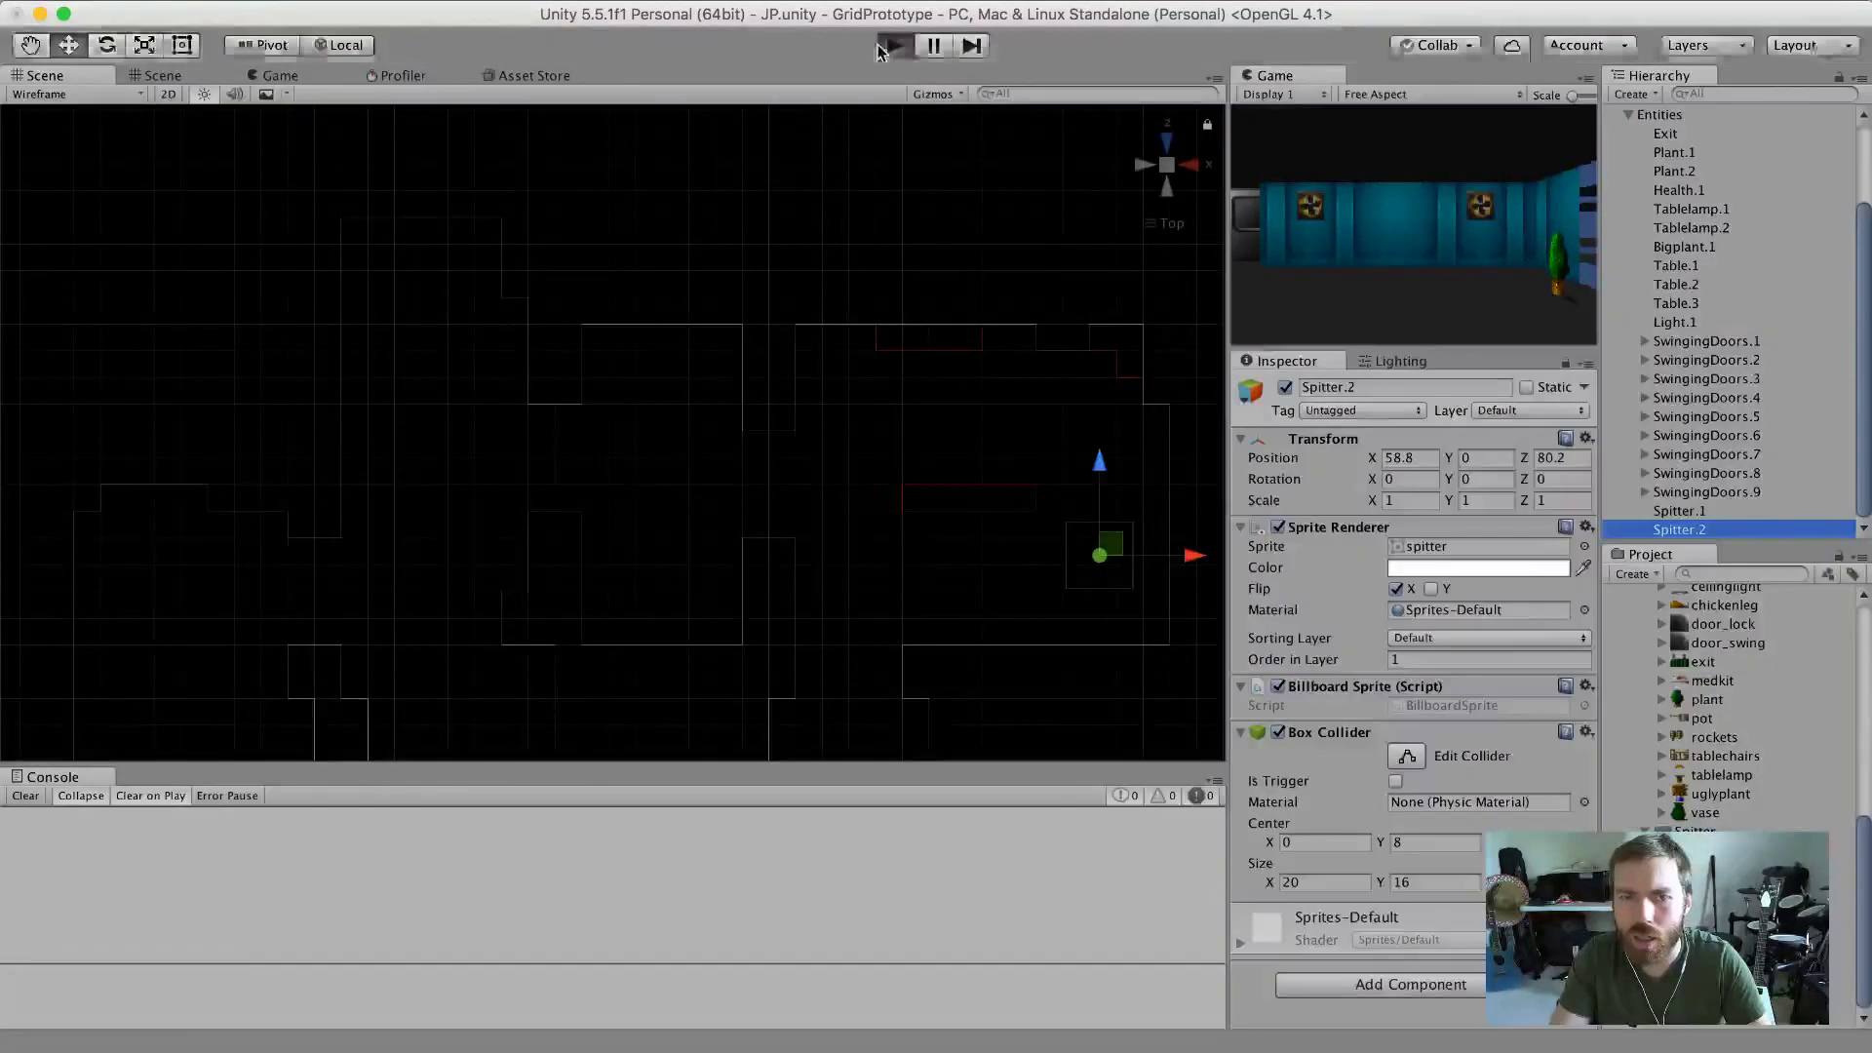
{"action": "left_click", "coordinate": [881, 49]}
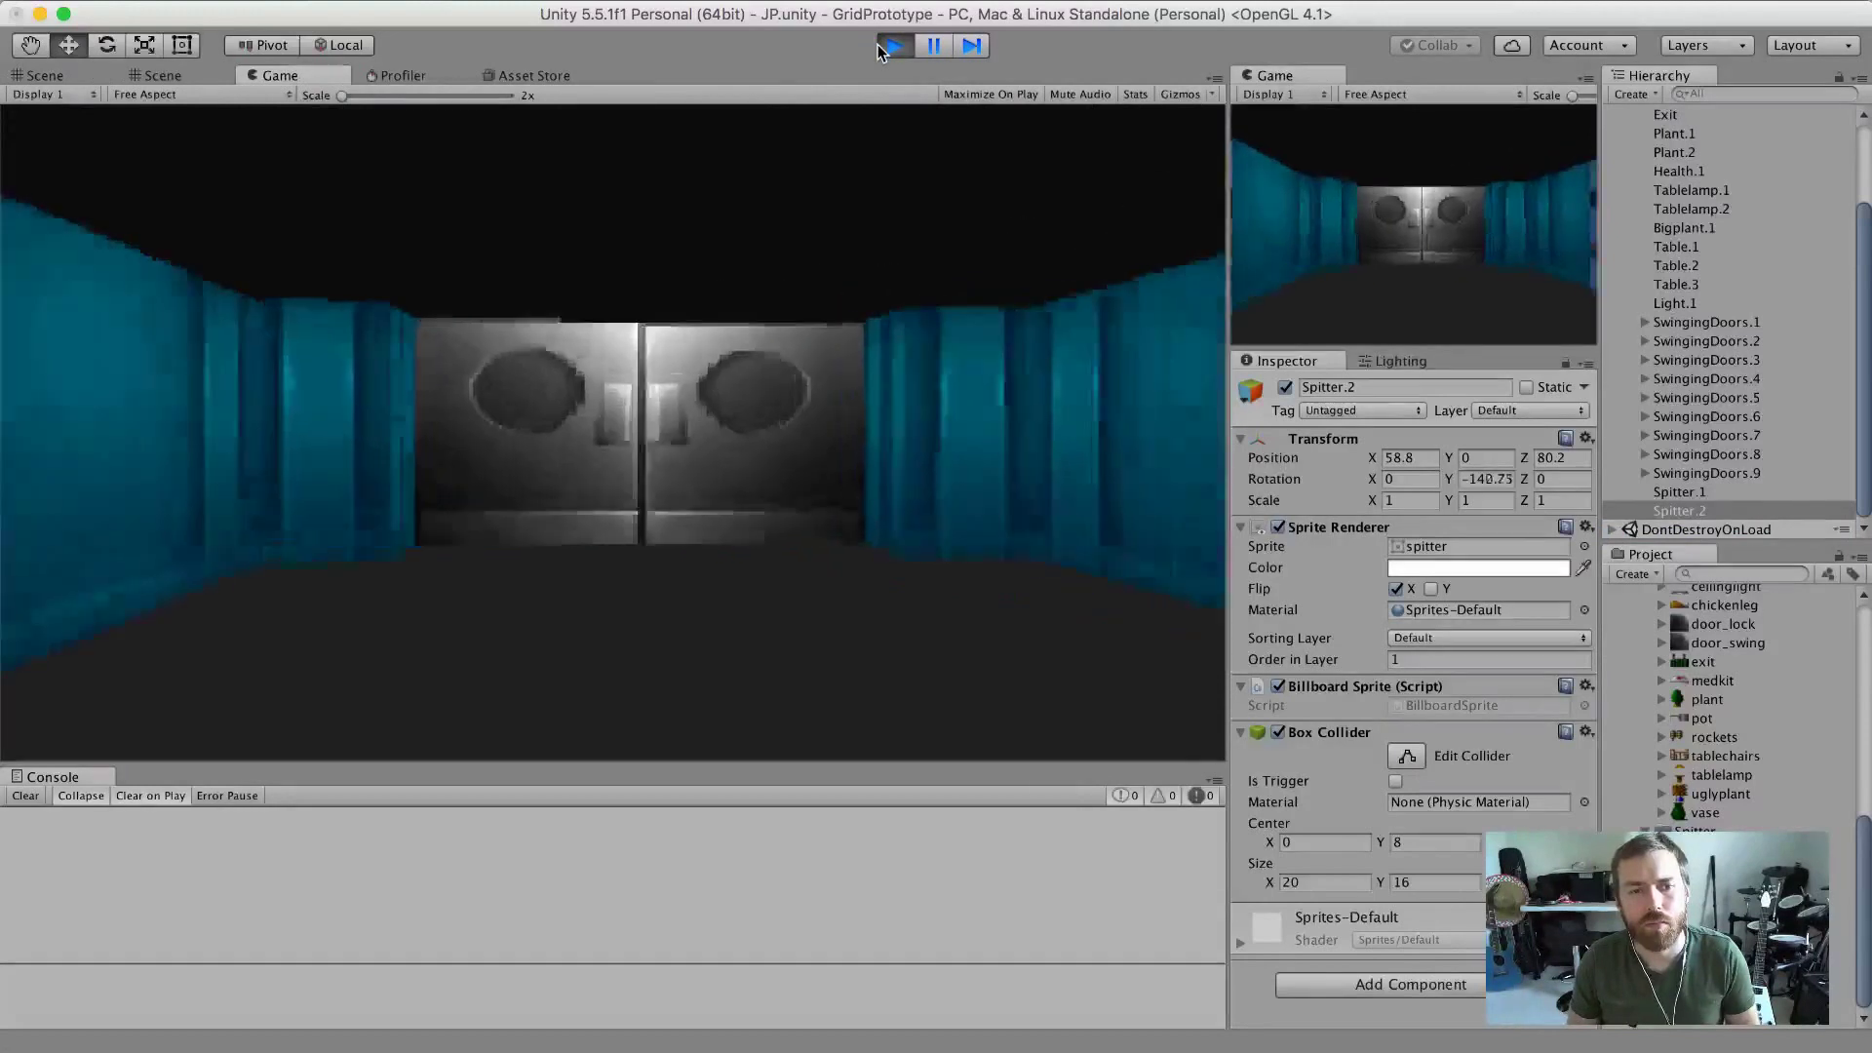
{"action": "key", "text": "Up"}
{"action": "key", "text": "Right"}
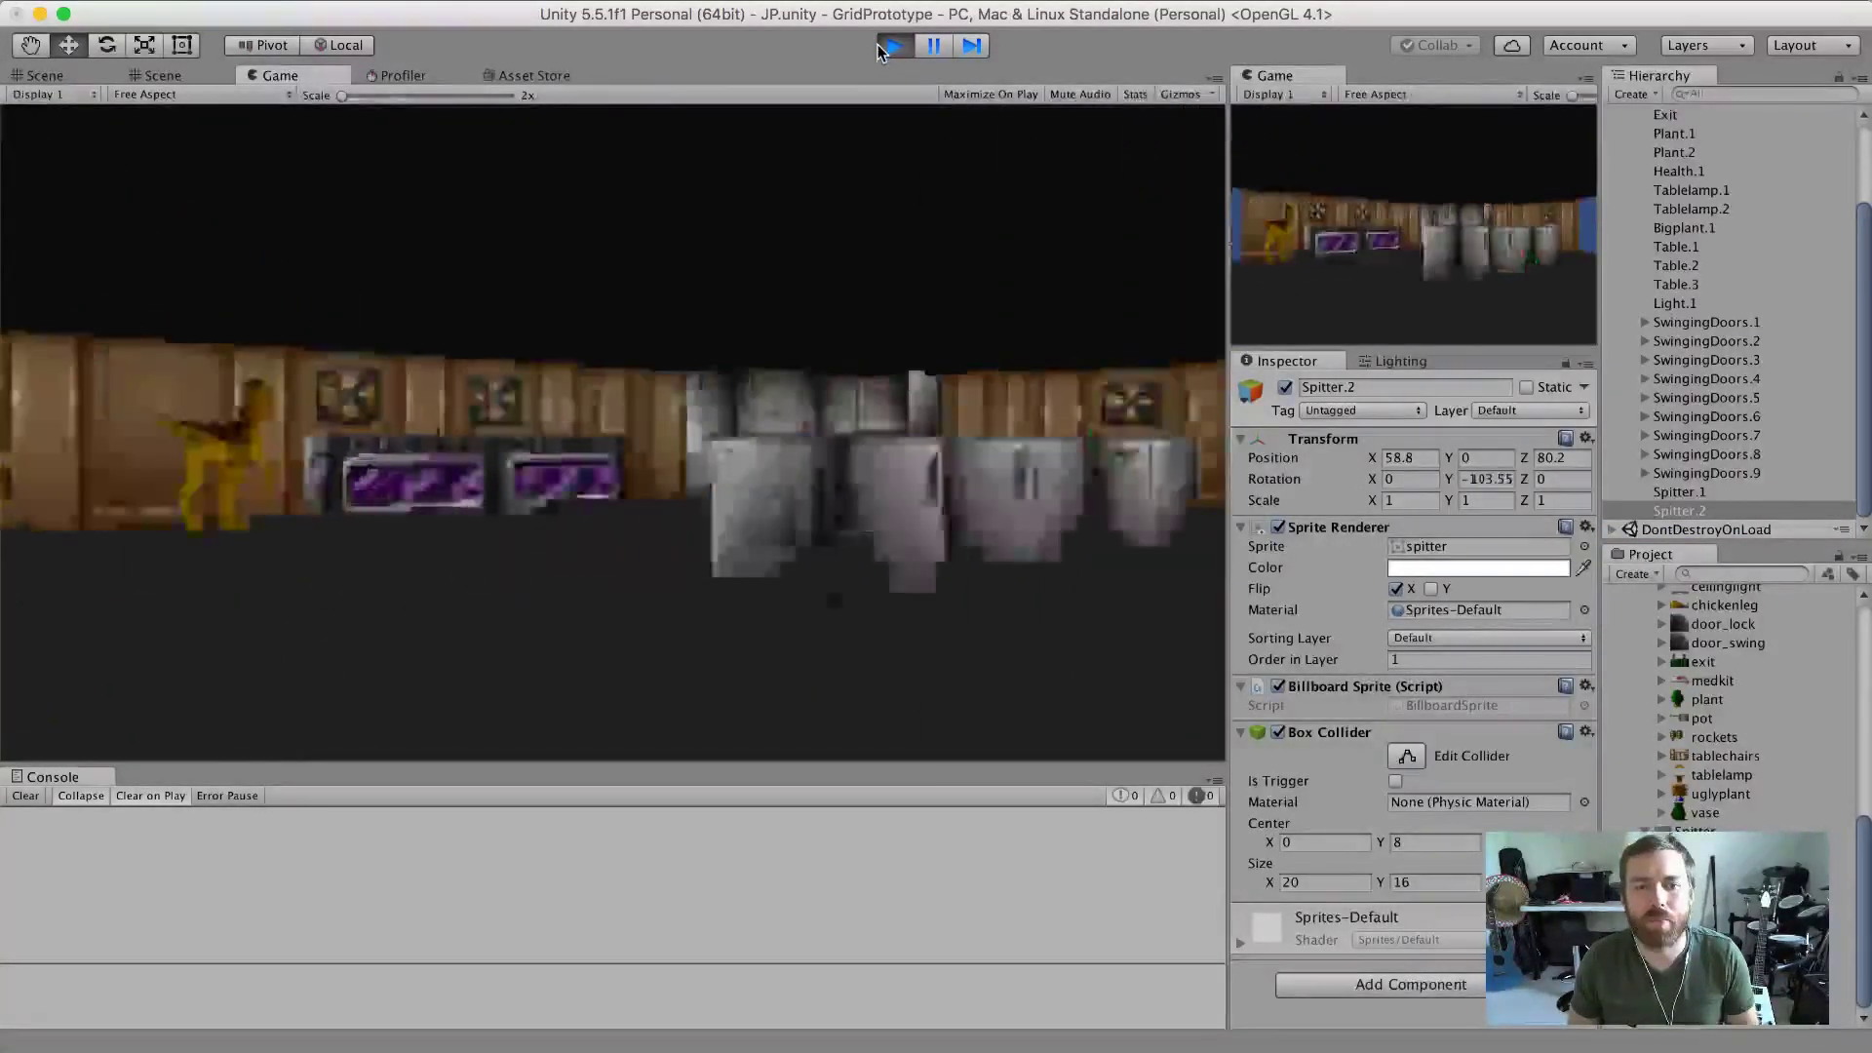
{"action": "key", "text": "Left"}
{"action": "key", "text": "Right"}
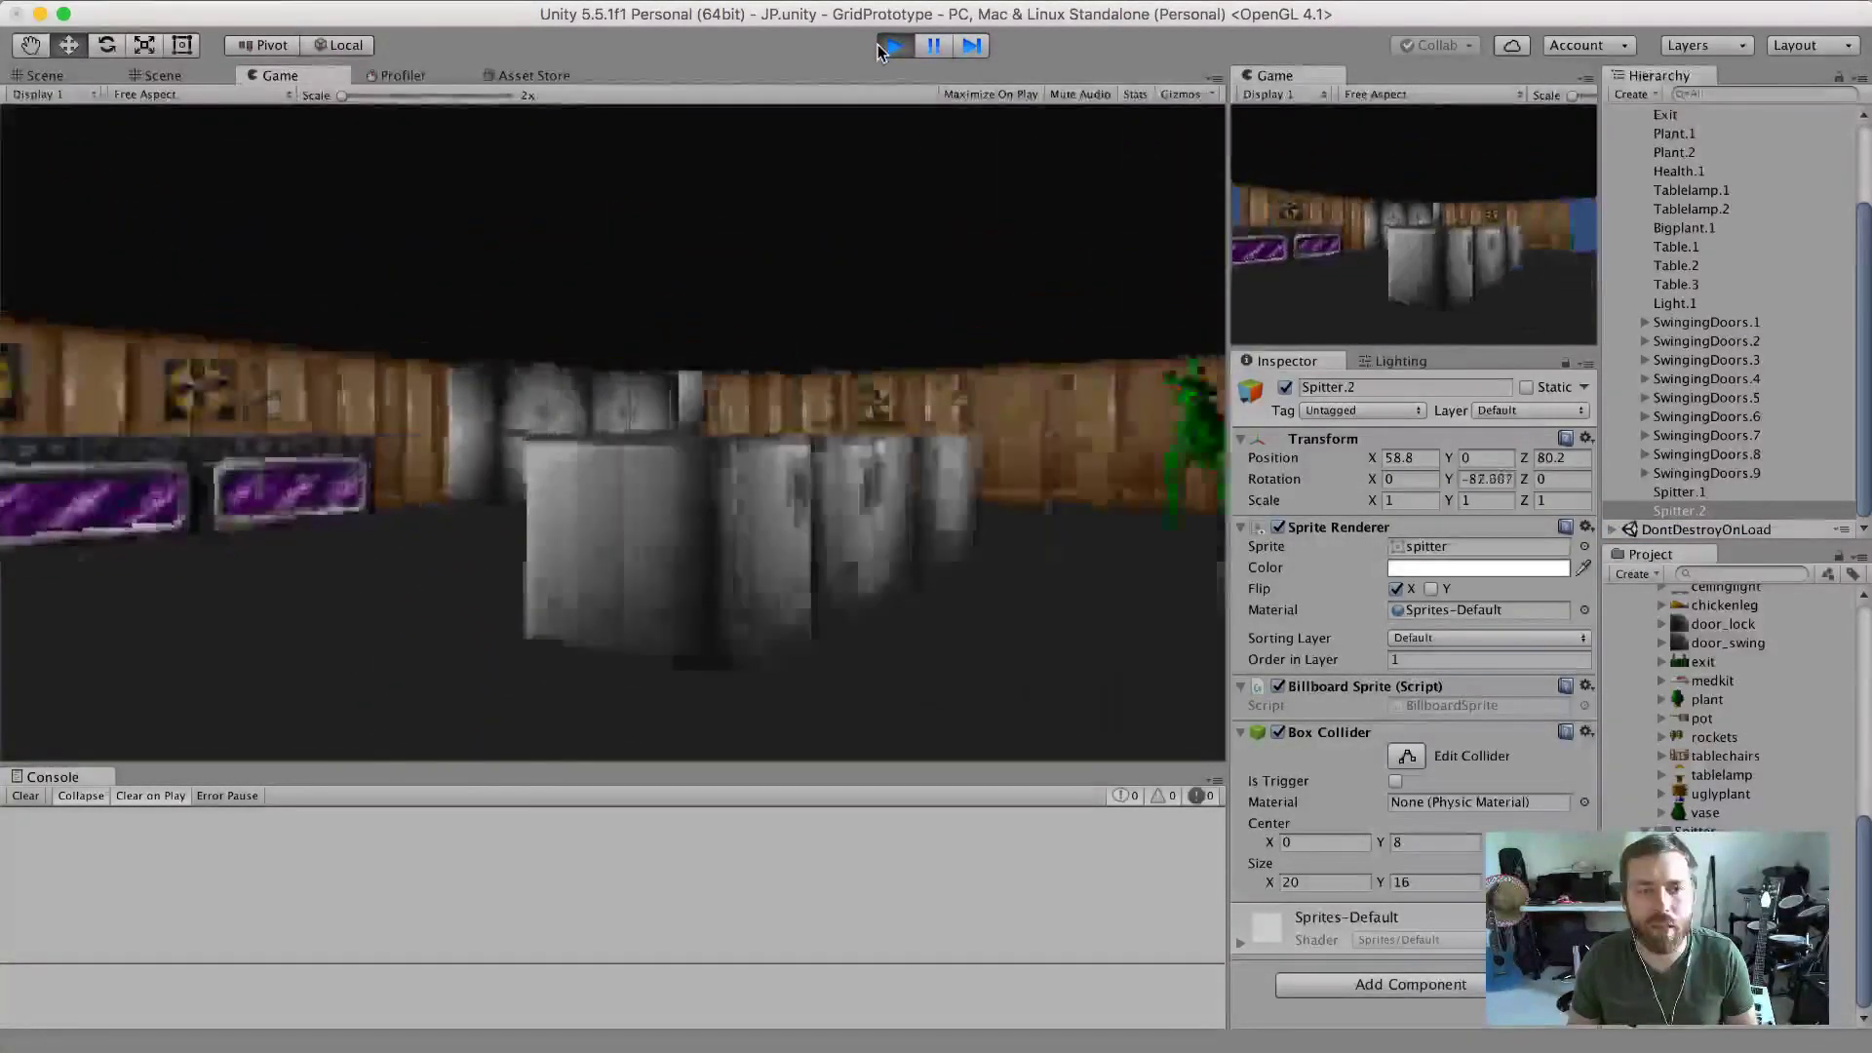
{"action": "key", "text": "Right"}
{"action": "key", "text": "Up"}
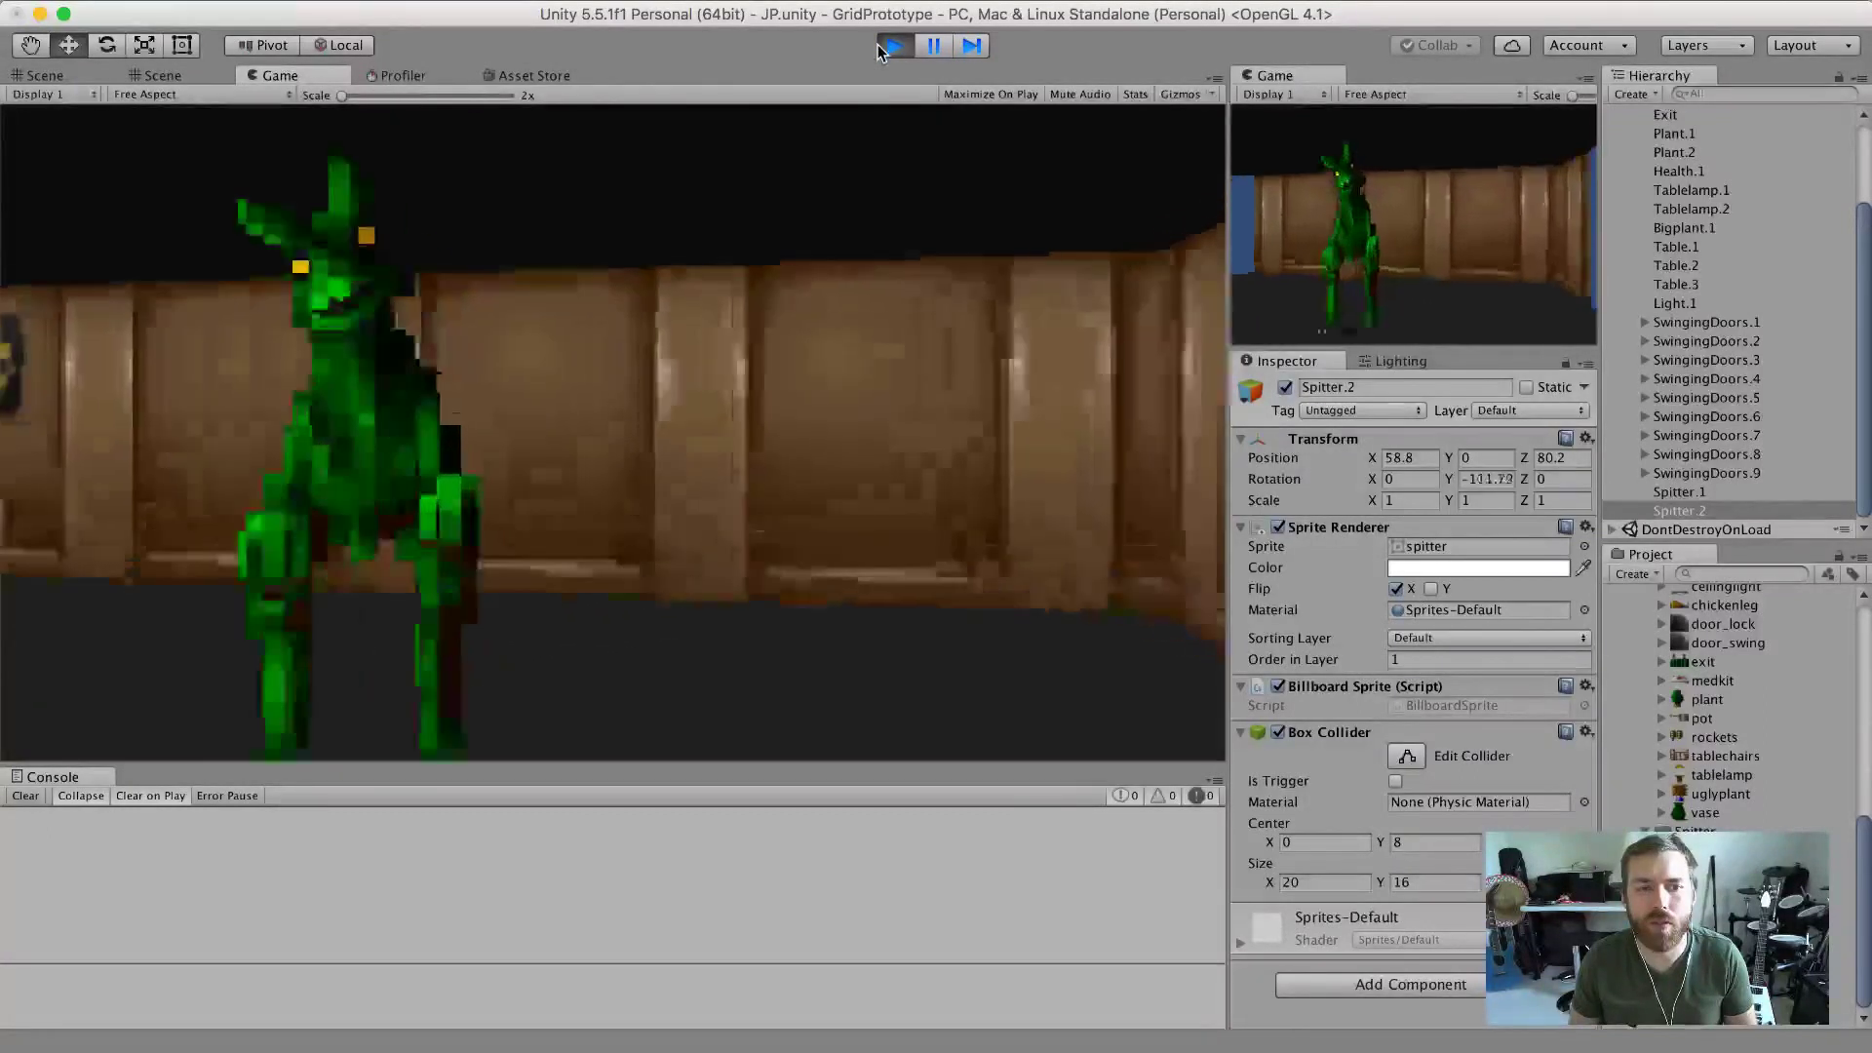
Walk around the green spitter in the running game to check how its billboard sprite looks from different angles and distances.
{"action": "key", "text": "Left"}
{"action": "key", "text": "Down"}
{"action": "key", "text": "Up"}
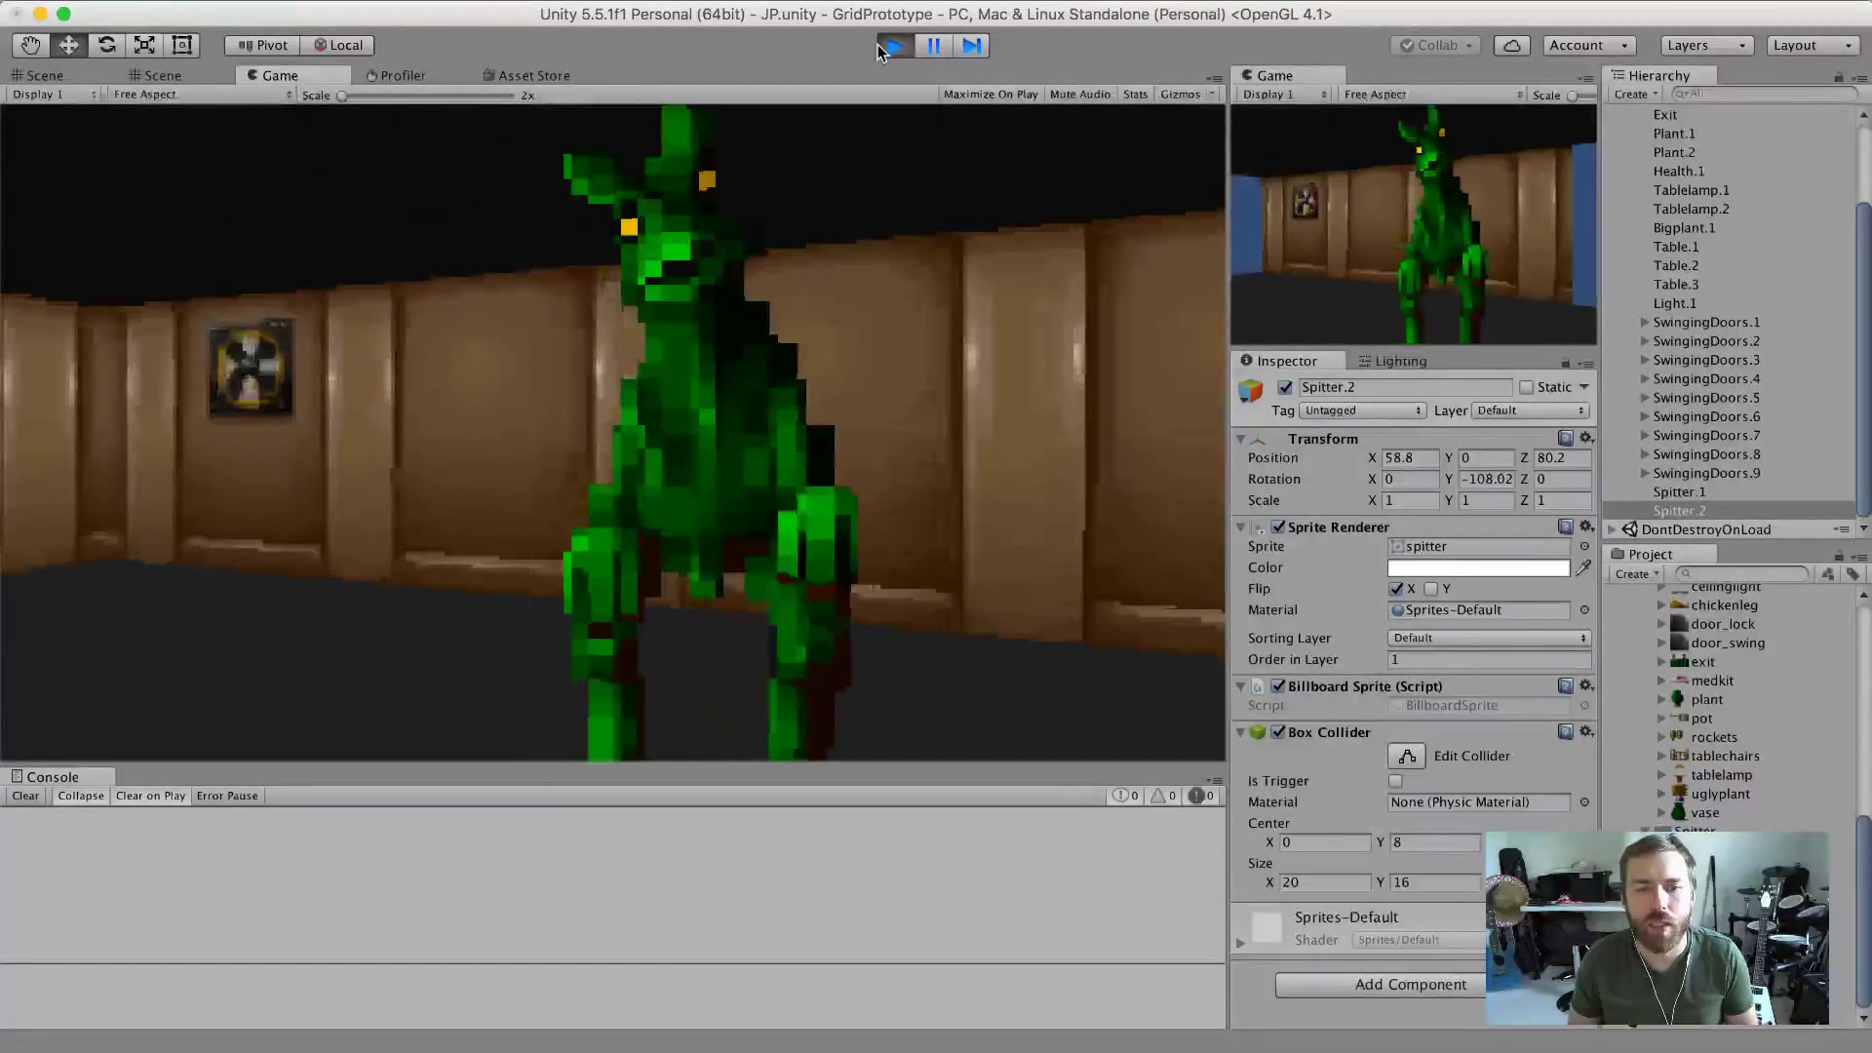
{"action": "key", "text": "Down"}
{"action": "key", "text": "Up"}
{"action": "key", "text": "Right"}
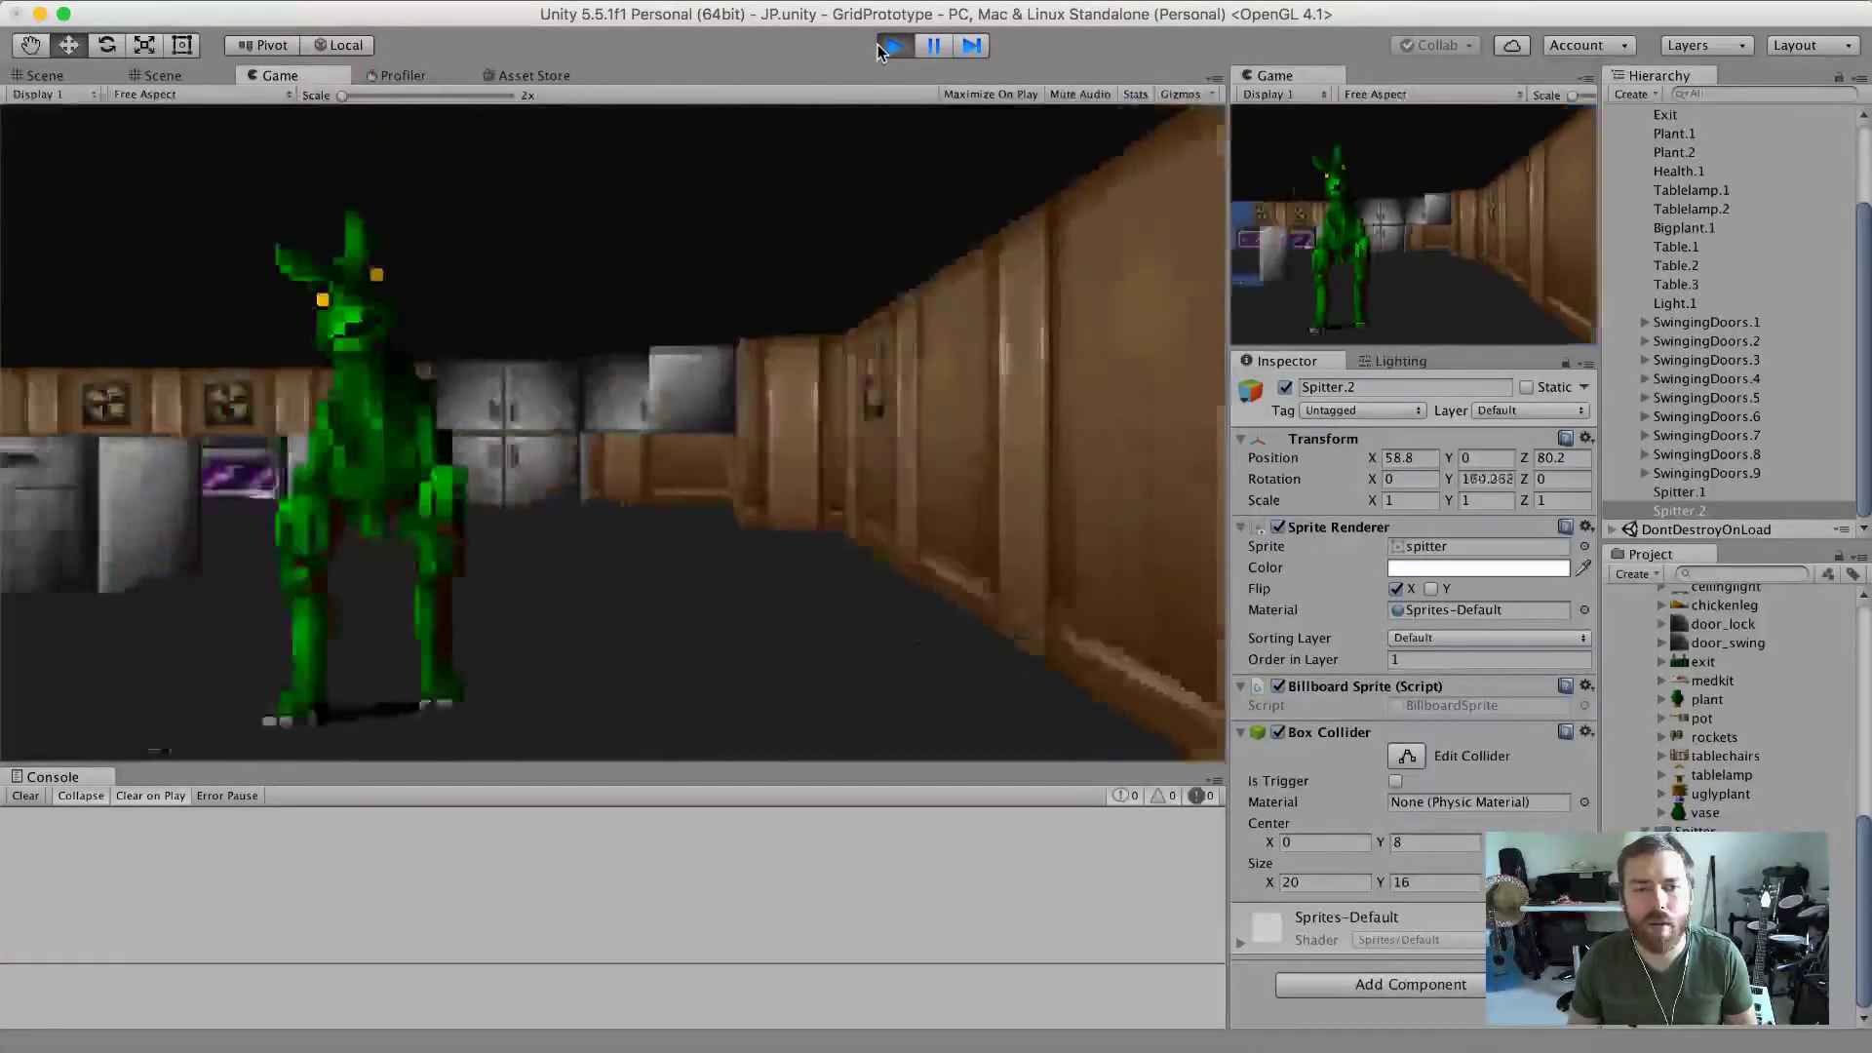
{"action": "key", "text": "Left"}
{"action": "key", "text": "Right"}
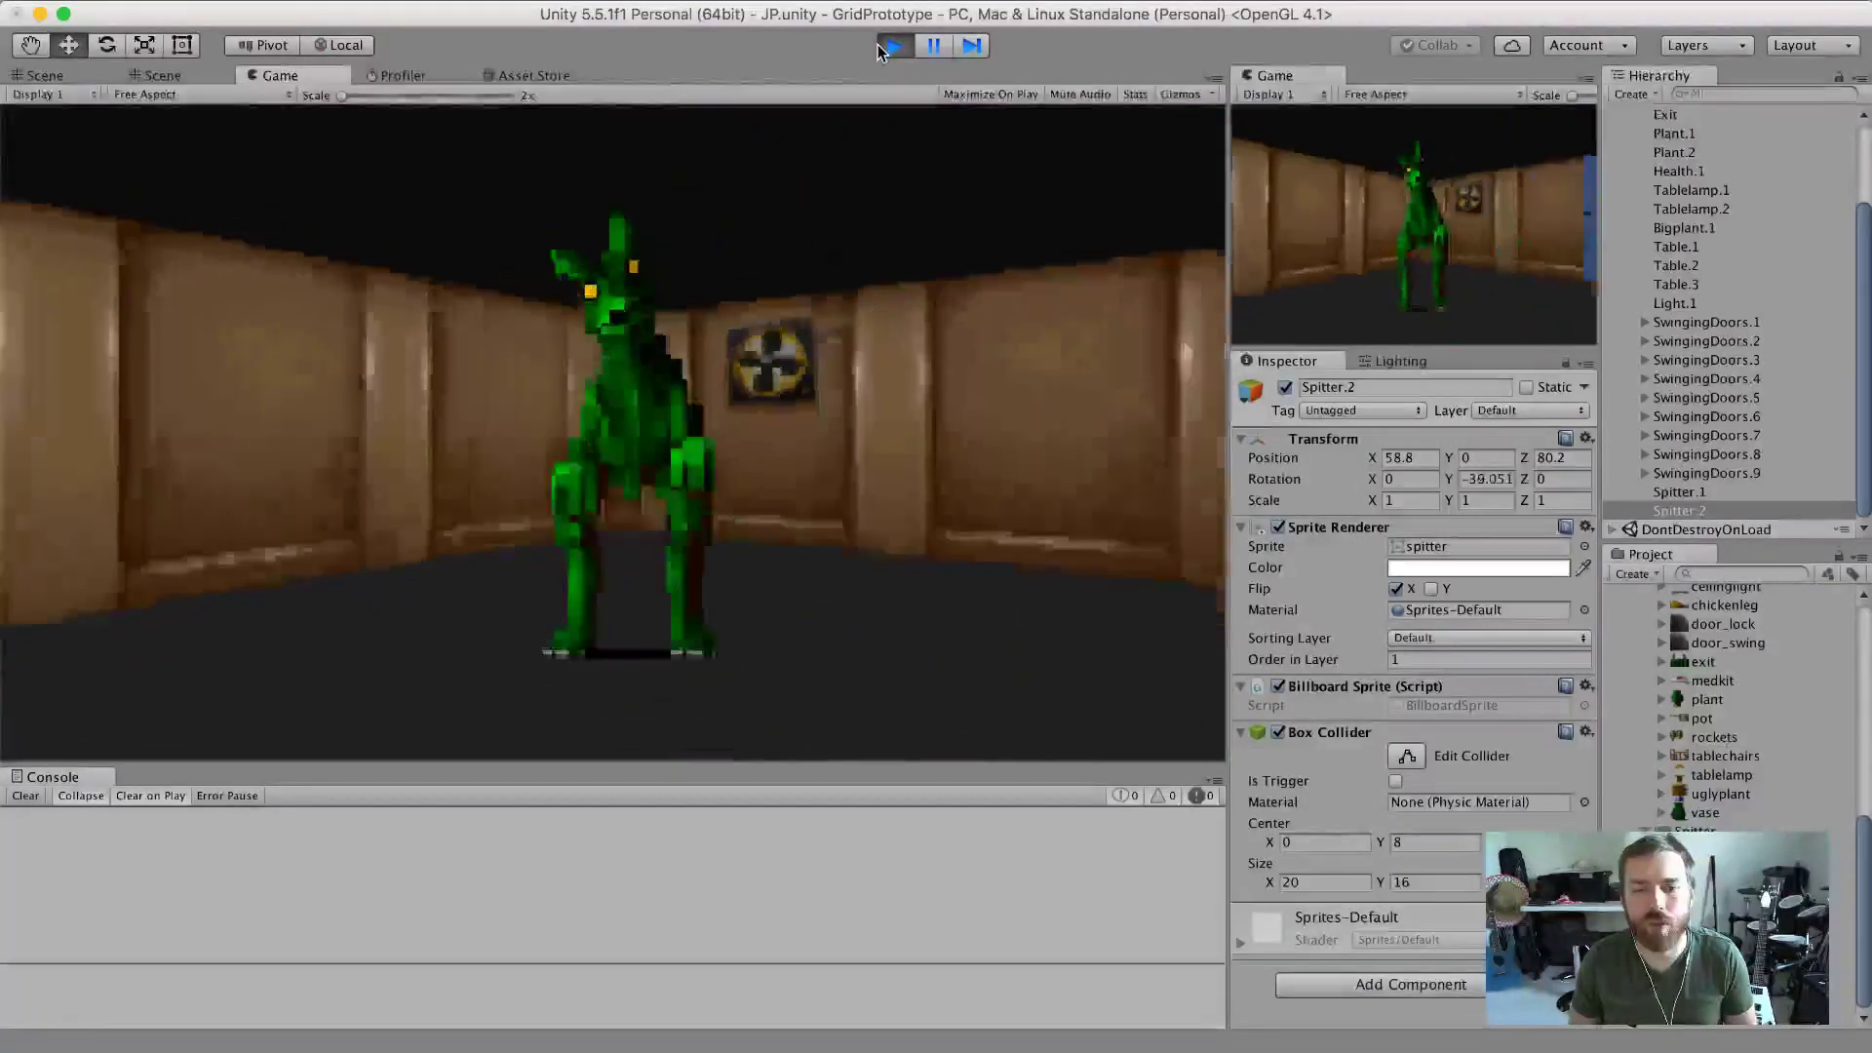
{"action": "key", "text": "Right"}
{"action": "key", "text": "Left"}
{"action": "key", "text": "Up"}
{"action": "key", "text": "Left"}
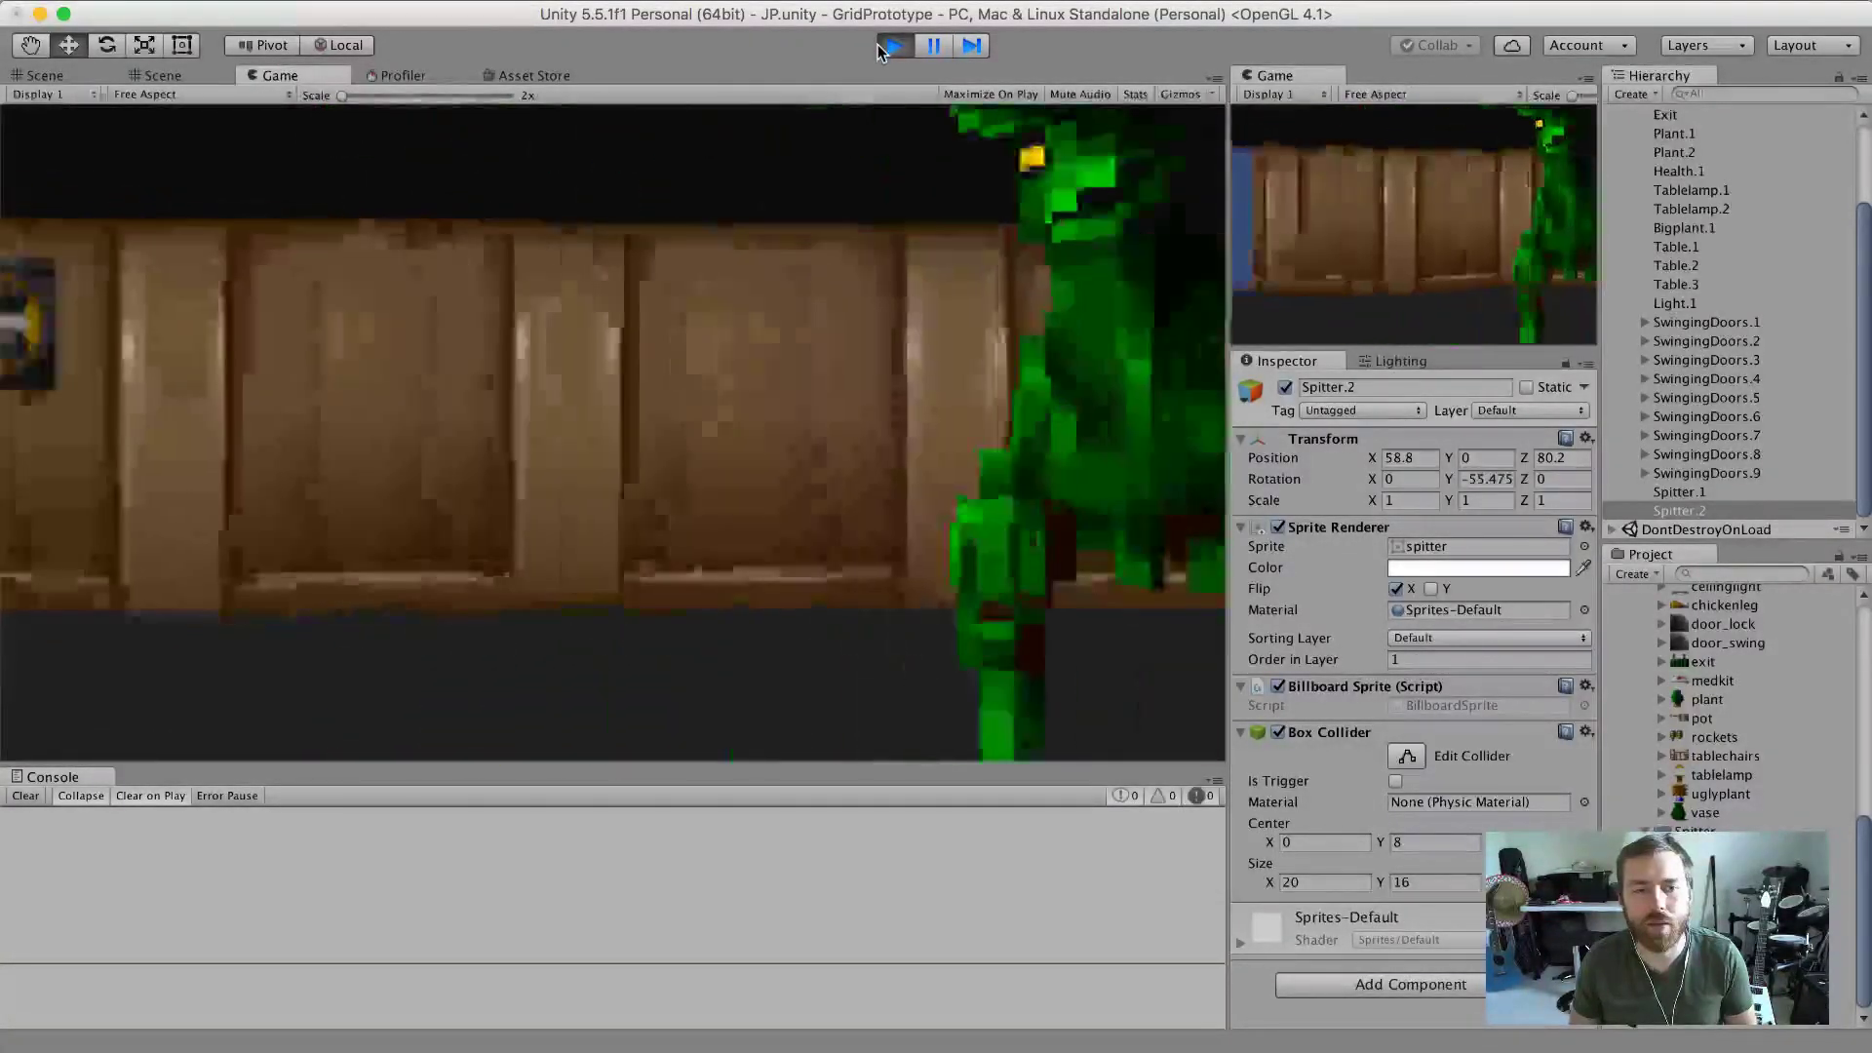
{"action": "key", "text": "Right"}
{"action": "key", "text": "Down"}
{"action": "key", "text": "Up"}
{"action": "key", "text": "Right"}
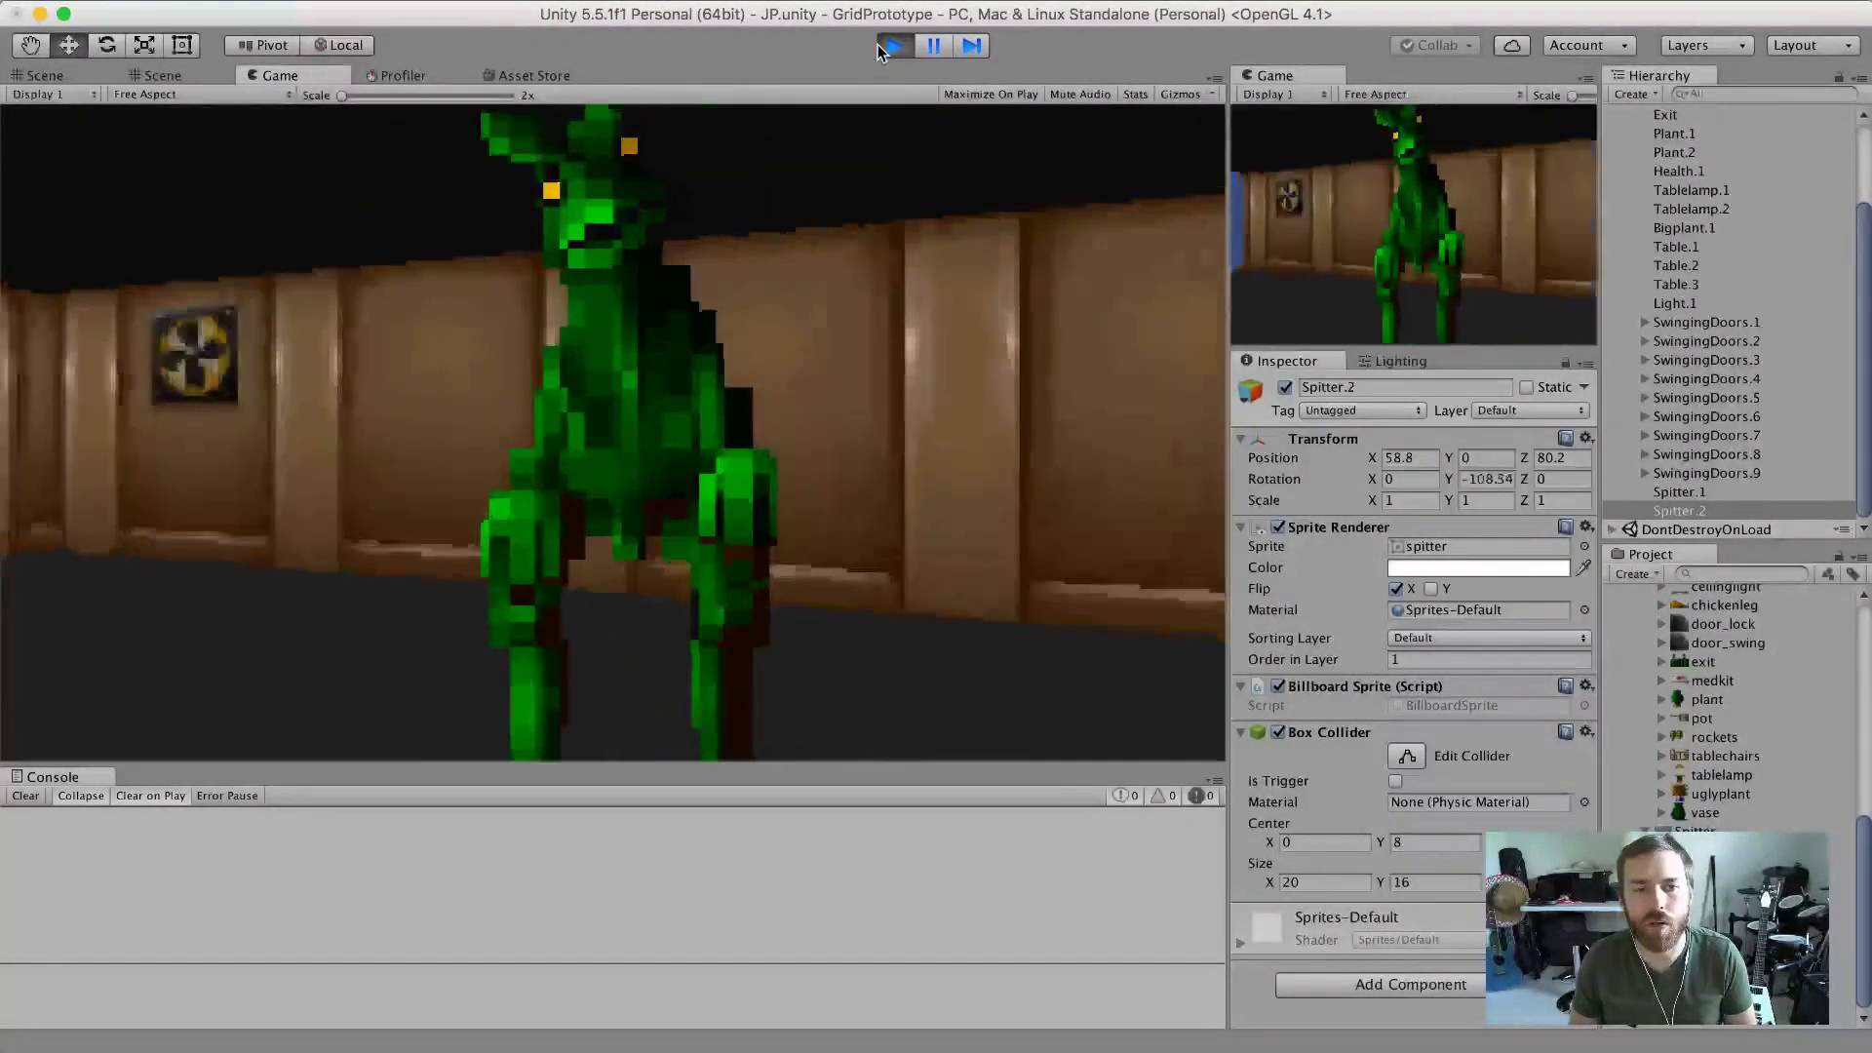
{"action": "key", "text": "Down"}
{"action": "key", "text": "Right"}
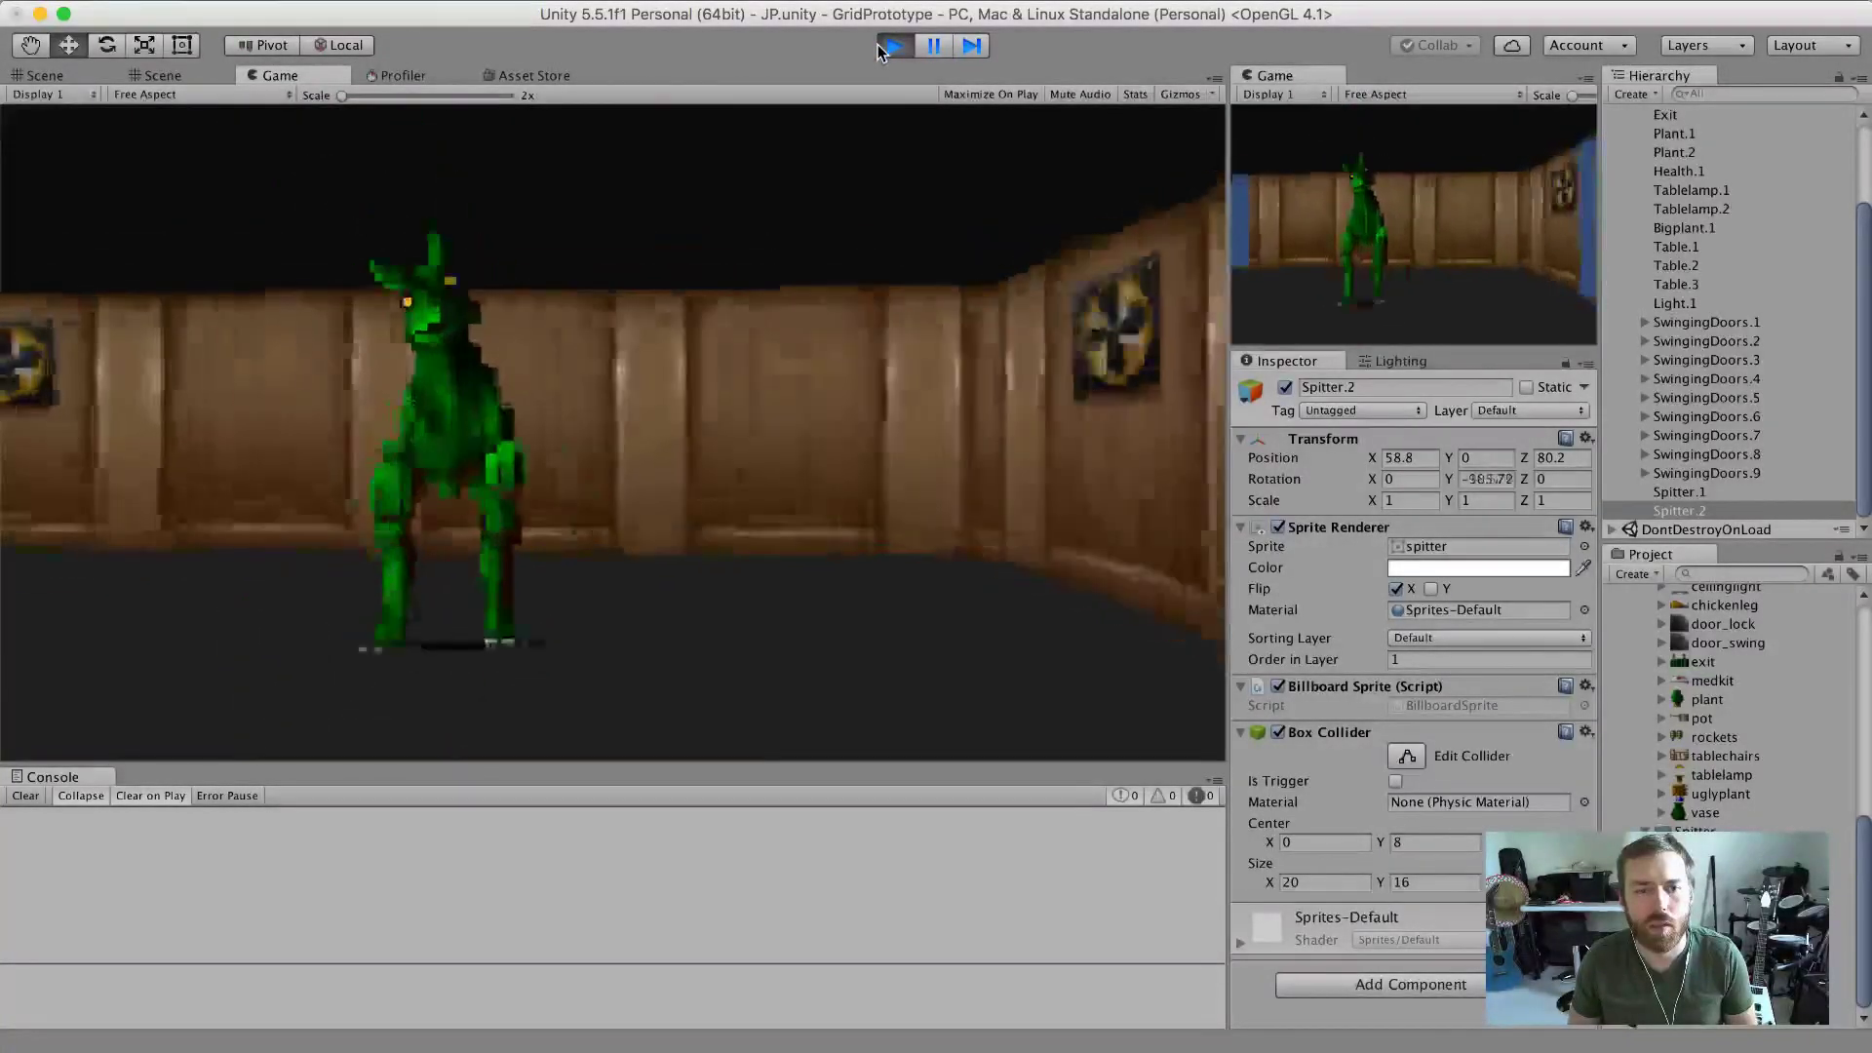
{"action": "key", "text": "Left"}
{"action": "key", "text": "Up"}
{"action": "key", "text": "Down"}
{"action": "key", "text": "Up"}
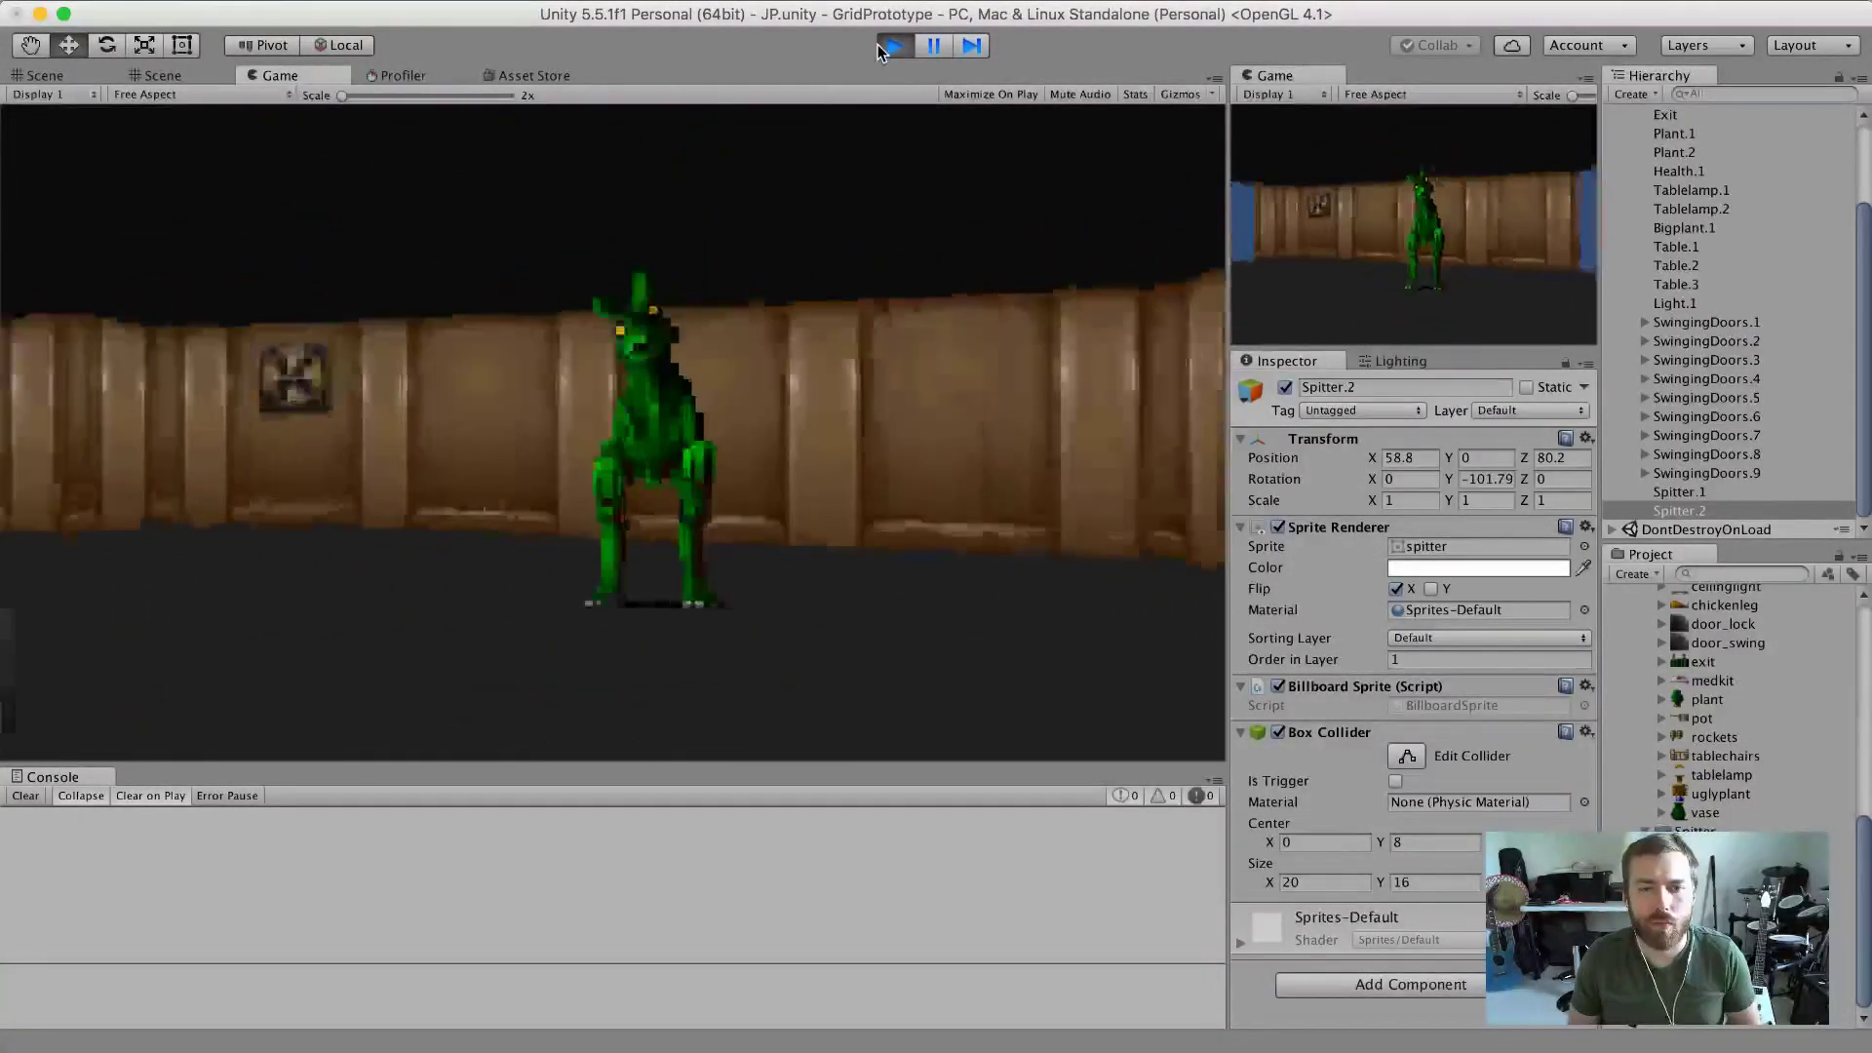
{"action": "key", "text": "Down"}
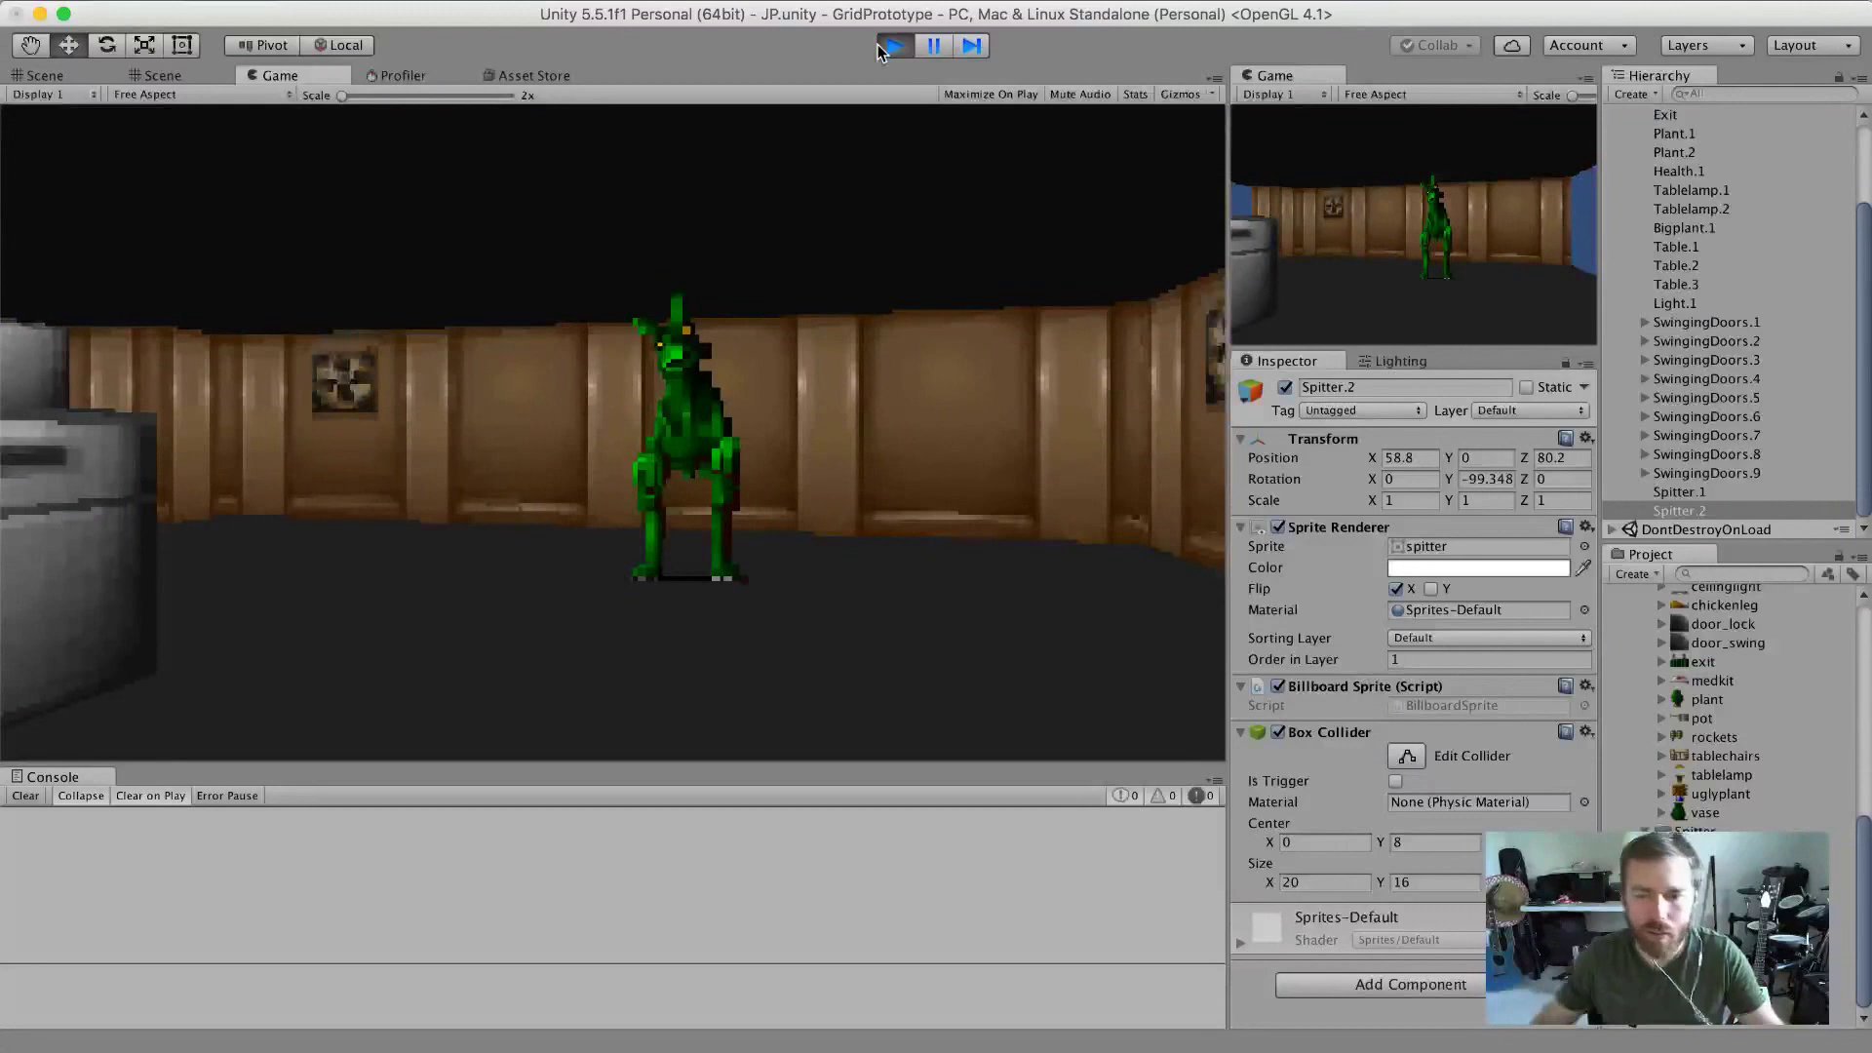